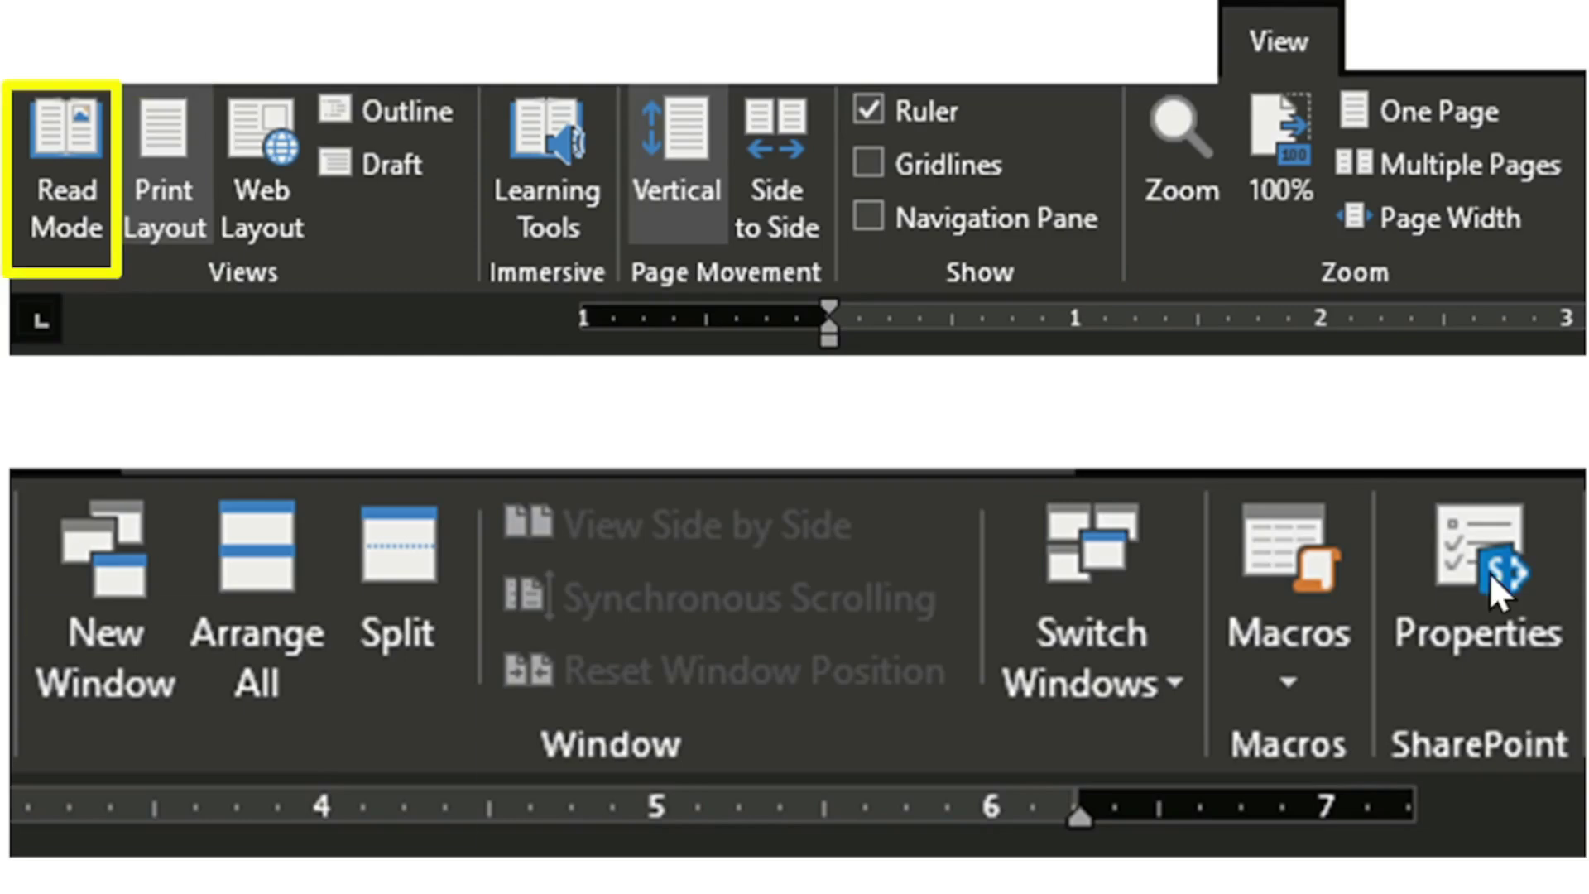
Launch Word by running 'winword' from the Run box.
{"action": "key", "text": "super+r"}
{"action": "key", "text": "End"}
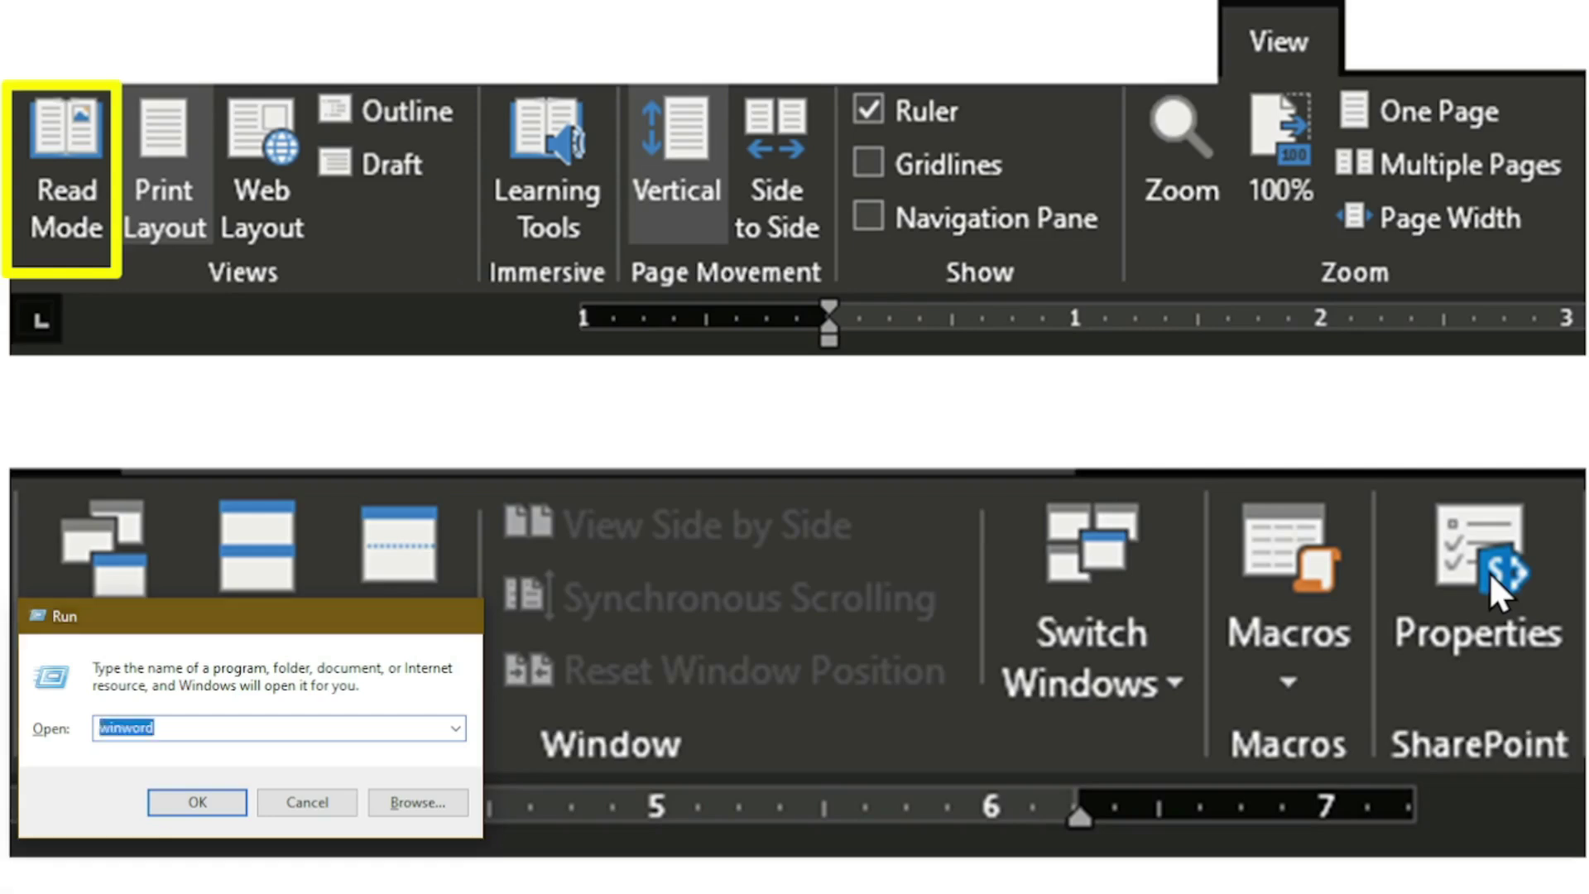
{"action": "key", "text": "Return"}
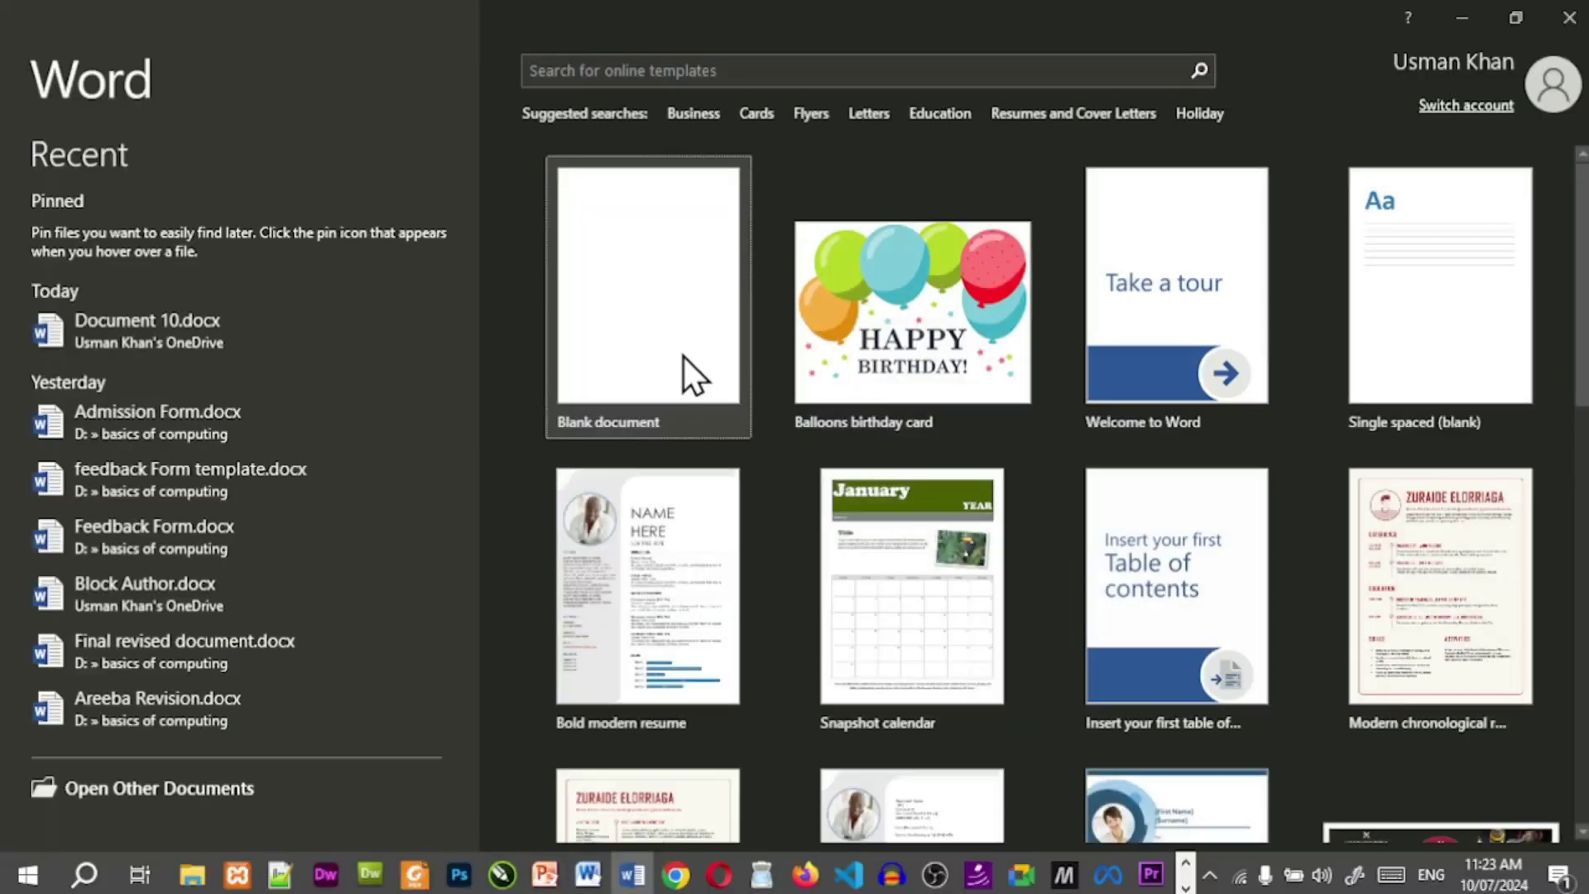
Create a blank document filled with =rand(200) sample text, then scroll back to the top.
{"action": "left_click", "coordinate": [684, 356]}
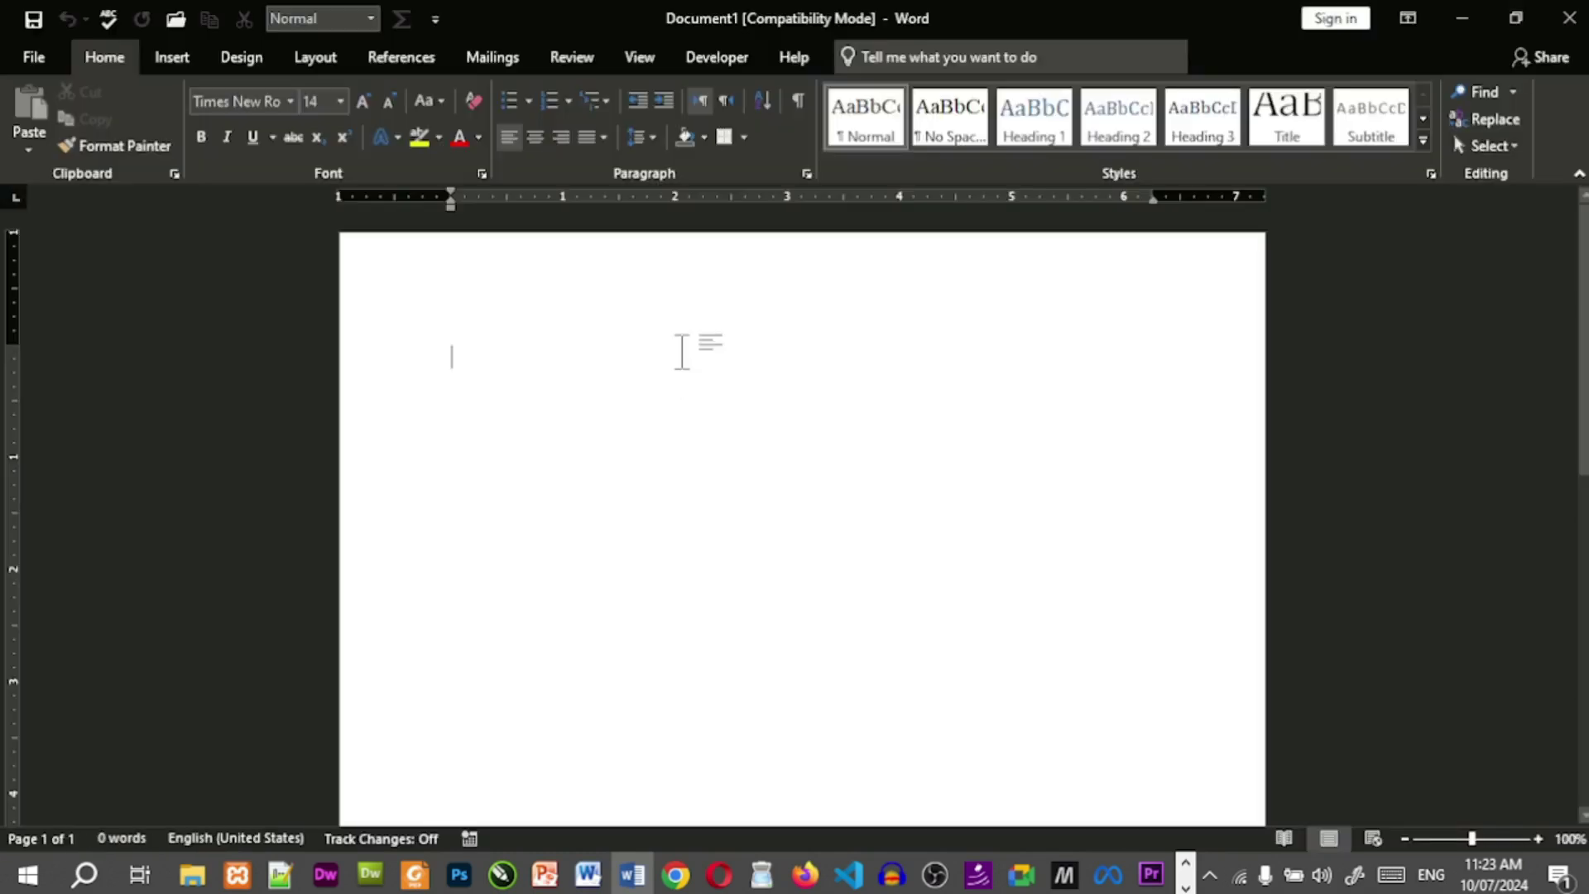
{"action": "type", "text": "=ra"}
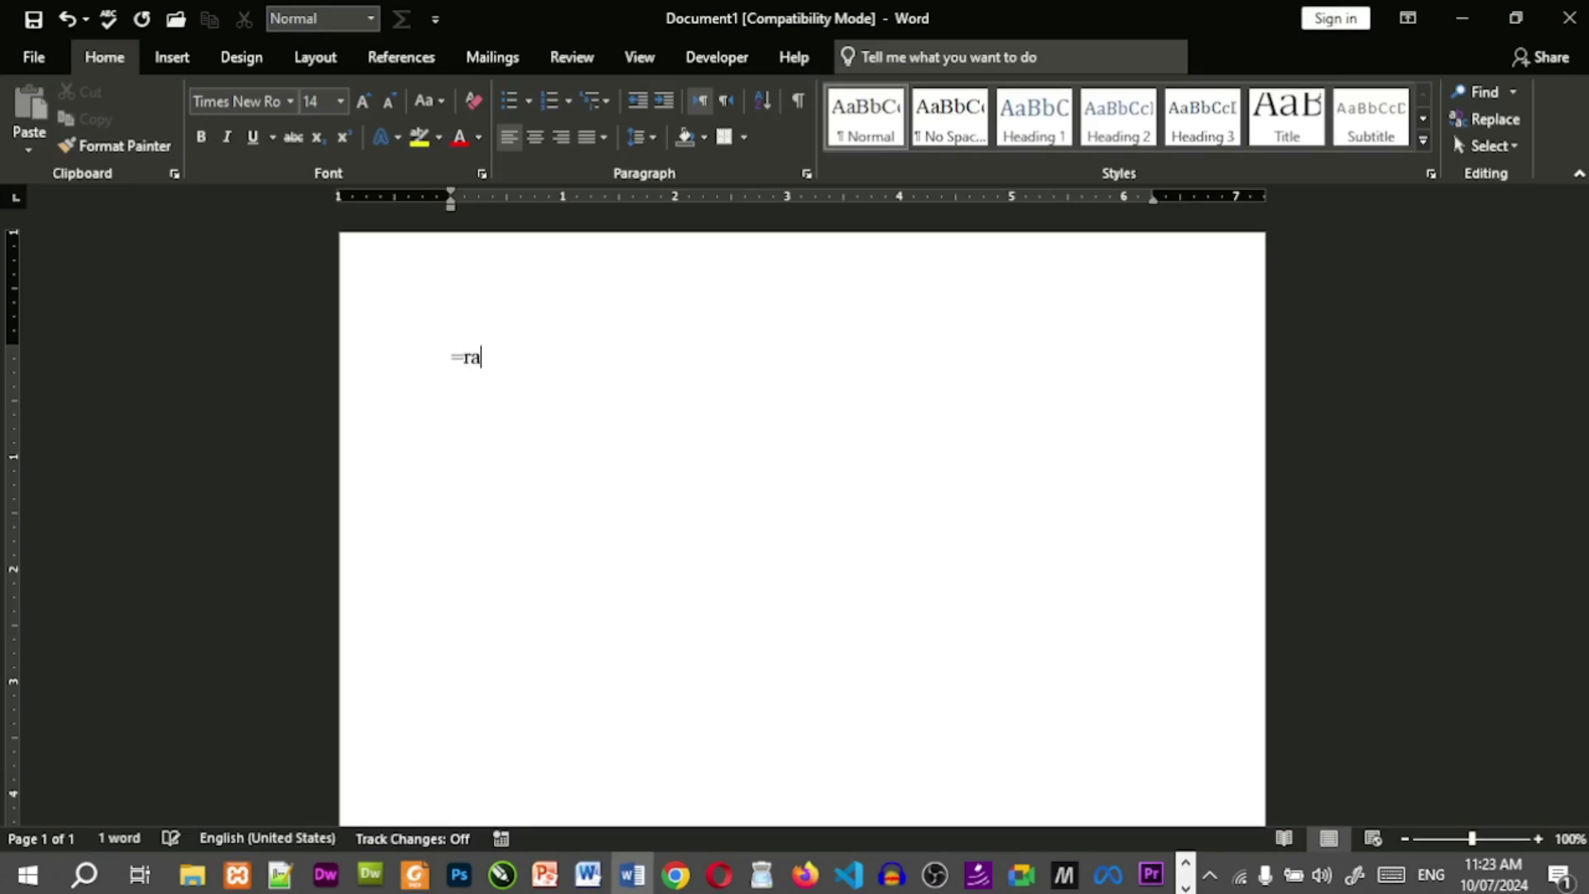
{"action": "type", "text": "nd(200"}
{"action": "type", "text": ","}
{"action": "key", "text": "BackSpace"}
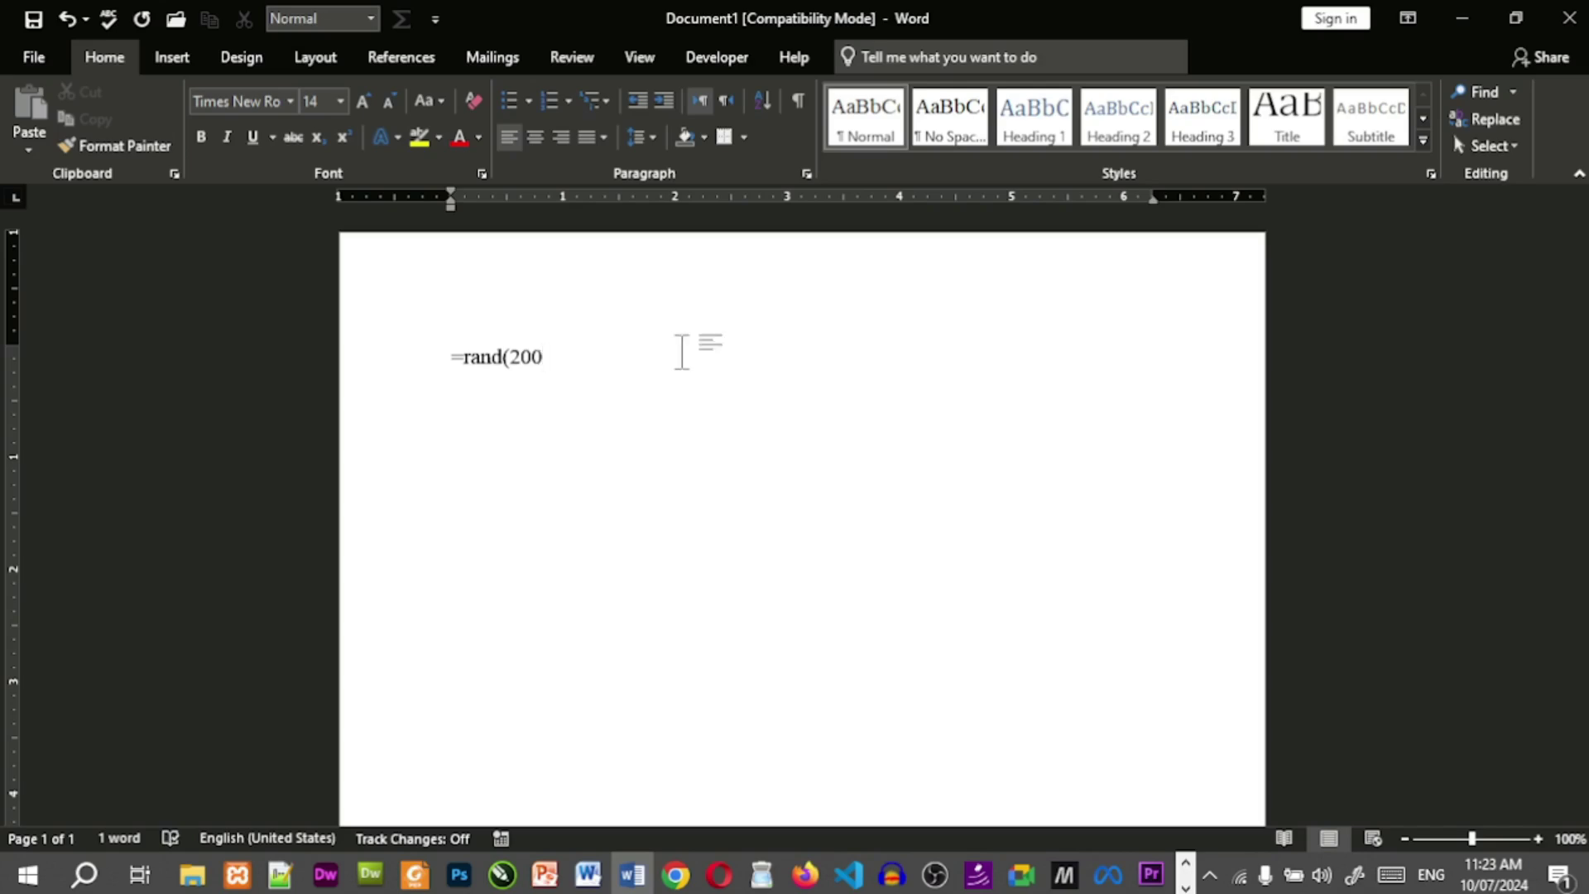
{"action": "type", "text": ")"}
{"action": "key", "text": "Return"}
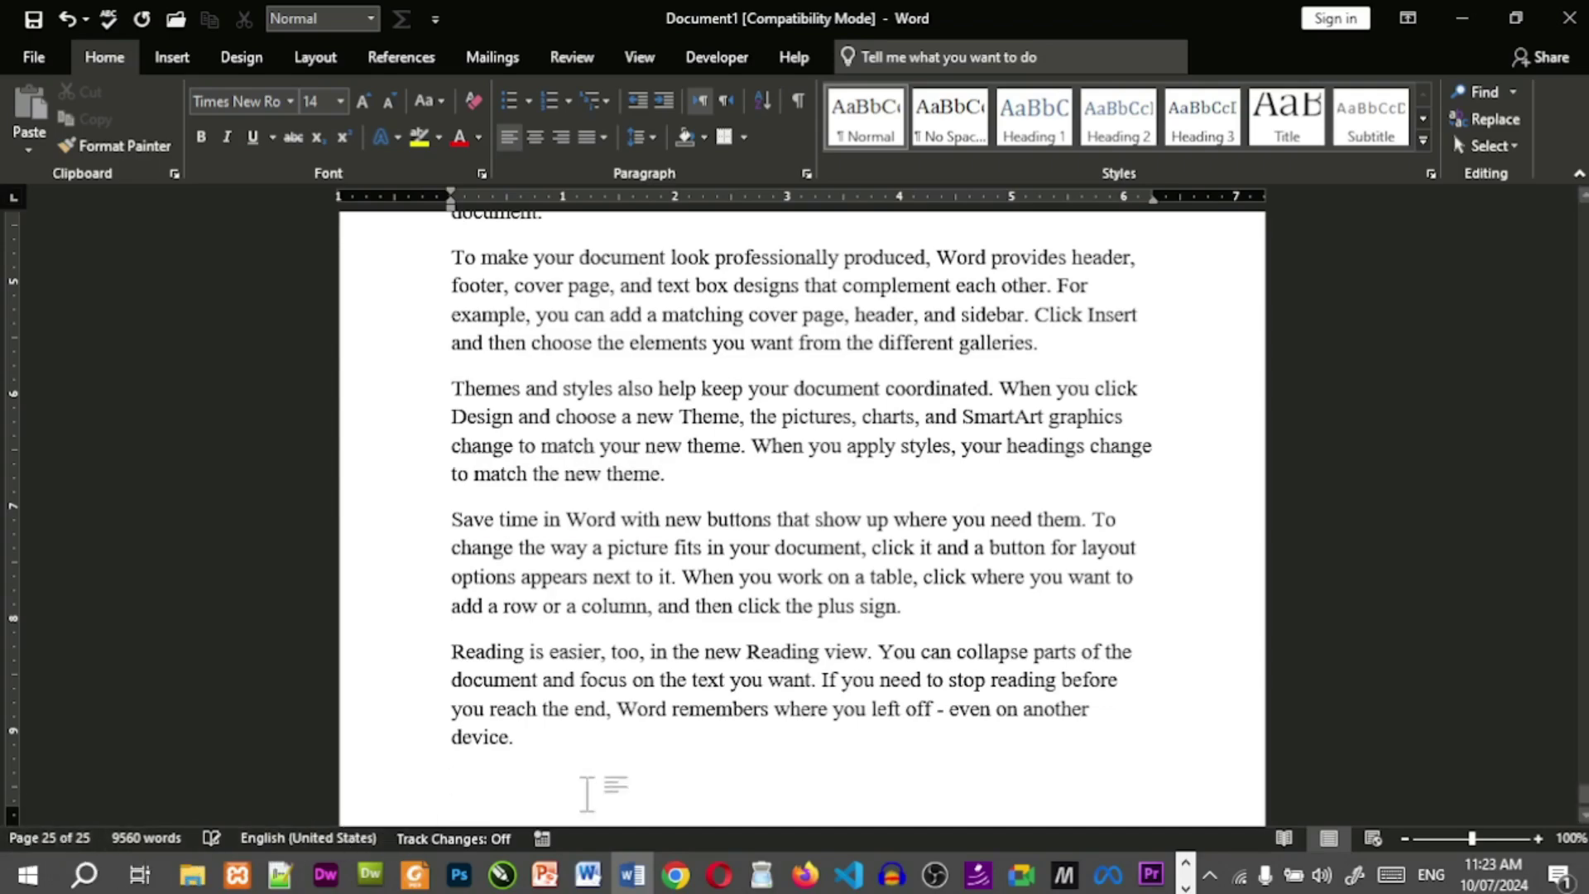
{"action": "scroll", "coordinate": [791, 621], "scroll_direction": "up", "scroll_amount": 2}
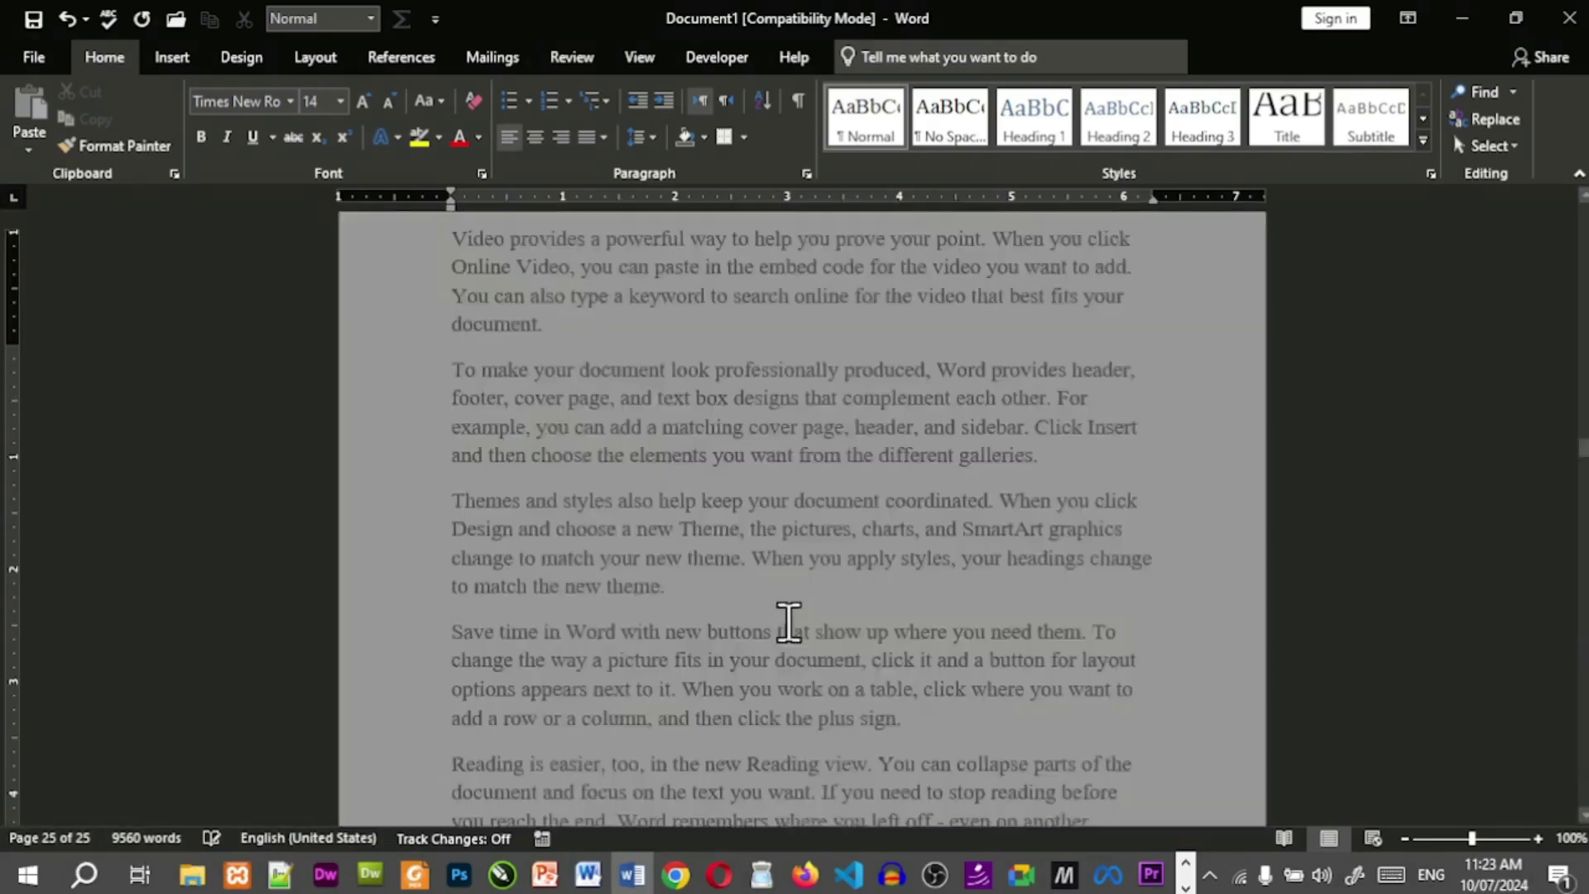
{"action": "scroll", "coordinate": [789, 621], "scroll_direction": "up", "scroll_amount": 1}
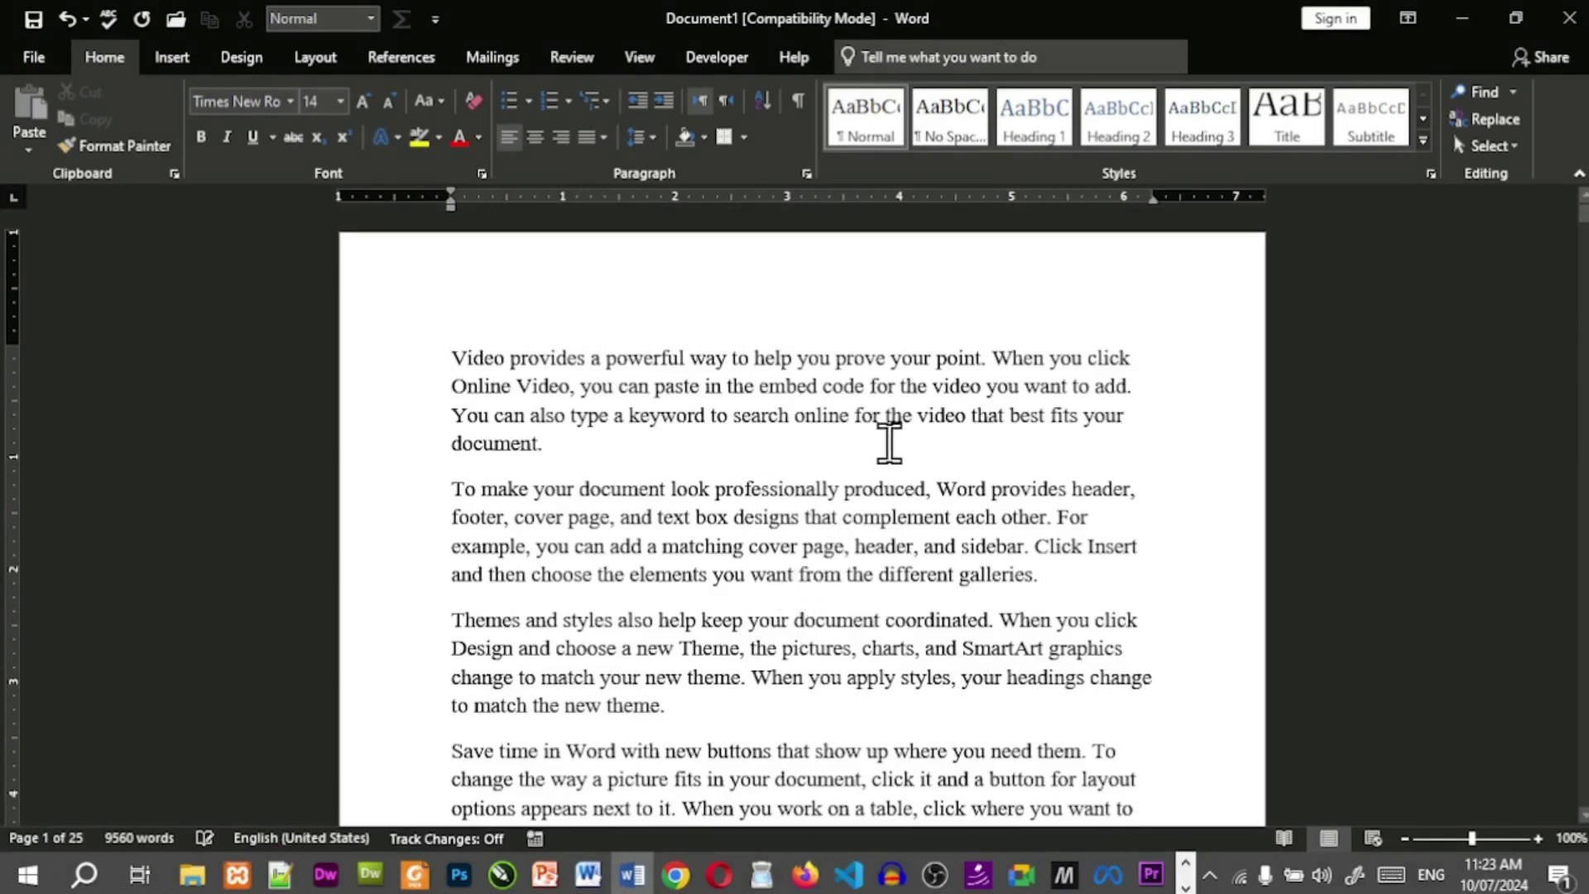
Keep the sample document in Print Layout from the View tab's Views group.
{"action": "left_click", "coordinate": [638, 56]}
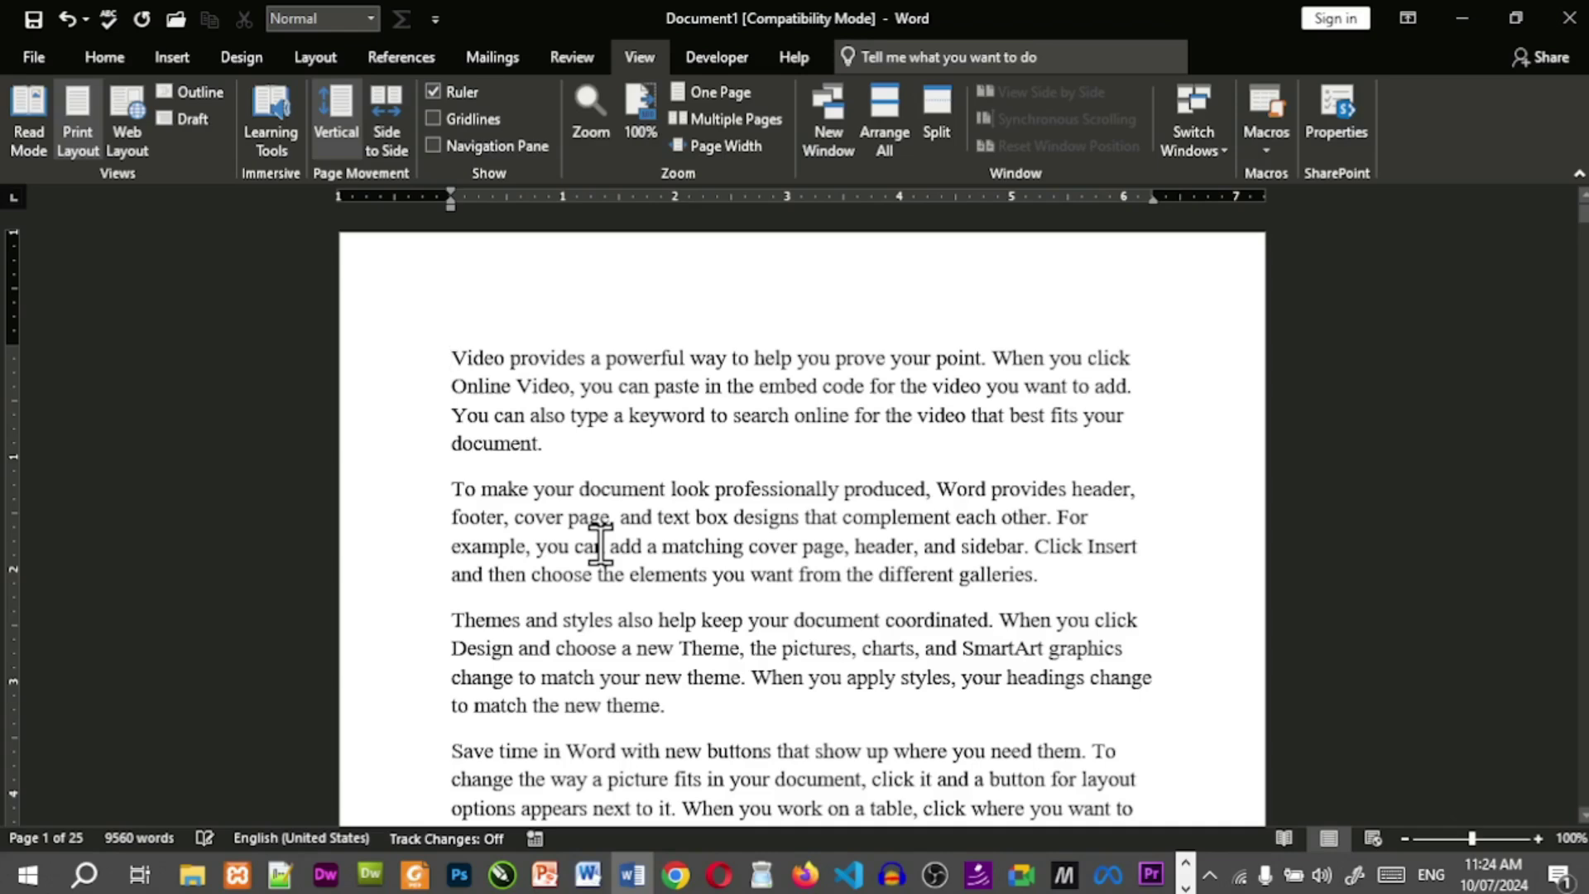
{"action": "left_click", "coordinate": [79, 142]}
{"action": "left_click", "coordinate": [34, 121]}
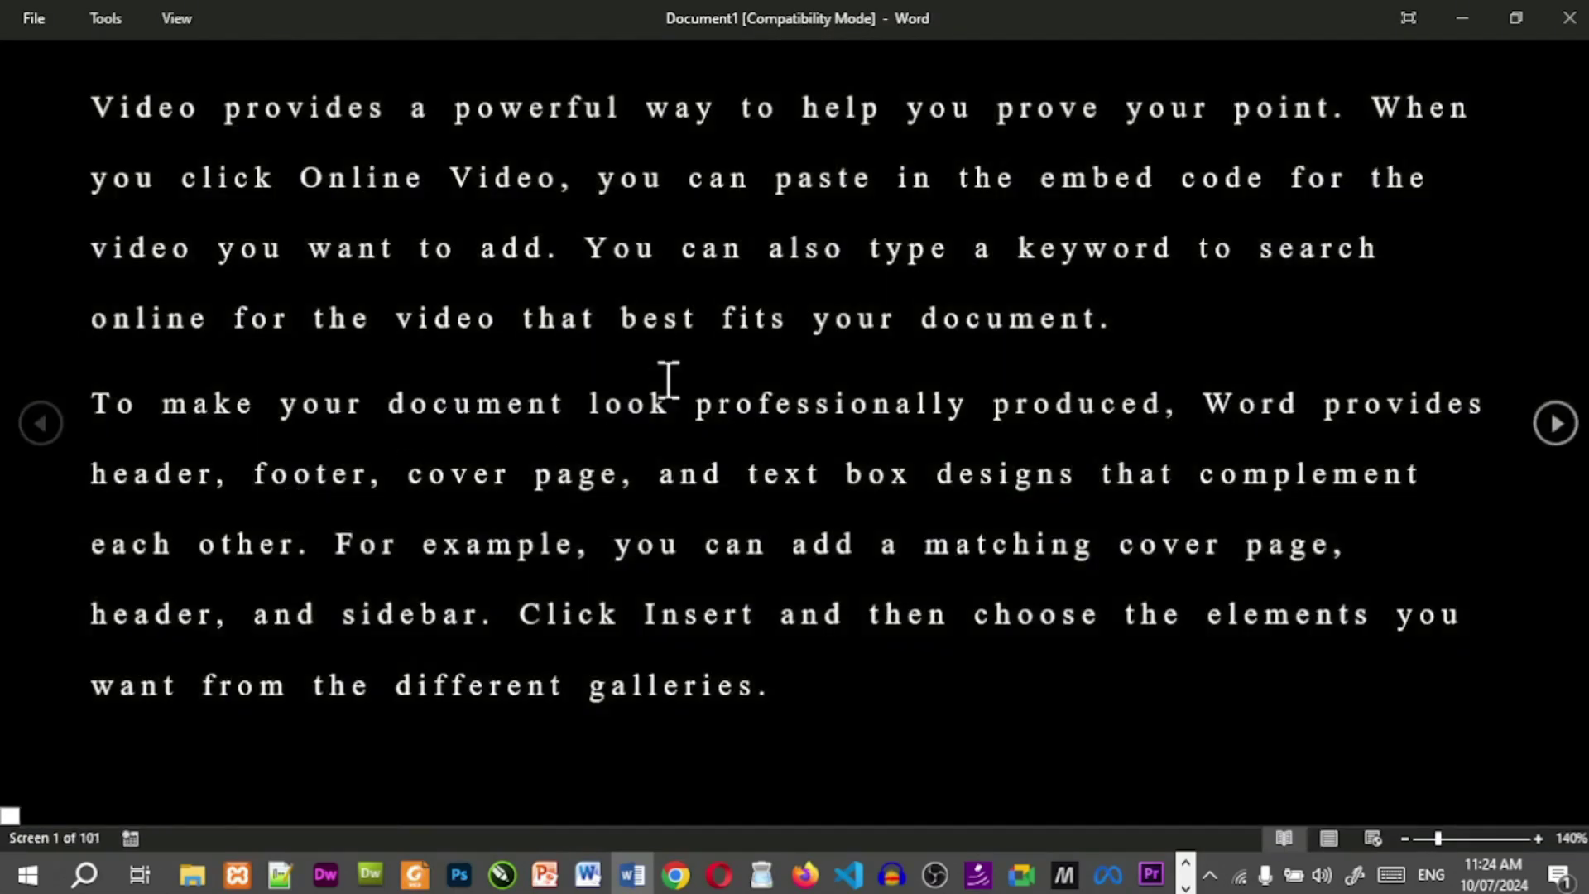
{"action": "left_click", "coordinate": [1570, 18]}
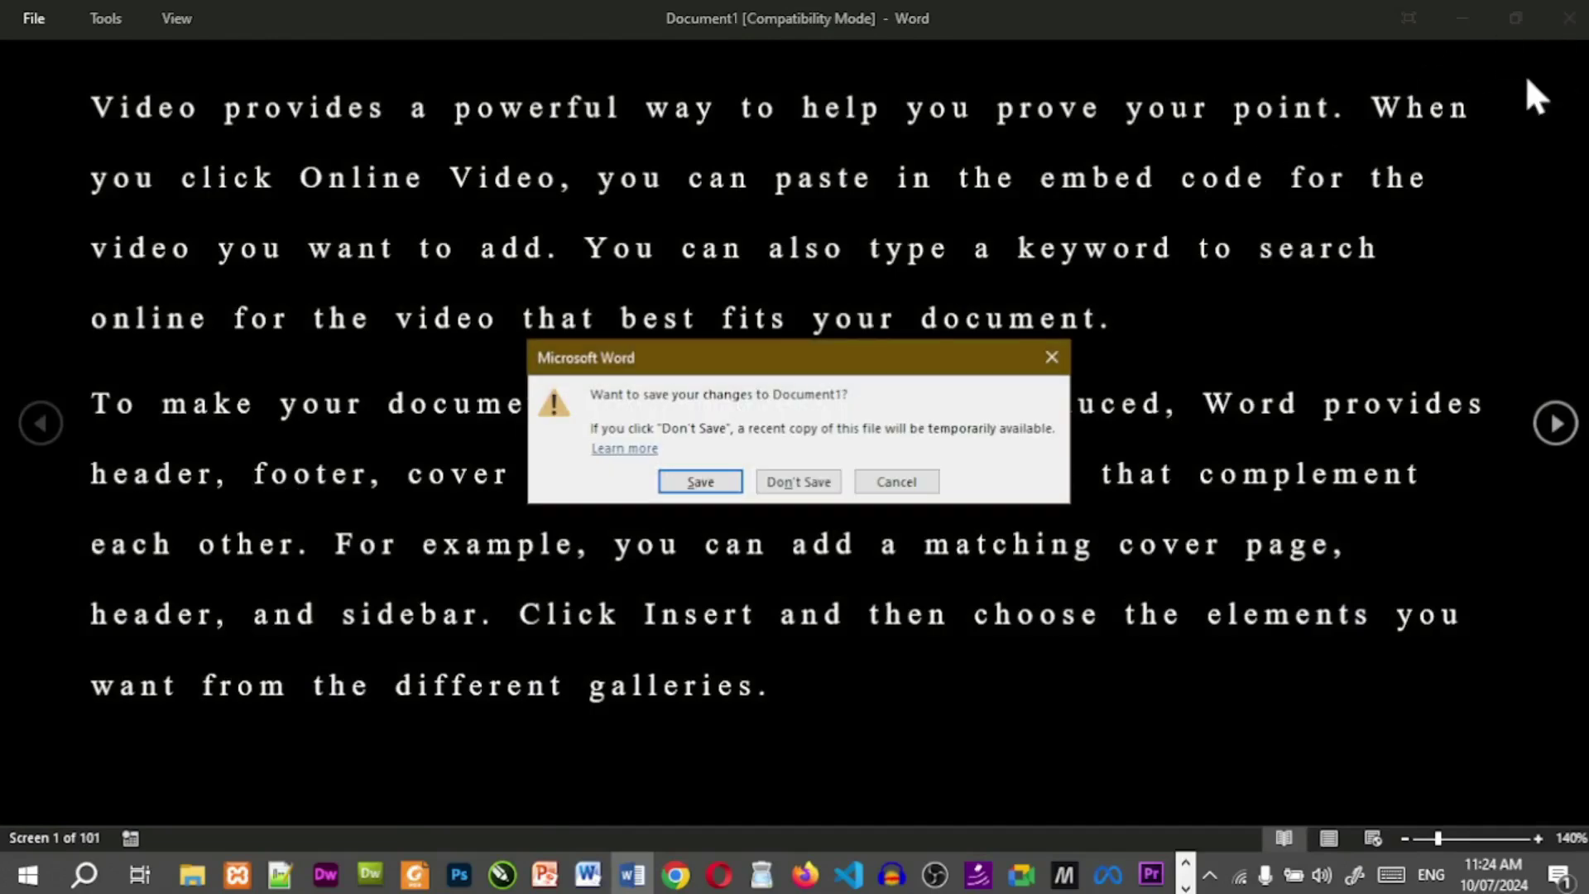
{"action": "left_click", "coordinate": [1051, 357]}
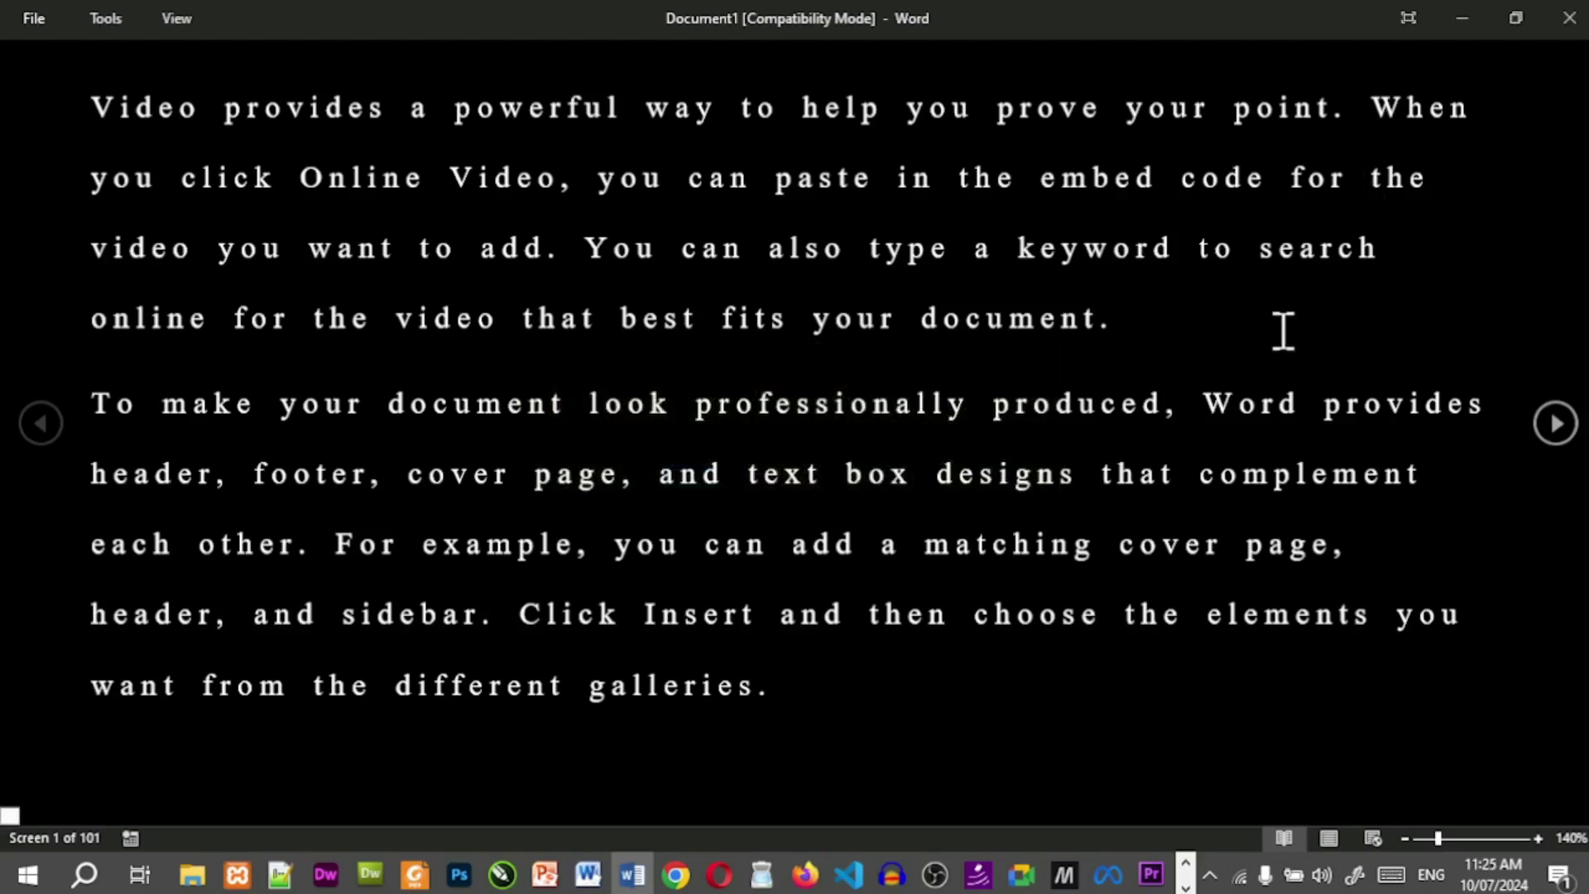
{"action": "key", "text": "Escape"}
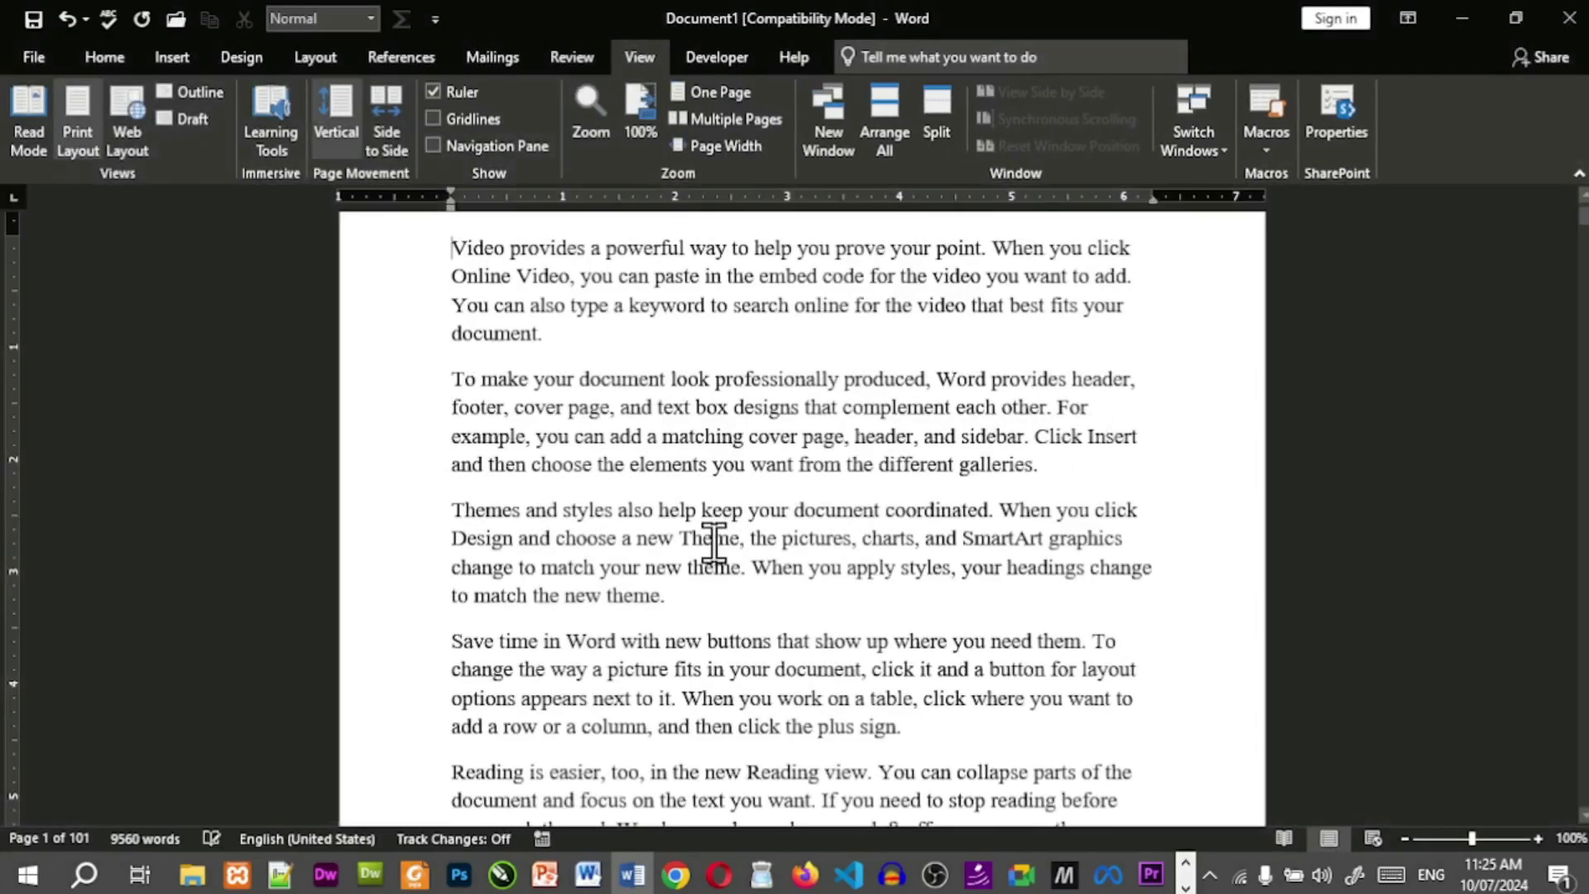
Open and close the touch keyboard, then choose Convert under File > Info.
{"action": "left_click", "coordinate": [1394, 878]}
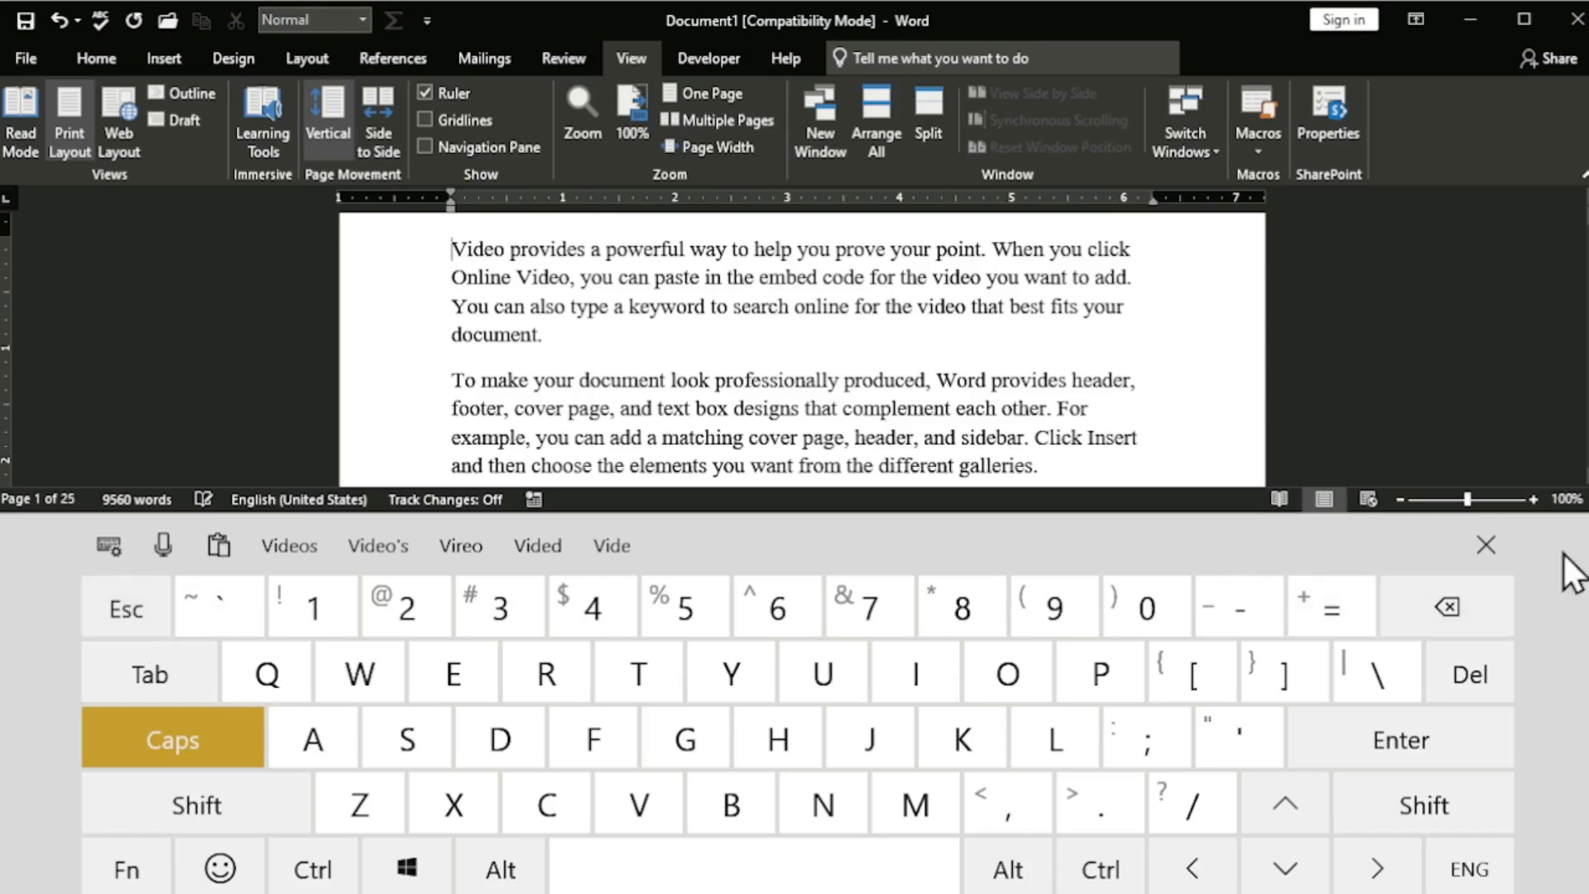
{"action": "left_click", "coordinate": [1487, 545]}
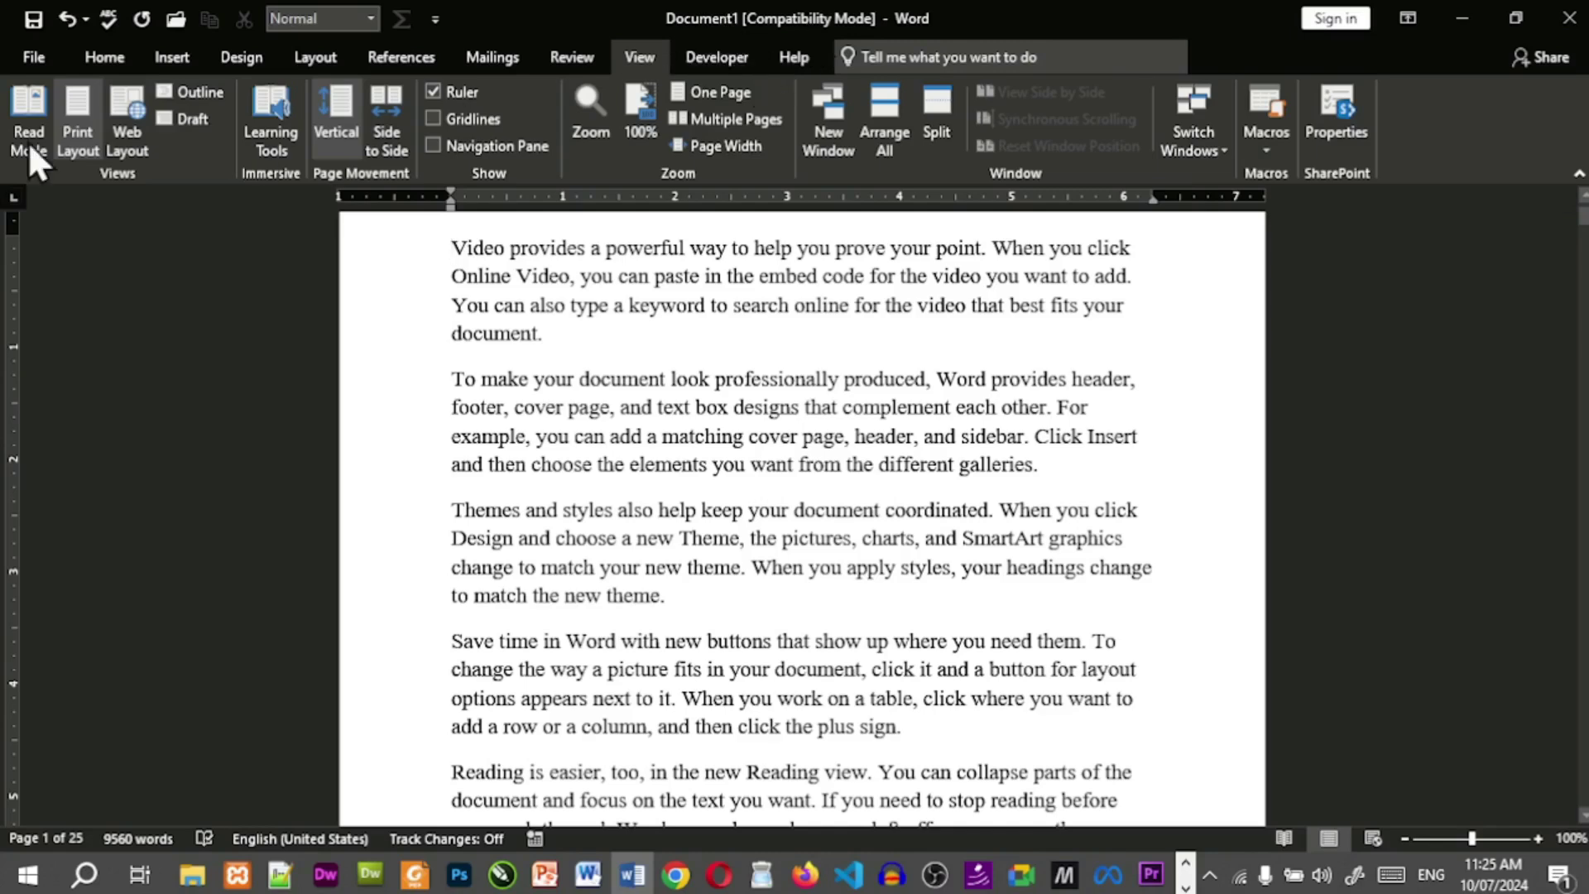
{"action": "left_click", "coordinate": [57, 61]}
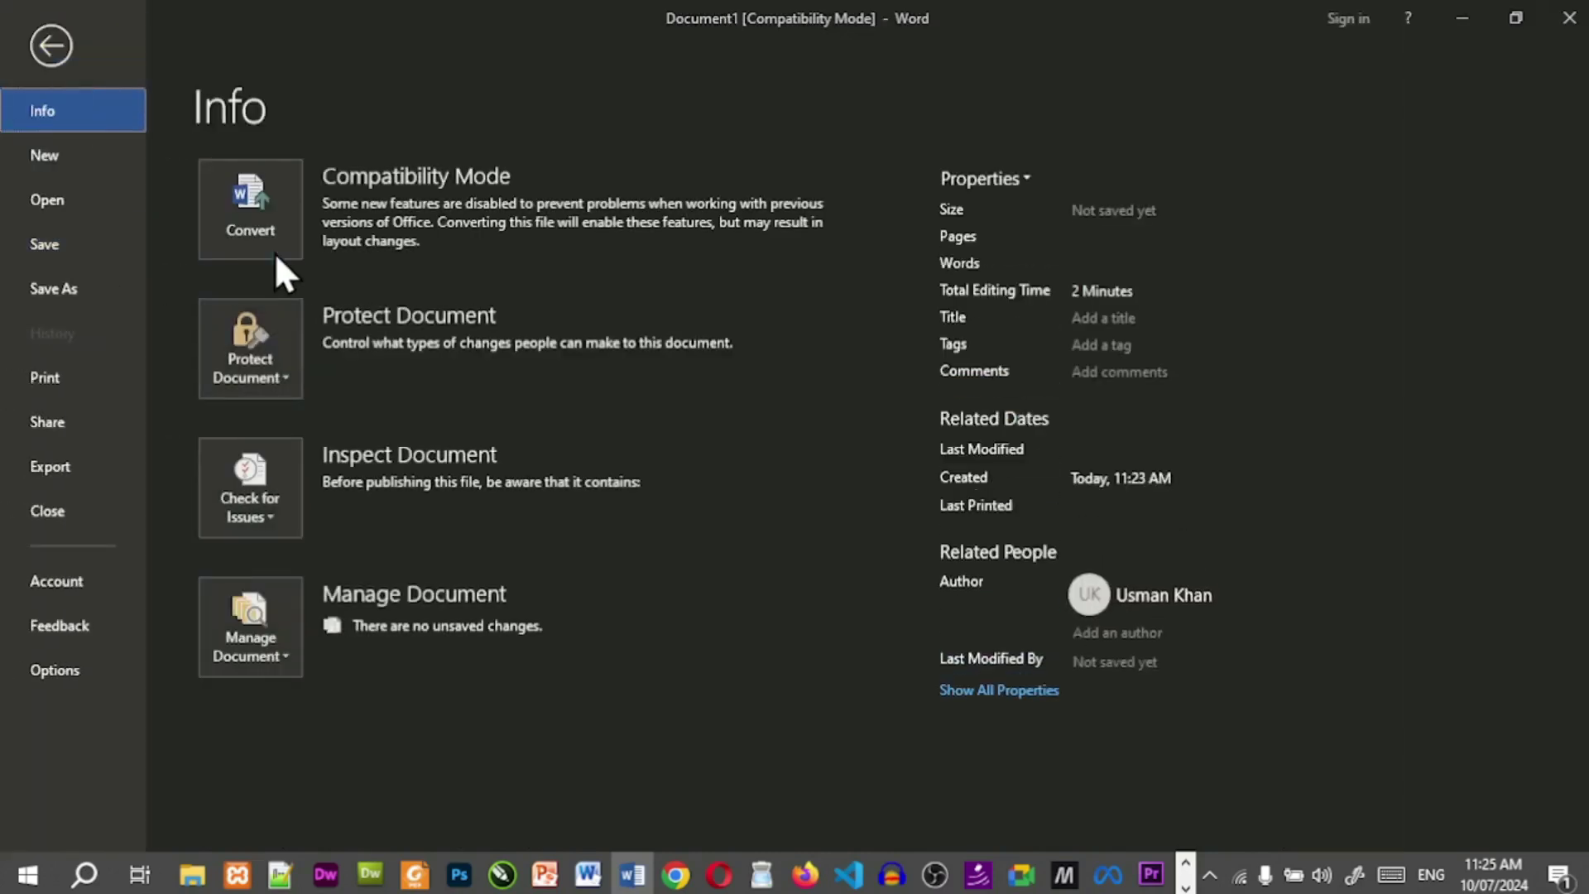
{"action": "left_click", "coordinate": [236, 199]}
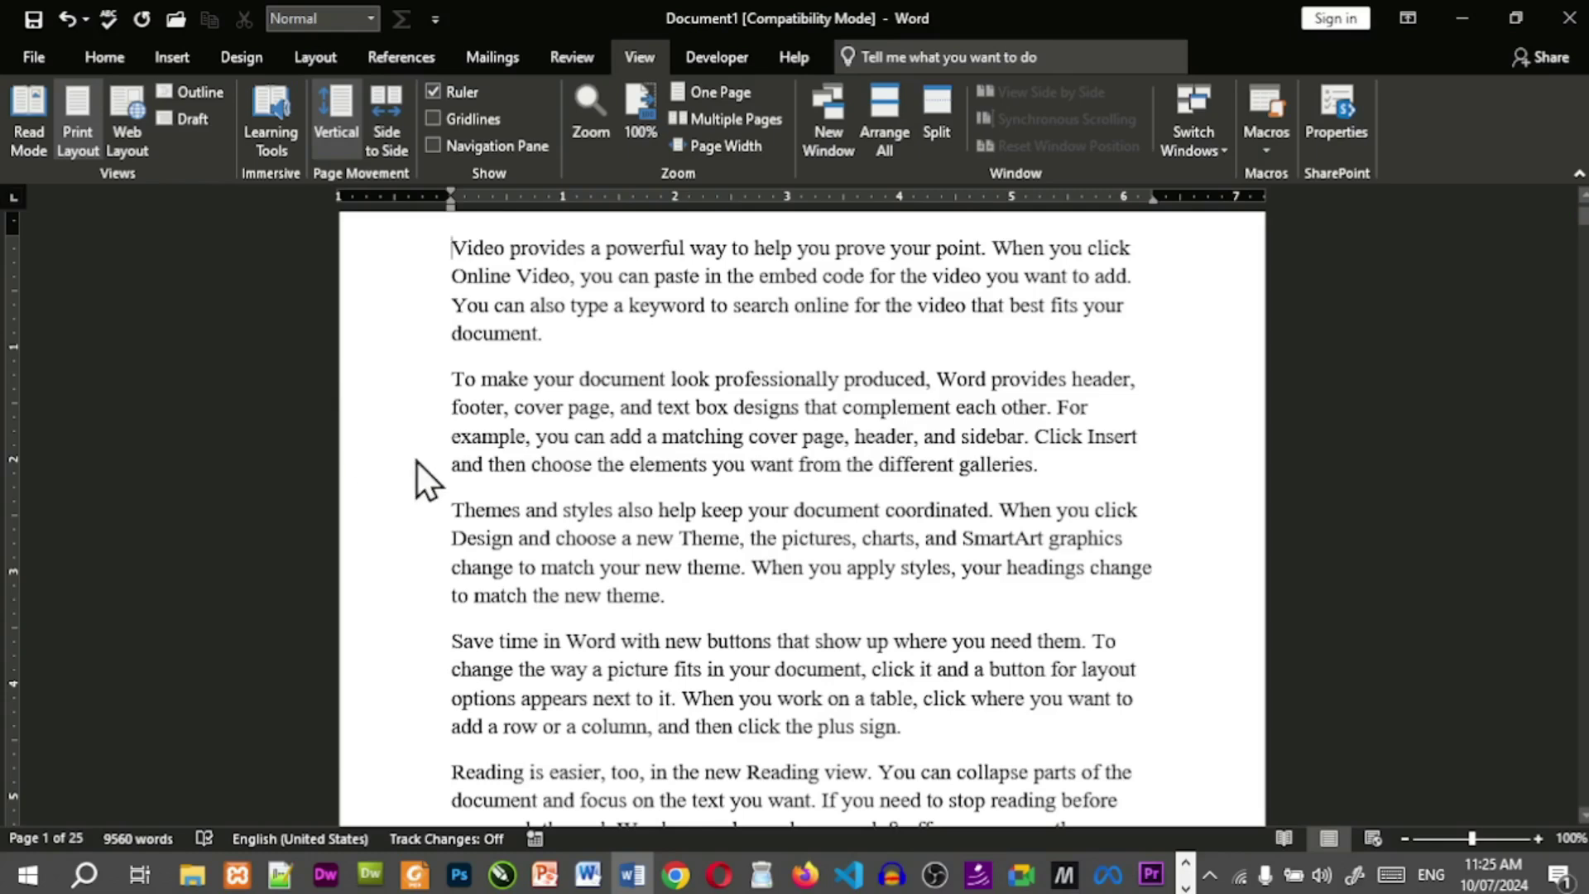
Confirm the format upgrade and switch the document to Read Mode.
{"action": "left_click", "coordinate": [1053, 498]}
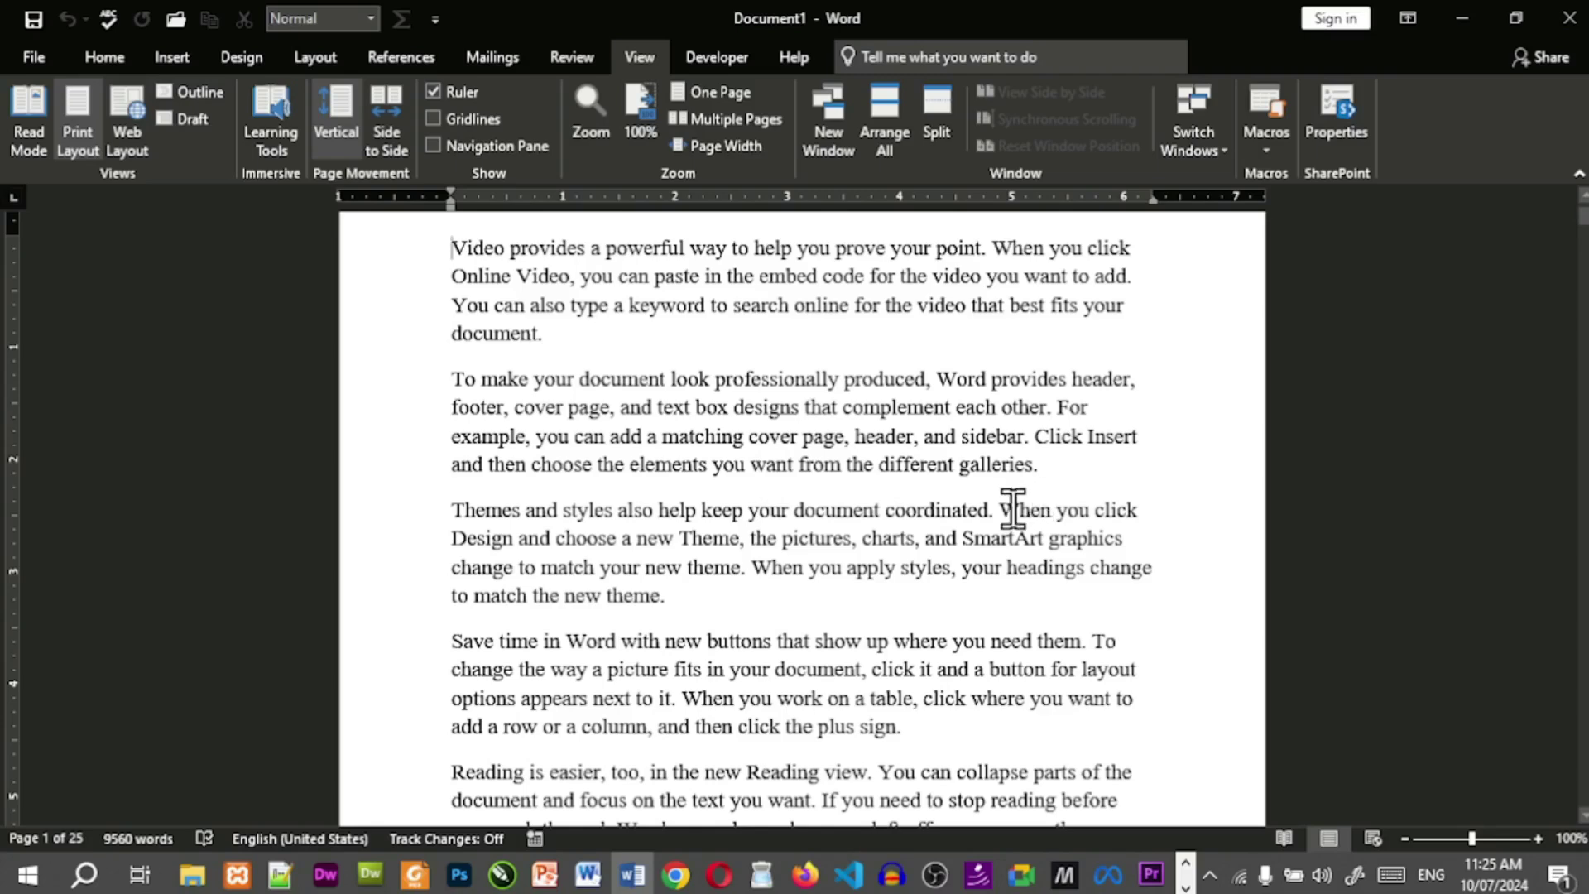
{"action": "left_click", "coordinate": [42, 138]}
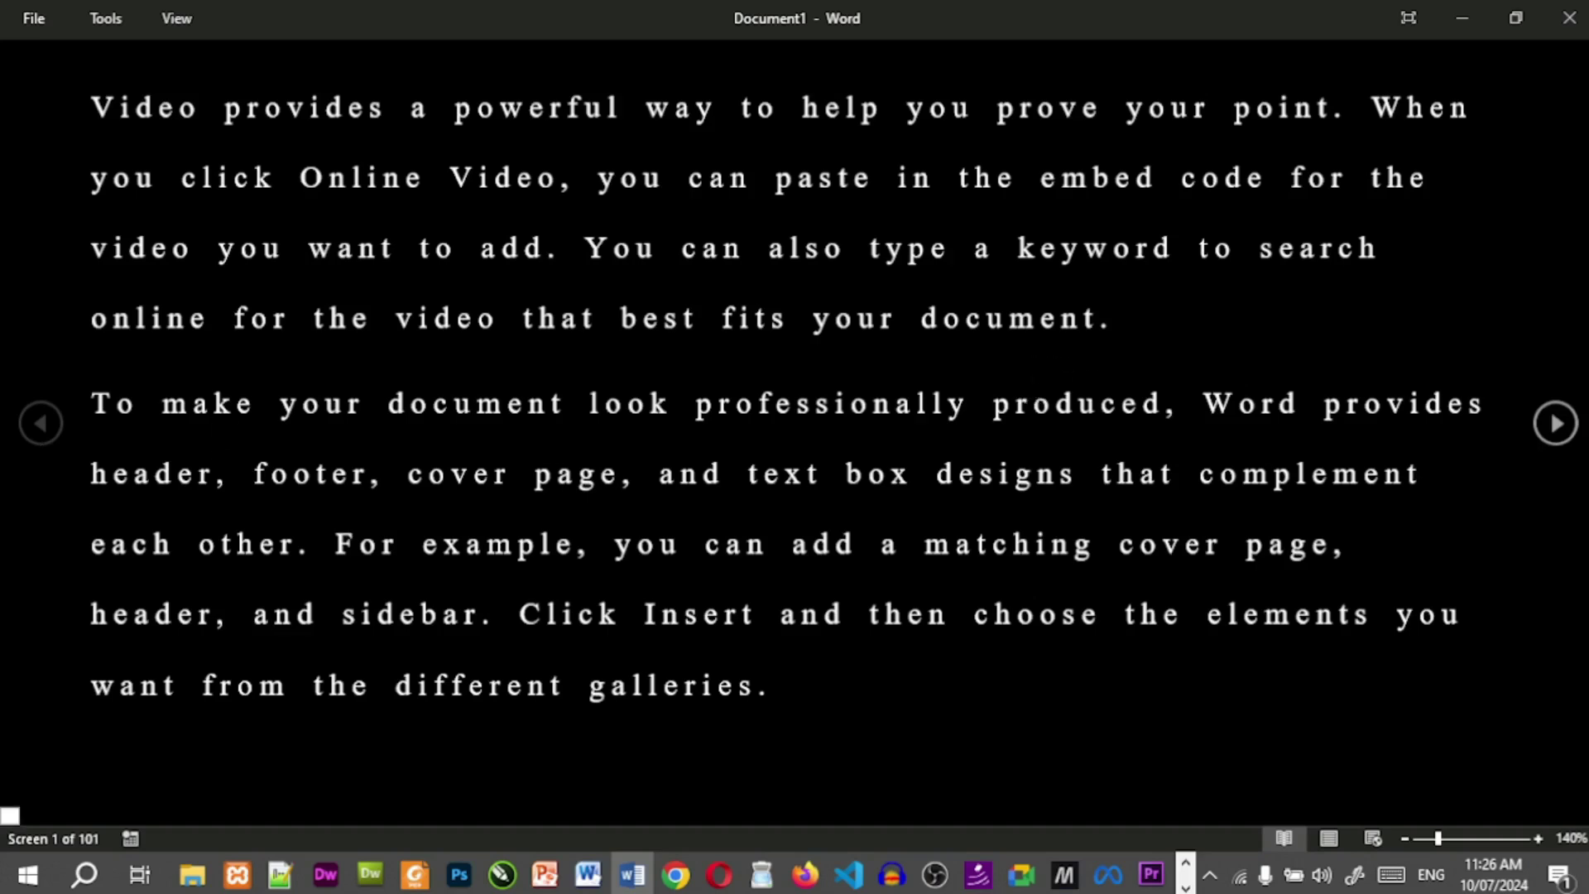
Page back and forth through the Read Mode screens, then make Read Mode full screen.
{"action": "left_click", "coordinate": [1549, 422]}
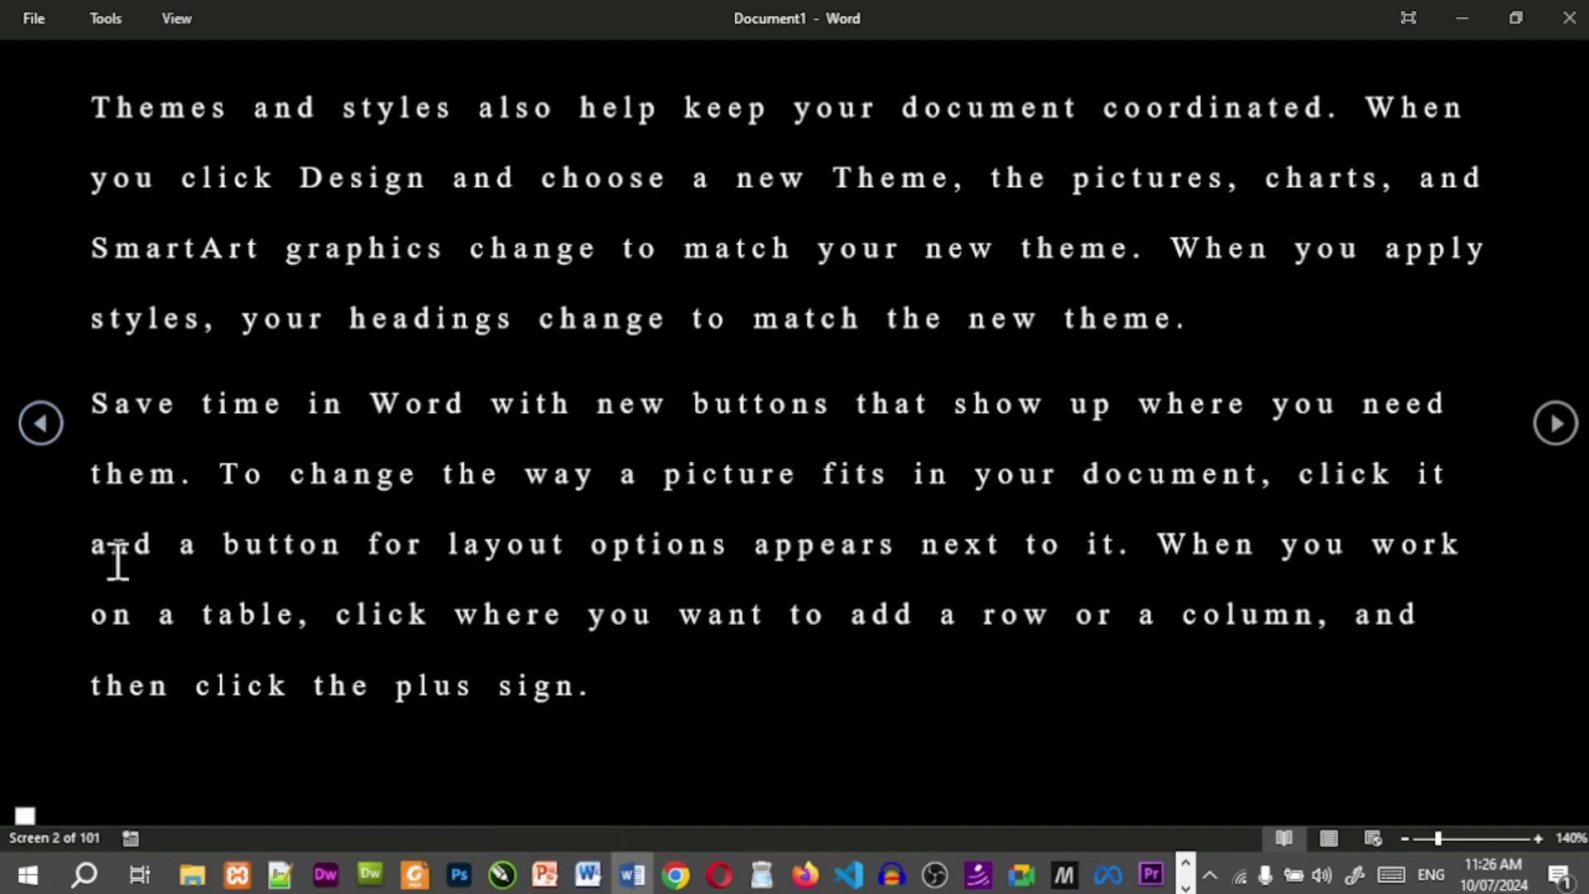
{"action": "left_click", "coordinate": [43, 432]}
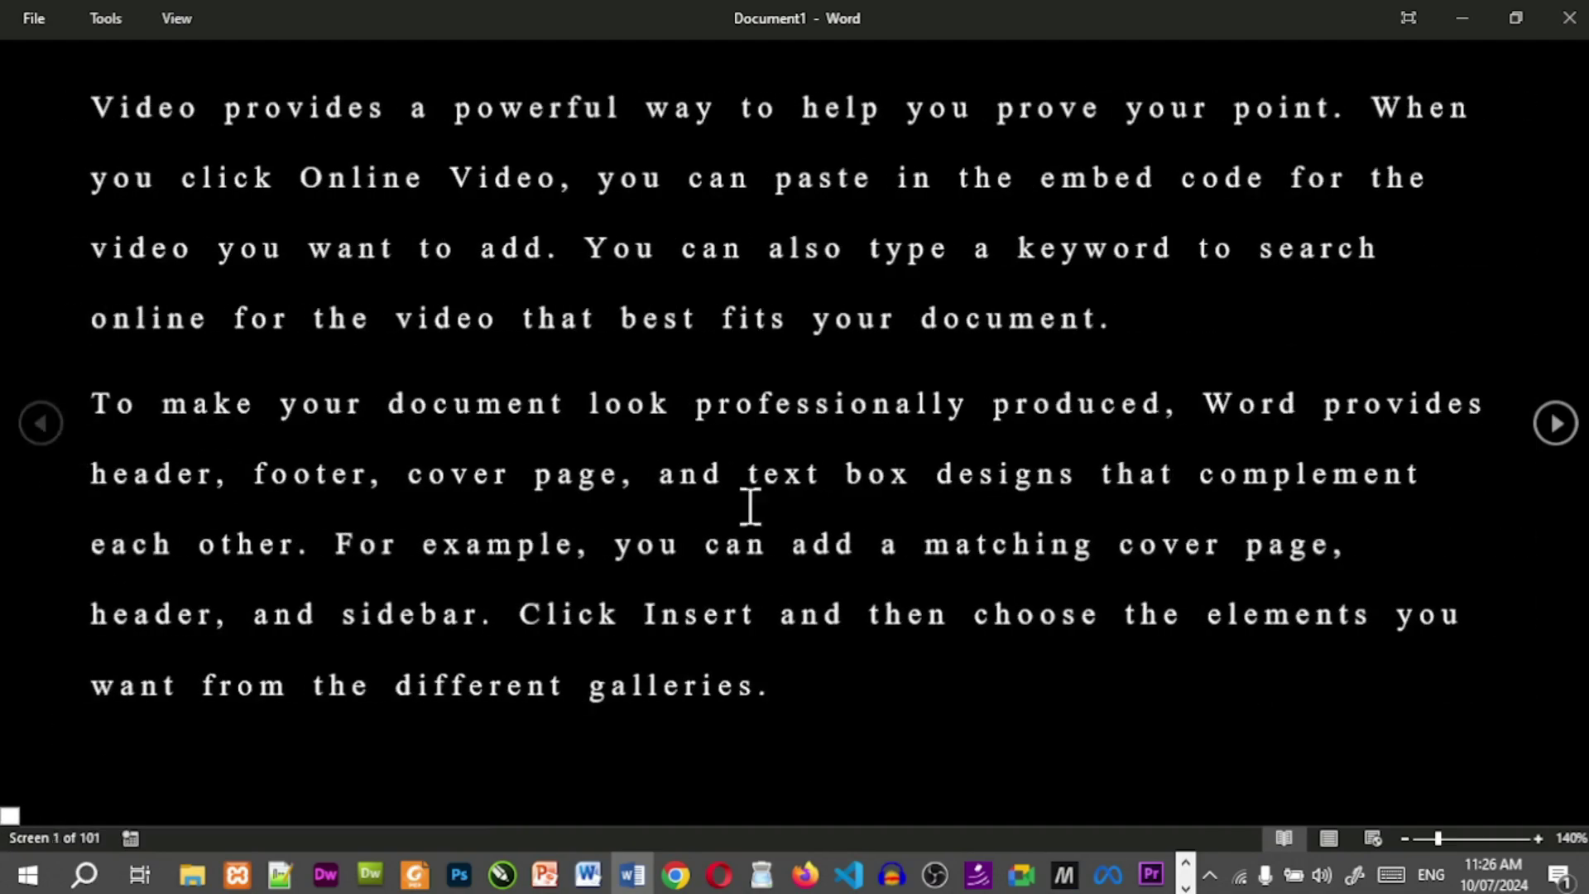
{"action": "left_click", "coordinate": [1555, 431]}
{"action": "key", "text": "Right"}
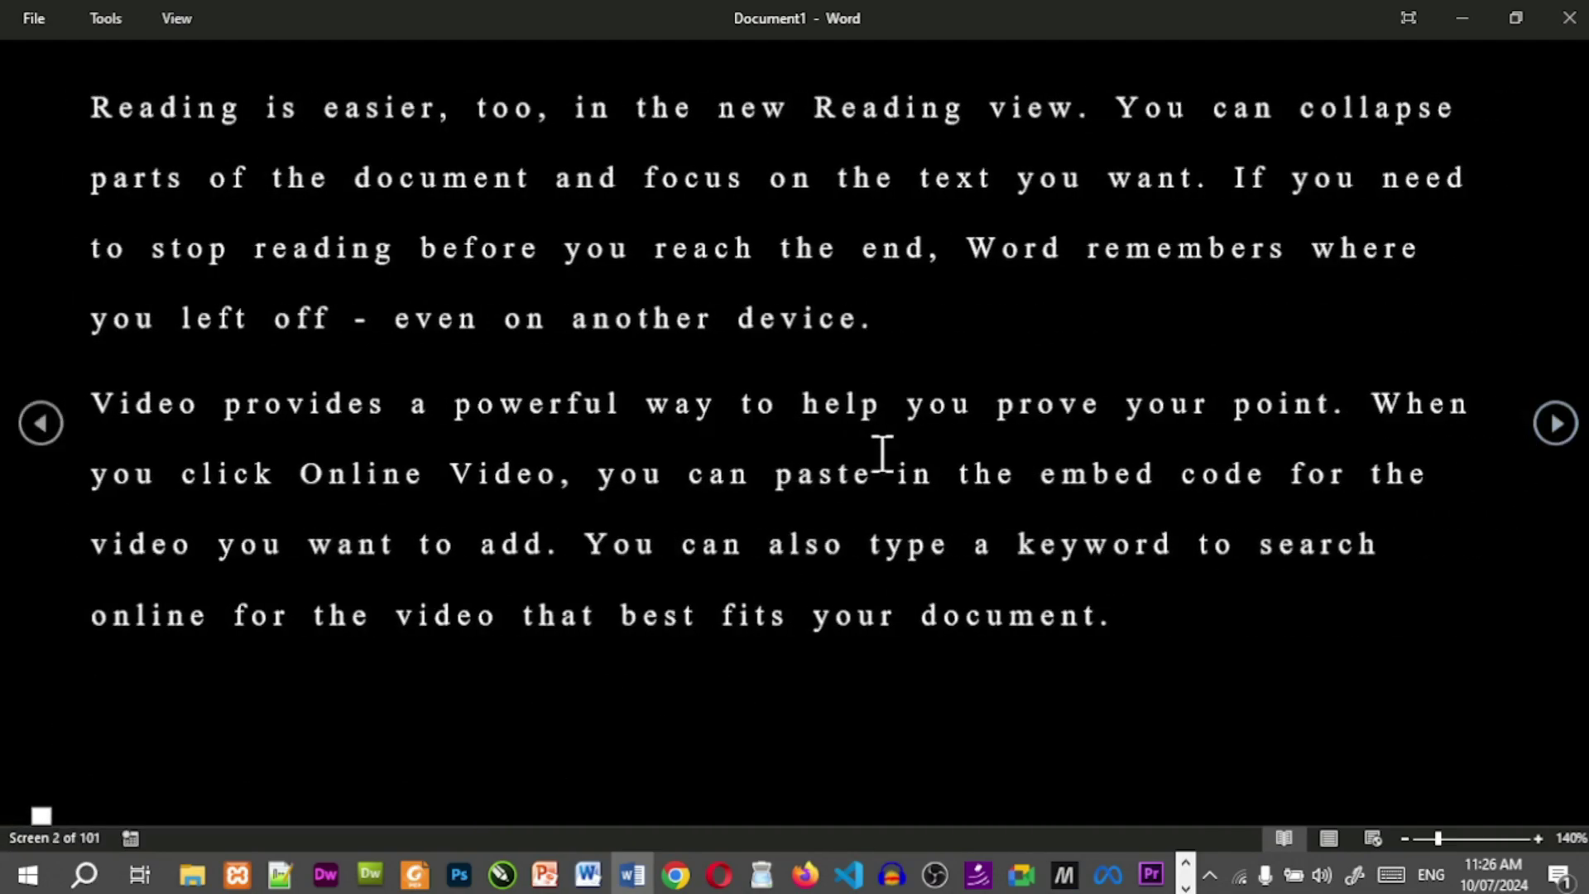
{"action": "key", "text": "Left"}
{"action": "key", "text": "Left"}
{"action": "key", "text": "Left"}
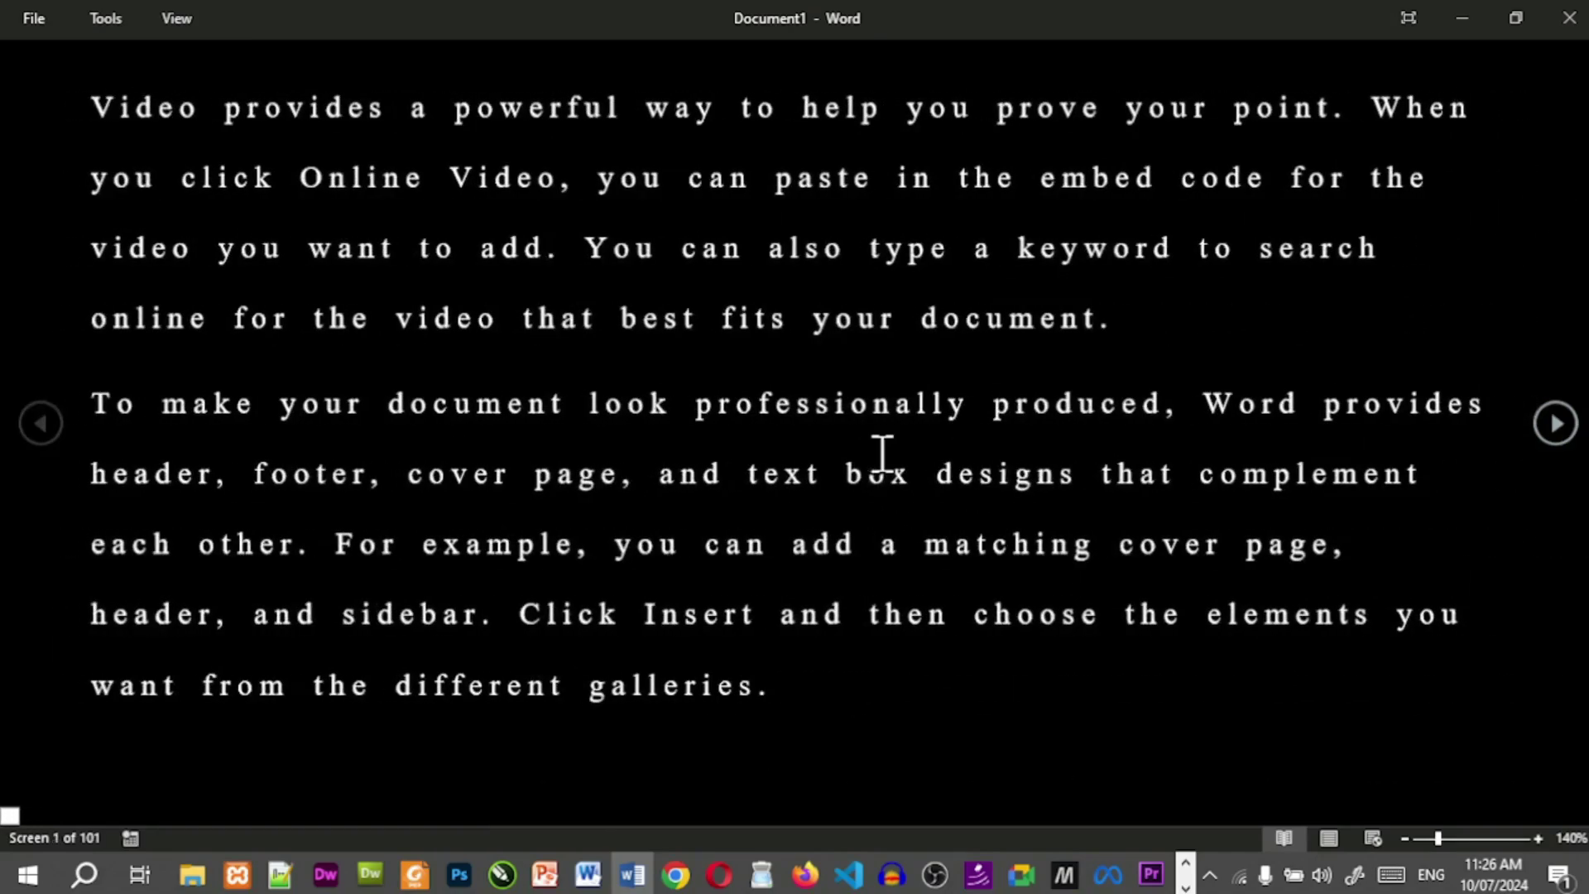
{"action": "key", "text": "Right"}
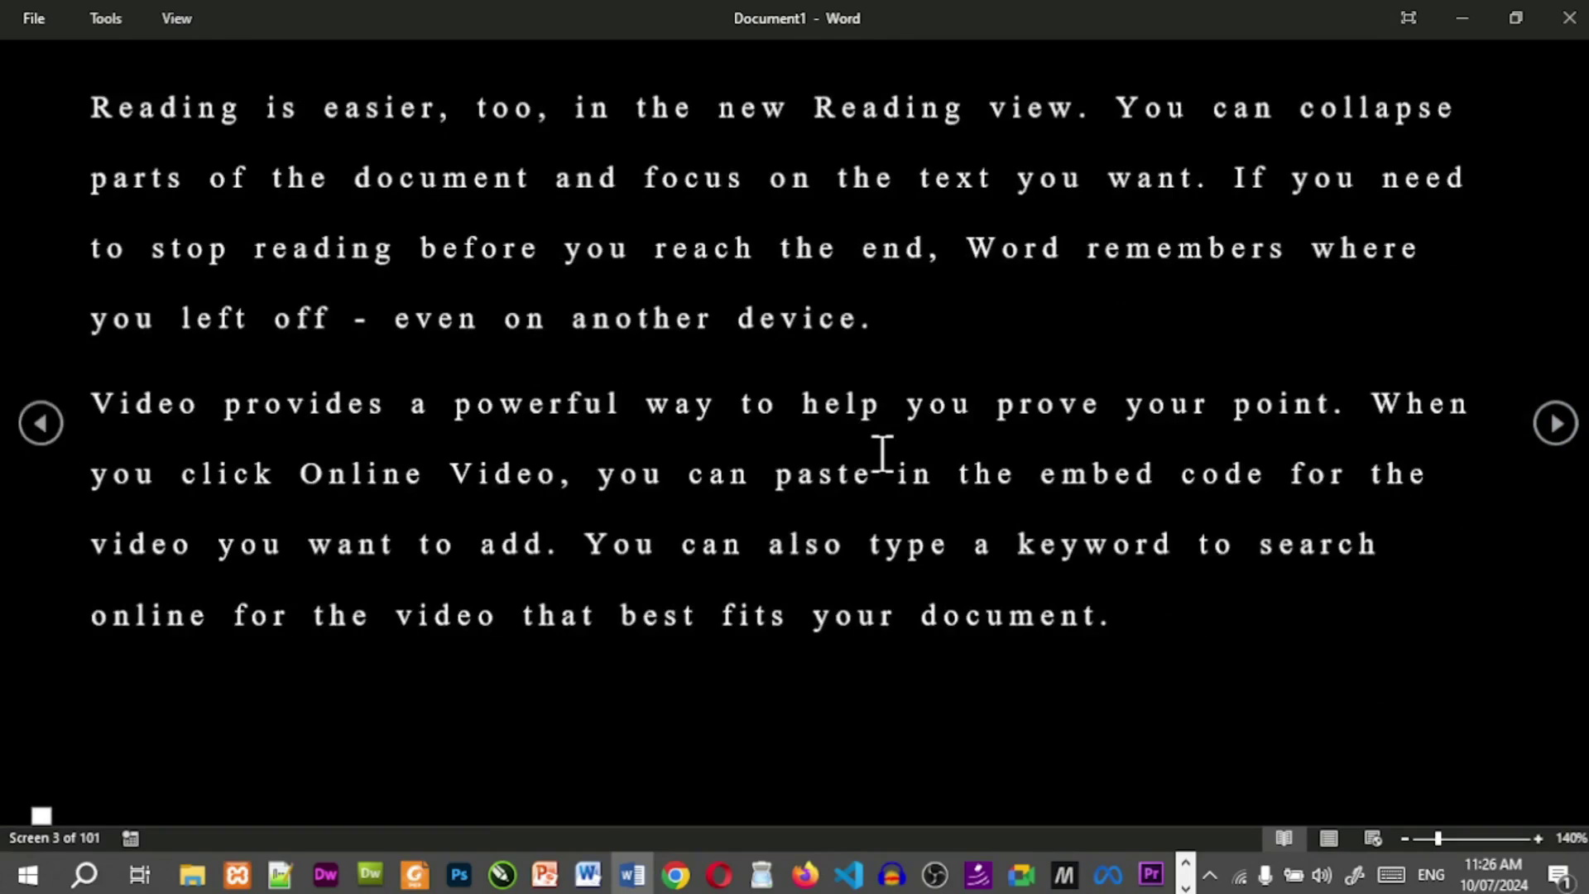
{"action": "key", "text": "Left"}
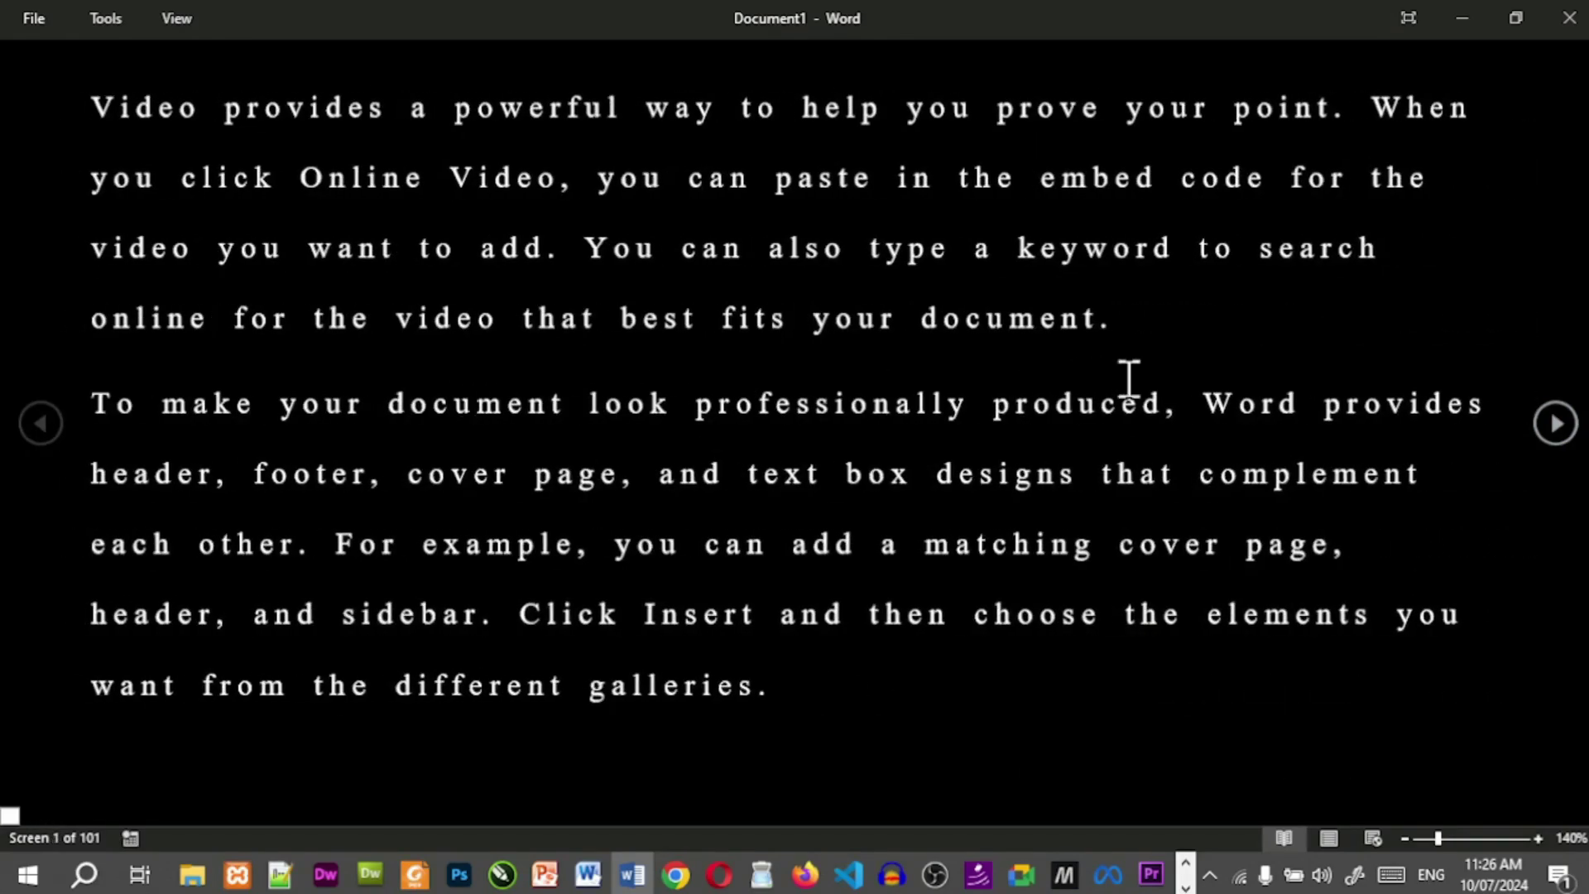
{"action": "left_click", "coordinate": [1552, 441]}
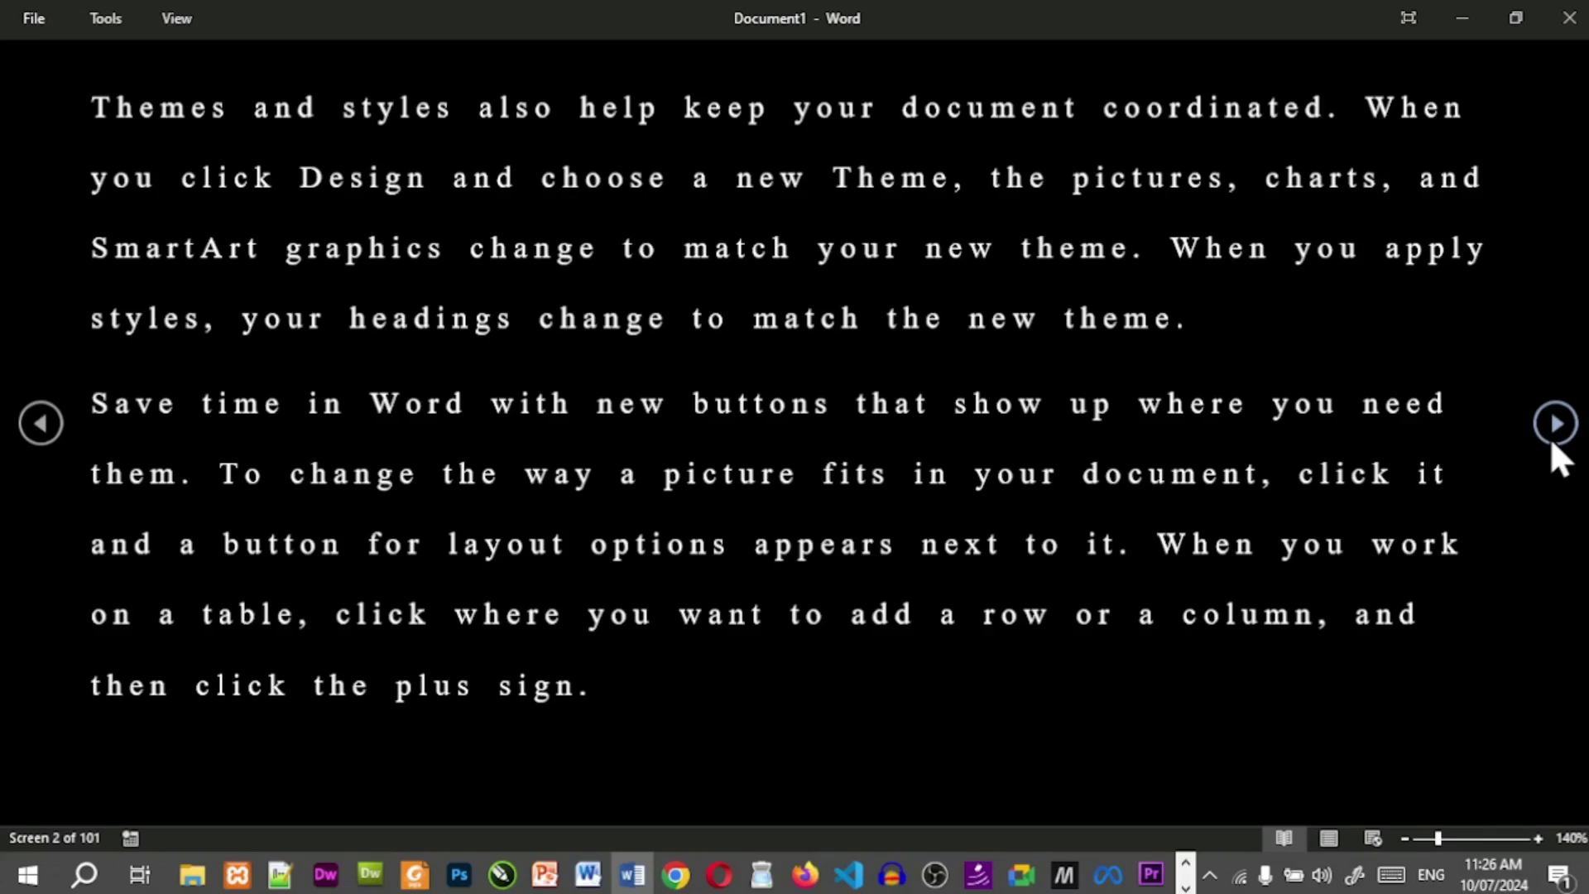
{"action": "left_click", "coordinate": [1408, 15]}
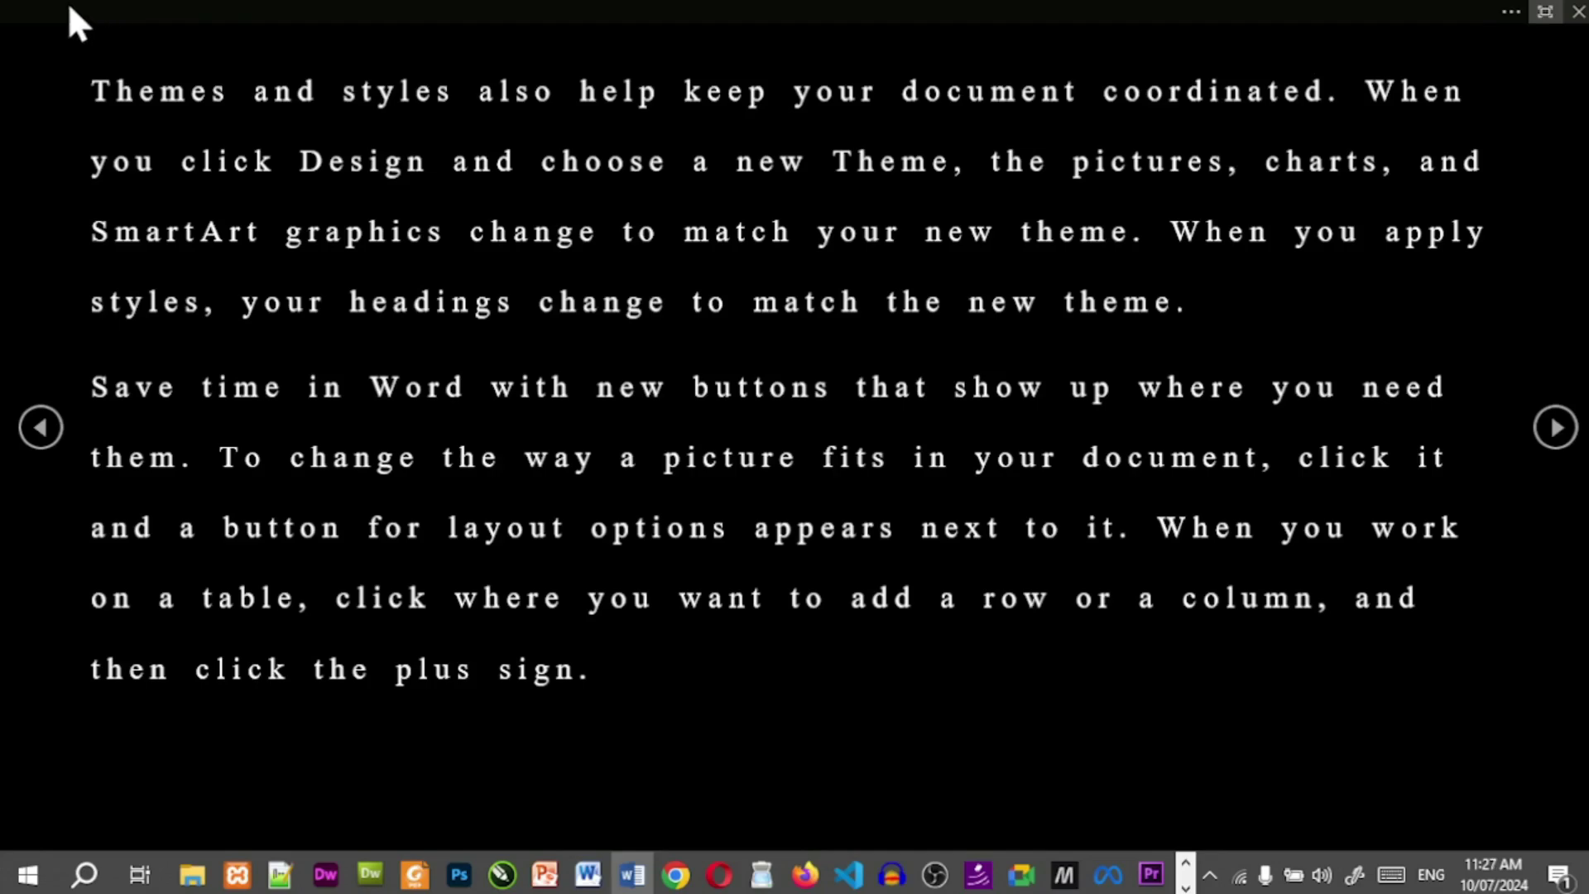
{"action": "left_click", "coordinate": [1544, 12]}
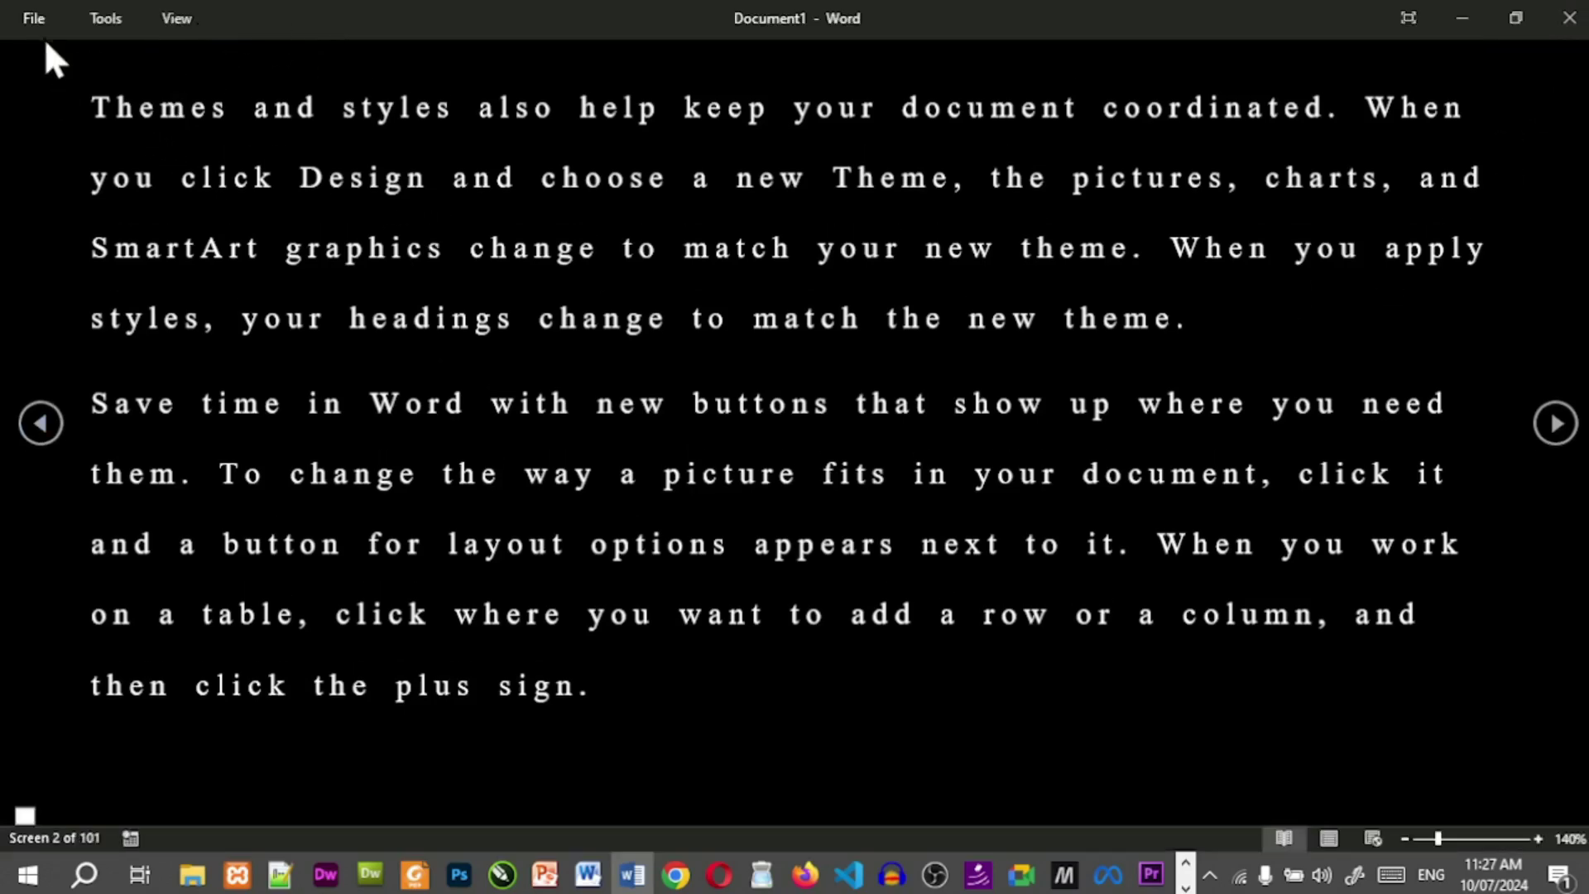
{"action": "left_click", "coordinate": [30, 20]}
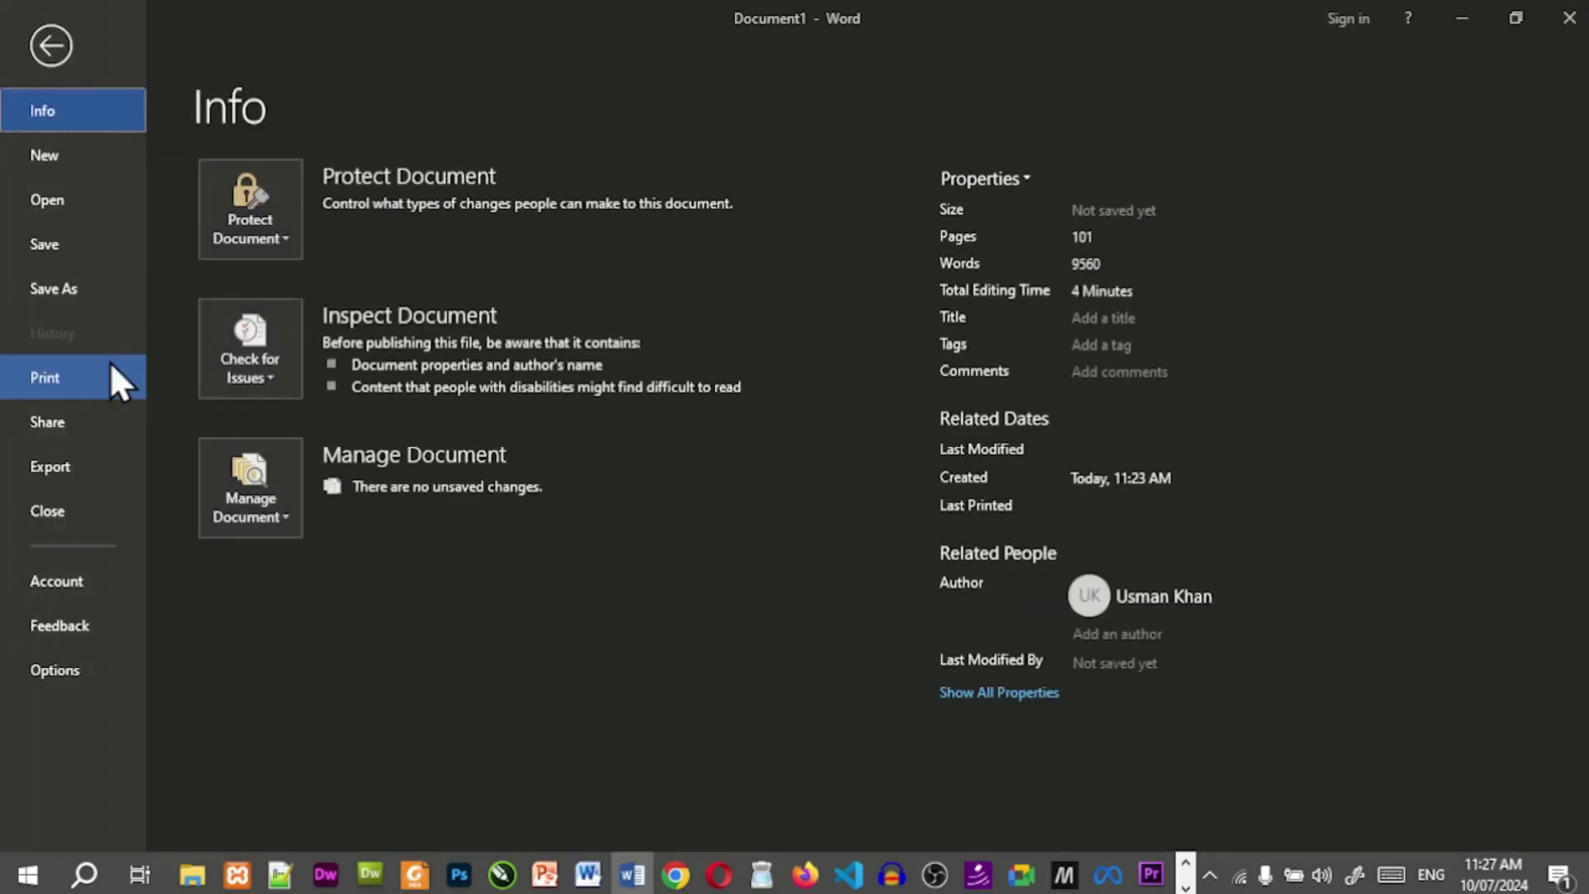
{"action": "key", "text": "Escape"}
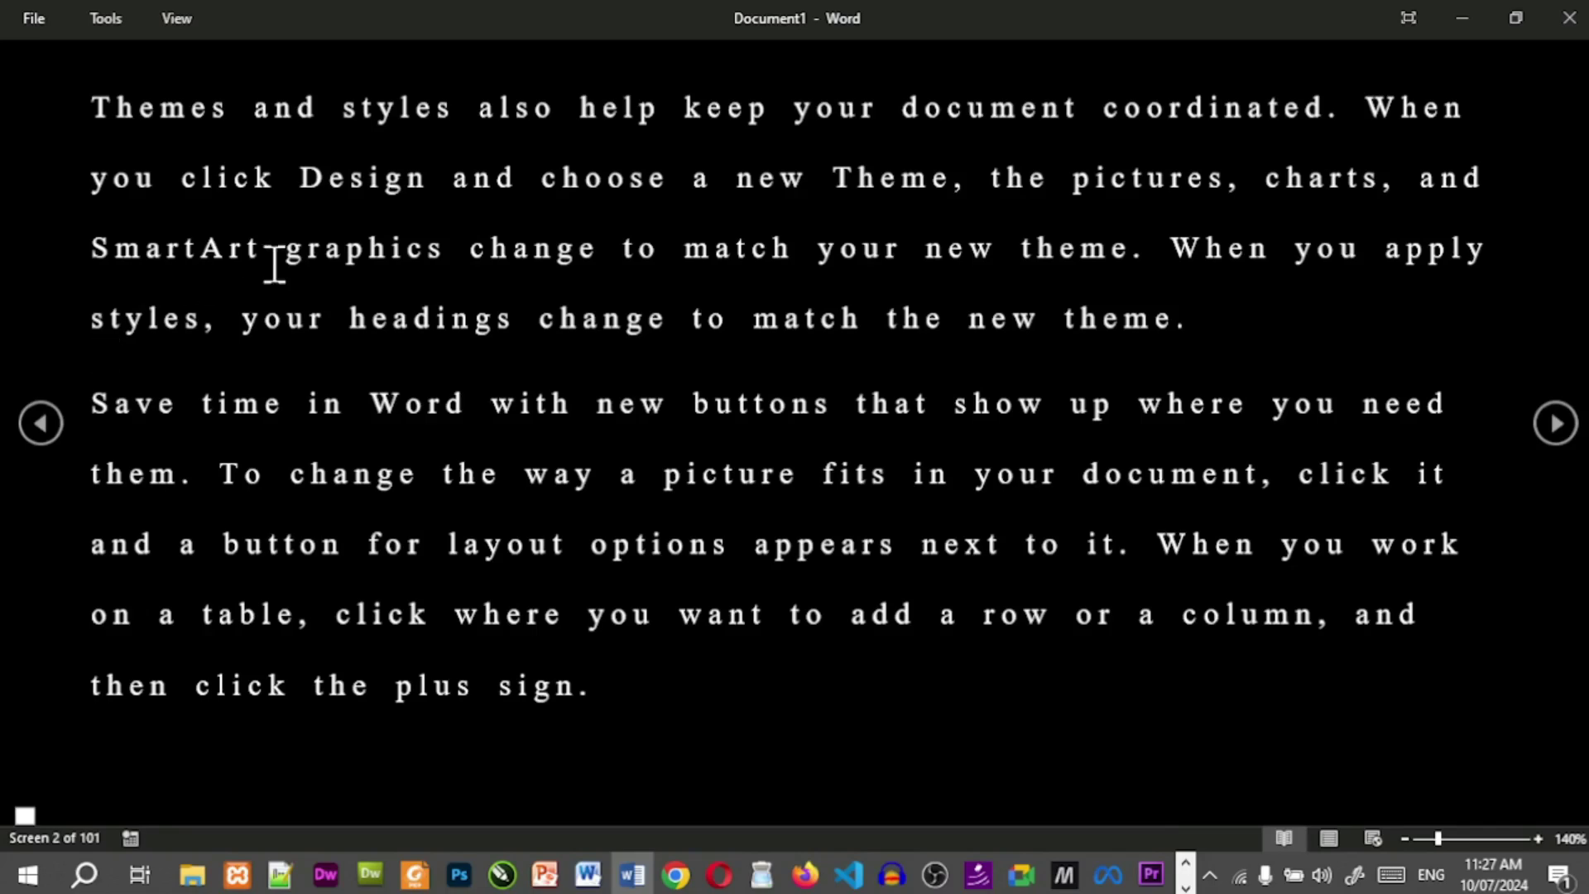
{"action": "left_click", "coordinate": [122, 19]}
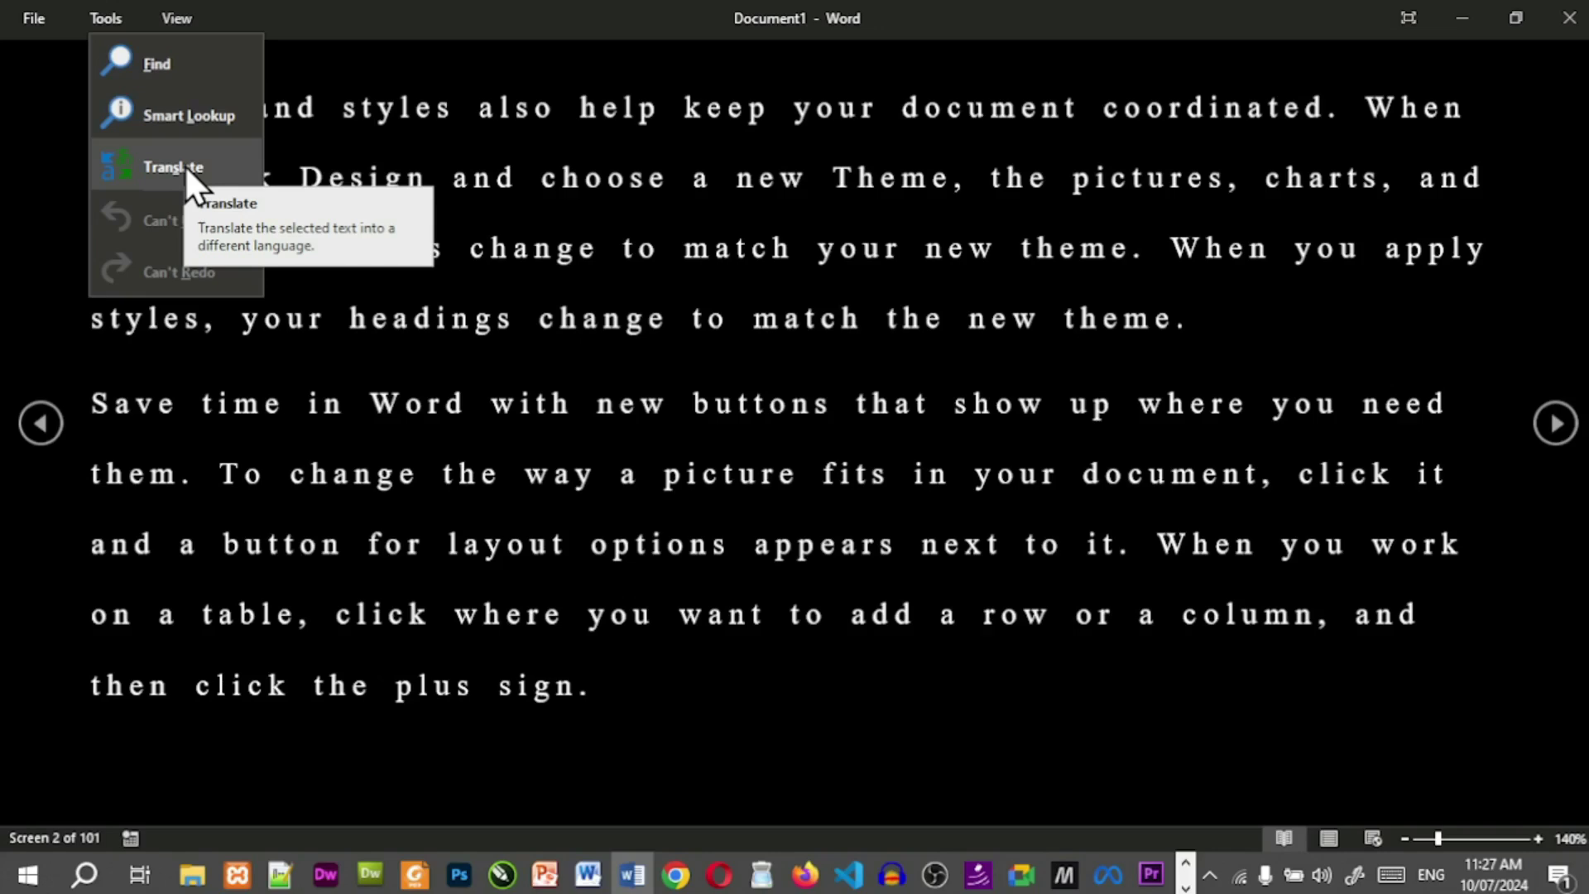
{"action": "left_click", "coordinate": [505, 318]}
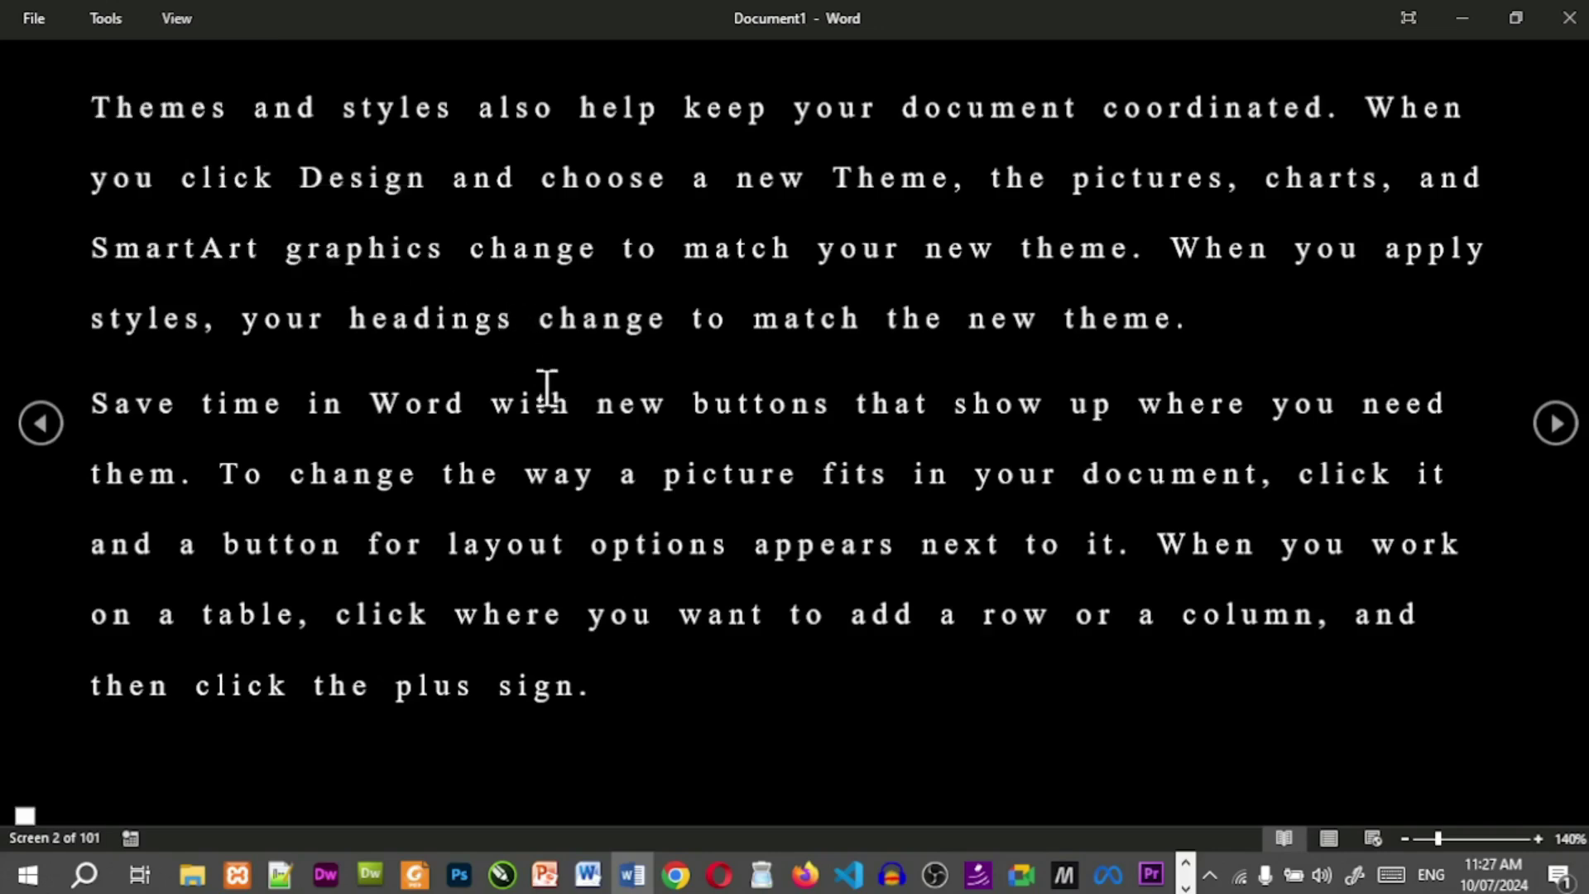
Search the text for 'document' using Tools > Find in Read Mode.
{"action": "key", "text": "BackSpace"}
{"action": "key", "text": "BackSpace"}
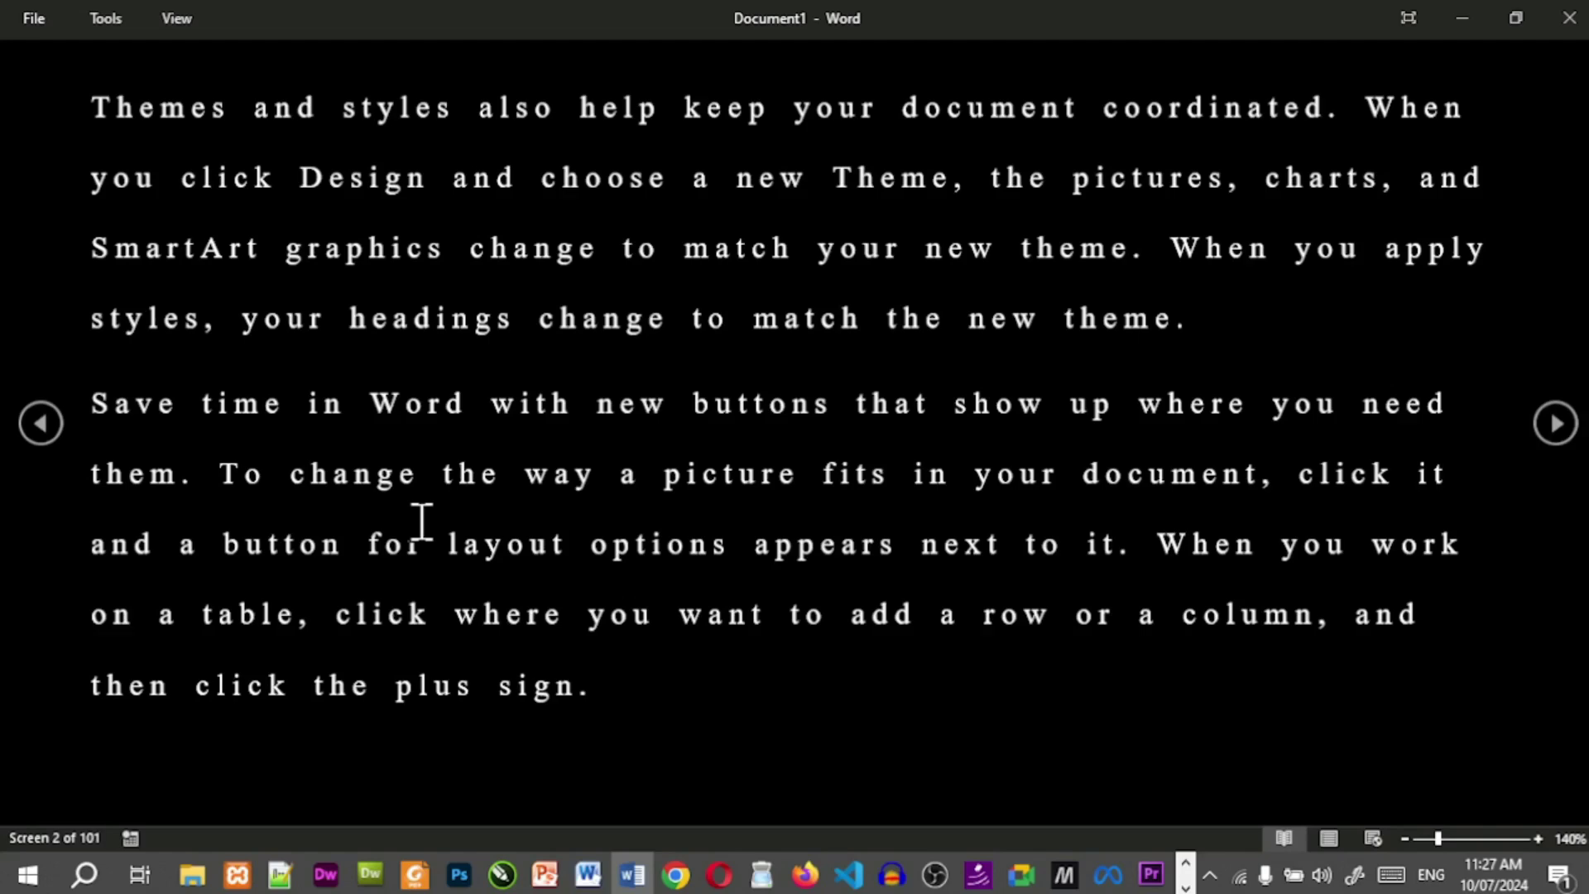
{"action": "left_click", "coordinate": [109, 20]}
{"action": "left_click", "coordinate": [159, 64]}
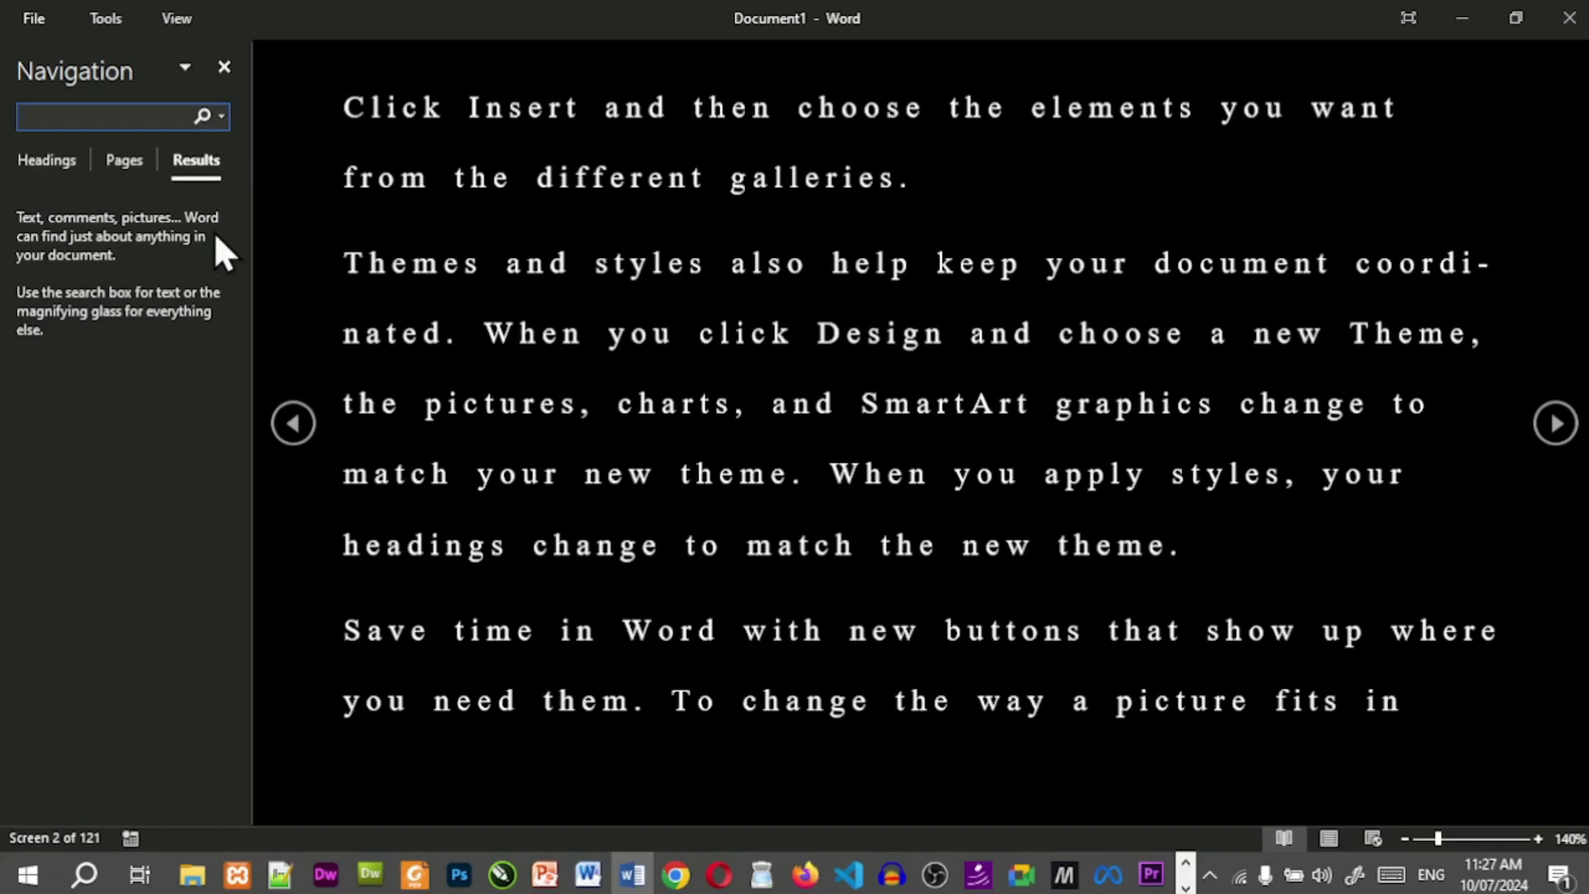
{"action": "type", "text": "docume"}
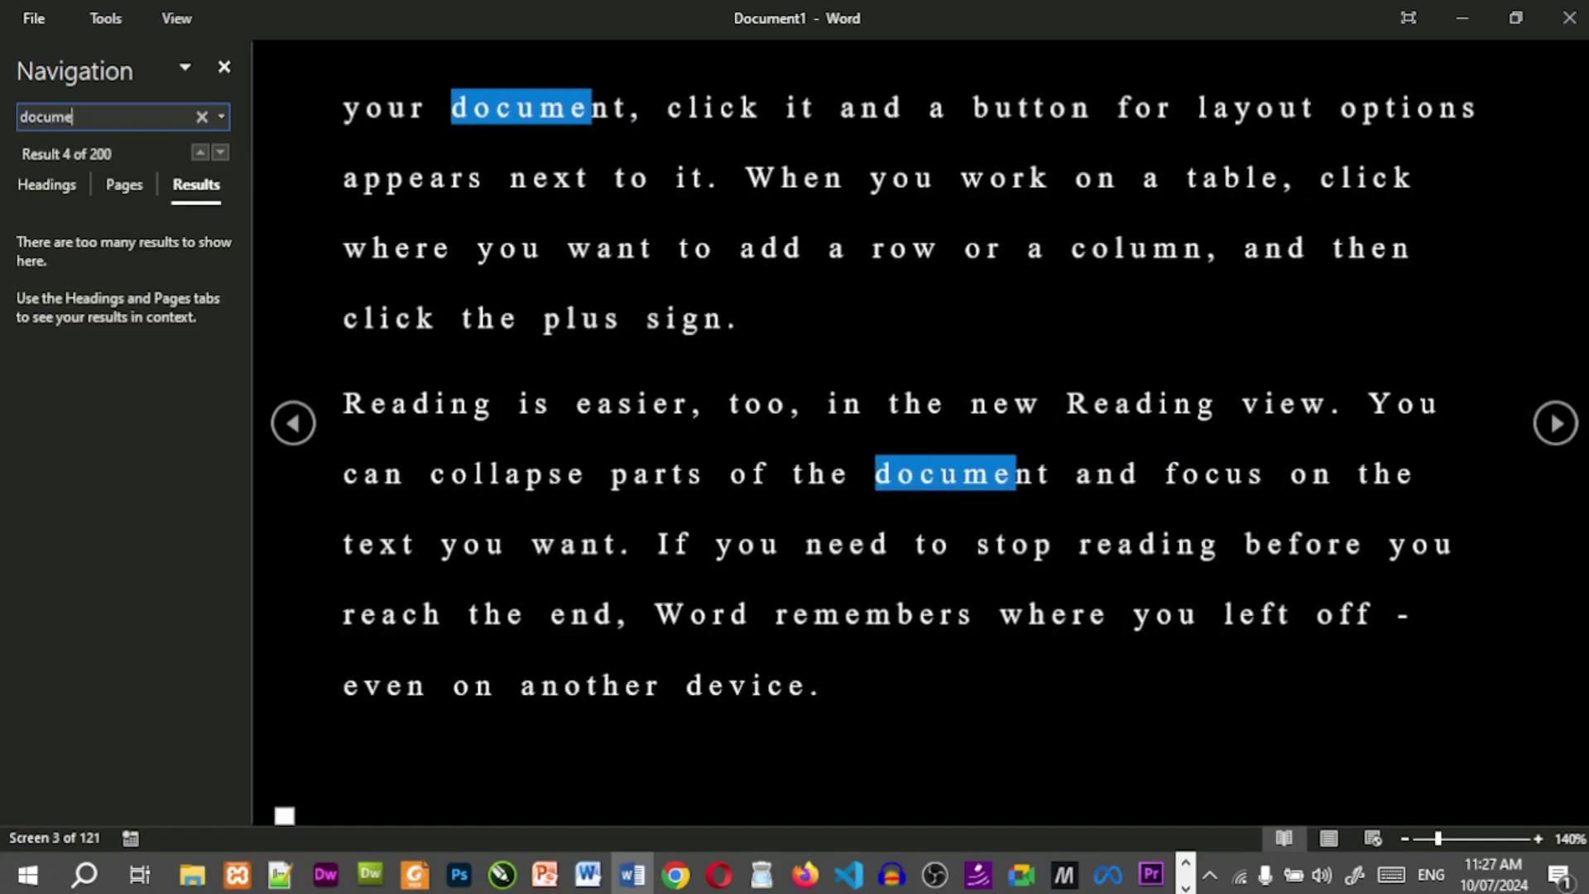
{"action": "type", "text": "nt"}
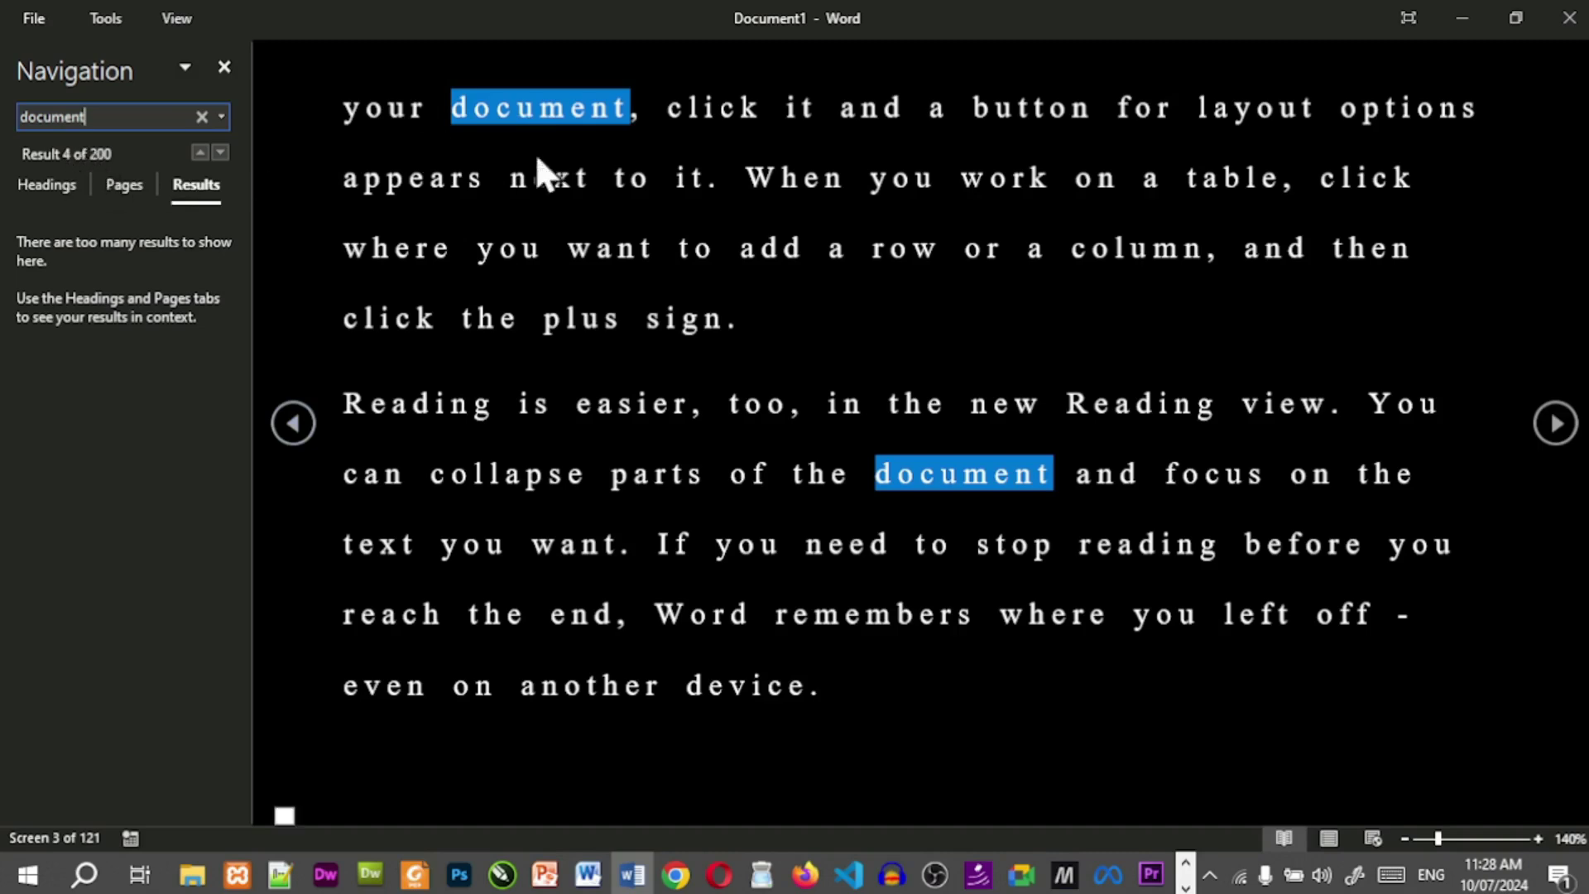
Step through the 'document' matches and return to Result 1.
{"action": "left_click", "coordinate": [202, 155]}
{"action": "left_click", "coordinate": [202, 156]}
{"action": "left_click", "coordinate": [202, 155]}
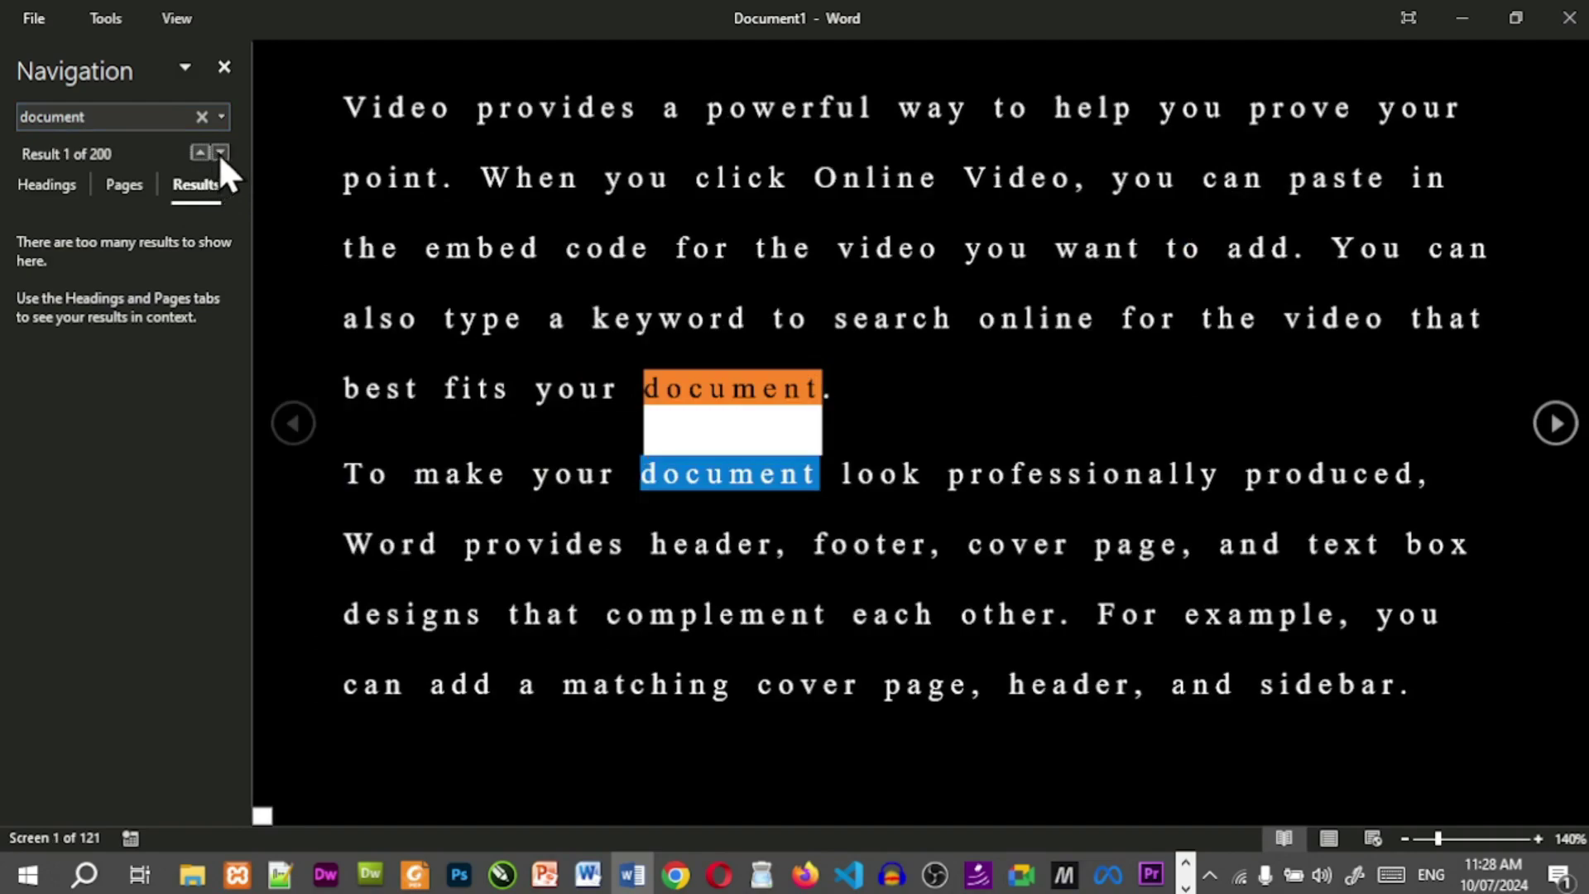
{"action": "left_click", "coordinate": [221, 152]}
{"action": "left_click", "coordinate": [220, 152]}
{"action": "left_click", "coordinate": [220, 153]}
{"action": "left_click", "coordinate": [220, 153]}
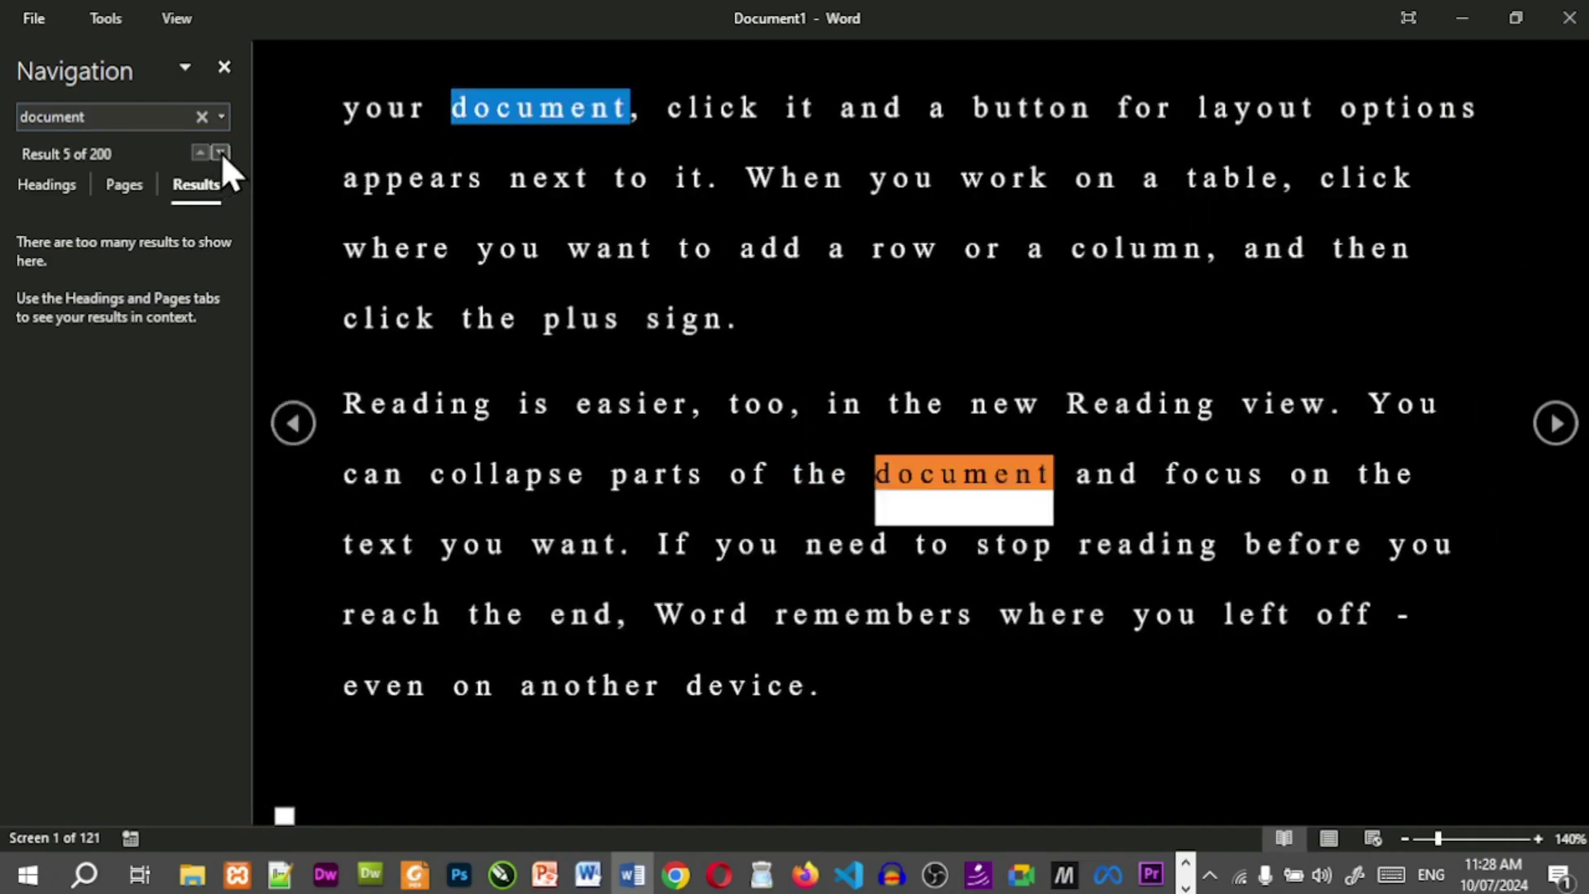
{"action": "left_click", "coordinate": [199, 152]}
{"action": "left_click", "coordinate": [199, 153]}
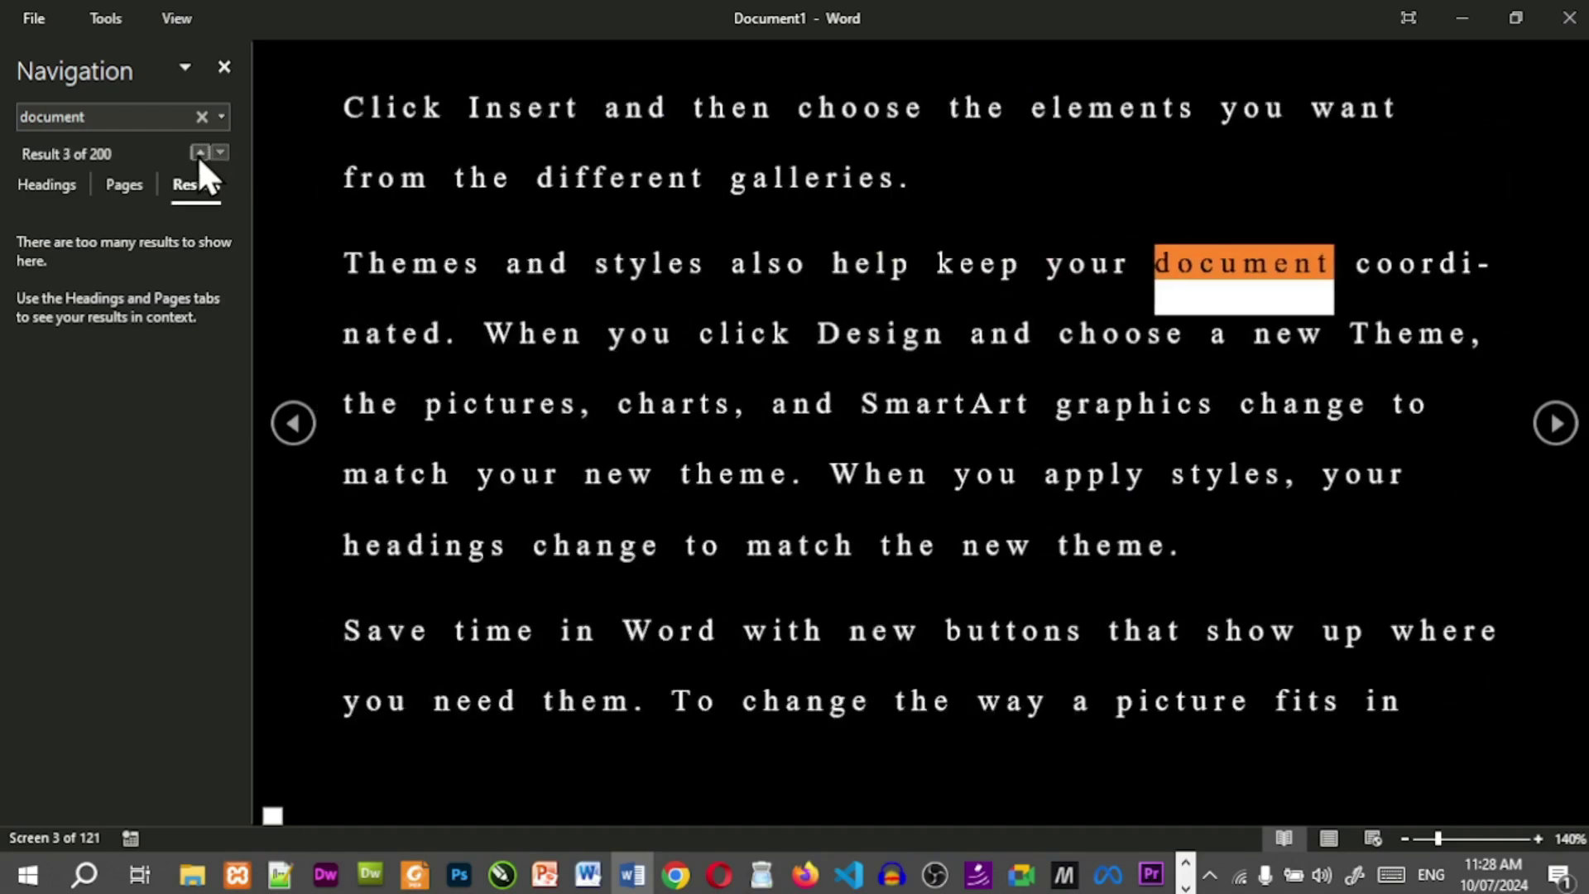
{"action": "left_click", "coordinate": [199, 153]}
{"action": "left_click", "coordinate": [198, 153]}
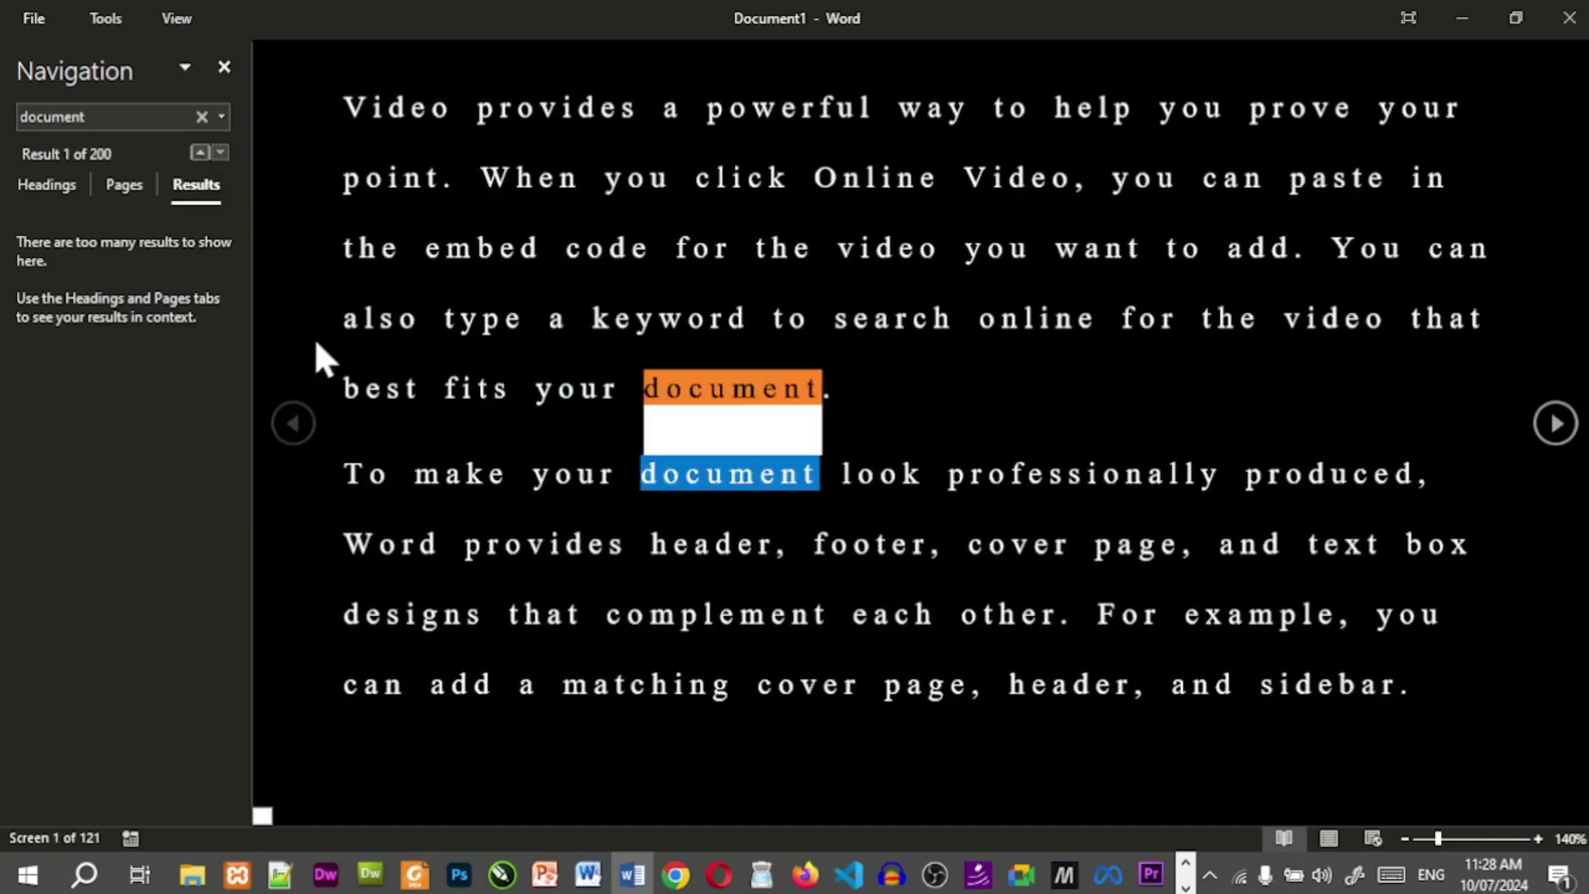
Close the search pane, look up 'document' with Smart Lookup, then close its pane.
{"action": "left_click", "coordinate": [222, 69]}
{"action": "left_click", "coordinate": [105, 20]}
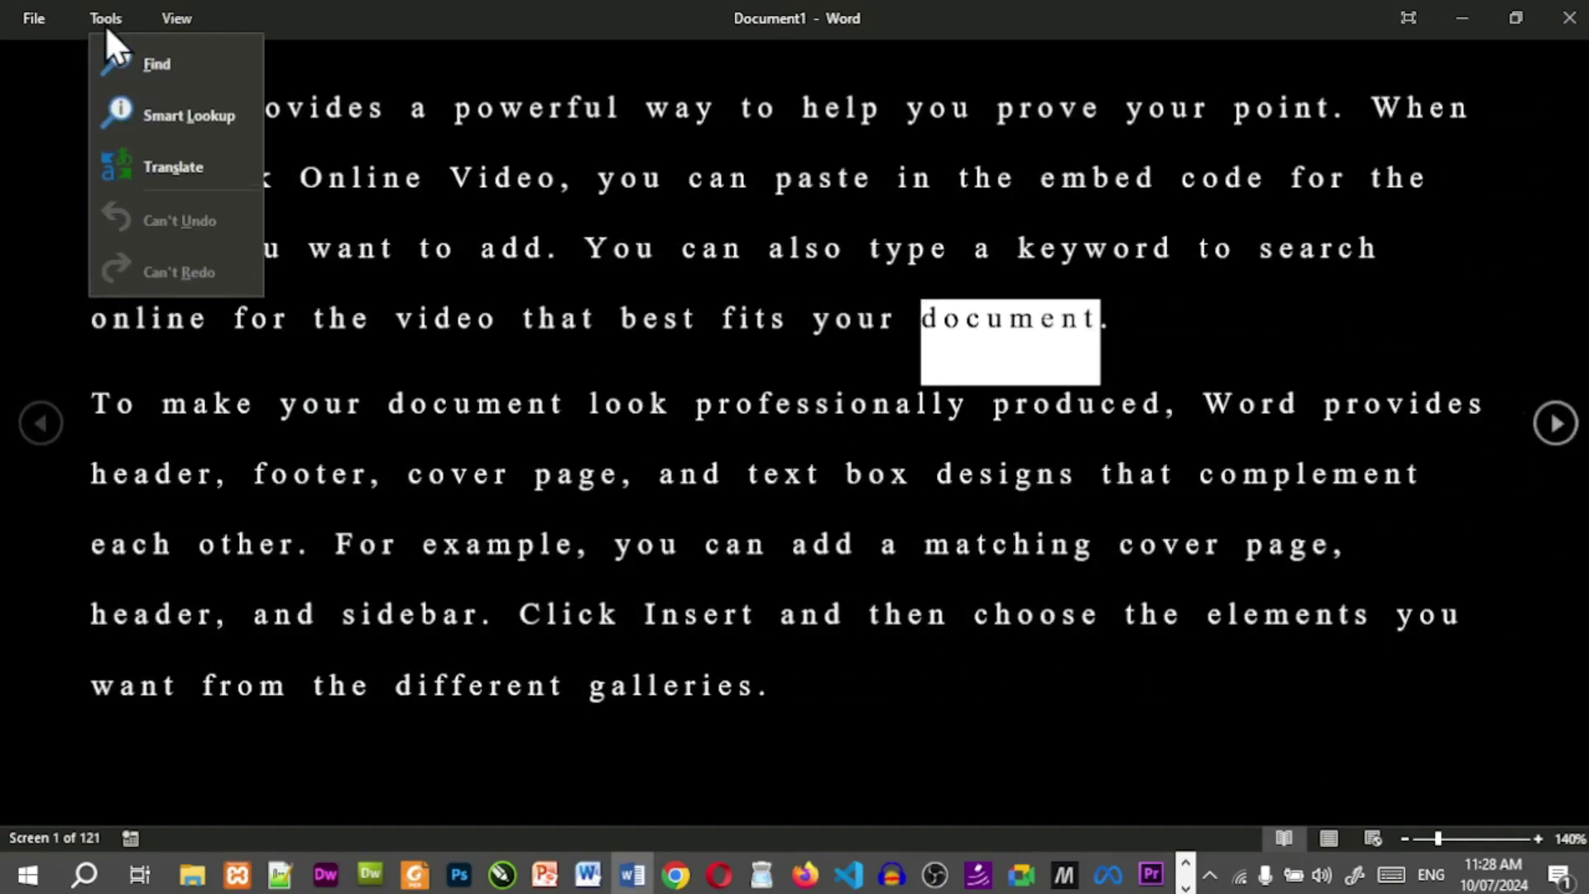
{"action": "left_click", "coordinate": [137, 123]}
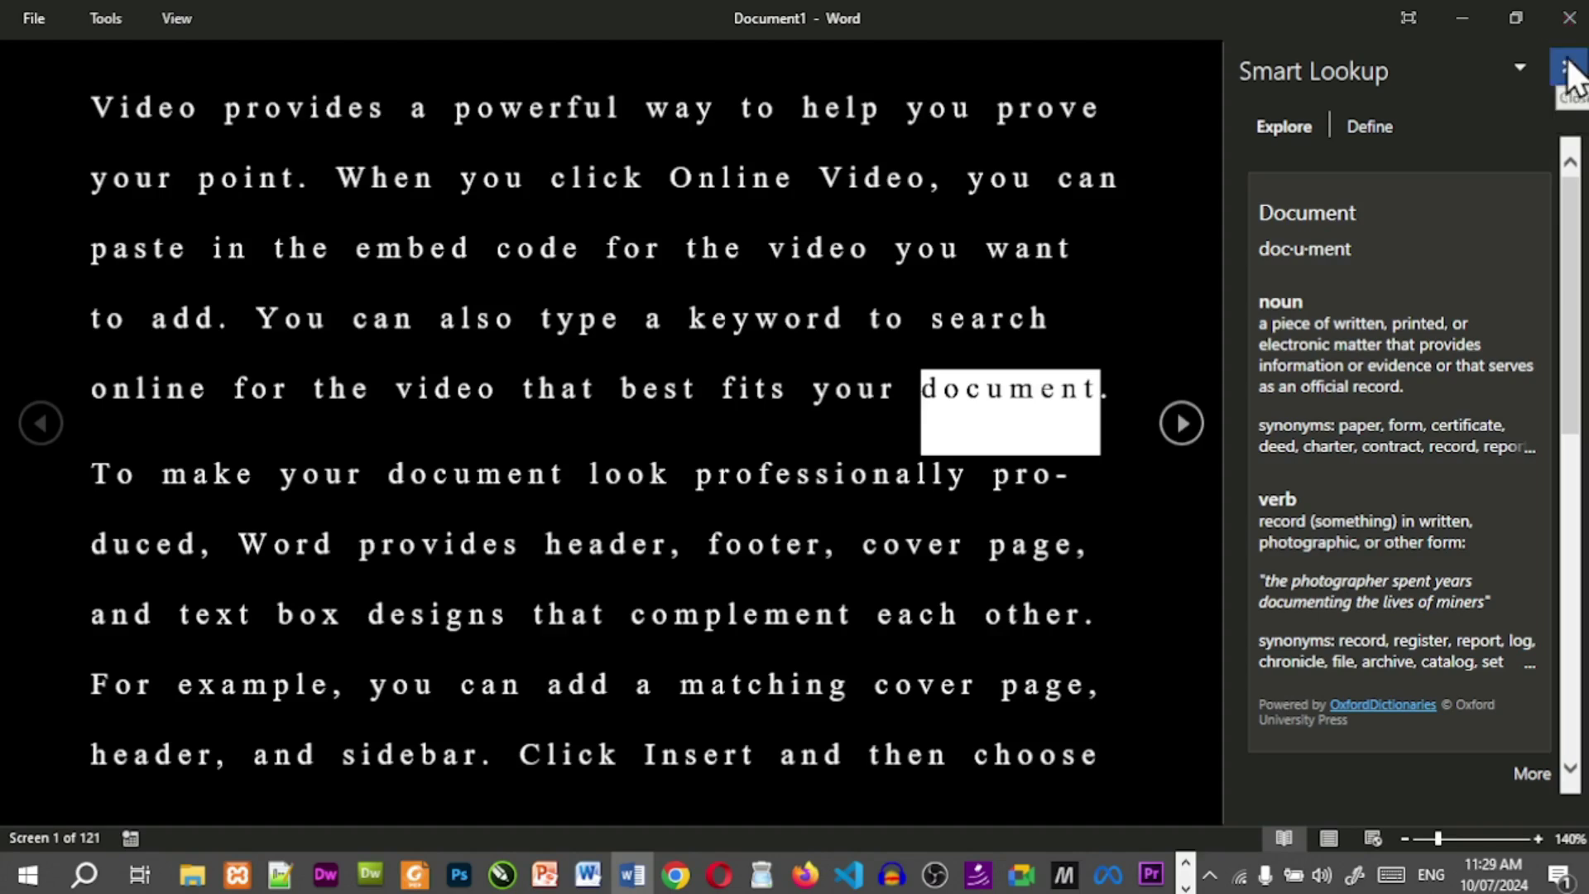
{"action": "left_click", "coordinate": [1567, 65]}
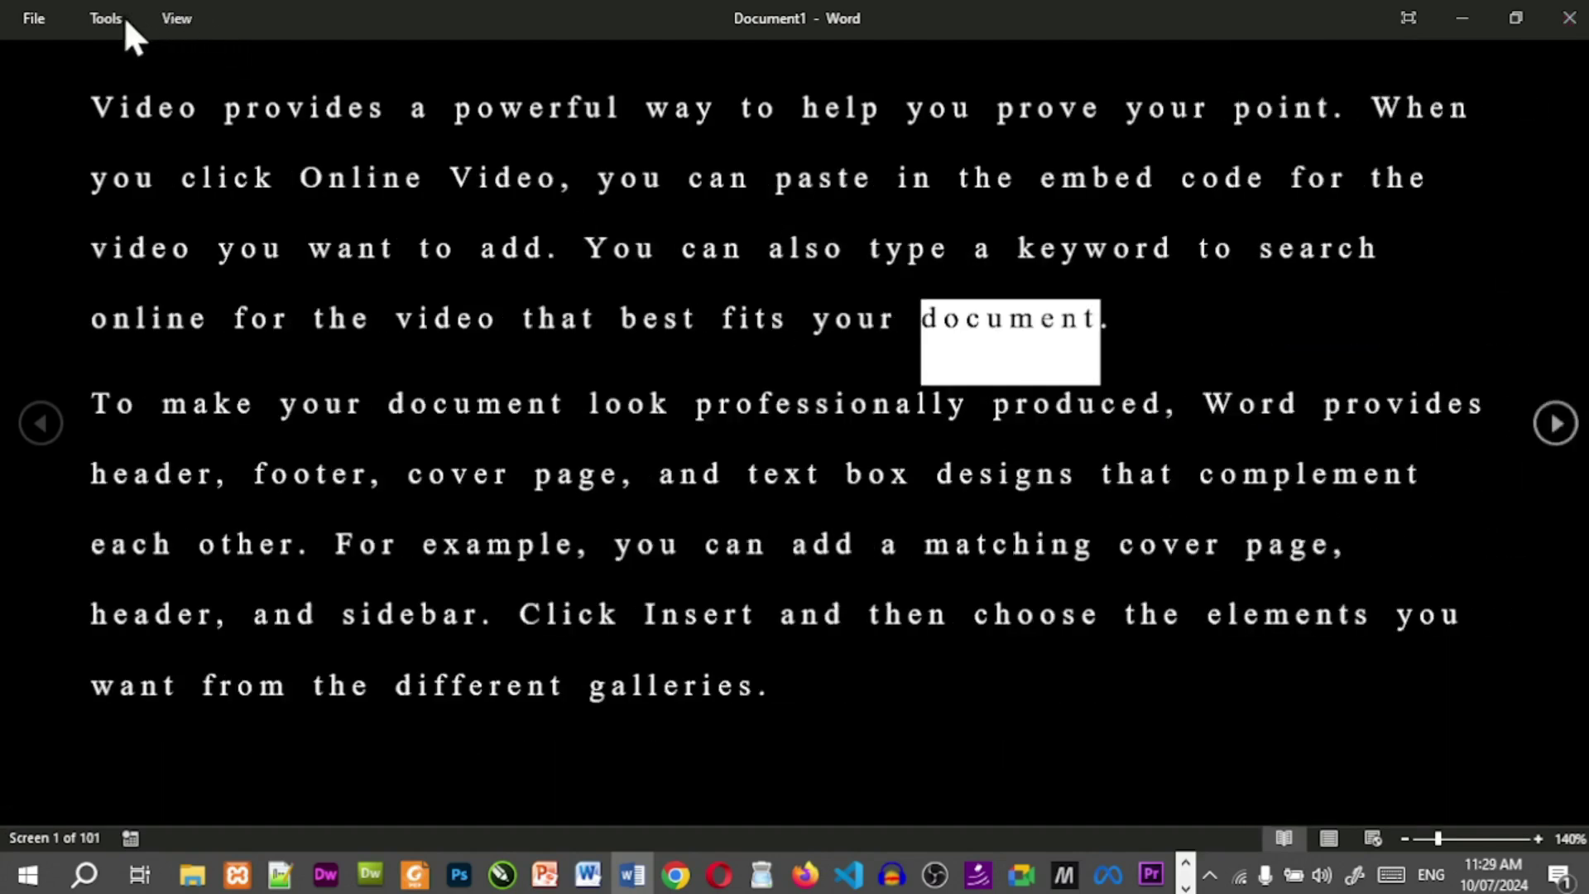
{"action": "left_click", "coordinate": [125, 20]}
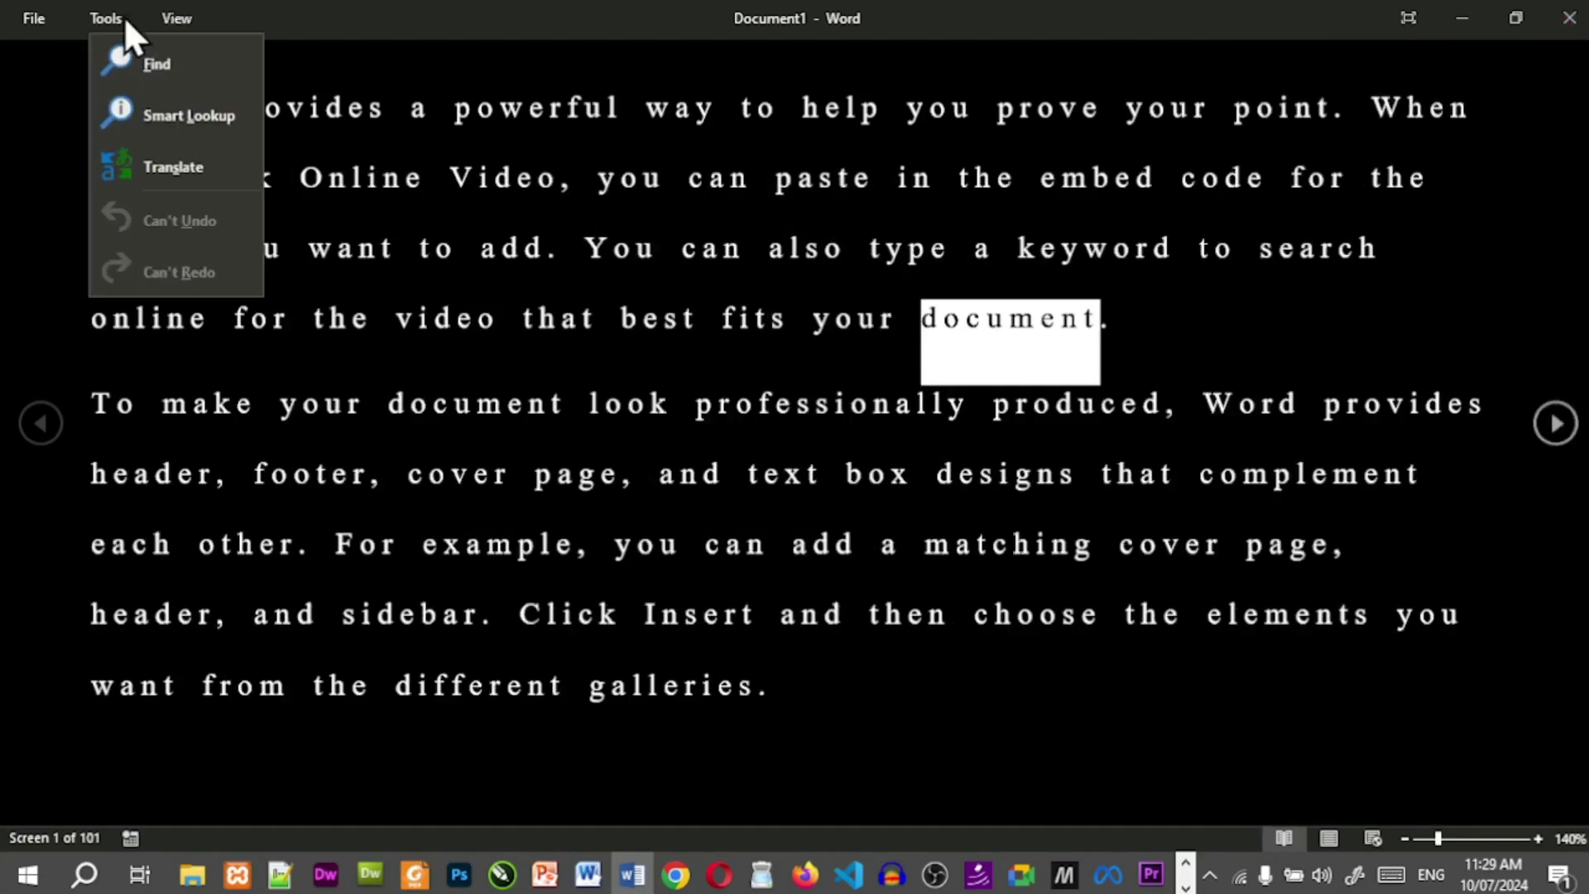
{"action": "left_click", "coordinate": [158, 166]}
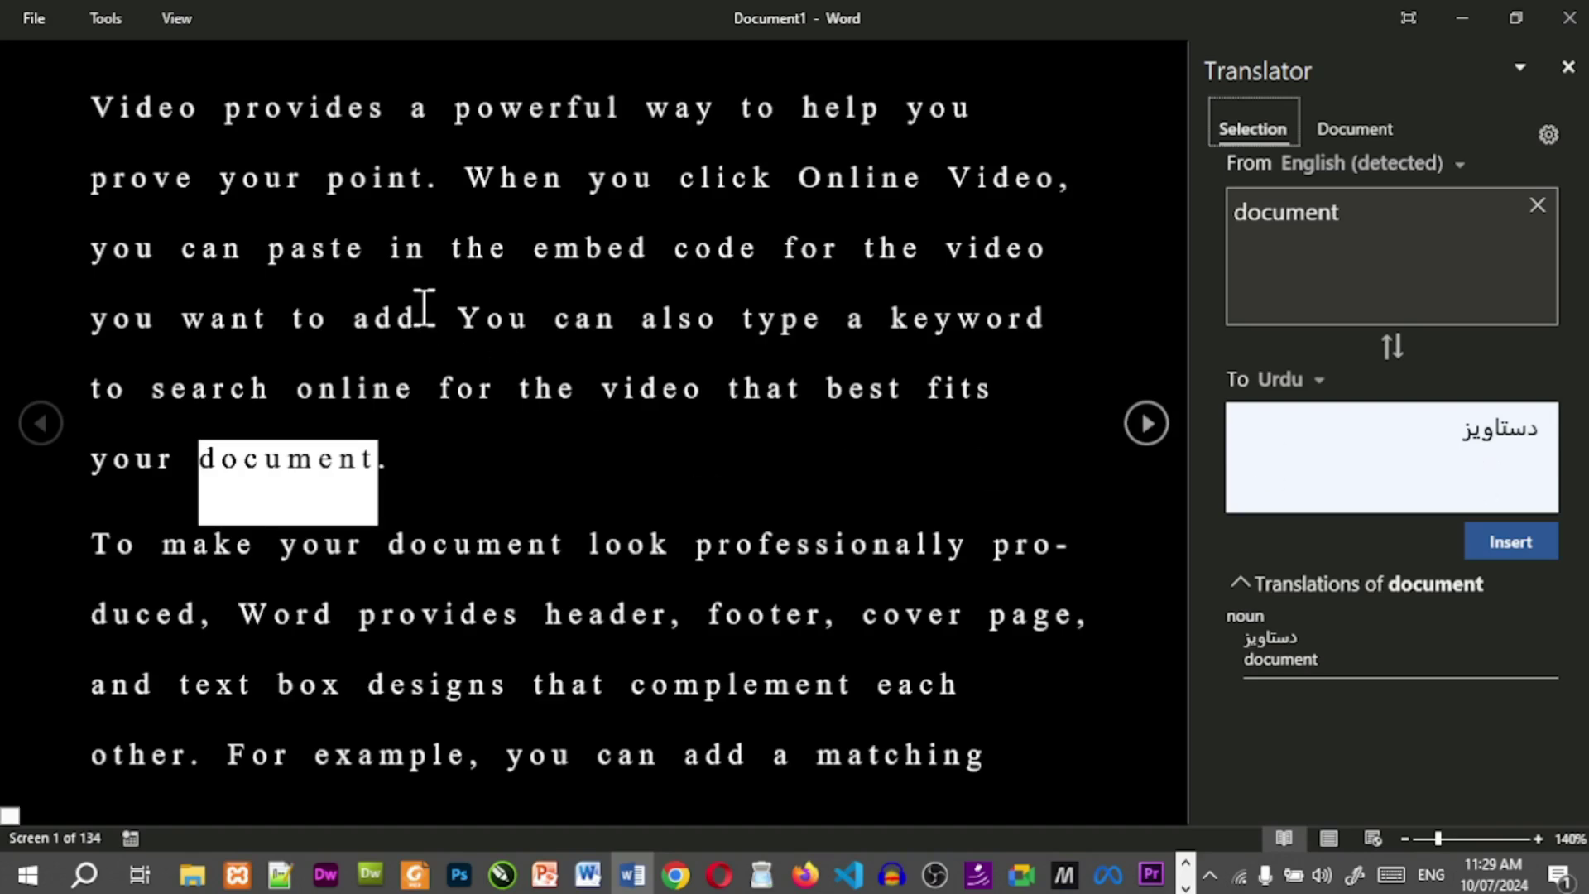
{"action": "left_click", "coordinate": [1569, 69]}
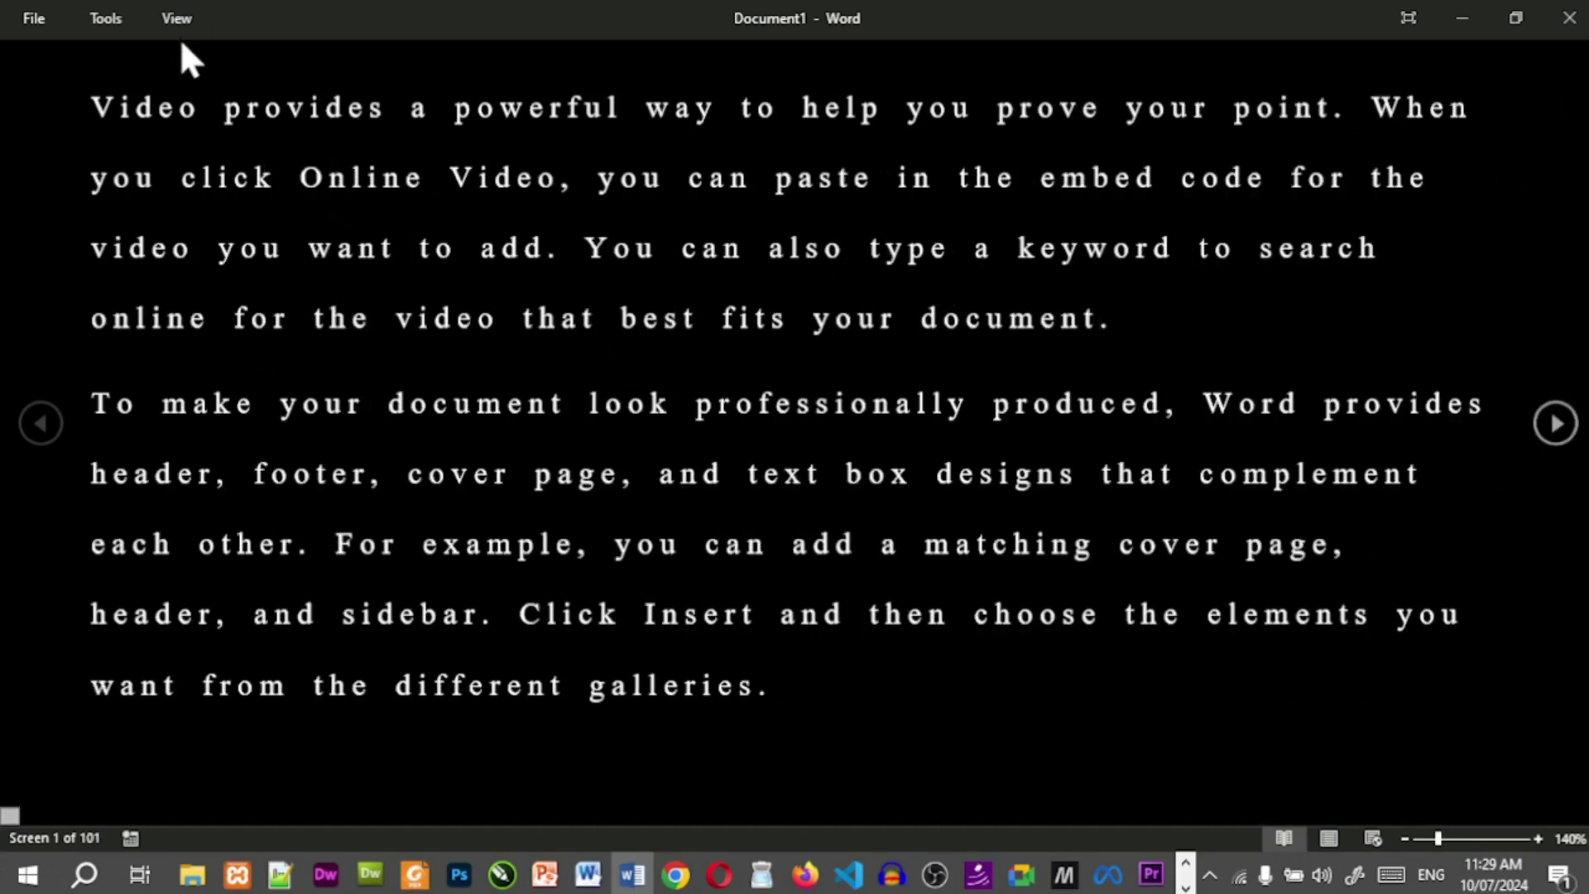
{"action": "left_click", "coordinate": [106, 18]}
{"action": "left_click", "coordinate": [152, 166]}
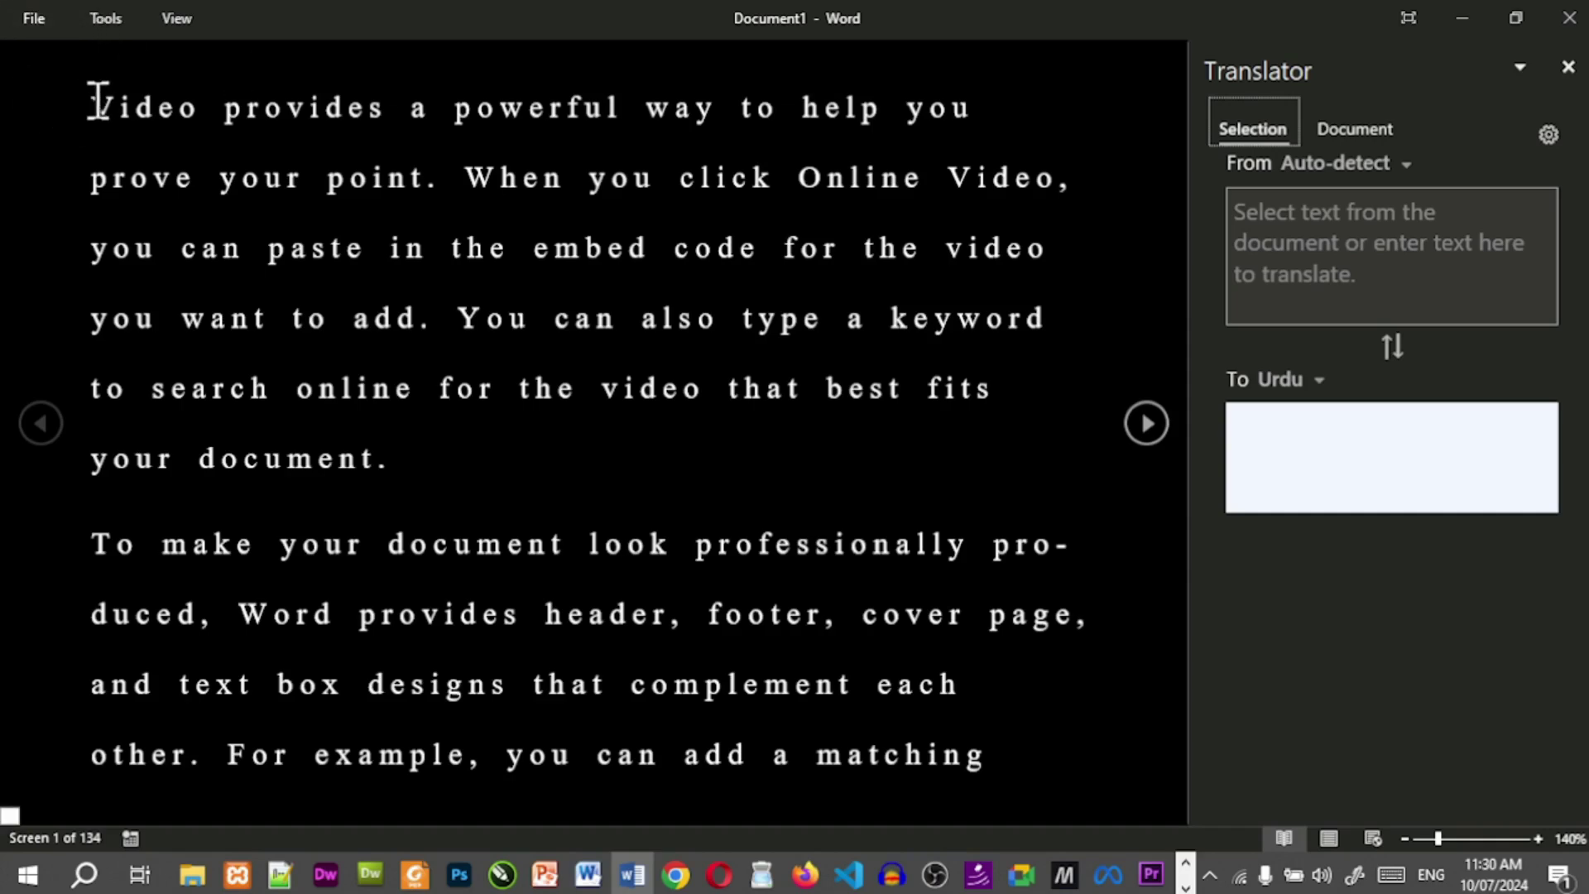
{"action": "double_click", "coordinate": [598, 389]}
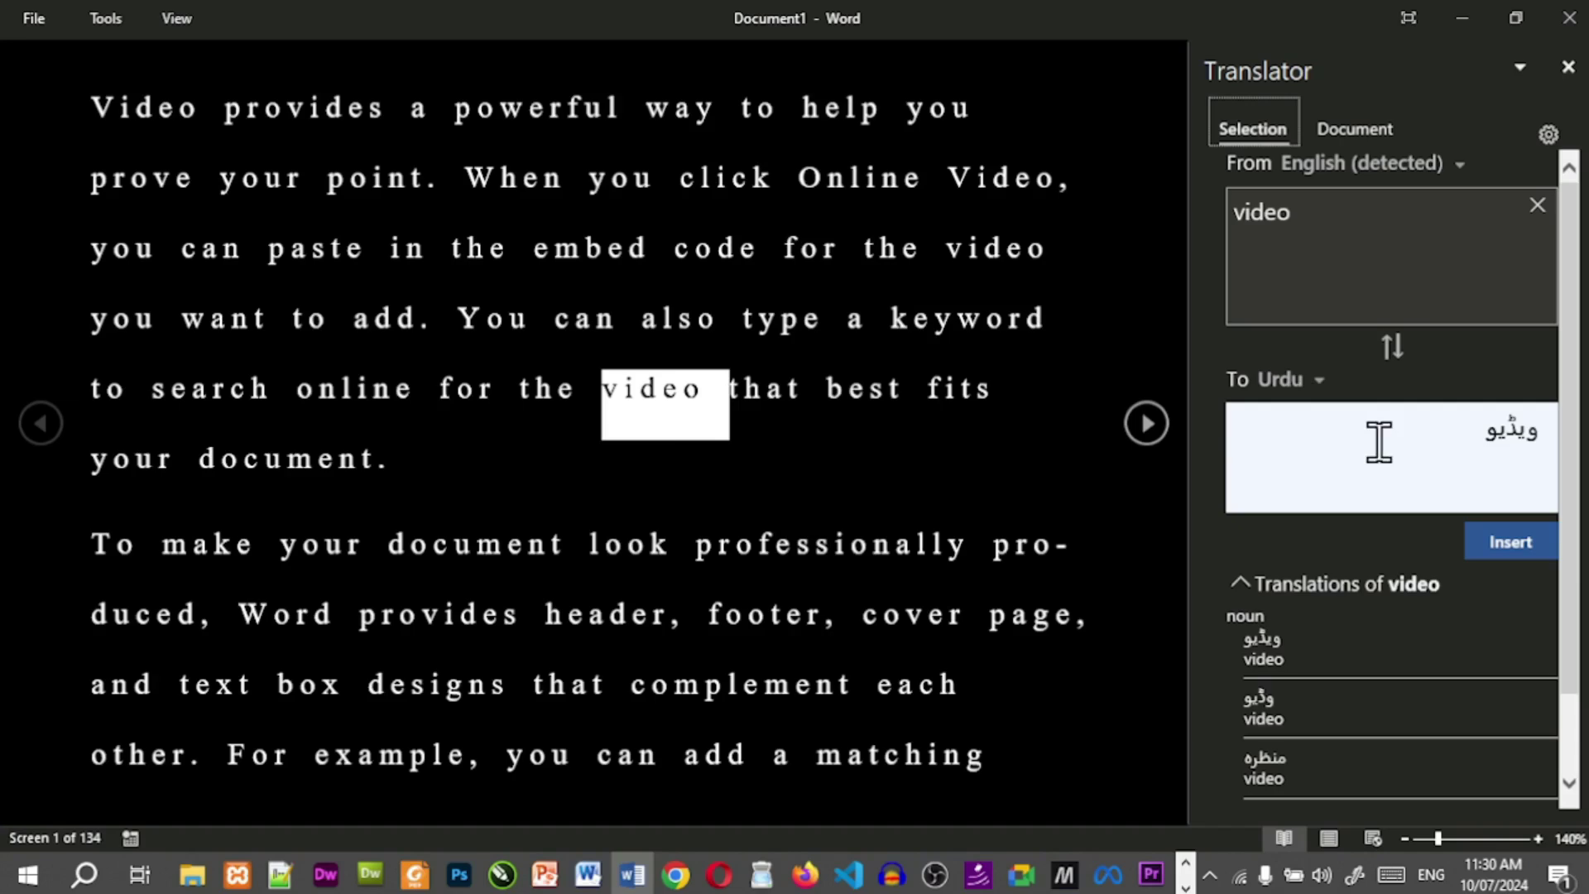
{"action": "scroll", "coordinate": [1349, 628], "scroll_direction": "down", "scroll_amount": 2}
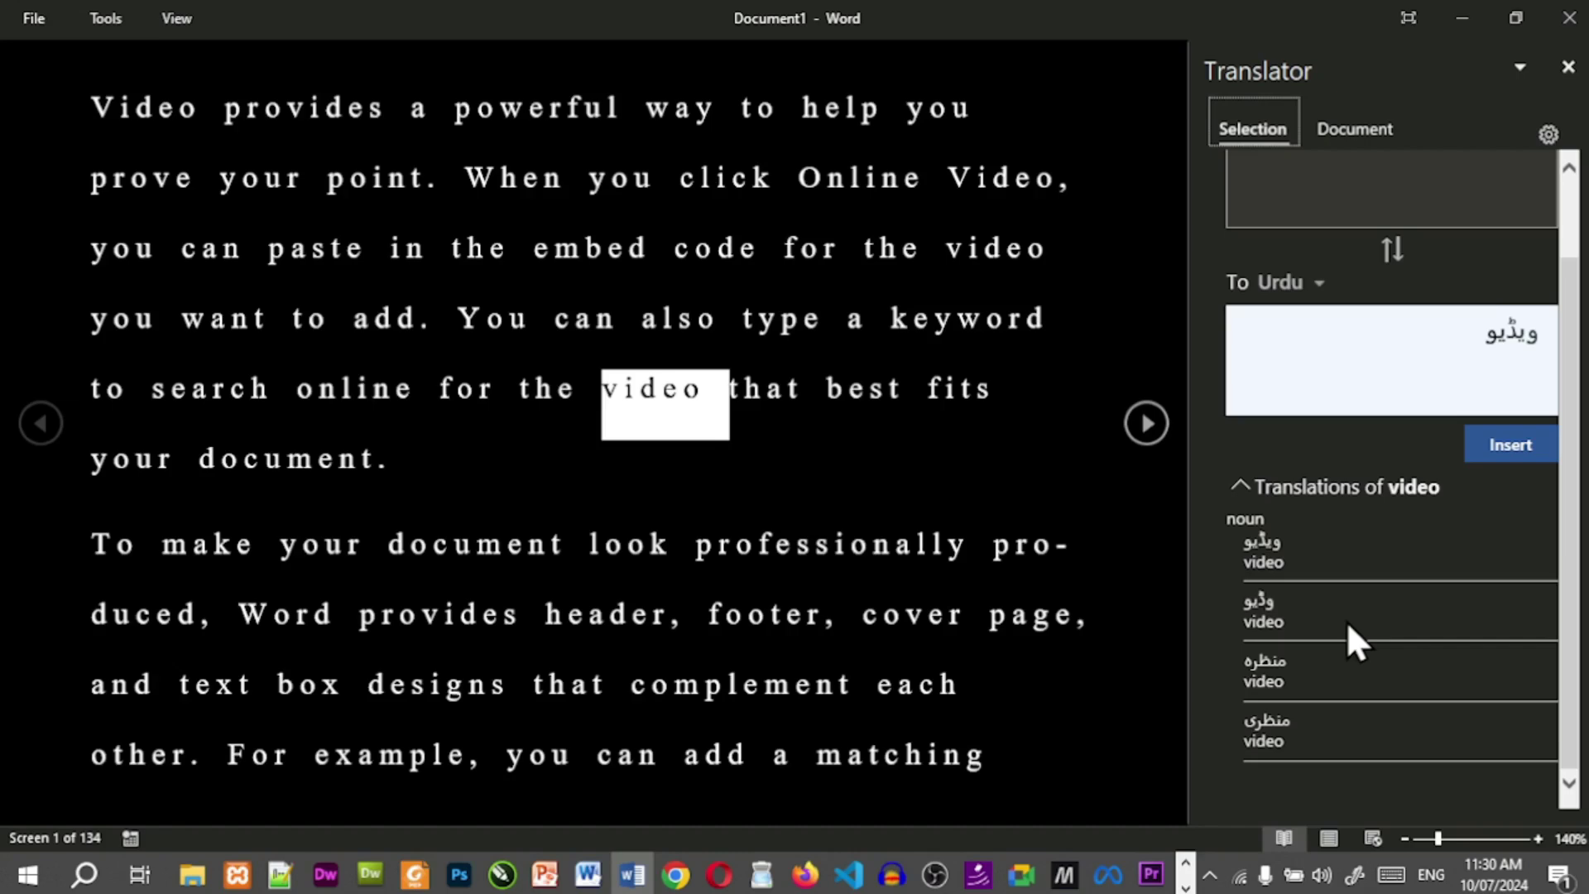
{"action": "left_click", "coordinate": [1505, 456]}
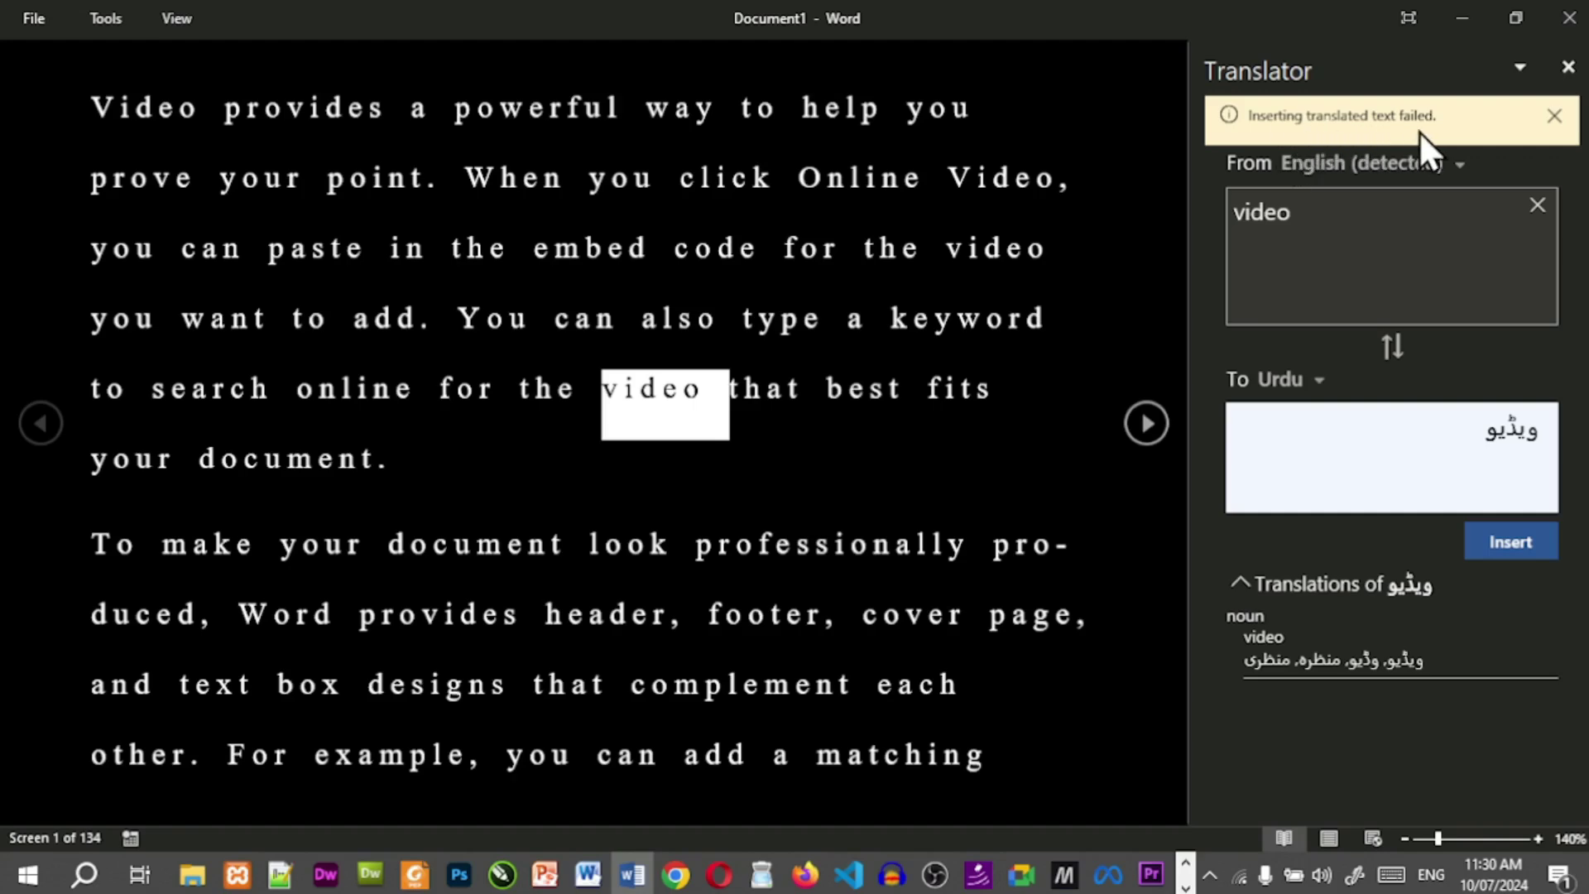
{"action": "left_click", "coordinate": [1555, 116]}
{"action": "left_click", "coordinate": [1569, 66]}
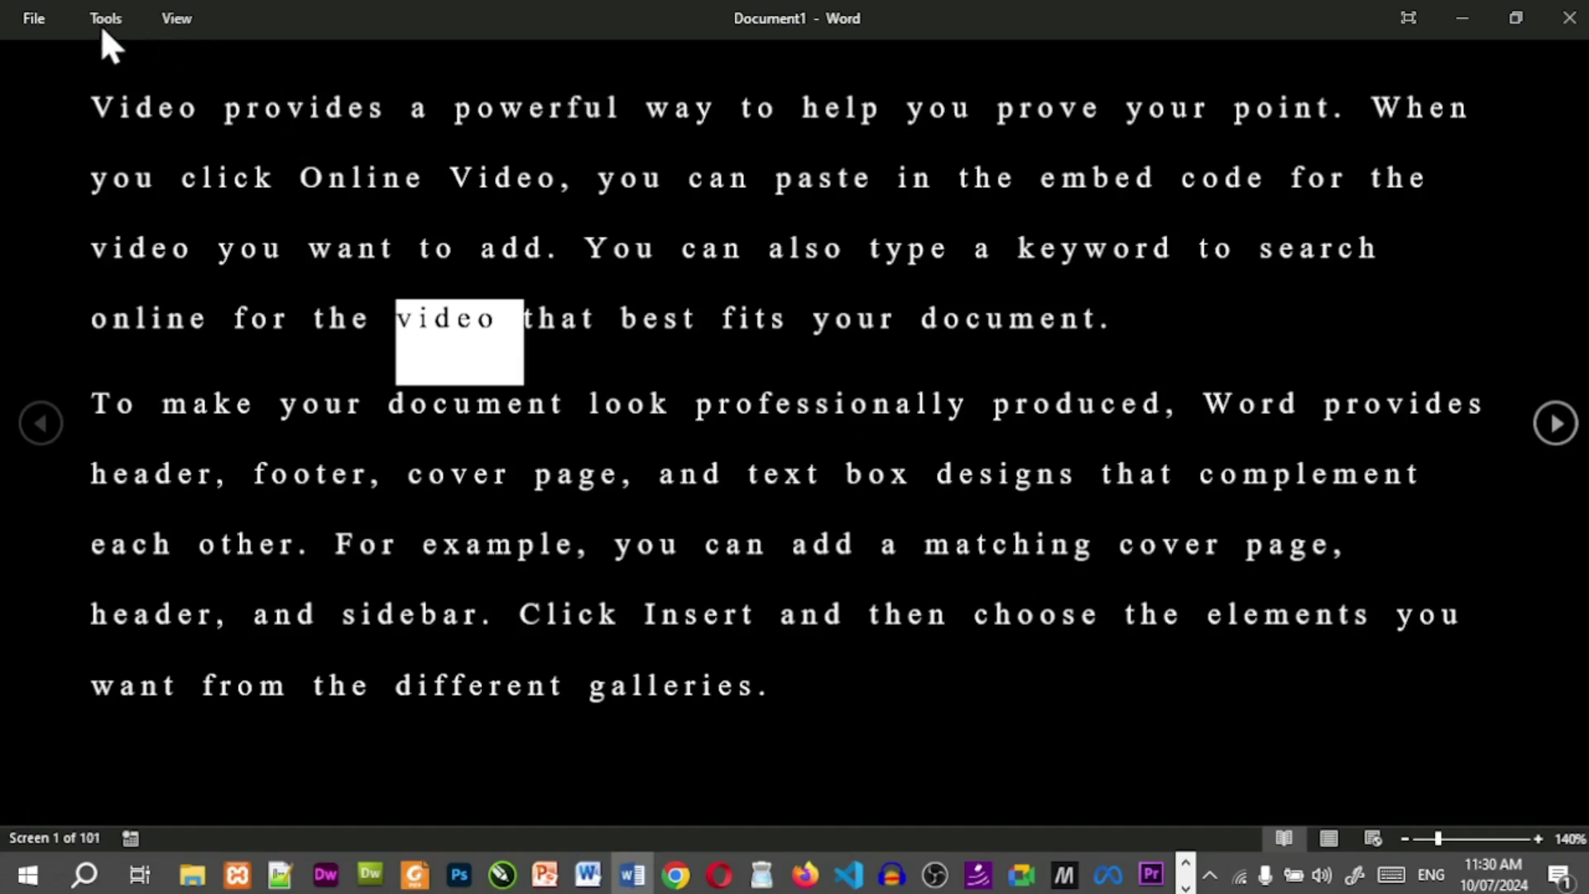
{"action": "left_click", "coordinate": [101, 23]}
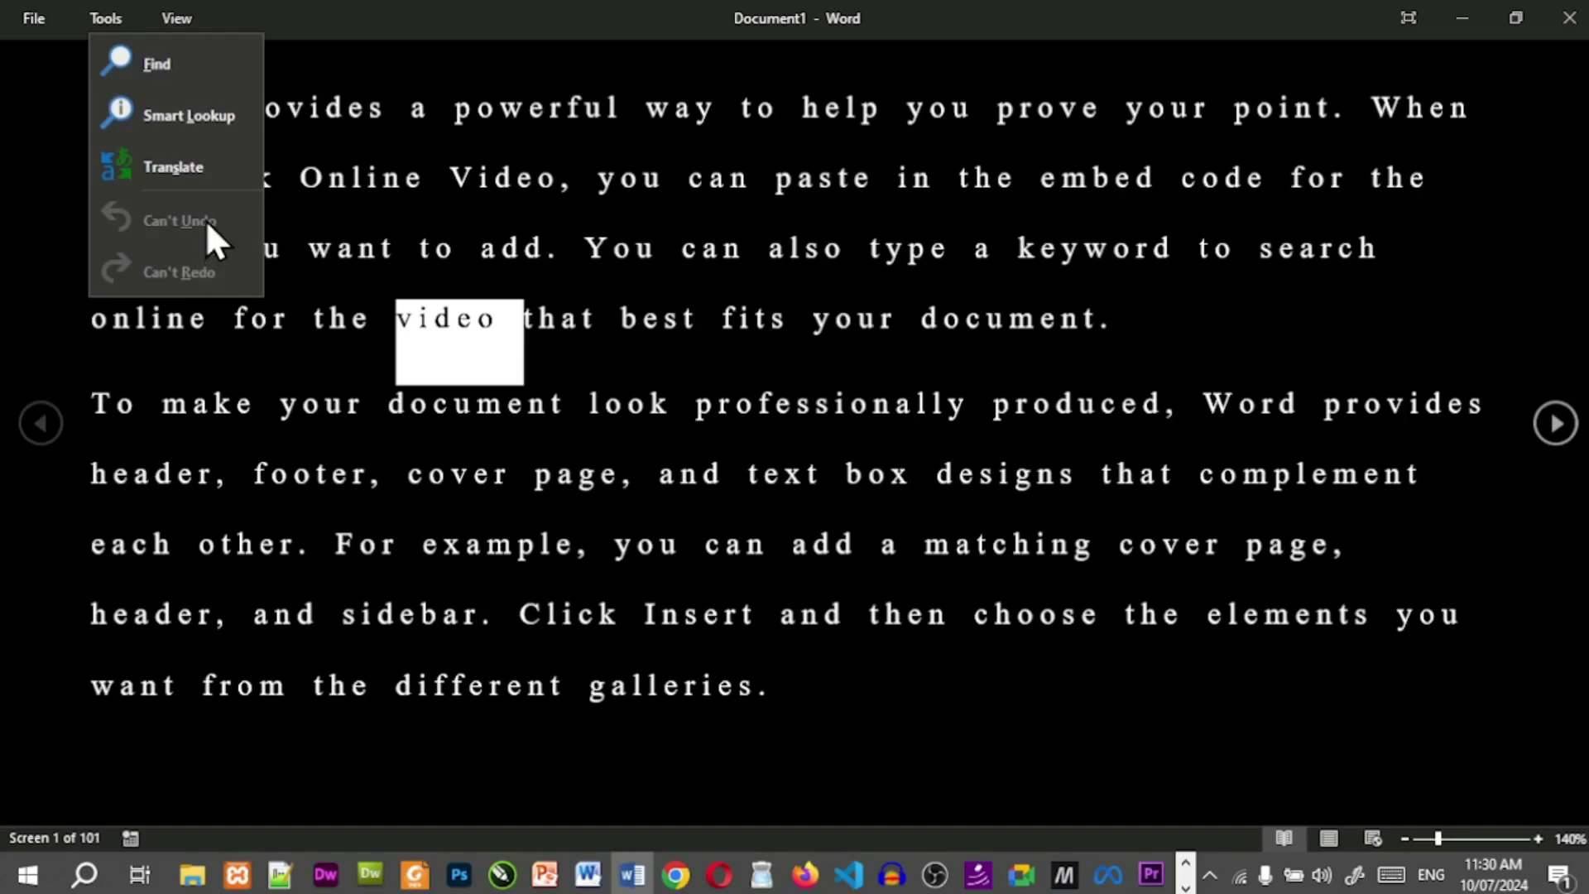
{"action": "left_click", "coordinate": [405, 189]}
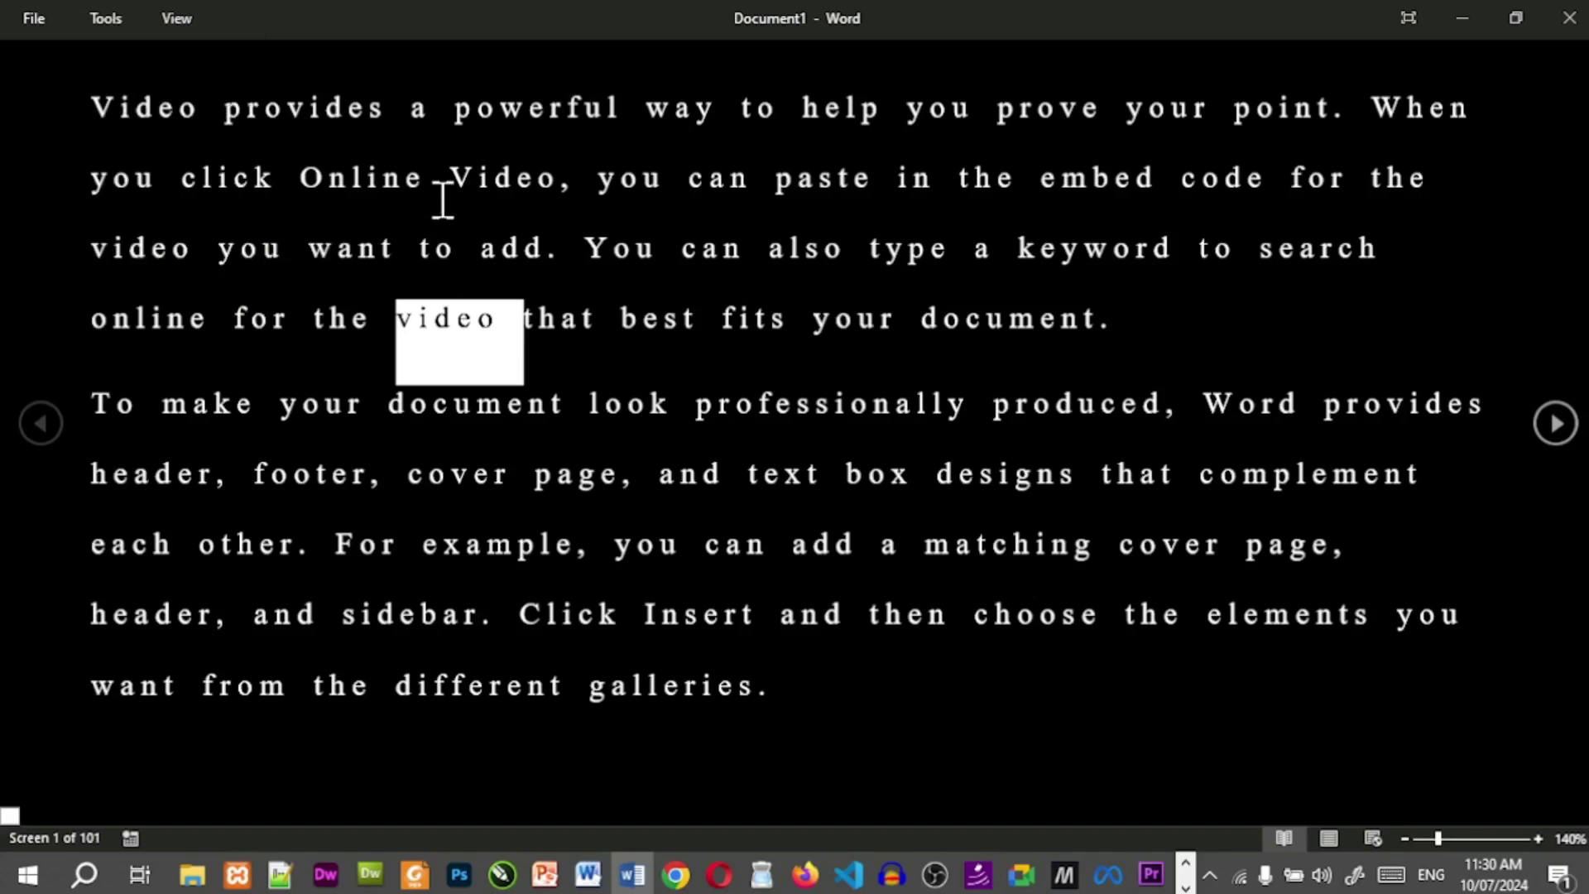
{"action": "left_click", "coordinate": [180, 27]}
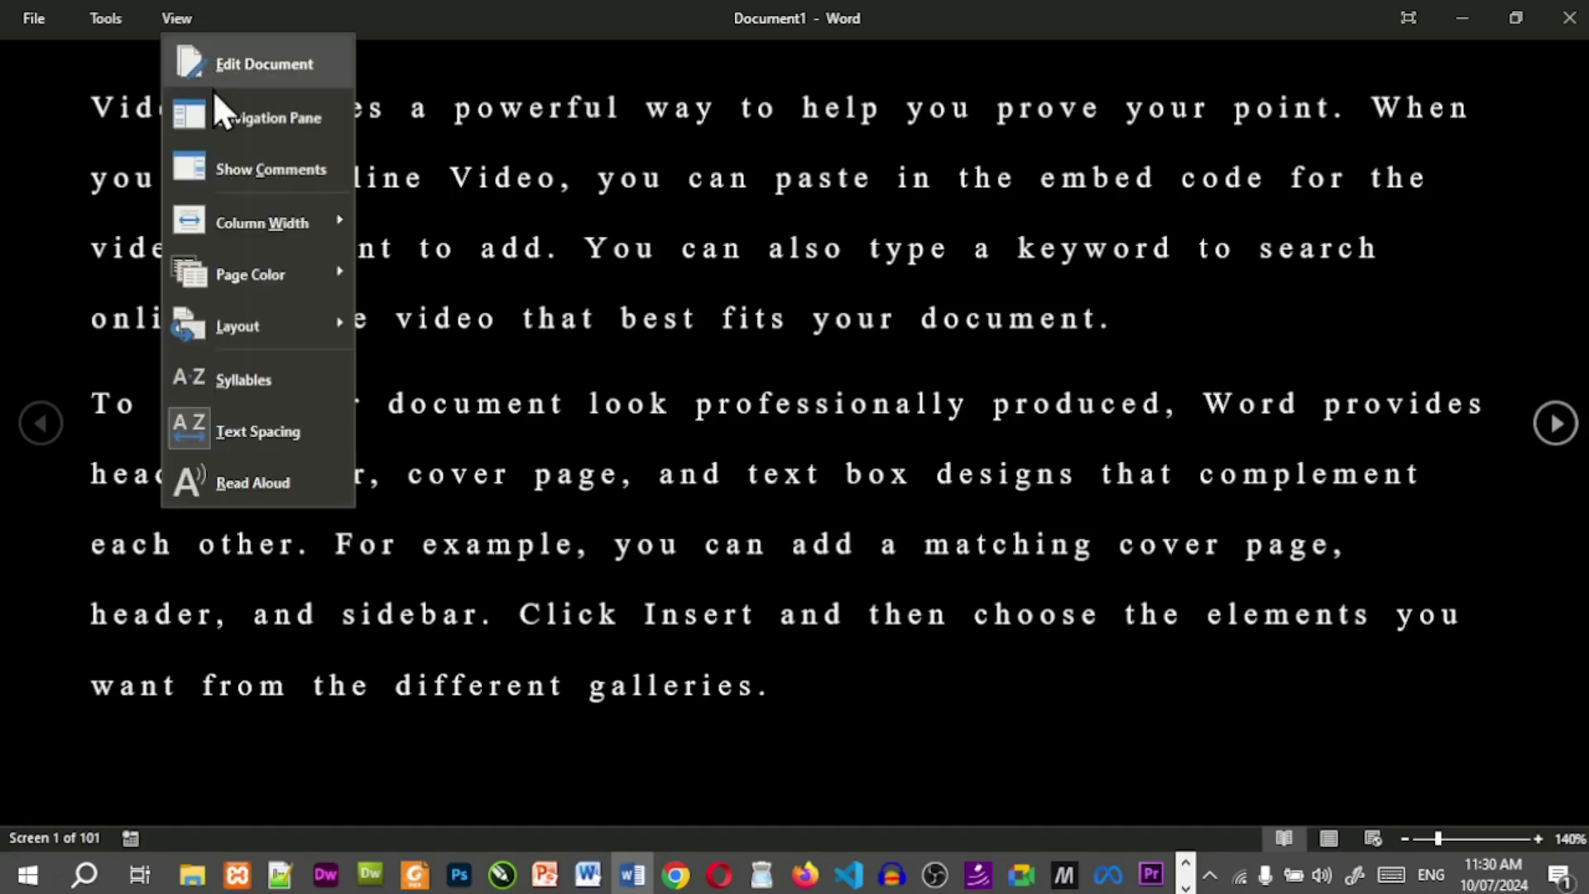
{"action": "left_click", "coordinate": [248, 66]}
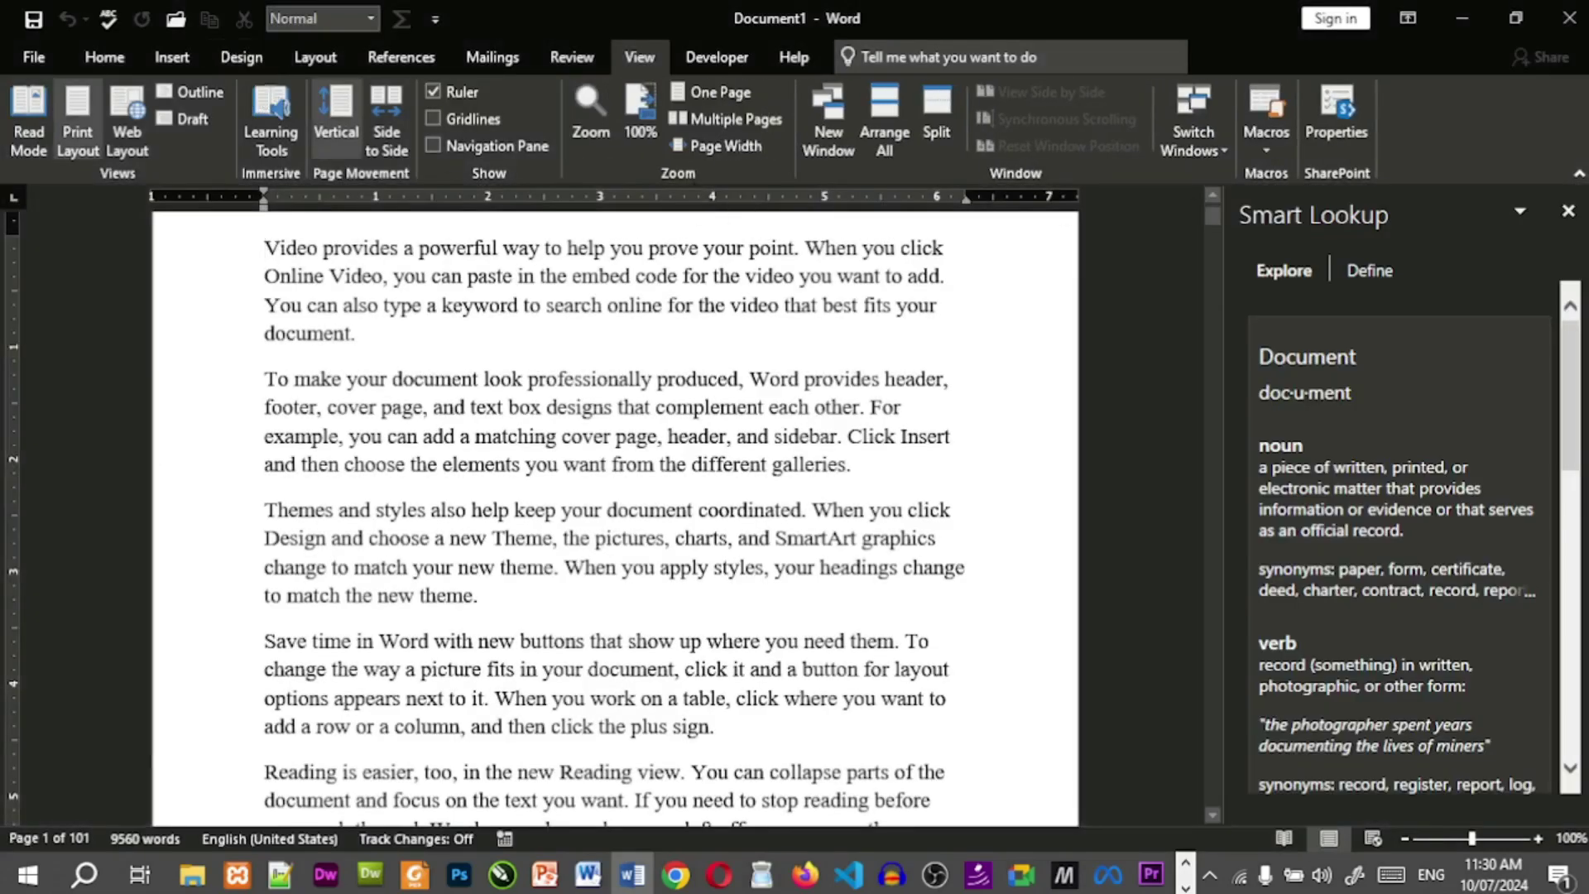
{"action": "left_click", "coordinate": [1568, 212]}
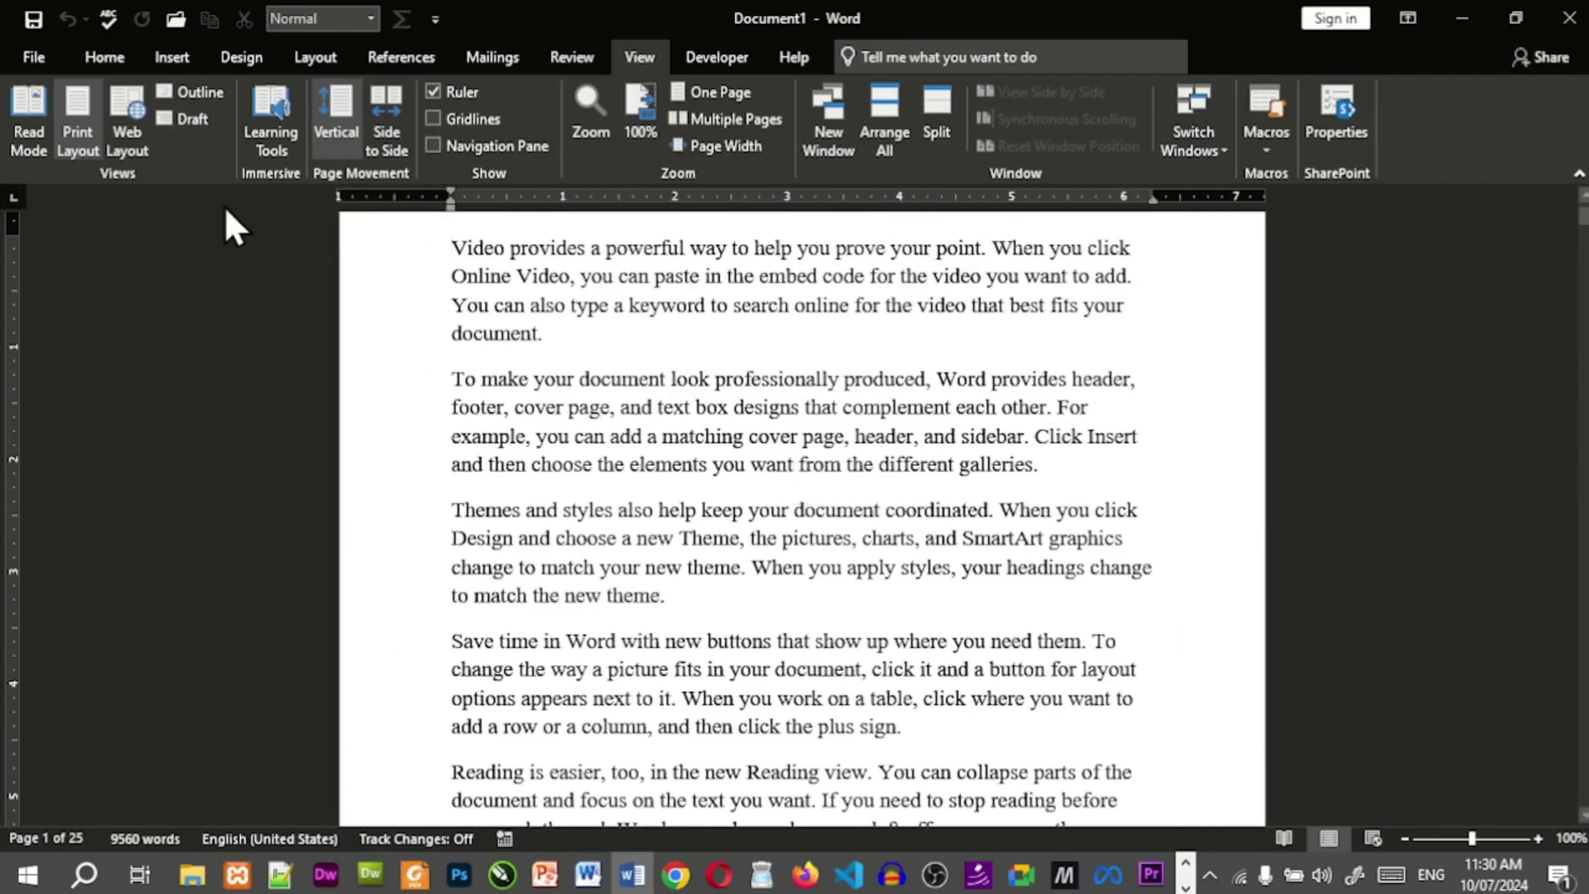
{"action": "left_click", "coordinate": [38, 136]}
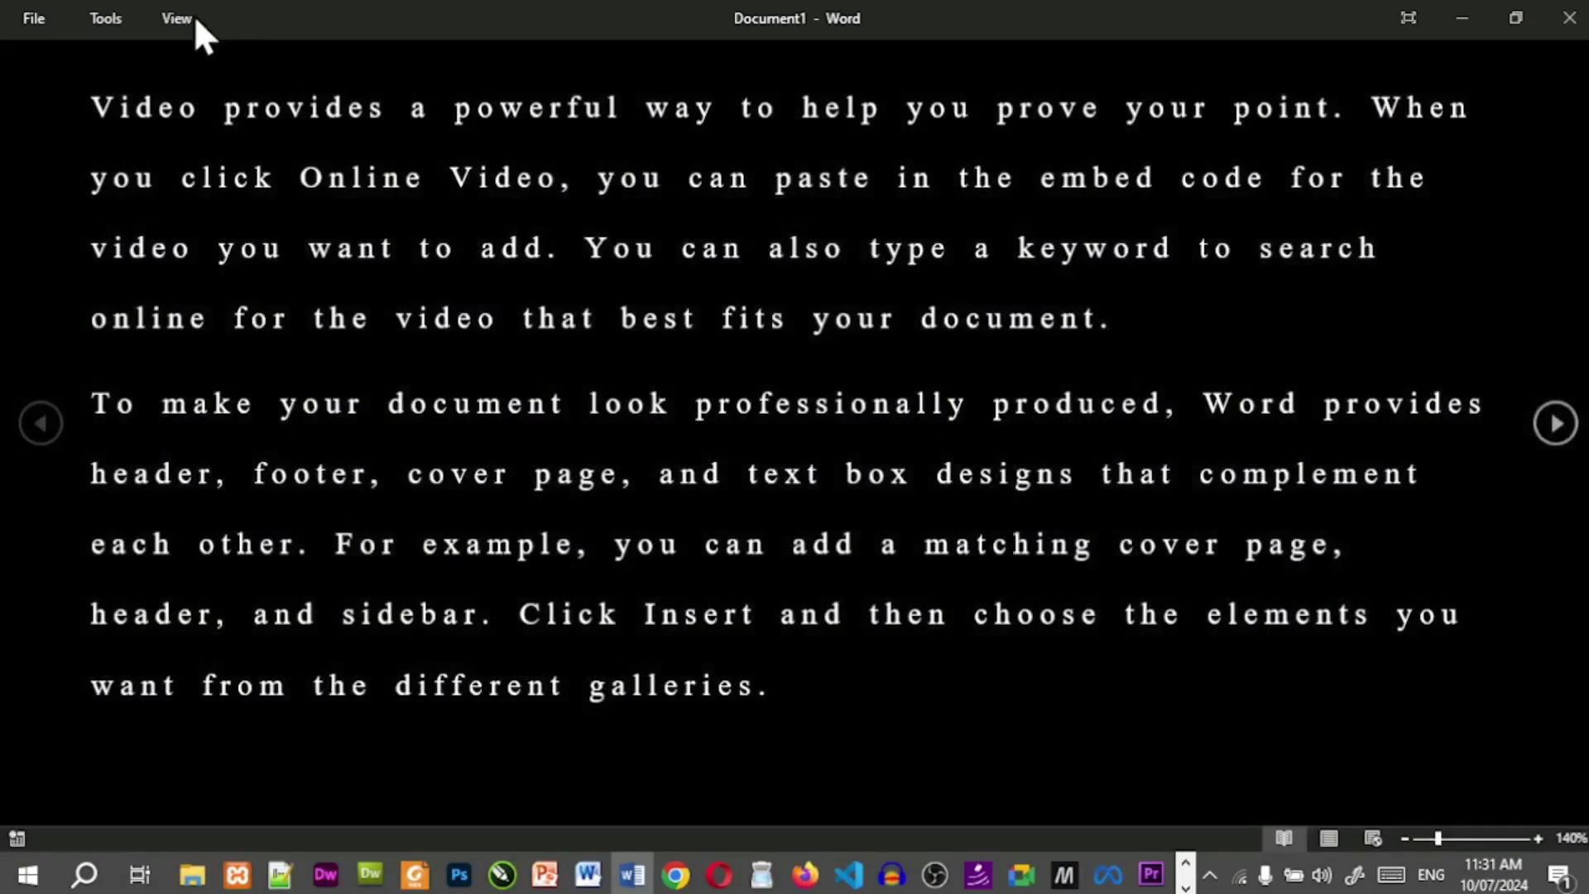
Show the navigation pane, browse headings and page thumbnails to the end, then close it.
{"action": "left_click", "coordinate": [192, 15]}
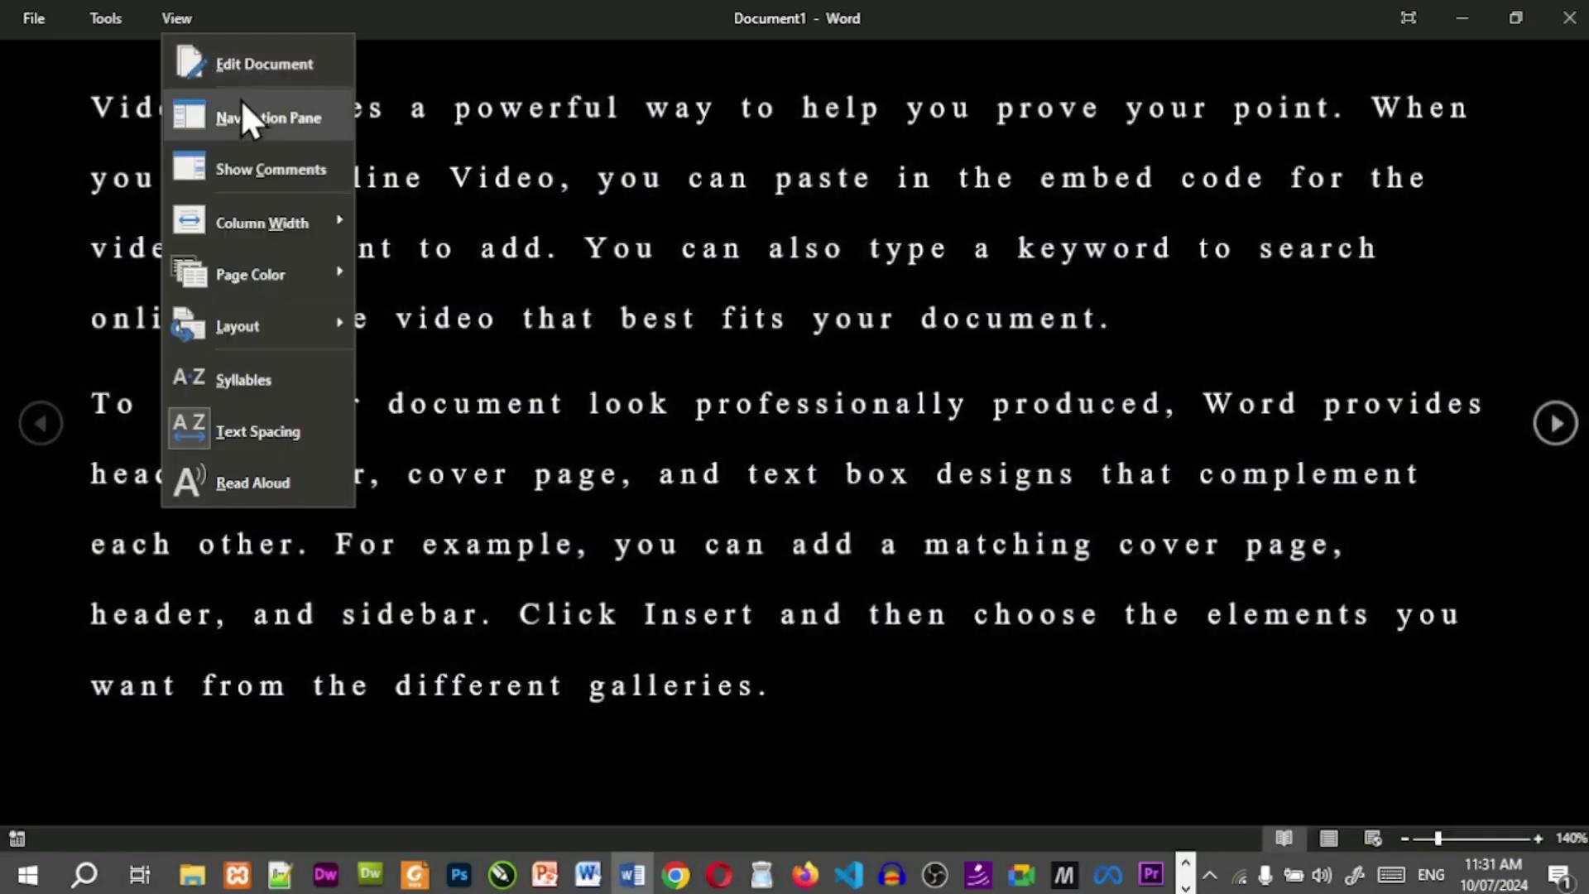
{"action": "left_click", "coordinate": [280, 136]}
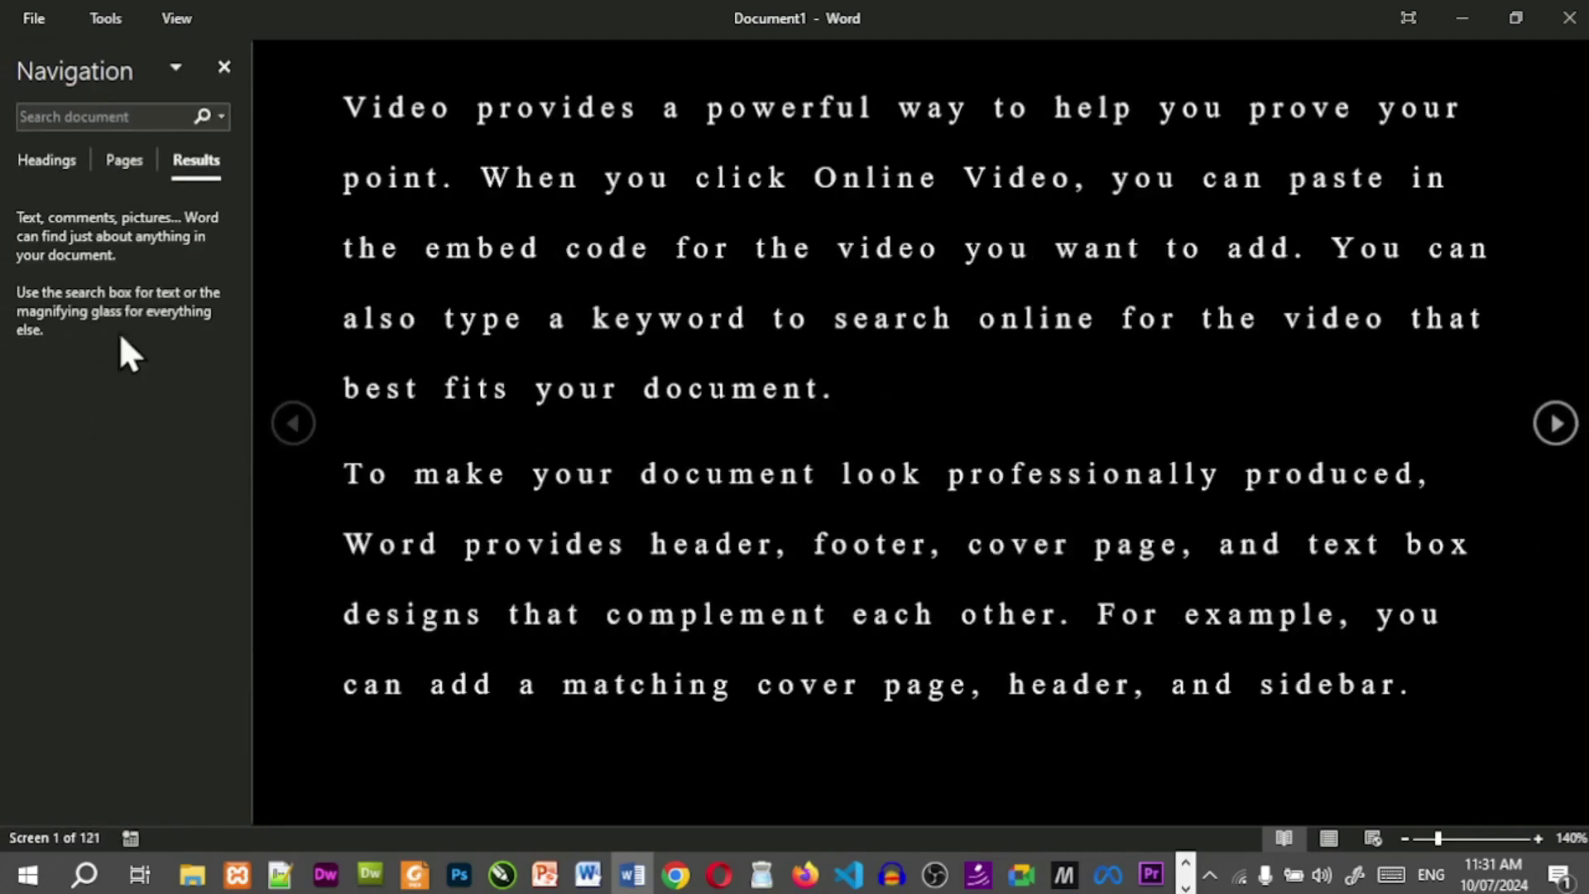
{"action": "left_click", "coordinate": [126, 112]}
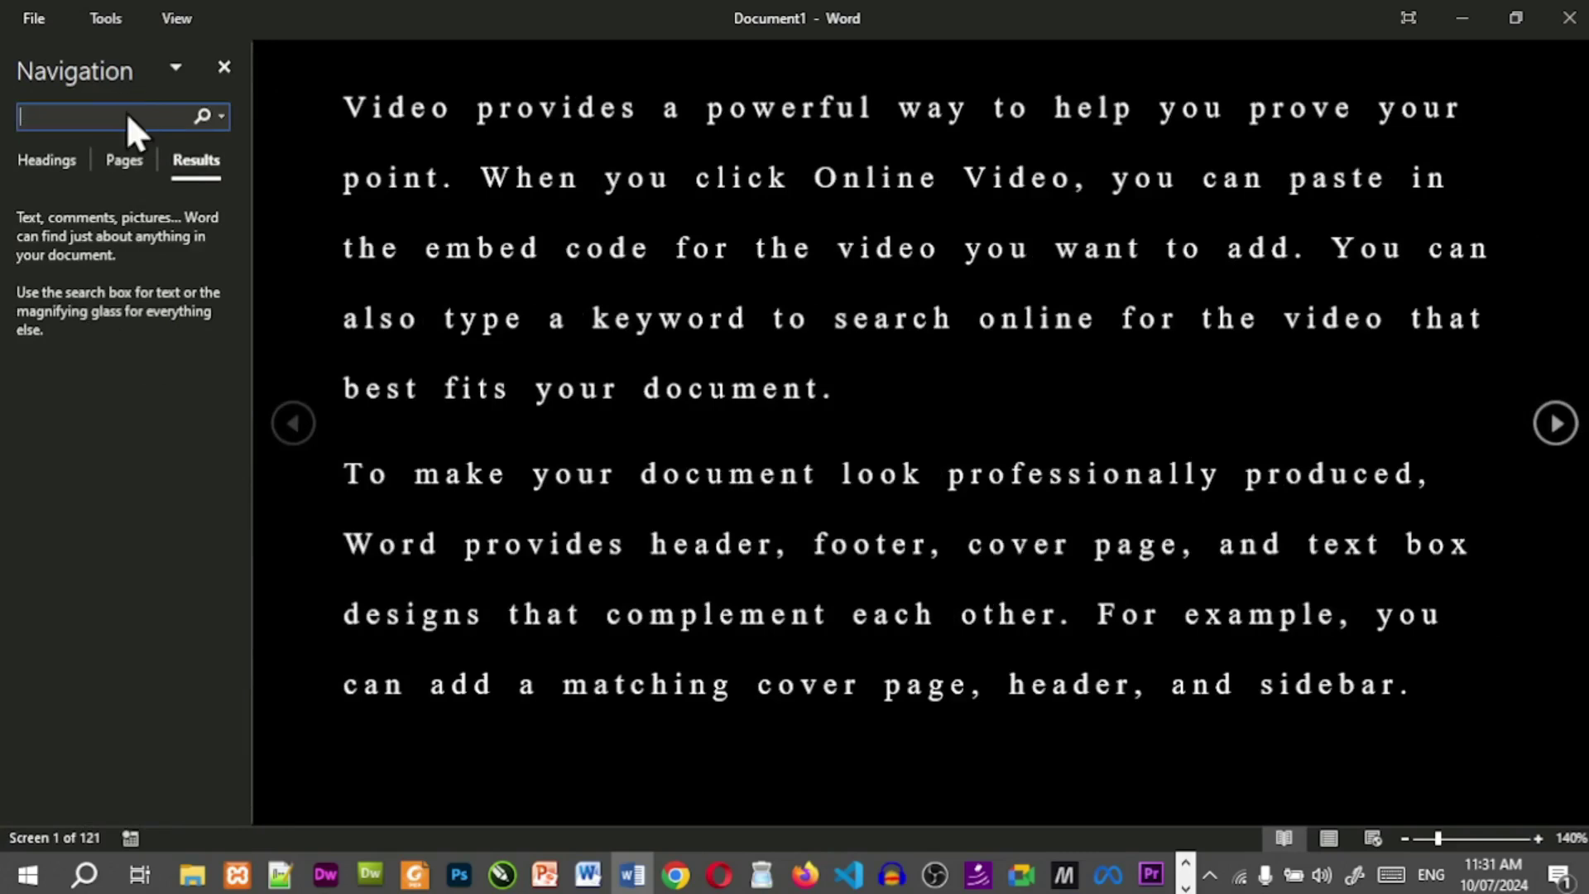
{"action": "left_click", "coordinate": [59, 174]}
{"action": "left_click", "coordinate": [126, 170]}
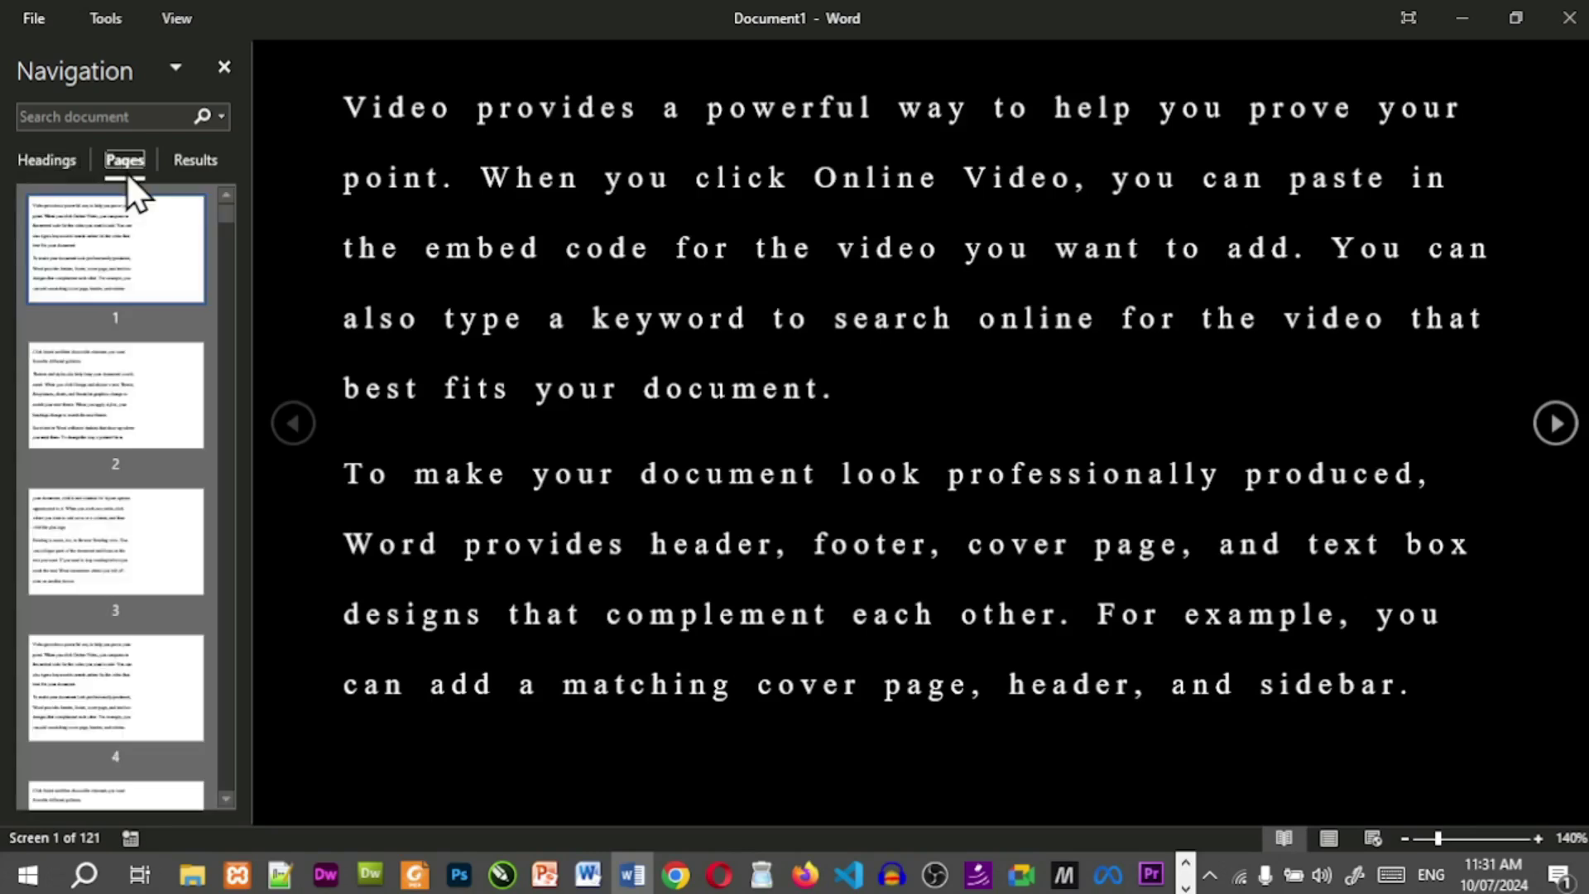
{"action": "left_click_drag", "start_coordinate": [227, 217], "coordinate": [225, 811]}
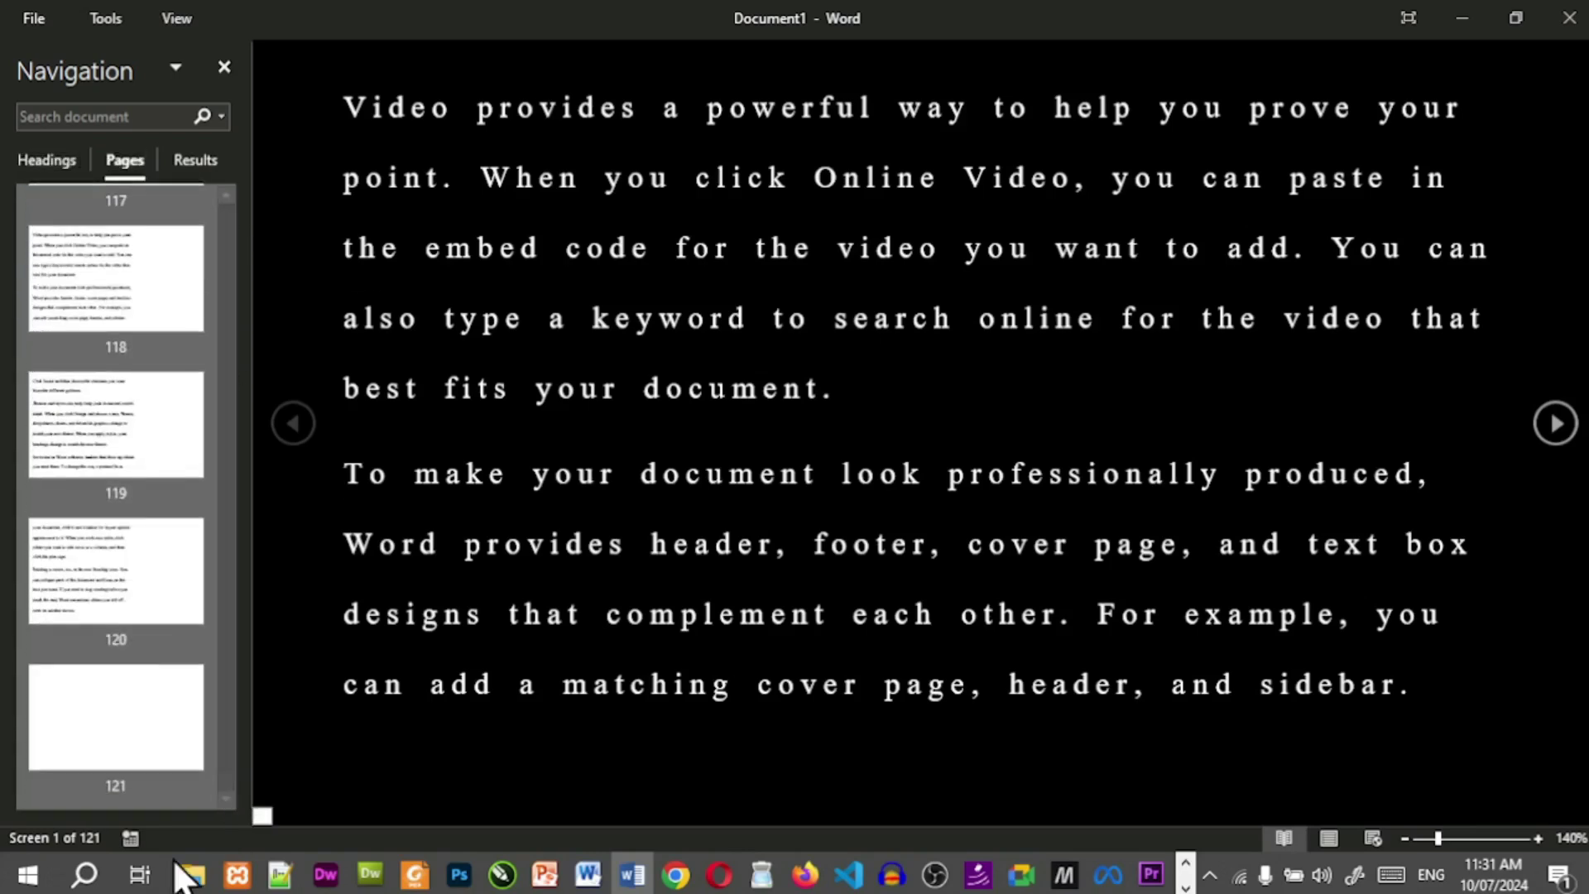
{"action": "left_click", "coordinate": [226, 66]}
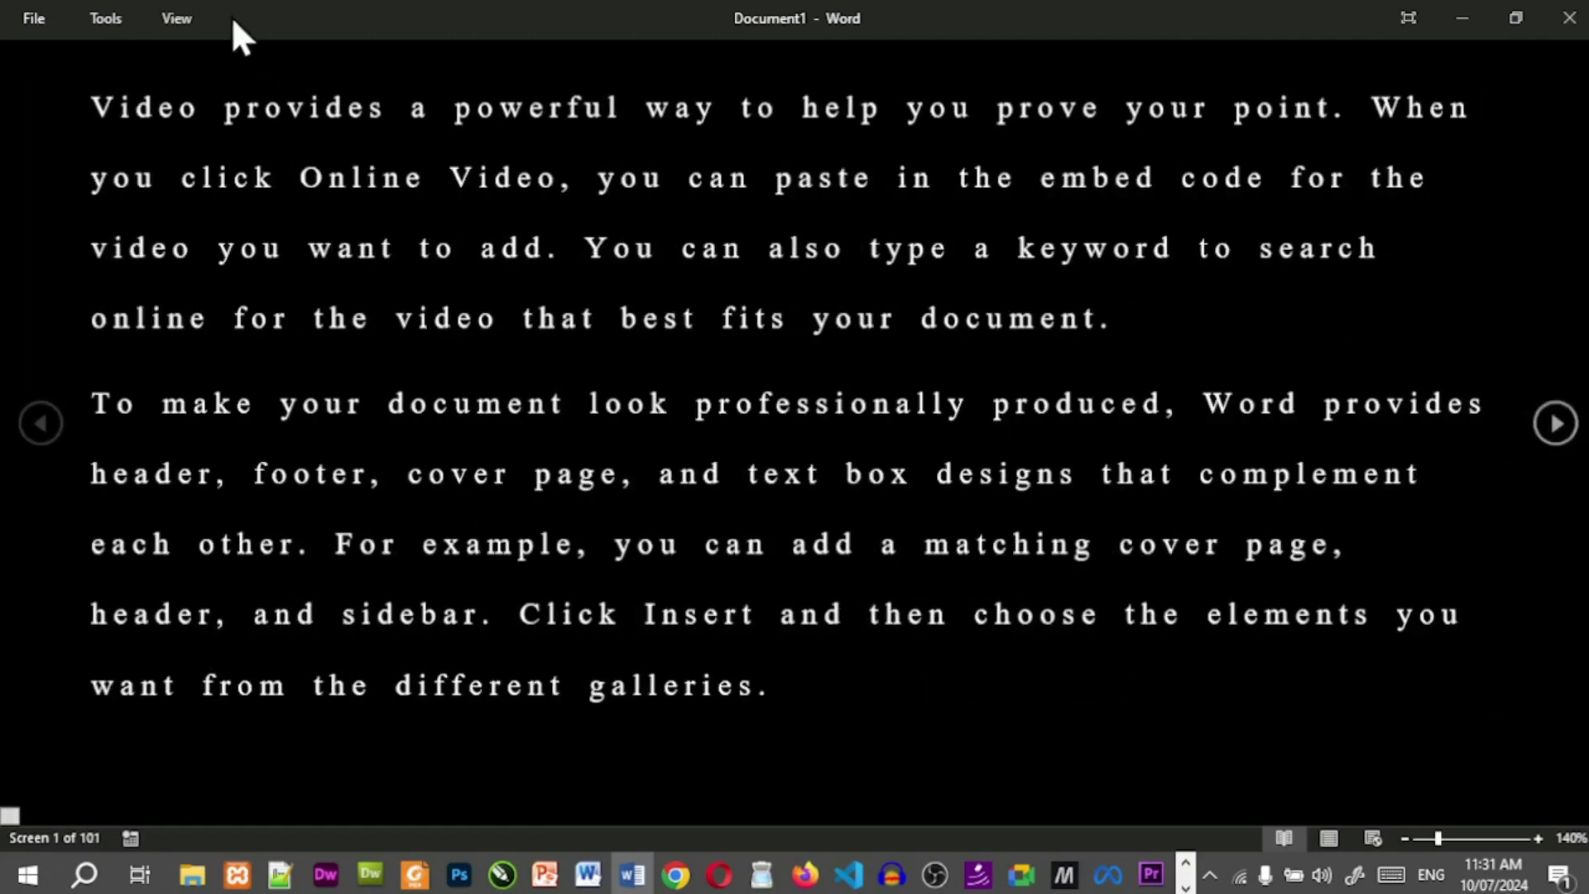
Leave Read Mode for Print Layout and insert an empty line above the first paragraph.
{"action": "left_click", "coordinate": [170, 16]}
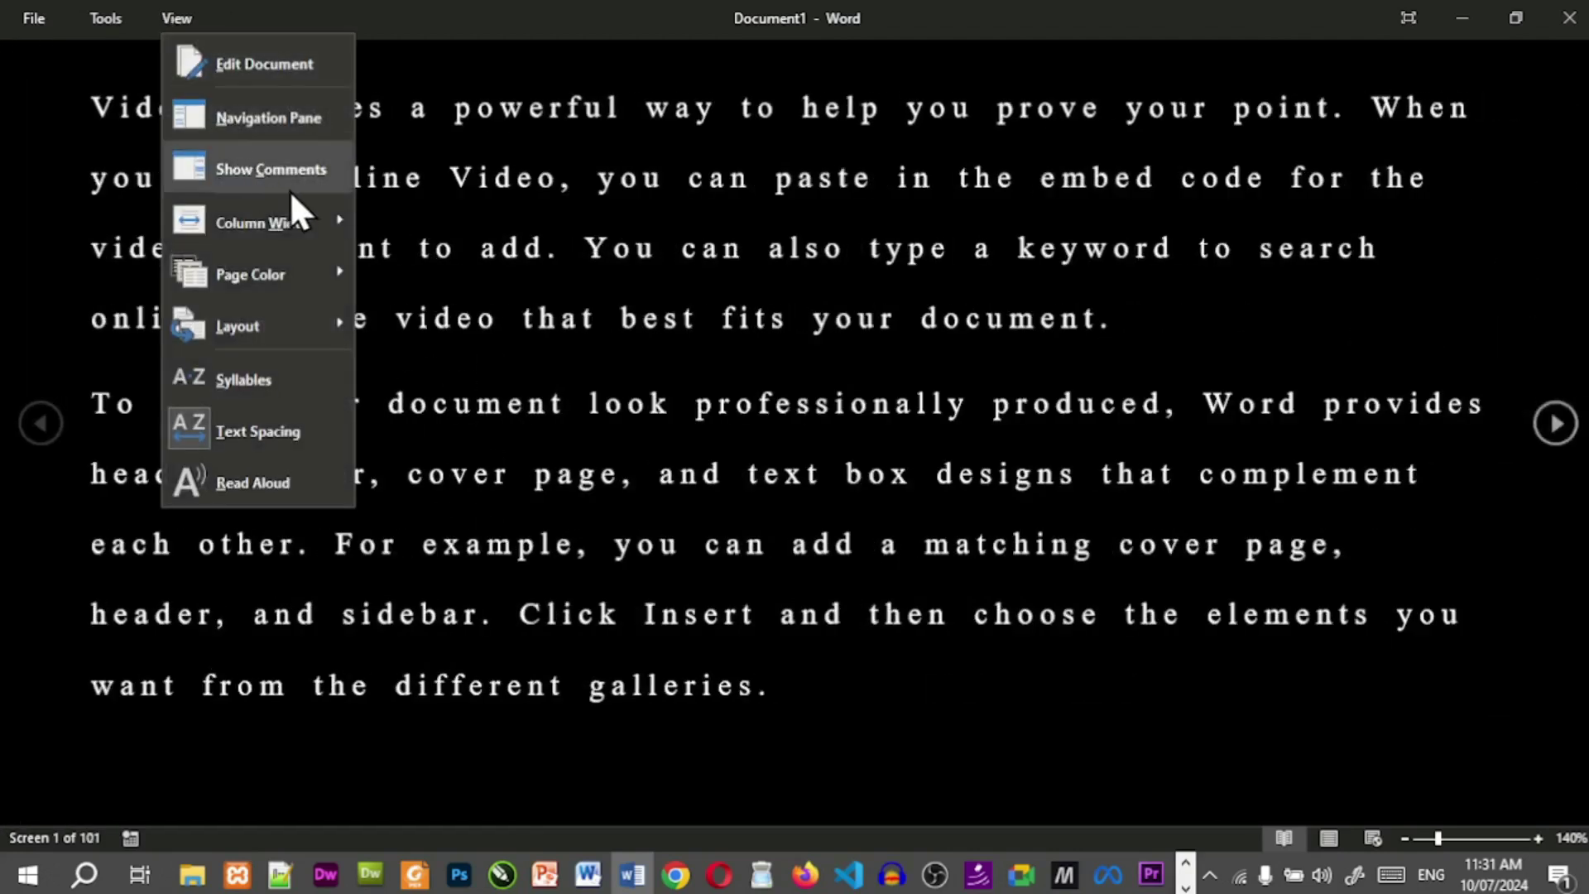
{"action": "left_click", "coordinate": [1162, 454]}
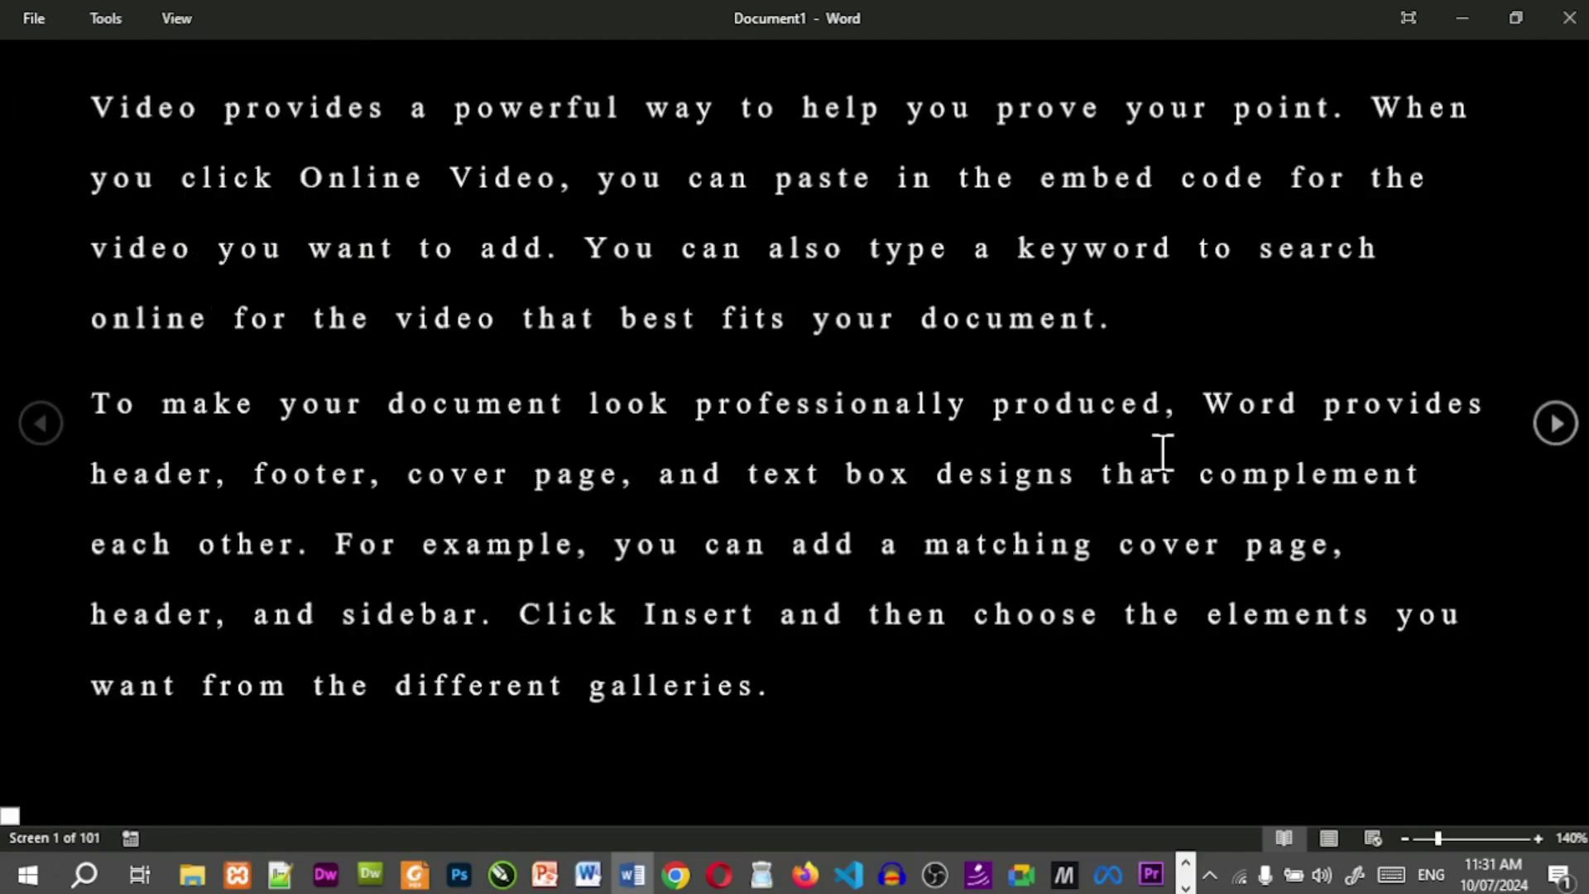
{"action": "key", "text": "Escape"}
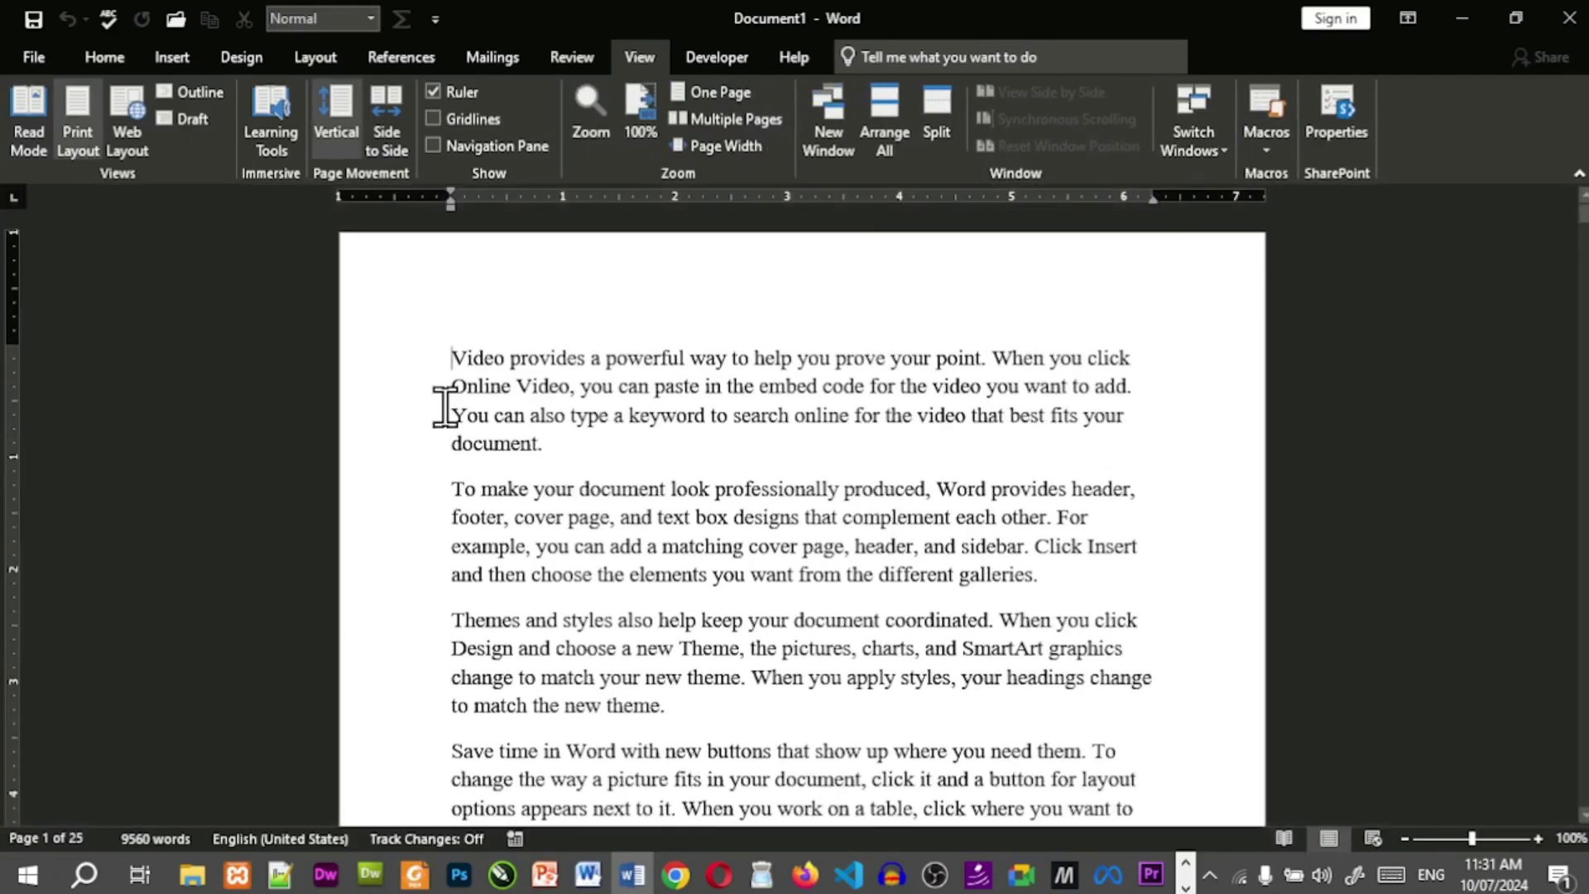
{"action": "key", "text": "Return"}
{"action": "key", "text": "Up"}
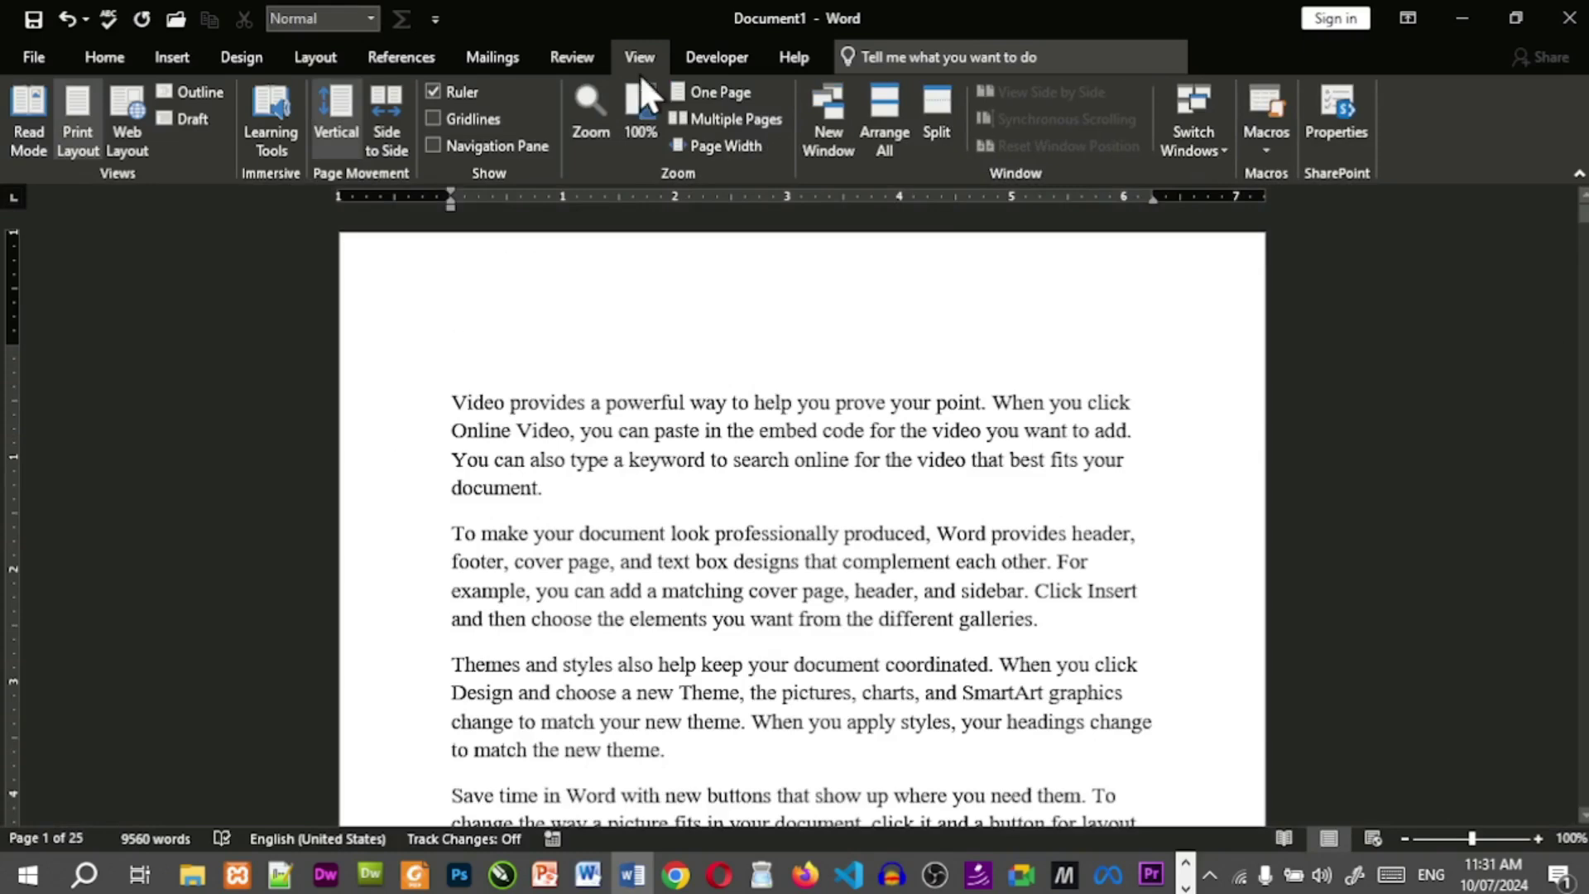
Add the comment 'Insert a heading/Title for the document' on the new empty line.
{"action": "left_click", "coordinate": [583, 56]}
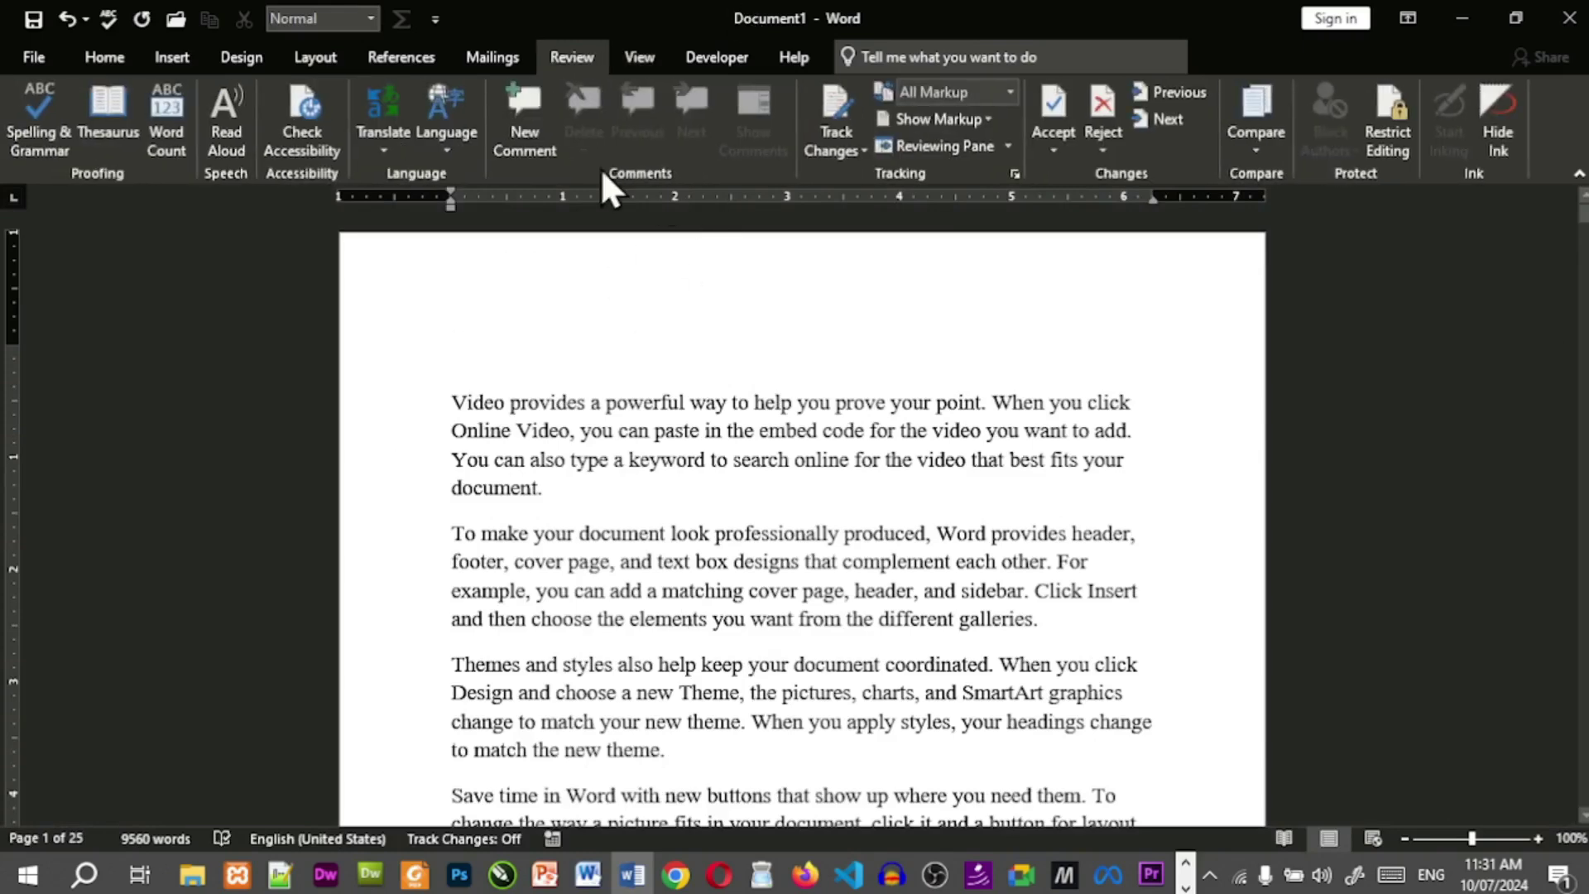
{"action": "left_click", "coordinate": [524, 120]}
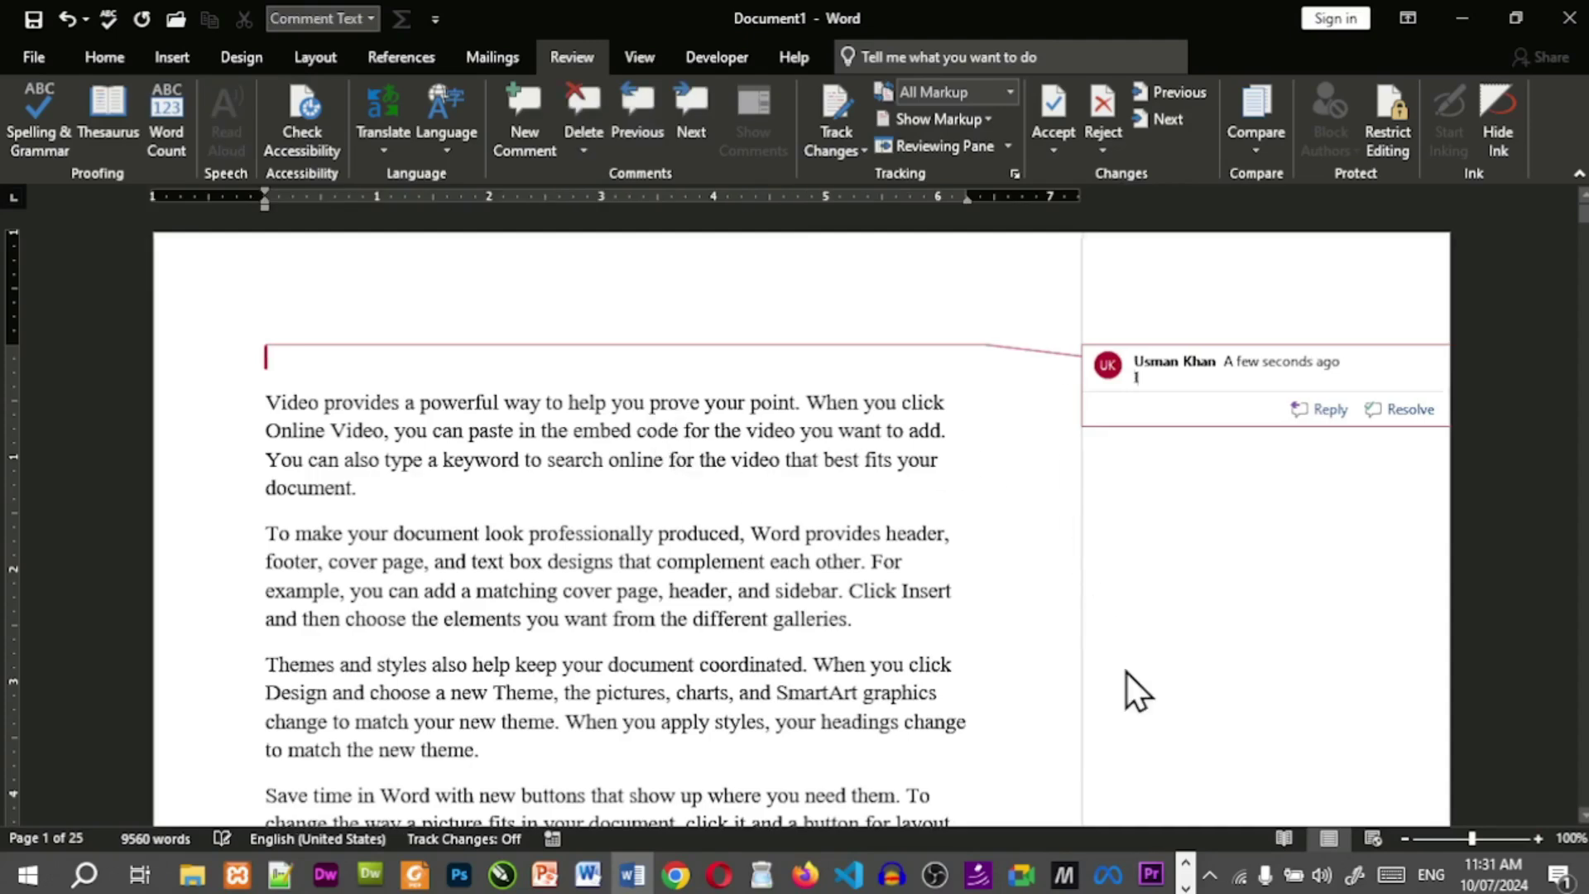
{"action": "type", "text": "Insert a"}
{"action": "type", "text": "heading/Title fo"}
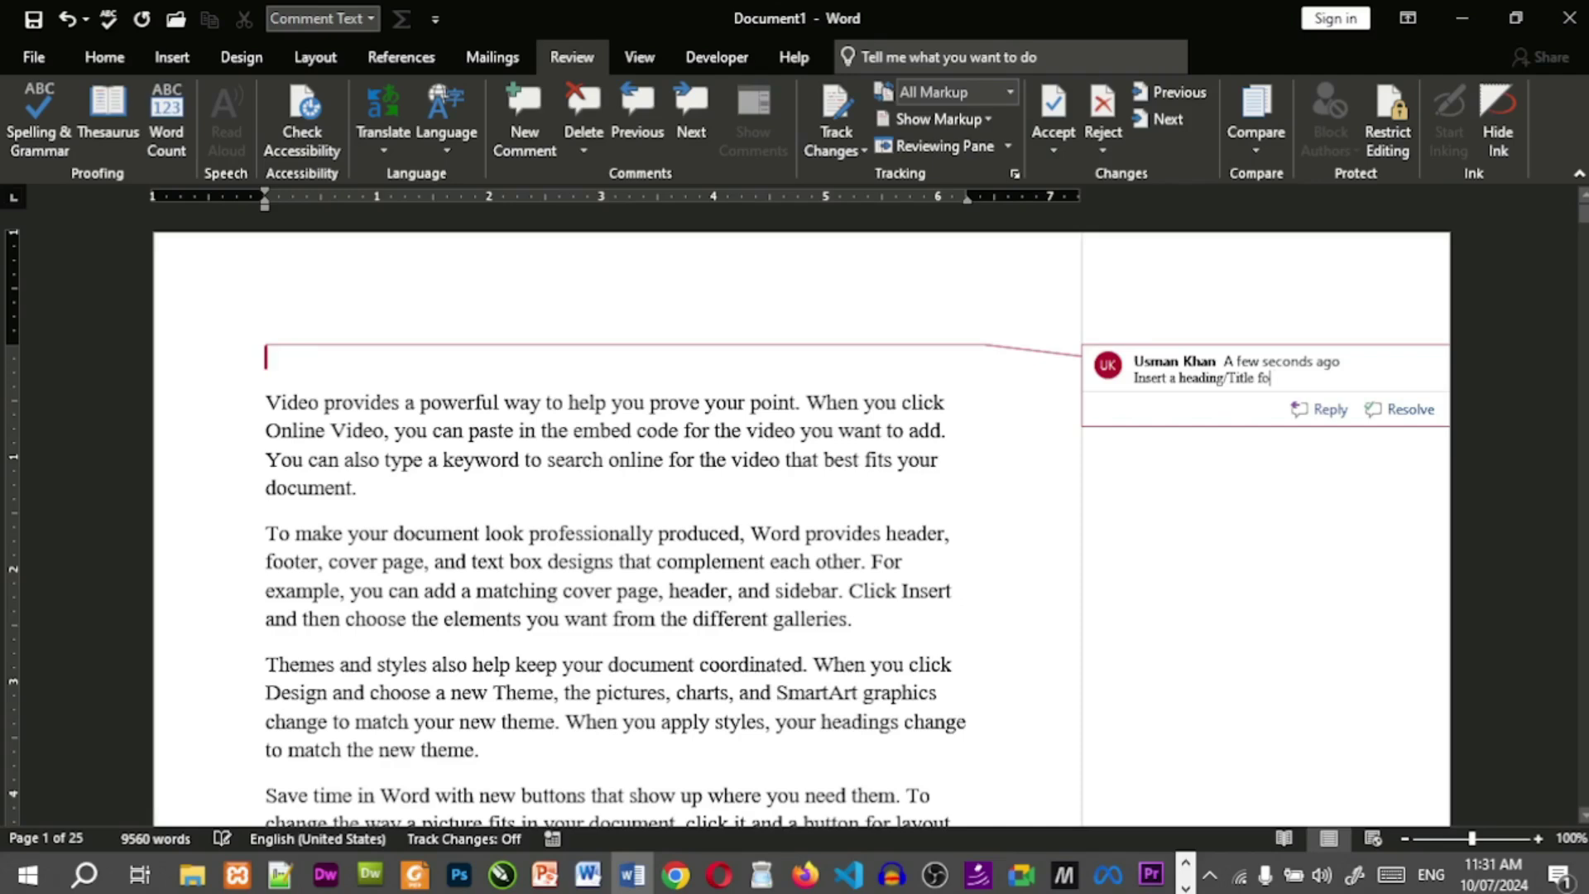
{"action": "type", "text": "r the document"}
{"action": "left_click", "coordinate": [982, 673]}
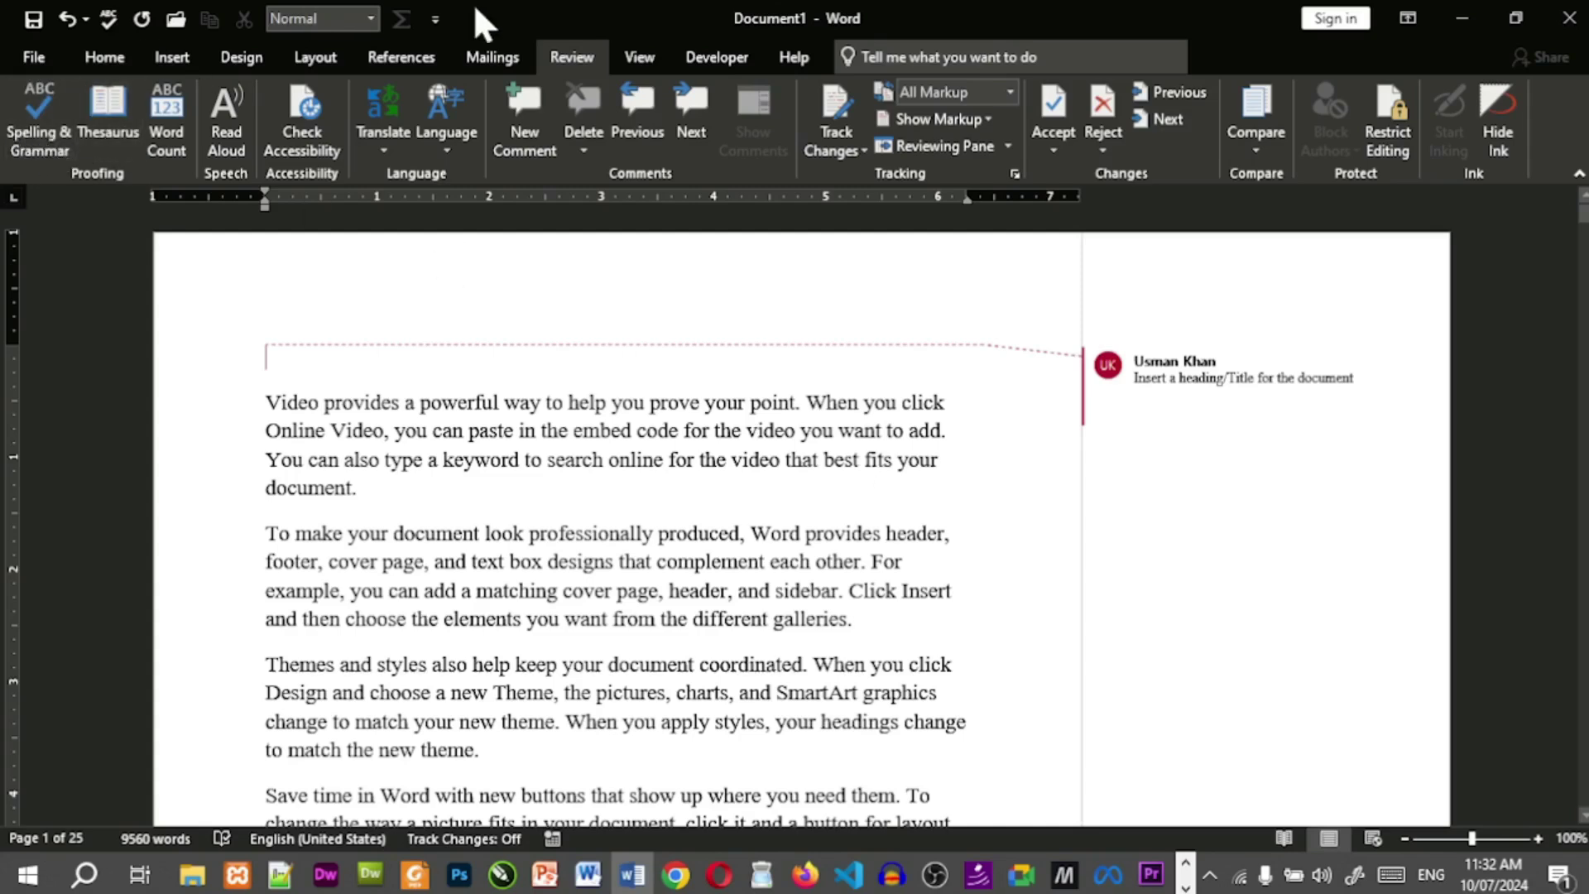
{"action": "left_click", "coordinate": [655, 60]}
Switch the document to Read Mode and briefly open and close the comments list.
{"action": "left_click", "coordinate": [33, 124]}
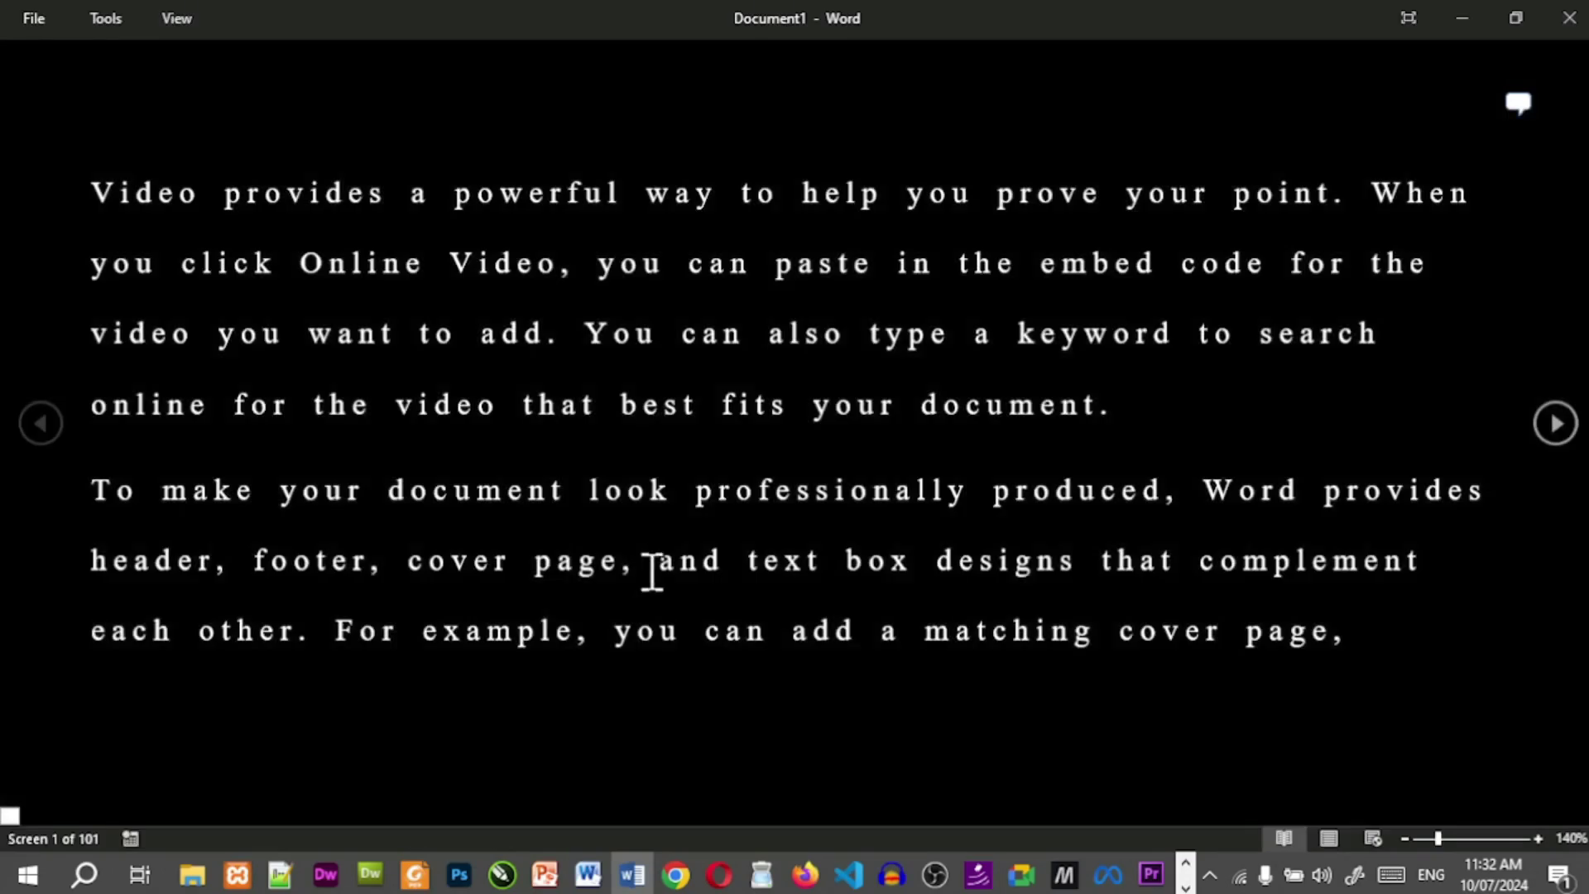
{"action": "left_click", "coordinate": [1516, 109]}
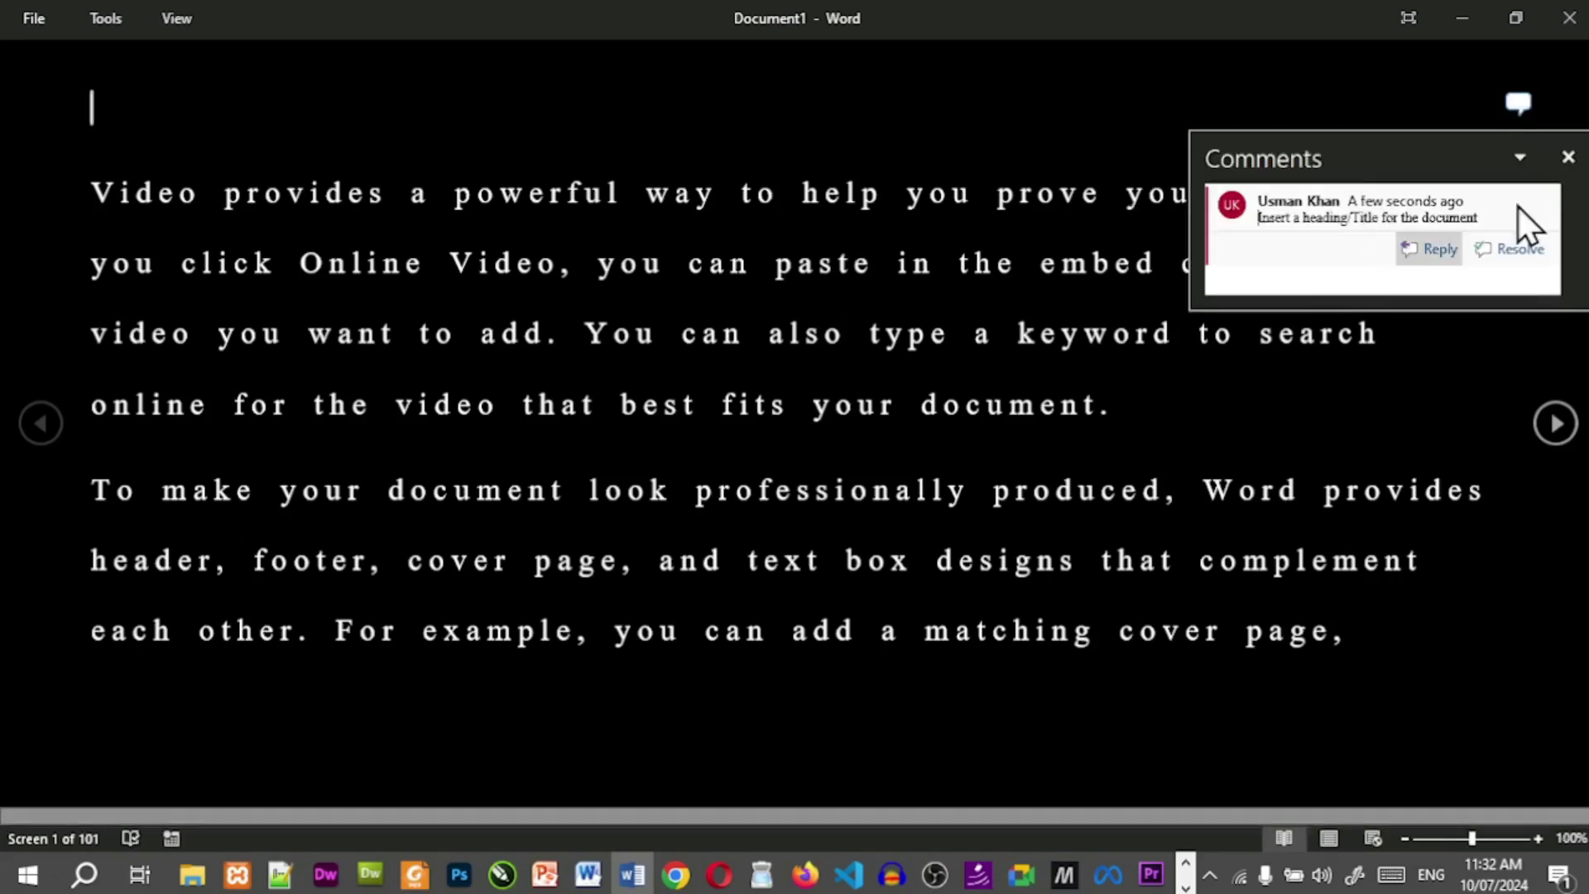
{"action": "left_click", "coordinate": [1569, 157]}
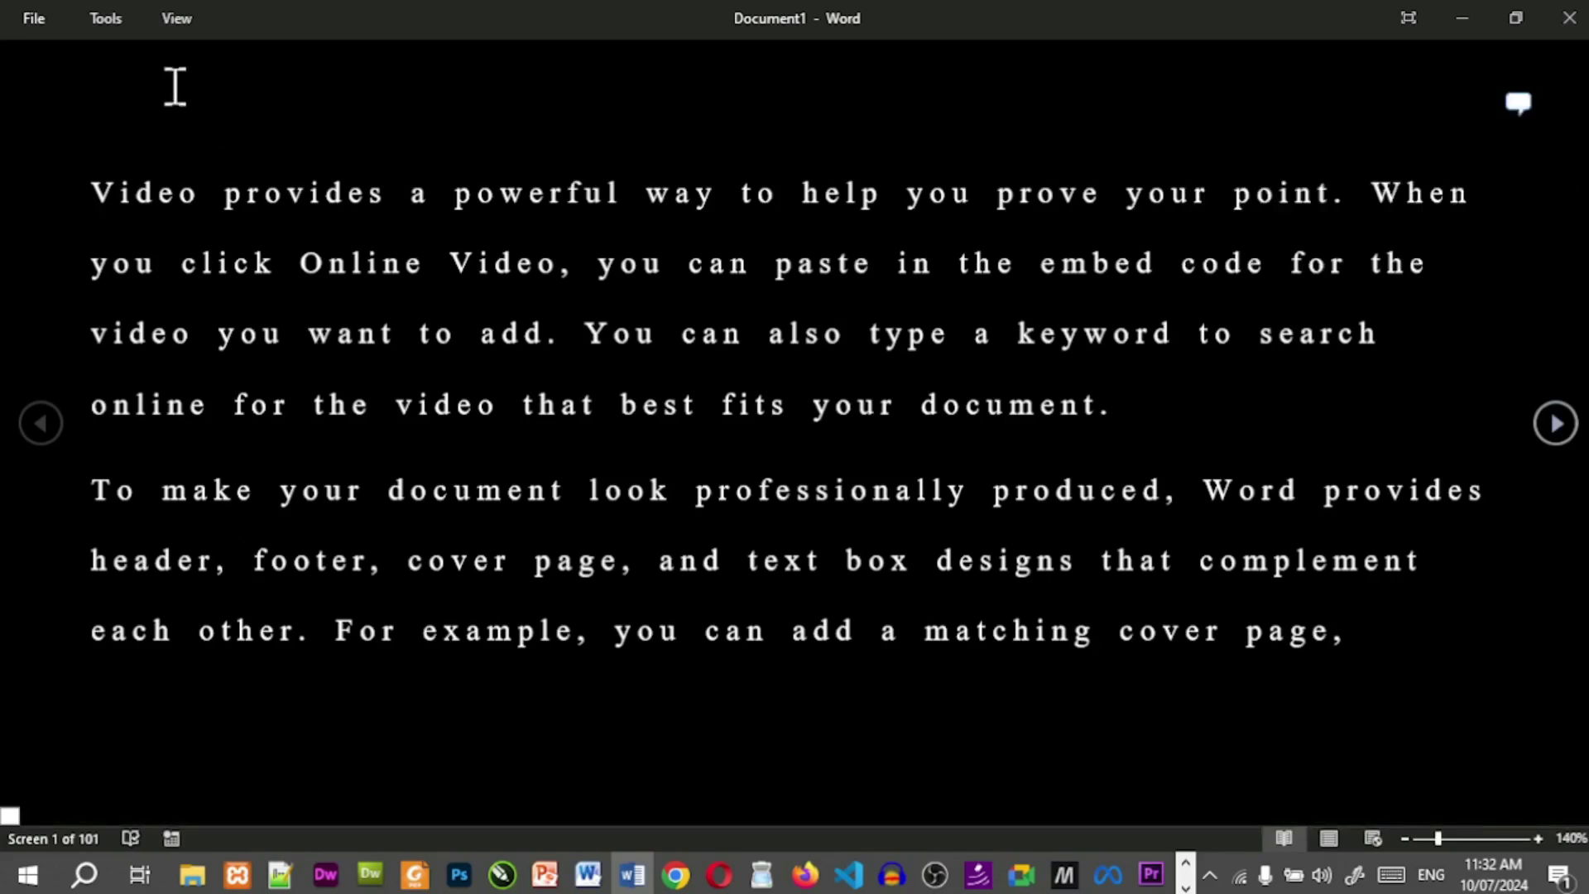
Show the comment beside the text to inspect it, then hide comments again.
{"action": "left_click", "coordinate": [175, 21]}
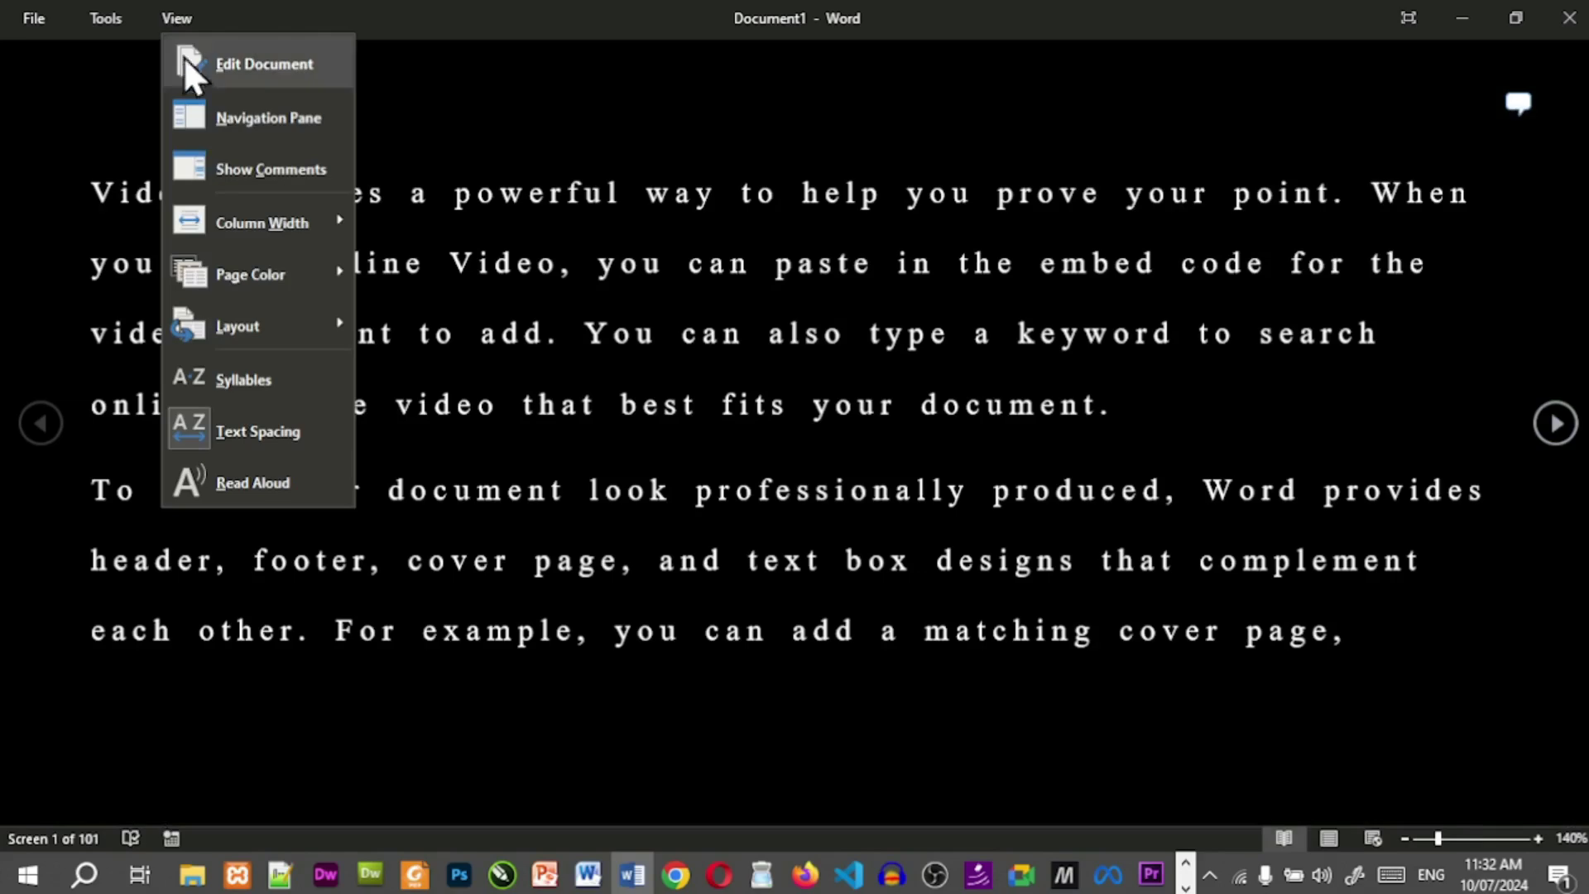
{"action": "left_click", "coordinate": [231, 181]}
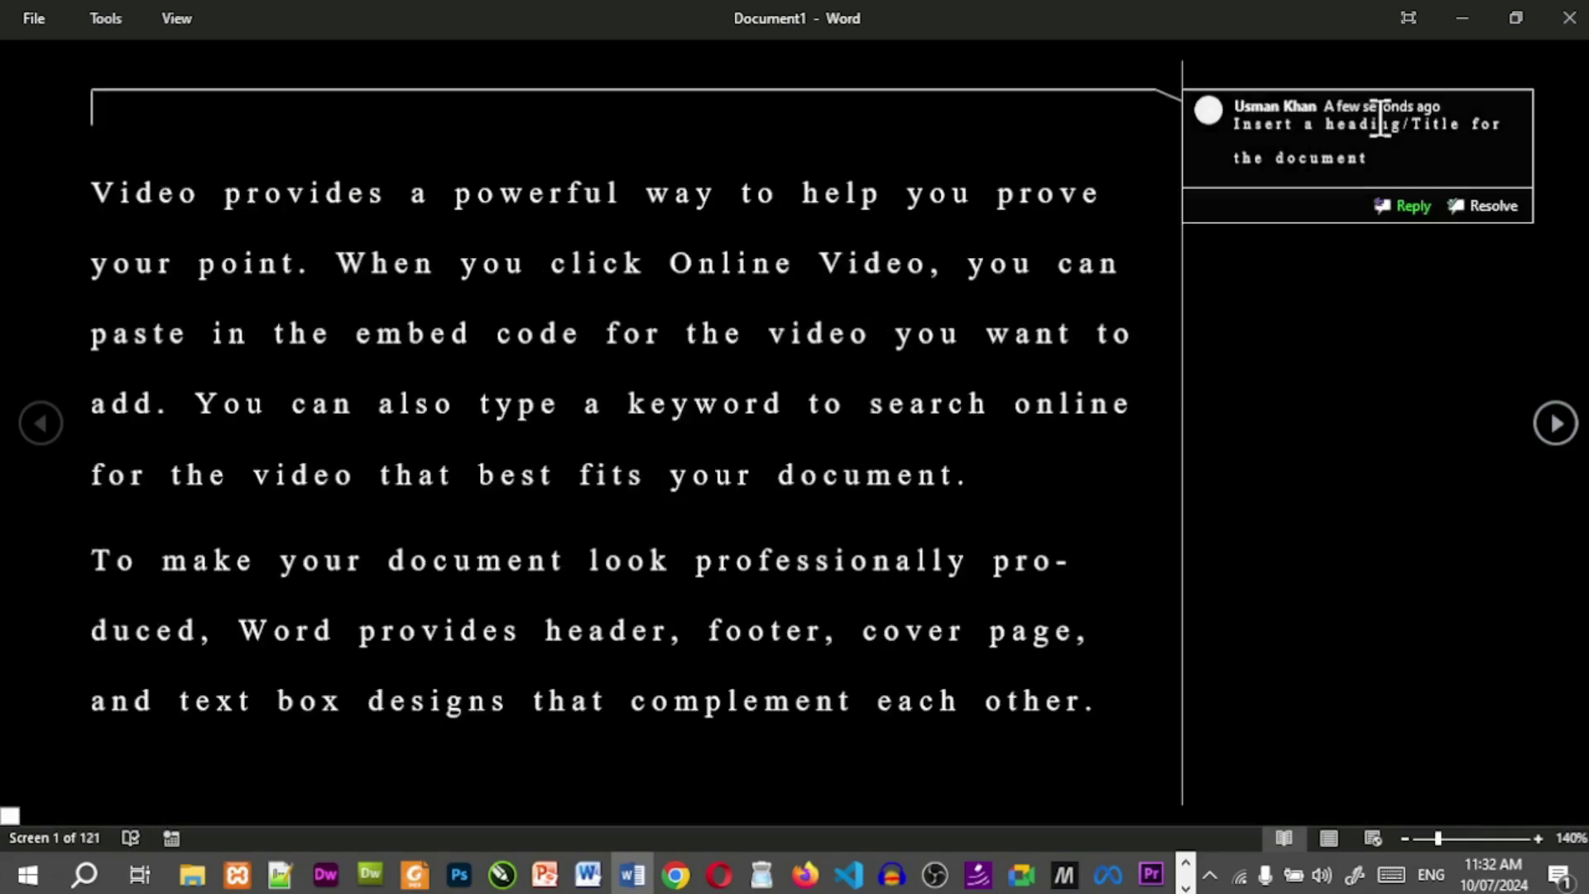
{"action": "left_click", "coordinate": [1486, 116]}
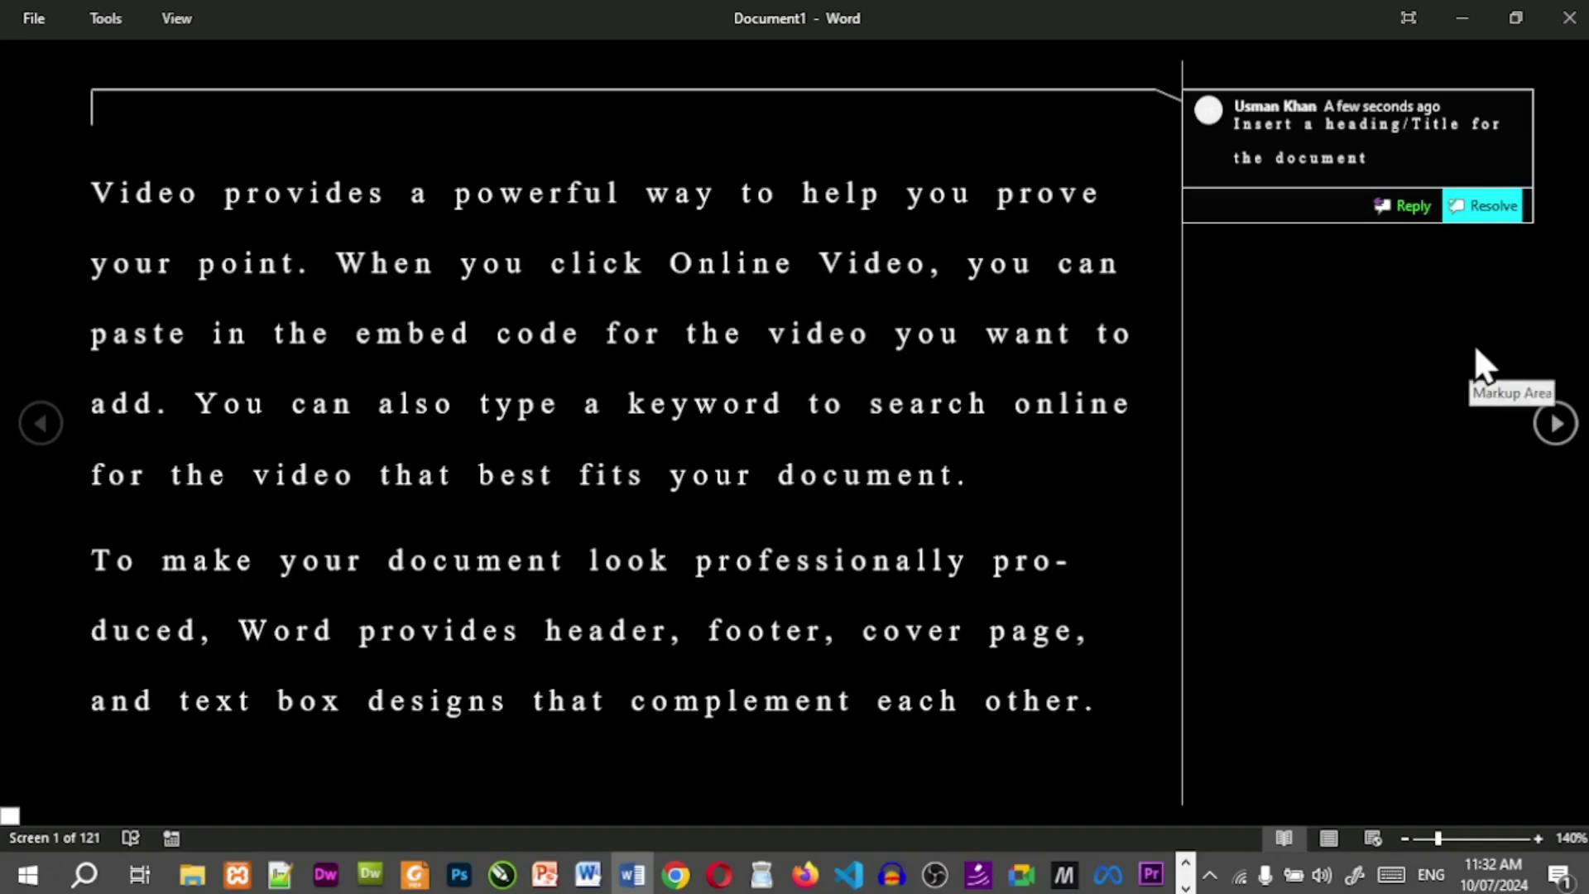
{"action": "left_click", "coordinate": [1534, 313]}
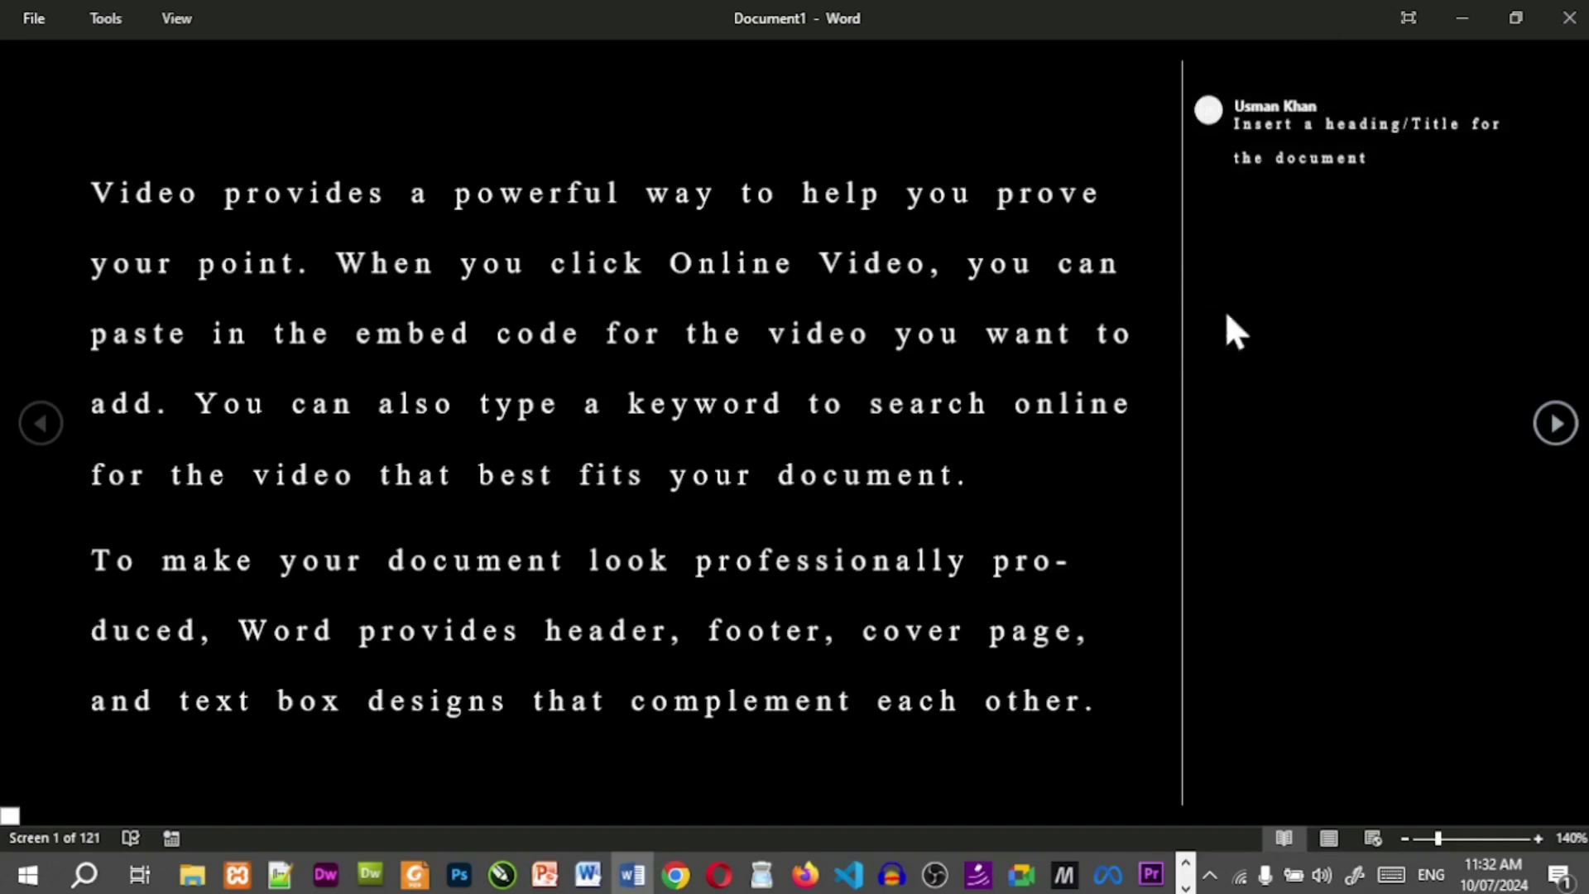
{"action": "left_click", "coordinate": [168, 22]}
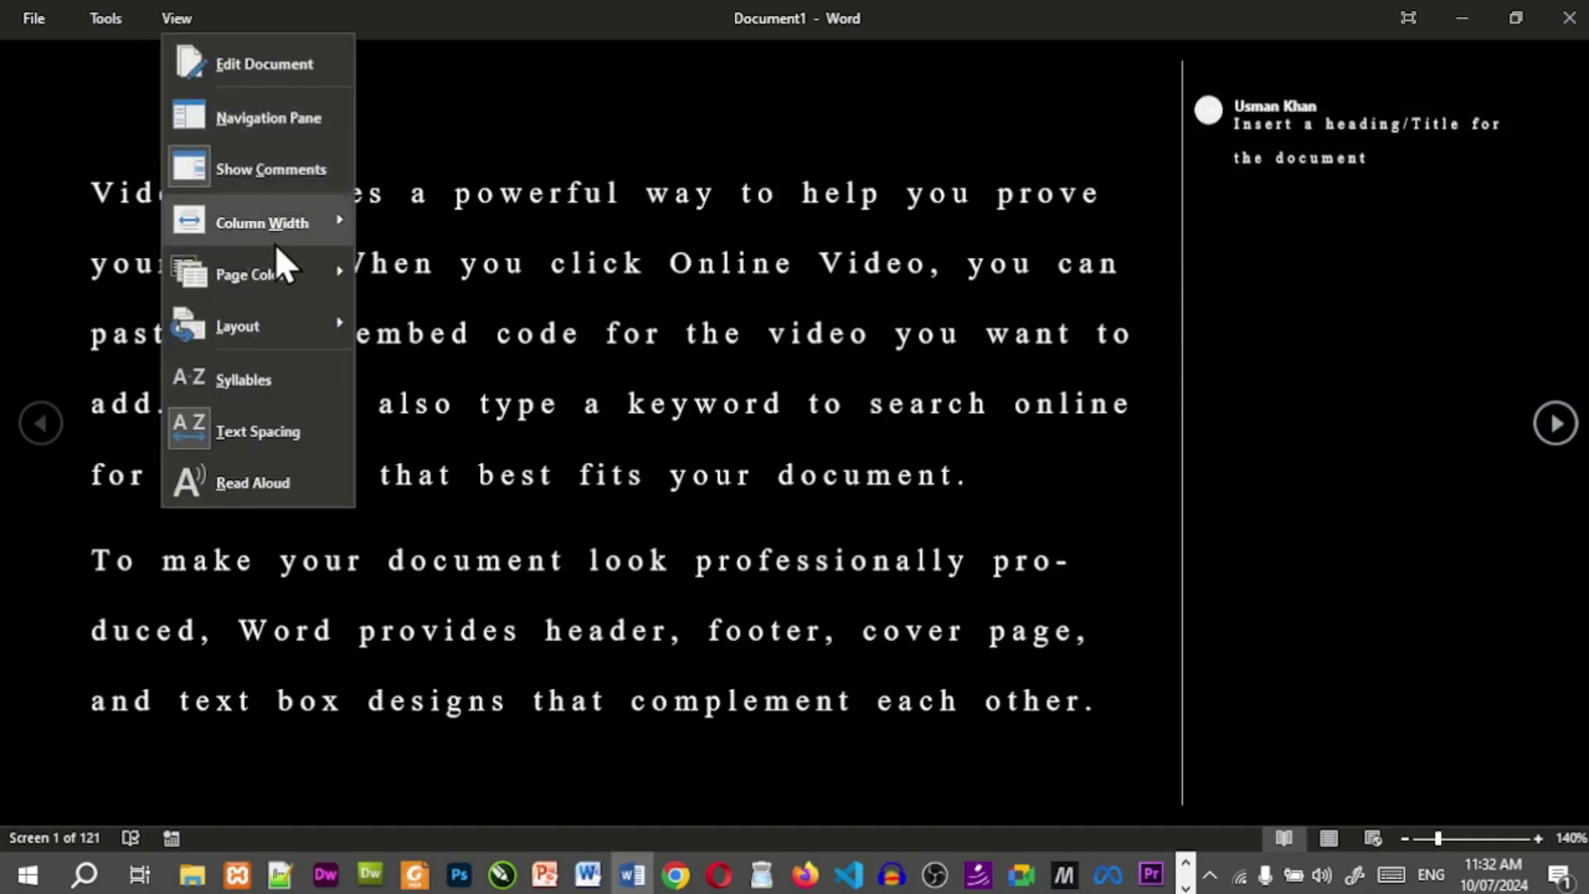
{"action": "left_click", "coordinate": [273, 177]}
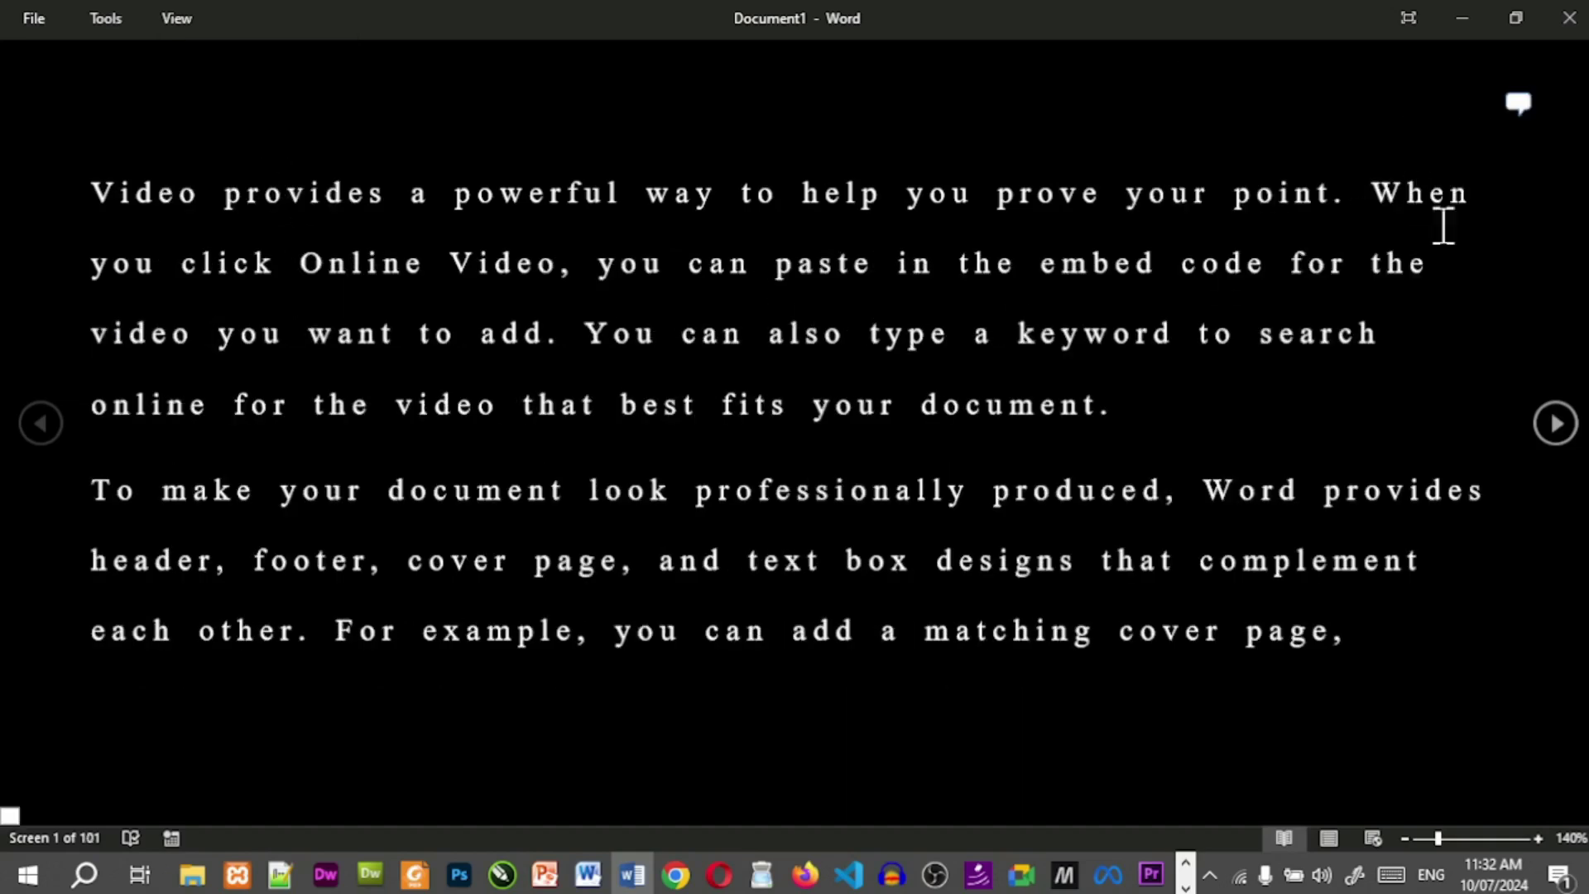
{"action": "left_click", "coordinate": [1527, 114]}
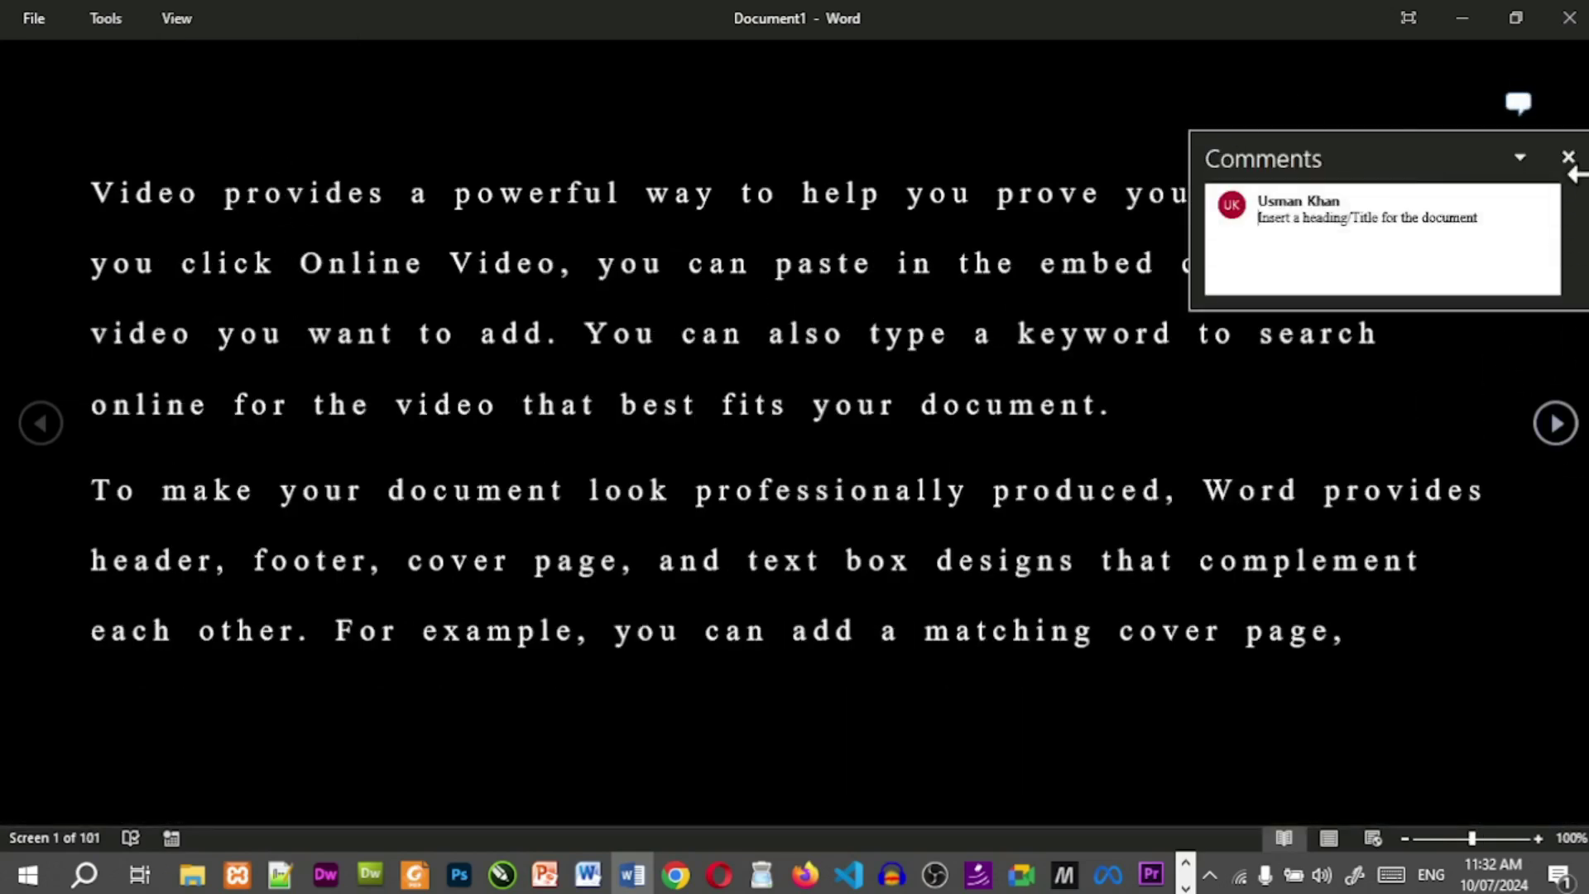
{"action": "left_click", "coordinate": [1569, 159]}
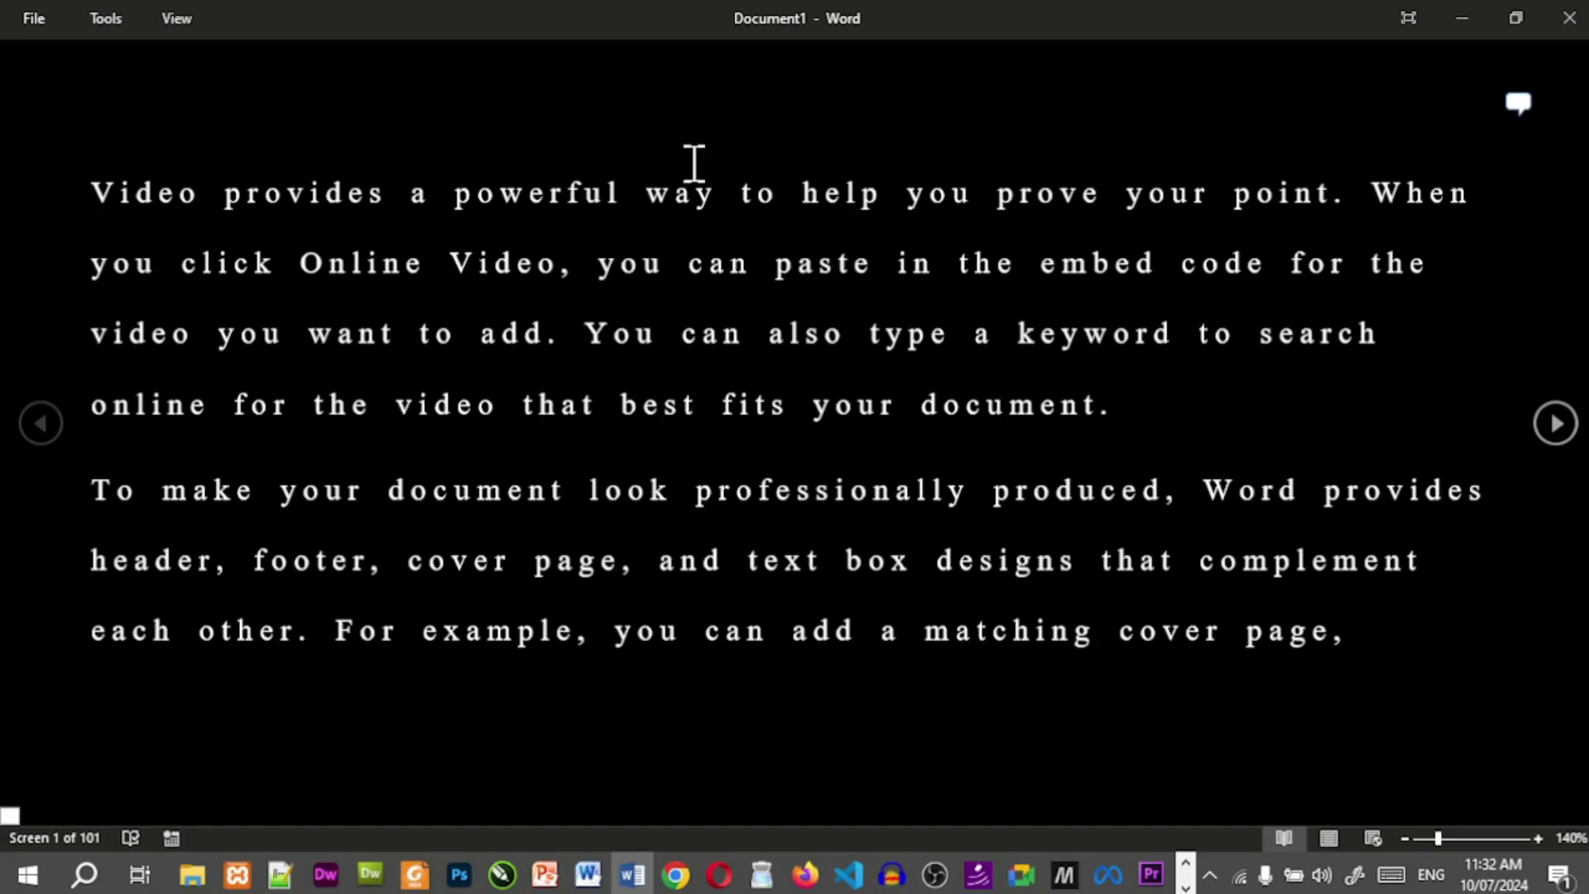
Try the Narrow column width in Read Mode, then return to Default.
{"action": "left_click", "coordinate": [178, 20]}
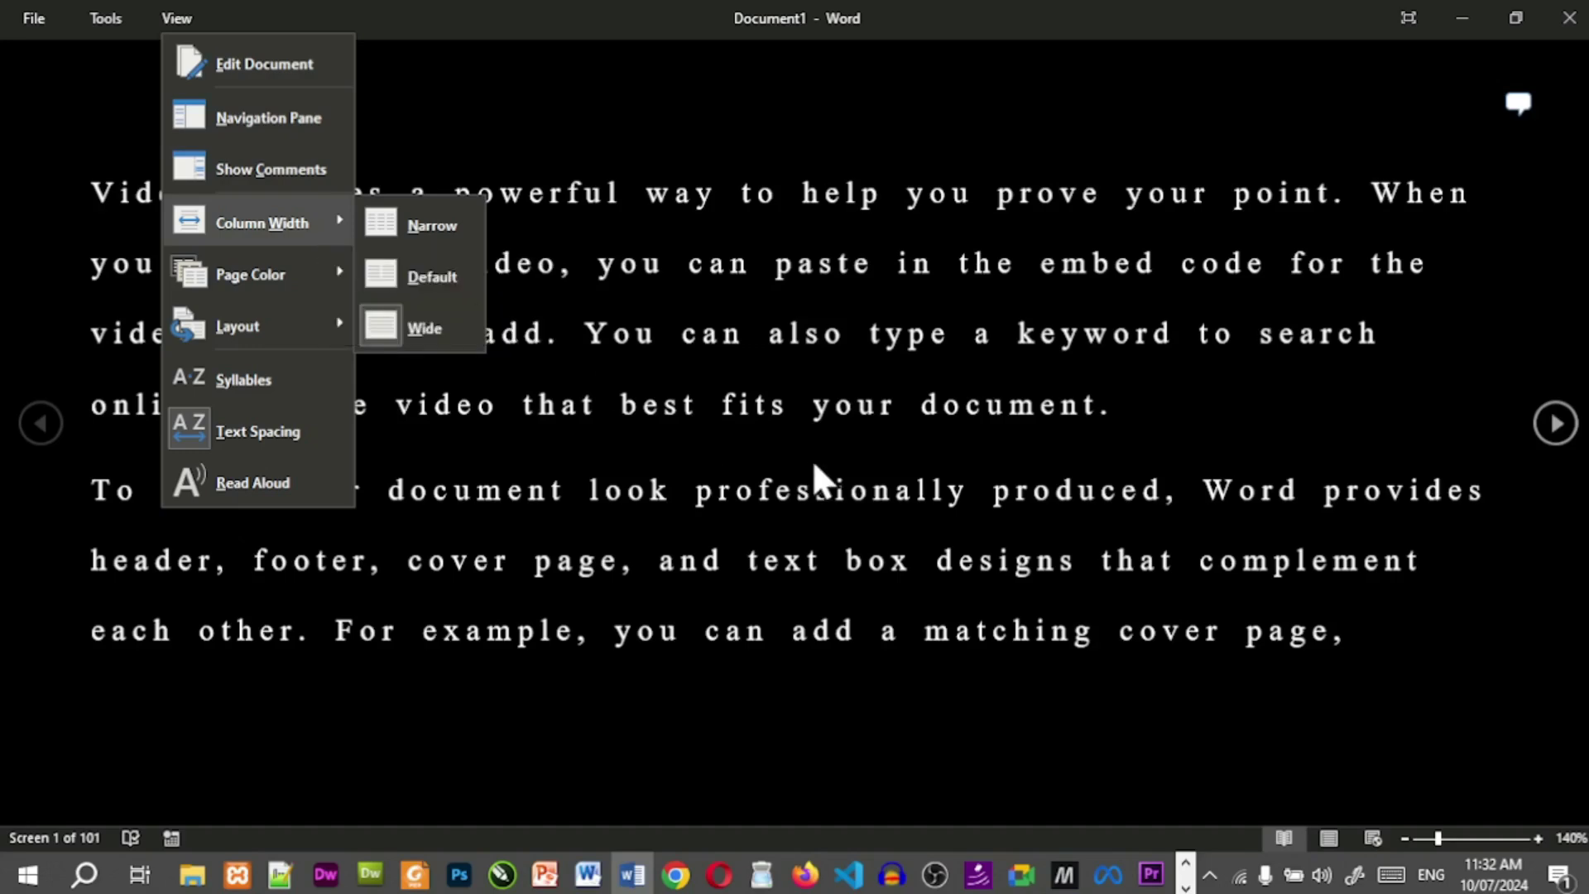
{"action": "left_click", "coordinate": [942, 402]}
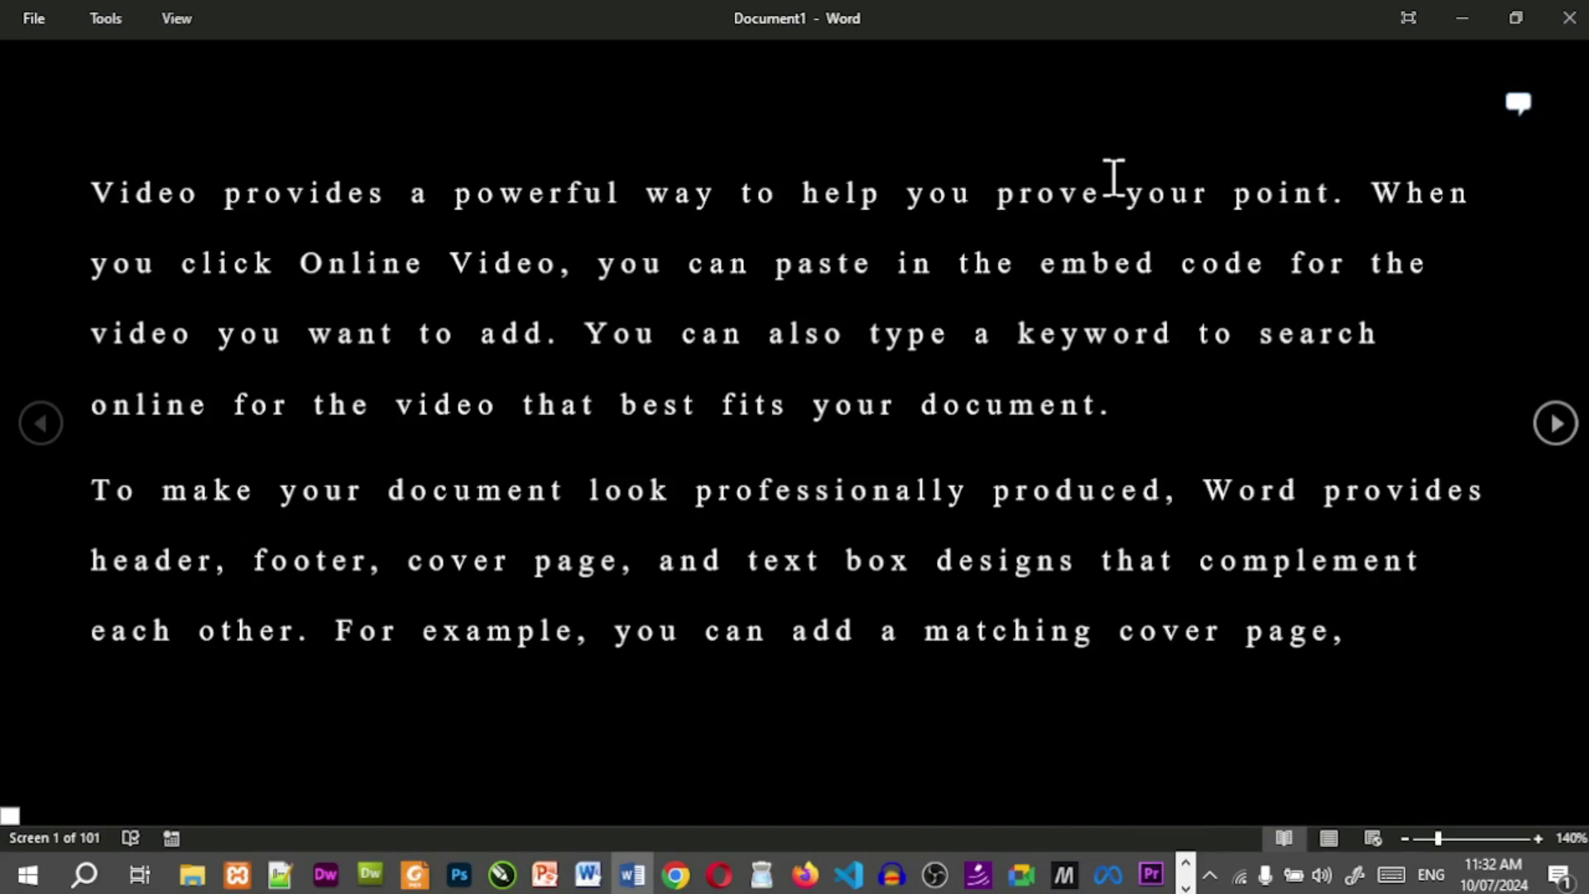
{"action": "left_click", "coordinate": [177, 18]}
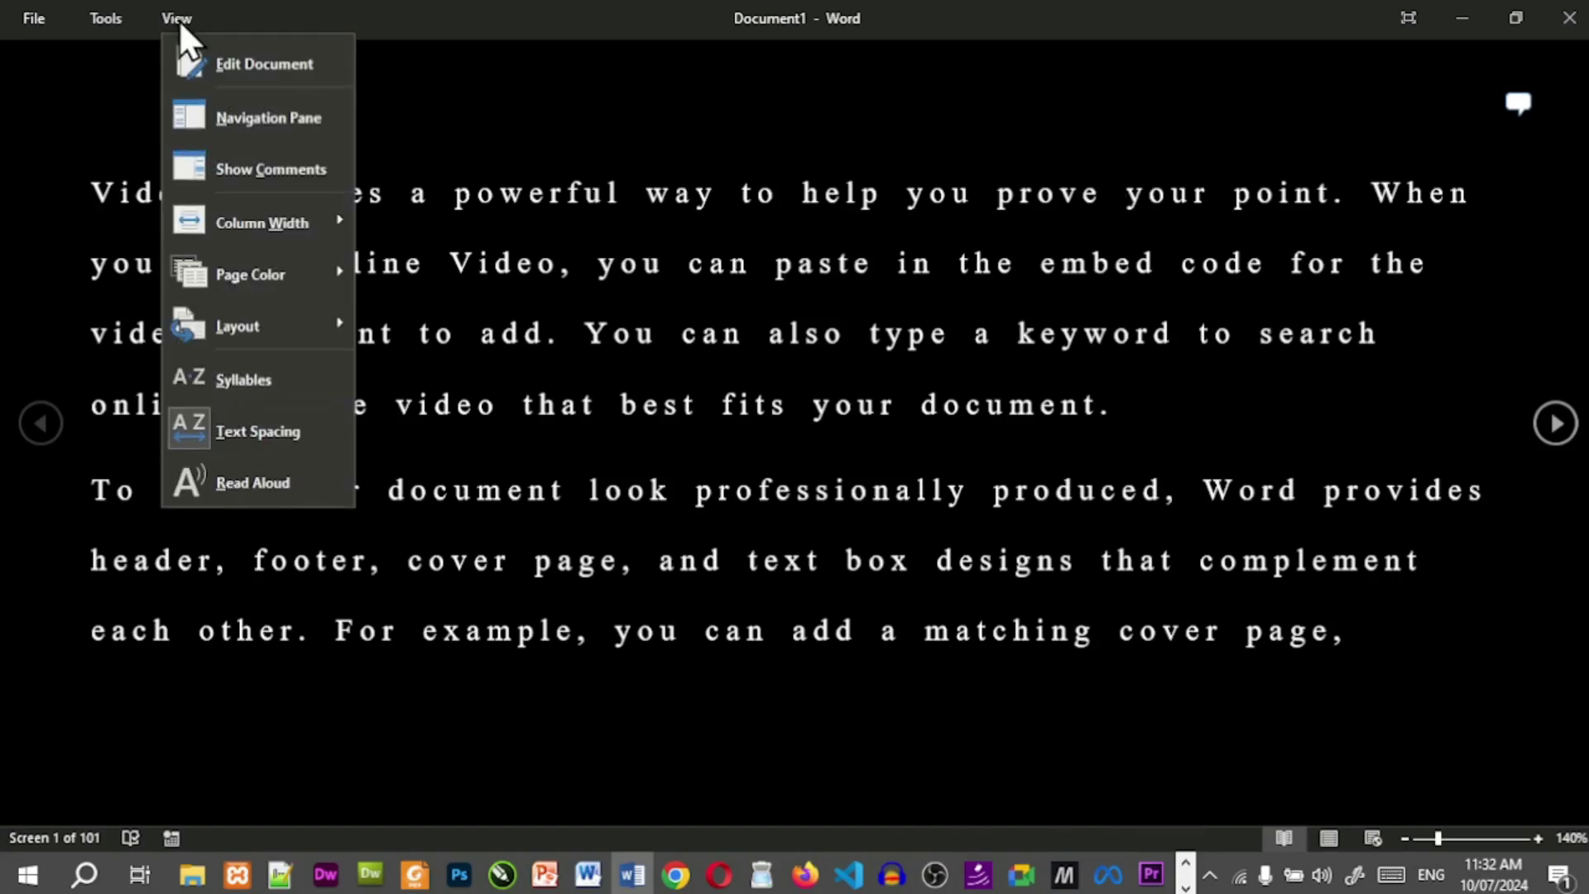
{"action": "mouse_move", "coordinate": [253, 212]}
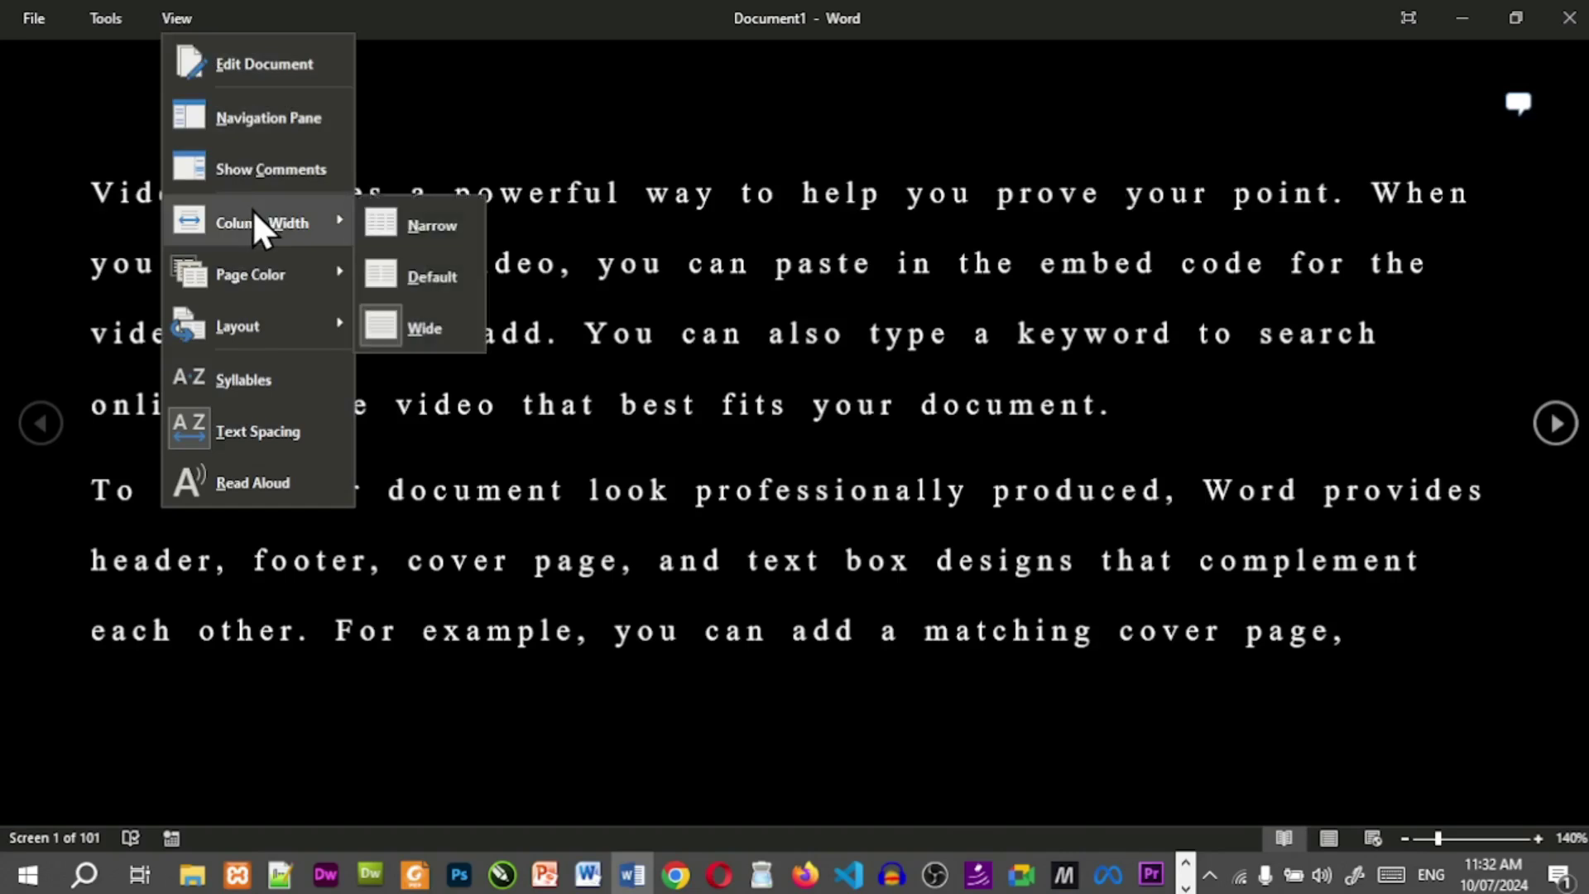
{"action": "left_click", "coordinate": [428, 236]}
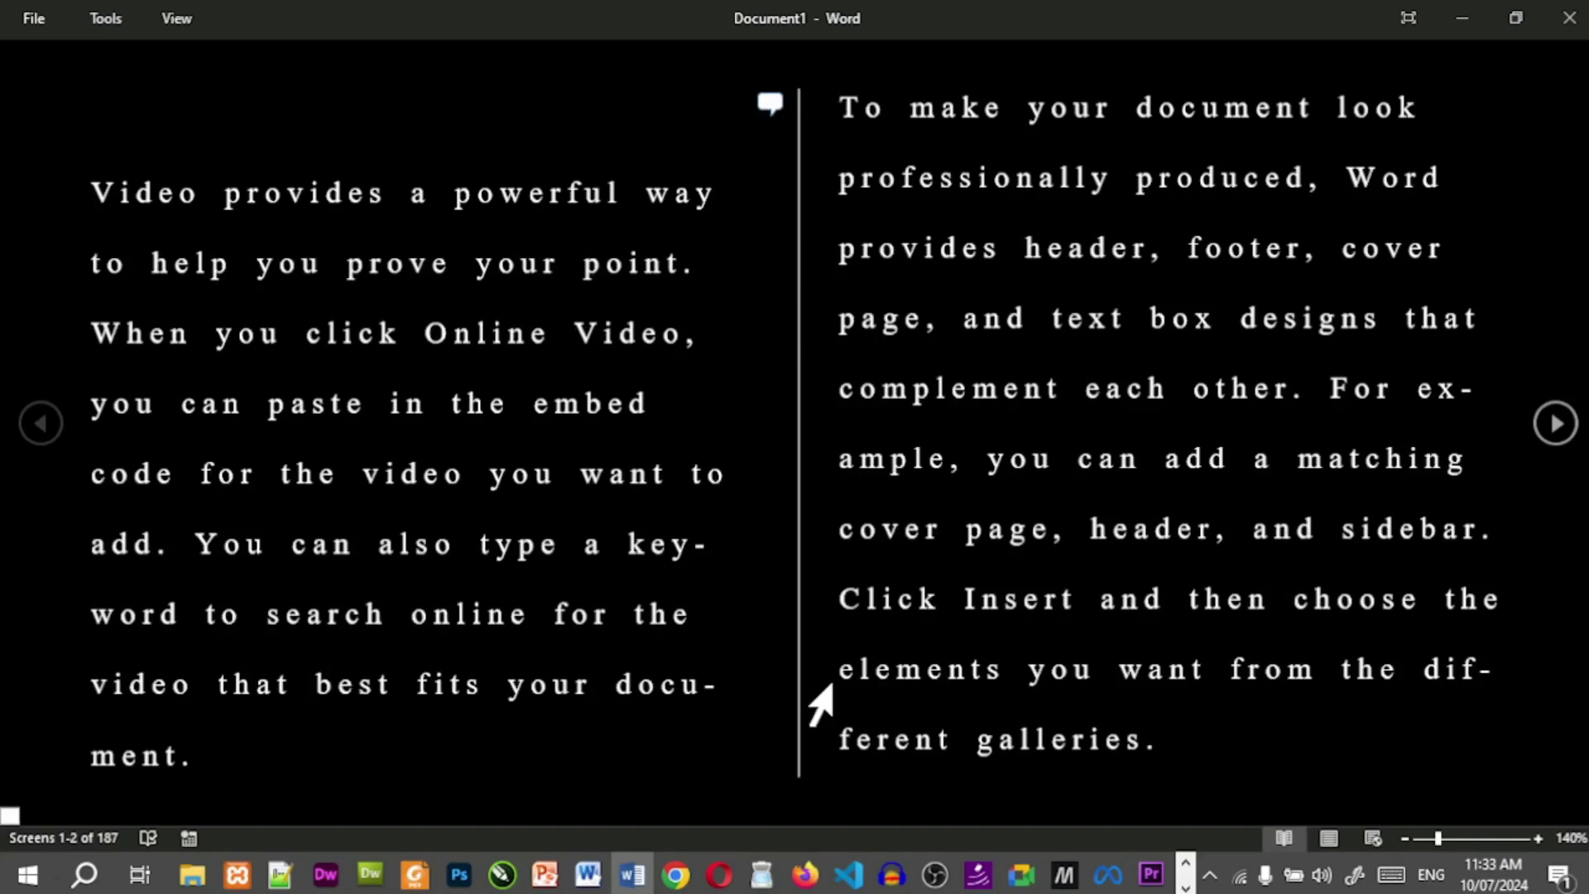
{"action": "left_click", "coordinate": [181, 25]}
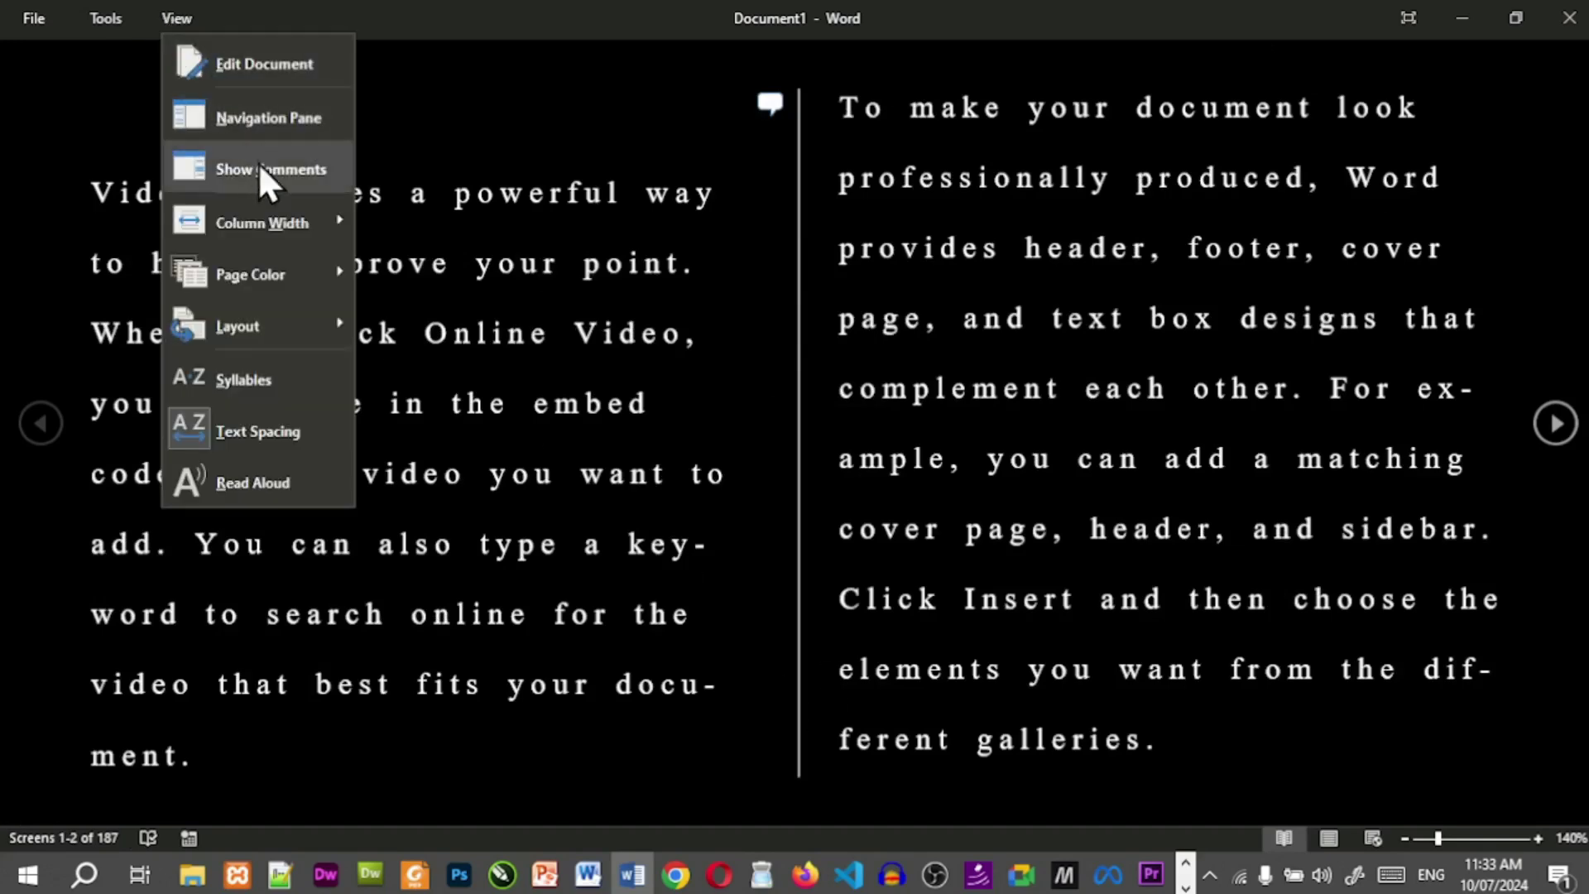
{"action": "mouse_move", "coordinate": [289, 225]}
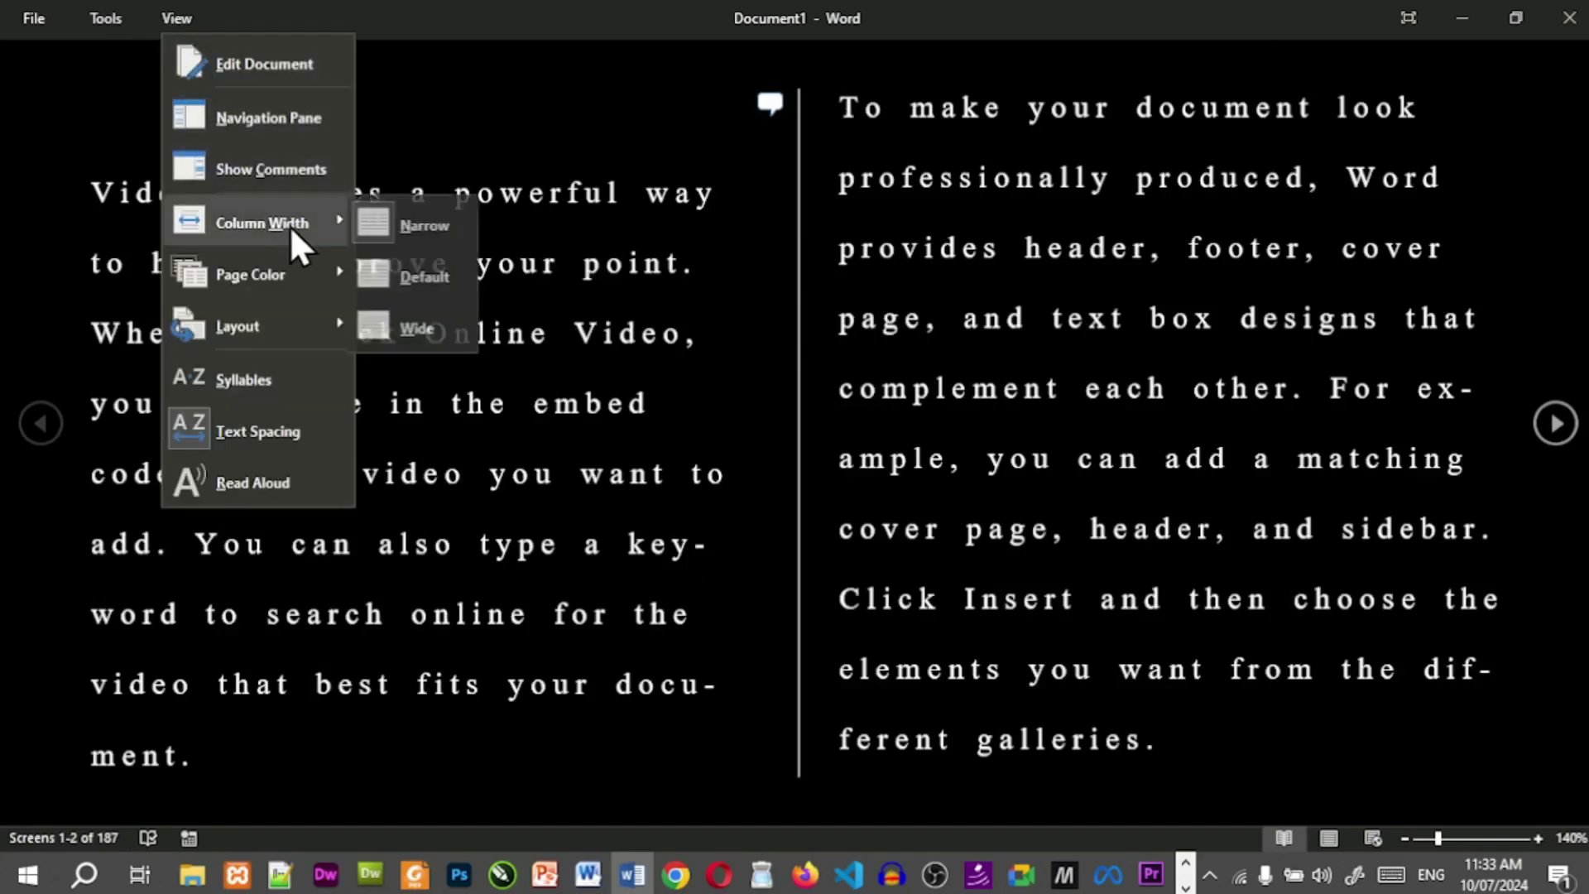
{"action": "left_click", "coordinate": [457, 288]}
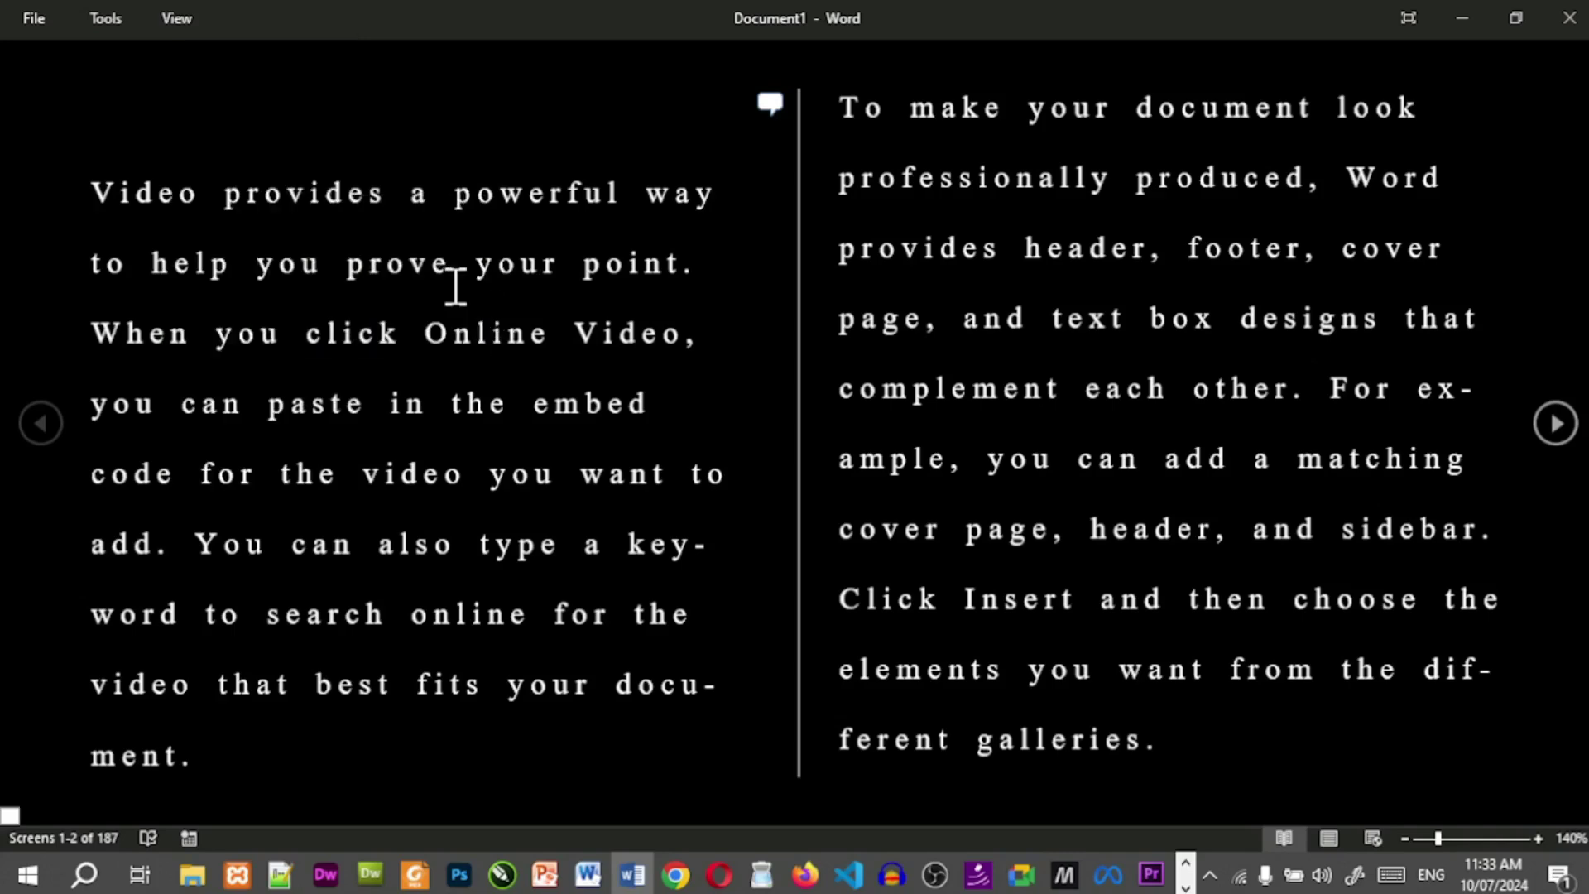
Compare the Wide, Default and Narrow column widths in turn.
{"action": "left_click", "coordinate": [176, 20]}
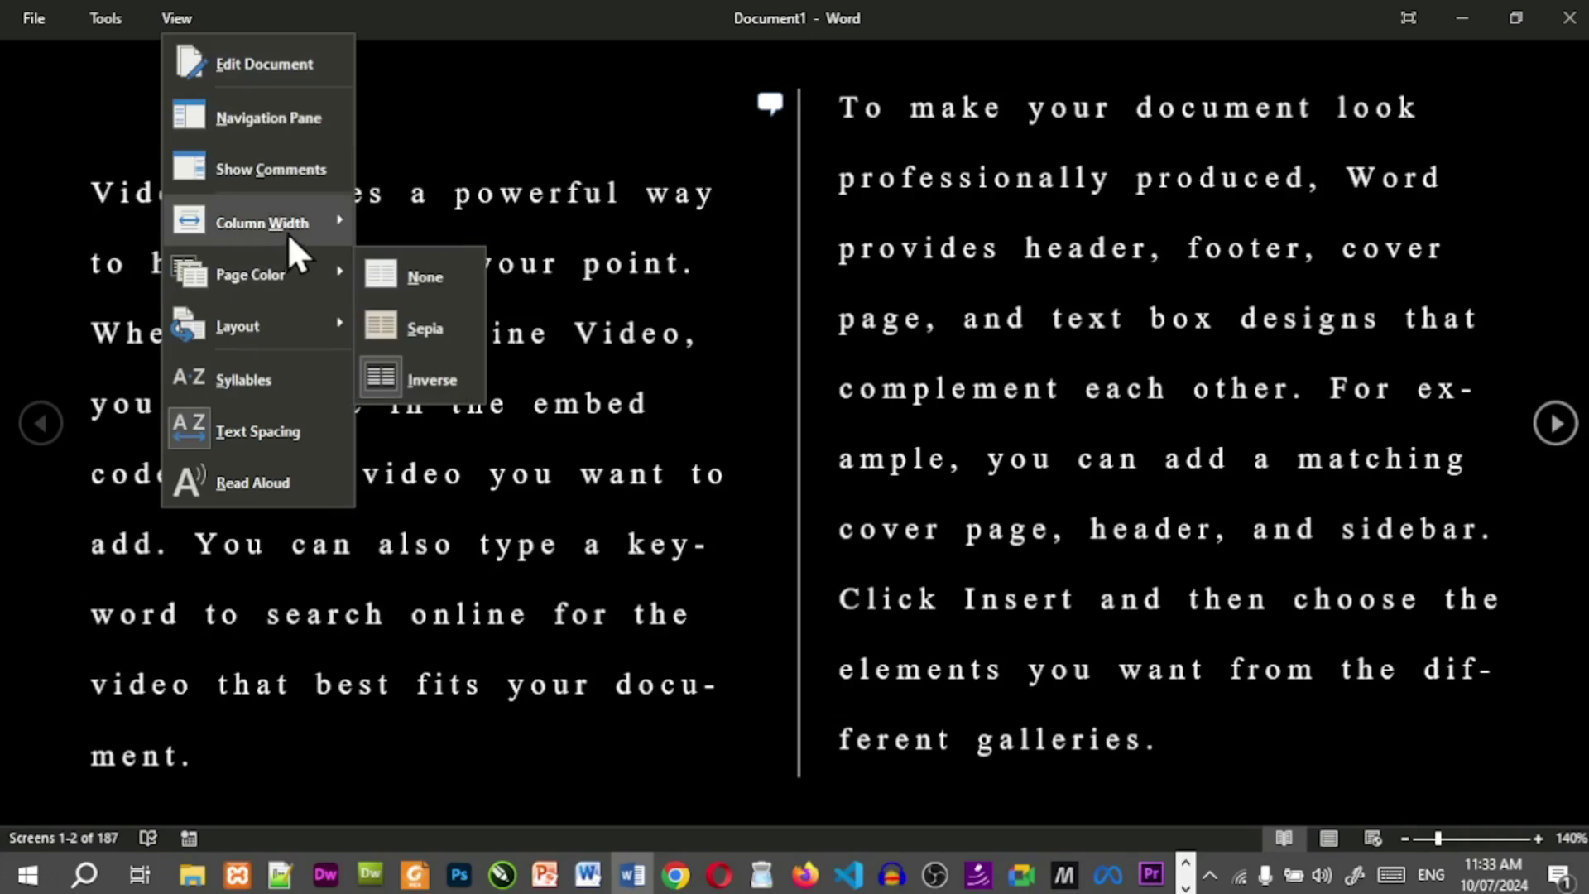
{"action": "mouse_move", "coordinate": [288, 231]}
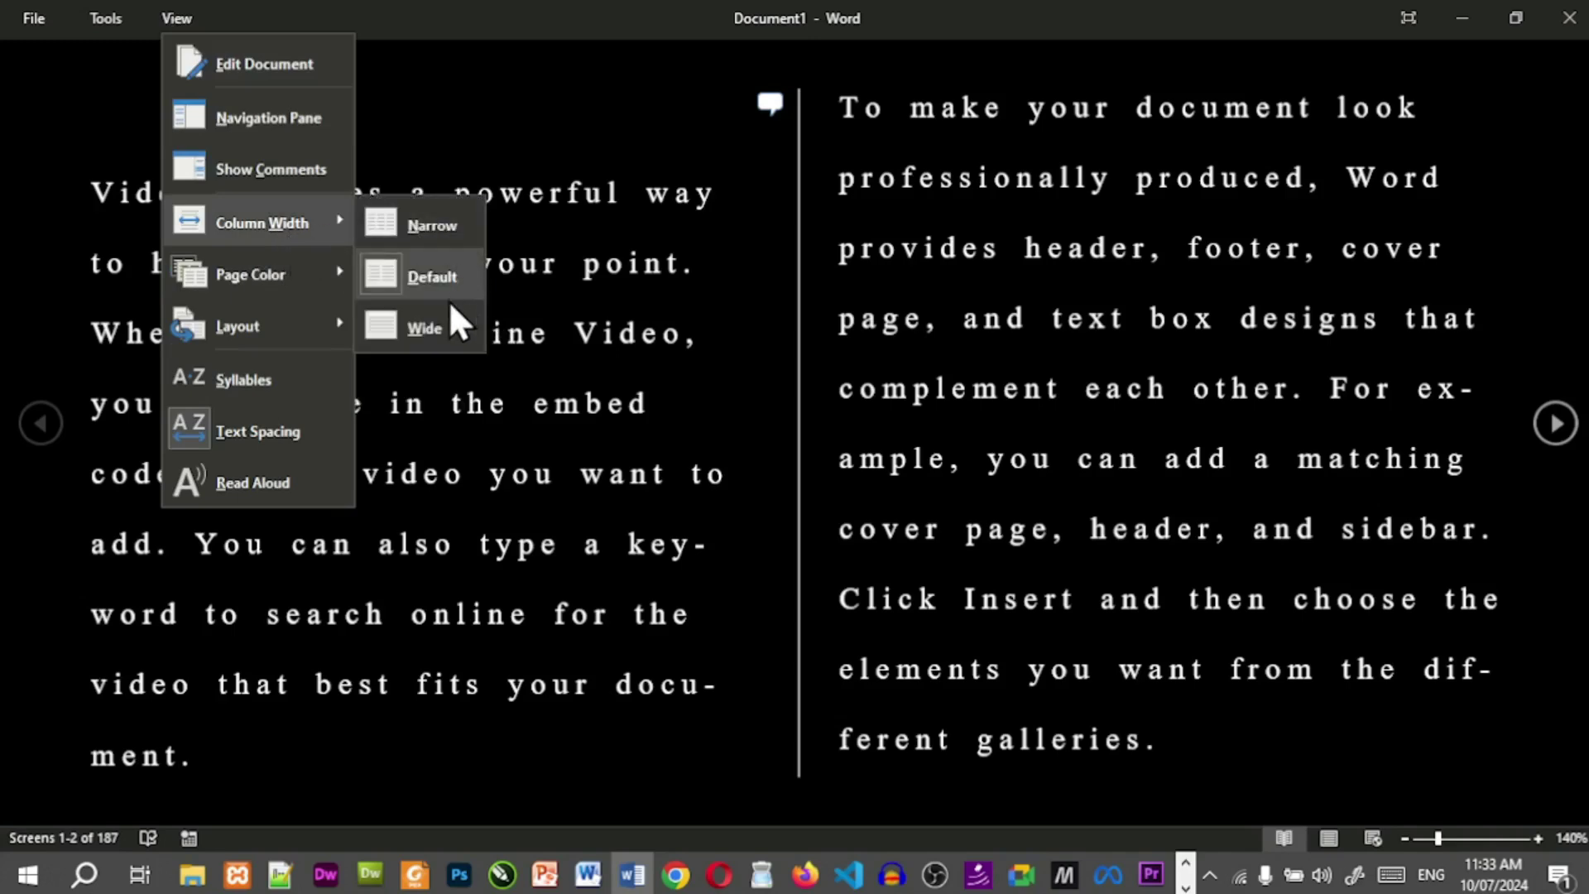
{"action": "left_click", "coordinate": [437, 327]}
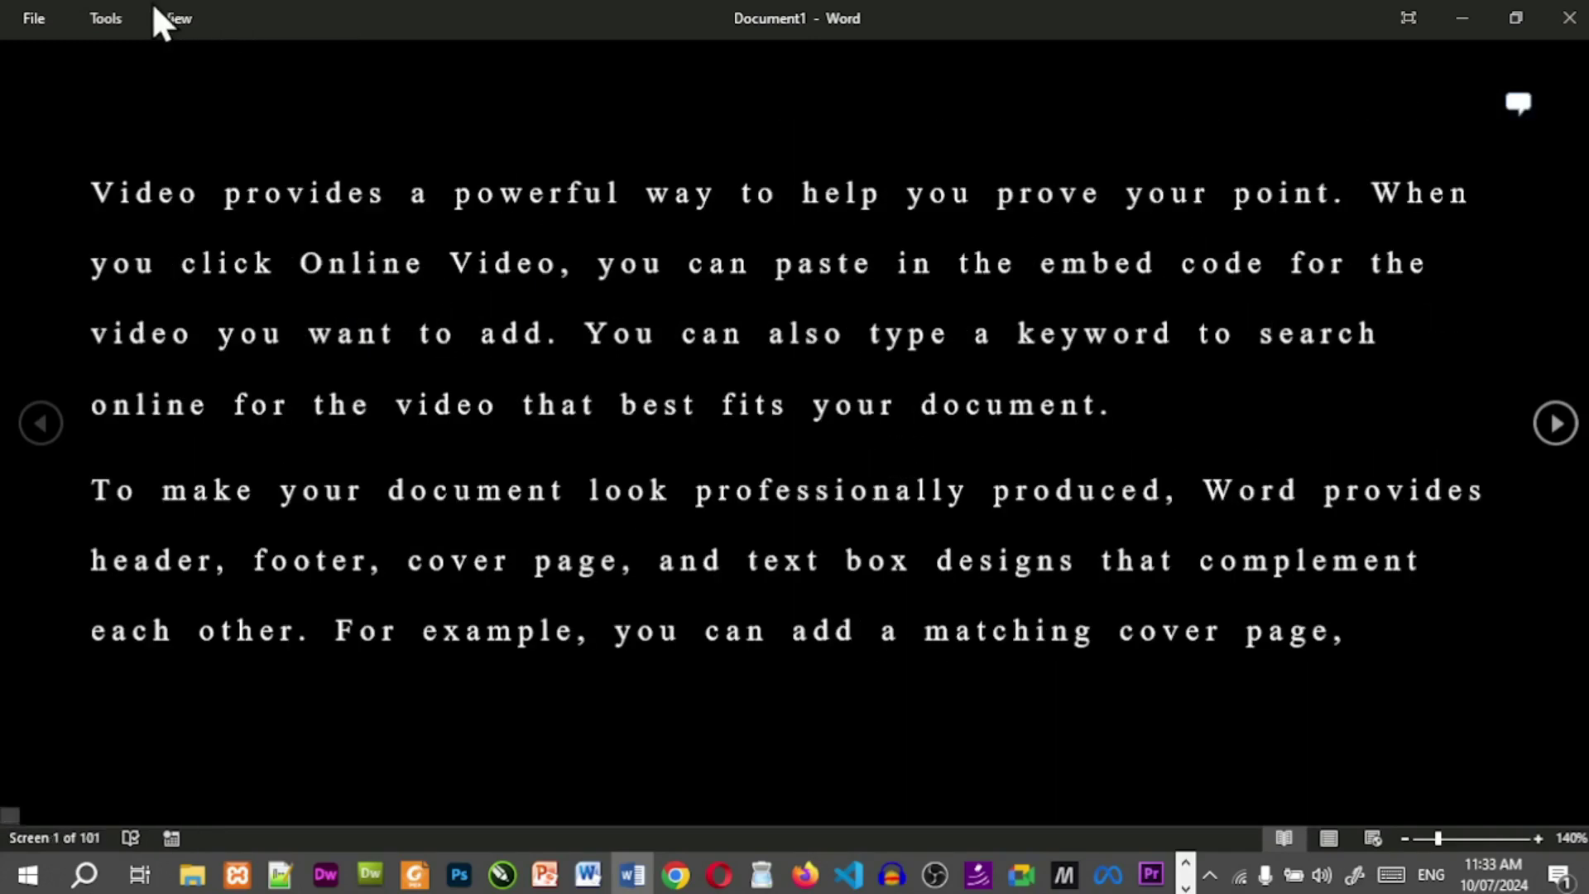
{"action": "left_click", "coordinate": [170, 20]}
{"action": "mouse_move", "coordinate": [248, 226]}
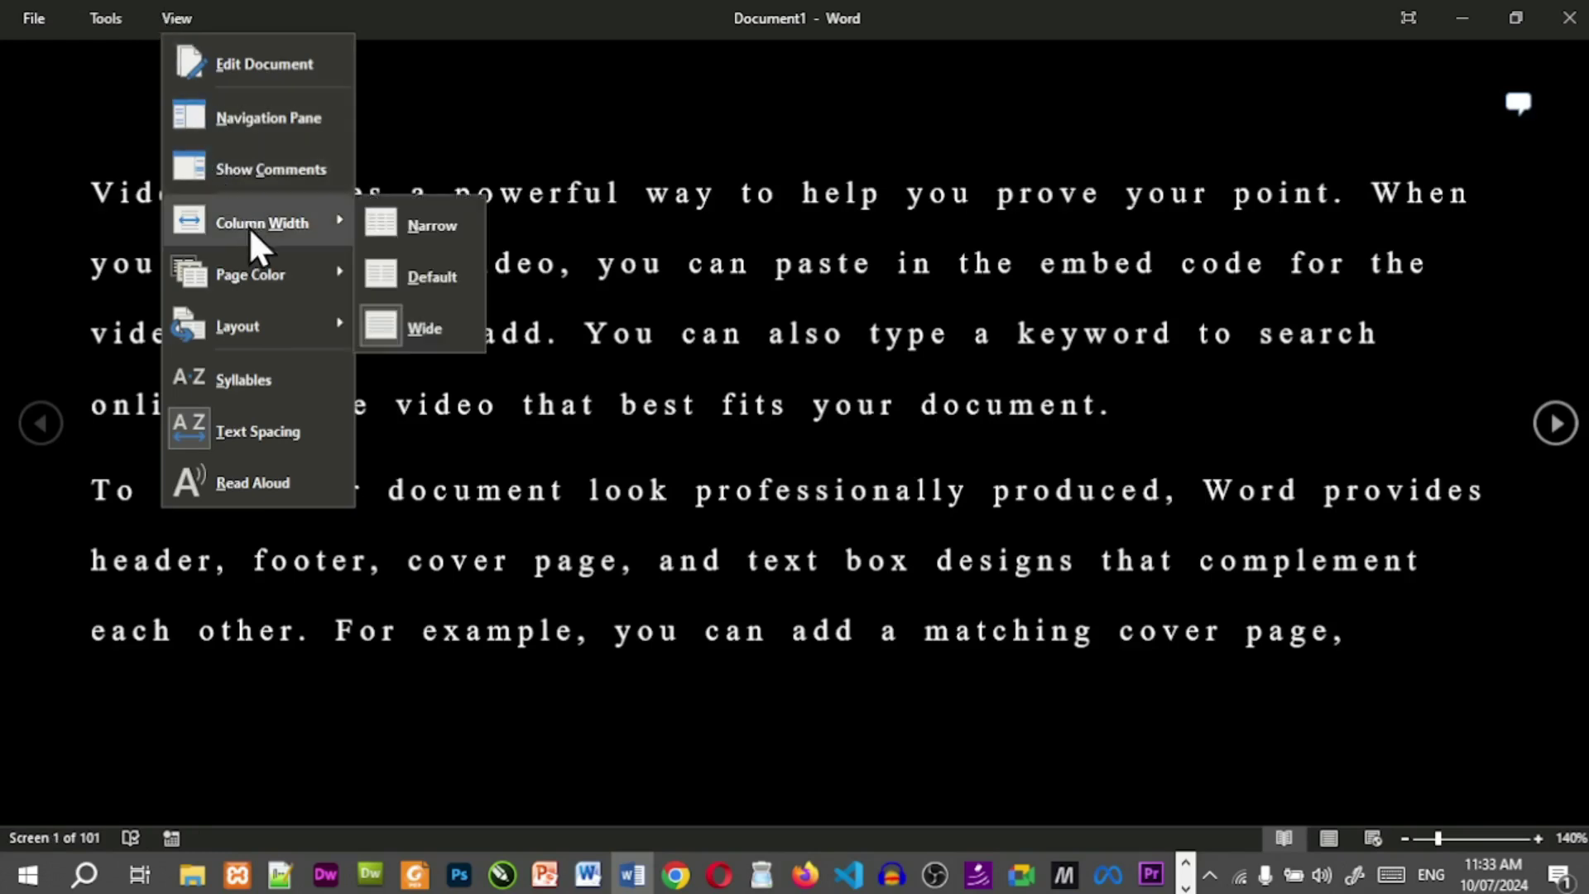
{"action": "left_click", "coordinate": [444, 296]}
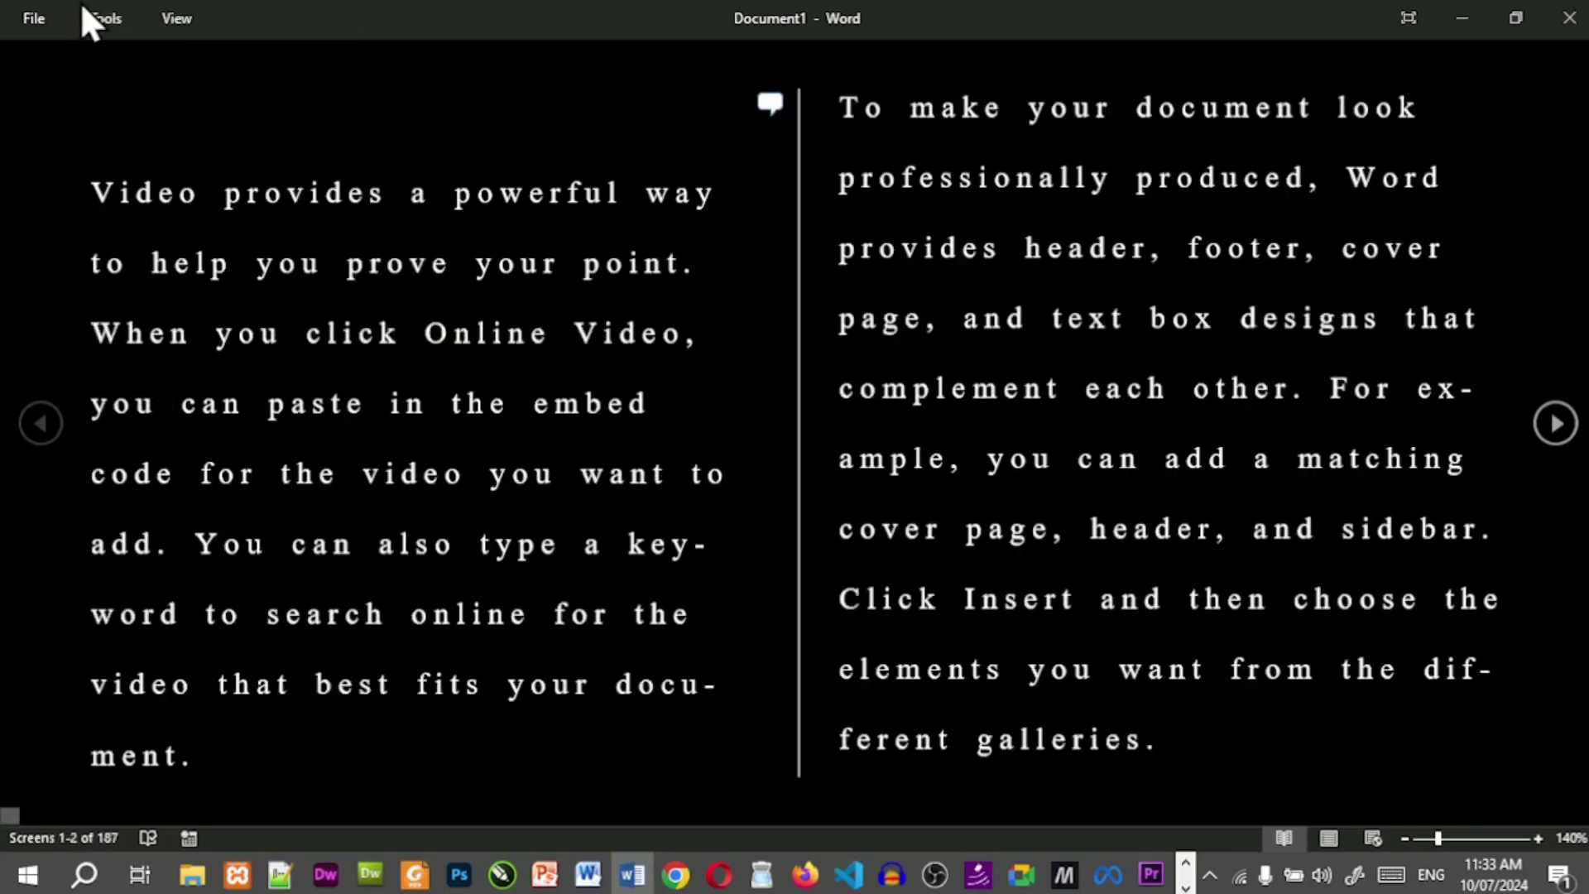
{"action": "left_click", "coordinate": [176, 19]}
{"action": "mouse_move", "coordinate": [293, 234]}
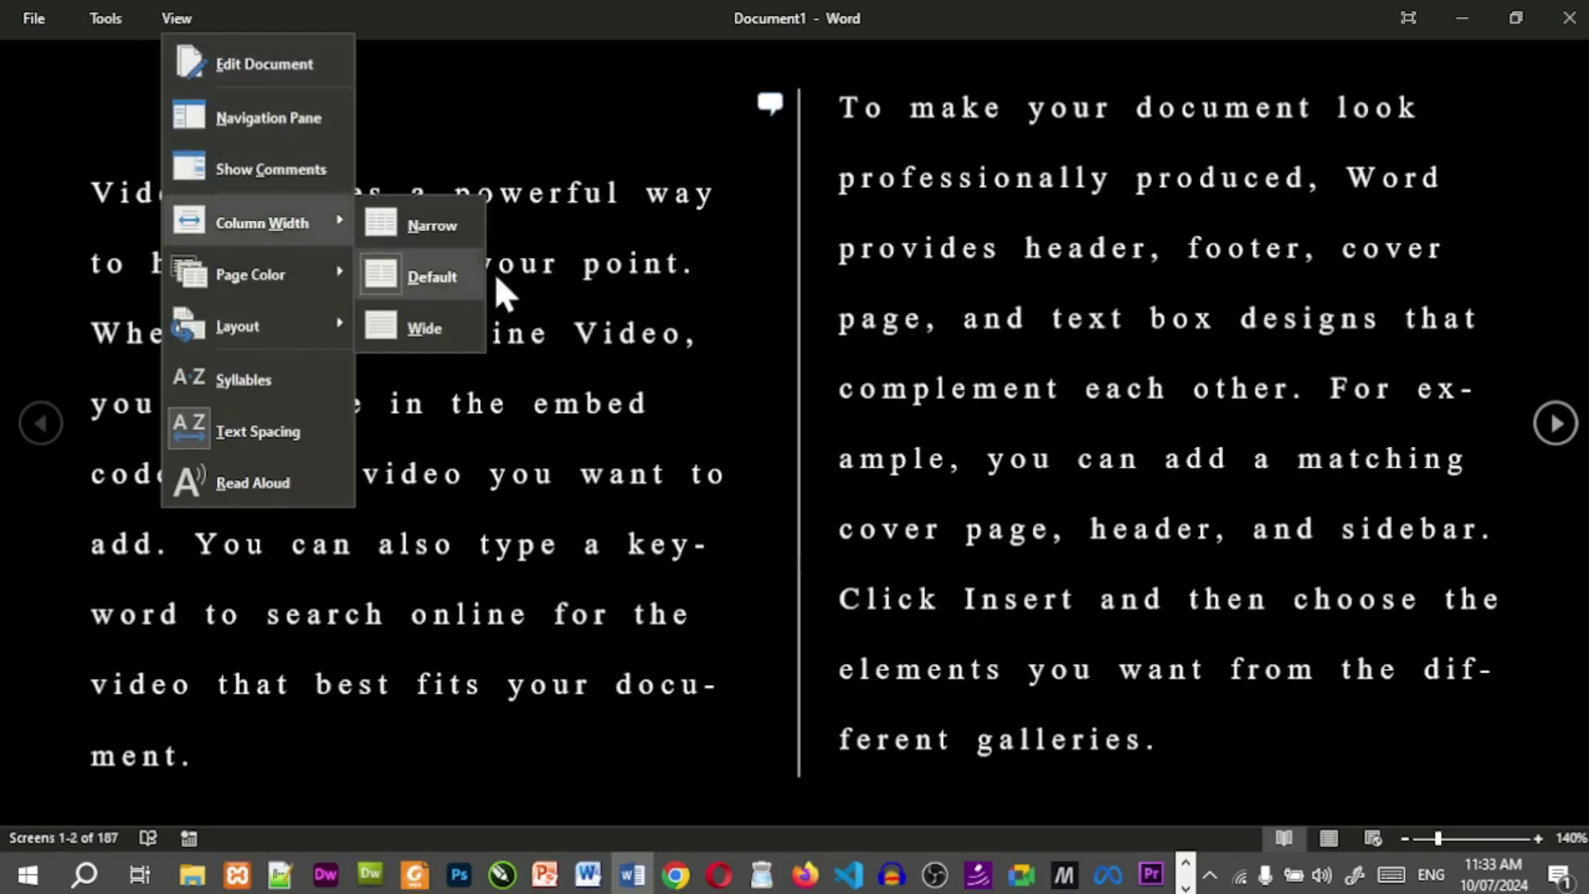
{"action": "left_click", "coordinate": [420, 242]}
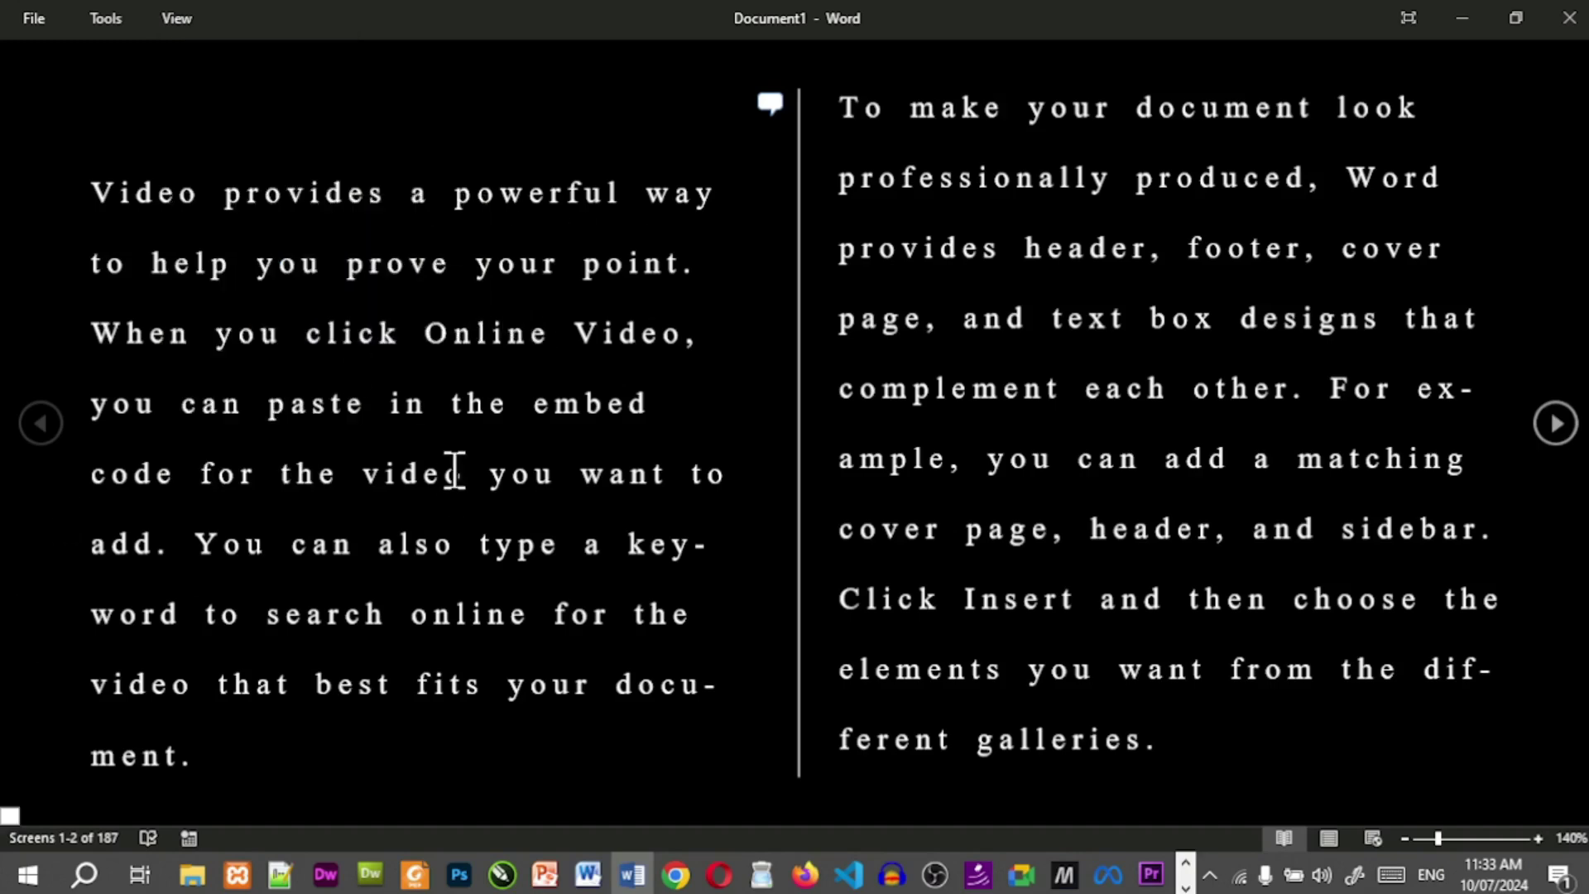
Settle on the Wide column width so text spans the full screen.
{"action": "left_click", "coordinate": [179, 20]}
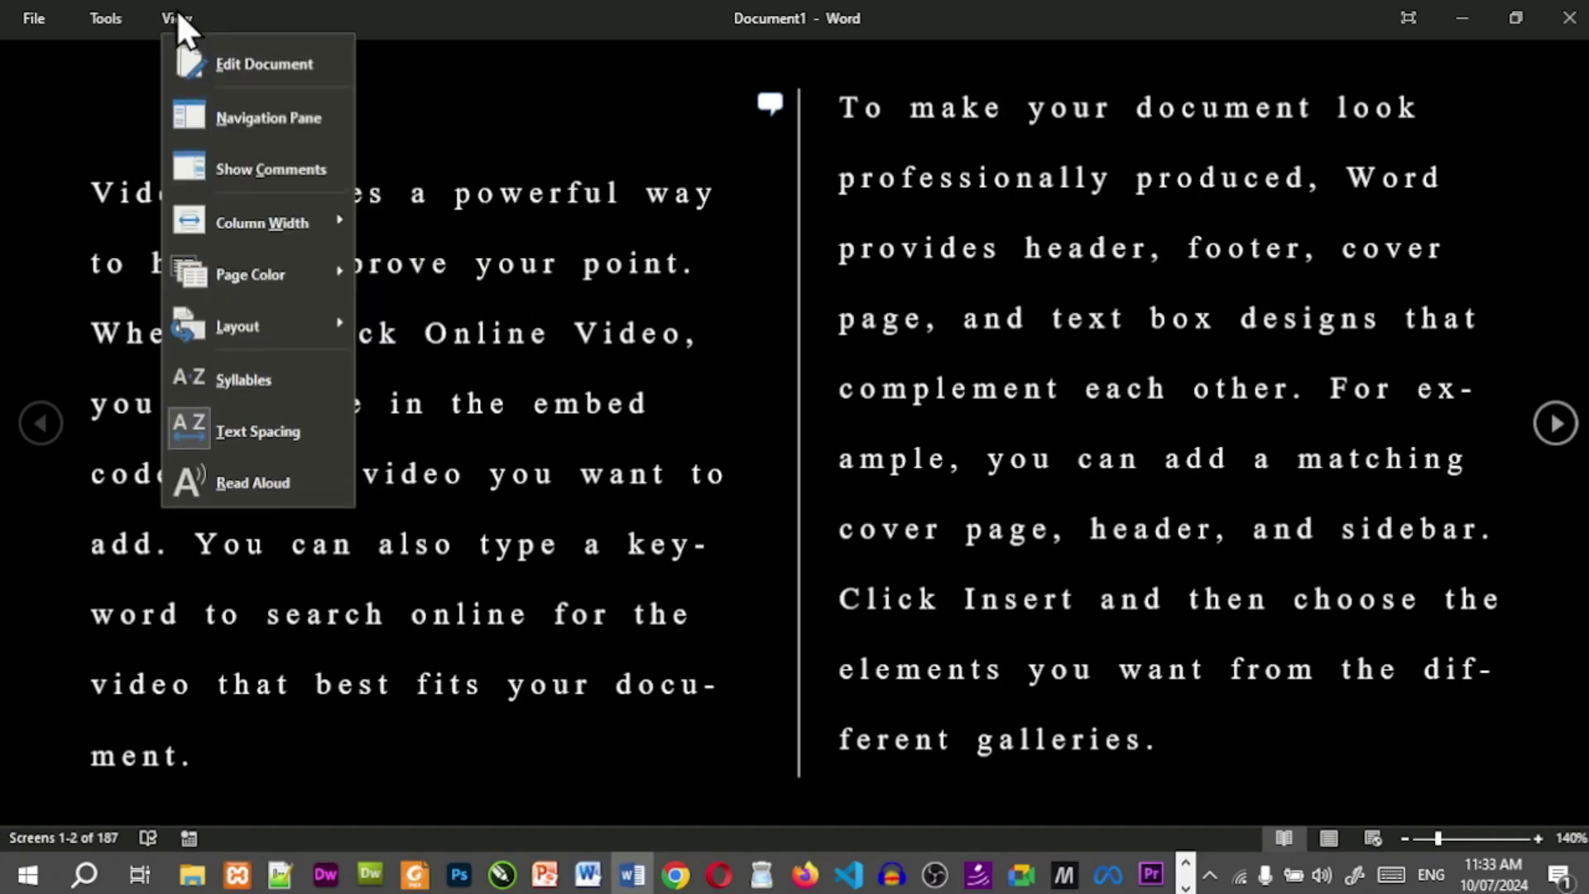
{"action": "mouse_move", "coordinate": [232, 226]}
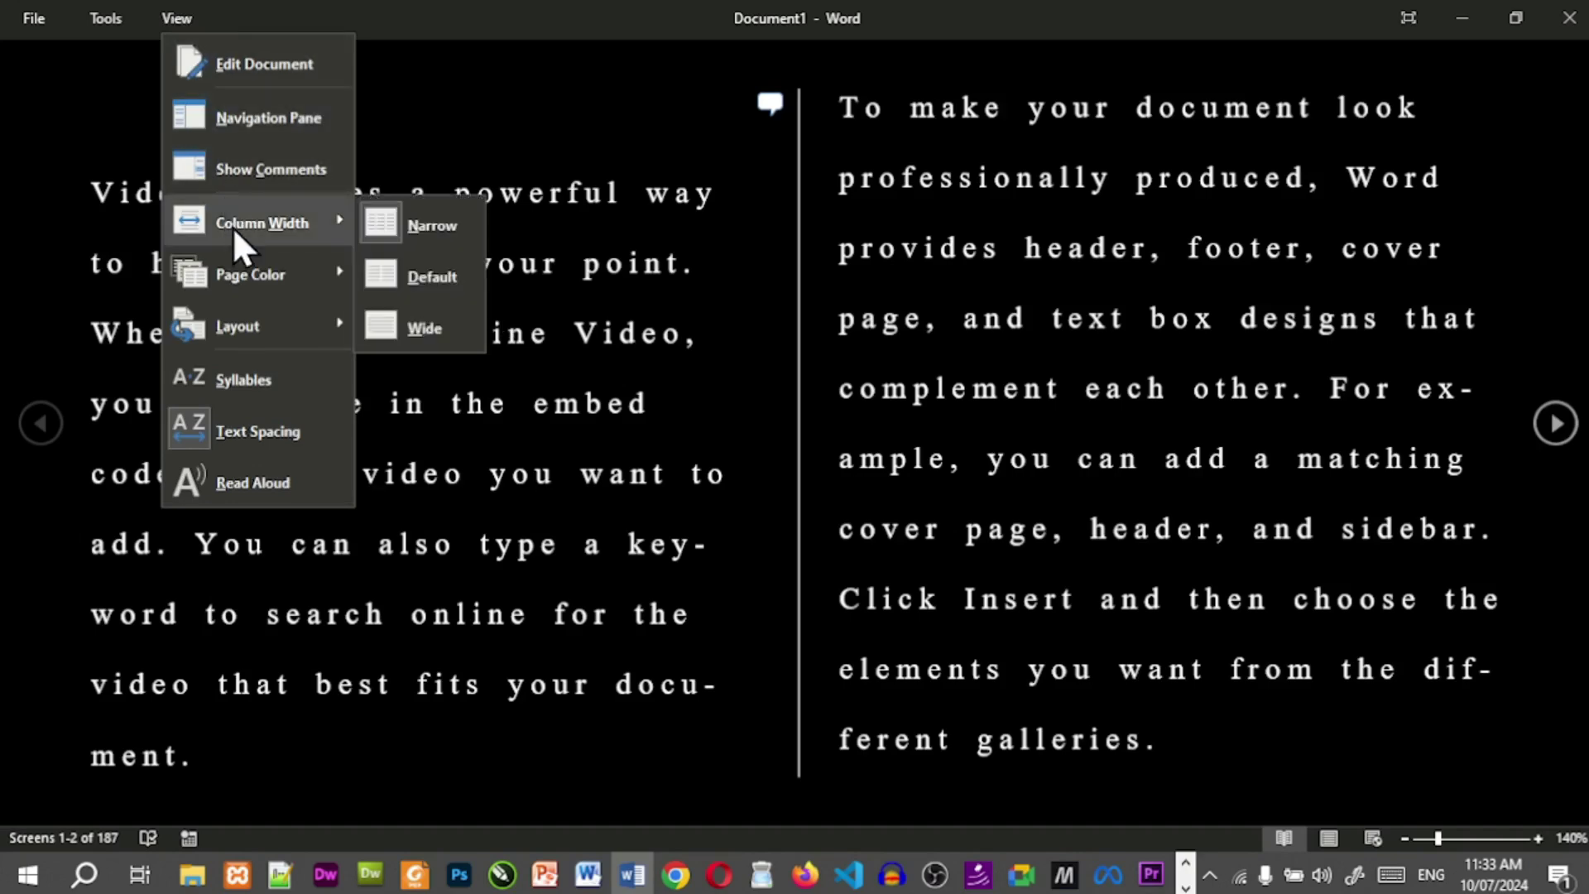
{"action": "left_click", "coordinate": [431, 327]}
{"action": "left_click", "coordinate": [189, 23]}
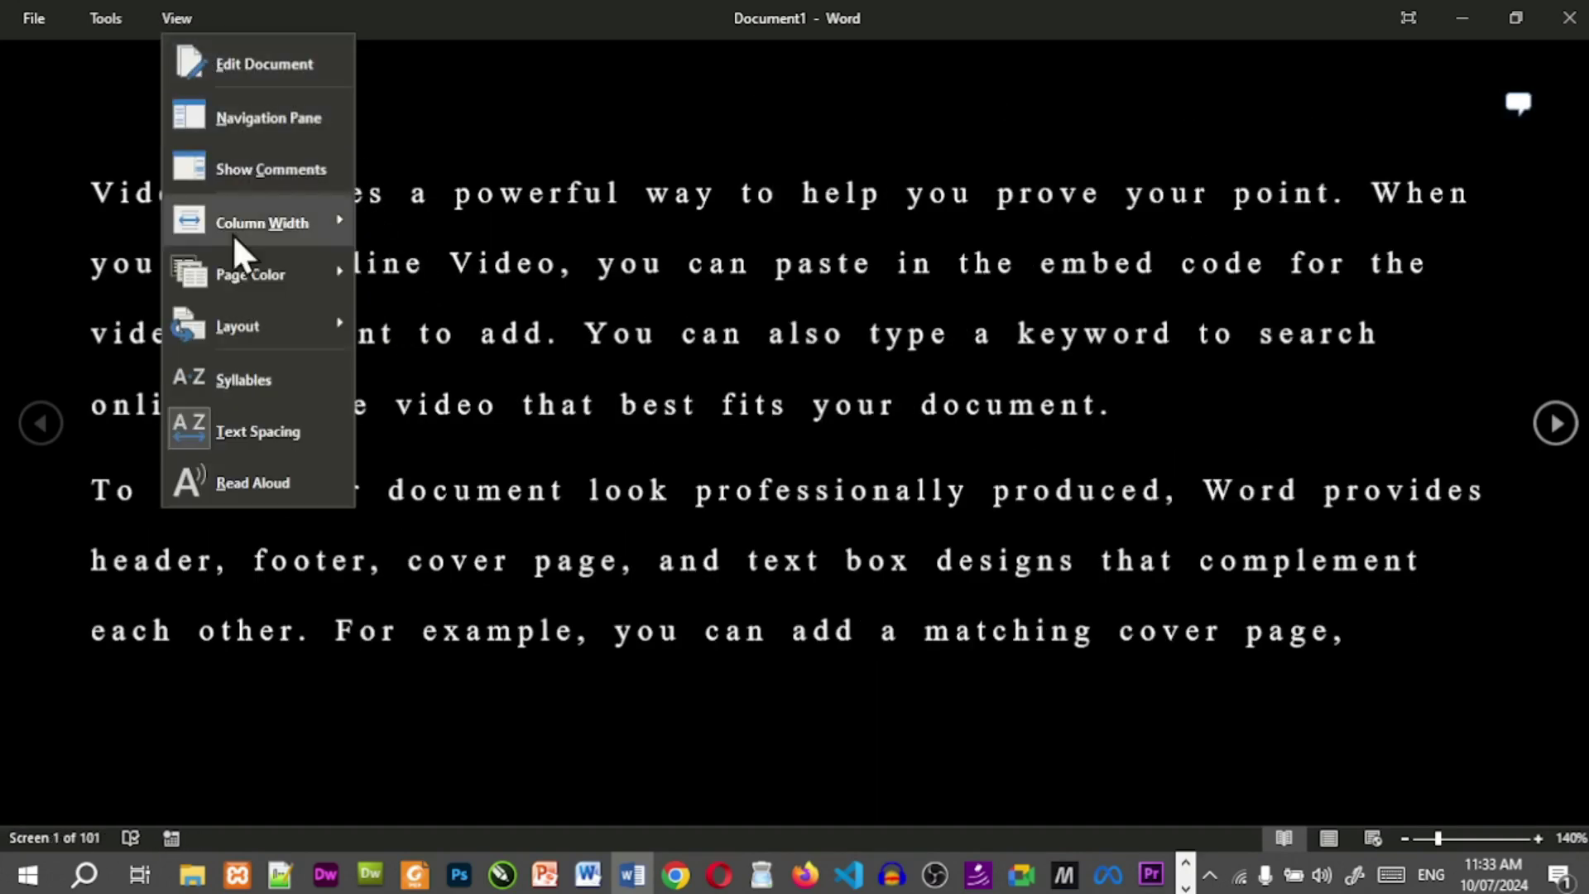
{"action": "mouse_move", "coordinate": [252, 273]}
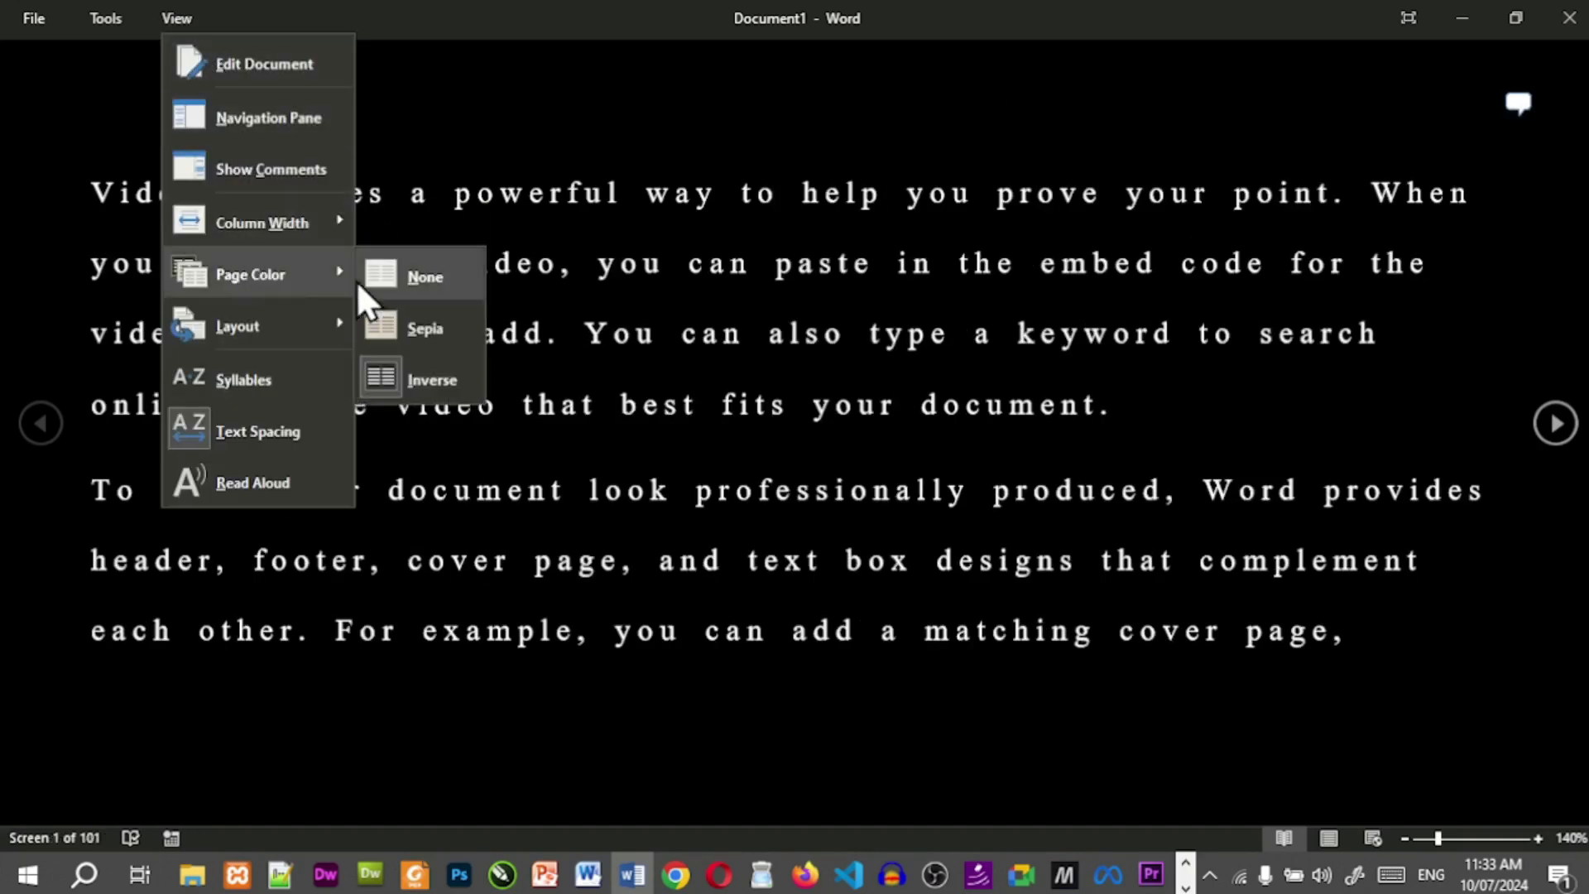
{"action": "left_click", "coordinate": [407, 277]}
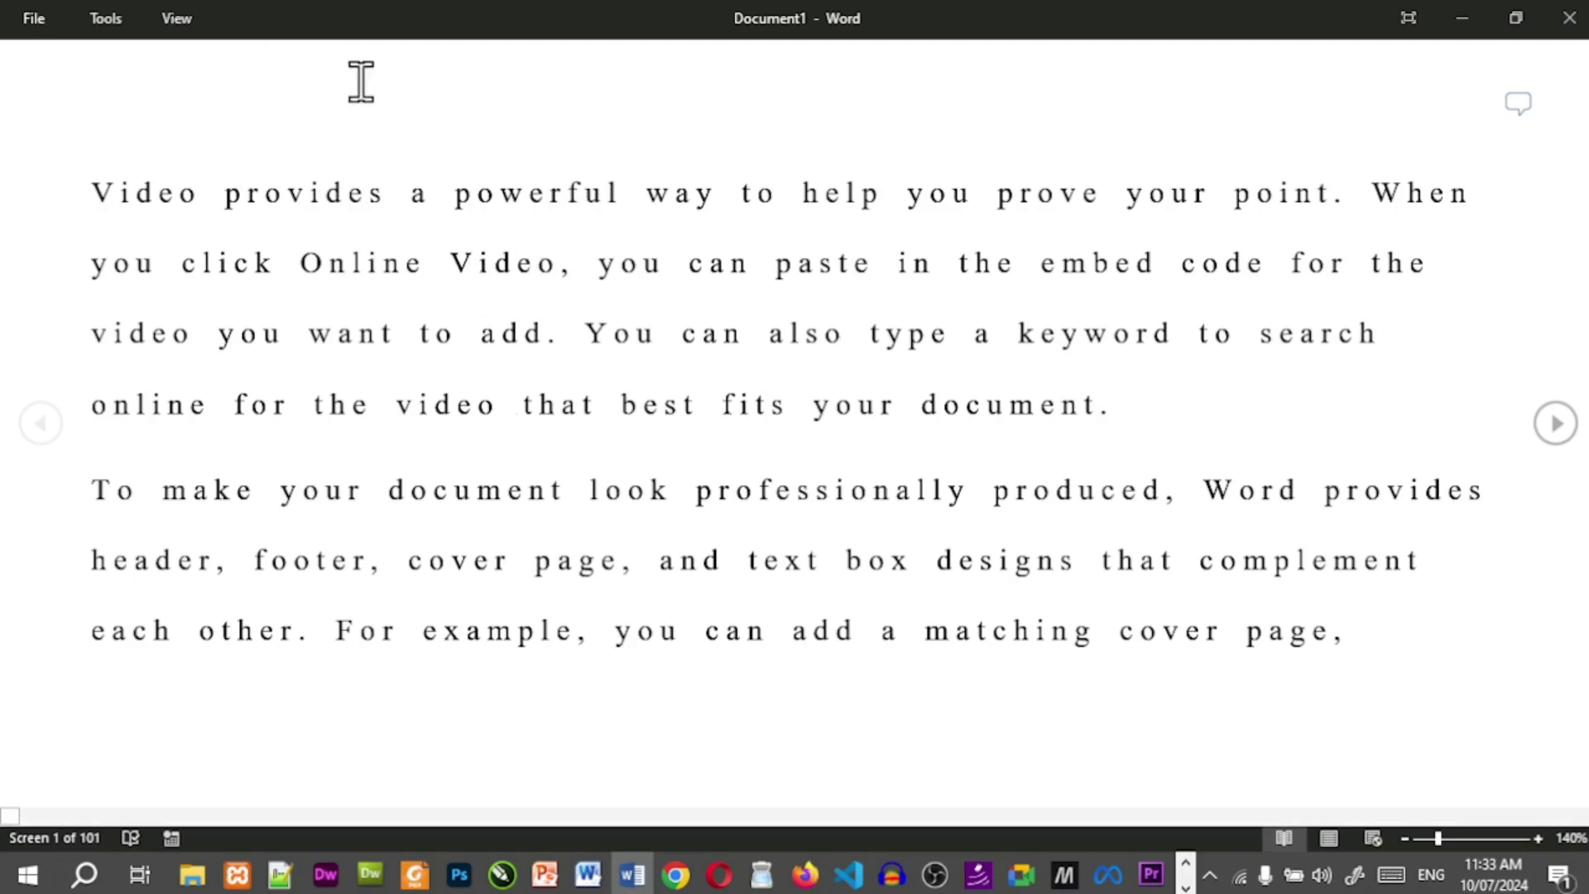
{"action": "left_click", "coordinate": [180, 19]}
{"action": "mouse_move", "coordinate": [327, 290]}
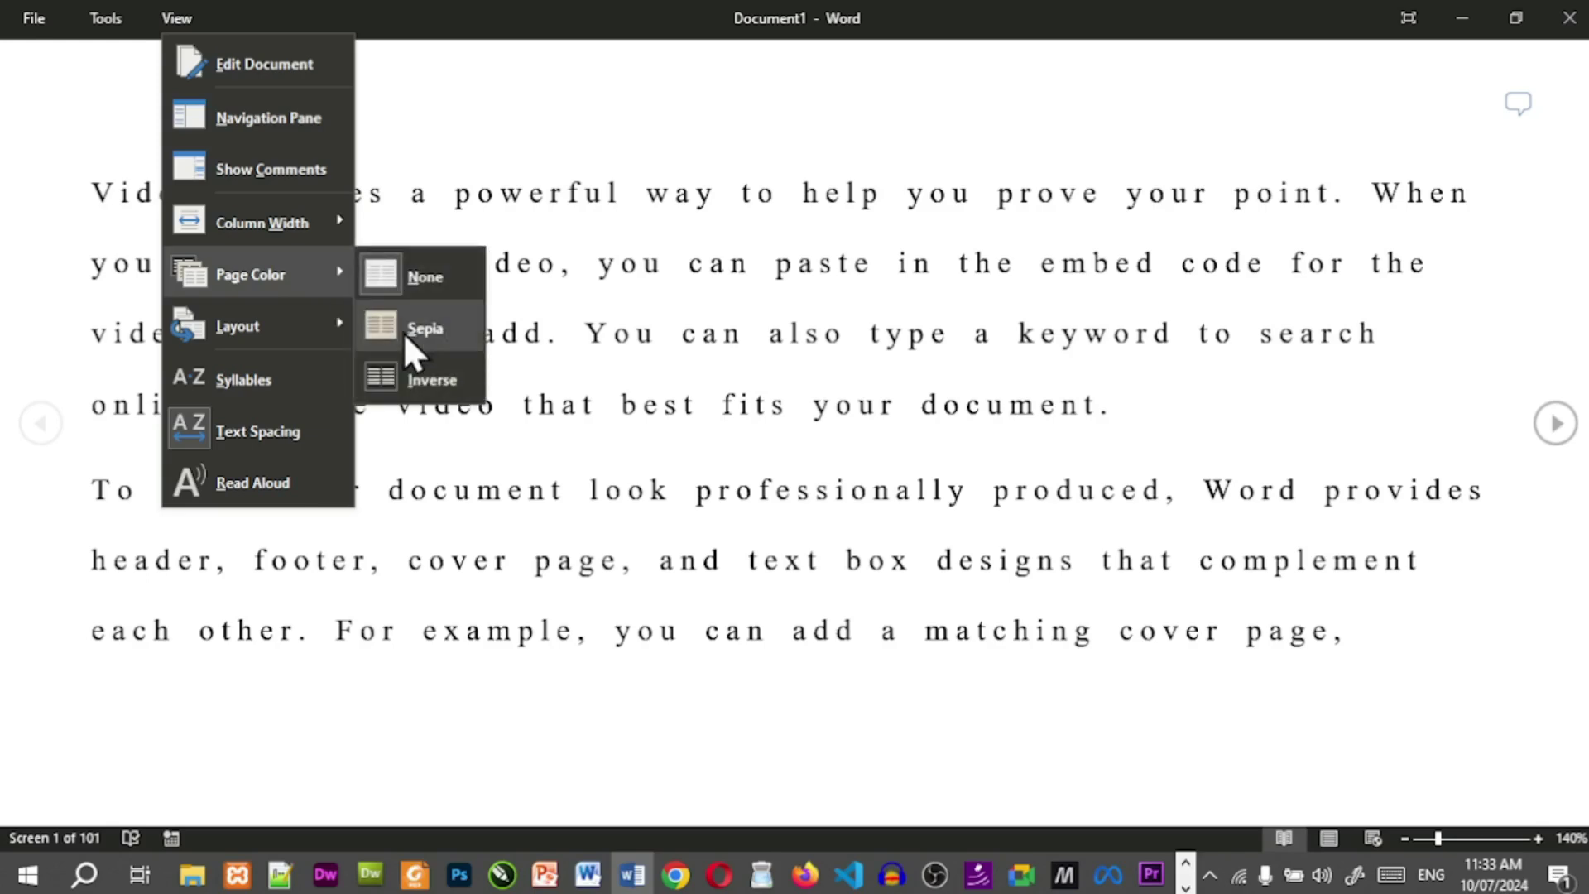
{"action": "left_click", "coordinate": [406, 330]}
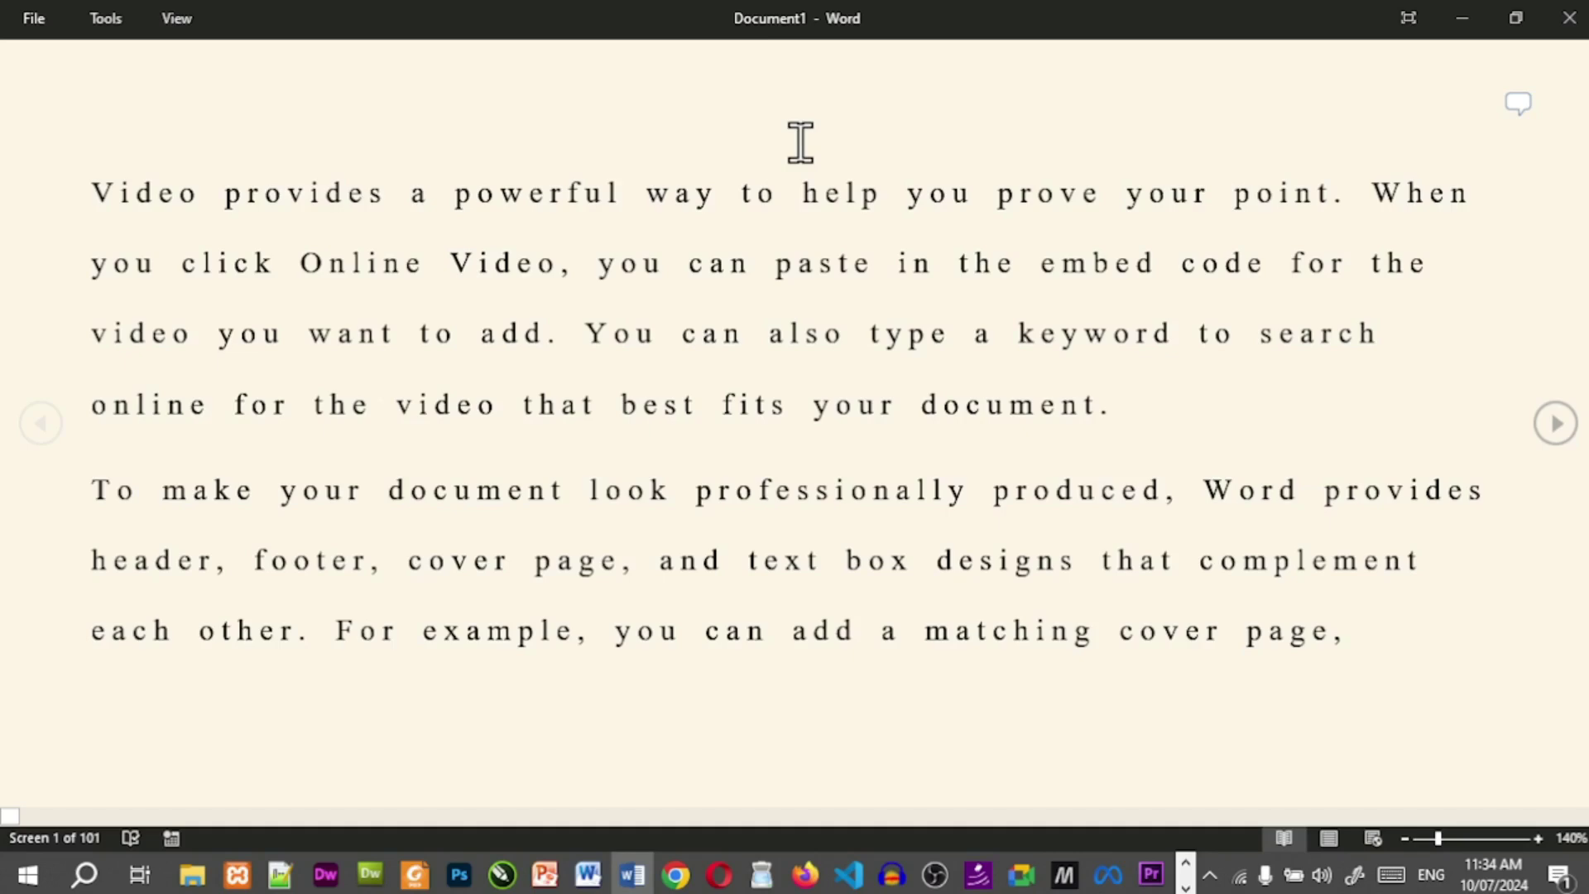
{"action": "left_click", "coordinate": [174, 18]}
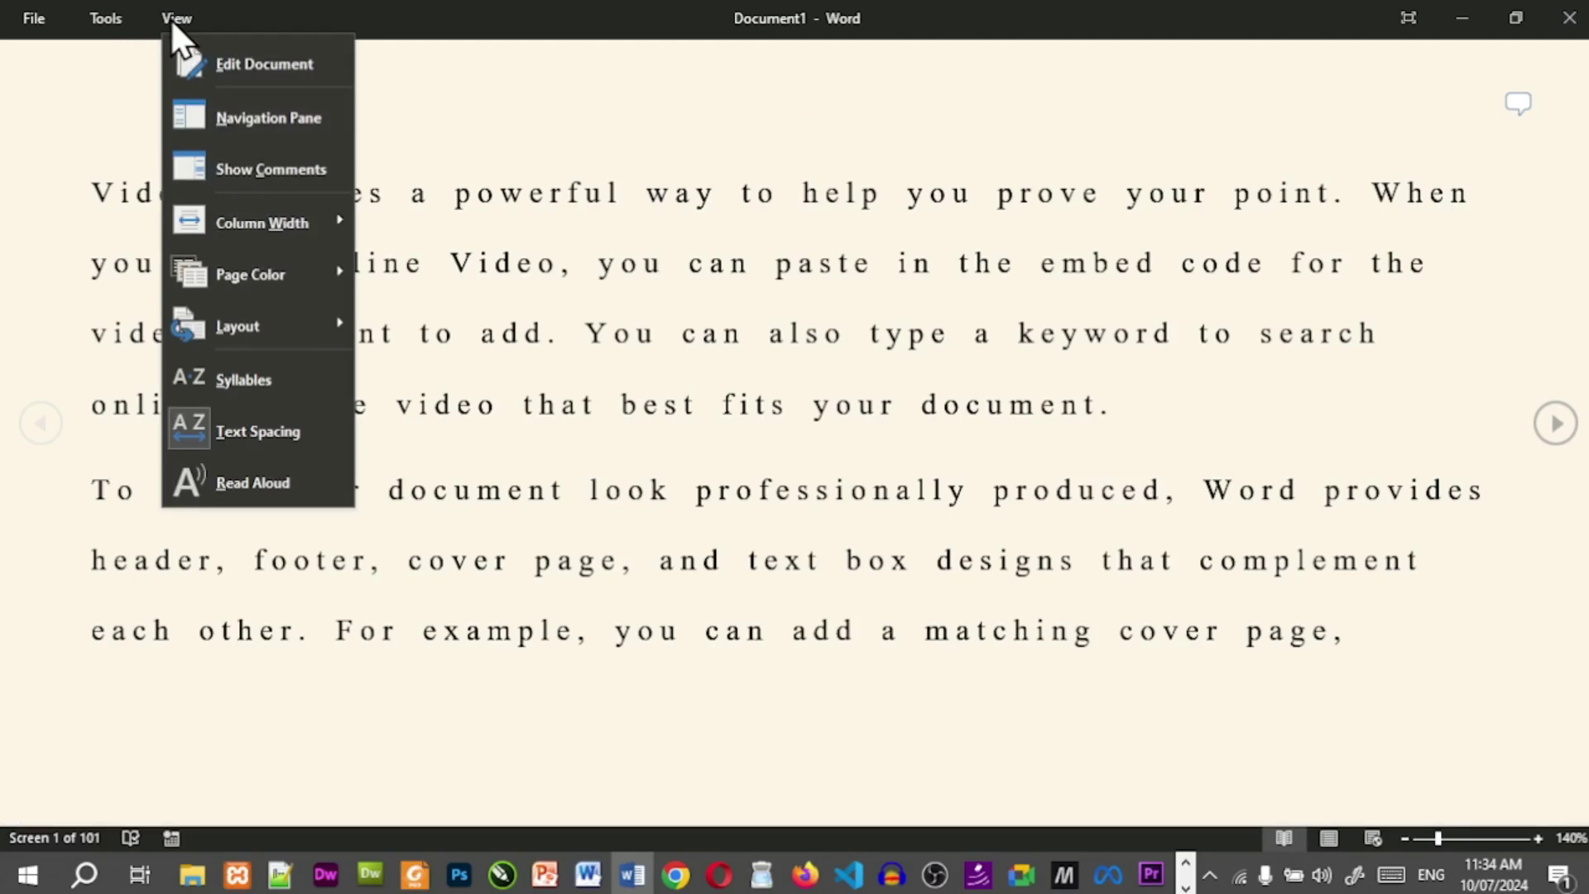
{"action": "left_click", "coordinate": [450, 220]}
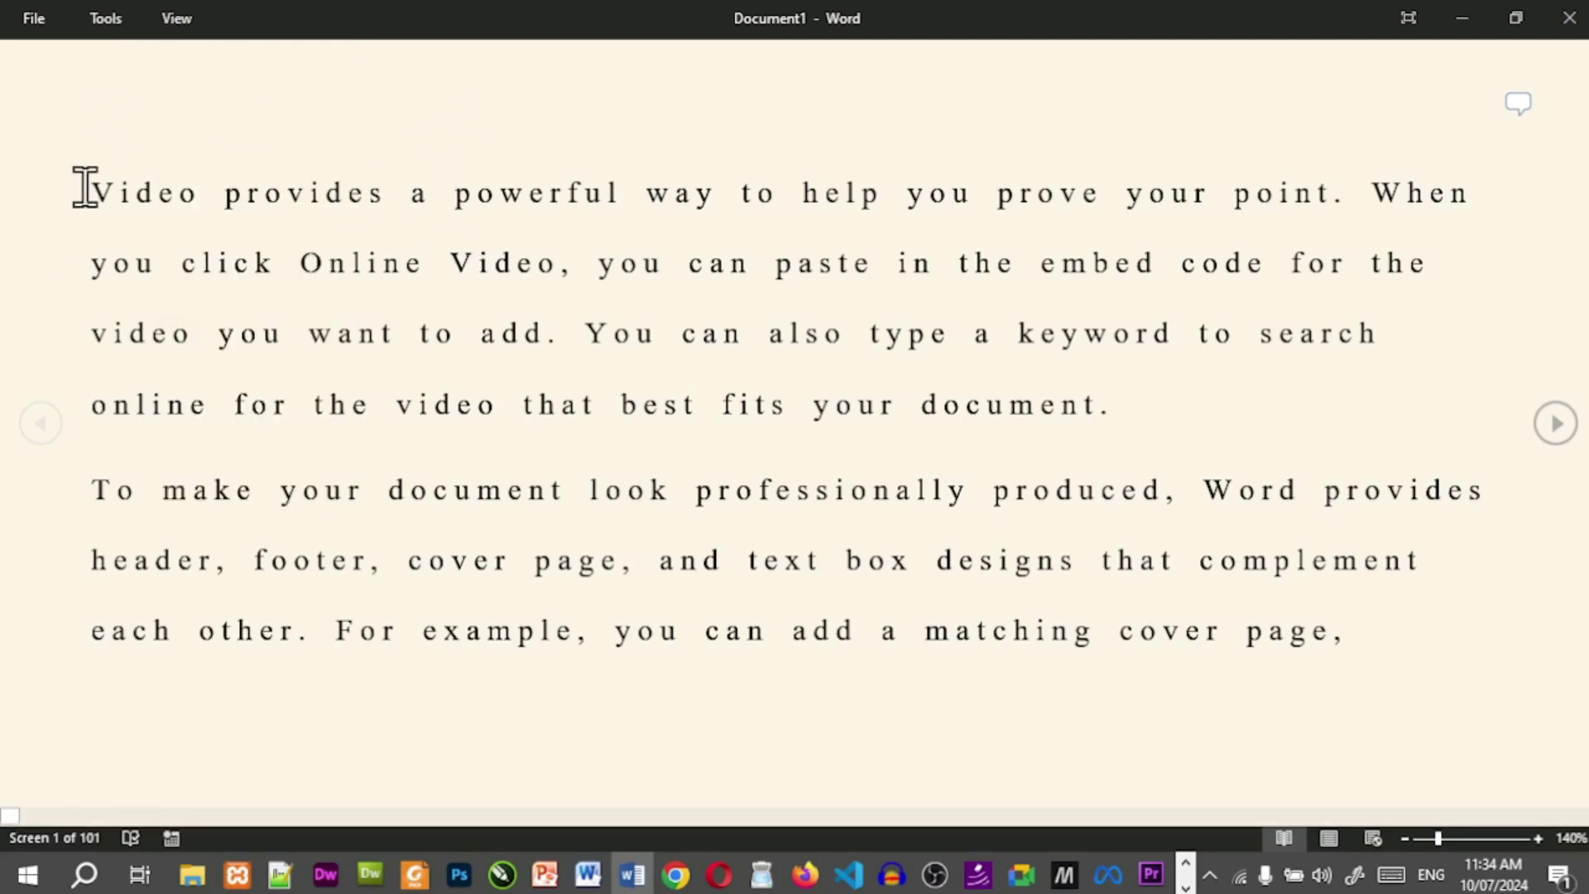
{"action": "left_click", "coordinate": [170, 28]}
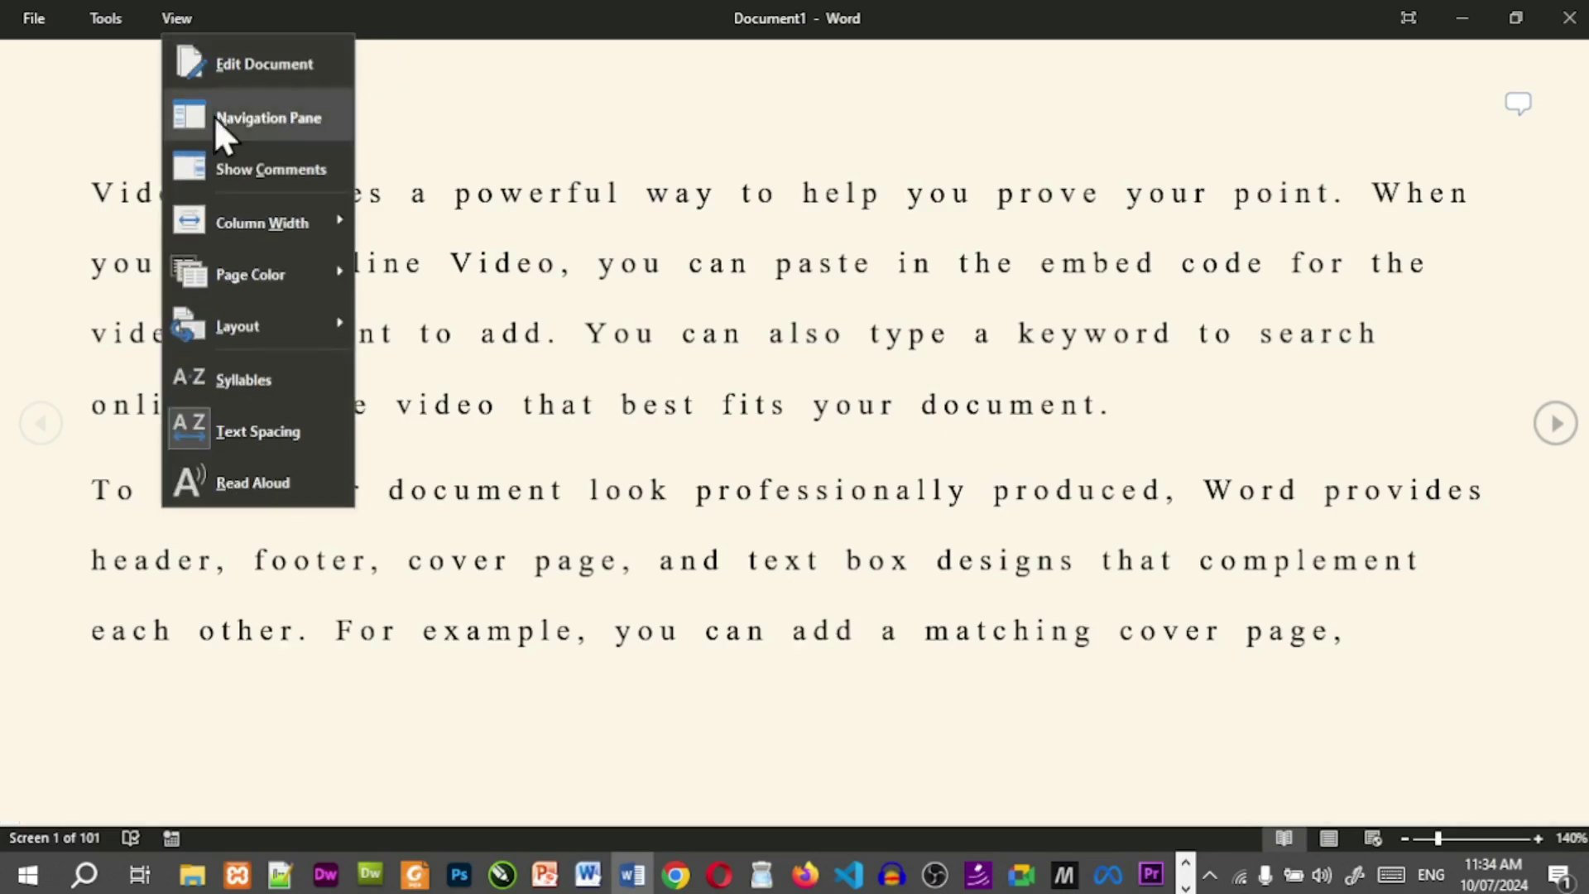
{"action": "mouse_move", "coordinate": [315, 274]}
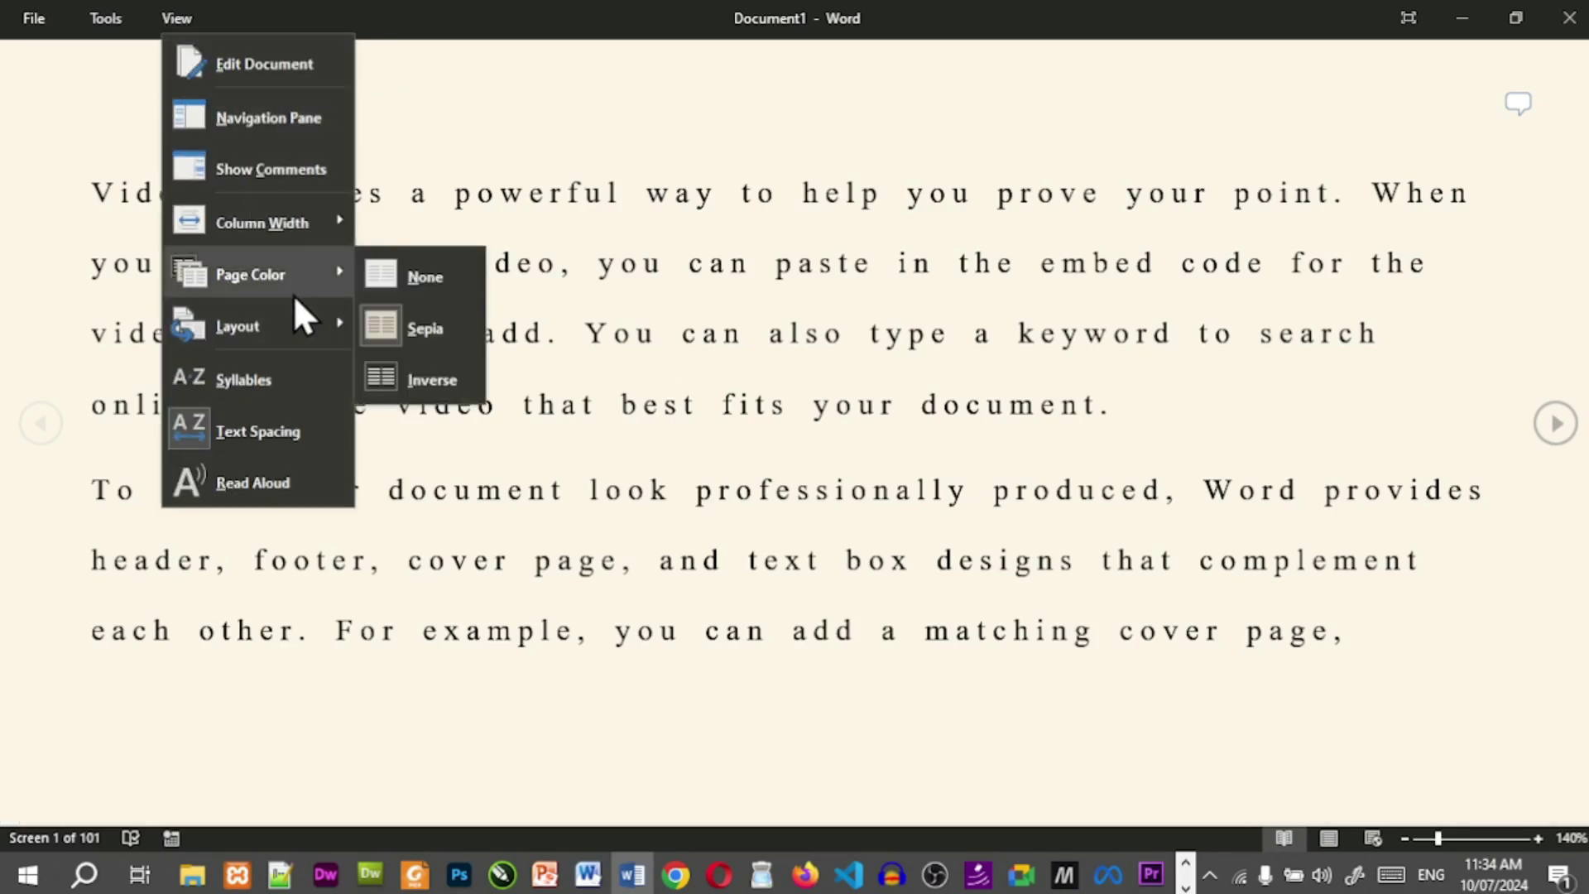
{"action": "left_click", "coordinate": [431, 380]}
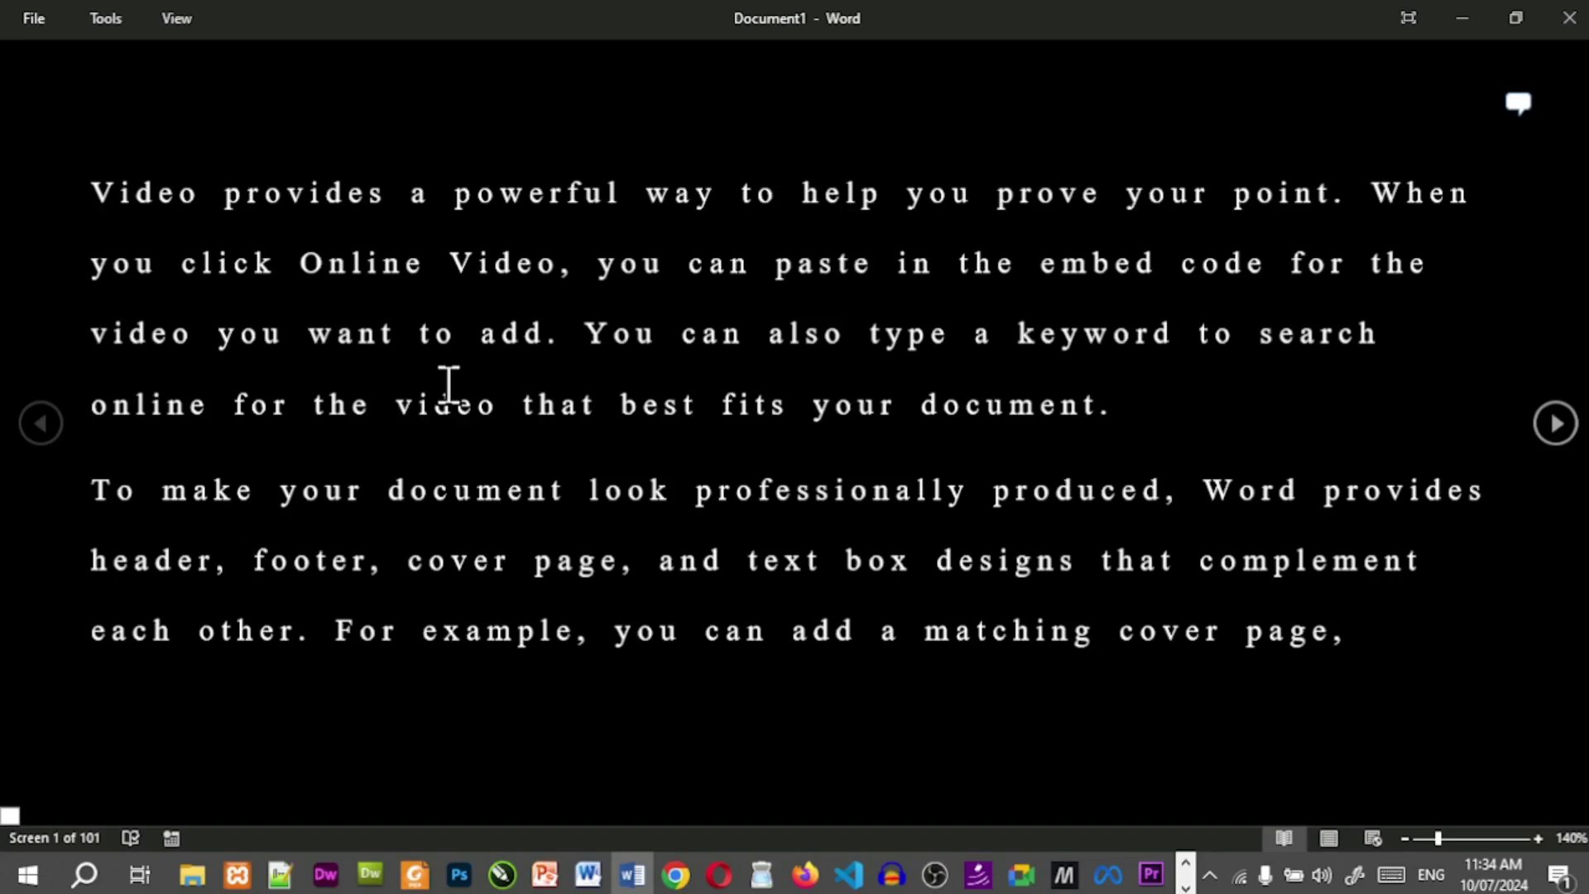
{"action": "left_click", "coordinate": [177, 15]}
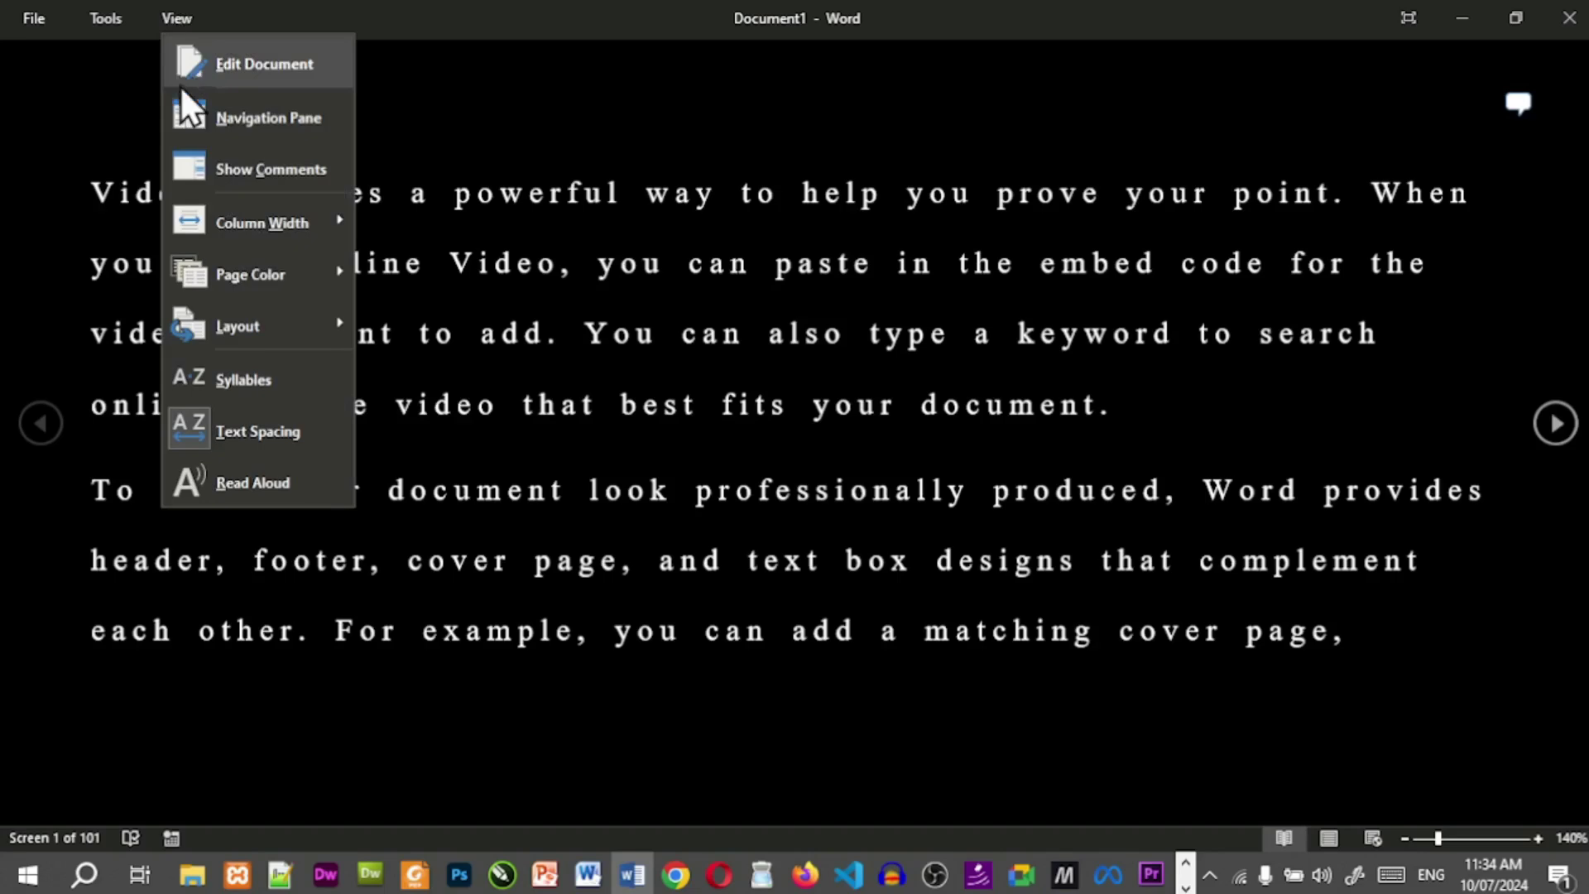
{"action": "mouse_move", "coordinate": [270, 270]}
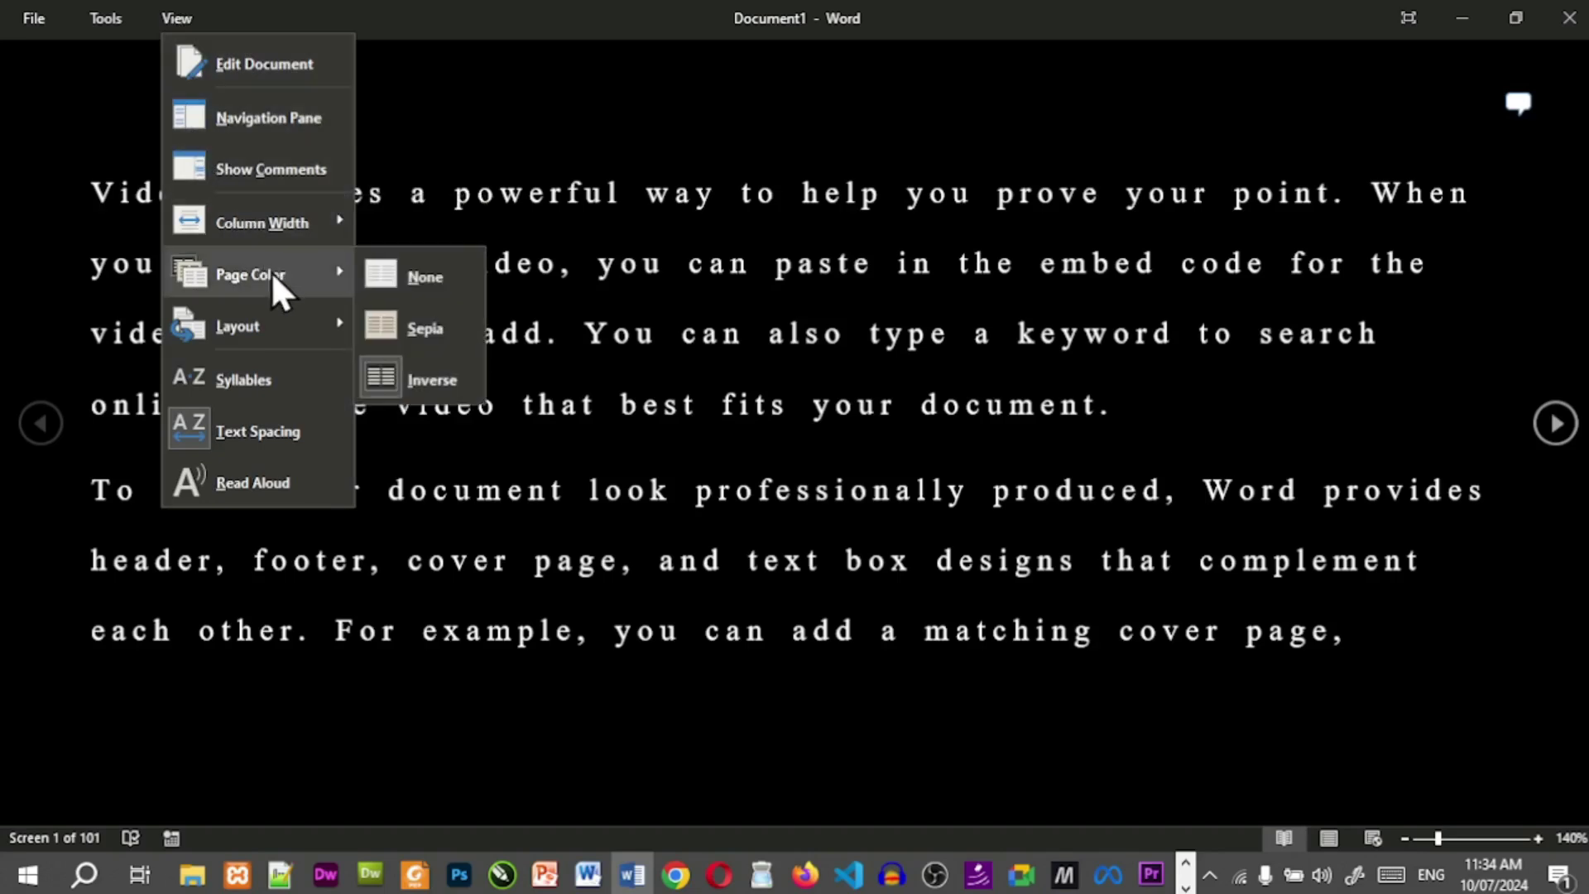
{"action": "left_click", "coordinate": [380, 277]}
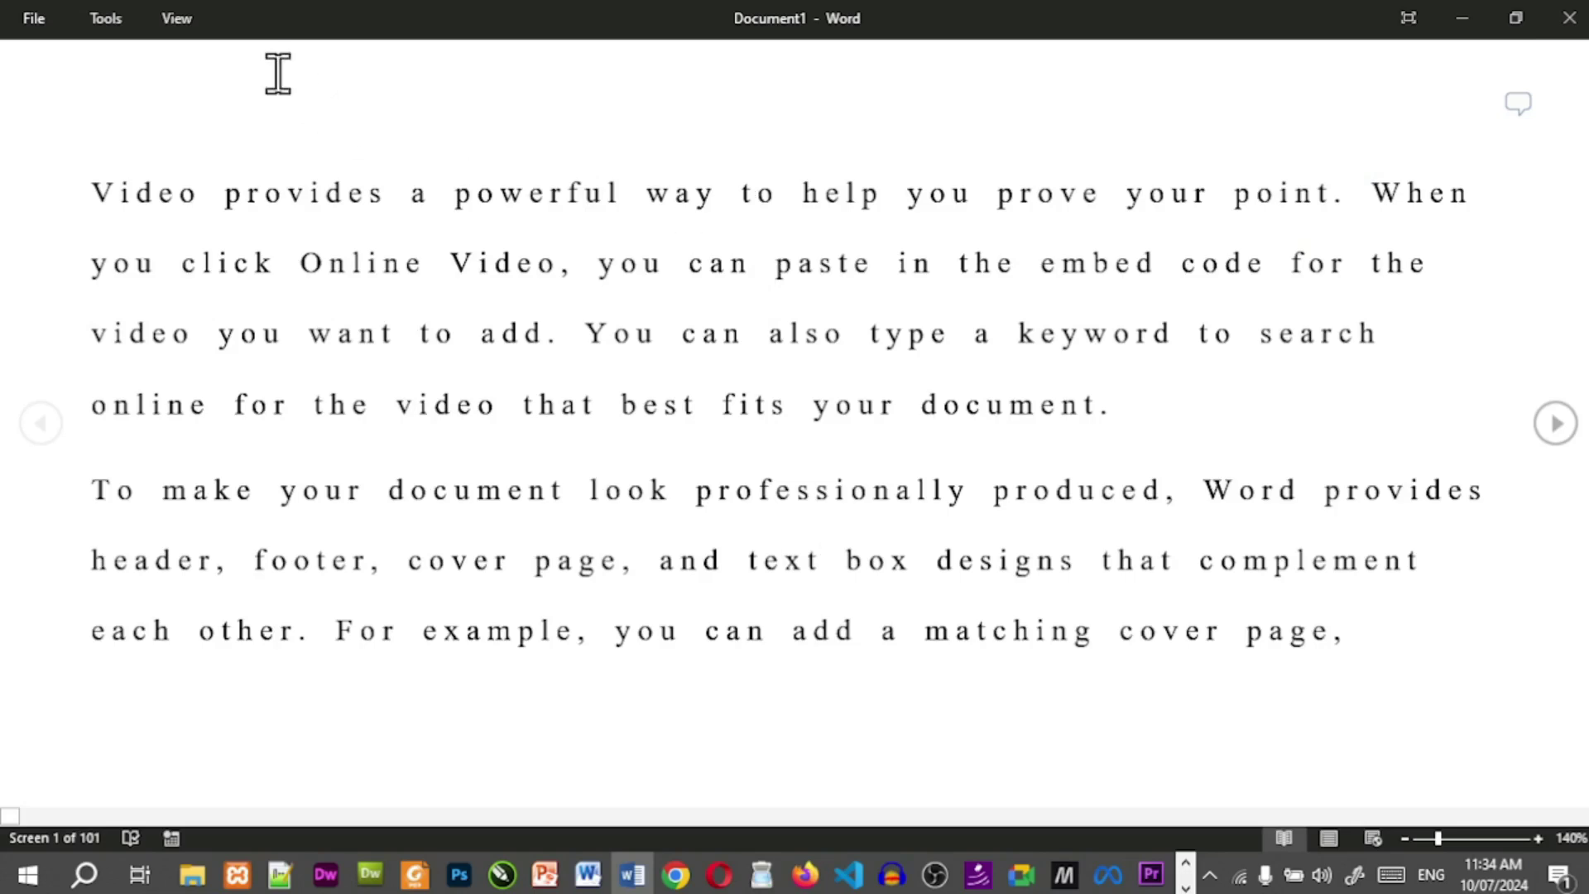
{"action": "left_click", "coordinate": [165, 17]}
{"action": "mouse_move", "coordinate": [276, 266]}
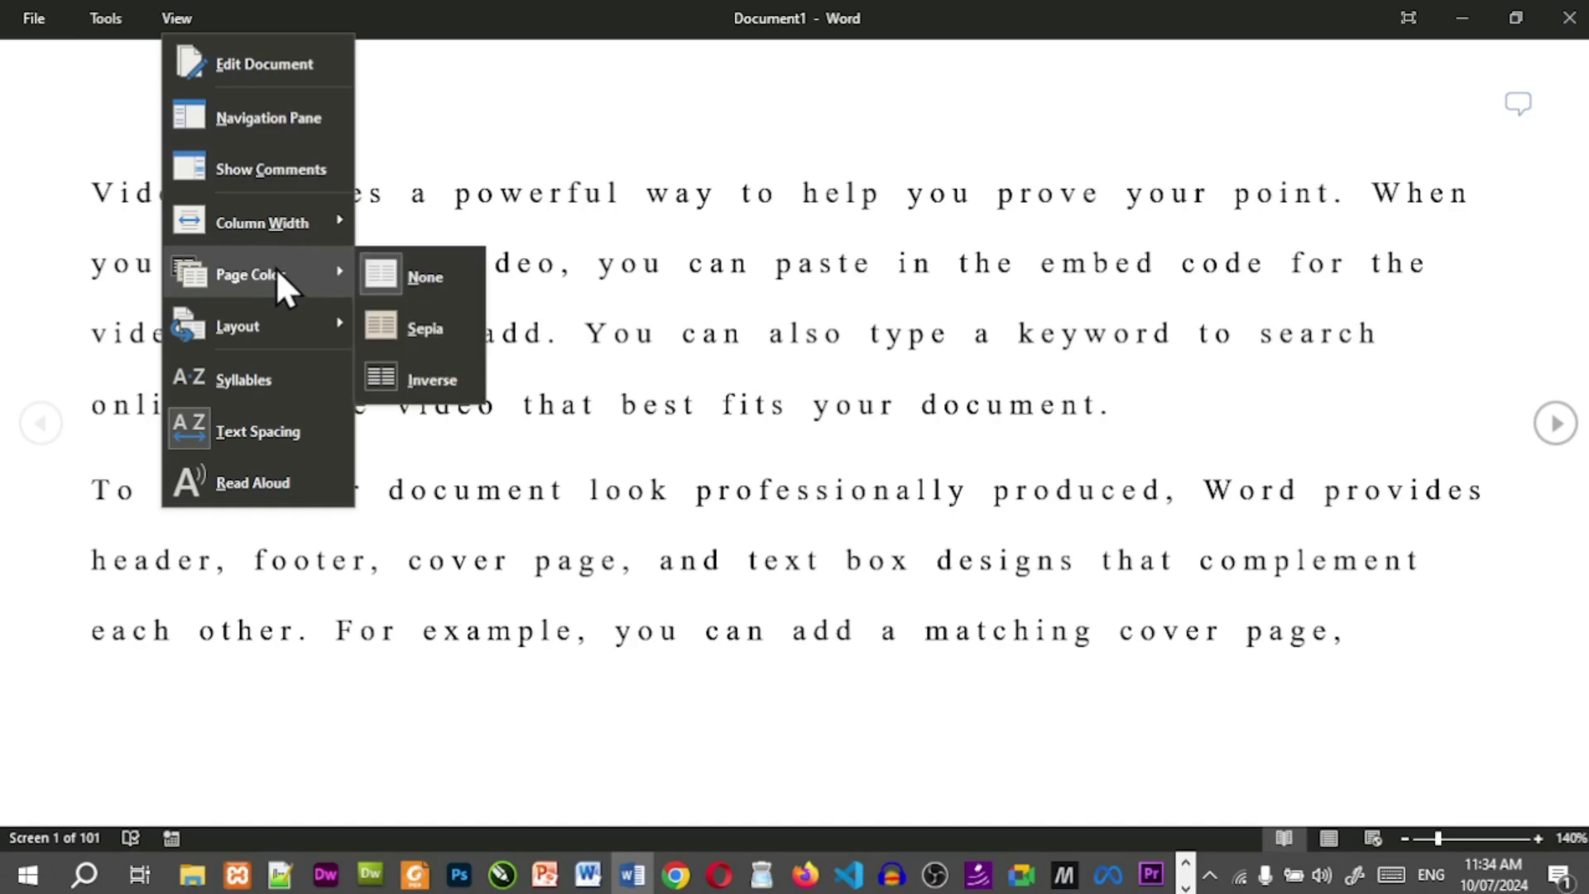
{"action": "left_click", "coordinate": [412, 365]}
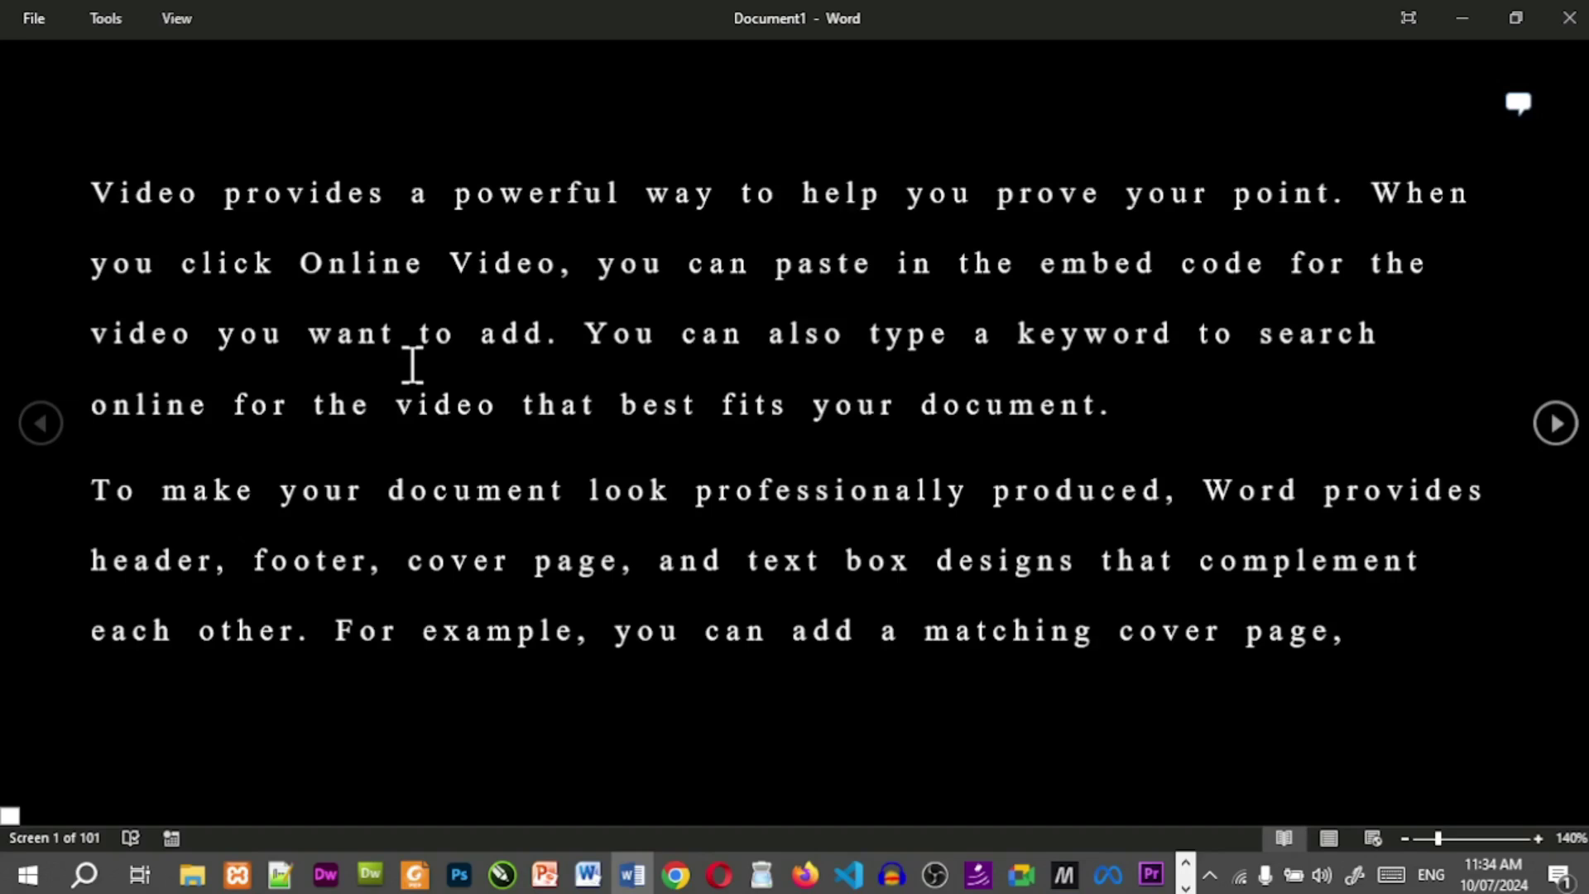
Switch the Read Mode layout to Paper Layout.
{"action": "left_click", "coordinate": [172, 33]}
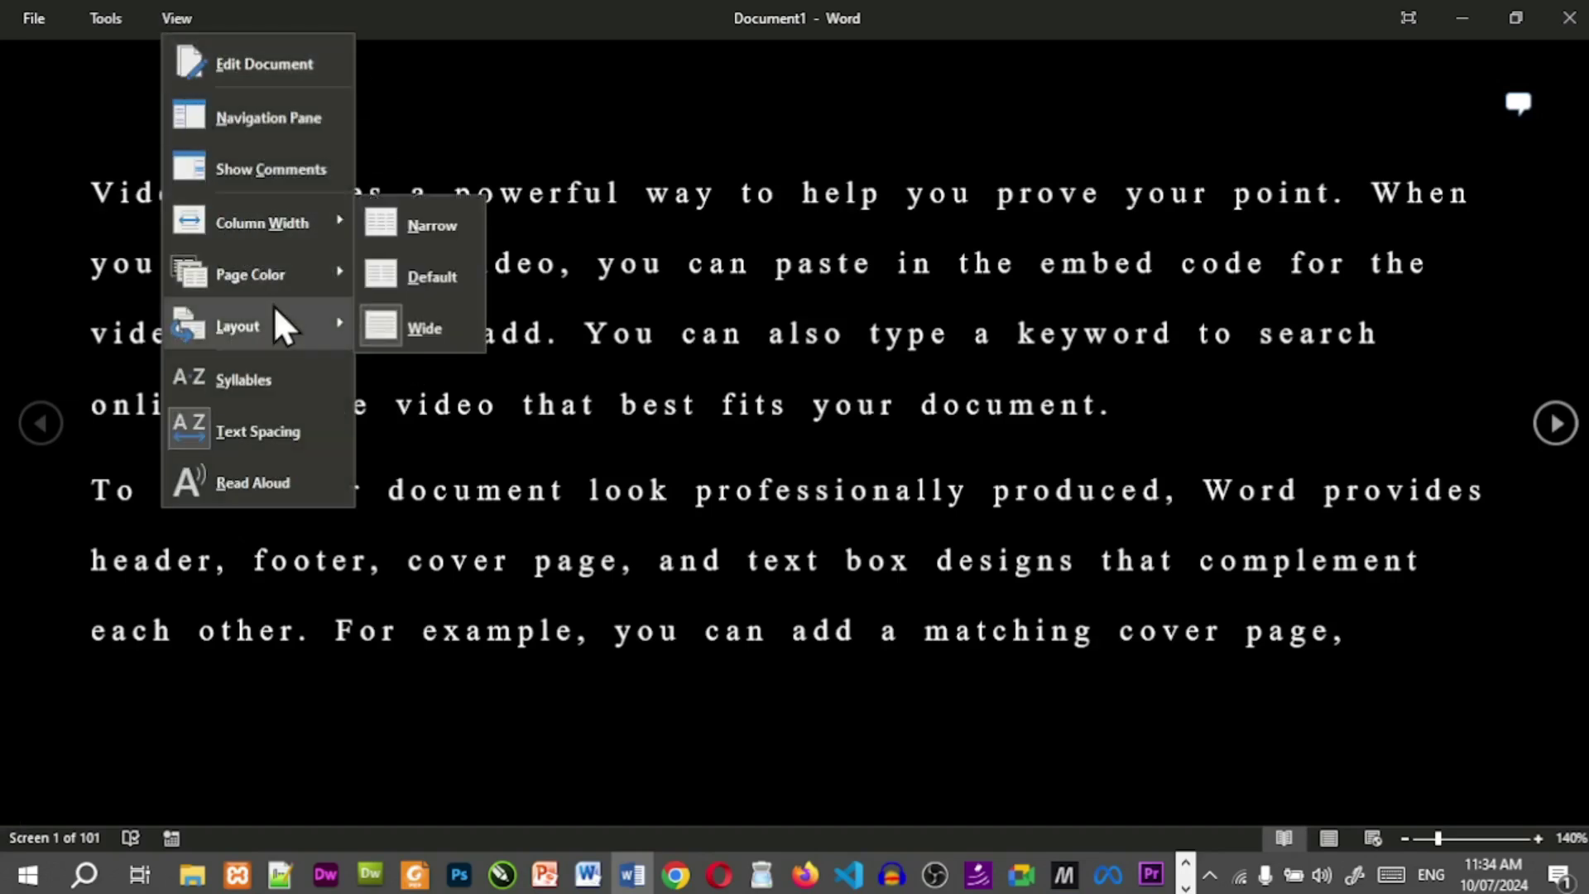
{"action": "mouse_move", "coordinate": [275, 308]}
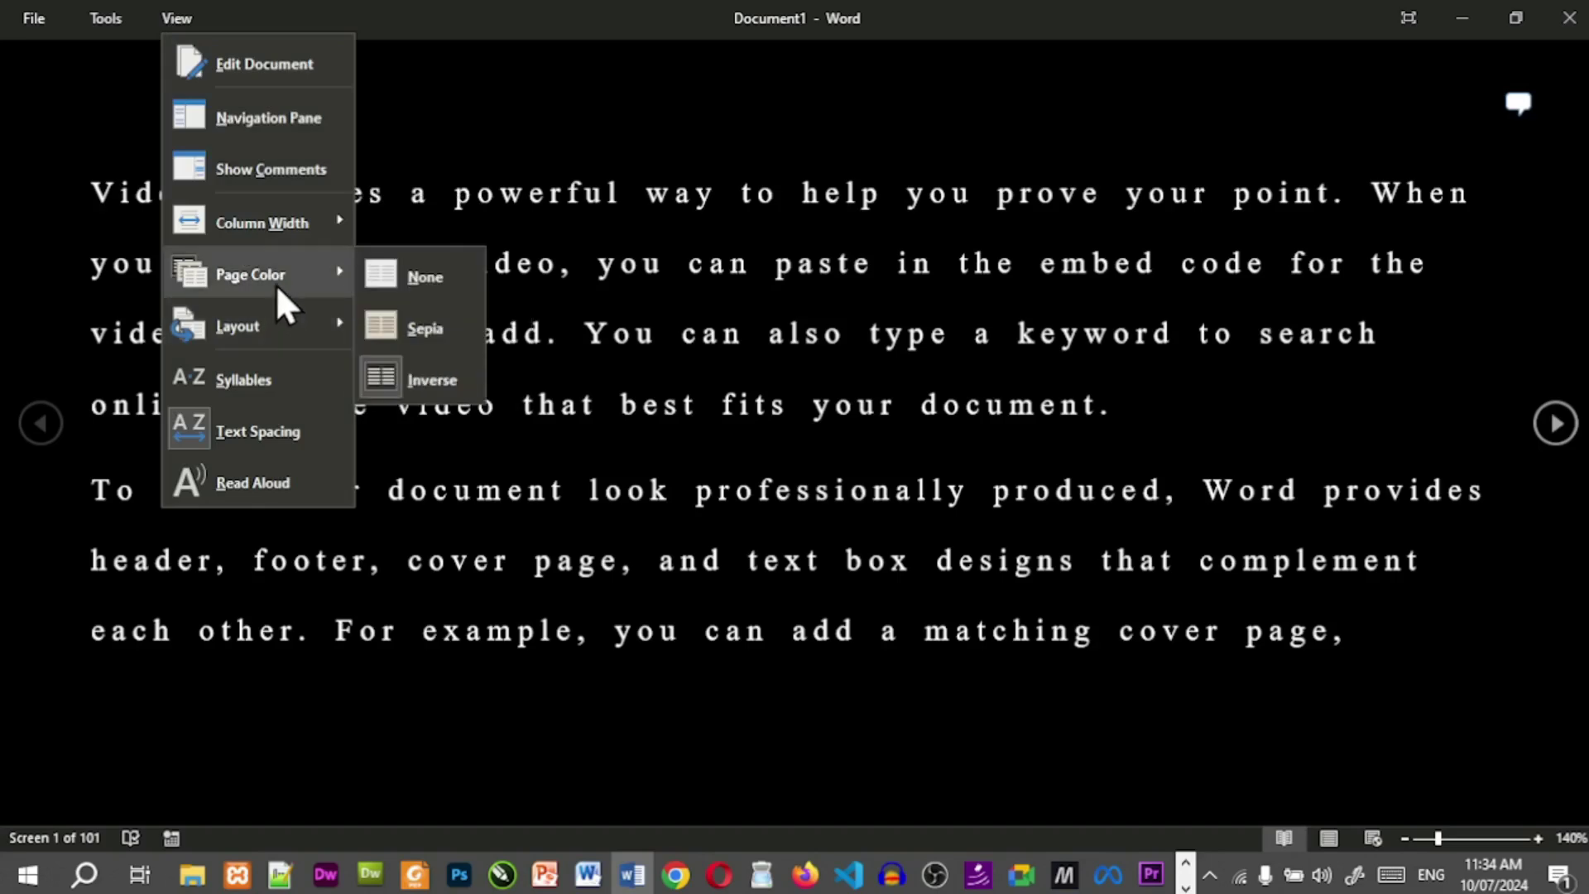
{"action": "mouse_move", "coordinate": [274, 344]}
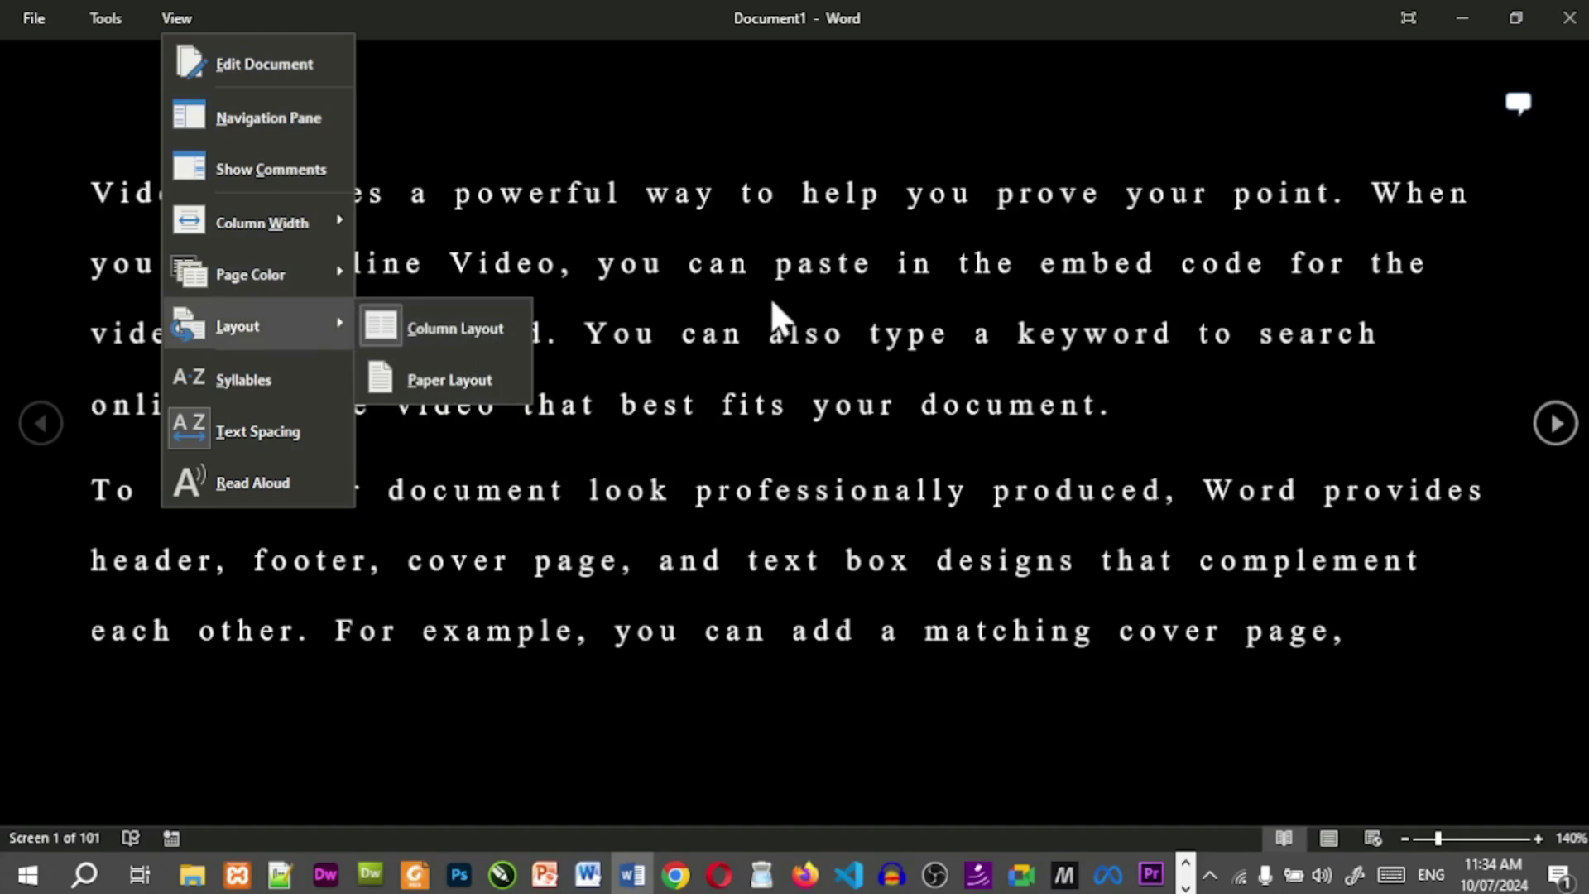
{"action": "left_click", "coordinate": [491, 387]}
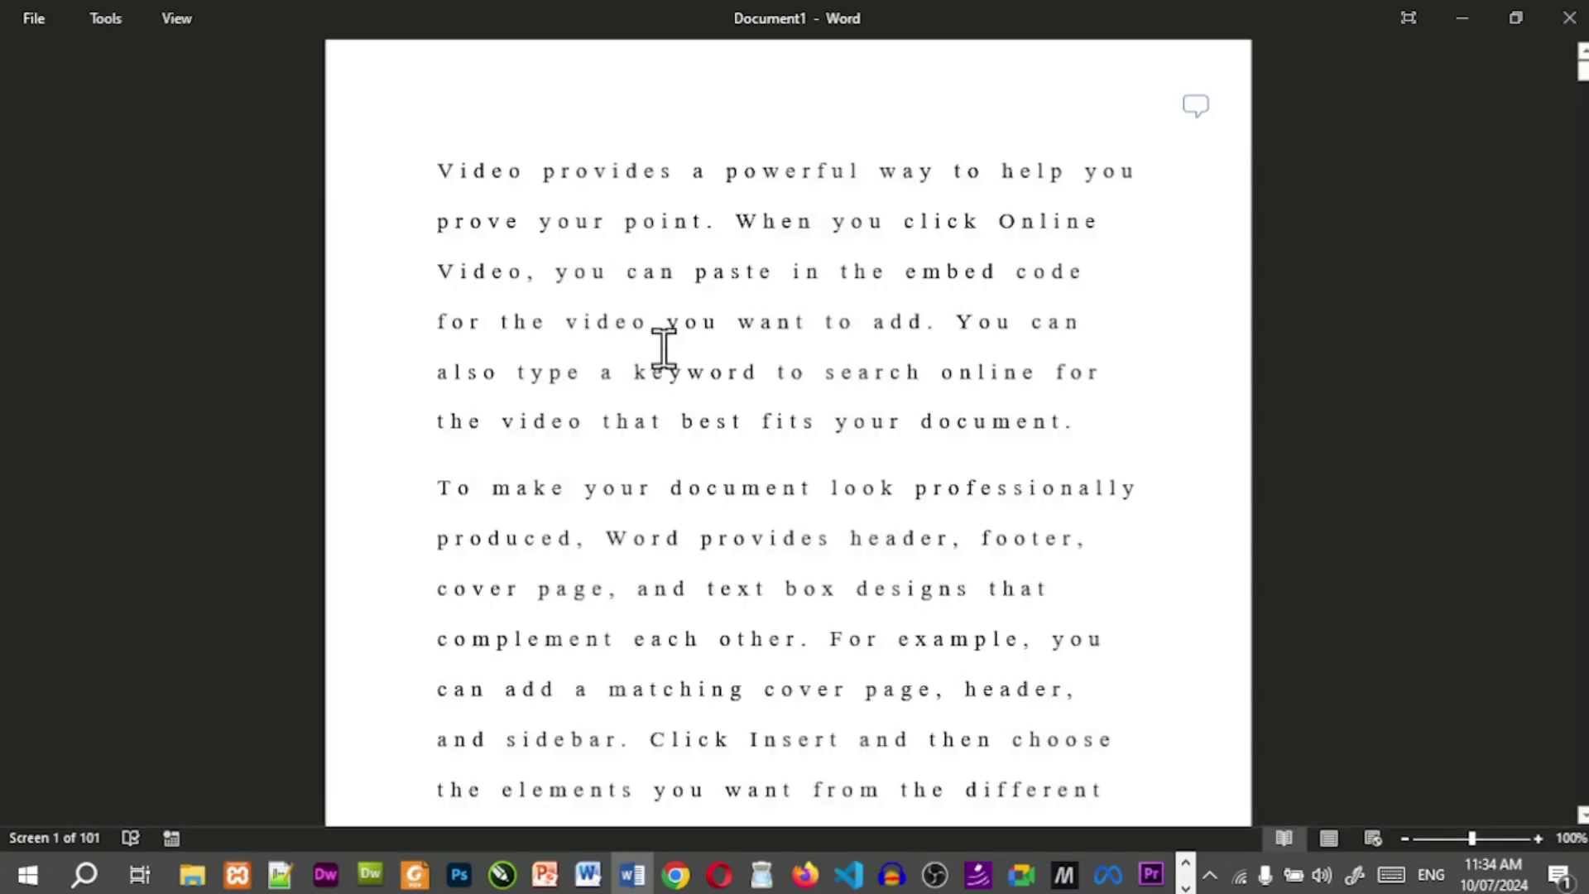
Scroll the paper pages to show the end of page 1 at the Themes and styles paragraph.
{"action": "scroll", "coordinate": [693, 384], "scroll_direction": "down", "scroll_amount": 3}
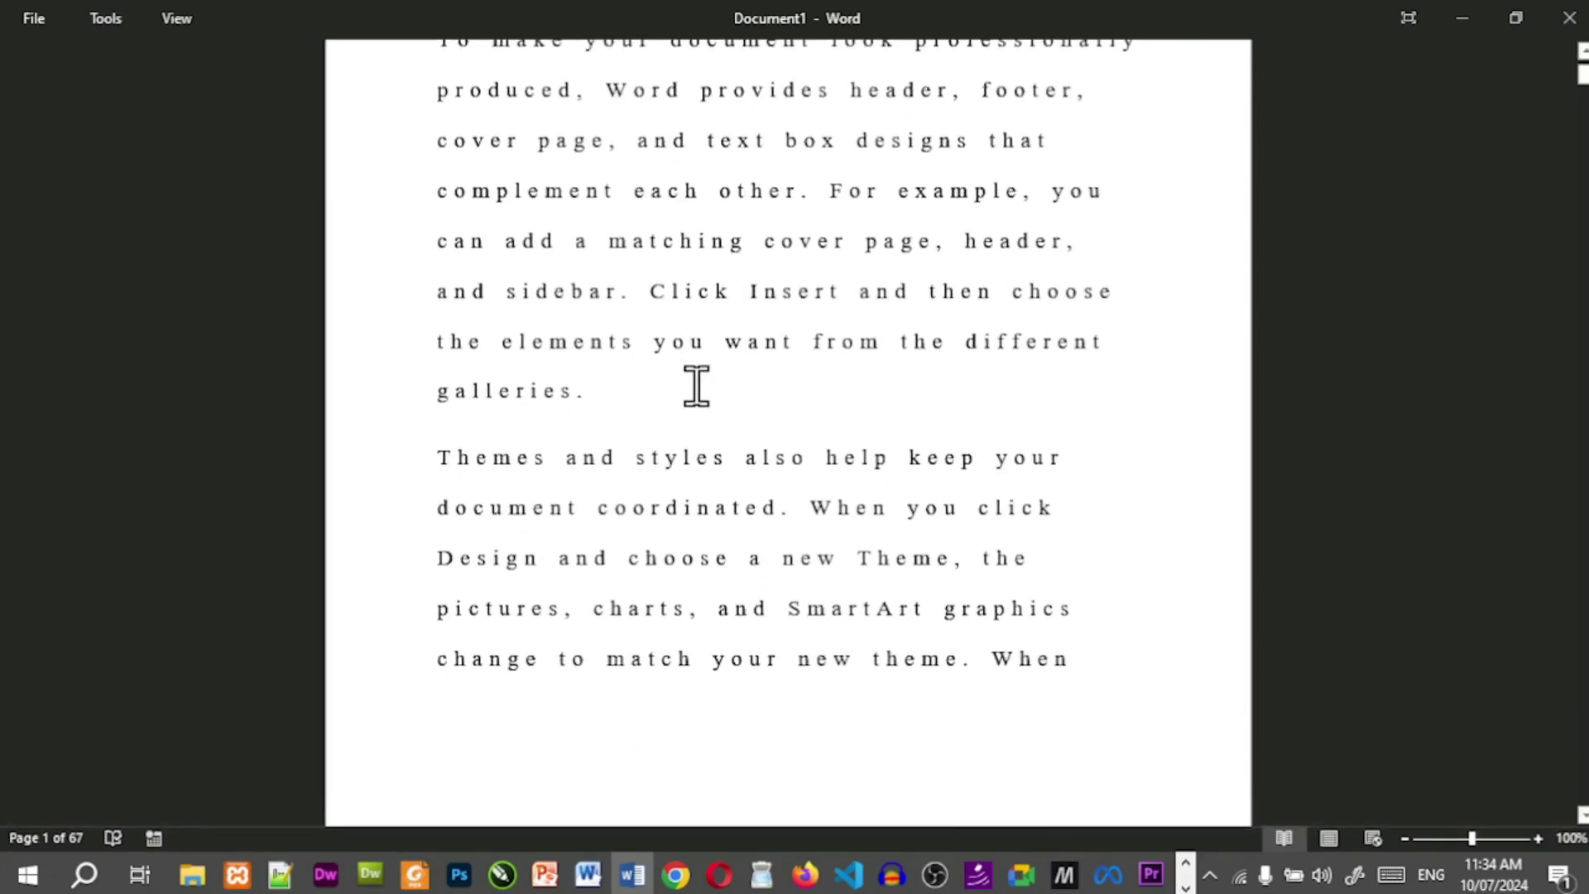
{"action": "scroll", "coordinate": [696, 386], "scroll_direction": "down", "scroll_amount": 5}
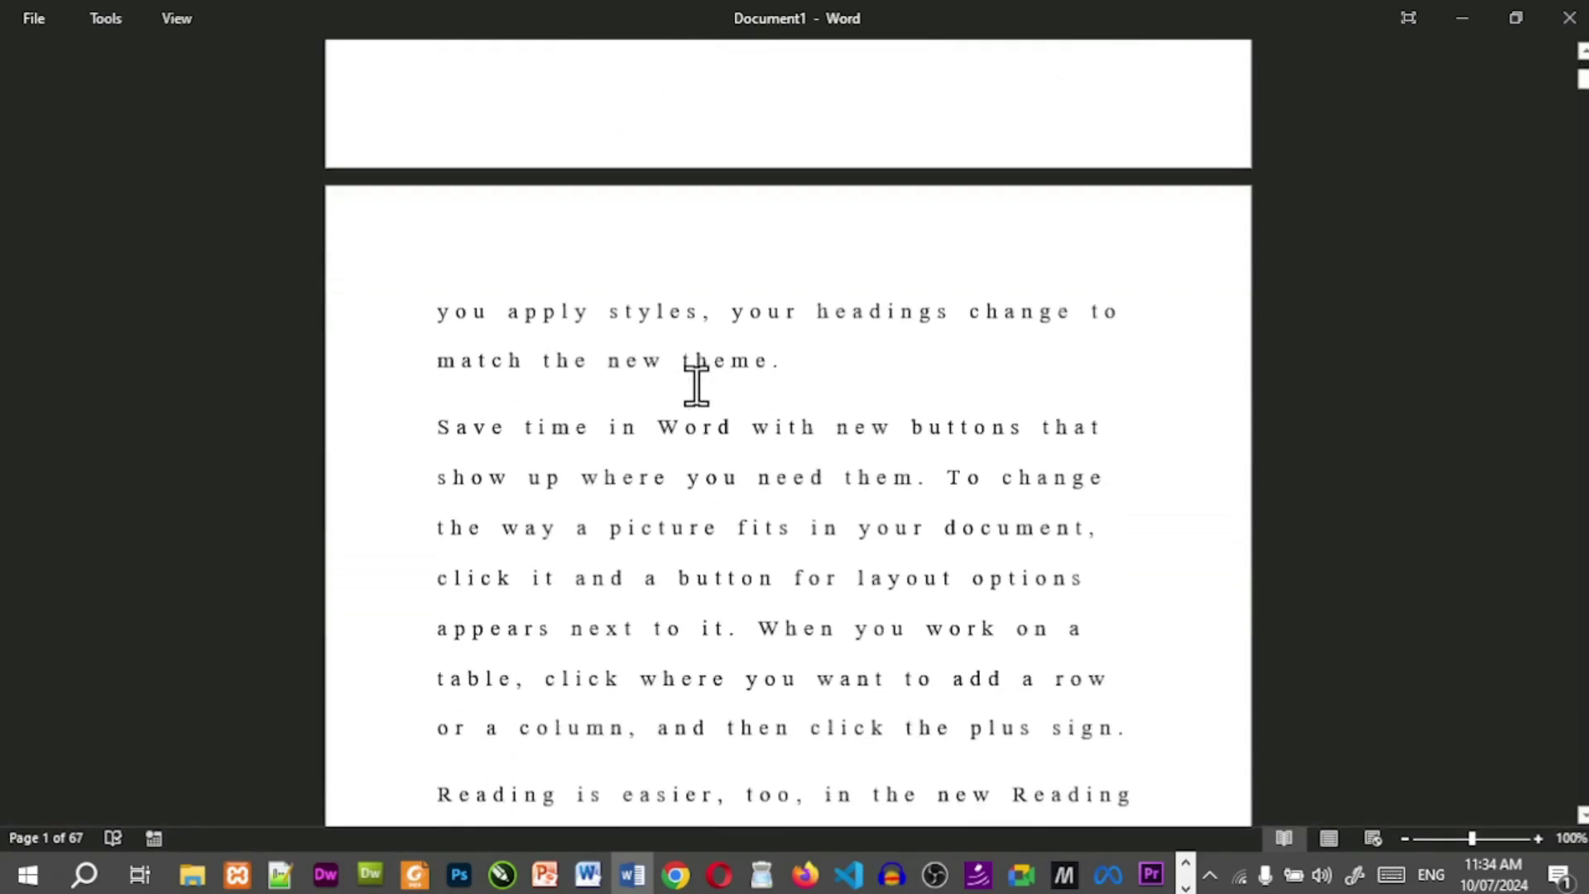
{"action": "scroll", "coordinate": [696, 385], "scroll_direction": "down", "scroll_amount": 5}
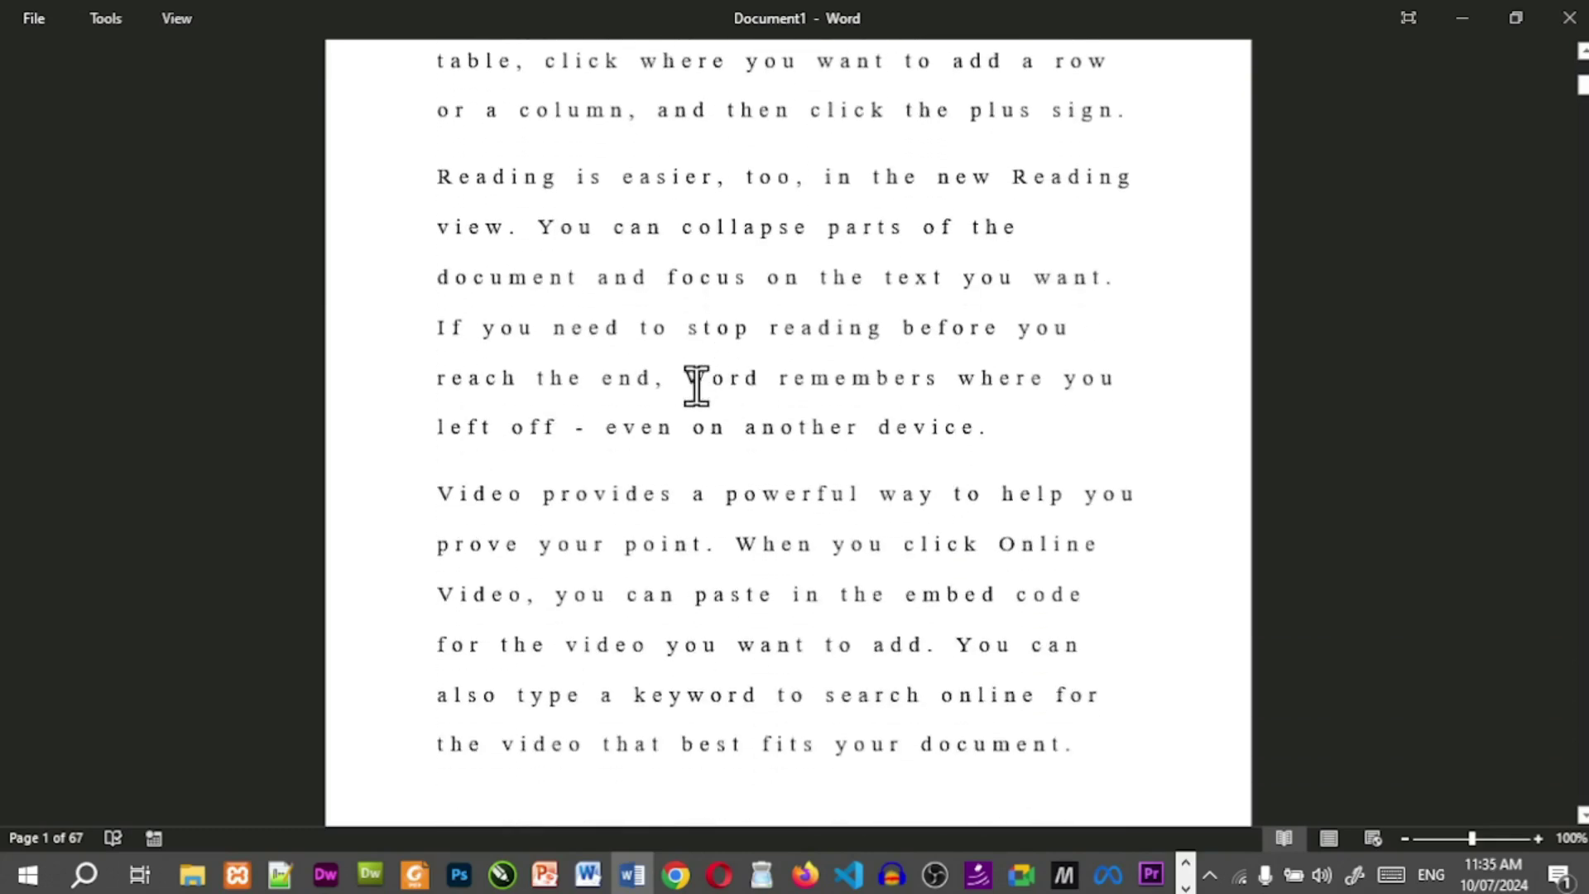
{"action": "scroll", "coordinate": [696, 385], "scroll_direction": "up", "scroll_amount": 2}
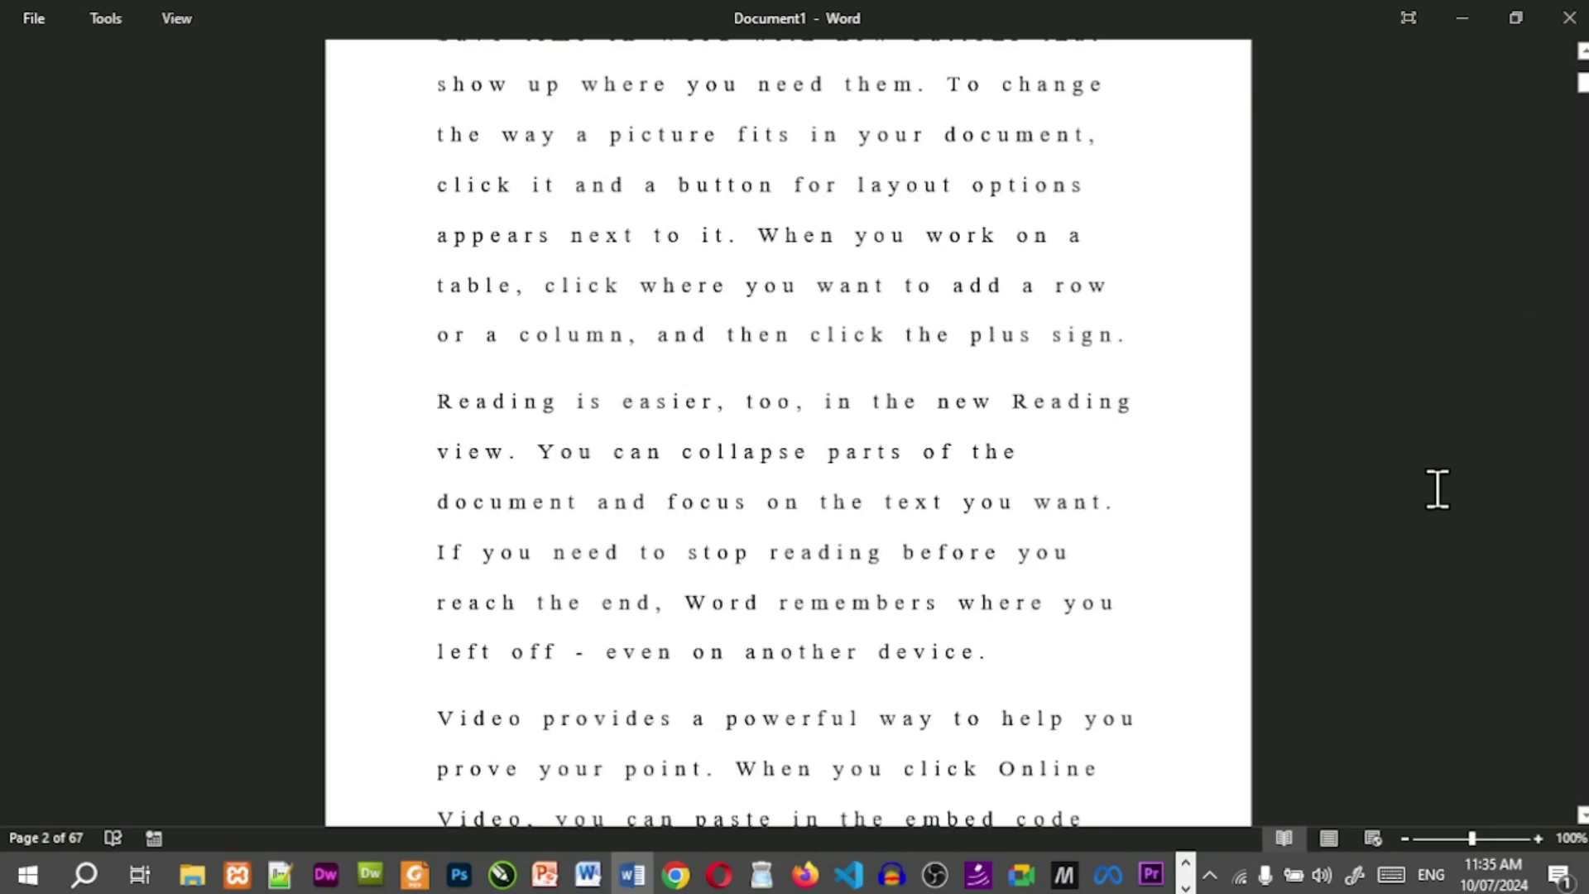
{"action": "scroll", "coordinate": [1438, 489], "scroll_direction": "up", "scroll_amount": 7}
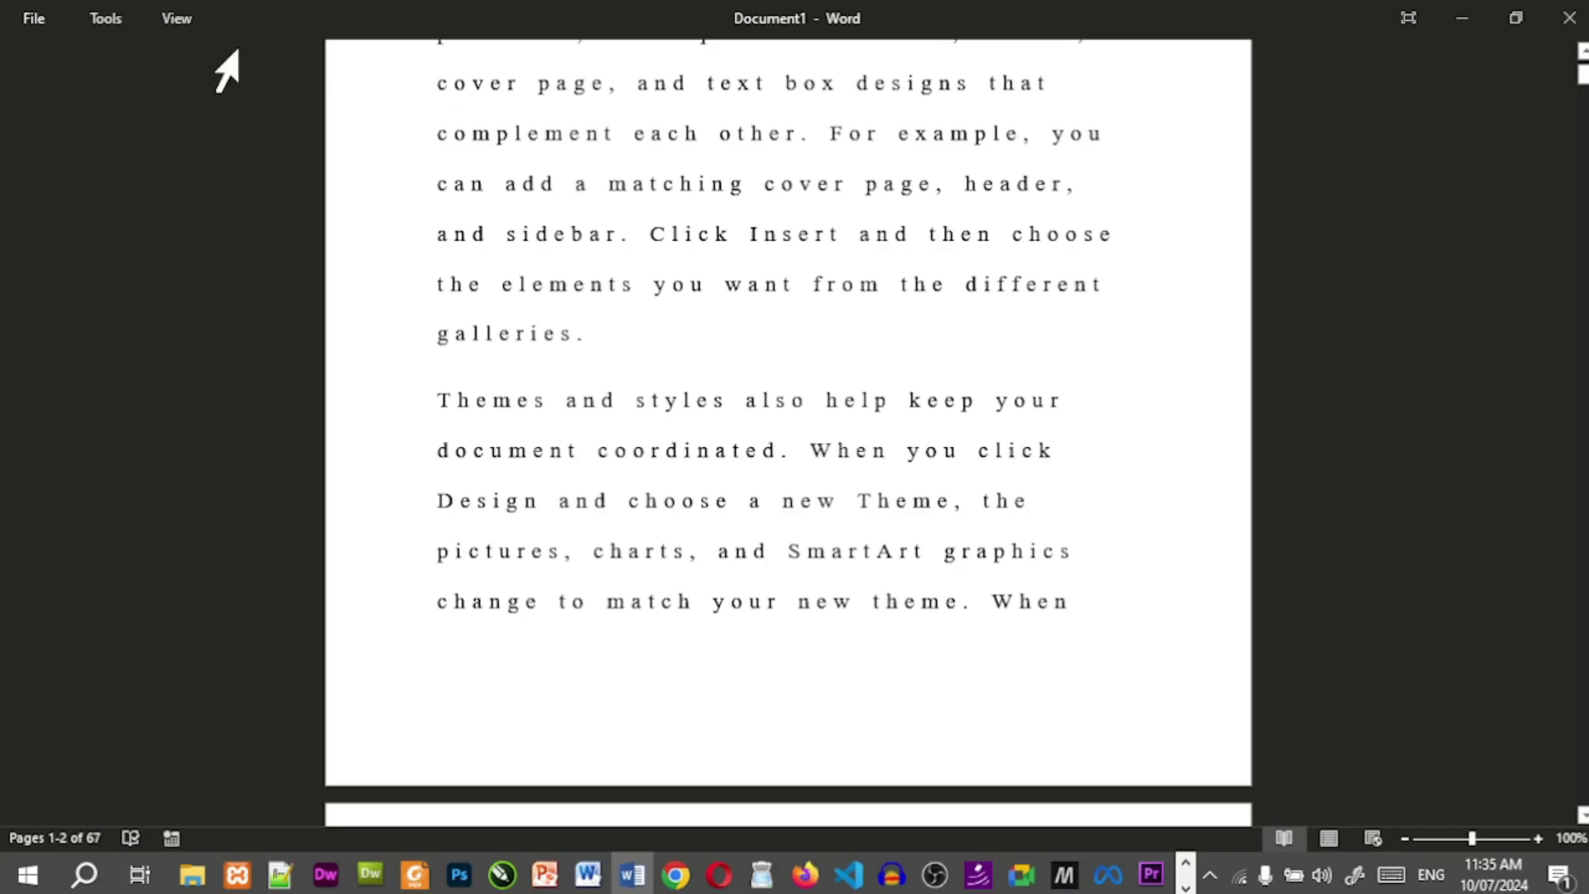
Return to Column Layout, page forward three screens, then back to screen 1.
{"action": "left_click", "coordinate": [190, 20]}
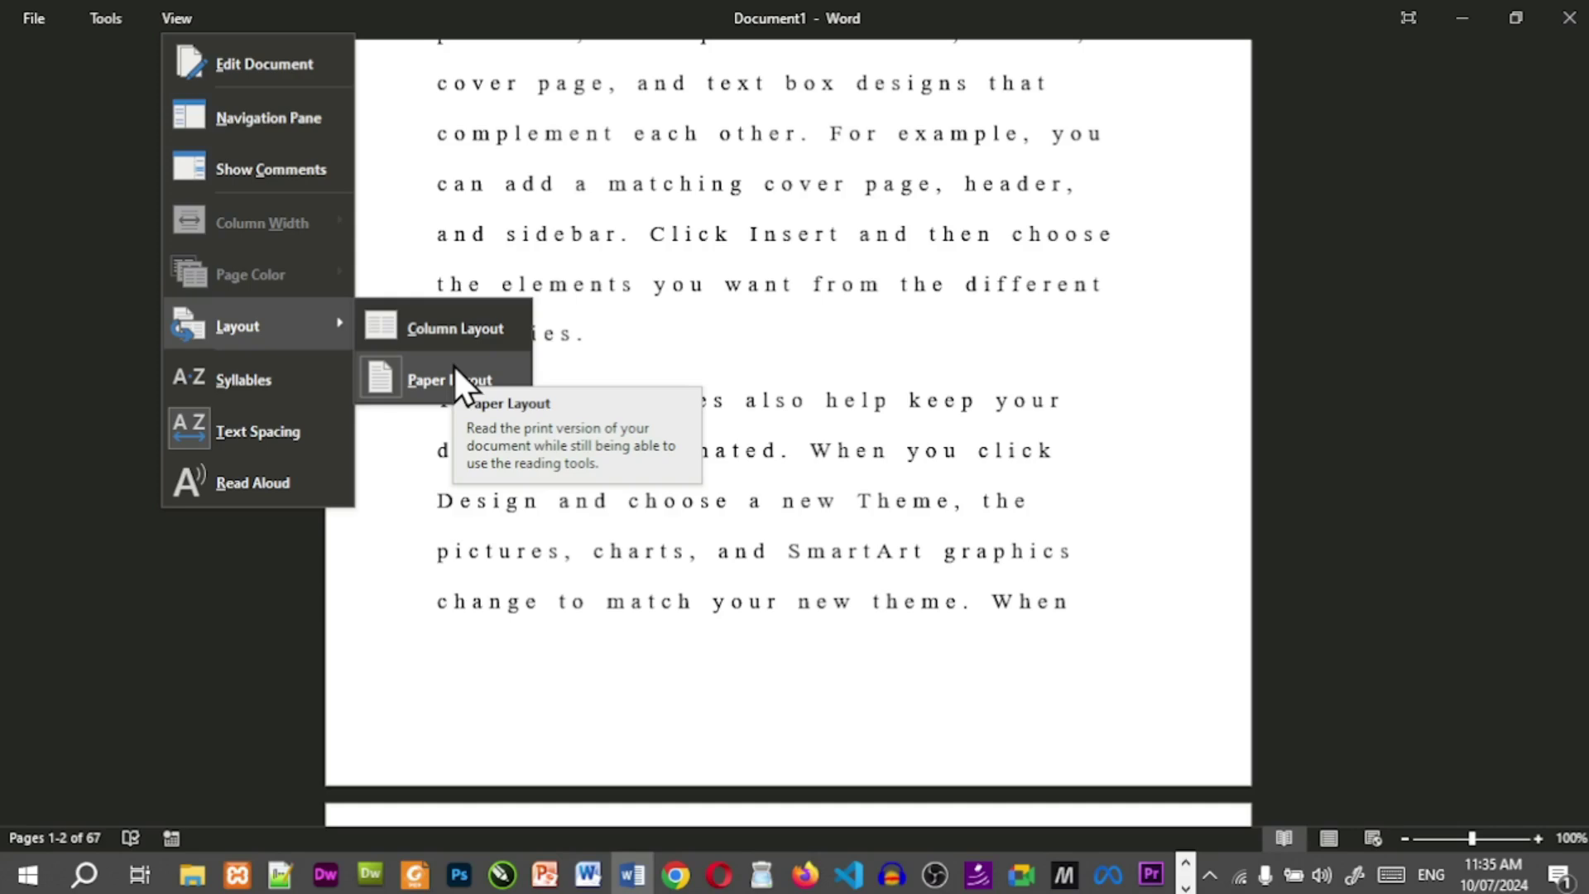
{"action": "left_click", "coordinate": [452, 326]}
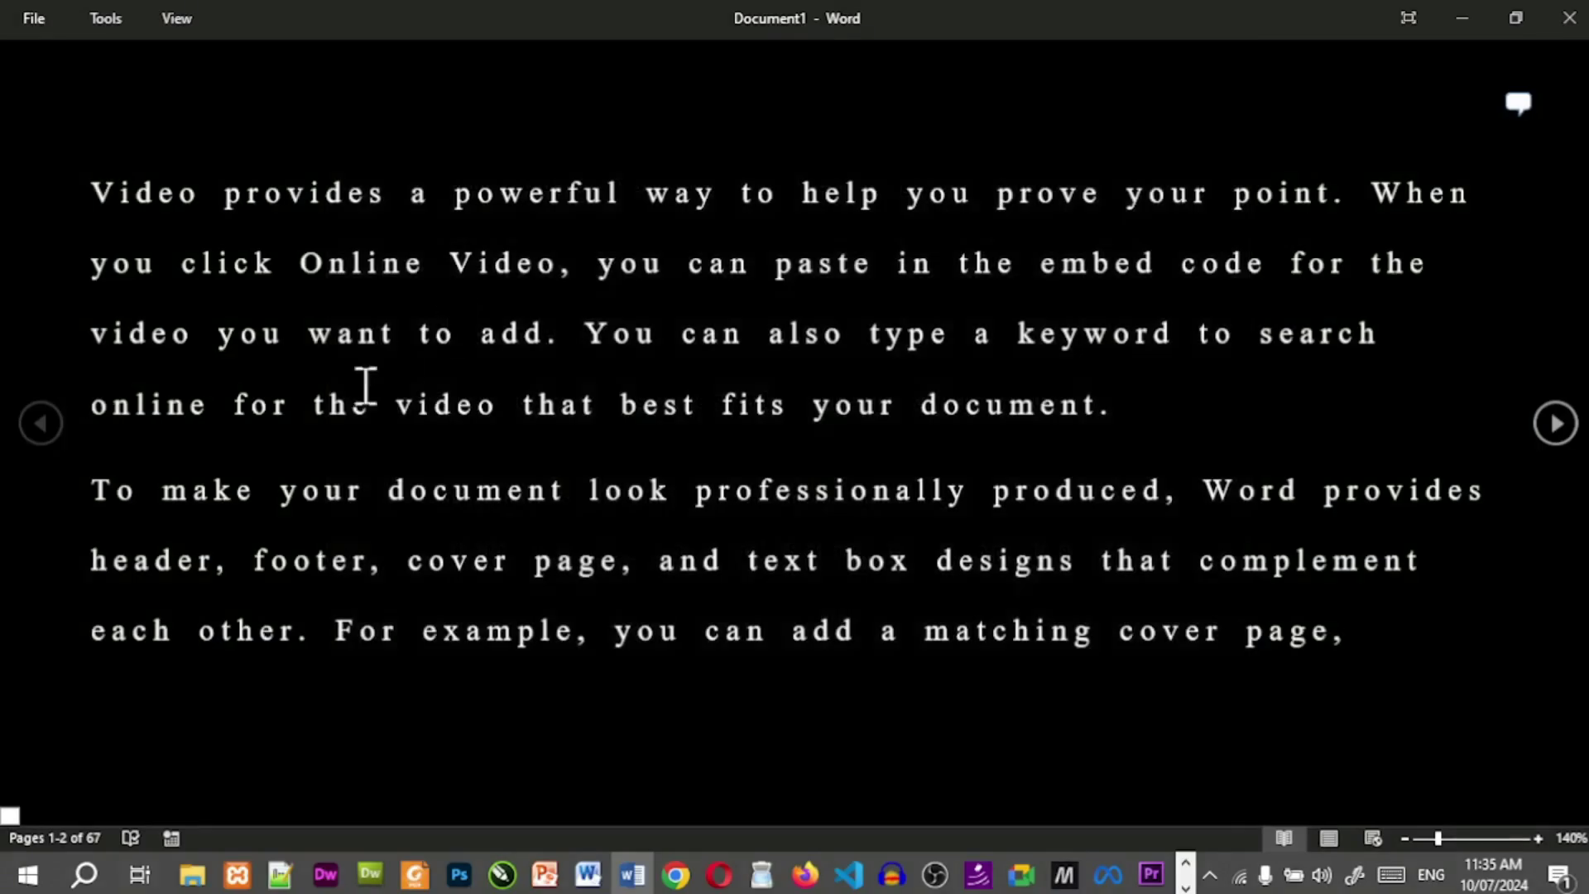
{"action": "left_click", "coordinate": [1556, 424]}
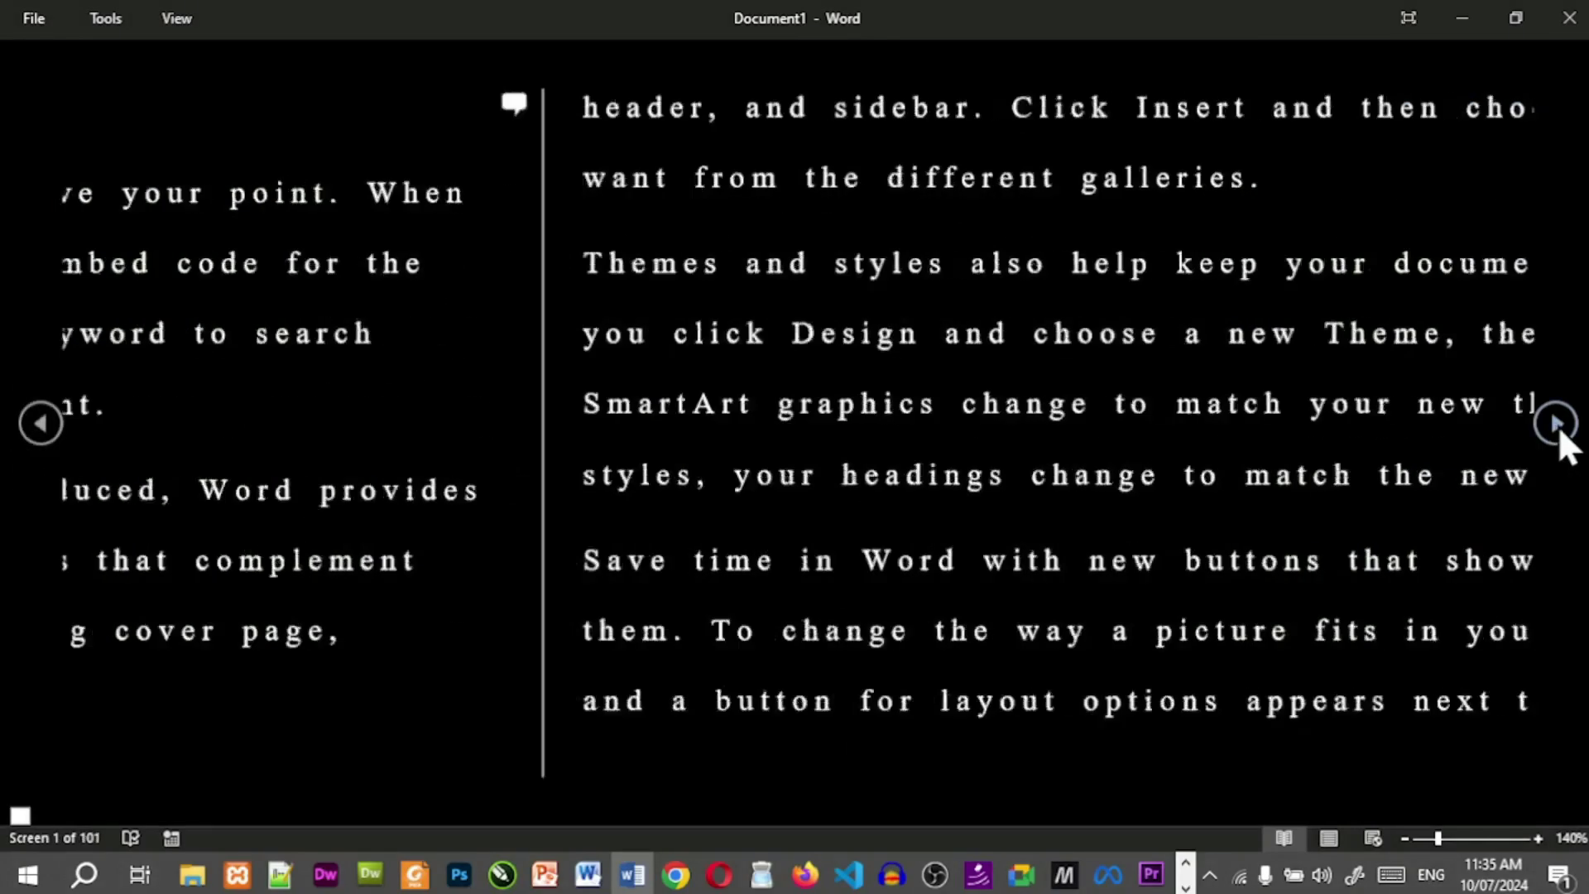
{"action": "left_click", "coordinate": [1557, 424]}
{"action": "left_click", "coordinate": [1557, 424]}
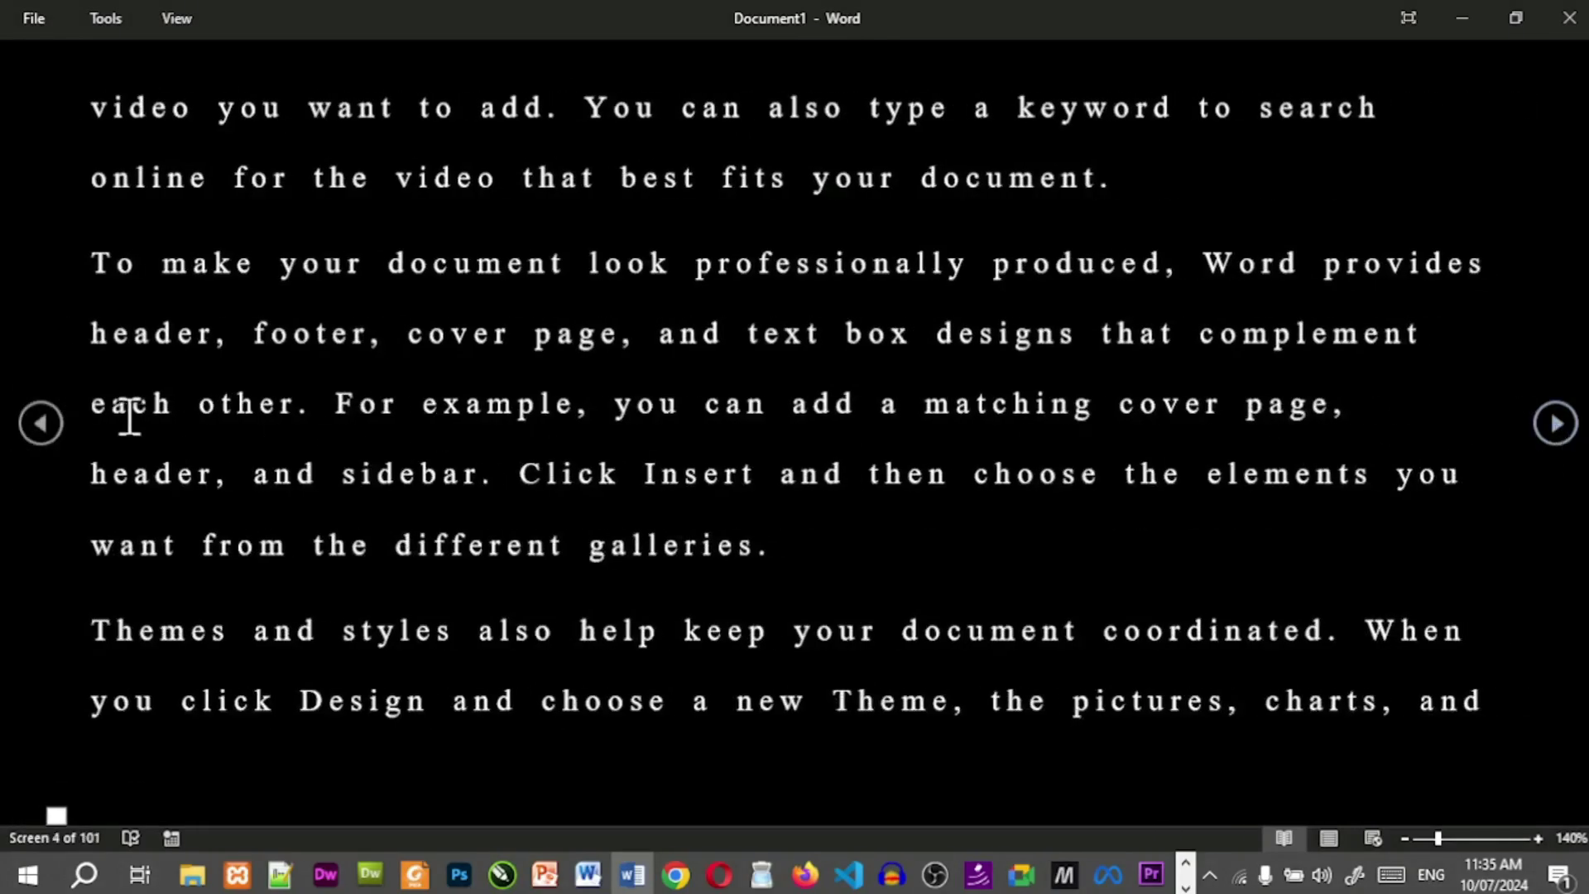
{"action": "left_click", "coordinate": [41, 426]}
{"action": "left_click", "coordinate": [42, 426]}
{"action": "left_click", "coordinate": [42, 426]}
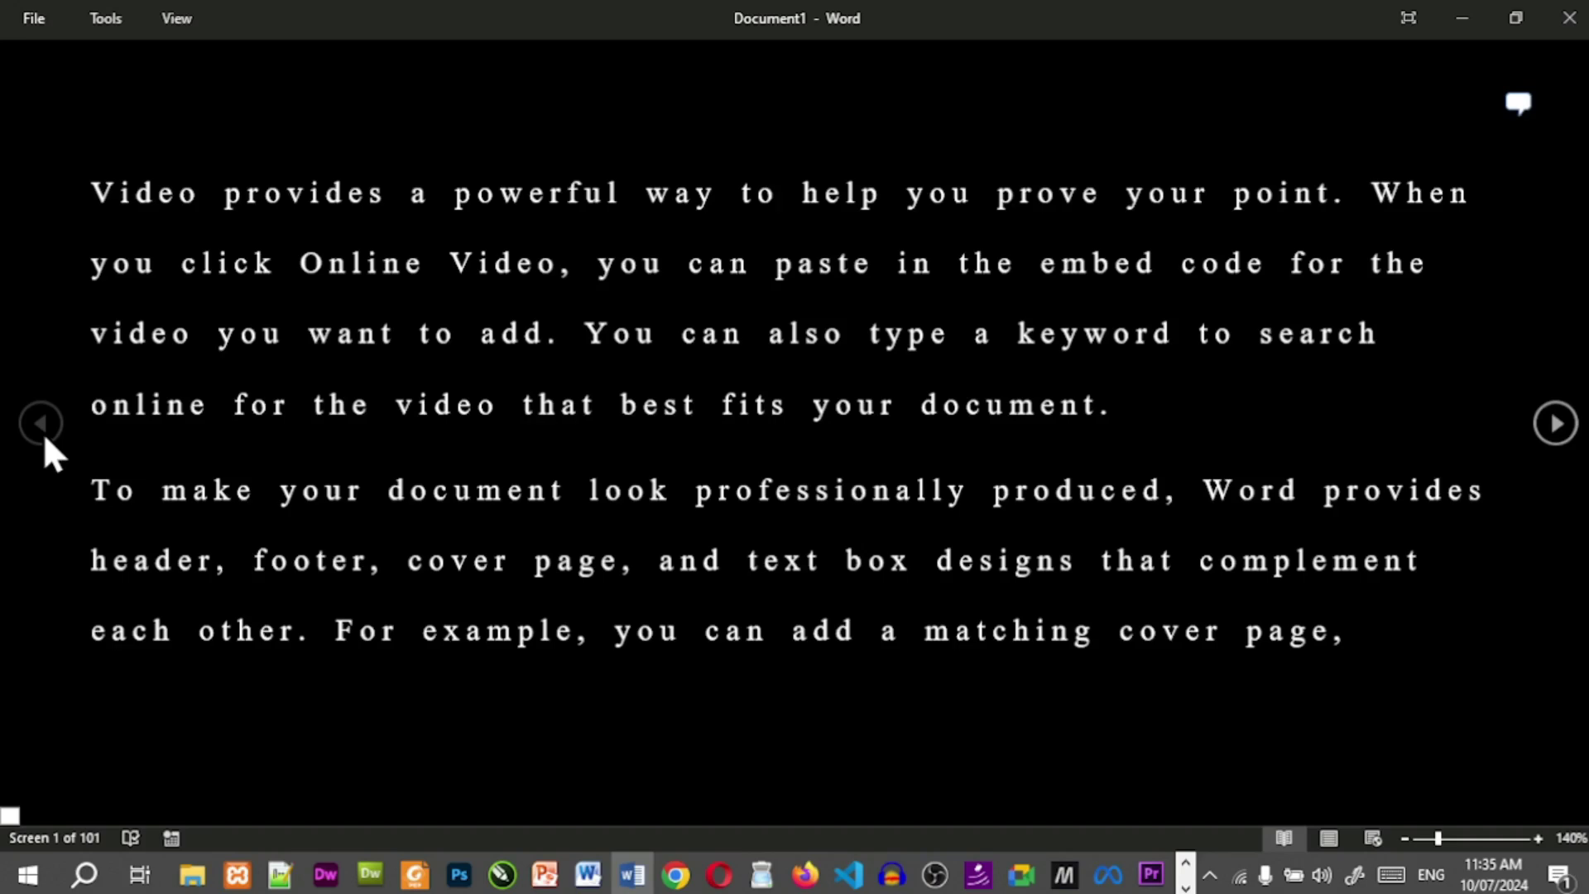
Switch Read Mode to Paper Layout and scroll down a little.
{"action": "left_click", "coordinate": [179, 21]}
{"action": "mouse_move", "coordinate": [217, 324]}
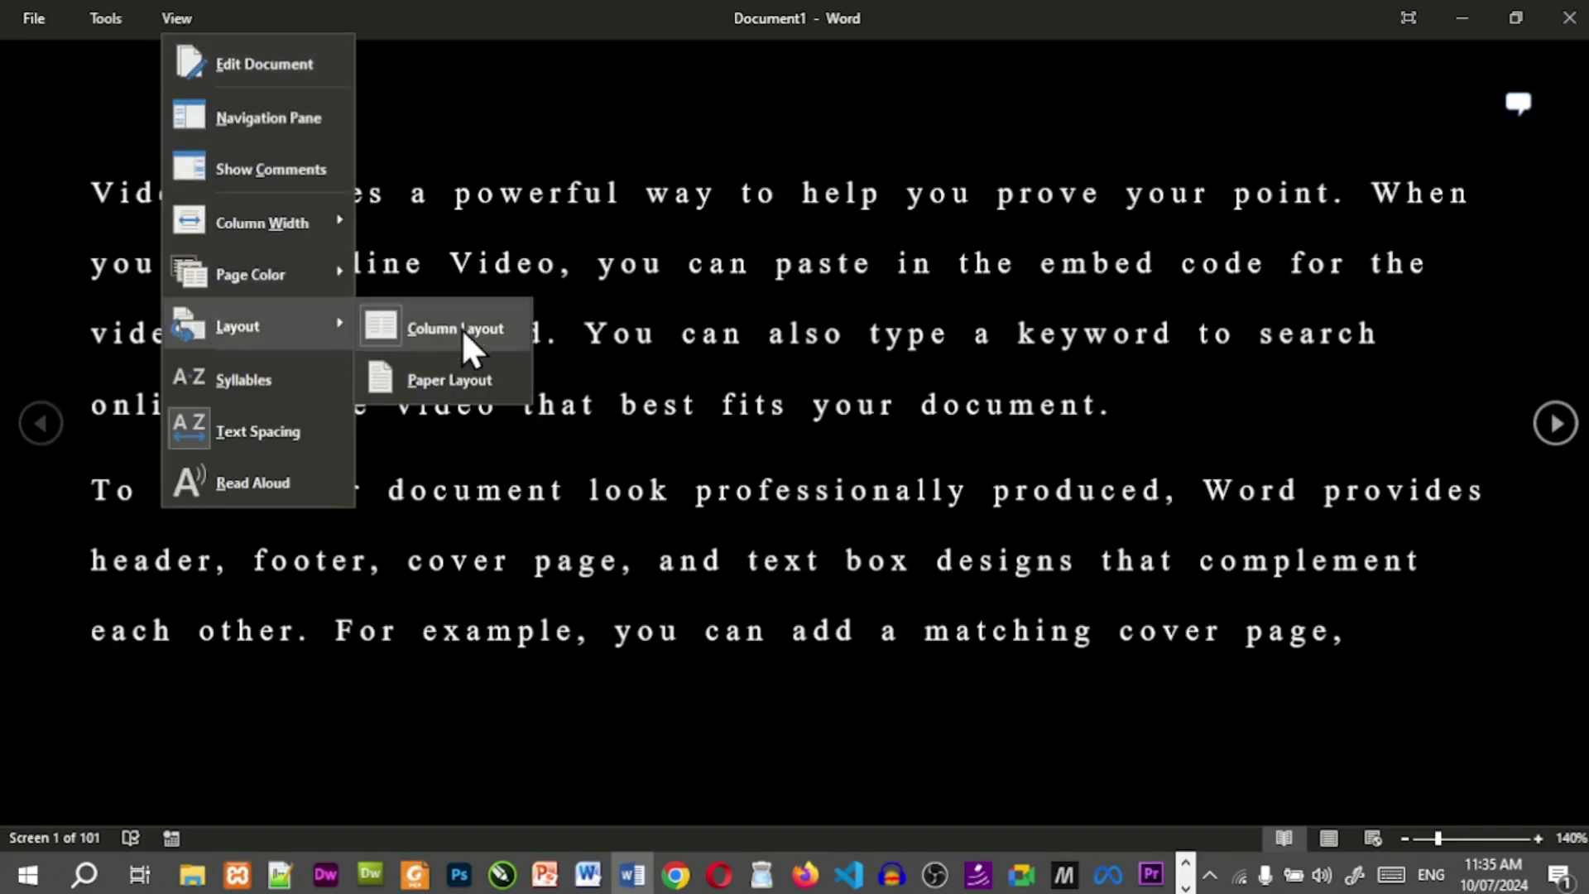
{"action": "left_click", "coordinate": [455, 379]}
{"action": "scroll", "coordinate": [456, 366], "scroll_direction": "down", "scroll_amount": 5}
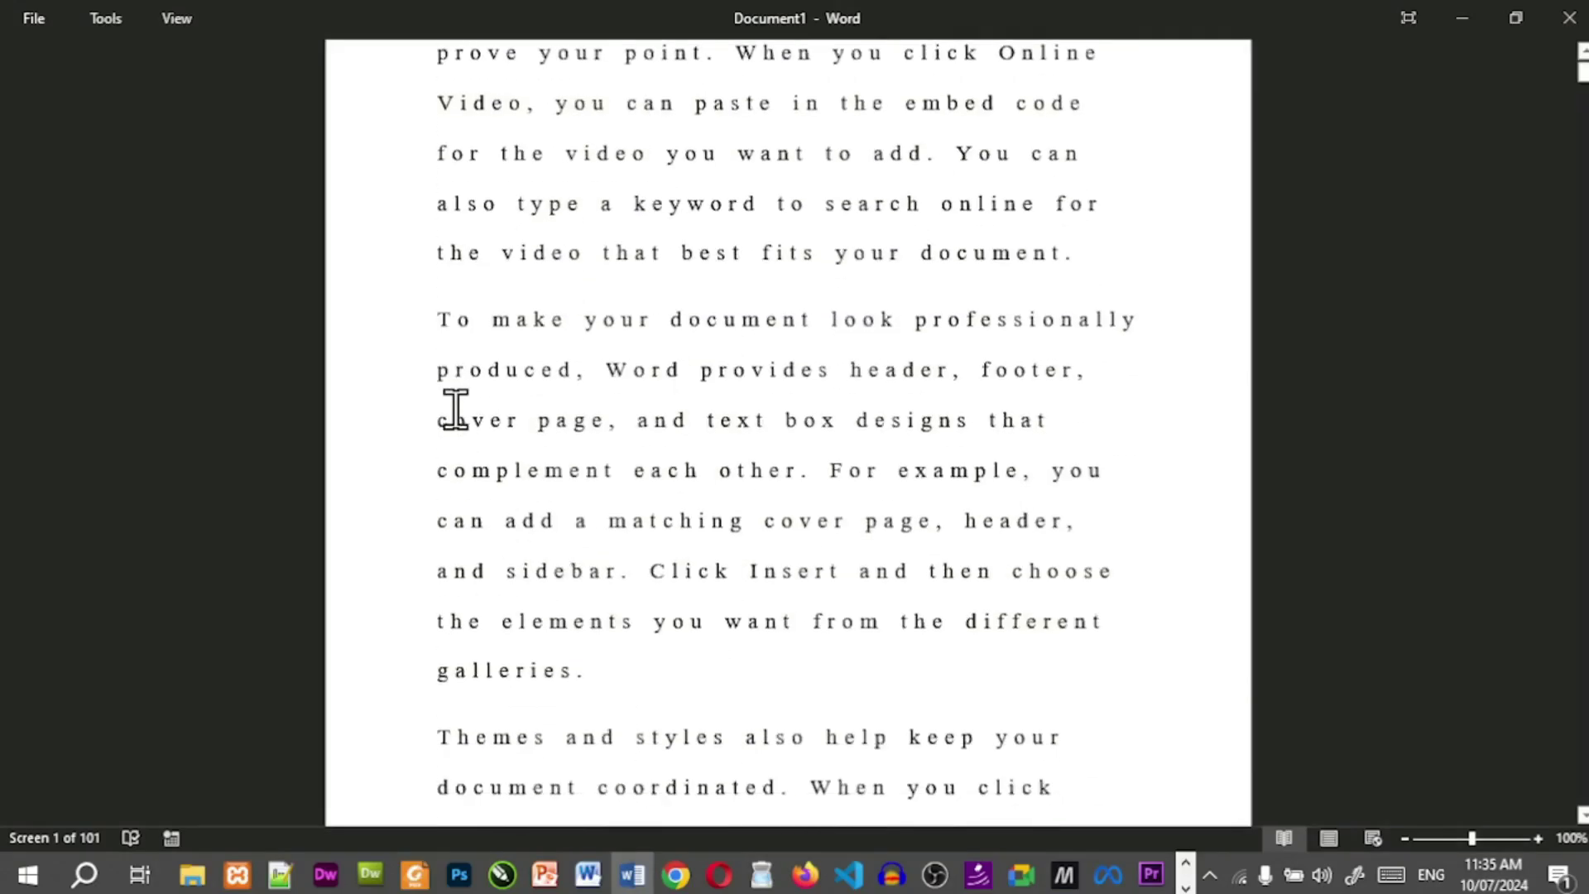
{"action": "scroll", "coordinate": [451, 460], "scroll_direction": "down", "scroll_amount": 5}
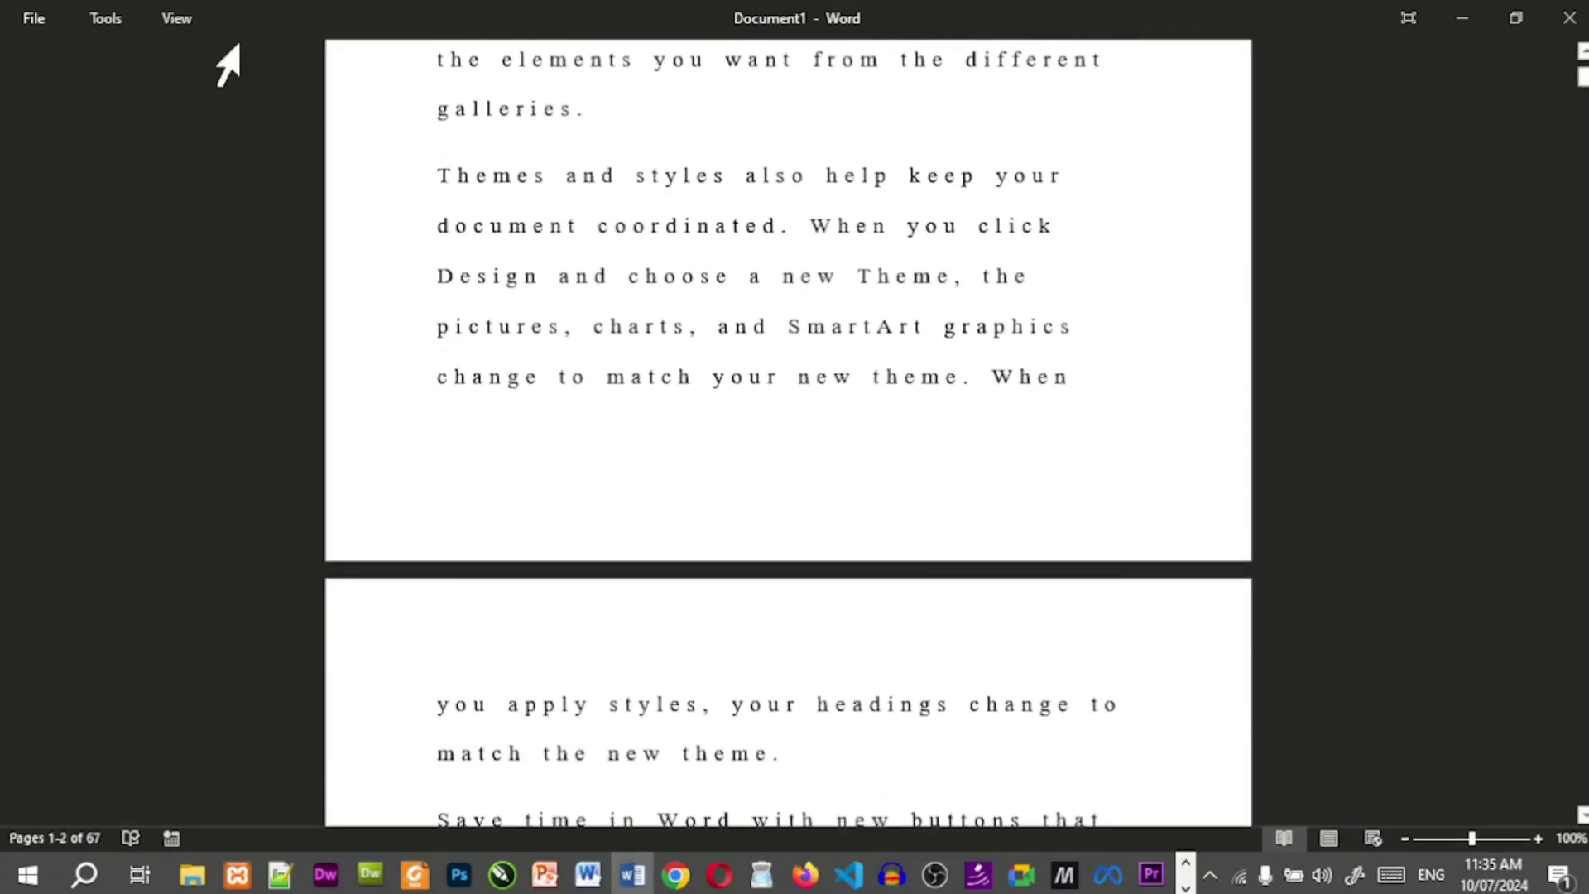
Go back to Column Layout in Read Mode.
{"action": "left_click", "coordinate": [181, 20]}
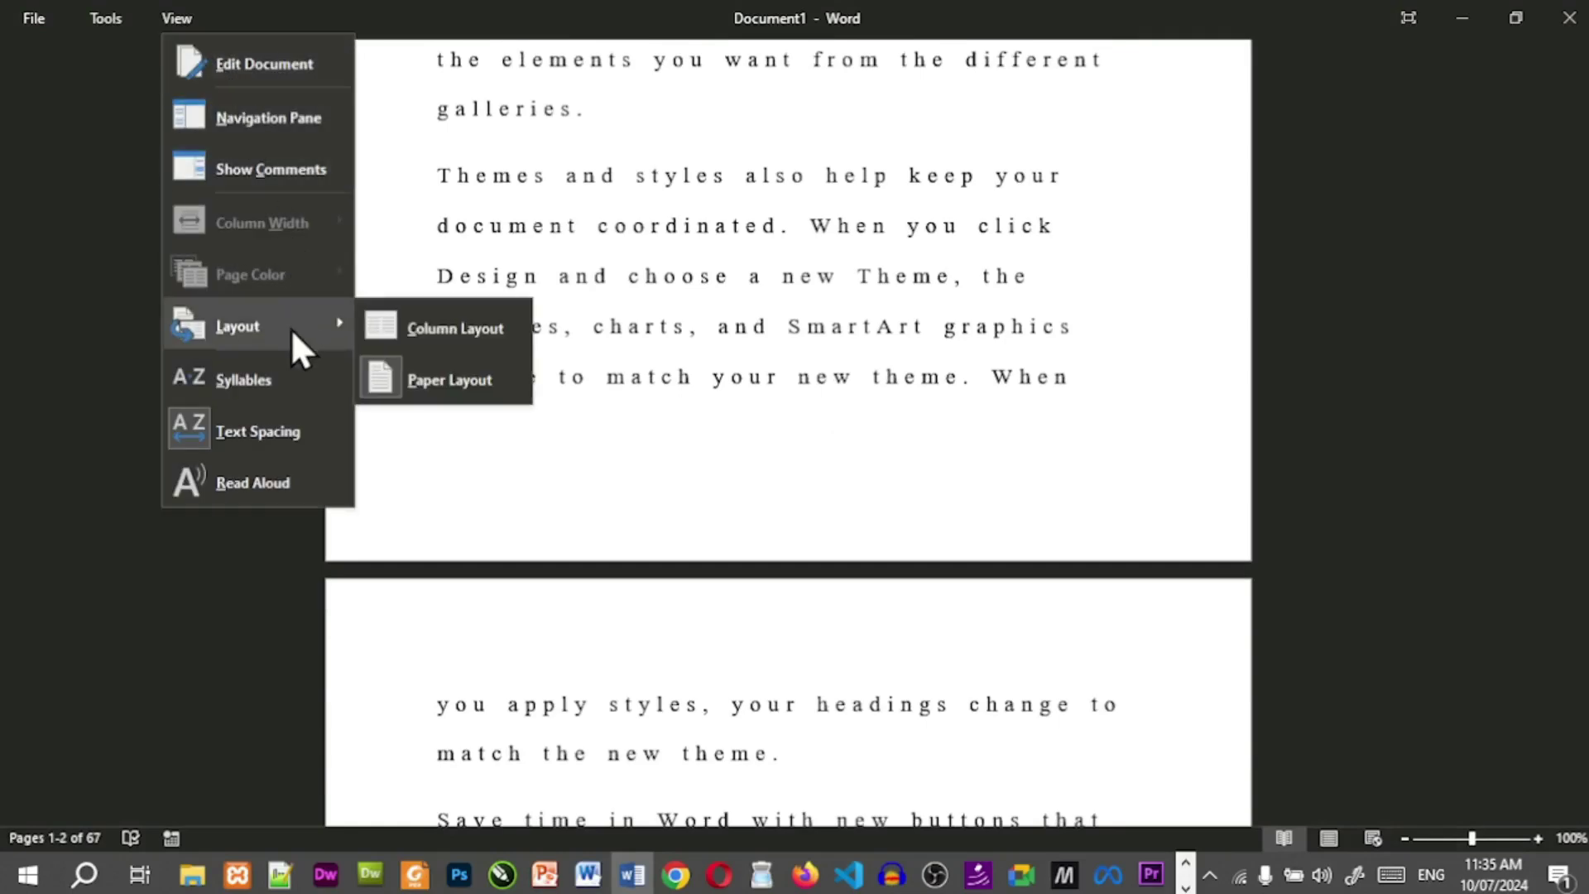
{"action": "left_click", "coordinate": [380, 332]}
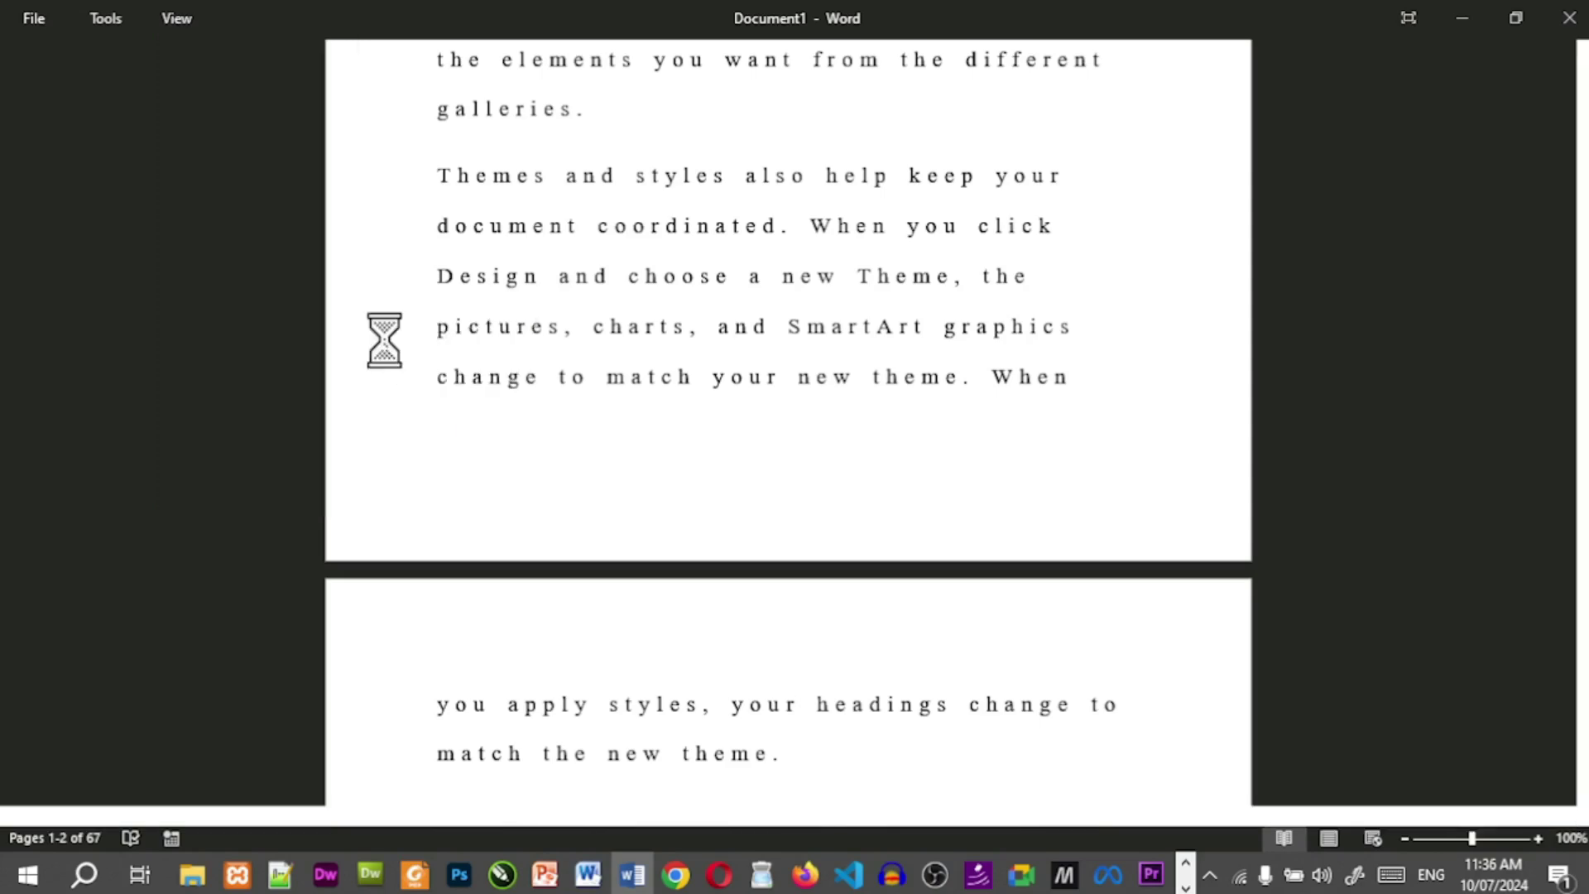
{"action": "left_click", "coordinate": [179, 20]}
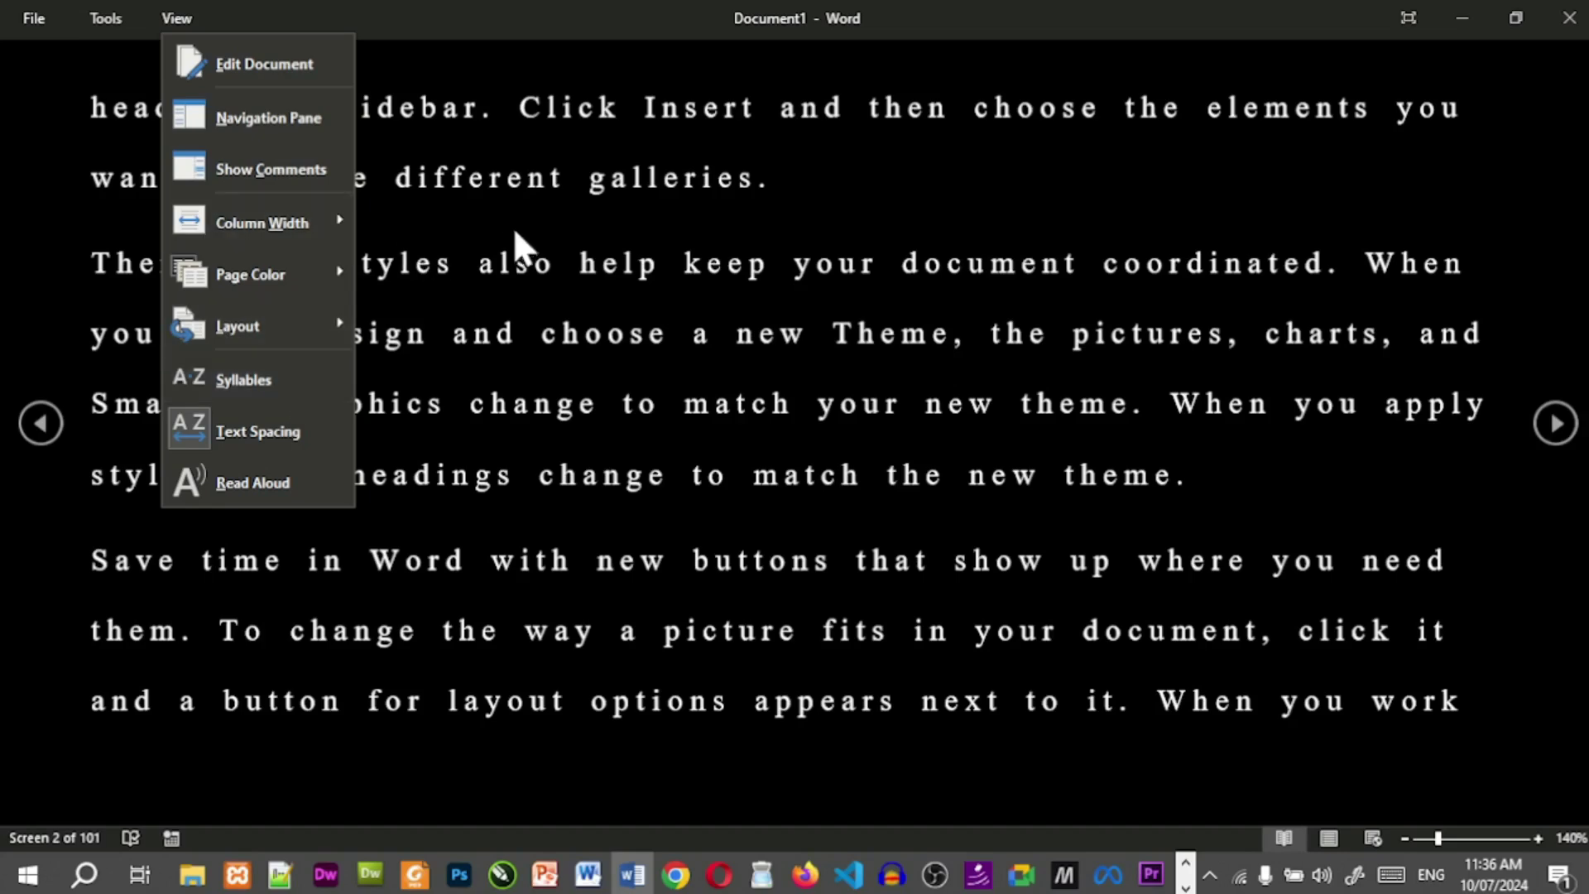
{"action": "left_click", "coordinate": [414, 222]}
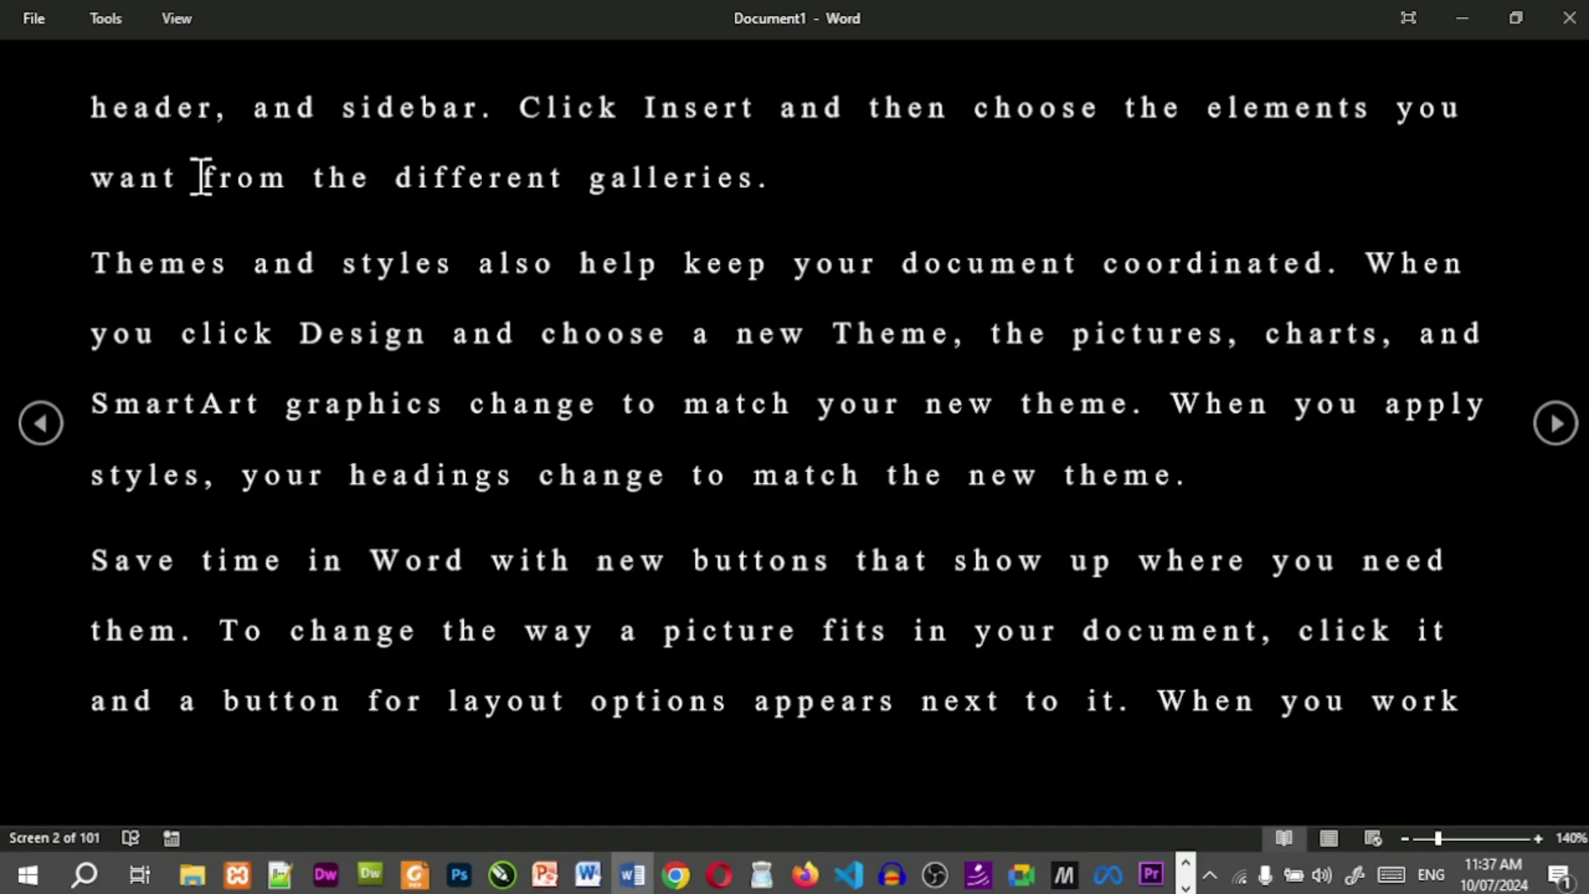
Turn on Syllables to show dotted syllable breaks, then page back to screen 1.
{"action": "left_click", "coordinate": [182, 25]}
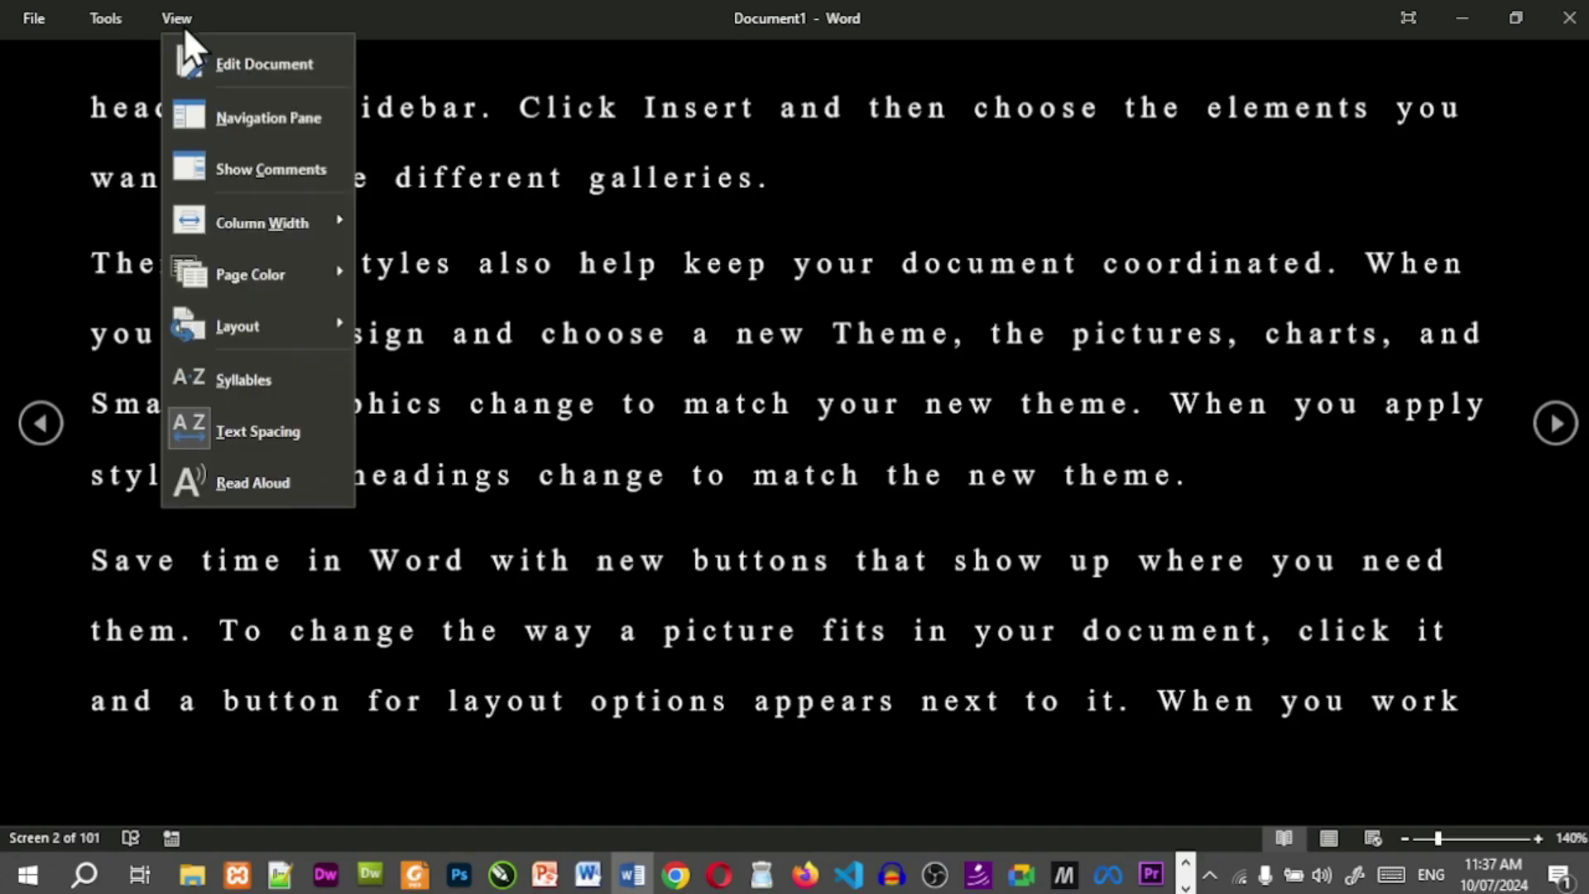
{"action": "left_click", "coordinate": [250, 392]}
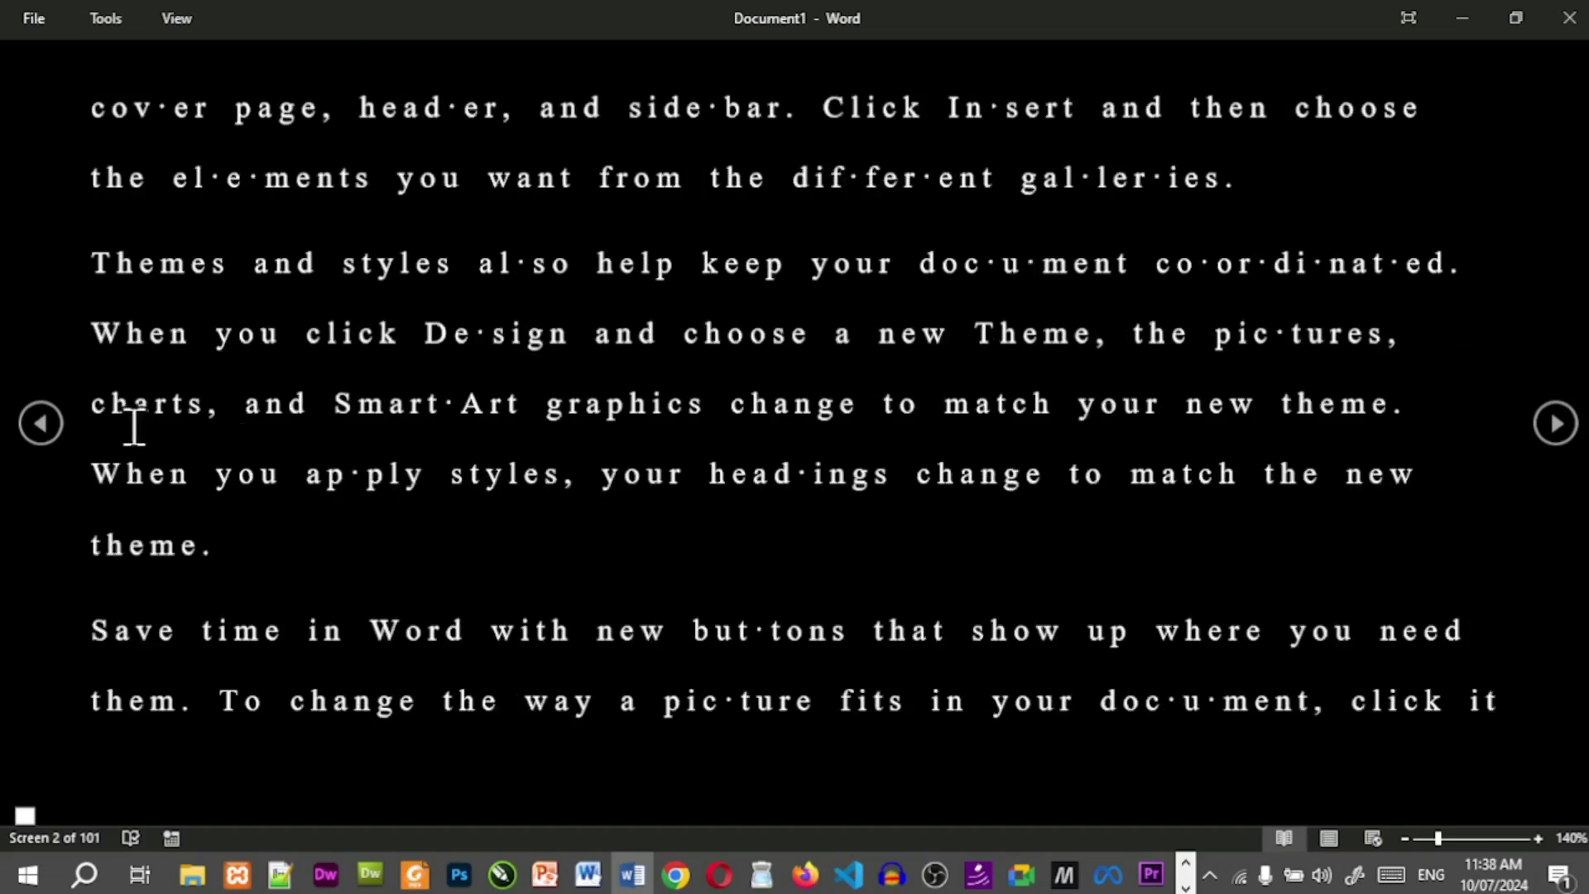
{"action": "left_click", "coordinate": [64, 437]}
{"action": "left_click", "coordinate": [47, 432]}
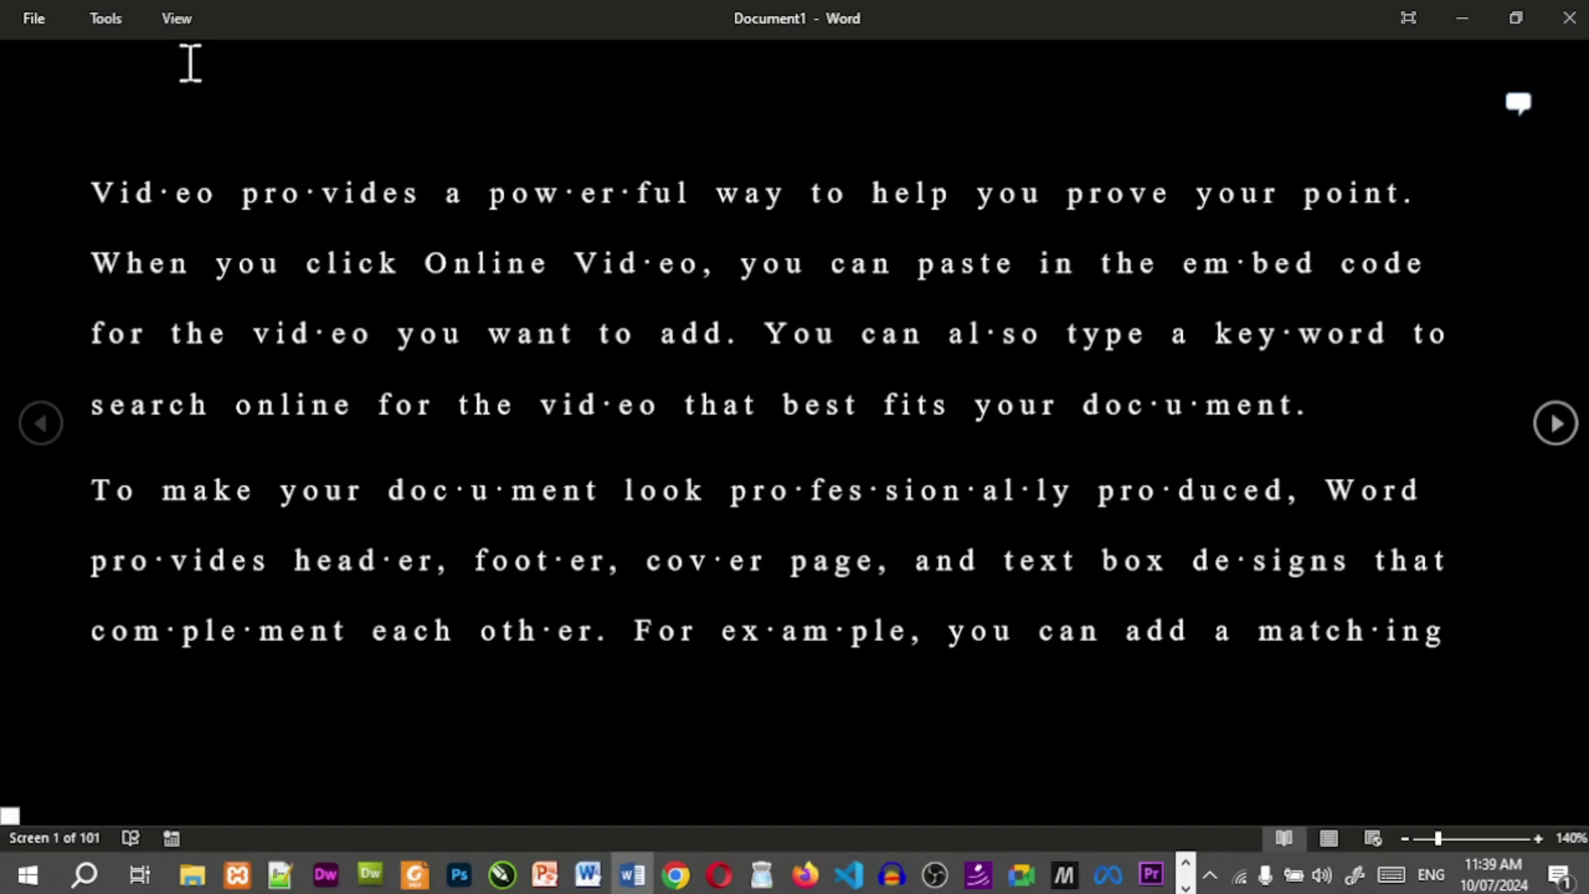
Turn off Syllables and wide Text Spacing, reducing the document to 41 screens.
{"action": "left_click", "coordinate": [175, 20]}
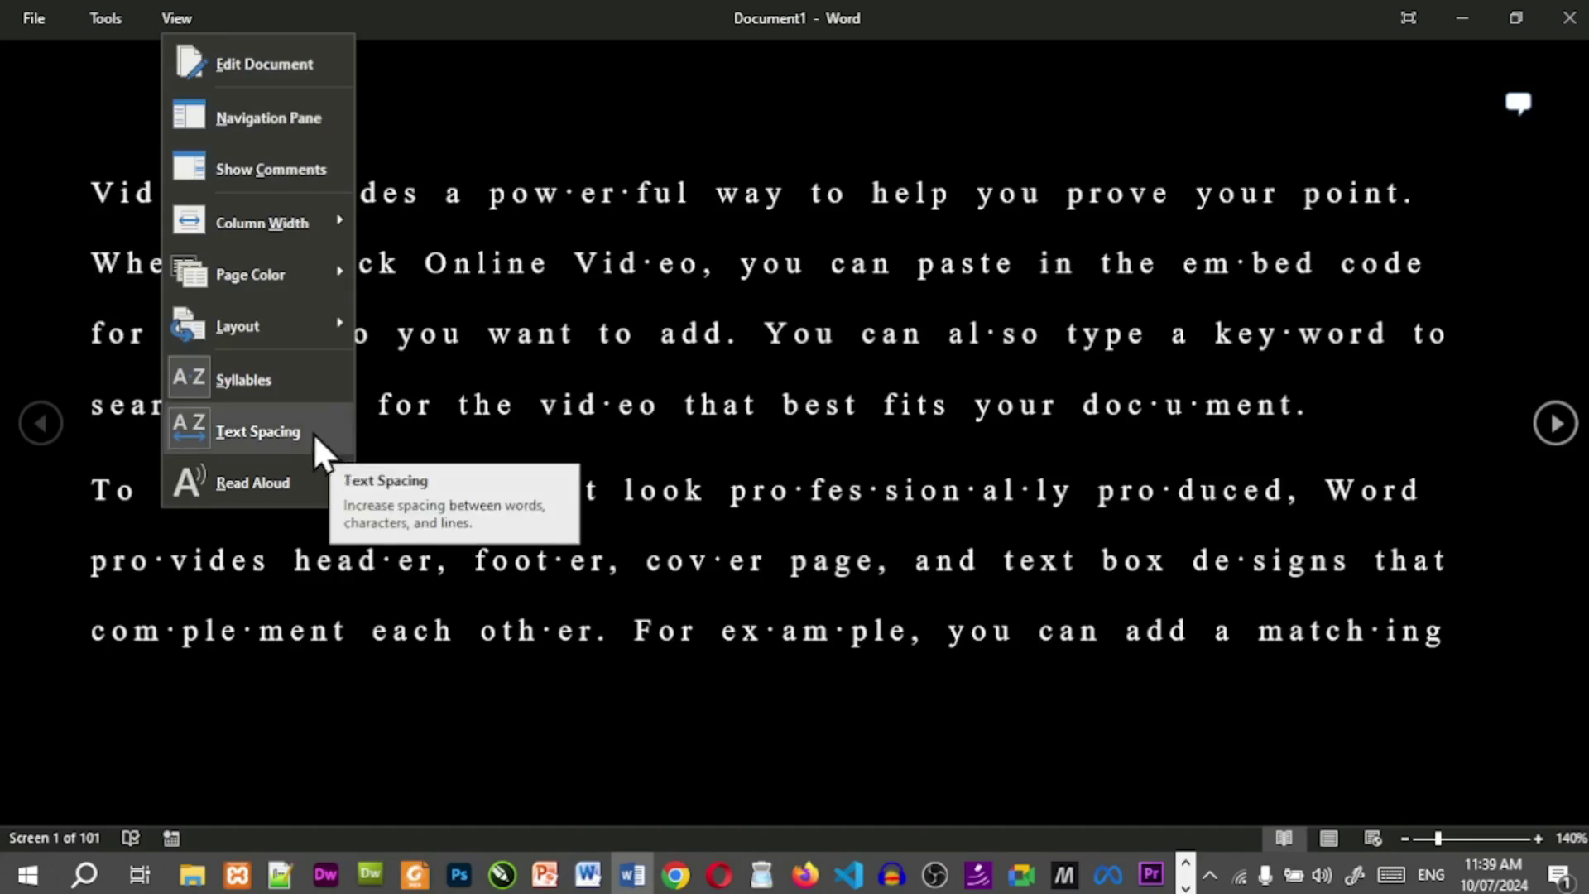
{"action": "left_click", "coordinate": [246, 374]}
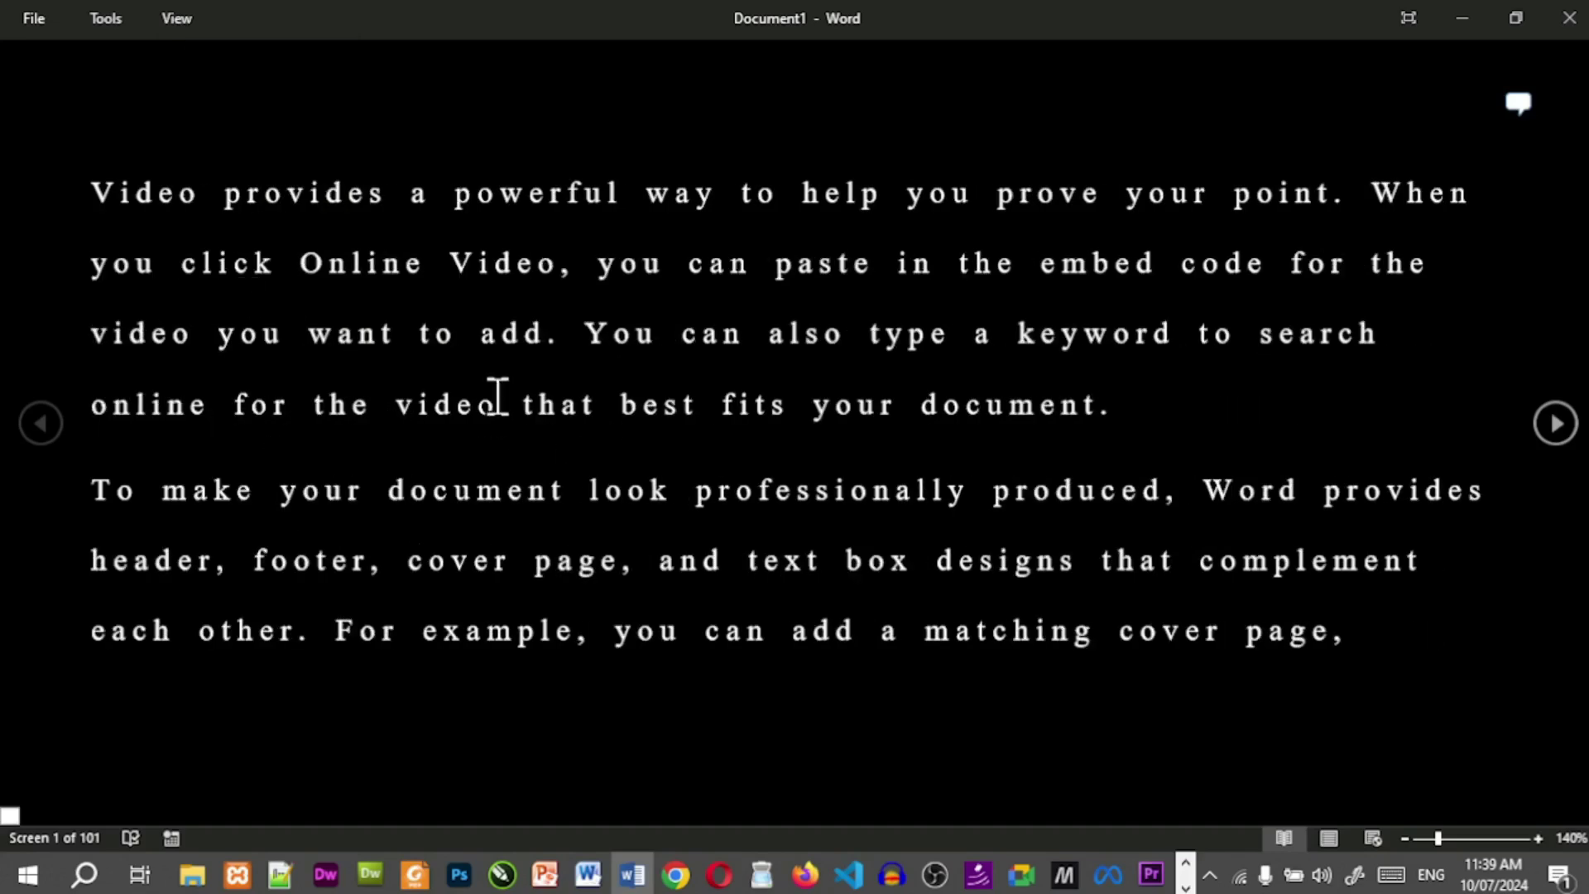
{"action": "left_click", "coordinate": [175, 18]}
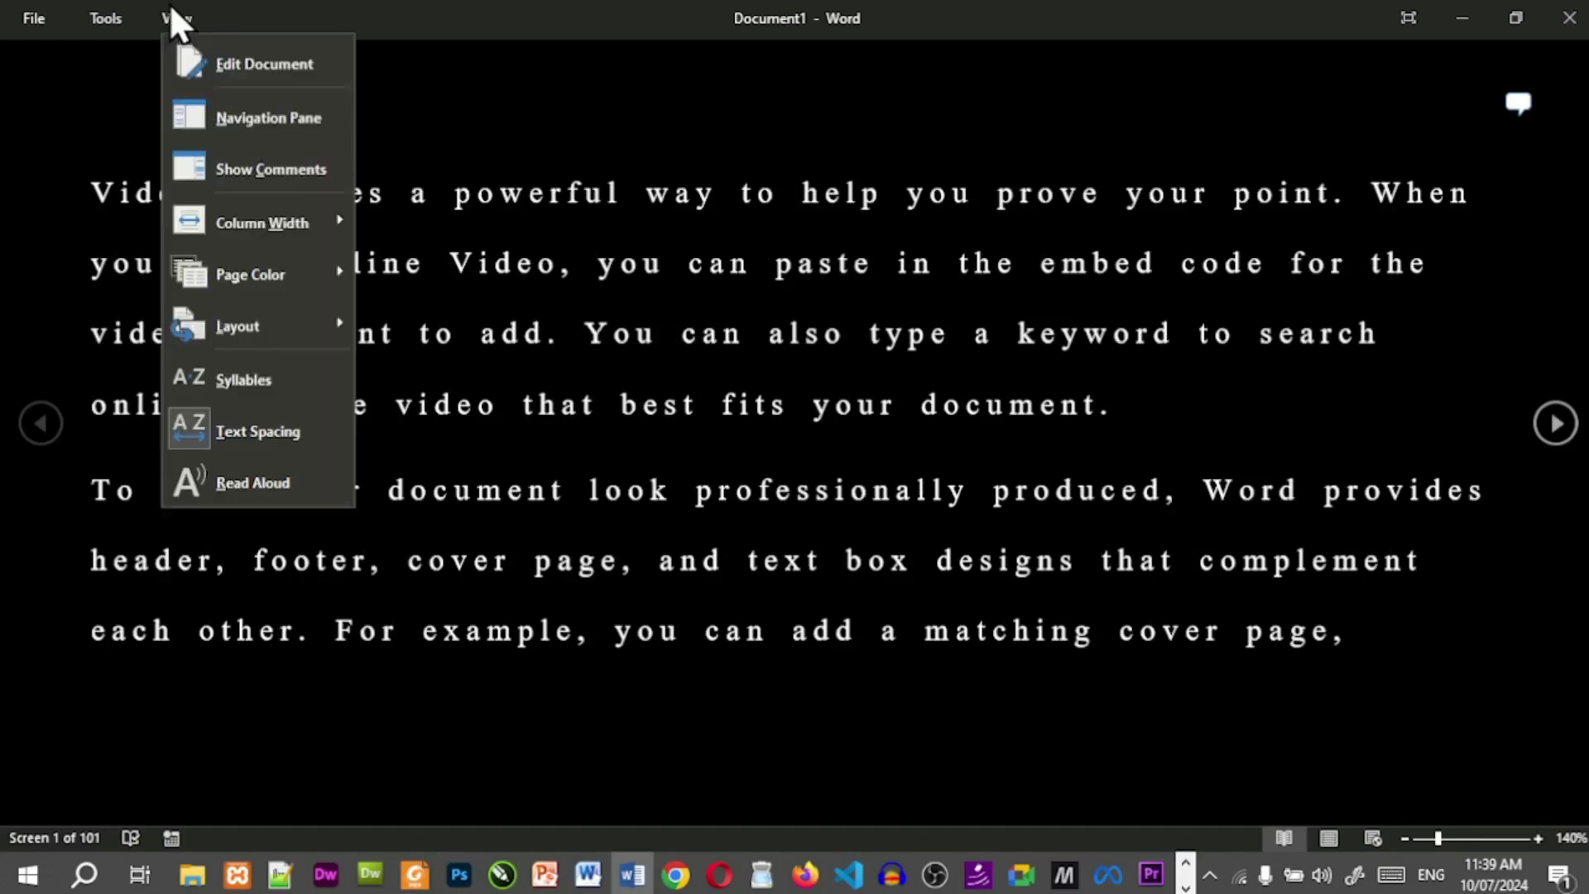
{"action": "left_click", "coordinate": [300, 430]}
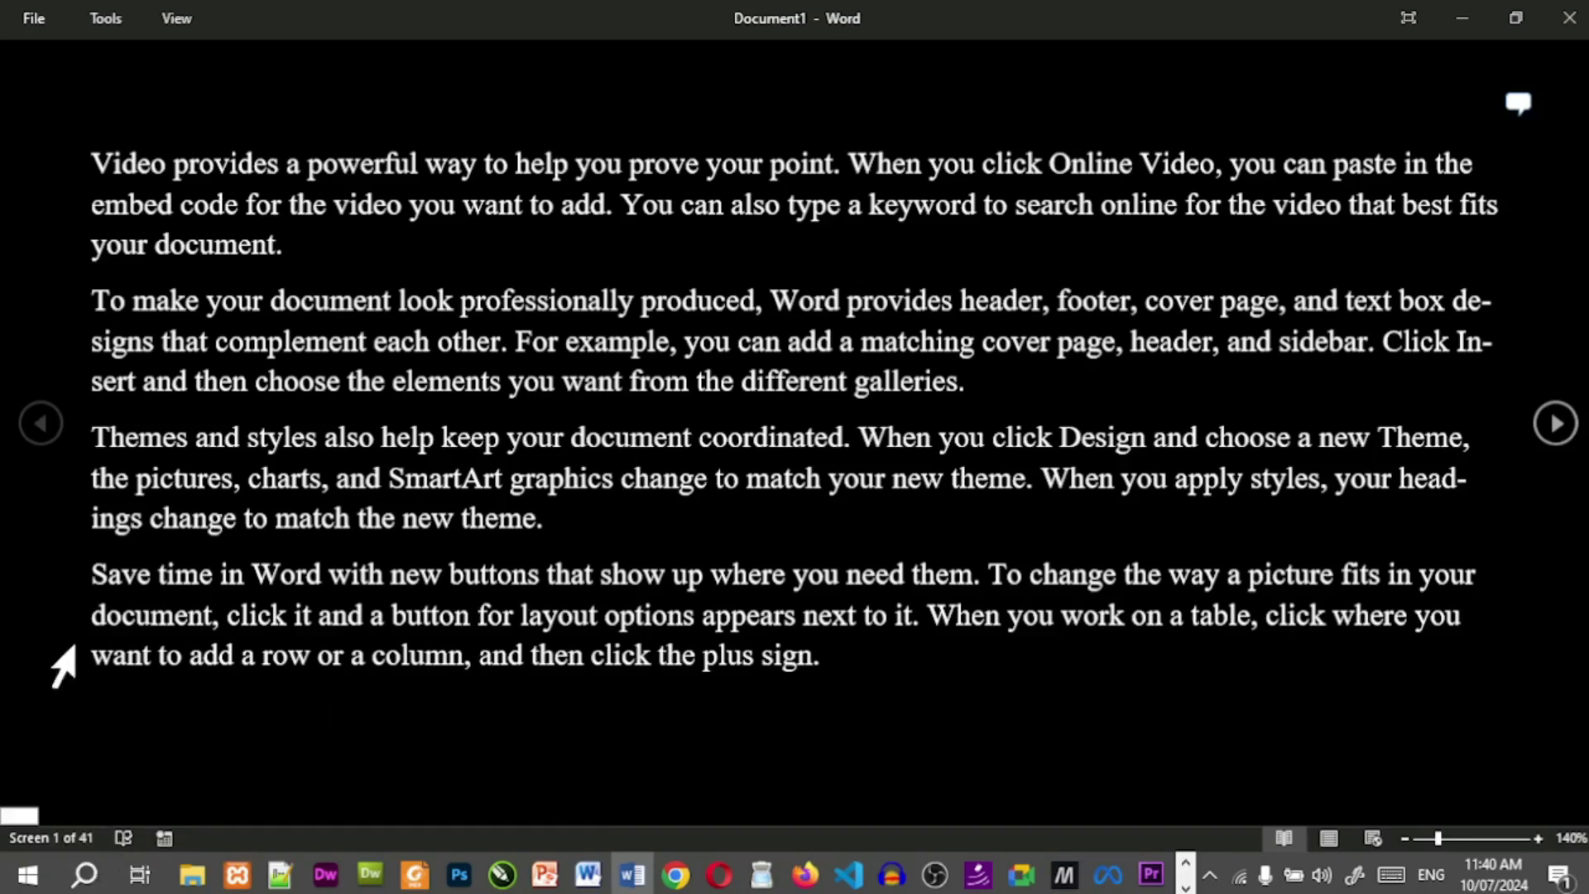
Toggle Text Spacing on, off and on again, ending with wide spacing across 101 screens.
{"action": "left_click", "coordinate": [176, 19]}
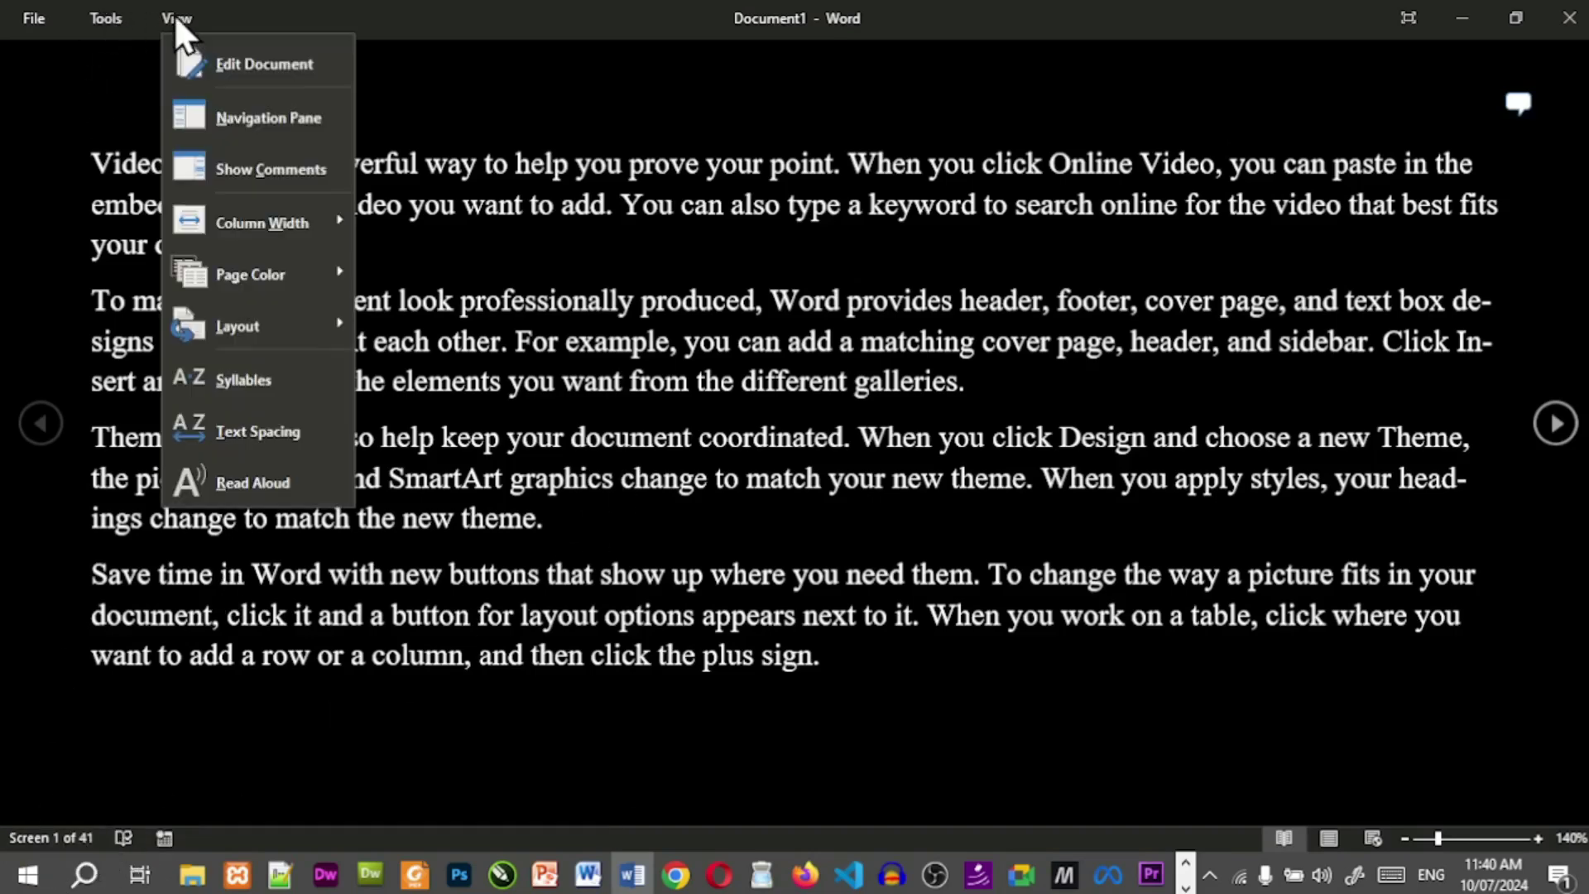
{"action": "left_click", "coordinate": [236, 435]}
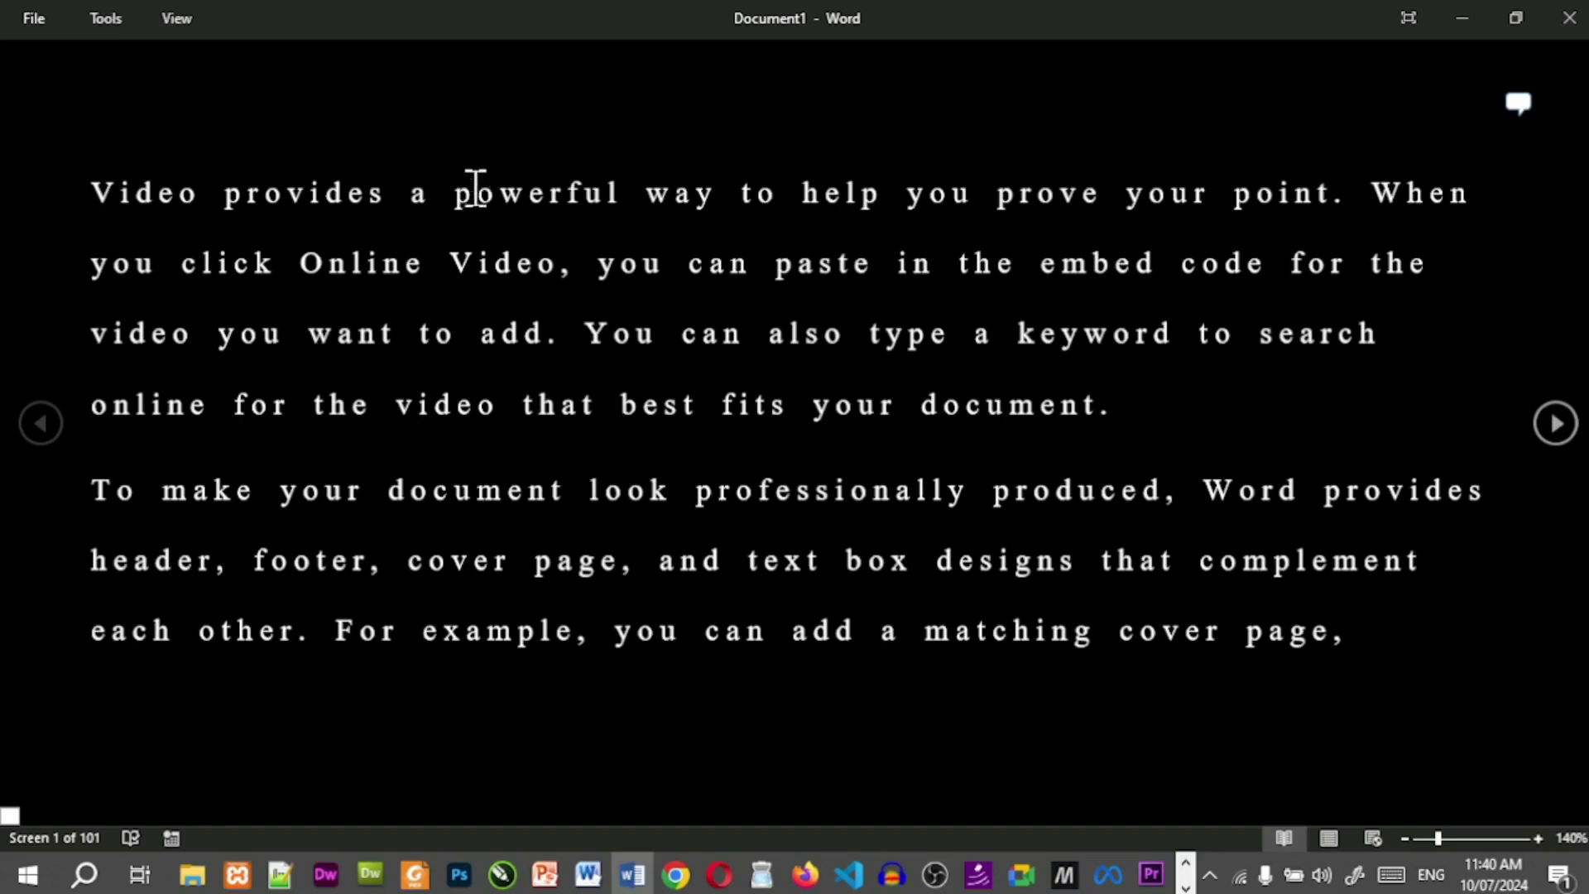
{"action": "left_click", "coordinate": [185, 34]}
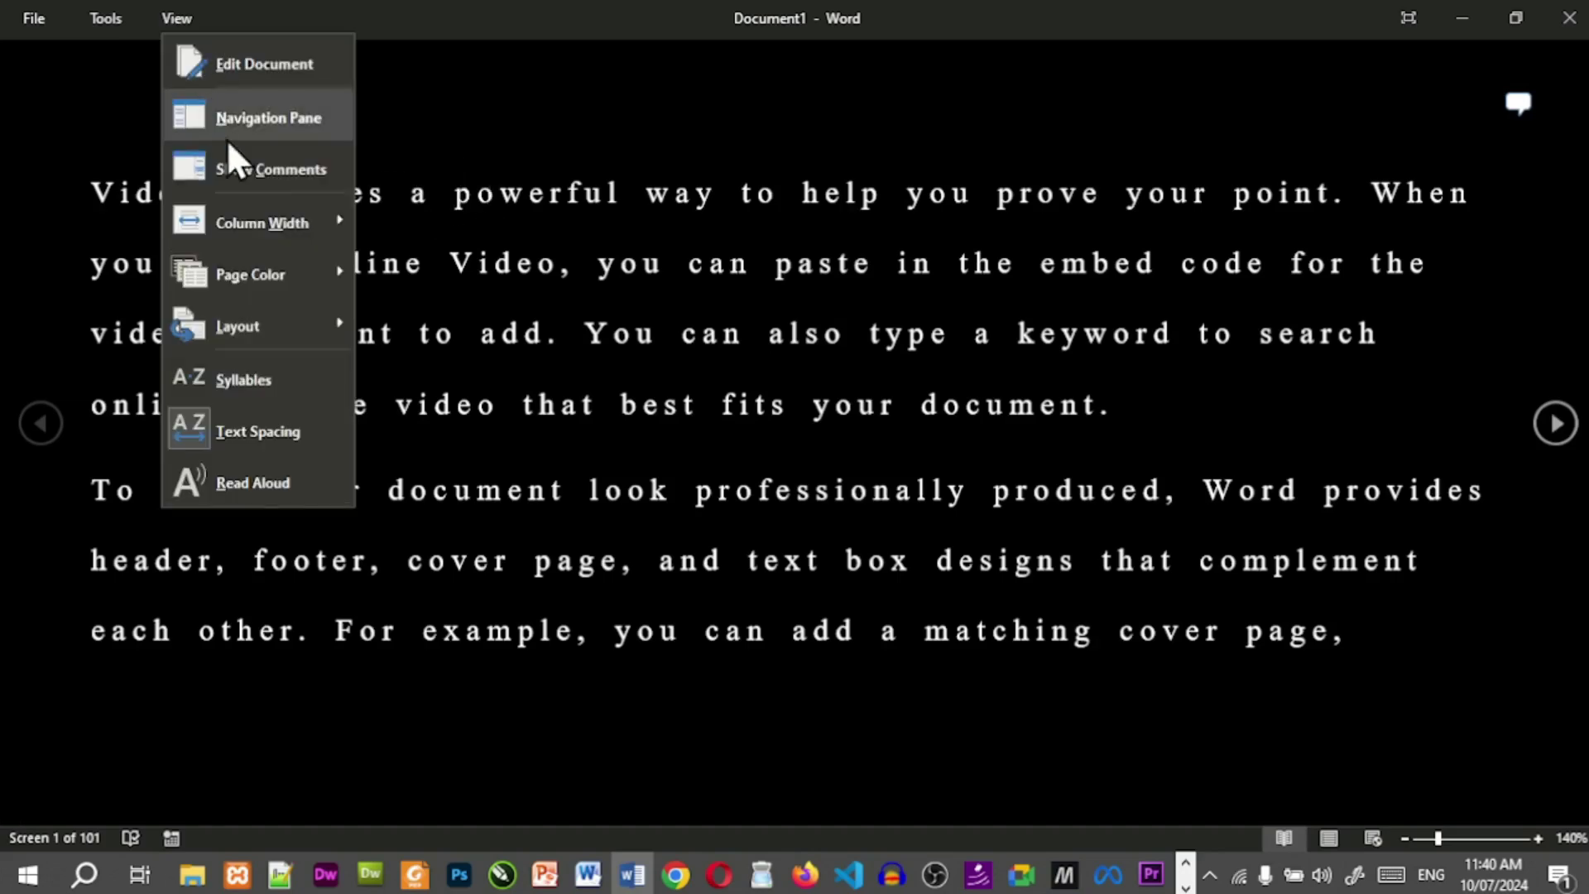
{"action": "left_click", "coordinate": [270, 444]}
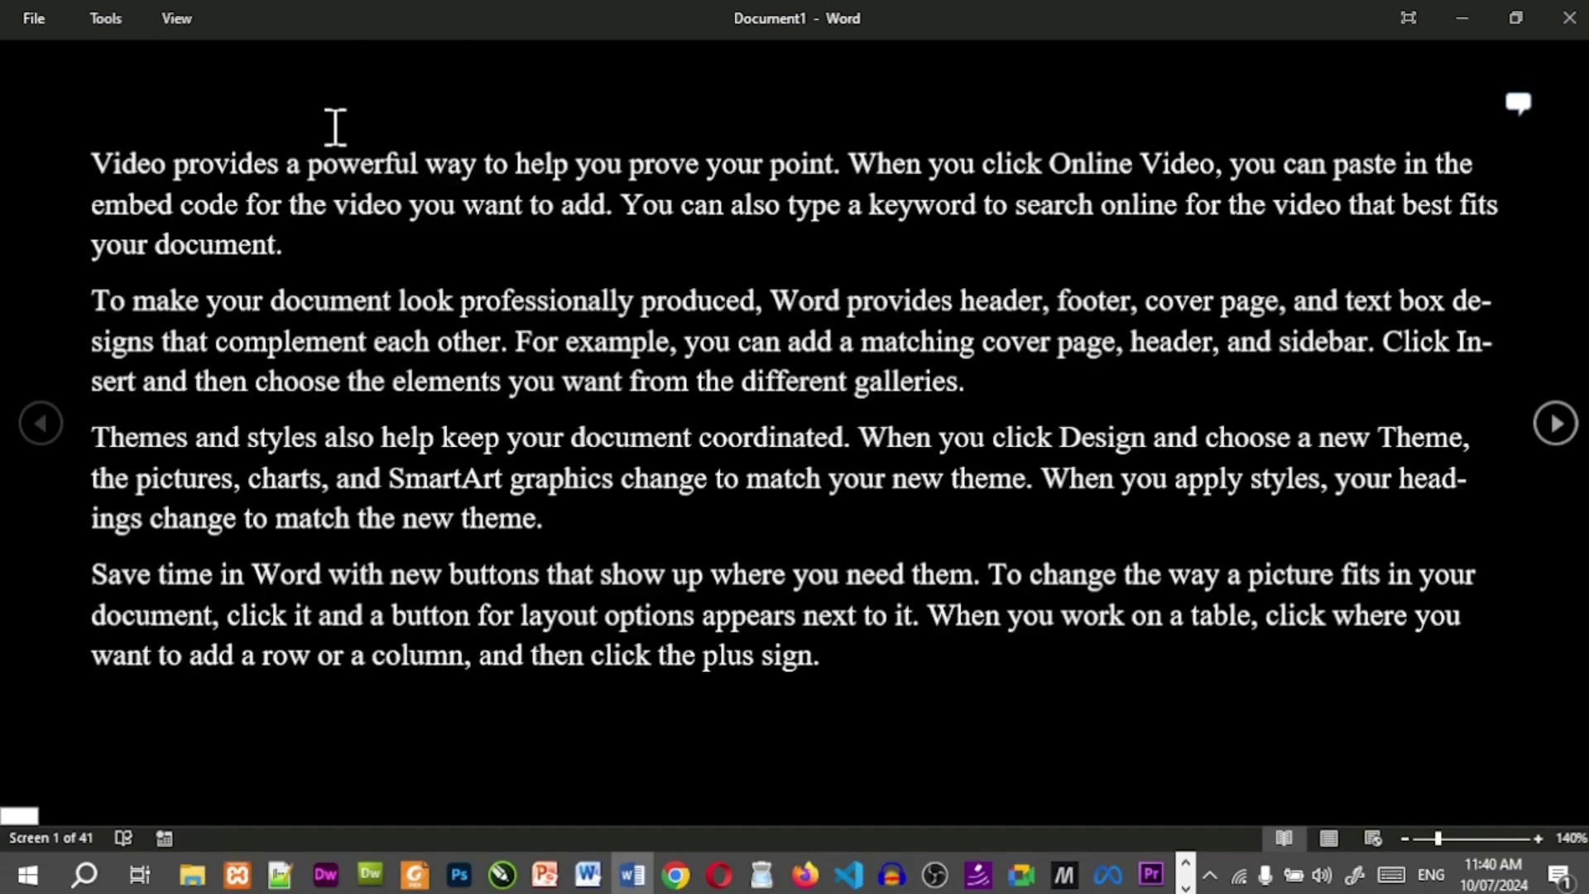
{"action": "left_click", "coordinate": [174, 19]}
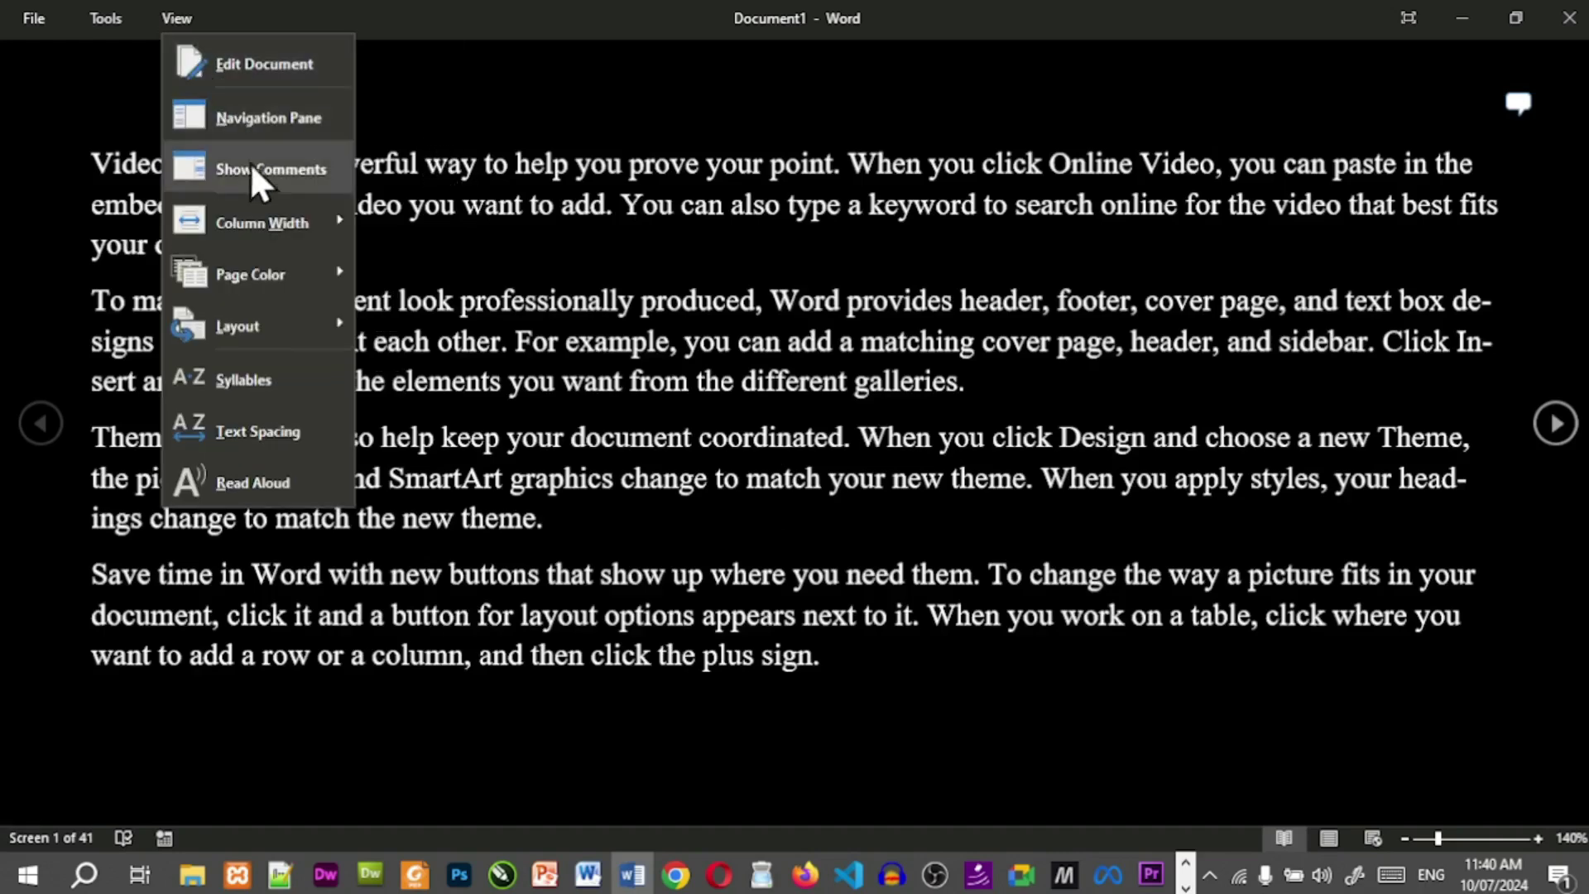
{"action": "left_click", "coordinate": [311, 420]}
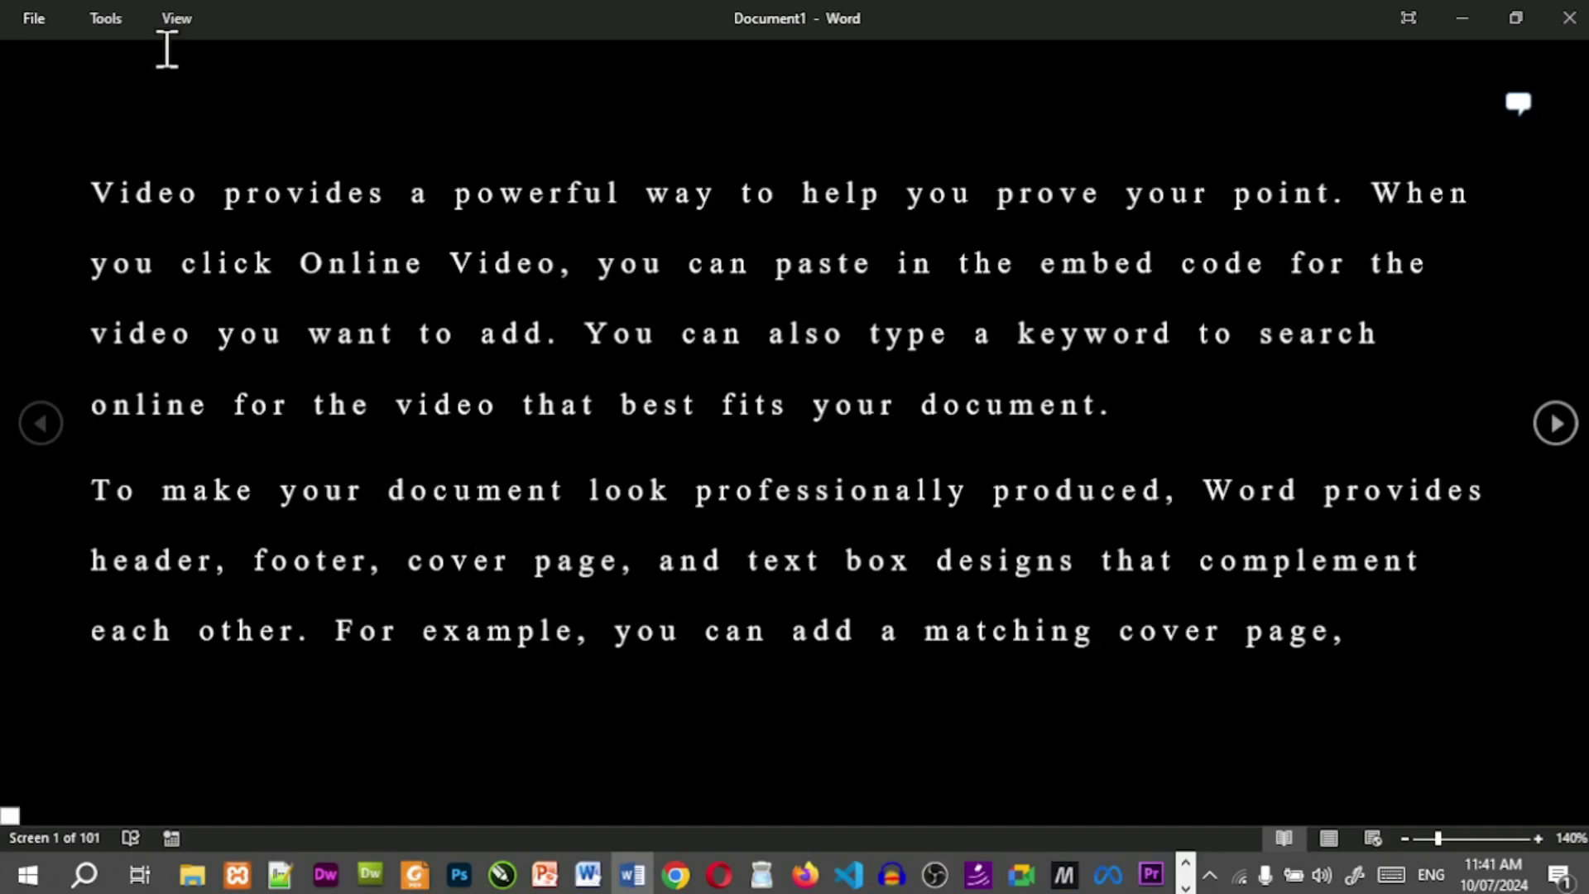
Start Read Aloud from the Read Mode View menu.
{"action": "left_click", "coordinate": [177, 25]}
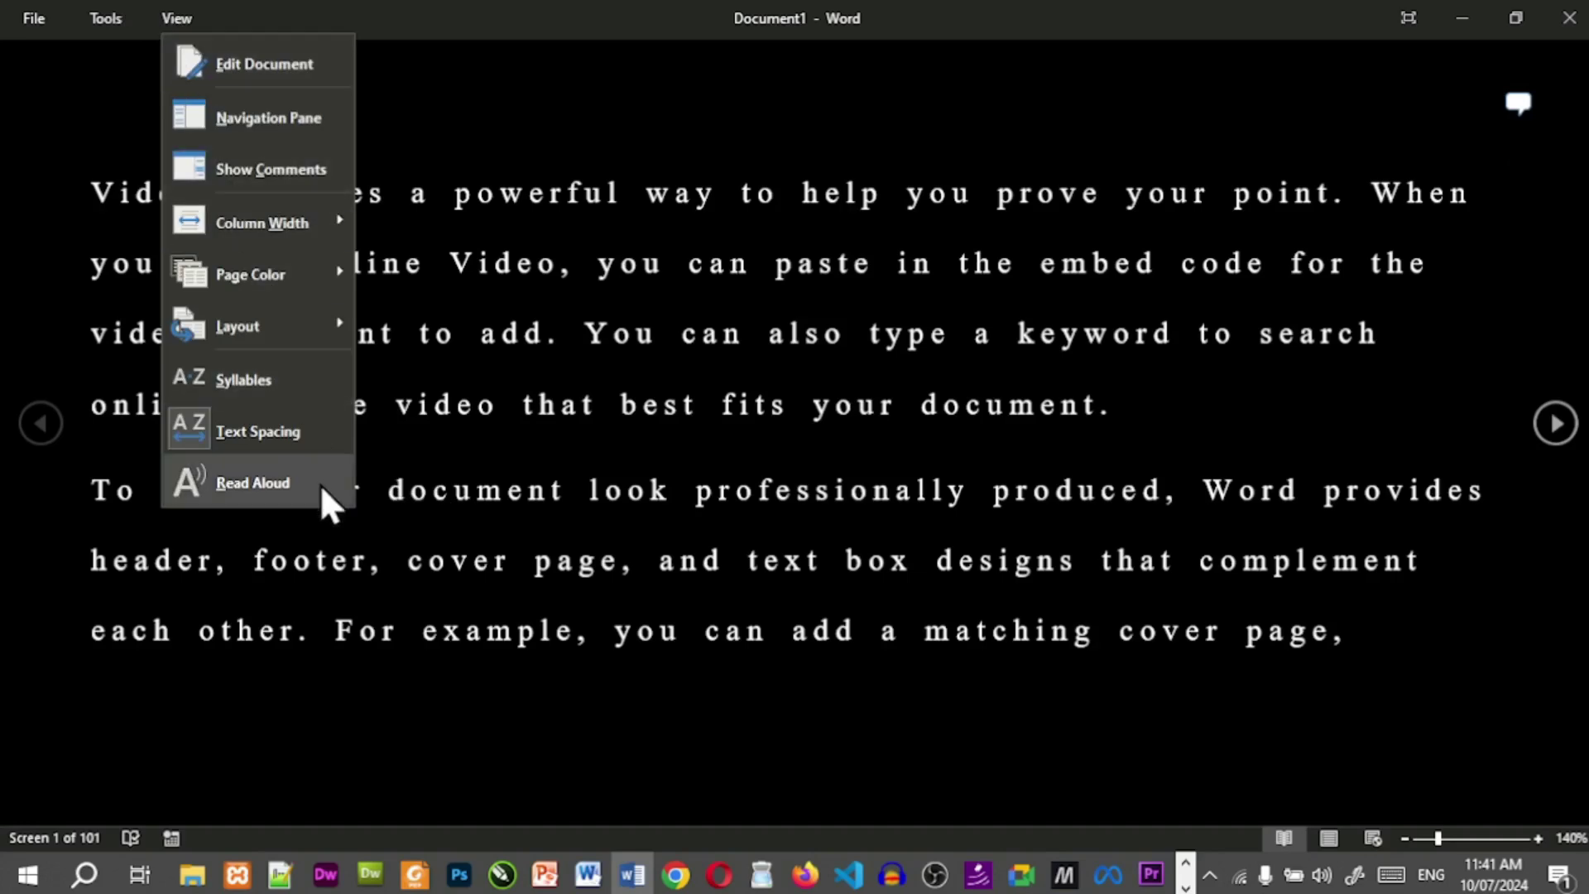
{"action": "left_click", "coordinate": [601, 479]}
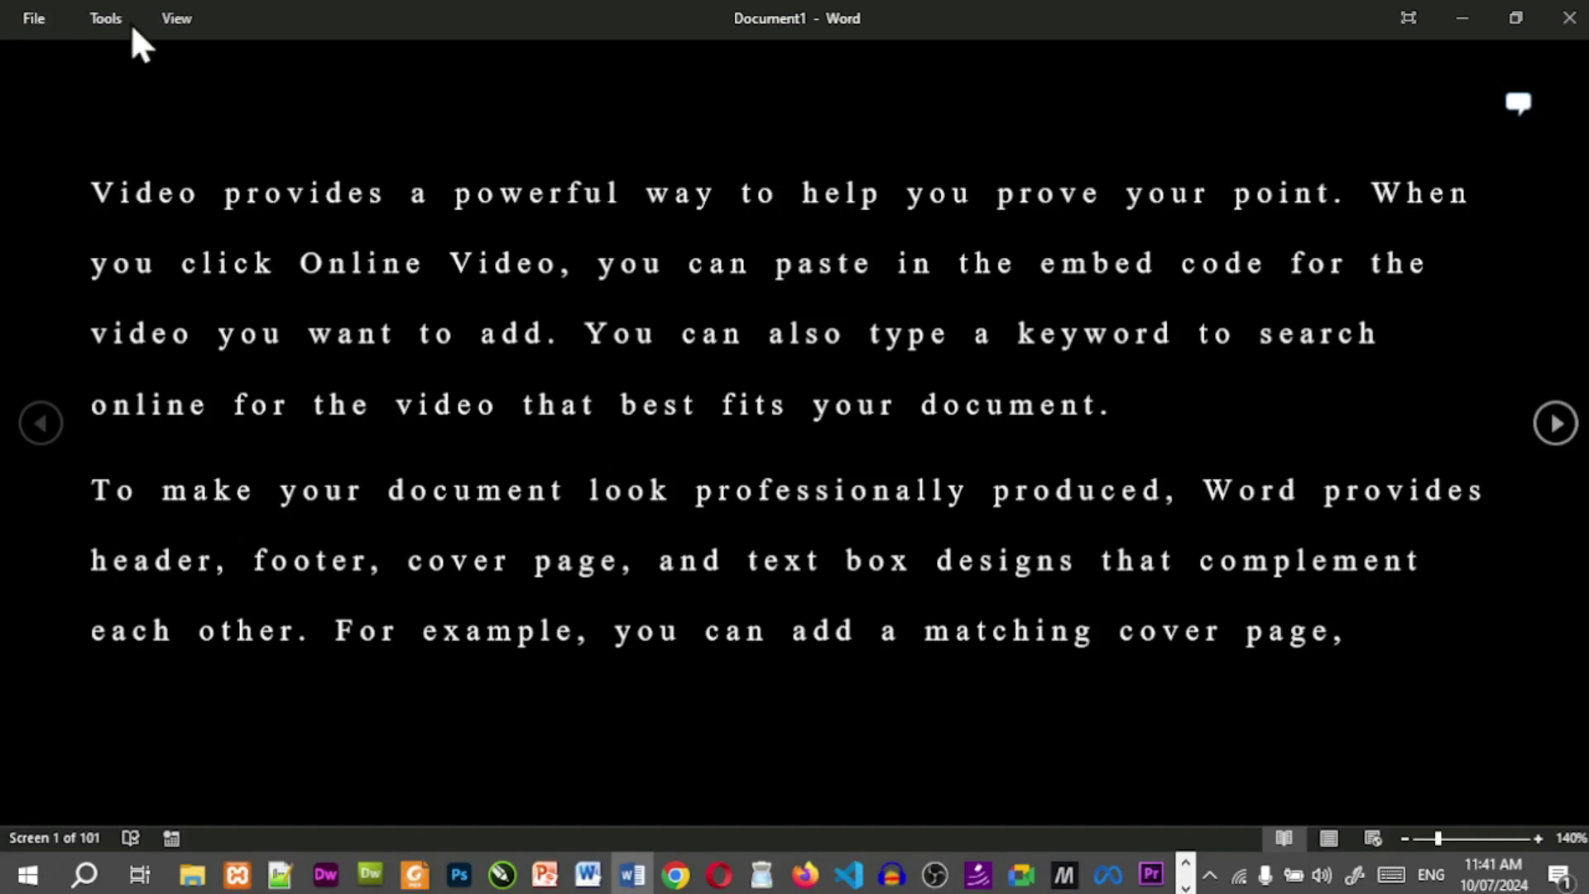
{"action": "left_click", "coordinate": [178, 18]}
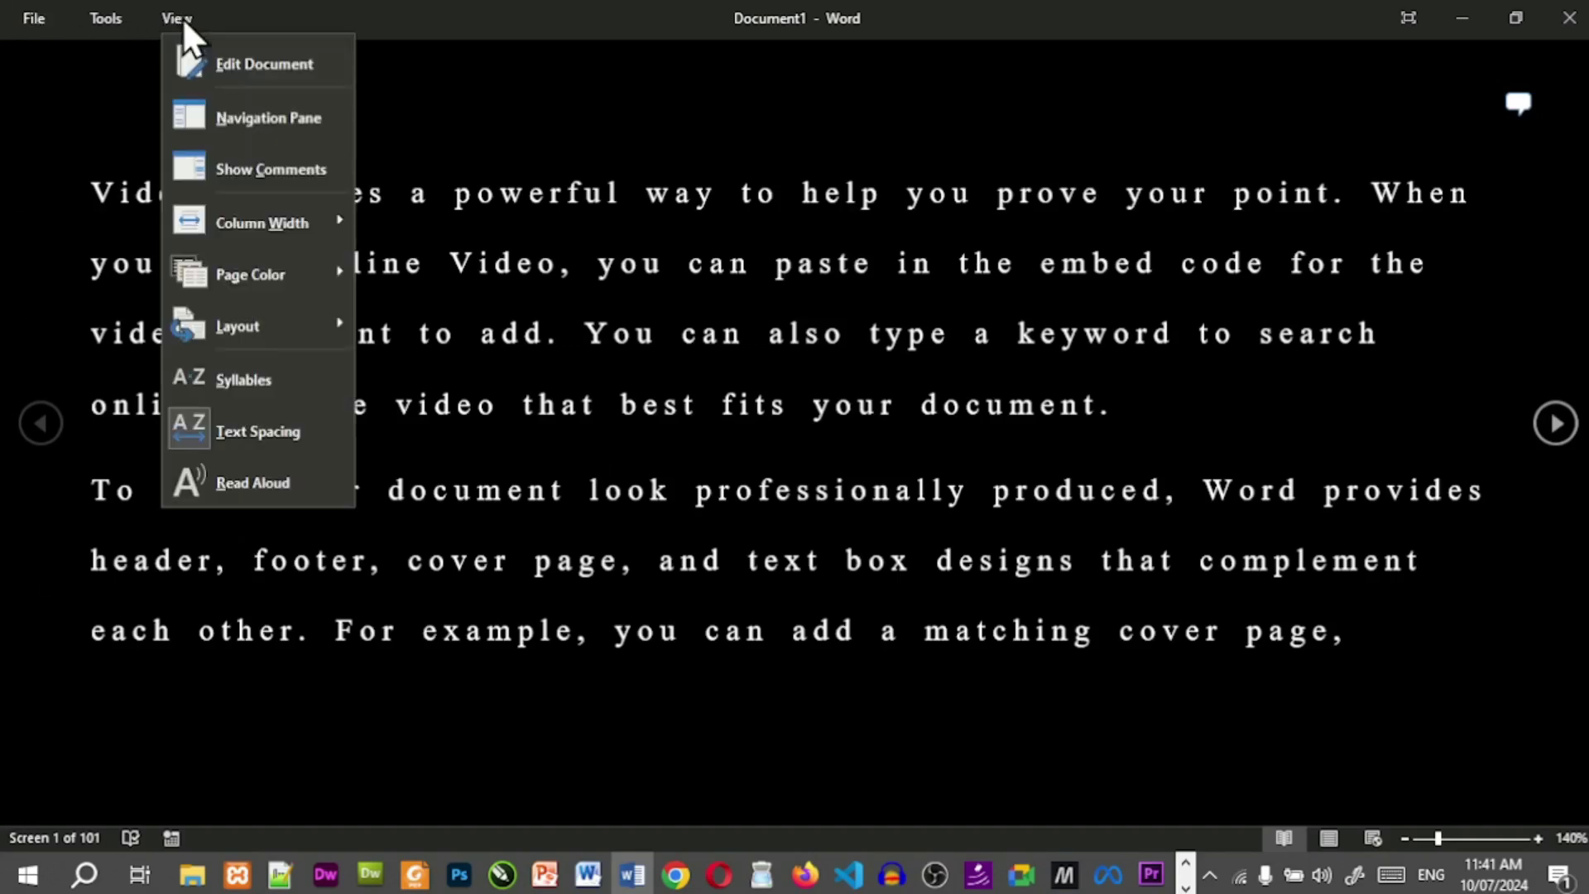
{"action": "left_click", "coordinate": [241, 500]}
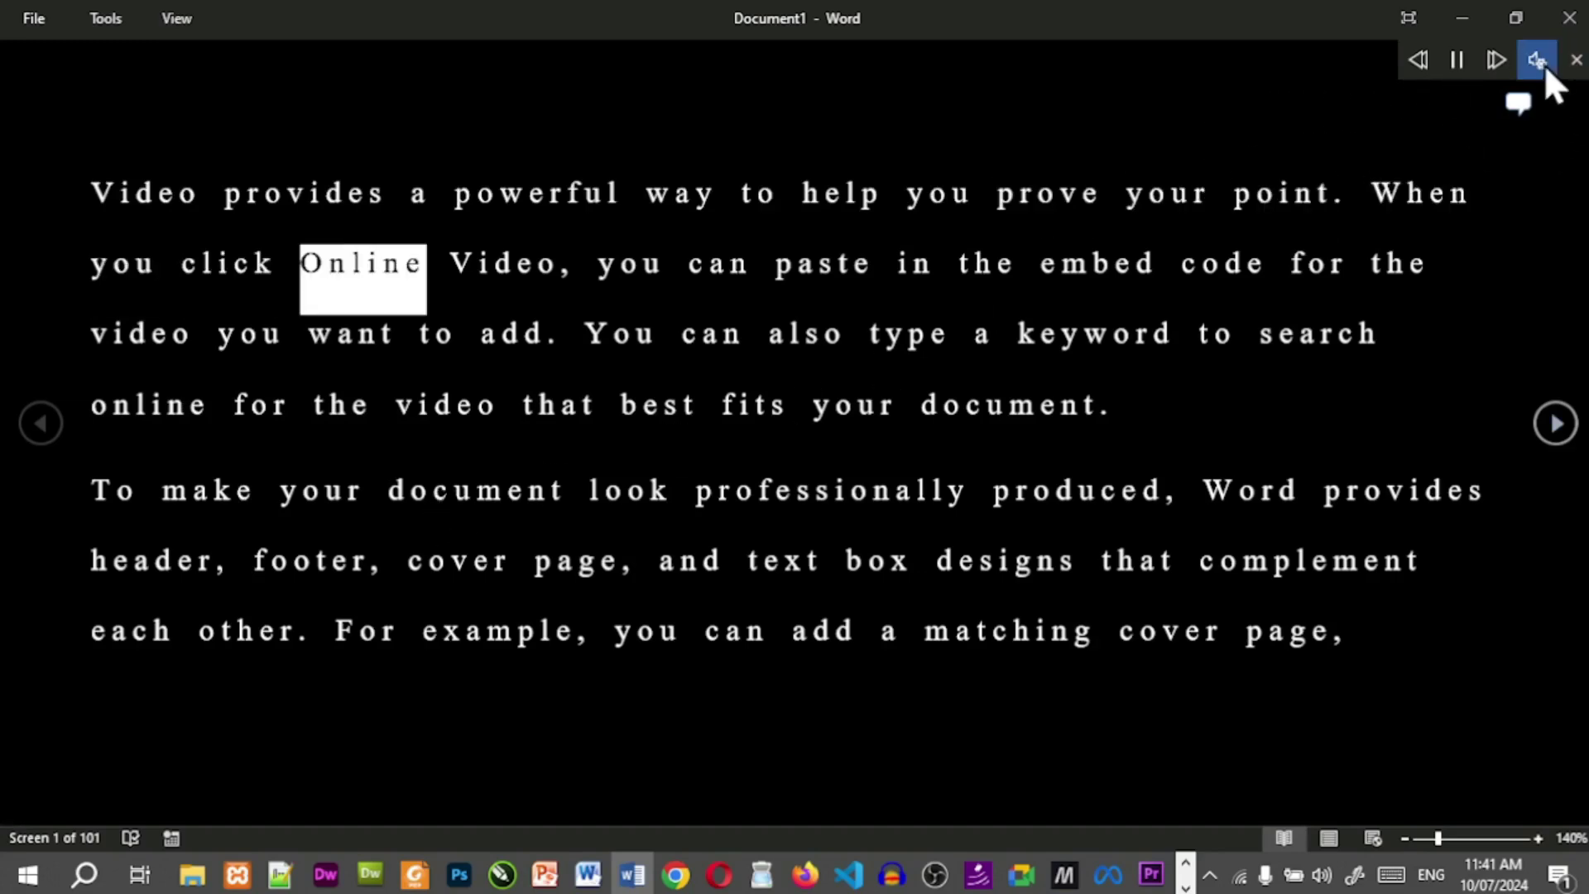
Lower the Read Aloud reading speed in two steps.
{"action": "left_click", "coordinate": [1540, 61]}
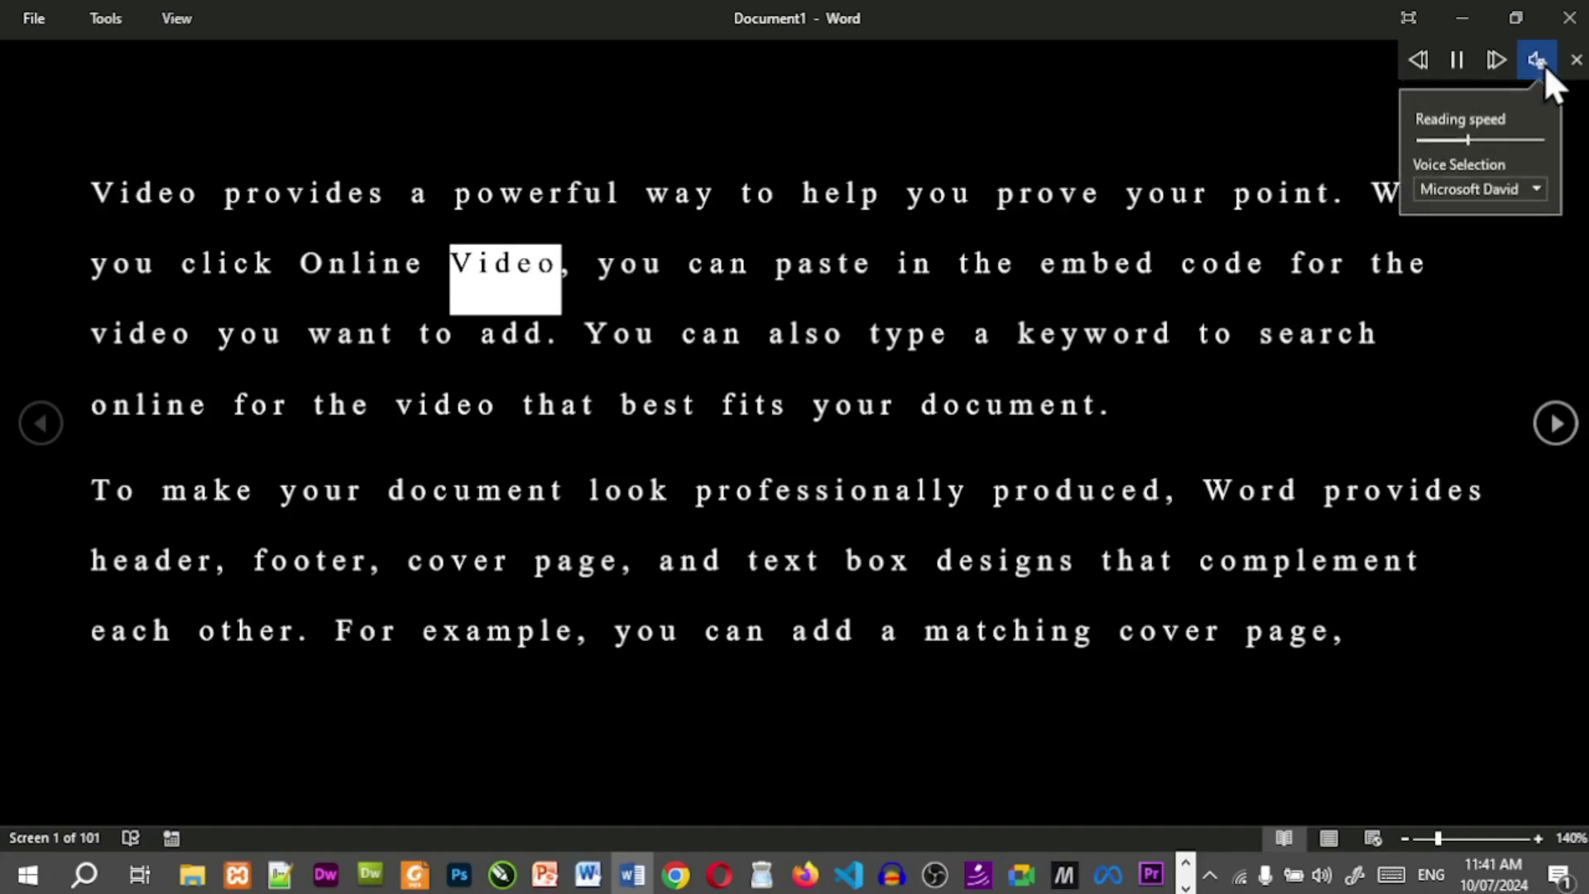
{"action": "left_click", "coordinate": [1450, 142]}
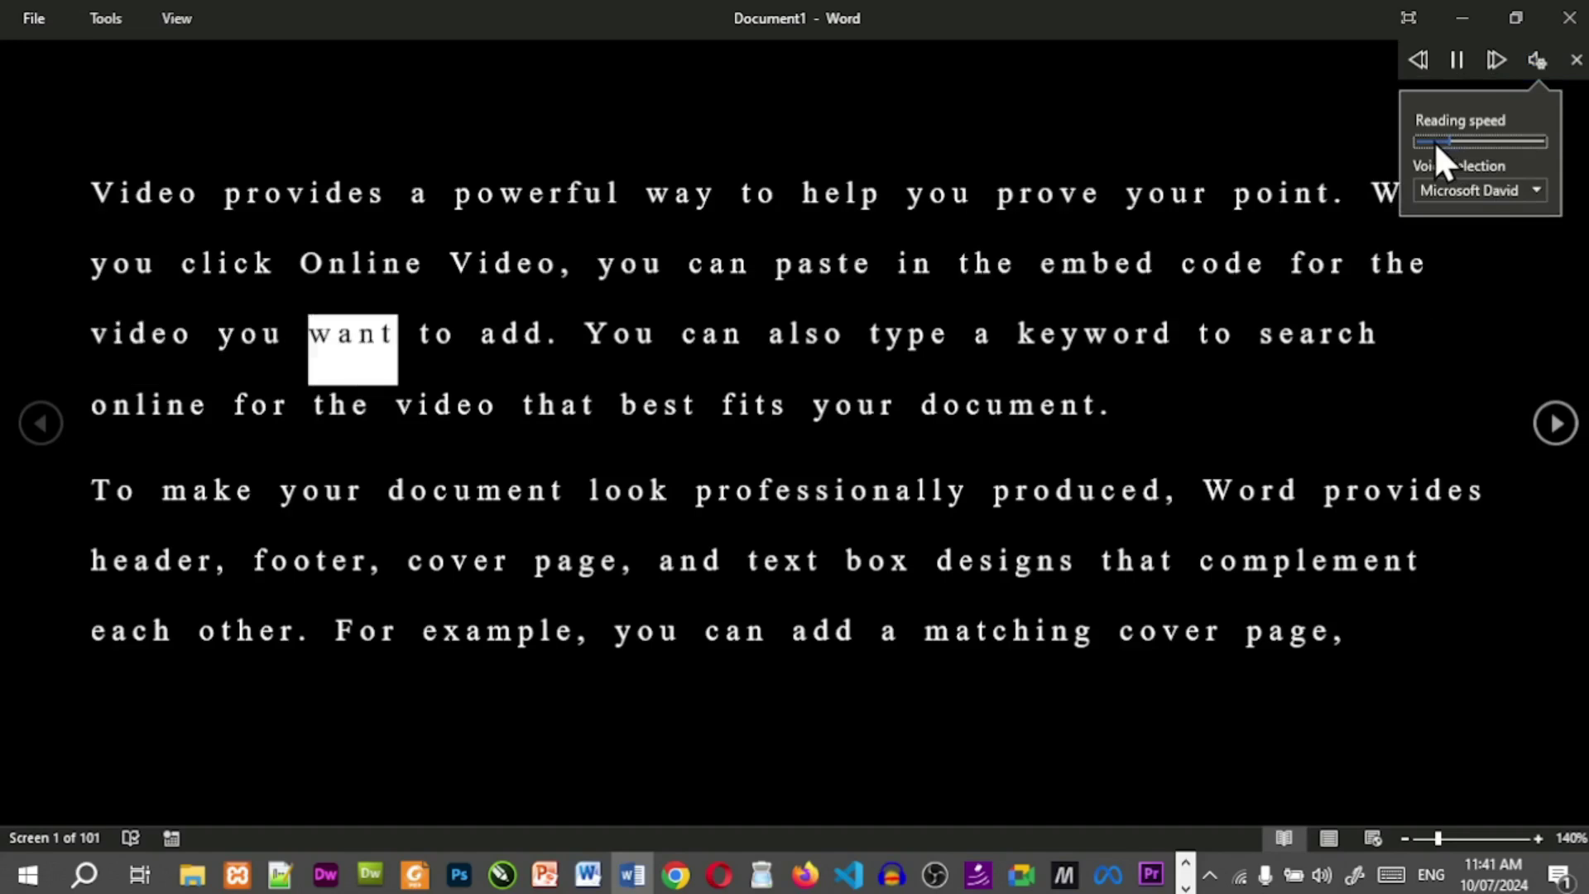
{"action": "left_click", "coordinate": [1428, 141]}
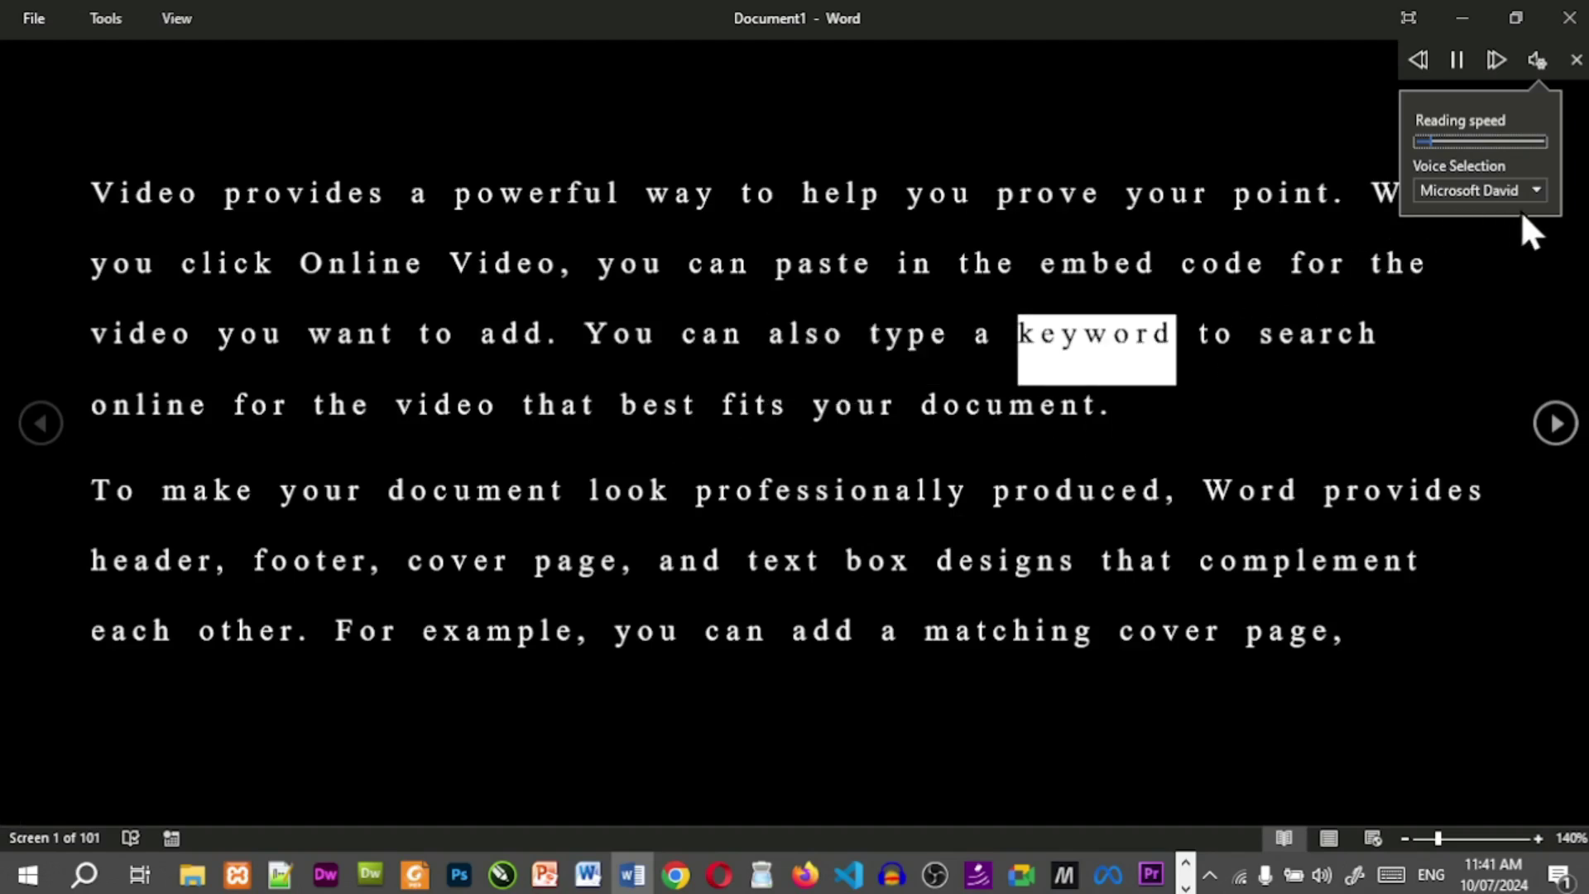
Try the Microsoft Zira and Mark voices, then go back to Microsoft David.
{"action": "left_click", "coordinate": [1535, 194]}
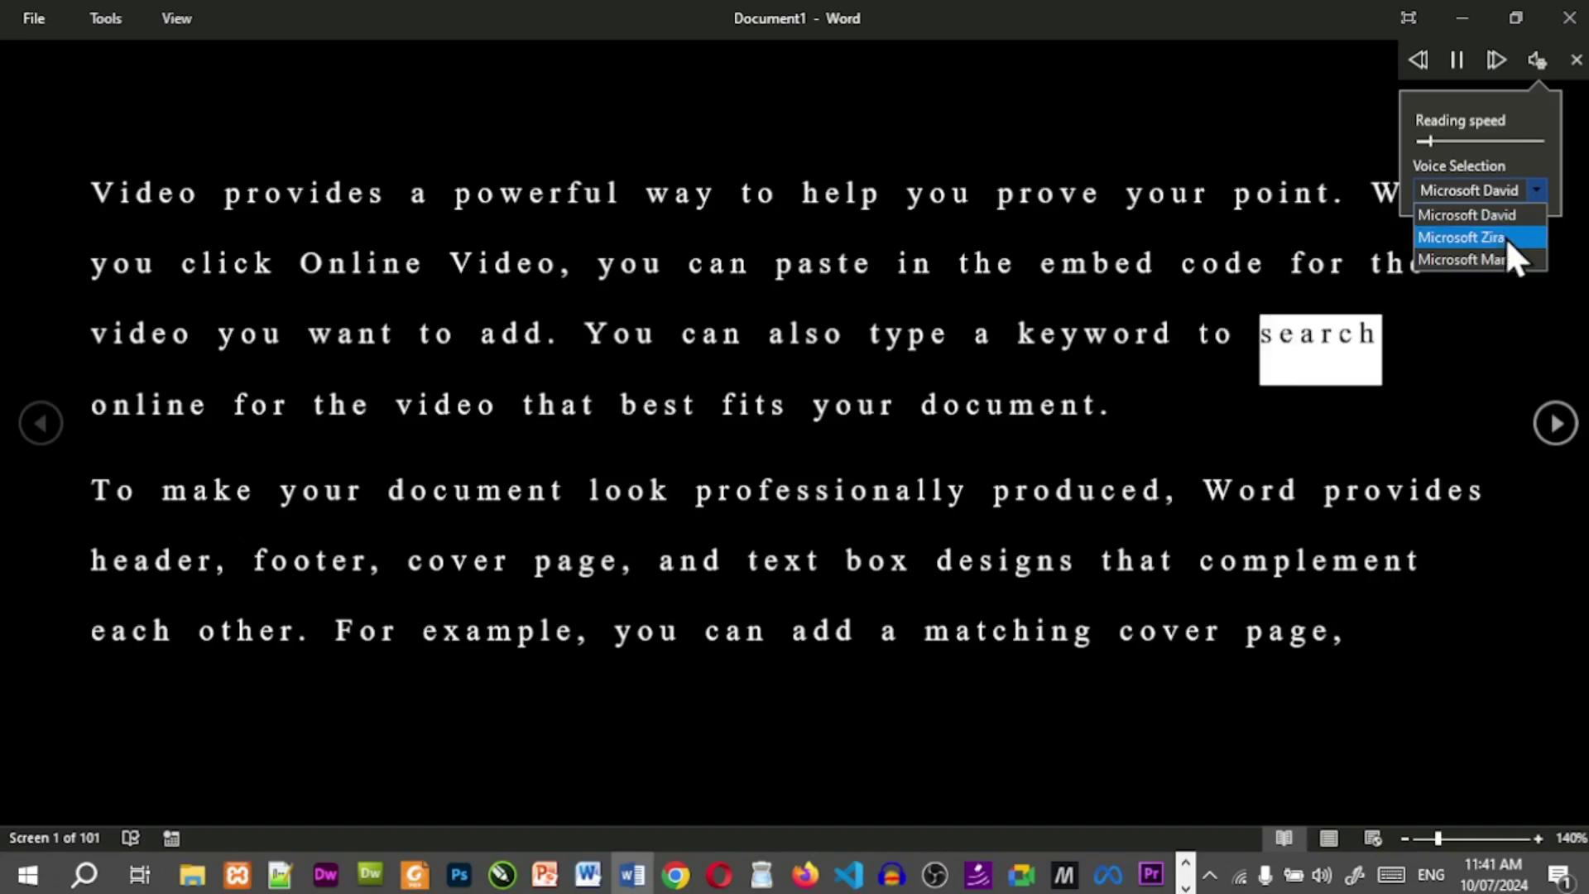
{"action": "left_click", "coordinate": [1507, 237]}
{"action": "left_click", "coordinate": [1536, 184]}
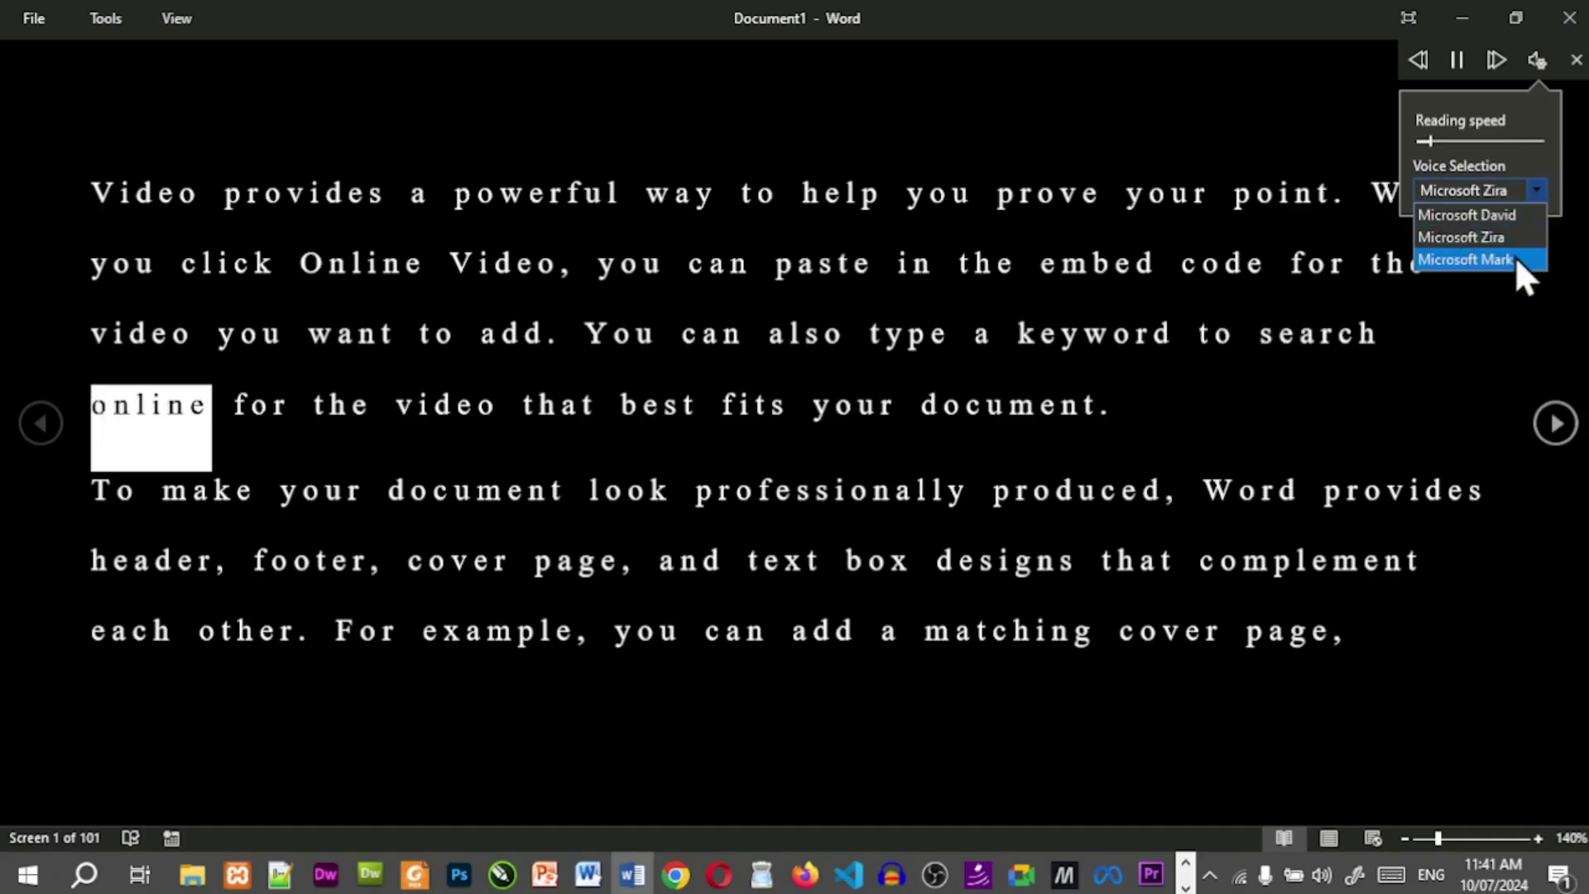
{"action": "left_click", "coordinate": [1515, 259]}
{"action": "left_click", "coordinate": [1536, 192]}
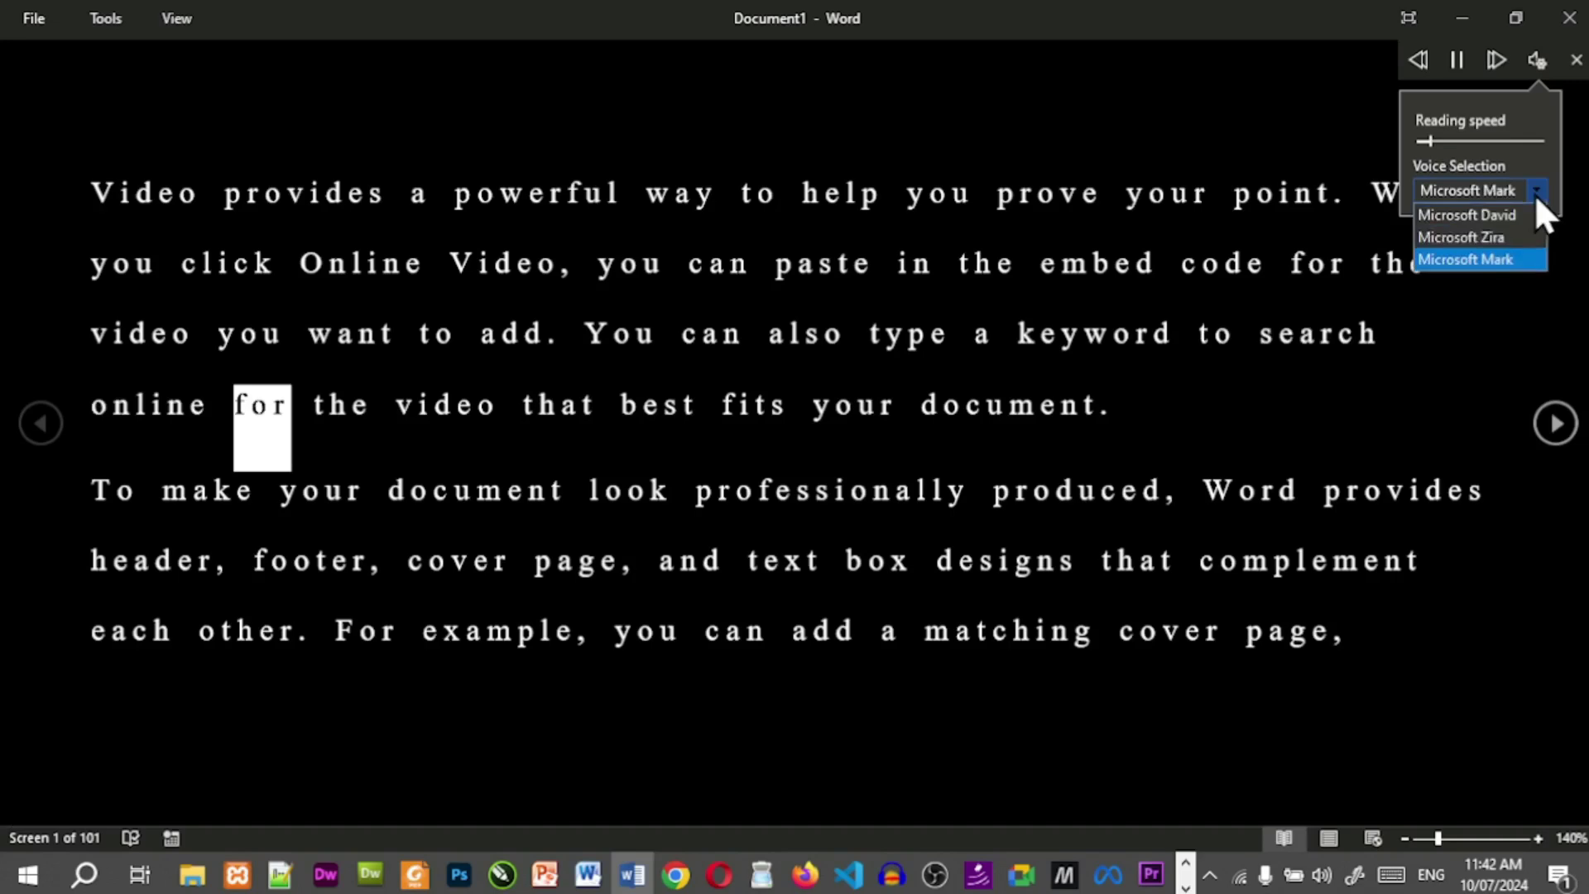
{"action": "left_click", "coordinate": [1514, 215]}
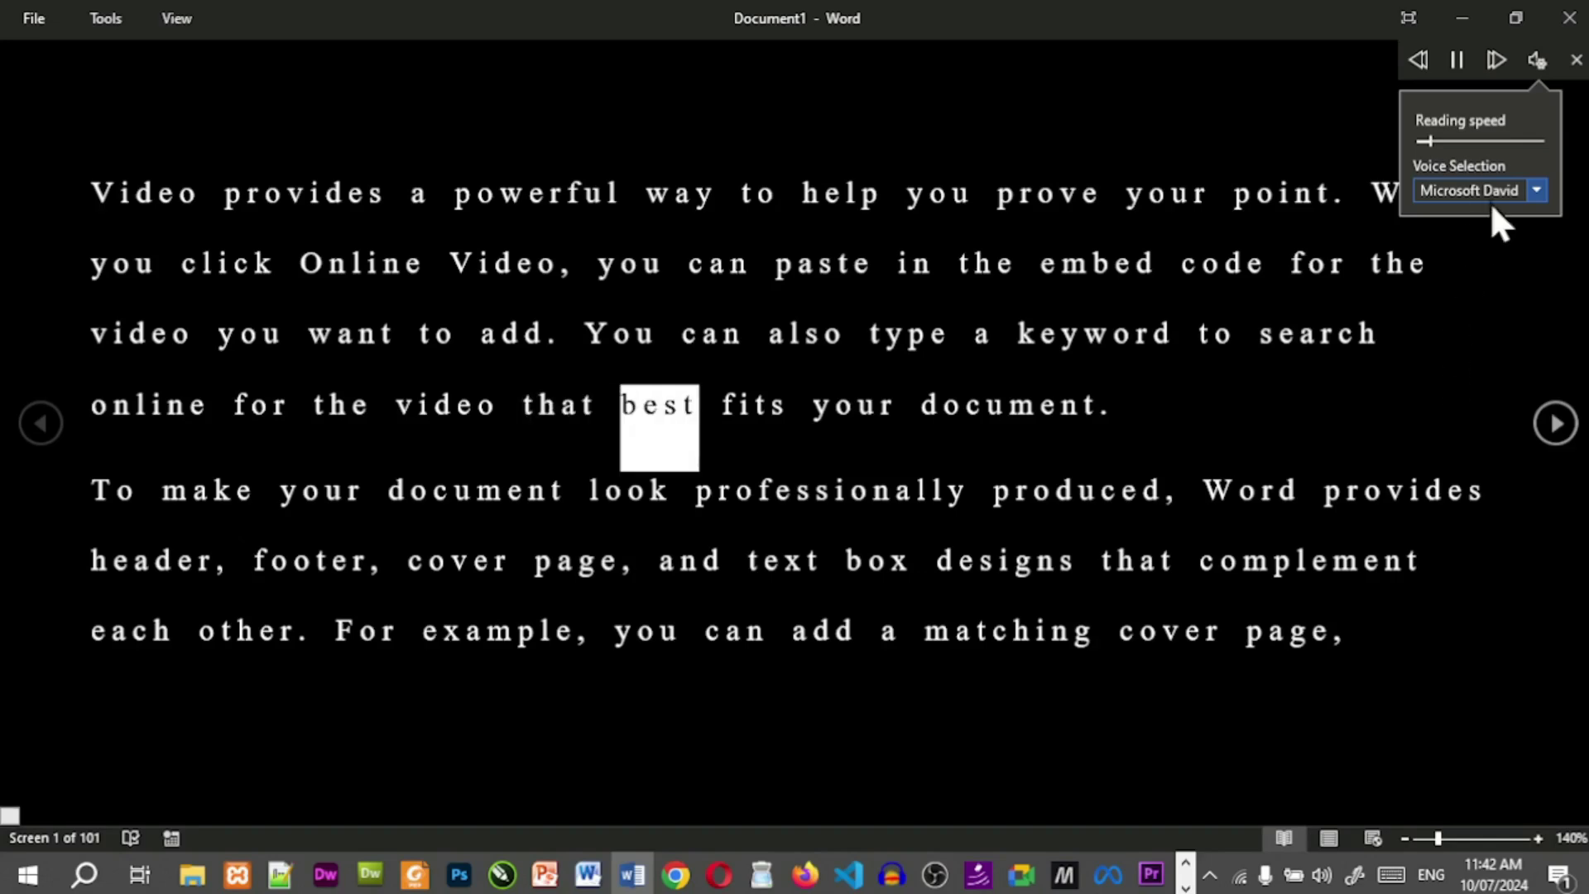
Step Read Aloud back a sentence, pause, resume and skip ahead, then show the Read Mode View options.
{"action": "left_click", "coordinate": [1417, 59]}
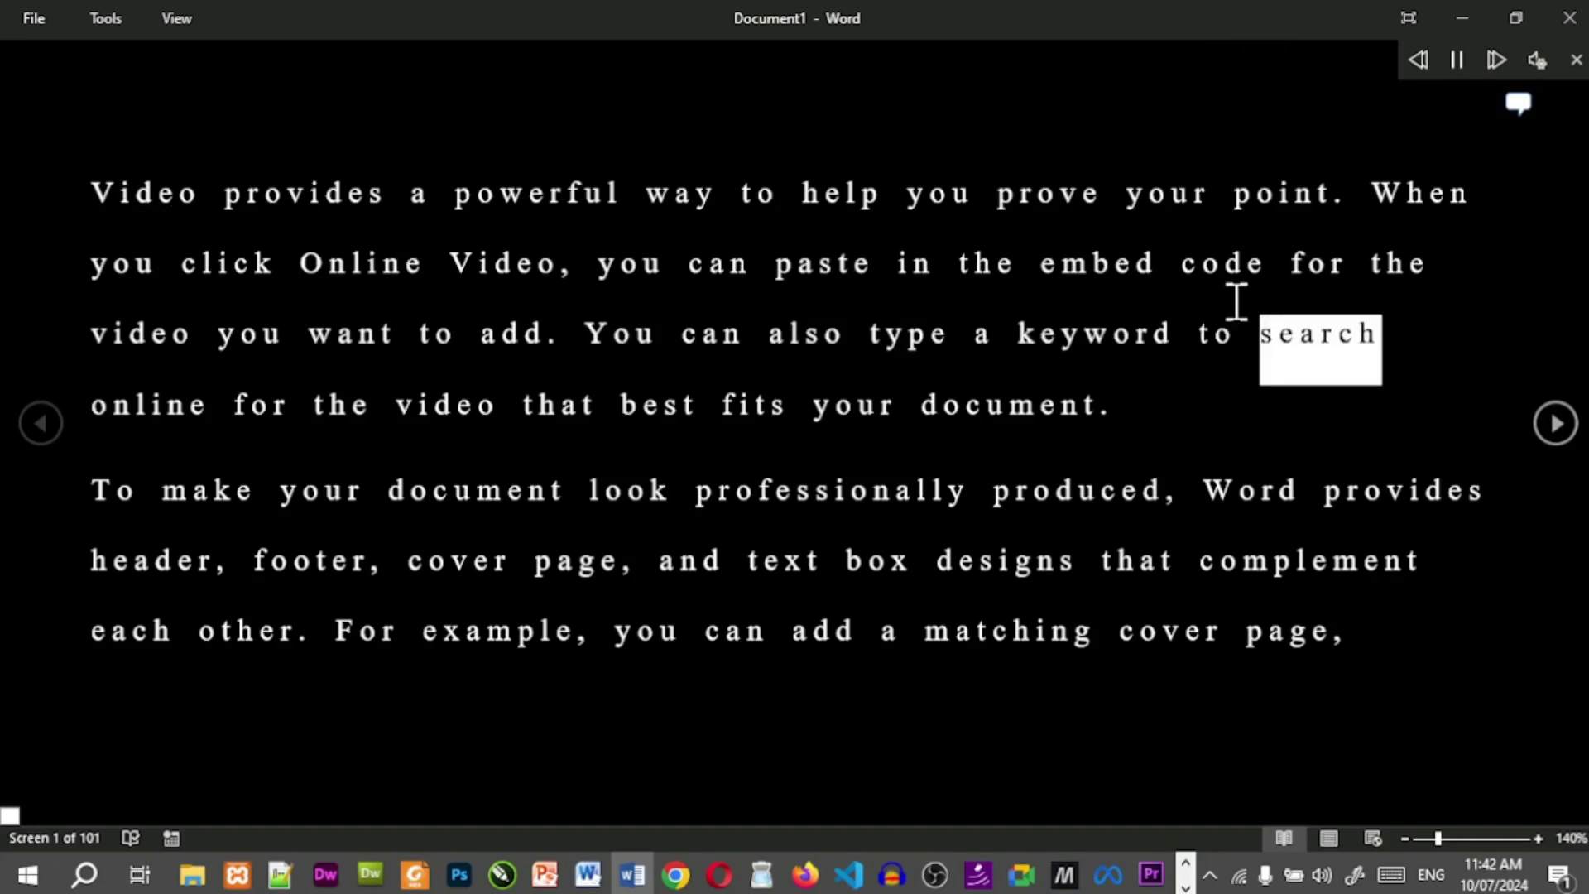
{"action": "left_click", "coordinate": [1458, 62]}
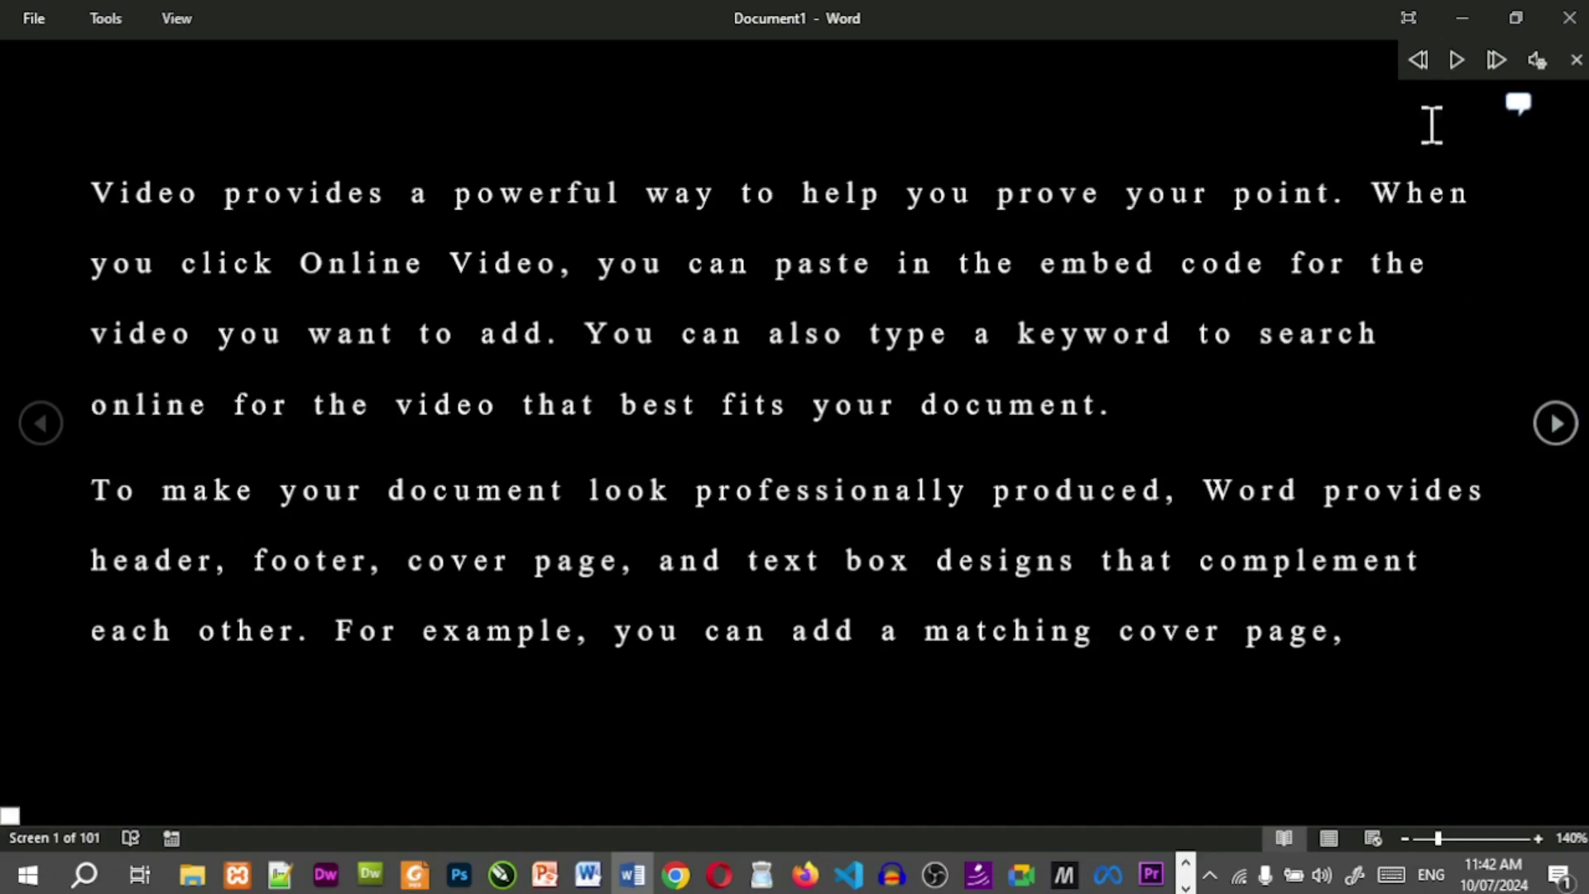
{"action": "left_click", "coordinate": [1419, 58]}
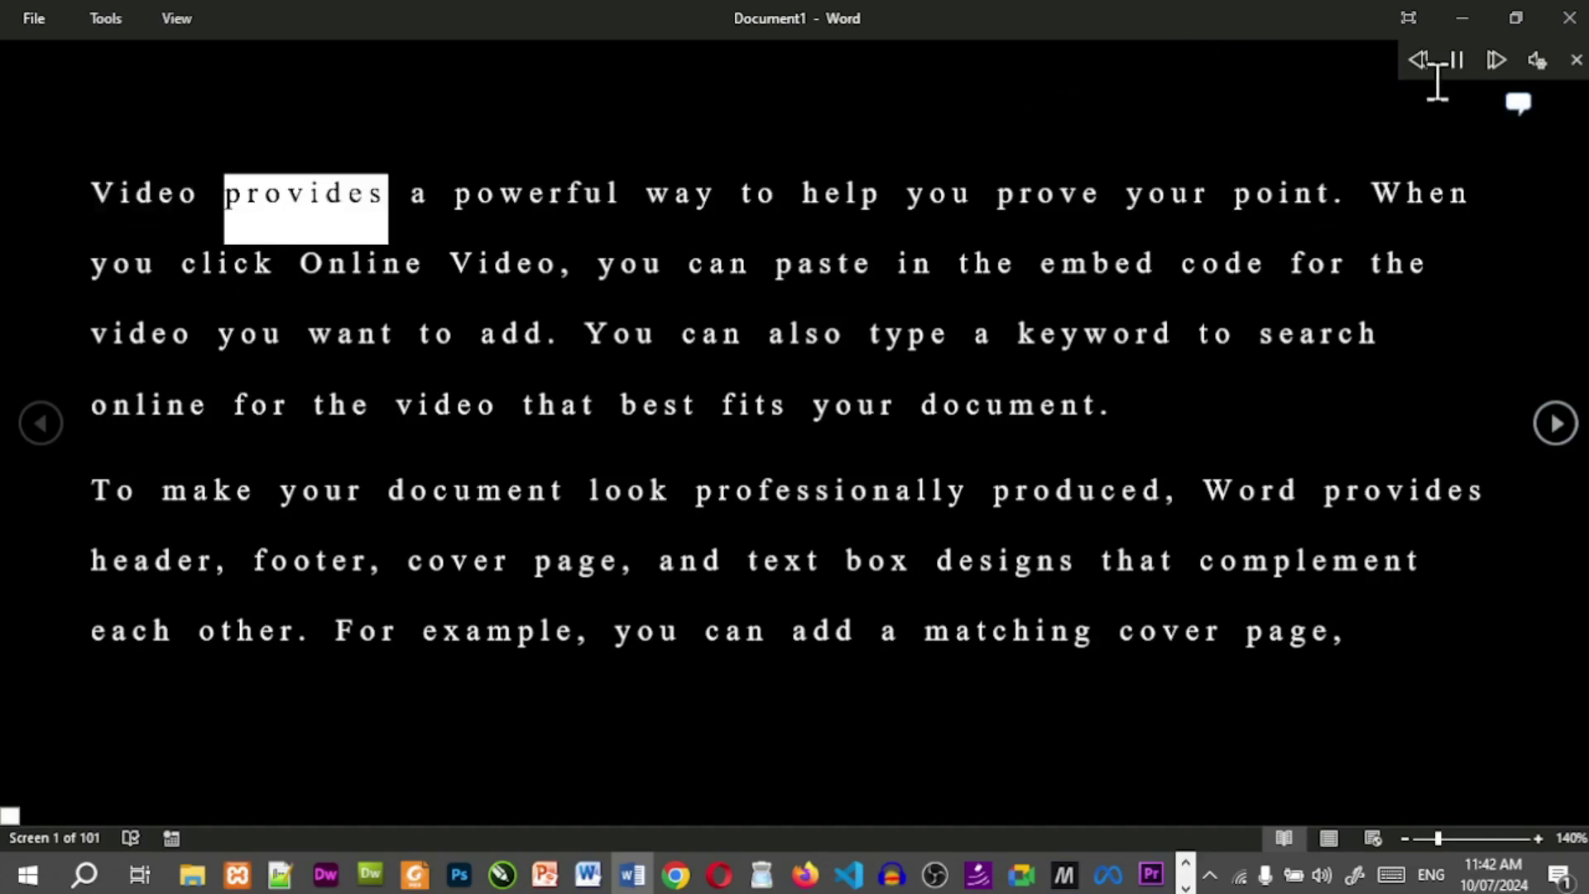
{"action": "left_click", "coordinate": [1498, 62]}
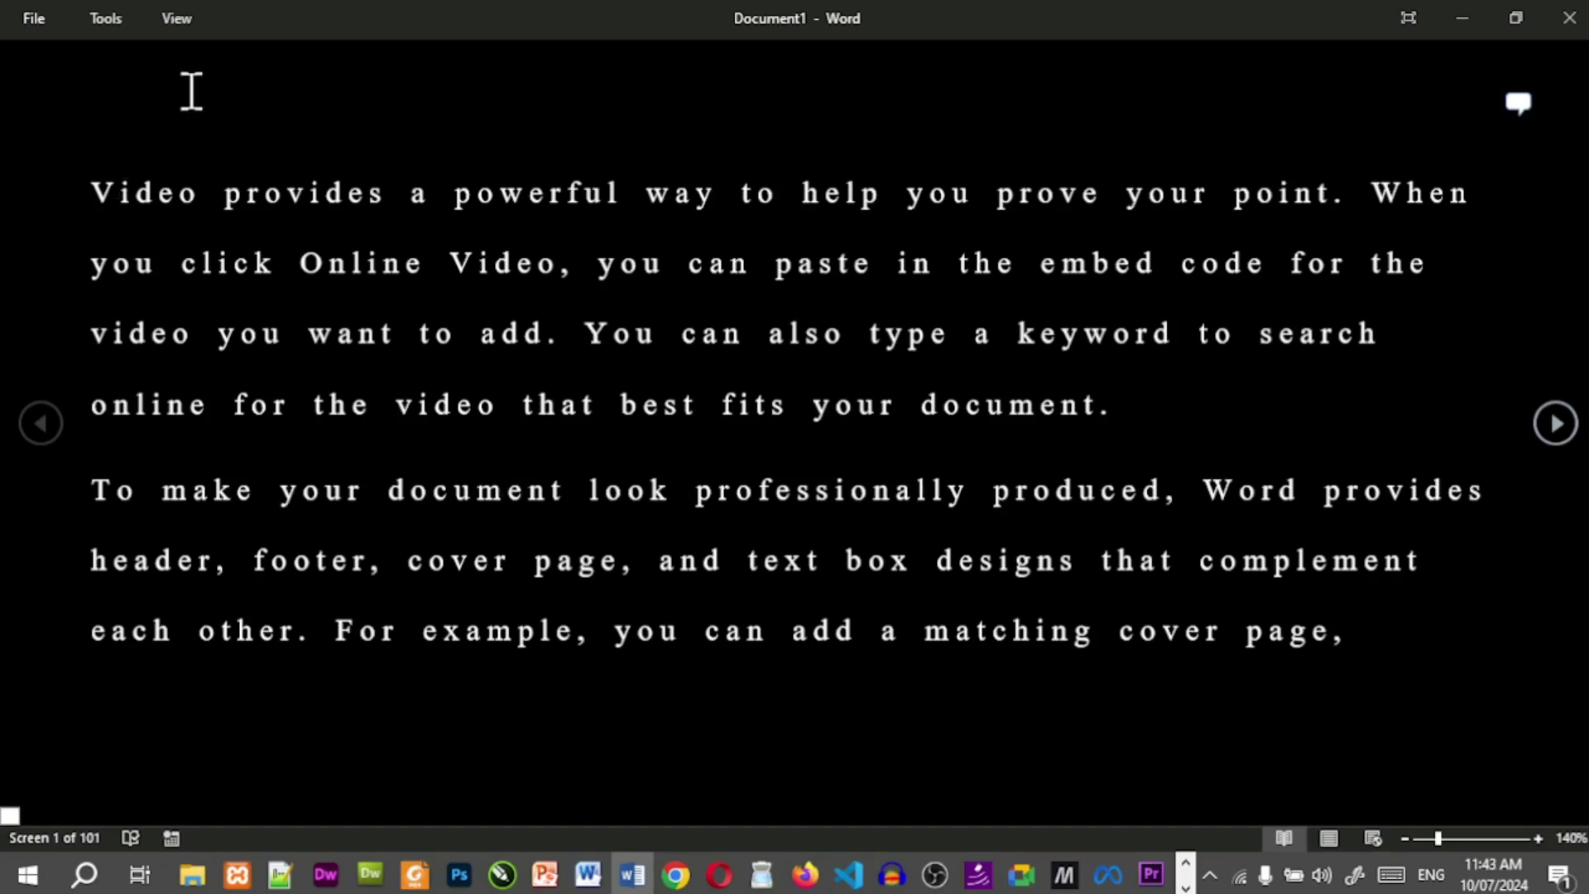
{"action": "left_click", "coordinate": [177, 18]}
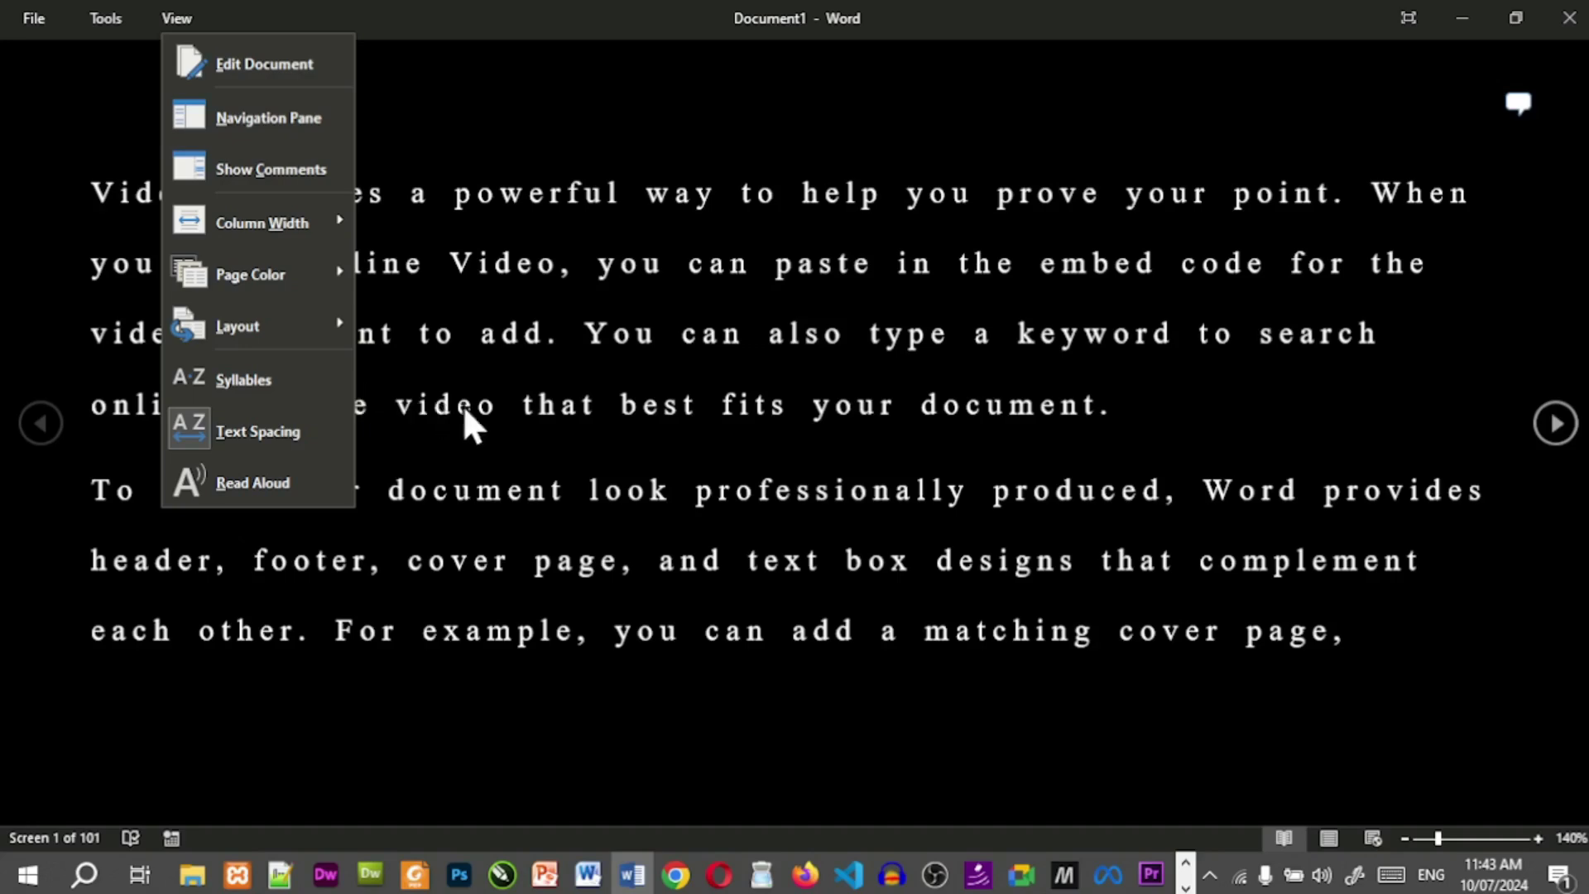
Dismiss the View menu and zoom the Read Mode text up to 300%, spanning 321 screens.
{"action": "left_click", "coordinate": [874, 412]}
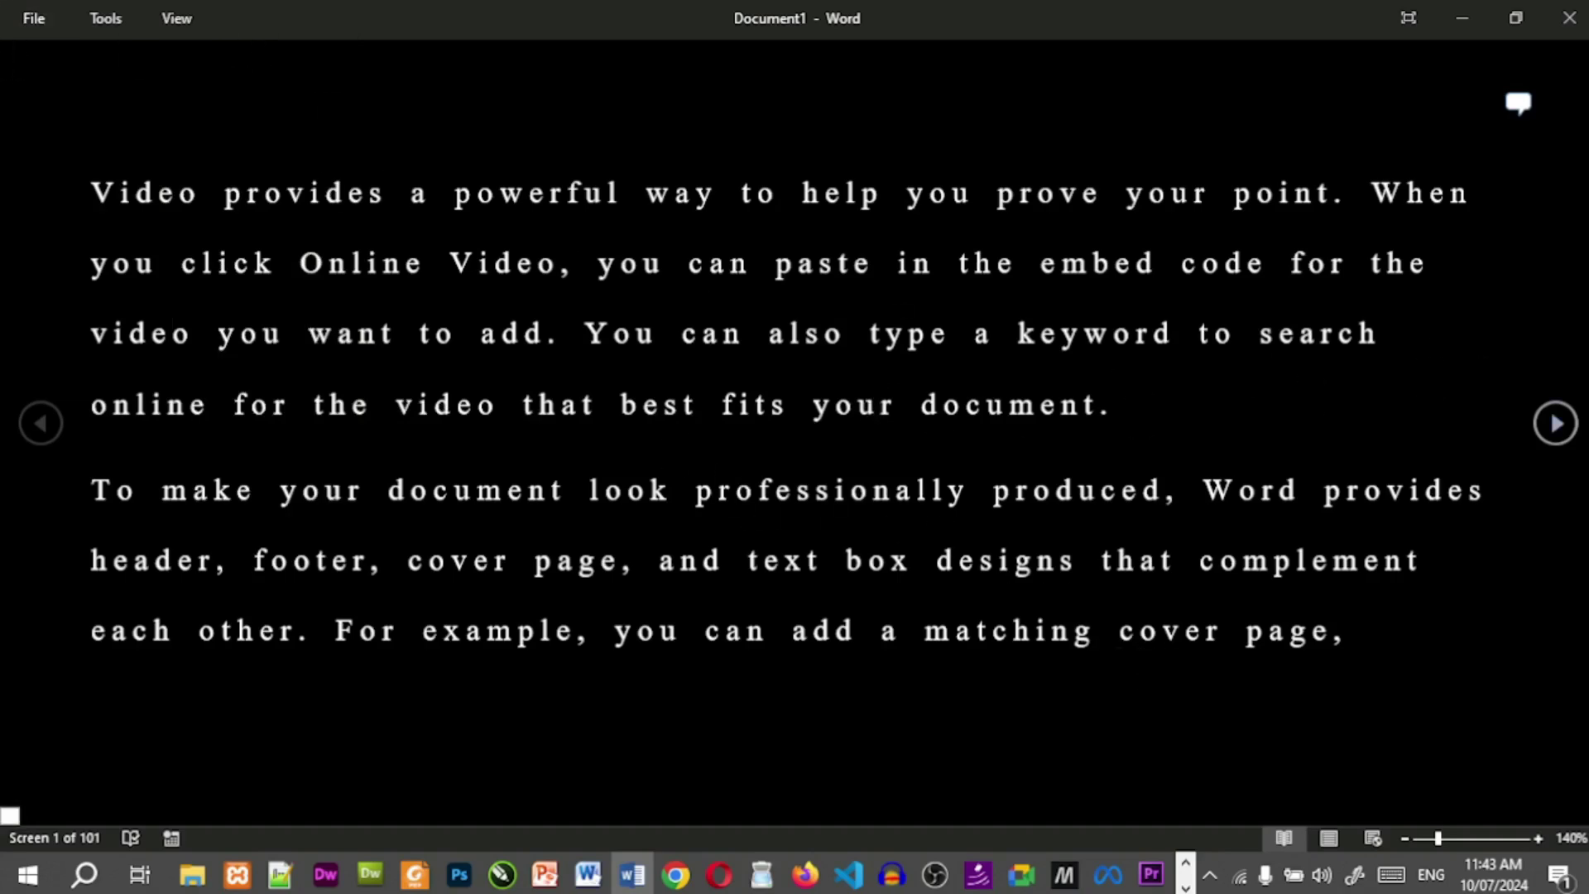
{"action": "left_click", "coordinate": [1538, 838]}
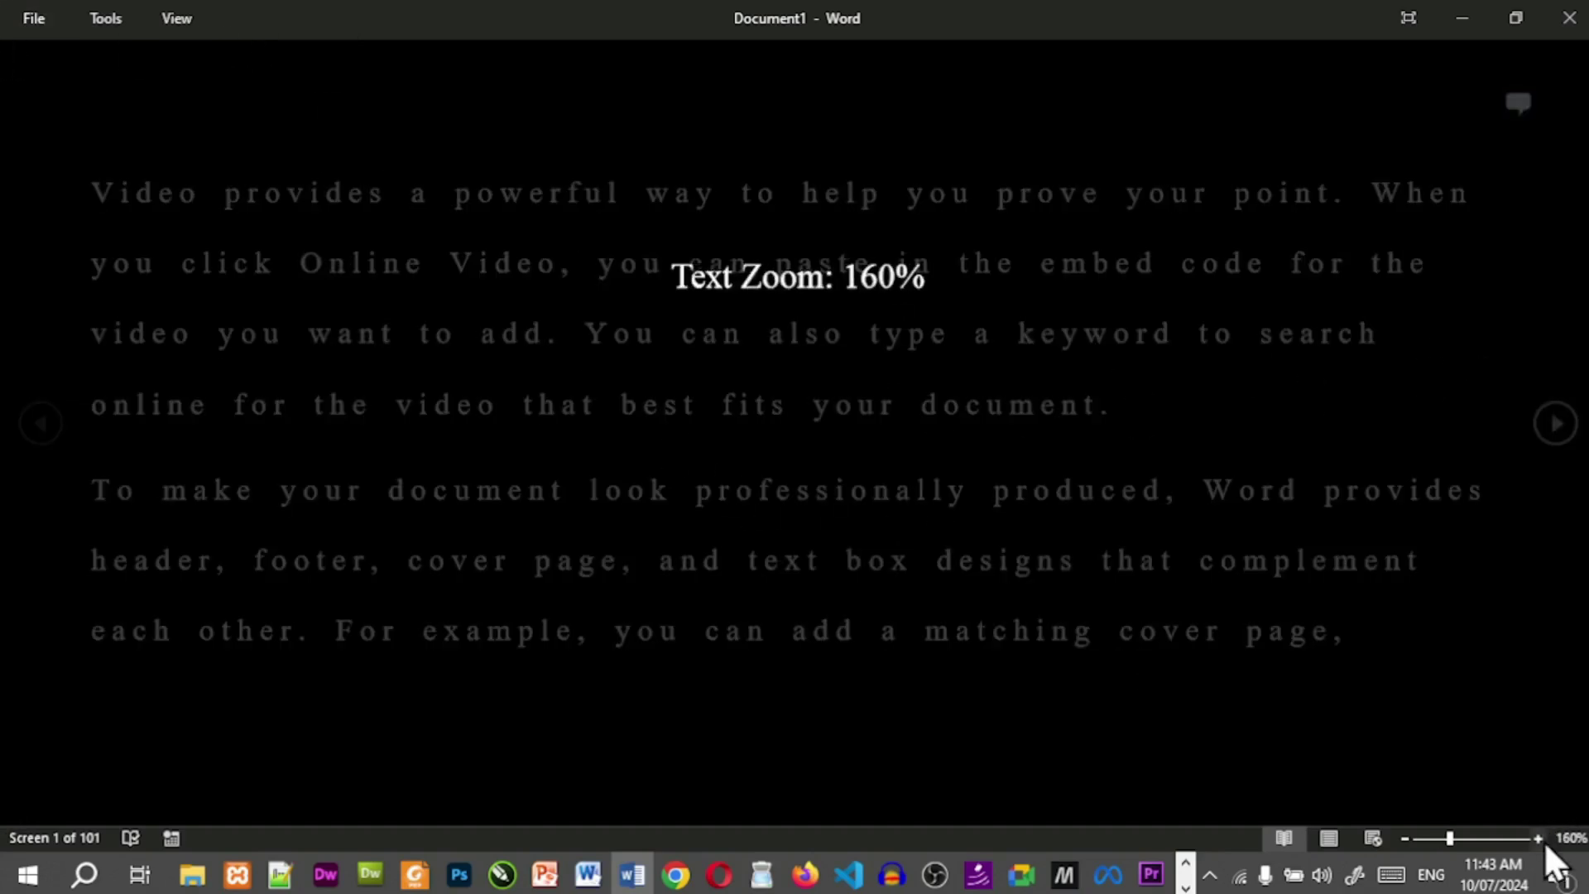
{"action": "left_click", "coordinate": [1543, 841]}
{"action": "left_click", "coordinate": [1543, 841]}
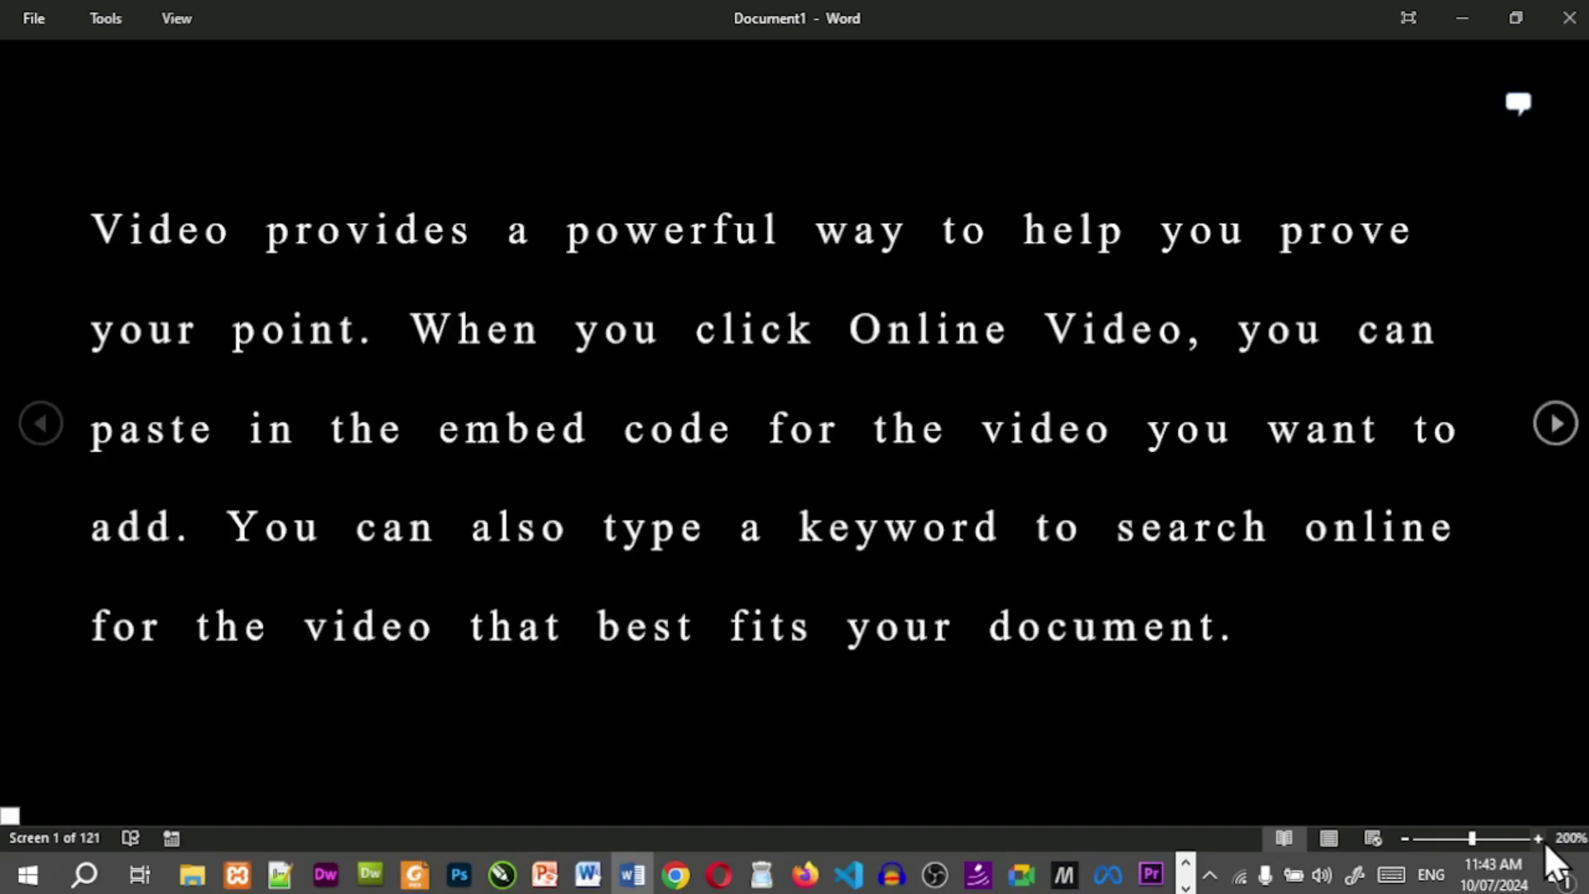
{"action": "left_click", "coordinate": [1543, 841]}
{"action": "left_click", "coordinate": [1543, 841]}
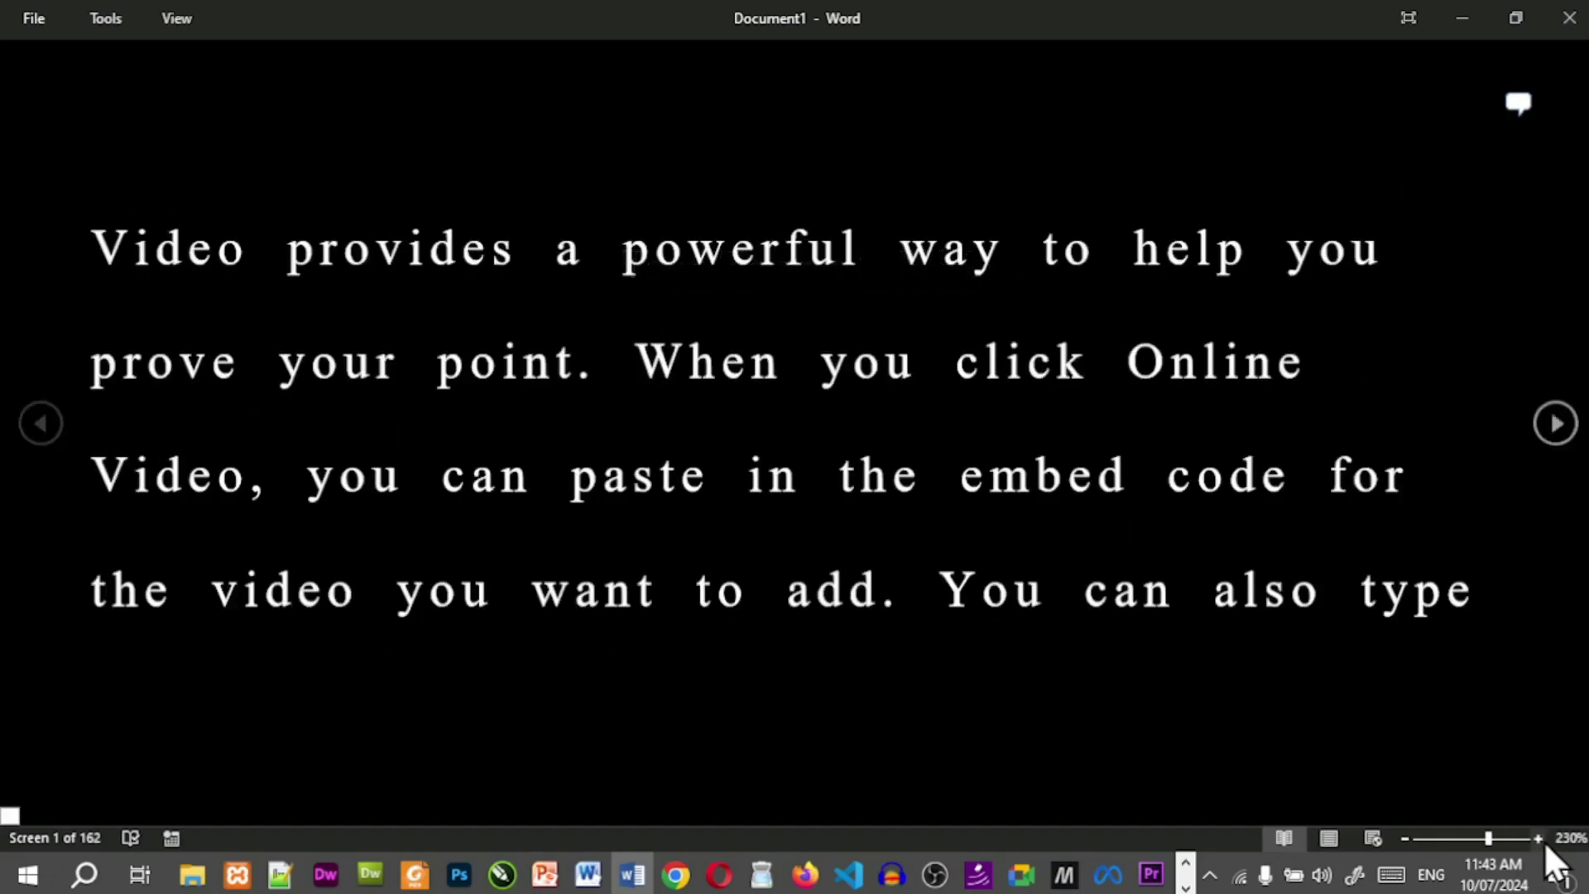
{"action": "left_click", "coordinate": [1540, 839]}
{"action": "left_click", "coordinate": [1540, 839]}
{"action": "left_click", "coordinate": [1540, 839]}
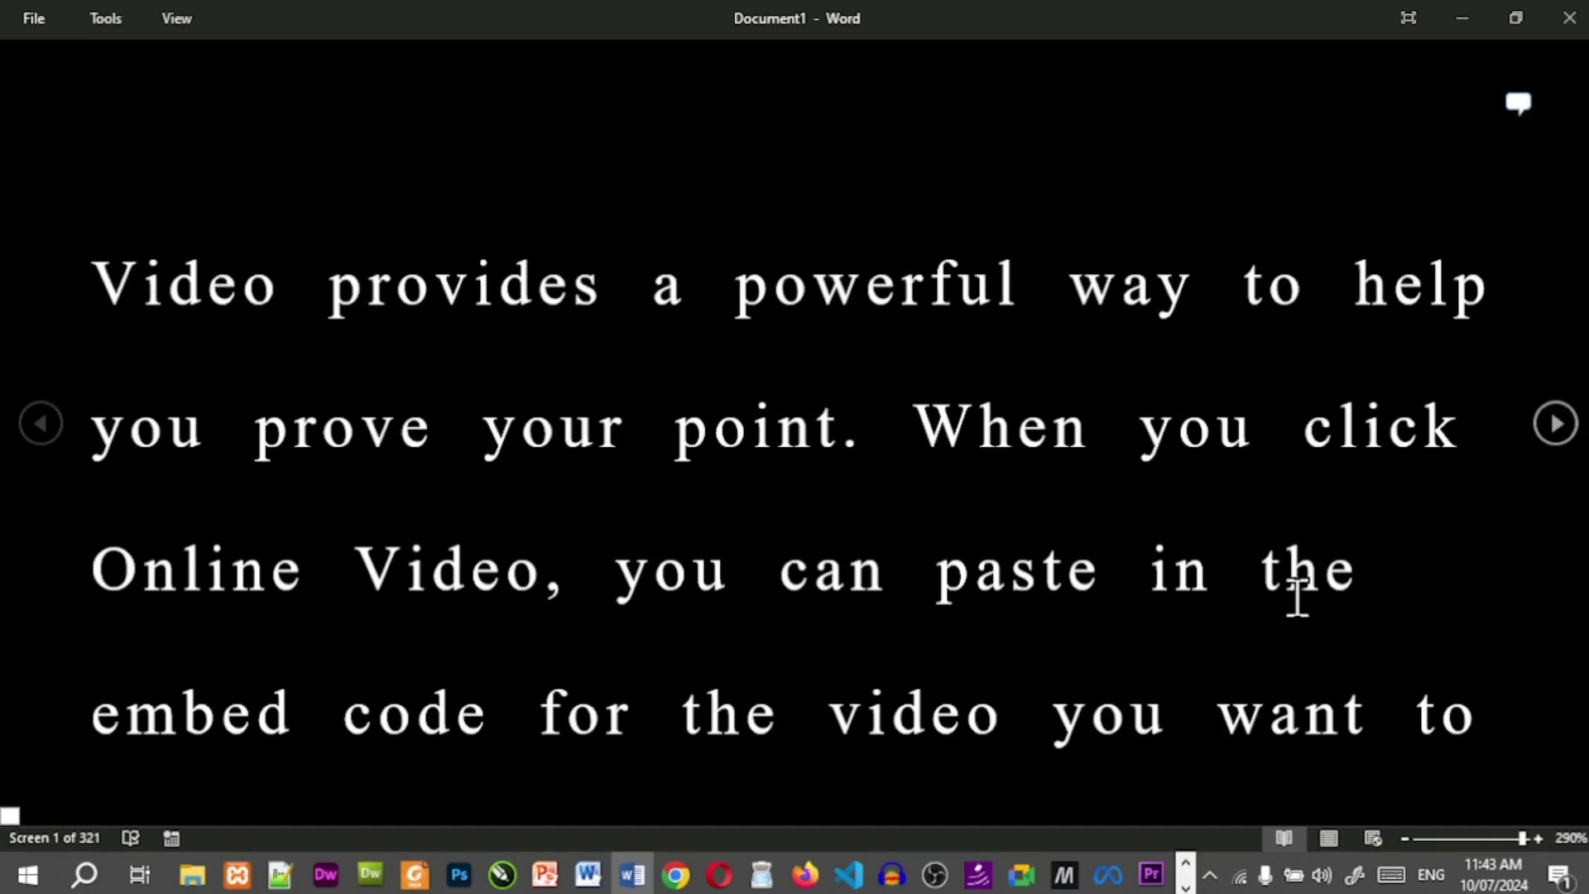
{"action": "left_click", "coordinate": [1538, 839]}
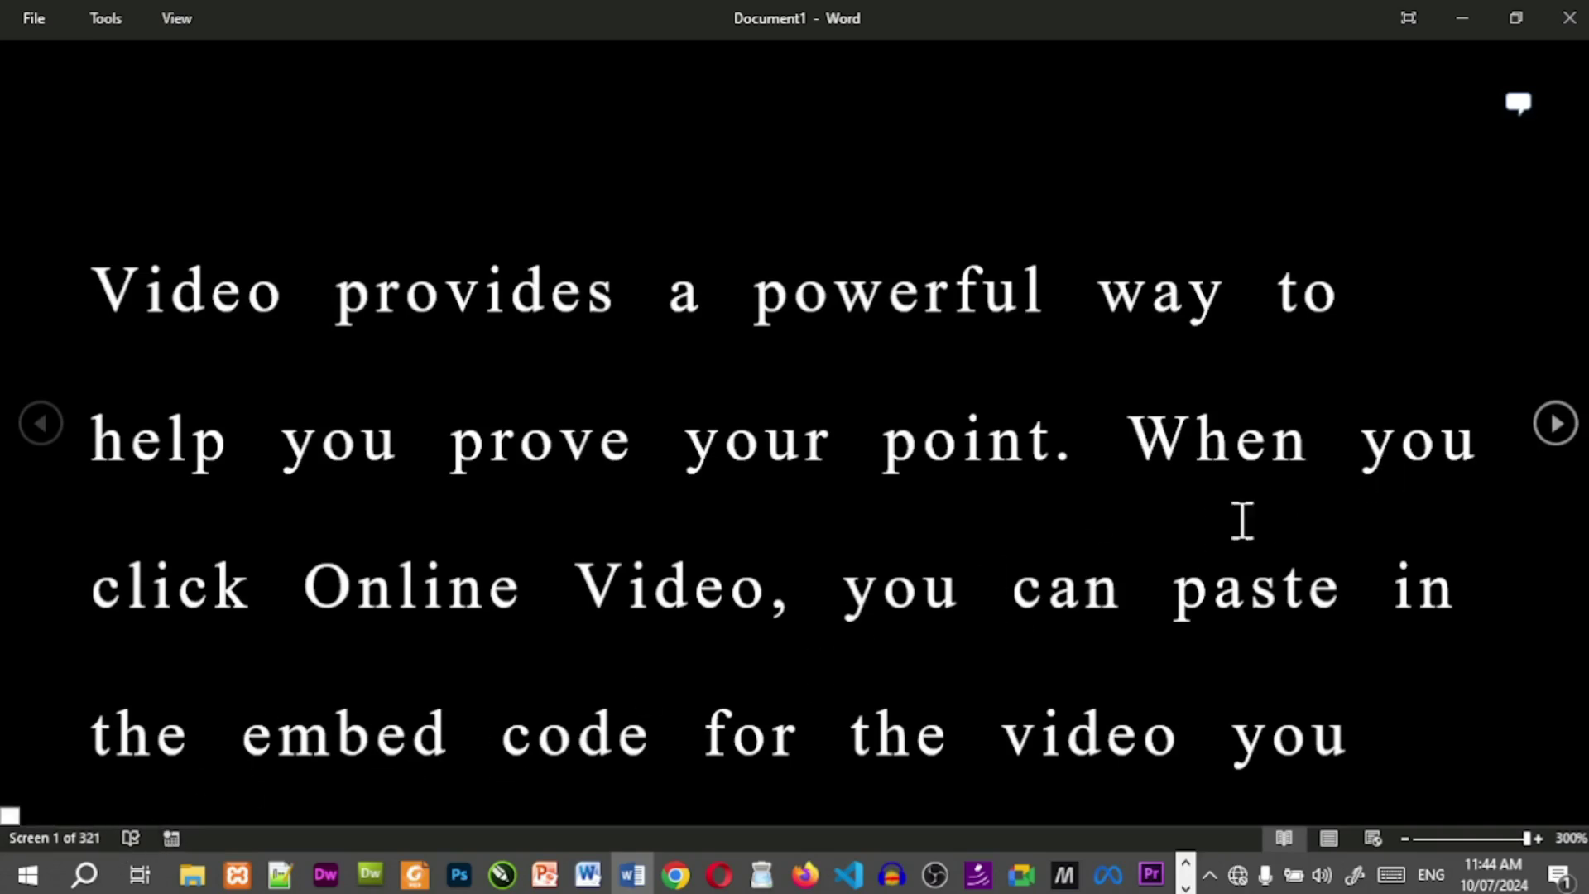
{"action": "left_click", "coordinate": [1555, 424]}
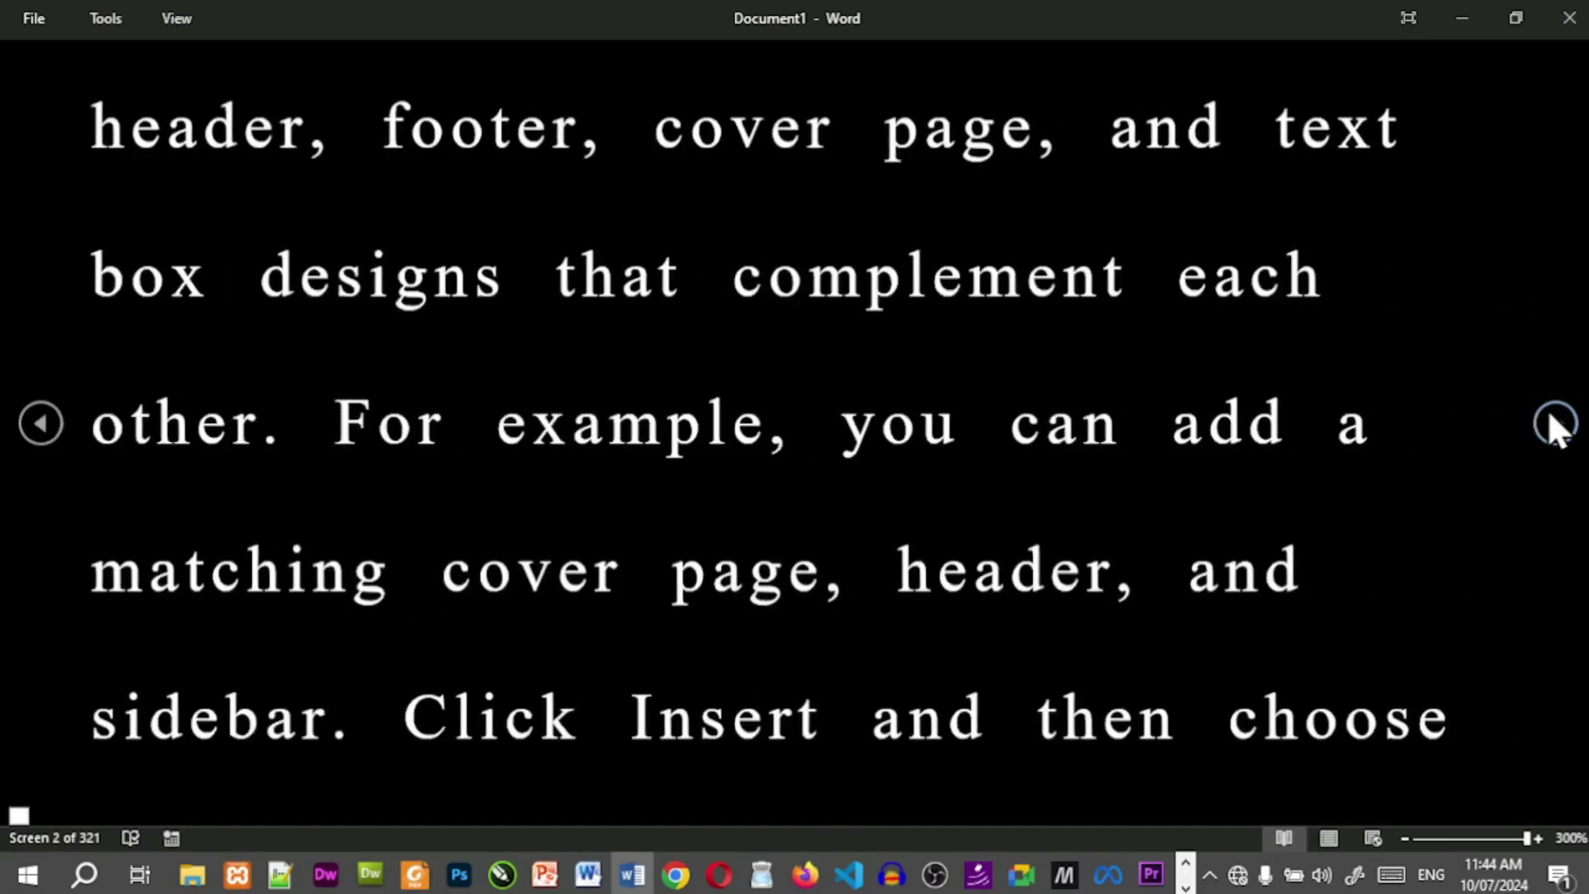
{"action": "left_click", "coordinate": [1556, 423]}
{"action": "left_click", "coordinate": [1555, 424]}
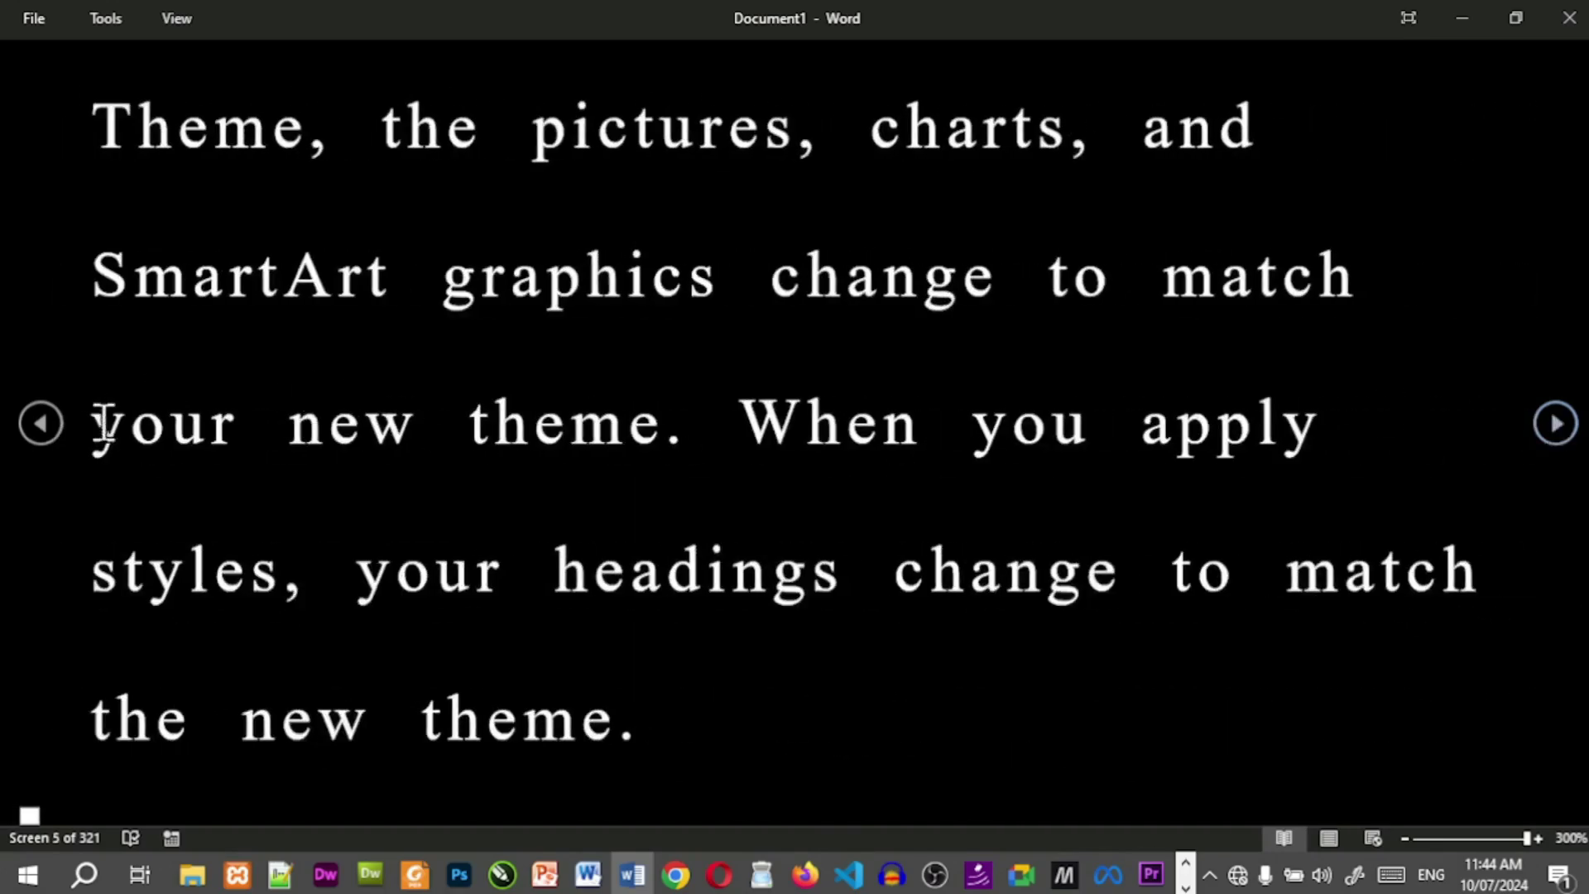
{"action": "left_click", "coordinate": [28, 443]}
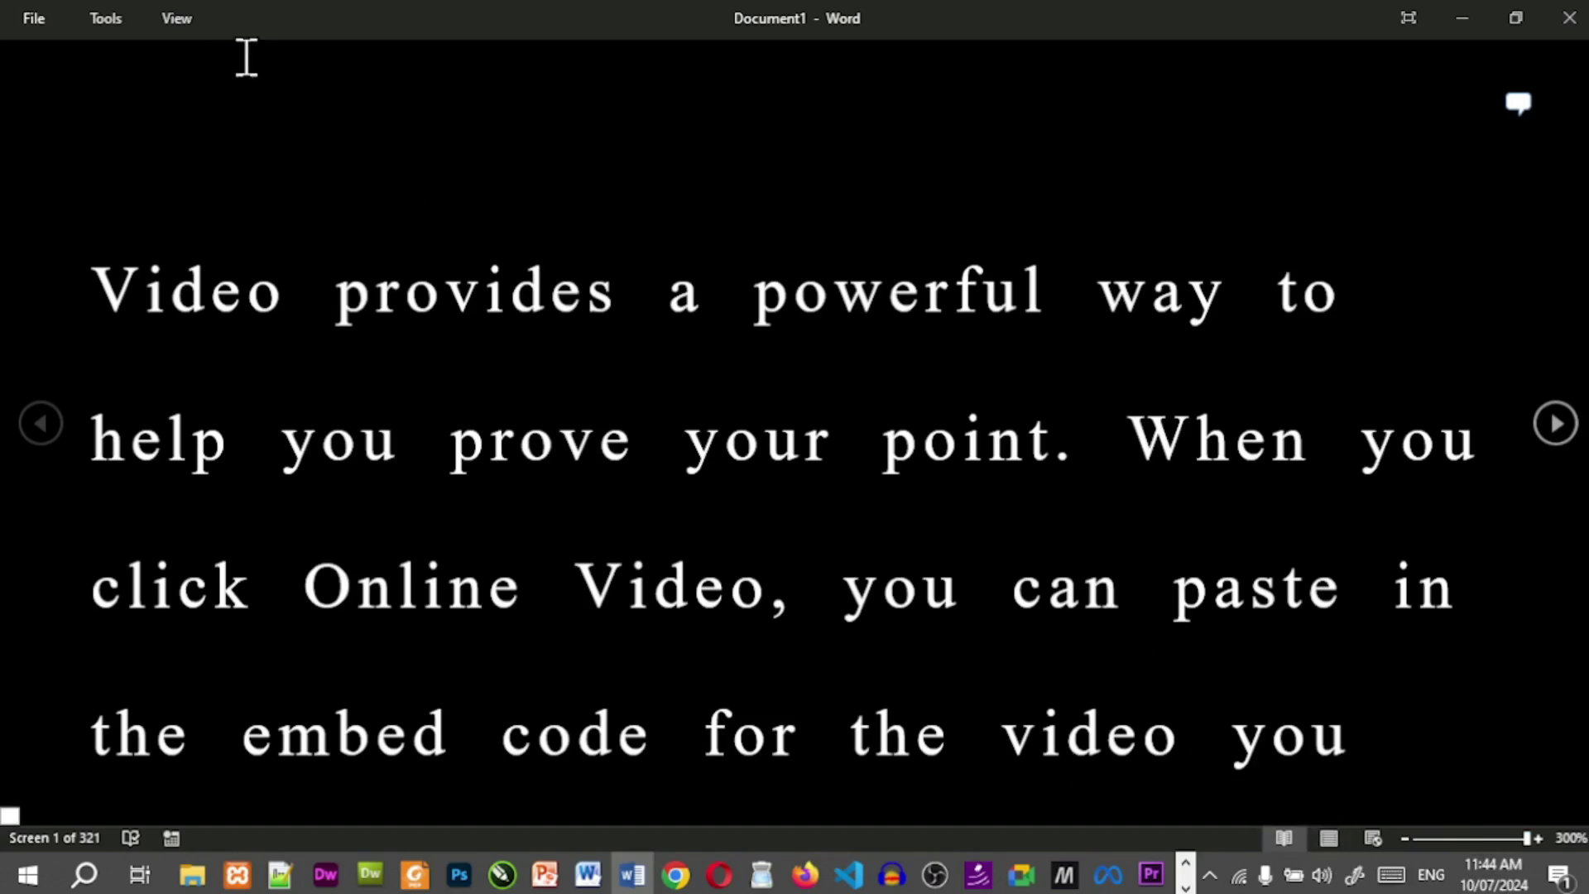
{"action": "left_click", "coordinate": [174, 20]}
{"action": "mouse_move", "coordinate": [293, 218]}
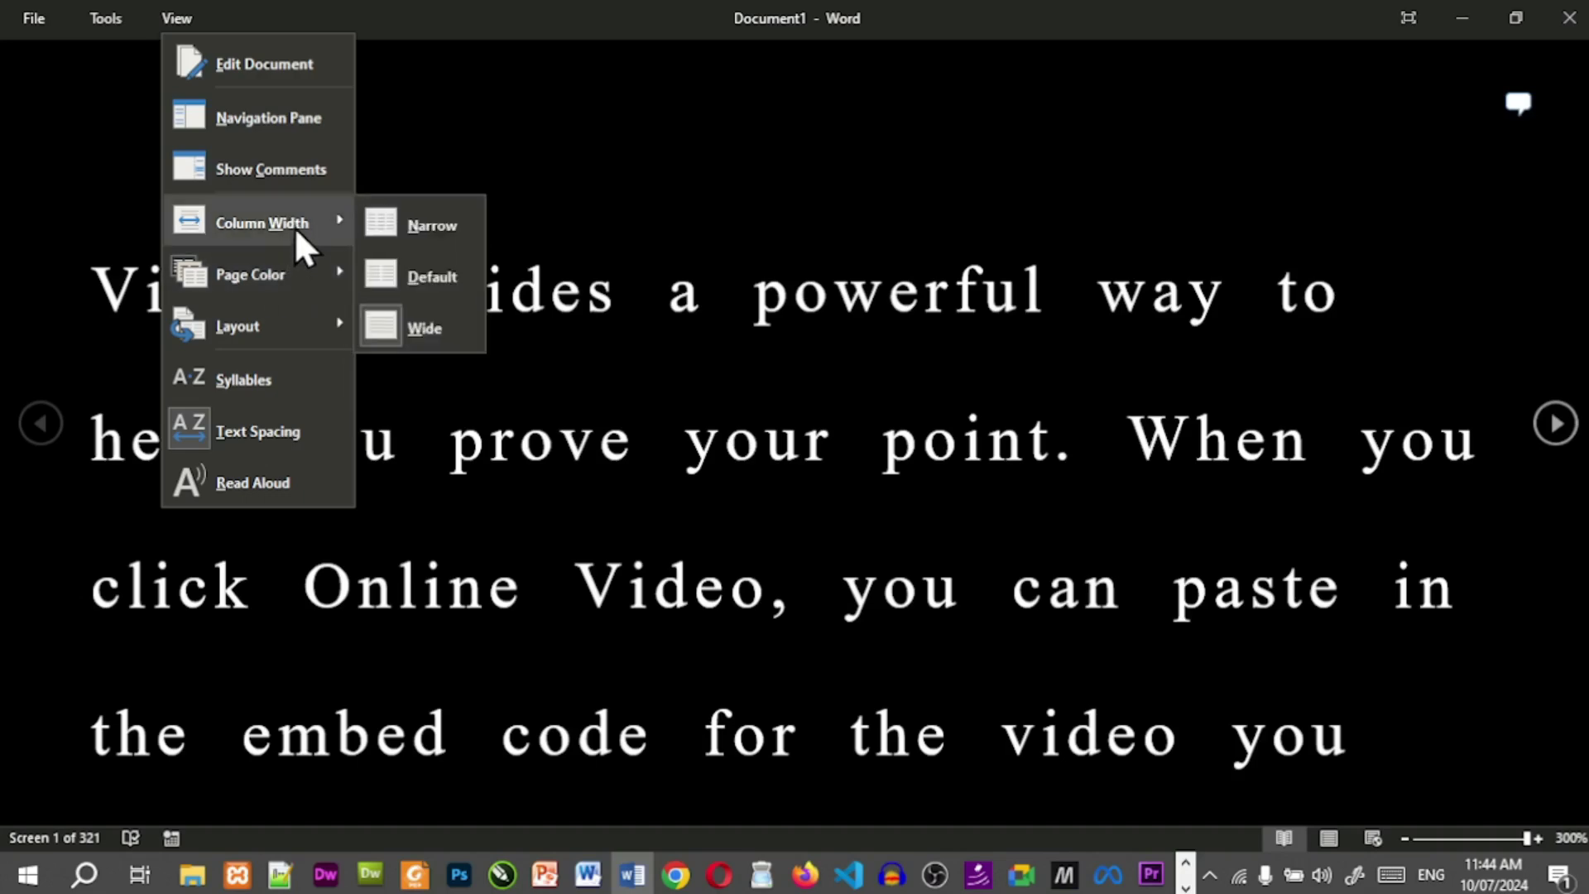
{"action": "mouse_move", "coordinate": [294, 323]}
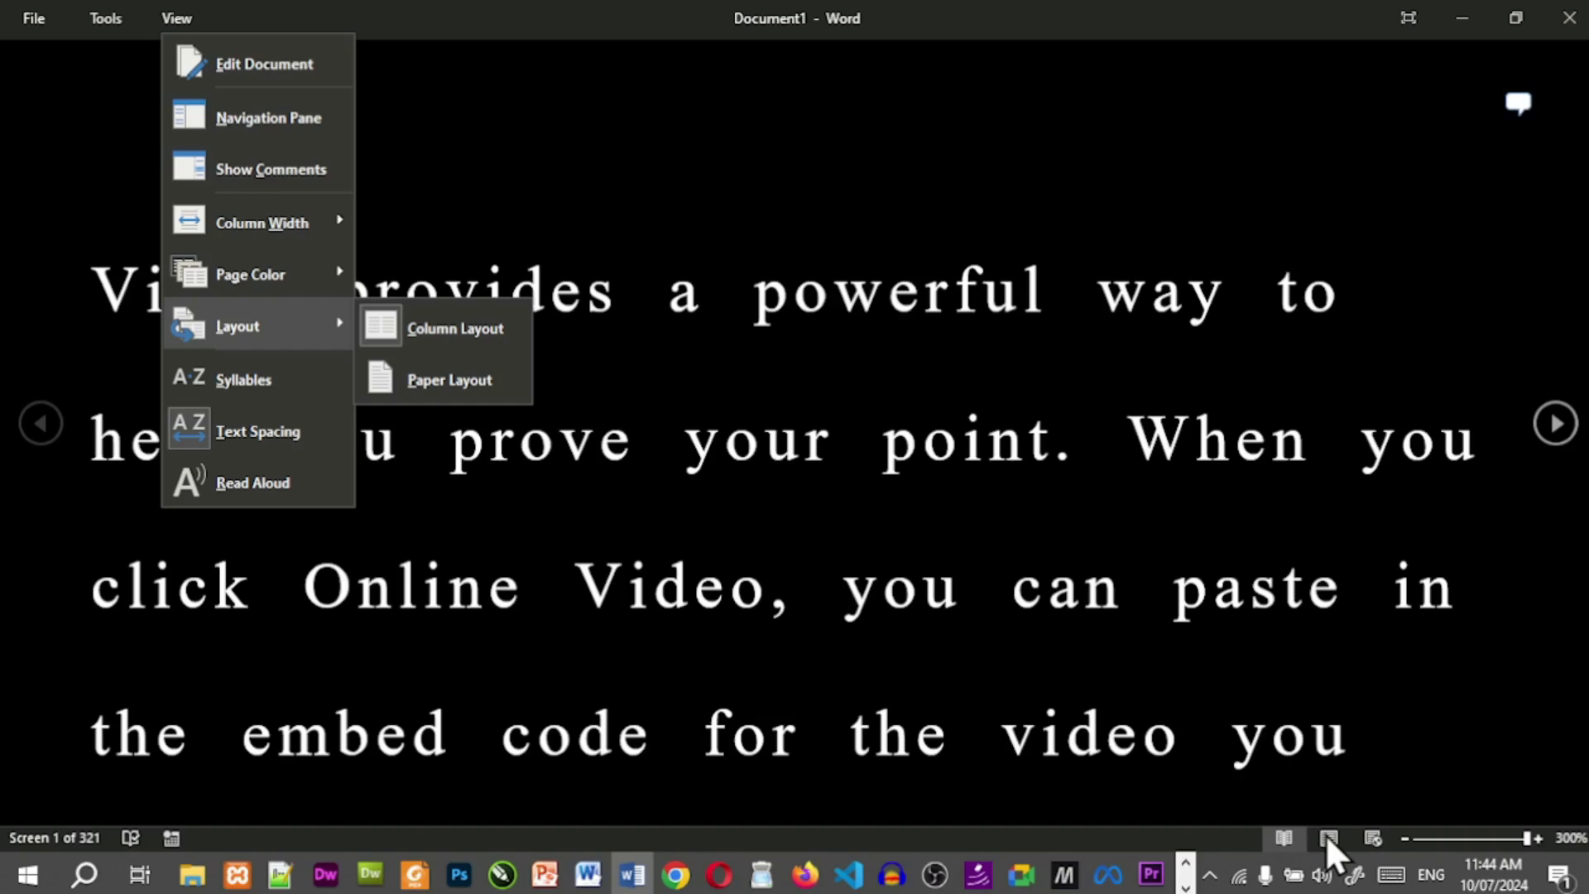
{"action": "left_click", "coordinate": [1008, 660]}
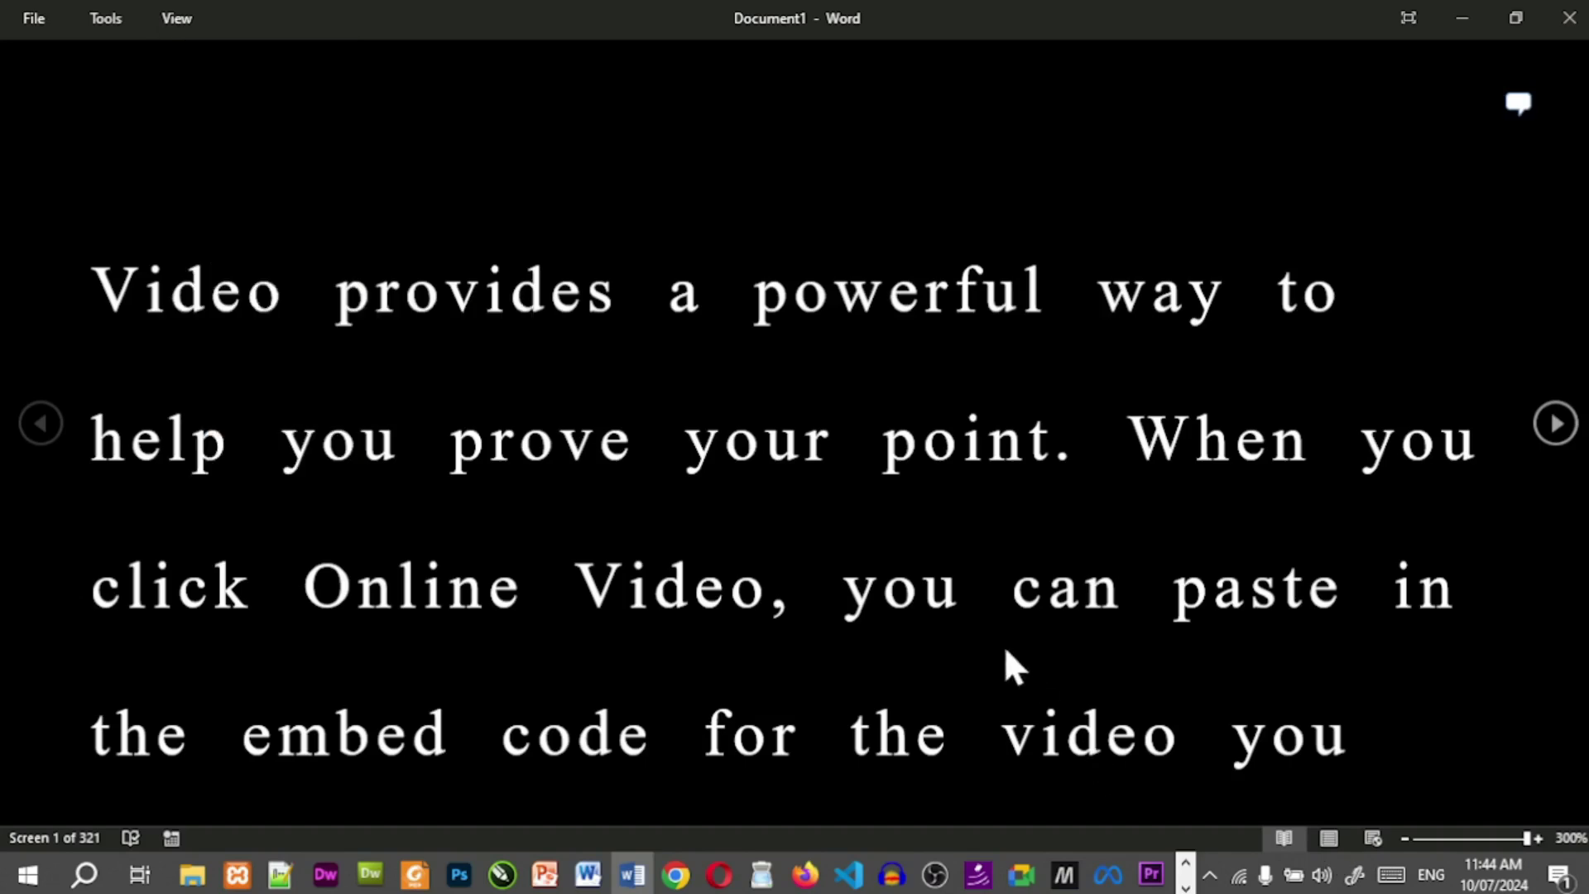
{"action": "left_click", "coordinate": [1341, 842]}
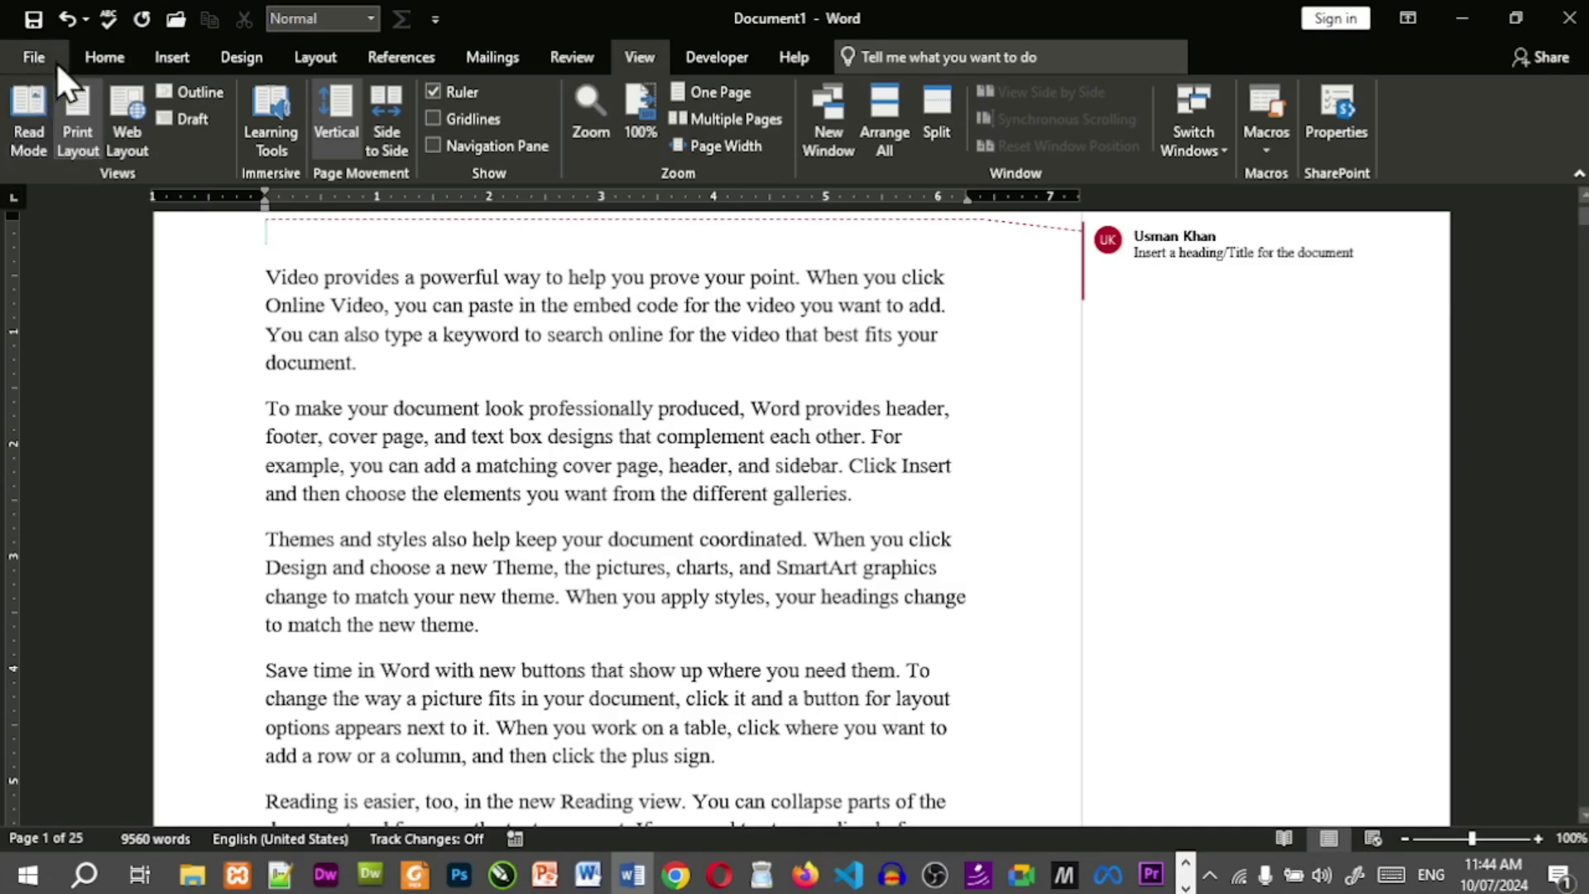
{"action": "left_click", "coordinate": [28, 137]}
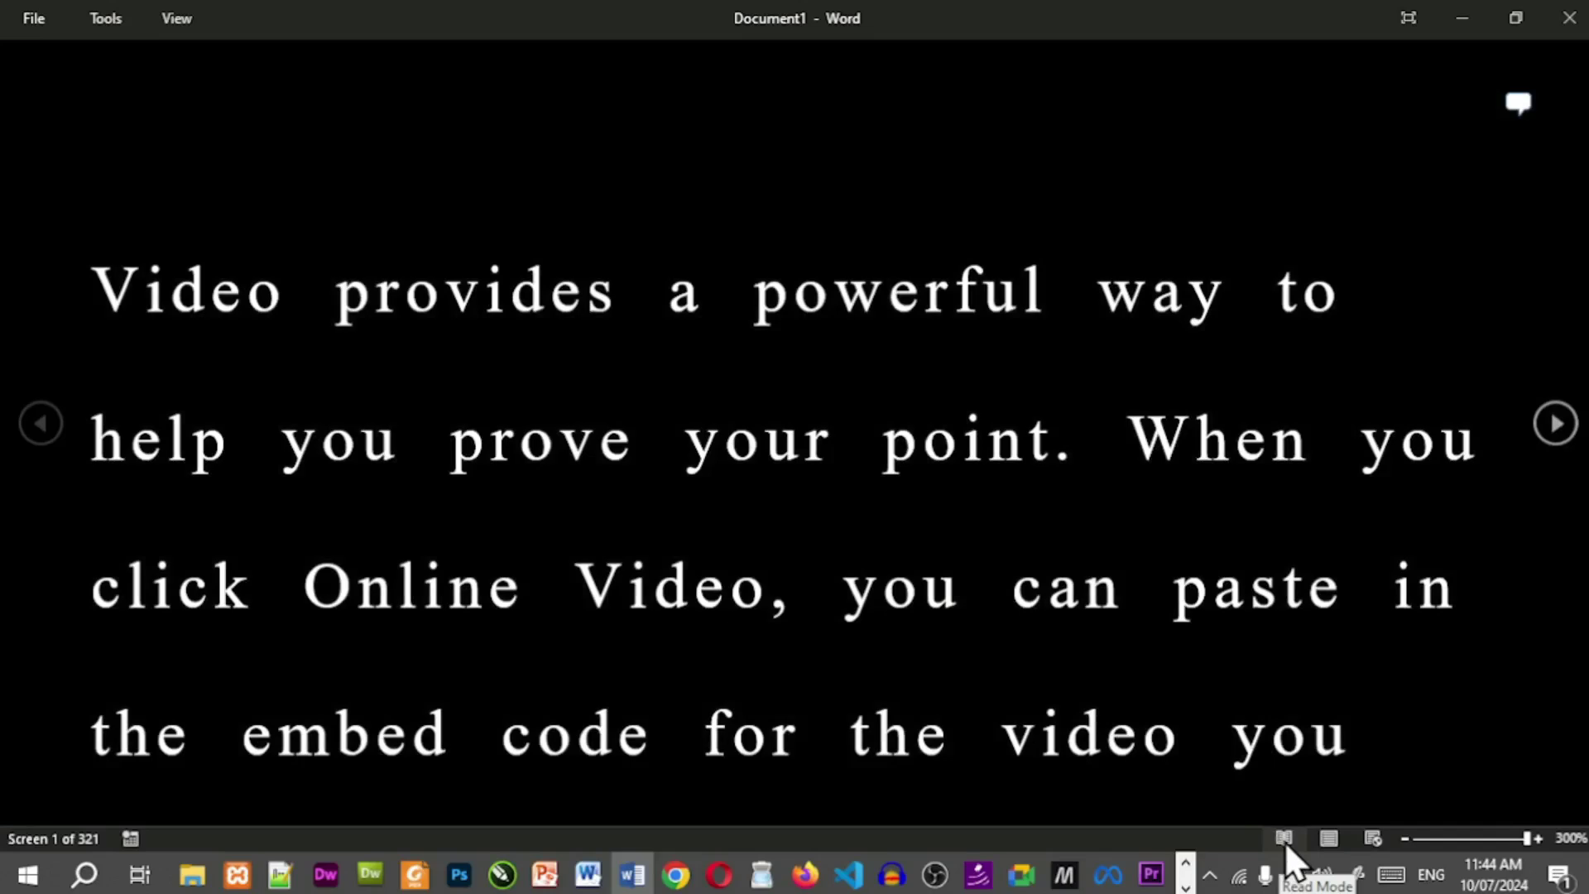
{"action": "left_click", "coordinate": [1377, 838]}
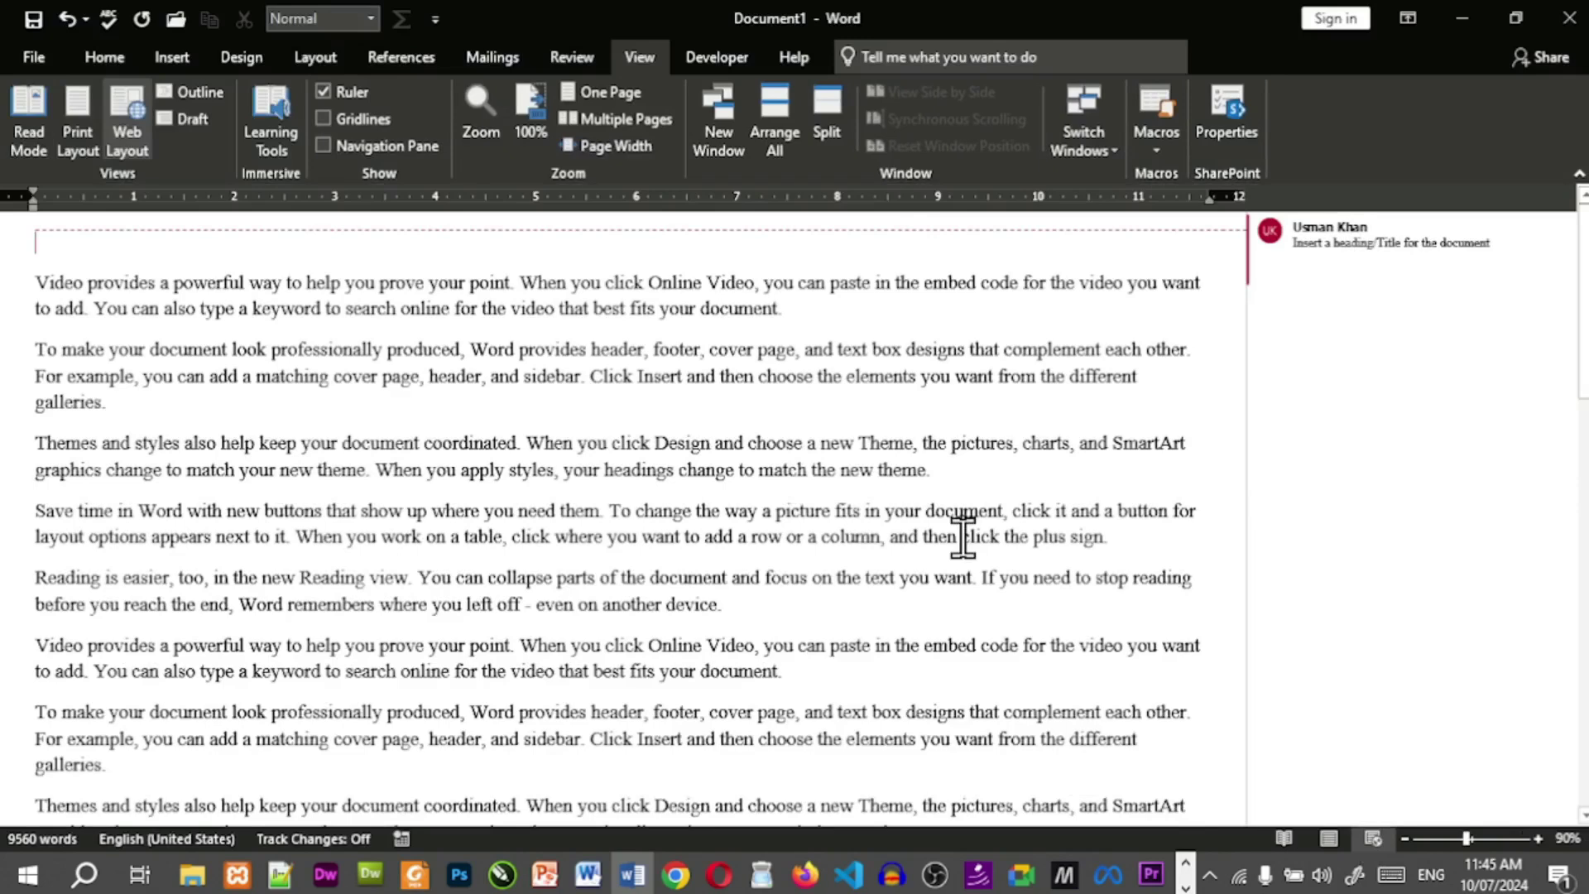
{"action": "left_click", "coordinate": [26, 137]}
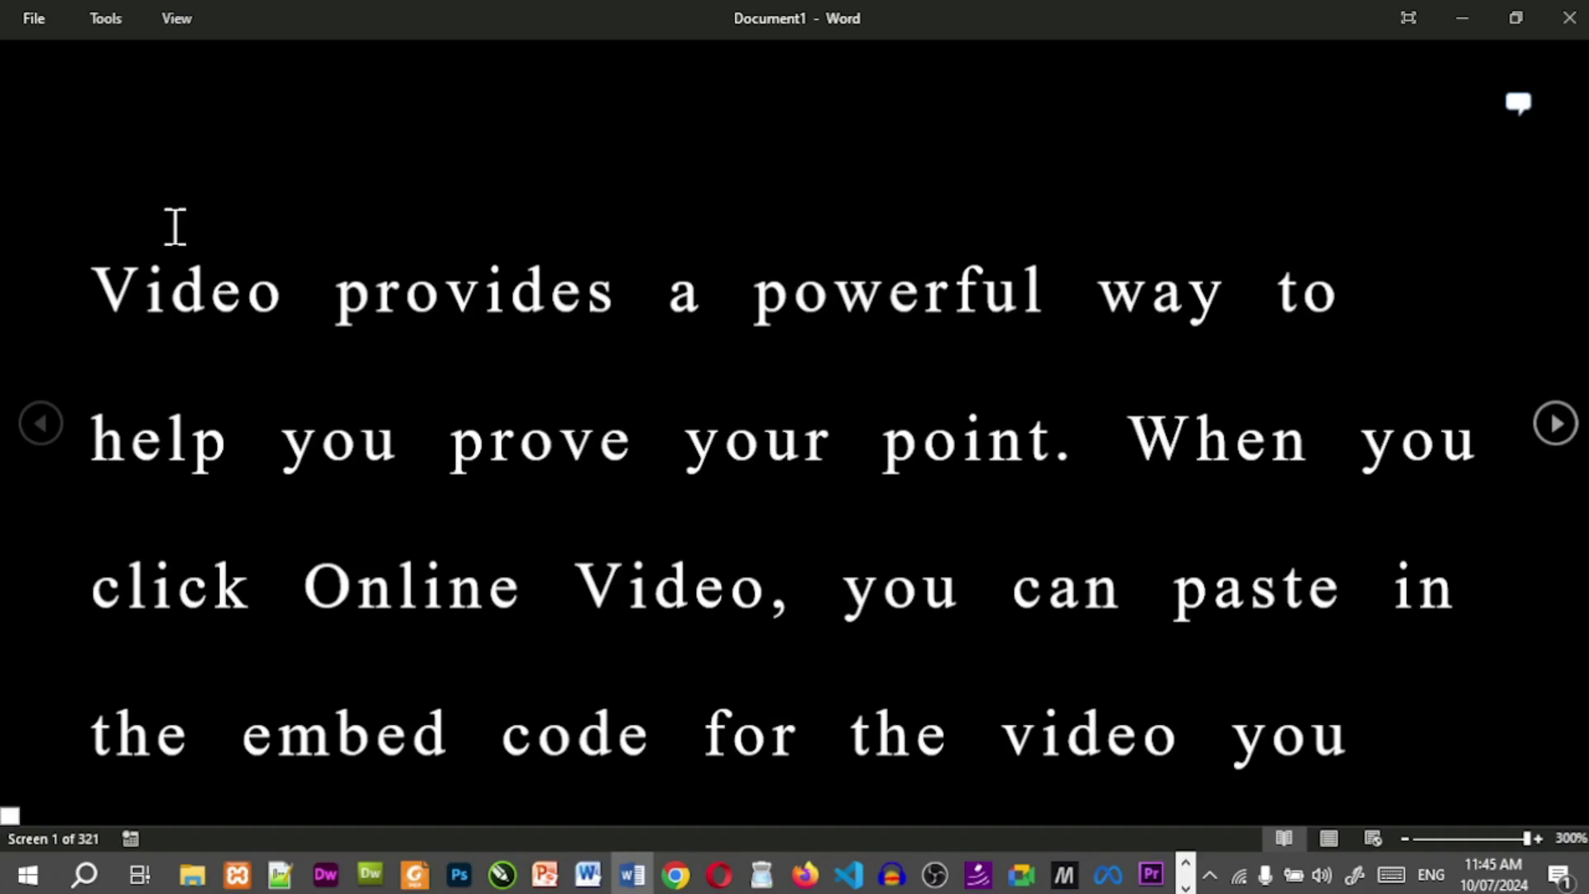
Return to Print Layout and delete the 'Insert a heading/Title for the document' comment.
{"action": "key", "text": "Escape"}
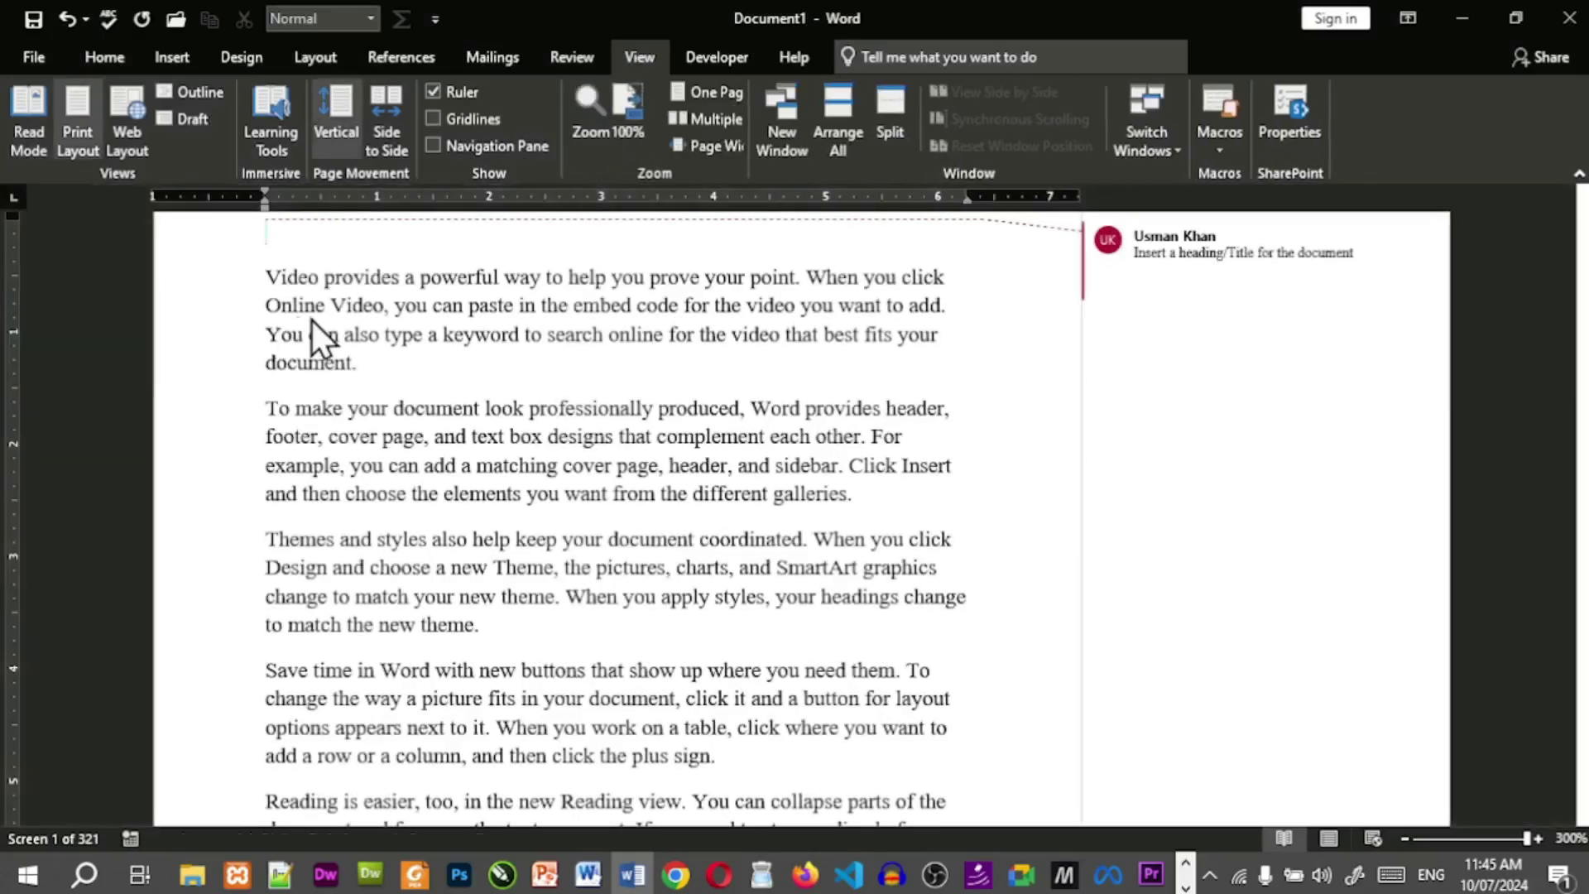
{"action": "scroll", "coordinate": [632, 429], "scroll_direction": "up", "scroll_amount": 2}
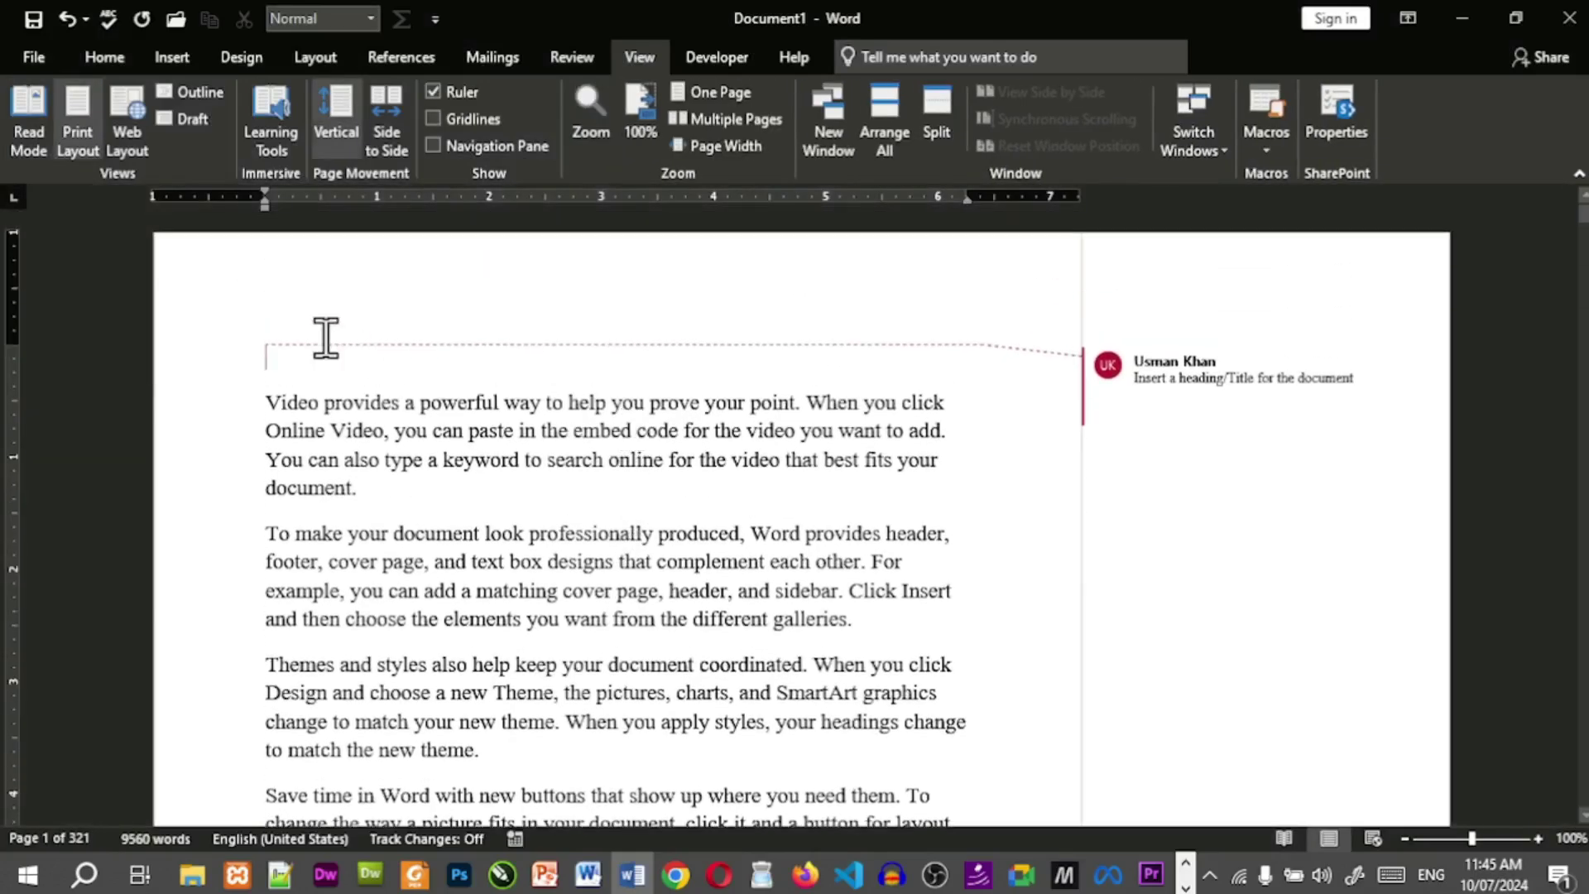
{"action": "left_click", "coordinate": [1142, 383]}
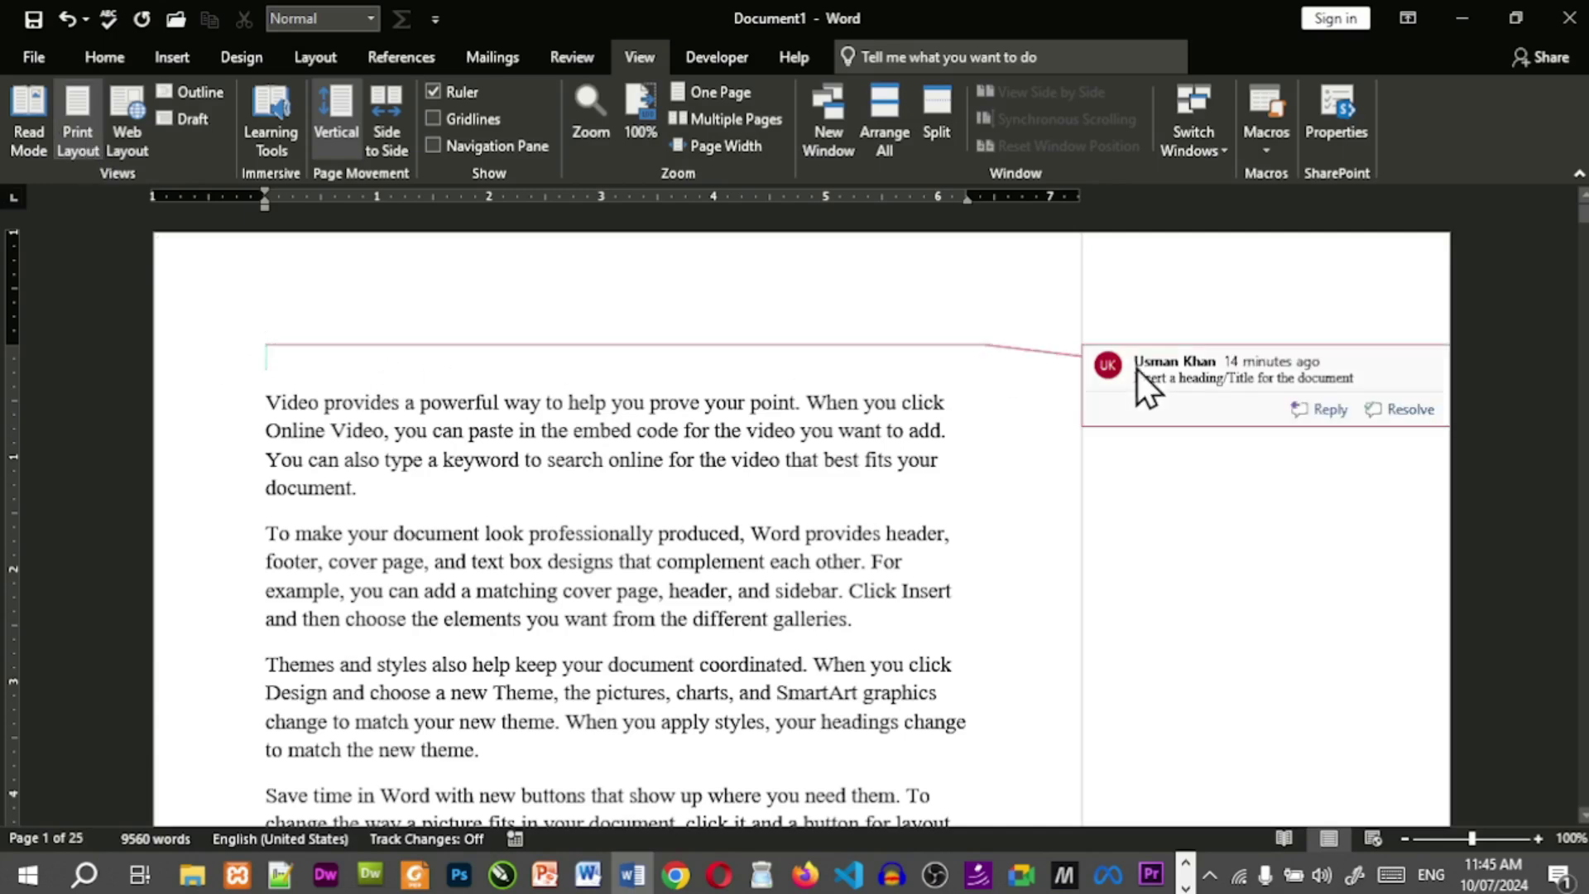
{"action": "left_click", "coordinate": [1180, 376]}
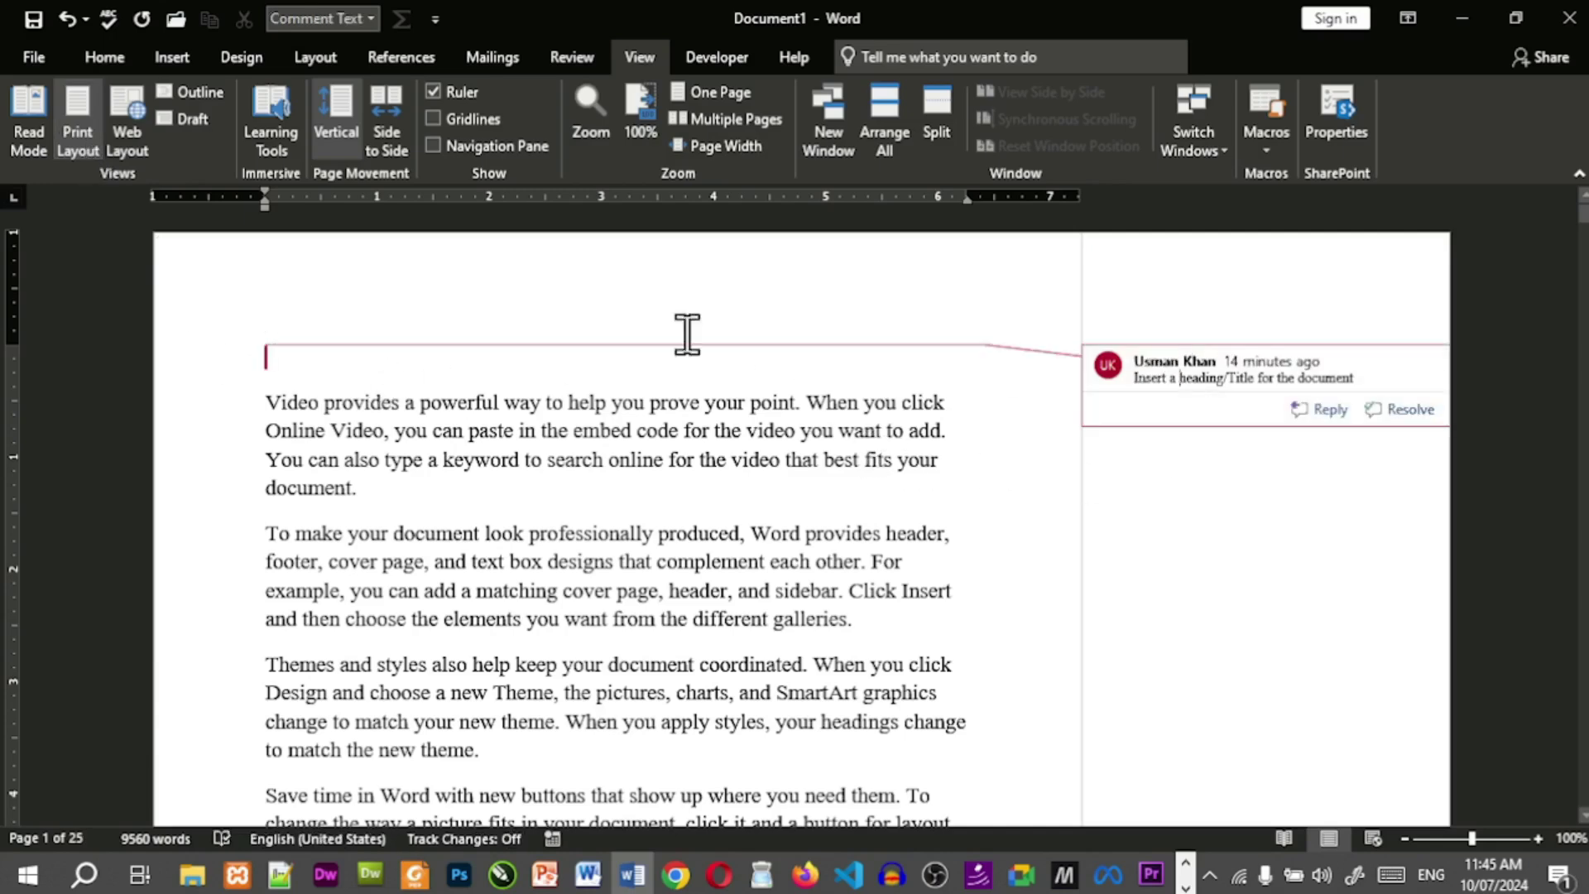
{"action": "left_click", "coordinate": [564, 59]}
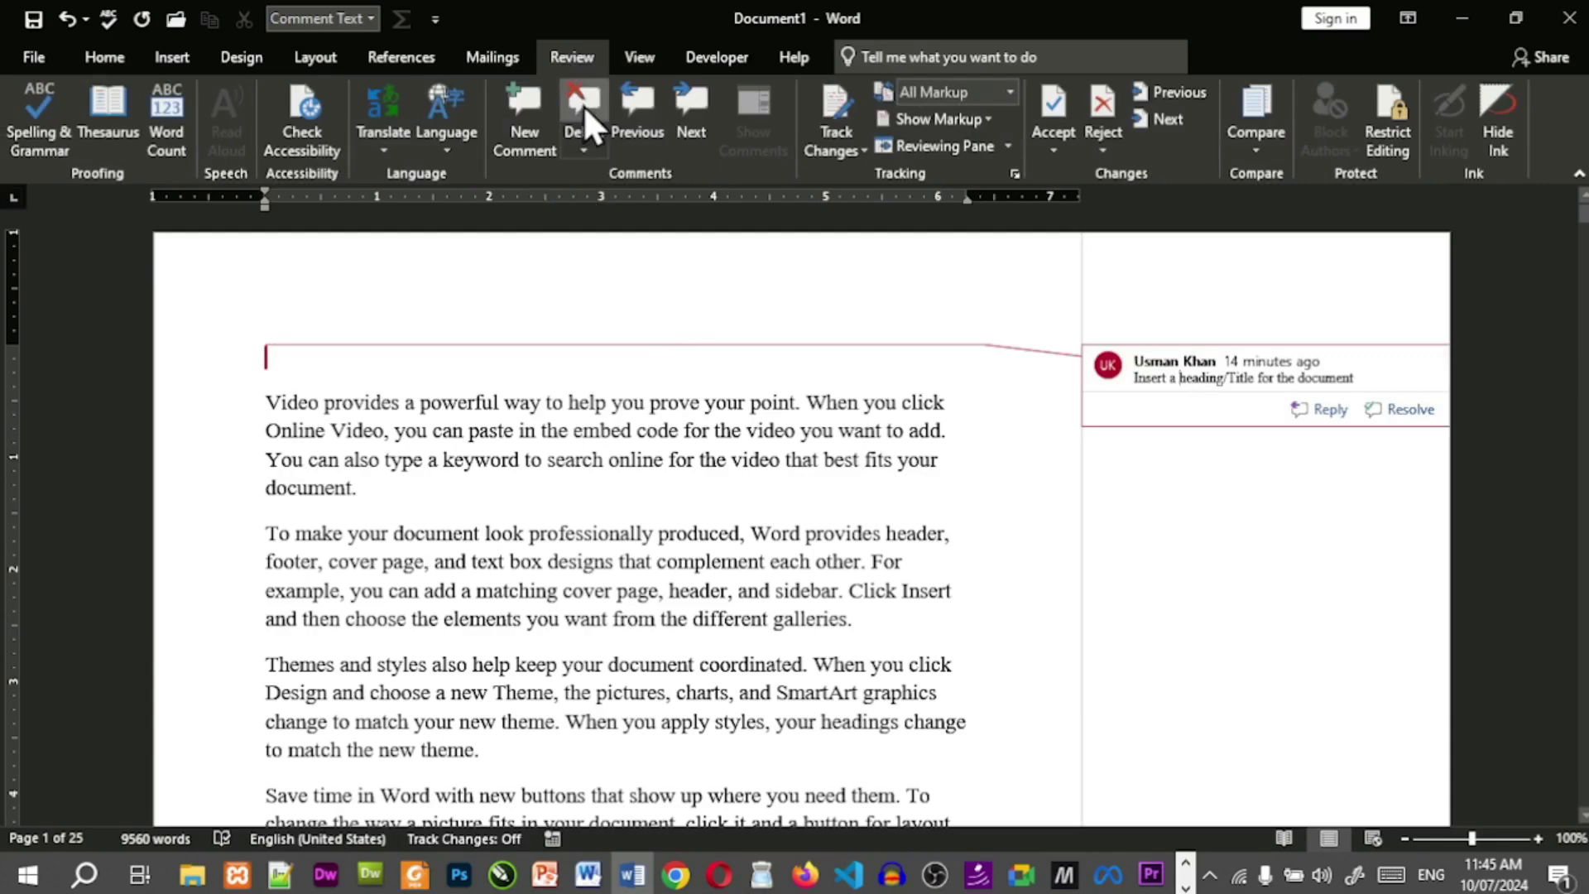
{"action": "left_click", "coordinate": [583, 105]}
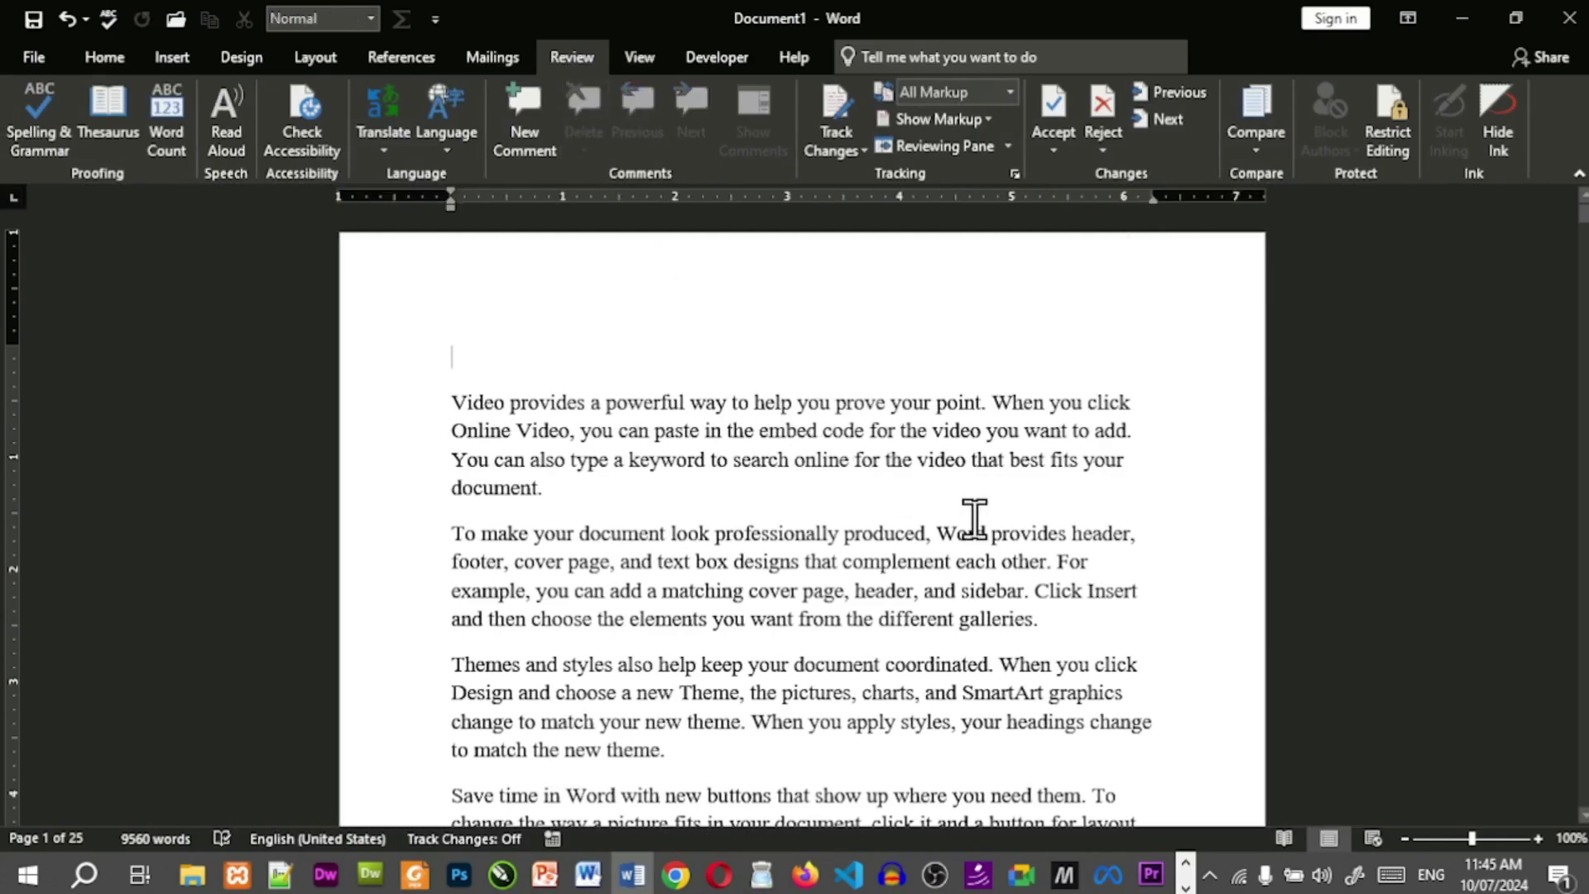
Remove the empty line above the first paragraph and jump back to the document start.
{"action": "key", "text": "Delete"}
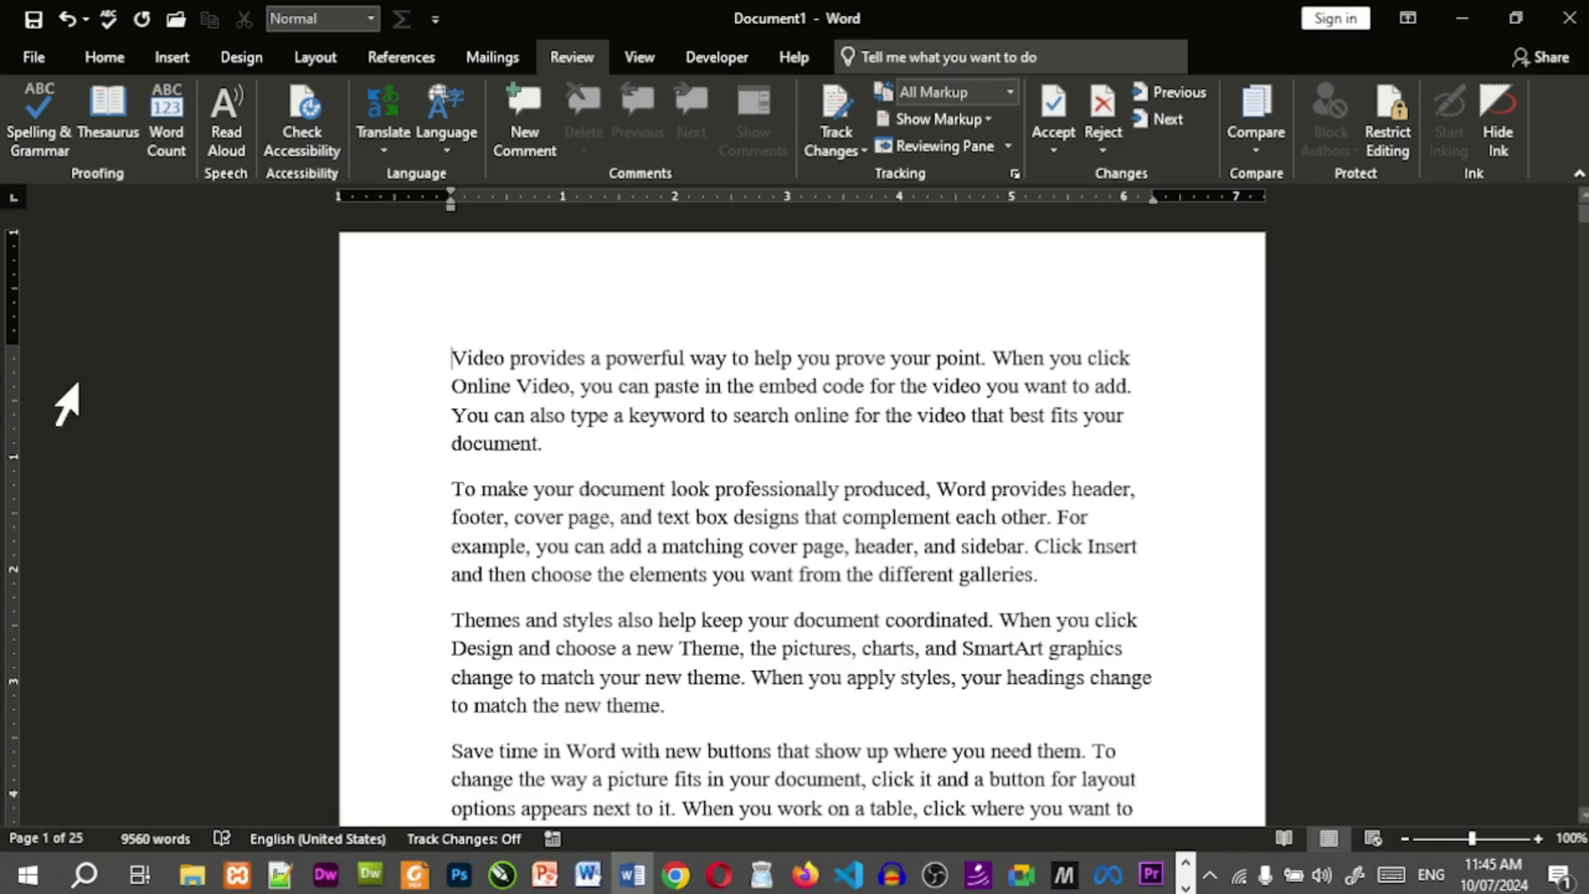
{"action": "left_click", "coordinate": [646, 56]}
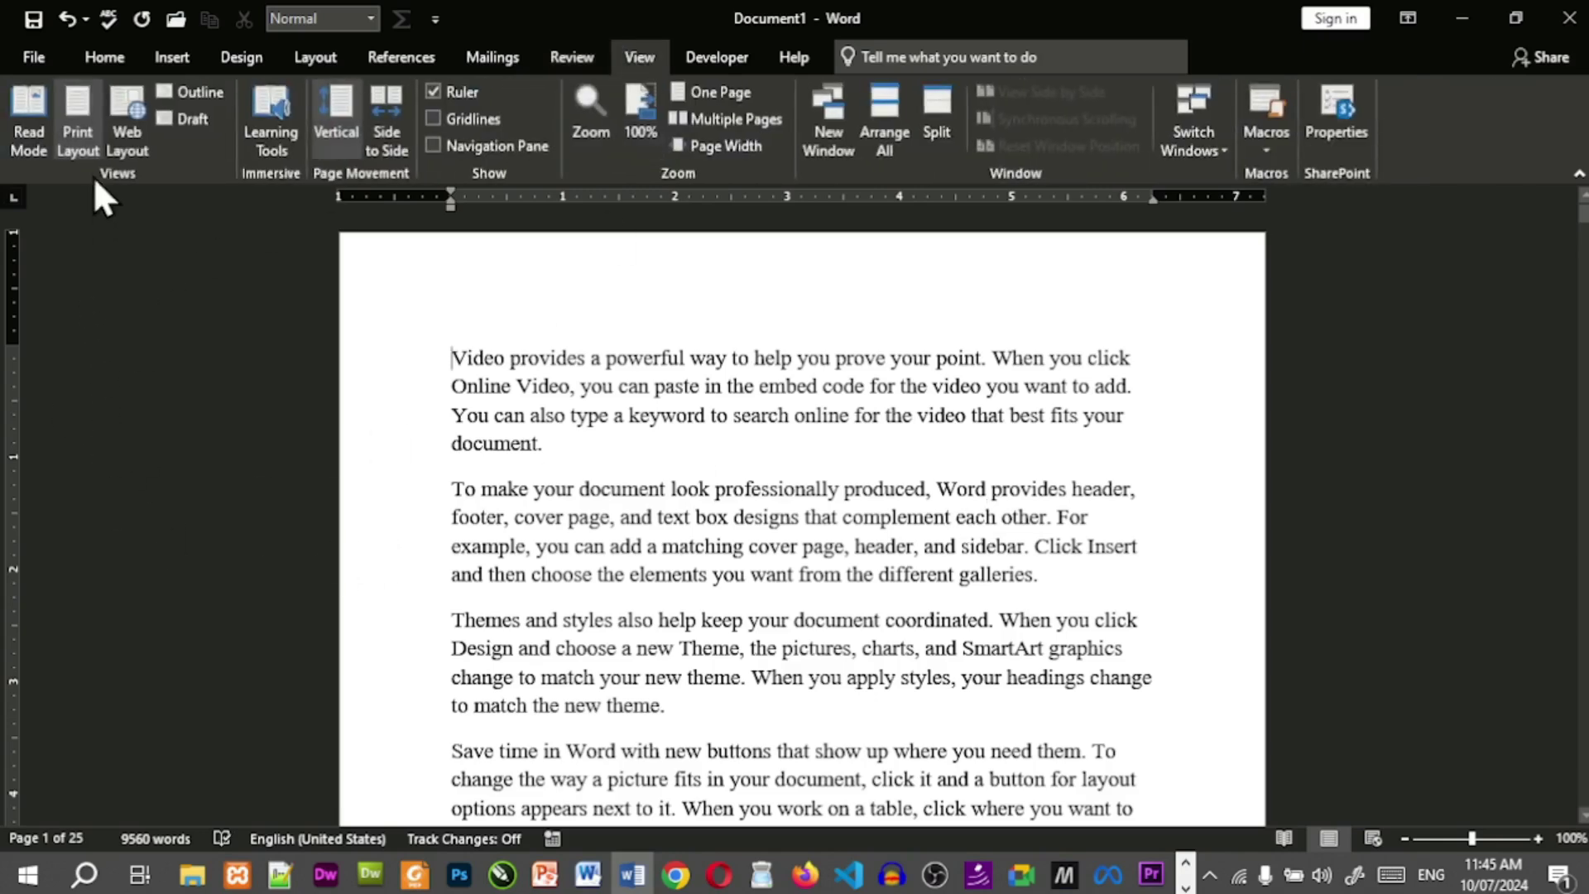
{"action": "scroll", "coordinate": [658, 589], "scroll_direction": "down", "scroll_amount": 3}
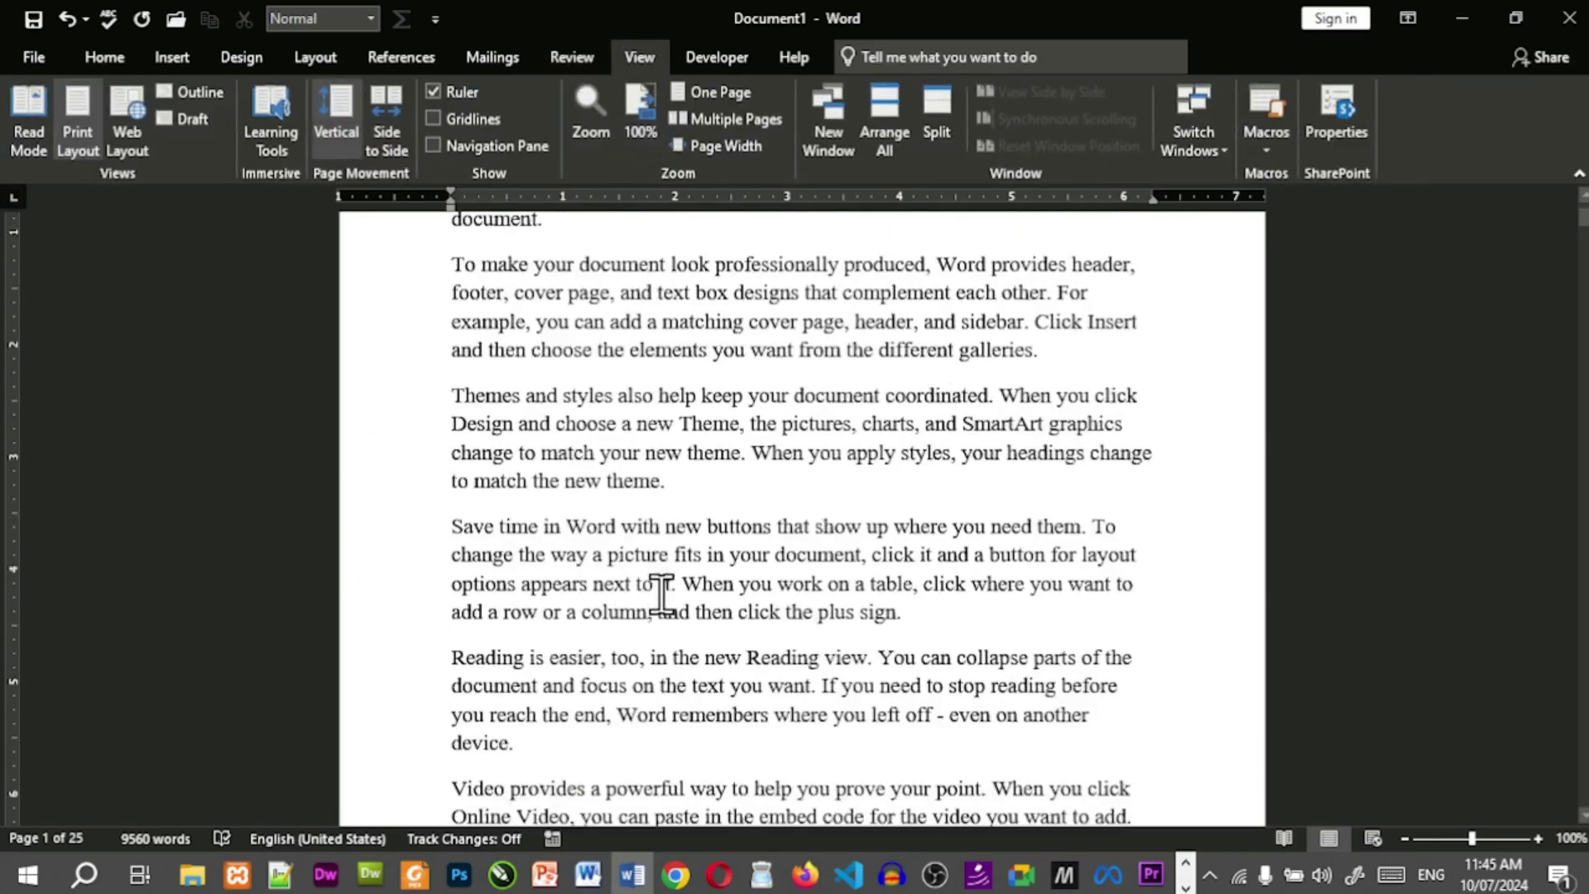
{"action": "scroll", "coordinate": [662, 594], "scroll_direction": "down", "scroll_amount": 2}
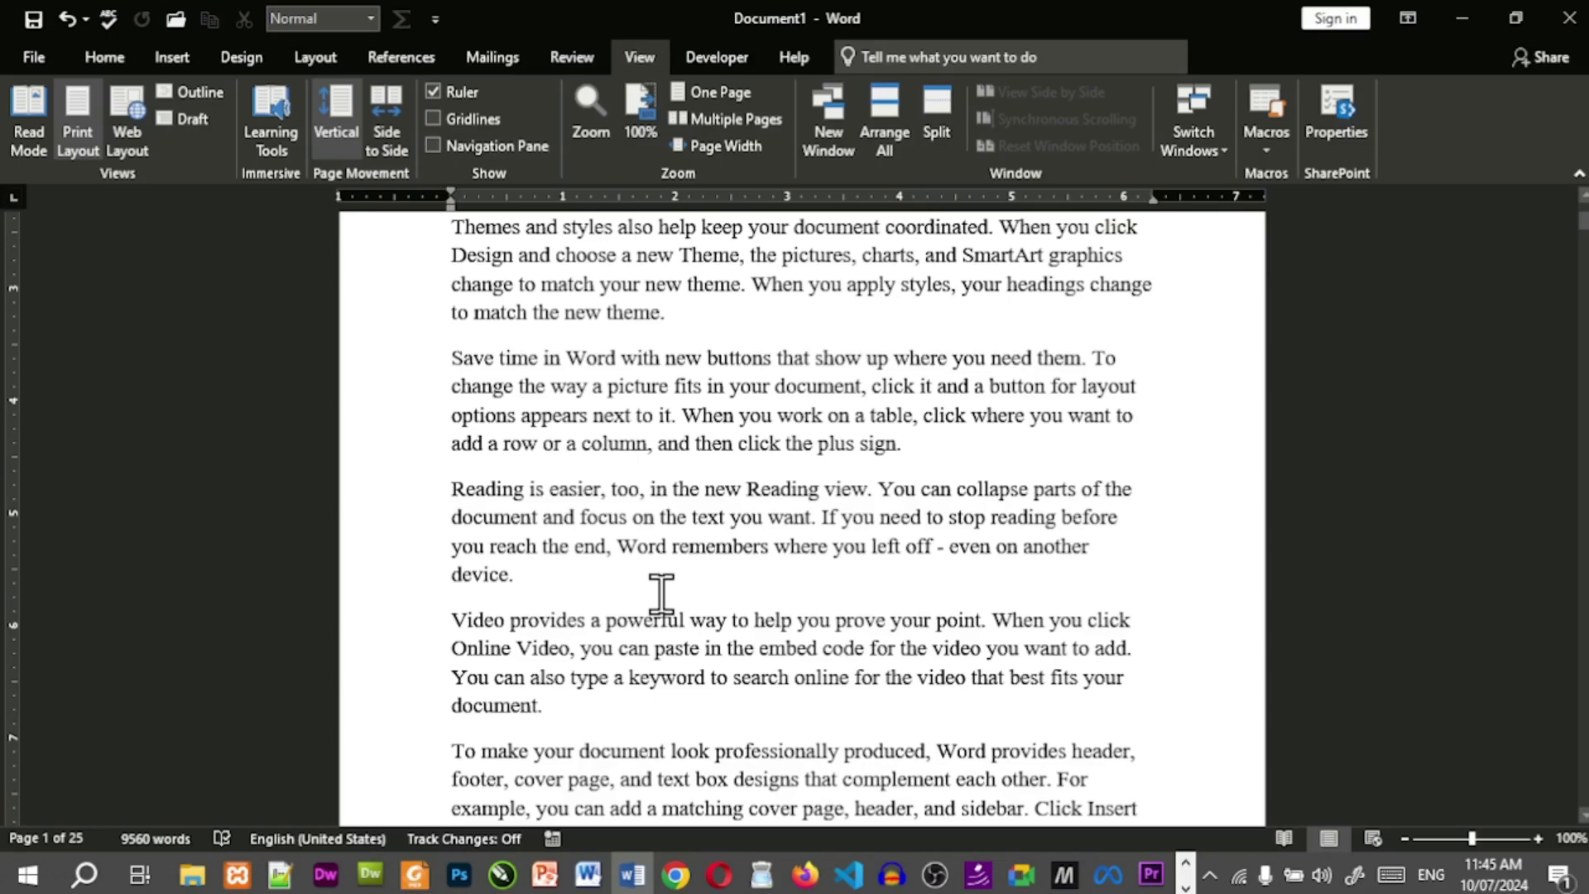
{"action": "key", "text": "ctrl+Home"}
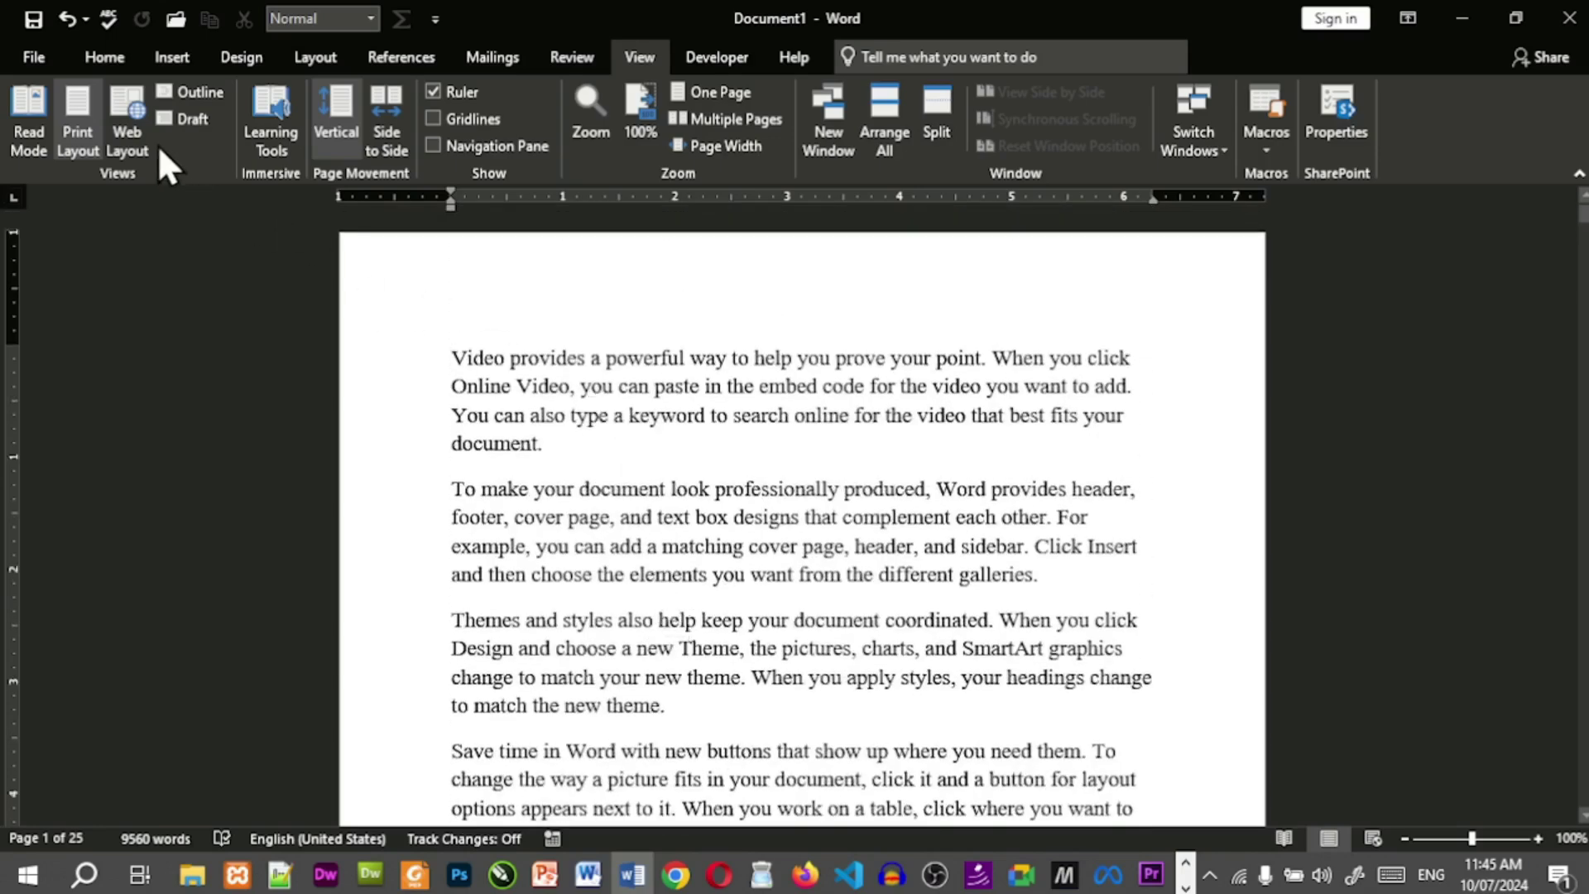
Try Web Layout, then switch back to Print Layout and scroll the pages.
{"action": "left_click", "coordinate": [127, 132]}
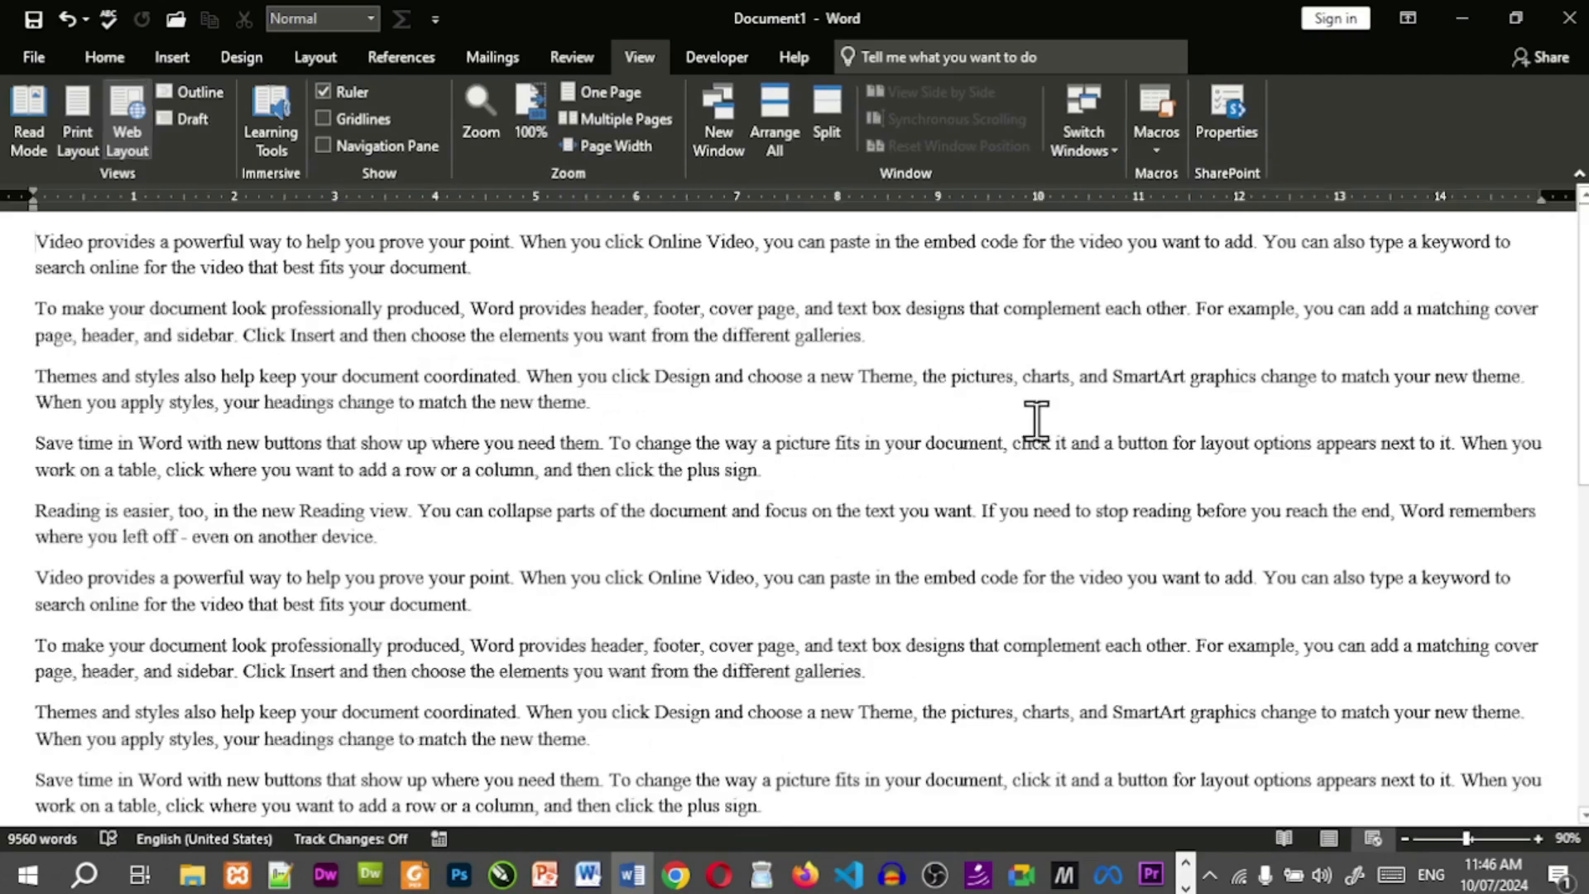
{"action": "scroll", "coordinate": [1035, 422], "scroll_direction": "down", "scroll_amount": 1}
{"action": "left_click", "coordinate": [77, 132]}
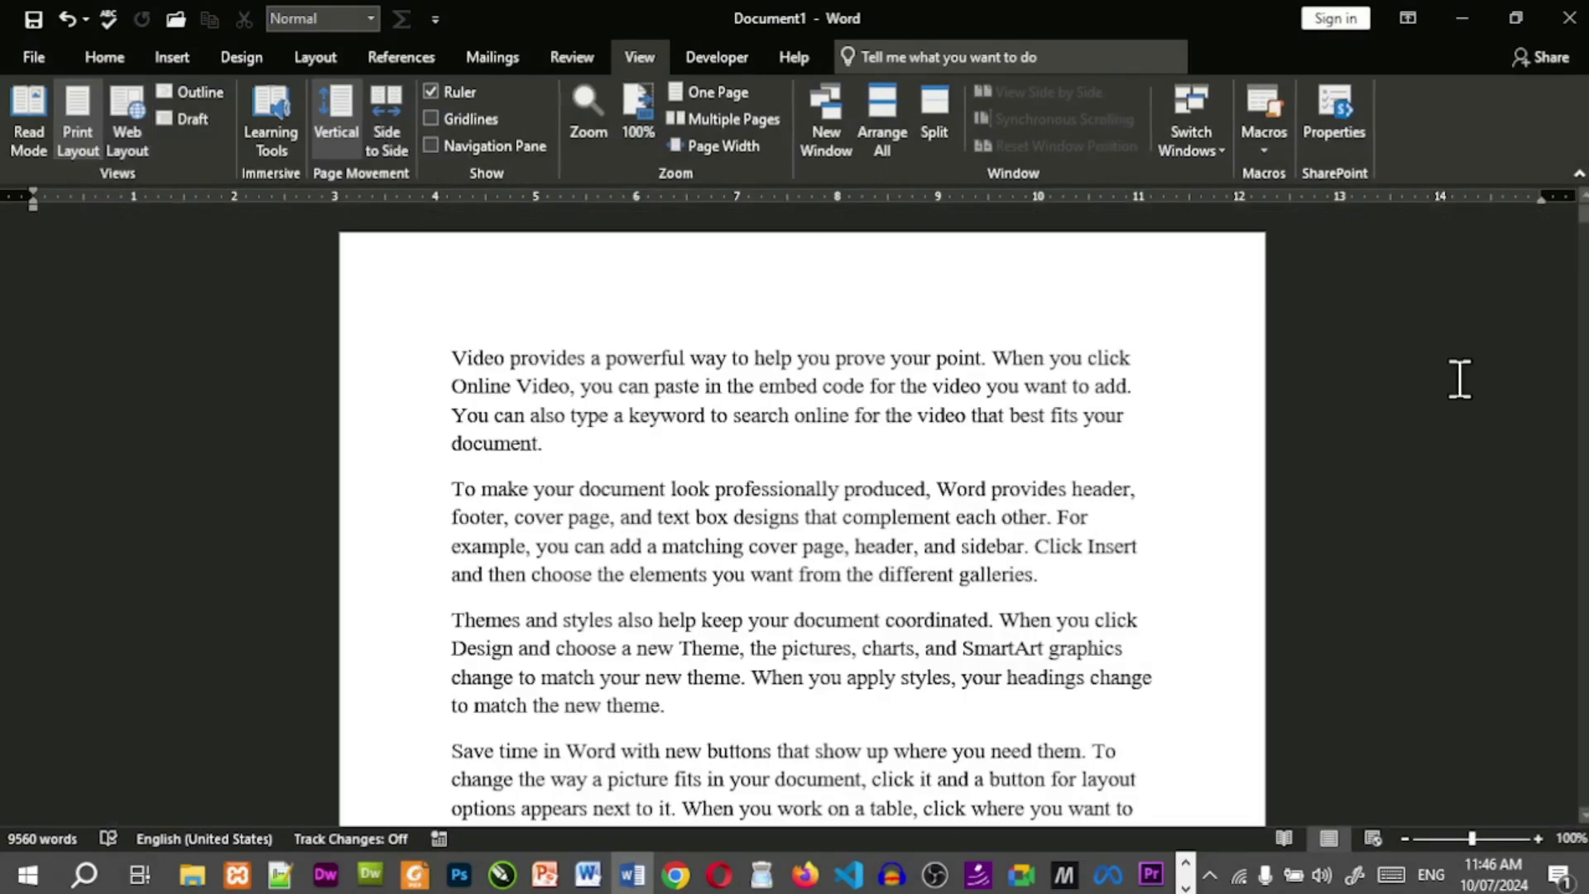
{"action": "scroll", "coordinate": [1050, 514], "scroll_direction": "down", "scroll_amount": 3}
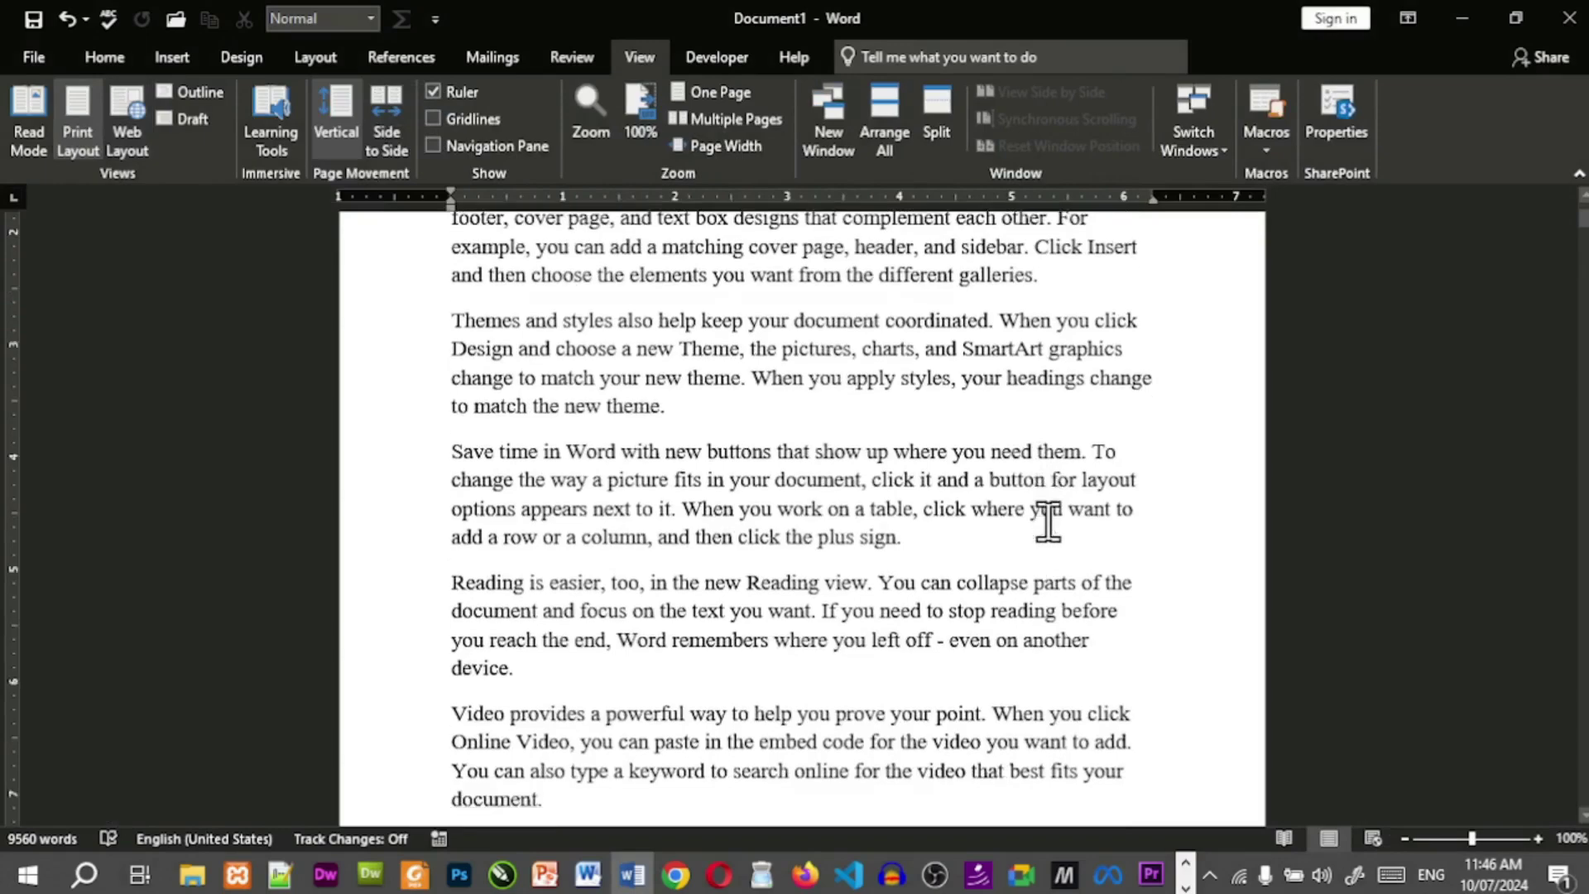
{"action": "scroll", "coordinate": [1048, 520], "scroll_direction": "down", "scroll_amount": 7}
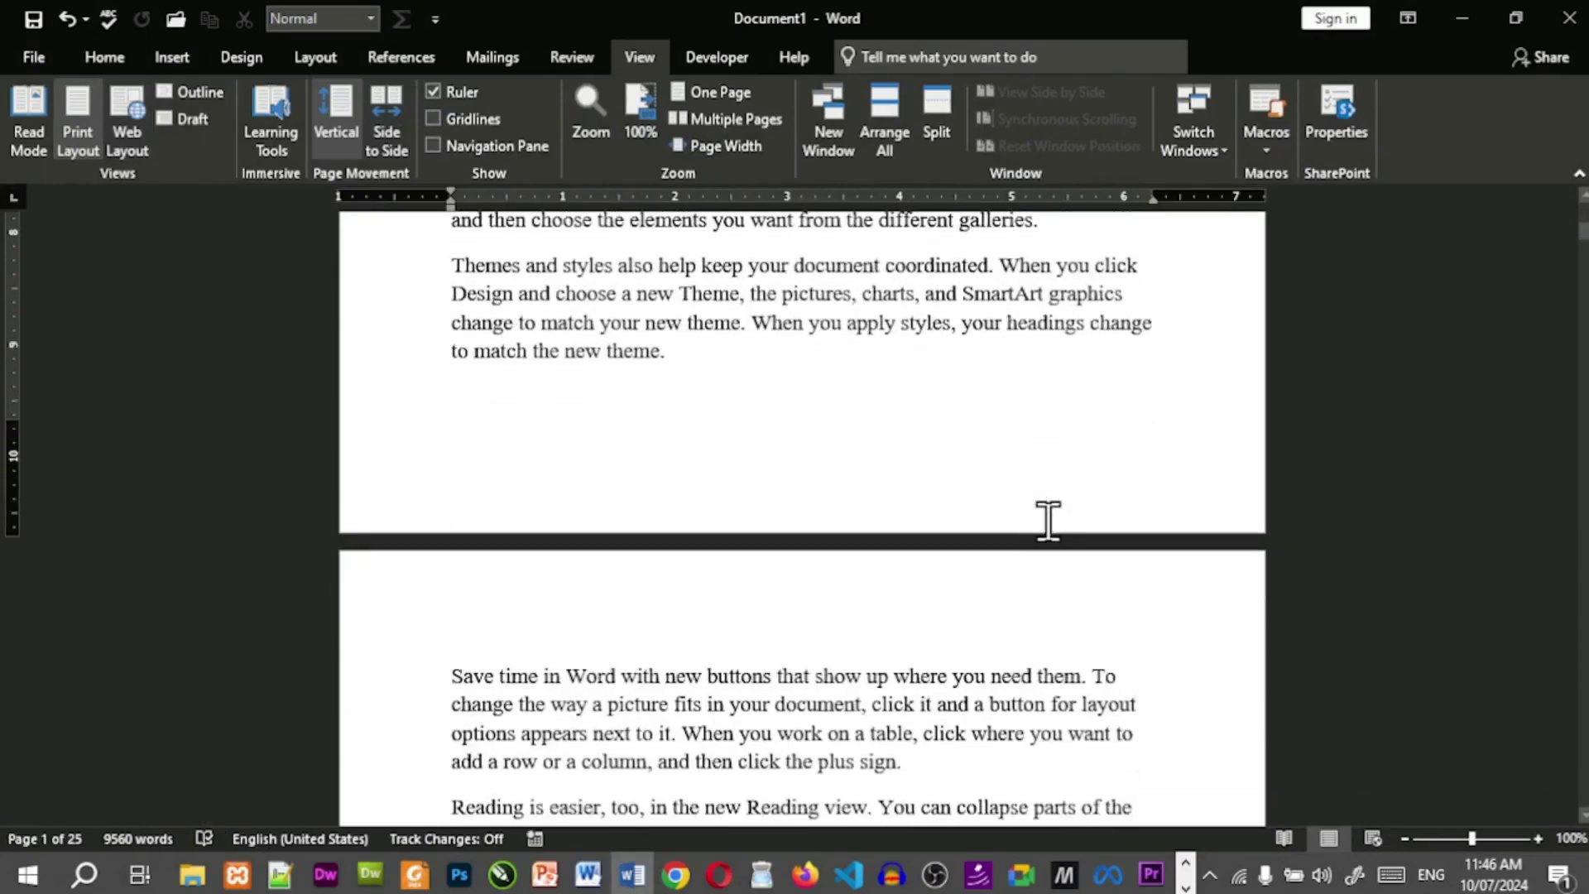
Switch to Web Layout again and scroll through the full-width text and back up.
{"action": "left_click", "coordinate": [139, 101]}
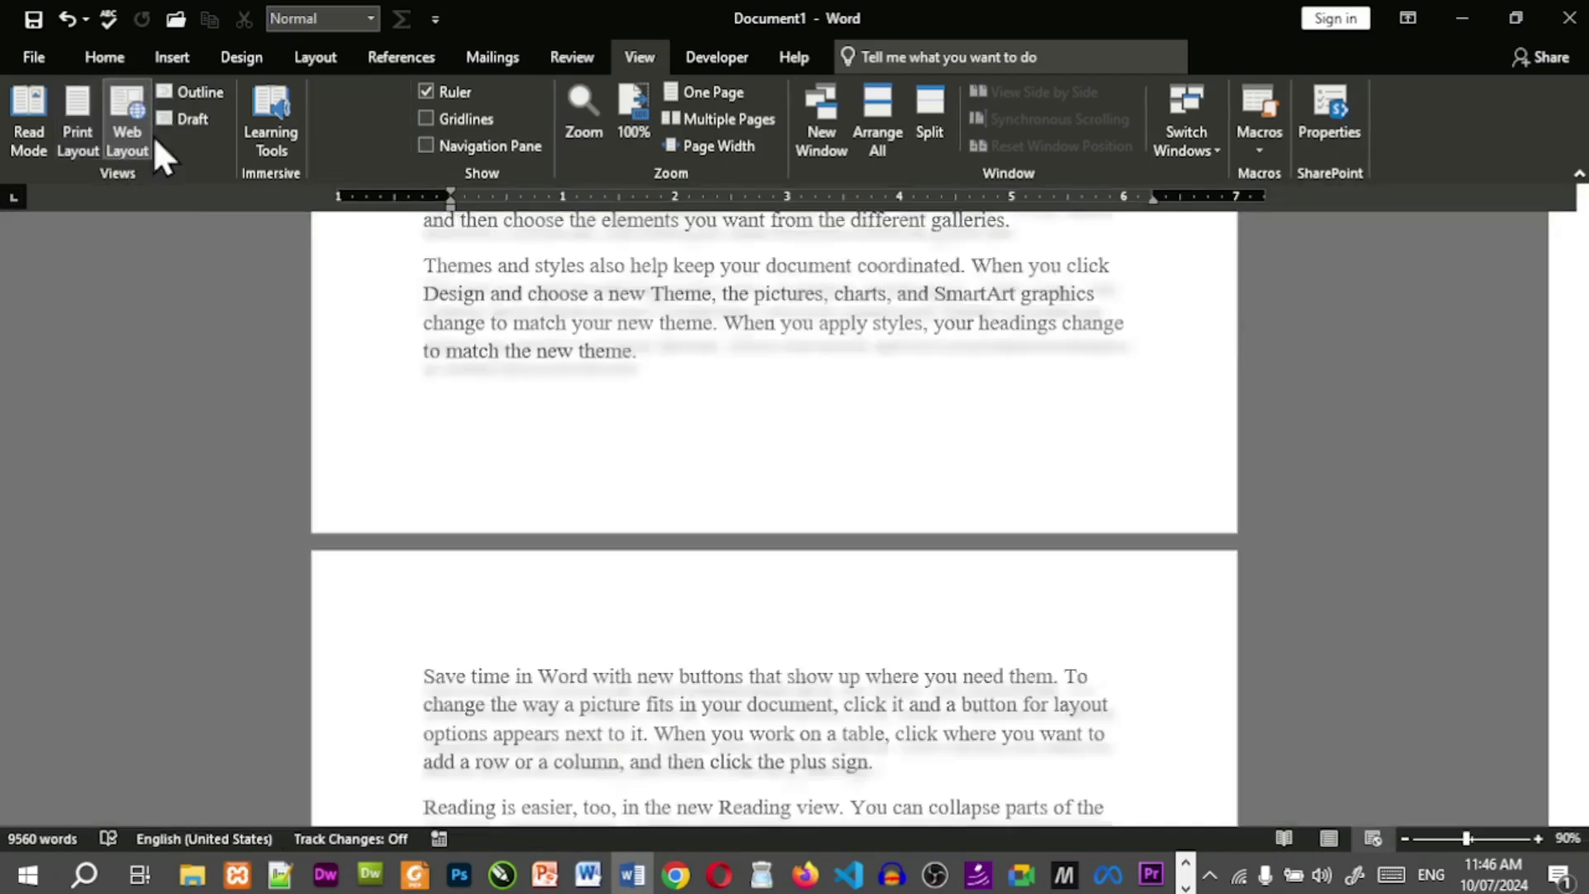
{"action": "scroll", "coordinate": [1128, 656], "scroll_direction": "down", "scroll_amount": 1}
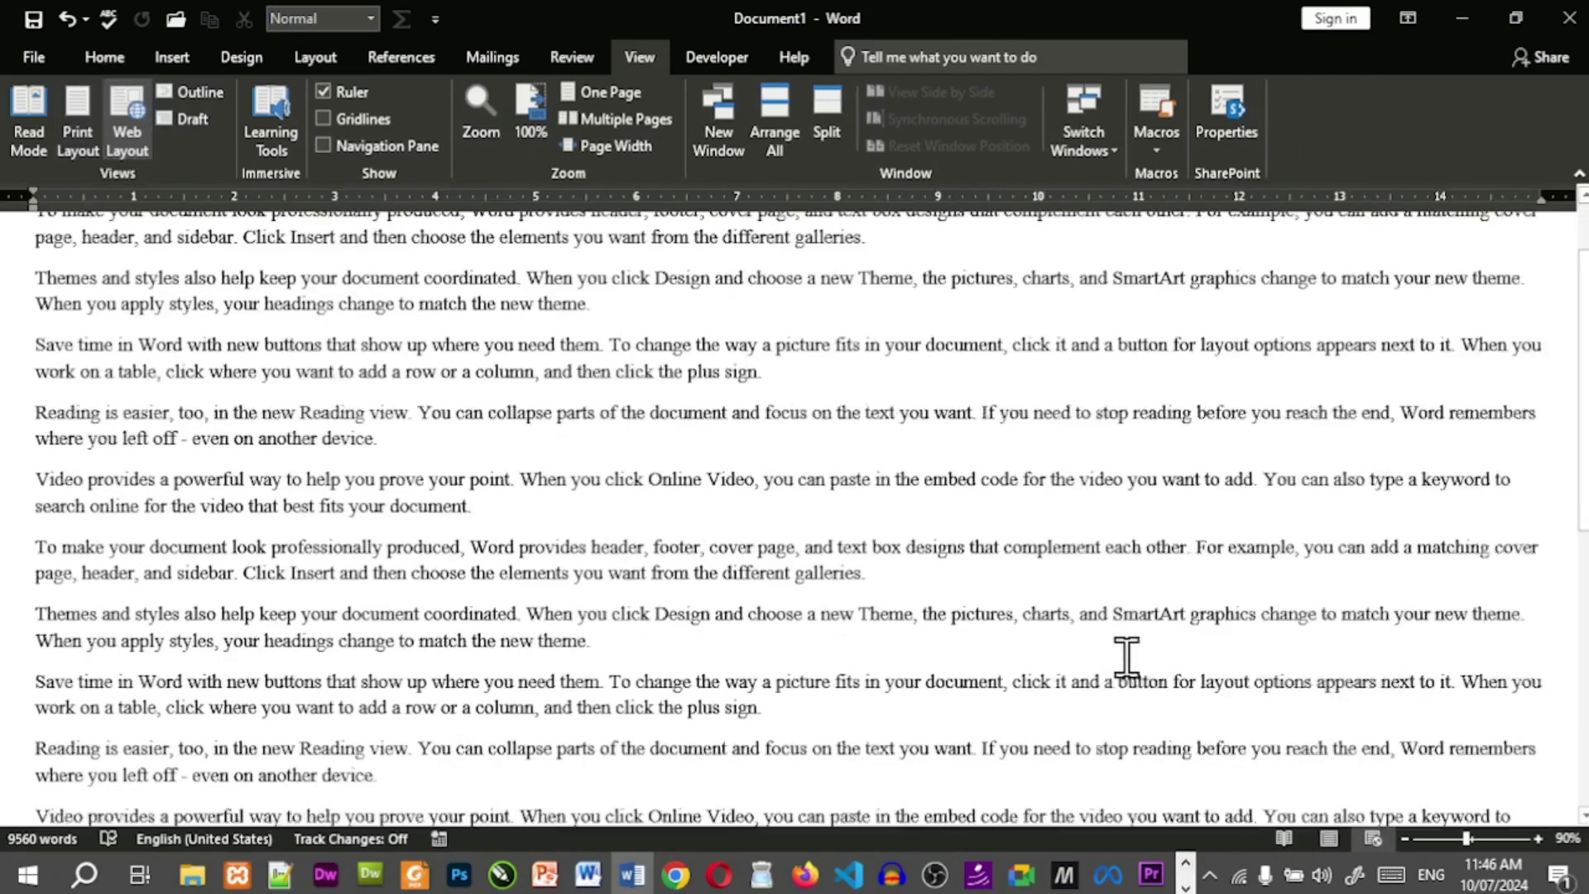
{"action": "scroll", "coordinate": [1127, 657], "scroll_direction": "down", "scroll_amount": 7}
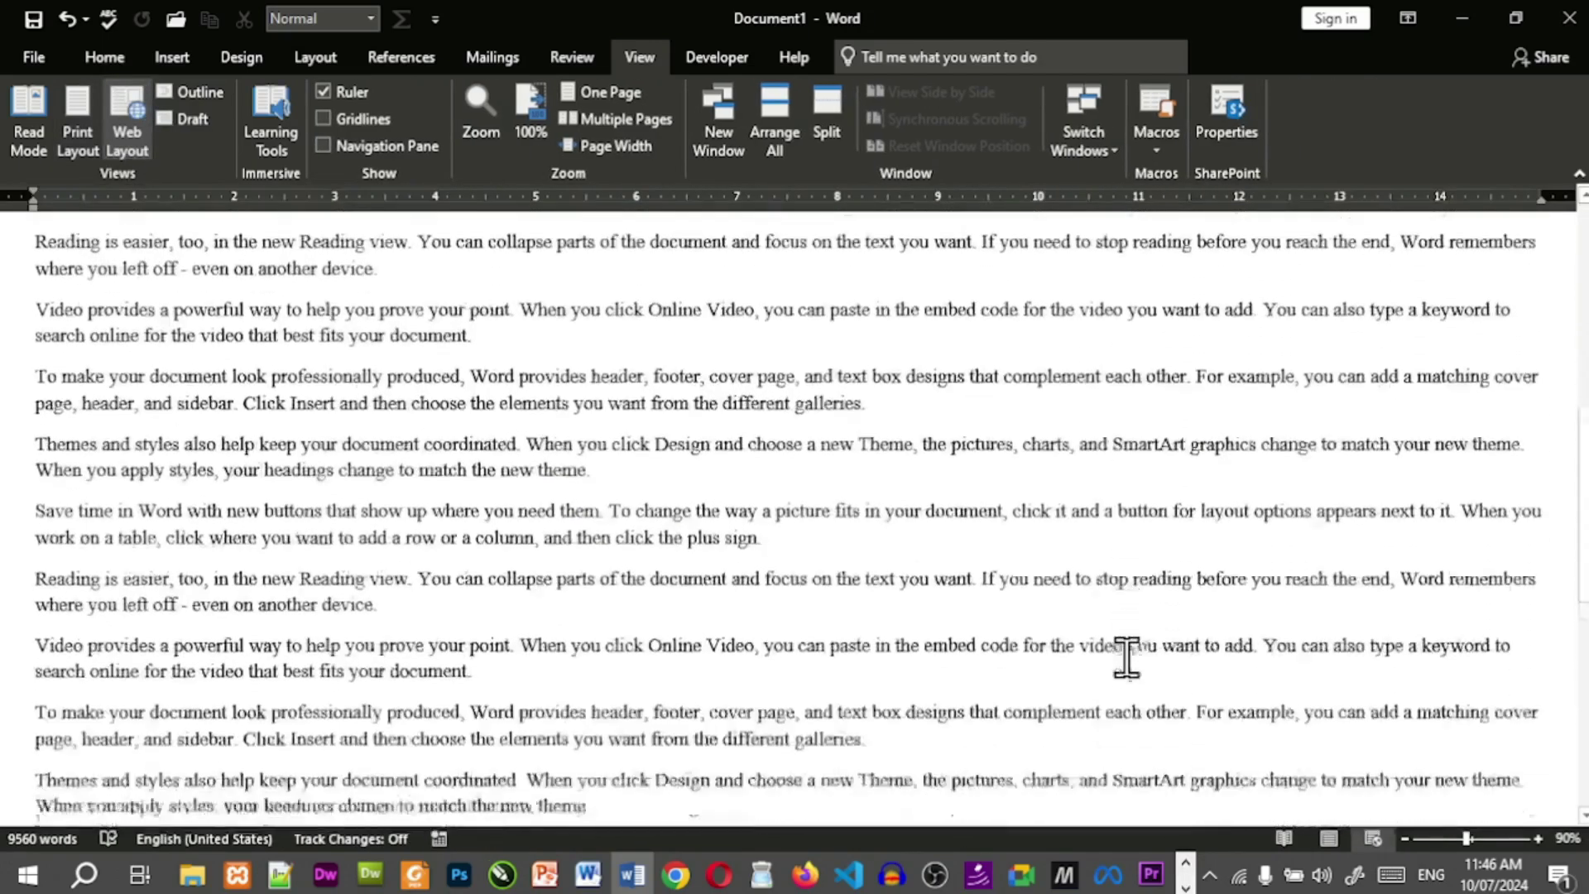
{"action": "scroll", "coordinate": [1127, 657], "scroll_direction": "down", "scroll_amount": 3}
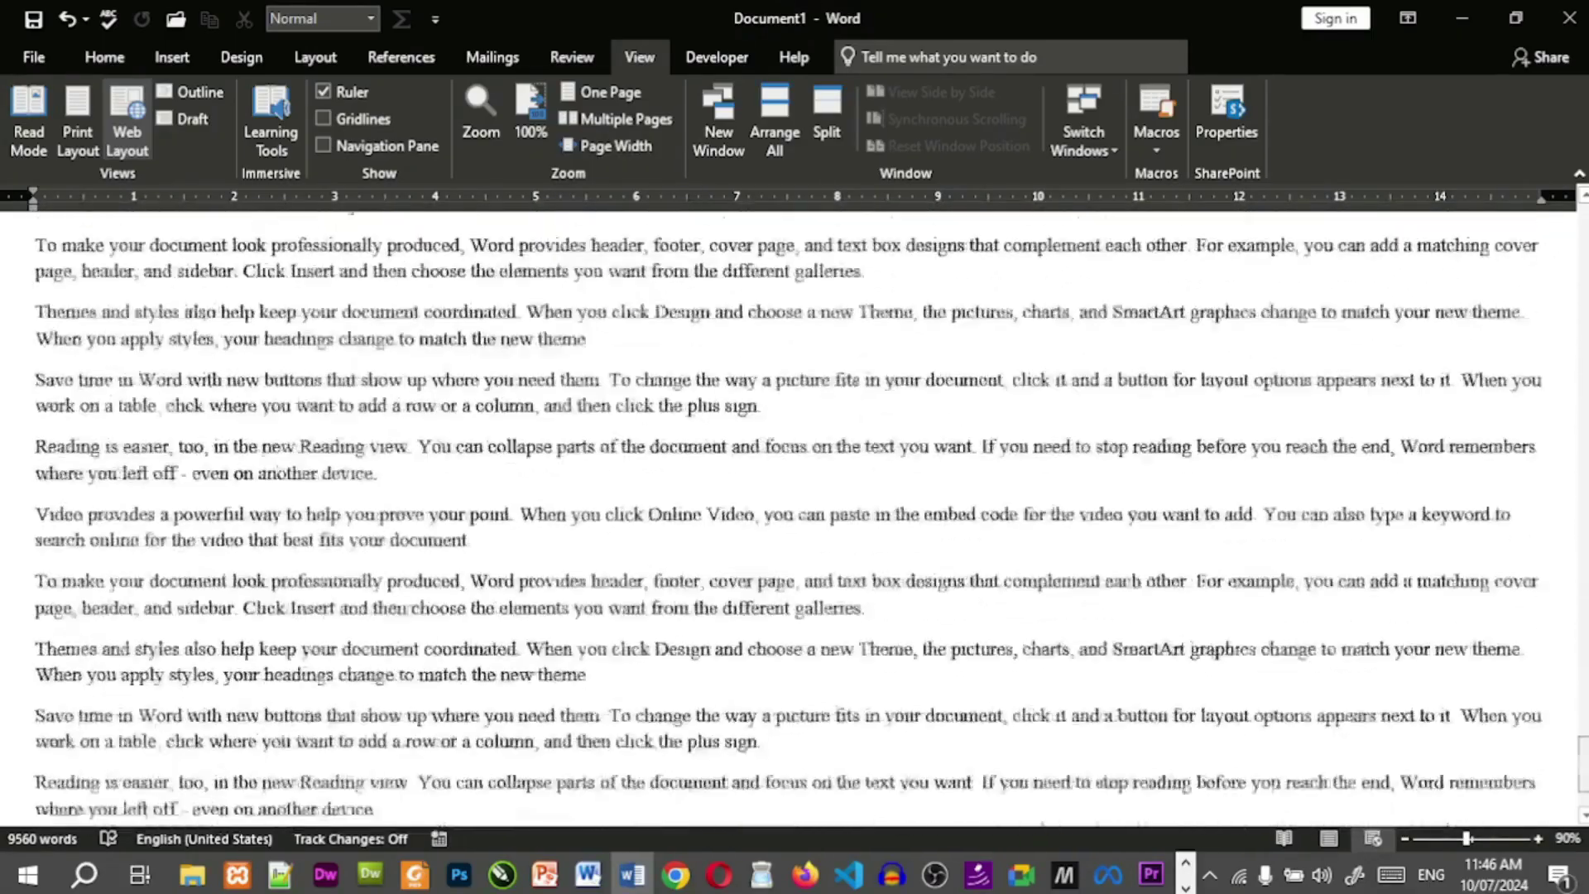
{"action": "scroll", "coordinate": [790, 521], "scroll_direction": "down", "scroll_amount": 5}
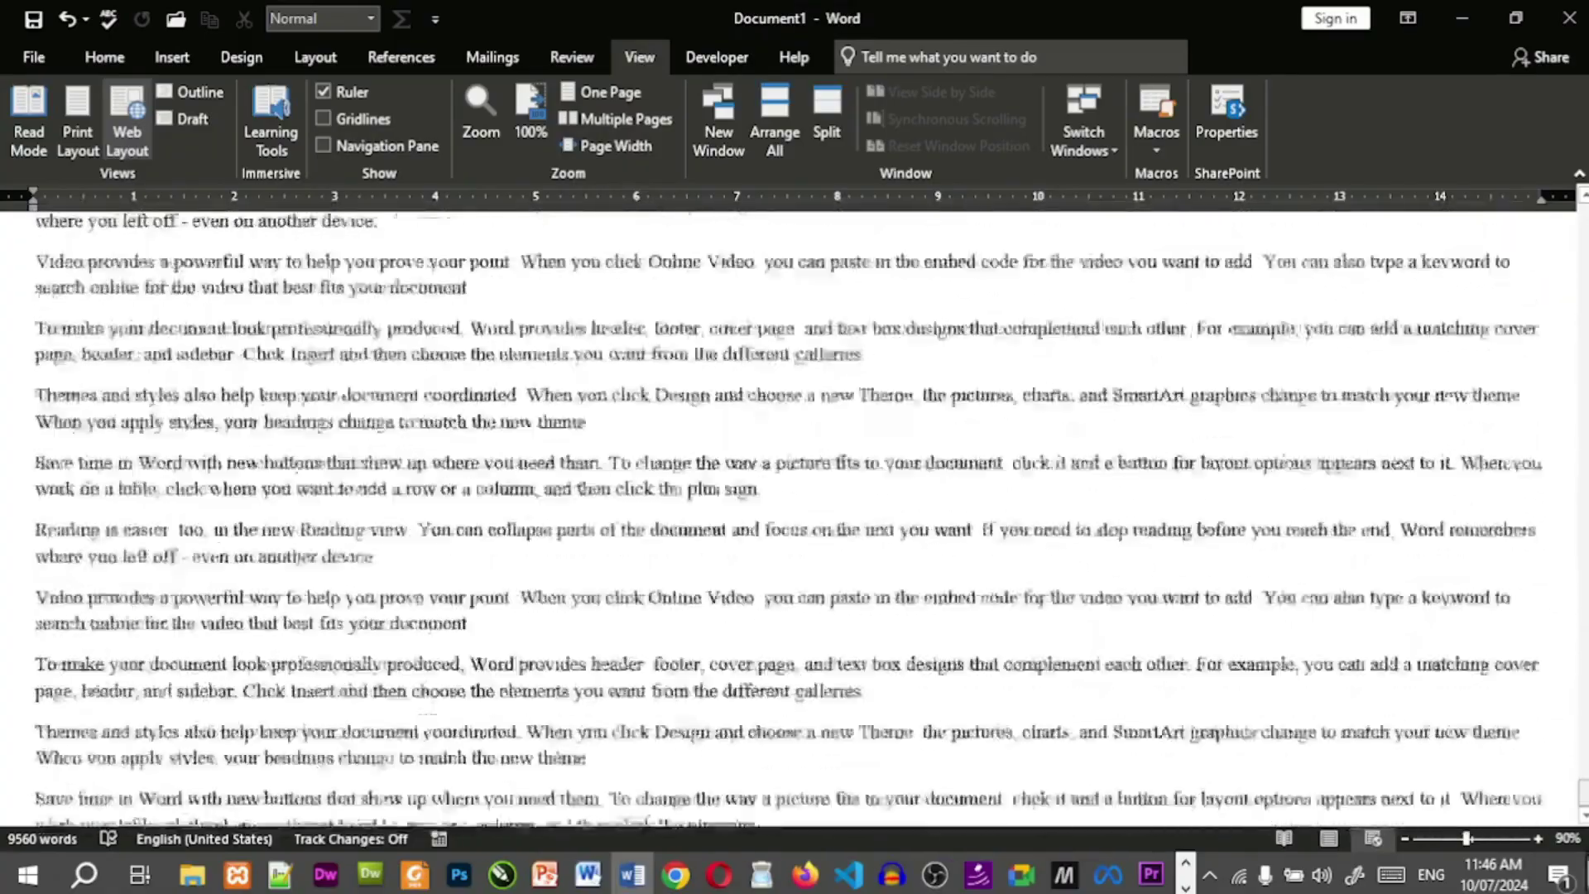
{"action": "scroll", "coordinate": [790, 521], "scroll_direction": "down", "scroll_amount": 2}
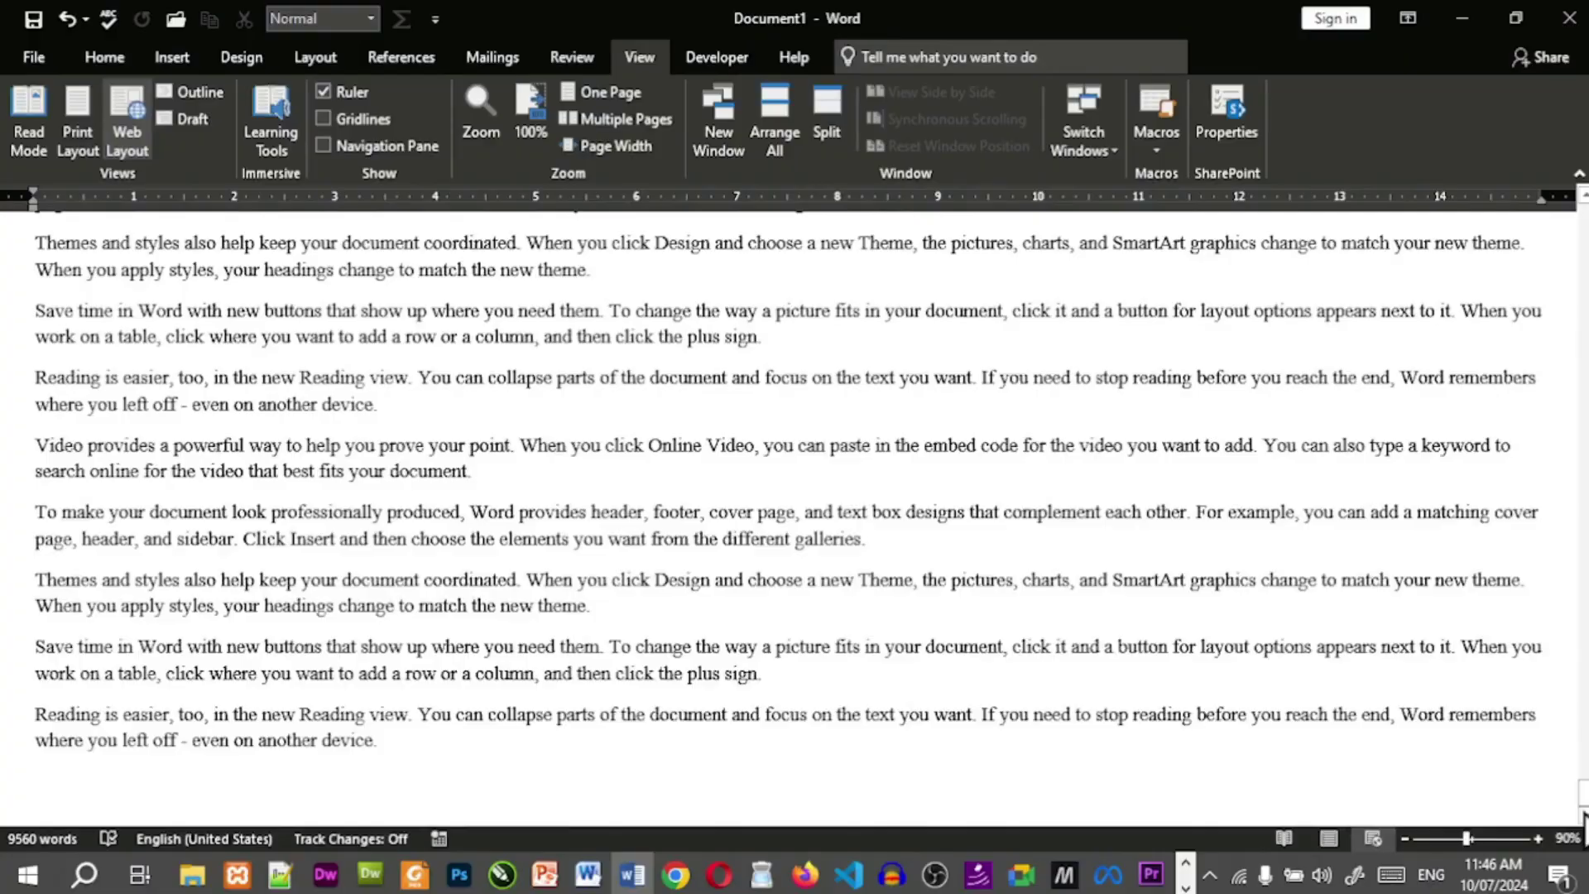
{"action": "left_click", "coordinate": [1582, 442]}
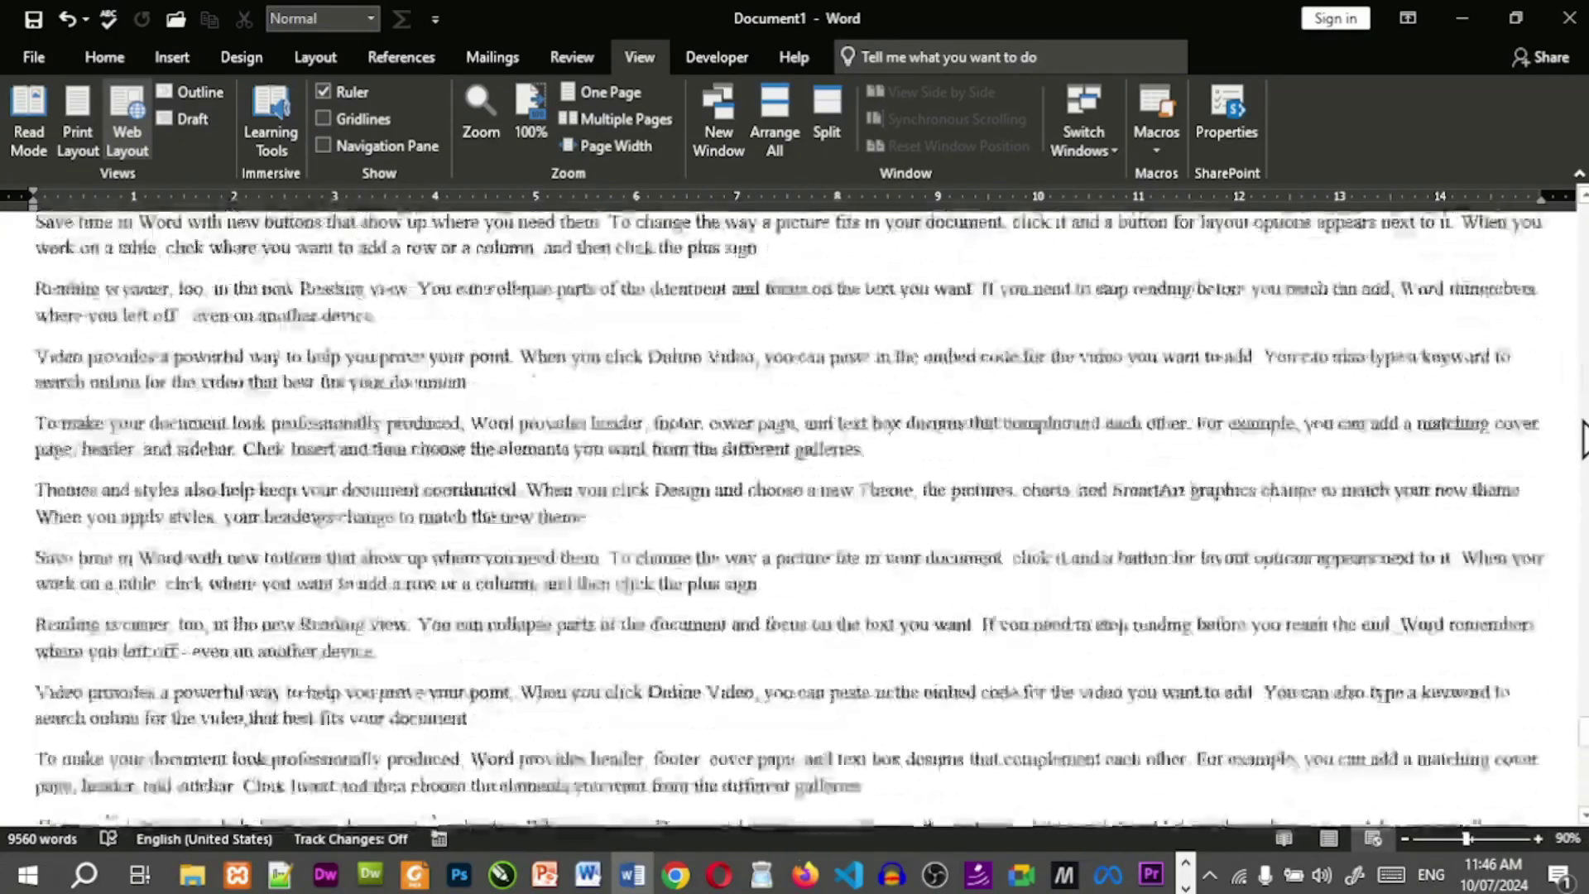
{"action": "scroll", "coordinate": [1582, 441], "scroll_direction": "up", "scroll_amount": 10}
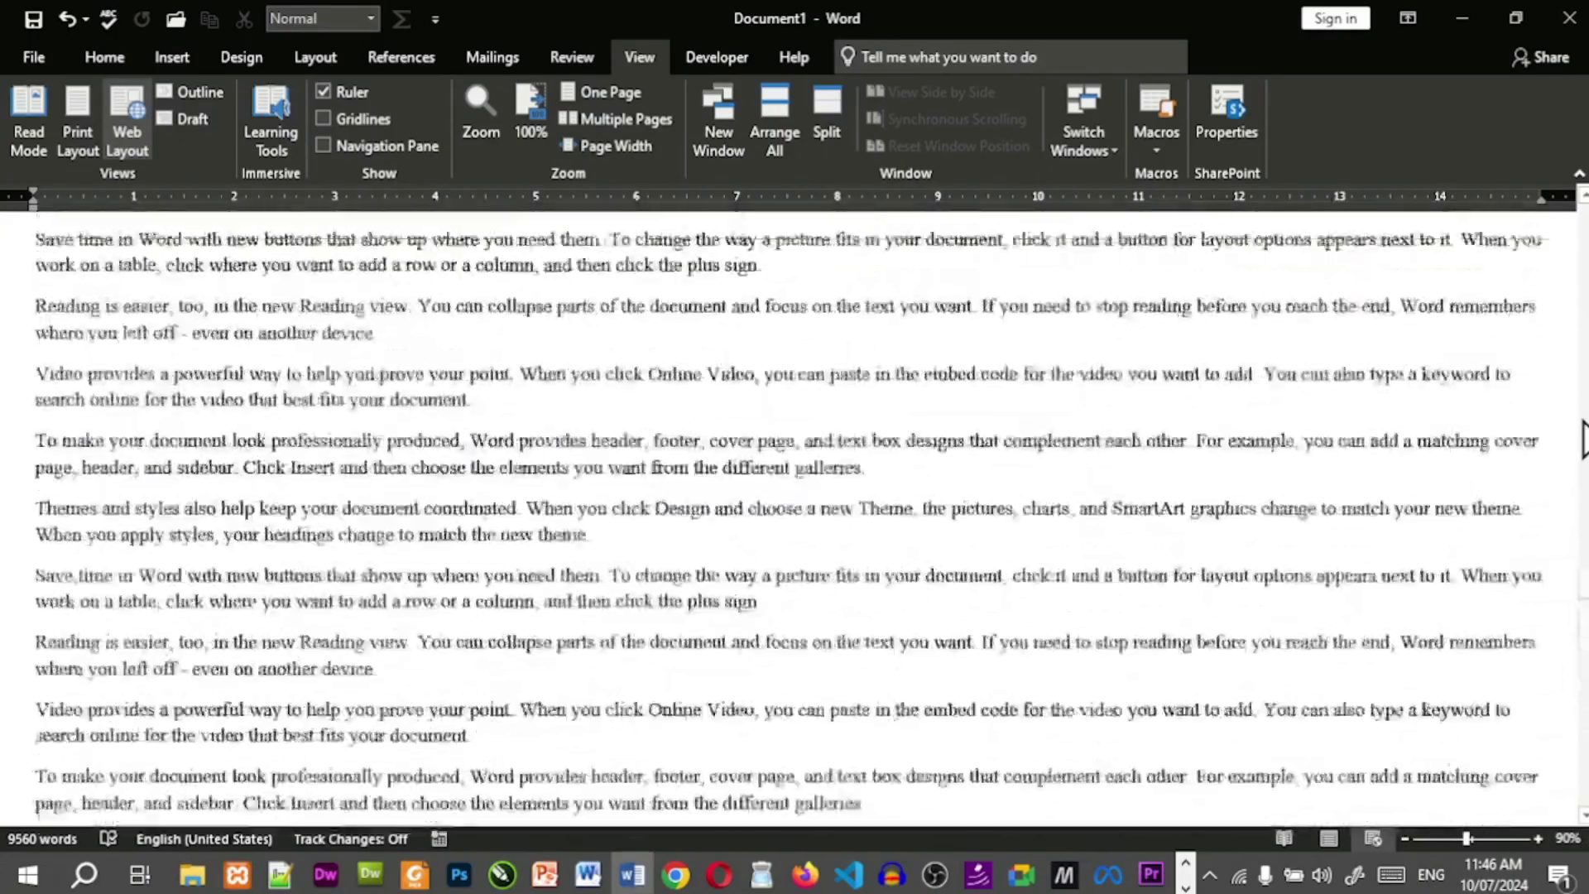
{"action": "scroll", "coordinate": [1582, 439], "scroll_direction": "up", "scroll_amount": 10}
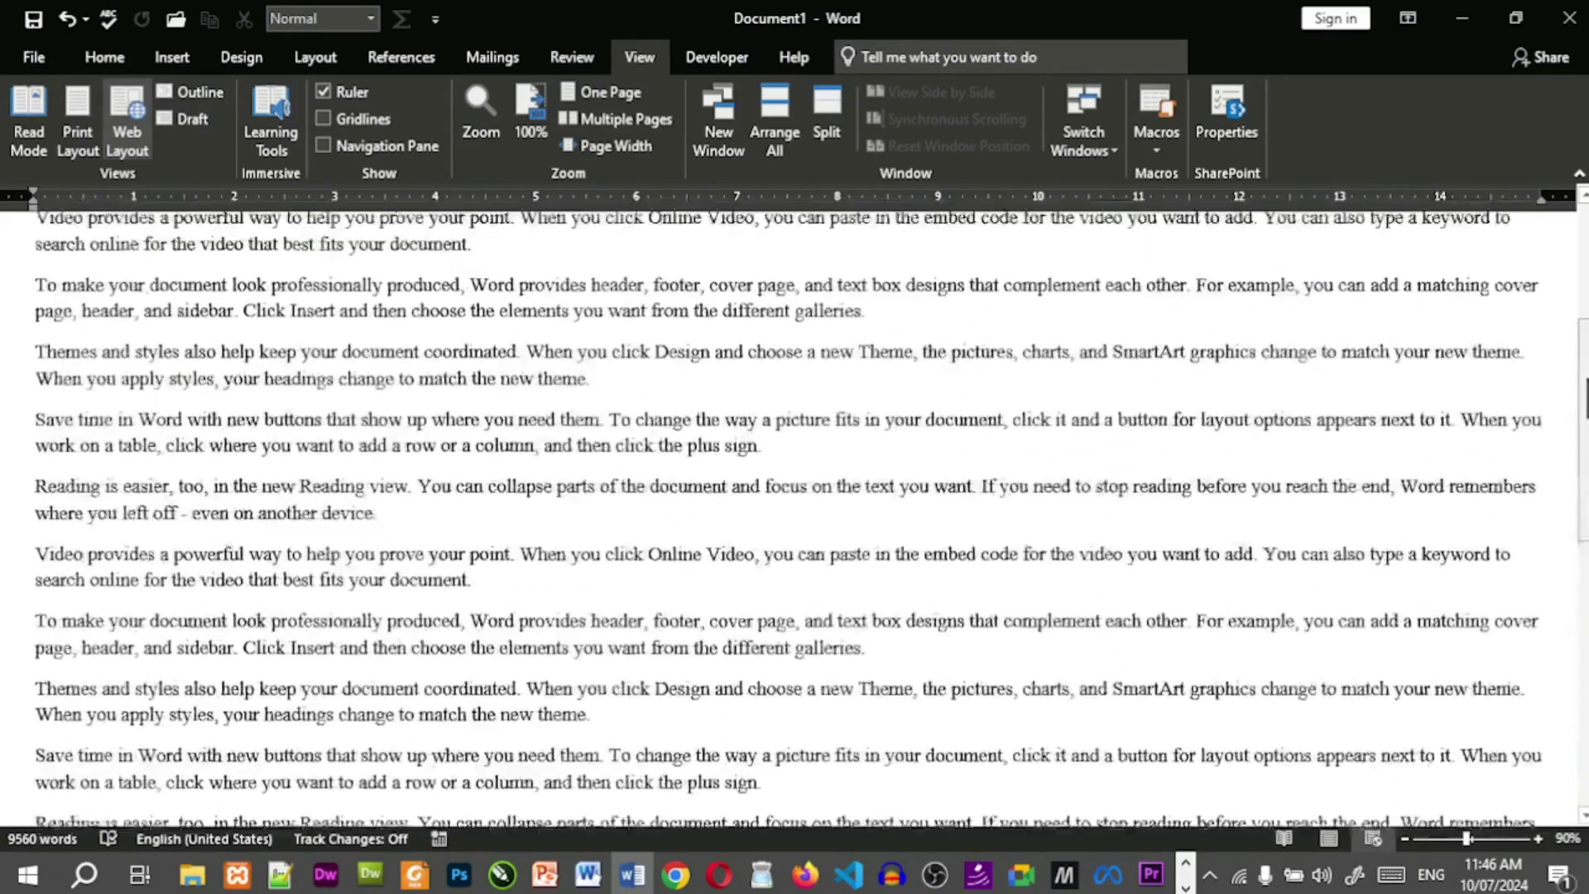
{"action": "scroll", "coordinate": [1582, 439], "scroll_direction": "up", "scroll_amount": 2}
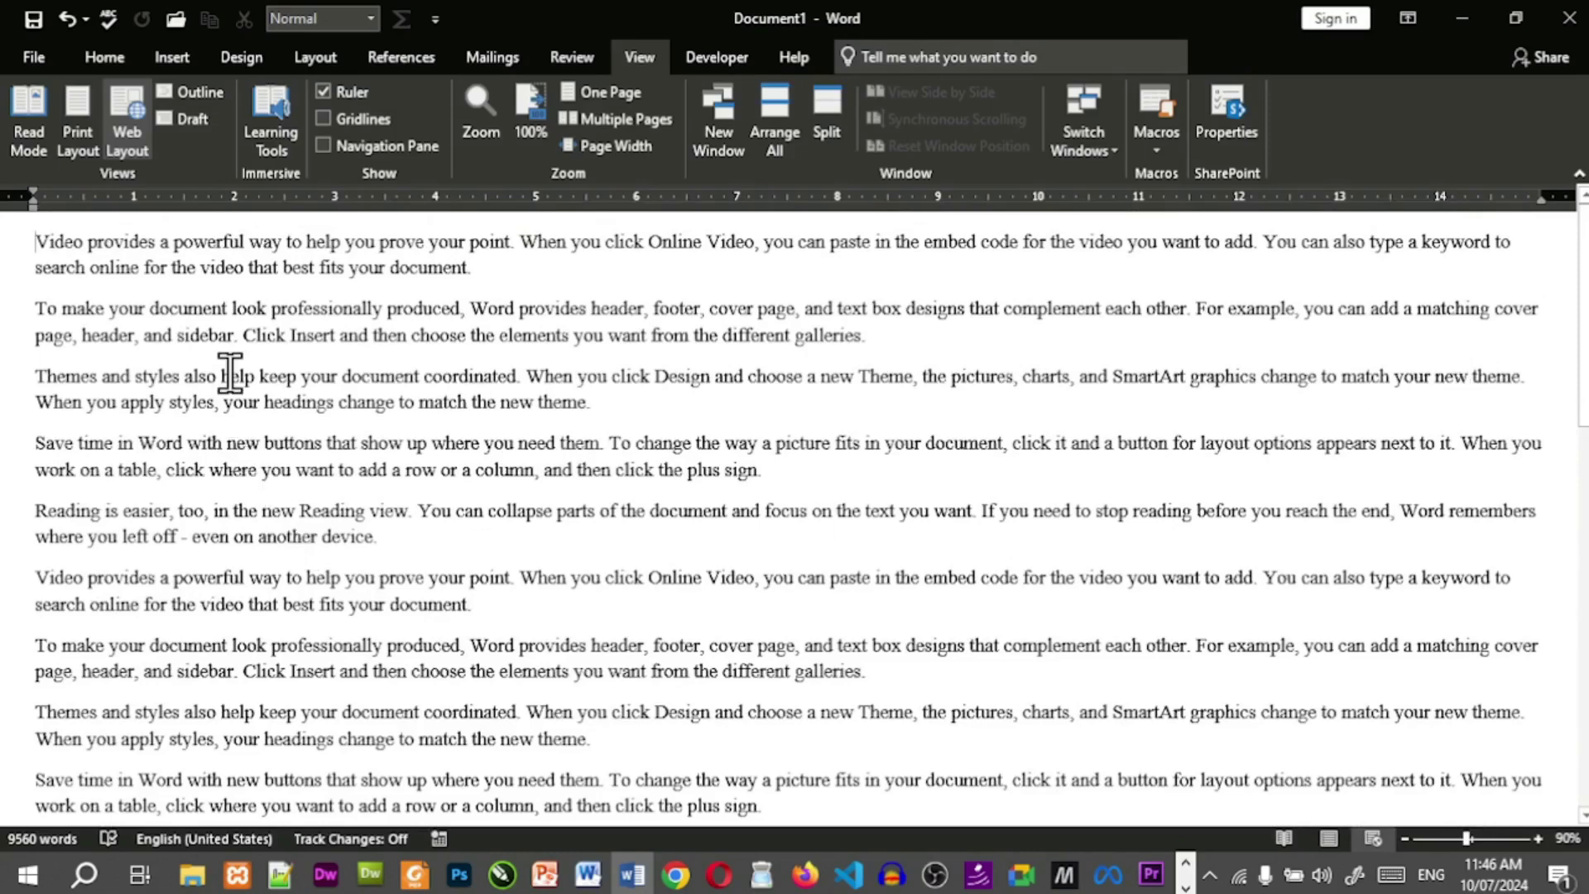
Type stray characters after the first paragraph's last word, then delete them.
{"action": "left_click", "coordinate": [502, 263]}
{"action": "type", "text": "ffggd"}
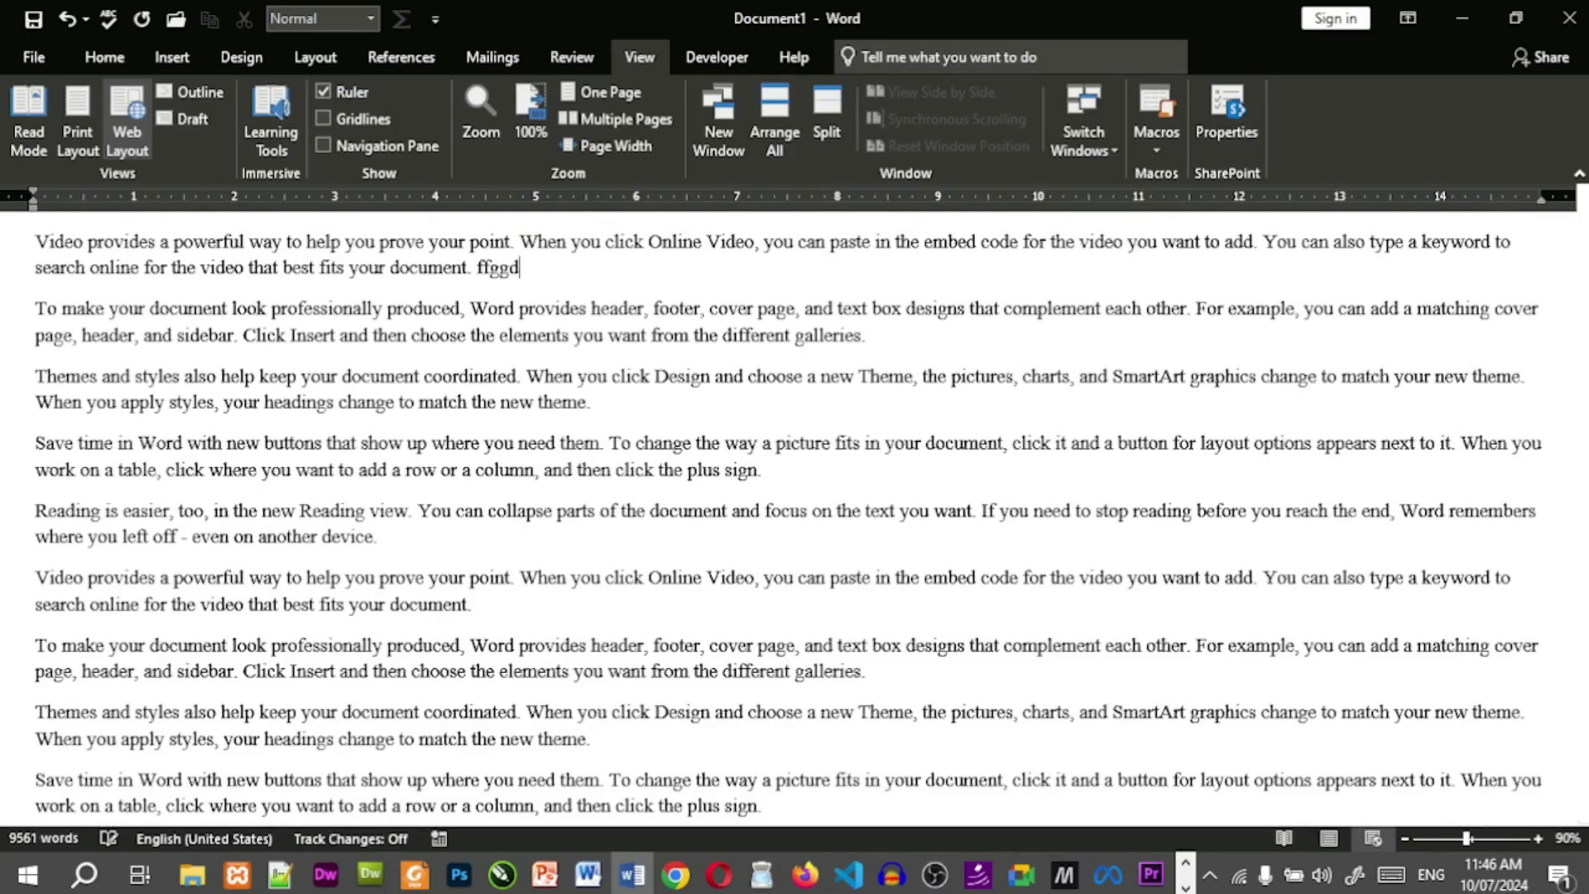
{"action": "key", "text": "BackSpace"}
{"action": "key", "text": "BackSpace"}
{"action": "key", "text": "BackSpace"}
{"action": "key", "text": "BackSpace"}
{"action": "key", "text": "BackSpace"}
{"action": "key", "text": "BackSpace"}
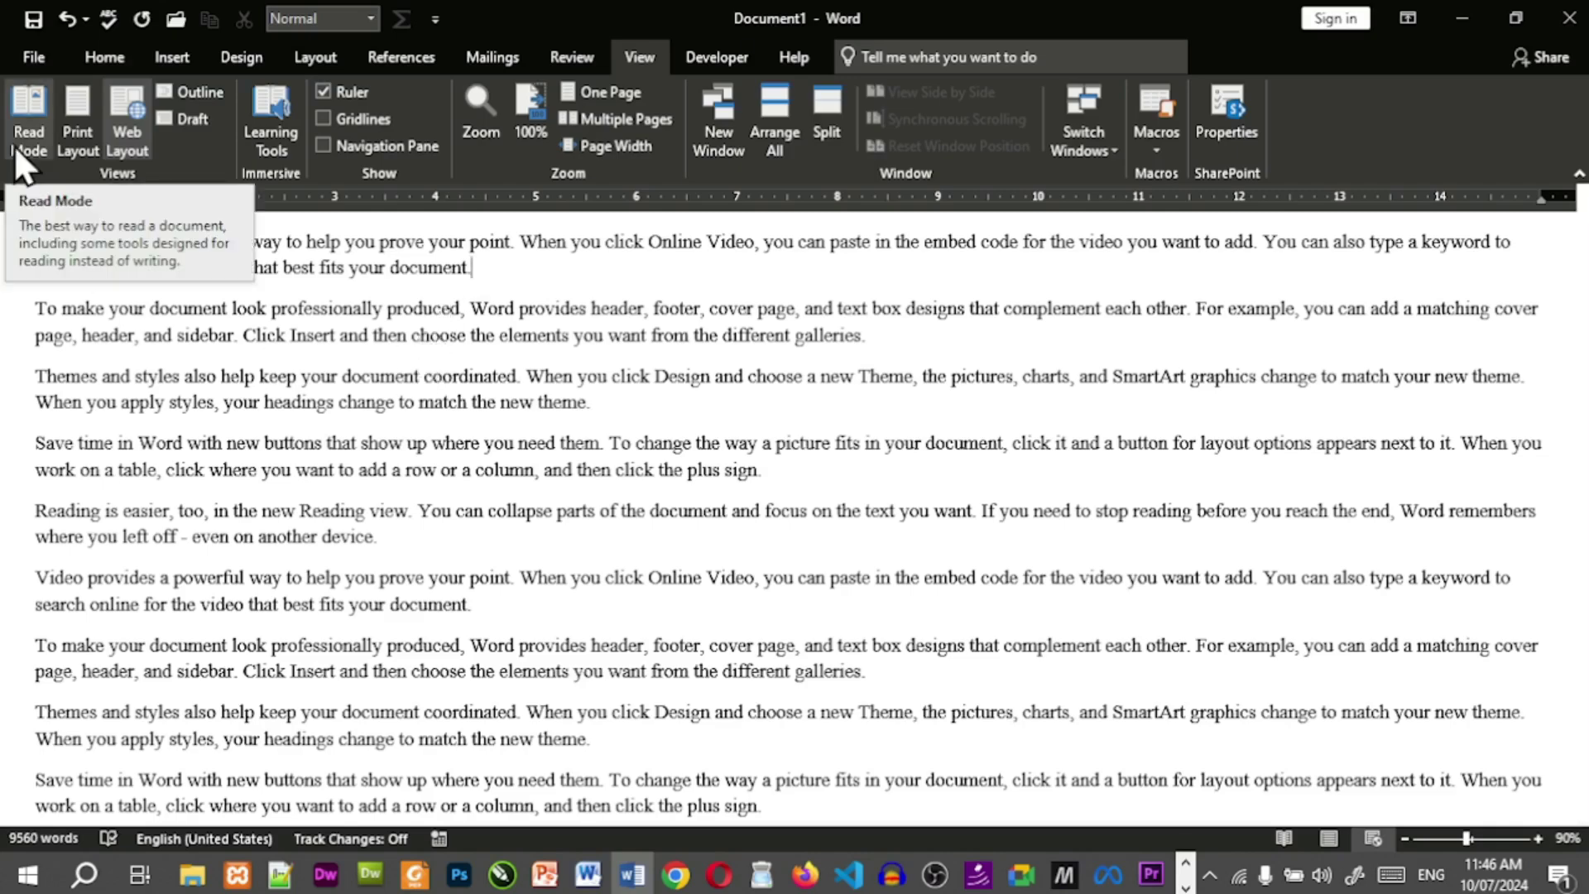
In Print Layout, insert the 'suff' AutoText header with Class 6th, Paper Science, Term 1st, Time 1.5hrs.
{"action": "left_click", "coordinate": [82, 137]}
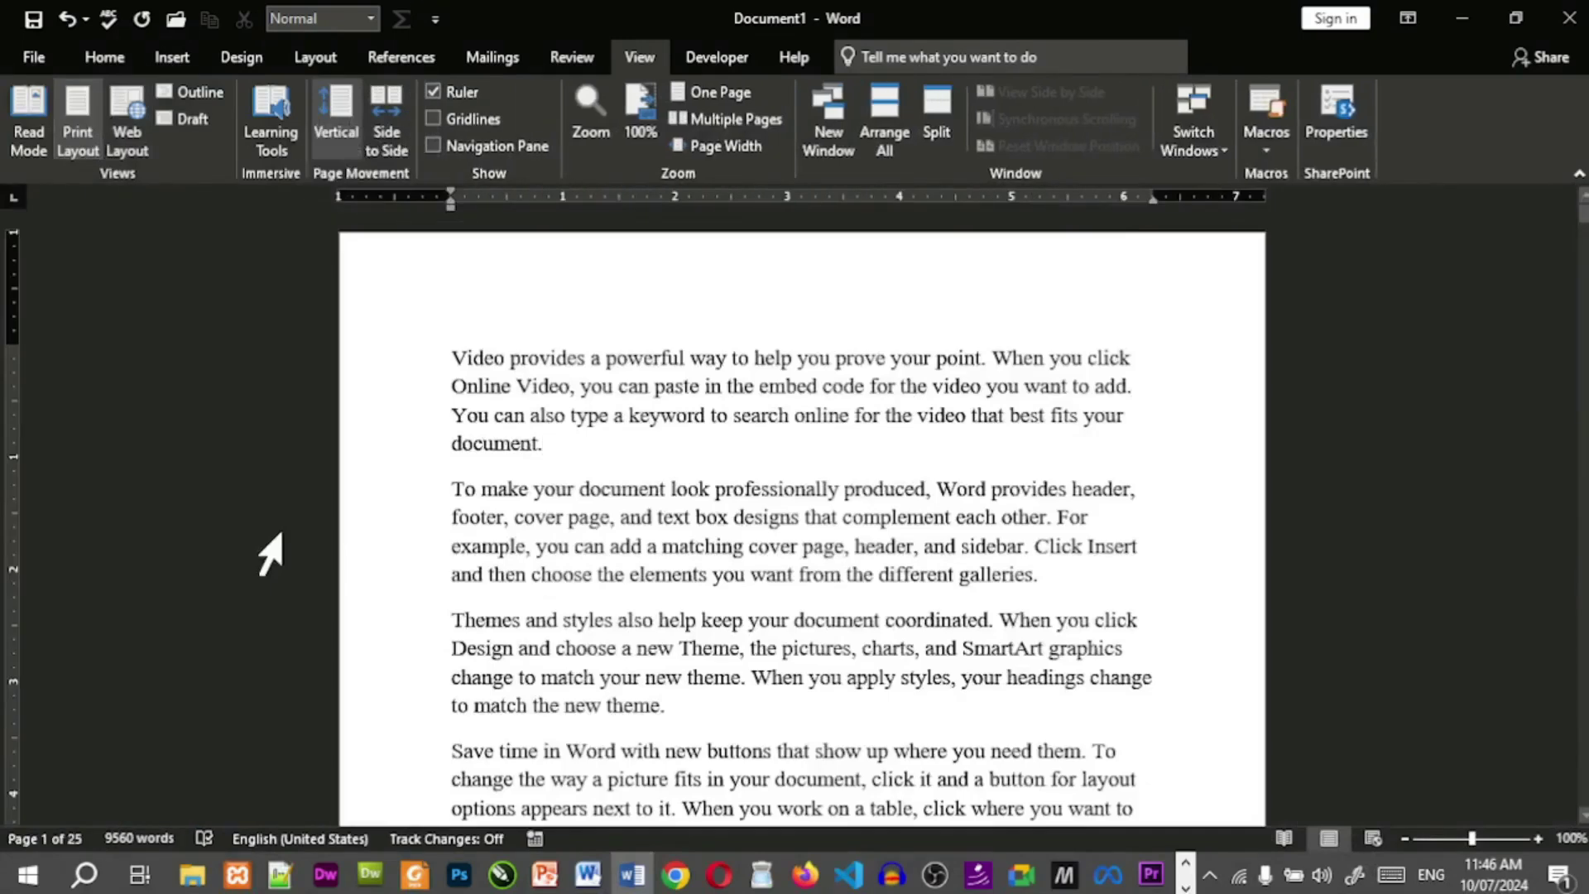
{"action": "left_click", "coordinate": [791, 294]}
{"action": "double_click", "coordinate": [791, 294]}
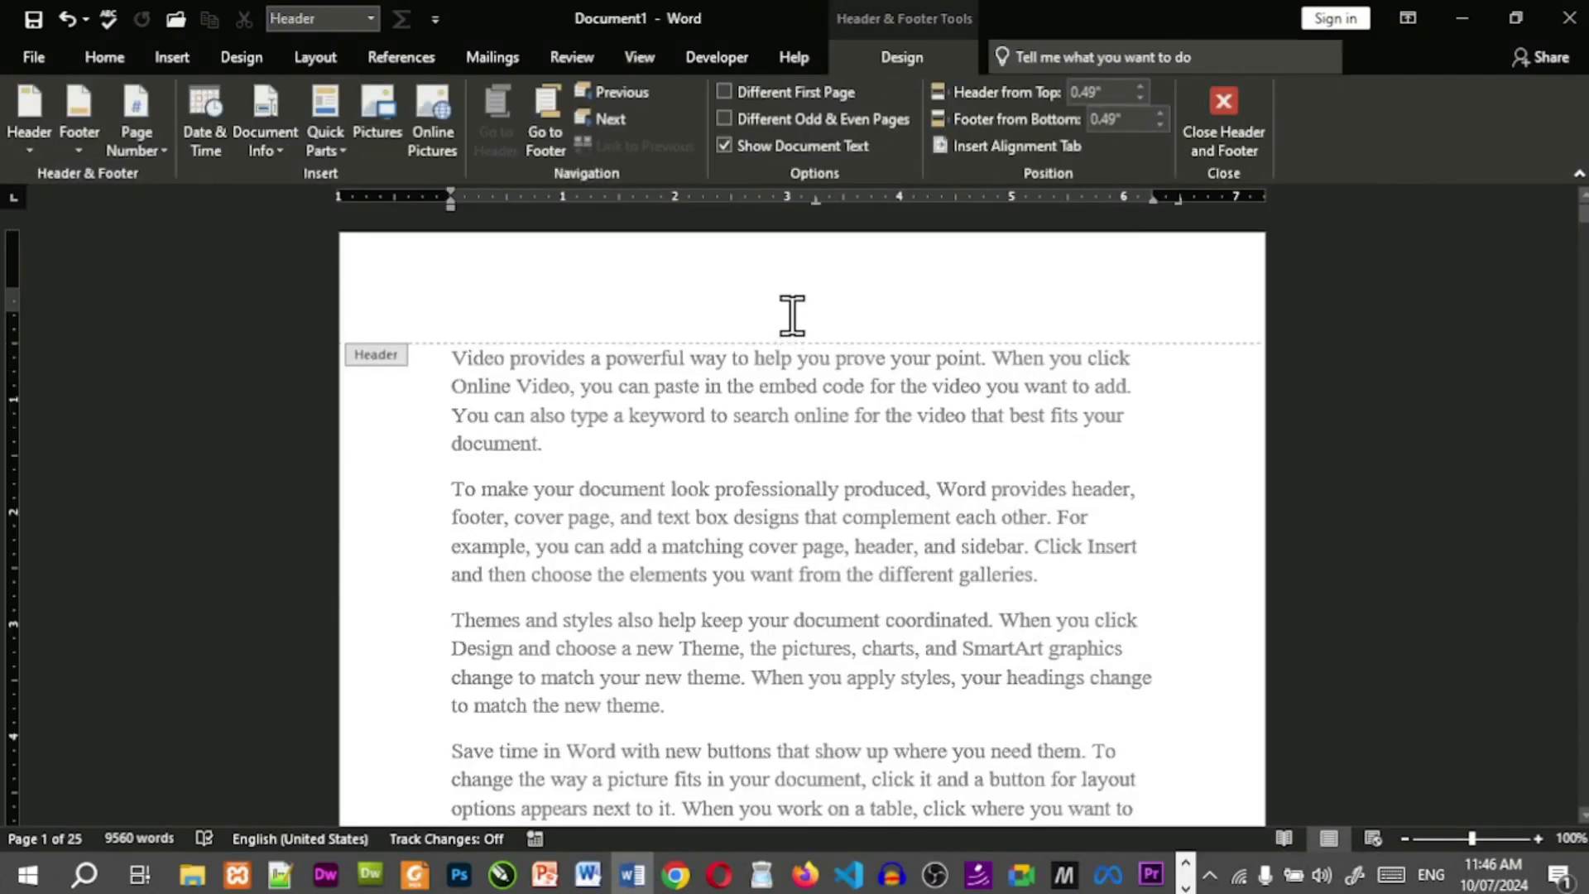
{"action": "type", "text": "su"}
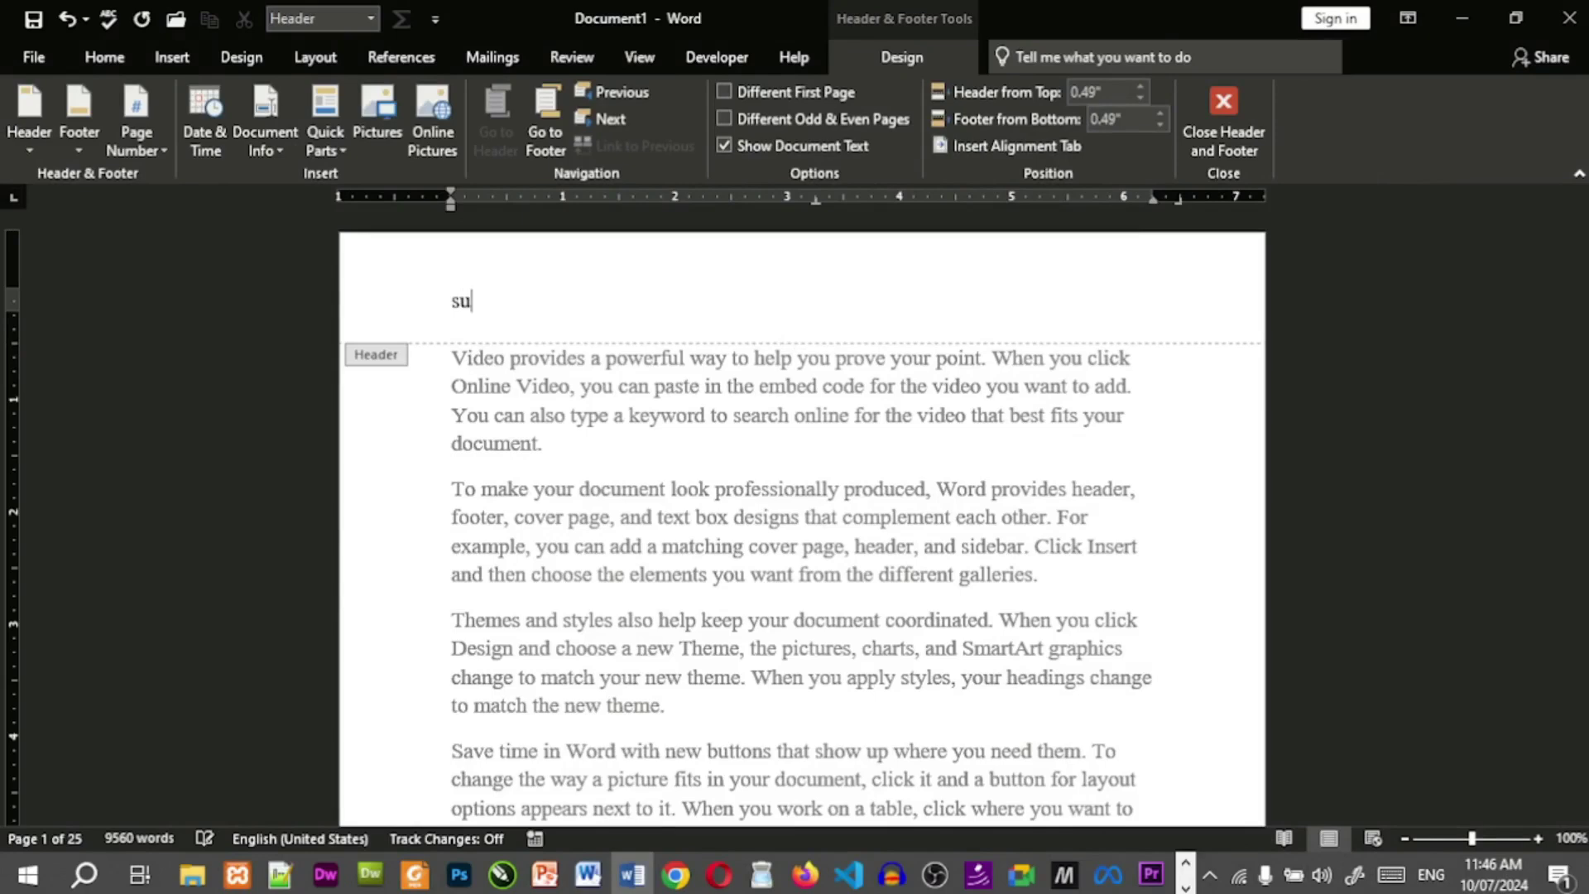
{"action": "type", "text": "ff"}
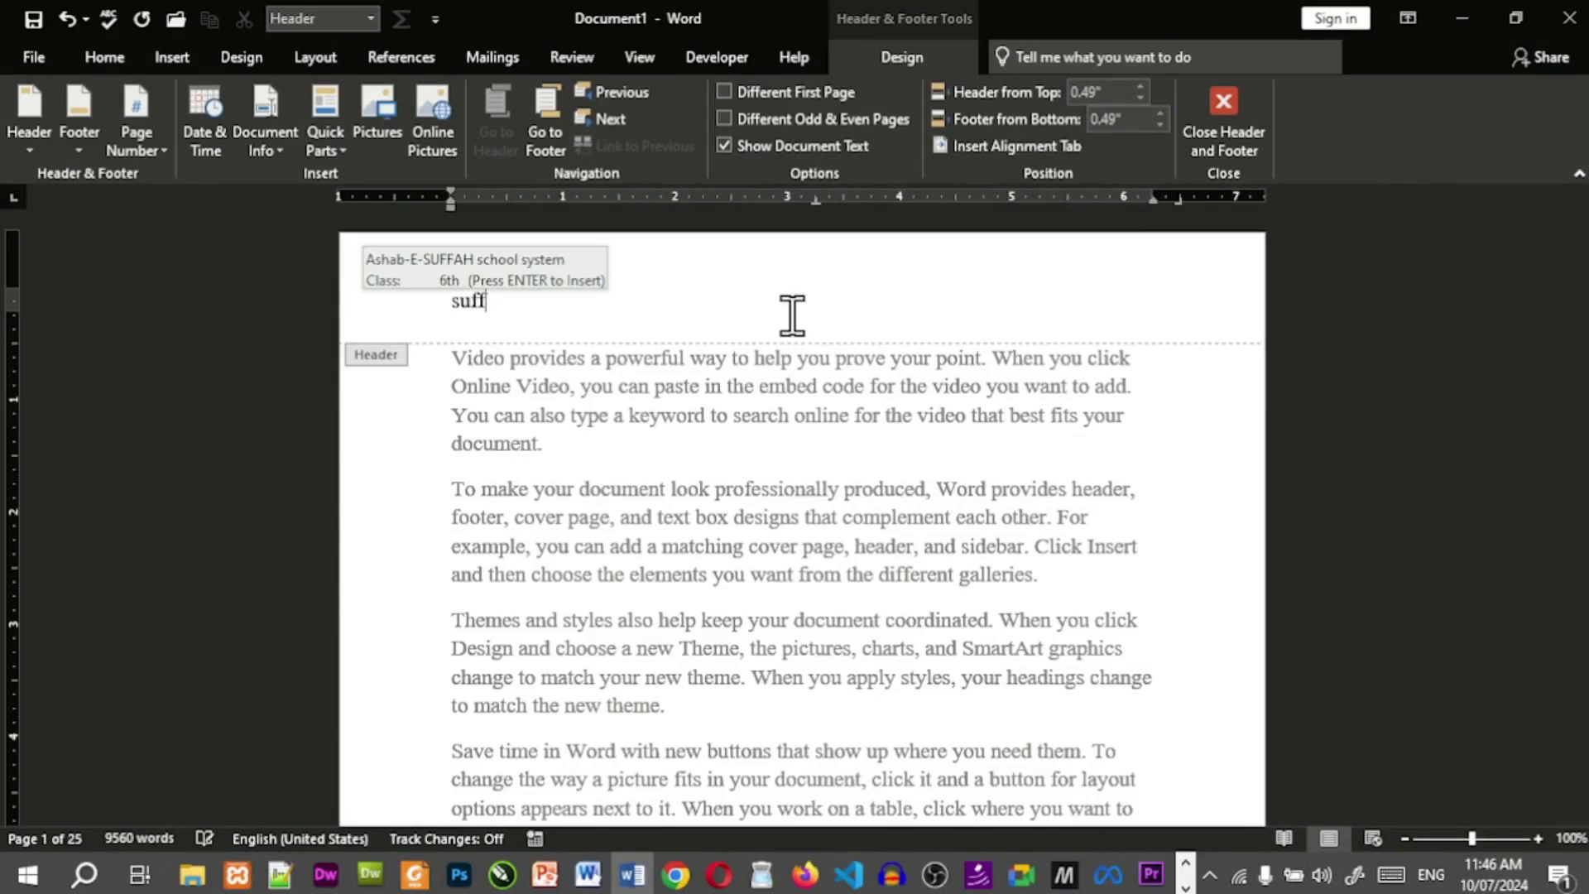
{"action": "key", "text": "Return"}
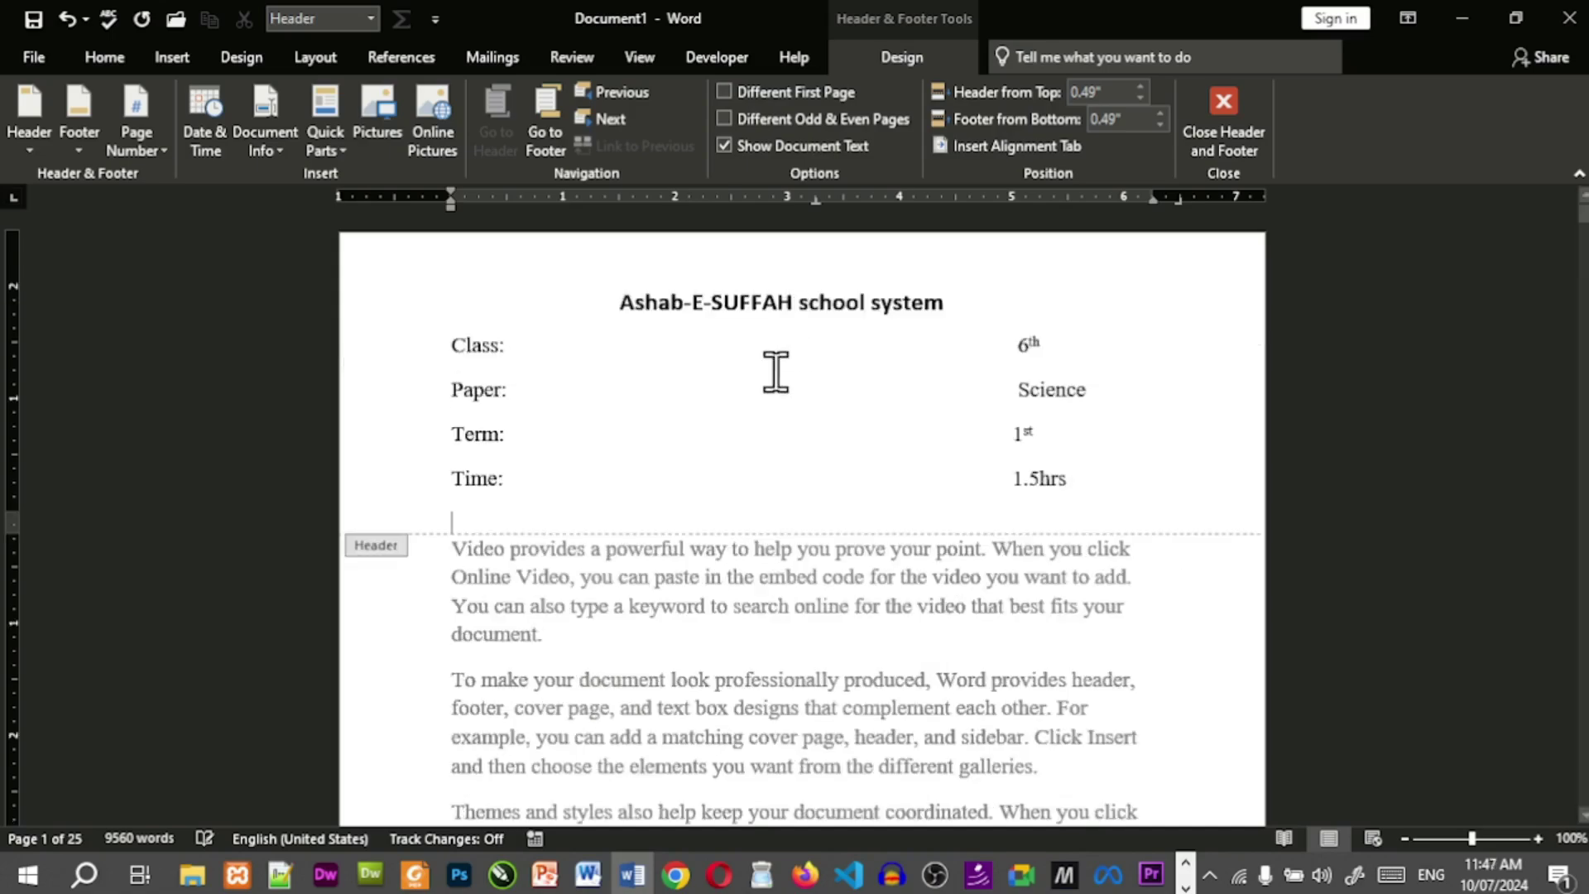
{"action": "double_click", "coordinate": [954, 695]}
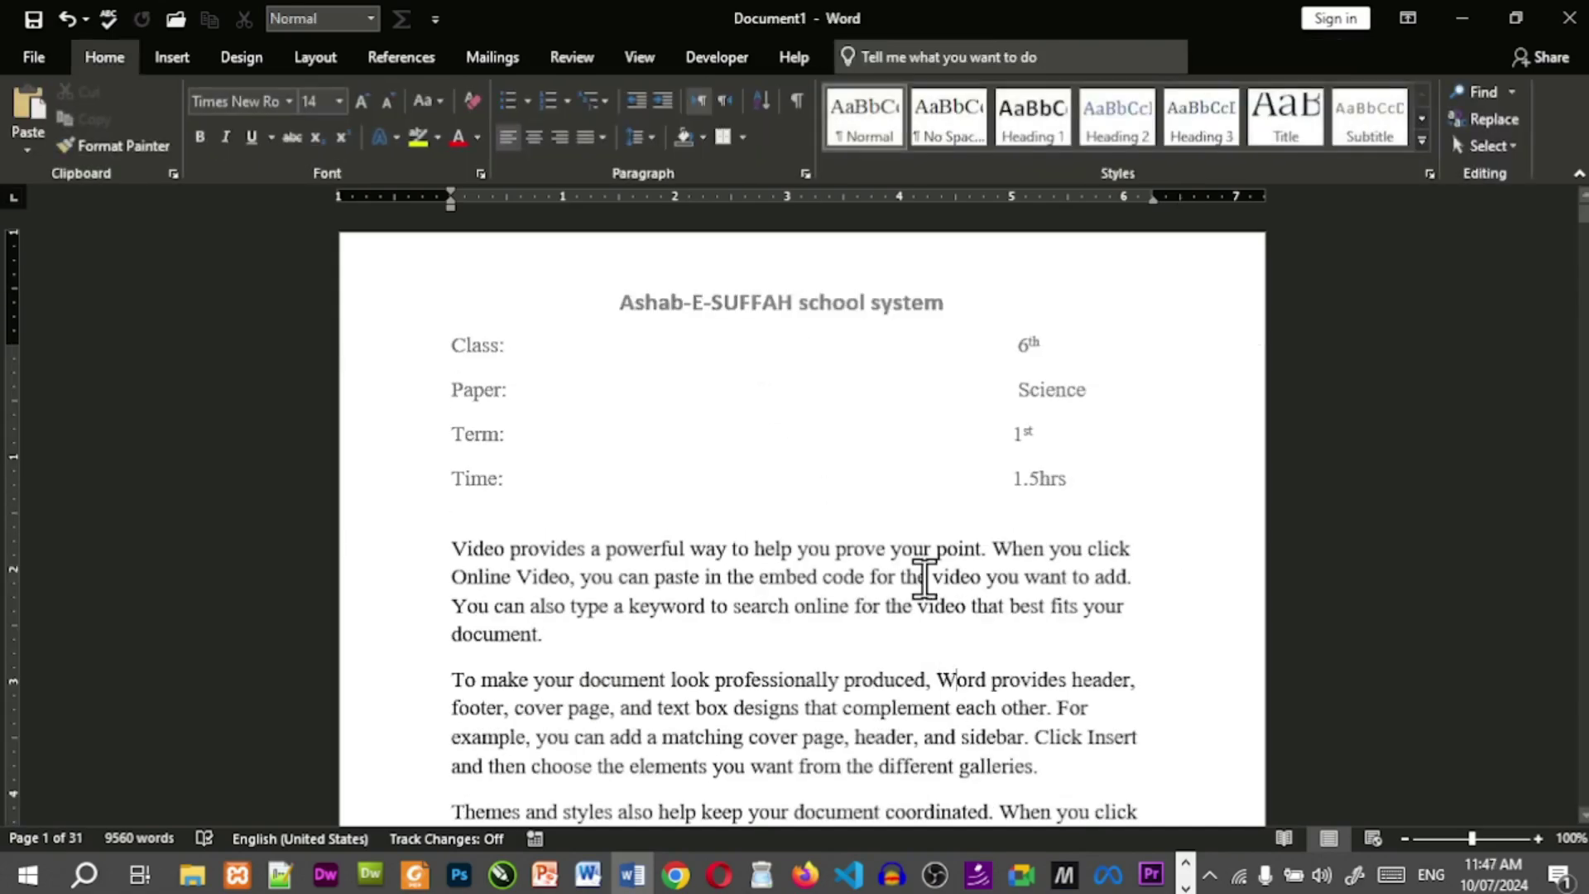
{"action": "scroll", "coordinate": [924, 577], "scroll_direction": "down", "scroll_amount": 4}
{"action": "scroll", "coordinate": [925, 577], "scroll_direction": "down", "scroll_amount": 9}
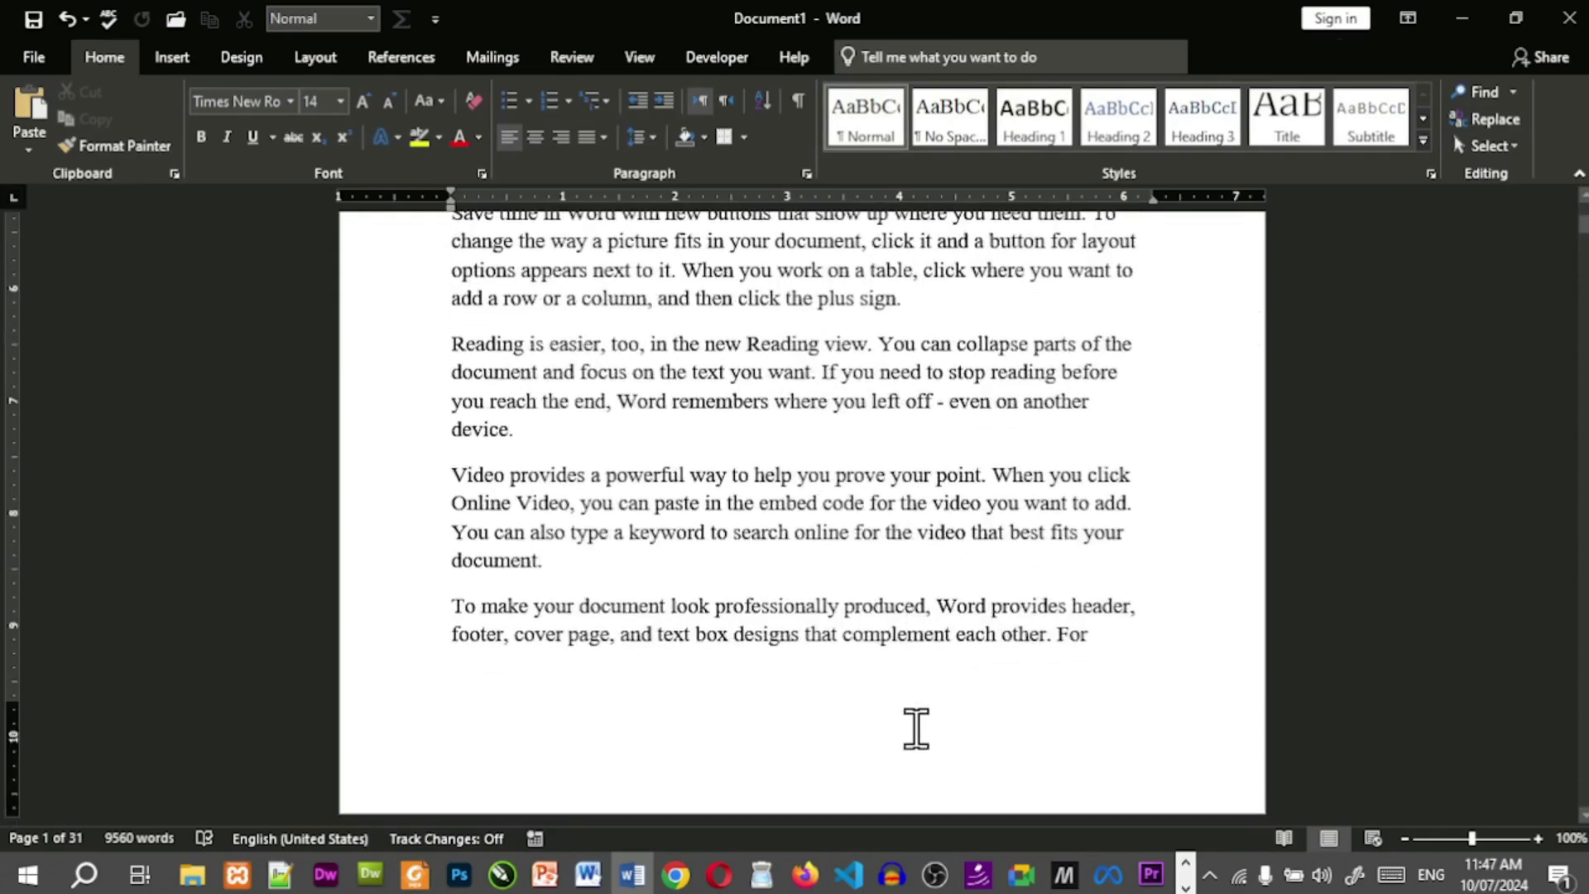
Add a Plain Number 2 centered page number at the bottom of the page and close the footer.
{"action": "double_click", "coordinate": [917, 731]}
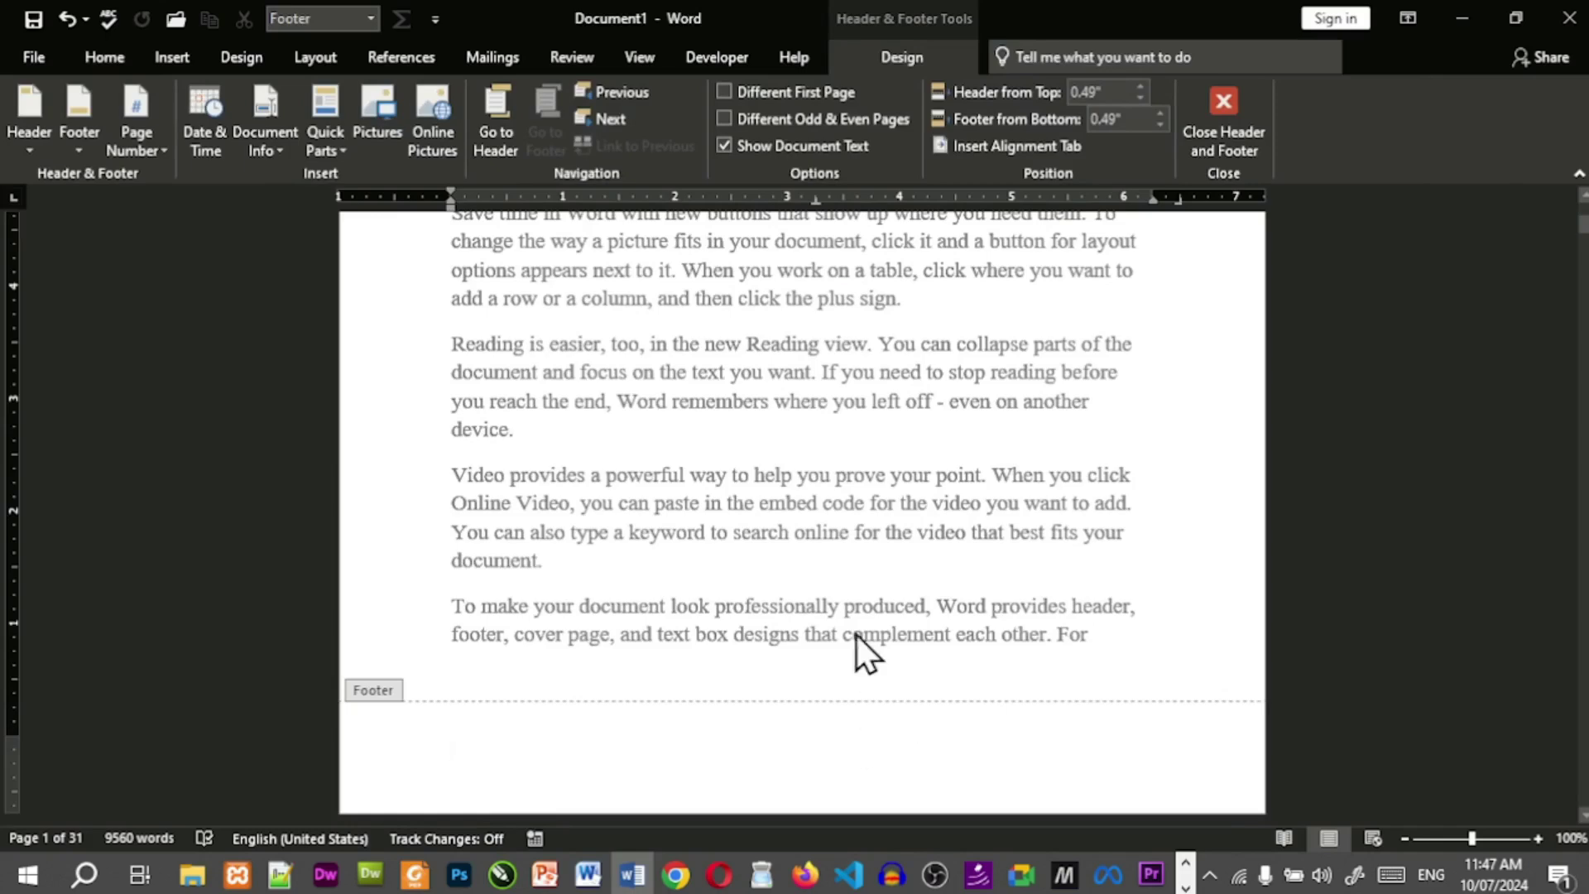
{"action": "left_click", "coordinate": [163, 147]}
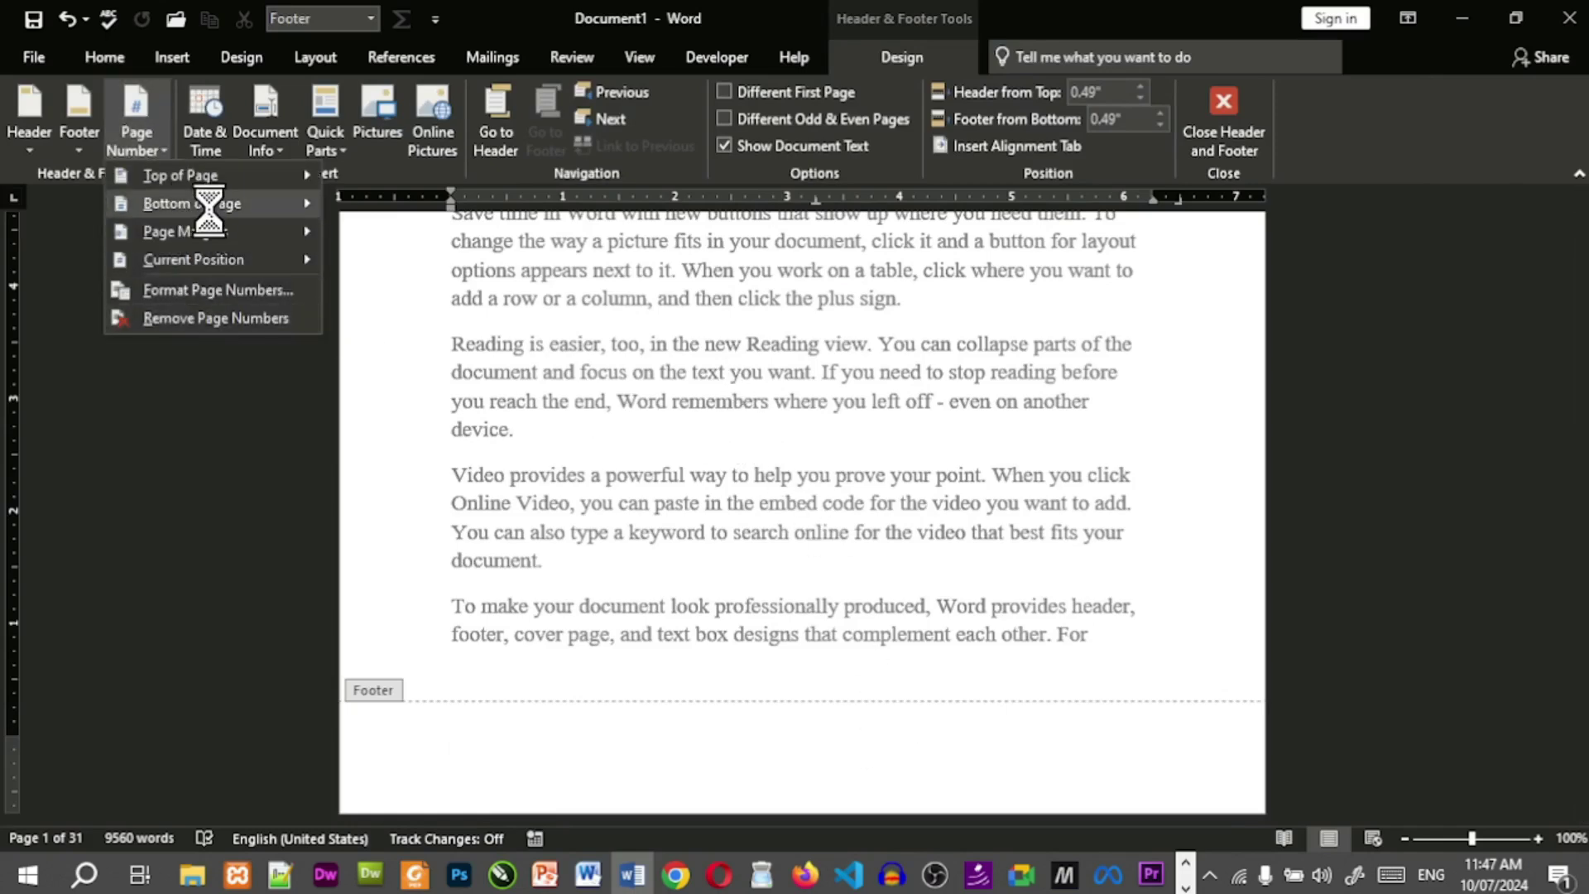
{"action": "mouse_move", "coordinate": [210, 207]}
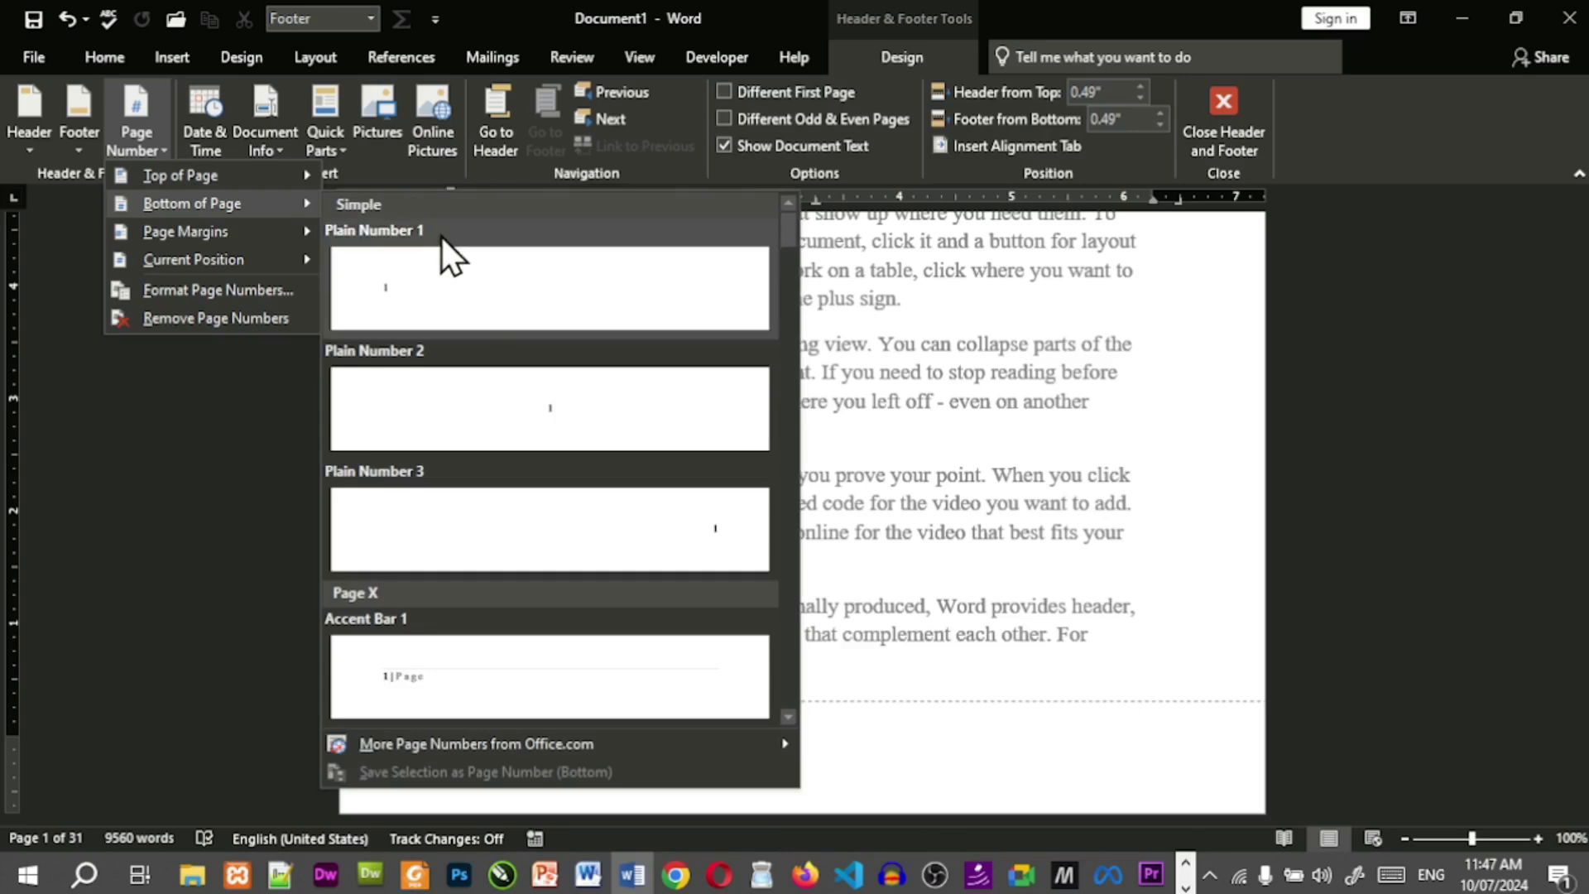
{"action": "left_click", "coordinate": [524, 418]}
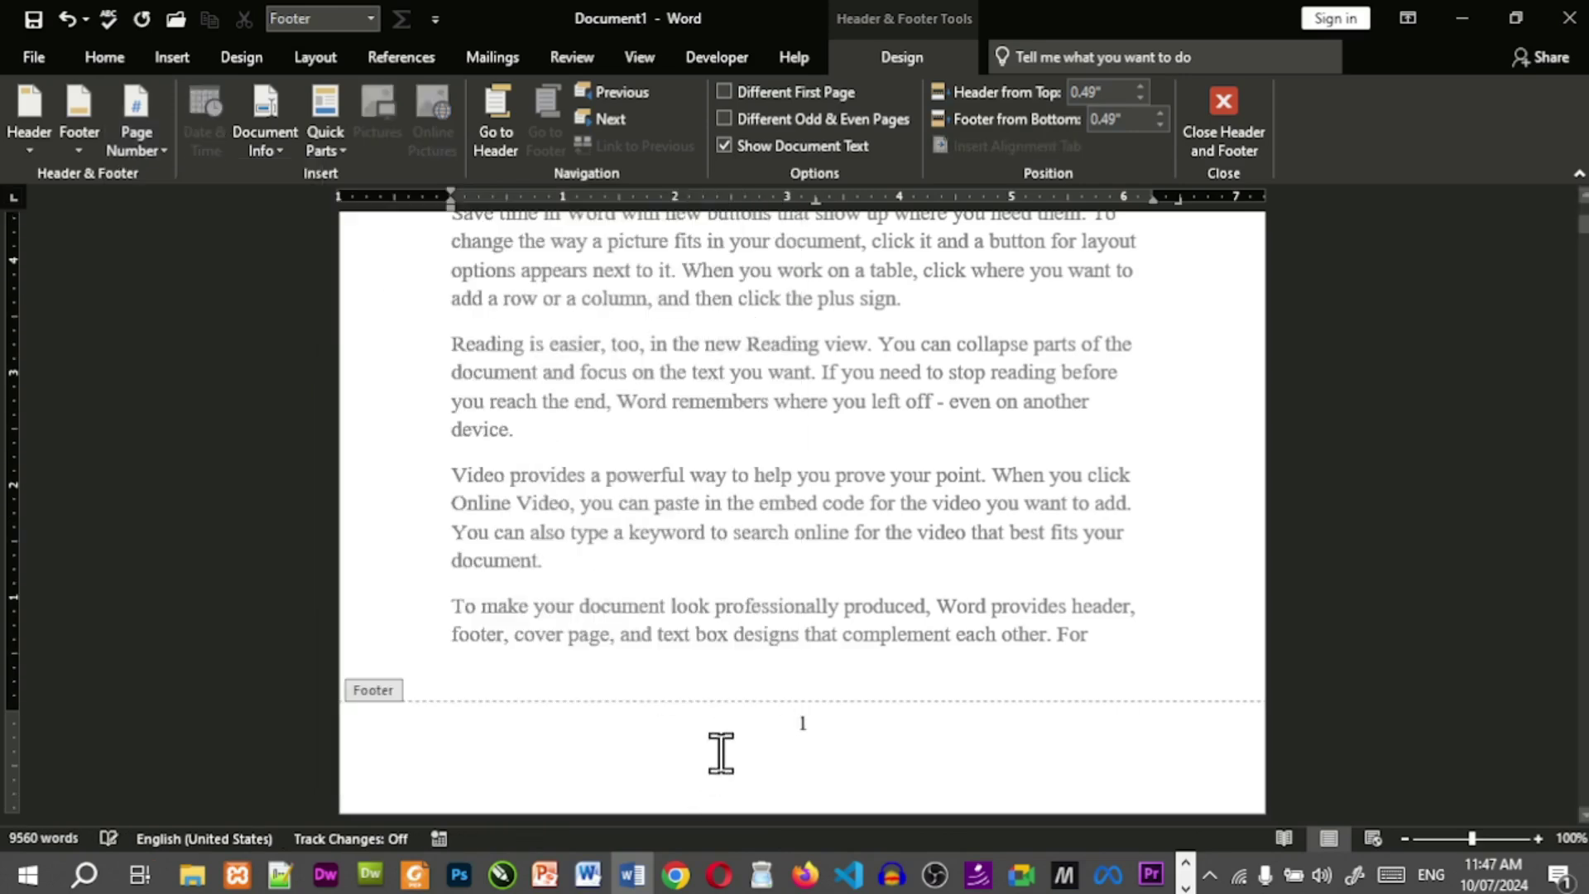
{"action": "double_click", "coordinate": [600, 473]}
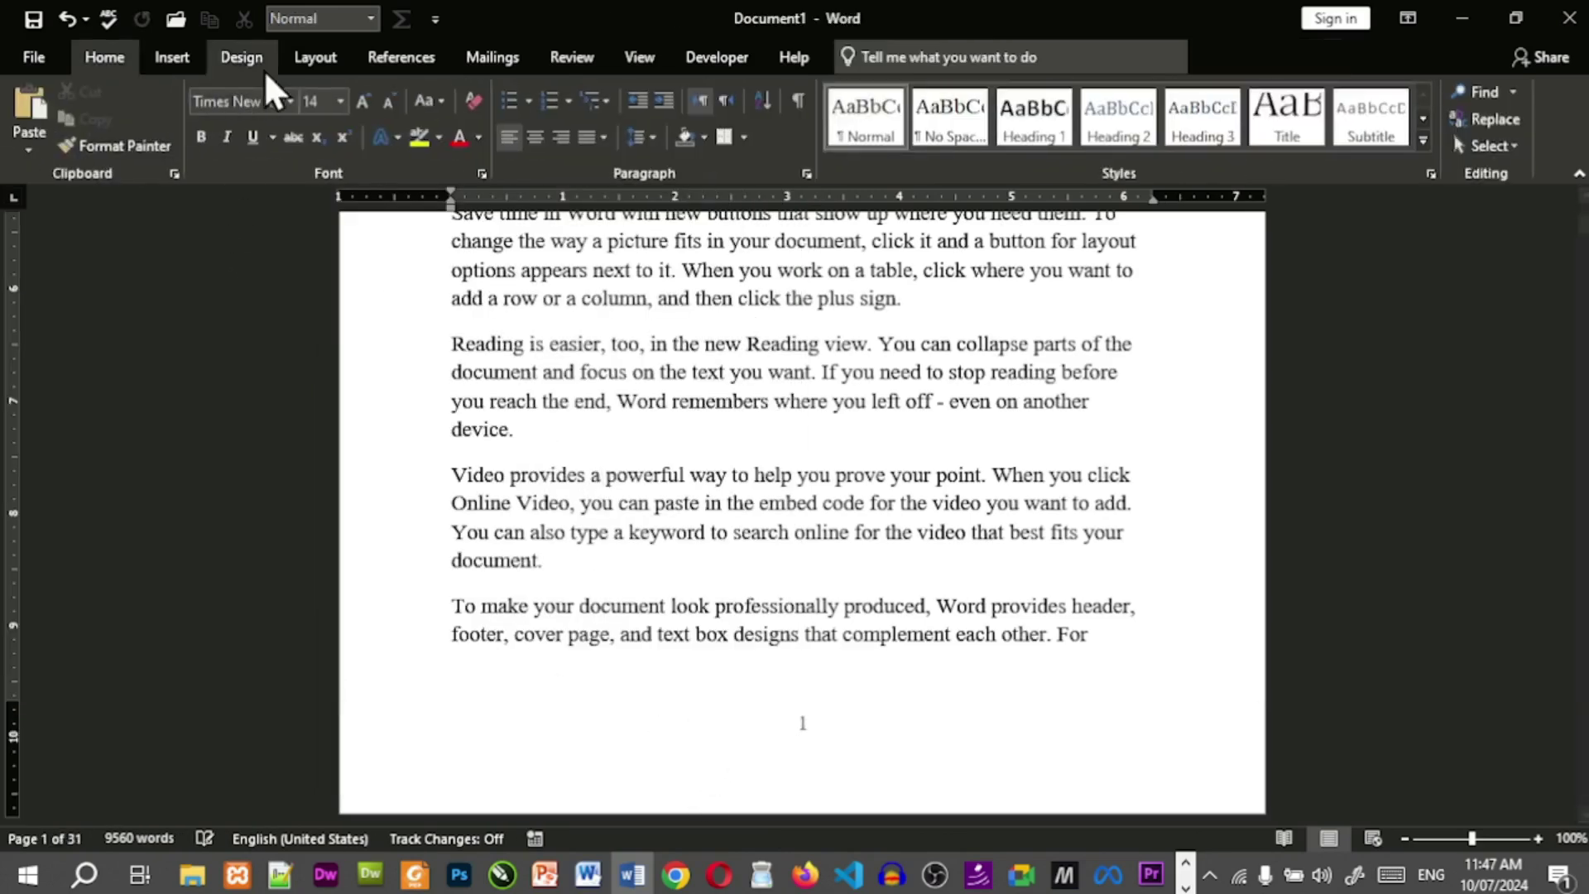
{"action": "left_click", "coordinate": [633, 60]}
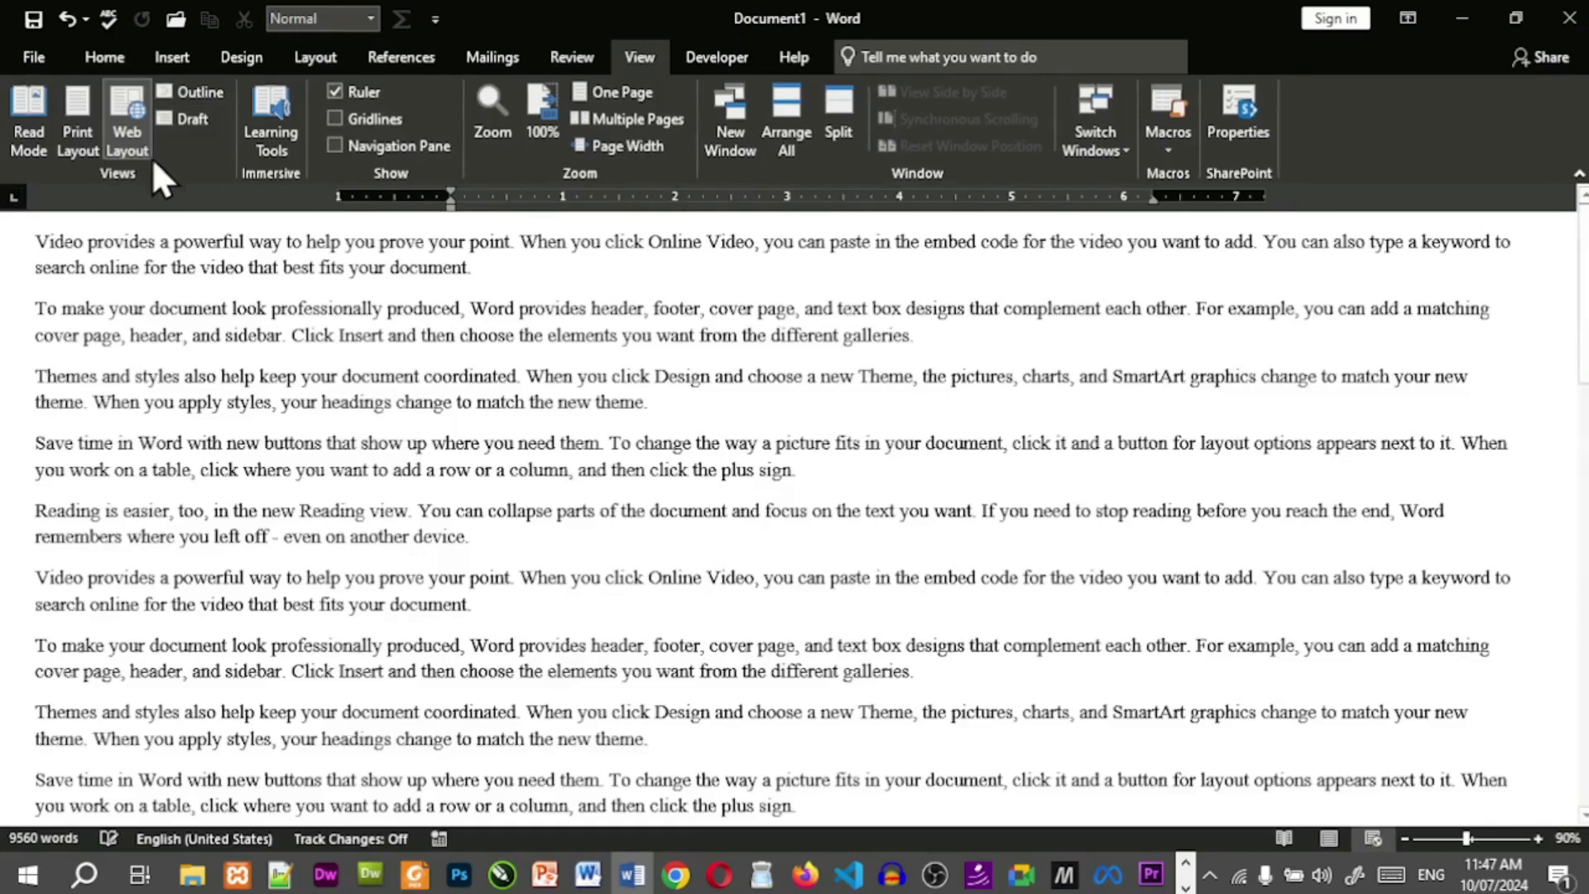
{"action": "left_click", "coordinate": [148, 150]}
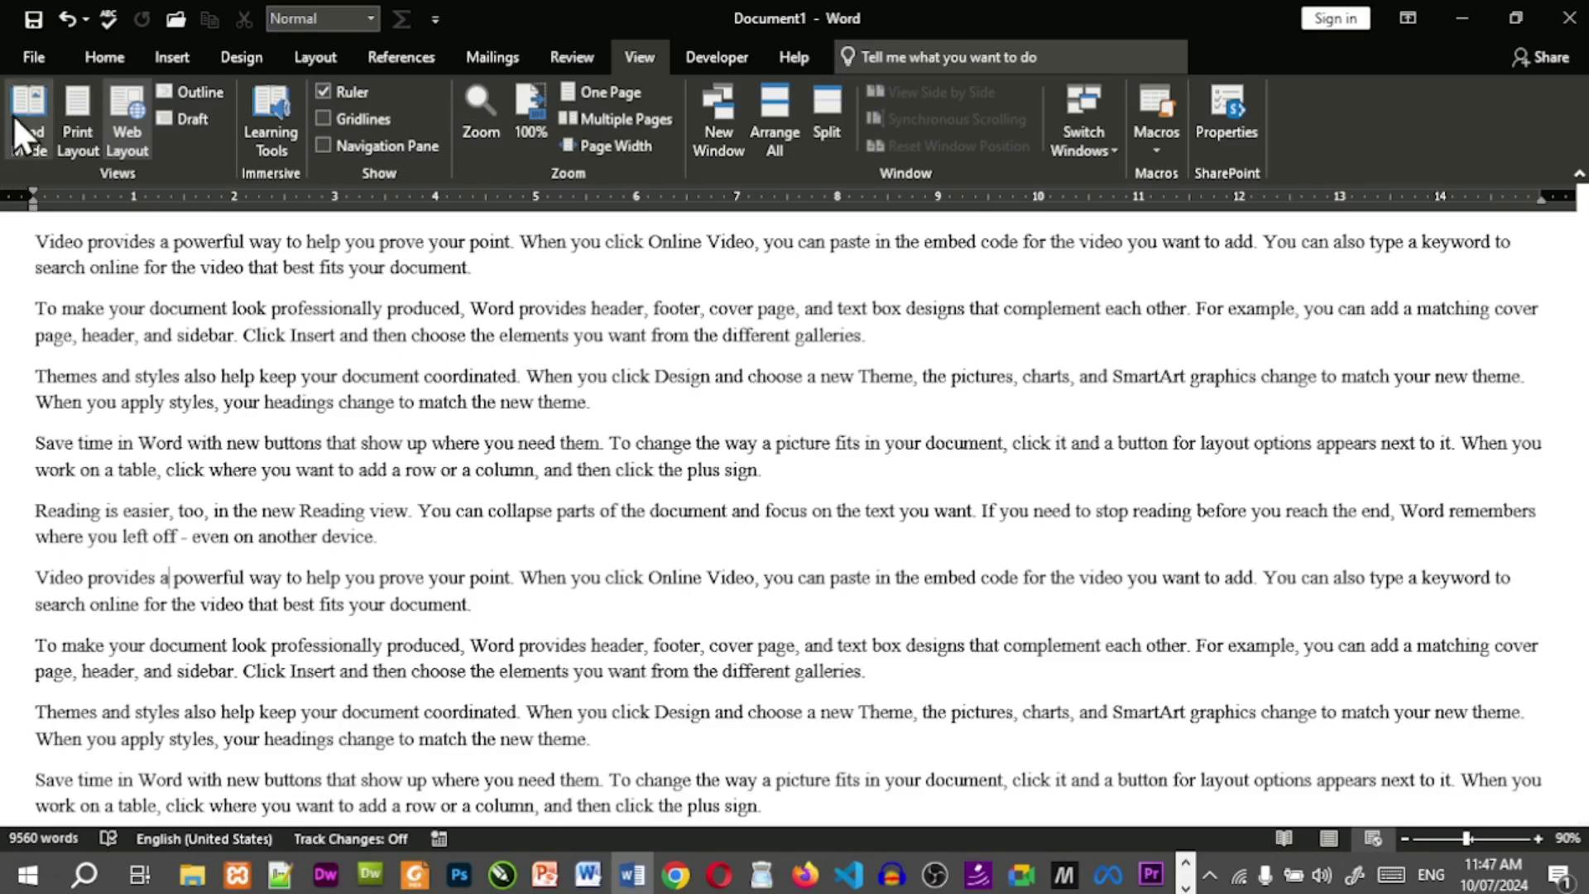
{"action": "left_click", "coordinate": [28, 137]}
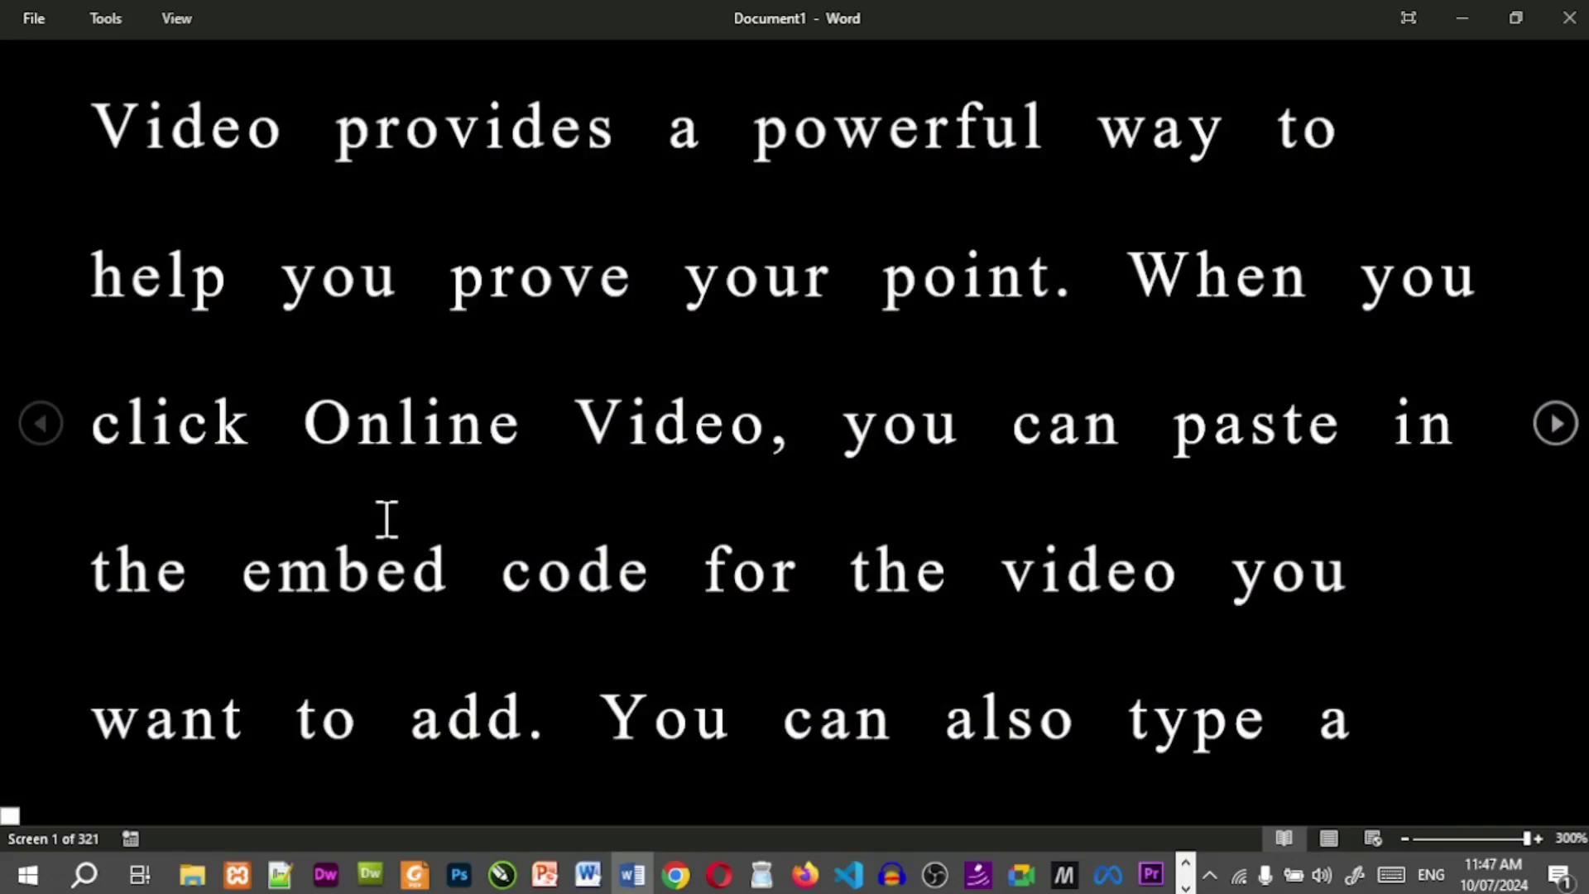
{"action": "key", "text": "Escape"}
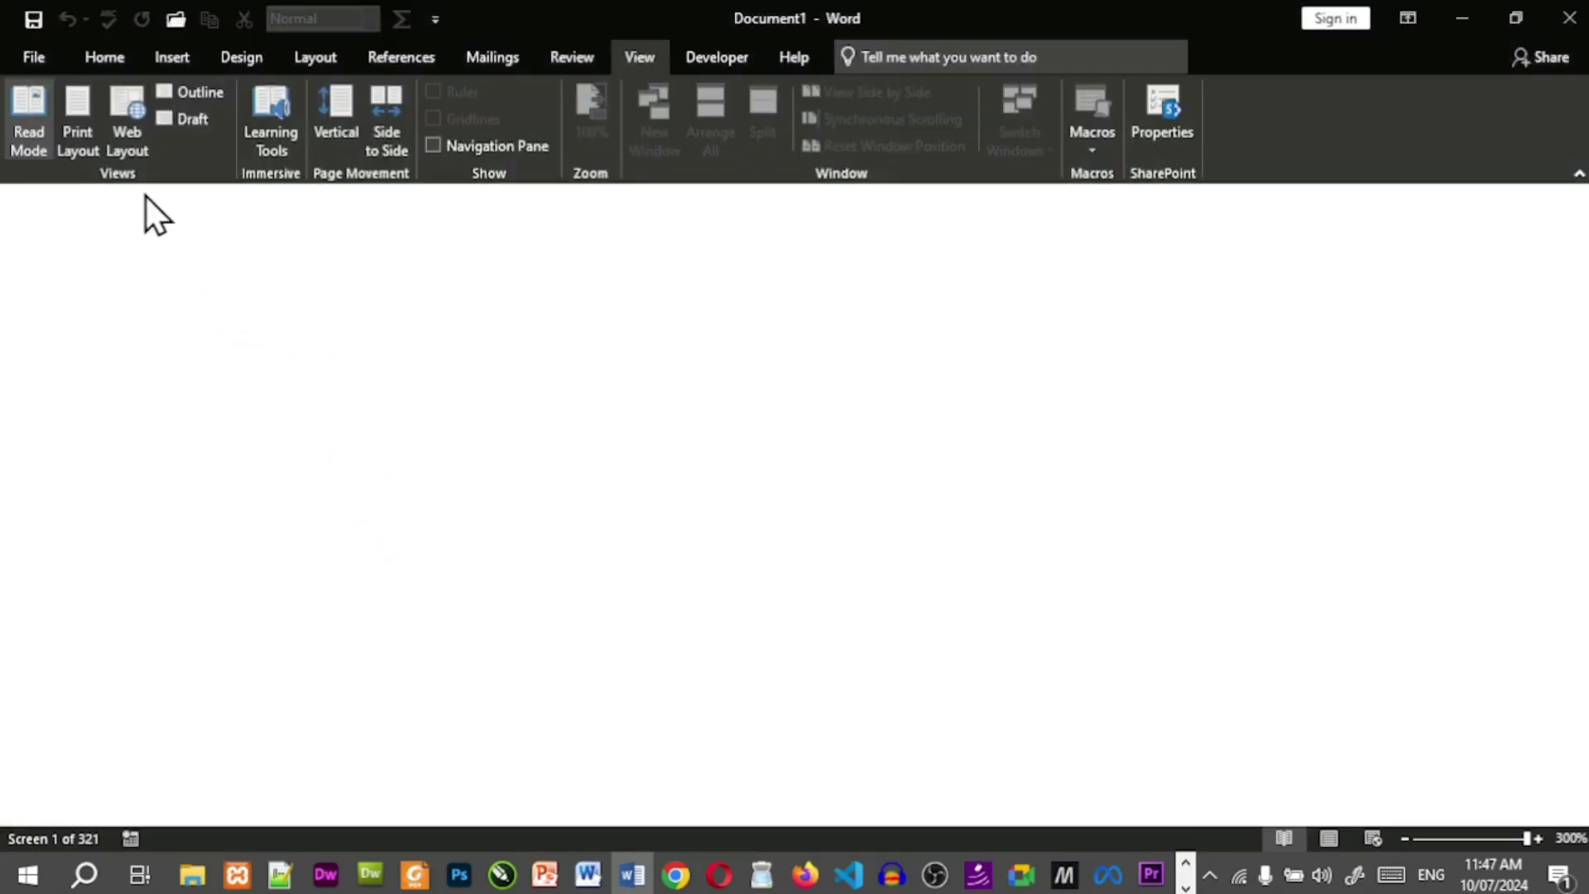
{"action": "left_click", "coordinate": [76, 125]}
{"action": "scroll", "coordinate": [919, 483], "scroll_direction": "up", "scroll_amount": 4}
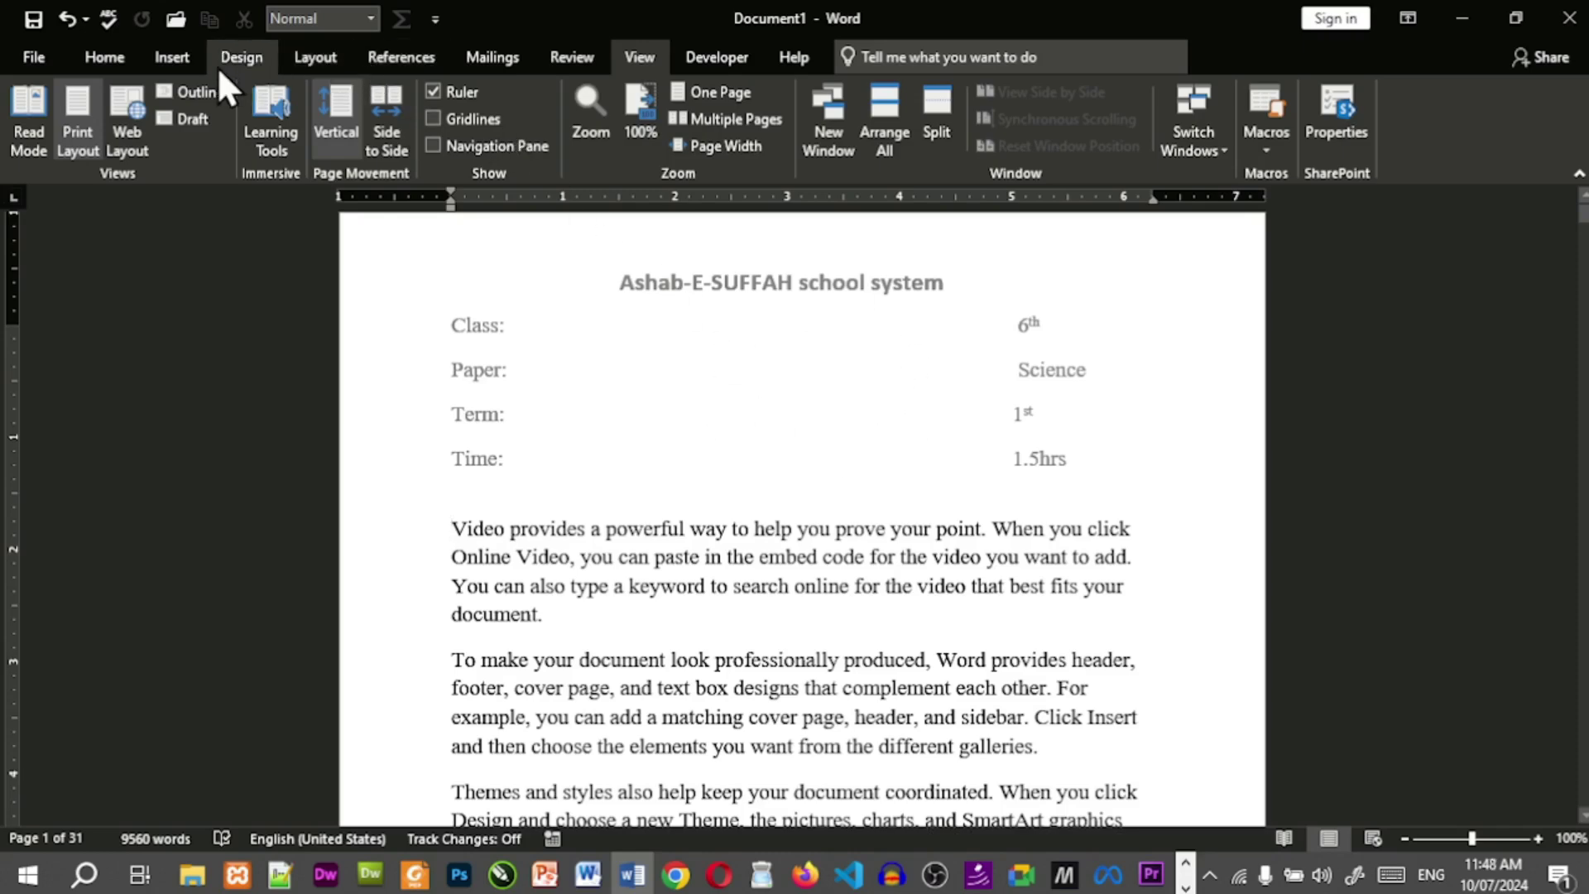
Check the Insert tab and place the caret at the end of the first paragraph.
{"action": "left_click", "coordinate": [173, 57]}
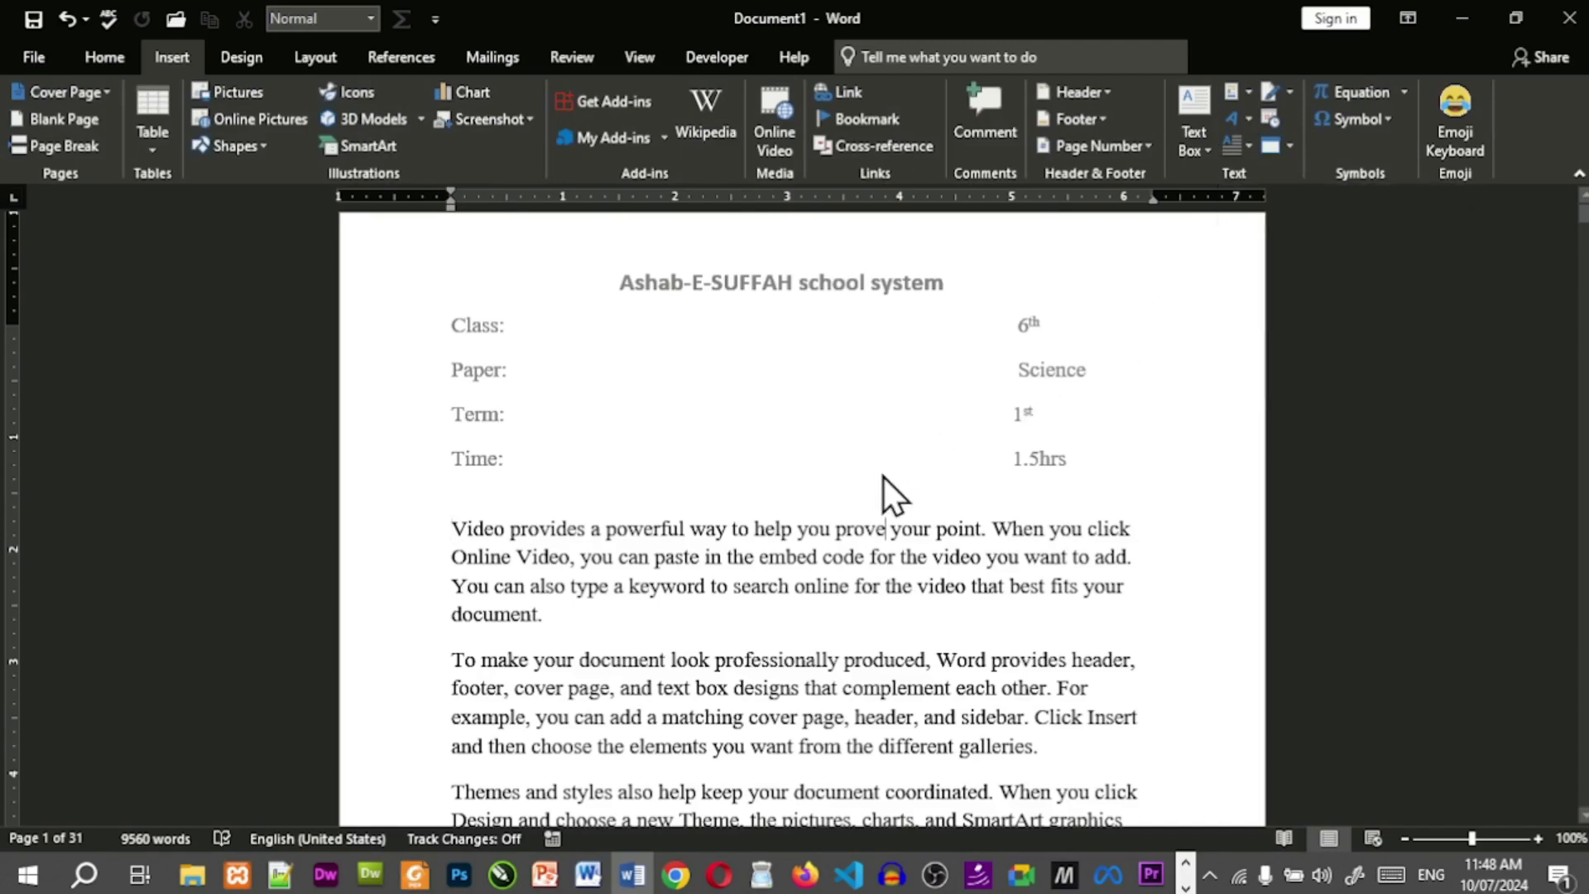
{"action": "left_click", "coordinate": [886, 528]}
{"action": "left_click", "coordinate": [855, 615]}
{"action": "left_click", "coordinate": [645, 51]}
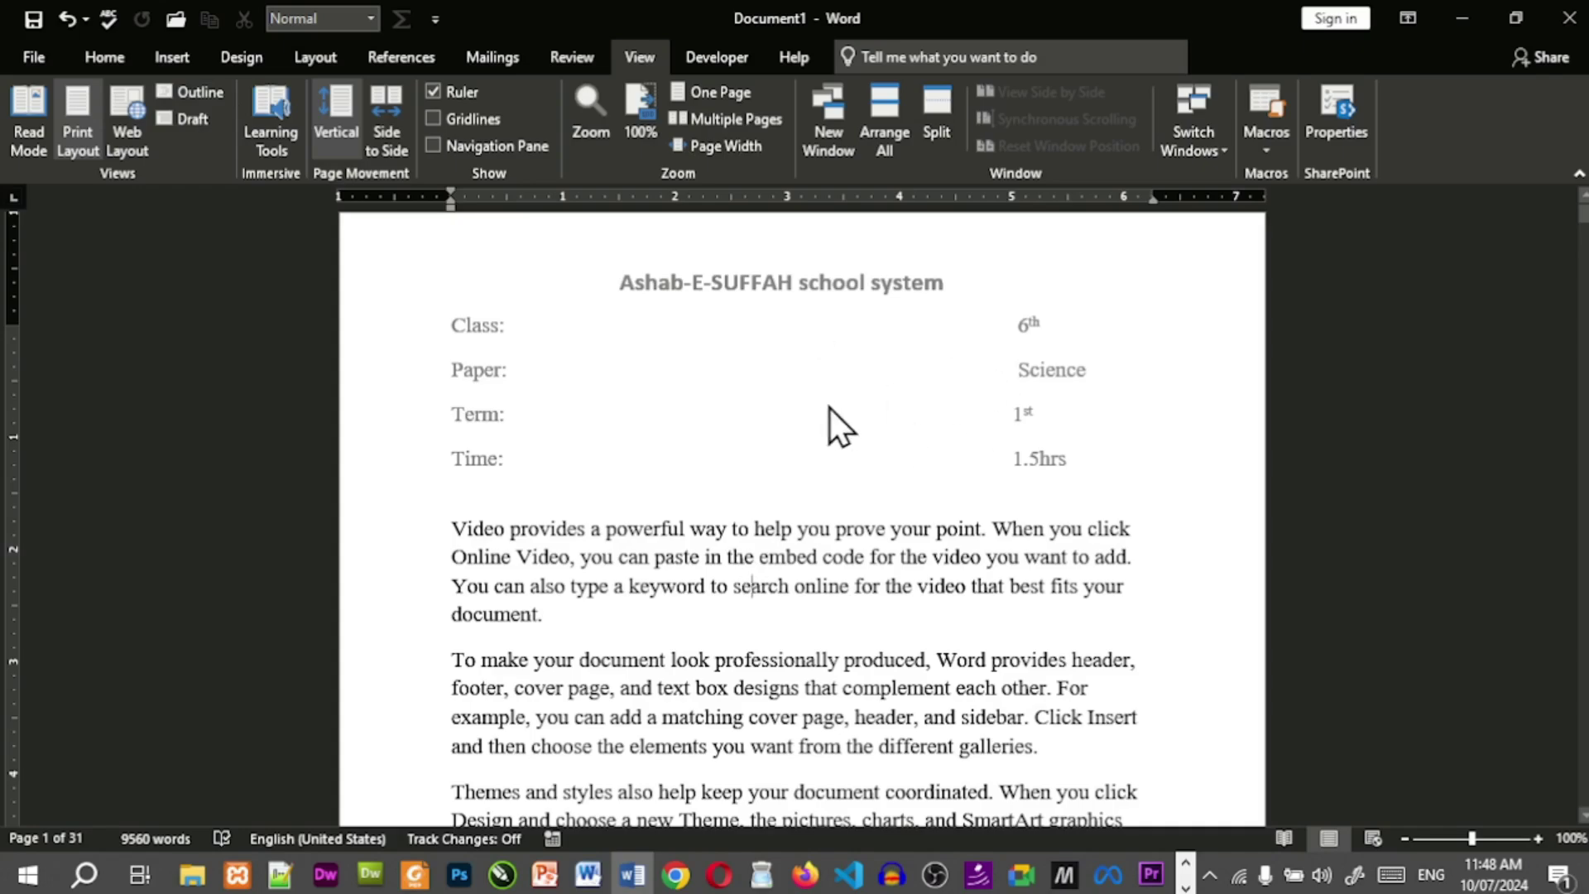
Switch to Outline view, scroll through the Body Text items, then close Outline view.
{"action": "left_click", "coordinate": [215, 91]}
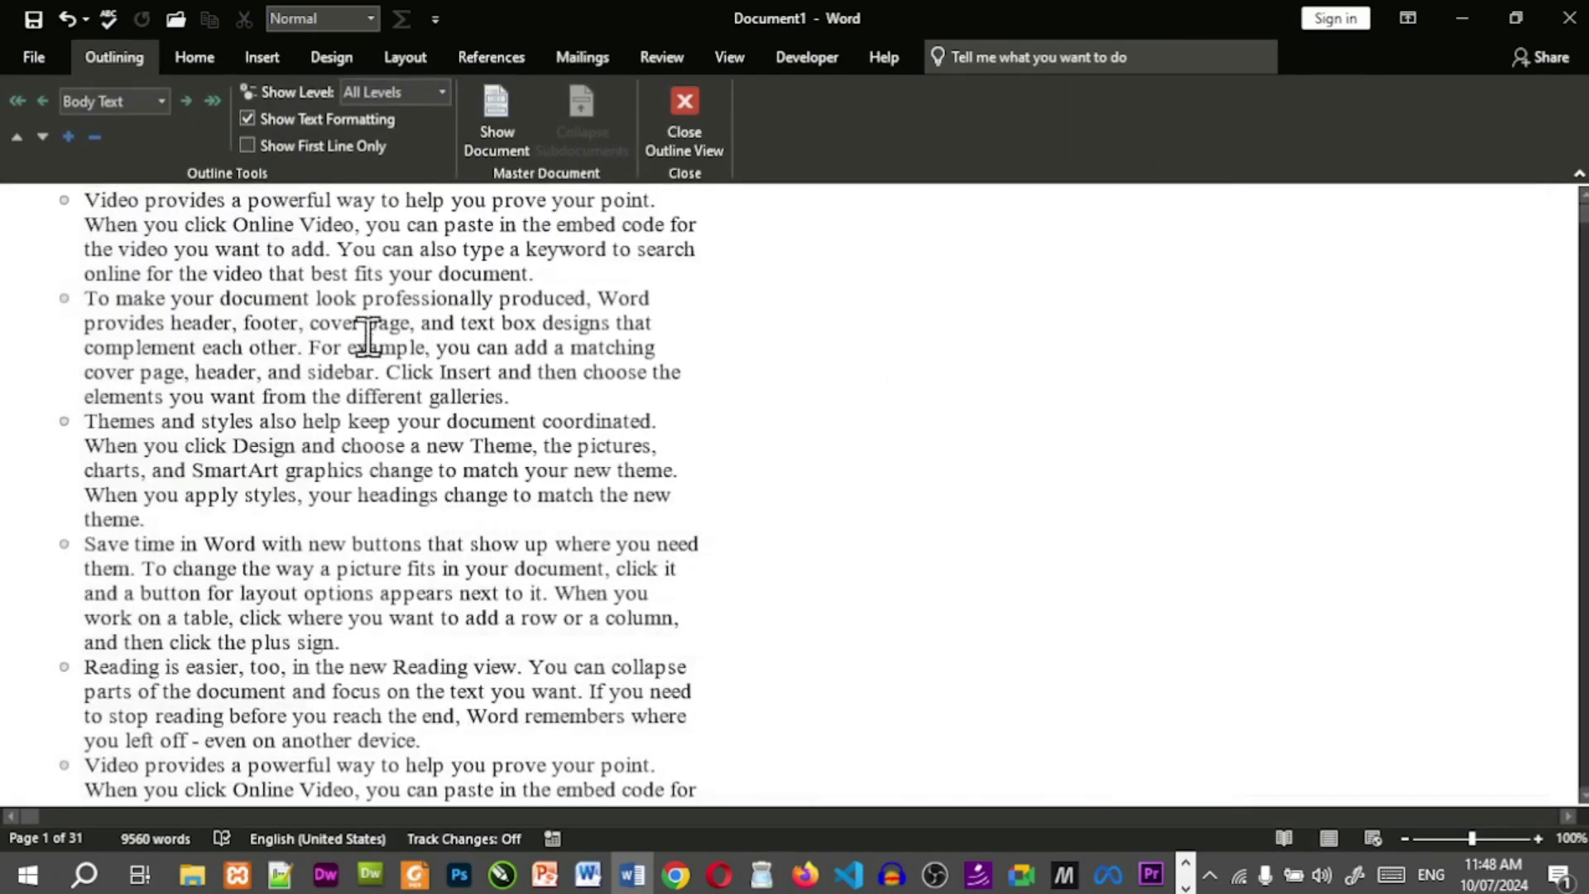
{"action": "scroll", "coordinate": [591, 319], "scroll_direction": "down", "scroll_amount": 3}
{"action": "scroll", "coordinate": [592, 313], "scroll_direction": "down", "scroll_amount": 6}
{"action": "scroll", "coordinate": [591, 313], "scroll_direction": "down", "scroll_amount": 7}
{"action": "scroll", "coordinate": [591, 313], "scroll_direction": "down", "scroll_amount": 10}
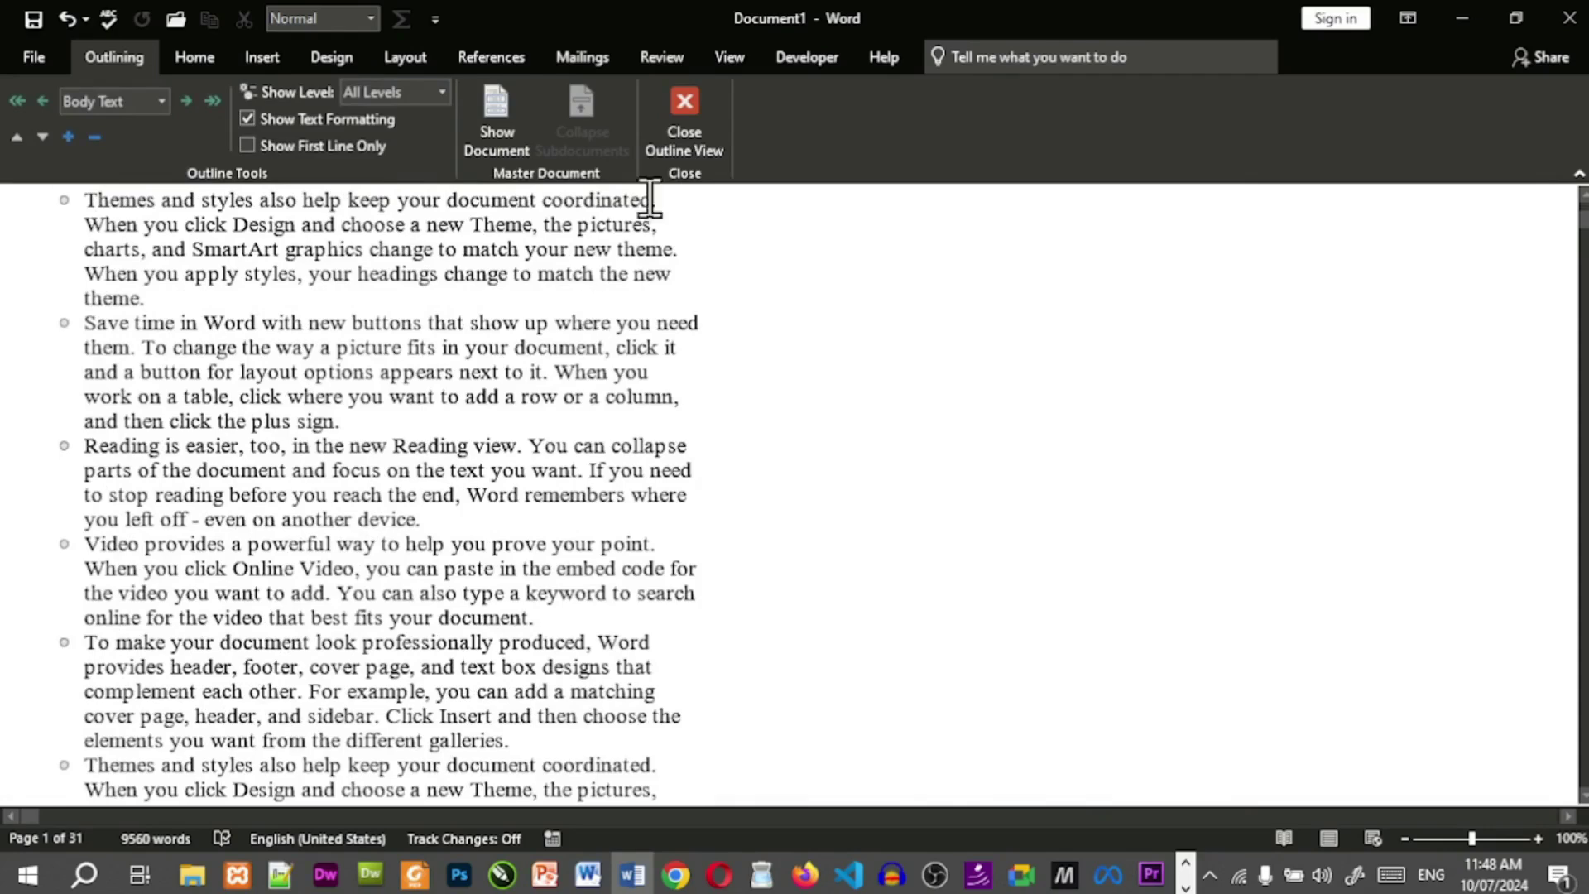
{"action": "left_click", "coordinate": [681, 141]}
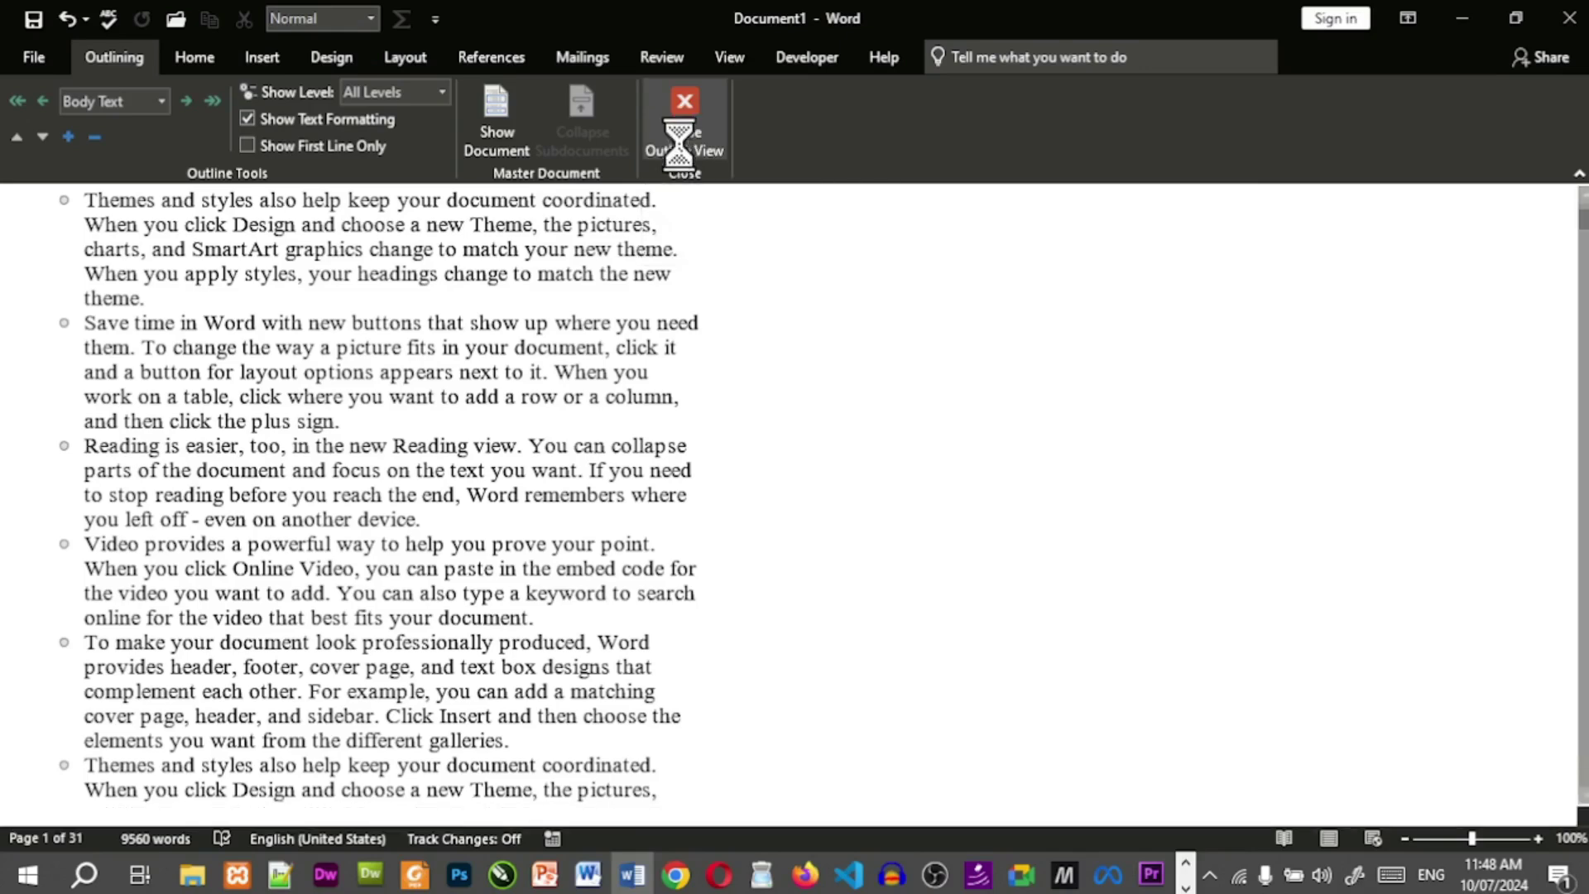
Delete all of the Ashab-E-SUFFAH school block from the page header.
{"action": "double_click", "coordinate": [710, 446]}
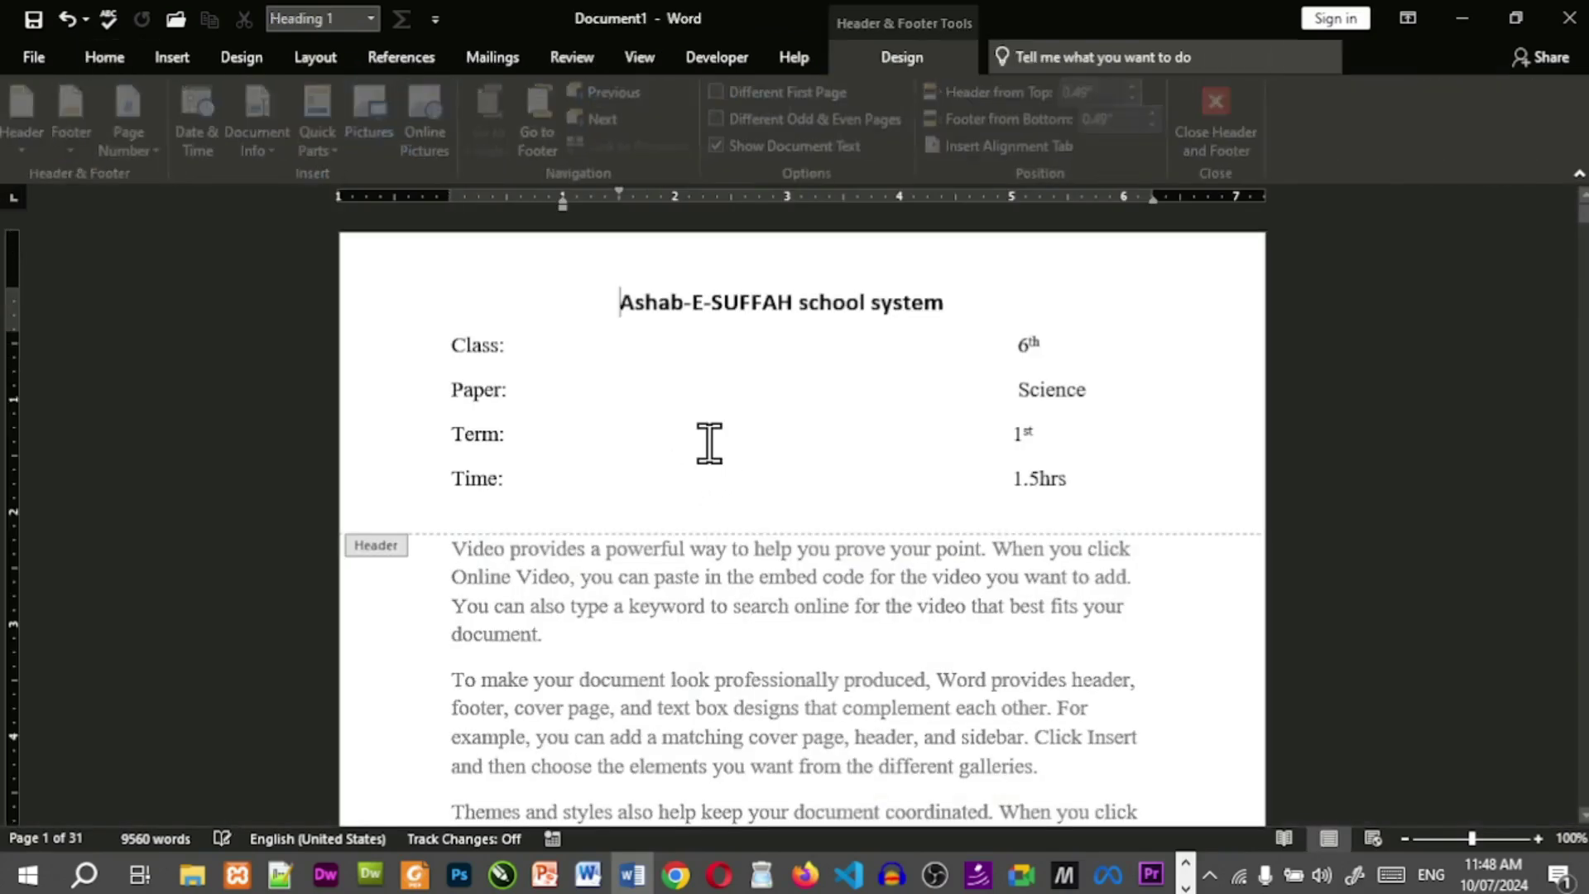
{"action": "key", "text": "ctrl+a"}
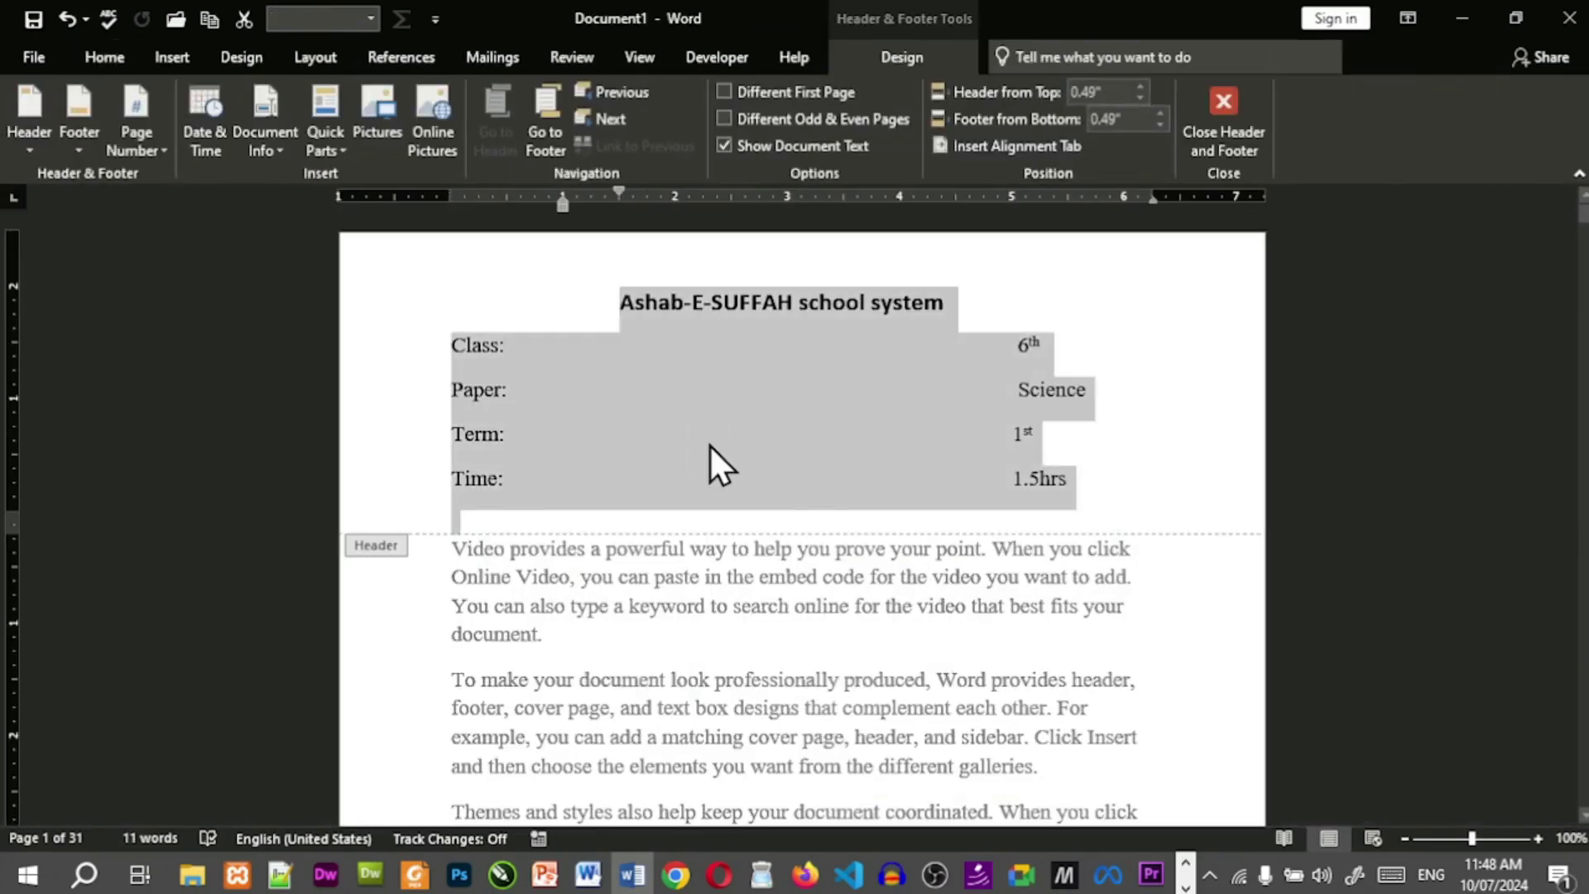
{"action": "key", "text": "Delete"}
{"action": "scroll", "coordinate": [745, 480], "scroll_direction": "down", "scroll_amount": 5}
{"action": "scroll", "coordinate": [843, 662], "scroll_direction": "down", "scroll_amount": 7}
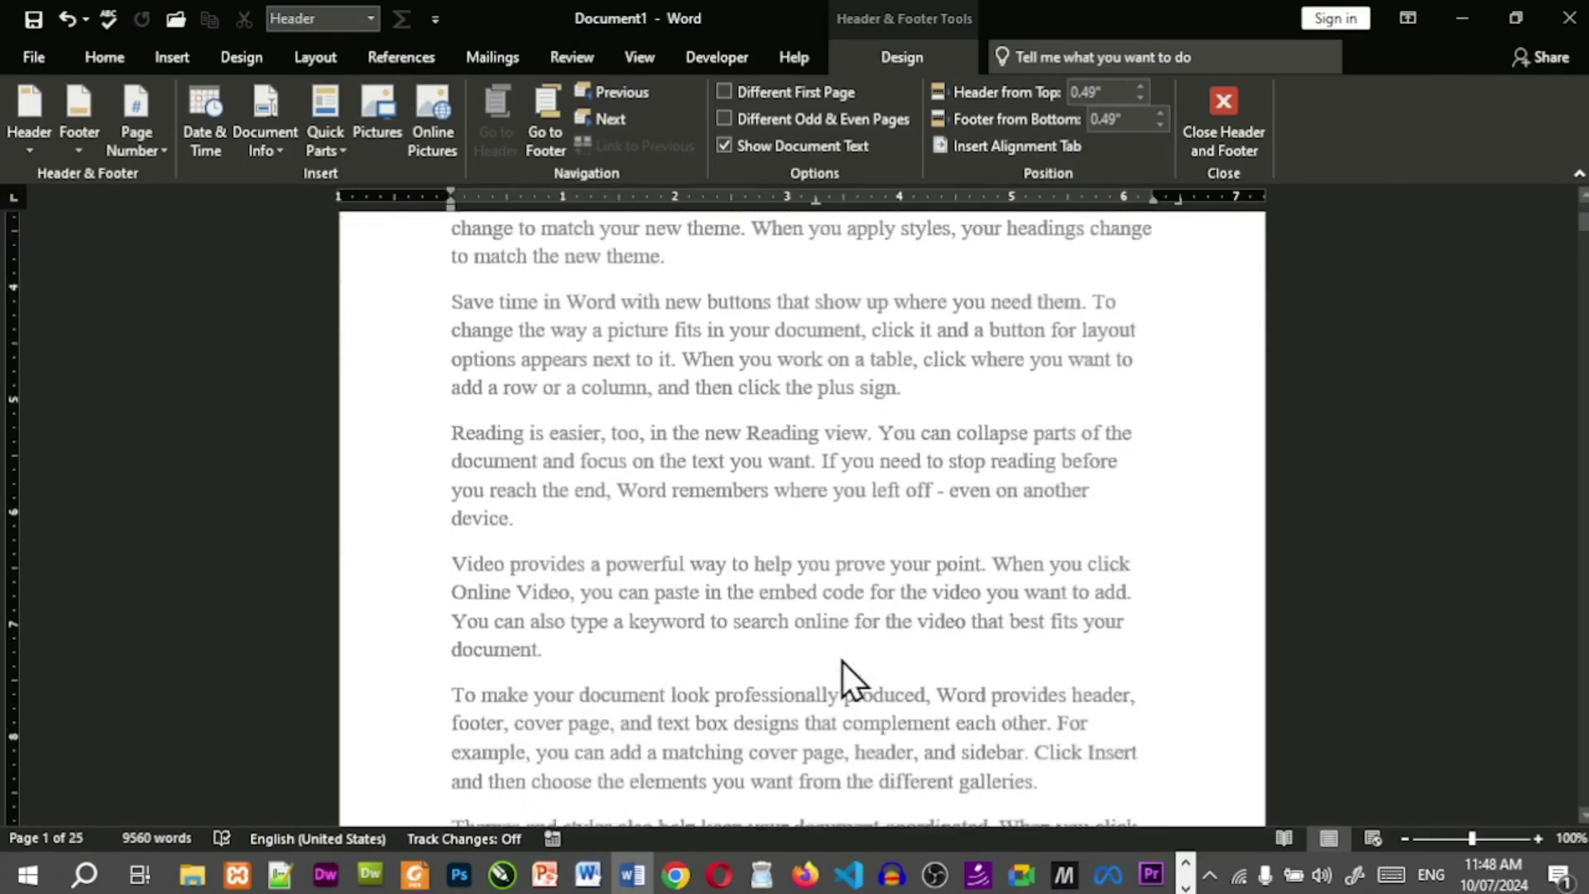
Delete the footer page number, left-align the footer, and switch to Outline view.
{"action": "left_click", "coordinate": [852, 623]}
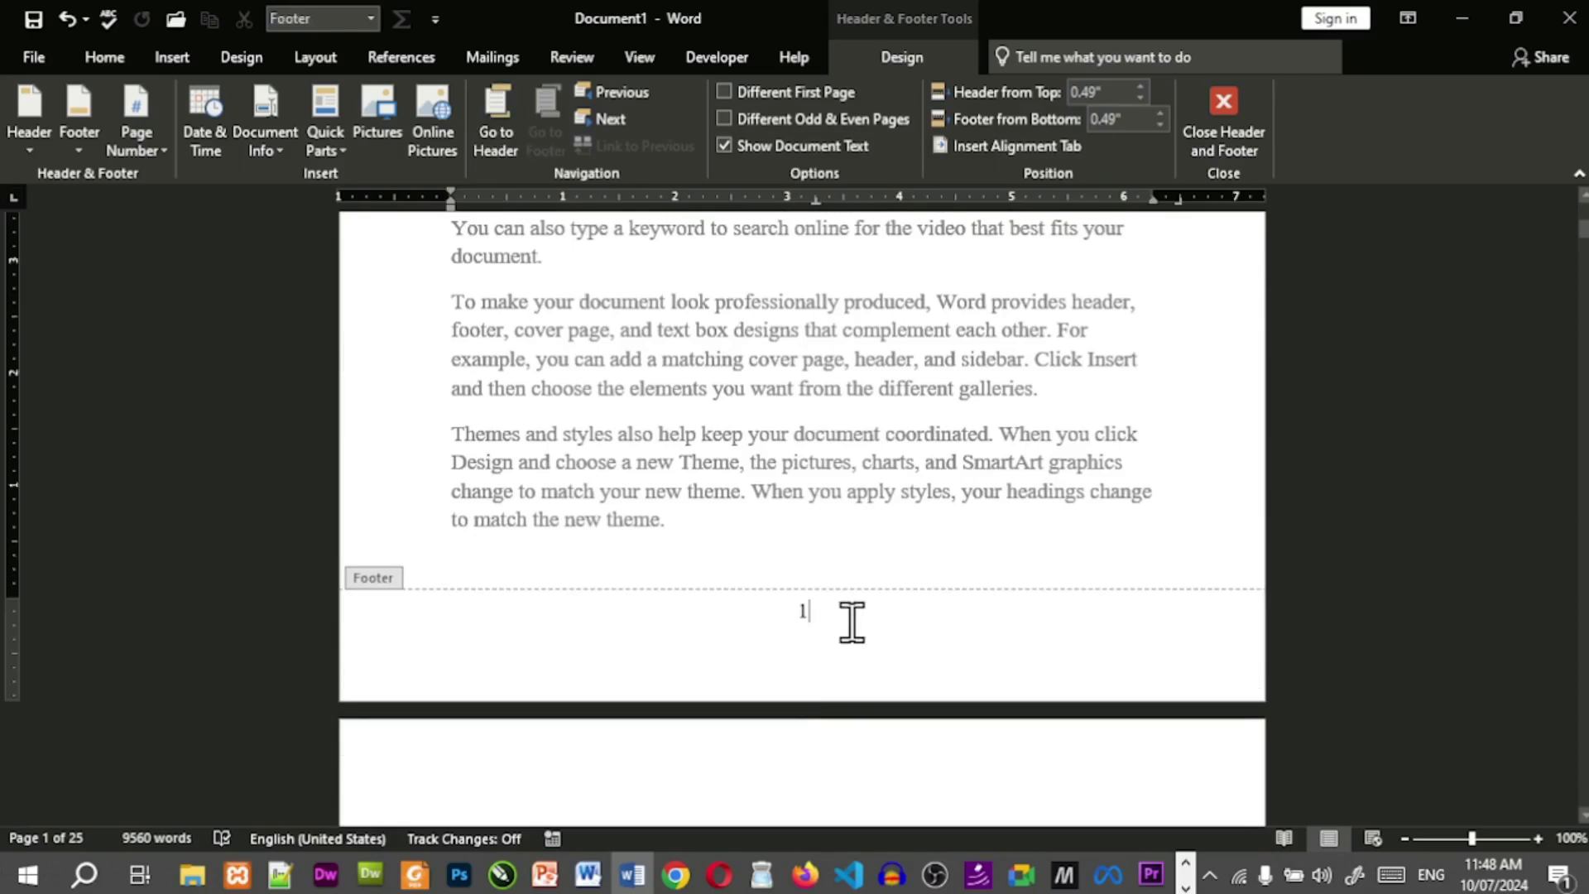
{"action": "key", "text": "BackSpace"}
{"action": "key", "text": "BackSpace"}
{"action": "key", "text": "ctrl+l"}
{"action": "double_click", "coordinate": [947, 288]}
{"action": "scroll", "coordinate": [897, 447], "scroll_direction": "up", "scroll_amount": 2}
{"action": "scroll", "coordinate": [897, 444], "scroll_direction": "up", "scroll_amount": 7}
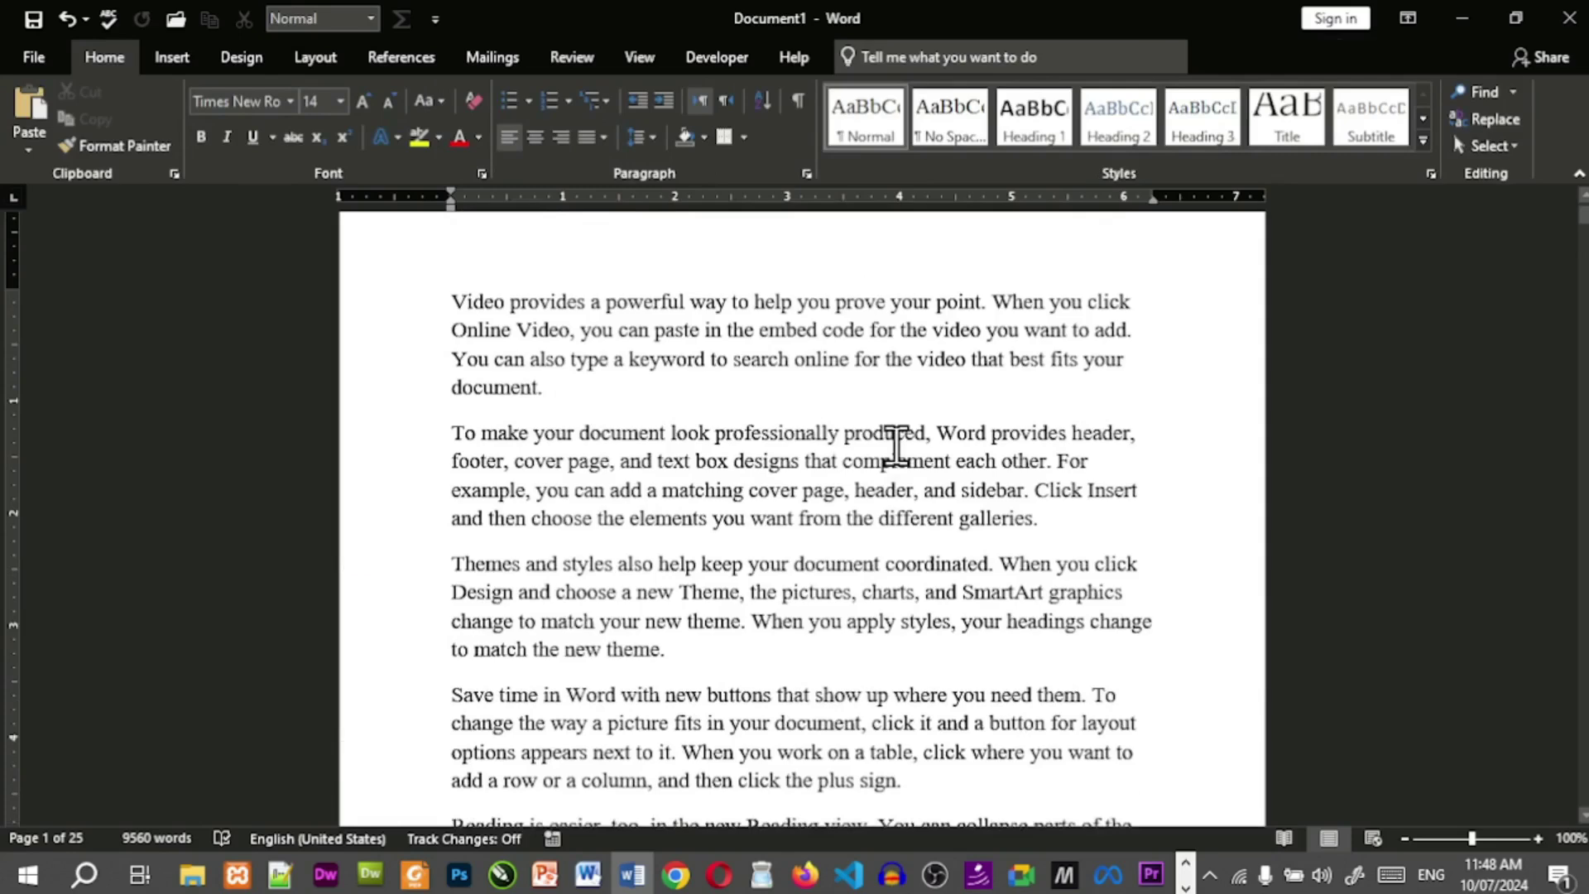
{"action": "scroll", "coordinate": [897, 447], "scroll_direction": "up", "scroll_amount": 1}
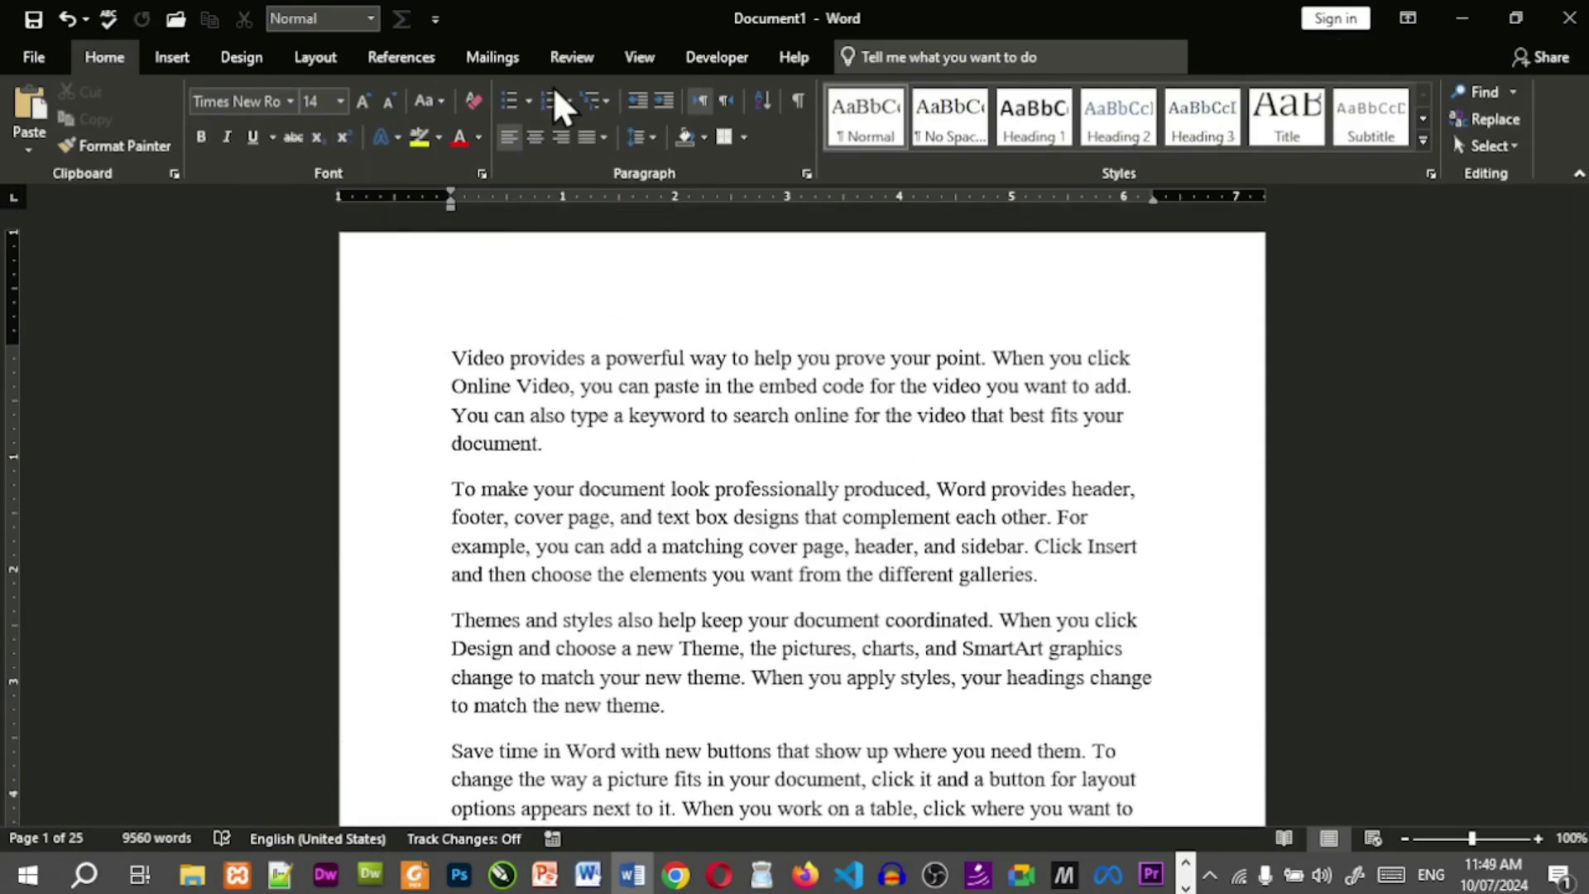
{"action": "left_click", "coordinate": [639, 60]}
{"action": "left_click", "coordinate": [214, 93]}
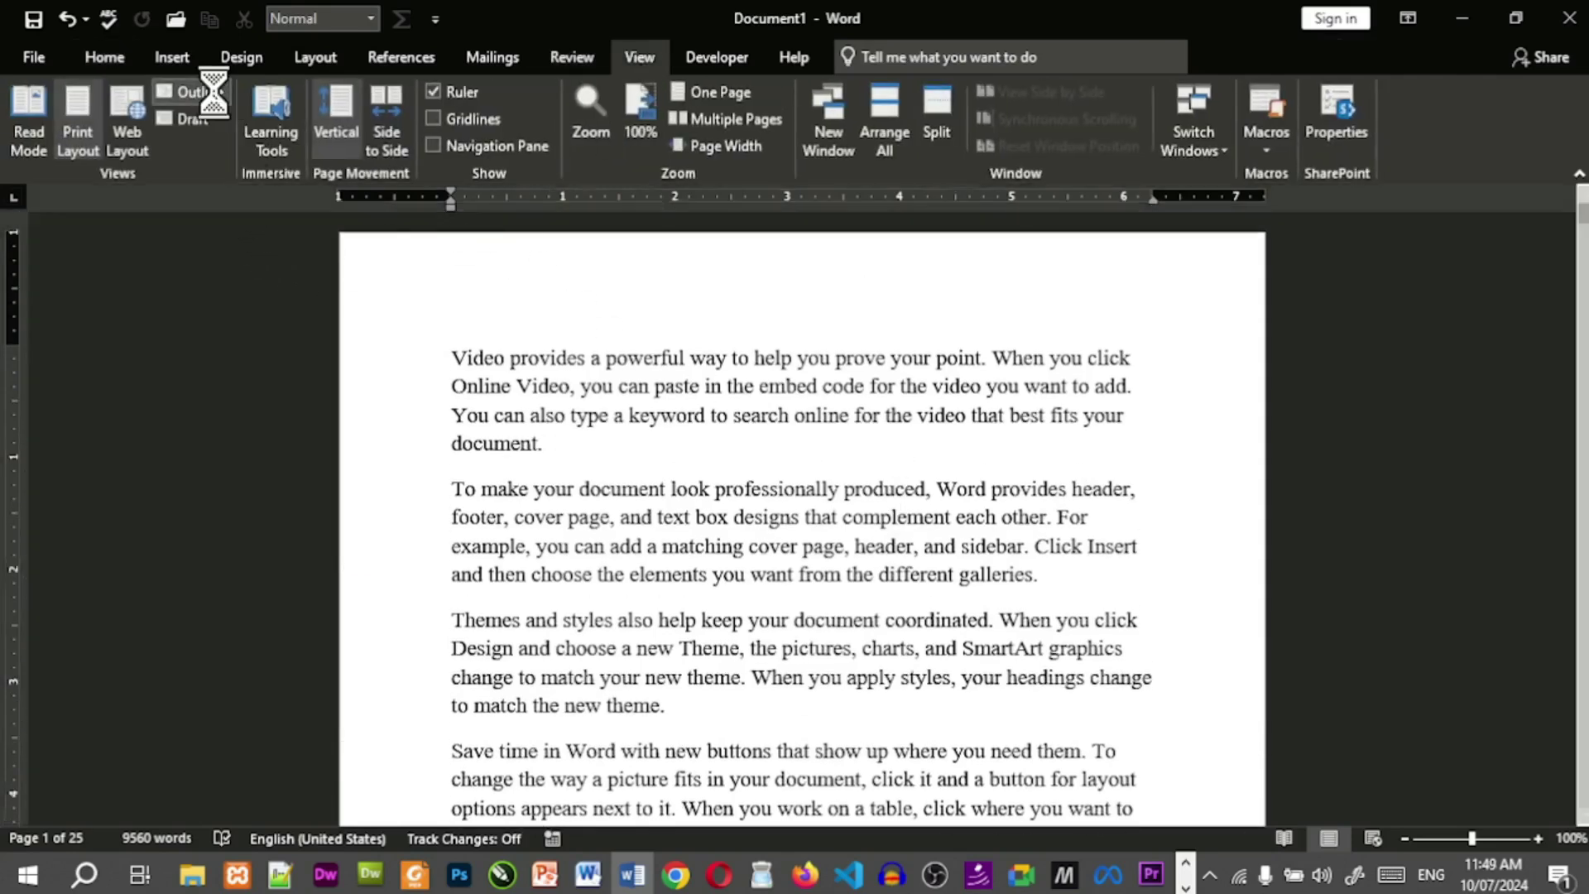
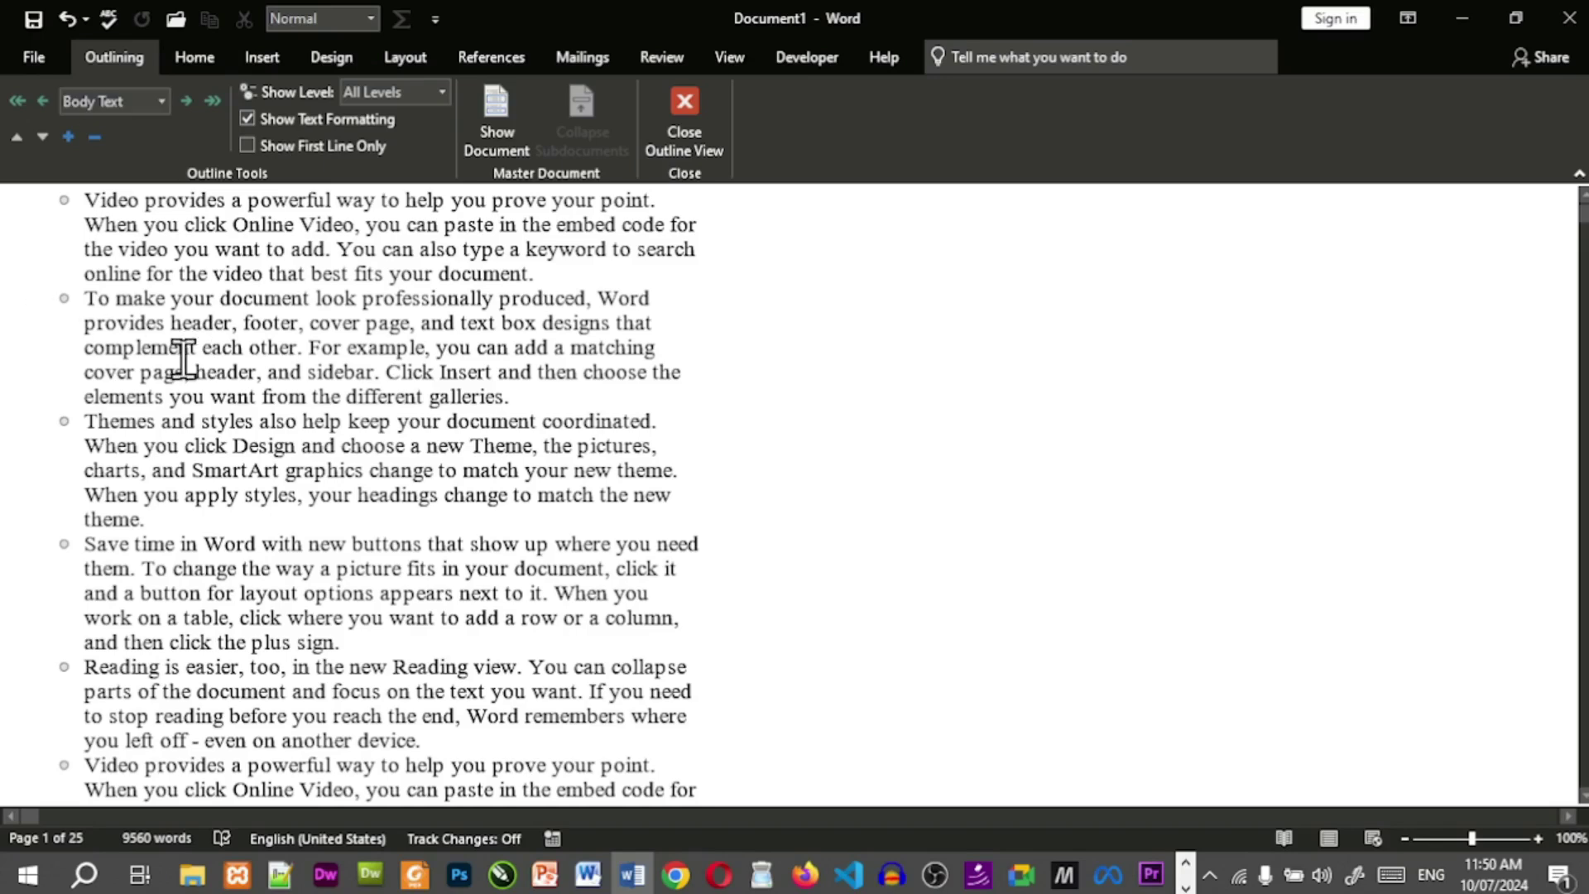
Close Outline view to return to the page layout.
{"action": "left_click", "coordinate": [685, 111]}
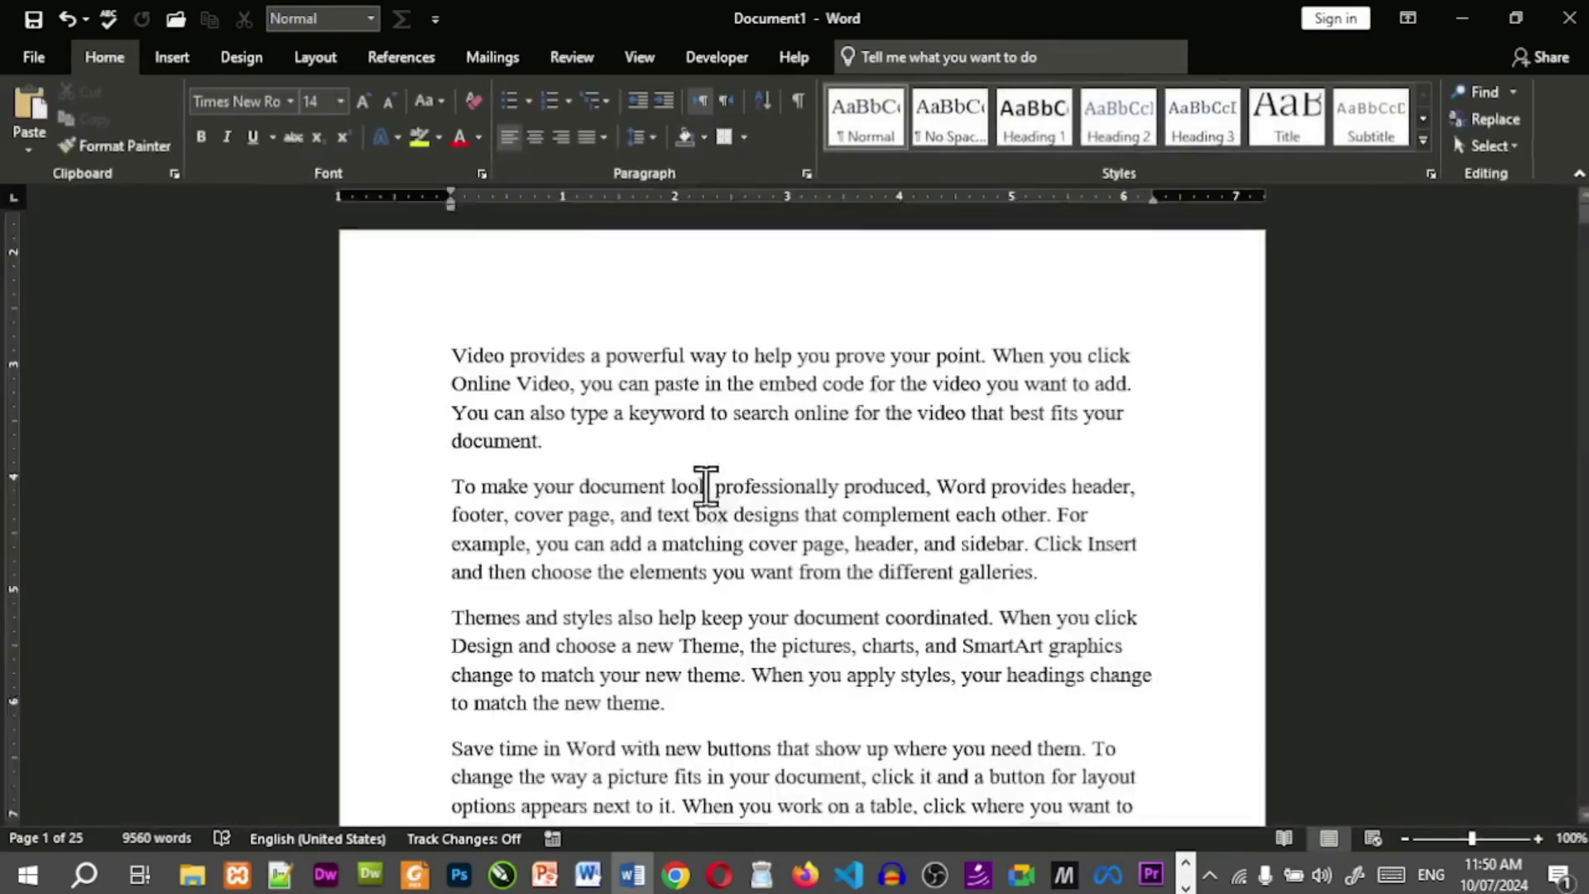
{"action": "scroll", "coordinate": [706, 486], "scroll_direction": "down", "scroll_amount": 5}
{"action": "scroll", "coordinate": [699, 479], "scroll_direction": "up", "scroll_amount": 6}
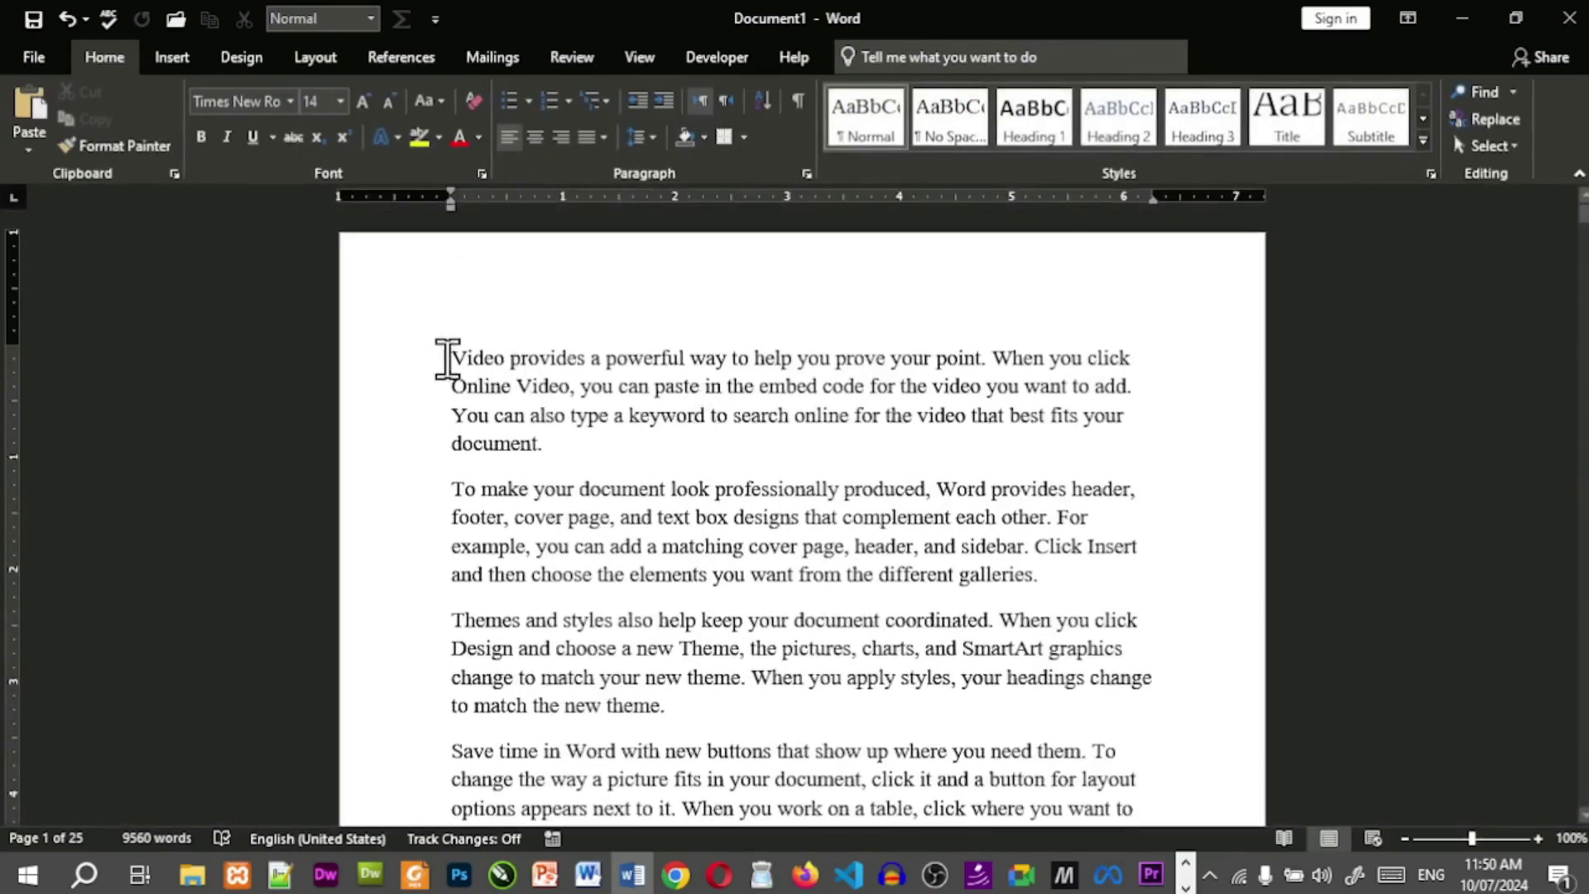
Add a new first line reading 'This is heading' above the body text.
{"action": "key", "text": "Return"}
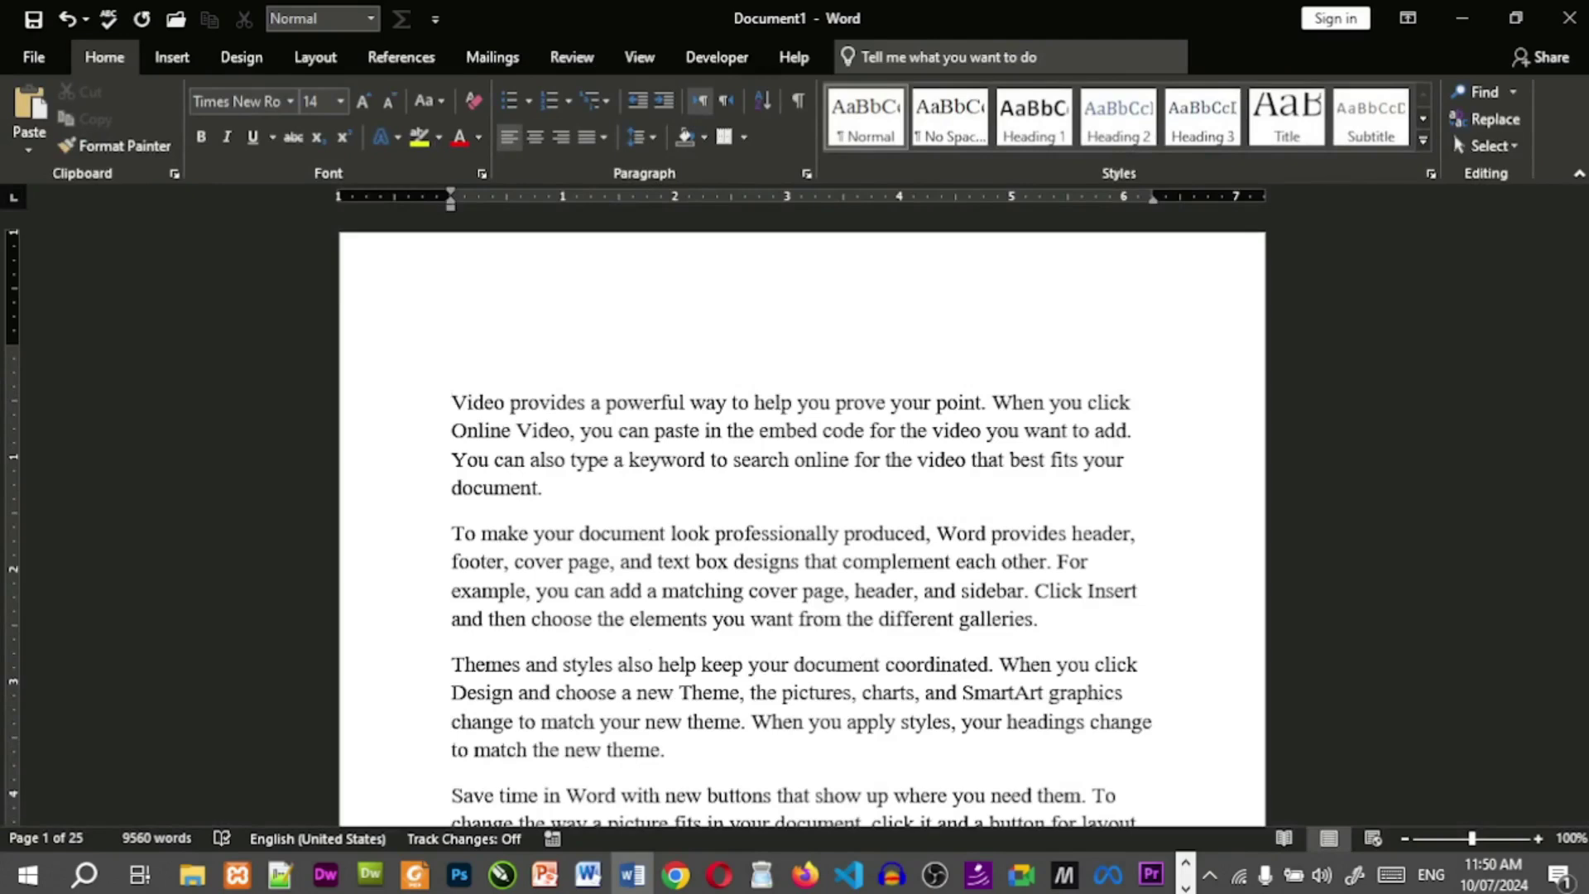
{"action": "type", "text": "This isa"}
{"action": "key", "text": "BackSpace"}
{"action": "key", "text": "BackSpace"}
{"action": "type", "text": "heading"}
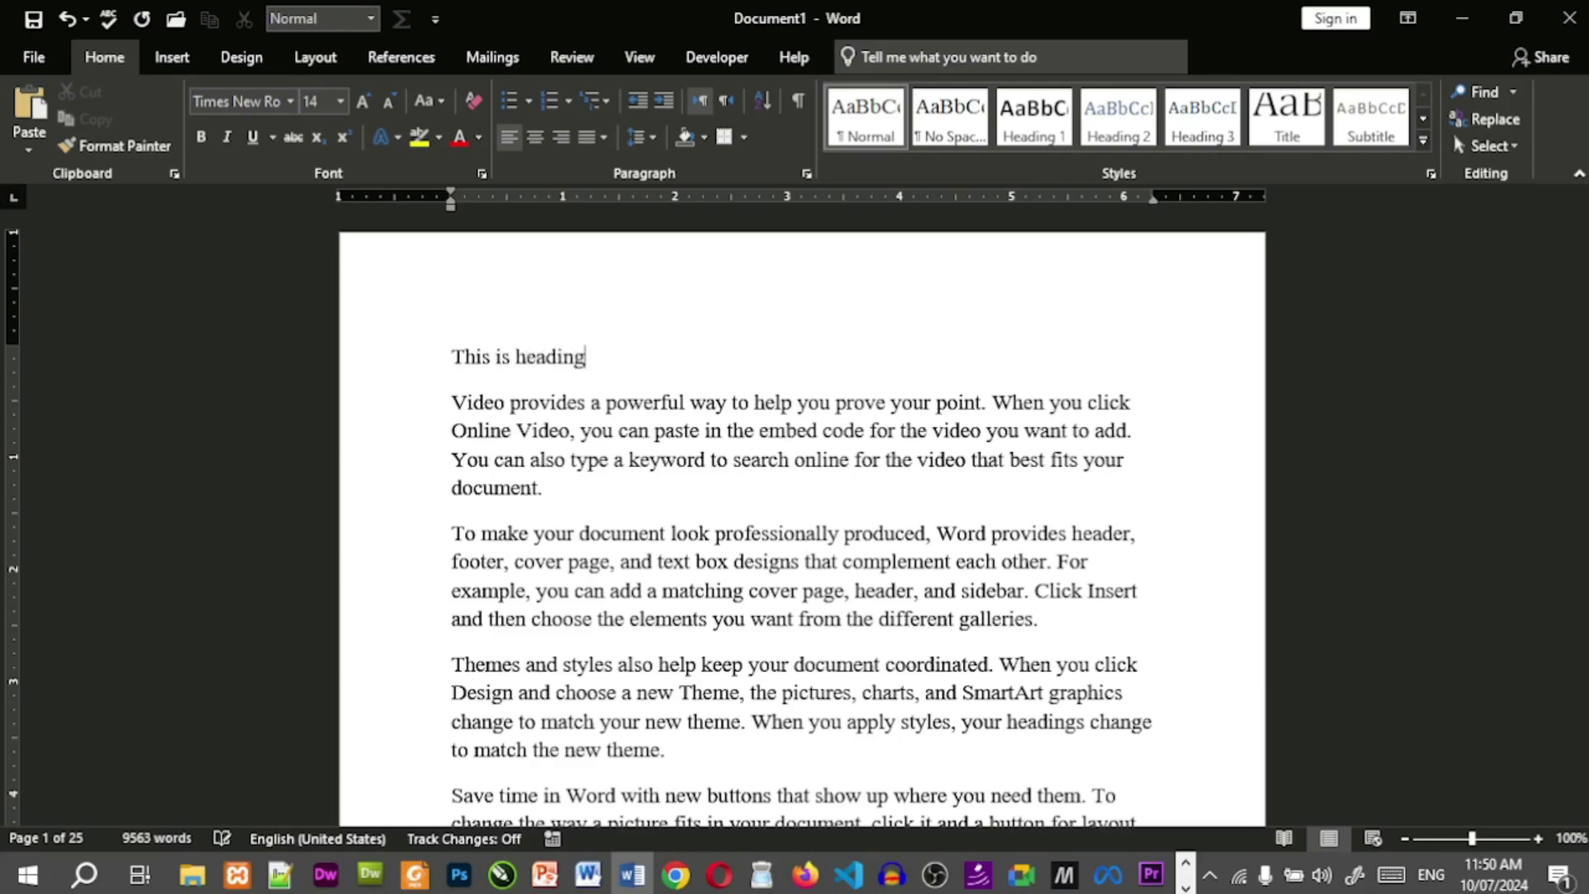
Apply the Heading 1 style to the 'This is heading' line and compare it with the body formatting.
{"action": "left_click", "coordinate": [356, 364]}
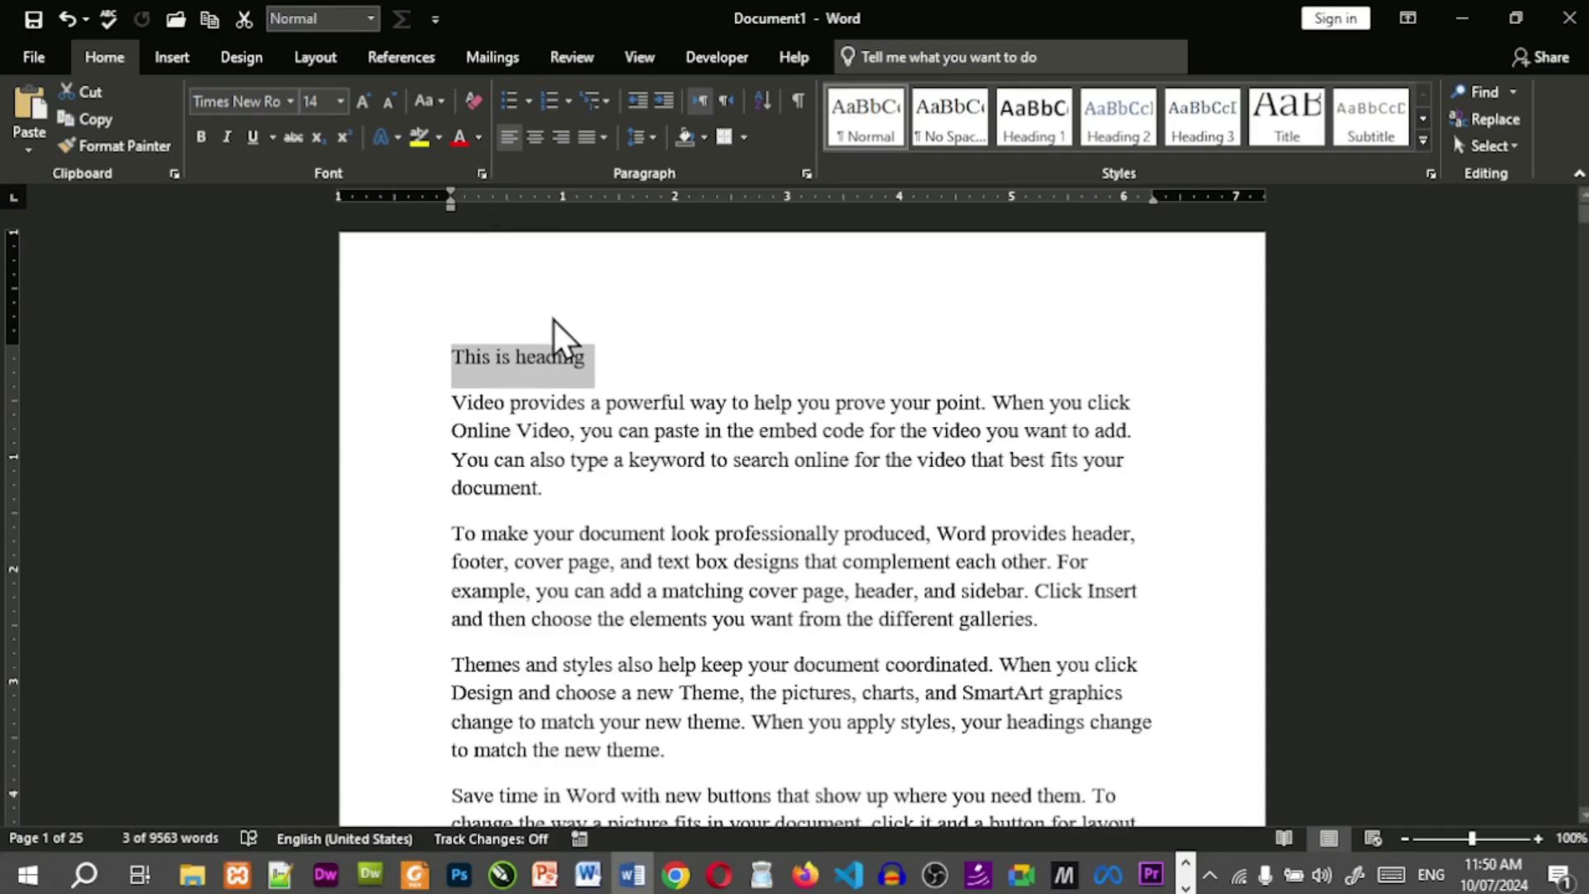
{"action": "left_click", "coordinate": [1064, 131]}
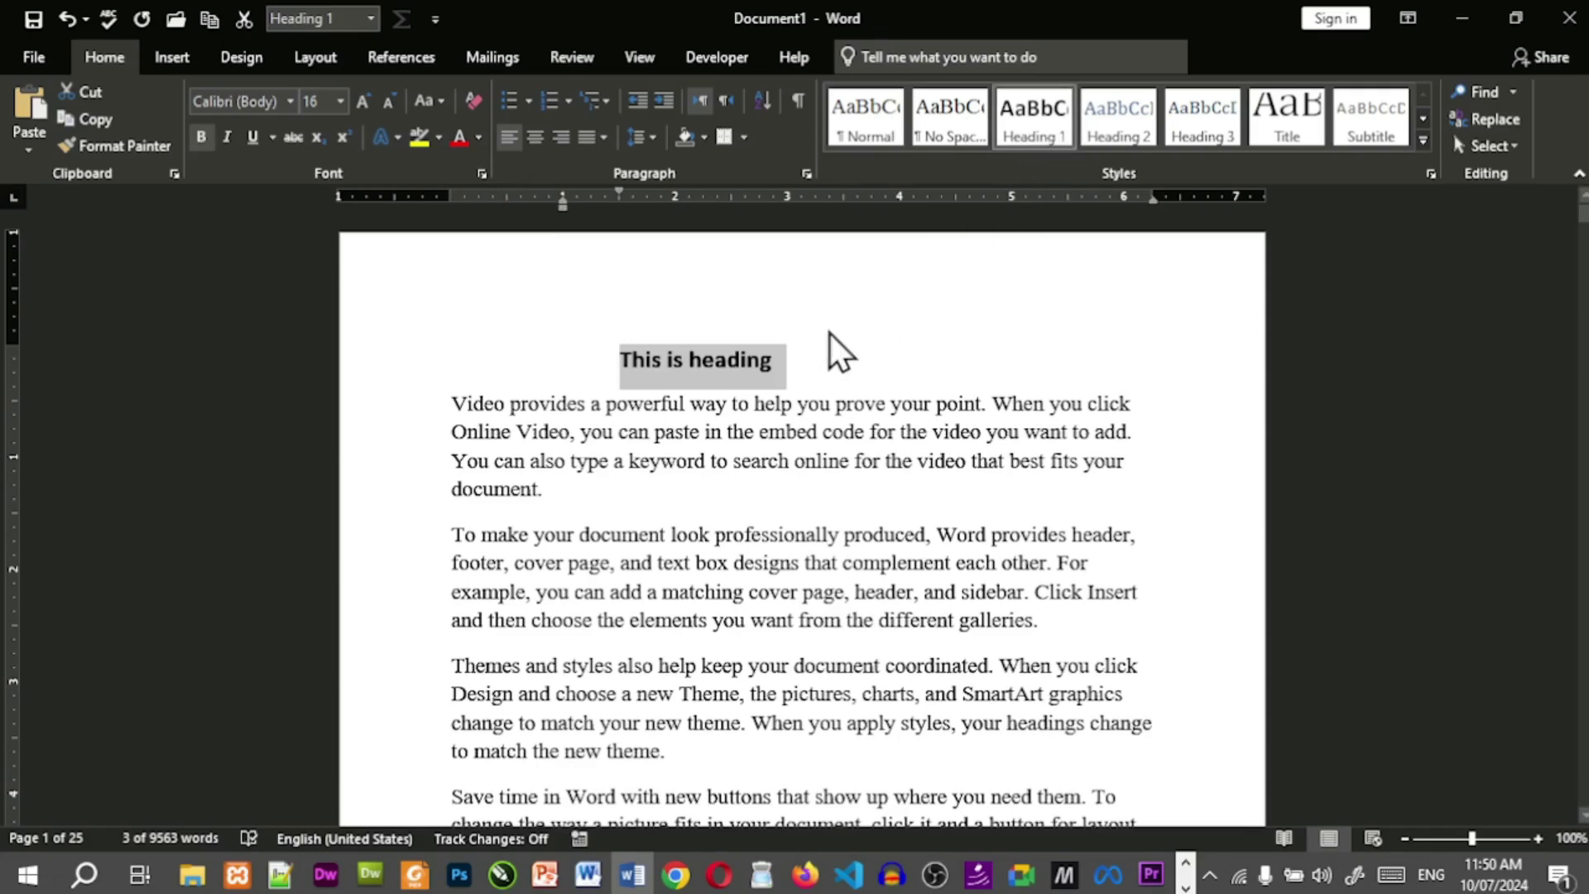
{"action": "left_click", "coordinate": [627, 366]}
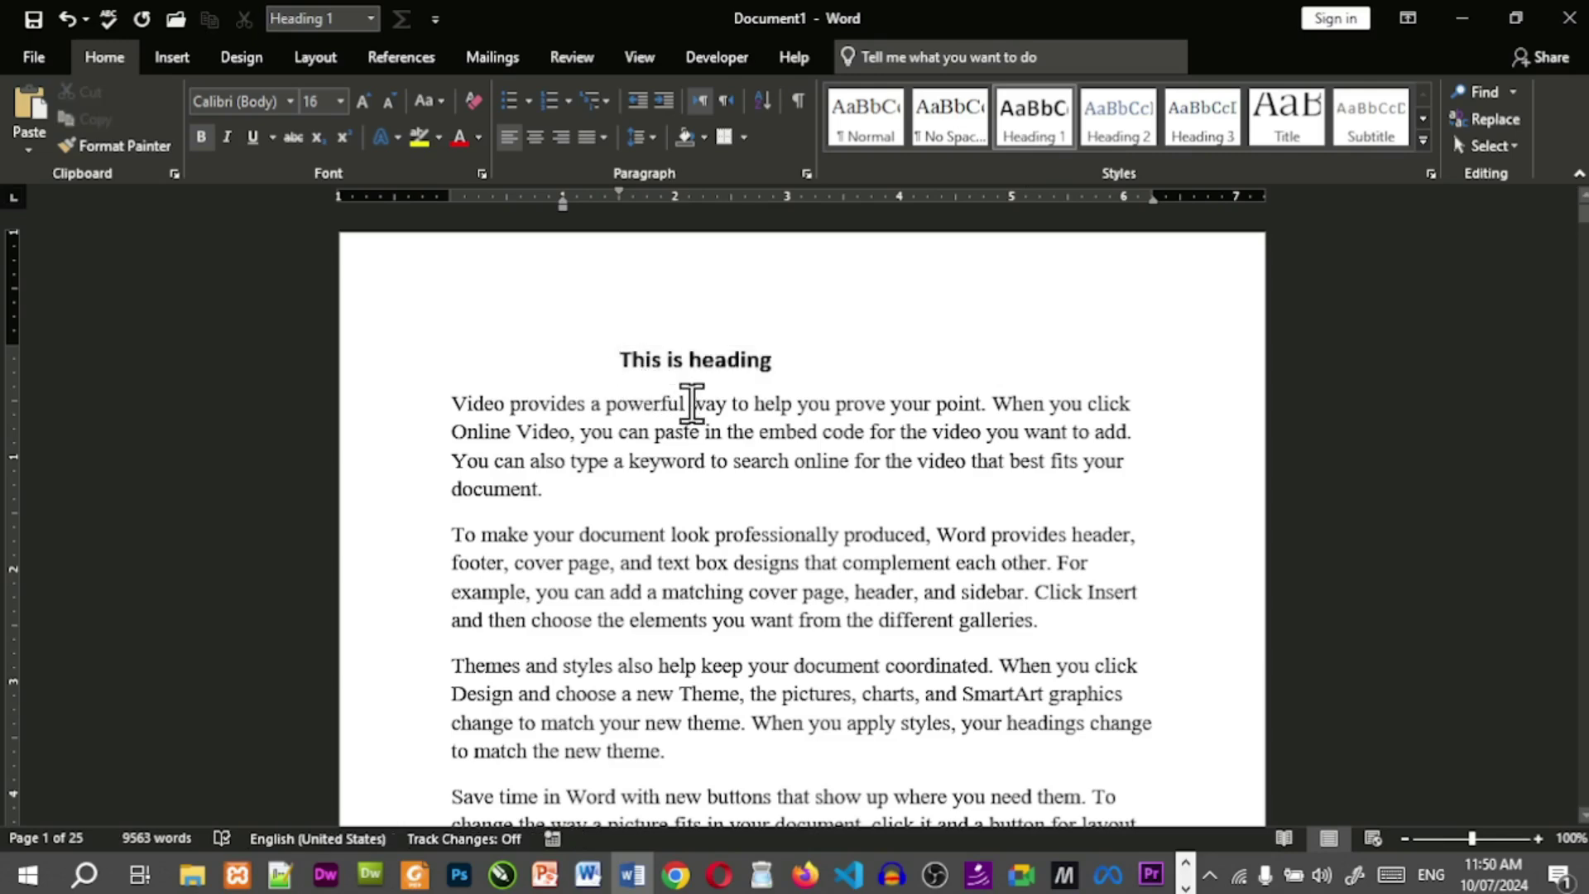
{"action": "key", "text": "ctrl+q"}
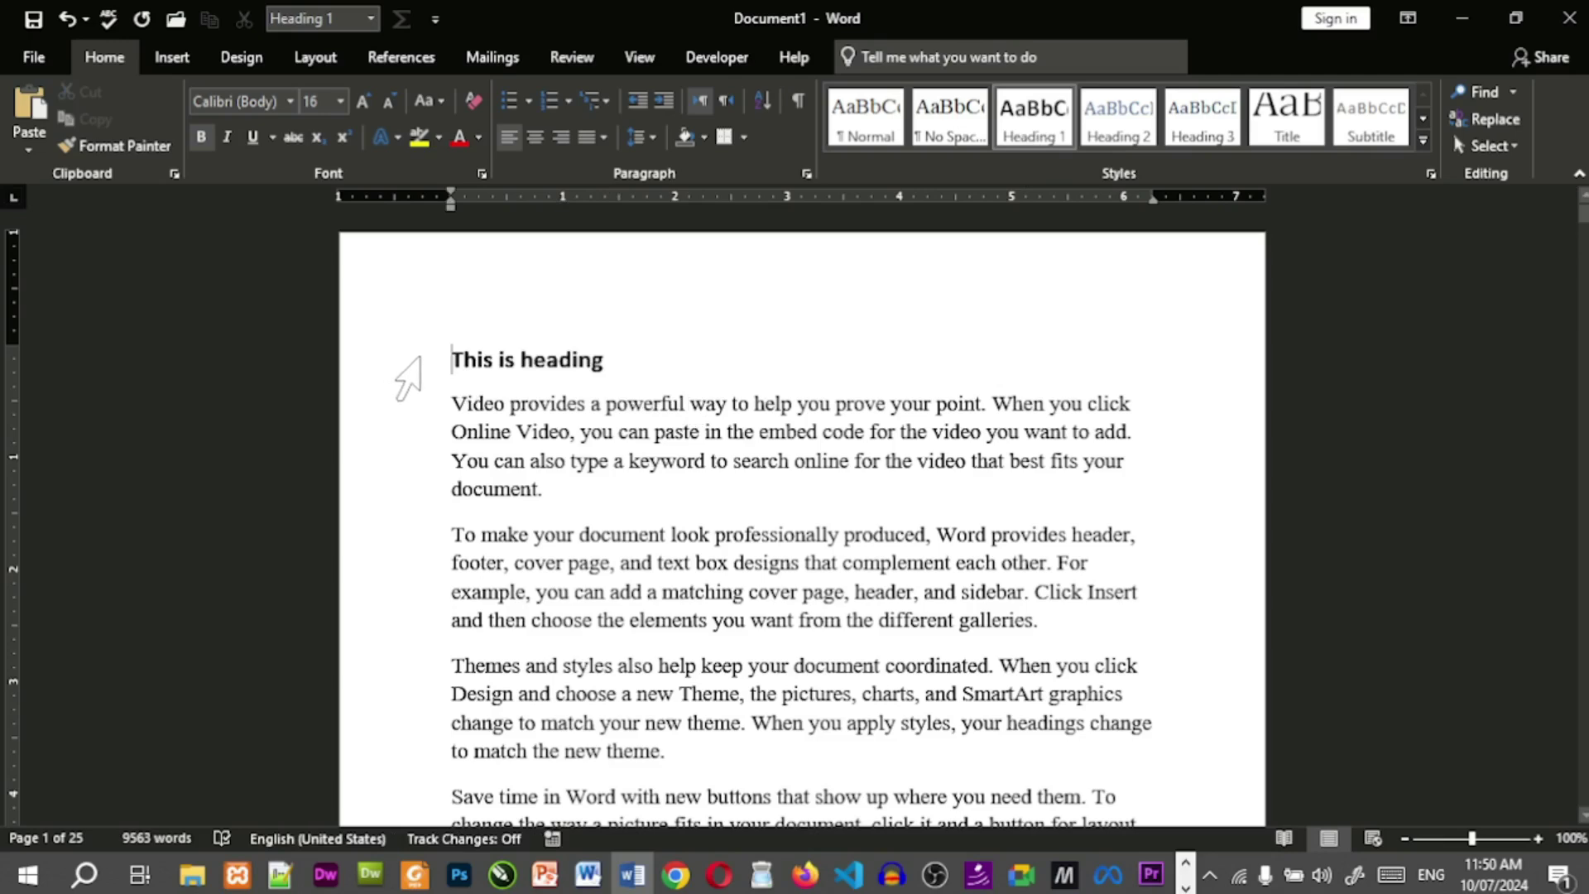
{"action": "left_click", "coordinate": [706, 433]}
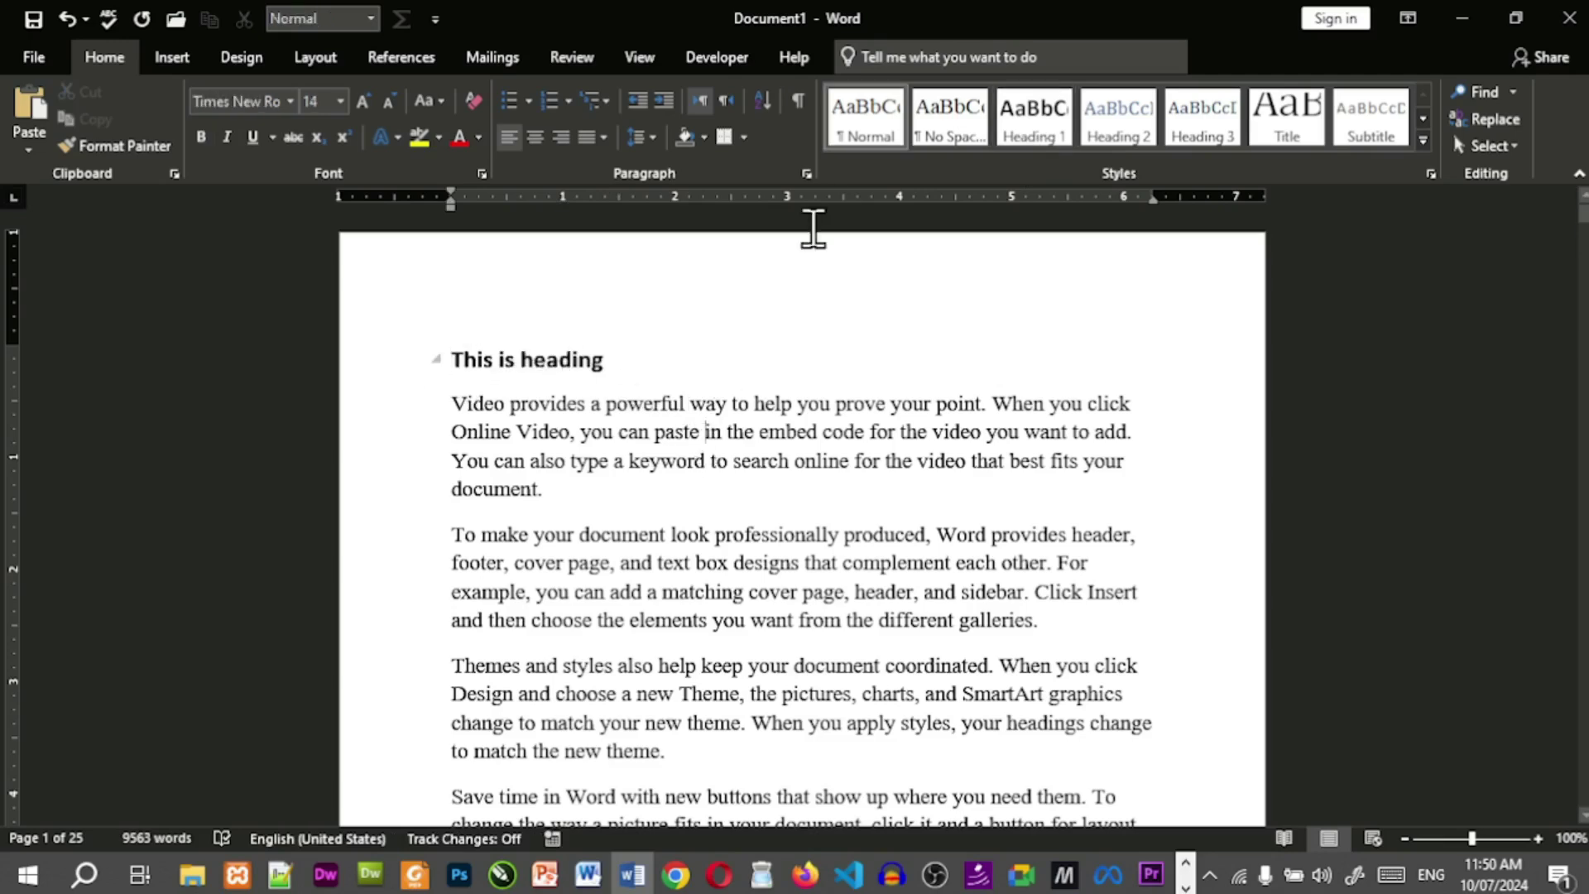
{"action": "left_click", "coordinate": [579, 360]}
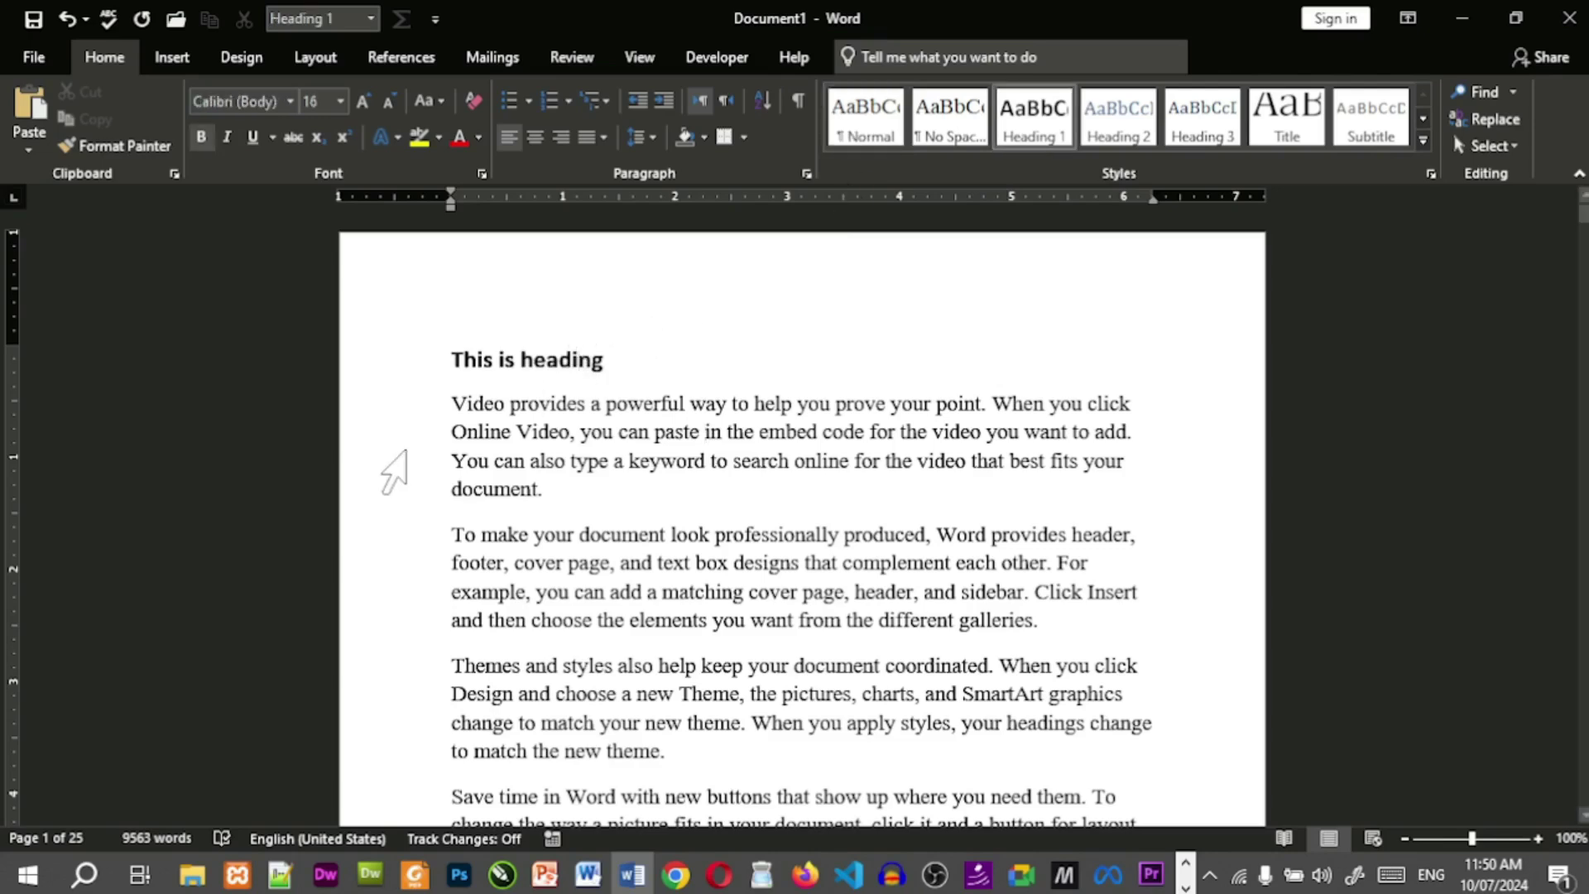
Make the heading red, uppercase, 20 pt and centred.
{"action": "left_click", "coordinate": [401, 362]}
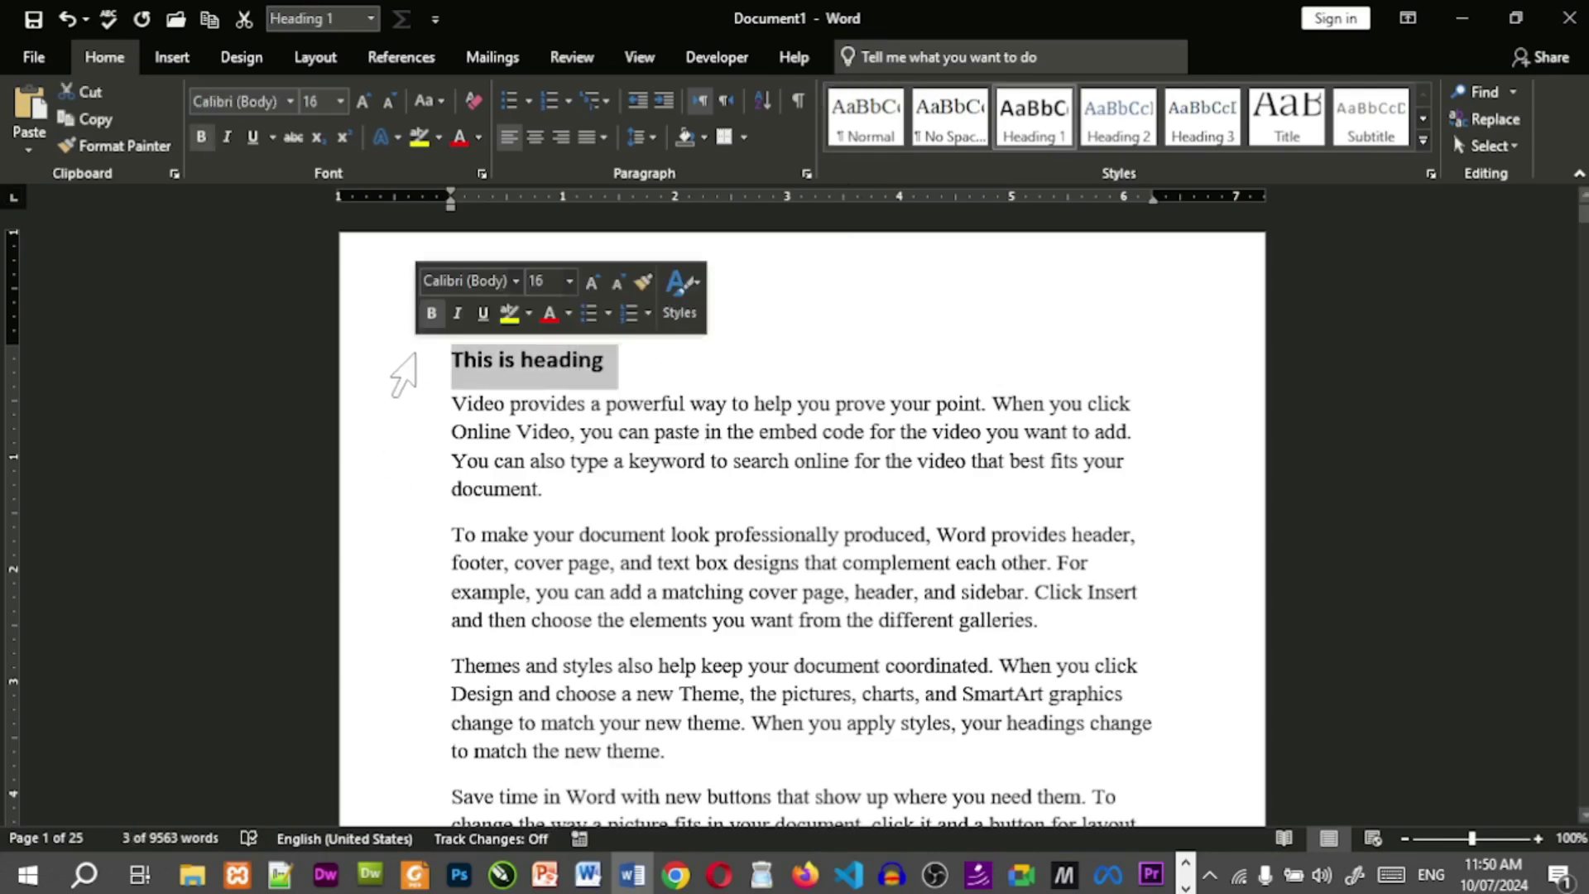
{"action": "left_click", "coordinate": [458, 138]}
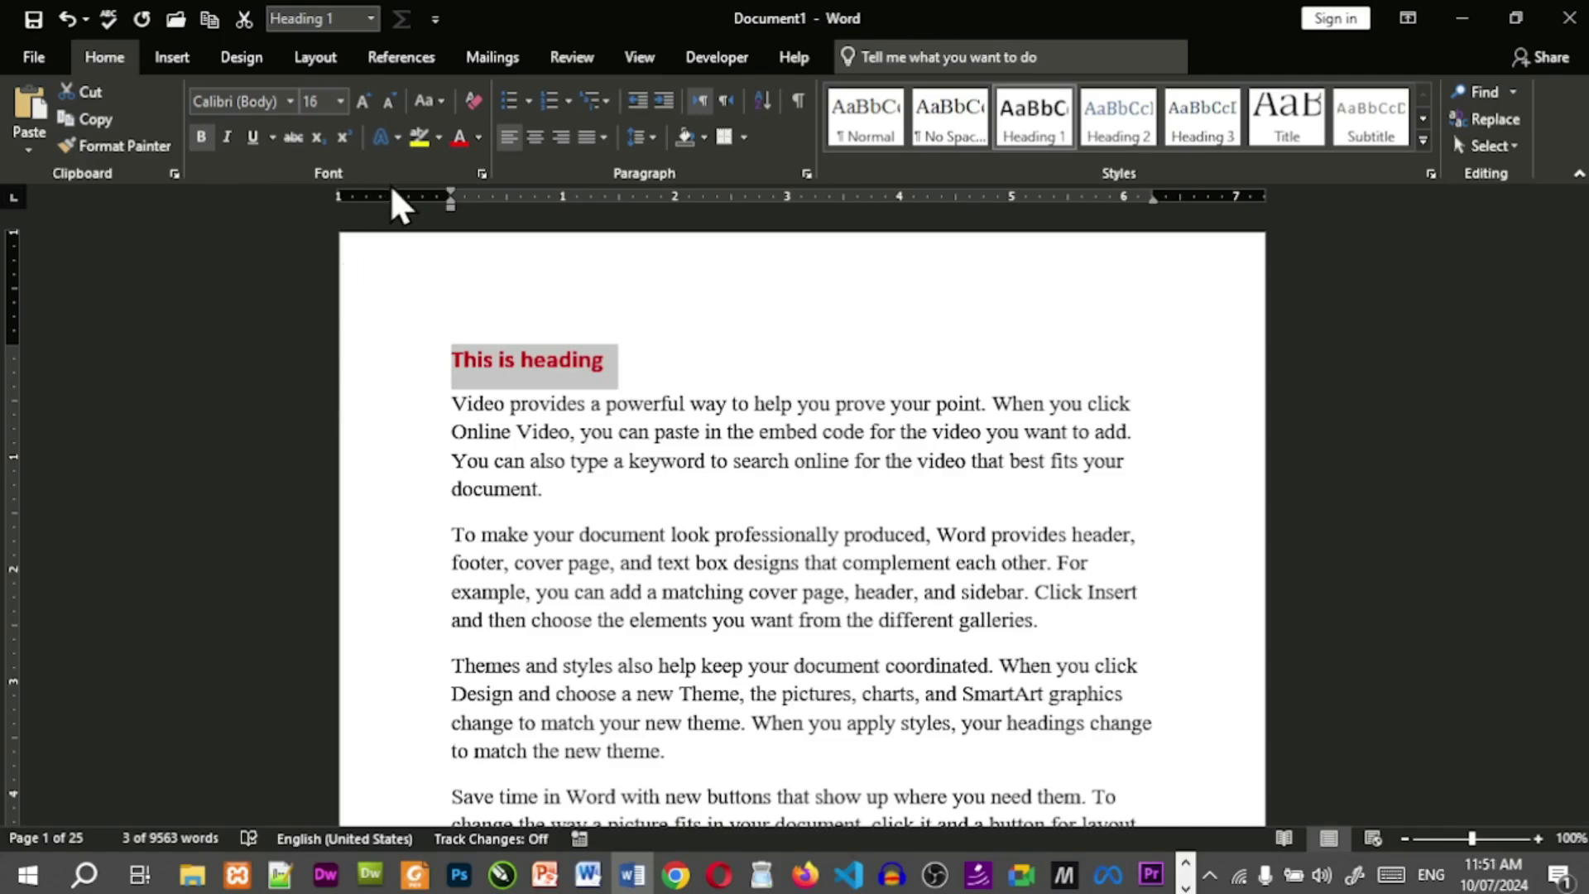
{"action": "left_click", "coordinate": [429, 101]}
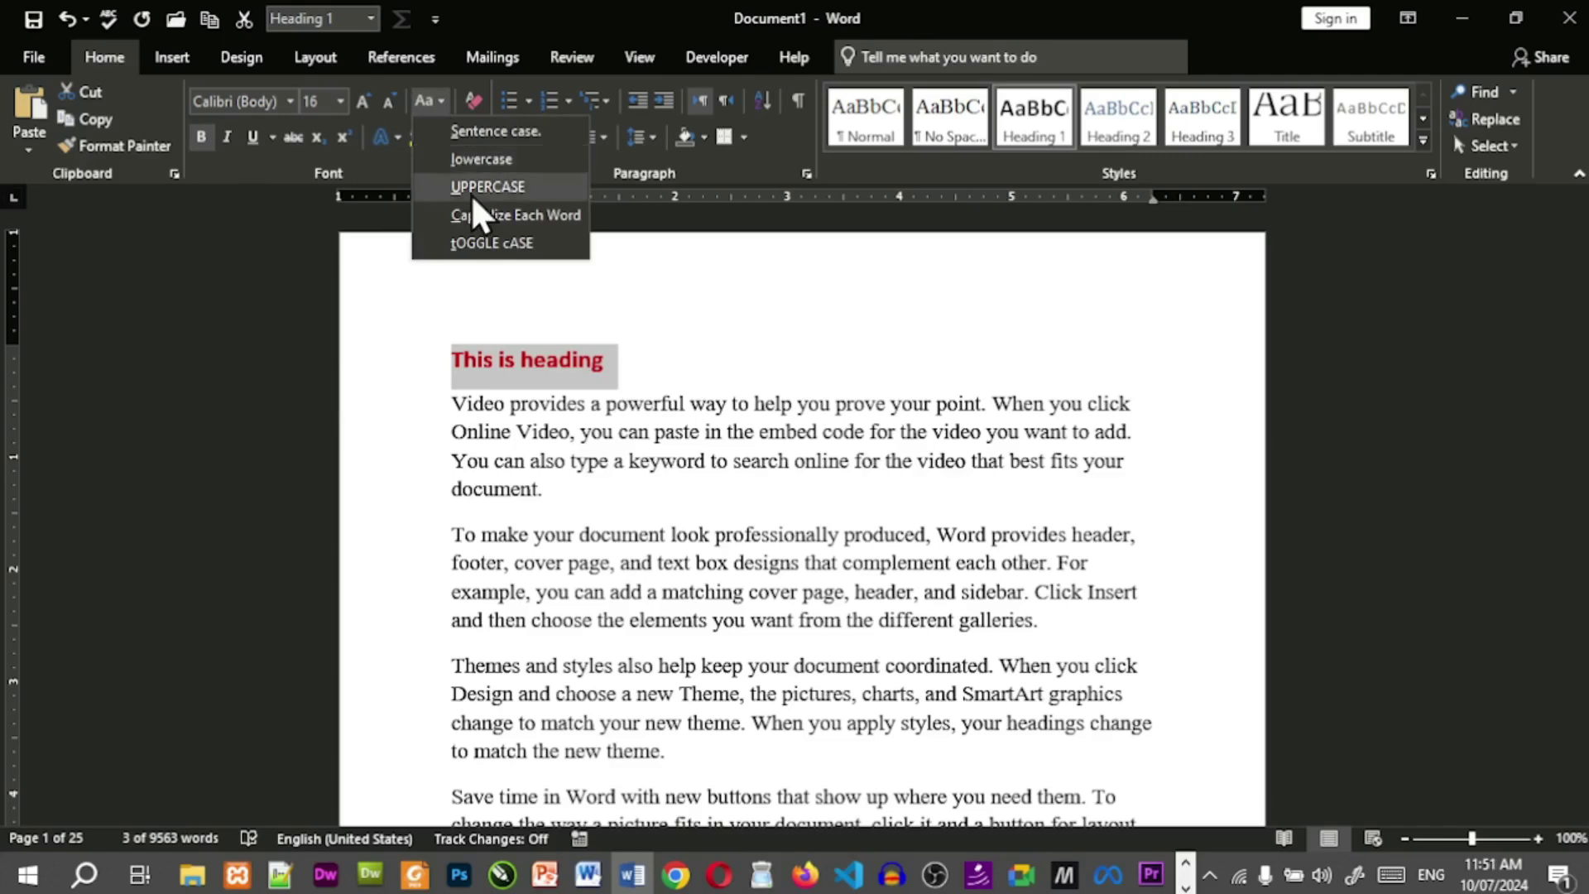
{"action": "left_click", "coordinate": [484, 188]}
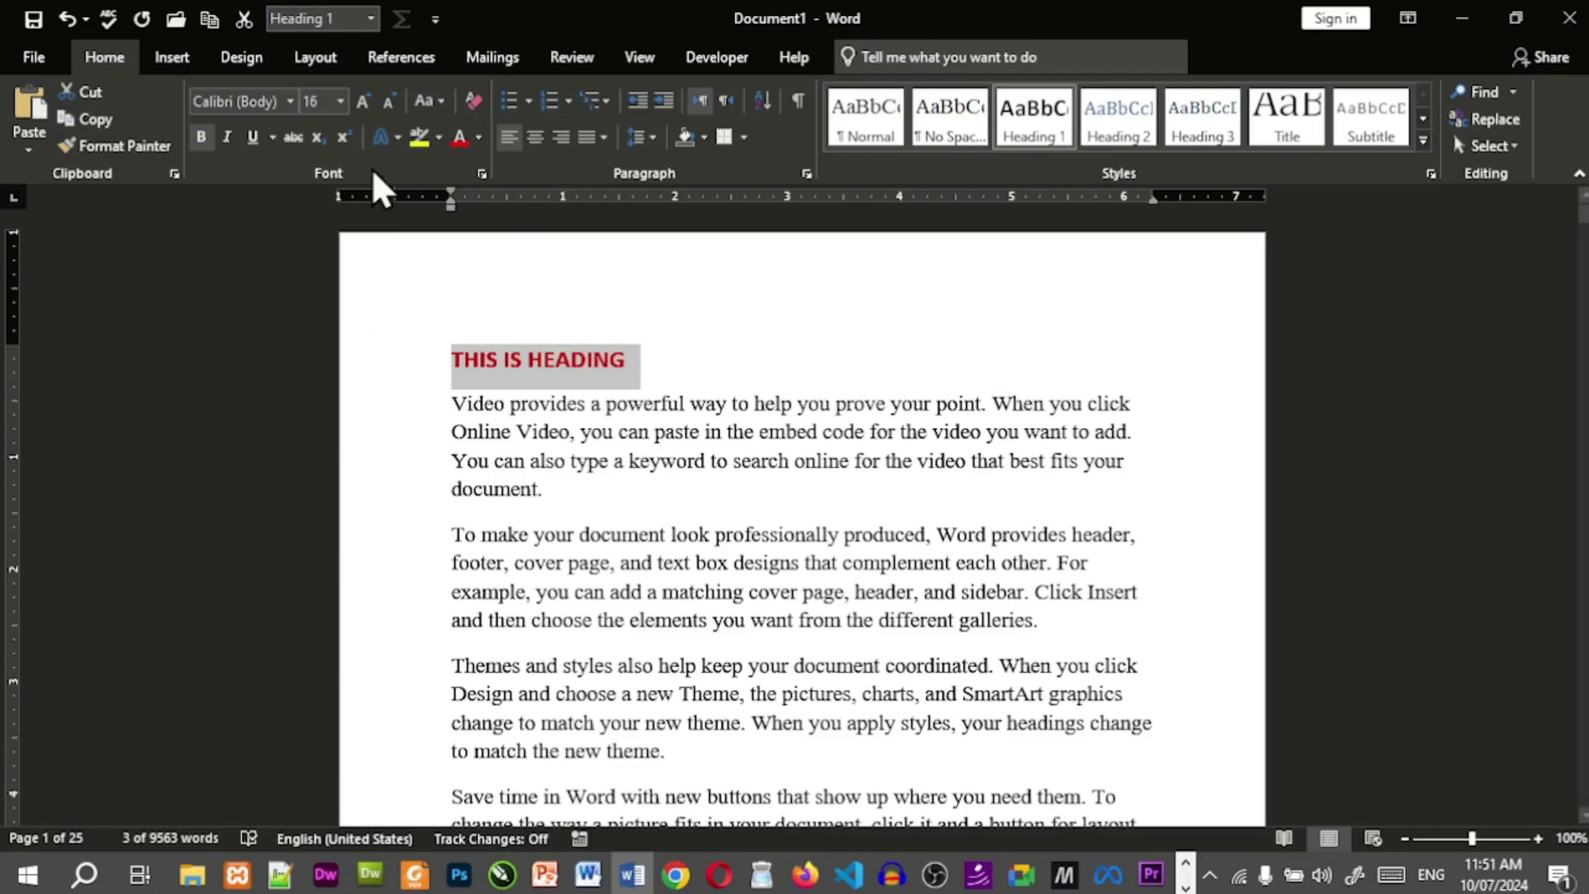
{"action": "left_click", "coordinate": [362, 101]}
{"action": "left_click", "coordinate": [363, 101]}
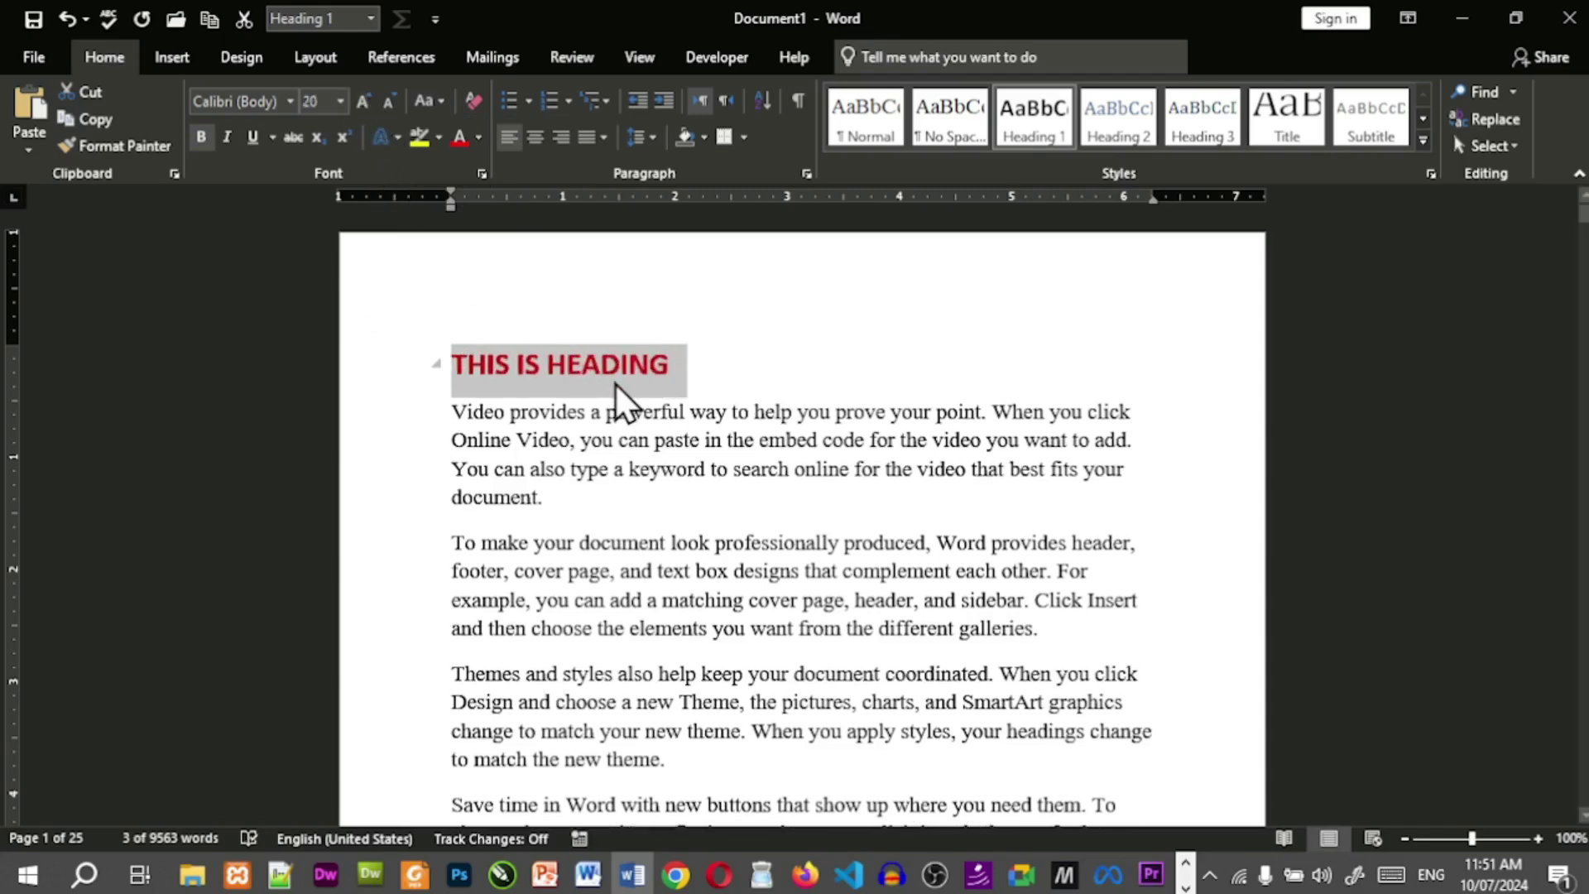
{"action": "left_click", "coordinate": [536, 138]}
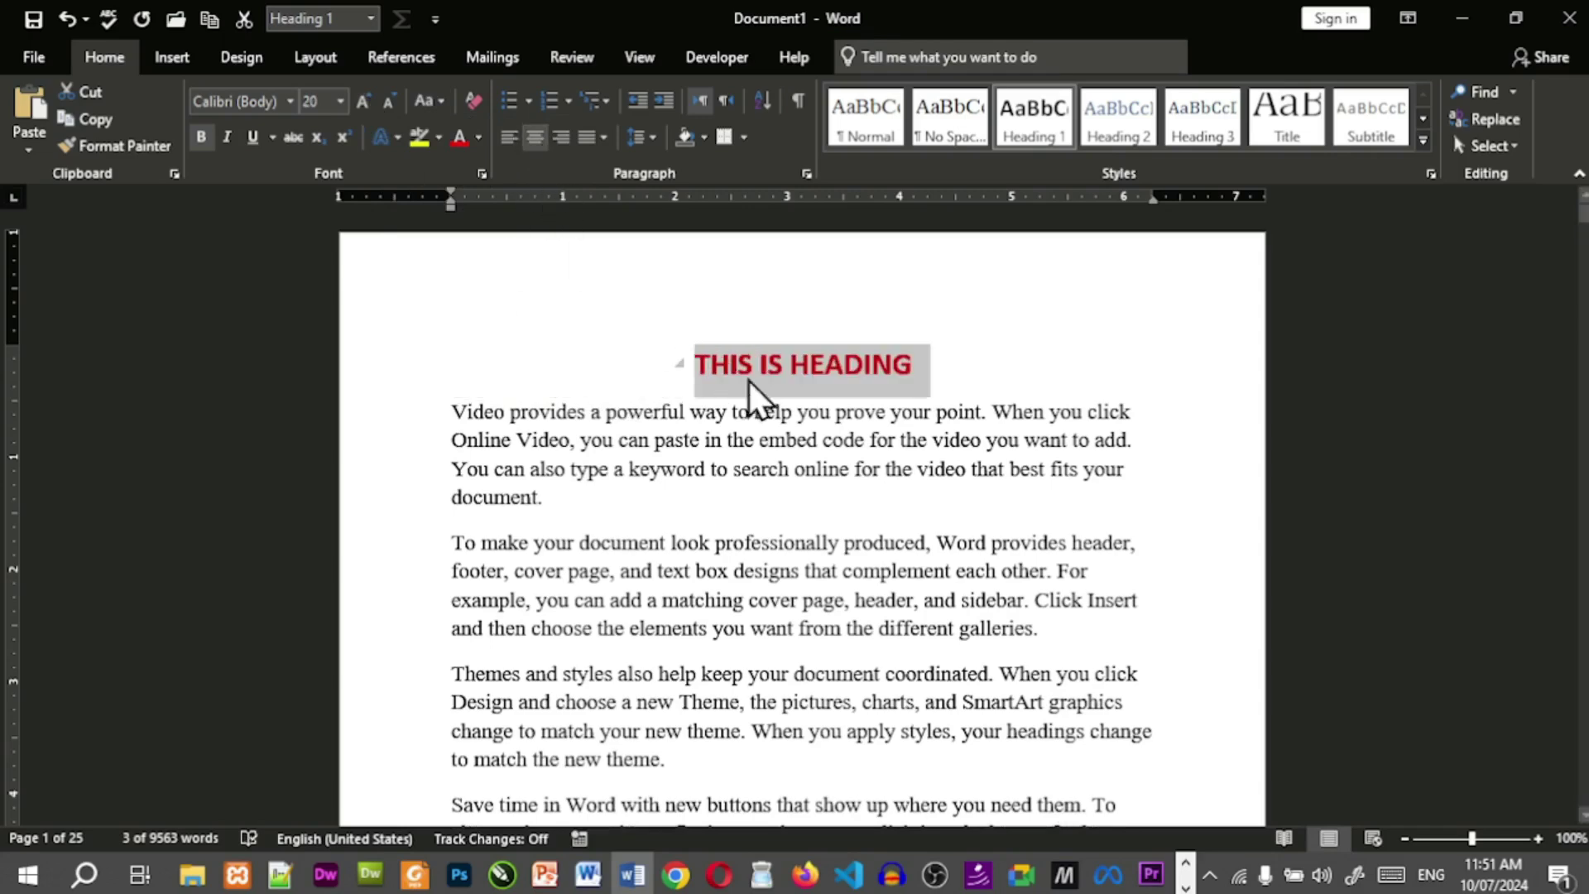
{"action": "left_click", "coordinate": [857, 478]}
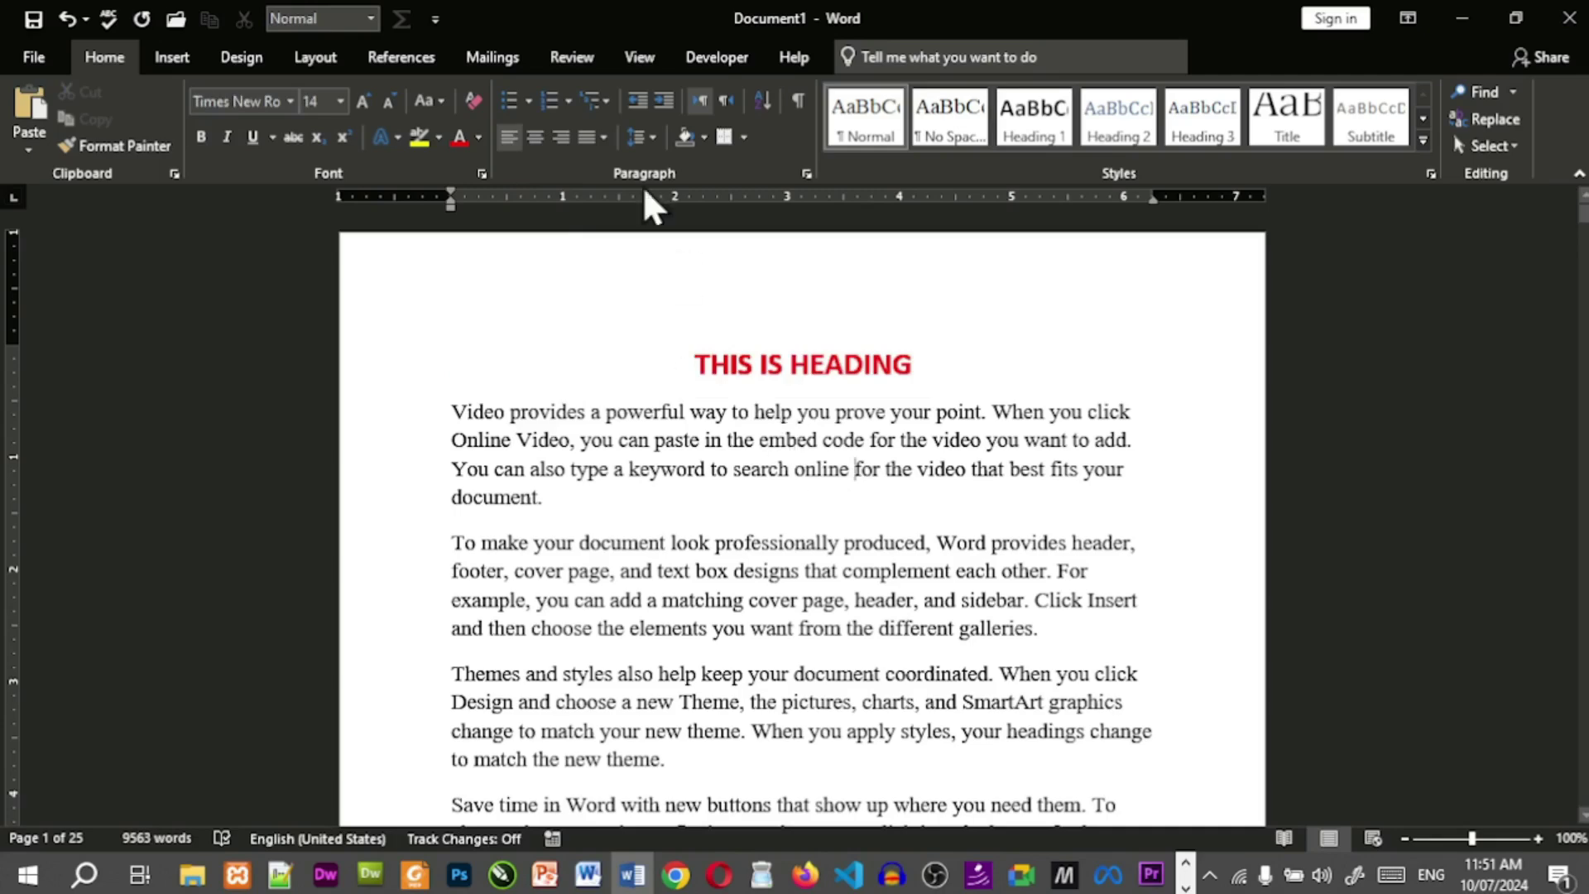
Switch to Outline view and select the heading with its body text.
{"action": "left_click", "coordinate": [635, 60]}
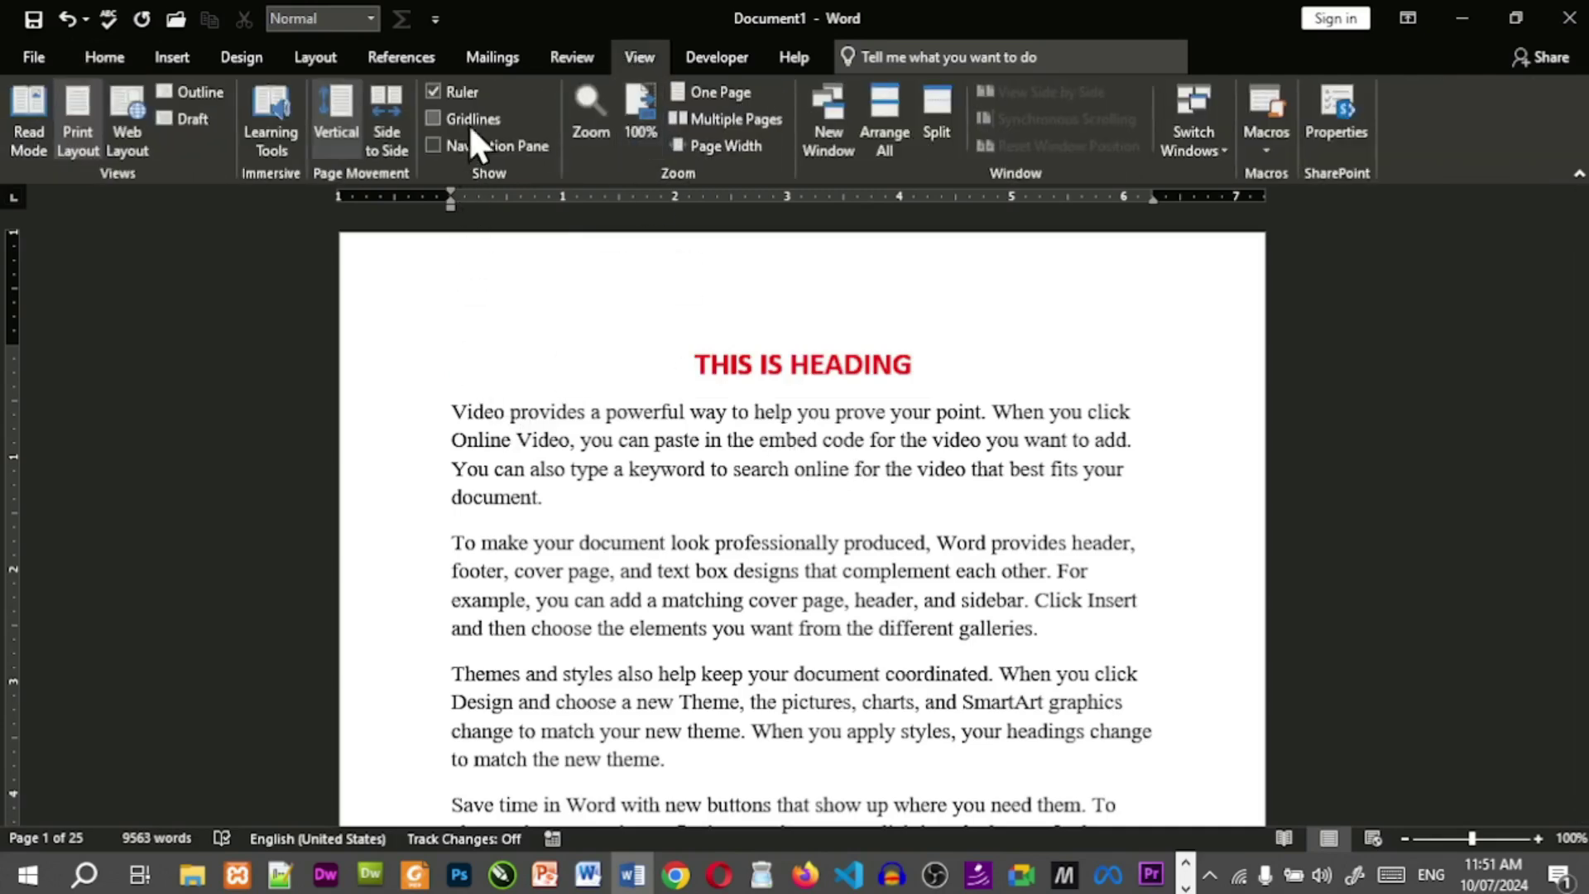
{"action": "left_click", "coordinate": [199, 92]}
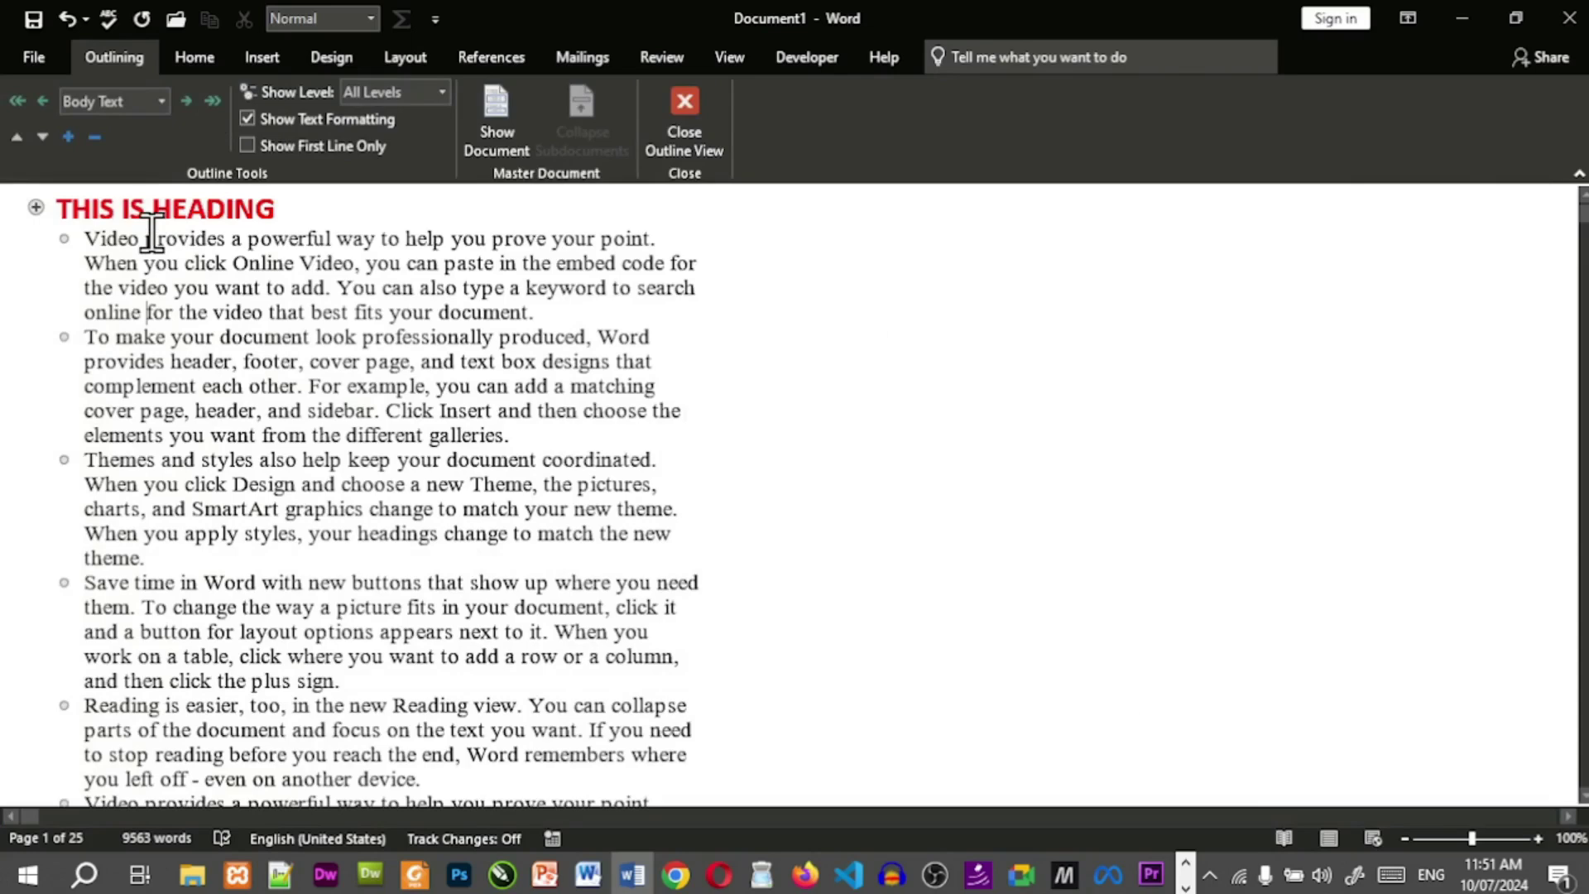
{"action": "left_click", "coordinate": [31, 210]}
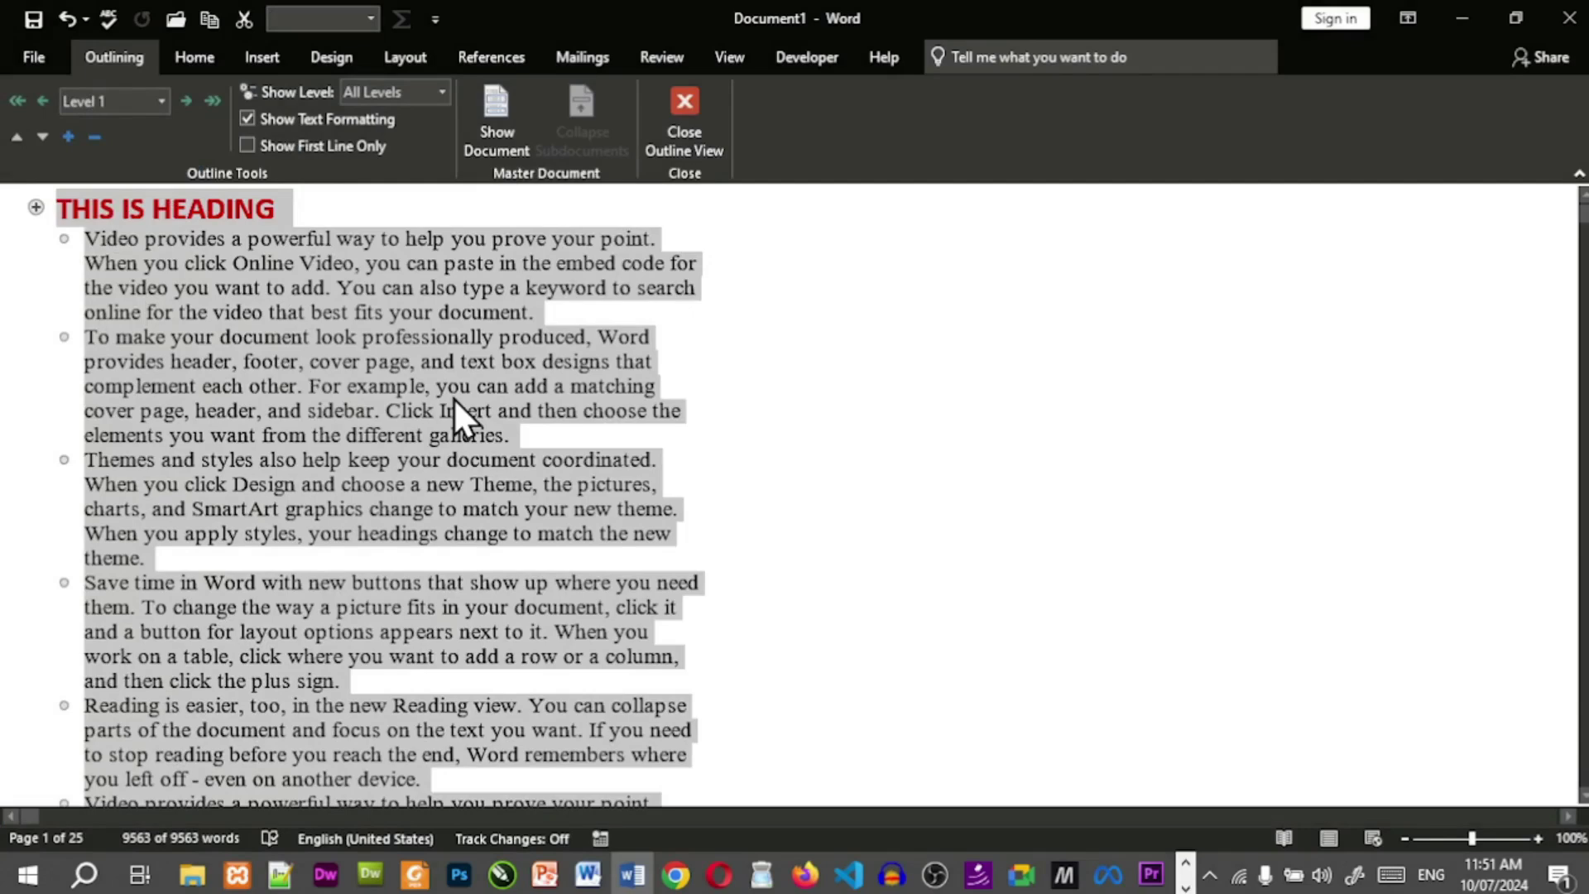
Demote the heading to Level 2, promote it back to Level 1, then demote it to Level 4.
{"action": "left_click", "coordinate": [183, 98]}
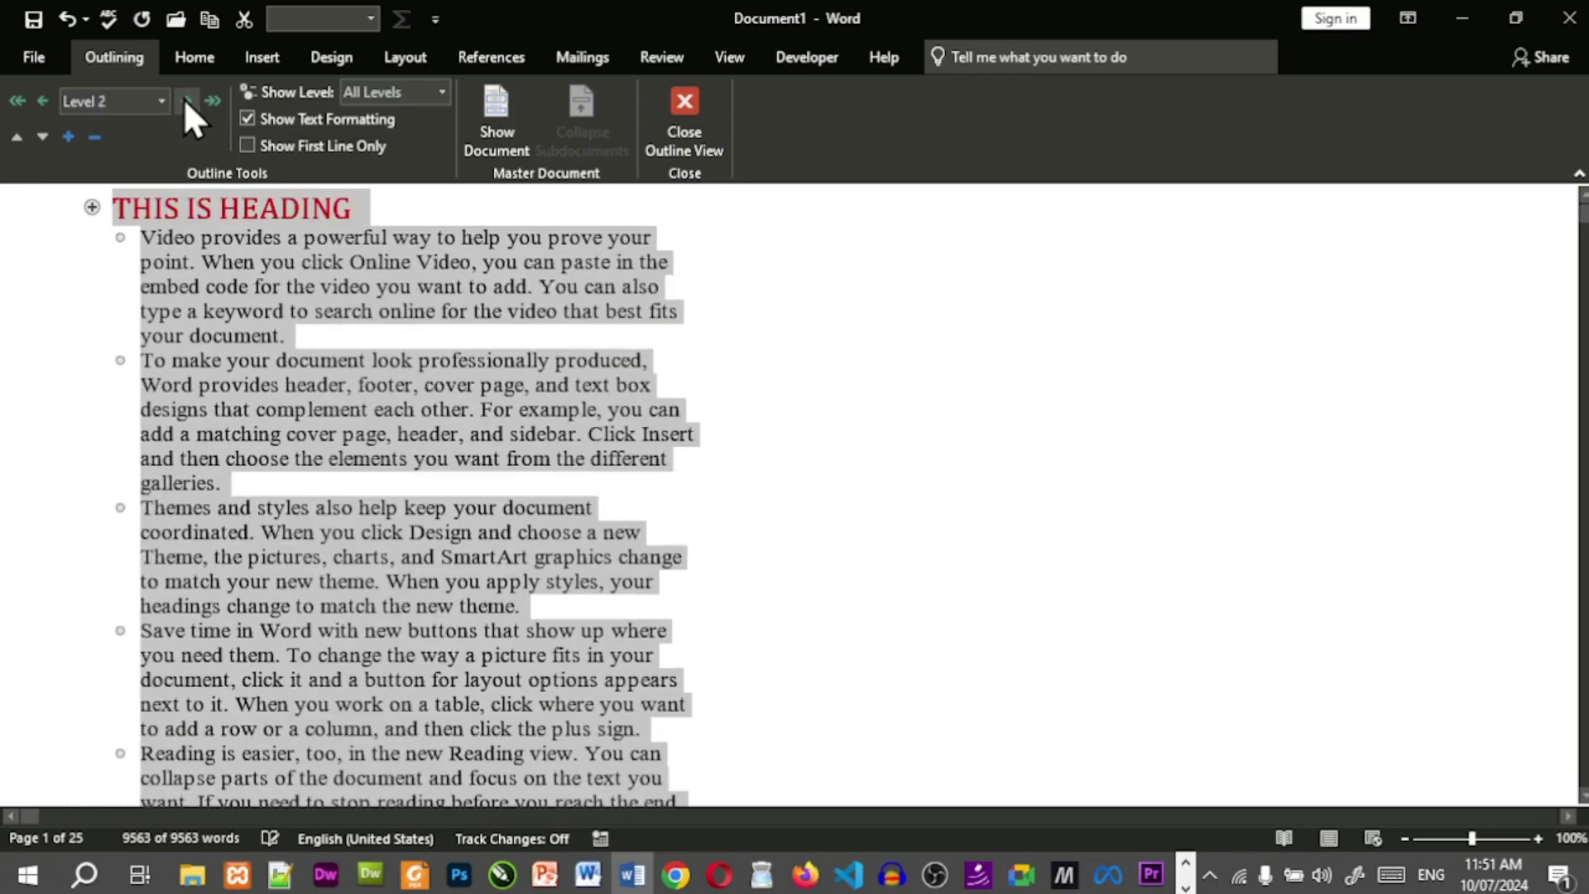
{"action": "left_click", "coordinate": [39, 106]}
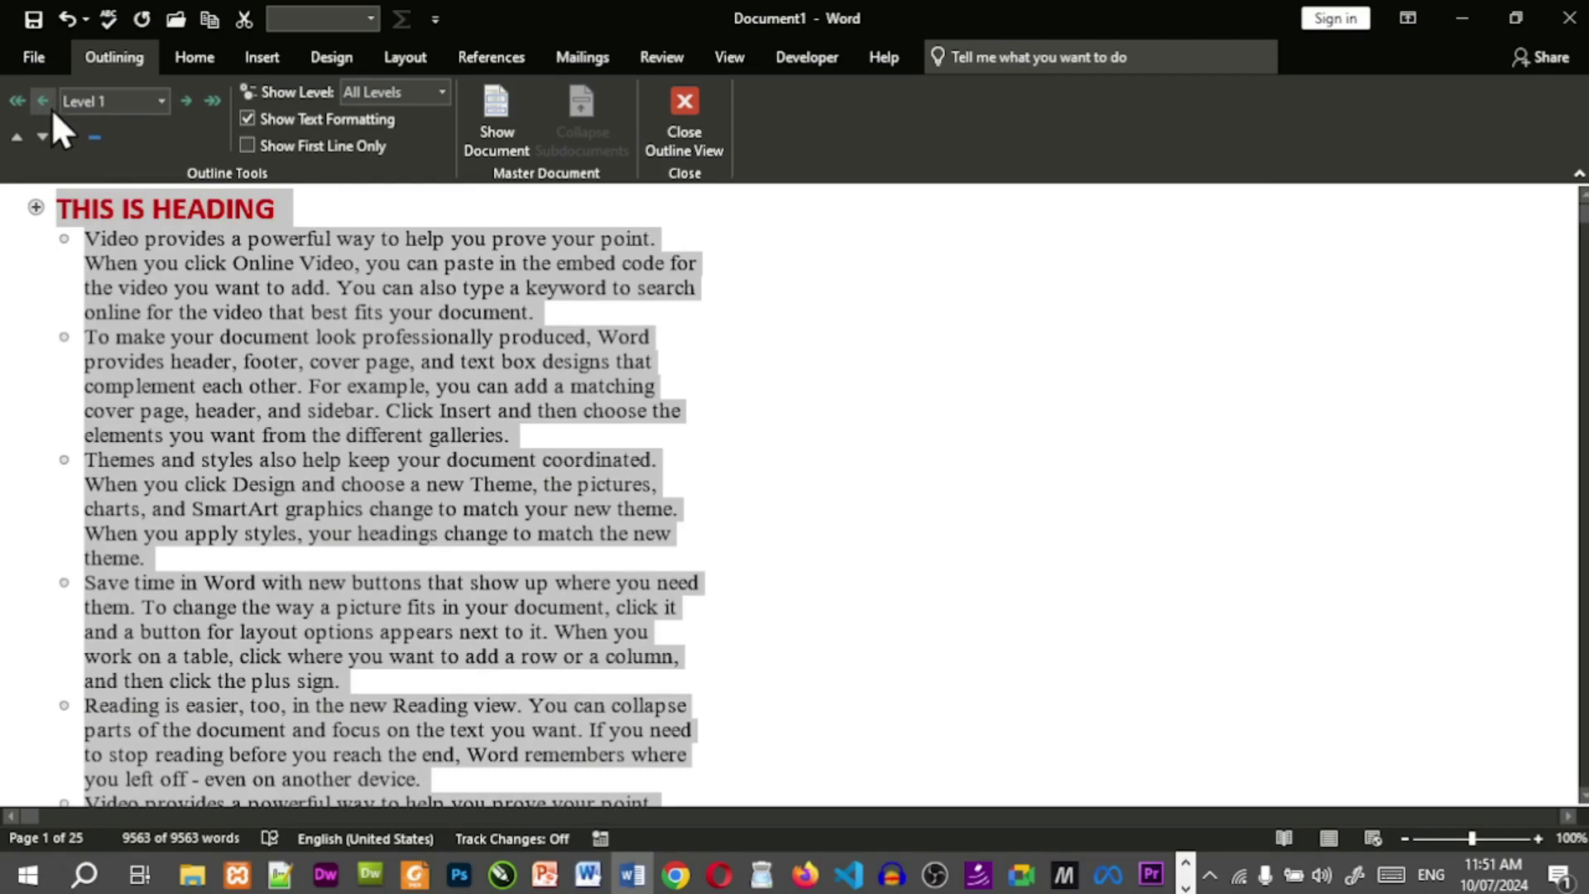
{"action": "left_click", "coordinate": [186, 103]}
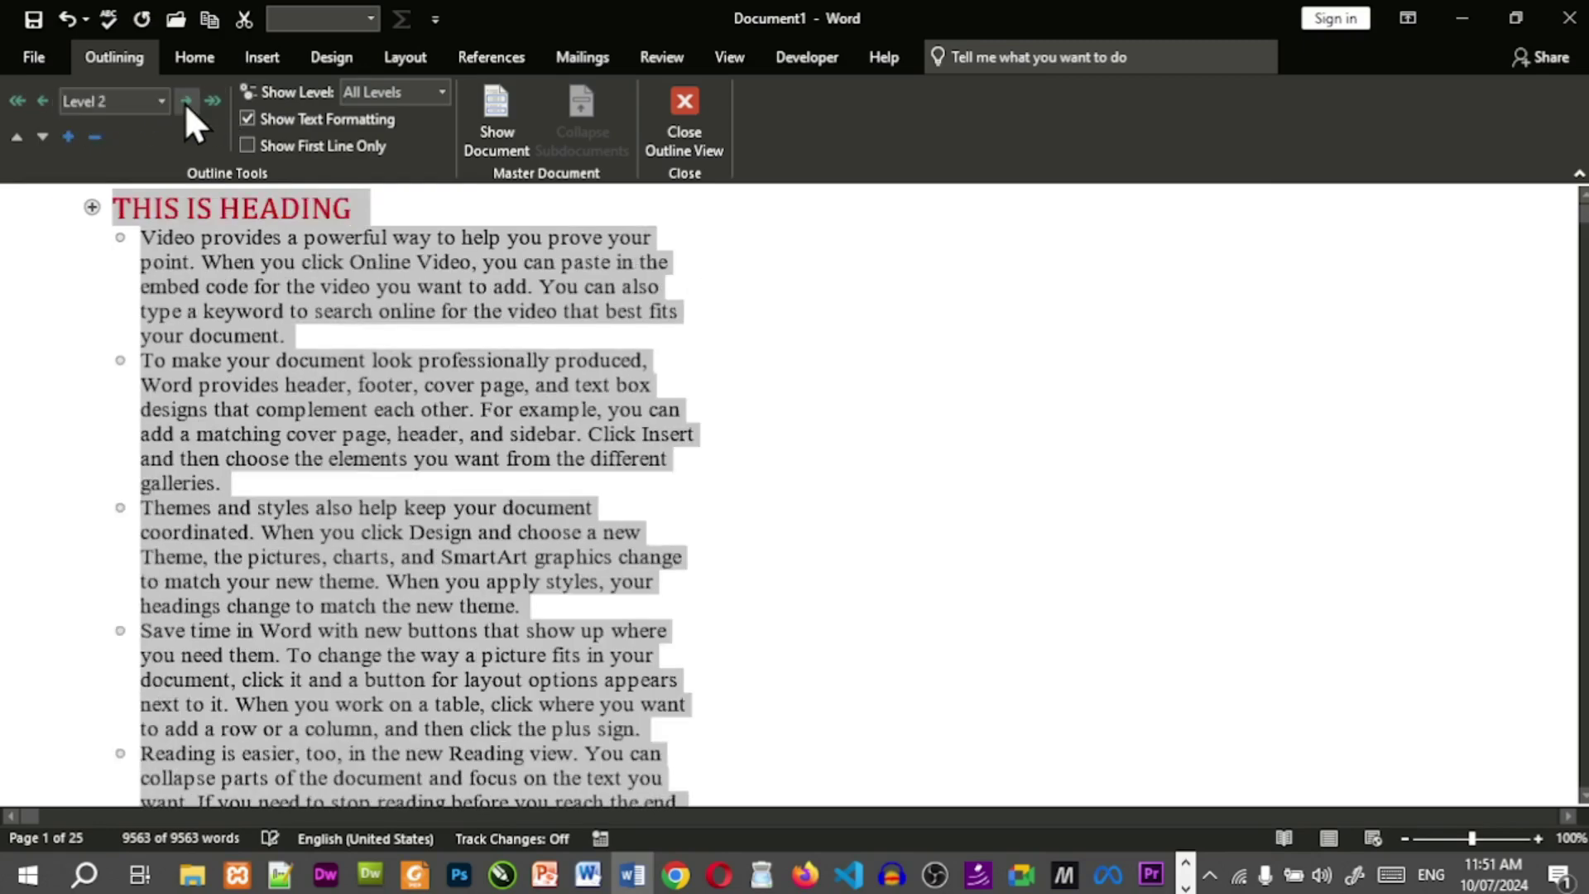
{"action": "left_click", "coordinate": [186, 103]}
{"action": "left_click", "coordinate": [186, 102]}
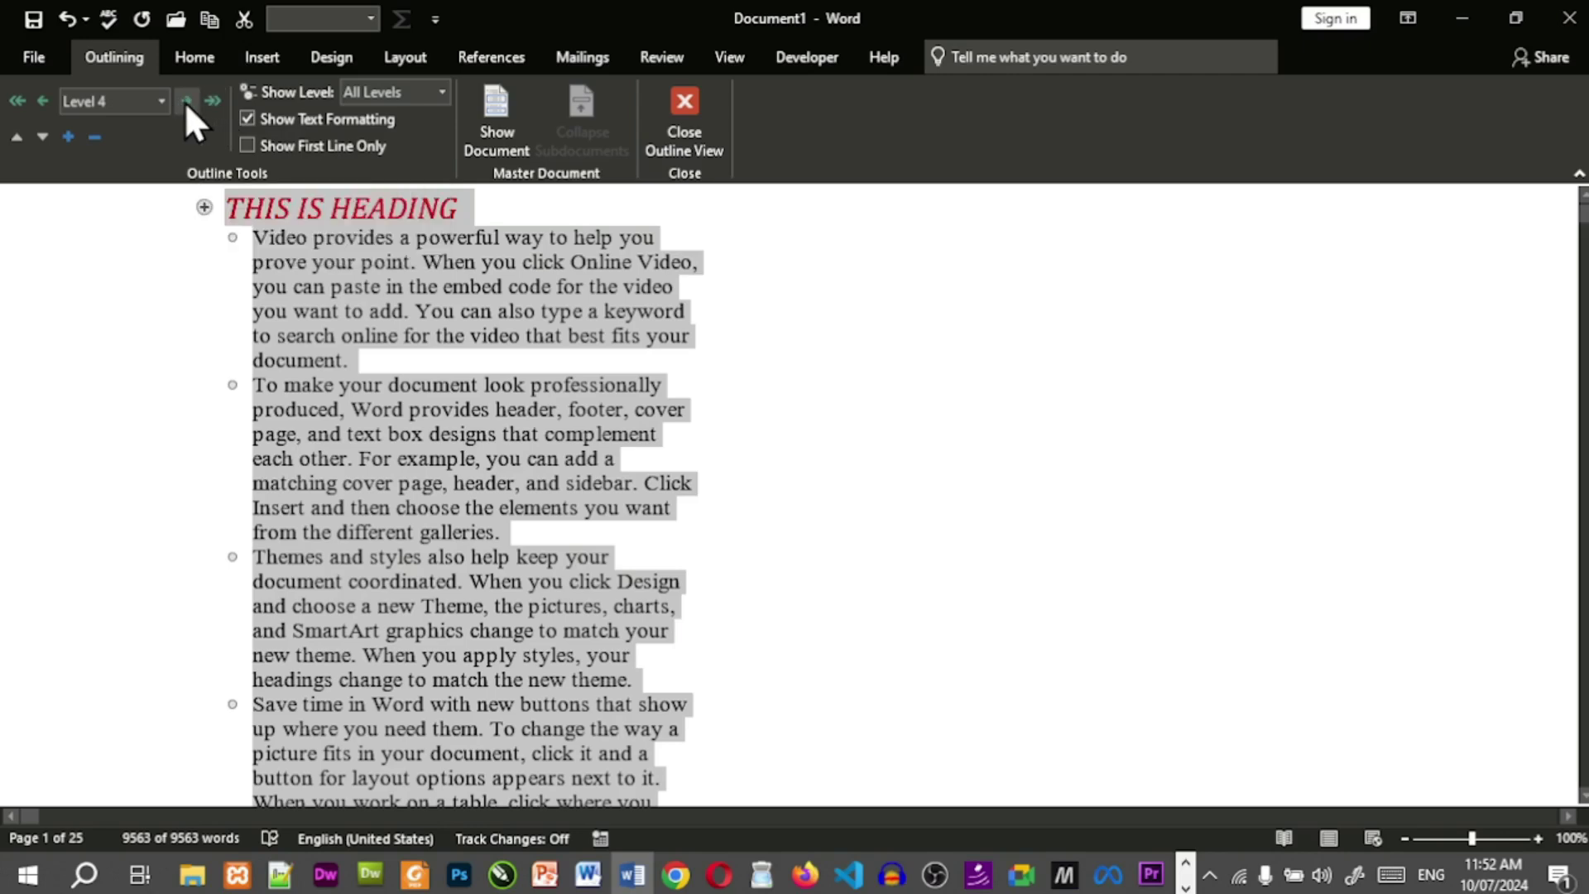
Promote all selected paragraphs to Level 1, then undo those changes.
{"action": "left_click", "coordinate": [15, 102]}
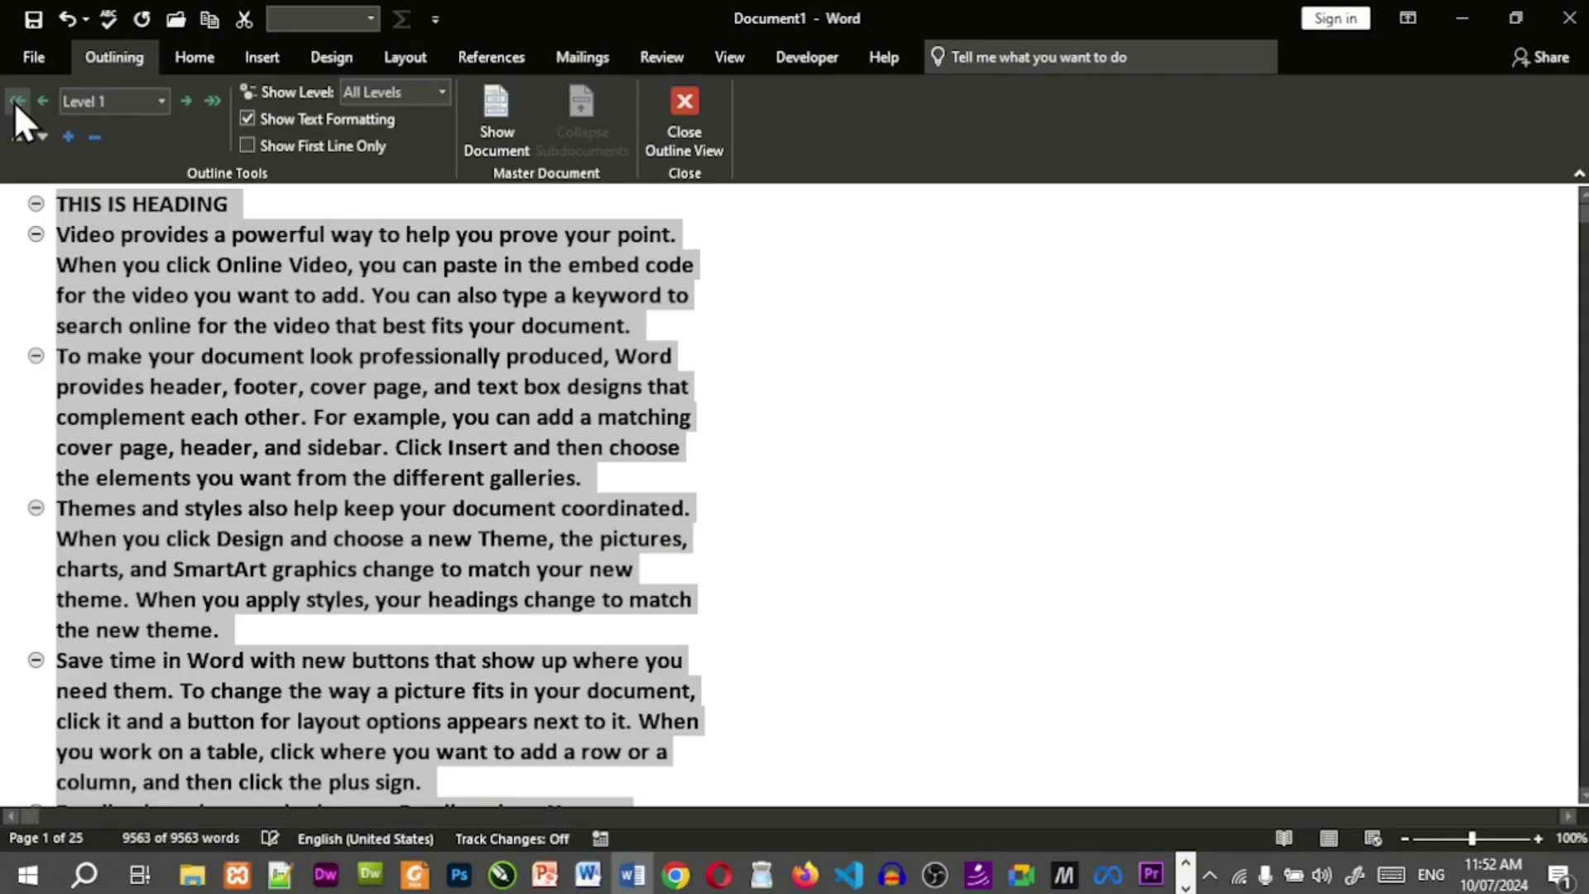
{"action": "left_click", "coordinate": [160, 263]}
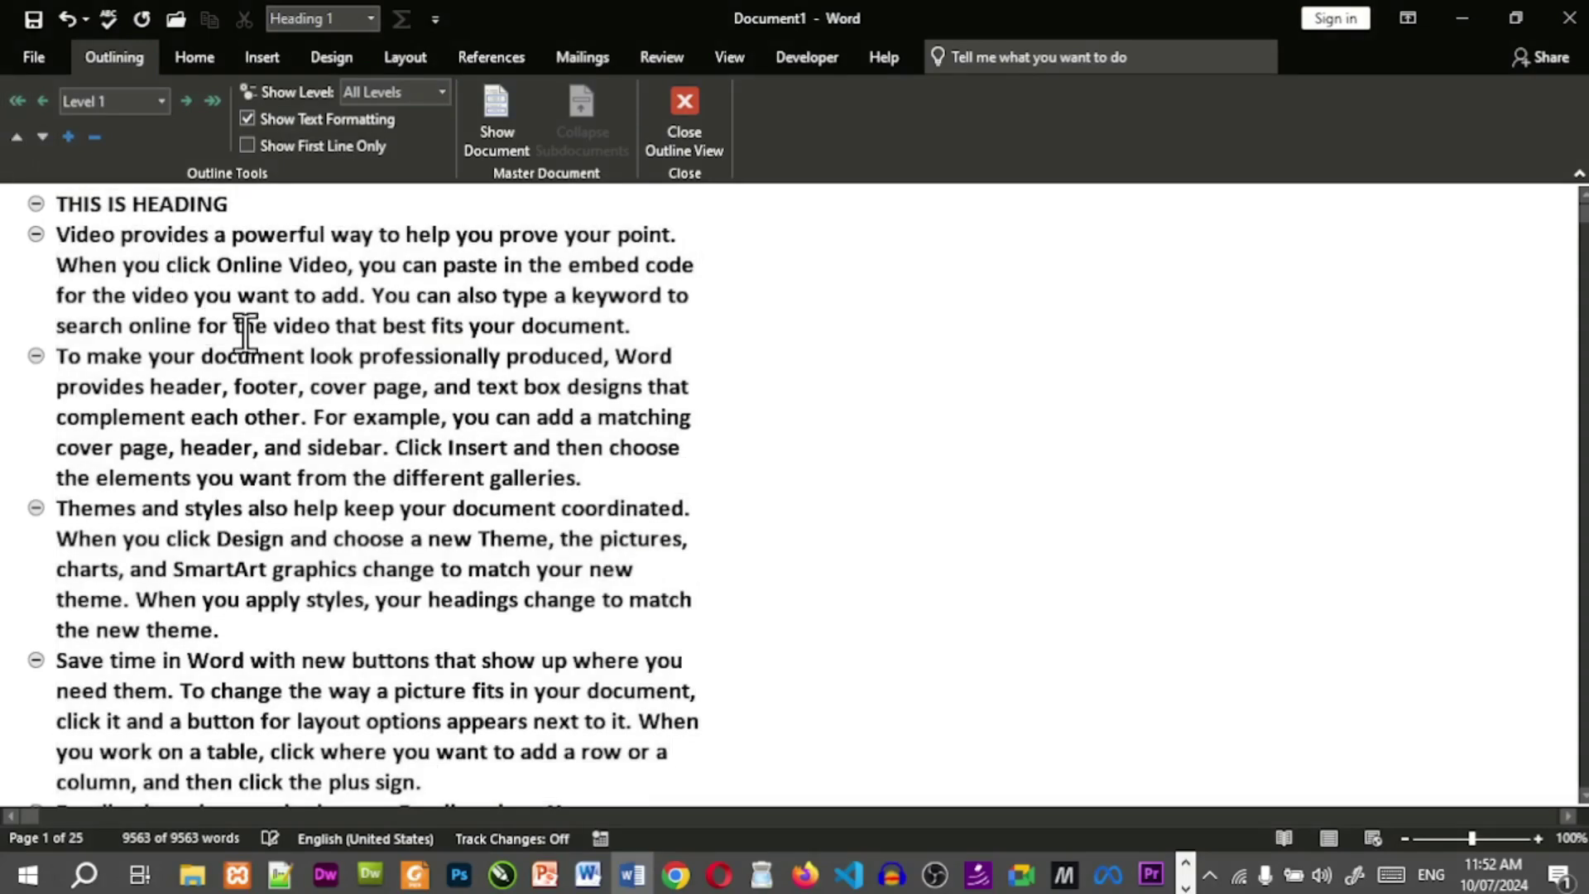
{"action": "key", "text": "ctrl+z"}
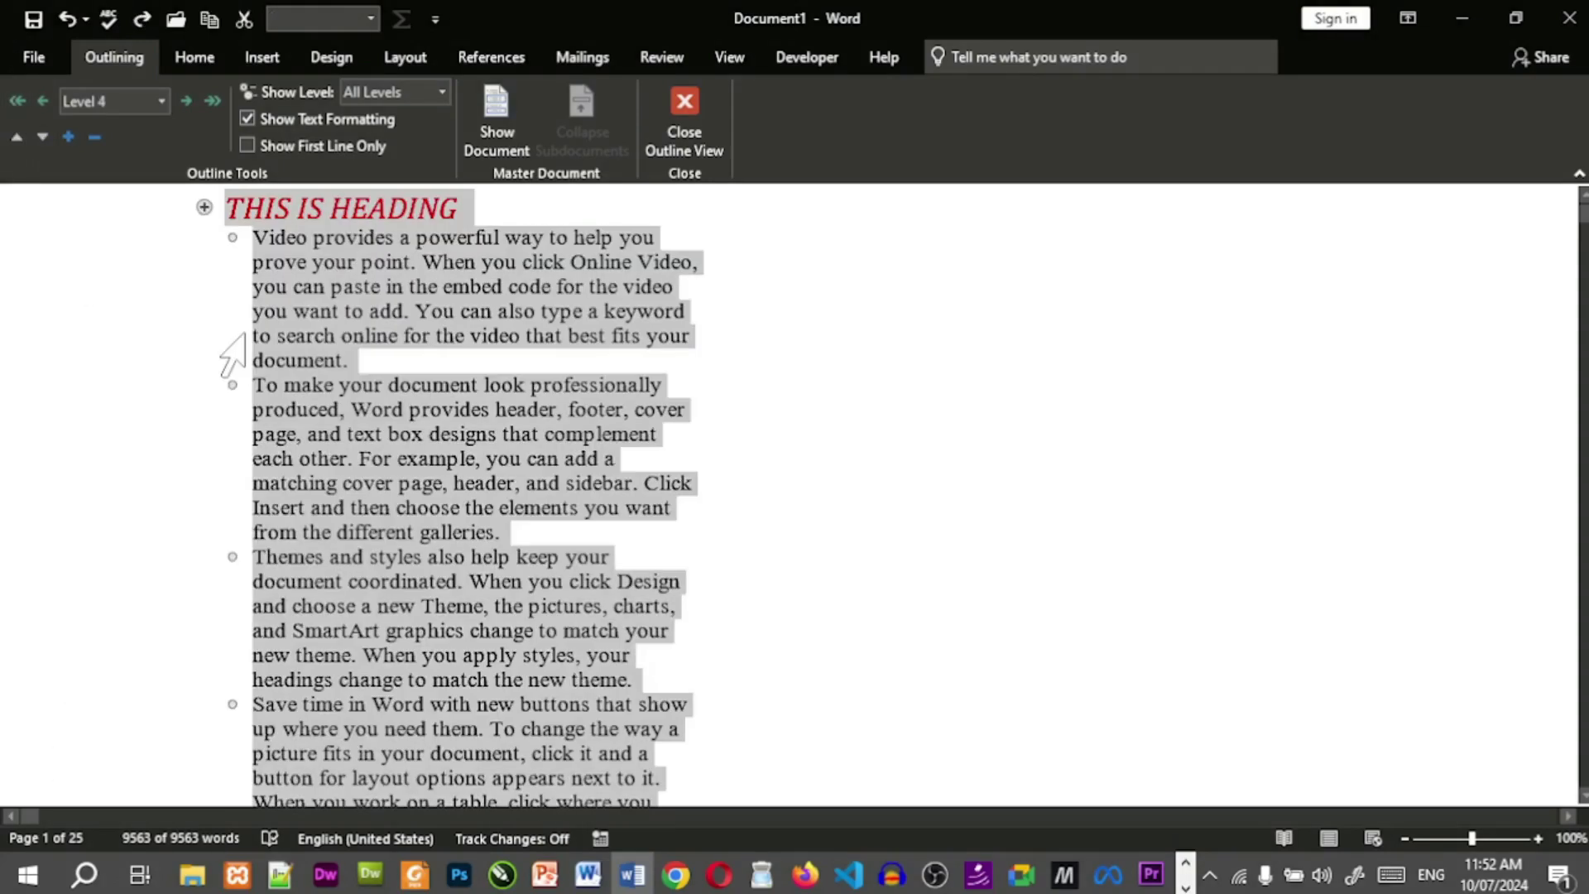
{"action": "left_click", "coordinate": [246, 336]}
{"action": "key", "text": "ctrl+z"}
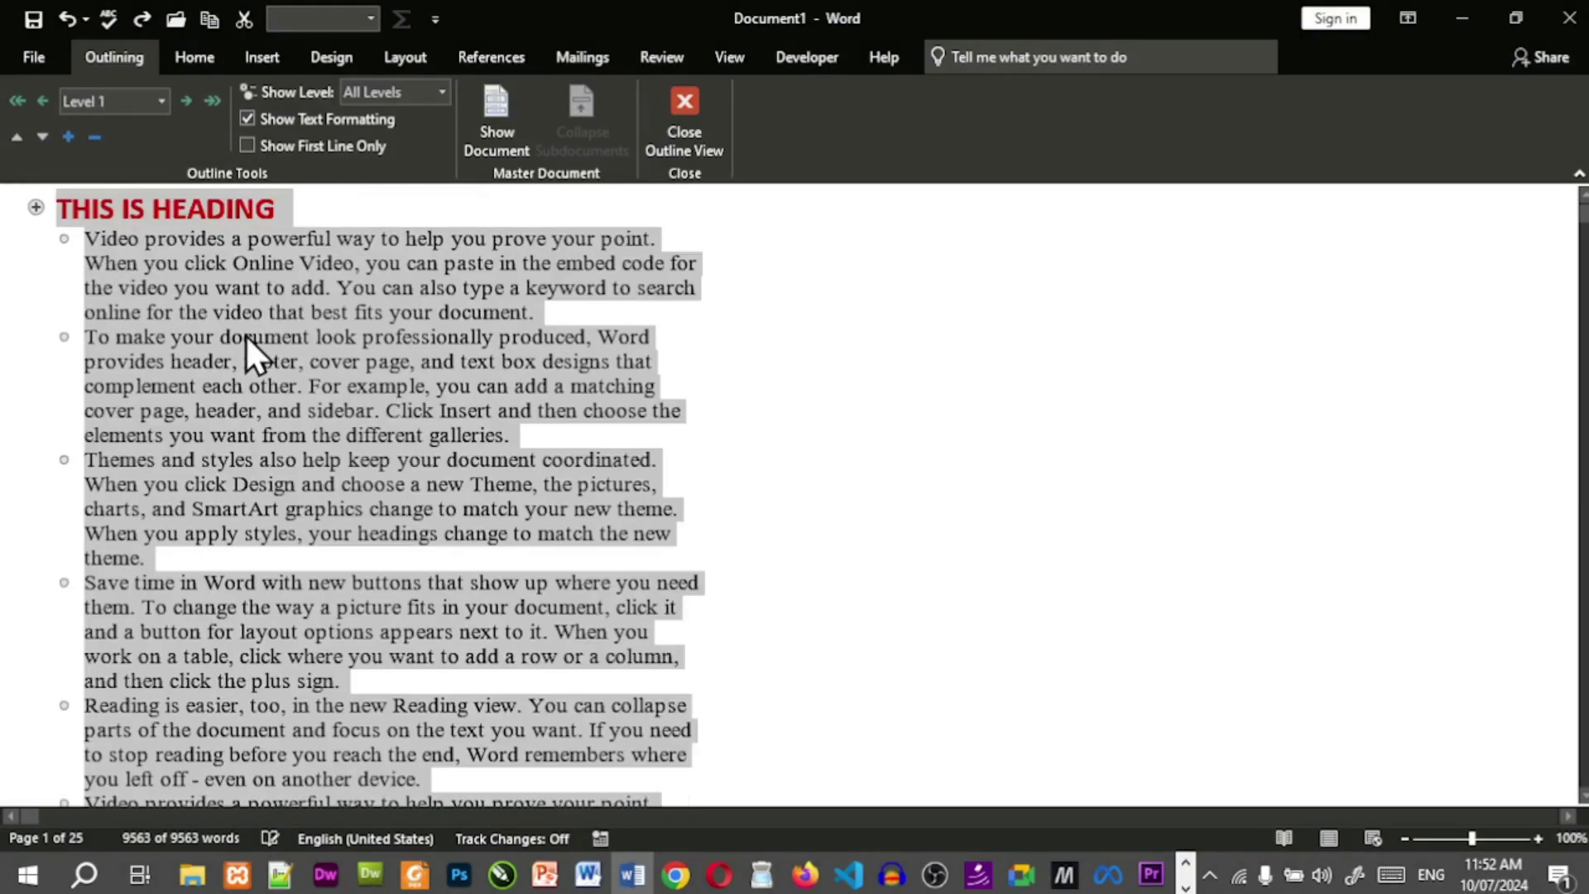
{"action": "key", "text": "ctrl+z"}
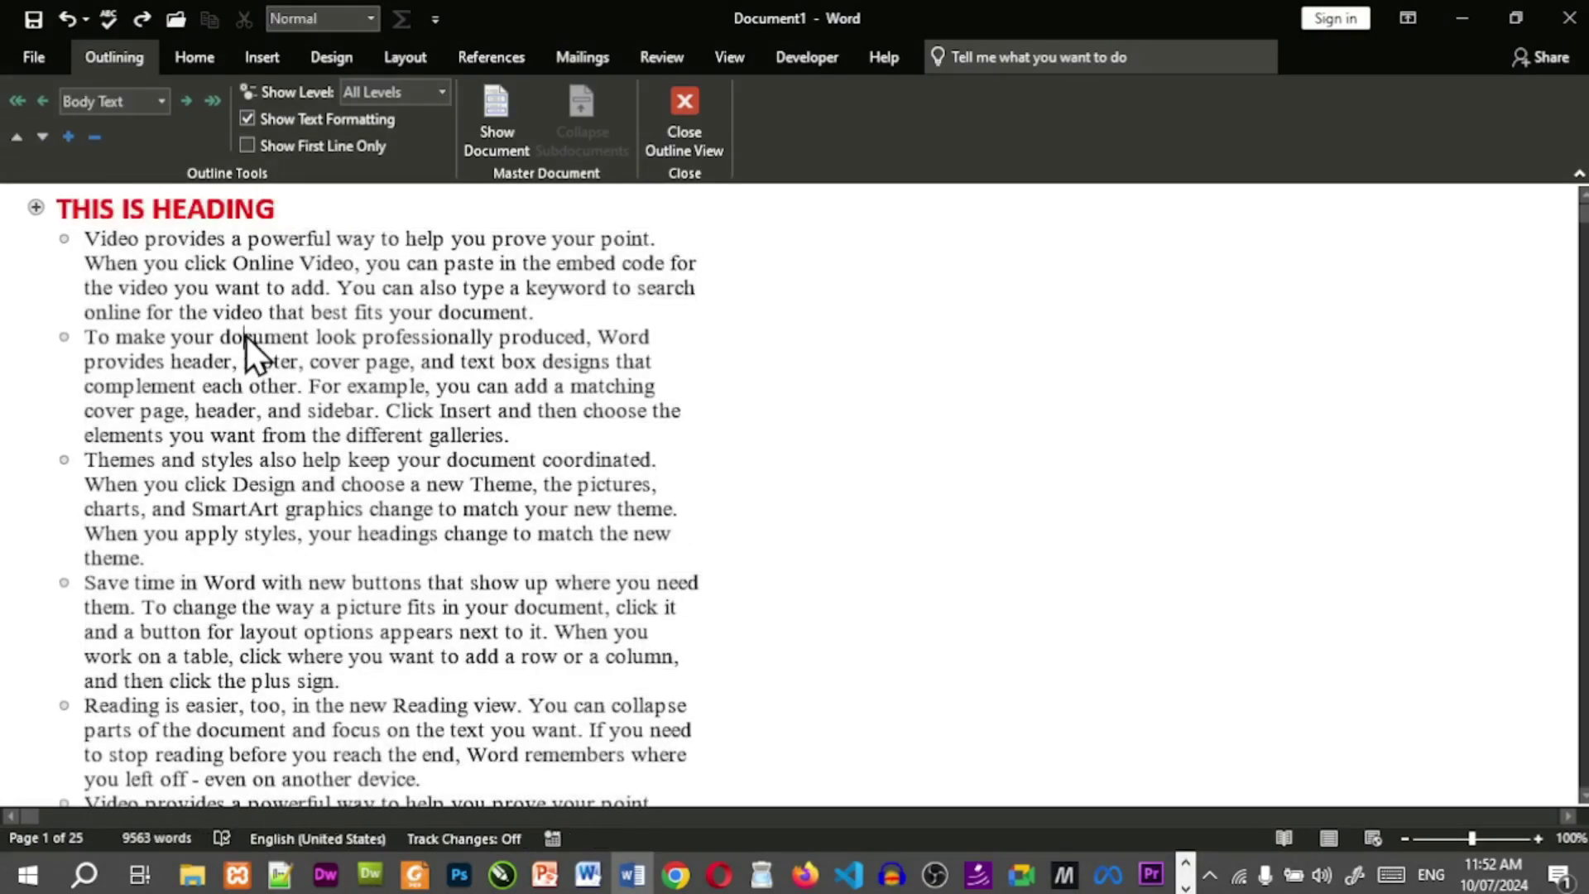
Demote THIS IS HEADING to body text, promote it to Level 1, then undo the last change.
{"action": "left_click", "coordinate": [91, 207]}
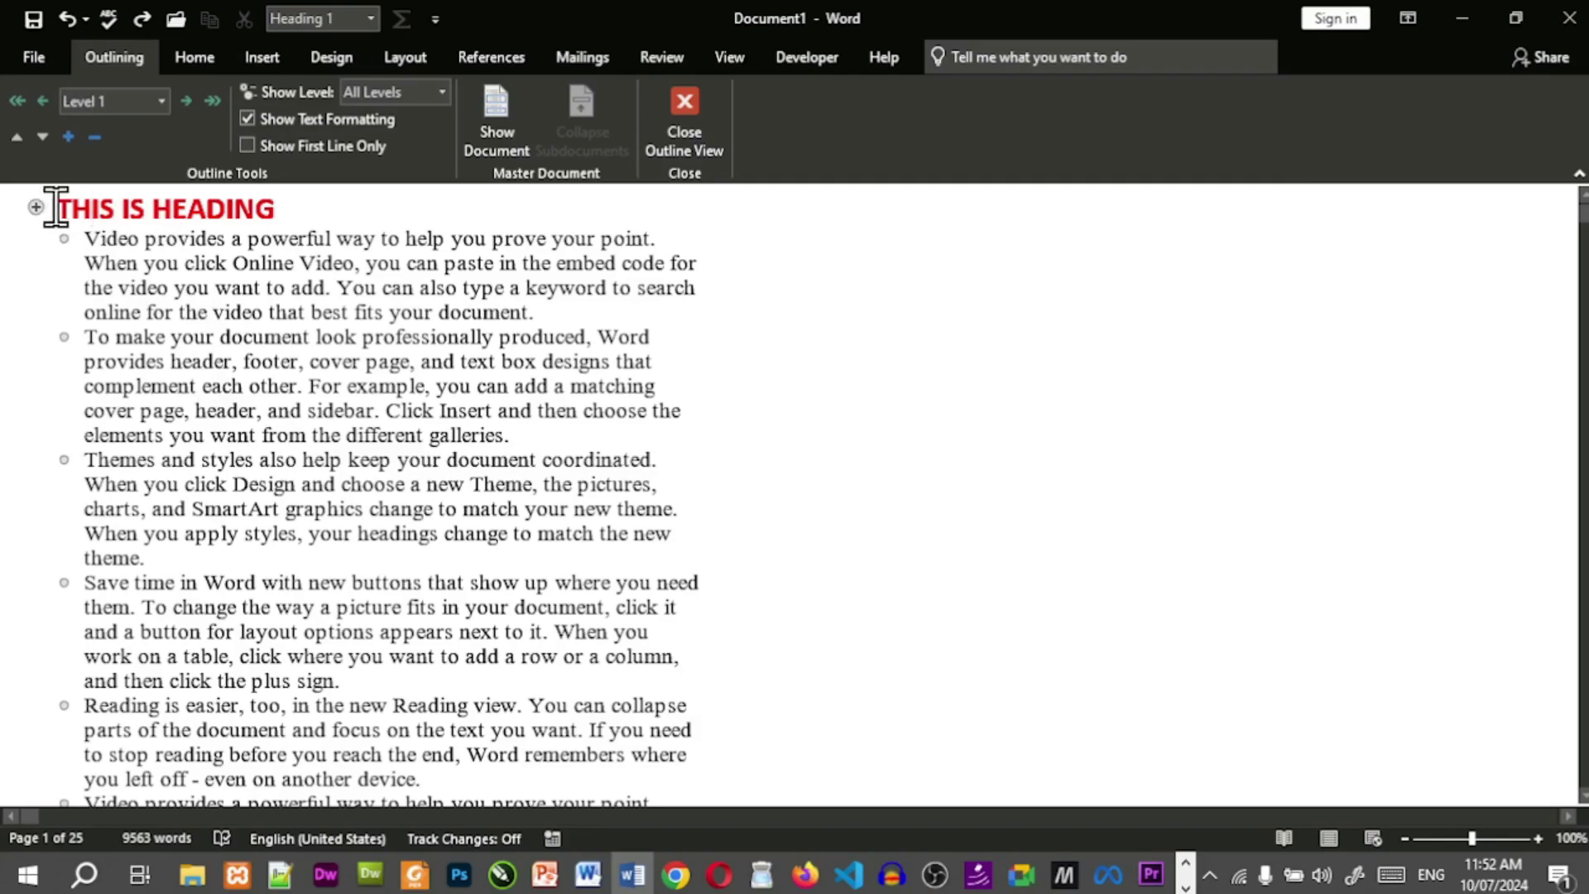
{"action": "left_click_drag", "start_coordinate": [52, 207], "coordinate": [281, 210]}
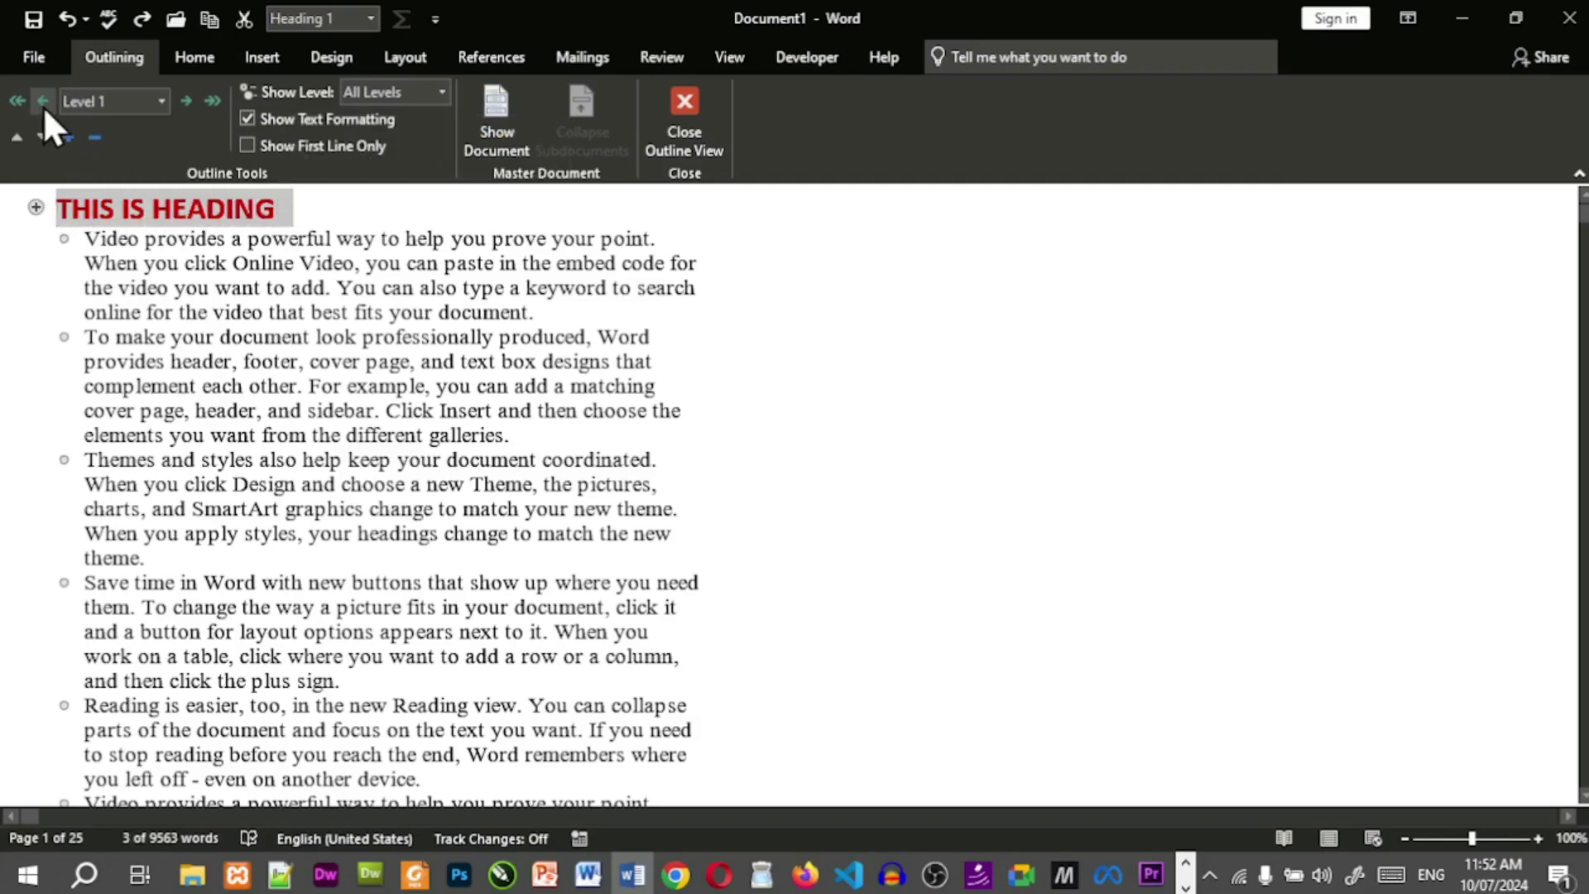
{"action": "left_click", "coordinate": [217, 106]}
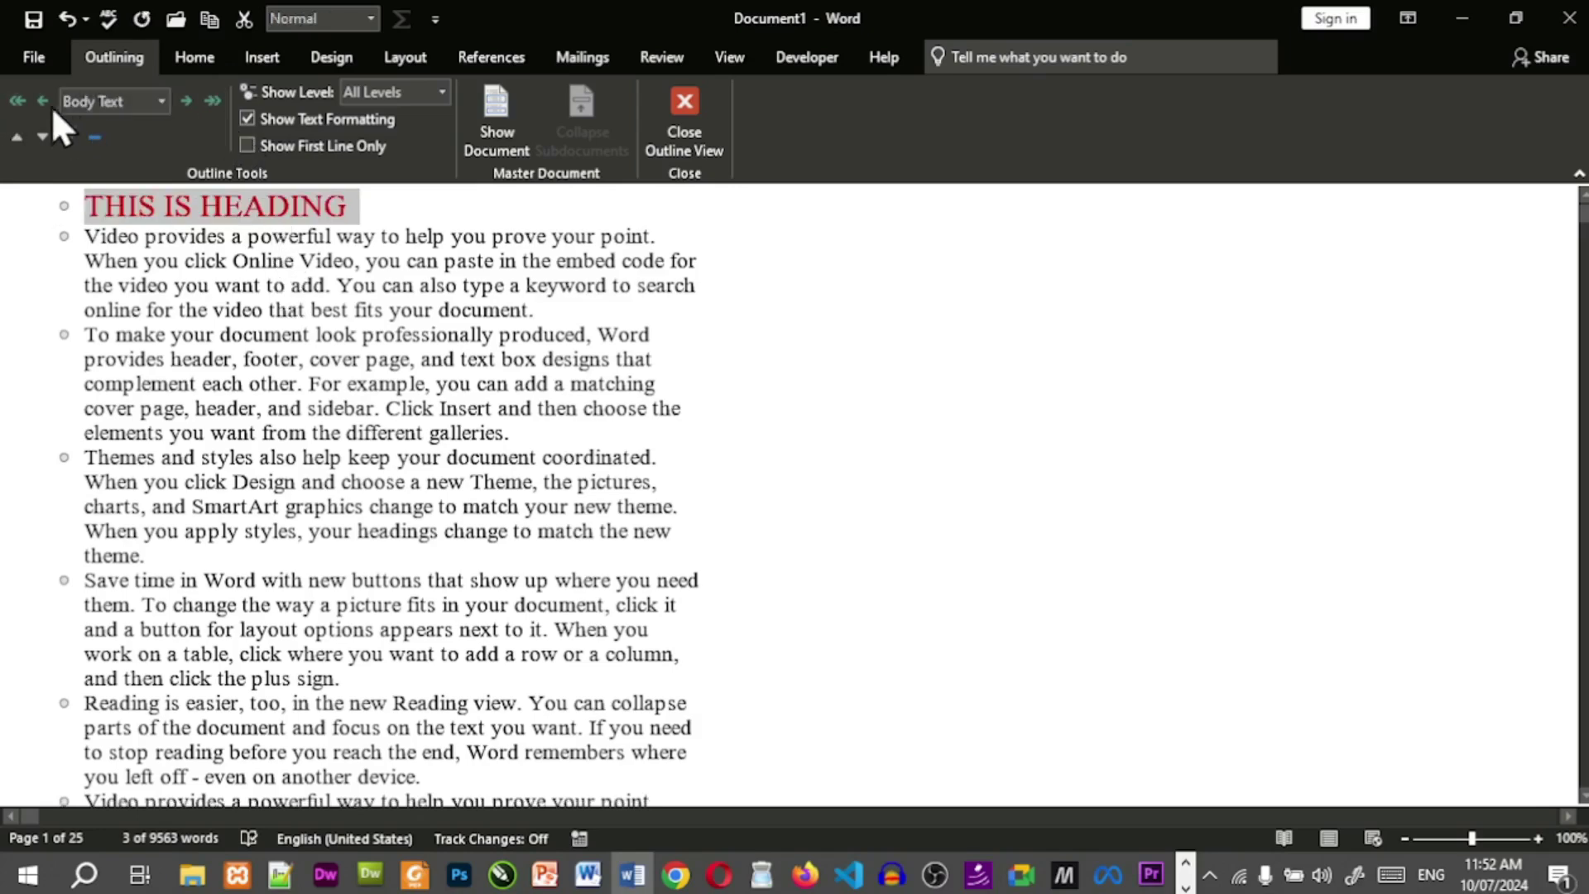
{"action": "left_click", "coordinate": [18, 101]}
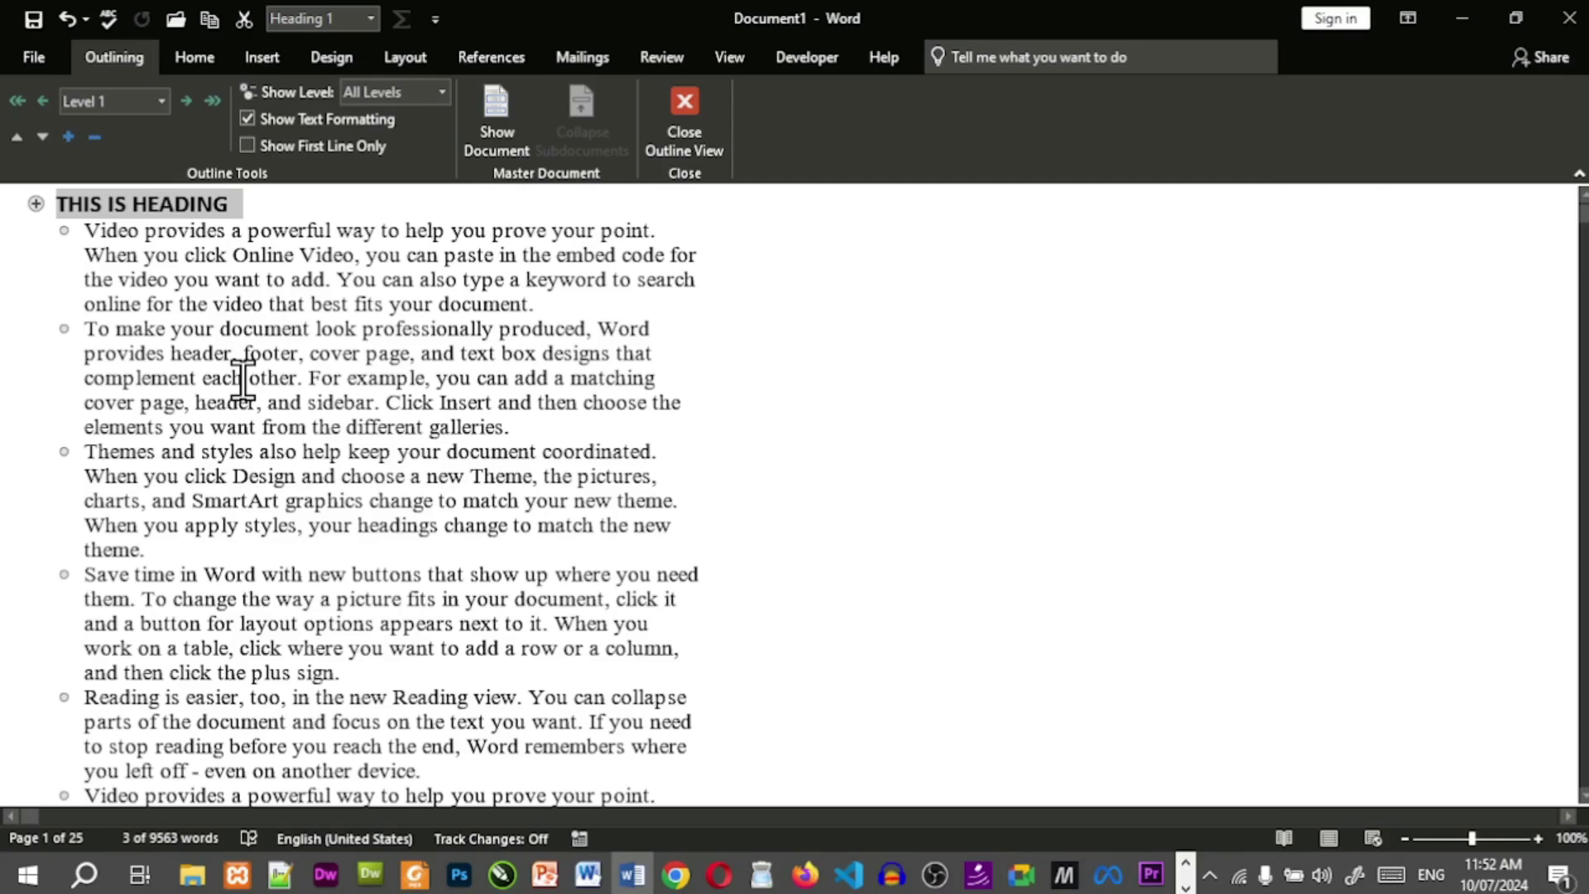
{"action": "key", "text": "ctrl+z"}
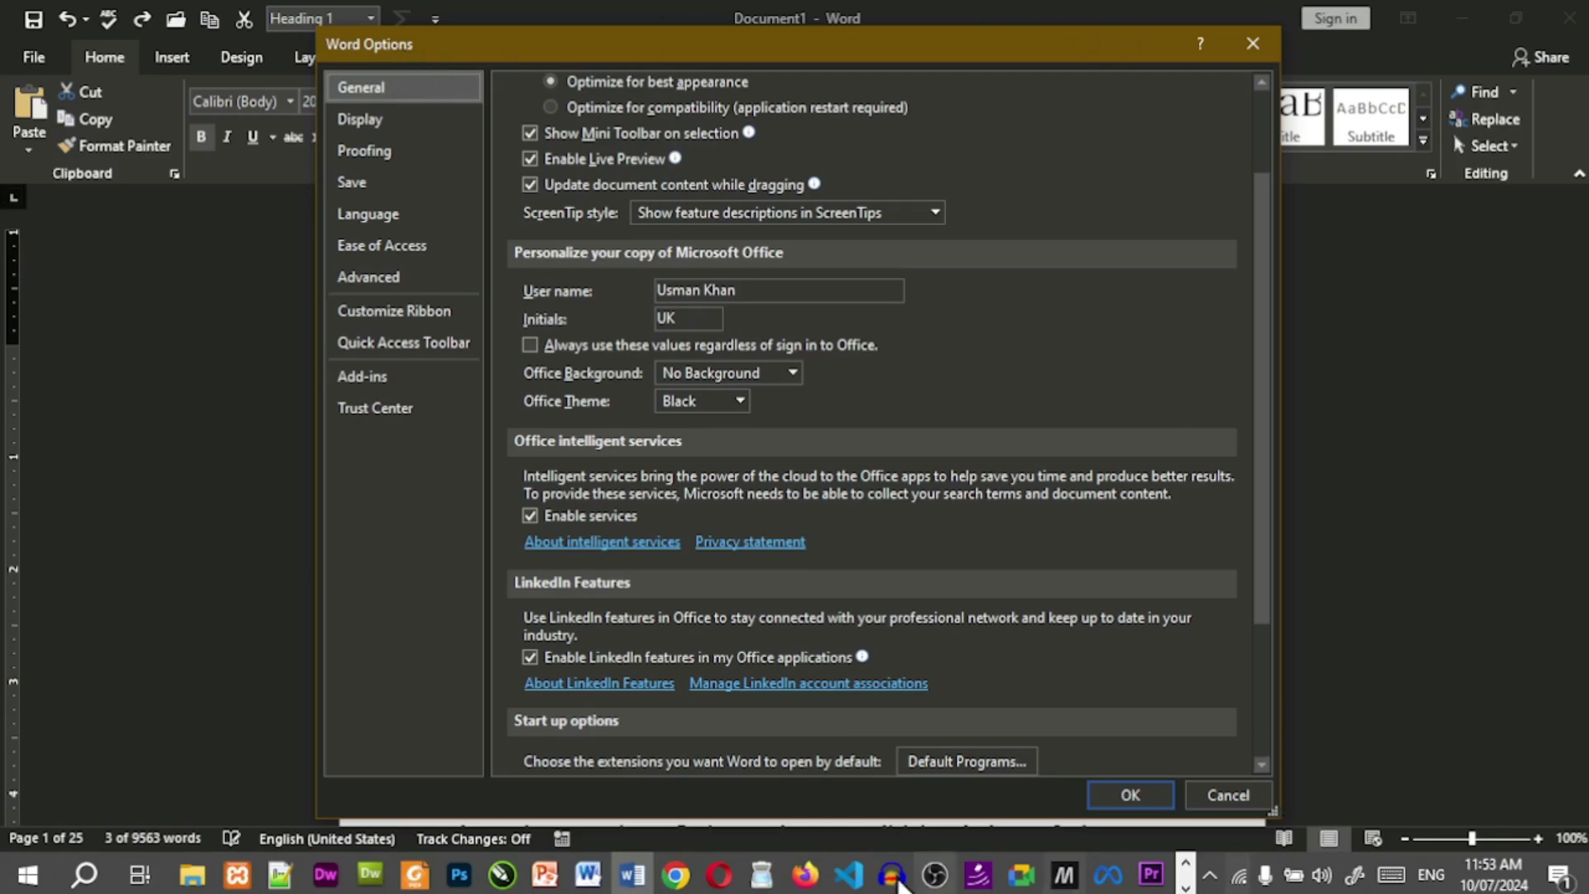
In Advanced options, set the Draft and Outline style area pane width to 1 and confirm.
{"action": "left_click", "coordinate": [420, 286]}
{"action": "left_click_drag", "start_coordinate": [1260, 176], "coordinate": [1241, 463]}
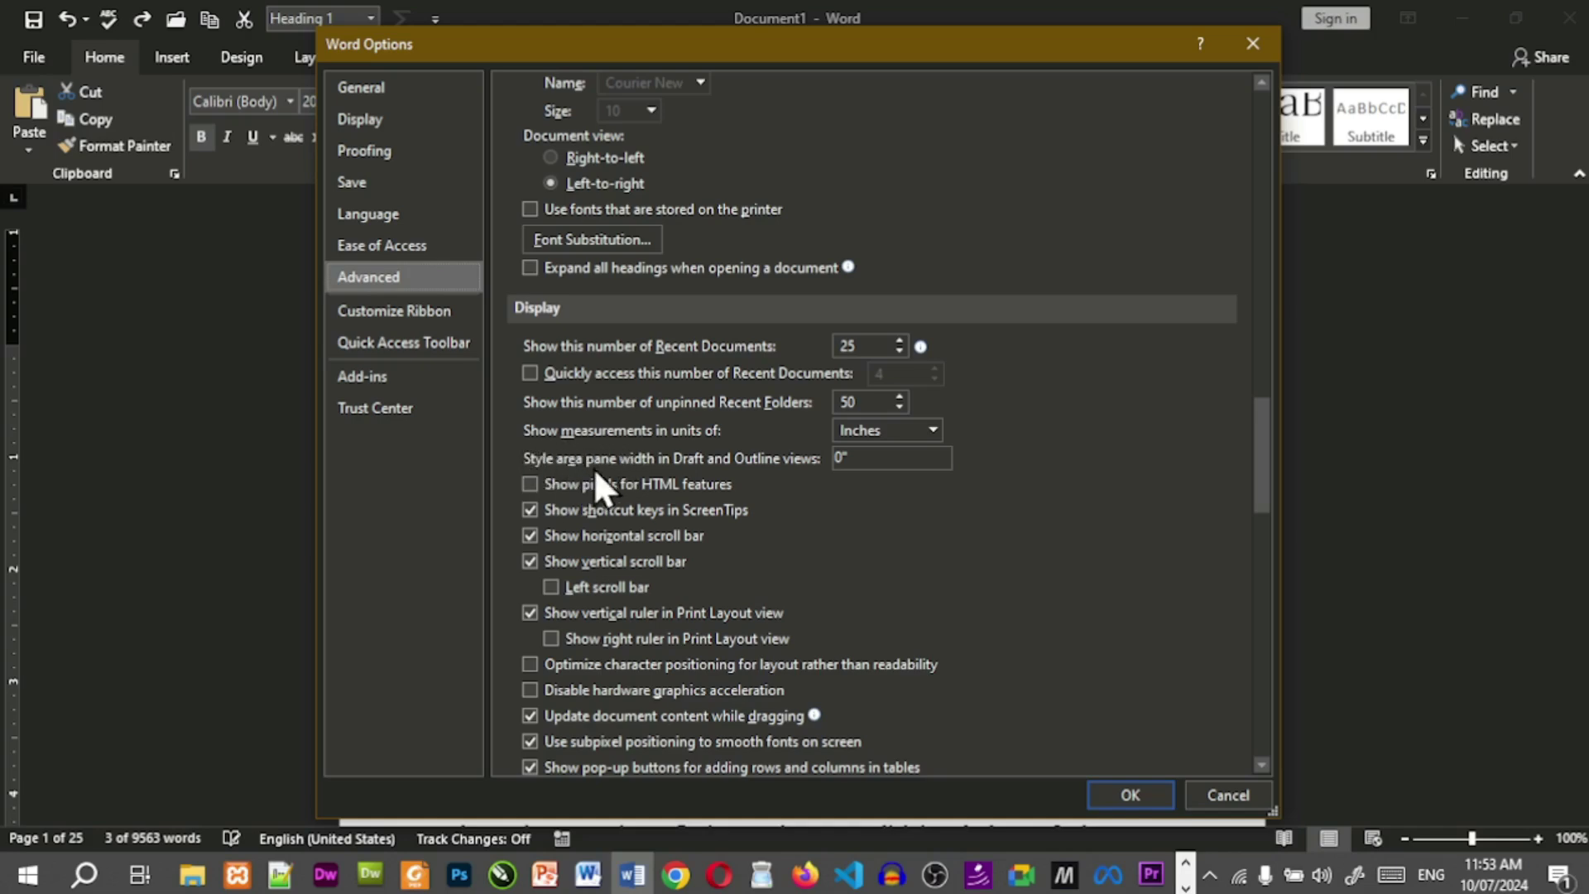
{"action": "left_click", "coordinate": [895, 457]}
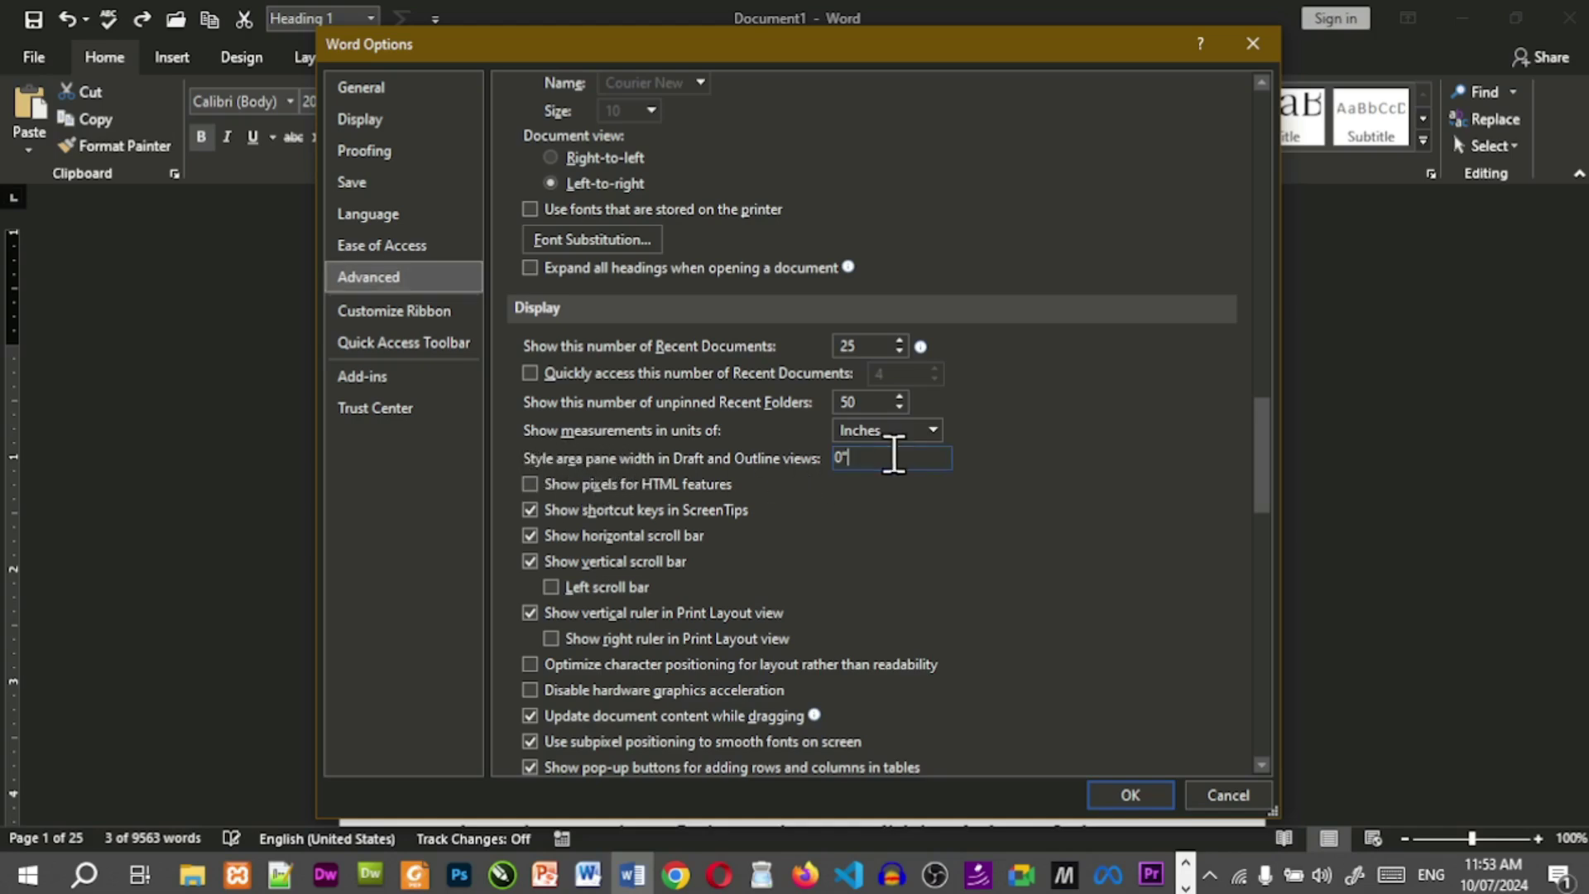
{"action": "left_click_drag", "start_coordinate": [894, 457], "coordinate": [833, 457]}
{"action": "type", "text": "1"}
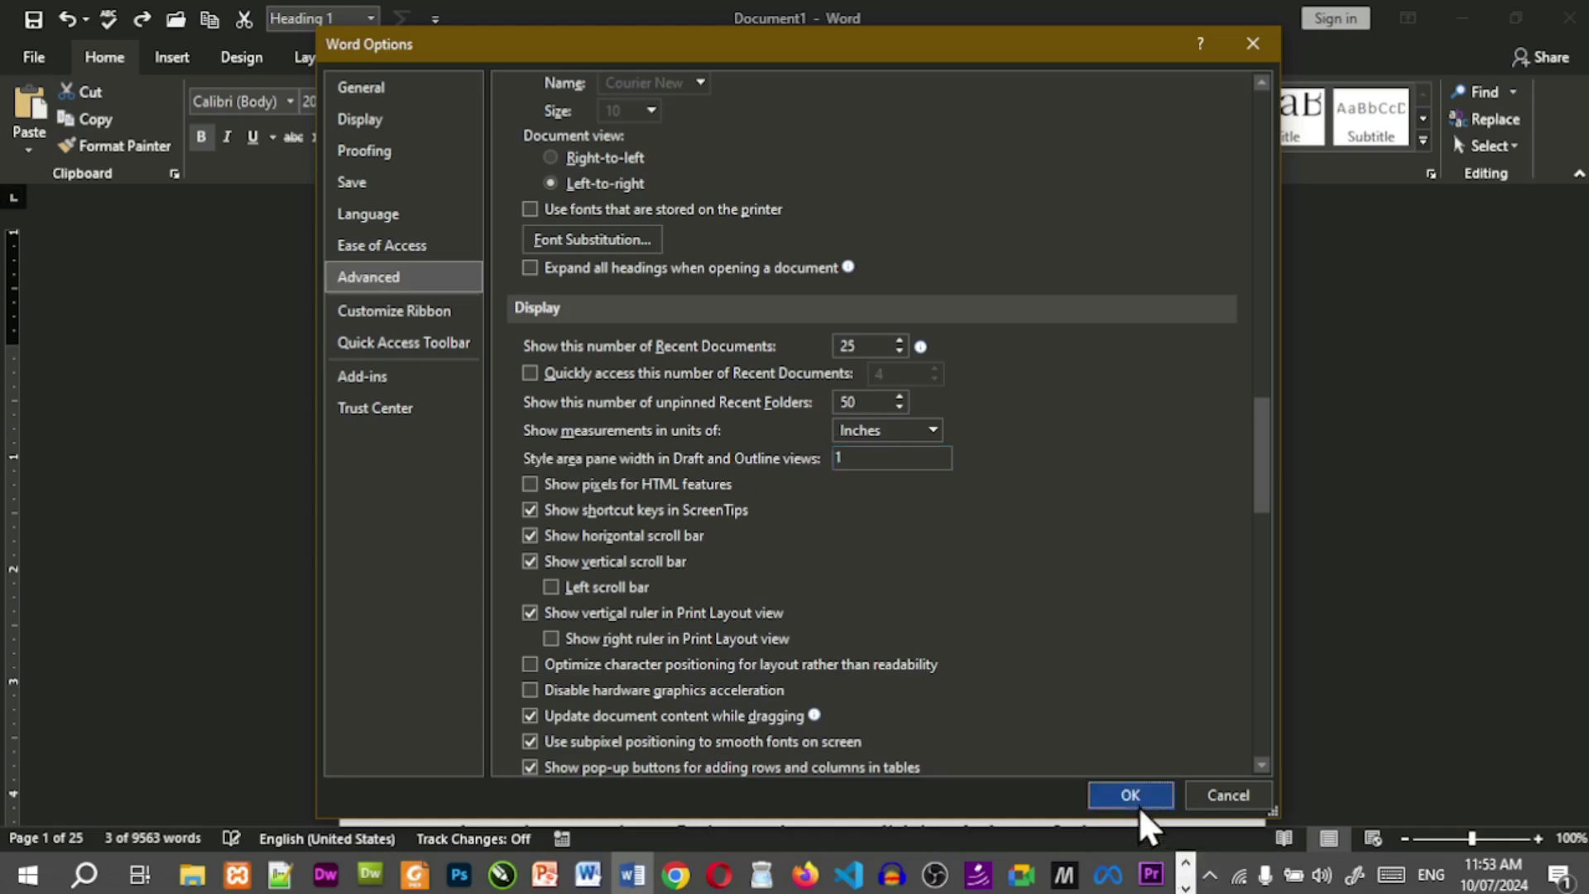
{"action": "left_click", "coordinate": [1118, 799]}
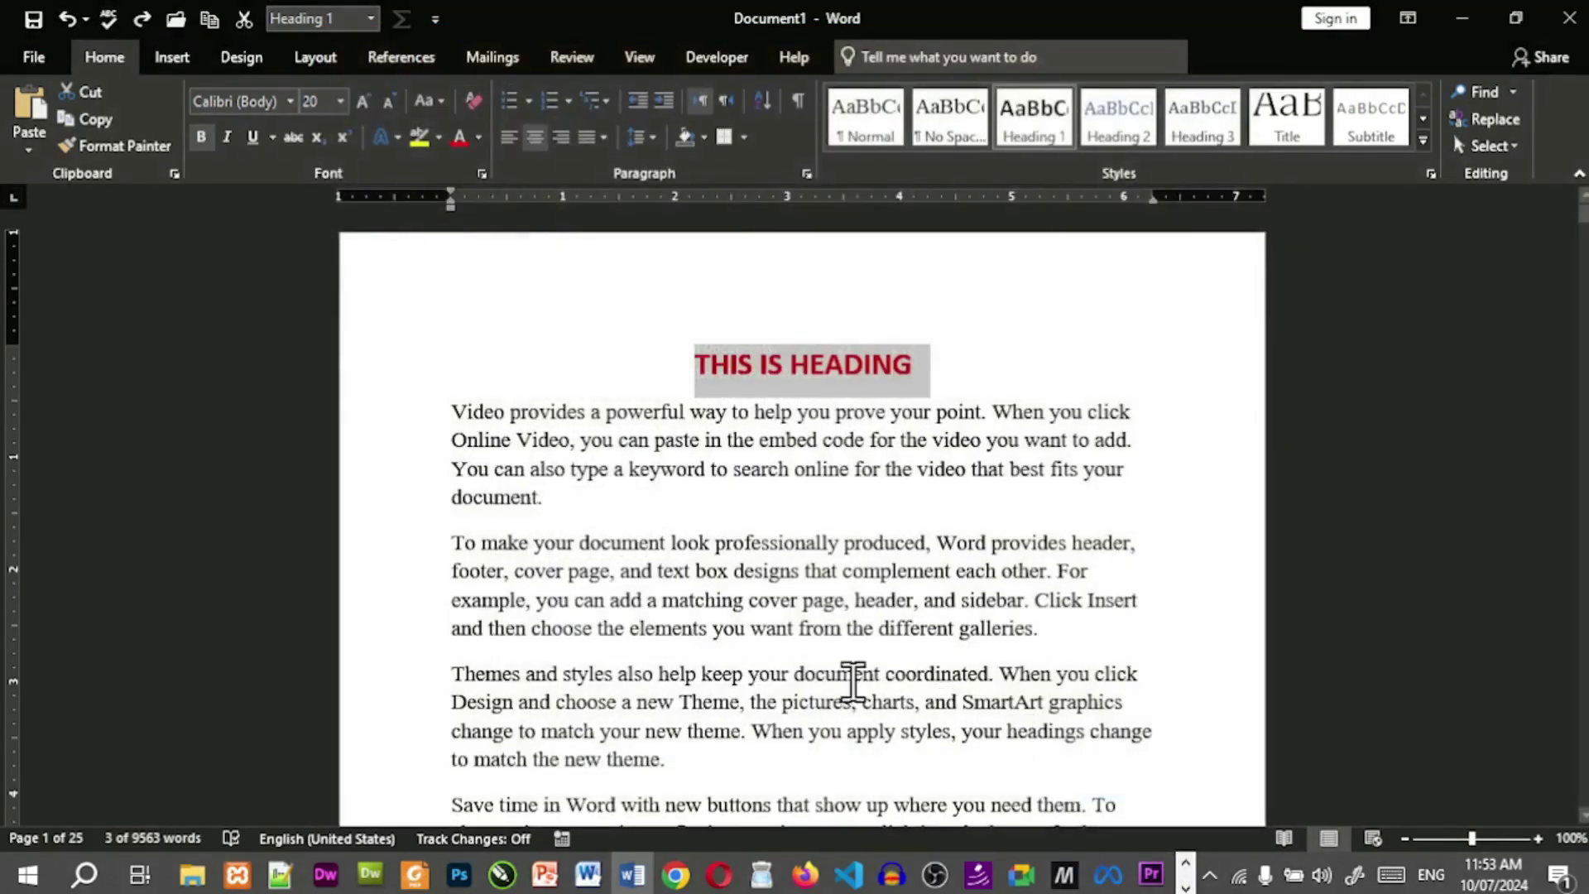
Switch to Outline view so the style column shows Heading 1 and Normal beside each paragraph.
{"action": "left_click", "coordinate": [639, 56]}
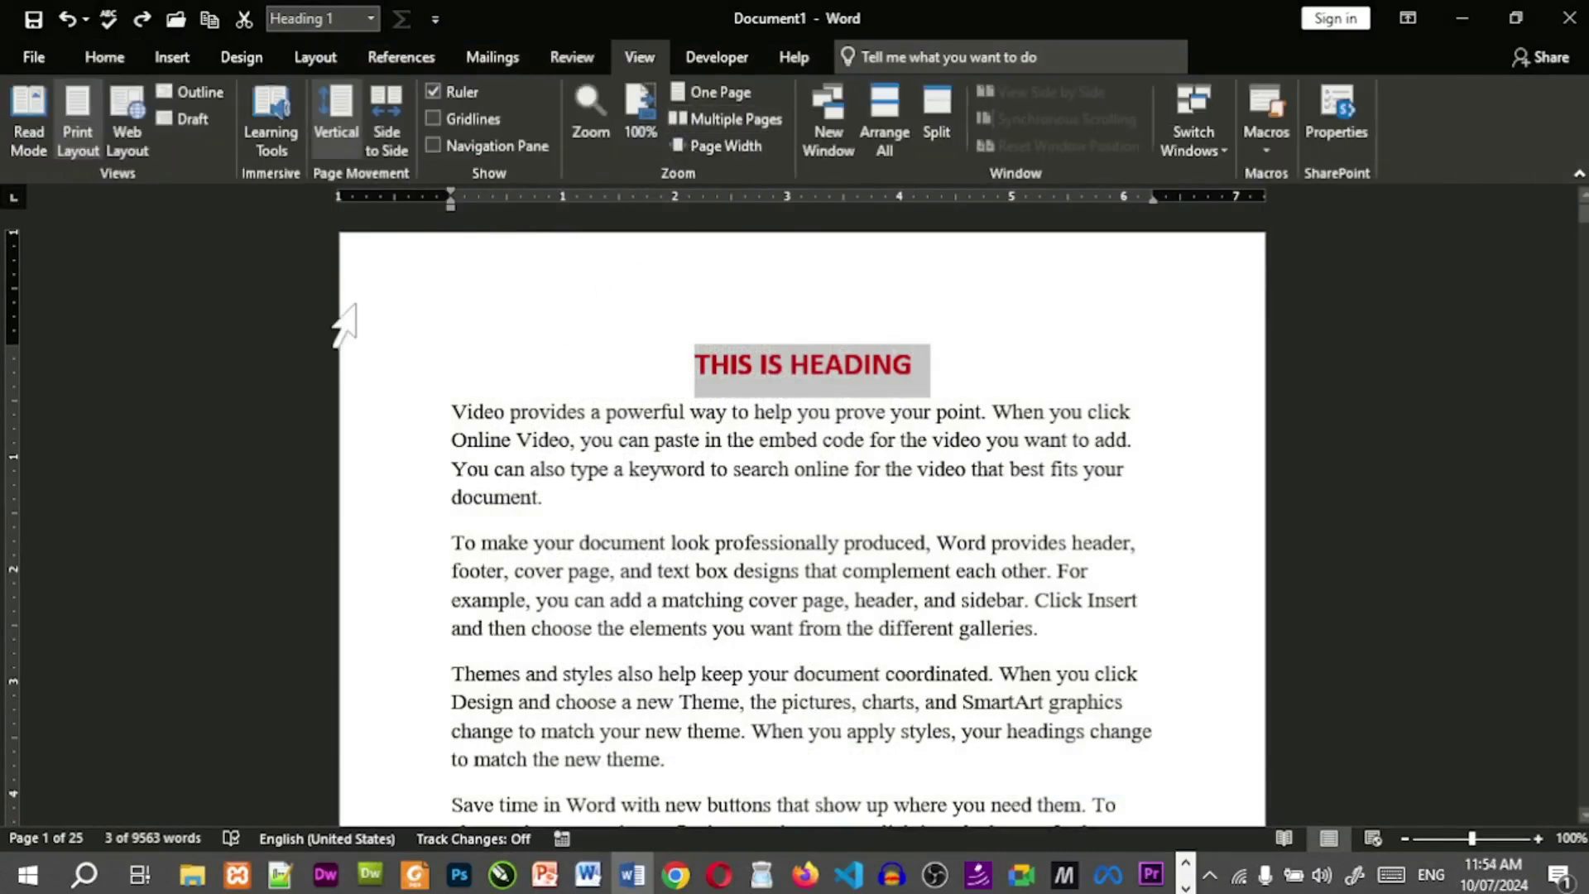
{"action": "left_click", "coordinate": [208, 96]}
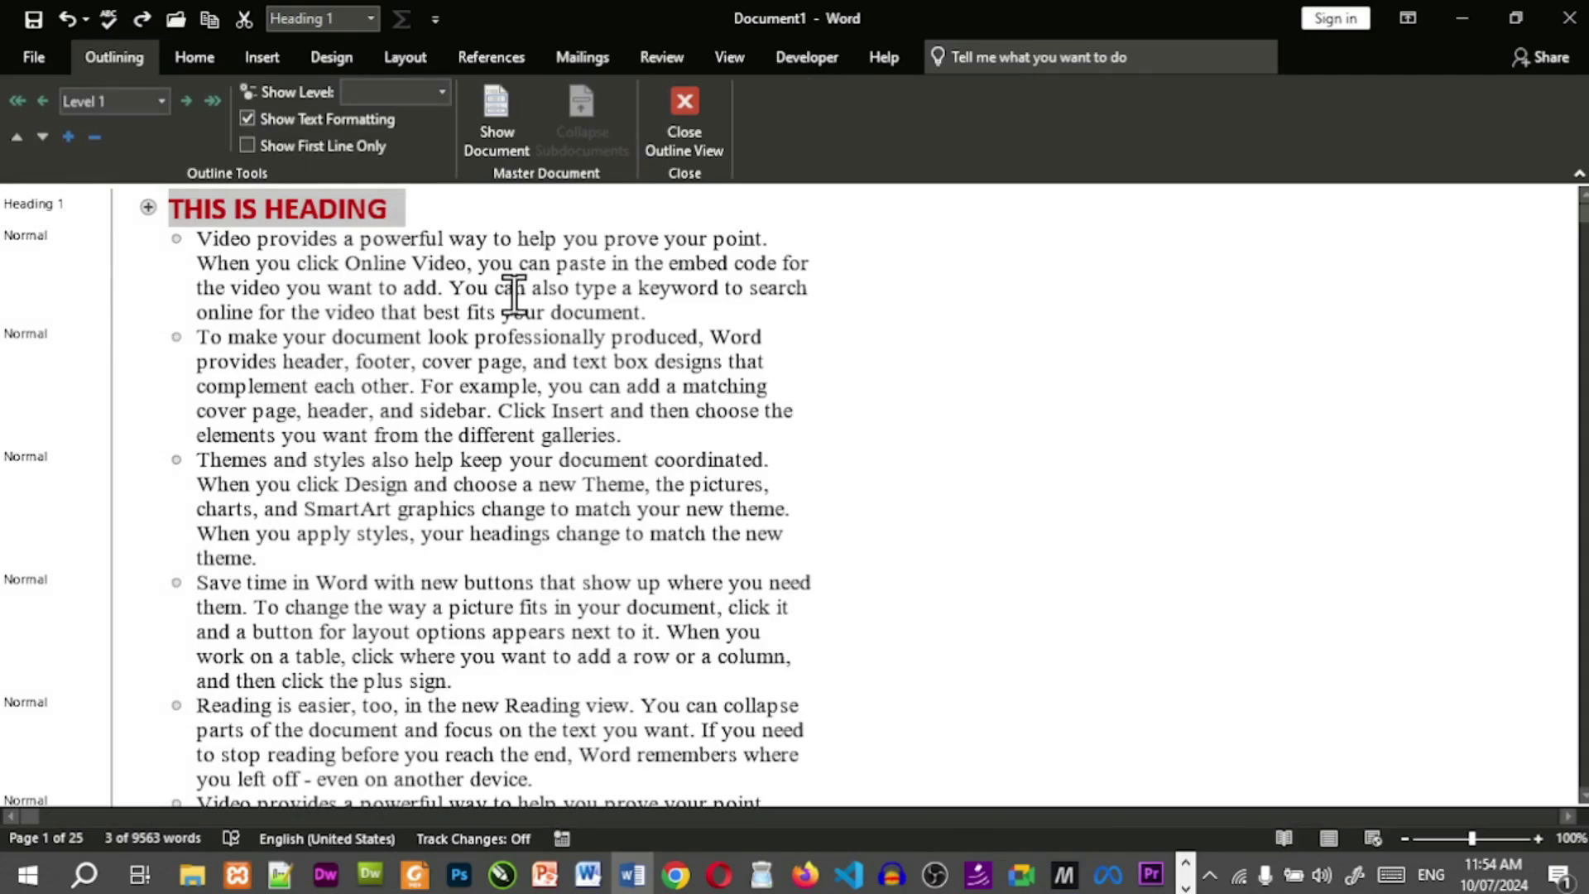
{"action": "left_click", "coordinate": [363, 273]}
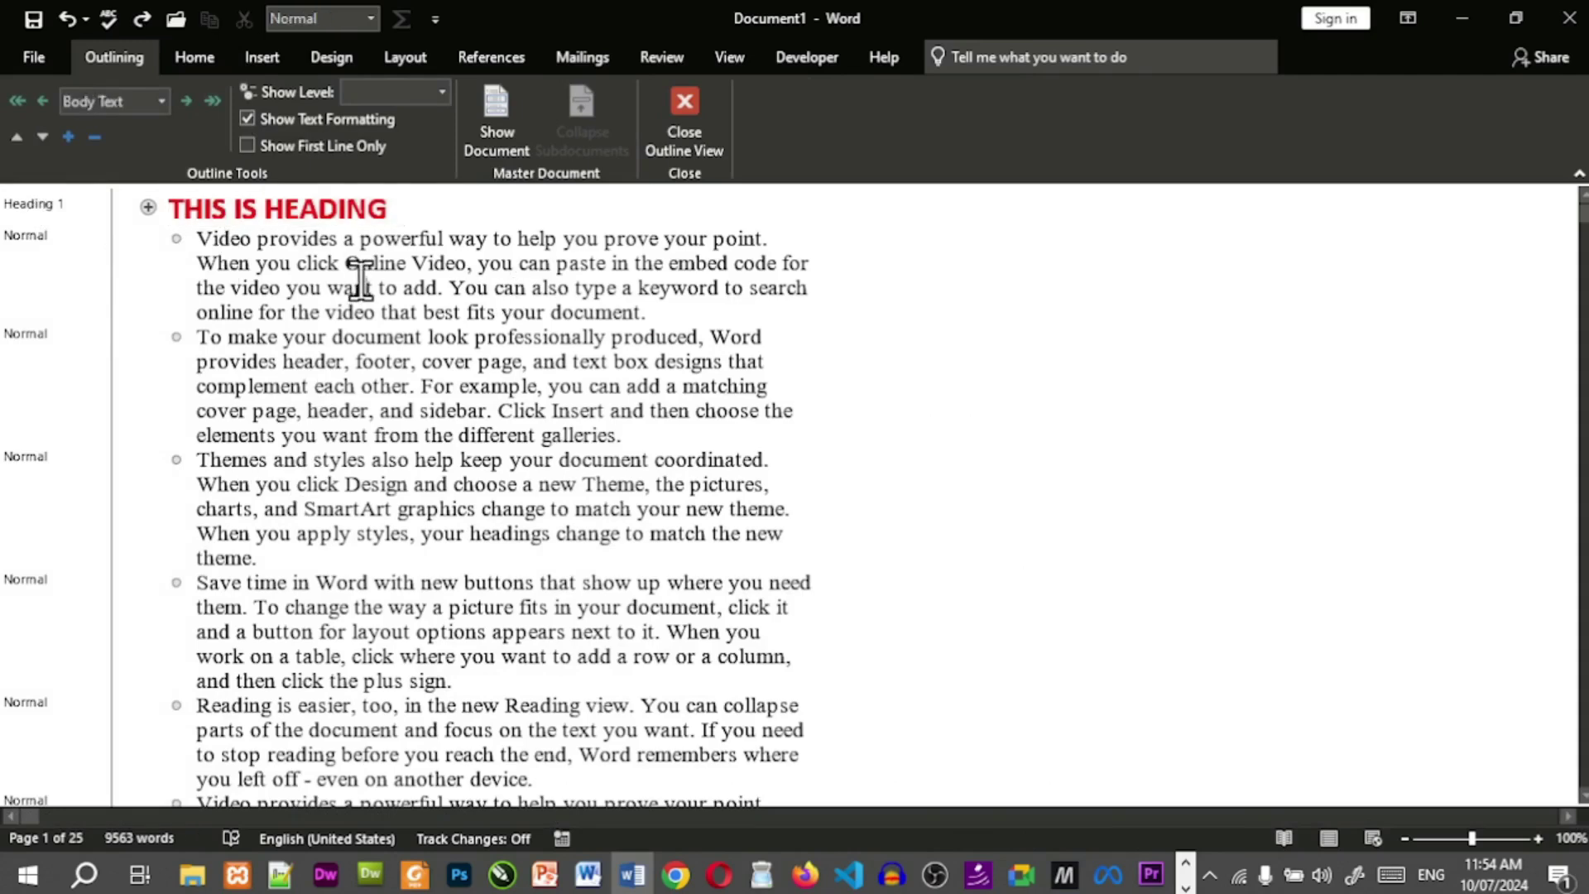
{"action": "left_click", "coordinate": [33, 57]}
In Word Options > Advanced, clear the inch mark from the style area pane width value.
{"action": "left_click", "coordinate": [83, 668]}
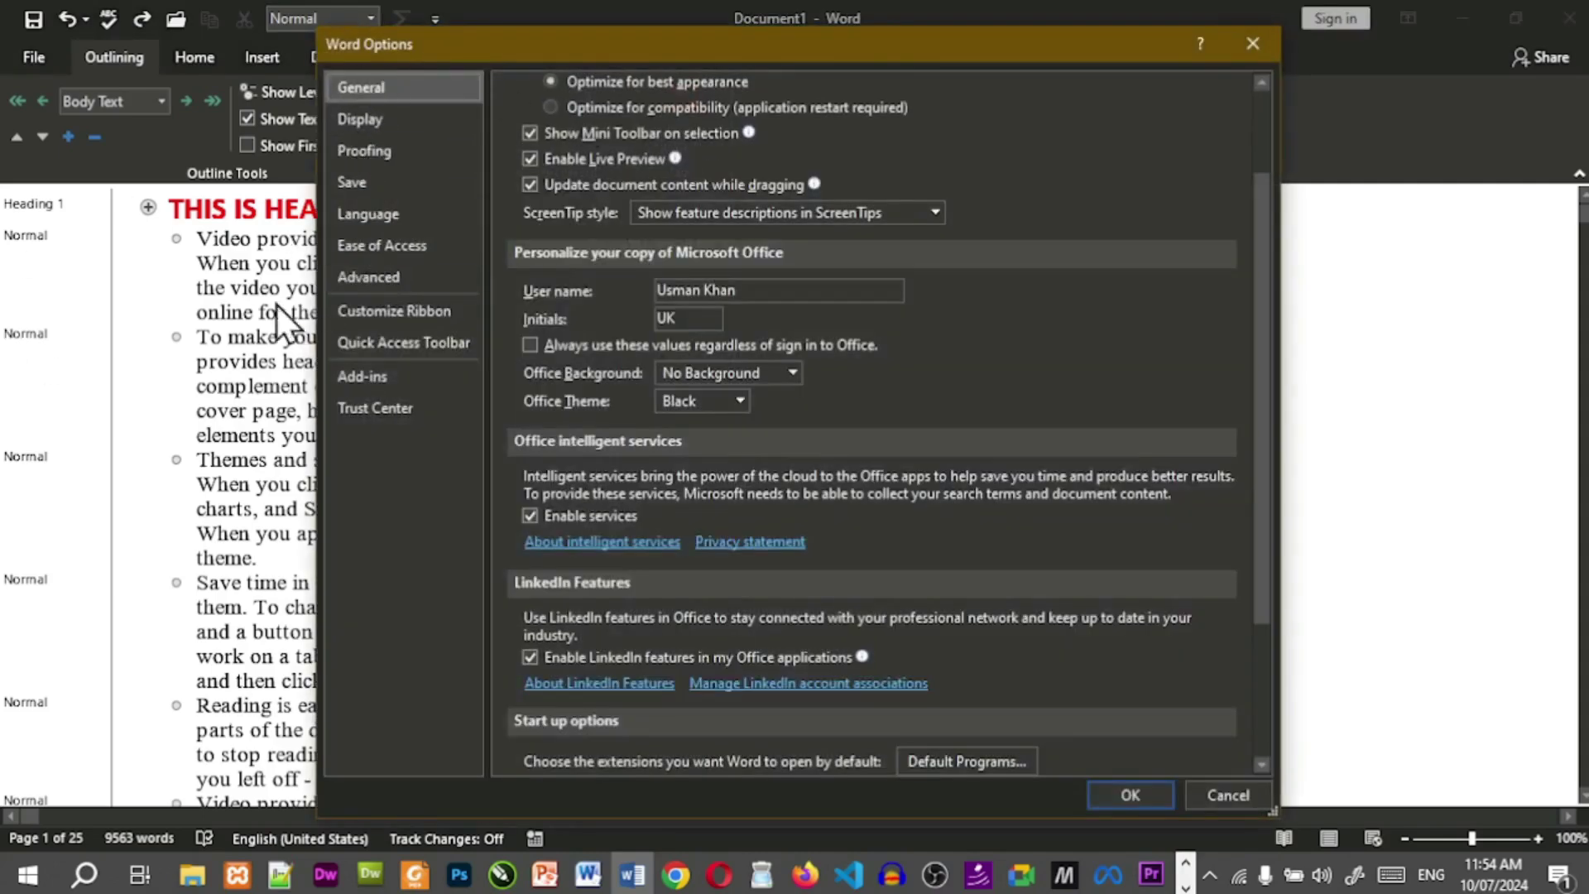
{"action": "left_click", "coordinate": [390, 283]}
{"action": "left_click_drag", "start_coordinate": [1267, 175], "coordinate": [1273, 470]}
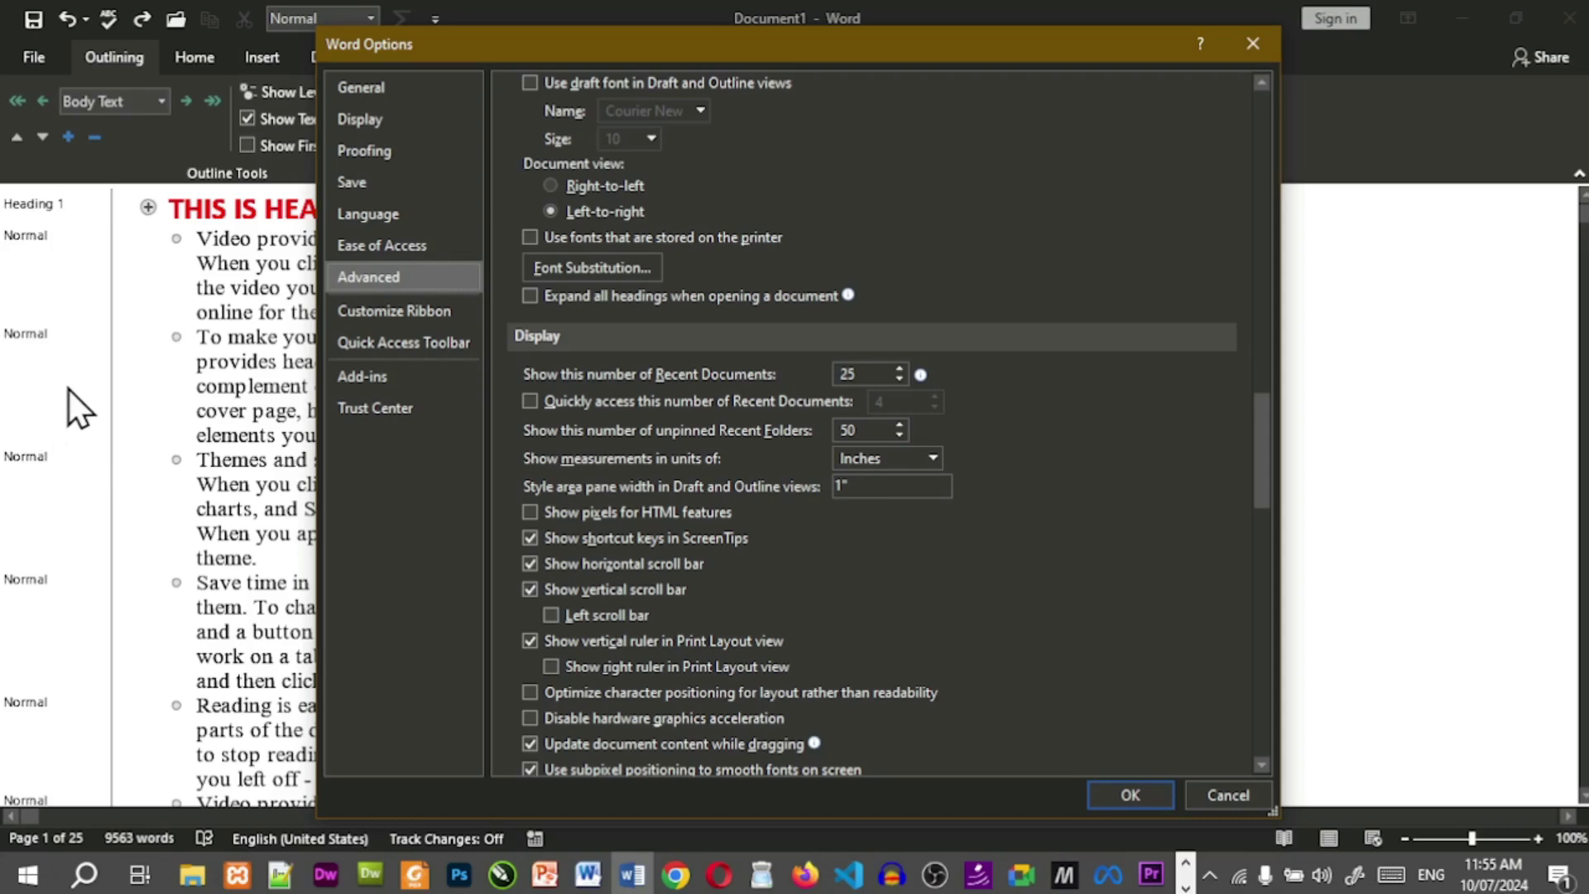
{"action": "left_click", "coordinate": [861, 490]}
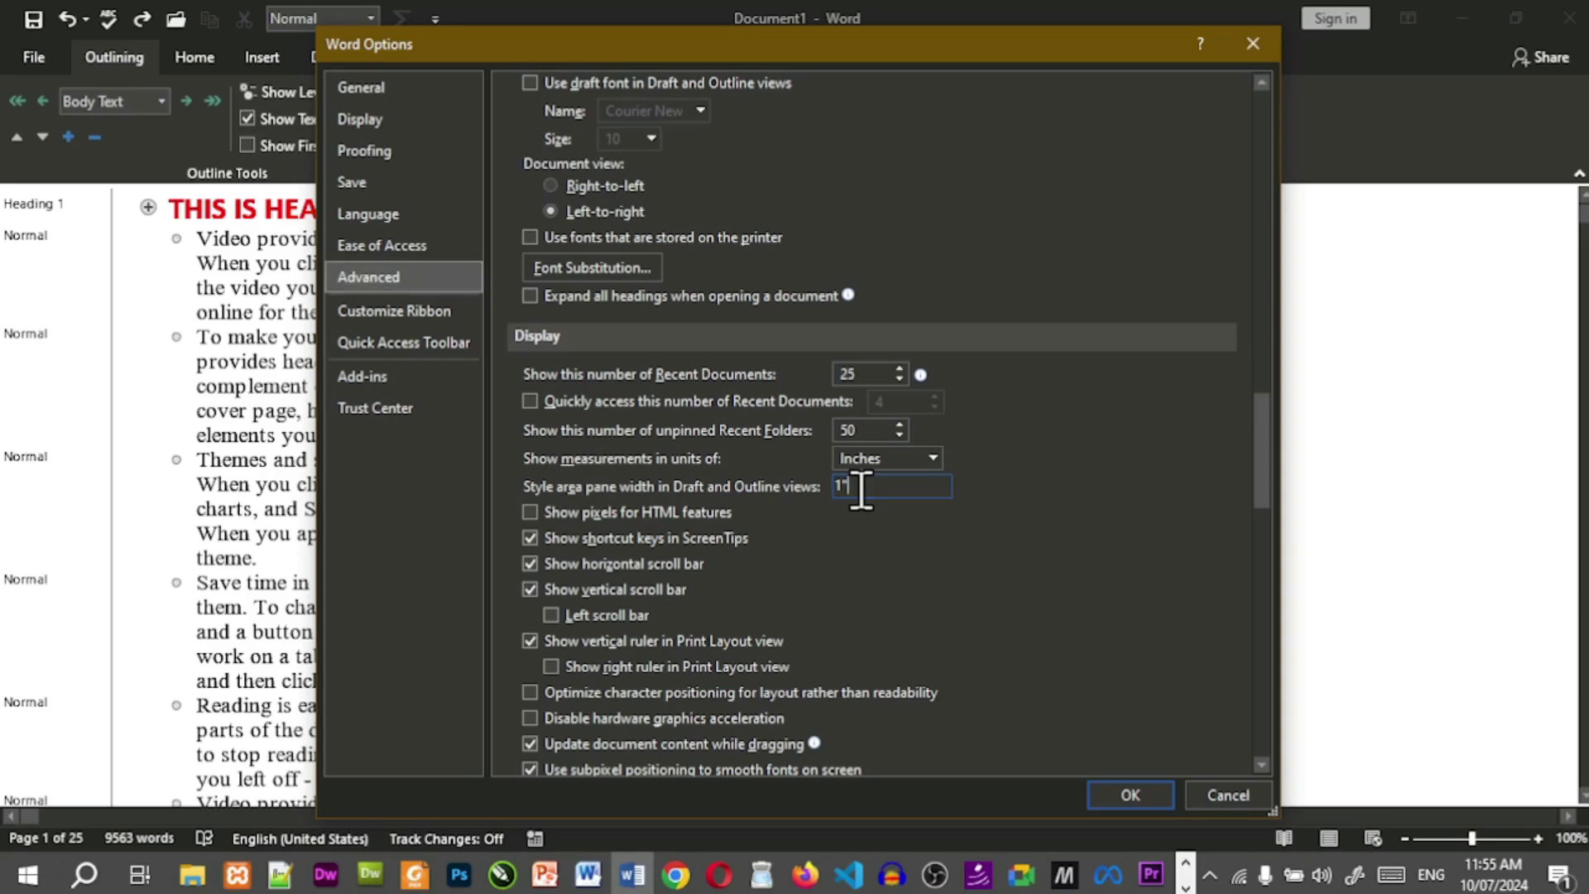
{"action": "key", "text": "BackSpace"}
Apply a 1.5 style area pane width and review the style names in the outline.
{"action": "type", "text": ".5"}
{"action": "left_click", "coordinate": [1106, 791]}
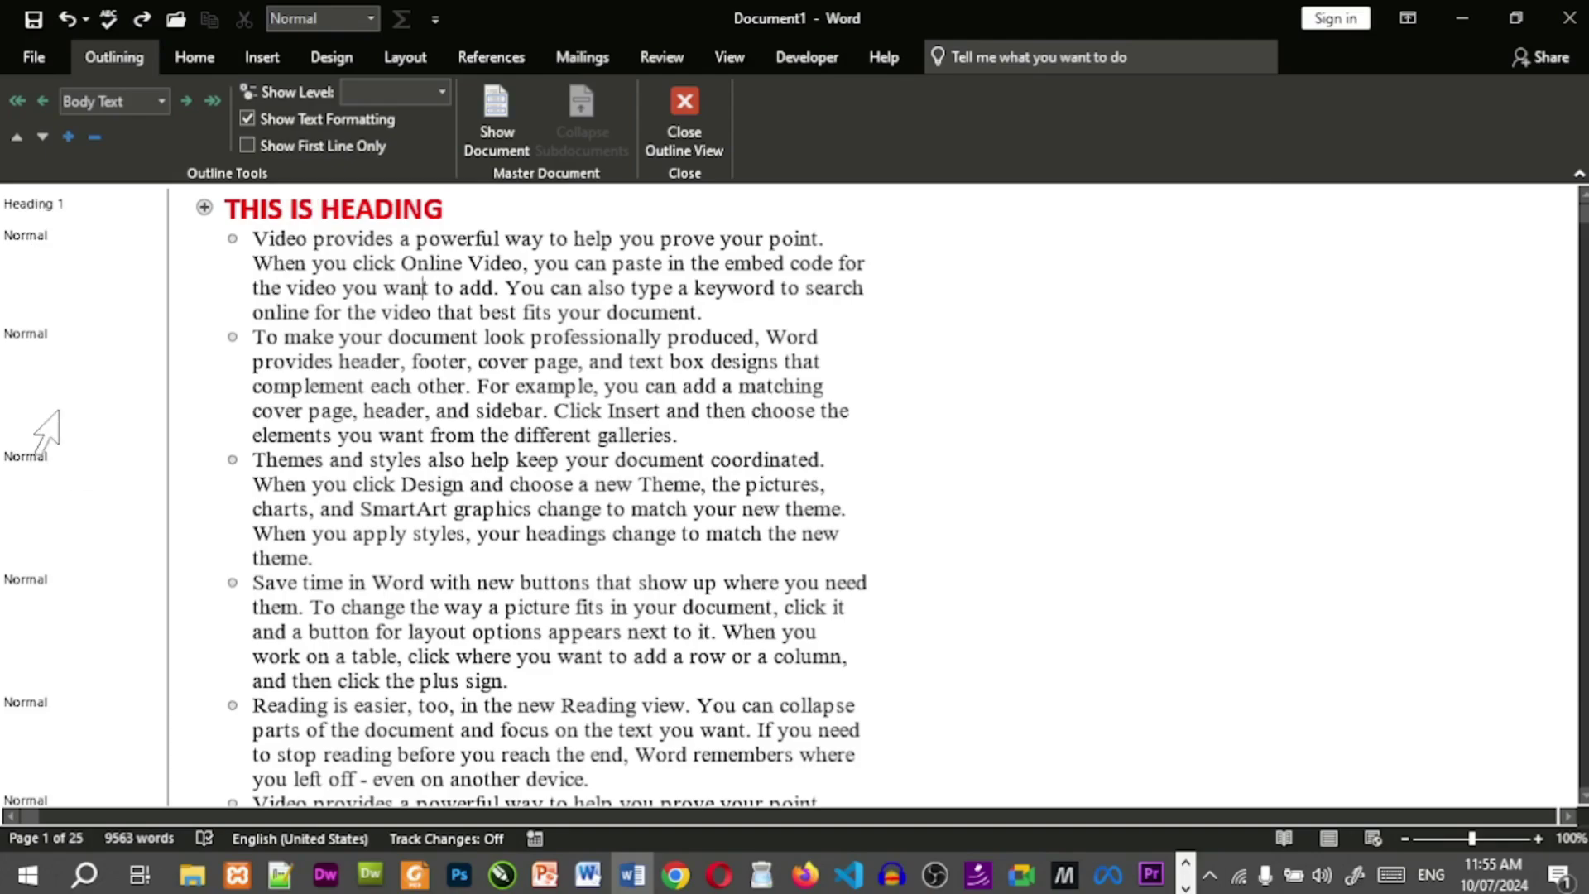
{"action": "scroll", "coordinate": [53, 455], "scroll_direction": "down", "scroll_amount": 4}
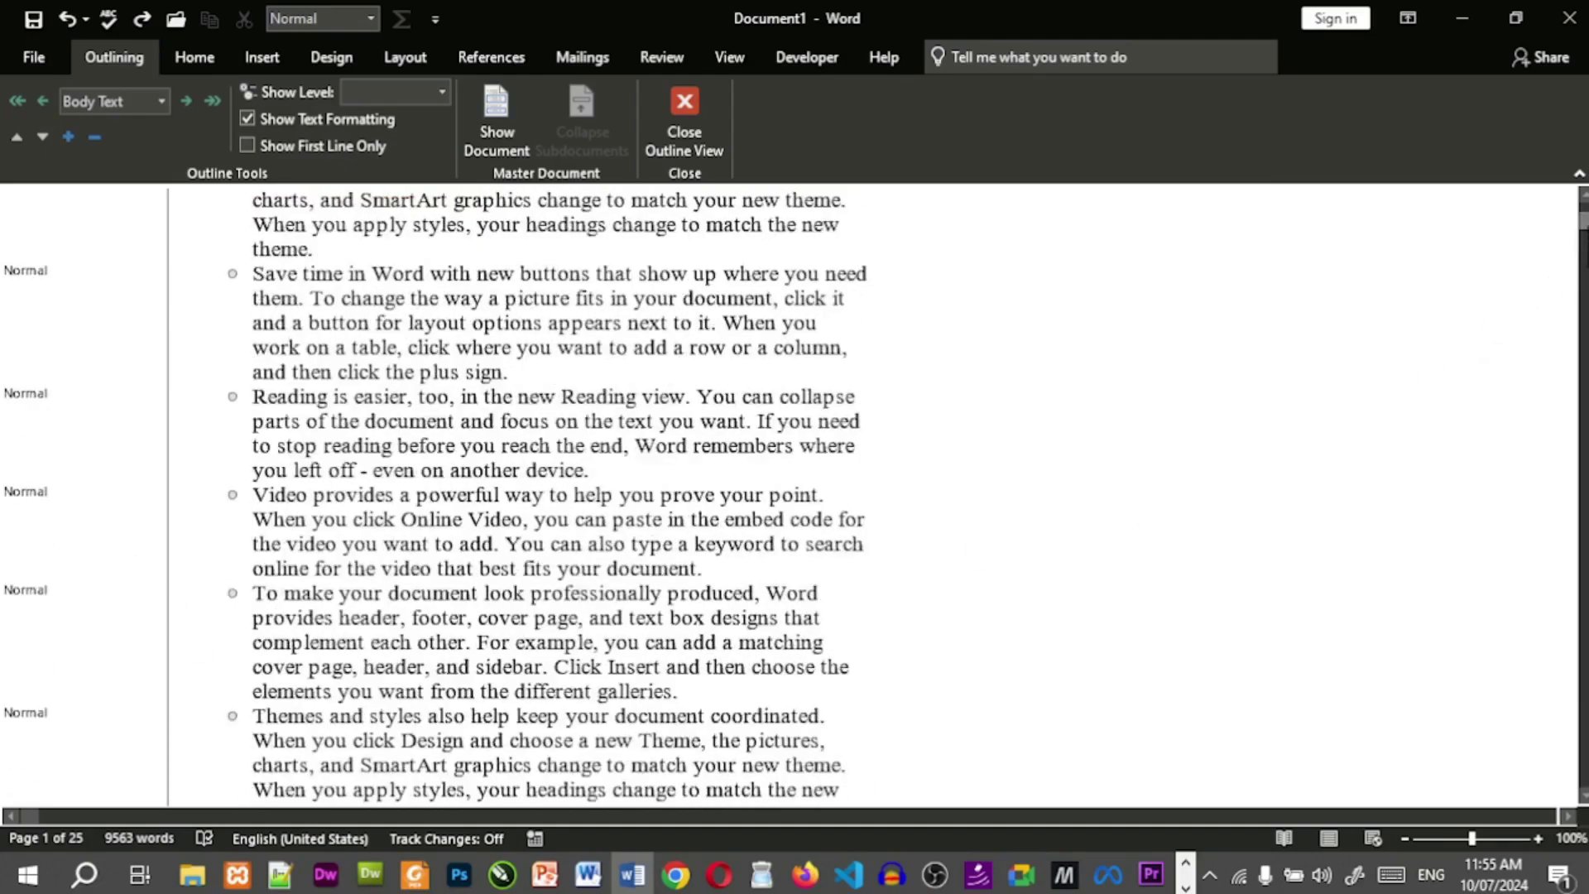
{"action": "mouse_move", "coordinate": [1583, 220]}
{"action": "left_mouse_down"}
{"action": "mouse_move", "coordinate": [1584, 778]}
{"action": "mouse_move", "coordinate": [1584, 216]}
{"action": "left_mouse_up"}
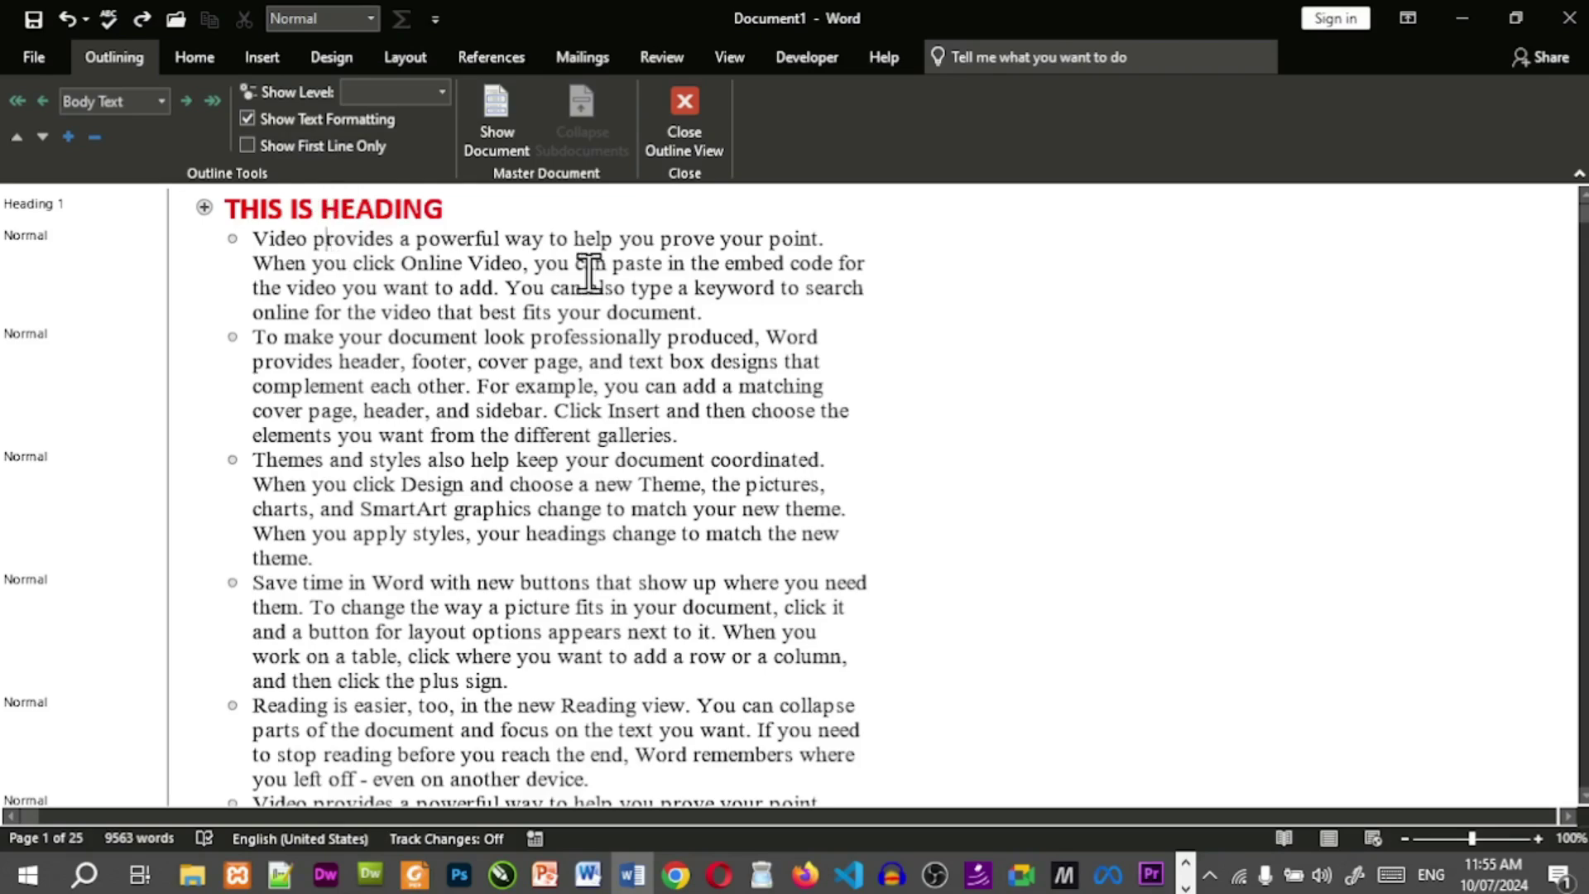
{"action": "left_click", "coordinate": [373, 209]}
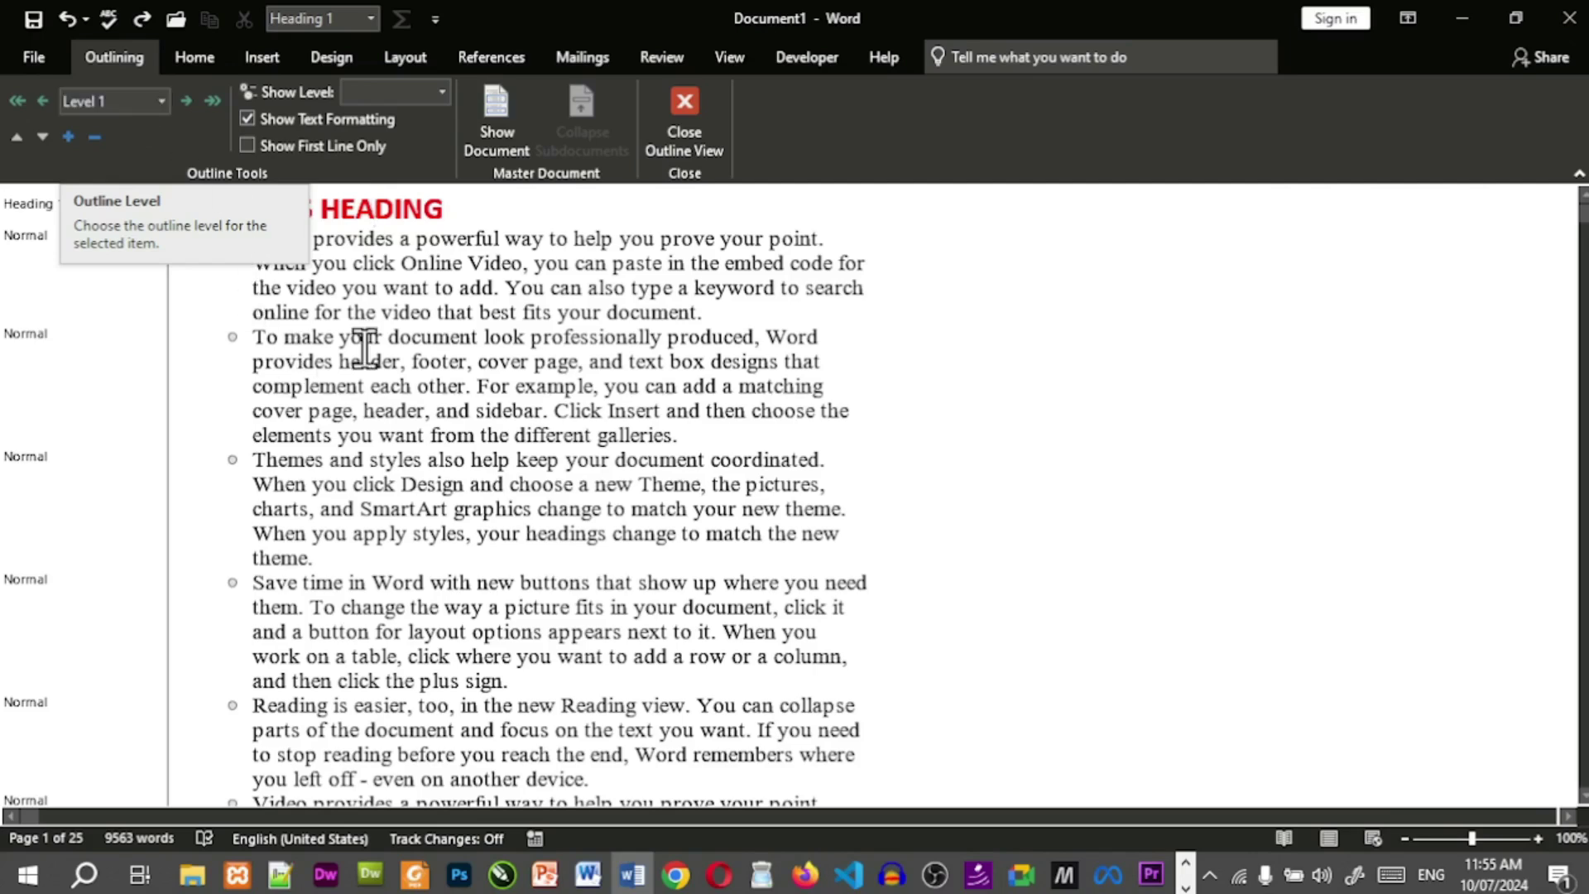
Promote the 'Themes and styles also help…' paragraph to a Level 1 Heading 1.
{"action": "left_click", "coordinate": [251, 242]}
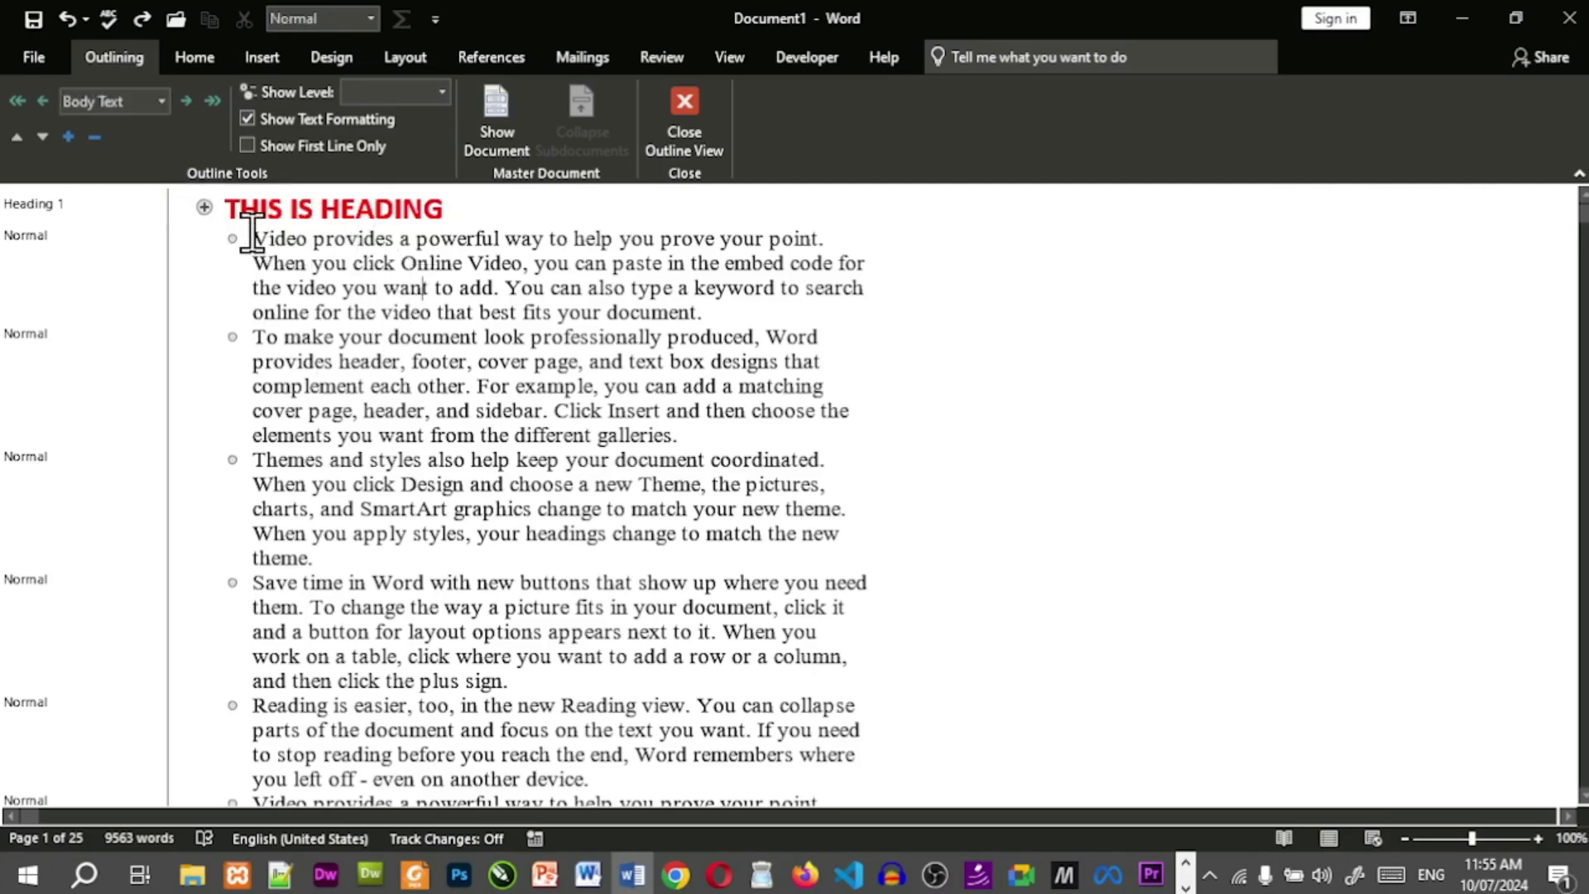
{"action": "left_click_drag", "start_coordinate": [252, 239], "coordinate": [703, 313]}
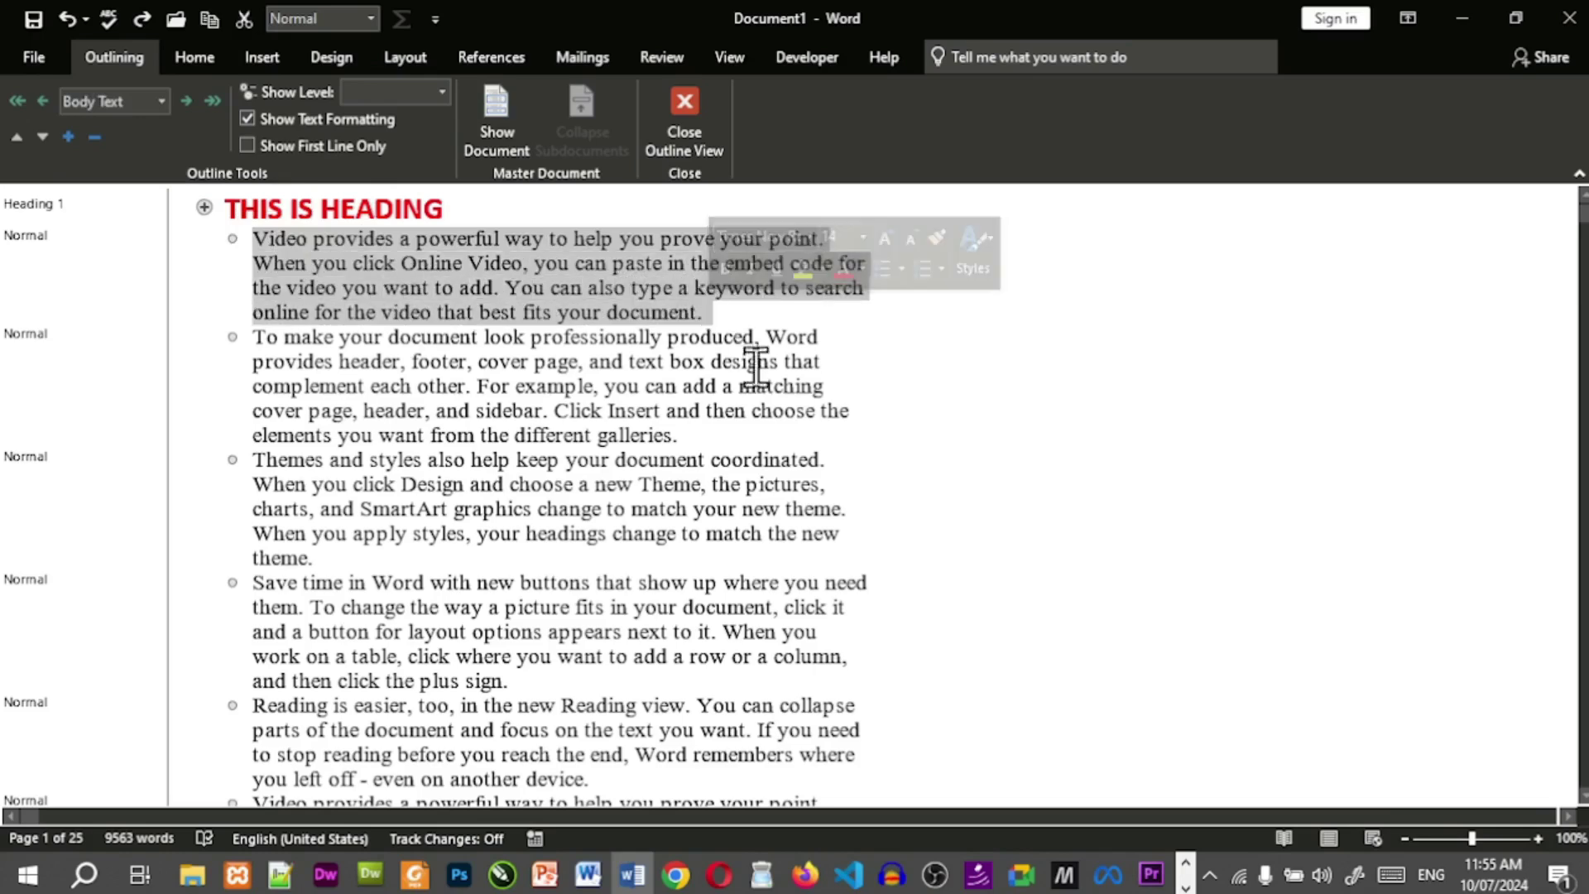
{"action": "left_click", "coordinate": [774, 385]}
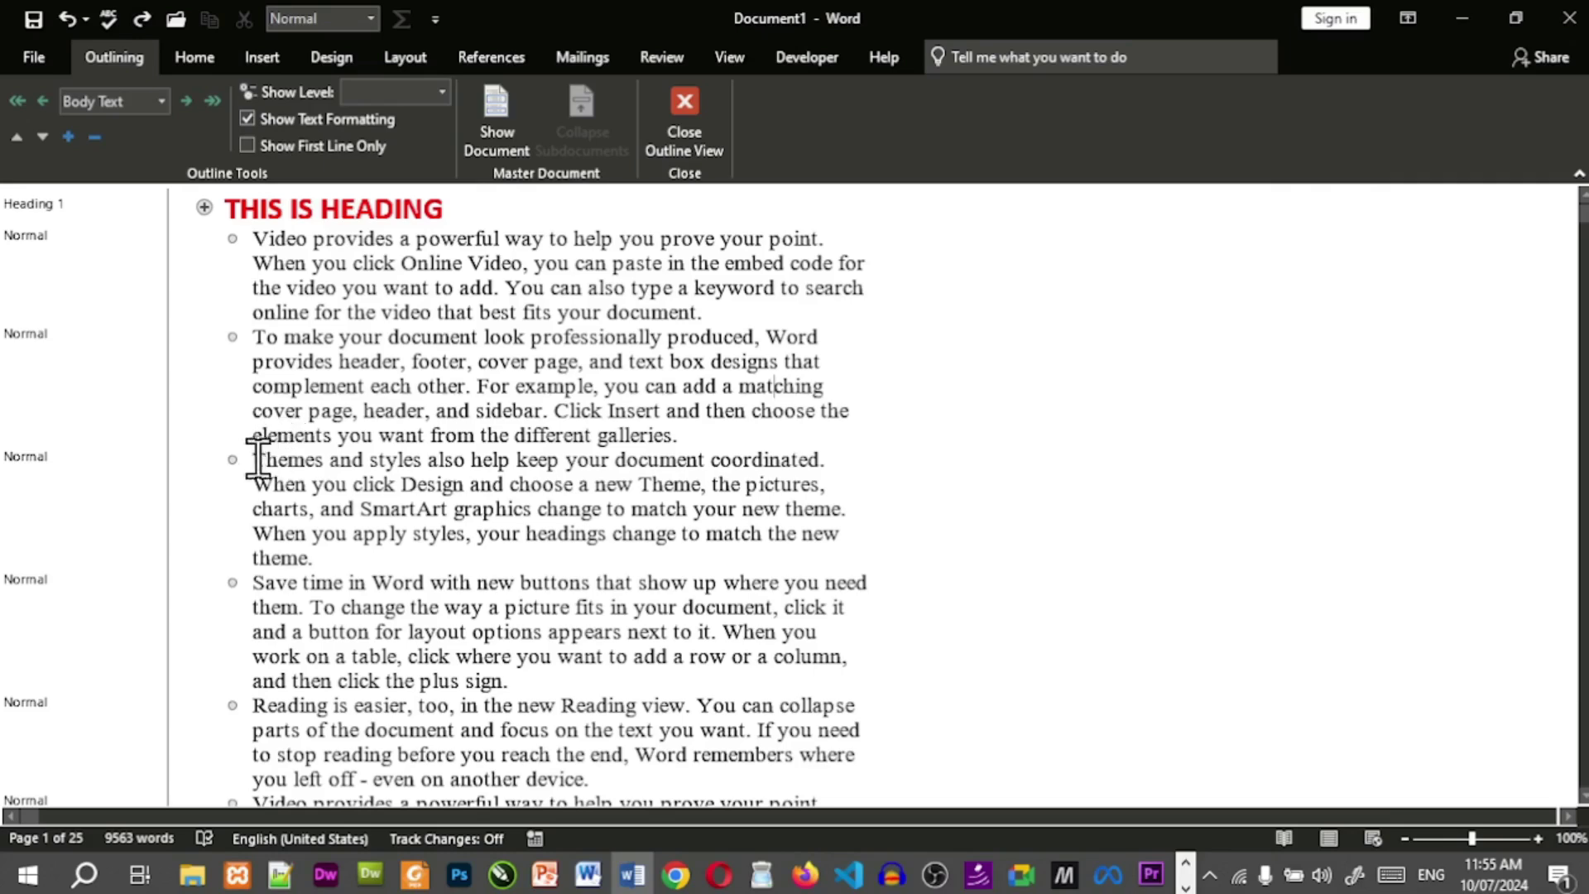
{"action": "left_click_drag", "start_coordinate": [276, 461], "coordinate": [401, 556]}
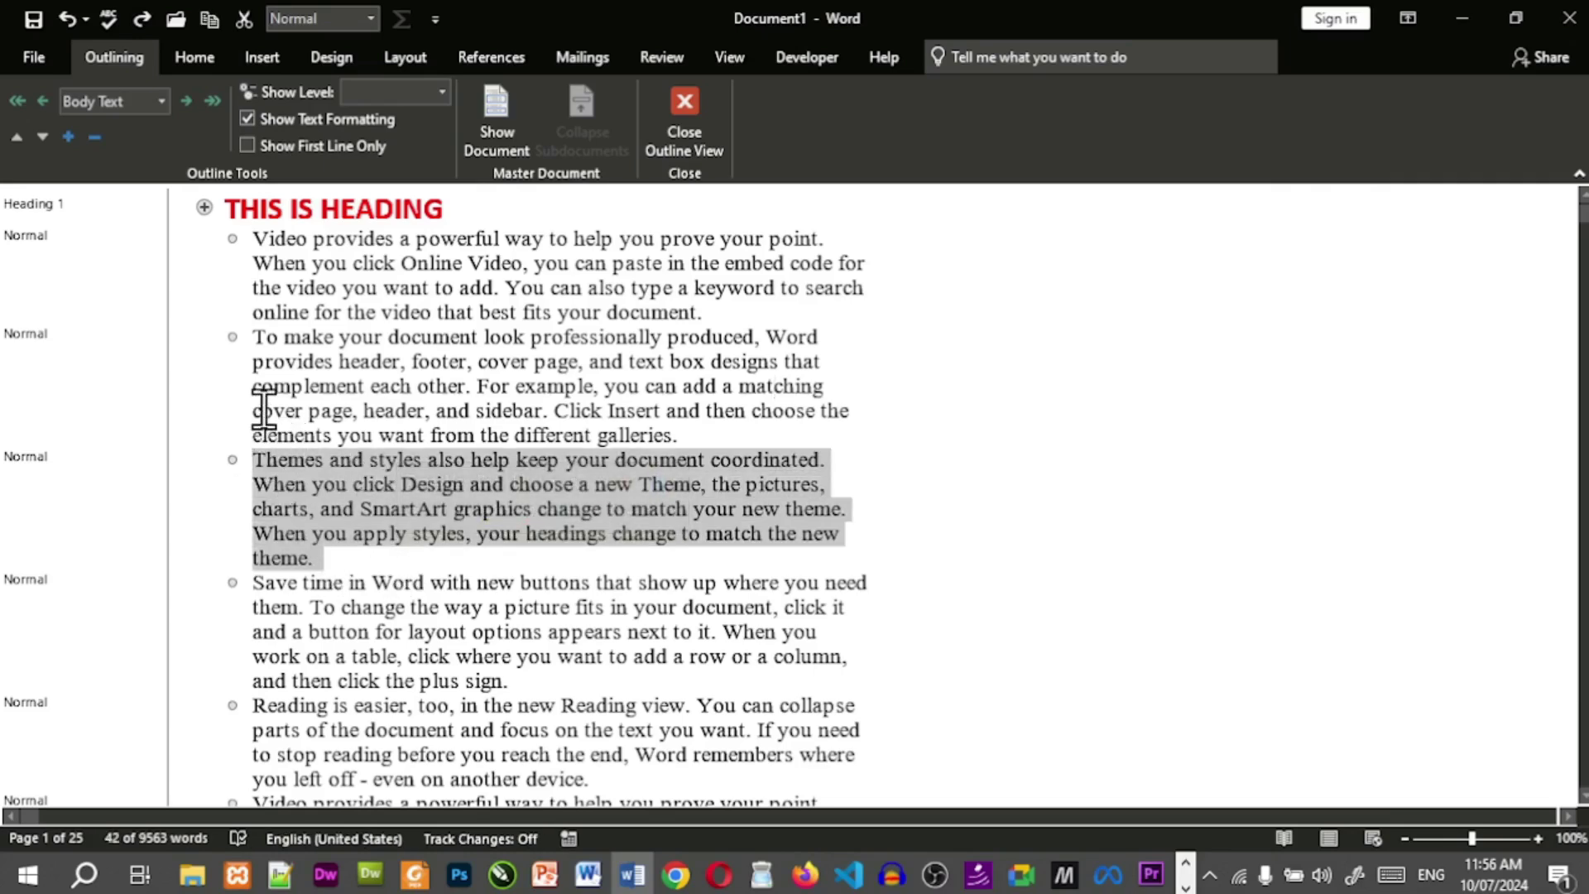
{"action": "left_click", "coordinate": [22, 107]}
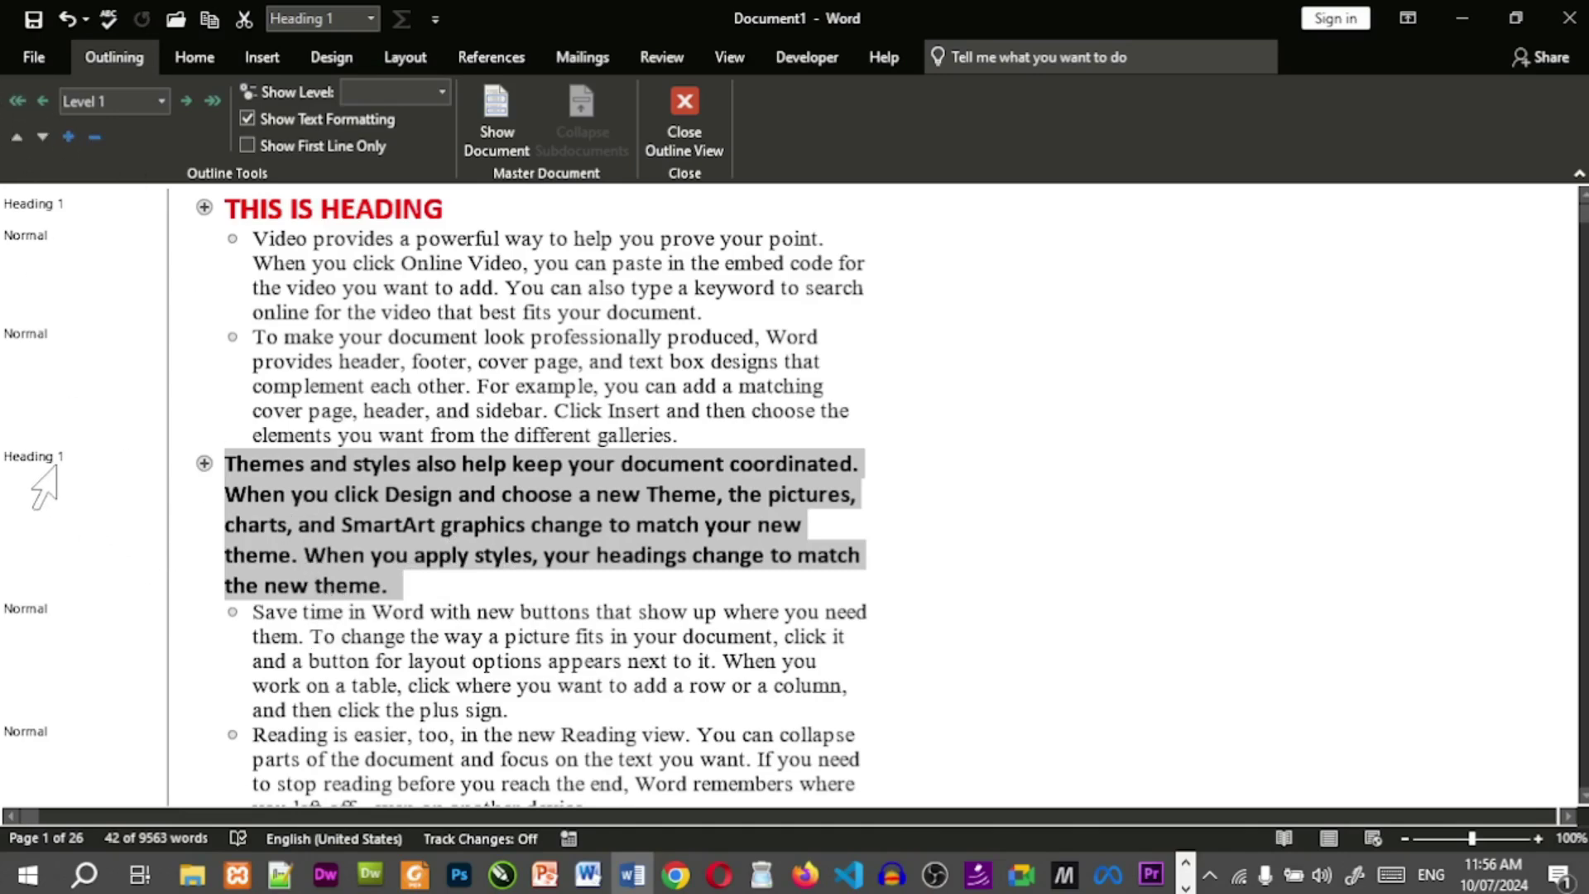
{"action": "left_click", "coordinate": [358, 411]}
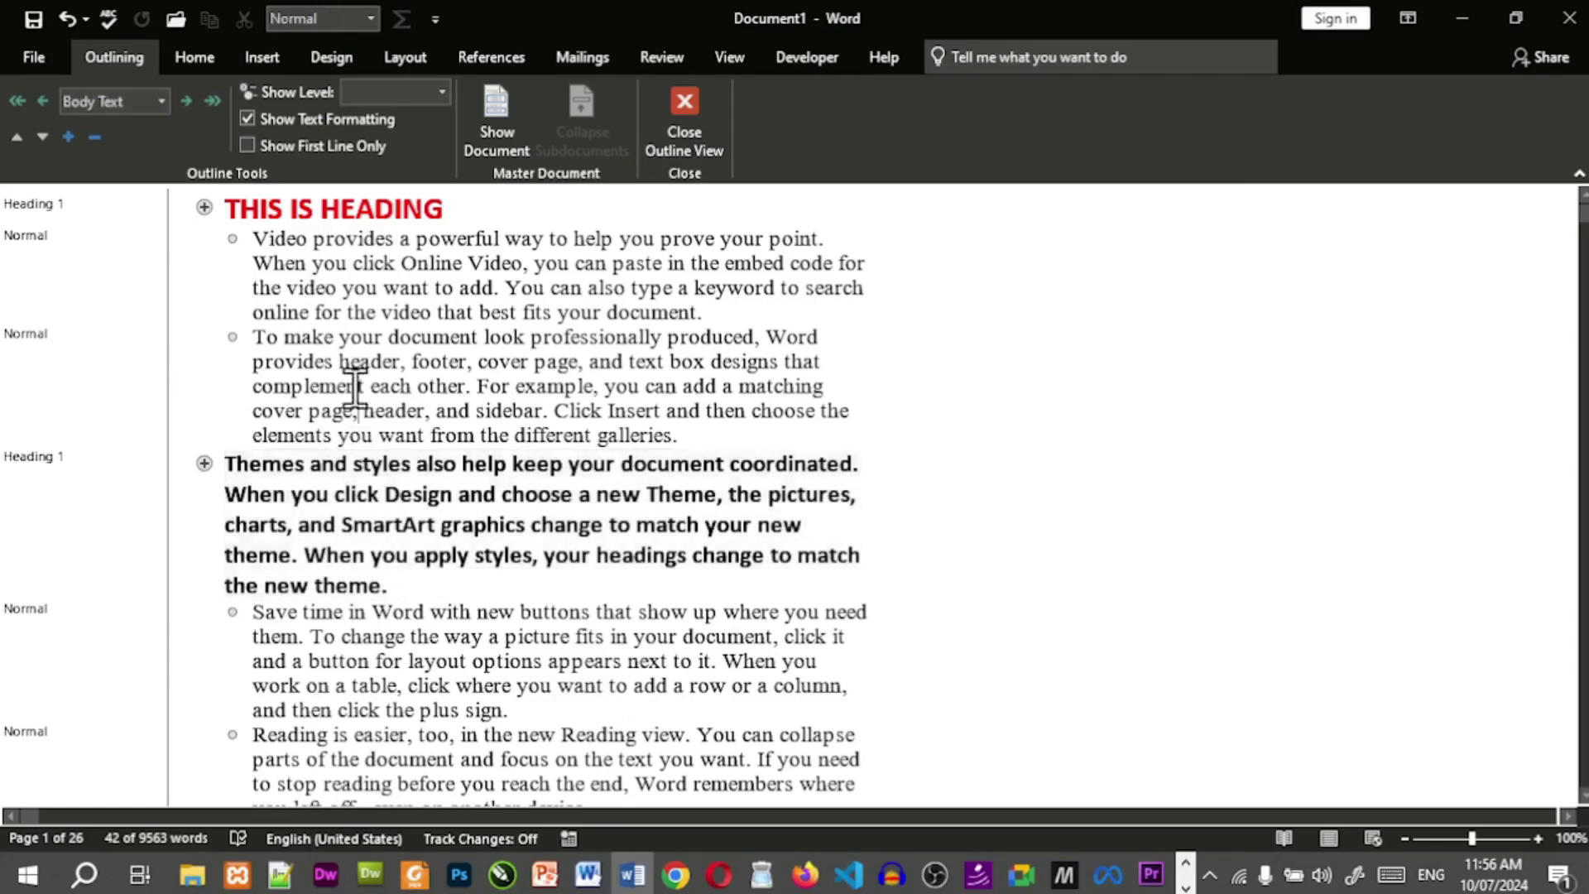
{"action": "left_click", "coordinate": [342, 287]}
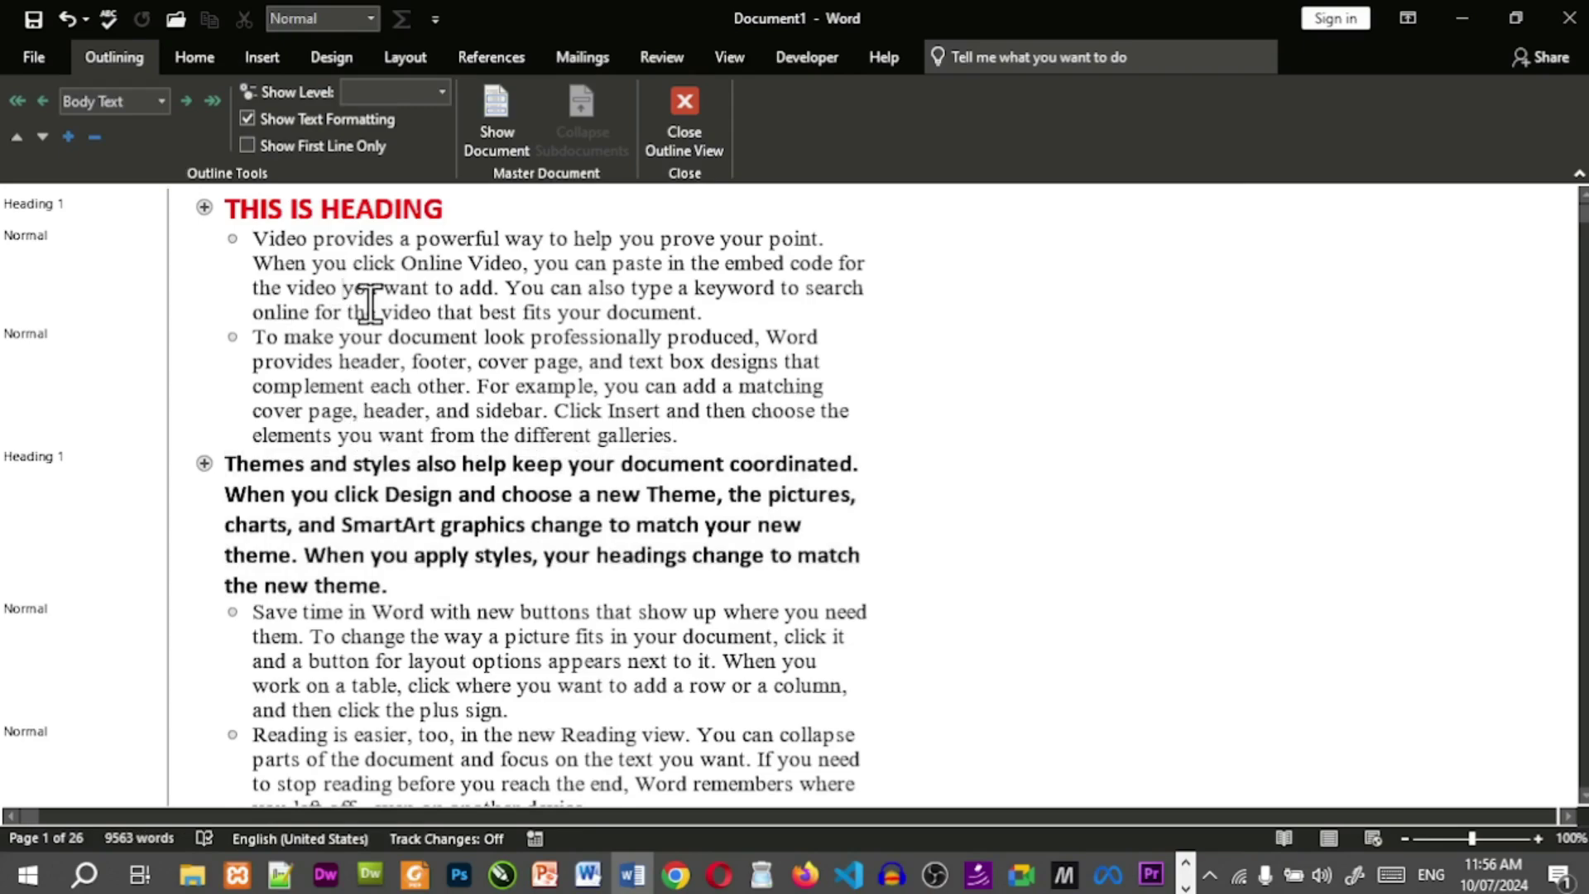
Select the 'To make your document look professionally produced…' paragraph.
{"action": "left_click", "coordinate": [163, 102]}
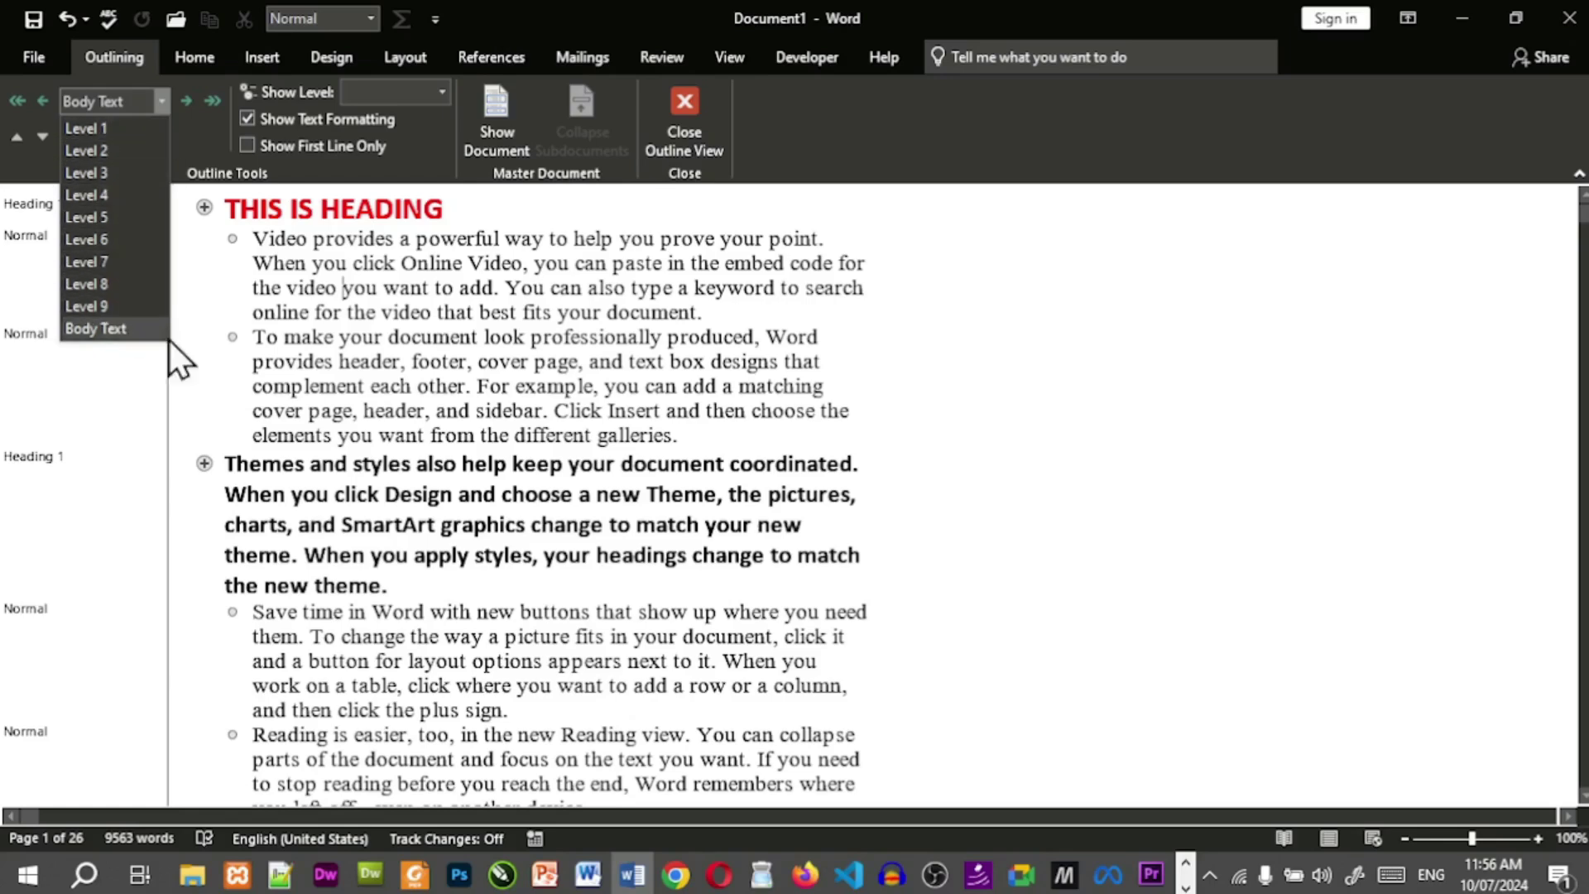
{"action": "left_click", "coordinate": [389, 351]}
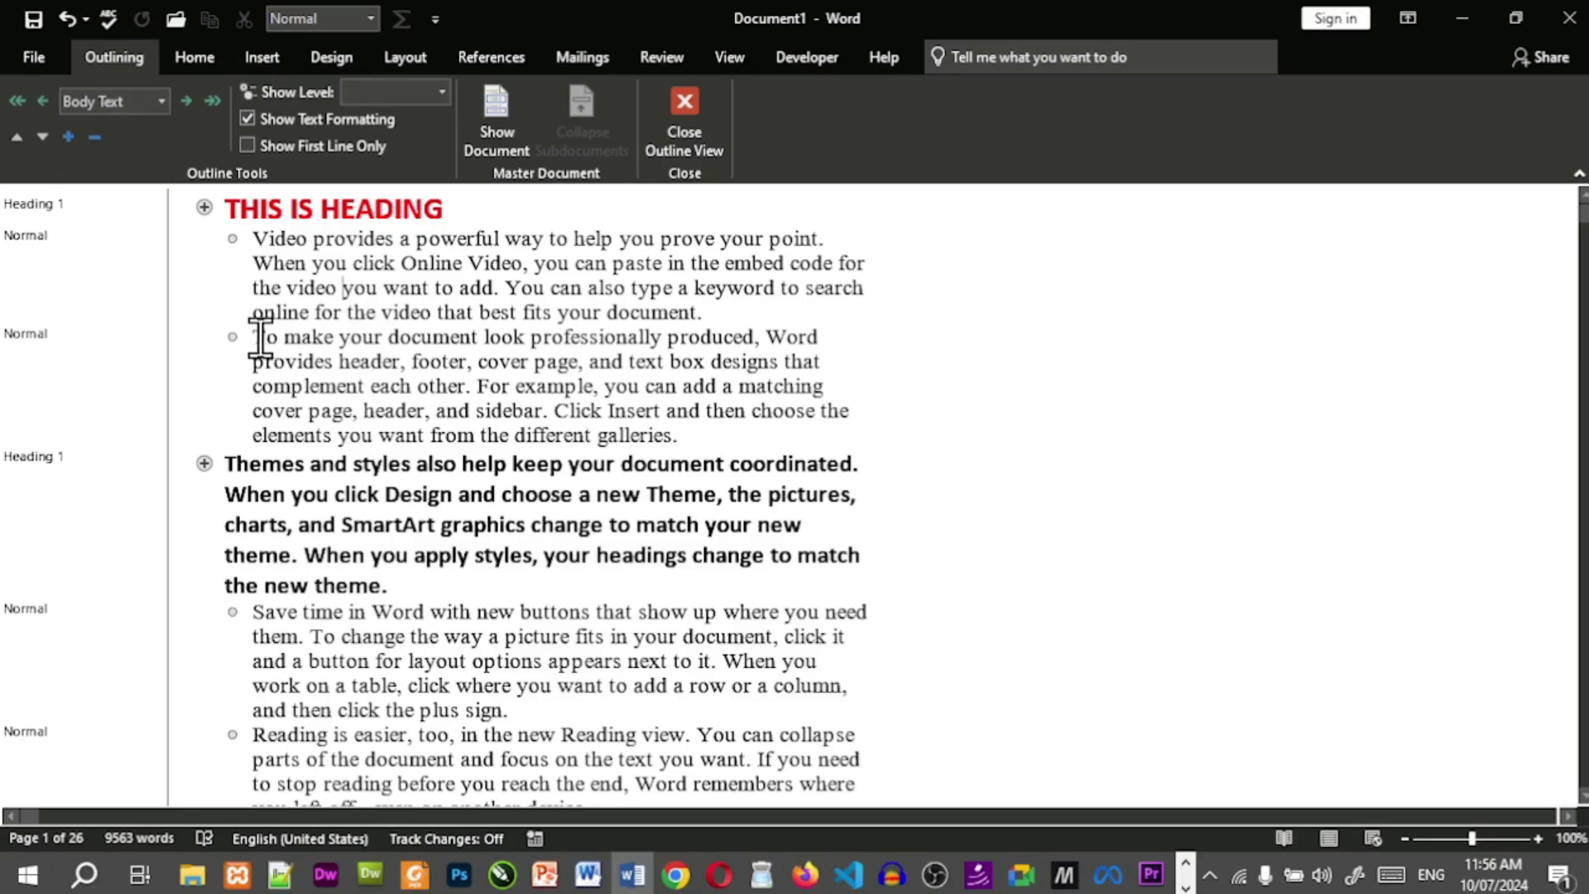
{"action": "left_click_drag", "start_coordinate": [253, 339], "coordinate": [703, 422]}
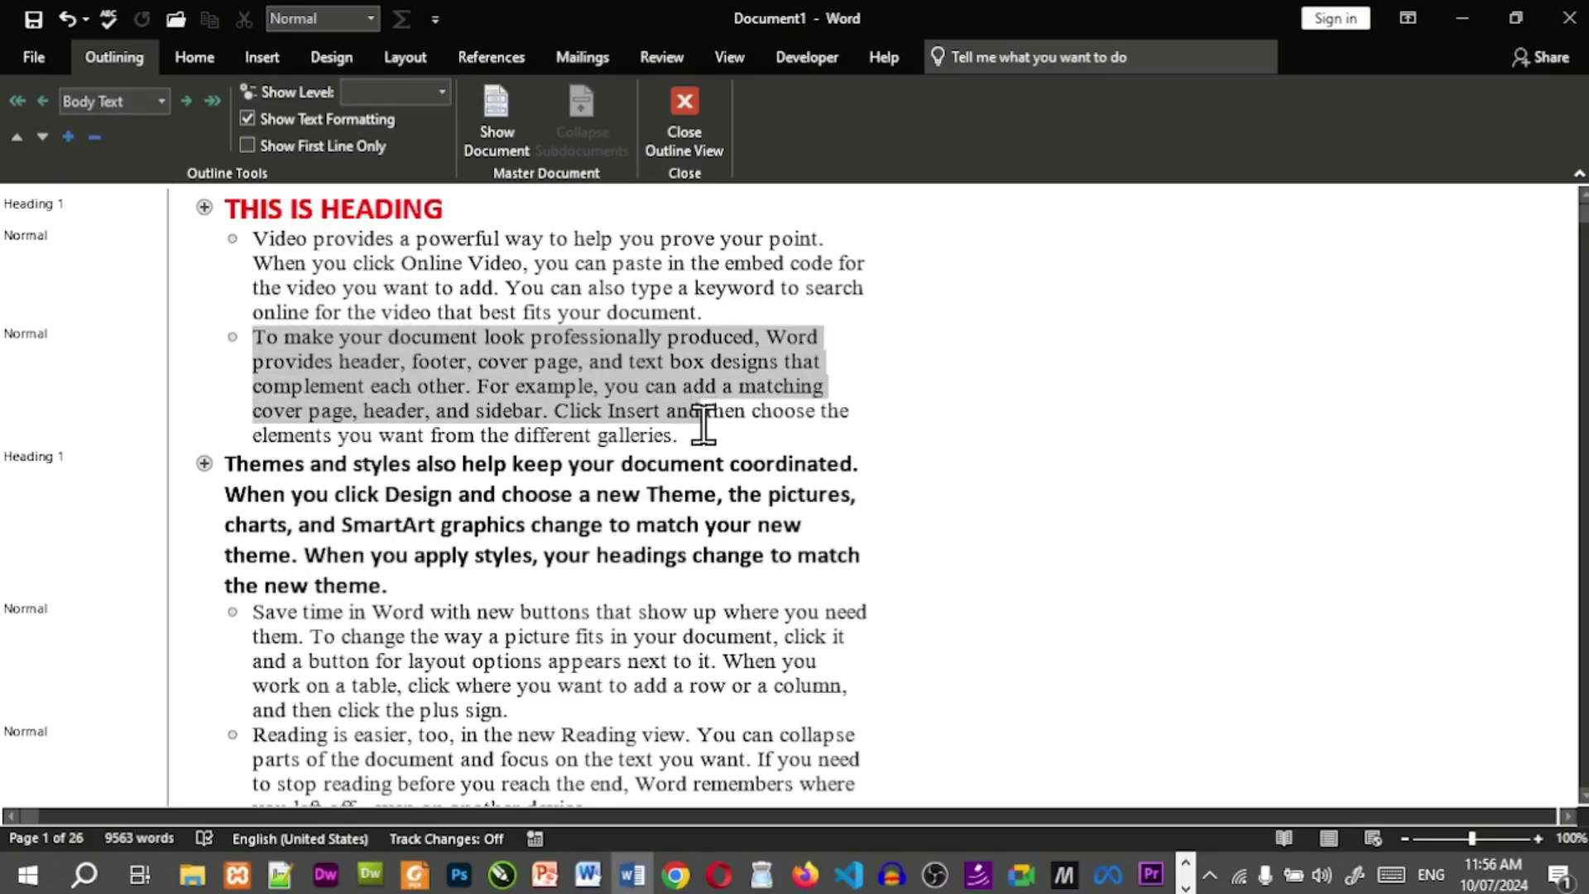
{"action": "left_click", "coordinate": [571, 340]}
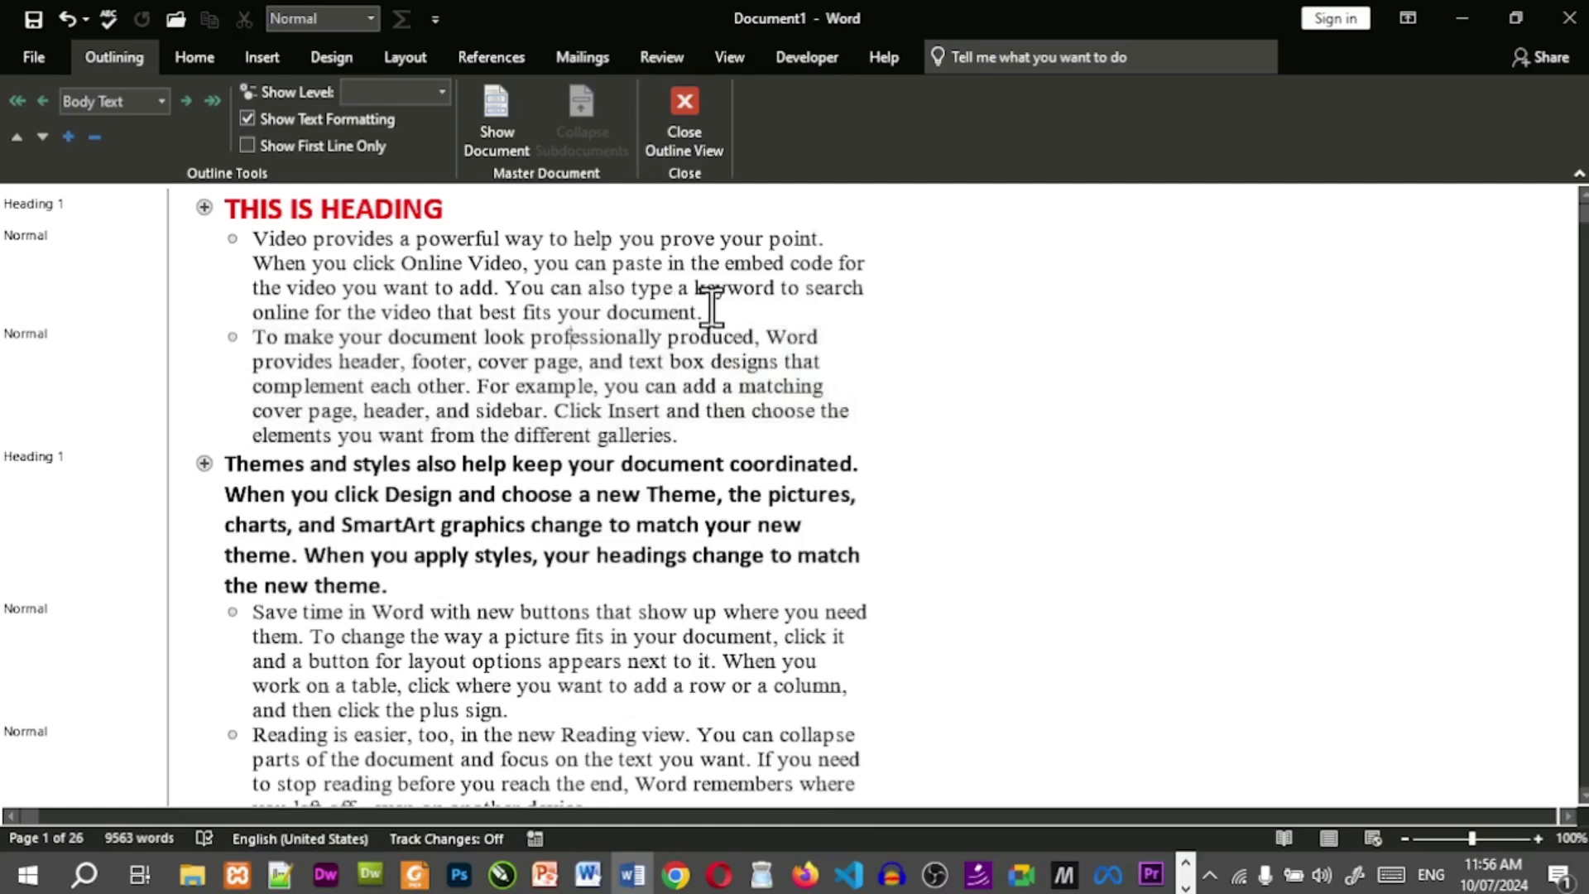
{"action": "left_click_drag", "start_coordinate": [254, 337], "coordinate": [703, 430]}
{"action": "key", "text": "ctrl+c"}
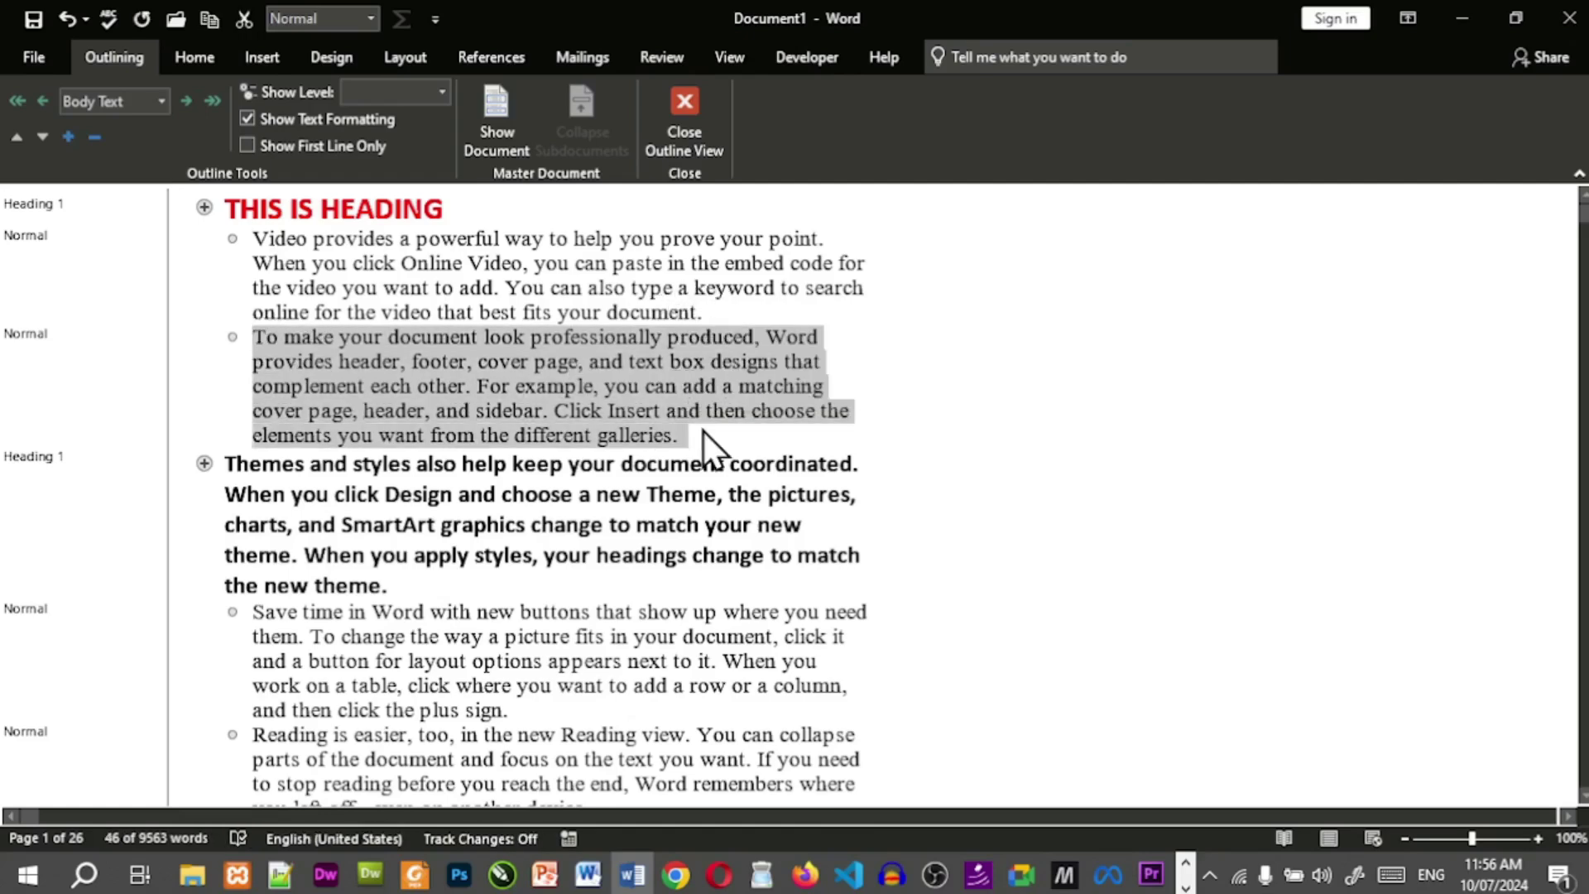
{"action": "key", "text": "Right"}
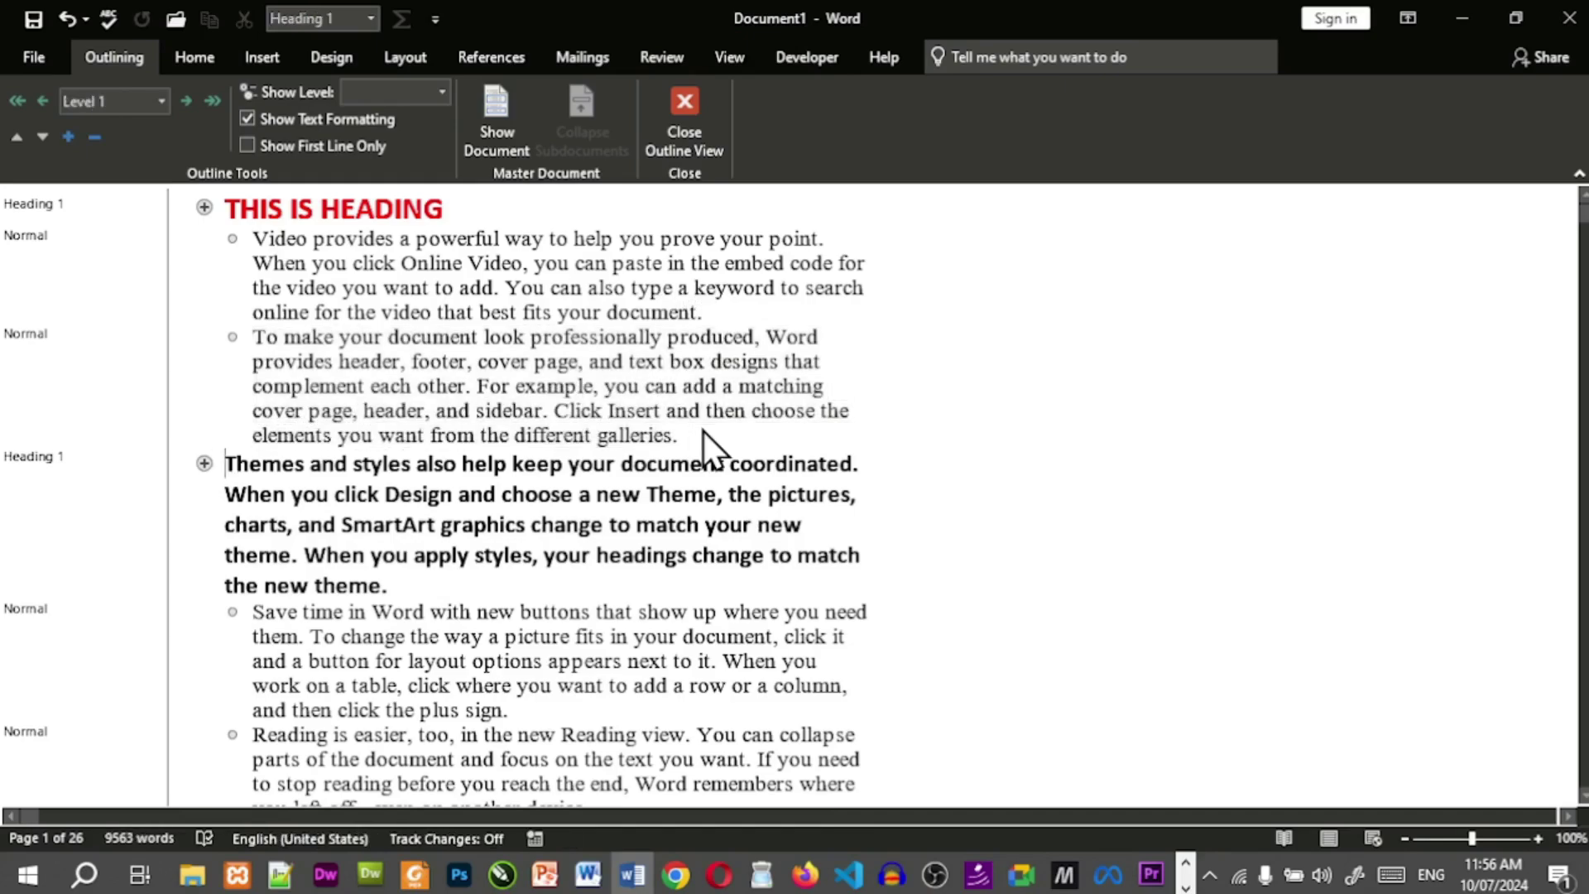
Paste a copy of that paragraph after the galleries sentence and remove the empty bullet.
{"action": "left_click", "coordinate": [698, 436]}
{"action": "key", "text": "Return"}
{"action": "key", "text": "ctrl+v"}
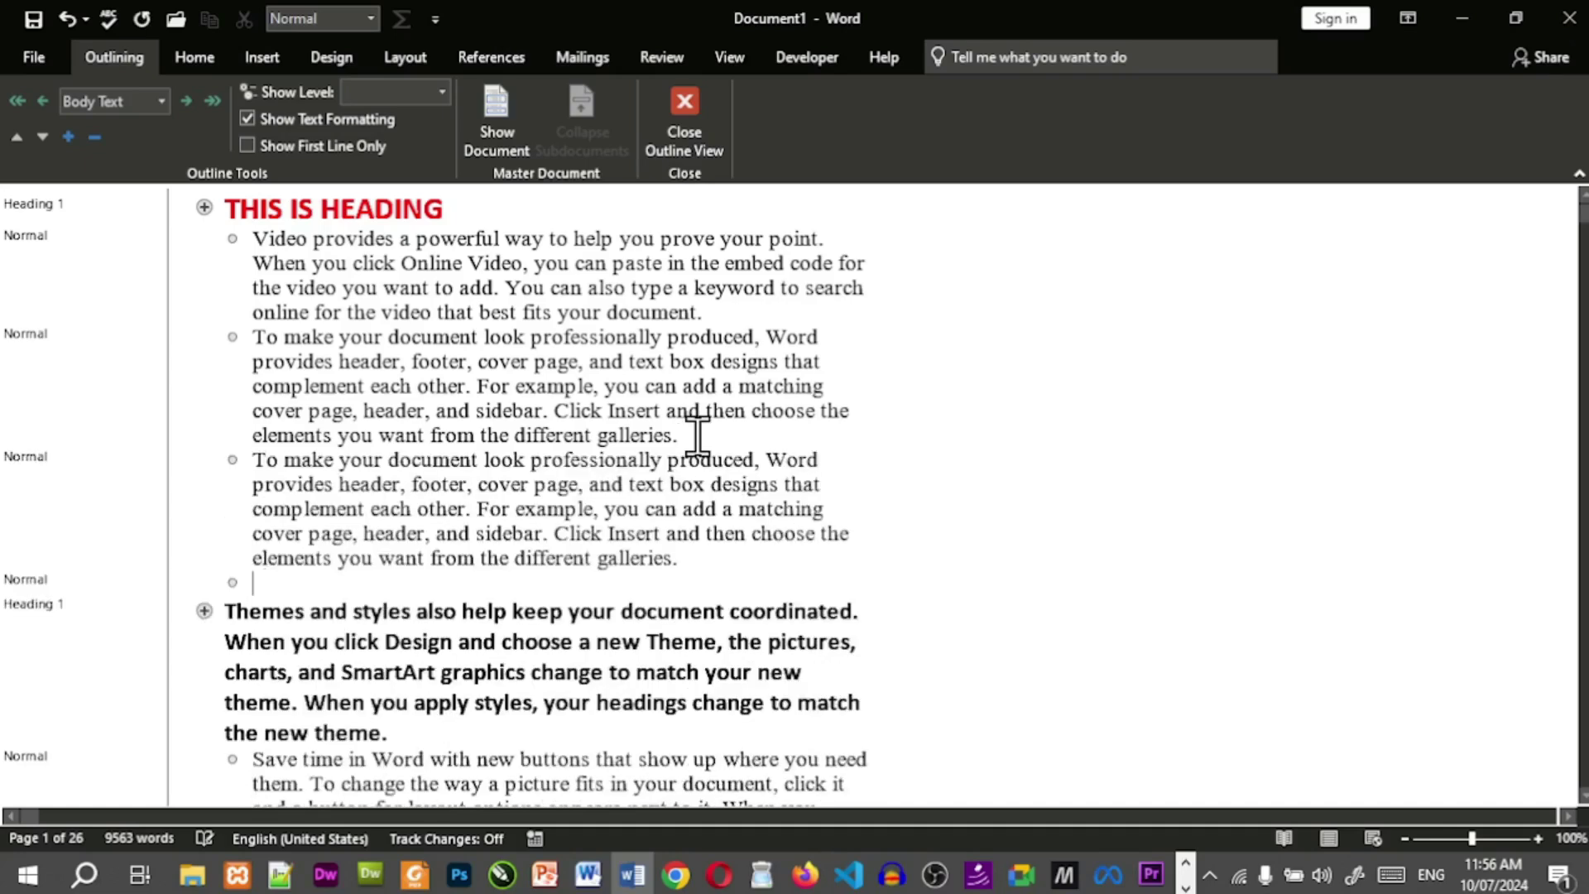
{"action": "key", "text": "BackSpace"}
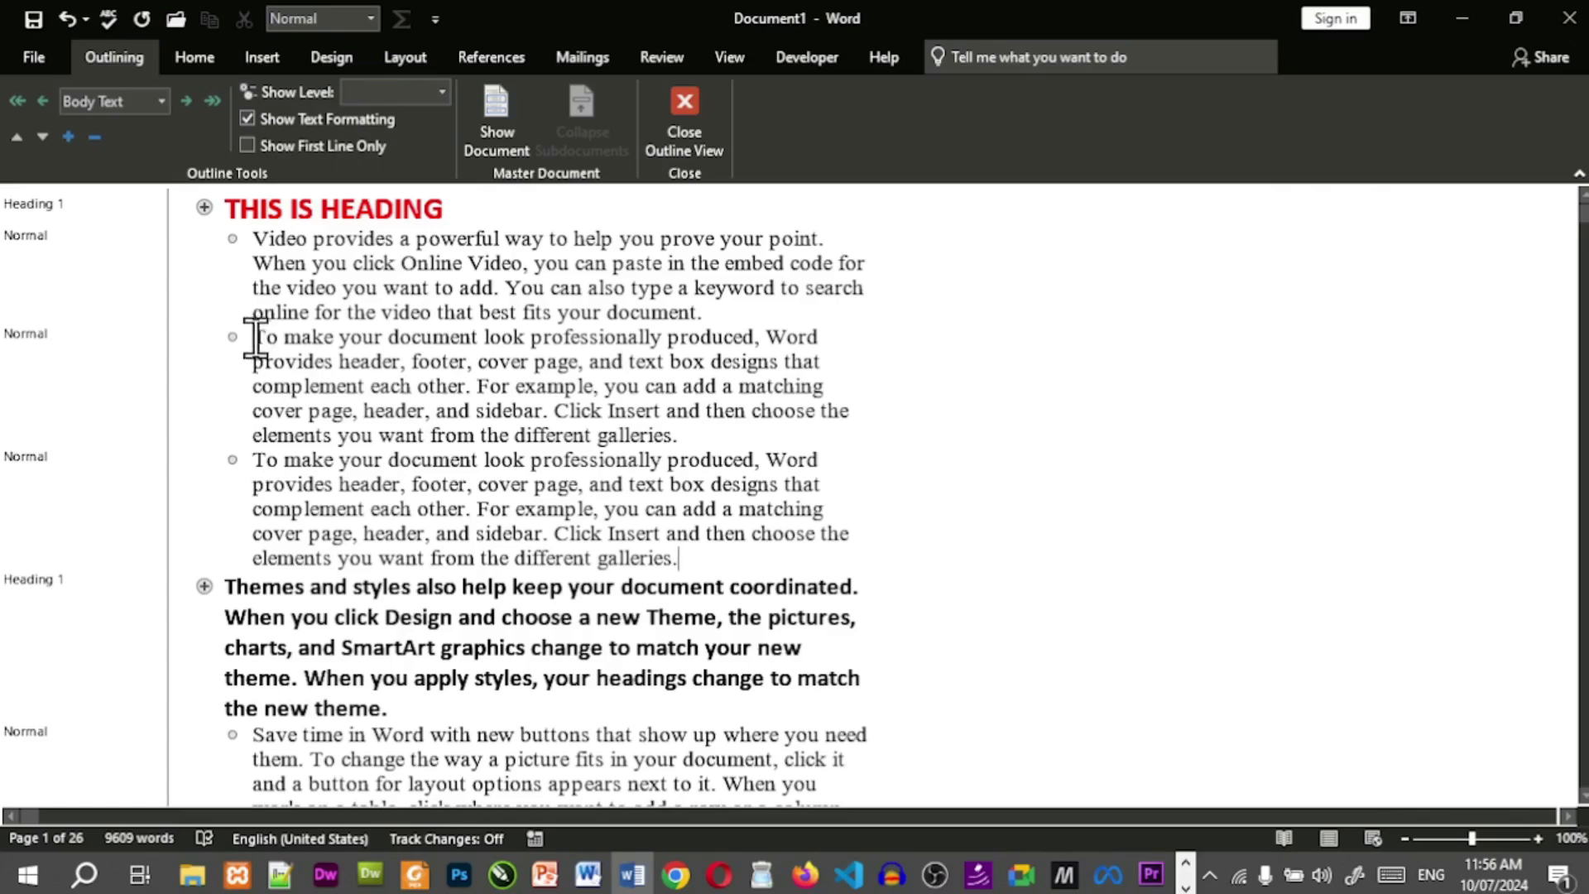
{"action": "left_click_drag", "start_coordinate": [254, 339], "coordinate": [687, 443]}
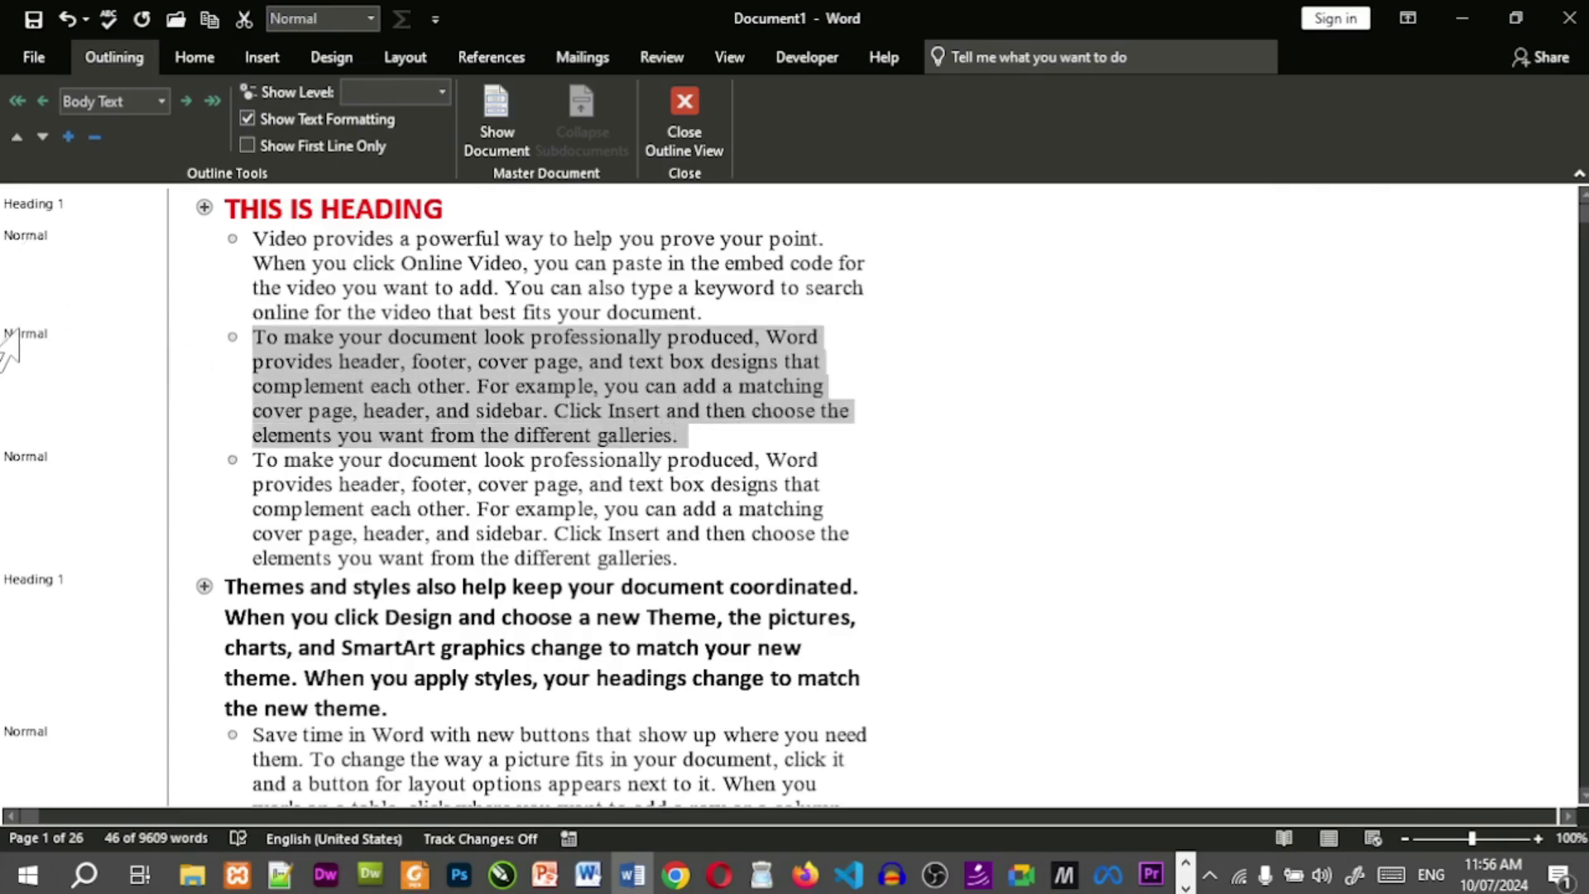
Set the first 'To make your document look…' paragraph to outline Level 9.
{"action": "left_click", "coordinate": [161, 101]}
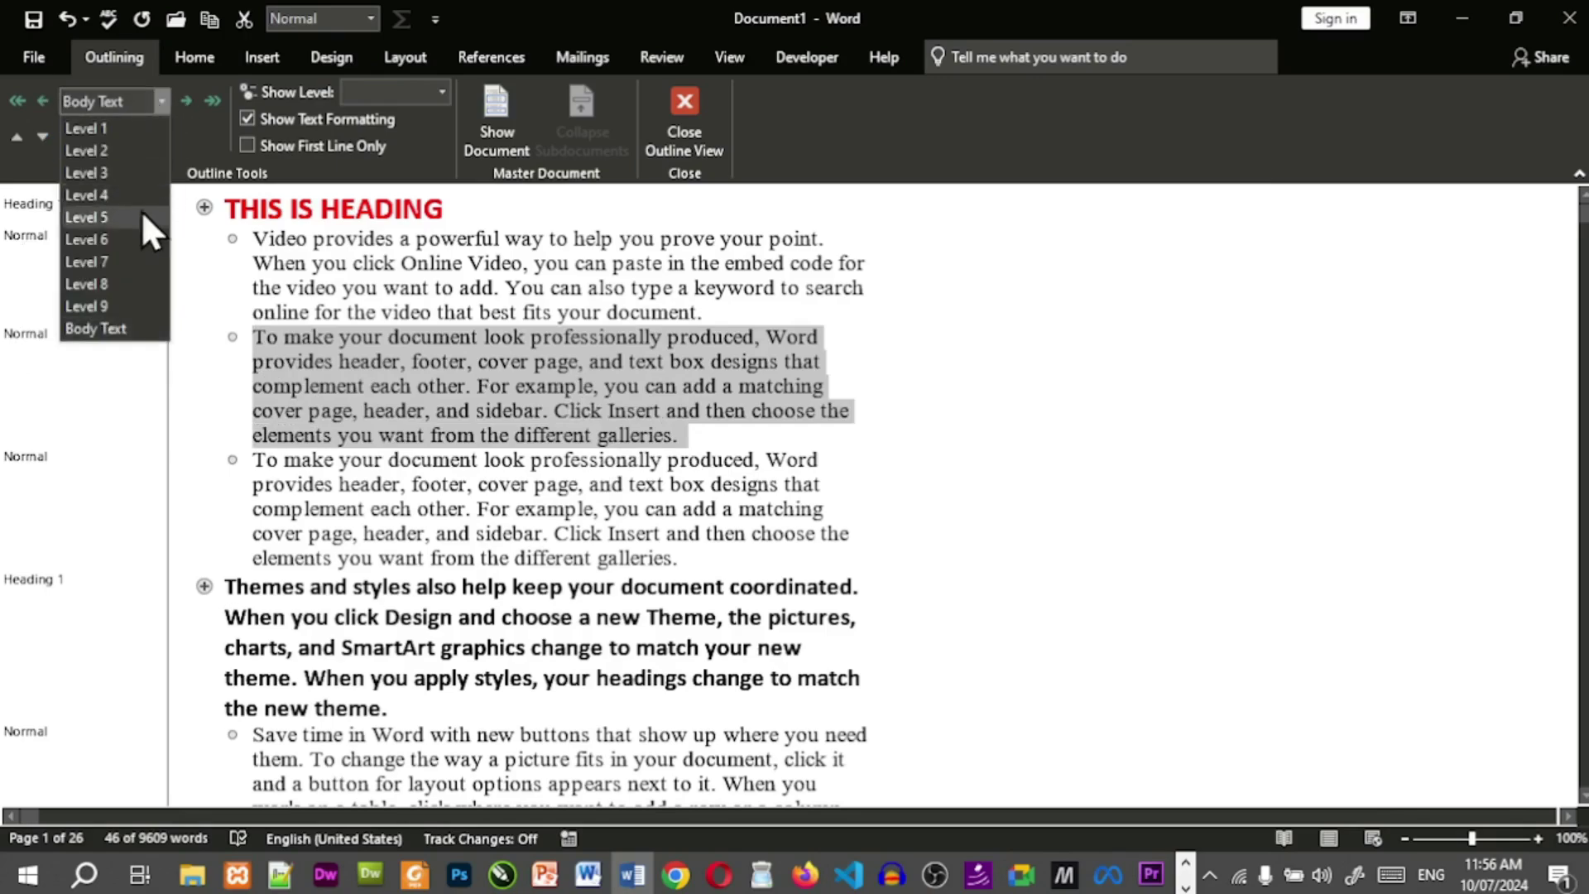
{"action": "left_click", "coordinate": [120, 314]}
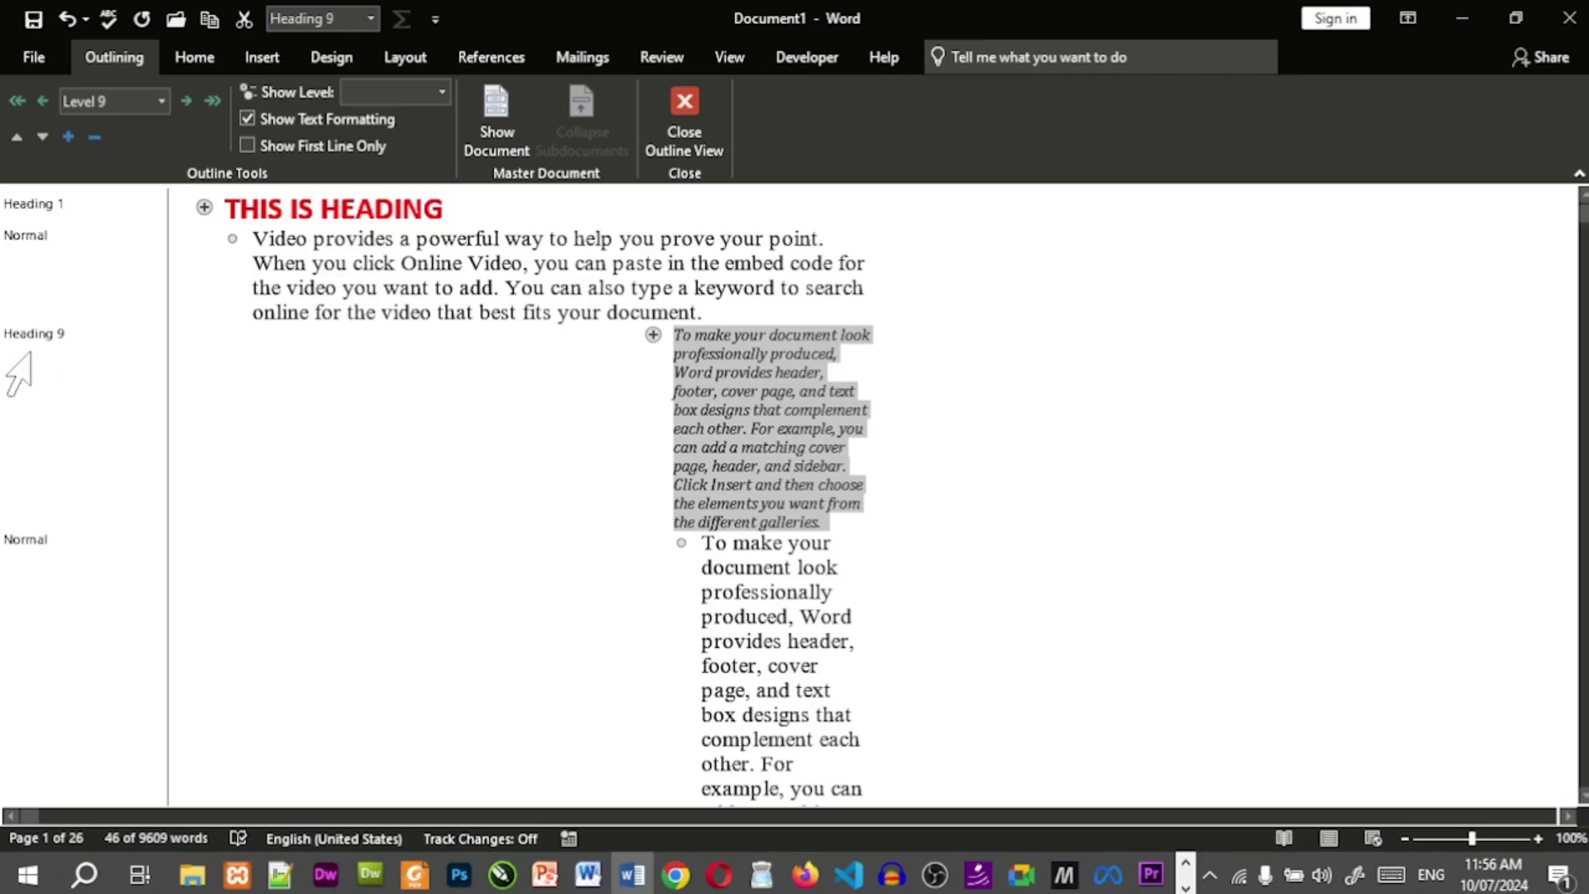
{"action": "scroll", "coordinate": [386, 459], "scroll_direction": "down", "scroll_amount": 4}
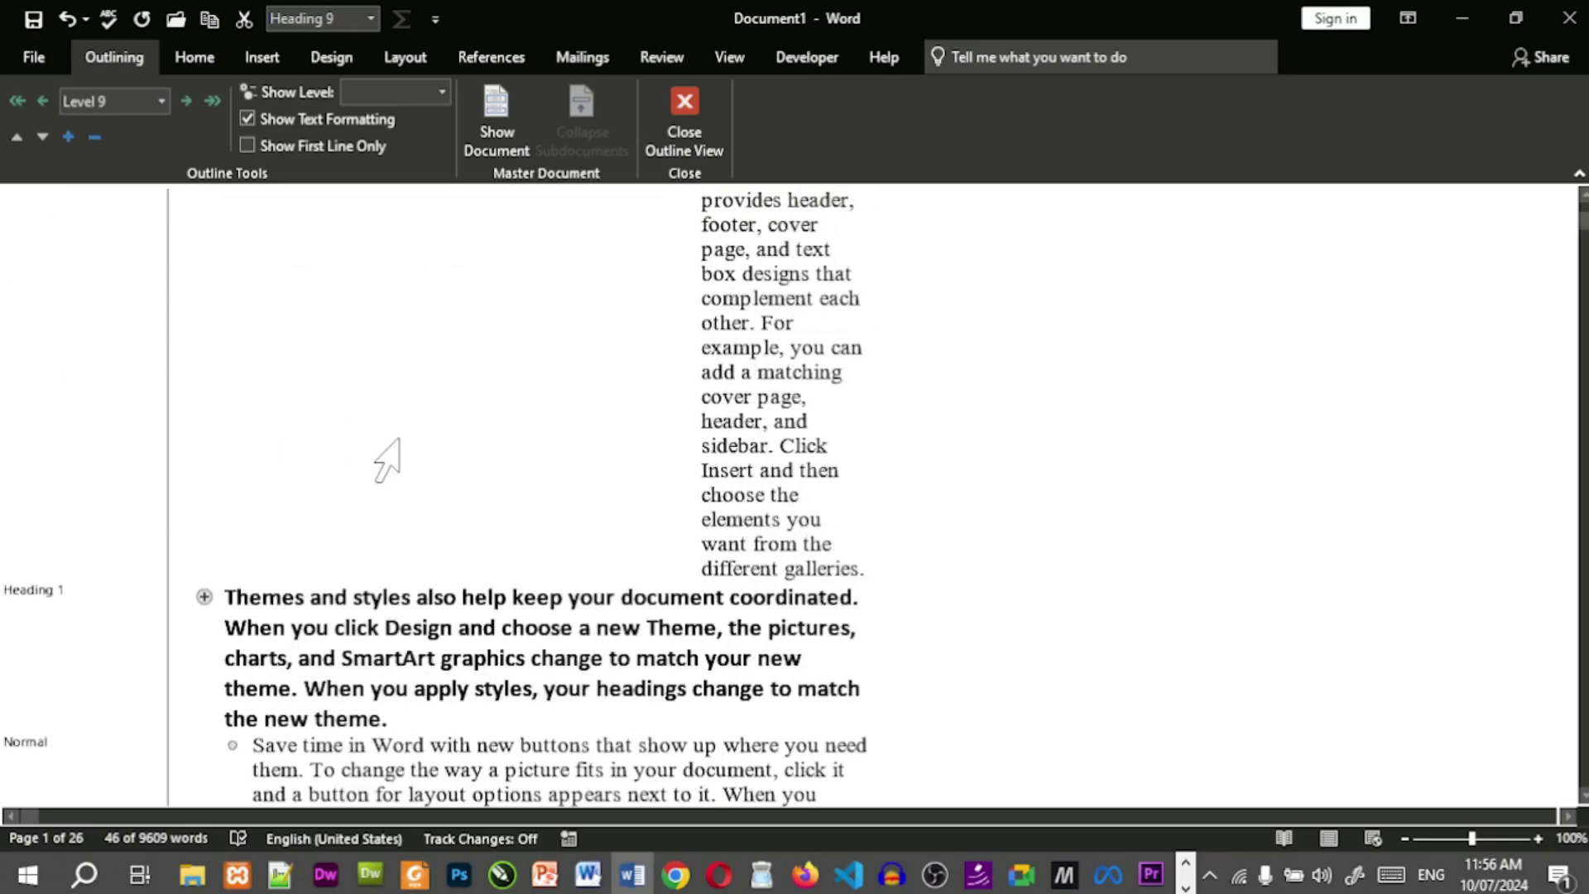
{"action": "scroll", "coordinate": [387, 459], "scroll_direction": "up", "scroll_amount": 2}
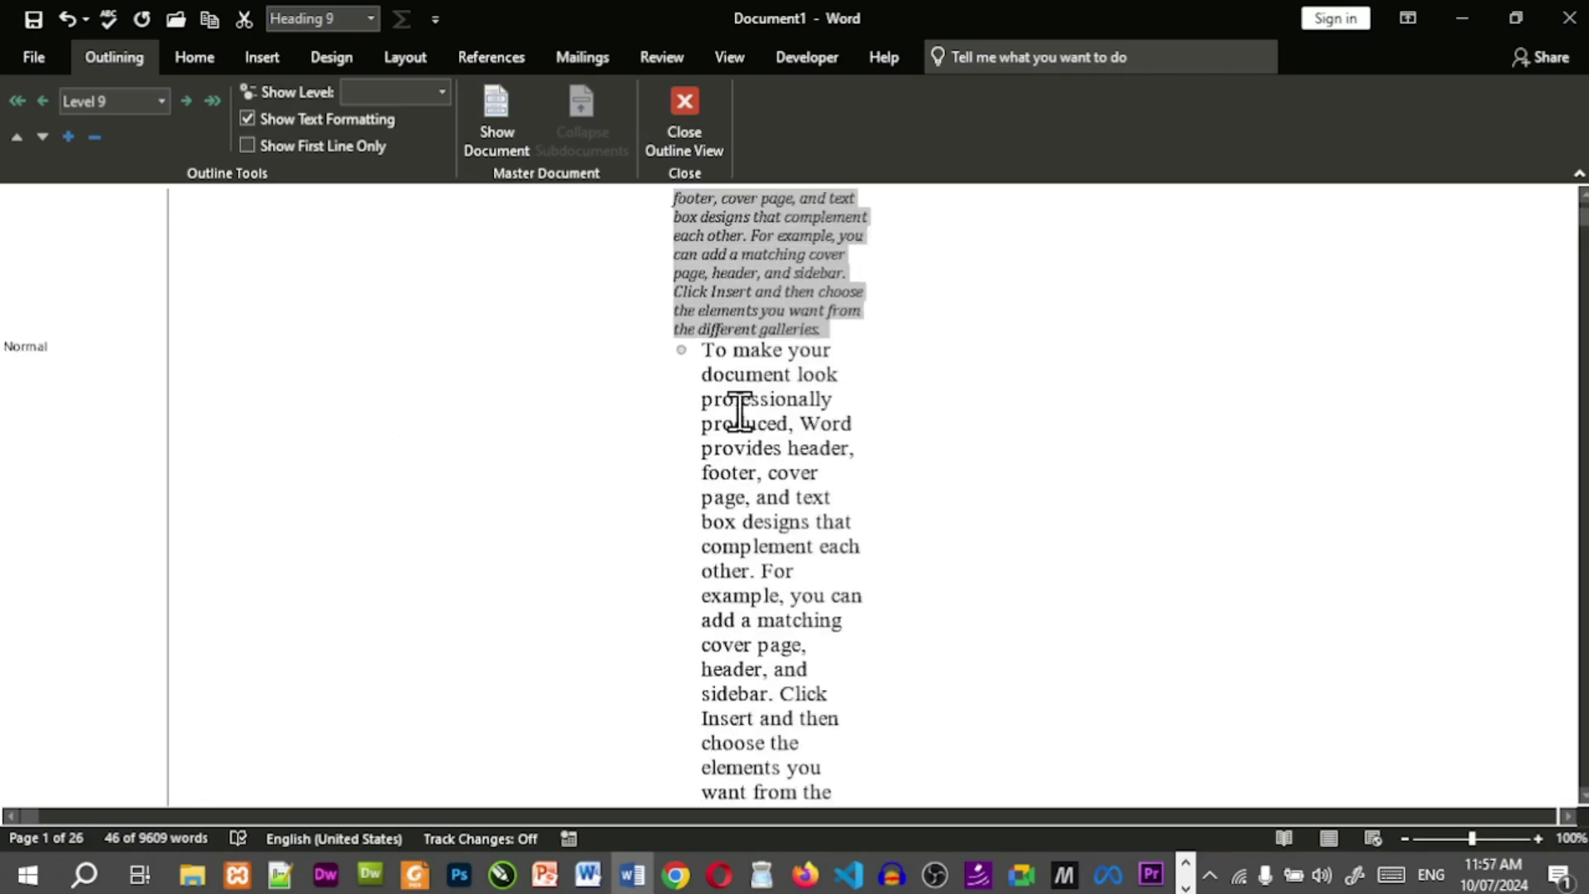
{"action": "scroll", "coordinate": [778, 293], "scroll_direction": "up", "scroll_amount": 2}
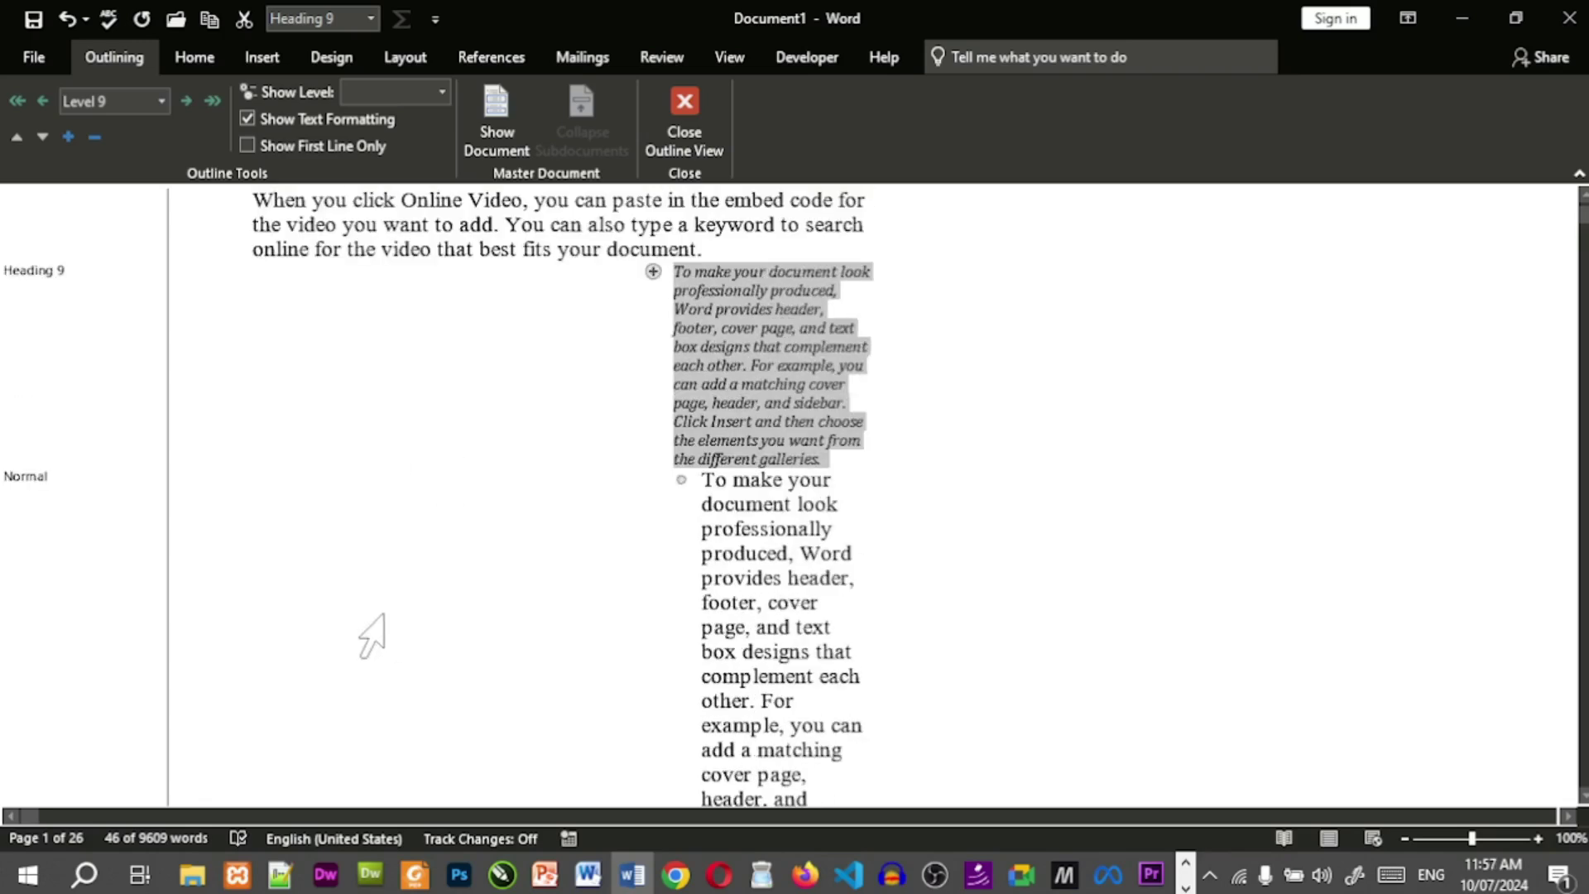
{"action": "scroll", "coordinate": [745, 312], "scroll_direction": "up", "scroll_amount": 1}
{"action": "scroll", "coordinate": [641, 309], "scroll_direction": "down", "scroll_amount": 1}
{"action": "scroll", "coordinate": [268, 285], "scroll_direction": "up", "scroll_amount": 1}
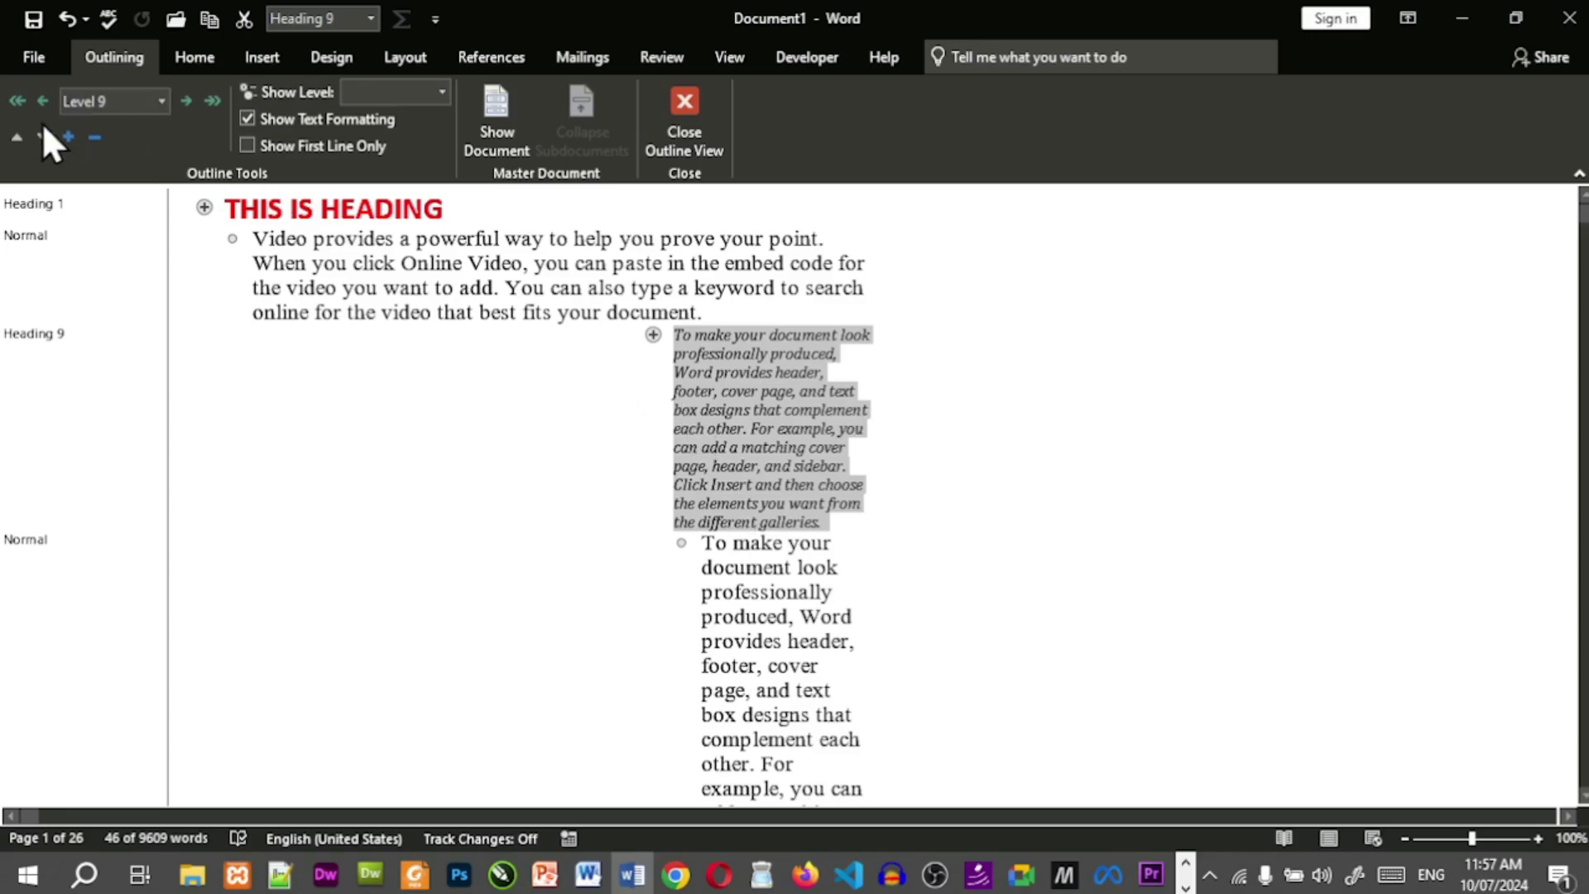
Promote that paragraph to Heading 1, then set it back to Body Text.
{"action": "left_click", "coordinate": [12, 104]}
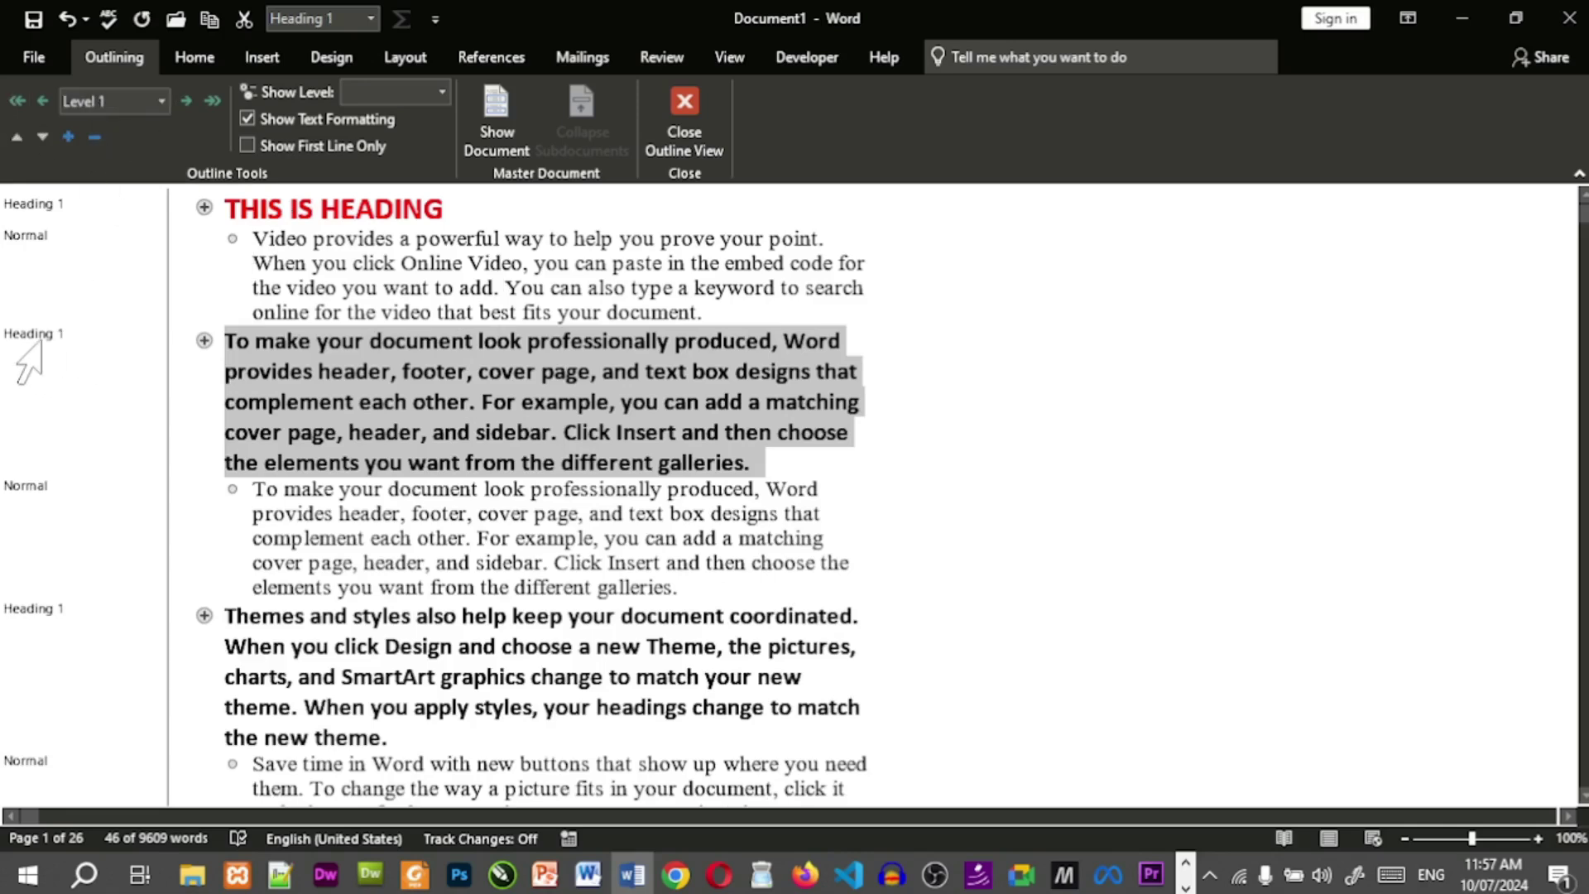
{"action": "left_click", "coordinate": [161, 102]}
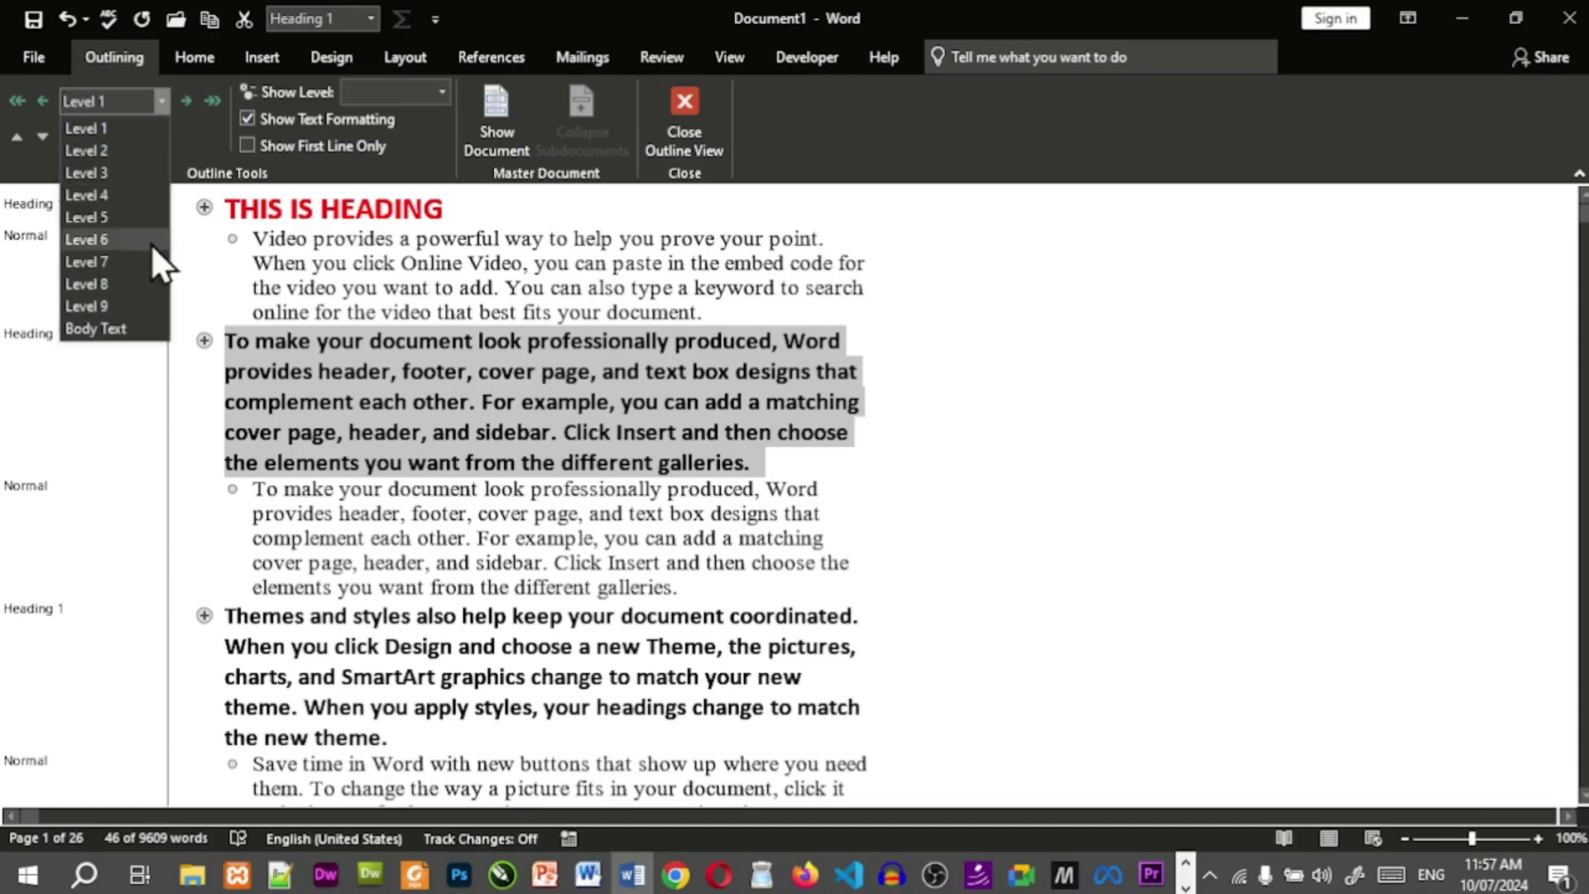
{"action": "left_click", "coordinate": [134, 331]}
Leave the paragraph as body text and select THIS IS HEADING together with its body paragraphs.
{"action": "left_click", "coordinate": [332, 397]}
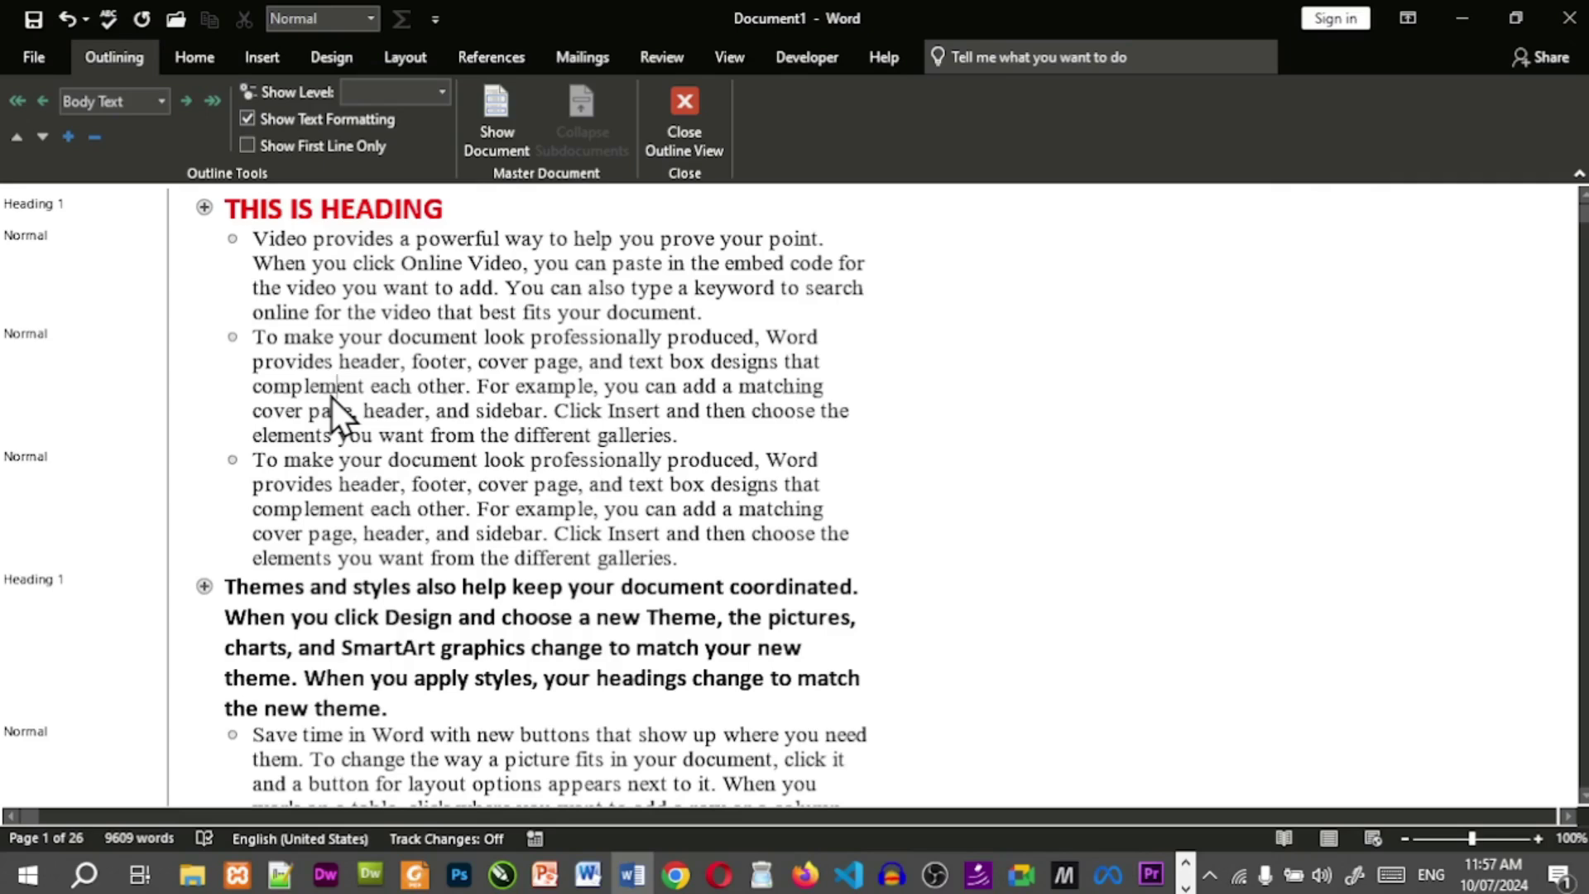
{"action": "left_click", "coordinate": [162, 101]}
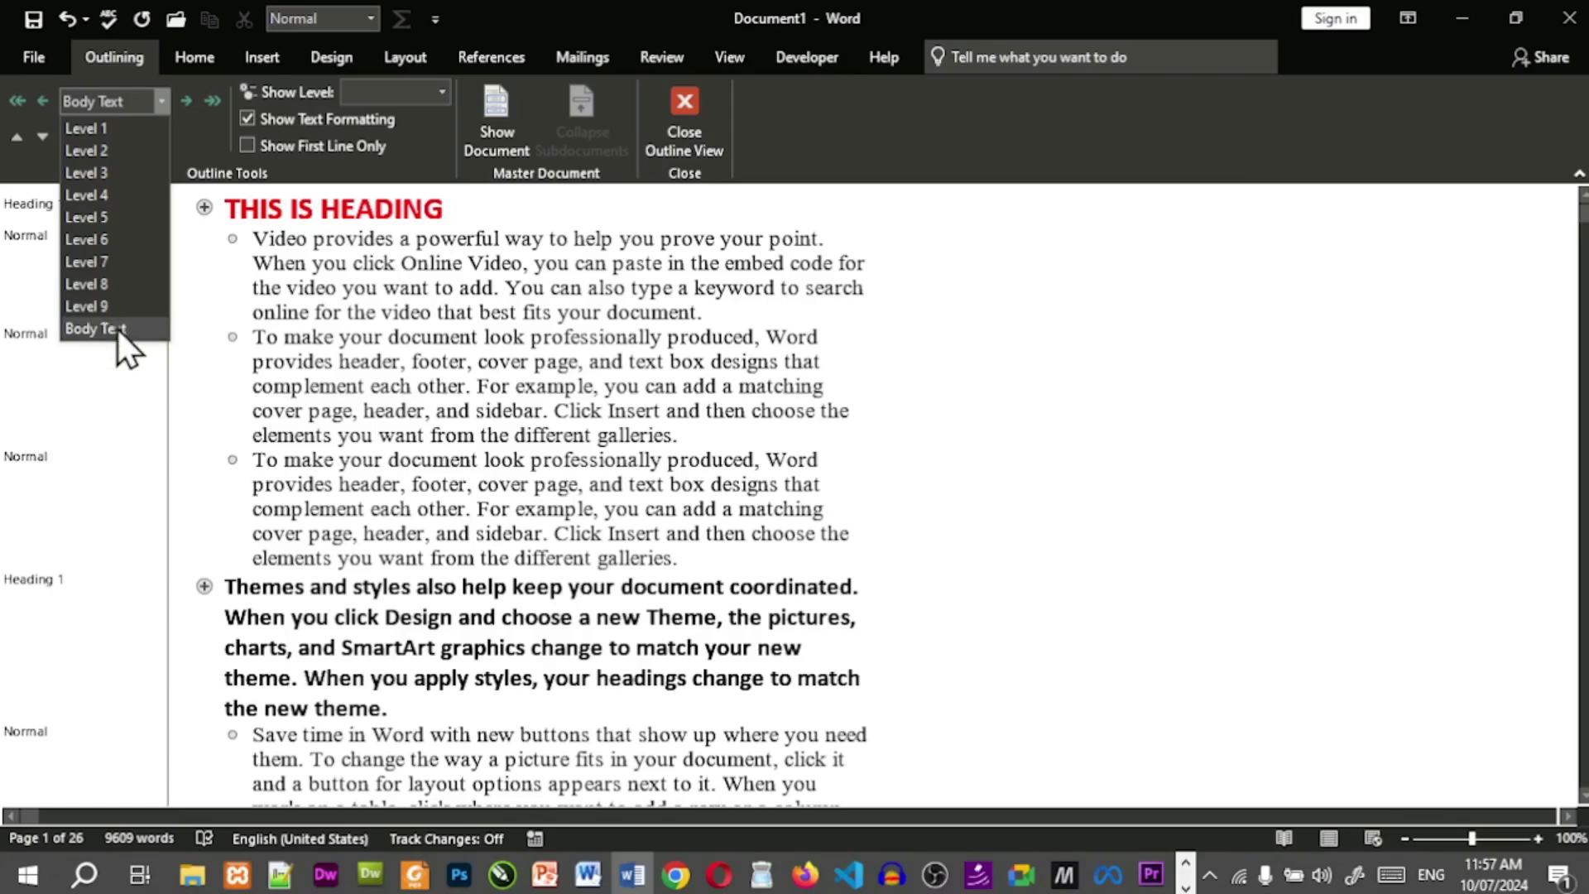
{"action": "left_click", "coordinate": [276, 416]}
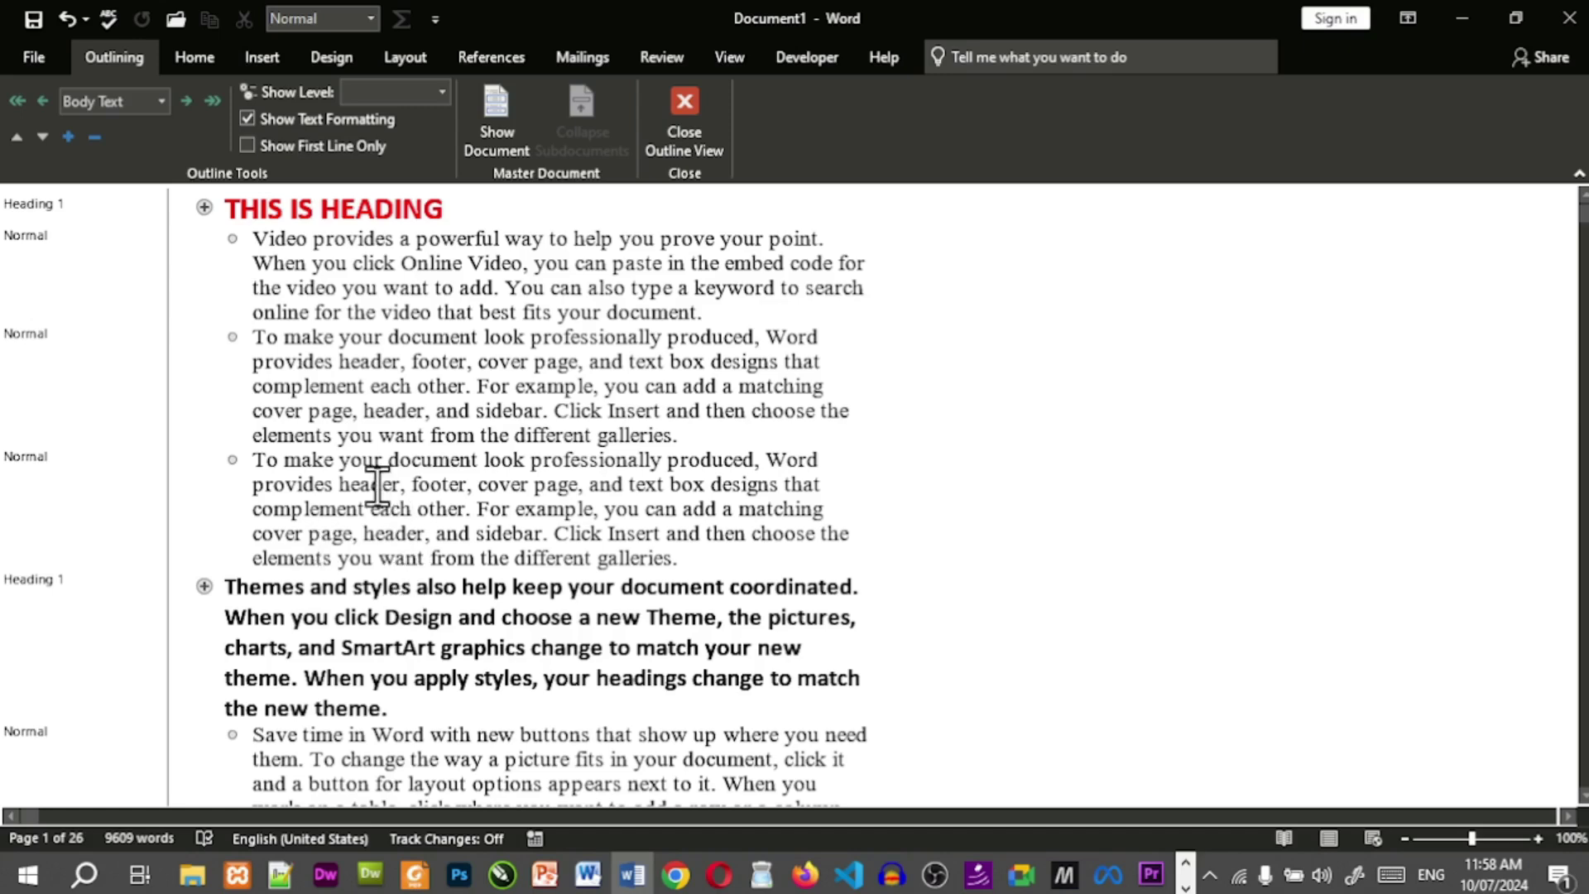
{"action": "left_click", "coordinate": [204, 207]}
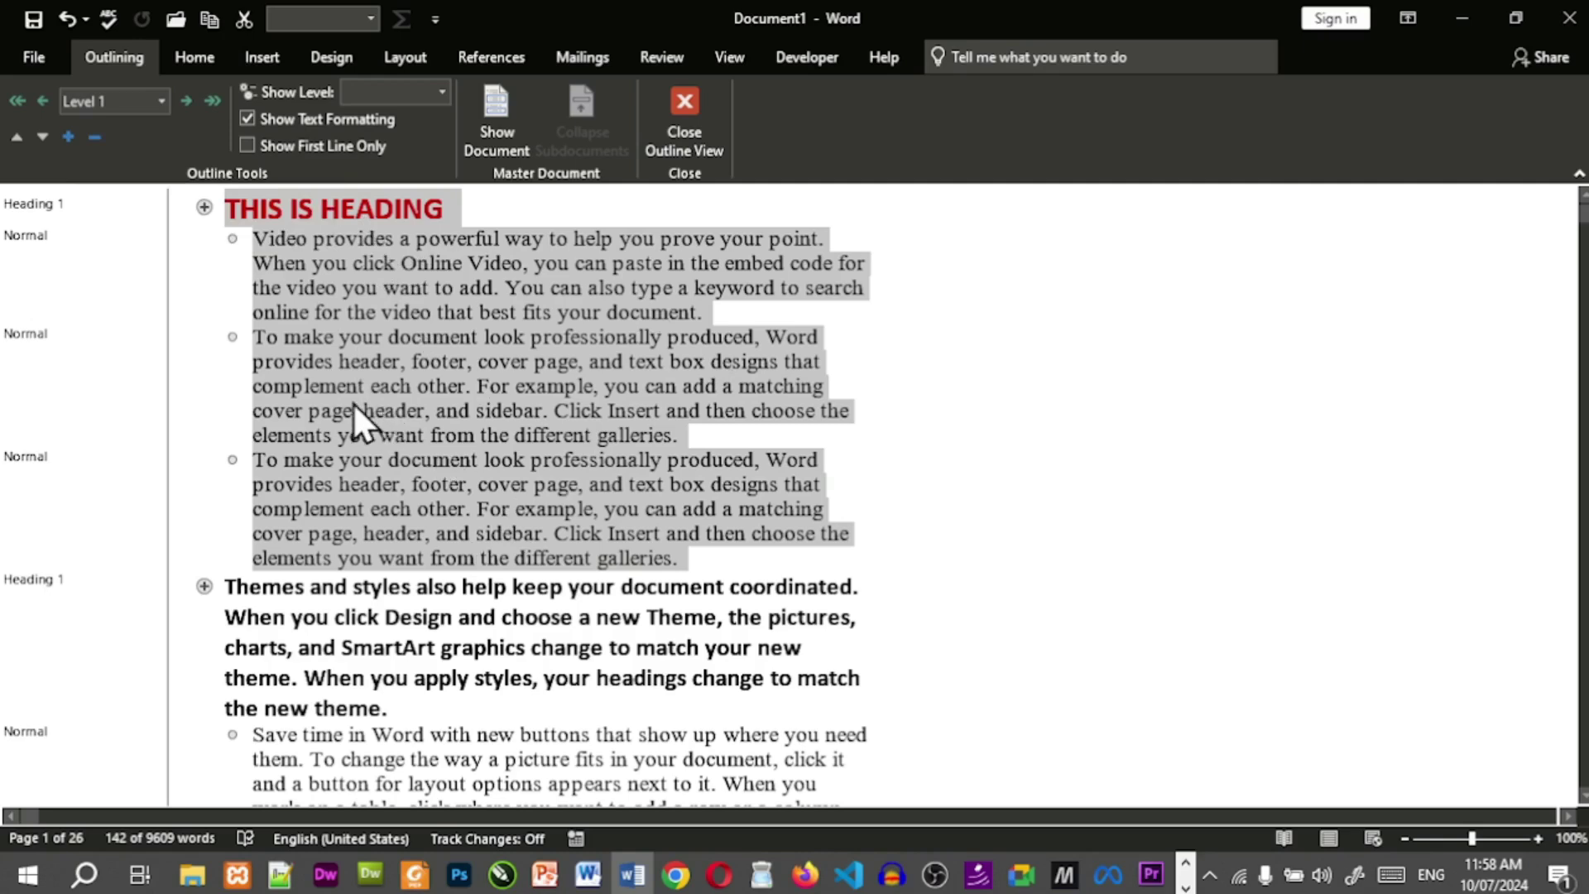
{"action": "left_click", "coordinate": [101, 146]}
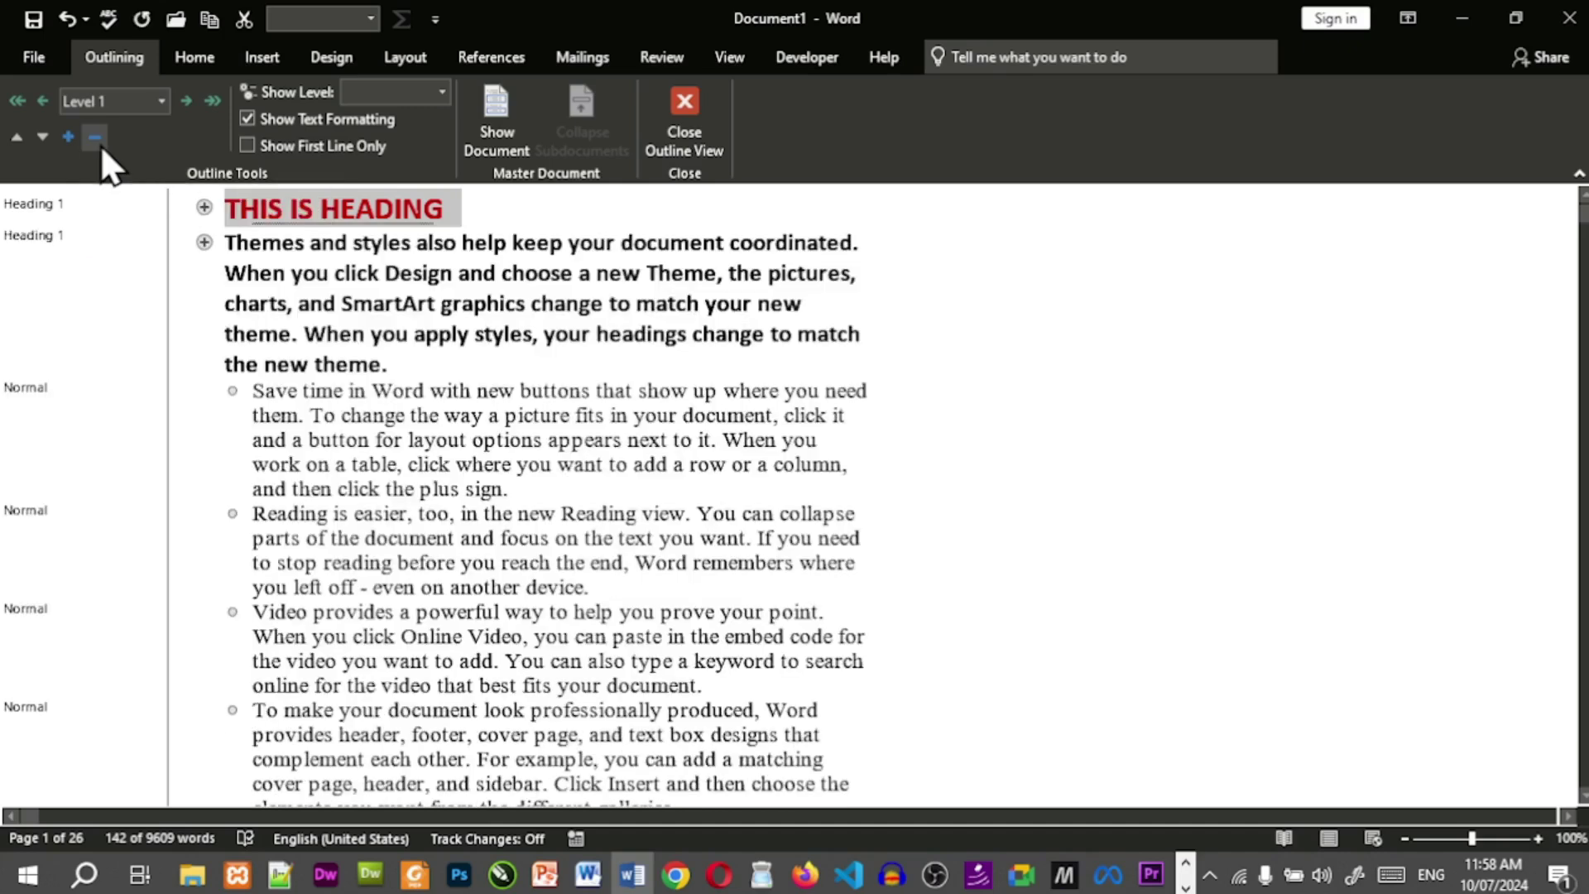
{"action": "left_click", "coordinate": [205, 242]}
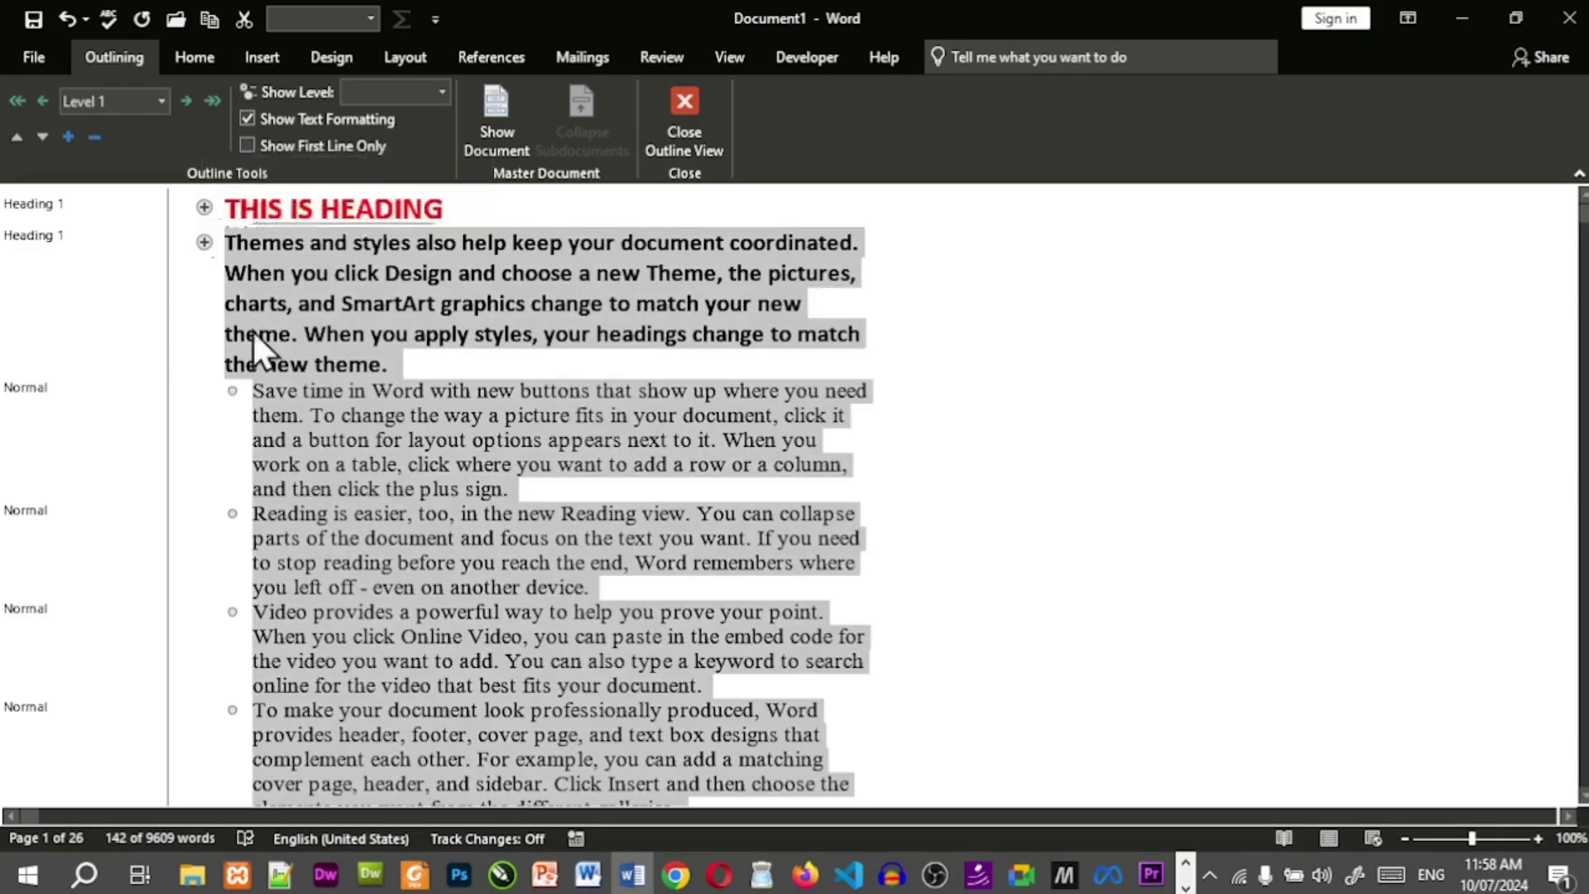
{"action": "left_click", "coordinate": [95, 138]}
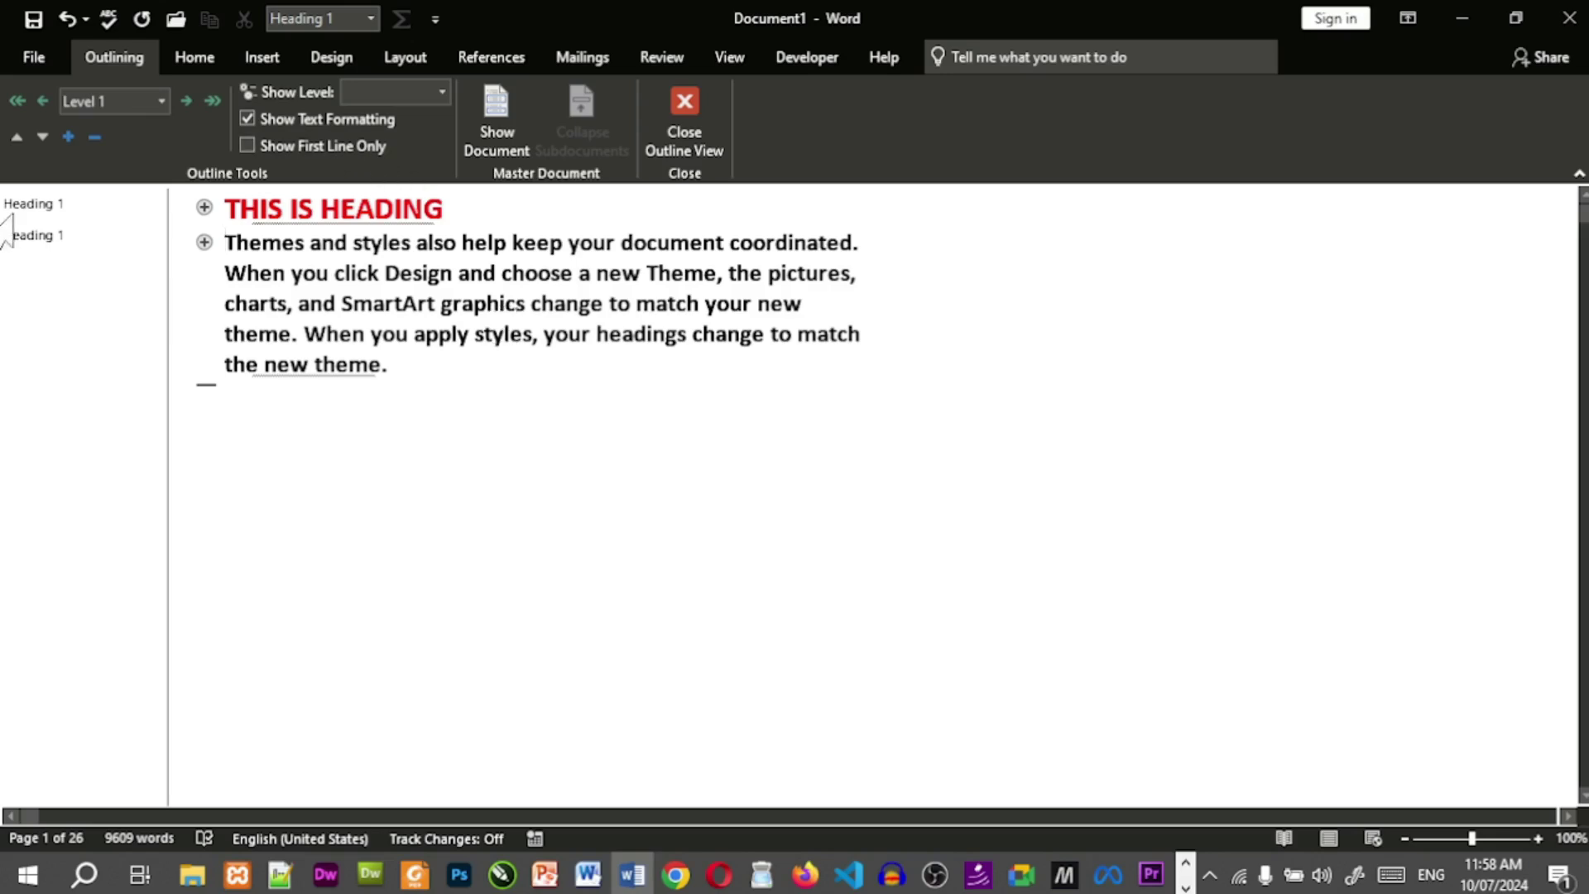
{"action": "left_click", "coordinate": [71, 138]}
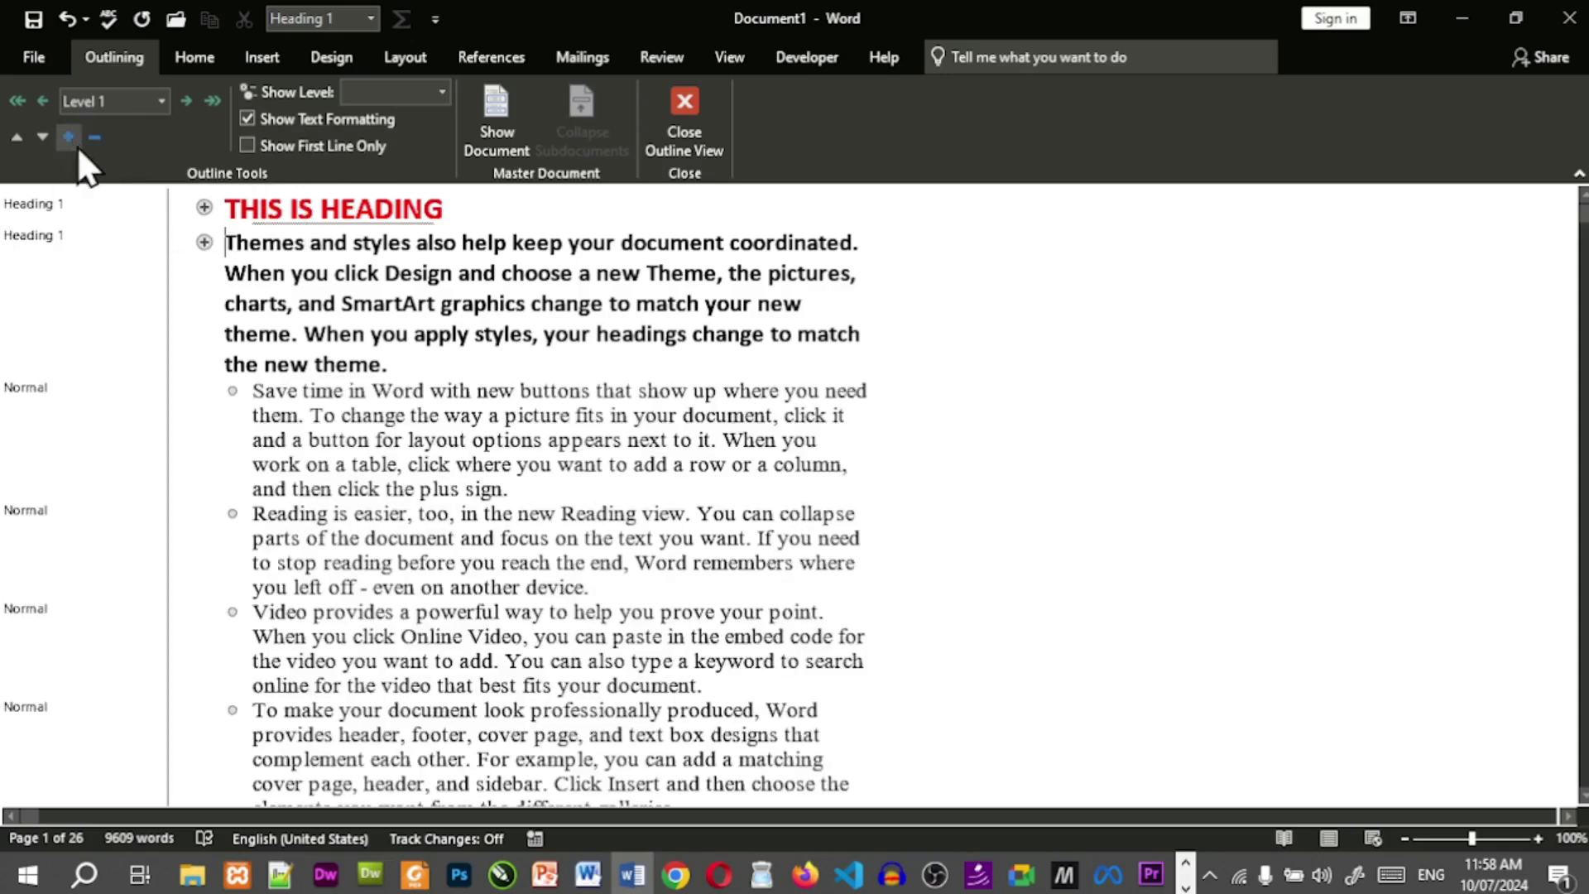
{"action": "left_click", "coordinate": [227, 209]}
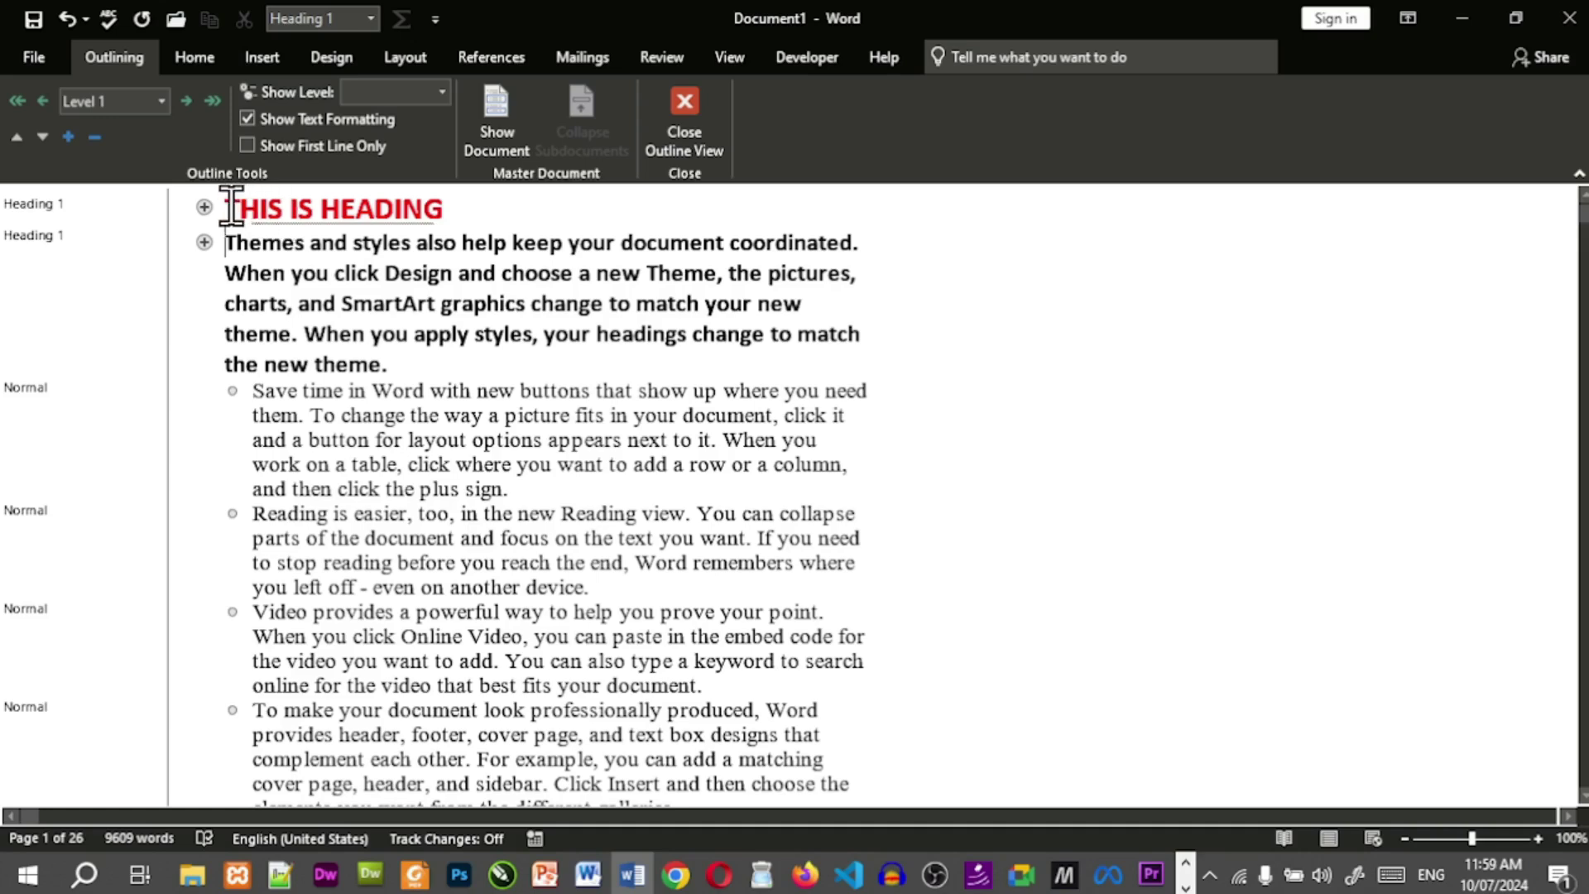
{"action": "left_click", "coordinate": [62, 134]}
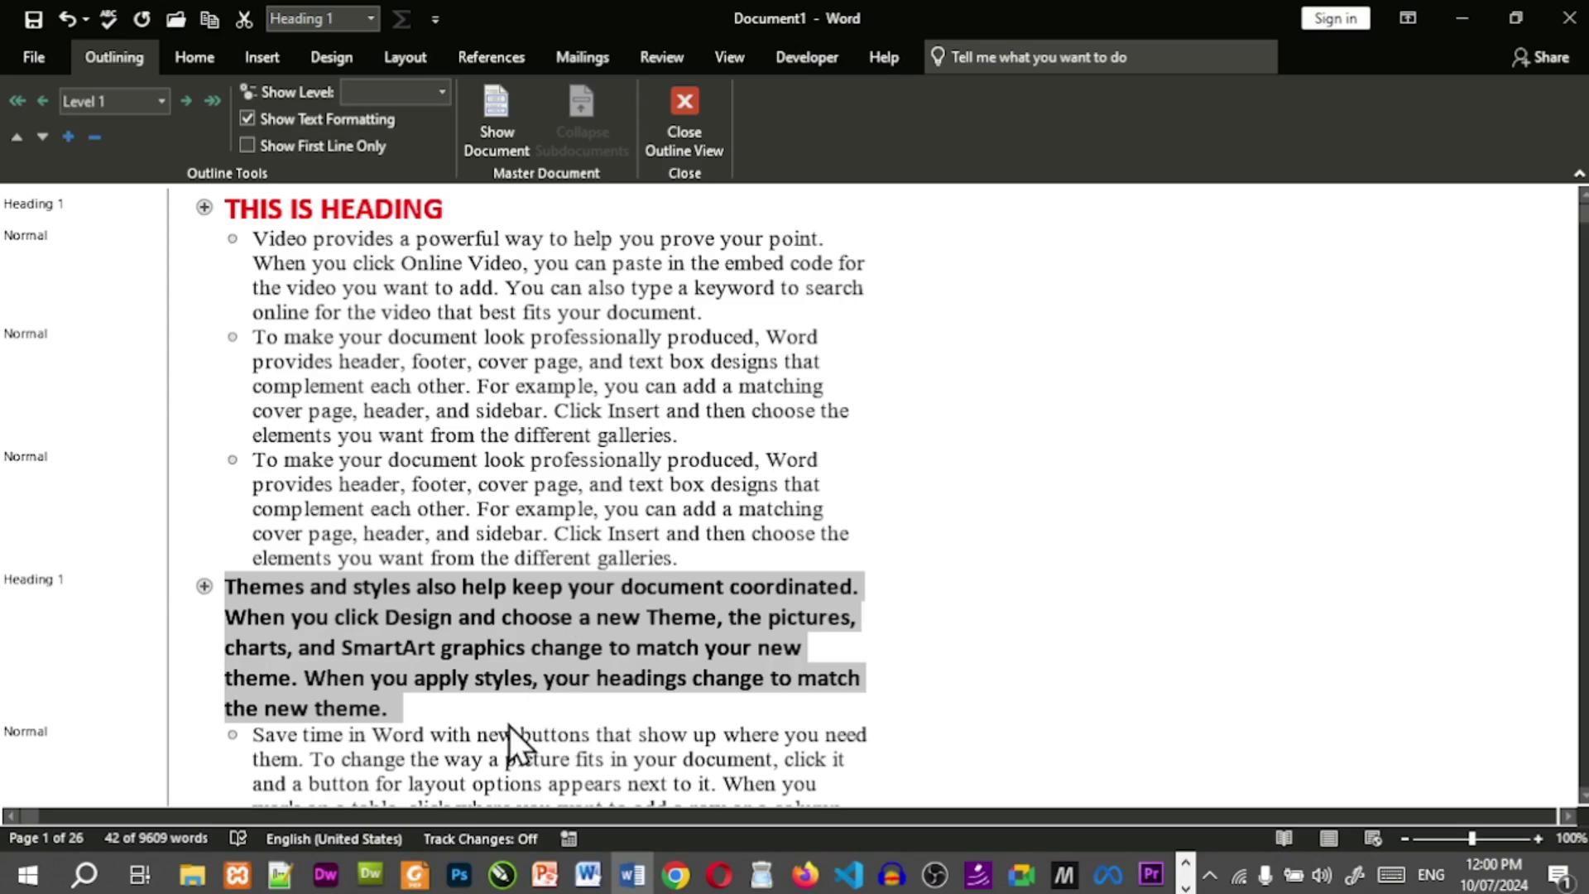
{"action": "left_click", "coordinate": [17, 137]}
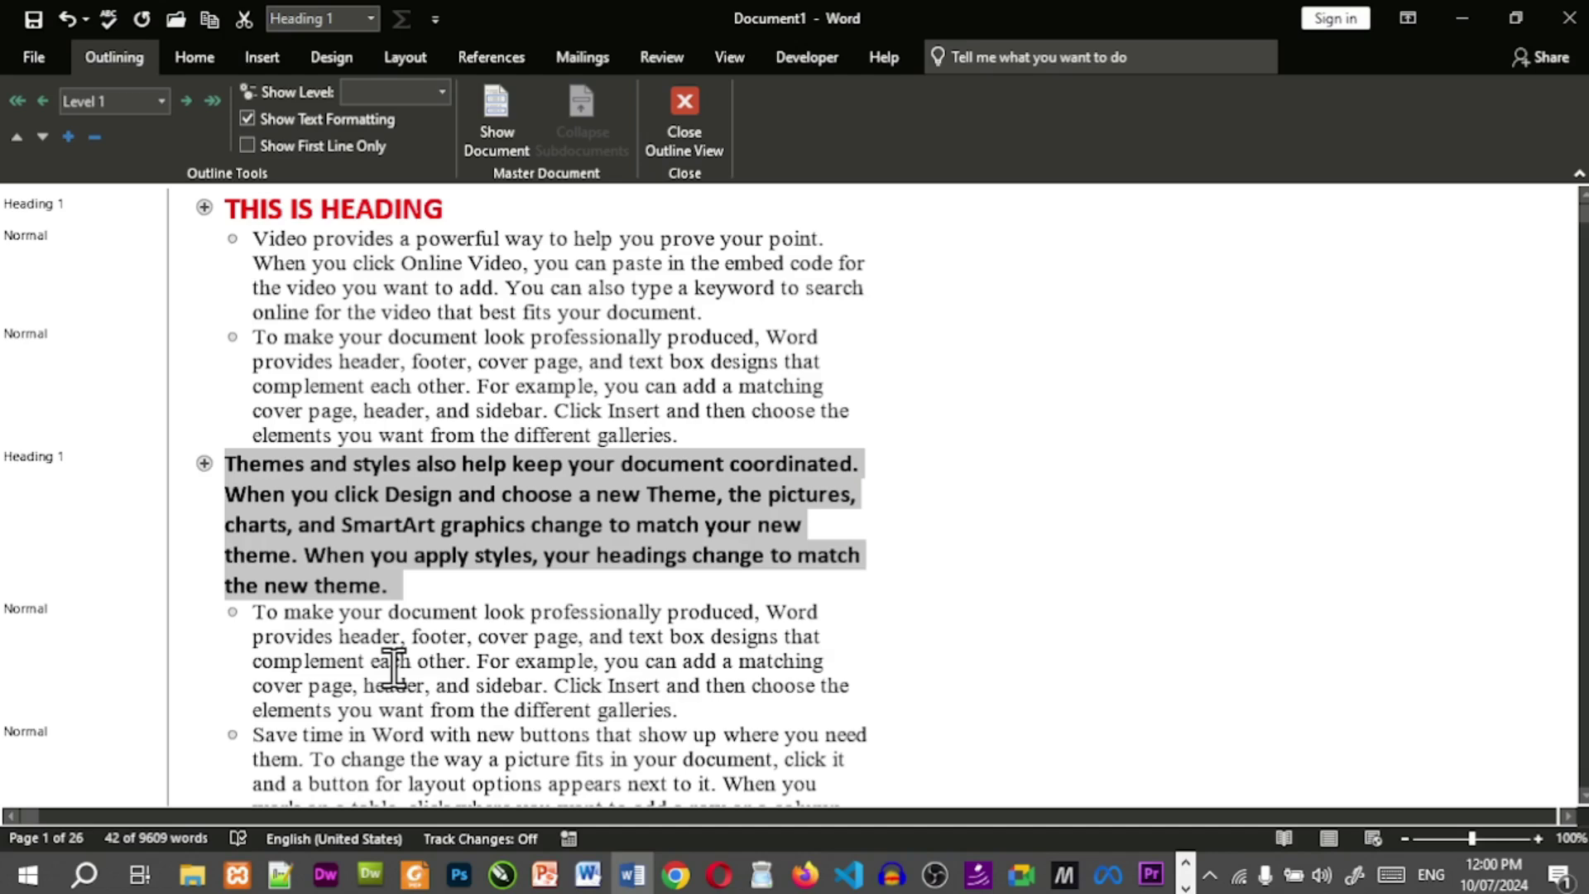
{"action": "left_click", "coordinate": [11, 146]}
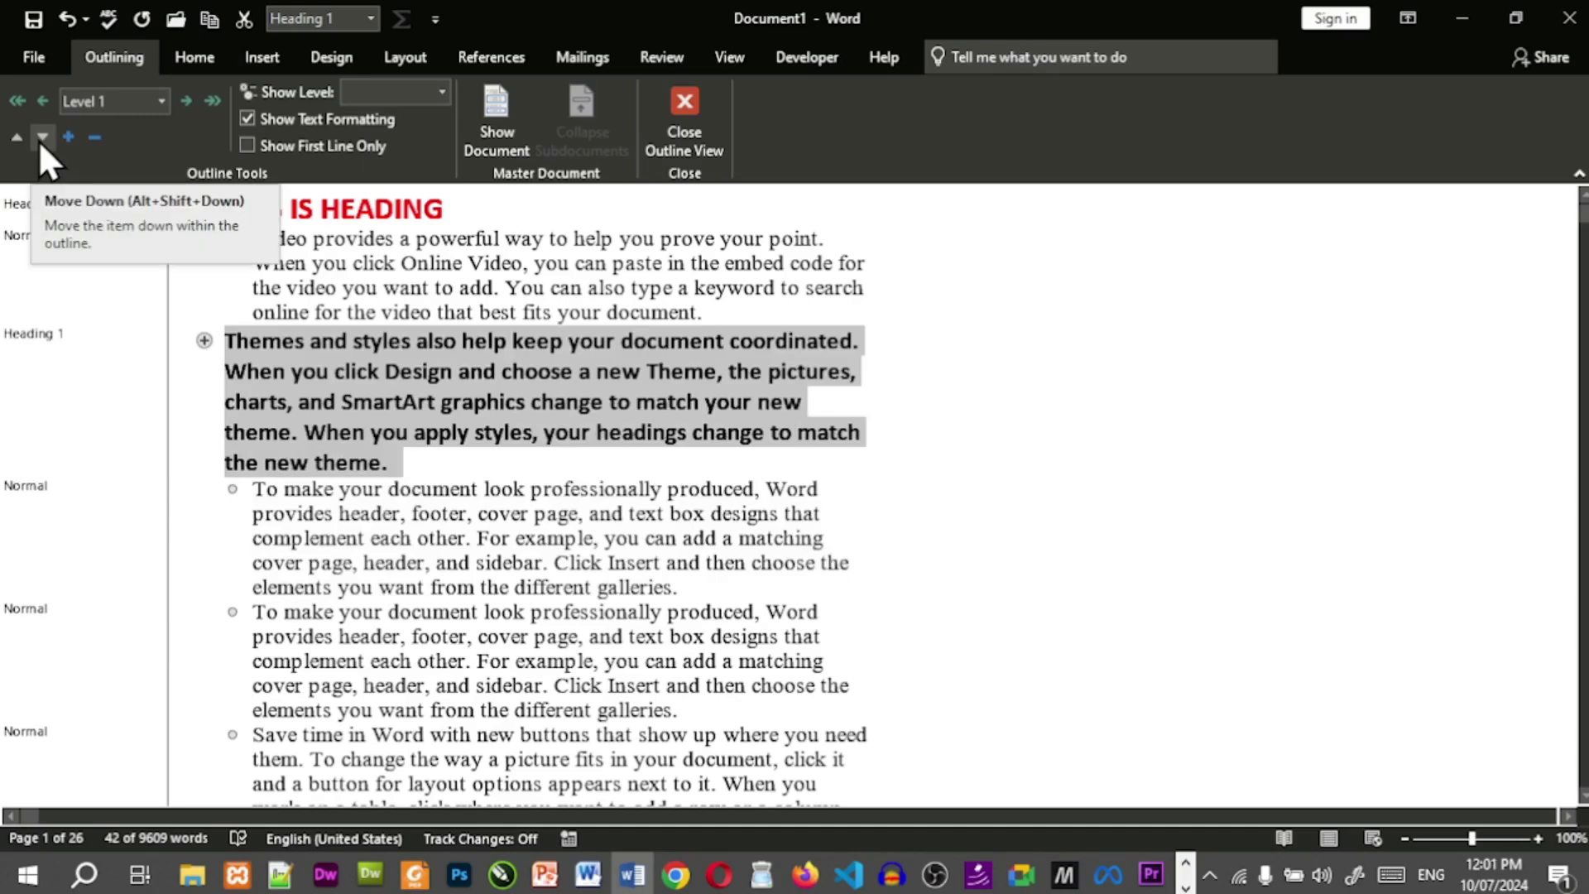
{"action": "left_click", "coordinate": [40, 139]}
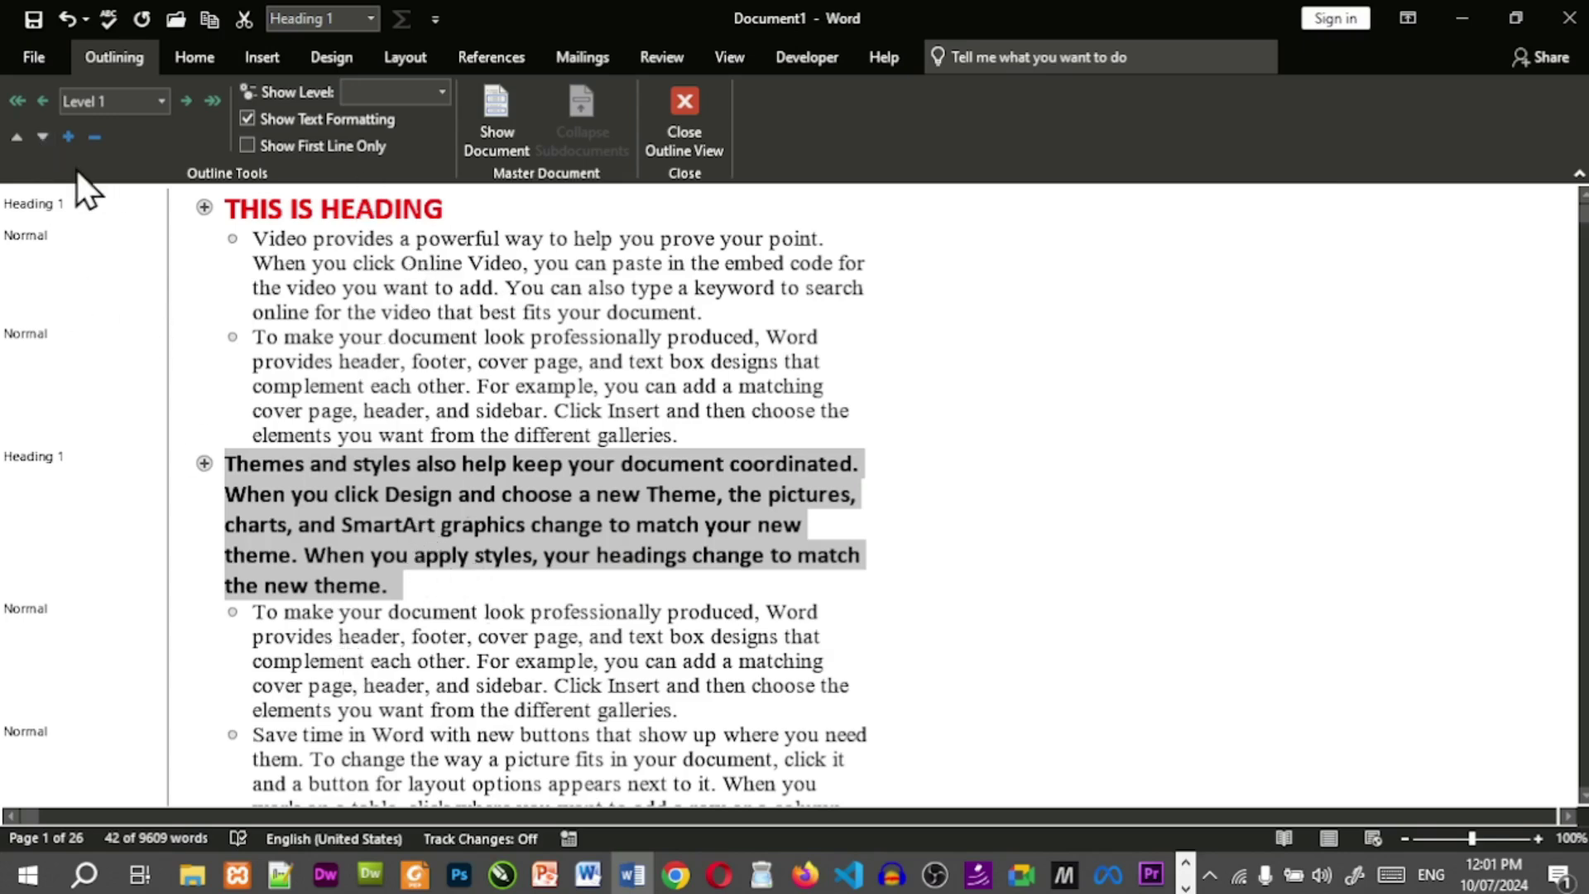
{"action": "left_click", "coordinate": [40, 137]}
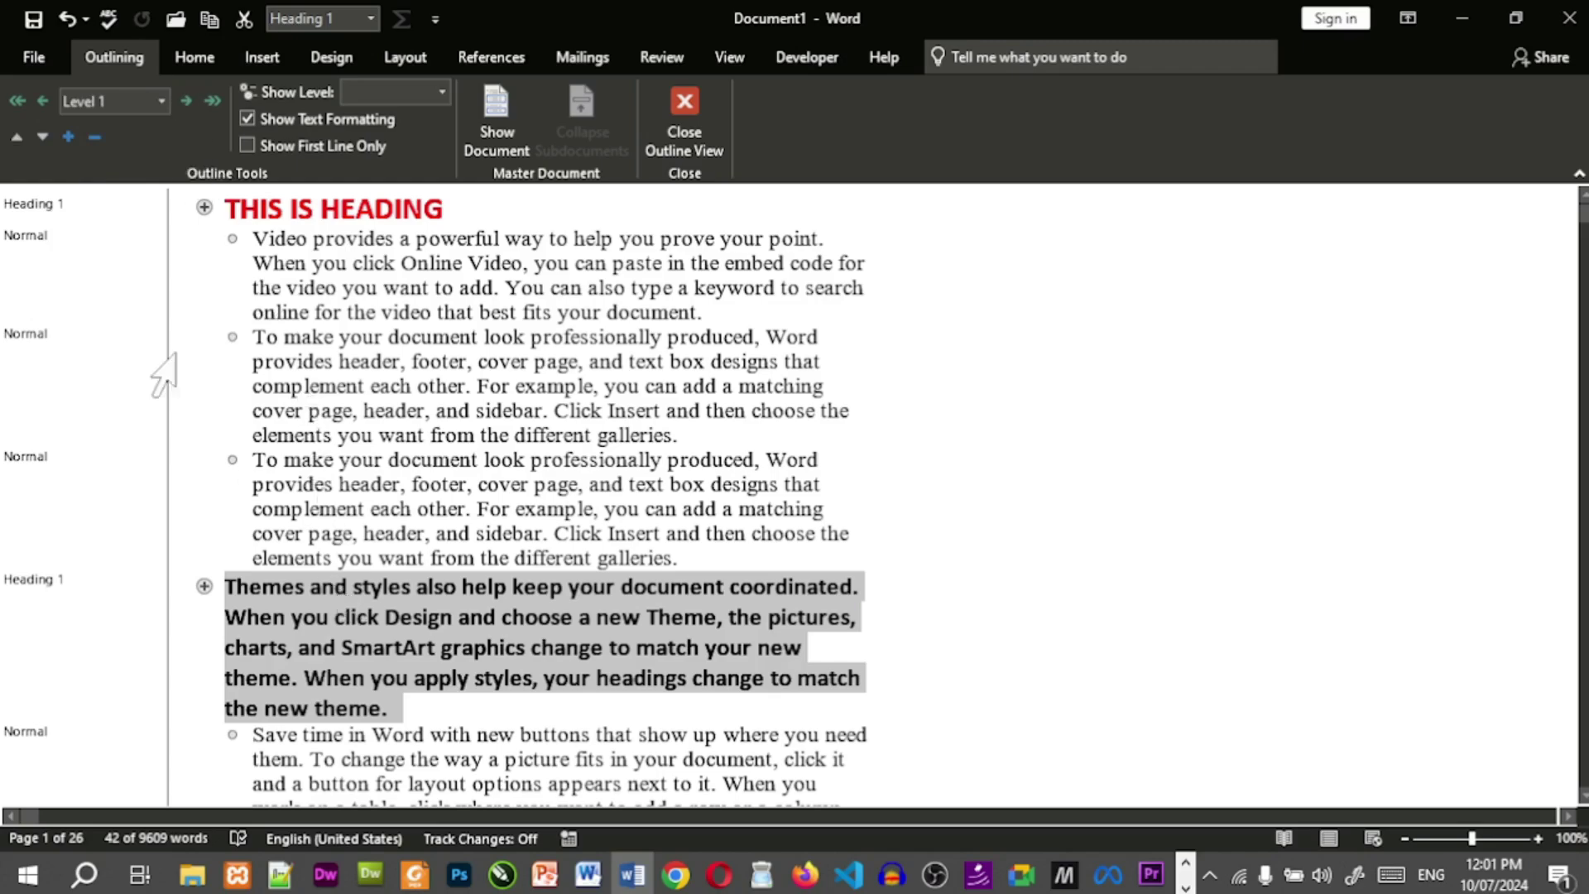
{"action": "left_click", "coordinate": [50, 102]}
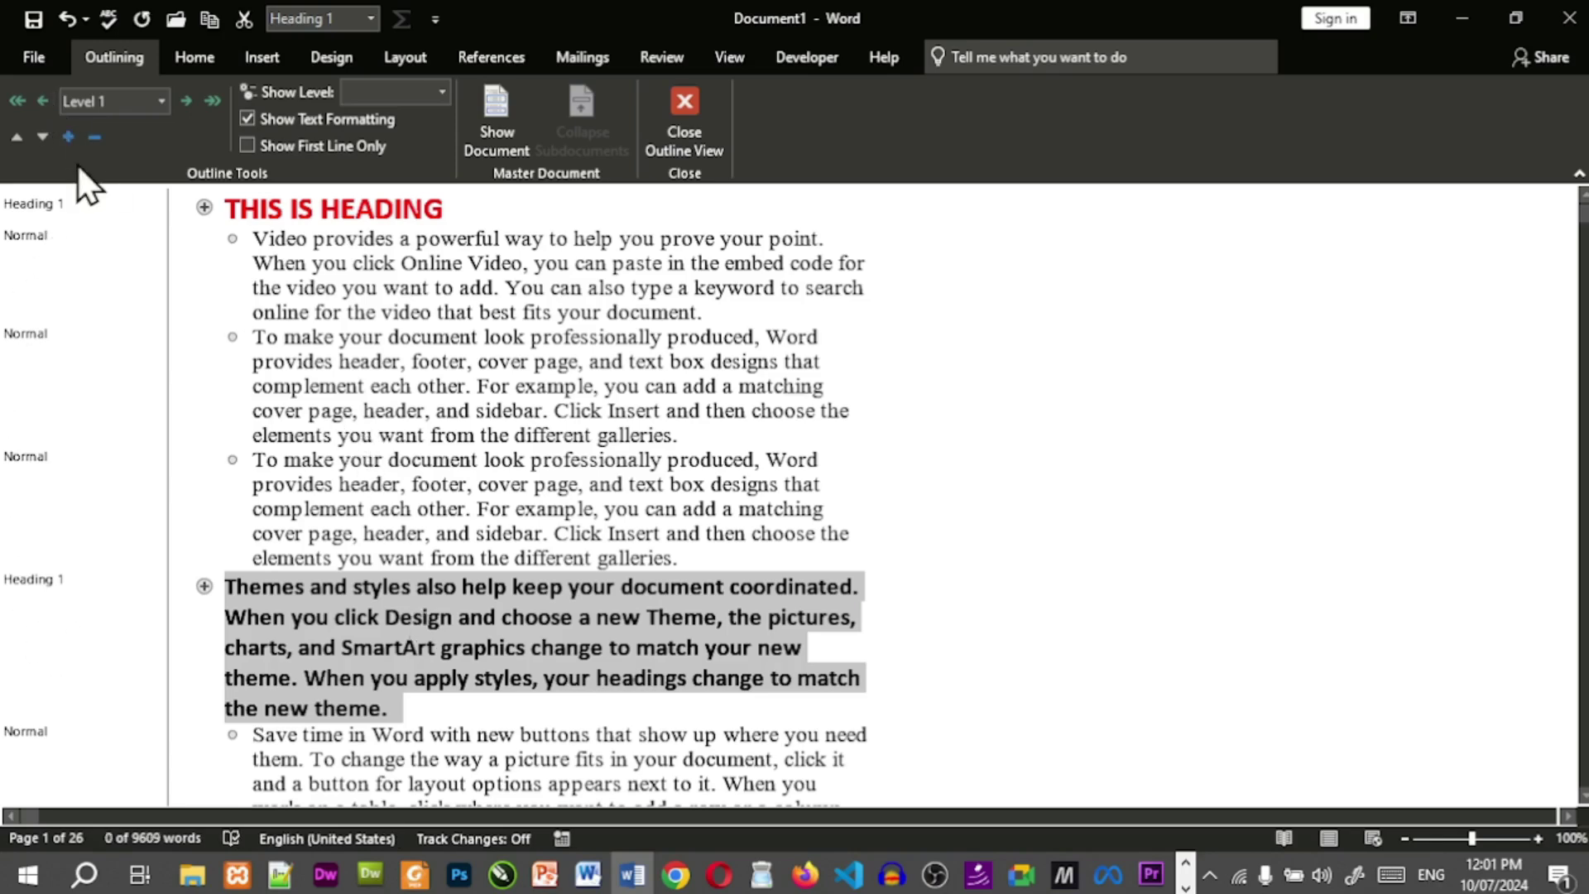
Toggle the 'Themes and styles…' paragraph between body text and Heading 1 twice.
{"action": "left_click", "coordinate": [215, 101]}
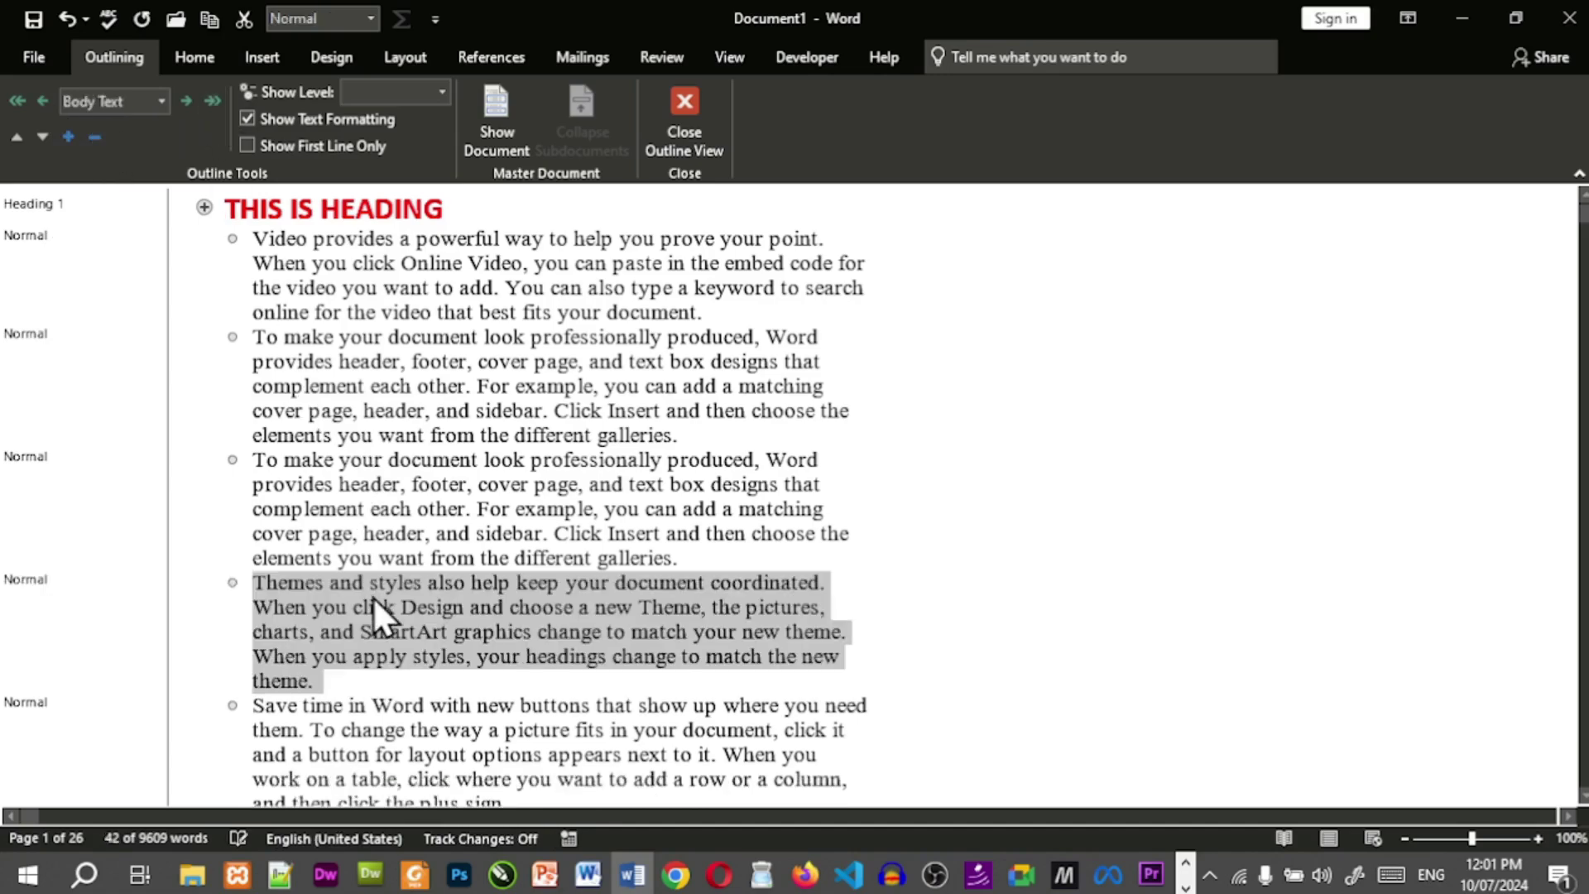
{"action": "left_click", "coordinate": [17, 102]}
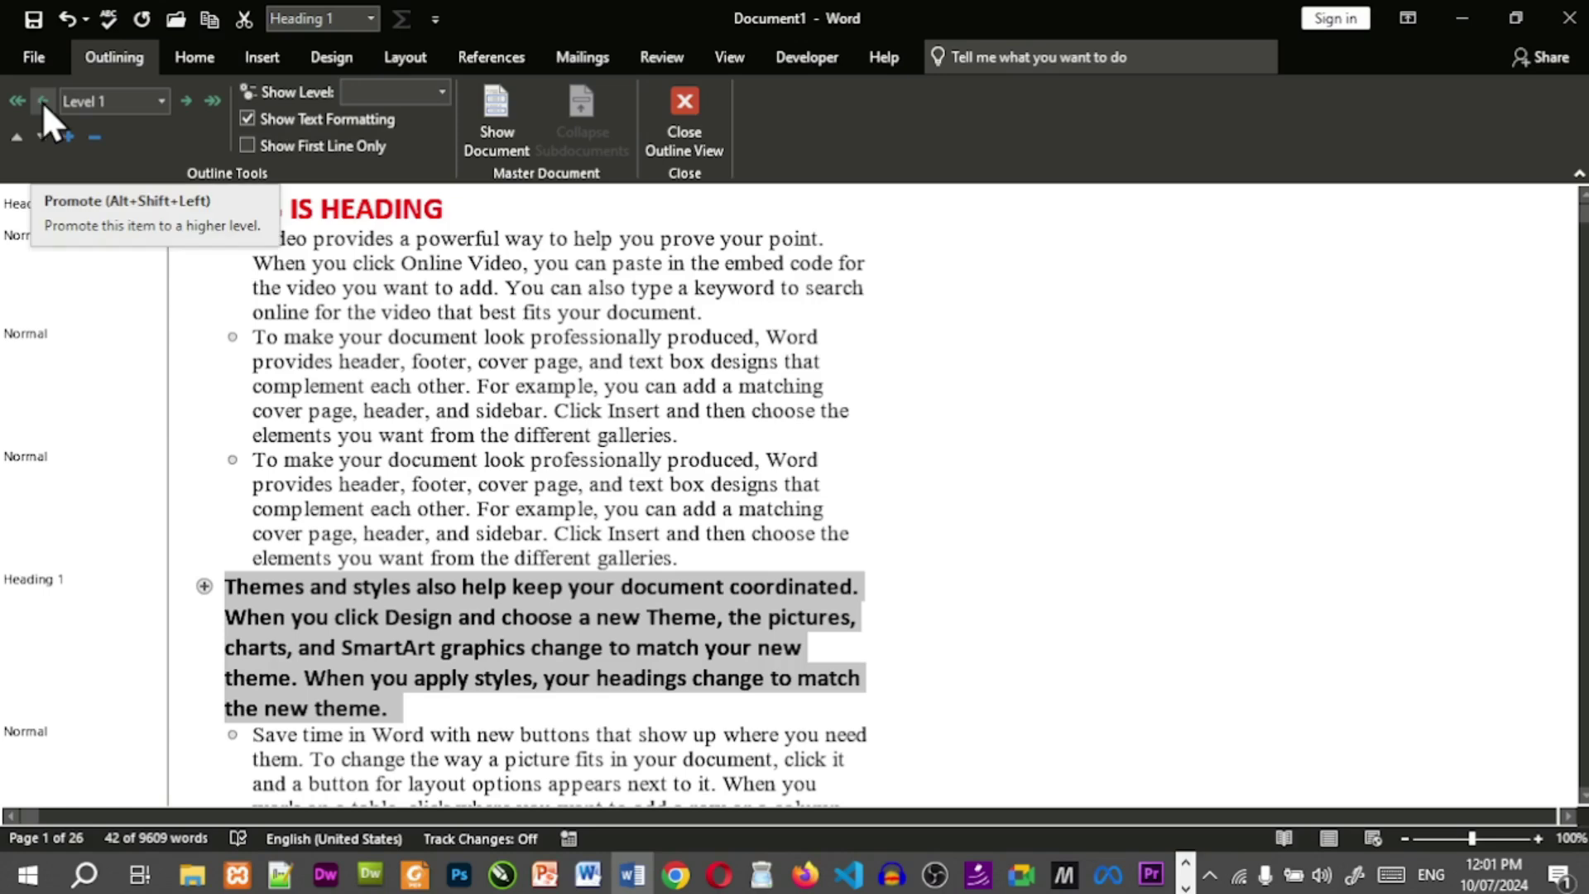
{"action": "left_click", "coordinate": [212, 101]}
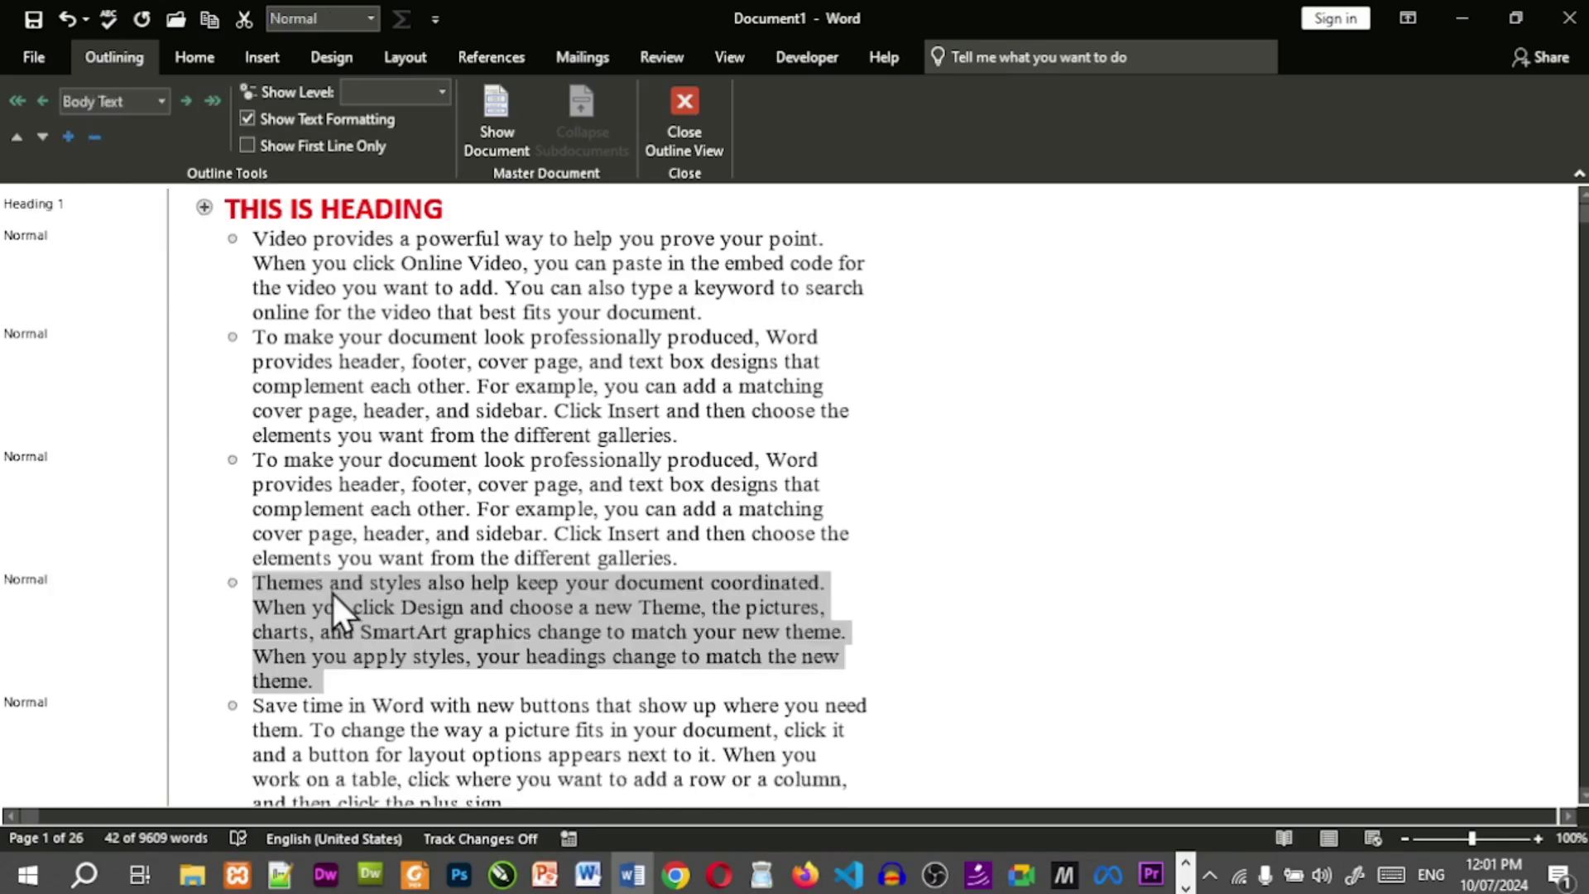
{"action": "left_click", "coordinate": [48, 111]}
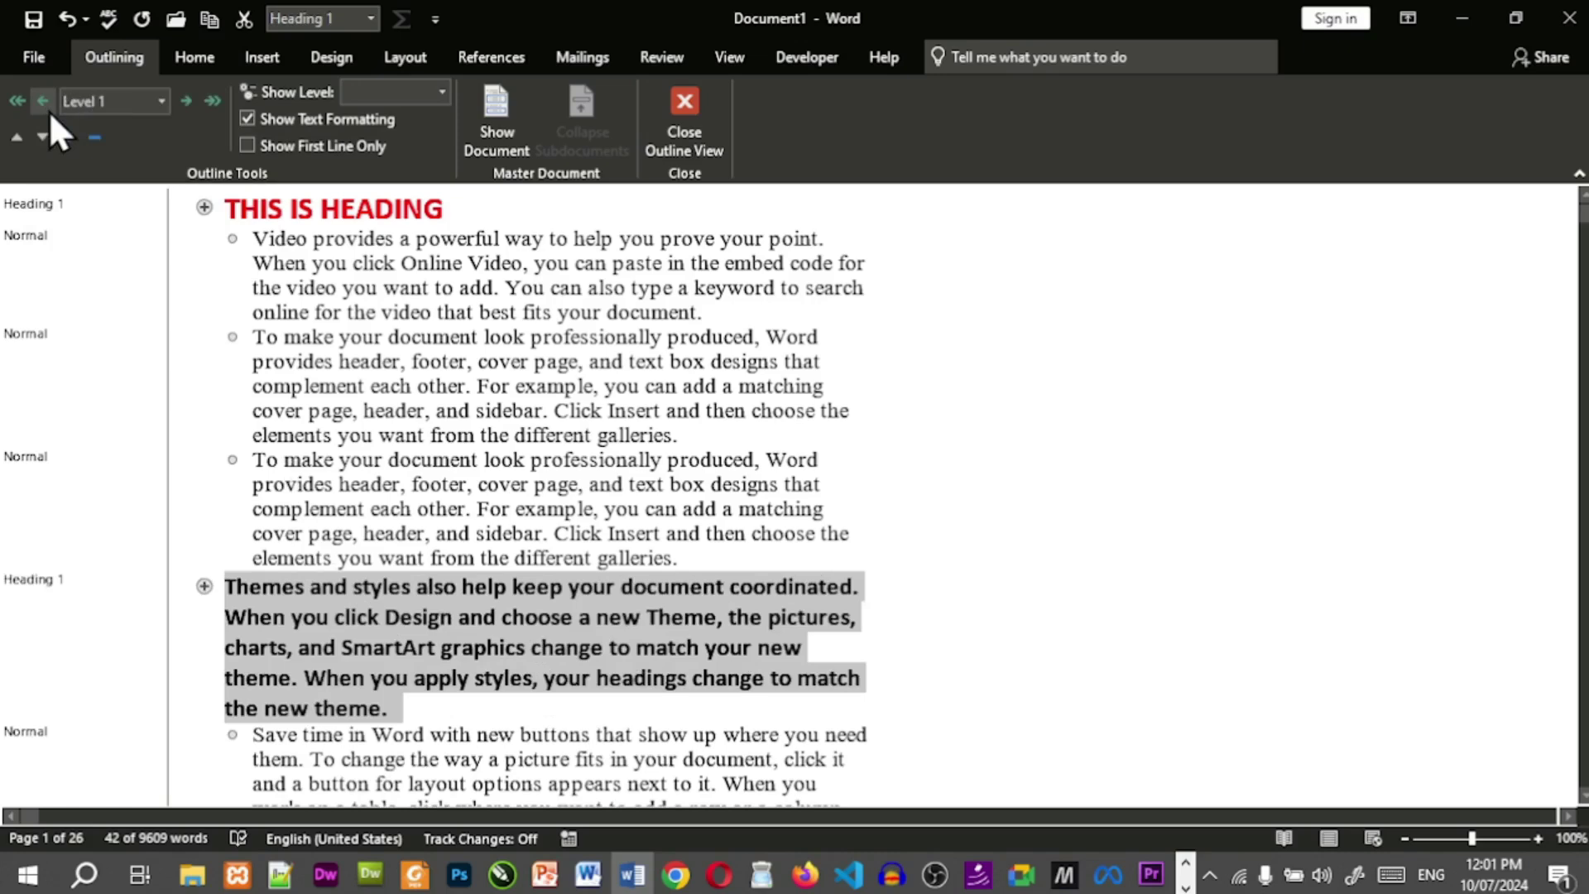
Demote the Themes heading level by level down to Heading 9, then to body text.
{"action": "left_click", "coordinate": [190, 111]}
{"action": "left_click", "coordinate": [191, 111]}
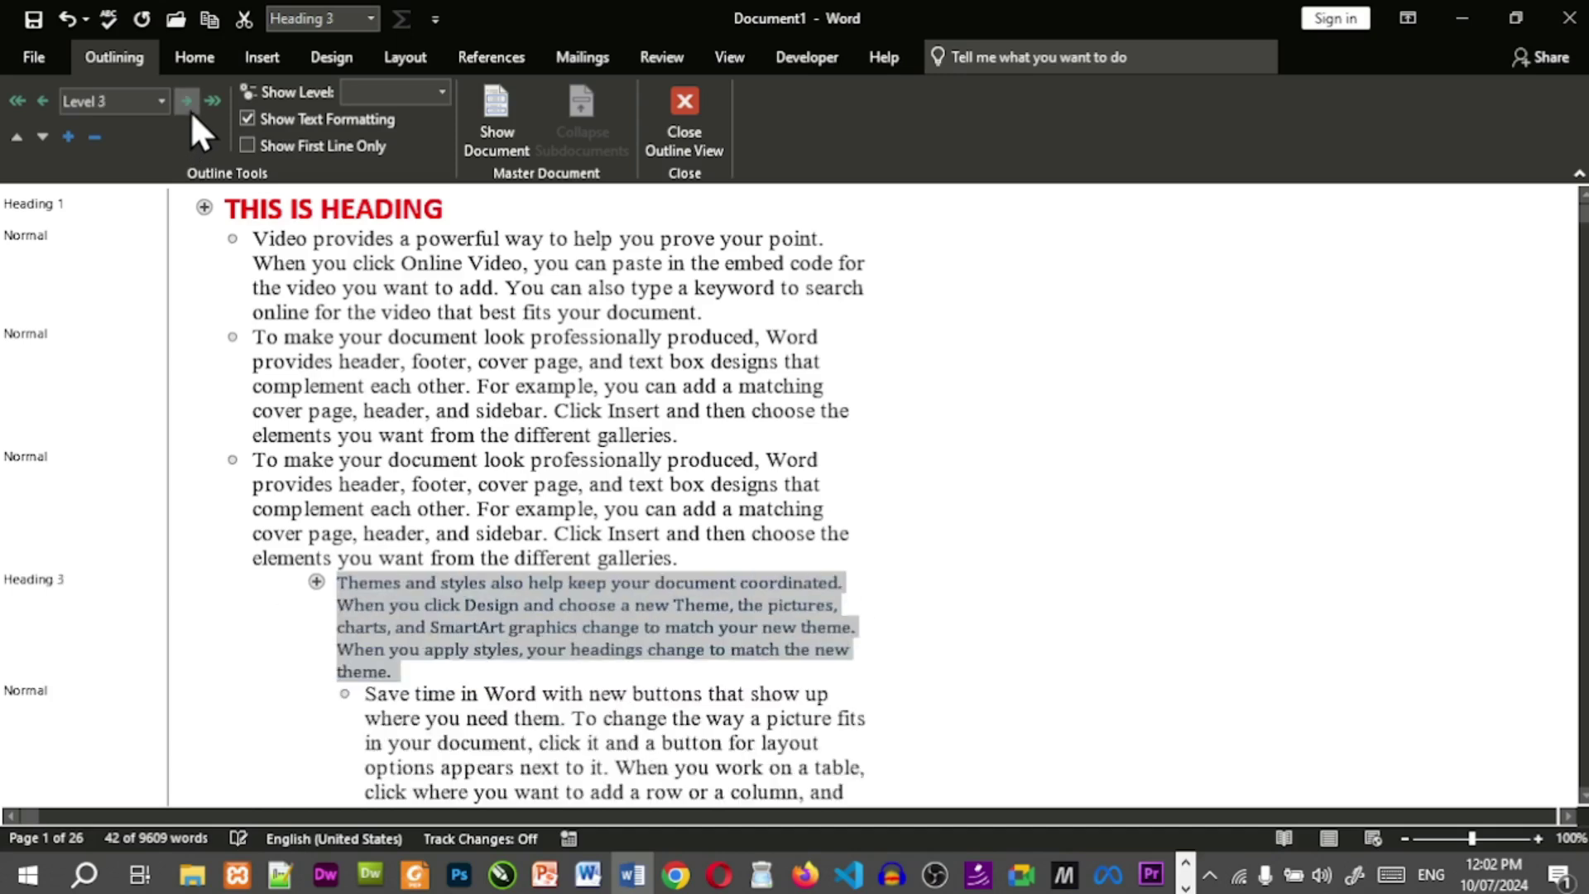
{"action": "left_click", "coordinate": [191, 111]}
{"action": "left_click", "coordinate": [191, 111]}
{"action": "left_click", "coordinate": [191, 111]}
{"action": "left_click", "coordinate": [190, 111]}
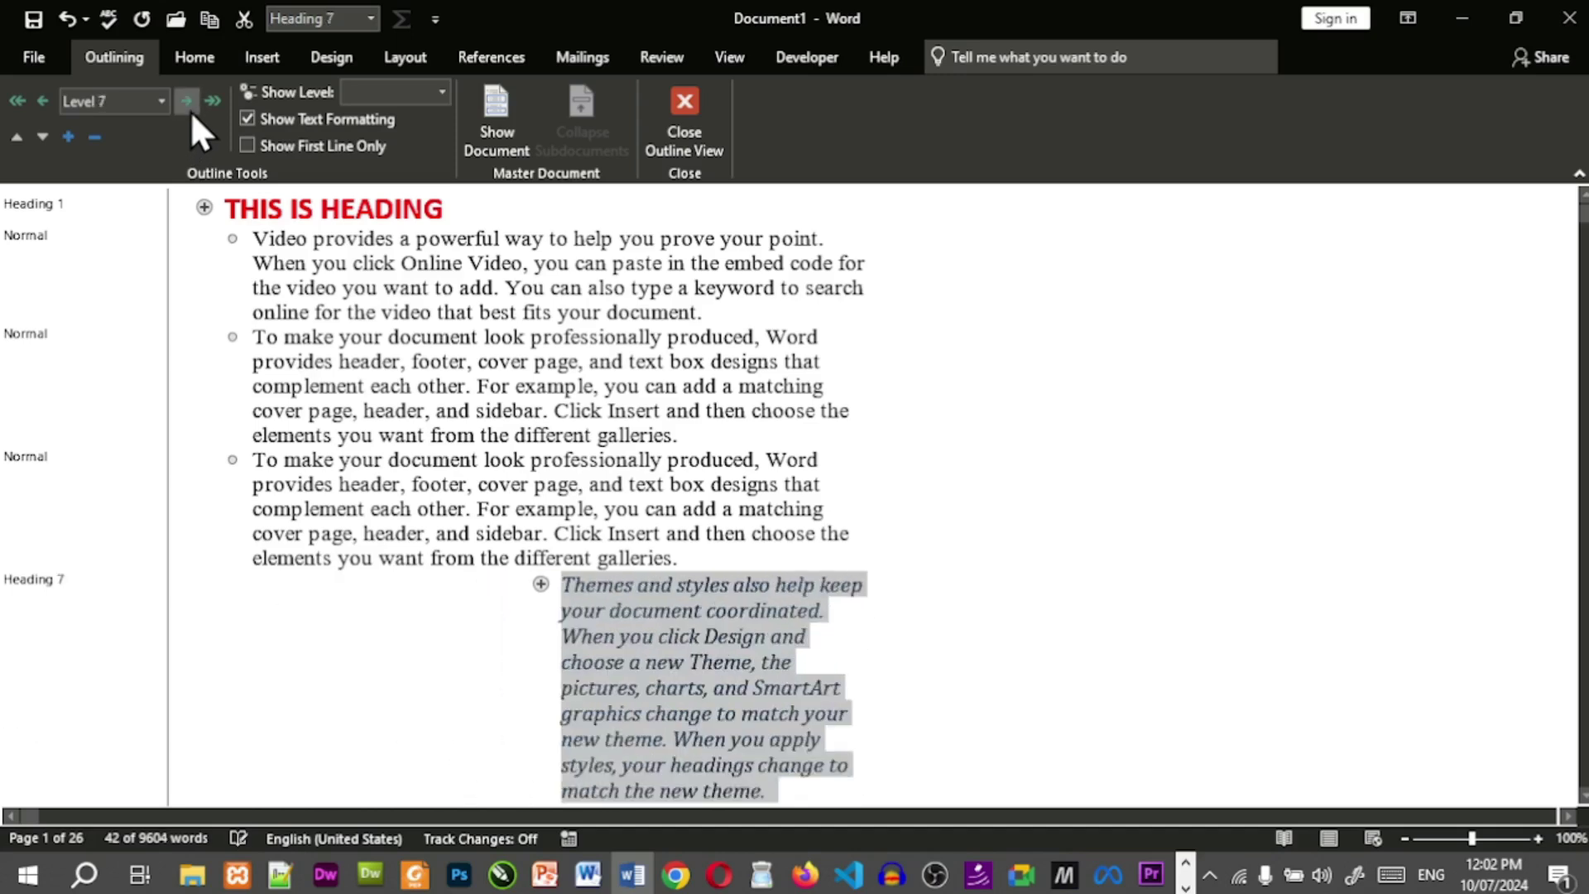
{"action": "left_click", "coordinate": [191, 111]}
{"action": "left_click", "coordinate": [190, 111]}
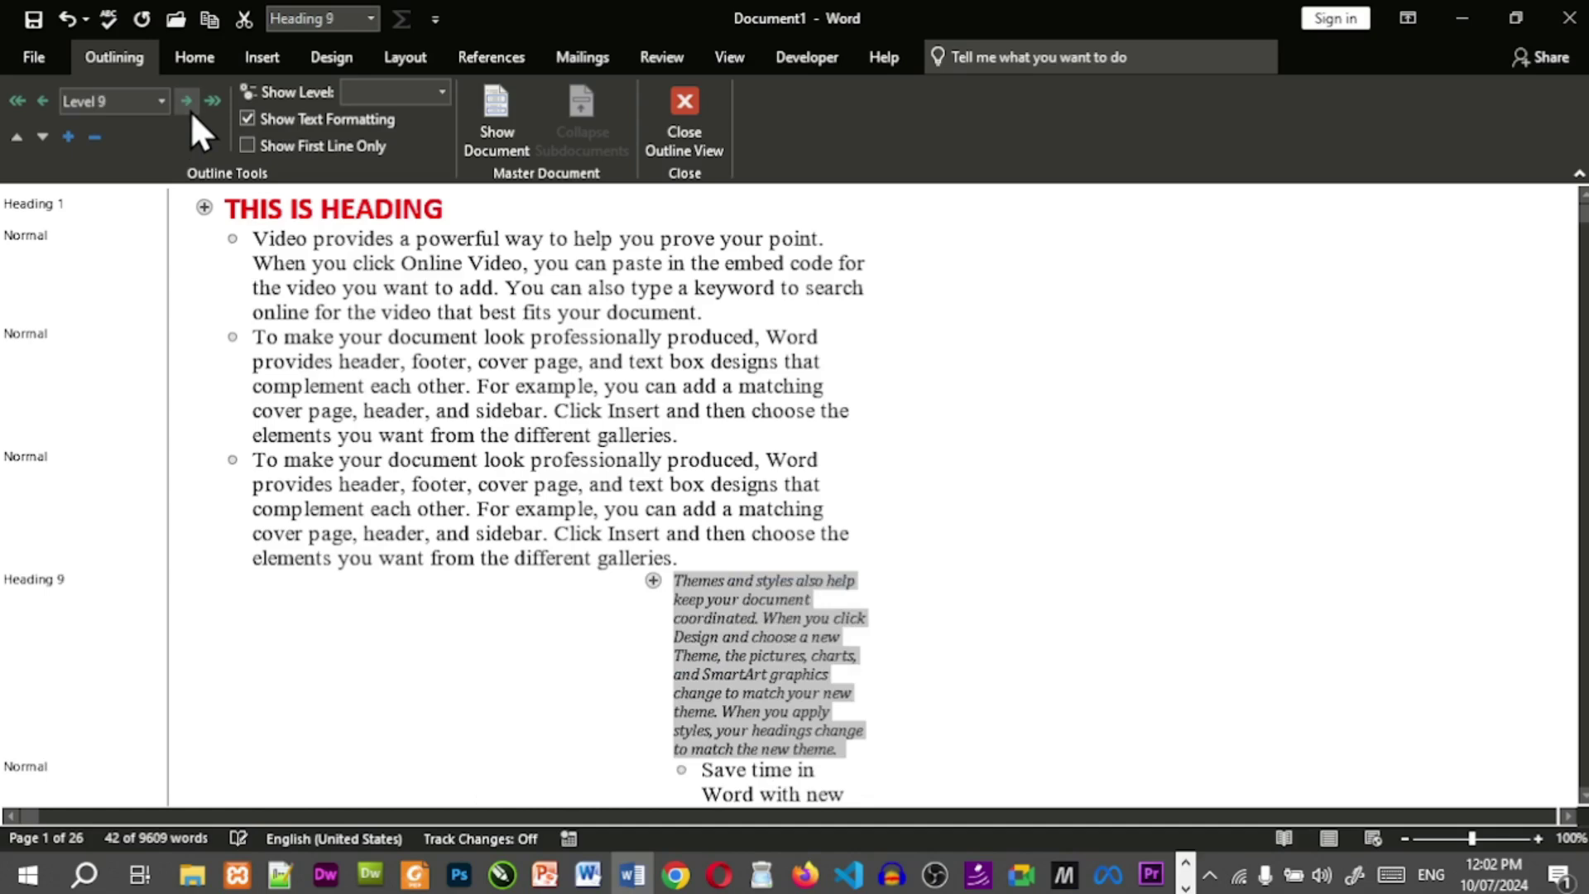
{"action": "left_click", "coordinate": [213, 100]}
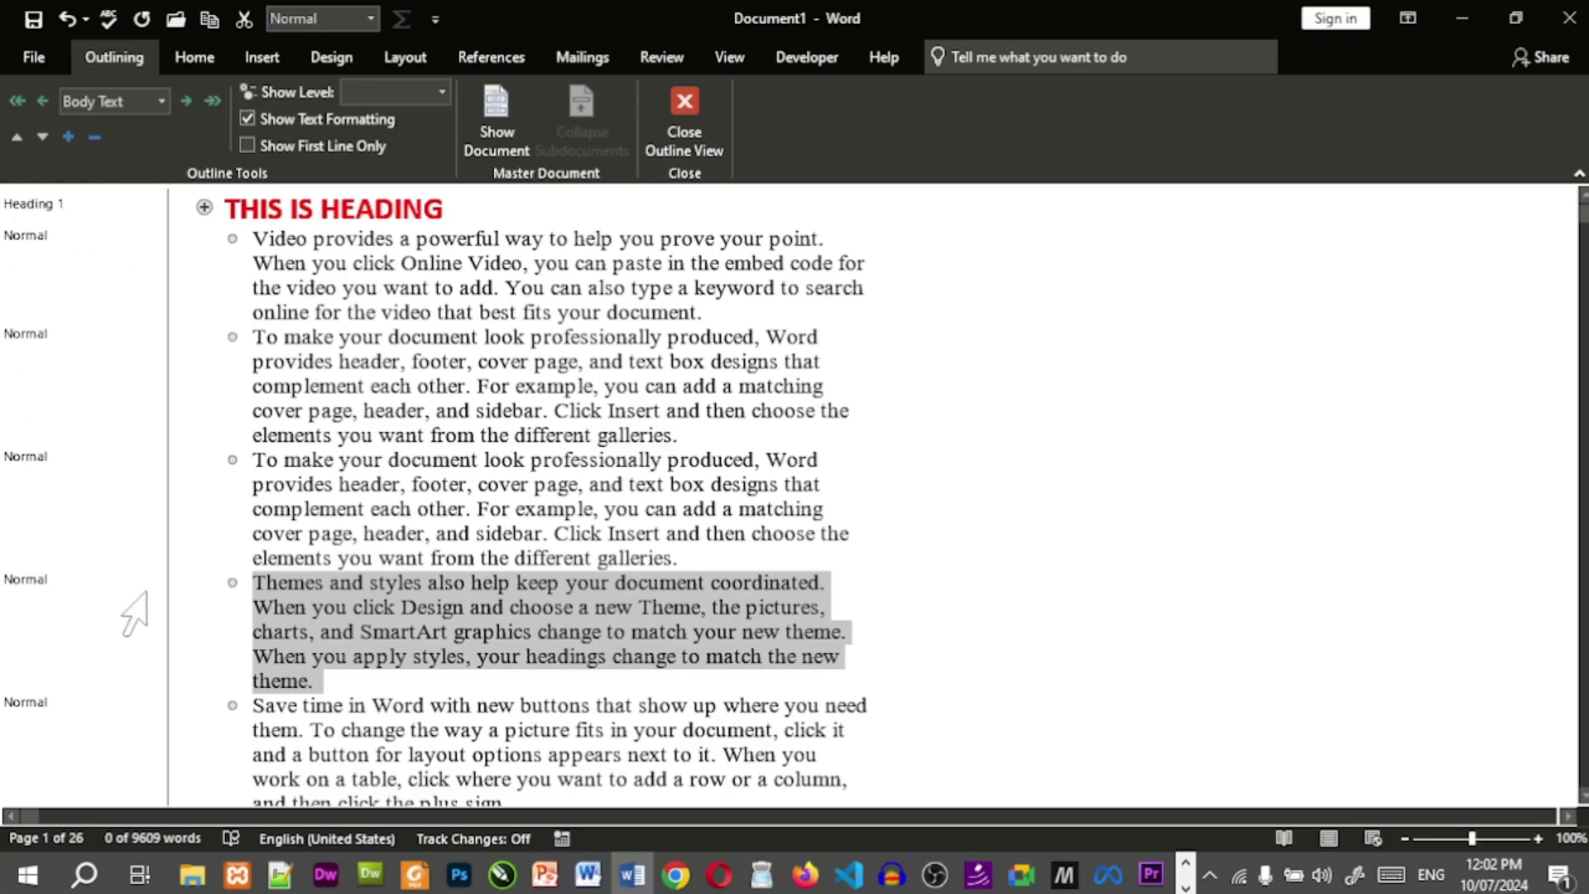
Promote the Themes paragraph to Heading 1, revert it, and collapse then expand THIS IS HEADING.
{"action": "left_click", "coordinate": [16, 101]}
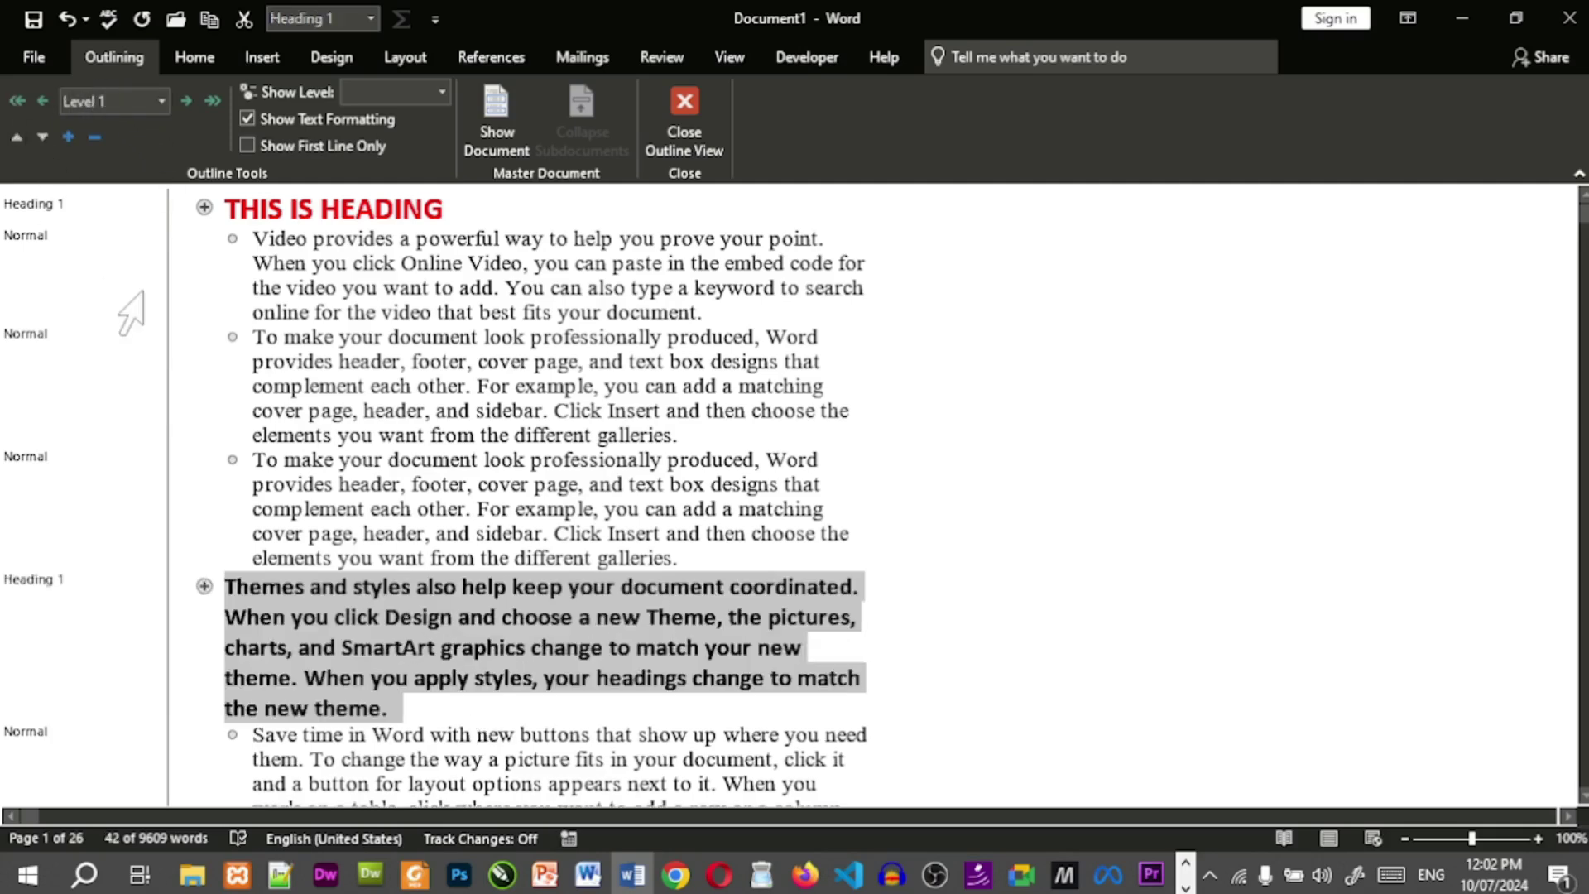
{"action": "left_click", "coordinate": [213, 115]}
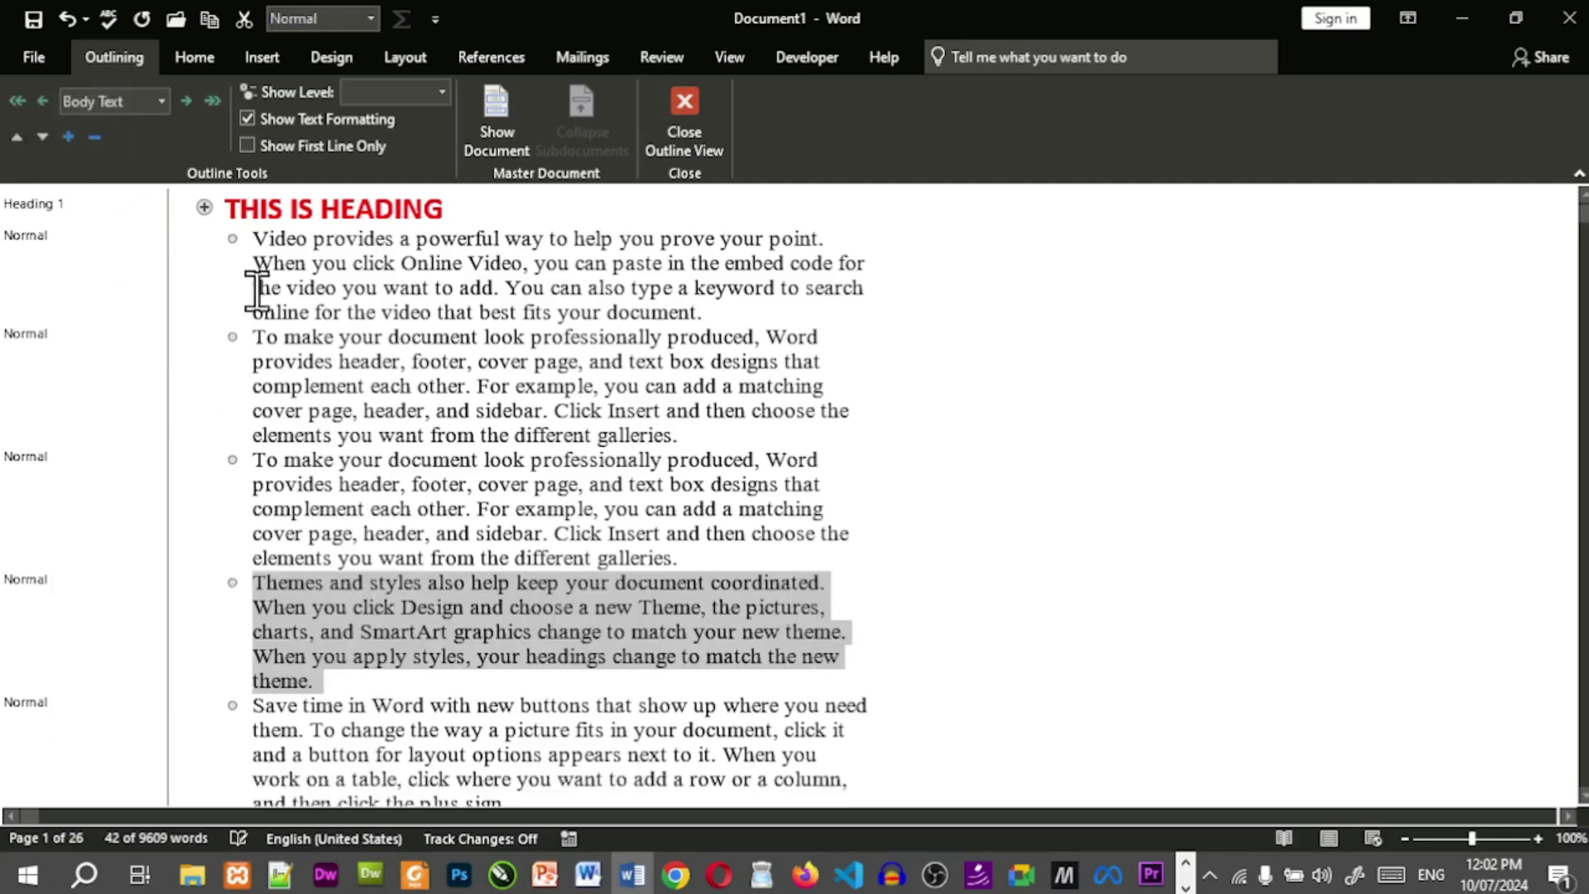
{"action": "left_click", "coordinate": [222, 209]}
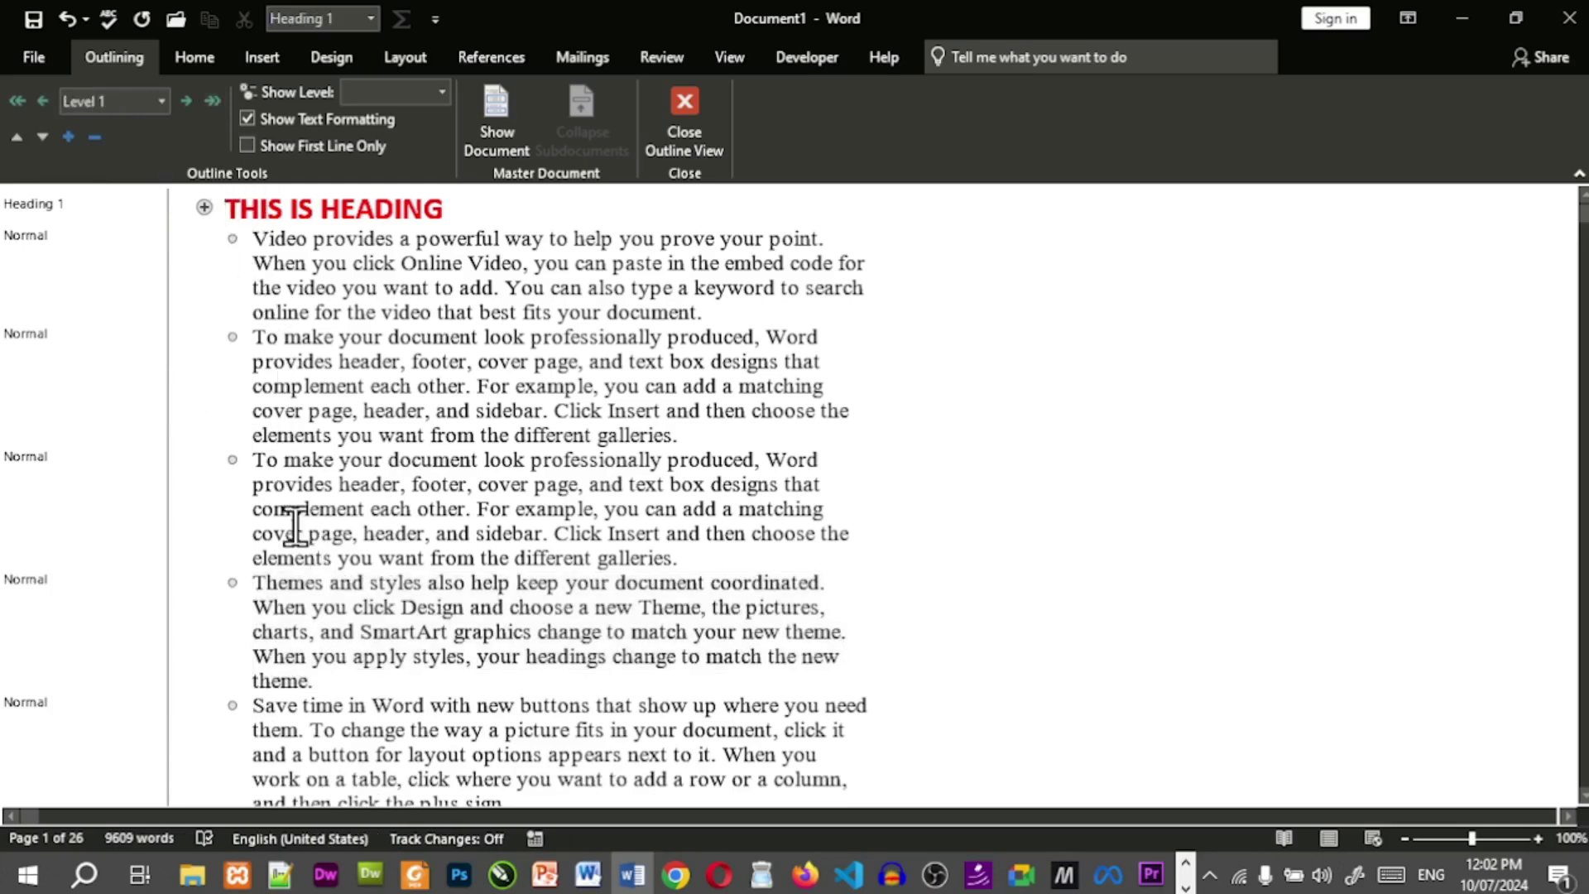
{"action": "left_click", "coordinate": [95, 137]}
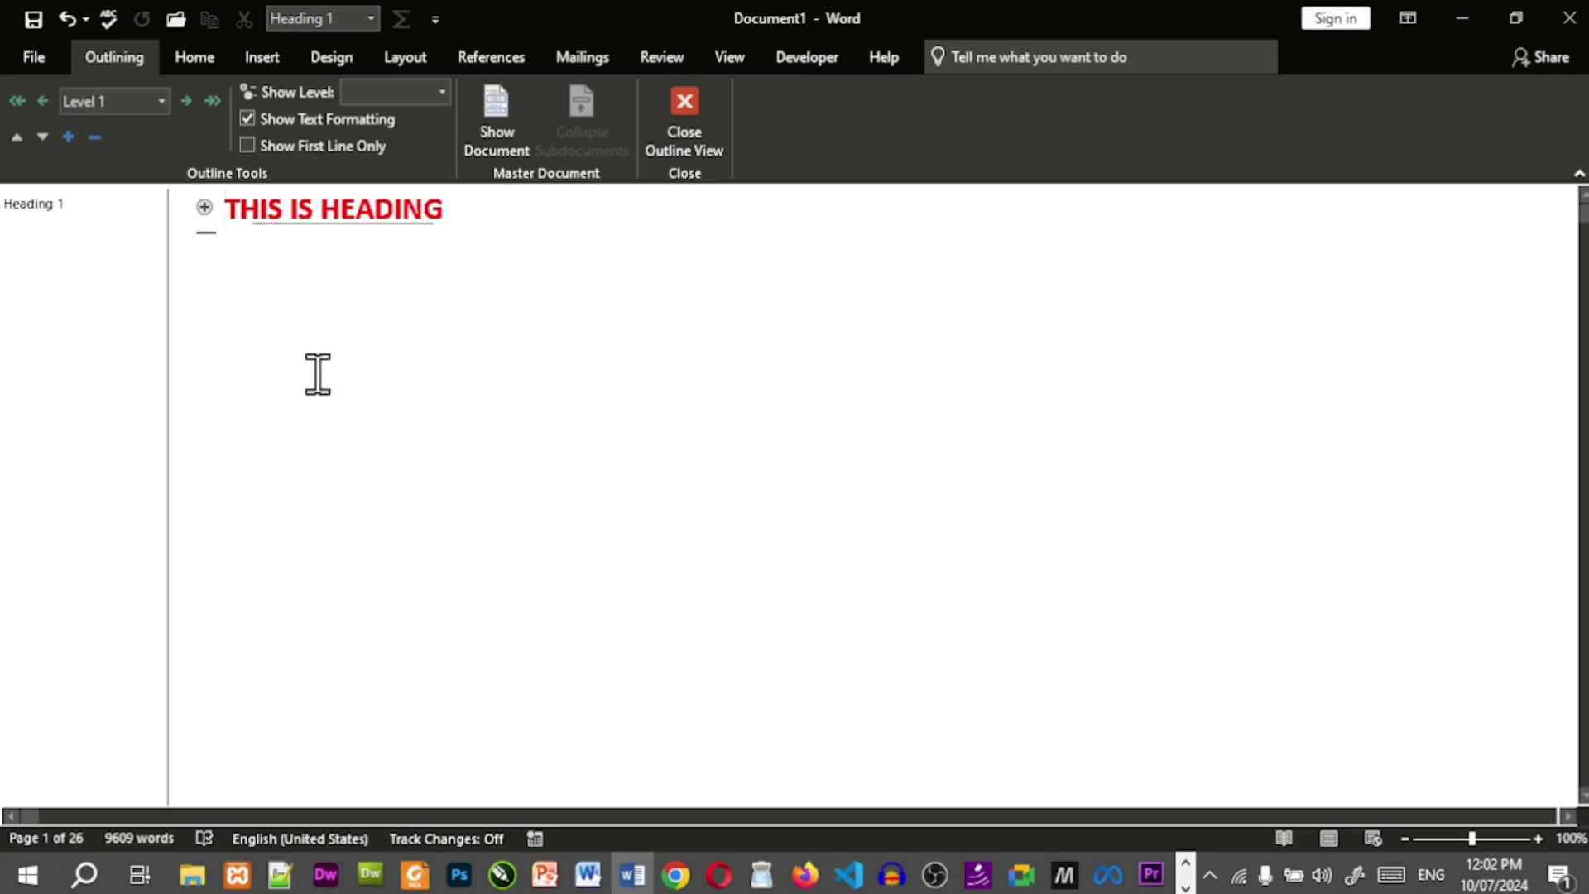
{"action": "left_click", "coordinate": [70, 137]}
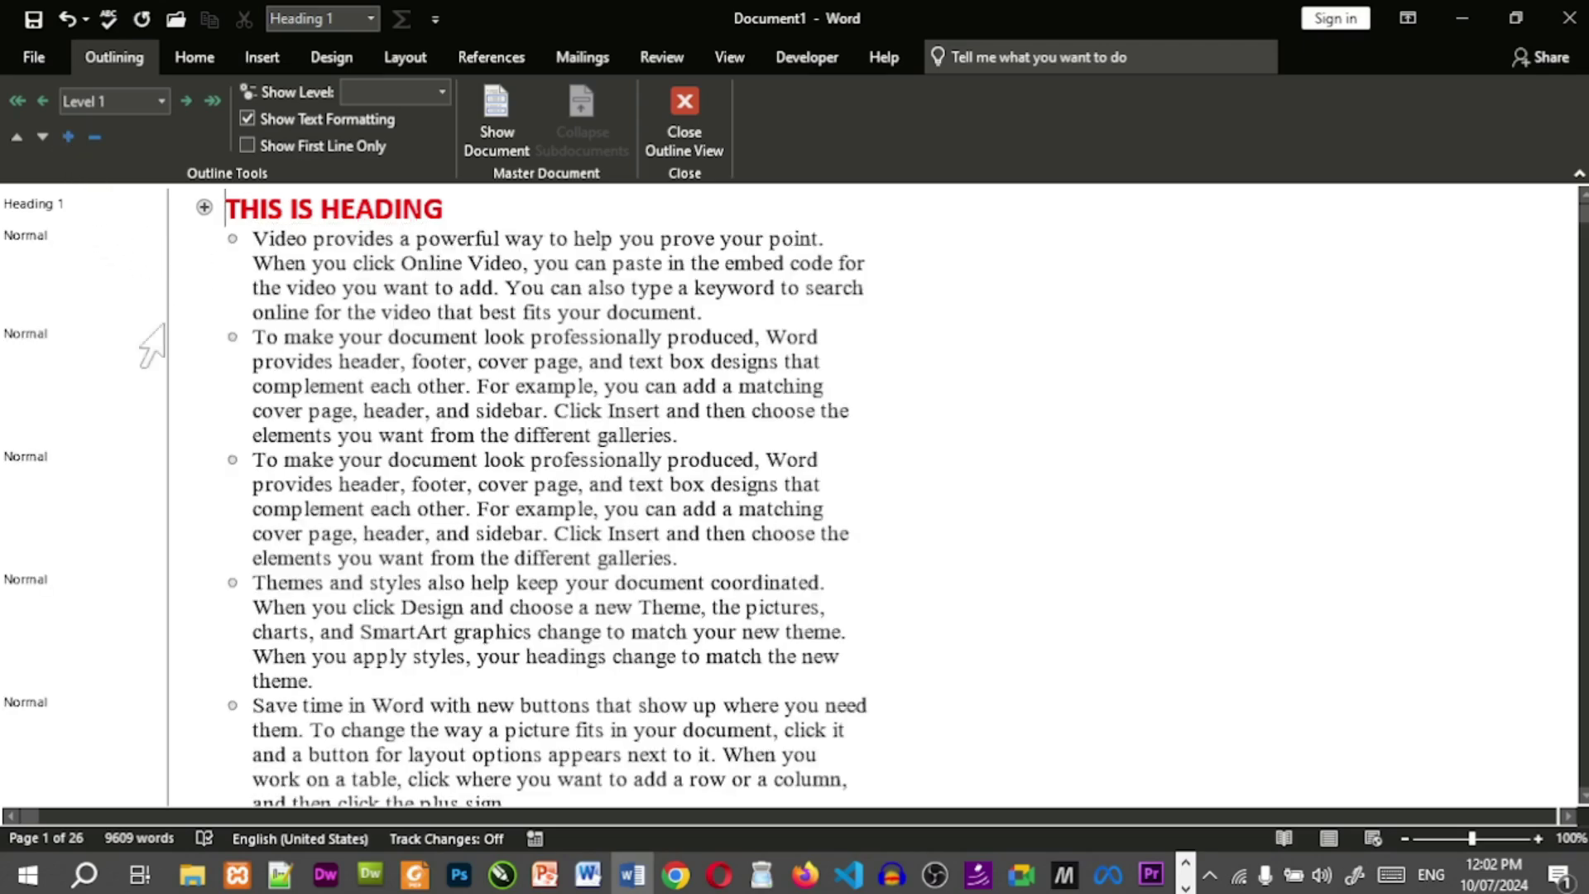
Promote the Themes paragraph to Heading 1, test collapse/expand on THIS IS HEADING, then collapse Themes.
{"action": "left_click_drag", "start_coordinate": [253, 585], "coordinate": [351, 692]}
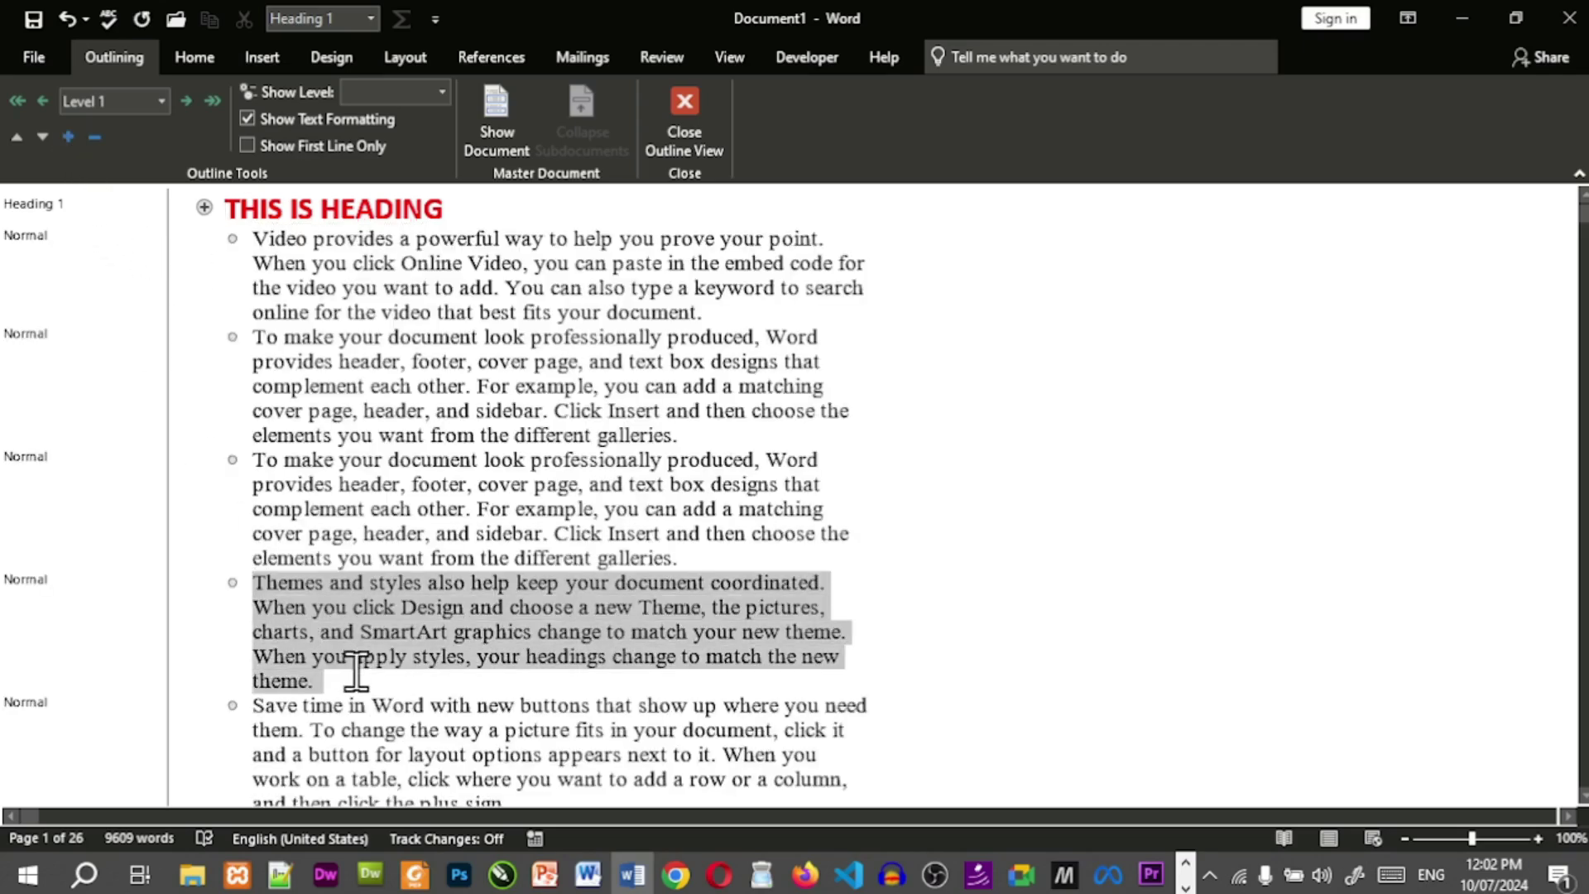
{"action": "left_click", "coordinate": [28, 108]}
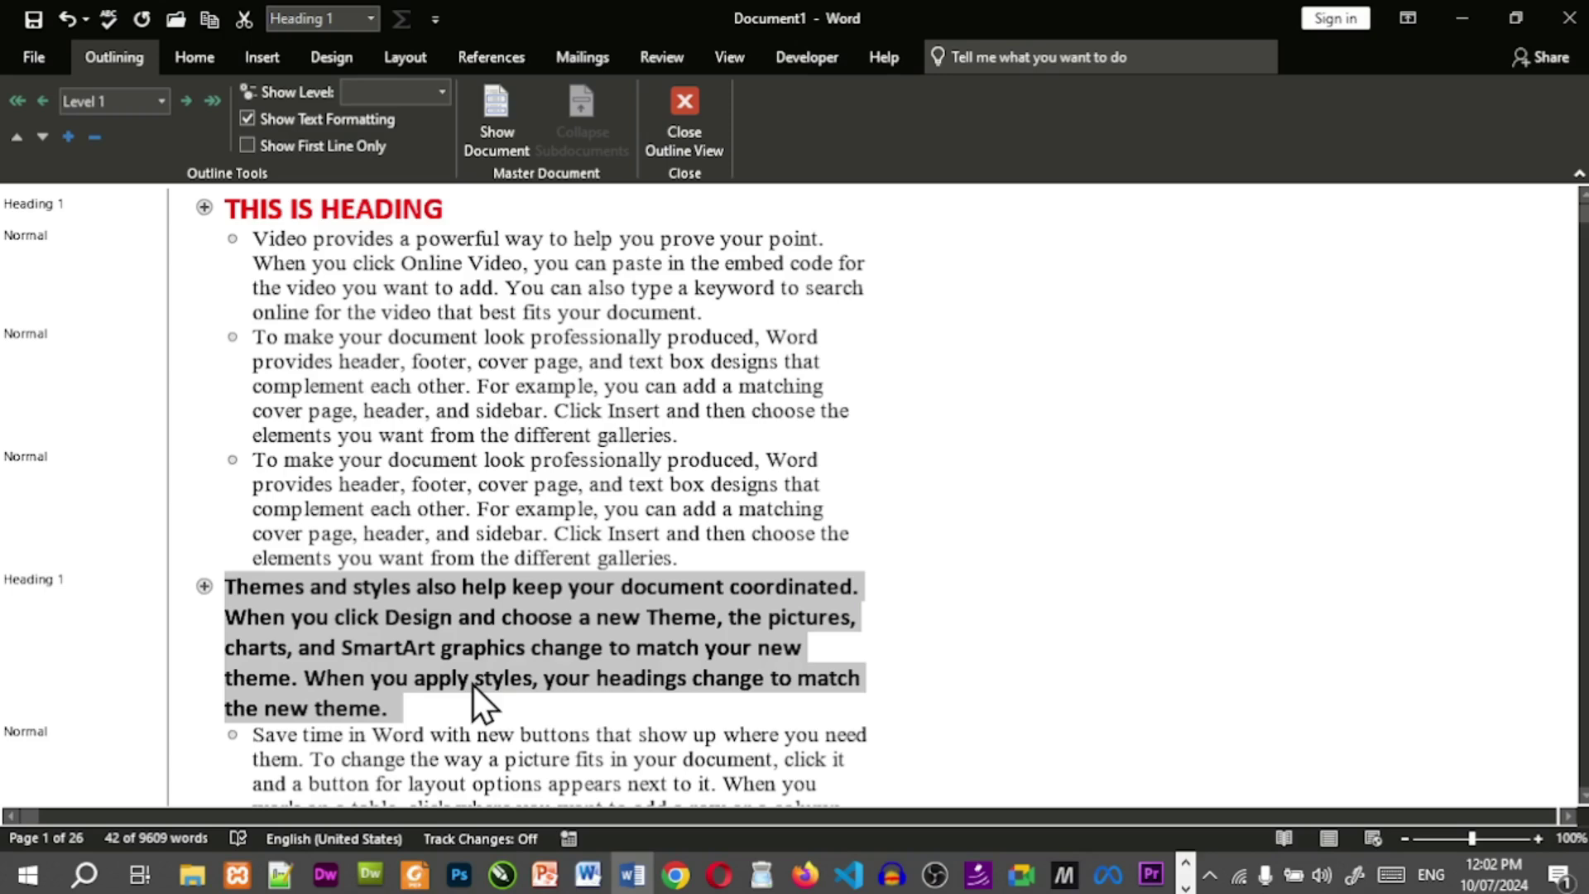
{"action": "left_click", "coordinate": [229, 211]}
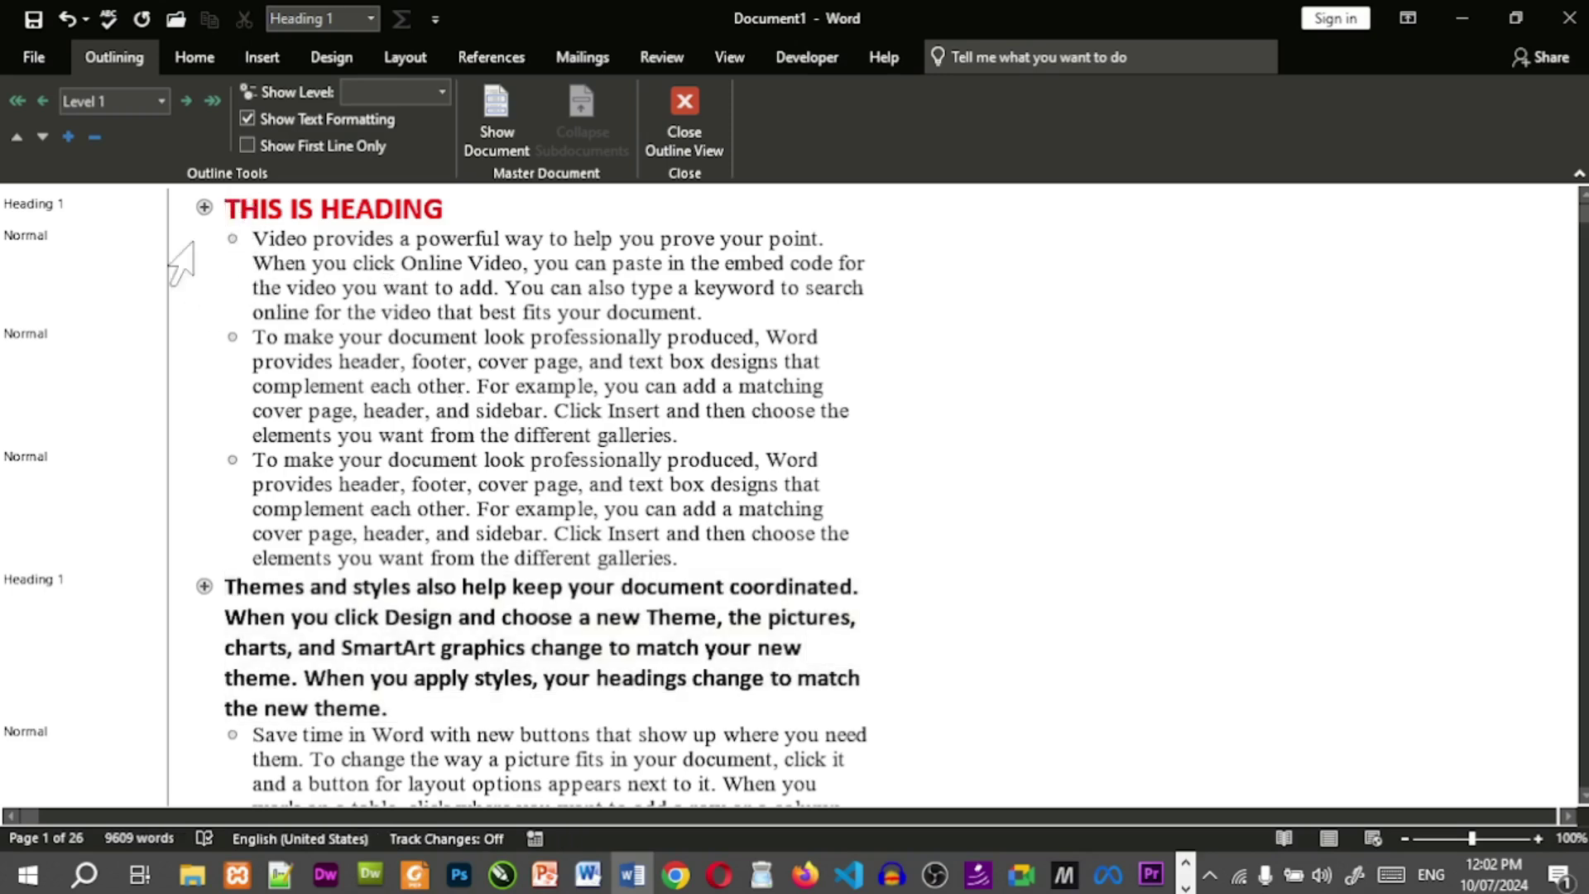
{"action": "left_click", "coordinate": [96, 137]}
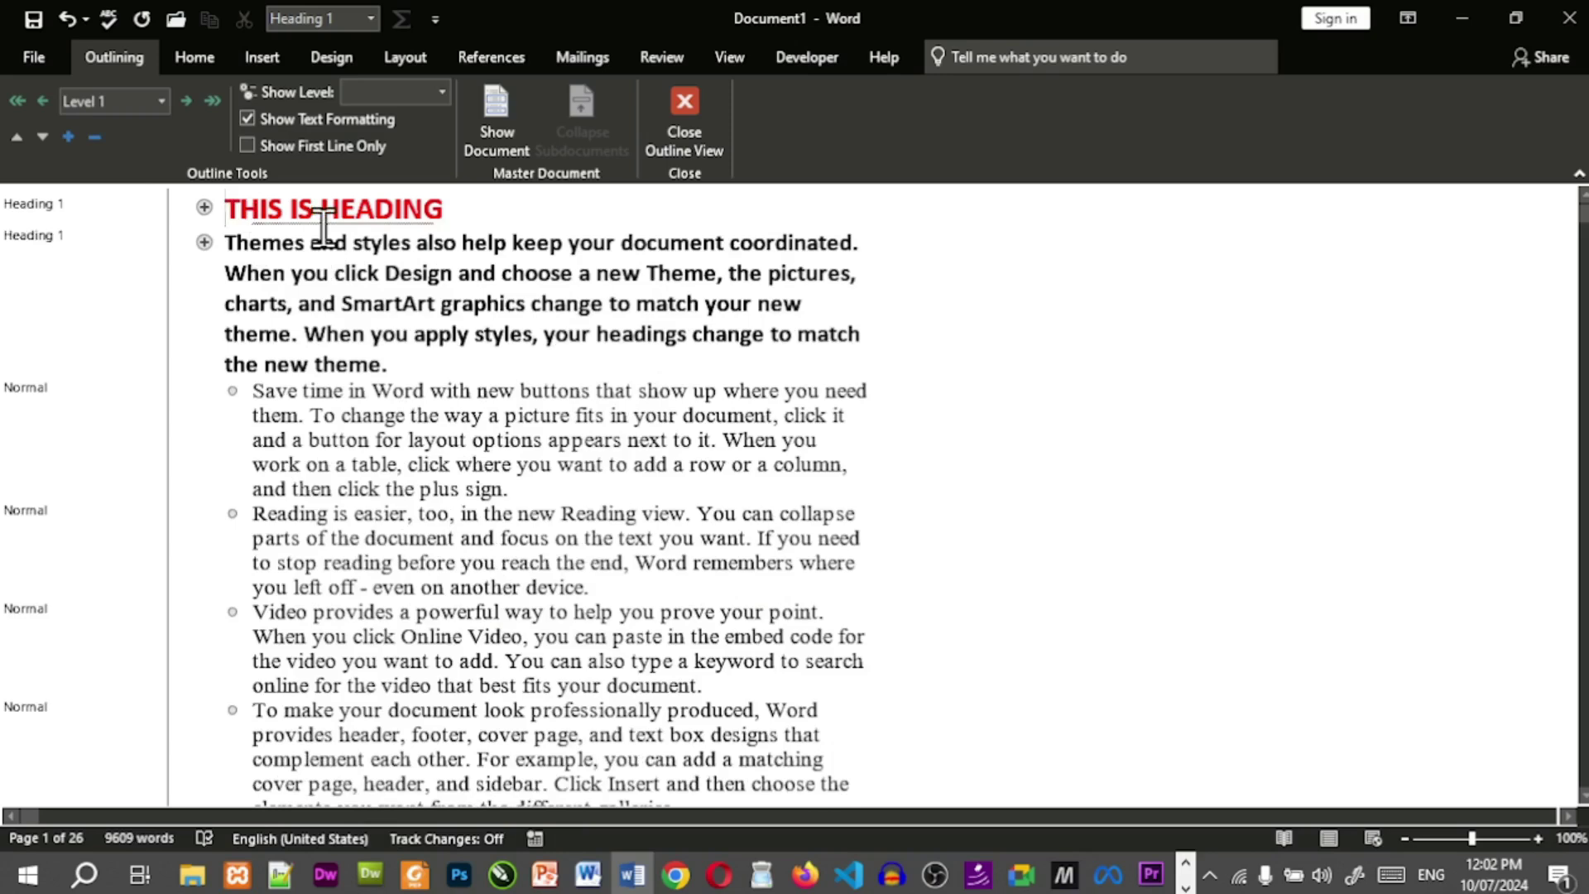
{"action": "left_click", "coordinate": [71, 136]}
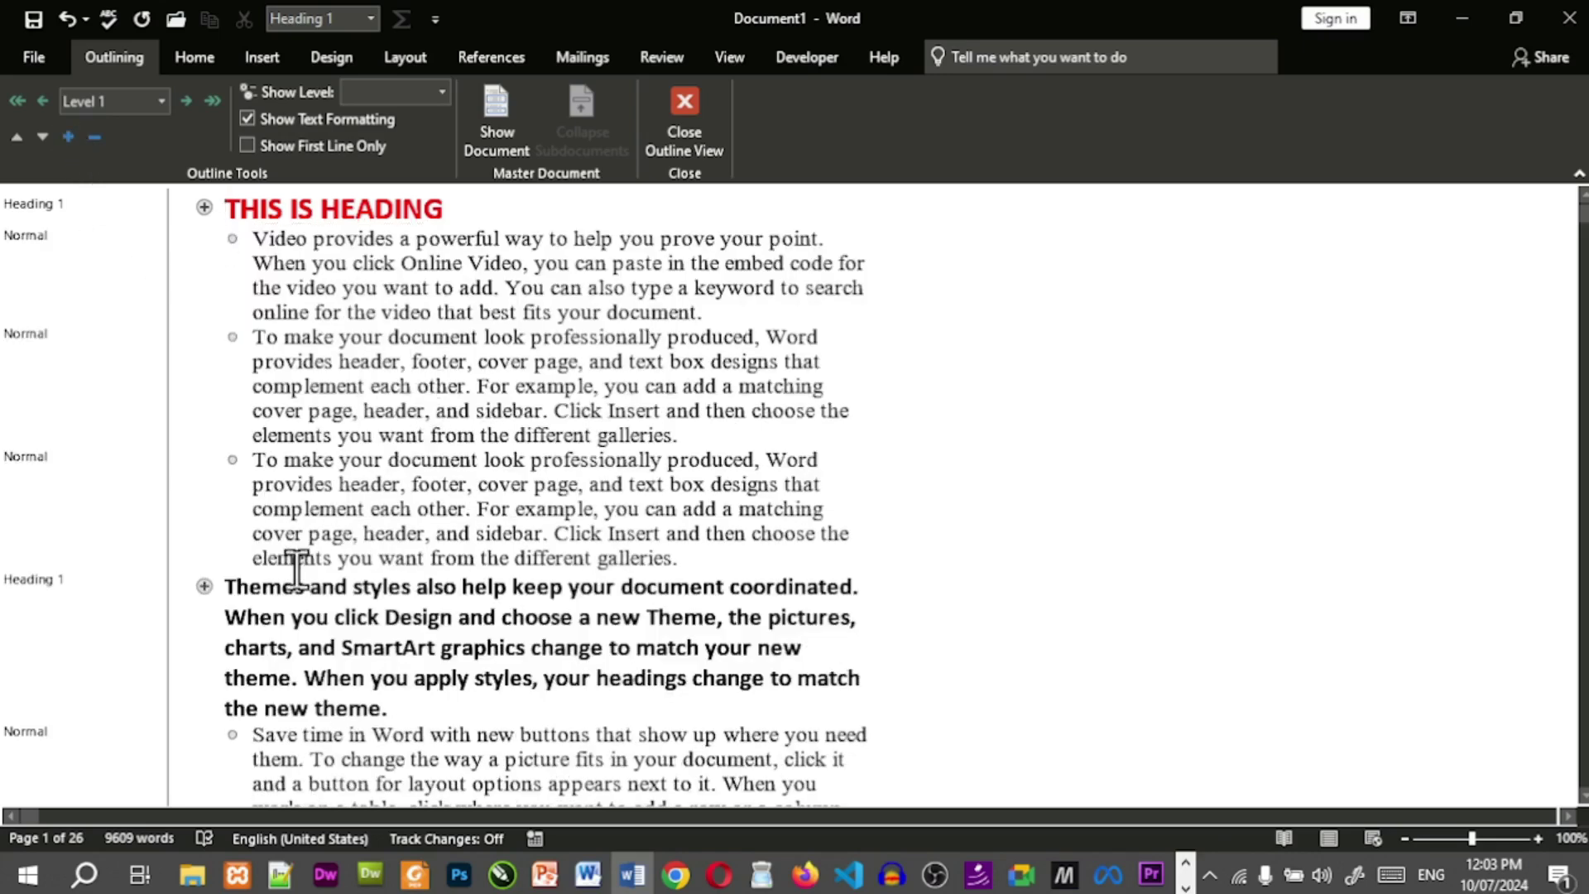
{"action": "left_click", "coordinate": [101, 138]}
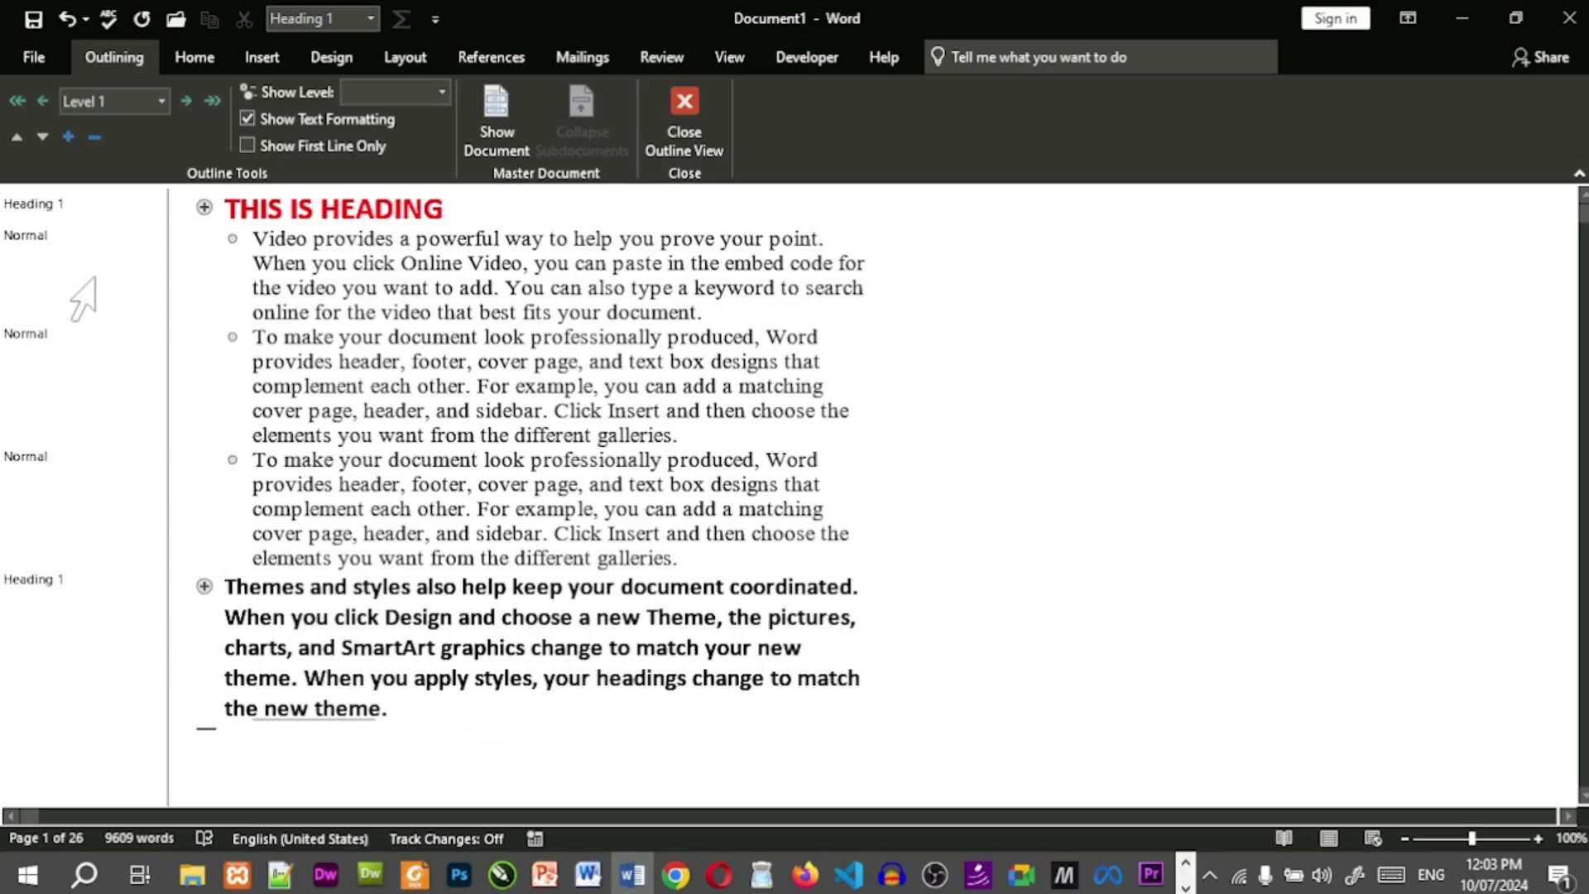
Expand the Themes heading to show its 'Save time in Word…' body text.
{"action": "left_click", "coordinate": [71, 137]}
{"action": "scroll", "coordinate": [515, 745], "scroll_direction": "down", "scroll_amount": 8}
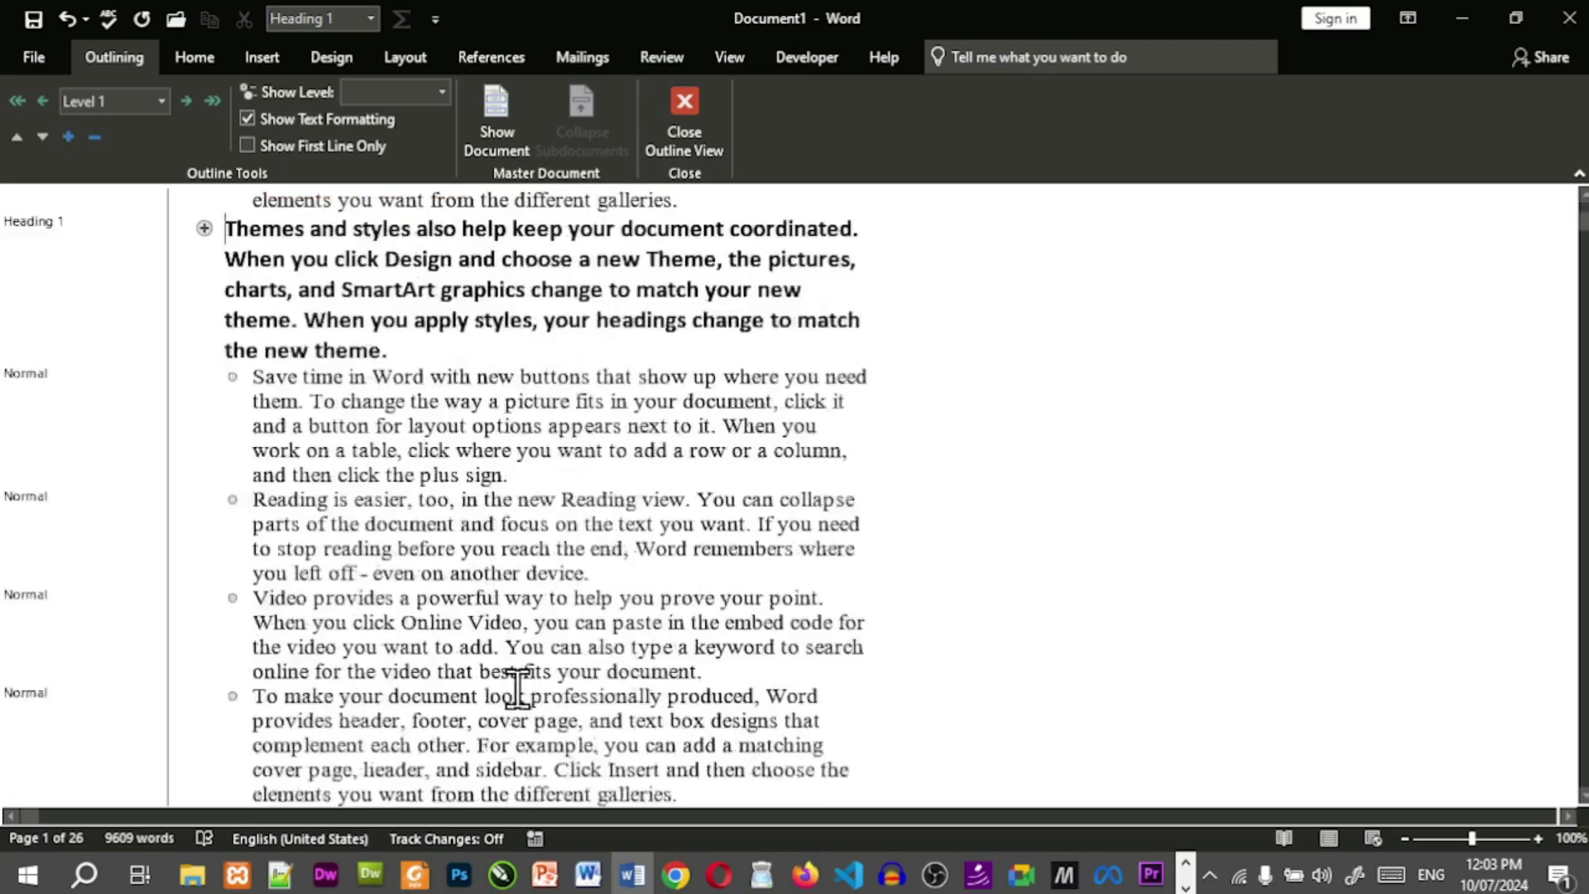
{"action": "scroll", "coordinate": [517, 687], "scroll_direction": "up", "scroll_amount": 5}
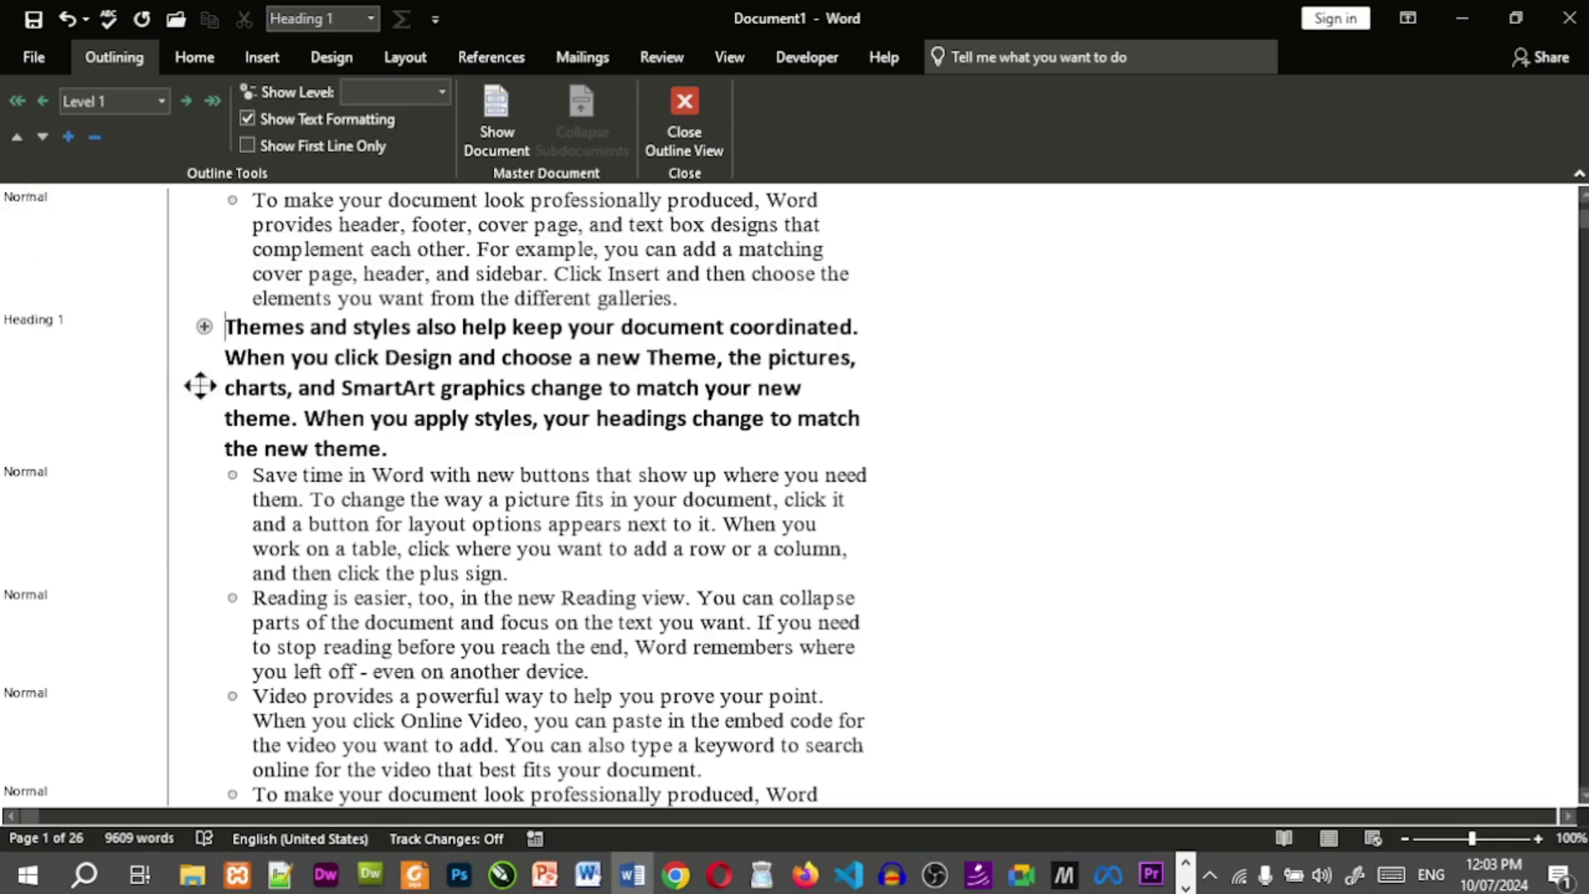
{"action": "scroll", "coordinate": [298, 422], "scroll_direction": "up", "scroll_amount": 3}
{"action": "scroll", "coordinate": [299, 422], "scroll_direction": "up", "scroll_amount": 1}
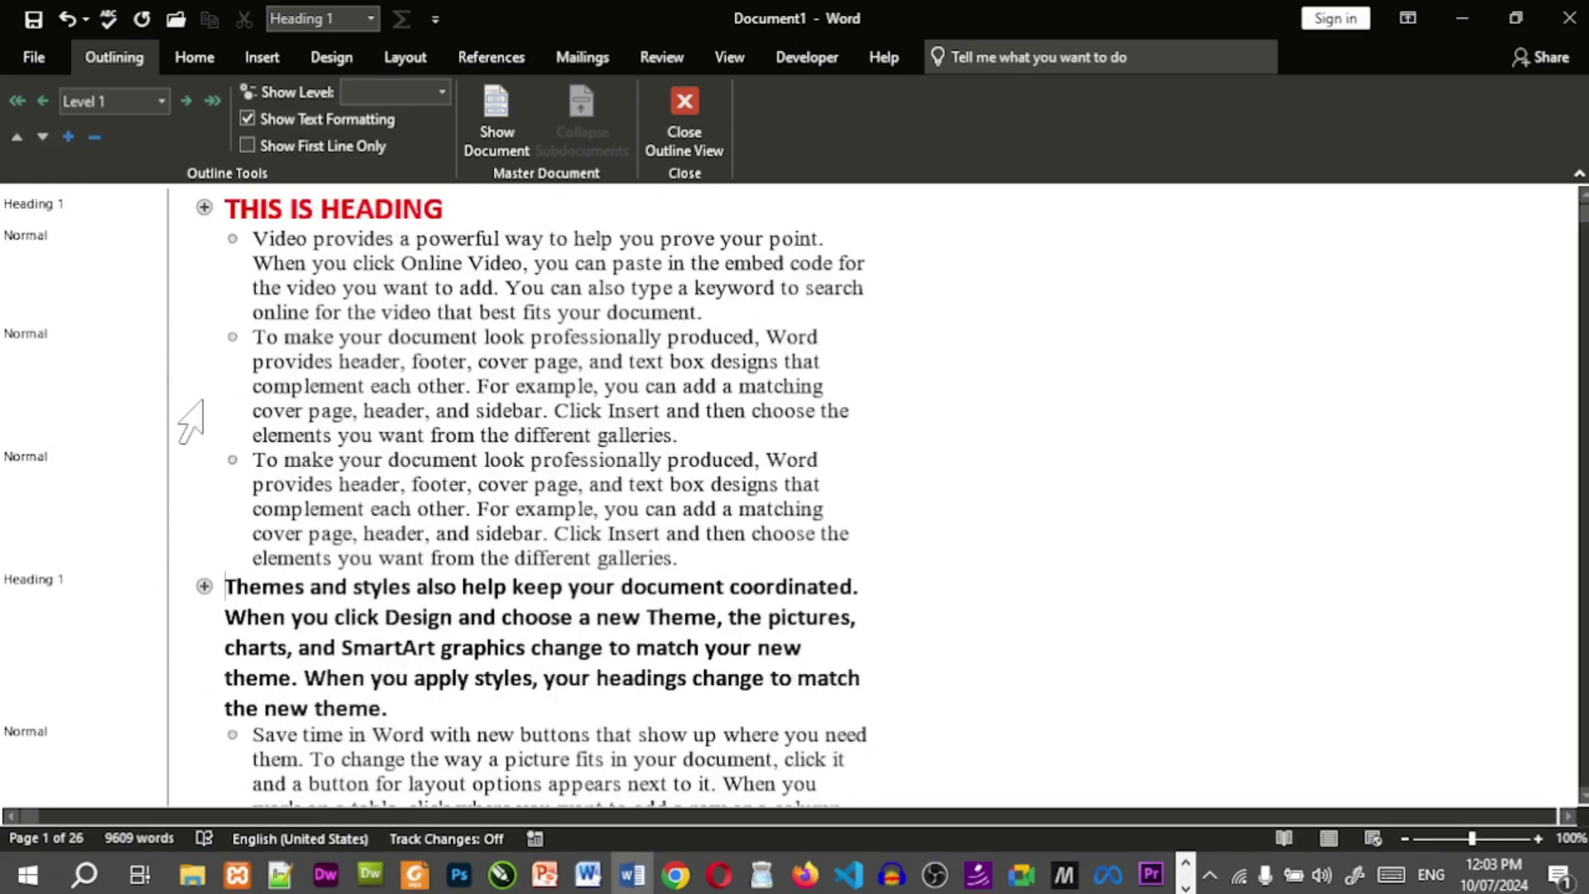
Move the Themes heading down with Alt+Shift+Down, then back to its original place with Alt+Shift+Up.
{"action": "key", "text": "alt"}
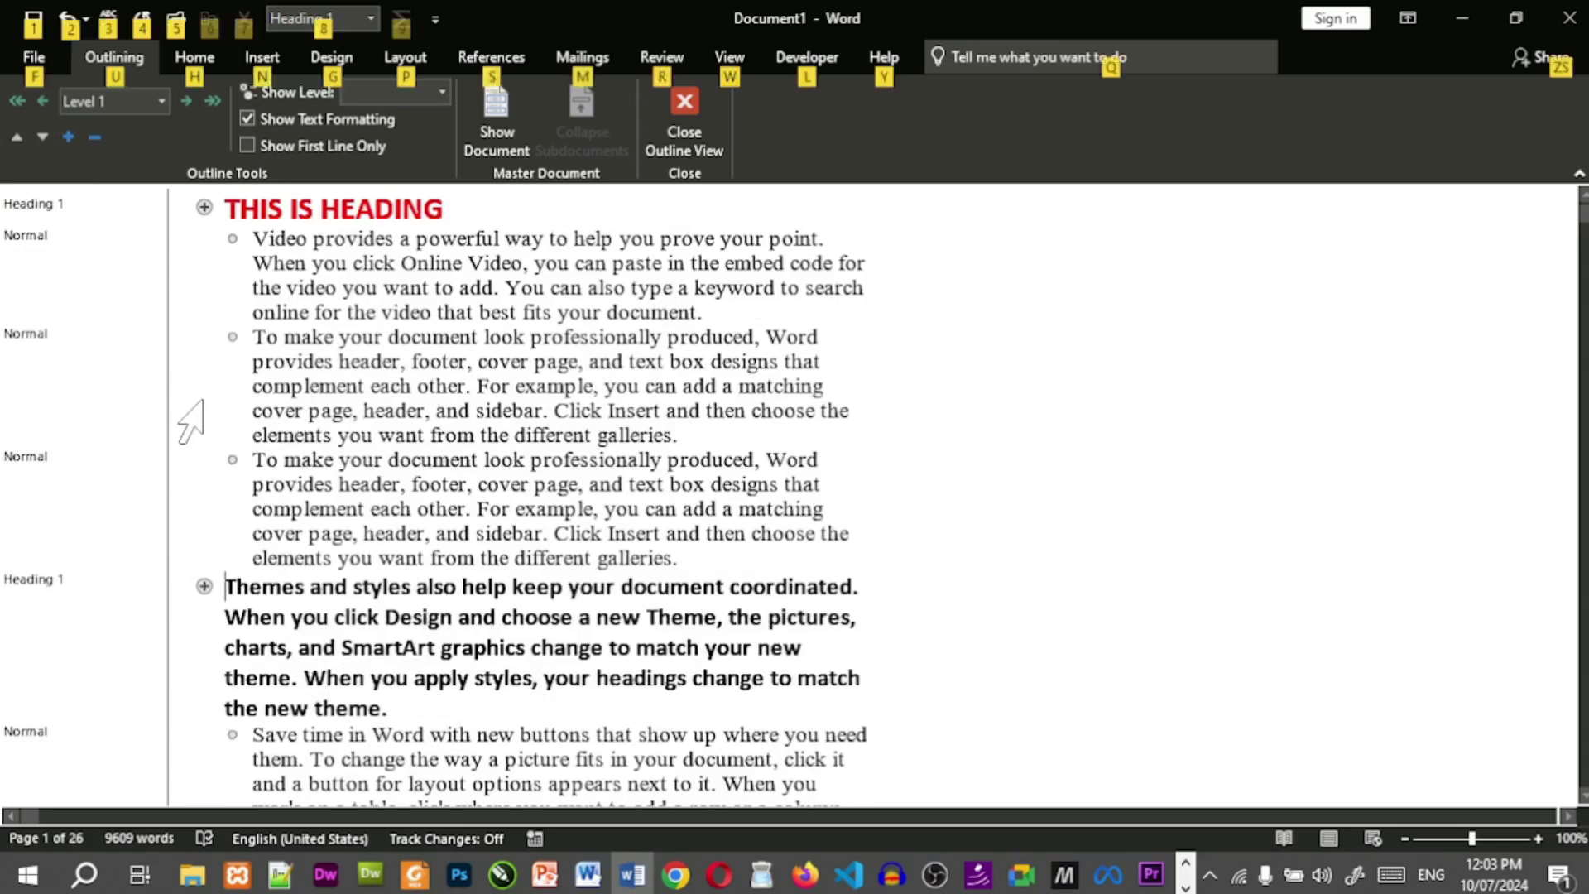
{"action": "key", "text": "alt+shift+Down"}
{"action": "key", "text": "alt+shift+Down"}
{"action": "key", "text": "alt+shift+Down"}
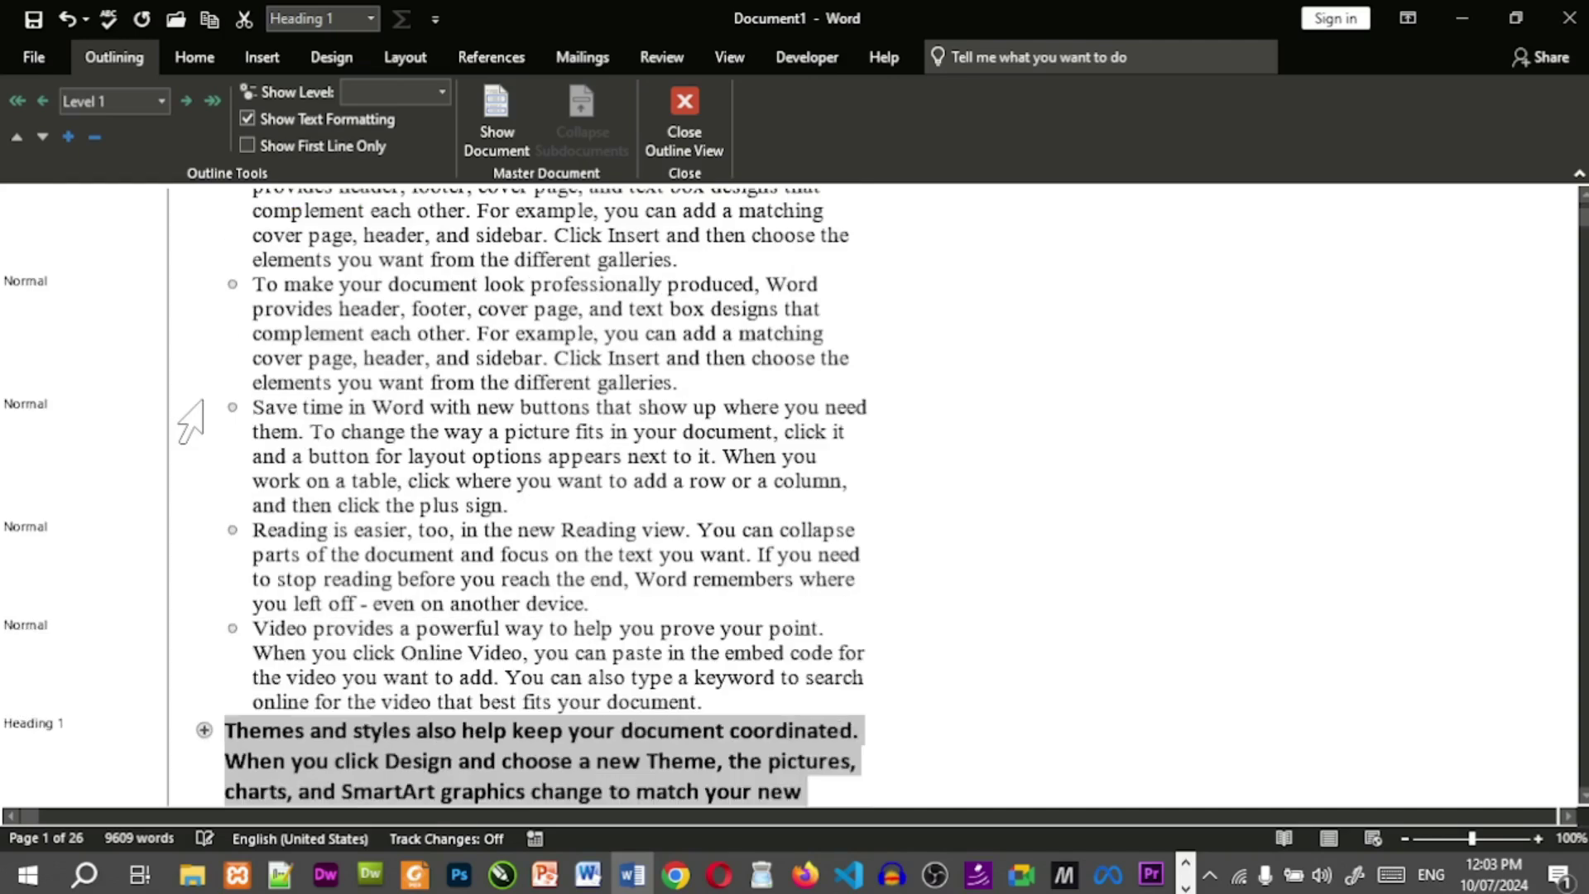
{"action": "key", "text": "alt+shift+Down"}
{"action": "scroll", "coordinate": [196, 419], "scroll_direction": "down", "scroll_amount": 10}
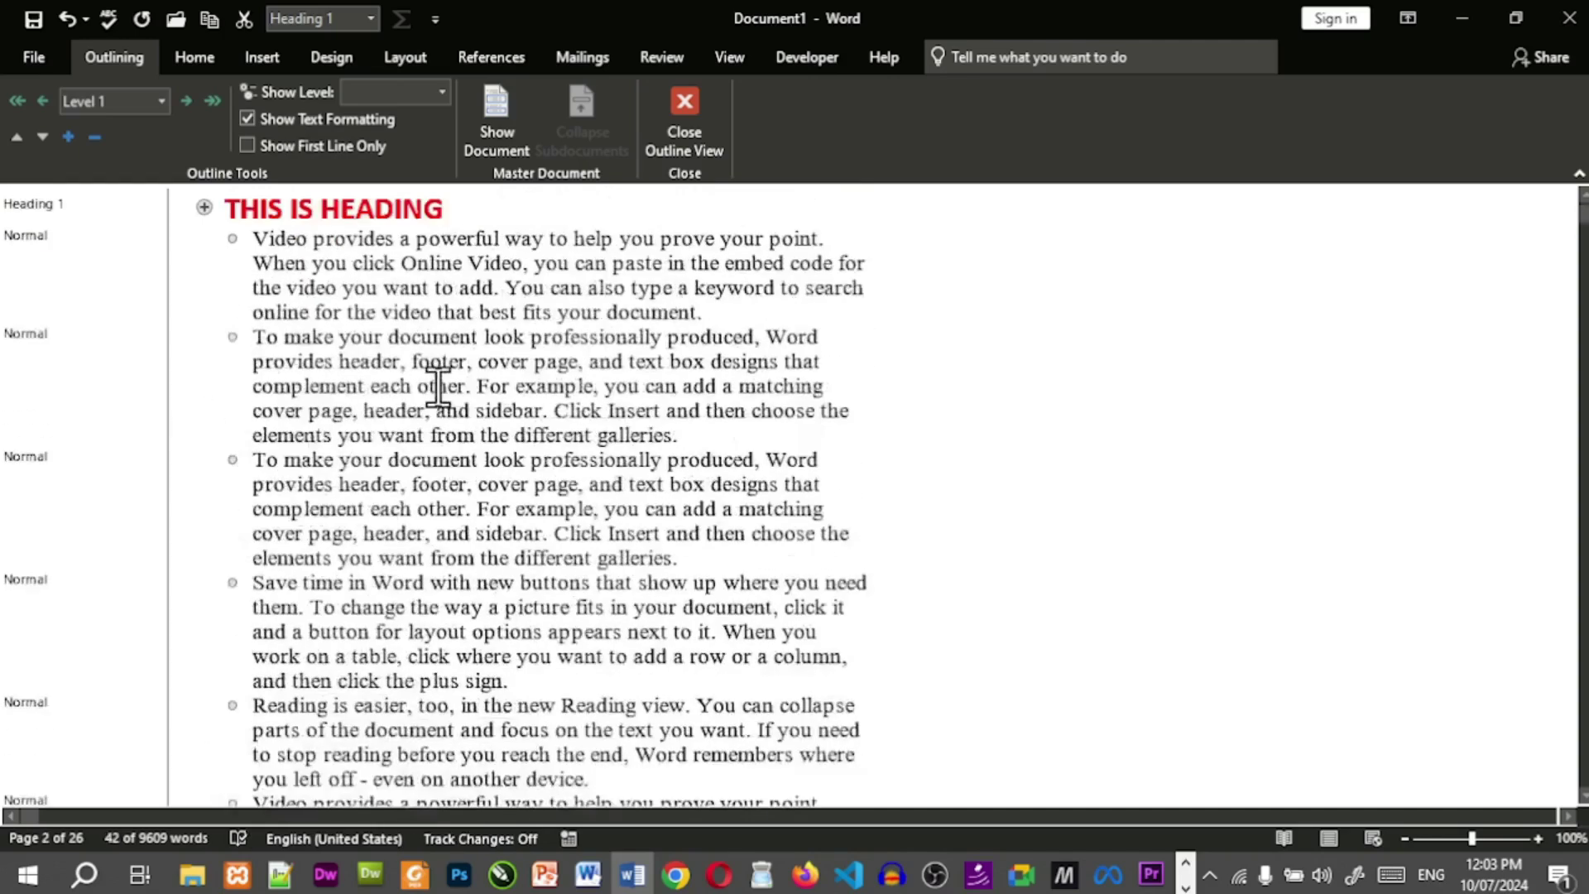
{"action": "scroll", "coordinate": [496, 616], "scroll_direction": "up", "scroll_amount": 6}
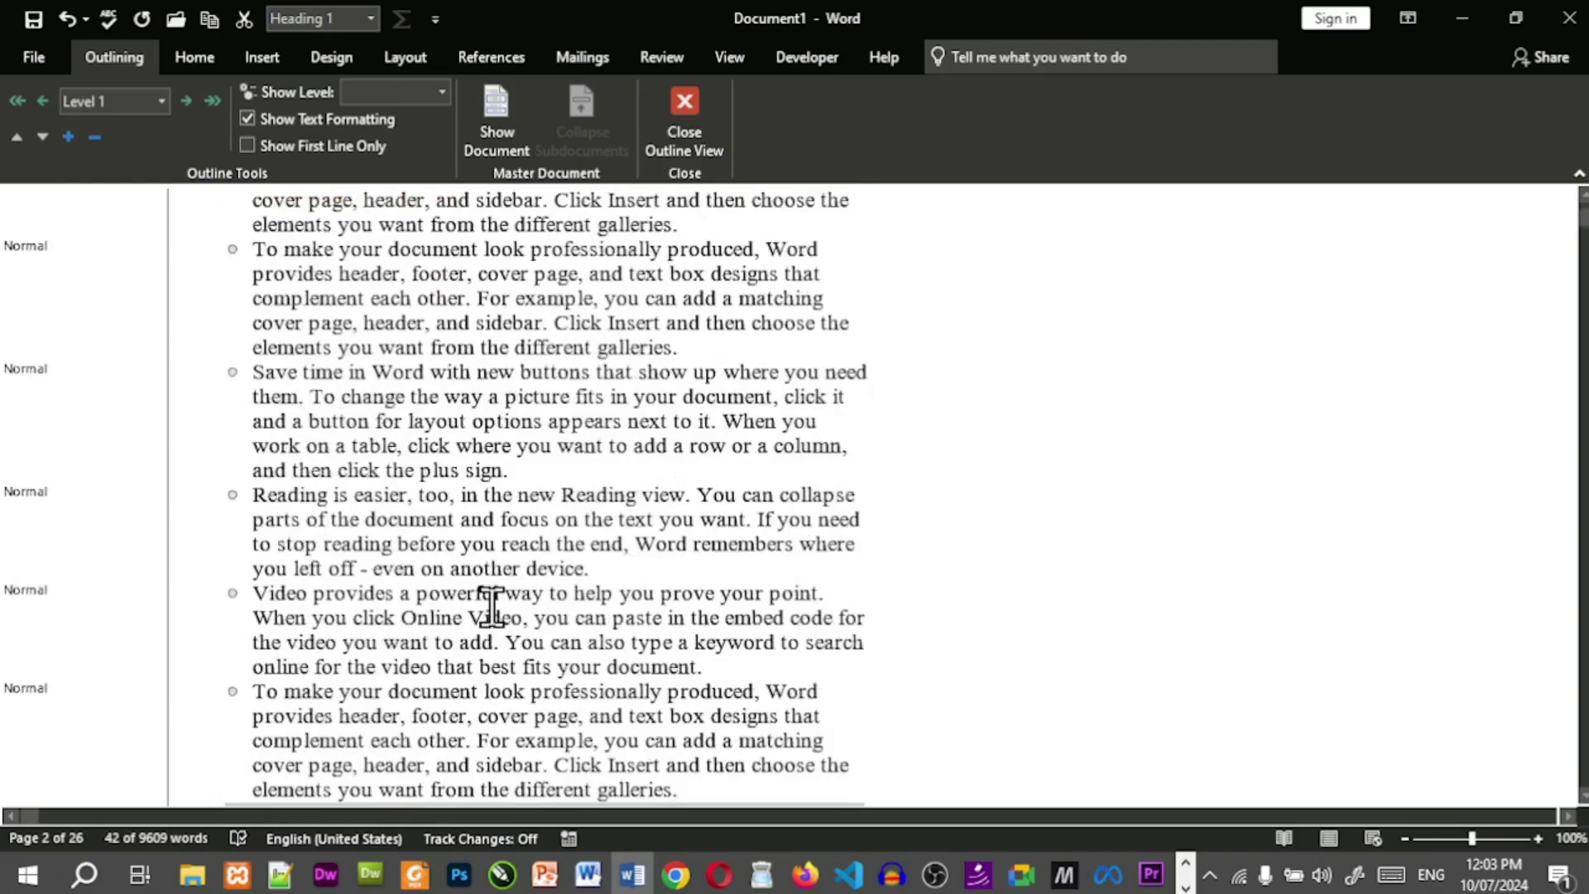
{"action": "scroll", "coordinate": [513, 635], "scroll_direction": "up", "scroll_amount": 2}
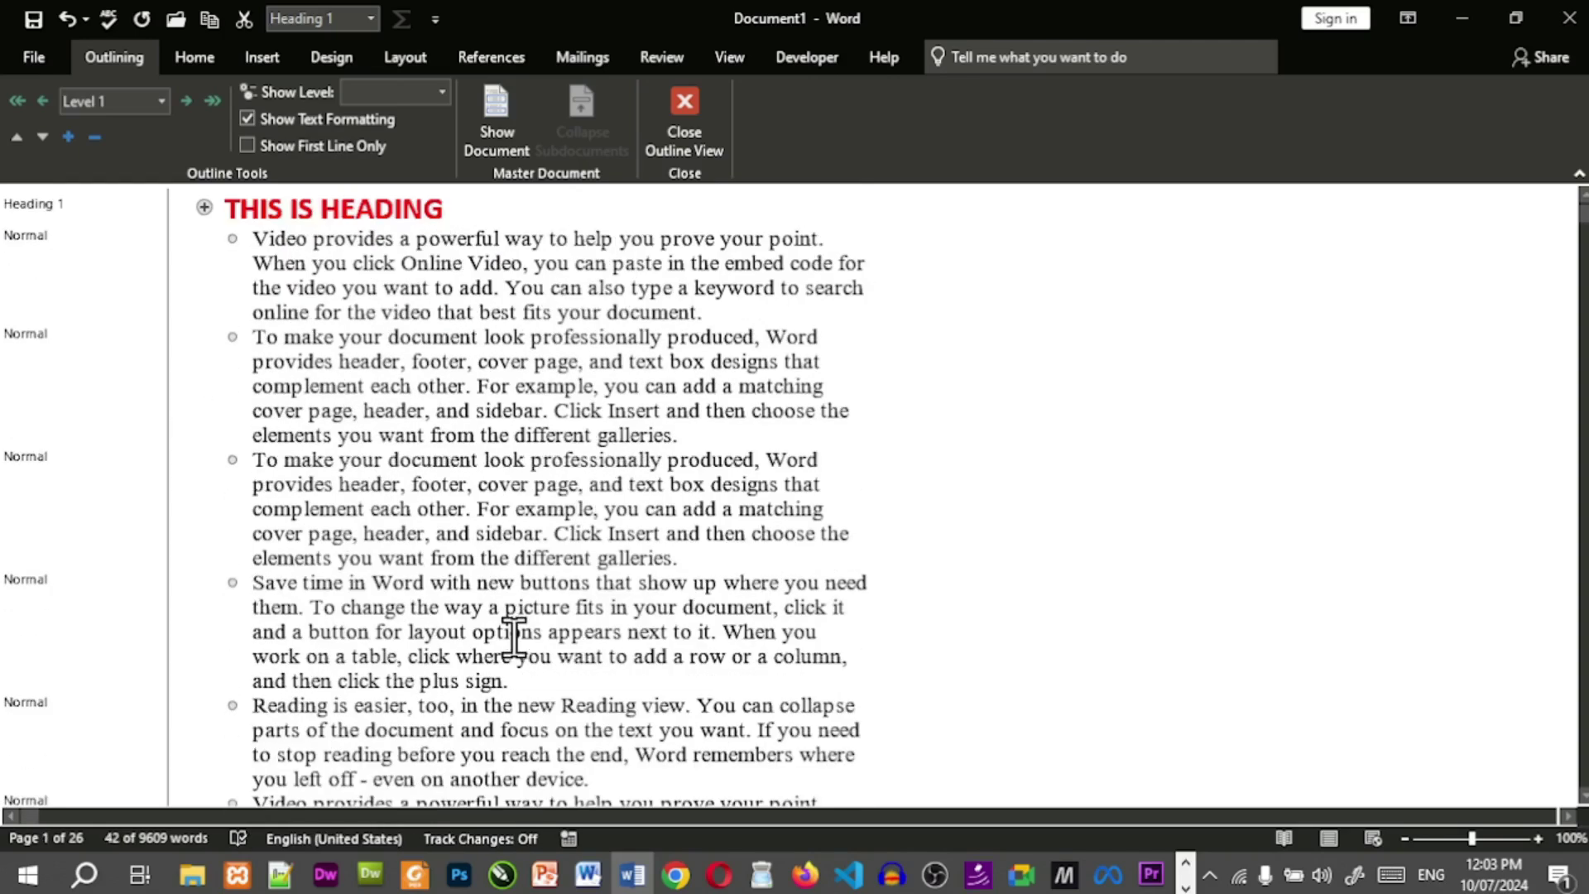
{"action": "scroll", "coordinate": [509, 638], "scroll_direction": "down", "scroll_amount": 3}
{"action": "scroll", "coordinate": [523, 668], "scroll_direction": "down", "scroll_amount": 2}
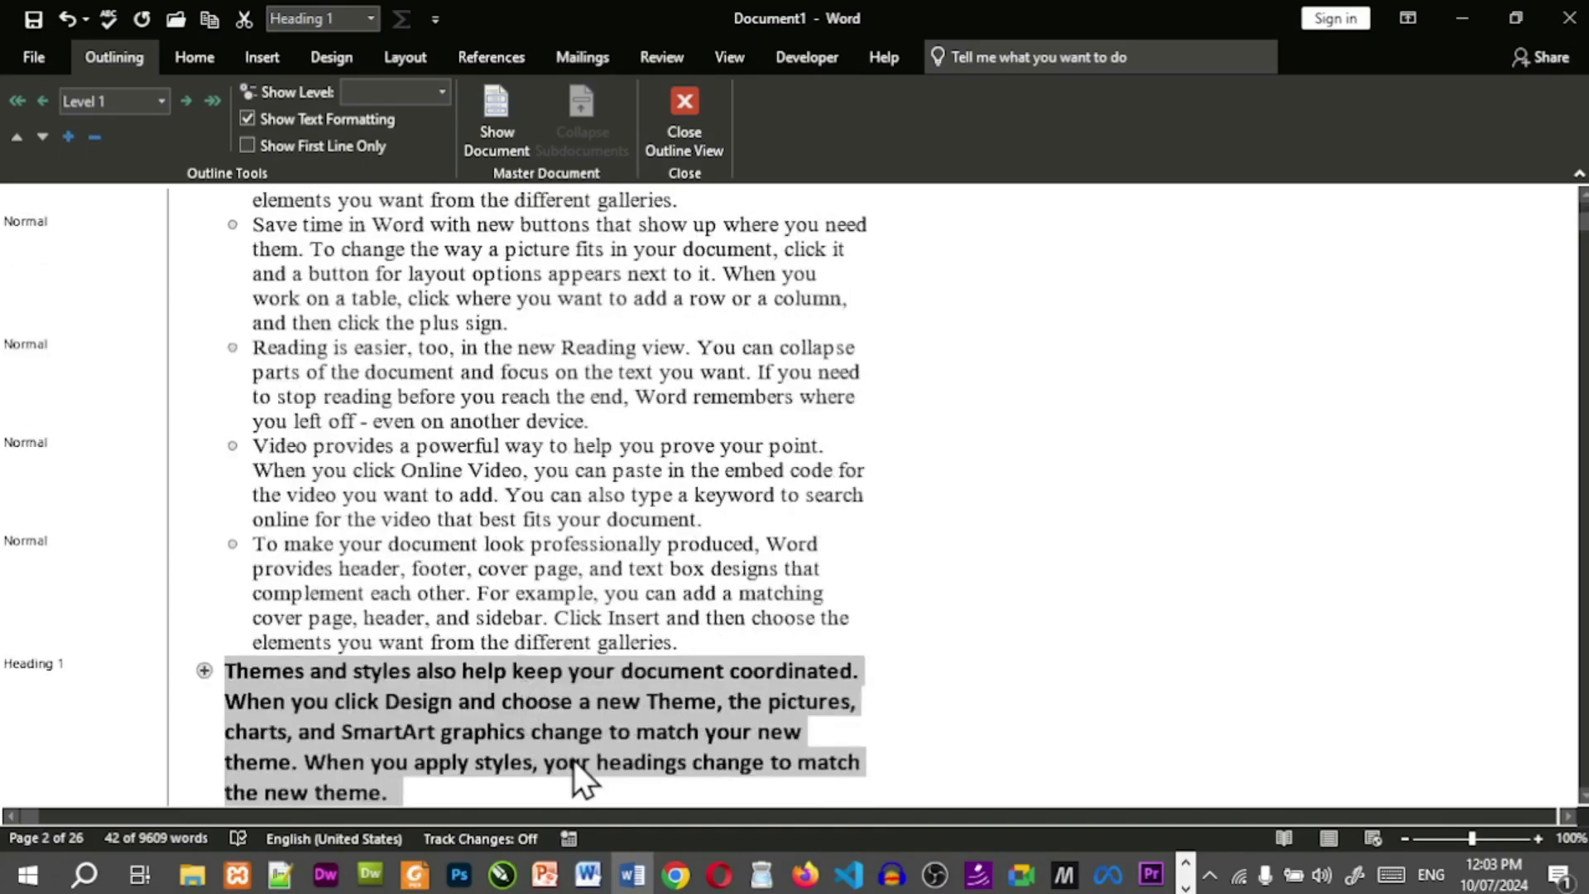
{"action": "key", "text": "alt+shift+Up"}
{"action": "key", "text": "alt+shift+Up"}
{"action": "key", "text": "alt+shift+Up"}
{"action": "key", "text": "alt+shift+Up"}
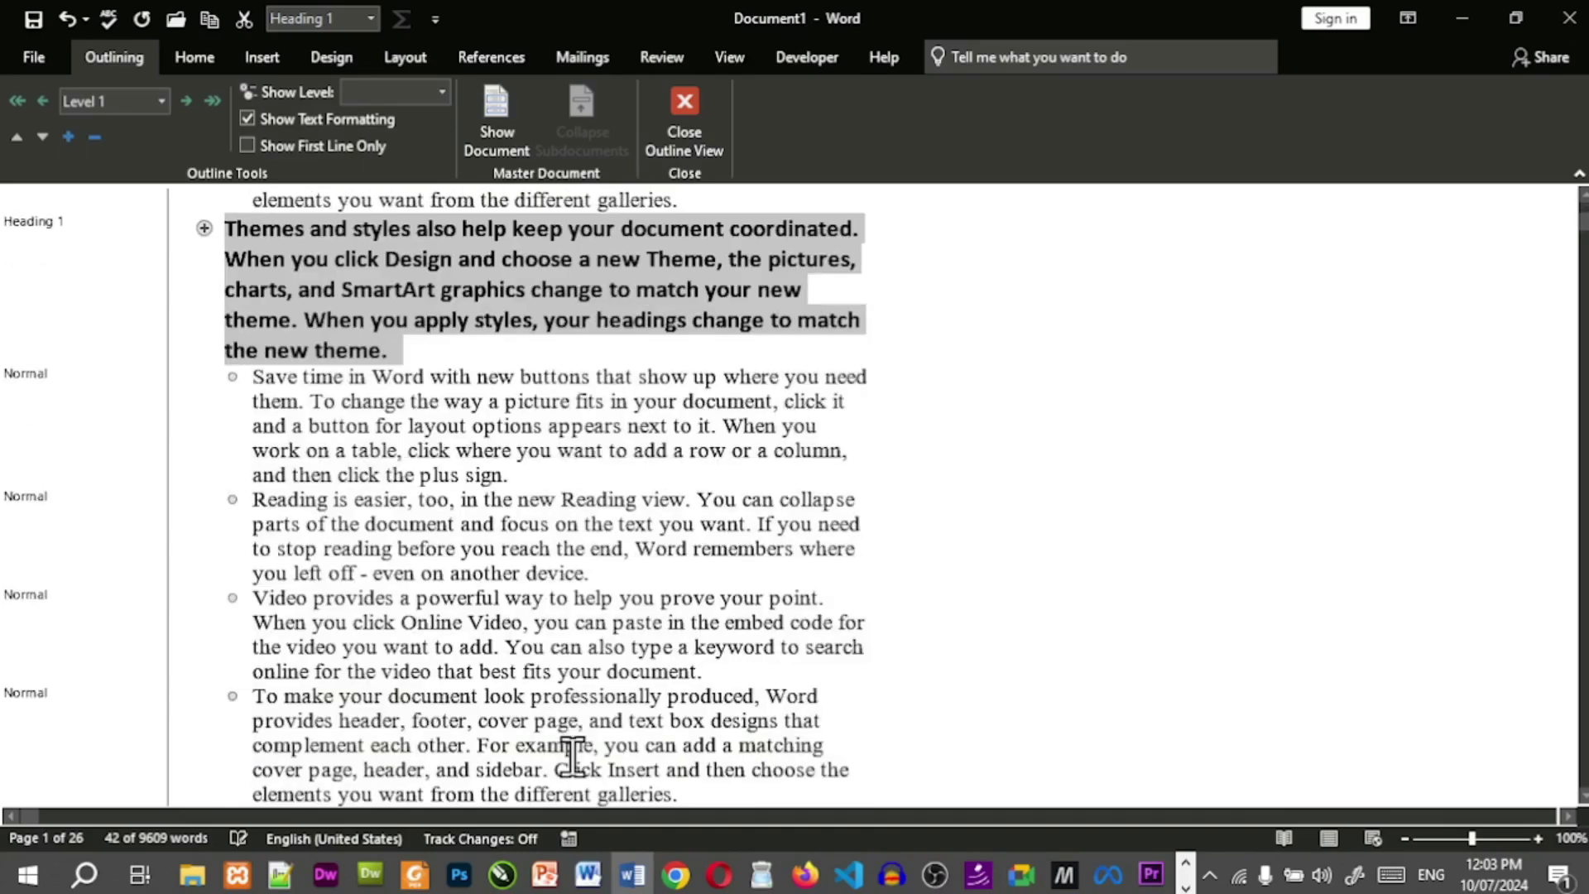
{"action": "scroll", "coordinate": [571, 756], "scroll_direction": "up", "scroll_amount": 5}
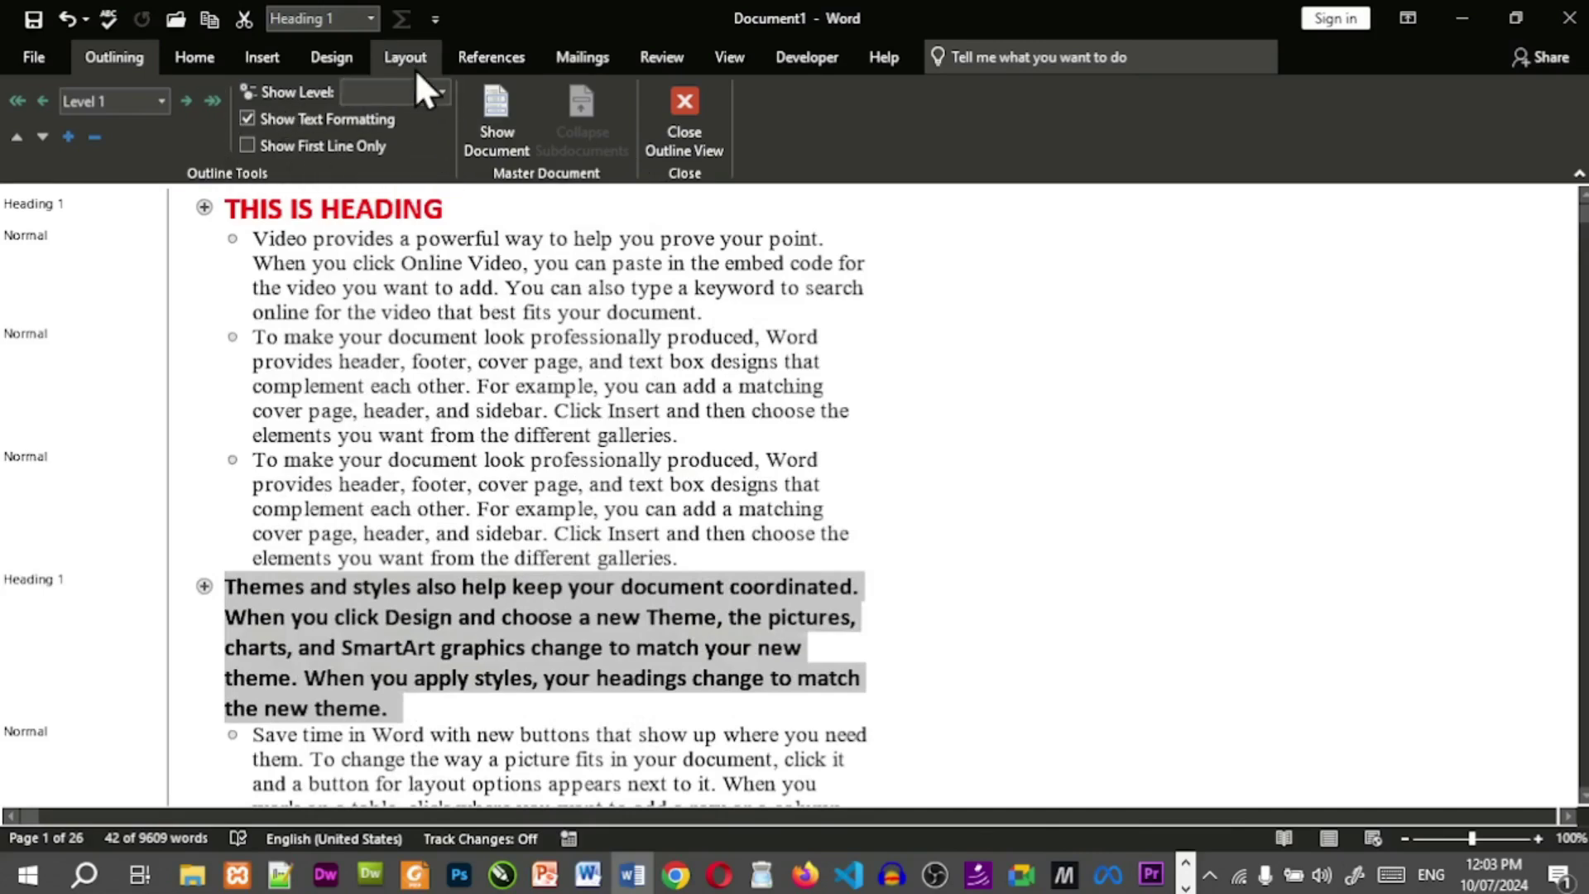
{"action": "left_click", "coordinate": [444, 93]}
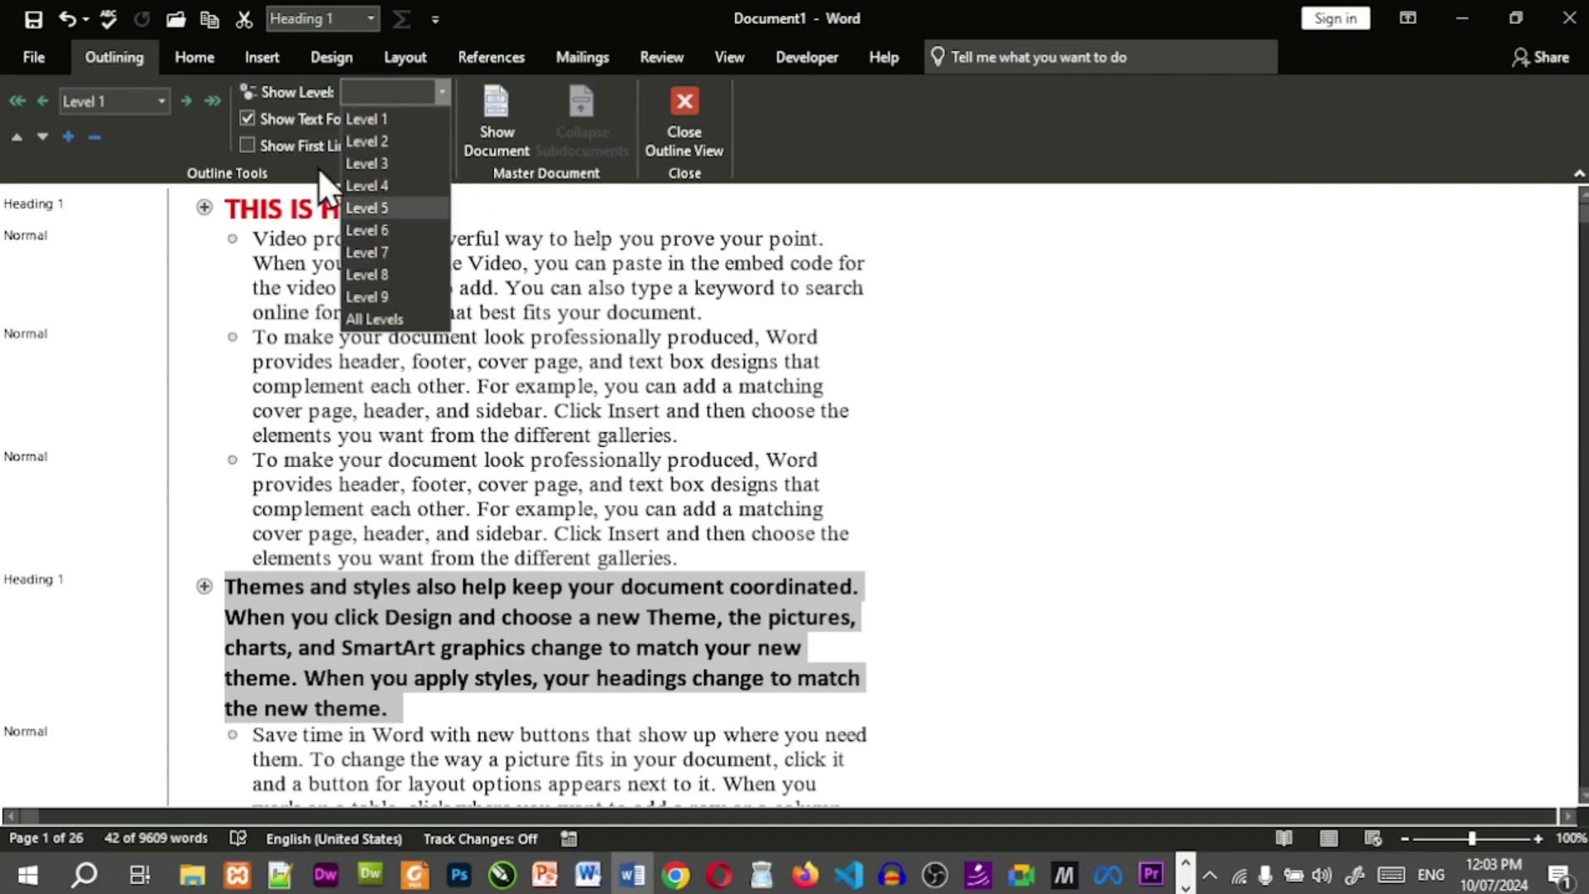
{"action": "left_click", "coordinate": [315, 401]}
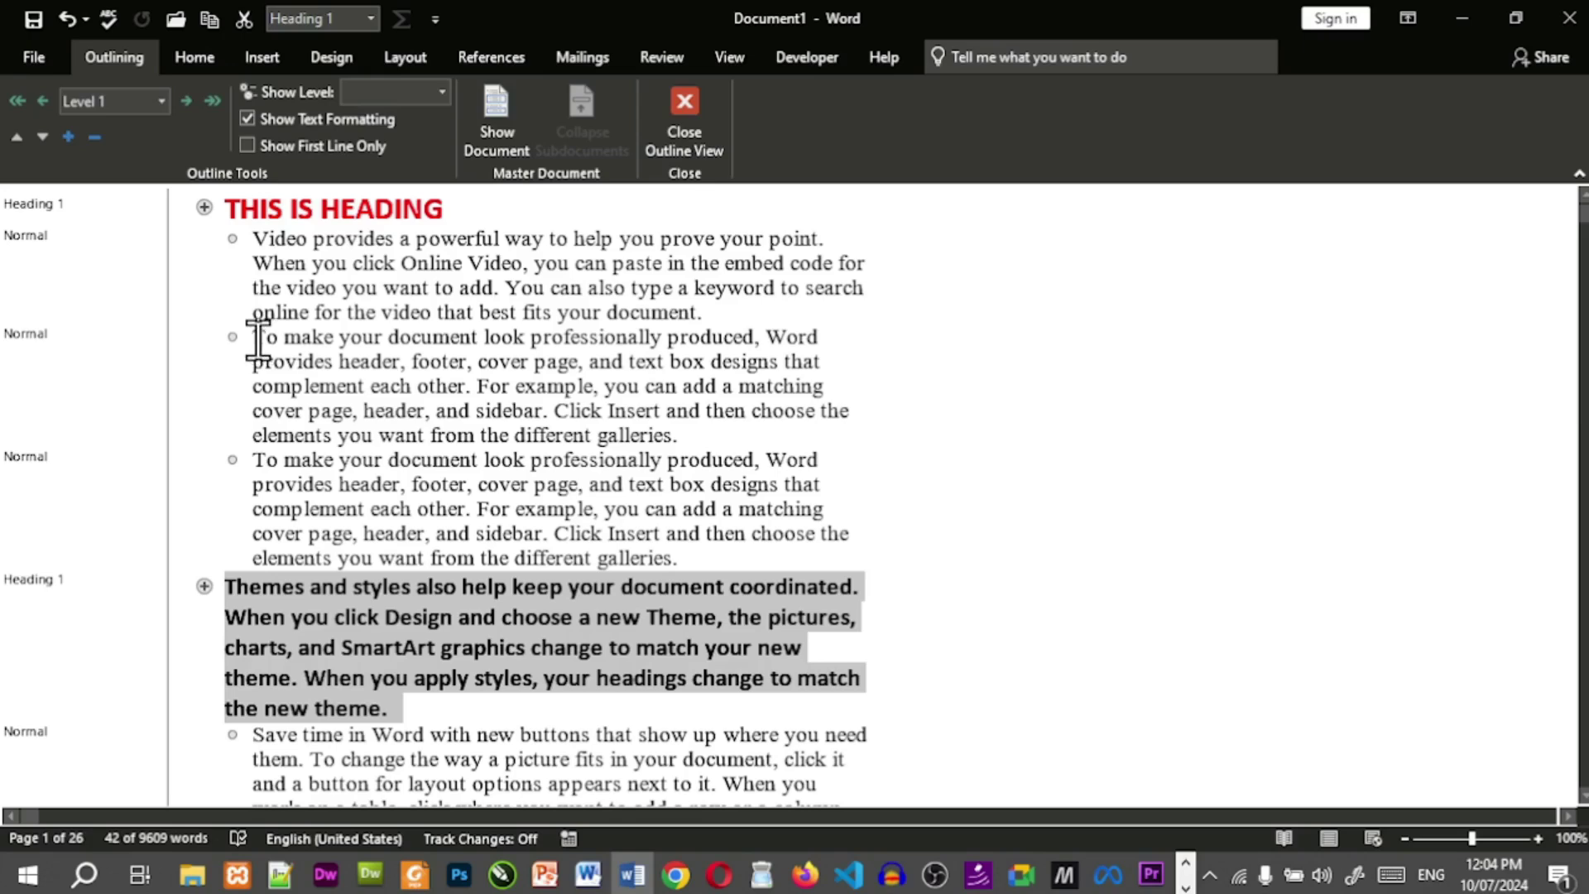
{"action": "left_click_drag", "start_coordinate": [254, 336], "coordinate": [680, 432]}
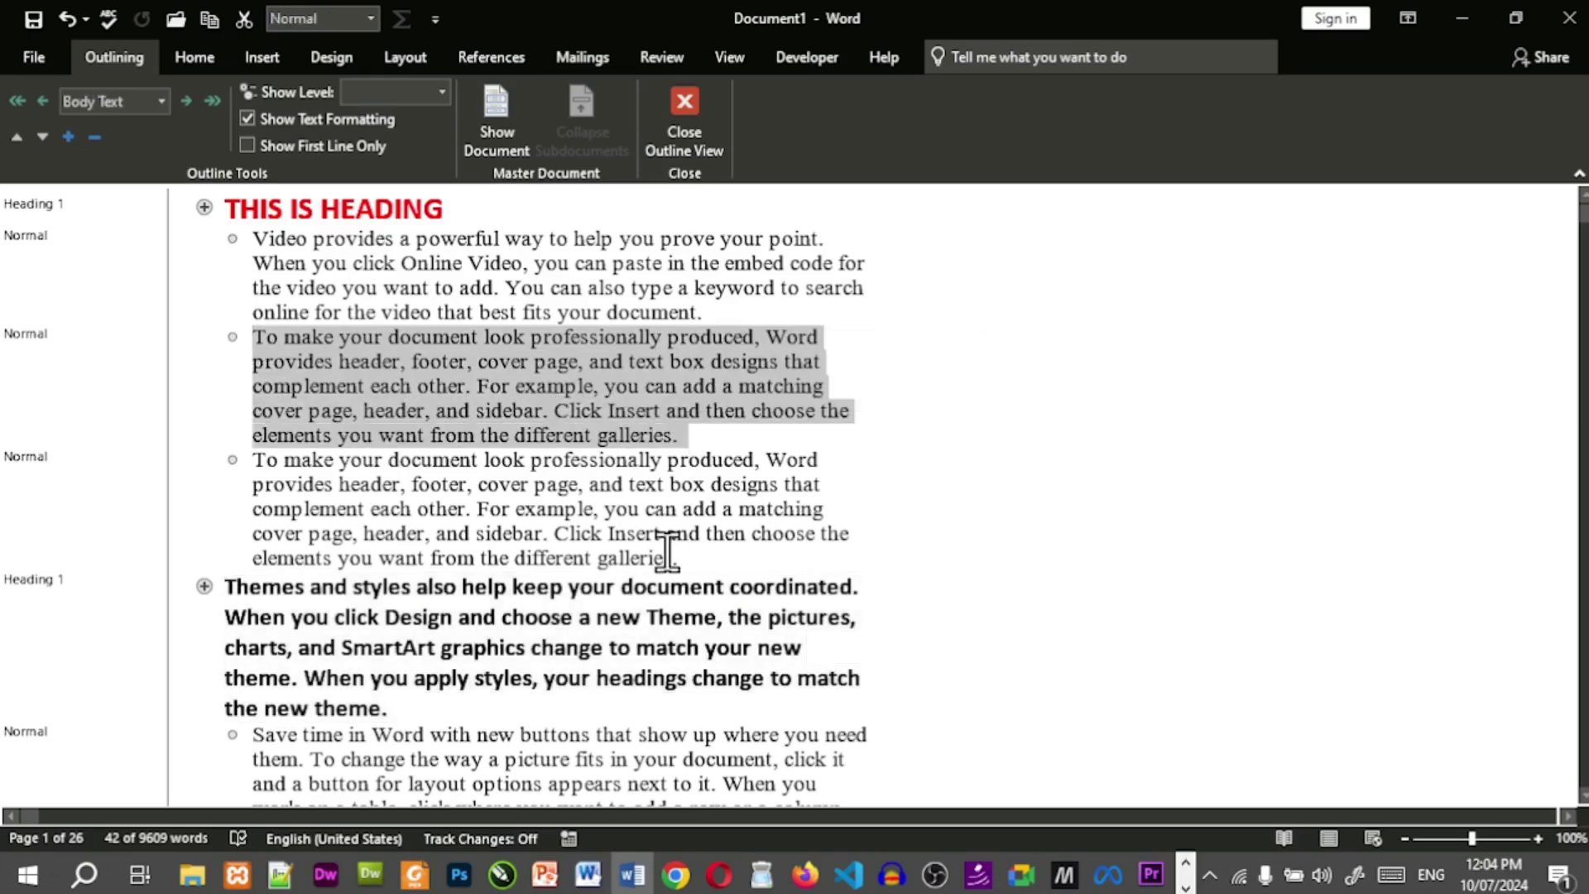
{"action": "left_click", "coordinate": [161, 101]}
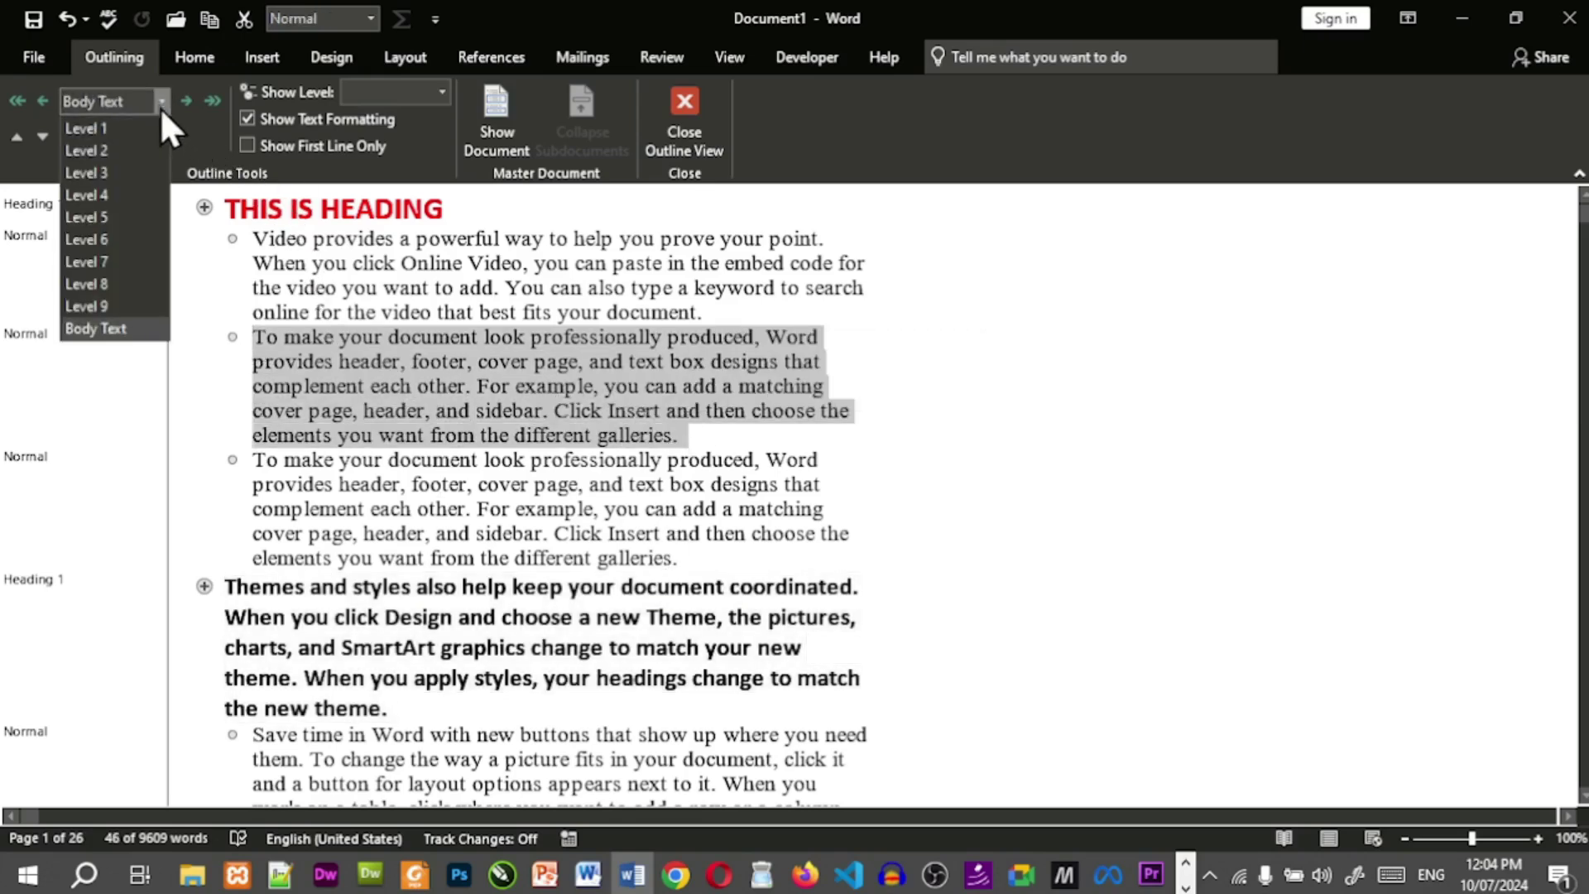
{"action": "left_click", "coordinate": [124, 154]}
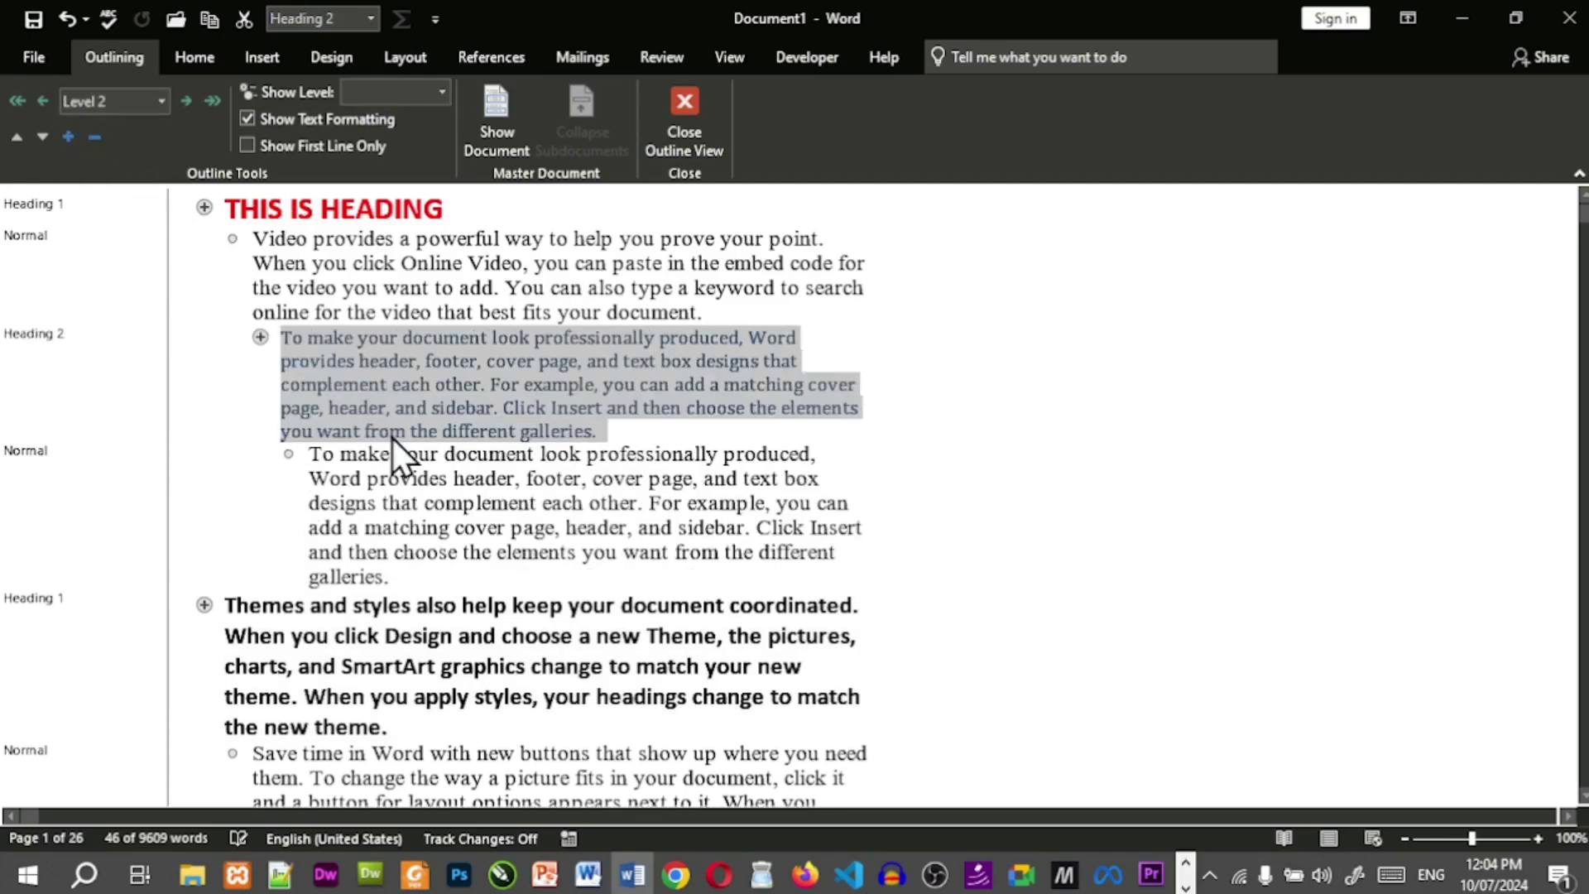
{"action": "left_click", "coordinate": [98, 143]}
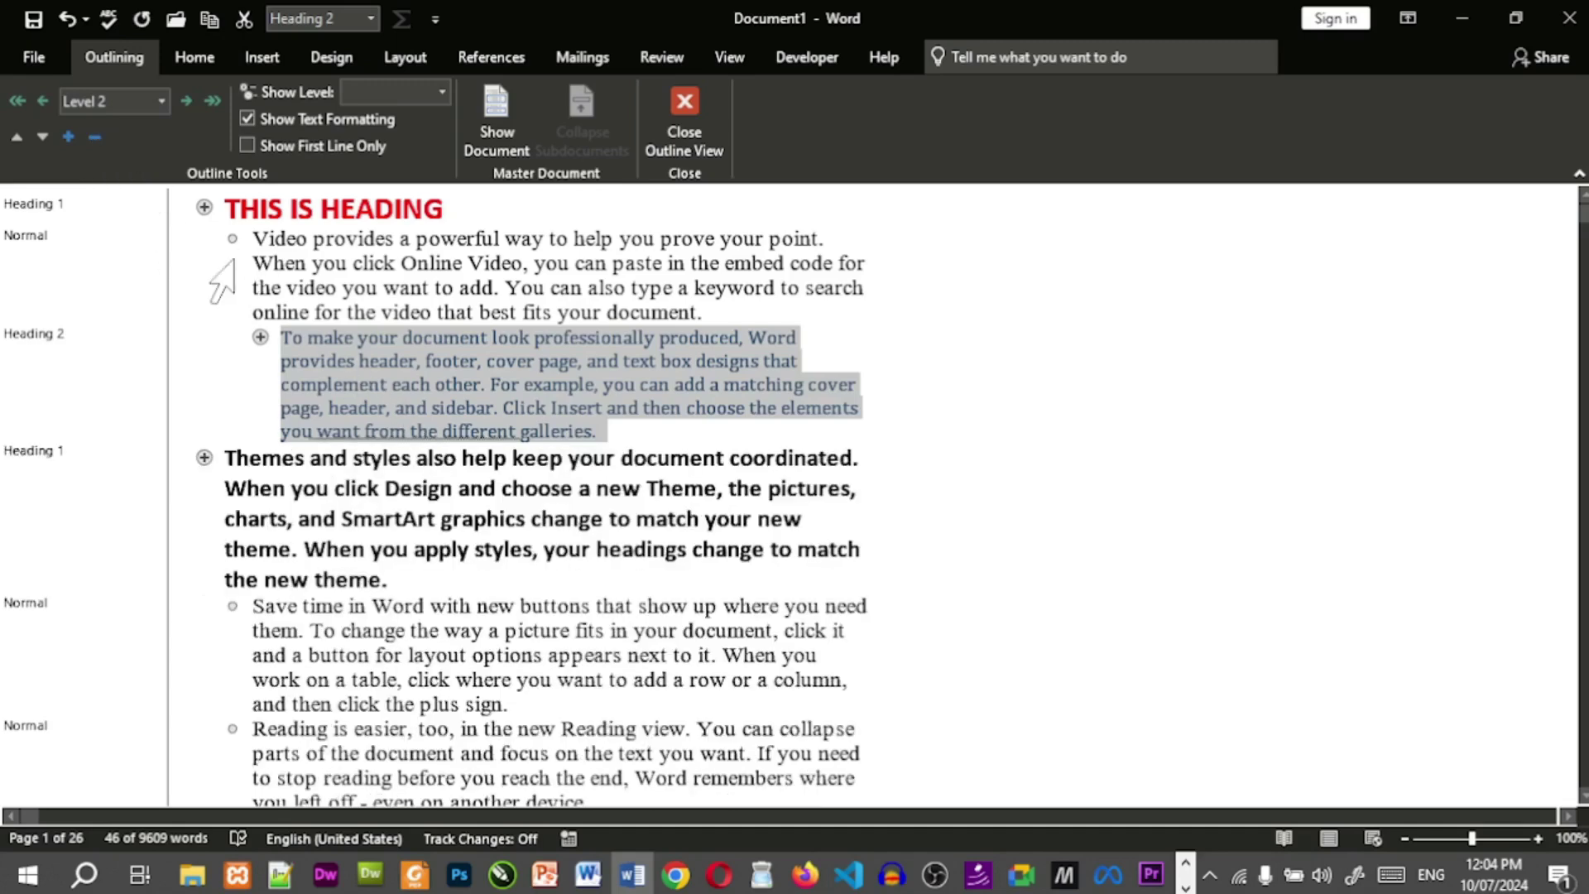
{"action": "left_click", "coordinate": [69, 147]}
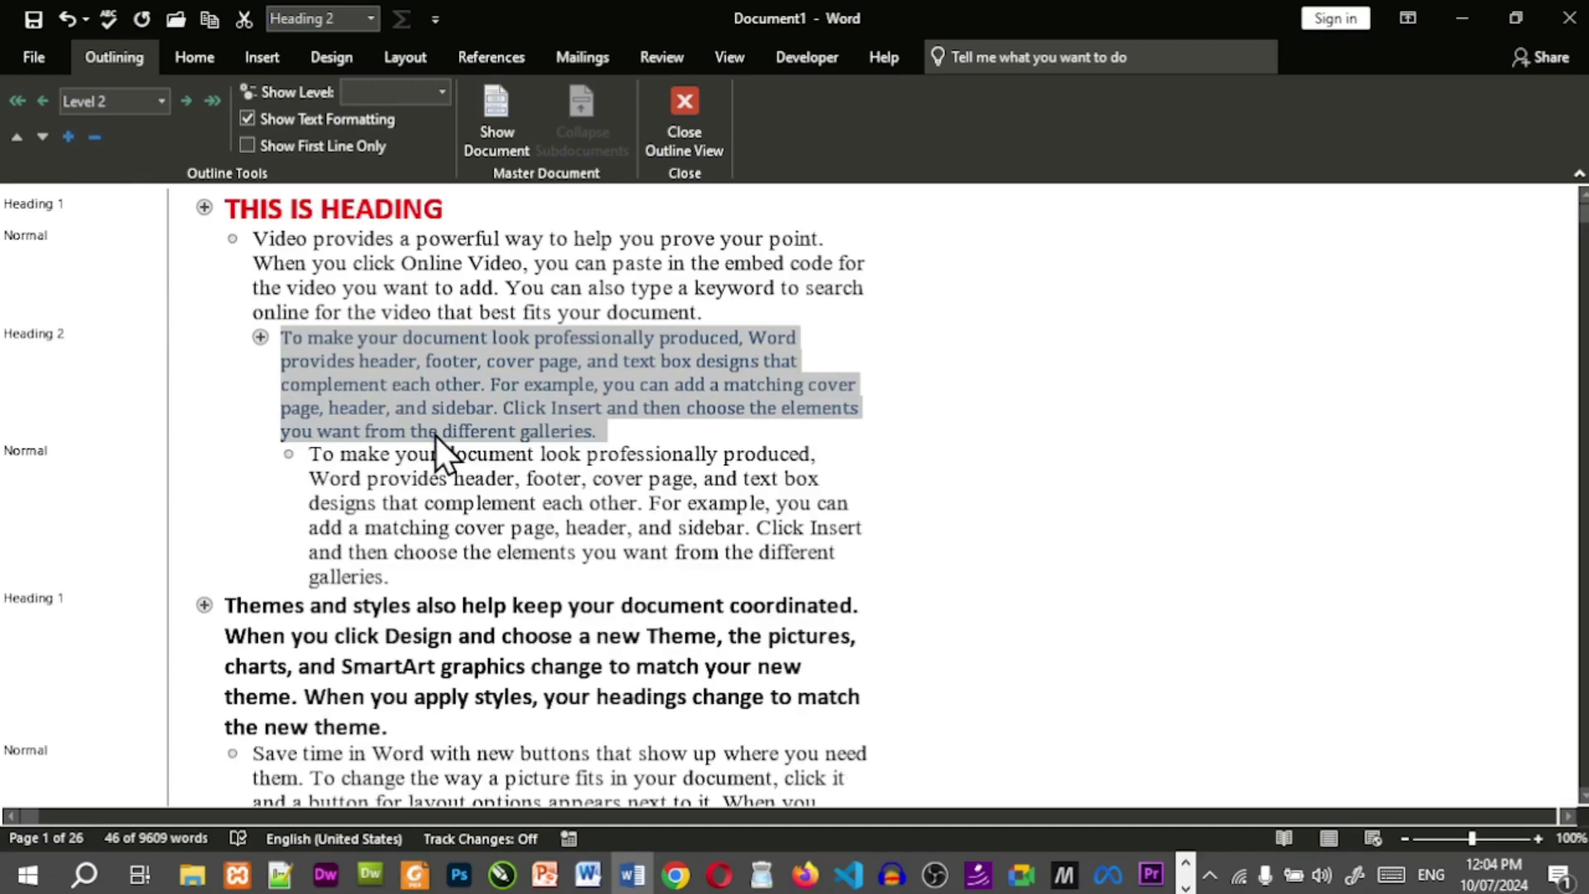
{"action": "left_click", "coordinate": [225, 208]}
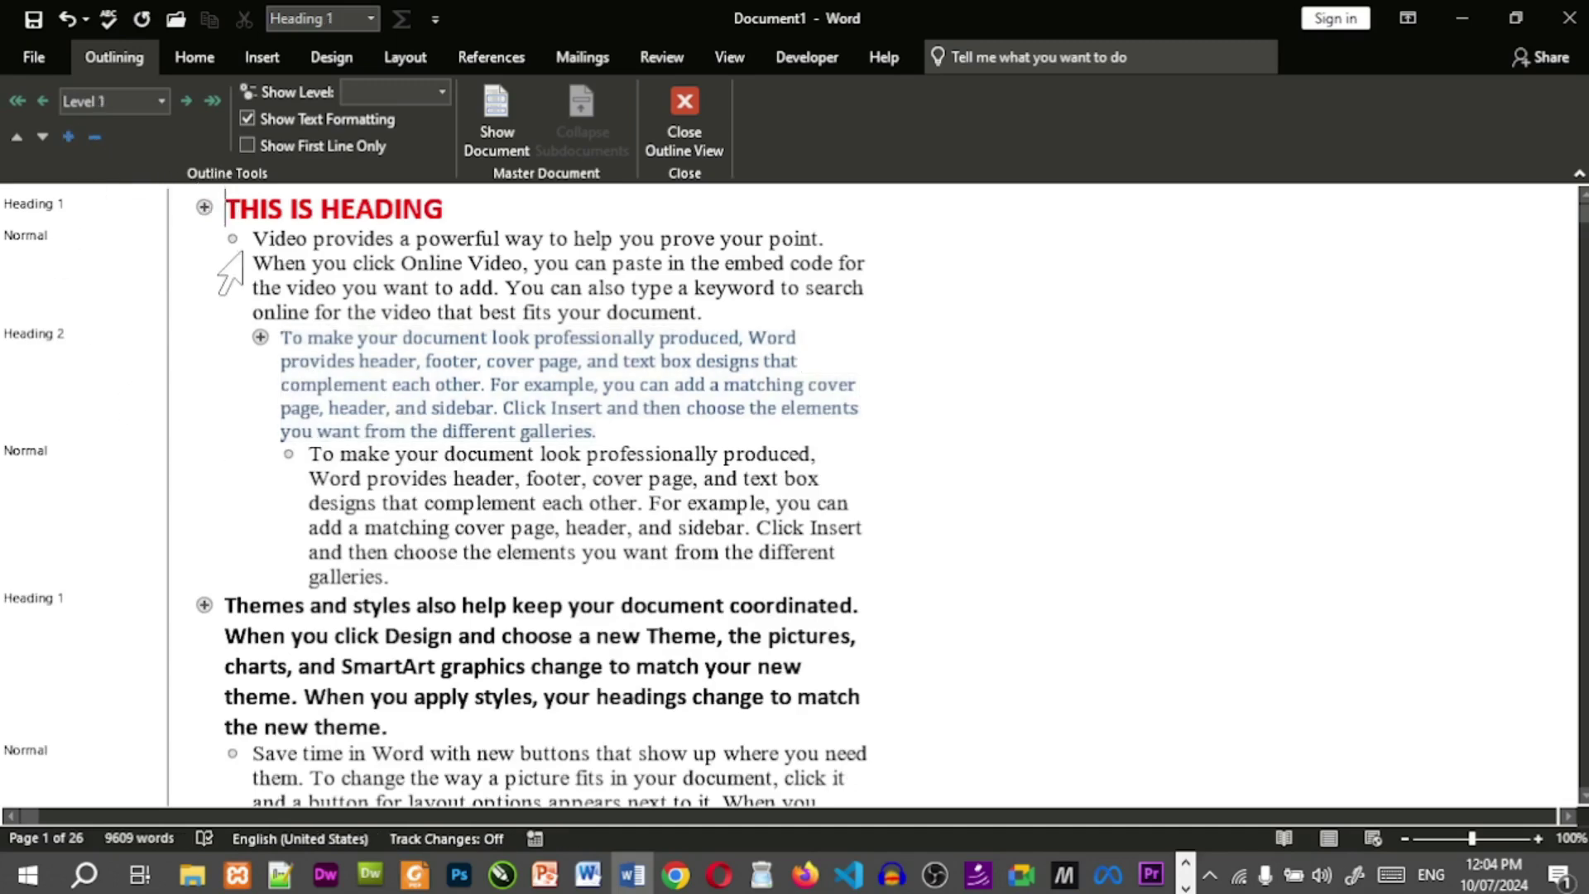
{"action": "left_click", "coordinate": [94, 138]}
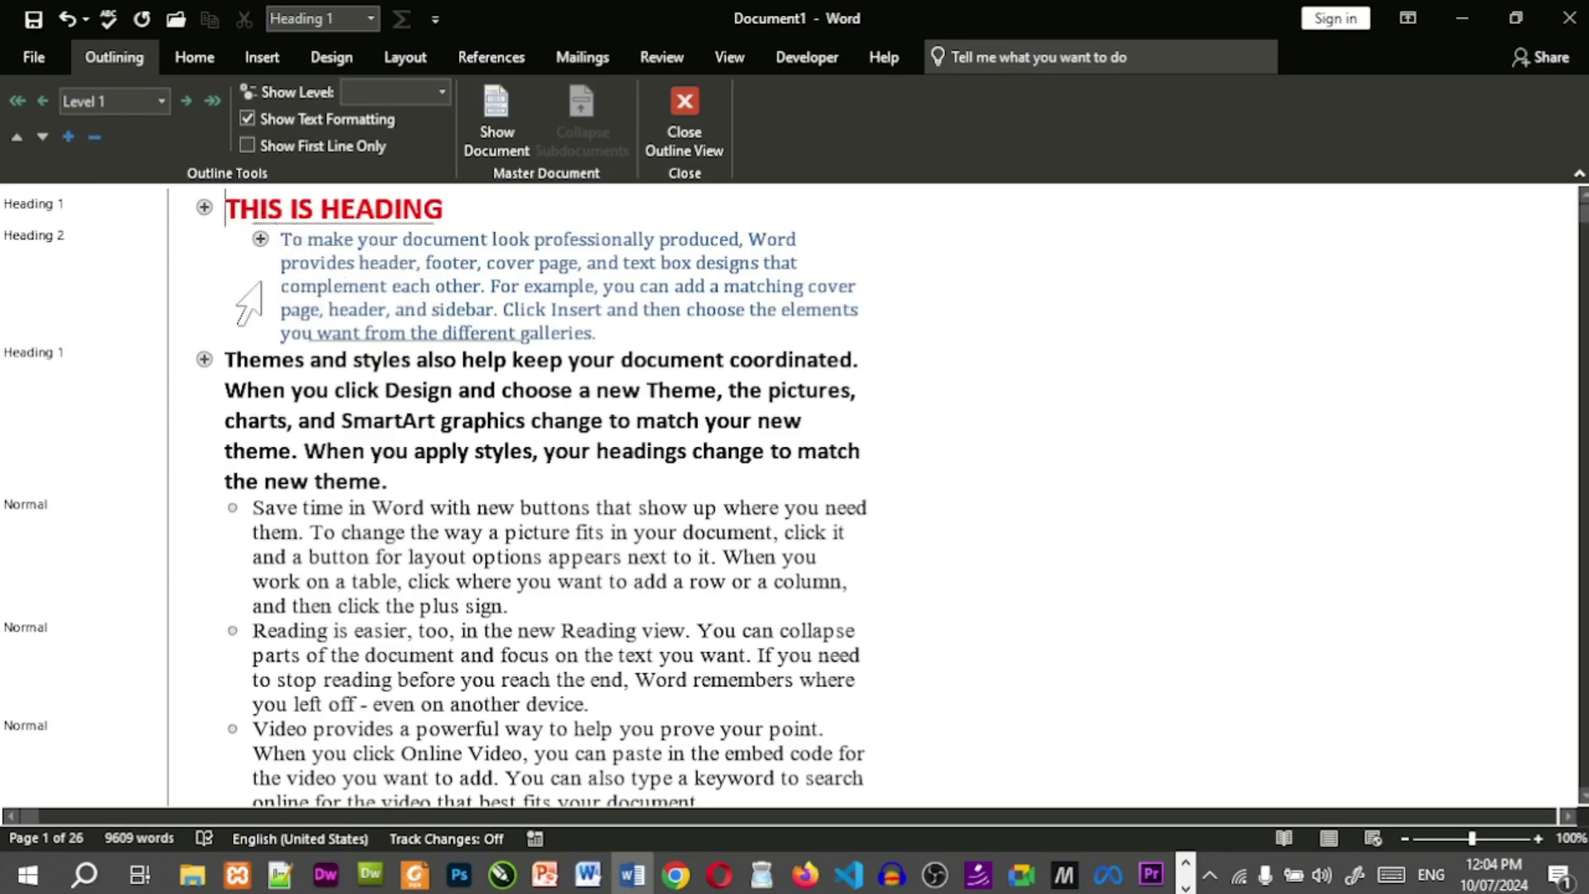
{"action": "left_click", "coordinate": [69, 138]}
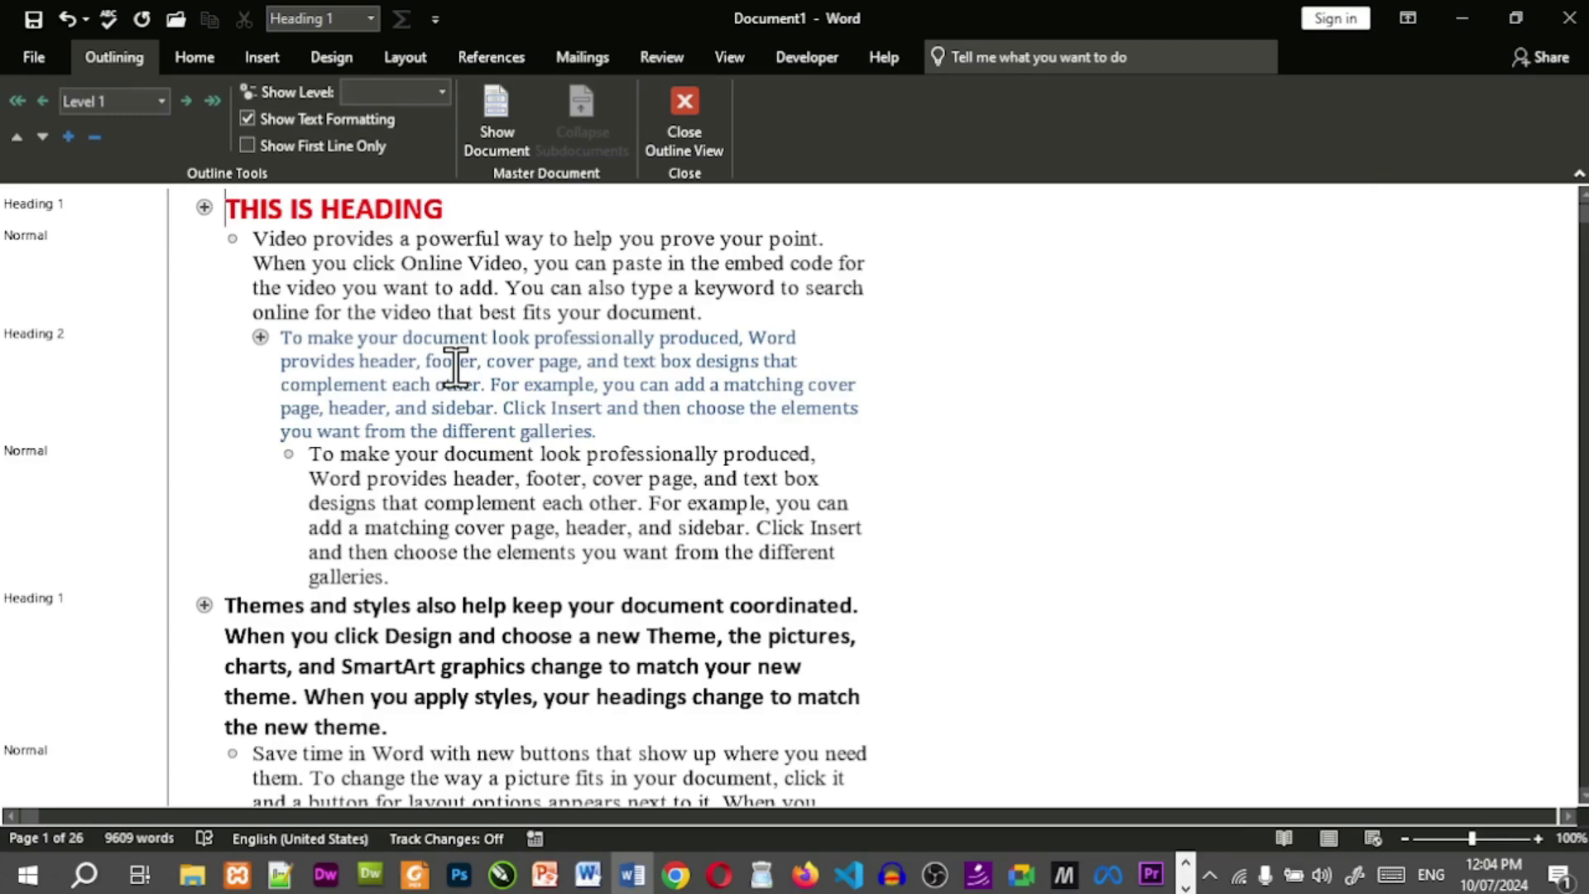
Set the 'Video provides…' paragraph to outline Level 2.
{"action": "scroll", "coordinate": [454, 368], "scroll_direction": "down", "scroll_amount": 6}
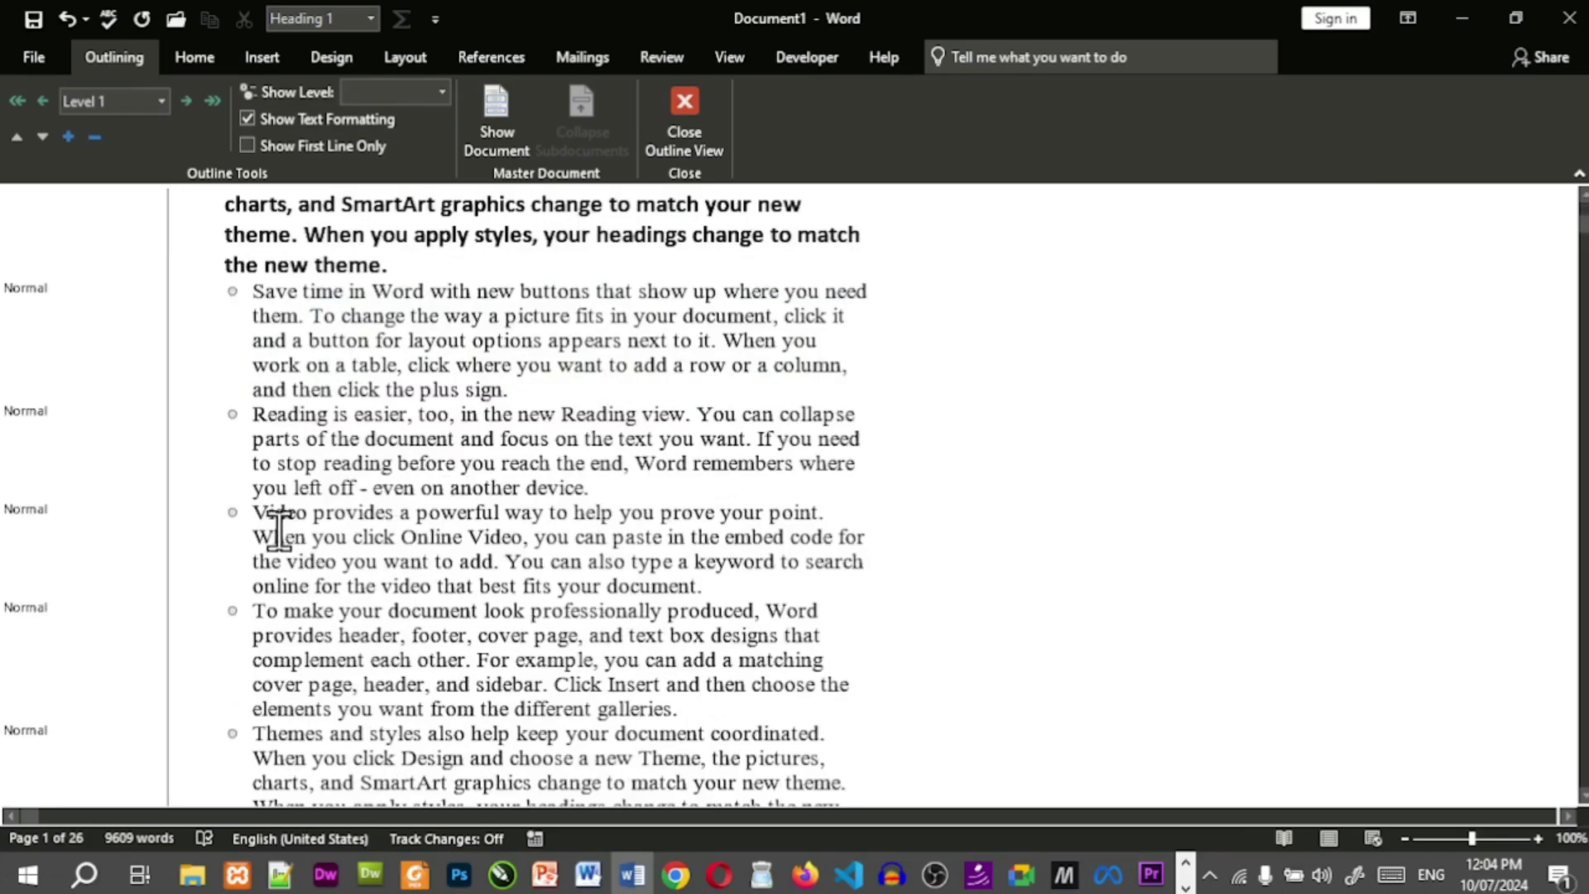
{"action": "left_click_drag", "start_coordinate": [254, 513], "coordinate": [716, 589]}
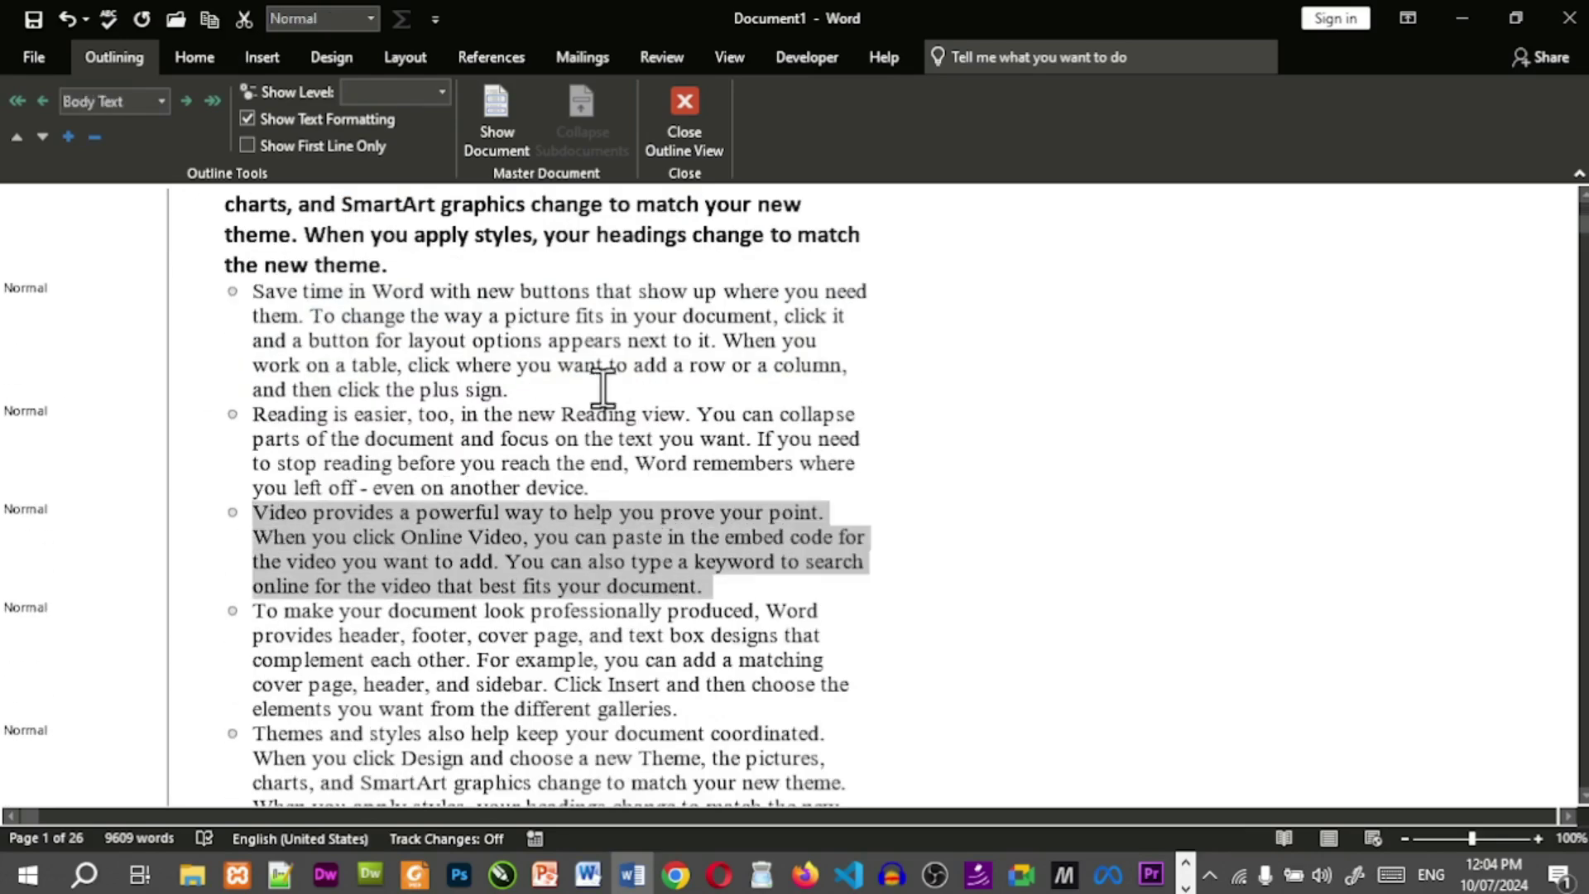
{"action": "left_click", "coordinate": [164, 102]}
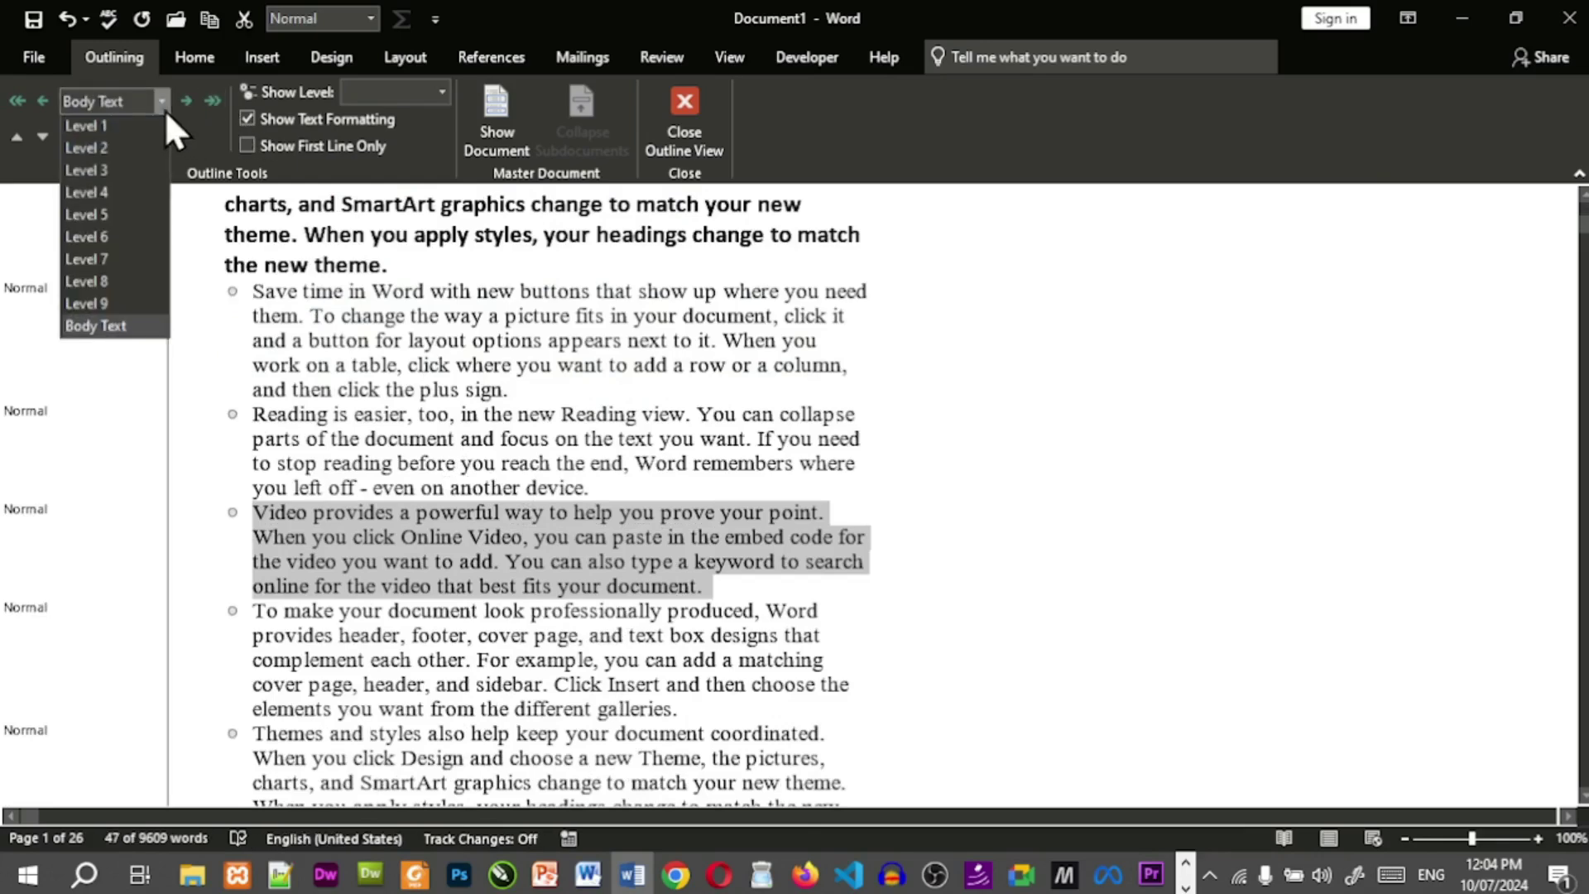
{"action": "left_click", "coordinate": [146, 158]}
Make the following 'Save time…' paragraph a Level 3 heading.
{"action": "scroll", "coordinate": [316, 528], "scroll_direction": "down", "scroll_amount": 3}
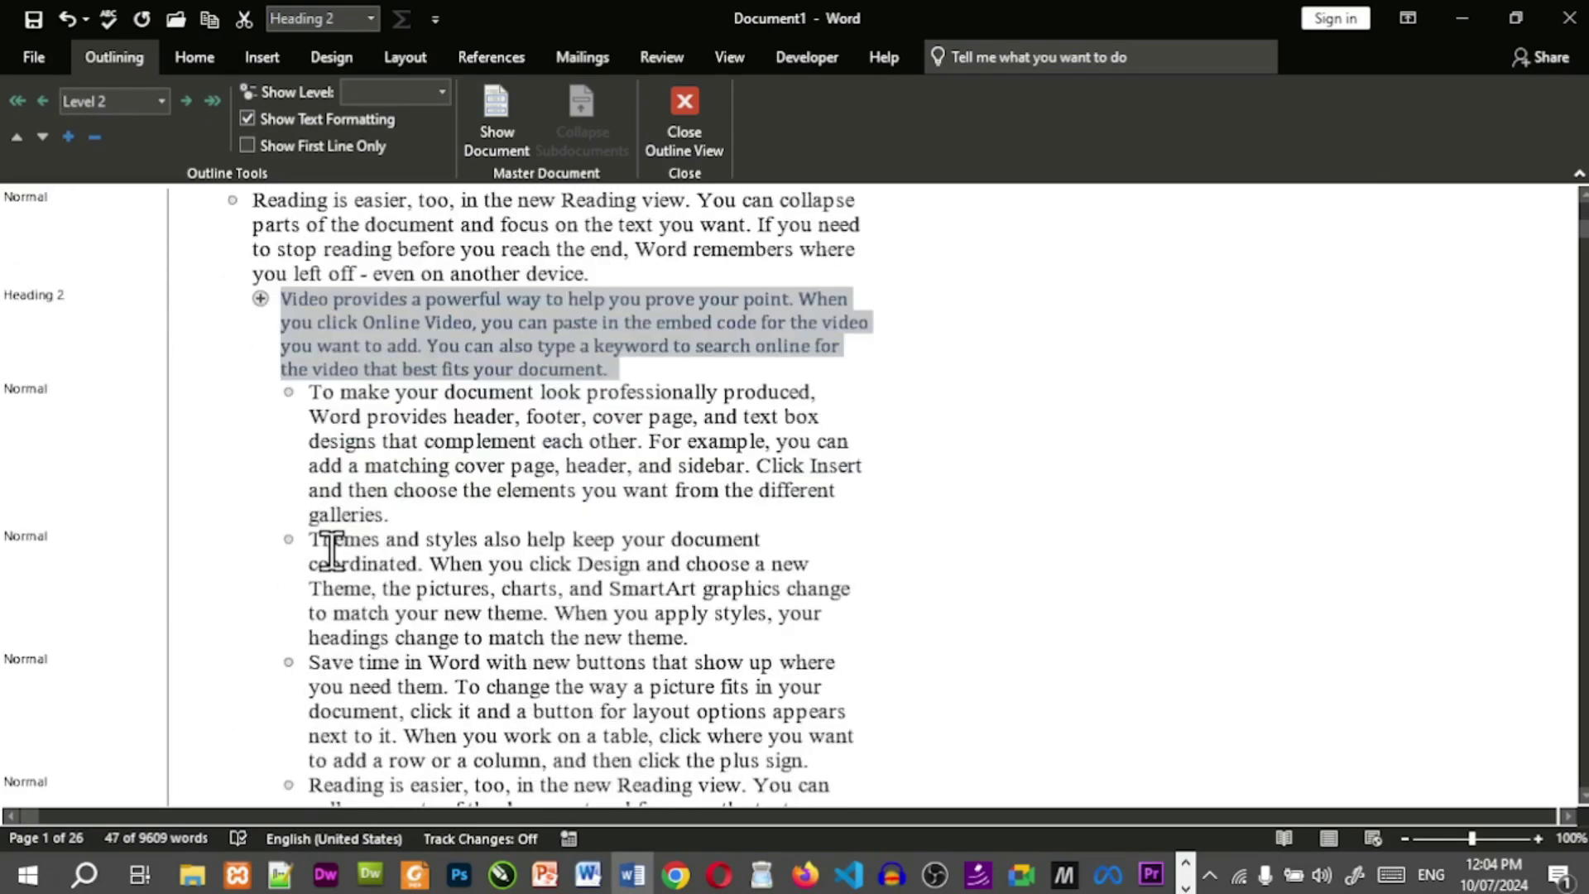
{"action": "left_click_drag", "start_coordinate": [305, 658], "coordinate": [823, 756]}
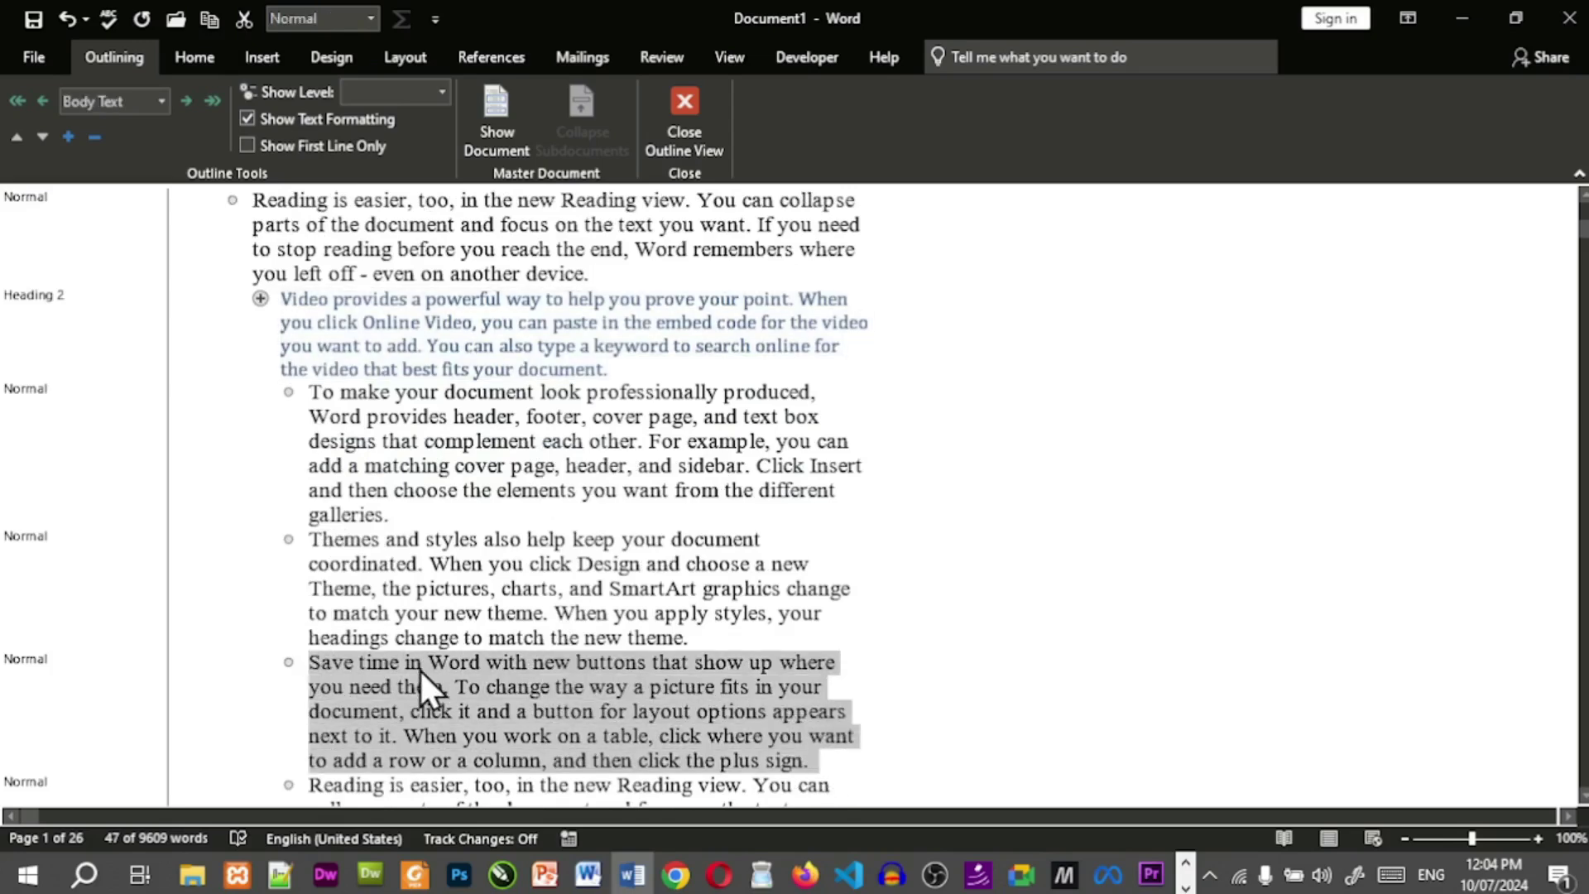
{"action": "left_click", "coordinate": [15, 98]}
{"action": "scroll", "coordinate": [596, 589], "scroll_direction": "down", "scroll_amount": 3}
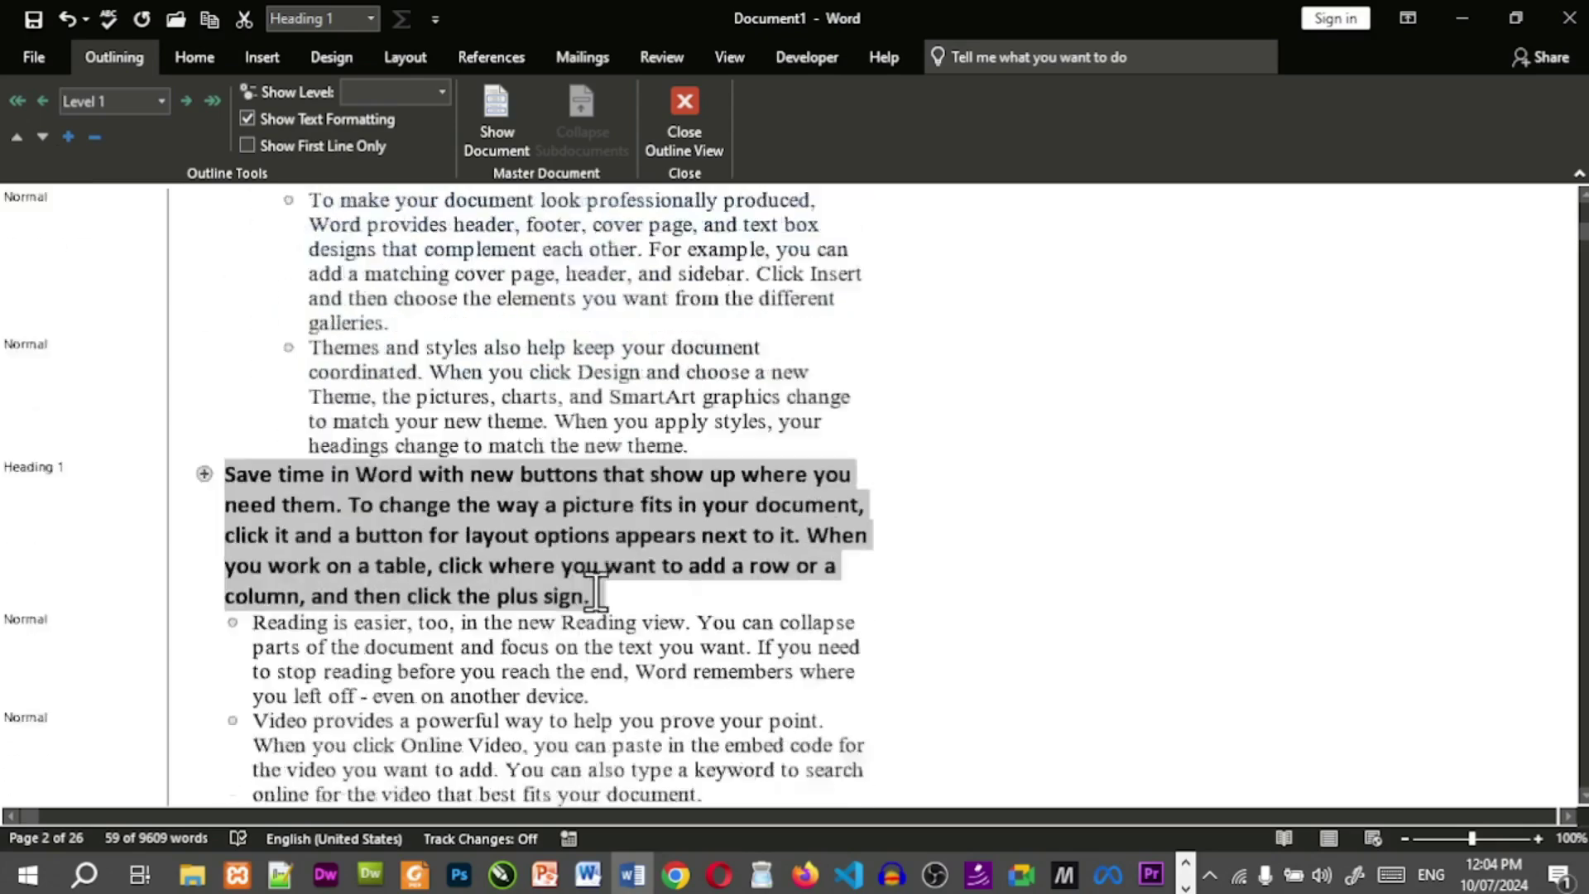
{"action": "scroll", "coordinate": [425, 559], "scroll_direction": "up", "scroll_amount": 1}
{"action": "left_click", "coordinate": [162, 103]}
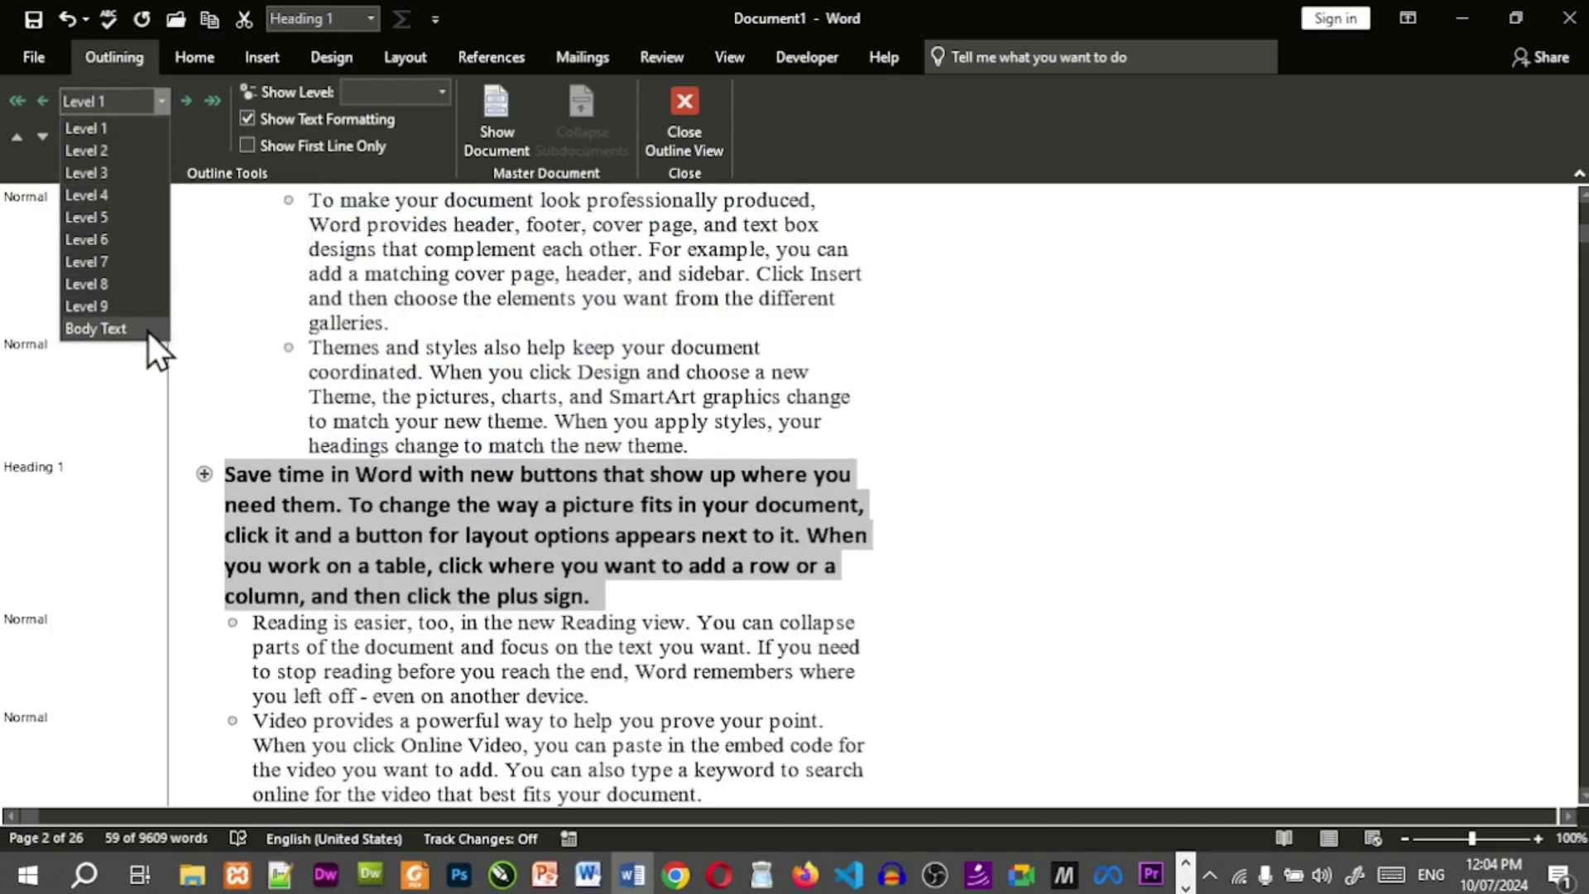
{"action": "left_click", "coordinate": [147, 331]}
{"action": "scroll", "coordinate": [435, 485], "scroll_direction": "down", "scroll_amount": 1}
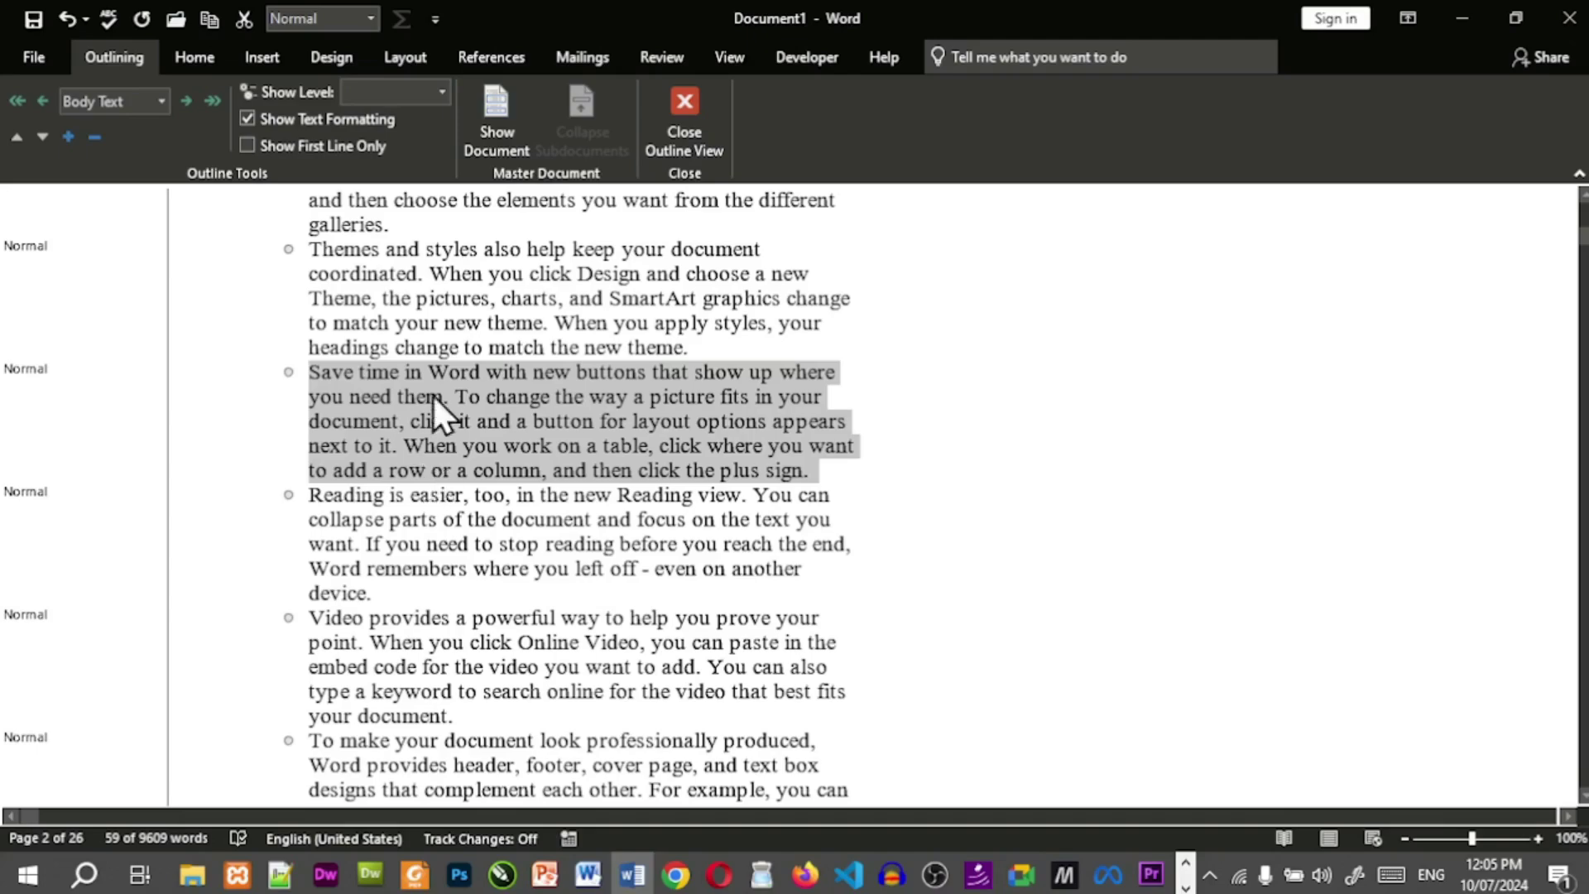
{"action": "scroll", "coordinate": [426, 356], "scroll_direction": "up", "scroll_amount": 5}
{"action": "scroll", "coordinate": [406, 482], "scroll_direction": "down", "scroll_amount": 2}
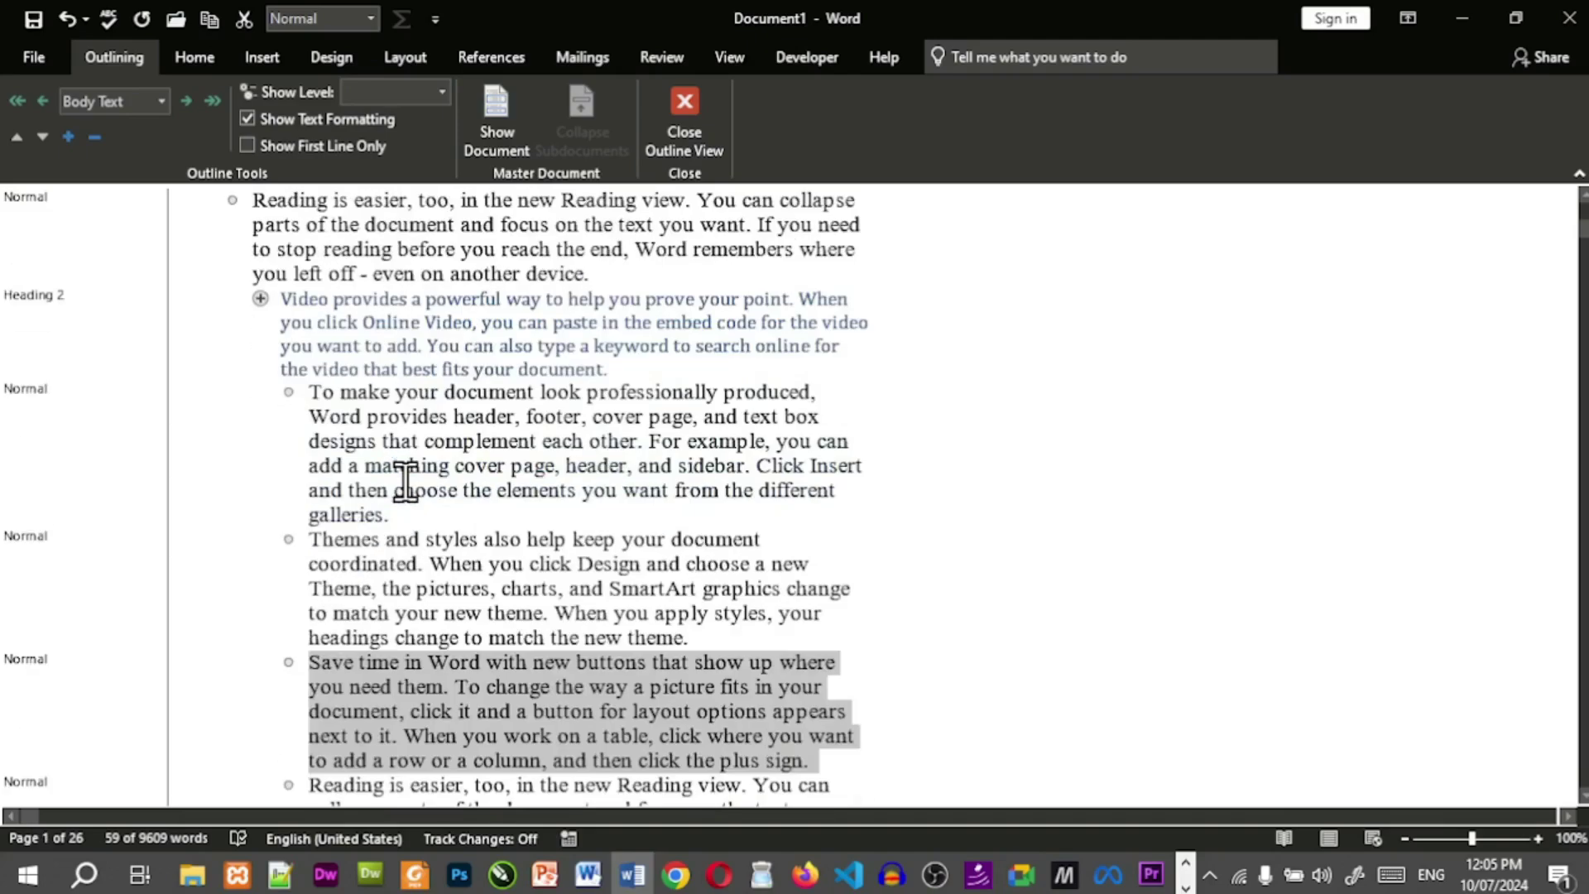
{"action": "left_click", "coordinate": [161, 100]}
{"action": "left_click", "coordinate": [123, 177]}
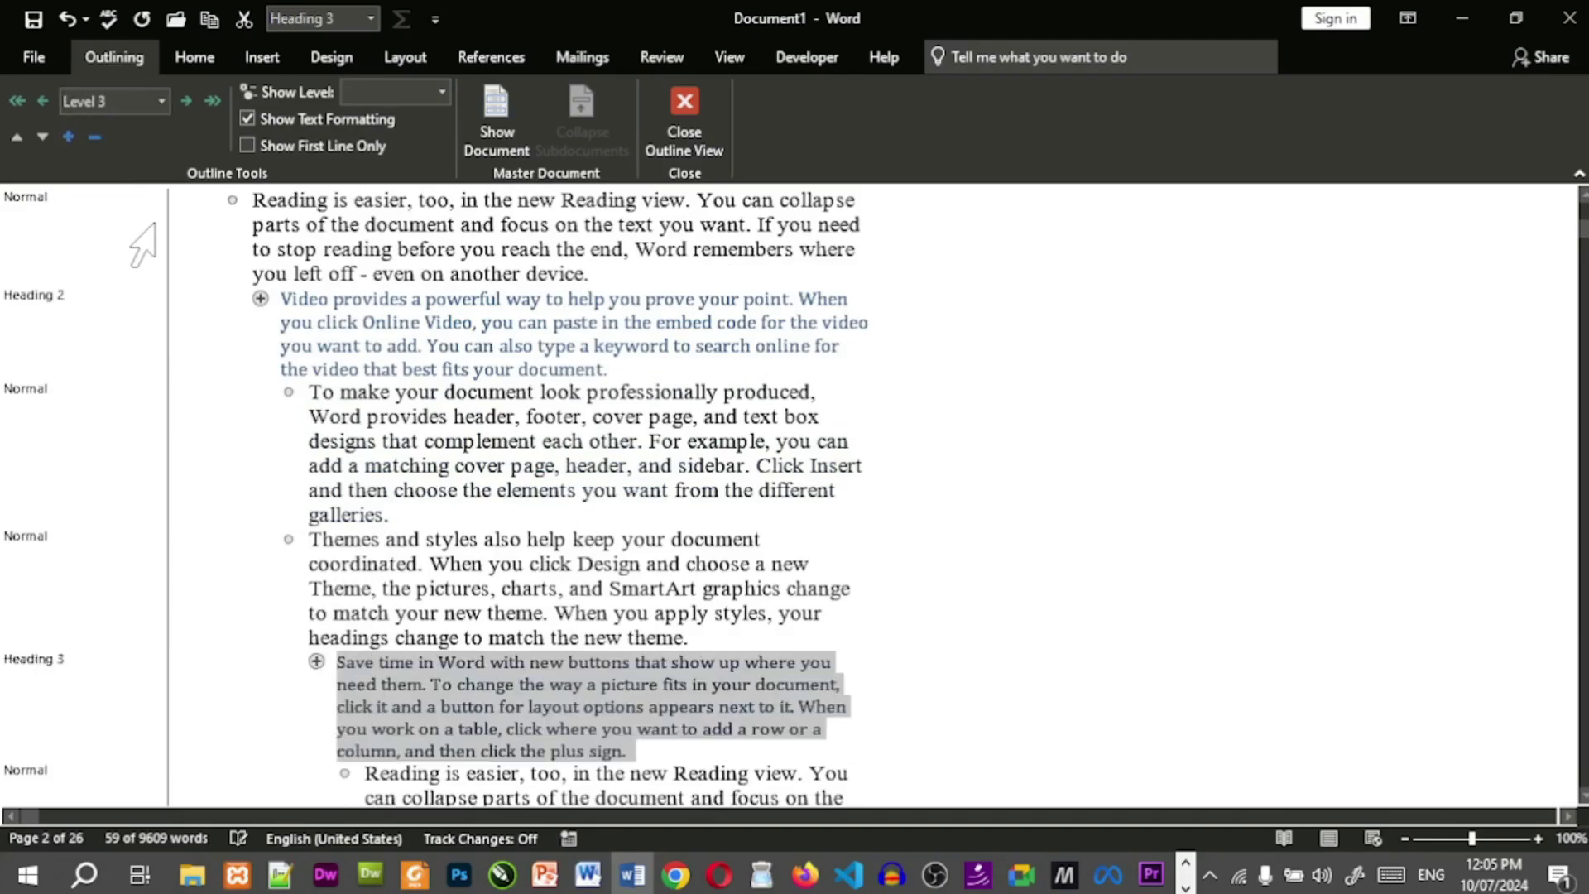
Set the next 'Video provides…' paragraph to Level 4 and the following 'Save time…' to Level 5.
{"action": "scroll", "coordinate": [284, 472], "scroll_direction": "down", "scroll_amount": 5}
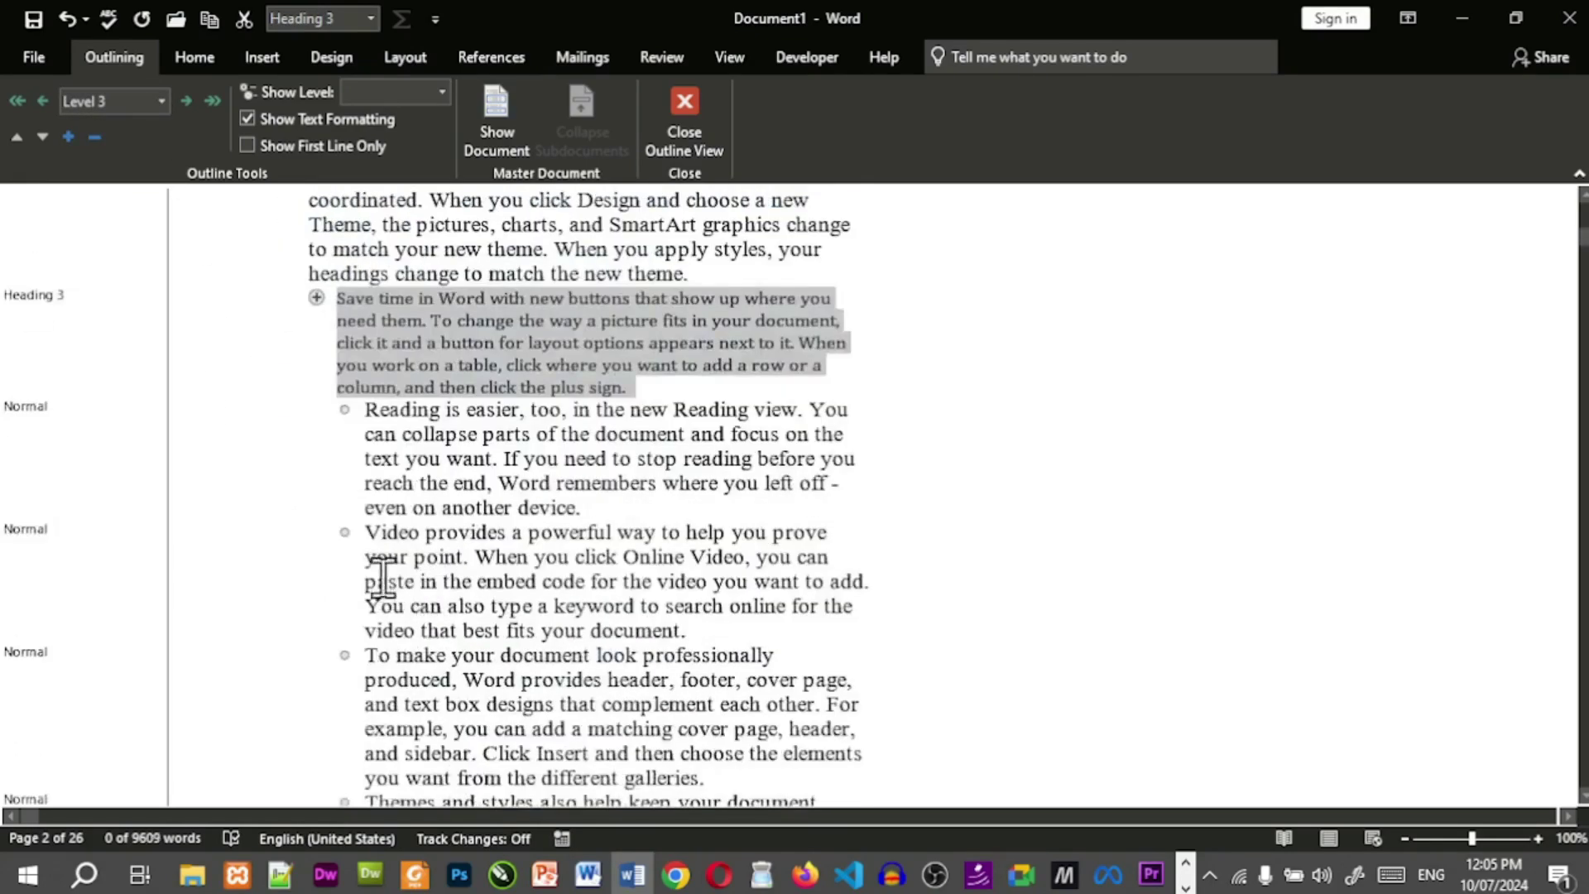
{"action": "left_click_drag", "start_coordinate": [364, 532], "coordinate": [699, 624]}
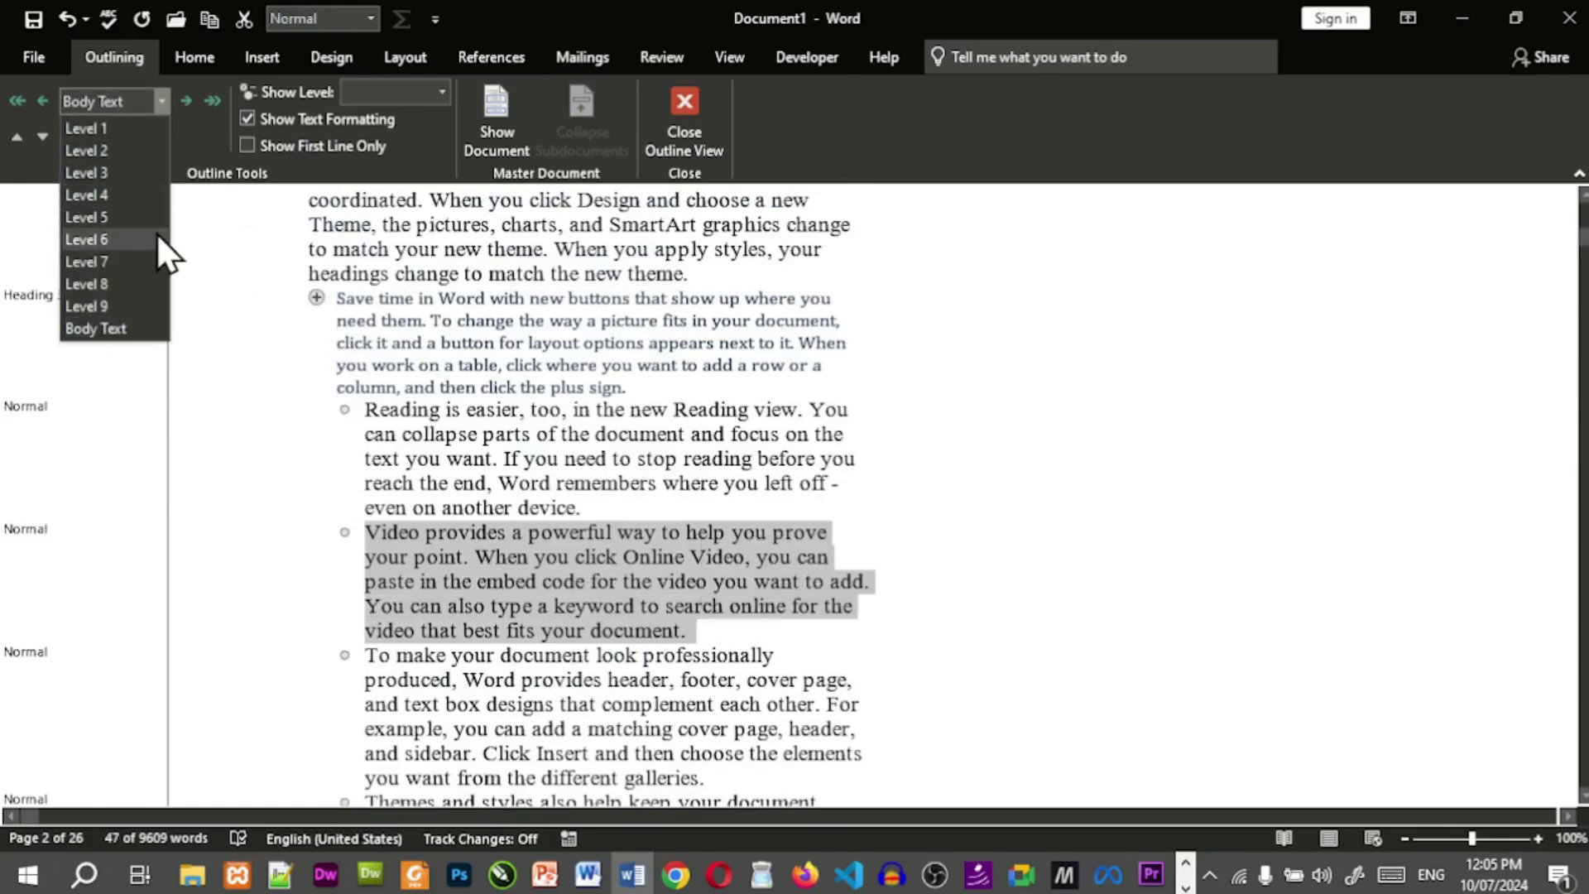
{"action": "left_click", "coordinate": [132, 199]}
{"action": "scroll", "coordinate": [365, 580], "scroll_direction": "down", "scroll_amount": 4}
{"action": "scroll", "coordinate": [377, 600], "scroll_direction": "down", "scroll_amount": 1}
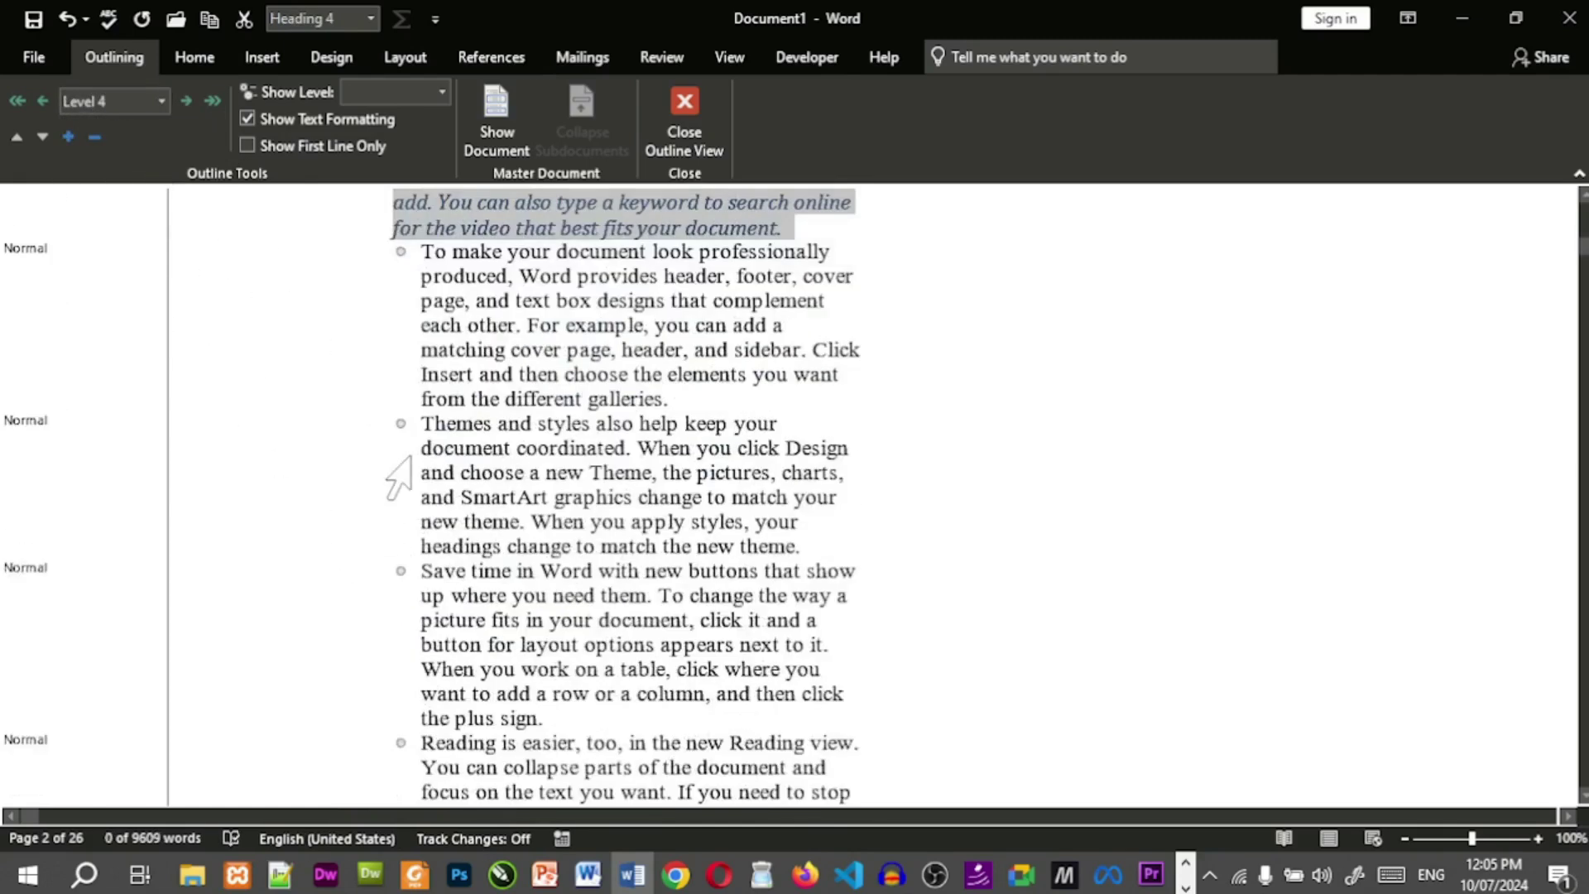
{"action": "left_click_drag", "start_coordinate": [421, 572], "coordinate": [832, 669]}
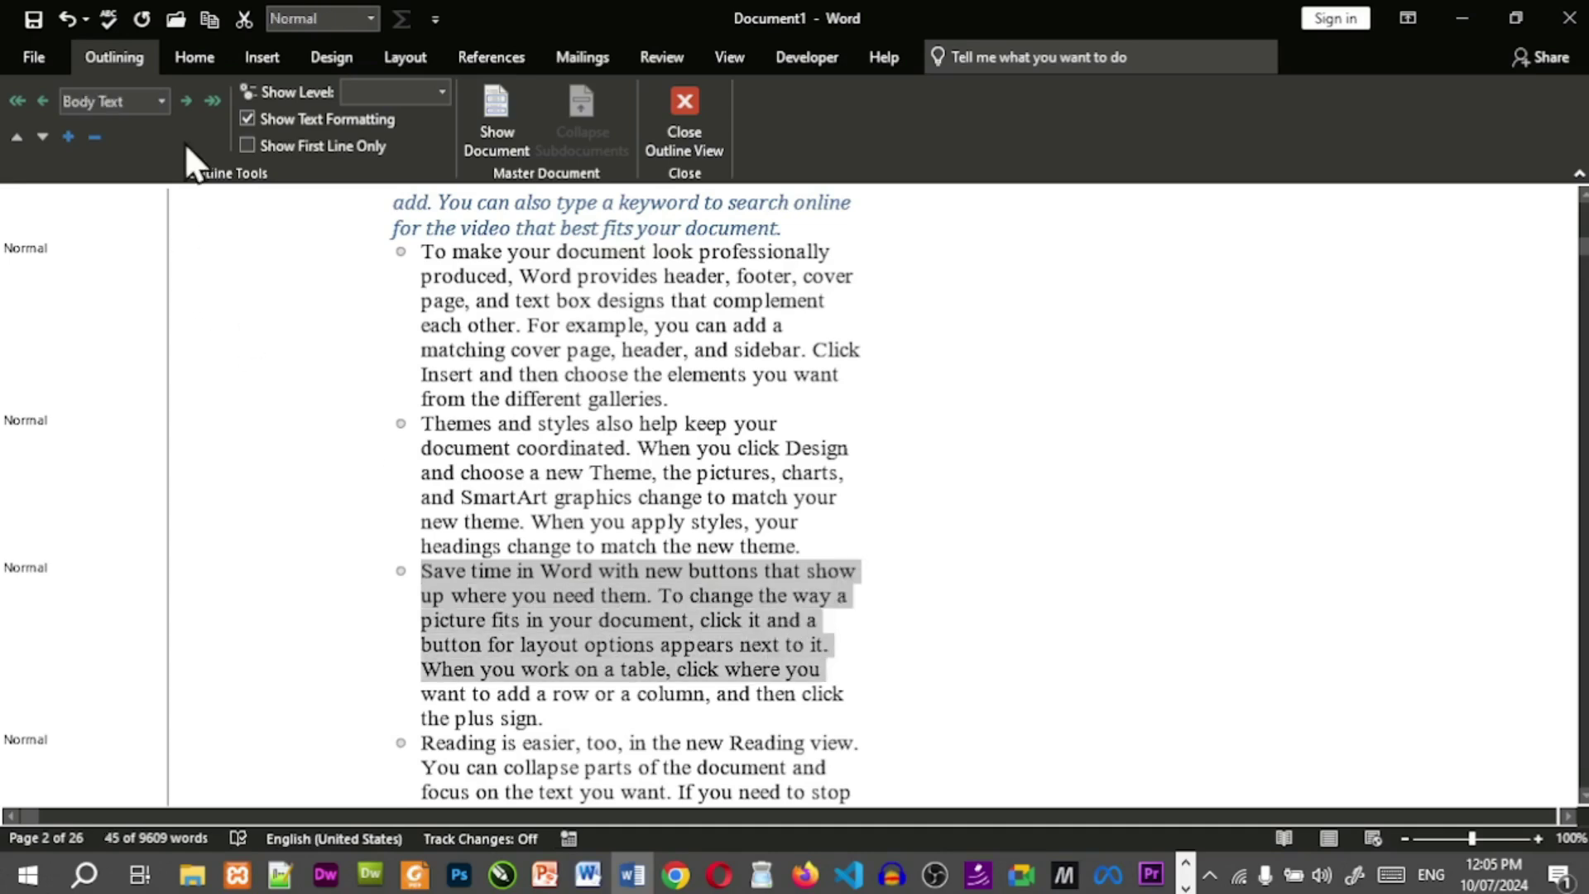
{"action": "left_click", "coordinate": [162, 102]}
{"action": "left_click", "coordinate": [142, 217]}
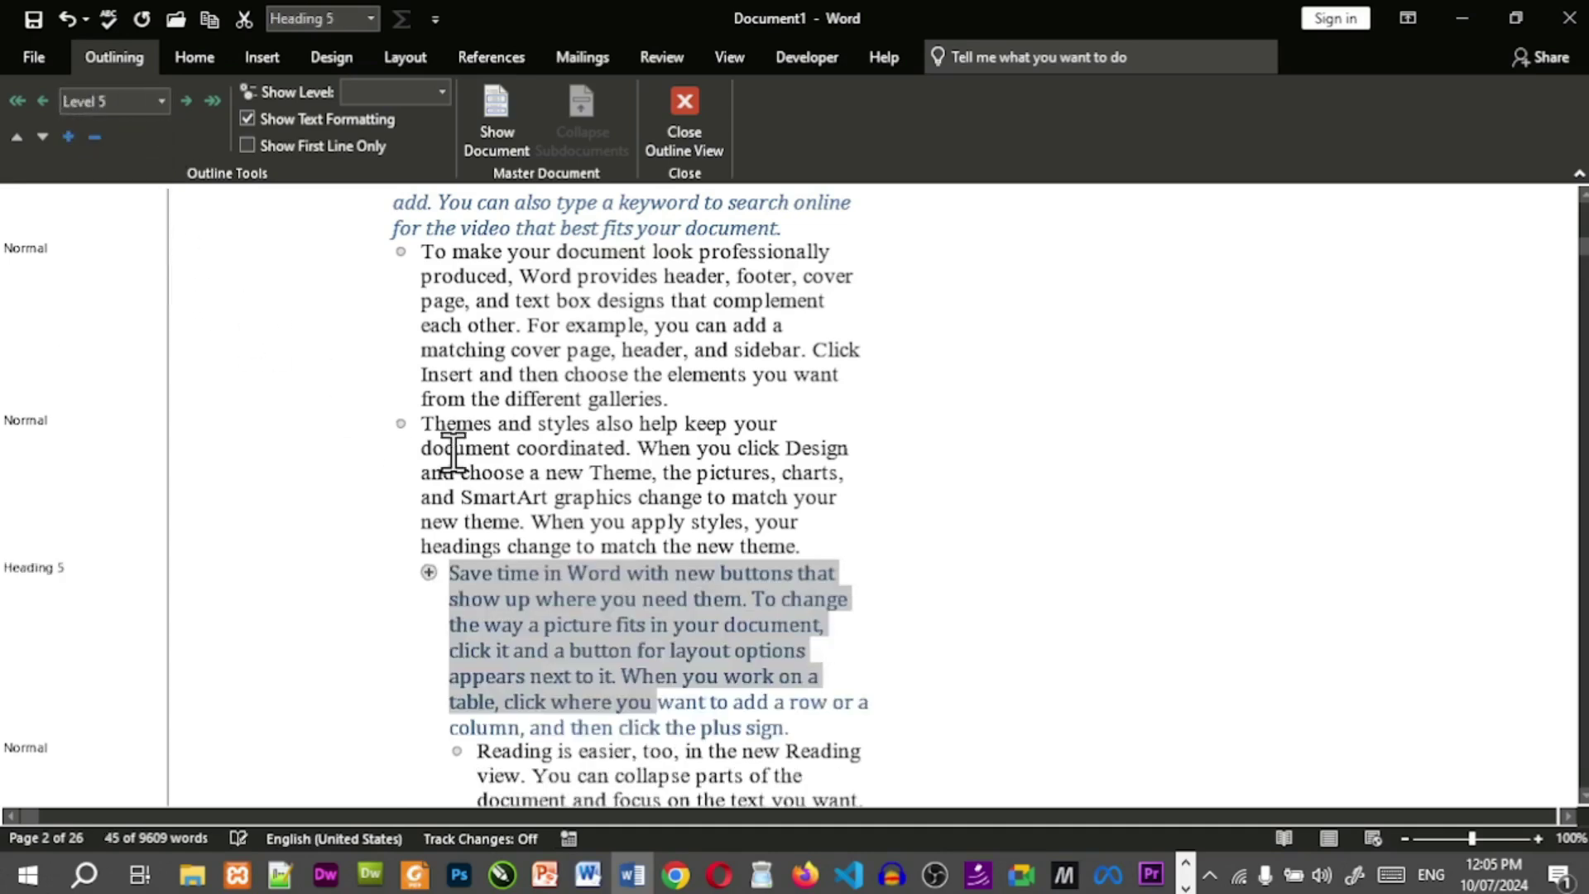
{"action": "scroll", "coordinate": [639, 653], "scroll_direction": "up", "scroll_amount": 1}
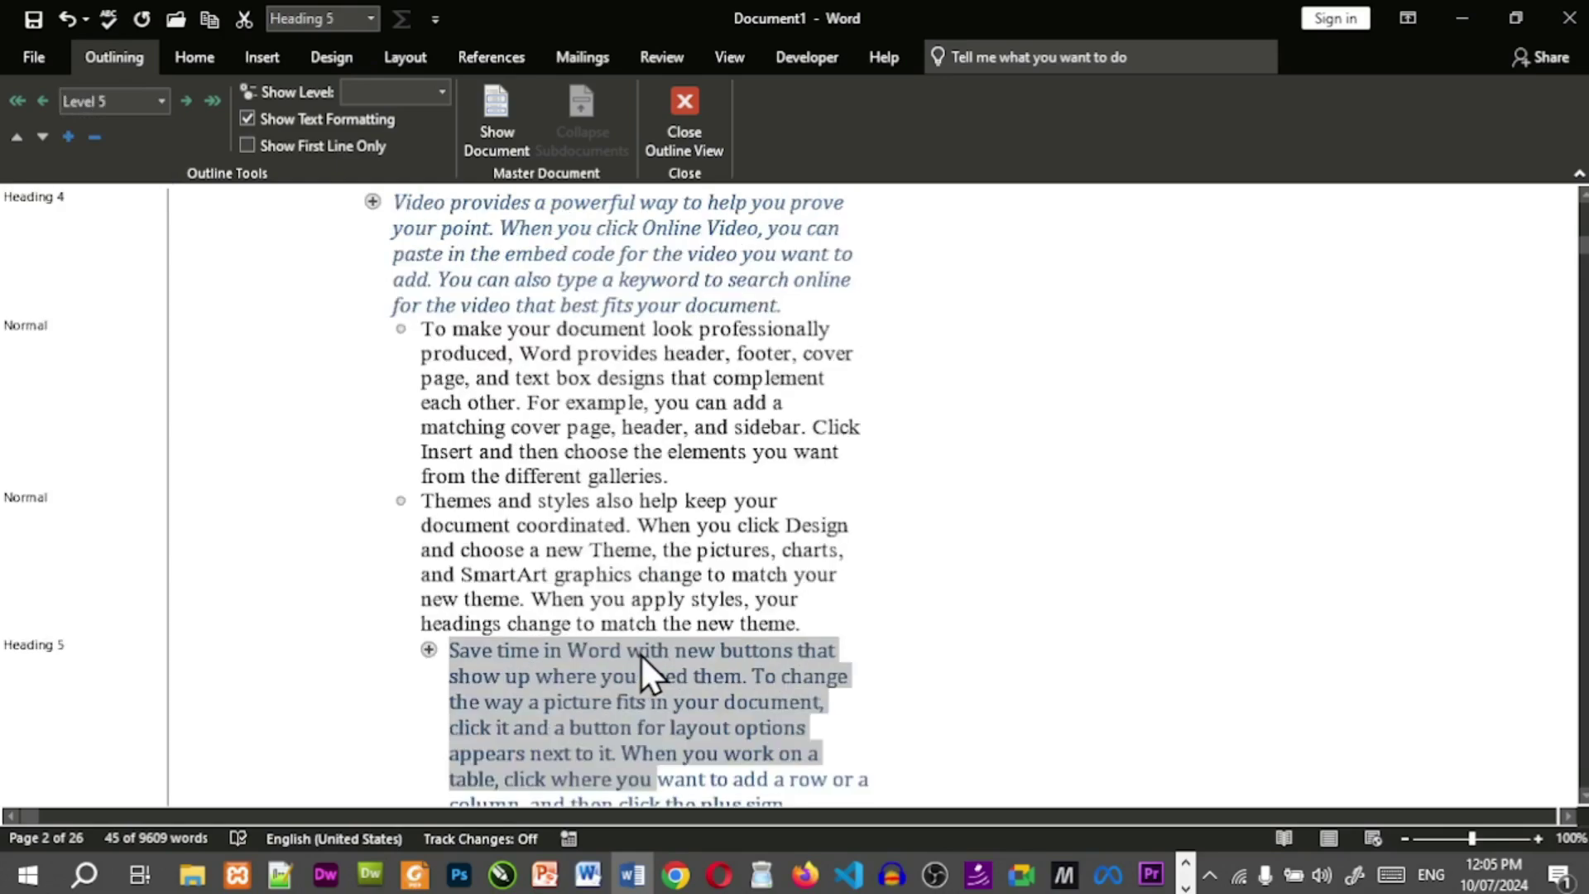
{"action": "scroll", "coordinate": [640, 653], "scroll_direction": "down", "scroll_amount": 2}
{"action": "scroll", "coordinate": [639, 653], "scroll_direction": "up", "scroll_amount": 4}
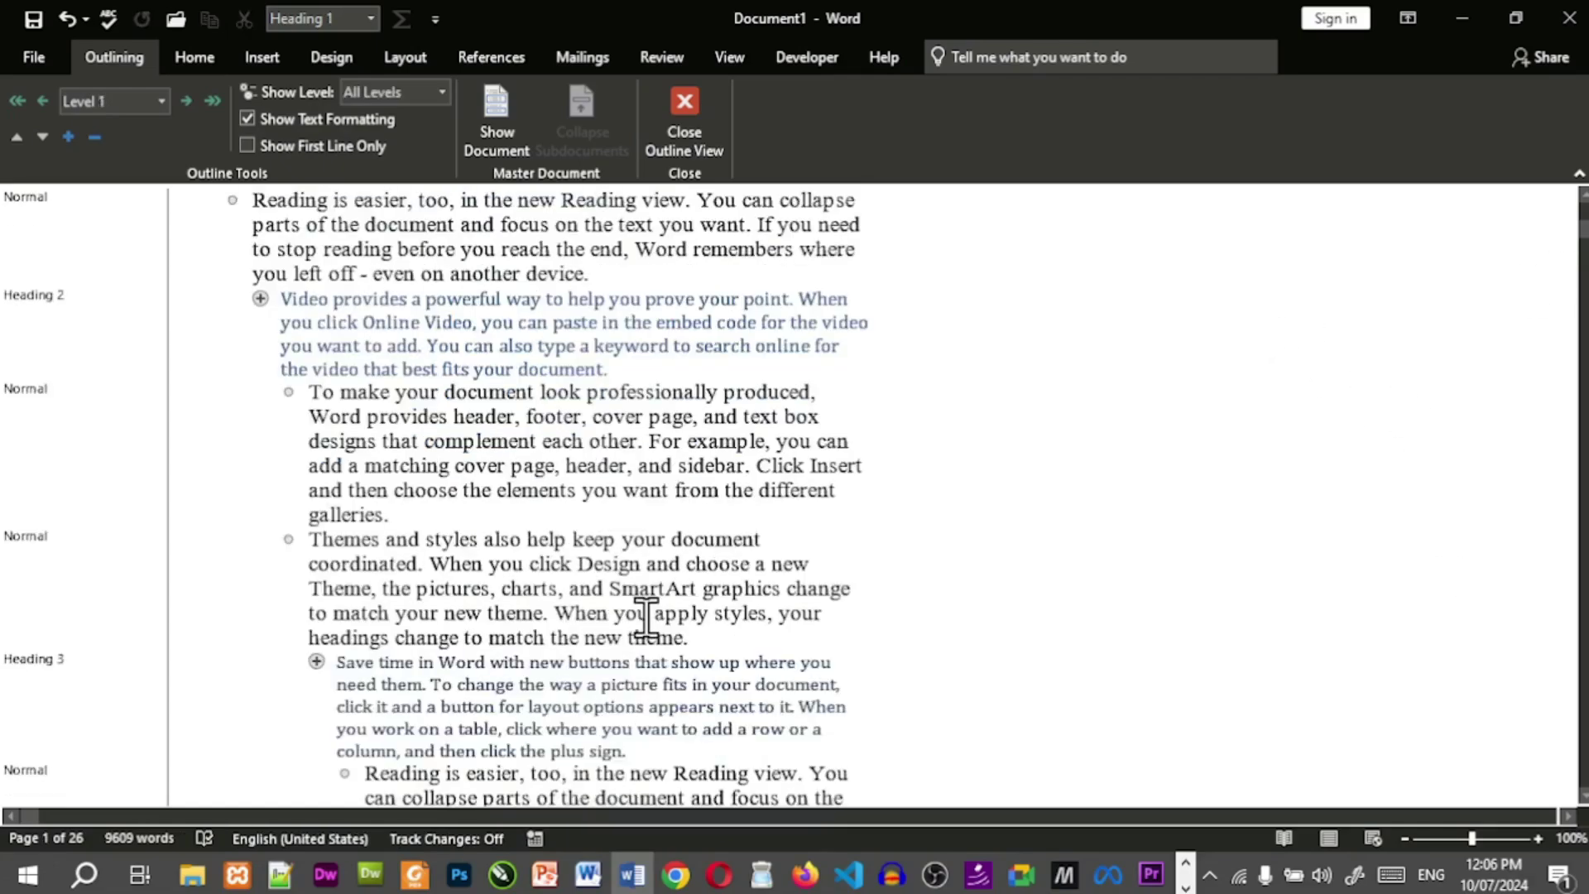
{"action": "scroll", "coordinate": [645, 616], "scroll_direction": "up", "scroll_amount": 5}
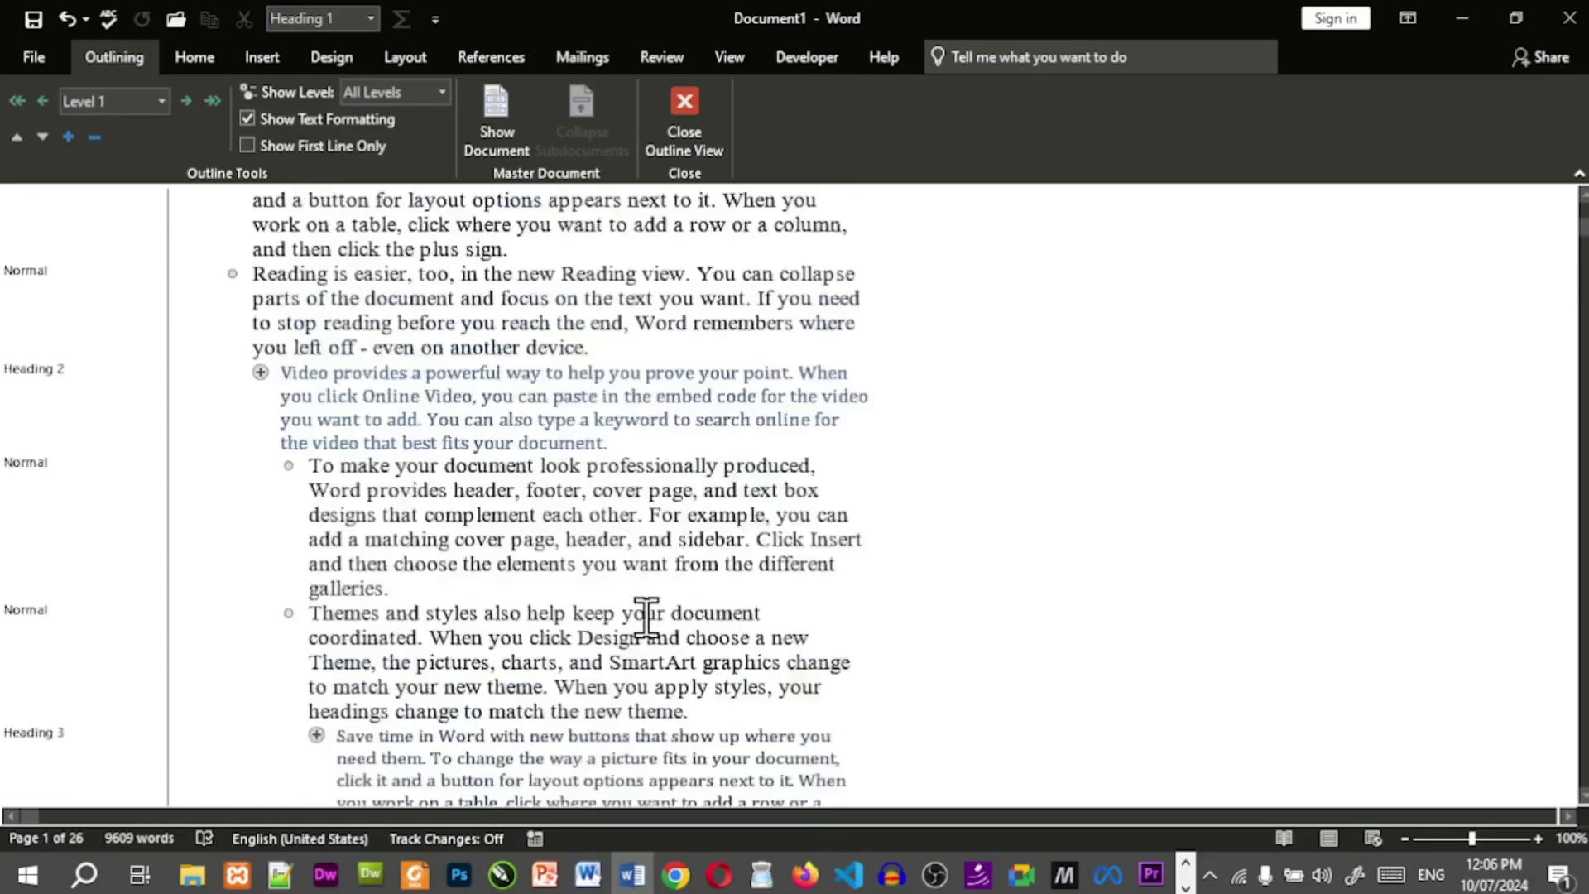
{"action": "scroll", "coordinate": [634, 482], "scroll_direction": "up", "scroll_amount": 4}
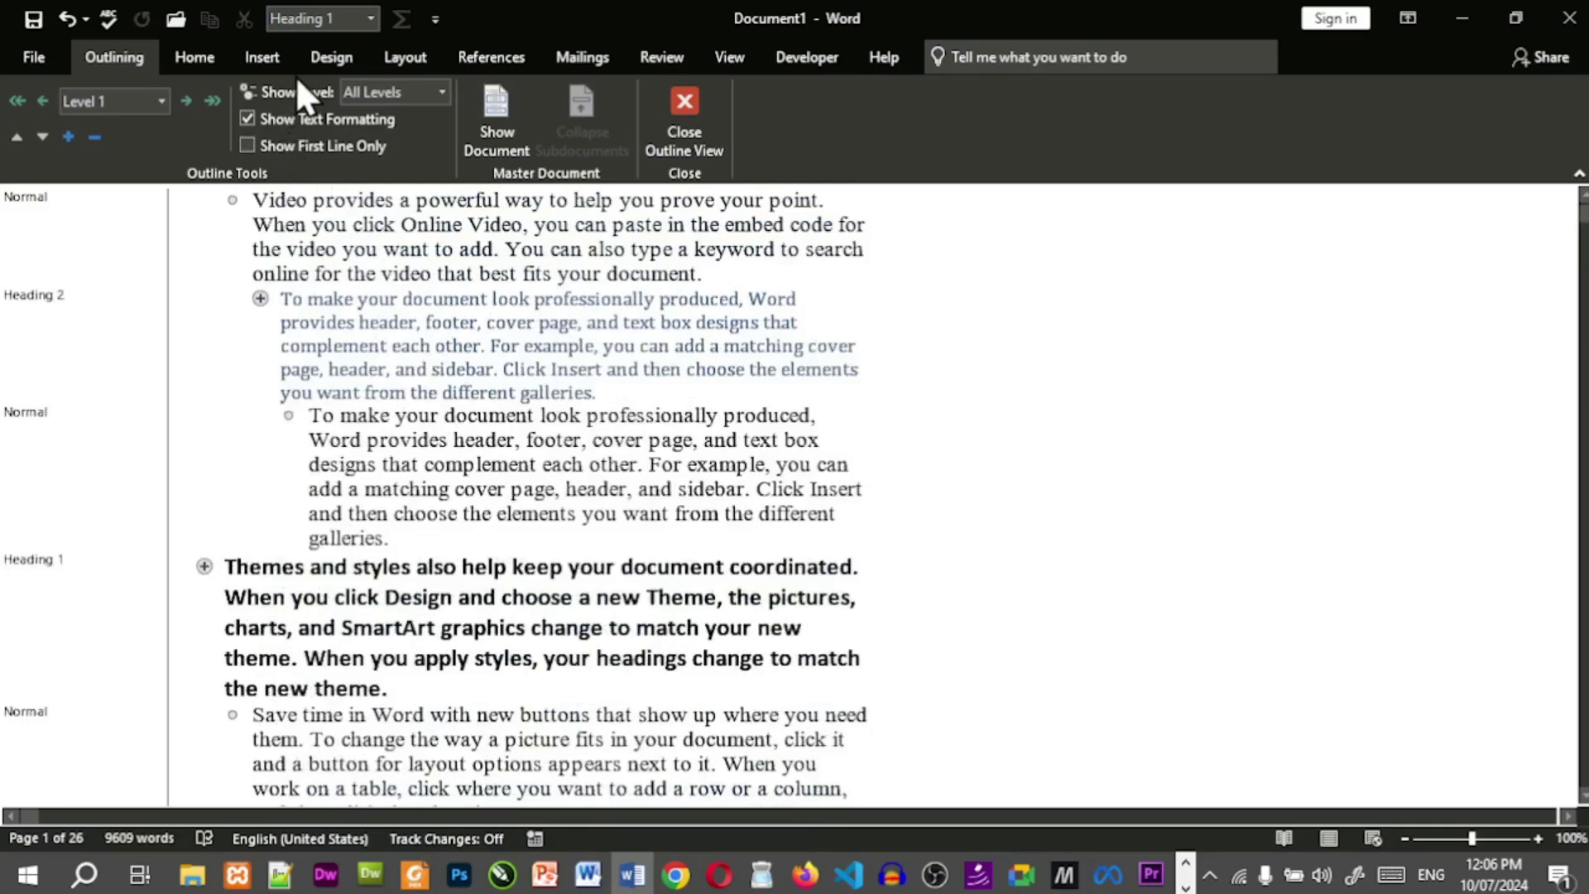
Step the Show Level display through Level 1, 2, 3, 4 and 5.
{"action": "left_click", "coordinate": [442, 92]}
{"action": "left_click", "coordinate": [421, 122]}
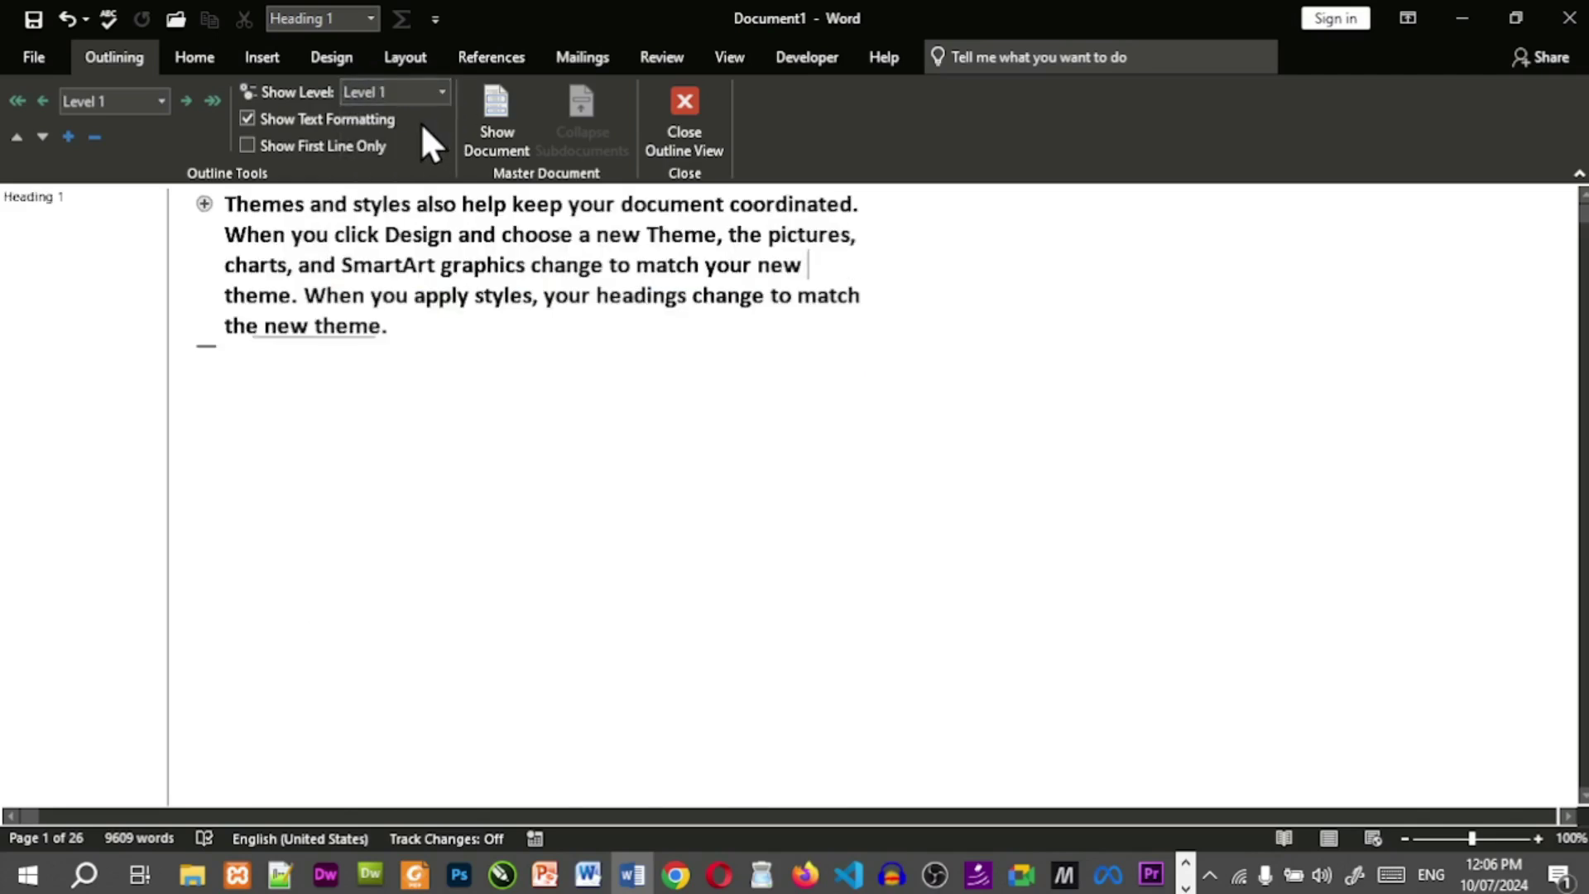
{"action": "scroll", "coordinate": [573, 318], "scroll_direction": "up", "scroll_amount": 1}
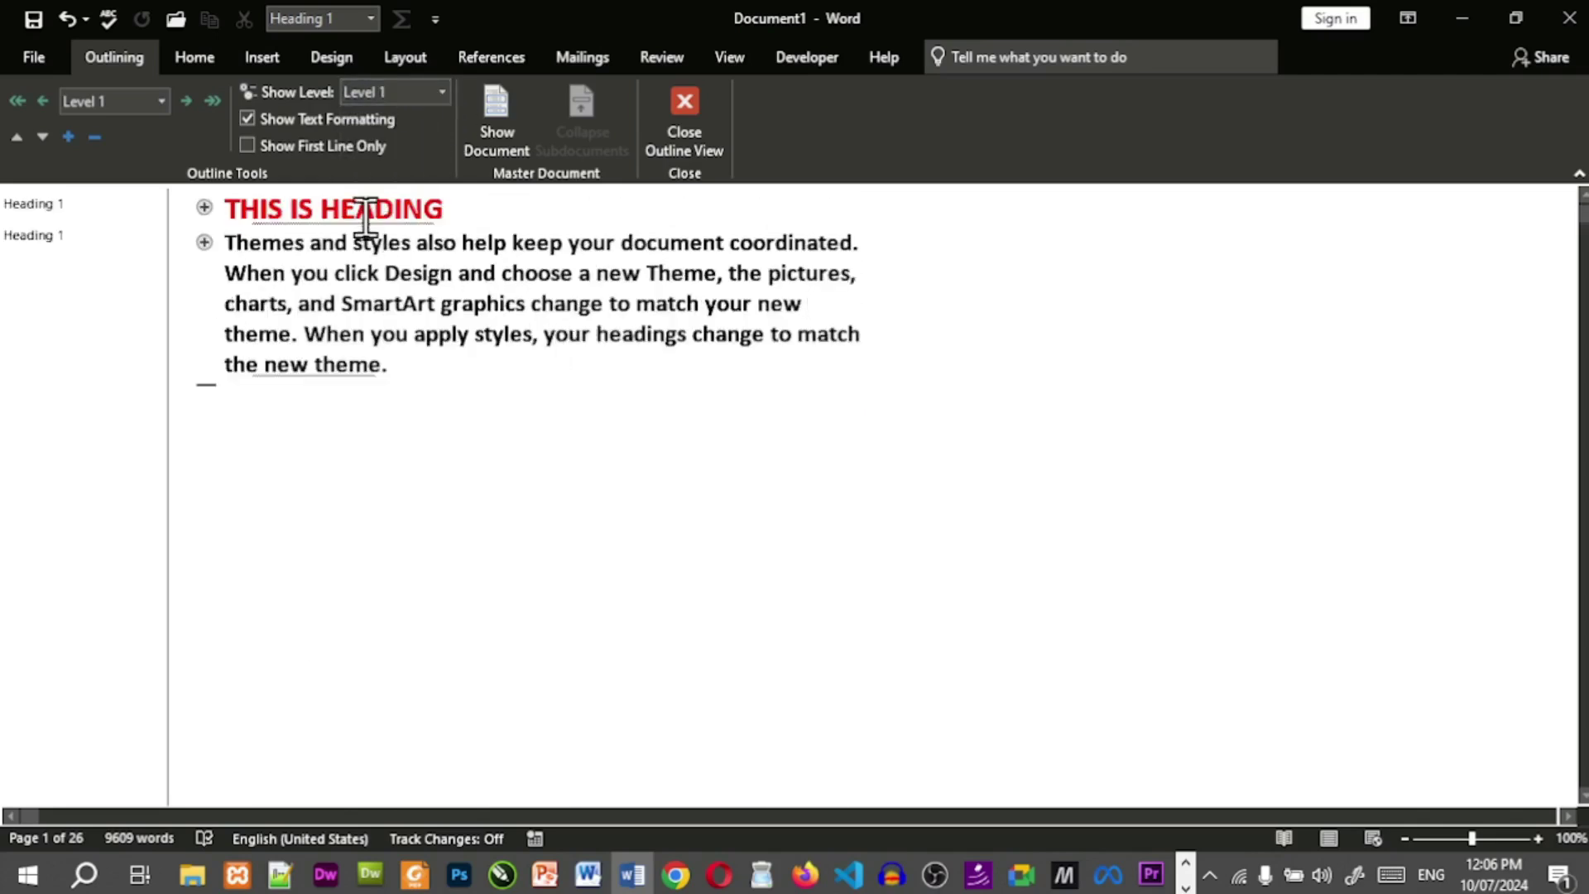
{"action": "left_click", "coordinate": [447, 93]}
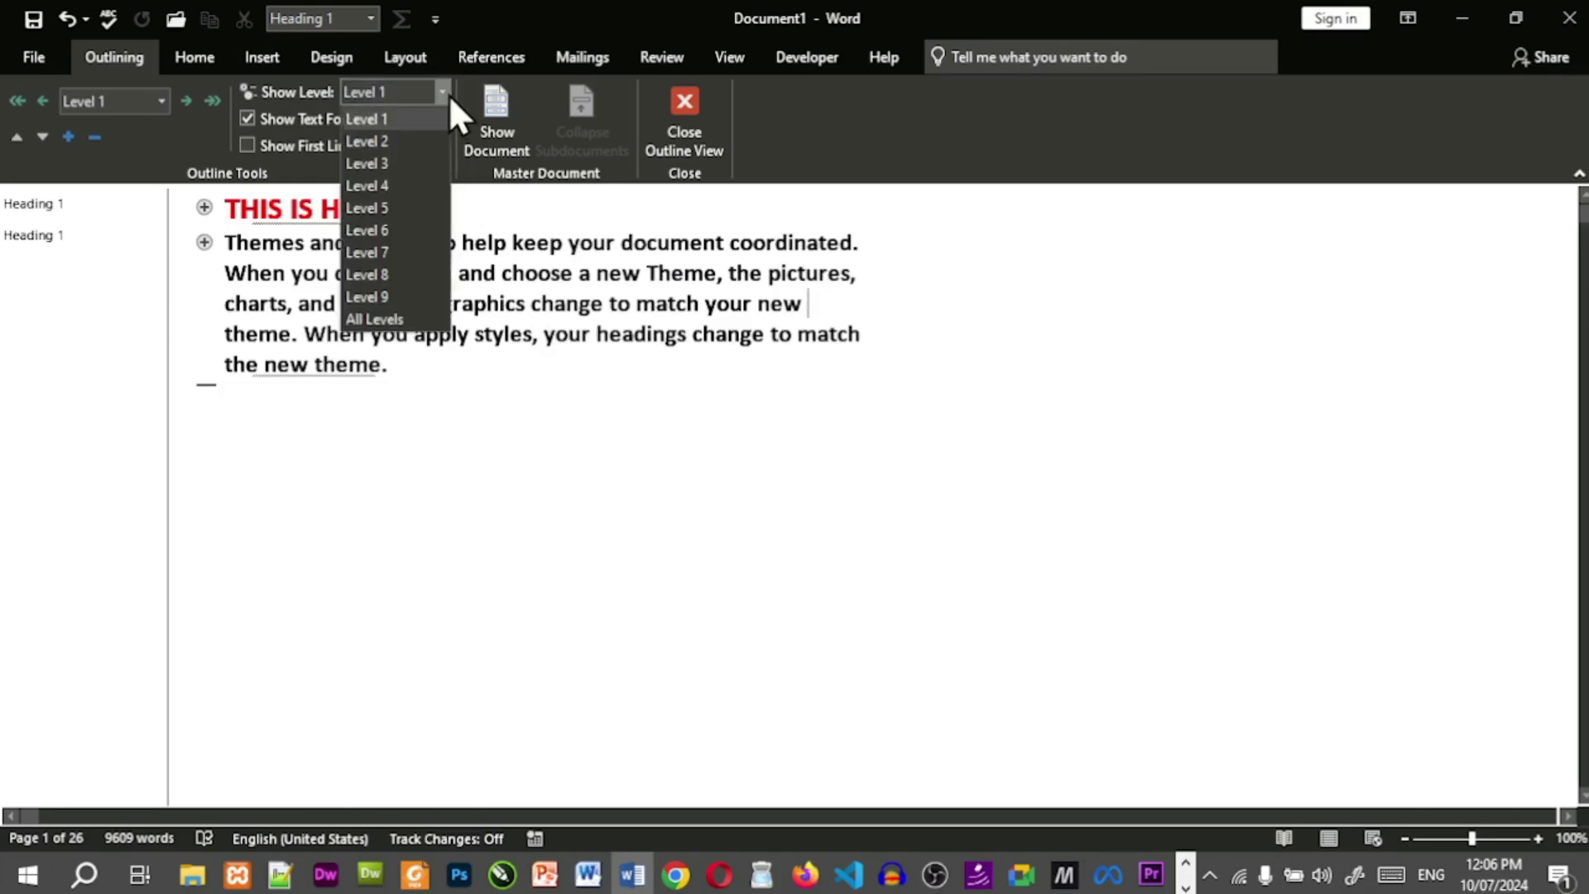
{"action": "left_click", "coordinate": [410, 143]}
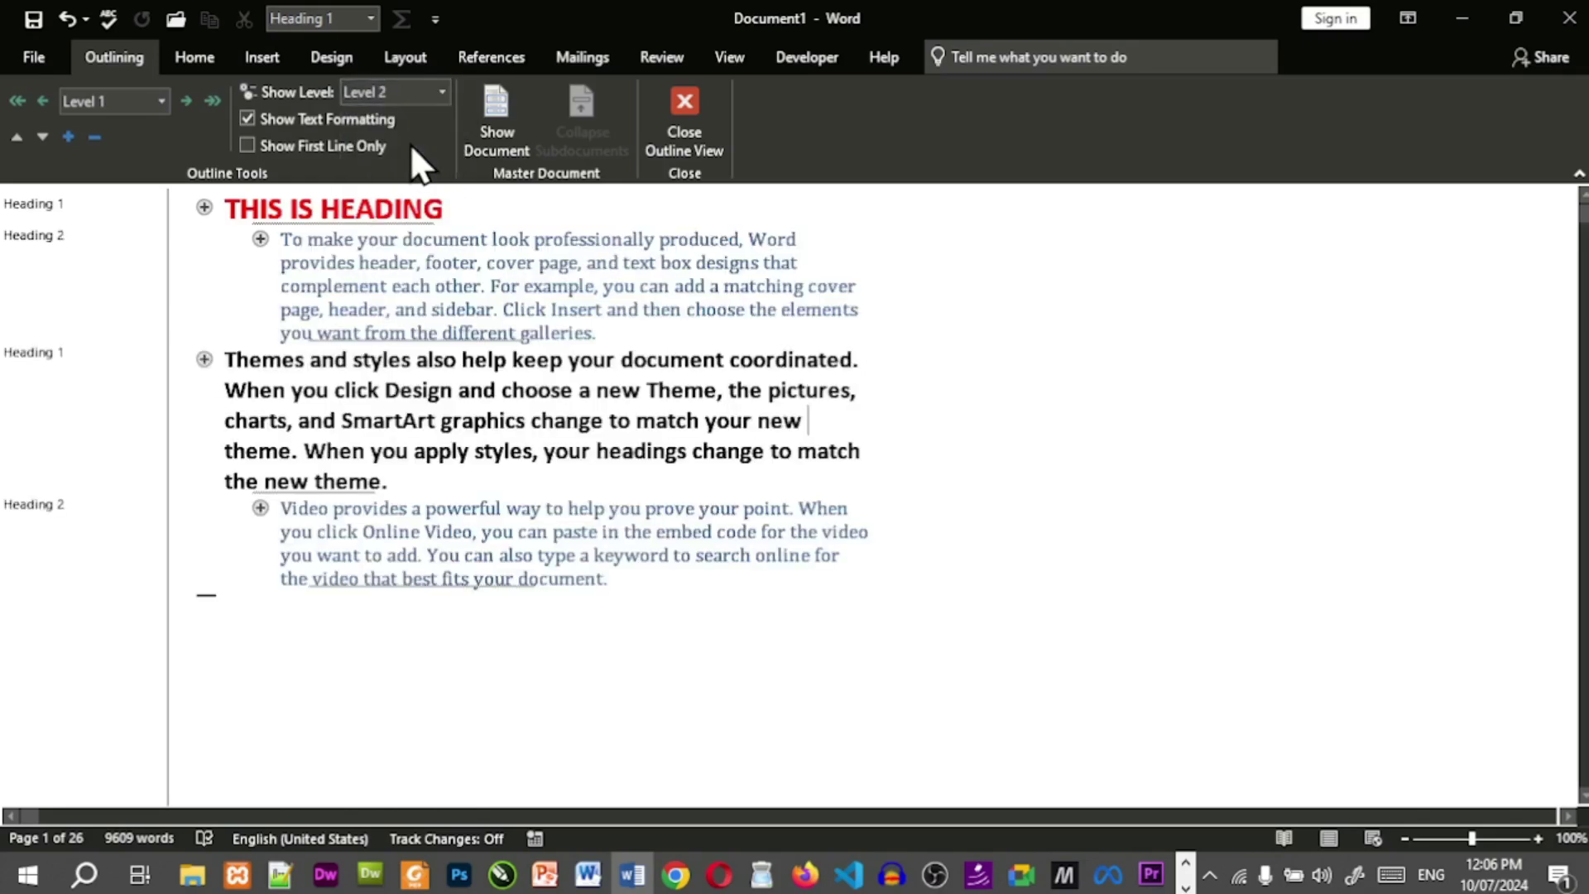
{"action": "left_click", "coordinate": [441, 93]}
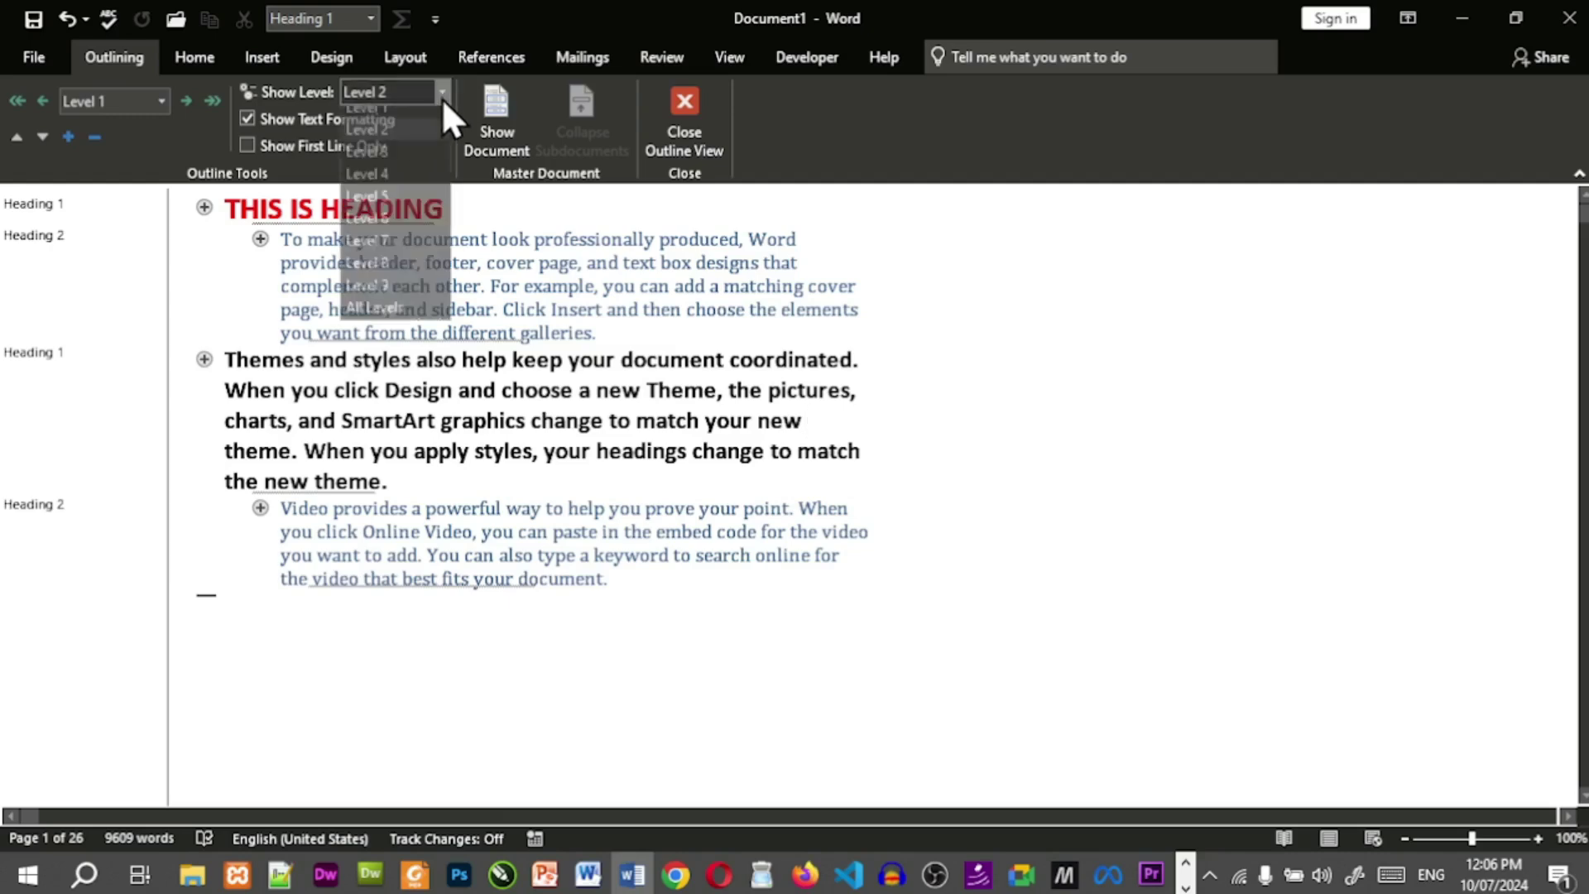
{"action": "left_click", "coordinate": [424, 169]}
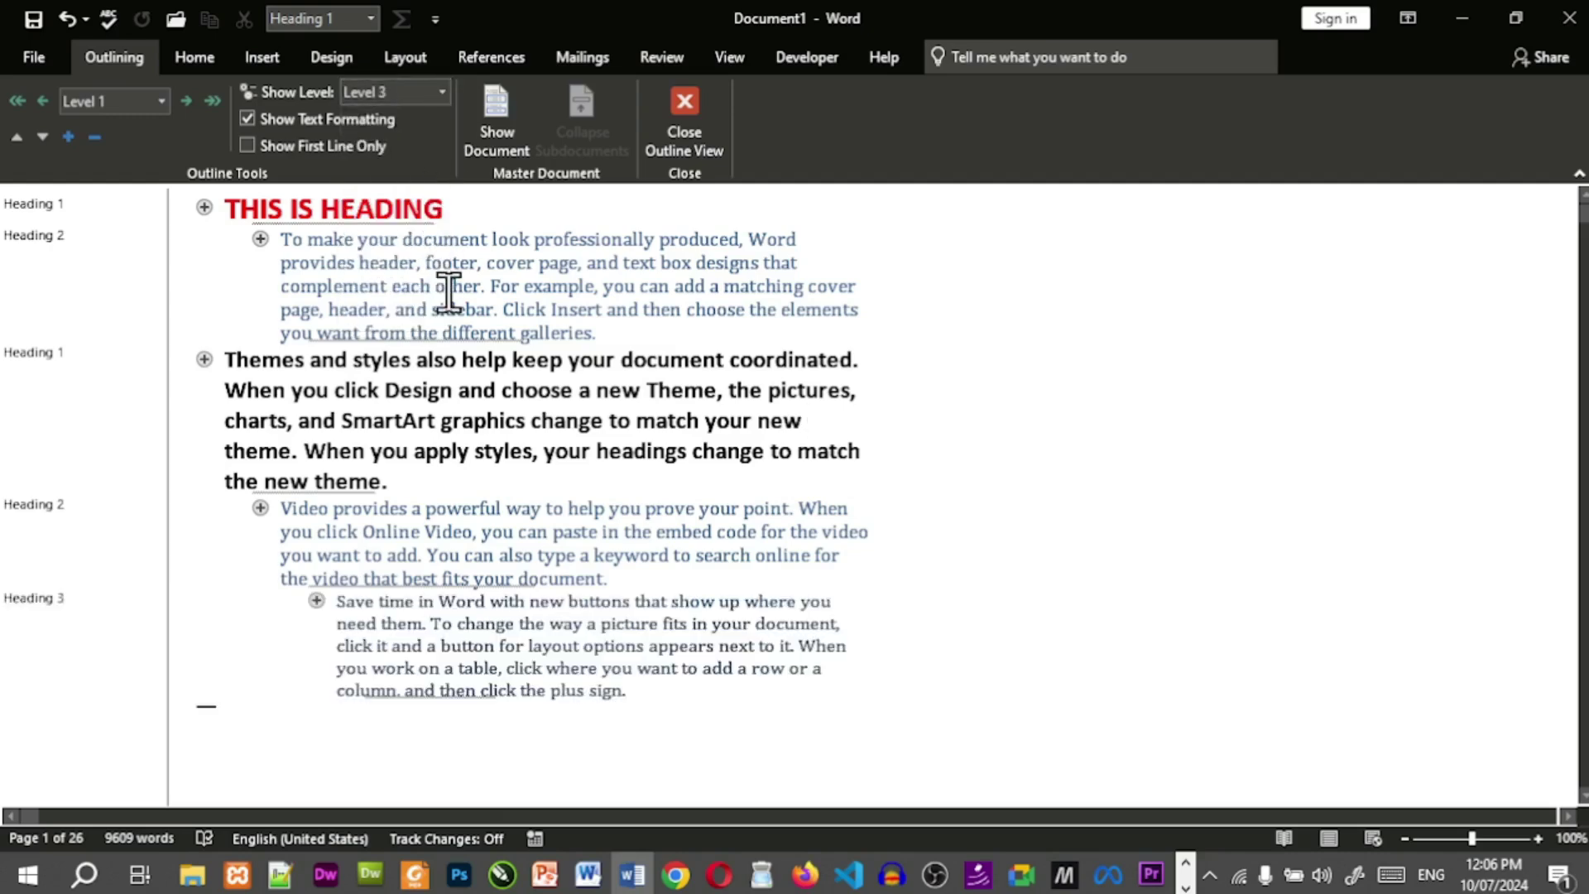
{"action": "left_click", "coordinate": [445, 91]}
{"action": "left_click", "coordinate": [435, 187]}
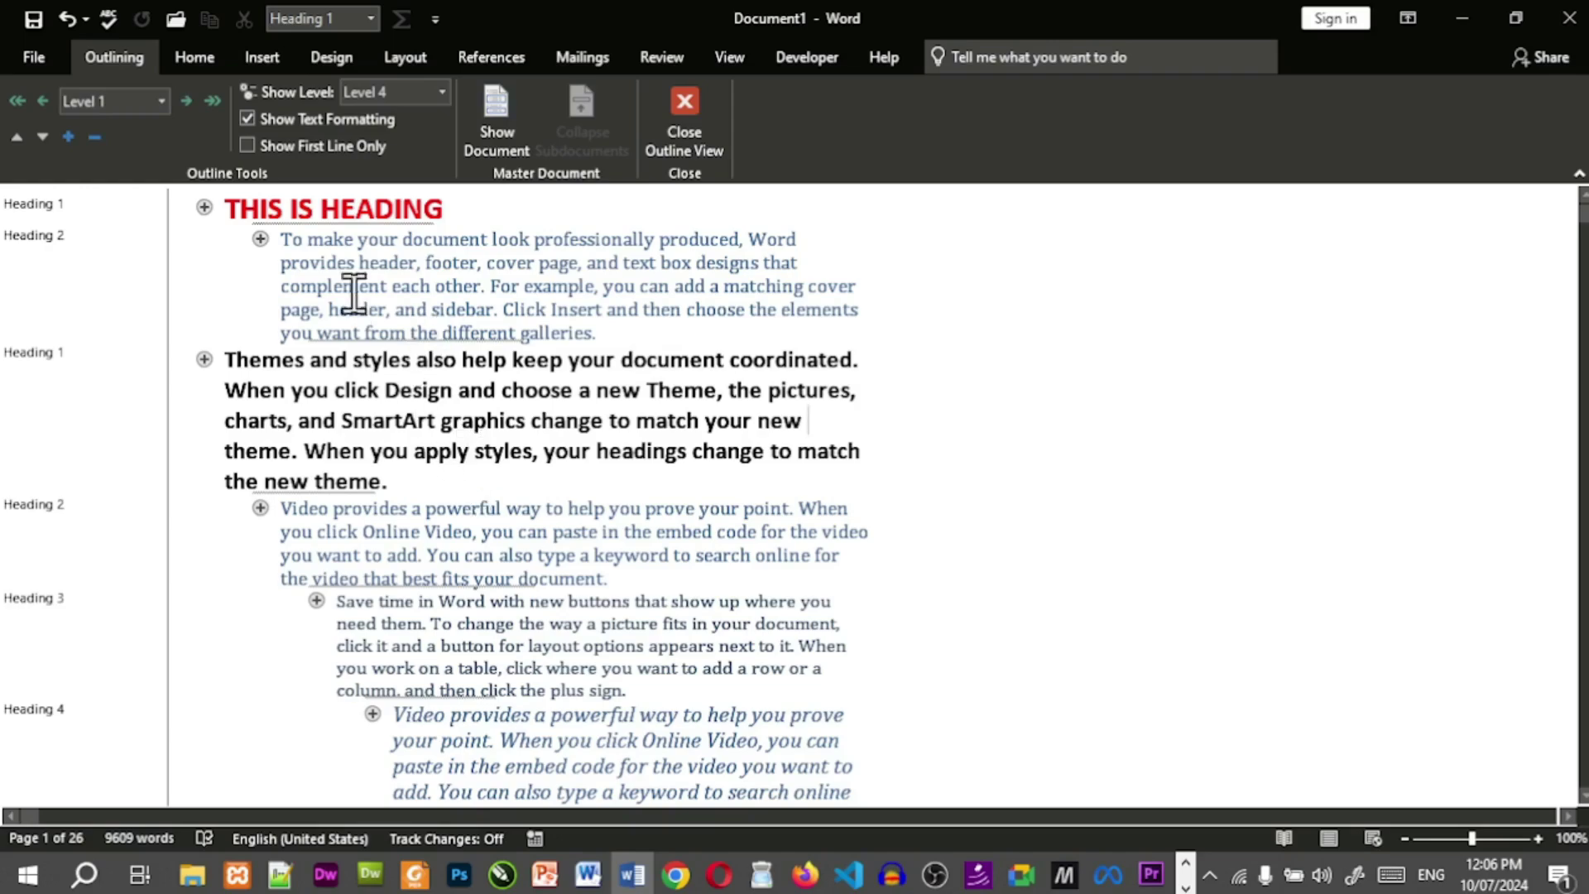
{"action": "left_click", "coordinate": [442, 92]}
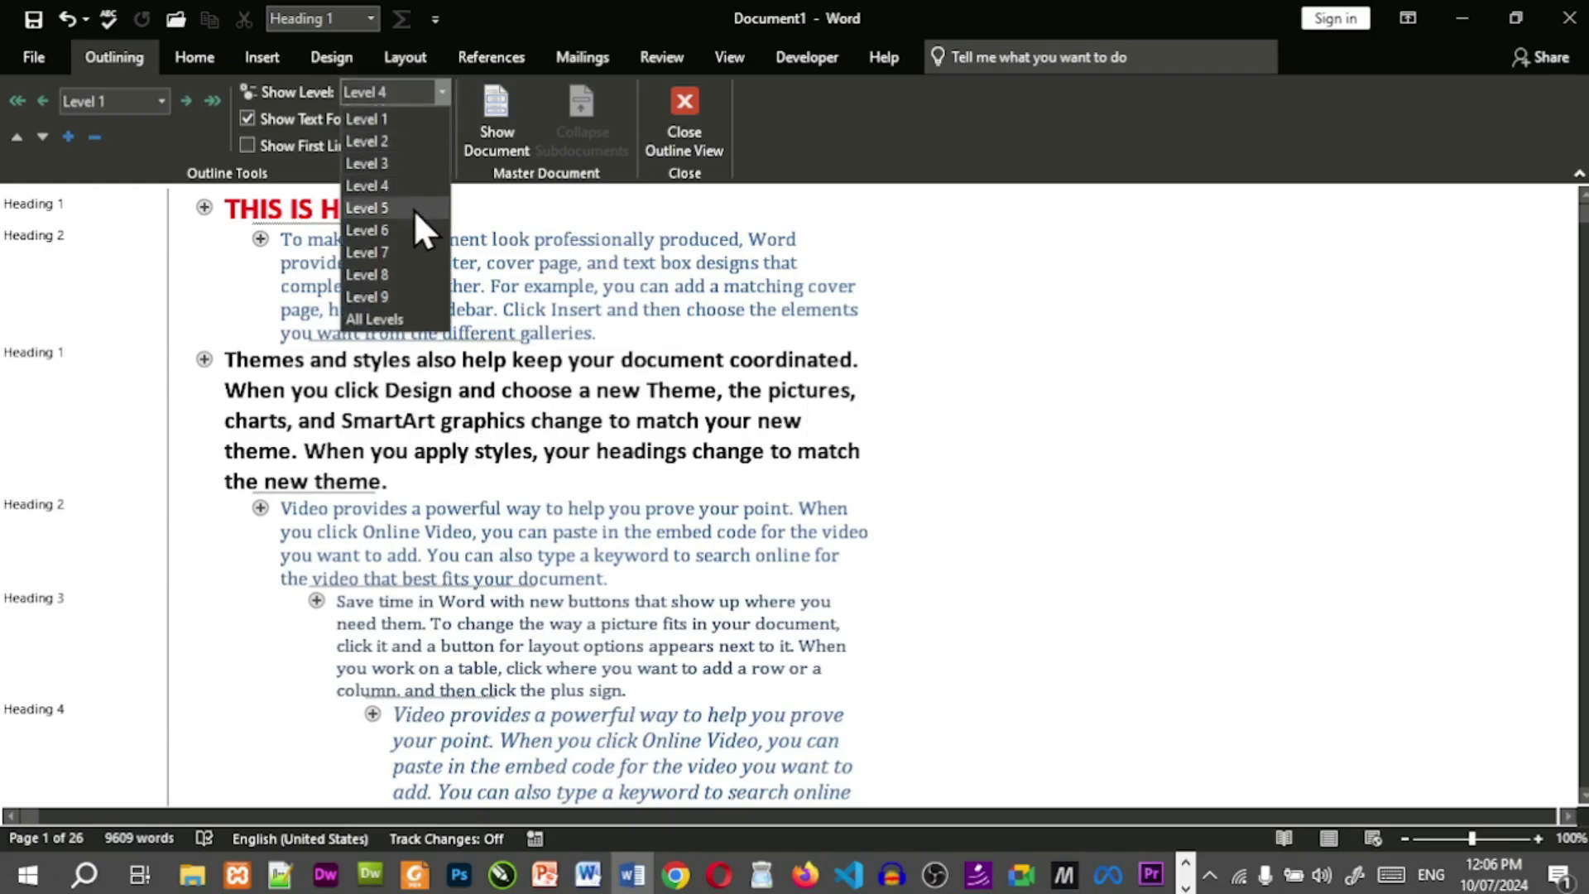
{"action": "left_click", "coordinate": [414, 209]}
{"action": "scroll", "coordinate": [595, 536], "scroll_direction": "down", "scroll_amount": 5}
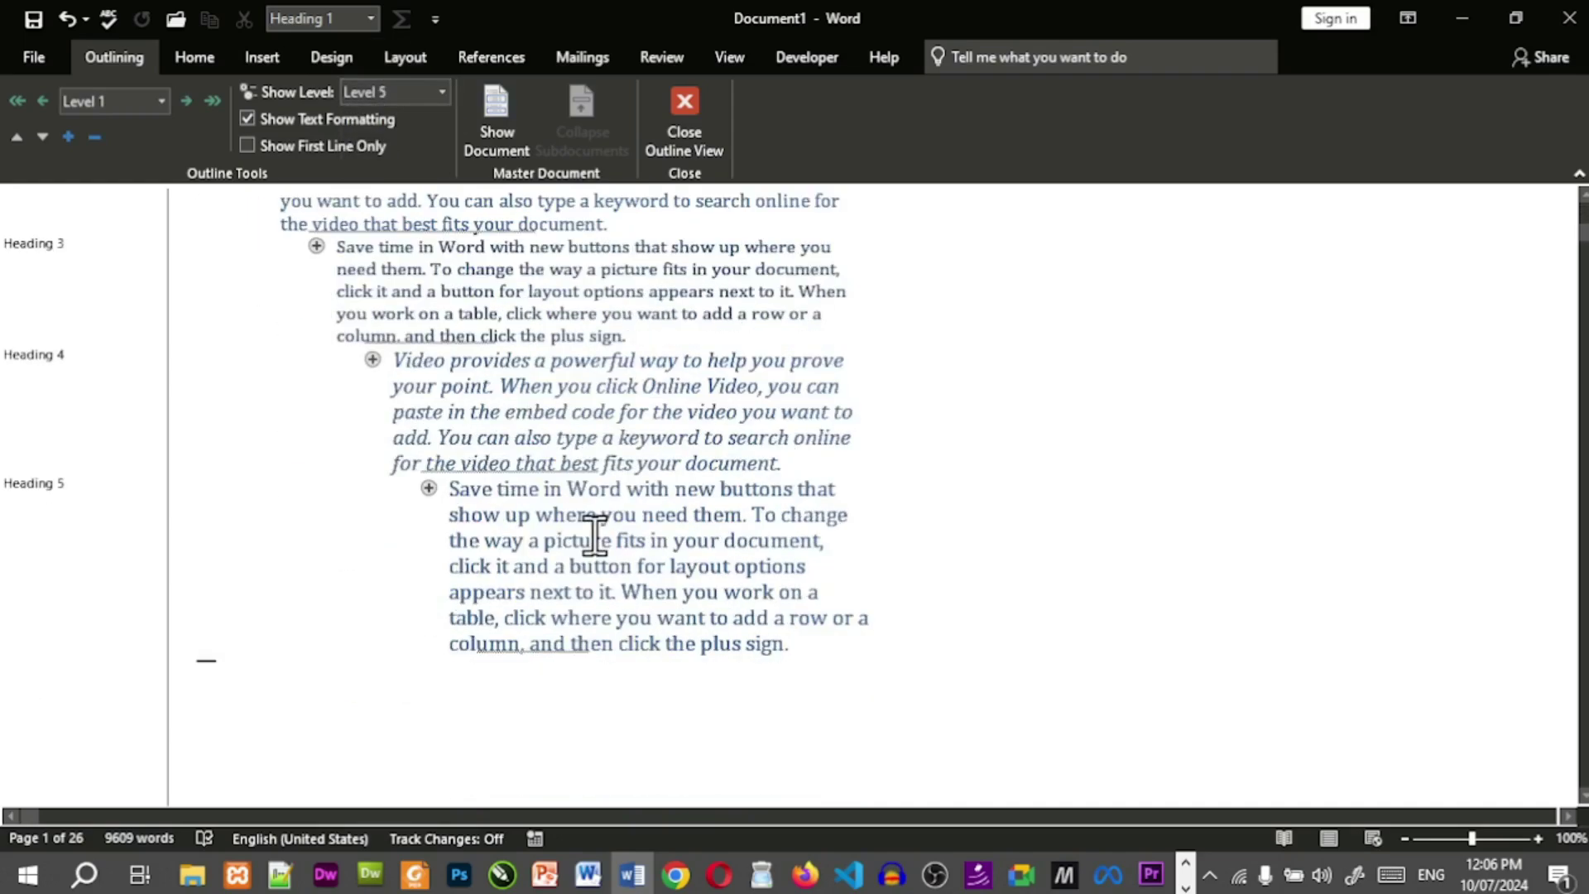
Continue the Show Level display through Levels 6, 7, 8 and 9, then All Levels.
{"action": "left_click", "coordinate": [442, 92]}
{"action": "left_click", "coordinate": [412, 230]}
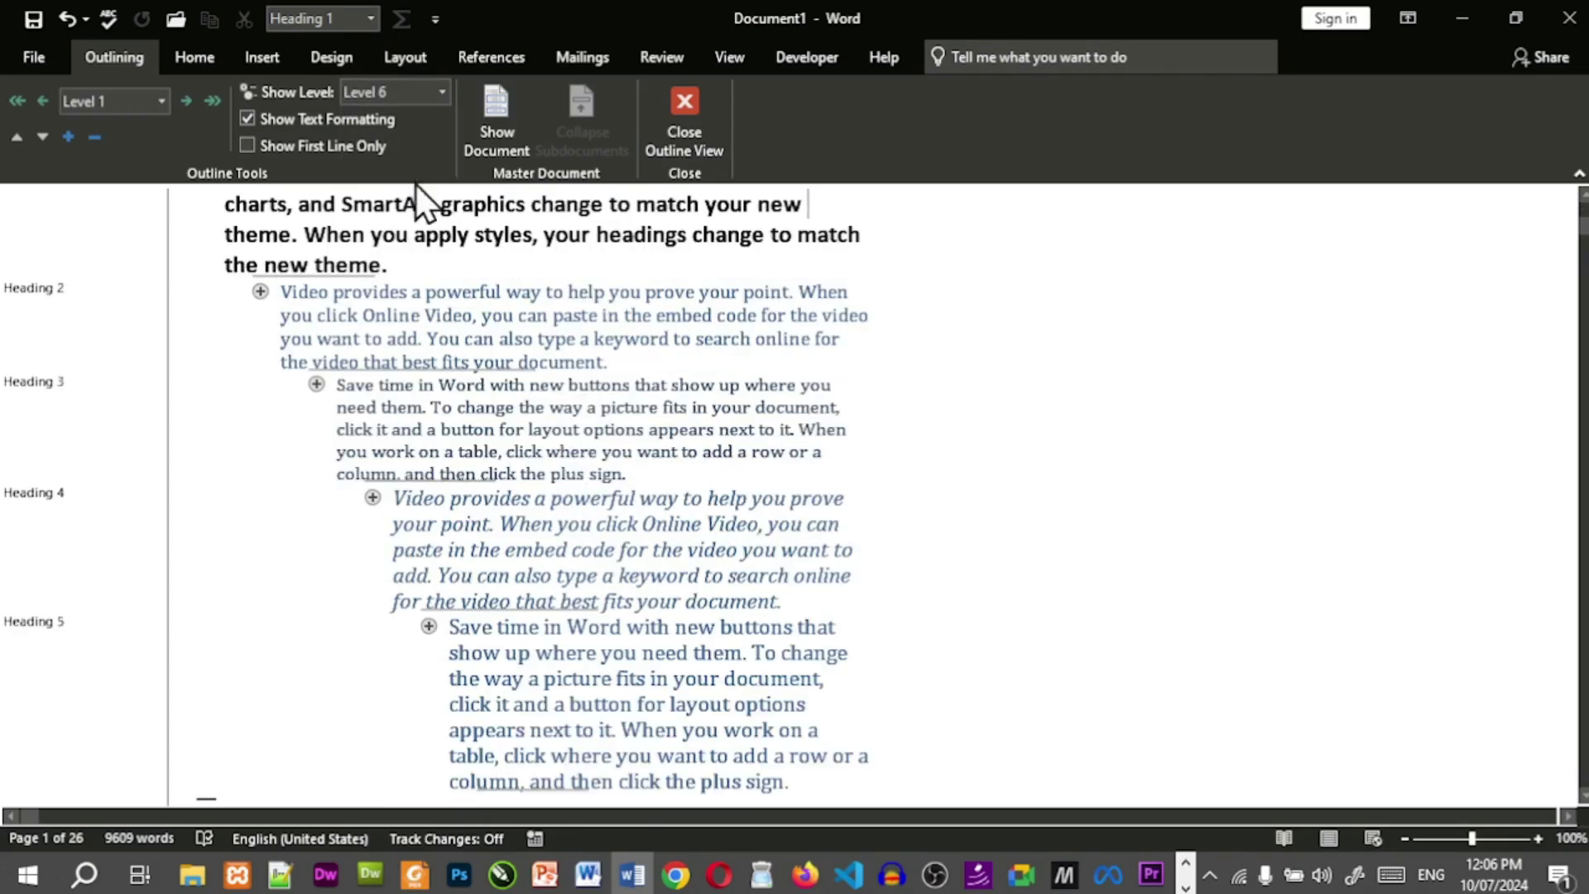
{"action": "scroll", "coordinate": [475, 407], "scroll_direction": "down", "scroll_amount": 5}
{"action": "scroll", "coordinate": [475, 407], "scroll_direction": "up", "scroll_amount": 3}
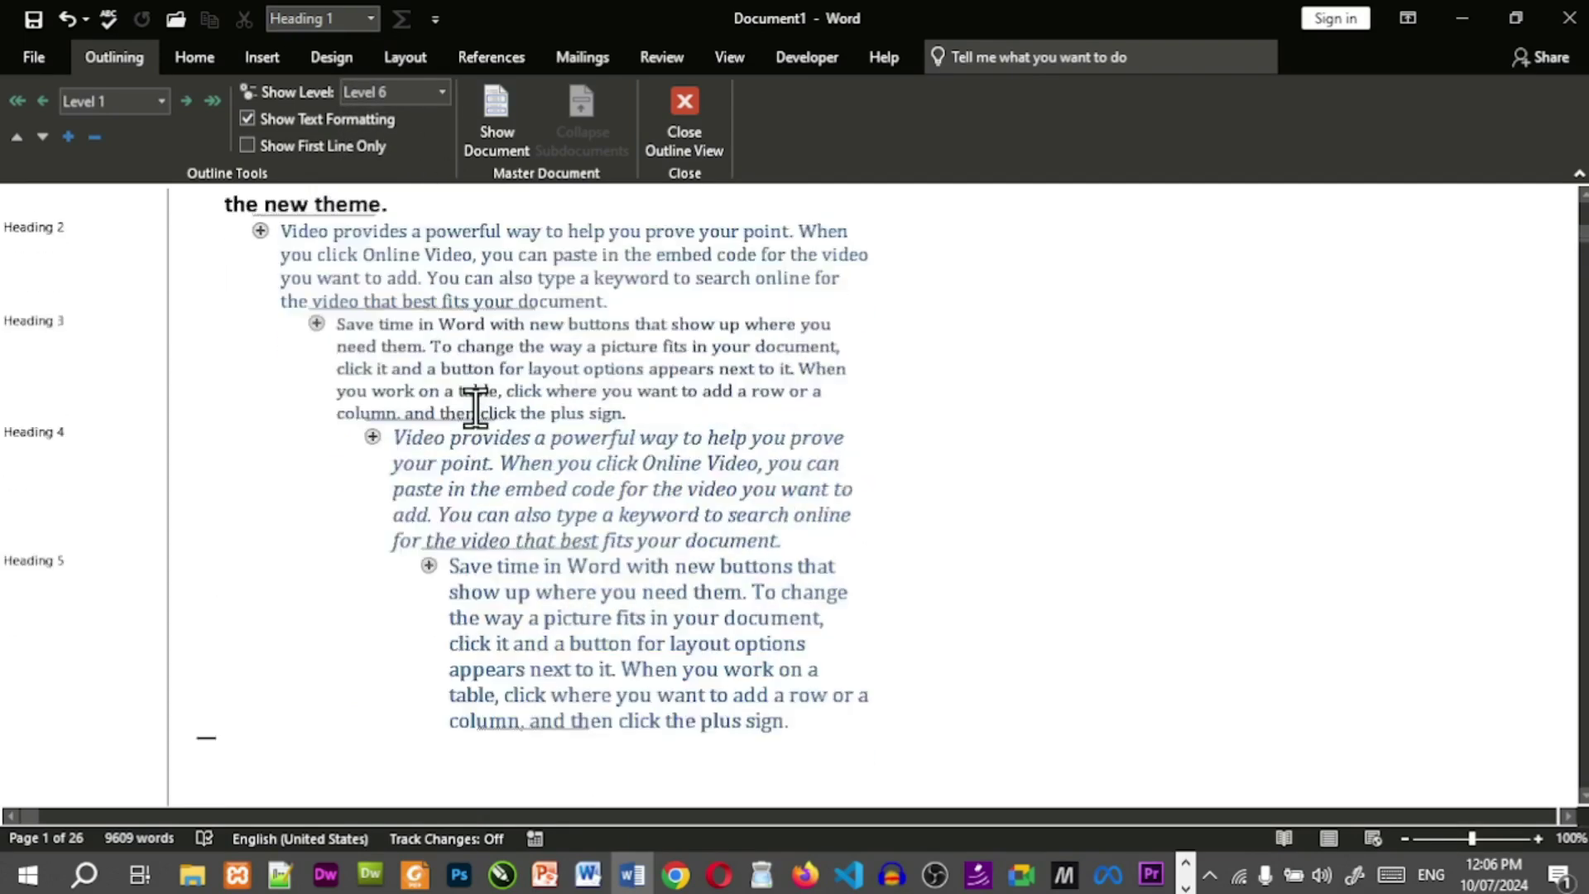
{"action": "left_click", "coordinate": [434, 89]}
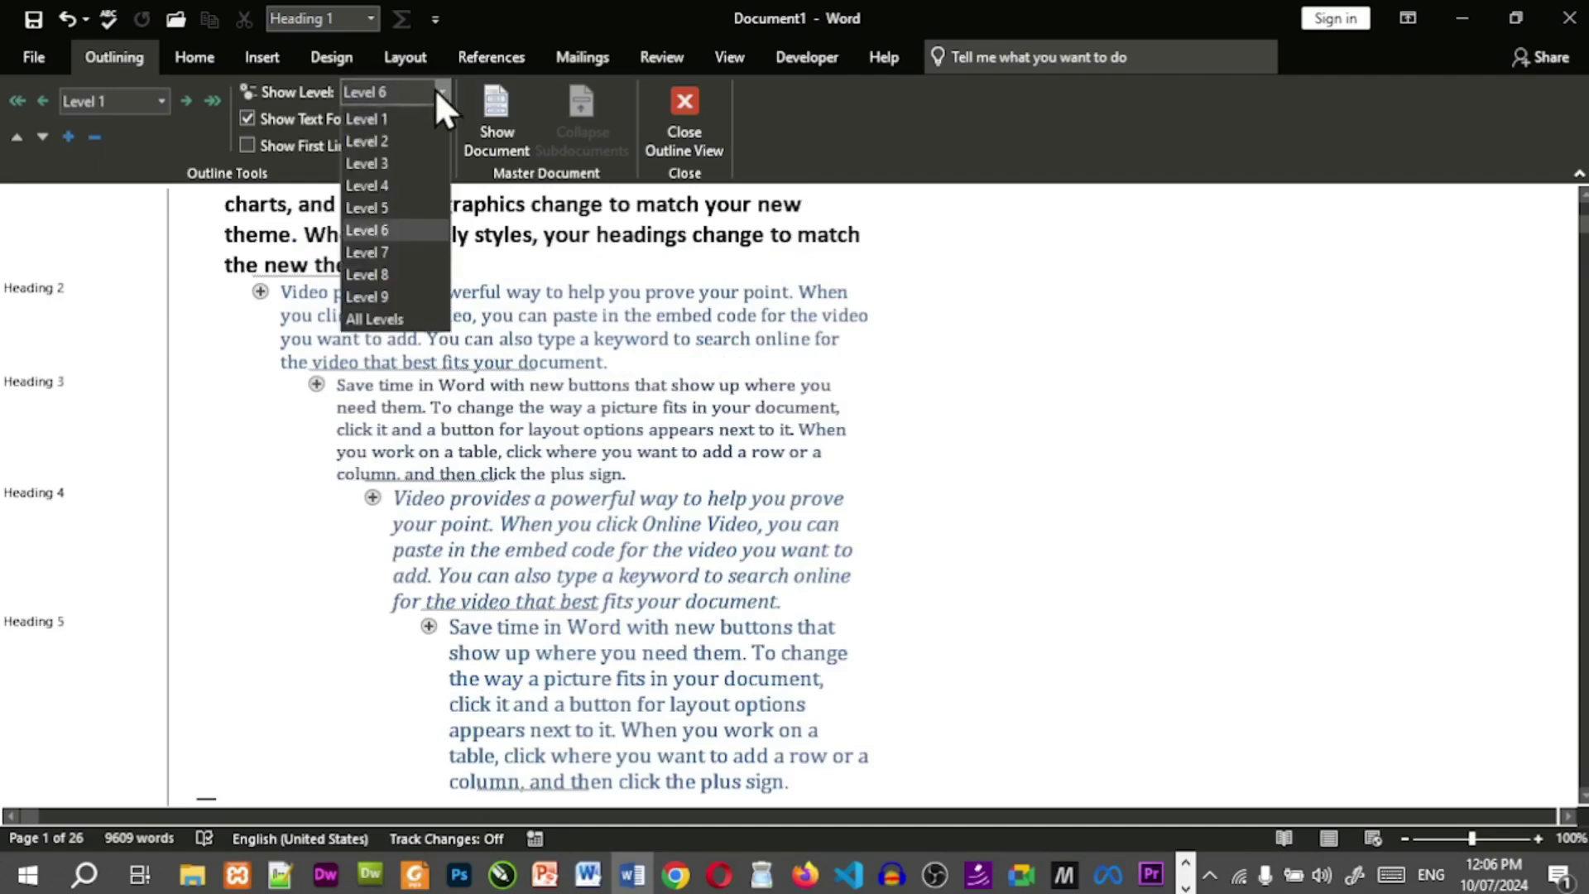
{"action": "left_click", "coordinate": [406, 246]}
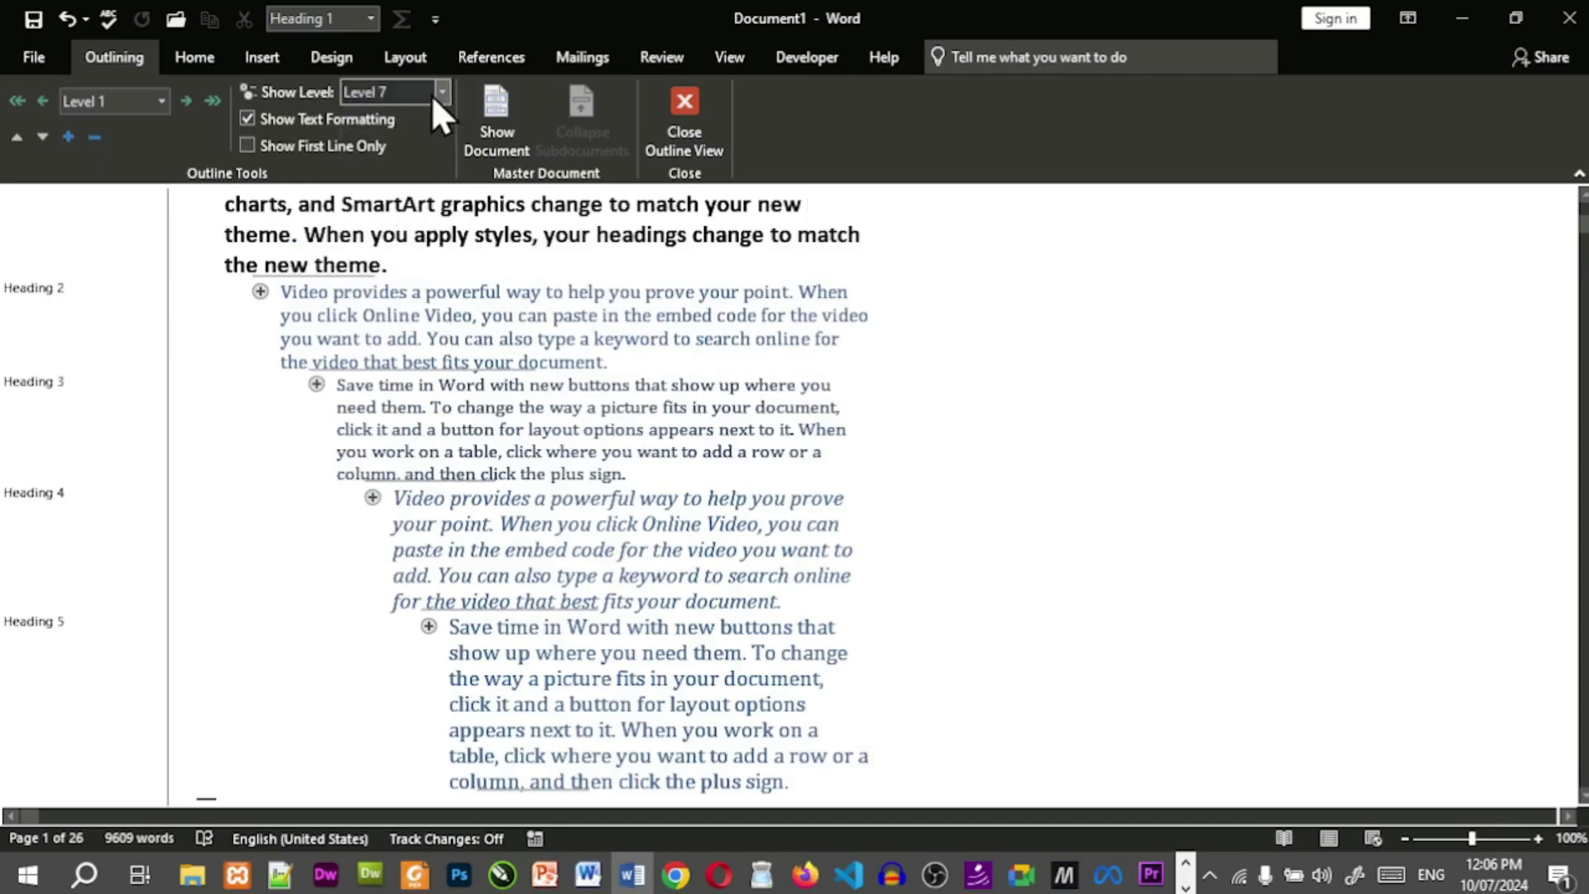
{"action": "left_click", "coordinate": [440, 92]}
{"action": "left_click", "coordinate": [396, 271]}
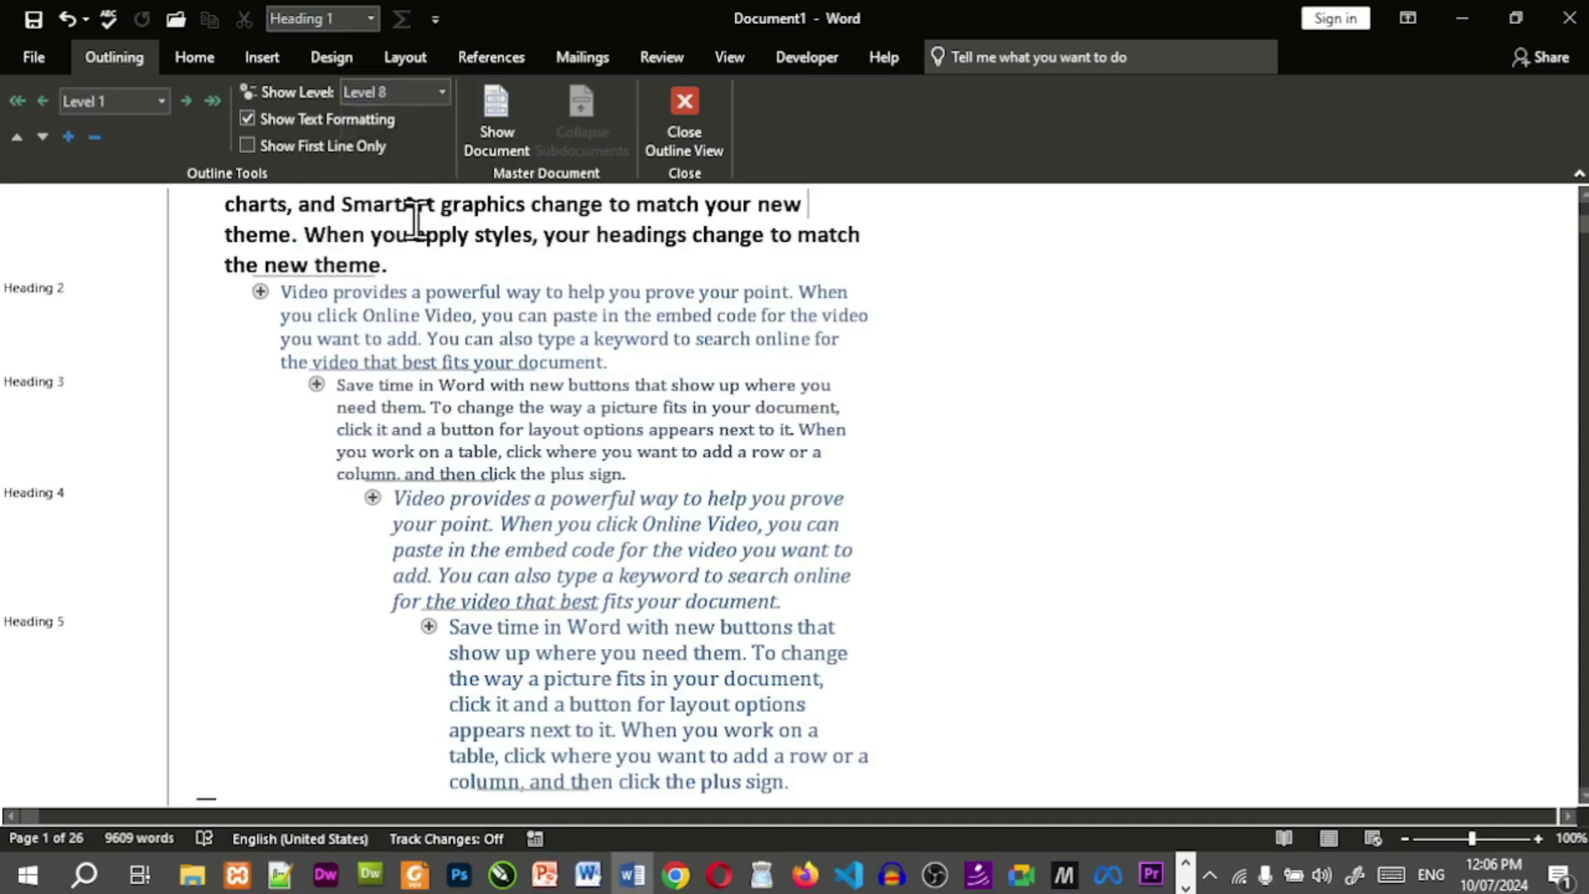
{"action": "left_click", "coordinate": [435, 92]}
{"action": "left_click", "coordinate": [391, 296]}
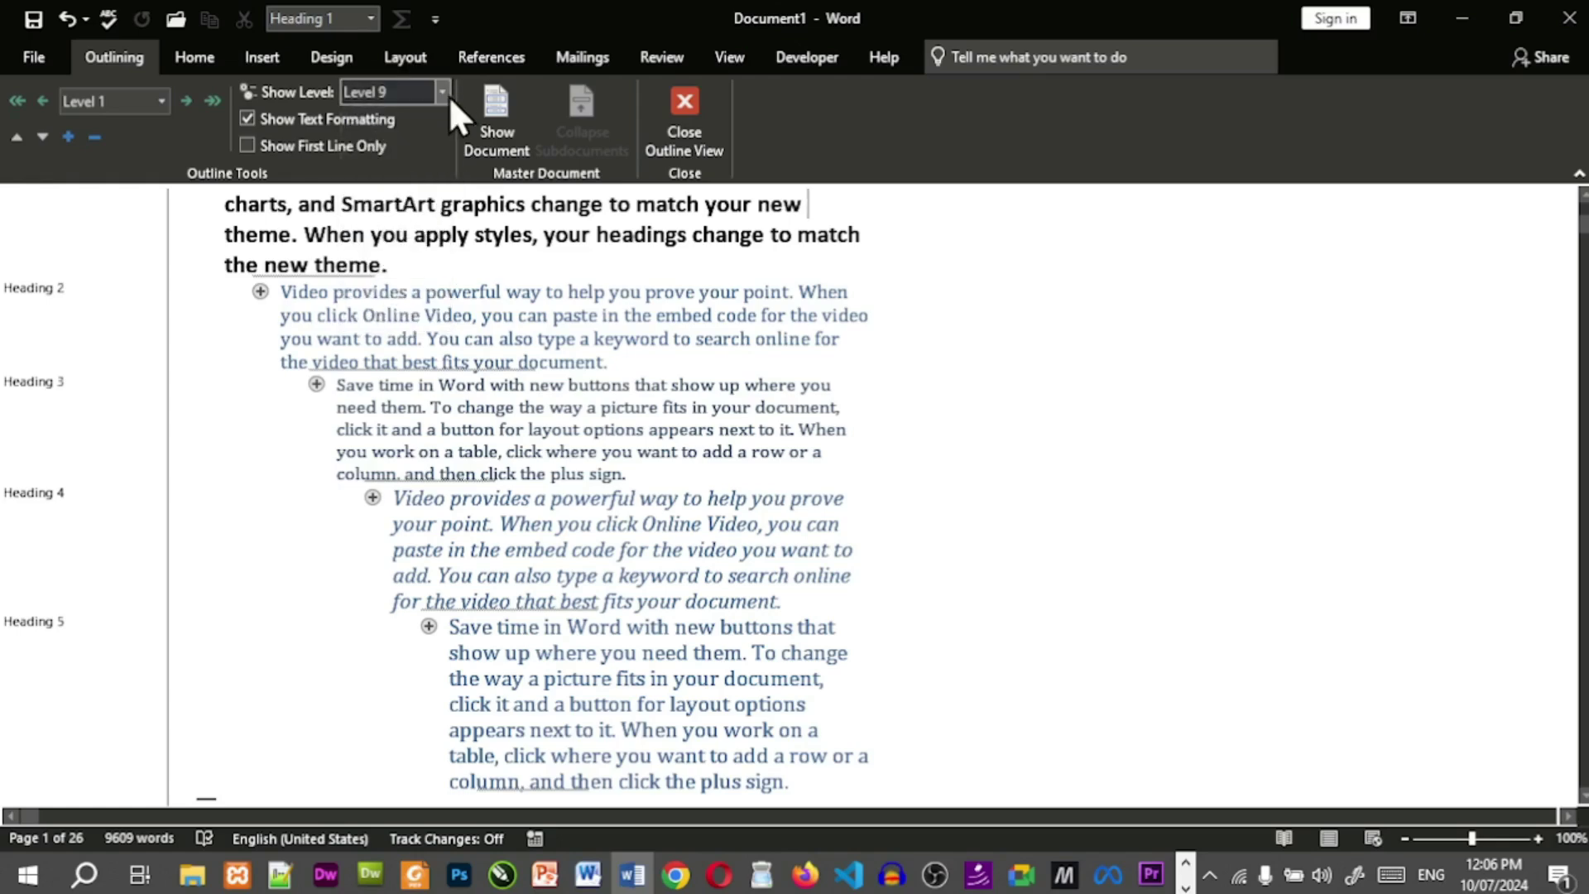
{"action": "left_click", "coordinate": [444, 89]}
{"action": "left_click", "coordinate": [422, 323]}
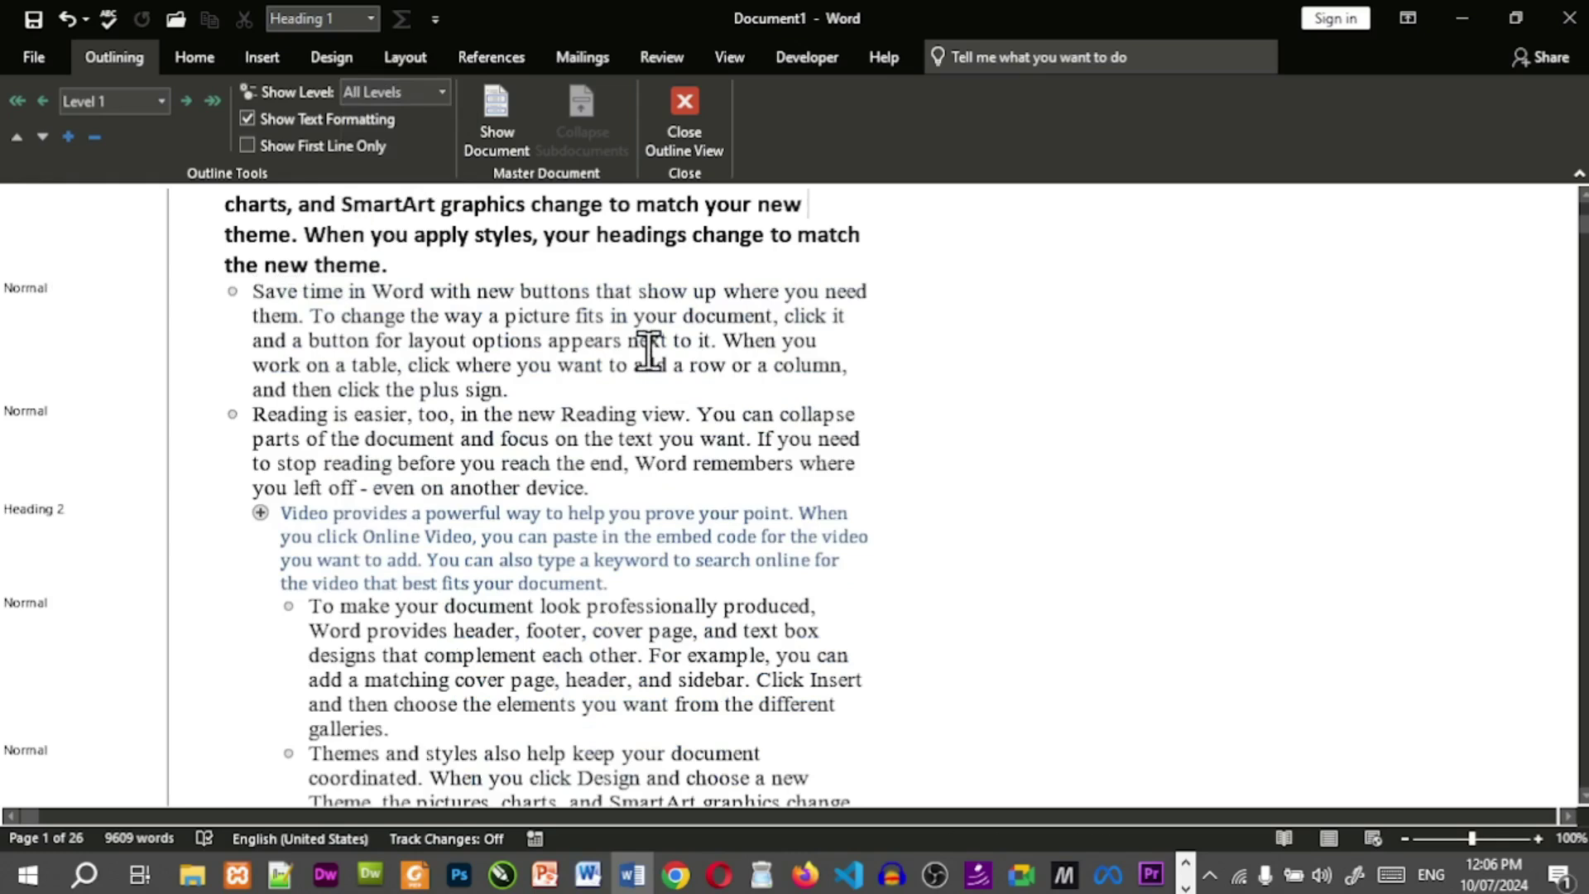
{"action": "scroll", "coordinate": [423, 356], "scroll_direction": "up", "scroll_amount": 2}
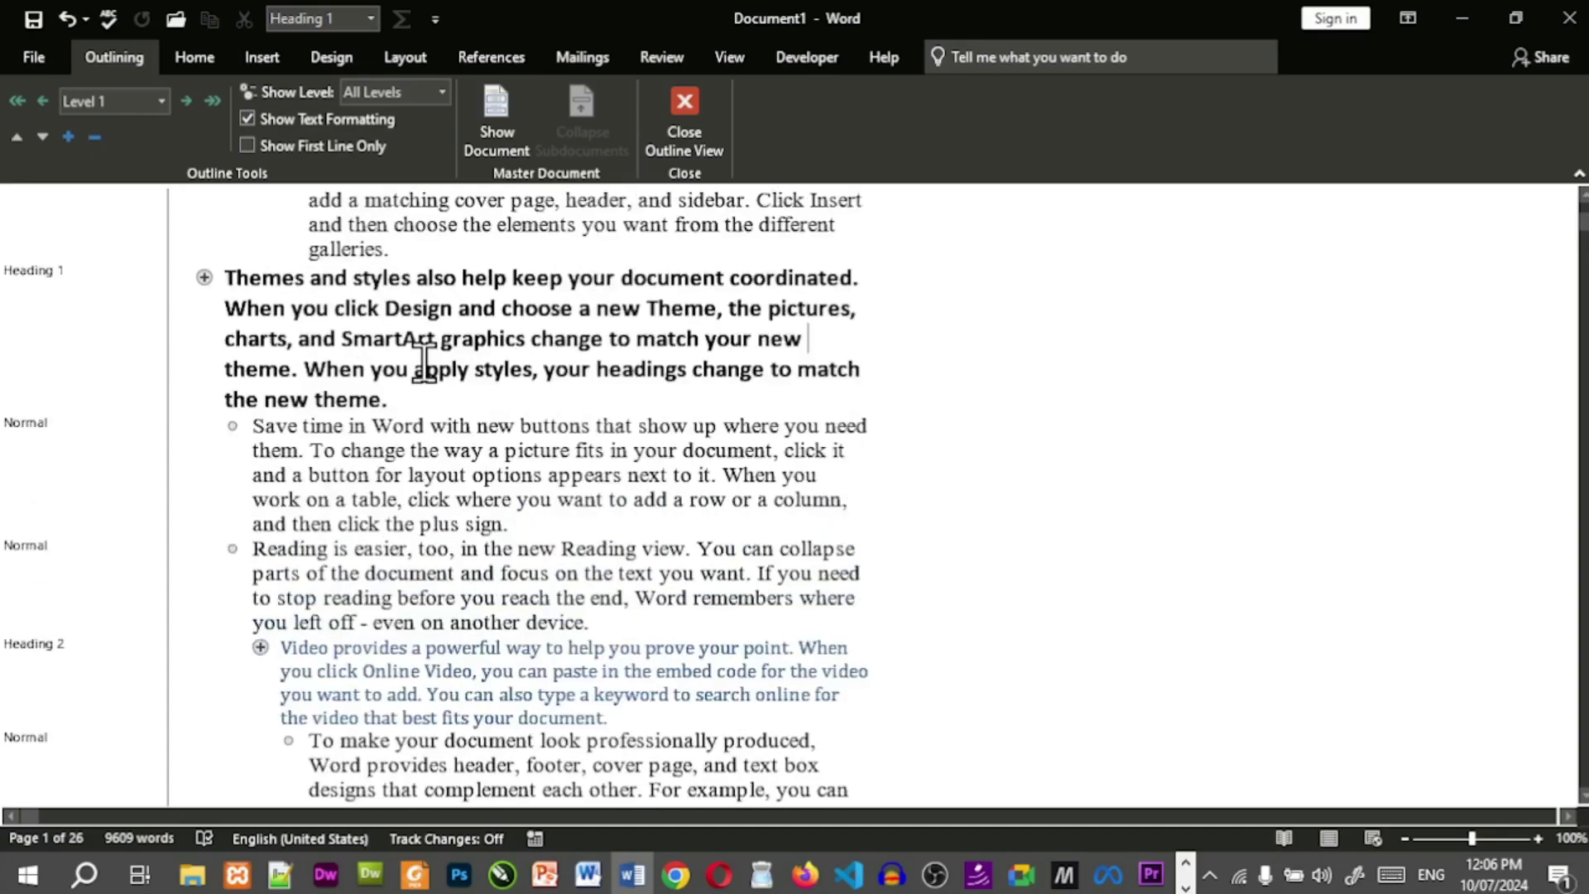
{"action": "scroll", "coordinate": [442, 409], "scroll_direction": "up", "scroll_amount": 5}
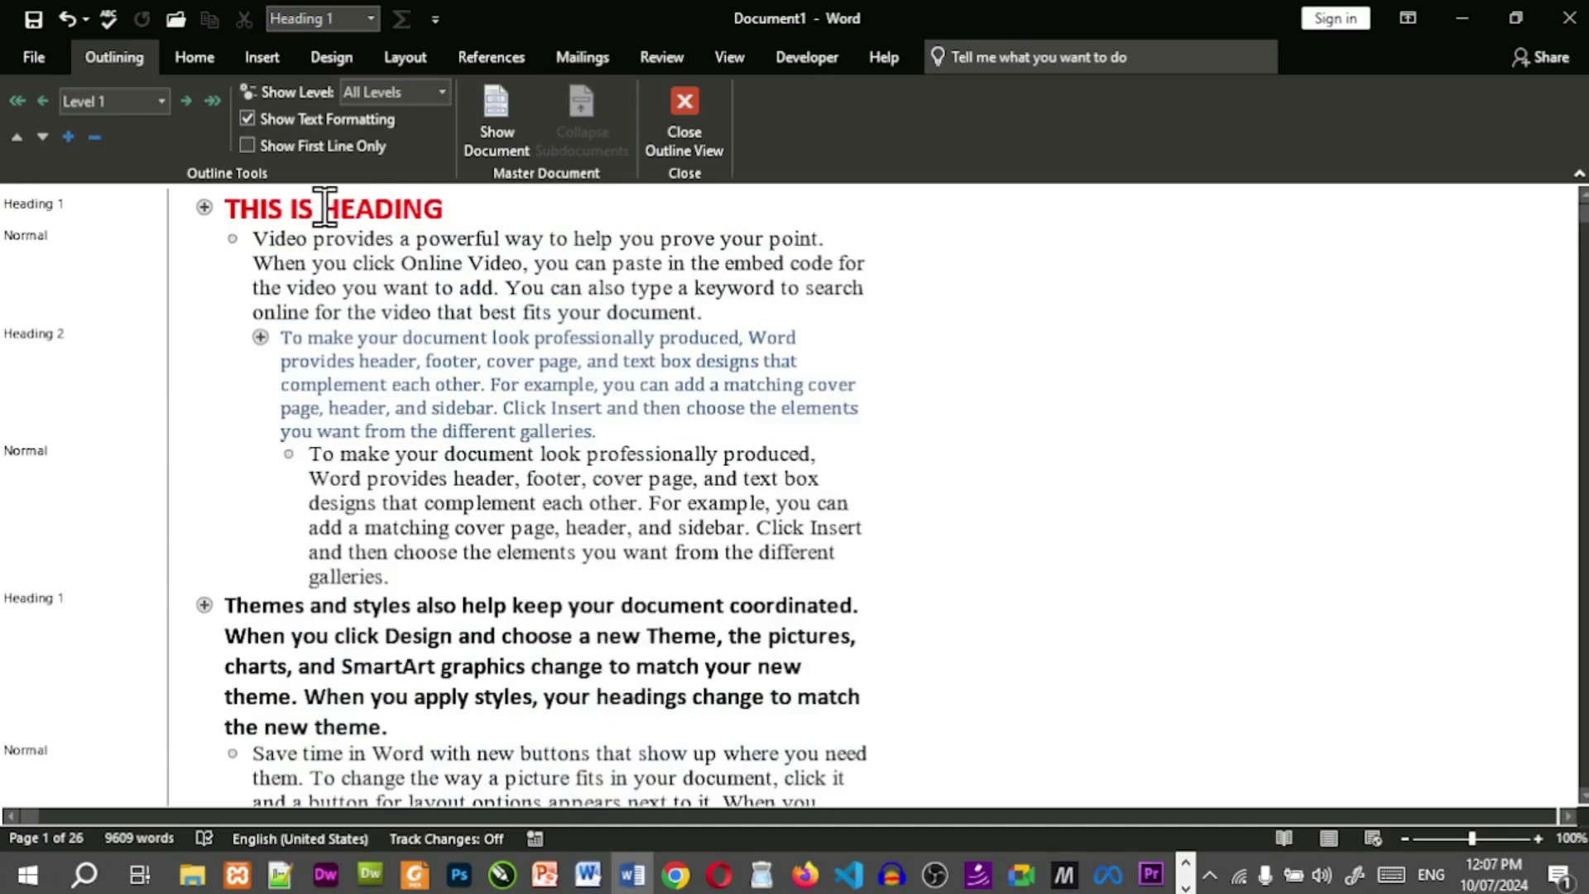
{"action": "left_click", "coordinate": [249, 120]}
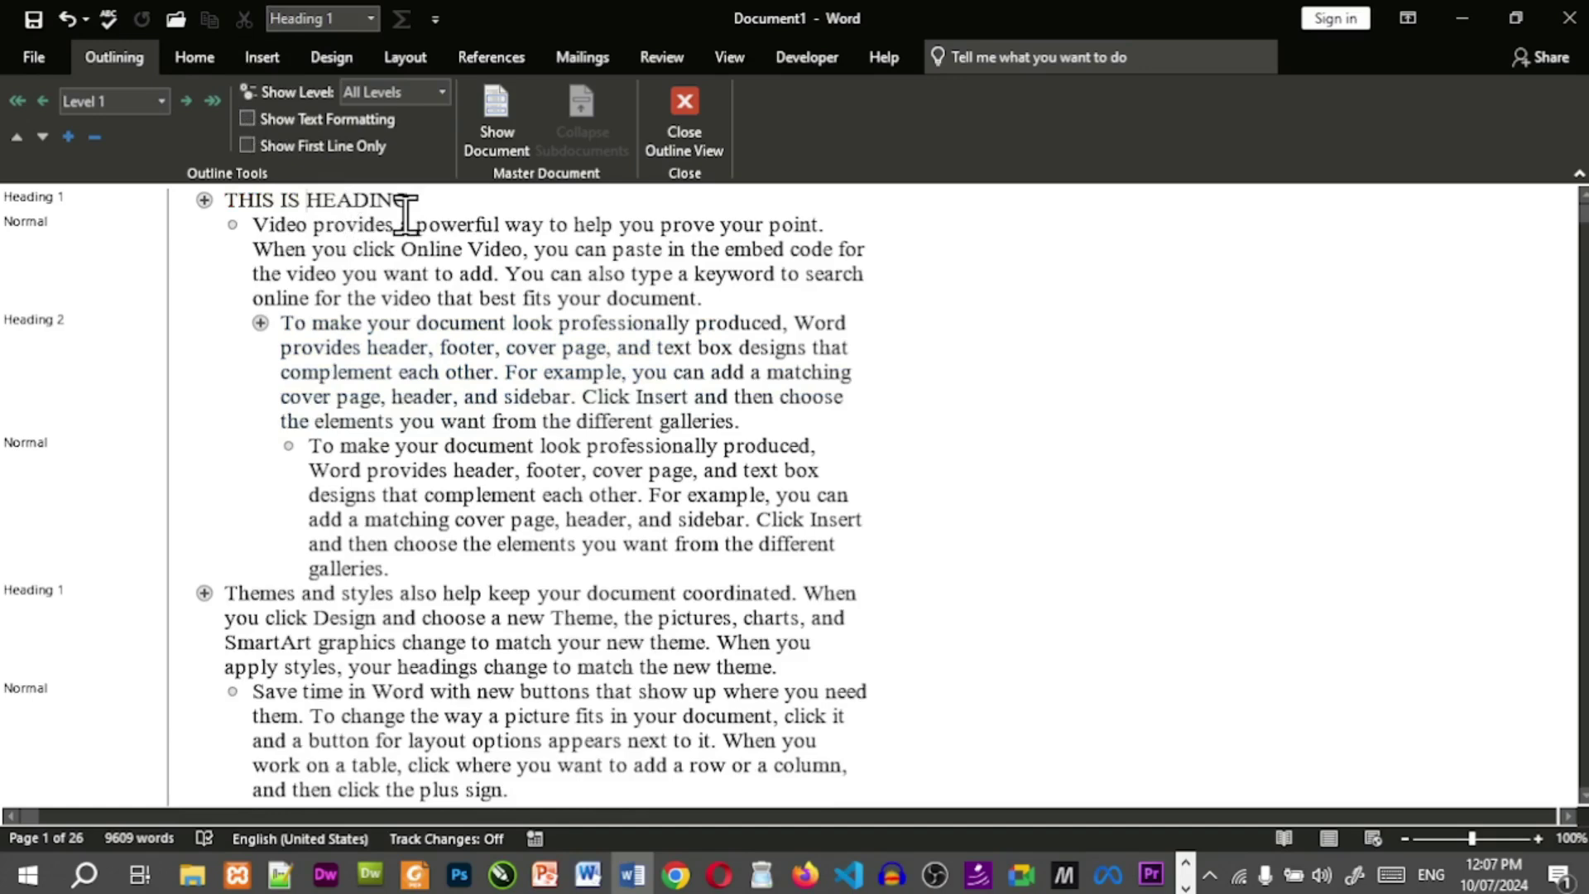
{"action": "left_click", "coordinate": [249, 120]}
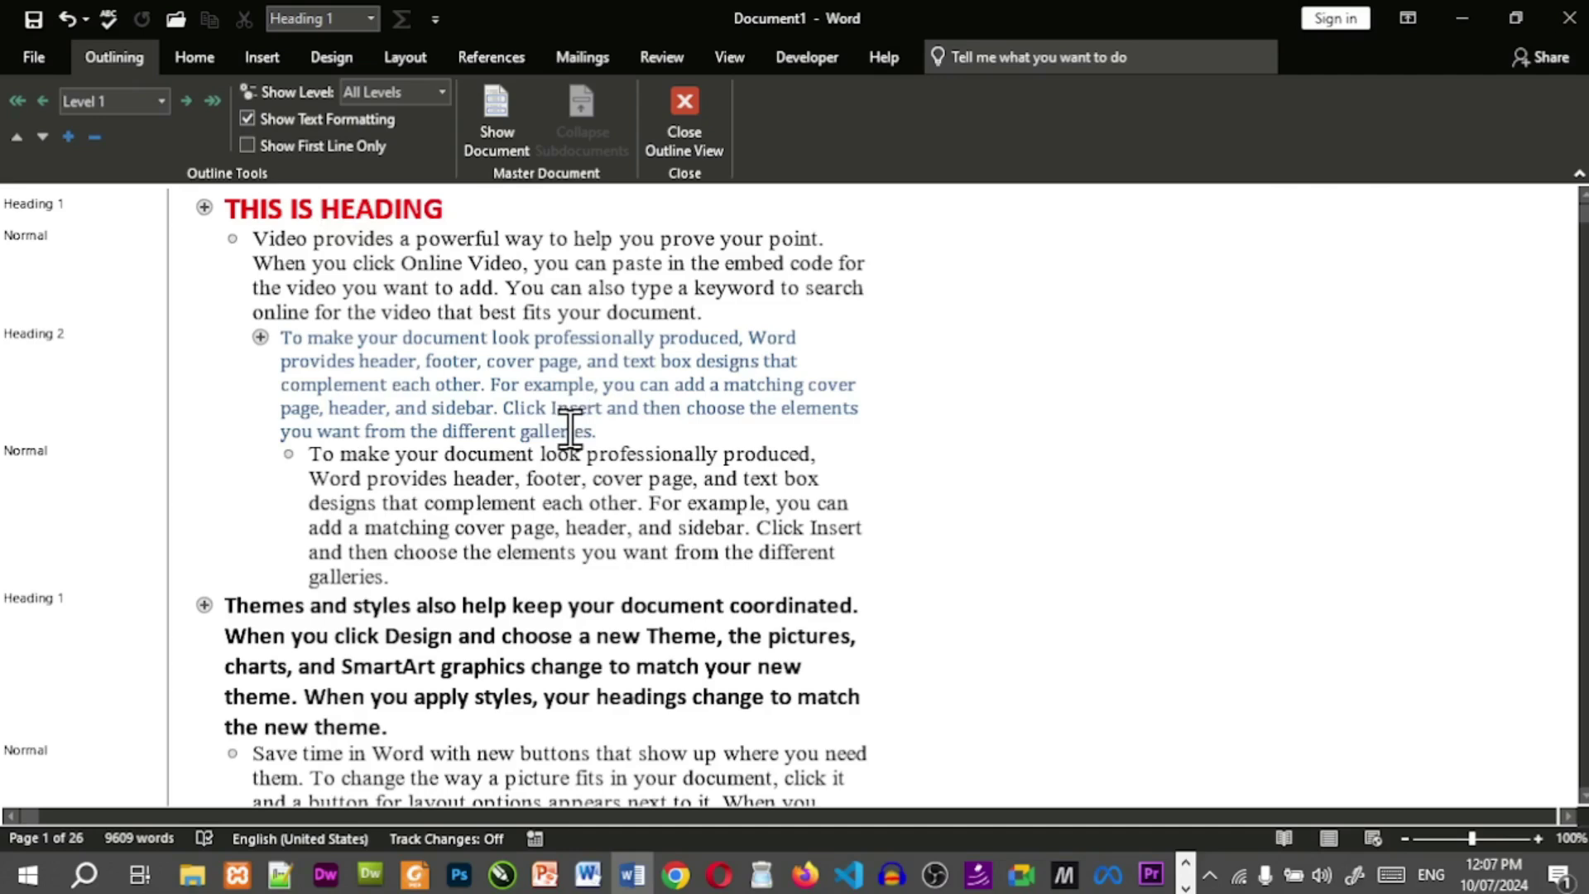
{"action": "left_click", "coordinate": [246, 120]}
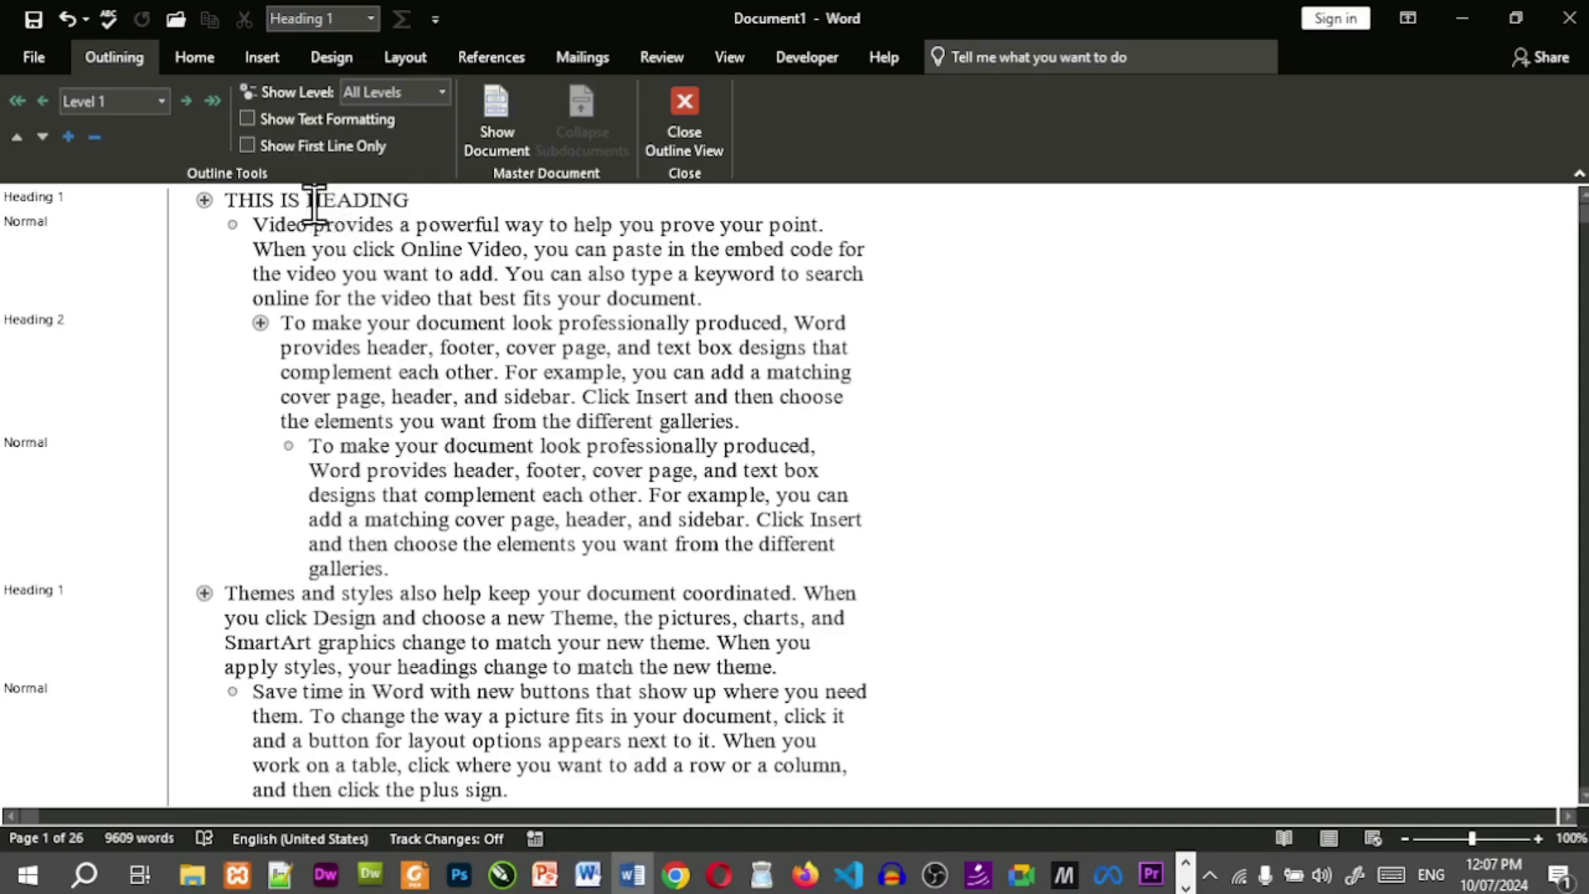
{"action": "left_click", "coordinate": [285, 119]}
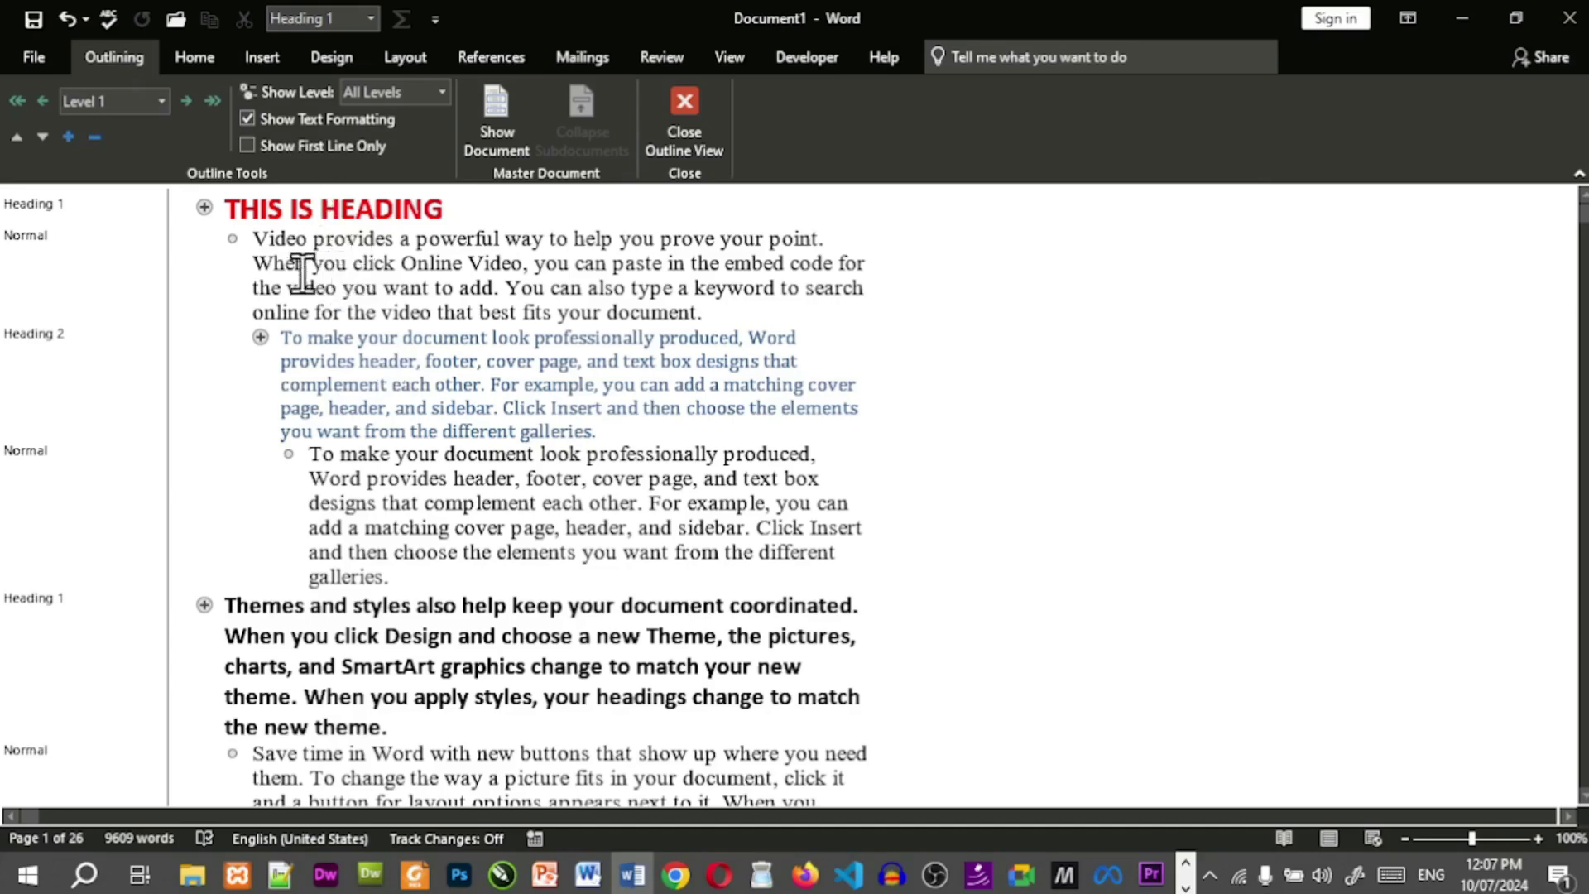
{"action": "left_click_drag", "start_coordinate": [251, 240], "coordinate": [702, 312]}
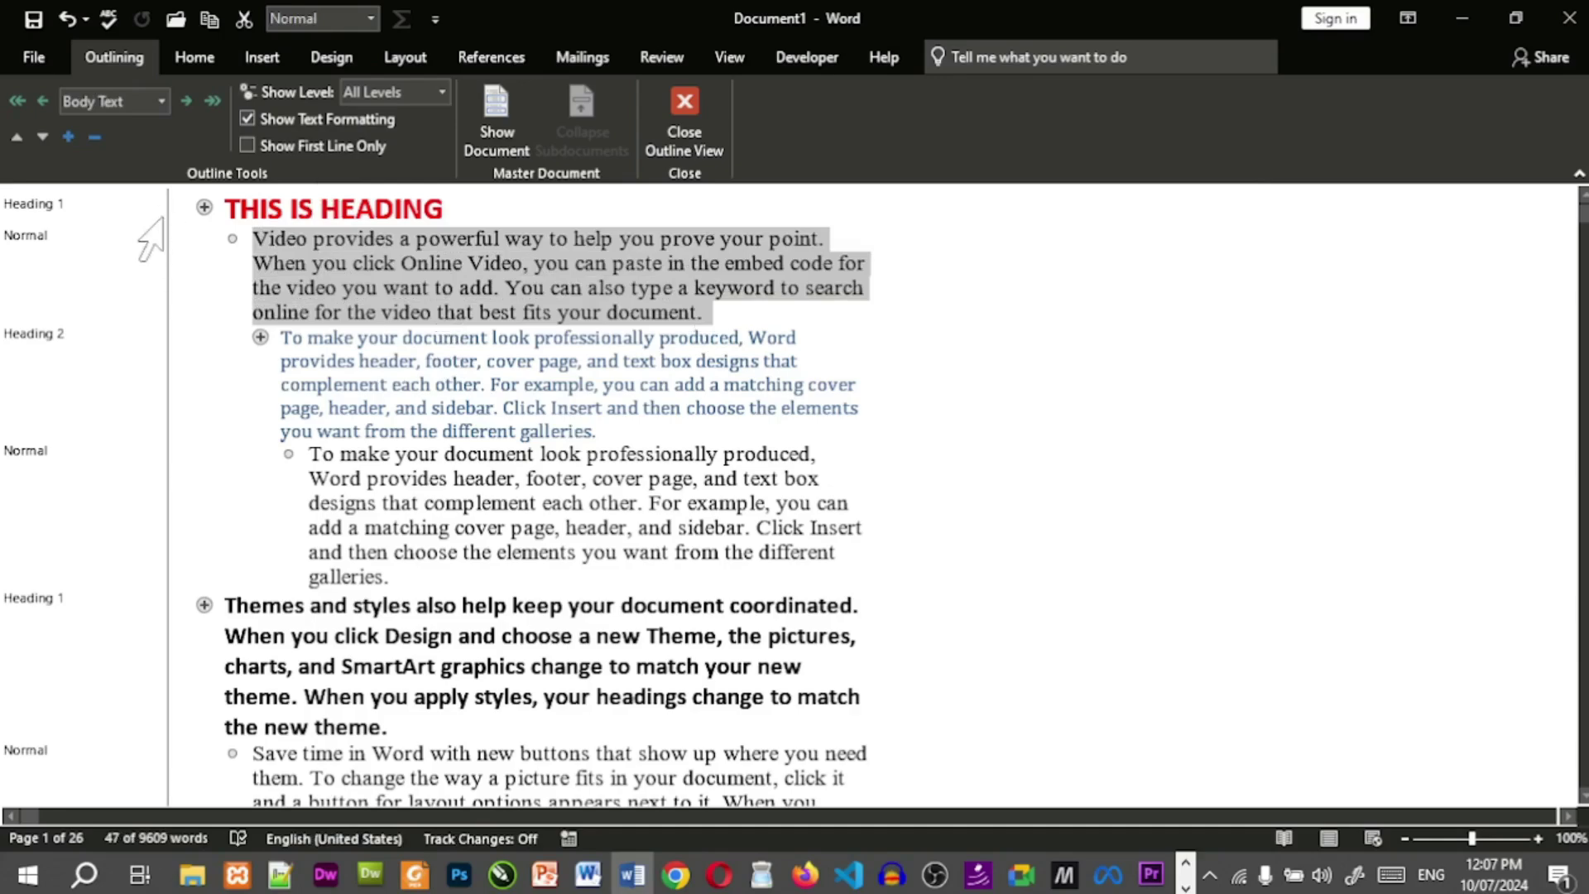
{"action": "left_click", "coordinate": [247, 145]}
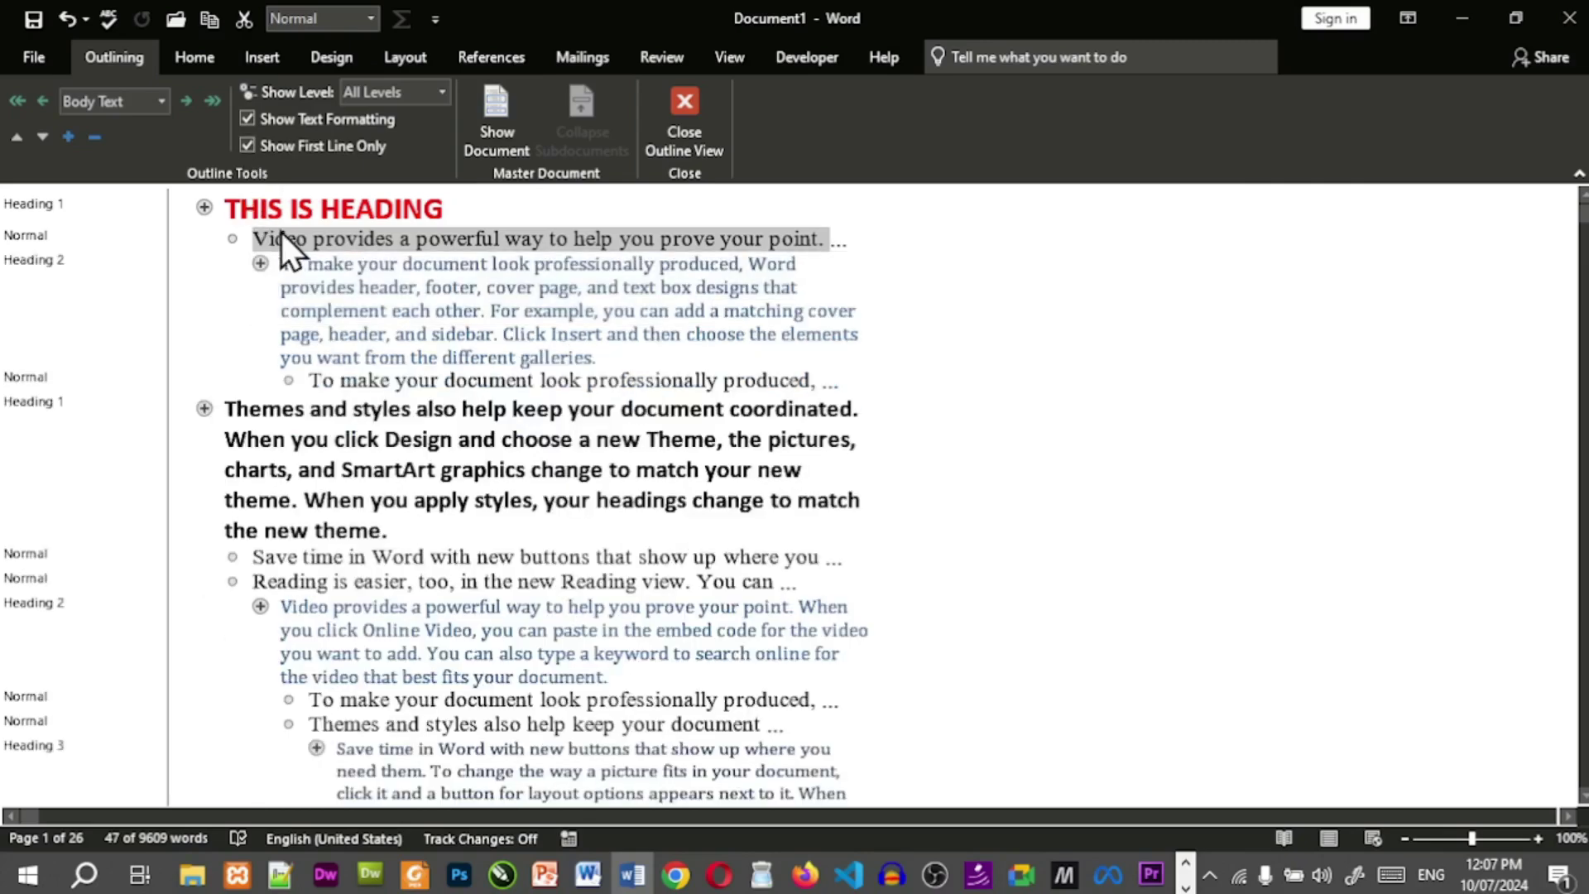
{"action": "scroll", "coordinate": [418, 596], "scroll_direction": "down", "scroll_amount": 10}
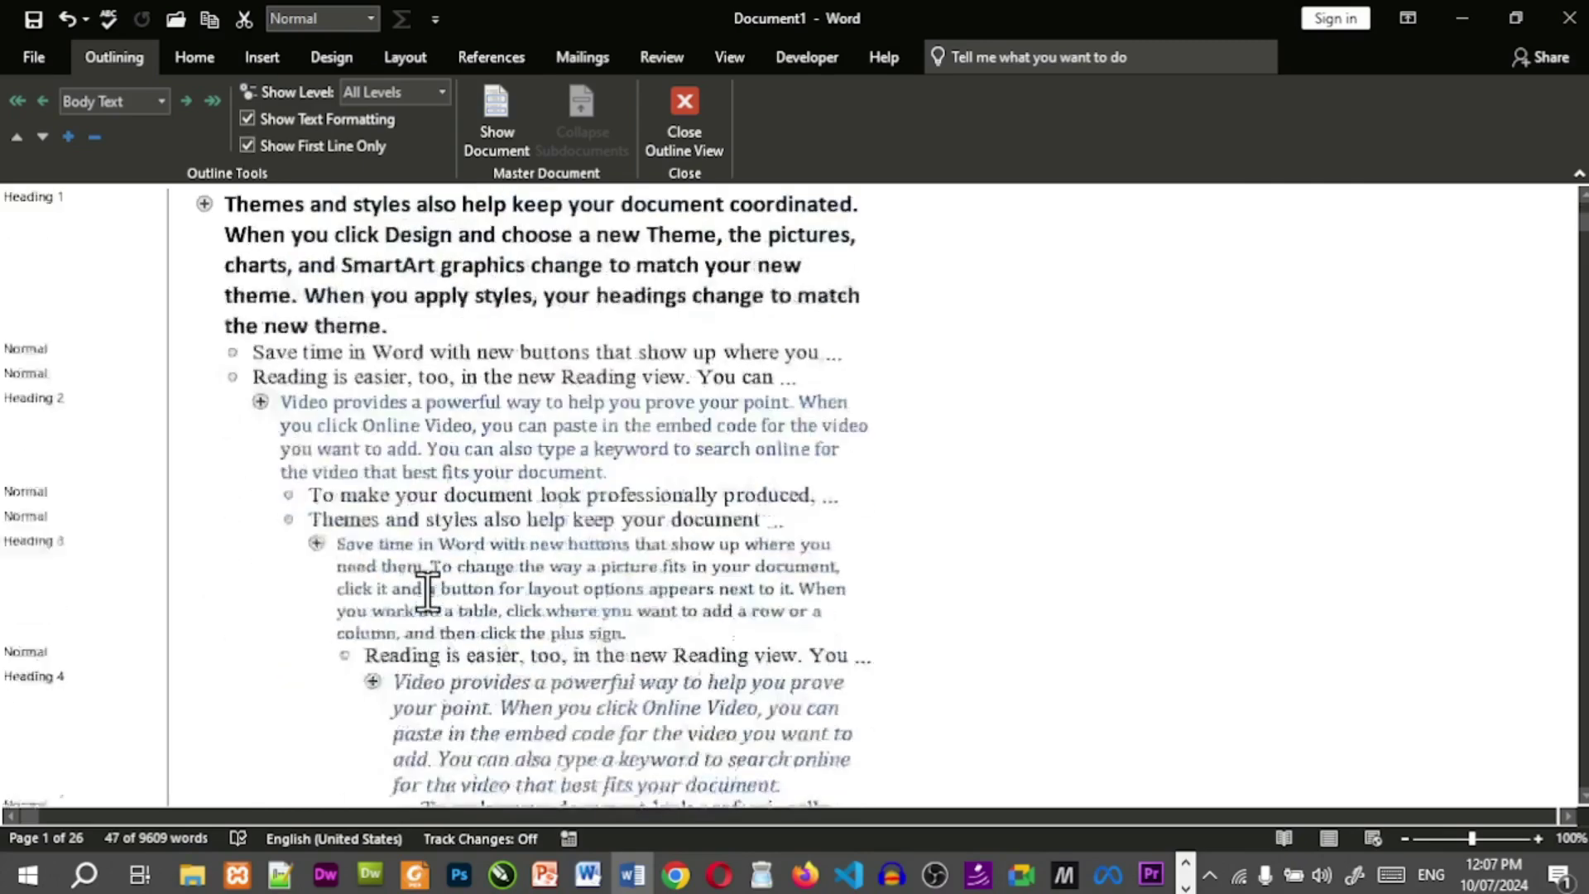
{"action": "scroll", "coordinate": [414, 615], "scroll_direction": "down", "scroll_amount": 8}
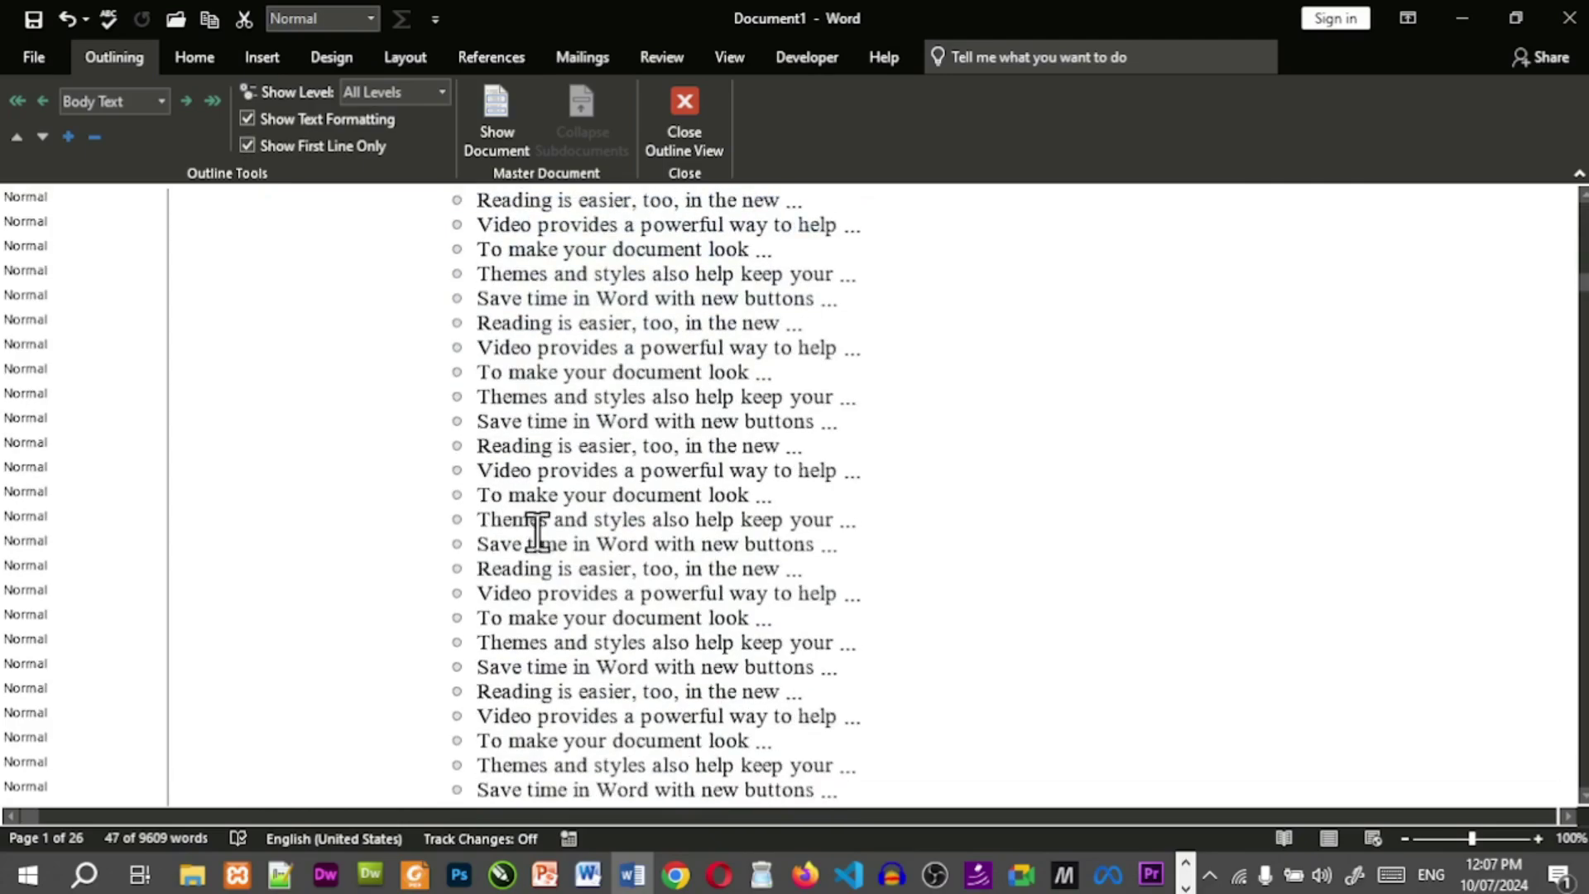
{"action": "scroll", "coordinate": [572, 595], "scroll_direction": "up", "scroll_amount": 3}
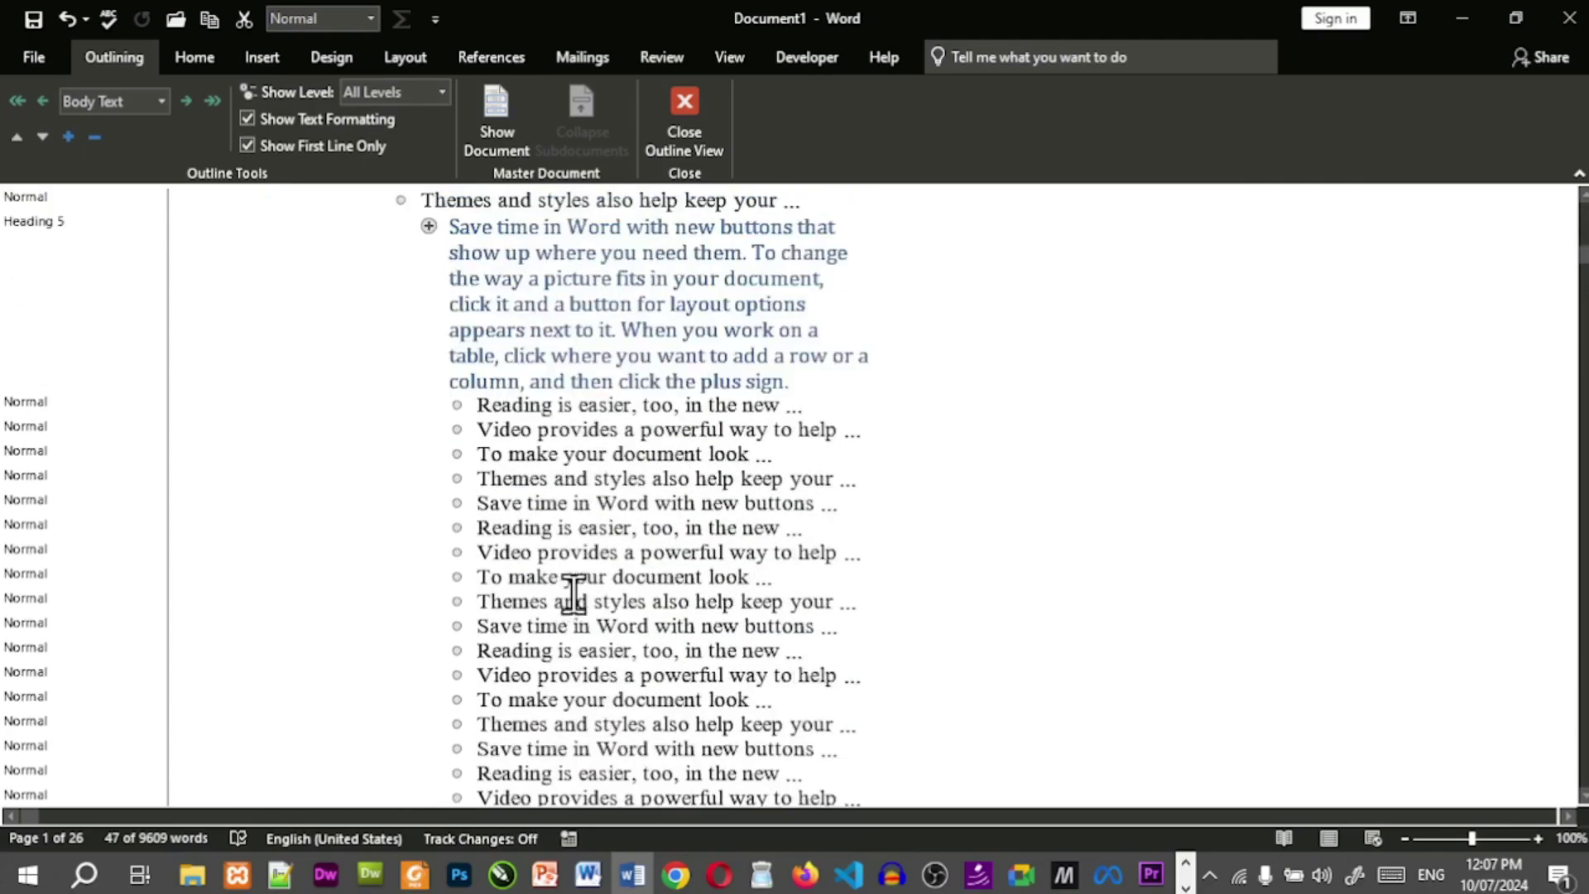
{"action": "left_click", "coordinate": [534, 509]}
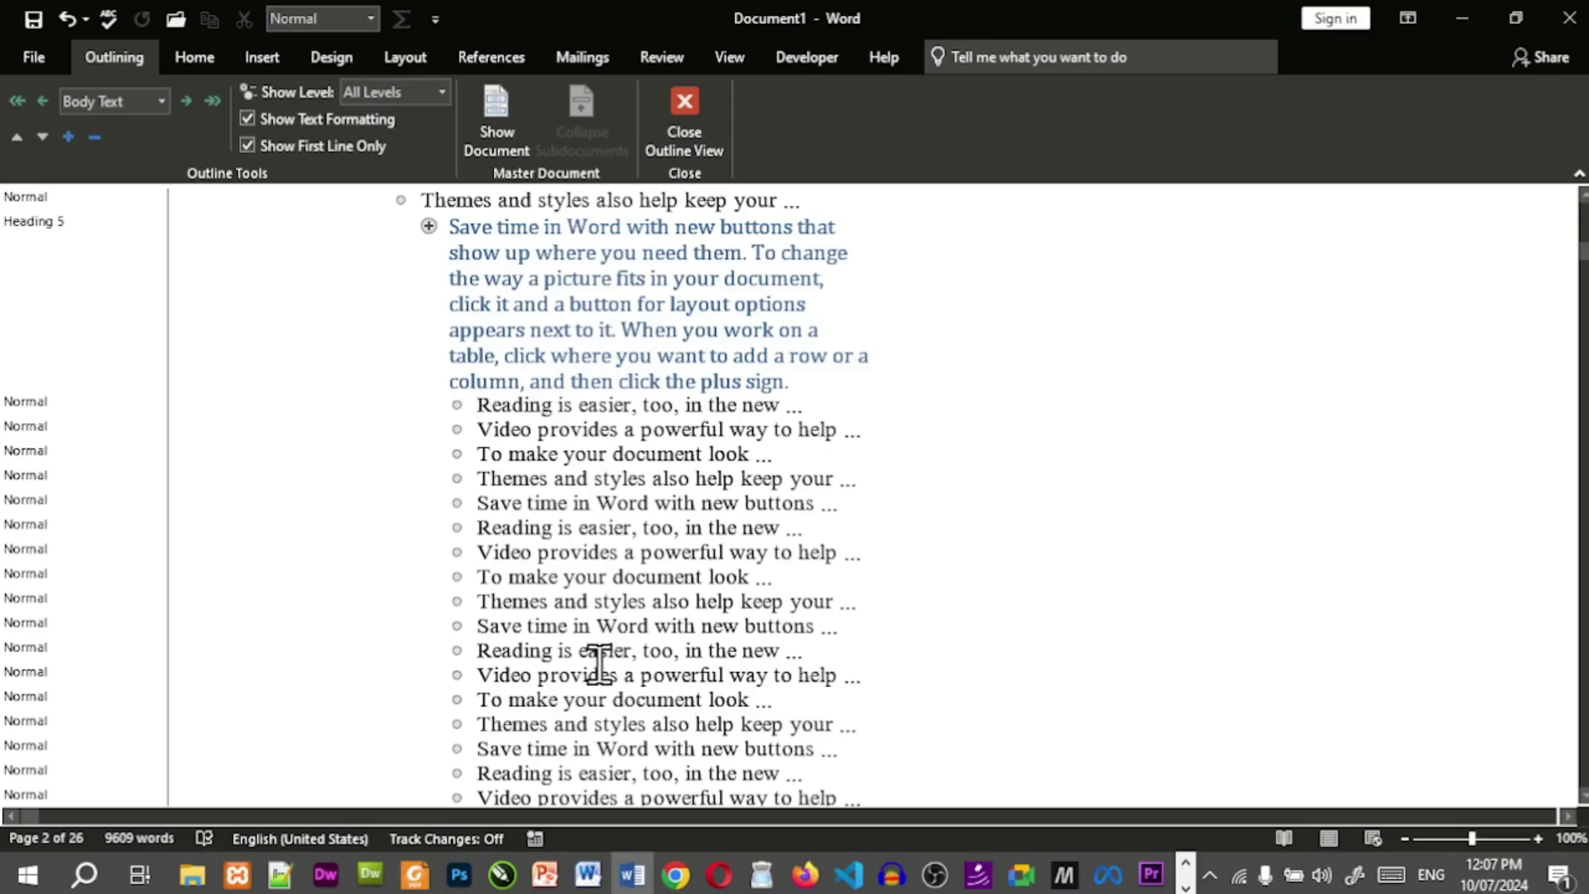
{"action": "scroll", "coordinate": [462, 396], "scroll_direction": "up", "scroll_amount": 2}
{"action": "scroll", "coordinate": [462, 395], "scroll_direction": "up", "scroll_amount": 6}
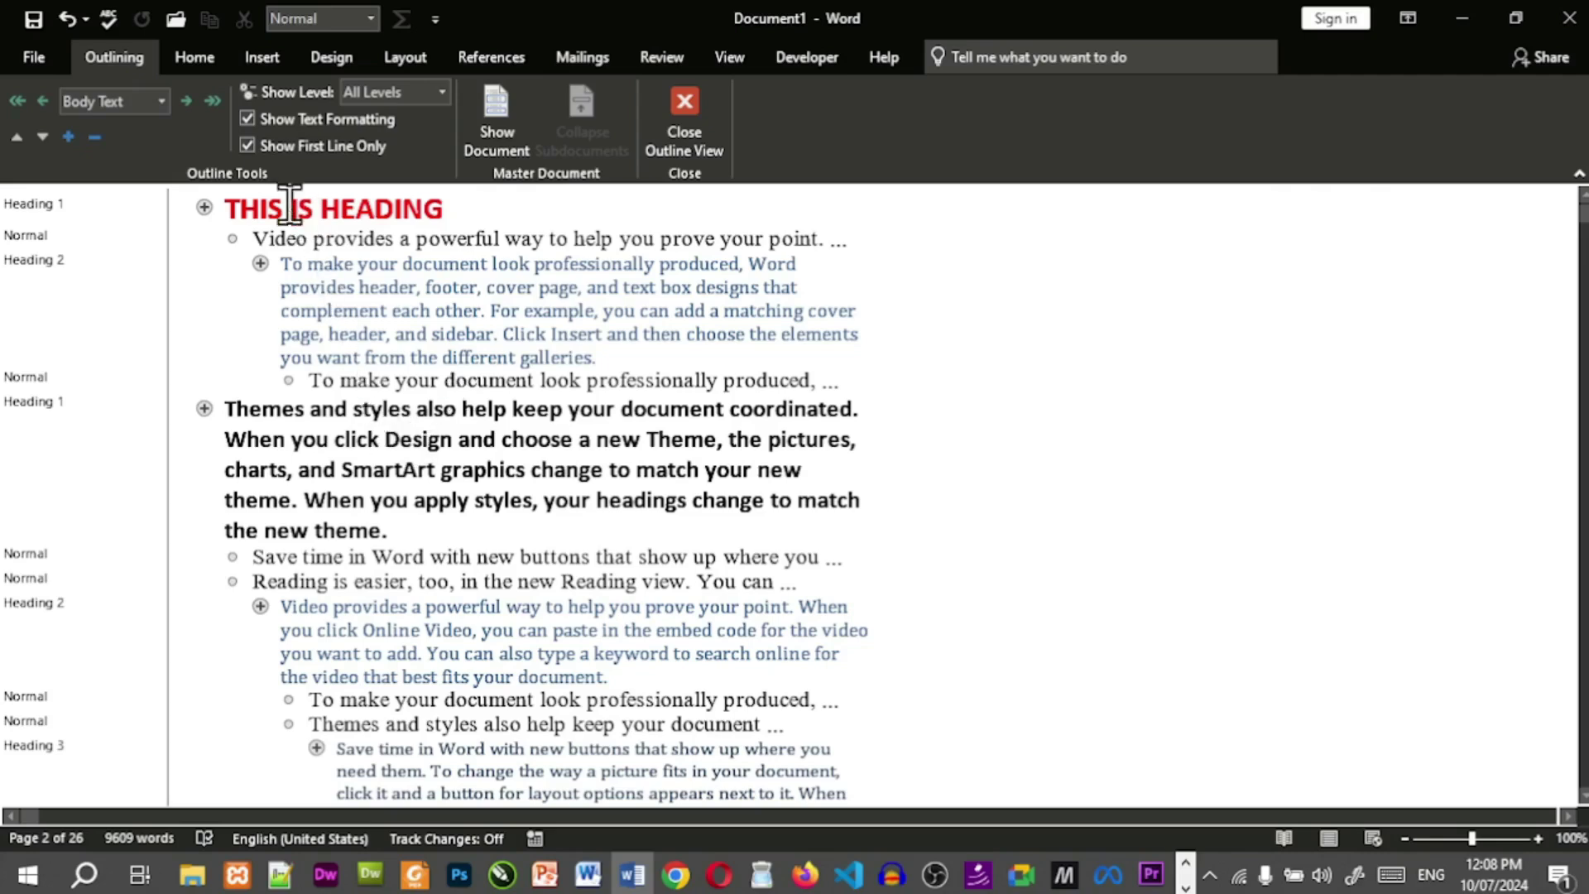
{"action": "left_click", "coordinate": [249, 150]}
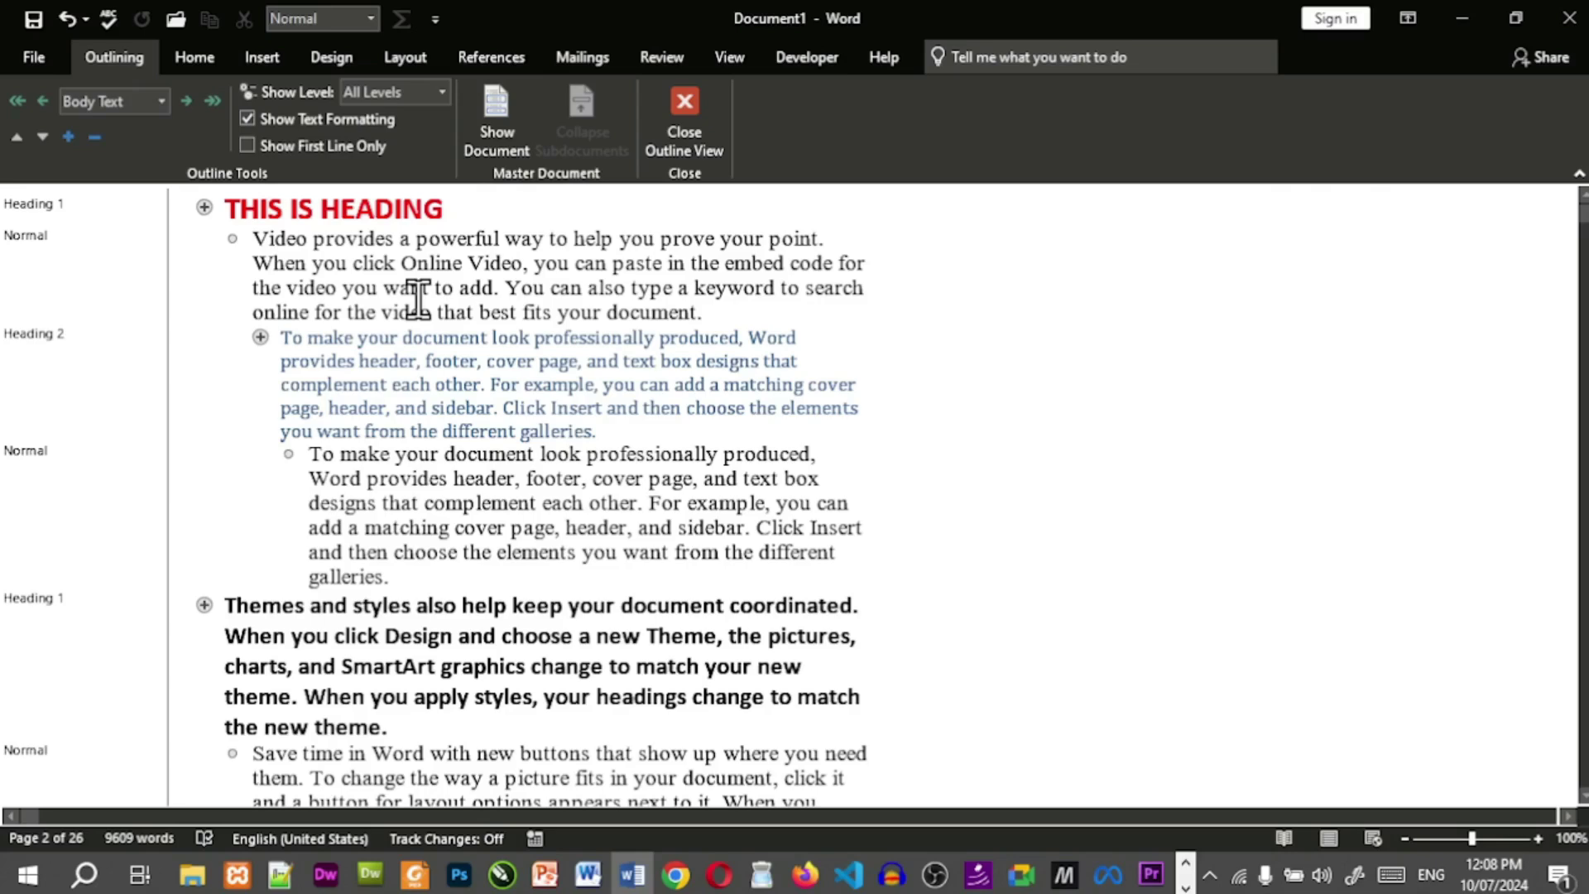
{"action": "left_click", "coordinate": [249, 119]}
{"action": "left_click", "coordinate": [249, 119]}
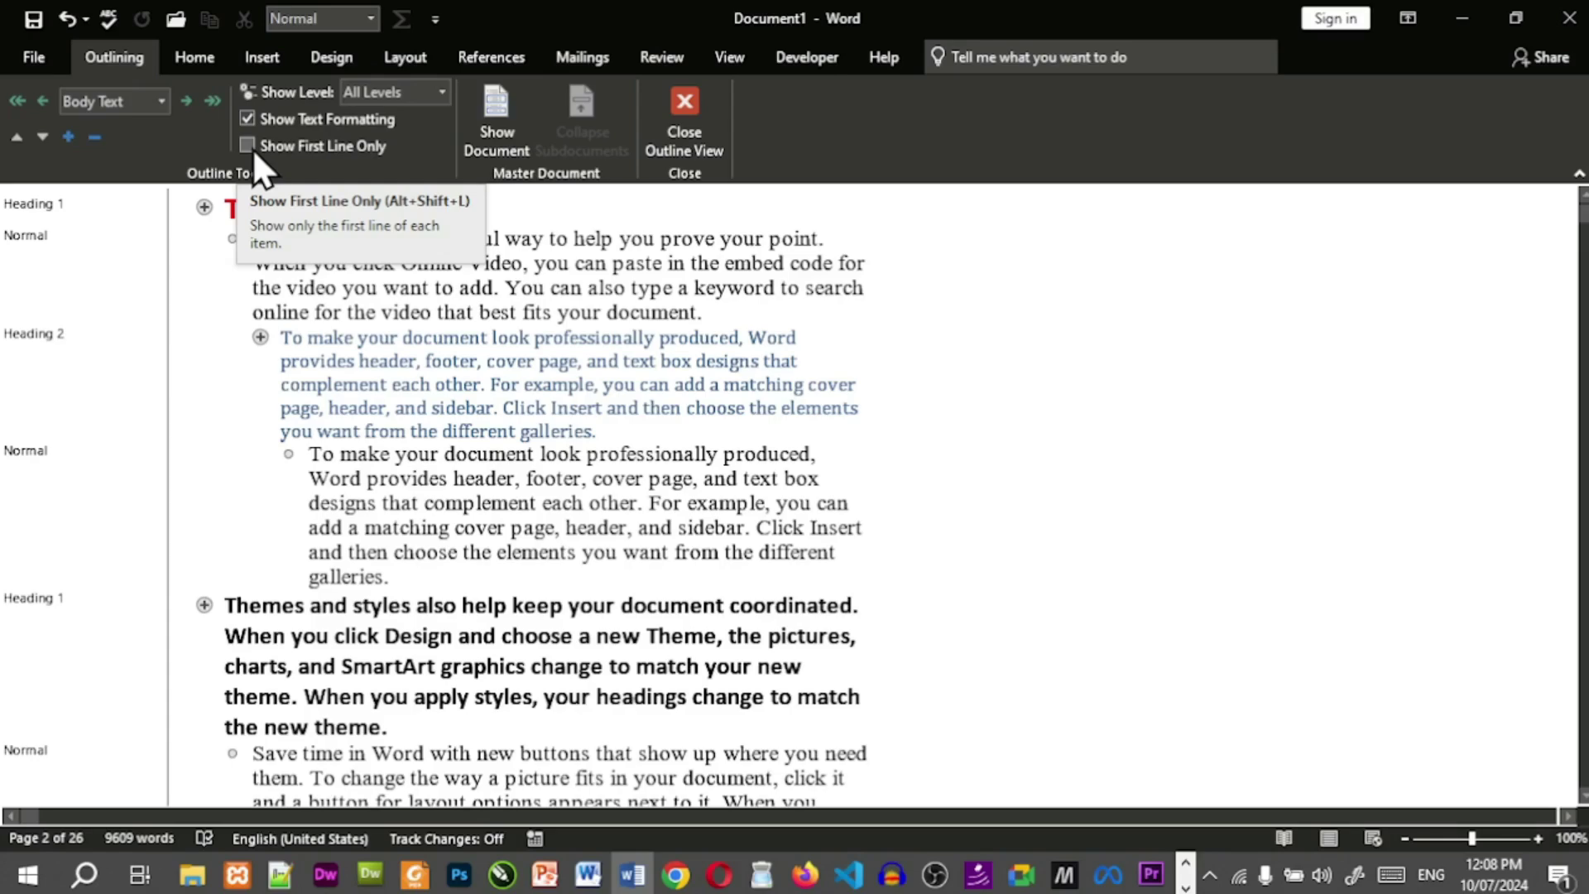
{"action": "left_click", "coordinate": [252, 147]}
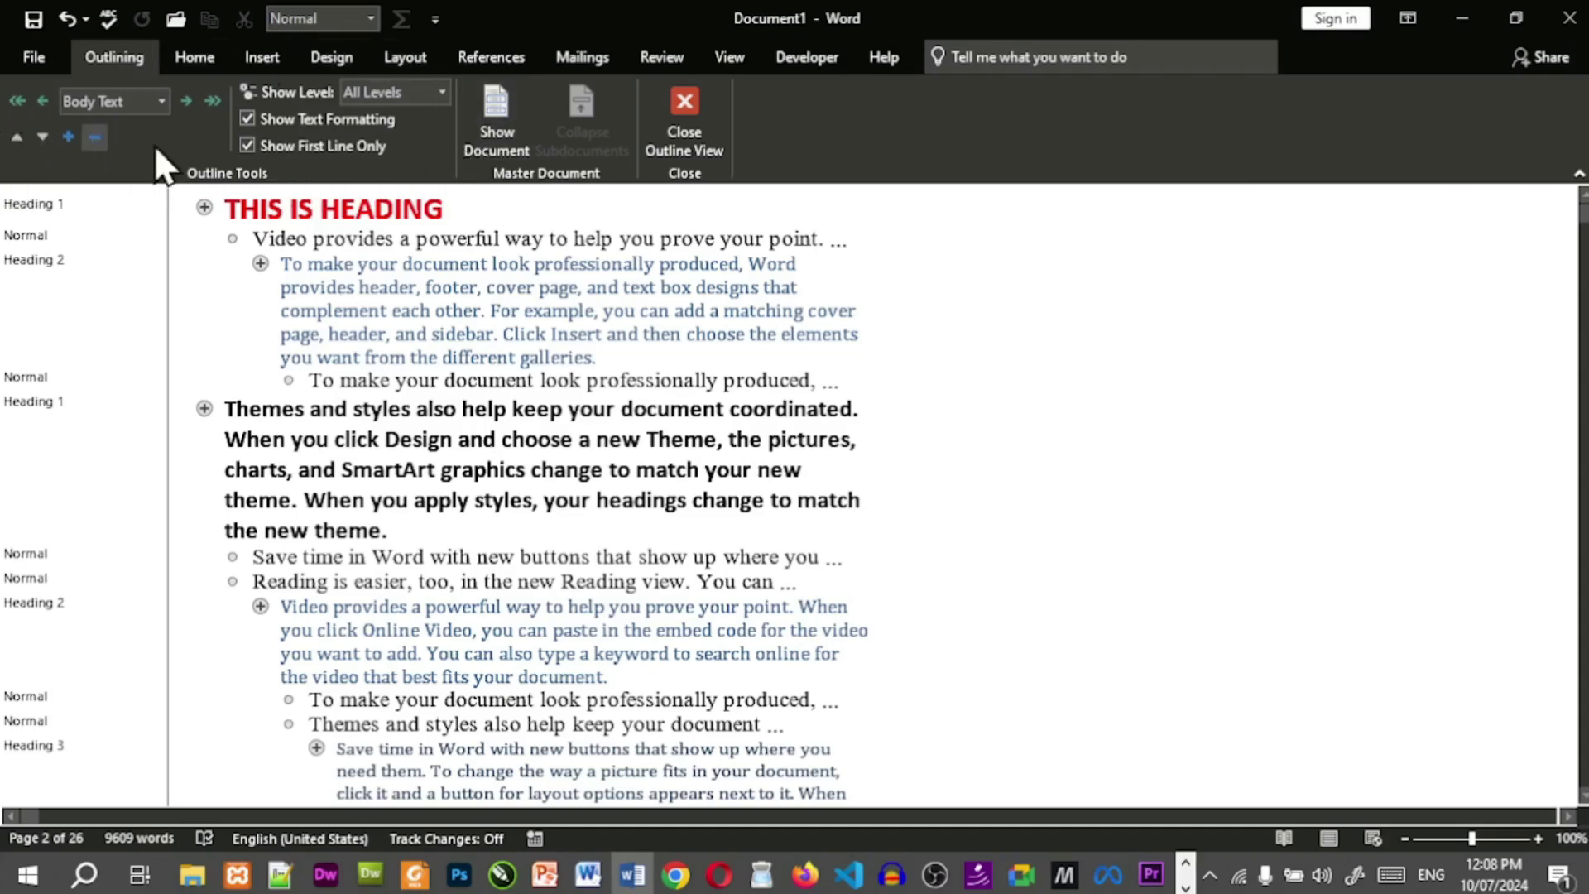
{"action": "left_click", "coordinate": [247, 145]}
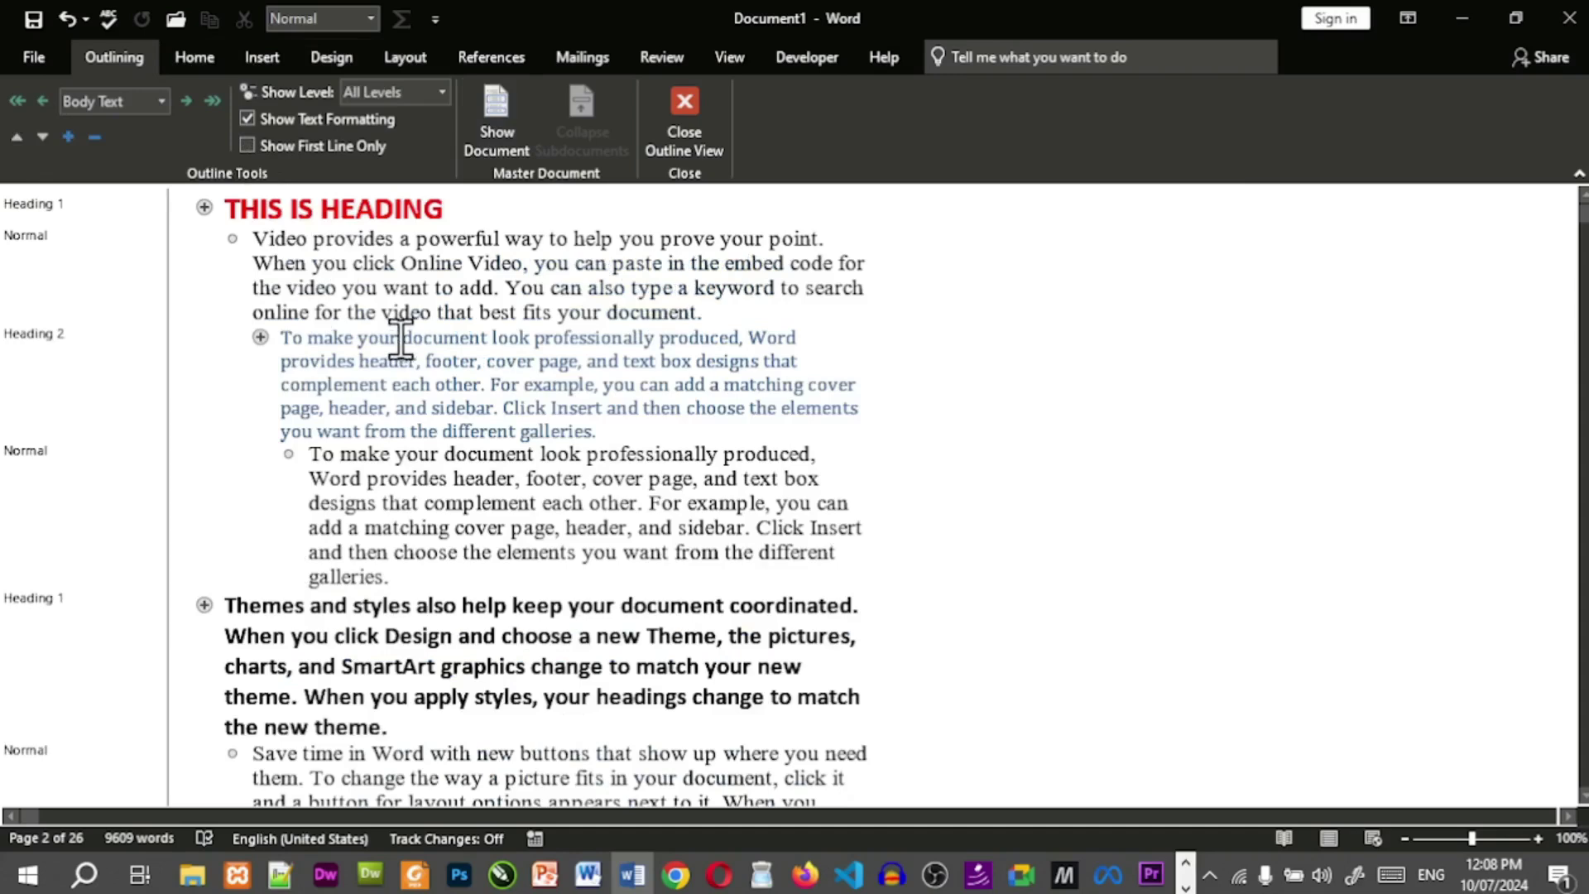
Turn off Show Text Formatting, close Outline view, then return to Outline view from the View tab.
{"action": "left_click", "coordinate": [246, 118]}
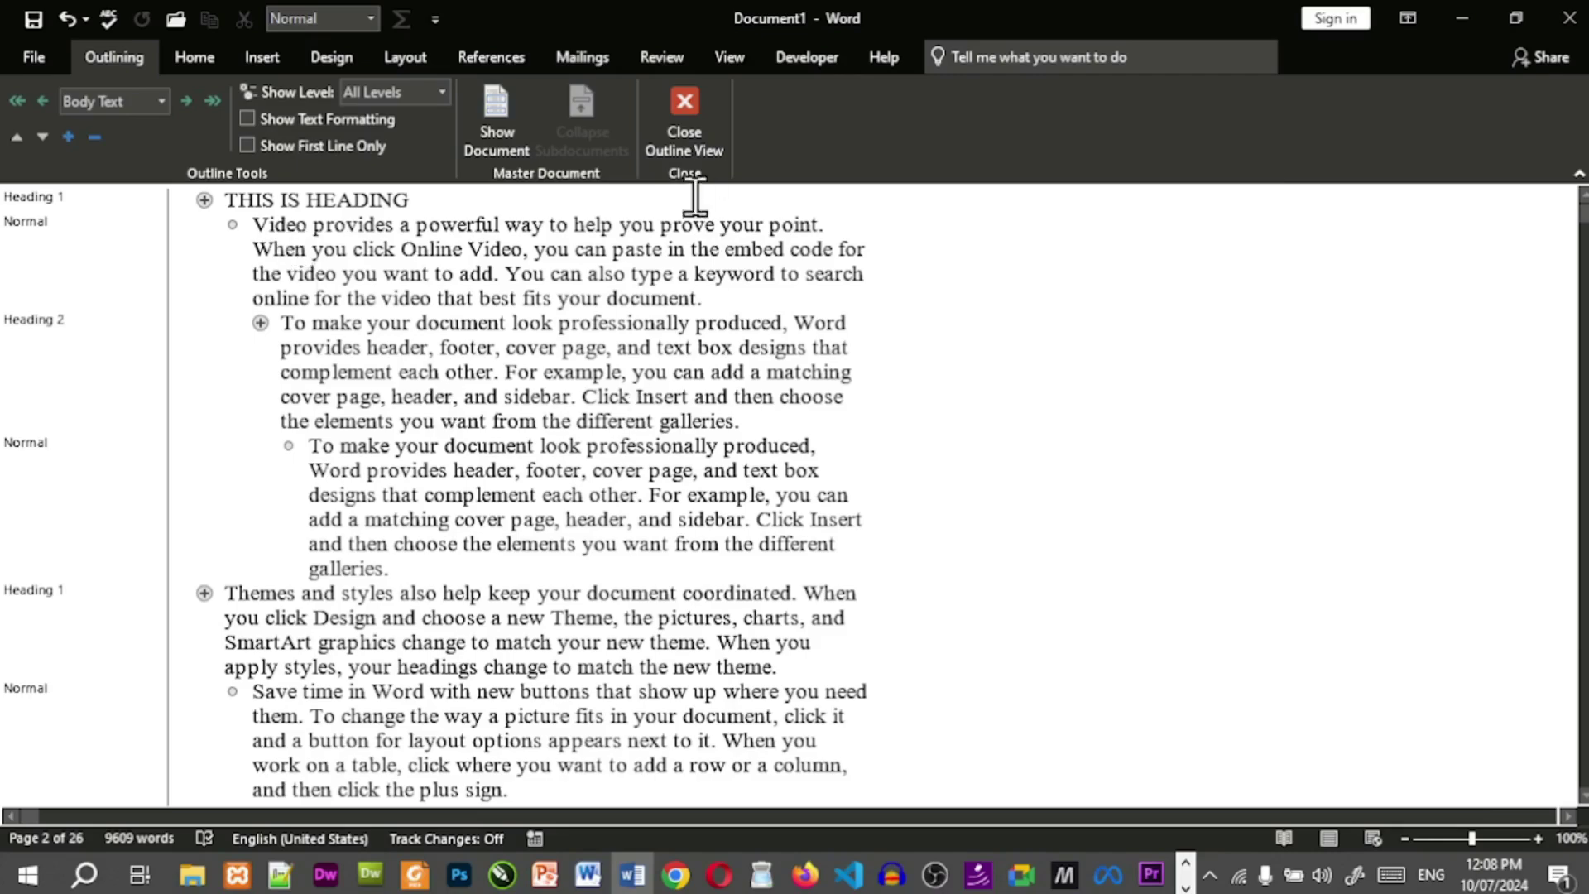
{"action": "left_click", "coordinate": [672, 141]}
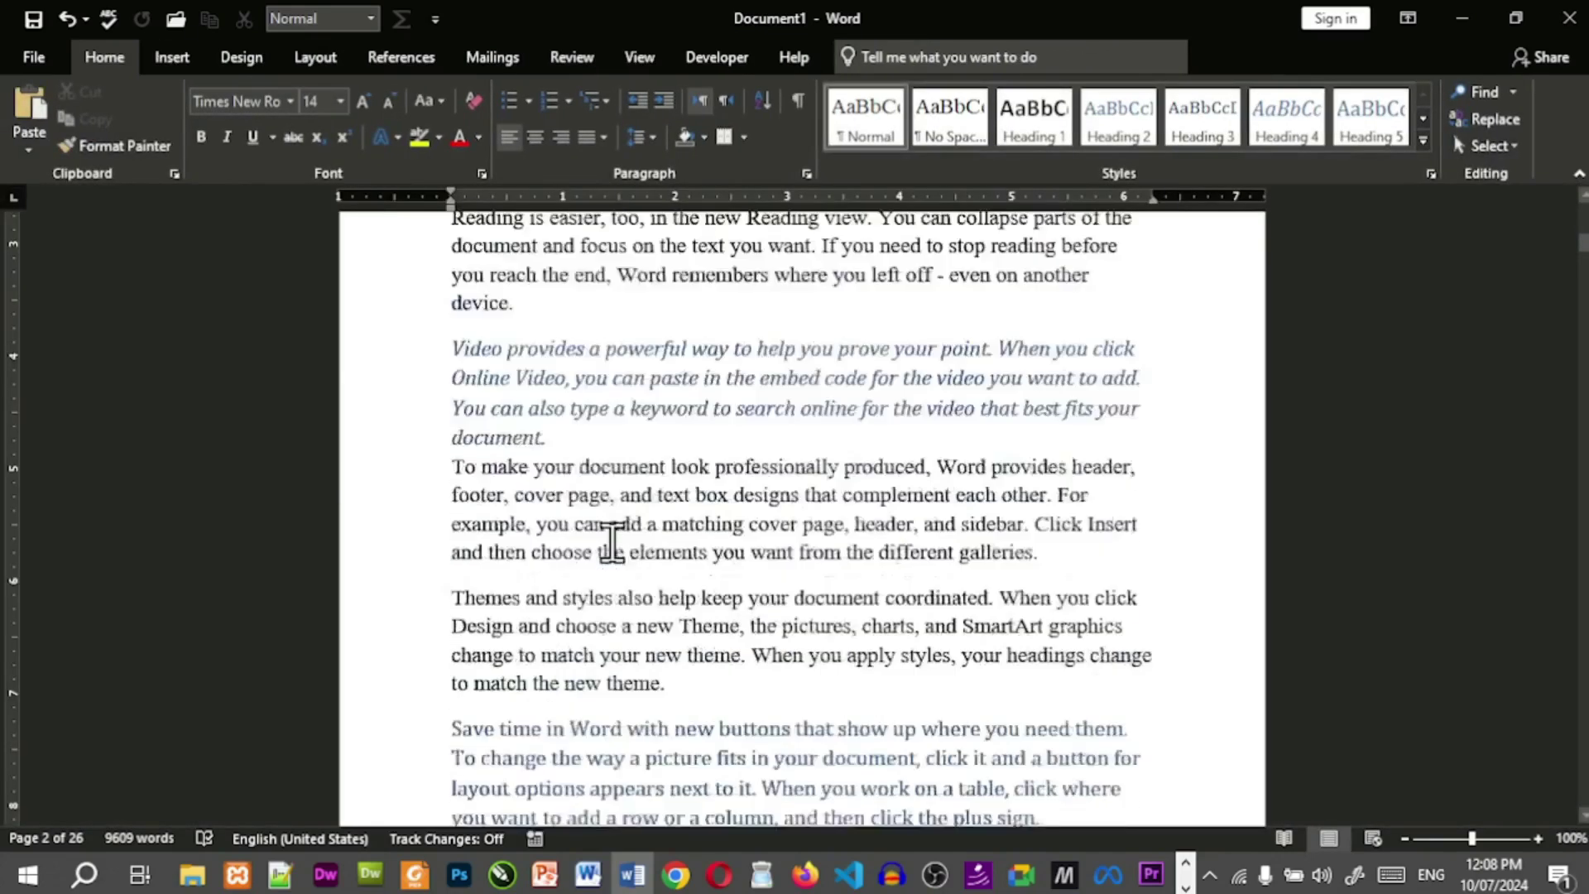
{"action": "scroll", "coordinate": [712, 389], "scroll_direction": "down", "scroll_amount": 10}
{"action": "scroll", "coordinate": [766, 431], "scroll_direction": "up", "scroll_amount": 3}
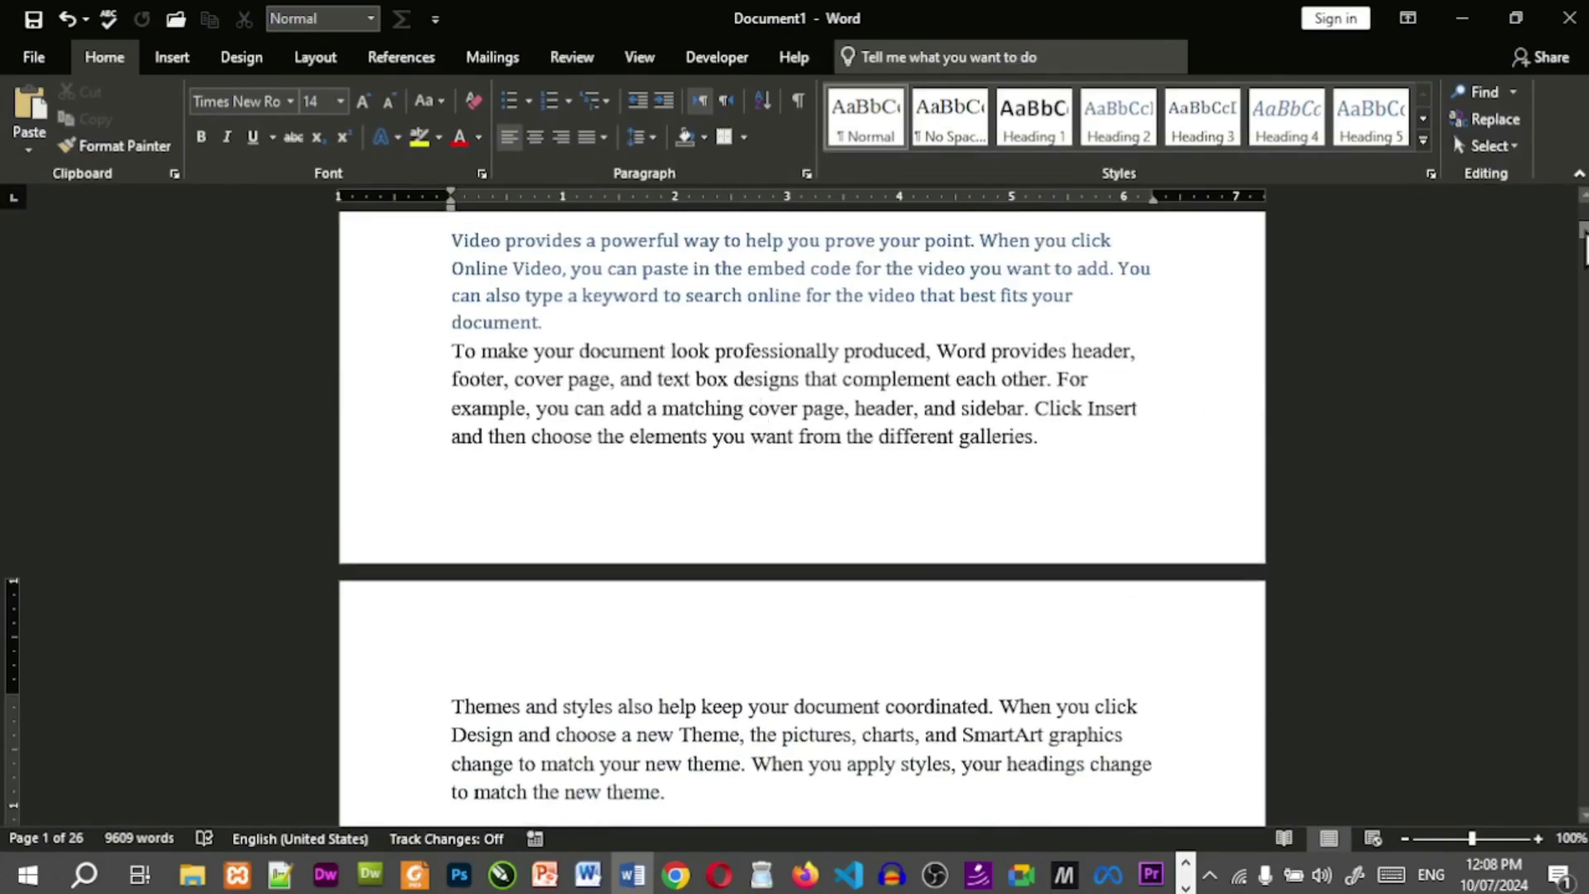
{"action": "left_click_drag", "start_coordinate": [1584, 240], "coordinate": [1585, 216]}
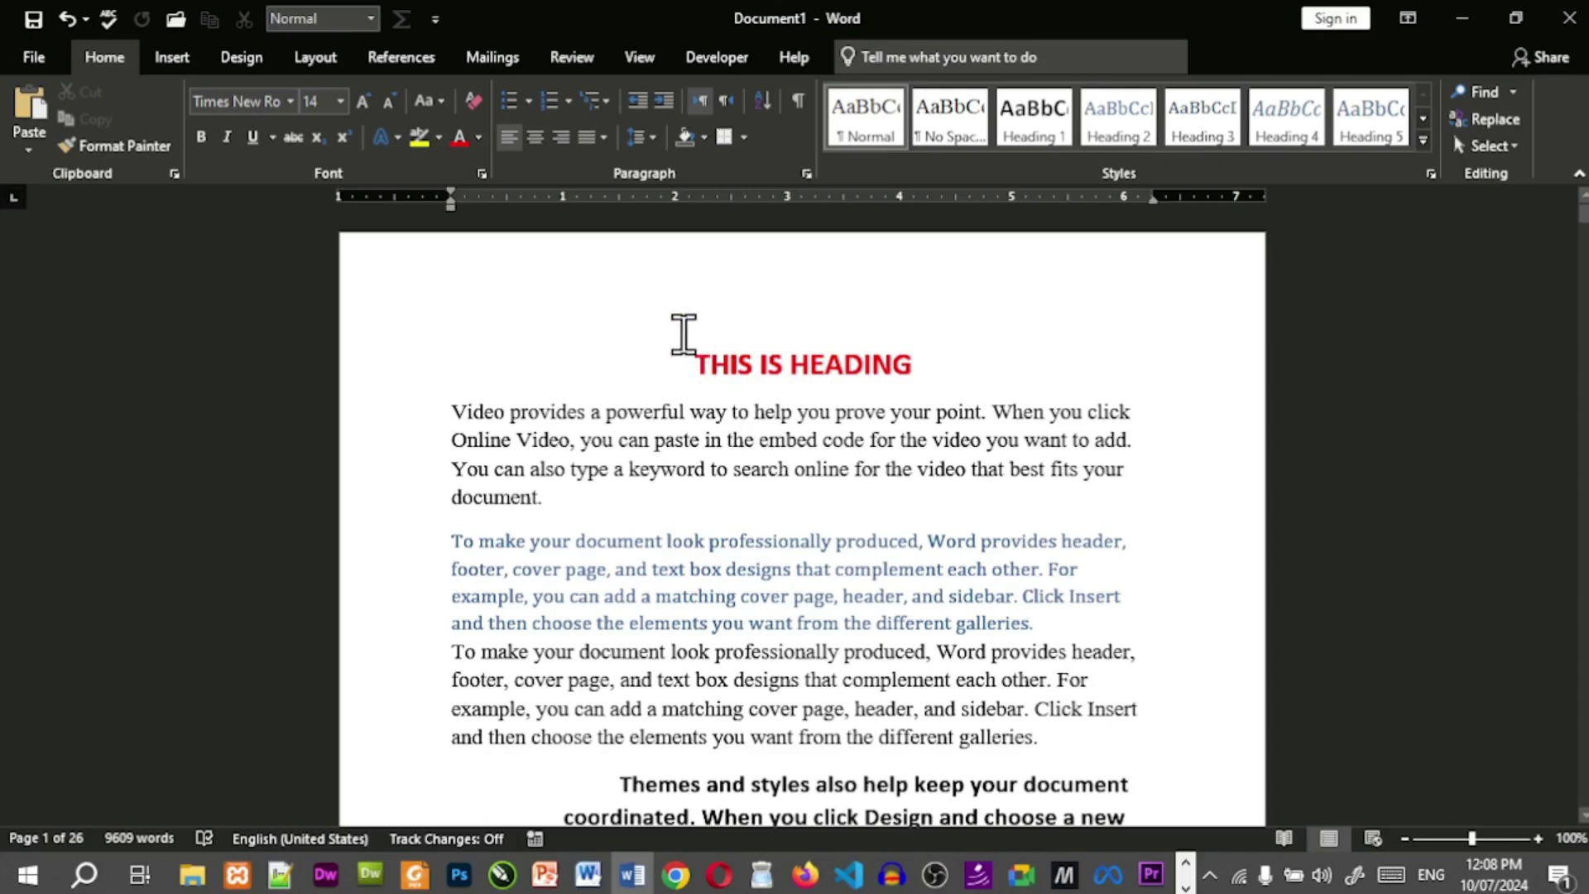
{"action": "left_click", "coordinate": [639, 56]}
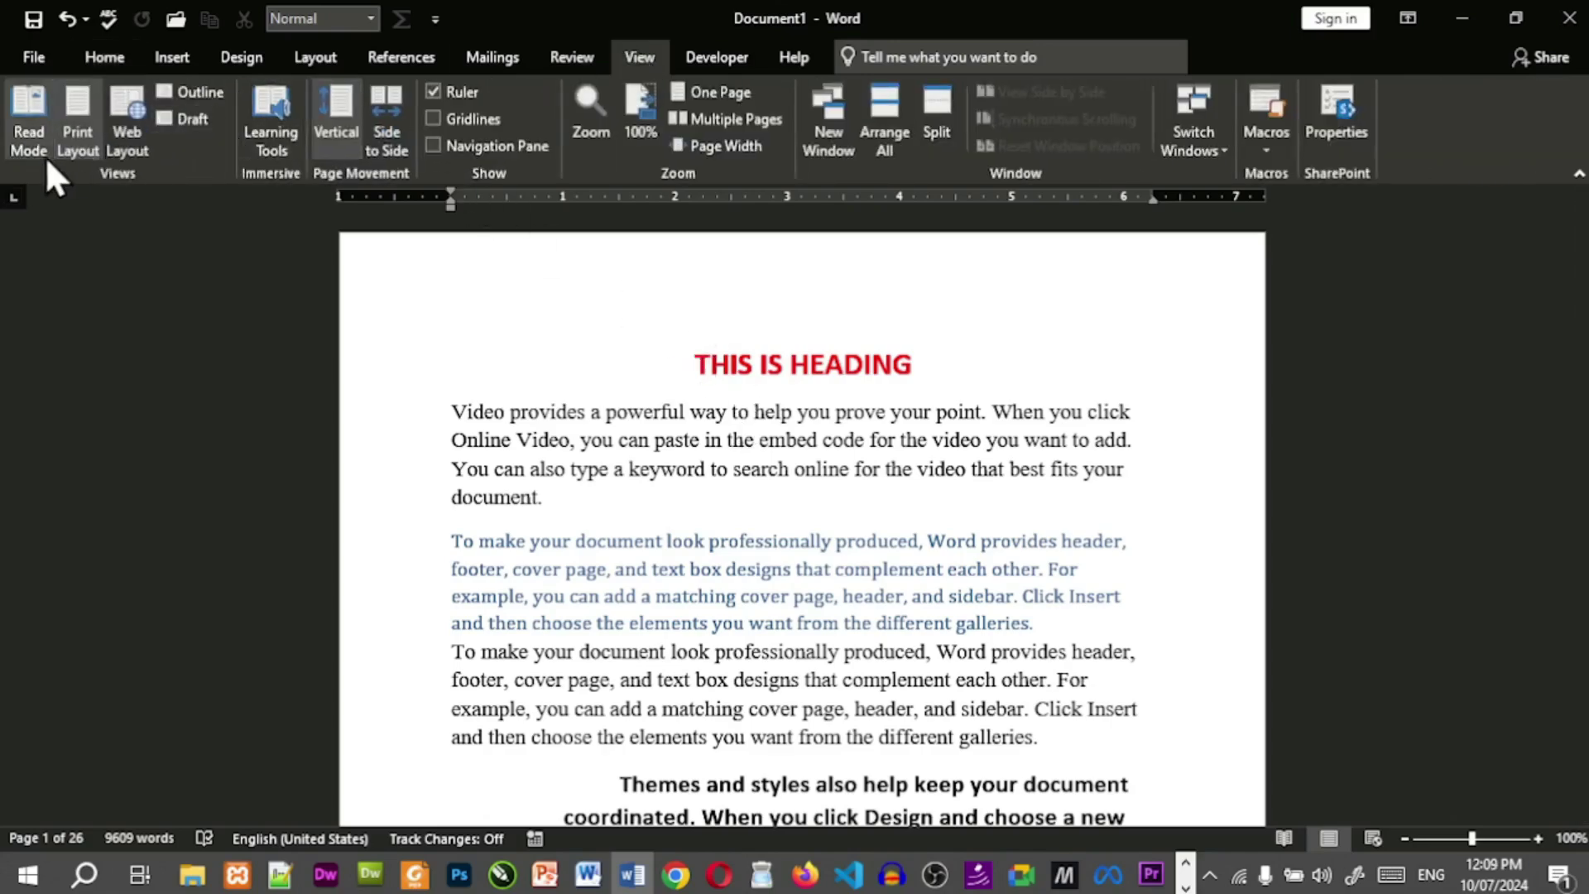
{"action": "left_click", "coordinate": [201, 96]}
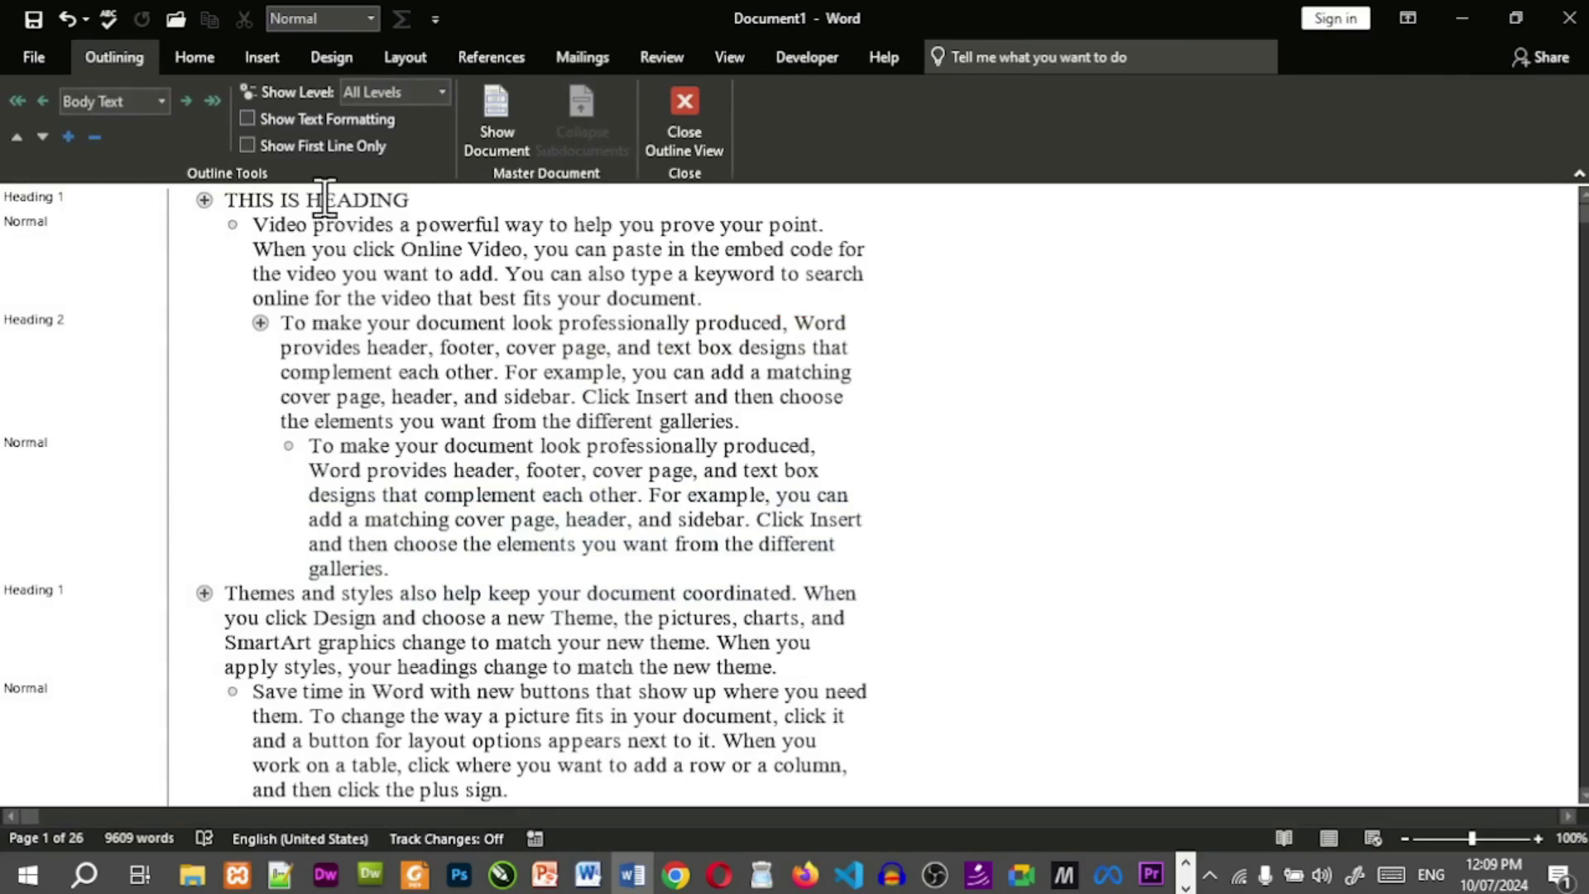
Turn Show Text Formatting back on so headings appear red, bold and blue.
{"action": "left_click", "coordinate": [281, 124]}
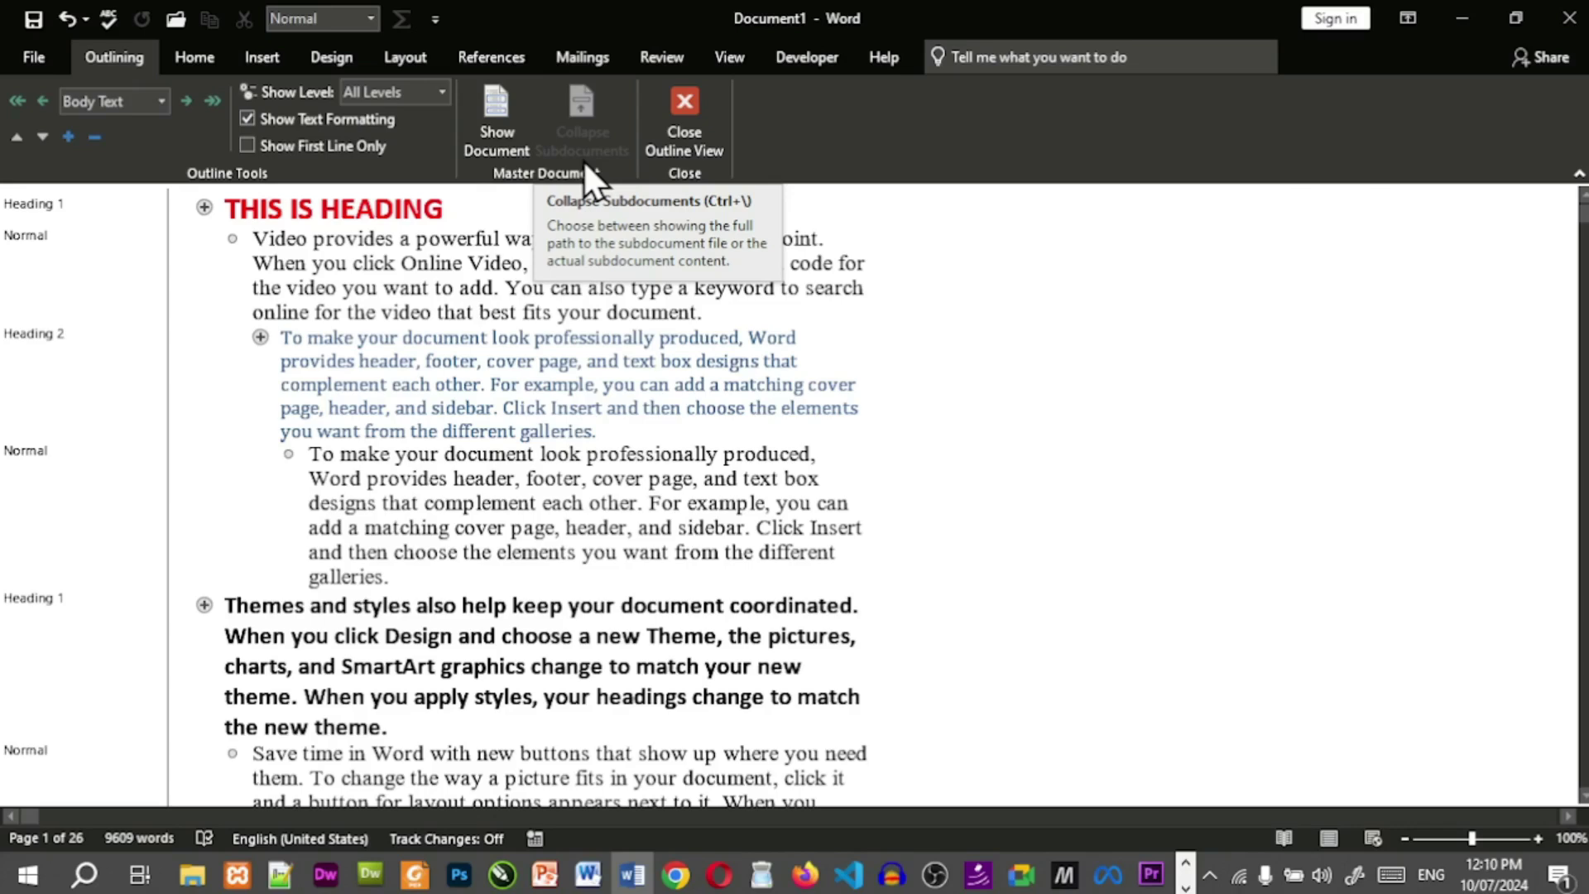
Switch to the PowerPoint slide show, advance three slides to Outlining, then return to book.docx.
{"action": "key", "text": "alt+Tab"}
{"action": "key", "text": "alt+Tab"}
{"action": "key", "text": "alt+Tab"}
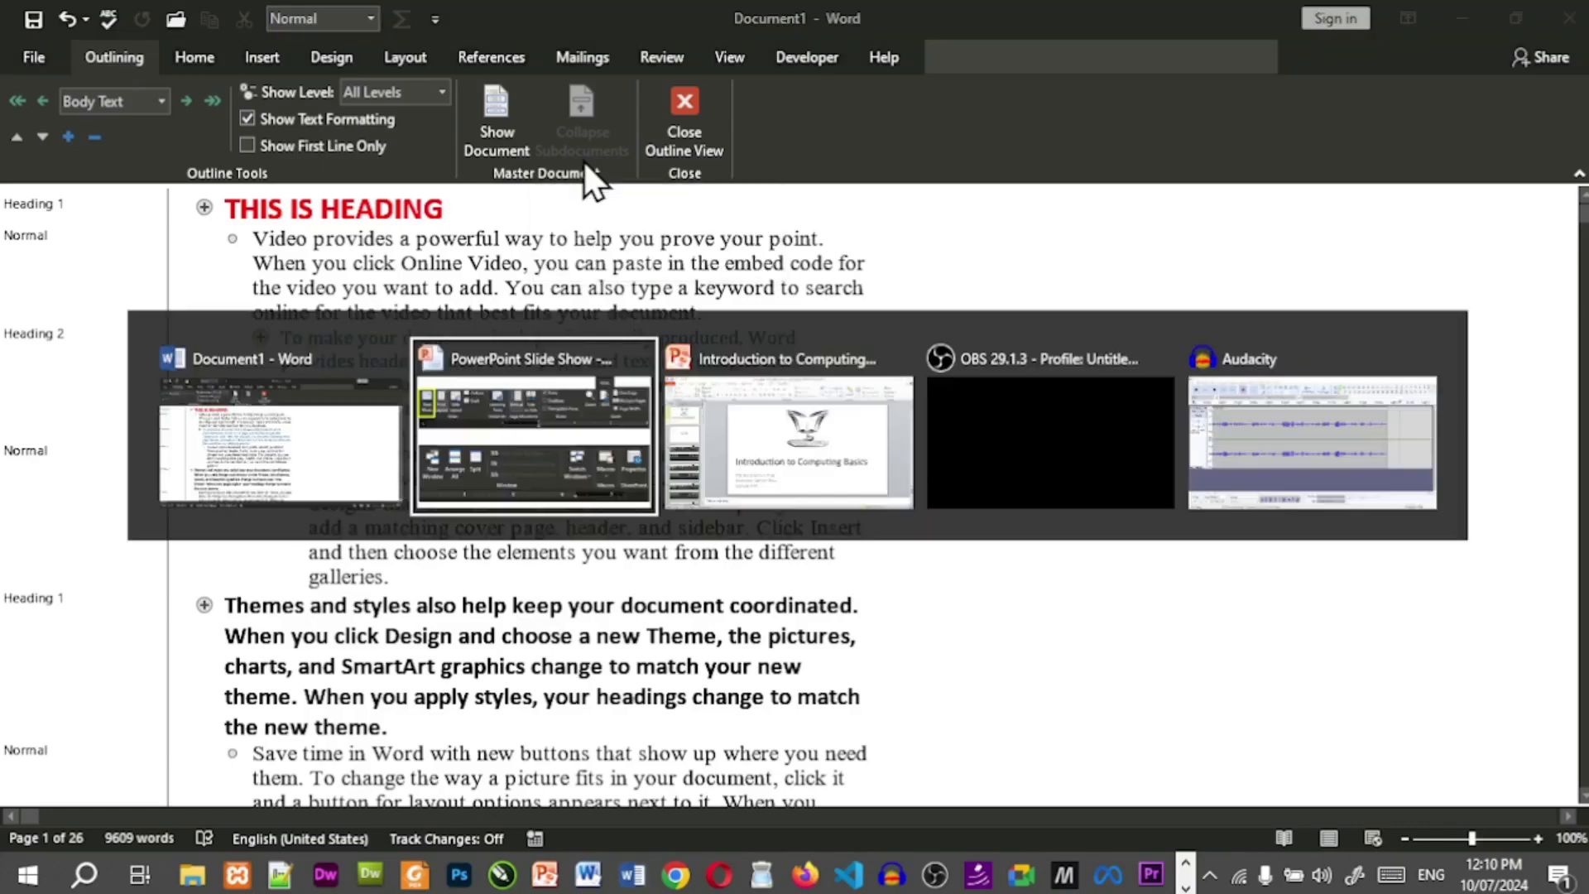
{"action": "key", "text": "alt+Tab"}
{"action": "key", "text": "alt+shift+Tab"}
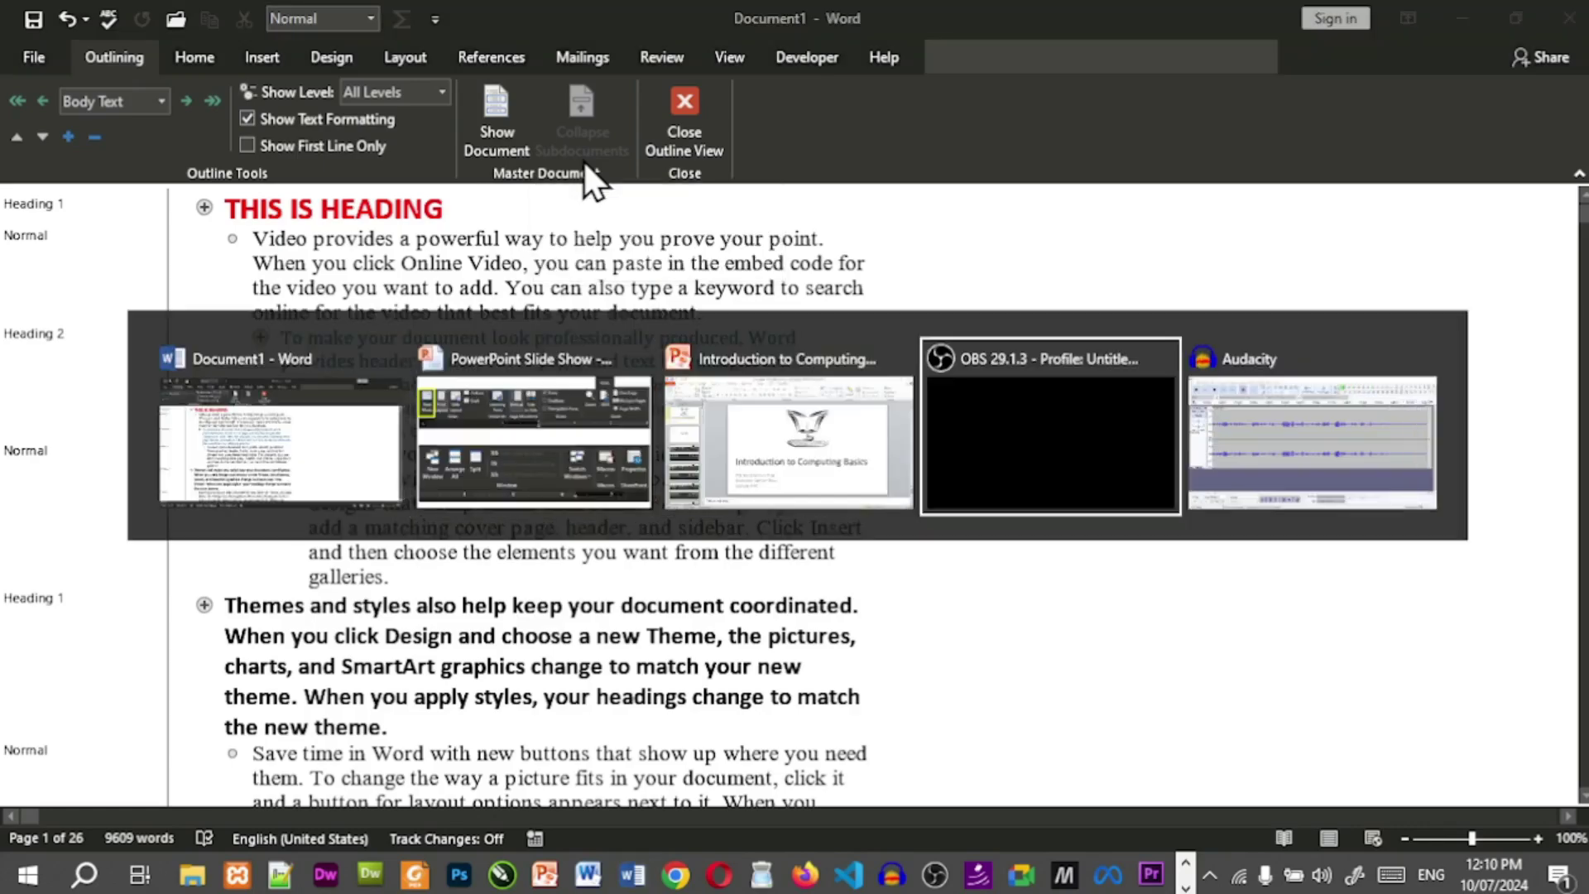
{"action": "key", "text": "alt+shift+Tab"}
{"action": "key", "text": "alt+shift+Tab"}
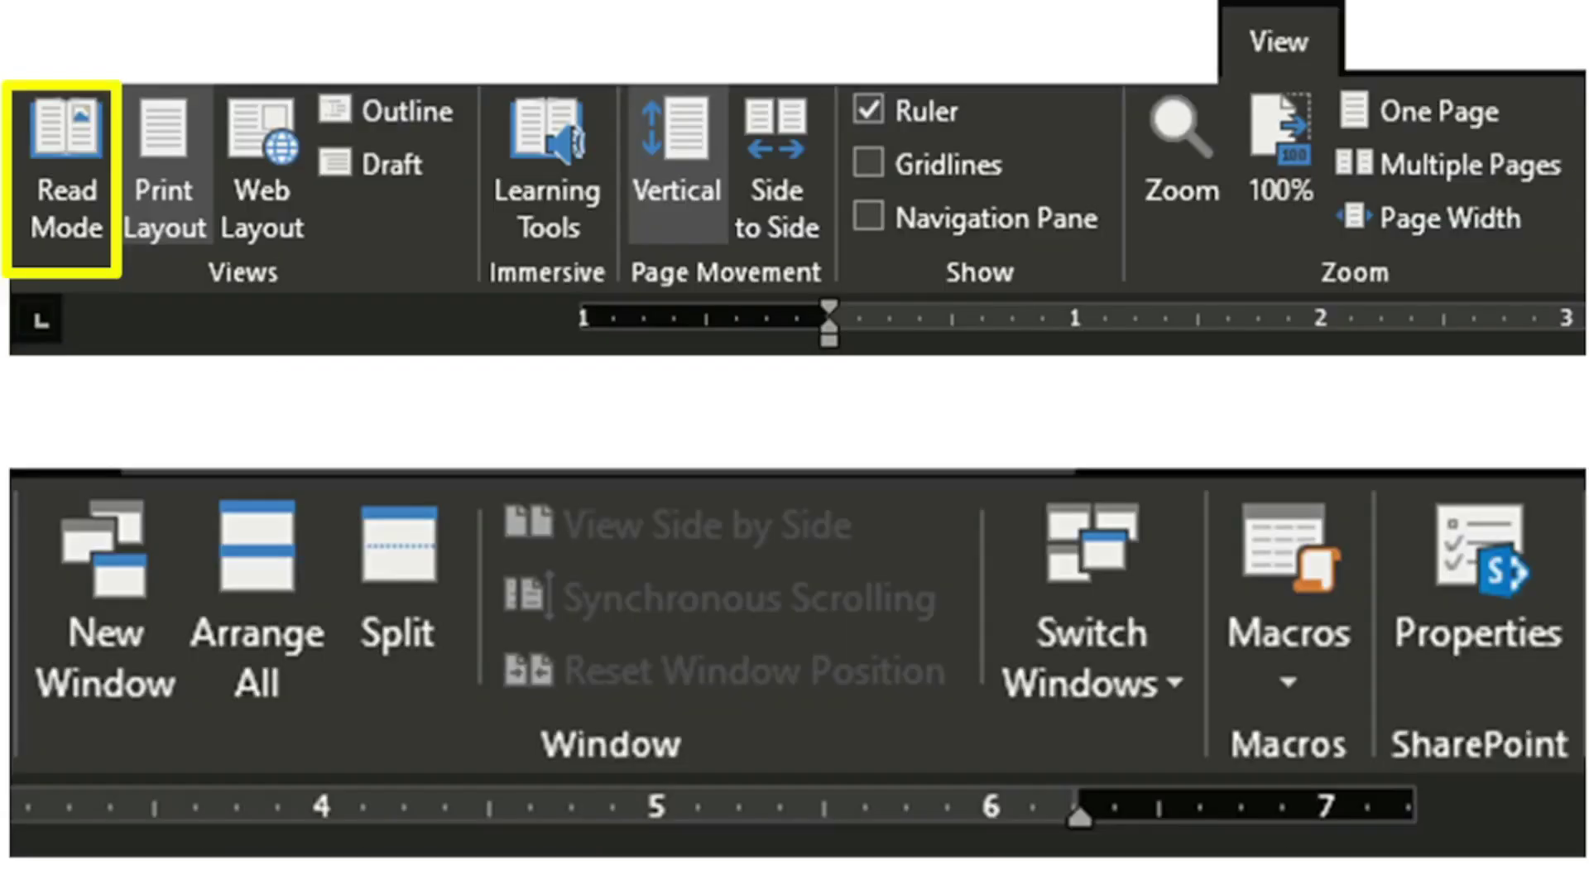
{"action": "key", "text": "Right"}
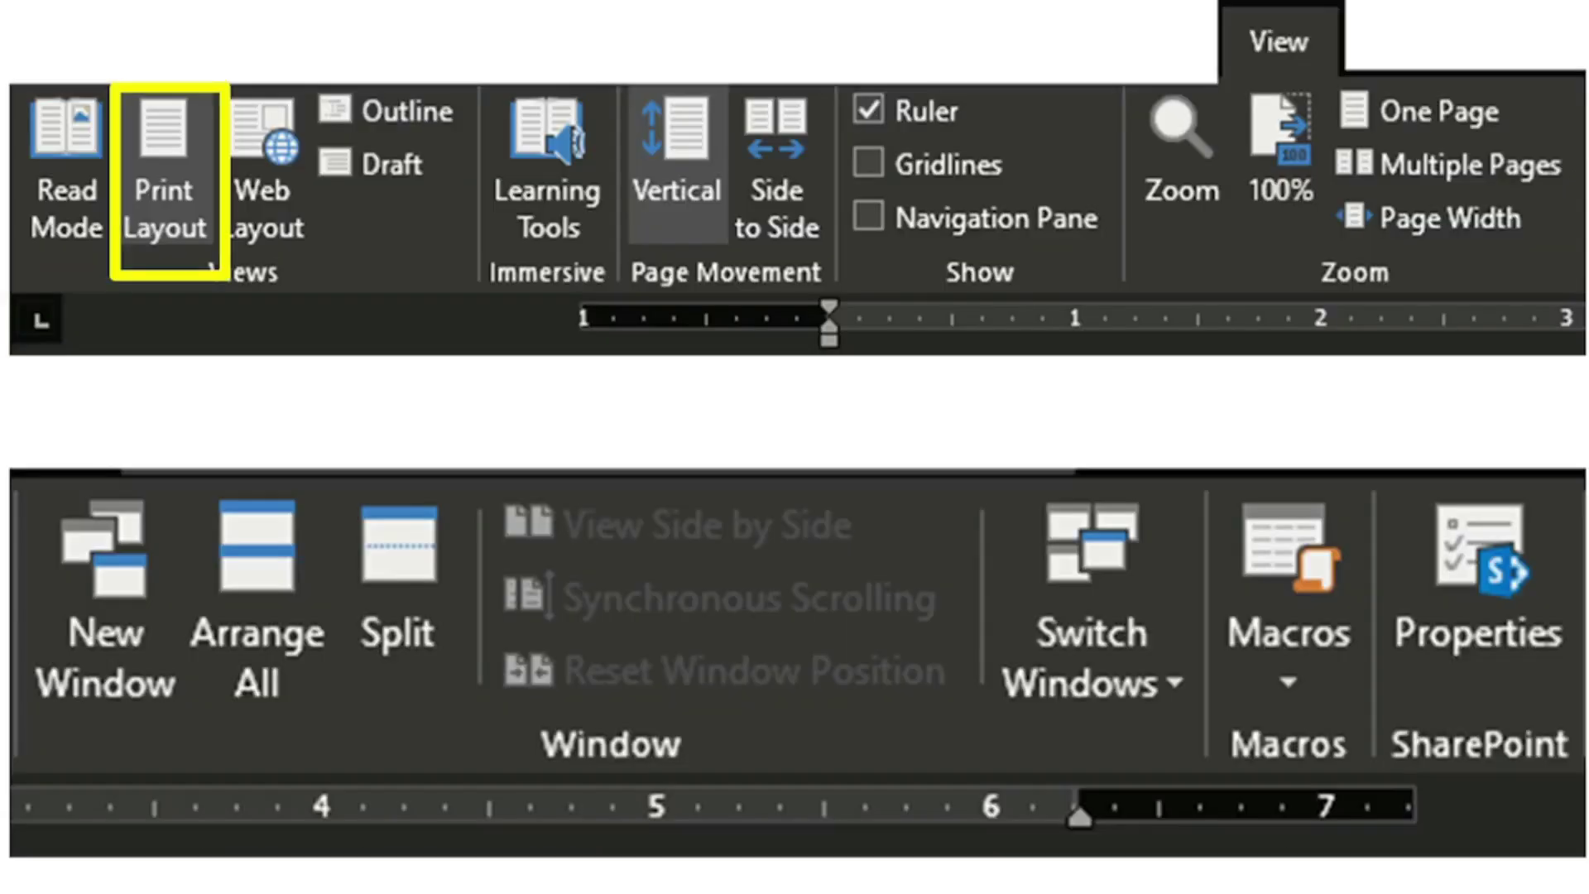
{"action": "key", "text": "Right"}
{"action": "key", "text": "Right"}
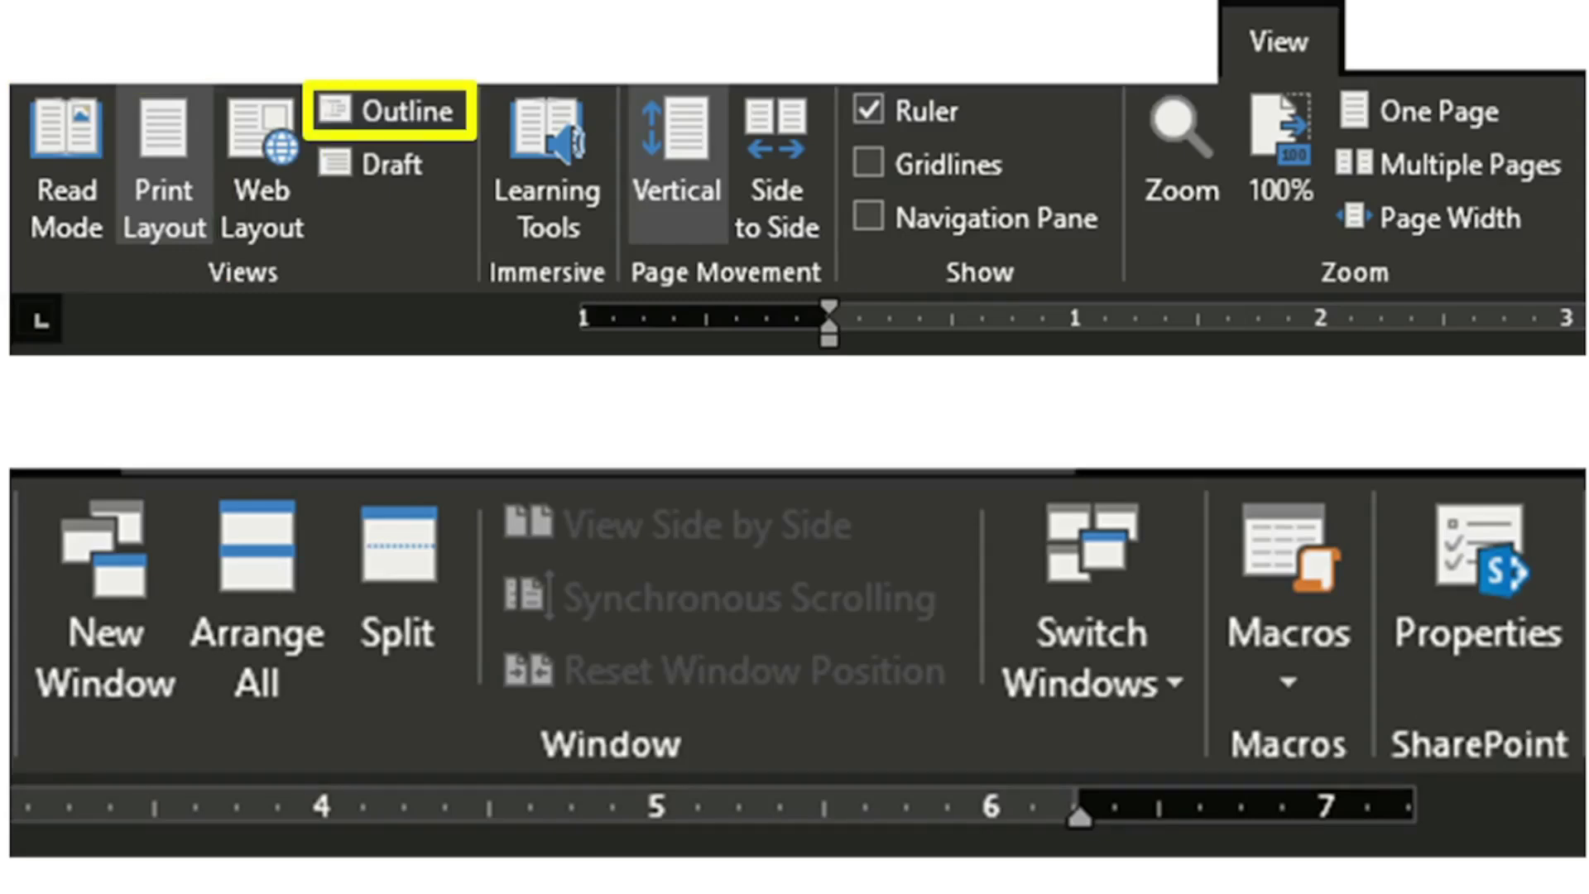
{"action": "key", "text": "Right"}
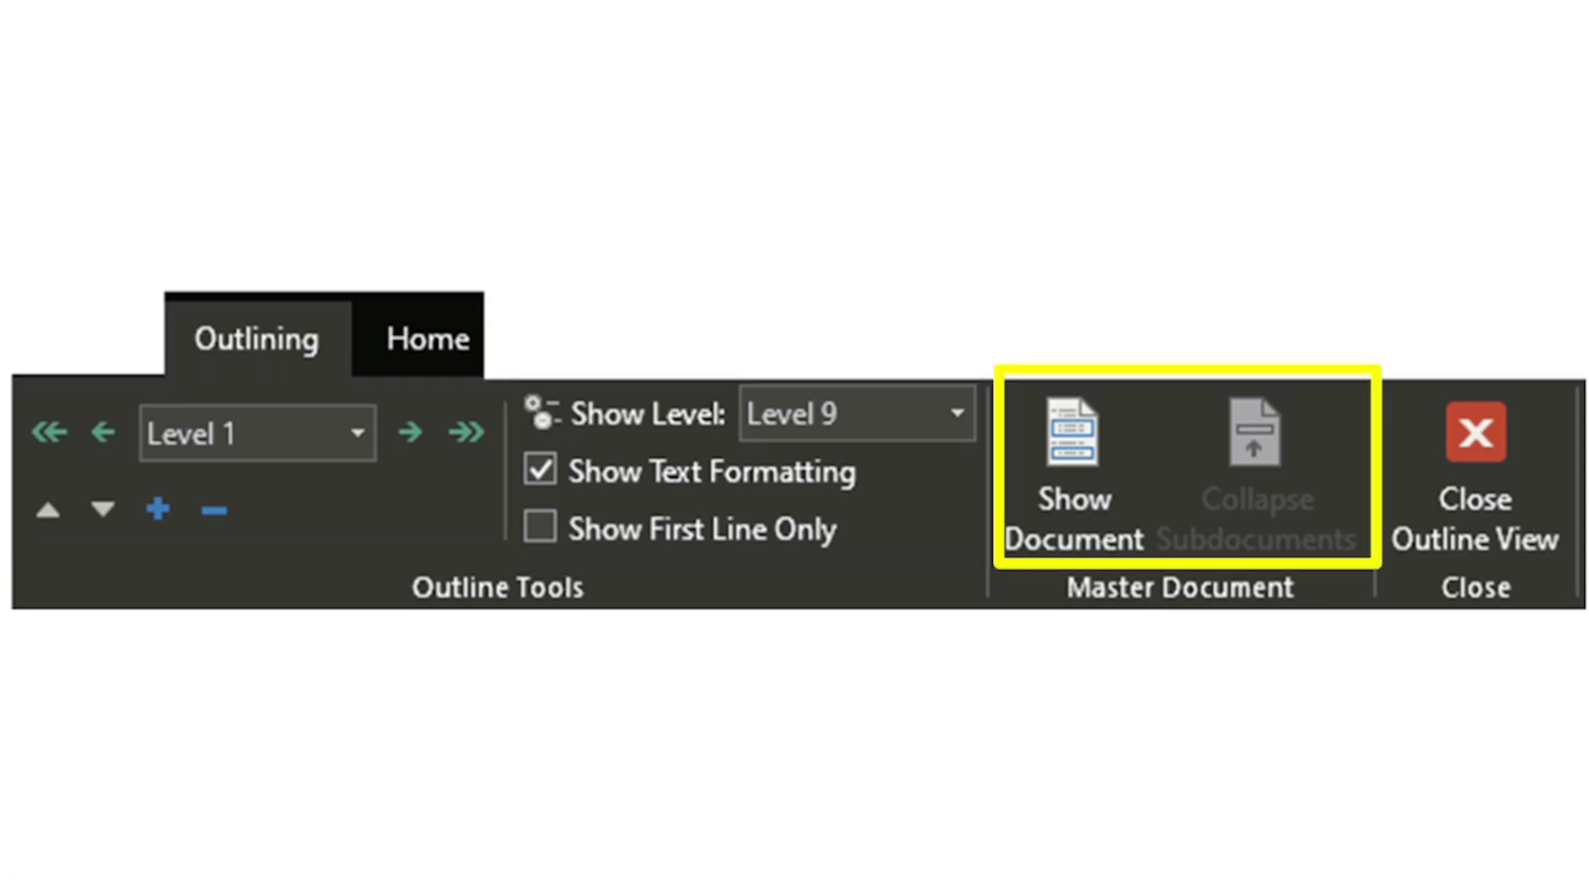
{"action": "key", "text": "alt+Tab"}
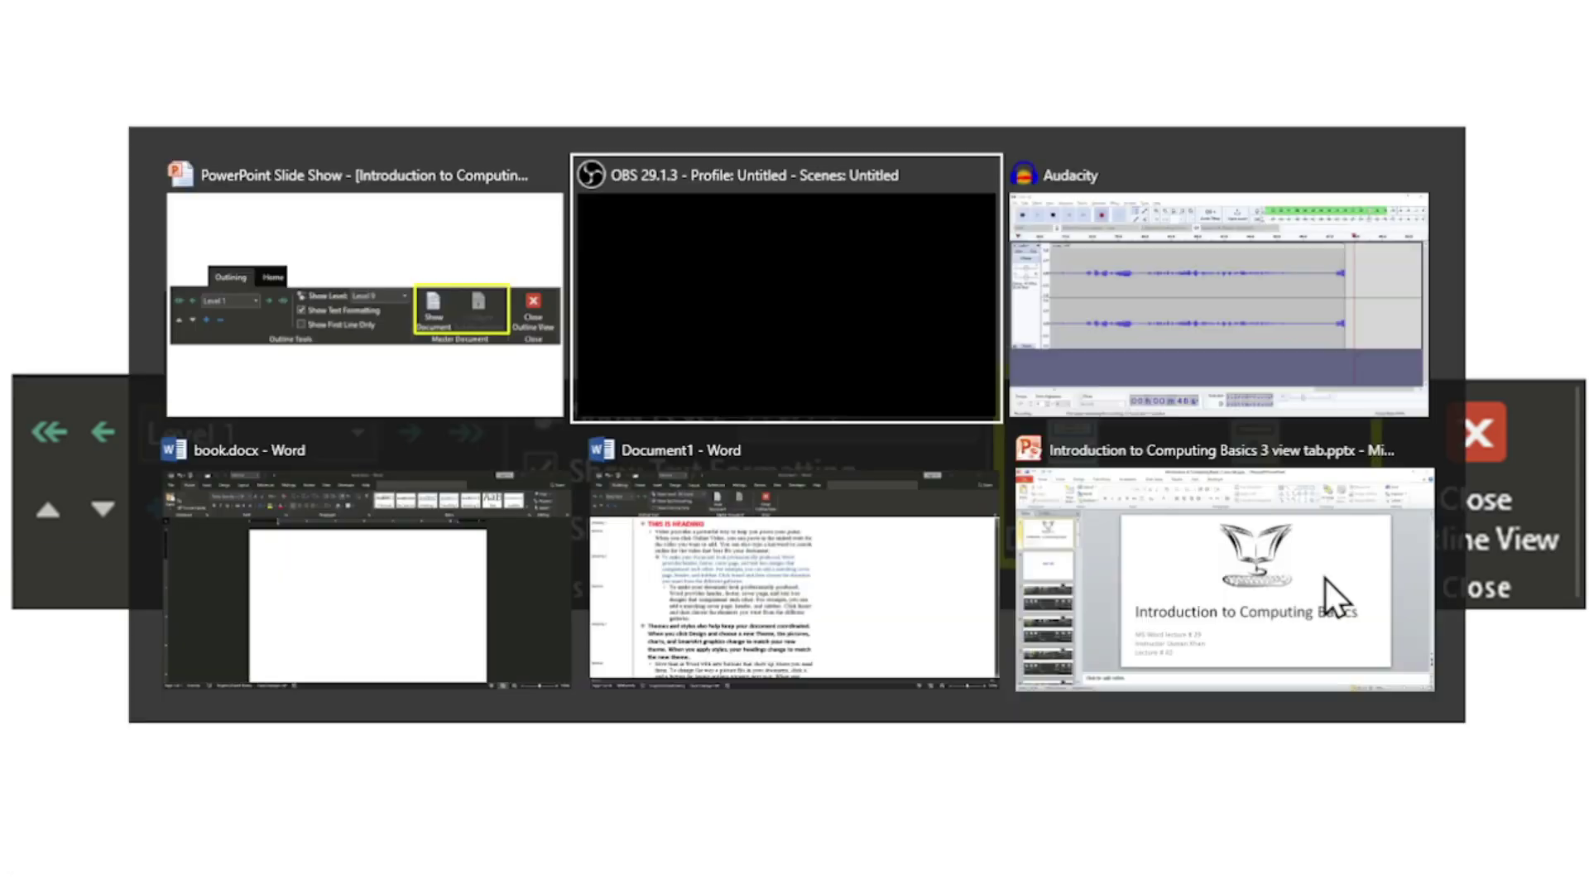
{"action": "key", "text": "Tab"}
{"action": "key", "text": "Tab"}
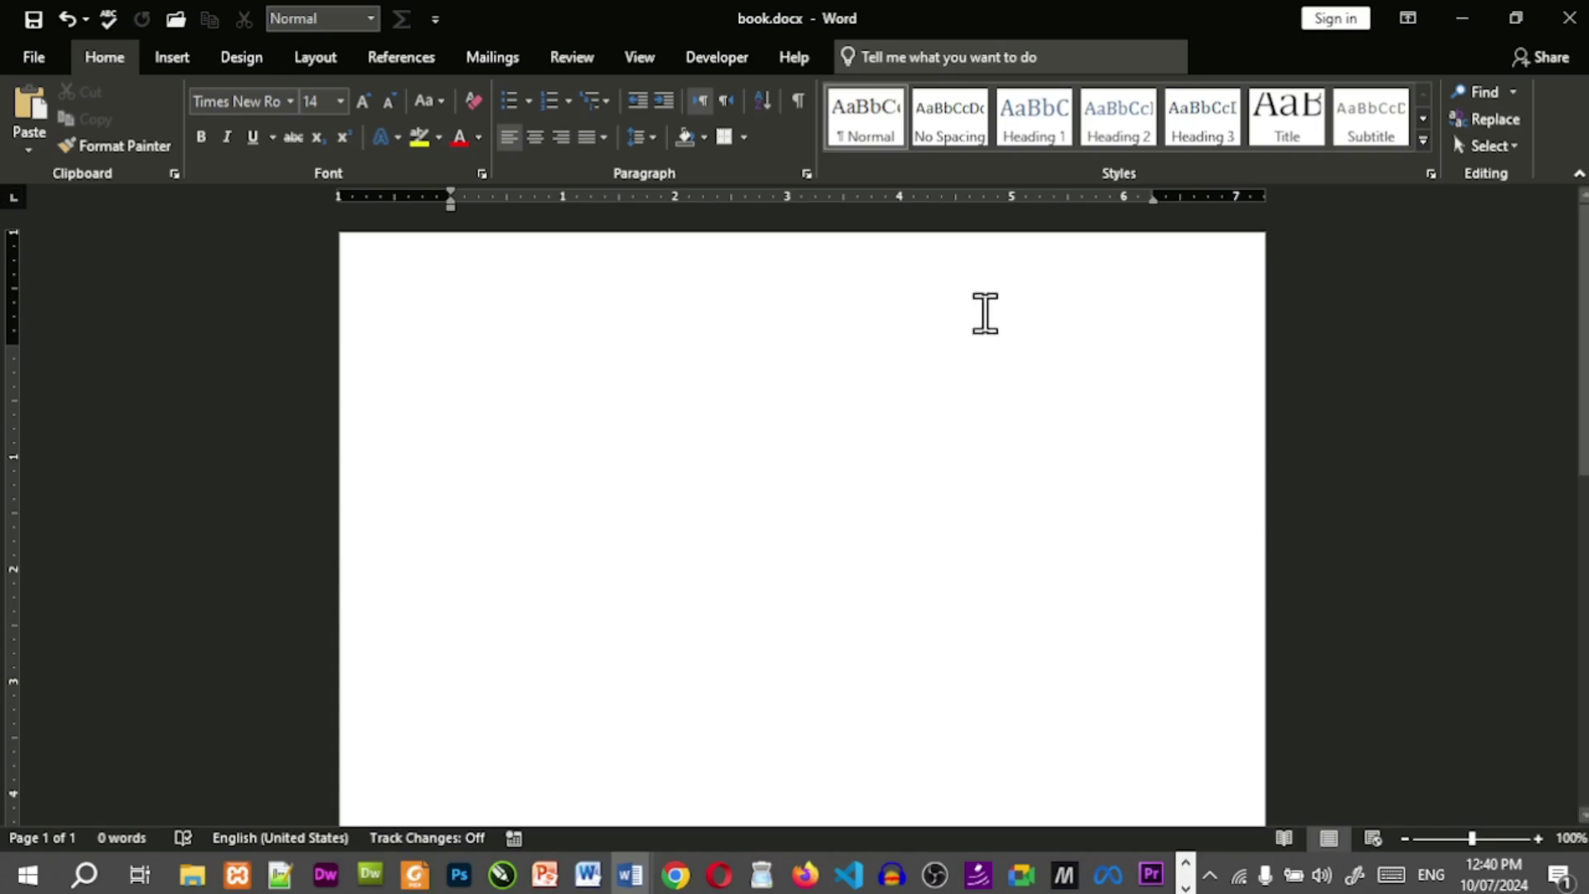
View book.docx in Outline view, then close it to return to the page layout.
{"action": "left_click", "coordinate": [646, 64]}
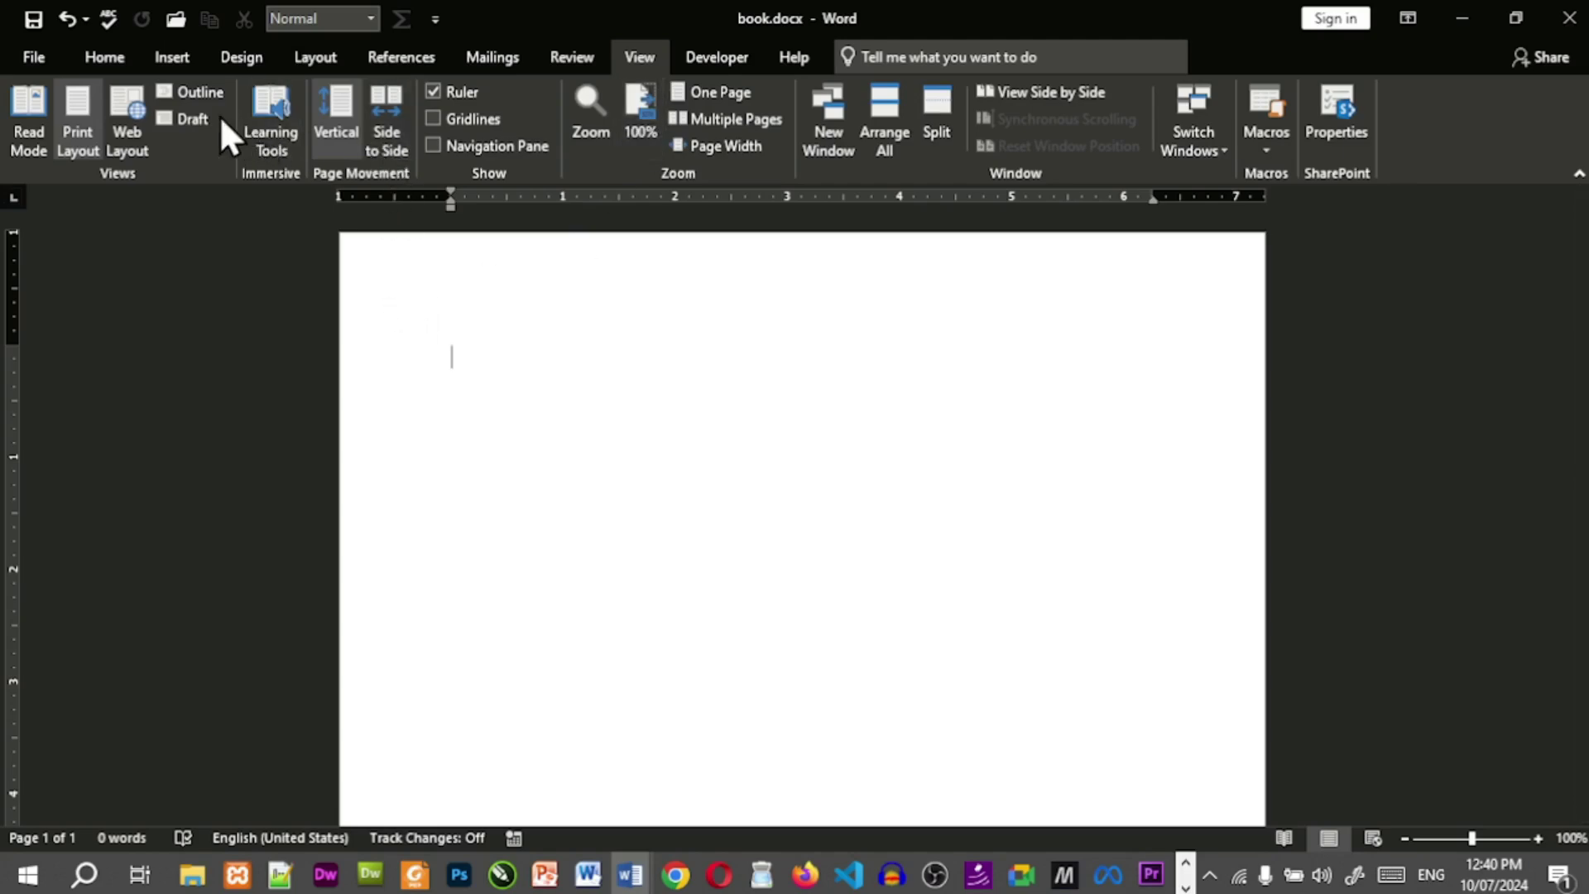
{"action": "left_click", "coordinate": [199, 91]}
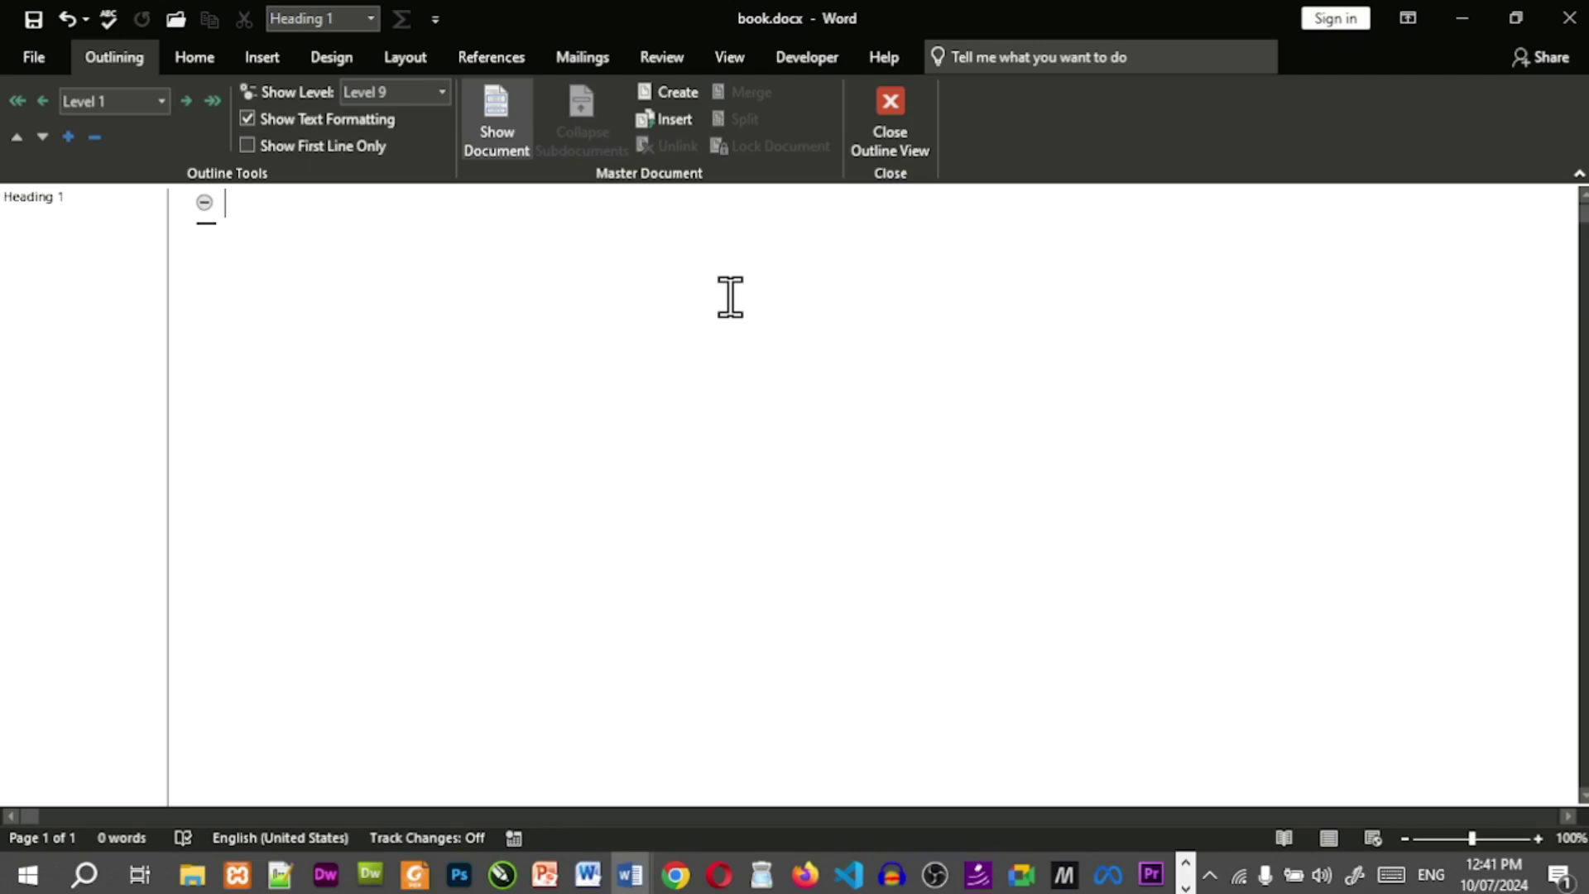
{"action": "left_click", "coordinate": [897, 124]}
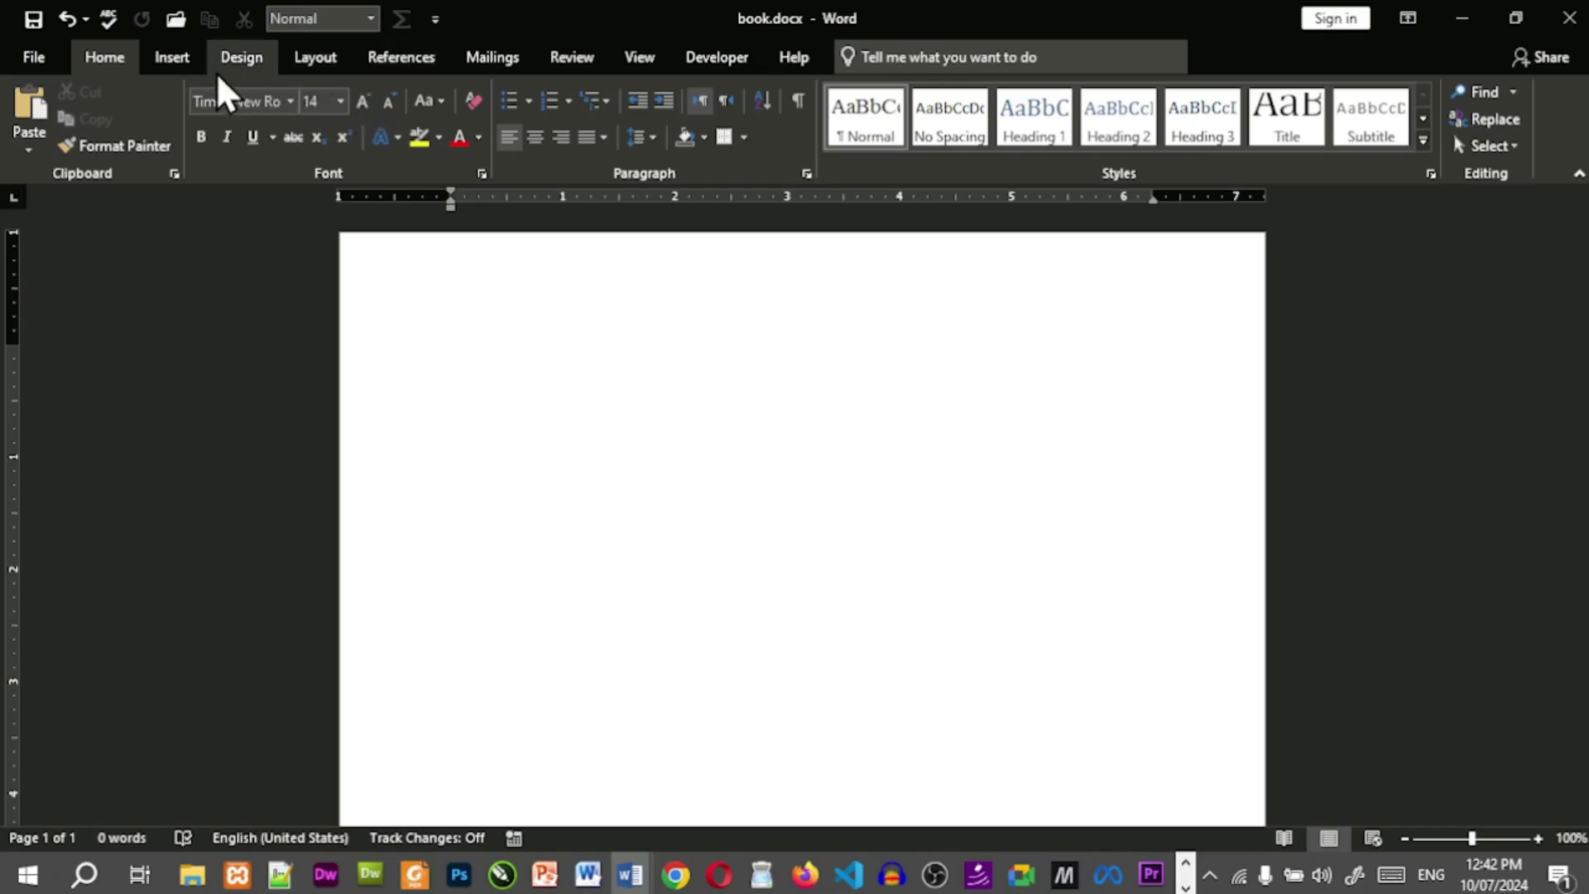
Insert the Motion cover page at the start of book.docx.
{"action": "left_click", "coordinate": [183, 60]}
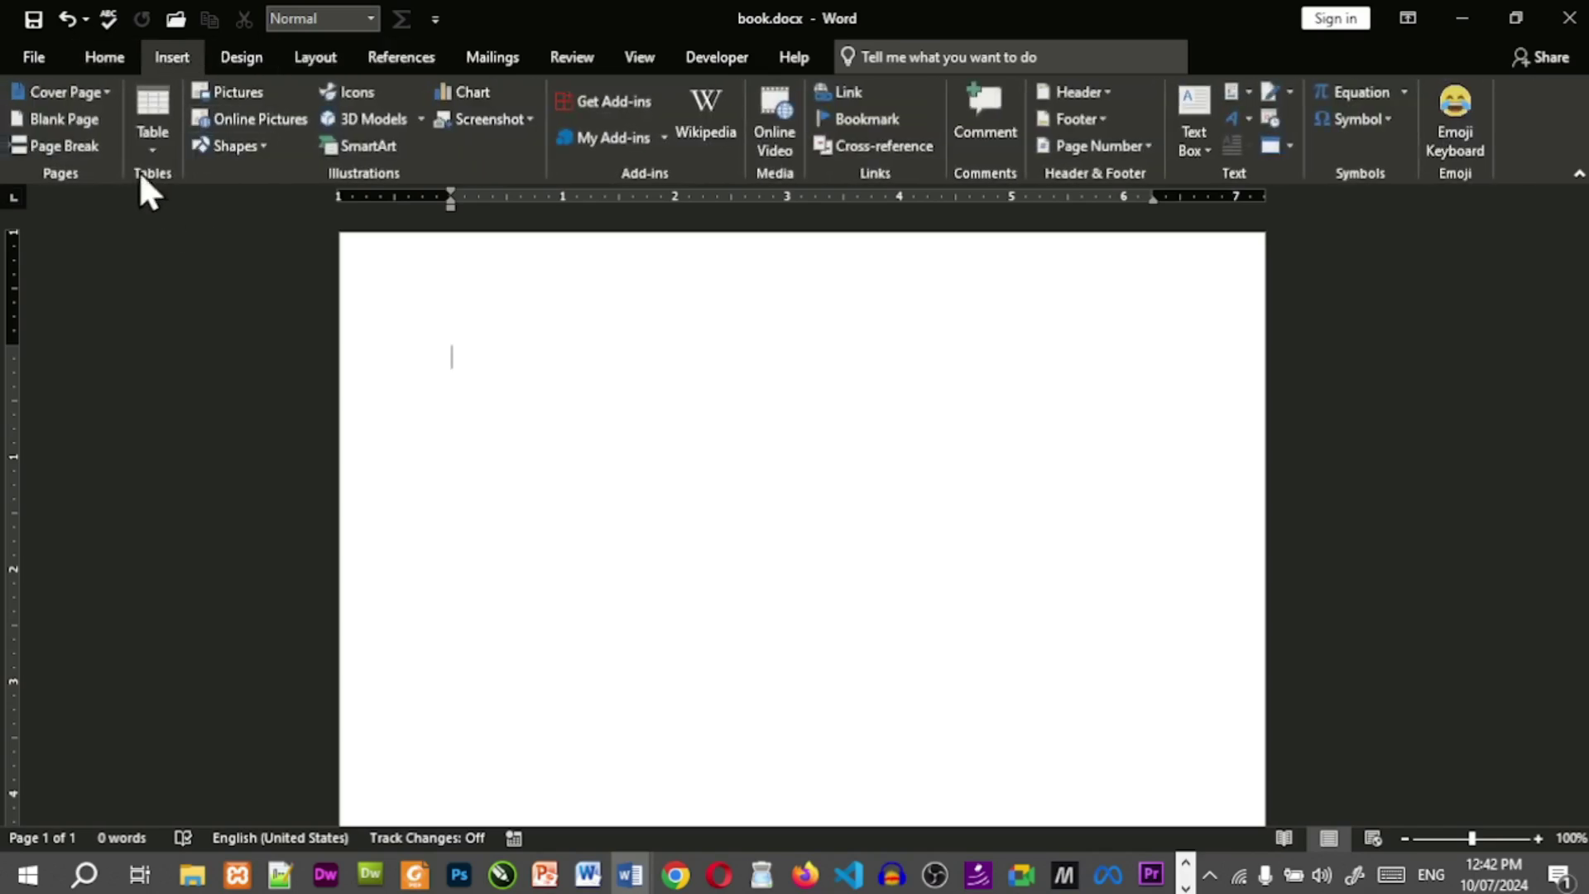
{"action": "left_click", "coordinate": [111, 98]}
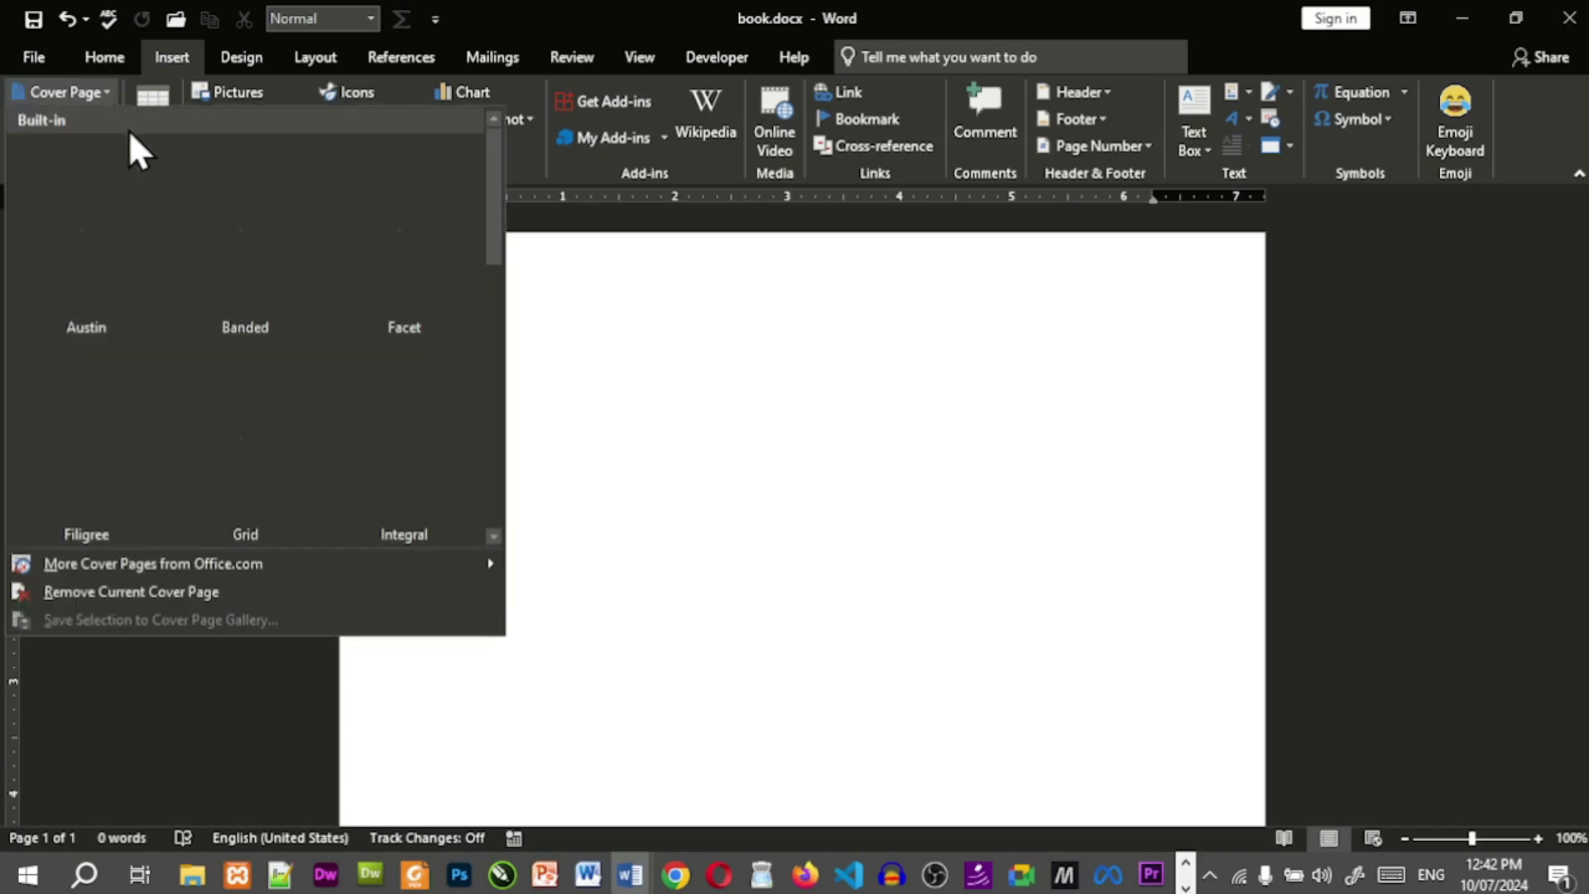
{"action": "left_click", "coordinate": [495, 541]}
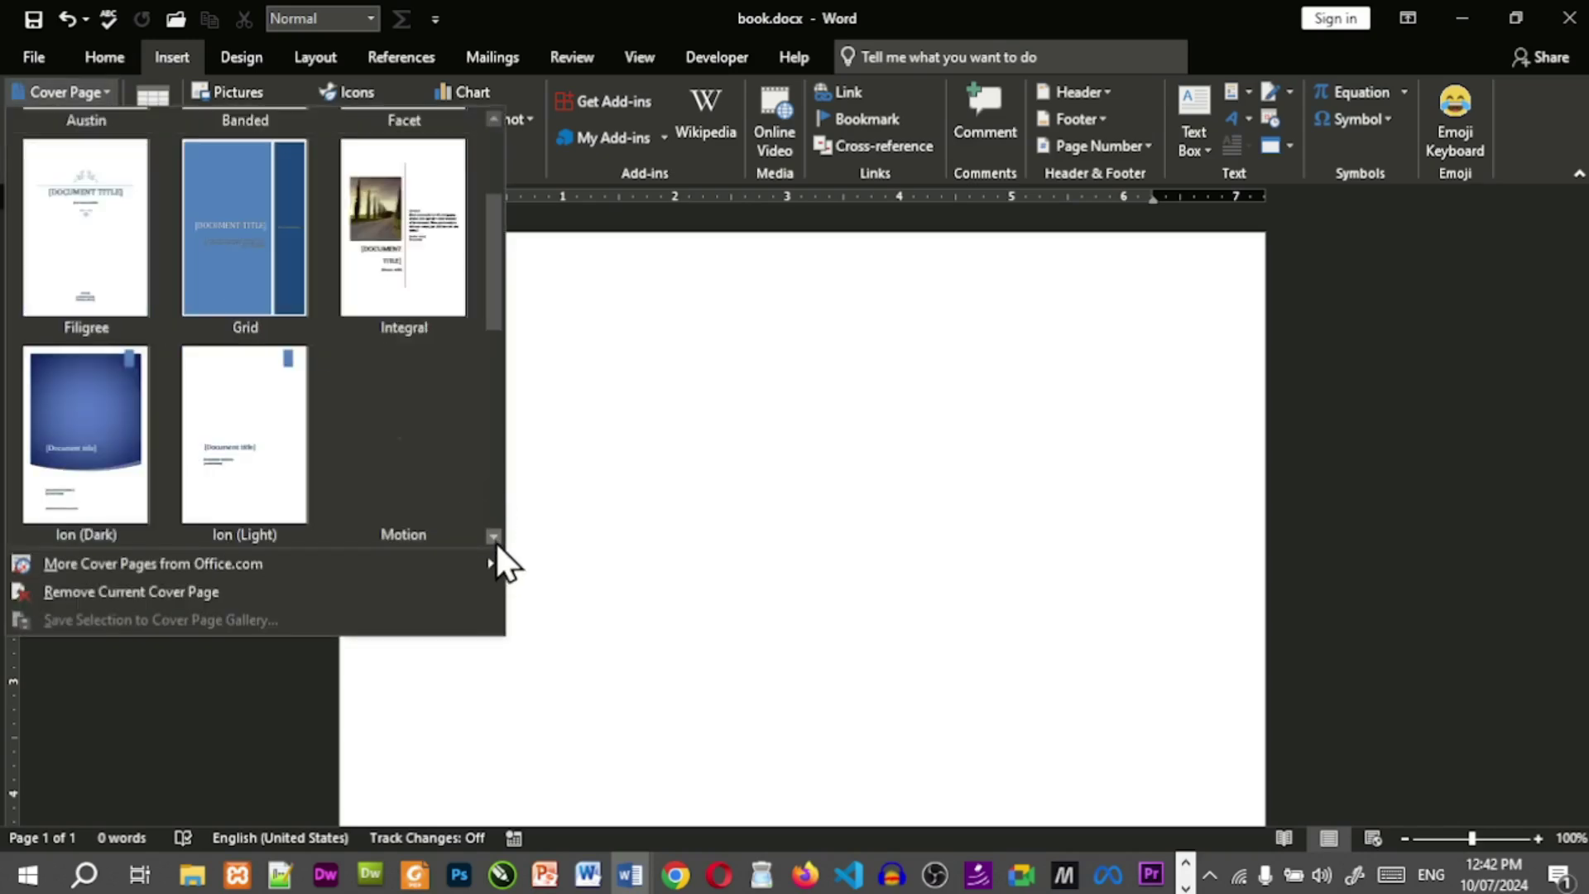
{"action": "left_click", "coordinate": [469, 496]}
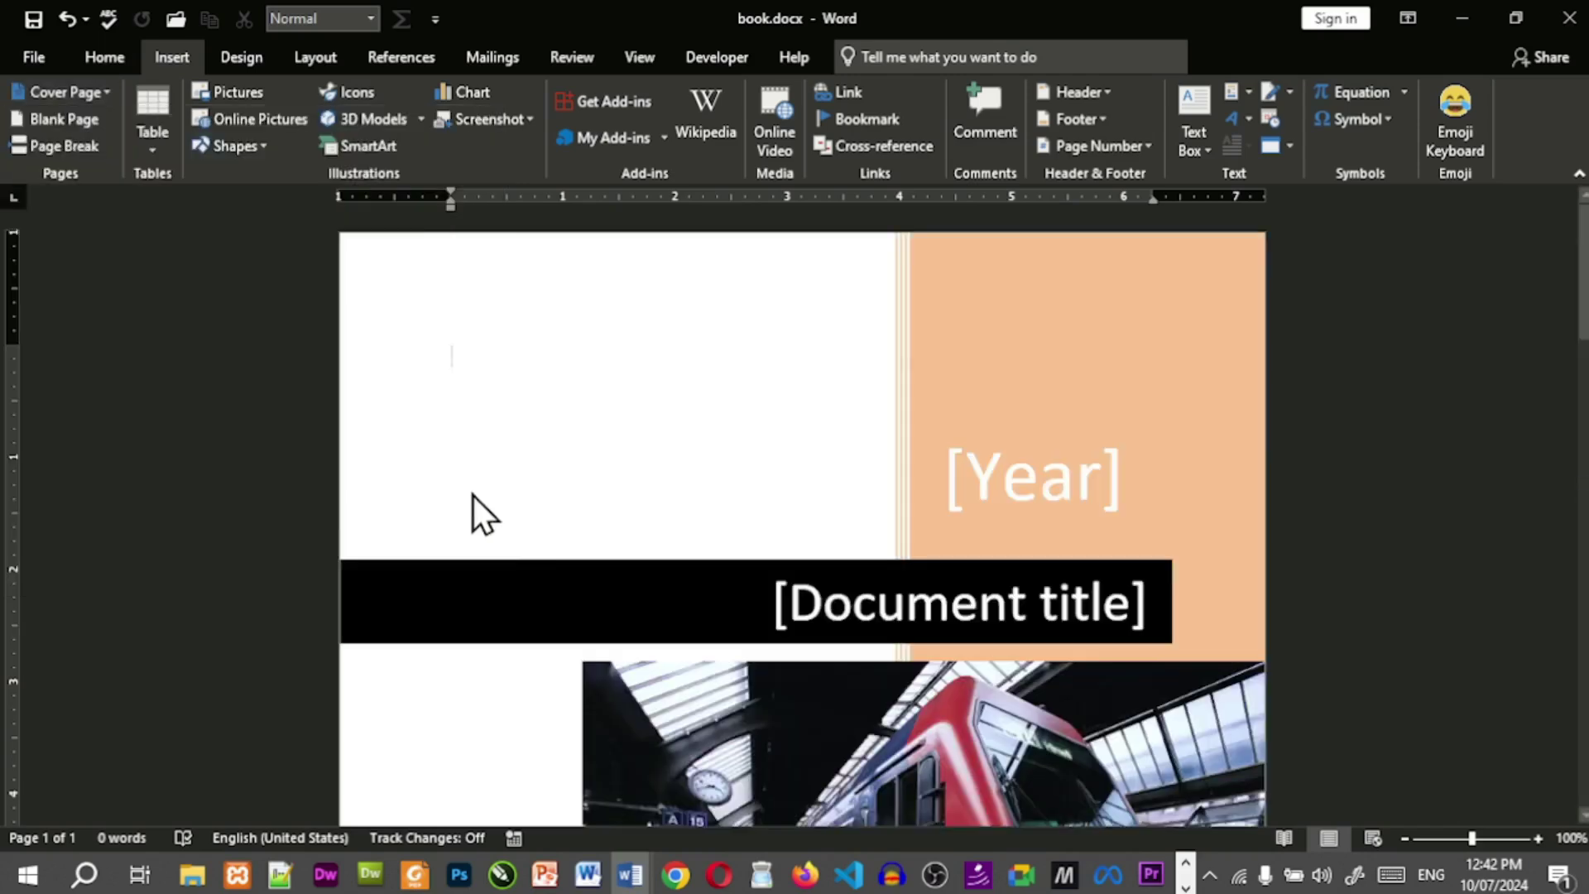
Set the cover year to today (2024), paste the title 'The Age of Technology', and delete the company name.
{"action": "left_click", "coordinate": [1027, 462]}
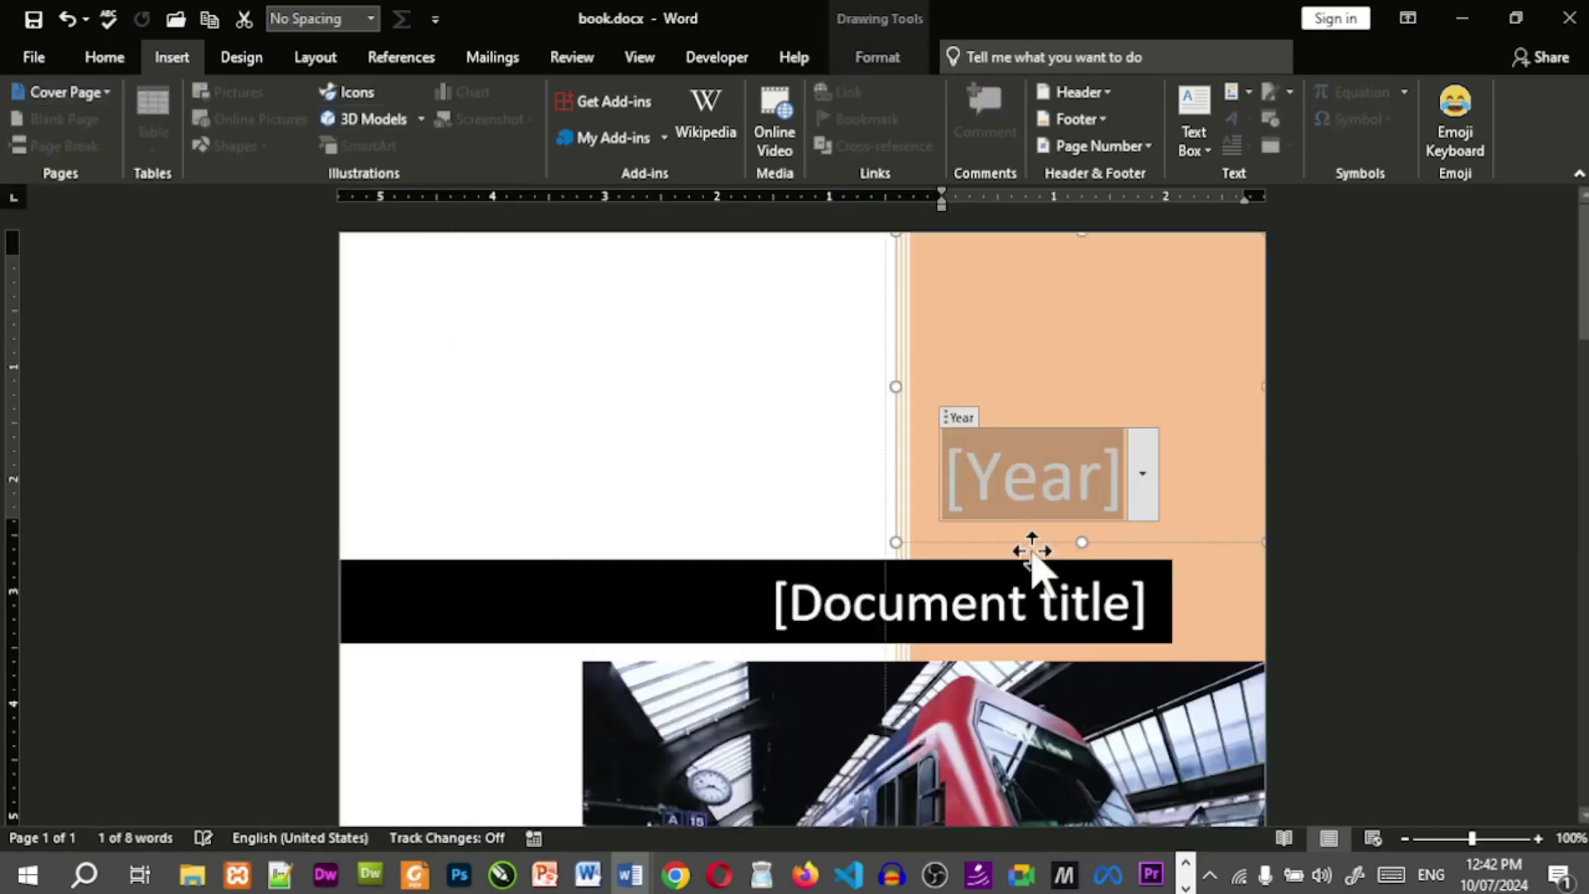
{"action": "left_click", "coordinate": [1149, 468]}
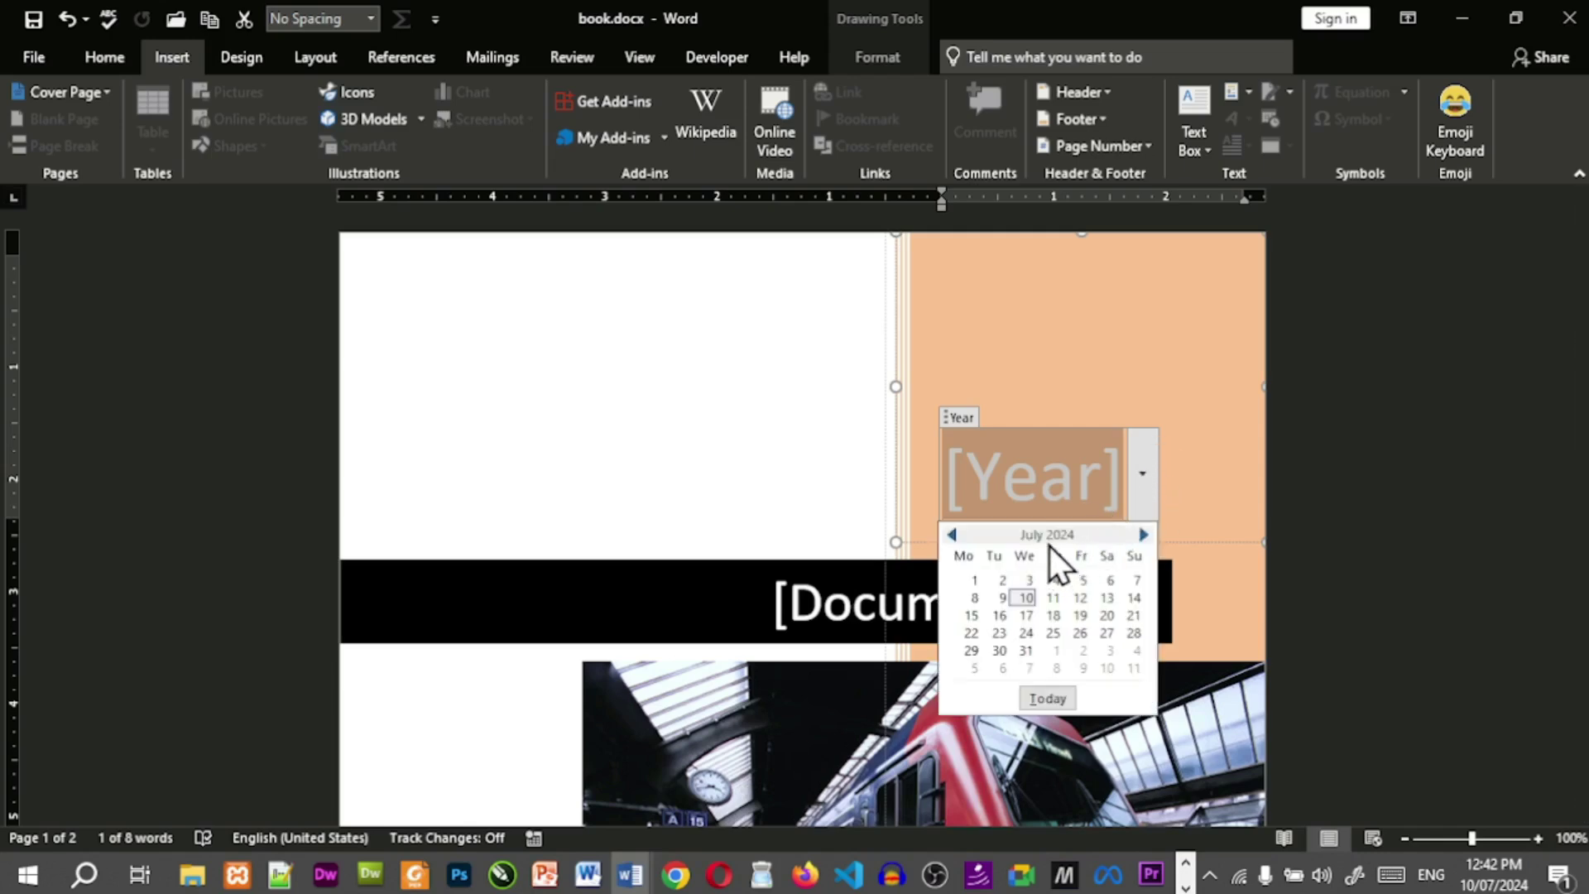
{"action": "left_click", "coordinate": [1040, 692]}
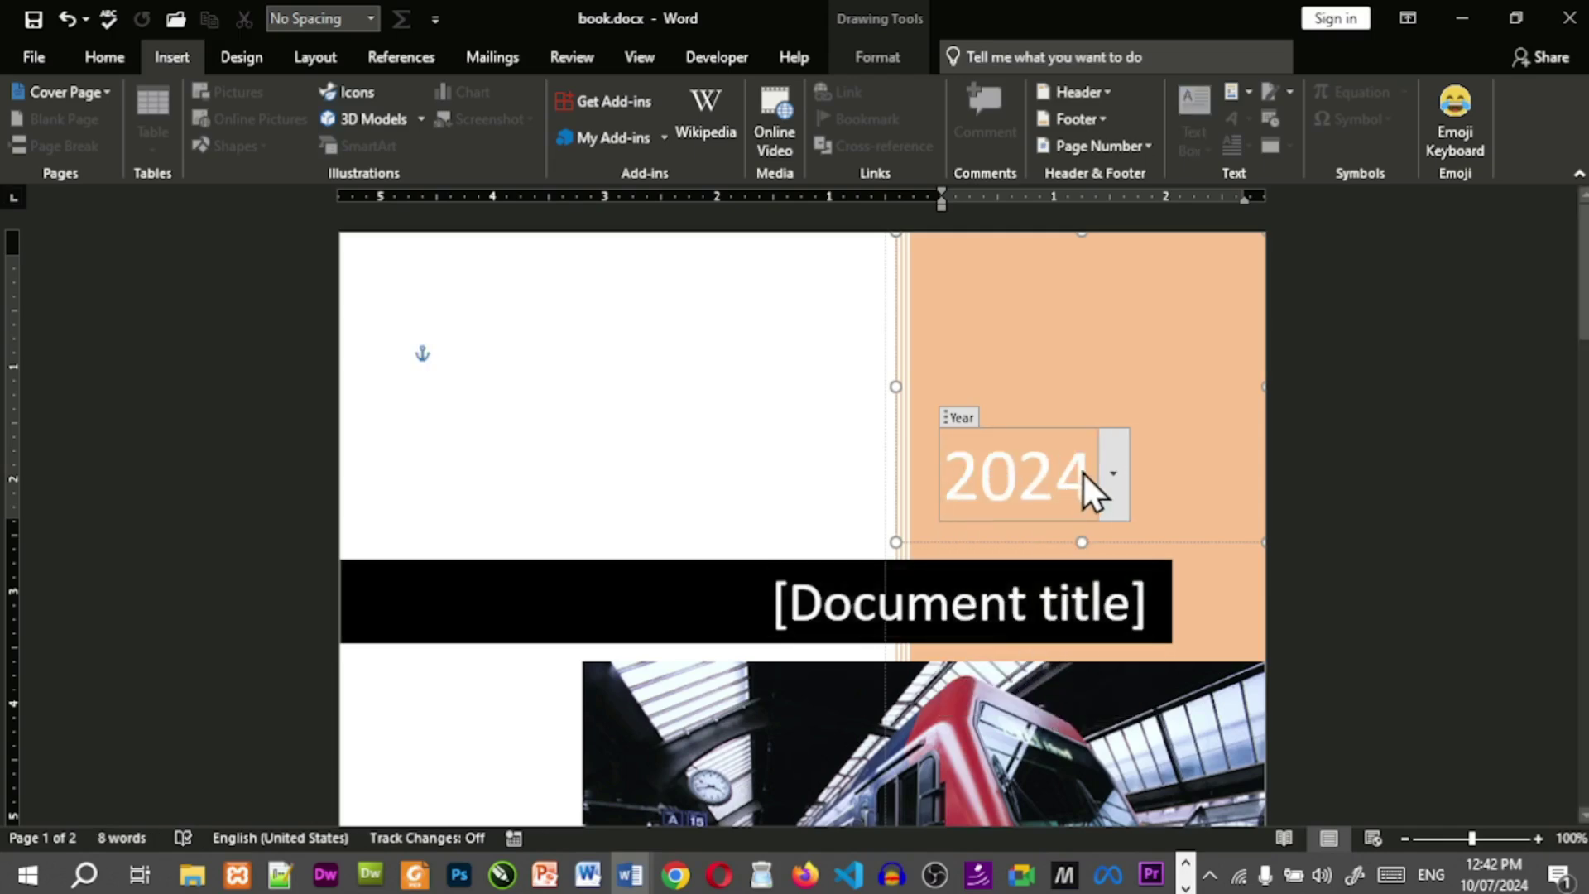
{"action": "left_click", "coordinate": [998, 620]}
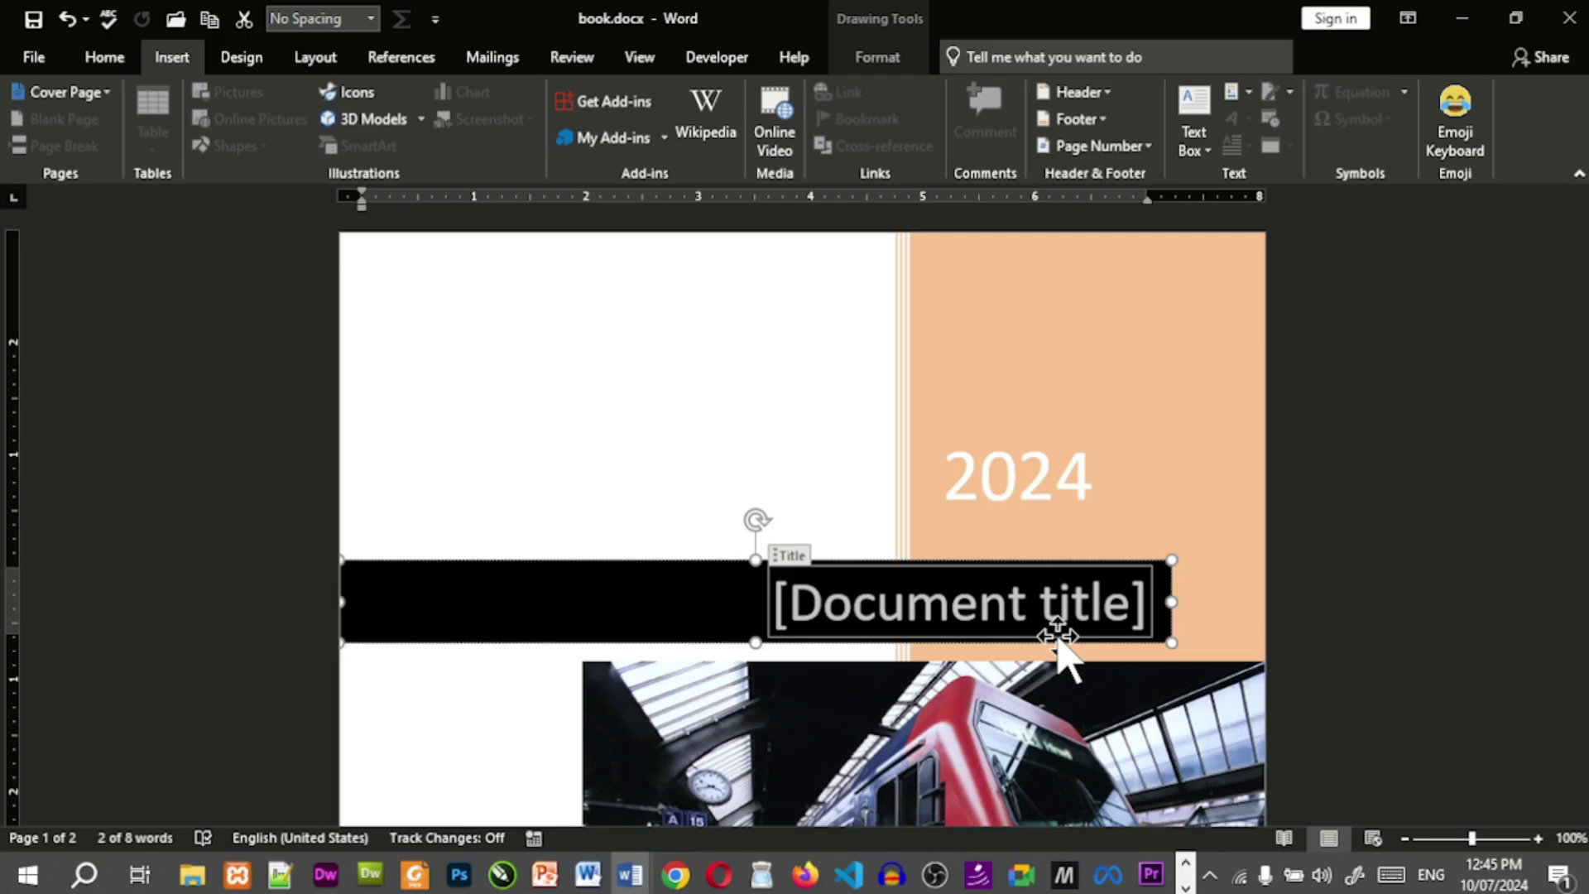
{"action": "type", "text": "The Age of Technology"}
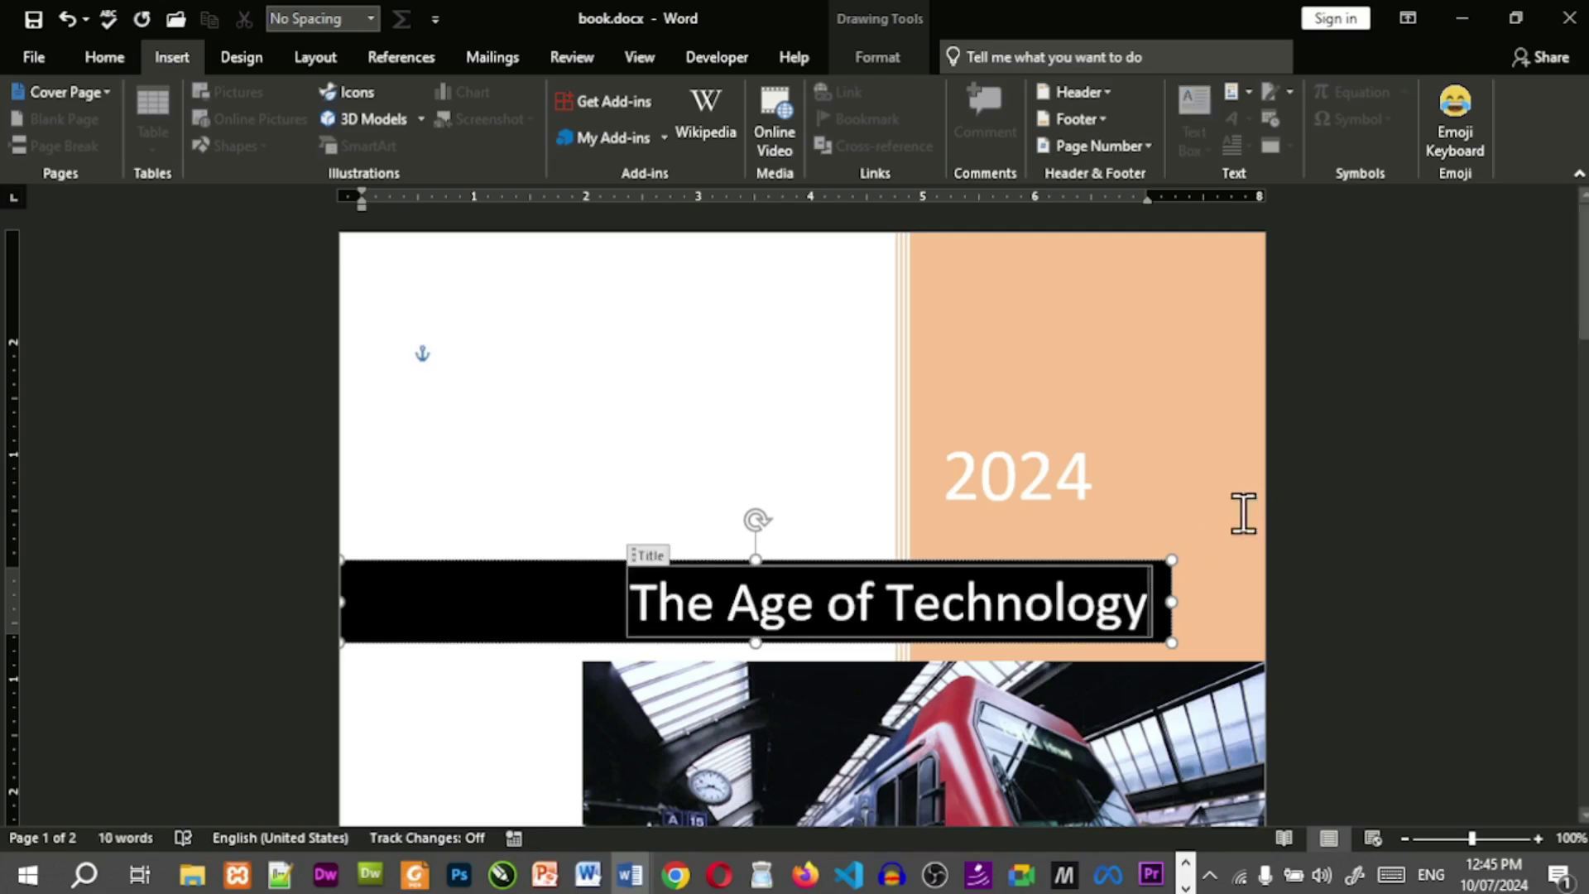
{"action": "scroll", "coordinate": [898, 502], "scroll_direction": "down", "scroll_amount": 6}
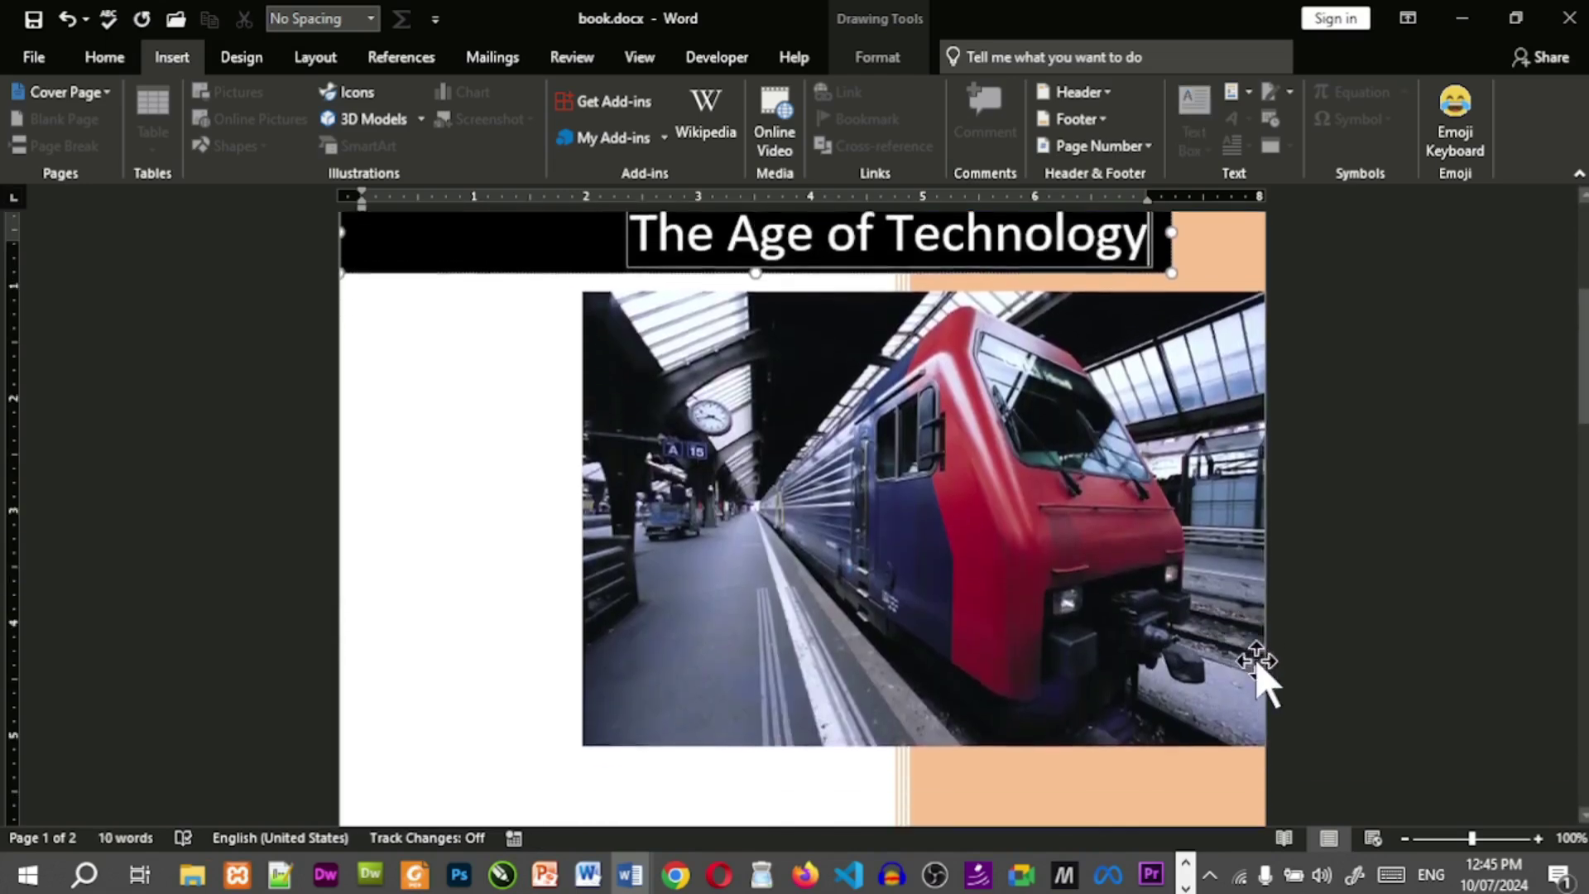
{"action": "left_click_drag", "start_coordinate": [1583, 365], "coordinate": [1582, 474]}
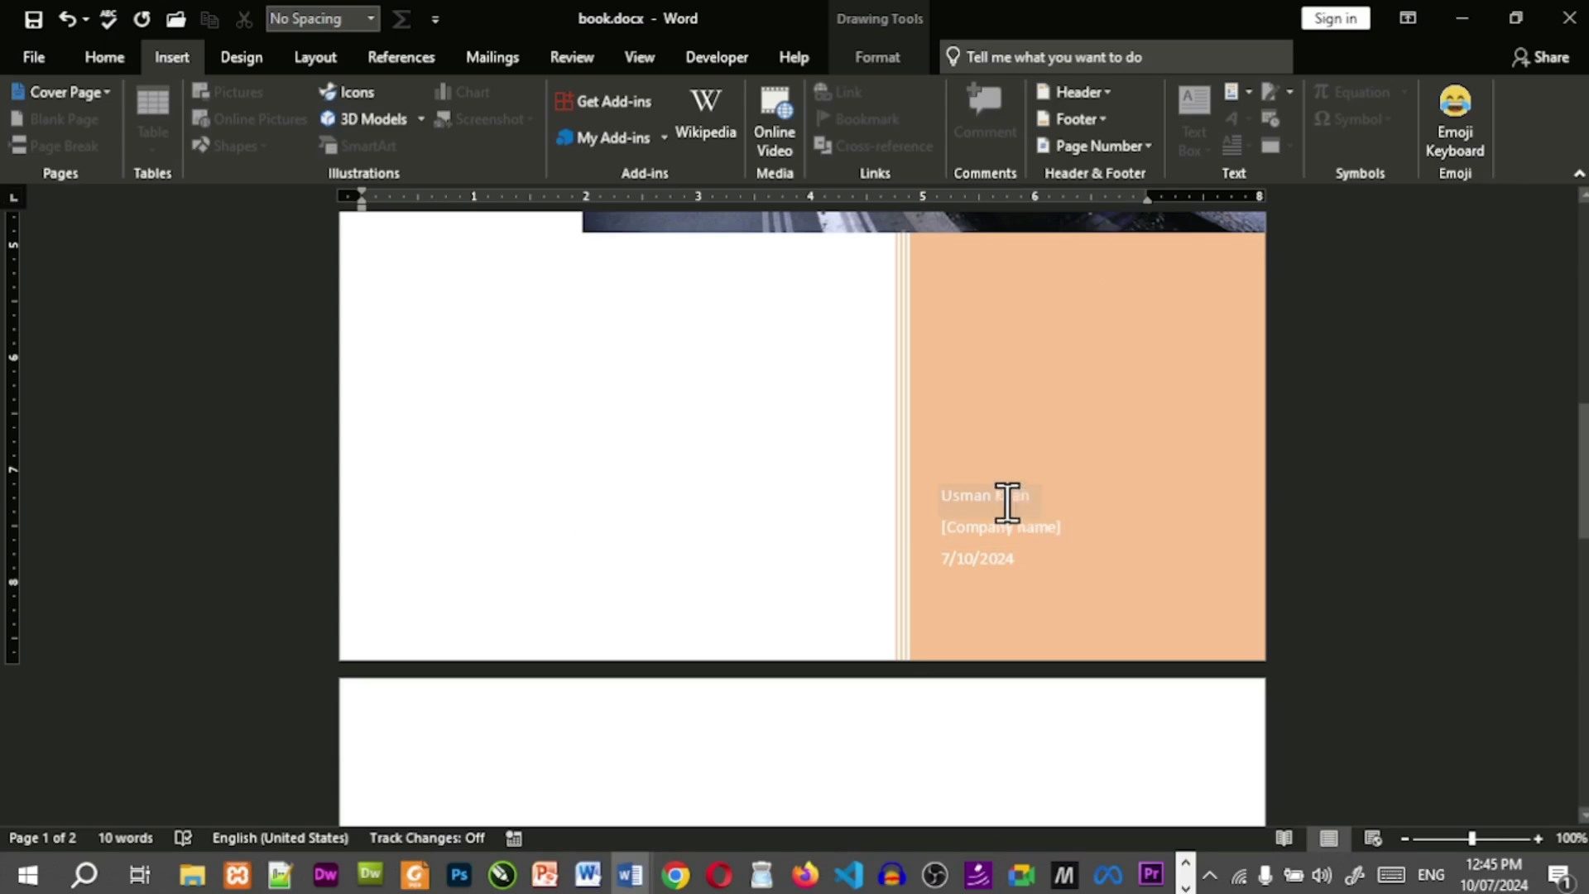
{"action": "left_click", "coordinate": [1028, 526]}
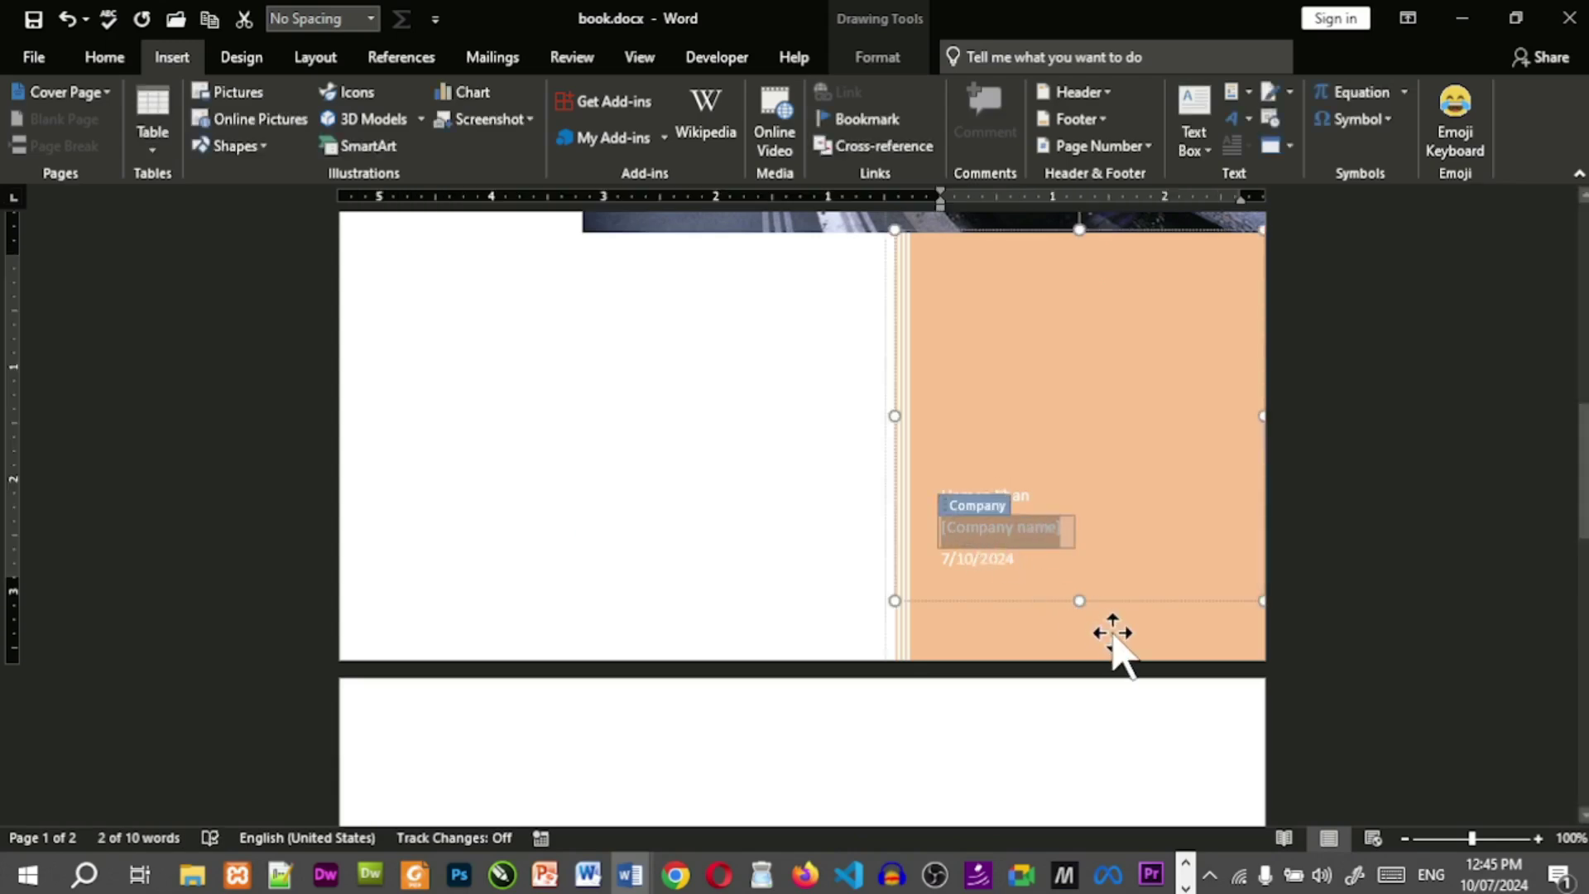
{"action": "key", "text": "Delete"}
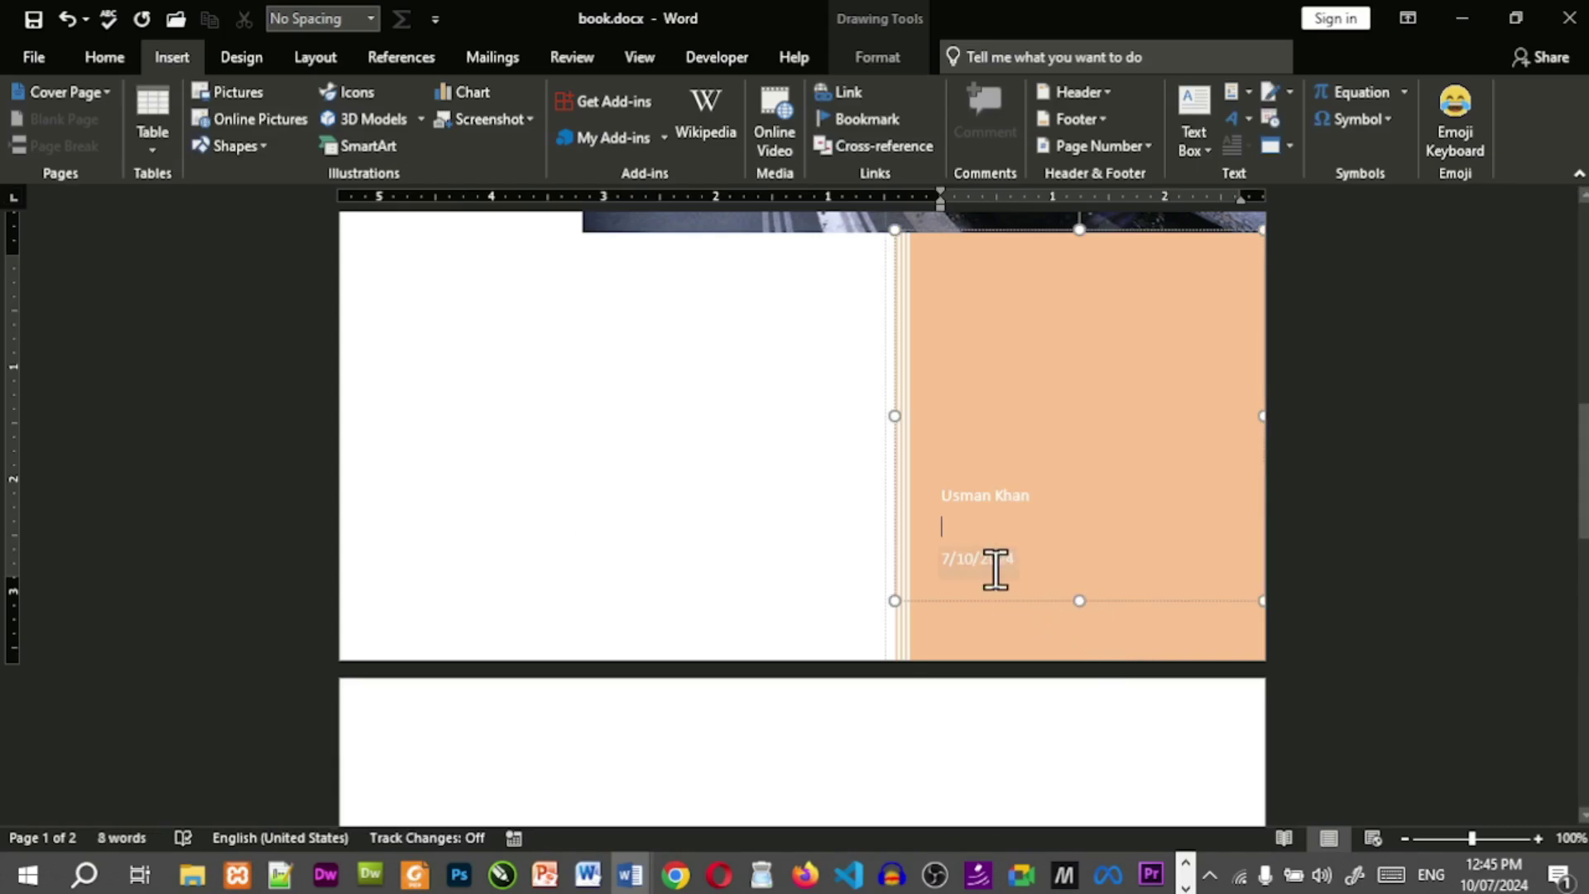
Leave the cover text box, type at the top of page 2, and extend the document to a third page.
{"action": "left_click", "coordinate": [1031, 675]}
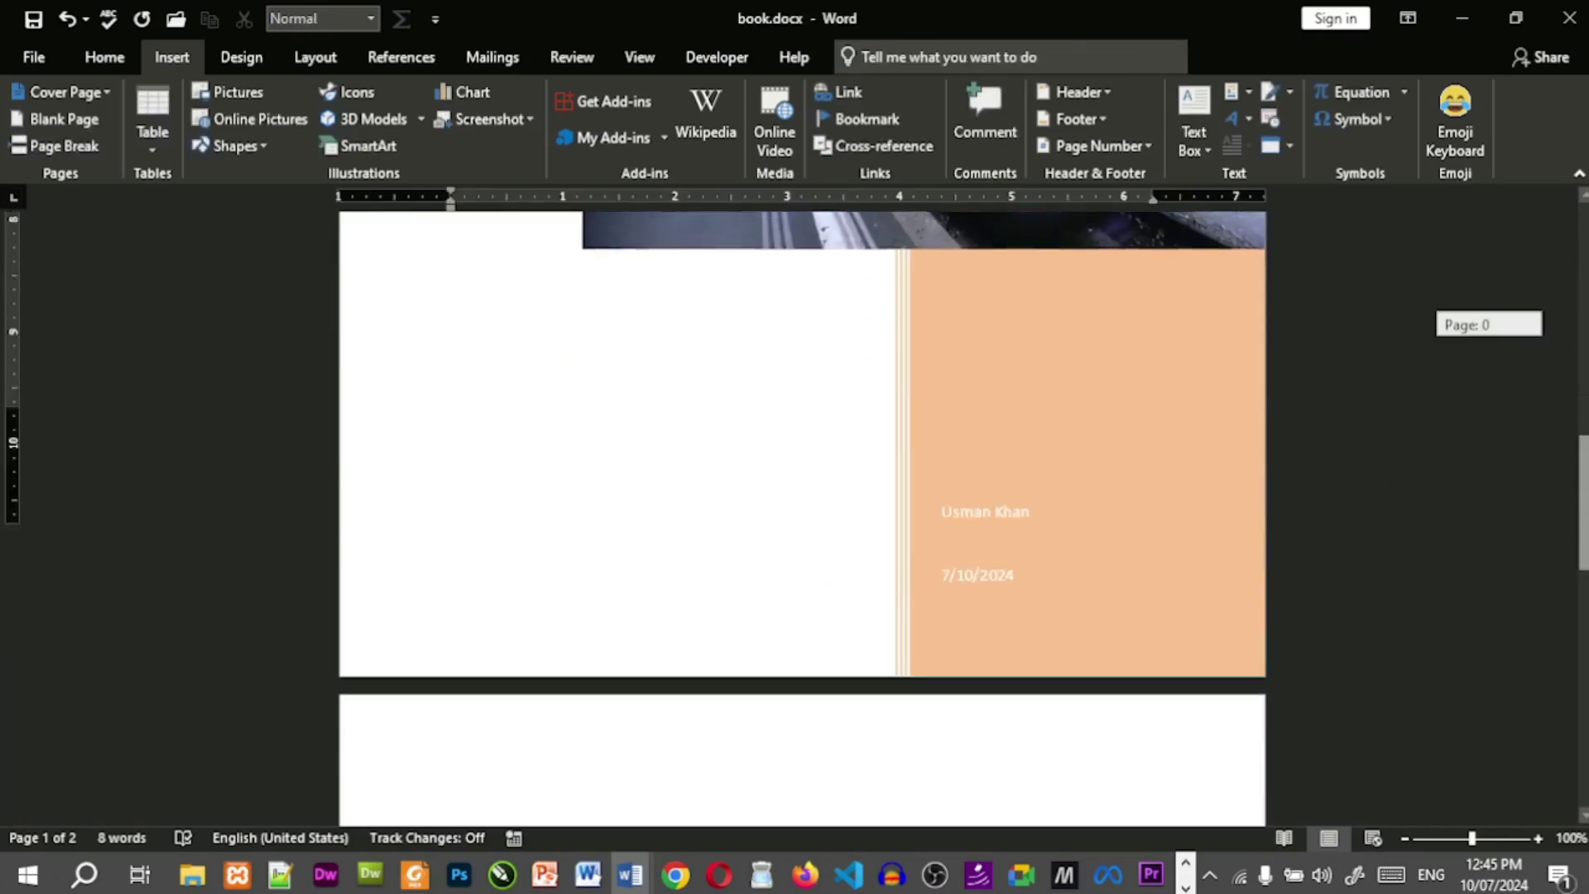
{"action": "left_click_drag", "start_coordinate": [1583, 505], "coordinate": [1583, 591]}
{"action": "left_click", "coordinate": [885, 459]}
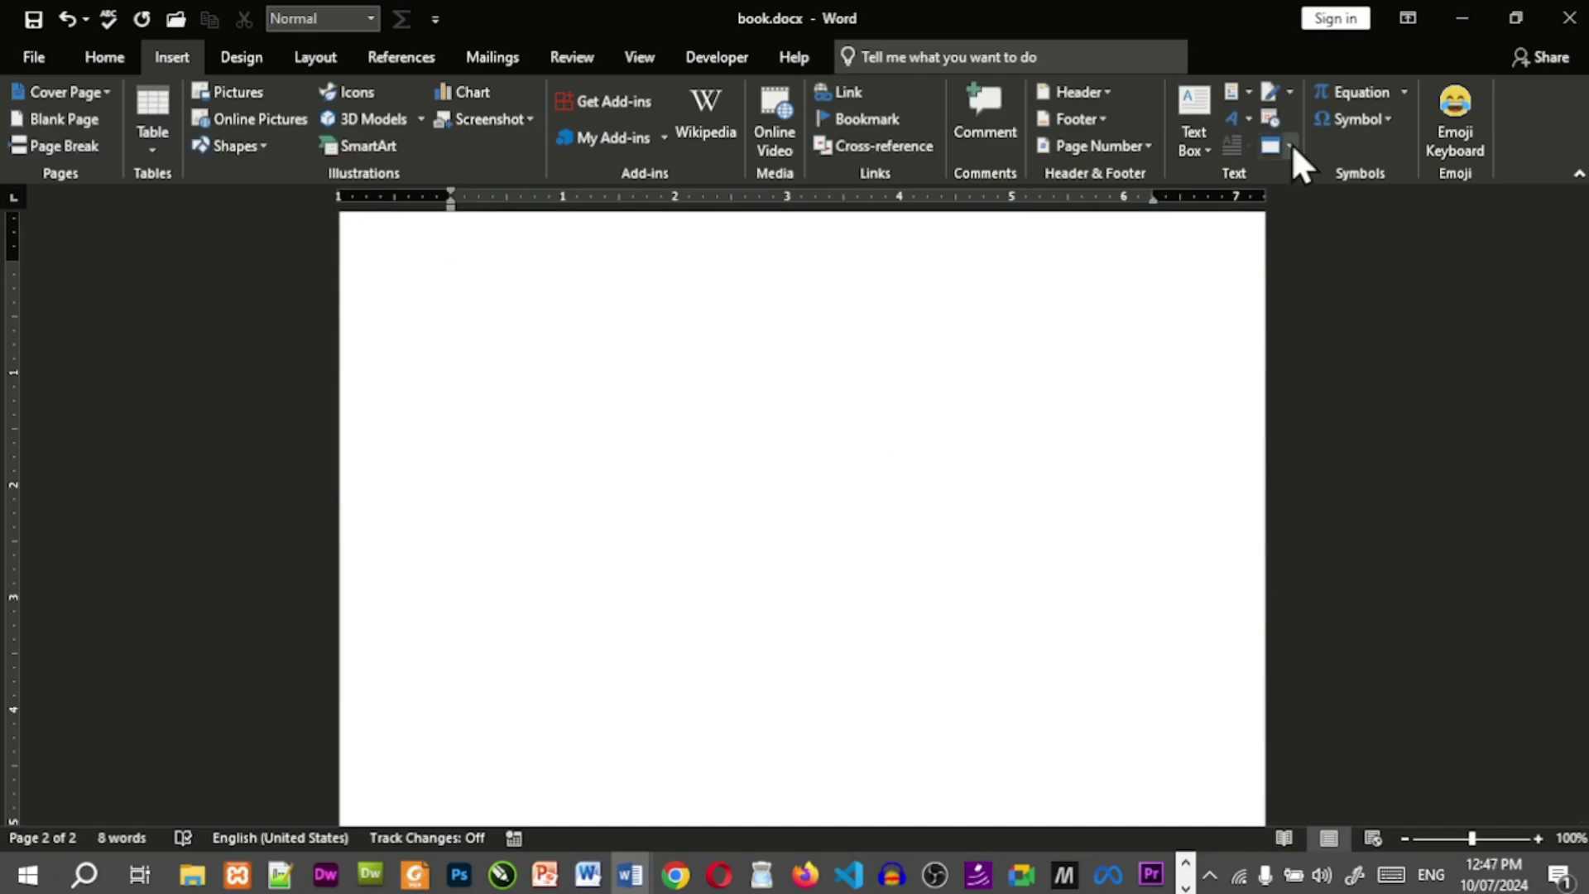
{"action": "type", "text": "Details"}
{"action": "key", "text": "Up"}
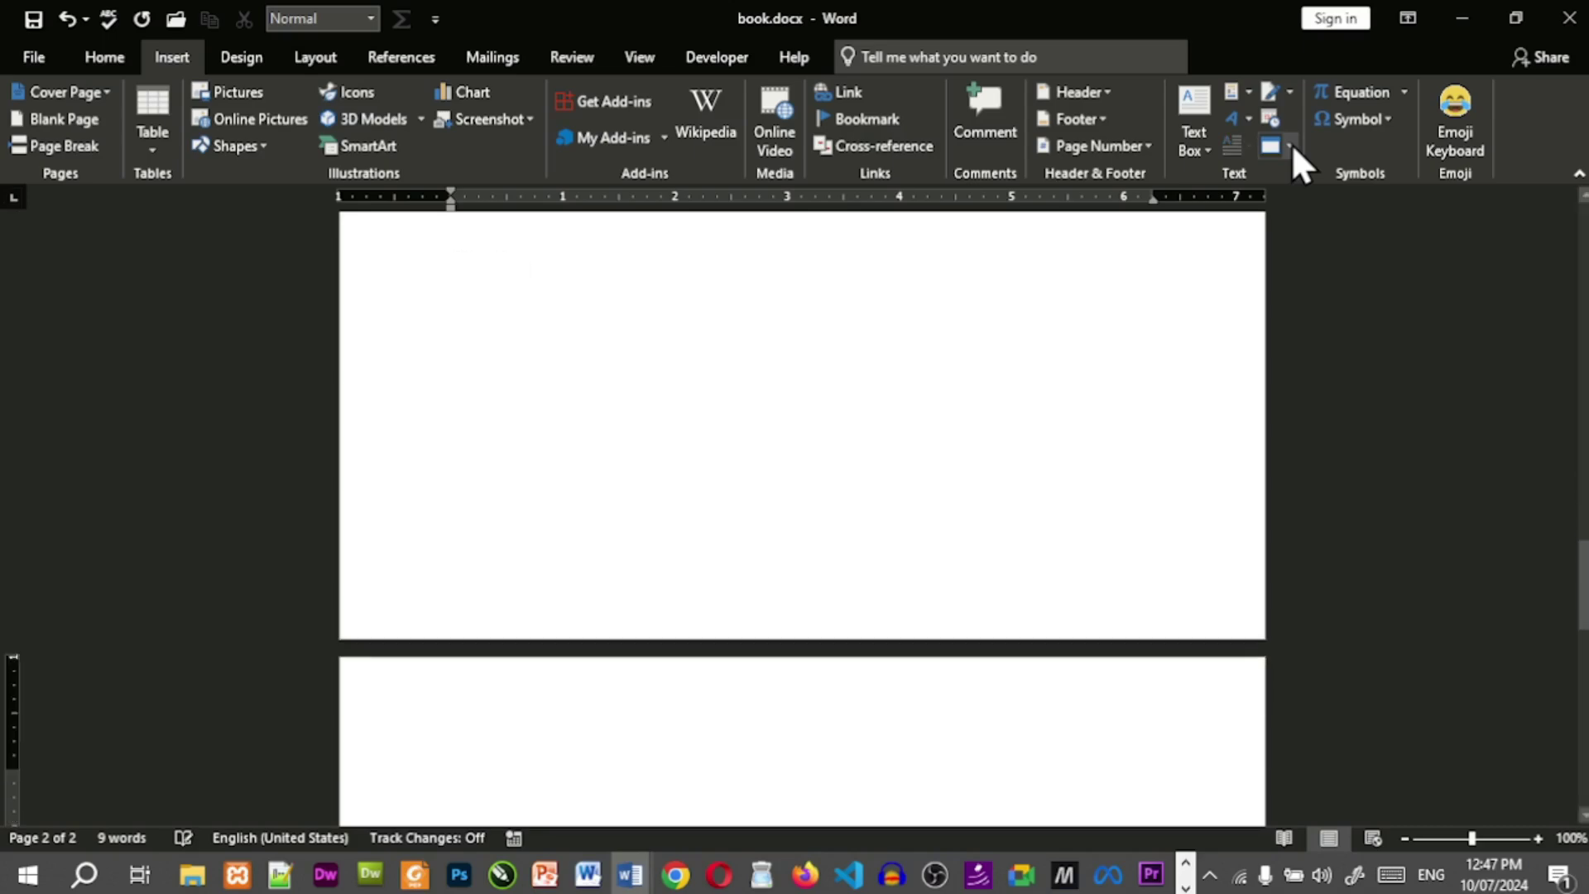
{"action": "scroll", "coordinate": [1033, 451], "scroll_direction": "down", "scroll_amount": 3}
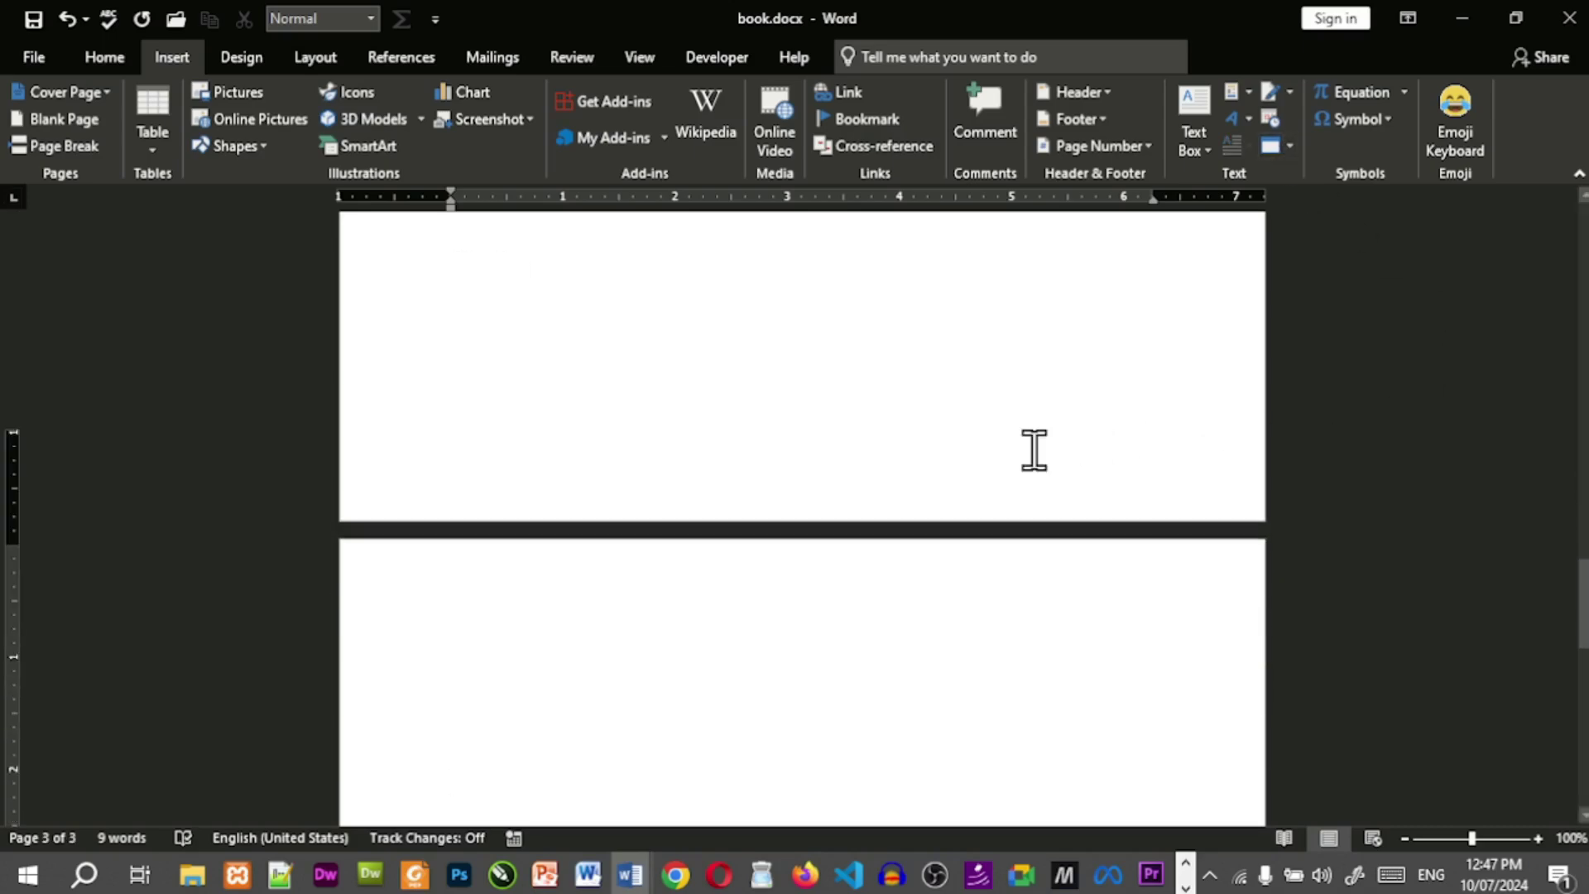
{"action": "scroll", "coordinate": [905, 515], "scroll_direction": "down", "scroll_amount": 1}
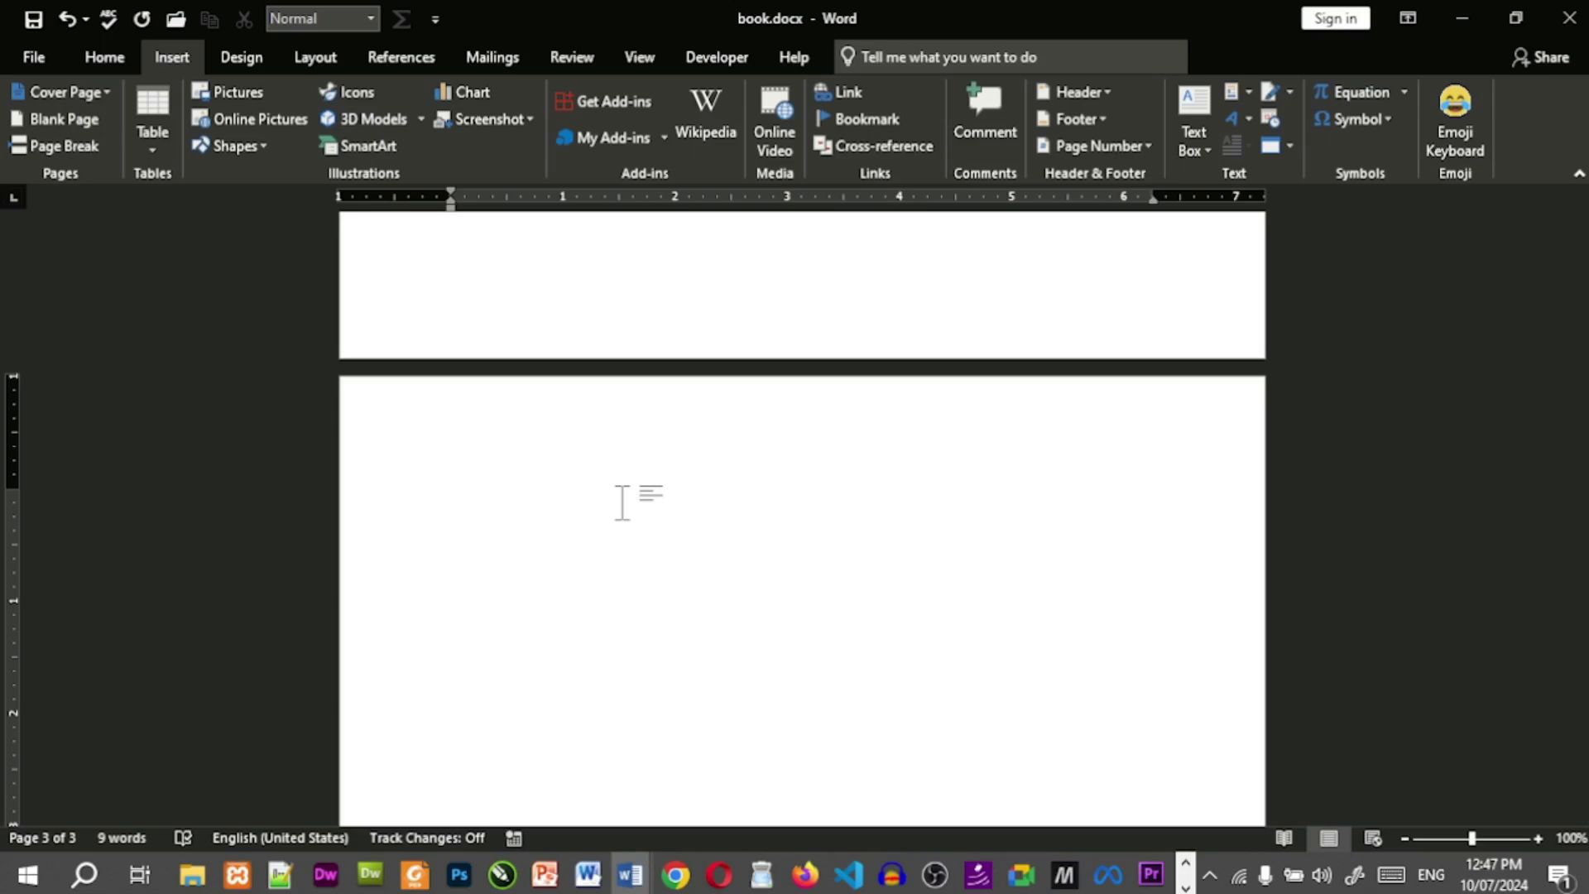
Type 'Insert Chapter # 1', add a continuous section break after it, and turn on Show/Hide ¶.
{"action": "type", "text": "Insert"}
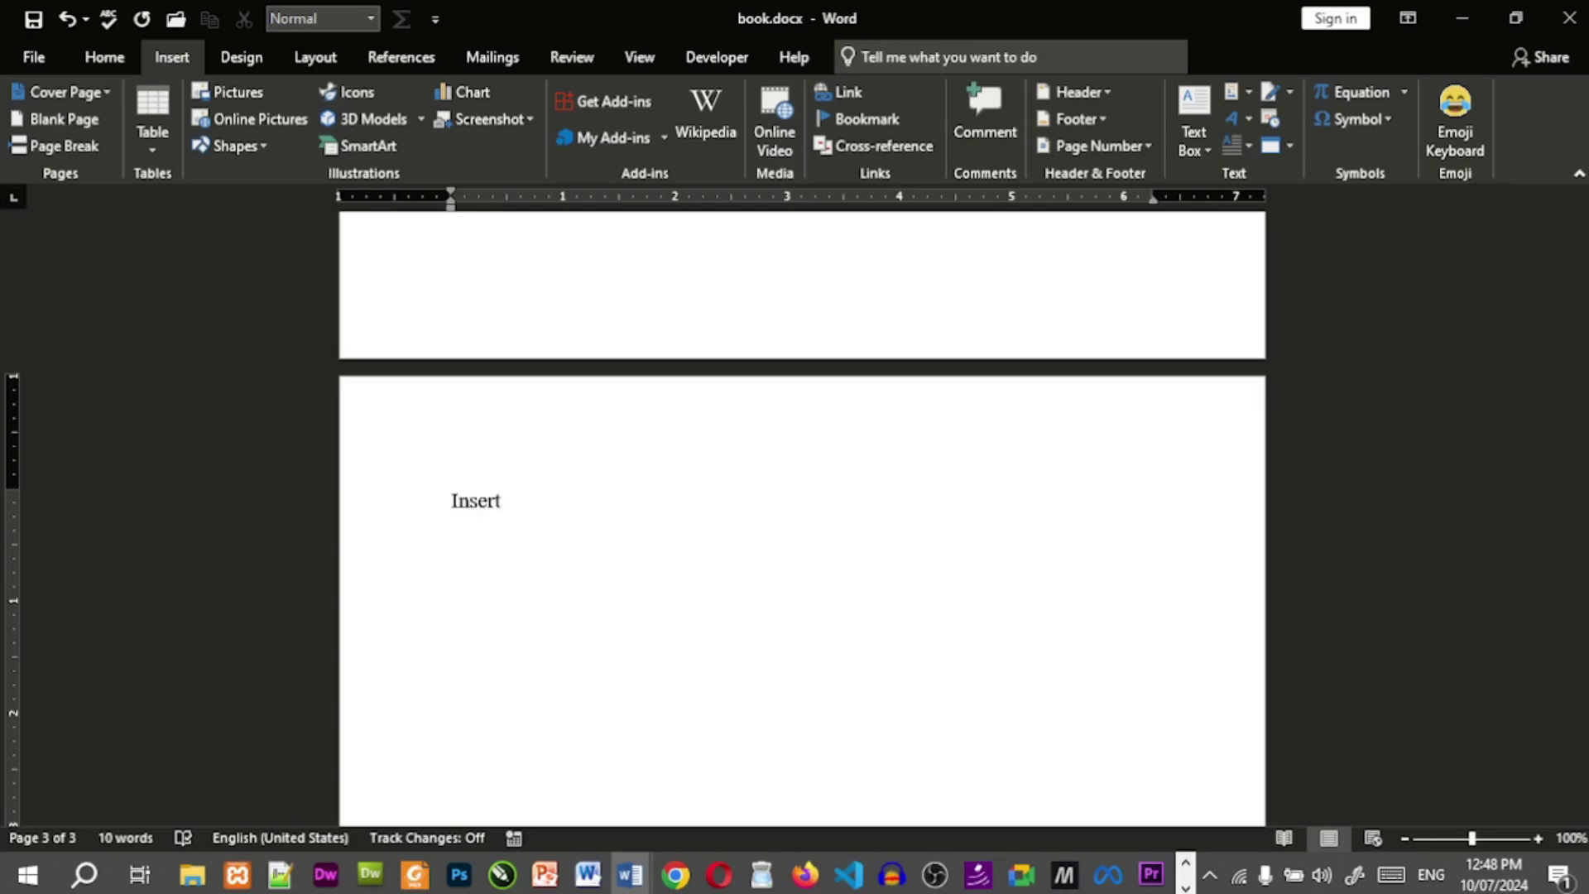
{"action": "type", "text": " Chapter # 1"}
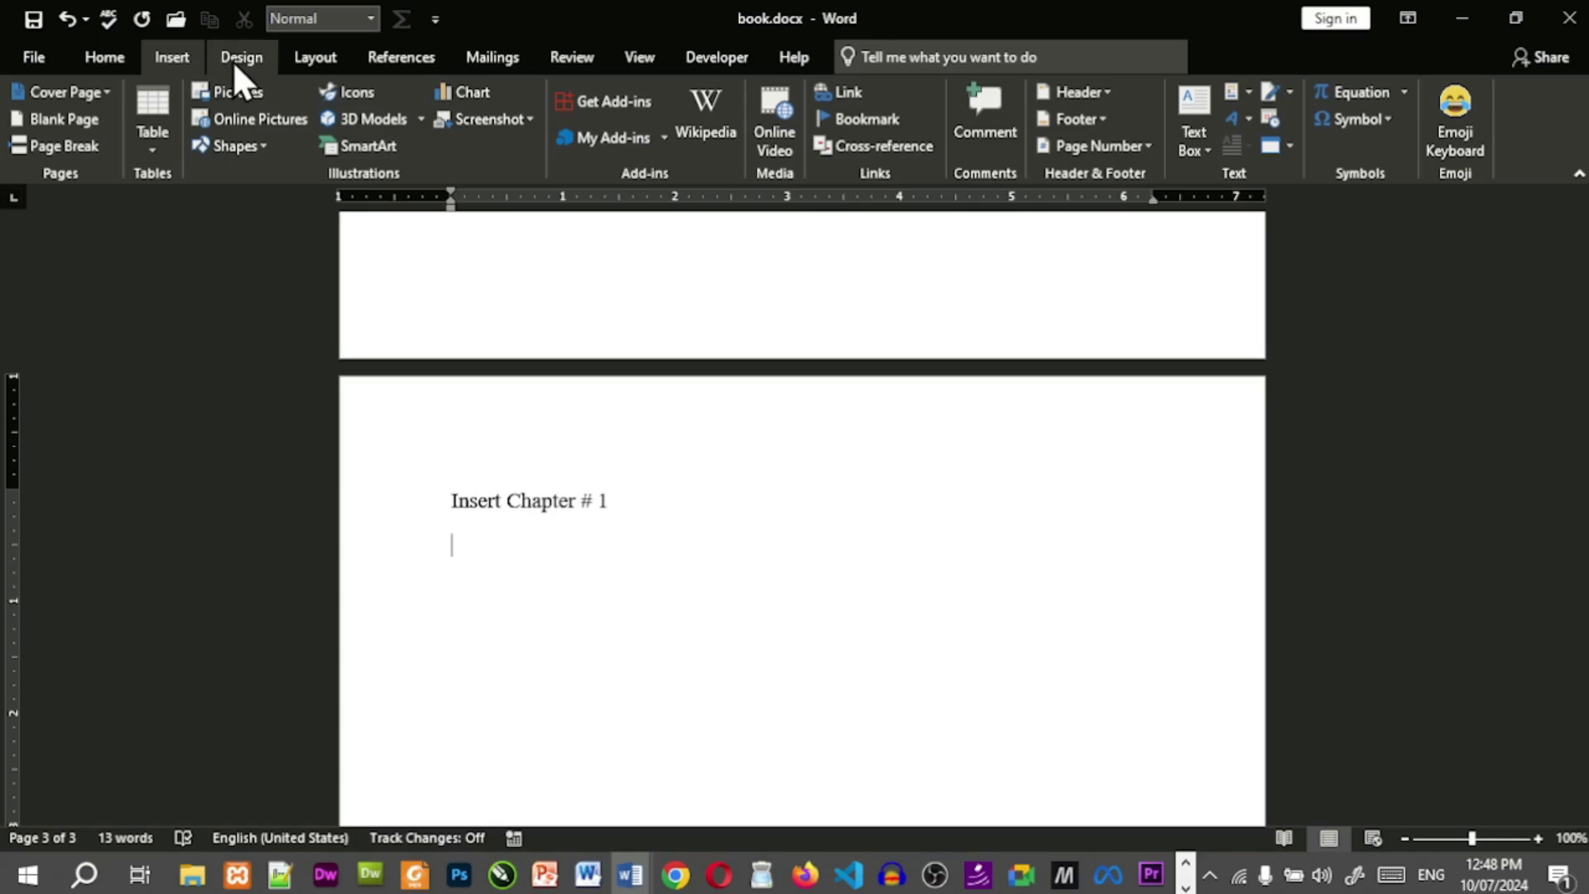
{"action": "left_click", "coordinate": [308, 60]}
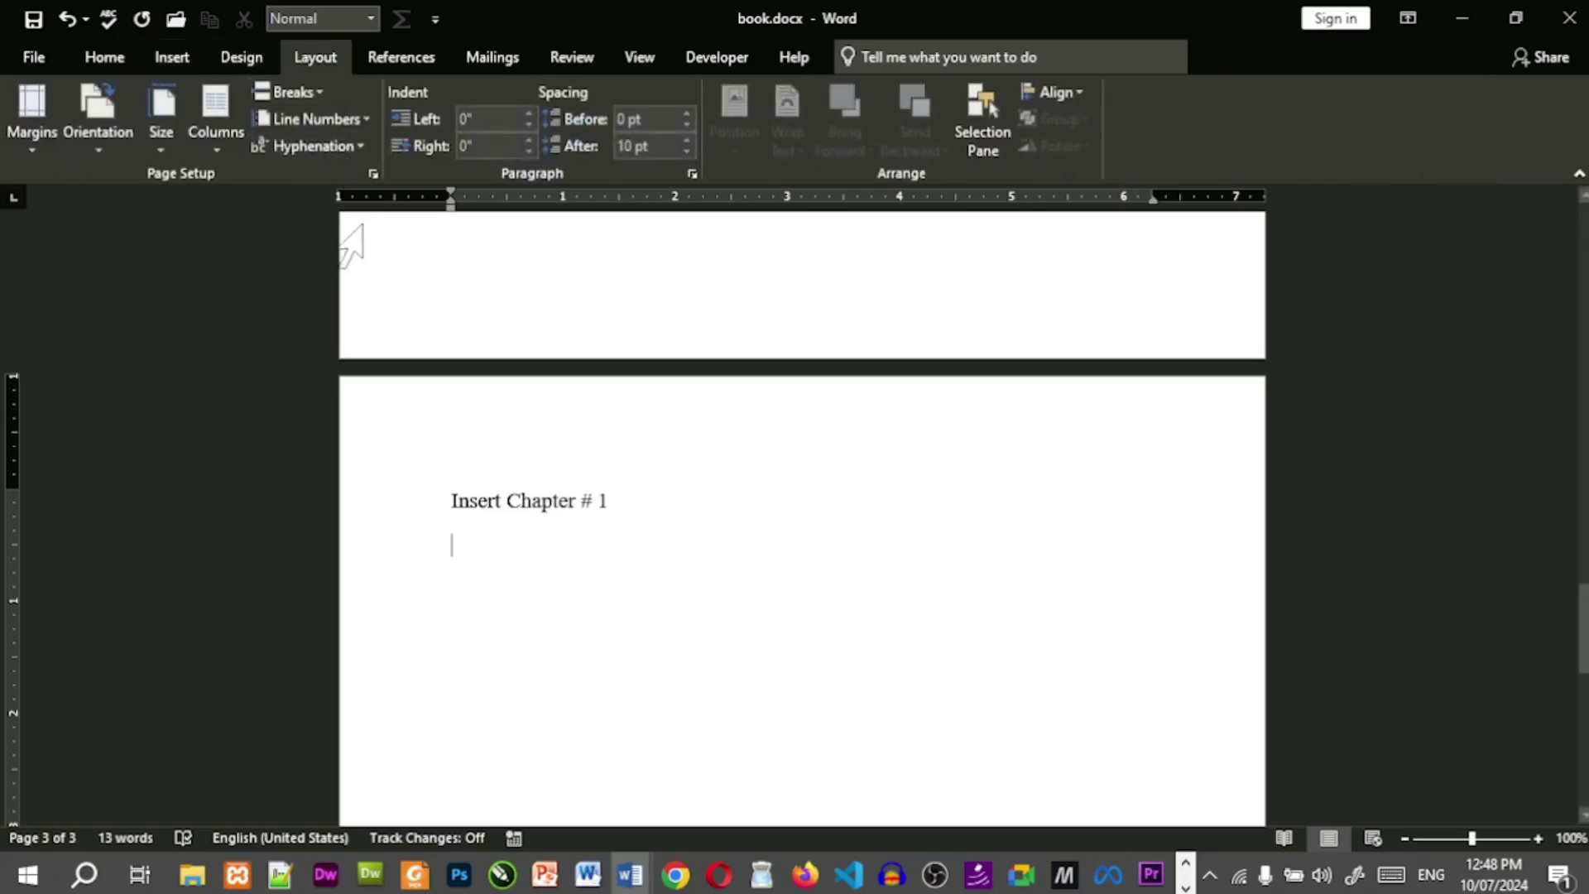
{"action": "left_click", "coordinate": [321, 100]}
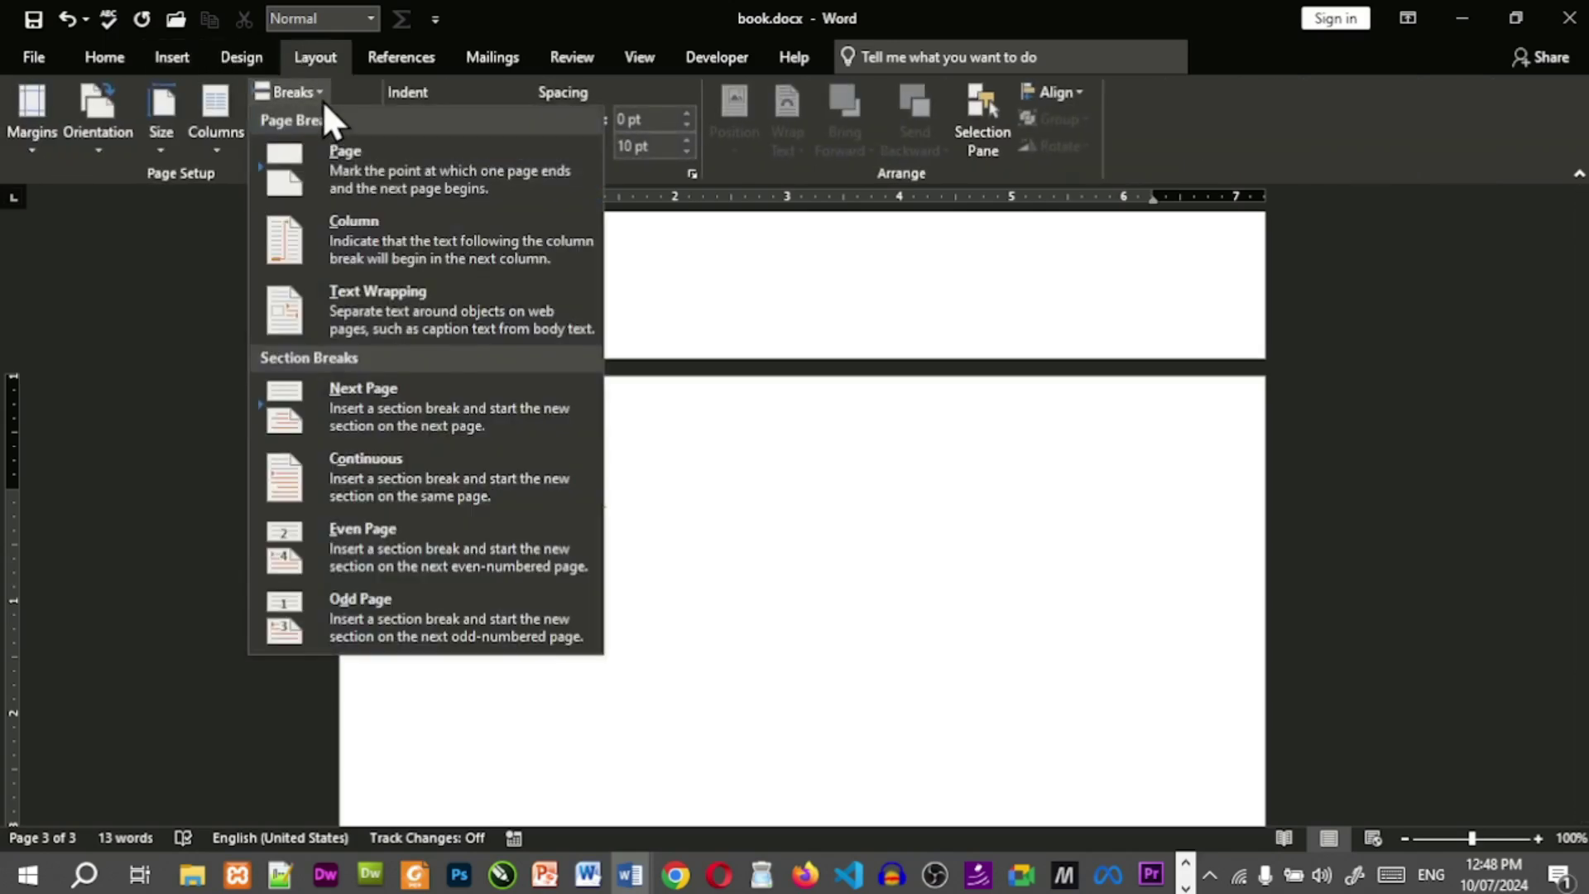
{"action": "left_click", "coordinate": [447, 469]}
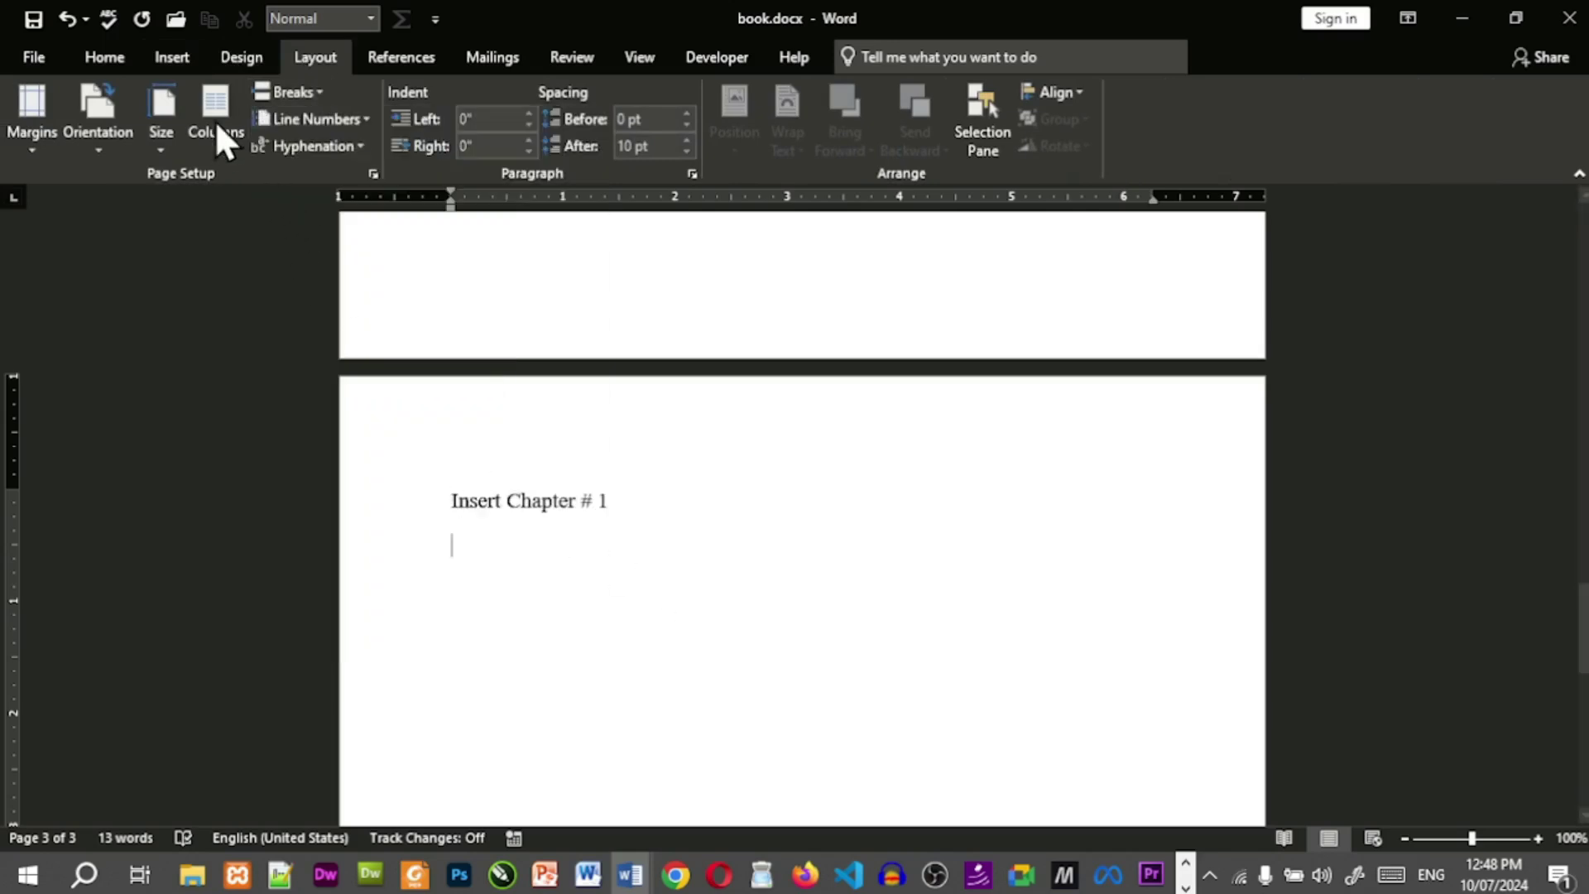
{"action": "left_click", "coordinate": [104, 64]}
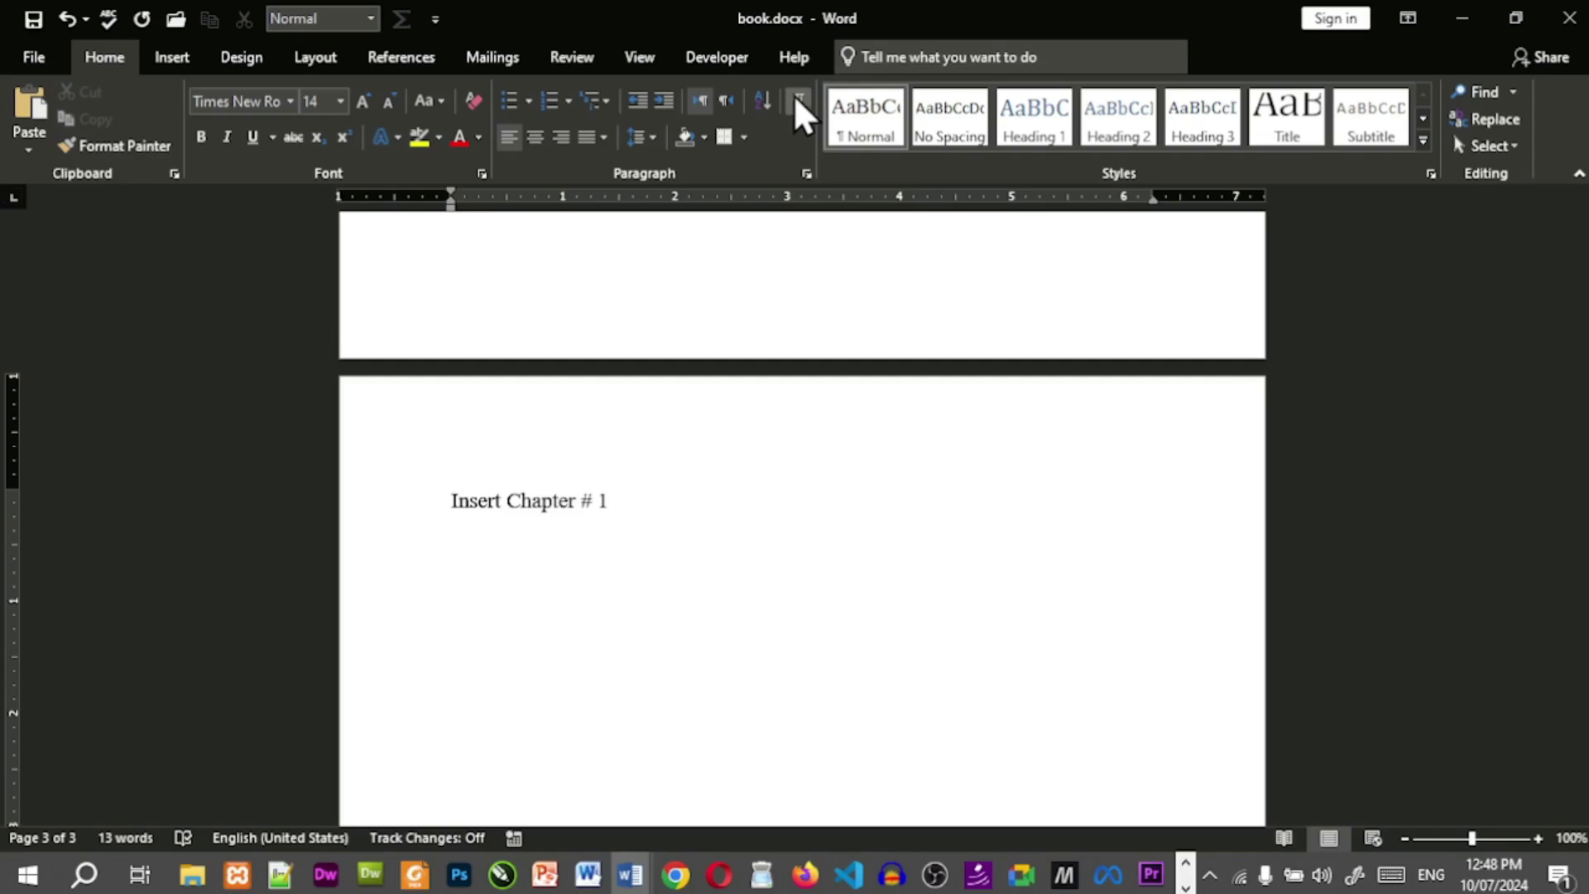
{"action": "left_click", "coordinate": [797, 100]}
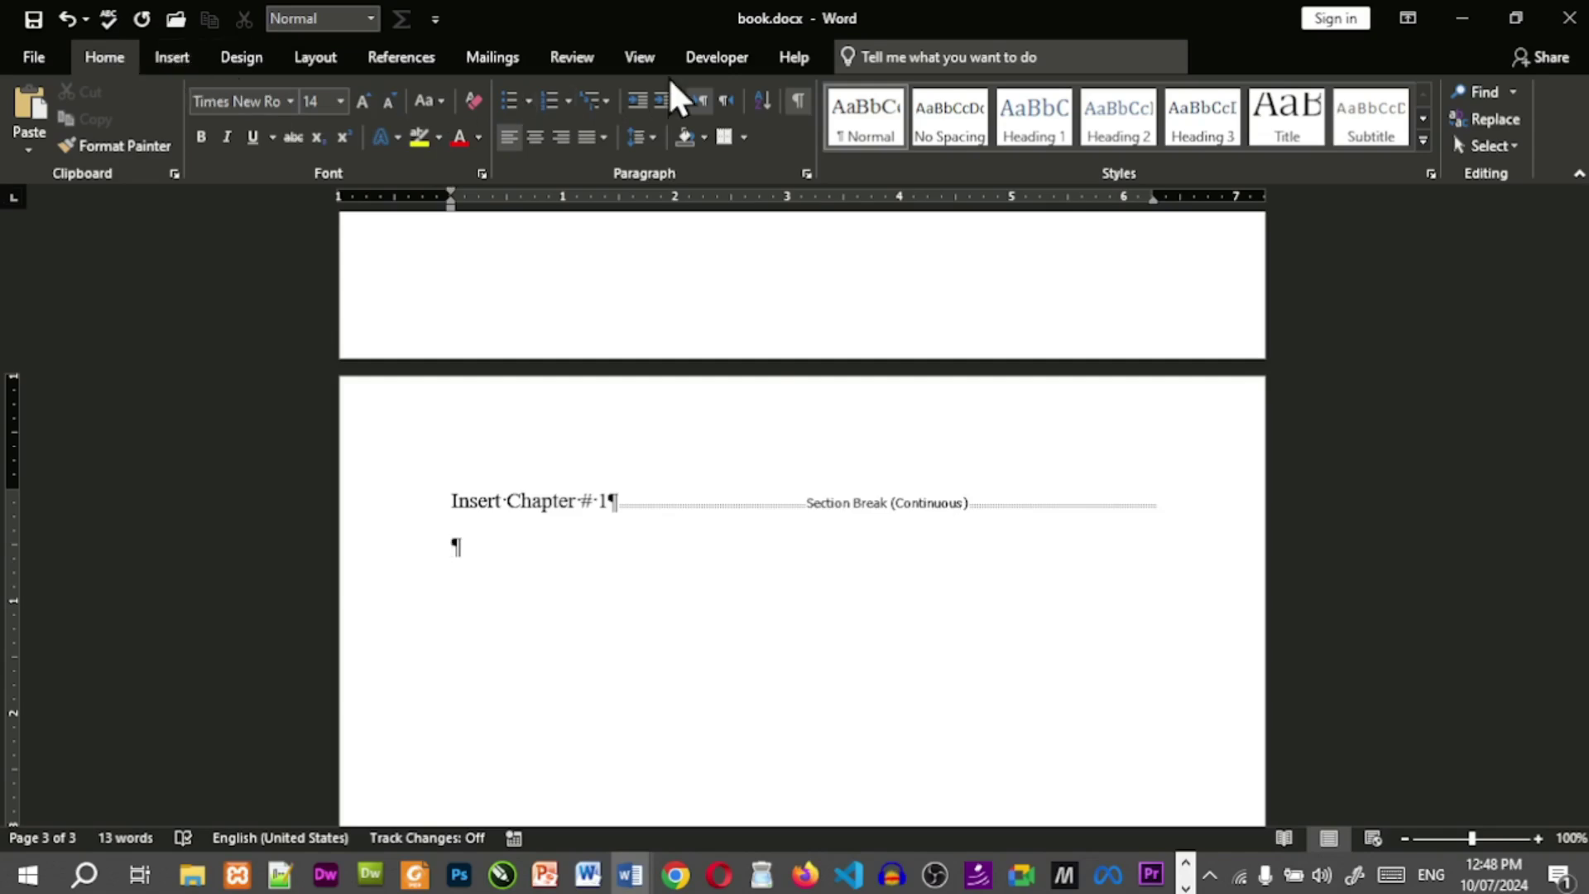
Add an 'Insert Chapter # 2' line with empty lines so the first section break stands alone.
{"action": "left_click", "coordinate": [640, 60]}
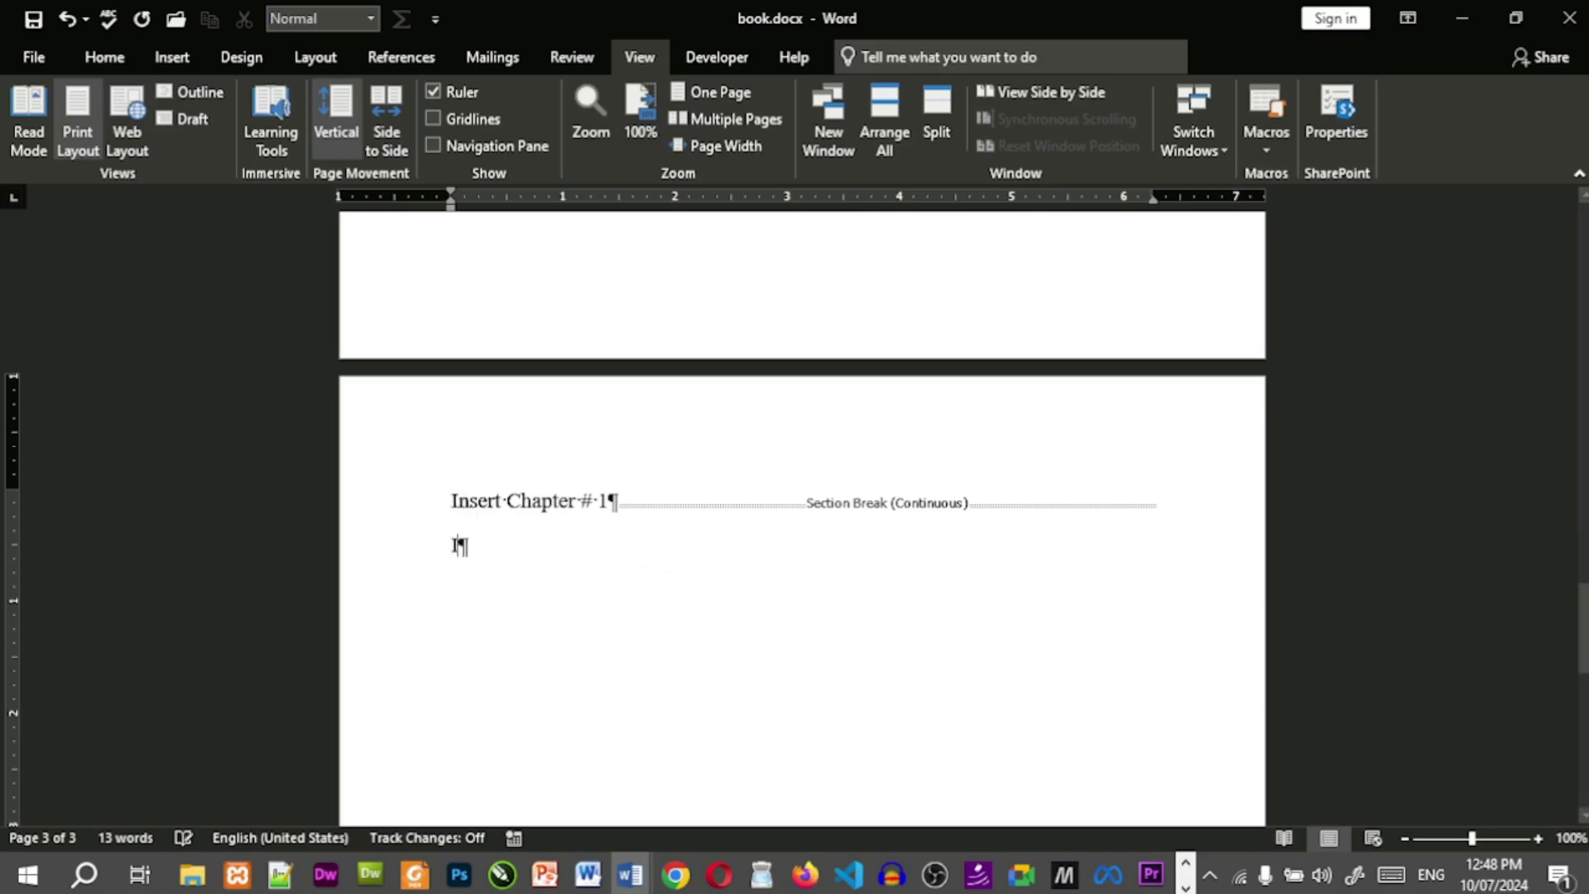
{"action": "type", "text": "Insert Chapter # 2"}
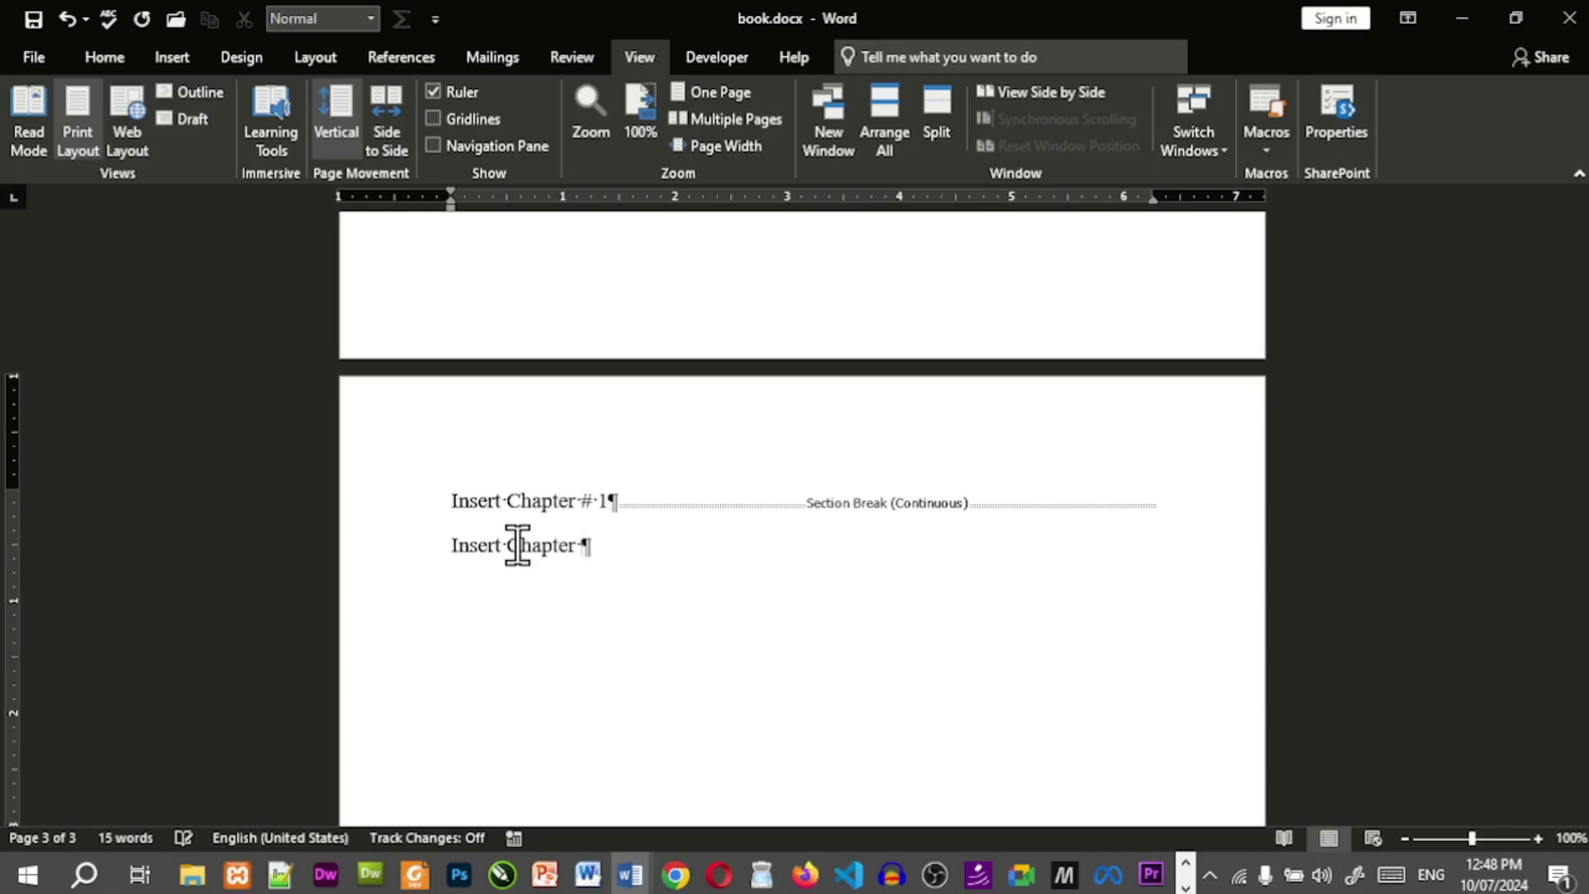
{"action": "triple_click", "coordinate": [518, 548]}
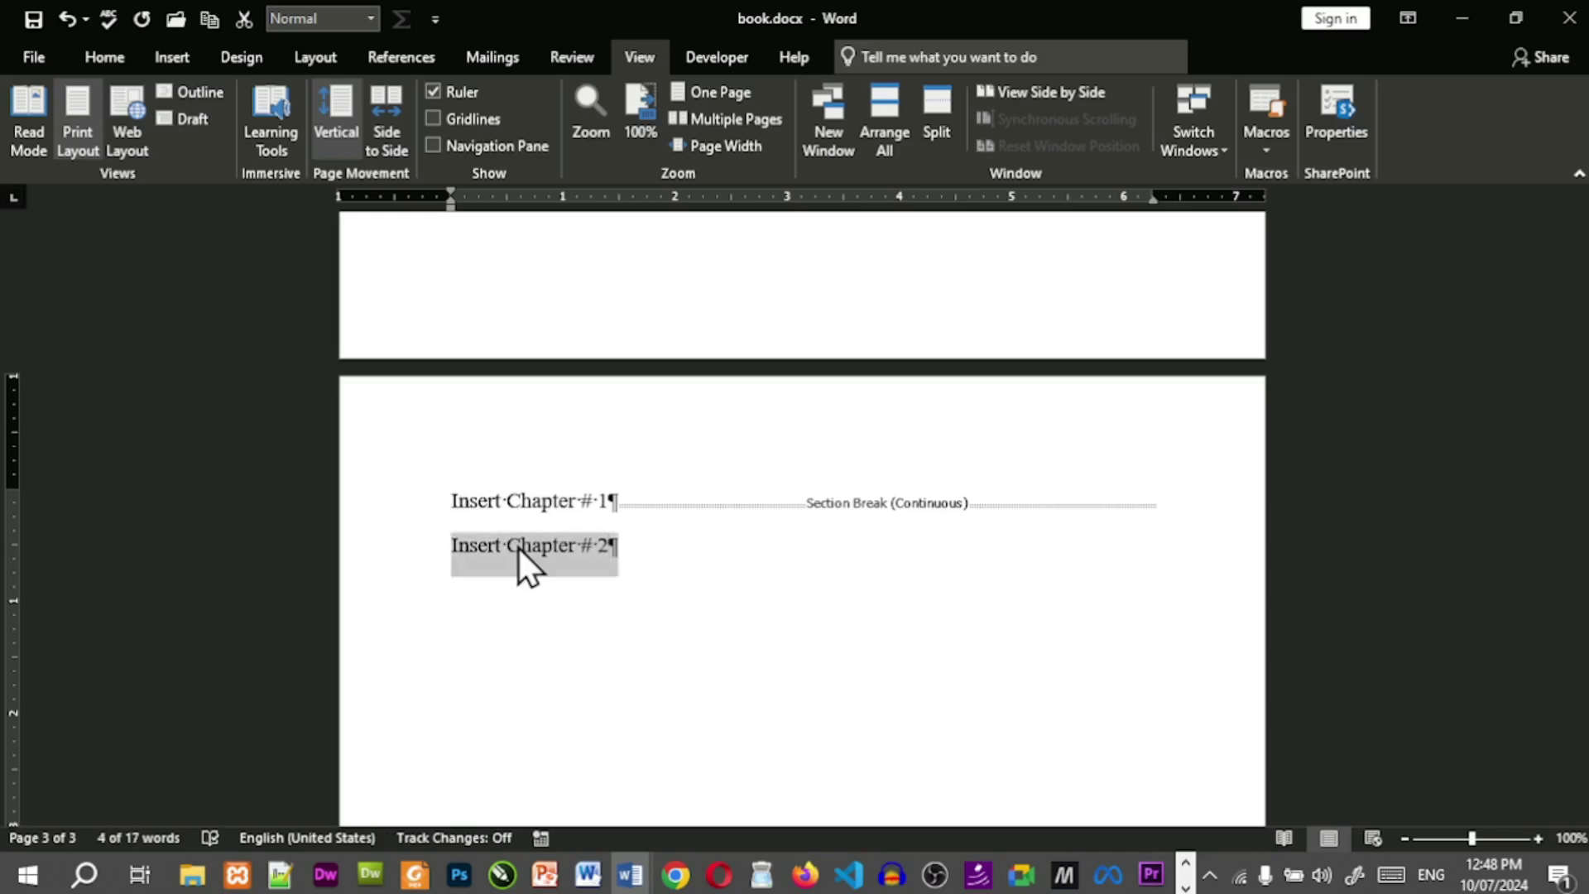
{"action": "left_click", "coordinate": [686, 548]}
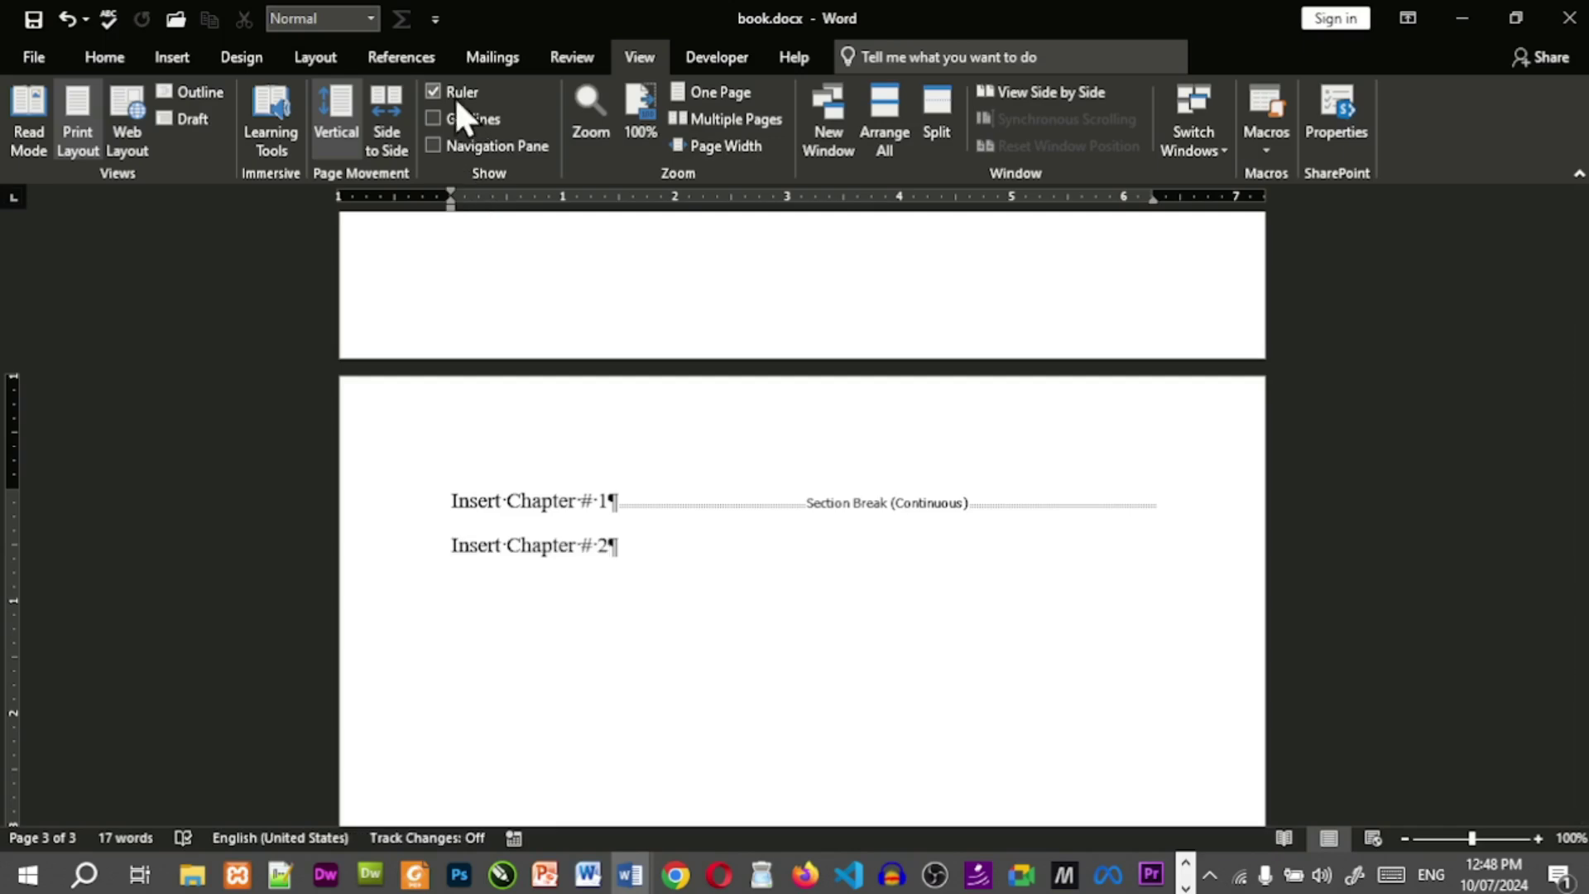
{"action": "key", "text": "Return"}
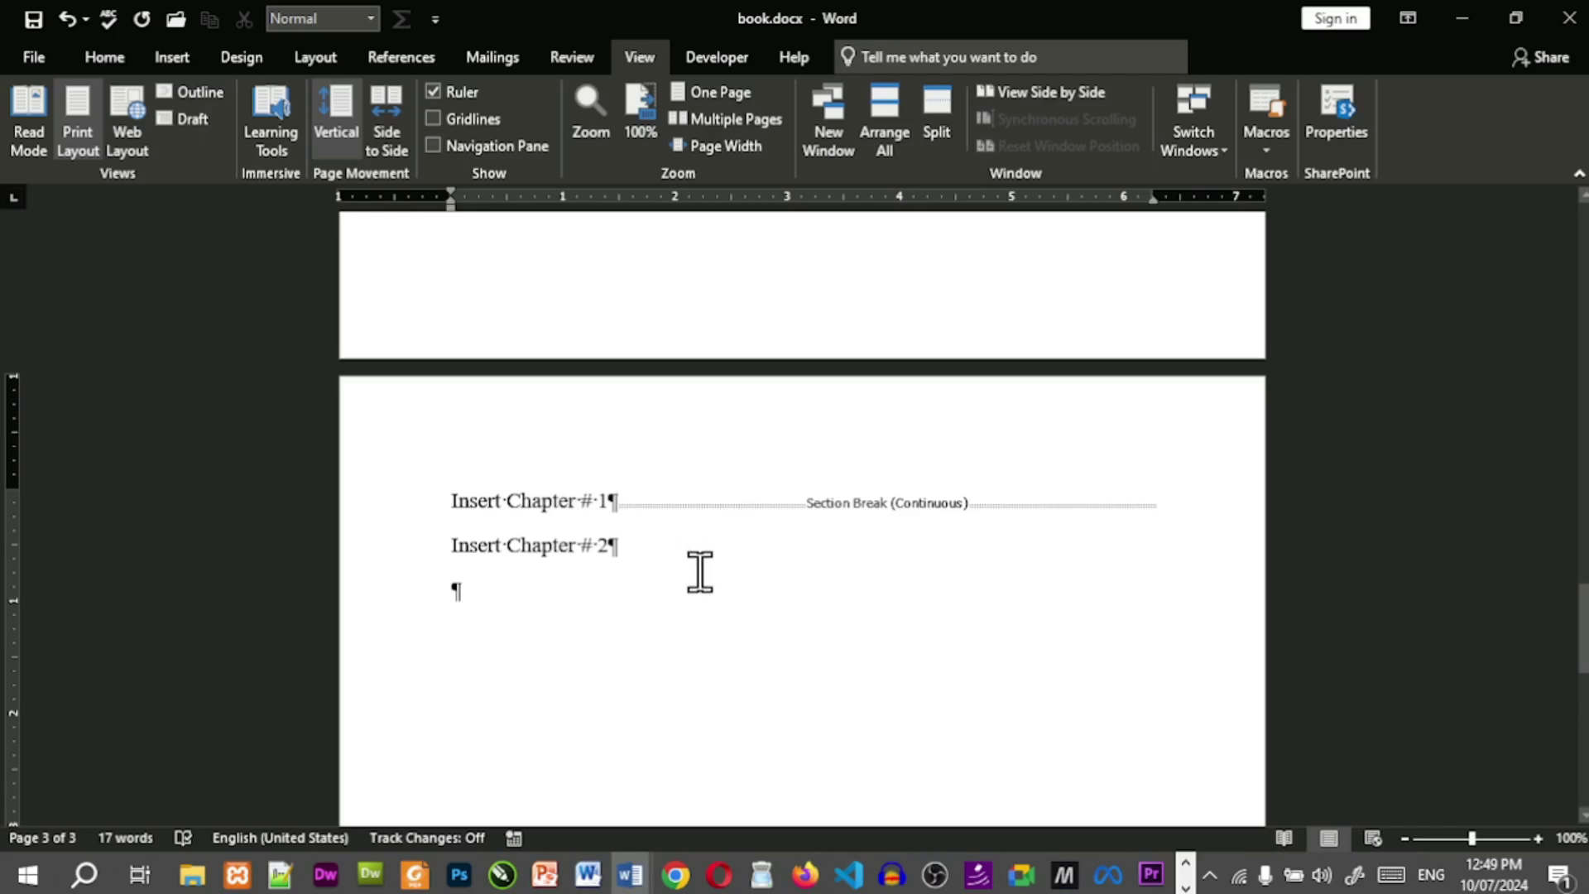
{"action": "key", "text": "Return"}
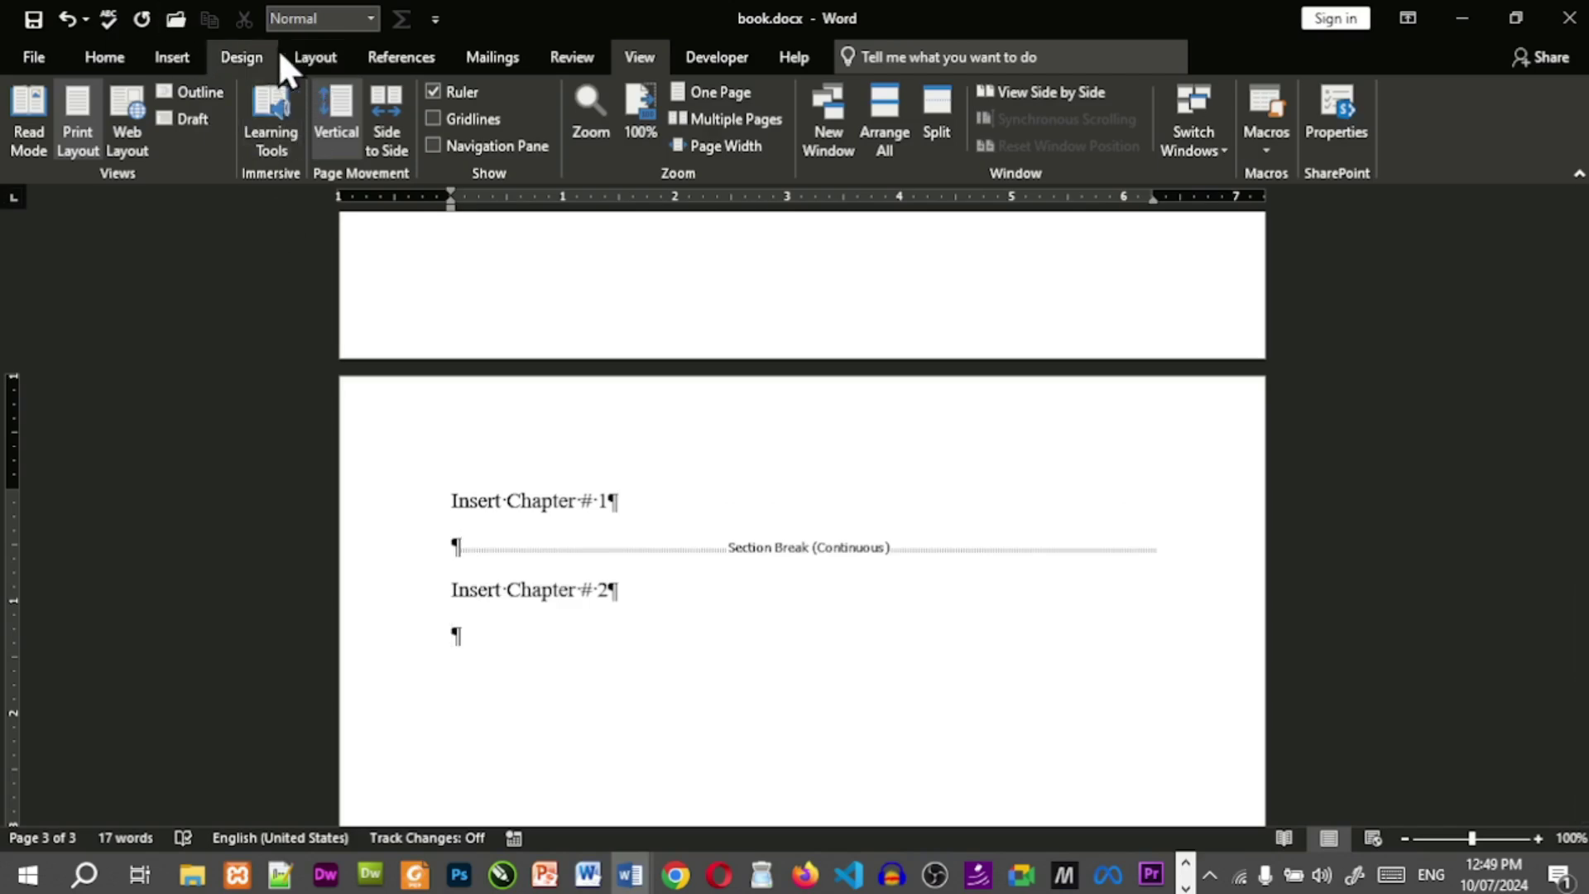
Insert a continuous section break after chapter 2 on its own line.
{"action": "left_click", "coordinate": [313, 58]}
{"action": "left_click", "coordinate": [320, 92]}
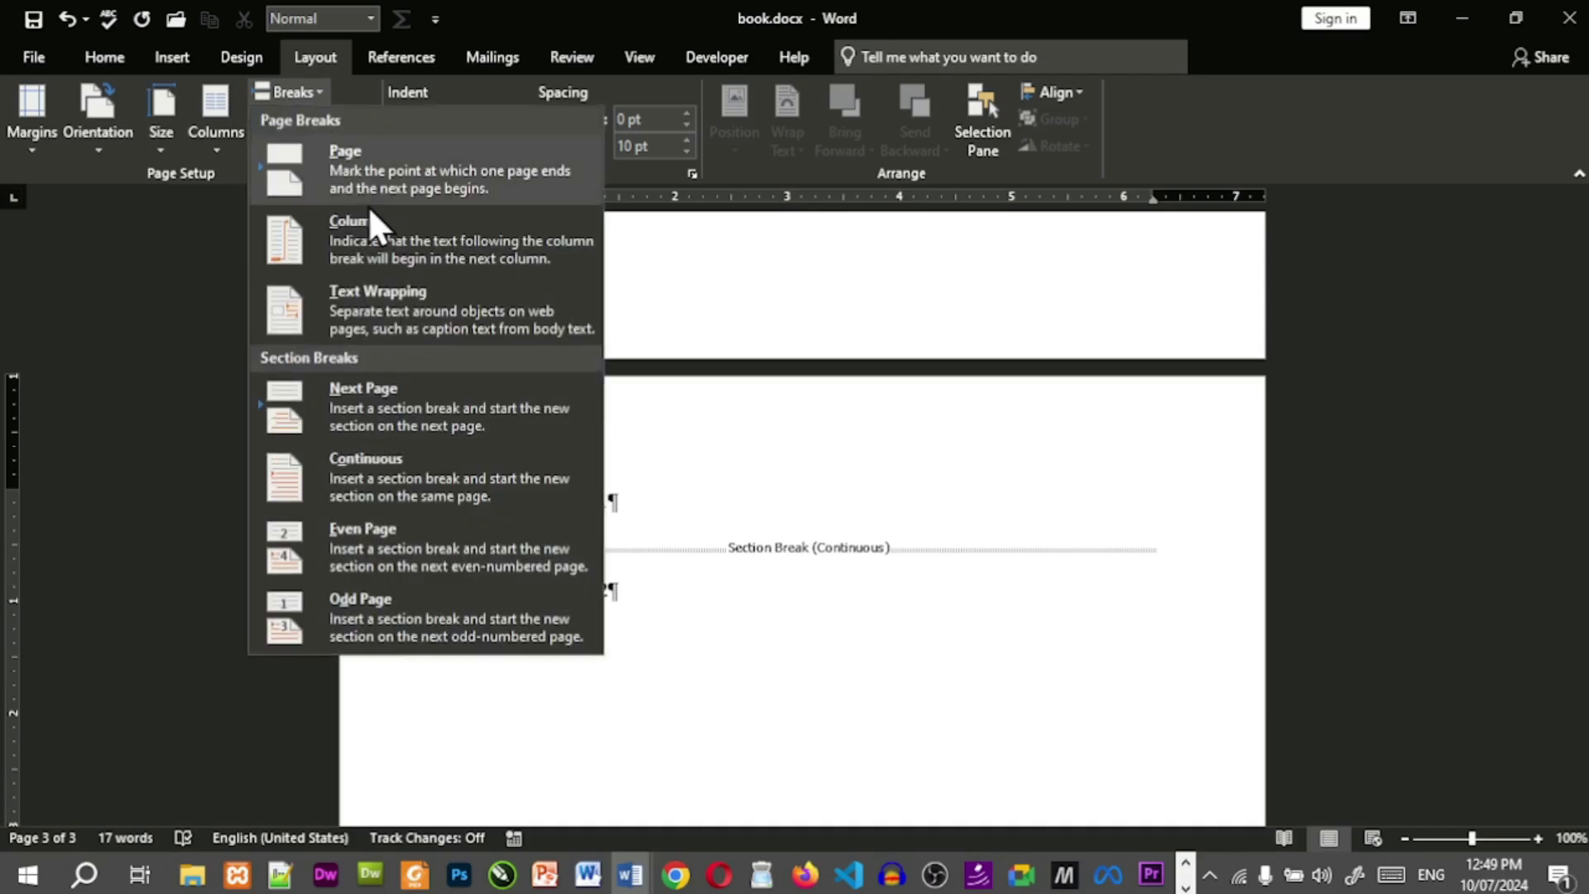
{"action": "left_click", "coordinate": [364, 480]}
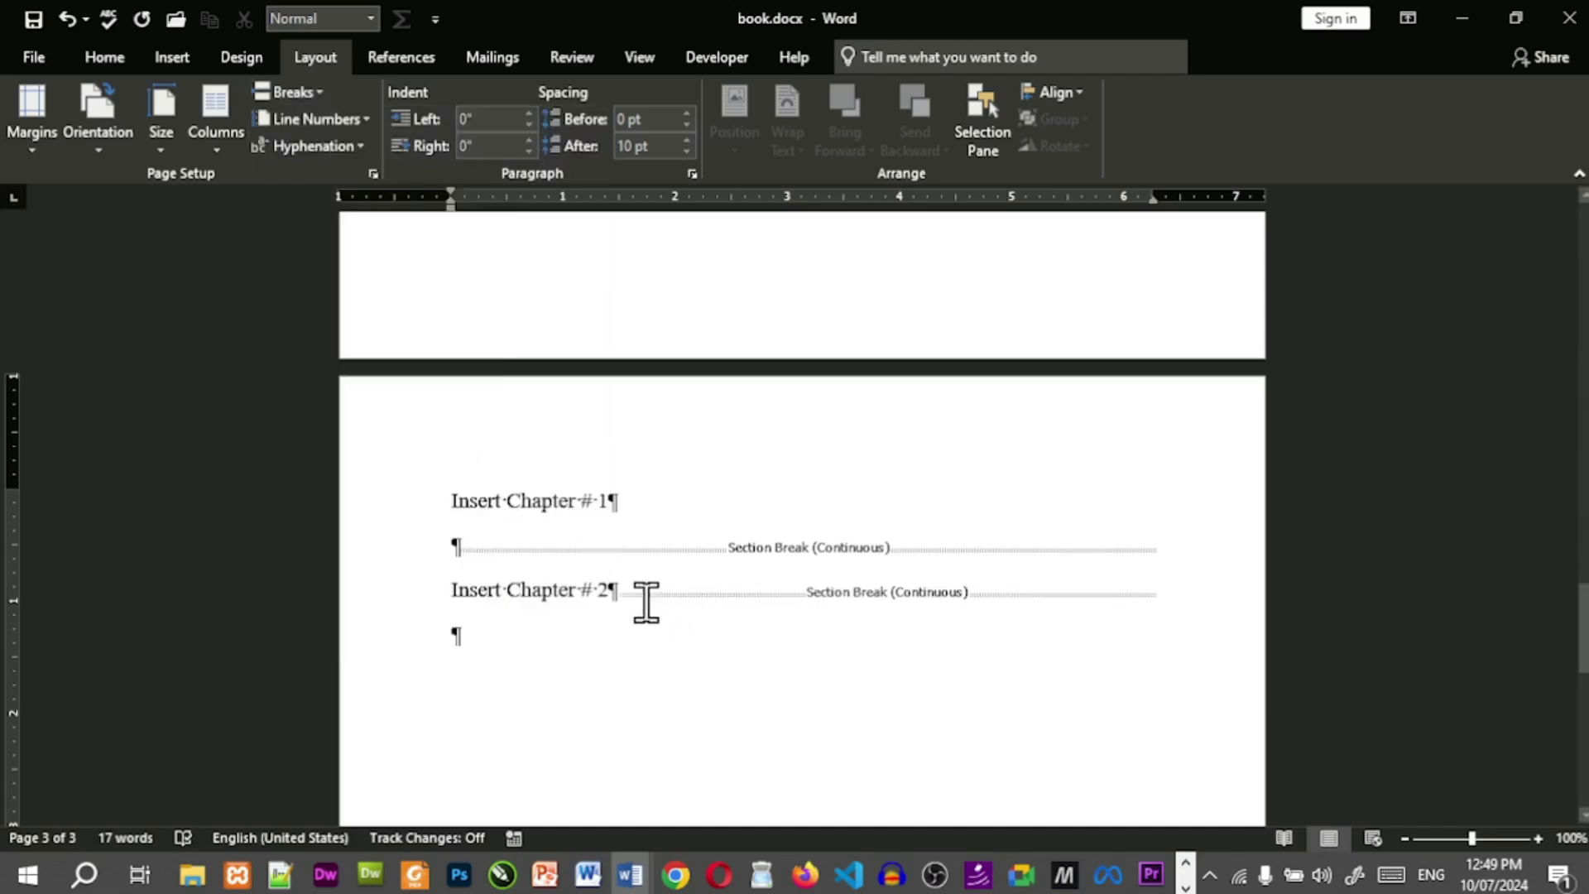
{"action": "left_click", "coordinate": [610, 591]}
{"action": "key", "text": "Return"}
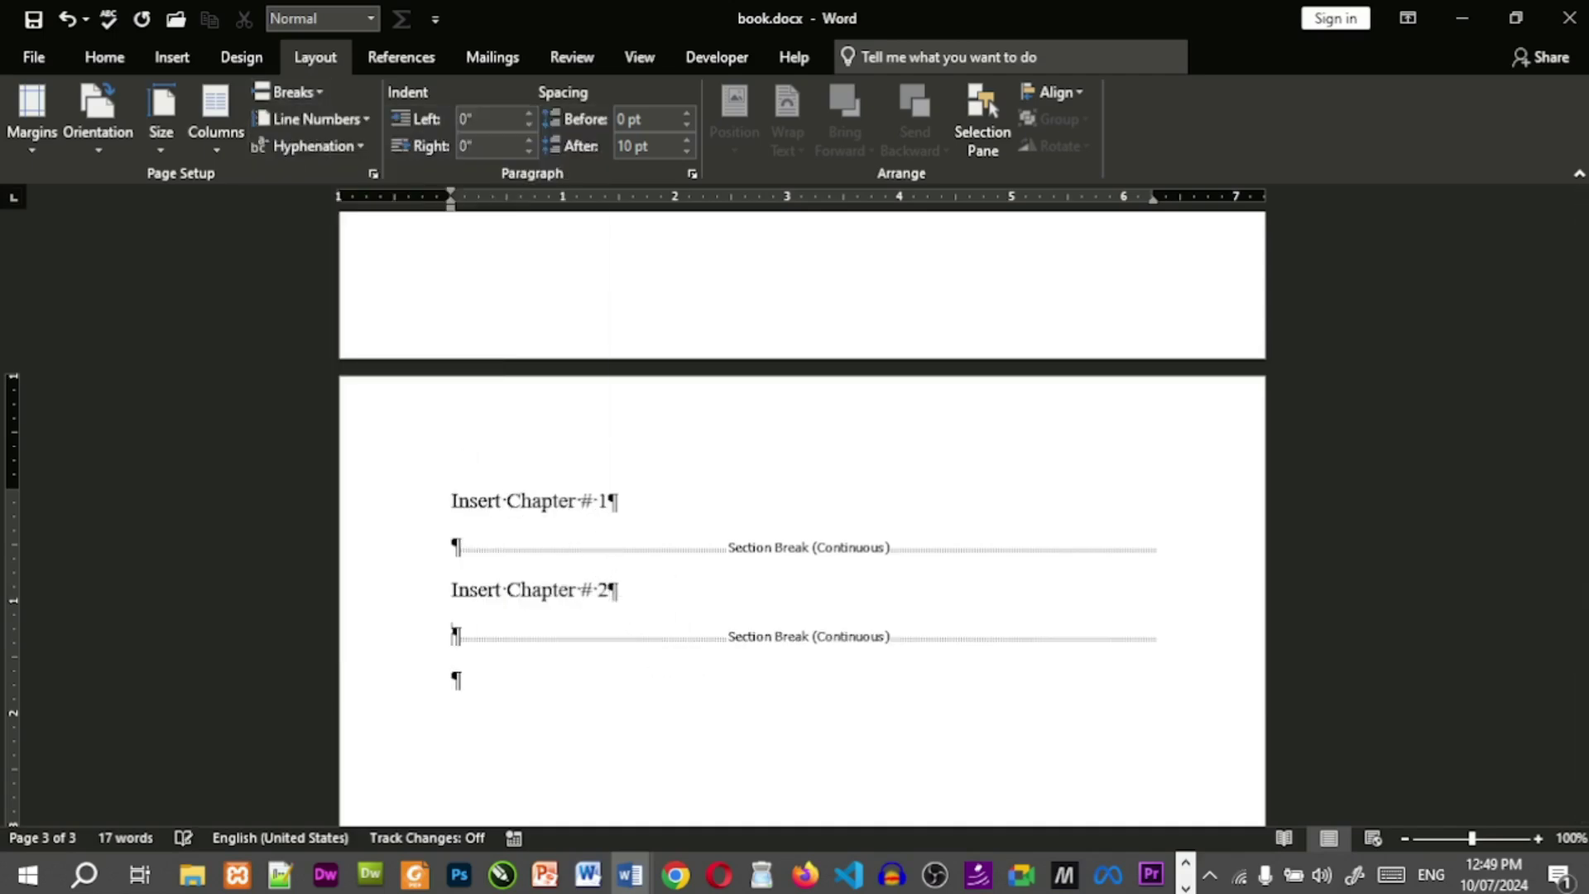
Paste a copy of the chapter line on the last line and renumber it 'Insert Chapter # 3'.
{"action": "left_click", "coordinate": [669, 673]}
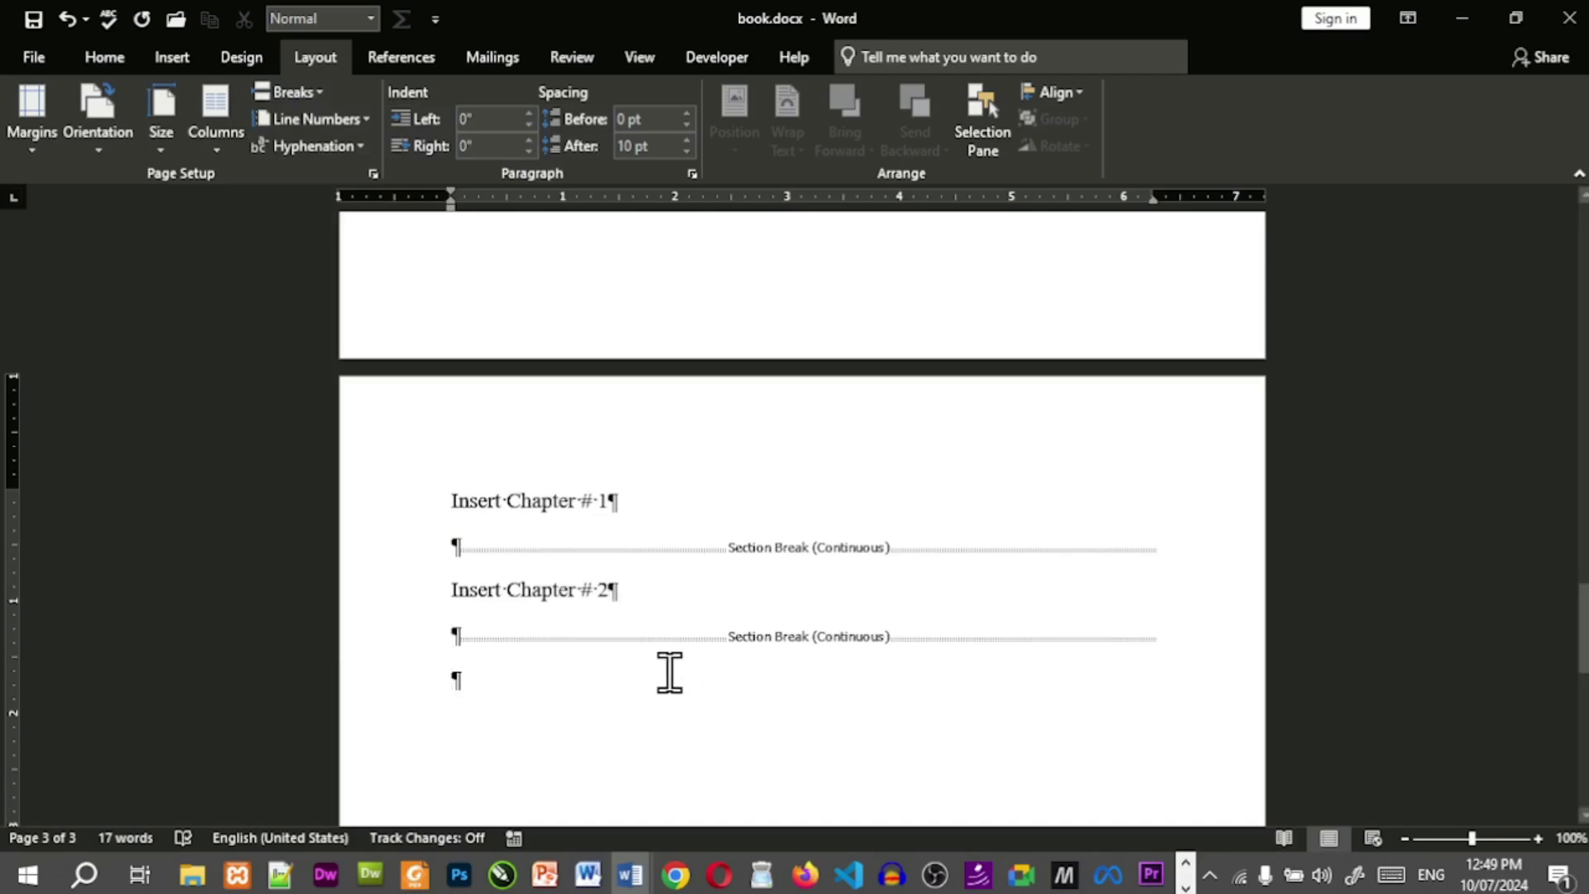
{"action": "type", "text": "Insert Chapter #2"}
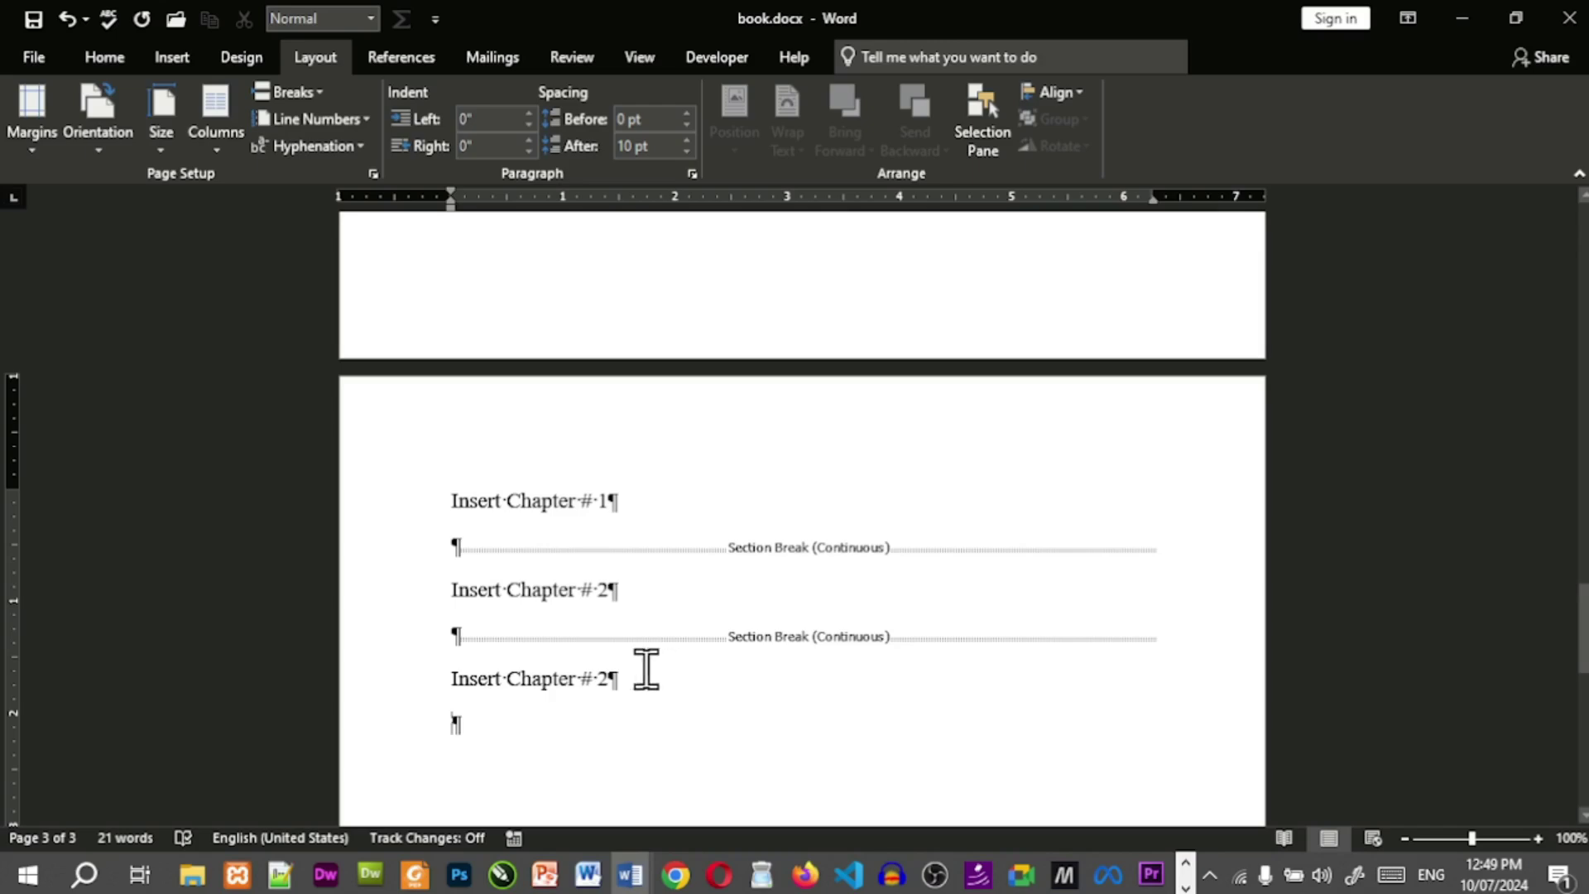
{"action": "left_click", "coordinate": [609, 679]}
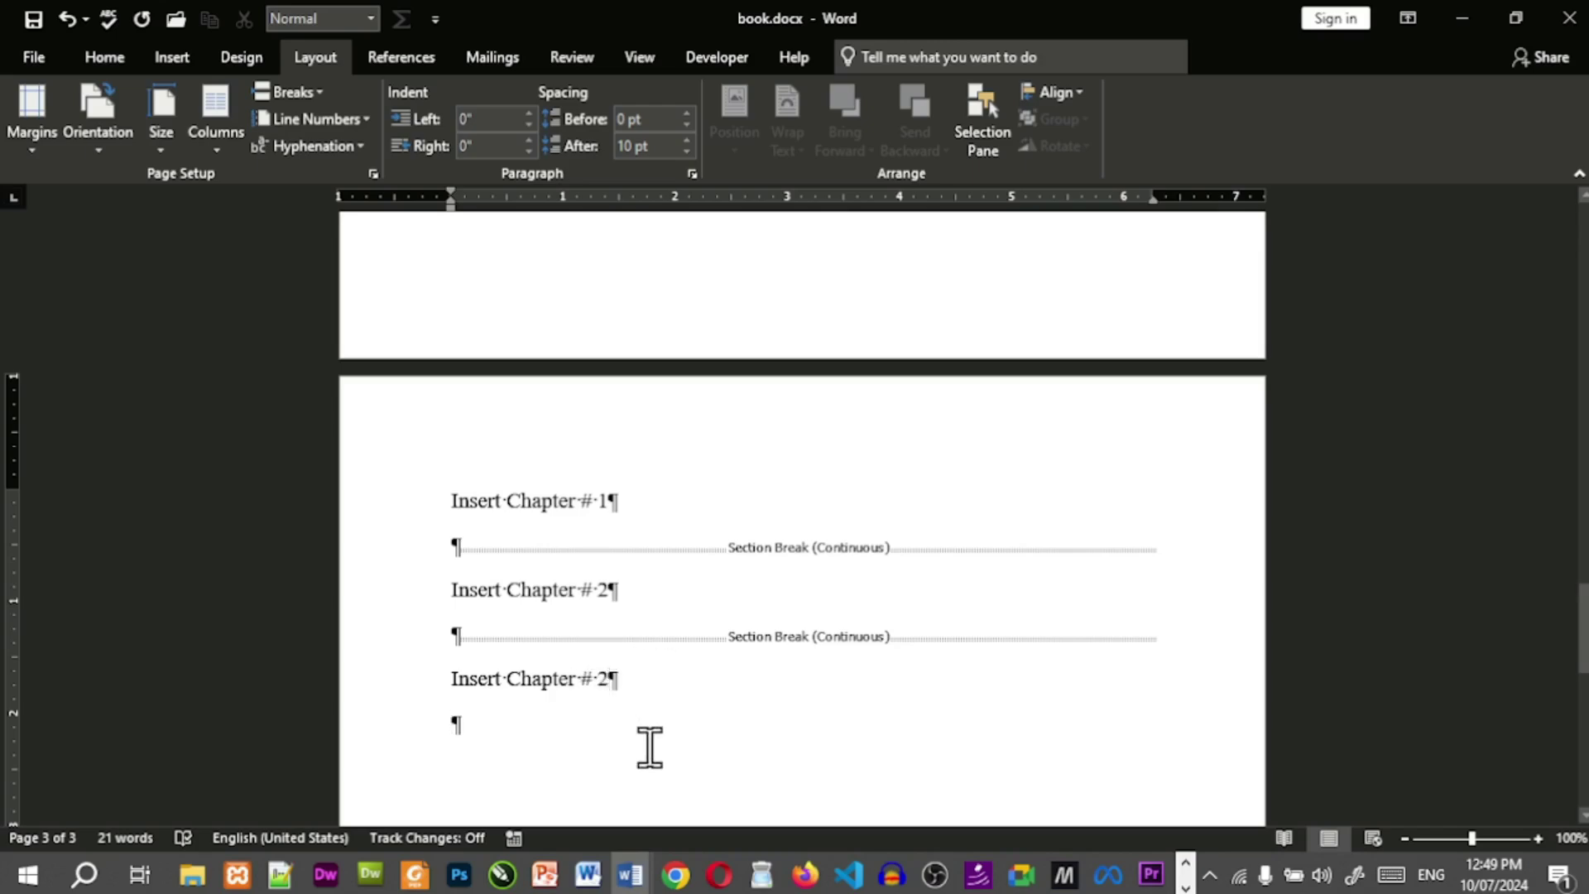
{"action": "key", "text": "BackSpace"}
{"action": "type", "text": "4"}
{"action": "key", "text": "BackSpace"}
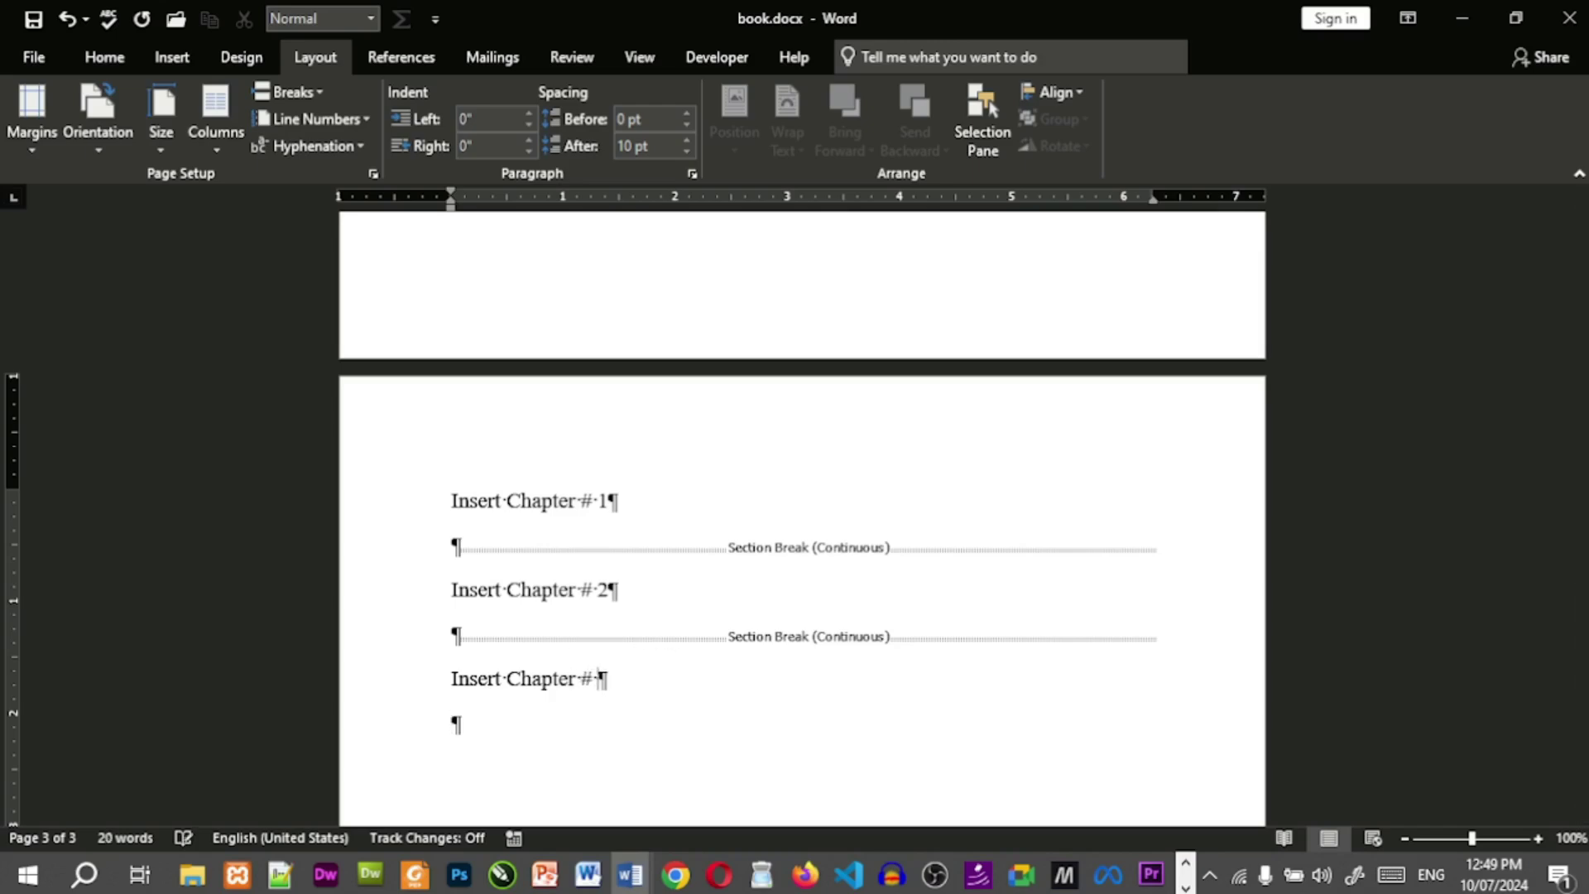
{"action": "type", "text": "3"}
Add a continuous section break after chapter 3 on its own line.
{"action": "left_click", "coordinate": [533, 738]}
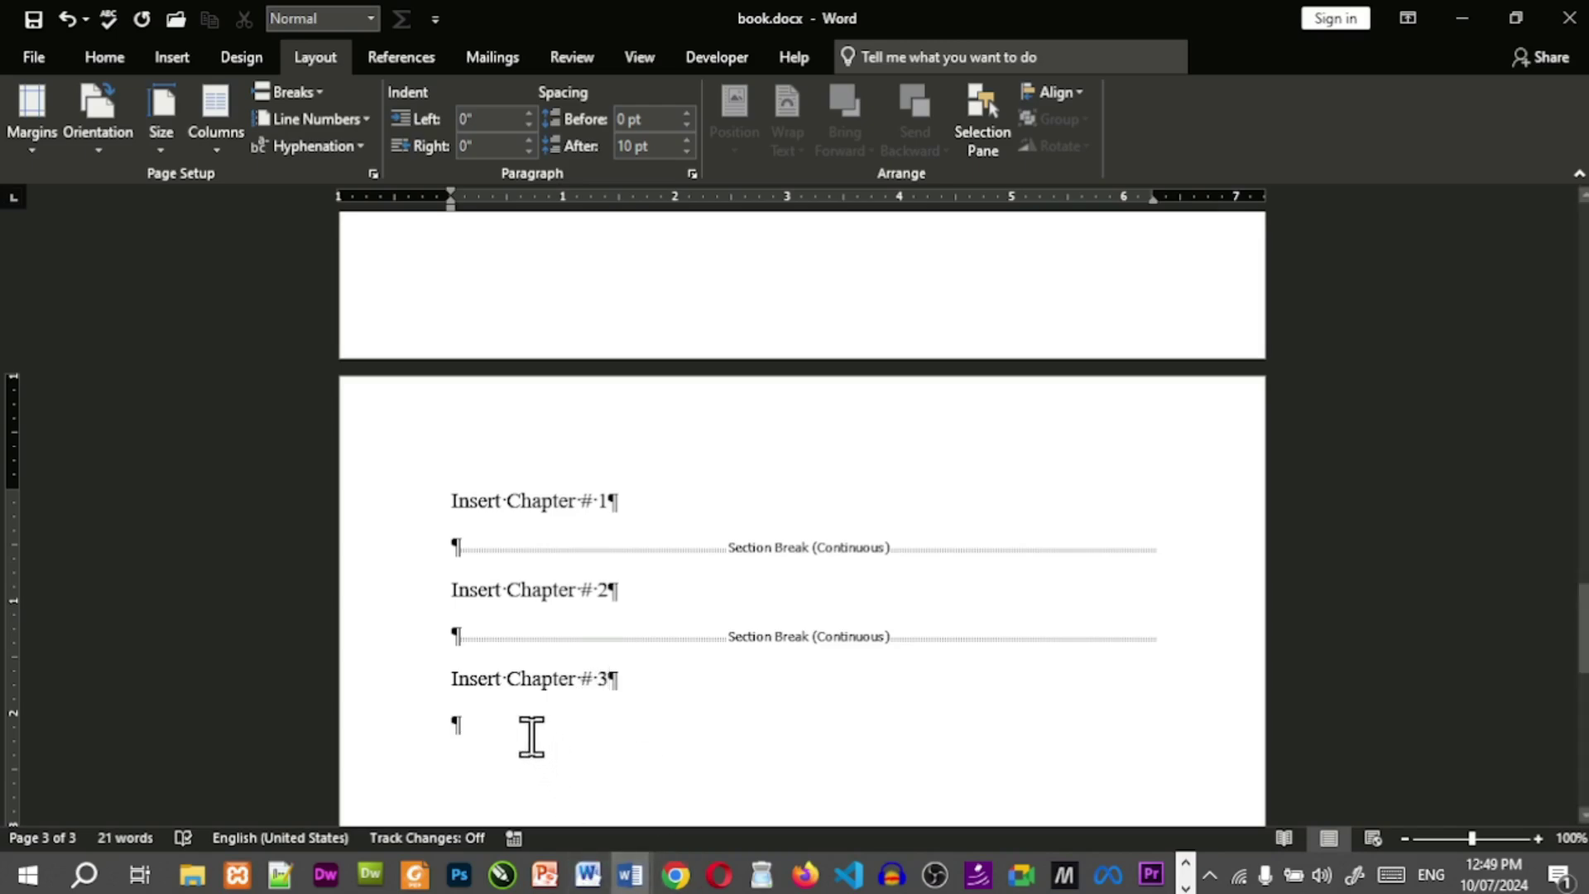
{"action": "left_click", "coordinate": [311, 90]}
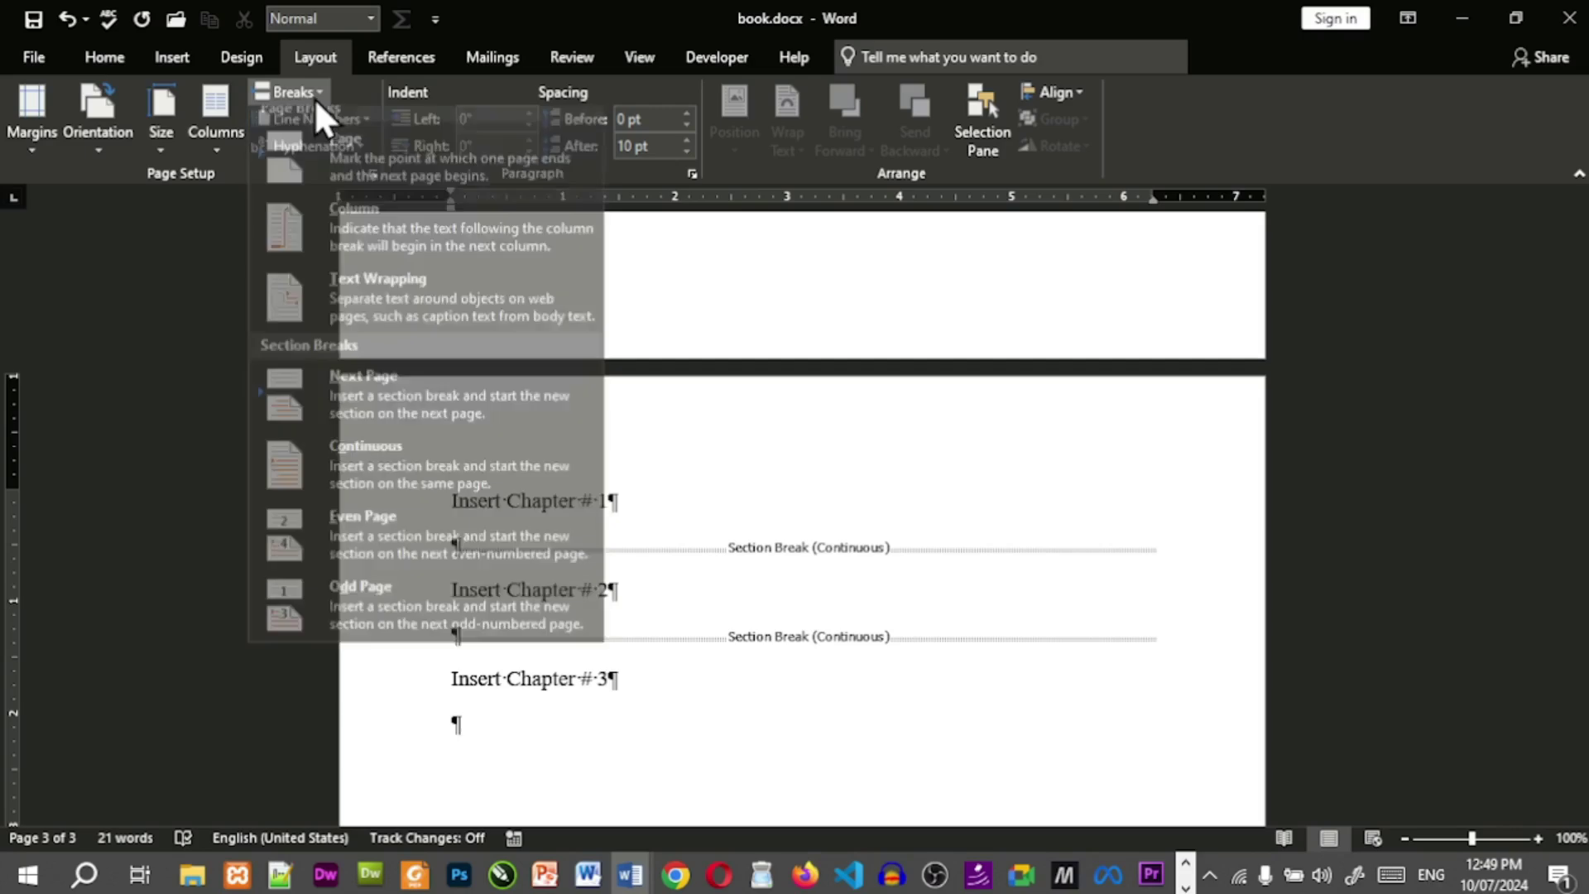
{"action": "left_click", "coordinate": [444, 479]}
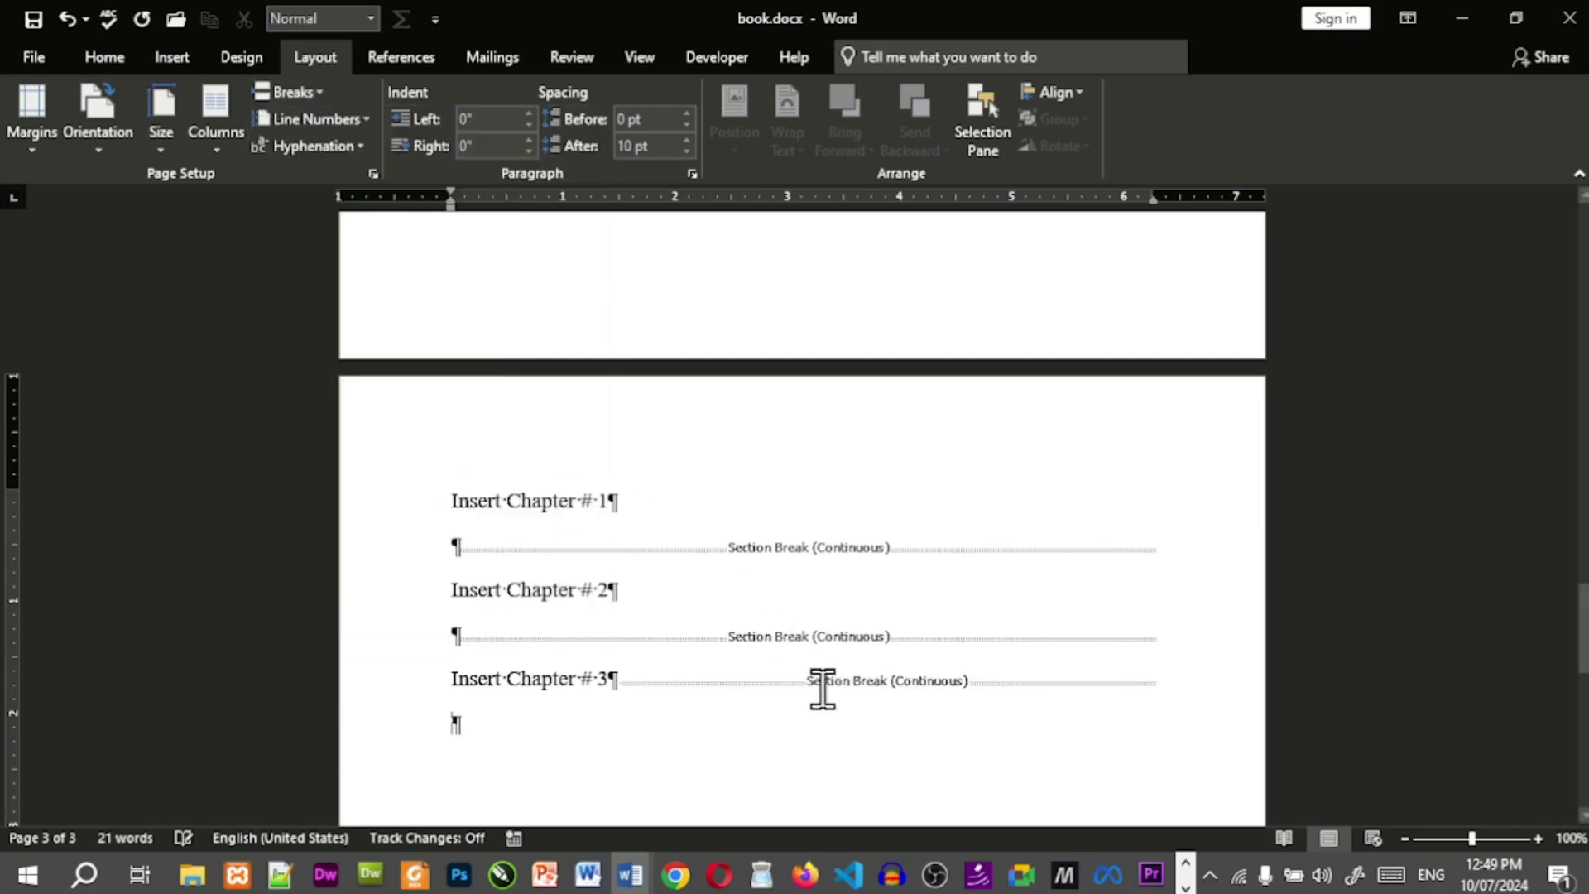
{"action": "key", "text": "Return"}
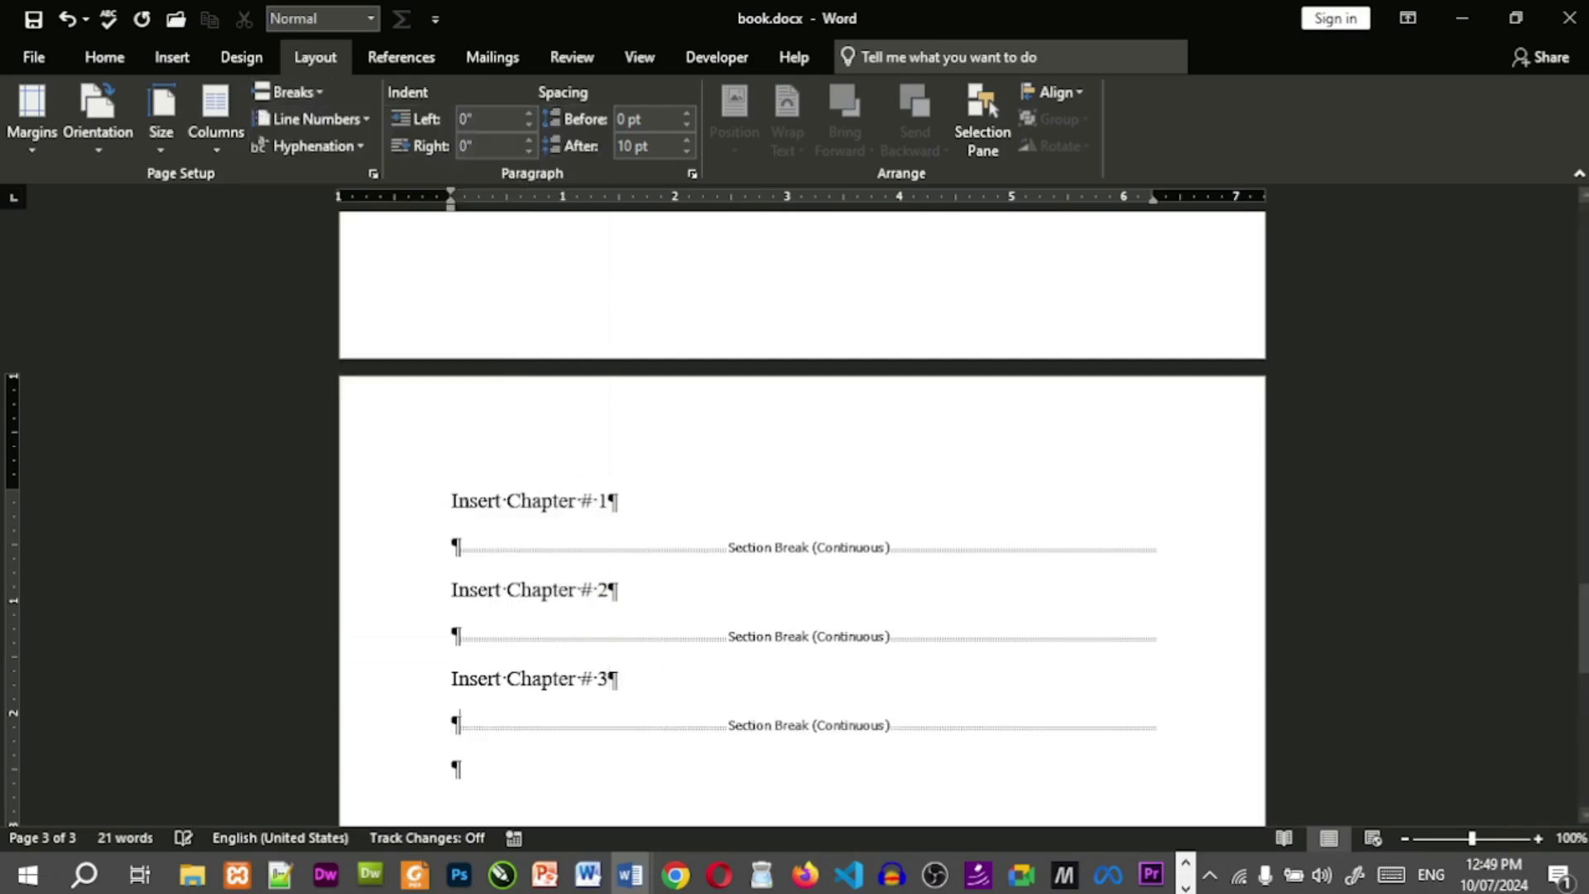
Paste one more chapter line after the third break and renumber it 'Insert Chapter # 4'.
{"action": "scroll", "coordinate": [684, 666], "scroll_direction": "down", "scroll_amount": 3}
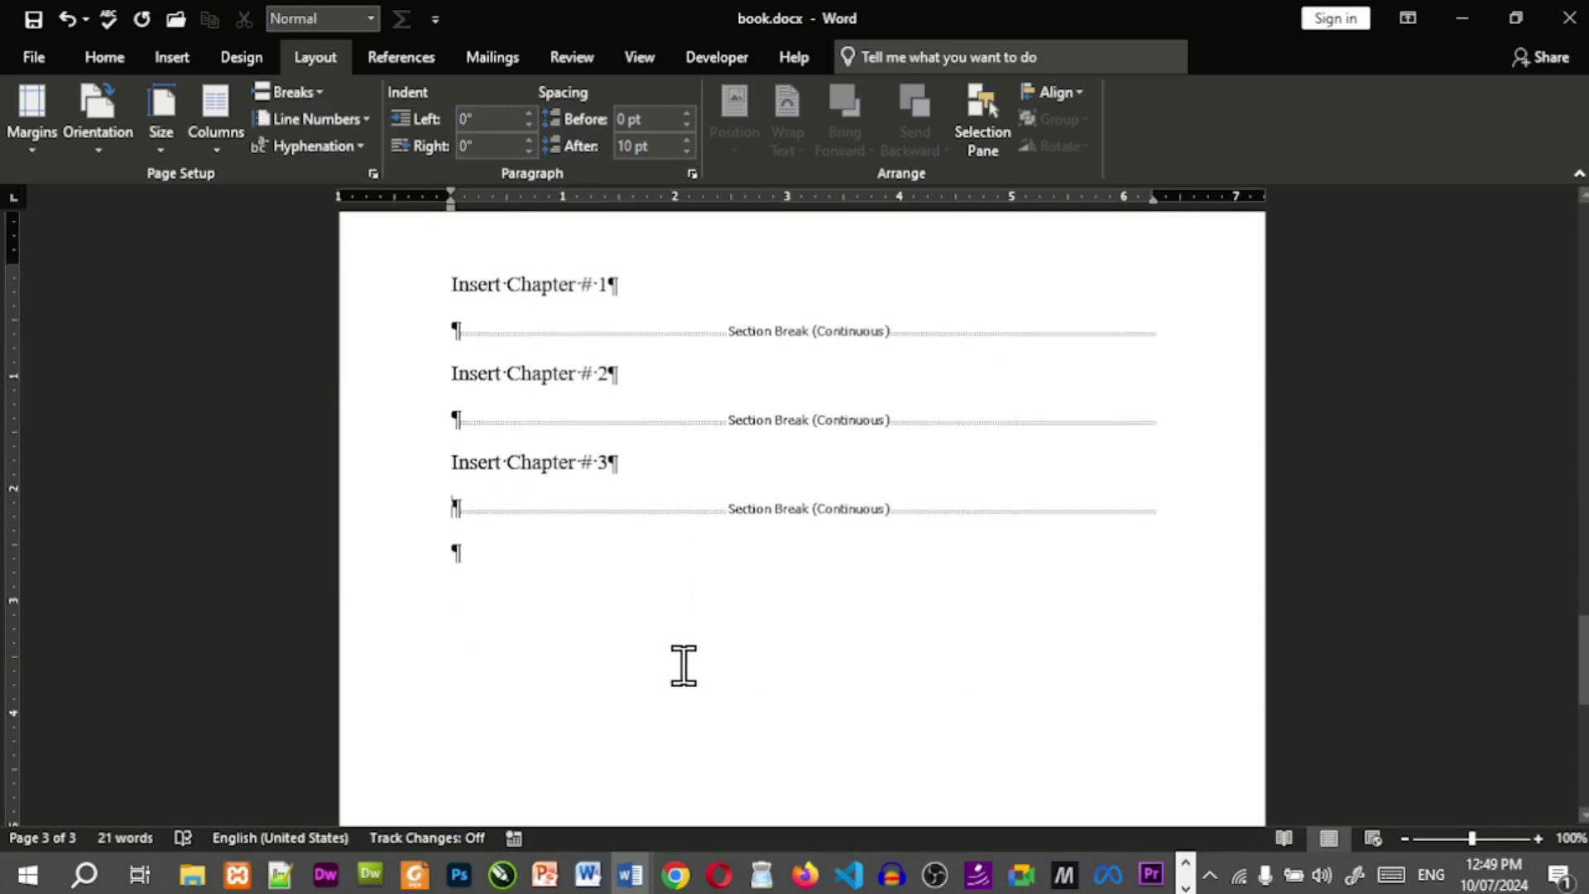
{"action": "left_click", "coordinate": [521, 546]}
{"action": "type", "text": "Insert Chapter #2"}
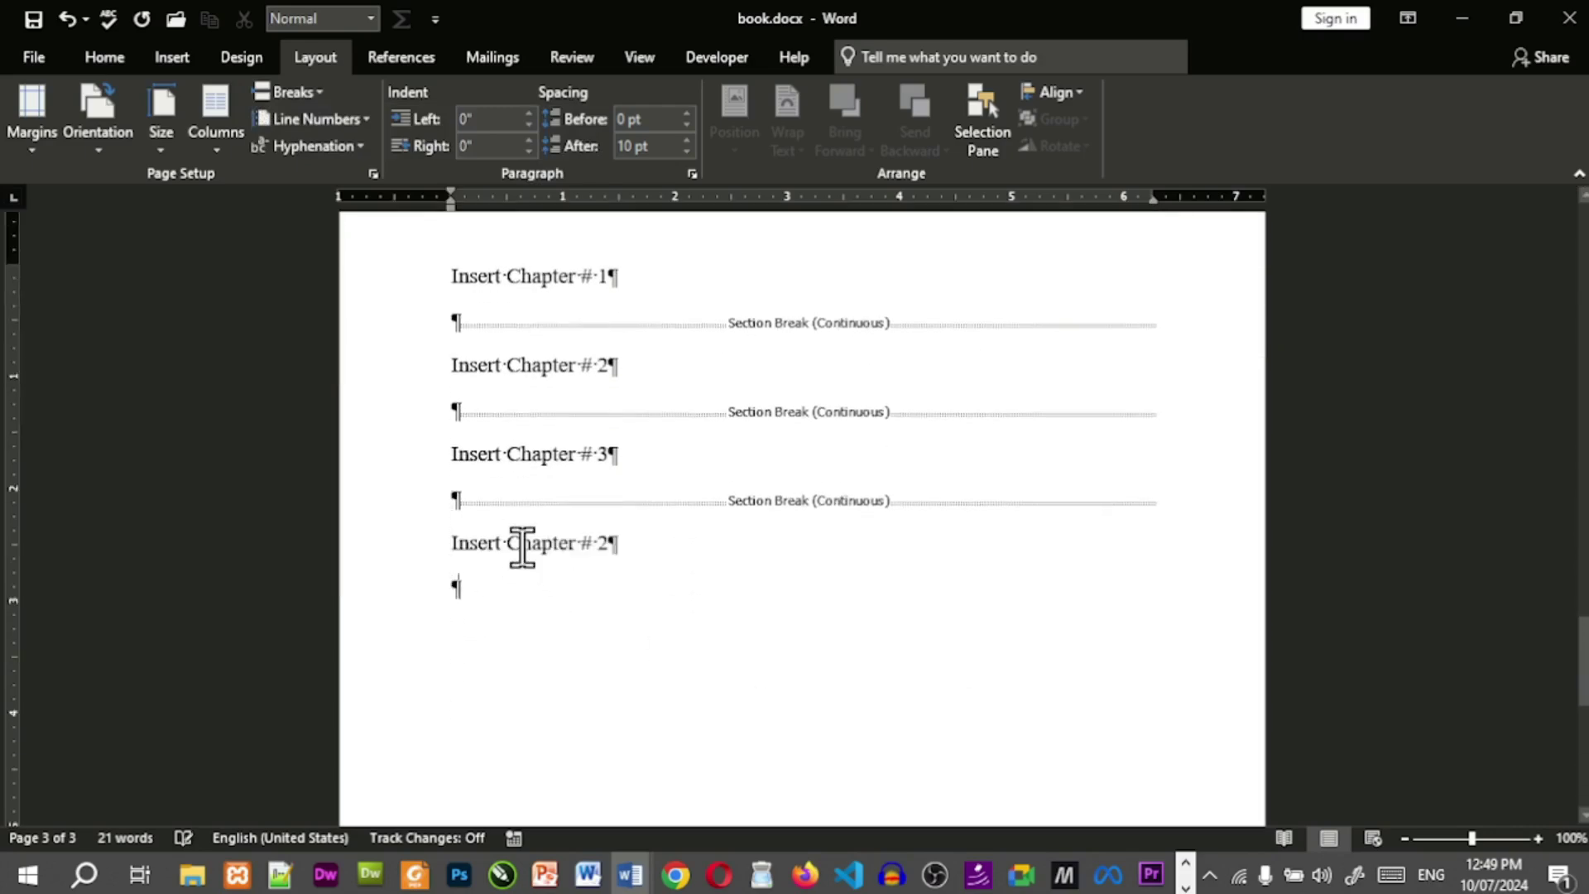
{"action": "left_click", "coordinate": [610, 543]}
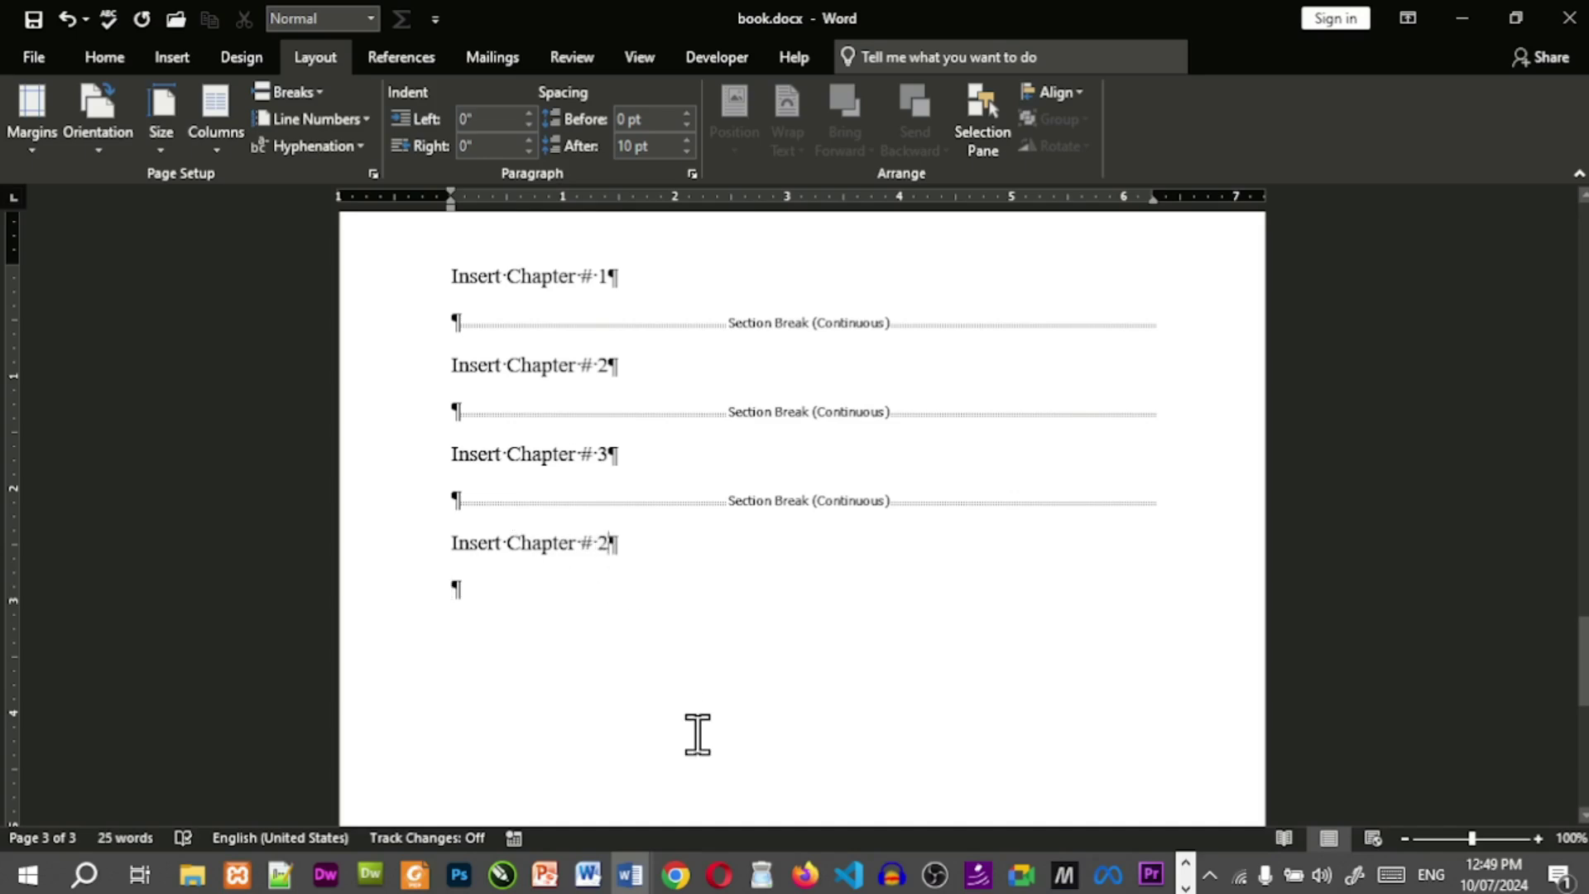
{"action": "key", "text": "BackSpace"}
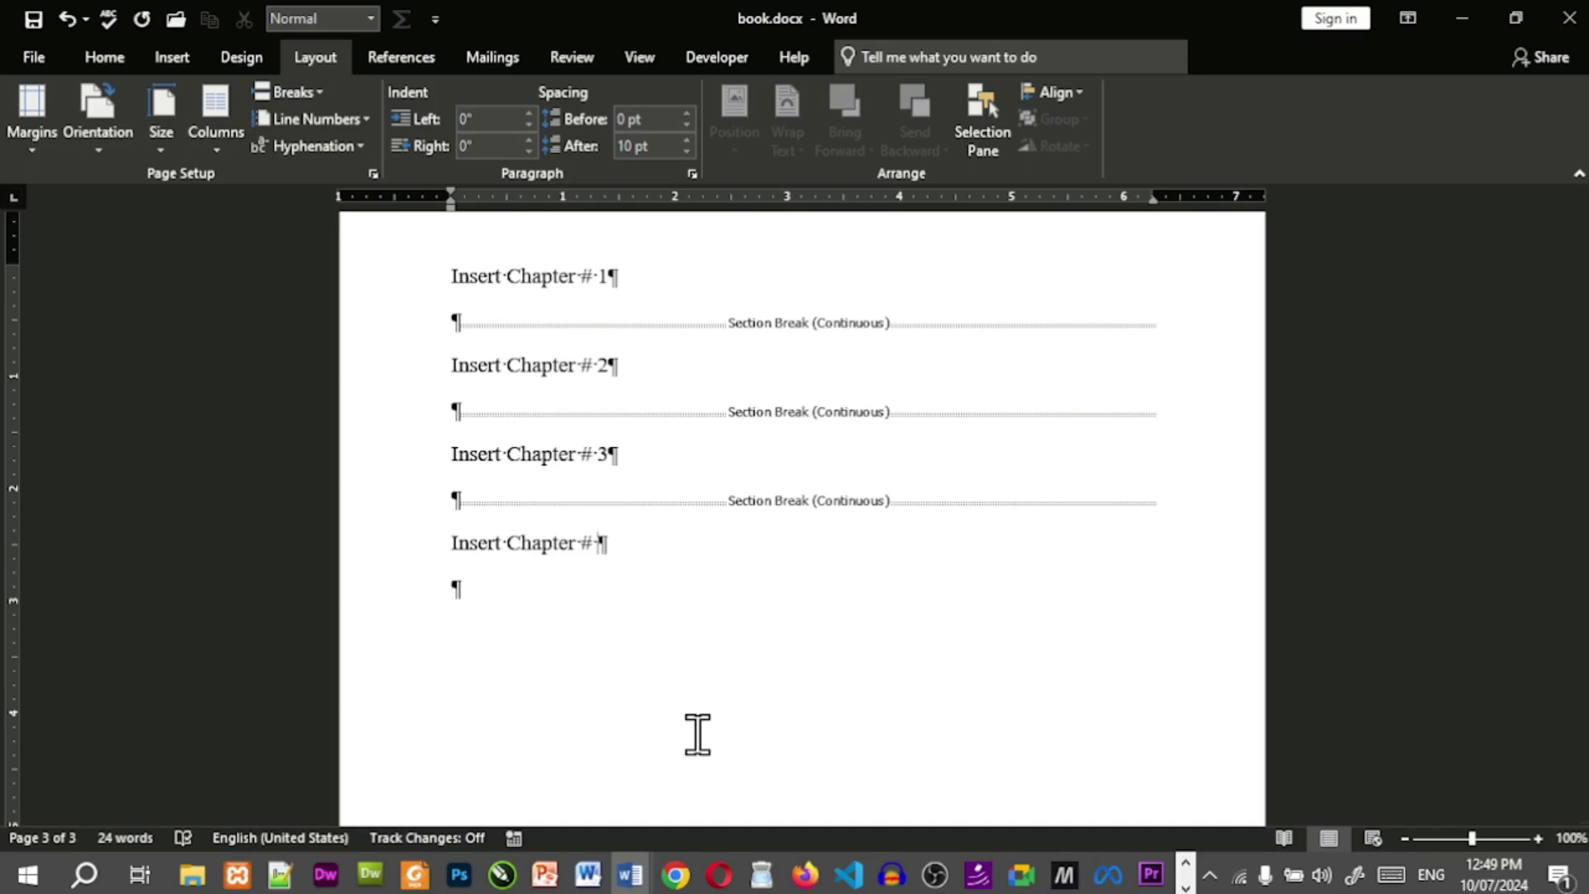
{"action": "type", "text": "4"}
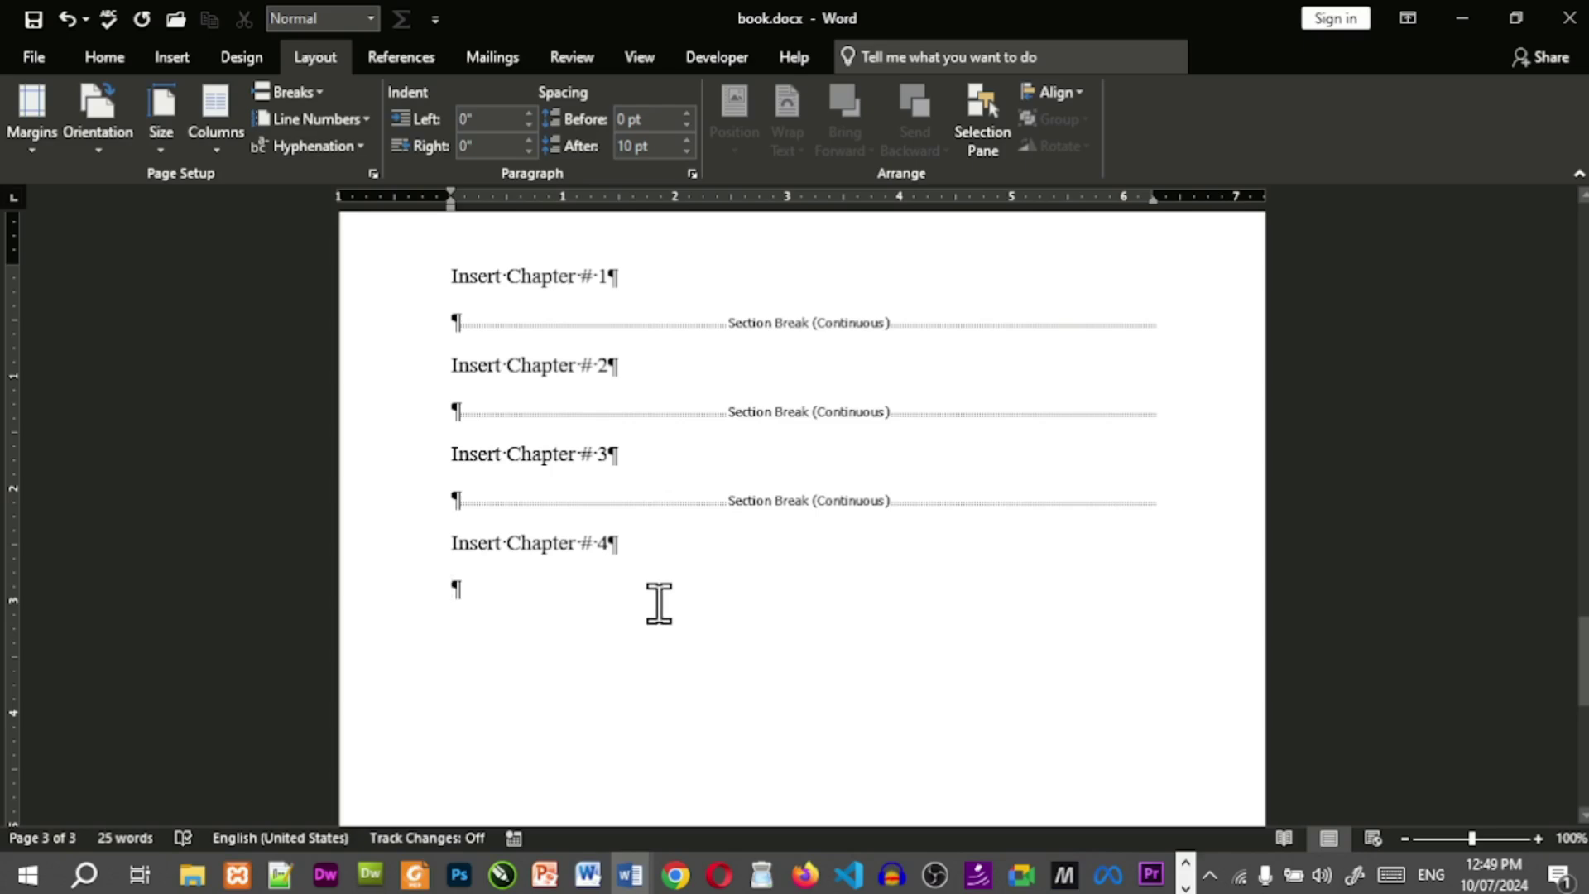
{"action": "scroll", "coordinate": [659, 603], "scroll_direction": "up", "scroll_amount": 5}
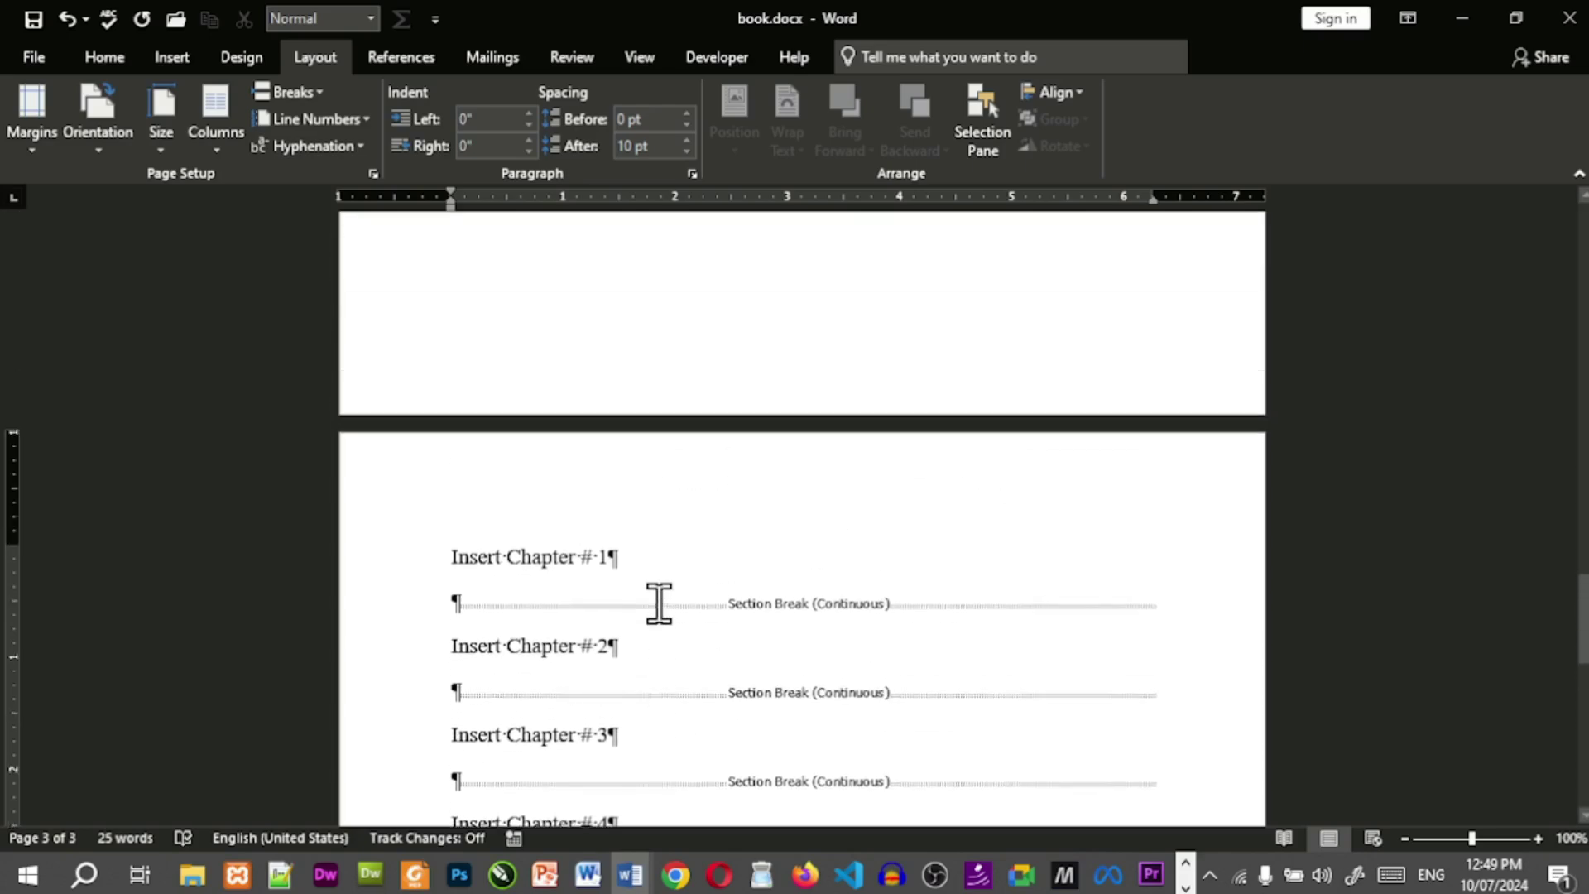
{"action": "scroll", "coordinate": [659, 603], "scroll_direction": "up", "scroll_amount": 3}
{"action": "scroll", "coordinate": [659, 603], "scroll_direction": "down", "scroll_amount": 1}
{"action": "scroll", "coordinate": [658, 603], "scroll_direction": "up", "scroll_amount": 2}
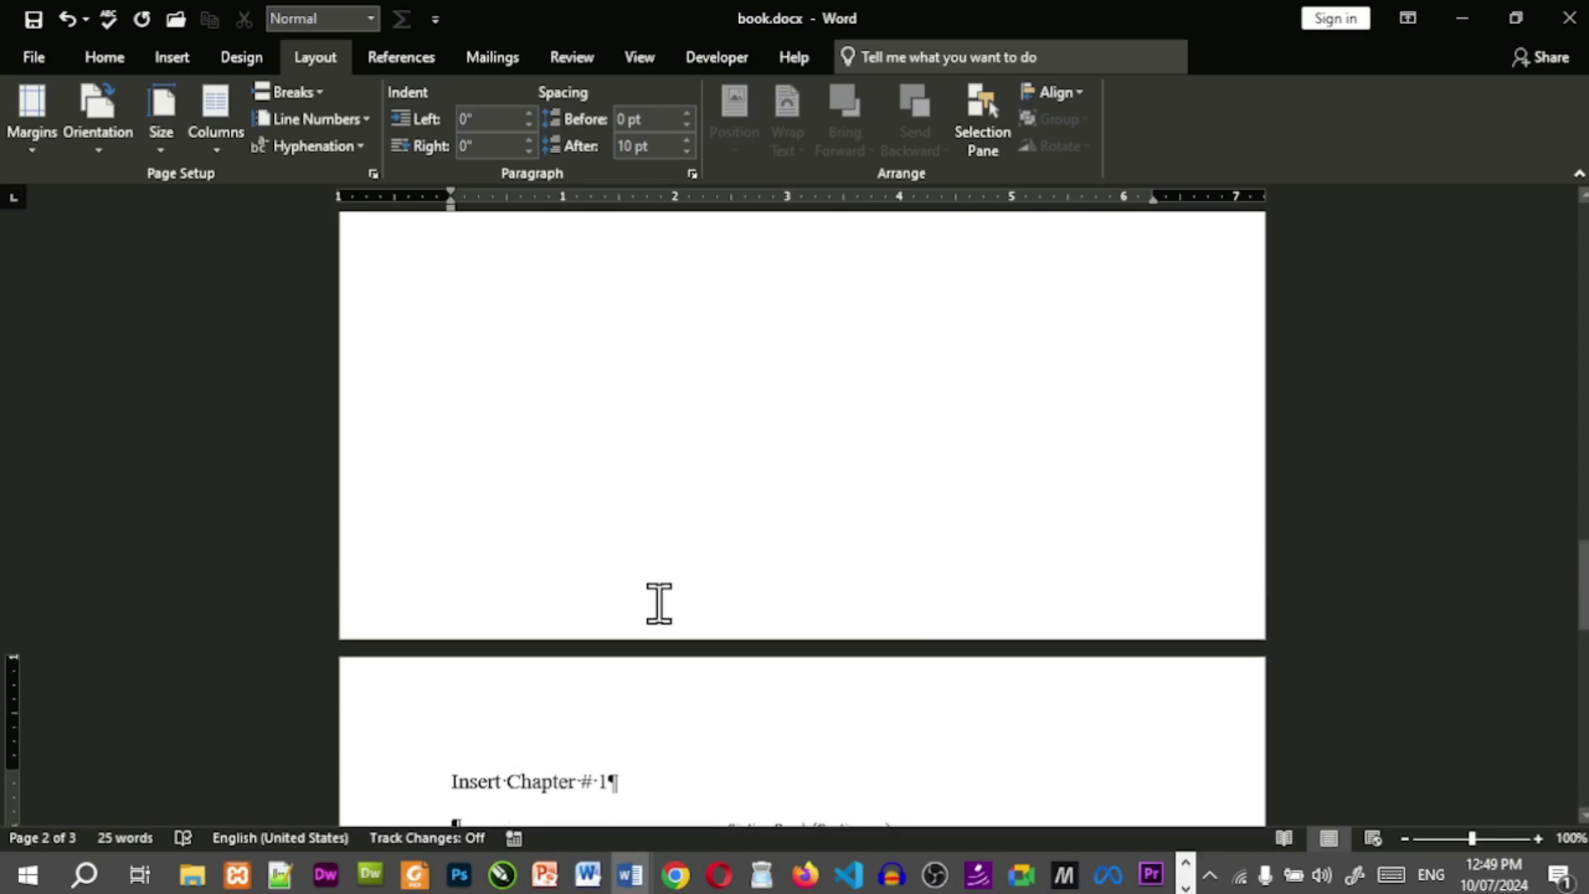
{"action": "scroll", "coordinate": [659, 602], "scroll_direction": "up", "scroll_amount": 3}
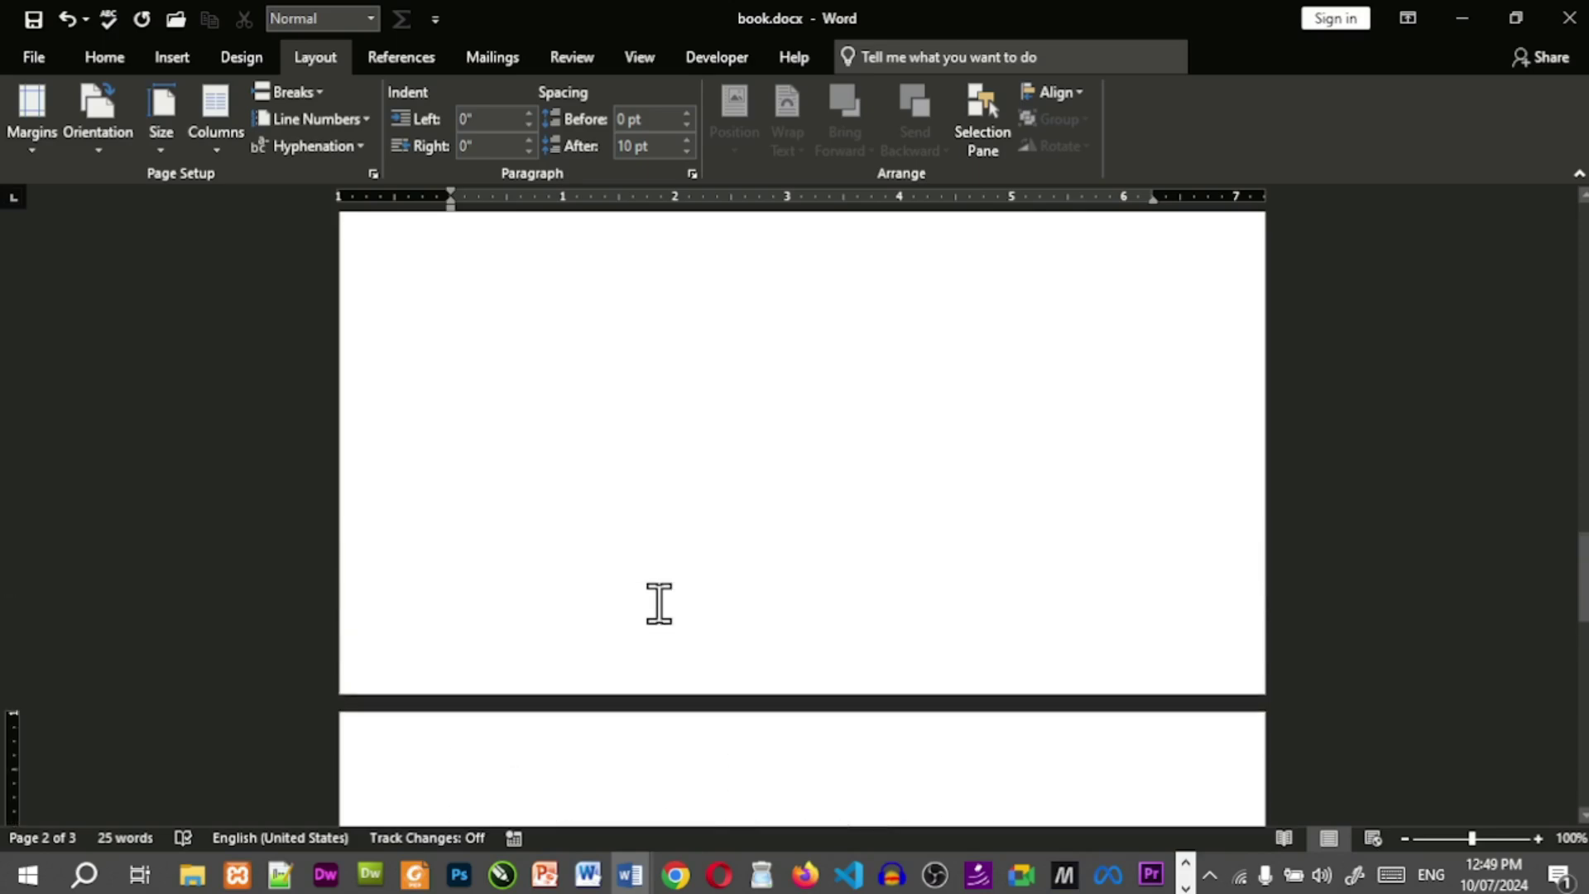
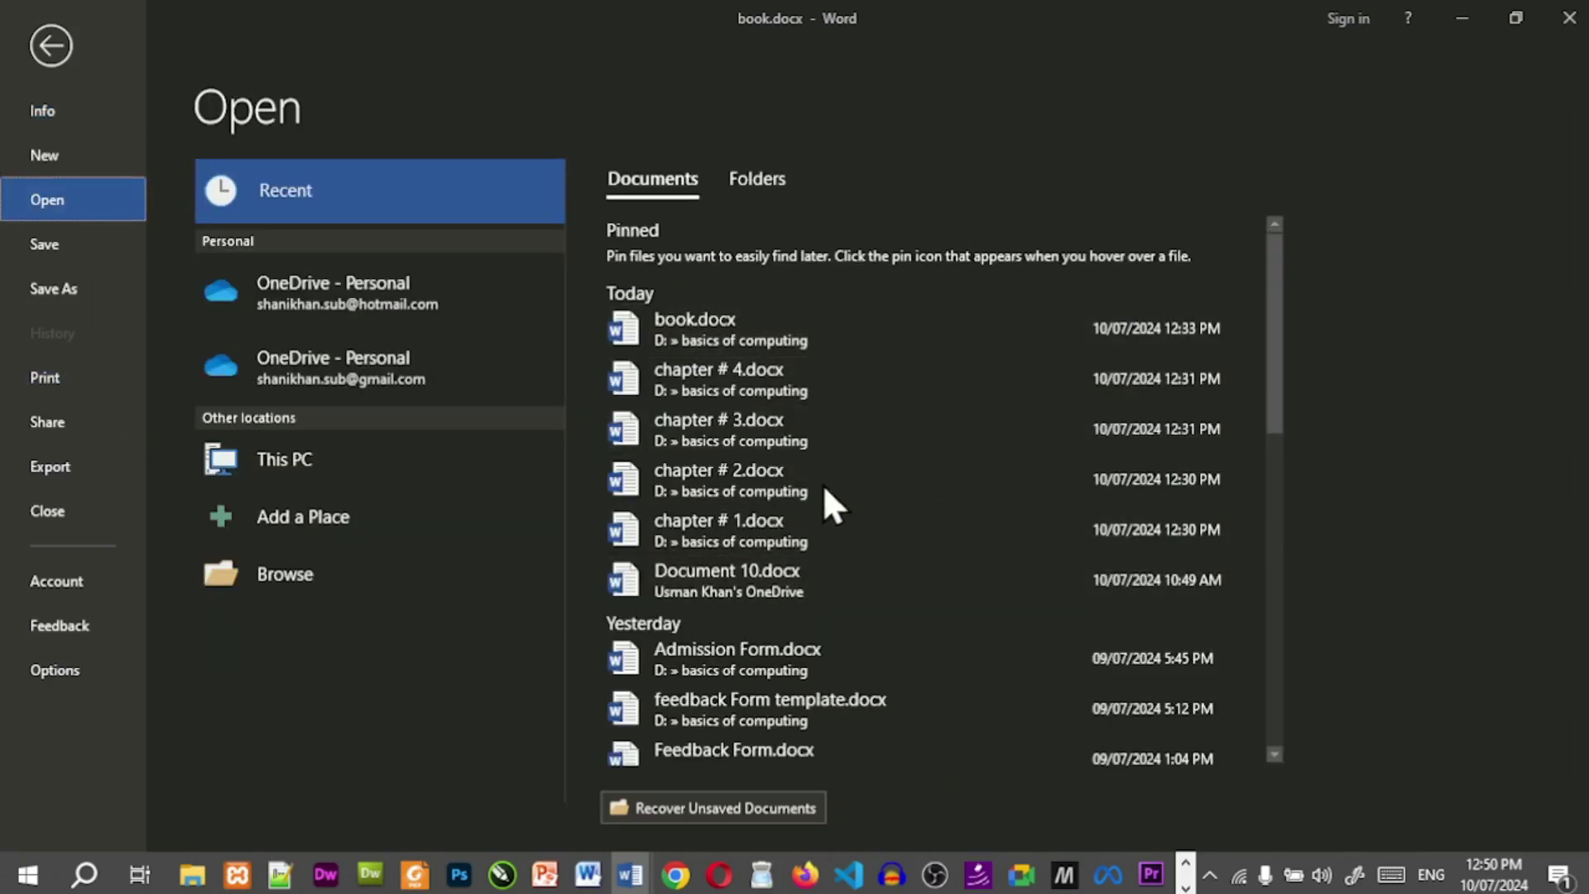
Open chapter # 1, # 2, # 3 and # 4.docx in turn from the recent documents list.
{"action": "left_click", "coordinate": [818, 533]}
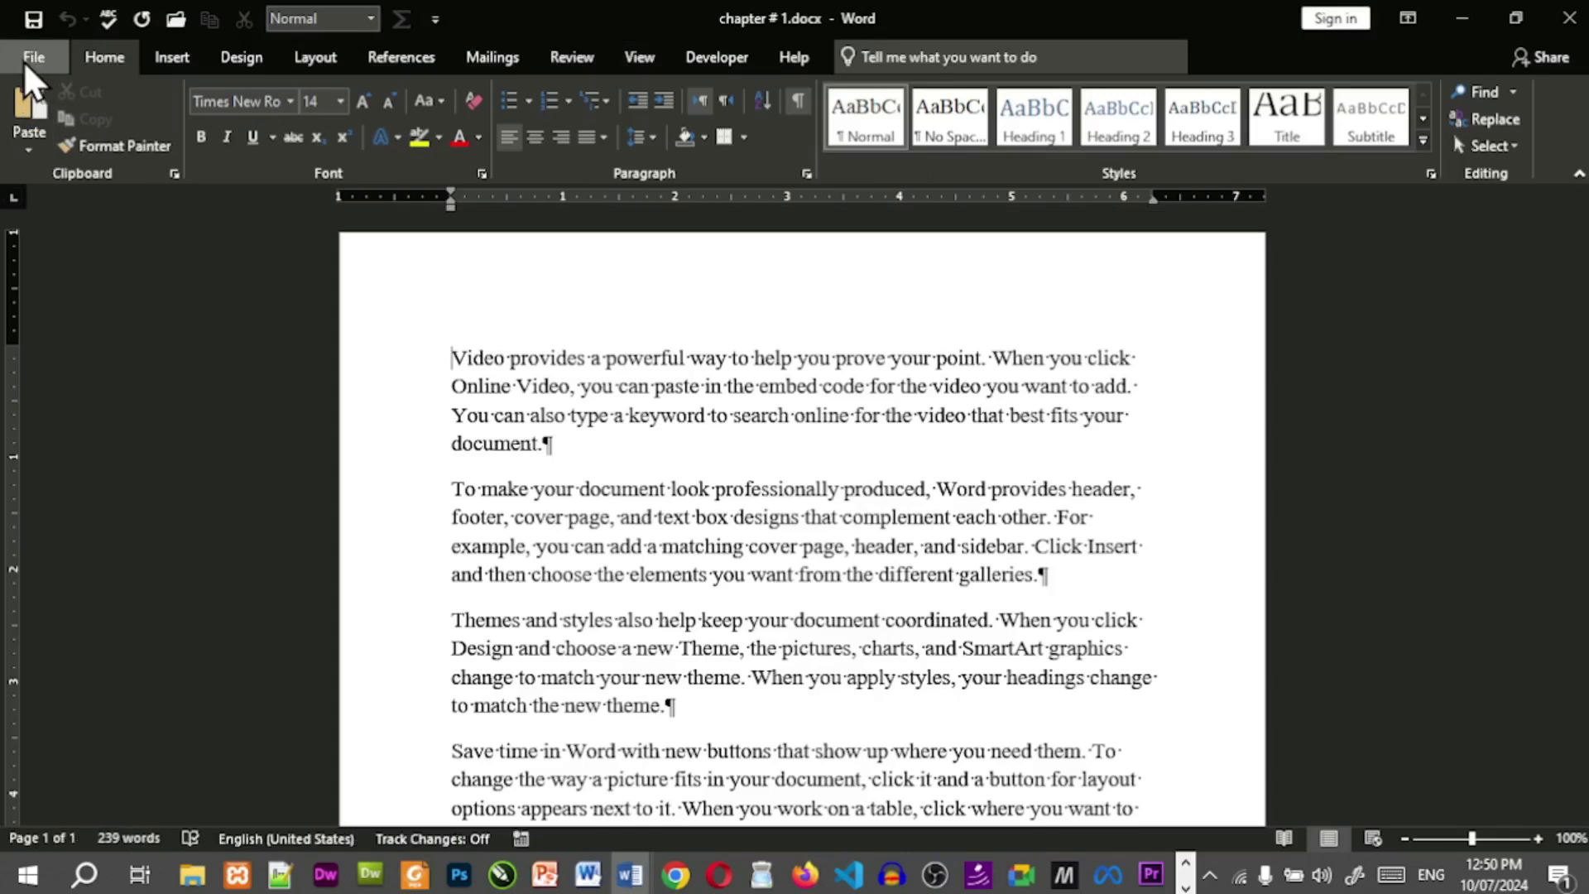
{"action": "left_click", "coordinate": [25, 59]}
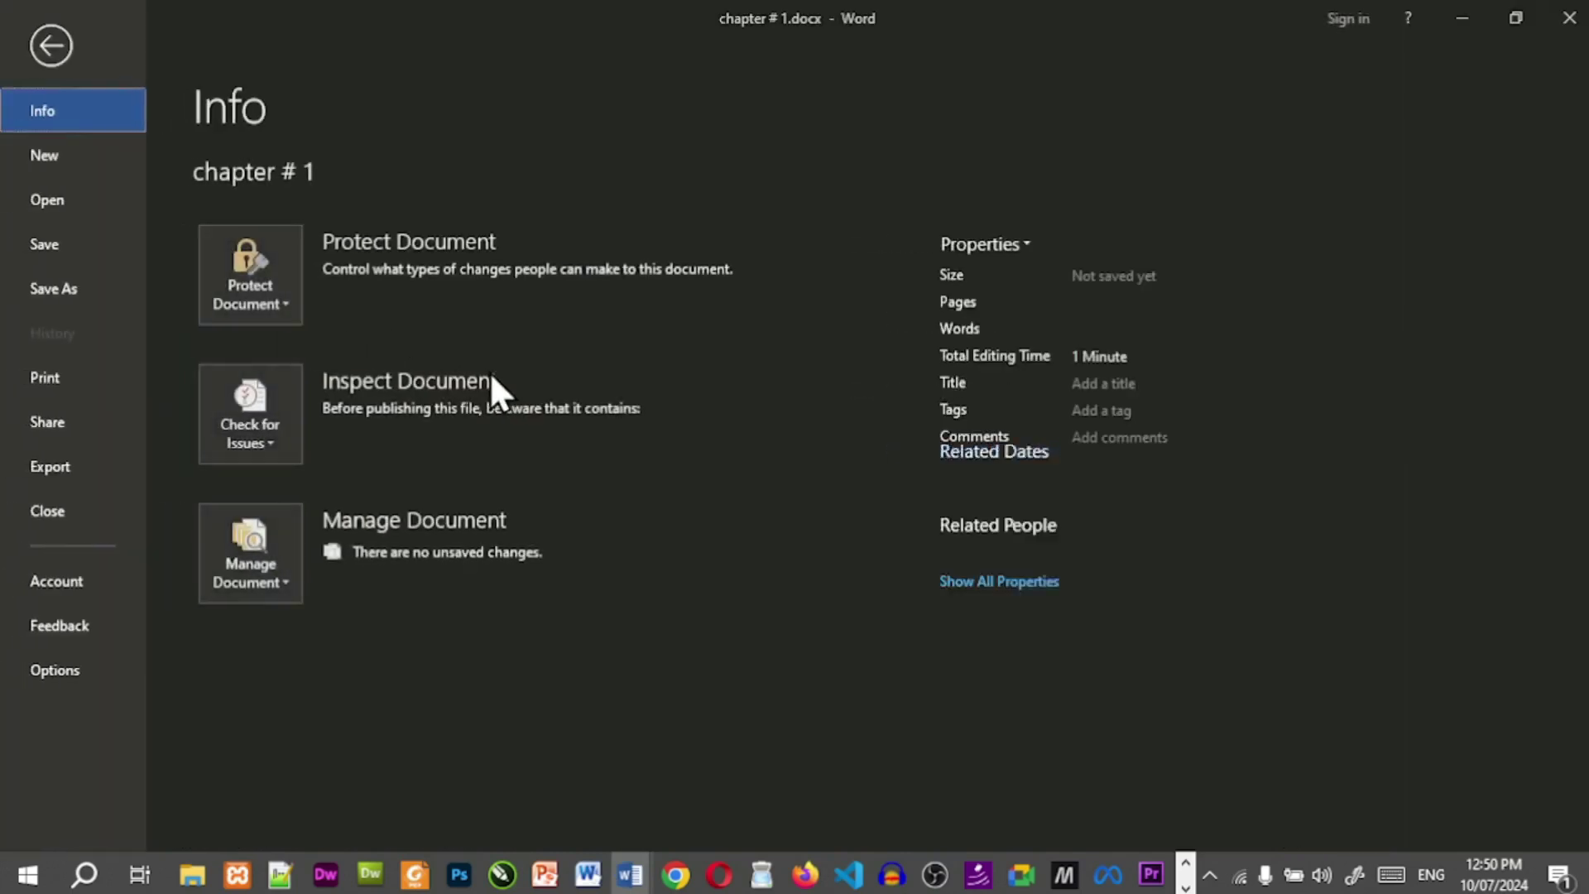
{"action": "left_click", "coordinate": [58, 202]}
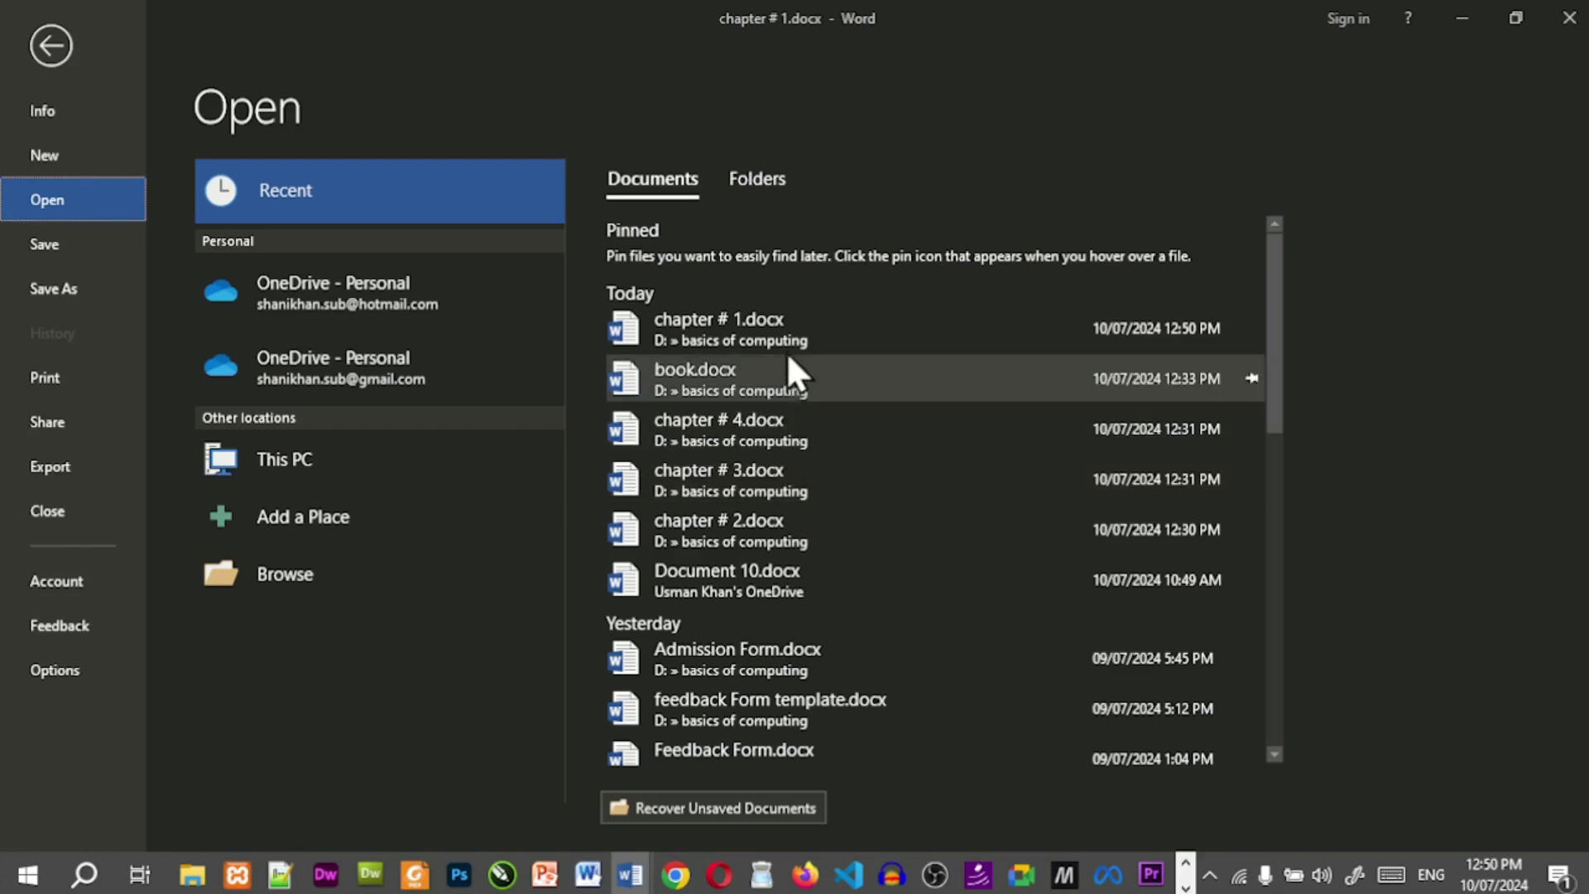
{"action": "left_click", "coordinate": [788, 514]}
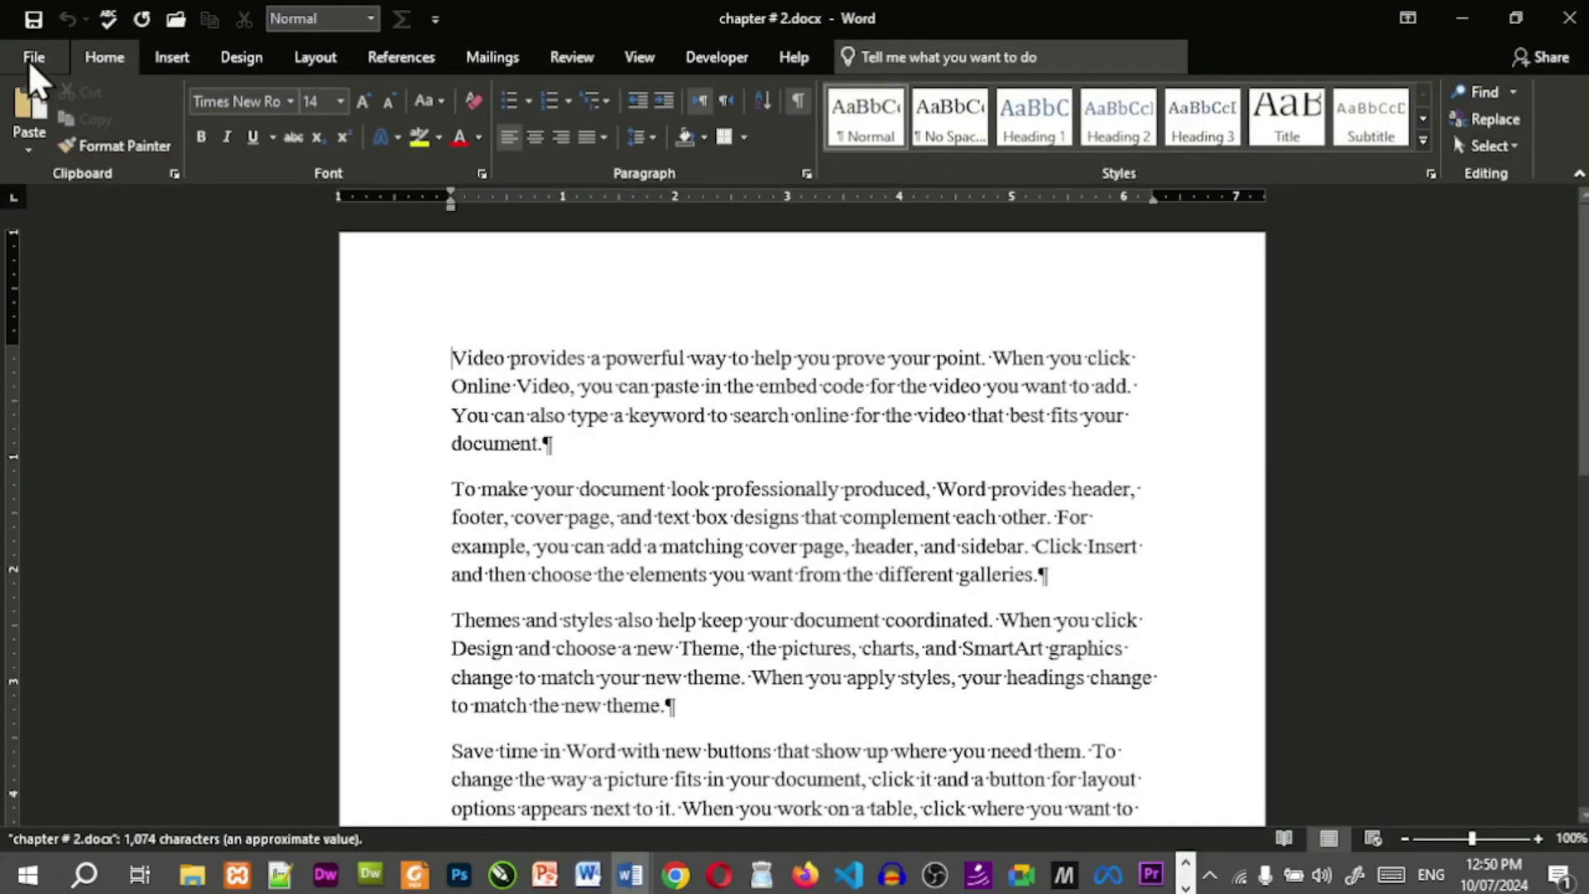
{"action": "left_click", "coordinate": [31, 58]}
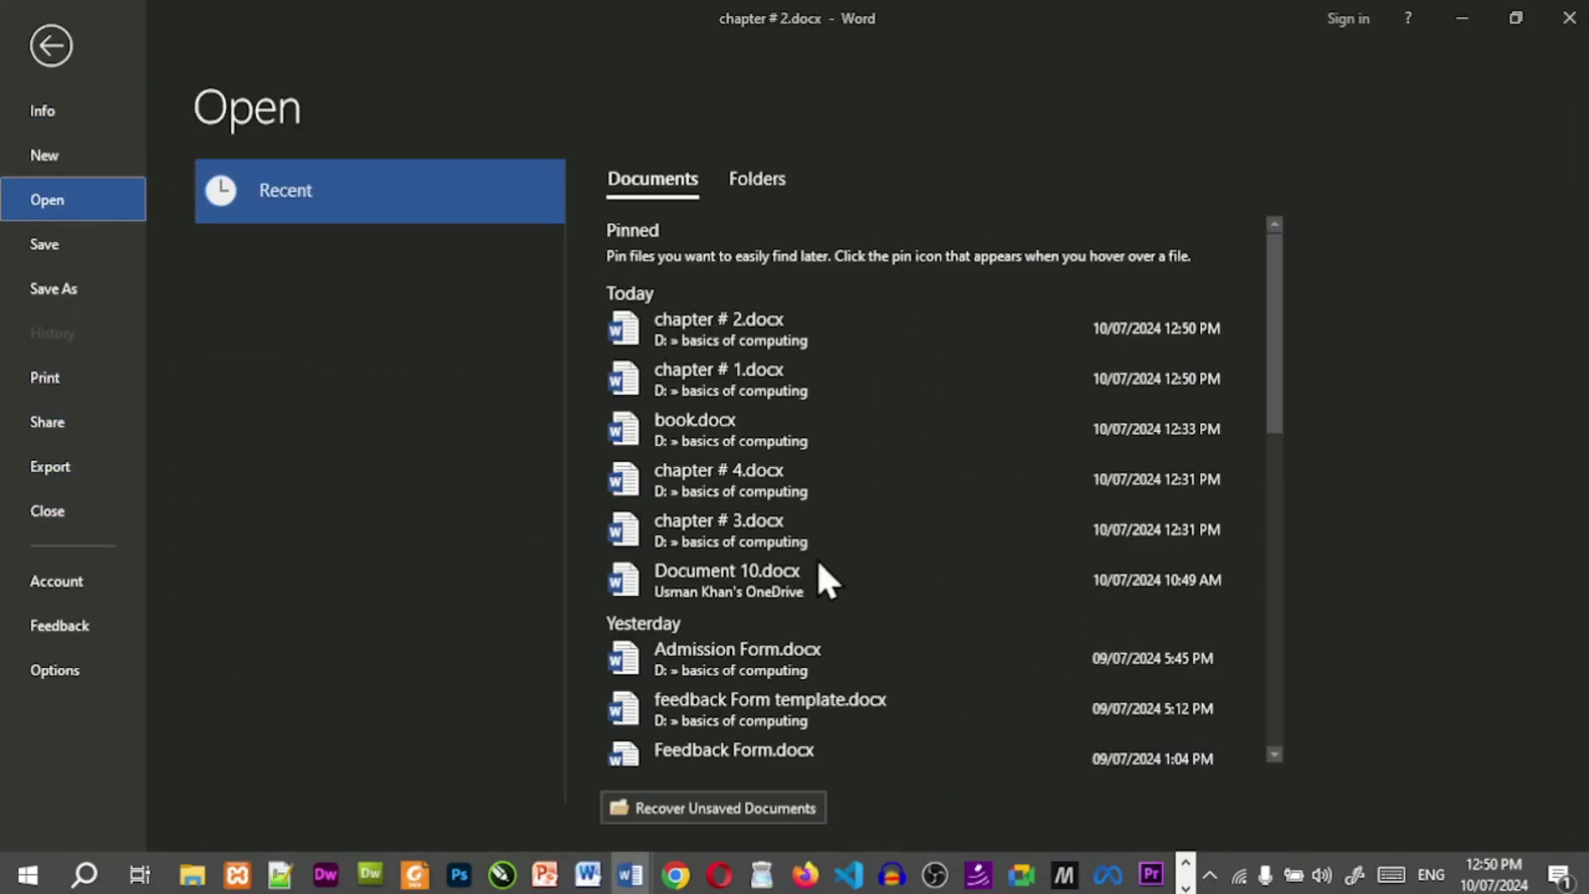
{"action": "left_click", "coordinate": [770, 520]}
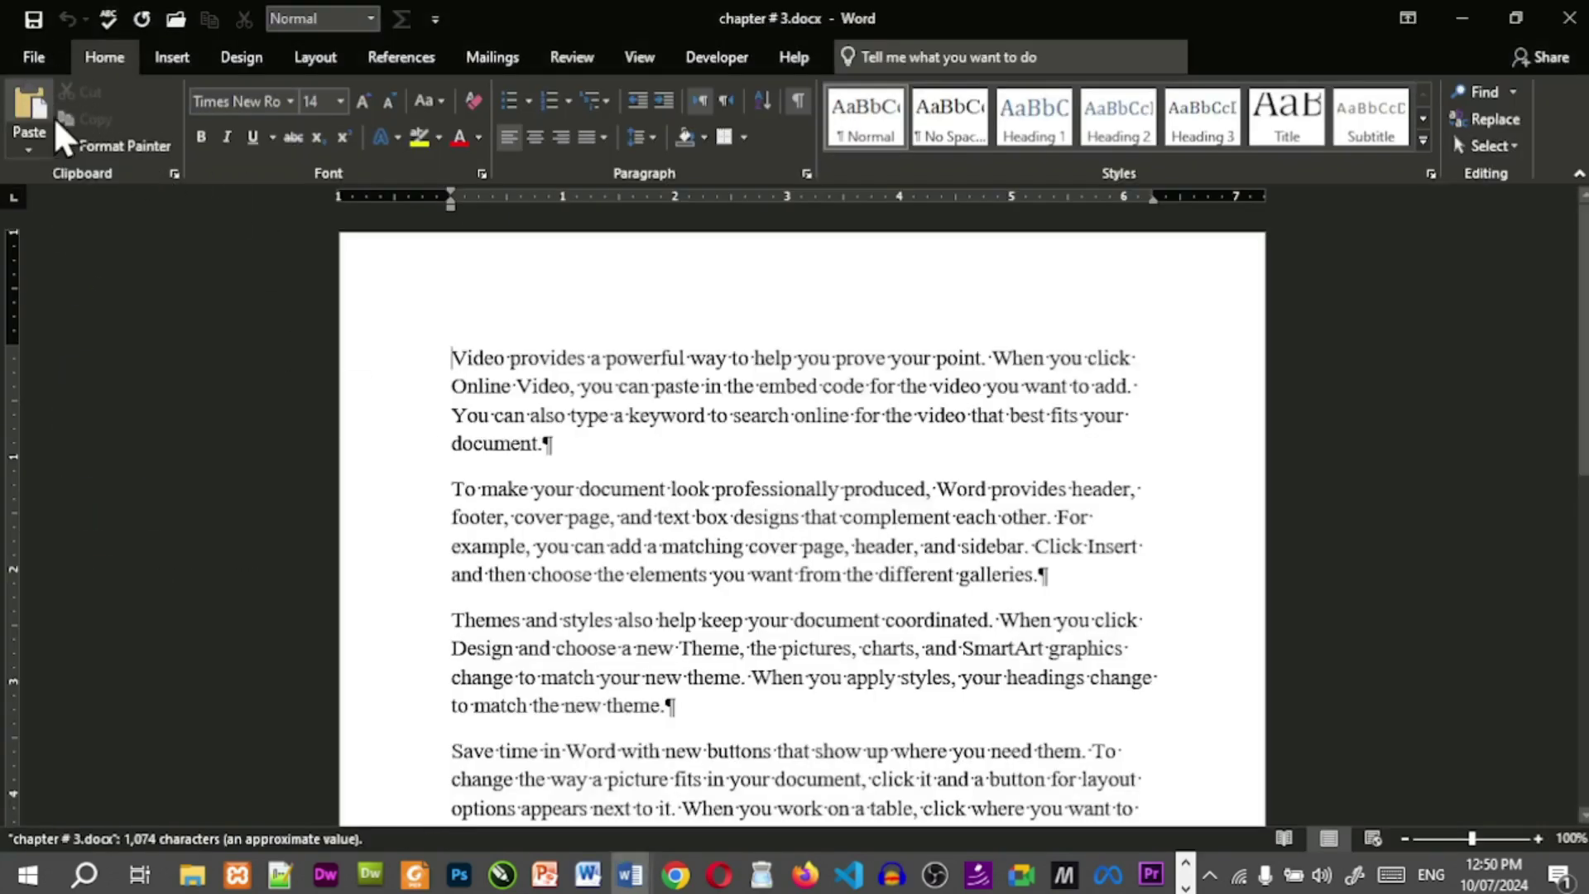
{"action": "left_click", "coordinate": [30, 65]}
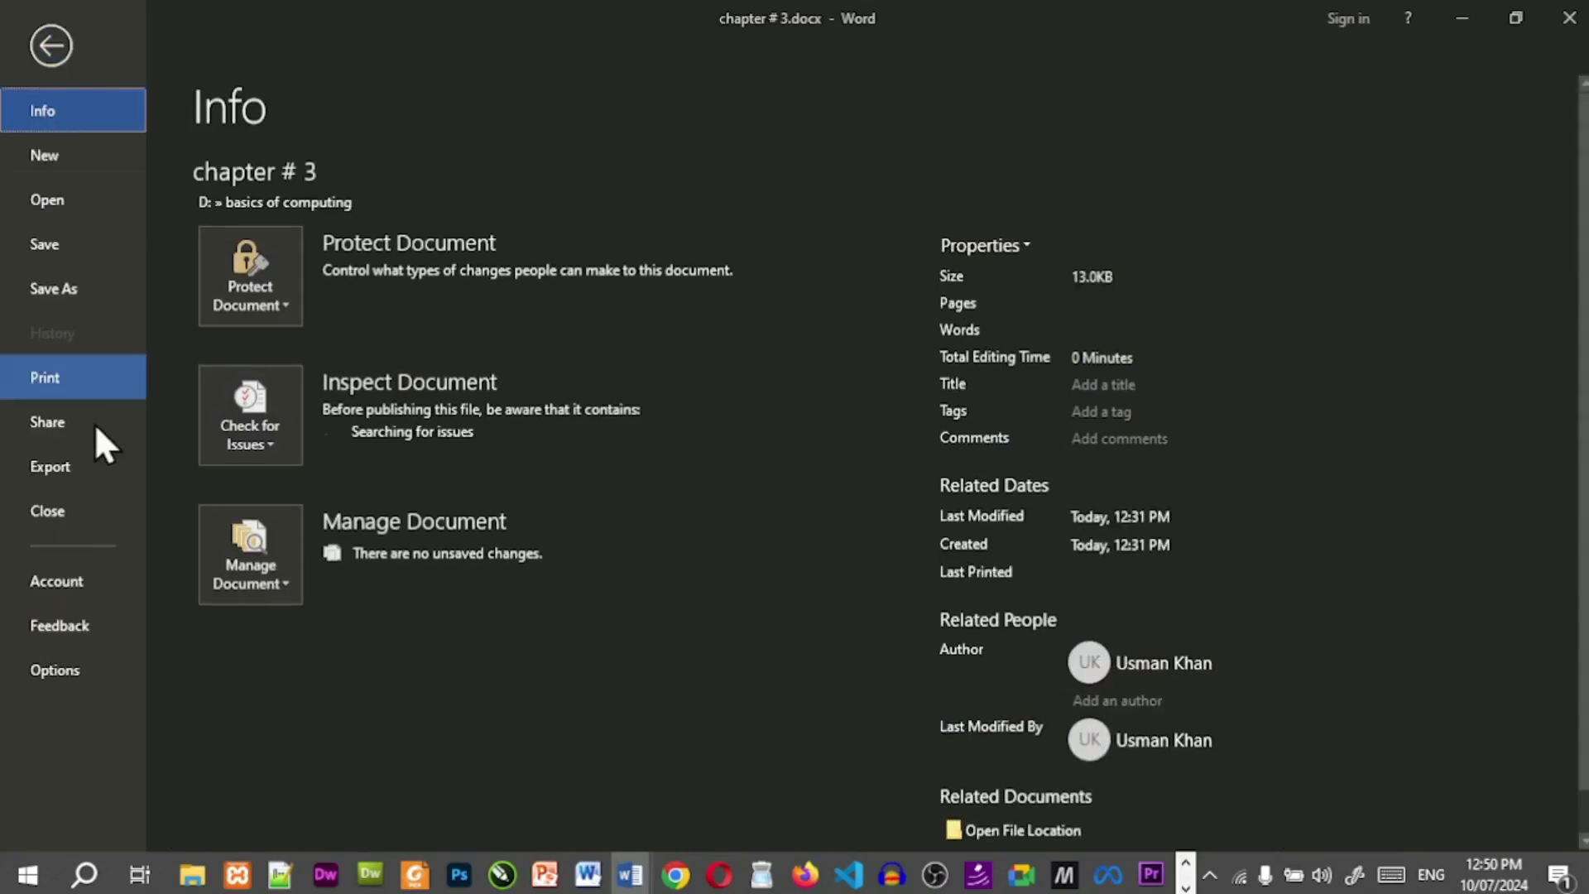
{"action": "left_click", "coordinate": [54, 208]}
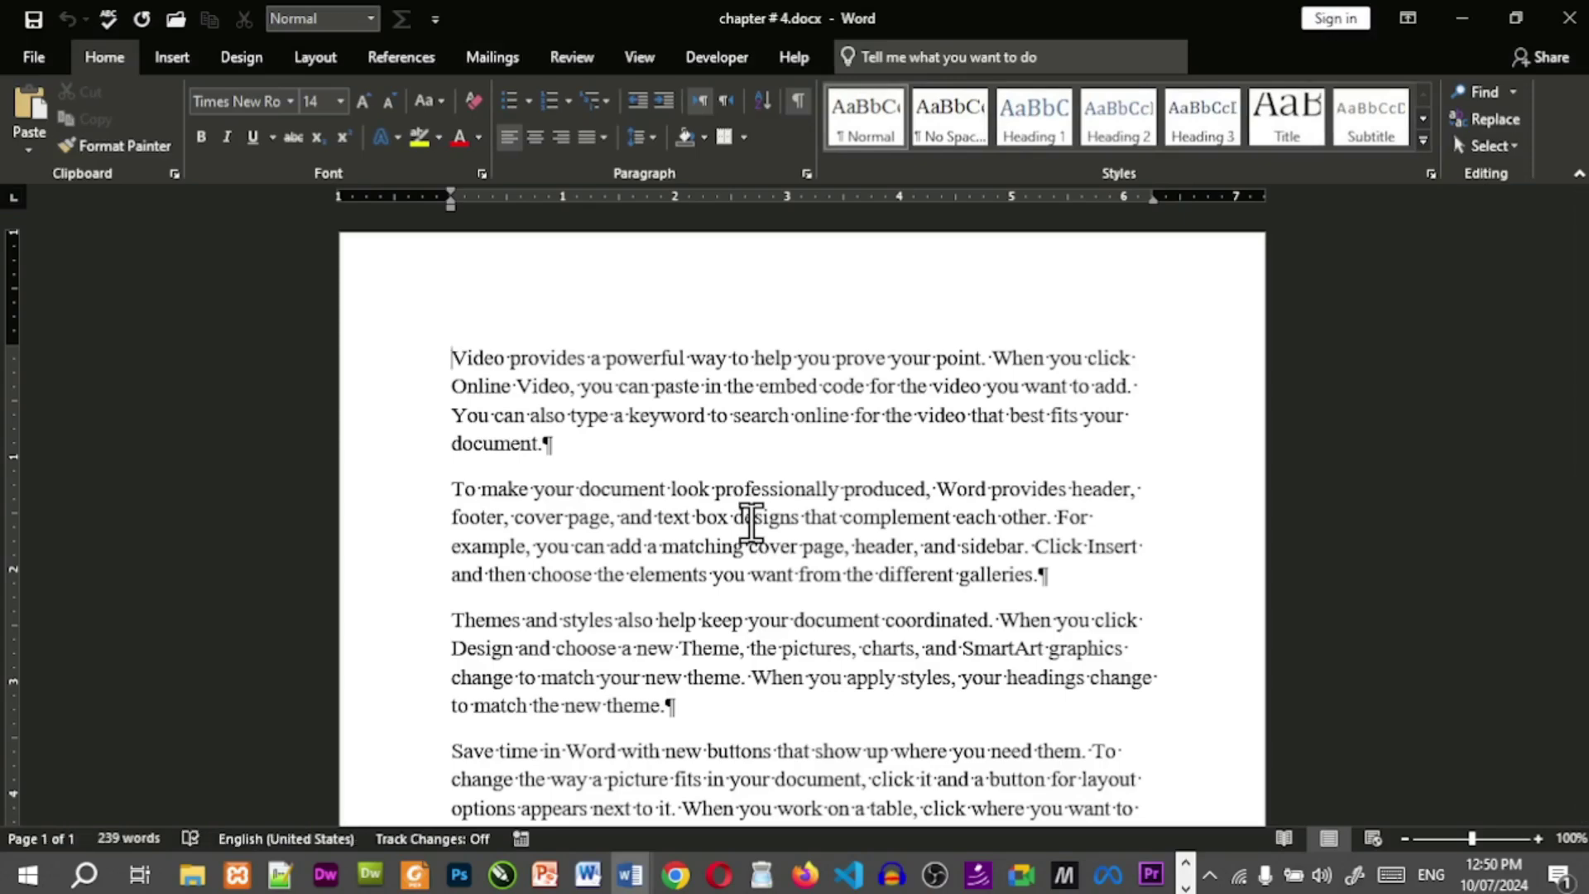
Add a 'Chapter # 1' line at the top of chapter # 1.docx and select it.
{"action": "key", "text": "alt+Tab"}
{"action": "key", "text": "alt+Tab"}
{"action": "key", "text": "alt+Tab"}
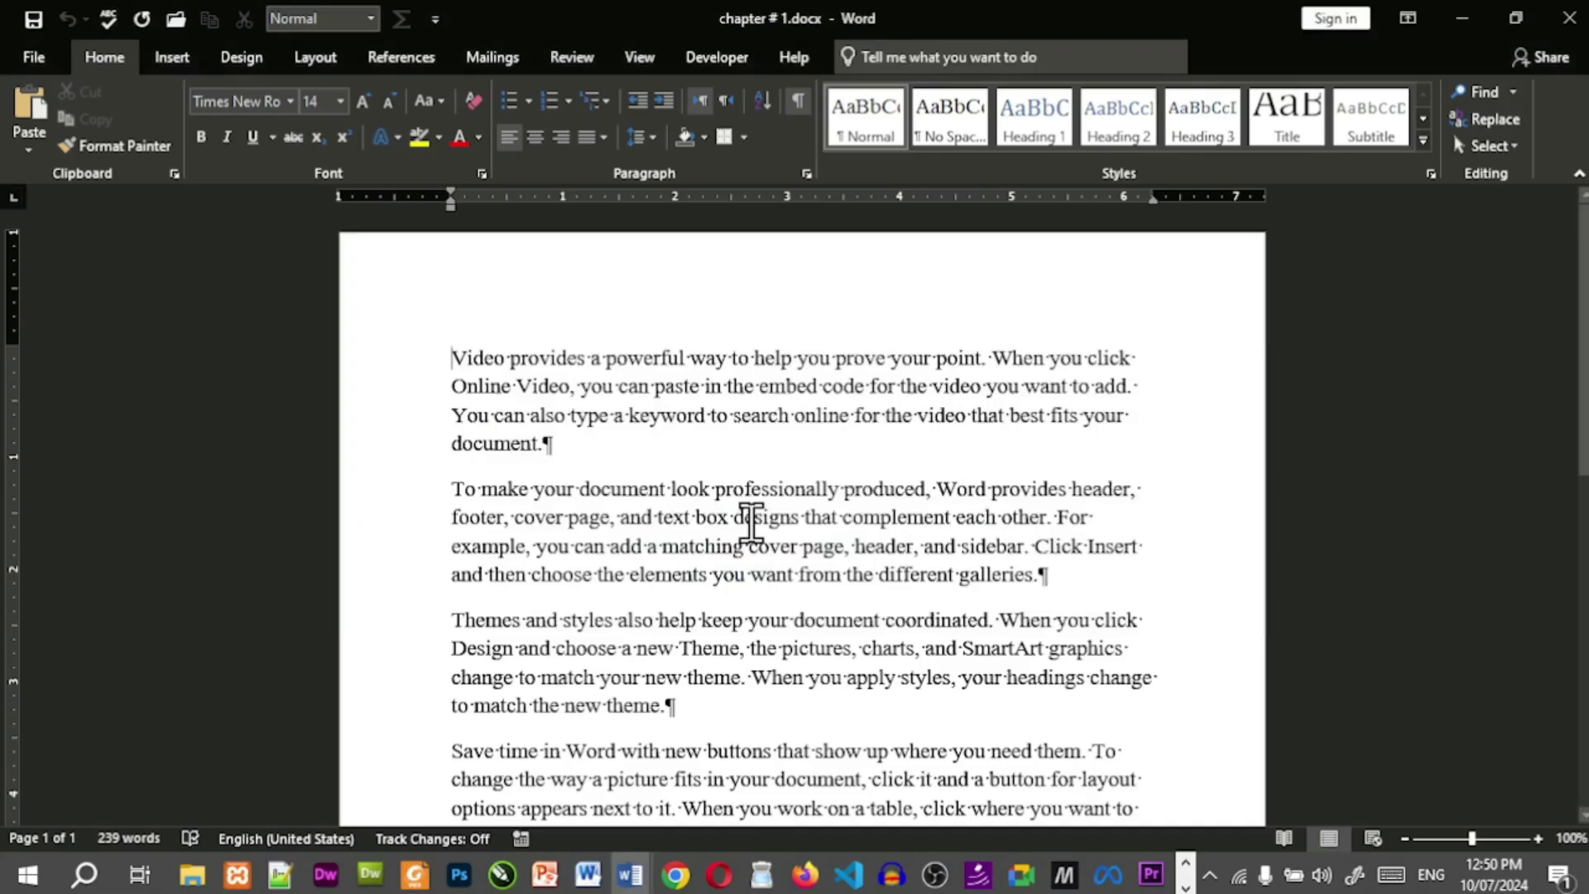
{"action": "key", "text": "Return"}
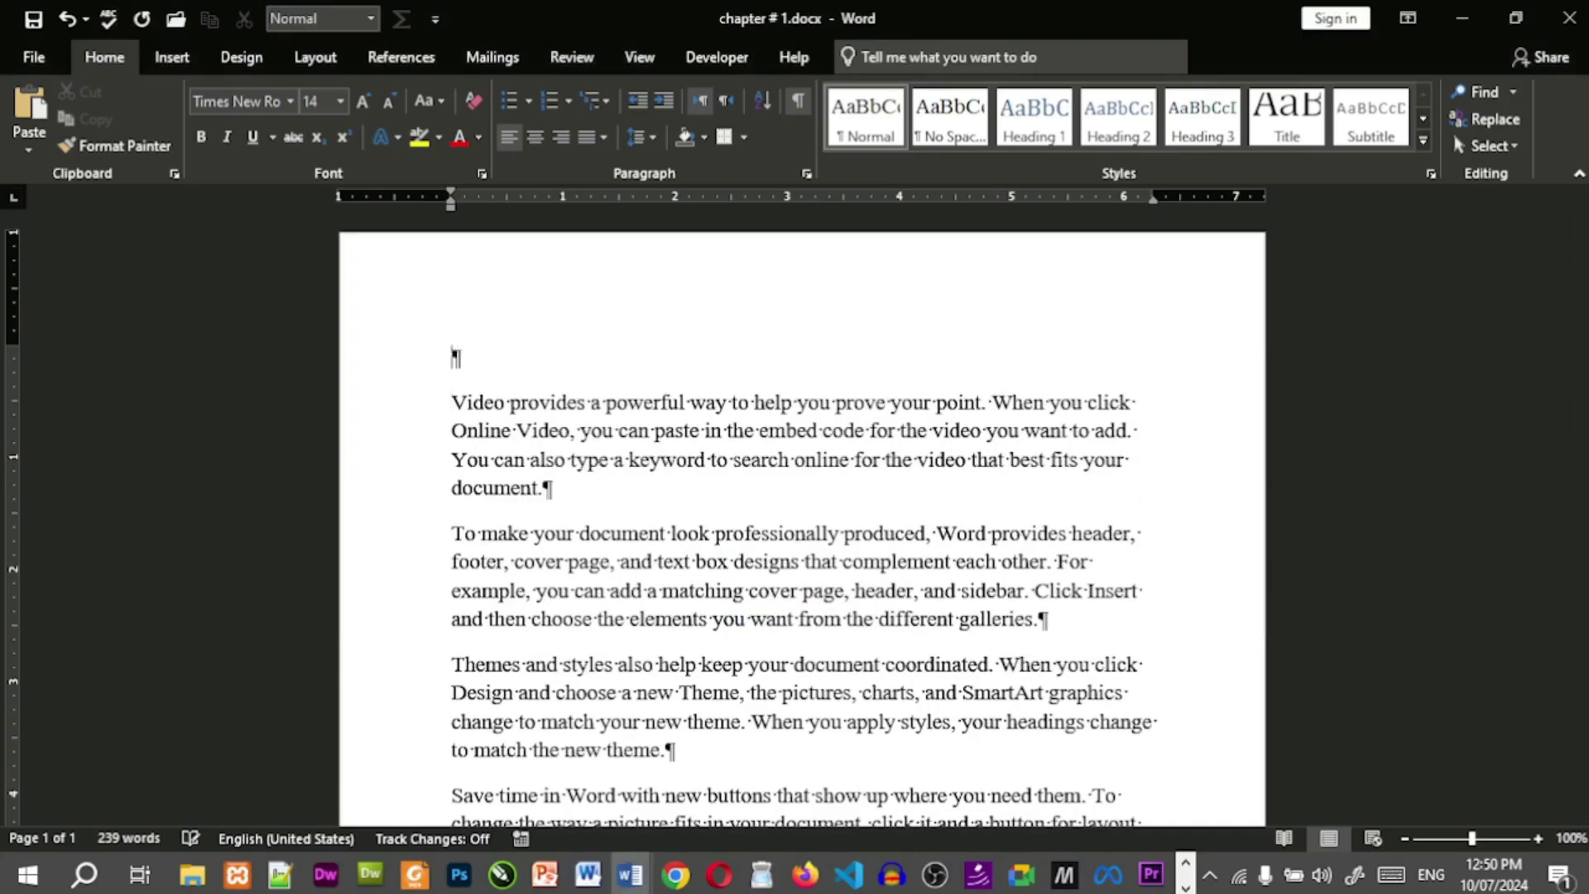
{"action": "type", "text": "Chapter # 1"}
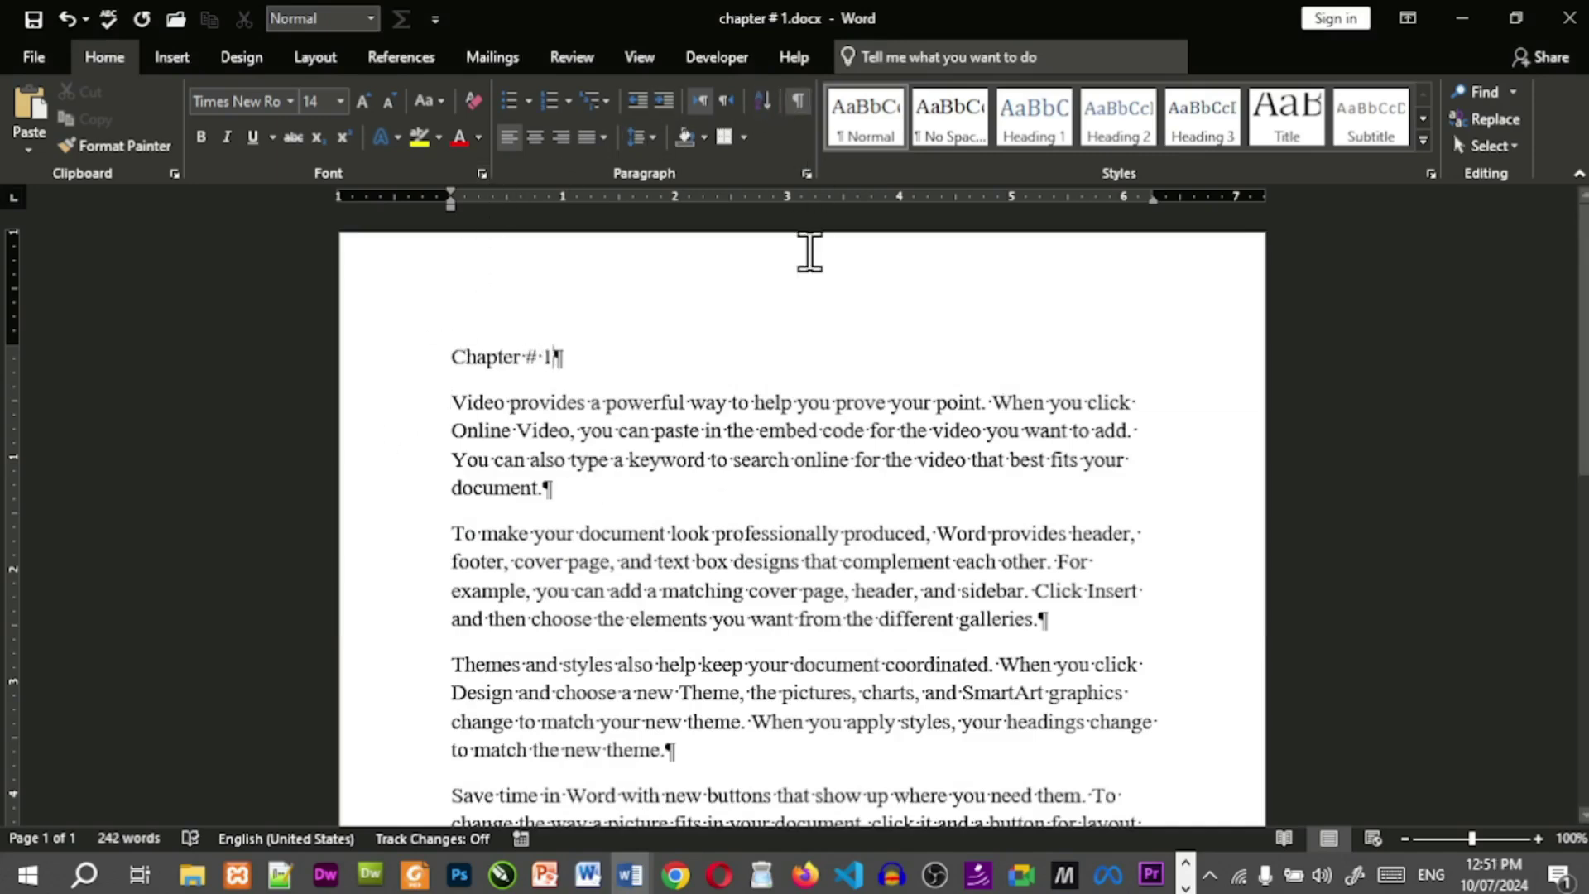
{"action": "left_click", "coordinate": [800, 98]}
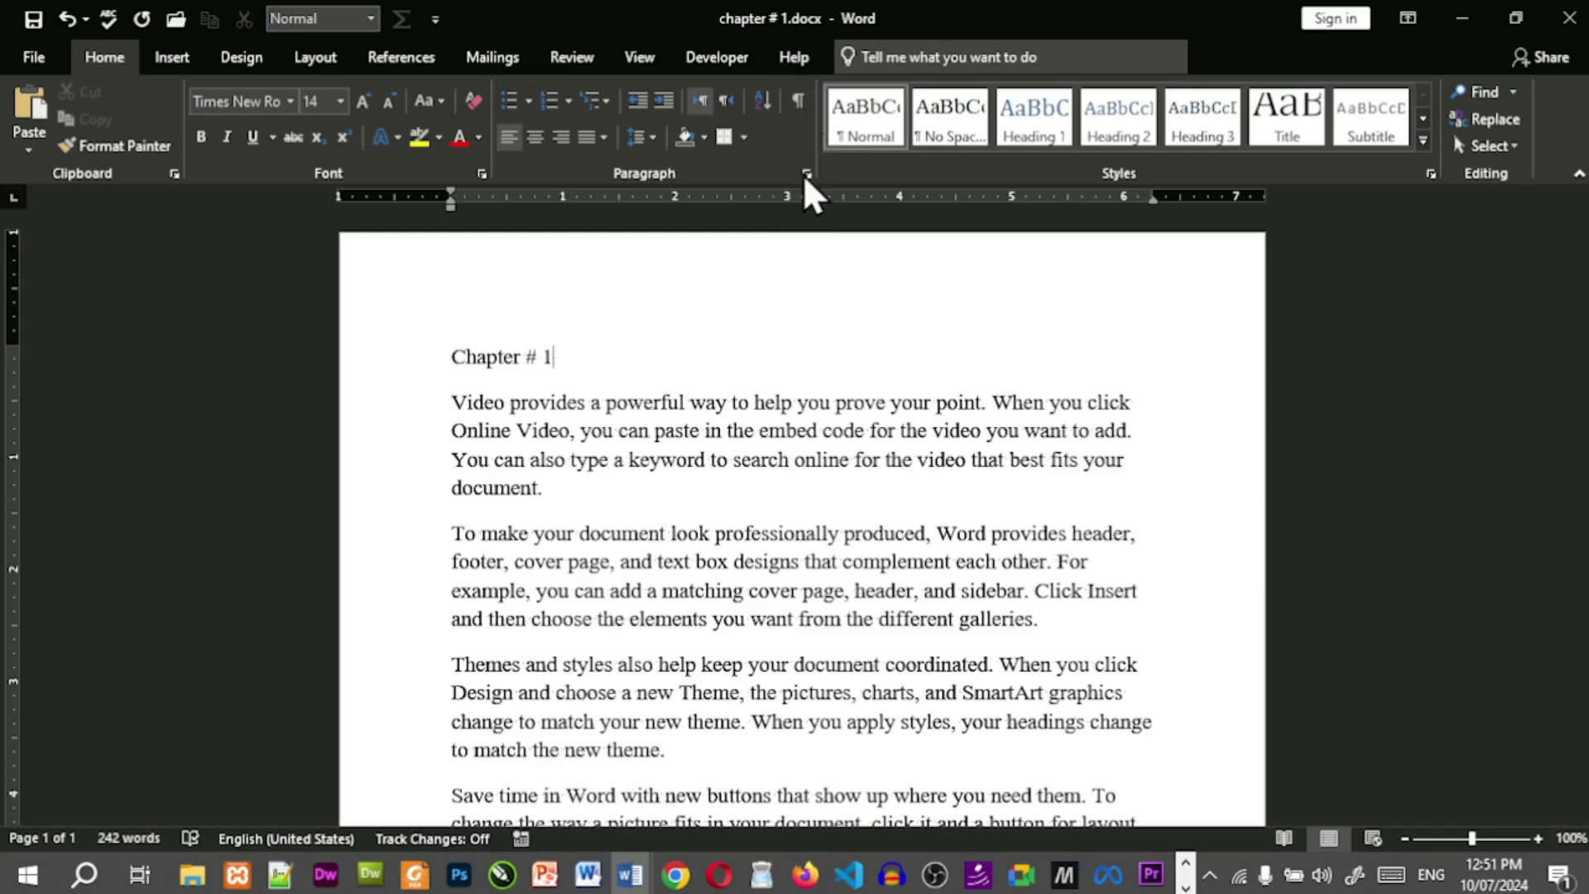
{"action": "left_click", "coordinate": [418, 364]}
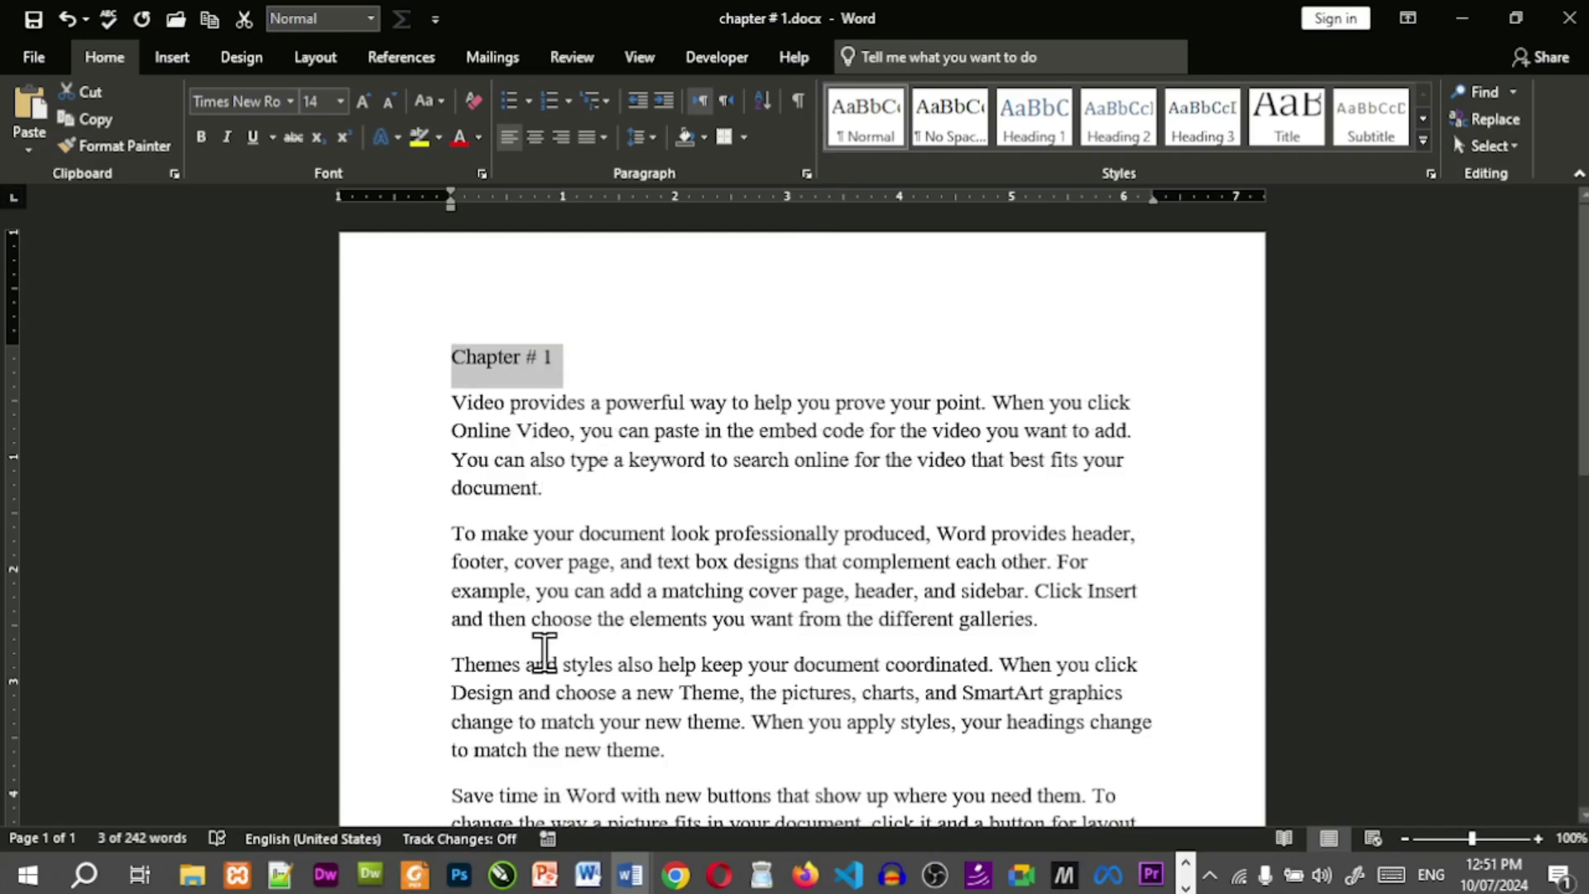
Make the line a centred 20 pt Heading 1 with space after and none before.
{"action": "left_click", "coordinate": [1020, 121]}
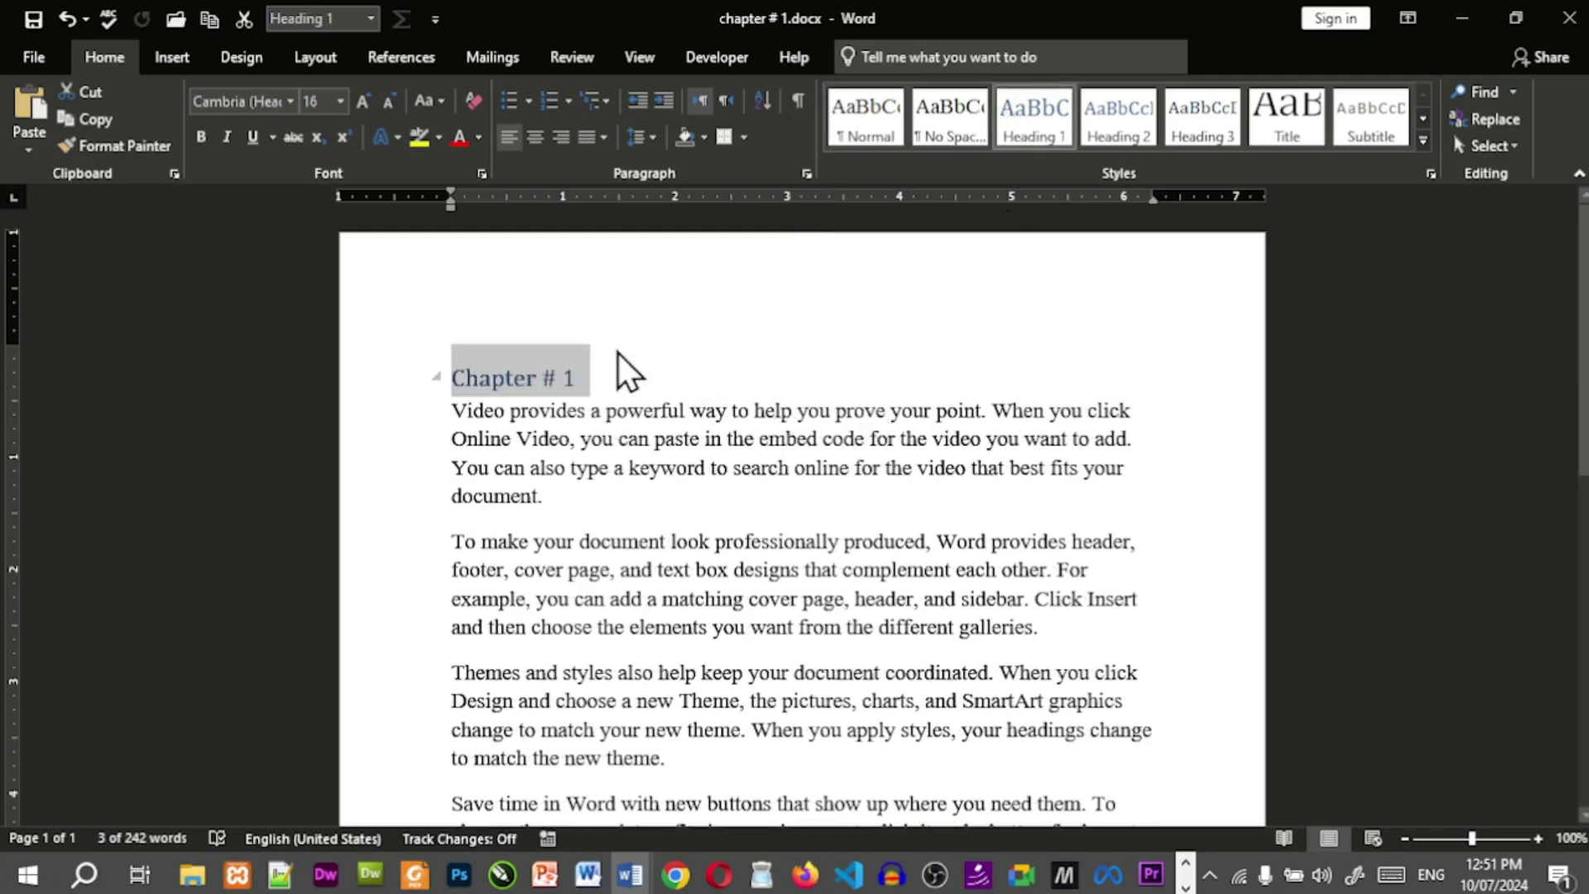
{"action": "left_click", "coordinate": [661, 139]}
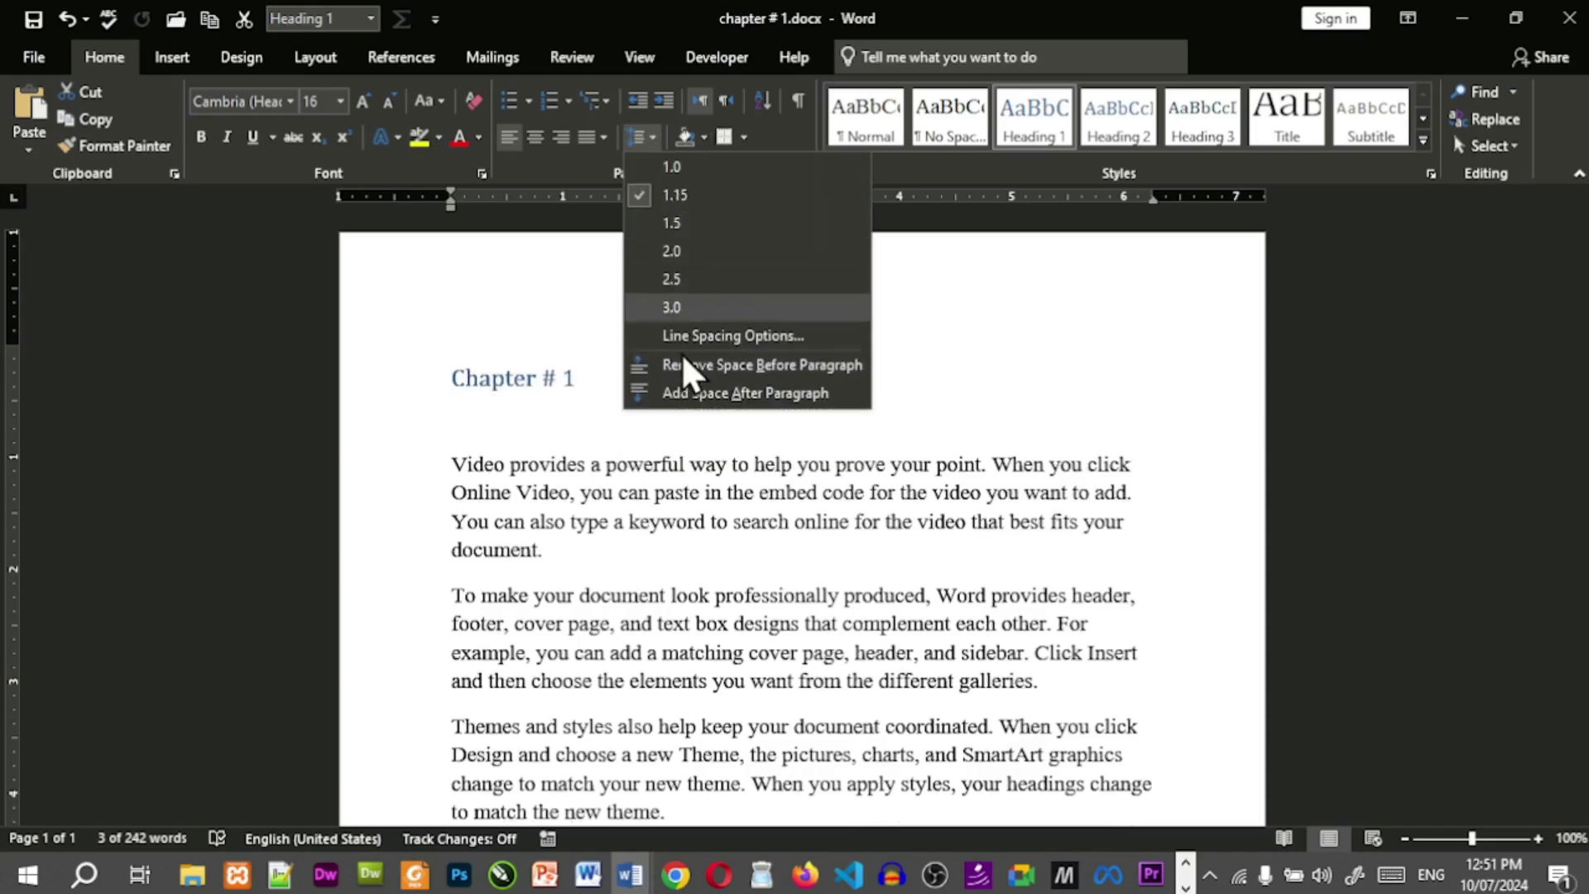
{"action": "left_click", "coordinate": [682, 386]}
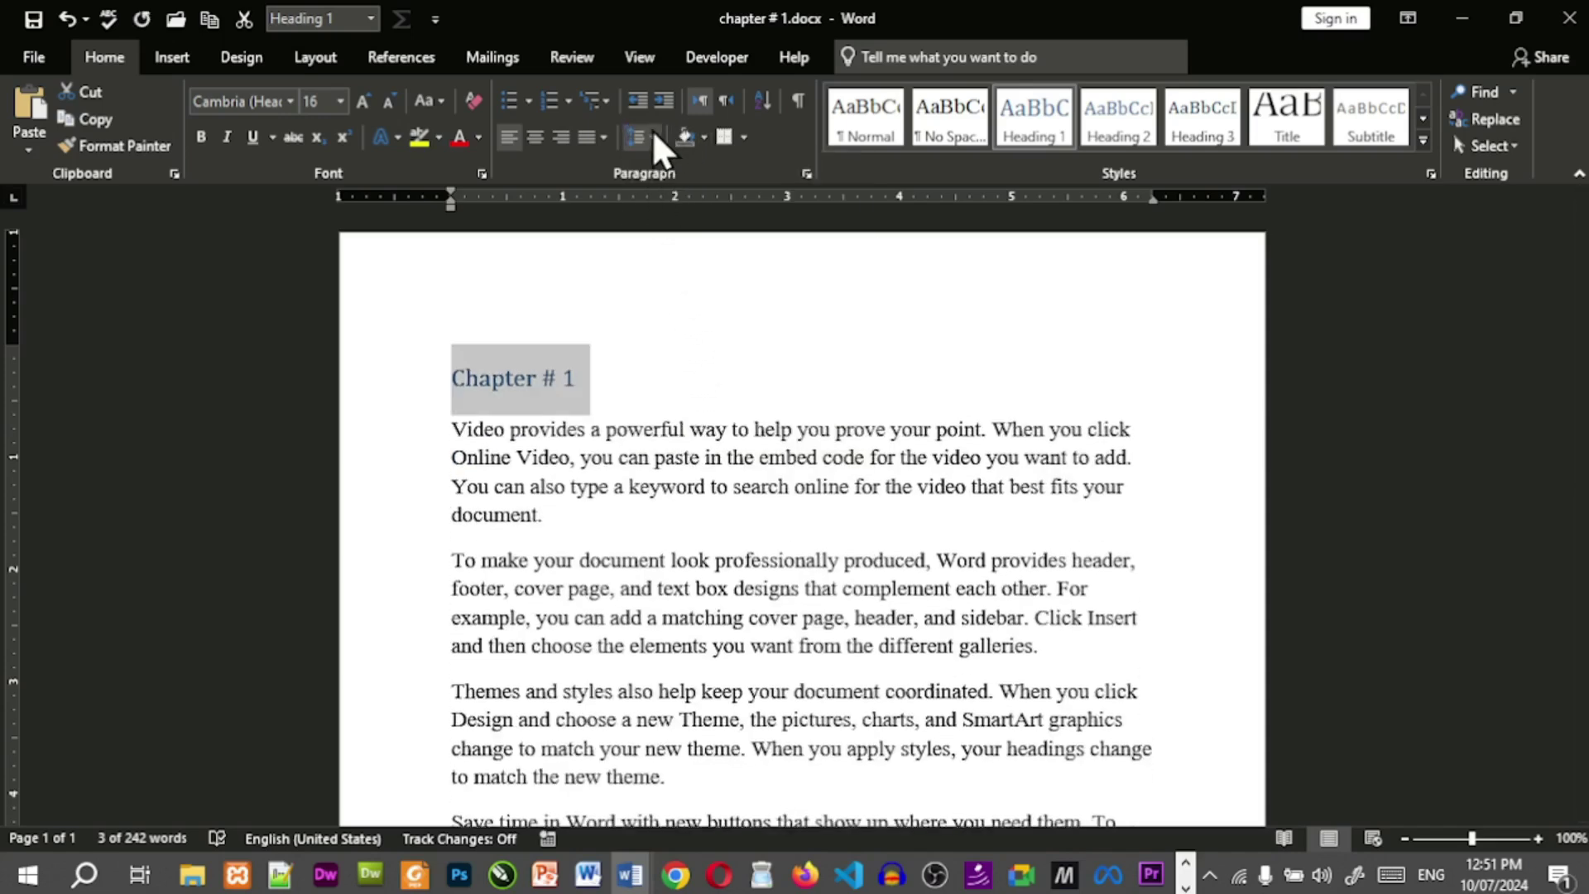
{"action": "left_click", "coordinate": [650, 135]}
{"action": "left_click", "coordinate": [686, 369]}
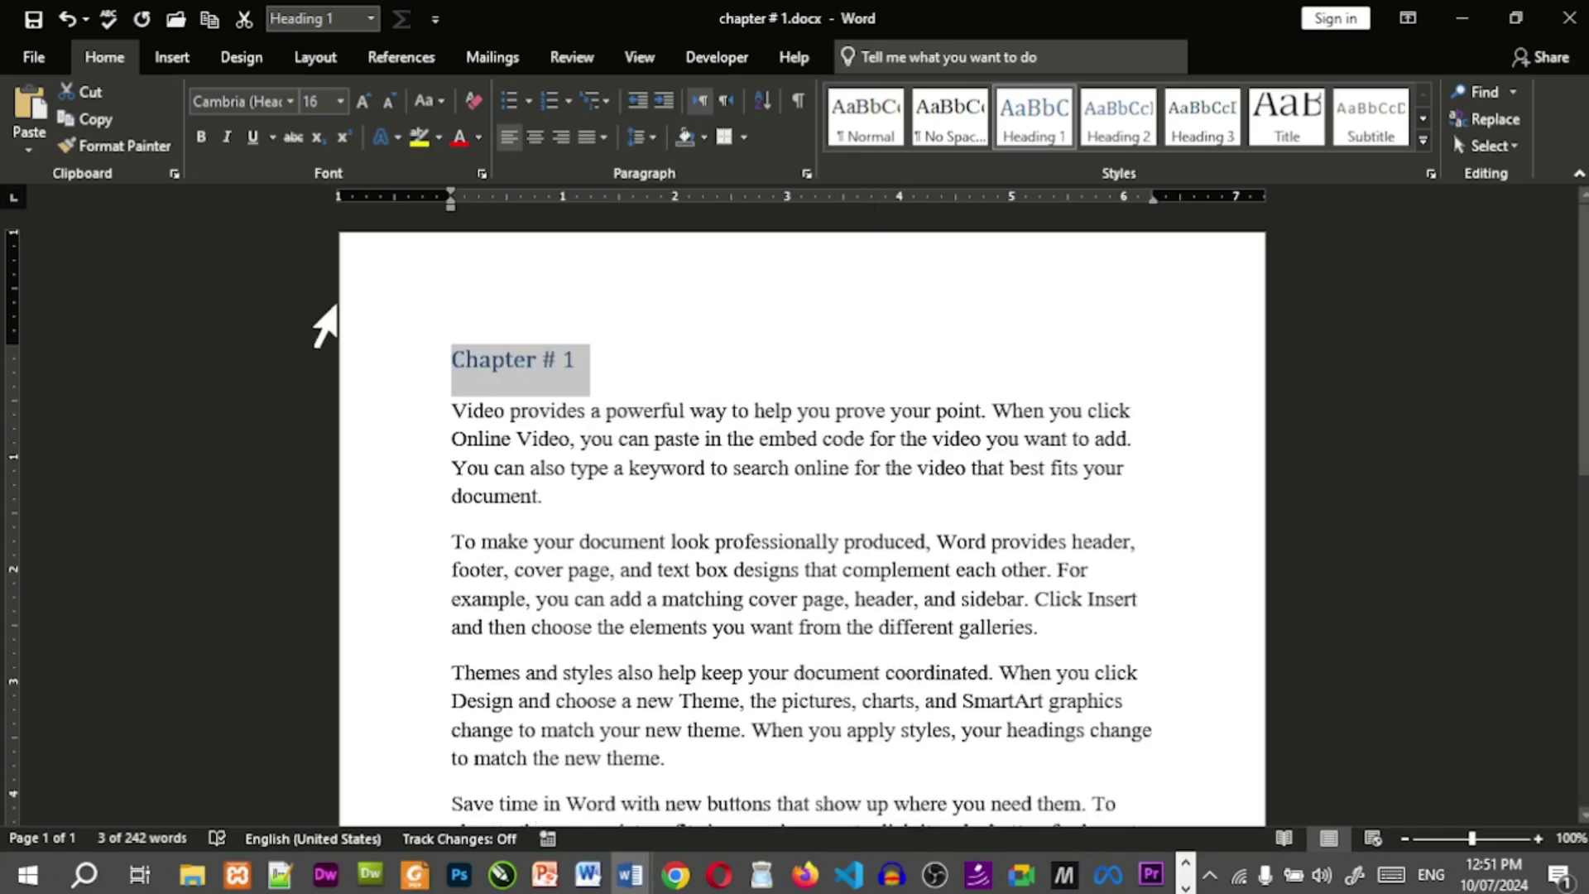
{"action": "left_click", "coordinate": [534, 137]}
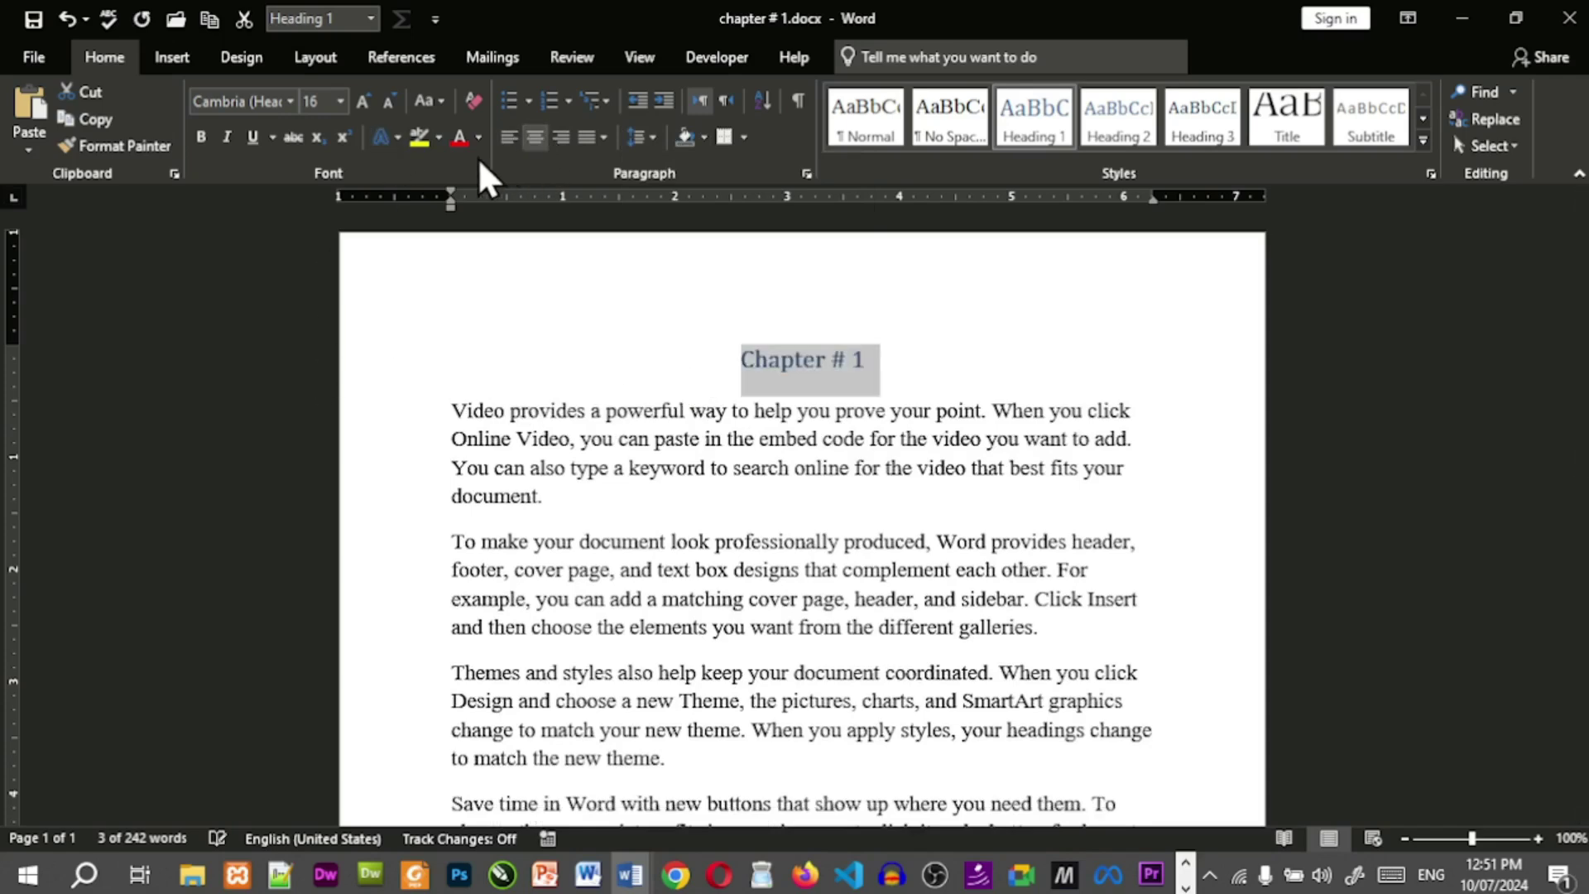
{"action": "left_click", "coordinate": [371, 103]}
{"action": "left_click", "coordinate": [371, 103]}
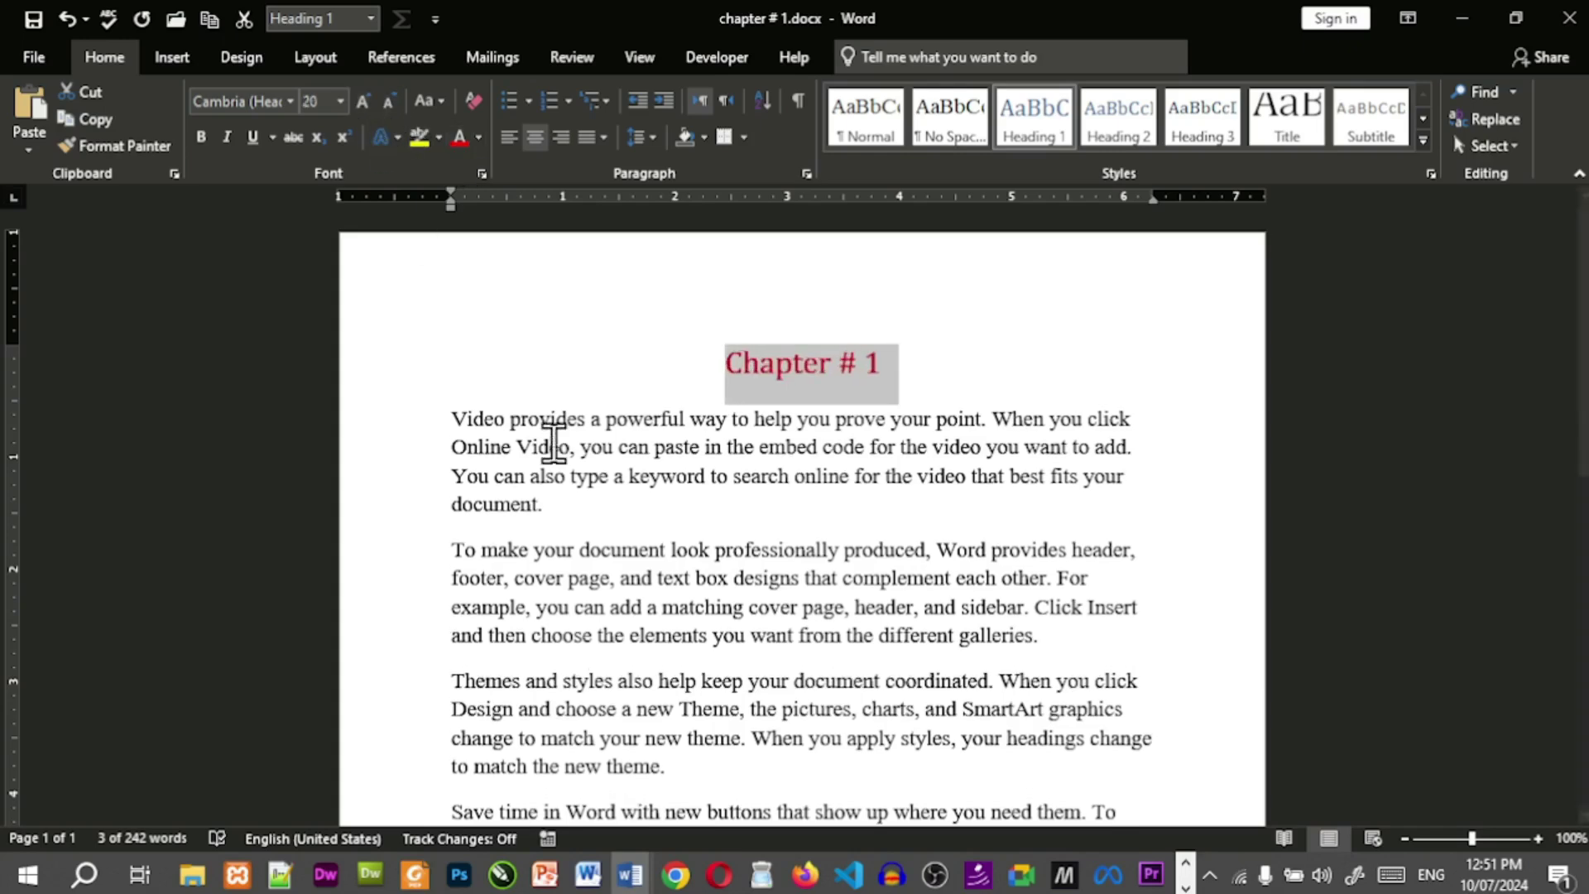
{"action": "left_click", "coordinate": [609, 519]}
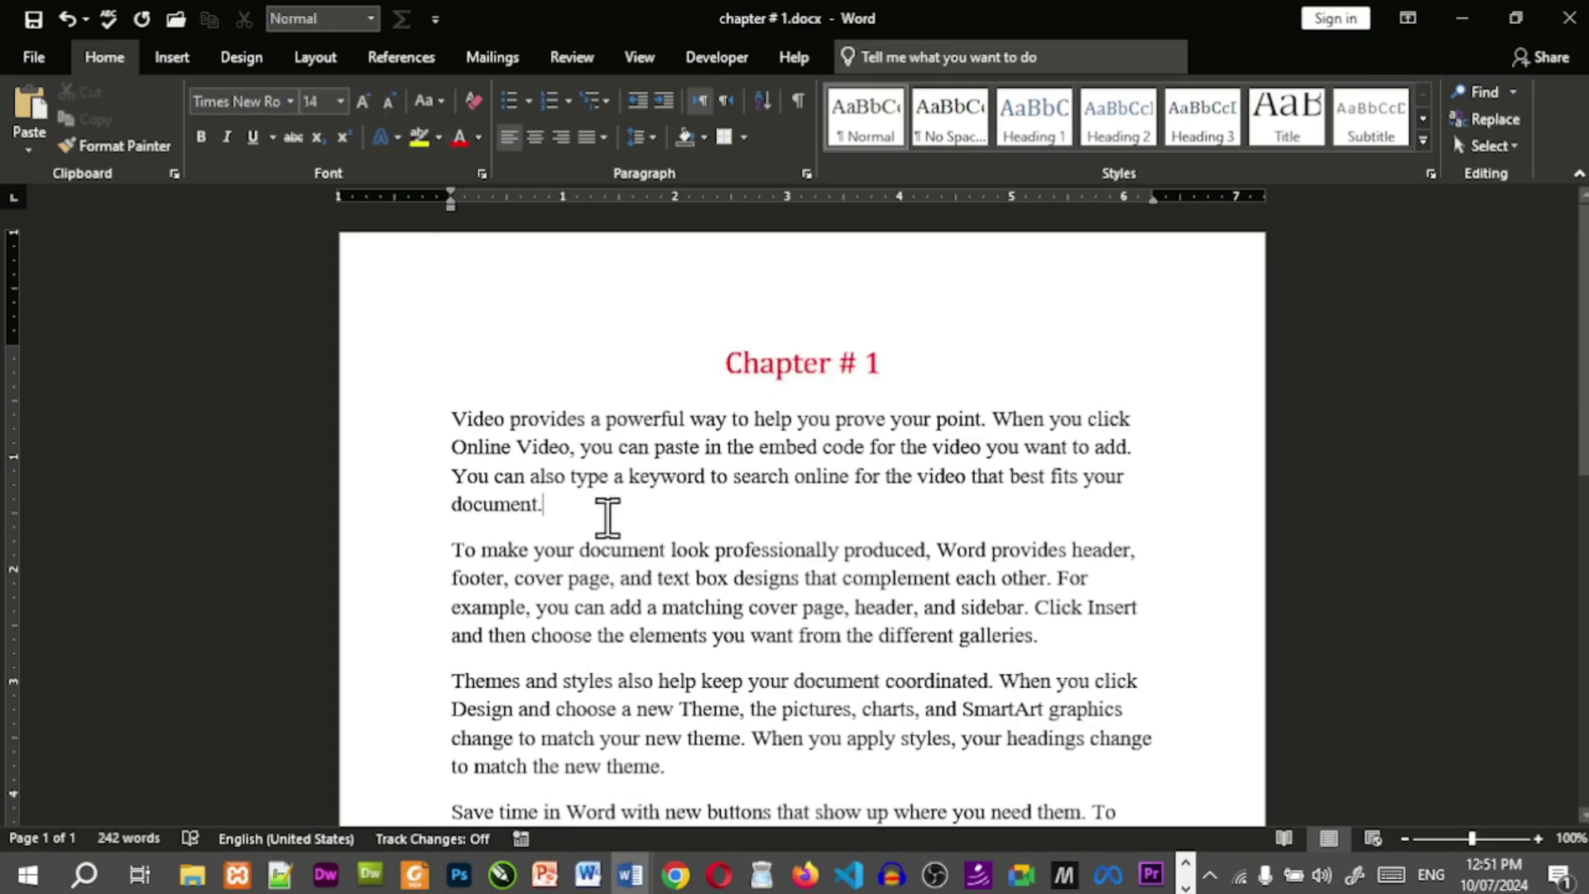
{"action": "left_click", "coordinate": [403, 375]}
{"action": "key", "text": "ctrl+c"}
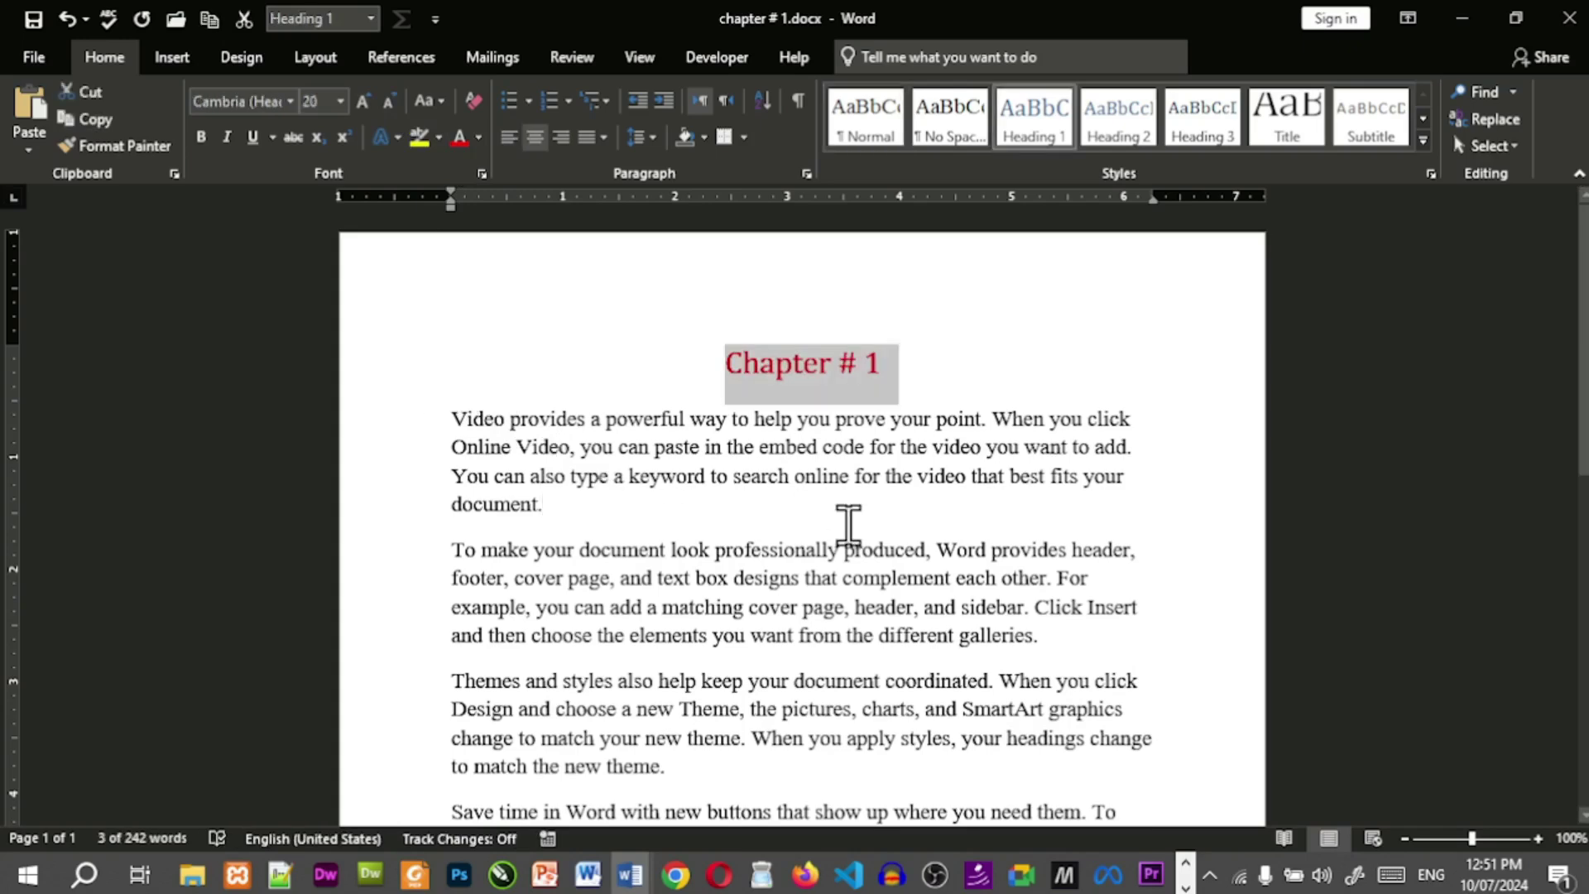
{"action": "key", "text": "alt+Tab"}
{"action": "key", "text": "alt+Tab"}
{"action": "key", "text": "alt+Tab"}
{"action": "key", "text": "alt+Tab"}
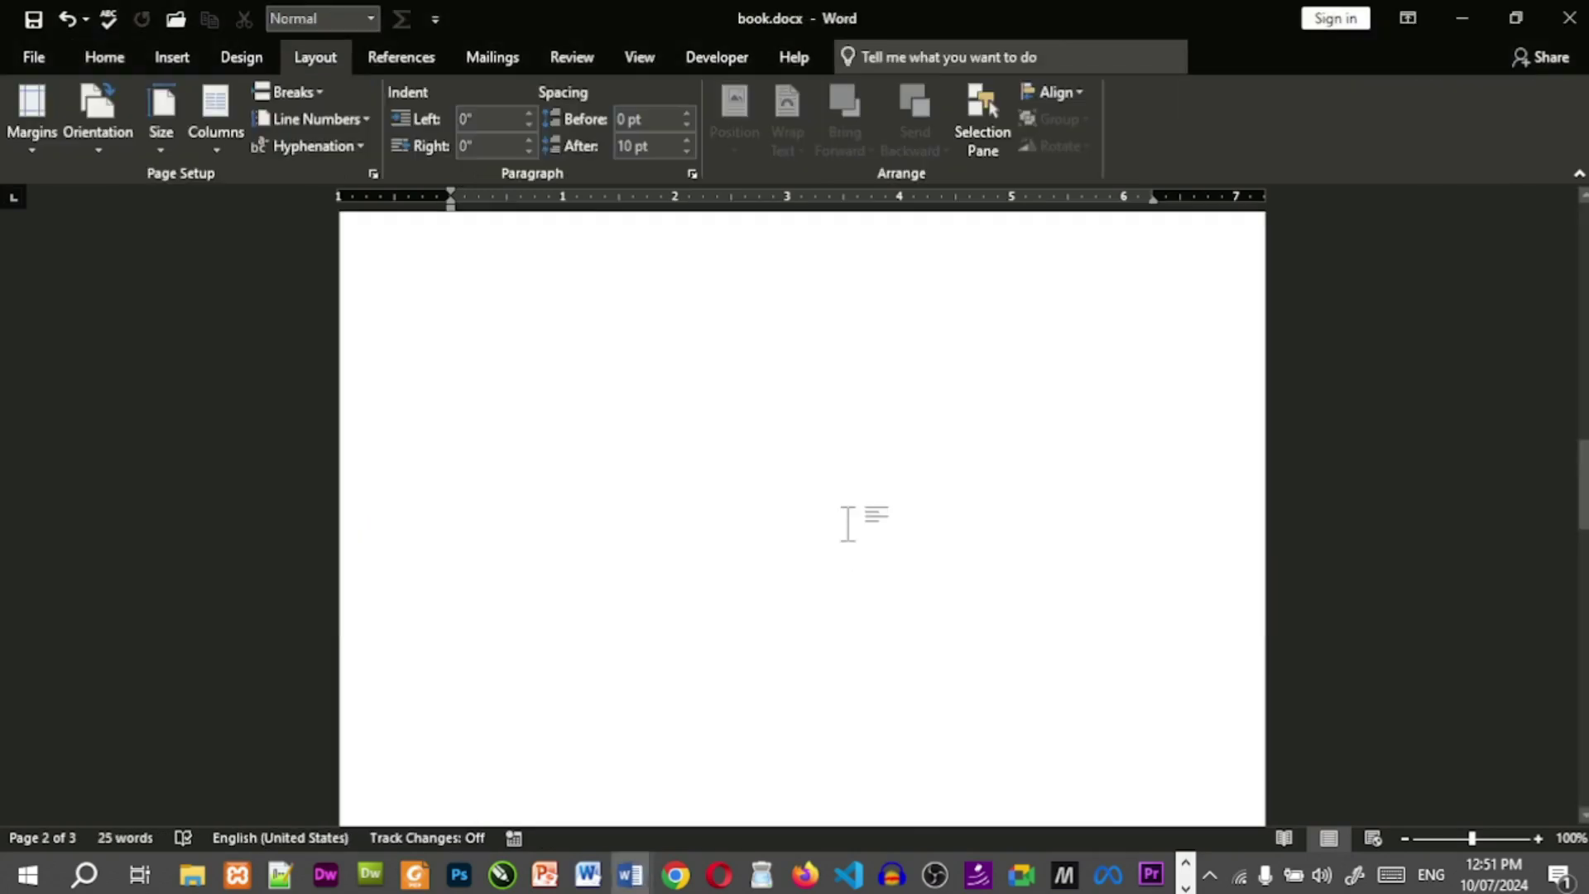
Paste the Chapter # 1 heading at the top of chapter # 2.docx and remove the blank line above it.
{"action": "key", "text": "alt+Tab"}
{"action": "key", "text": "alt+Tab"}
{"action": "key", "text": "alt+Tab"}
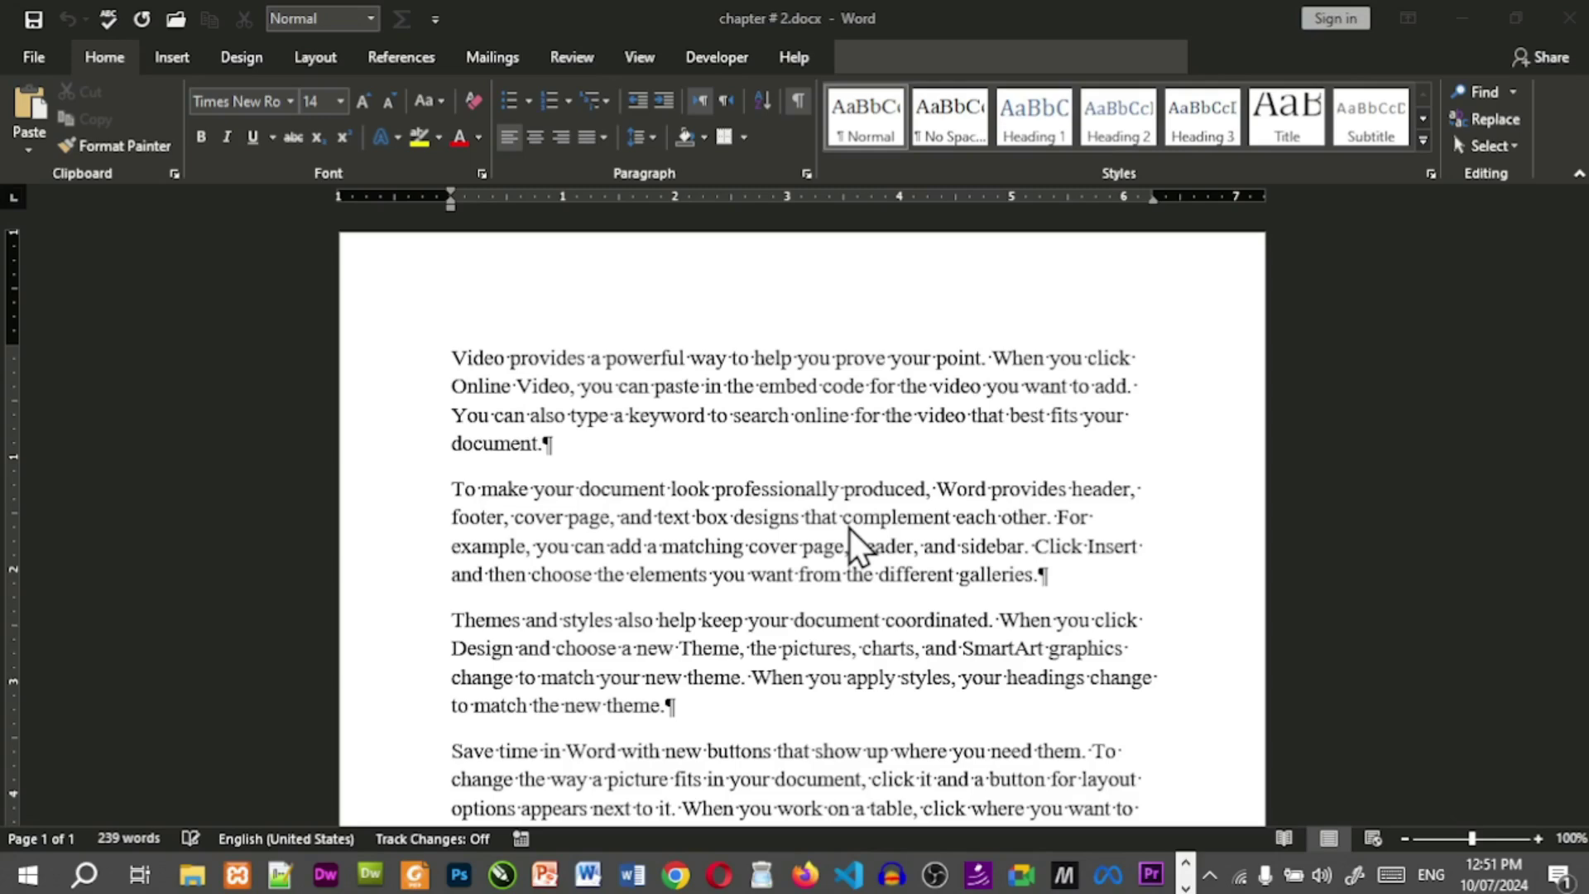
{"action": "key", "text": "Return"}
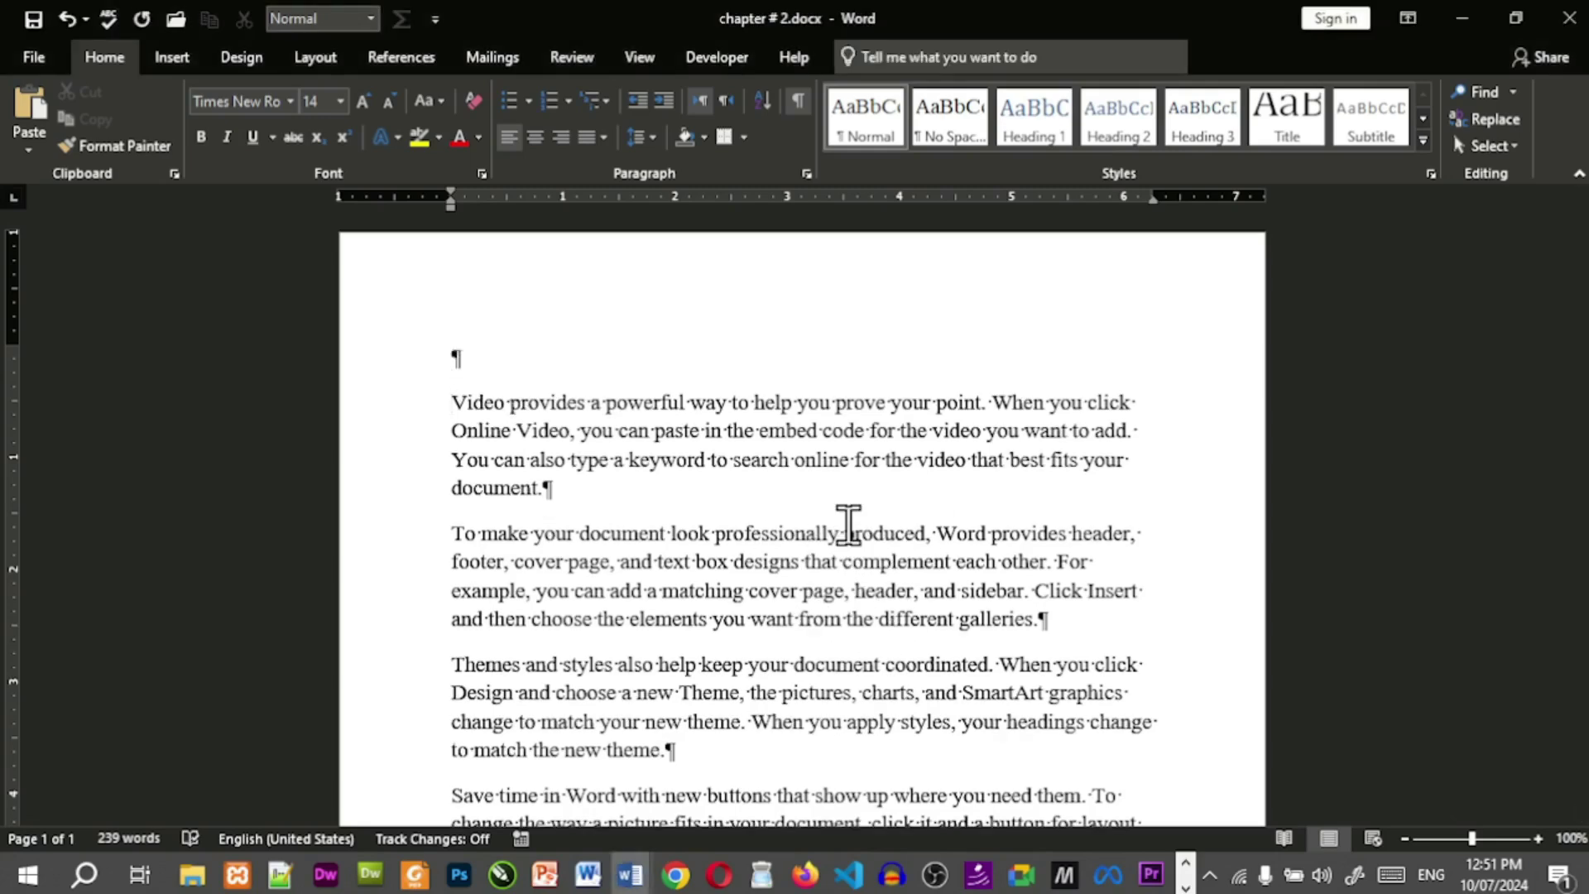
{"action": "key", "text": "ctrl+v"}
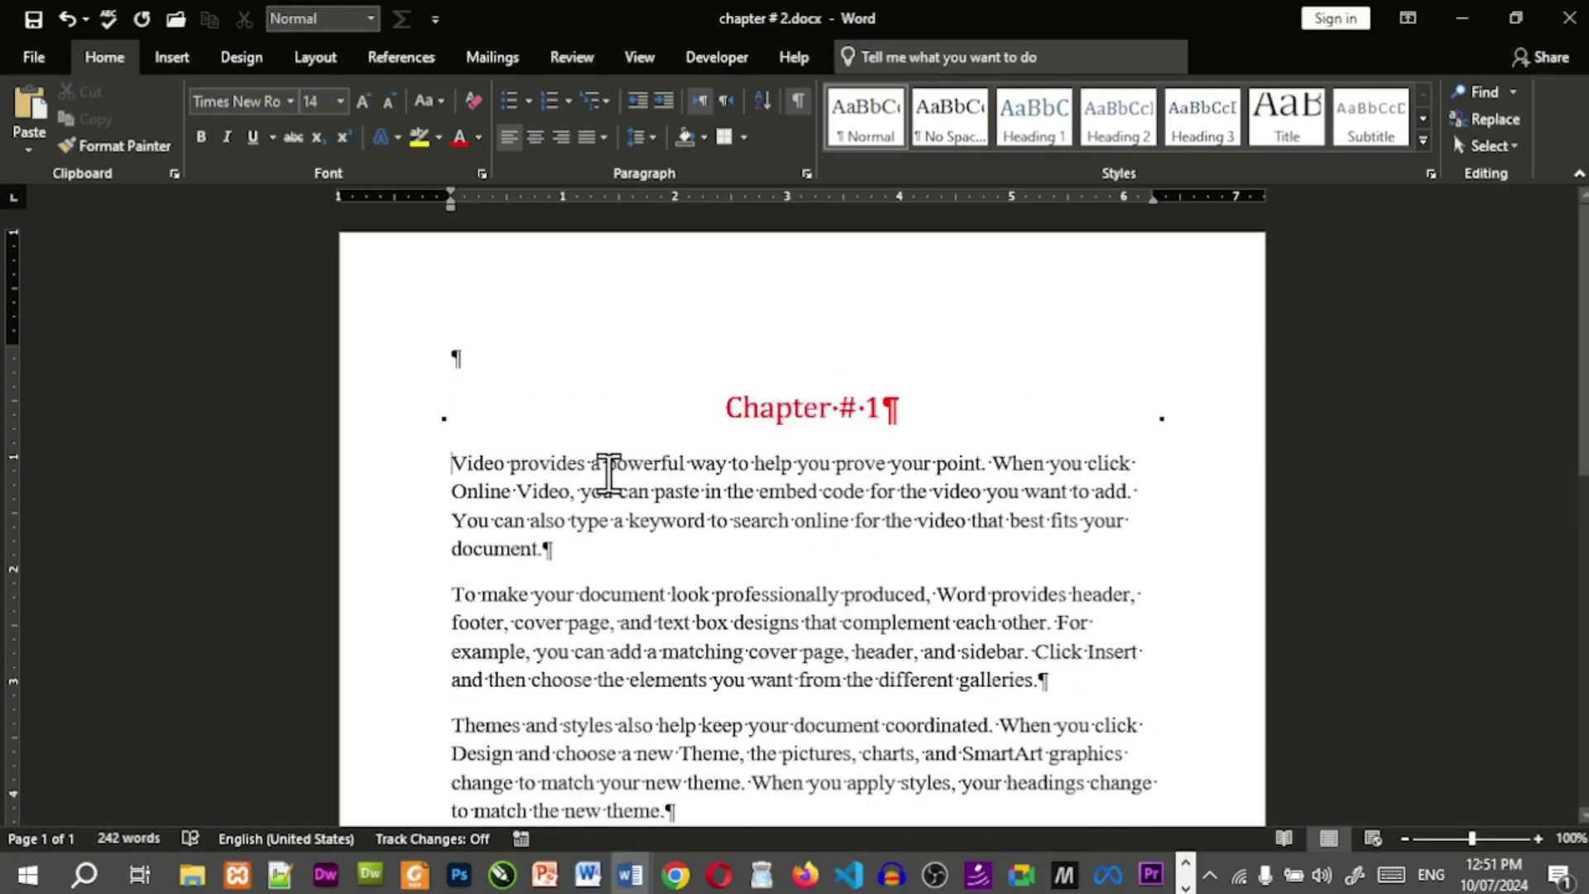
{"action": "left_click", "coordinate": [533, 400]}
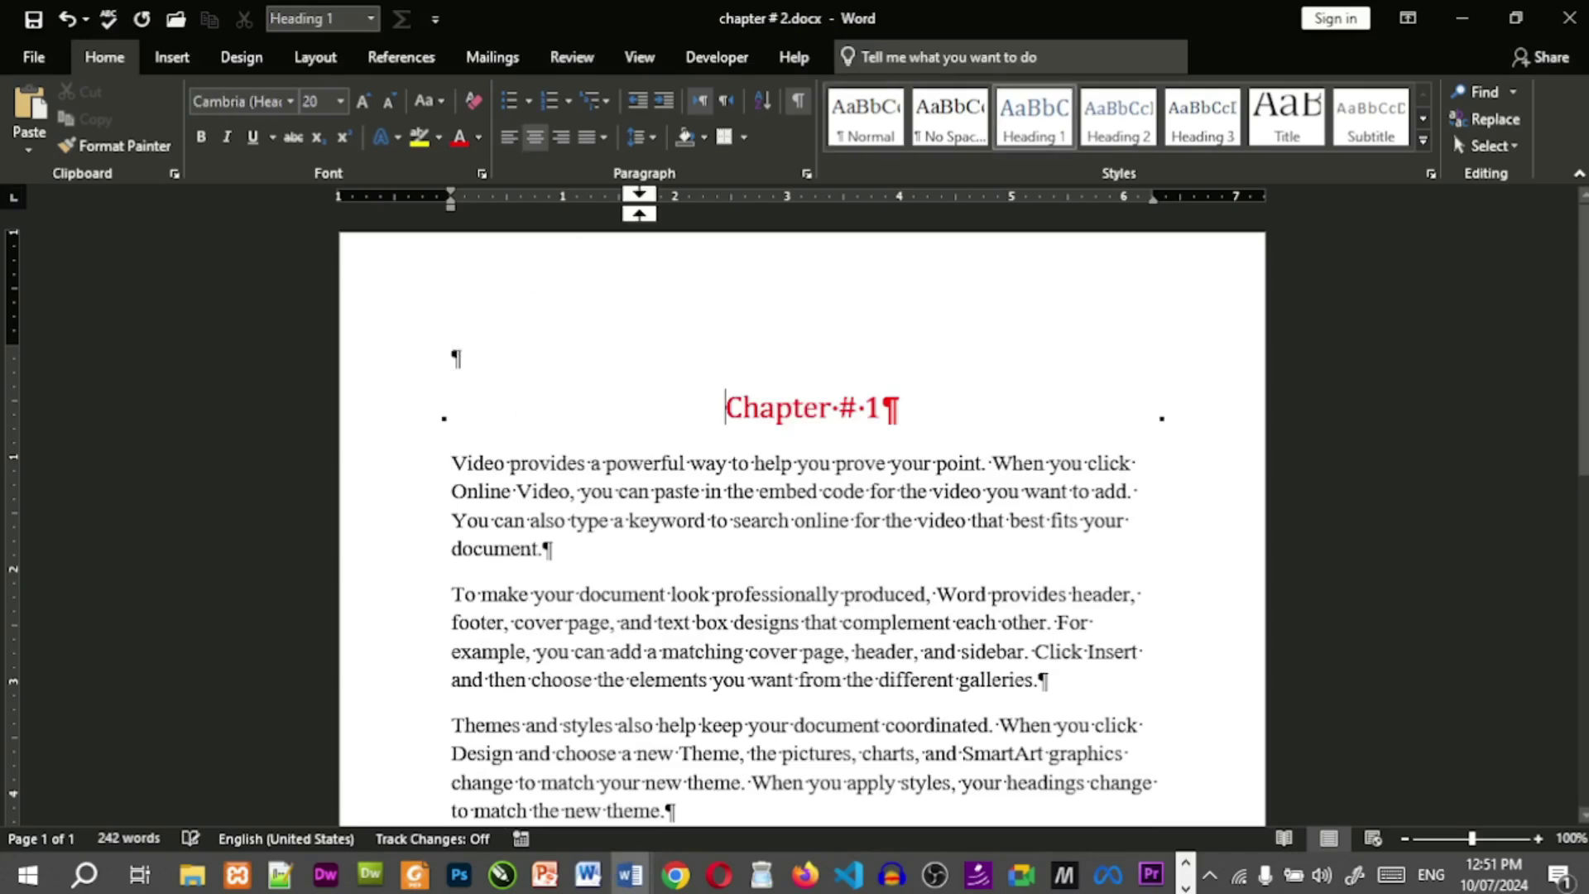
{"action": "left_click", "coordinate": [787, 102]}
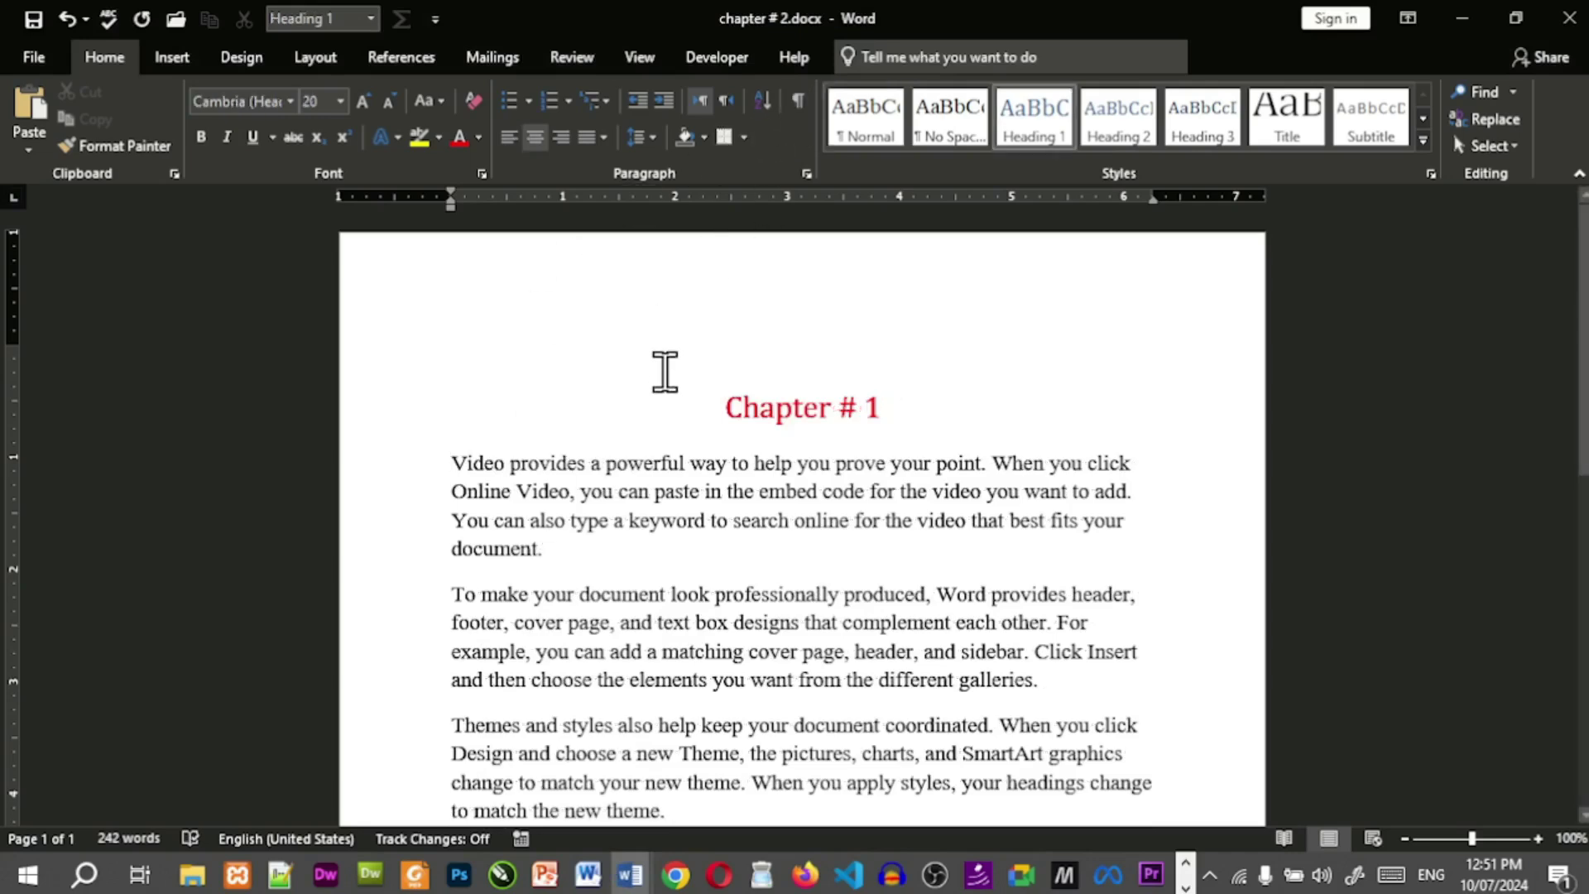
{"action": "key", "text": "ctrl+l"}
{"action": "key", "text": "BackSpace"}
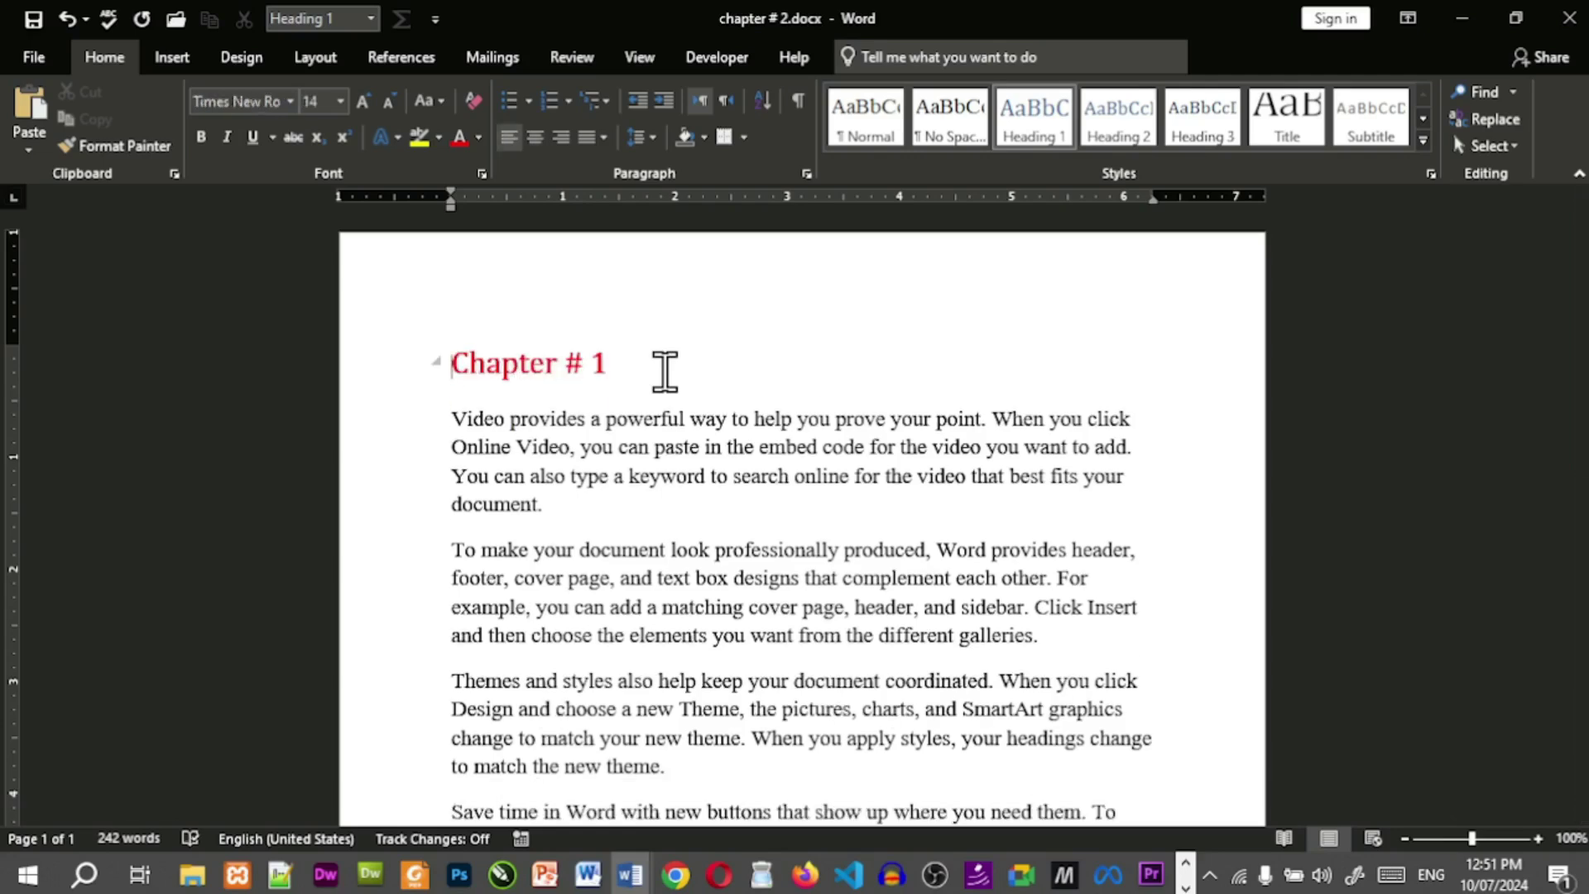
{"action": "left_click", "coordinate": [346, 377]}
{"action": "key", "text": "ctrl+c"}
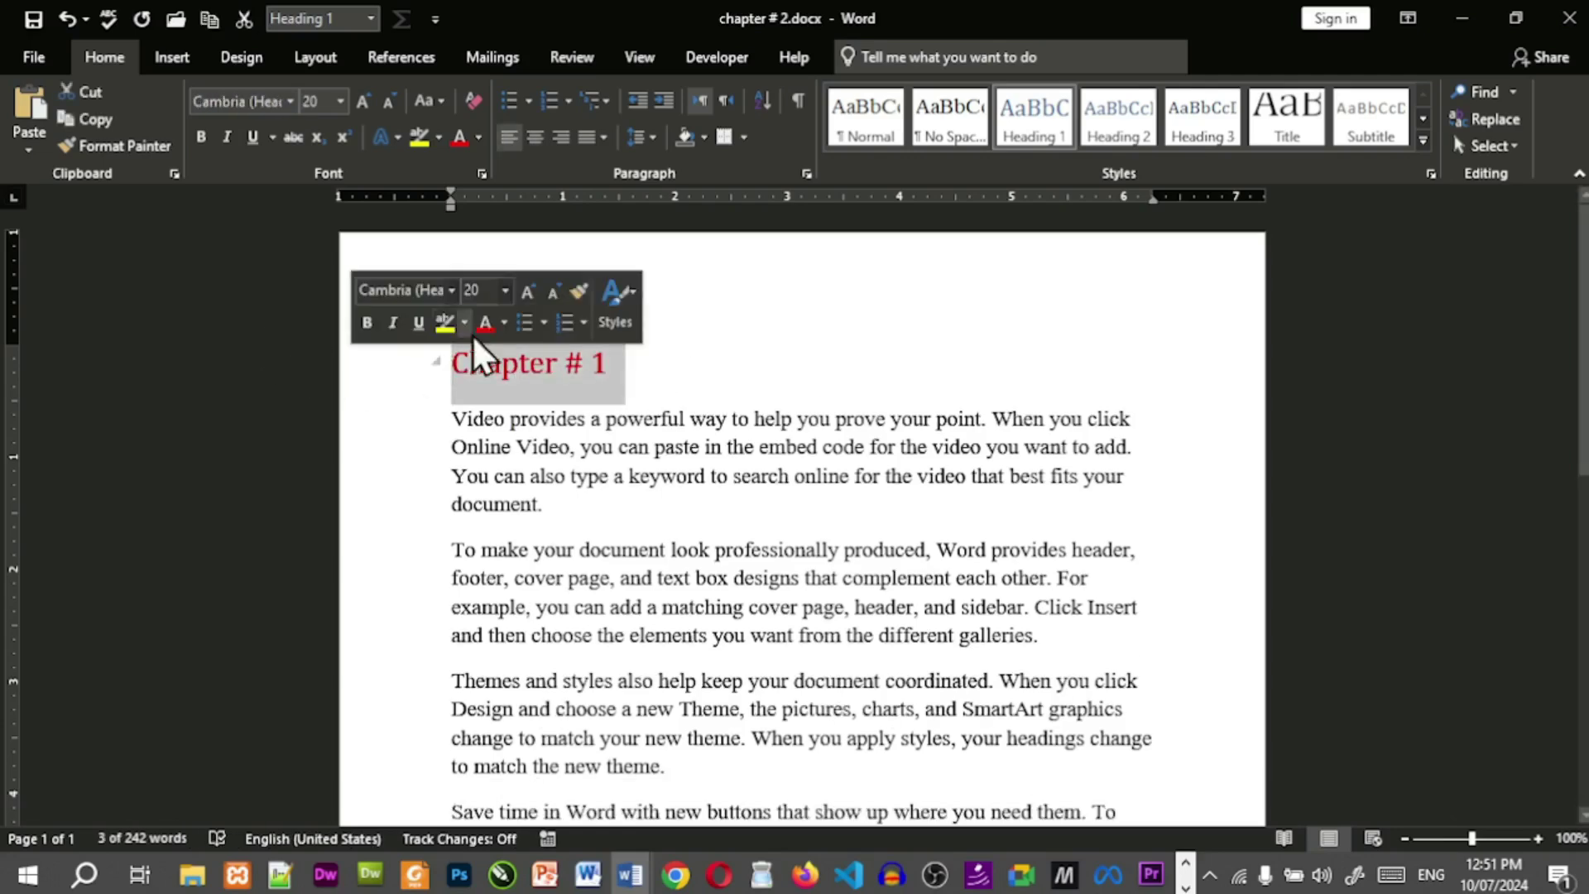
Center the heading, change it to 'Chapter # 2', and save the file.
{"action": "left_click", "coordinate": [537, 139]}
{"action": "left_click", "coordinate": [888, 362]}
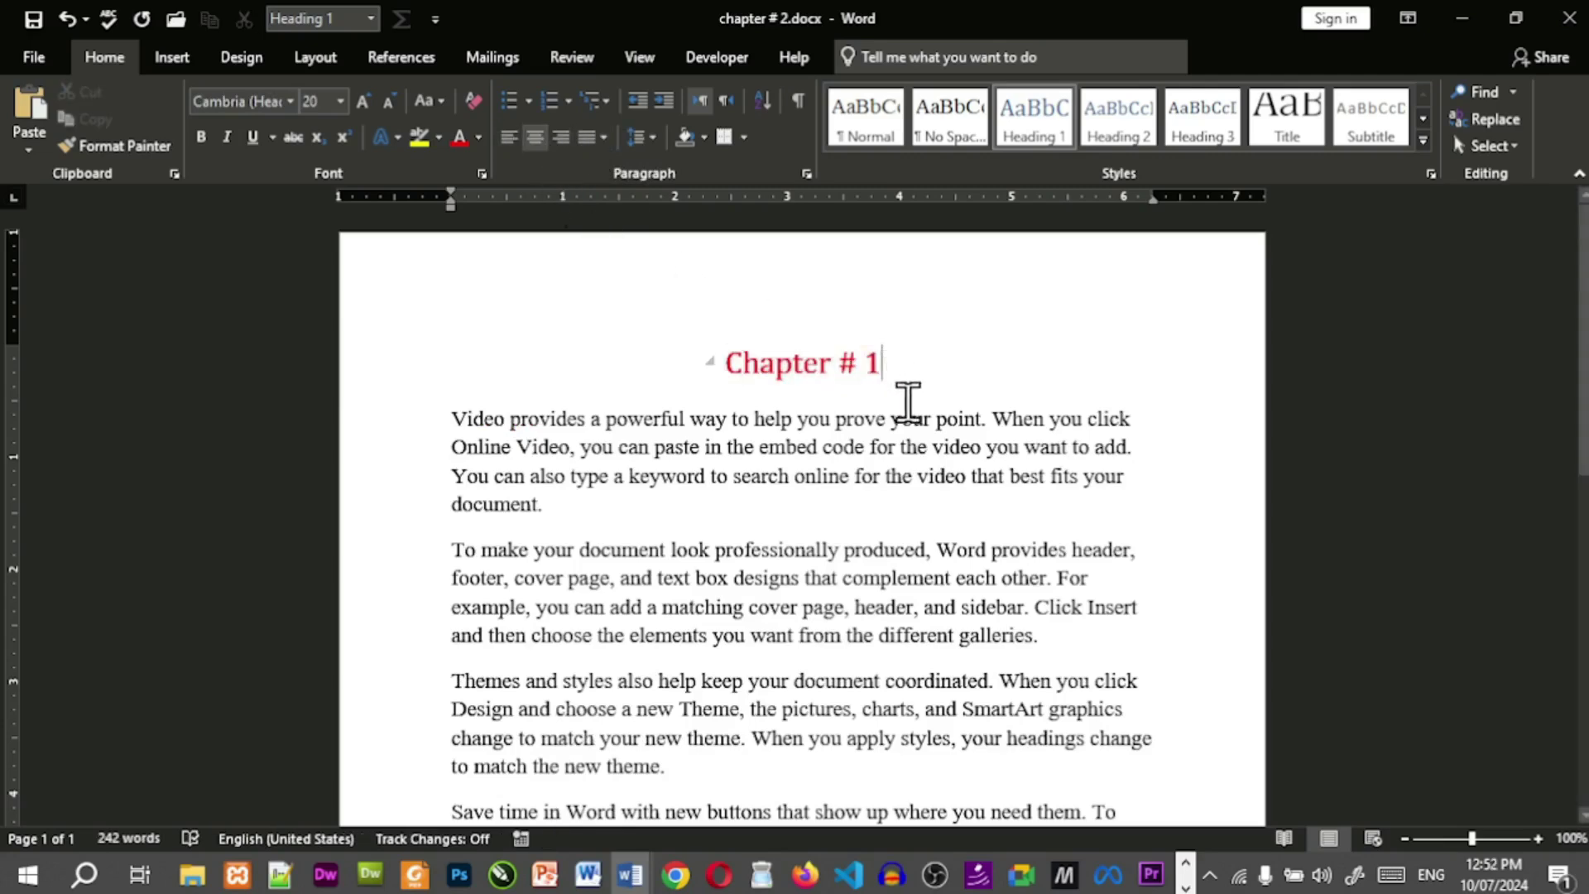
{"action": "key", "text": "BackSpace"}
{"action": "type", "text": "2"}
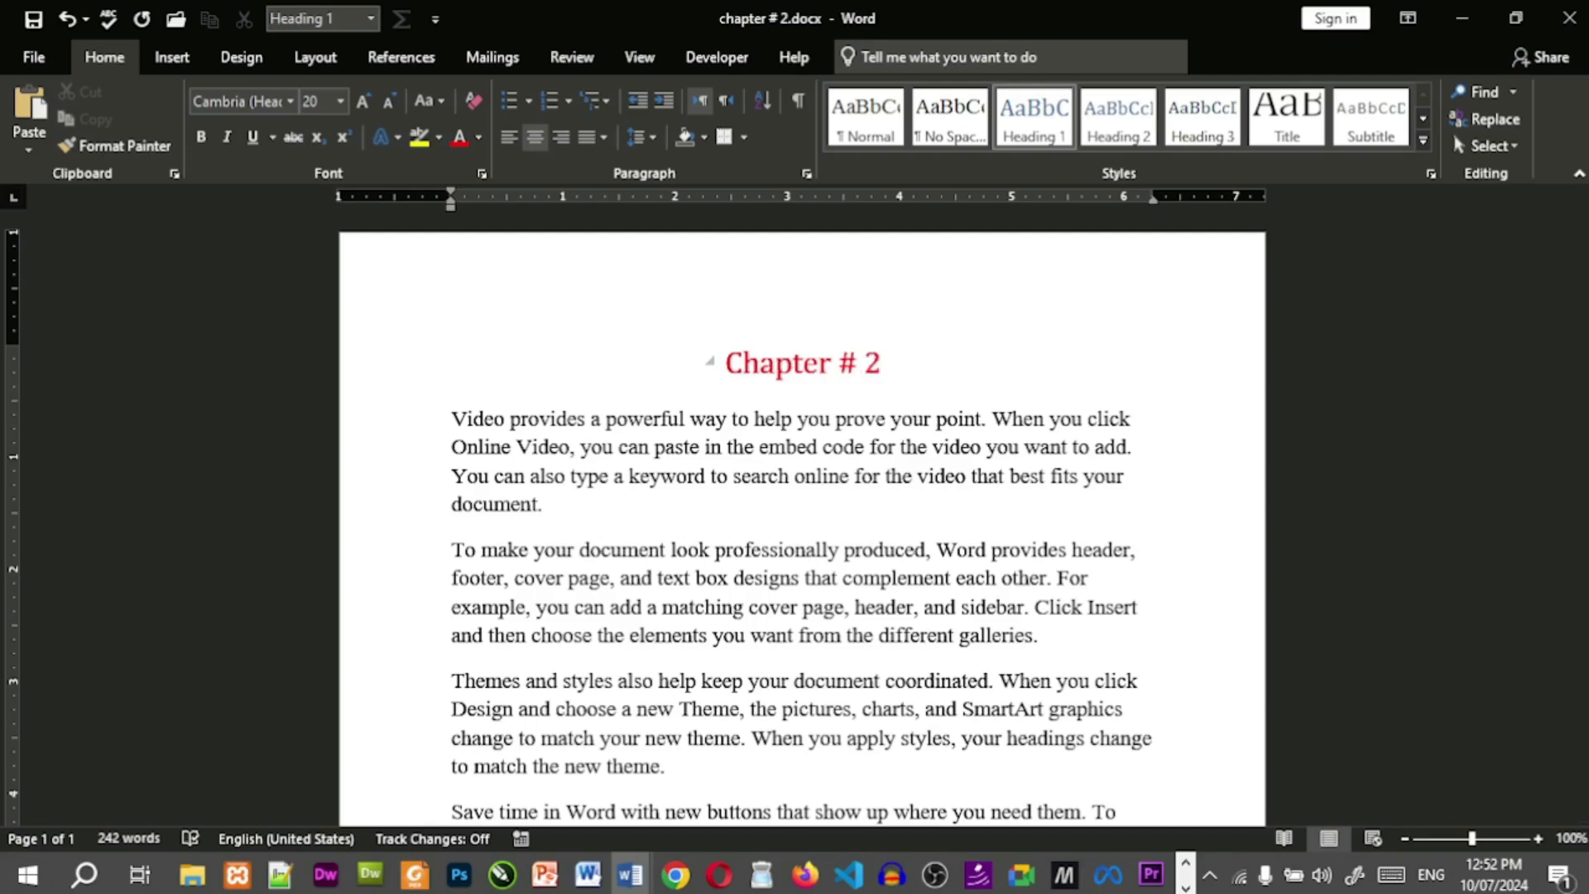
{"action": "key", "text": "ctrl+s"}
{"action": "key", "text": "alt+Tab"}
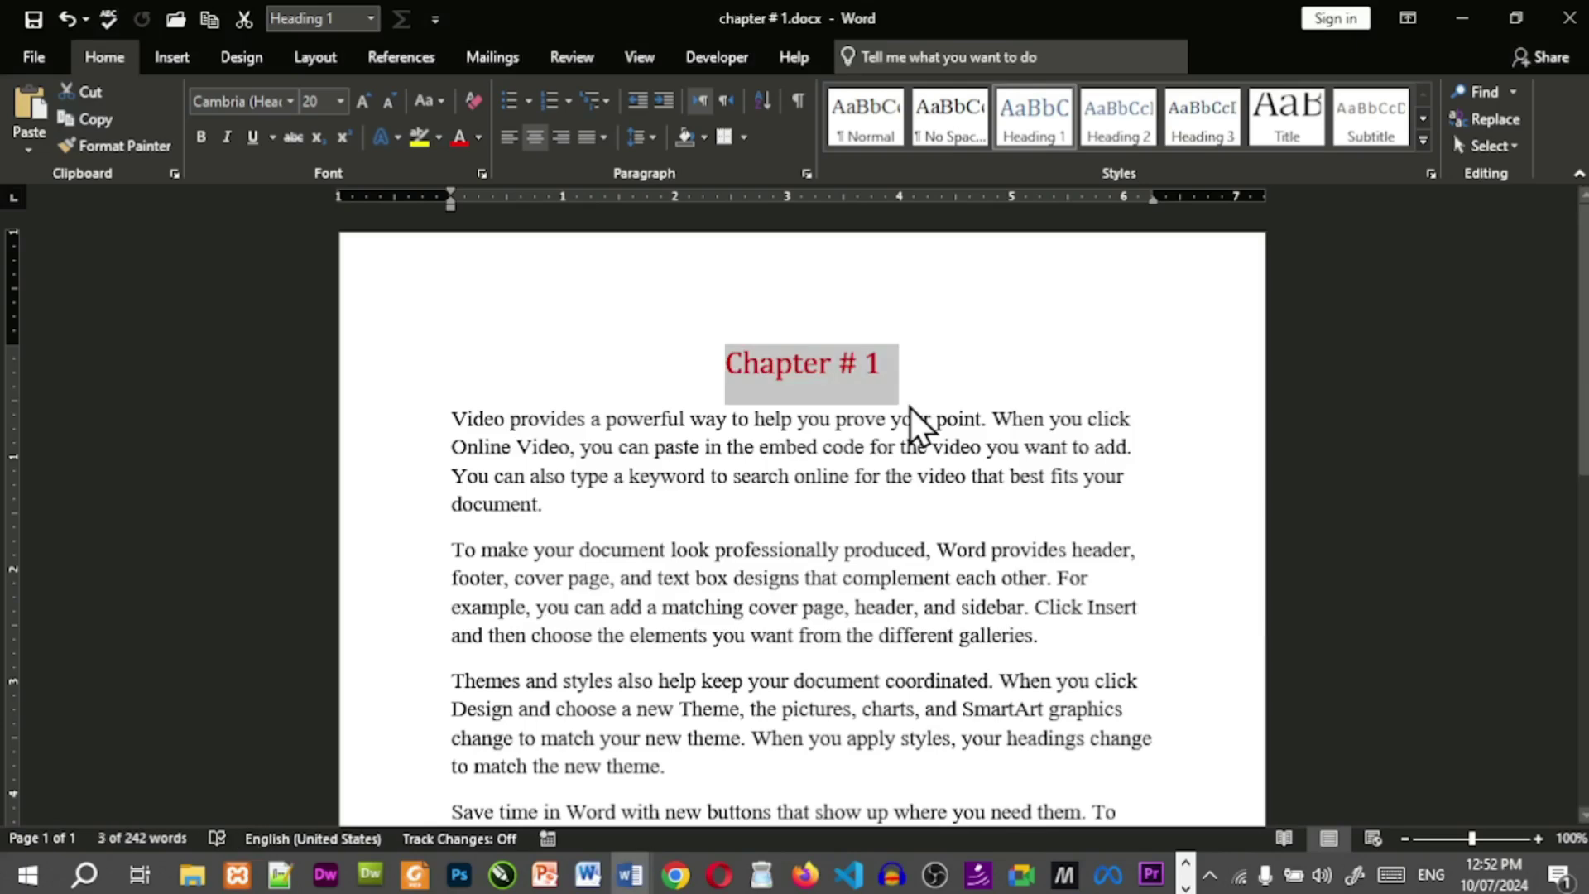
Paste the heading atop chapter # 3.docx, drop the extra blank line, and change it to 'Chapter # 3'.
{"action": "key", "text": "alt+Tab"}
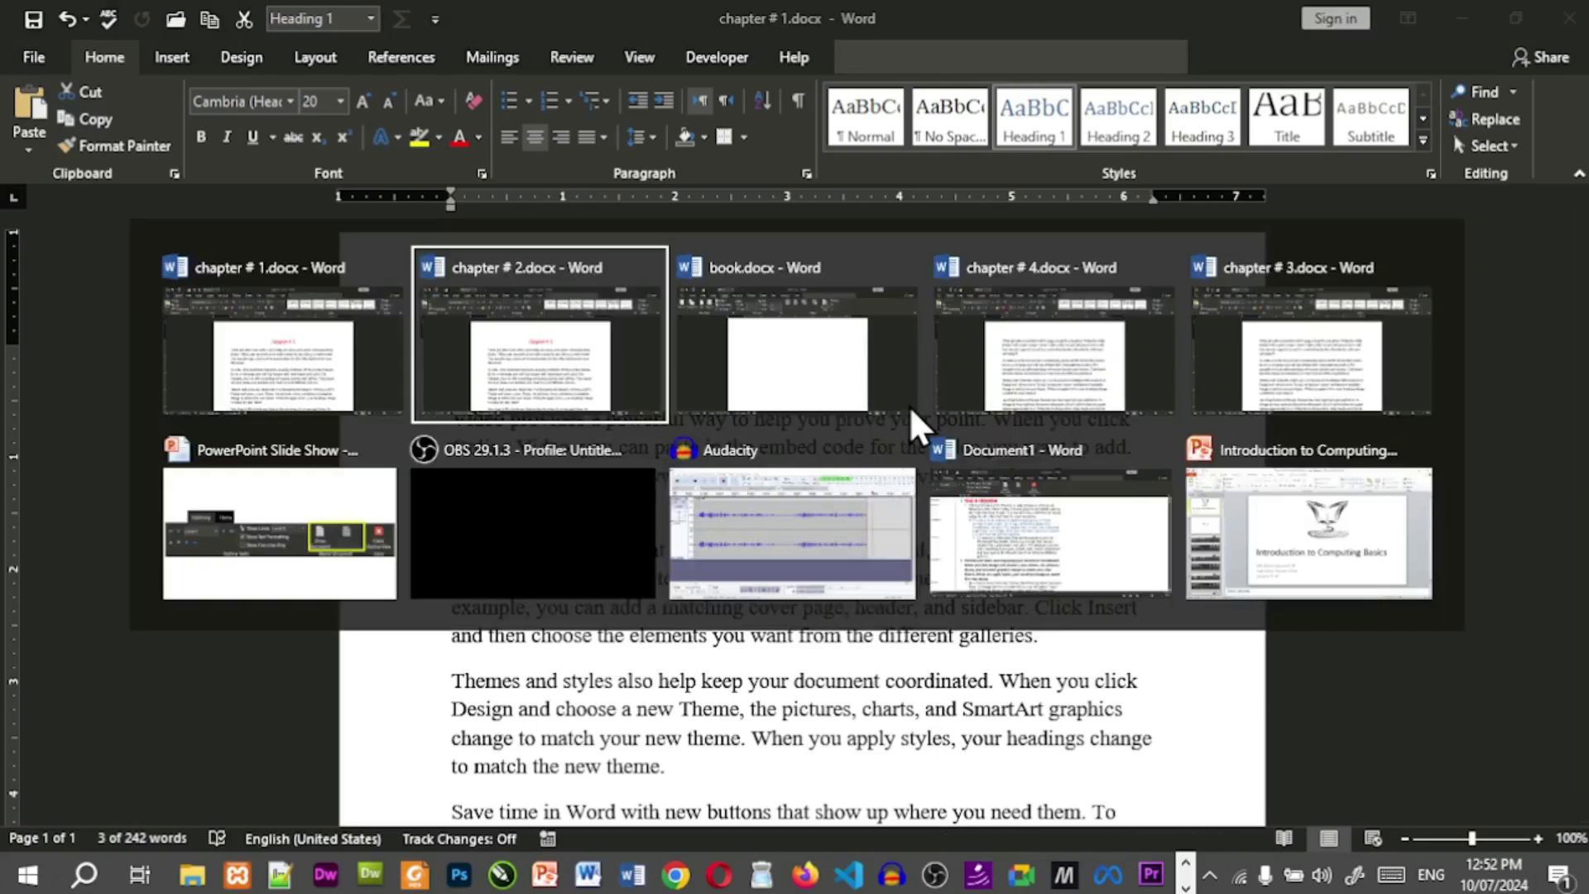
{"action": "key", "text": "Tab"}
{"action": "key", "text": "Tab"}
{"action": "key", "text": "Tab"}
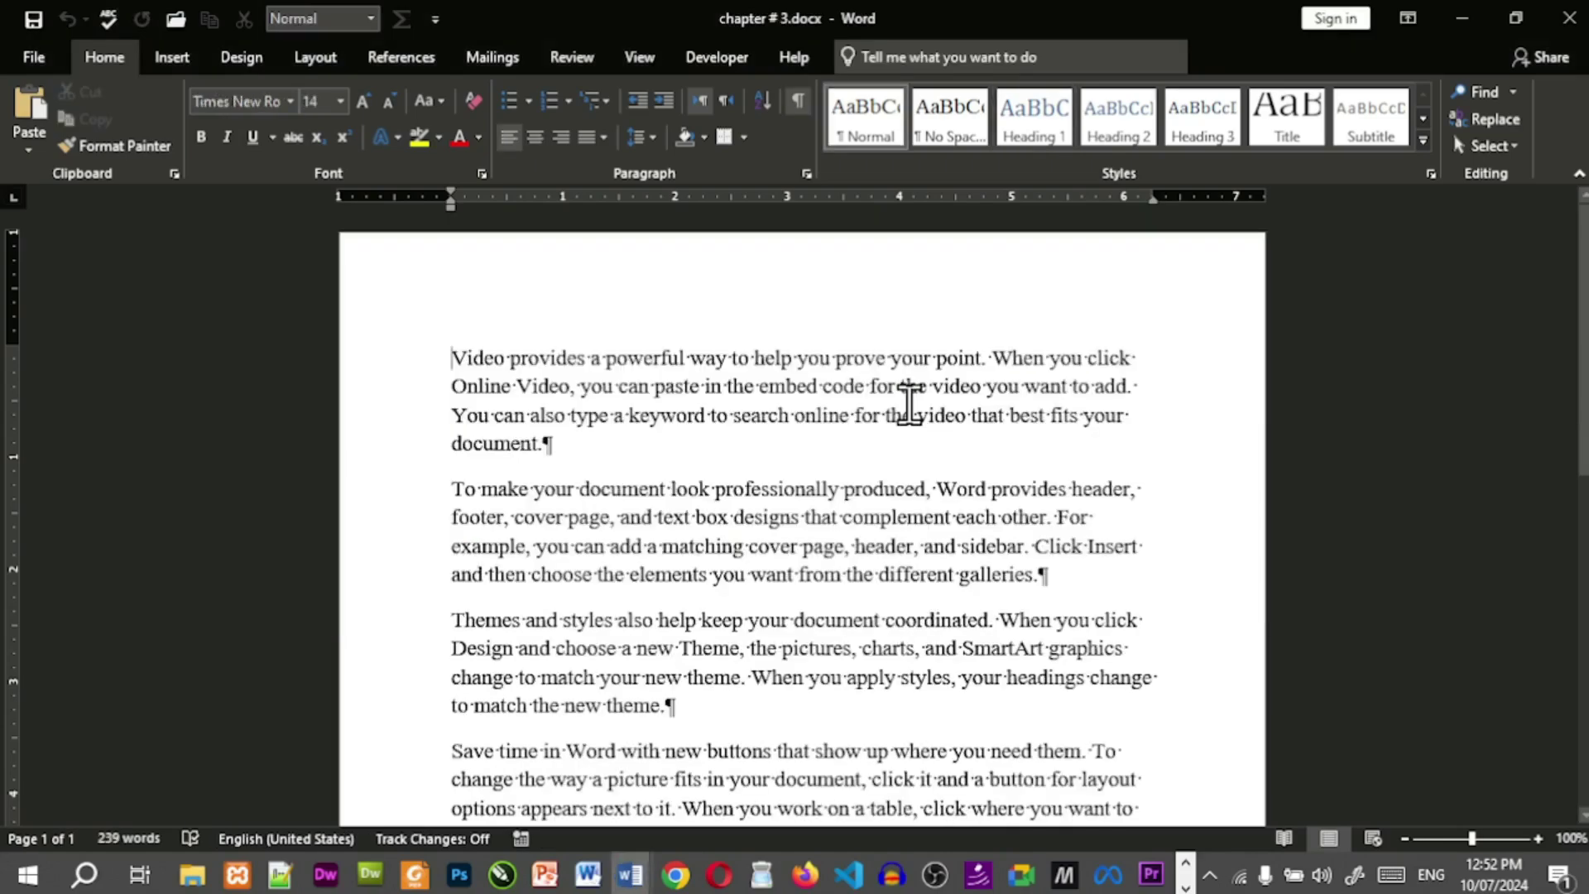
{"action": "key", "text": "Return"}
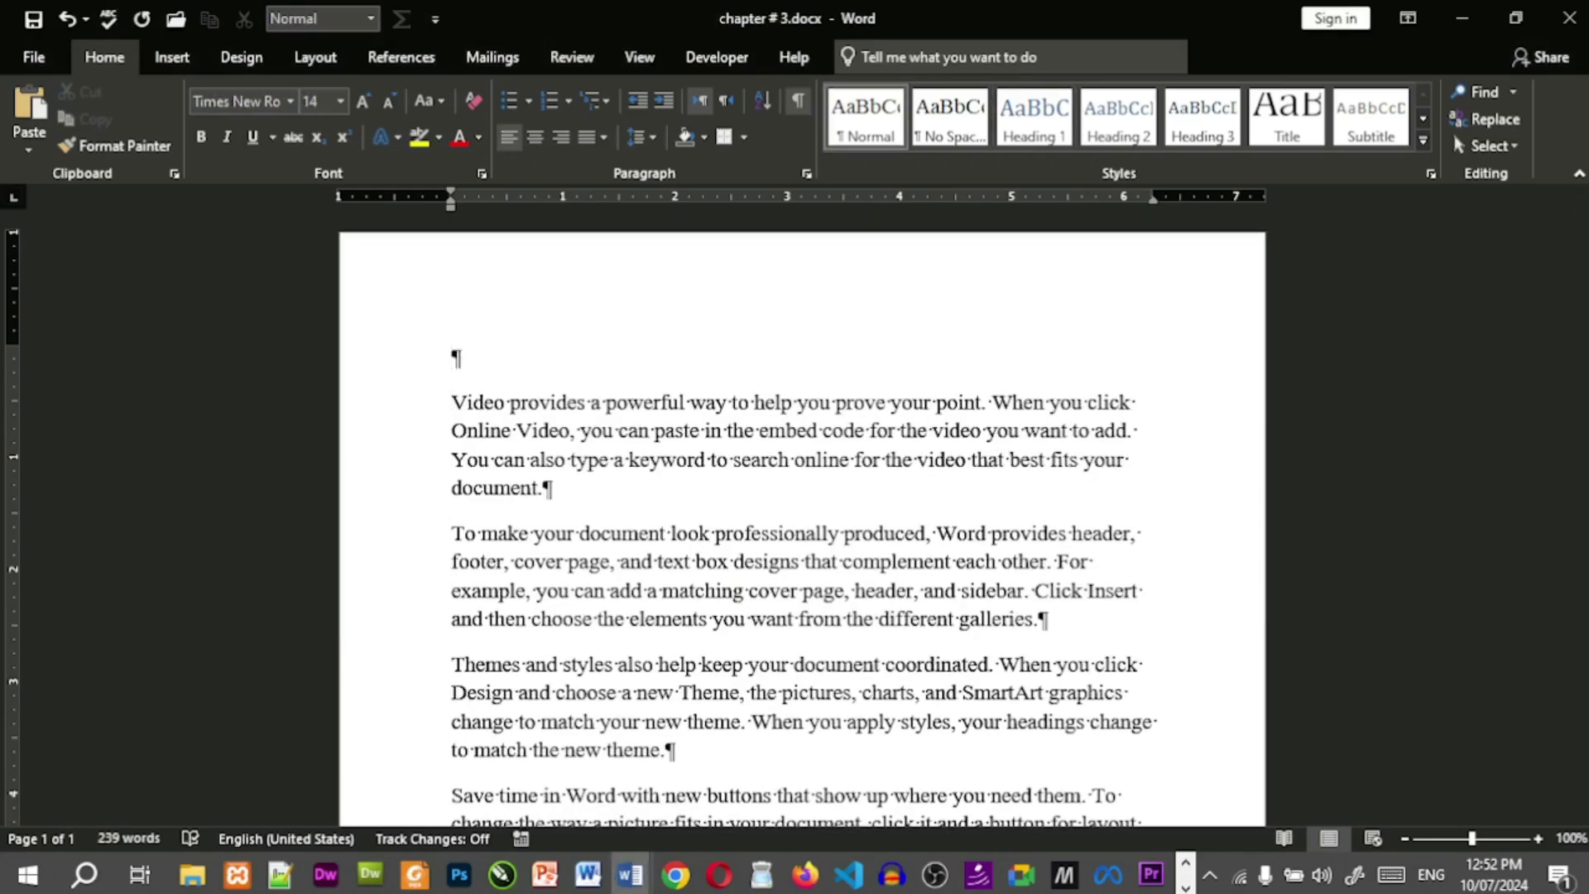
{"action": "key", "text": "ctrl+v"}
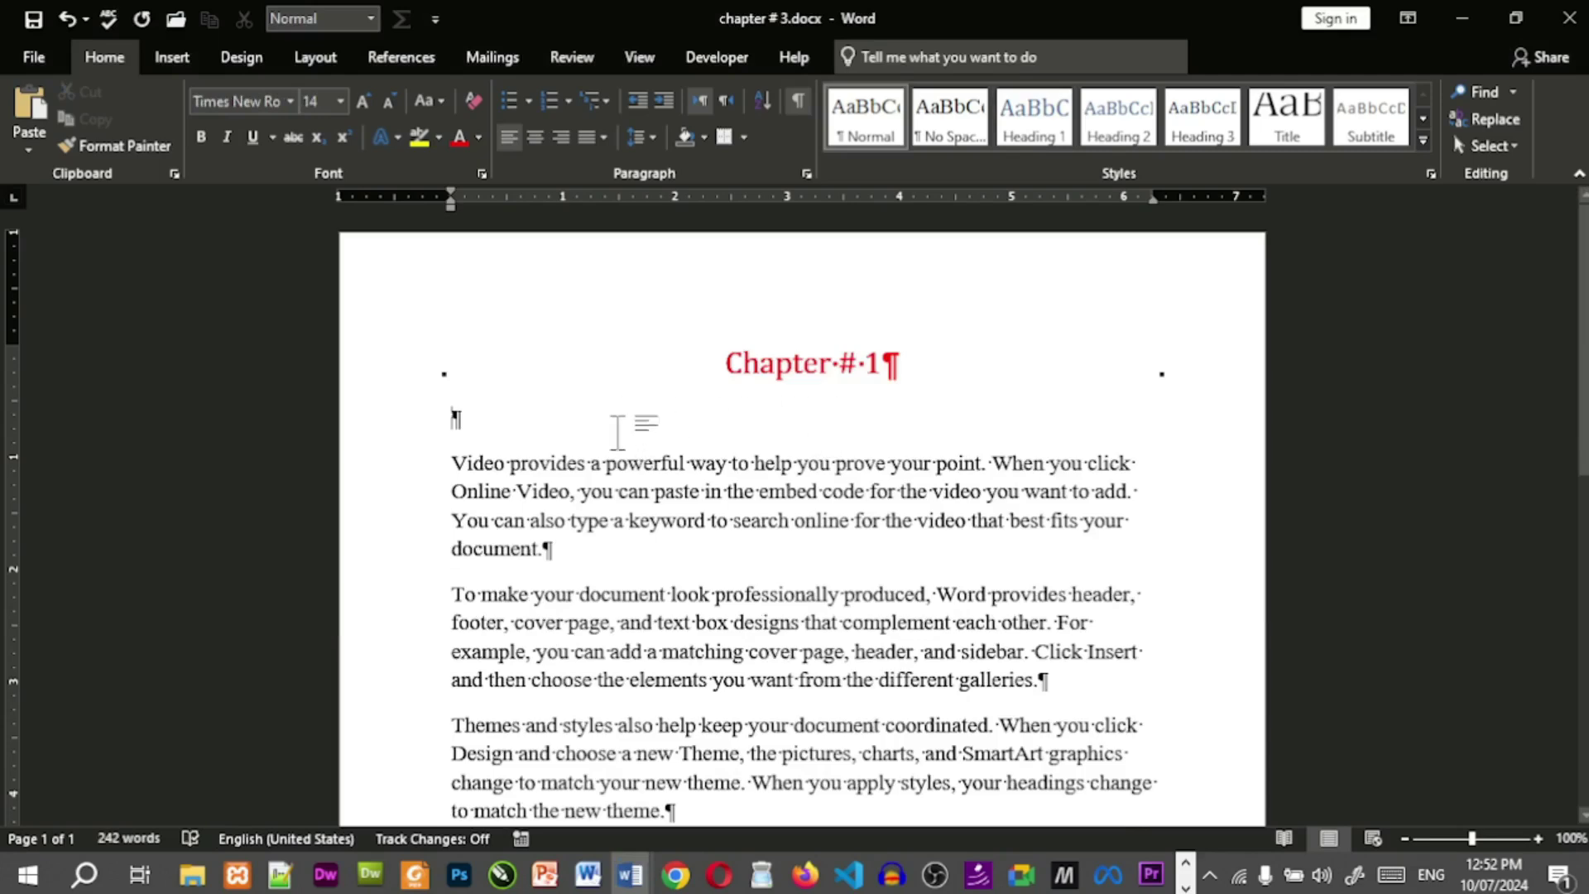
{"action": "key", "text": "BackSpace"}
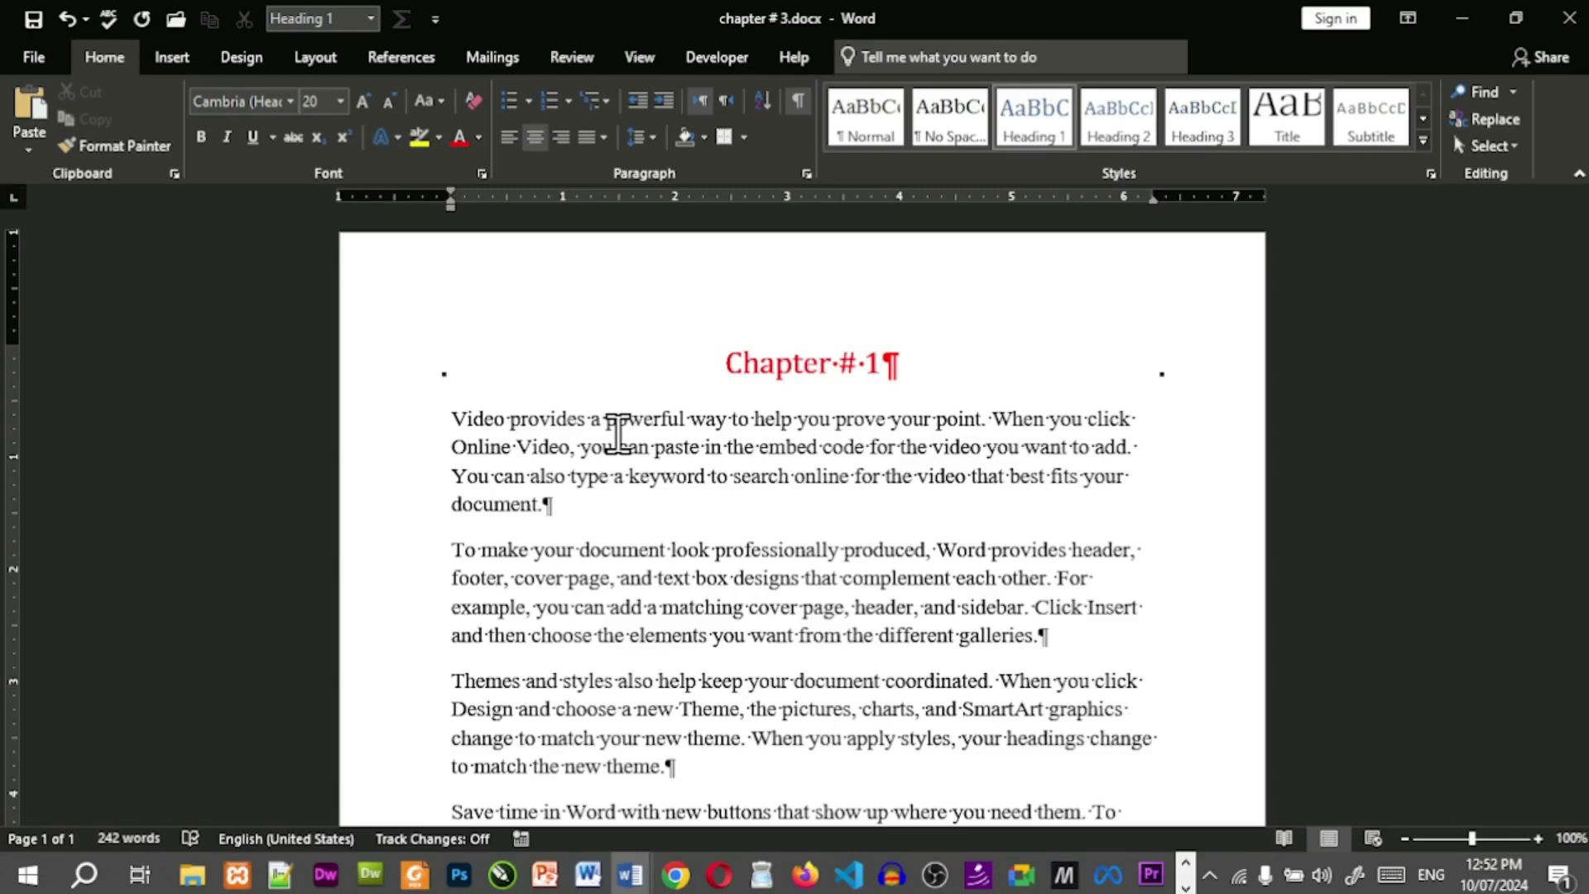
{"action": "left_click", "coordinate": [791, 106]}
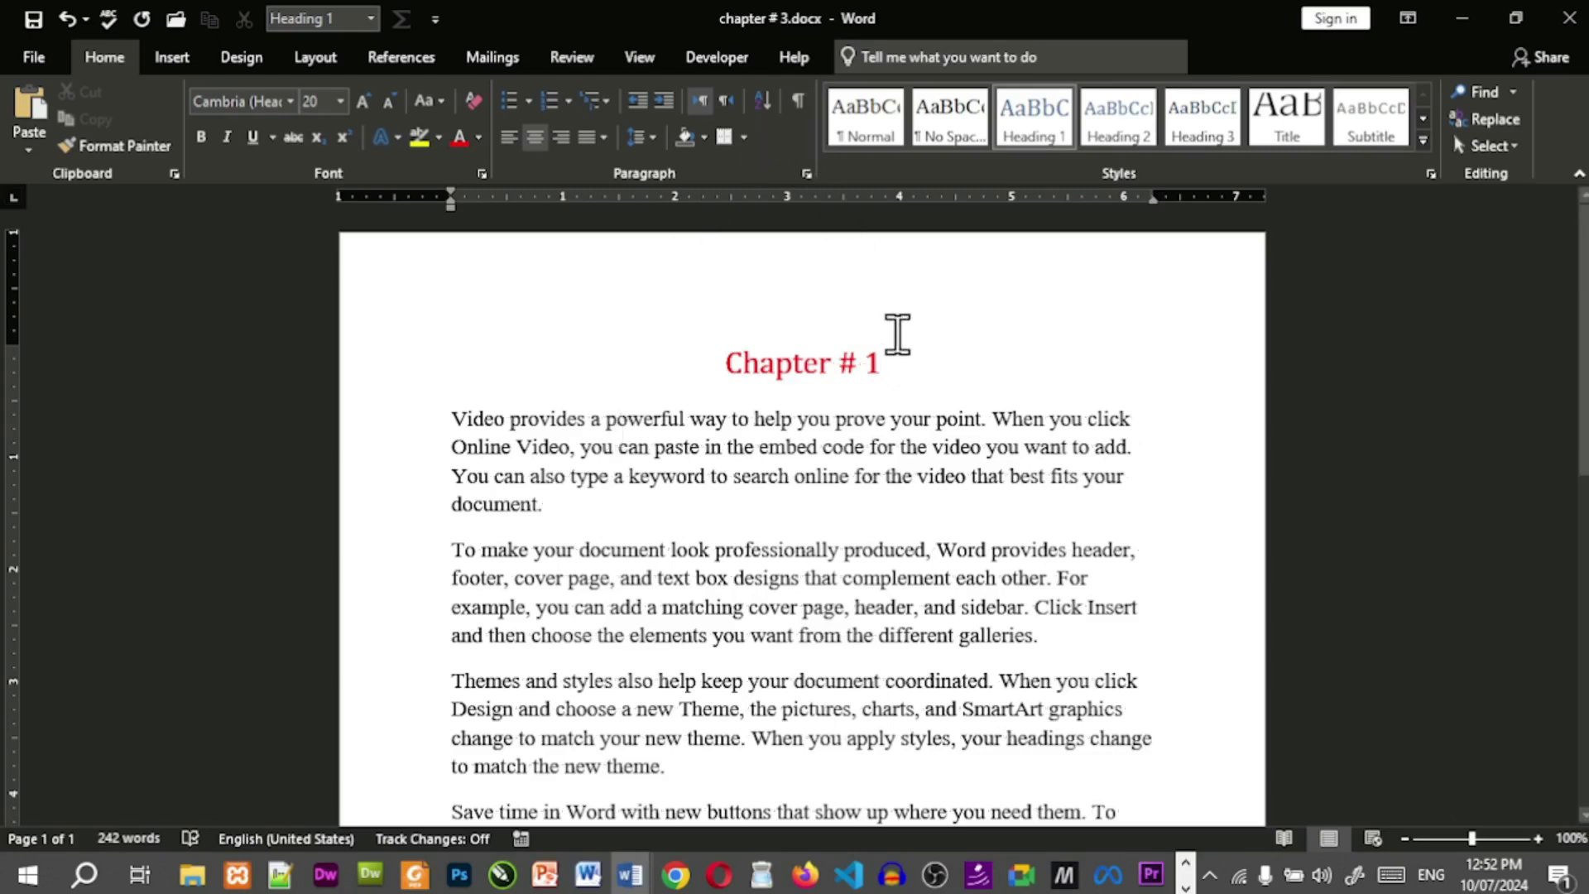
{"action": "key", "text": "BackSpace"}
{"action": "type", "text": "3"}
{"action": "key", "text": "alt+Tab"}
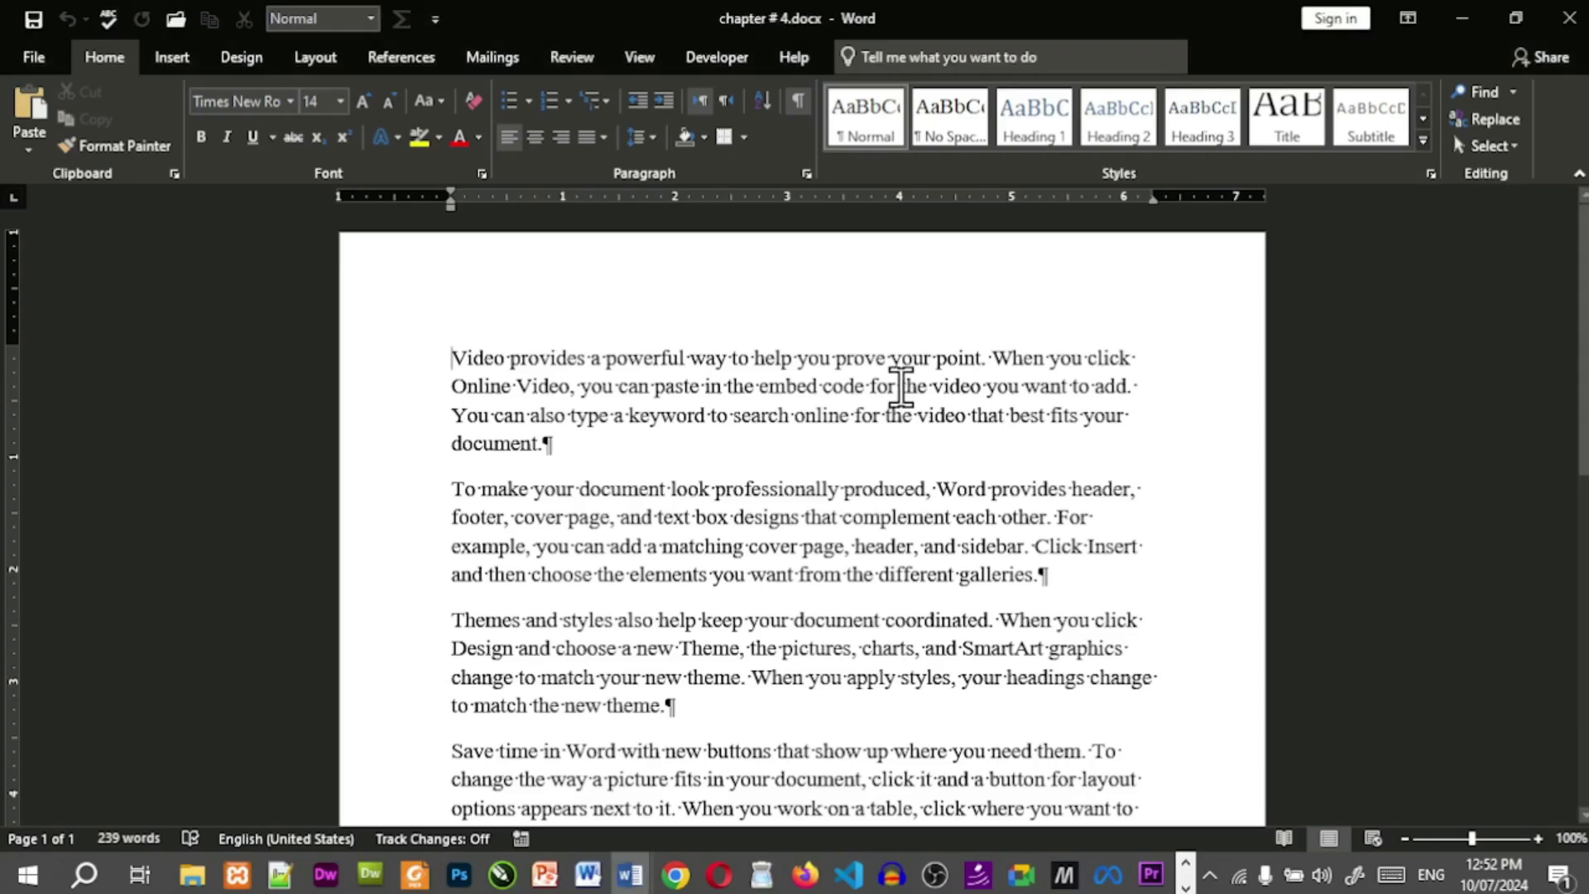
Paste the heading into chapter # 4.docx, renumber it to 'Chapter # 4', and save.
{"action": "type", "text": "Chapter # 1"}
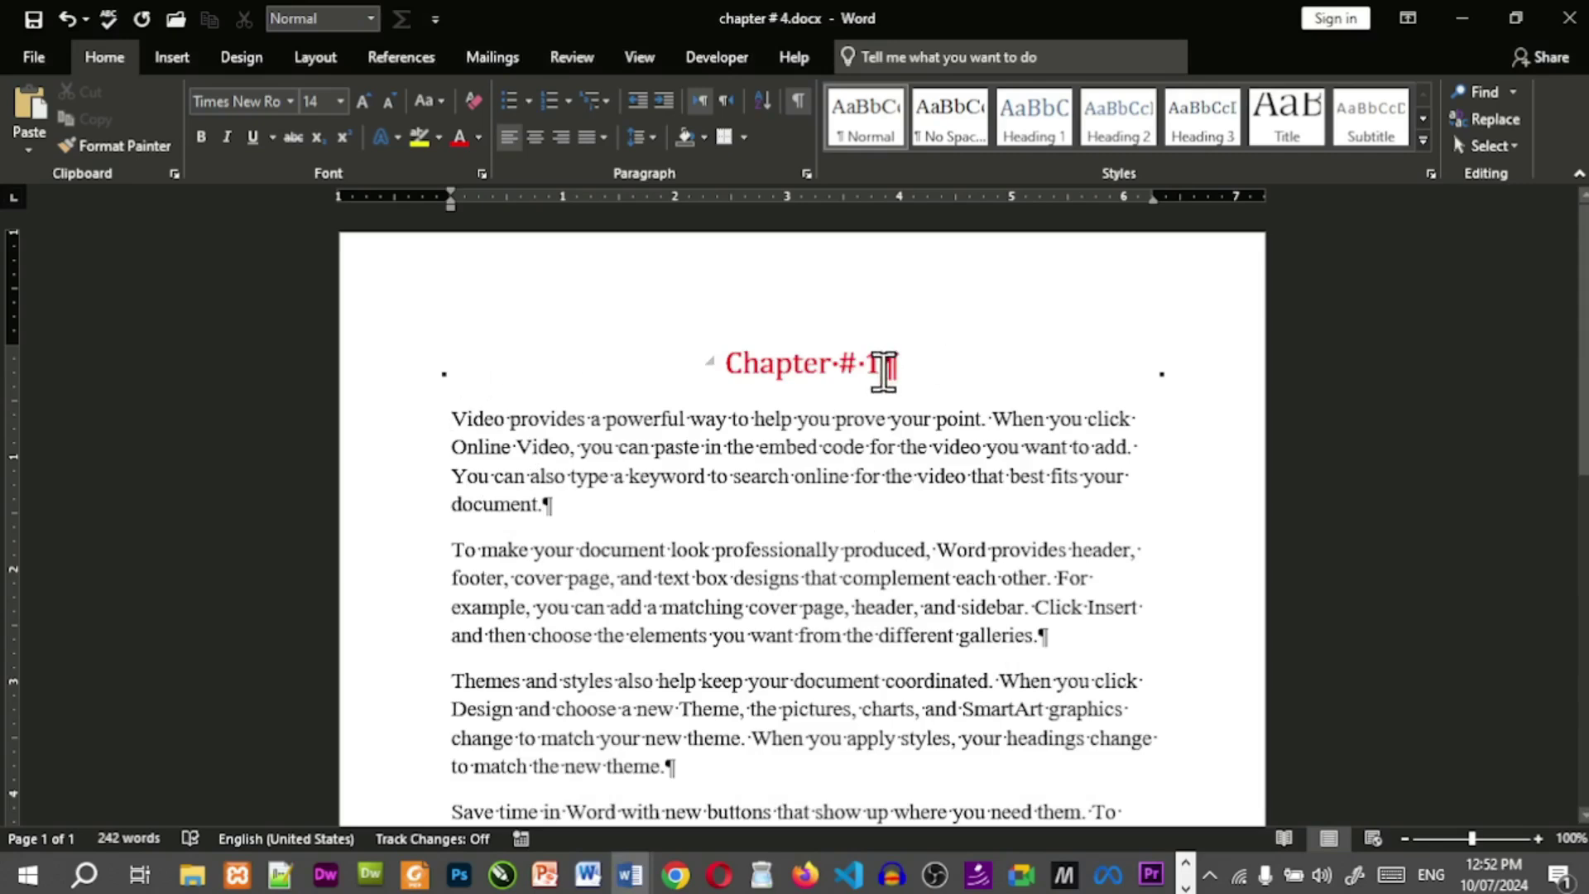
{"action": "left_click", "coordinate": [796, 99]}
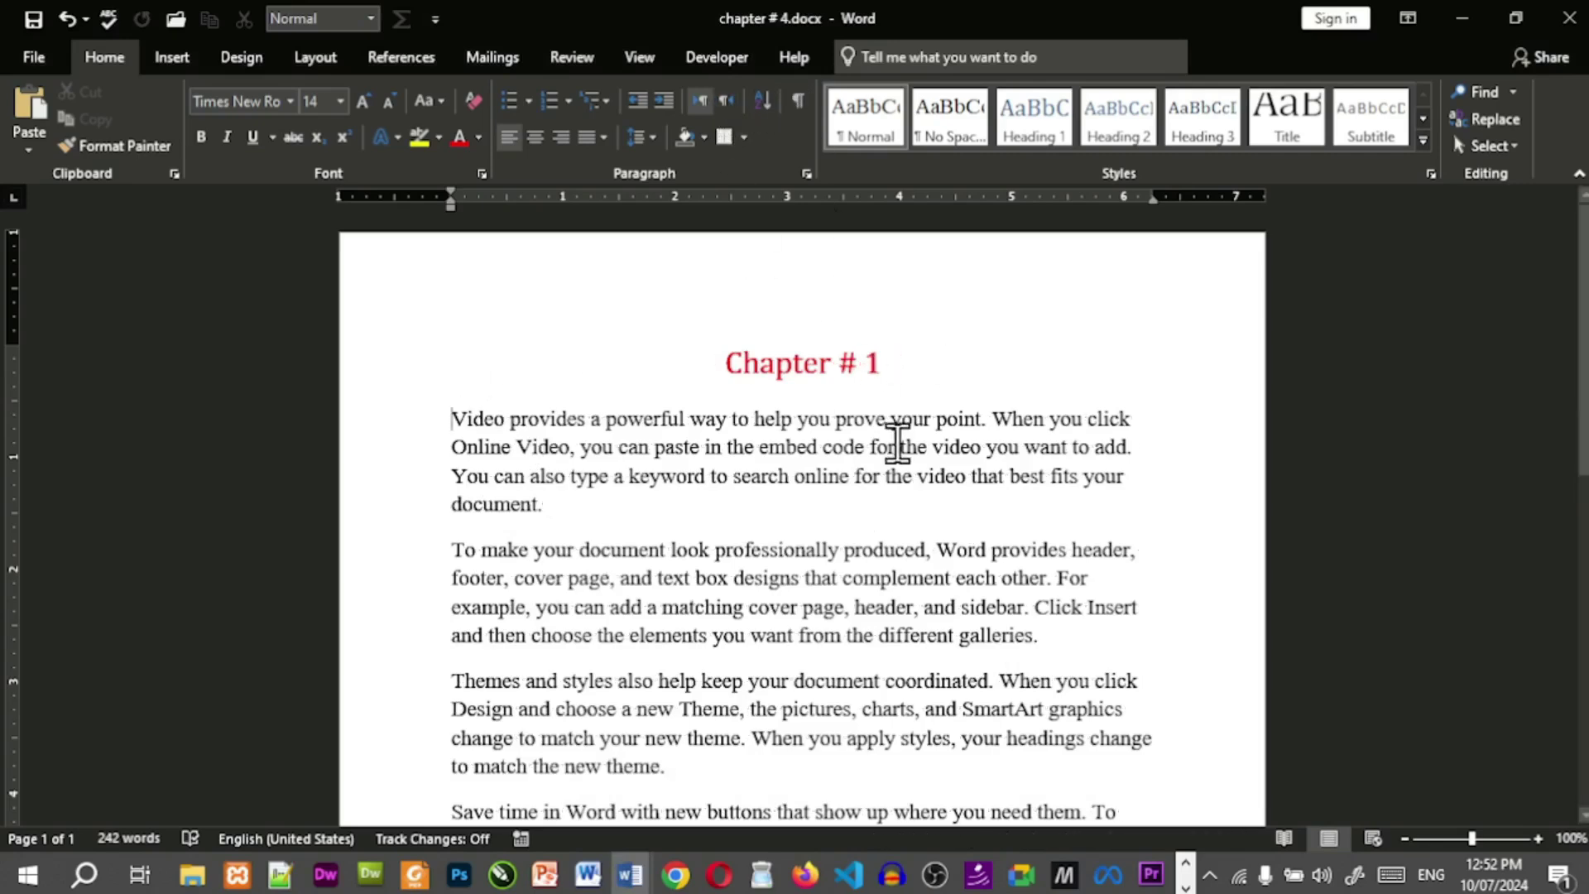
{"action": "left_click", "coordinate": [882, 361]}
{"action": "key", "text": "BackSpace"}
{"action": "type", "text": "5"}
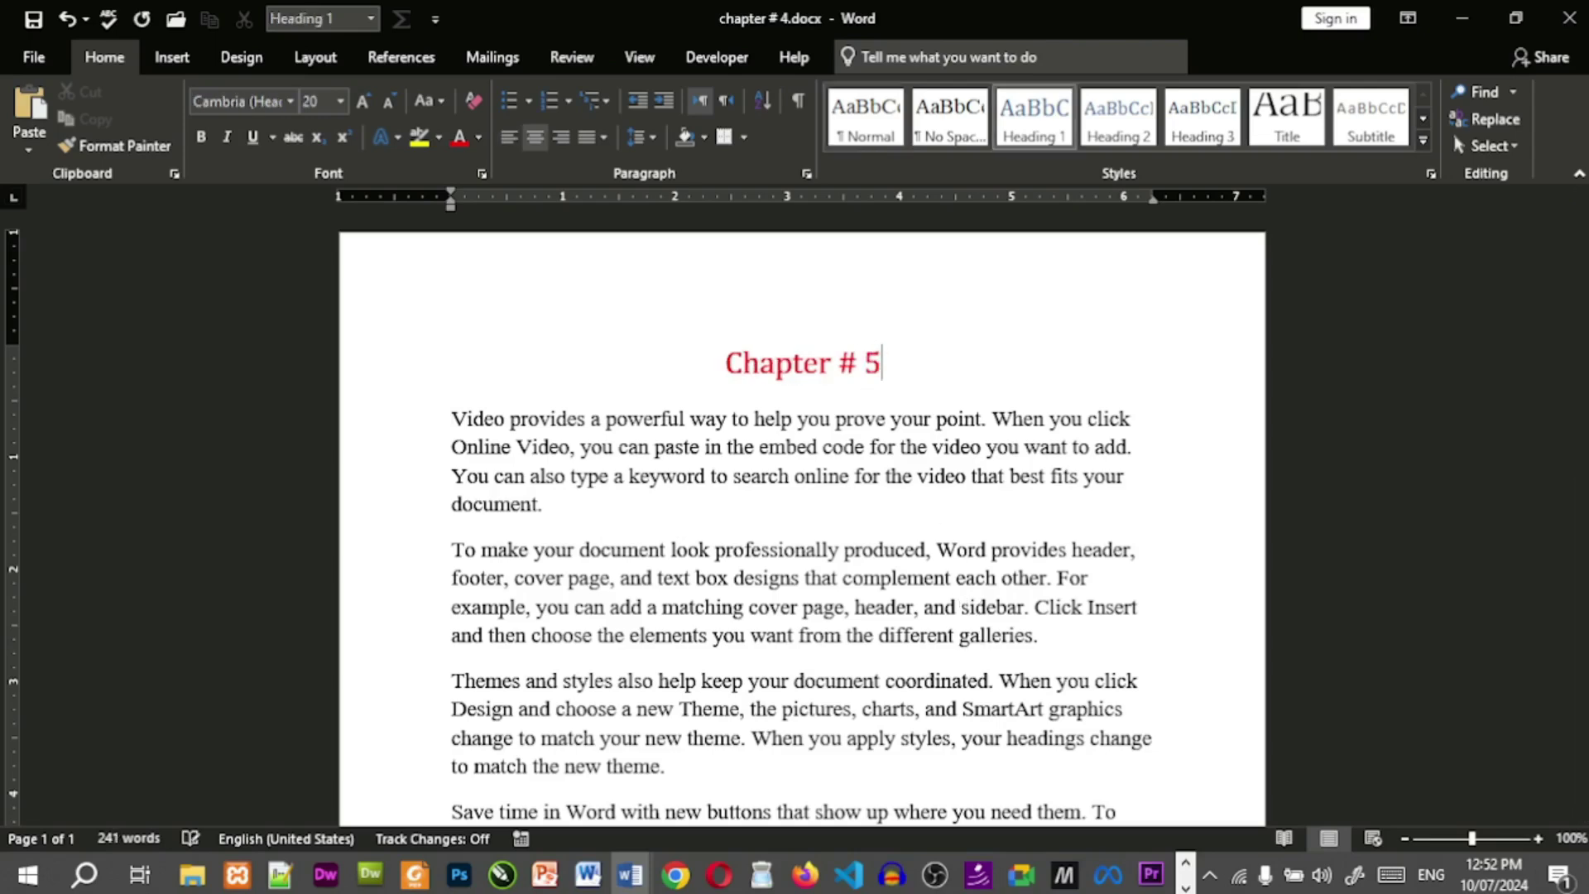
{"action": "key", "text": "BackSpace"}
{"action": "type", "text": "4"}
{"action": "key", "text": "ctrl+s"}
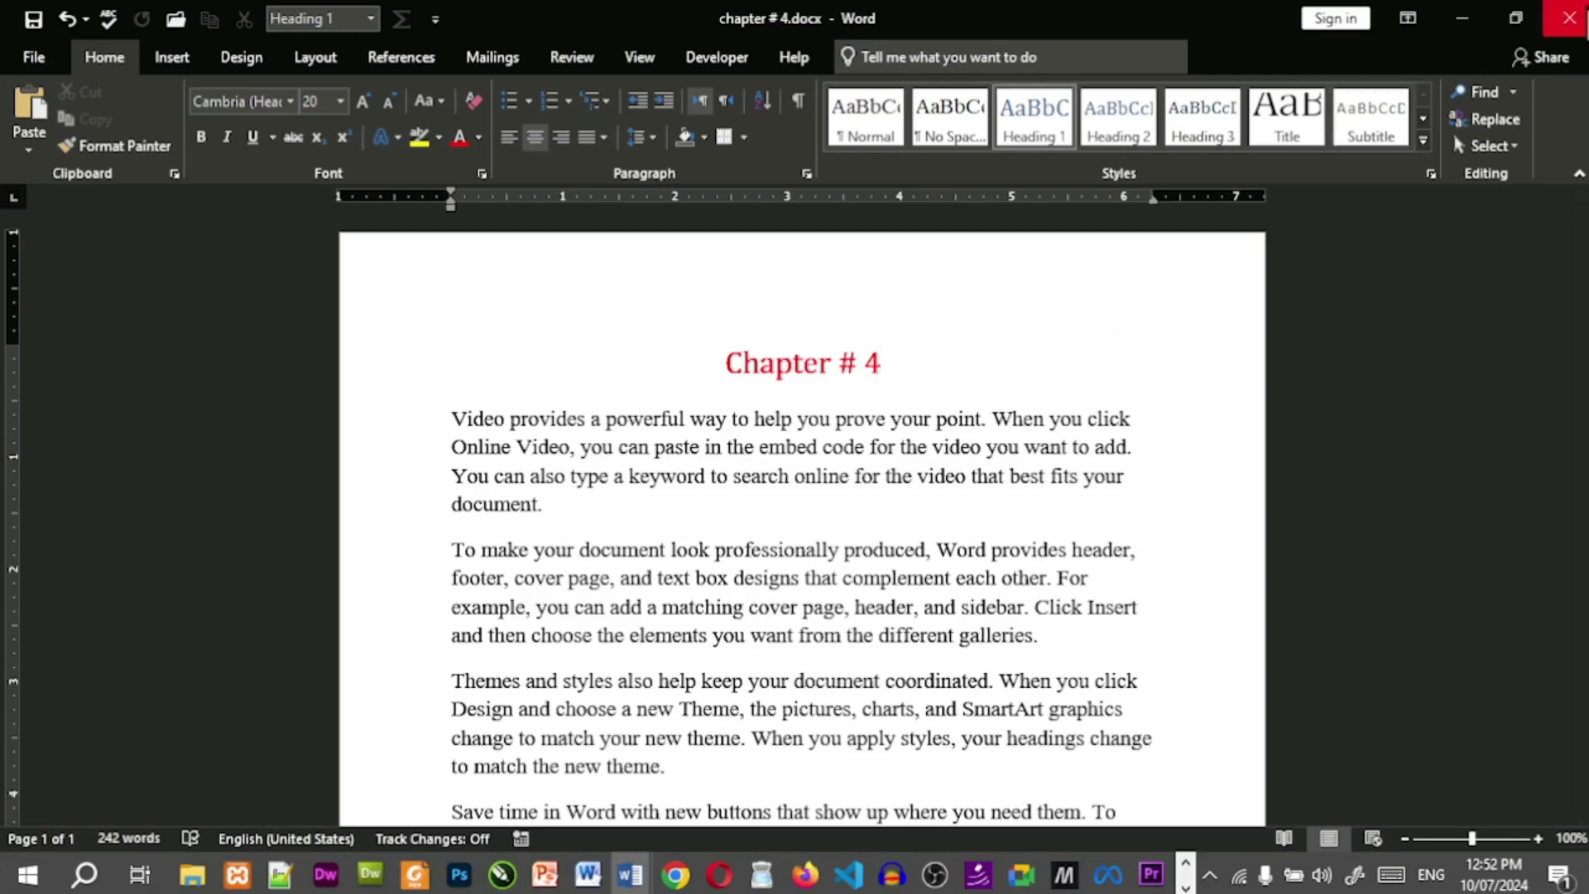
Close the chapter # 4, # 3, # 1 and # 2 windows, returning to book.docx.
{"action": "left_click", "coordinate": [1571, 20]}
{"action": "key", "text": "ctrl+w"}
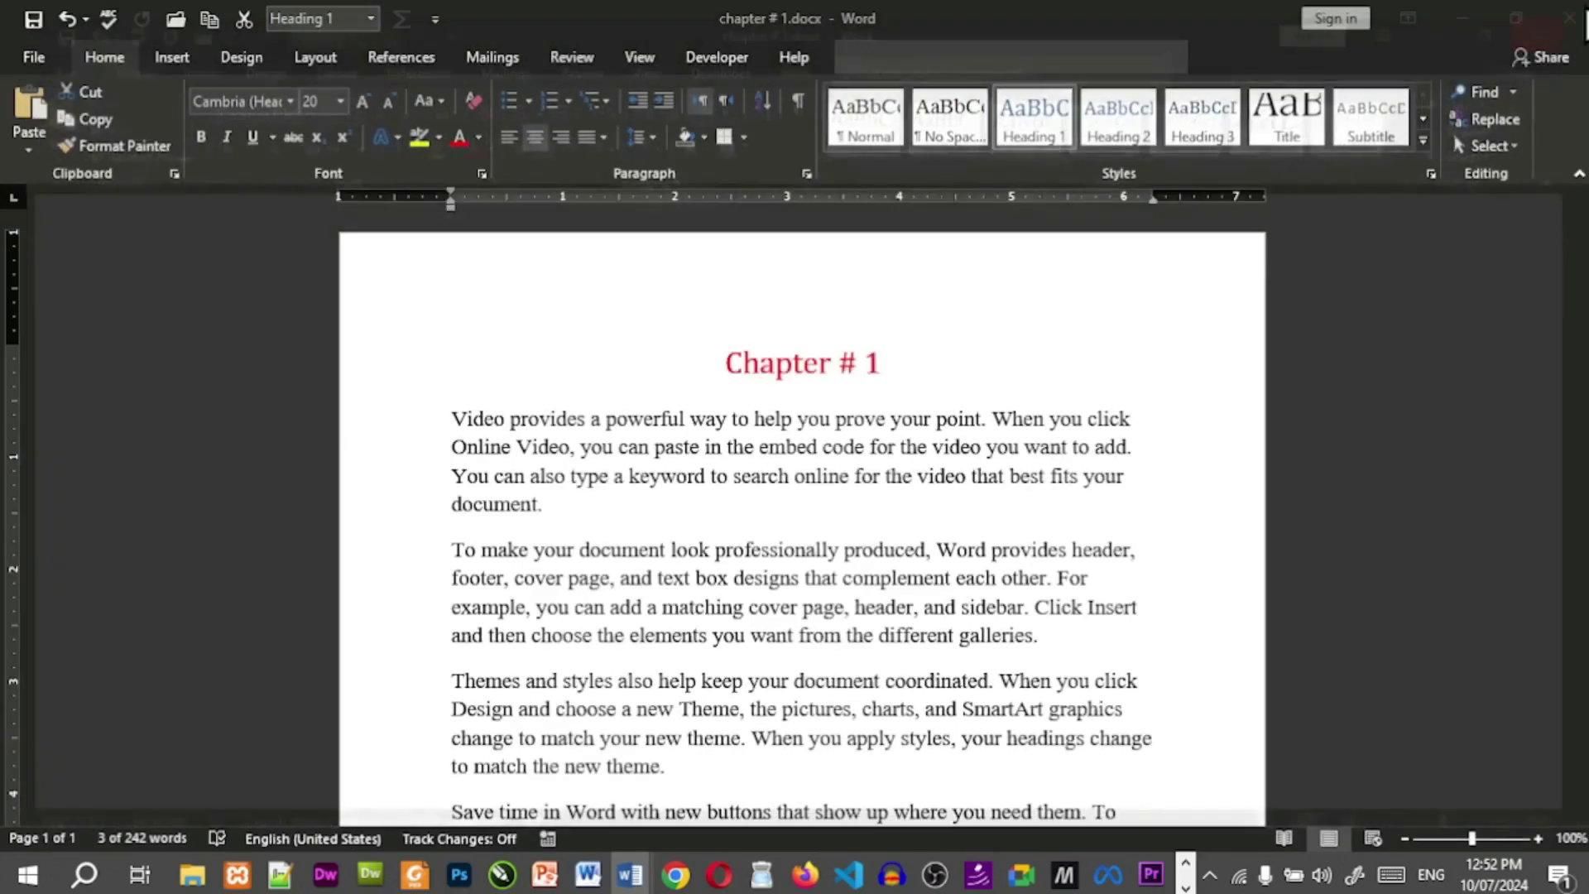
{"action": "left_click", "coordinate": [1577, 18]}
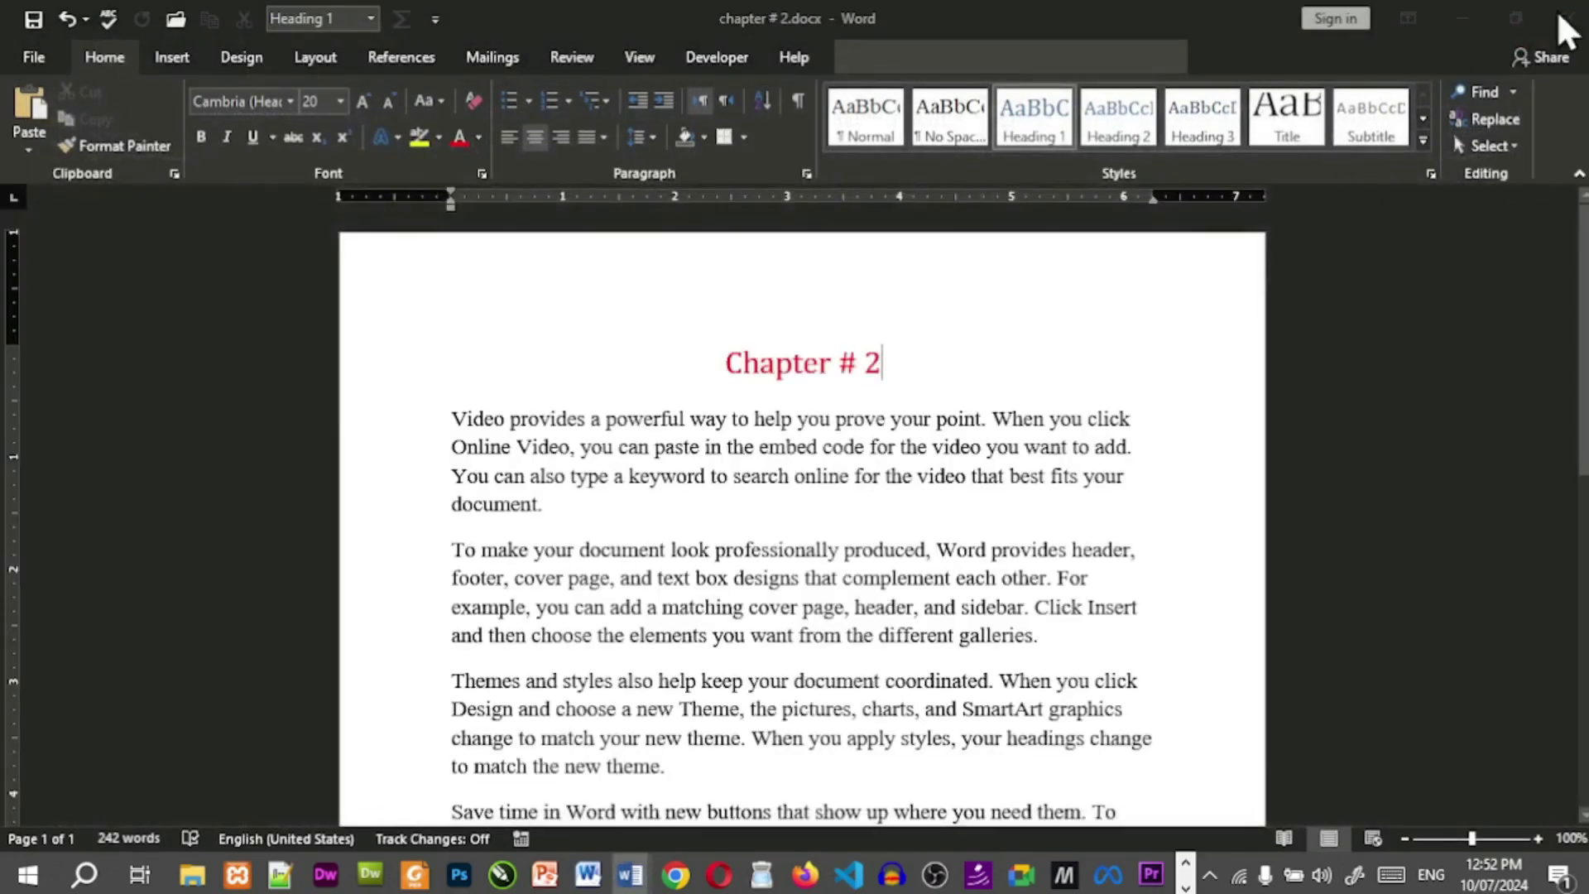
{"action": "left_click", "coordinate": [1577, 19]}
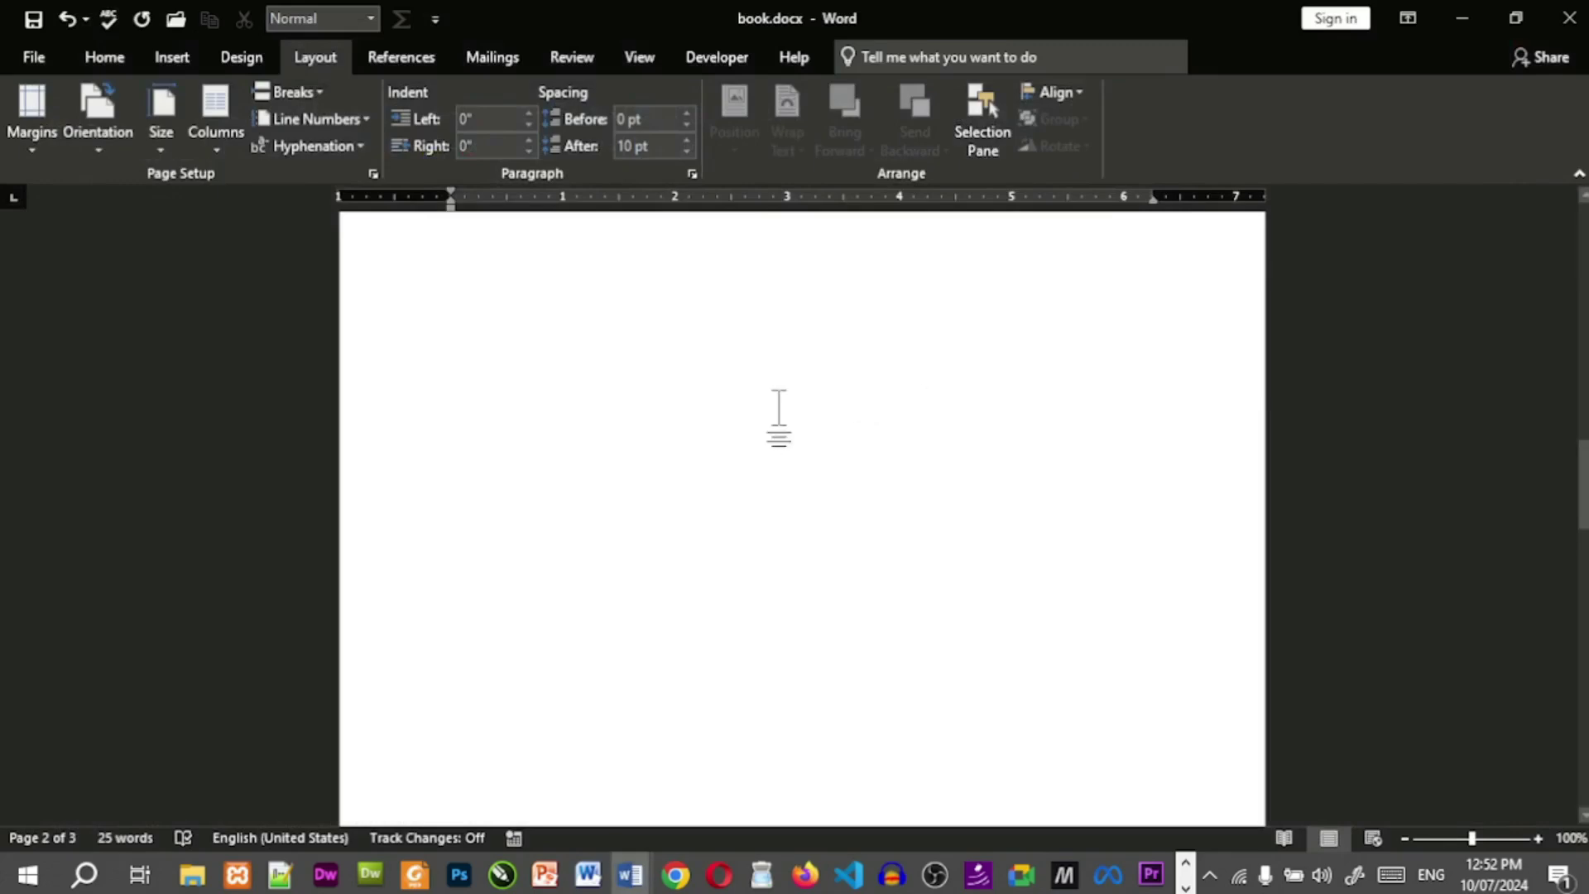
{"action": "scroll", "coordinate": [1248, 461], "scroll_direction": "up", "scroll_amount": 3}
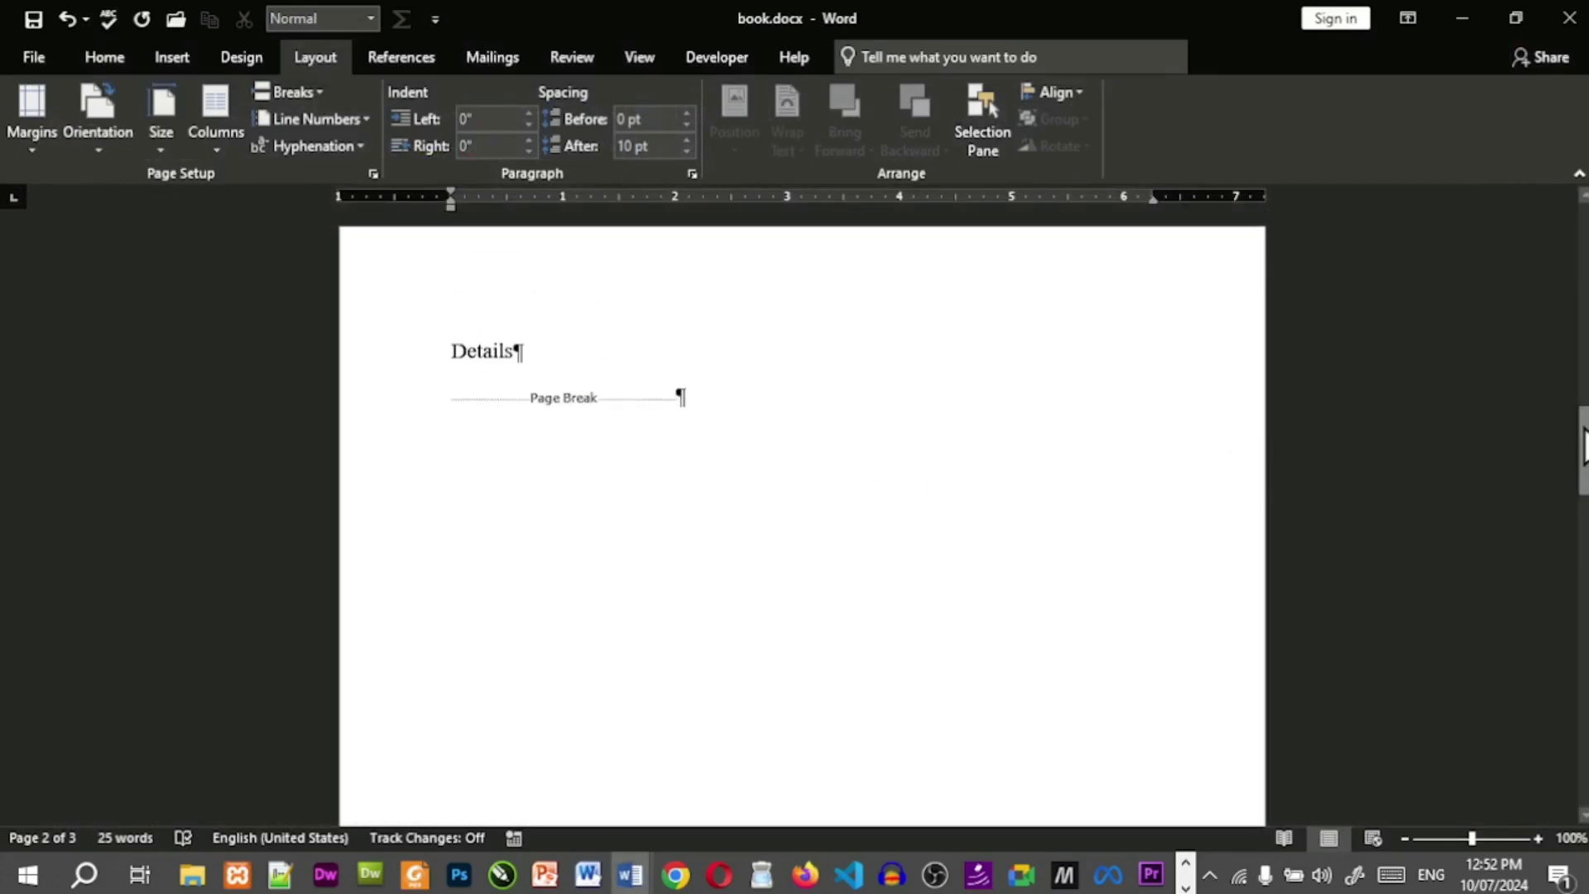
{"action": "left_click_drag", "start_coordinate": [1583, 472], "coordinate": [1540, 593]}
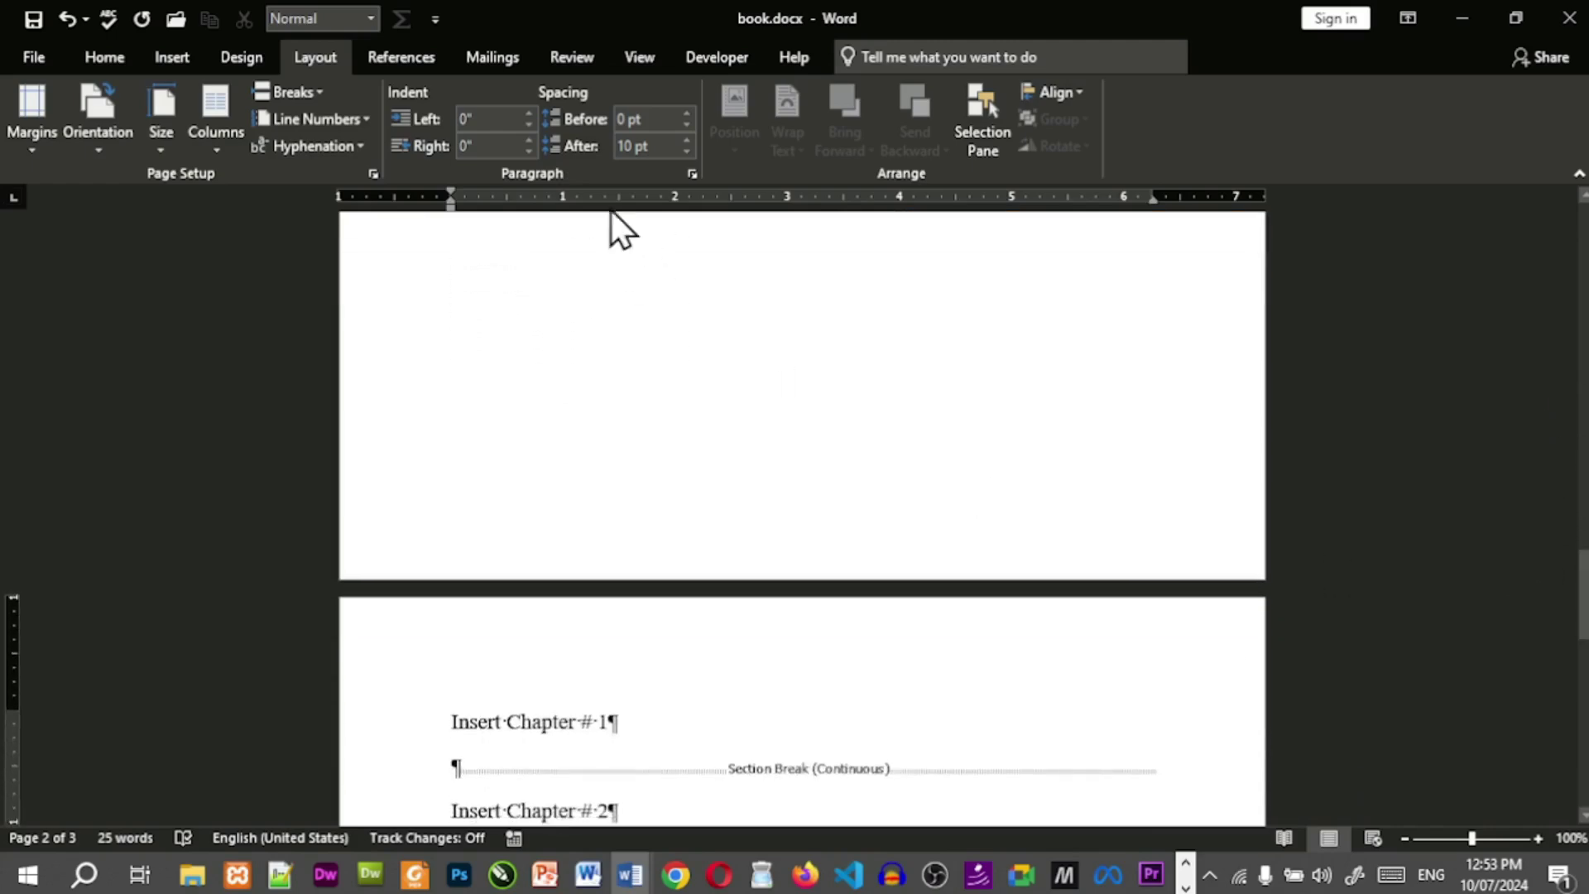
{"action": "left_click", "coordinate": [634, 62]}
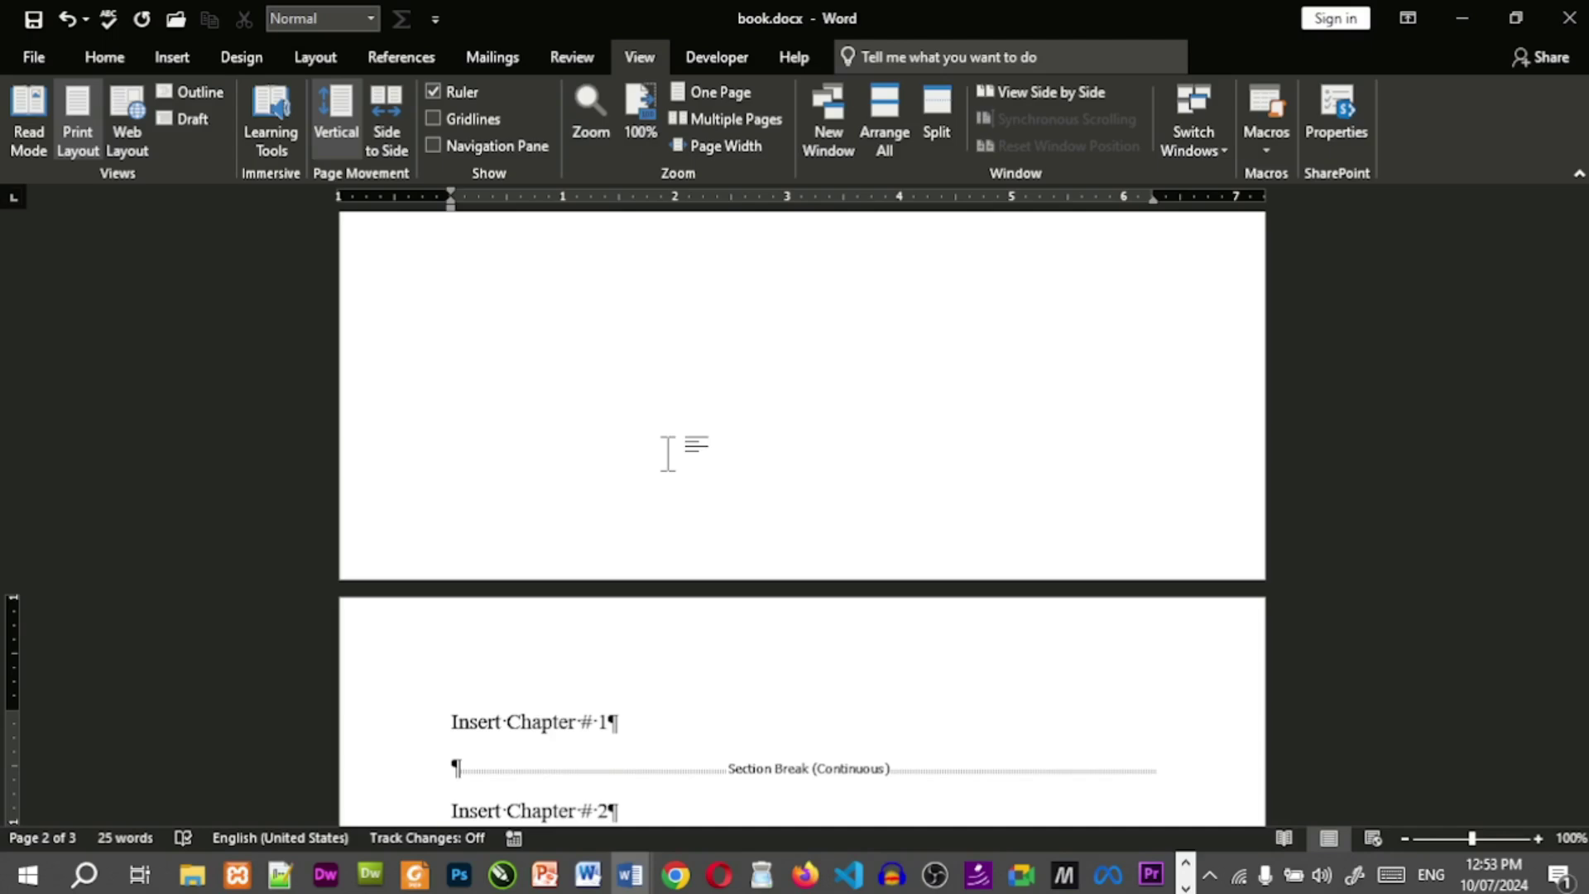
Switch book.docx to Outline view, hide formatting marks, and turn on Show Document.
{"action": "left_click", "coordinate": [197, 92]}
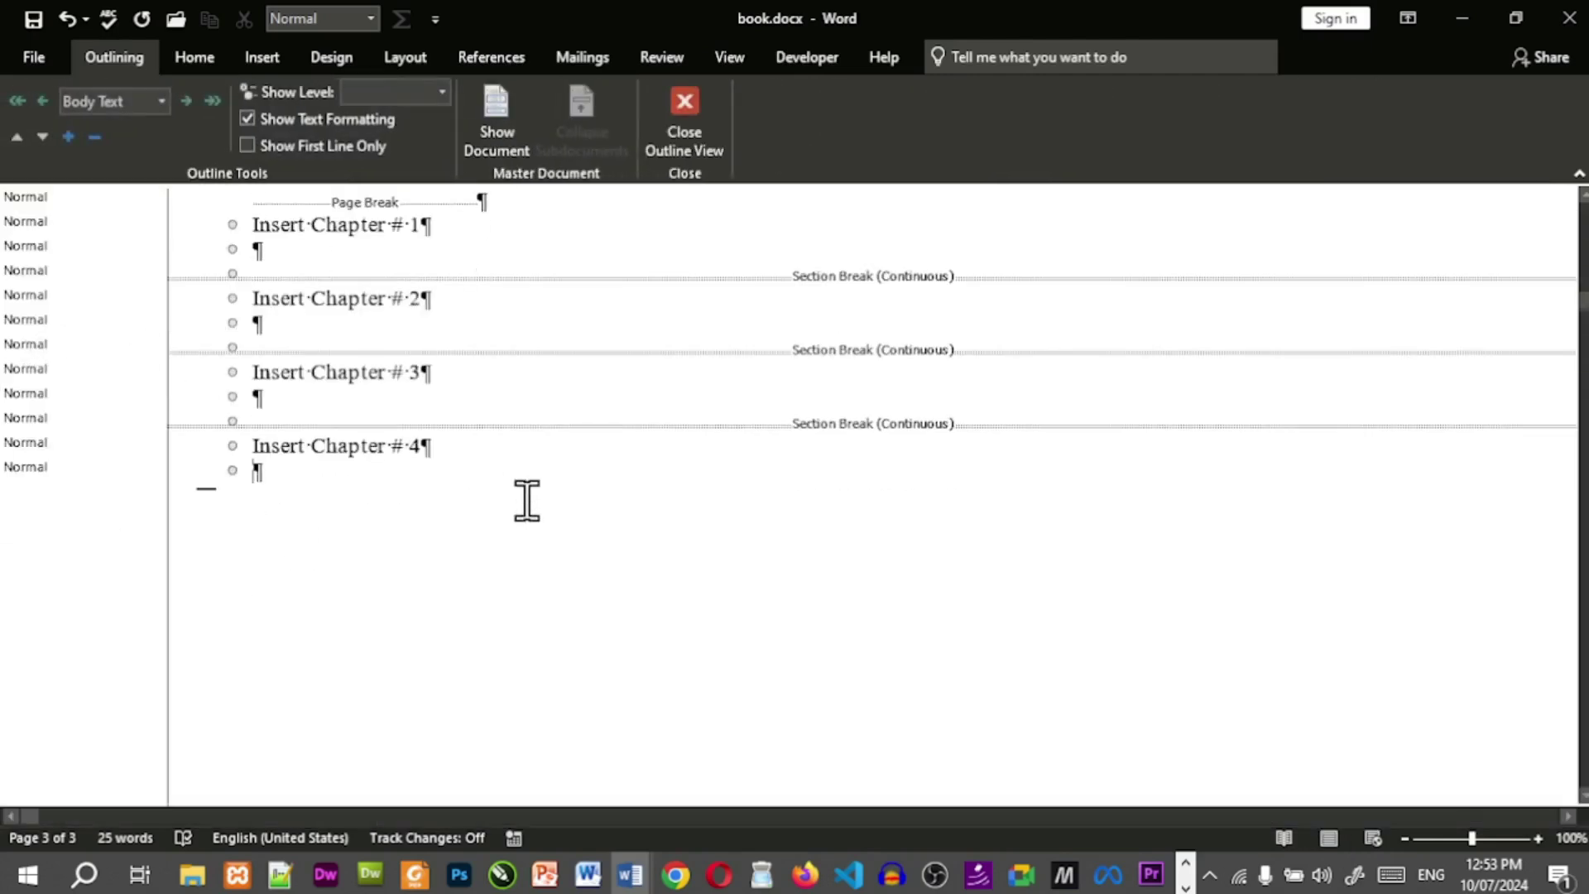
{"action": "scroll", "coordinate": [526, 500], "scroll_direction": "up", "scroll_amount": 1}
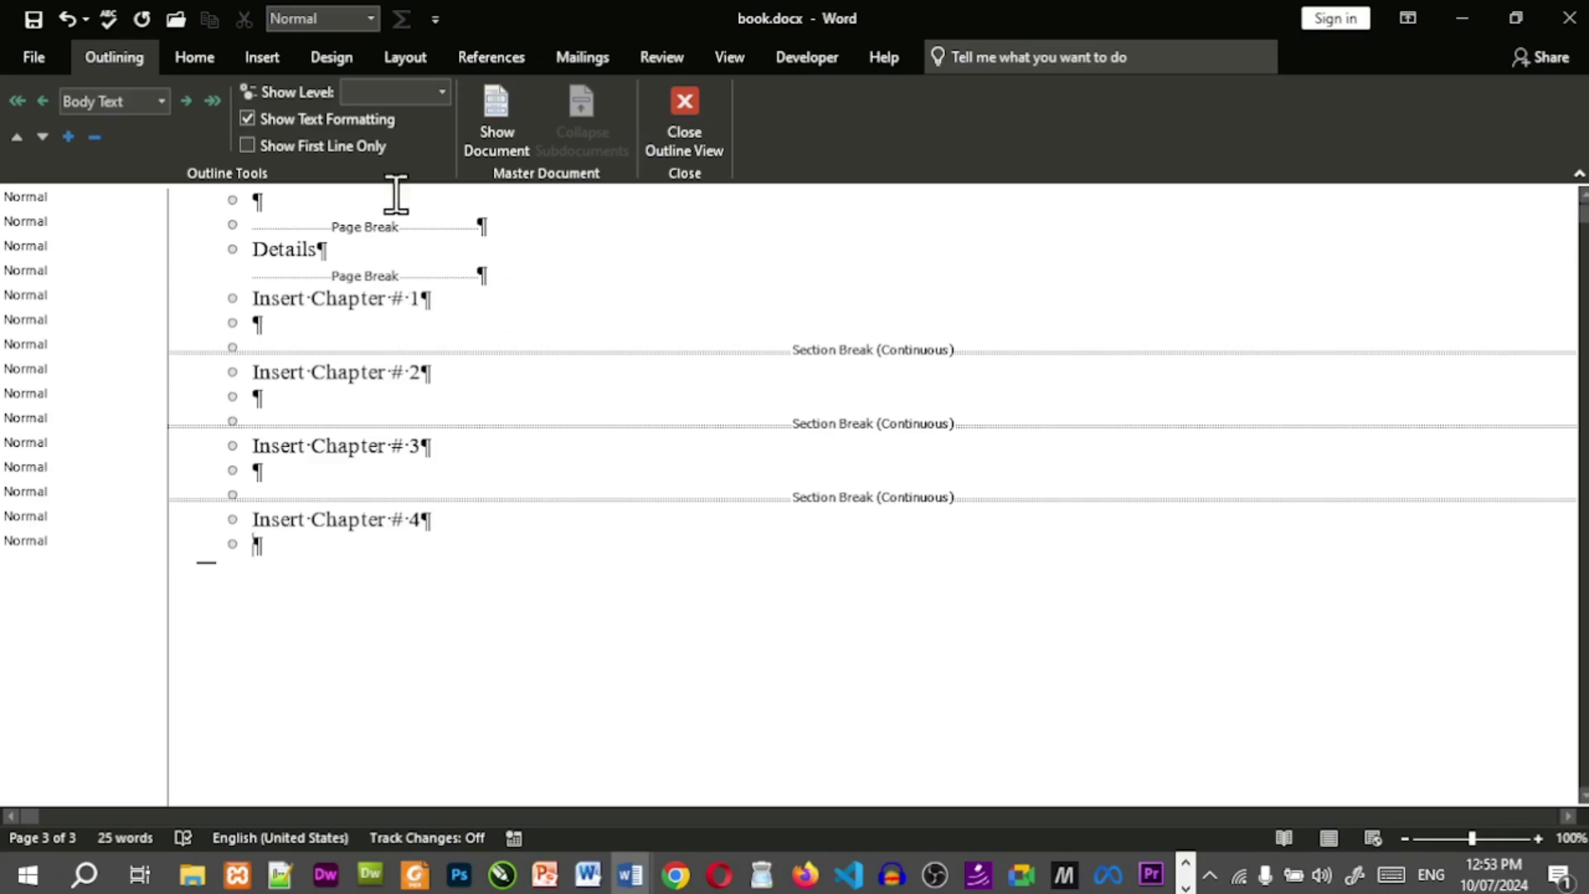
{"action": "left_click", "coordinate": [190, 58]}
{"action": "left_click", "coordinate": [798, 100]}
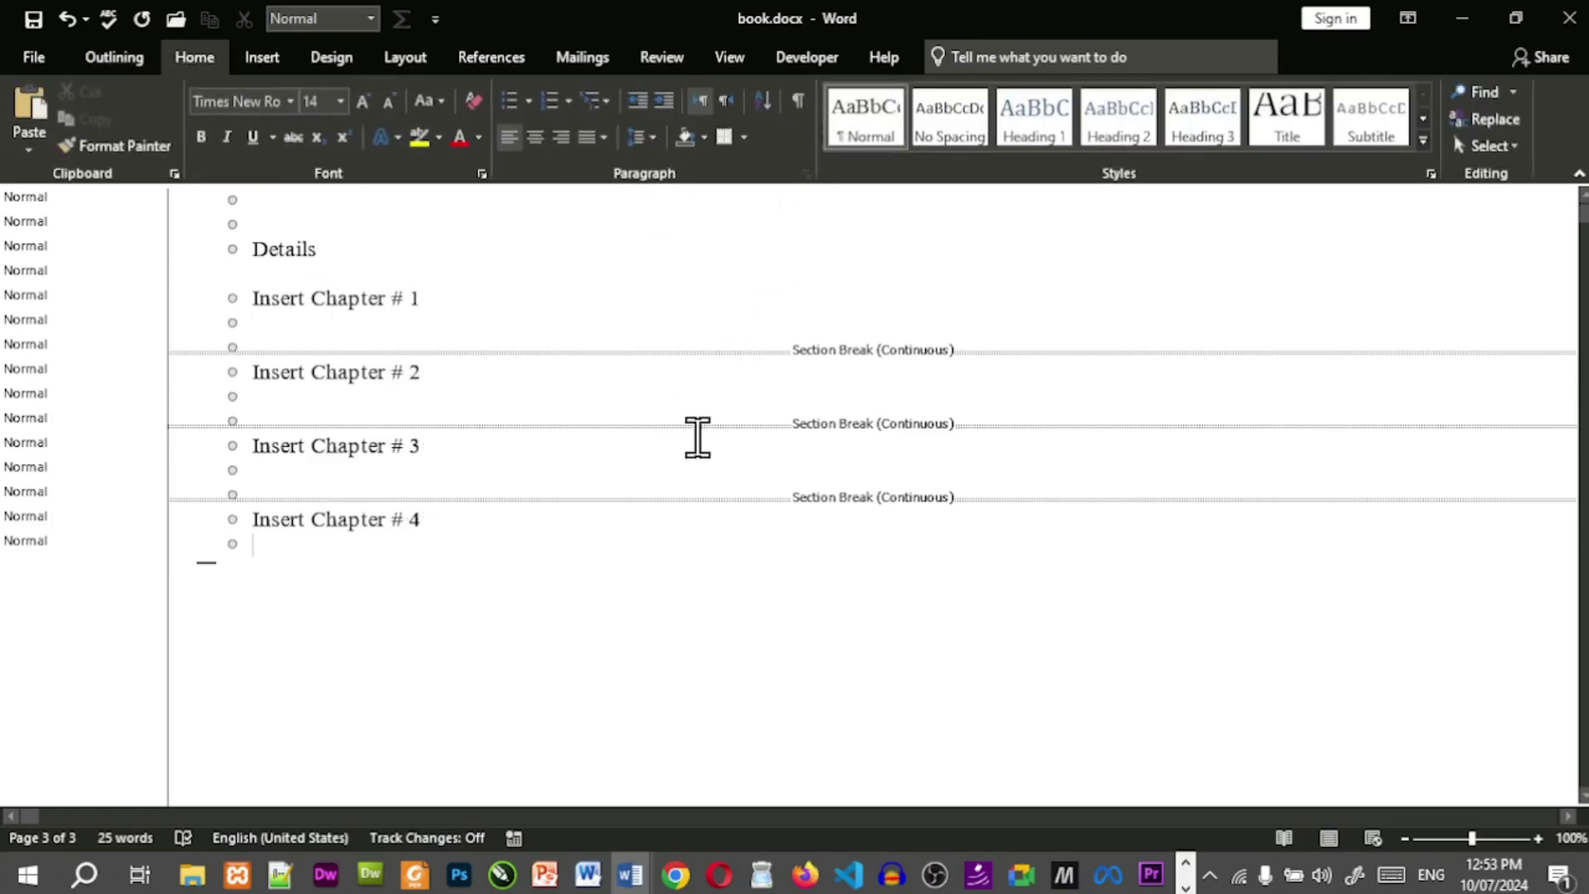
{"action": "left_click", "coordinate": [115, 59]}
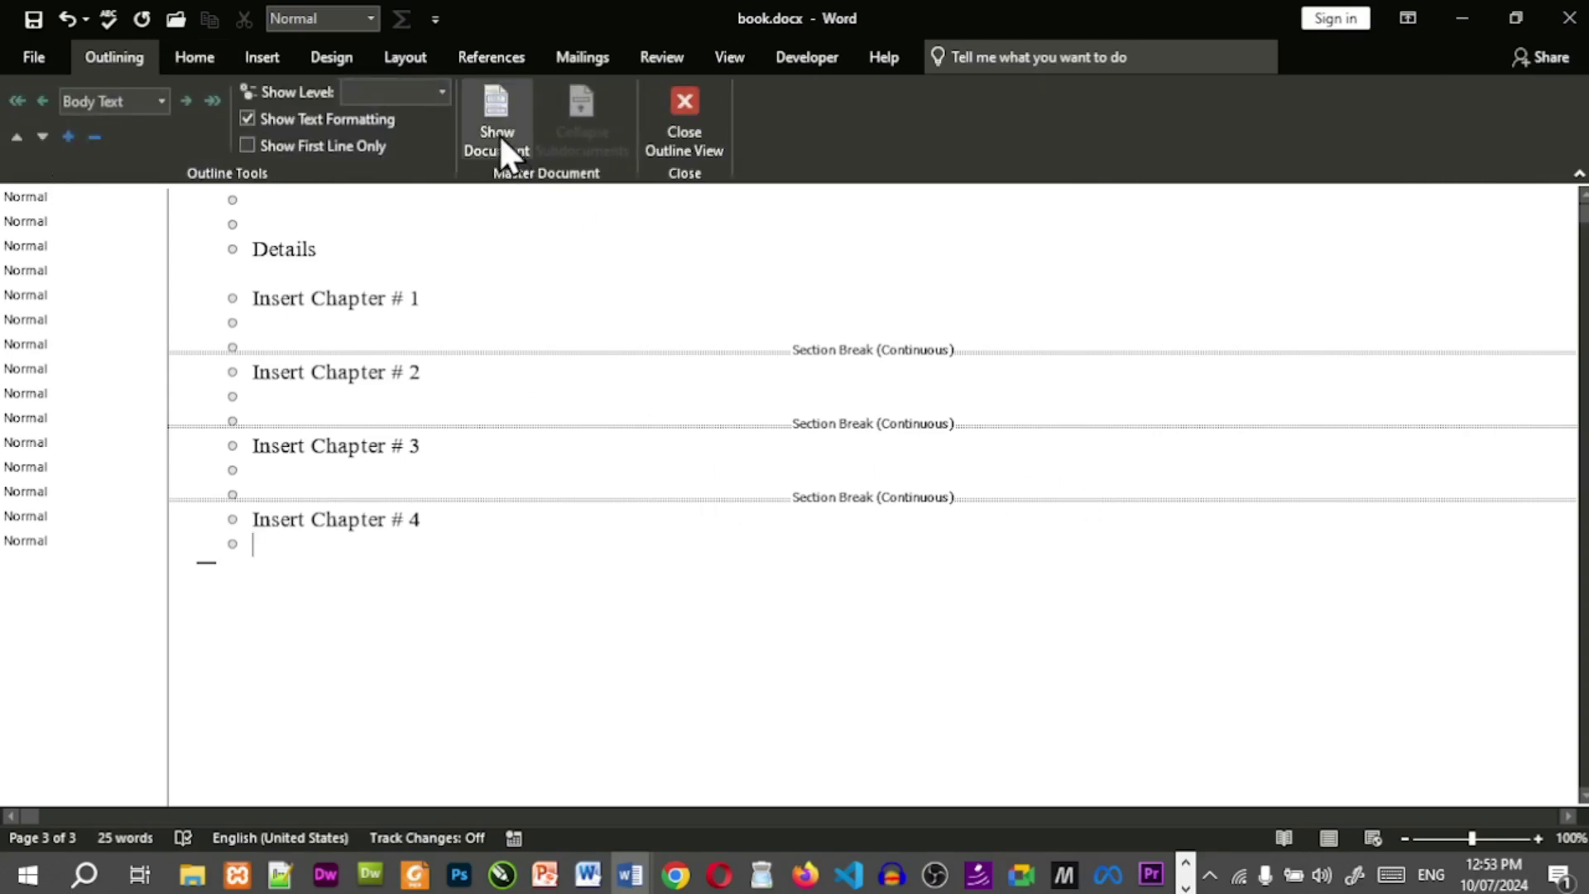
{"action": "scroll", "coordinate": [461, 408], "scroll_direction": "down", "scroll_amount": 3}
{"action": "scroll", "coordinate": [461, 408], "scroll_direction": "up", "scroll_amount": 2}
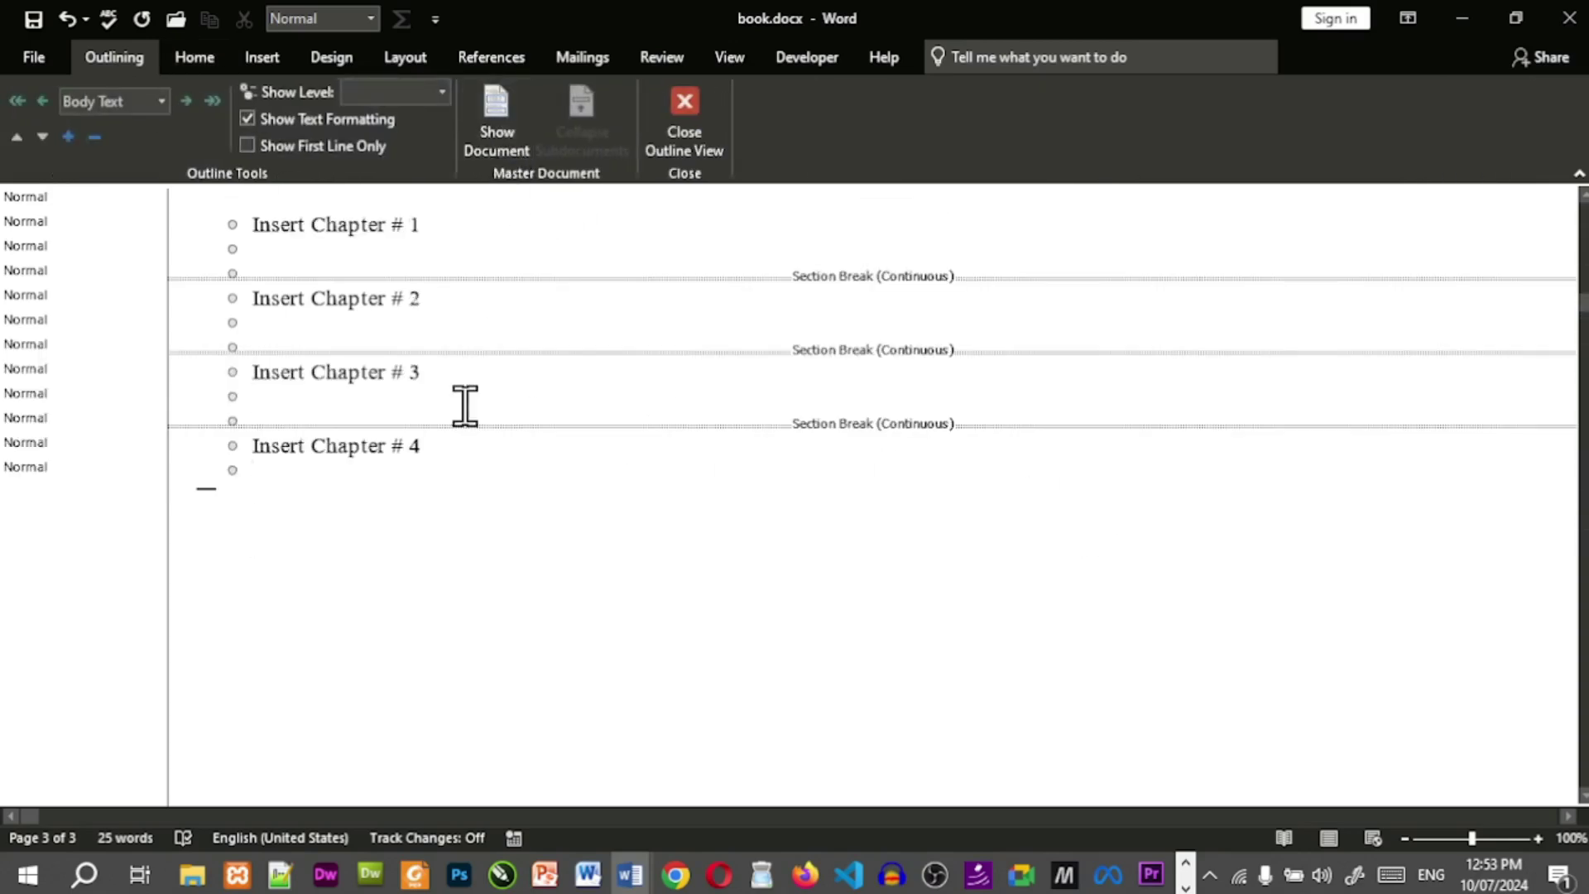
{"action": "left_click", "coordinate": [407, 326]}
{"action": "left_click", "coordinate": [509, 132]}
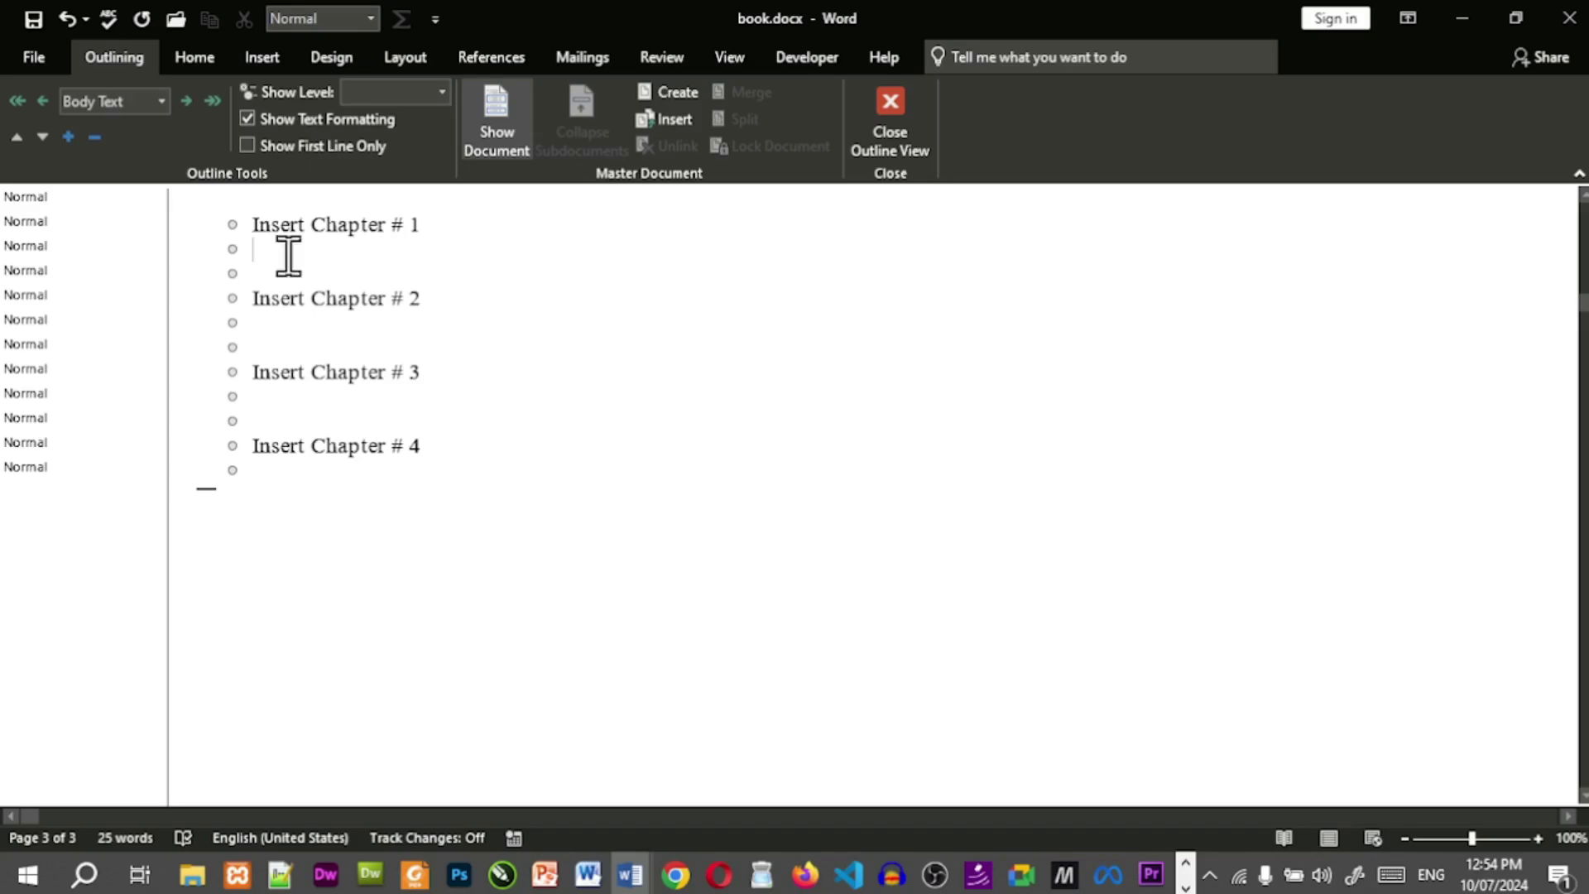
Insert chapter # 1.docx into book.docx as a subdocument.
{"action": "left_click", "coordinate": [674, 118]}
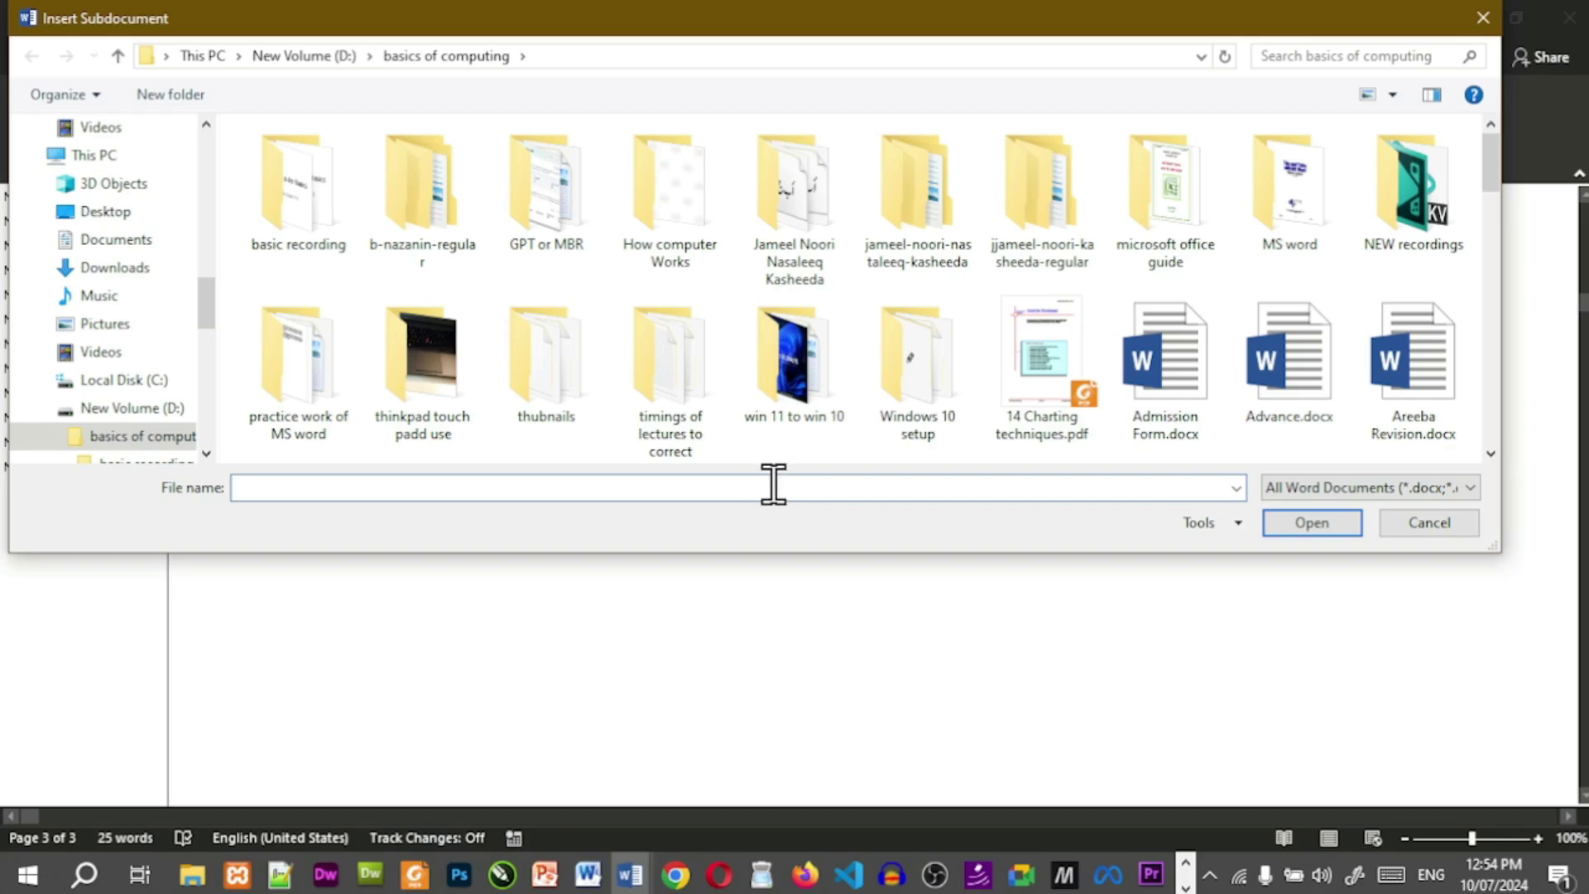
{"action": "type", "text": "cha"}
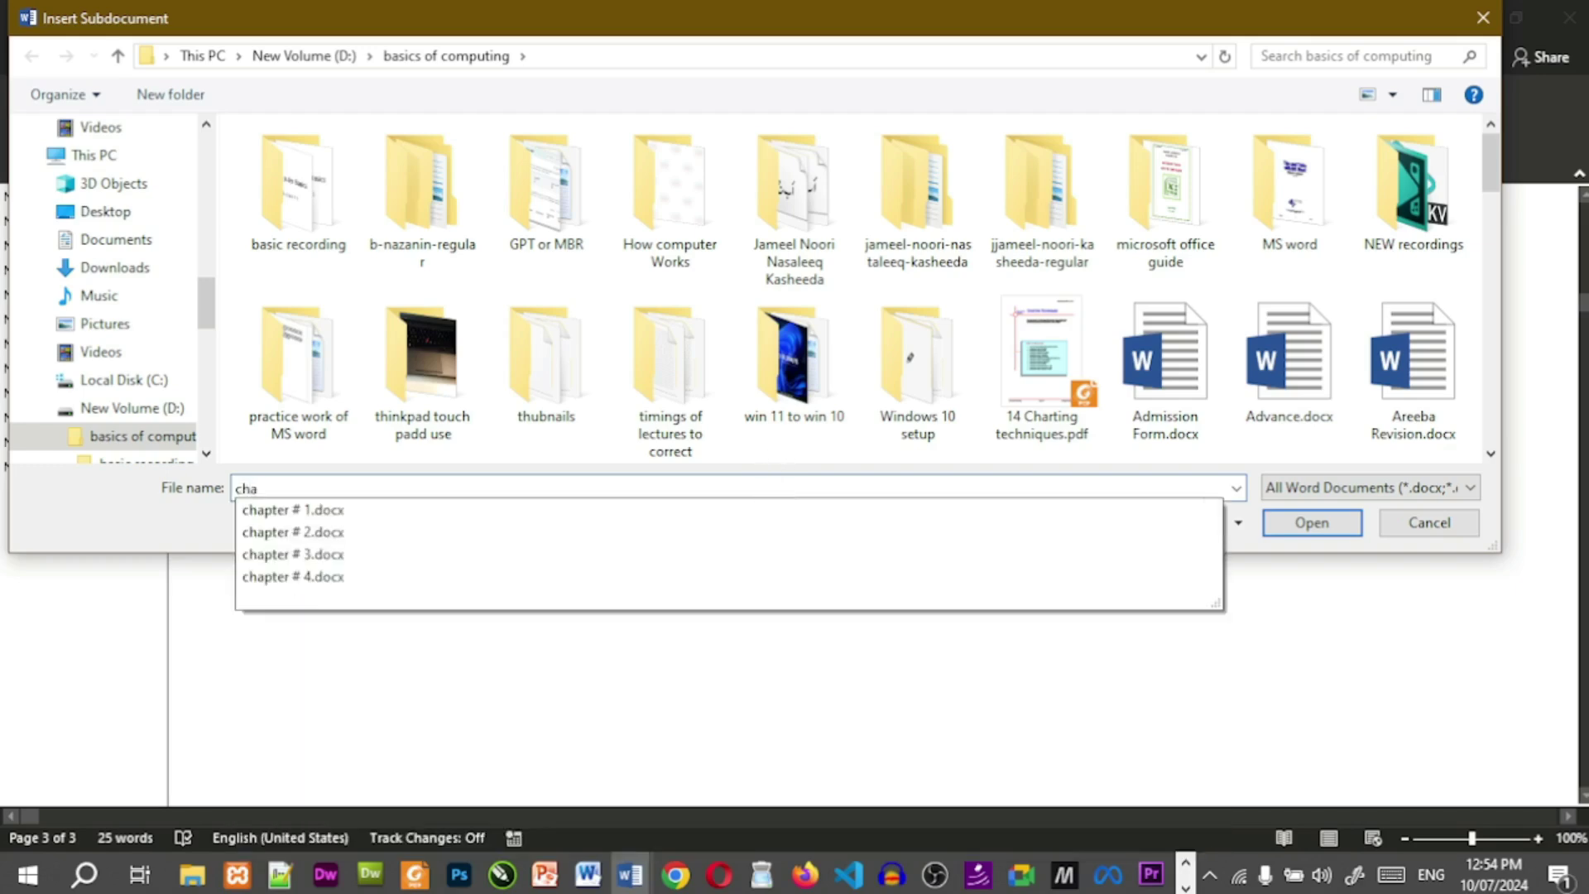
{"action": "left_click", "coordinate": [323, 510]}
{"action": "left_click", "coordinate": [1344, 523]}
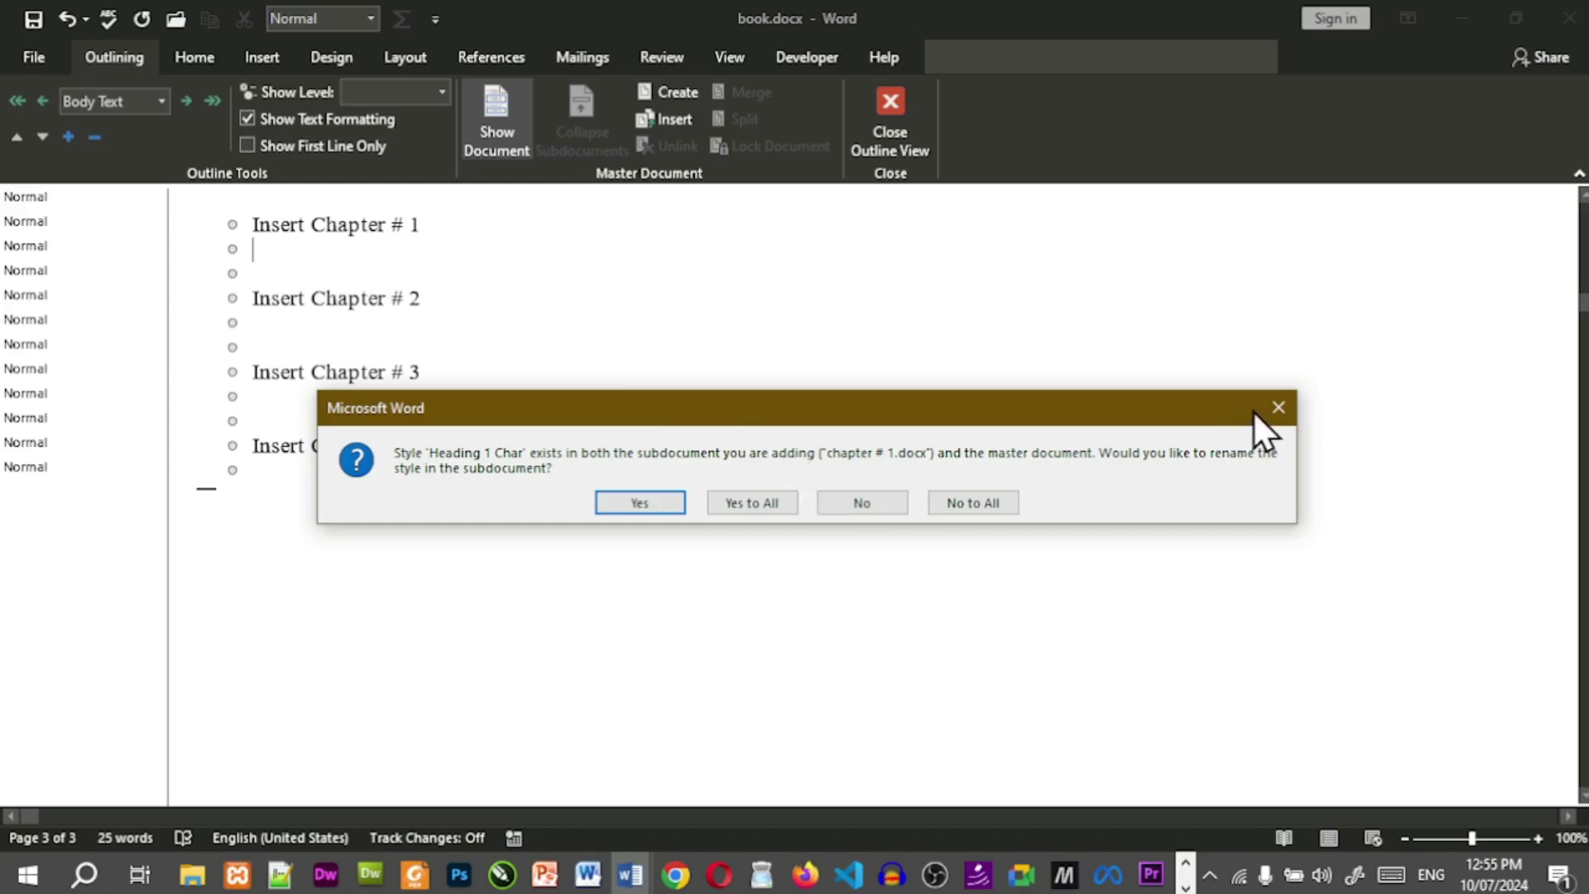
Answer the style rename prompt and check the styles of the Chapter # 1 and placeholder lines.
{"action": "left_click", "coordinate": [1275, 409]}
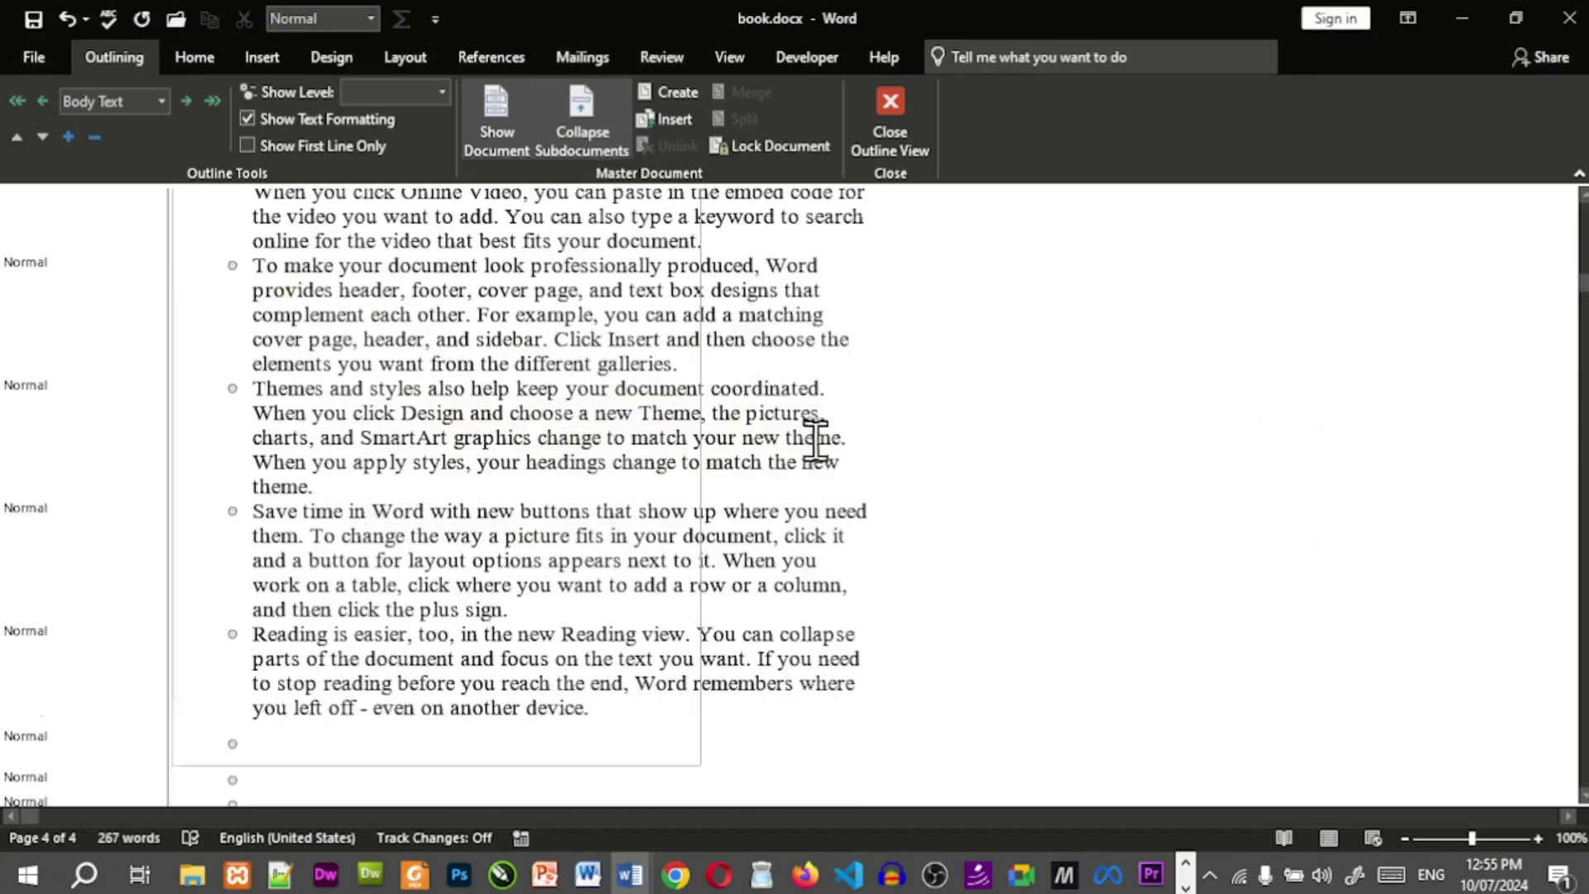
{"action": "scroll", "coordinate": [816, 442], "scroll_direction": "down", "scroll_amount": 1}
{"action": "scroll", "coordinate": [550, 397], "scroll_direction": "up", "scroll_amount": 3}
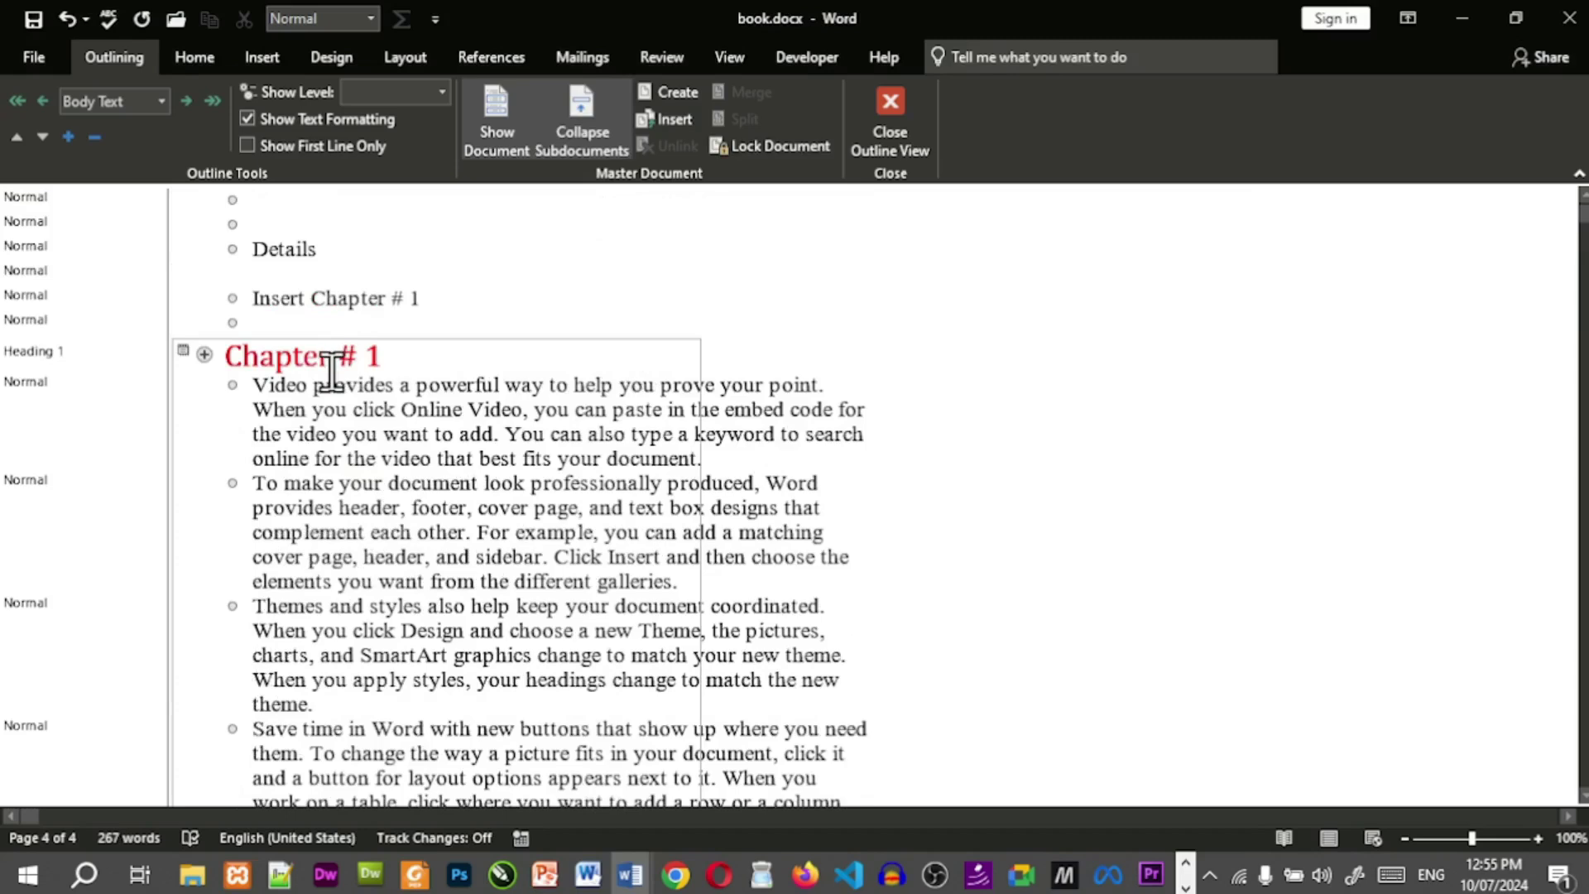
{"action": "left_click", "coordinate": [323, 356]}
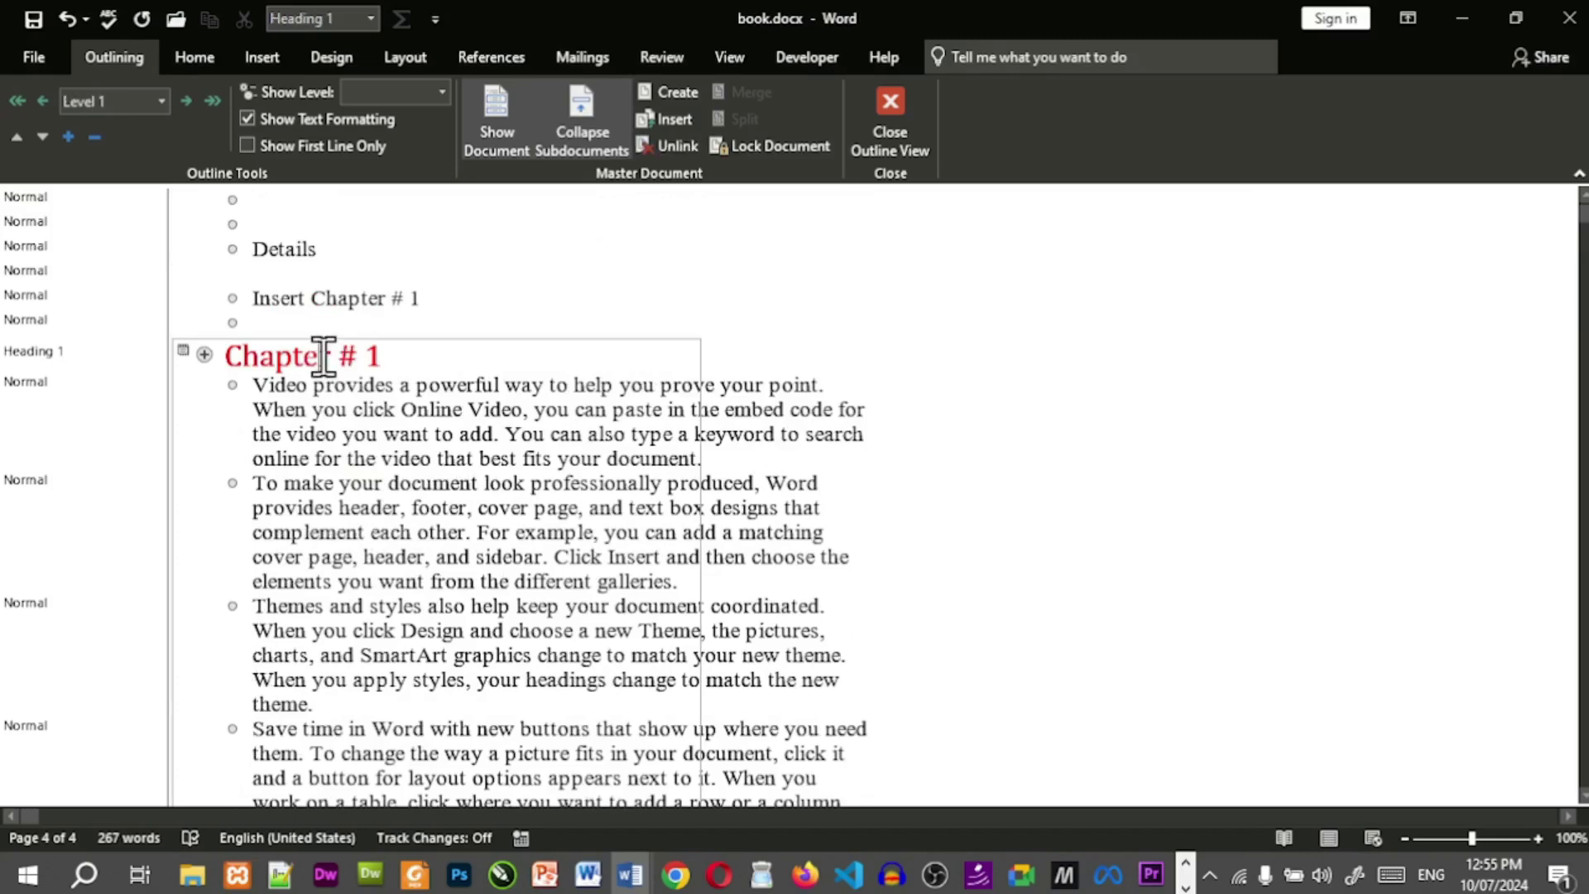
{"action": "left_click", "coordinate": [342, 299]}
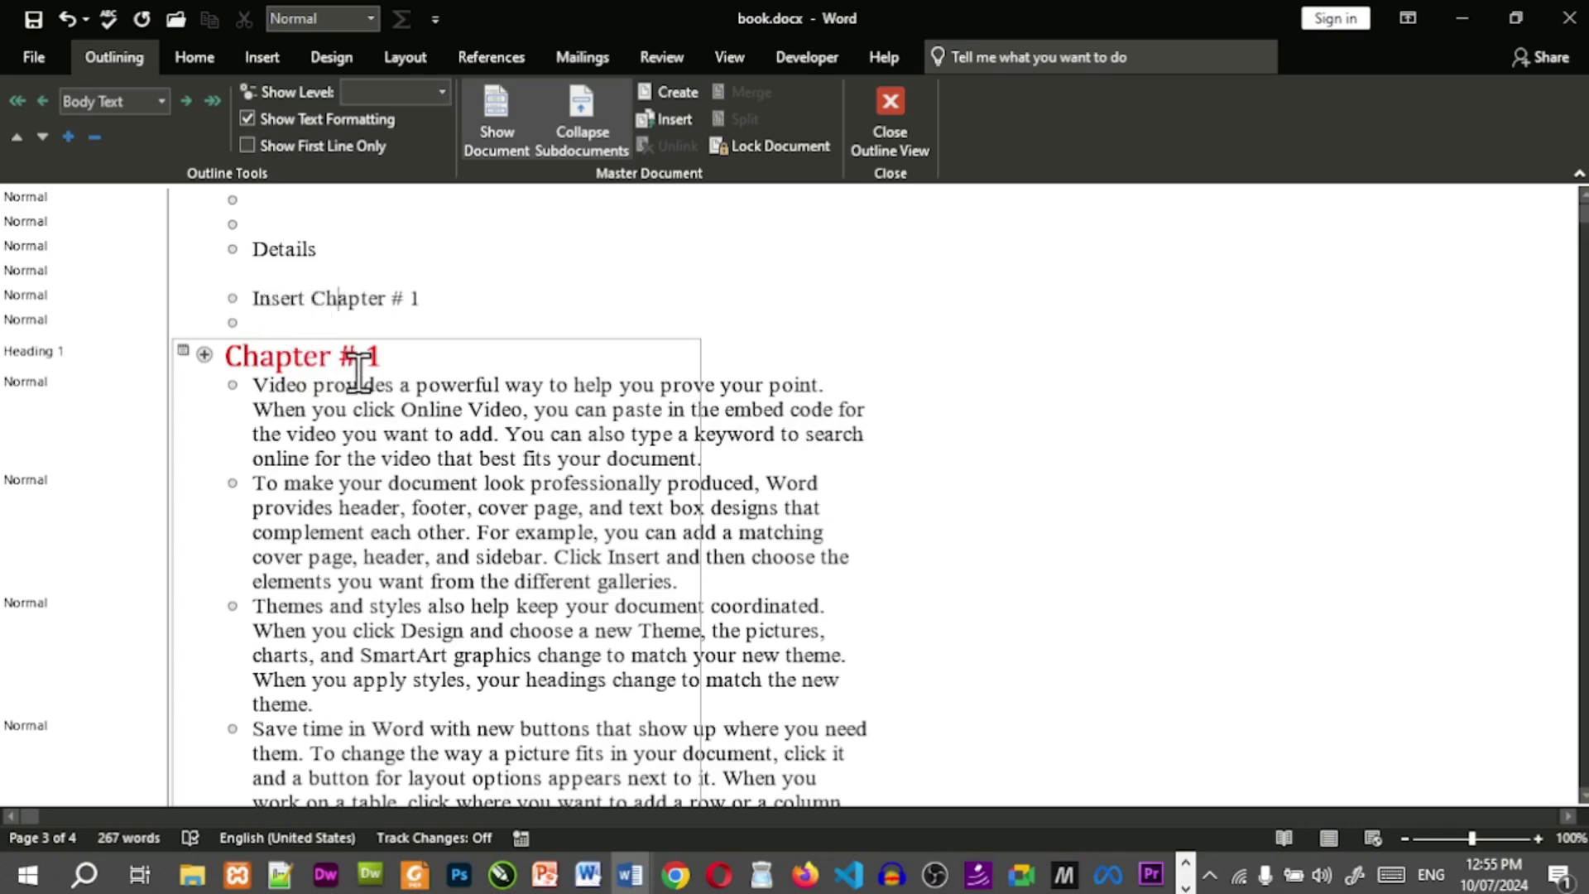
{"action": "left_click", "coordinate": [255, 324]}
{"action": "key", "text": "BackSpace"}
{"action": "key", "text": "BackSpace"}
{"action": "key", "text": "ctrl+z"}
Delete the 'Insert Chapter # 1' placeholder line and place the cursor below 'Insert Chapter # 2'.
{"action": "left_click_drag", "start_coordinate": [401, 356], "coordinate": [226, 360]}
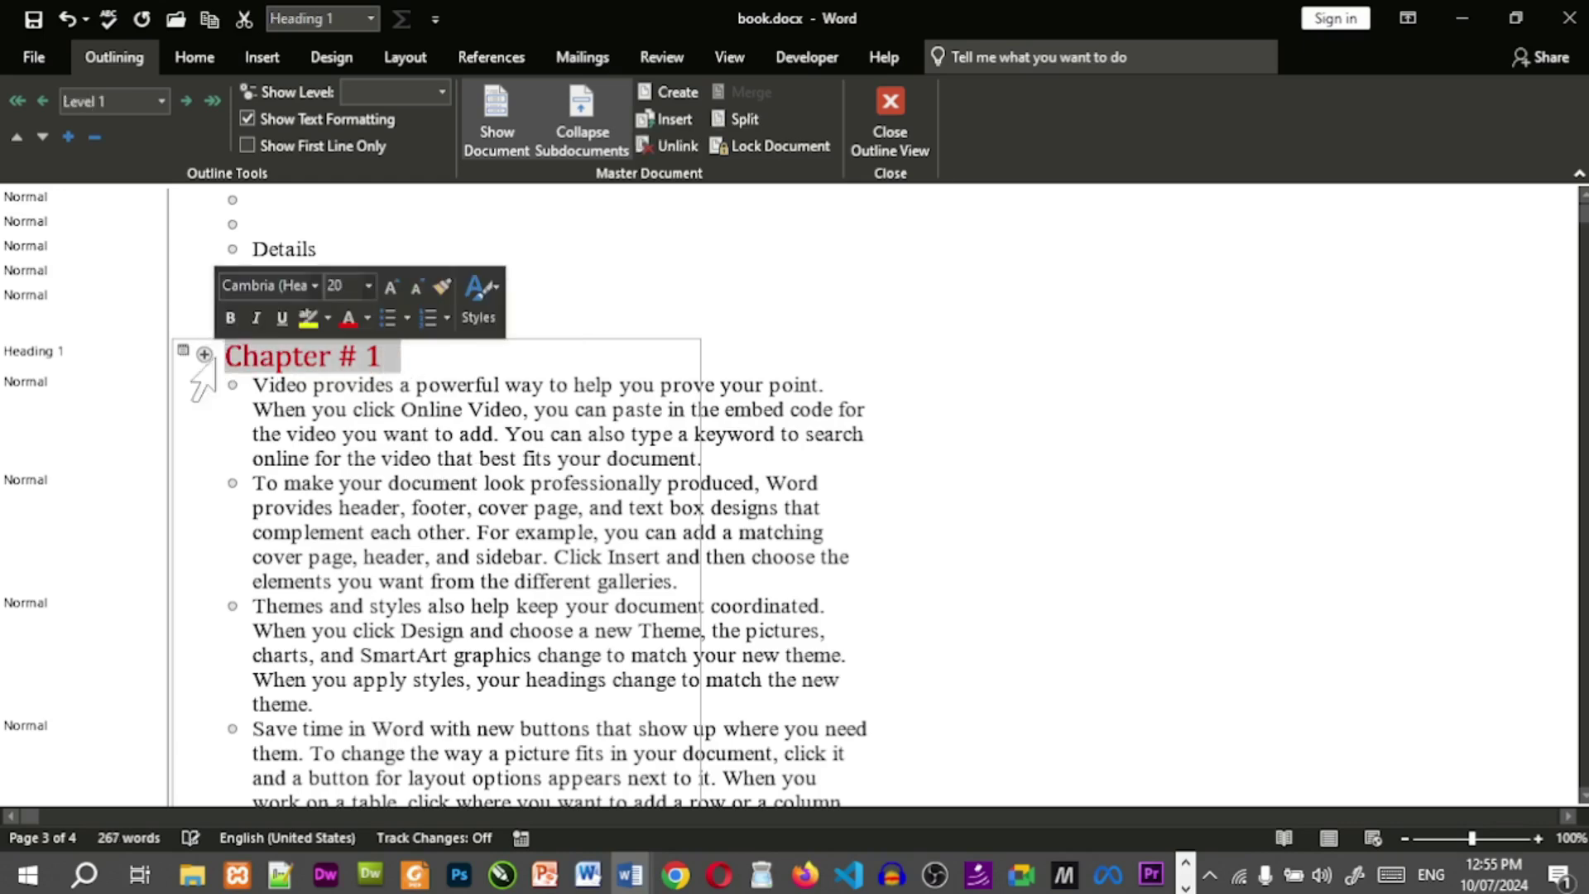
{"action": "left_click", "coordinate": [412, 302]}
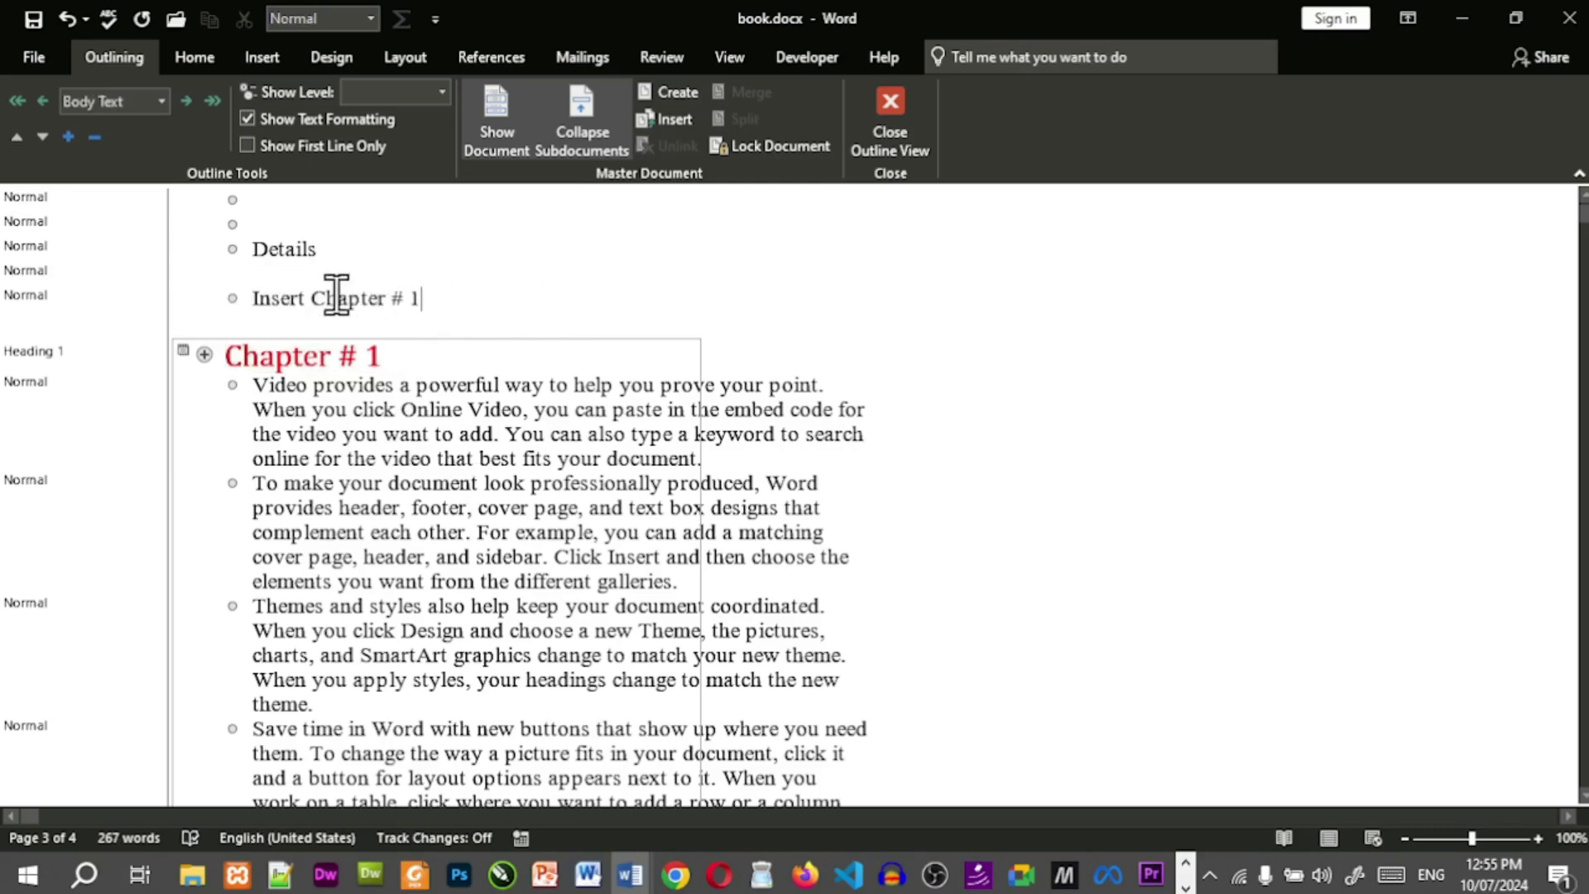
{"action": "scroll", "coordinate": [547, 344], "scroll_direction": "down", "scroll_amount": 6}
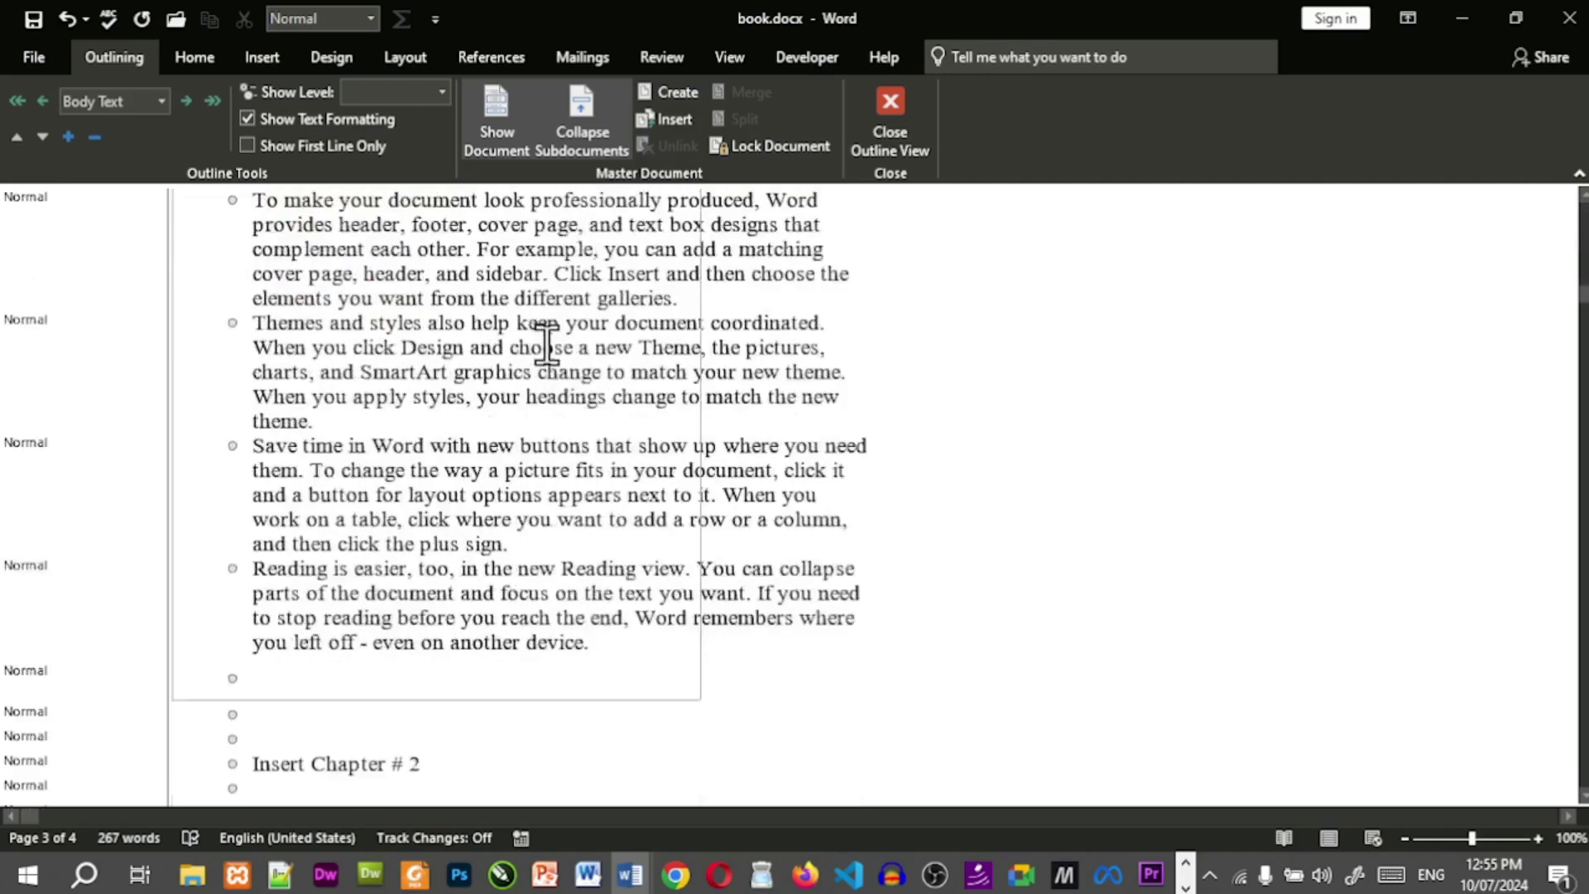
{"action": "scroll", "coordinate": [544, 437], "scroll_direction": "up", "scroll_amount": 5}
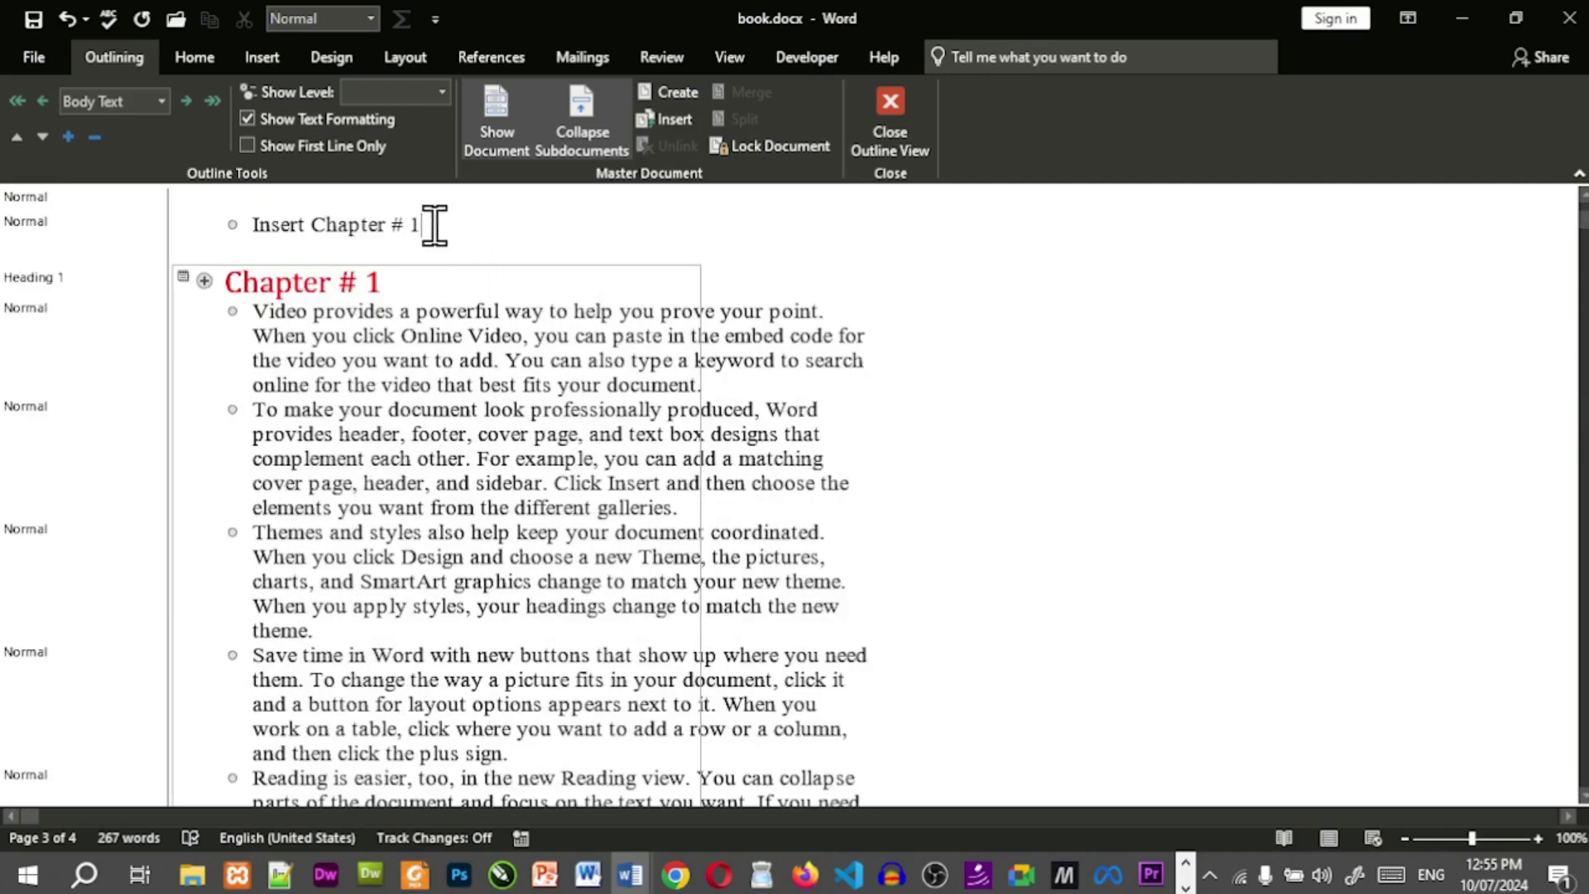
{"action": "left_click_drag", "start_coordinate": [433, 224], "coordinate": [210, 238]}
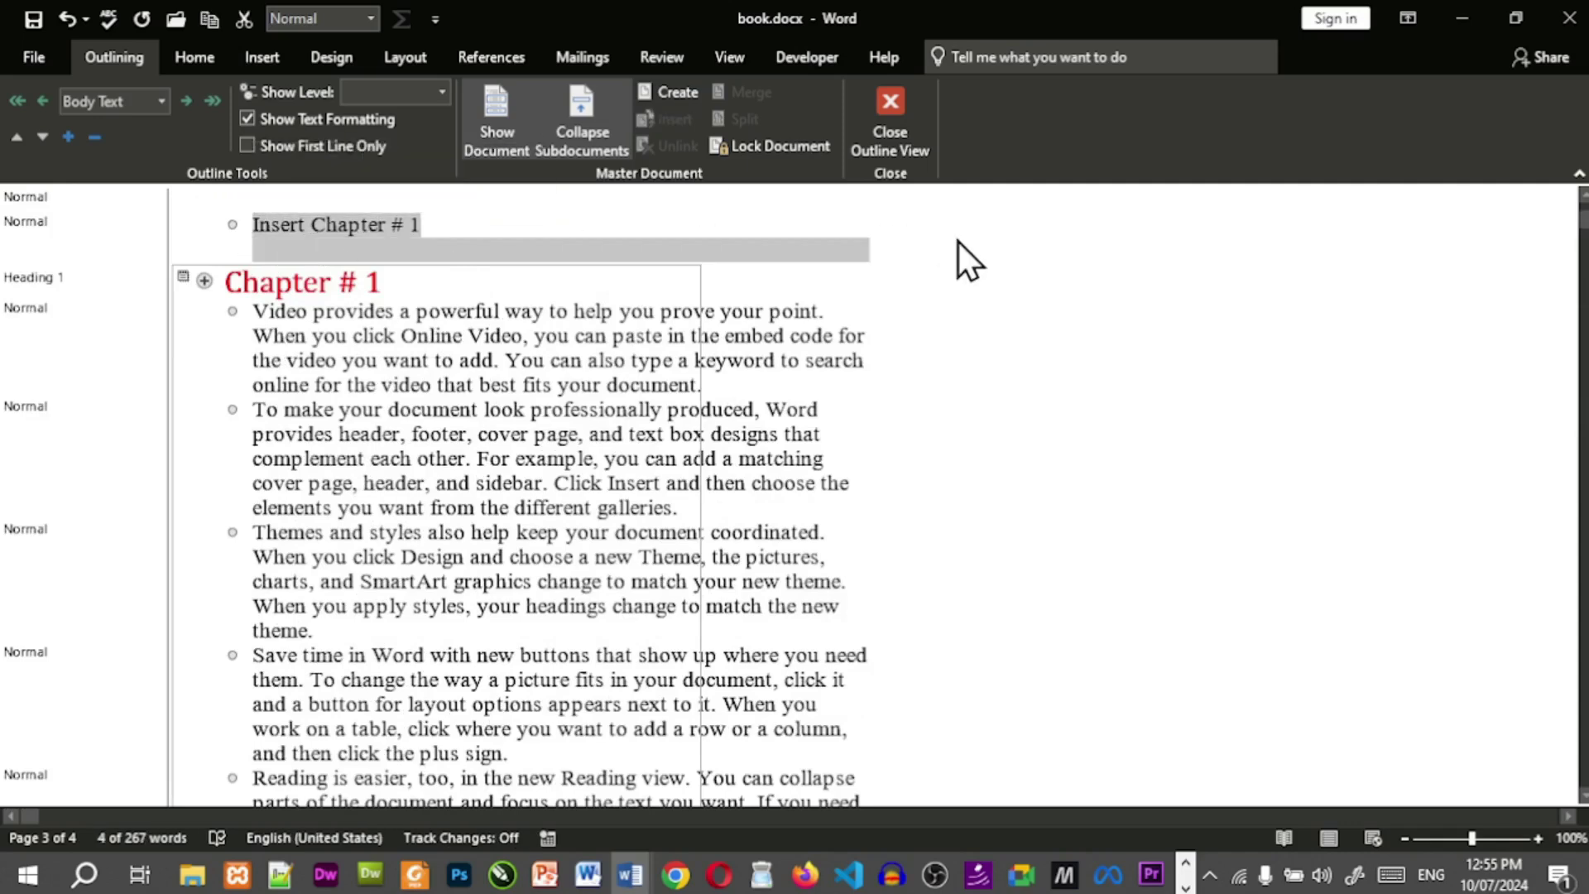
{"action": "key", "text": "Delete"}
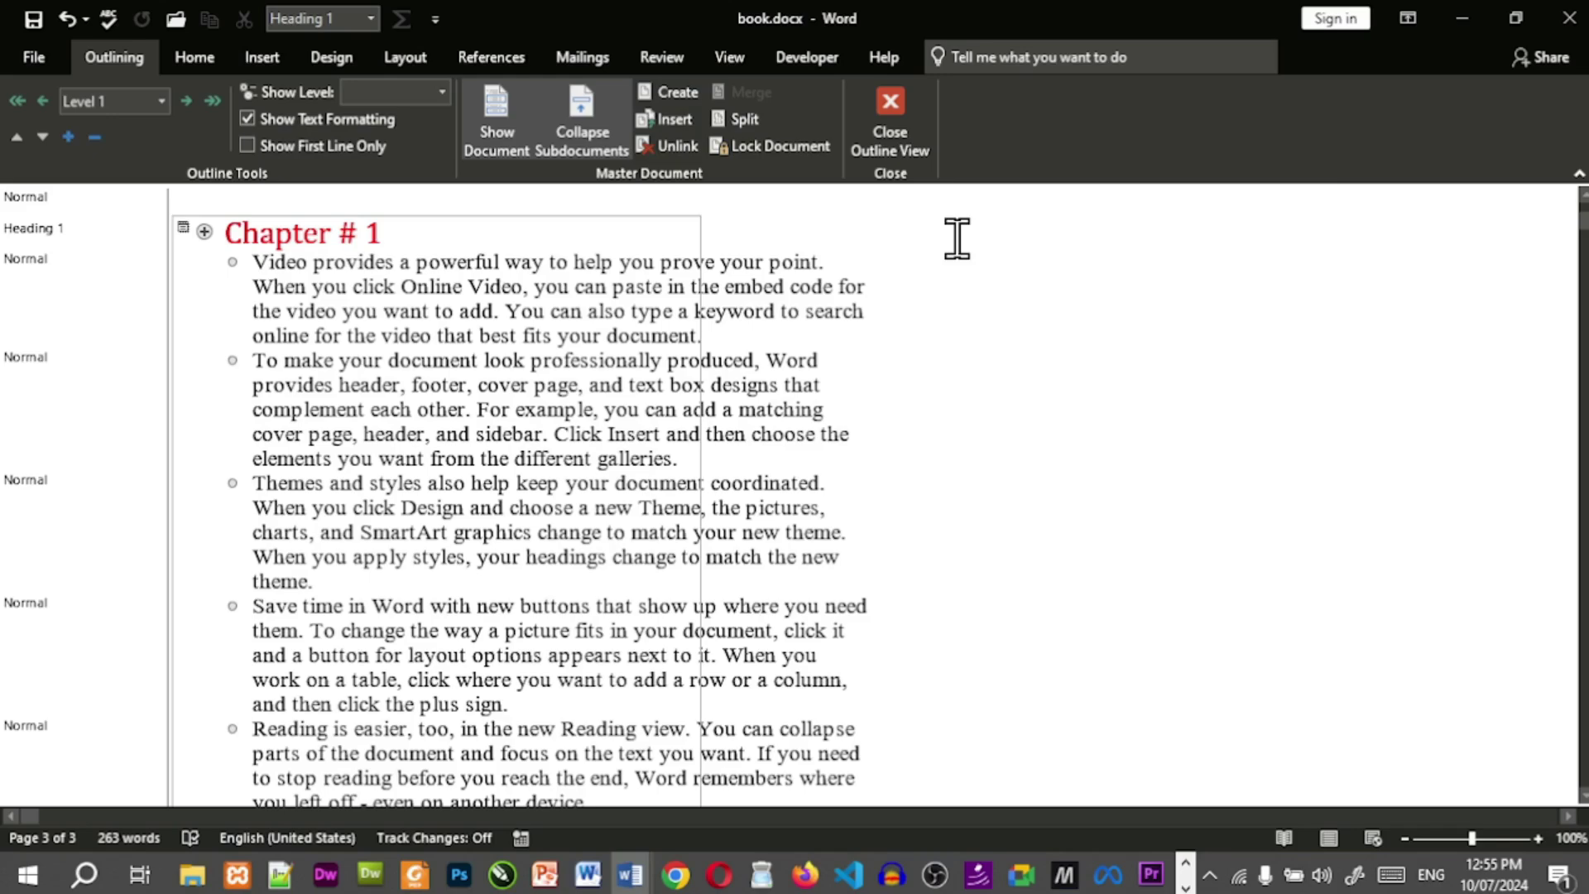
{"action": "scroll", "coordinate": [791, 509], "scroll_direction": "down", "scroll_amount": 1}
{"action": "scroll", "coordinate": [571, 499], "scroll_direction": "up", "scroll_amount": 2}
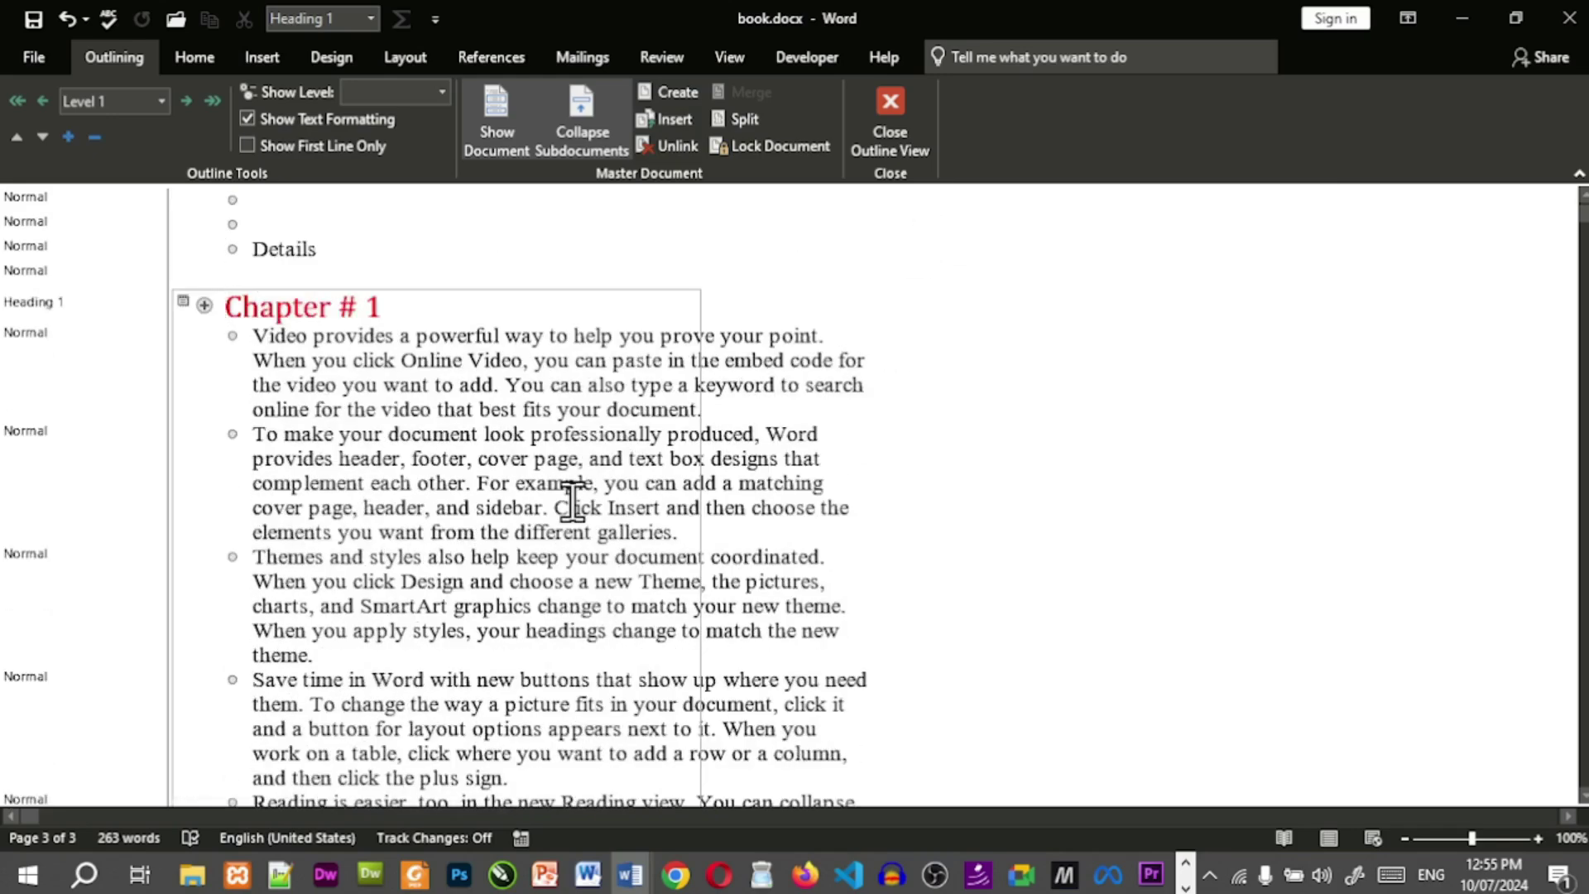
{"action": "left_click", "coordinate": [424, 258]}
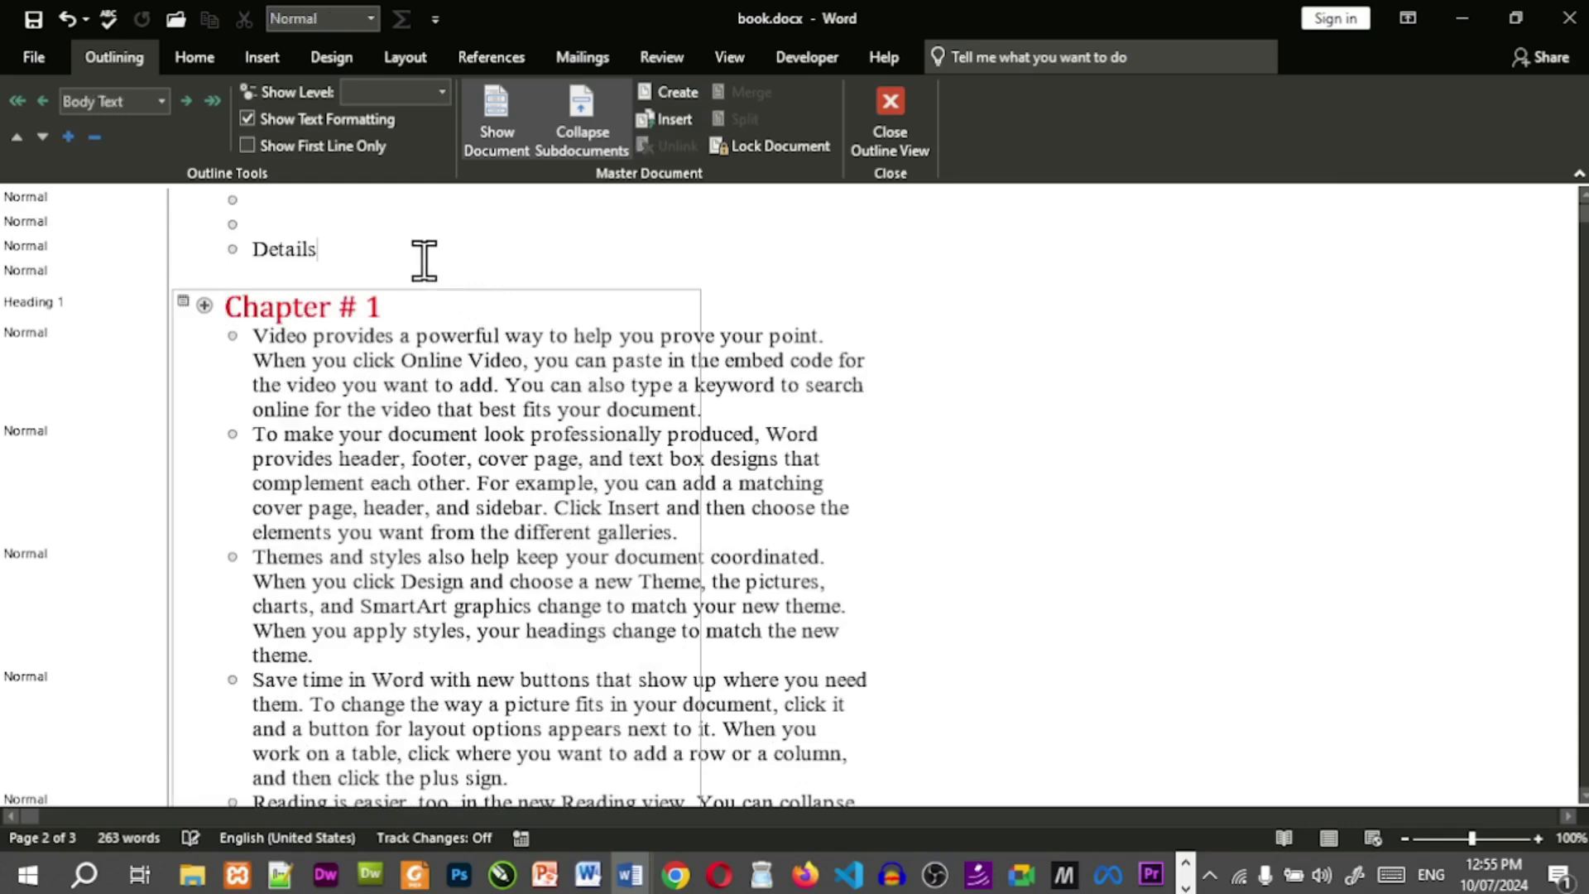
{"action": "scroll", "coordinate": [559, 397], "scroll_direction": "down", "scroll_amount": 5}
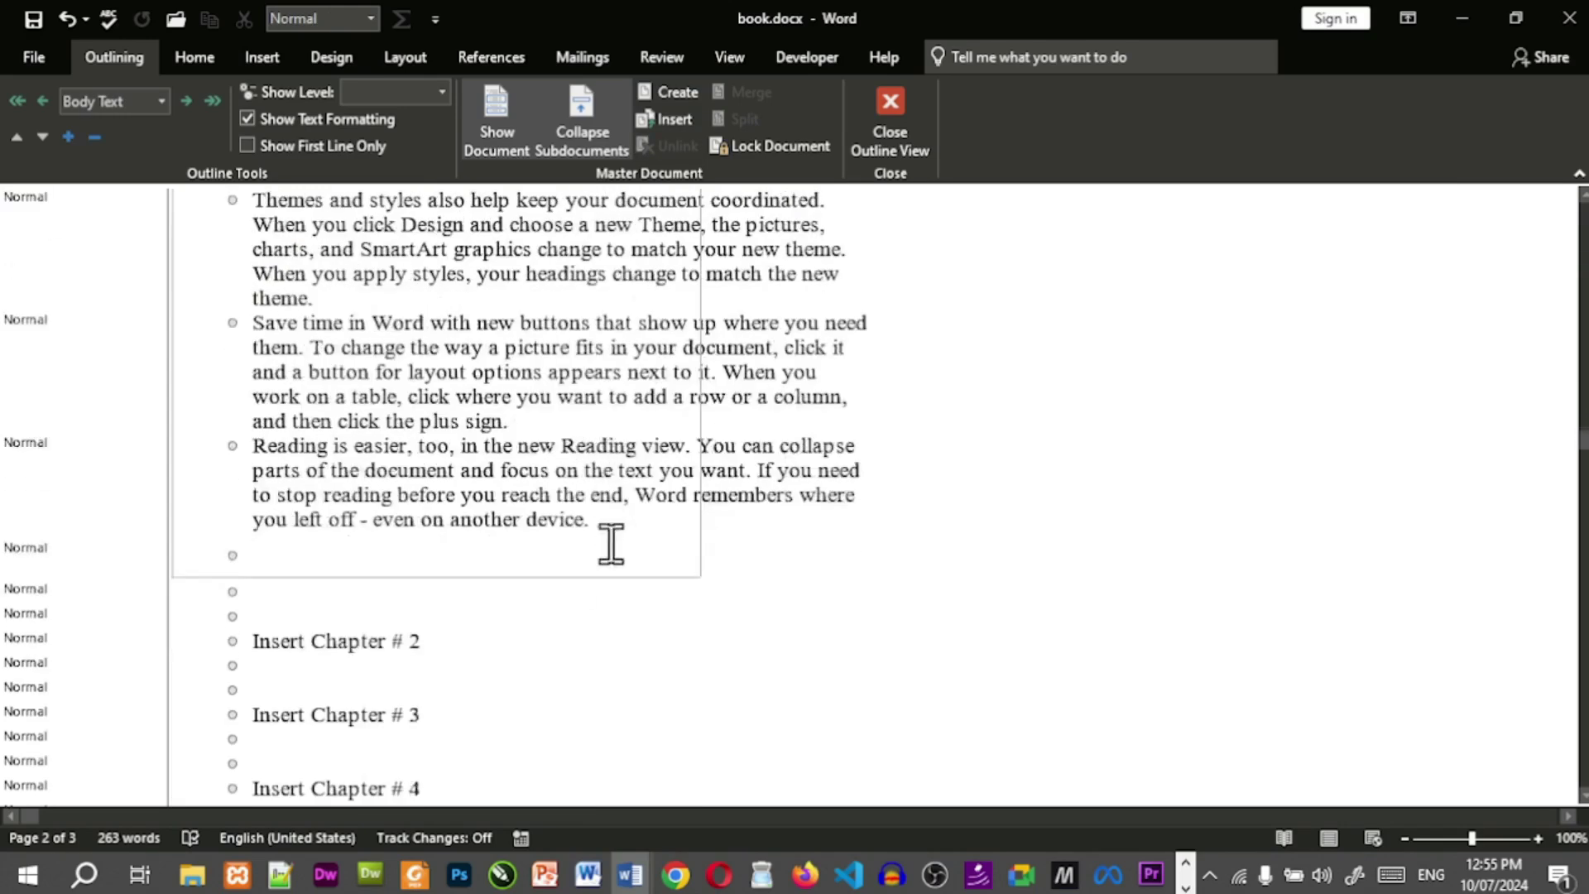
{"action": "scroll", "coordinate": [596, 641], "scroll_direction": "down", "scroll_amount": 1}
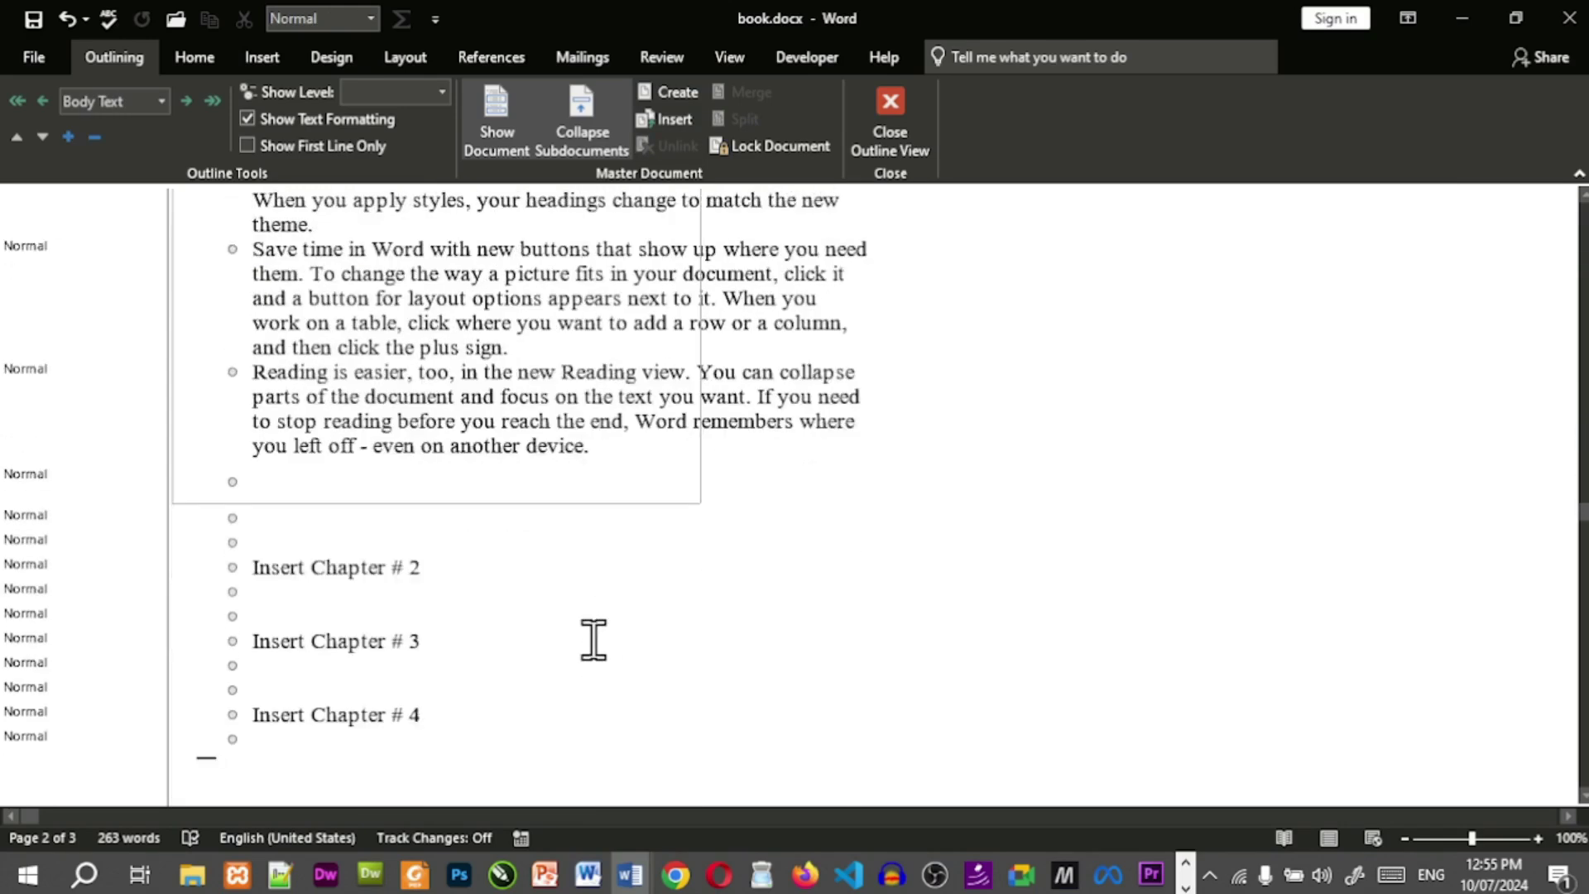
{"action": "left_click", "coordinate": [461, 597]}
Open chapter # 2.docx from recent files, delete its 'Chapter # 2' heading line, and close it.
{"action": "left_click", "coordinate": [50, 71]}
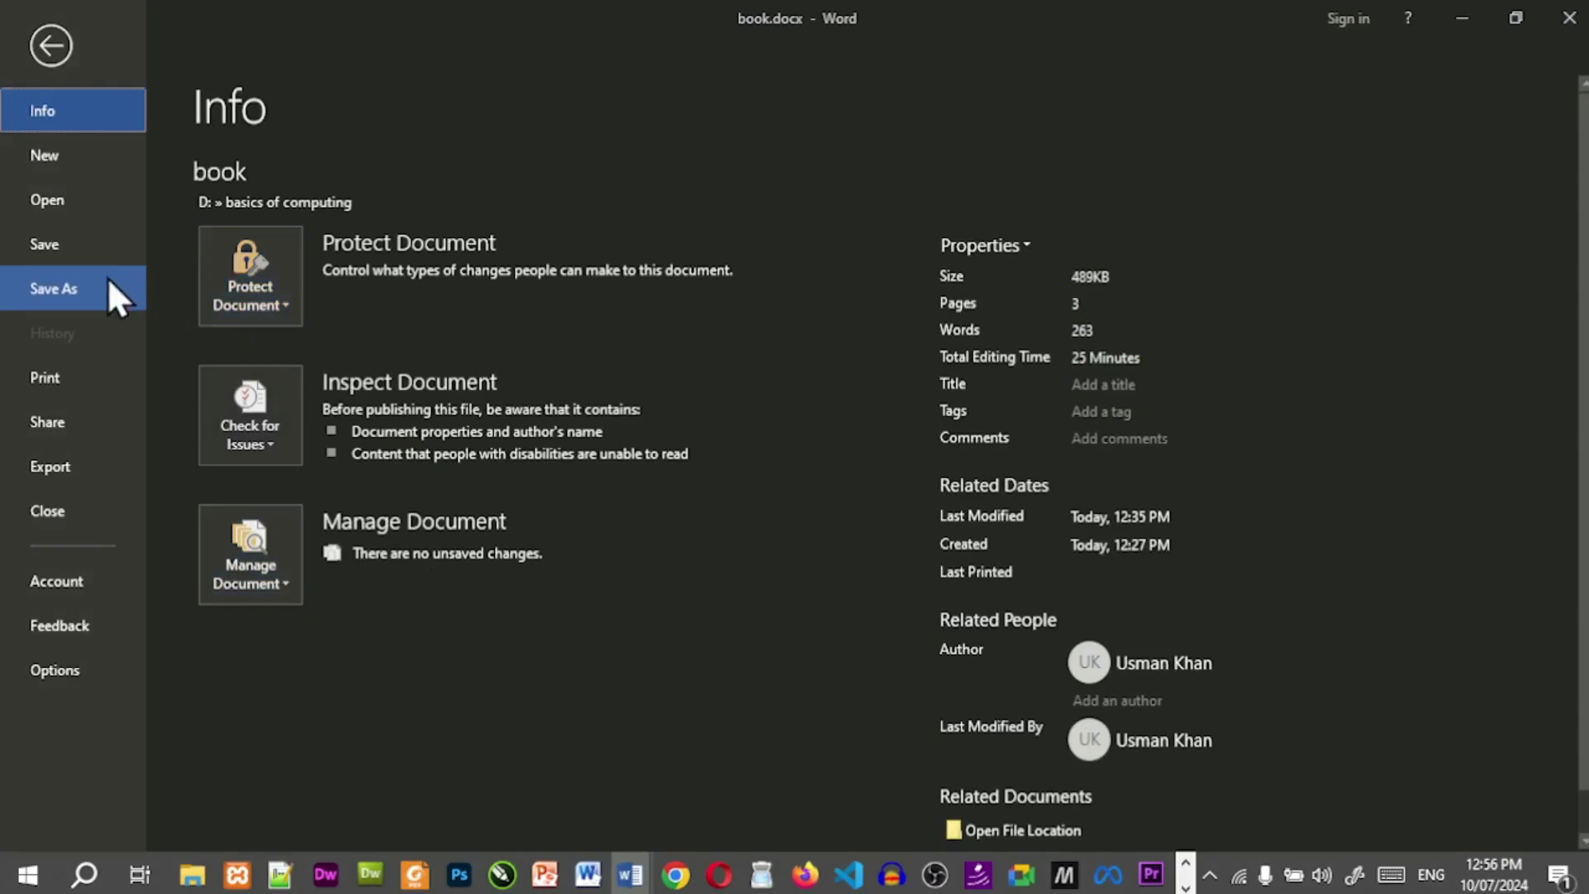
{"action": "left_click", "coordinate": [77, 217]}
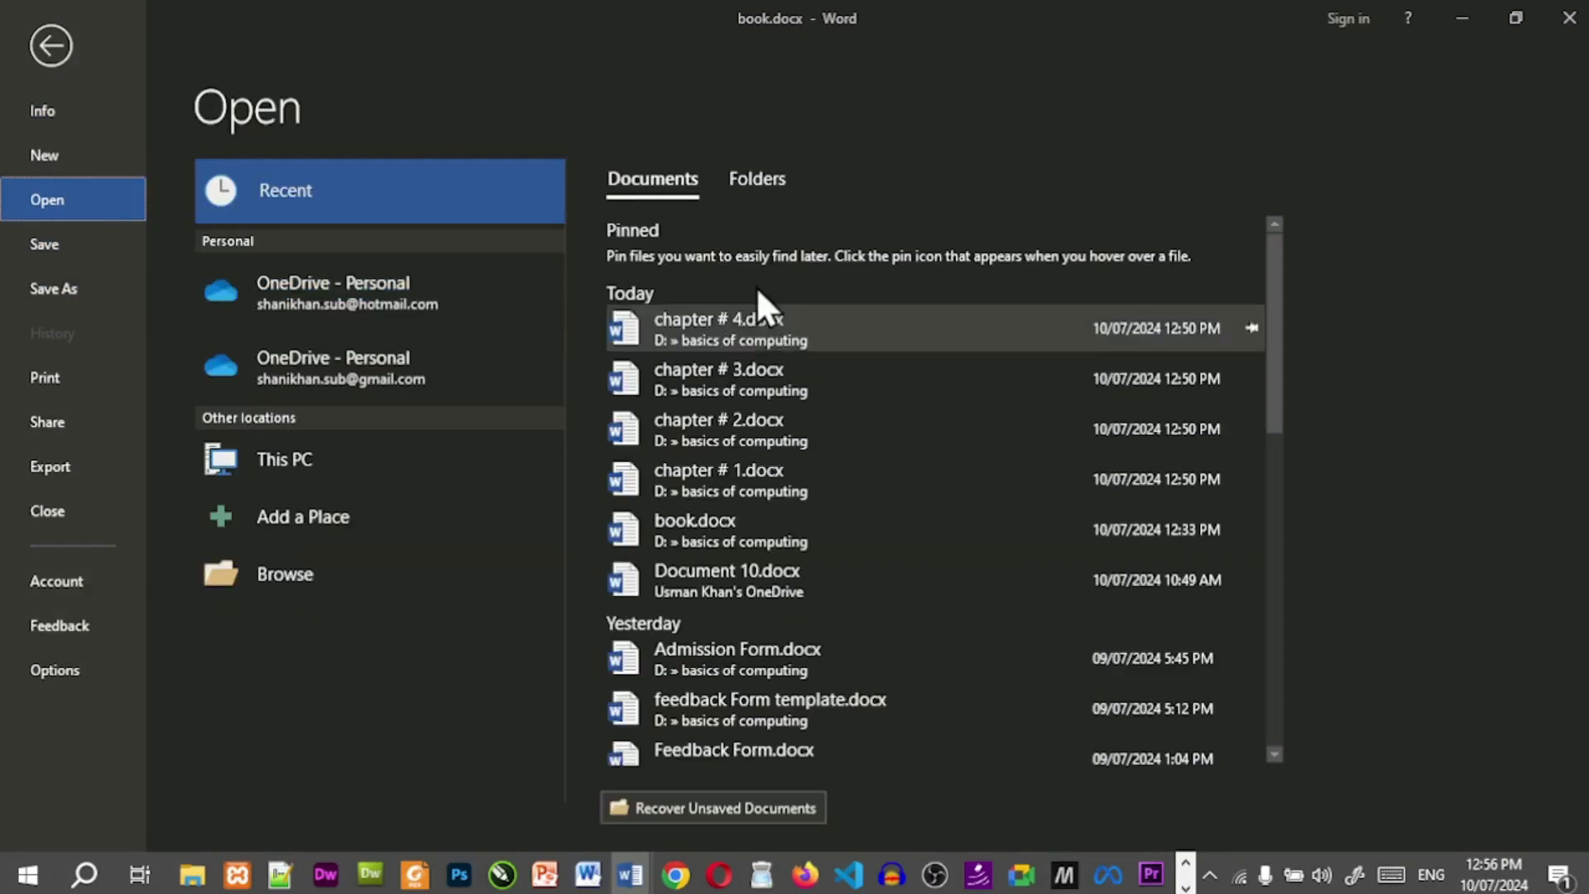
{"action": "left_click", "coordinate": [813, 425]}
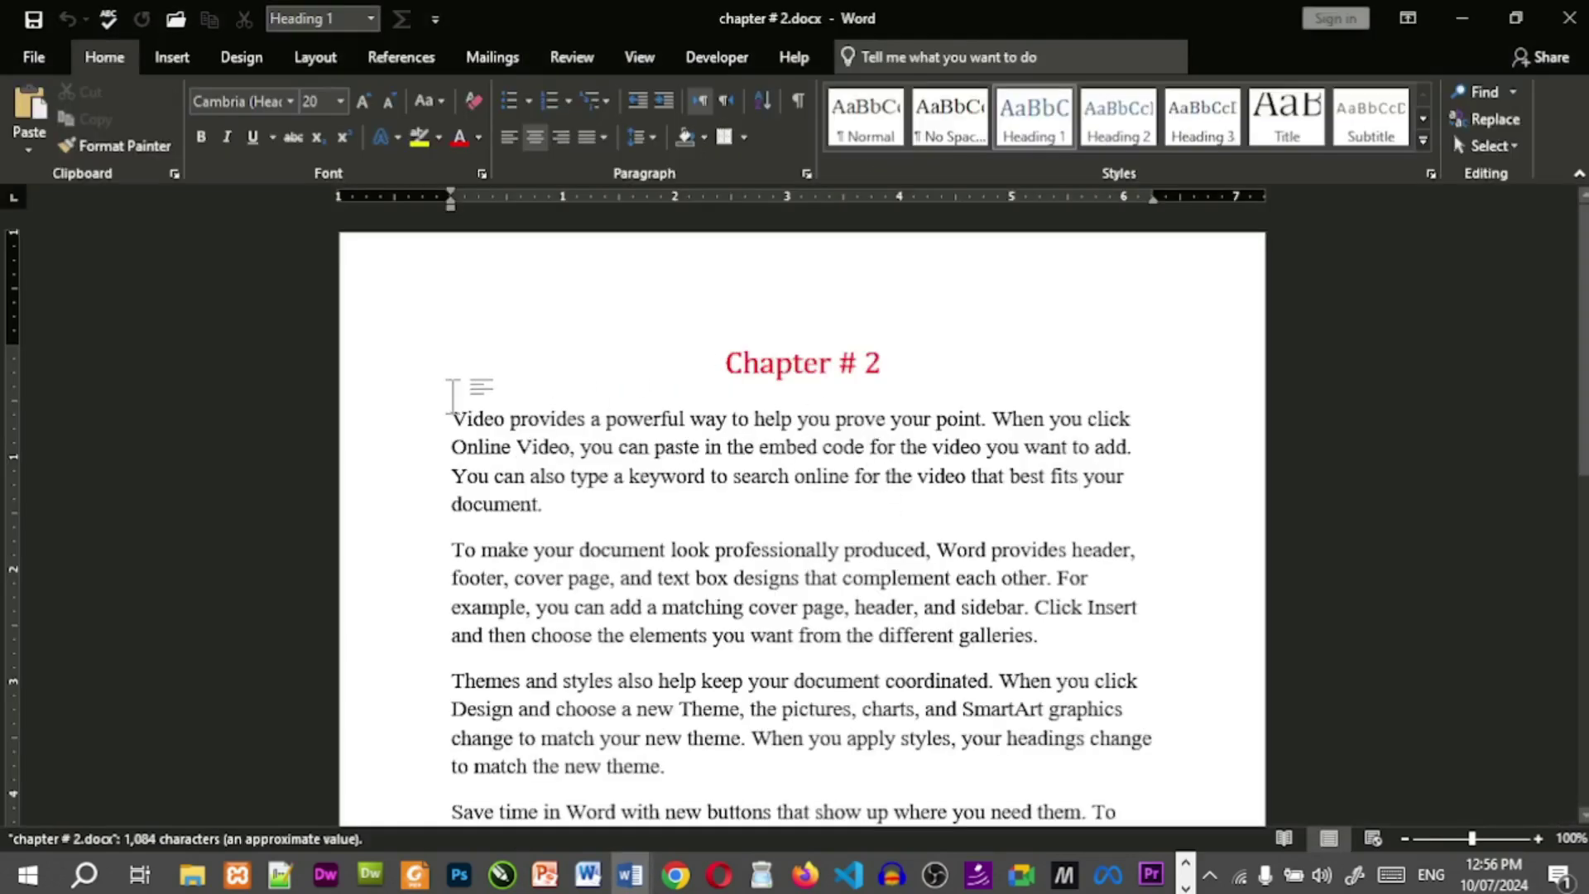
{"action": "left_click", "coordinate": [399, 379]}
{"action": "key", "text": "Delete"}
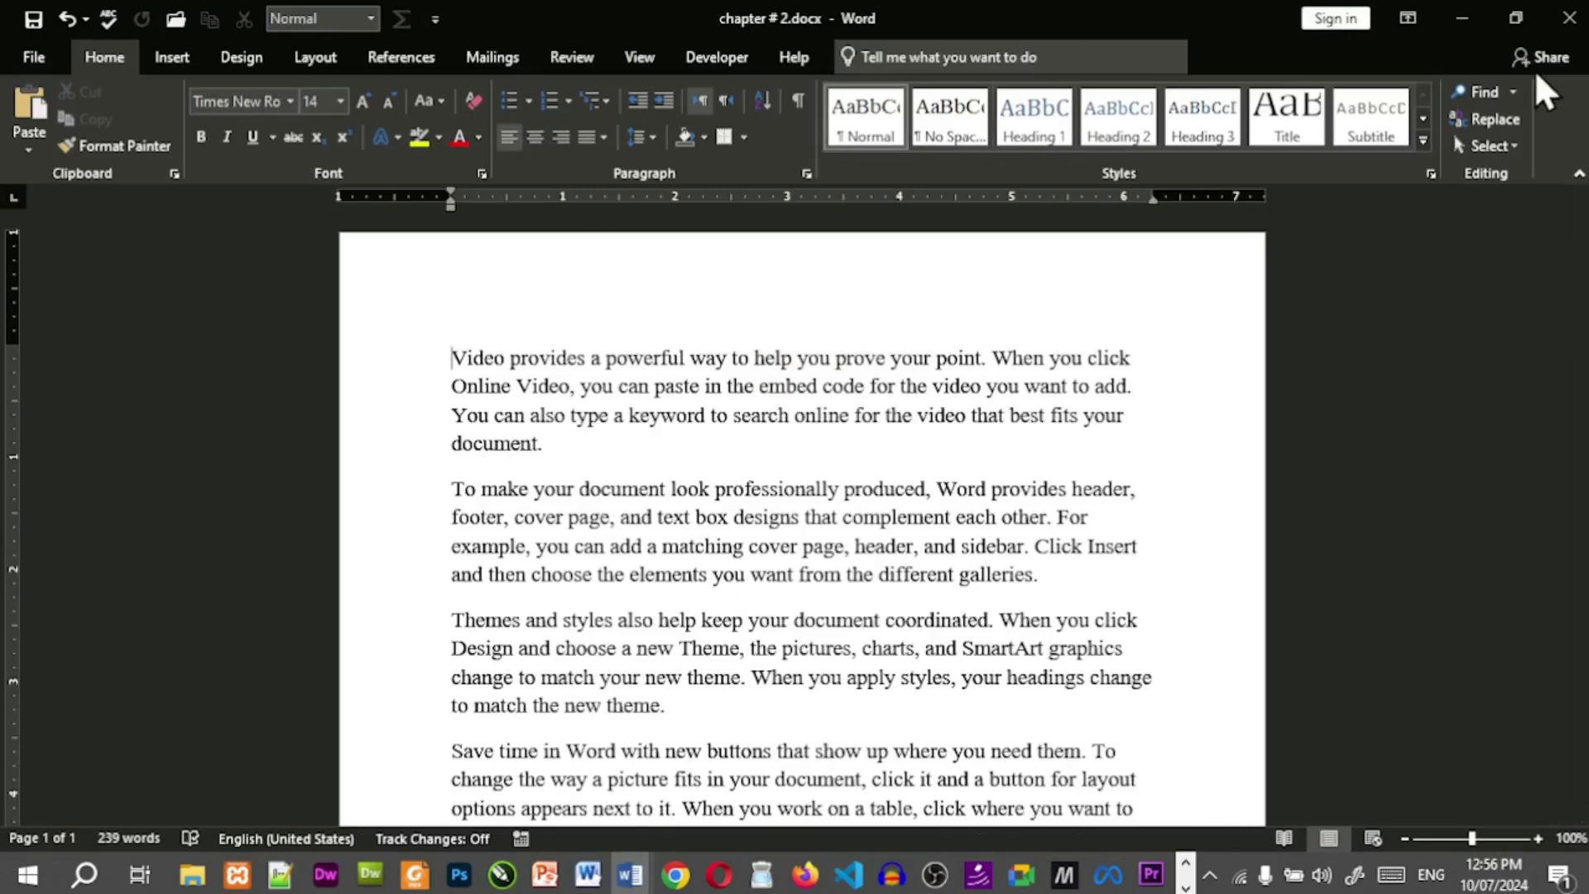
{"action": "left_click", "coordinate": [1570, 18]}
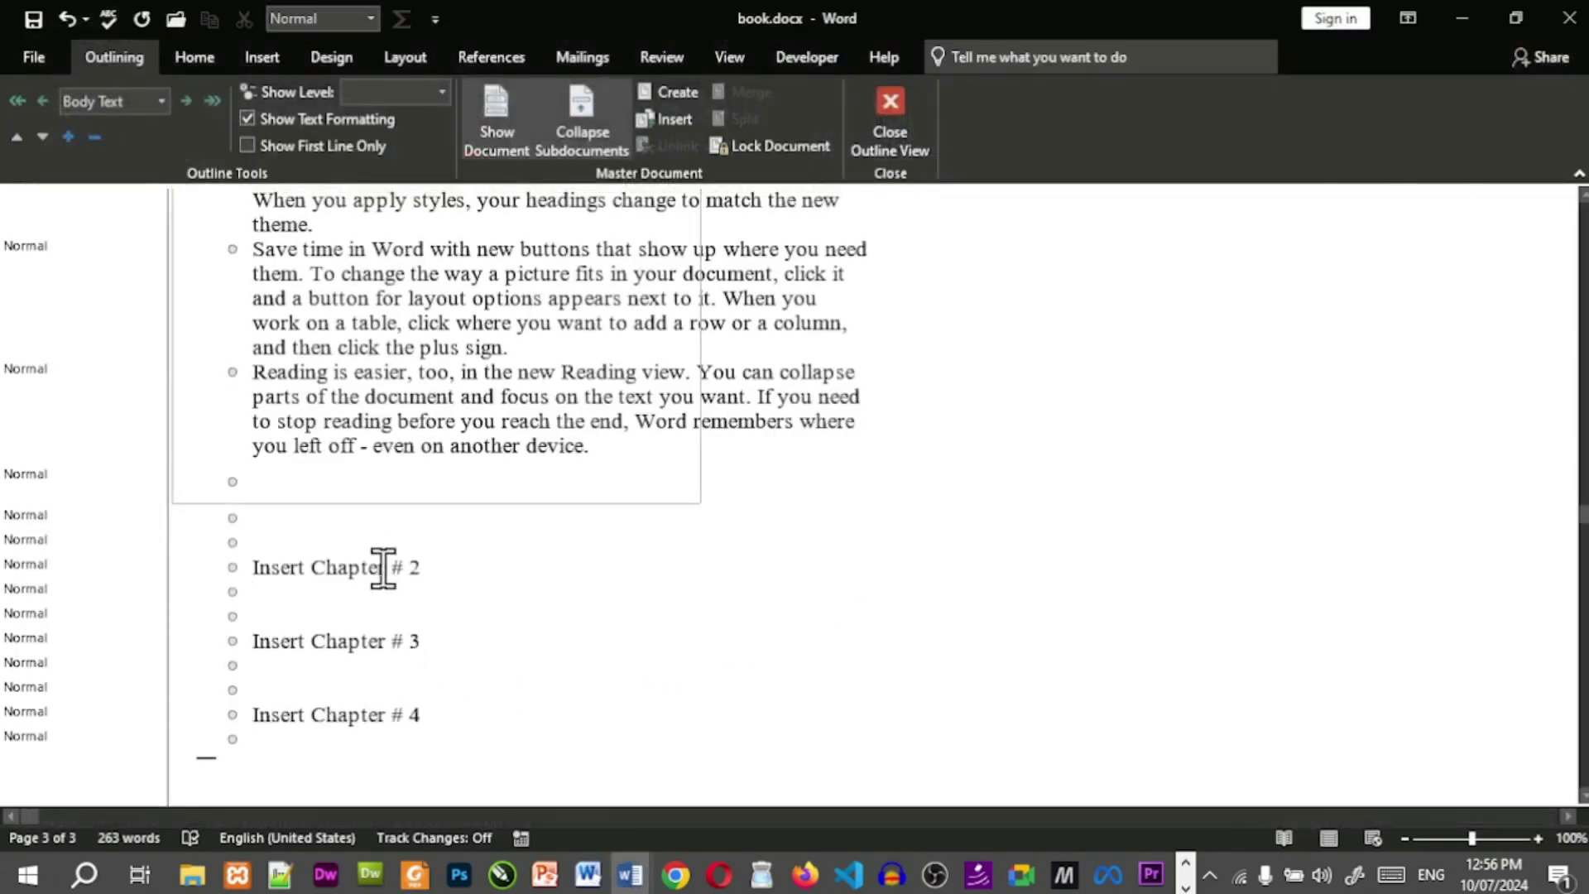
Insert chapter # 2.docx into the outline as a subdocument.
{"action": "left_click", "coordinate": [674, 119]}
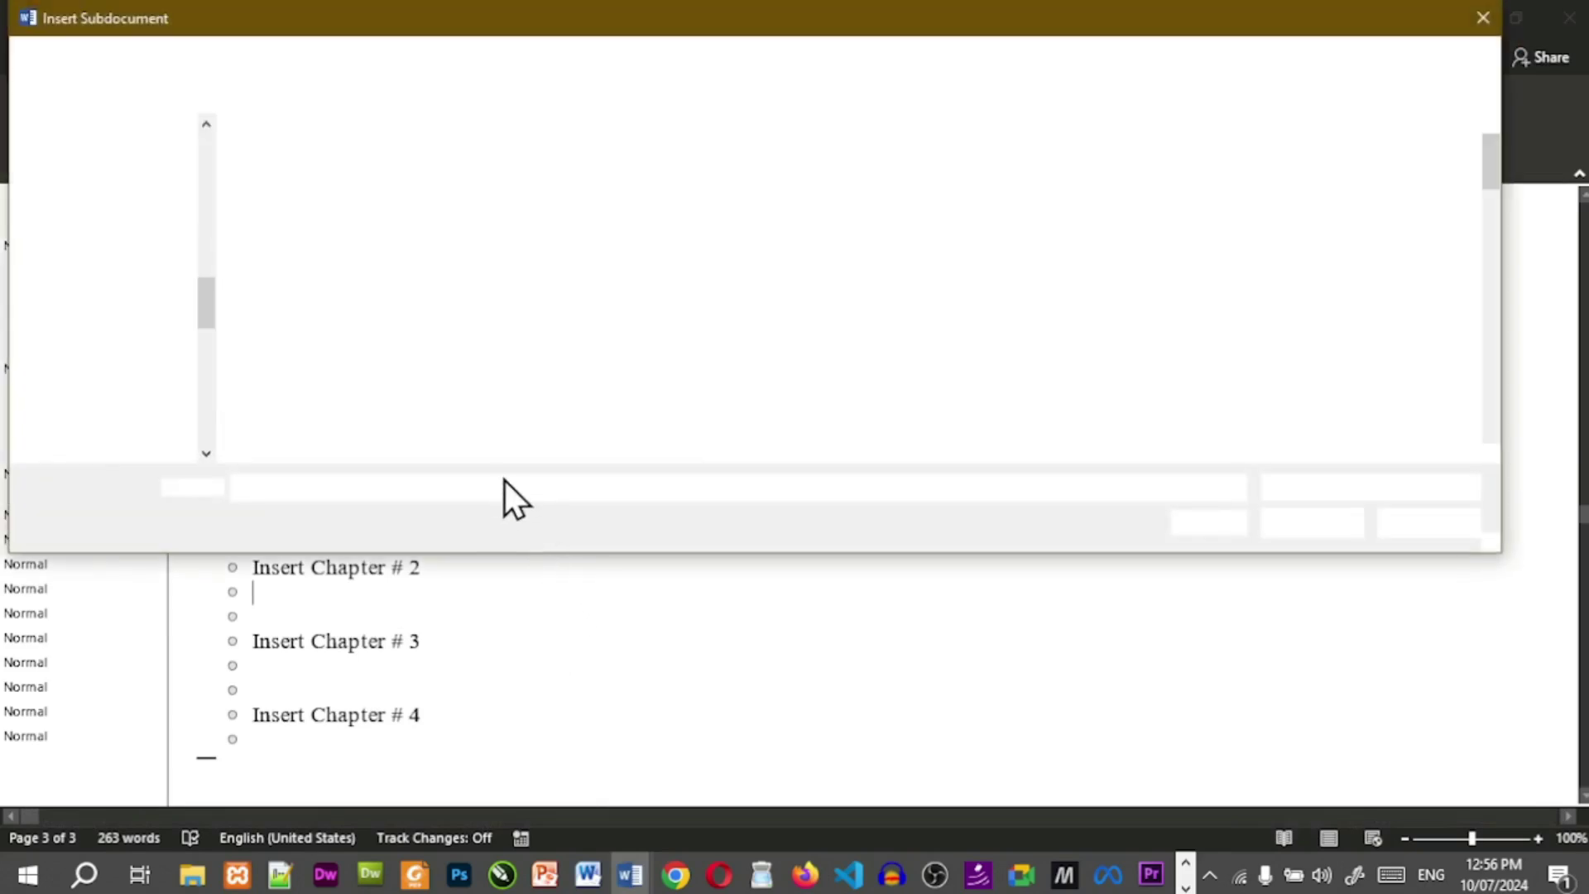
{"action": "type", "text": "c"}
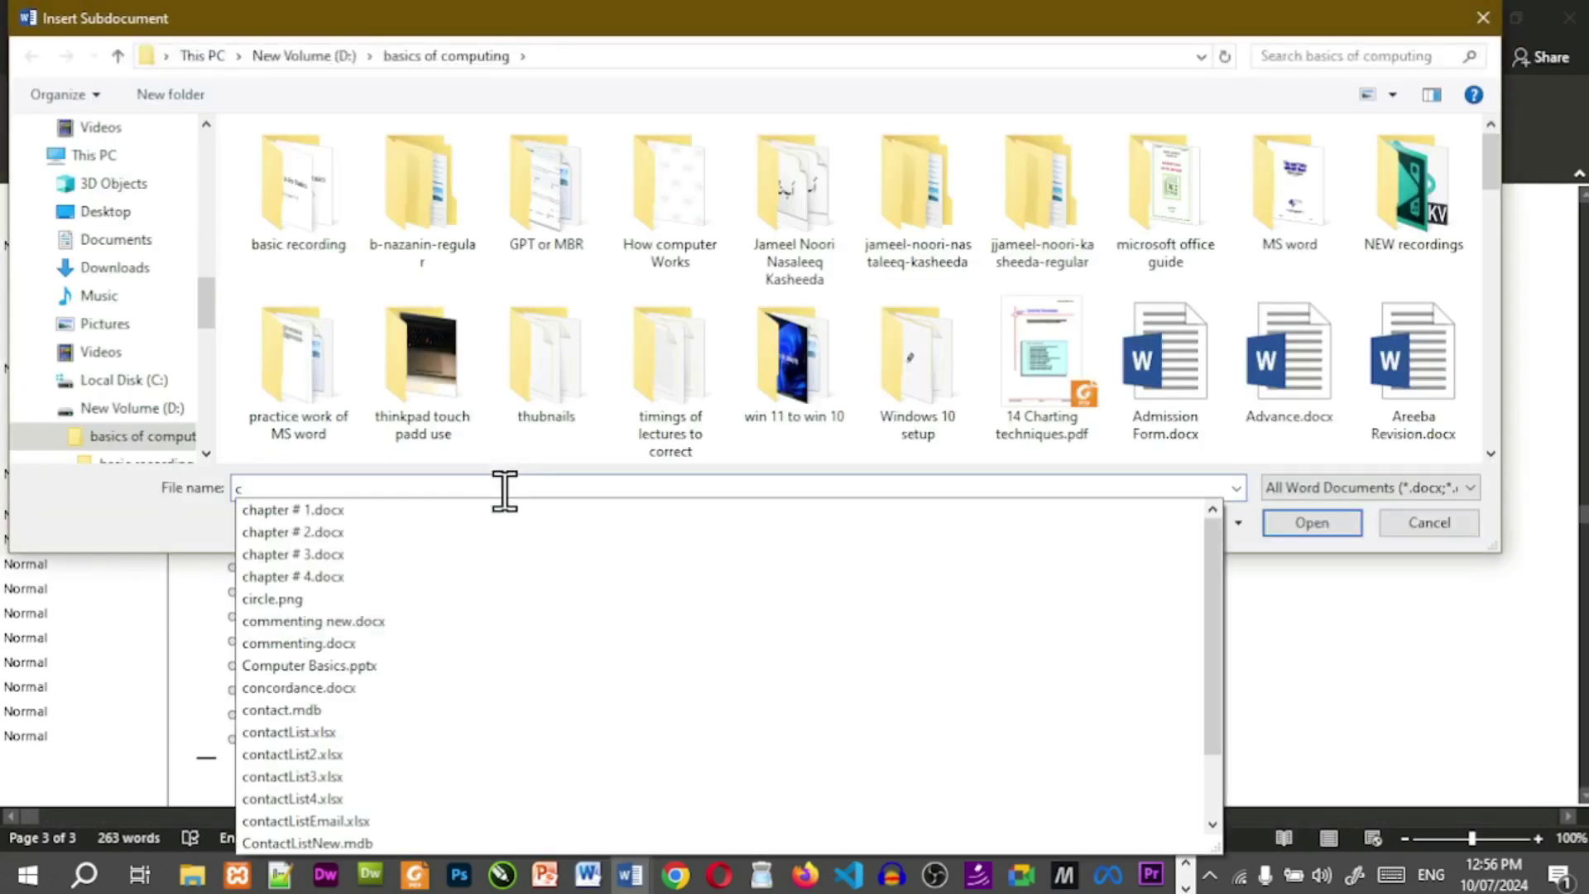
{"action": "left_click", "coordinate": [487, 532]}
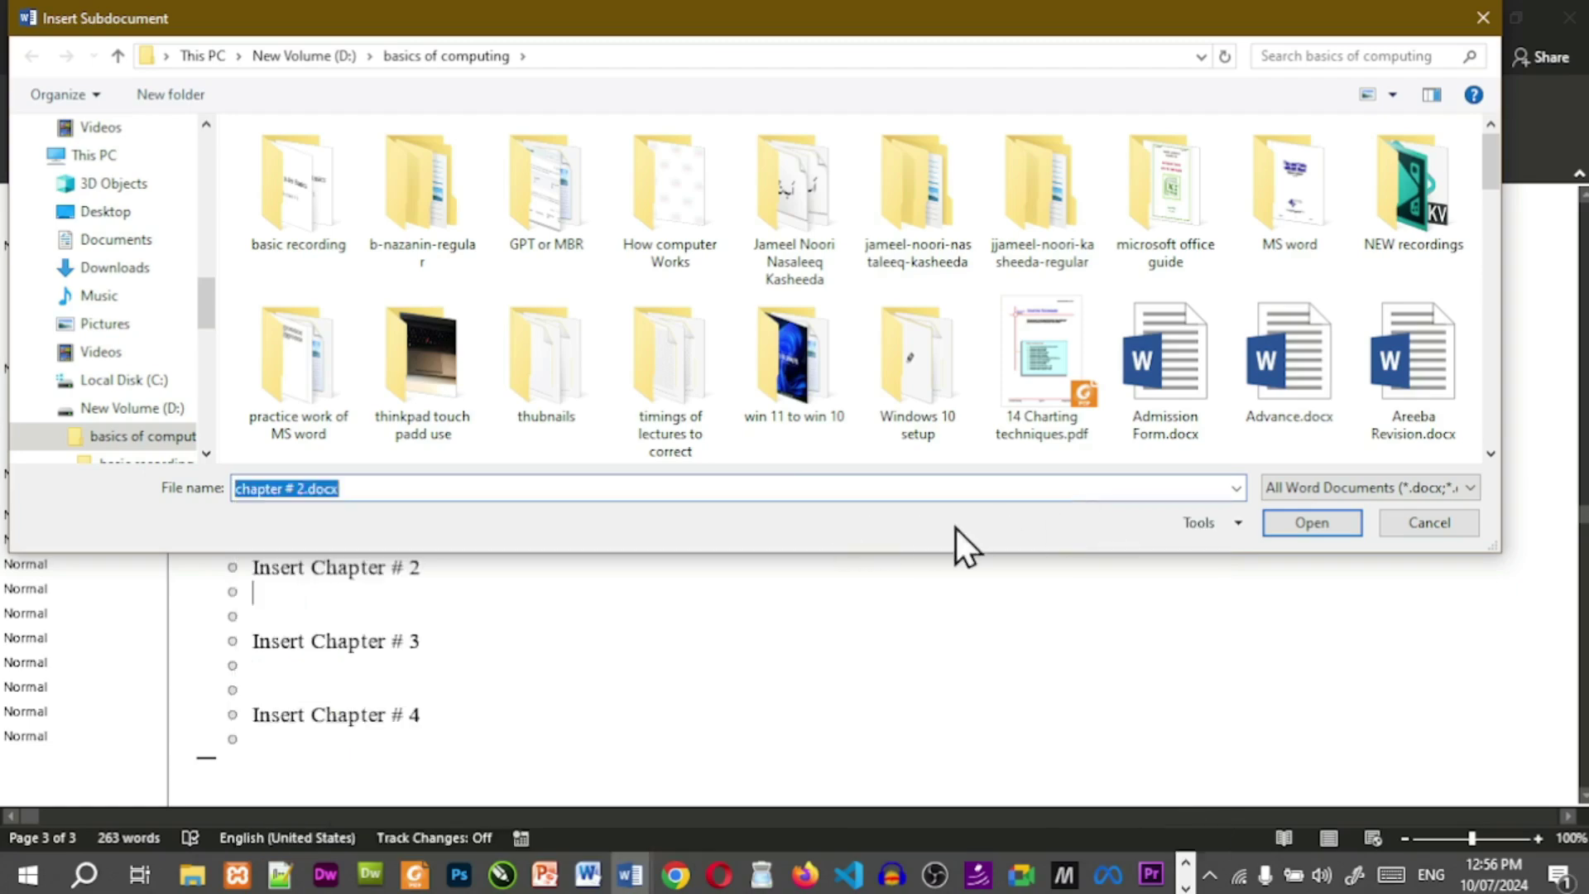
{"action": "left_click", "coordinate": [1312, 523]}
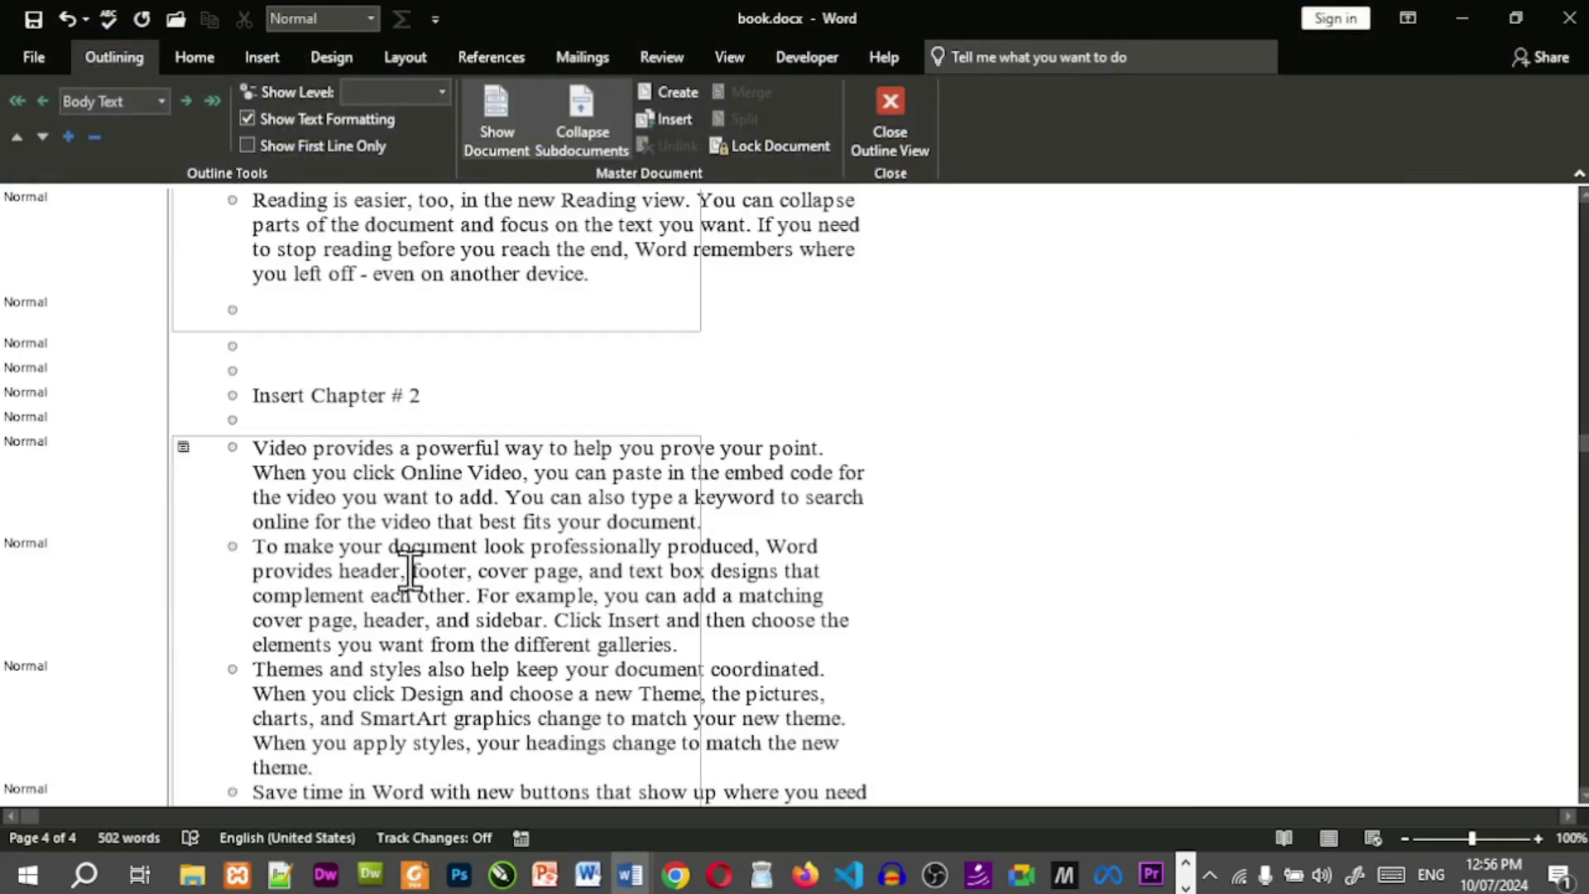
Remove 'Insert' from the Chapter # 2 placeholder line, then move below Insert Chapter # 3.
{"action": "left_click", "coordinate": [313, 396]}
{"action": "key", "text": "BackSpace"}
{"action": "key", "text": "BackSpace"}
{"action": "key", "text": "BackSpace"}
{"action": "key", "text": "BackSpace"}
{"action": "key", "text": "BackSpace"}
{"action": "key", "text": "BackSpace"}
{"action": "key", "text": "BackSpace"}
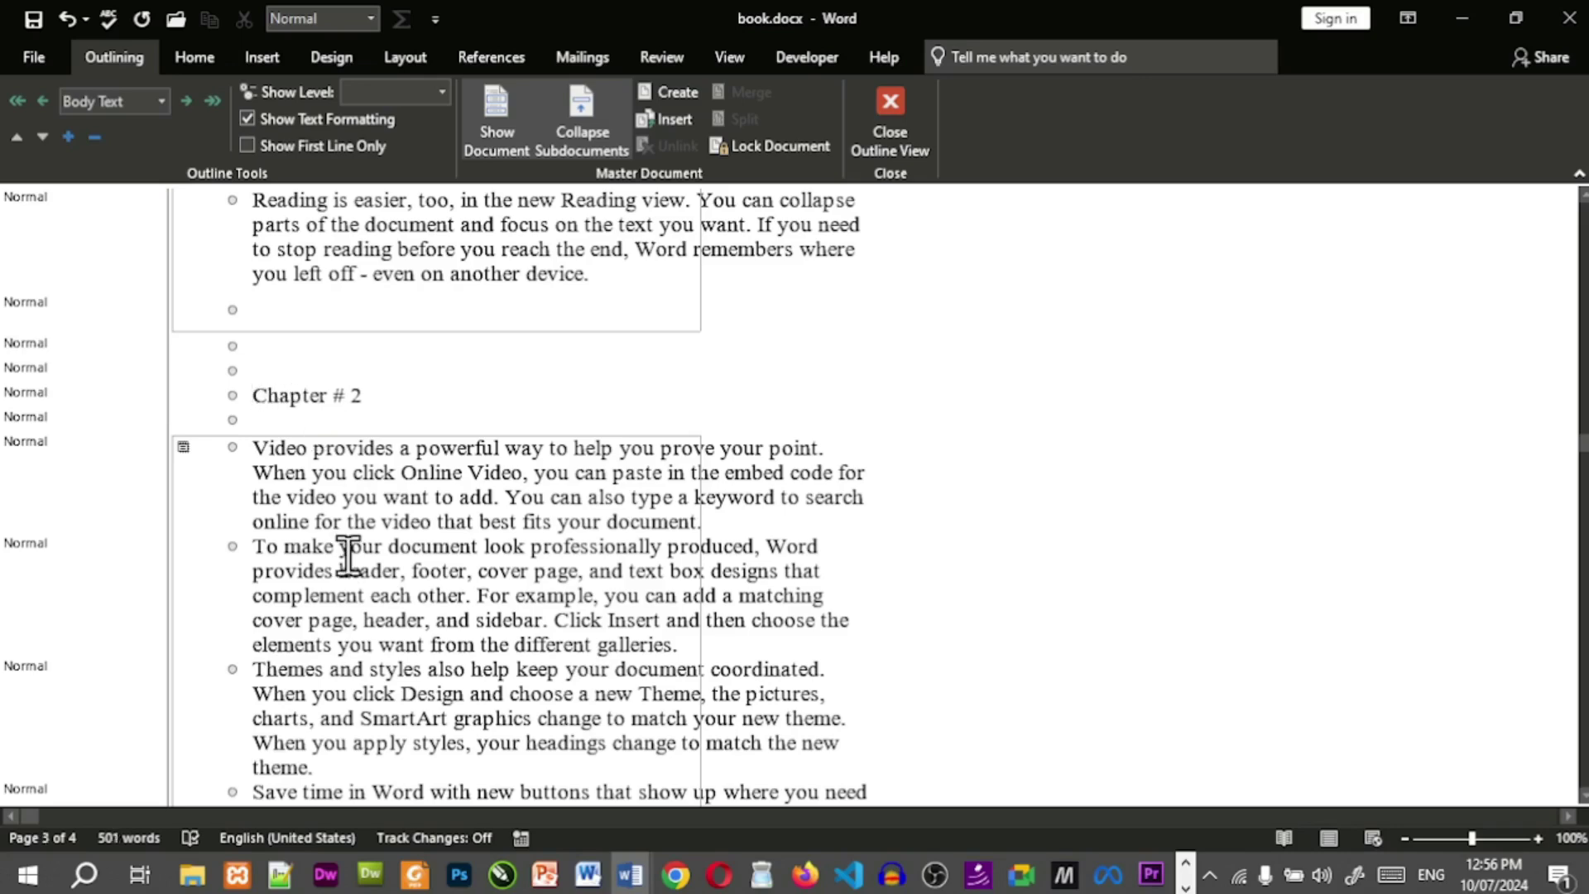
{"action": "scroll", "coordinate": [481, 558], "scroll_direction": "down", "scroll_amount": 8}
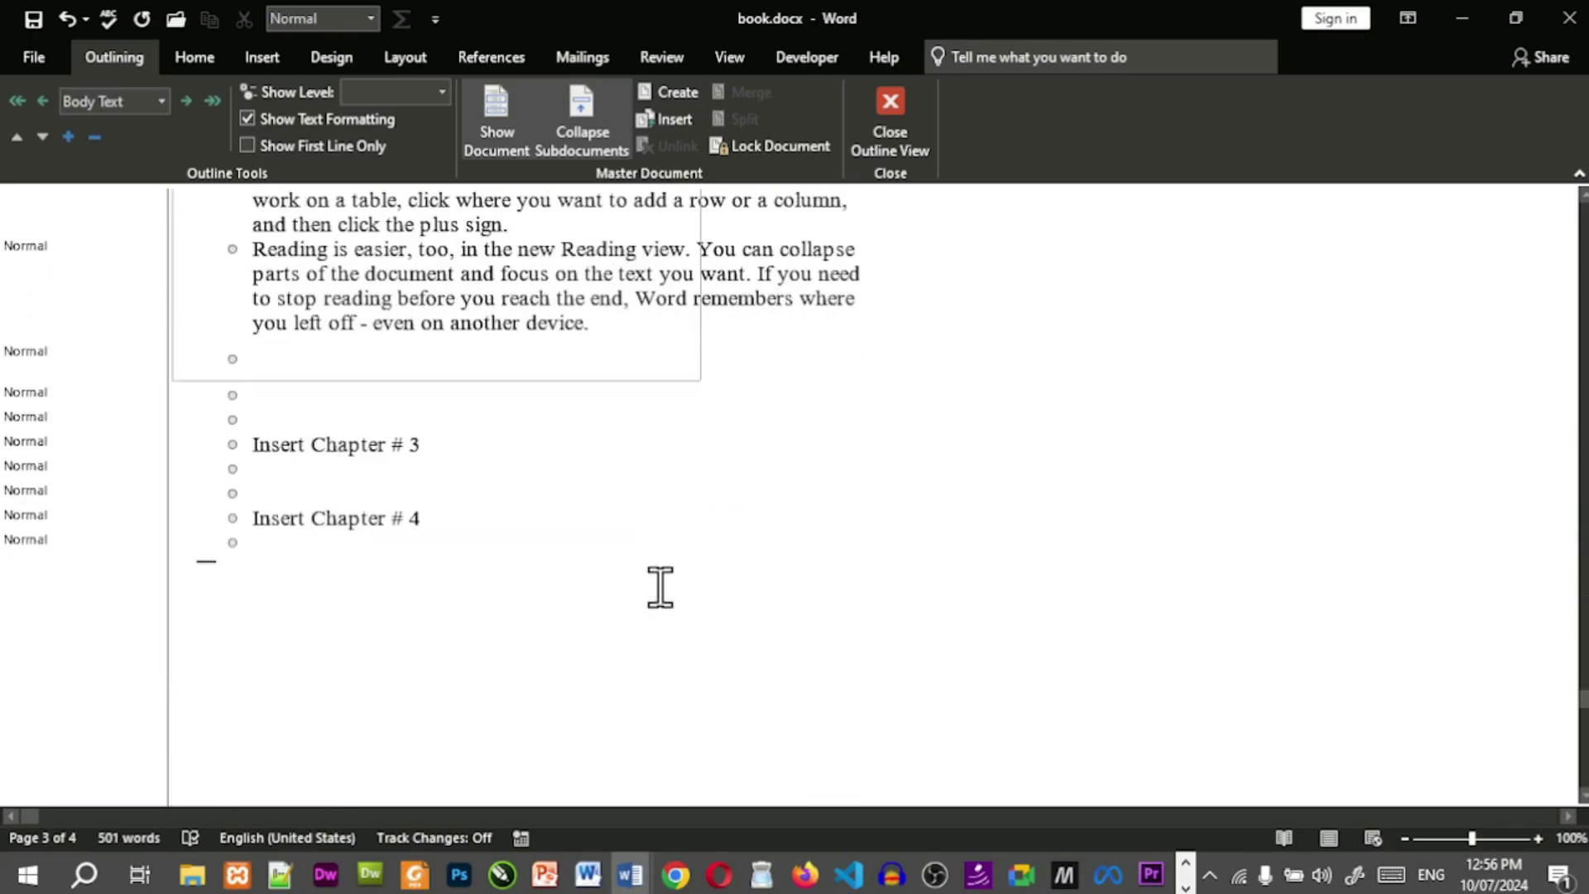
{"action": "left_click", "coordinate": [461, 469]}
Insert chapter # 3.docx as a subdocument, renaming its conflicting heading style.
{"action": "left_click", "coordinate": [671, 117]}
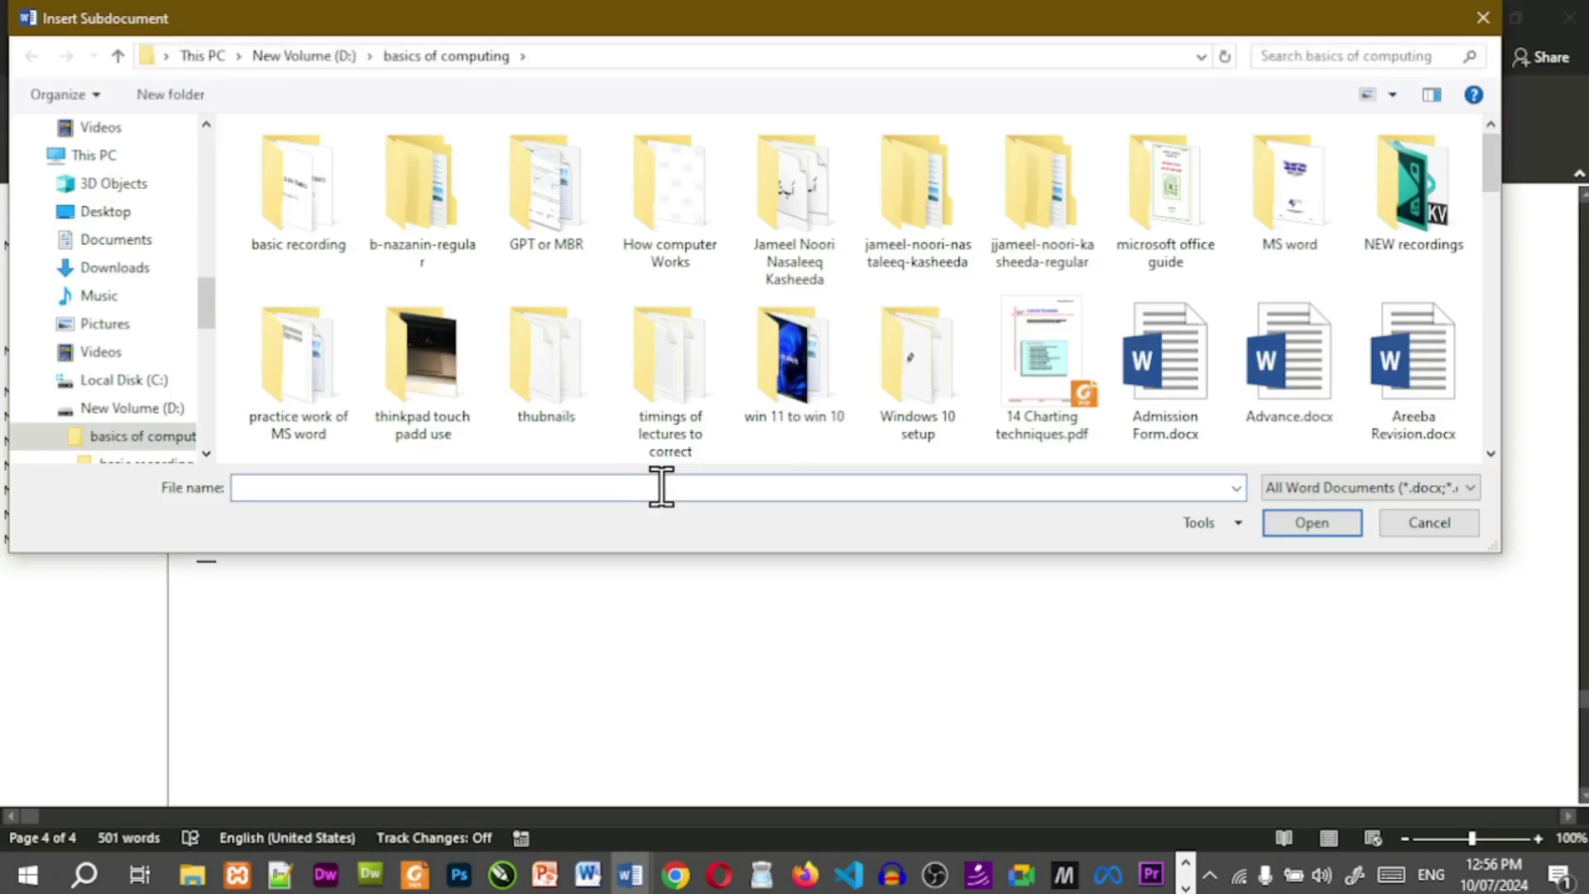
{"action": "type", "text": "c"}
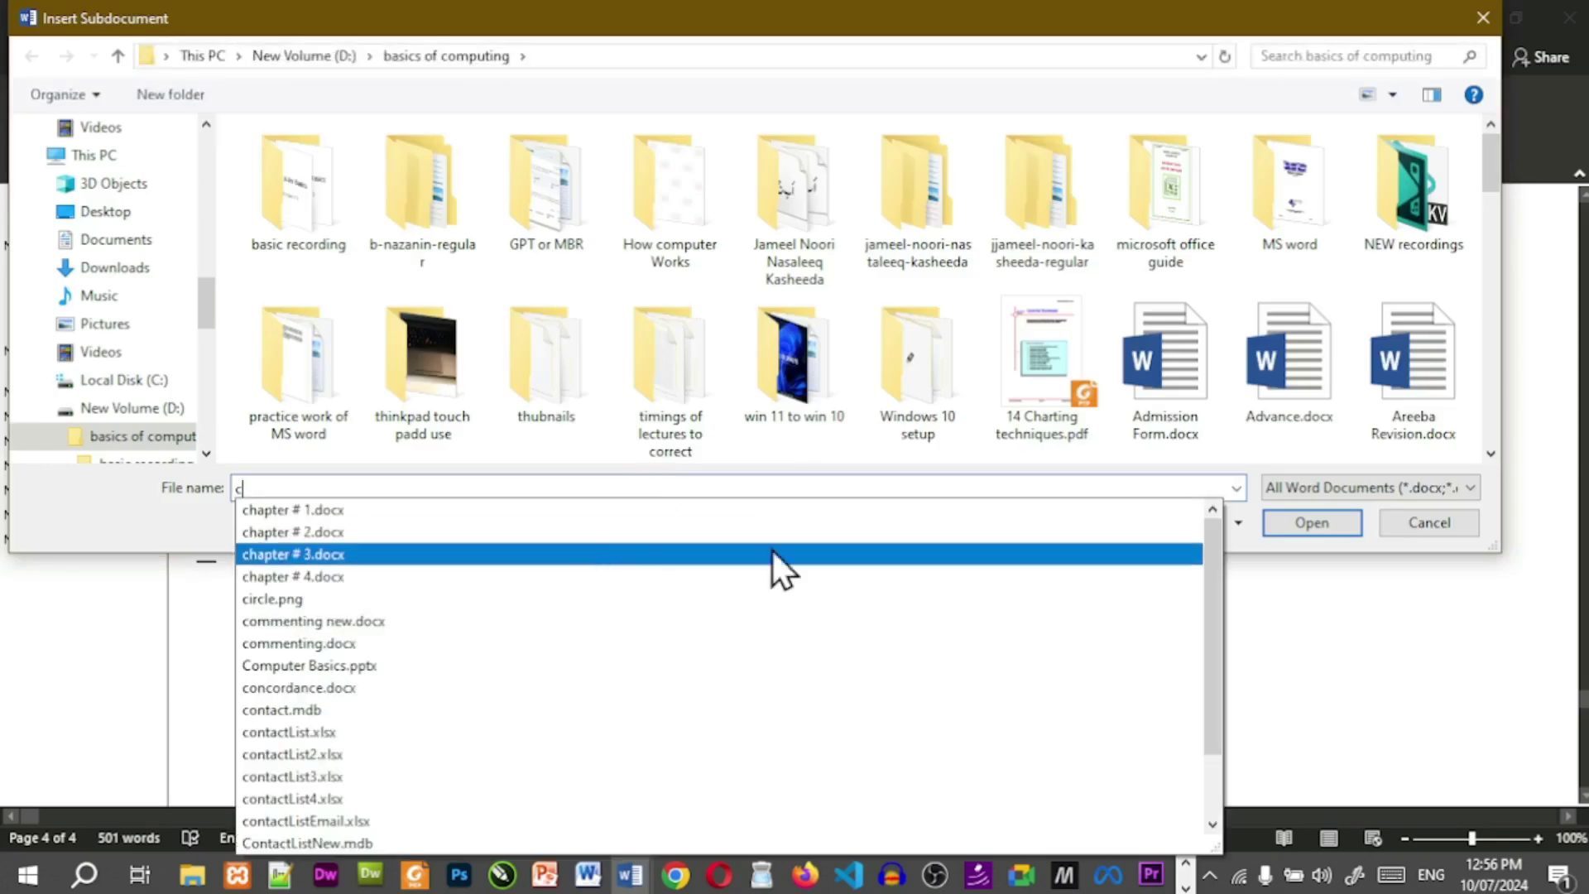
{"action": "left_click", "coordinate": [772, 553]}
{"action": "left_click", "coordinate": [1339, 522]}
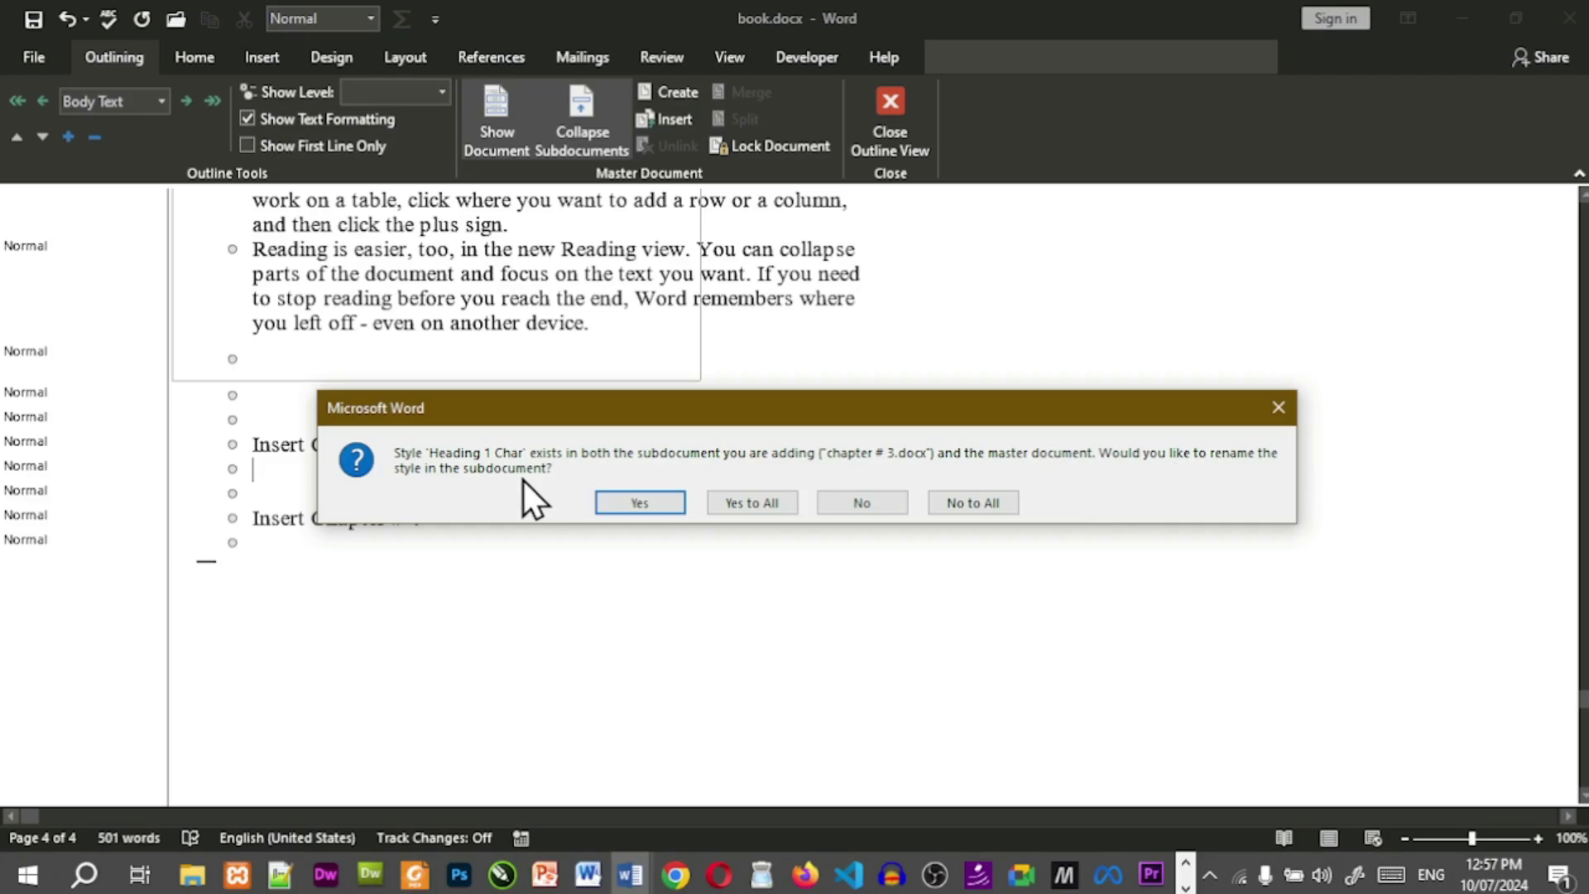
{"action": "left_click", "coordinate": [640, 502]}
Check the styles of the Chapter # 3 lines, then undo the subdocument insertion.
{"action": "scroll", "coordinate": [646, 501], "scroll_direction": "up", "scroll_amount": 1}
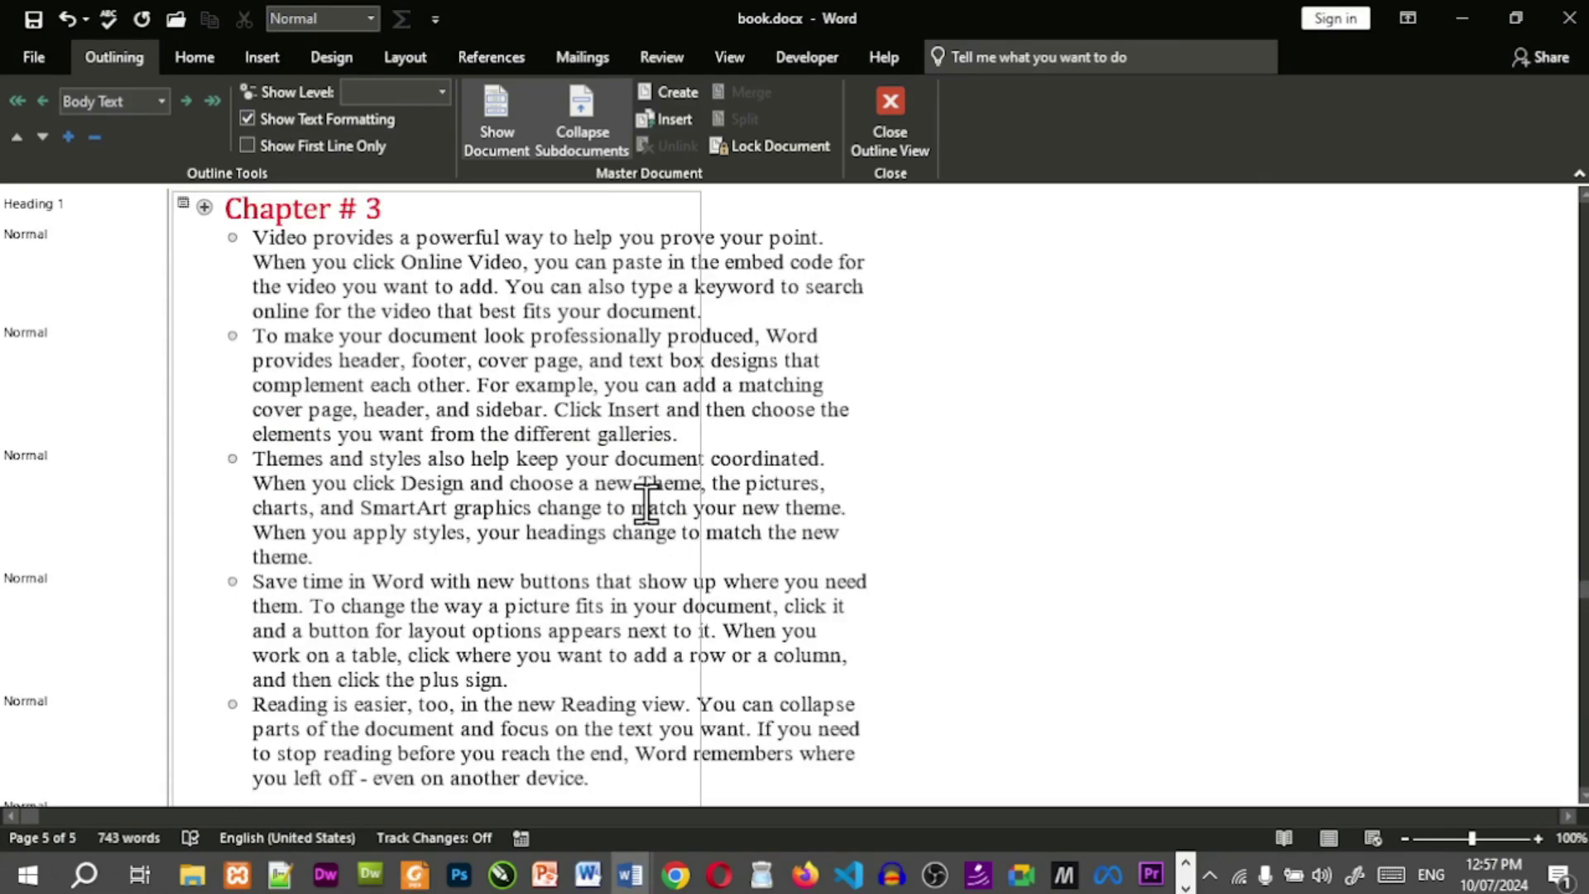
{"action": "scroll", "coordinate": [647, 503], "scroll_direction": "up", "scroll_amount": 1}
{"action": "scroll", "coordinate": [439, 505], "scroll_direction": "up", "scroll_amount": 2}
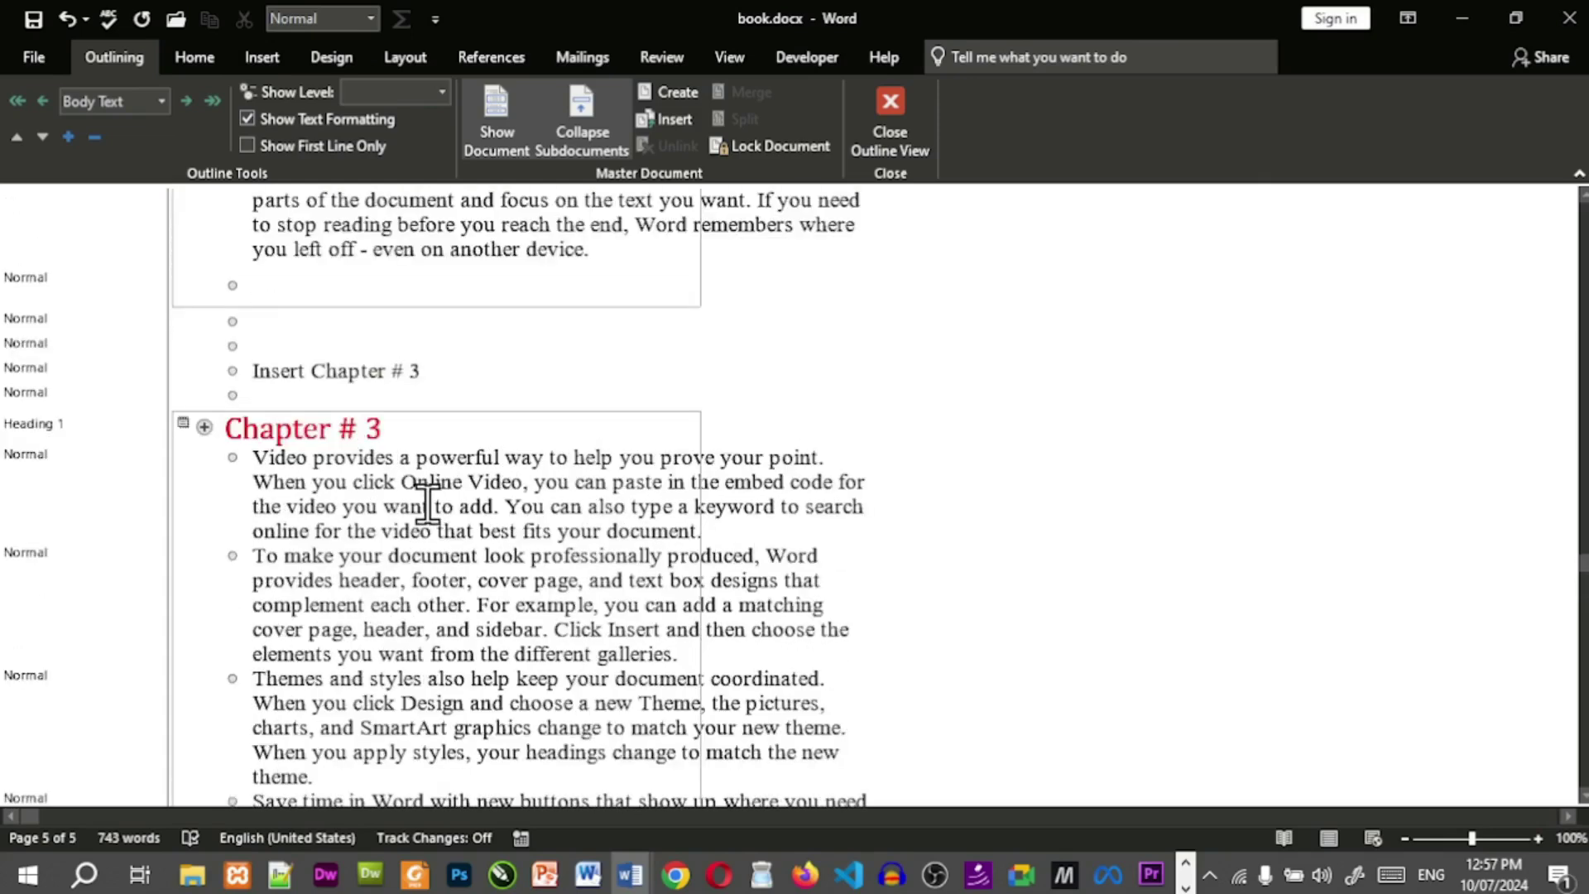
{"action": "left_click", "coordinate": [404, 427]}
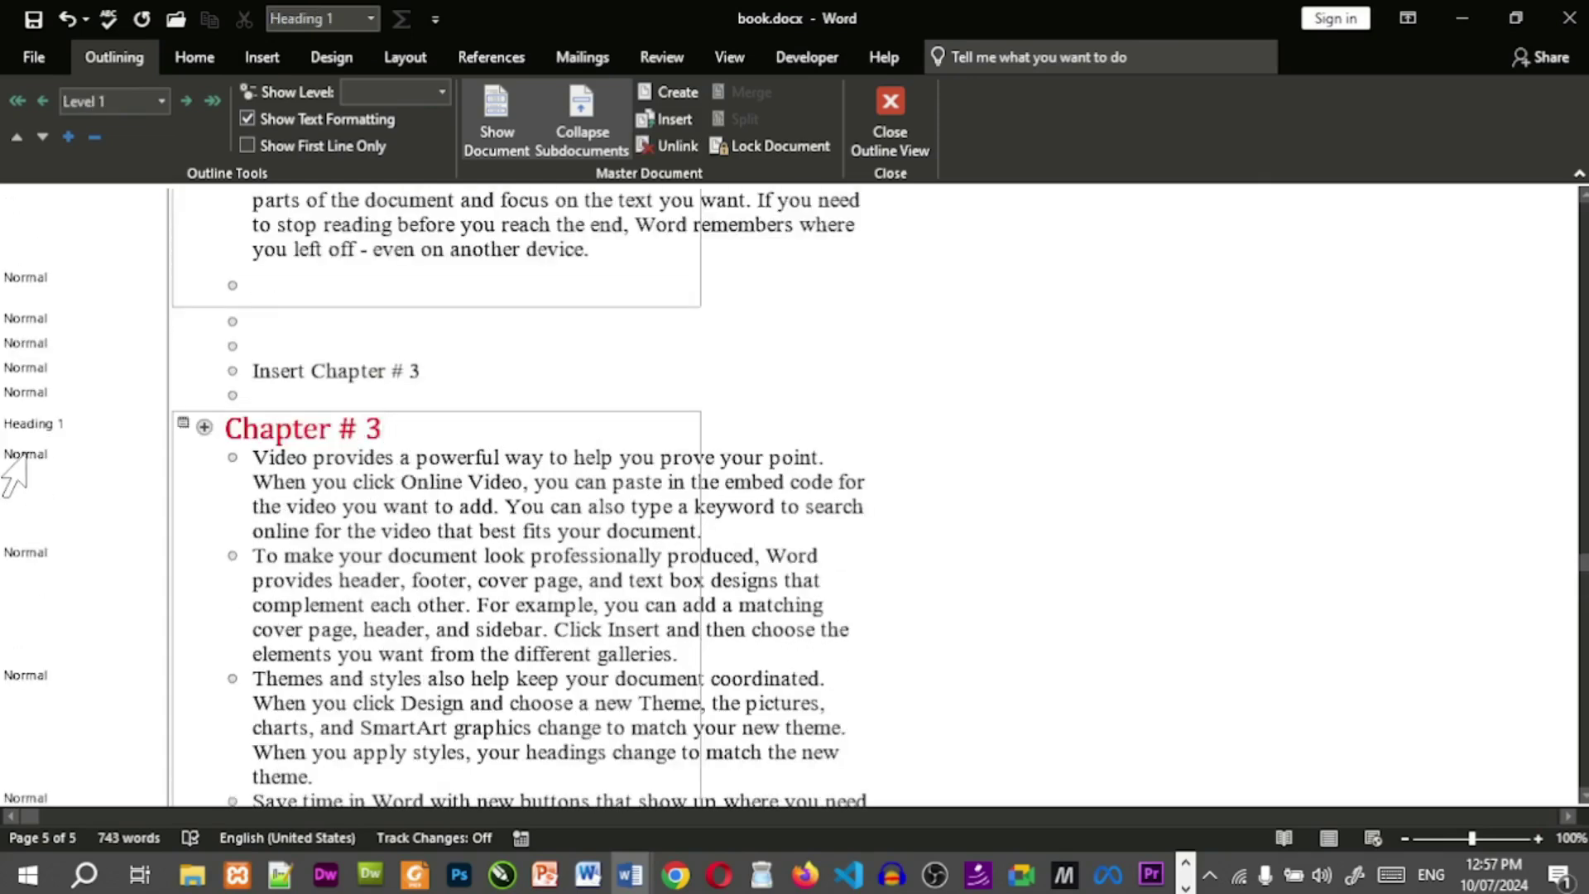
{"action": "left_click", "coordinate": [251, 370]}
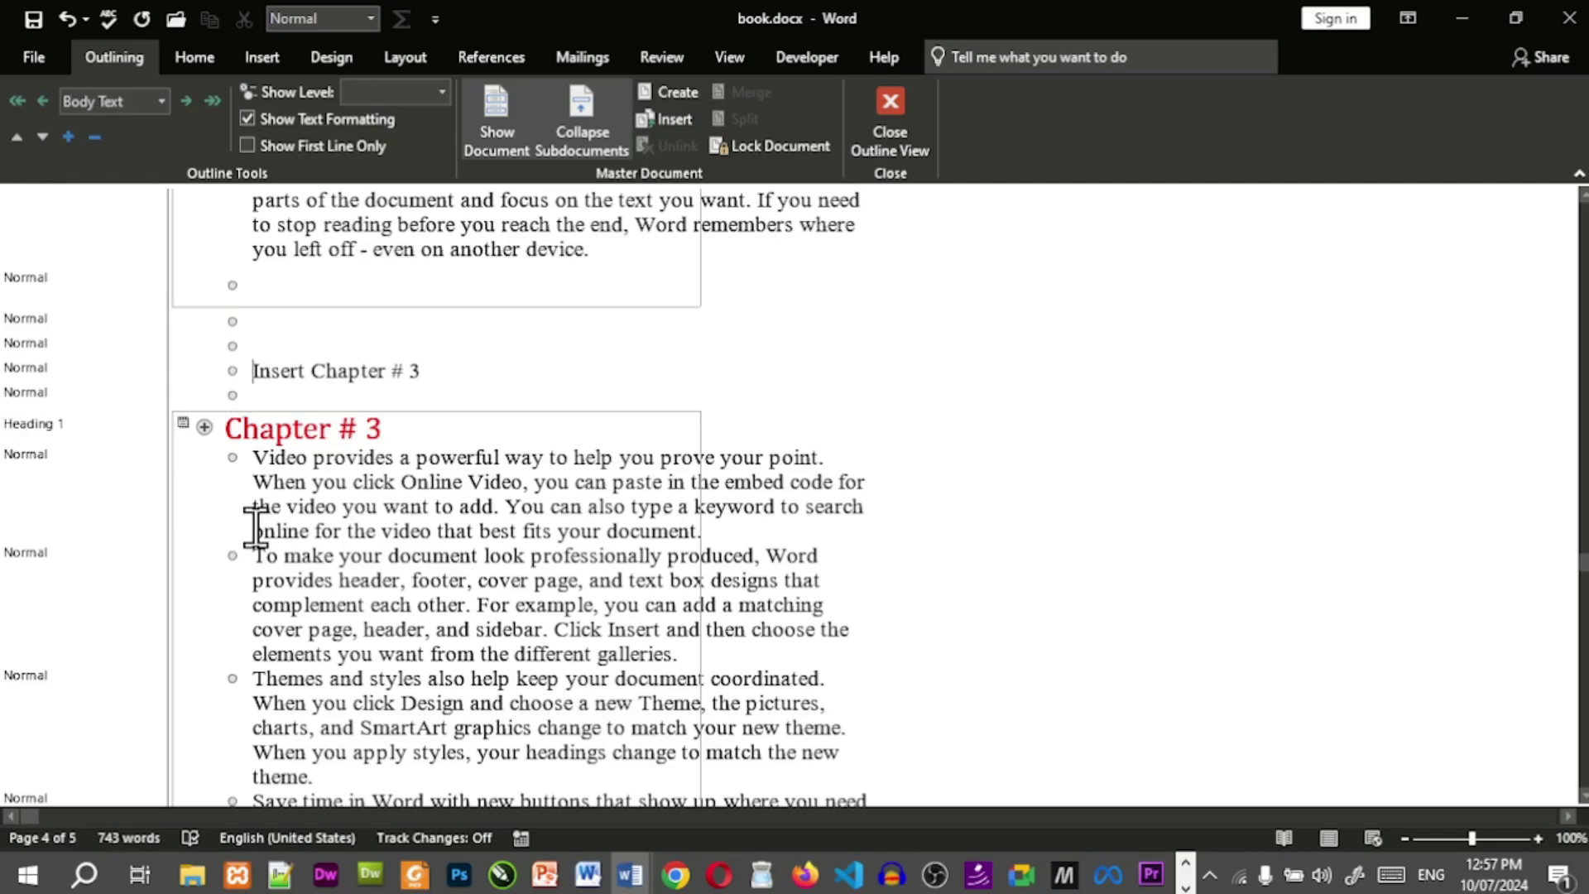
{"action": "key", "text": "ctrl+z"}
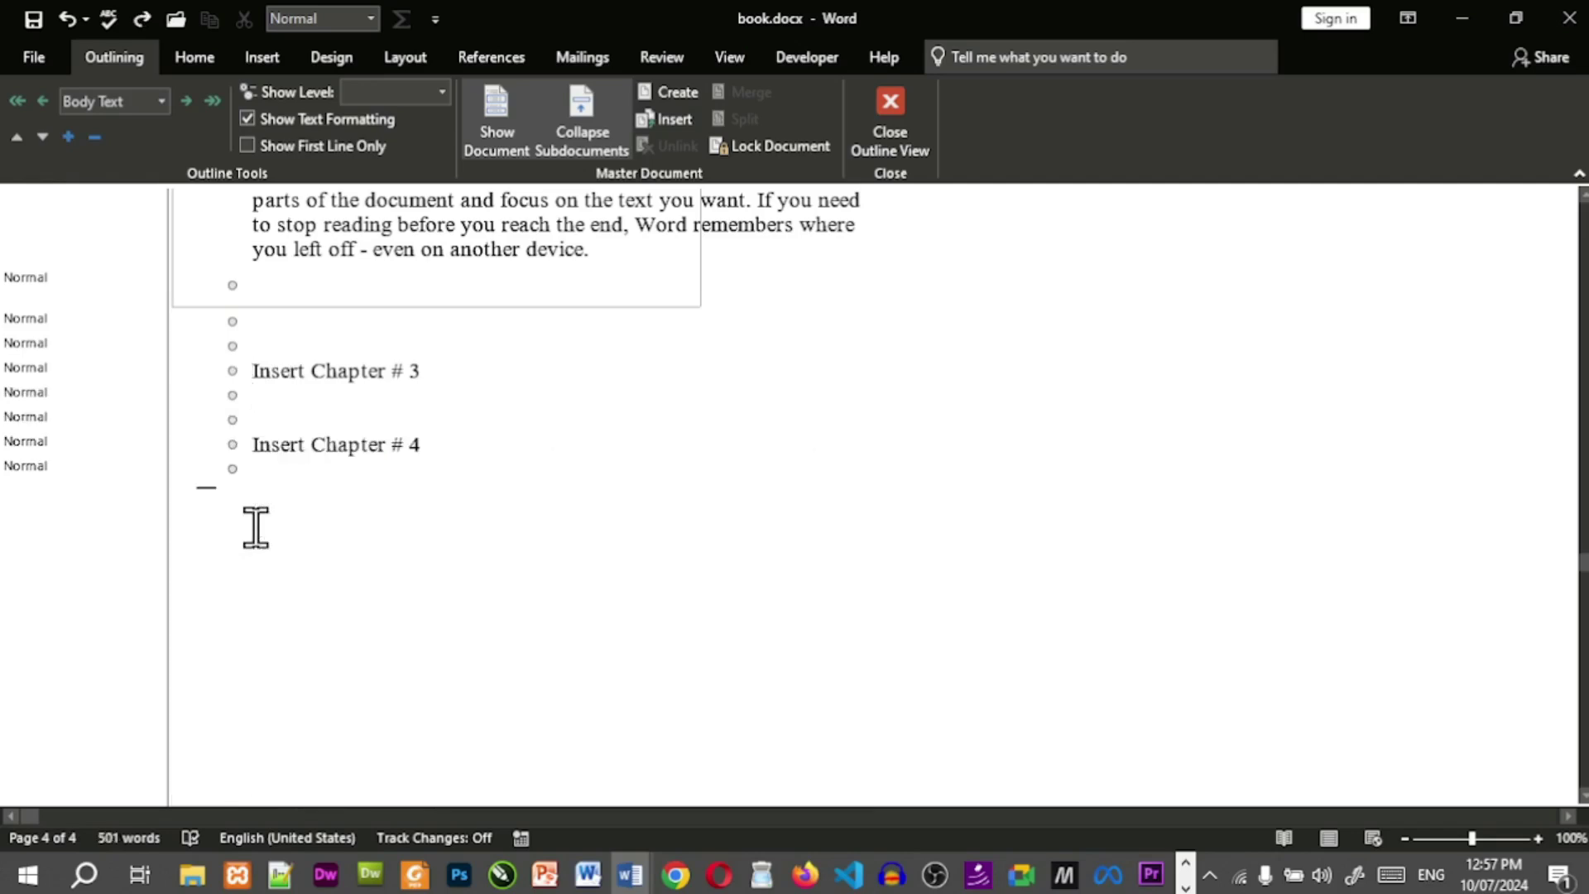
Re-insert chapter # 3.docx as a subdocument, declining to rename its style.
{"action": "left_click", "coordinate": [663, 126]}
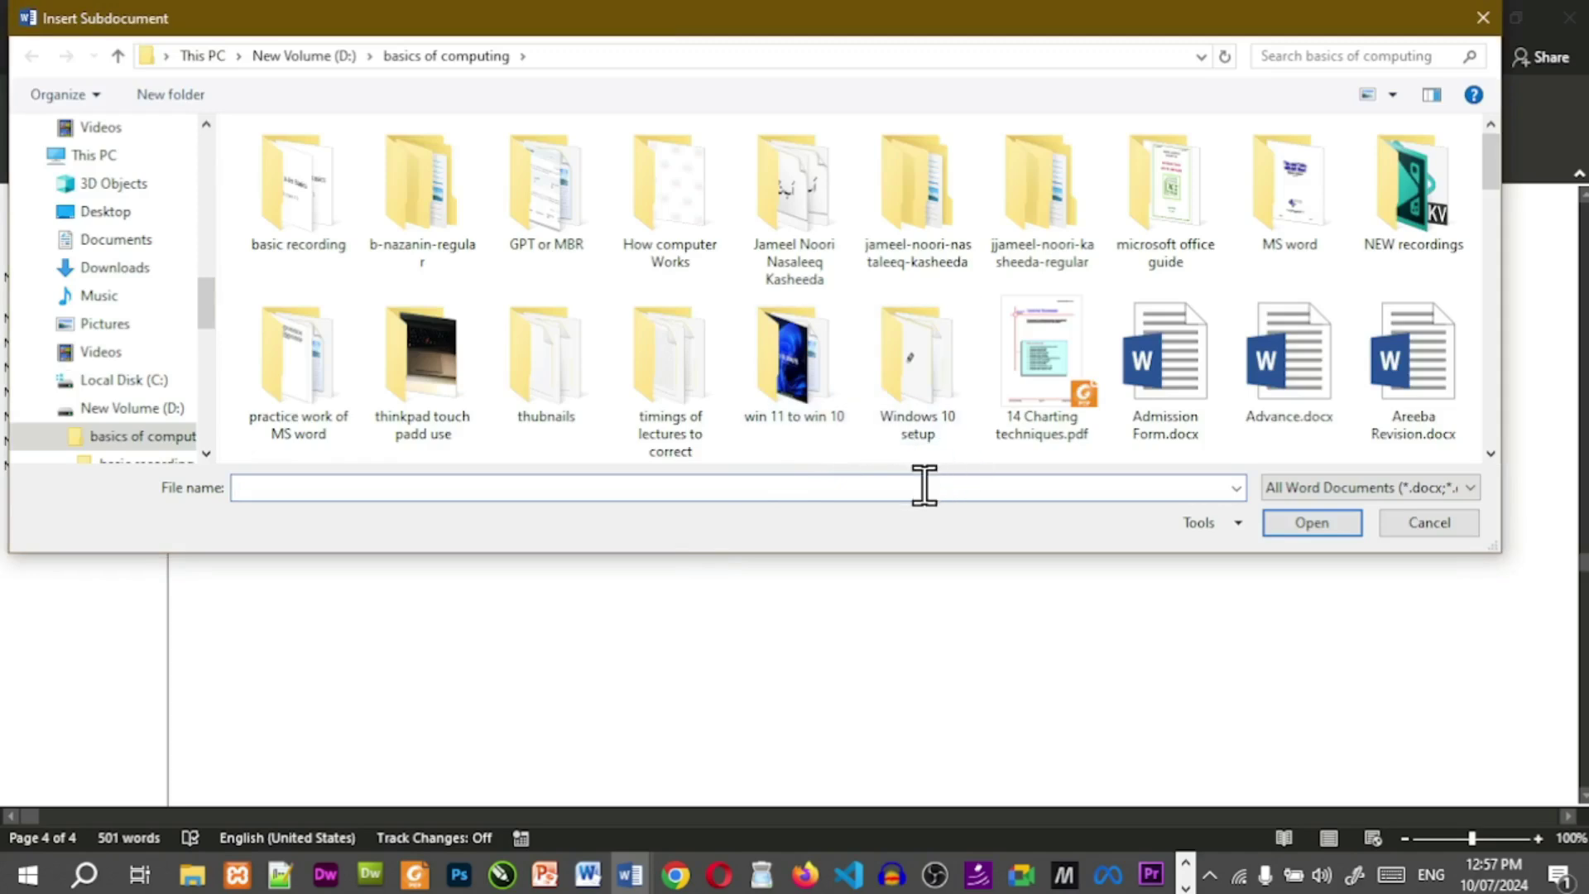
{"action": "type", "text": "c"}
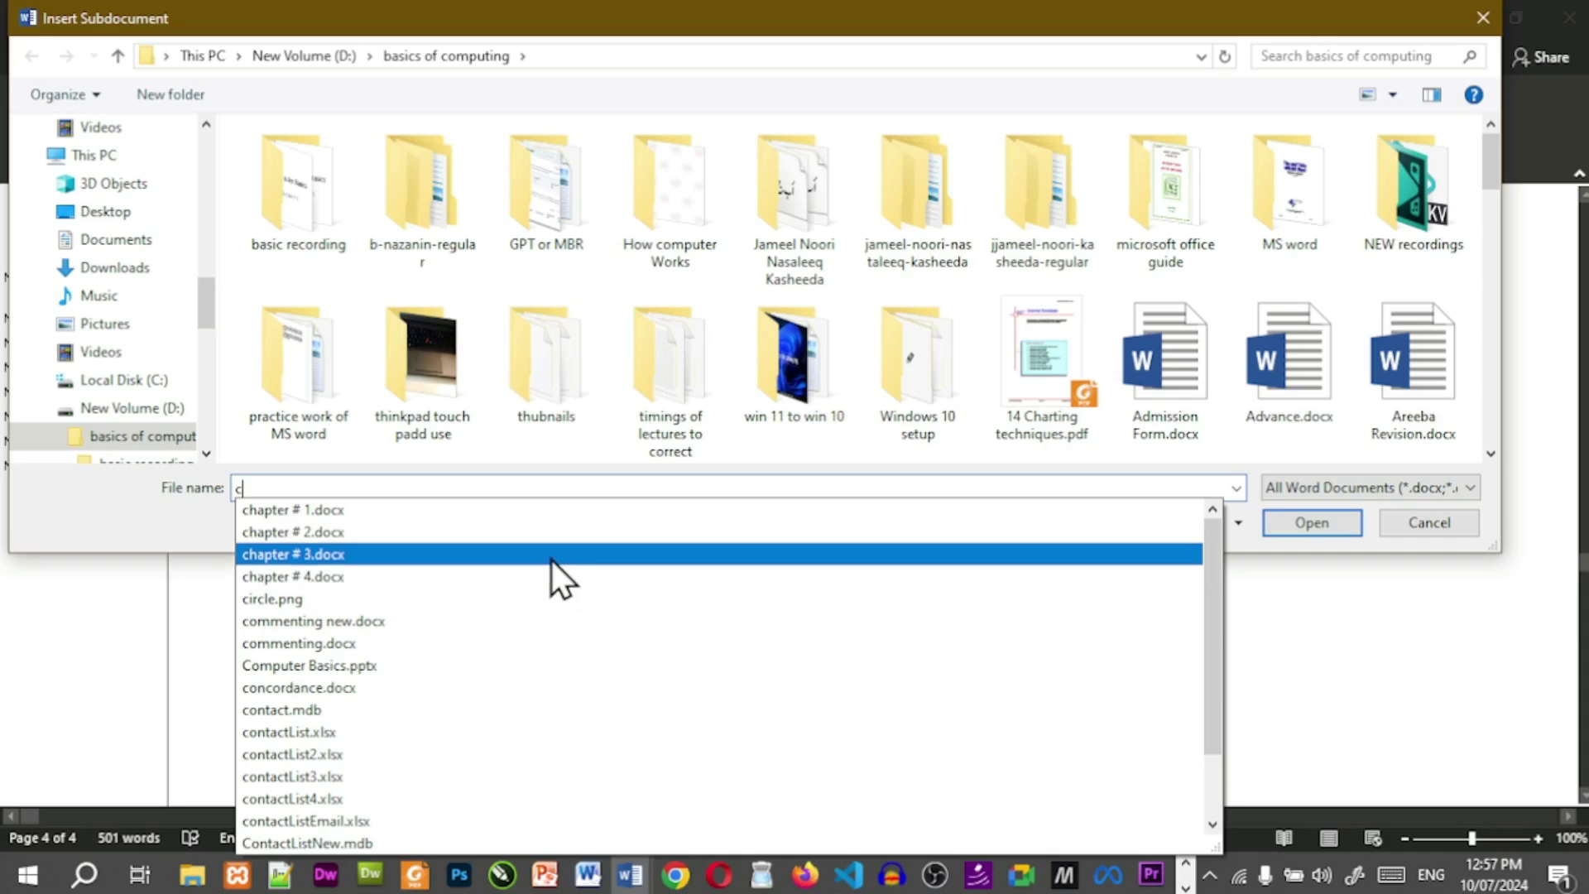
{"action": "left_click", "coordinate": [755, 553]}
{"action": "left_click", "coordinate": [1279, 529]}
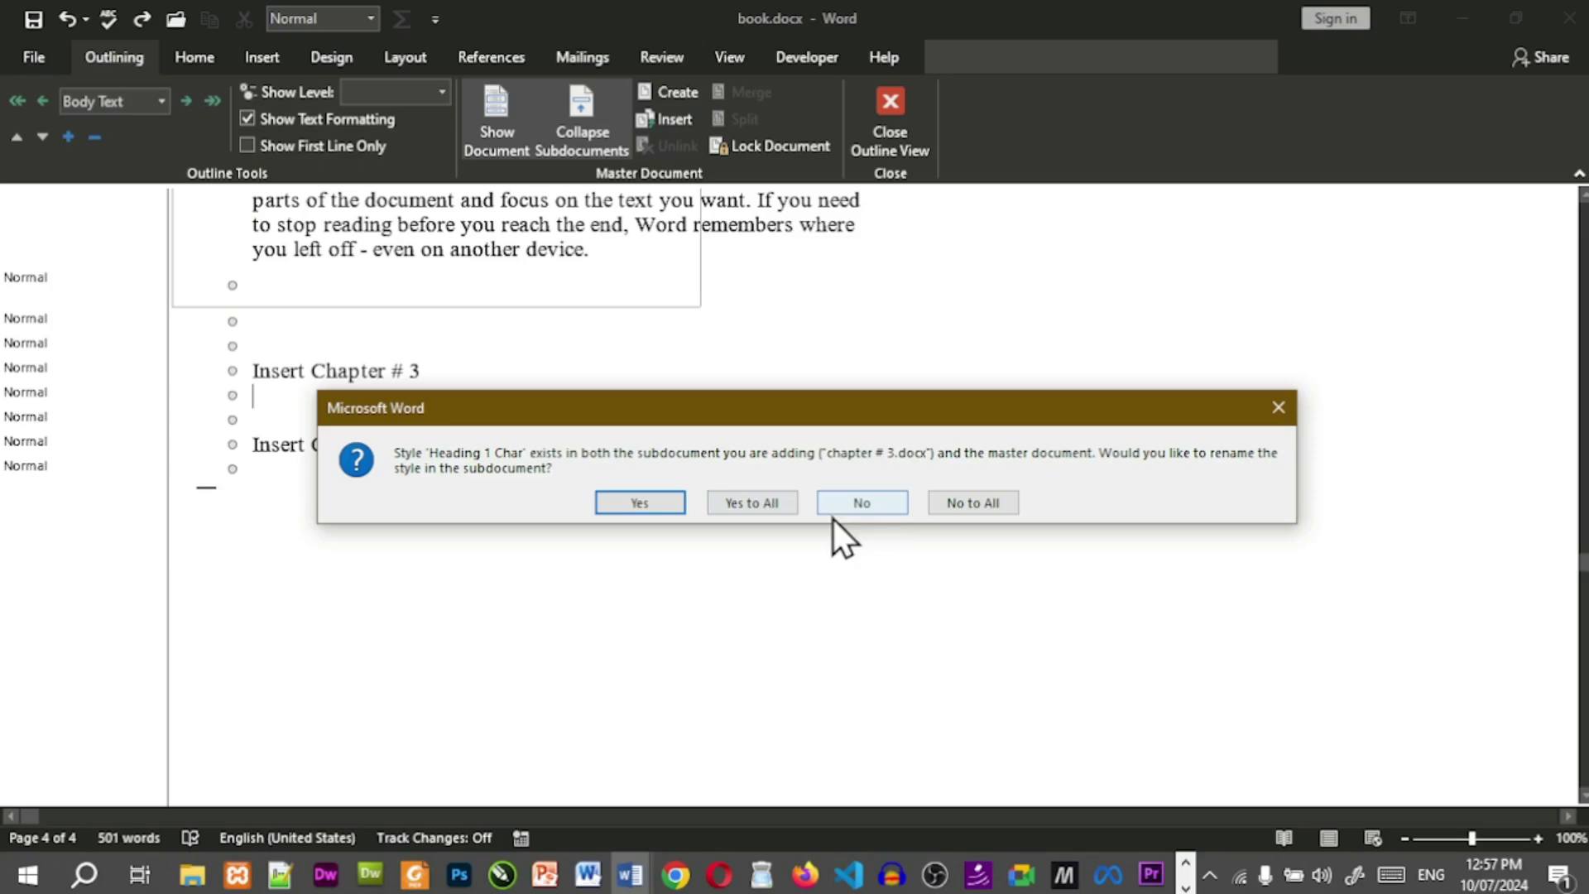
{"action": "left_click", "coordinate": [886, 501]}
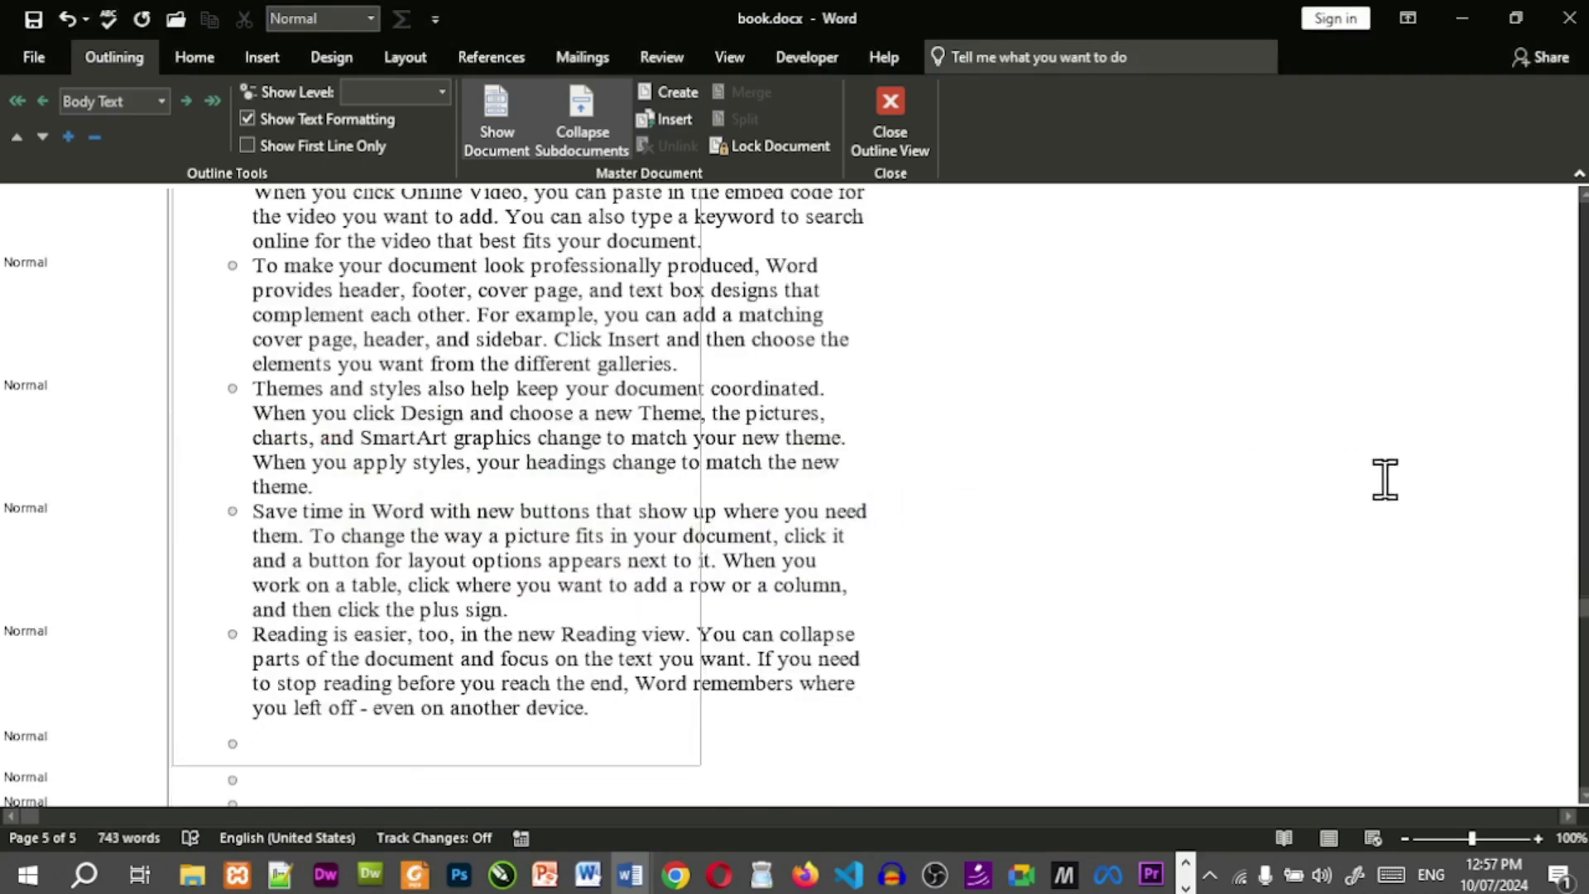
{"action": "scroll", "coordinate": [673, 396], "scroll_direction": "down", "scroll_amount": 5}
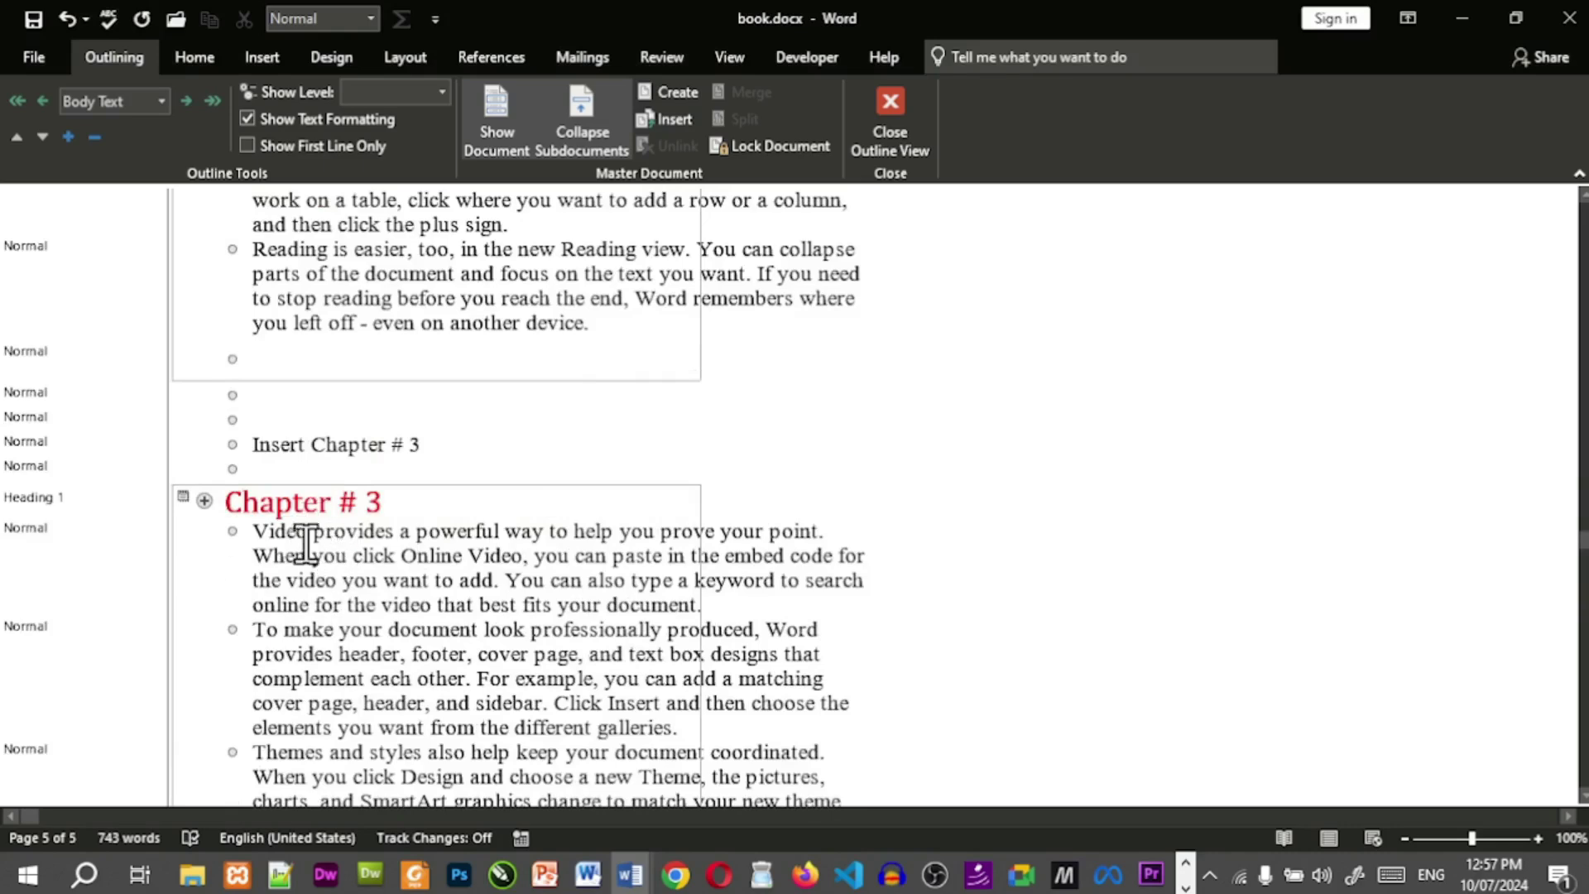
{"action": "left_click_drag", "start_coordinate": [397, 502], "coordinate": [227, 504]}
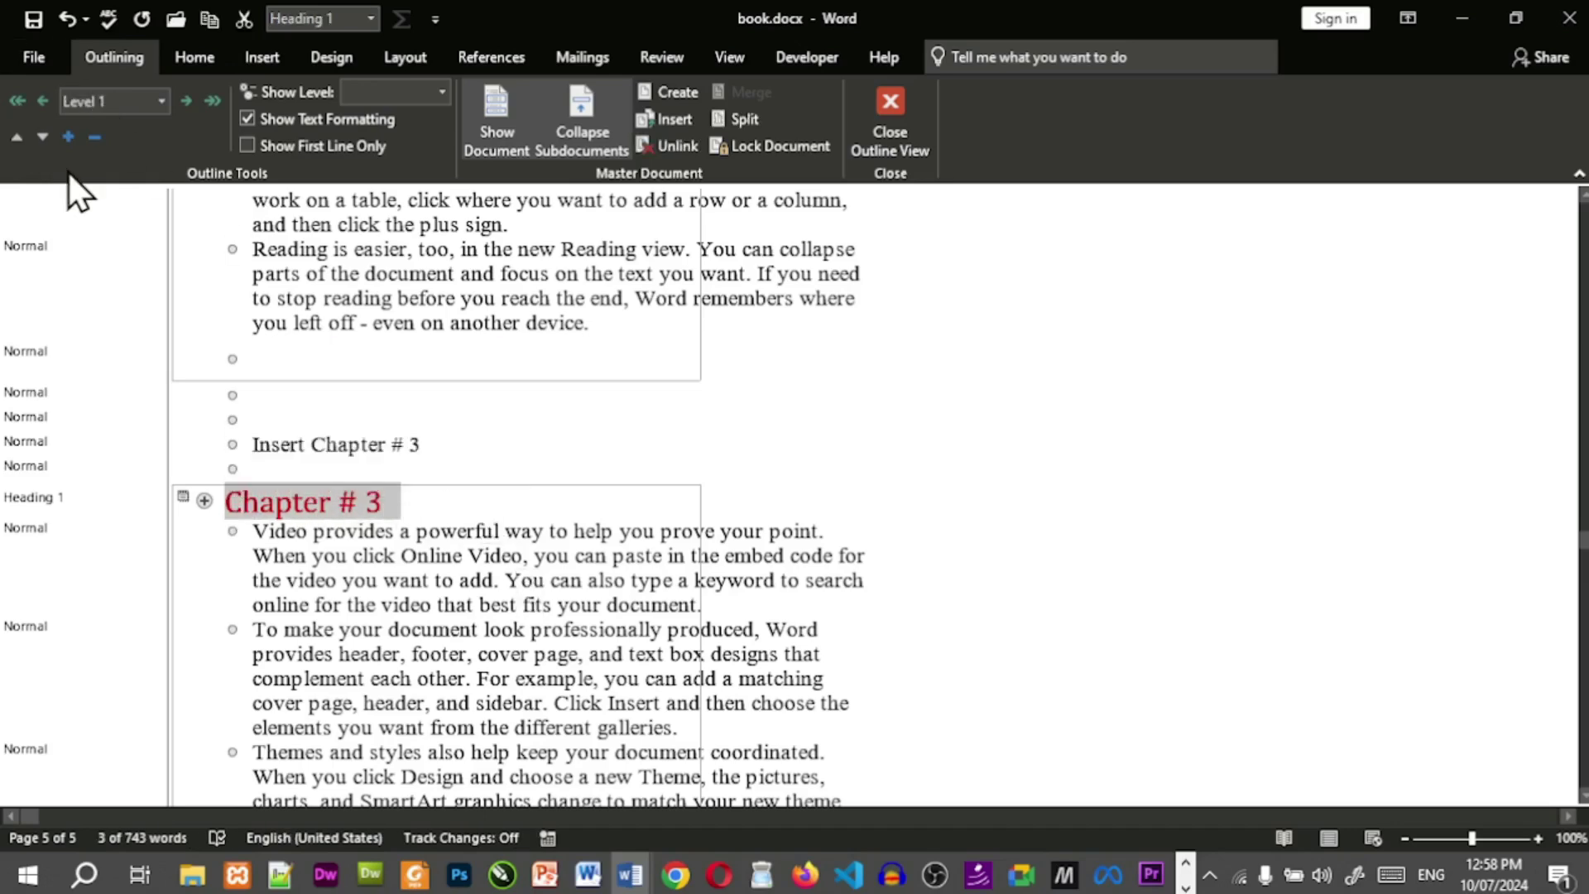
{"action": "left_click", "coordinate": [189, 96]}
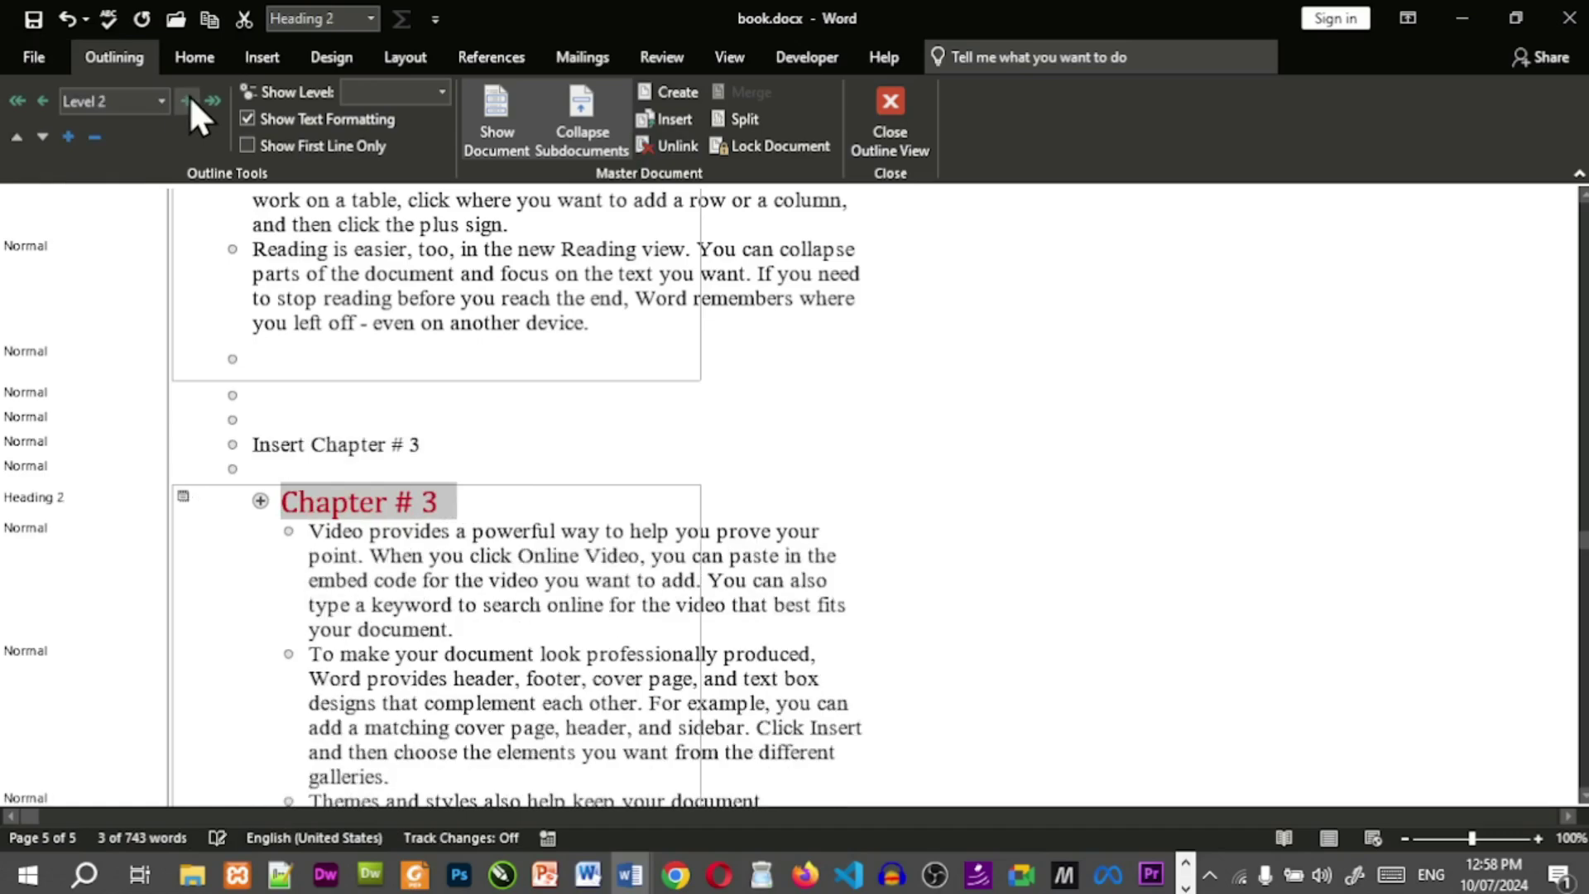
{"action": "left_click", "coordinate": [39, 101]}
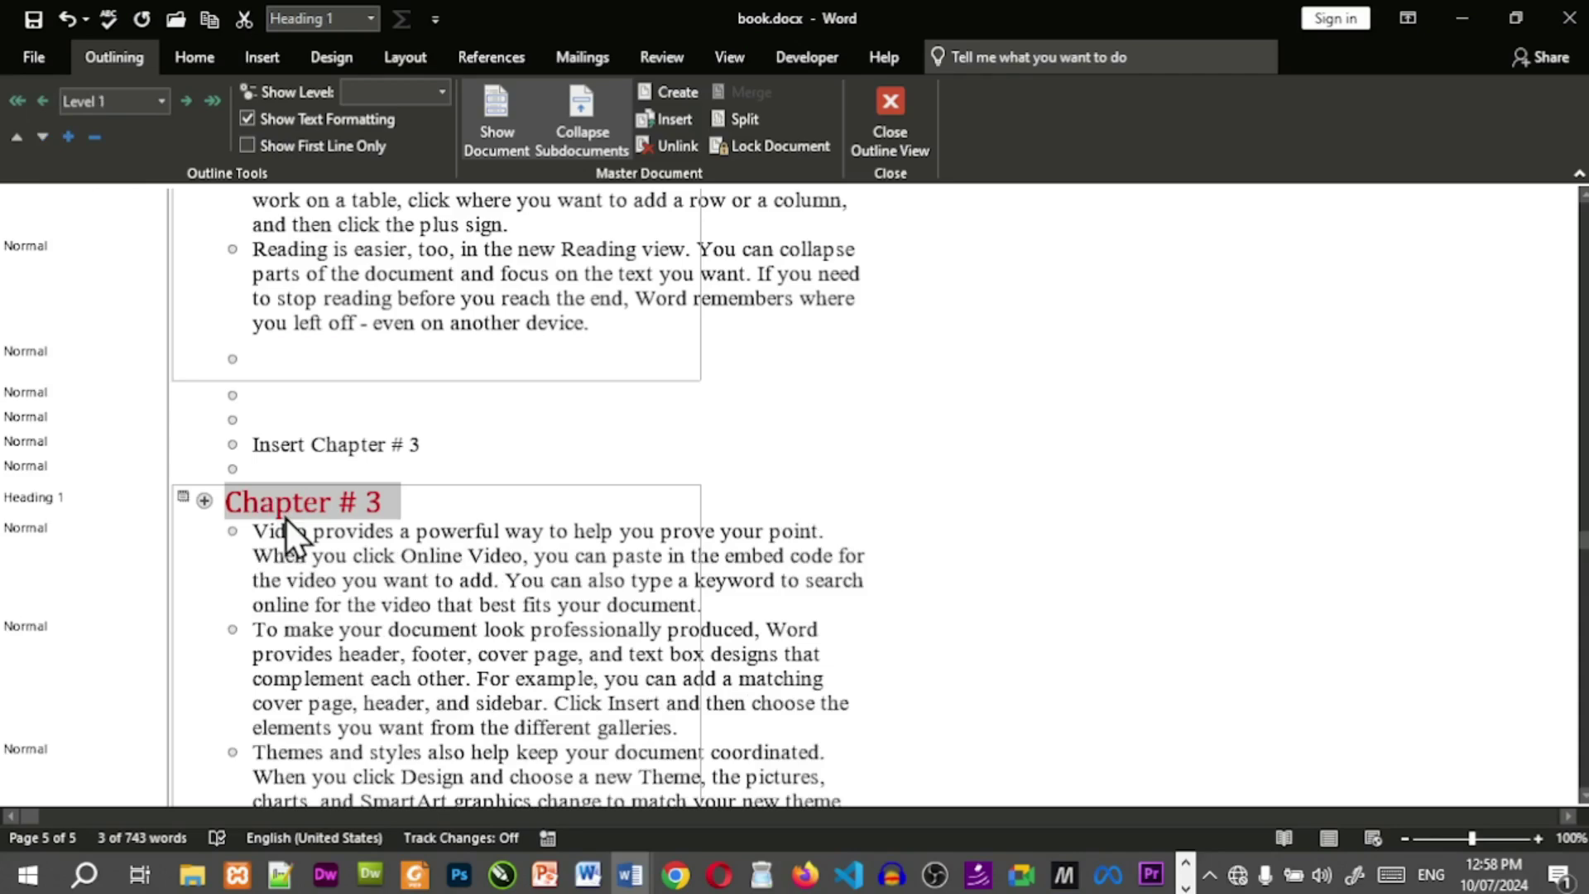
{"action": "scroll", "coordinate": [626, 462], "scroll_direction": "down", "scroll_amount": 1}
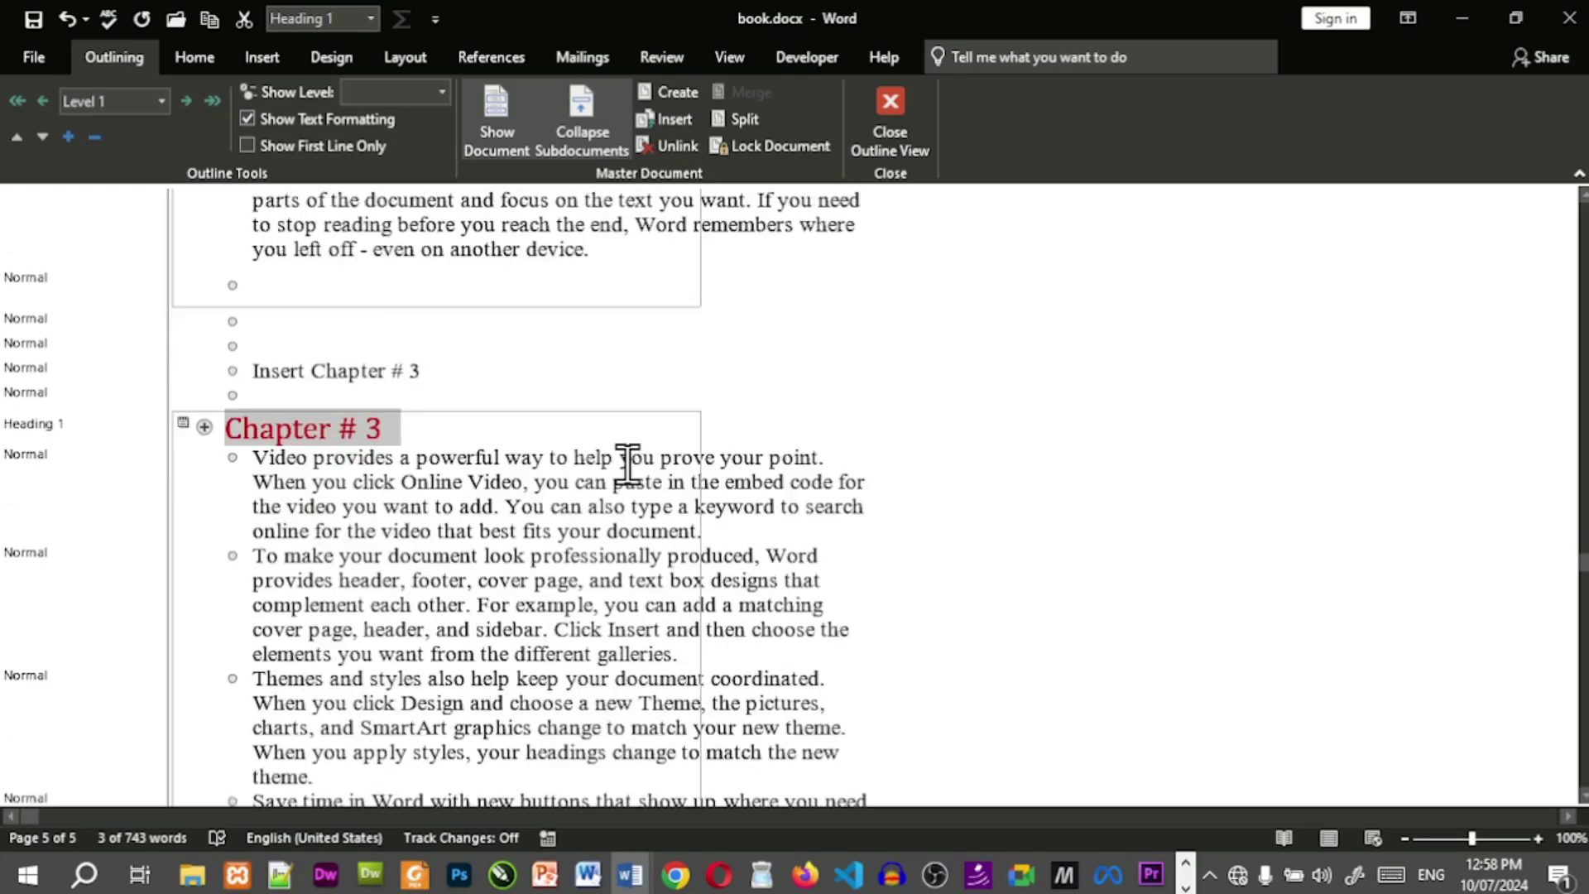
{"action": "scroll", "coordinate": [626, 461], "scroll_direction": "up", "scroll_amount": 1}
{"action": "left_click", "coordinate": [582, 605]}
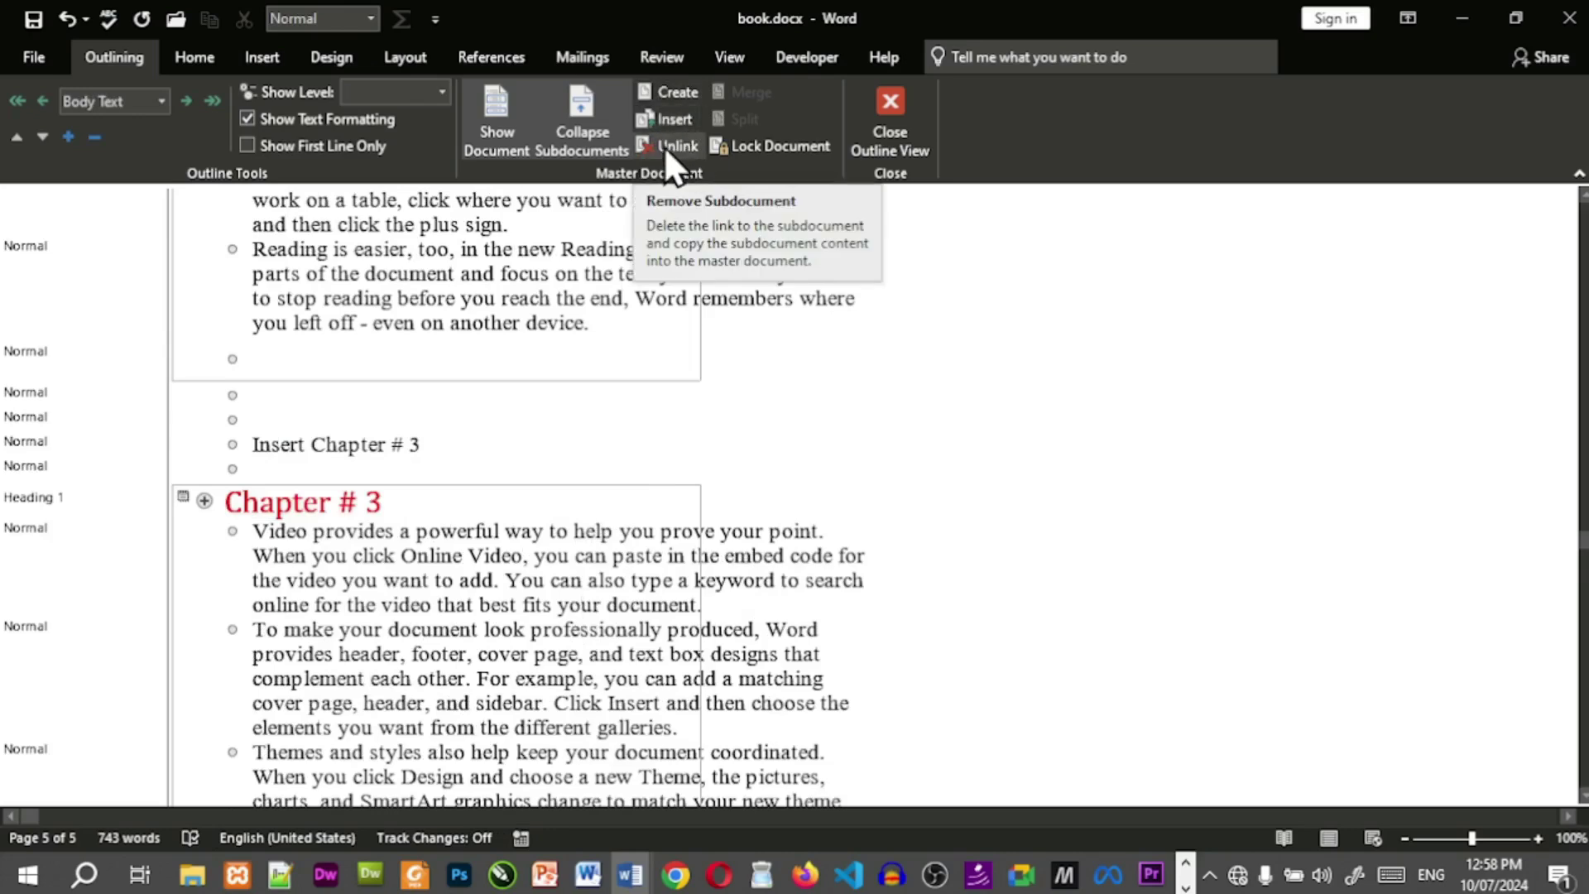
{"action": "scroll", "coordinate": [519, 645], "scroll_direction": "down", "scroll_amount": 7}
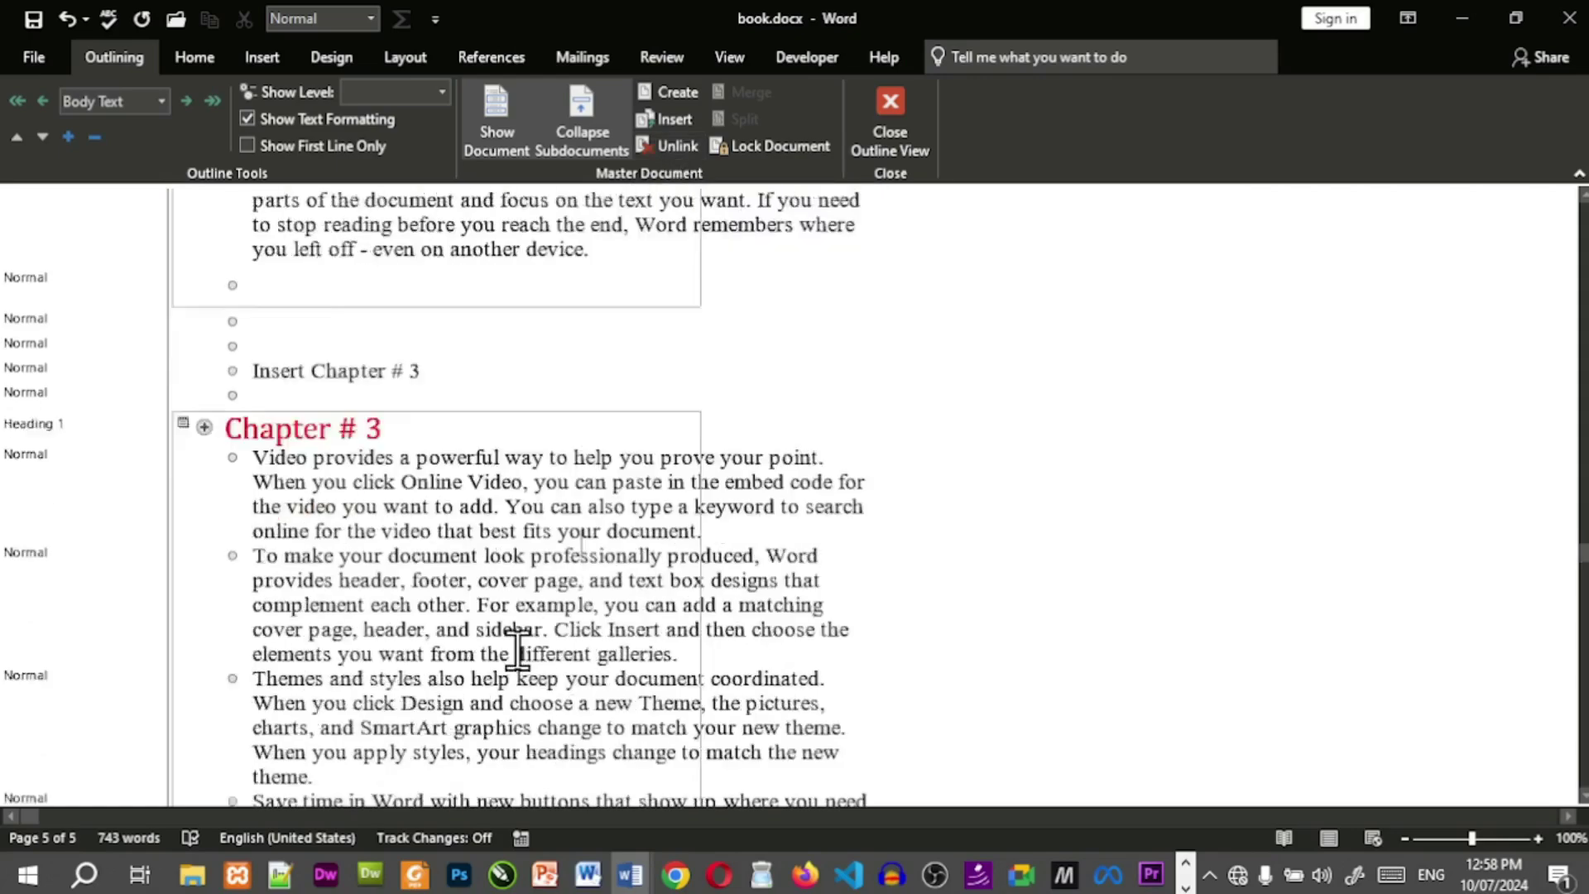
Below Insert Chapter # 4, insert chapter # 4.docx as a subdocument, renaming its conflicting style.
{"action": "scroll", "coordinate": [519, 646], "scroll_direction": "down", "scroll_amount": 4}
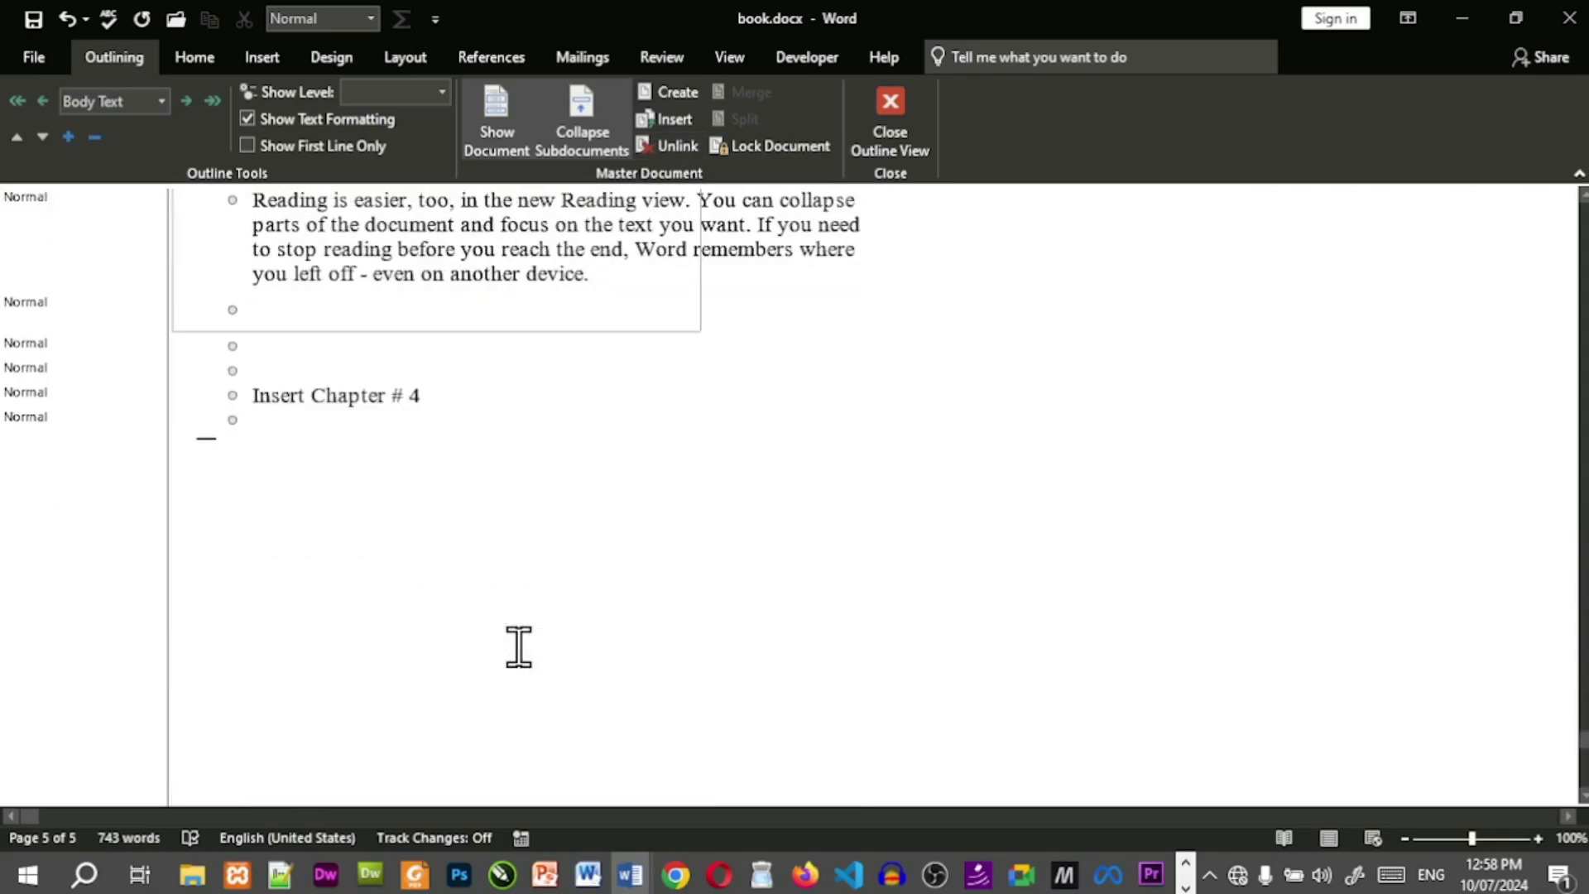
{"action": "left_click", "coordinate": [461, 399]}
{"action": "left_click", "coordinate": [376, 437]}
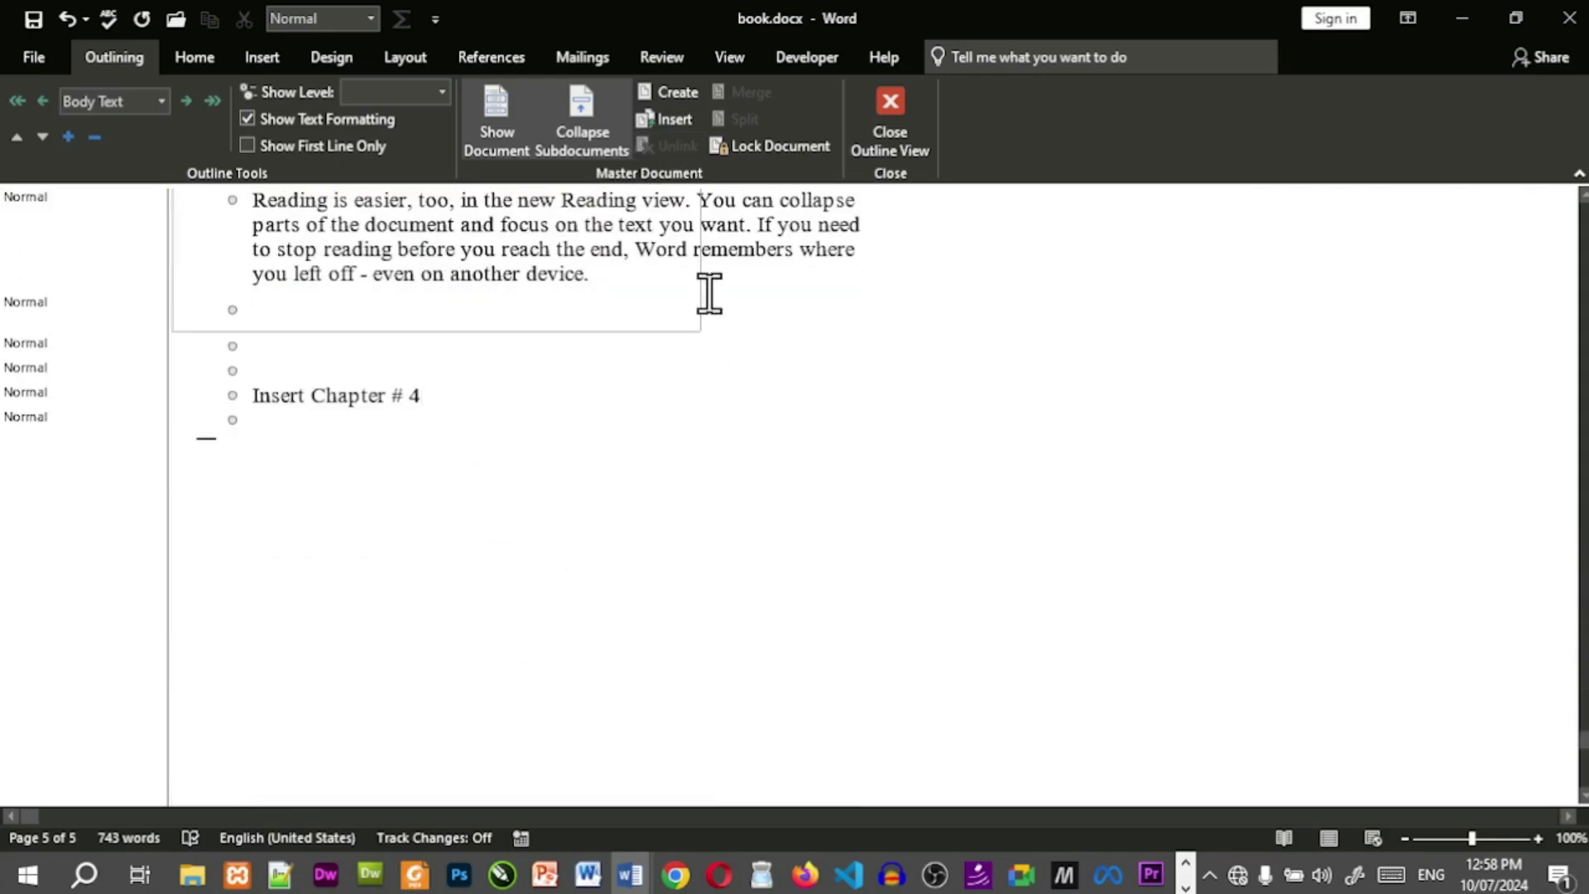
{"action": "left_click", "coordinate": [679, 119]}
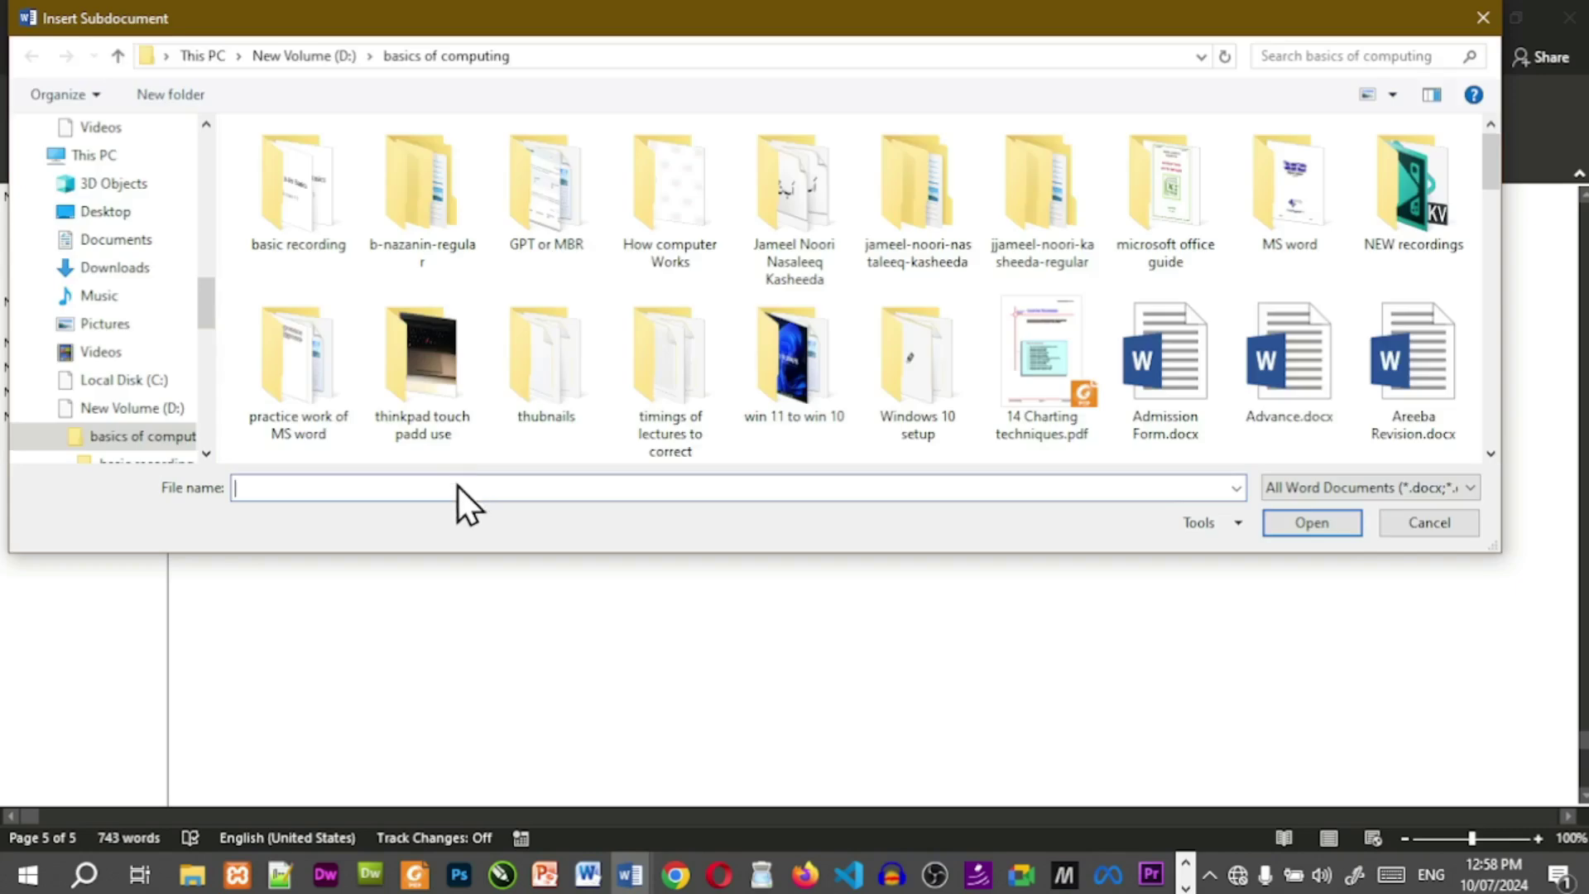
{"action": "type", "text": "cha"}
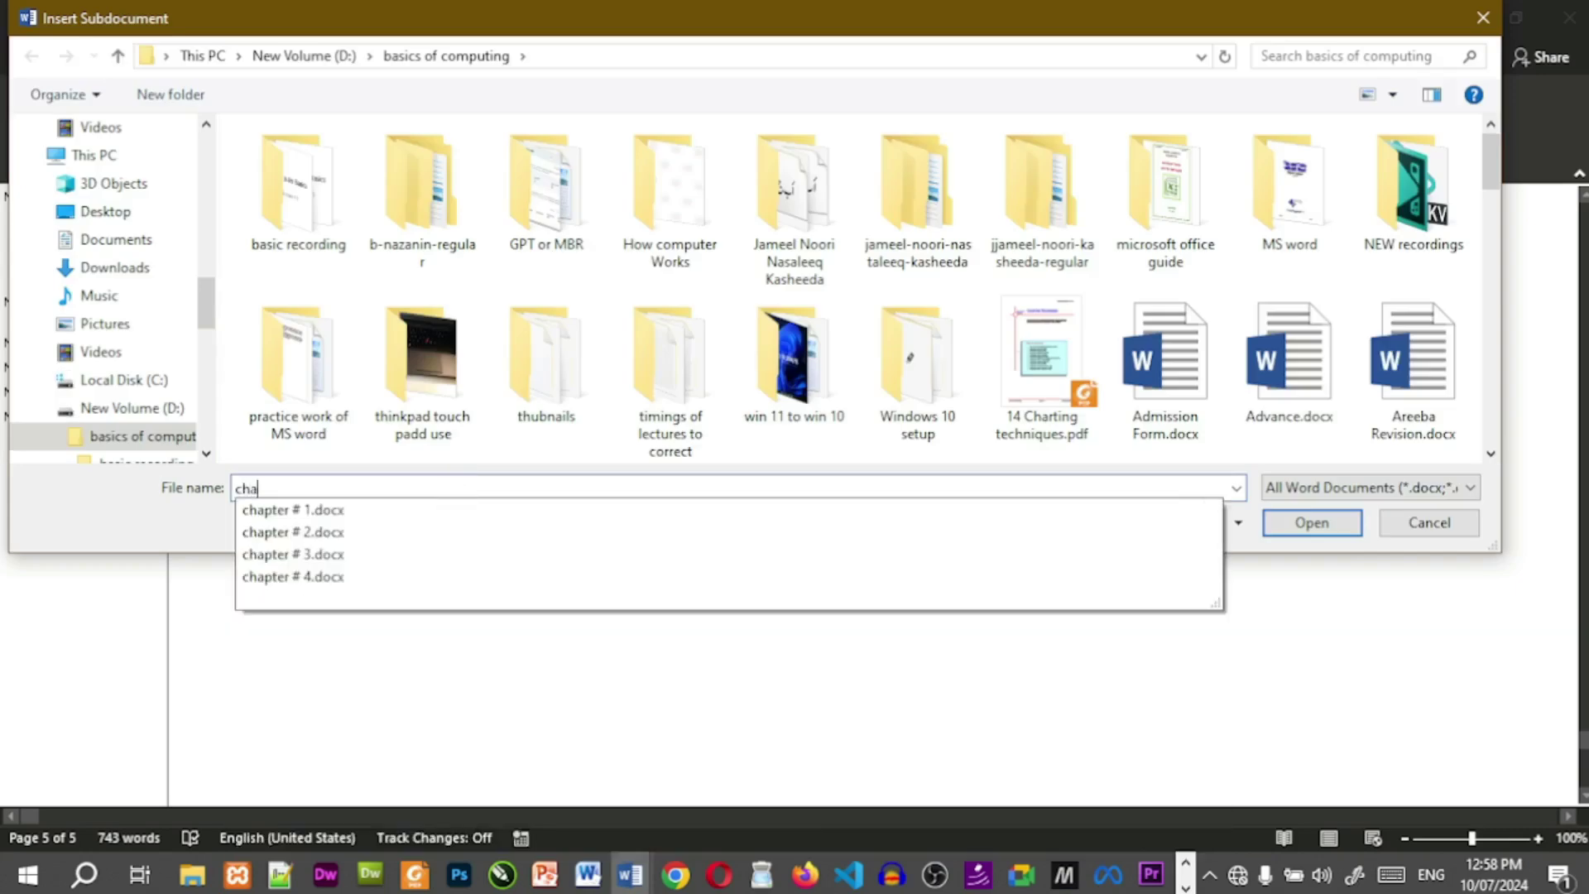
{"action": "left_click", "coordinate": [411, 583]}
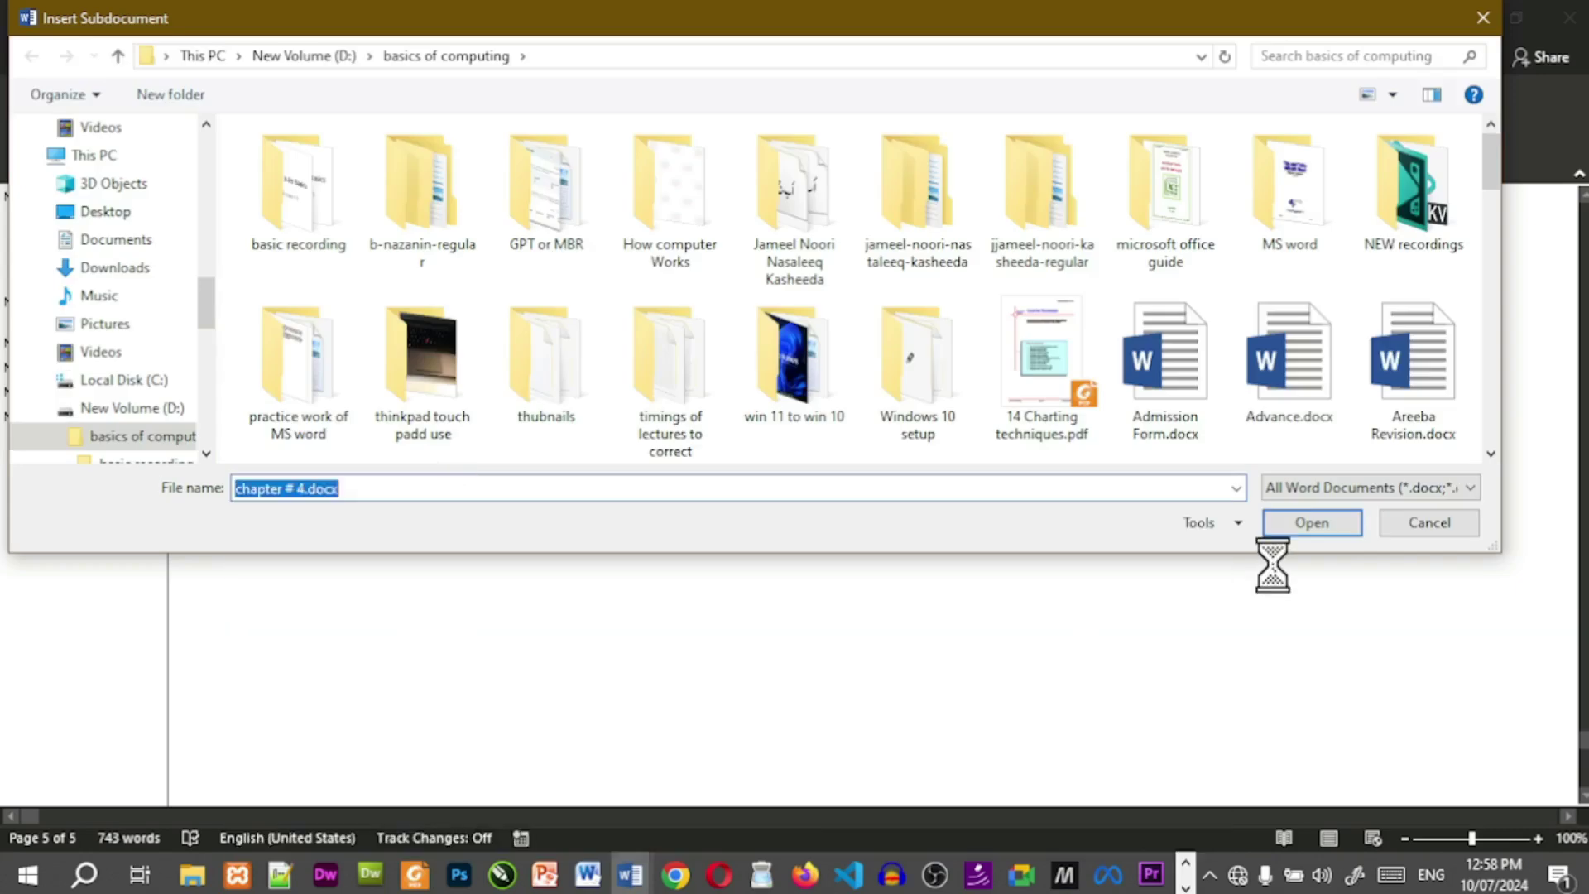
{"action": "left_click", "coordinate": [1328, 530]}
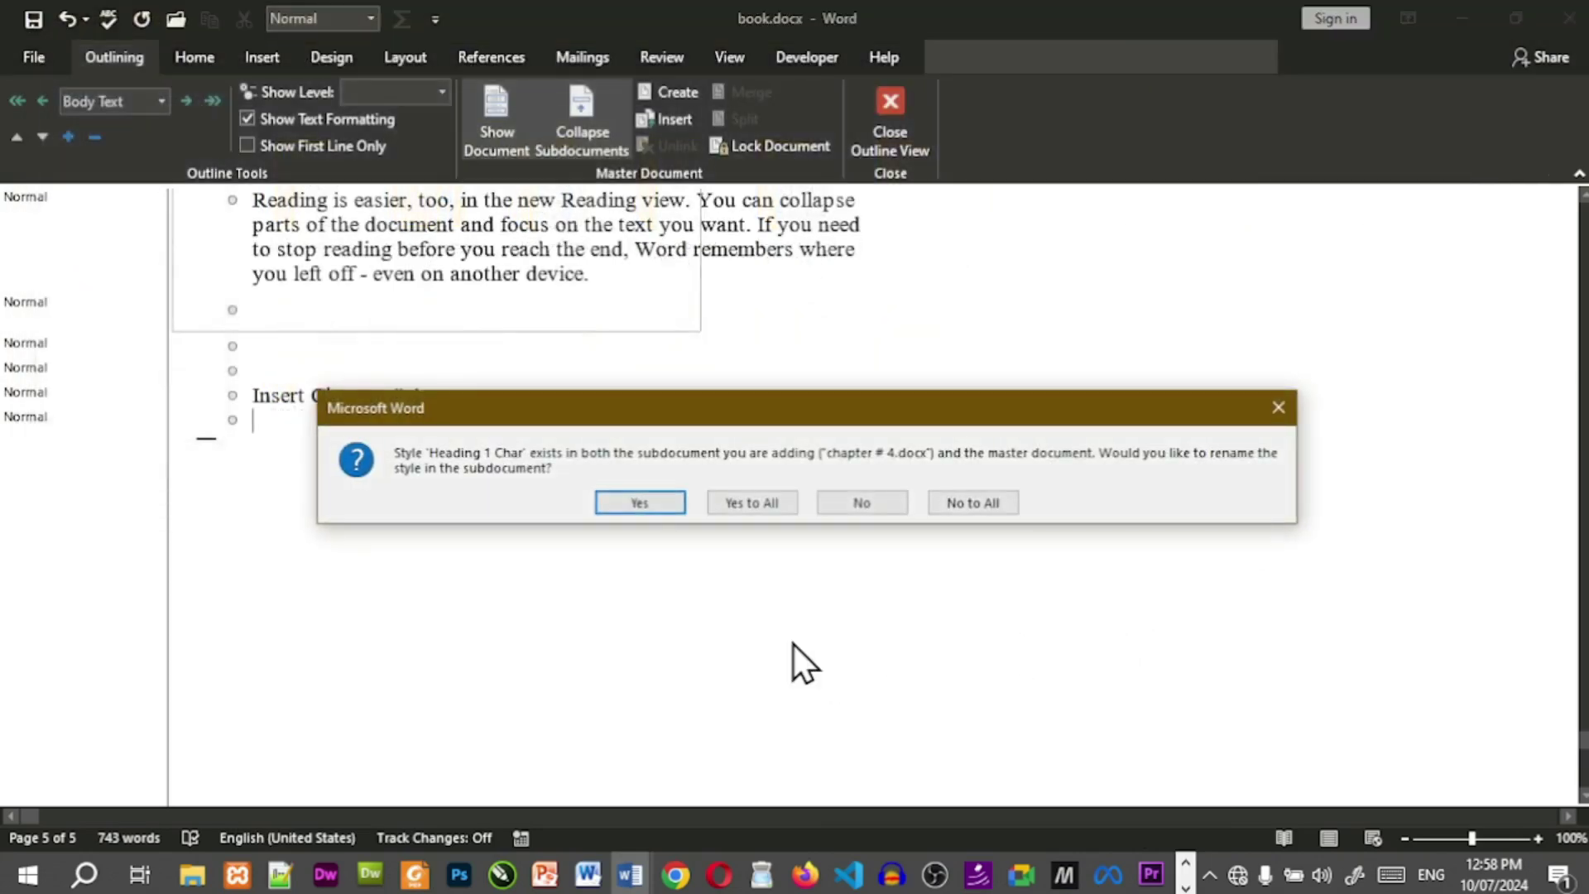
{"action": "left_click", "coordinate": [682, 507]}
{"action": "scroll", "coordinate": [682, 567], "scroll_direction": "up", "scroll_amount": 2}
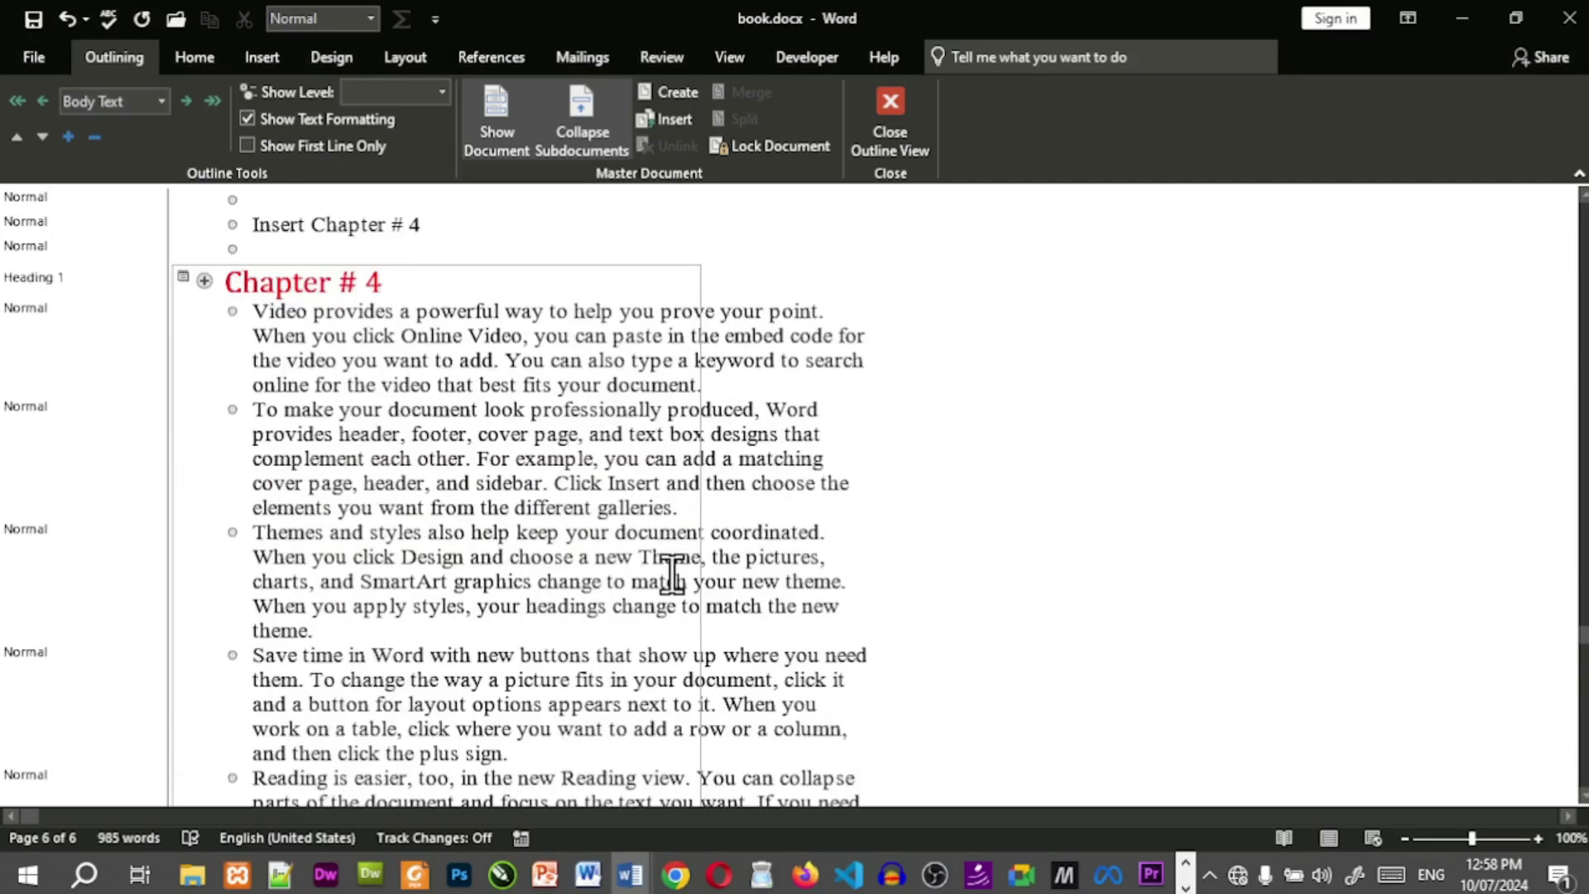
Add an empty paragraph at the document end and dismiss the heading-level warning from Create.
{"action": "scroll", "coordinate": [672, 571], "scroll_direction": "up", "scroll_amount": 1}
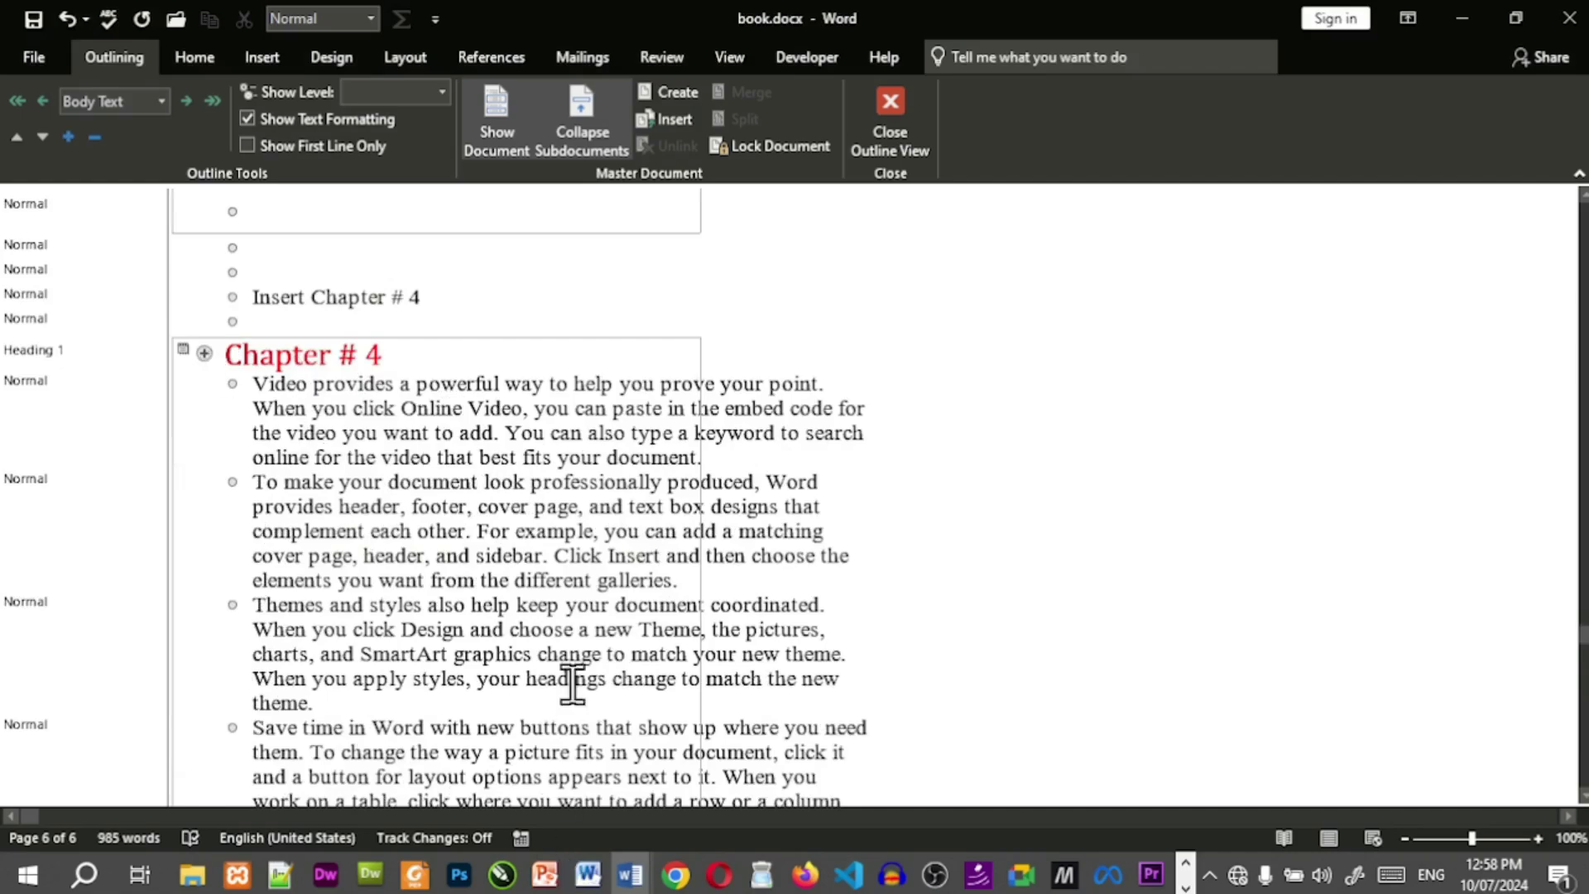
{"action": "scroll", "coordinate": [579, 653], "scroll_direction": "down", "scroll_amount": 7}
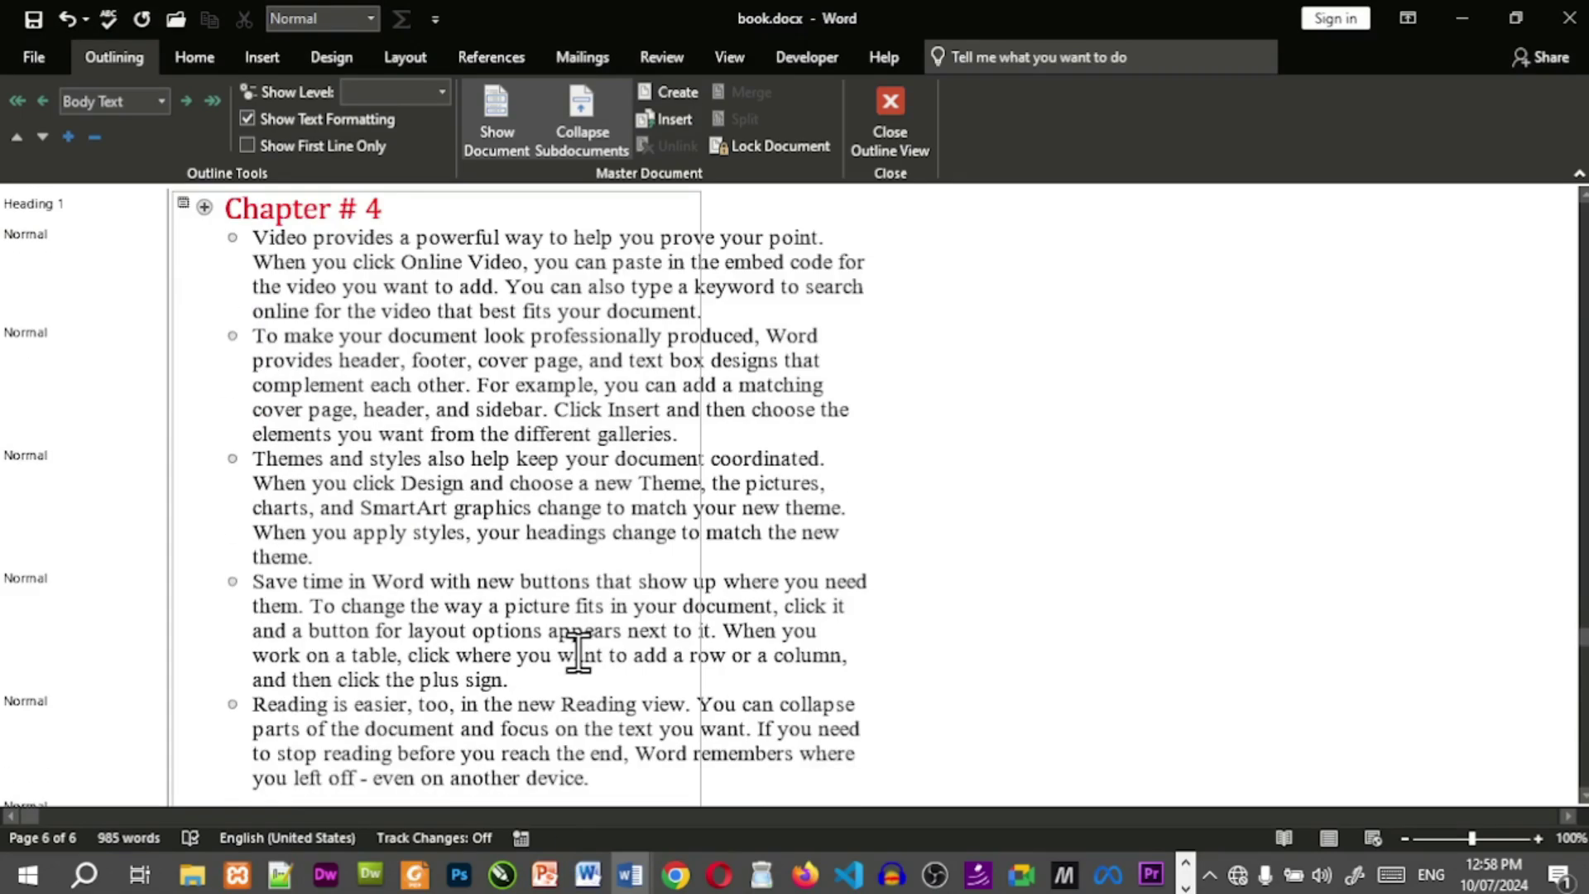
{"action": "key", "text": "Return"}
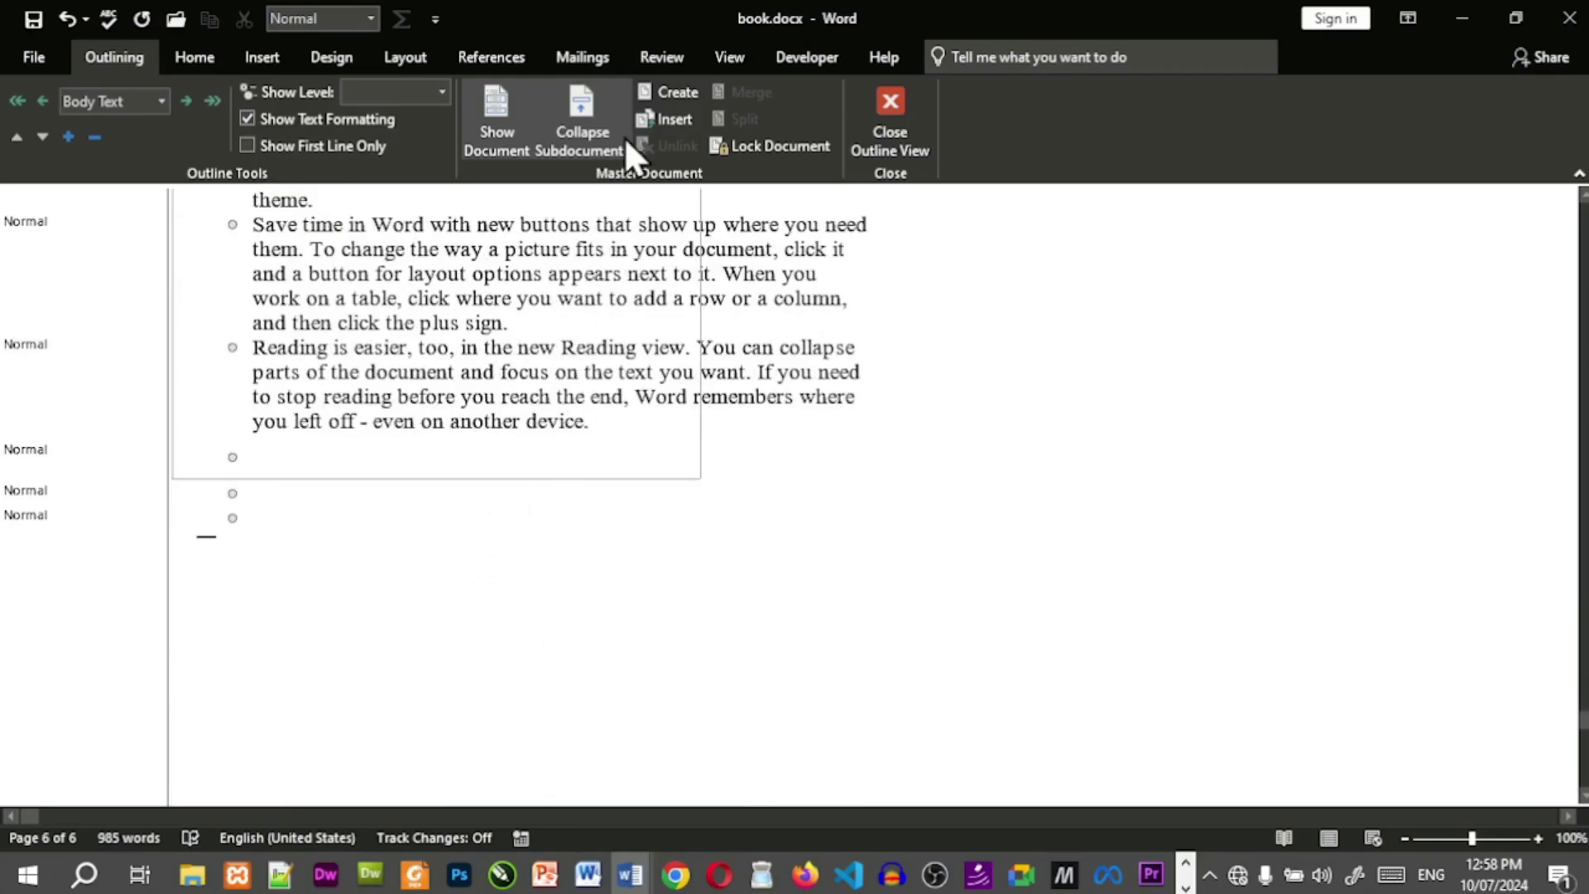
{"action": "left_click", "coordinate": [651, 94]}
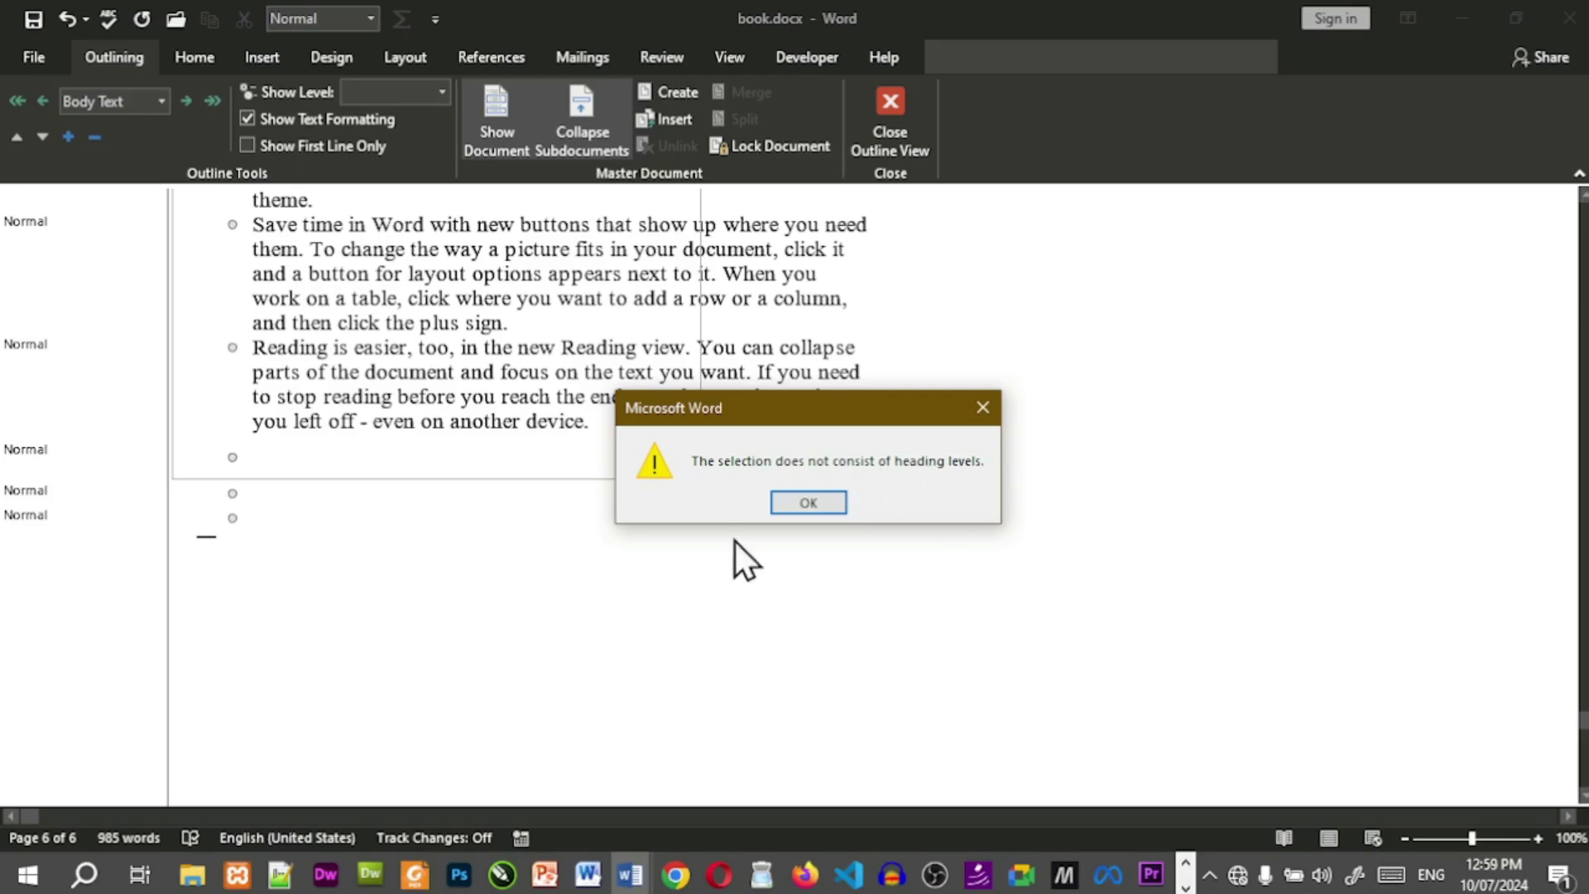
{"action": "key", "text": "Return"}
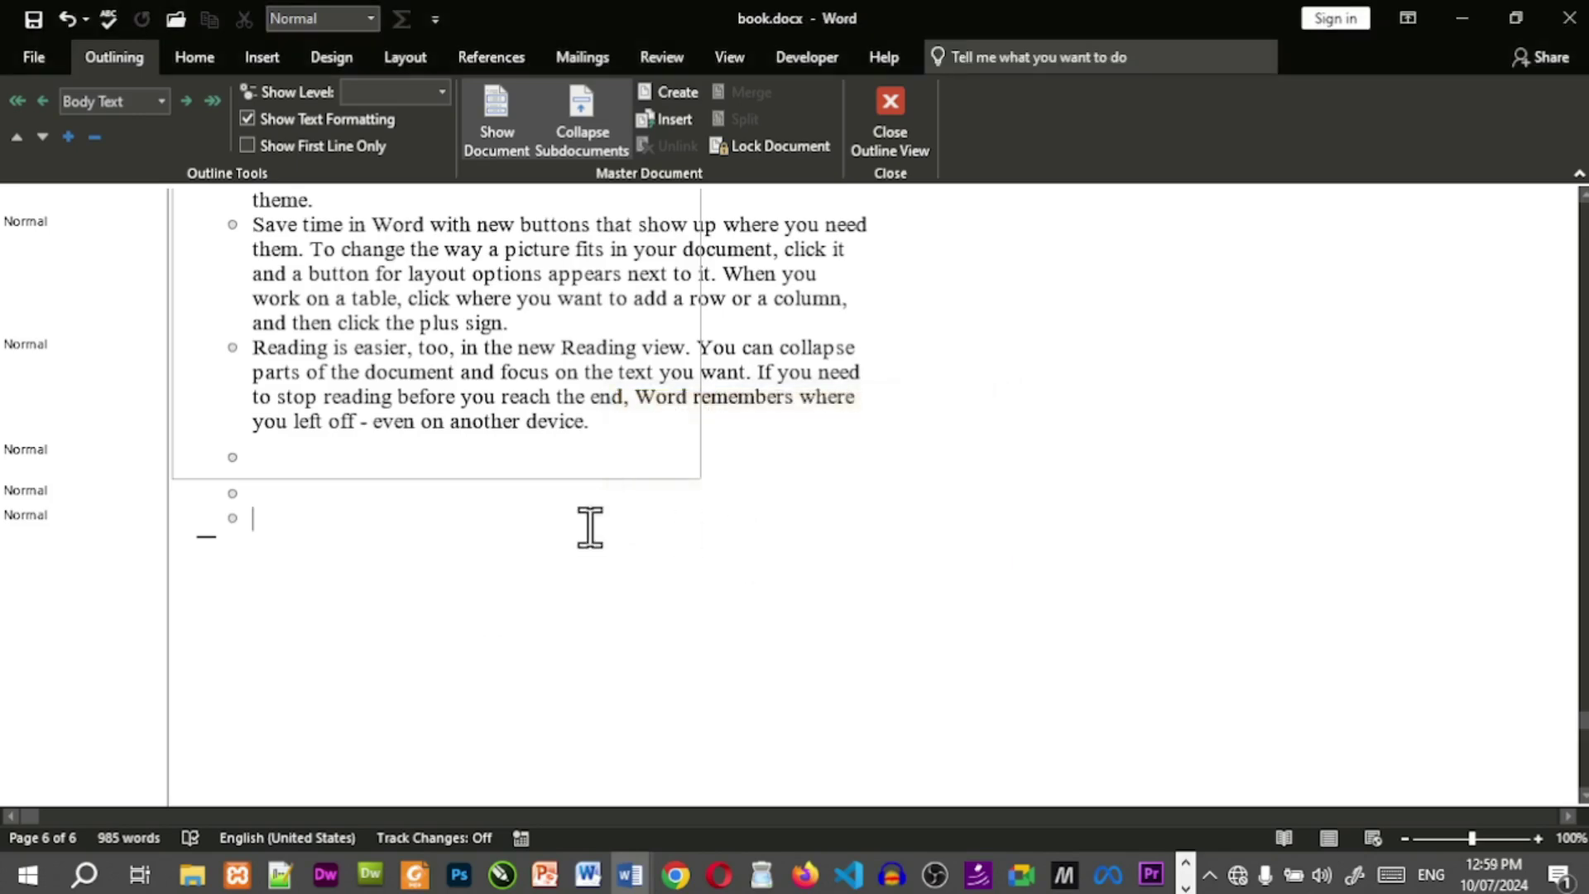
Promote the empty line to Level 1, make it a subdocument, and title it 'Chapter # 5'.
{"action": "left_click", "coordinate": [25, 103]}
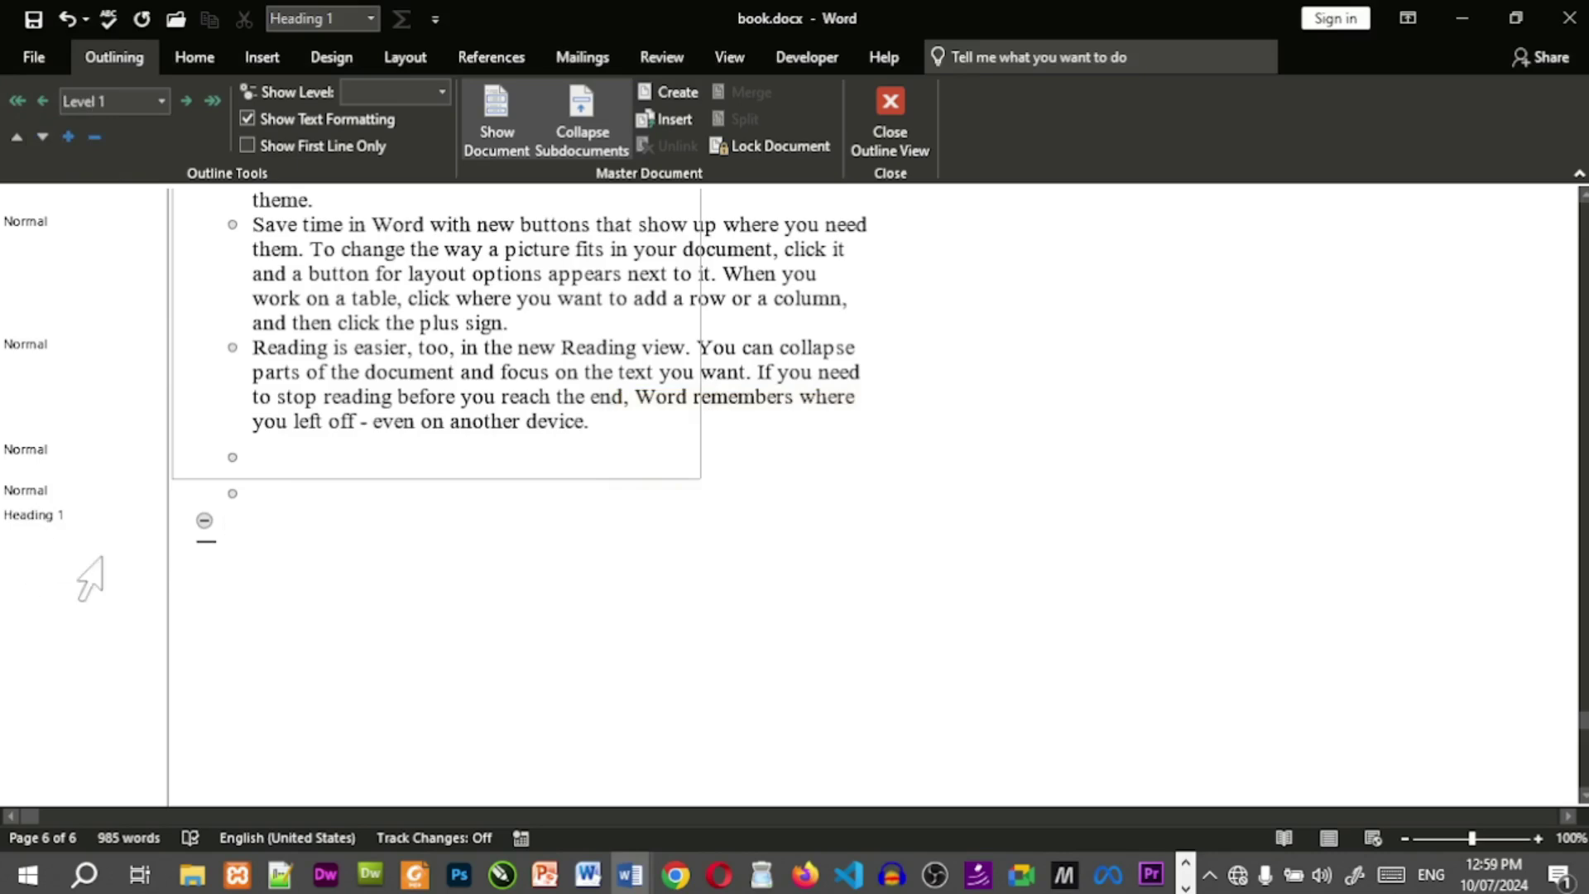
{"action": "left_click", "coordinate": [660, 98]}
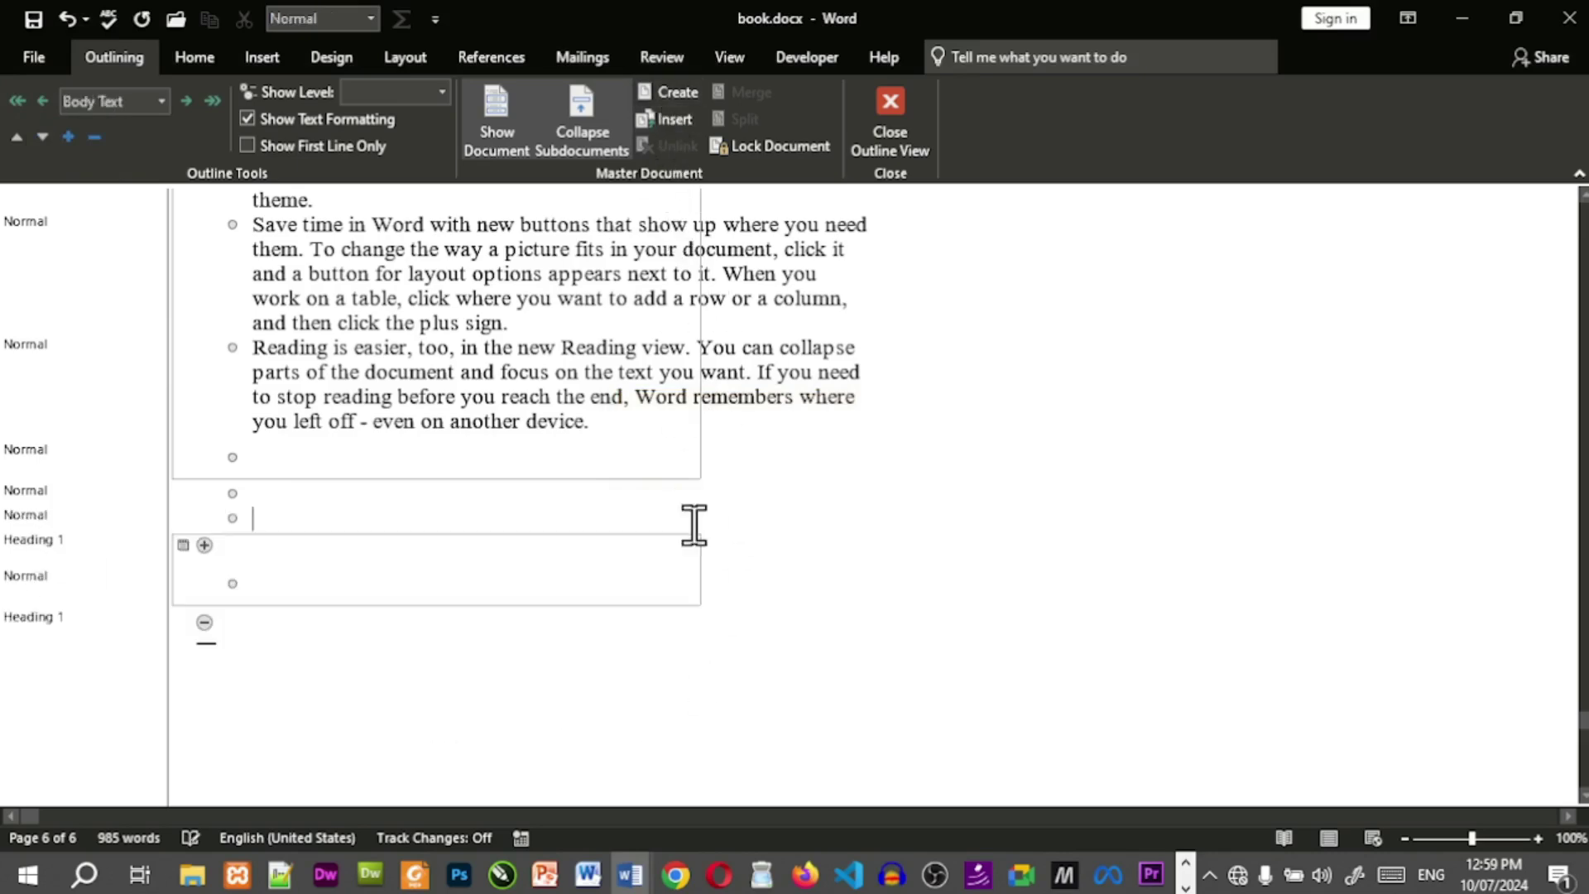
{"action": "left_click", "coordinate": [607, 571]}
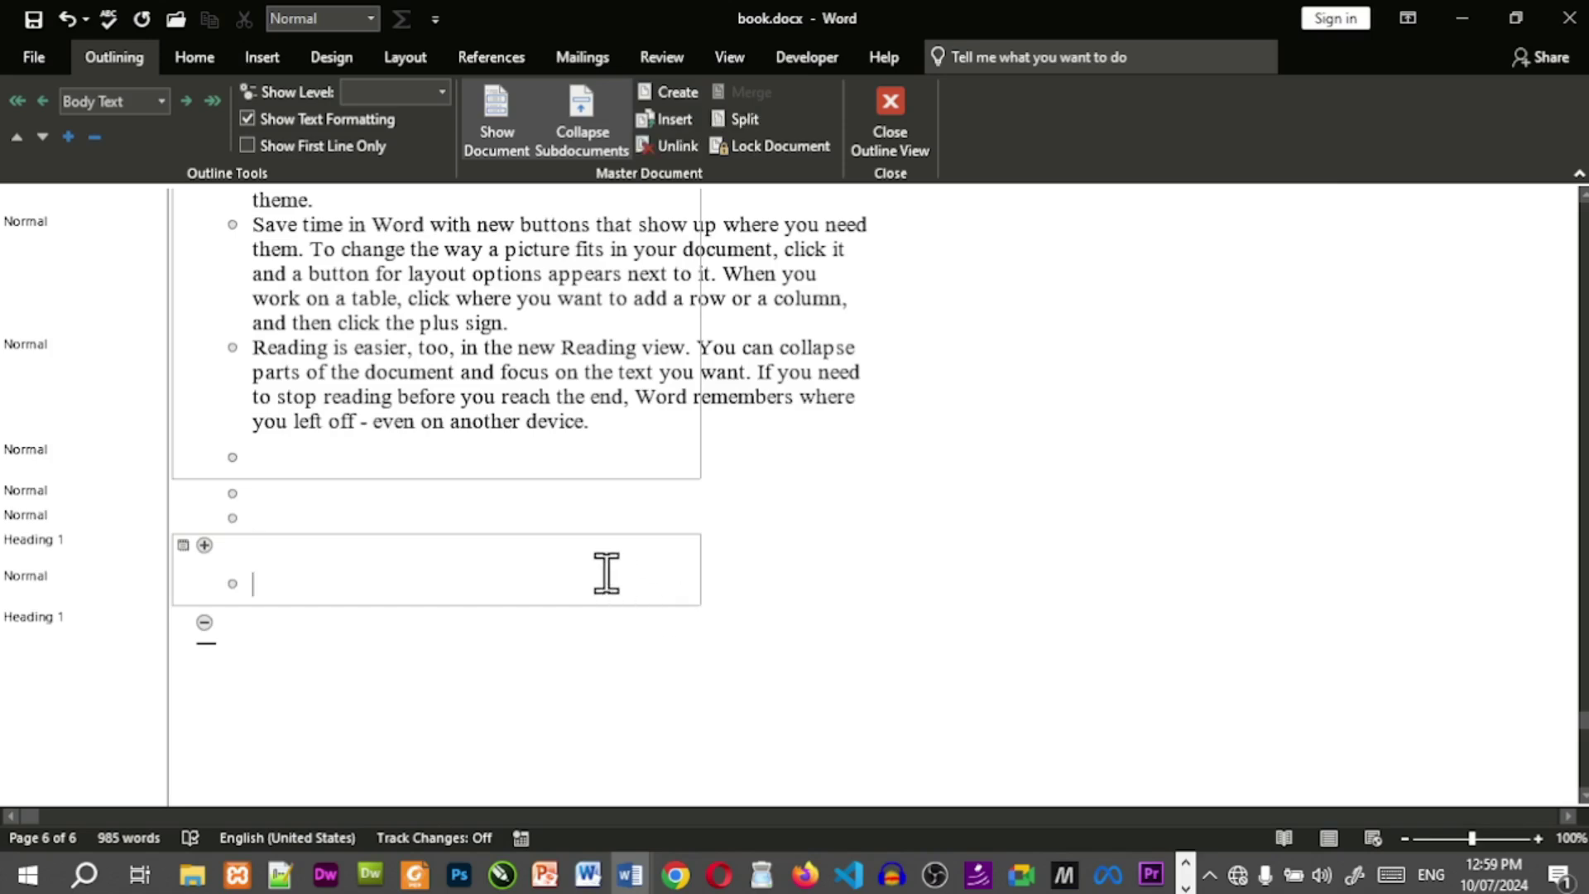
{"action": "left_click", "coordinate": [594, 557]}
{"action": "type", "text": "Chapr"}
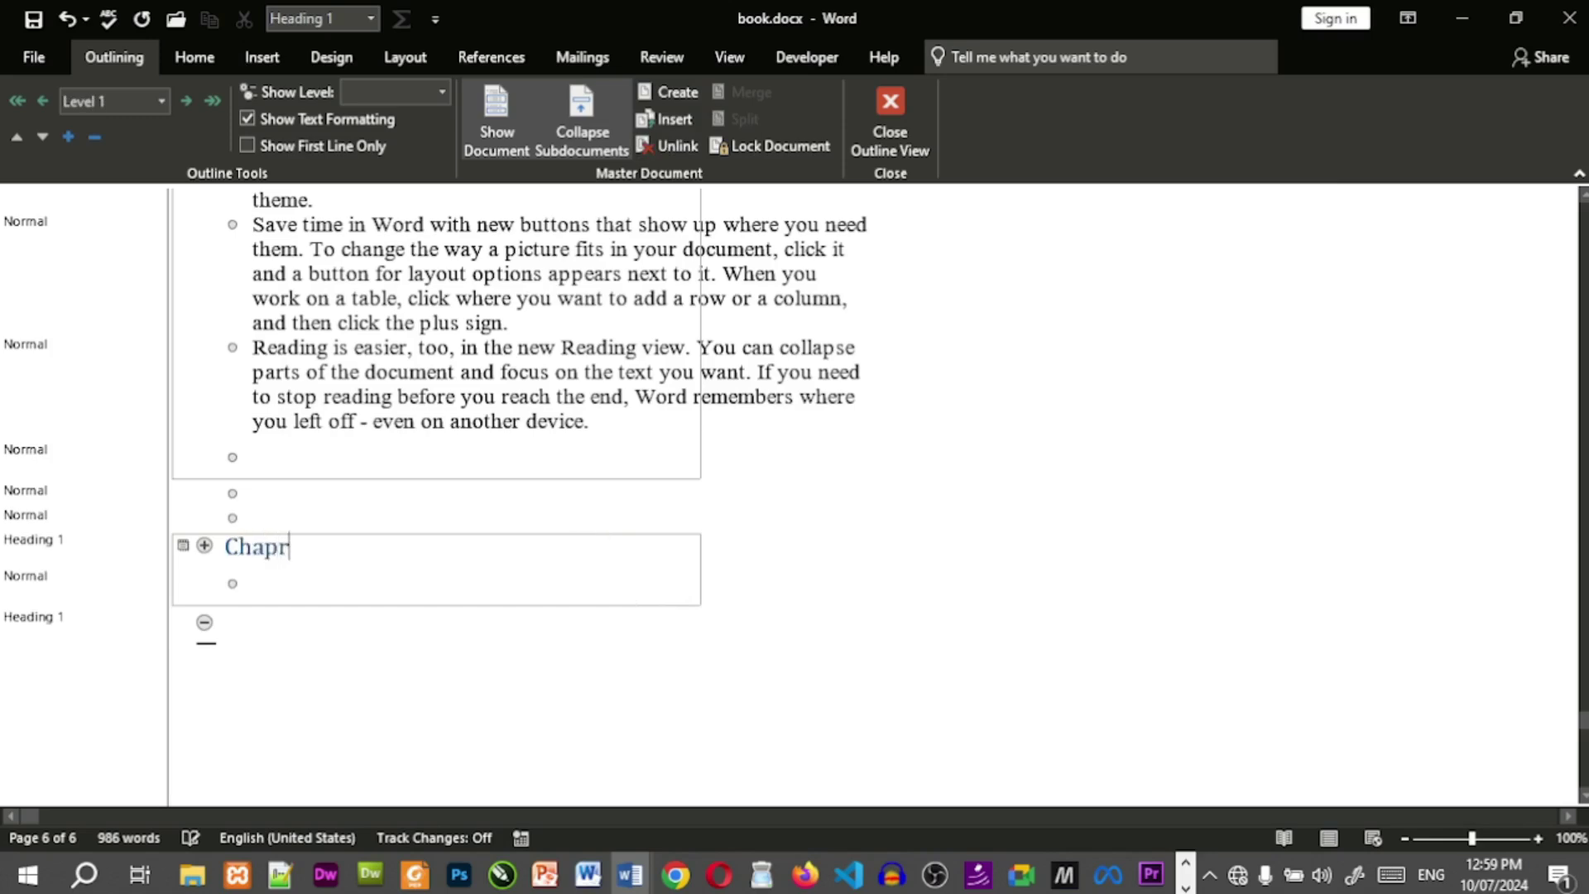
{"action": "key", "text": "BackSpace"}
{"action": "type", "text": "ter # 5"}
Fill the Chapter # 5 body with sample paragraphs using =rand().
{"action": "left_click", "coordinate": [254, 584]}
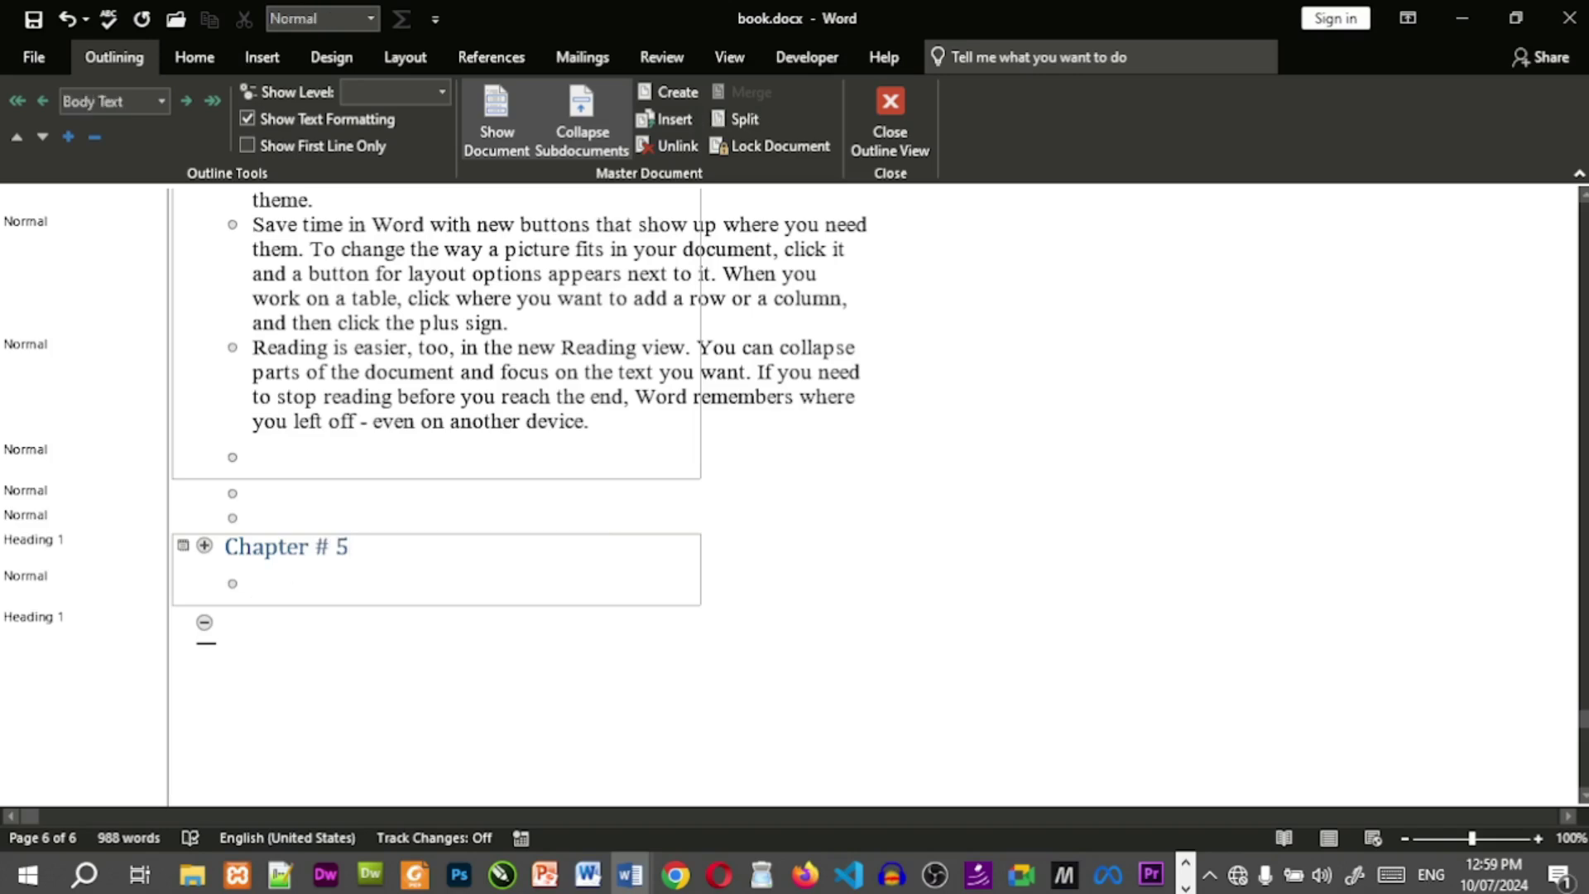
{"action": "type", "text": "="}
{"action": "key", "text": "Return"}
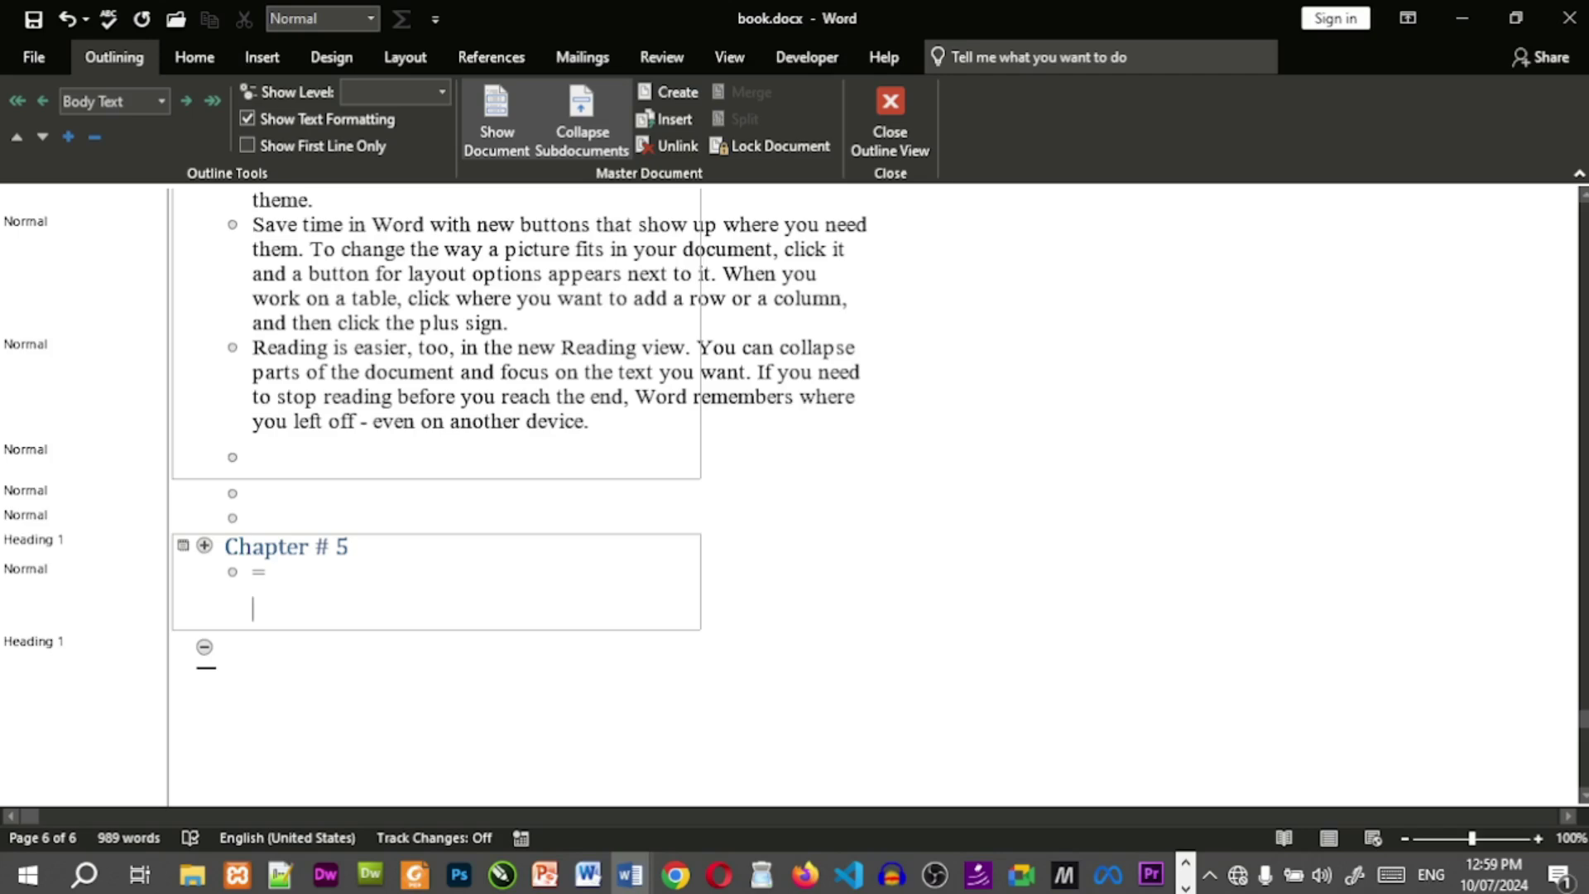
{"action": "type", "text": "rand()"}
{"action": "key", "text": "Return"}
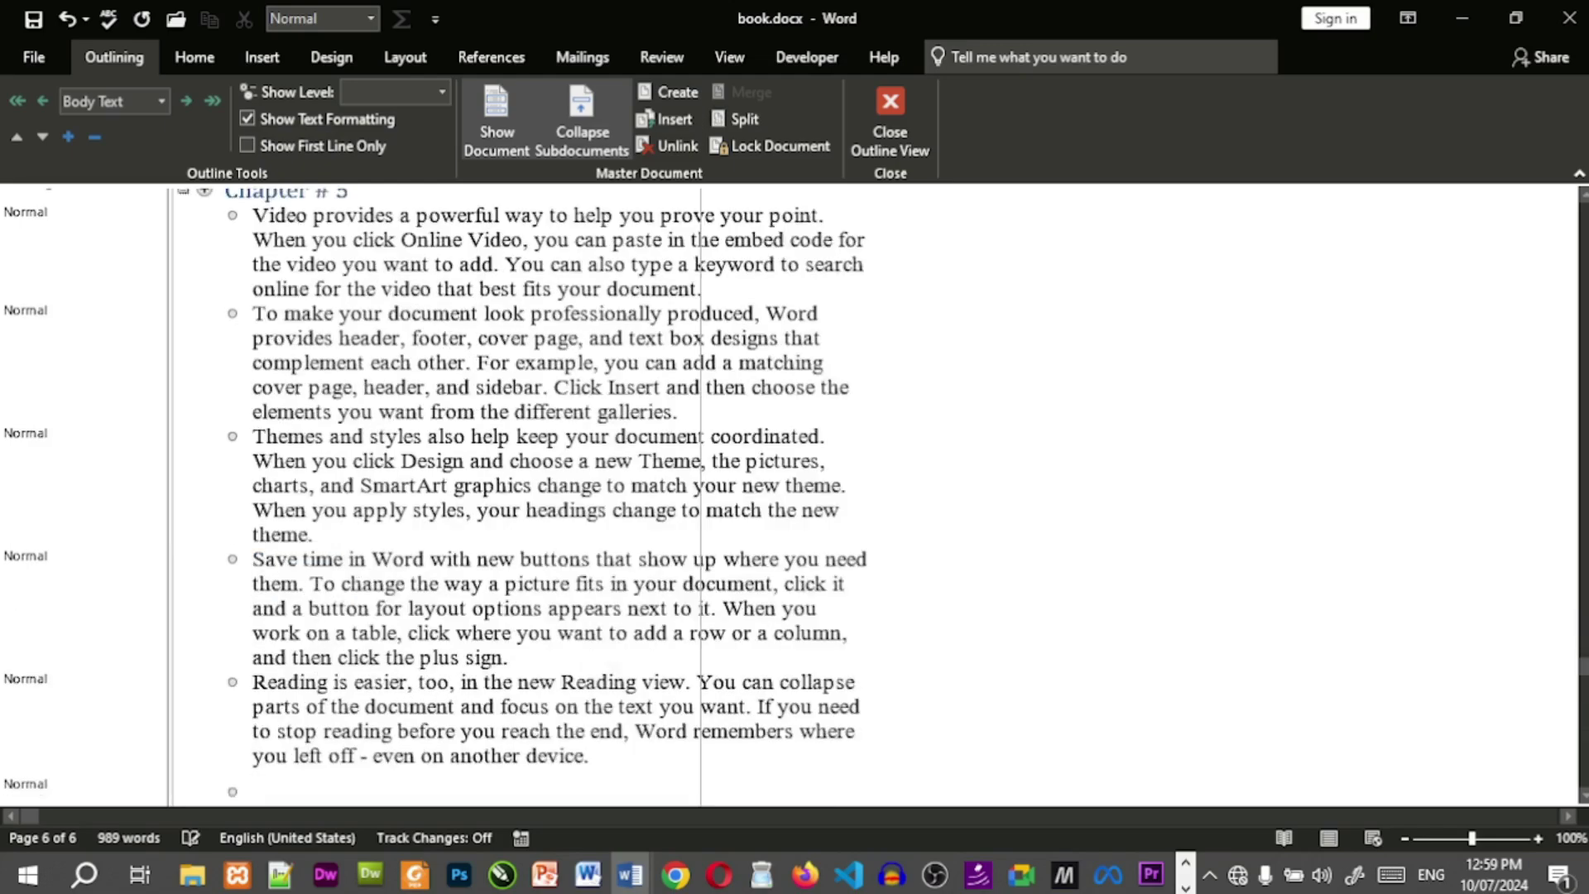
{"action": "scroll", "coordinate": [495, 554], "scroll_direction": "up", "scroll_amount": 2}
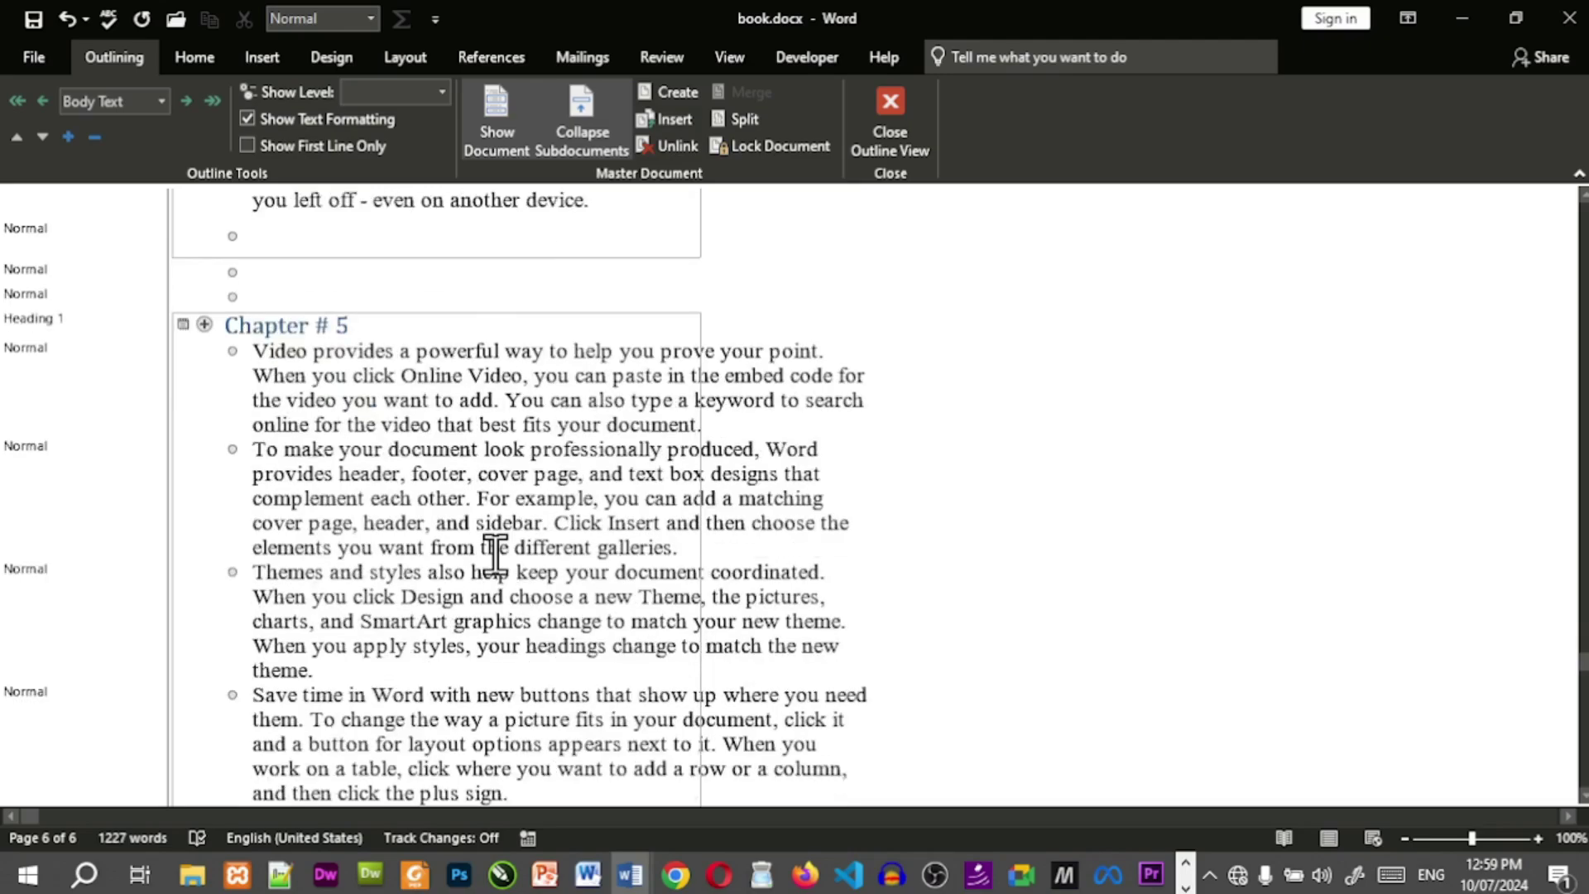
{"action": "scroll", "coordinate": [495, 554], "scroll_direction": "up", "scroll_amount": 8}
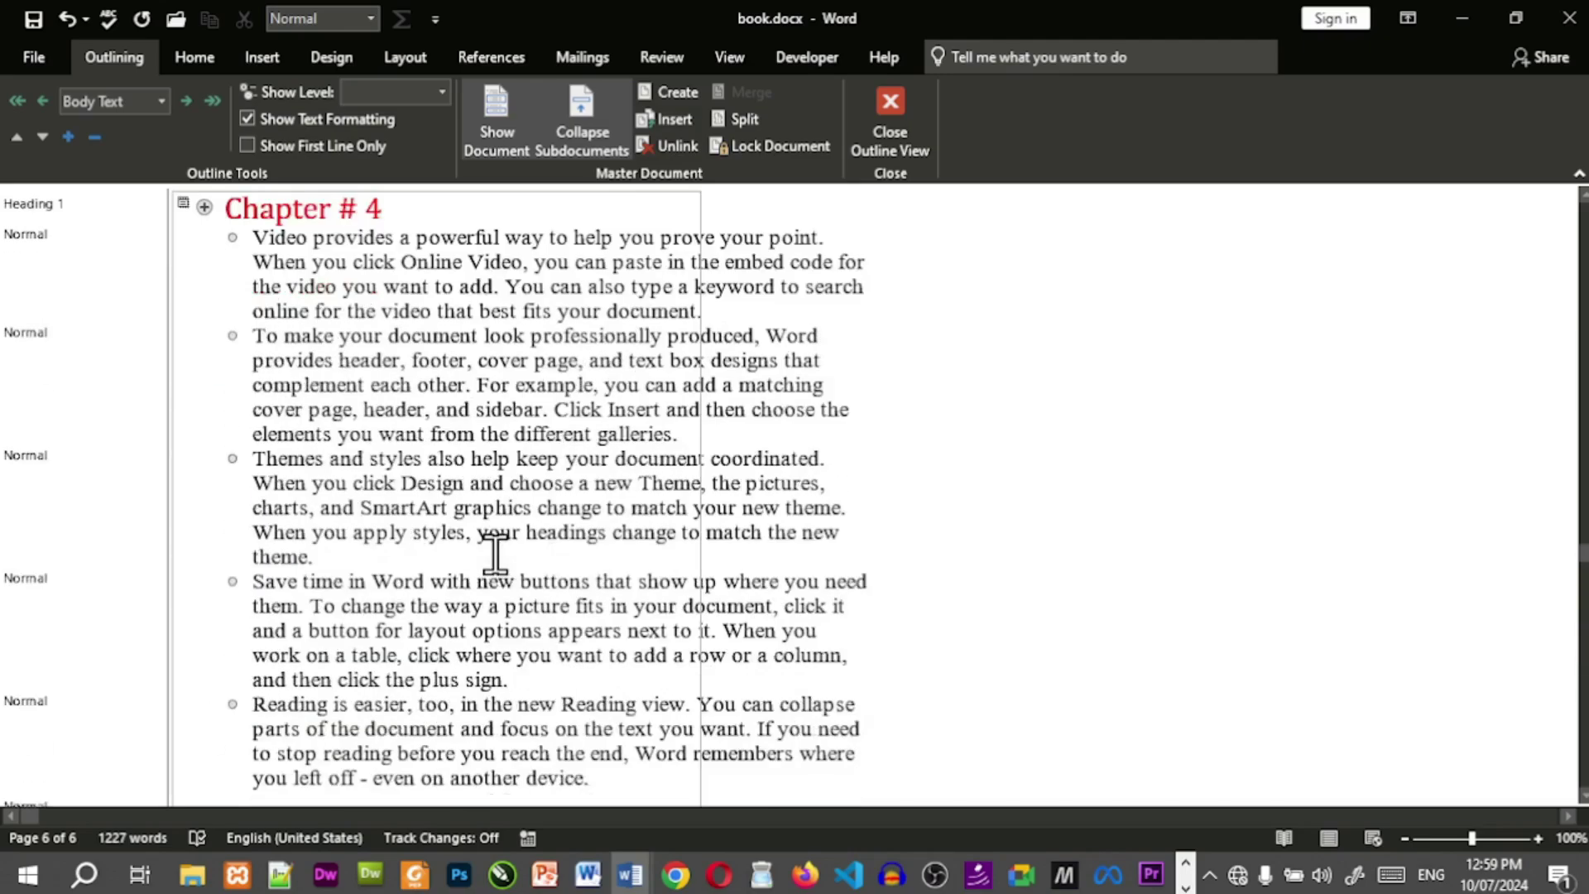
{"action": "scroll", "coordinate": [495, 554], "scroll_direction": "down", "scroll_amount": 1}
{"action": "scroll", "coordinate": [495, 563], "scroll_direction": "up", "scroll_amount": 5}
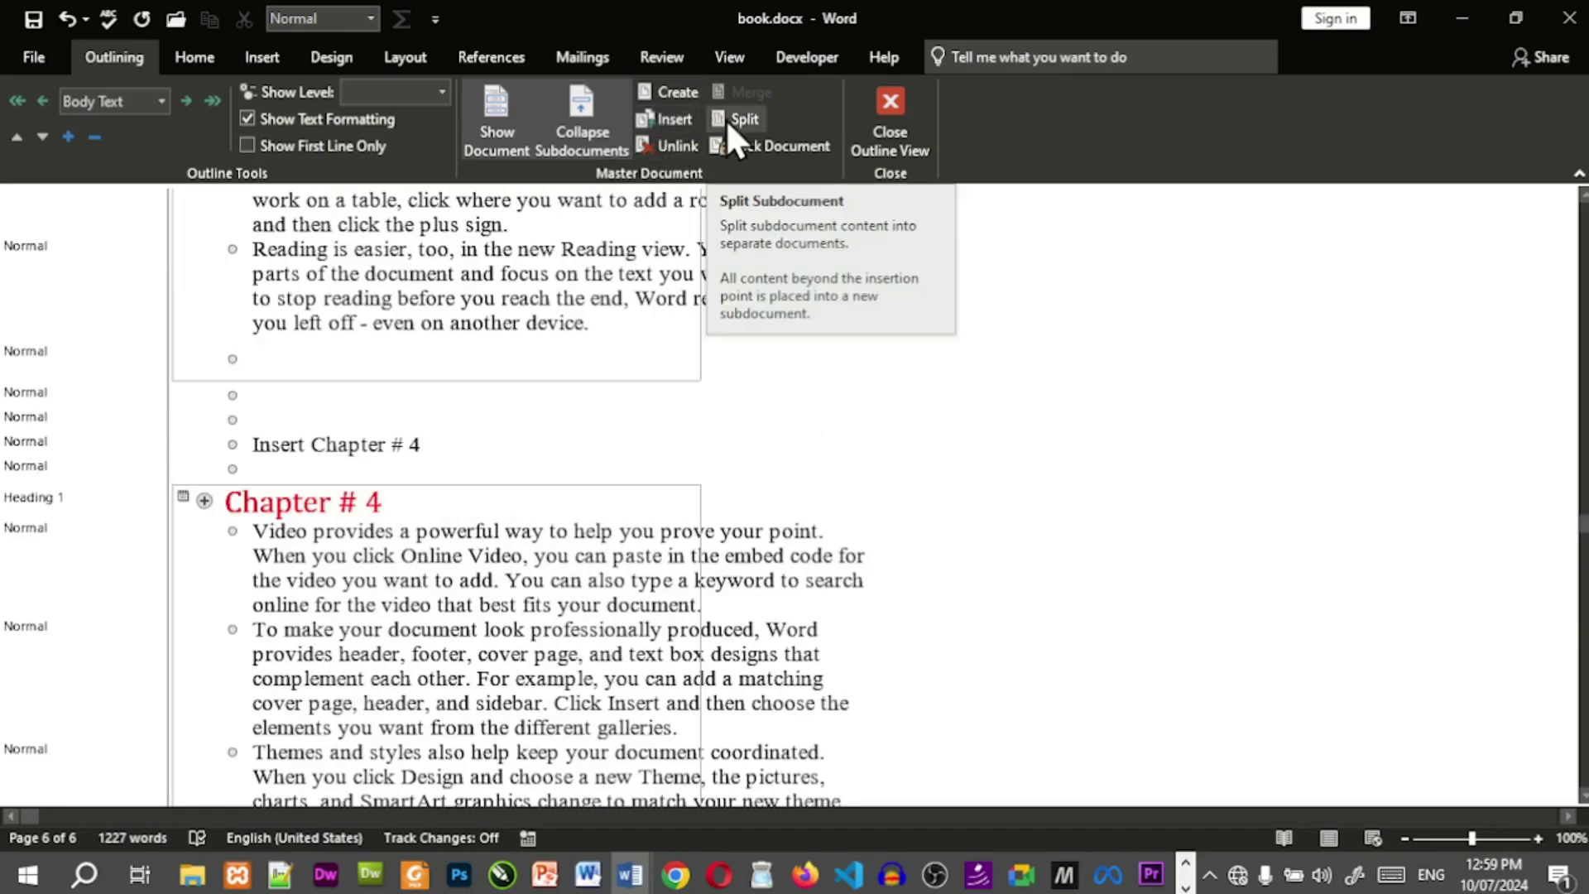
{"action": "scroll", "coordinate": [536, 523], "scroll_direction": "down", "scroll_amount": 2}
{"action": "scroll", "coordinate": [537, 523], "scroll_direction": "up", "scroll_amount": 1}
{"action": "scroll", "coordinate": [454, 657], "scroll_direction": "down", "scroll_amount": 1}
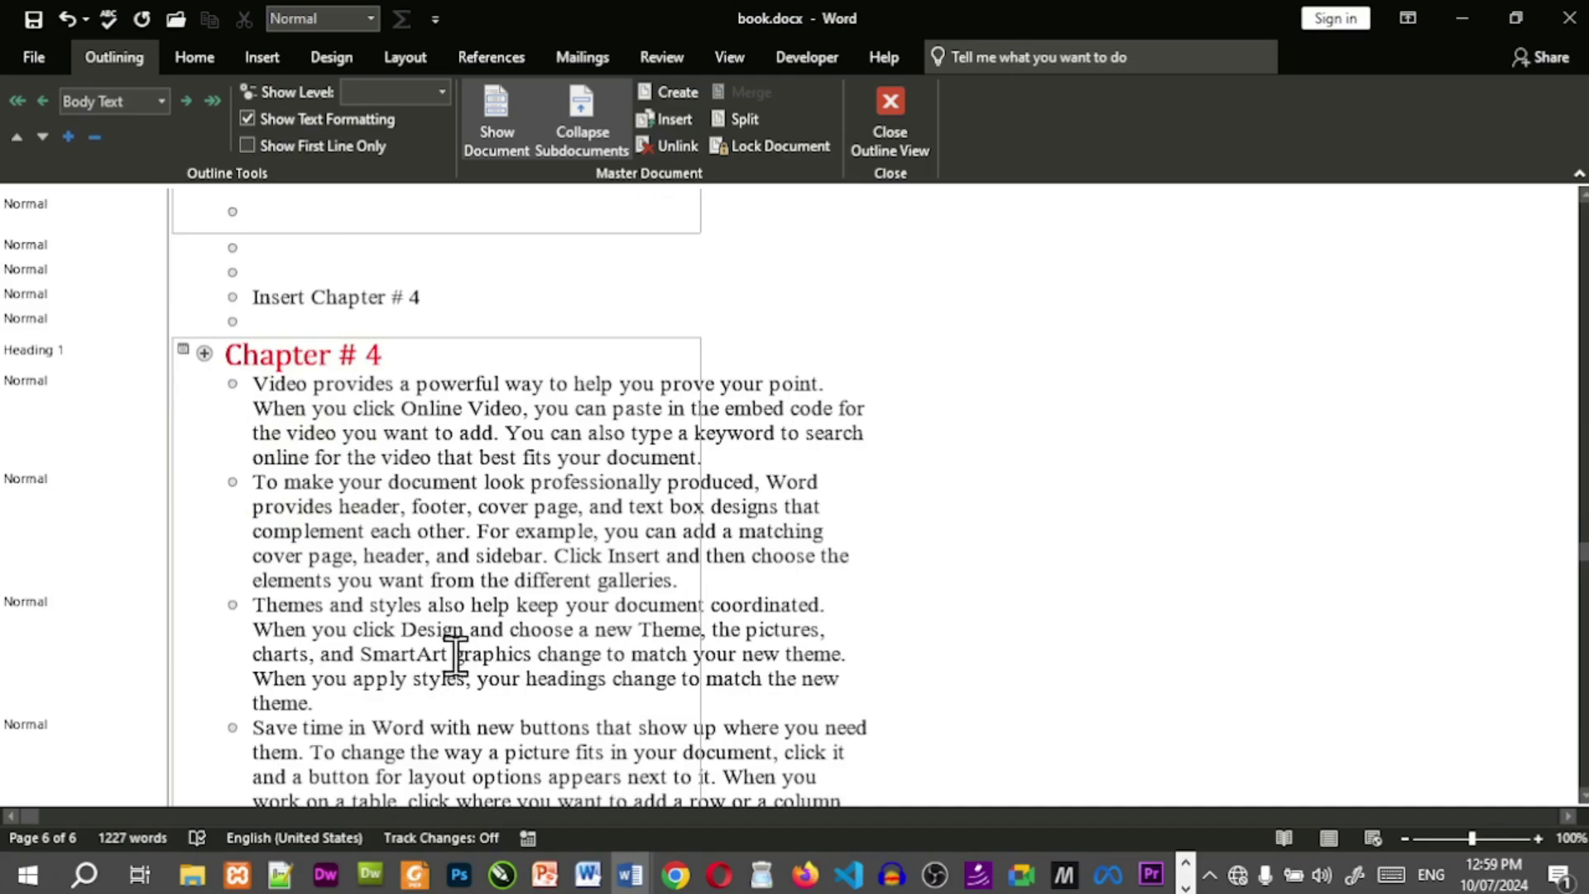
{"action": "scroll", "coordinate": [455, 656], "scroll_direction": "up", "scroll_amount": 1}
{"action": "scroll", "coordinate": [454, 656], "scroll_direction": "down", "scroll_amount": 3}
{"action": "scroll", "coordinate": [622, 704], "scroll_direction": "down", "scroll_amount": 8}
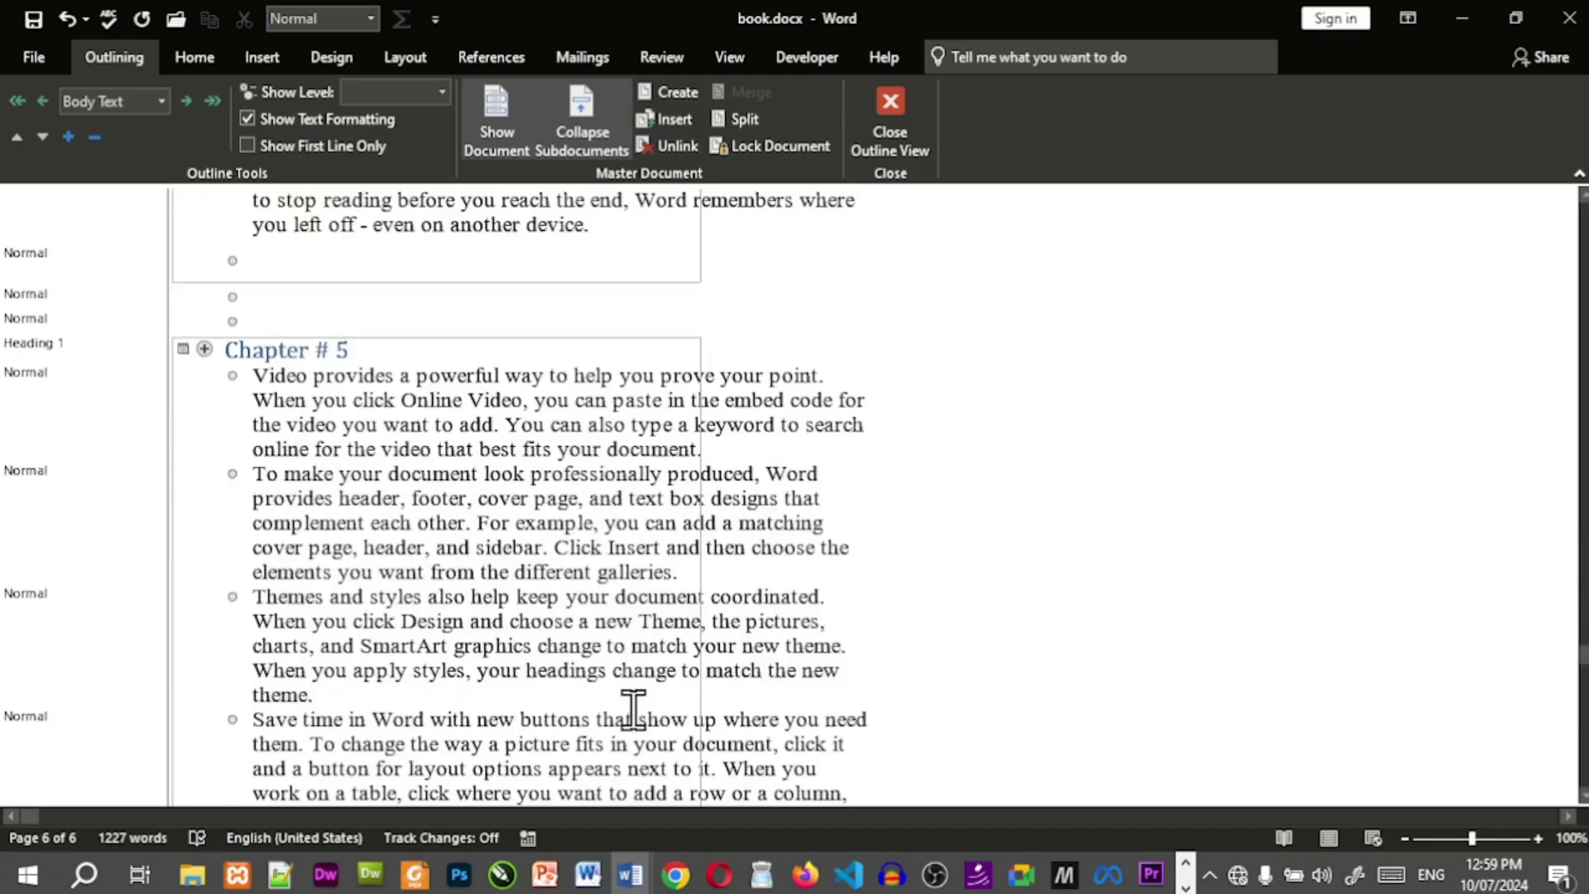
{"action": "scroll", "coordinate": [642, 704], "scroll_direction": "down", "scroll_amount": 4}
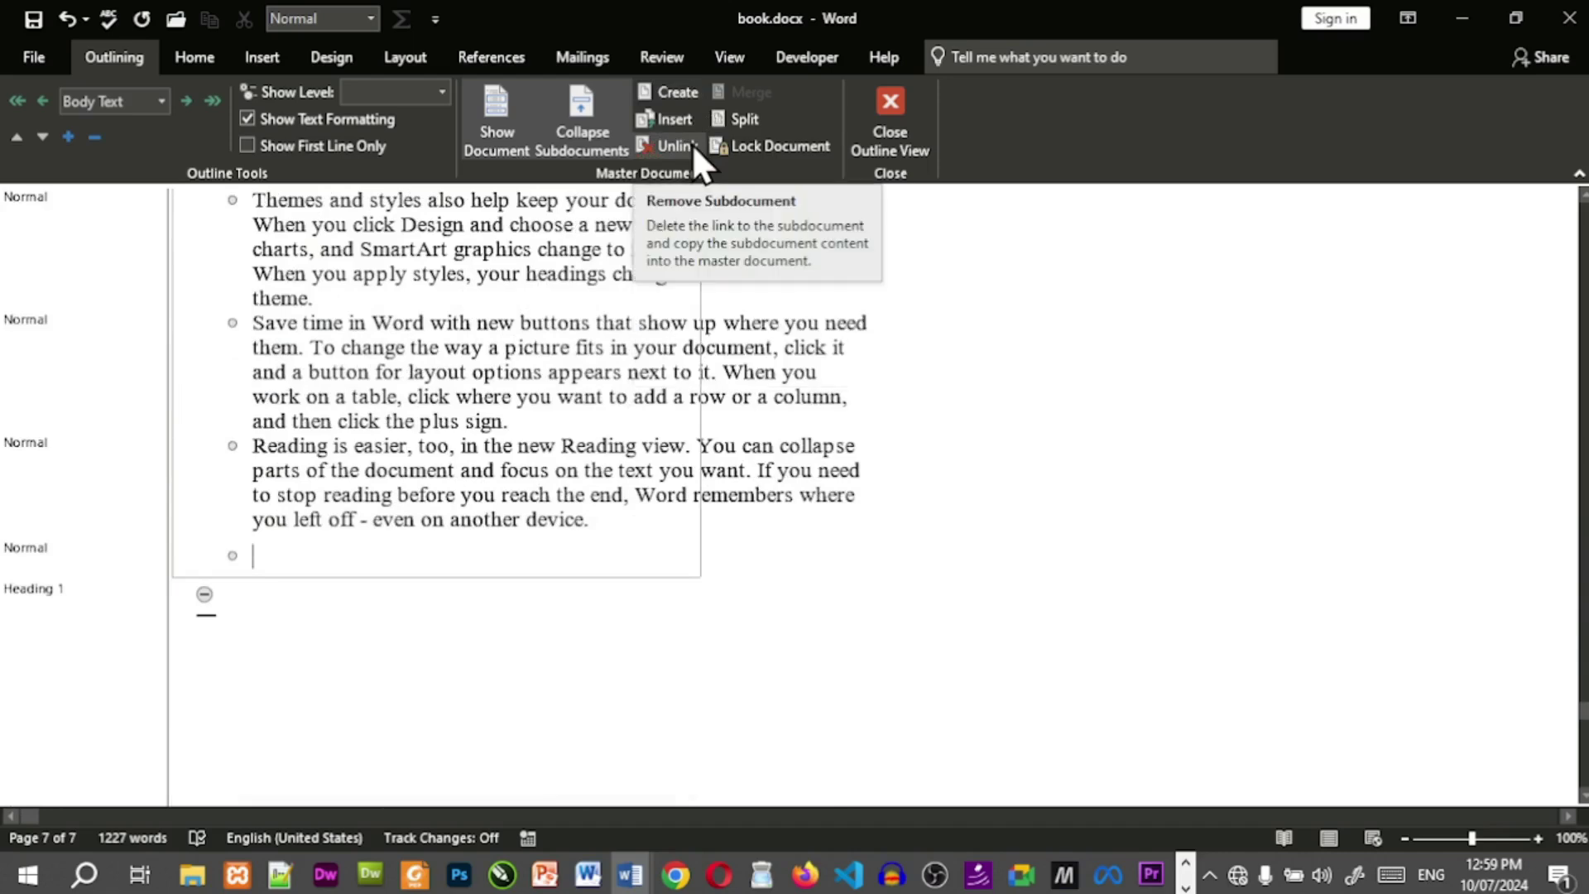
{"action": "left_click", "coordinate": [692, 144]}
{"action": "scroll", "coordinate": [461, 539], "scroll_direction": "up", "scroll_amount": 4}
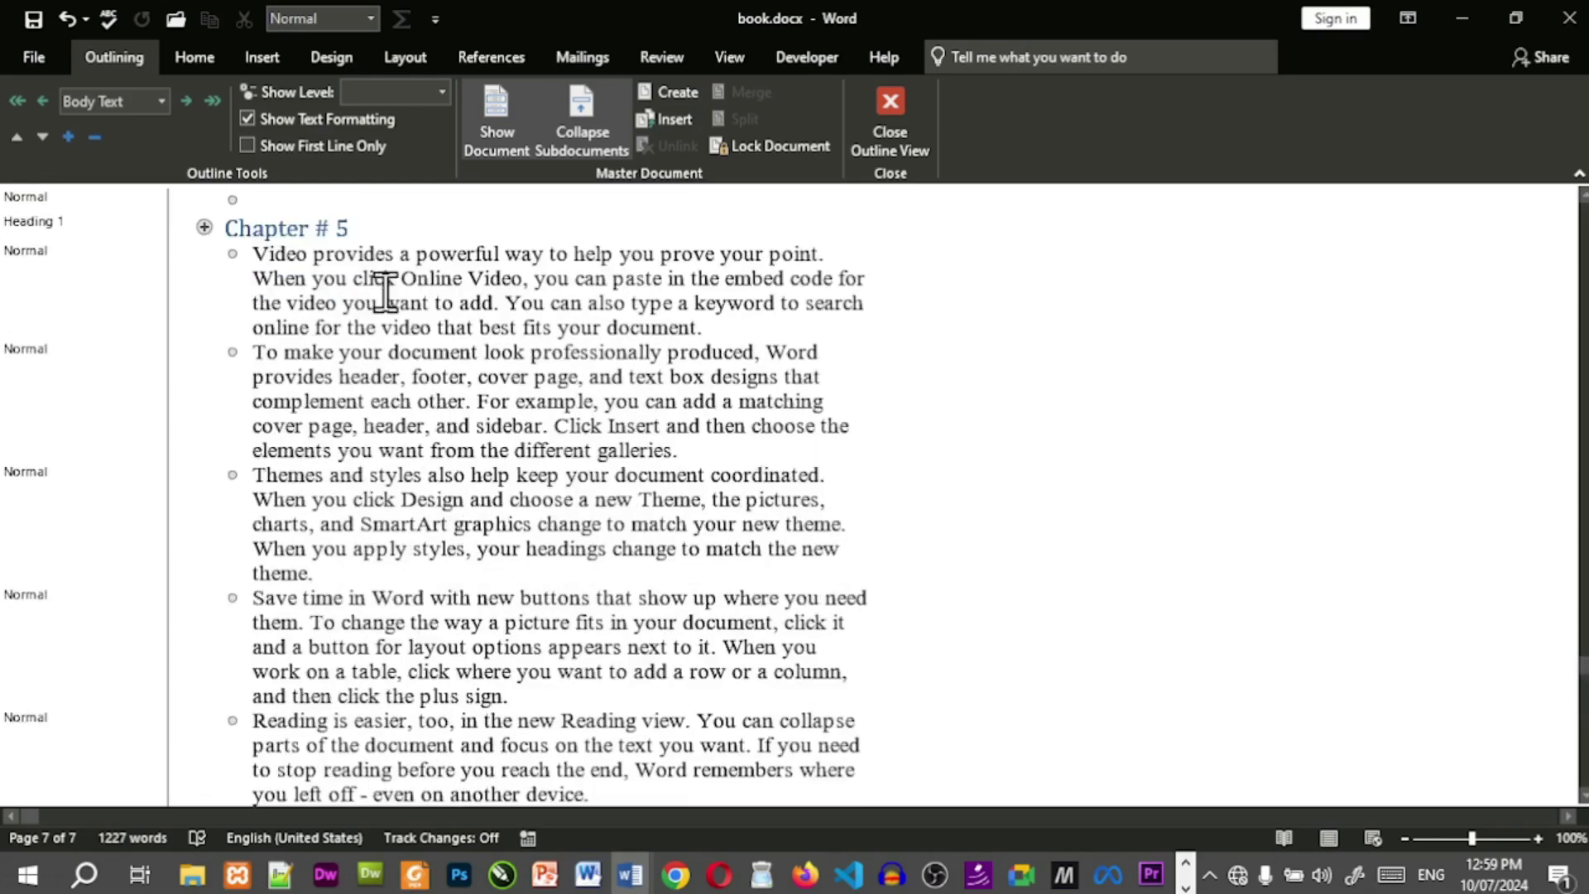
{"action": "scroll", "coordinate": [401, 285], "scroll_direction": "up", "scroll_amount": 3}
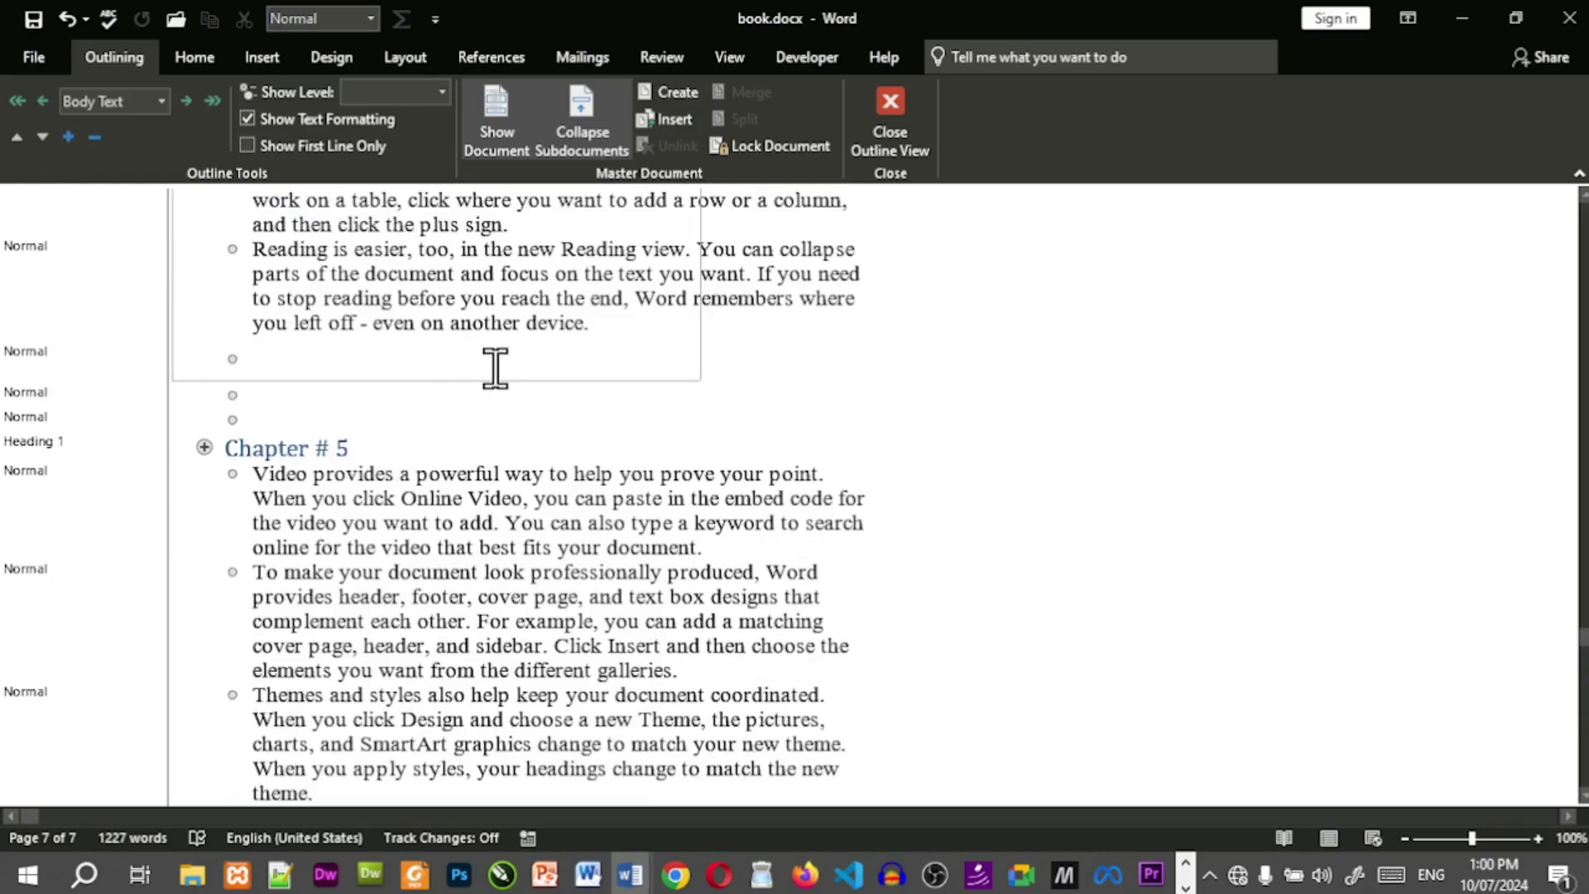
{"action": "scroll", "coordinate": [488, 397], "scroll_direction": "down", "scroll_amount": 3}
{"action": "scroll", "coordinate": [482, 476], "scroll_direction": "up", "scroll_amount": 2}
{"action": "scroll", "coordinate": [482, 495], "scroll_direction": "down", "scroll_amount": 4}
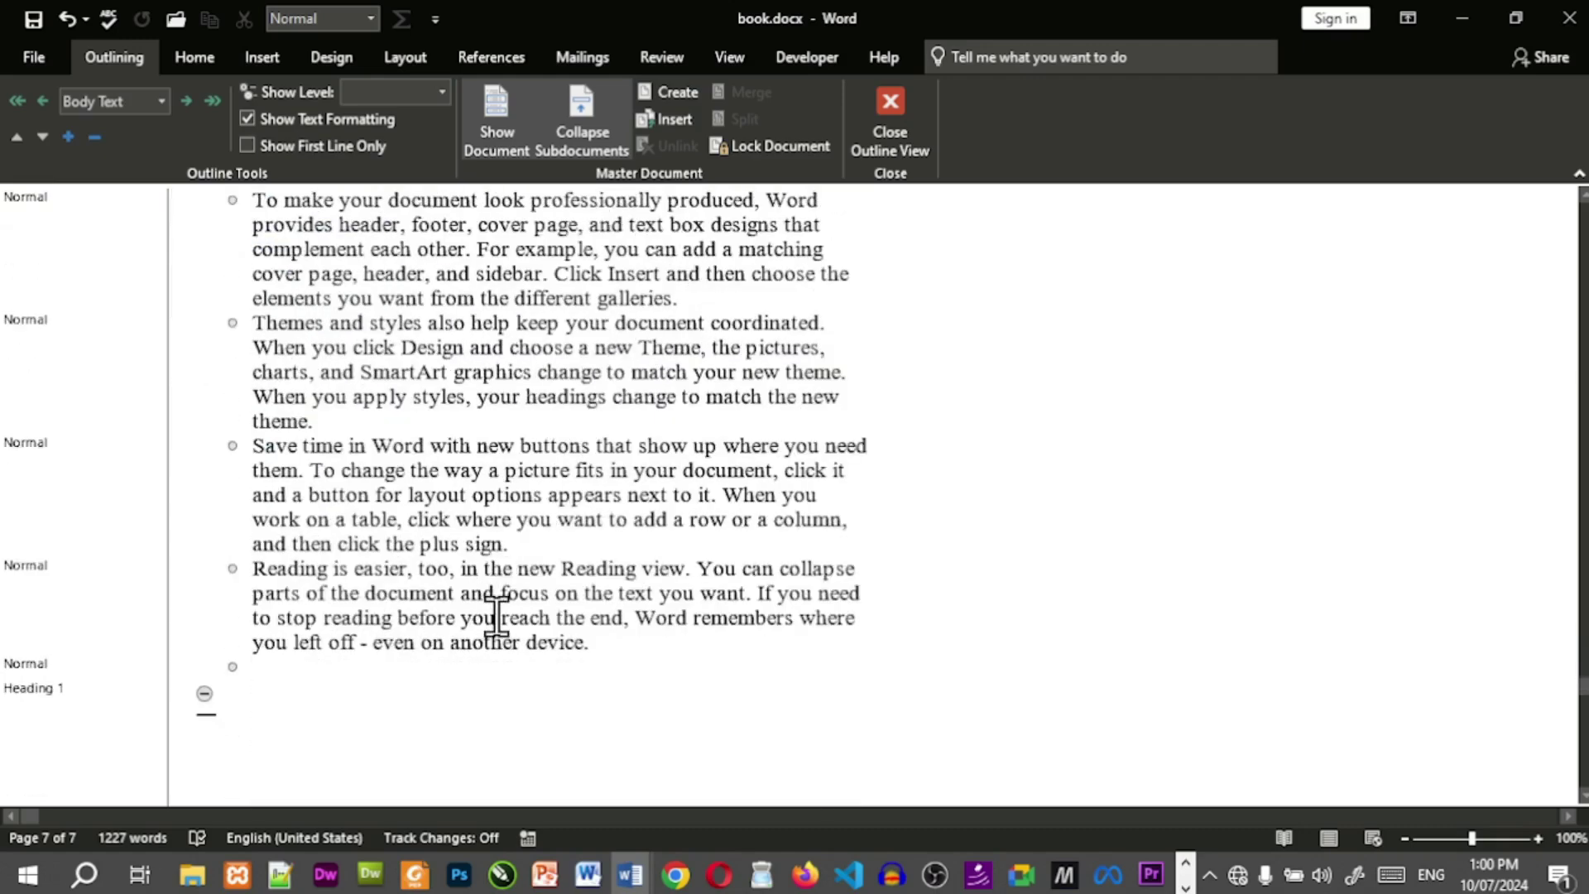
{"action": "key", "text": "ctrl+z"}
{"action": "scroll", "coordinate": [621, 568], "scroll_direction": "up", "scroll_amount": 3}
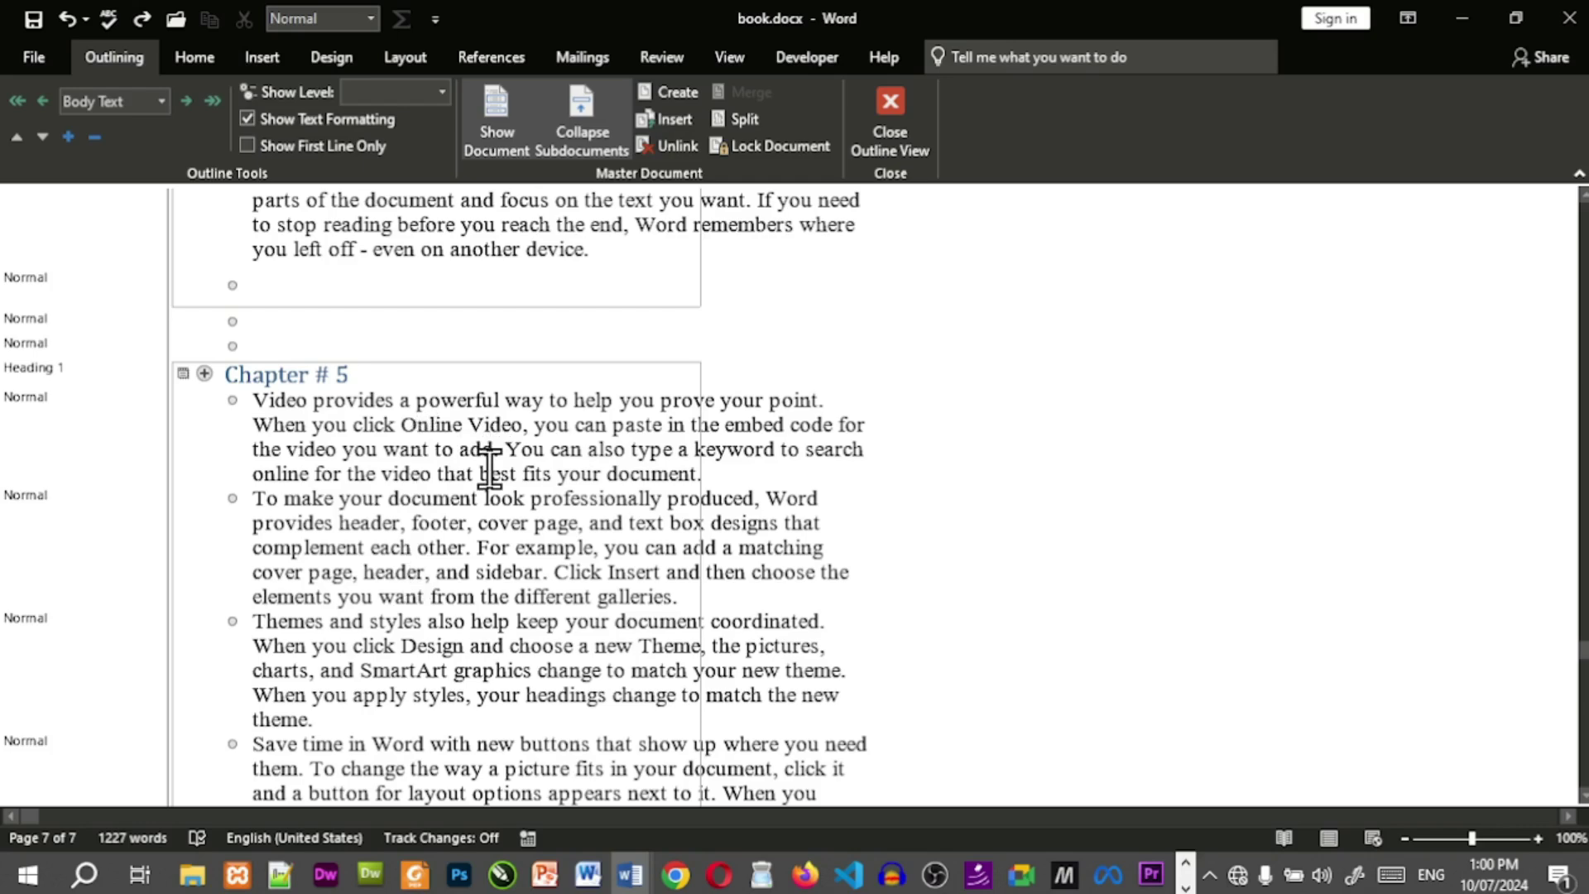
Split two empty subdocuments off the Chapter # 5 text, inspect them, then undo.
{"action": "left_click", "coordinate": [759, 120]}
{"action": "left_click", "coordinate": [734, 120]}
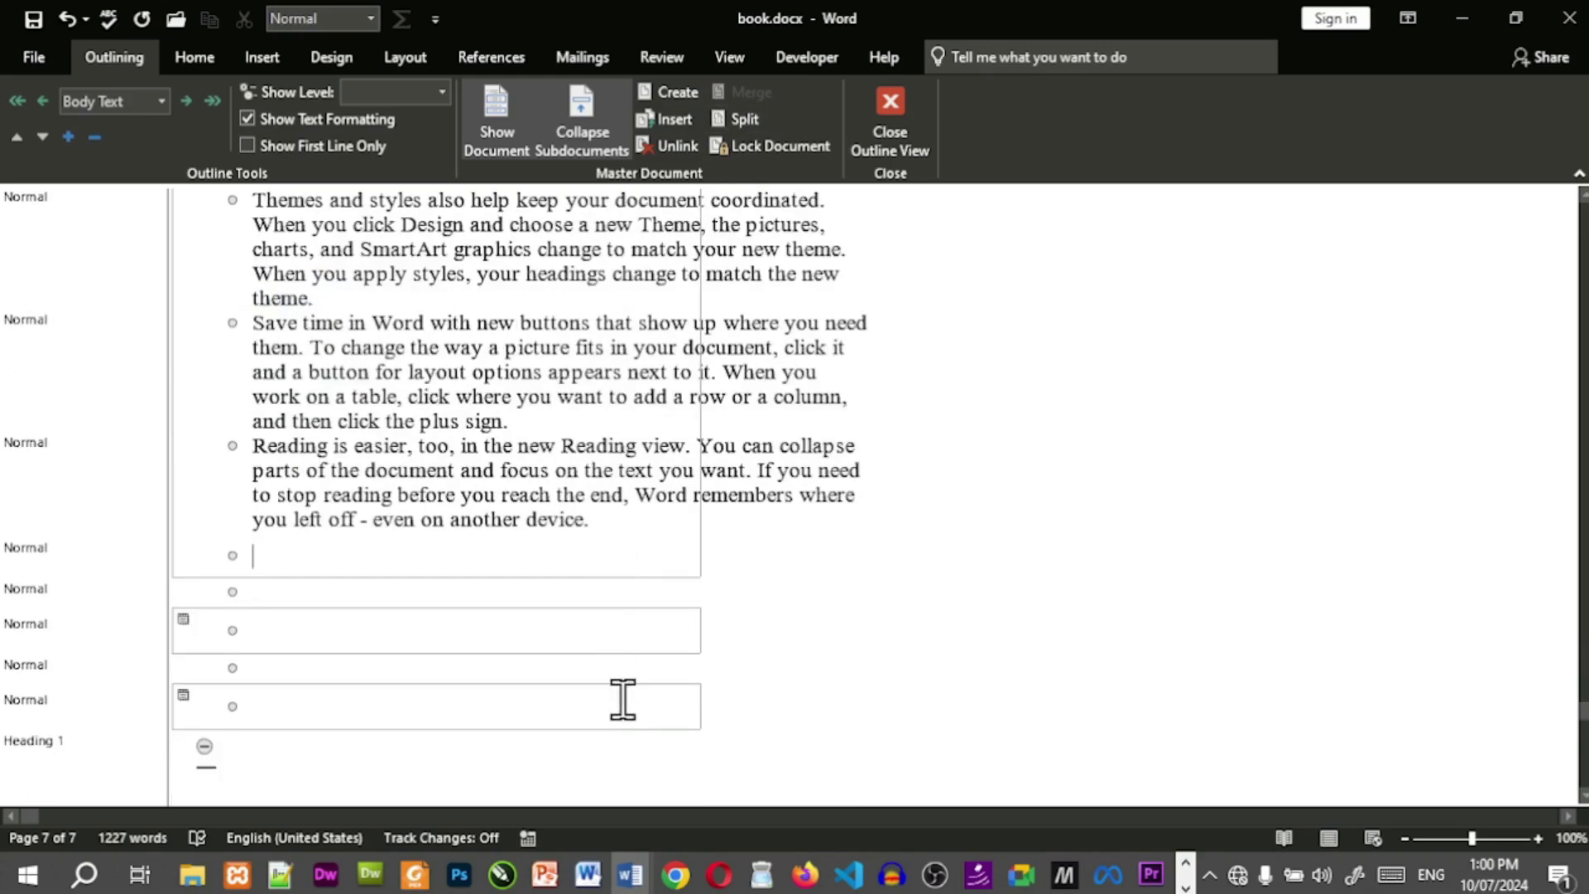
{"action": "scroll", "coordinate": [380, 677], "scroll_direction": "down", "scroll_amount": 2}
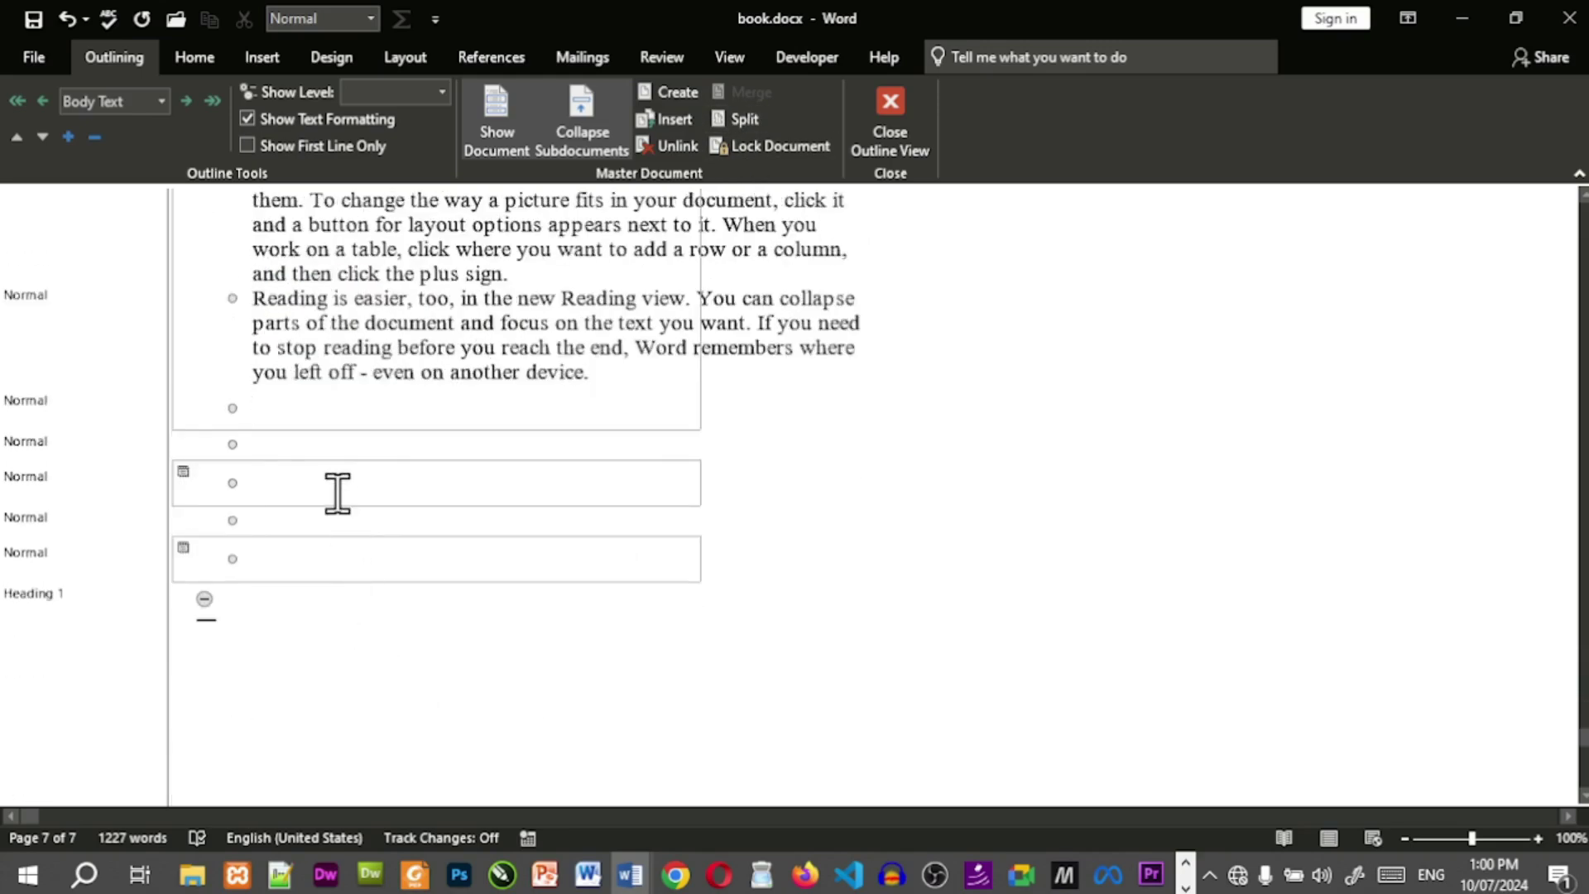
{"action": "left_click", "coordinate": [351, 568]}
{"action": "left_click", "coordinate": [356, 486]}
{"action": "left_click", "coordinate": [372, 568]}
{"action": "left_click", "coordinate": [358, 501]}
{"action": "left_click", "coordinate": [353, 594]}
{"action": "left_click", "coordinate": [313, 481]}
{"action": "key", "text": "ctrl+z"}
{"action": "key", "text": "ctrl+z"}
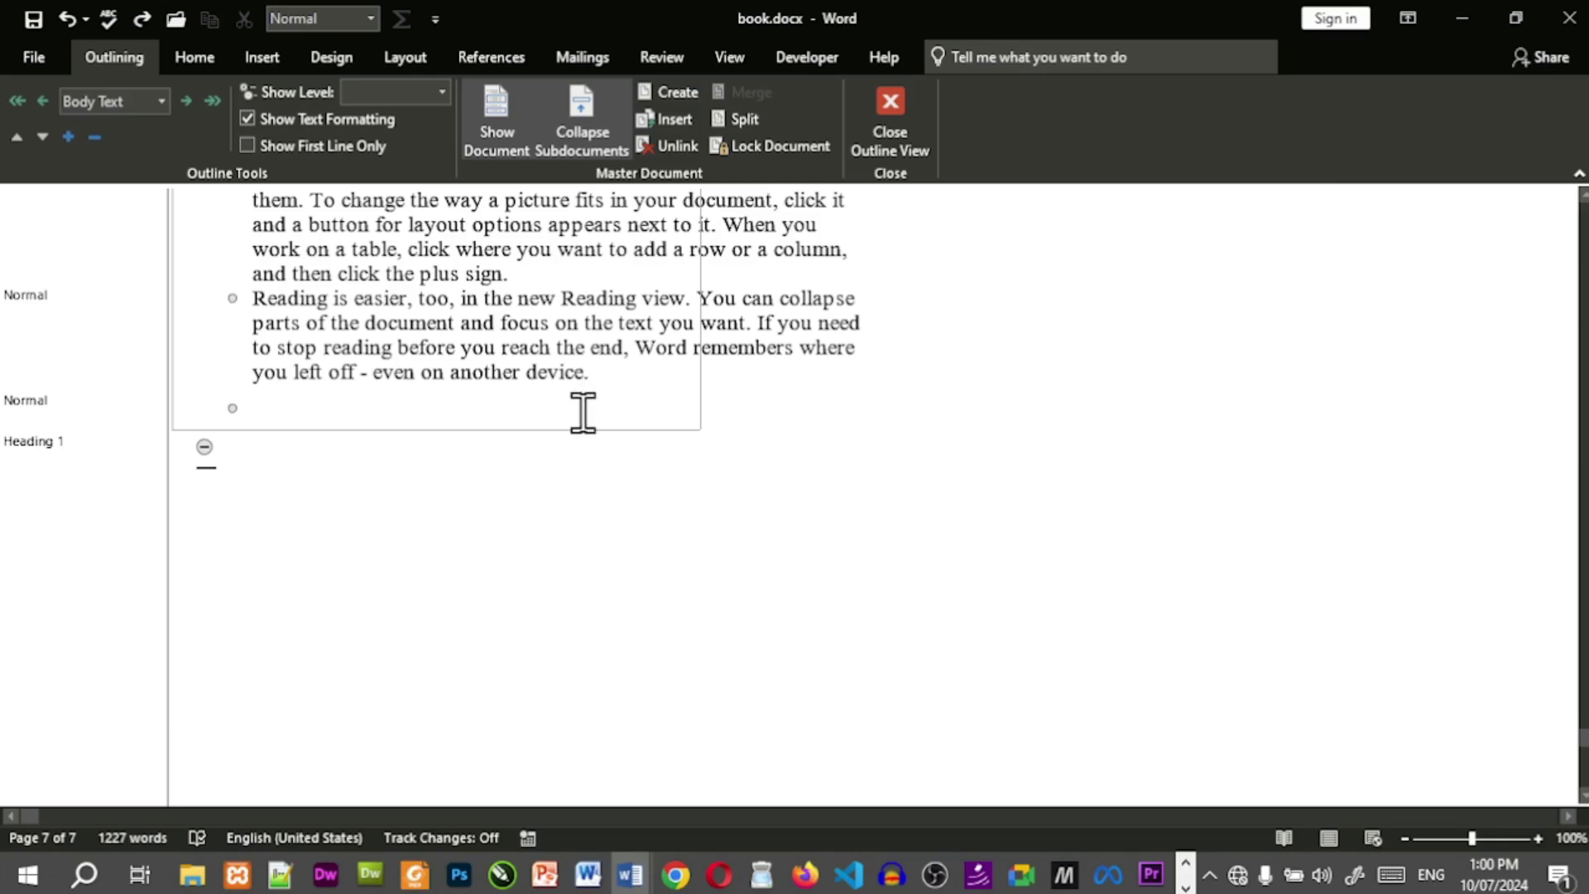
Split two empty subdocuments from the chapter's last paragraph again and select both.
{"action": "left_click", "coordinate": [569, 437]}
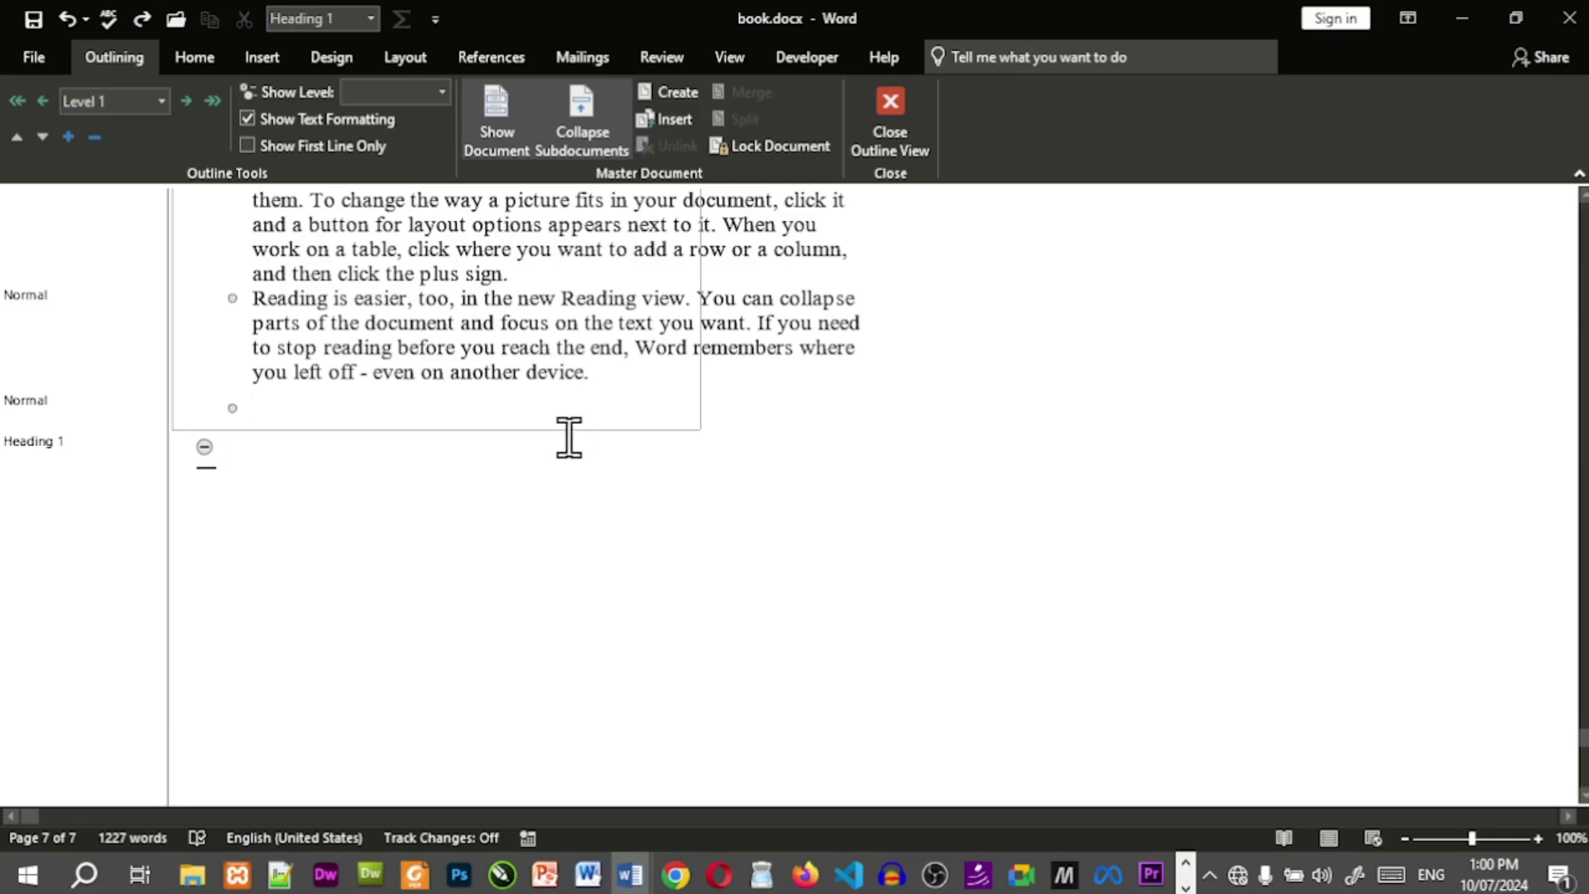
{"action": "left_click", "coordinate": [567, 409]}
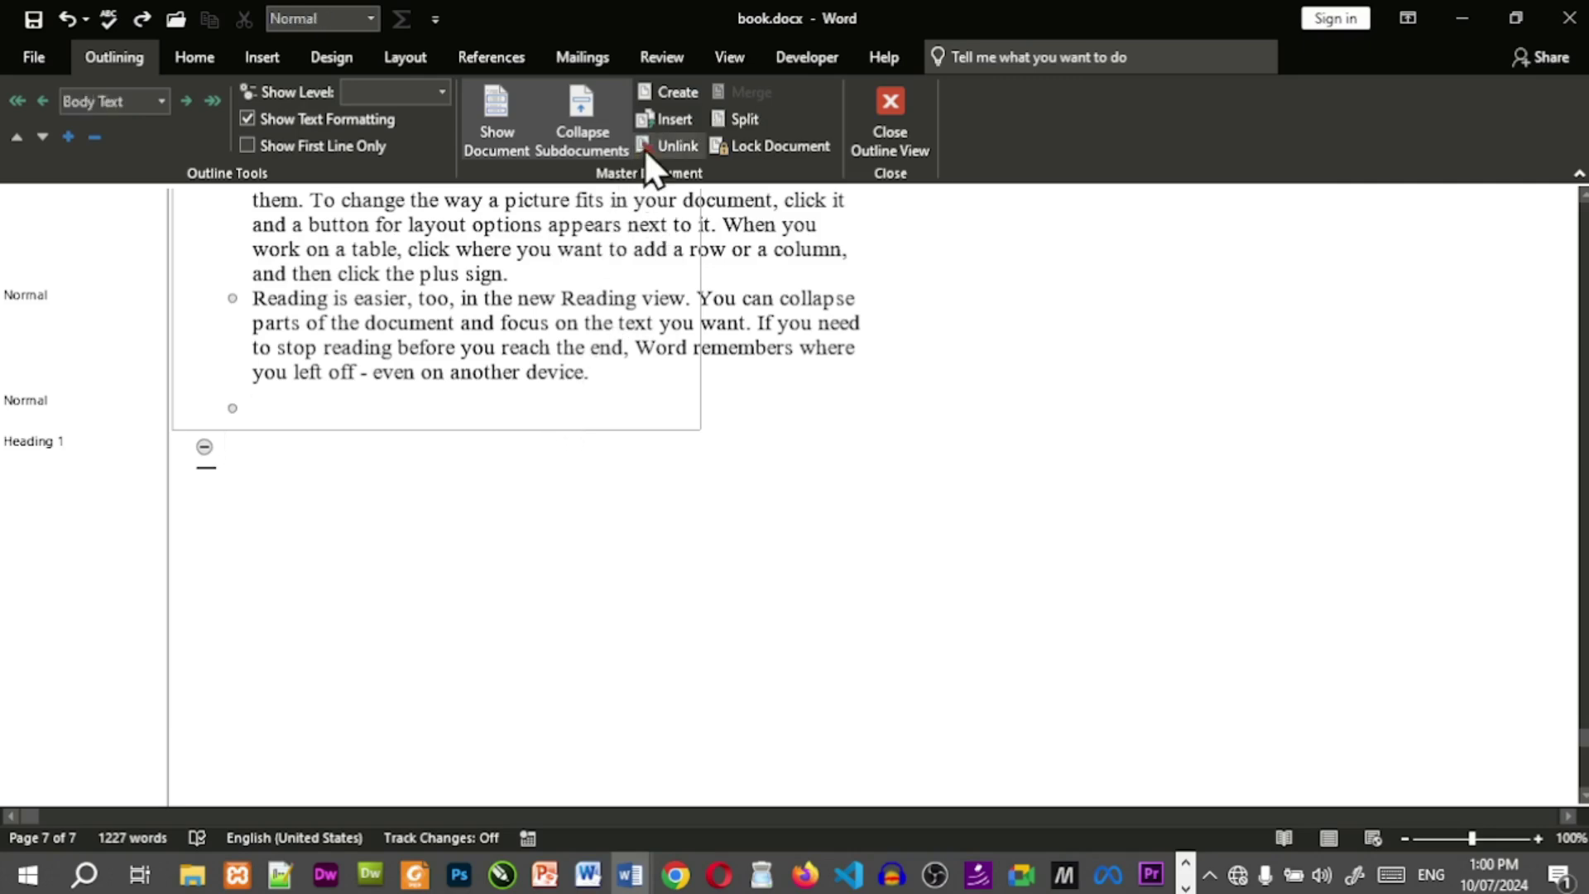
{"action": "left_click", "coordinate": [715, 124]}
{"action": "left_click", "coordinate": [713, 122]}
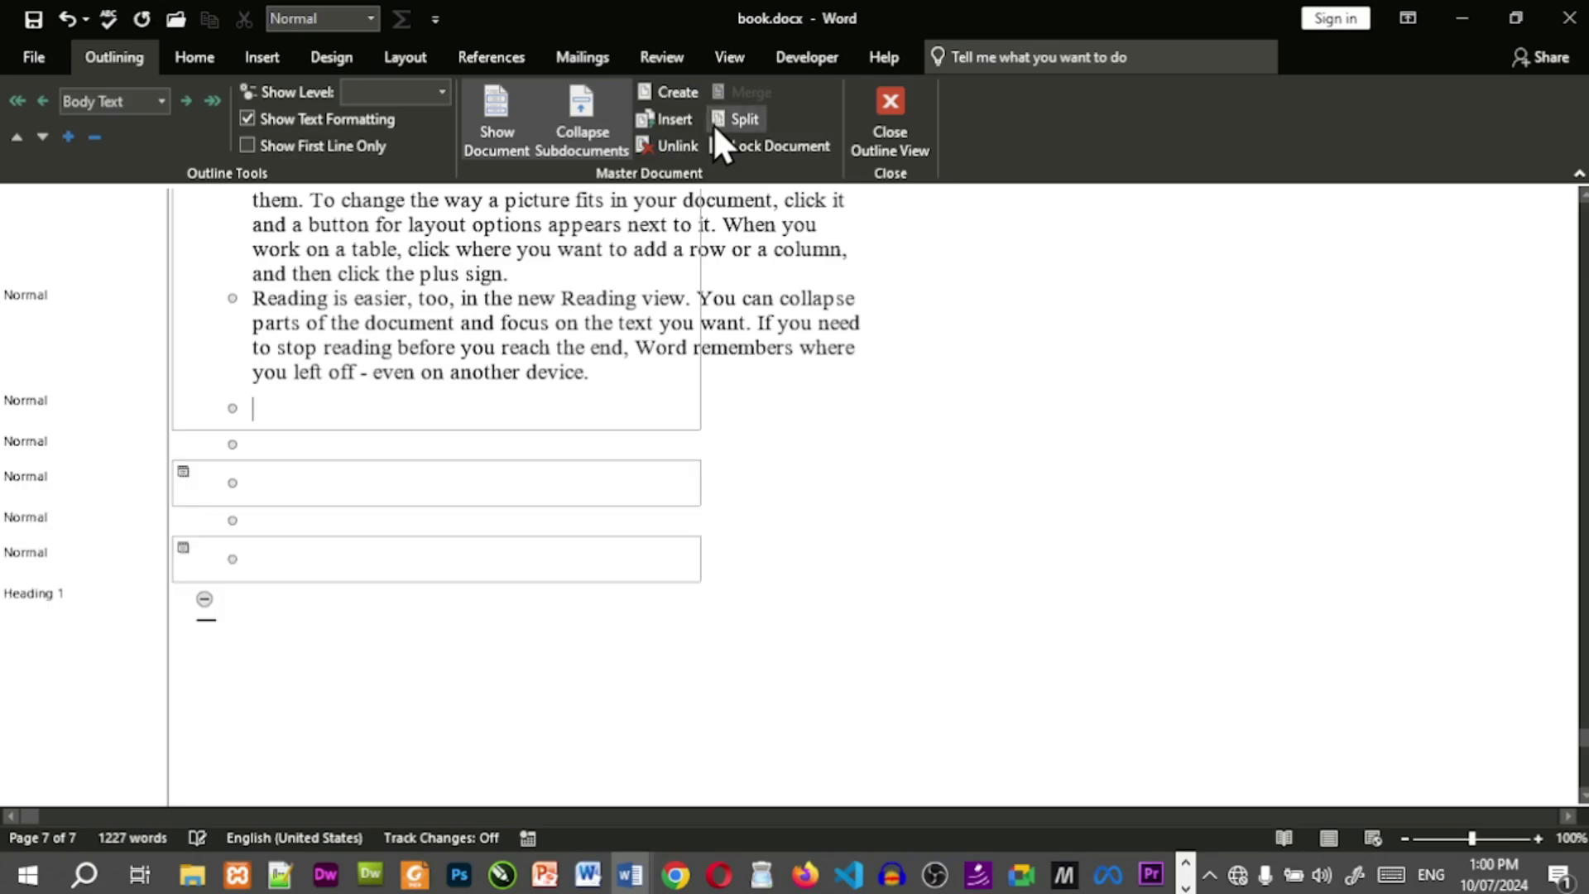
{"action": "left_click", "coordinate": [460, 491]}
{"action": "left_click_drag", "start_coordinate": [302, 480], "coordinate": [552, 553]}
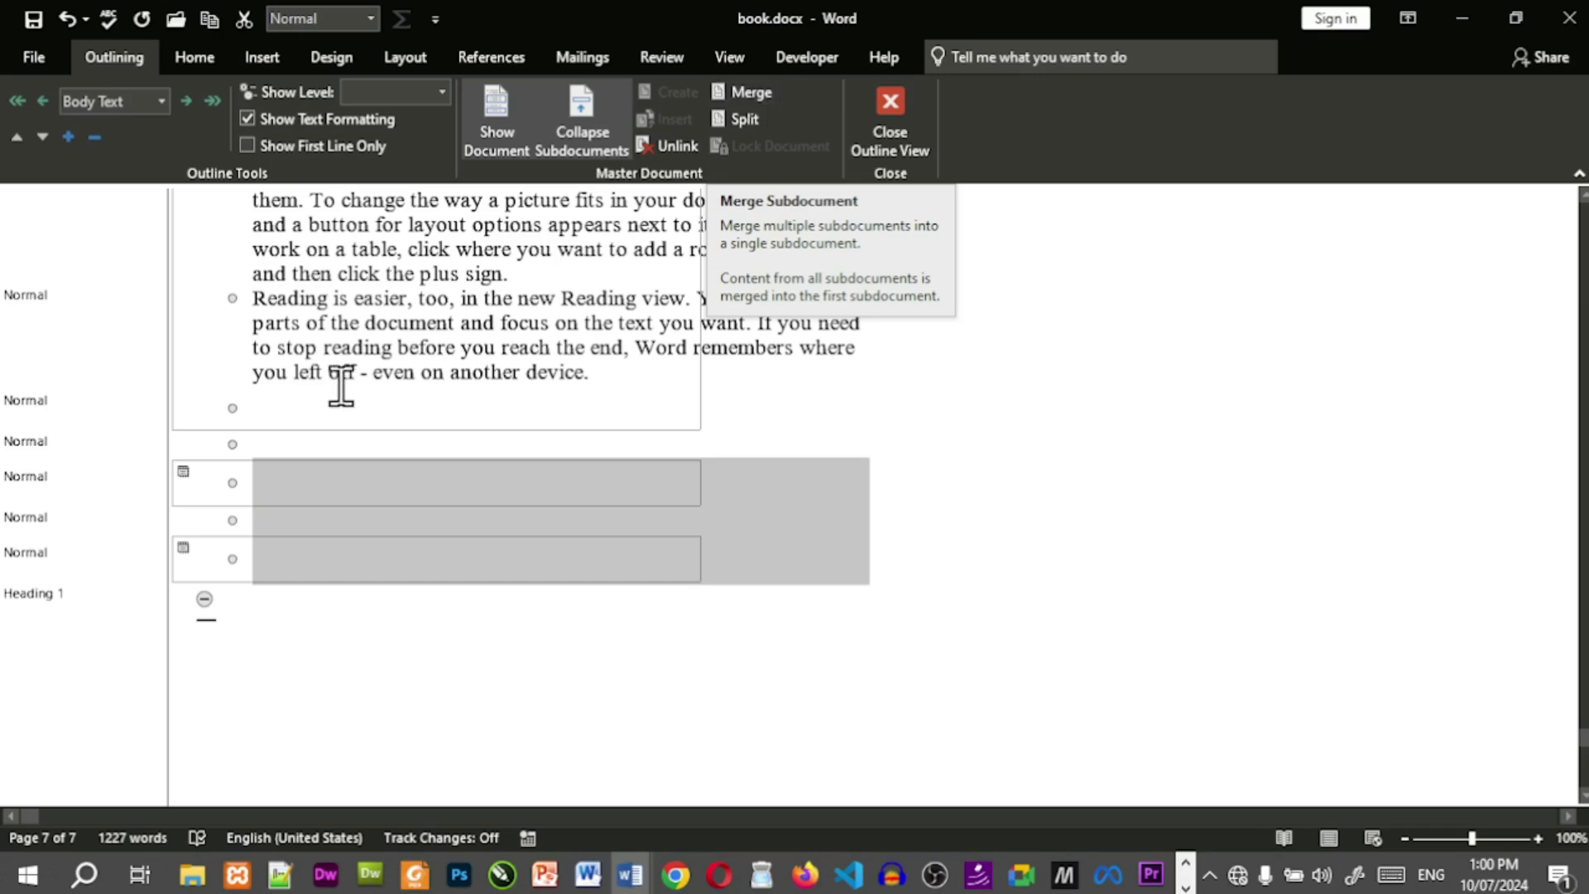
Try selecting the empty paragraphs below the Chapter # 5 text.
{"action": "left_click", "coordinate": [312, 407]}
{"action": "left_click_drag", "start_coordinate": [294, 407], "coordinate": [405, 549]}
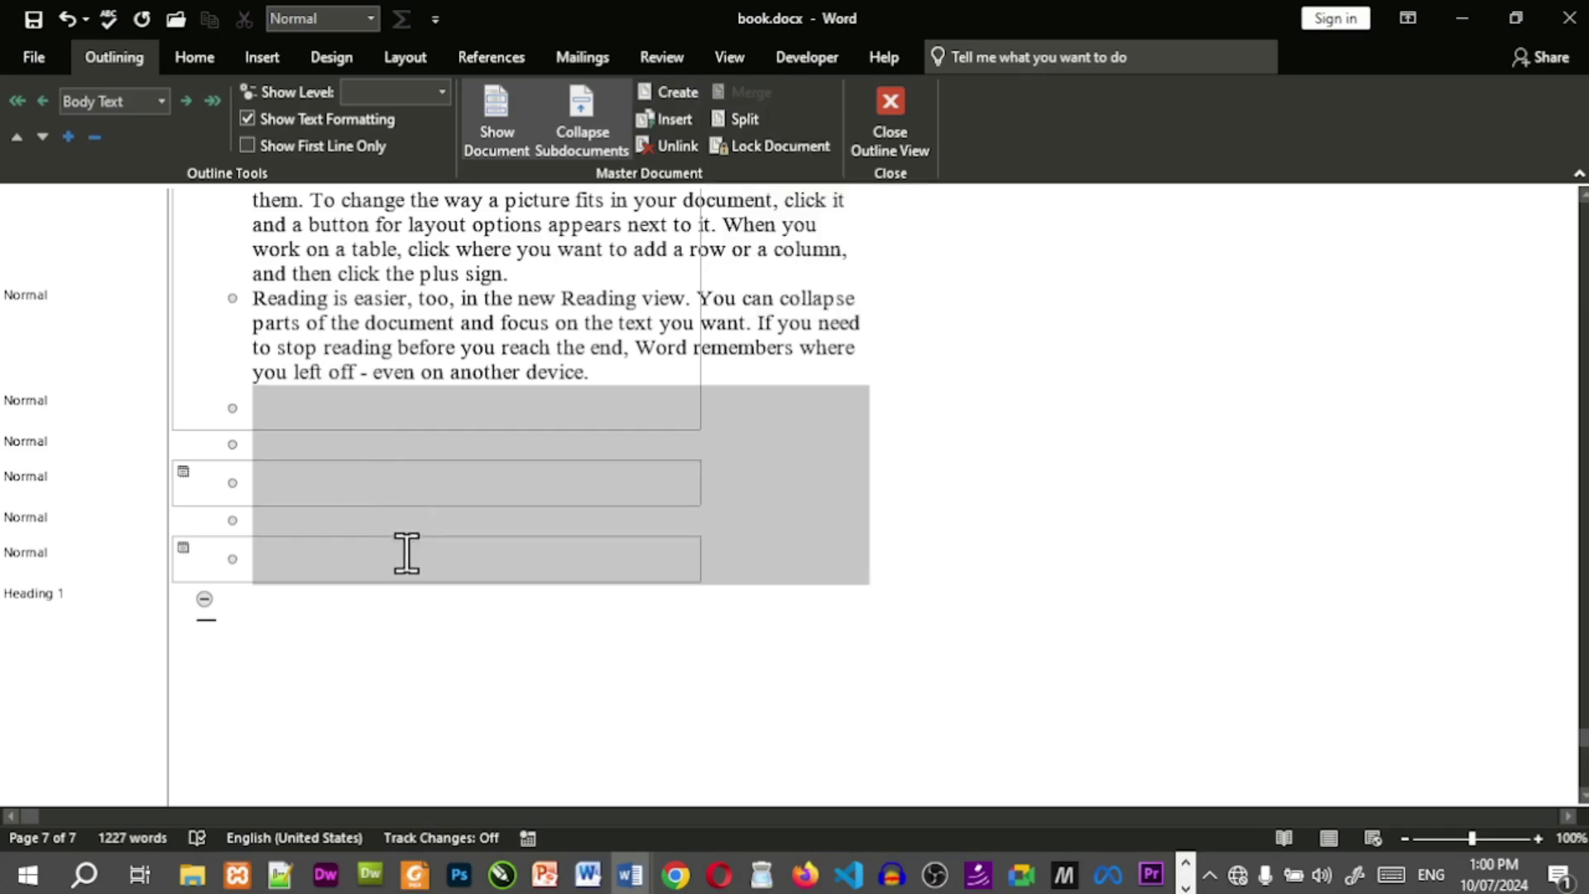
{"action": "left_click", "coordinate": [408, 409]}
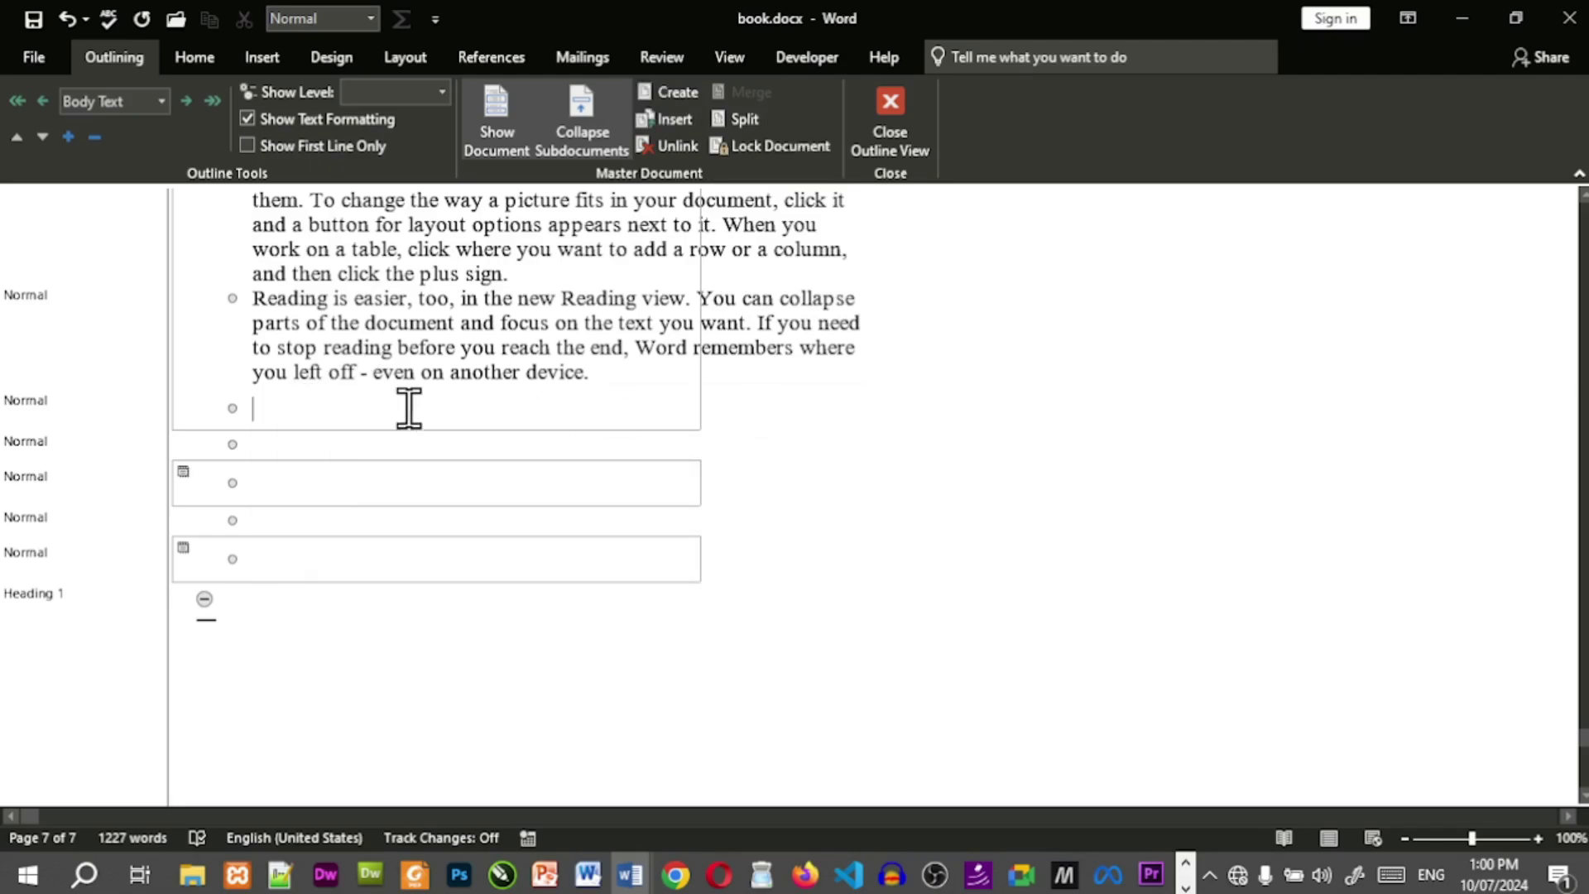
{"action": "scroll", "coordinate": [326, 381], "scroll_direction": "up", "scroll_amount": 1}
{"action": "scroll", "coordinate": [325, 381], "scroll_direction": "up", "scroll_amount": 2}
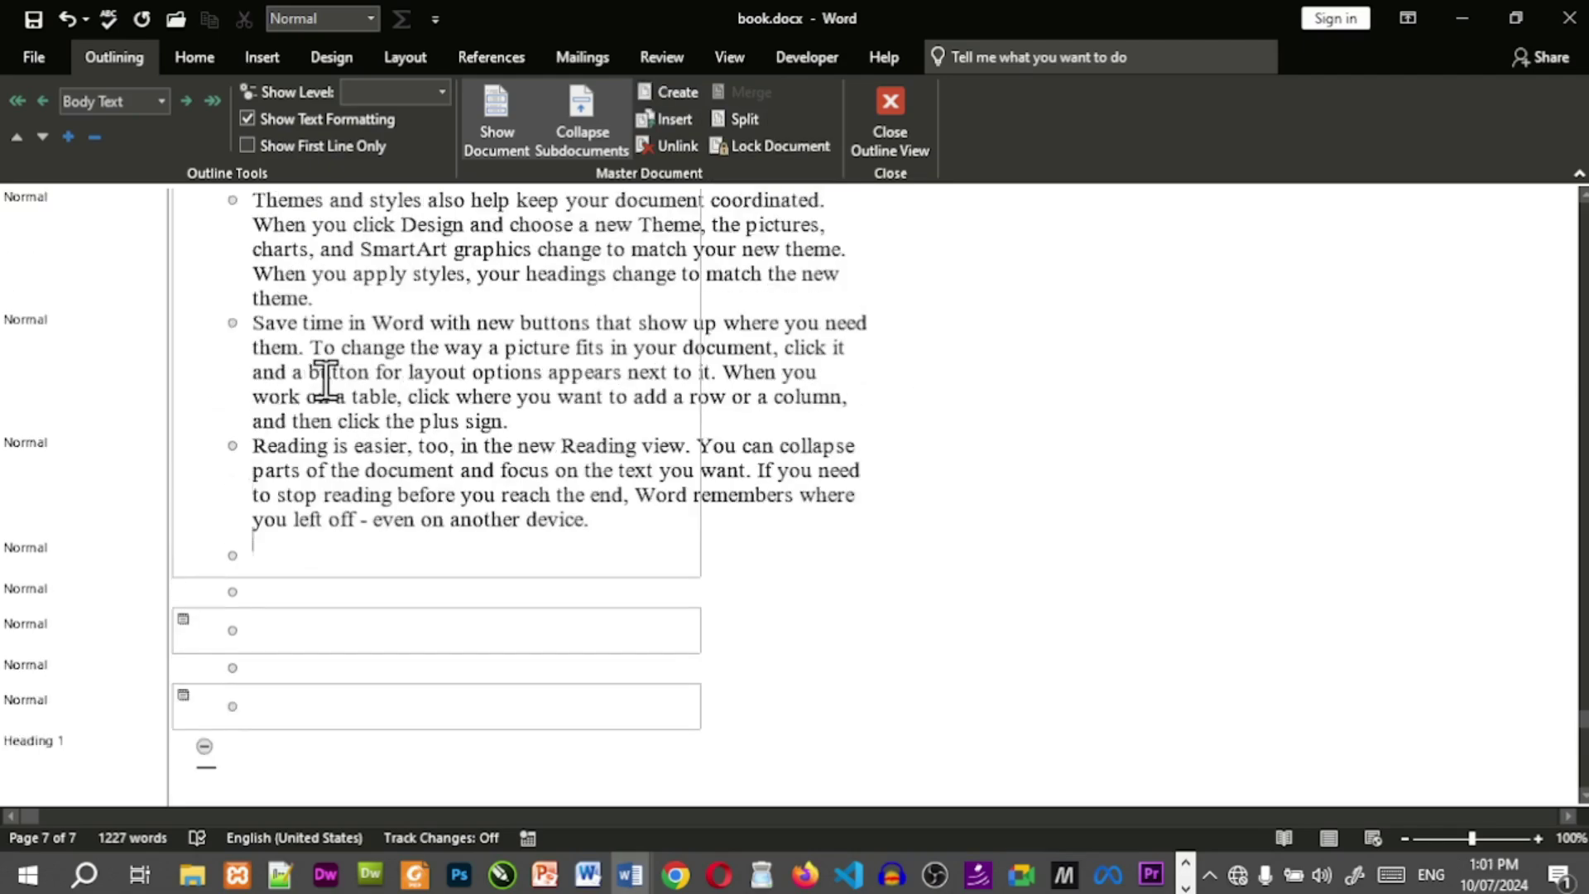
{"action": "scroll", "coordinate": [334, 348], "scroll_direction": "down", "scroll_amount": 4}
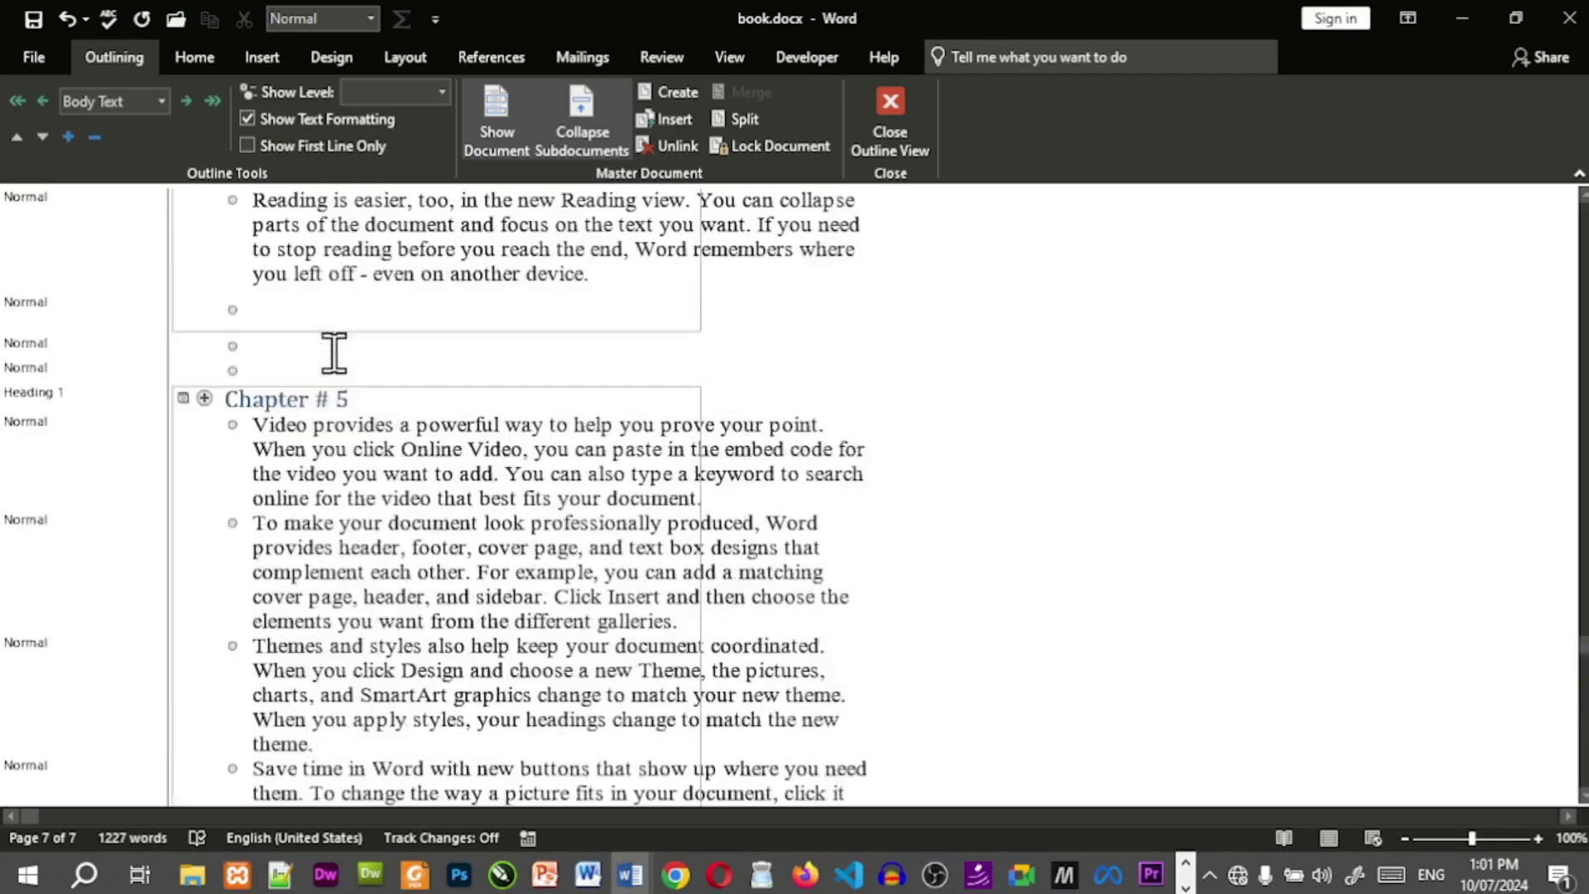
Select from the Chapter # 5 heading through the empty subdocuments and merge them.
{"action": "left_click", "coordinate": [223, 397]}
{"action": "left_click_drag", "start_coordinate": [220, 397], "coordinate": [422, 768]}
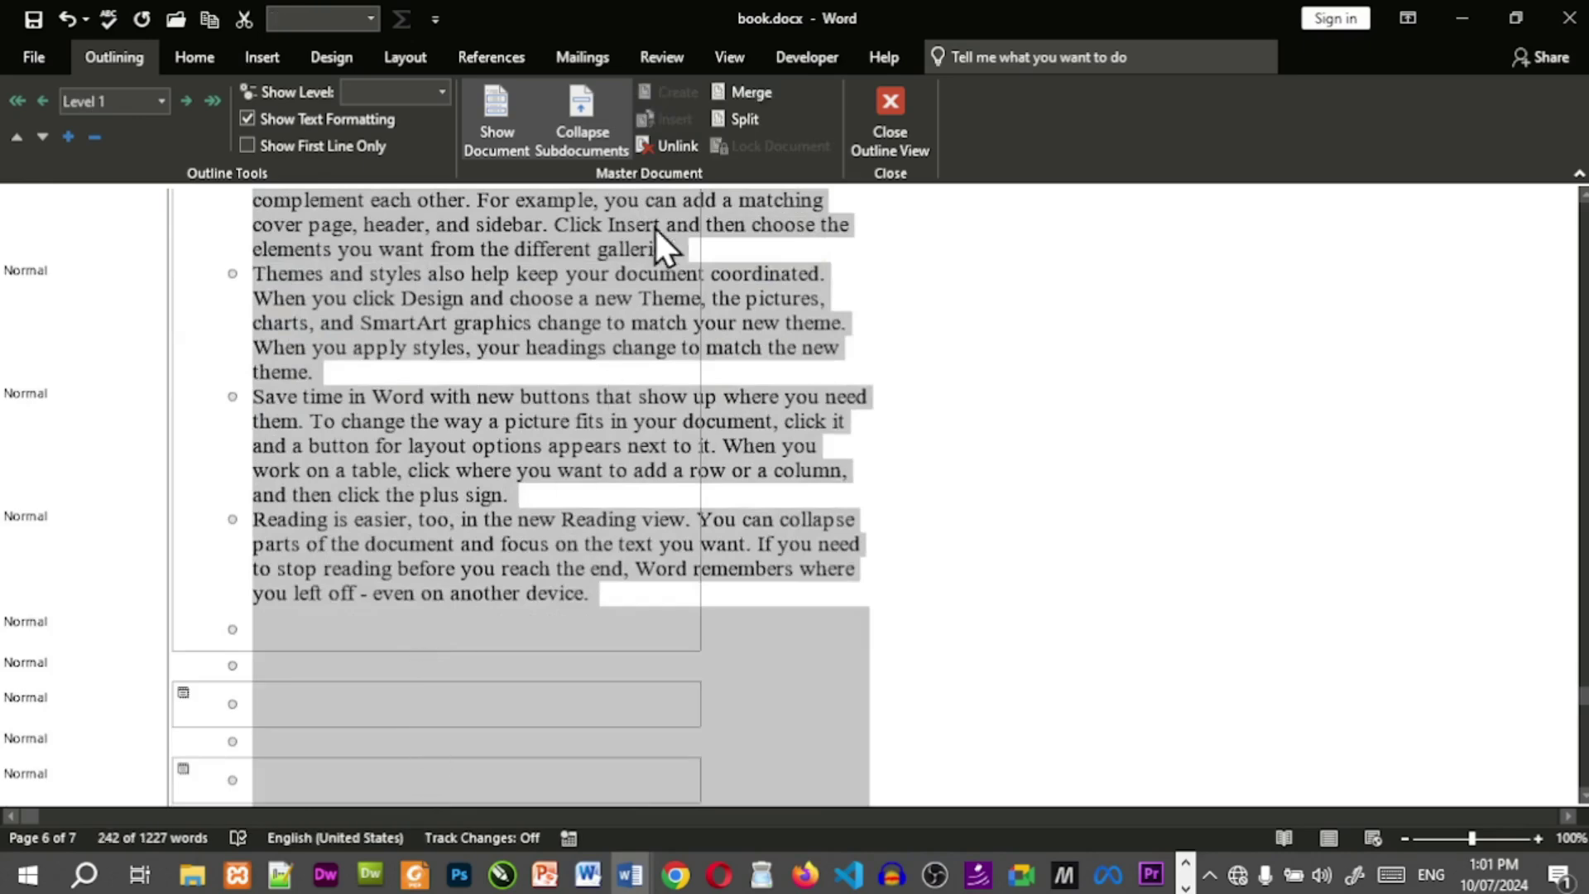
{"action": "left_click", "coordinate": [770, 96]}
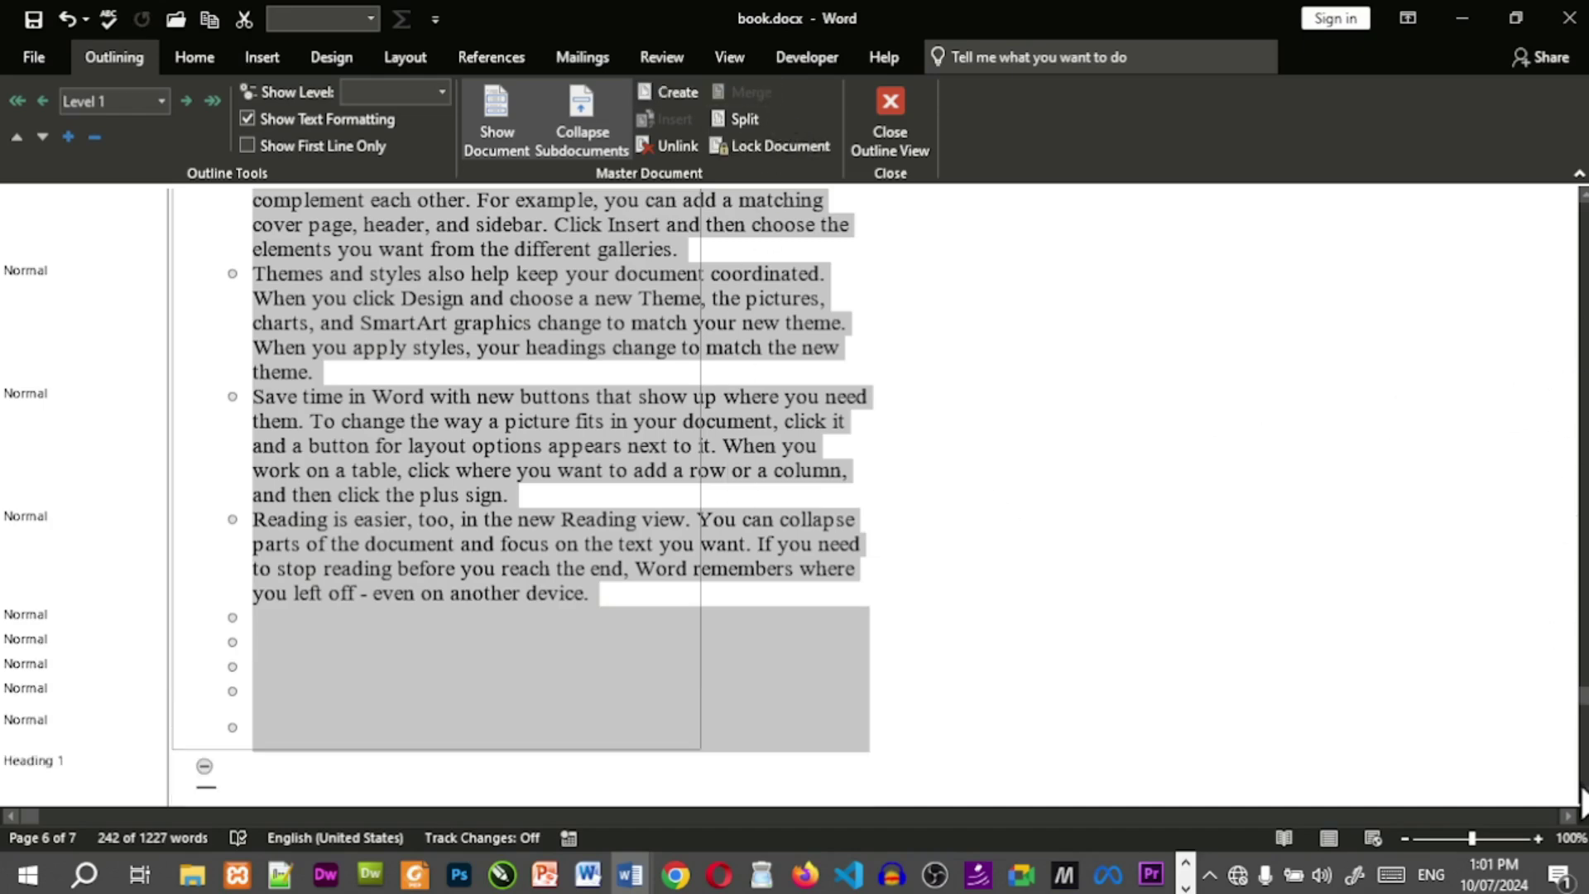
{"action": "scroll", "coordinate": [1581, 799], "scroll_direction": "down", "scroll_amount": 2}
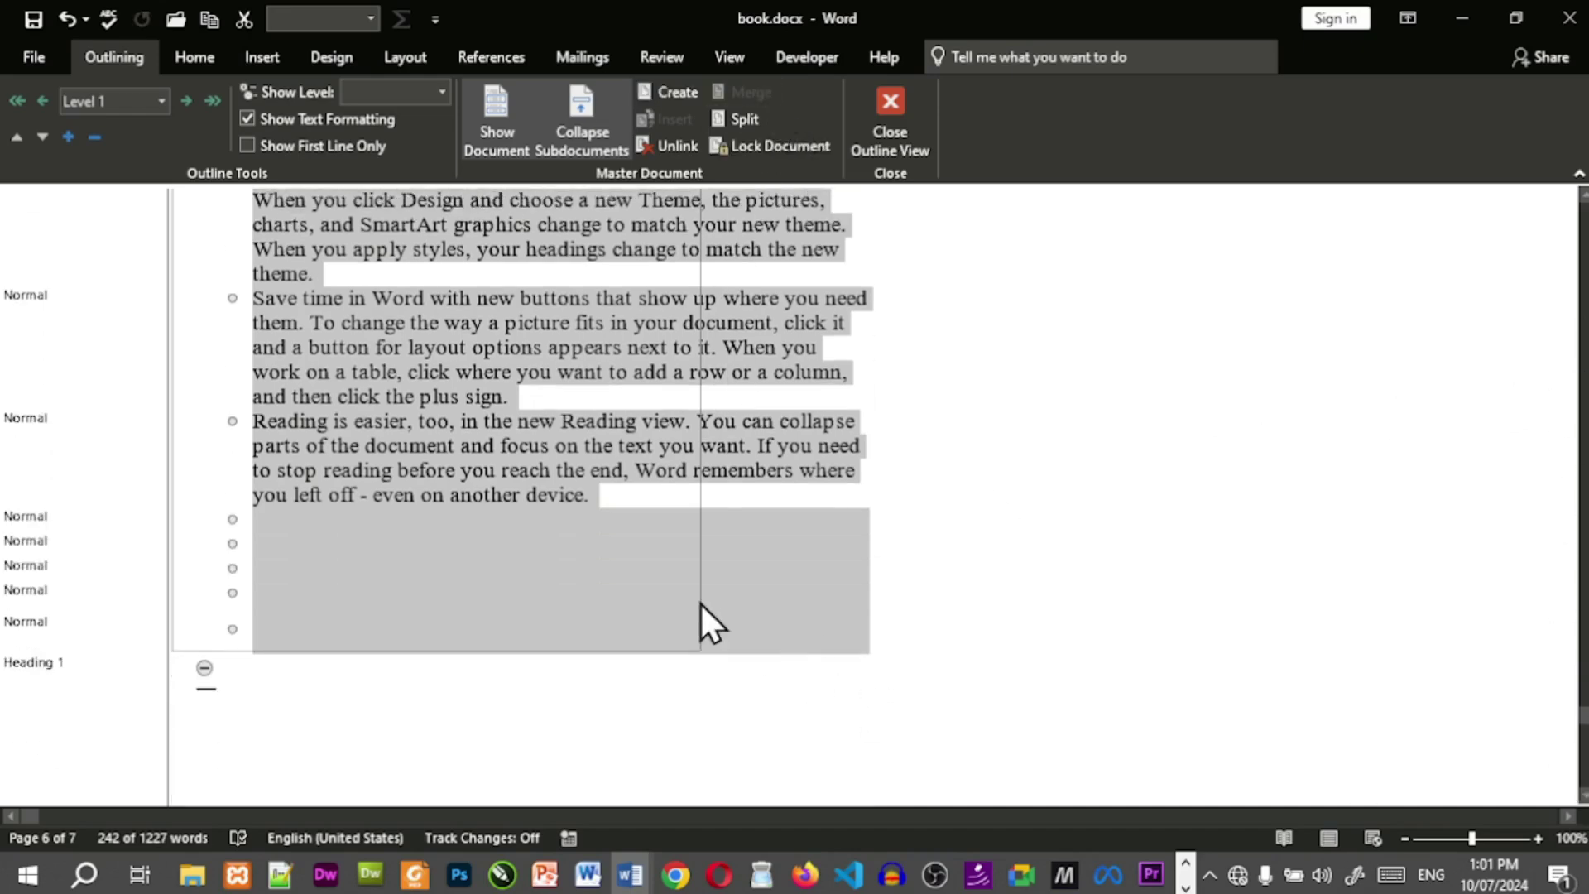
{"action": "scroll", "coordinate": [617, 588], "scroll_direction": "up", "scroll_amount": 2}
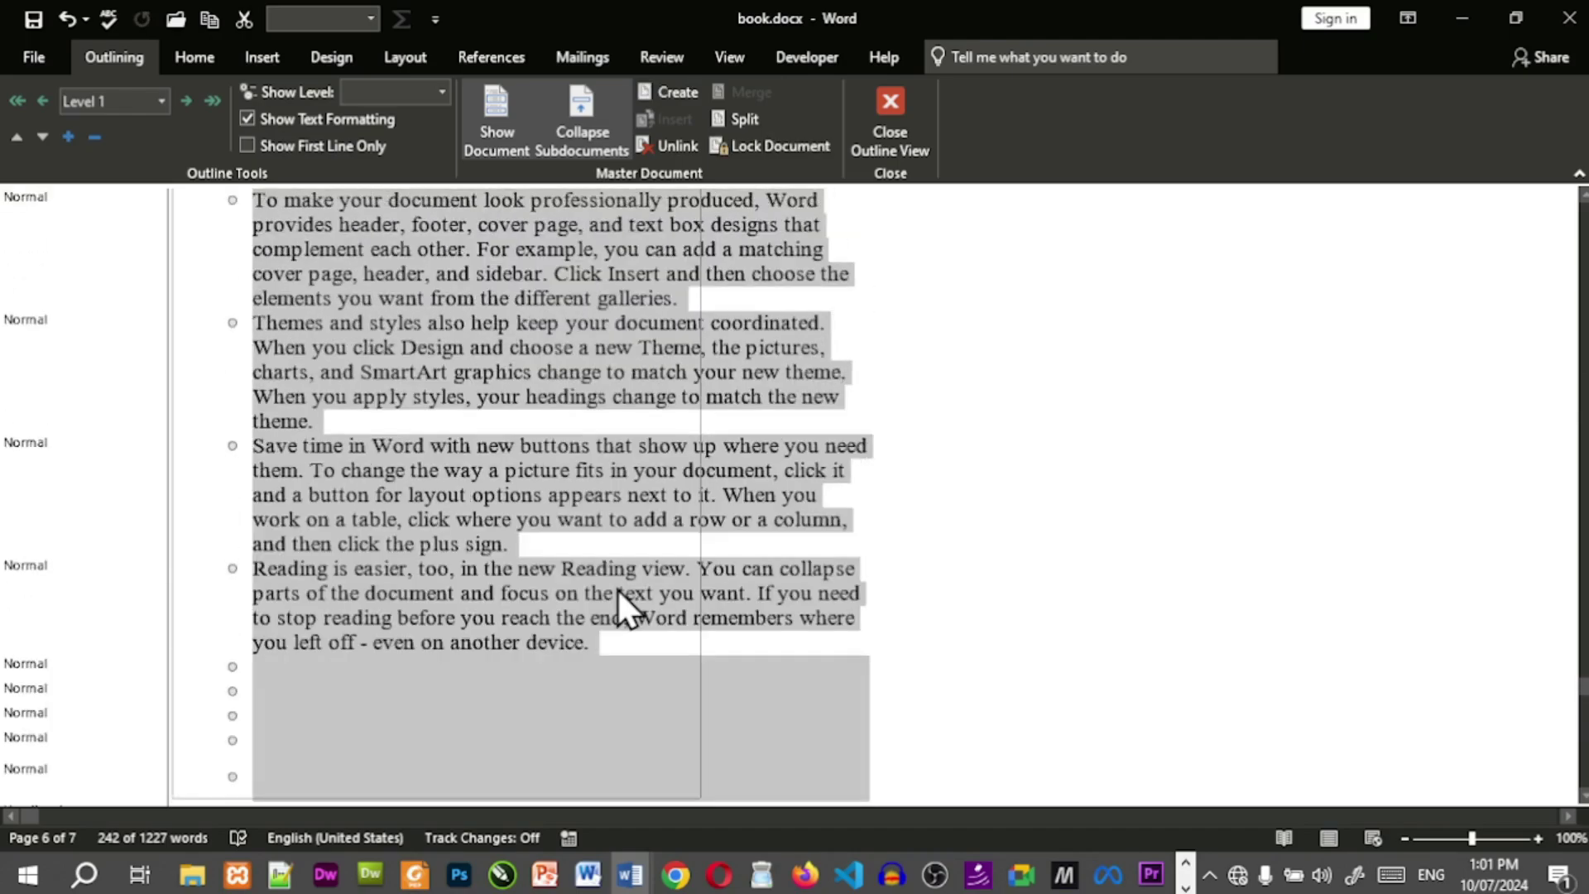
{"action": "scroll", "coordinate": [618, 589], "scroll_direction": "down", "scroll_amount": 3}
{"action": "left_click", "coordinate": [778, 433]}
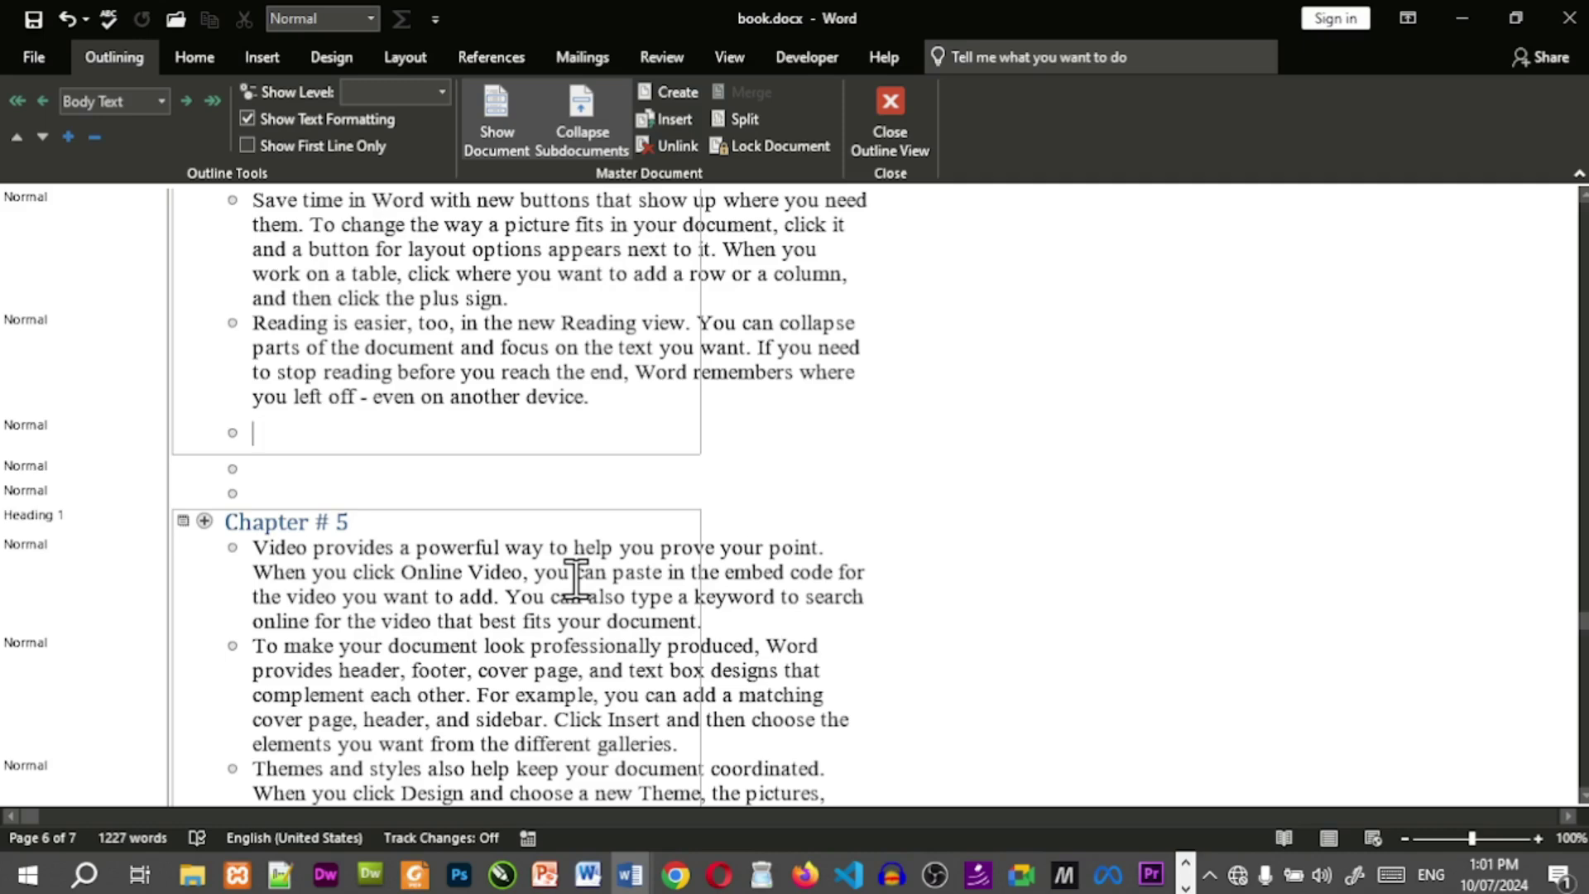
Leave Outline view and replace the Insert Chapter # 4 placeholder with the pasted heading.
{"action": "left_click", "coordinate": [891, 125]}
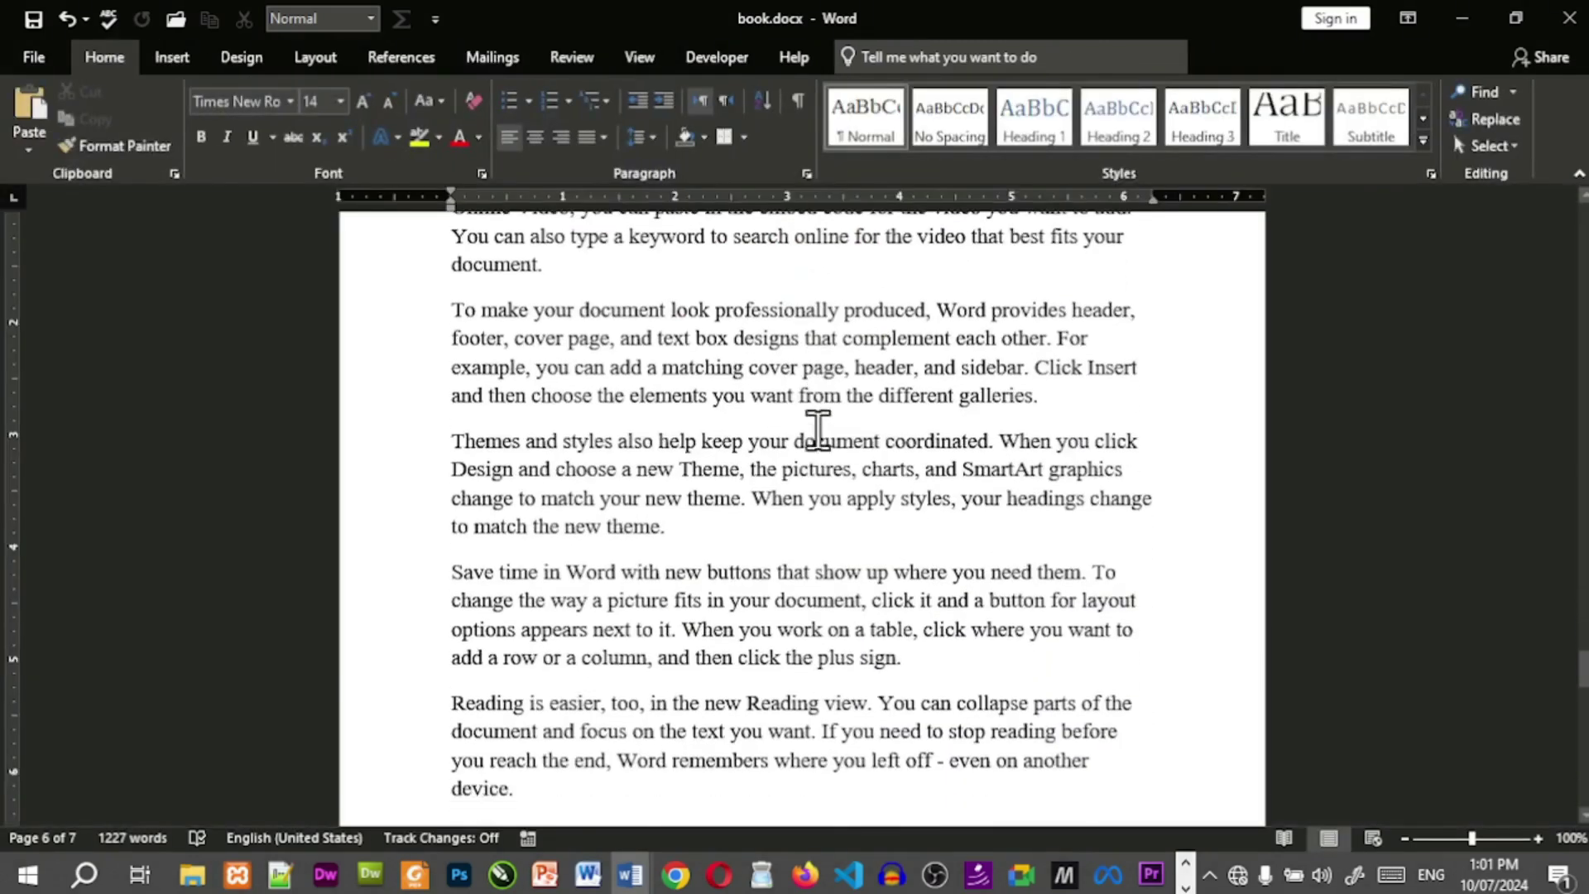
{"action": "left_click_drag", "start_coordinate": [1584, 670], "coordinate": [1584, 612]}
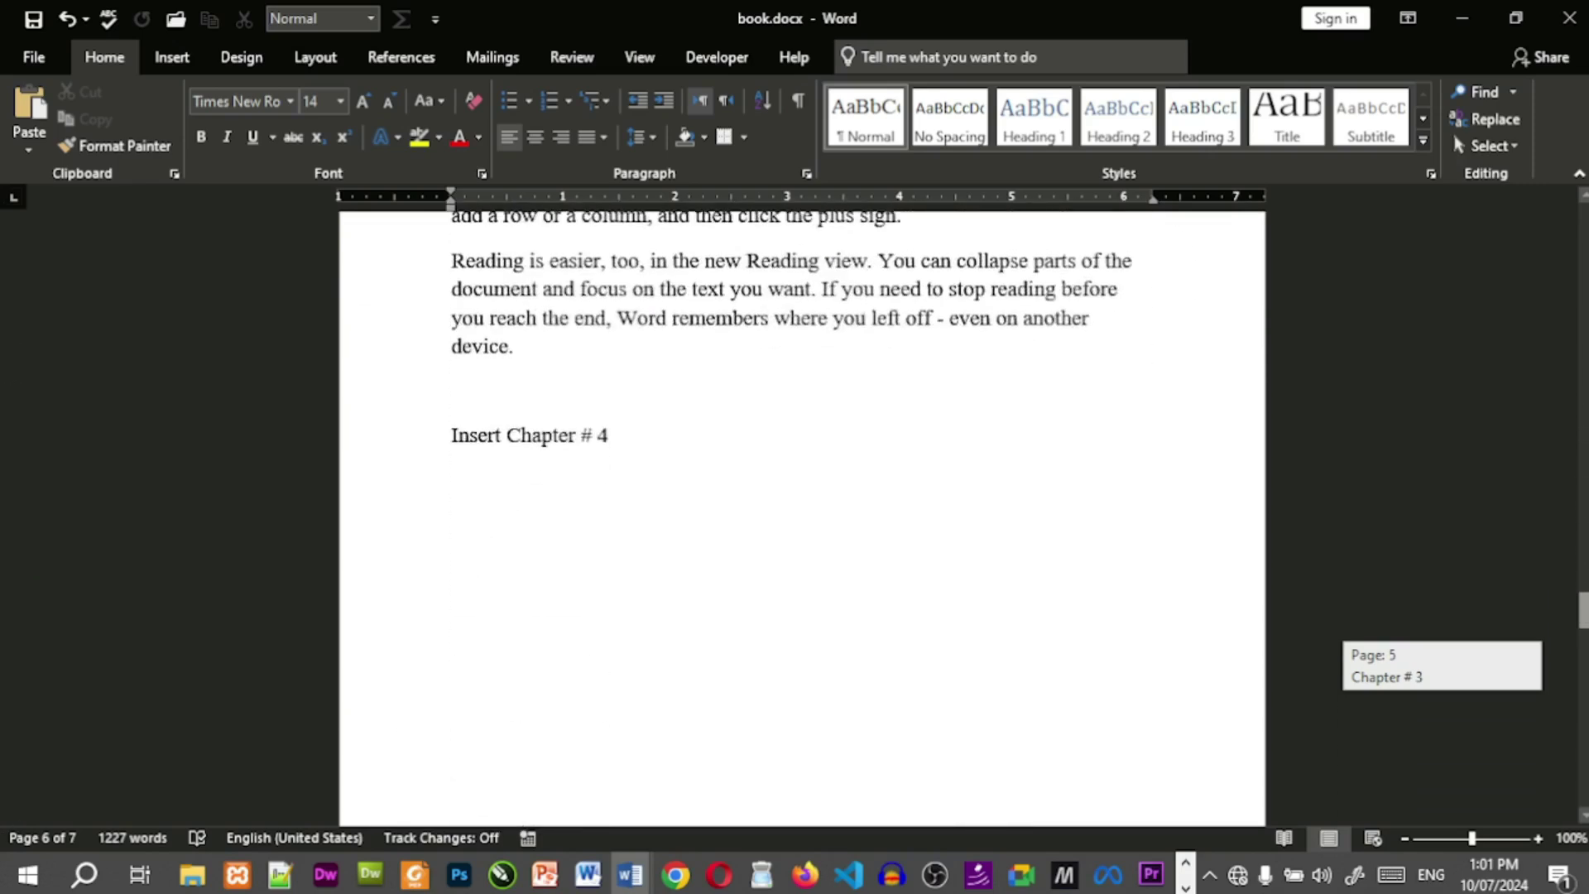
{"action": "left_click", "coordinate": [378, 458]}
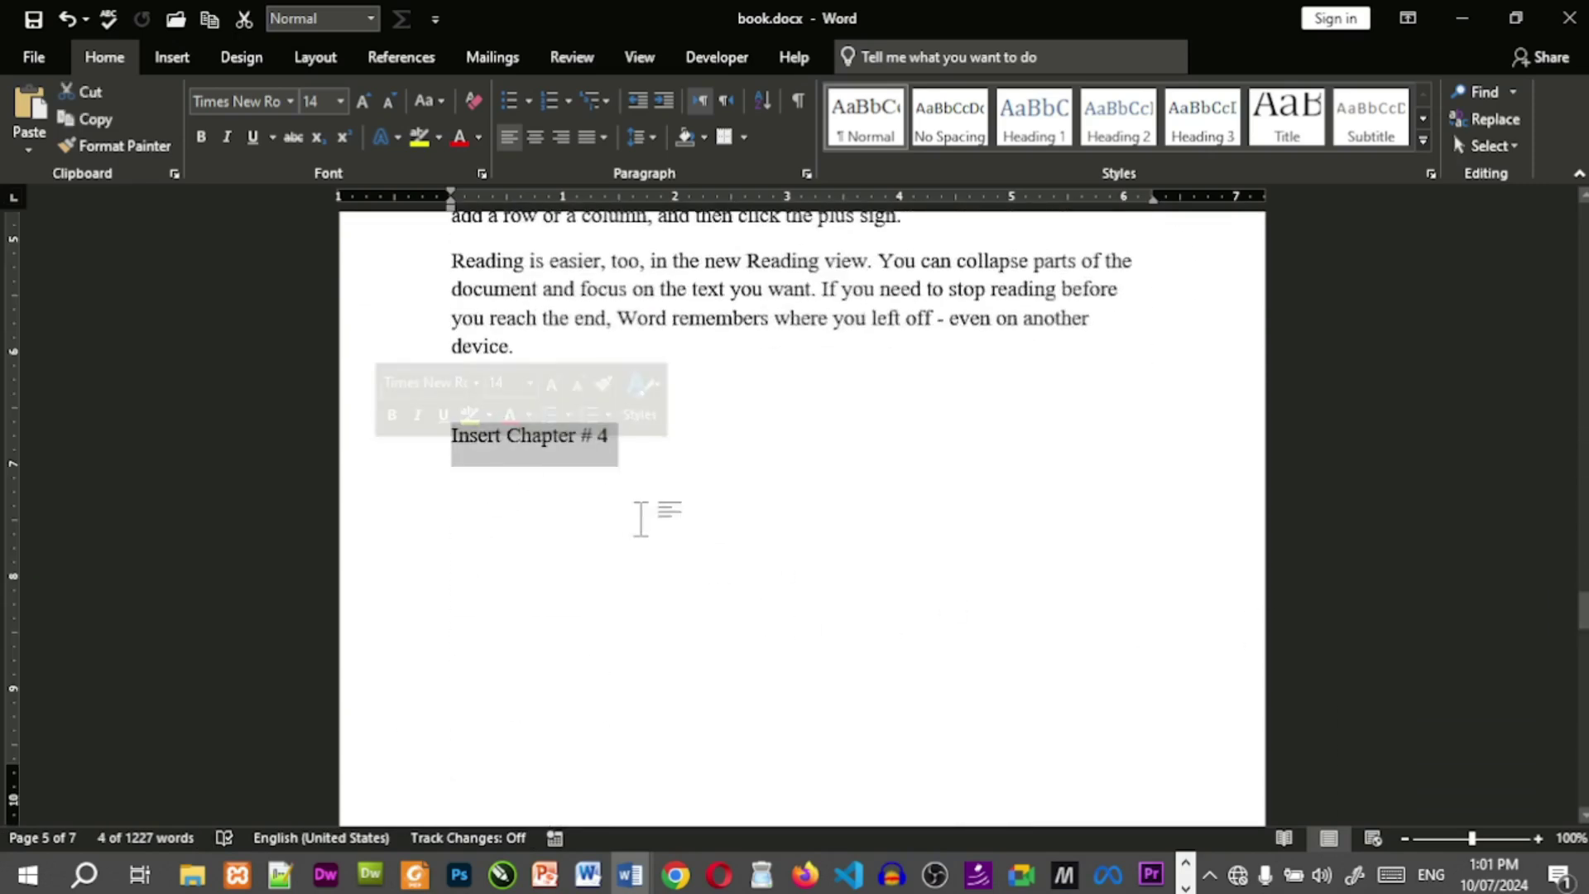
{"action": "type", "text": "Chapter # 4"}
Delete the Insert Chapter # 3 placeholder line.
{"action": "scroll", "coordinate": [969, 471], "scroll_direction": "up", "scroll_amount": 5}
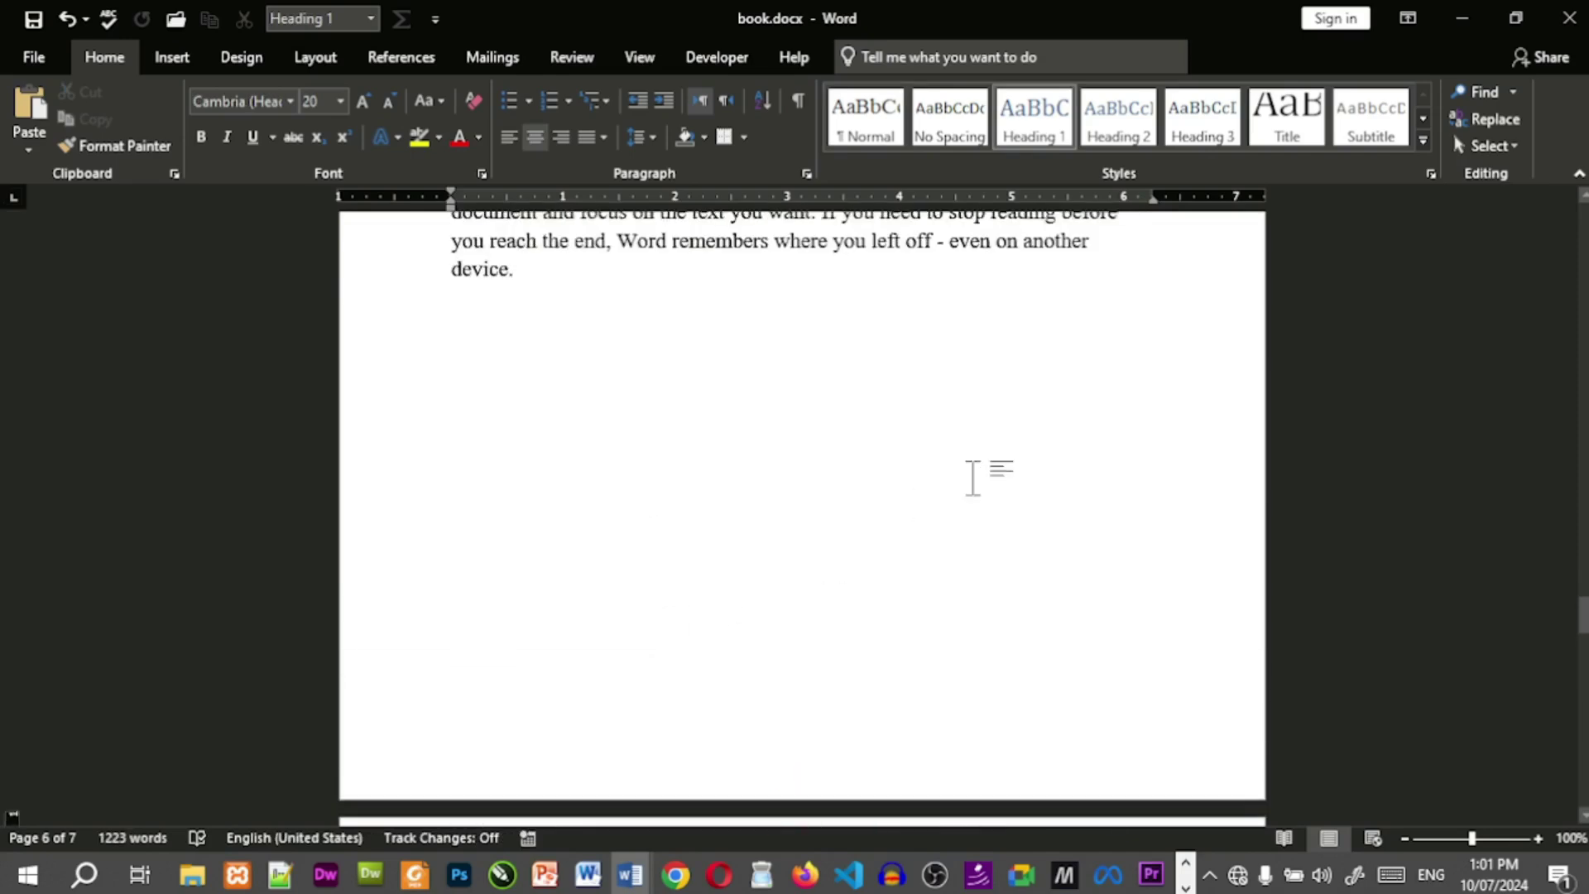
{"action": "scroll", "coordinate": [971, 459], "scroll_direction": "up", "scroll_amount": 7}
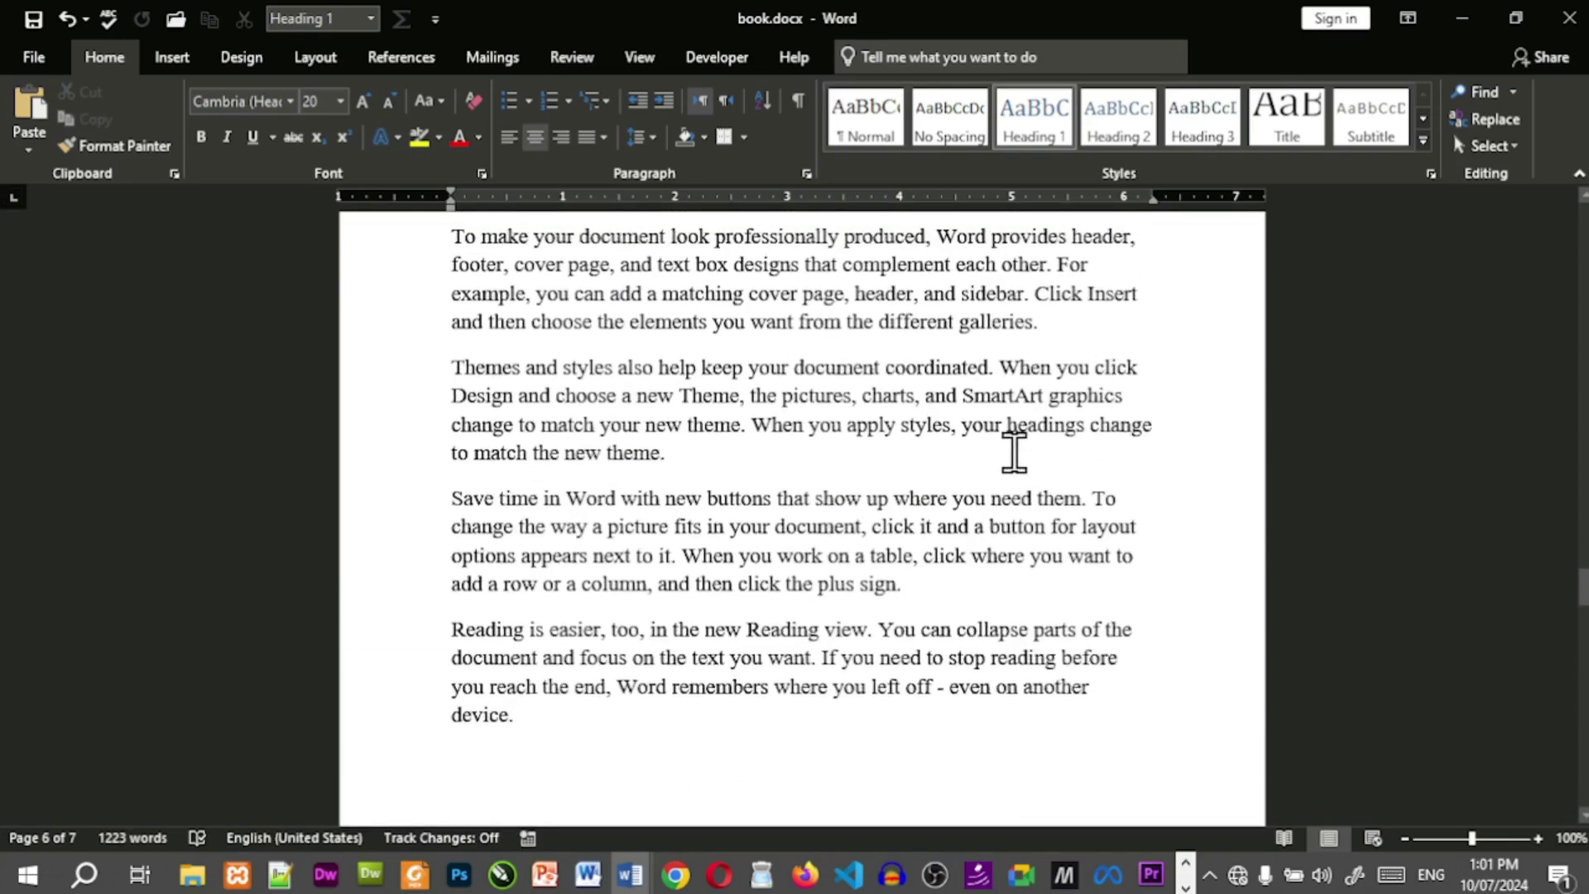
{"action": "scroll", "coordinate": [1014, 451], "scroll_direction": "up", "scroll_amount": 10}
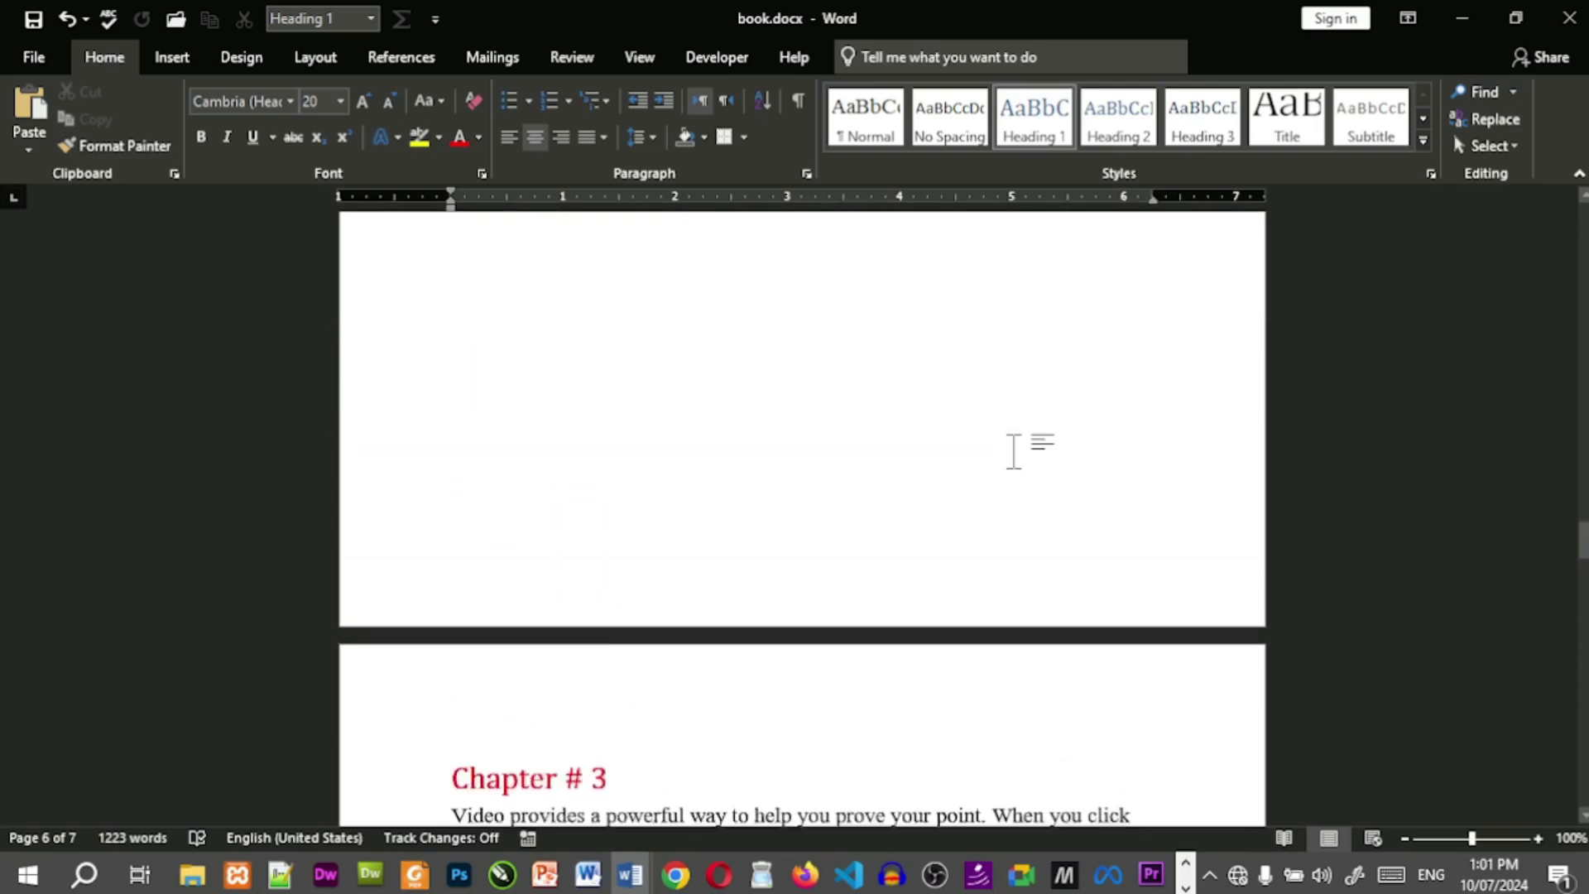
{"action": "left_click_drag", "start_coordinate": [615, 498], "coordinate": [403, 548]}
{"action": "key", "text": "Delete"}
Paste a red chapter heading above the chapter text and change its number to 2.
{"action": "scroll", "coordinate": [403, 548], "scroll_direction": "up", "scroll_amount": 6}
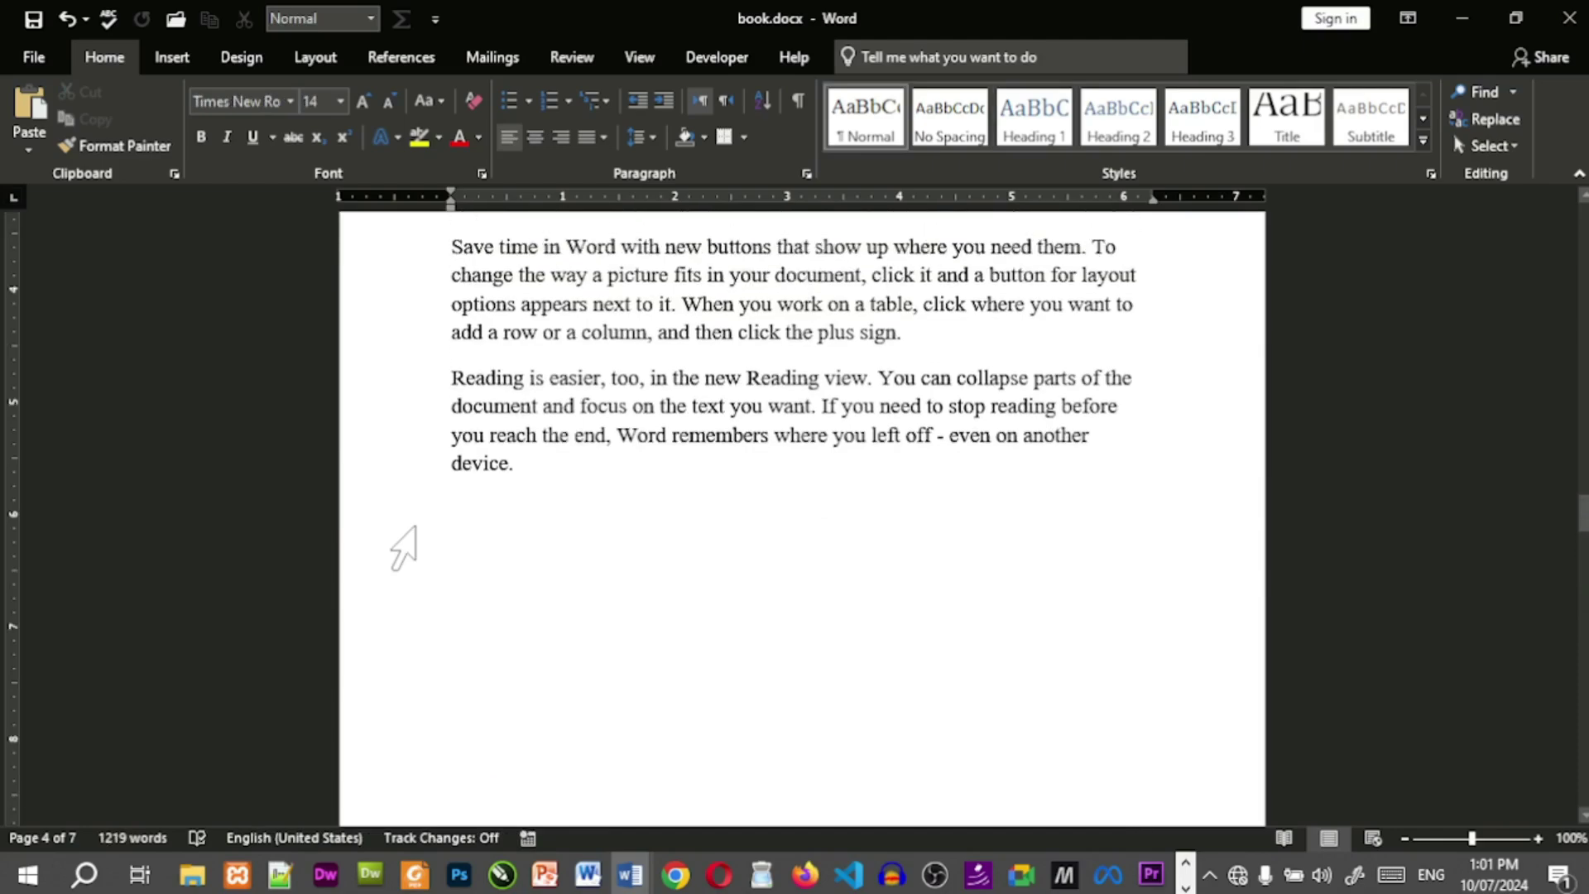
{"action": "scroll", "coordinate": [403, 548], "scroll_direction": "up", "scroll_amount": 8}
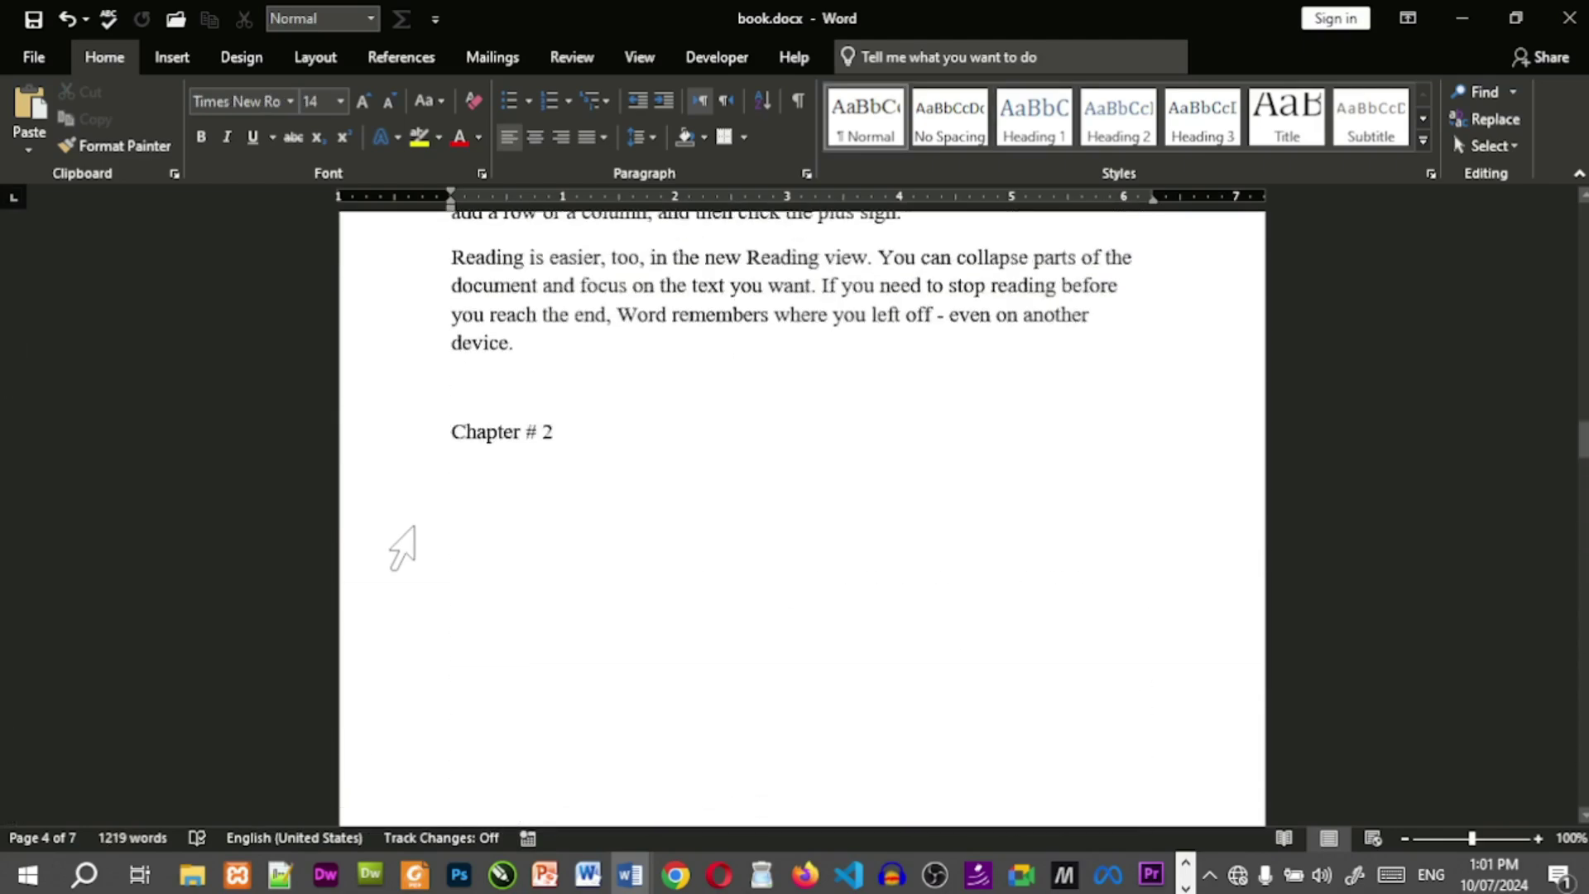
{"action": "scroll", "coordinate": [403, 548], "scroll_direction": "down", "scroll_amount": 7}
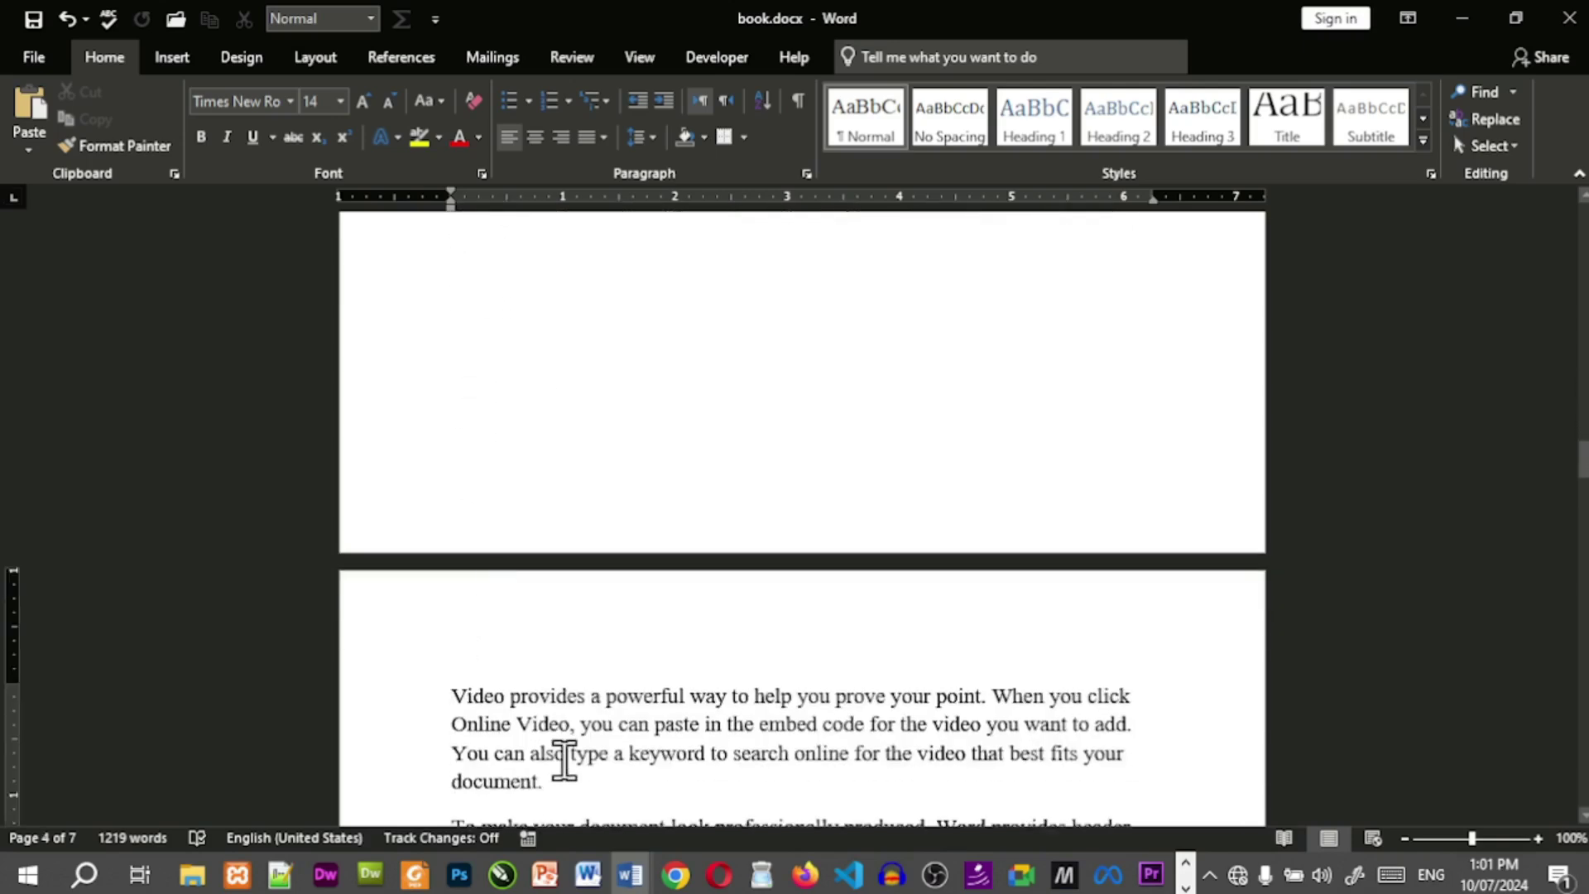
{"action": "key", "text": "Return"}
{"action": "type", "text": "Chapter # 1"}
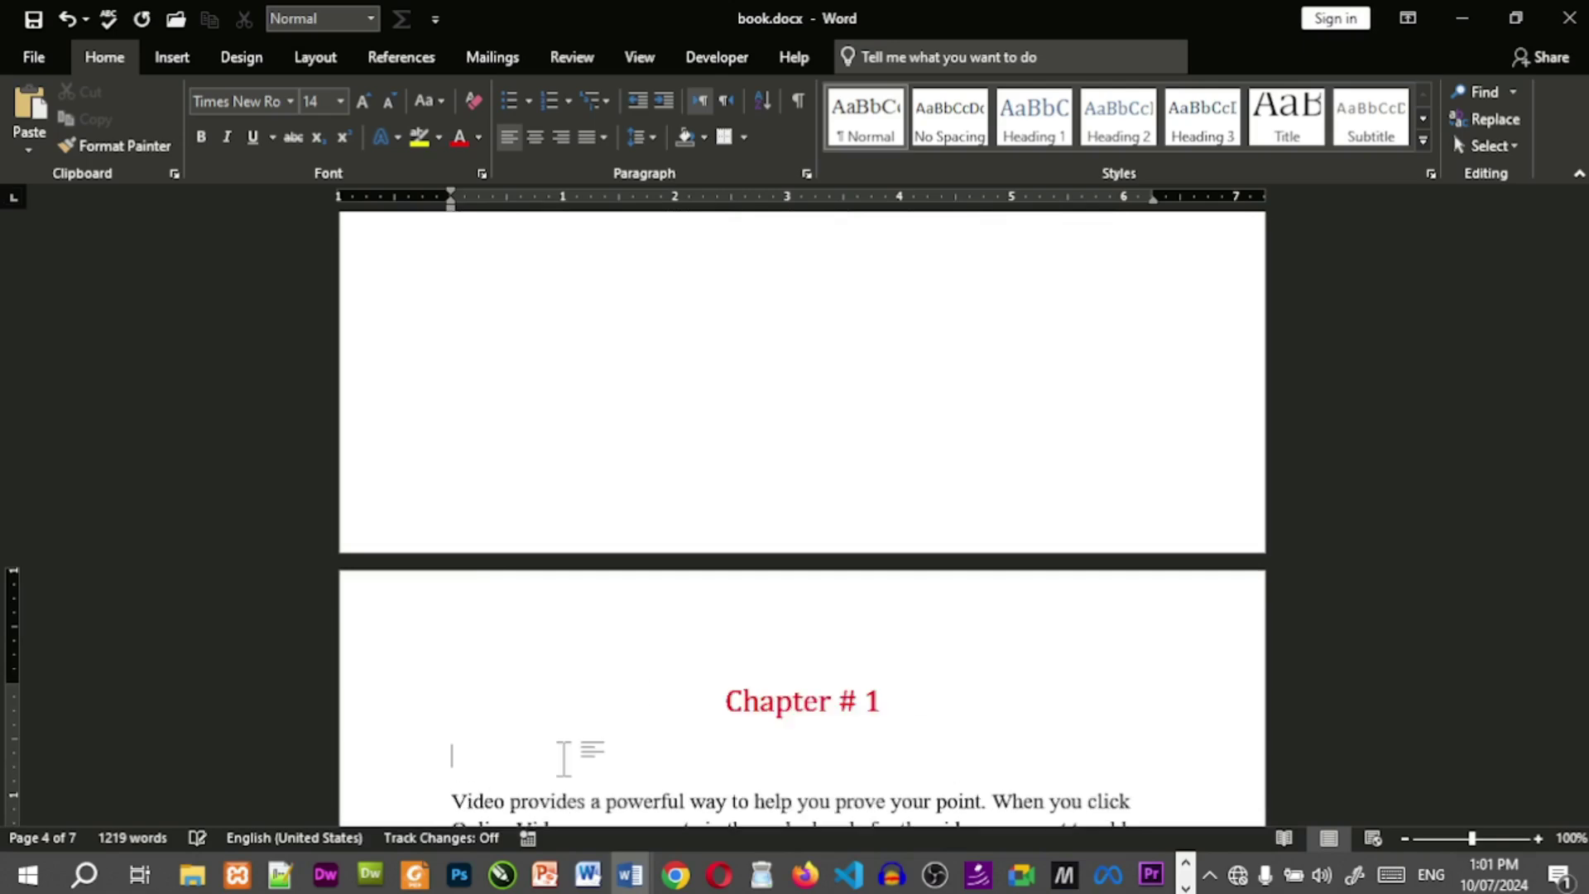
{"action": "key", "text": "BackSpace"}
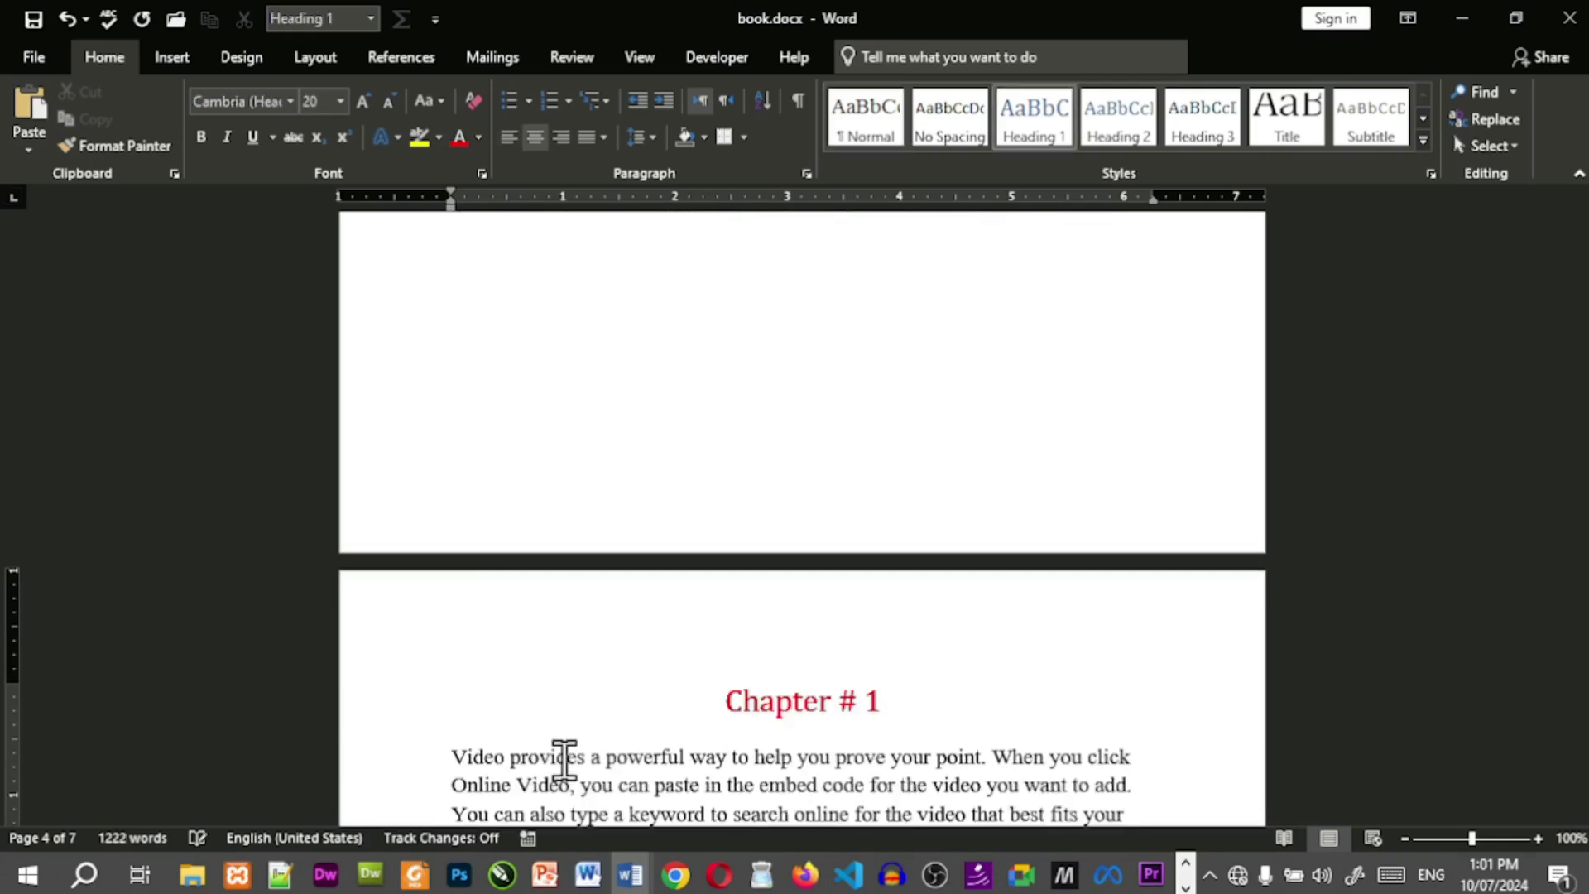
{"action": "key", "text": "BackSpace"}
{"action": "type", "text": "2"}
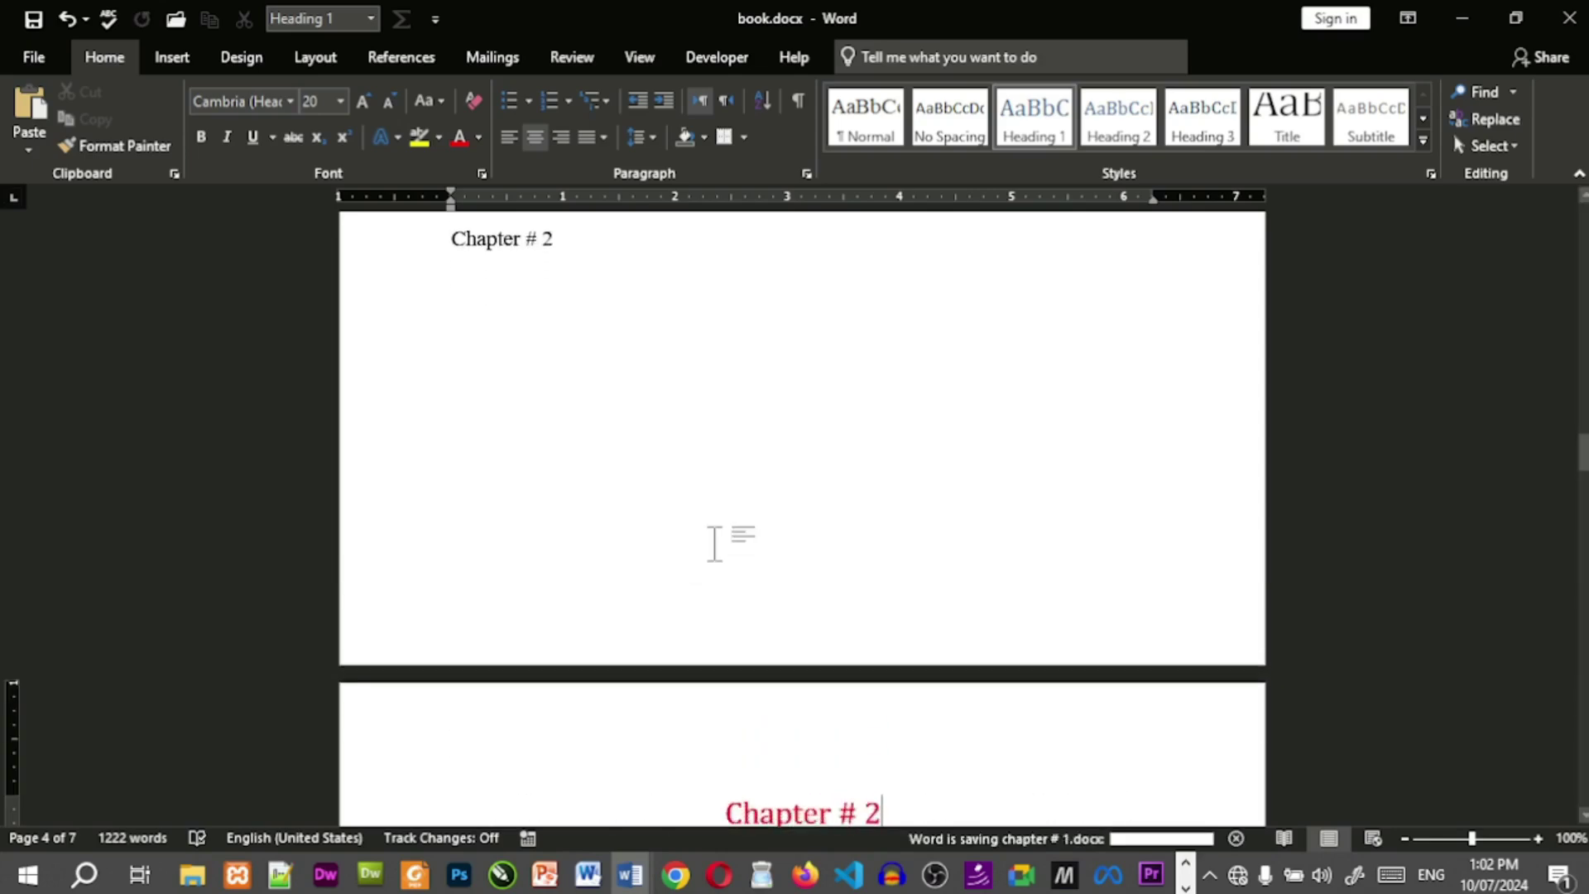
Delete the leftover plain Chapter # placeholder line.
{"action": "scroll", "coordinate": [715, 544], "scroll_direction": "up", "scroll_amount": 5}
{"action": "left_click_drag", "start_coordinate": [450, 583], "coordinate": [552, 573]}
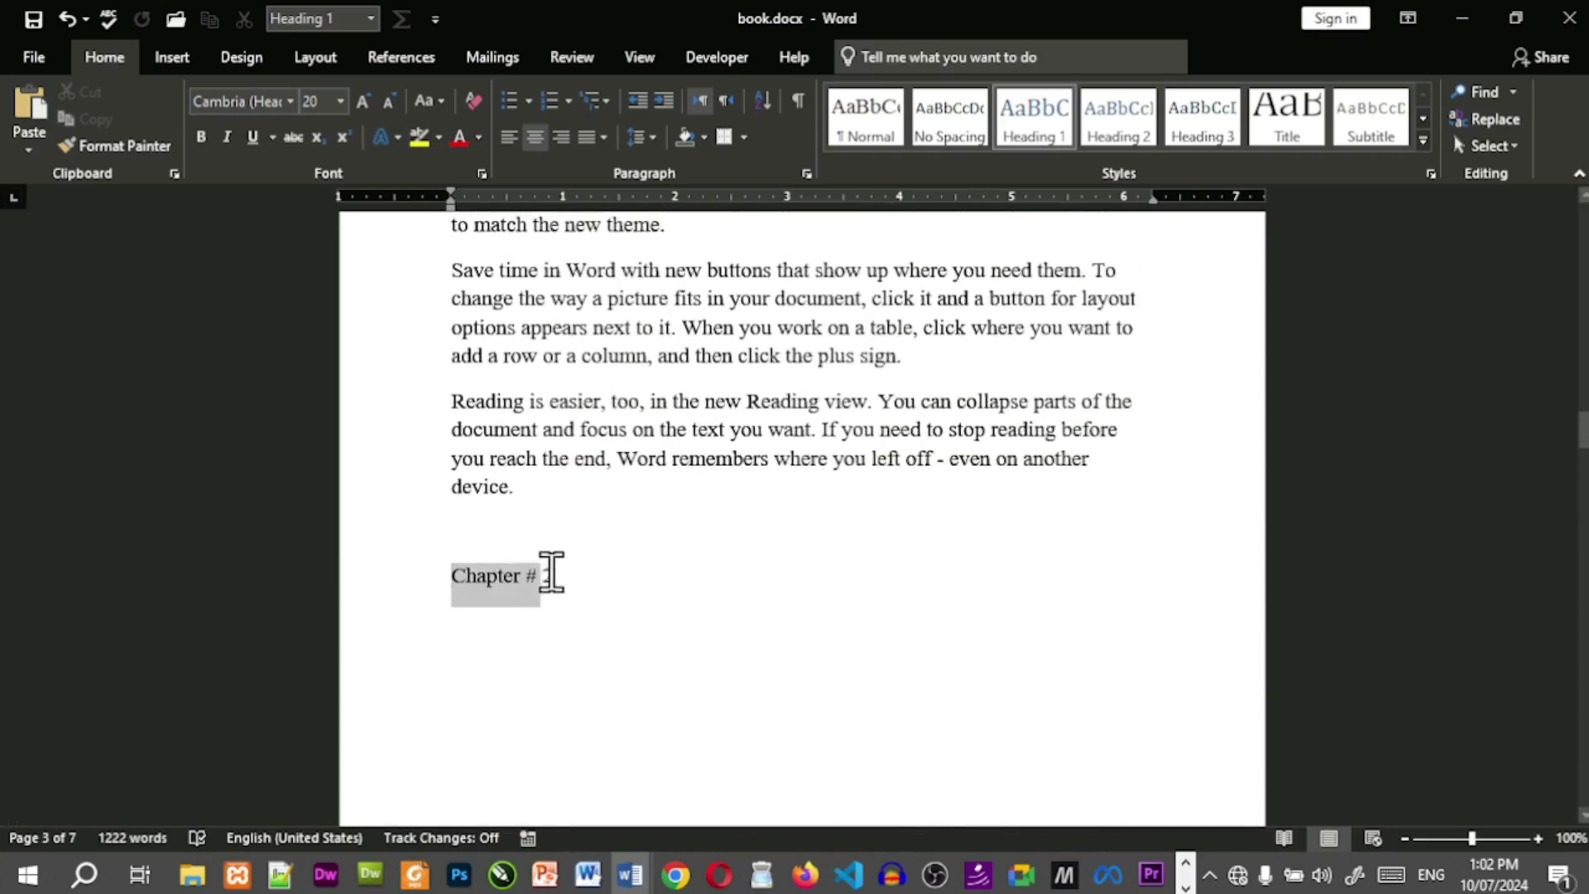
{"action": "key", "text": "Delete"}
{"action": "scroll", "coordinate": [554, 572], "scroll_direction": "up", "scroll_amount": 3}
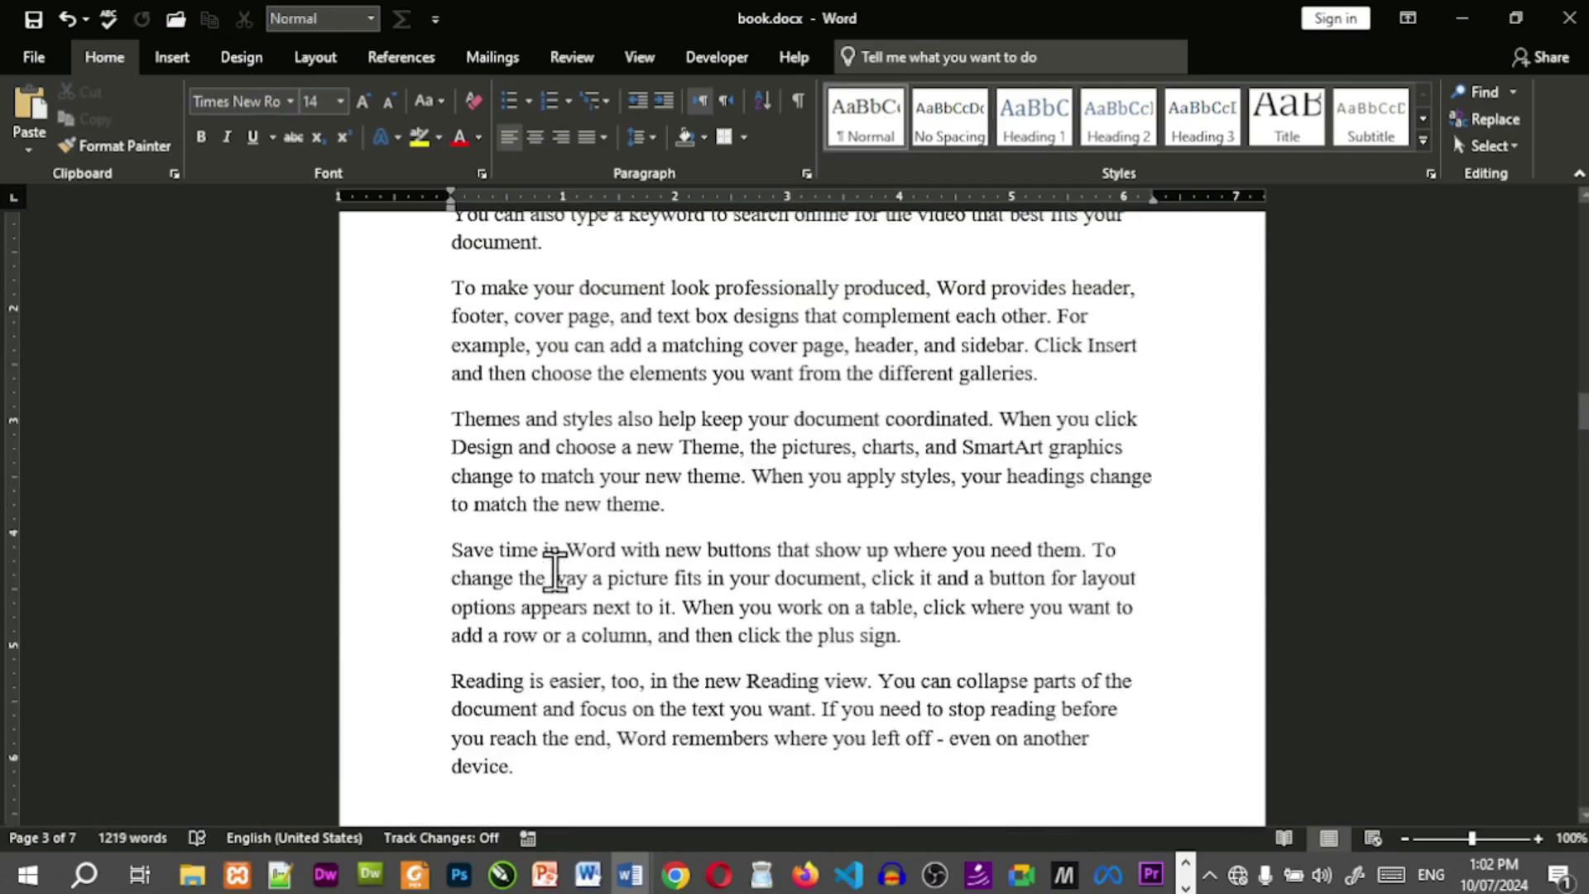
{"action": "scroll", "coordinate": [555, 571], "scroll_direction": "up", "scroll_amount": 4}
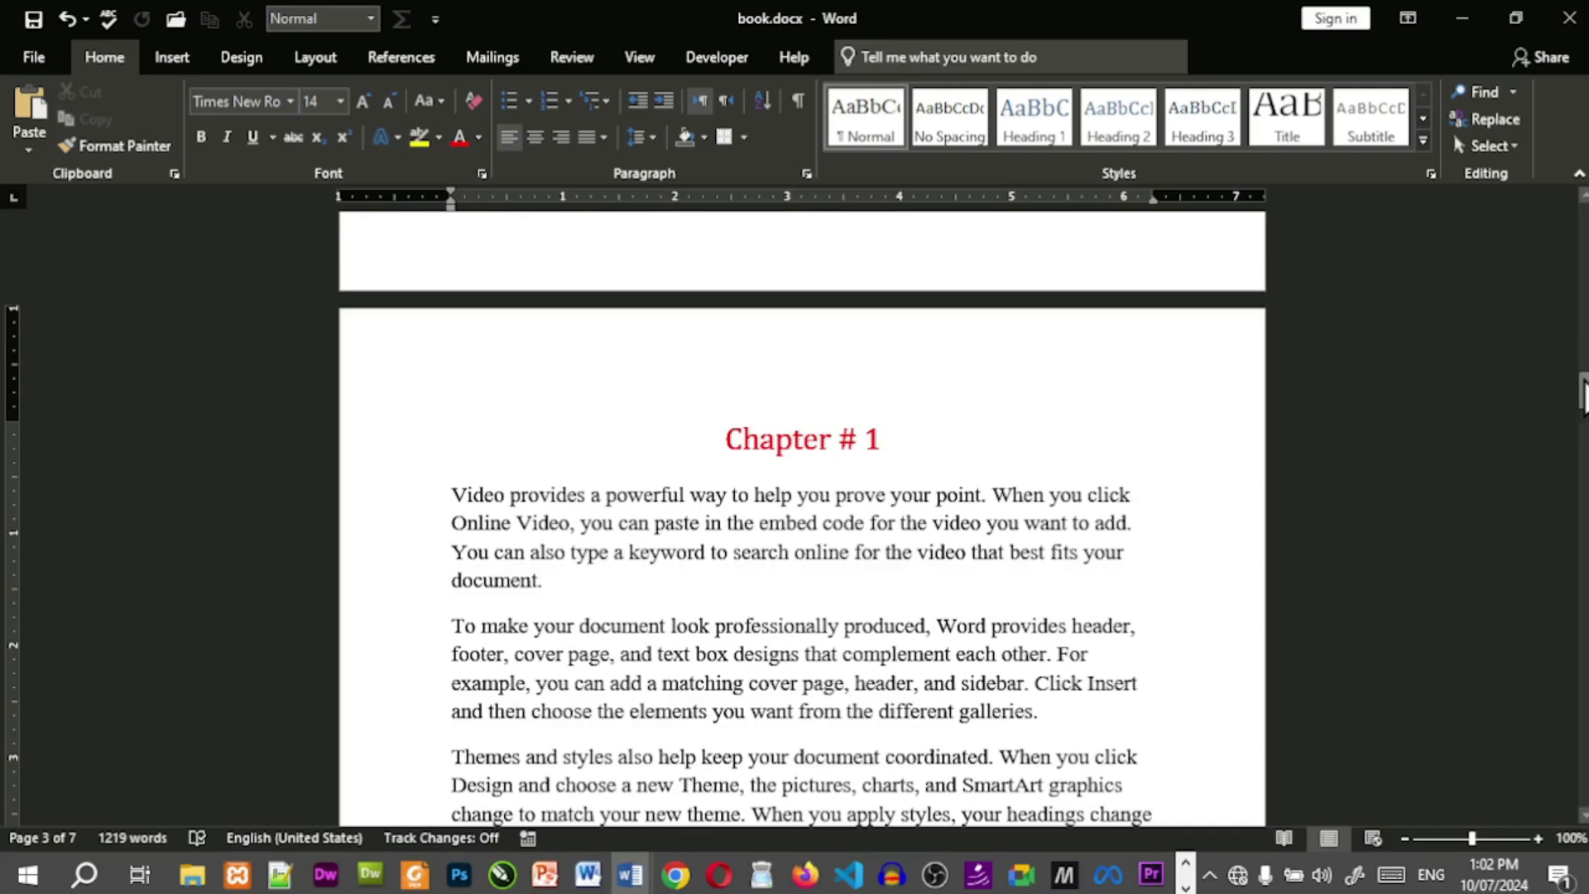
{"action": "left_click_drag", "start_coordinate": [1583, 393], "coordinate": [1584, 687]}
Insert a Next Page section break before Chapter # 5 so it starts on page 7.
{"action": "left_click", "coordinate": [625, 638]}
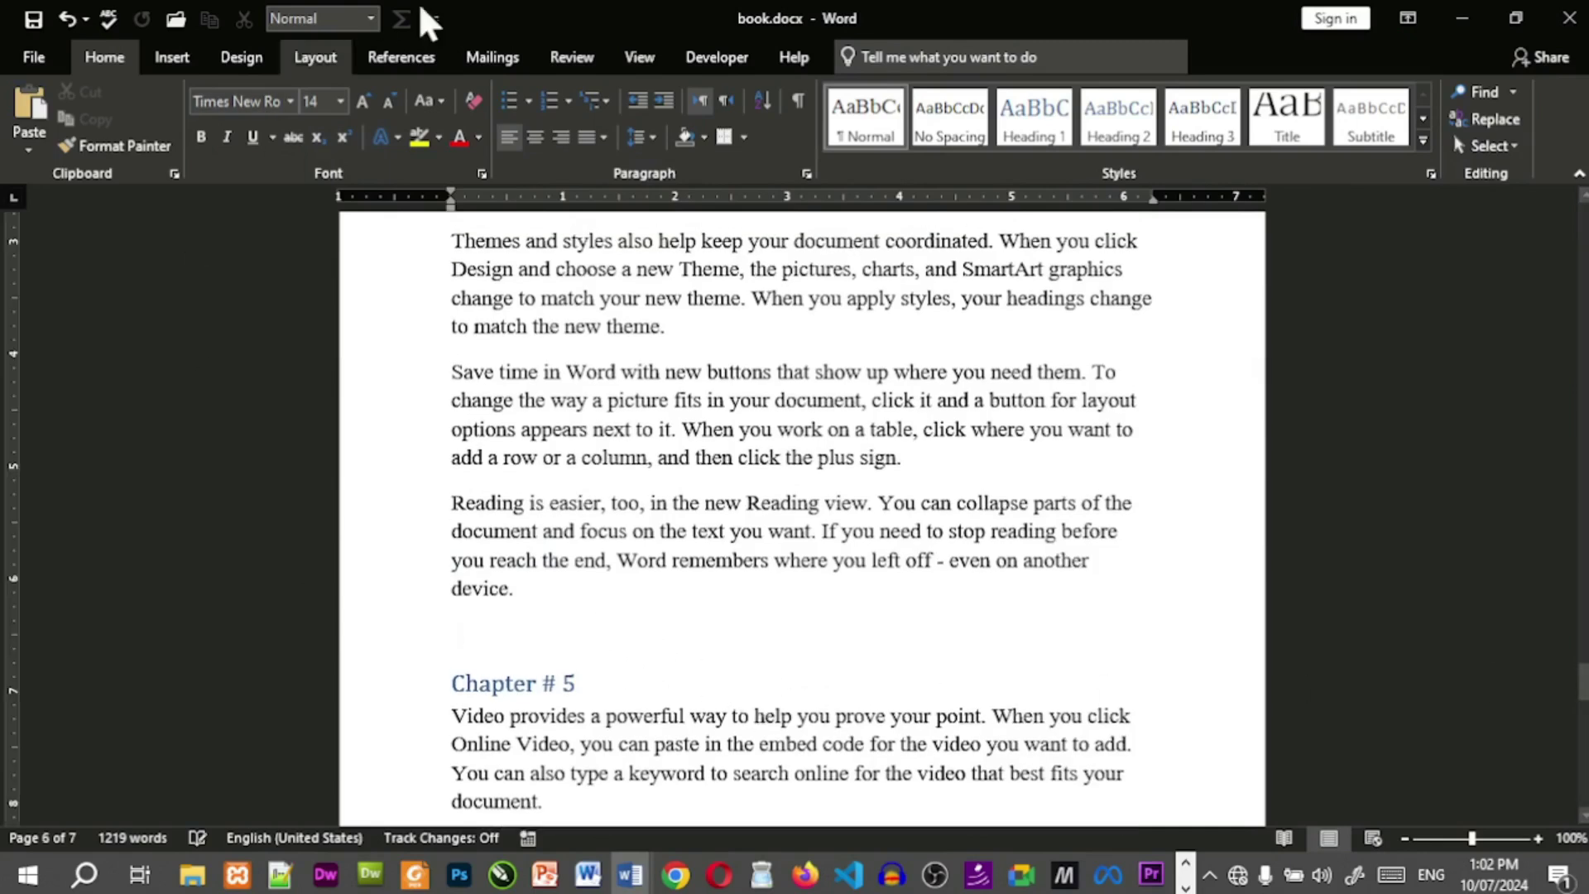
{"action": "left_click", "coordinate": [315, 58]}
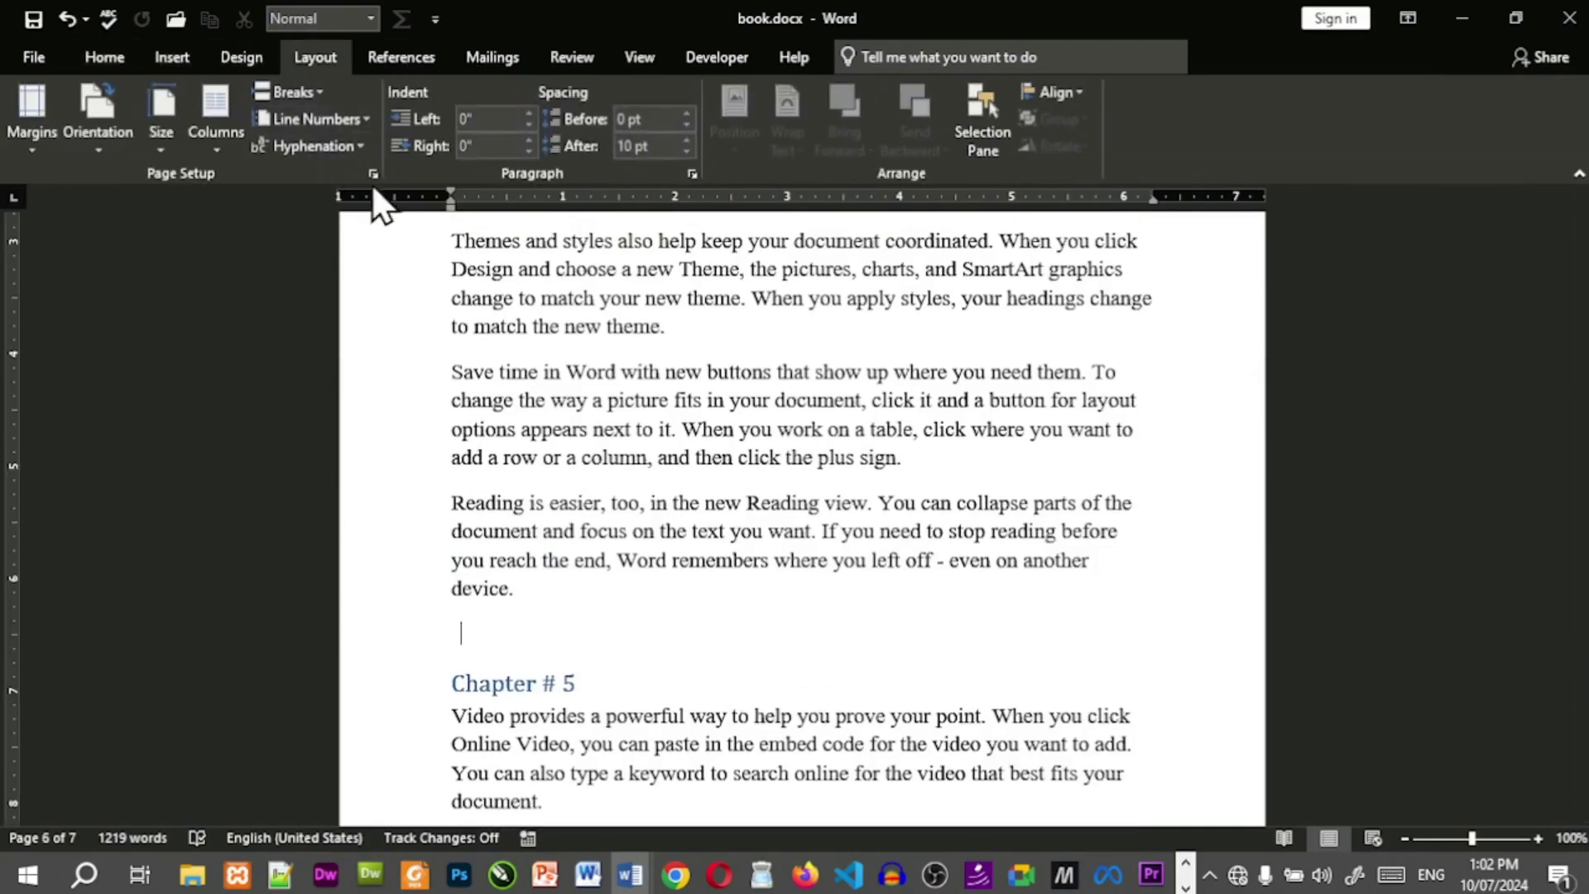
{"action": "left_click", "coordinate": [320, 94]}
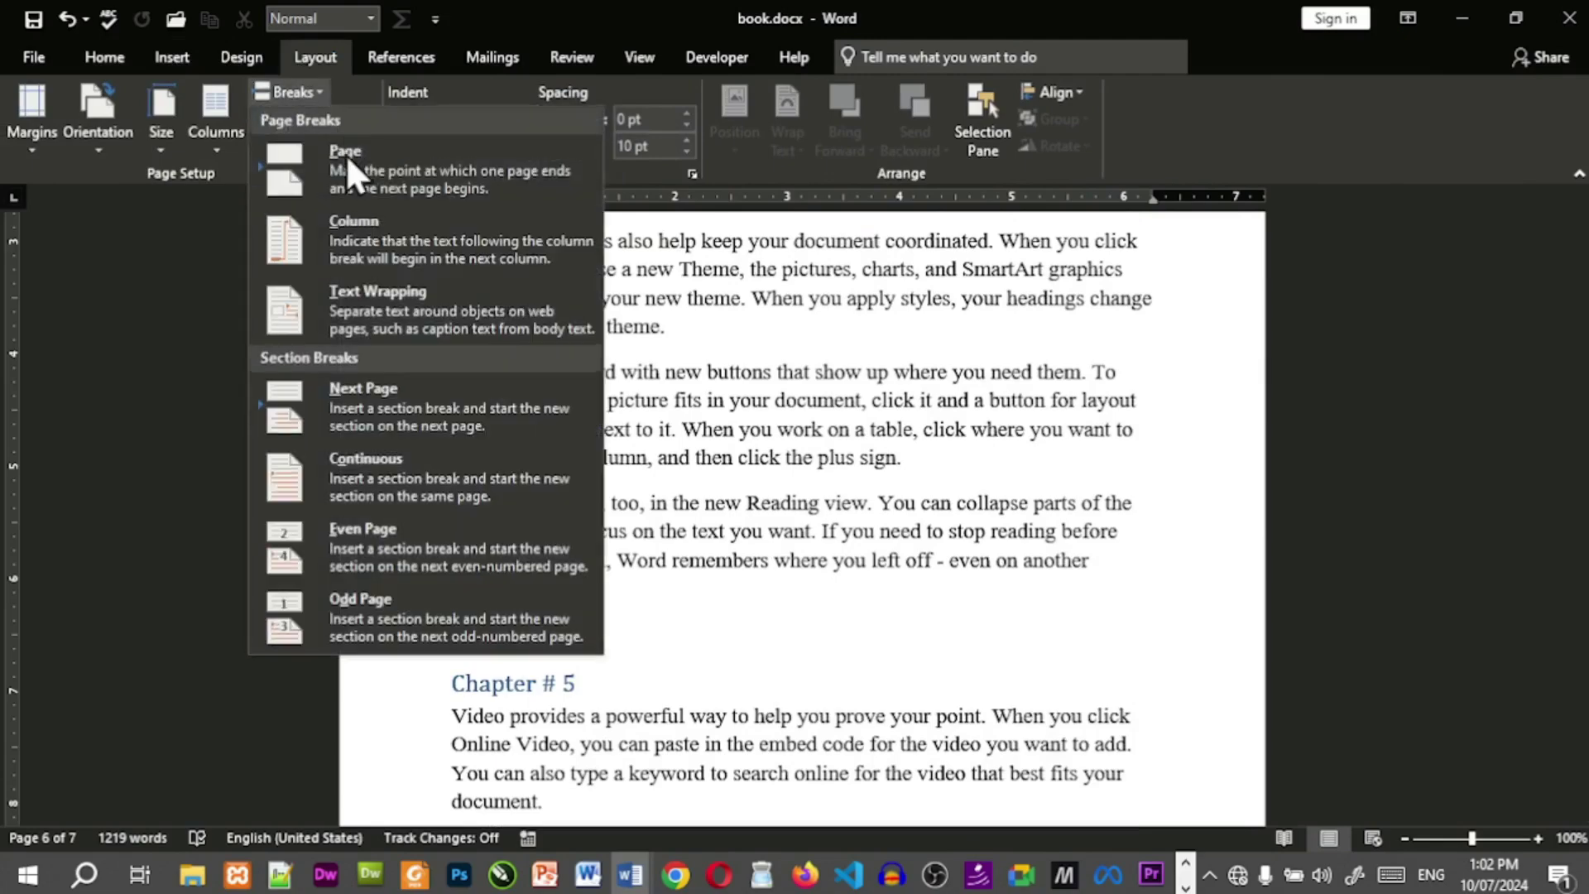
{"action": "left_click", "coordinate": [379, 417]}
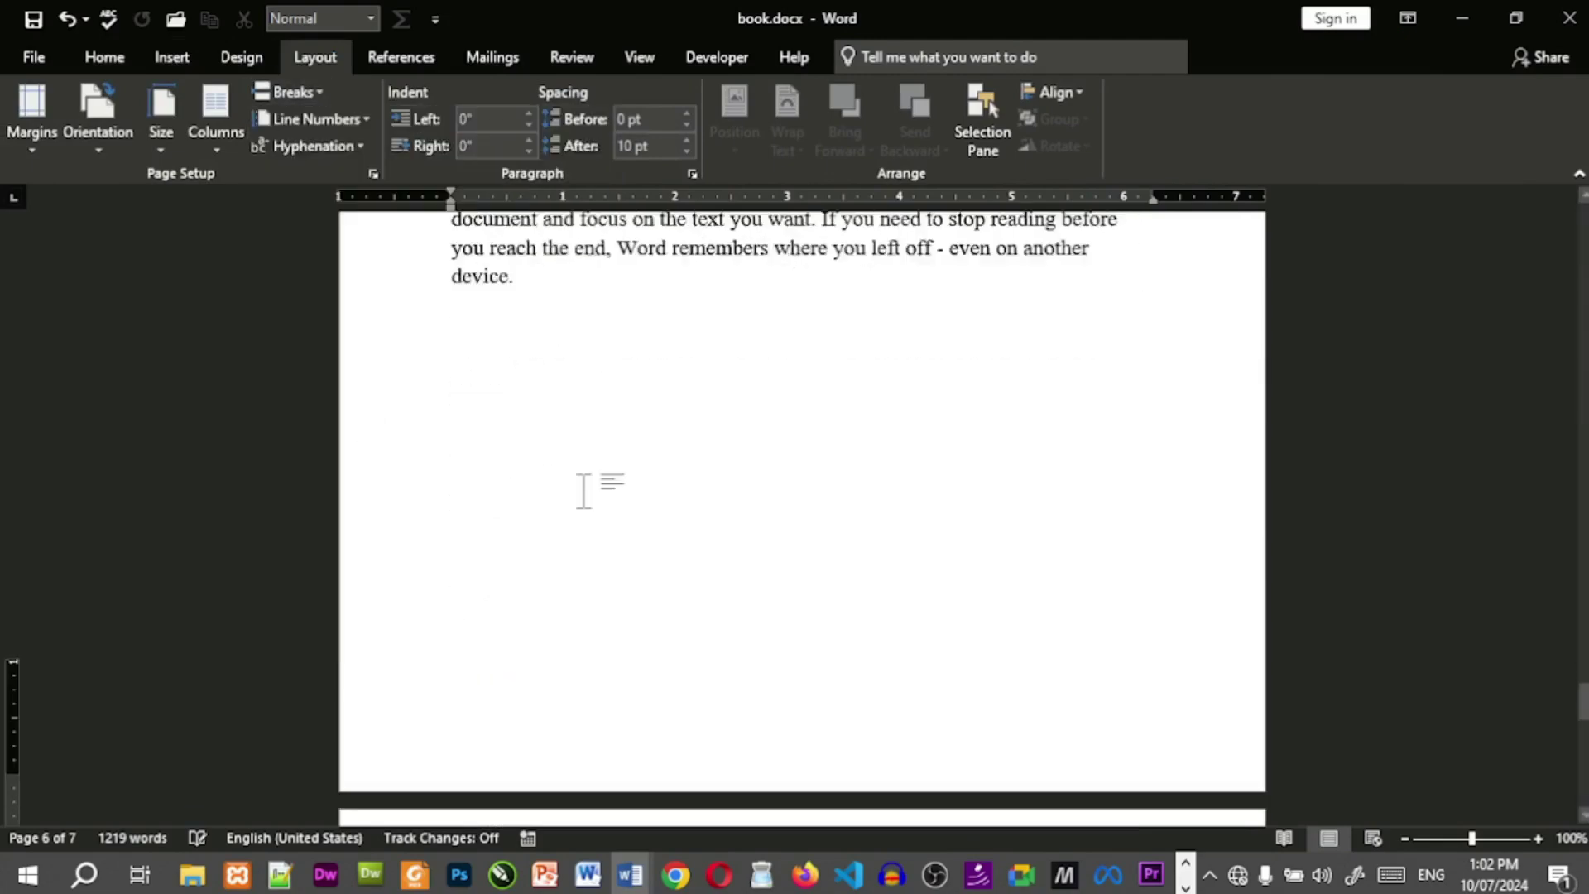
{"action": "scroll", "coordinate": [745, 681], "scroll_direction": "down", "scroll_amount": 4}
{"action": "scroll", "coordinate": [745, 687], "scroll_direction": "up", "scroll_amount": 1}
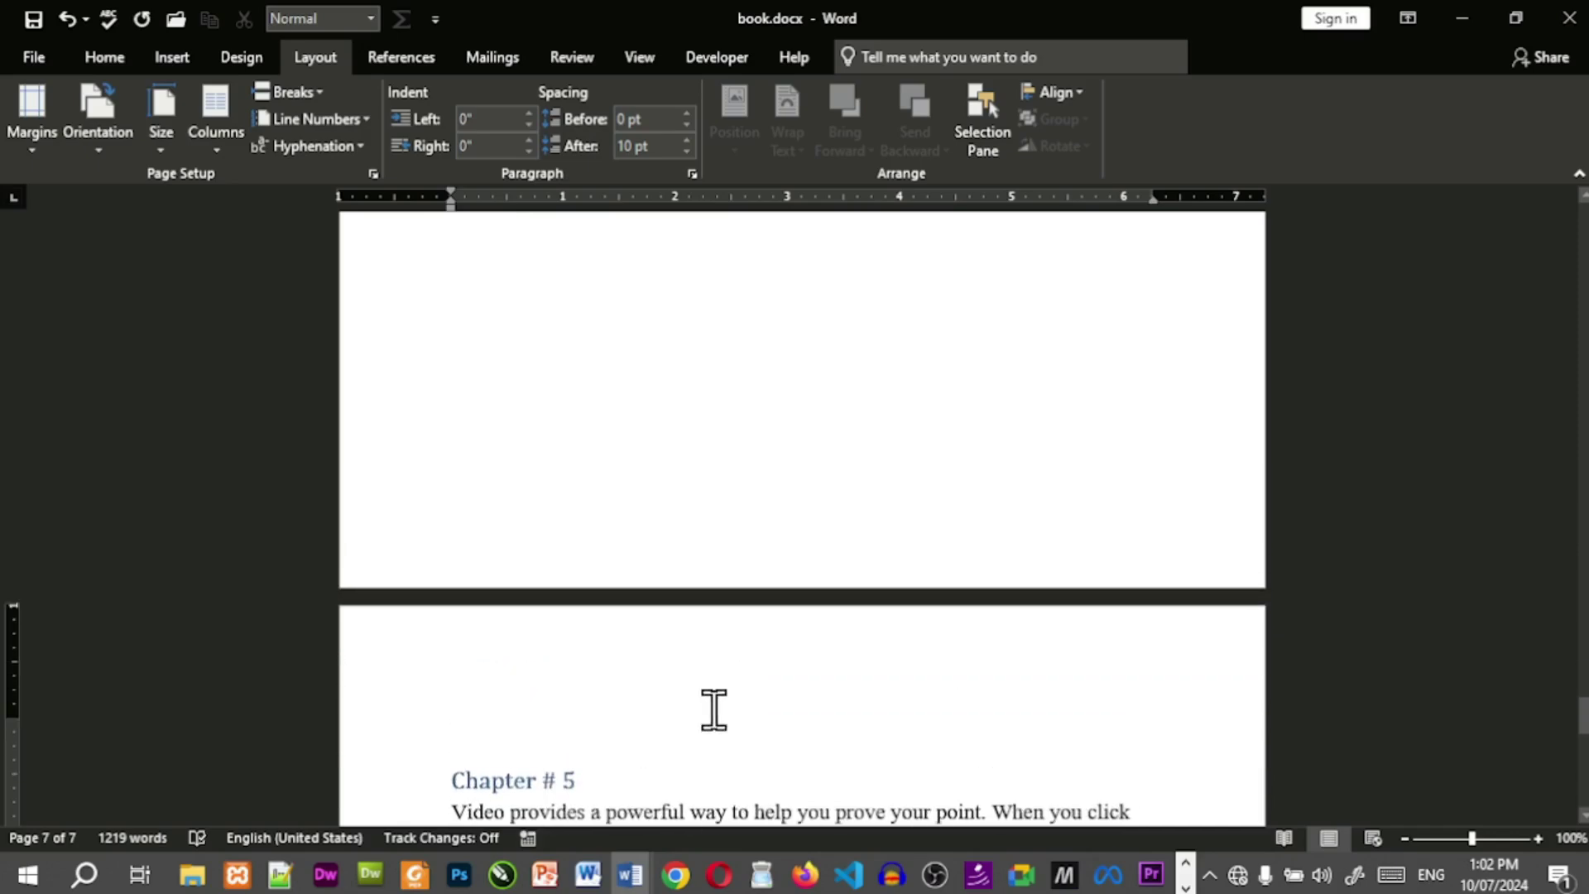
{"action": "scroll", "coordinate": [608, 438], "scroll_direction": "up", "scroll_amount": 2}
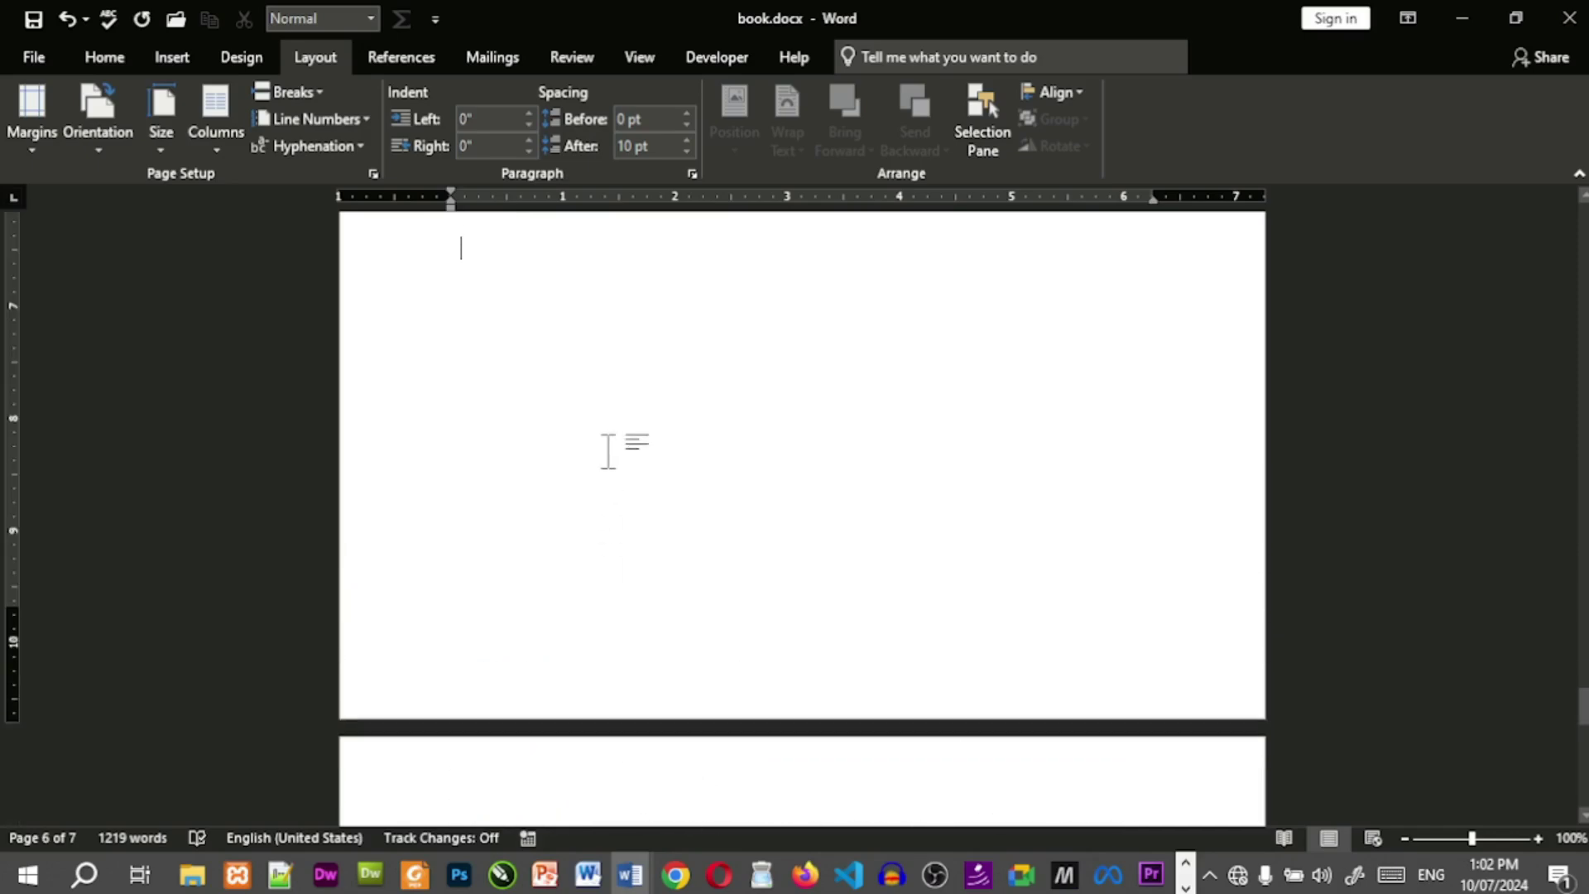
{"action": "scroll", "coordinate": [608, 451], "scroll_direction": "down", "scroll_amount": 3}
{"action": "left_click", "coordinate": [460, 629]}
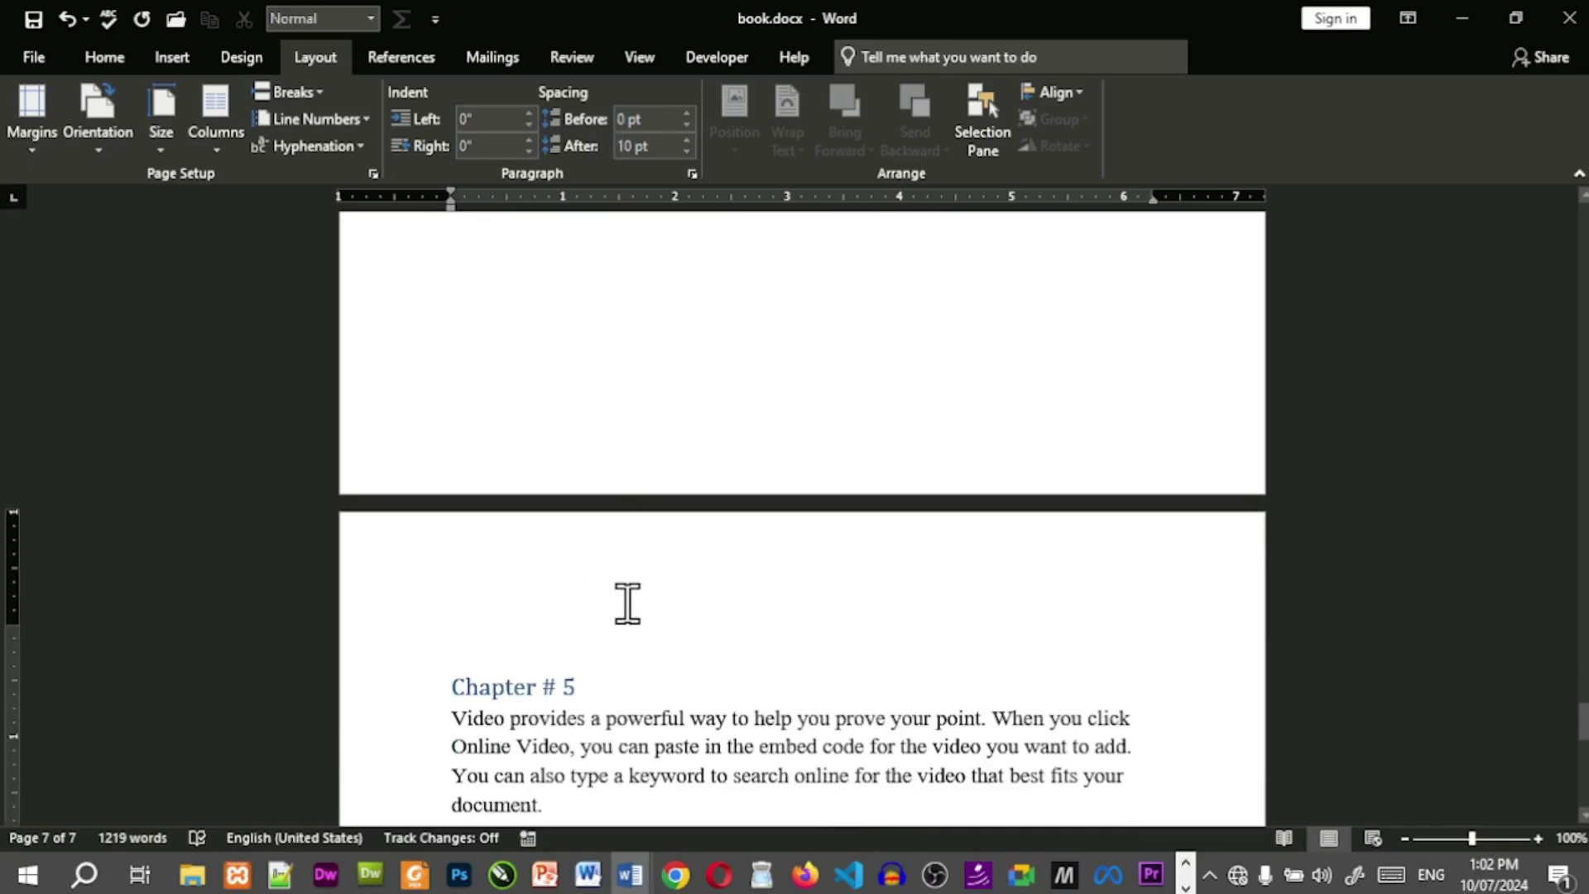
{"action": "scroll", "coordinate": [592, 628], "scroll_direction": "down", "scroll_amount": 3}
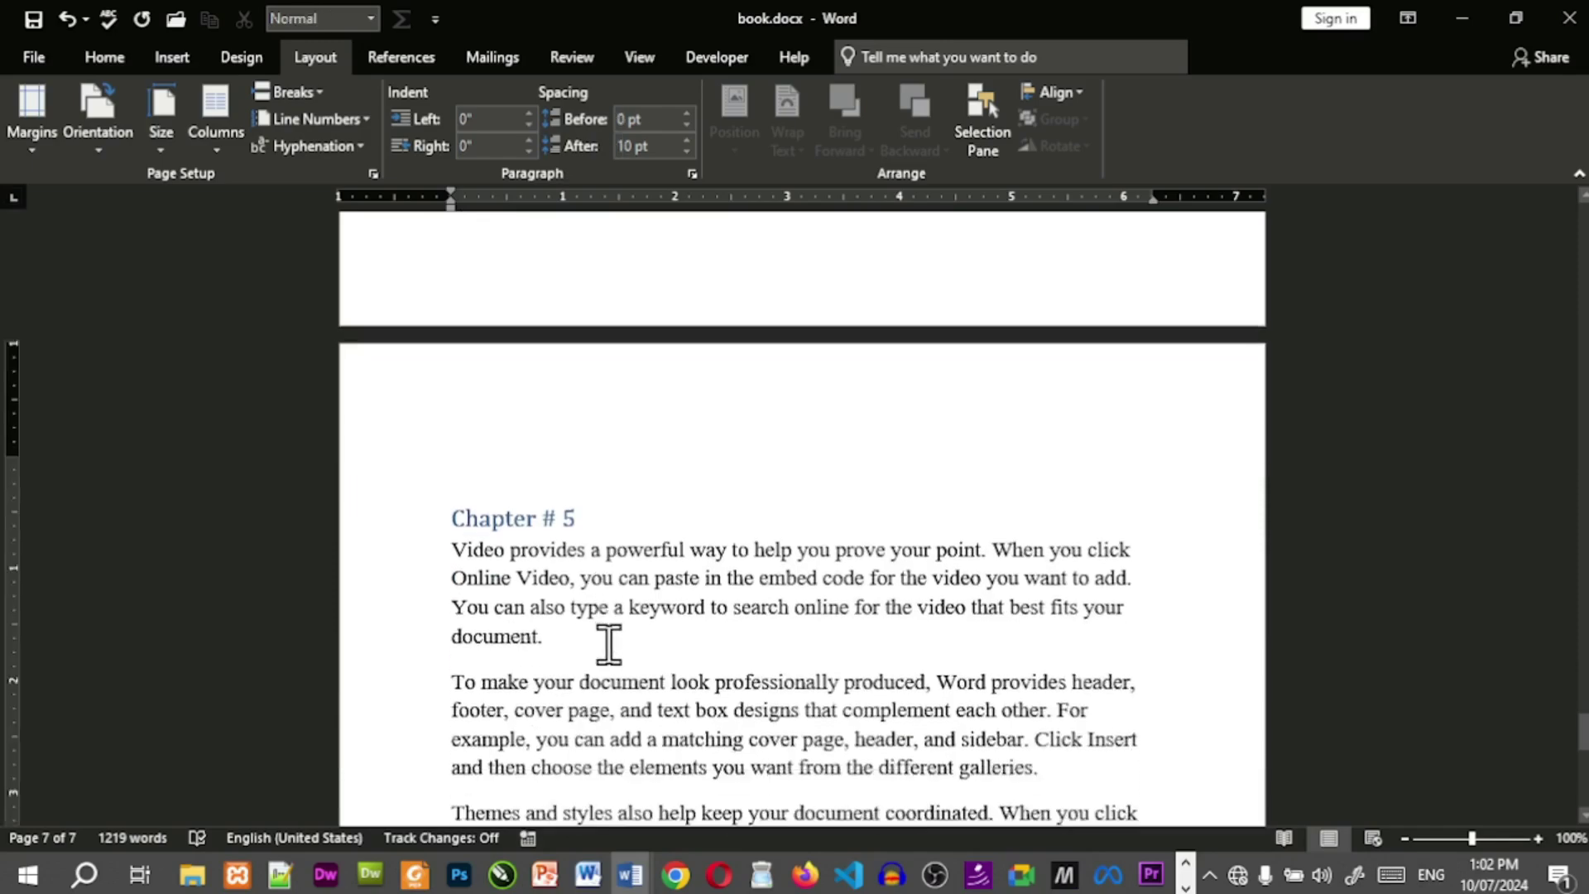
{"action": "scroll", "coordinate": [608, 644], "scroll_direction": "down", "scroll_amount": 3}
{"action": "scroll", "coordinate": [608, 644], "scroll_direction": "down", "scroll_amount": 3}
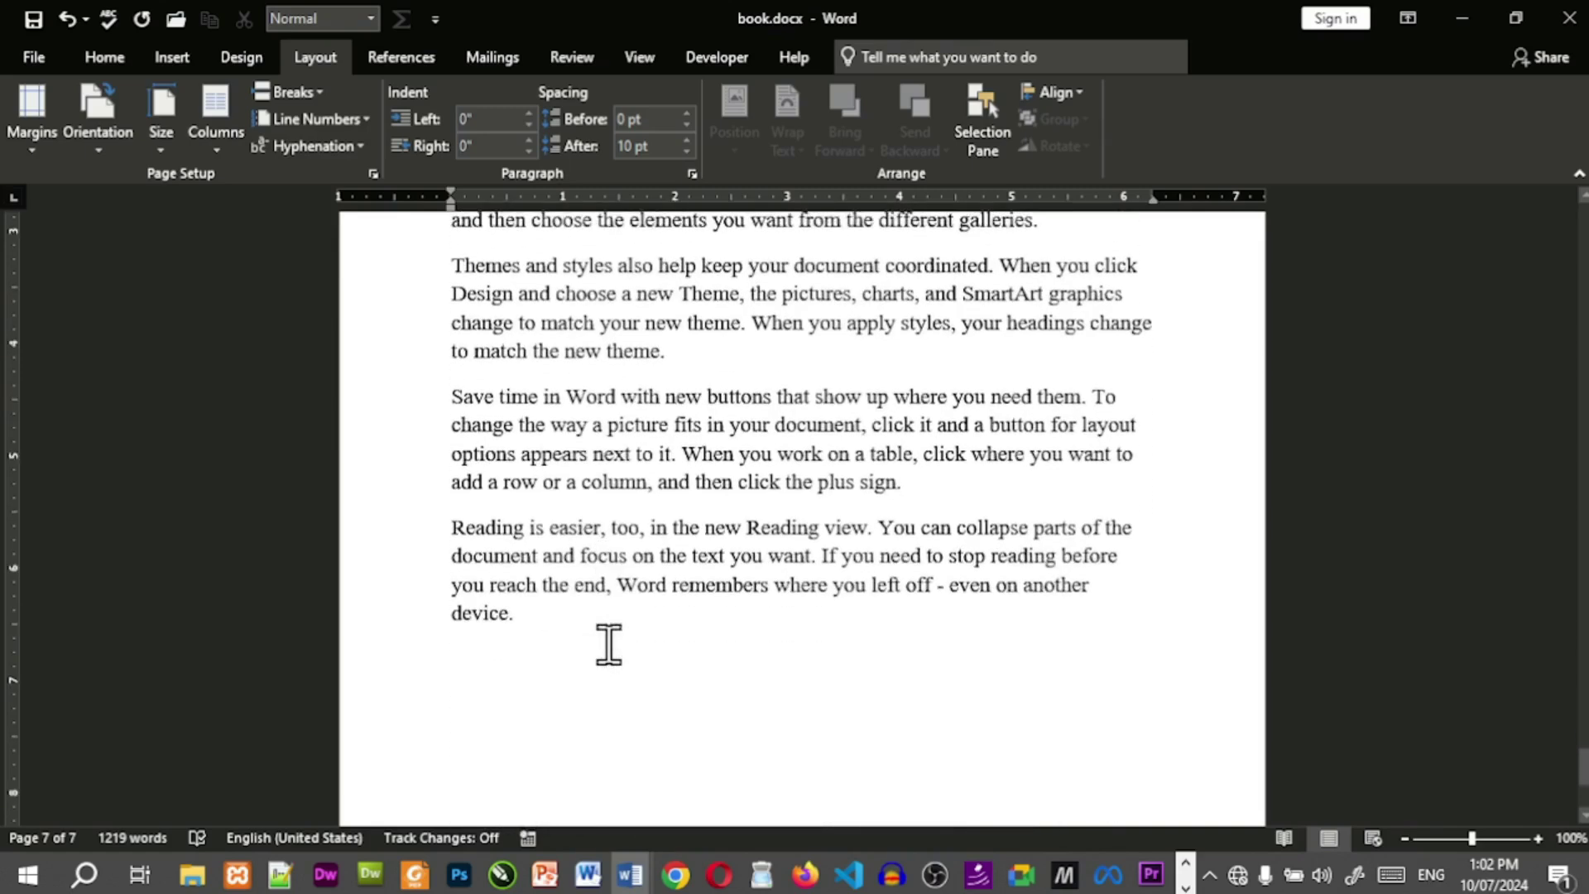
{"action": "scroll", "coordinate": [609, 644], "scroll_direction": "up", "scroll_amount": 5}
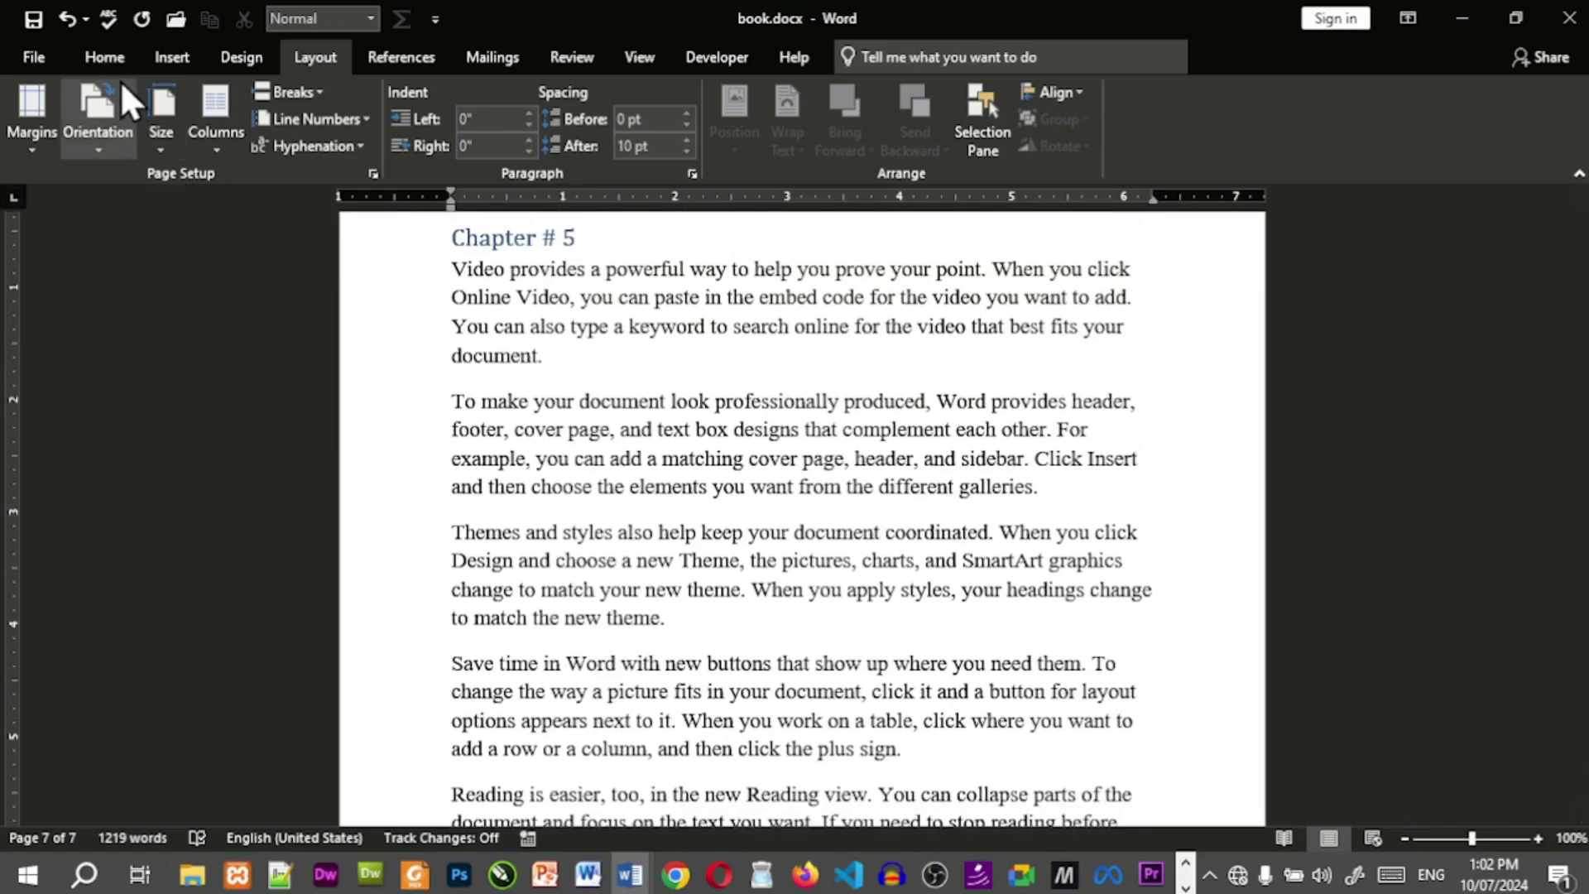
Put book.docx in Outline view and turn on Show Document so the Chapter # 1 subdocument appears.
{"action": "left_click", "coordinate": [637, 58]}
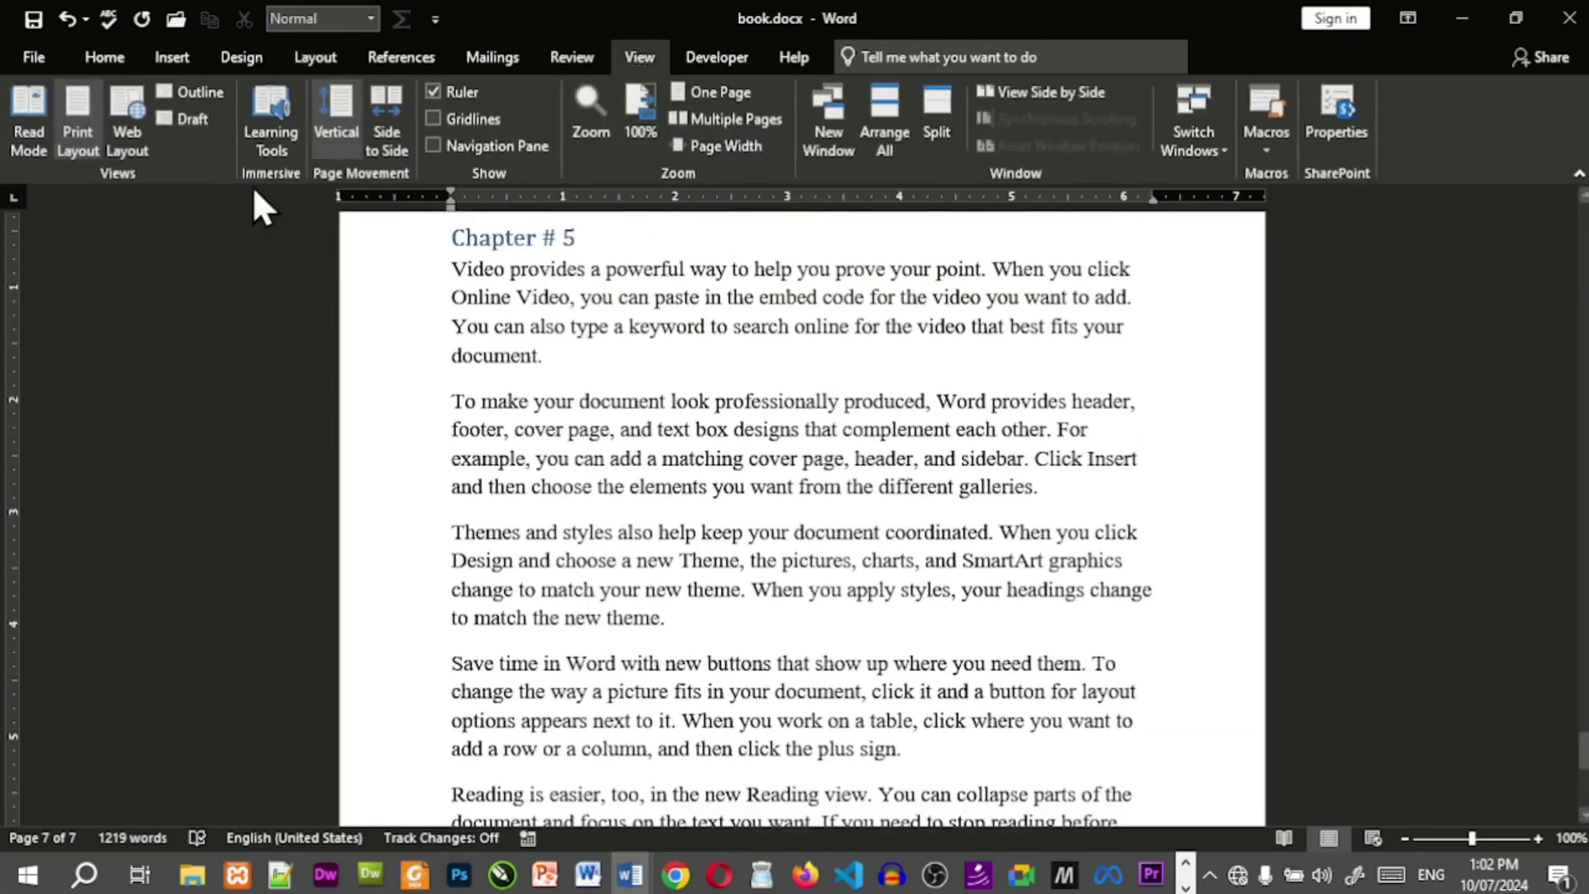
{"action": "left_click", "coordinate": [211, 94]}
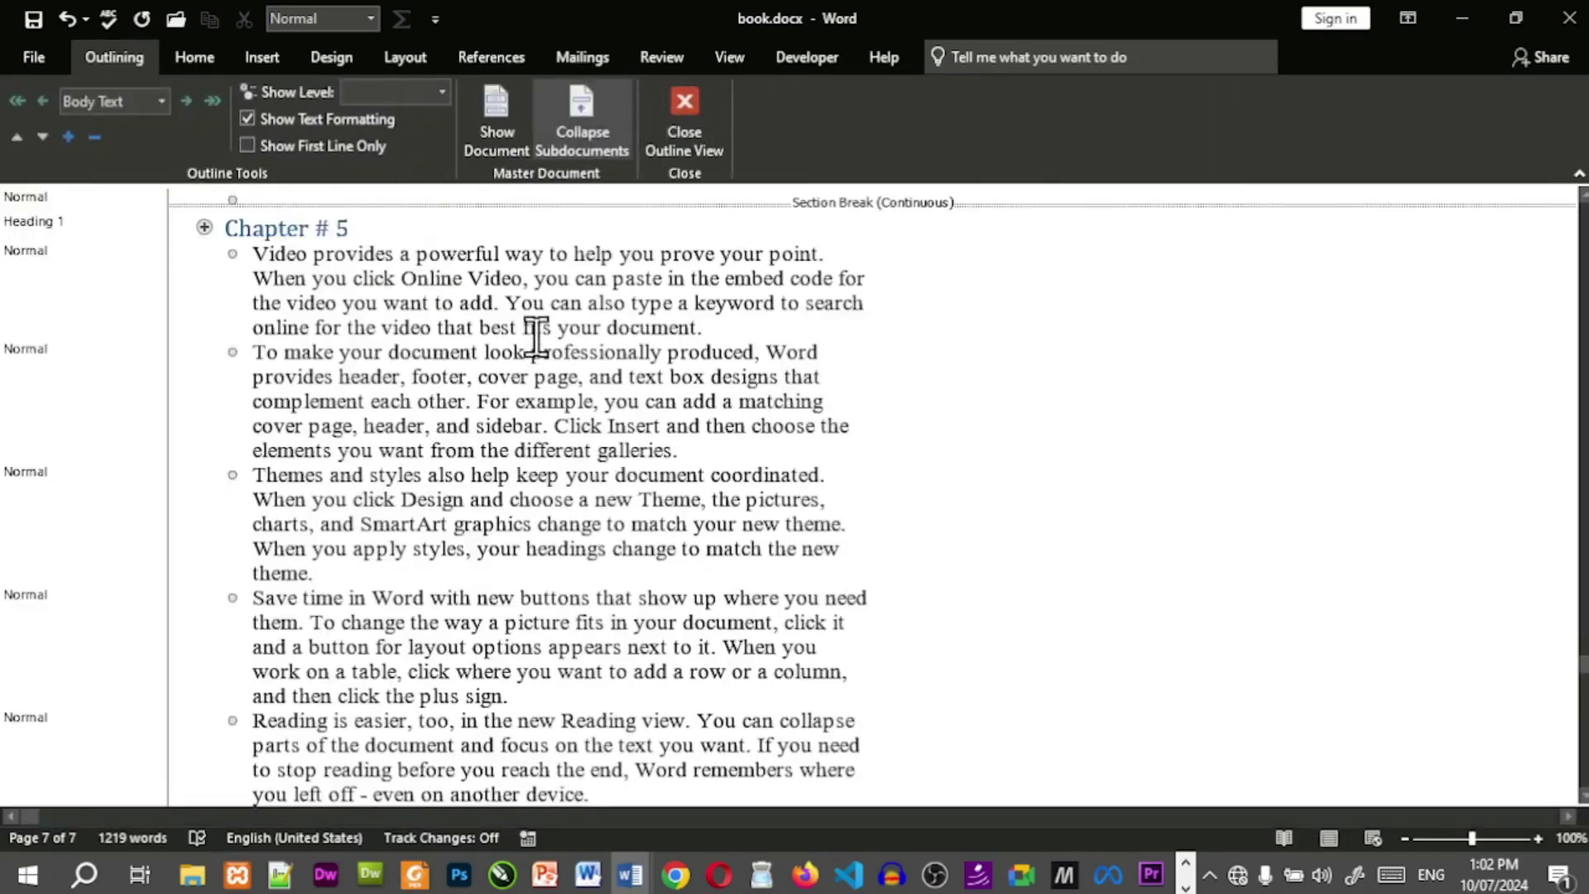
{"action": "scroll", "coordinate": [551, 319], "scroll_direction": "up", "scroll_amount": 1}
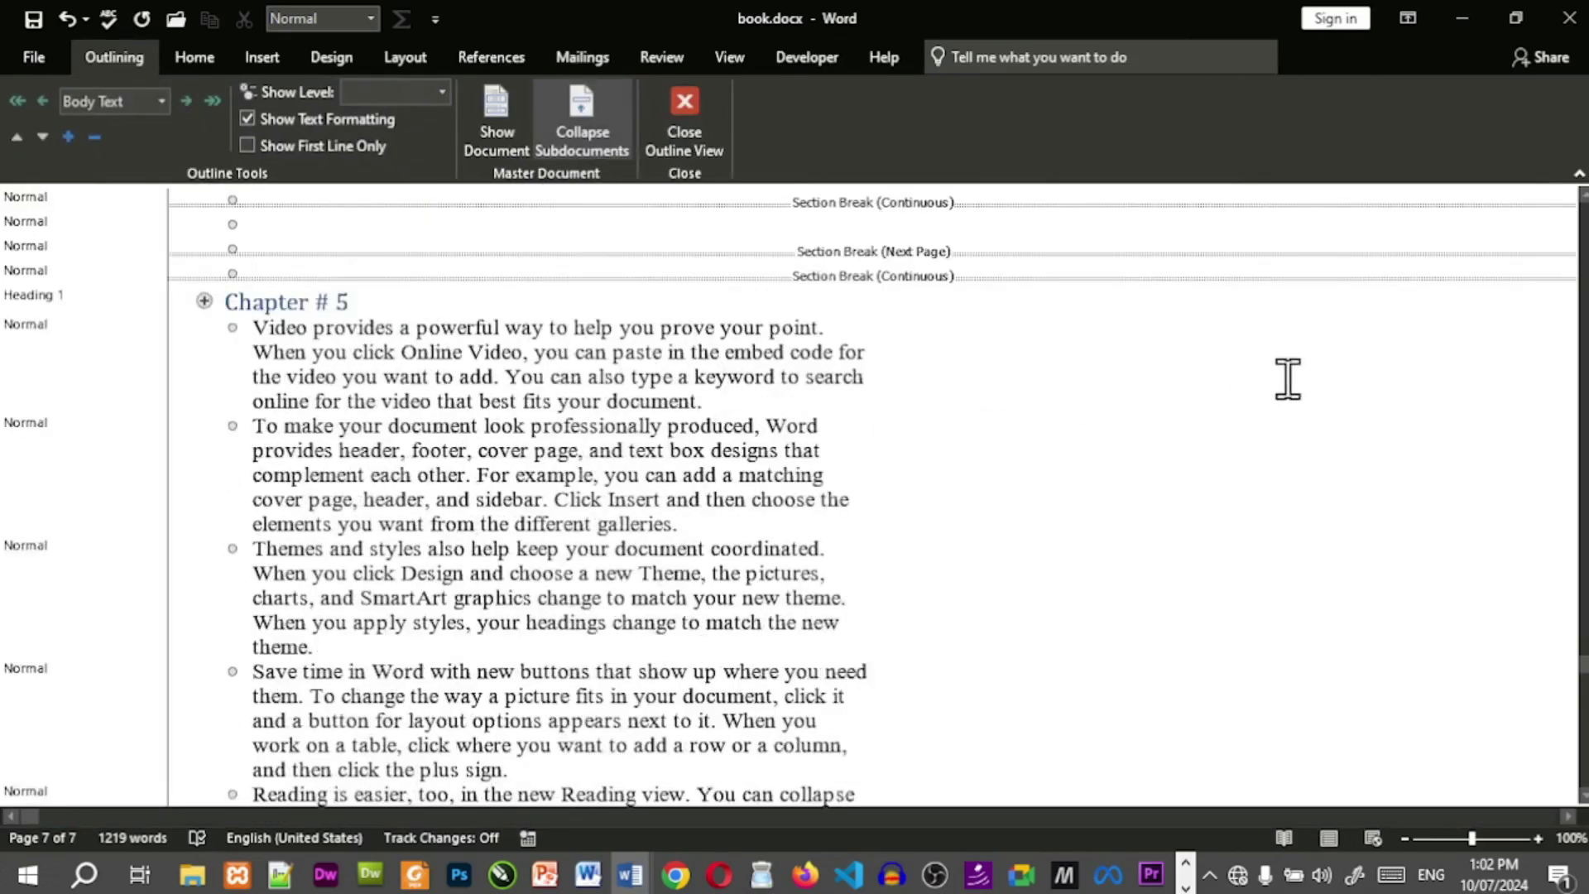
{"action": "scroll", "coordinate": [994, 376], "scroll_direction": "up", "scroll_amount": 1}
{"action": "scroll", "coordinate": [984, 372], "scroll_direction": "up", "scroll_amount": 1}
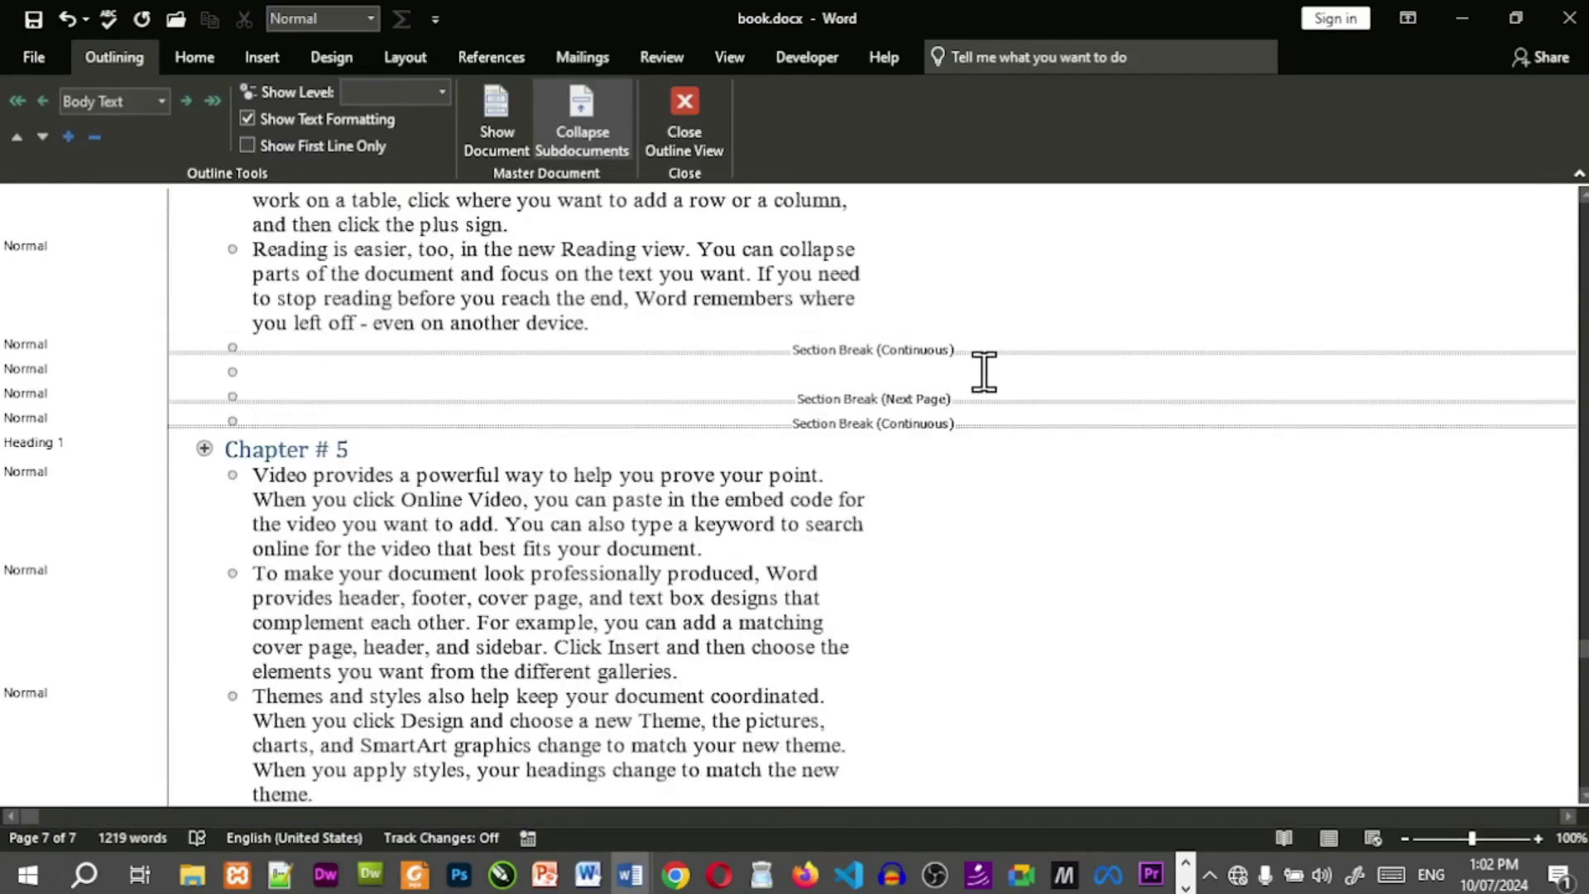
{"action": "scroll", "coordinate": [984, 379], "scroll_direction": "down", "scroll_amount": 1}
{"action": "scroll", "coordinate": [1022, 450], "scroll_direction": "up", "scroll_amount": 1}
{"action": "left_click_drag", "start_coordinate": [1582, 642], "coordinate": [1518, 211]}
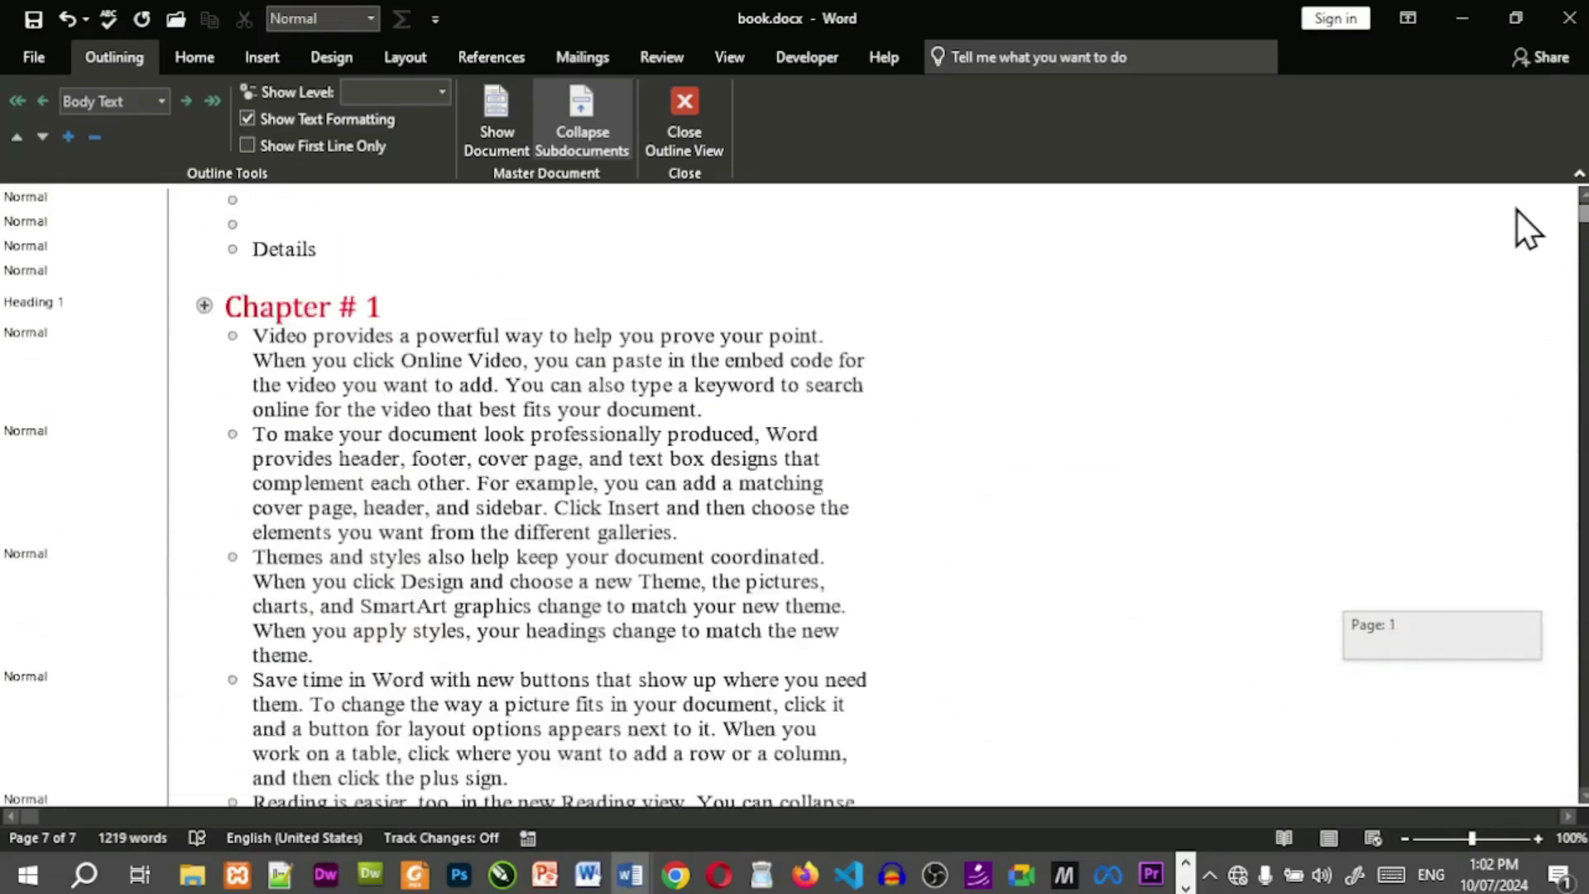
{"action": "left_click", "coordinate": [500, 146]}
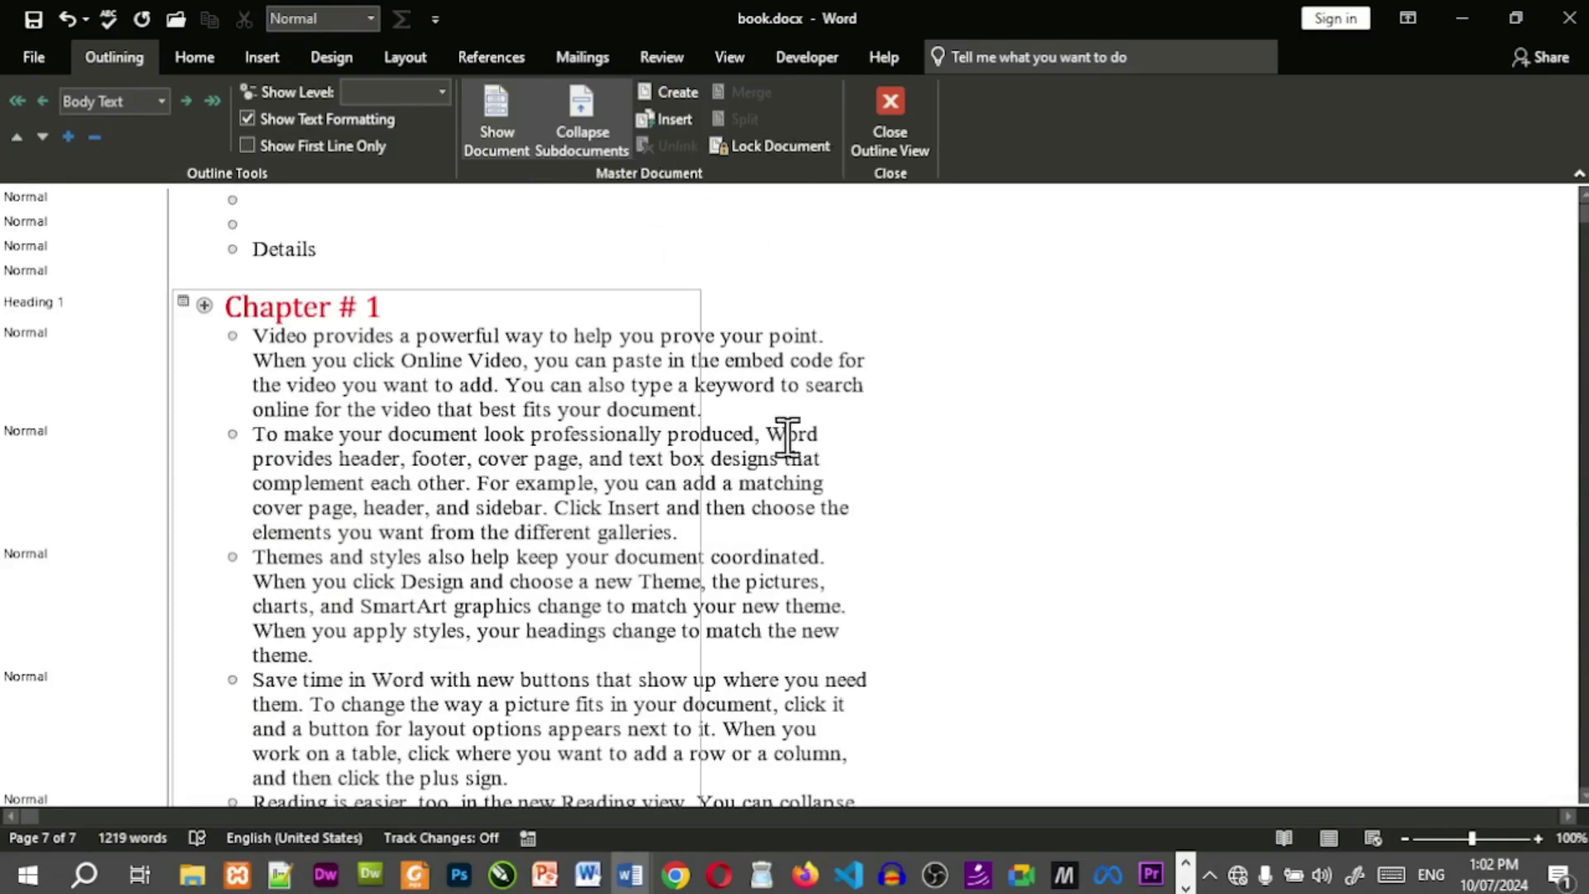
Lock the subdocument after saving changes, and remove the stray 'v' typed into 'want'.
{"action": "left_click", "coordinate": [812, 151]}
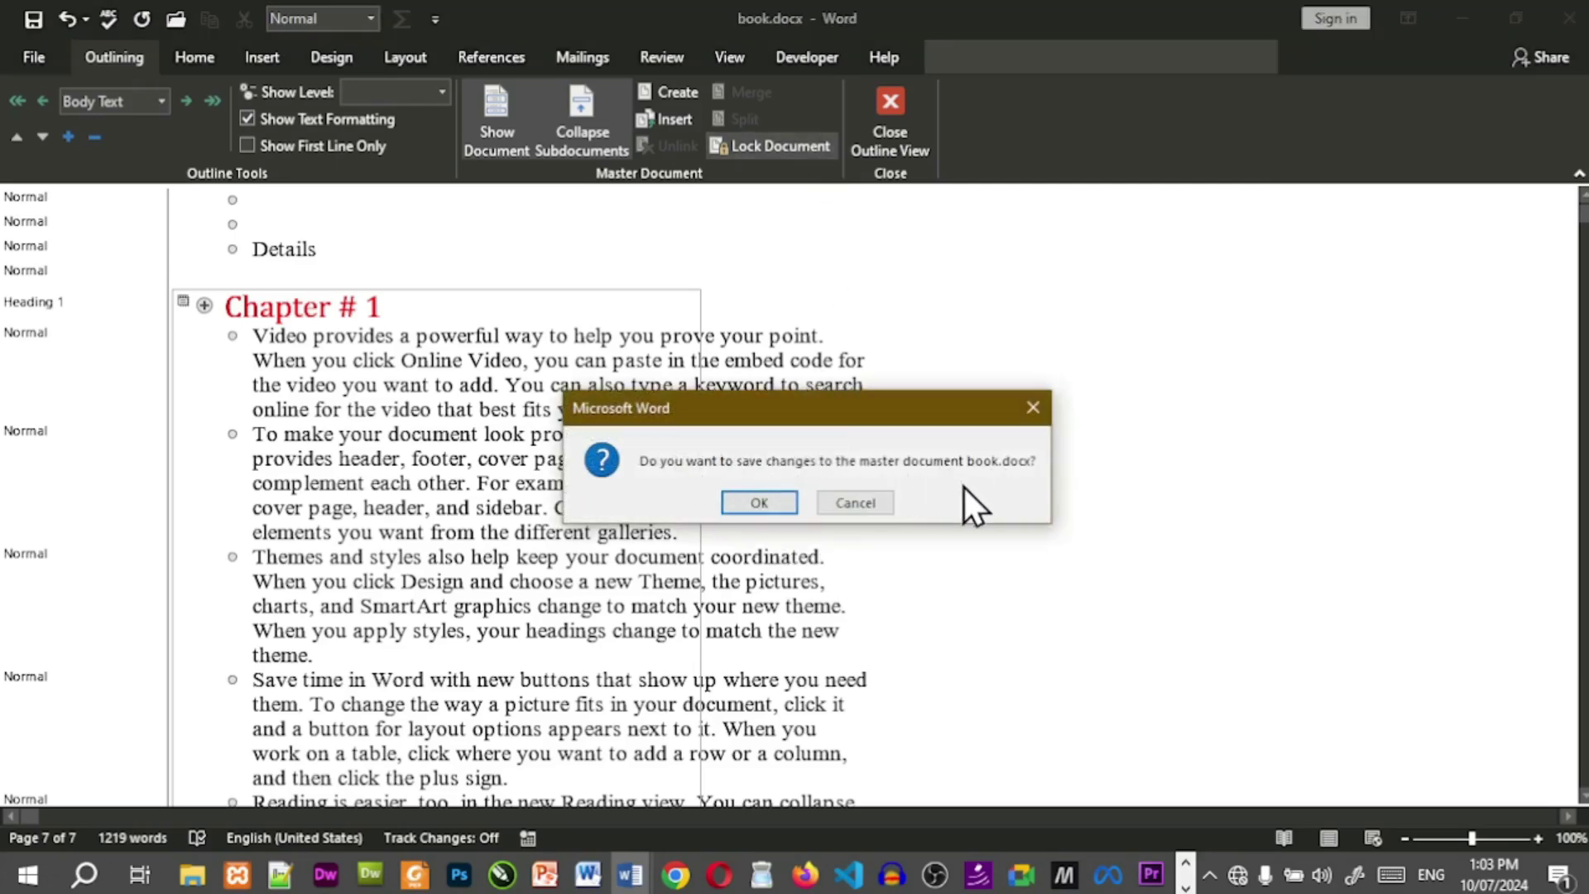
{"action": "left_click", "coordinate": [772, 511]}
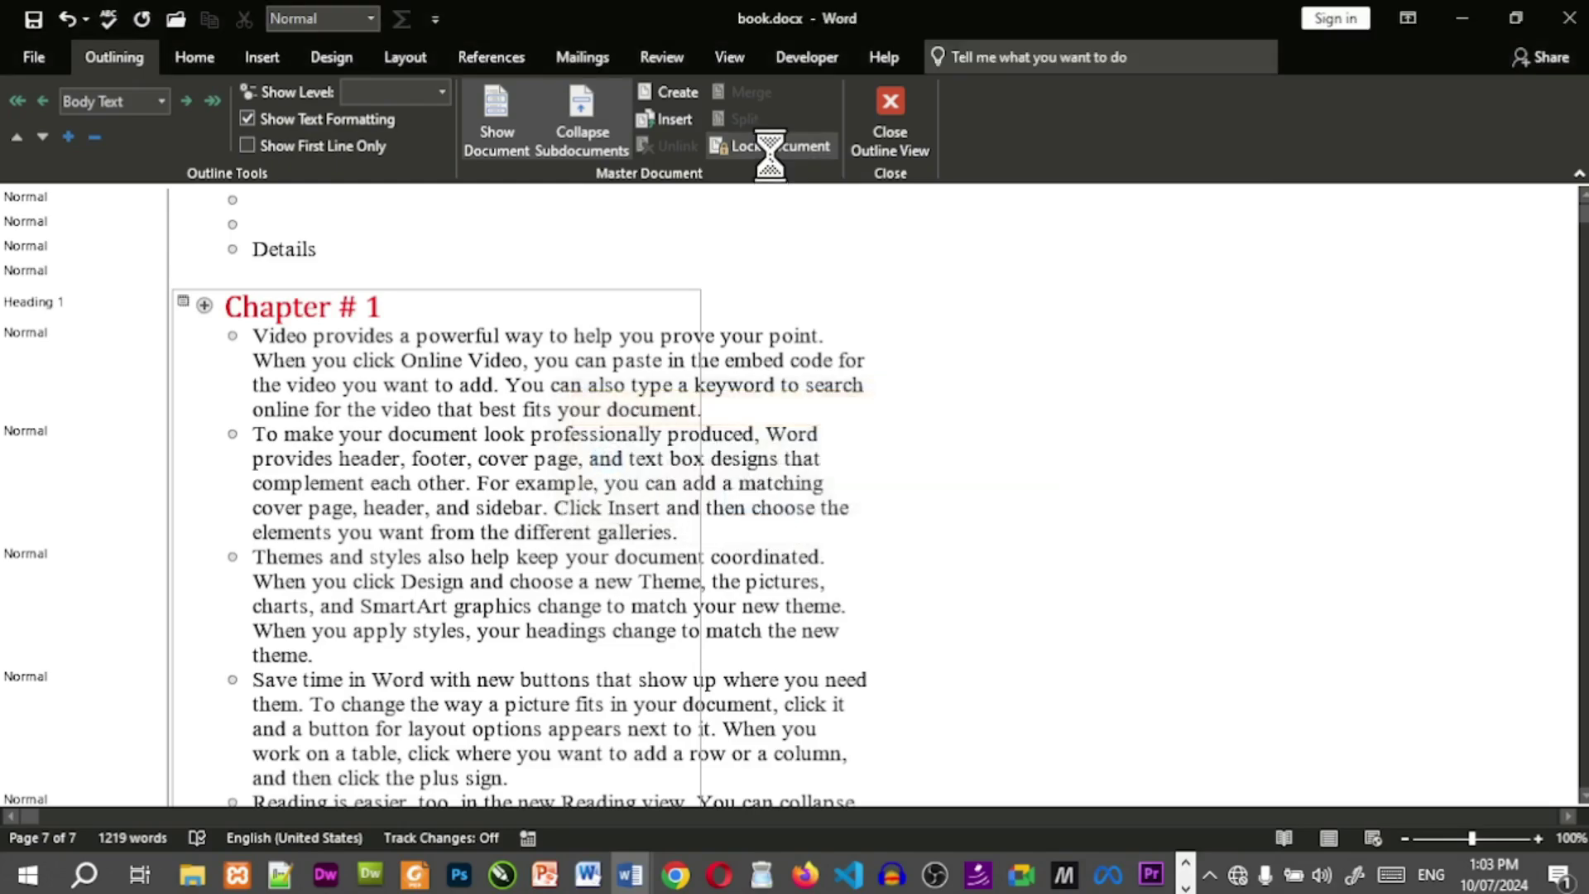
{"action": "left_click", "coordinate": [569, 530]}
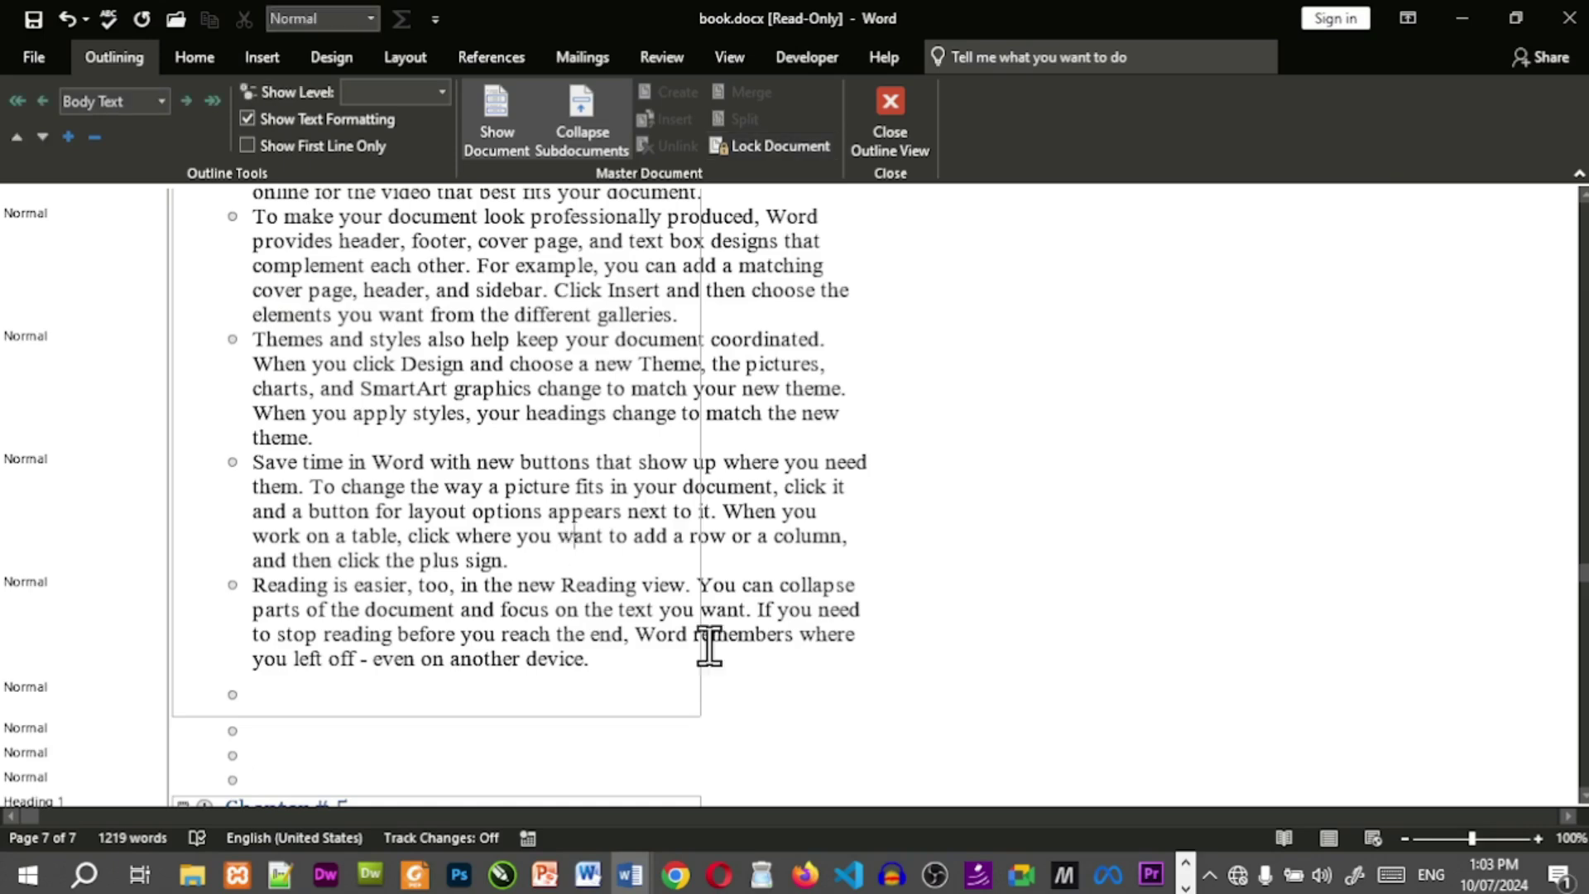
{"action": "type", "text": "v"}
{"action": "key", "text": "BackSpace"}
Save and lock the edited subdocument, then confirm pressing Enter in it is refused.
{"action": "left_click", "coordinate": [782, 157]}
{"action": "left_click", "coordinate": [782, 501]}
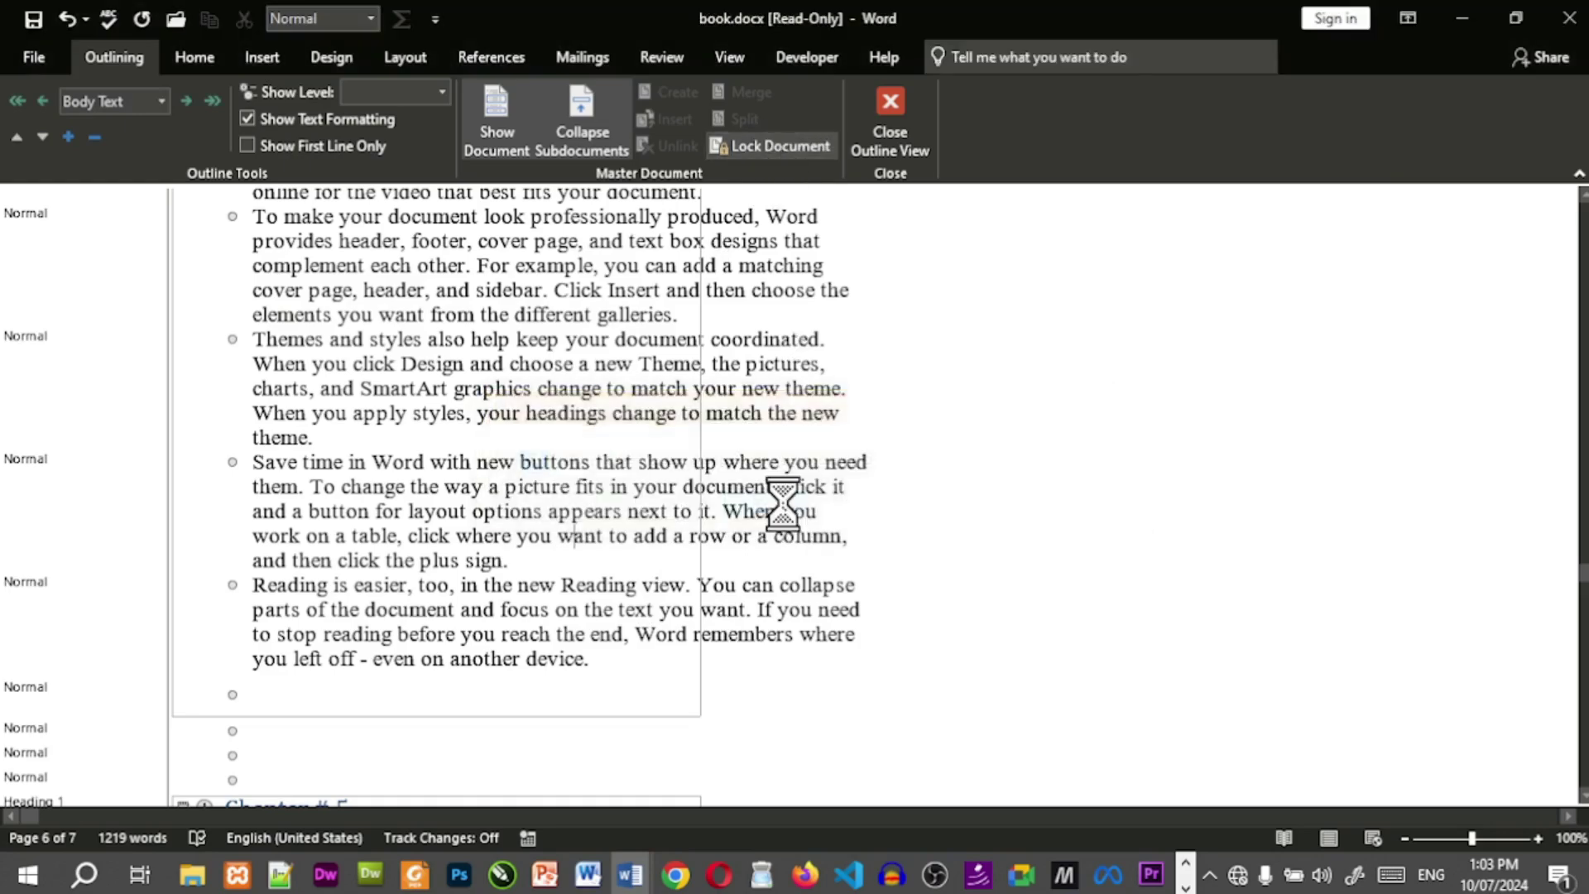
{"action": "left_click", "coordinate": [603, 563]}
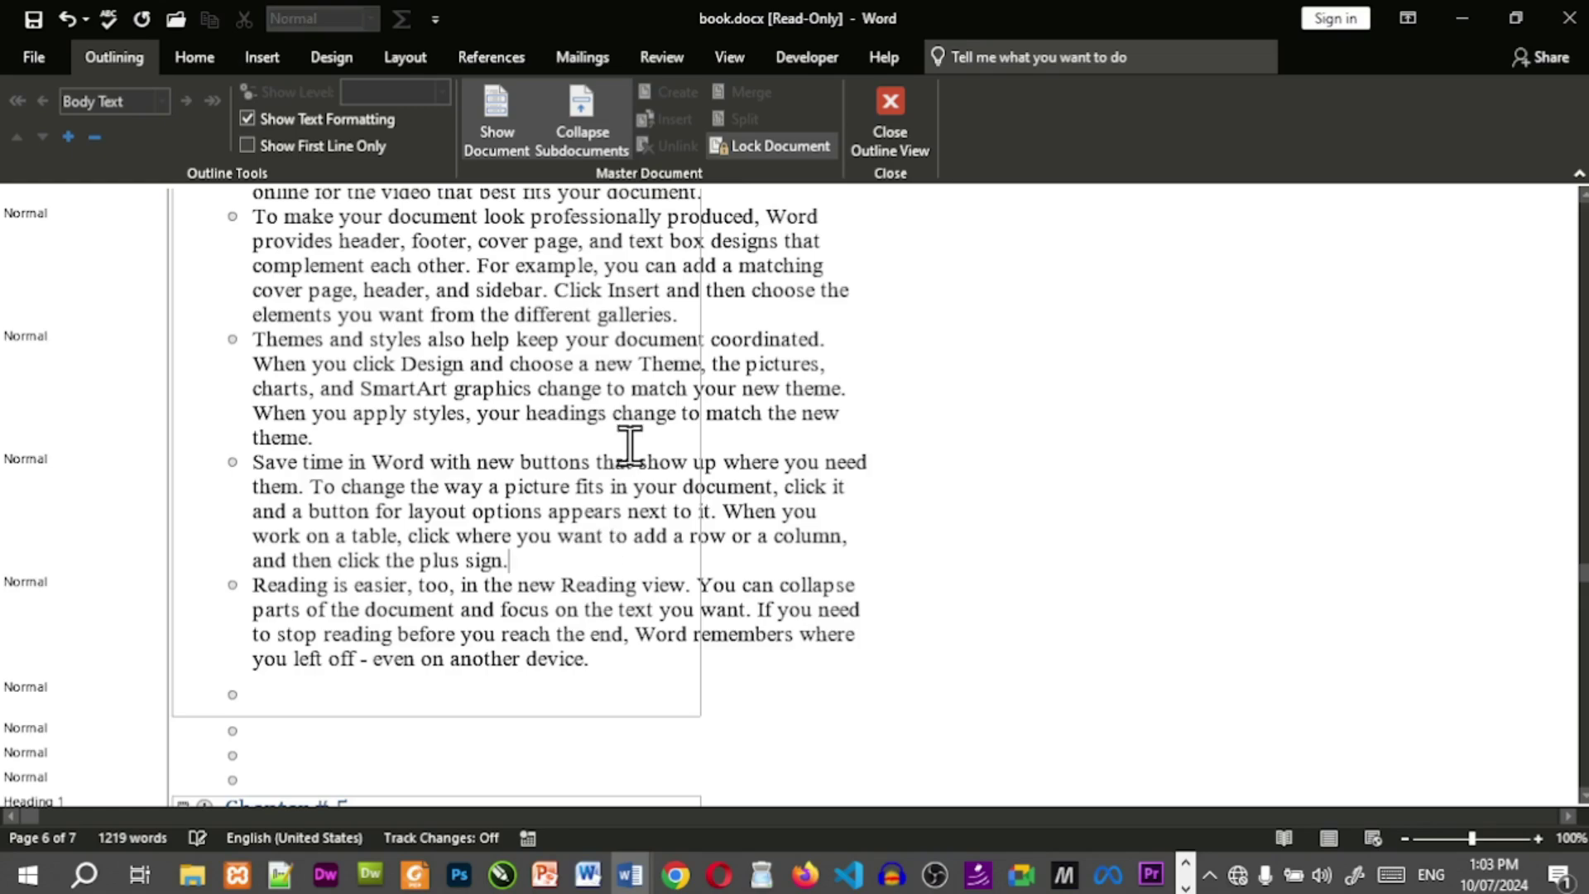
{"action": "key", "text": "Return"}
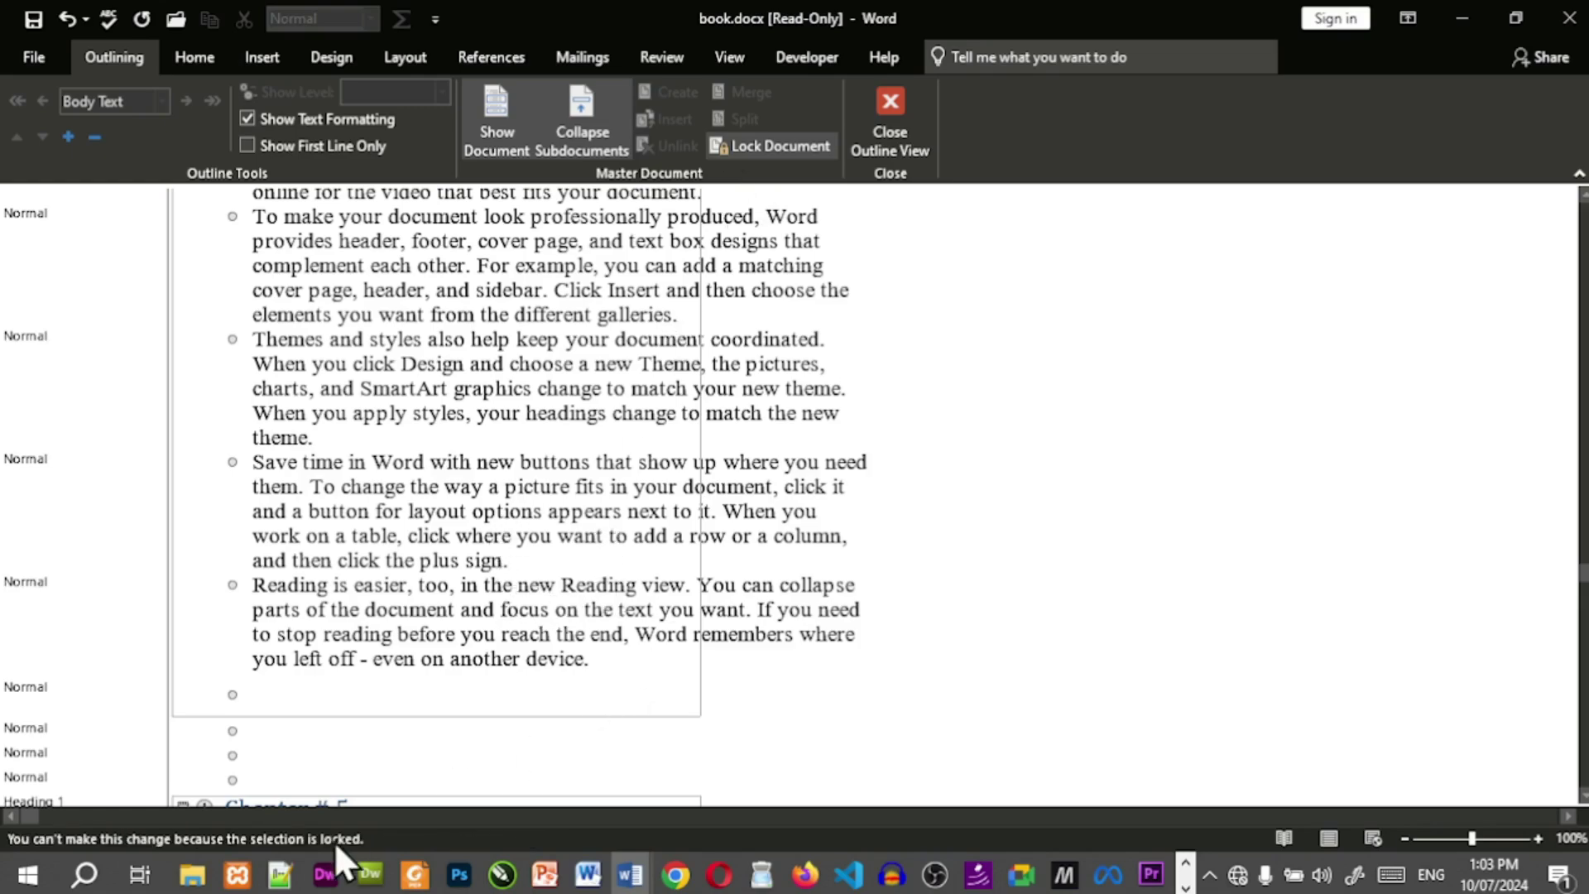
{"action": "scroll", "coordinate": [557, 758], "scroll_direction": "down", "scroll_amount": 6}
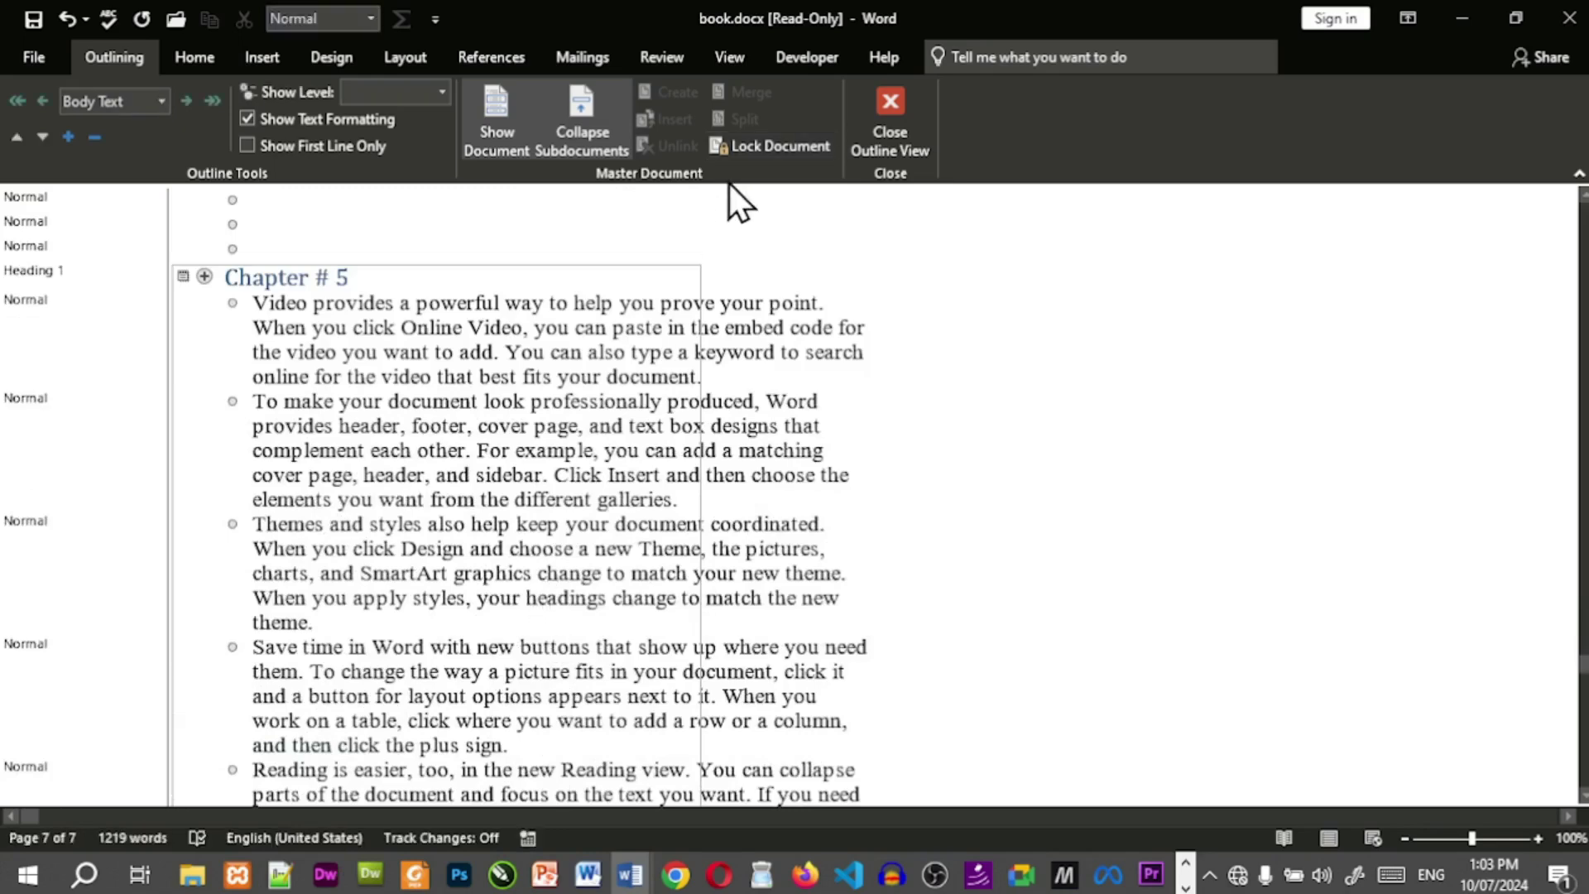
Lock the Chapter # 5 subdocument and verify that deleting its text is refused.
{"action": "left_click", "coordinate": [795, 156]}
{"action": "key", "text": "BackSpace"}
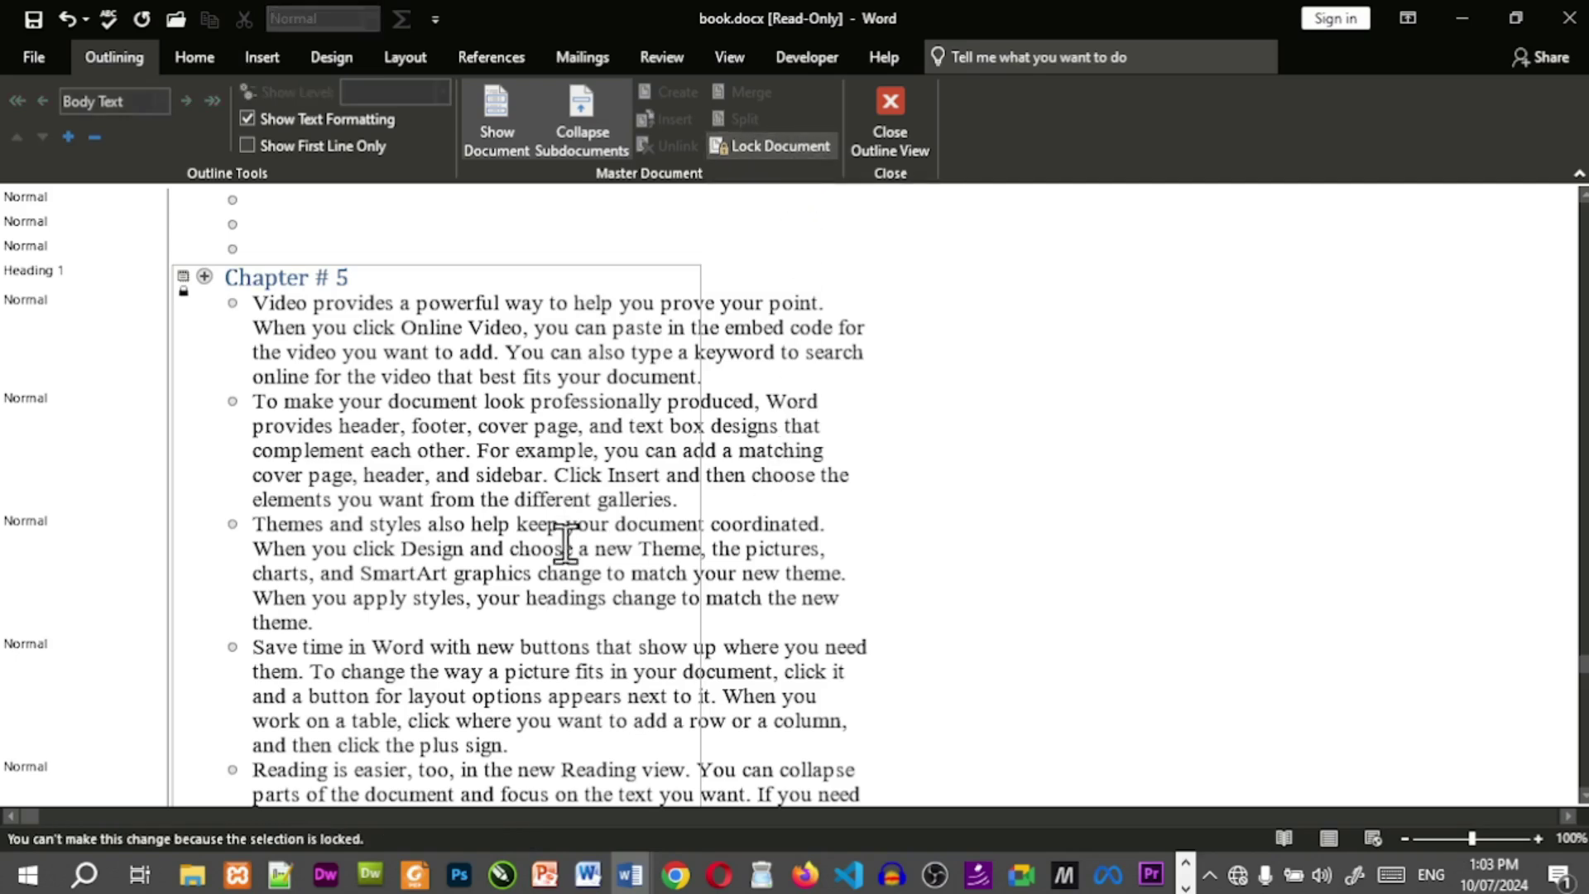
{"action": "scroll", "coordinate": [611, 472], "scroll_direction": "up", "scroll_amount": 3}
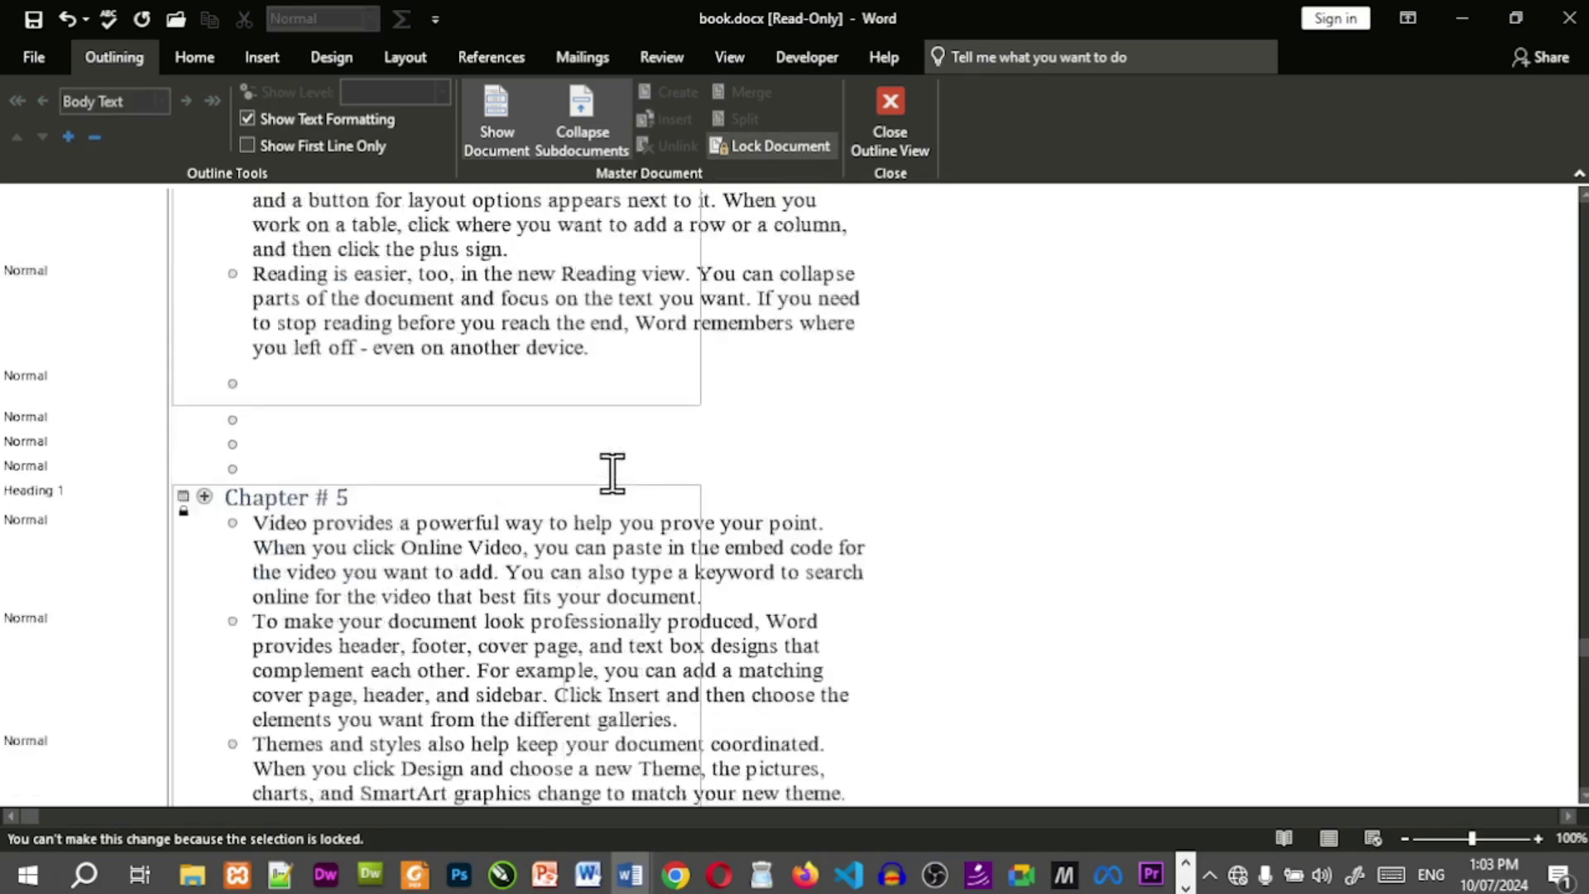
{"action": "scroll", "coordinate": [614, 455], "scroll_direction": "down", "scroll_amount": 1}
{"action": "scroll", "coordinate": [642, 381], "scroll_direction": "up", "scroll_amount": 10}
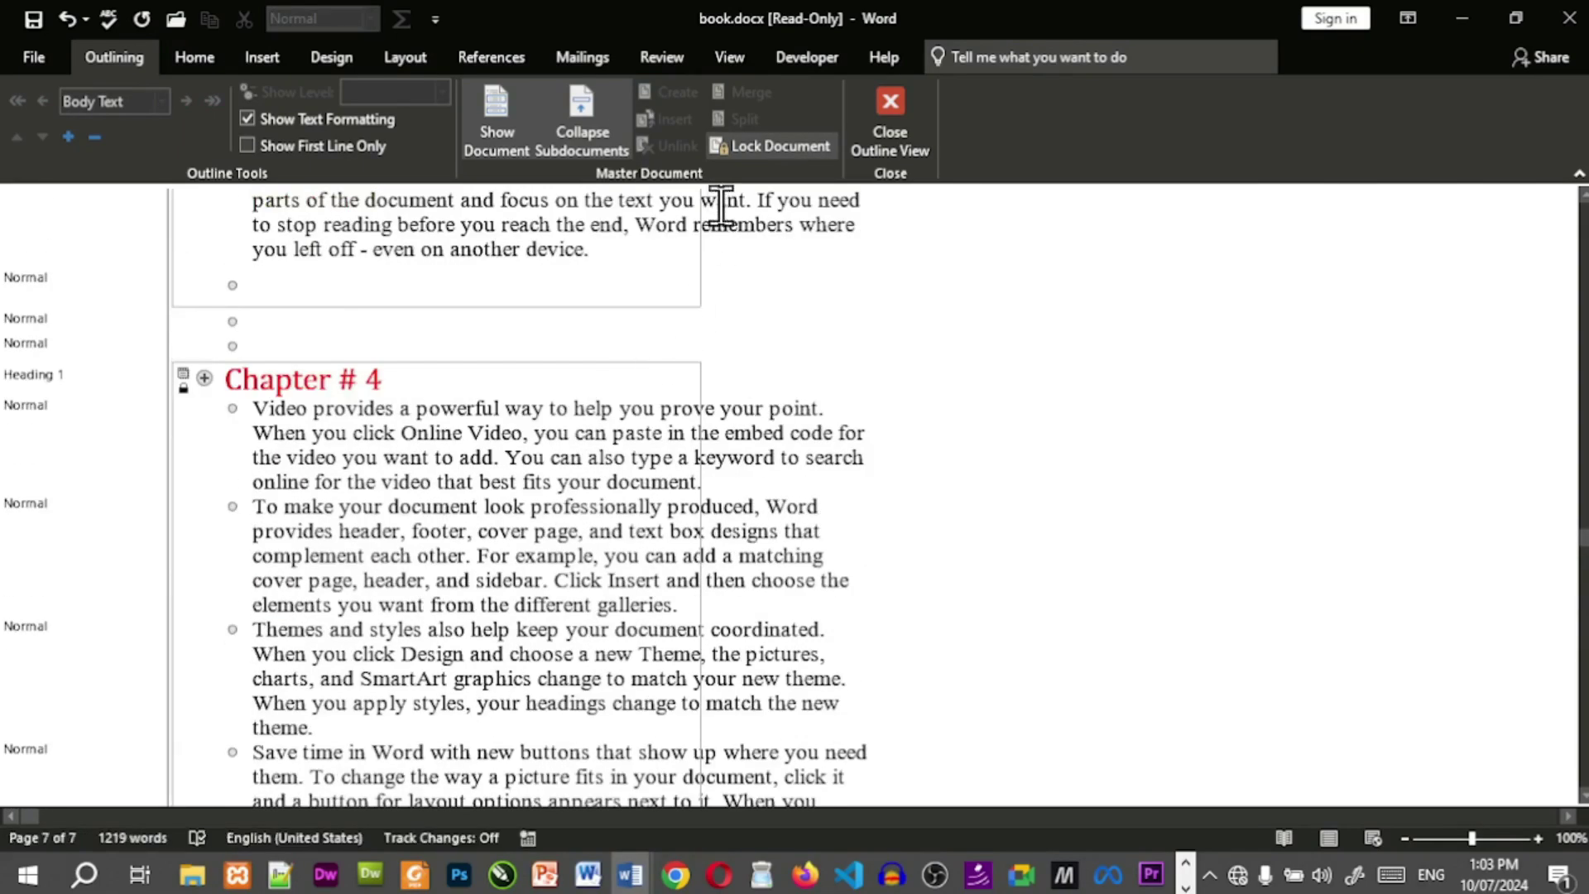
{"action": "scroll", "coordinate": [554, 584], "scroll_direction": "up", "scroll_amount": 3}
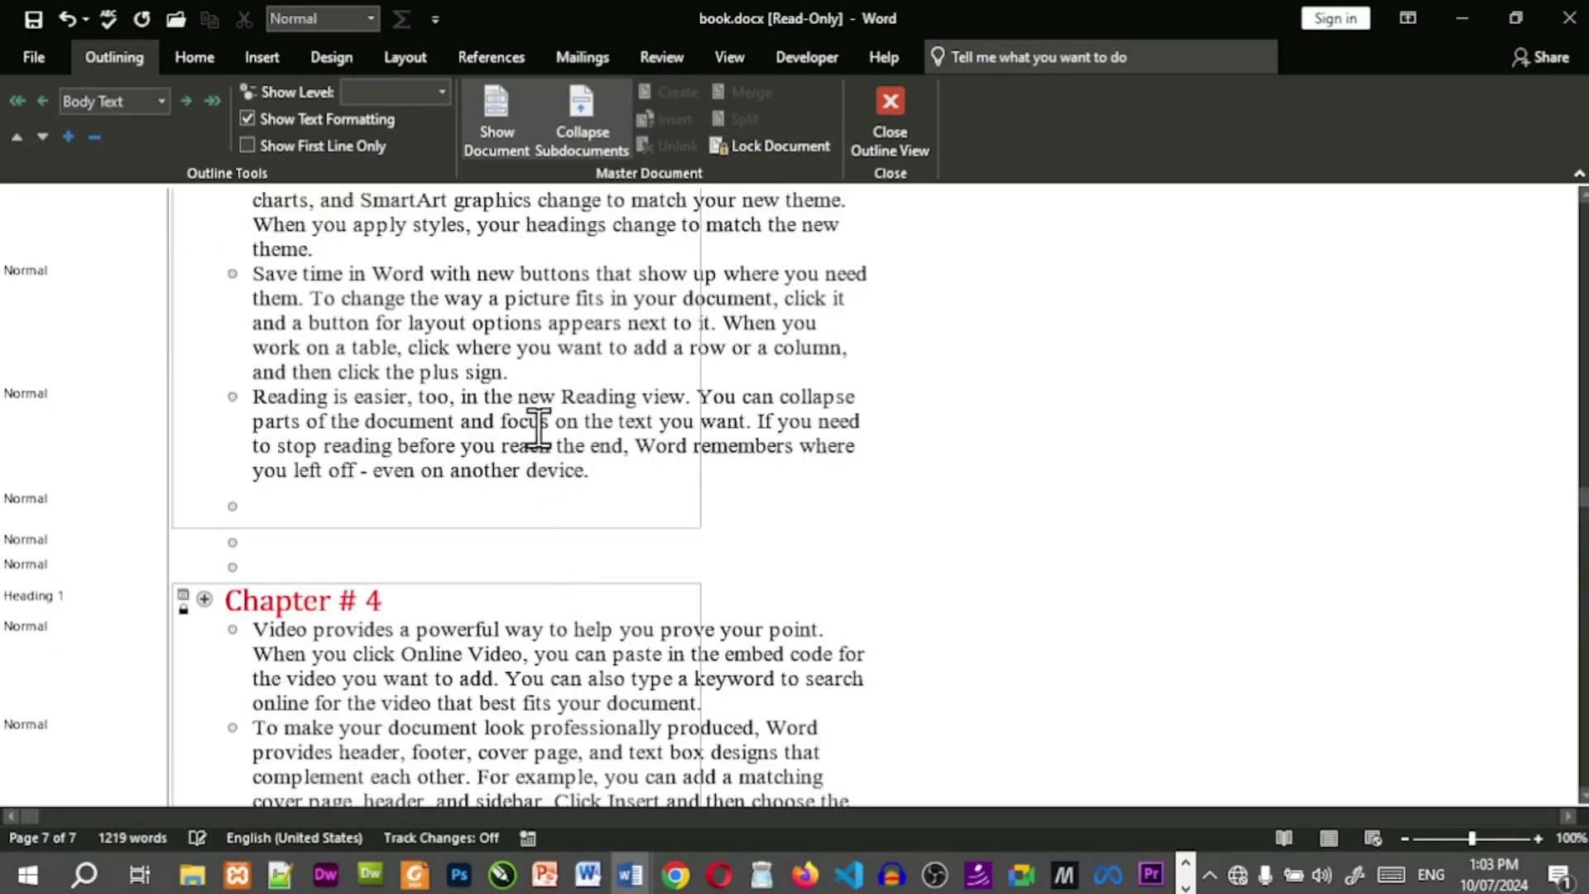
Check Chapter # 1's paragraphs, then collapse the subdocuments into linked file paths.
{"action": "left_click", "coordinate": [553, 368]}
{"action": "scroll", "coordinate": [542, 507], "scroll_direction": "down", "scroll_amount": 1}
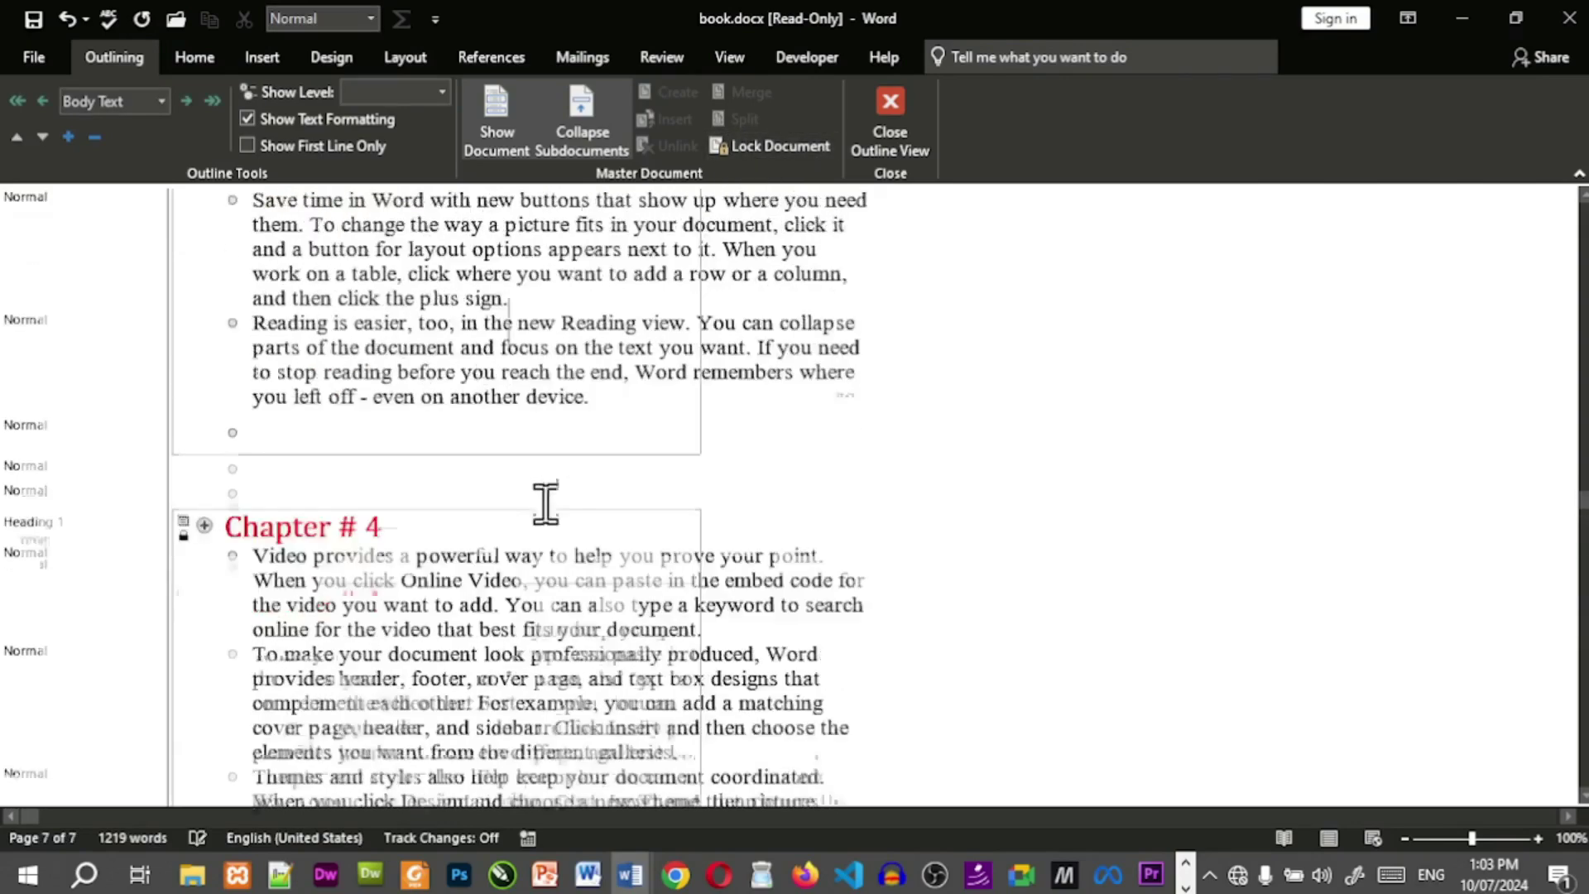
{"action": "scroll", "coordinate": [536, 553], "scroll_direction": "up", "scroll_amount": 2}
{"action": "scroll", "coordinate": [538, 553], "scroll_direction": "down", "scroll_amount": 2}
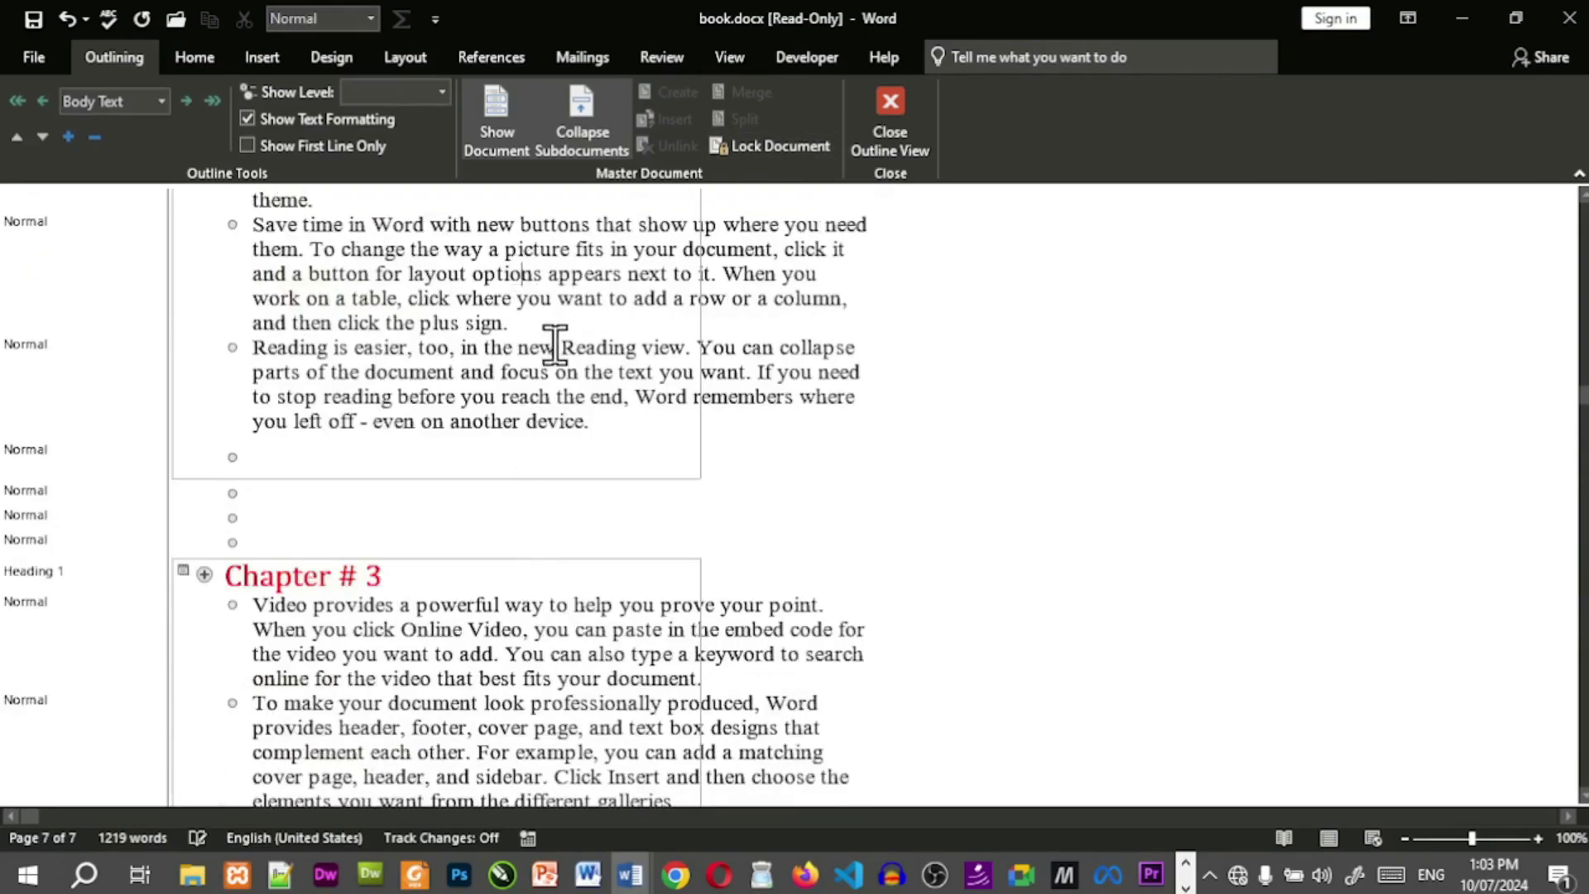
{"action": "scroll", "coordinate": [610, 709], "scroll_direction": "up", "scroll_amount": 9}
{"action": "left_click_drag", "start_coordinate": [1584, 298], "coordinate": [1585, 197]}
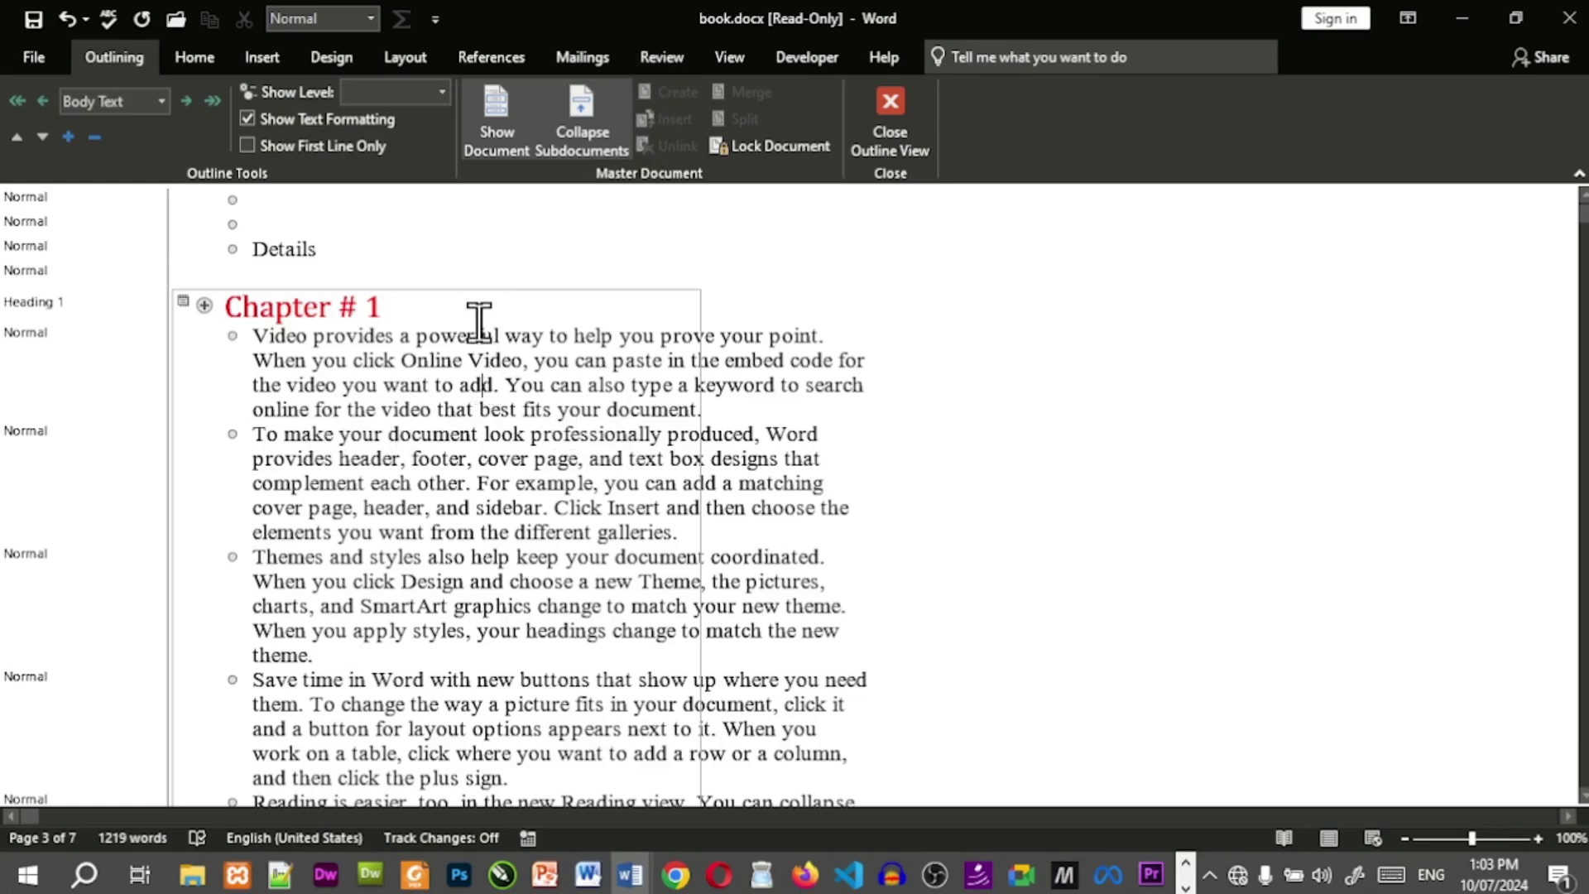
{"action": "left_click", "coordinate": [468, 409]}
{"action": "left_click", "coordinate": [516, 437]}
{"action": "scroll", "coordinate": [517, 447], "scroll_direction": "down", "scroll_amount": 3}
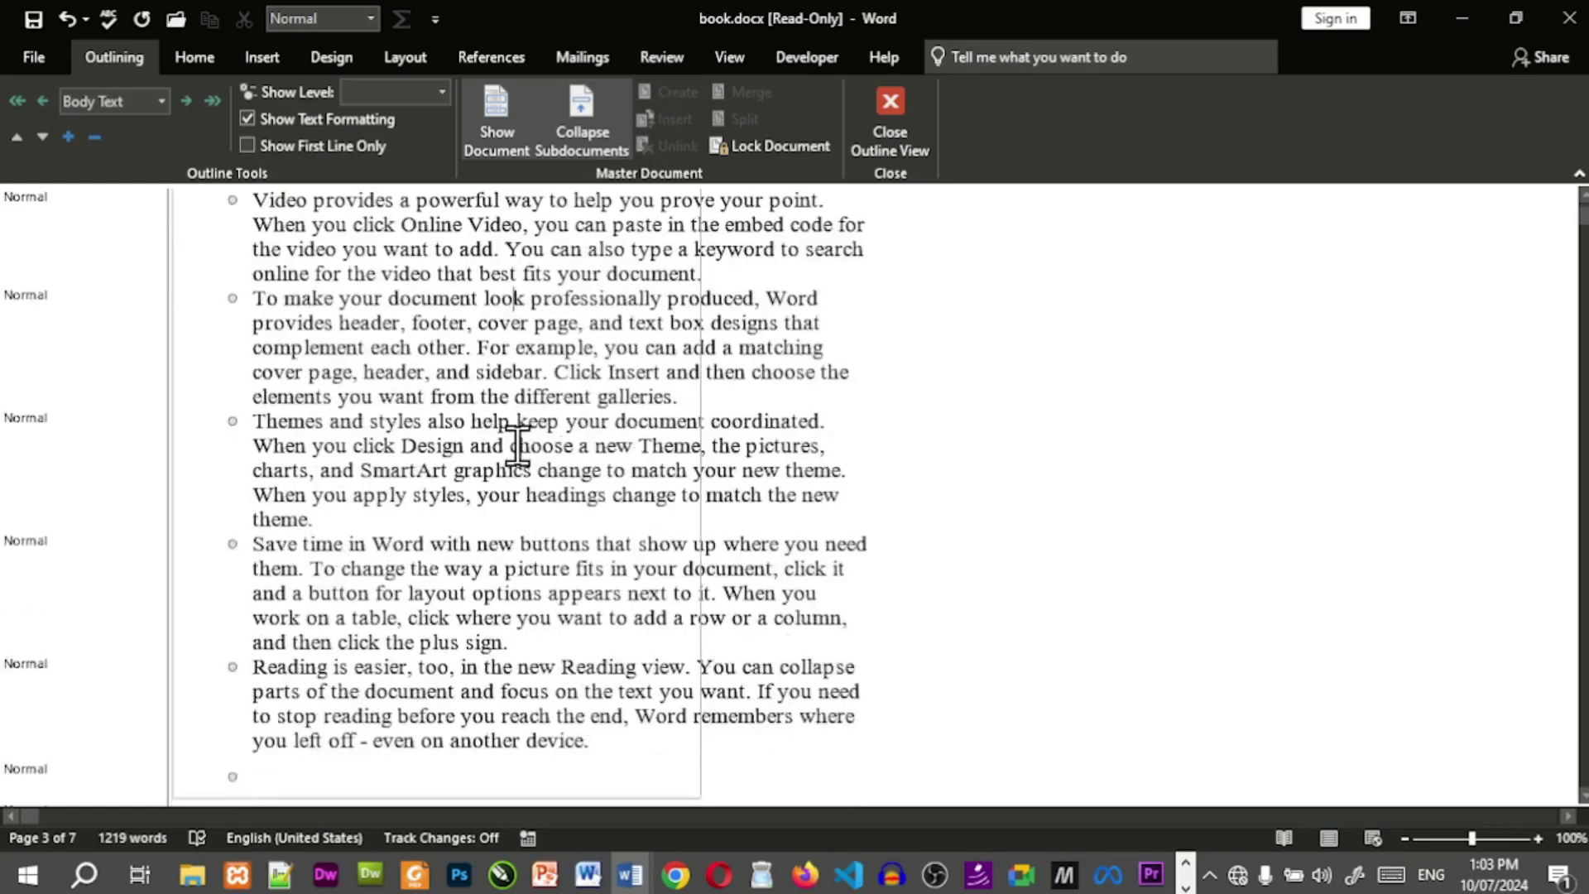
{"action": "scroll", "coordinate": [517, 447], "scroll_direction": "up", "scroll_amount": 3}
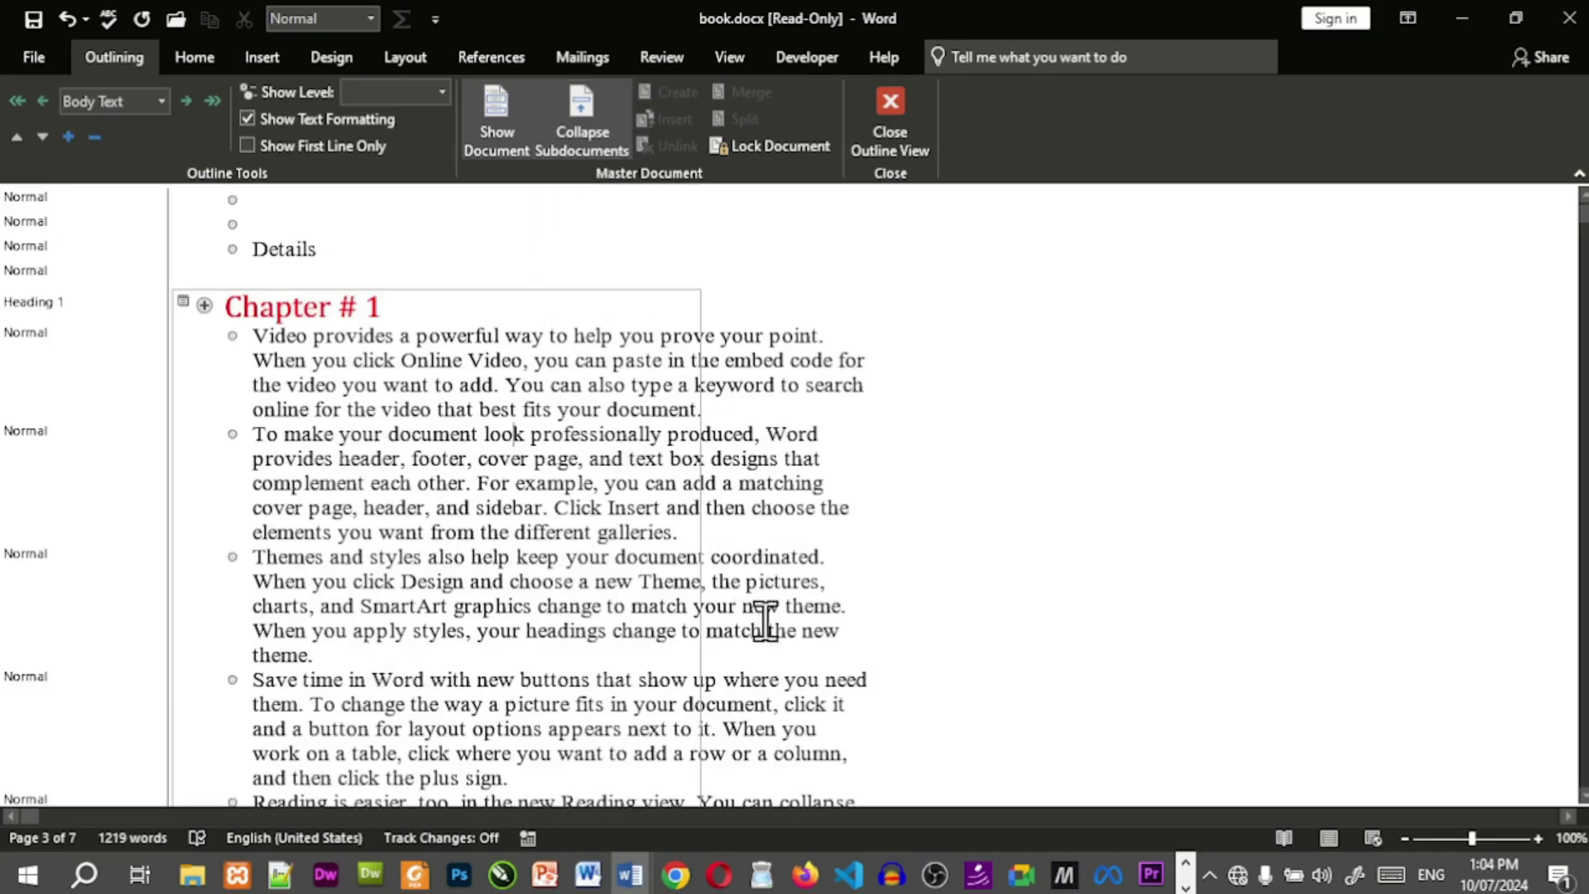
{"action": "left_click", "coordinate": [596, 153]}
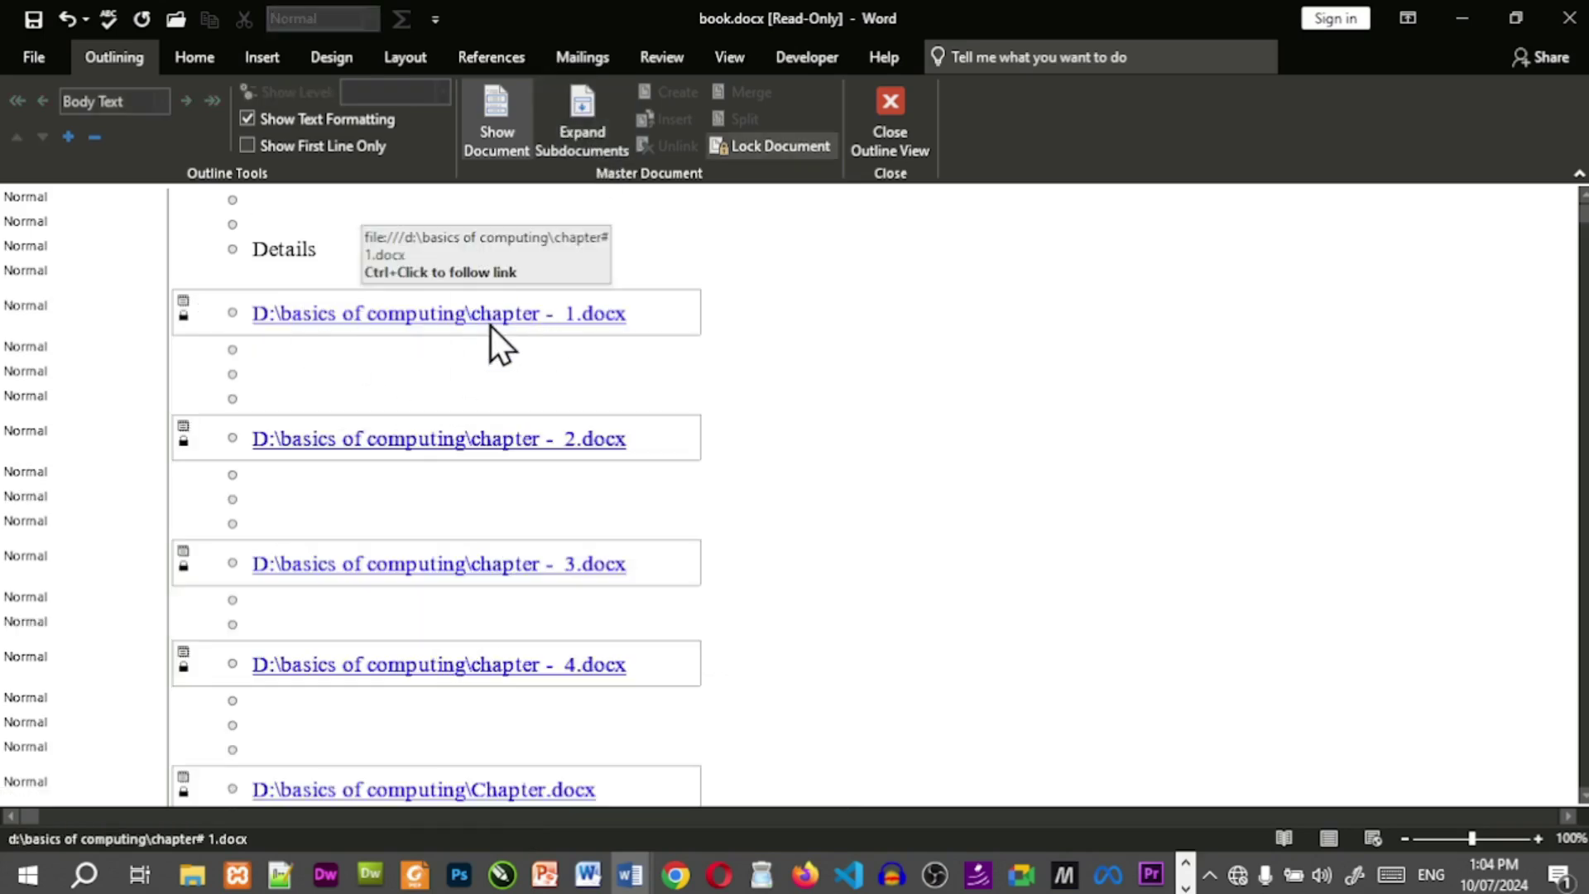
Inspect the locked Chapter.docx link, expand and re-collapse the subdocuments, then close Outline view.
{"action": "scroll", "coordinate": [492, 414], "scroll_direction": "down", "scroll_amount": 3}
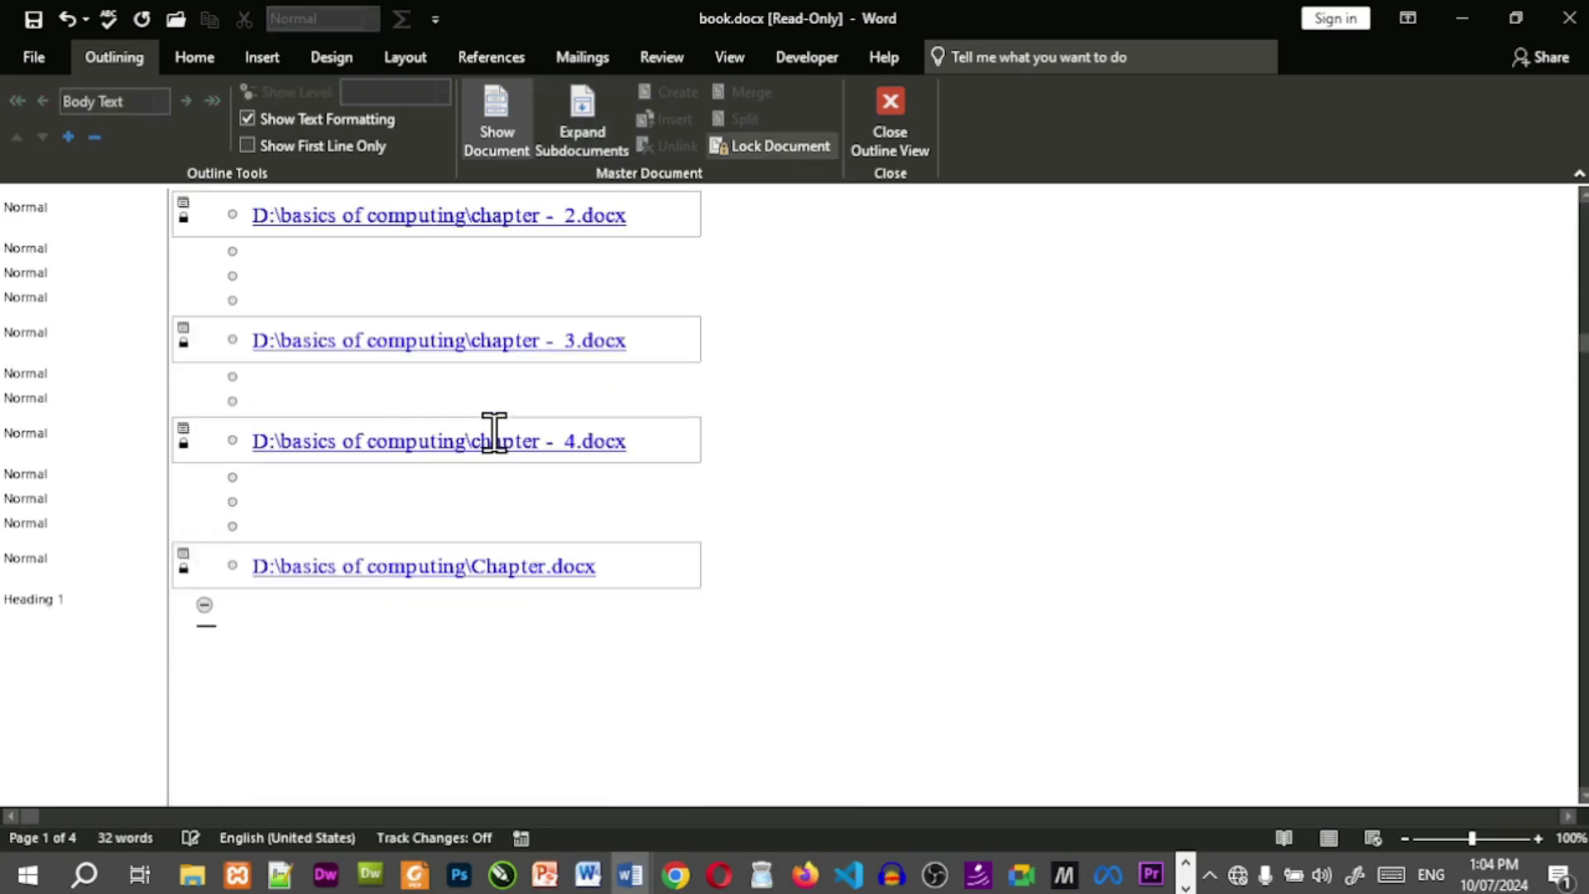
{"action": "scroll", "coordinate": [495, 435], "scroll_direction": "up", "scroll_amount": 1}
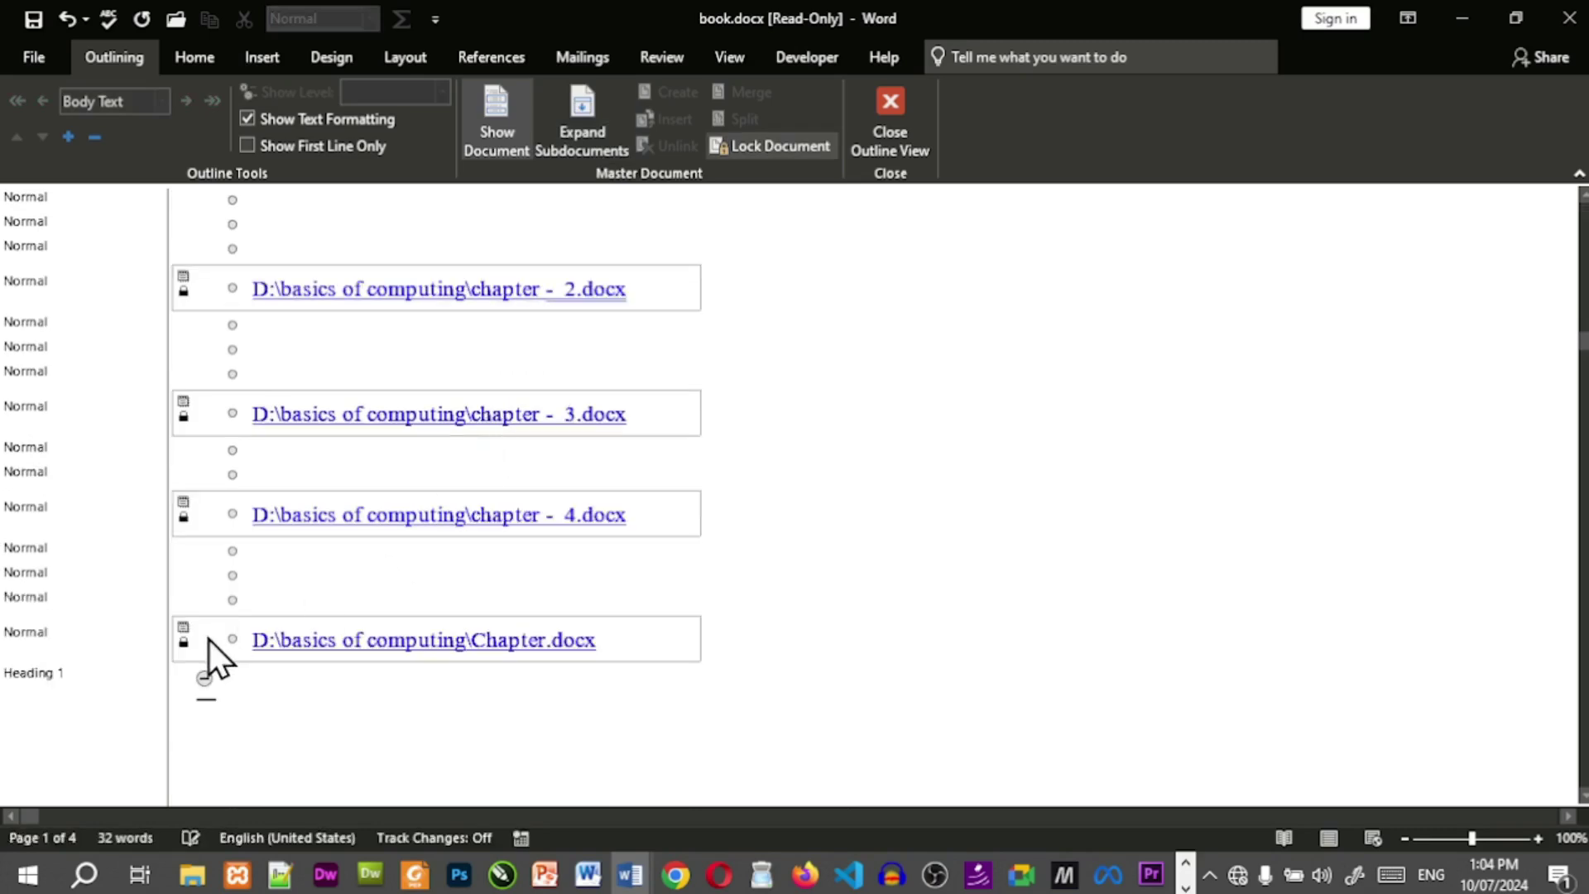
{"action": "left_click", "coordinate": [185, 643]}
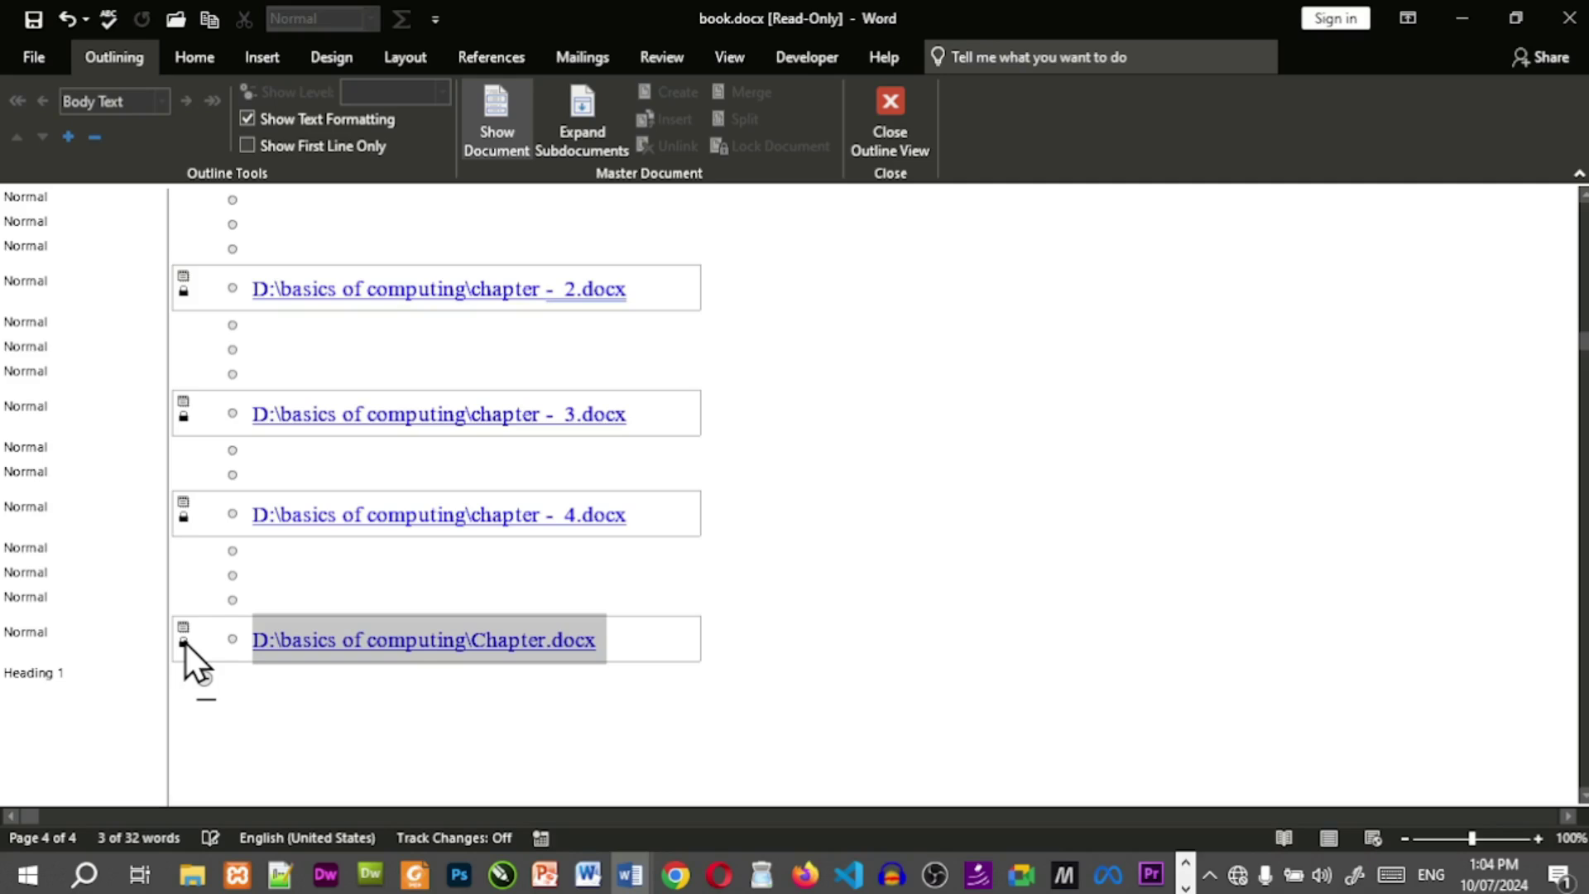
{"action": "scroll", "coordinate": [251, 462], "scroll_direction": "up", "scroll_amount": 2}
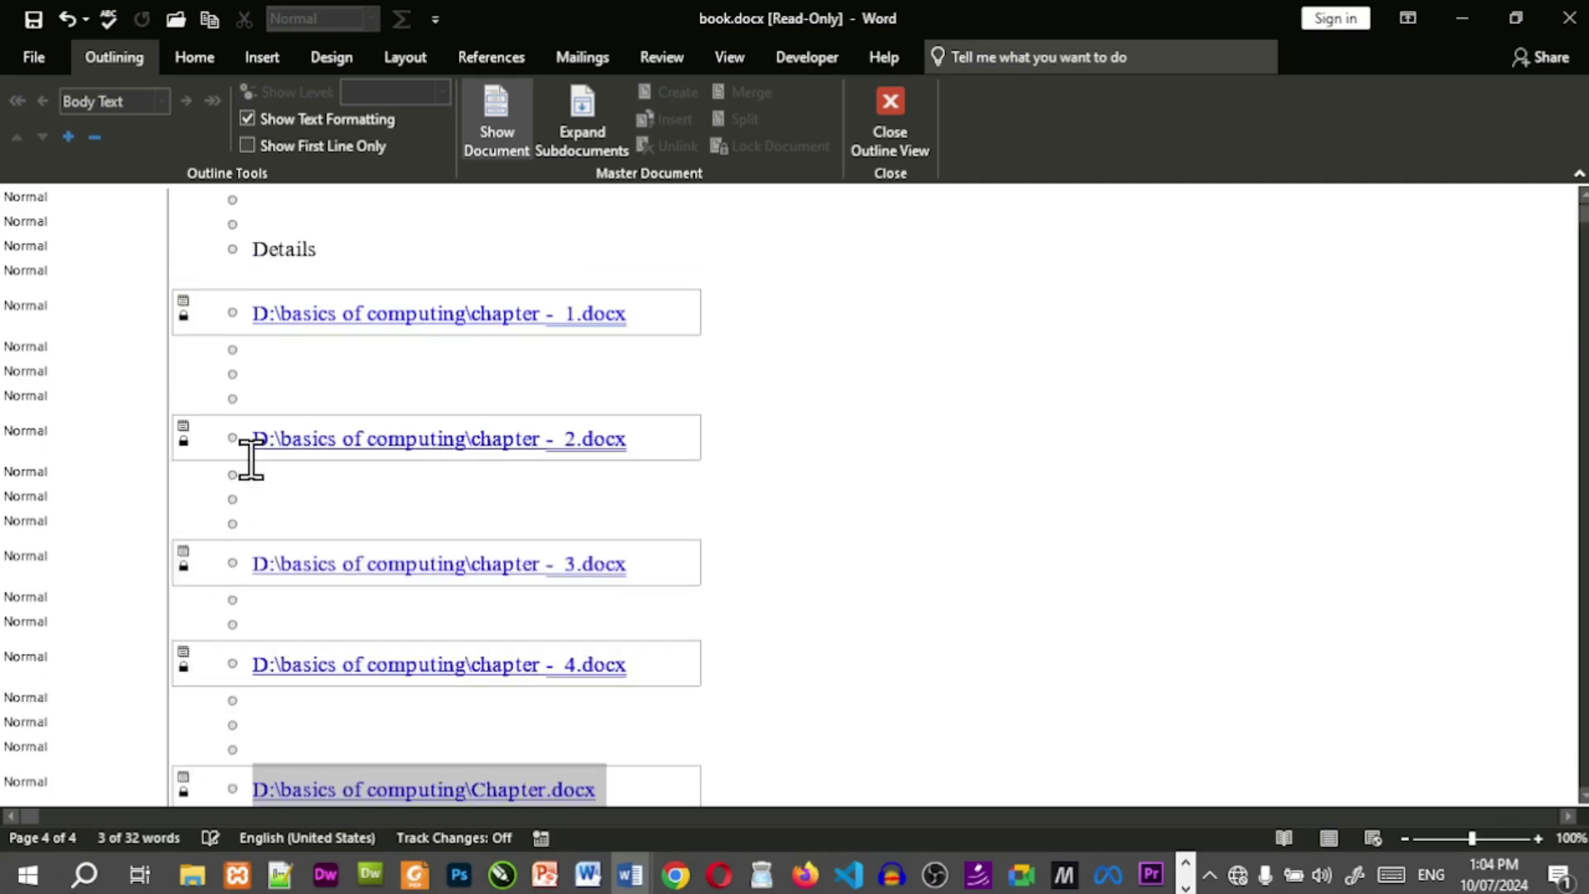
{"action": "scroll", "coordinate": [286, 399], "scroll_direction": "down", "scroll_amount": 2}
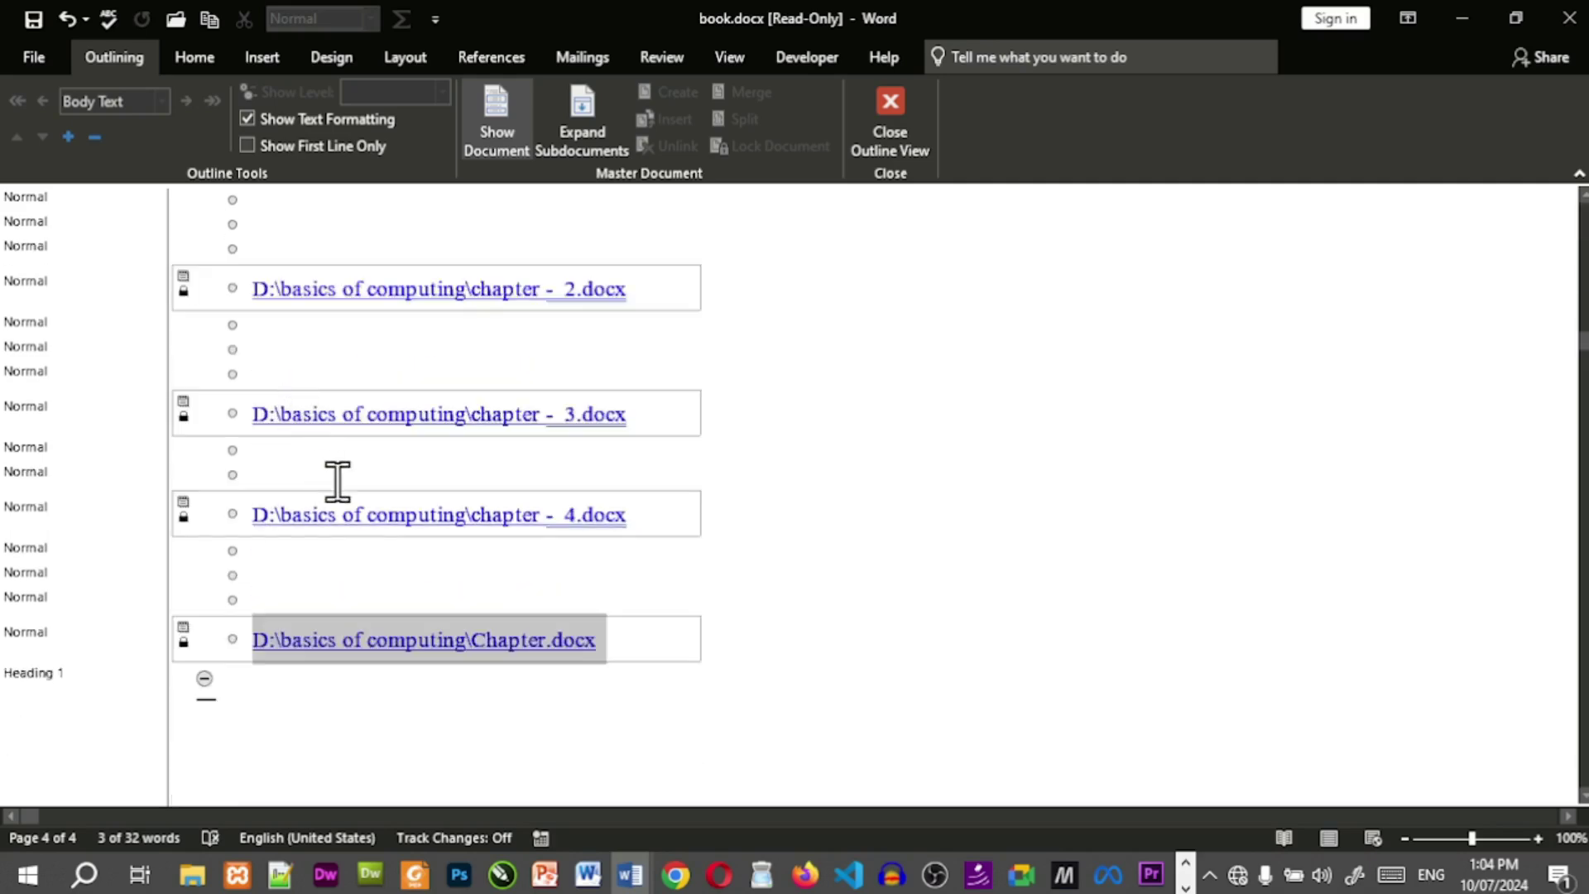
{"action": "left_click", "coordinate": [583, 141]}
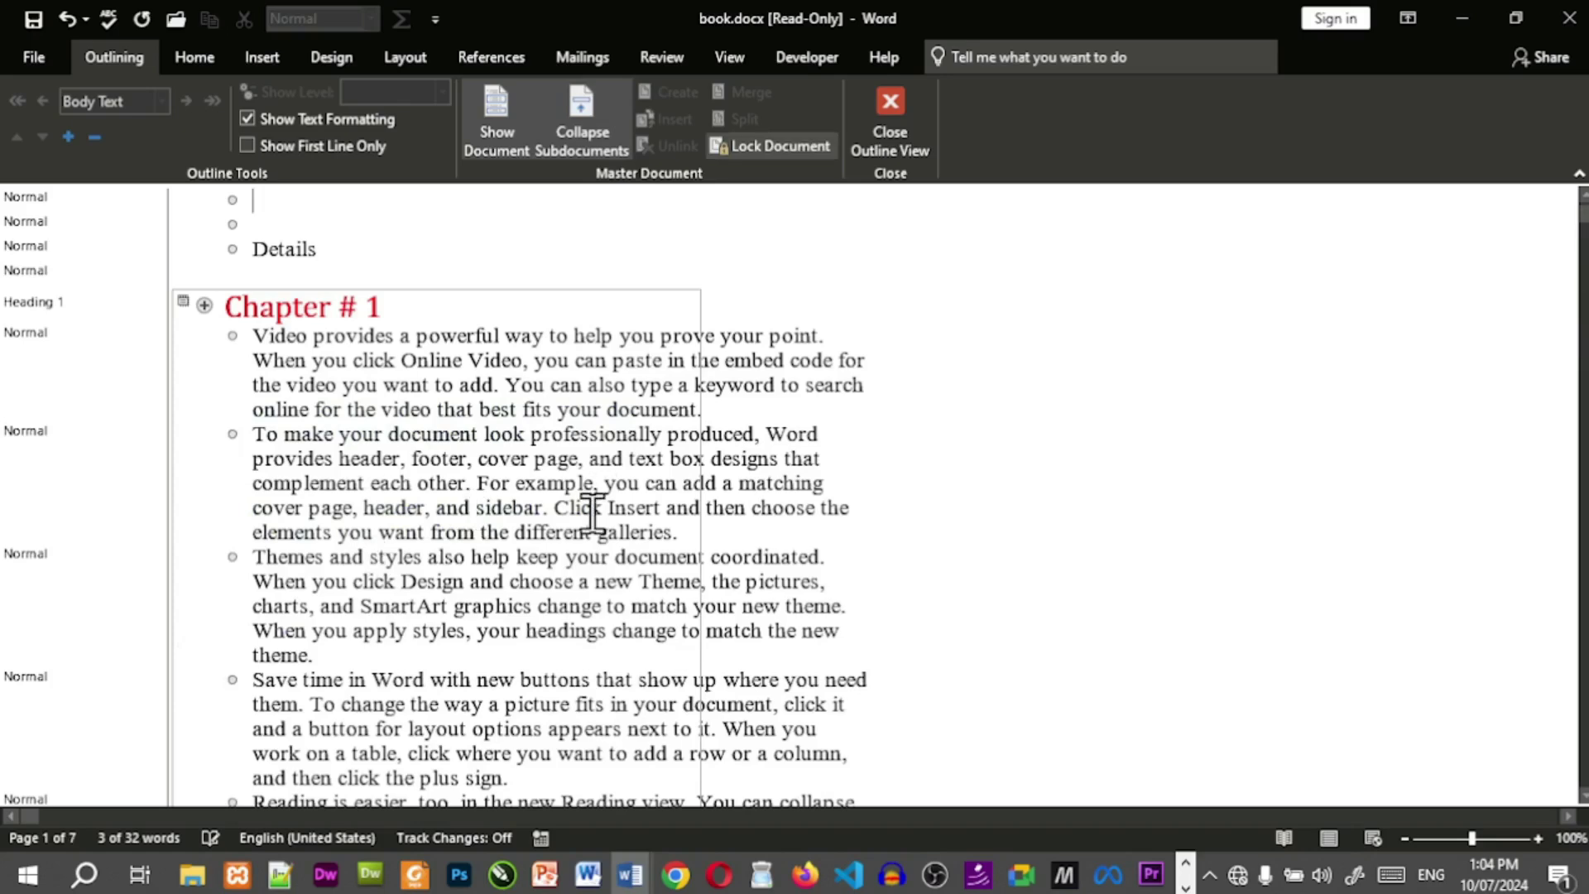
{"action": "left_click", "coordinate": [581, 141]}
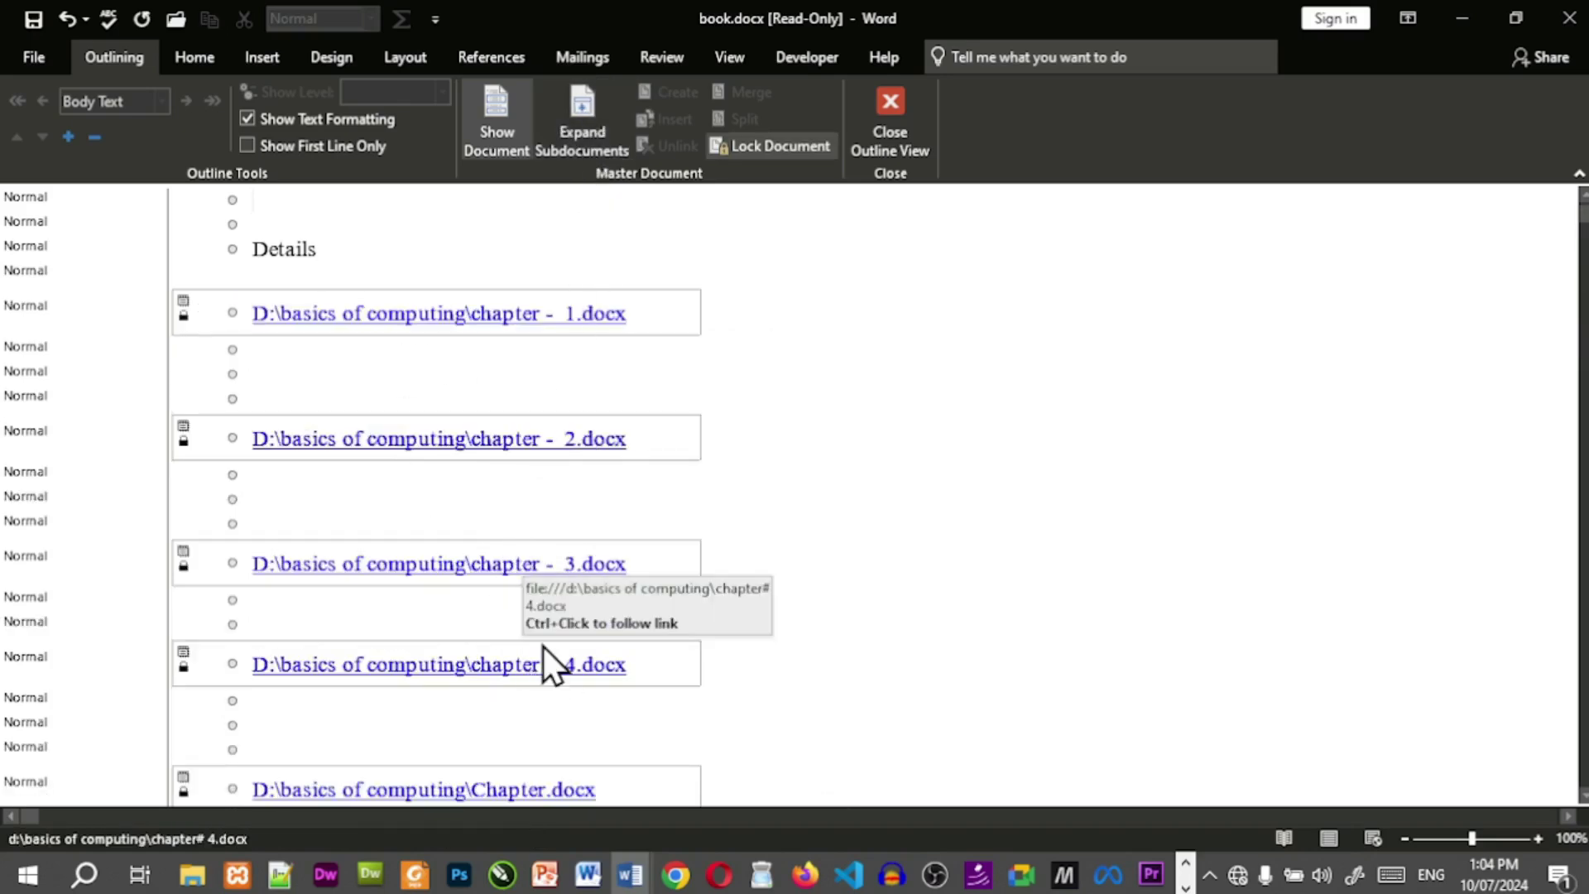
{"action": "left_click", "coordinate": [886, 128]}
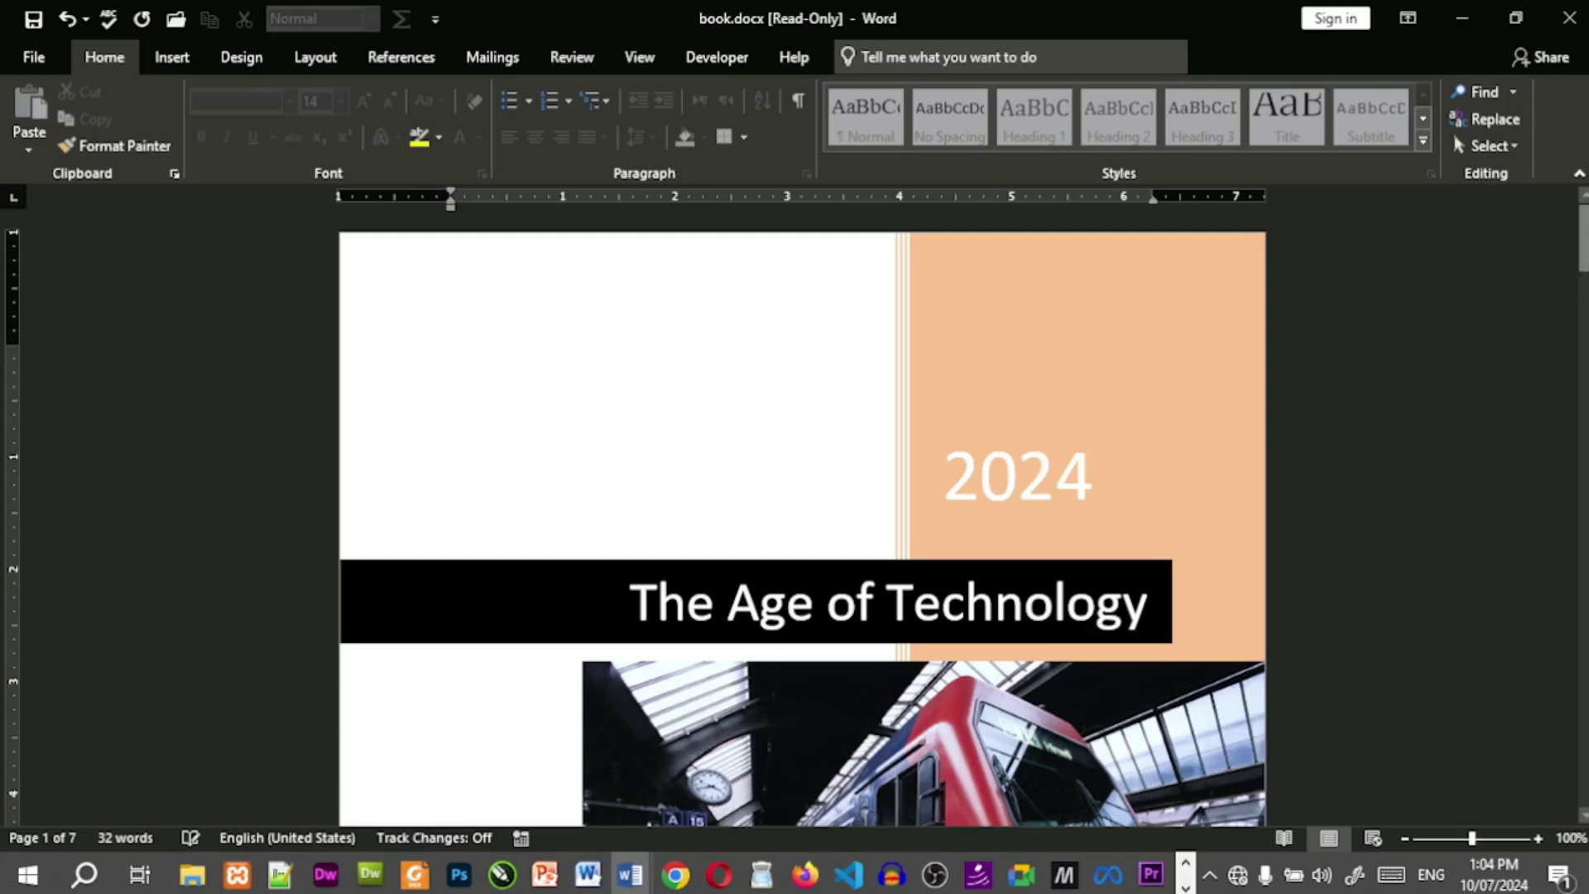
Scroll through the laid-out pages, then return book.docx to Outline view.
{"action": "left_click_drag", "start_coordinate": [1583, 240], "coordinate": [1583, 389]}
{"action": "left_click_drag", "start_coordinate": [1584, 468], "coordinate": [1584, 214]}
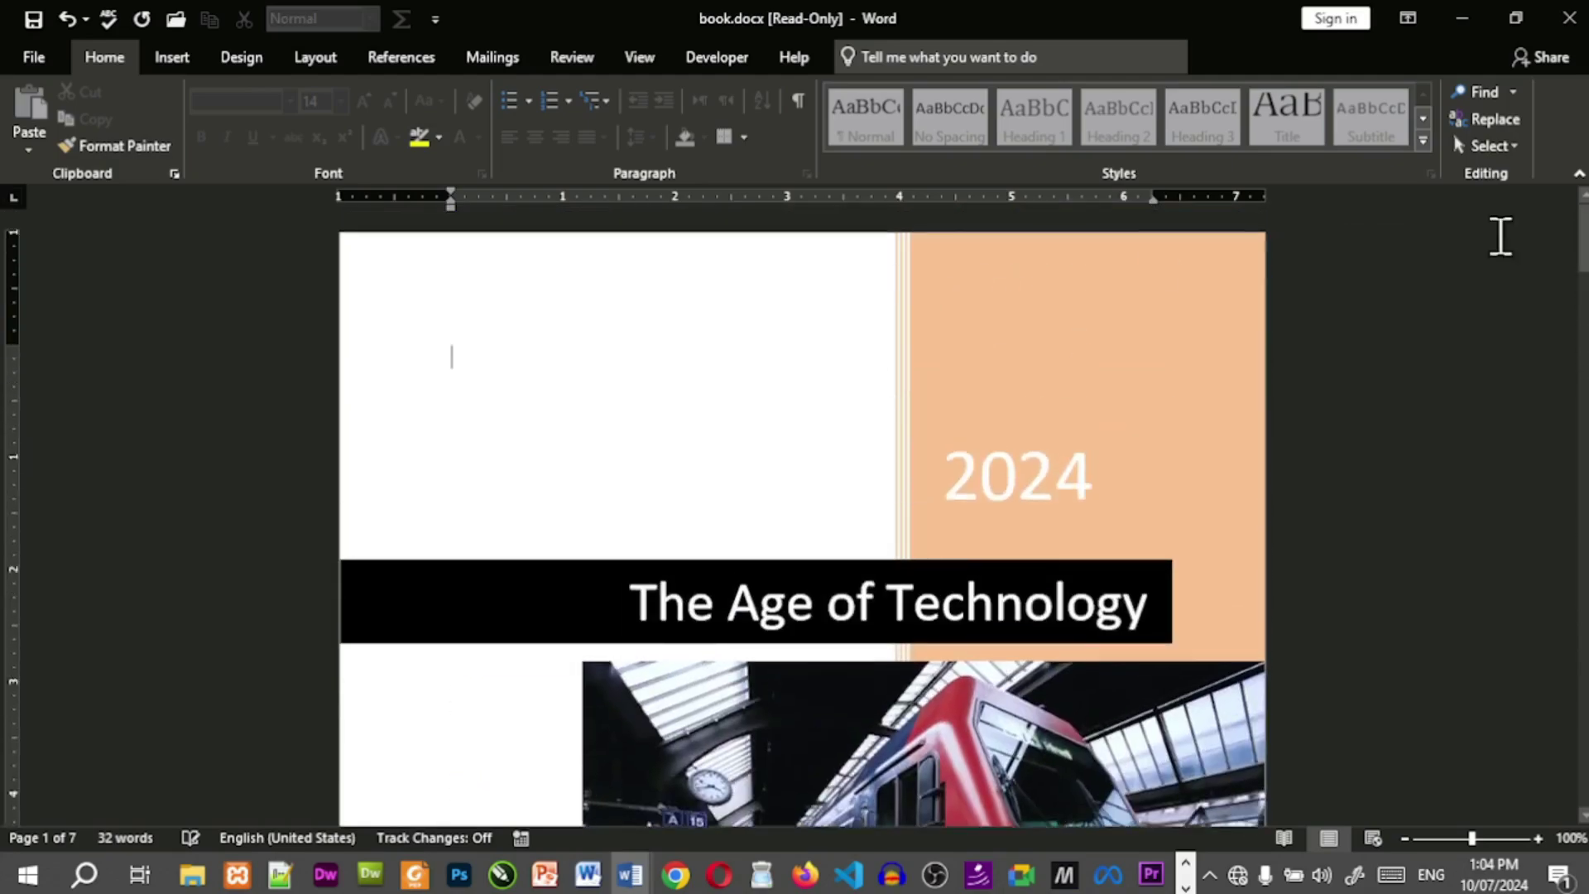
{"action": "left_click", "coordinate": [635, 62]}
{"action": "left_click", "coordinate": [195, 103]}
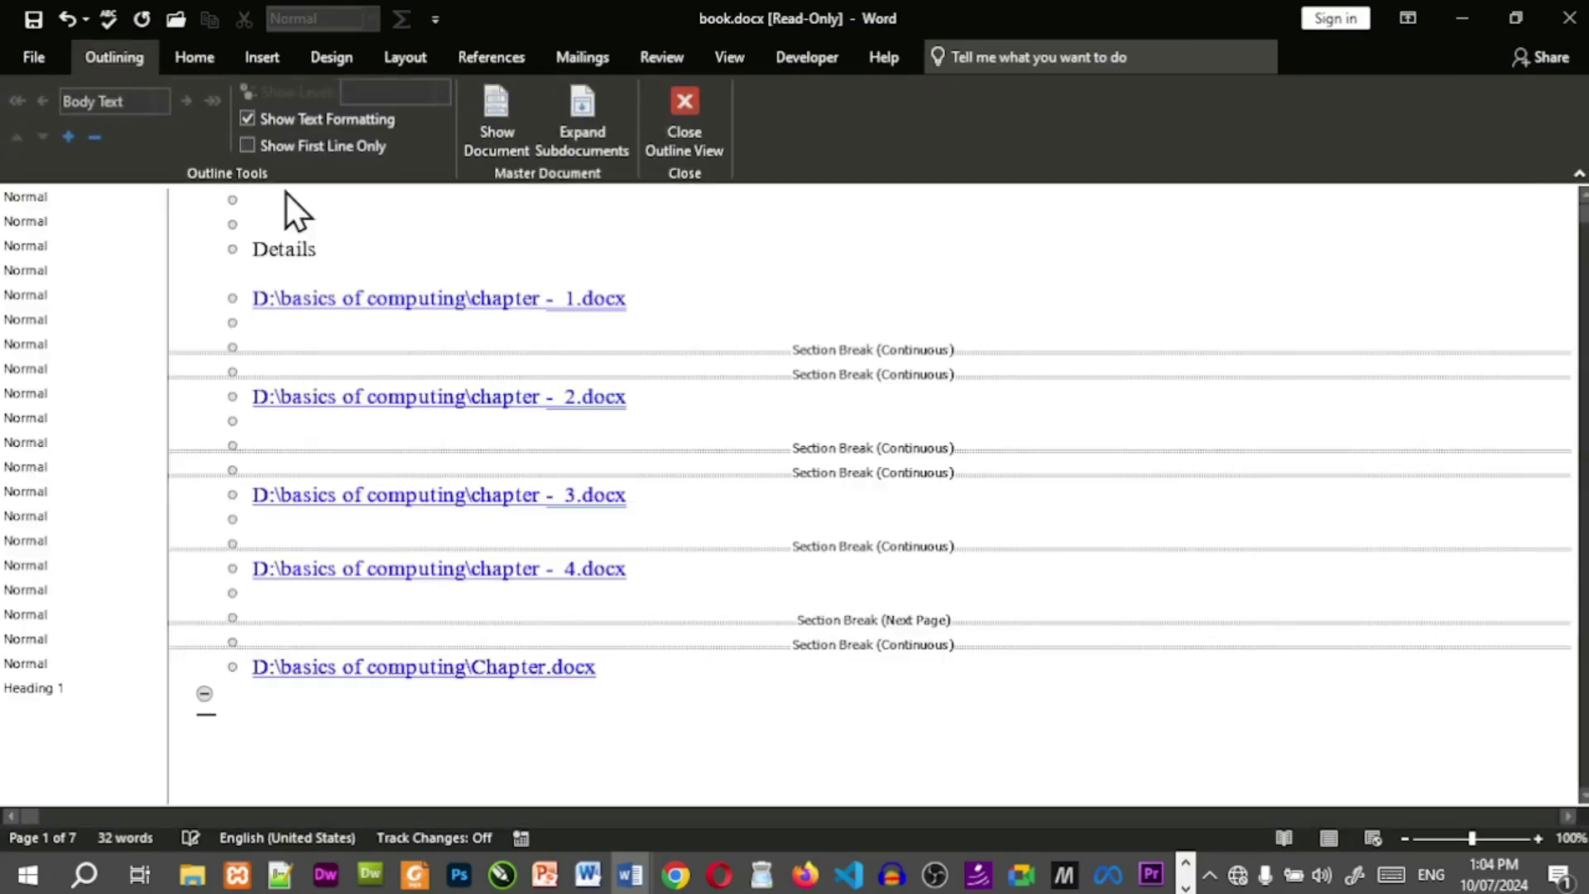
{"action": "left_click", "coordinate": [580, 137]}
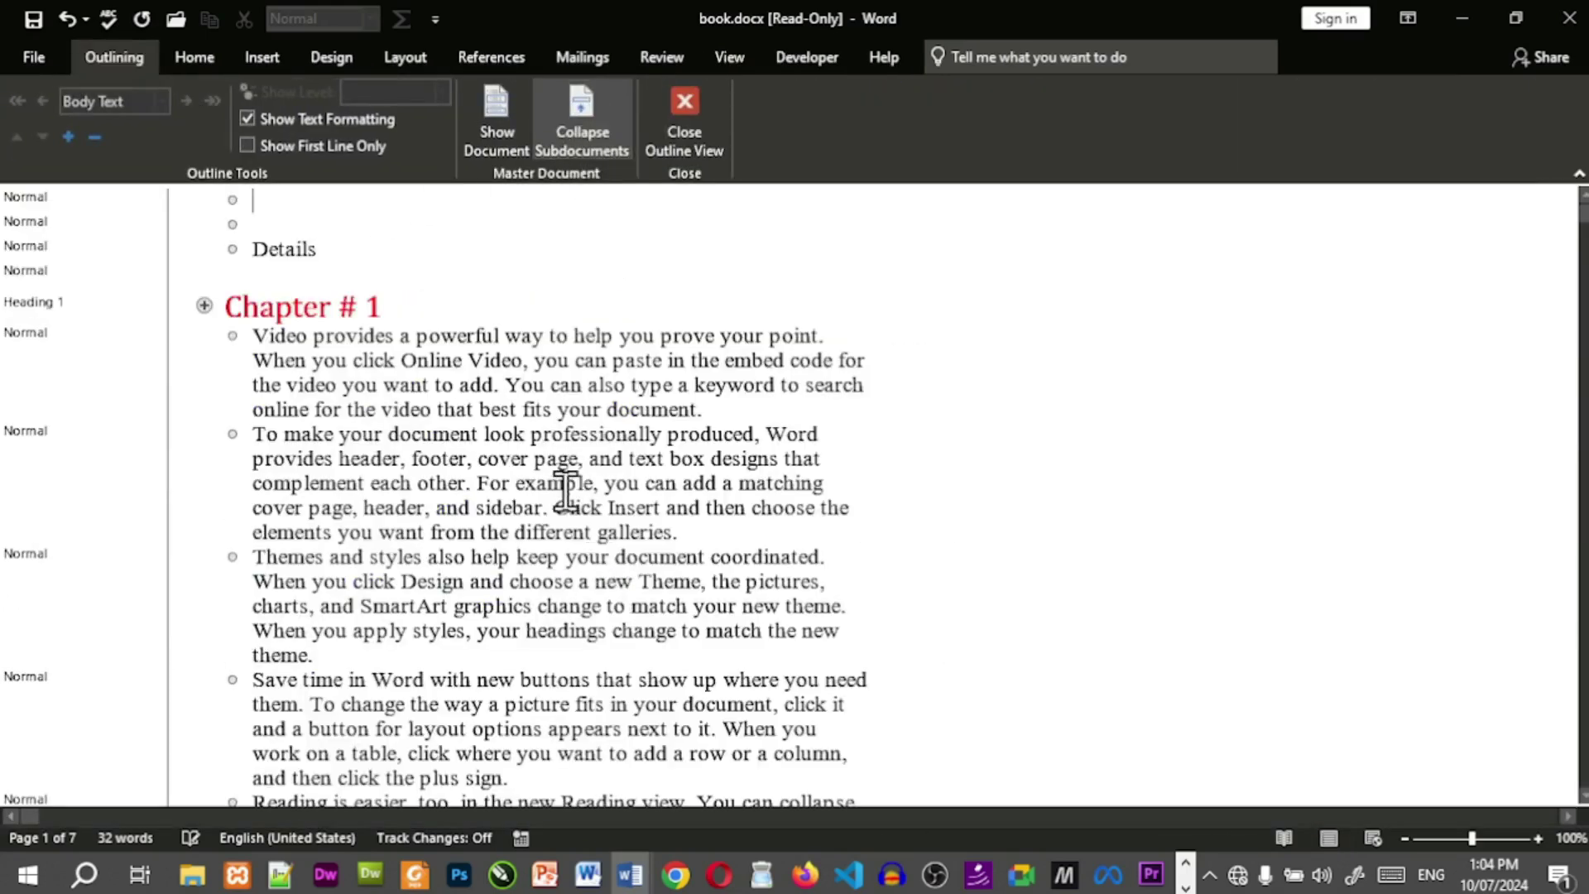
{"action": "left_click", "coordinate": [487, 147]}
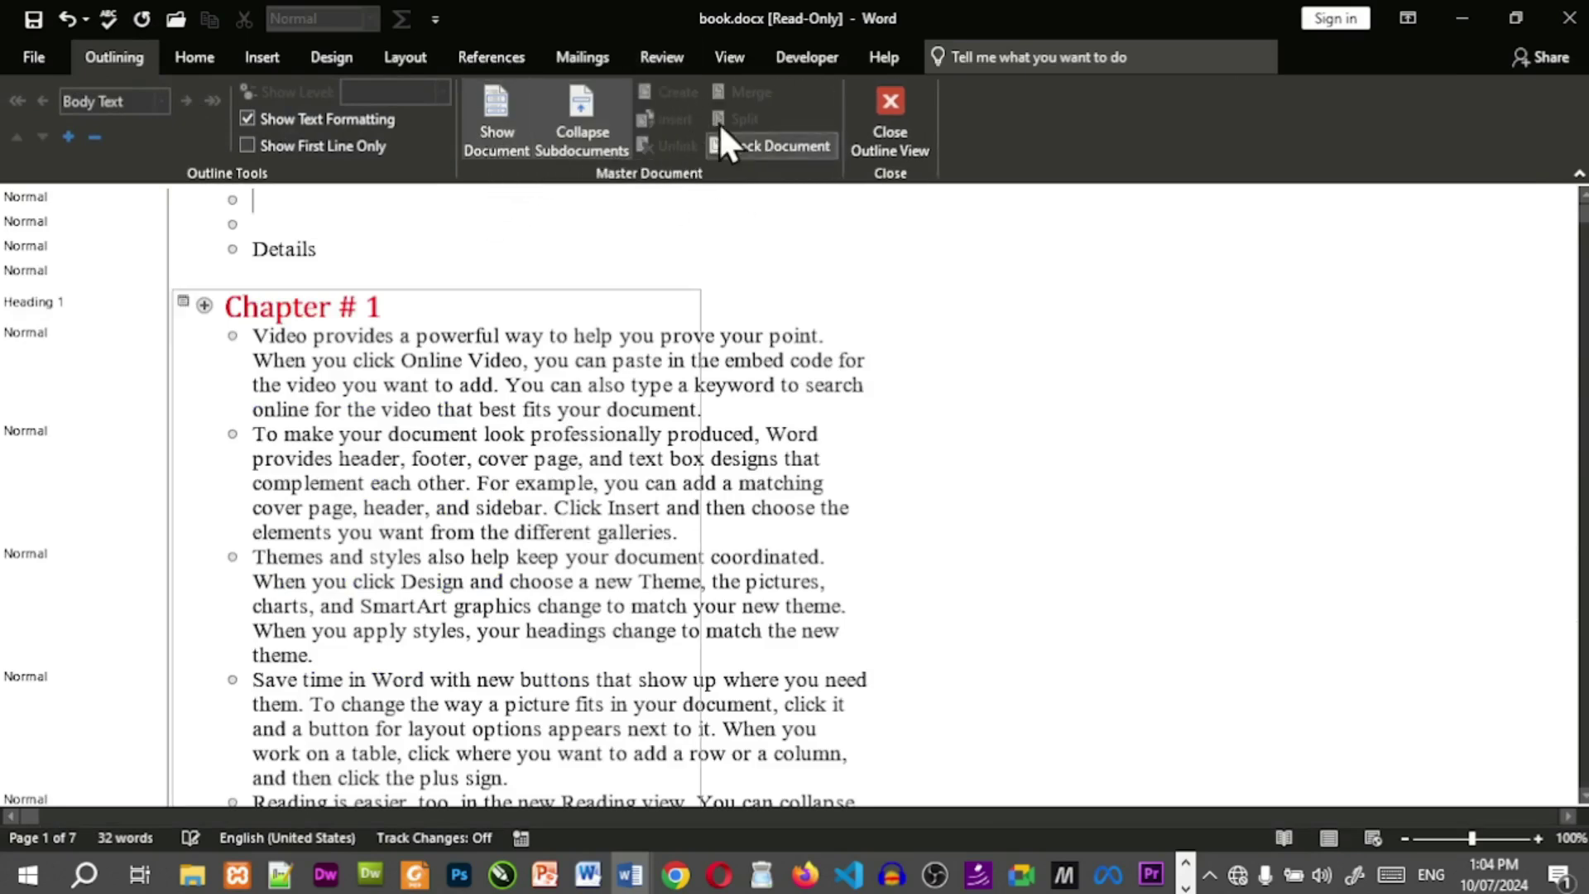
{"action": "left_click", "coordinate": [799, 148]}
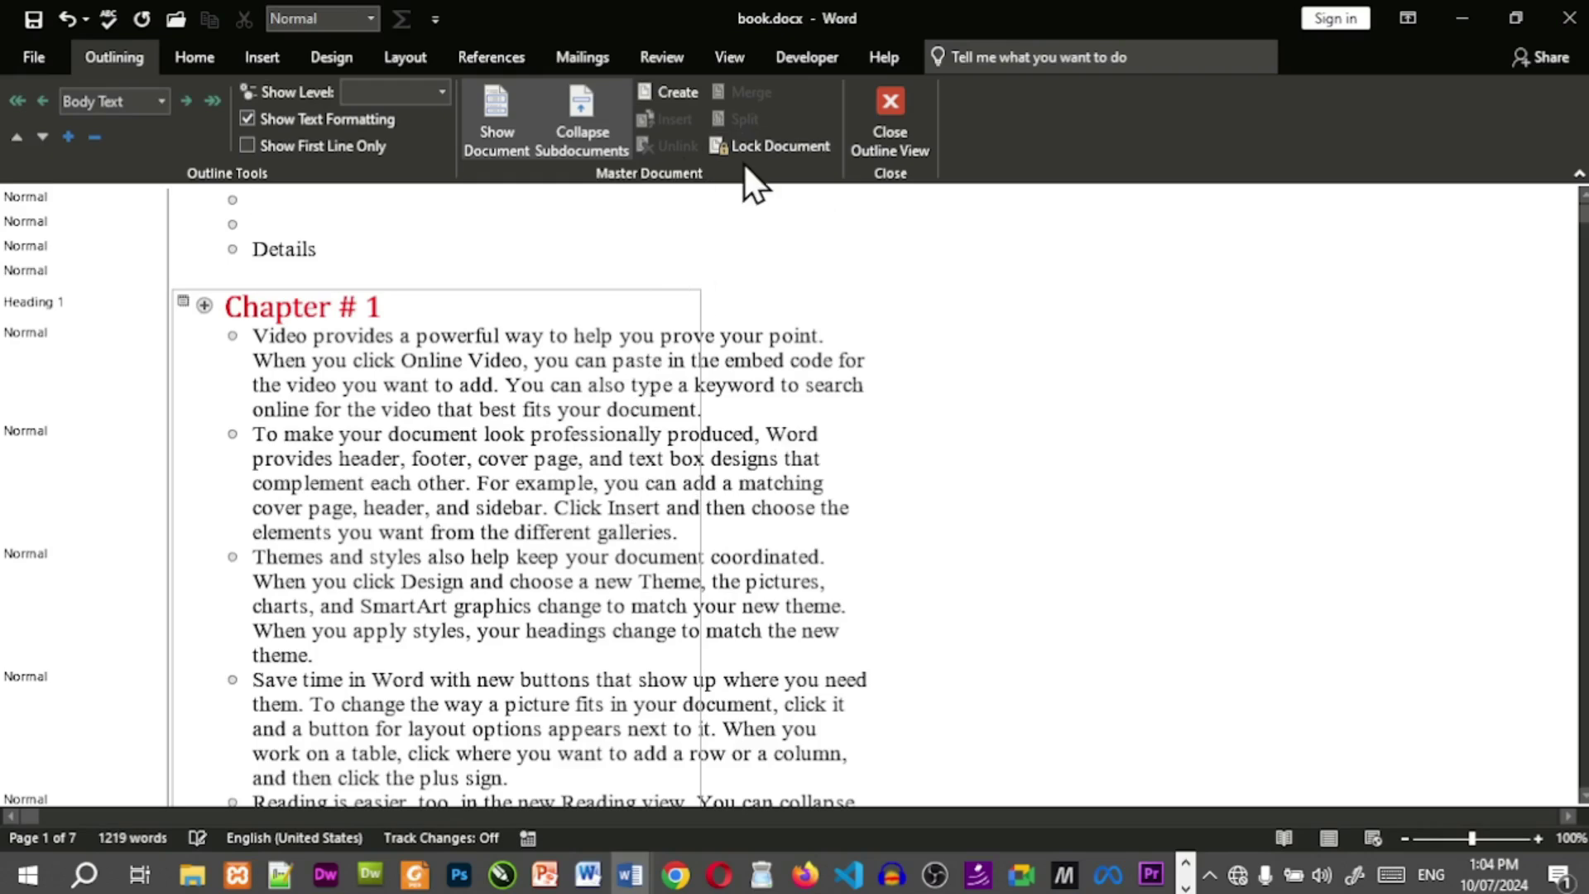
{"action": "left_click", "coordinate": [608, 410]}
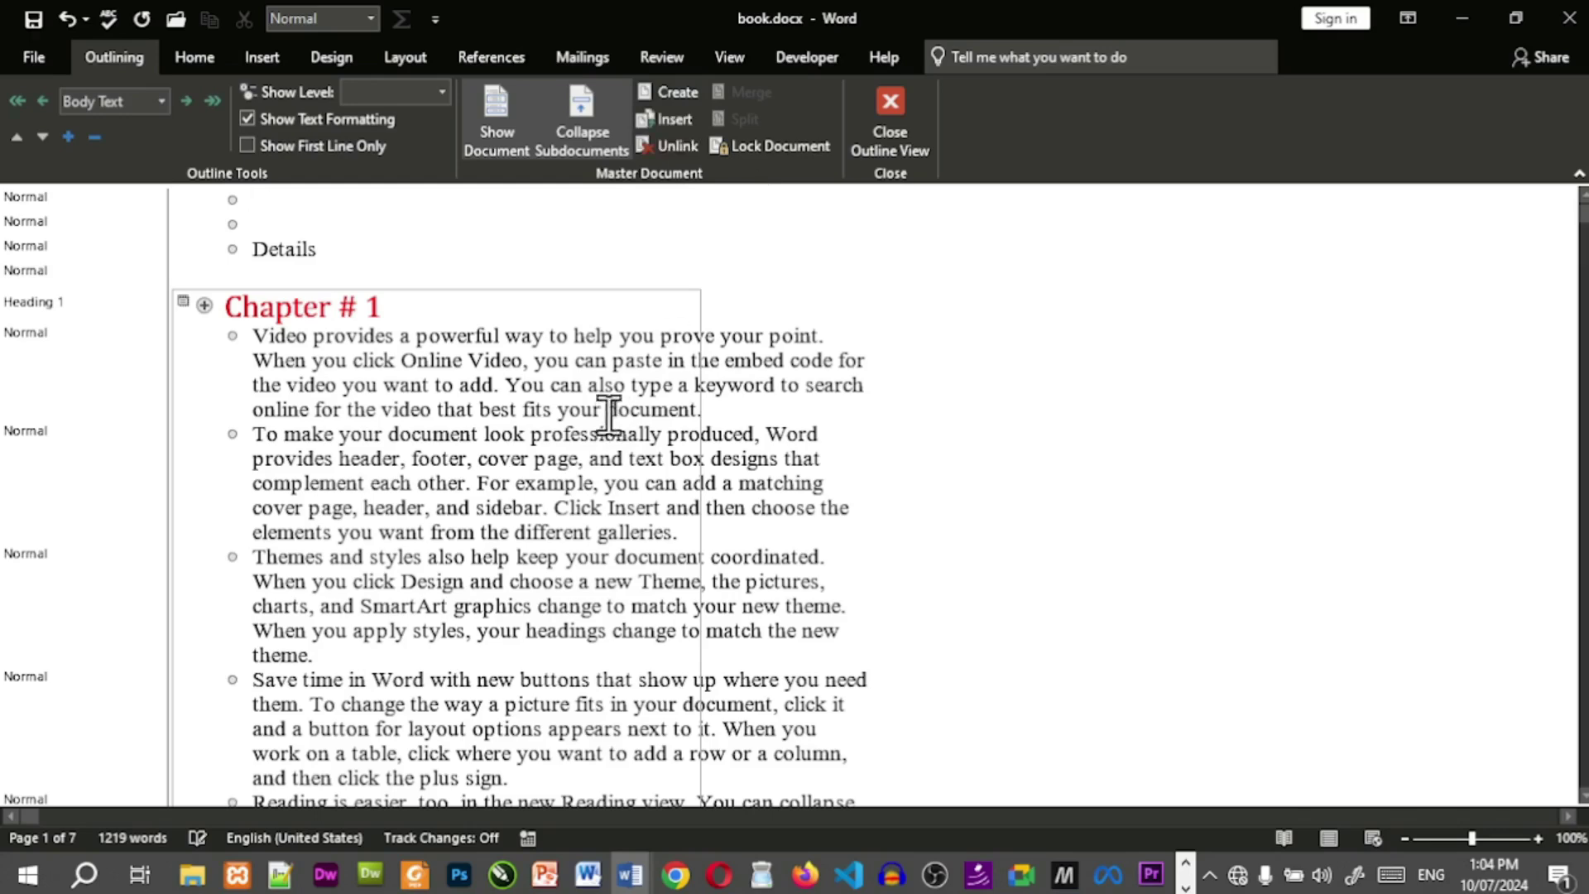
{"action": "left_click", "coordinate": [814, 139]}
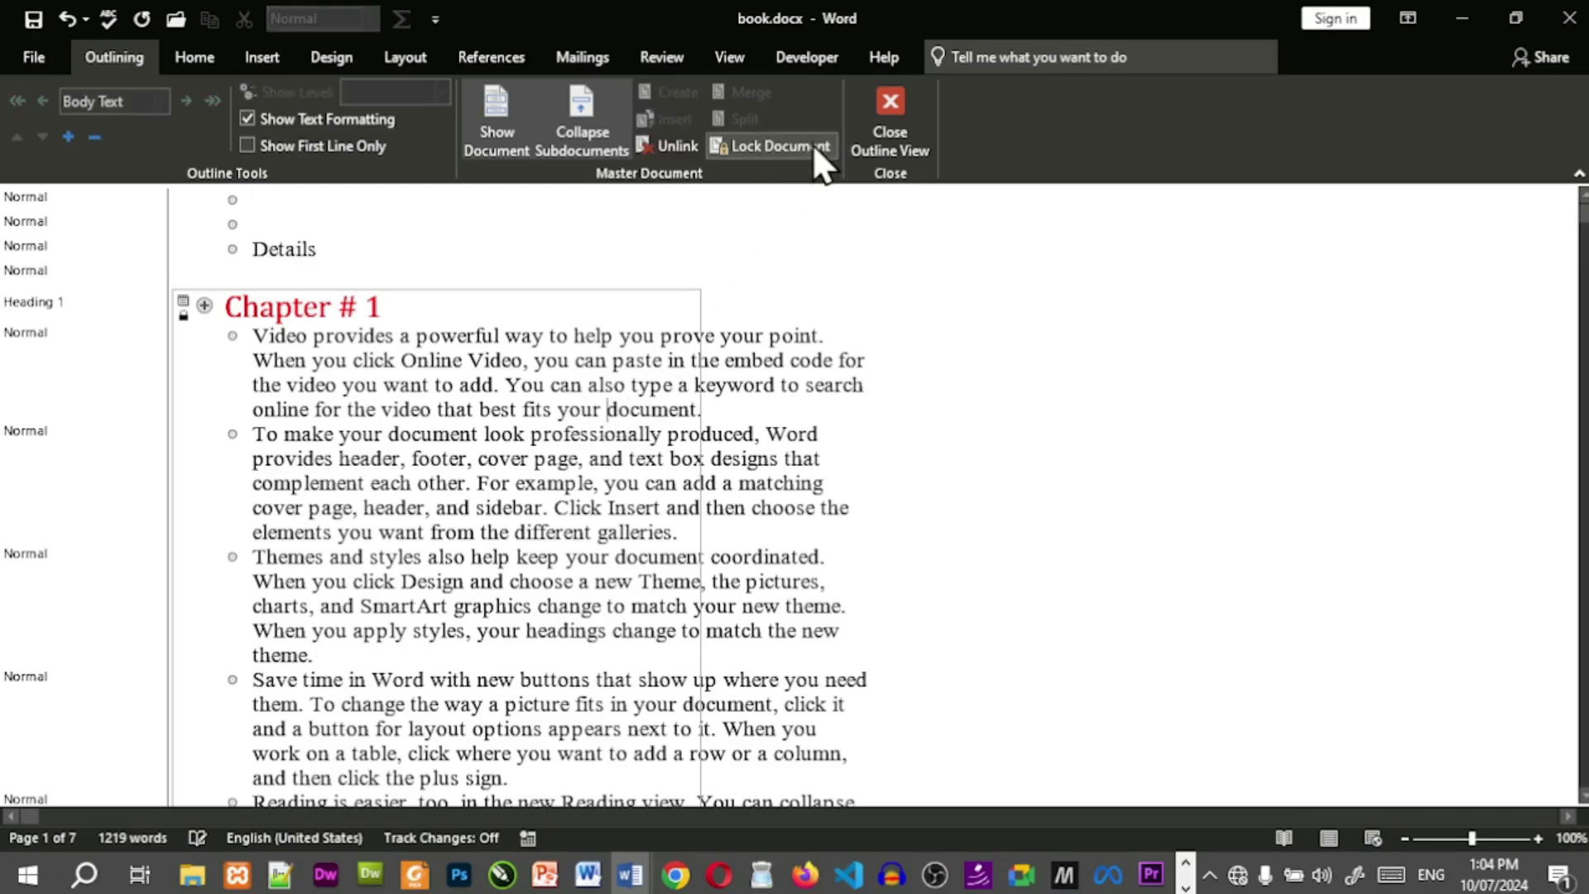
{"action": "left_click", "coordinate": [586, 461]}
{"action": "key", "text": "BackSpace"}
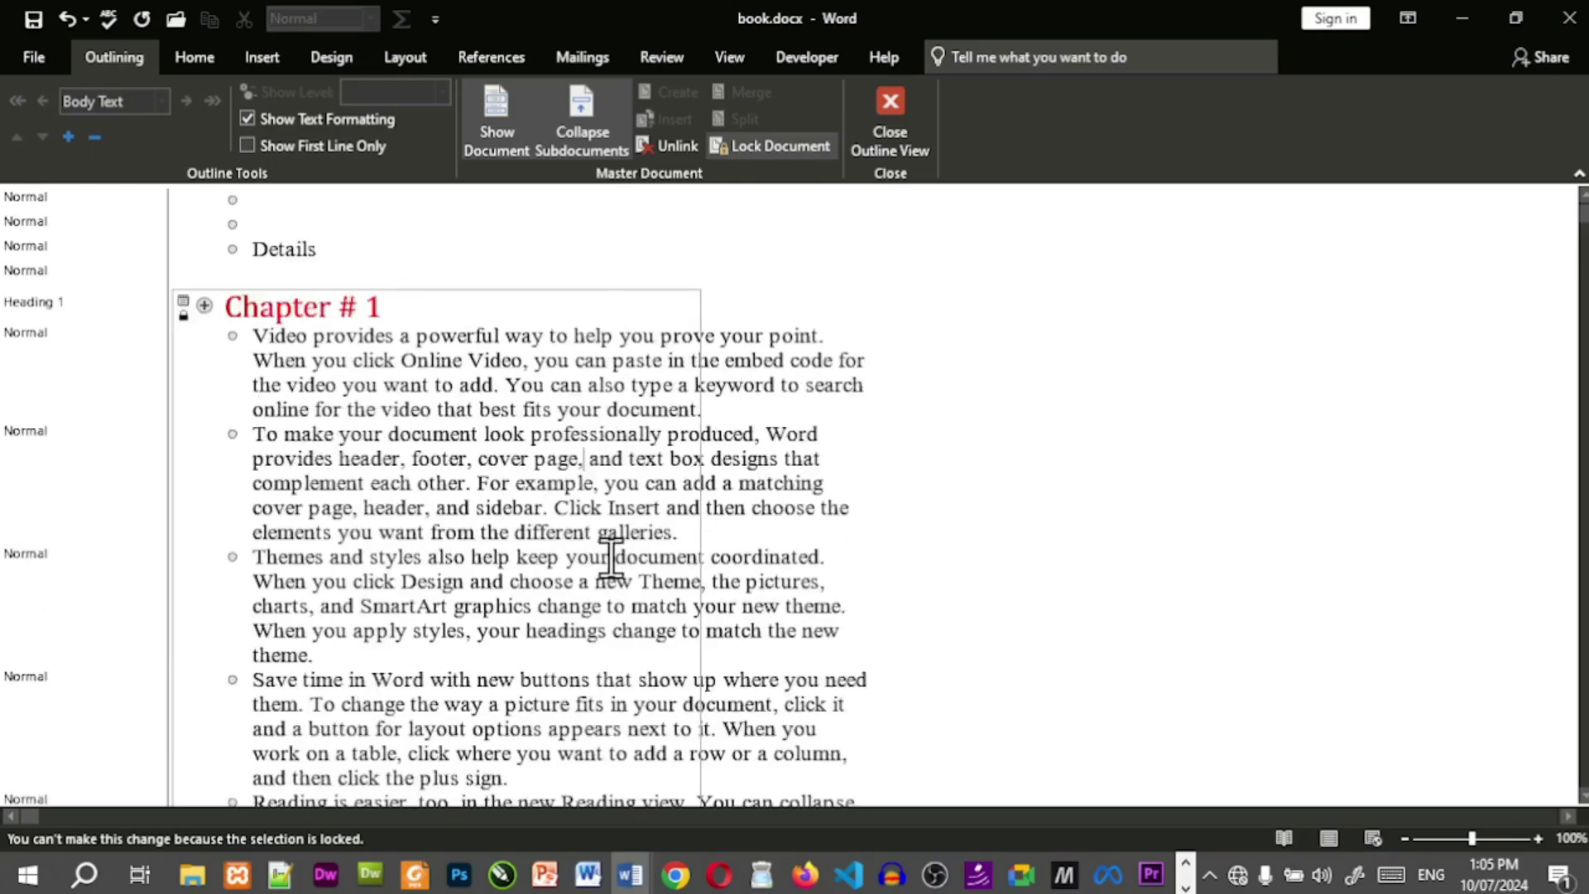
{"action": "scroll", "coordinate": [605, 551], "scroll_direction": "down", "scroll_amount": 5}
{"action": "left_click", "coordinate": [586, 729]}
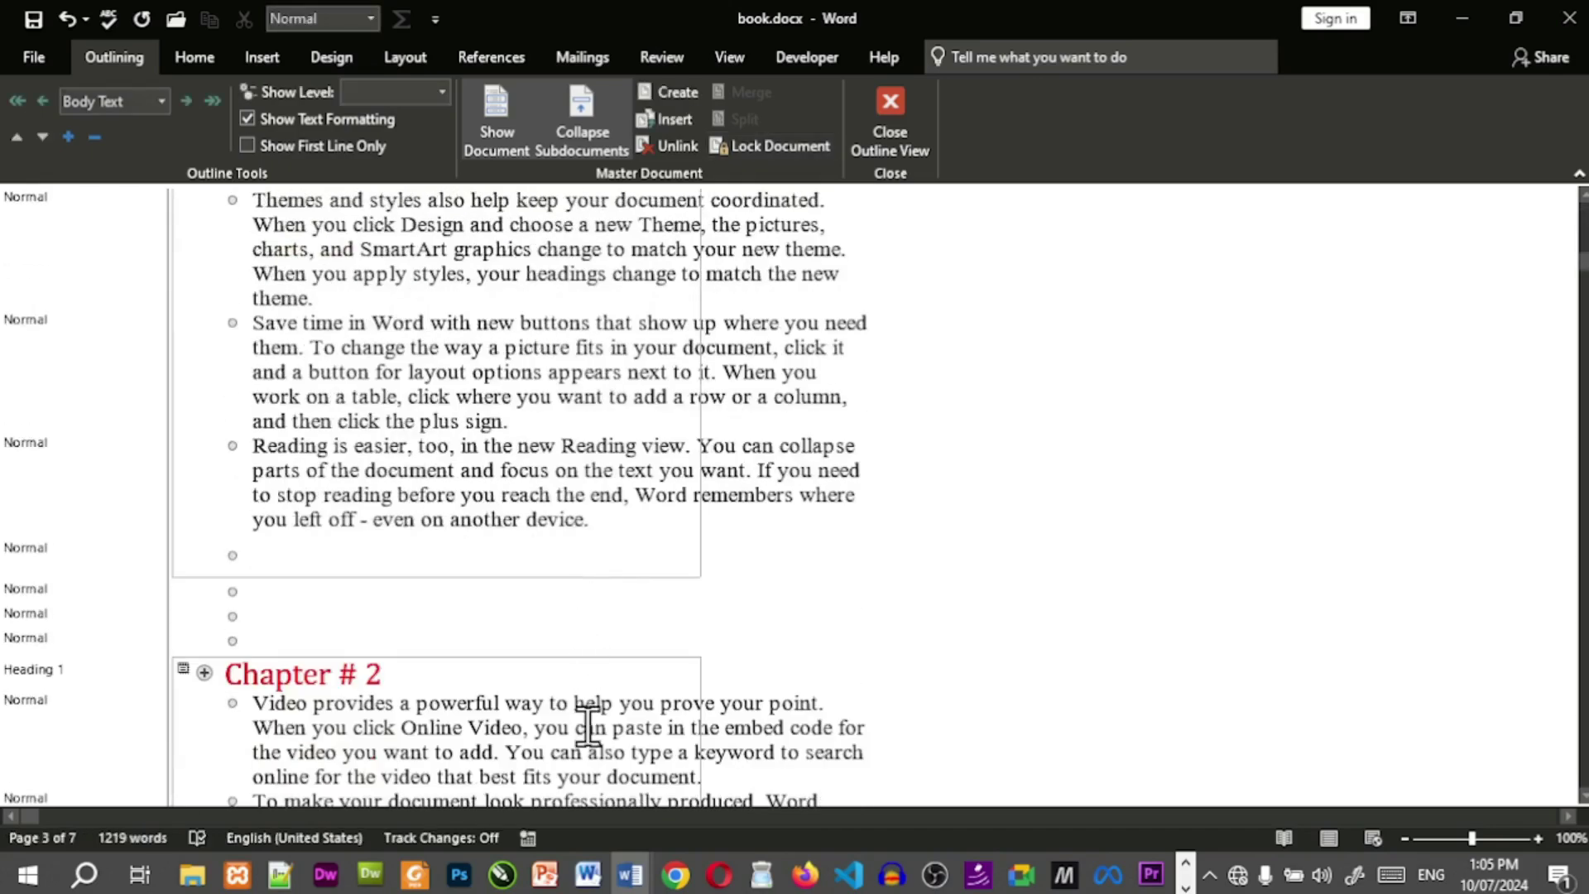
{"action": "left_click", "coordinate": [757, 149]}
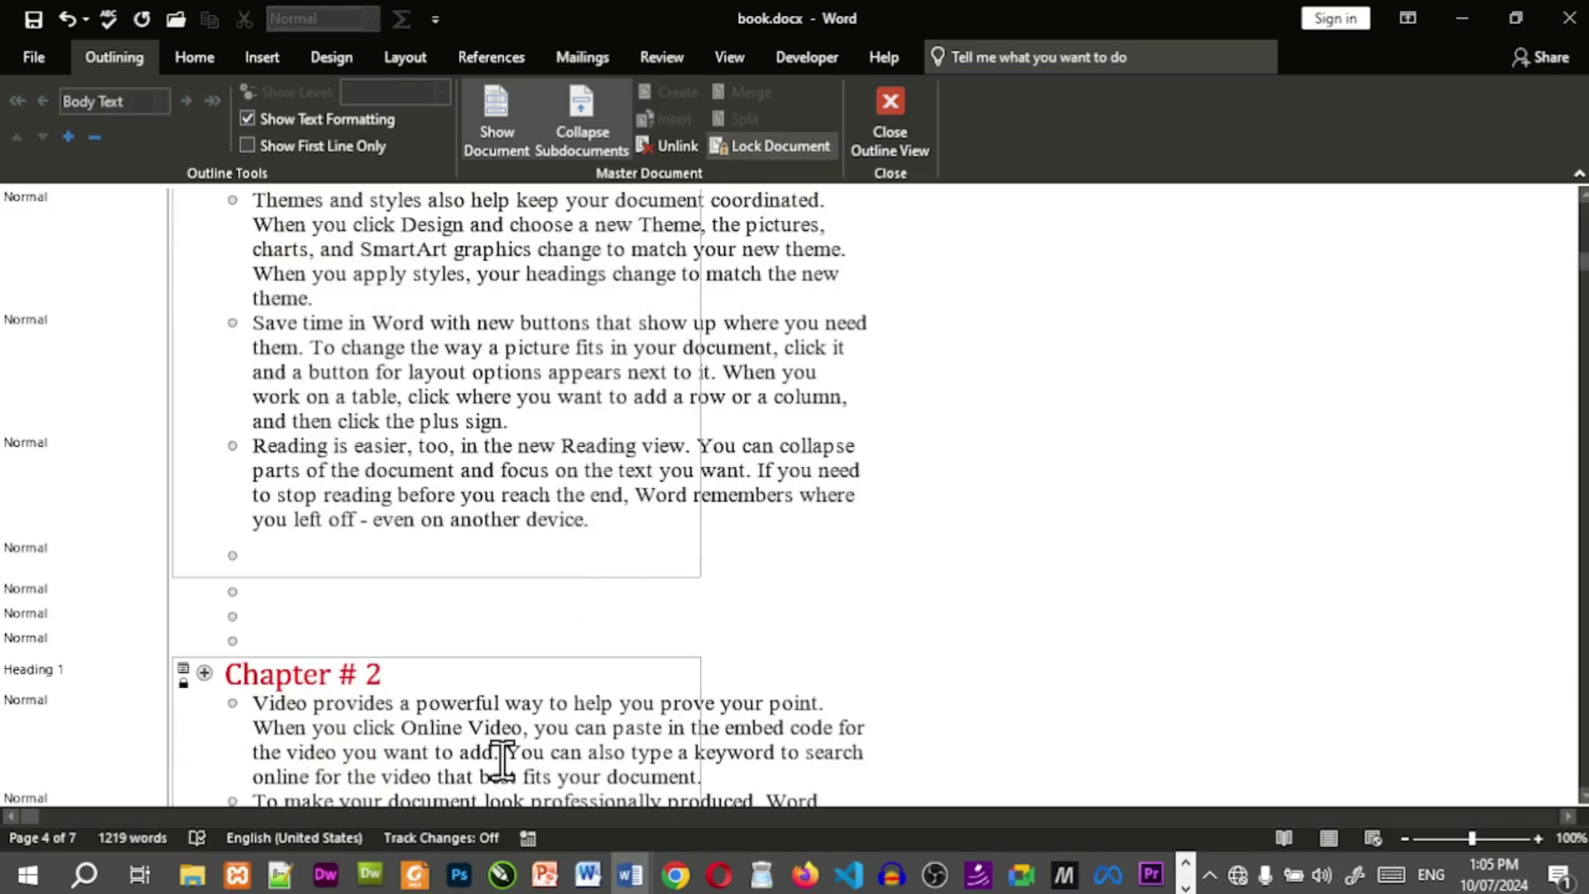
{"action": "left_click", "coordinate": [745, 145]}
{"action": "left_click", "coordinate": [757, 151]}
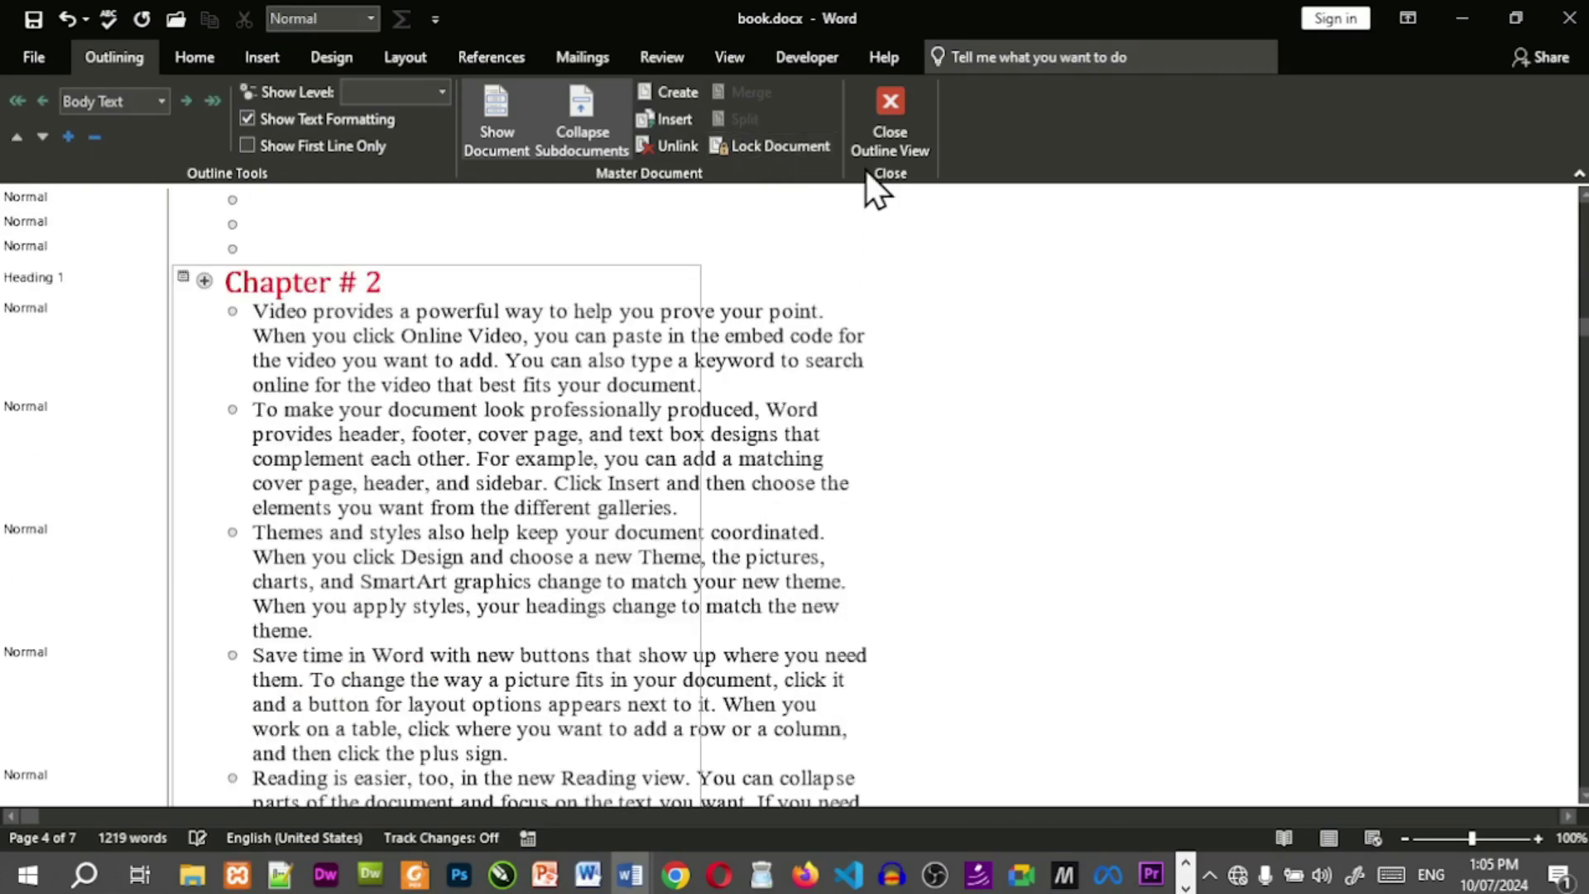
Leave Outline view to browse the pages and References tools, then return to Outline view.
{"action": "left_click", "coordinate": [892, 139]}
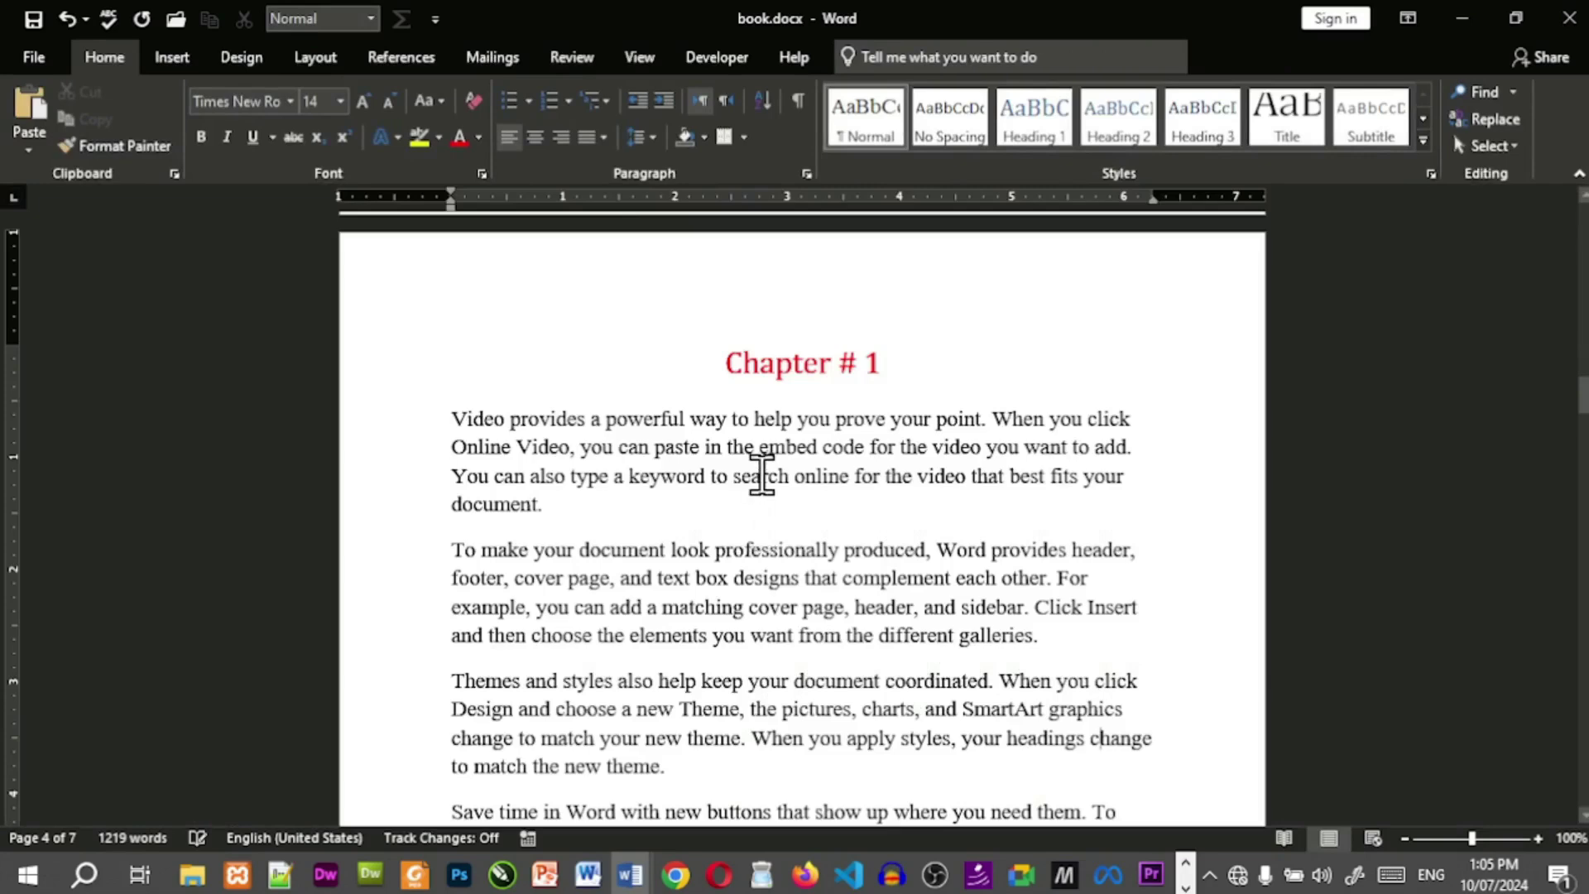
{"action": "scroll", "coordinate": [760, 472], "scroll_direction": "up", "scroll_amount": 2}
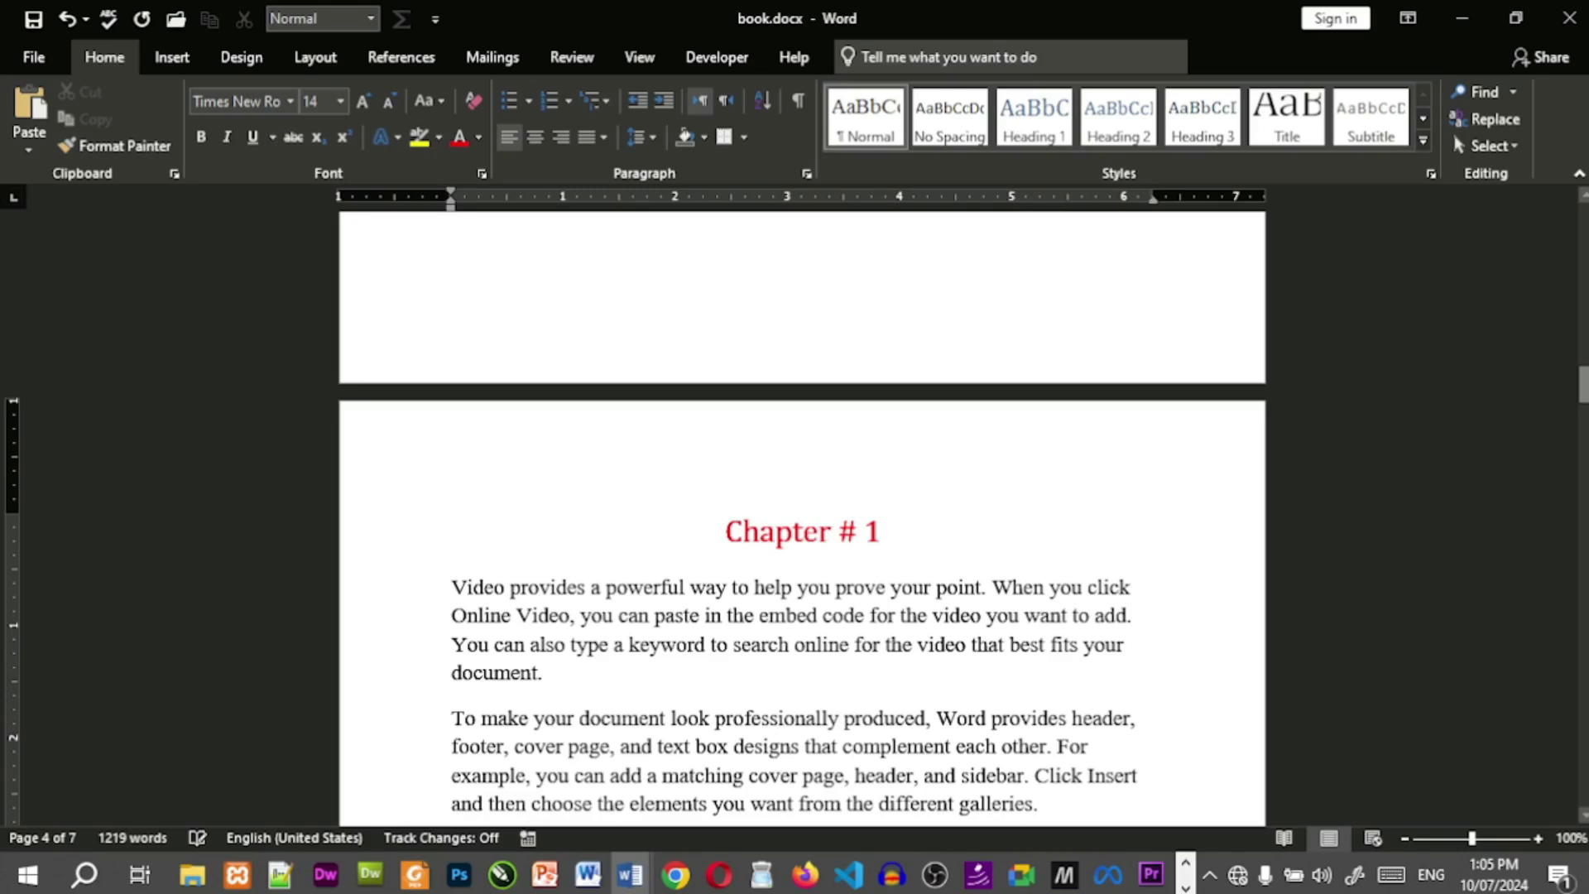
{"action": "left_click_drag", "start_coordinate": [1583, 385], "coordinate": [1584, 331]}
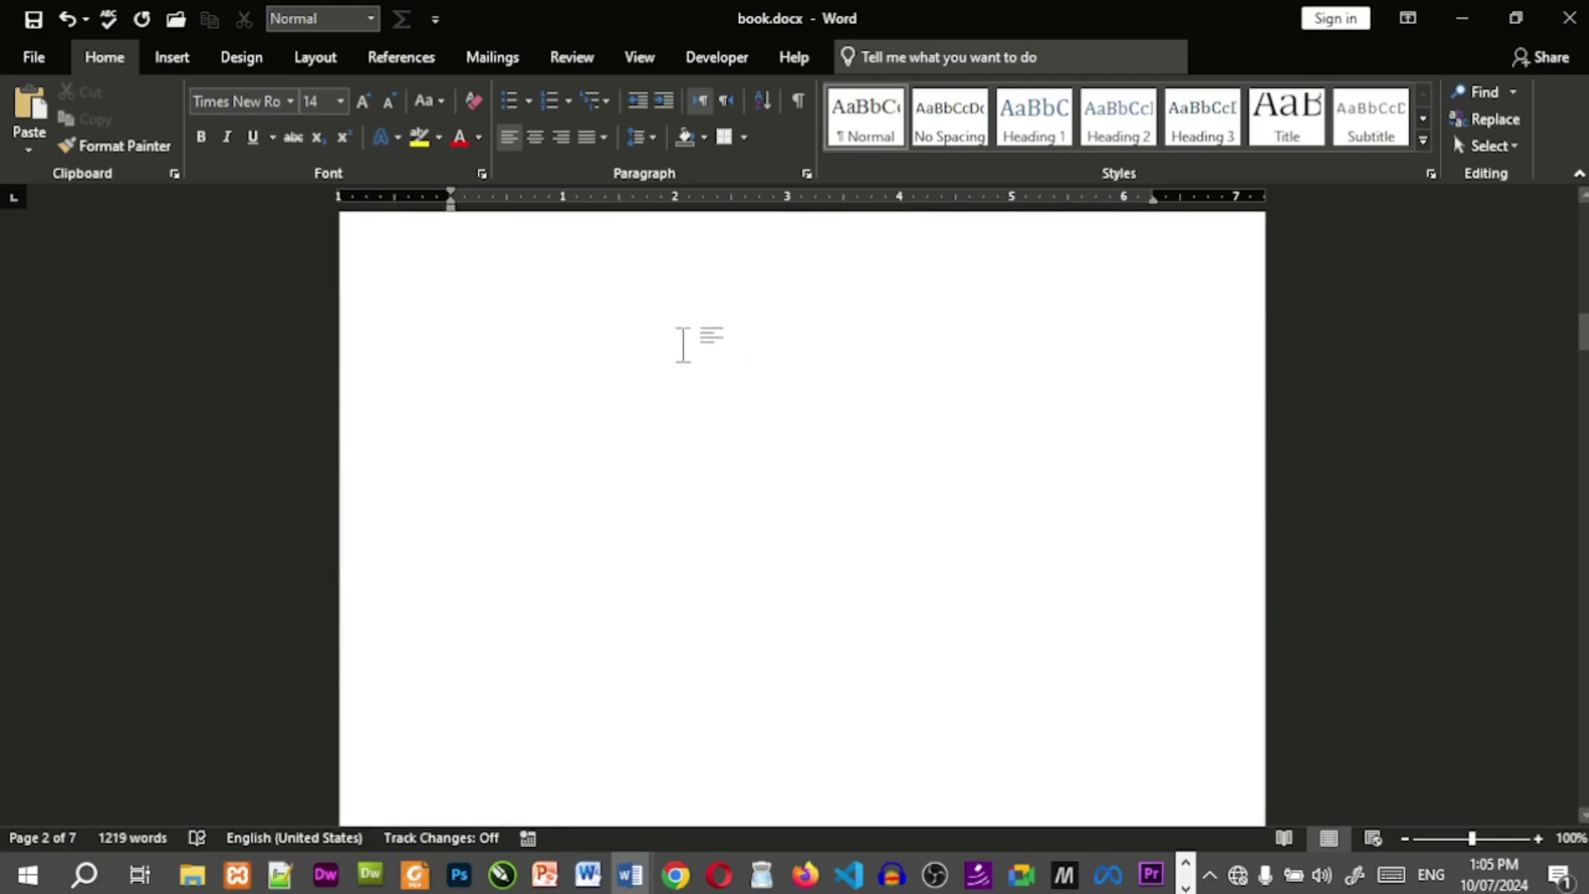
{"action": "left_click_drag", "start_coordinate": [1583, 331], "coordinate": [1584, 447]}
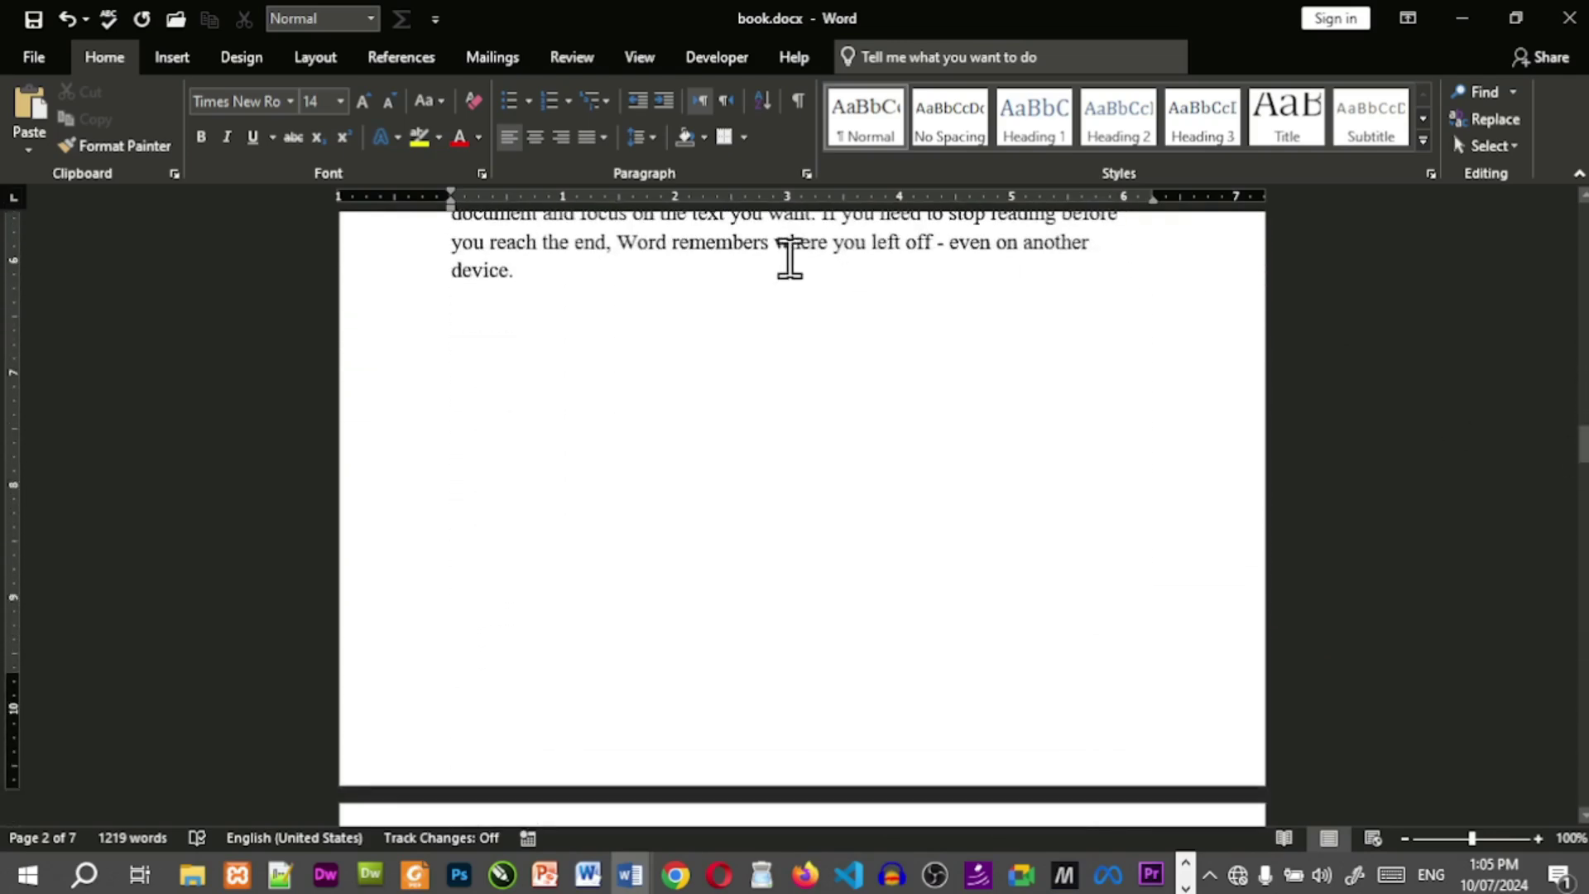
{"action": "left_click", "coordinate": [421, 56]}
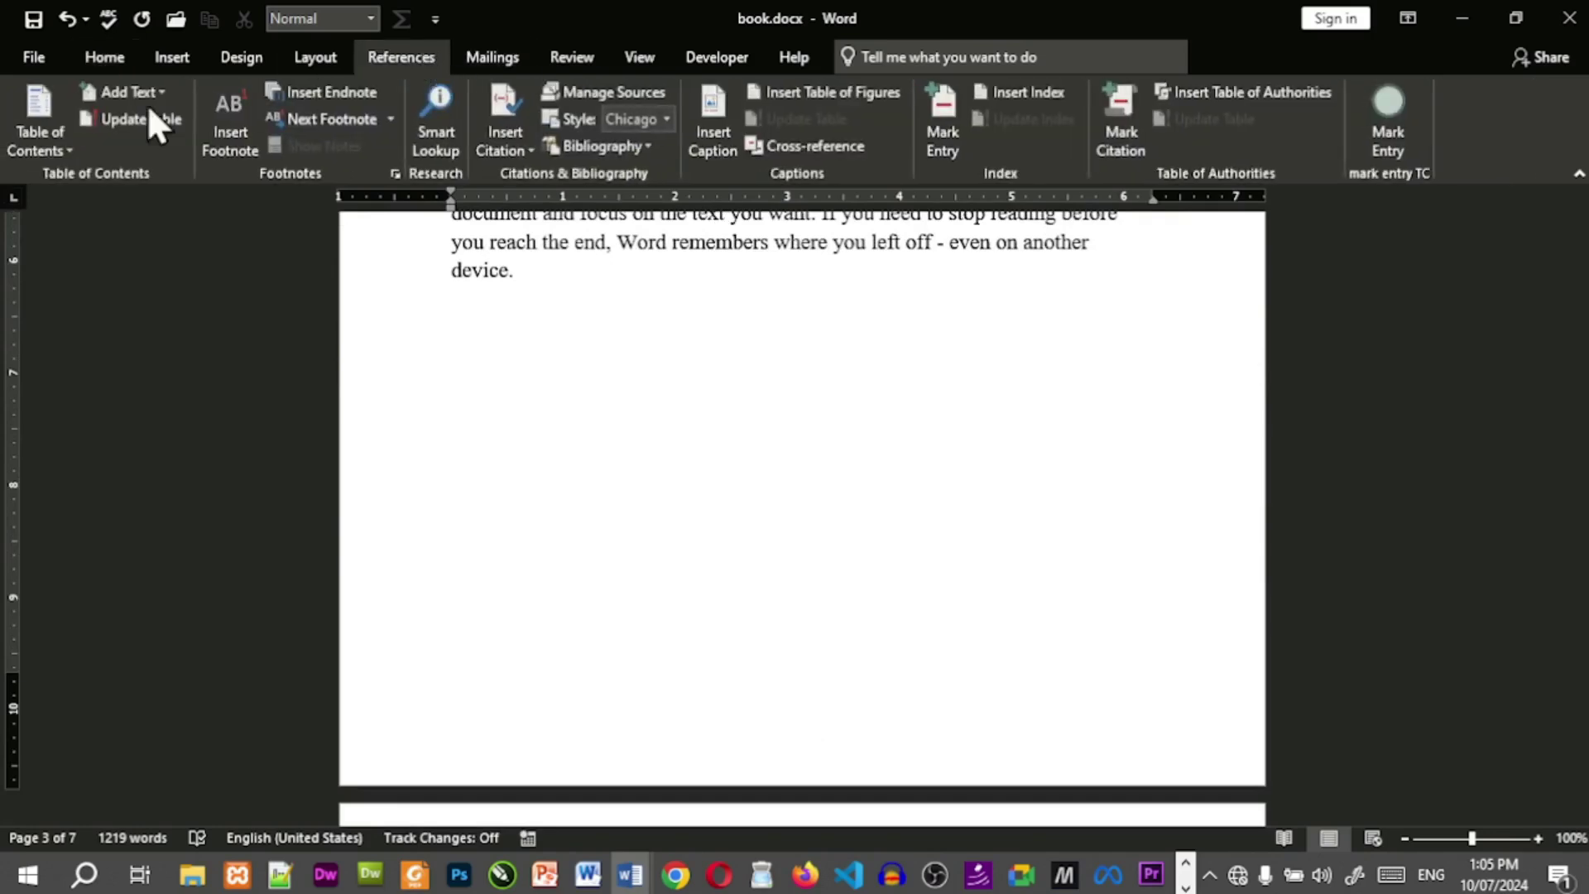
{"action": "left_click", "coordinate": [642, 58]}
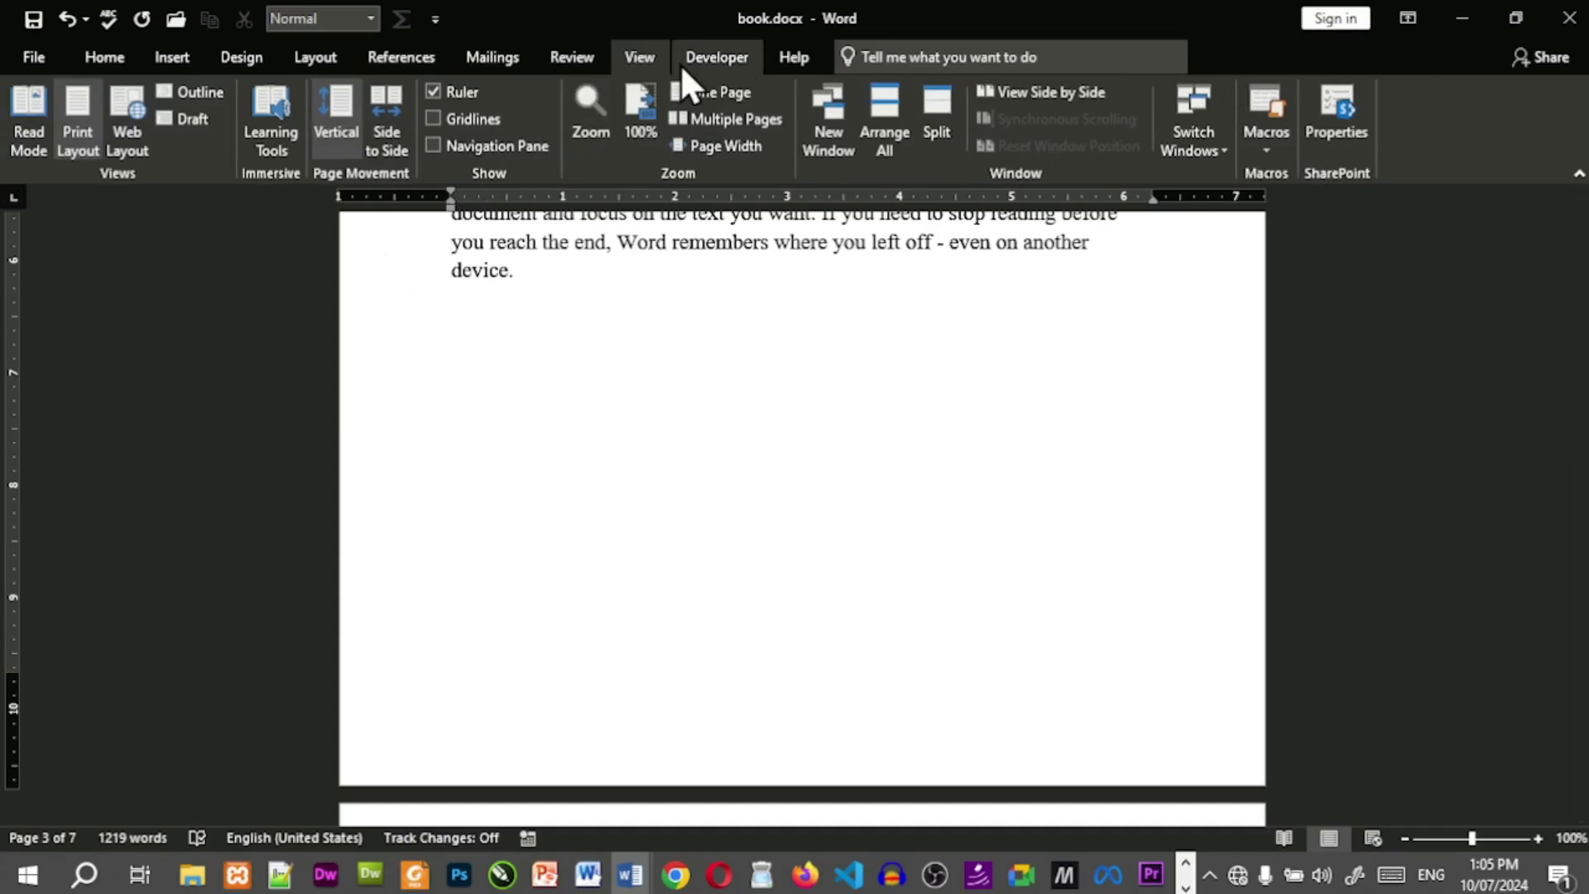
{"action": "left_click", "coordinate": [190, 89]}
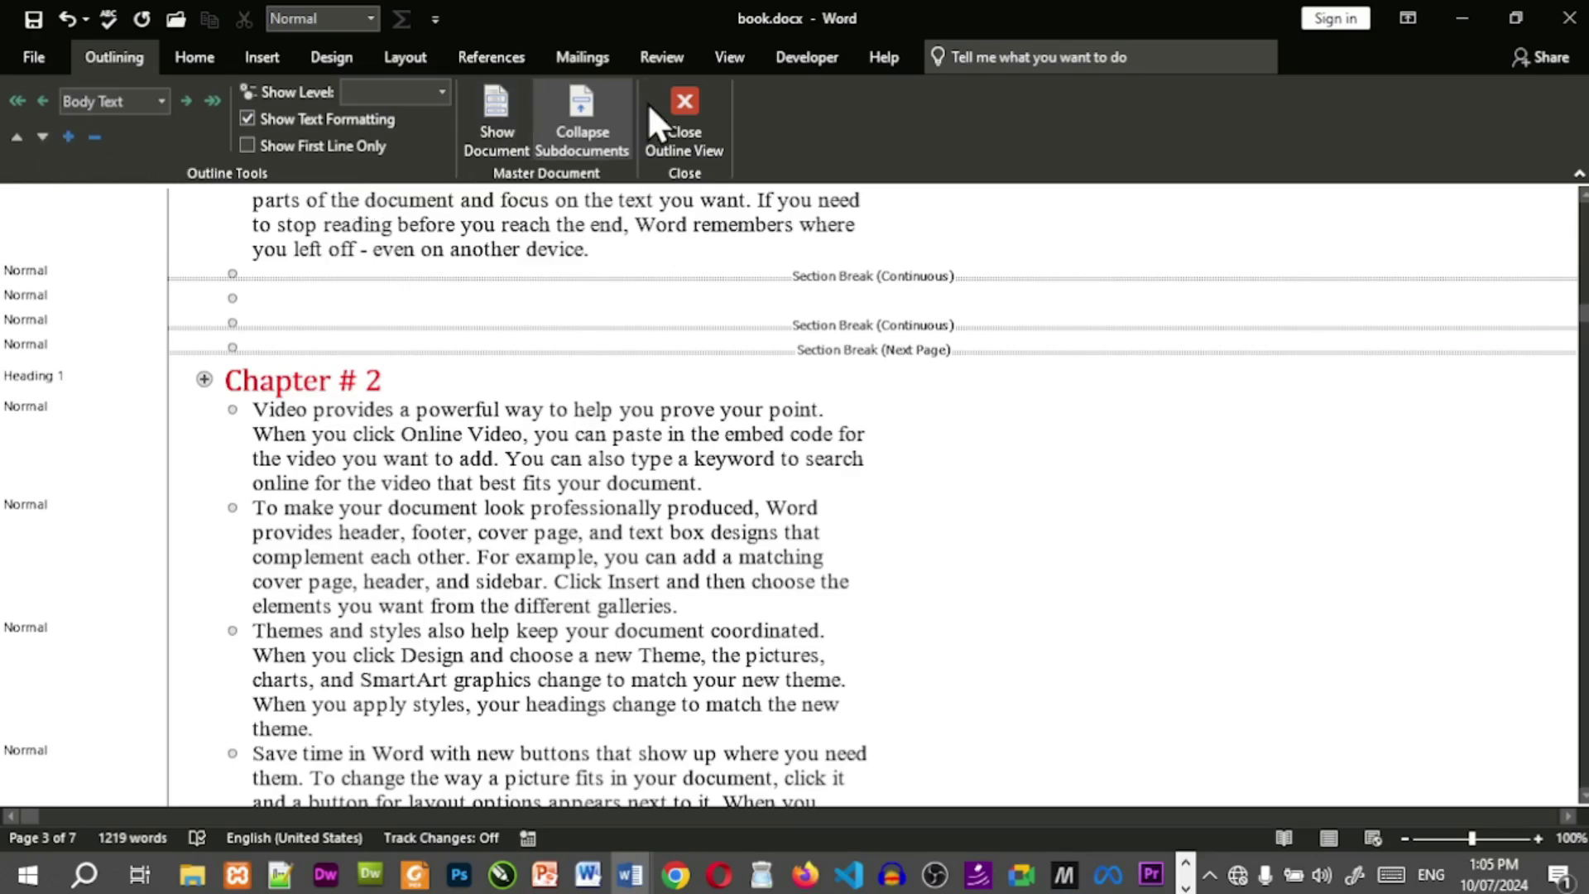
Show the master-document tools and split the empty line off as its own subdocument.
{"action": "left_click", "coordinate": [509, 126]}
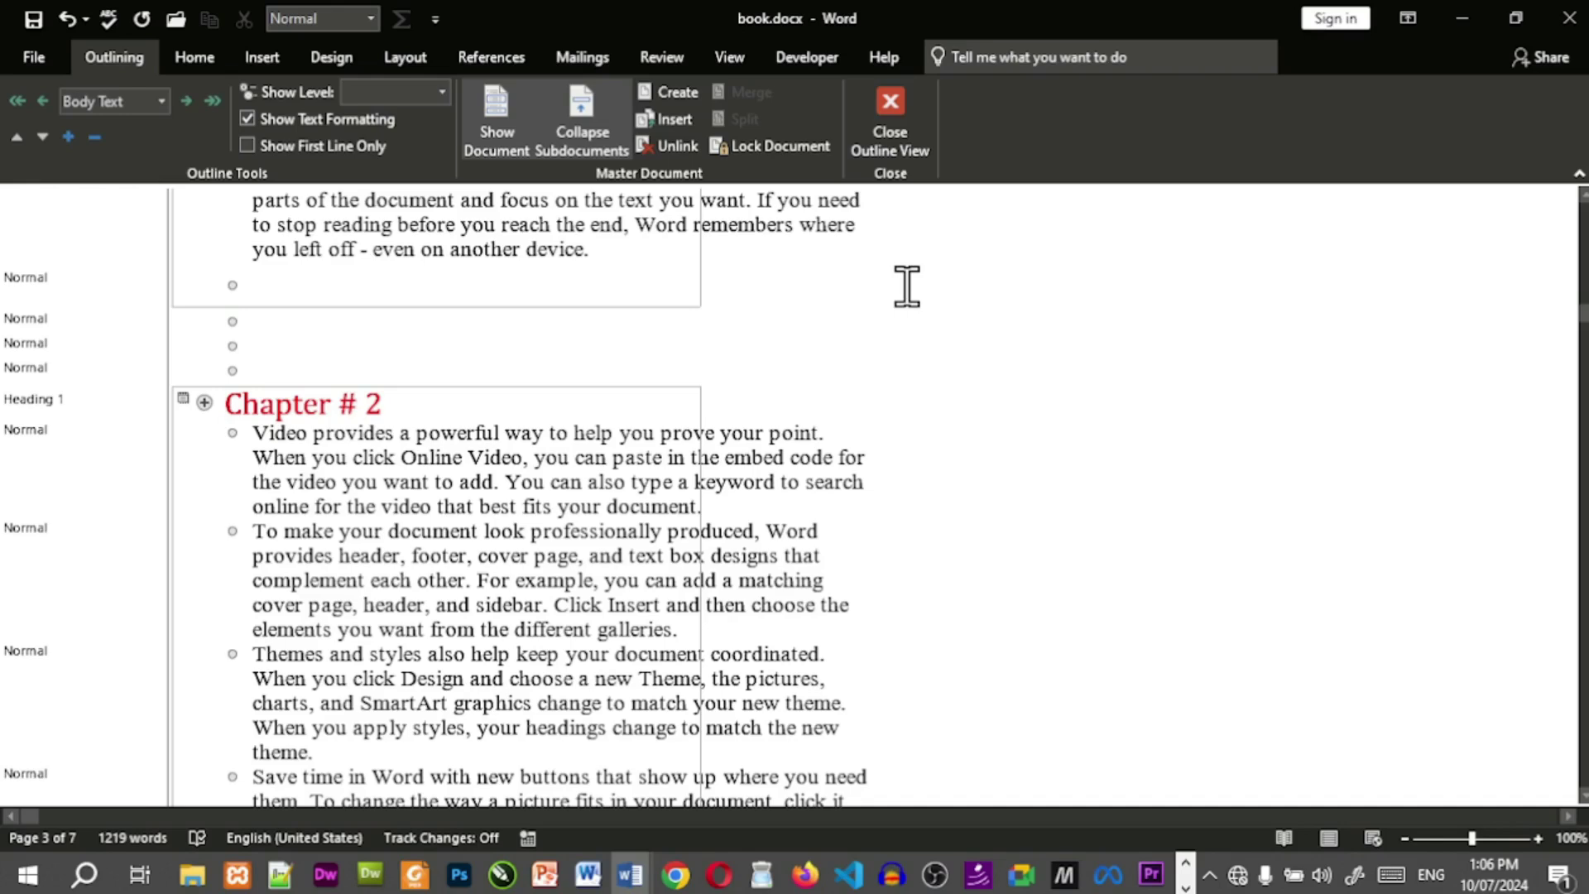
{"action": "left_click", "coordinate": [621, 284]}
{"action": "left_click", "coordinate": [755, 119]}
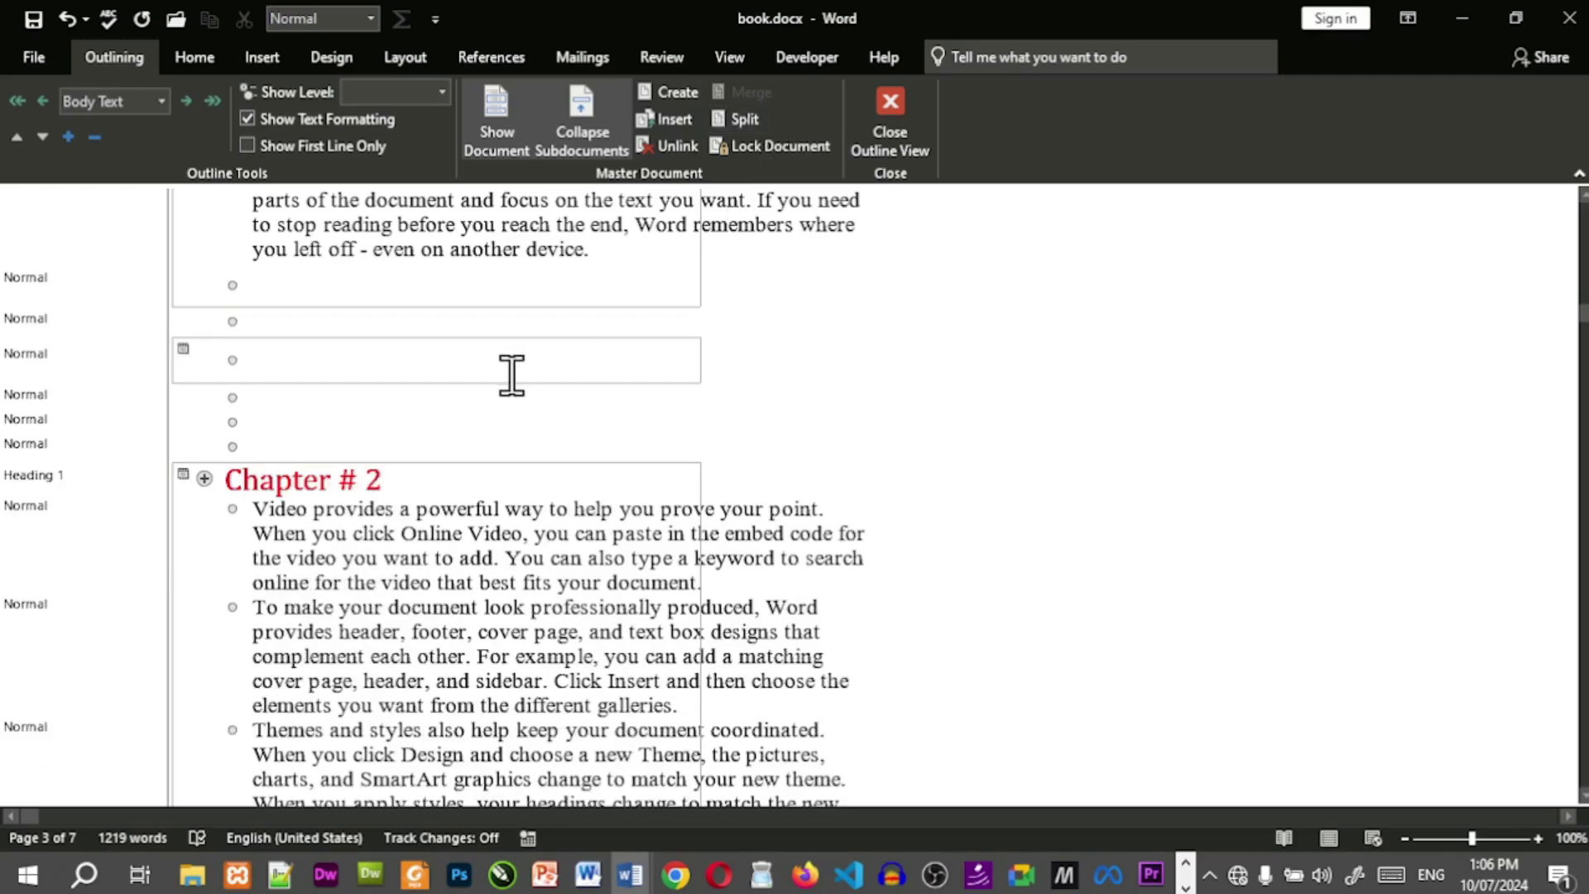
Select the empty-line subdocument together with Chapter # 1 and merge them into one.
{"action": "left_click", "coordinate": [651, 370]}
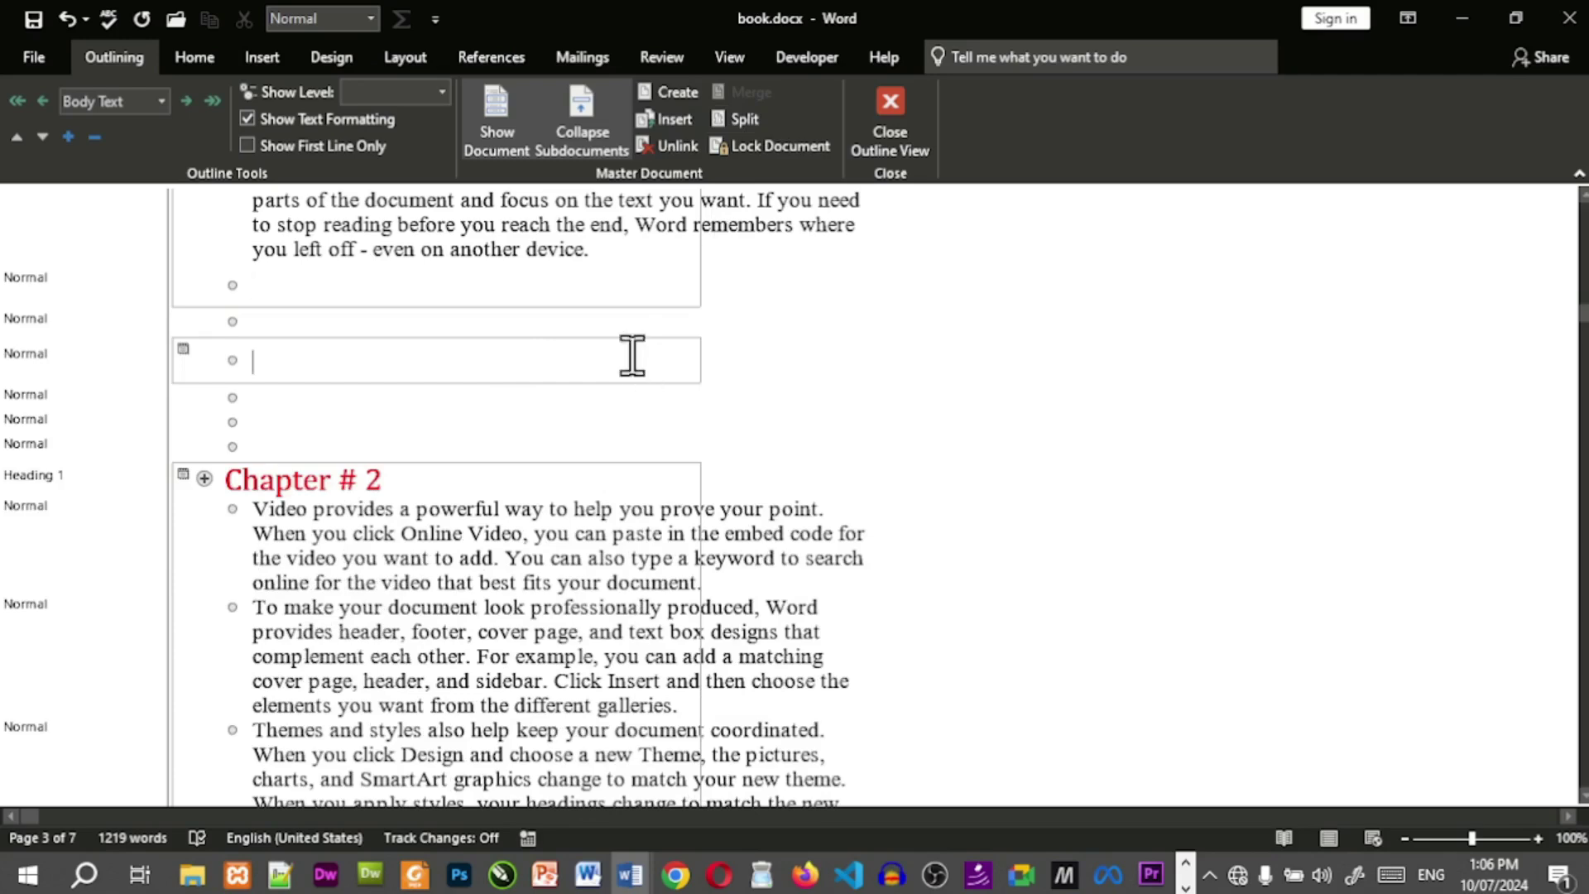
{"action": "left_click", "coordinate": [495, 282]}
{"action": "left_click_drag", "start_coordinate": [437, 323], "coordinate": [444, 284]}
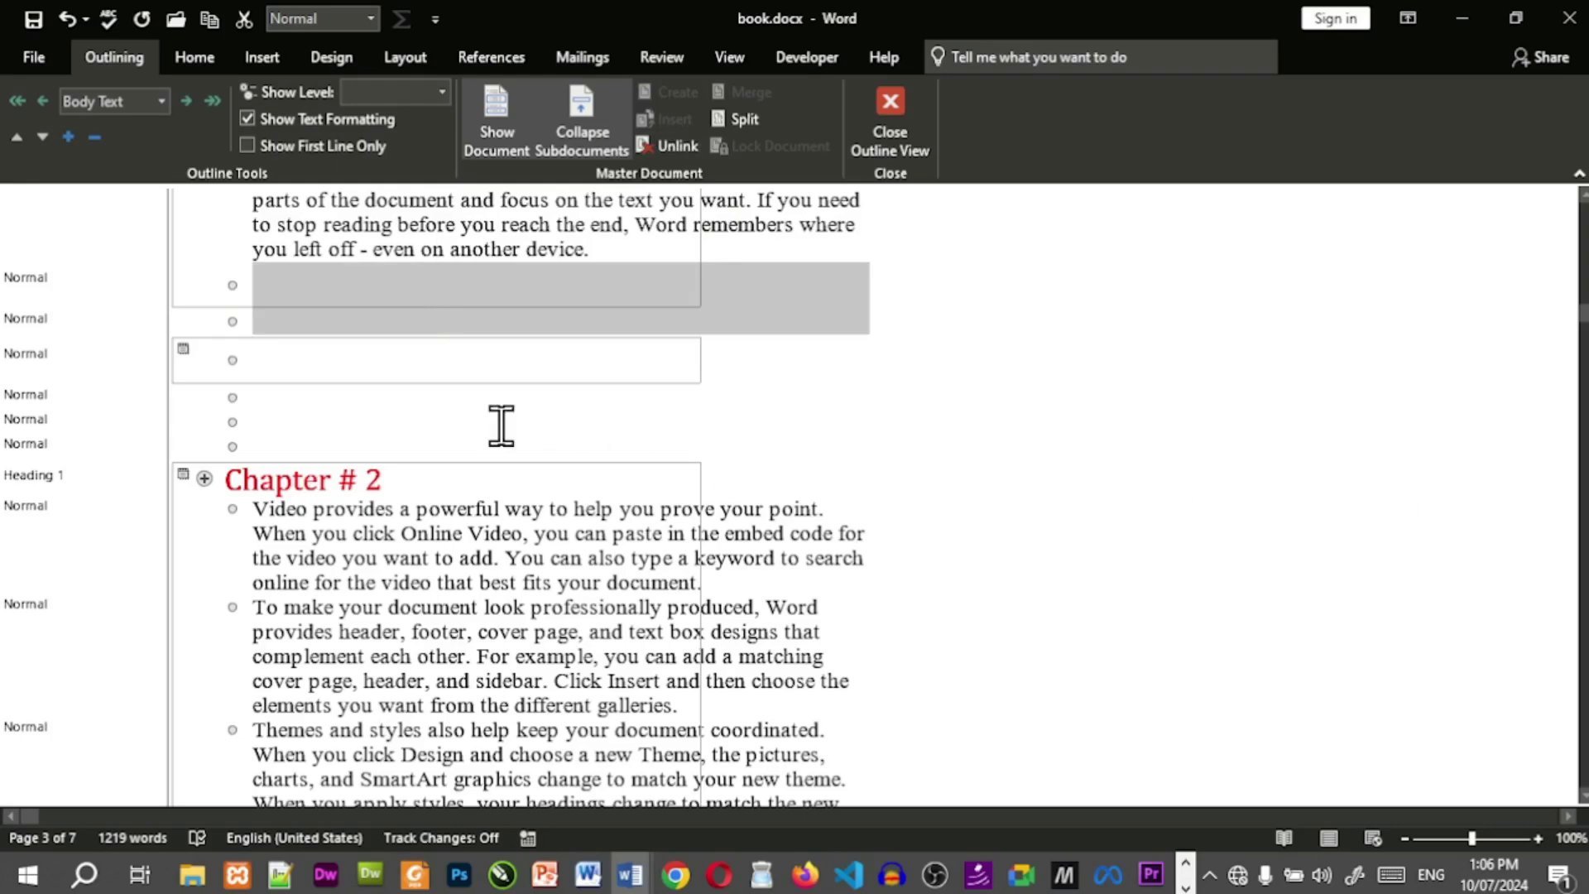
{"action": "left_click", "coordinate": [320, 369]}
{"action": "left_click_drag", "start_coordinate": [355, 327], "coordinate": [380, 291]}
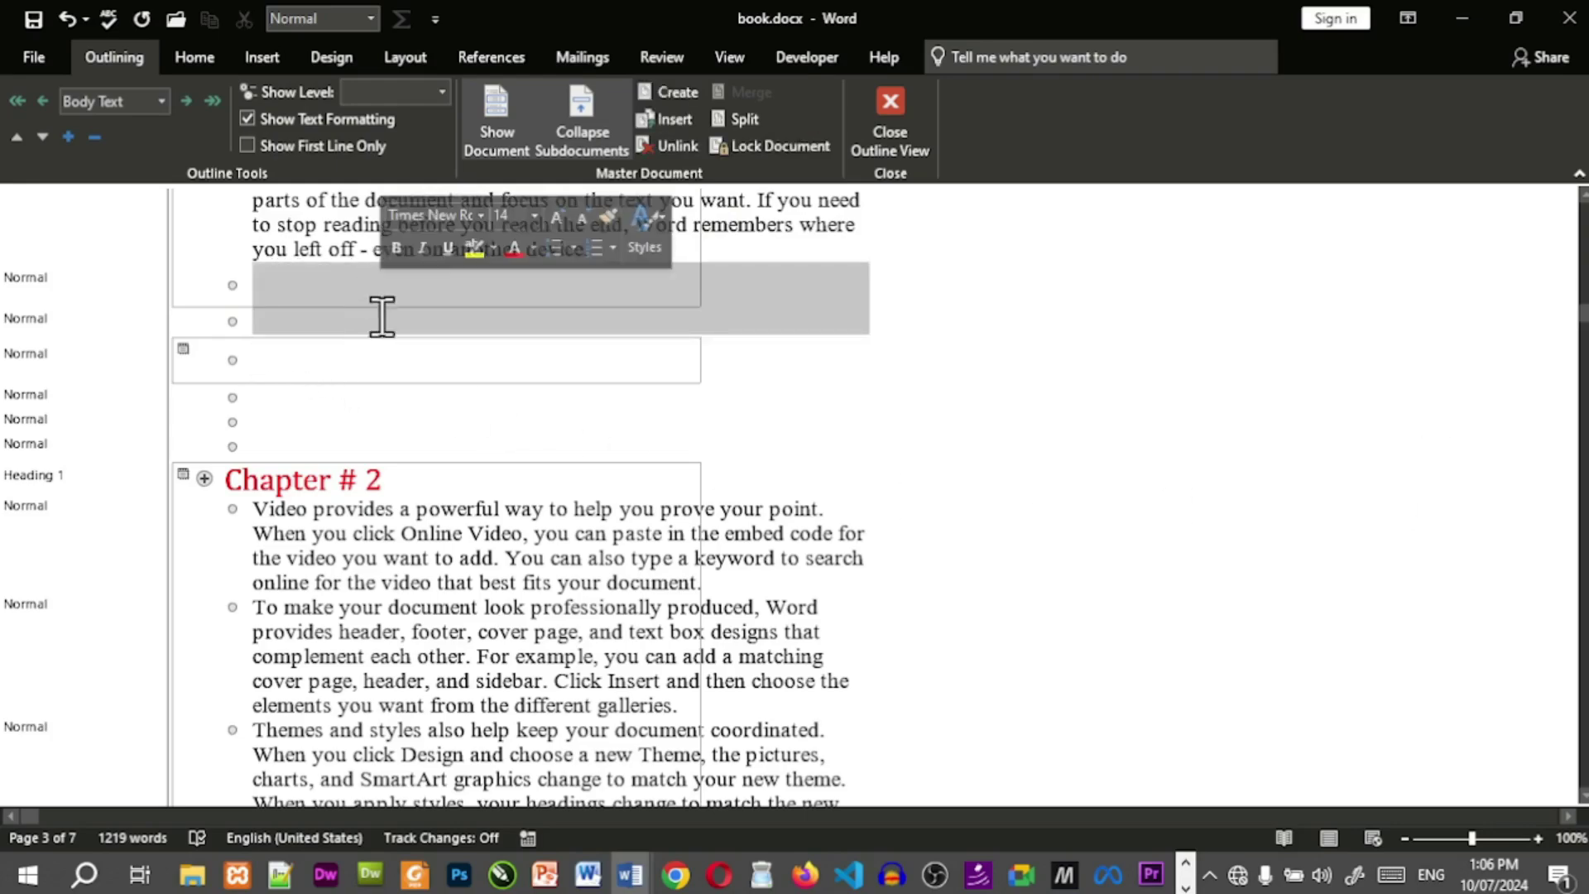
{"action": "left_click", "coordinate": [589, 352]}
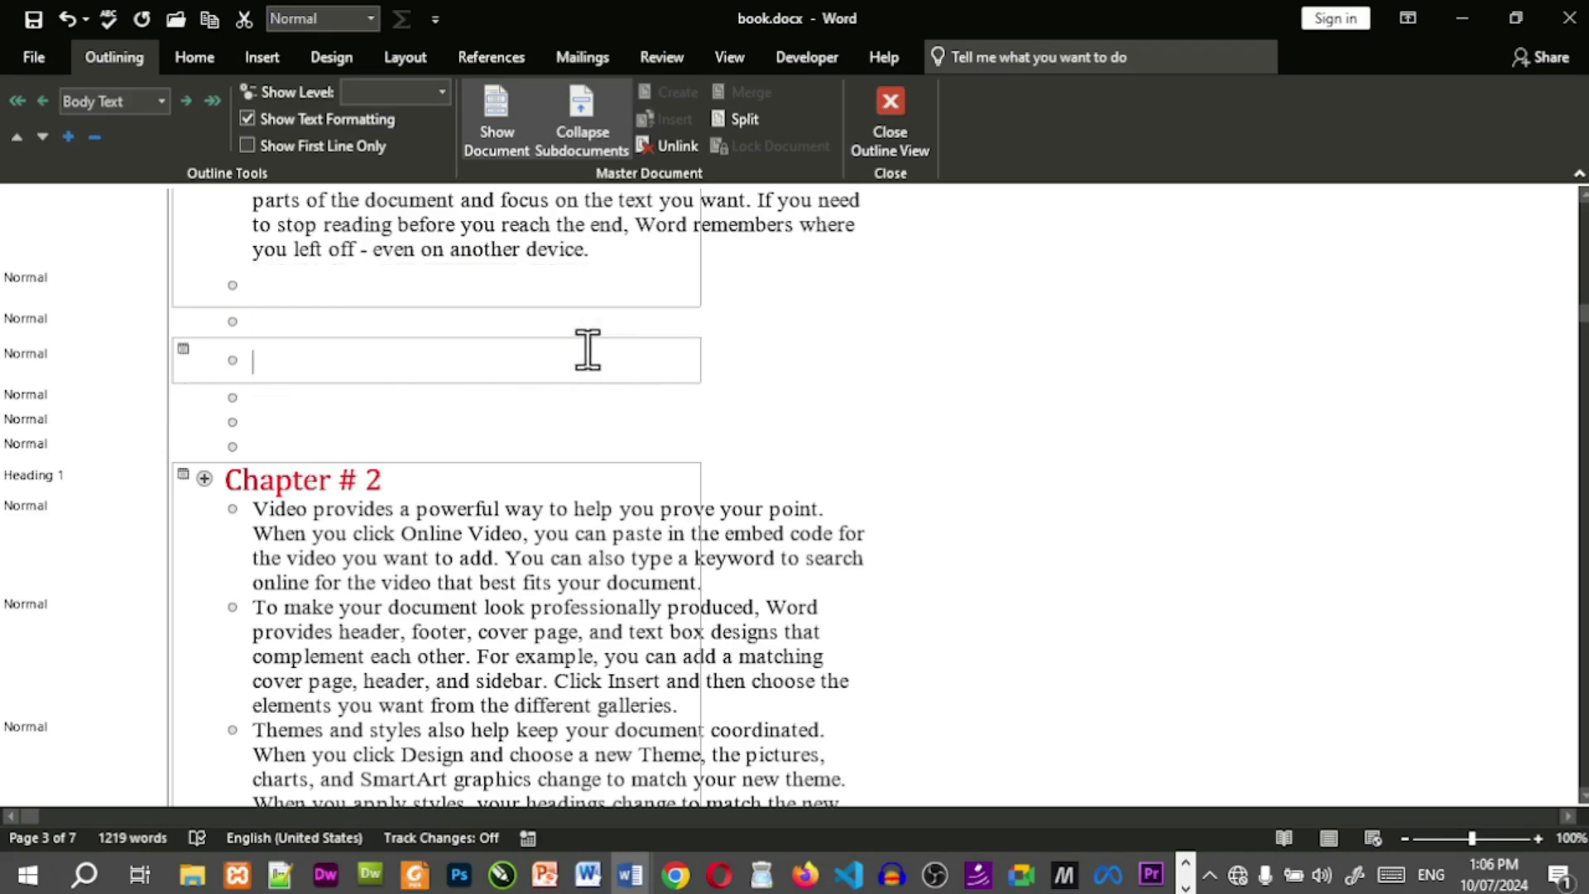
{"action": "left_click", "coordinate": [168, 321]}
{"action": "left_click_drag", "start_coordinate": [169, 321], "coordinate": [428, 644]}
{"action": "left_click", "coordinate": [496, 335]}
{"action": "scroll", "coordinate": [419, 525], "scroll_direction": "down", "scroll_amount": 2}
{"action": "left_click", "coordinate": [771, 90]}
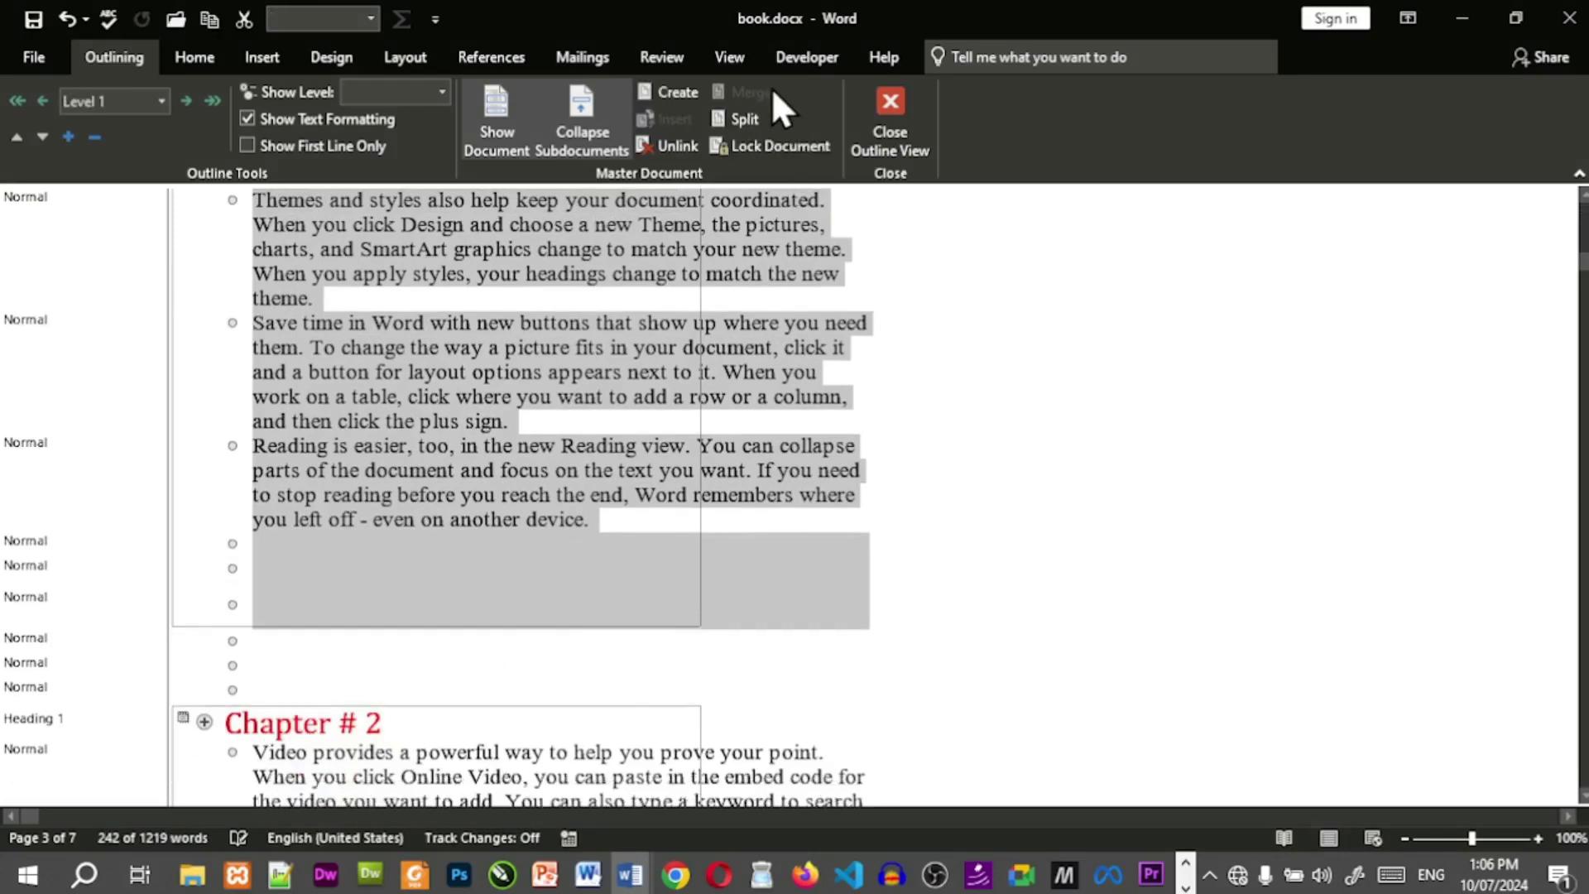
{"action": "left_click", "coordinate": [687, 594]}
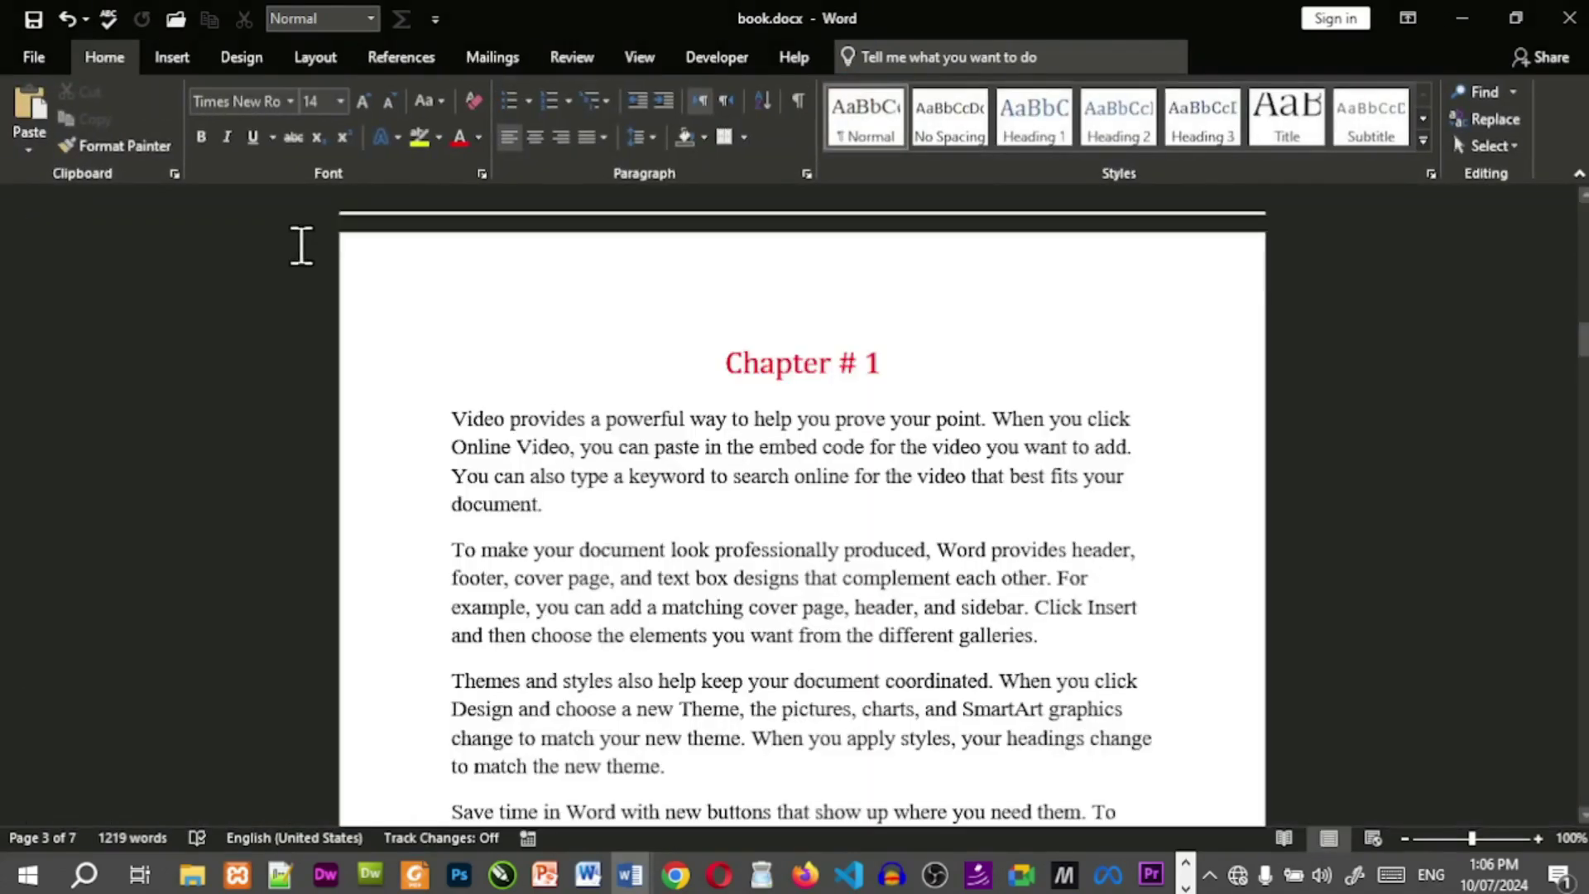
Return book.docx to Outline view, showing the section breaks after Chapter # 1.
{"action": "left_click", "coordinate": [642, 58]}
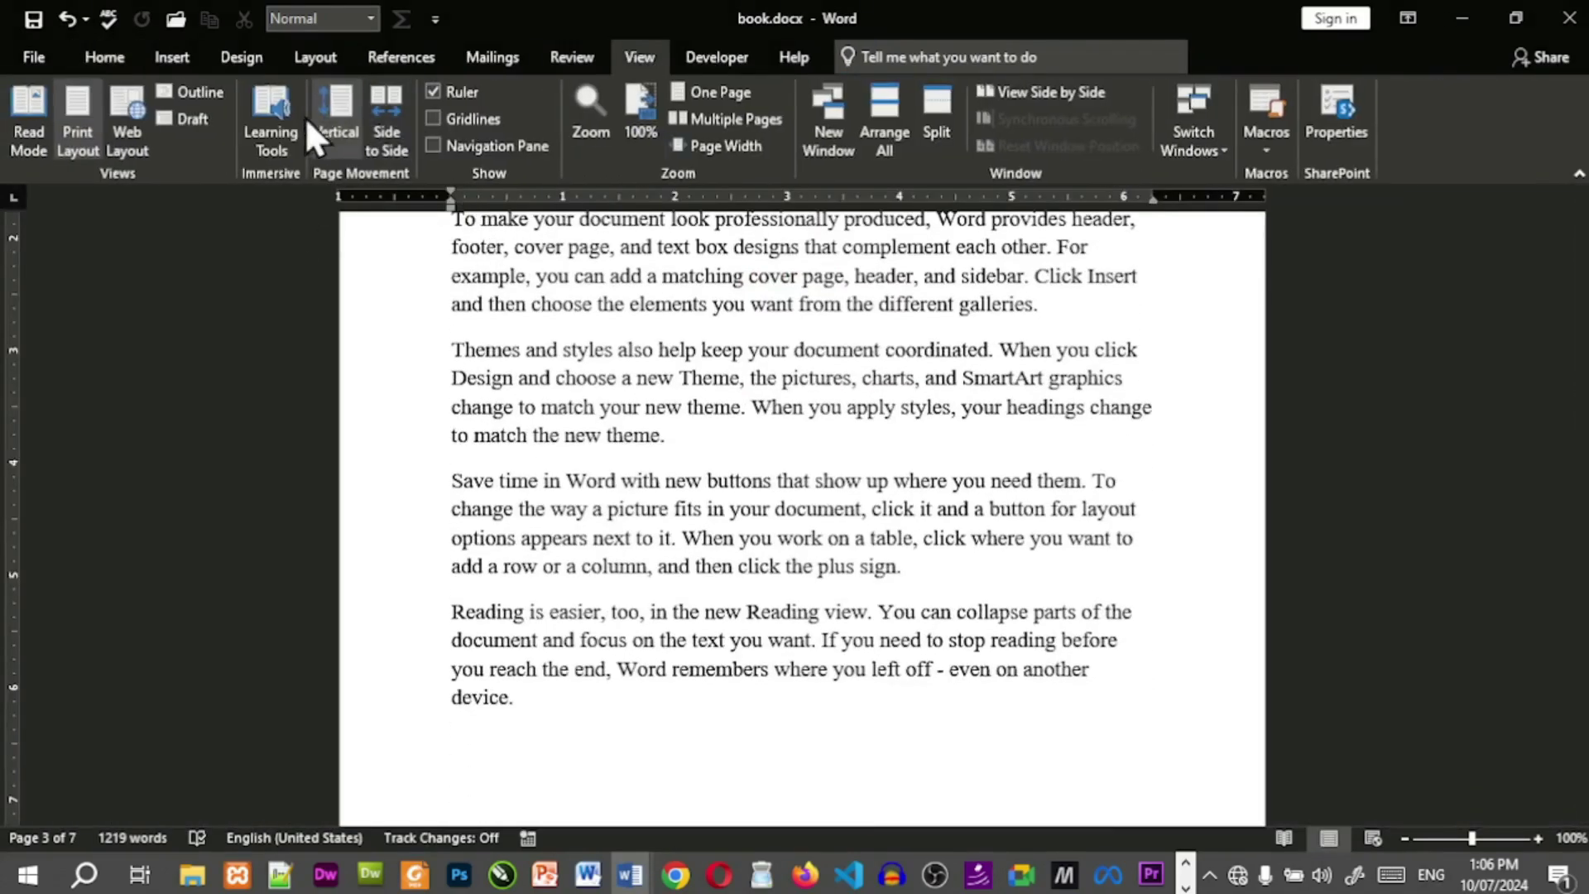
{"action": "left_click", "coordinate": [206, 96]}
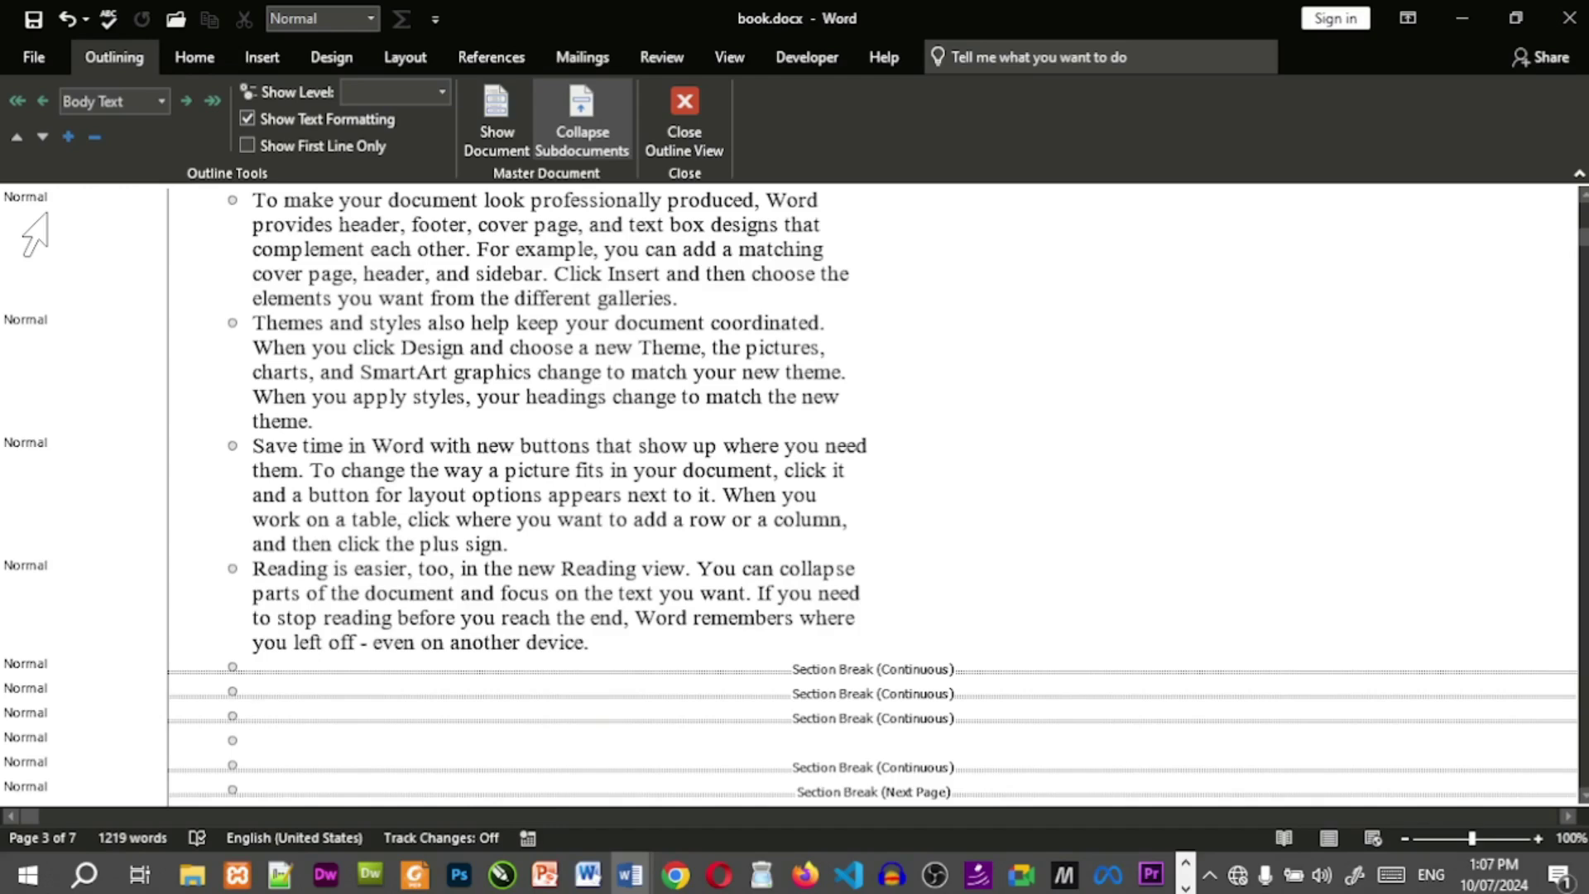
{"action": "left_click", "coordinate": [36, 51]}
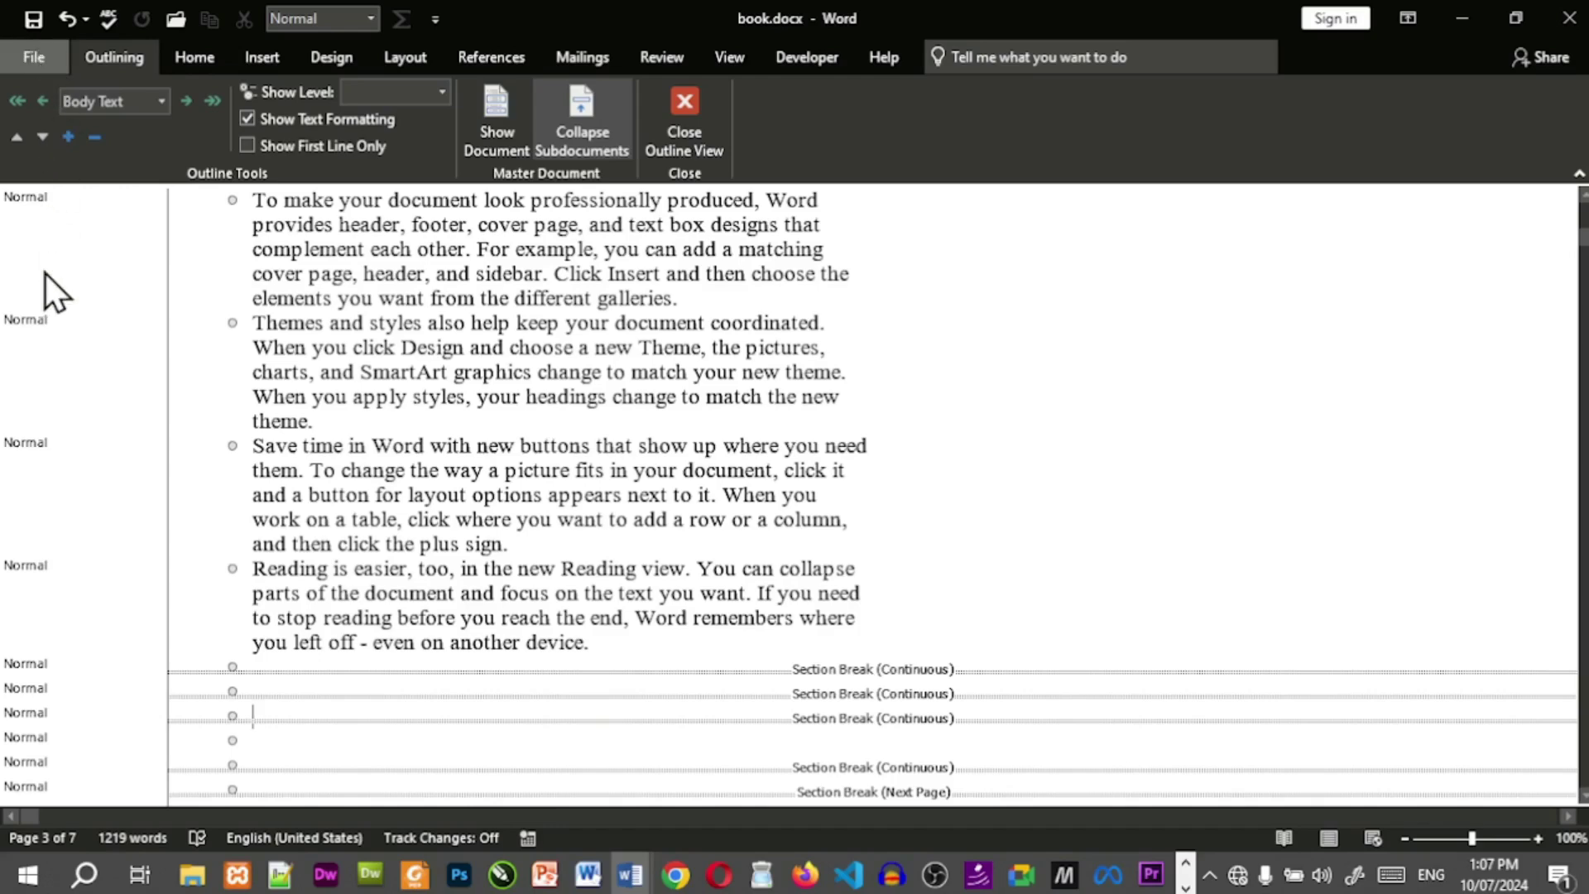
{"action": "left_click", "coordinate": [31, 667]}
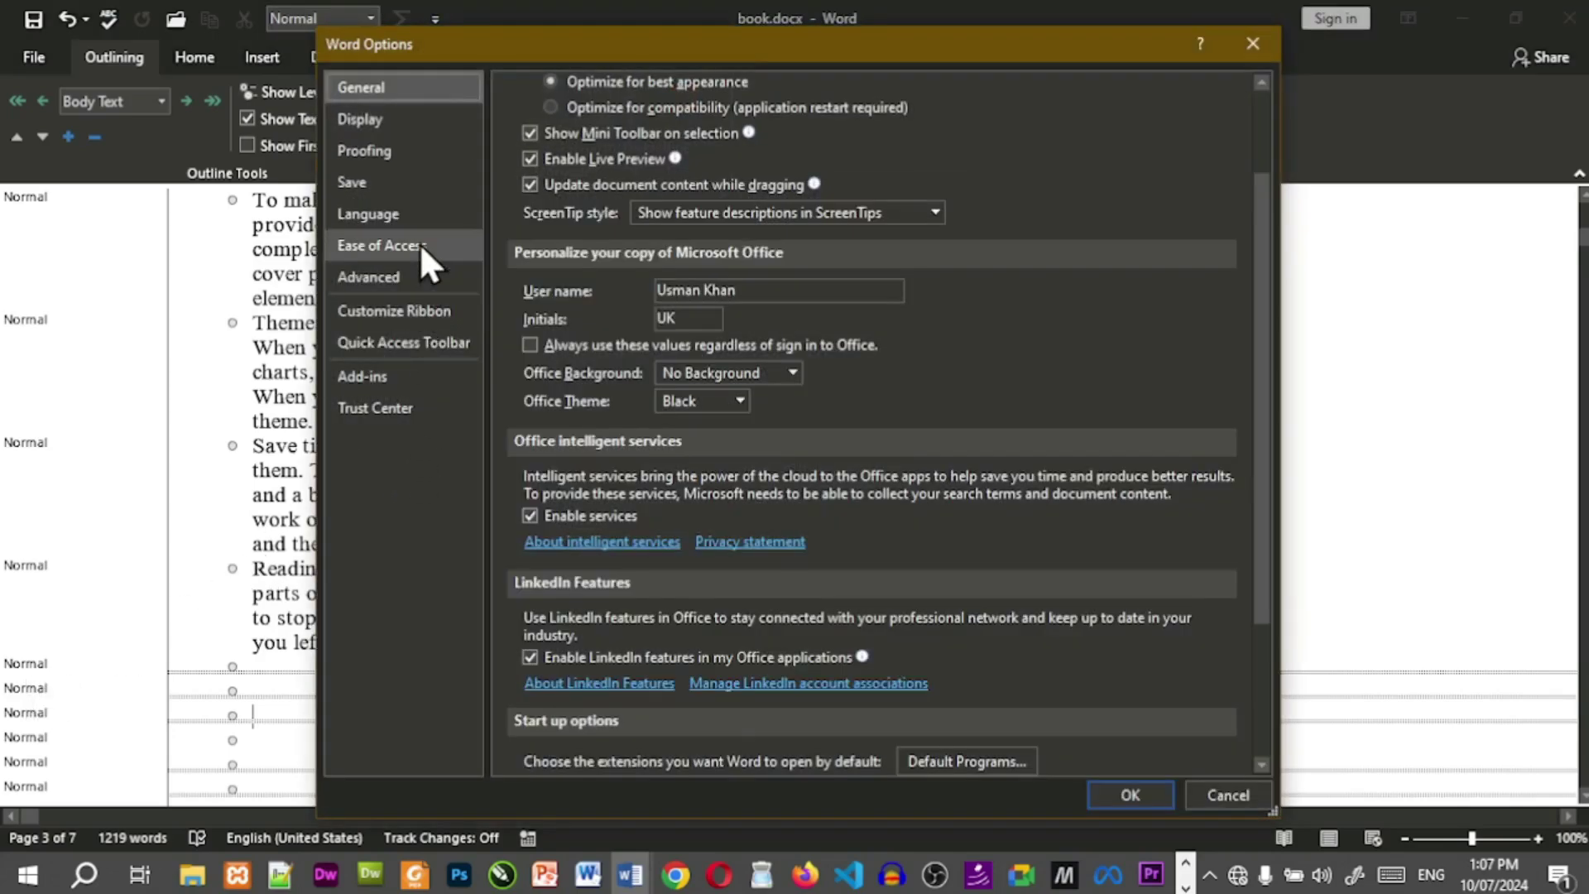
{"action": "left_click", "coordinate": [416, 276]}
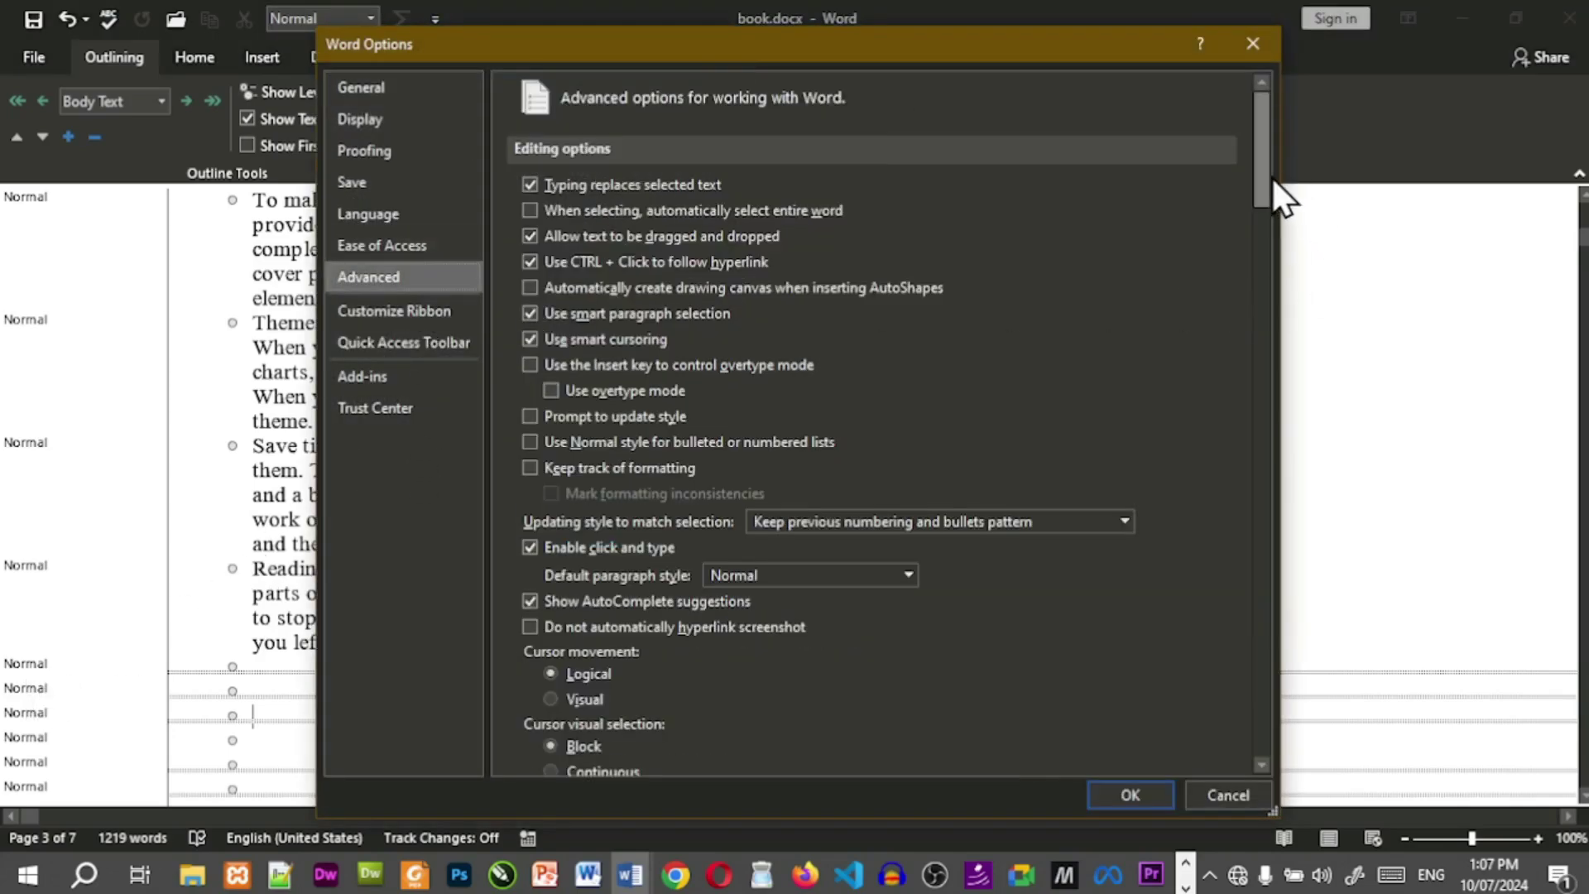
{"action": "left_click_drag", "start_coordinate": [1267, 177], "coordinate": [1246, 487]}
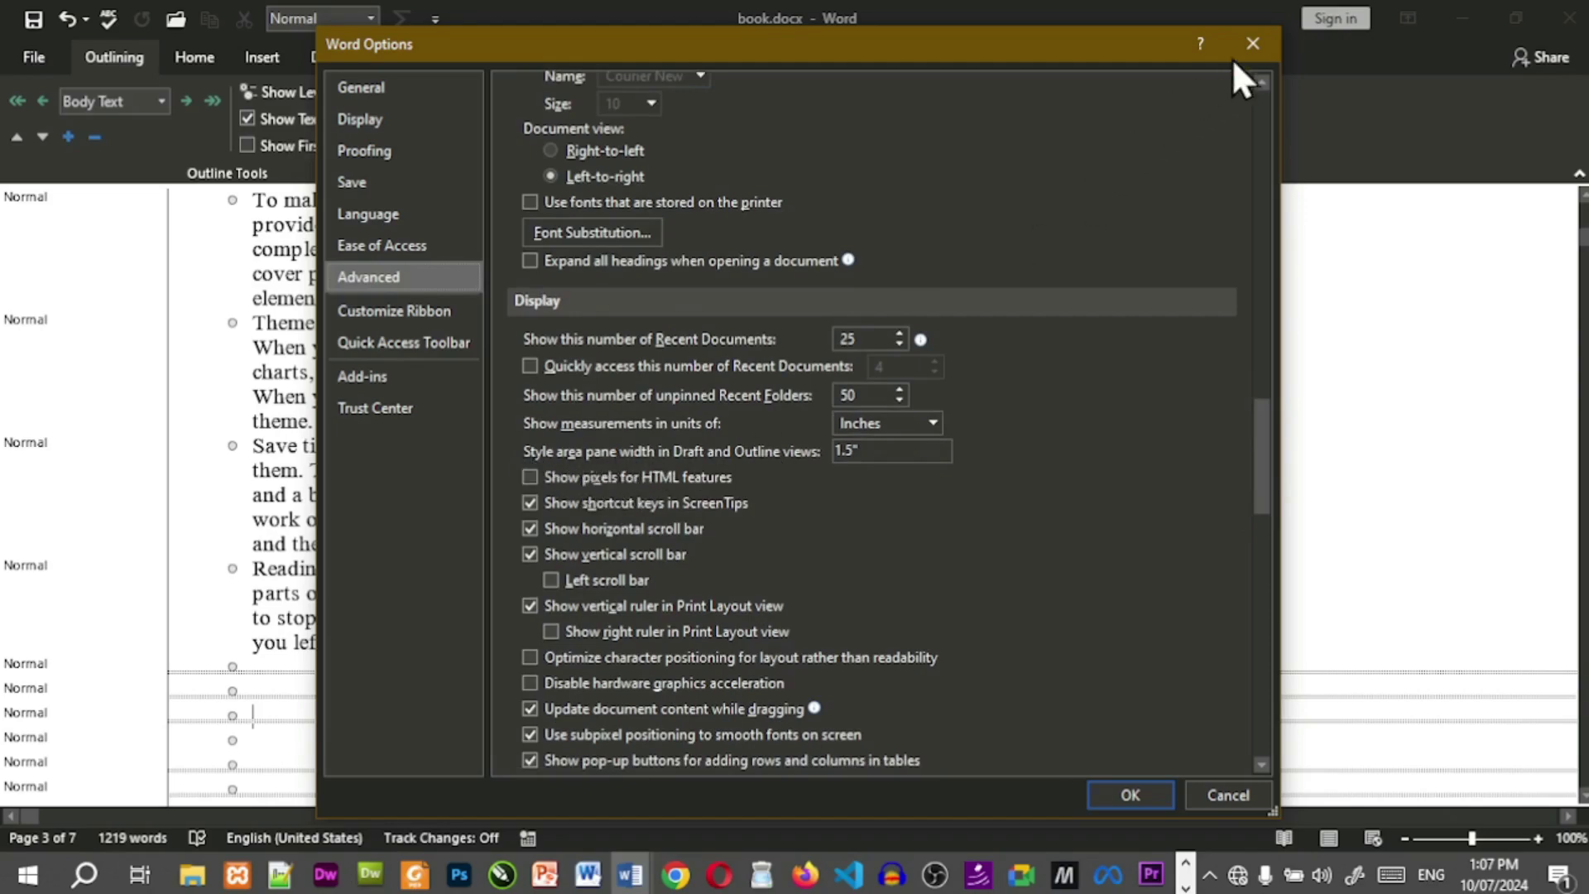
{"action": "left_click", "coordinate": [1252, 43]}
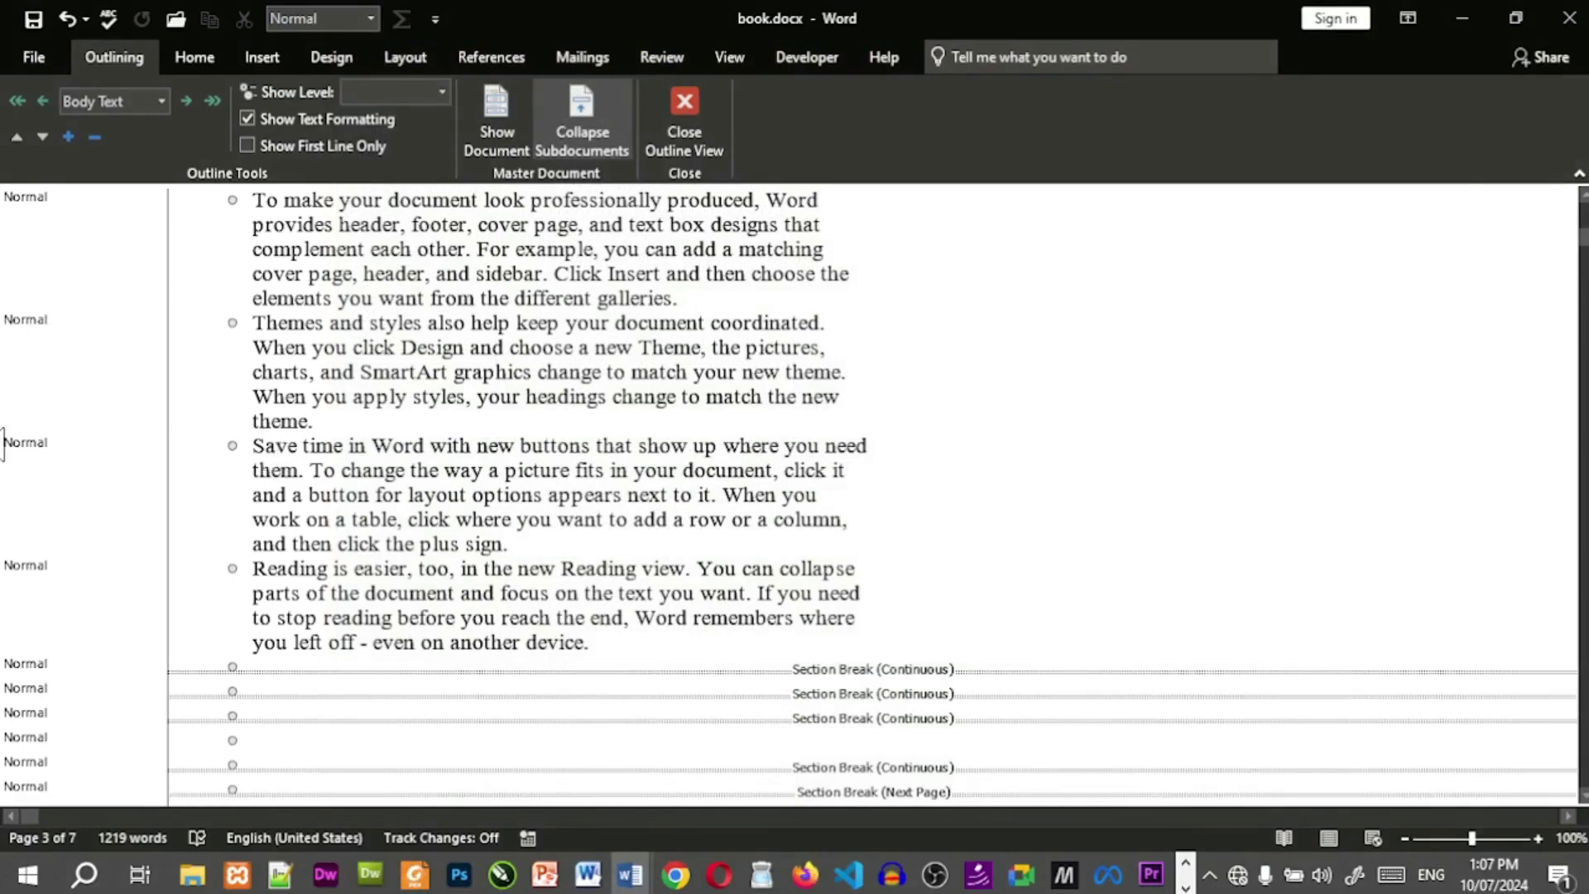
Close Outline view for book.docx and switch to another open window.
{"action": "left_click", "coordinate": [685, 124]}
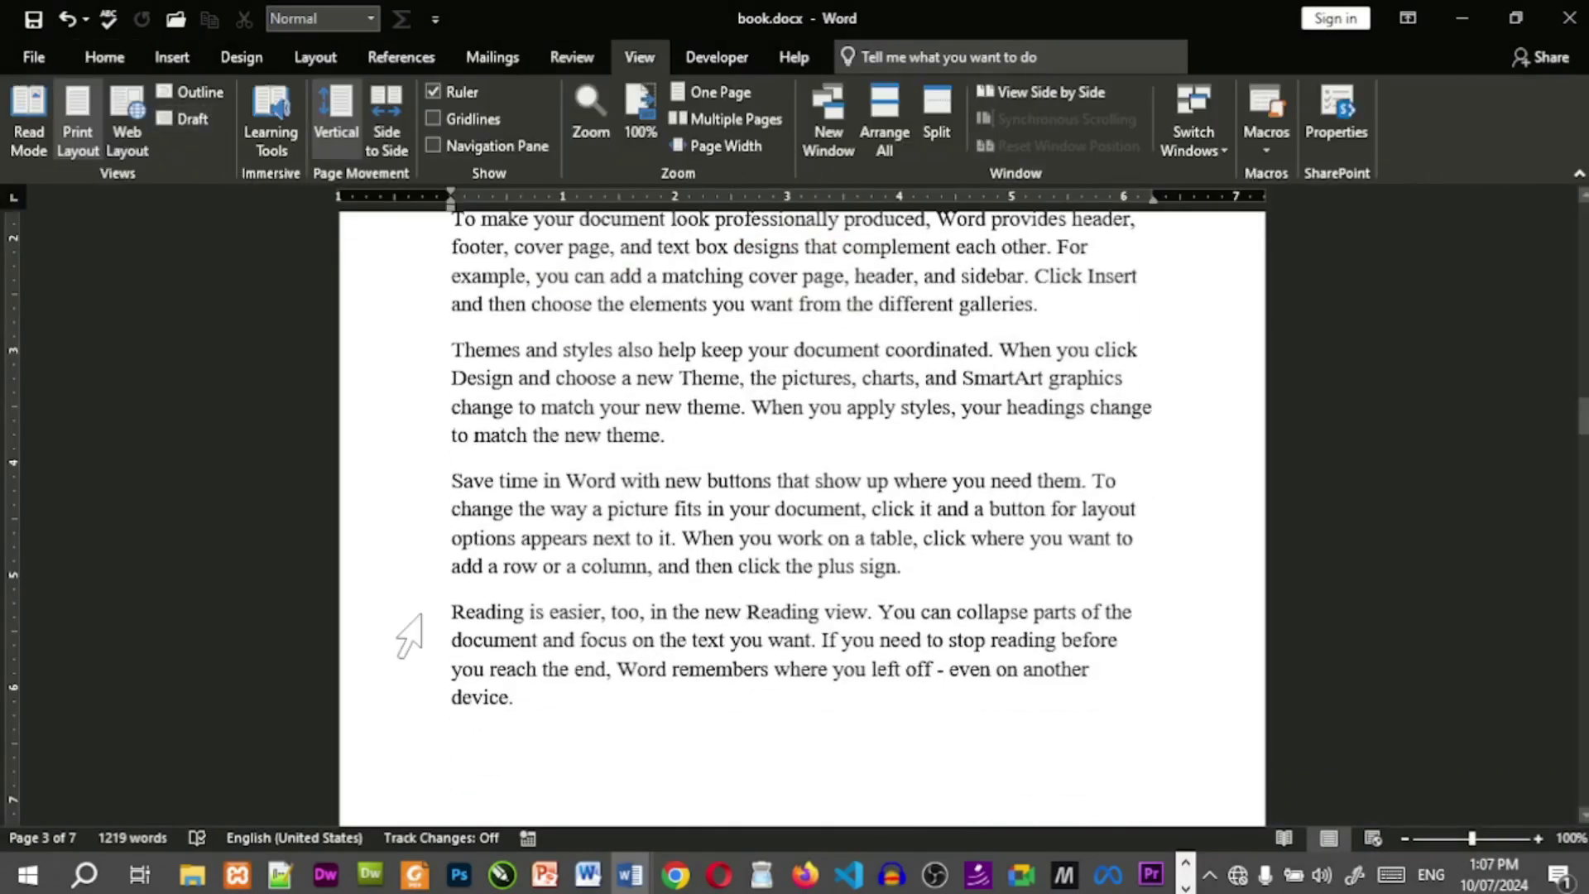
{"action": "key", "text": "alt+Tab"}
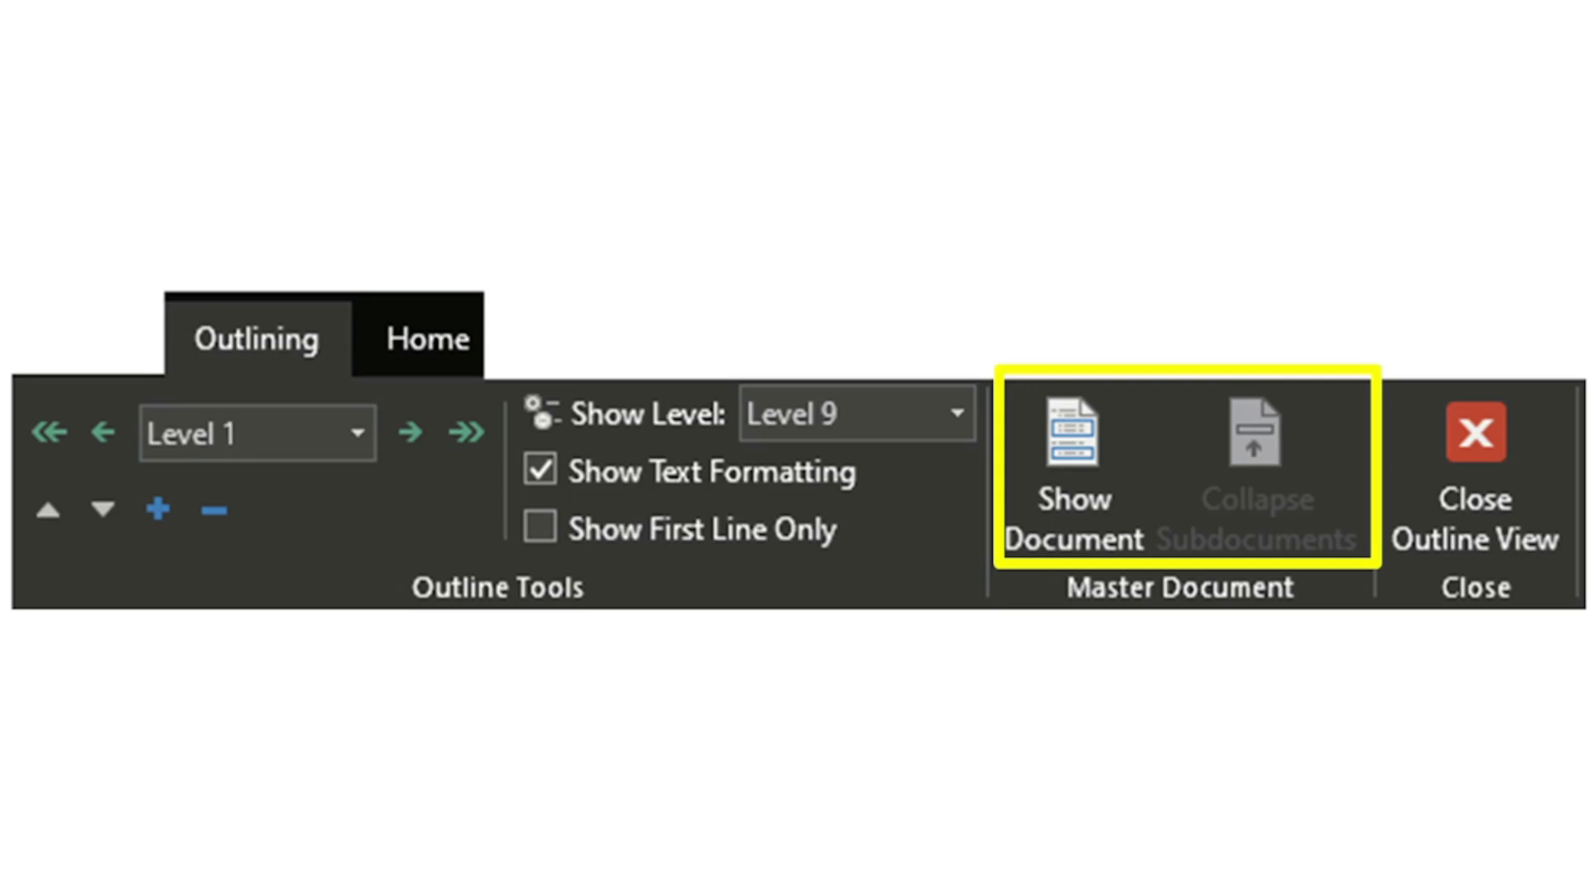
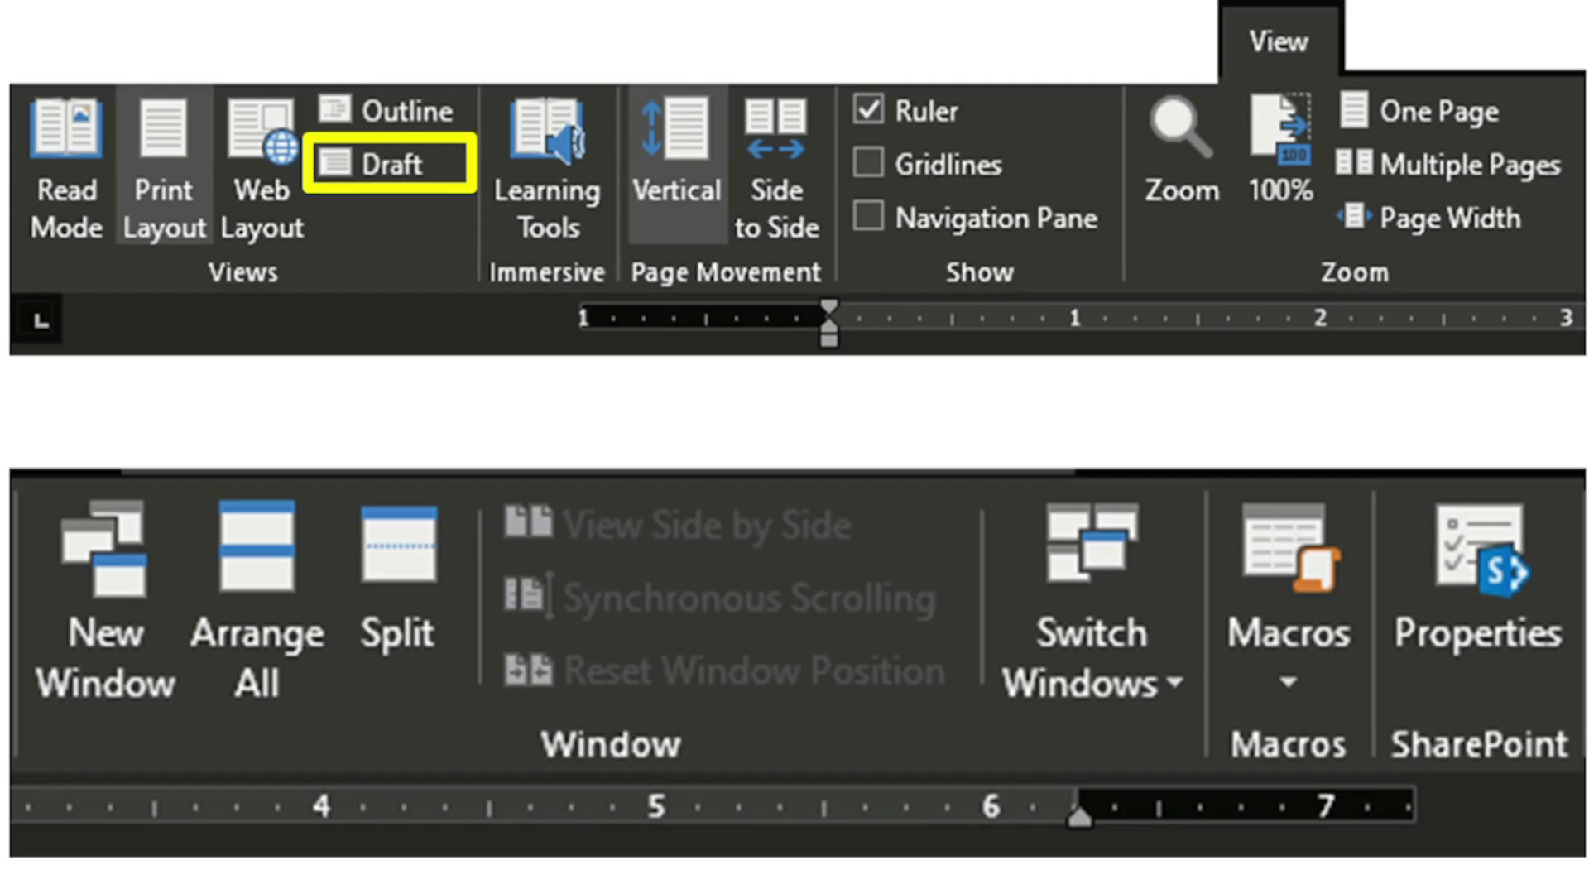
Switch from the PowerPoint slide show back to book.docx in Word.
{"action": "key", "text": "alt+Tab"}
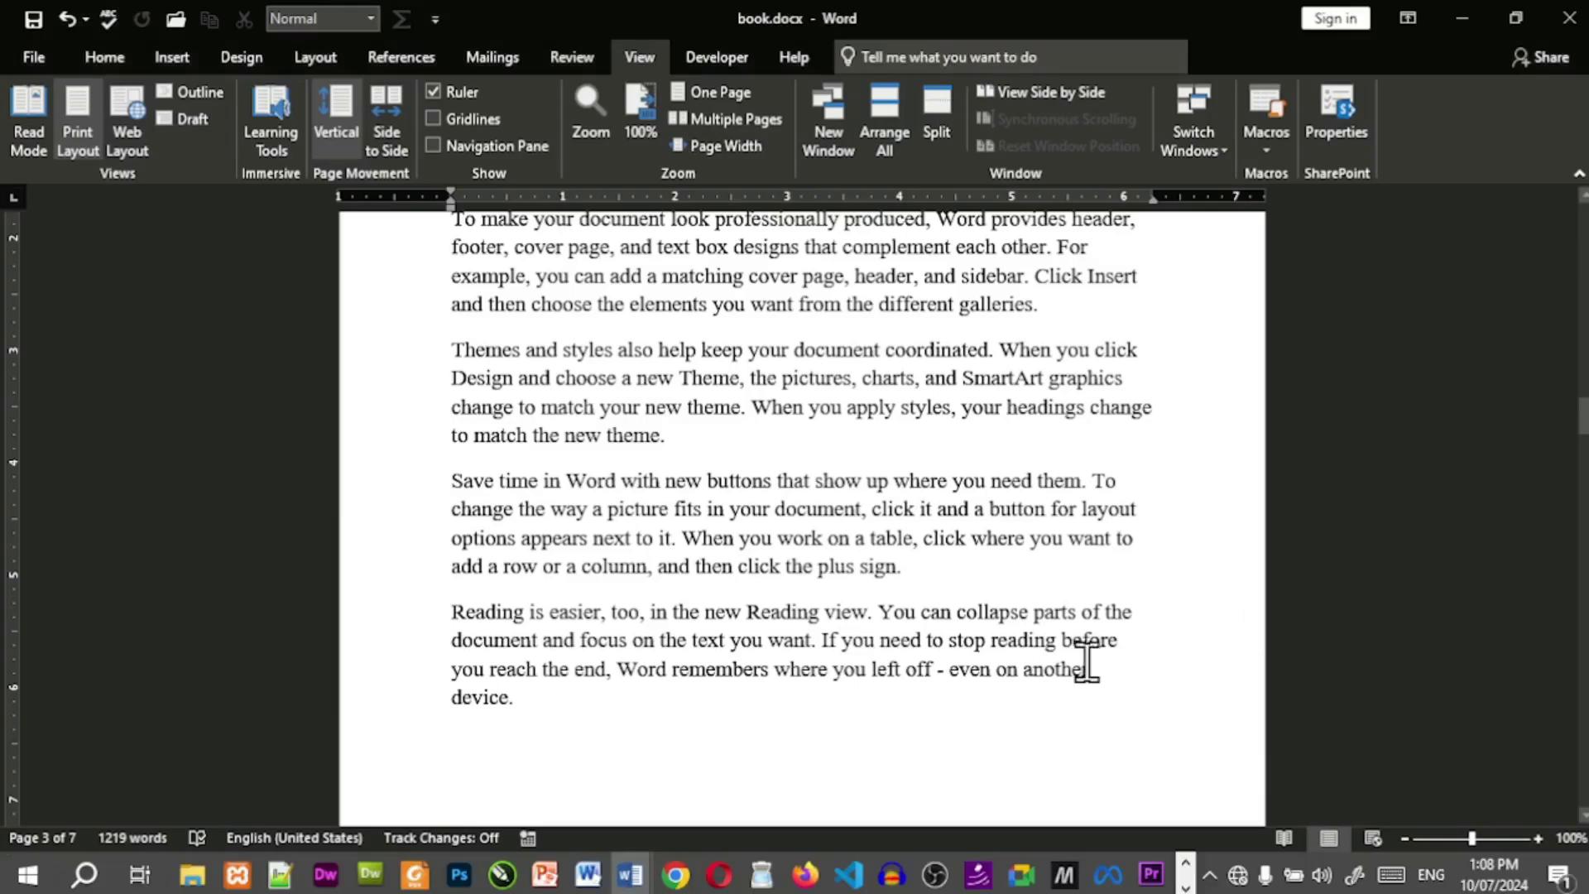
{"action": "scroll", "coordinate": [741, 447], "scroll_direction": "down", "scroll_amount": 4}
{"action": "scroll", "coordinate": [747, 468], "scroll_direction": "down", "scroll_amount": 3}
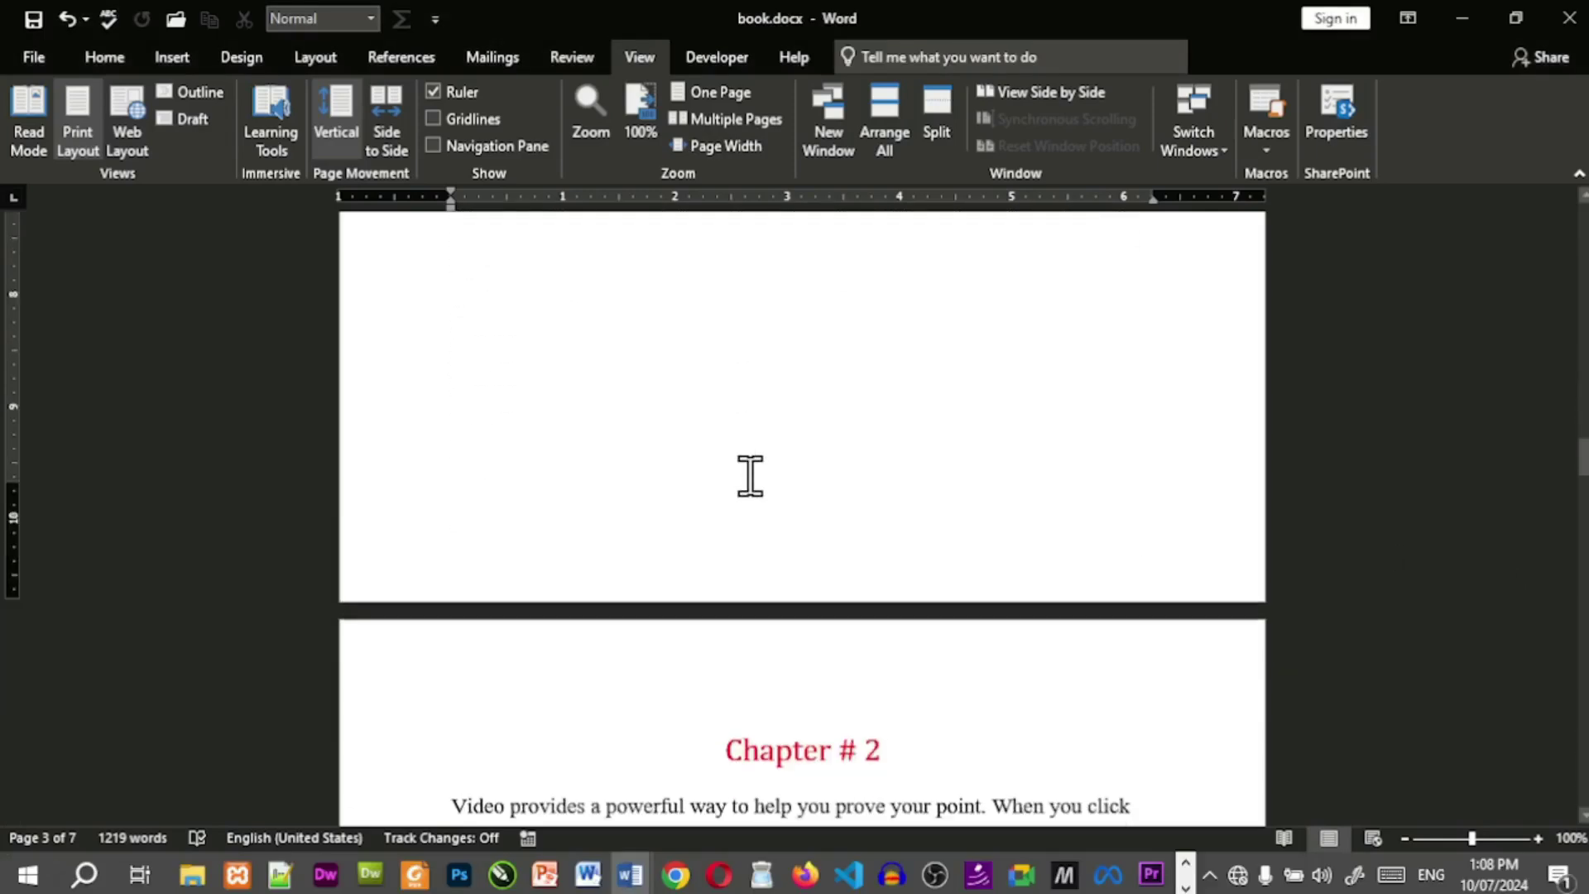
{"action": "scroll", "coordinate": [763, 557], "scroll_direction": "up", "scroll_amount": 2}
{"action": "scroll", "coordinate": [763, 557], "scroll_direction": "down", "scroll_amount": 1}
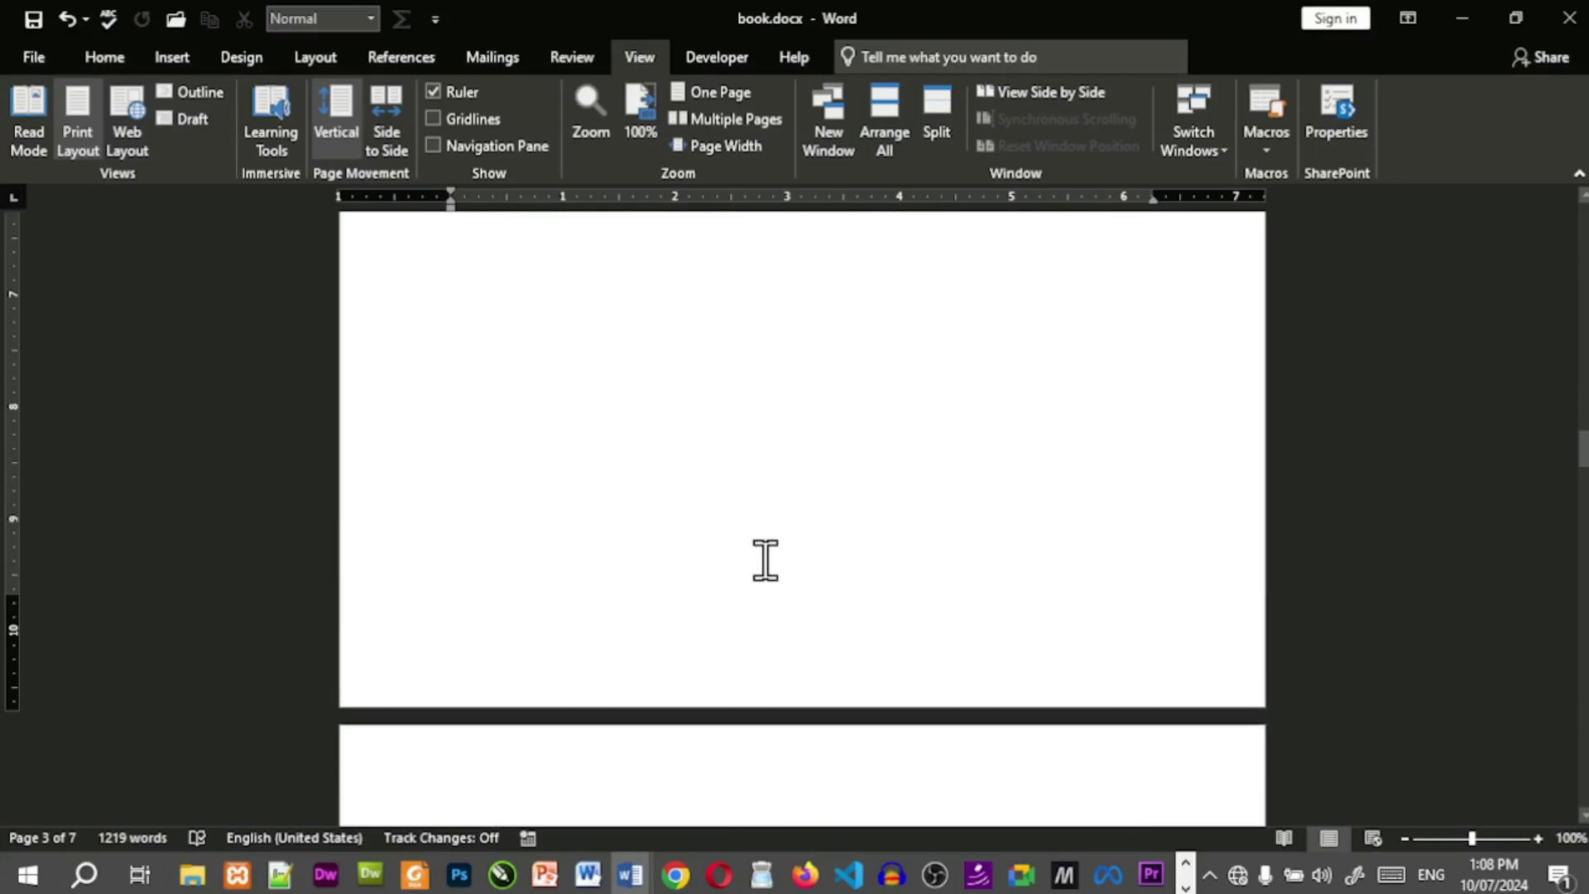
{"action": "scroll", "coordinate": [763, 557], "scroll_direction": "up", "scroll_amount": 2}
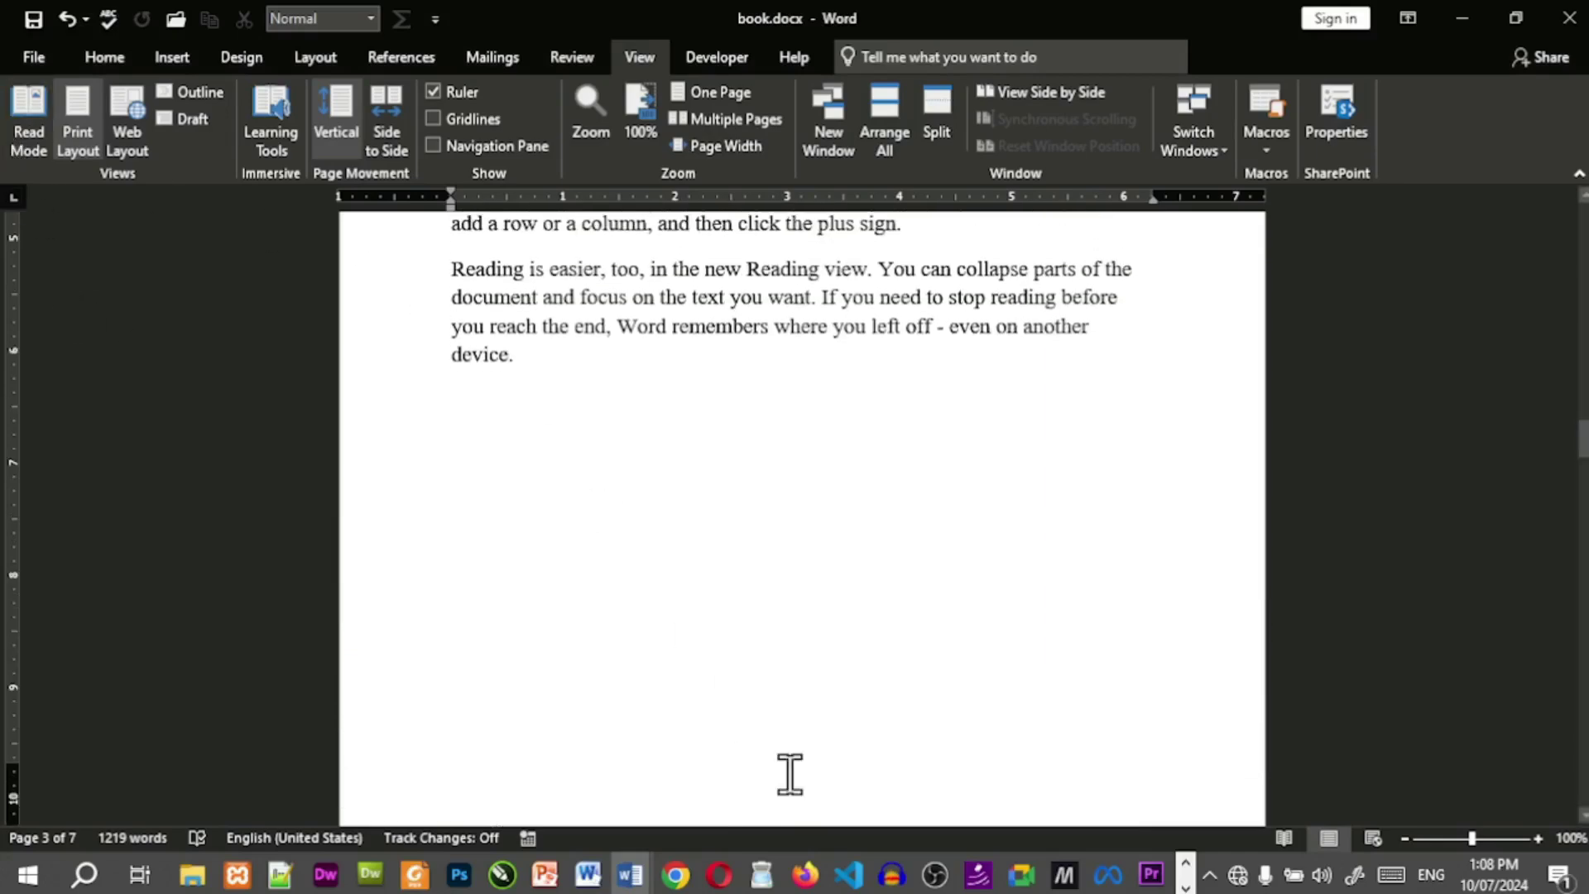
{"action": "left_click_drag", "start_coordinate": [1584, 438], "coordinate": [1584, 203]}
{"action": "left_click", "coordinate": [201, 106]}
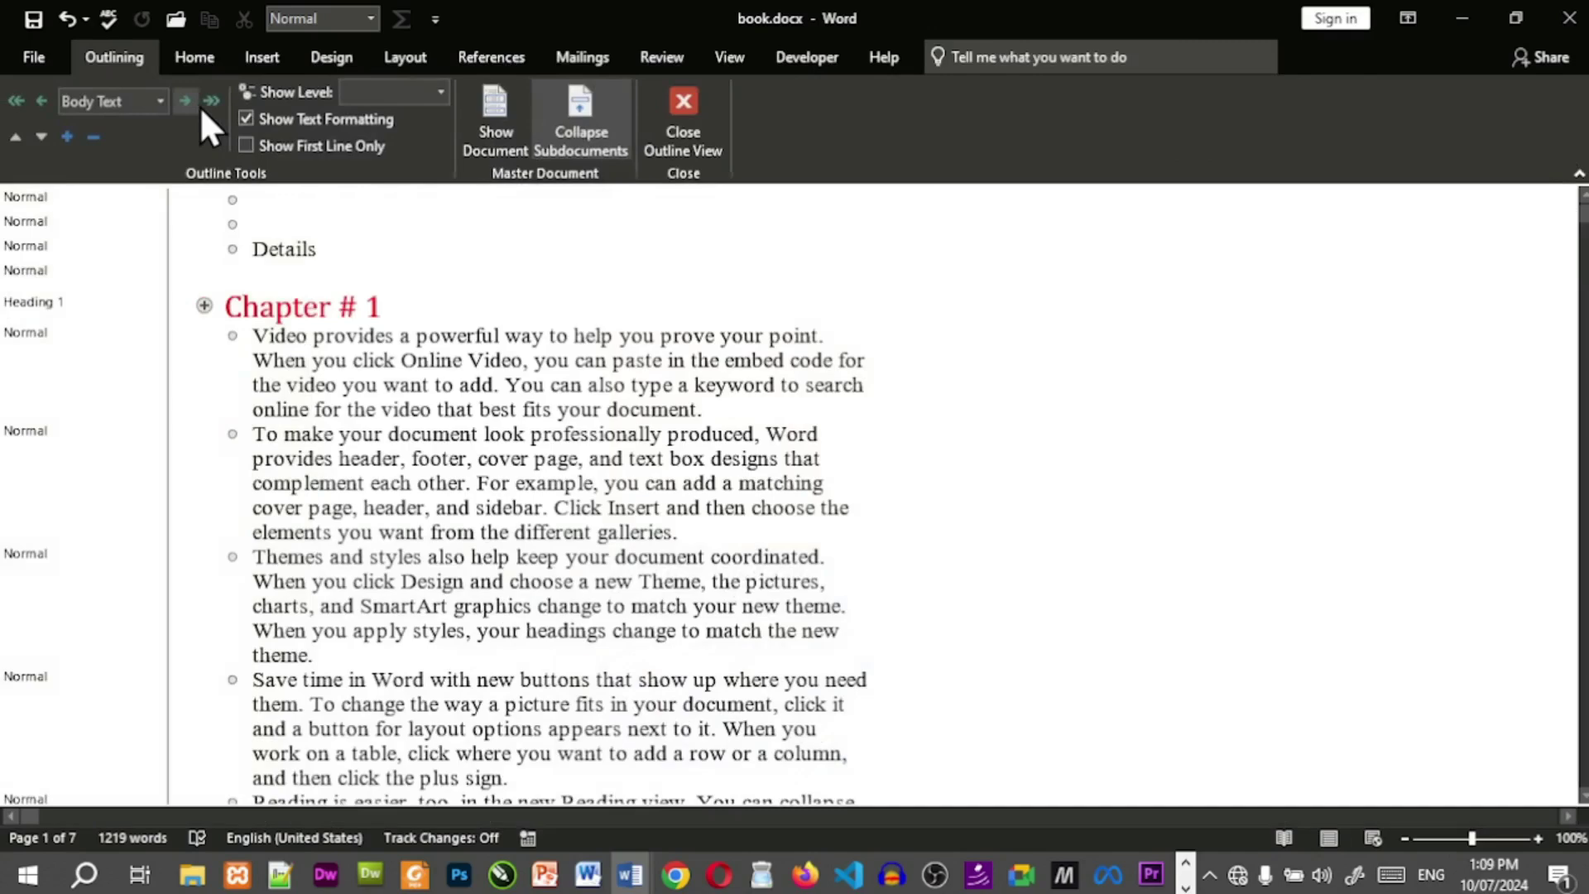
{"action": "left_click", "coordinate": [684, 116]}
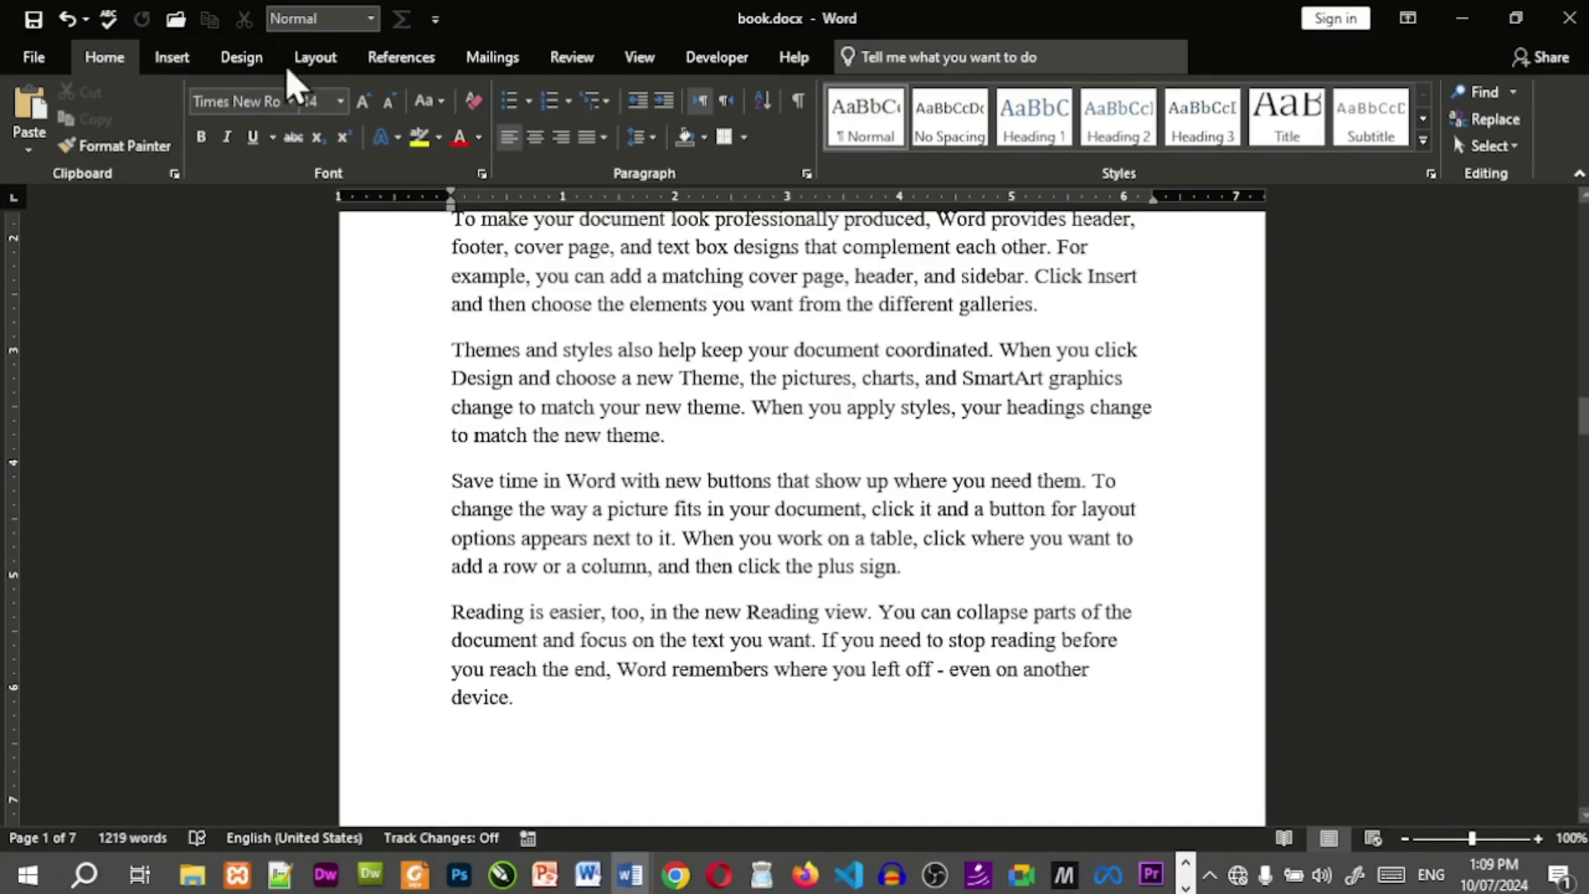
{"action": "left_click", "coordinate": [636, 60]}
Switch book.docx to Draft view and scroll until Chapter # 2 is at the top.
{"action": "left_click", "coordinate": [202, 117]}
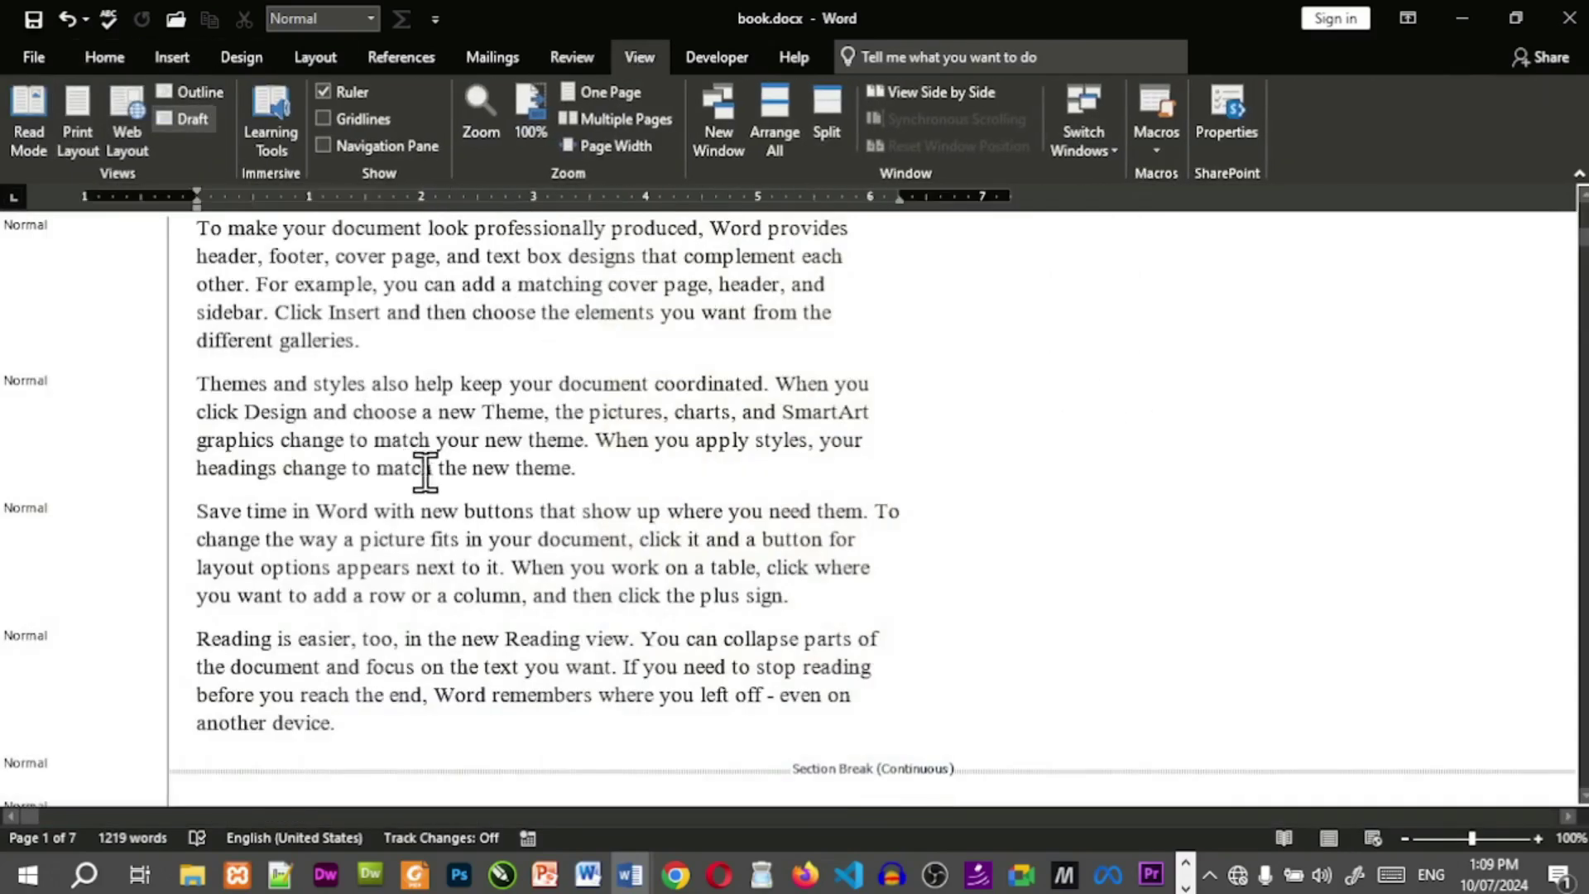
{"action": "scroll", "coordinate": [637, 505], "scroll_direction": "up", "scroll_amount": 1}
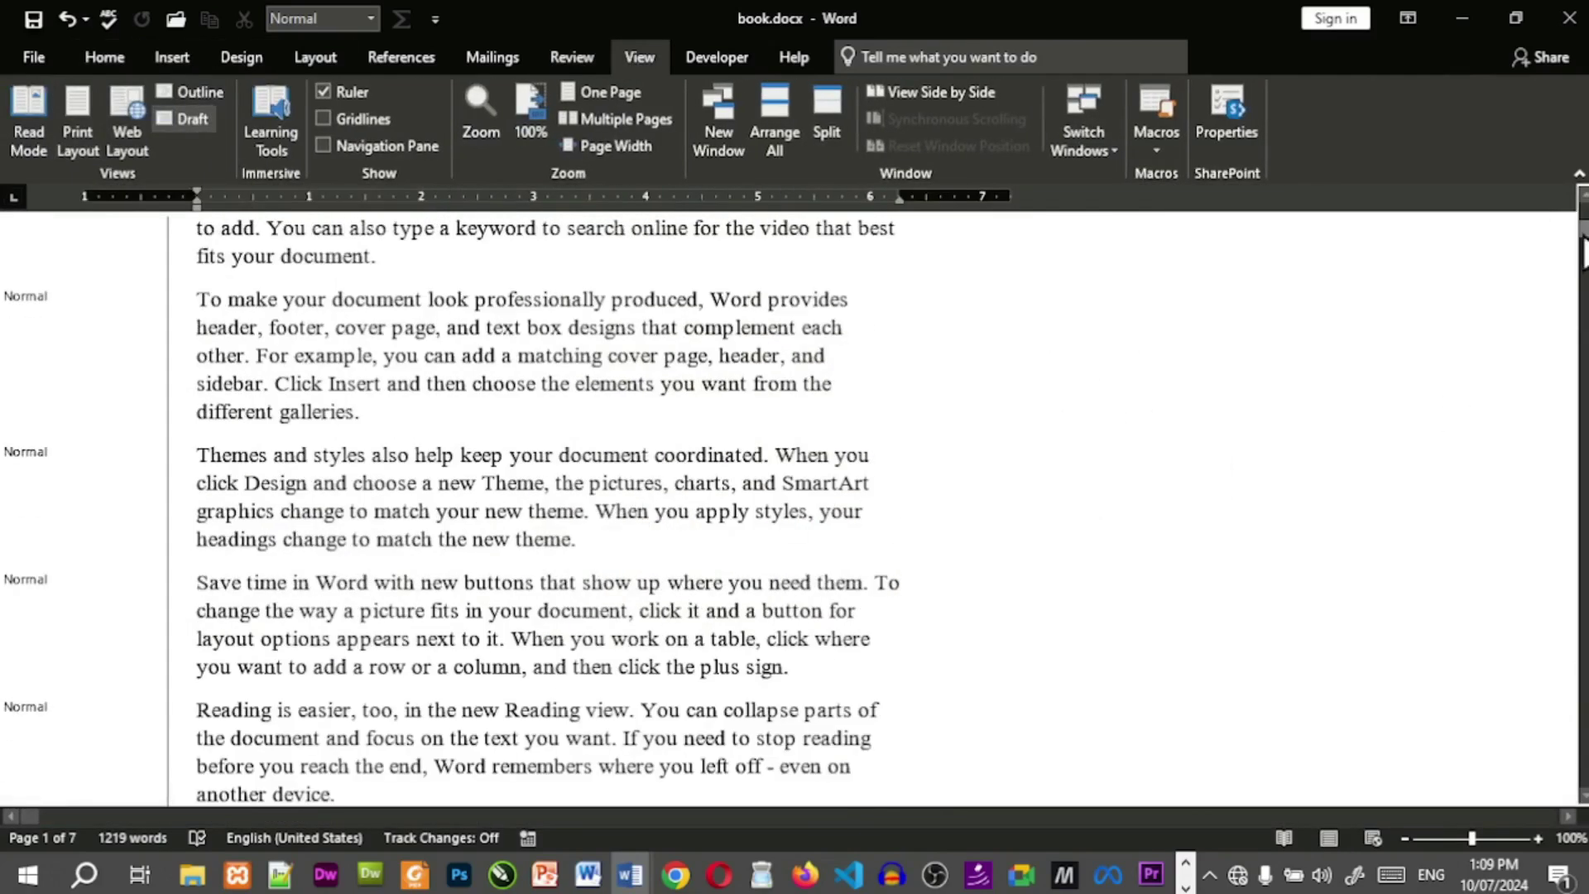
{"action": "left_click_drag", "start_coordinate": [1584, 240], "coordinate": [1583, 217]}
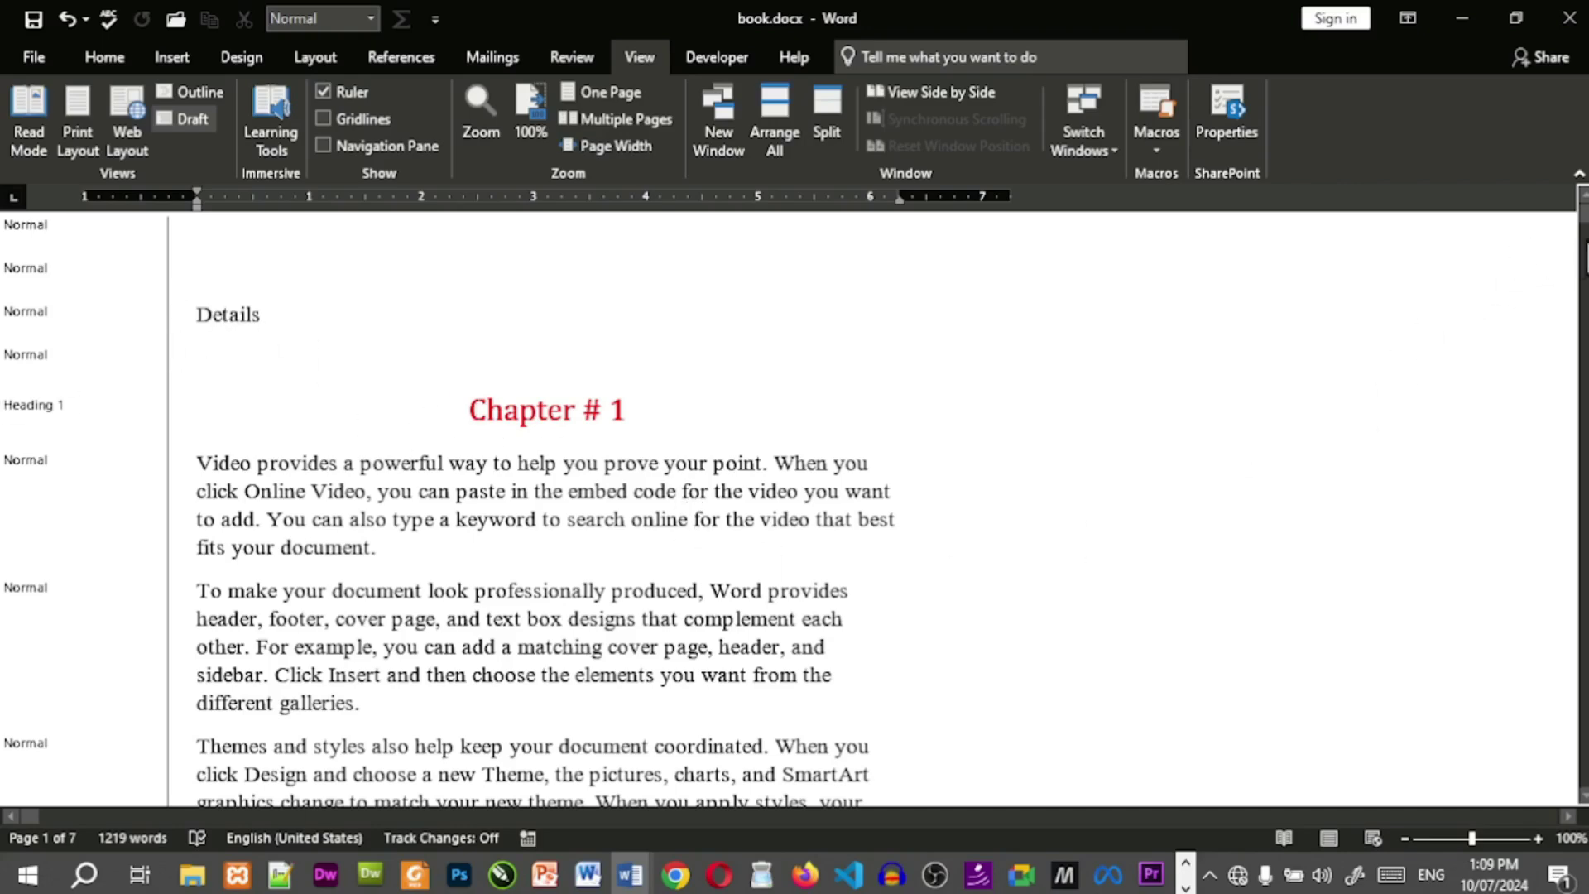
{"action": "left_click_drag", "start_coordinate": [1583, 214], "coordinate": [1583, 258]}
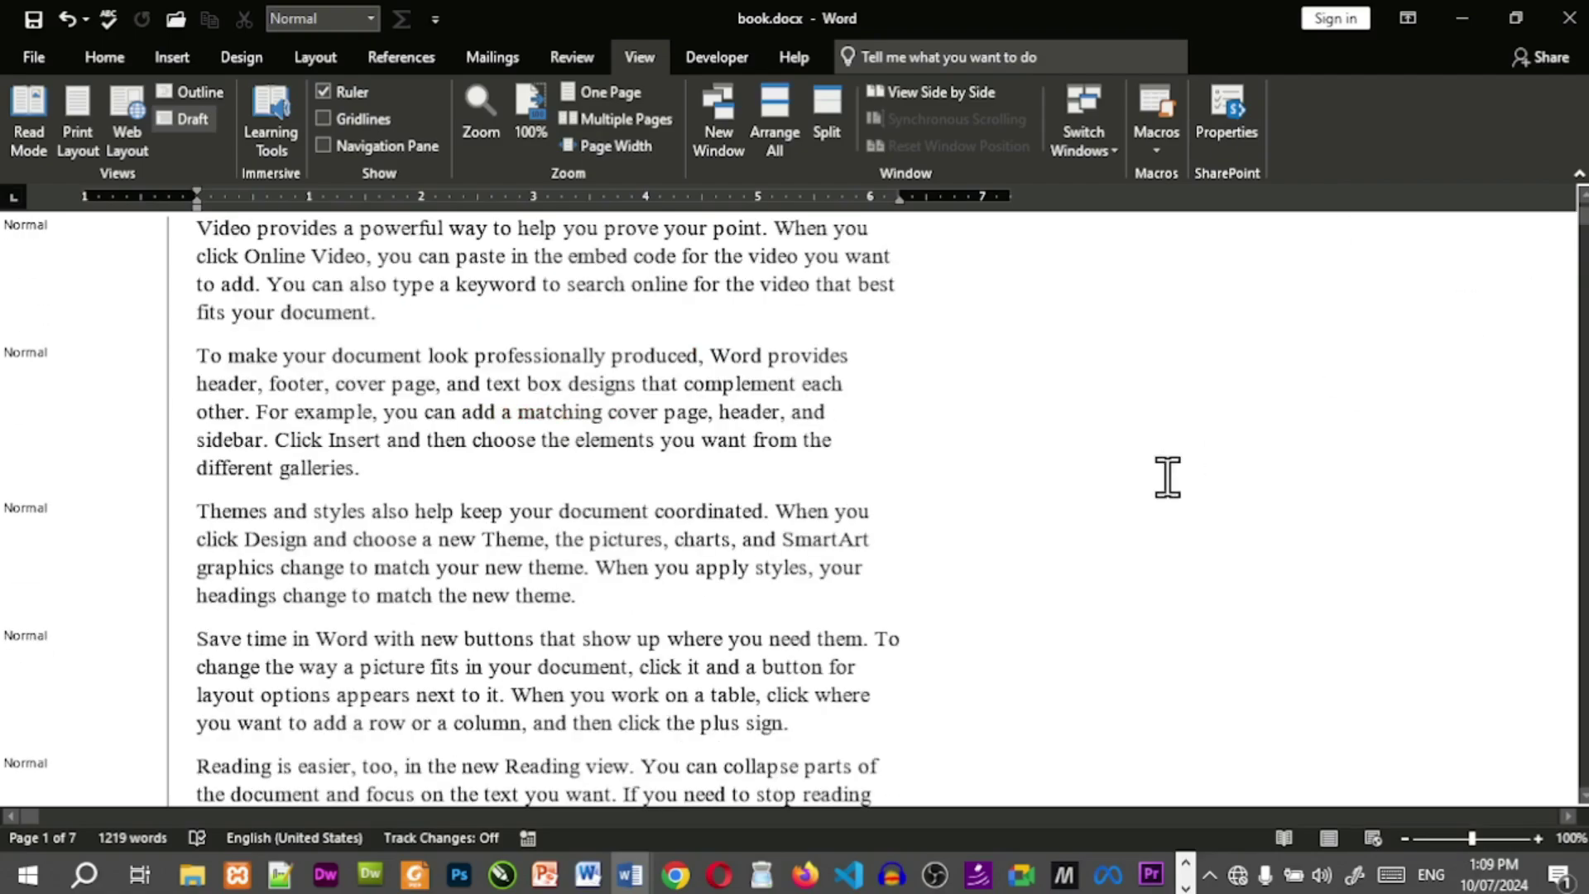
{"action": "scroll", "coordinate": [1167, 476], "scroll_direction": "down", "scroll_amount": 4}
{"action": "scroll", "coordinate": [1167, 476], "scroll_direction": "down", "scroll_amount": 6}
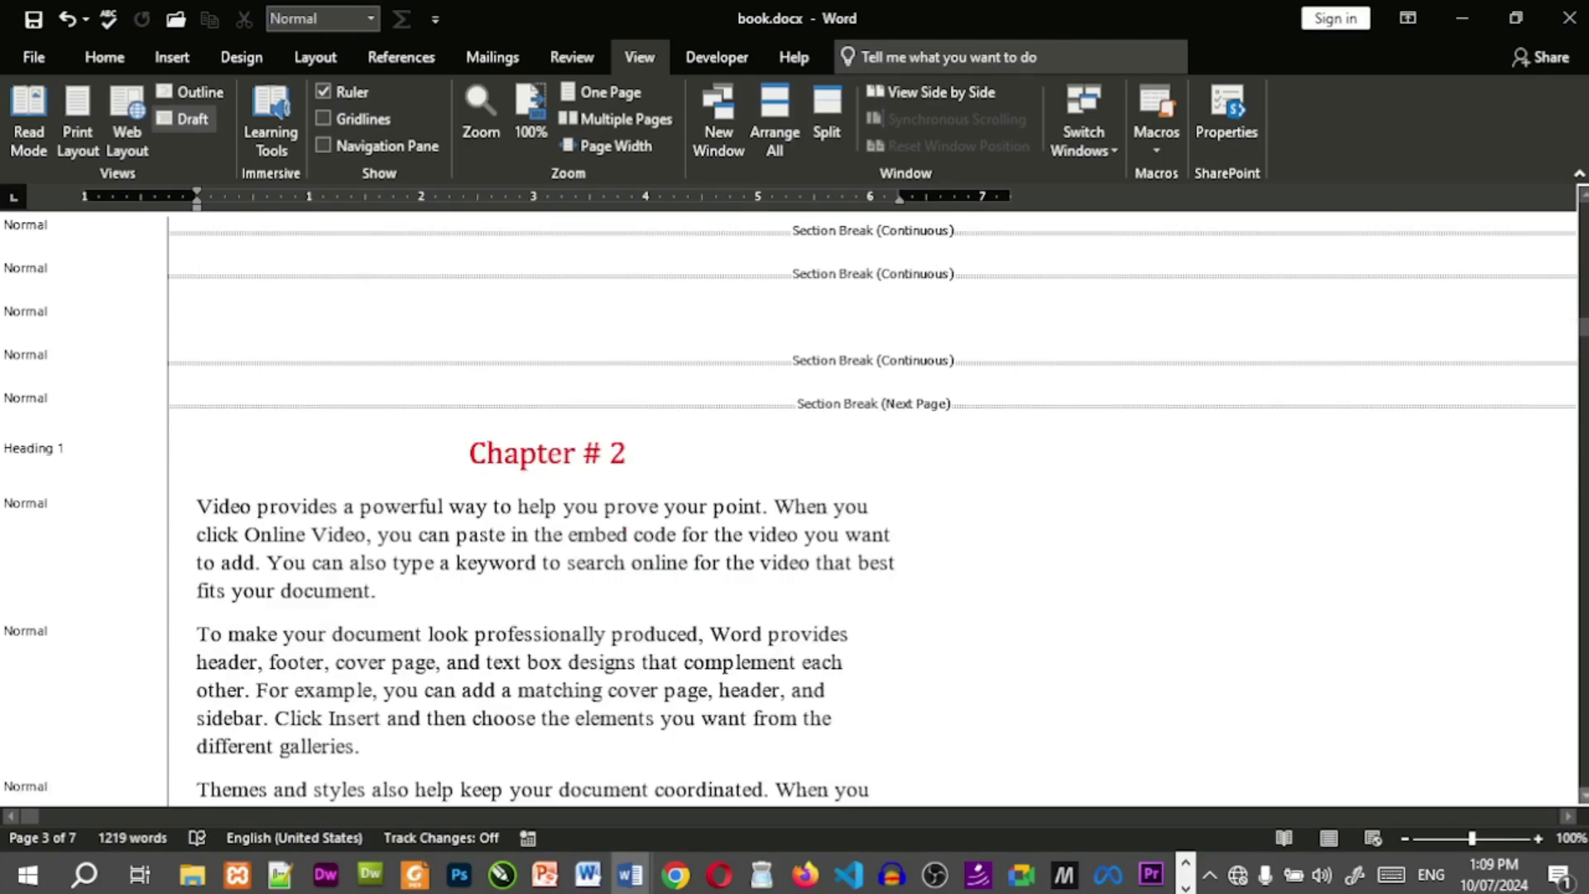
{"action": "left_click", "coordinate": [1583, 796]}
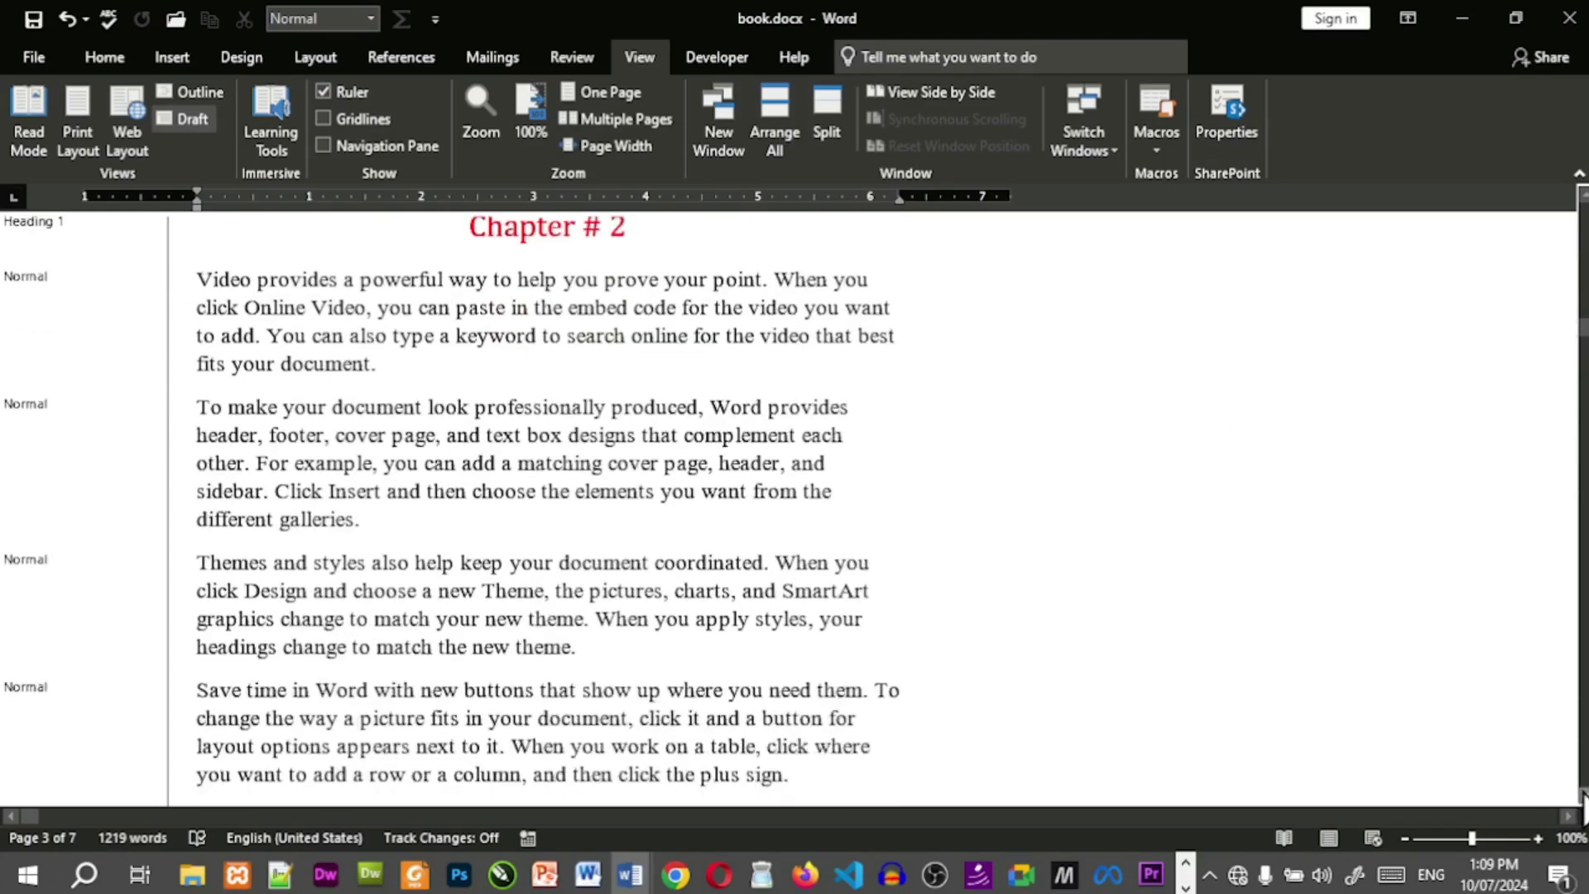
{"action": "left_click_drag", "start_coordinate": [1582, 797], "coordinate": [1583, 797]}
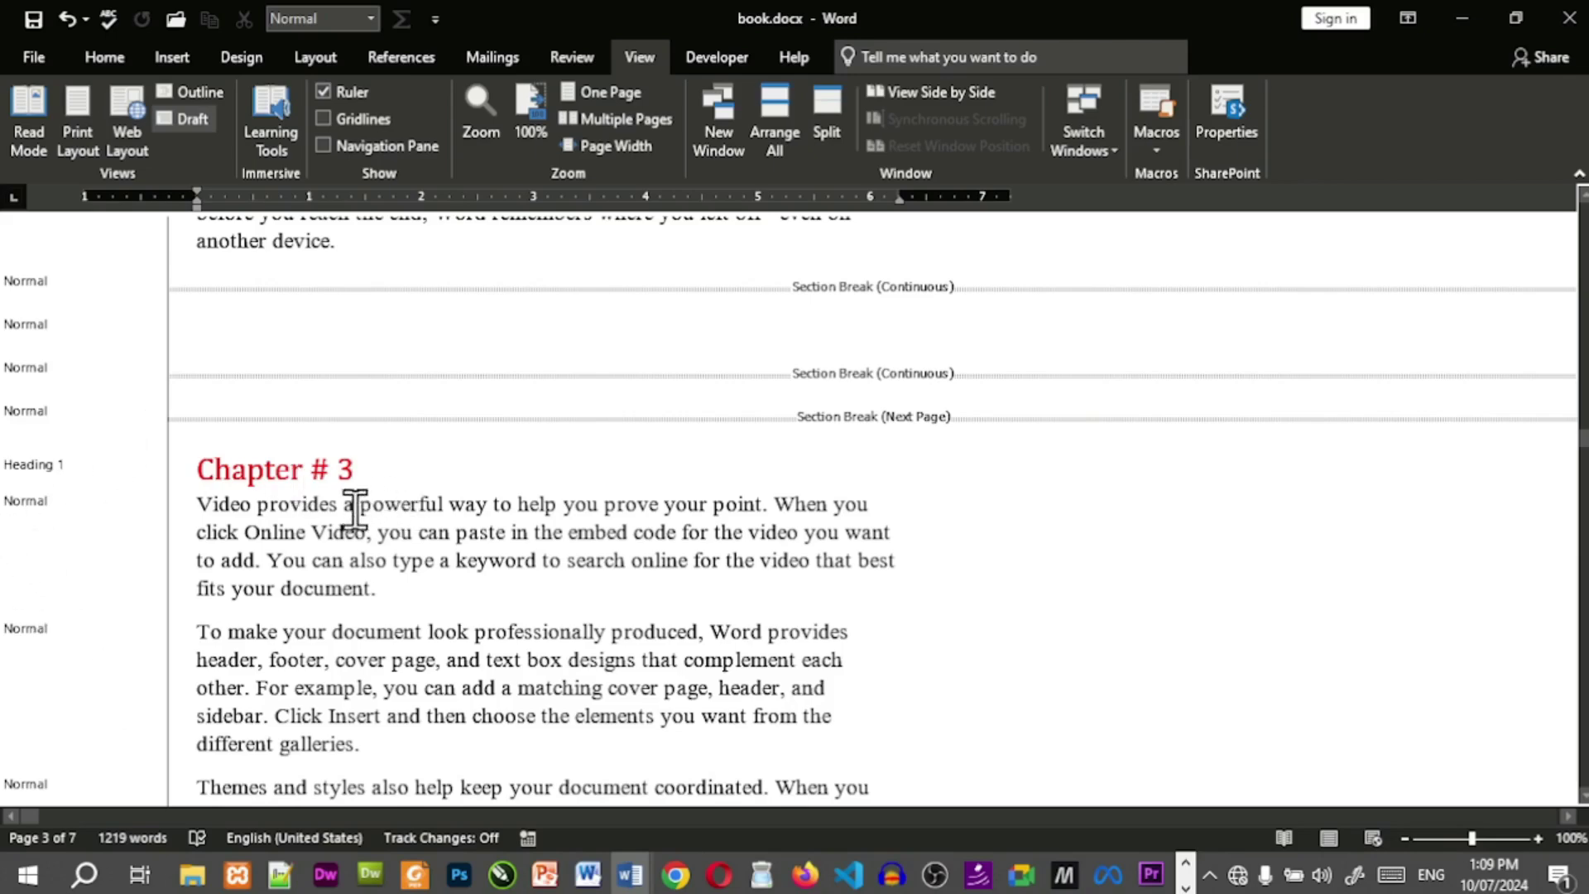
Scroll through the later chapters and place the cursor after the Themes paragraph.
{"action": "left_click", "coordinate": [363, 472]}
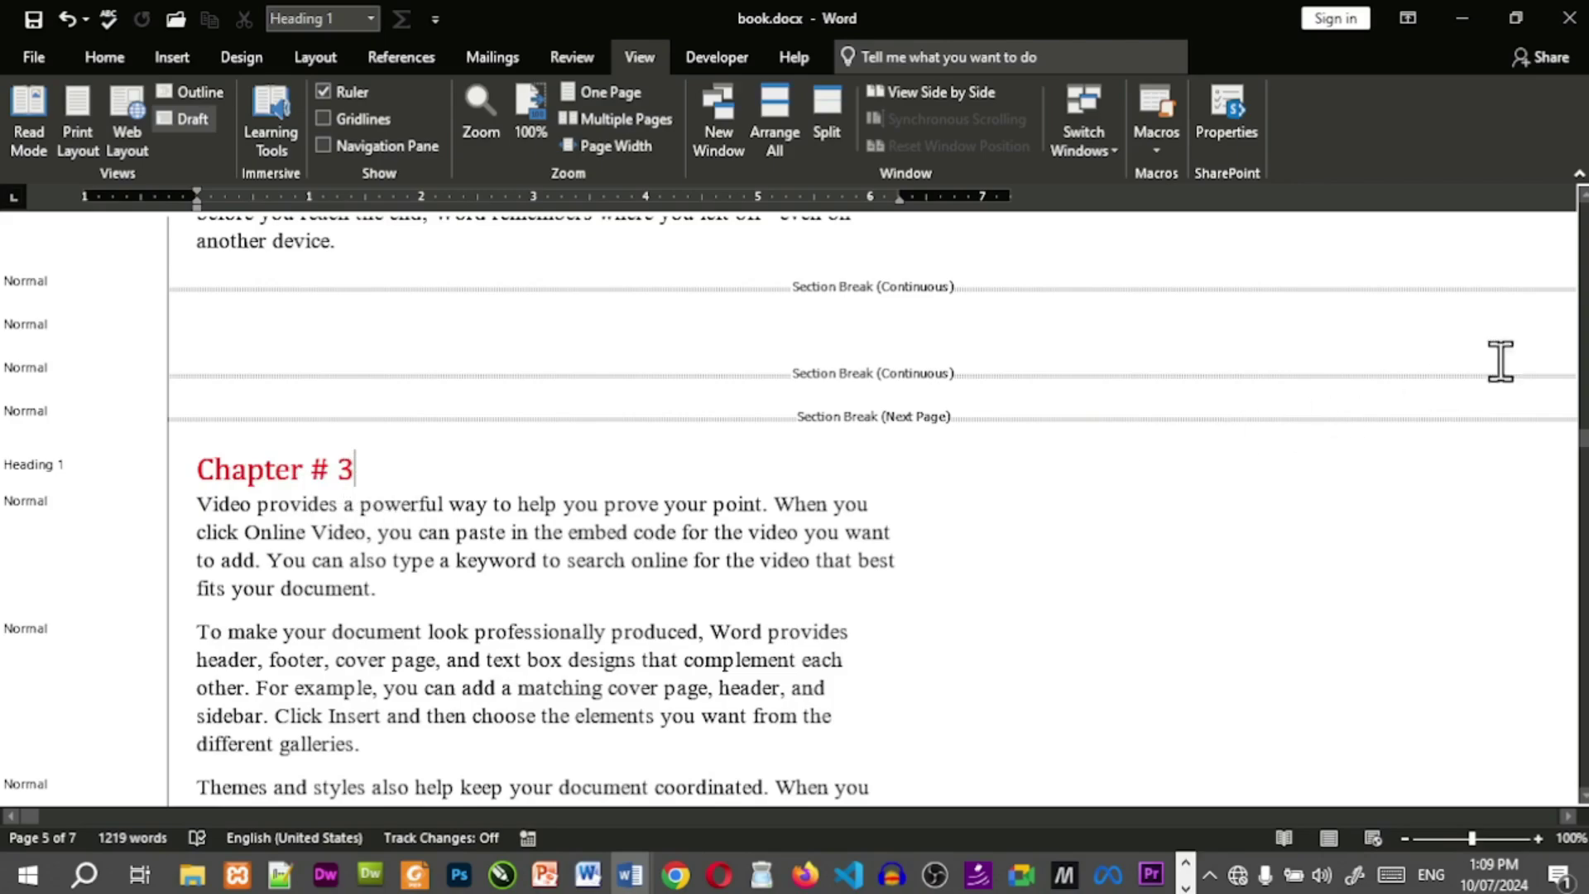
{"action": "left_click_drag", "start_coordinate": [1583, 439], "coordinate": [1583, 653]}
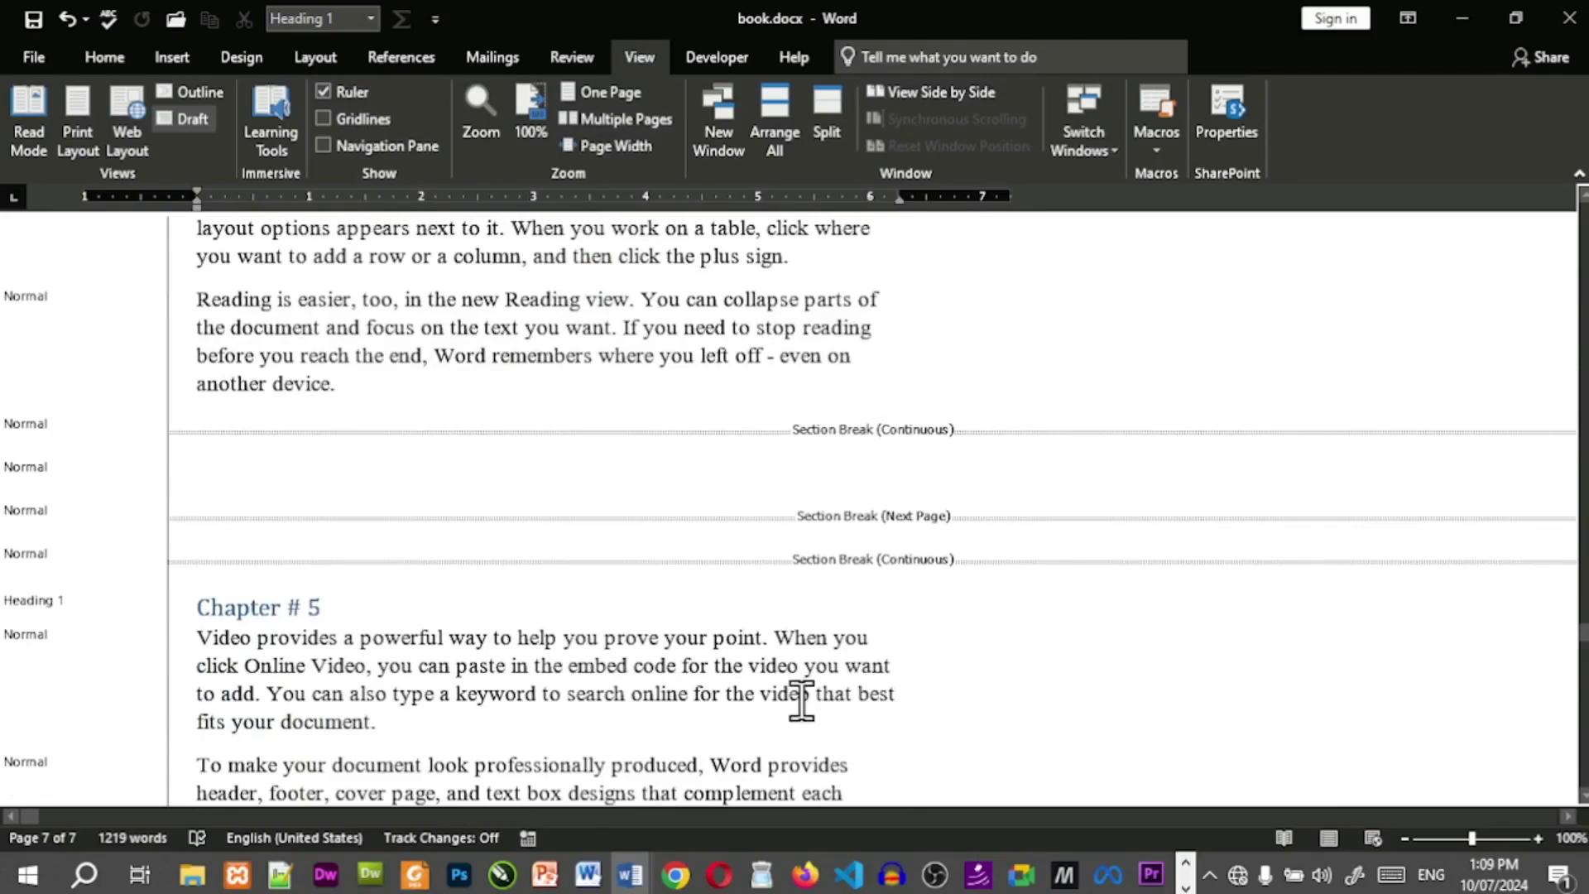
{"action": "left_click_drag", "start_coordinate": [1583, 631], "coordinate": [1583, 242]}
{"action": "left_click", "coordinate": [971, 659]}
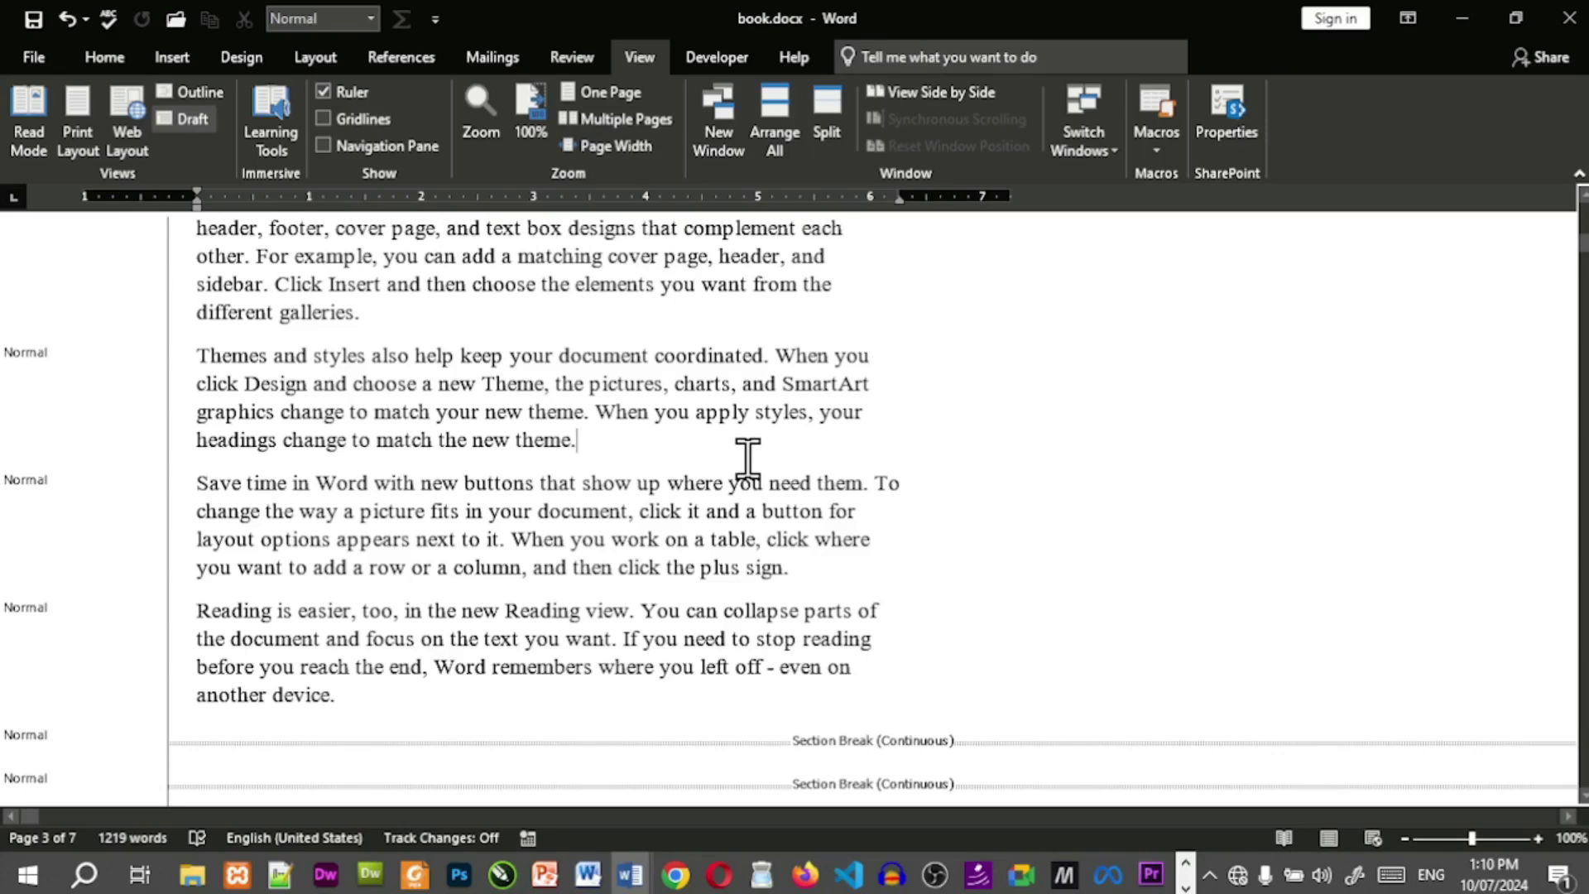
Add and remove a test line after the Themes paragraph, then return to Print Layout view.
{"action": "key", "text": "Return"}
{"action": "type", "text": "dfgdgddgd"}
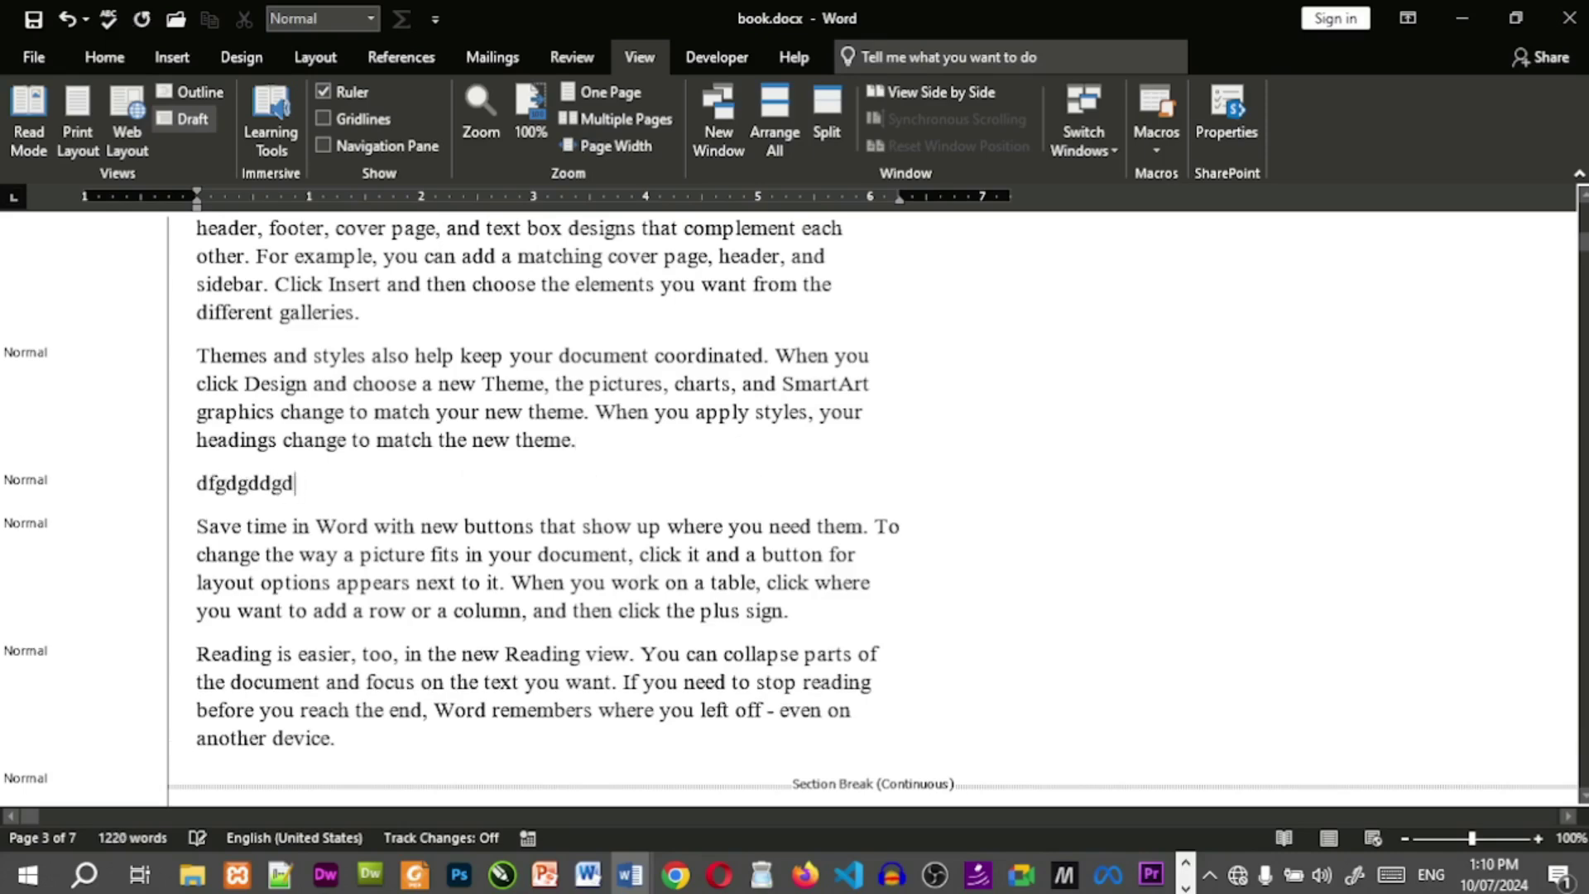
{"action": "key", "text": "BackSpace"}
{"action": "key", "text": "BackSpace"}
{"action": "key", "text": "BackSpace"}
{"action": "key", "text": "BackSpace"}
{"action": "key", "text": "BackSpace"}
{"action": "key", "text": "BackSpace"}
{"action": "key", "text": "BackSpace"}
{"action": "key", "text": "BackSpace"}
{"action": "key", "text": "BackSpace"}
{"action": "key", "text": "BackSpace"}
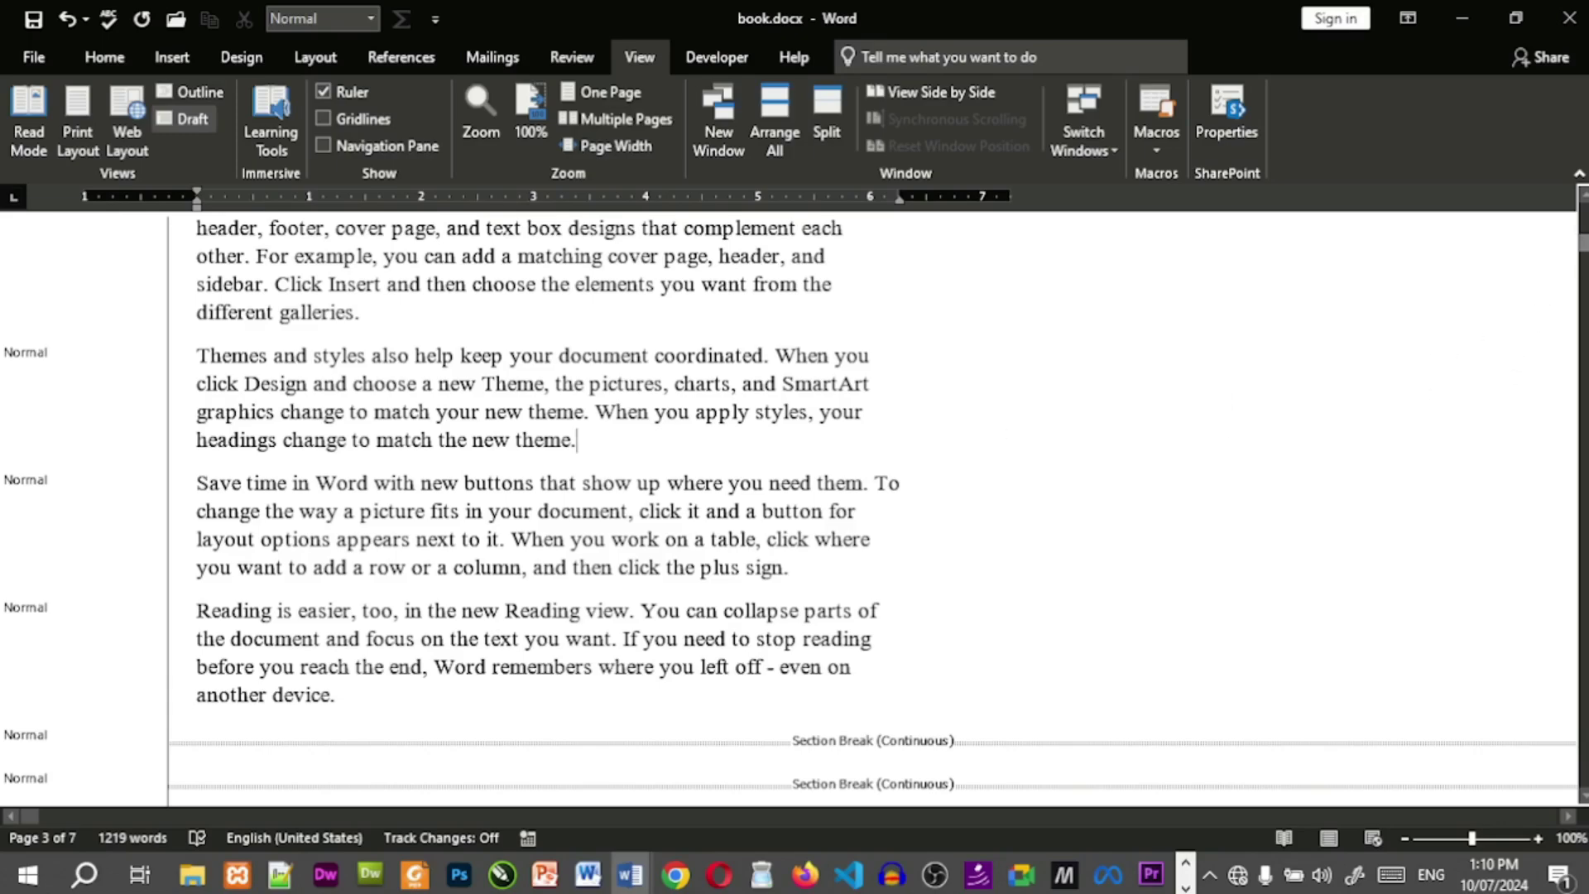
{"action": "mouse_move", "coordinate": [1583, 248]}
{"action": "left_mouse_down"}
{"action": "mouse_move", "coordinate": [1583, 472]}
{"action": "mouse_move", "coordinate": [1583, 220]}
{"action": "left_mouse_up"}
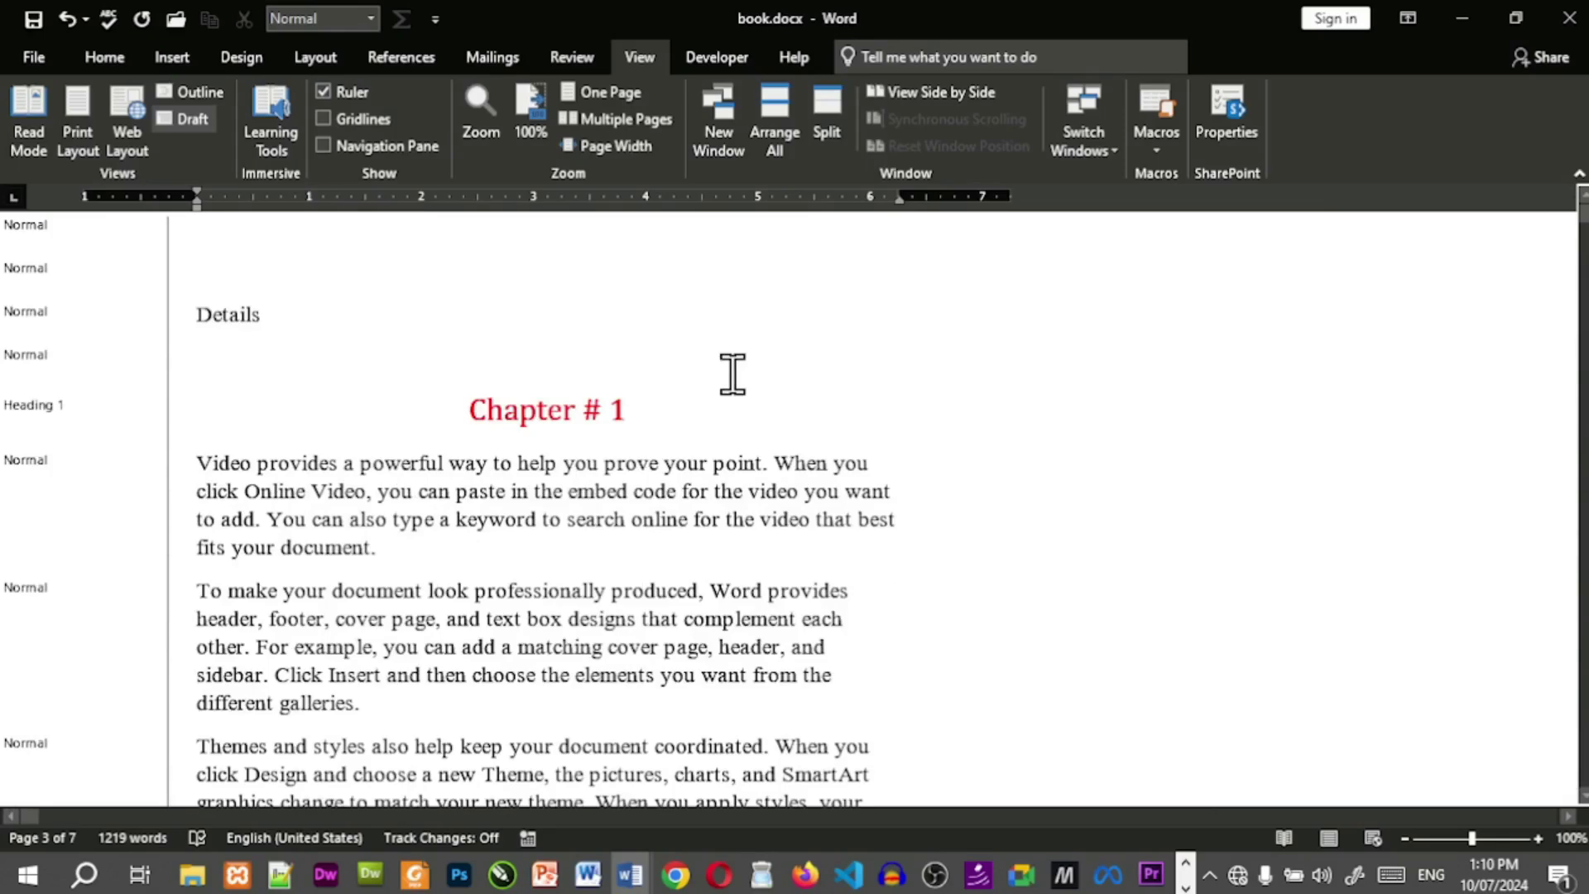
{"action": "left_click", "coordinate": [76, 151]}
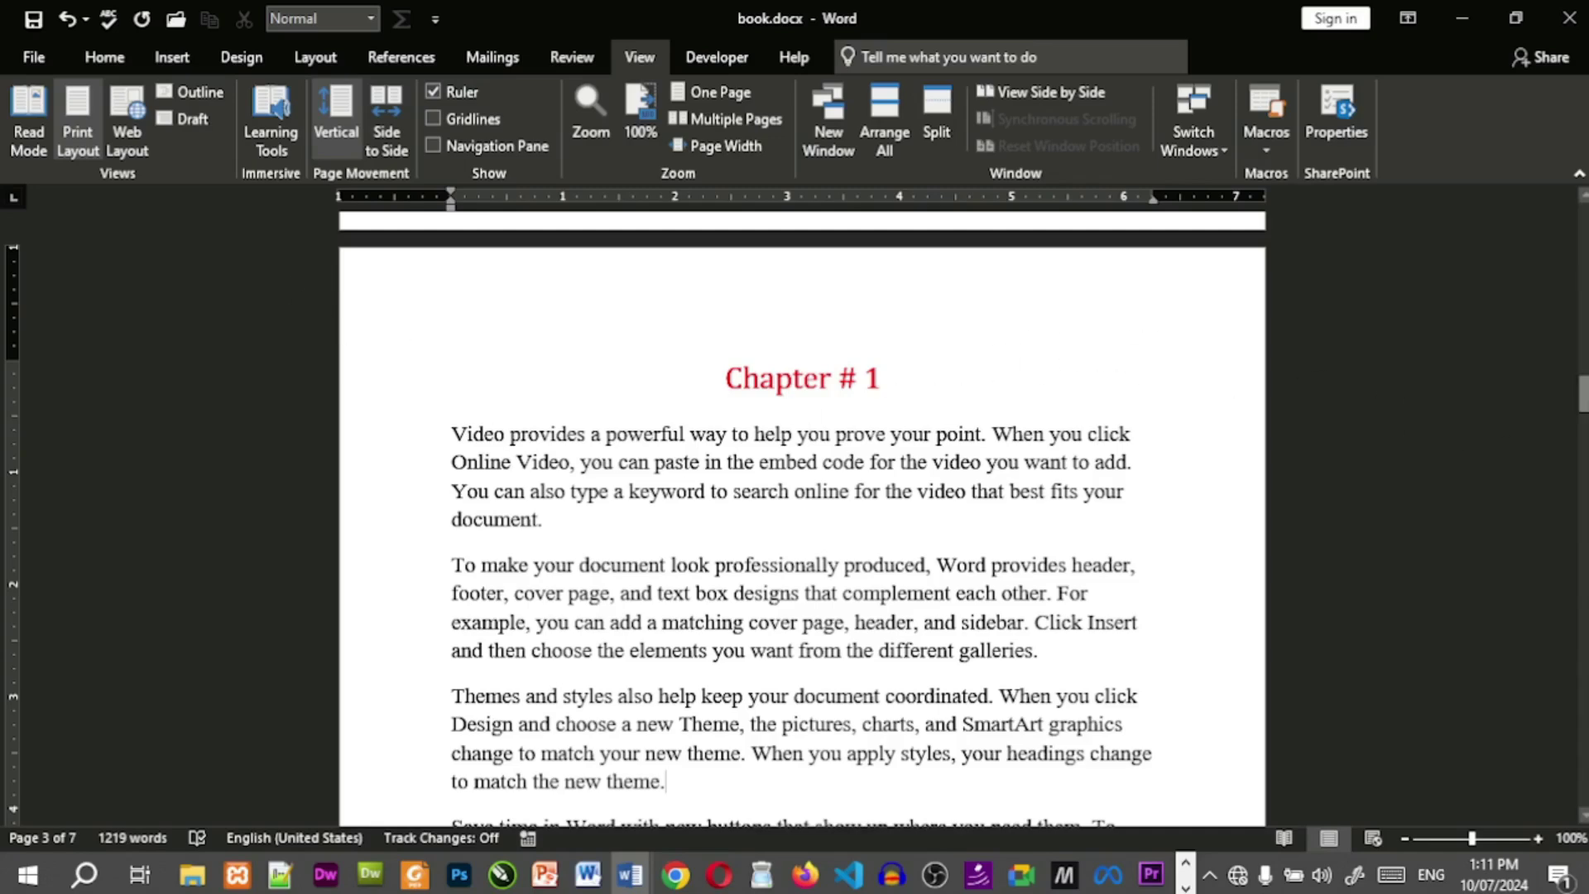
{"action": "left_click_drag", "start_coordinate": [1583, 394], "coordinate": [1583, 220]}
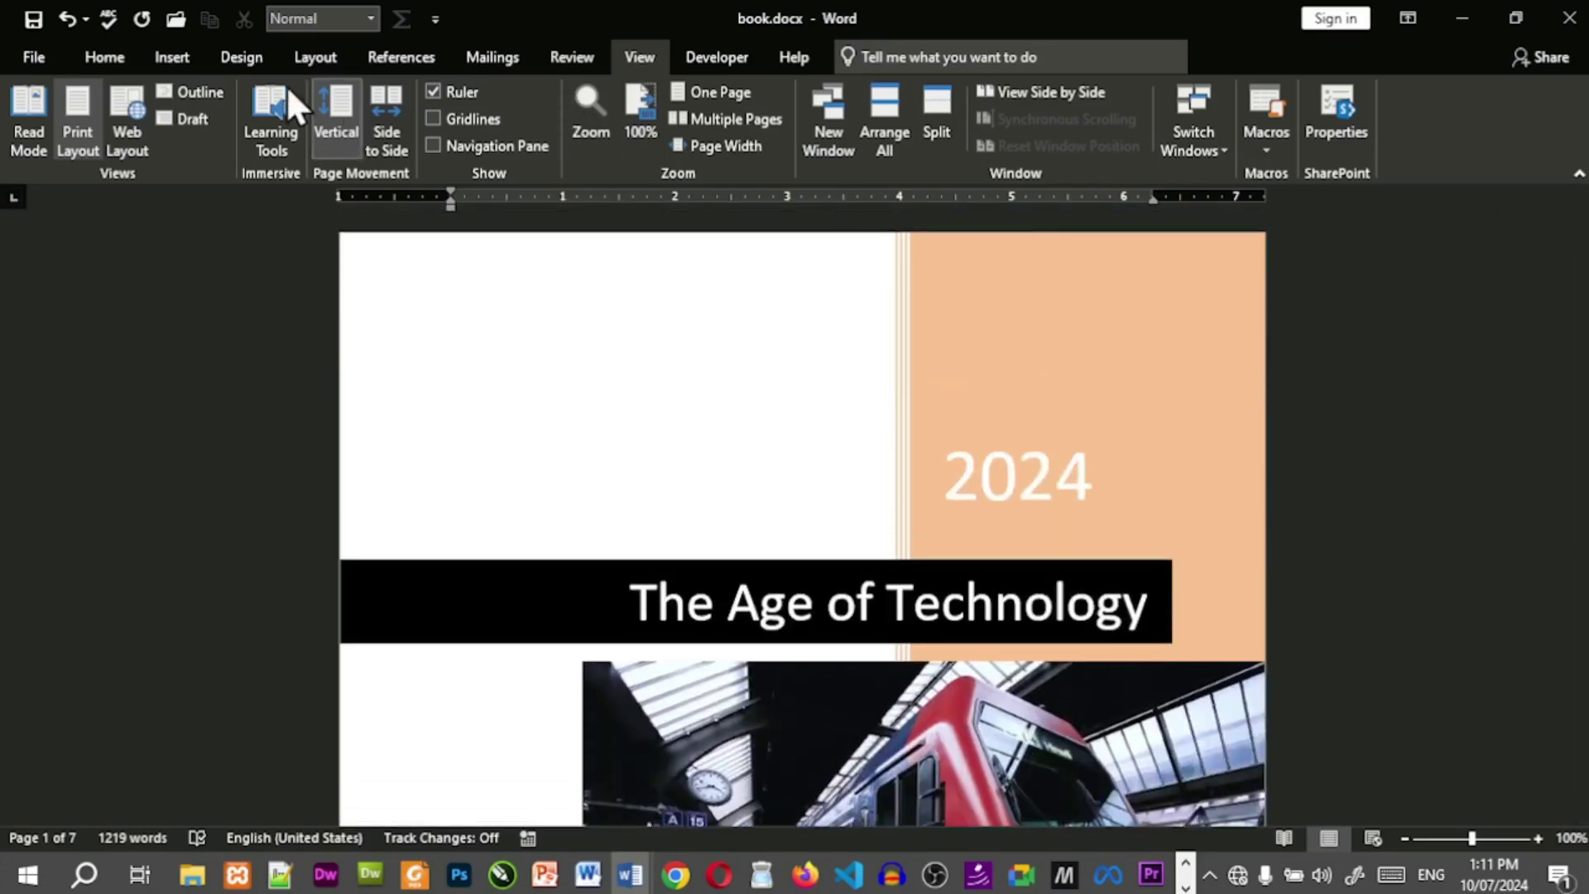
{"action": "left_click", "coordinate": [204, 121]}
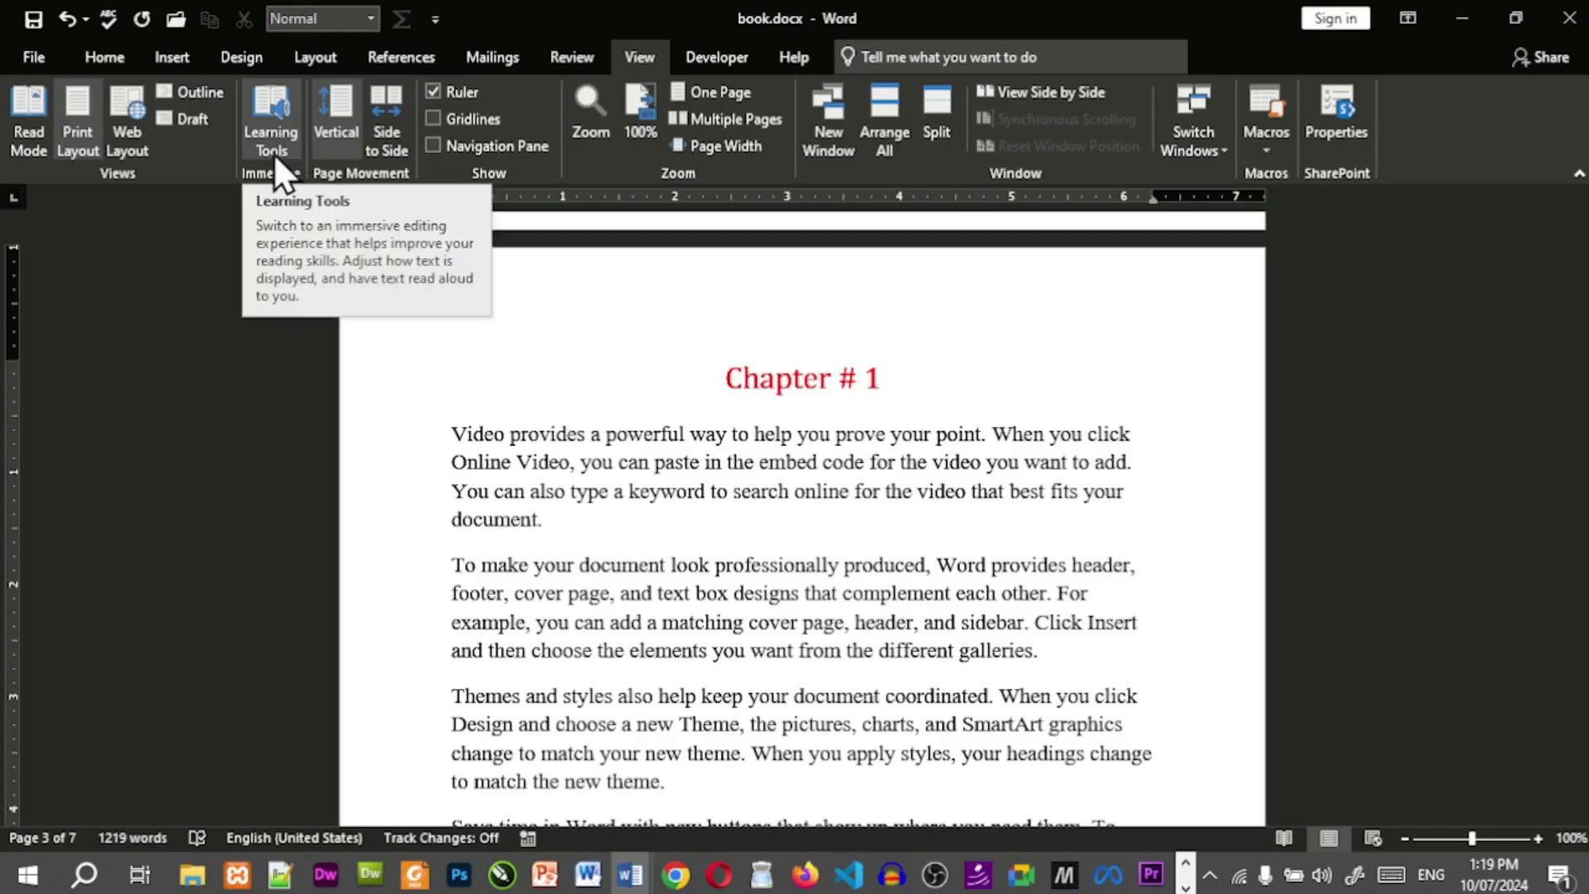
Advance the lecture slide to Learning Tools, then return to Word and open Immersive Reader.
{"action": "key", "text": "alt+Tab"}
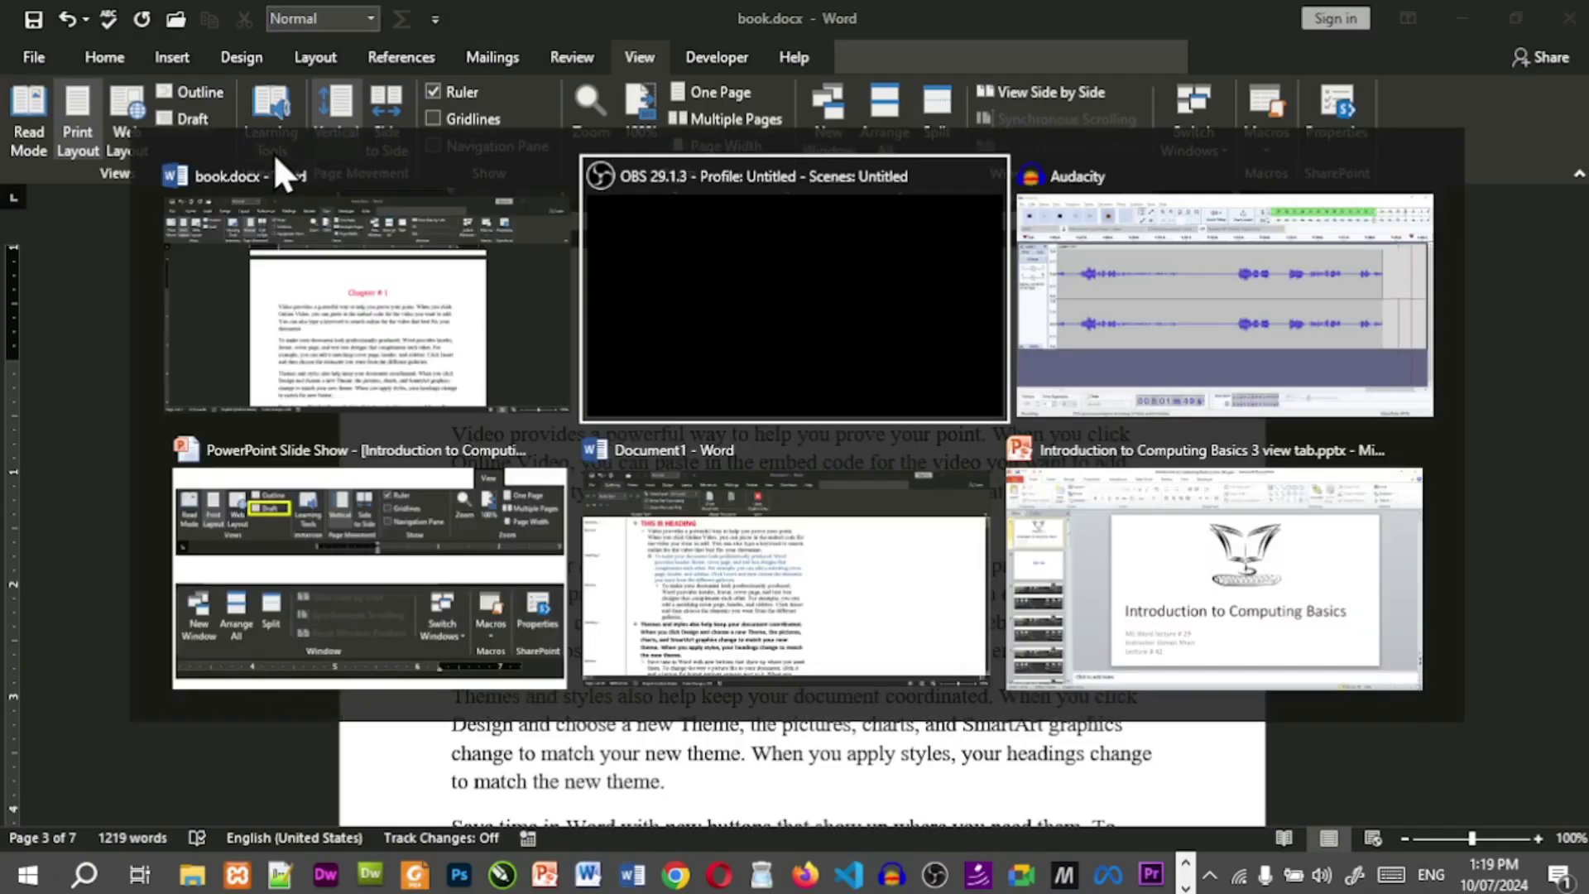
{"action": "key", "text": "alt+Tab"}
{"action": "key", "text": "alt+Tab"}
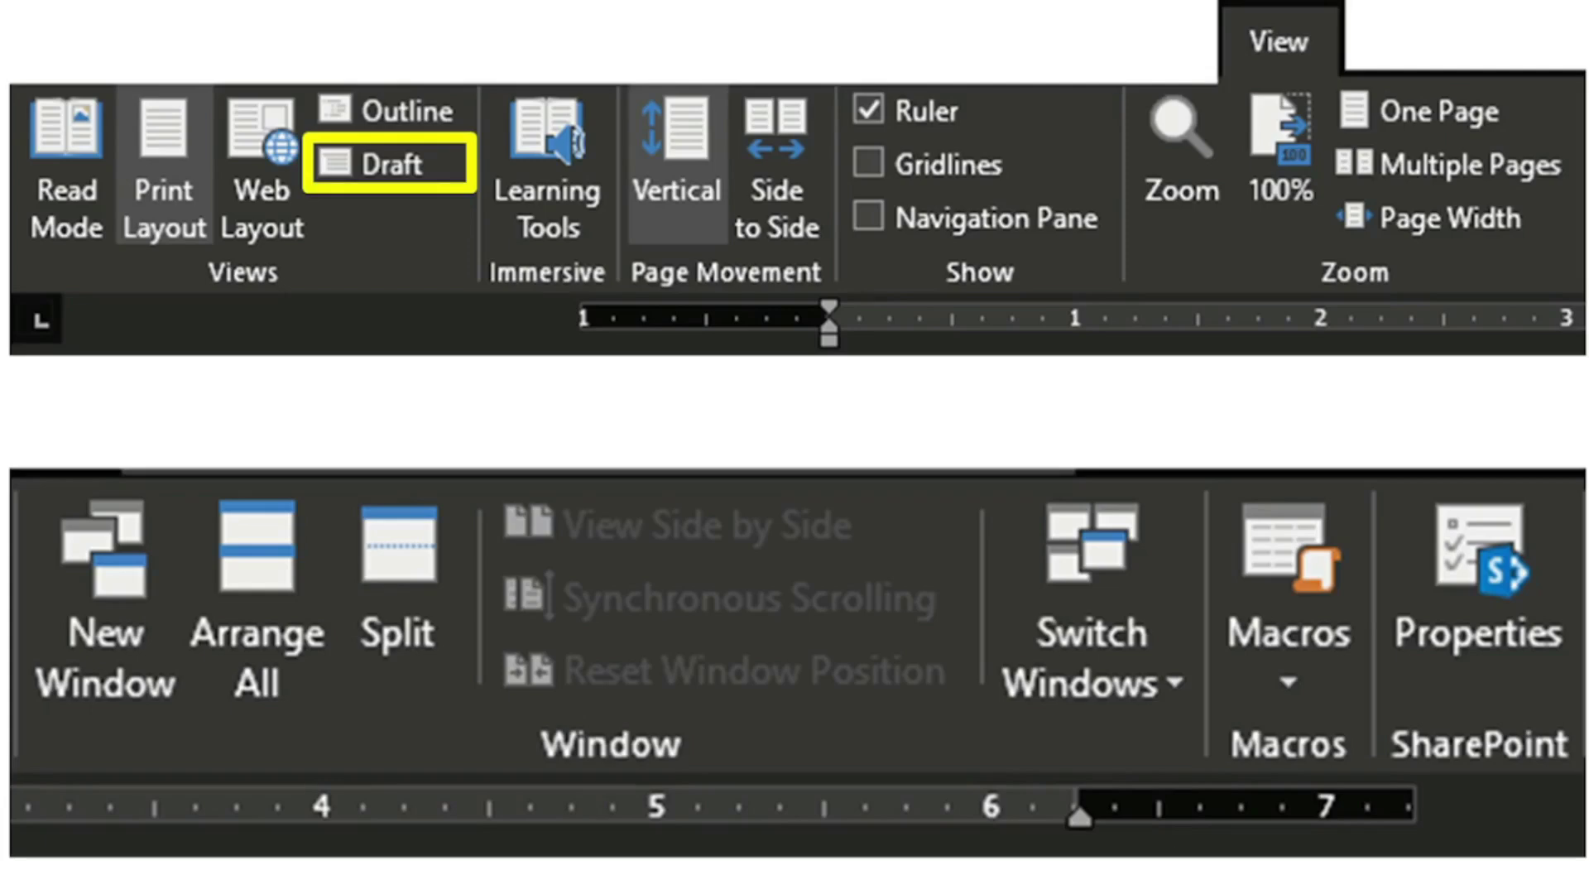
{"action": "key", "text": "Right"}
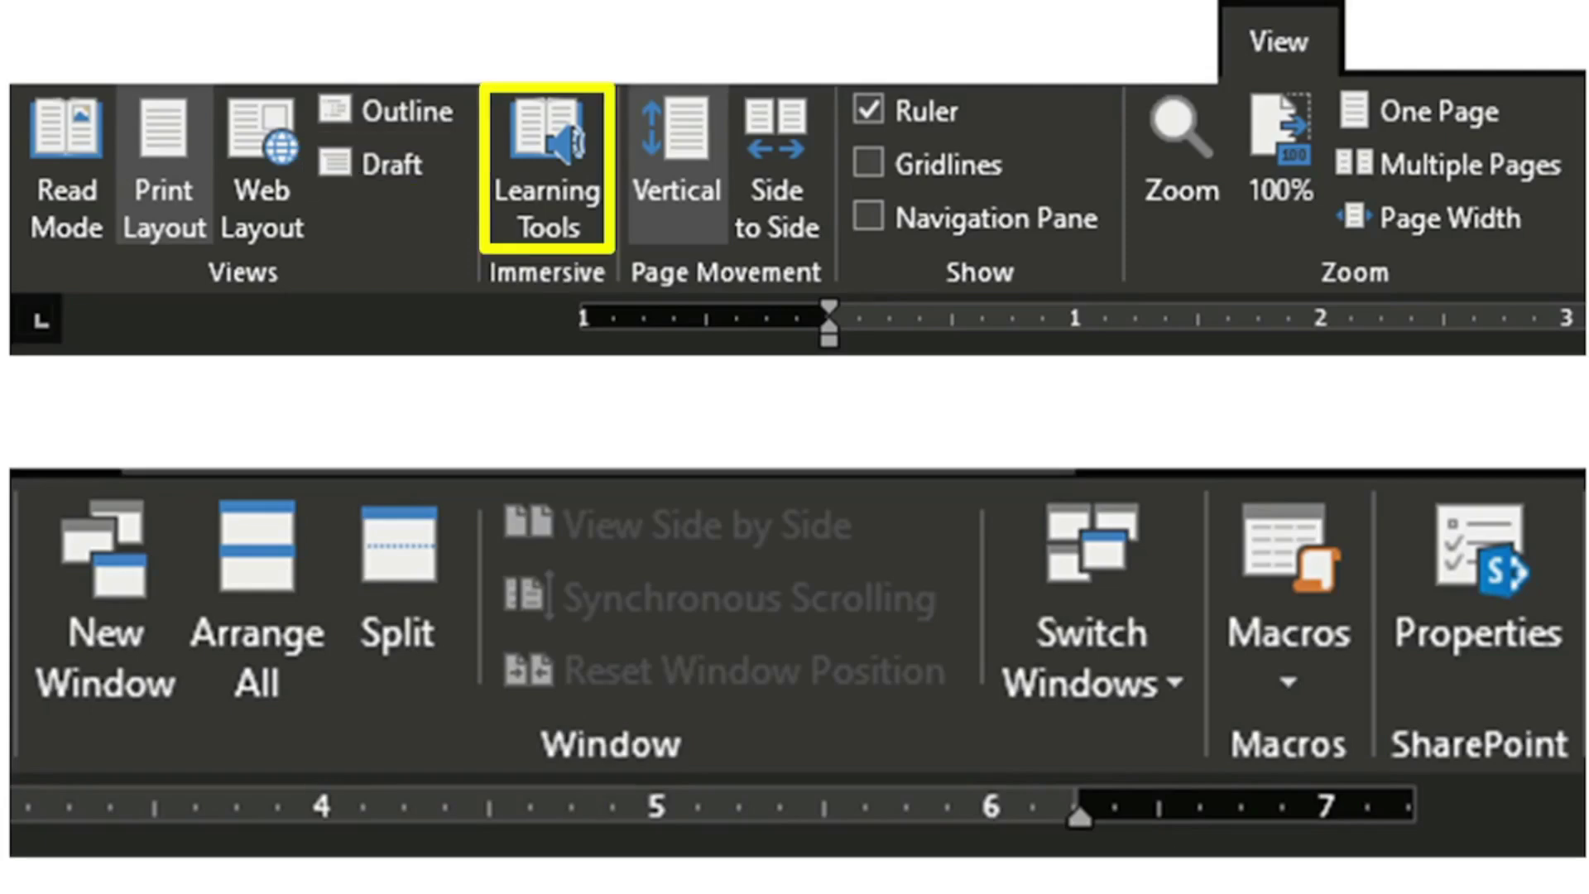
{"action": "key", "text": "alt+Tab"}
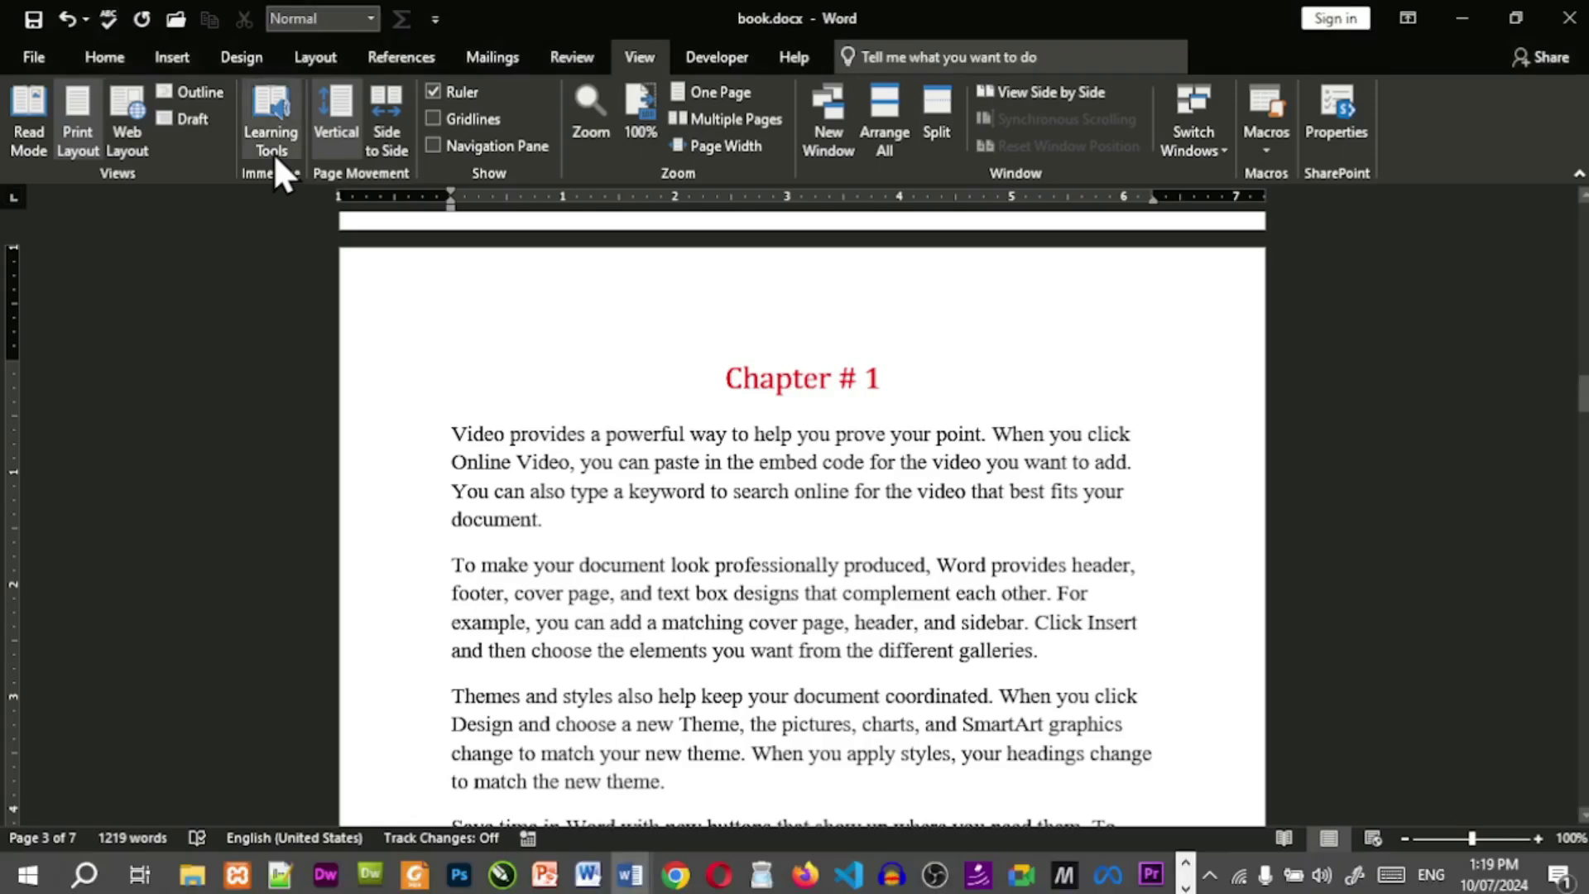
{"action": "left_click", "coordinate": [273, 152]}
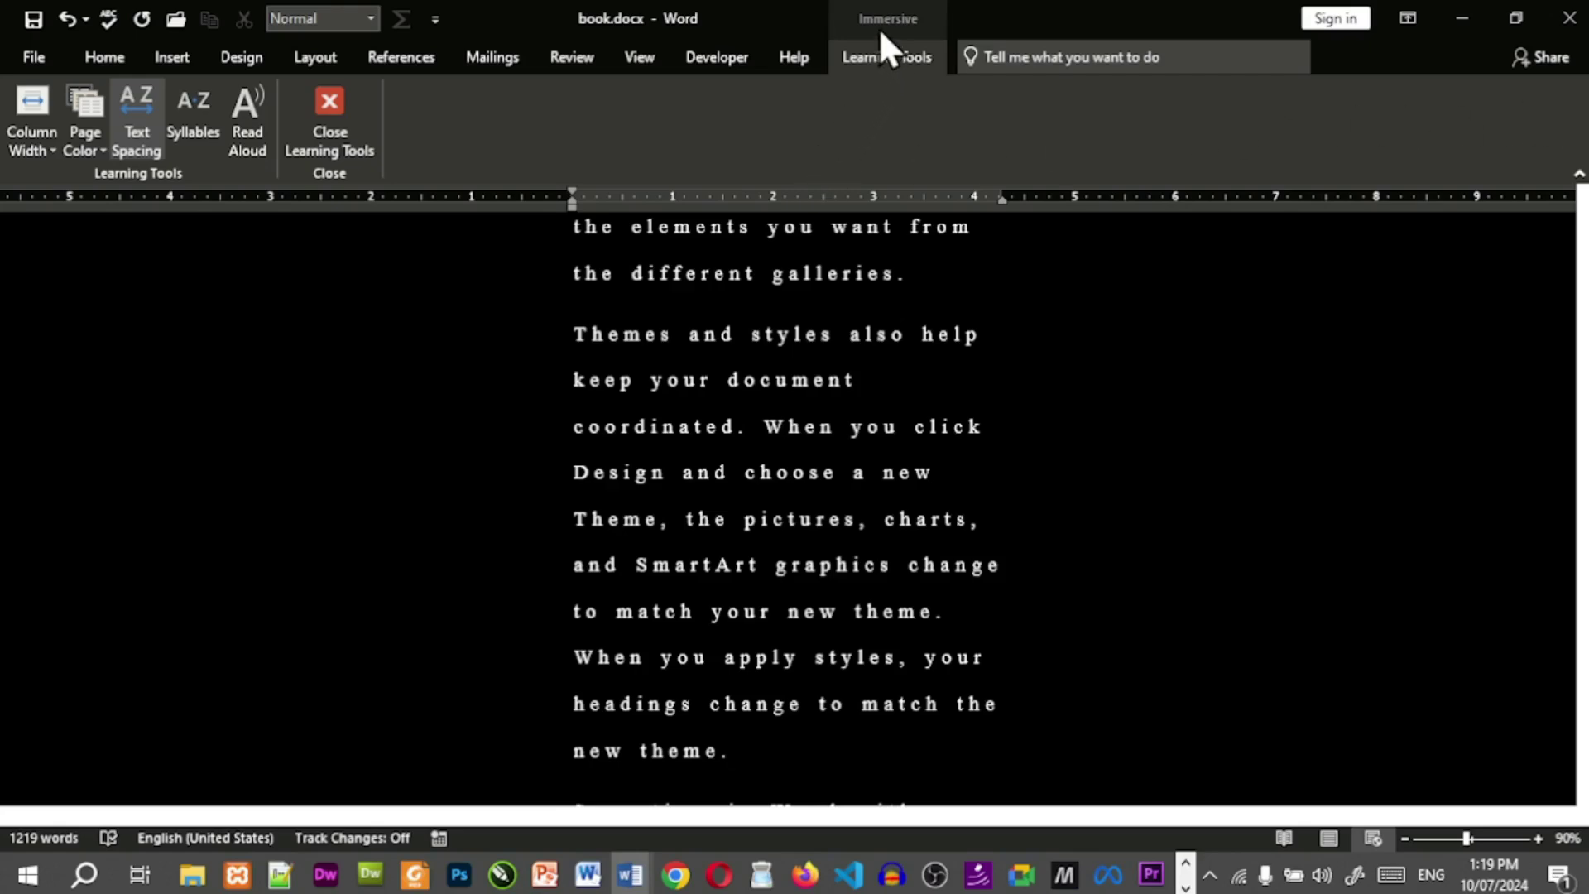
Jump to the document start and autoscroll down, stopping near Chapter # 1.
{"action": "scroll", "coordinate": [1076, 510], "scroll_direction": "up", "scroll_amount": 1}
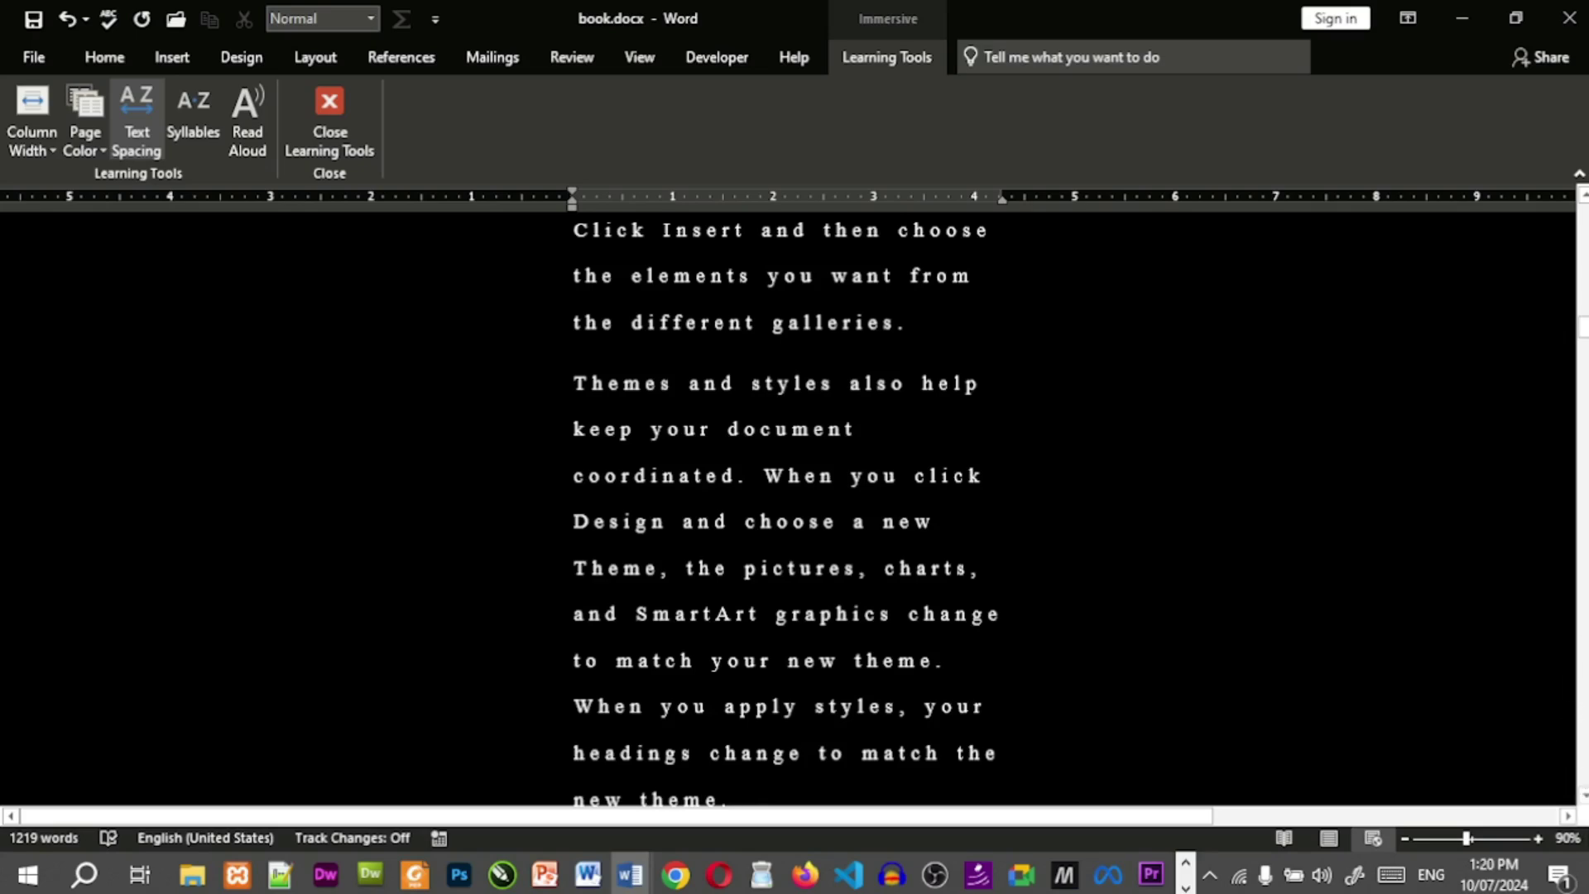
{"action": "key", "text": "ctrl+Home"}
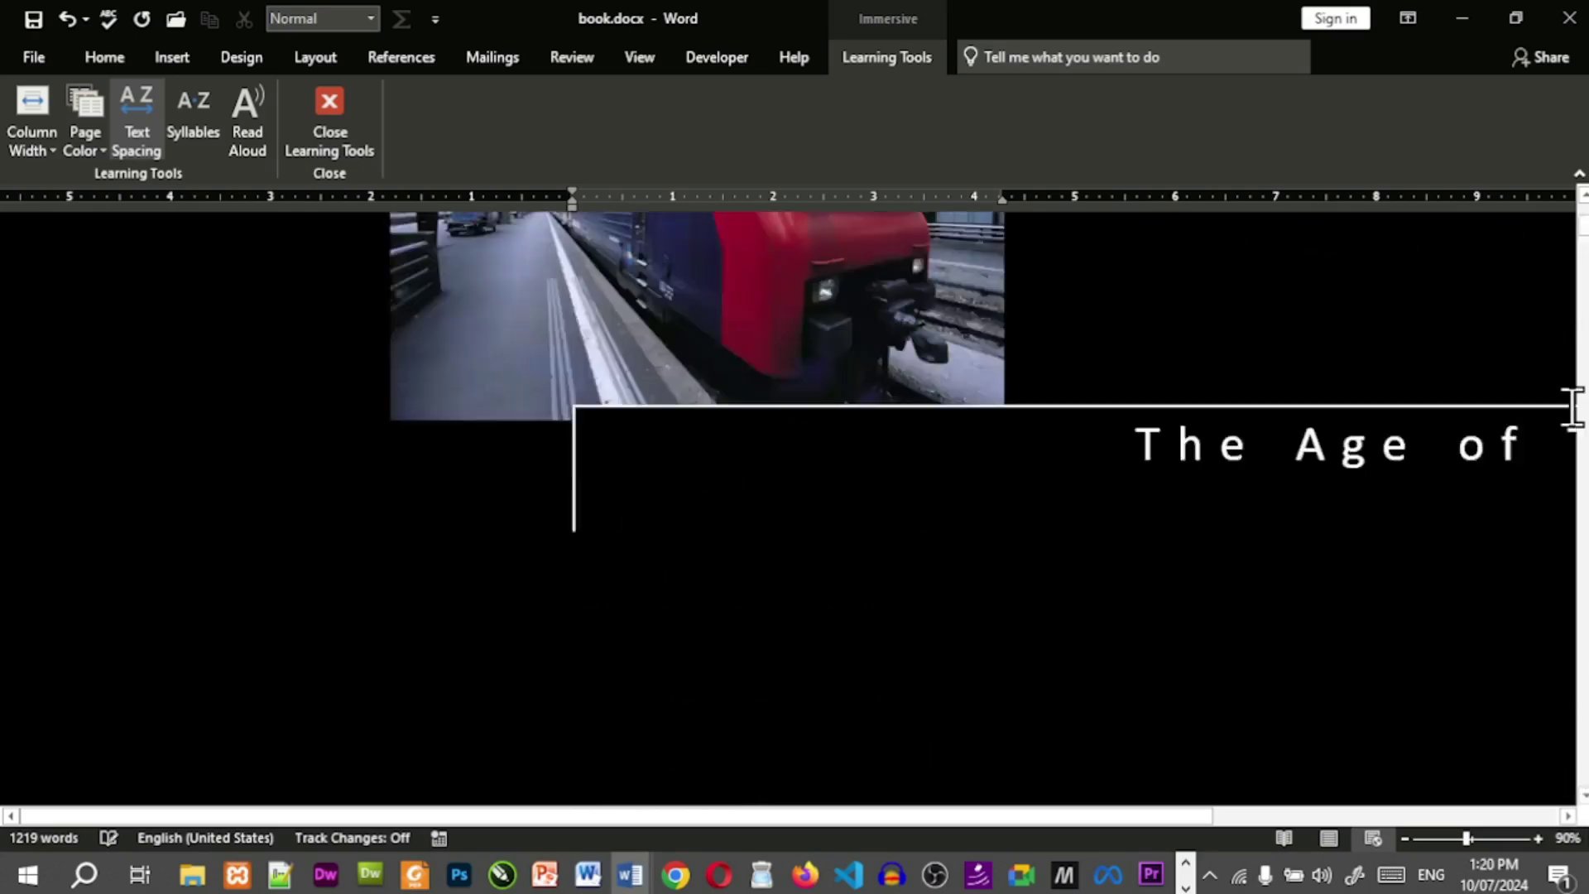
{"action": "scroll", "coordinate": [1220, 475], "scroll_direction": "down", "scroll_amount": 2}
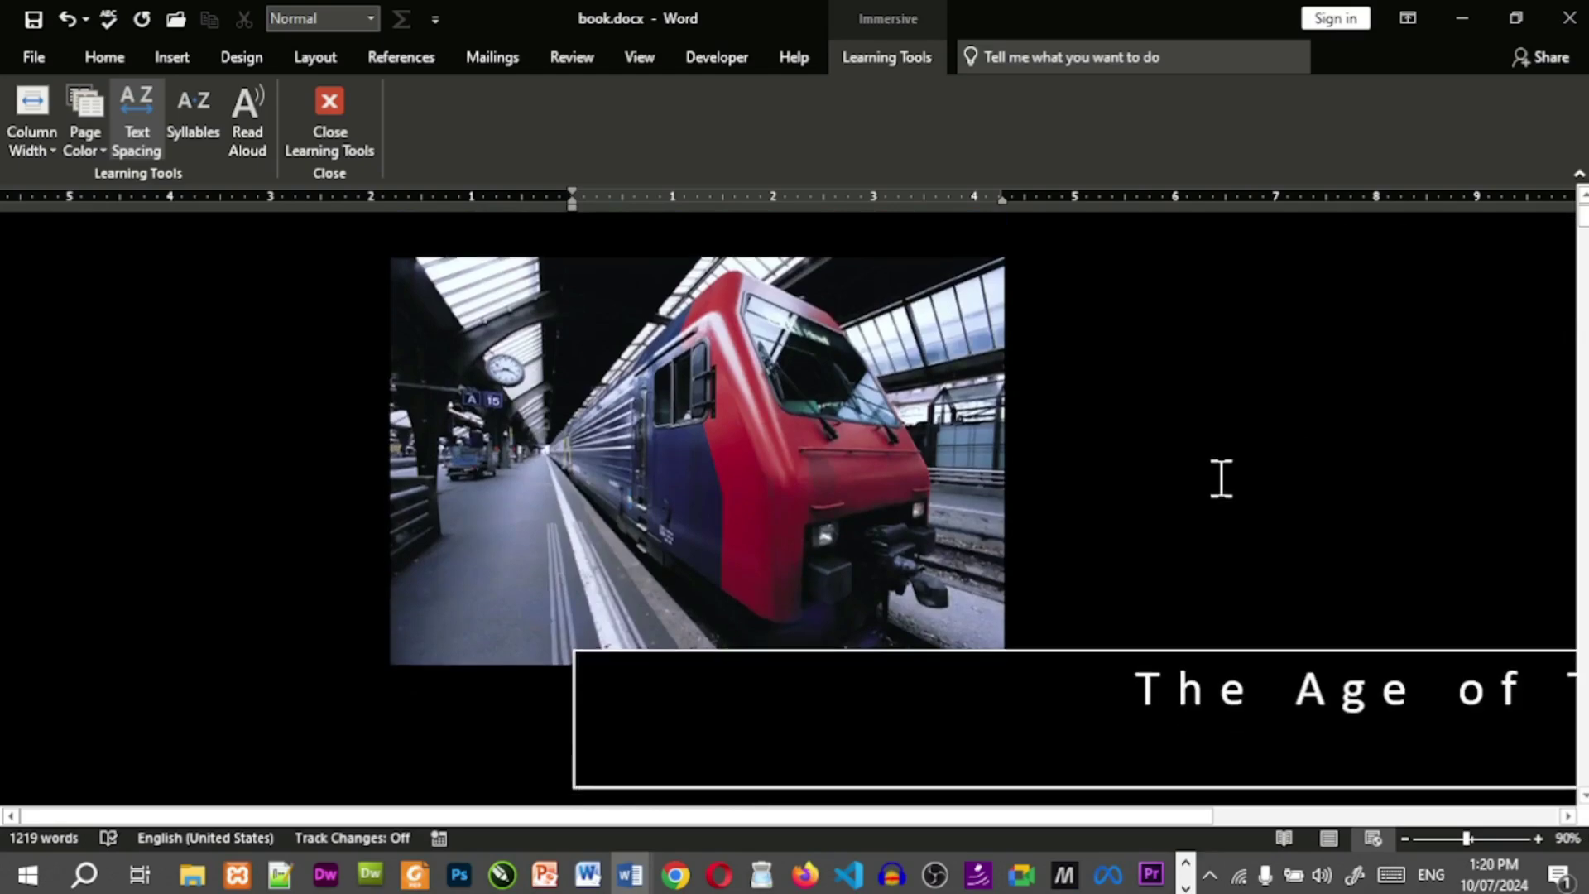
{"action": "scroll", "coordinate": [1193, 573], "scroll_direction": "up", "scroll_amount": 1}
{"action": "middle_click", "coordinate": [1150, 533]}
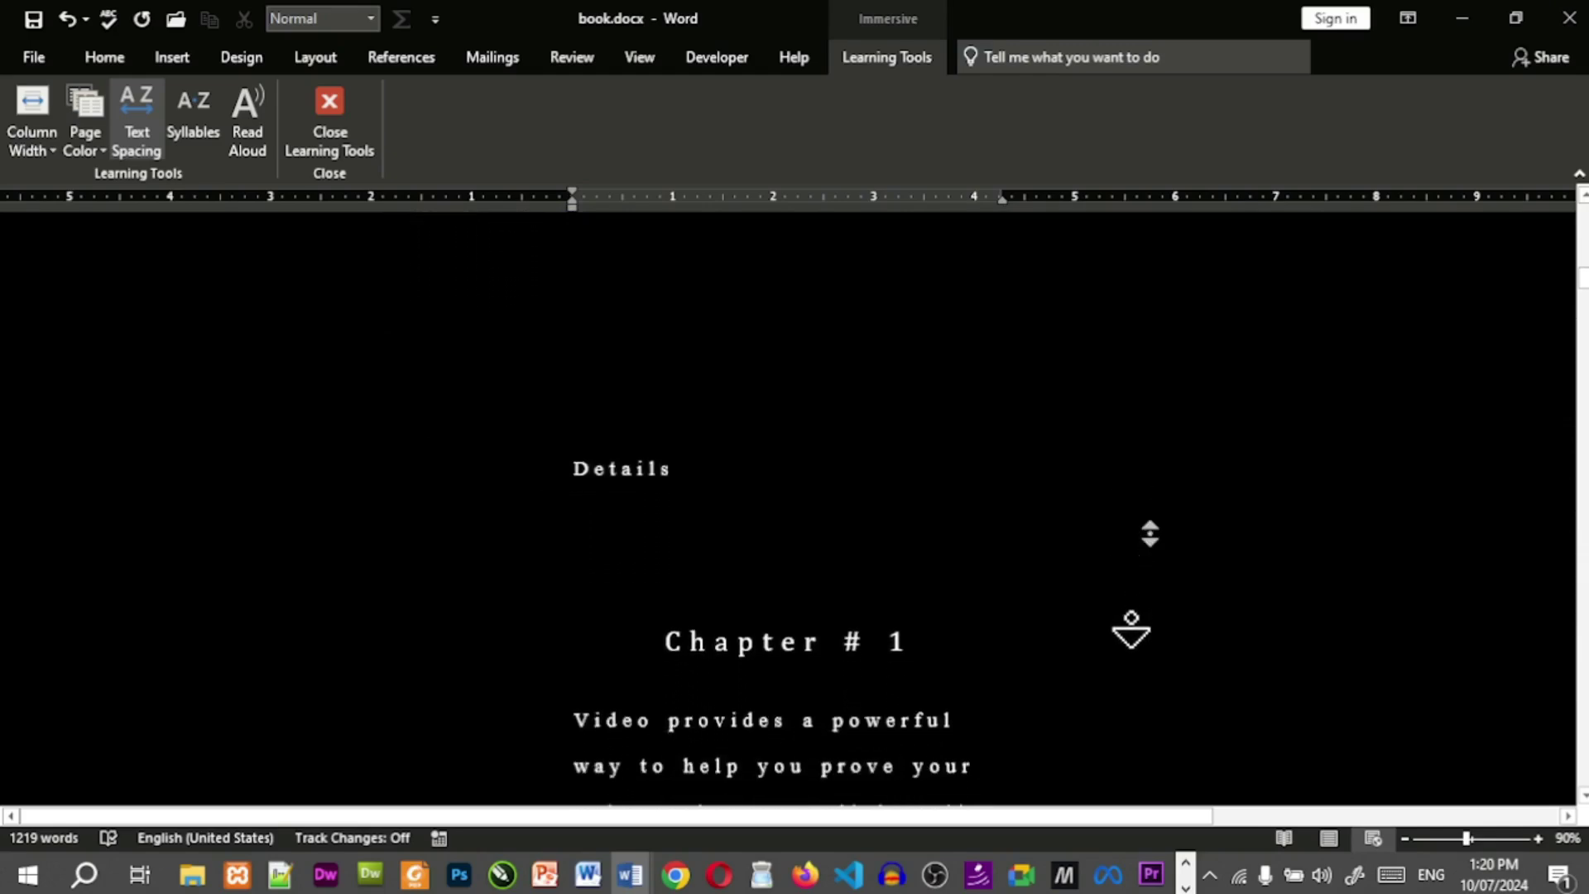
{"action": "left_click", "coordinate": [912, 576]}
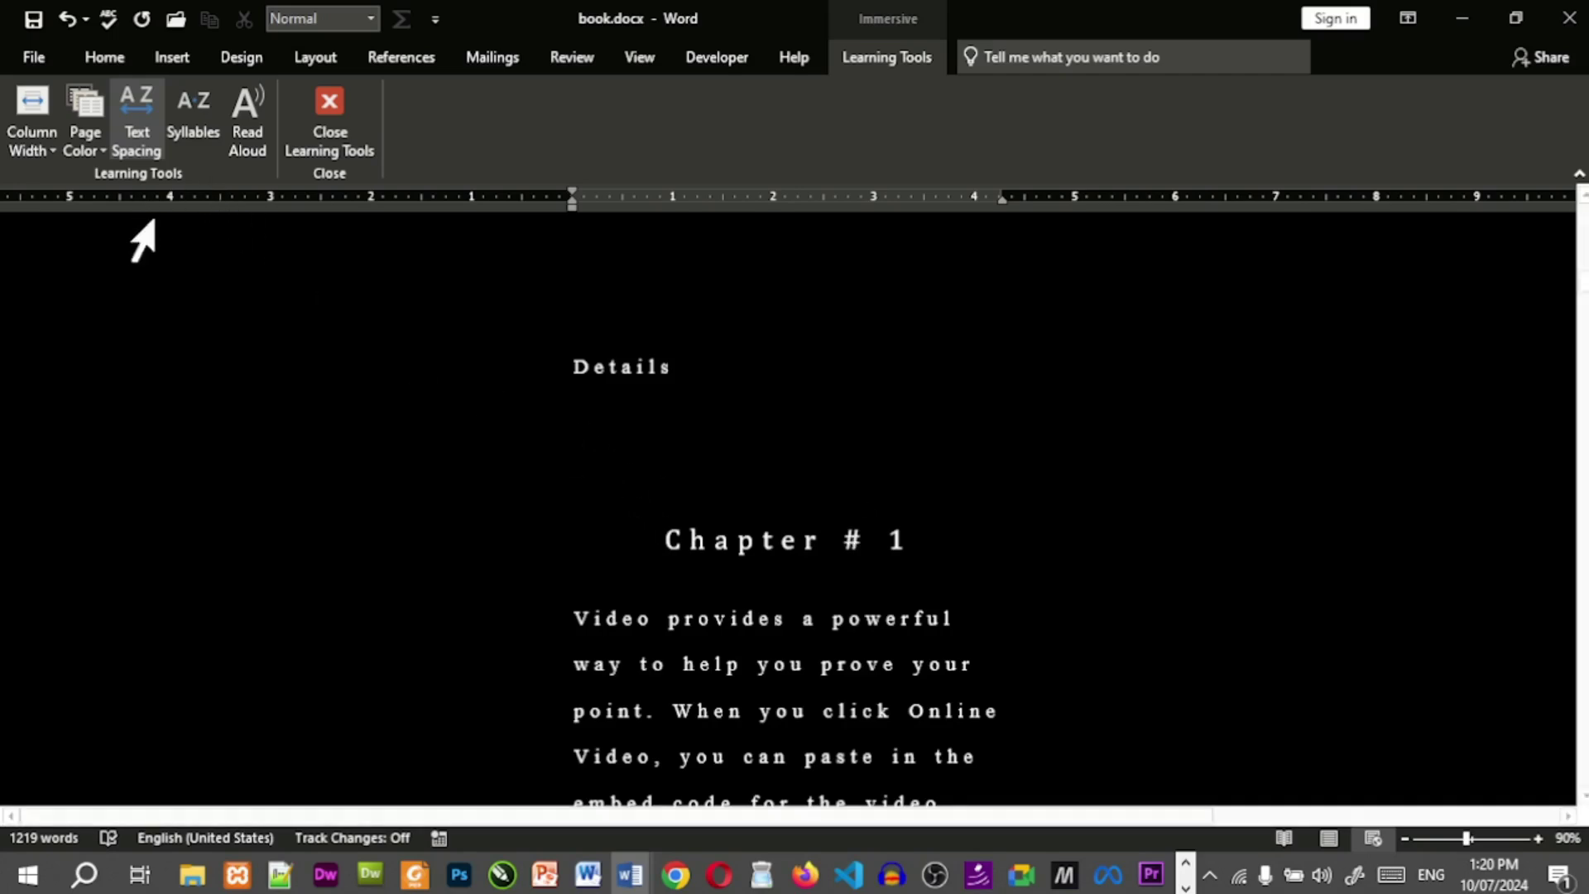
Try the Very Narrow and then Narrow column widths in the reading view.
{"action": "left_click", "coordinate": [53, 145]}
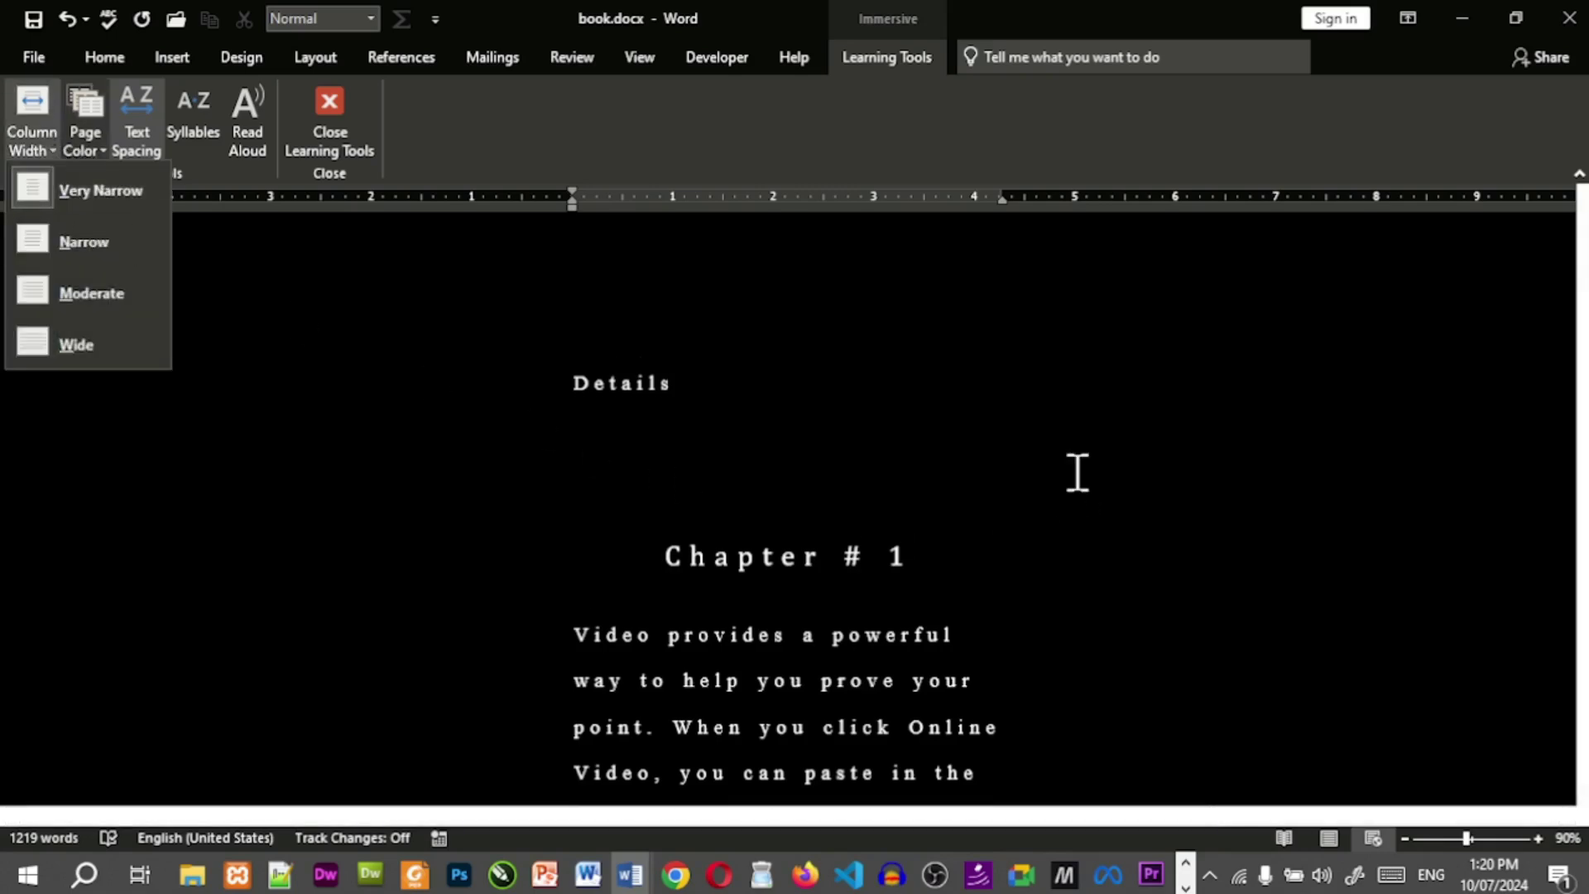
{"action": "scroll", "coordinate": [1076, 472], "scroll_direction": "down", "scroll_amount": 2}
{"action": "scroll", "coordinate": [1076, 472], "scroll_direction": "down", "scroll_amount": 2}
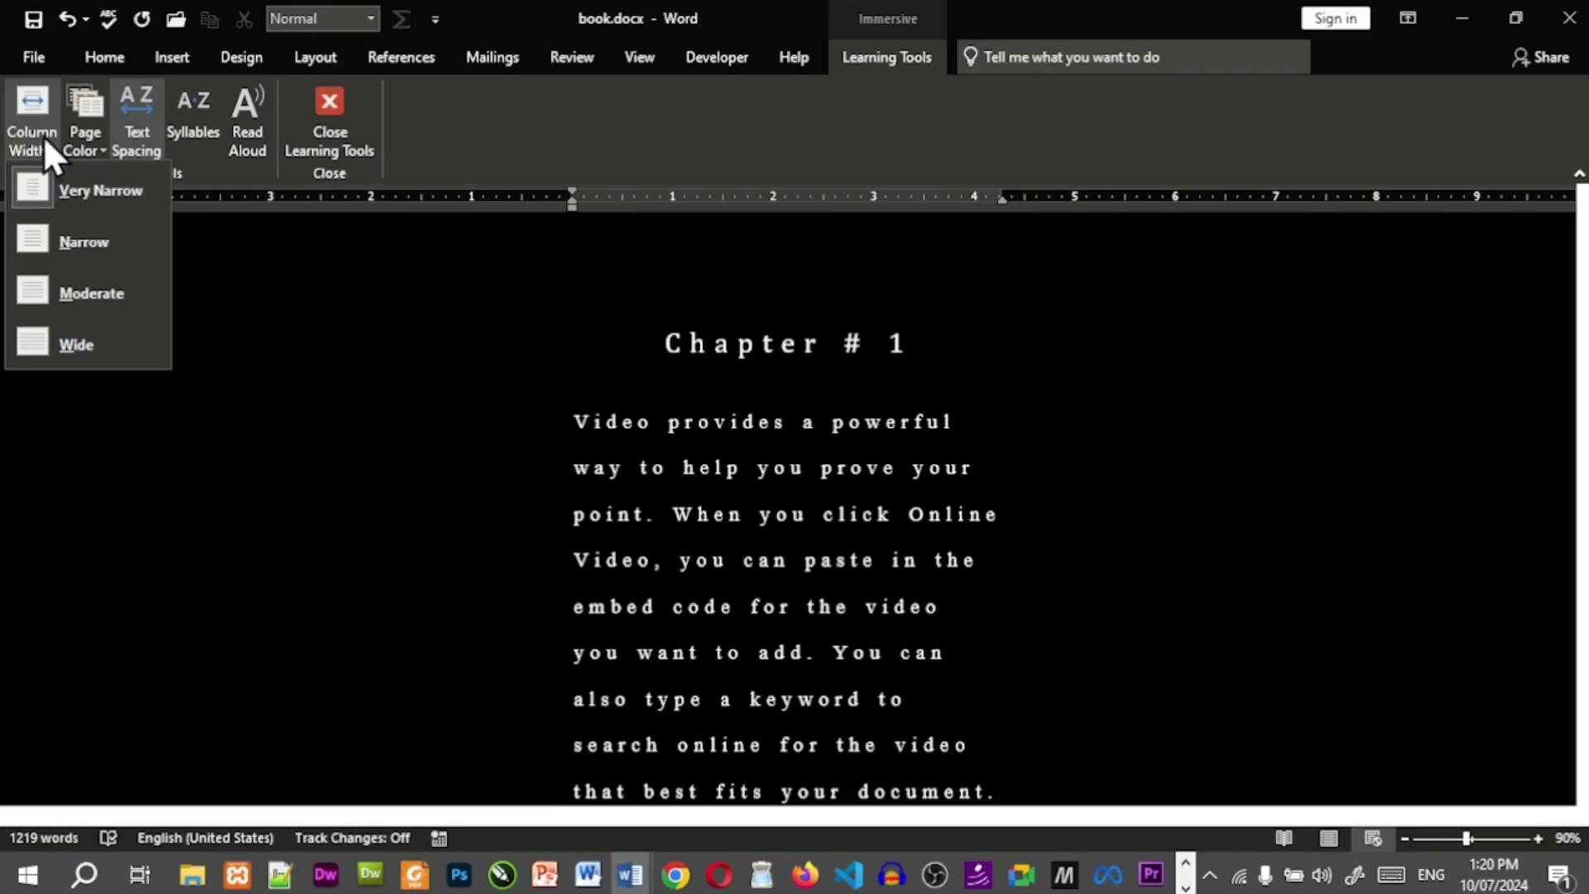
{"action": "left_click", "coordinate": [63, 191]}
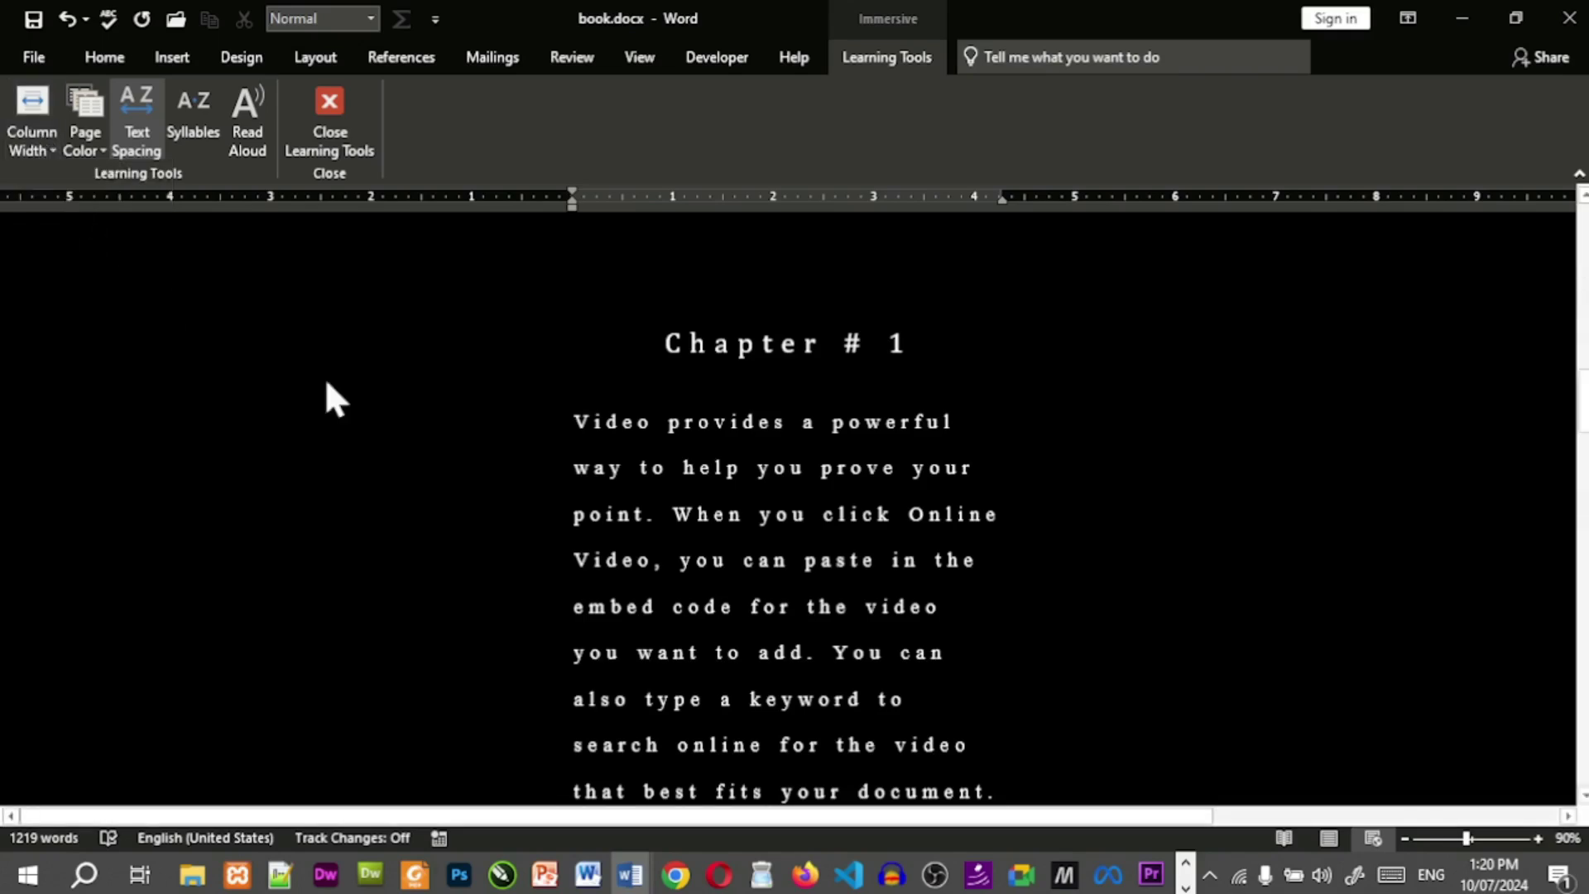
{"action": "left_click", "coordinate": [31, 145]}
{"action": "left_click", "coordinate": [56, 236]}
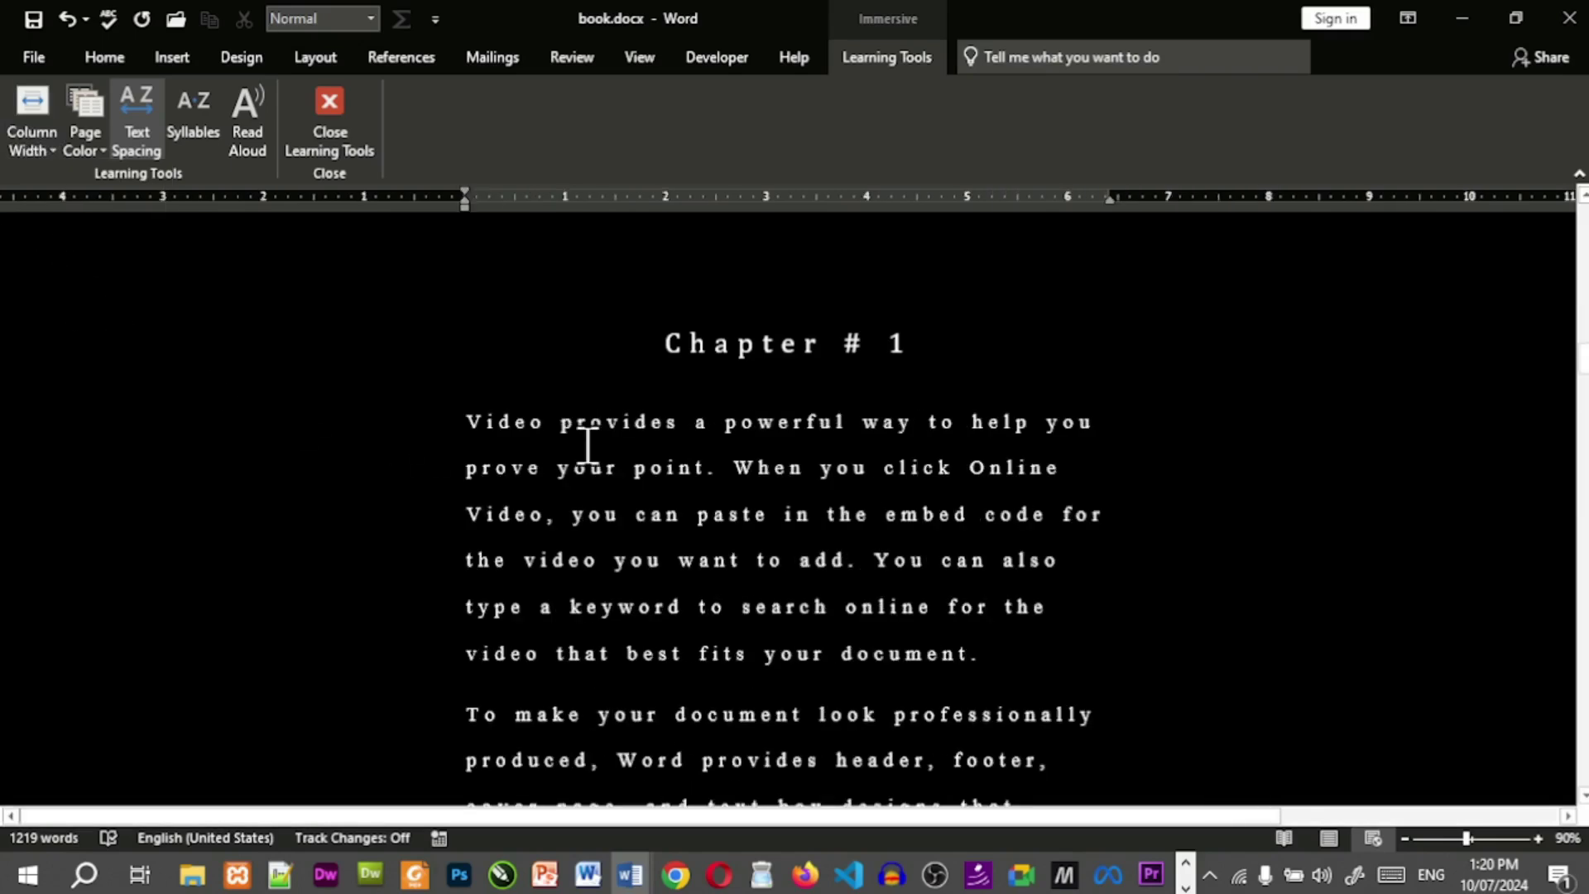
Switch the column width to Moderate, then Wide, and scroll back to the top.
{"action": "left_click", "coordinate": [52, 141]}
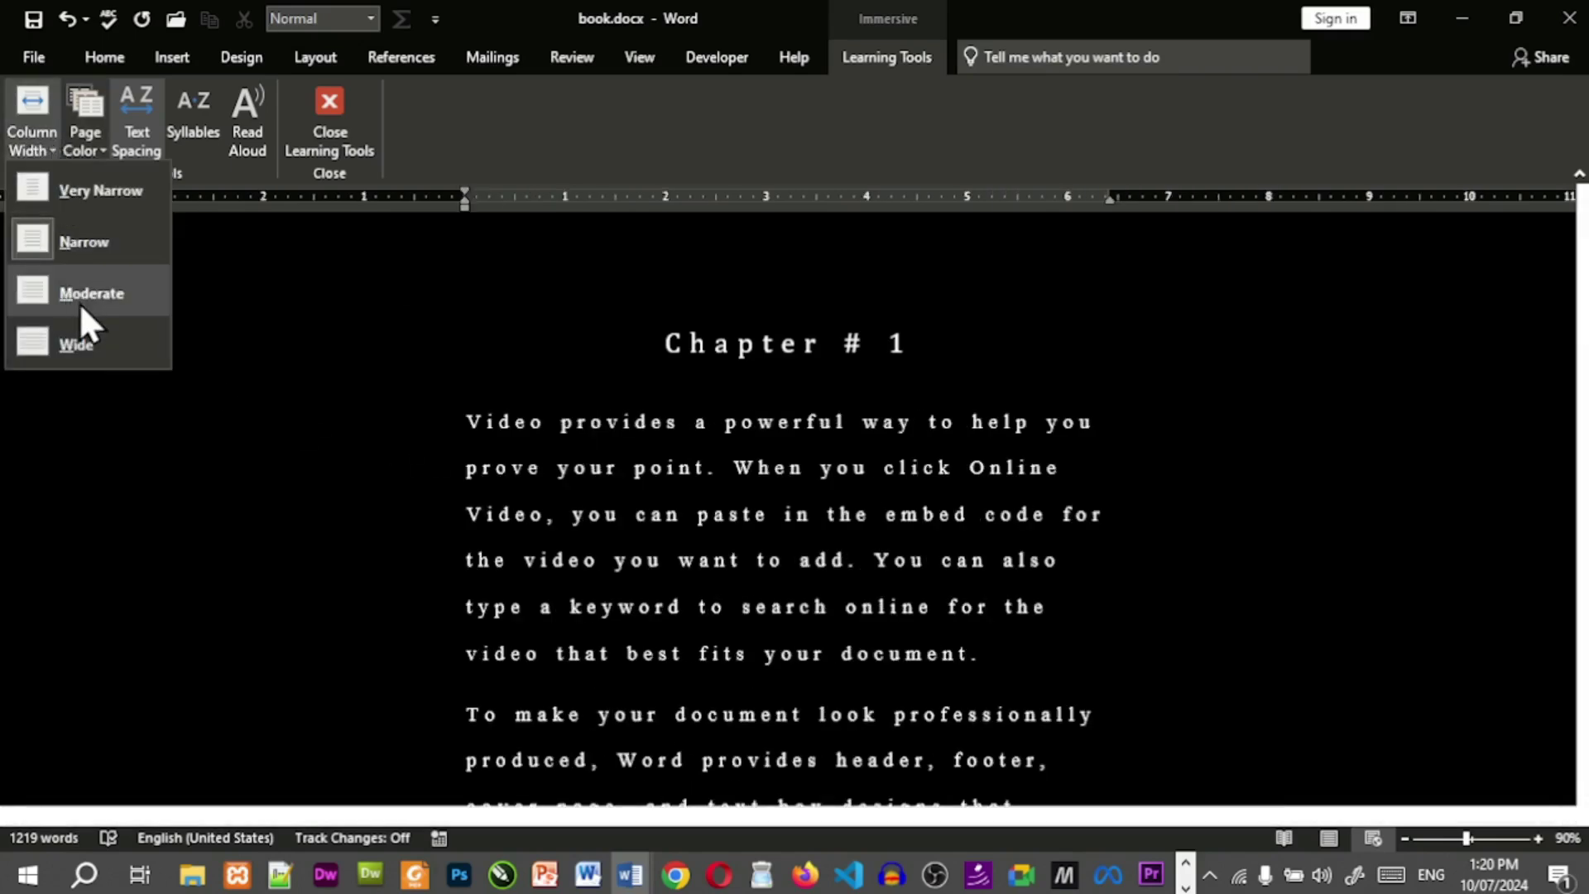
{"action": "left_click", "coordinate": [80, 303]}
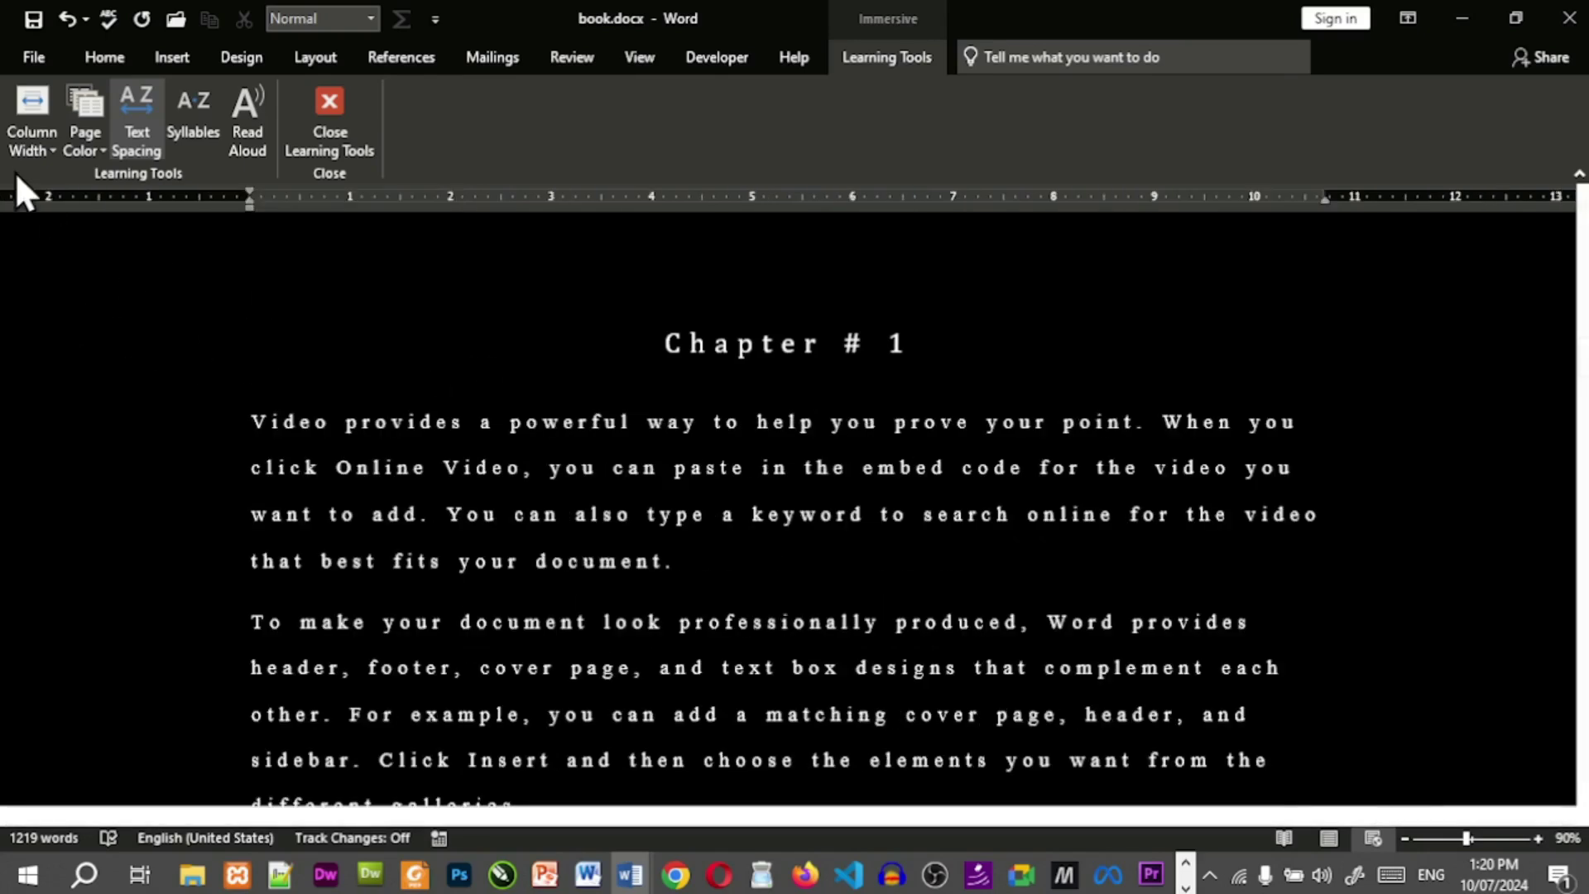
{"action": "left_click", "coordinate": [33, 140]}
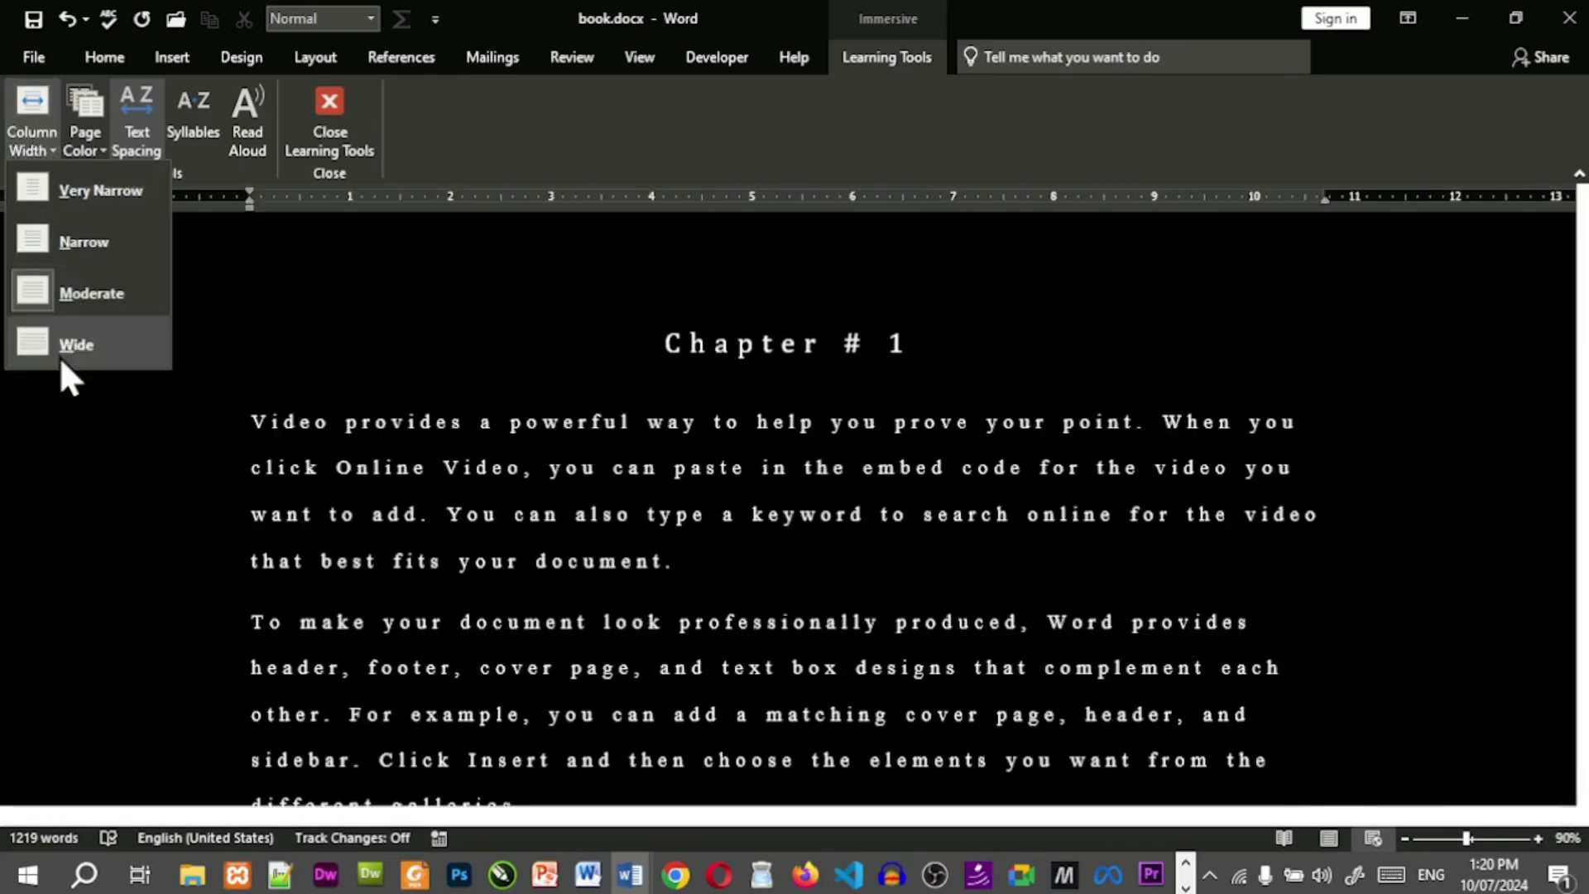
{"action": "left_click", "coordinate": [60, 358]}
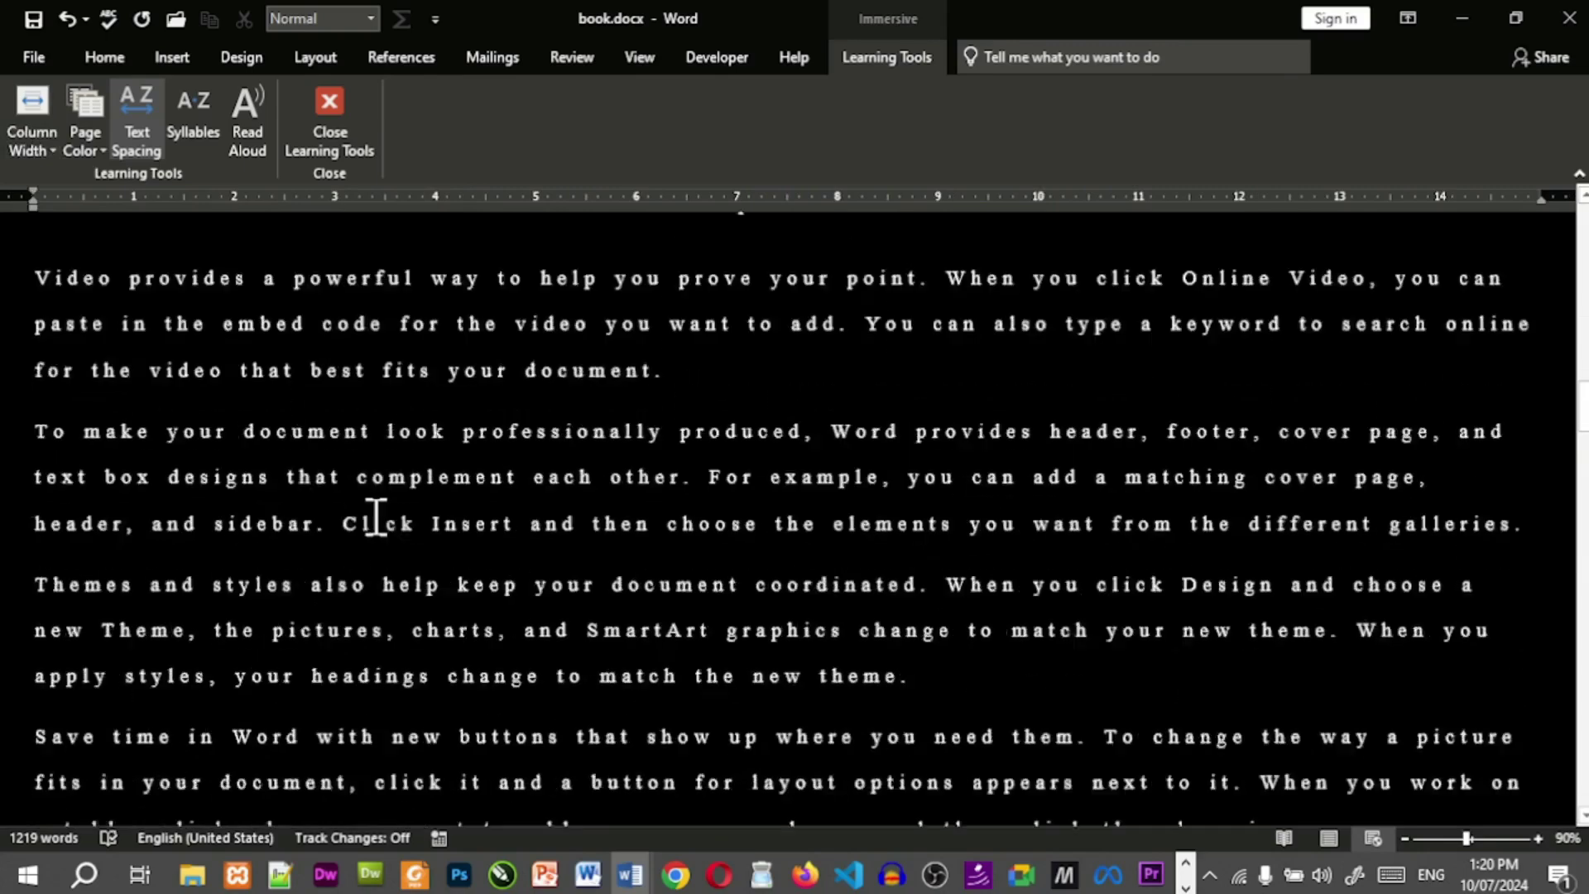
{"action": "scroll", "coordinate": [377, 517], "scroll_direction": "down", "scroll_amount": 6}
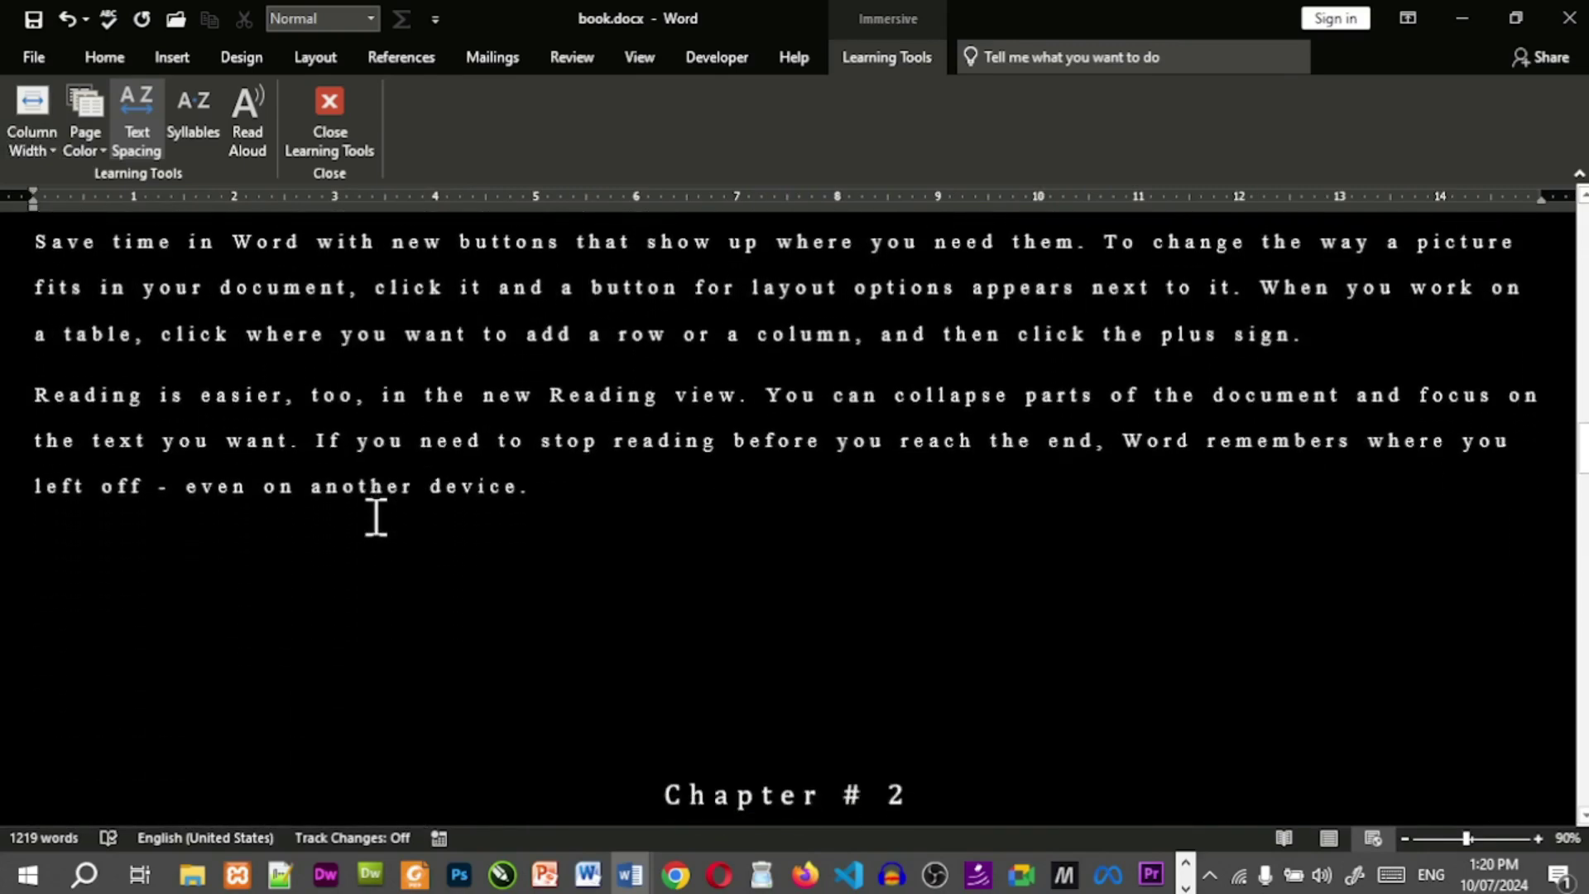
{"action": "scroll", "coordinate": [376, 517], "scroll_direction": "down", "scroll_amount": 3}
{"action": "scroll", "coordinate": [377, 518], "scroll_direction": "up", "scroll_amount": 1}
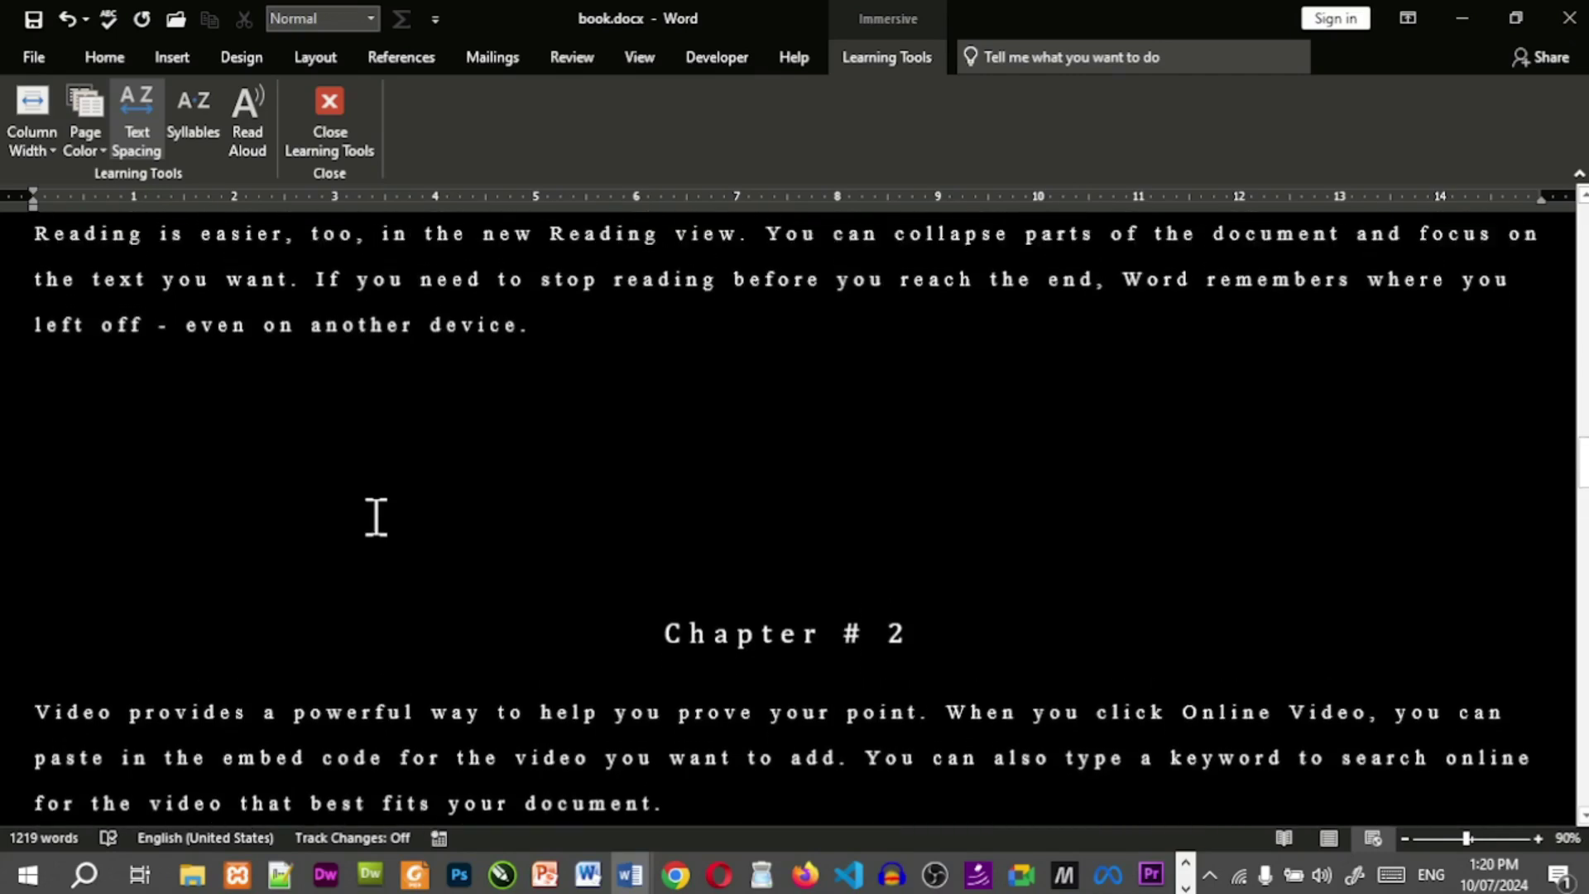
{"action": "scroll", "coordinate": [377, 517], "scroll_direction": "up", "scroll_amount": 6}
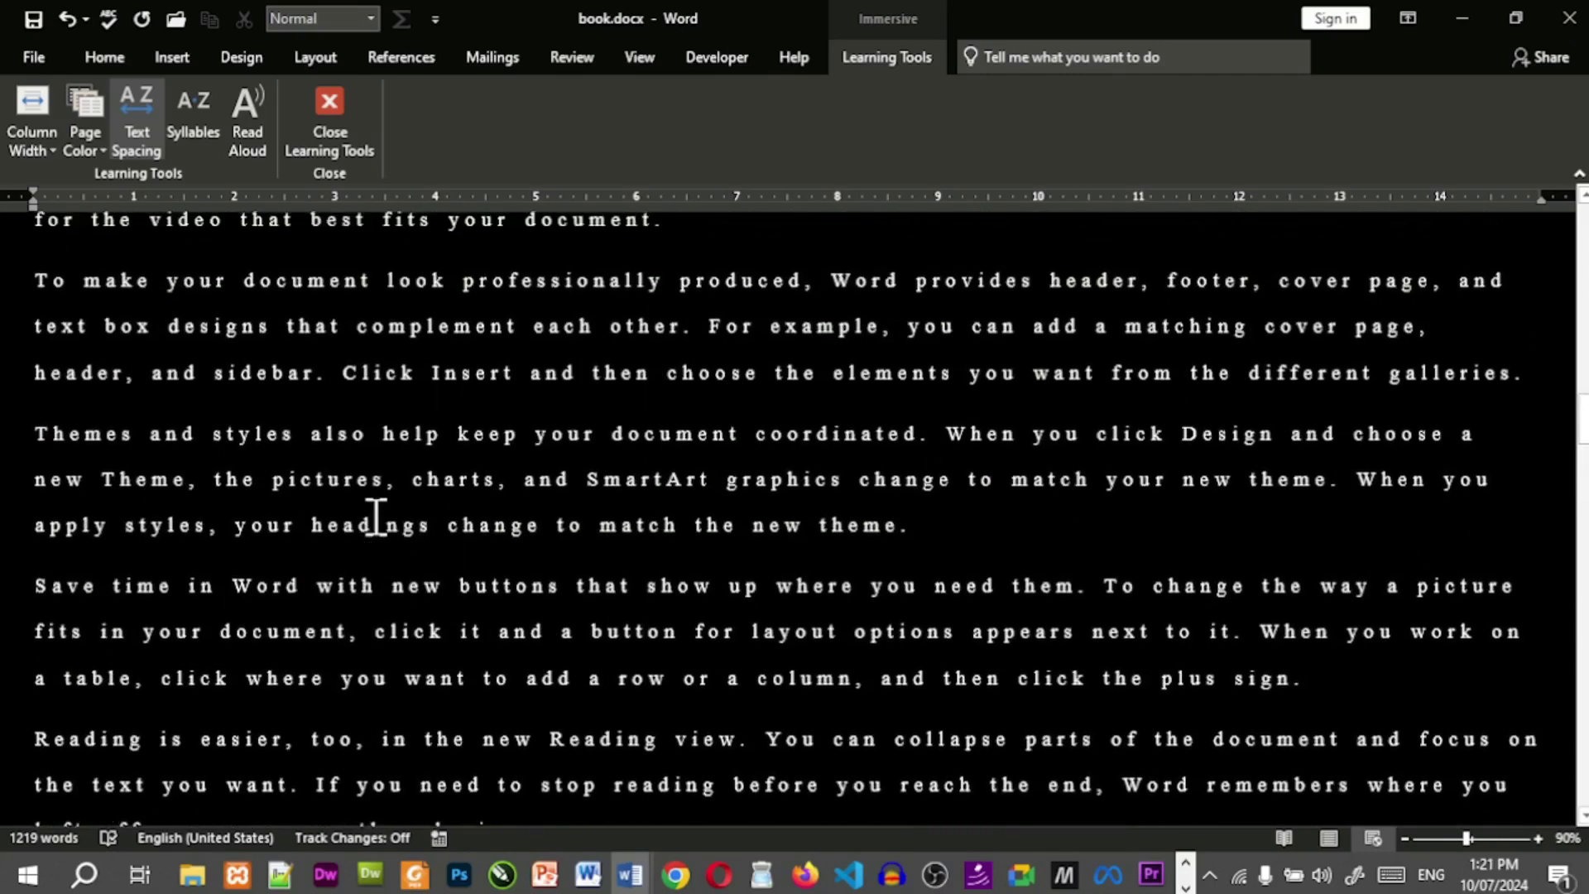
{"action": "scroll", "coordinate": [377, 518], "scroll_direction": "up", "scroll_amount": 4}
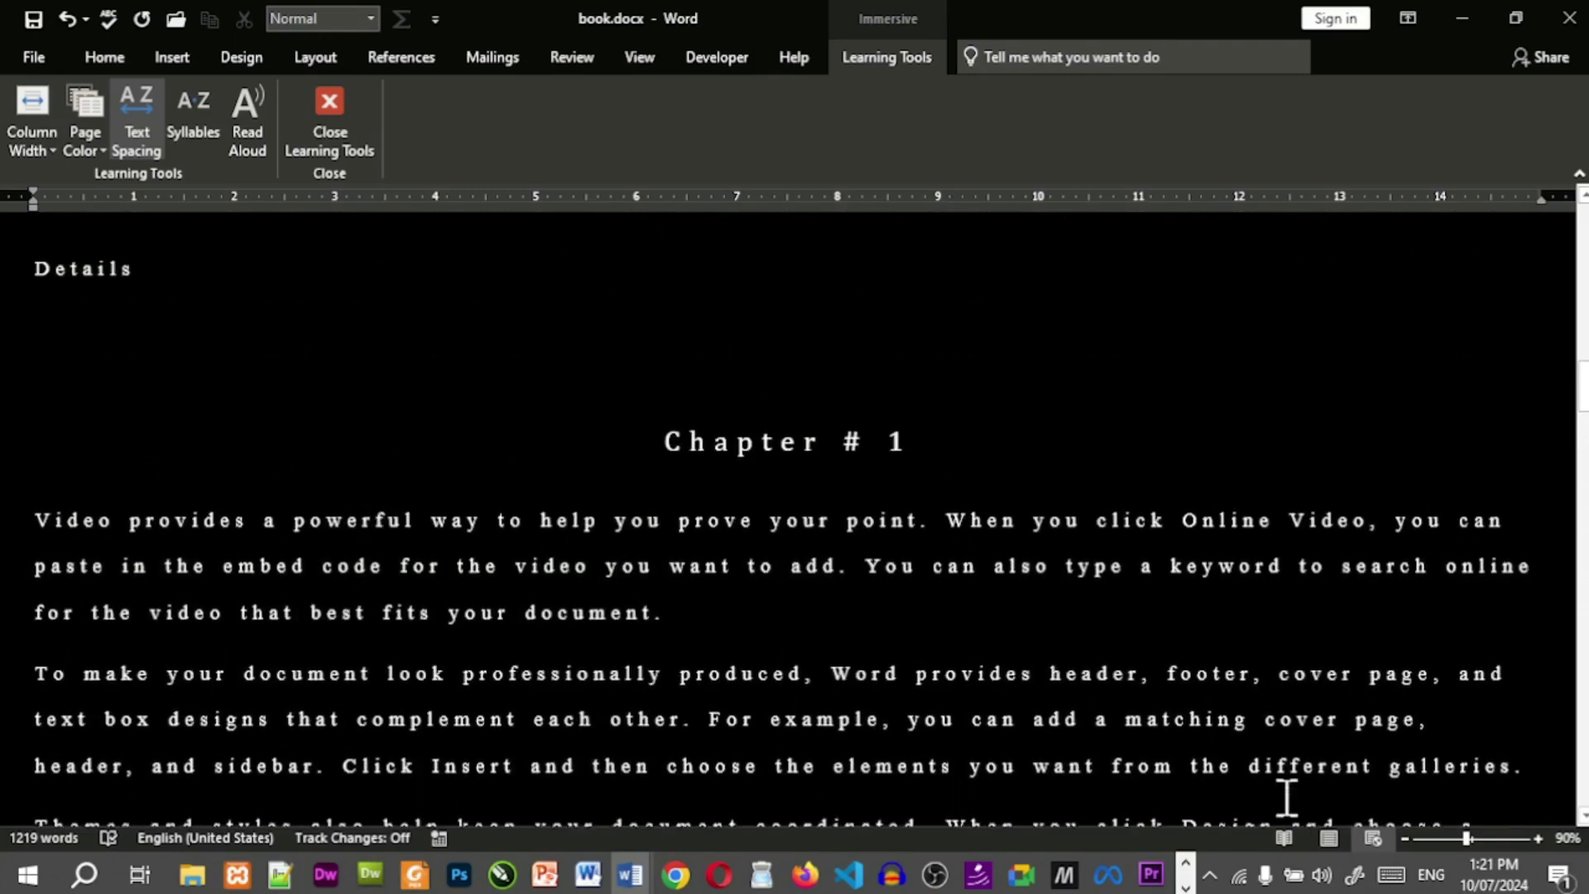
Raise the document zoom from 90% to 101% in the Zoom dialog.
{"action": "left_click", "coordinate": [1565, 838]}
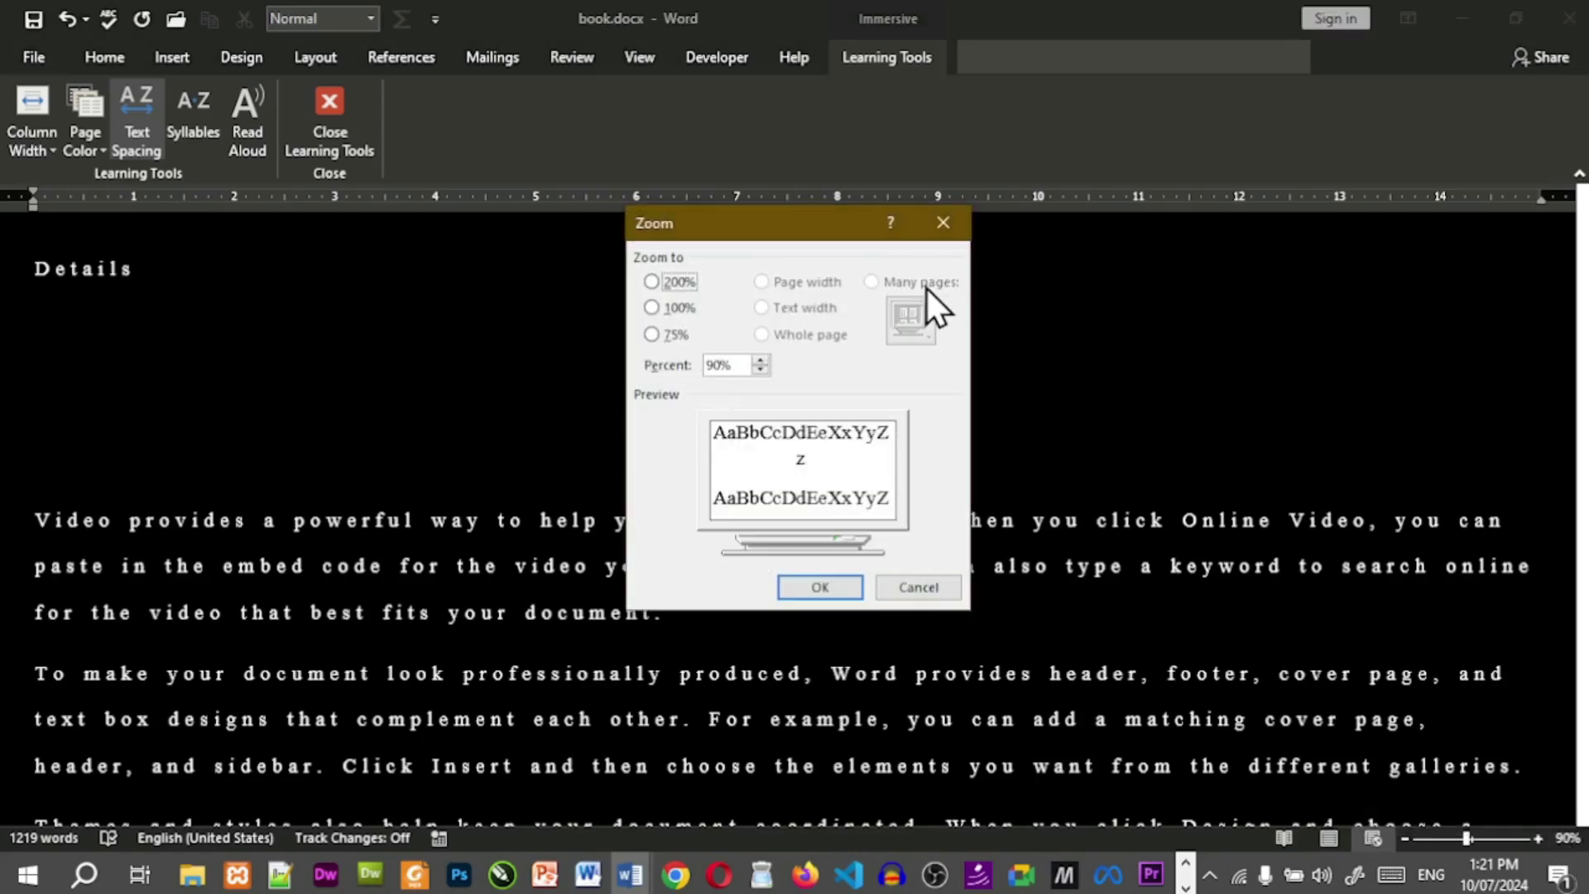
{"action": "left_click", "coordinate": [763, 364]}
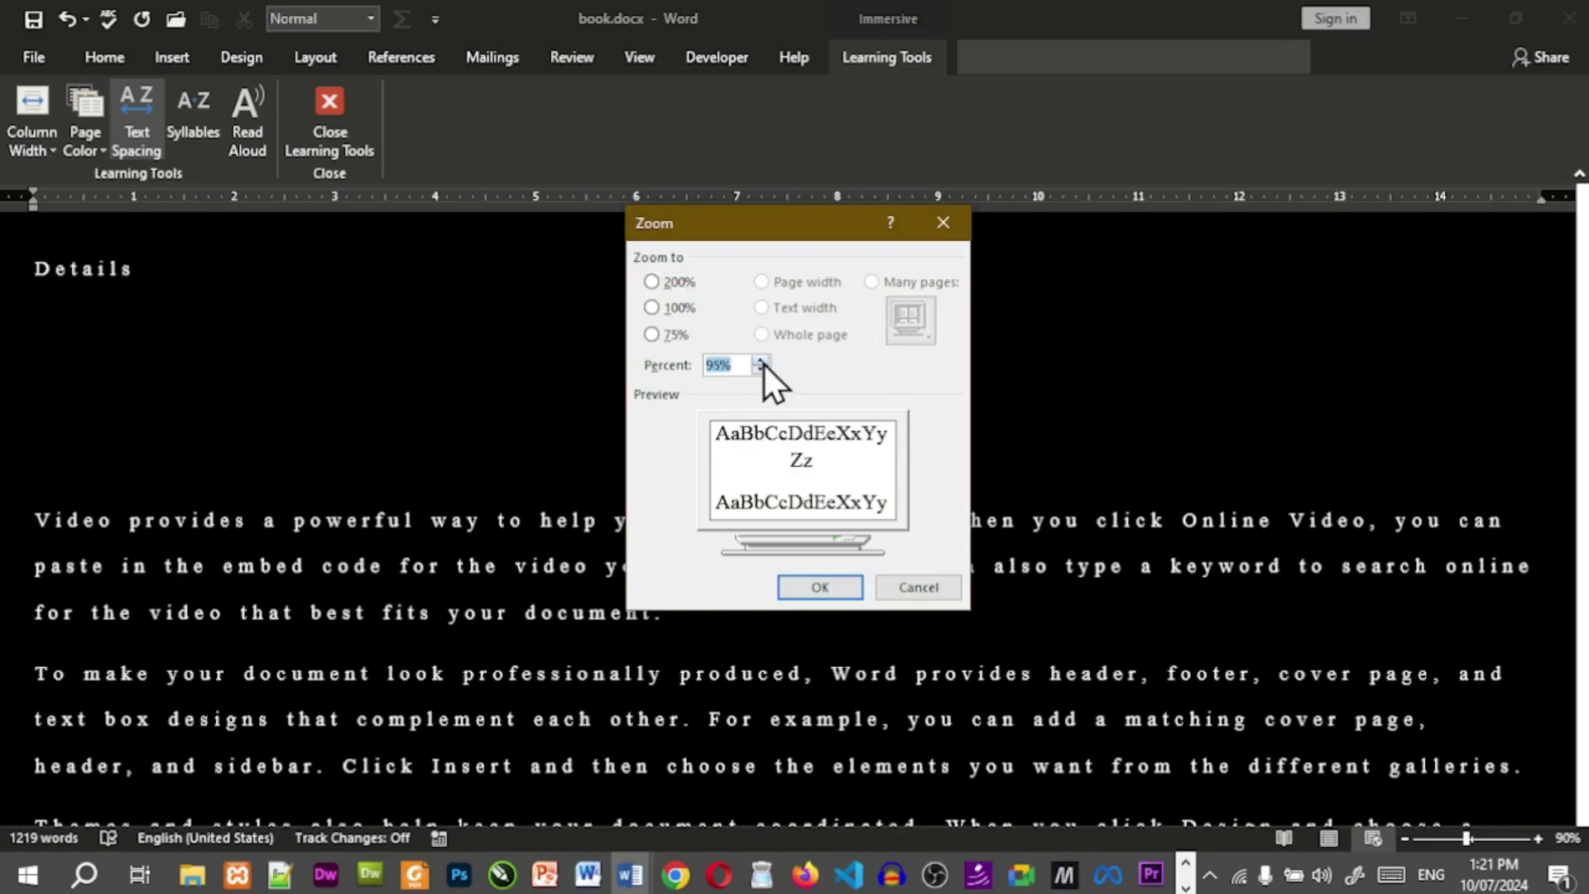
{"action": "left_click", "coordinate": [762, 362]}
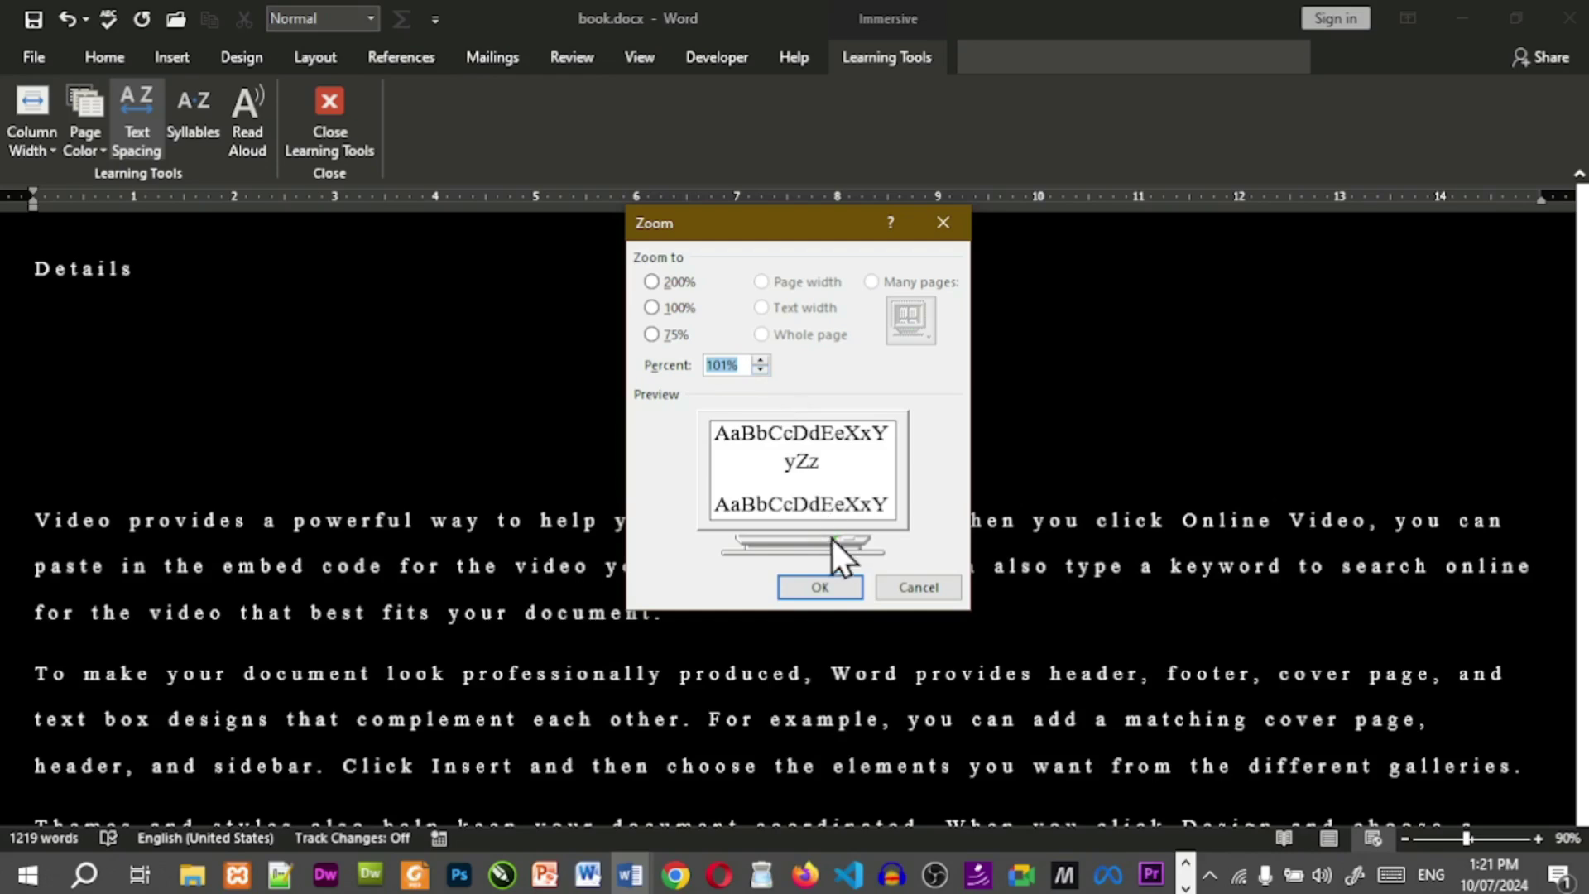
{"action": "left_click", "coordinate": [818, 594]}
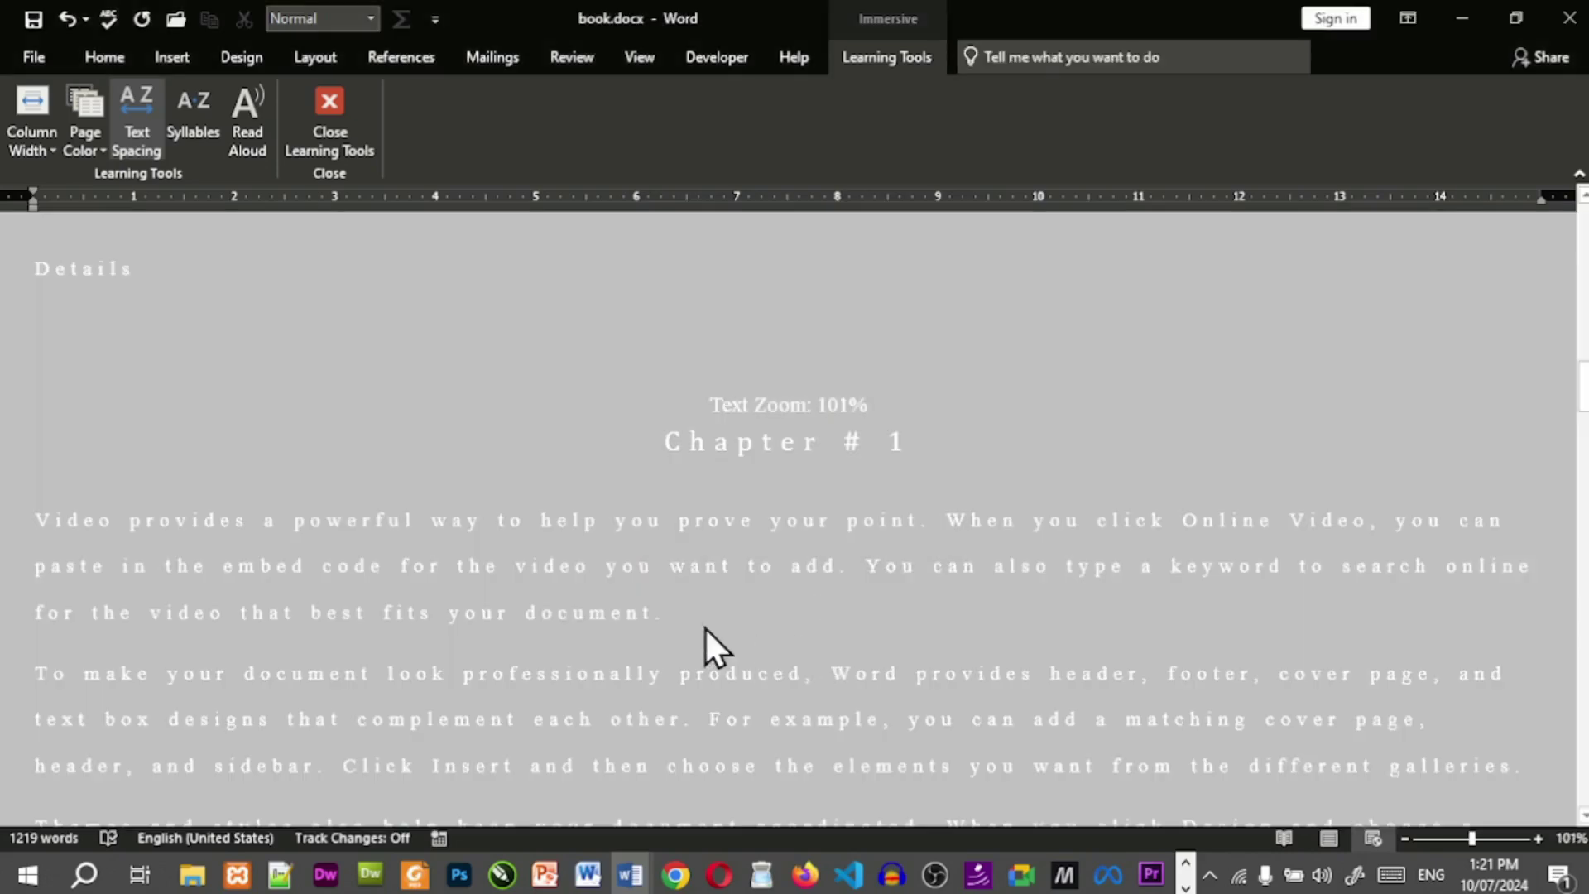
{"action": "scroll", "coordinate": [525, 568], "scroll_direction": "down", "scroll_amount": 1}
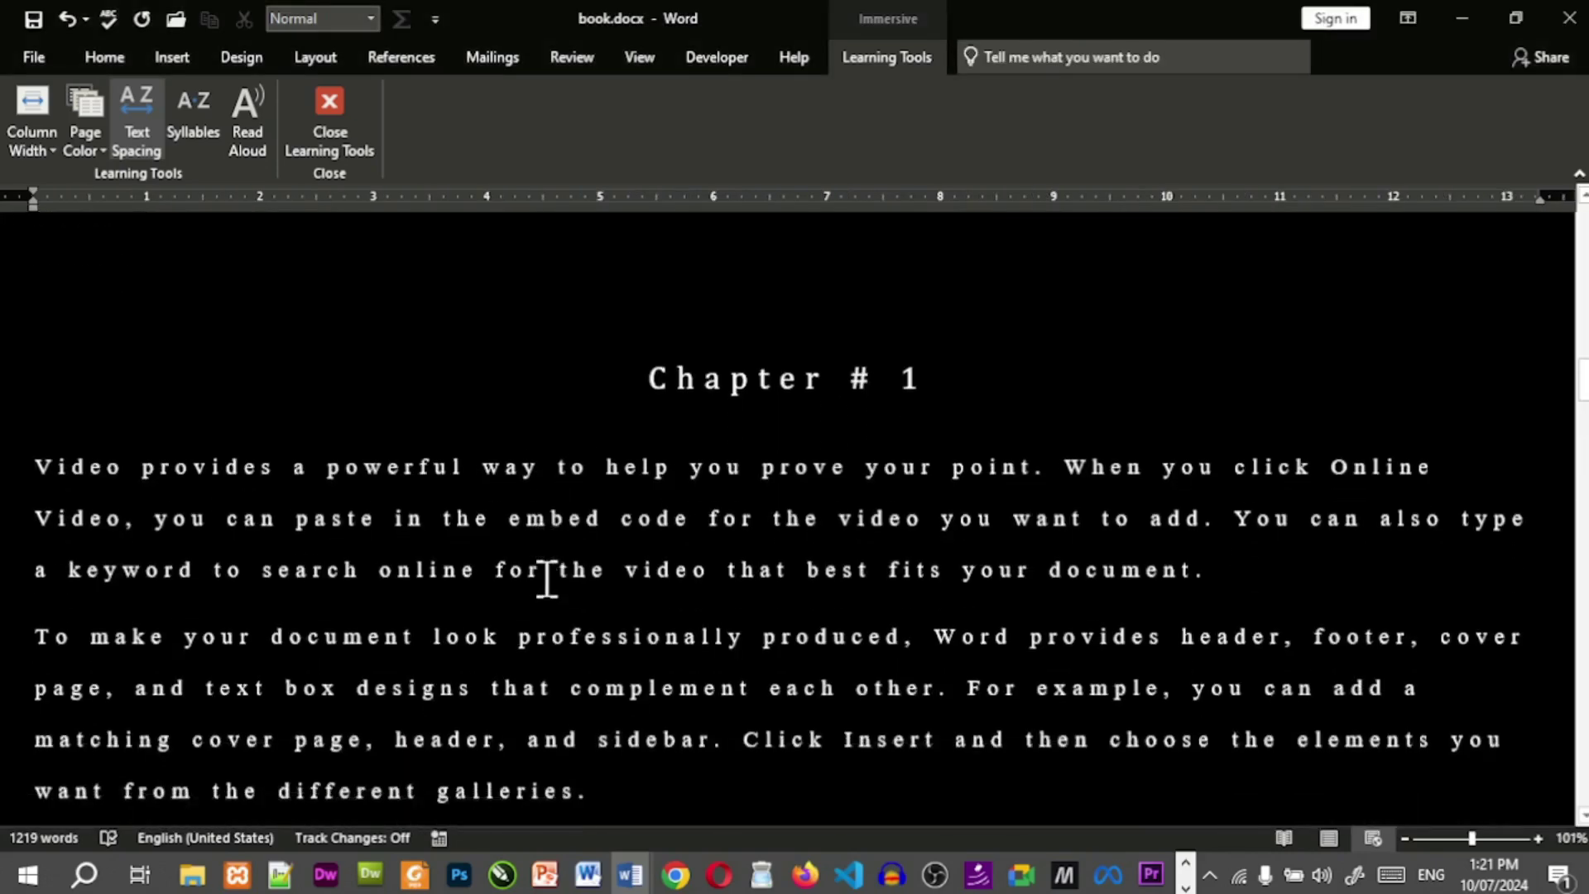
Set the column width to Moderate and try the None page colour.
{"action": "left_click", "coordinate": [31, 125]}
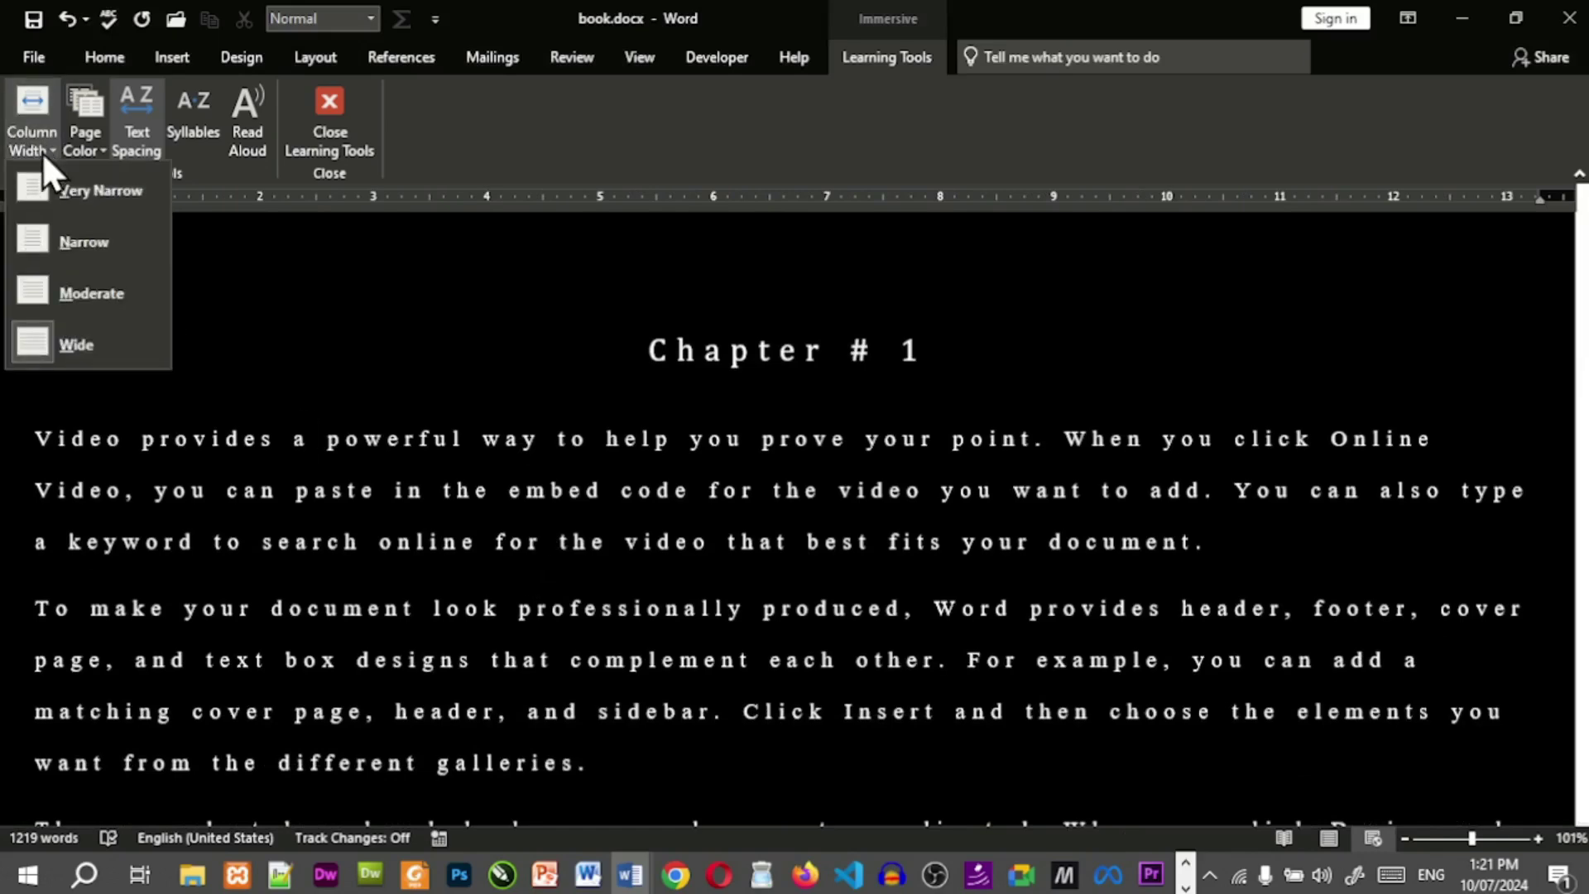
{"action": "left_click", "coordinate": [71, 292]}
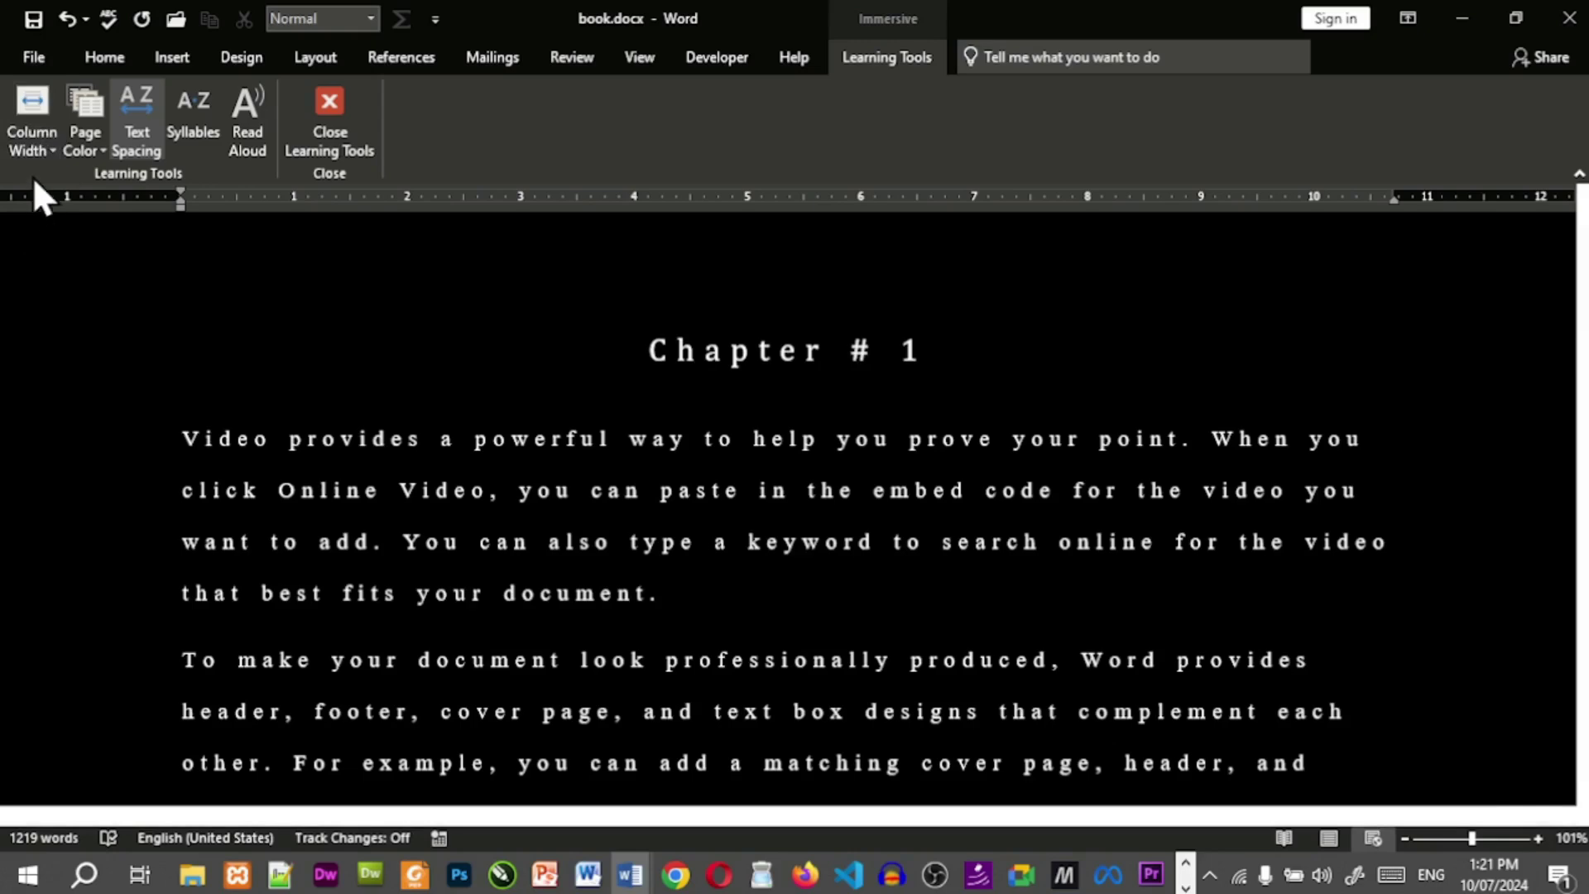
{"action": "left_click", "coordinate": [92, 147]}
{"action": "left_click", "coordinate": [102, 188]}
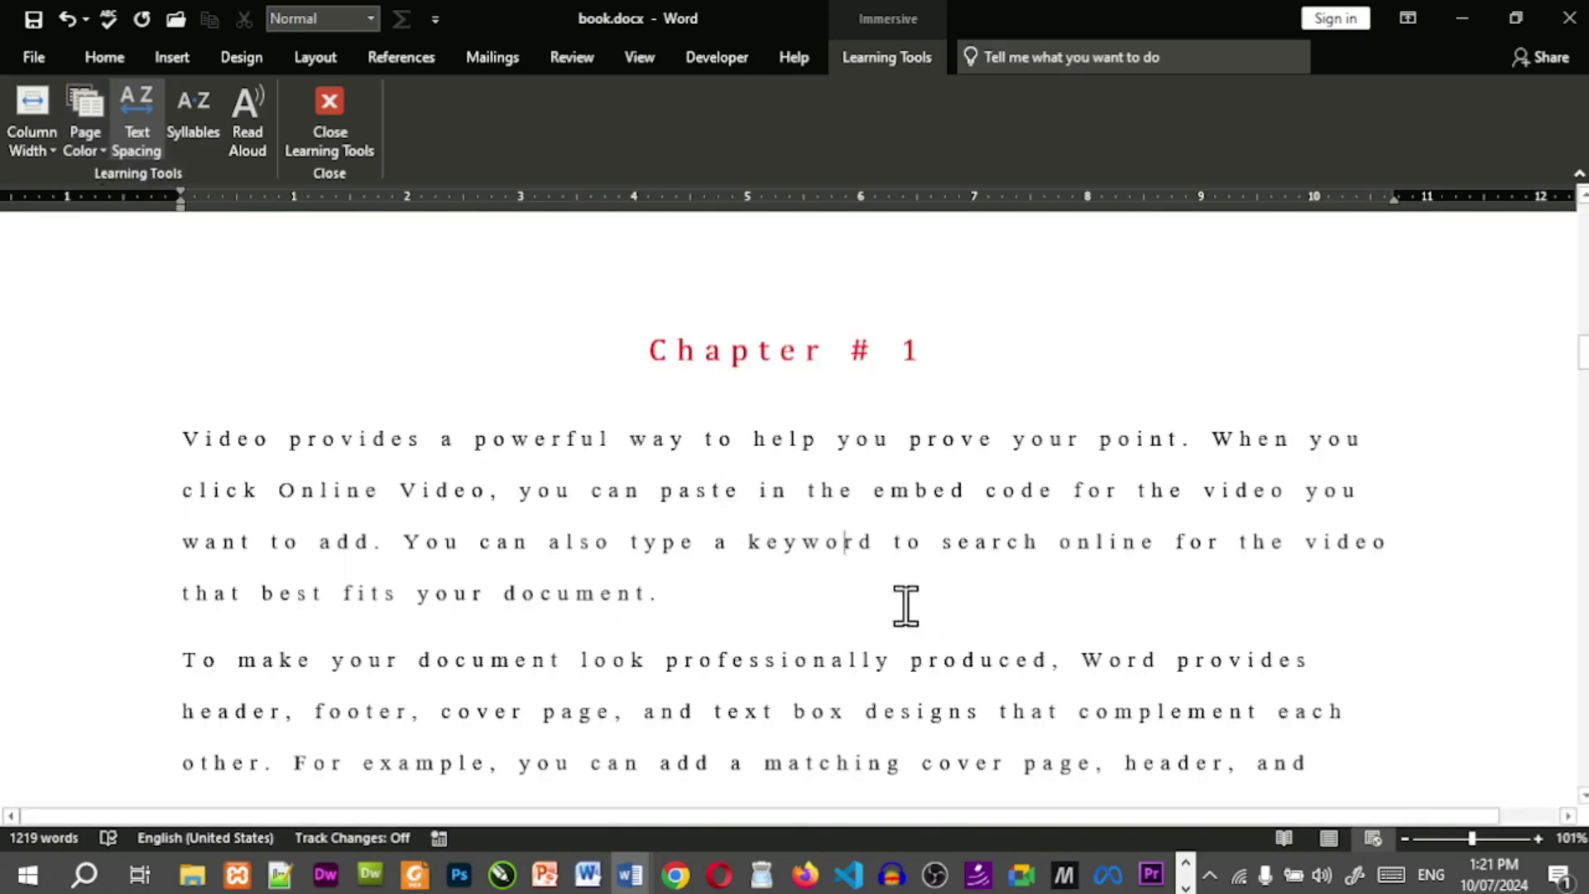
Type and delete test characters after 'keyword', then set Page Color to Inverse.
{"action": "left_click", "coordinate": [880, 546]}
{"action": "type", "text": "ffgfgf"}
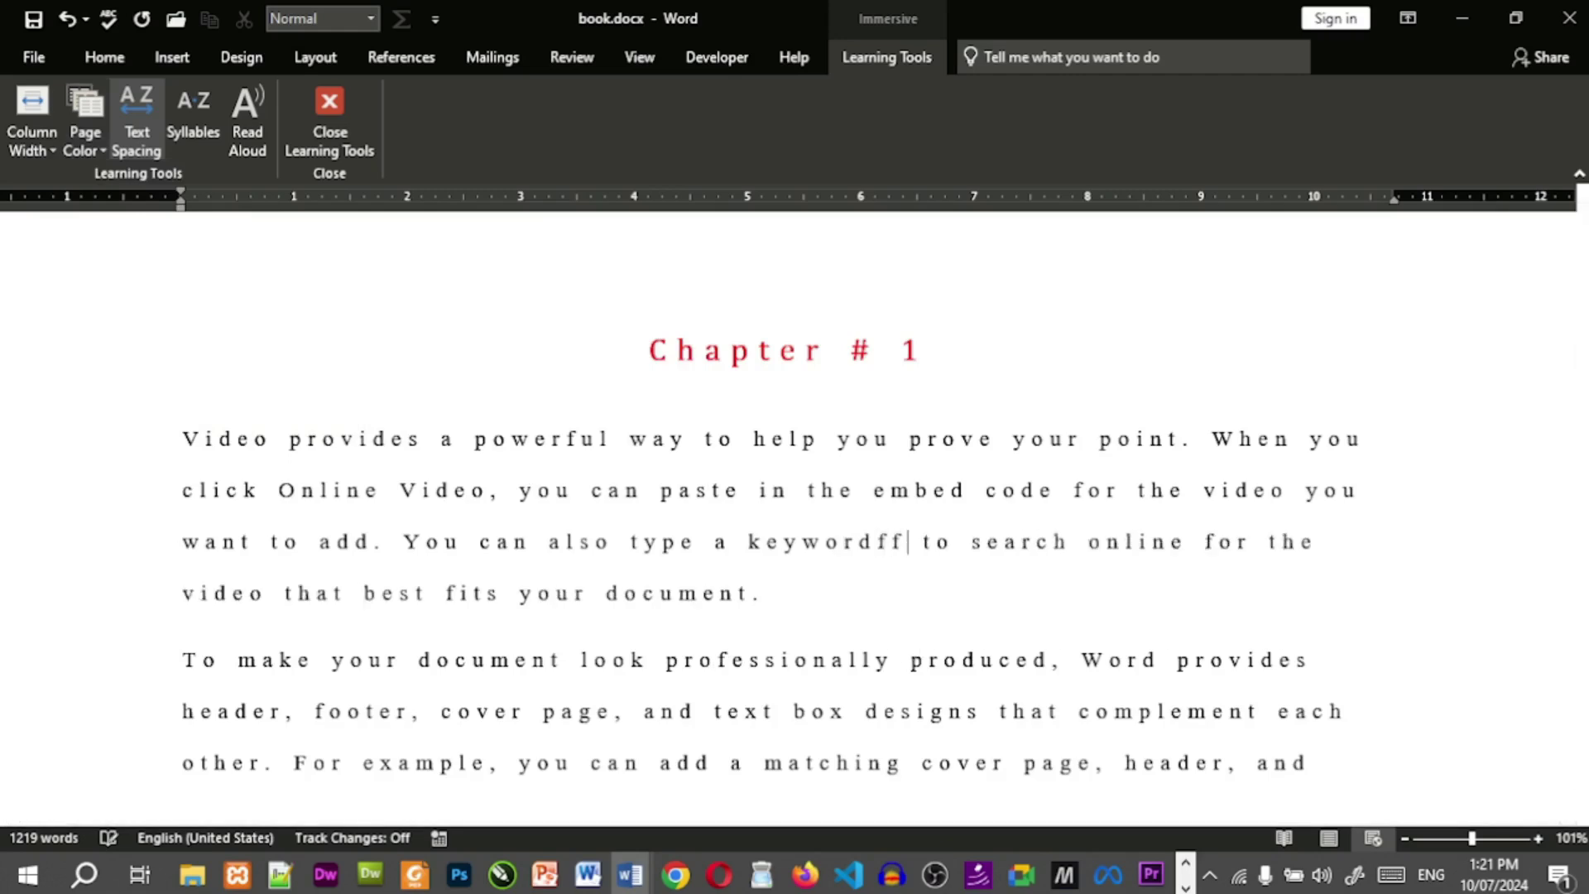
{"action": "key", "text": "BackSpace"}
{"action": "key", "text": "BackSpace"}
{"action": "key", "text": "BackSpace"}
{"action": "key", "text": "BackSpace"}
{"action": "key", "text": "BackSpace"}
{"action": "key", "text": "BackSpace"}
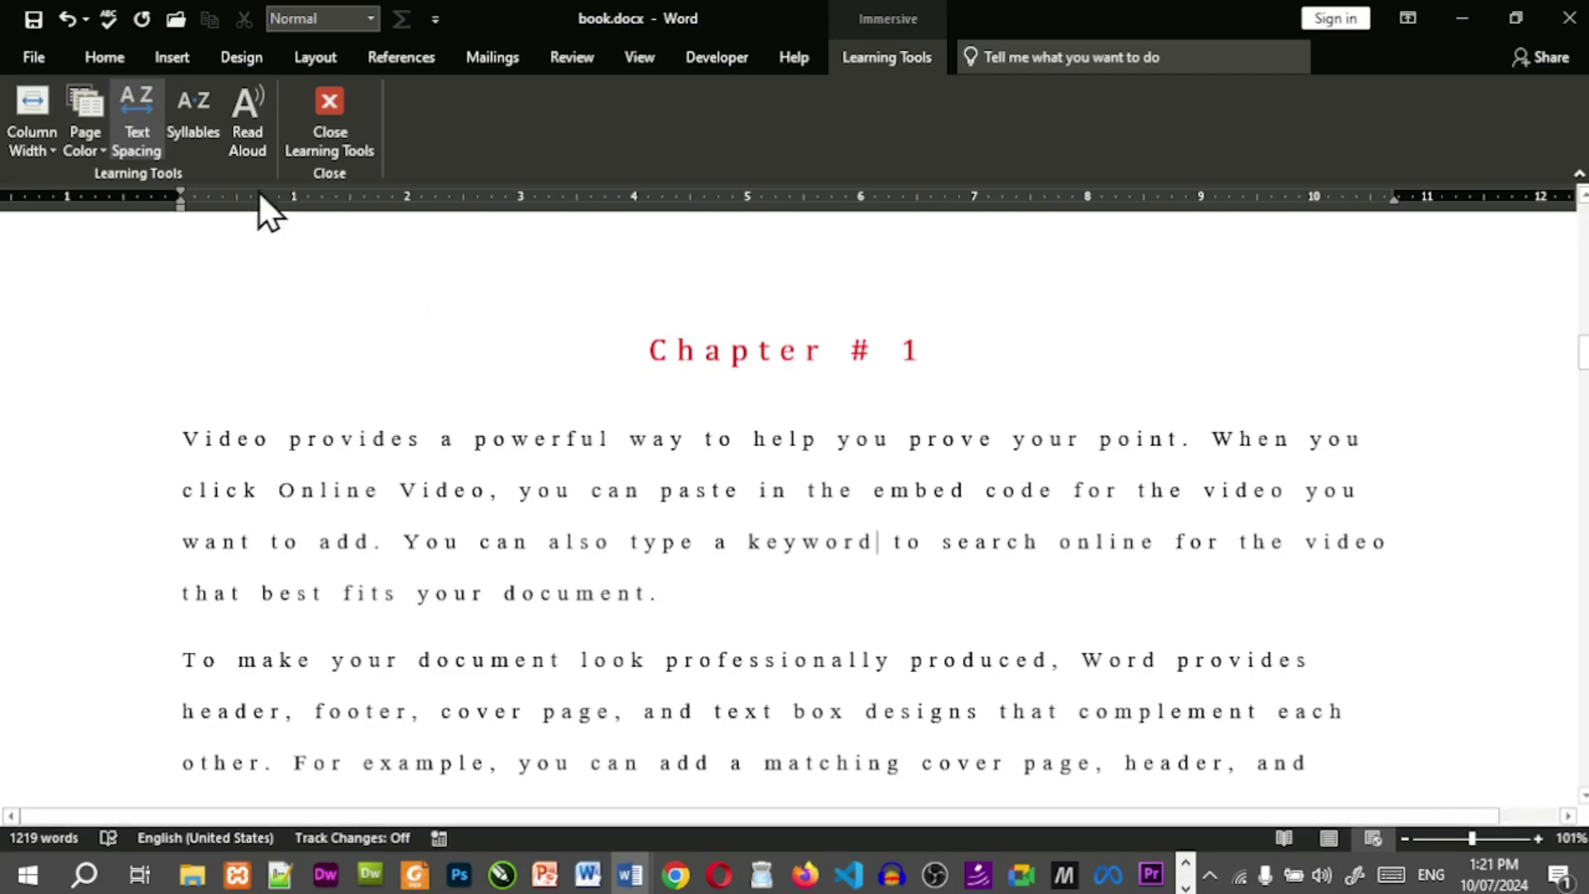
{"action": "left_click", "coordinate": [91, 151]}
{"action": "left_click", "coordinate": [131, 291]}
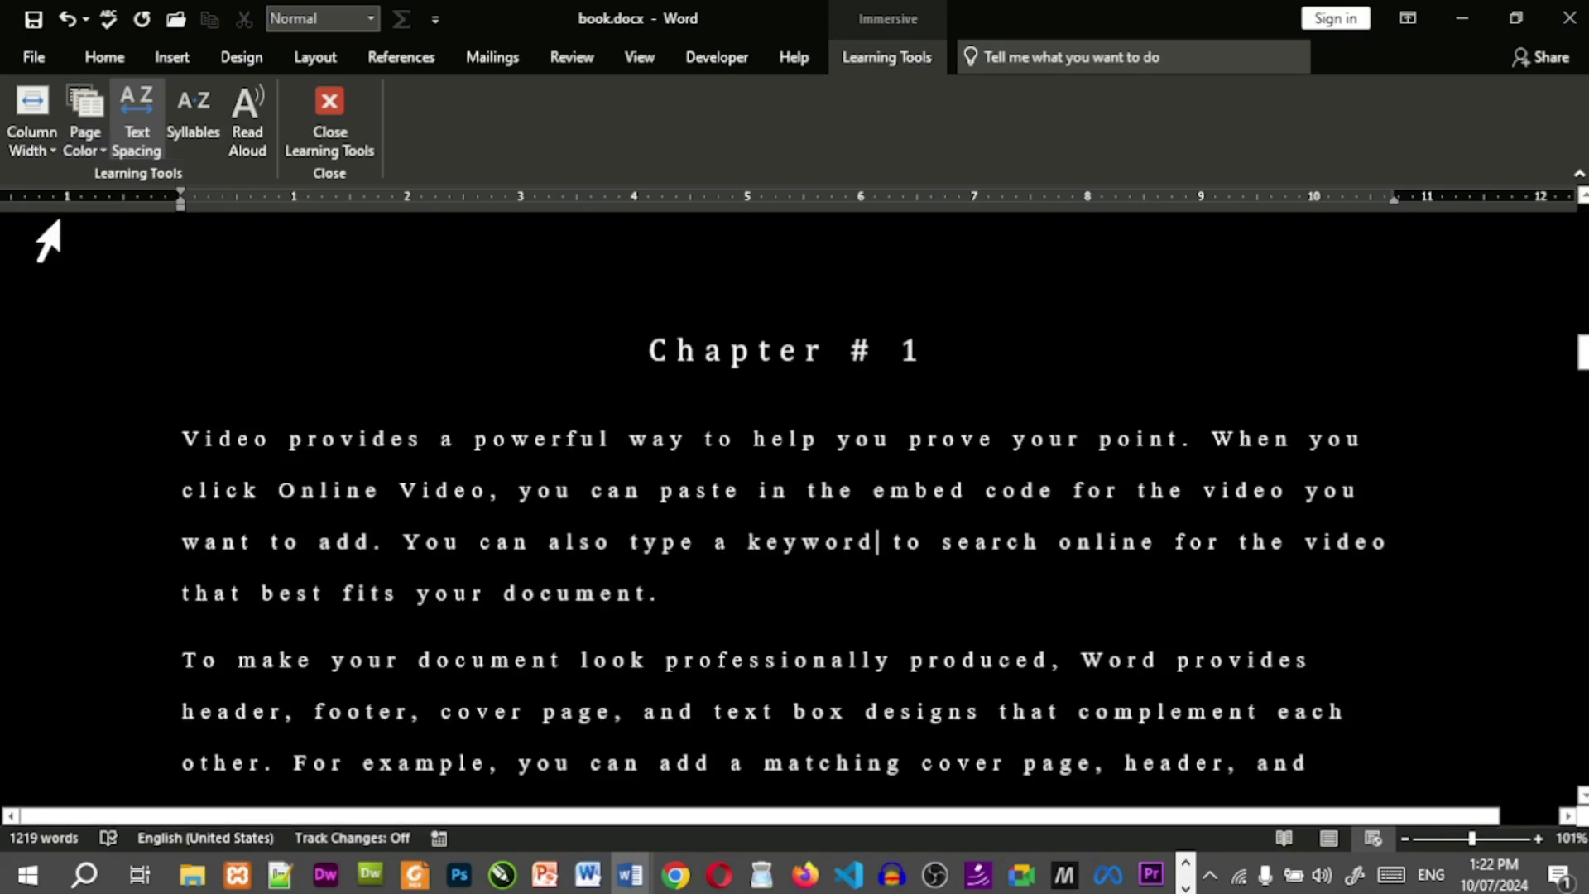
{"action": "left_click", "coordinate": [81, 153]}
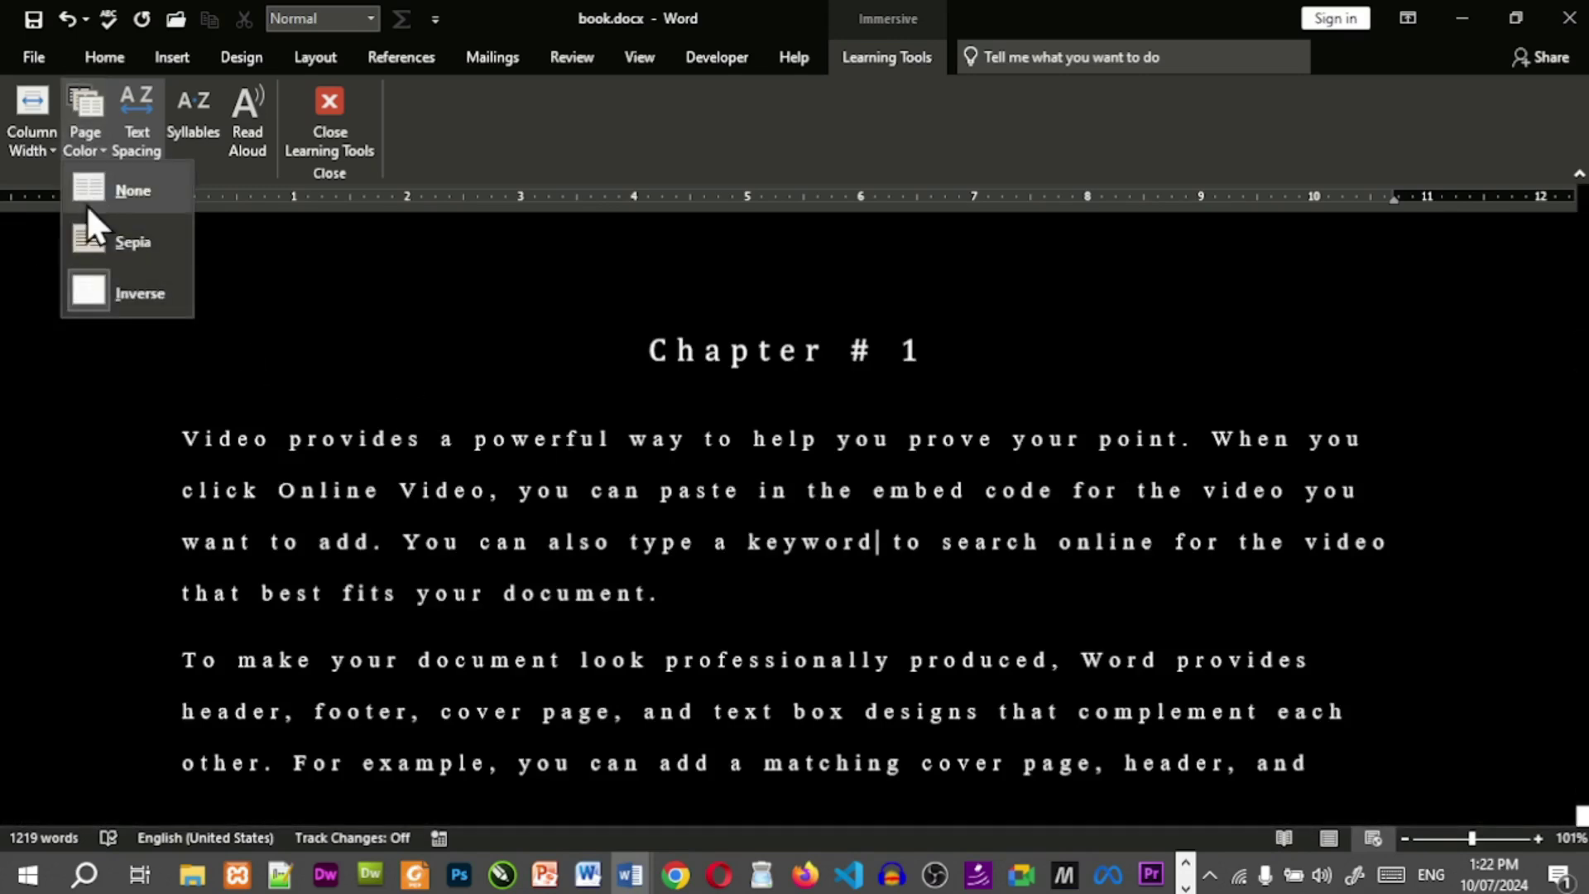
{"action": "left_click", "coordinate": [116, 260]}
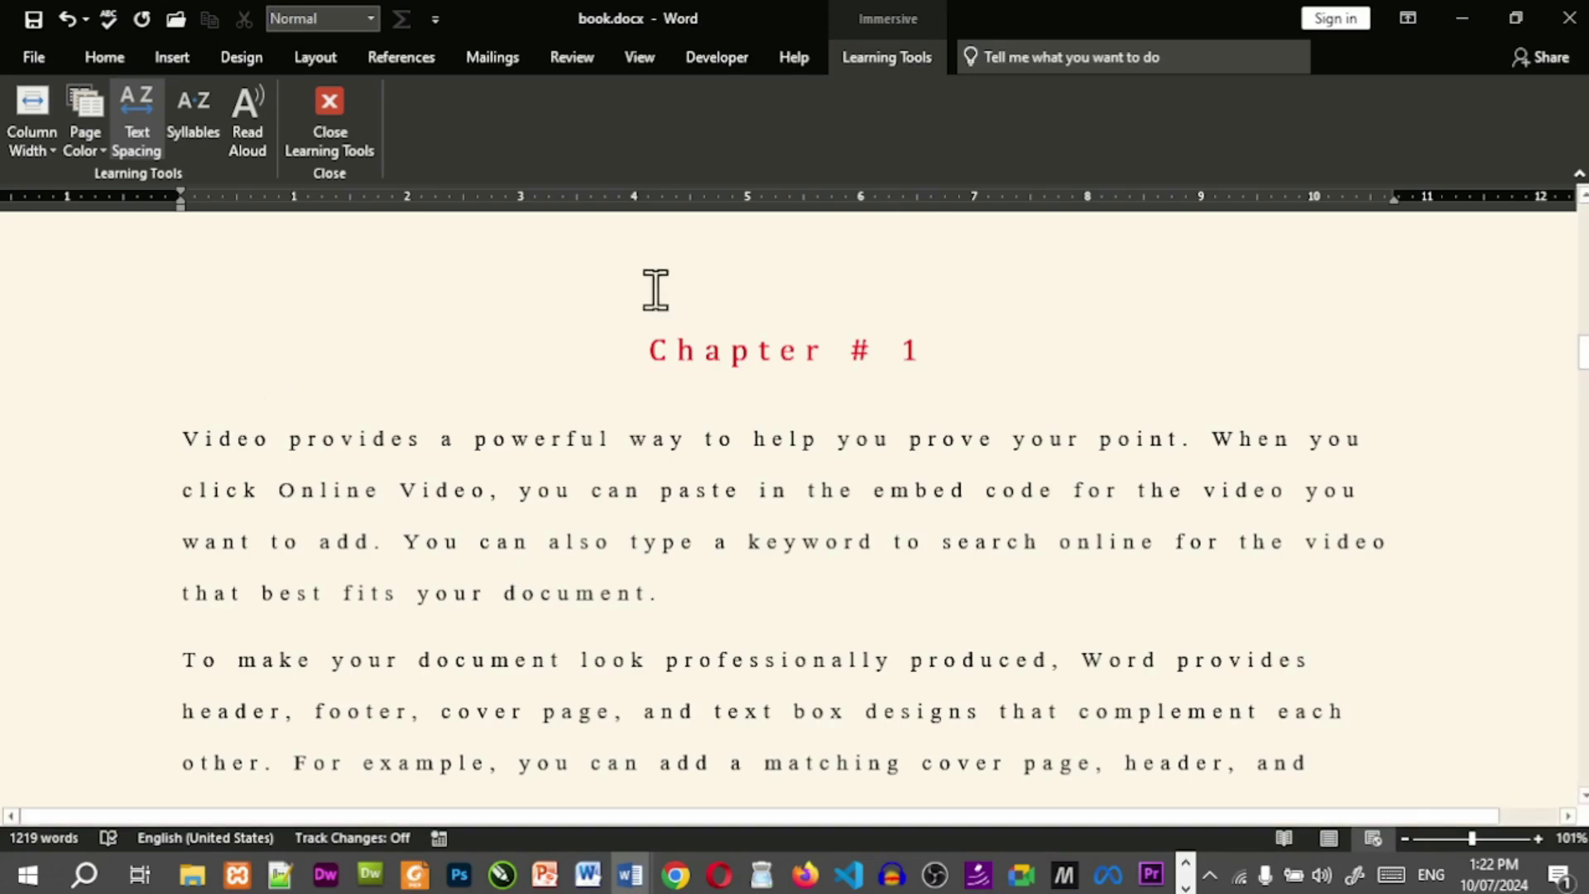
{"action": "left_click", "coordinate": [96, 147]}
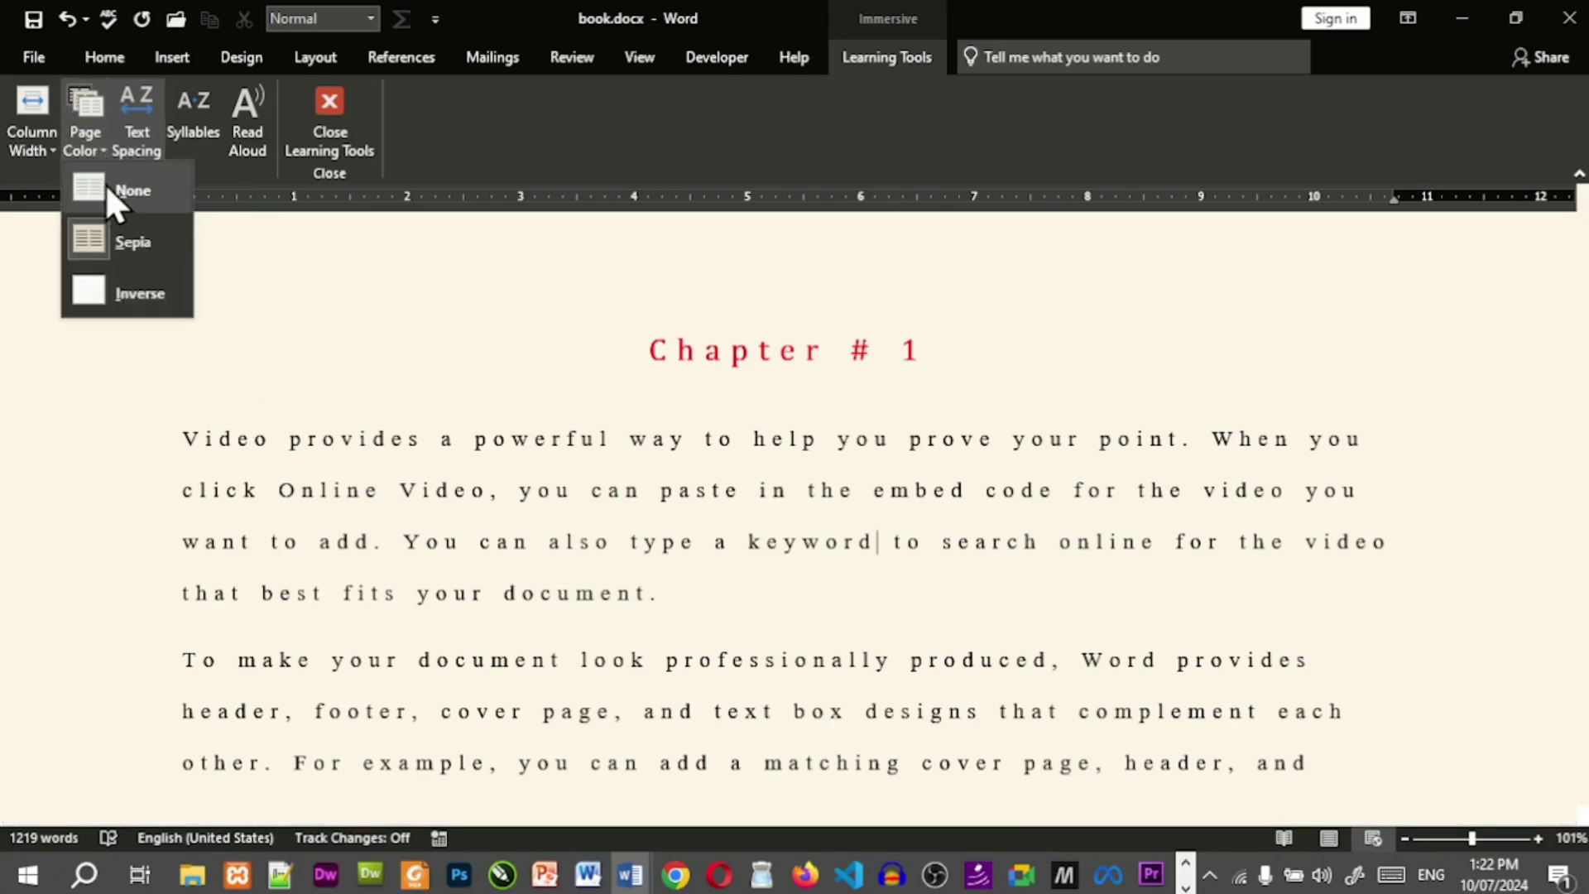
{"action": "left_click", "coordinate": [117, 194]}
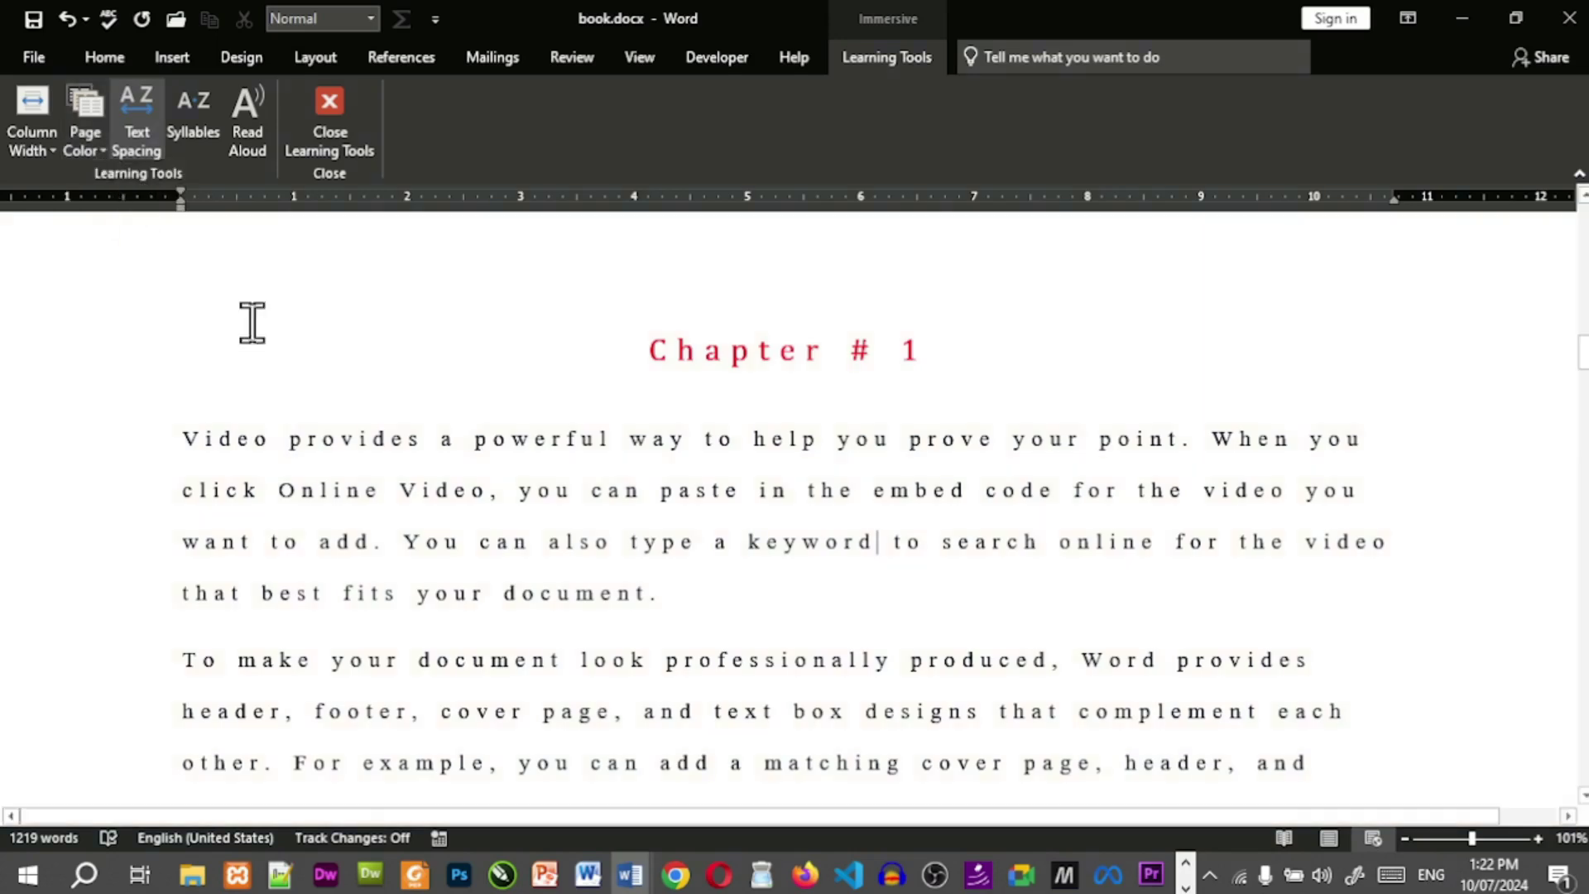
{"action": "left_click", "coordinate": [93, 142]}
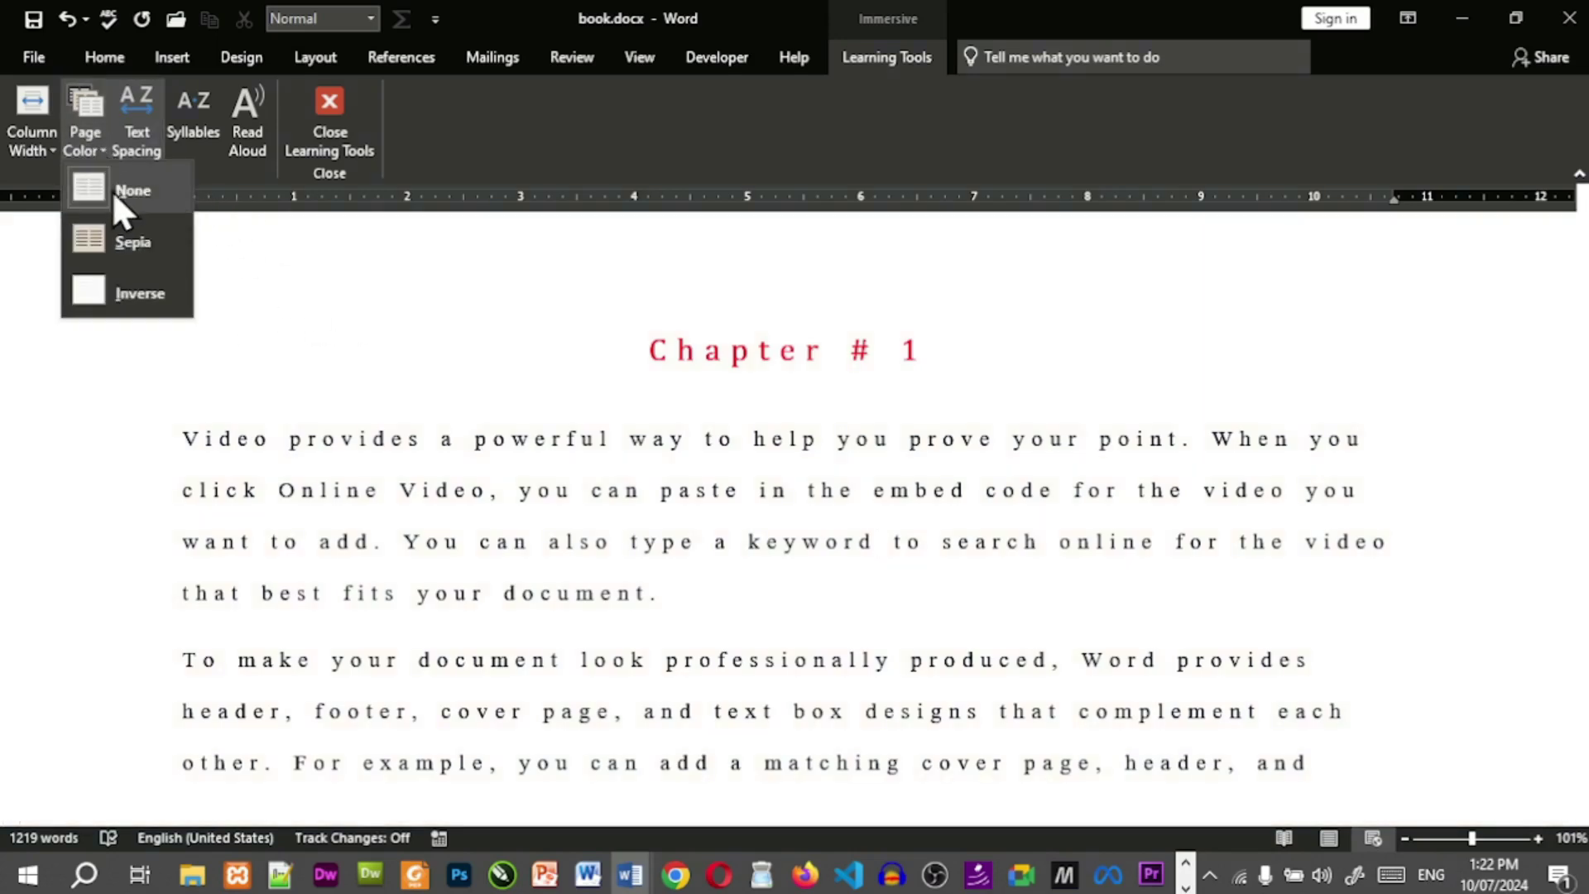
{"action": "left_click", "coordinate": [122, 237]}
{"action": "left_click", "coordinate": [92, 142]}
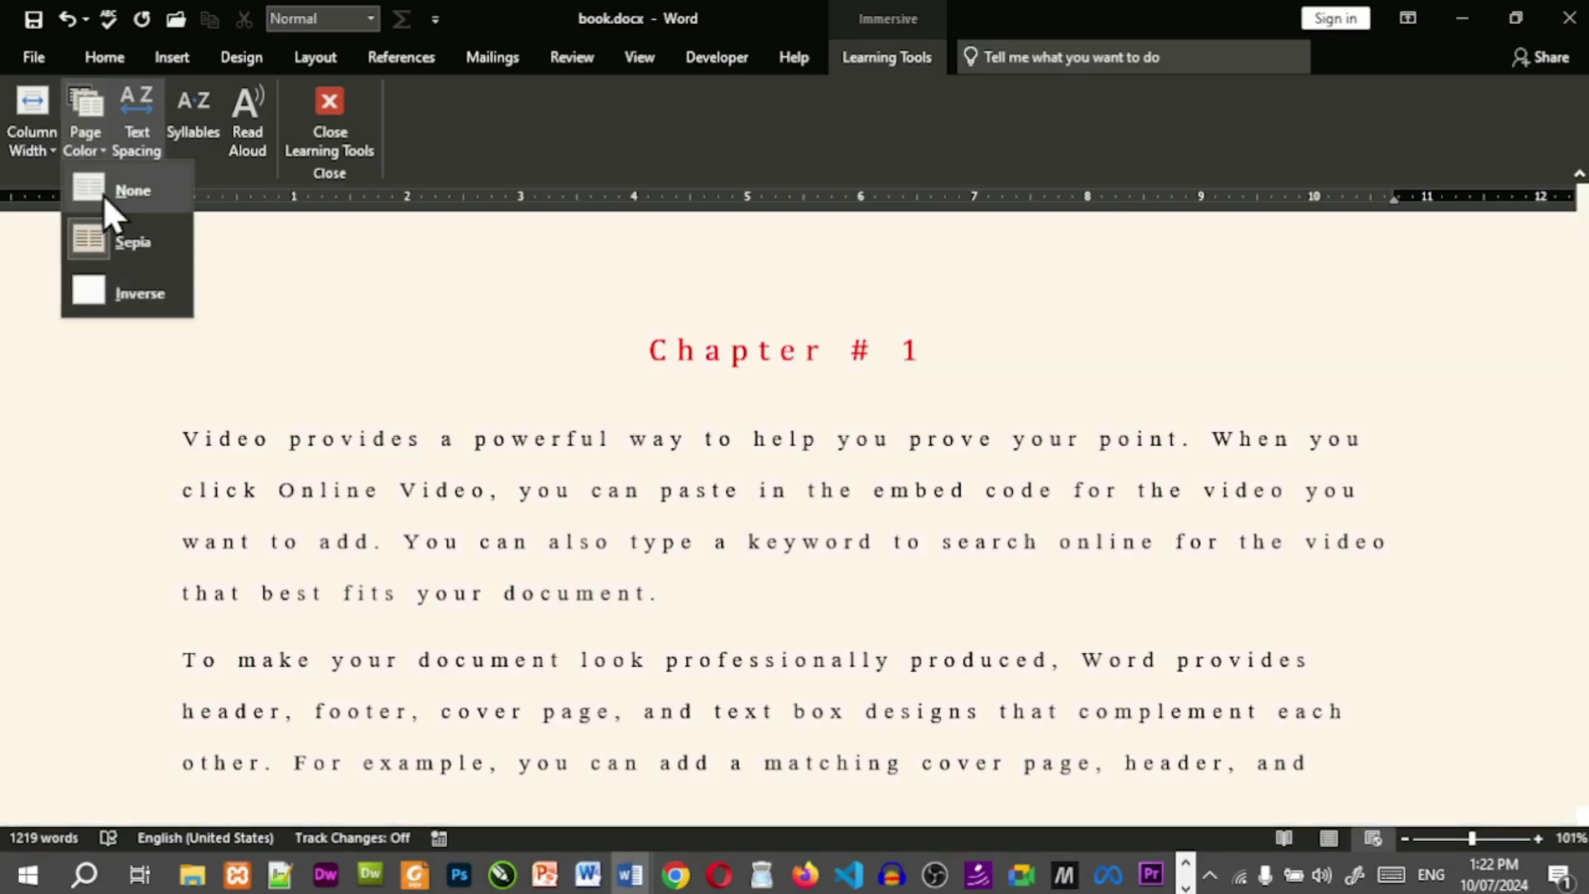
{"action": "left_click", "coordinate": [123, 294]}
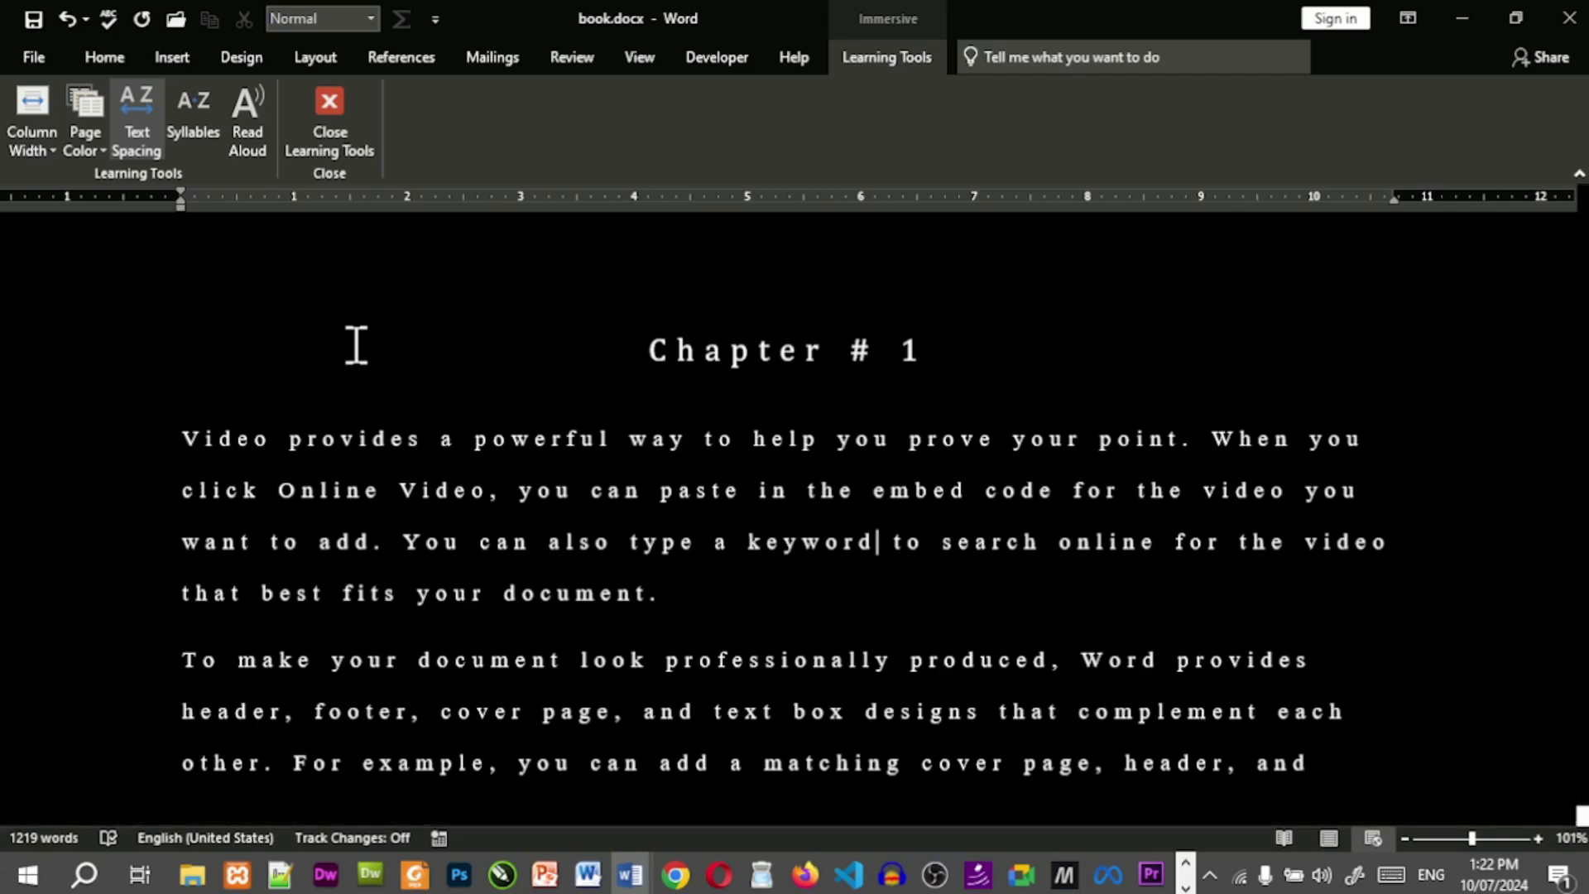
{"action": "left_click", "coordinate": [87, 151]}
{"action": "left_click", "coordinate": [88, 152]}
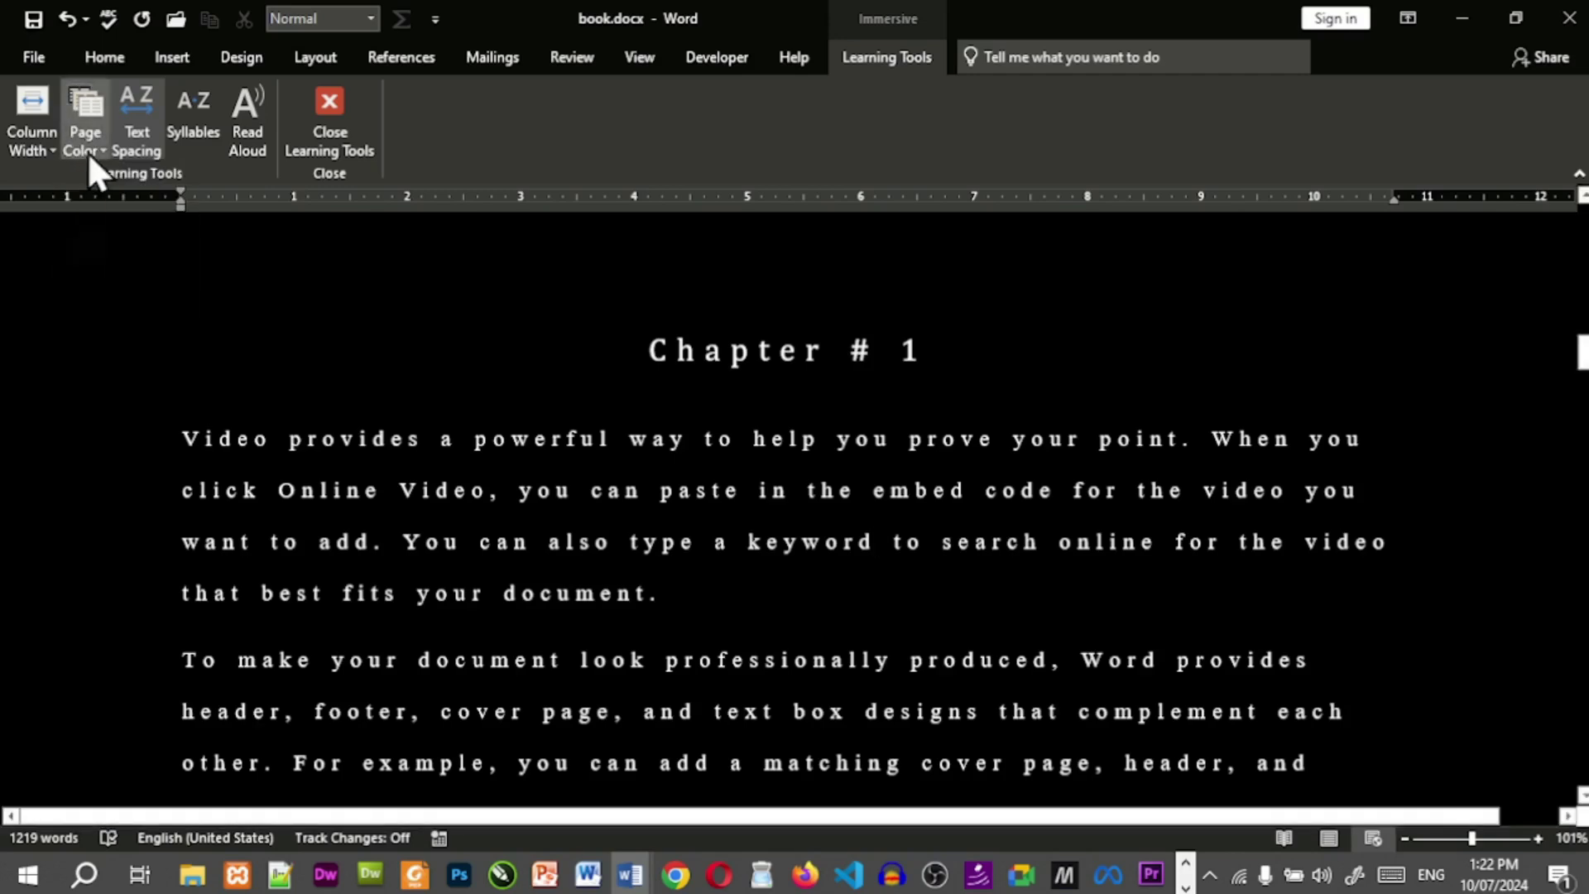
{"action": "left_click", "coordinate": [88, 151]}
{"action": "left_click", "coordinate": [88, 152]}
{"action": "left_click", "coordinate": [87, 152]}
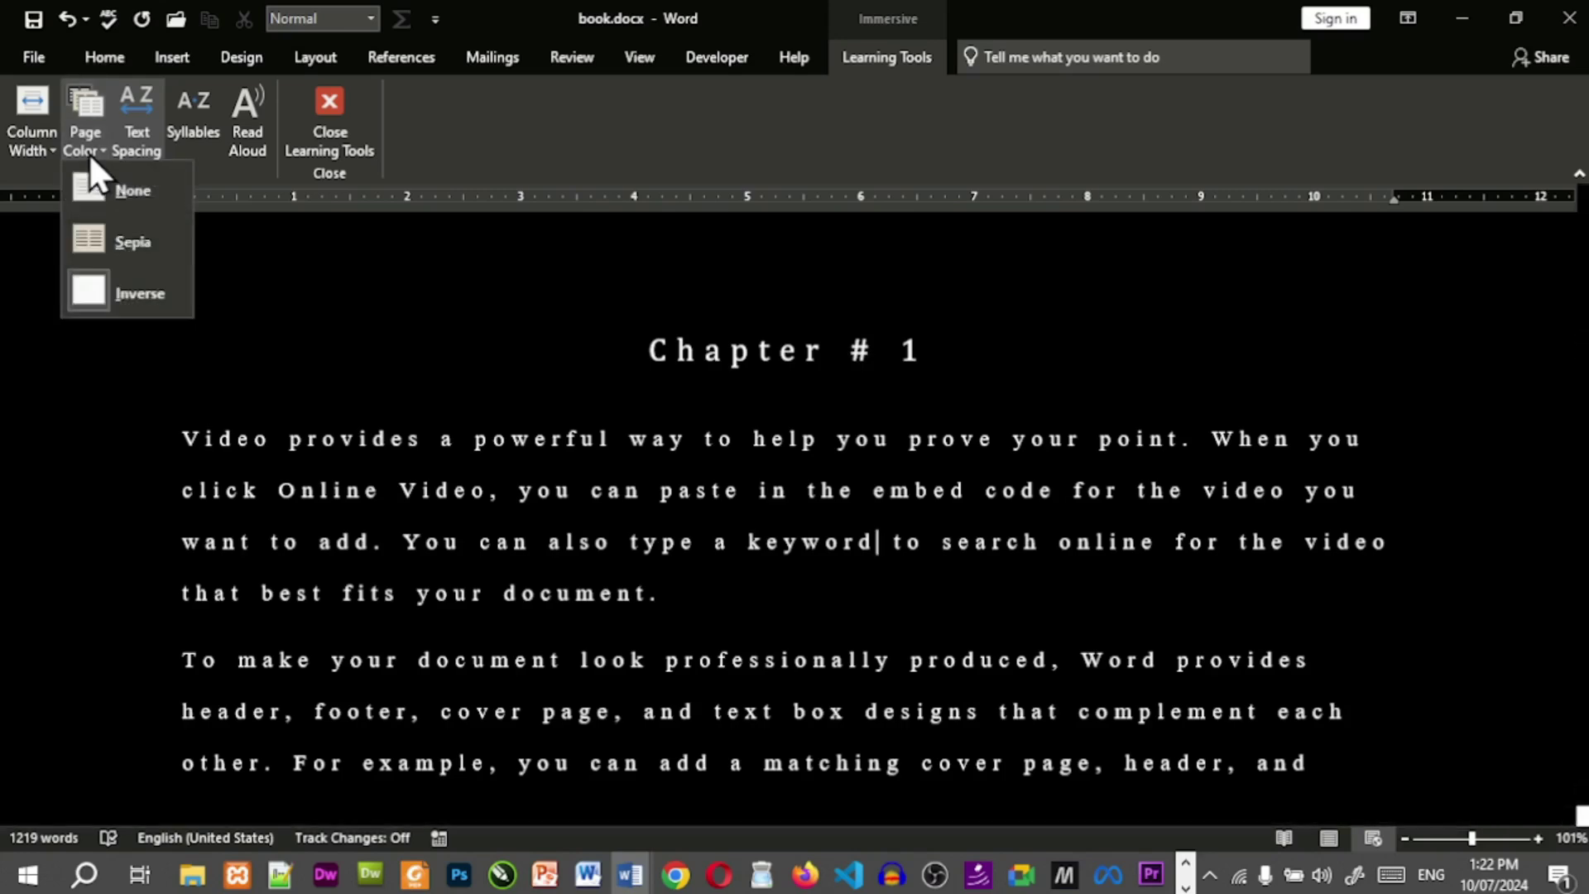
{"action": "left_click", "coordinate": [87, 152]}
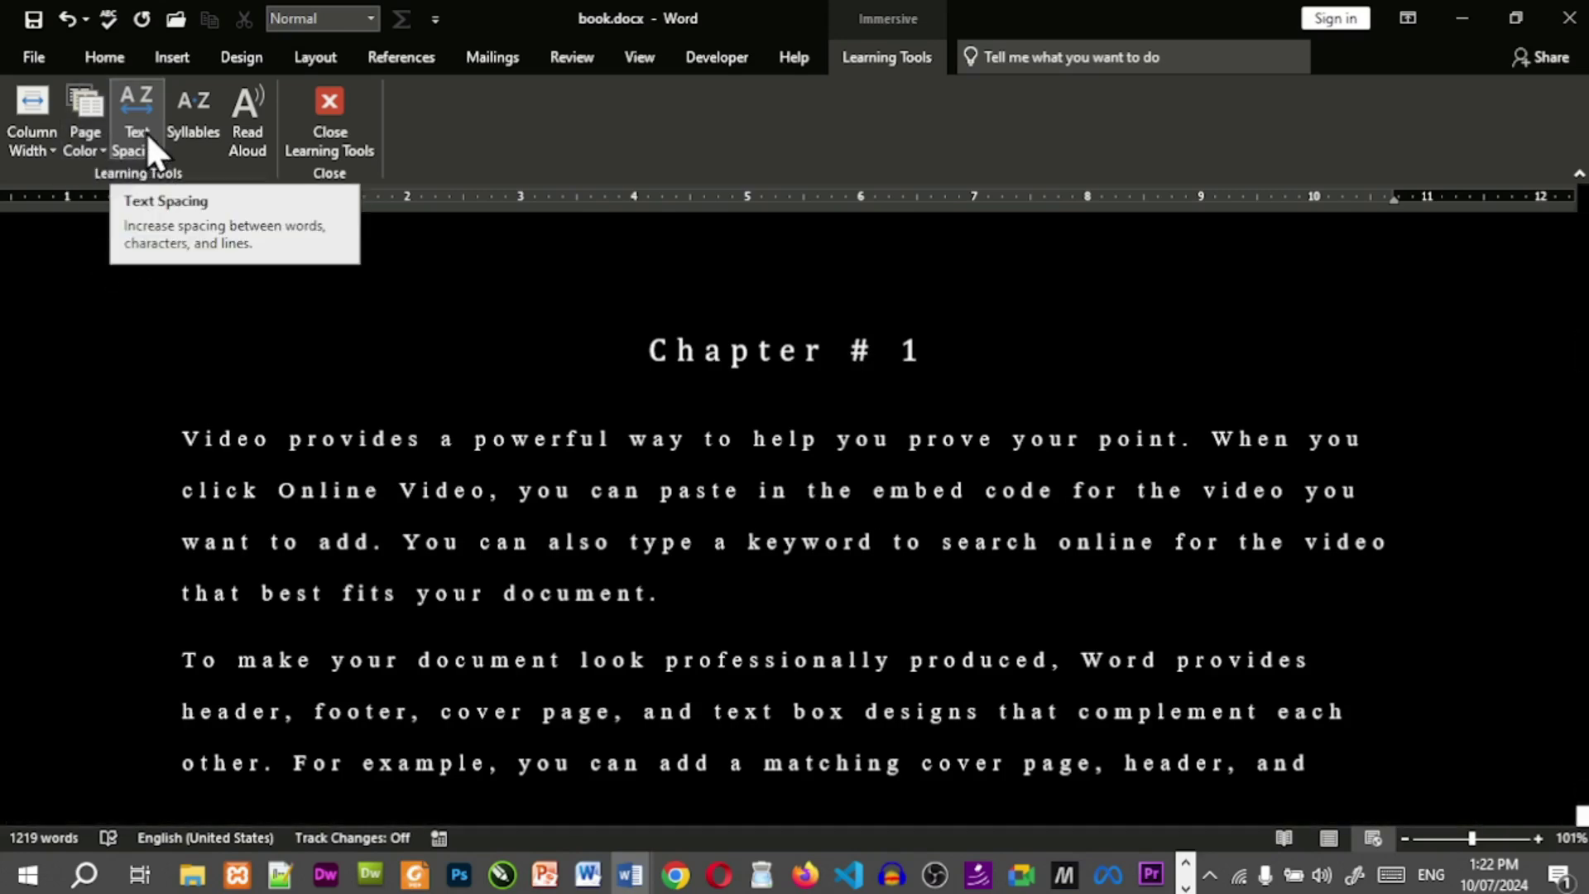
{"action": "left_click_drag", "start_coordinate": [277, 441], "coordinate": [182, 439]}
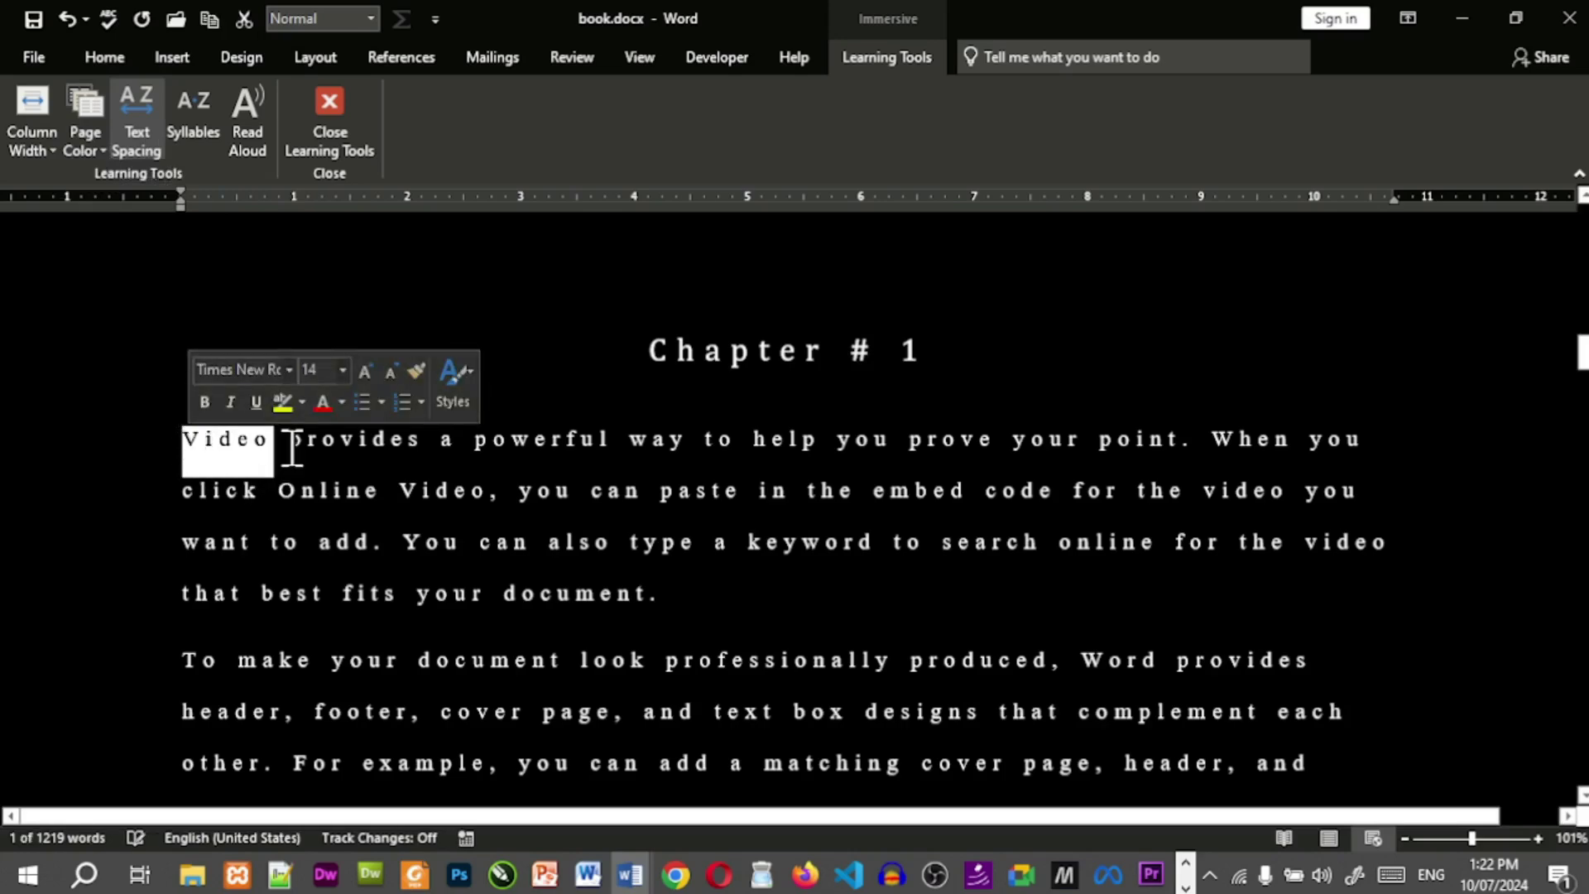
{"action": "left_click", "coordinate": [137, 117]}
{"action": "left_click", "coordinate": [708, 522]}
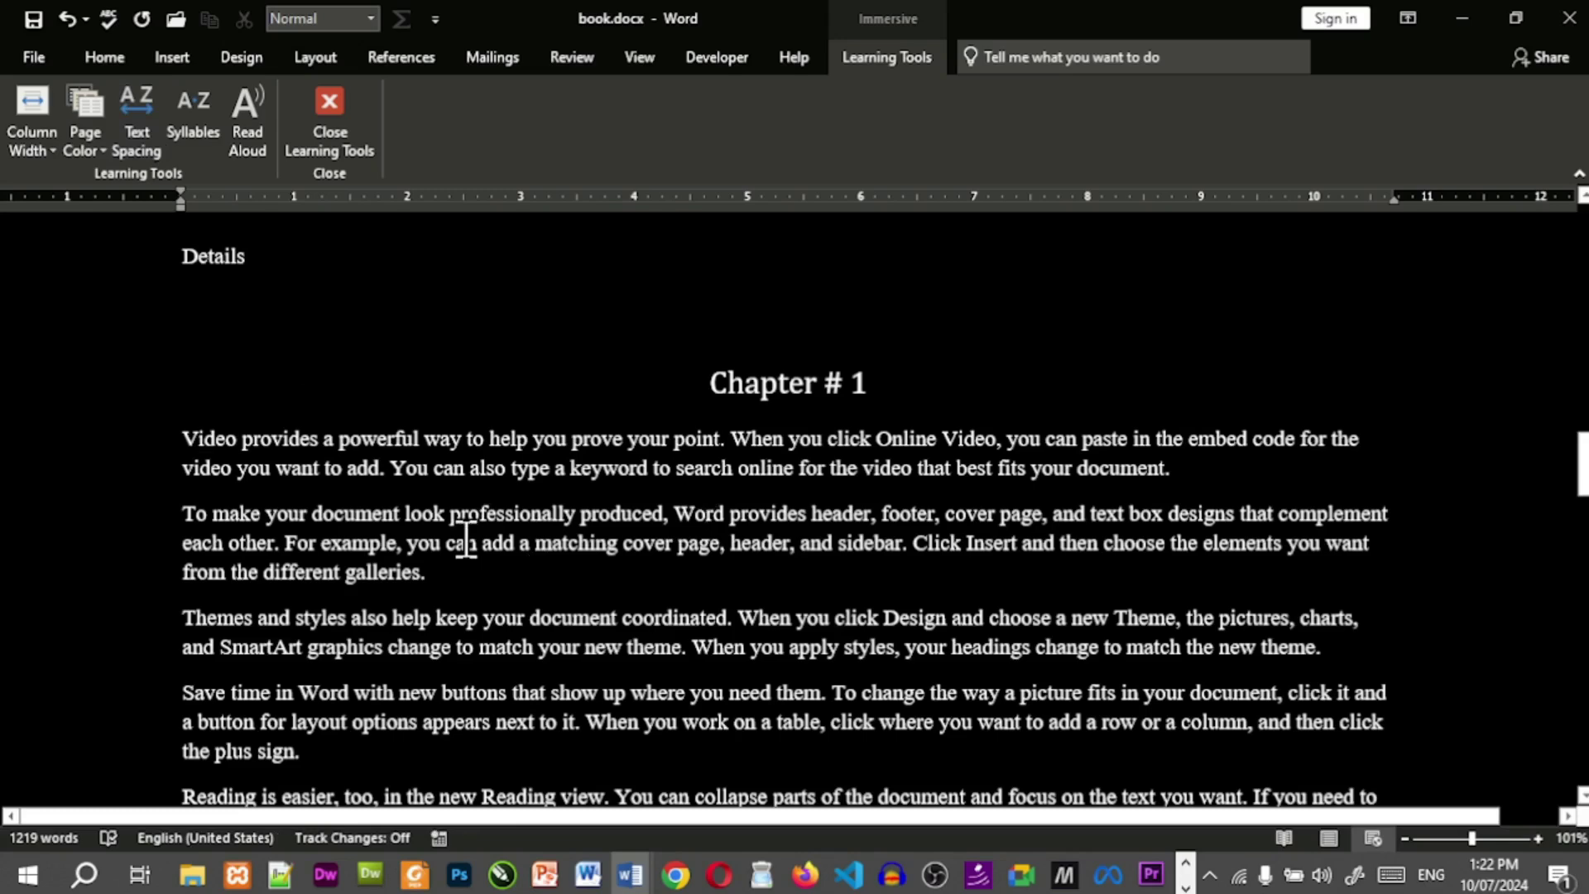
{"action": "left_click", "coordinate": [149, 135]}
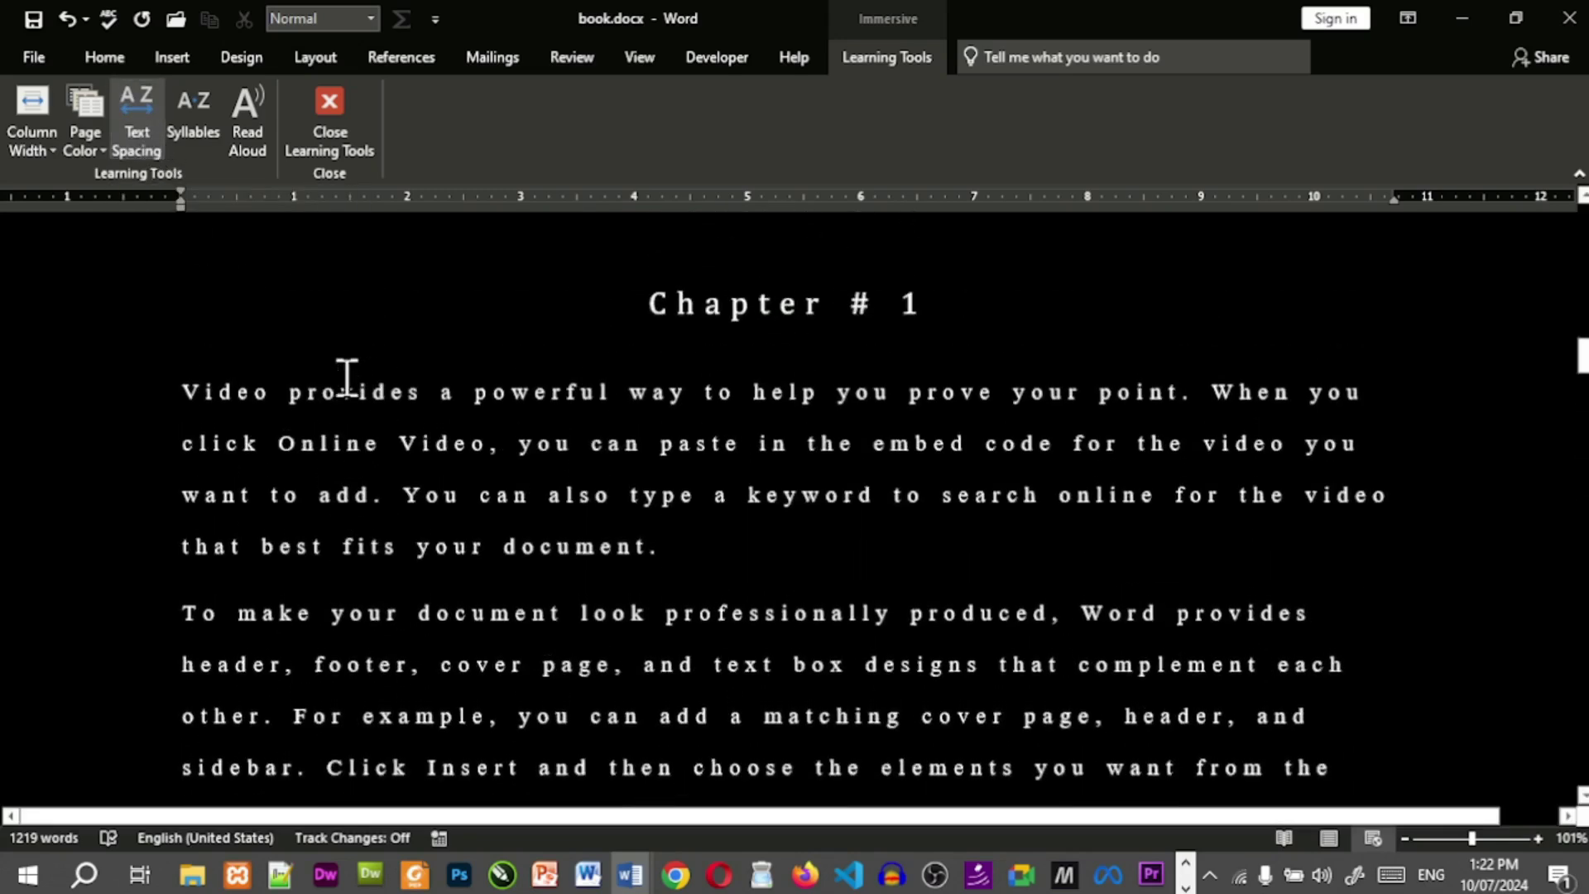
{"action": "scroll", "coordinate": [347, 376], "scroll_direction": "down", "scroll_amount": 1}
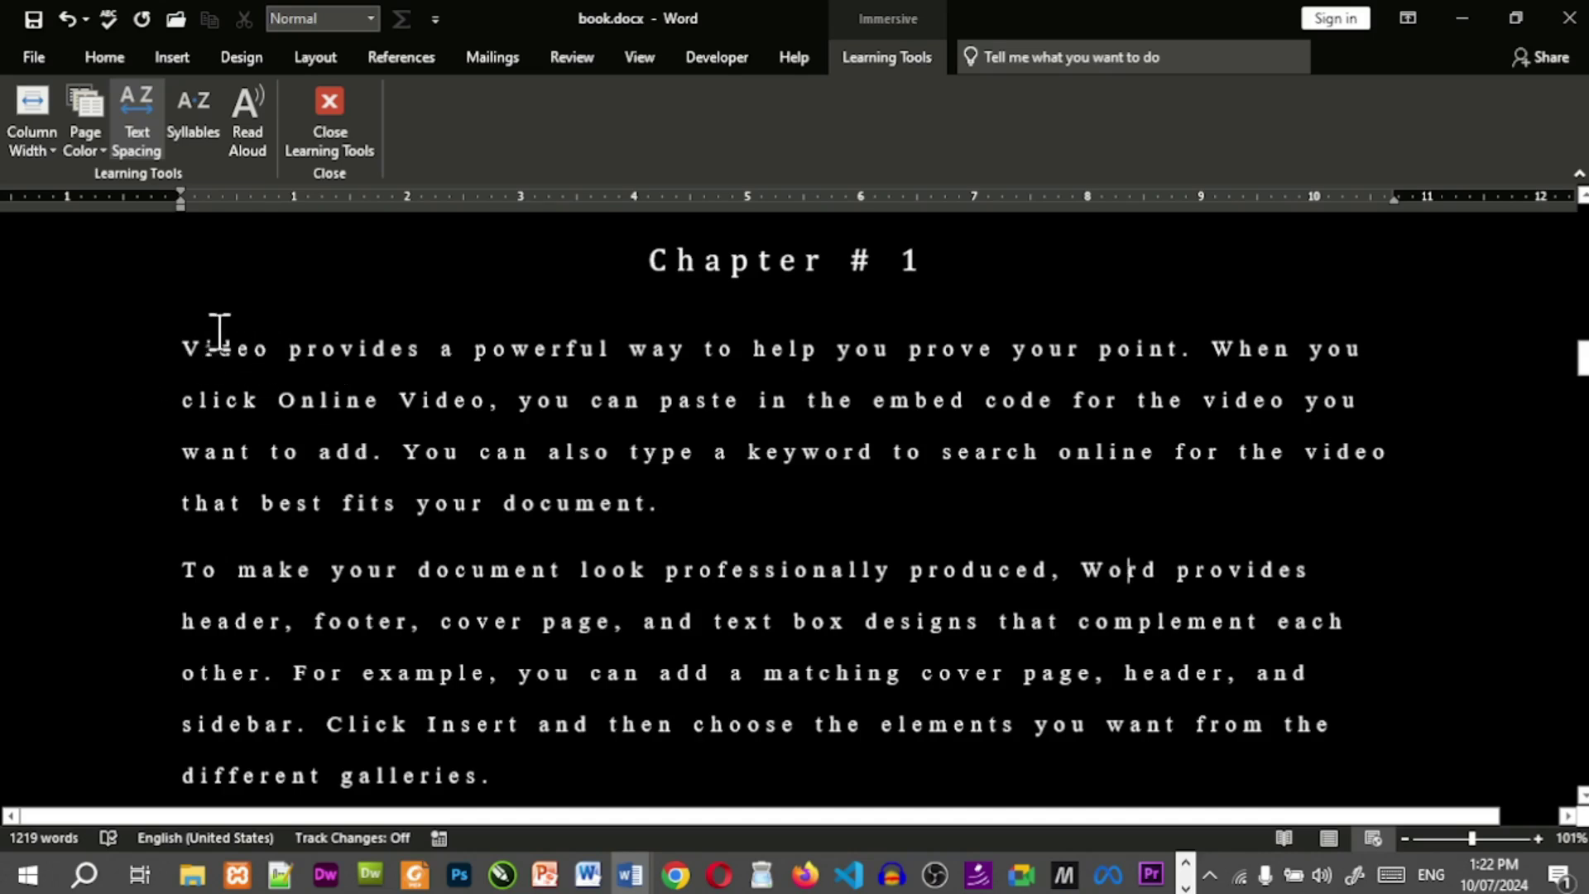
{"action": "scroll", "coordinate": [236, 362], "scroll_direction": "up", "scroll_amount": 3}
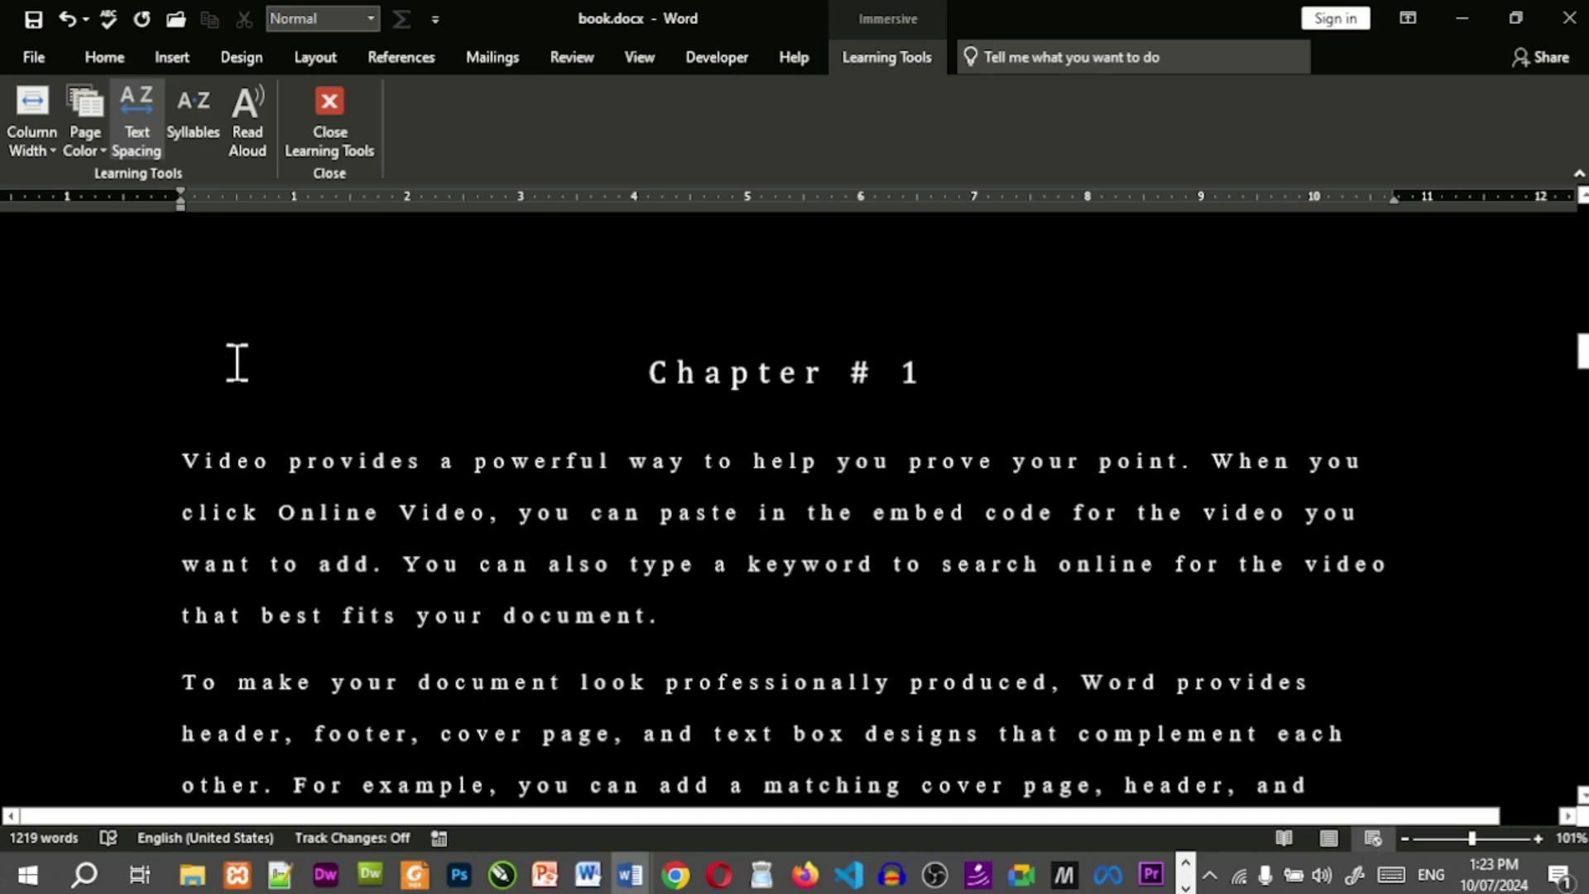
{"action": "left_click", "coordinate": [197, 141]}
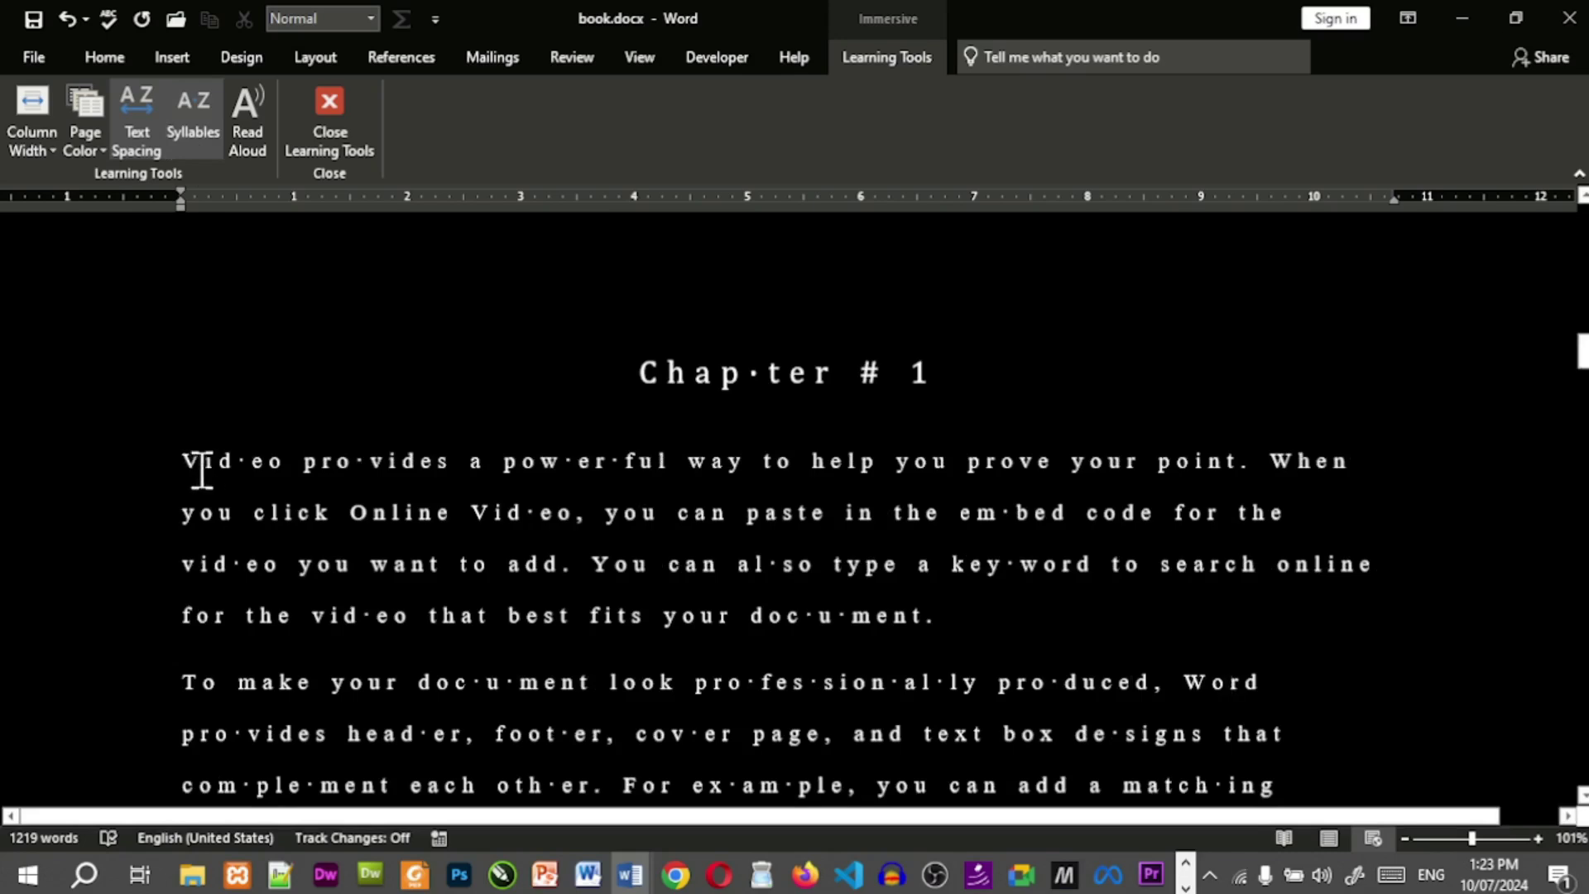
{"action": "left_click_drag", "start_coordinate": [215, 465], "coordinate": [204, 470]}
{"action": "left_click", "coordinate": [341, 565]}
{"action": "left_click", "coordinate": [183, 463]}
{"action": "left_click_drag", "start_coordinate": [182, 463], "coordinate": [241, 465]}
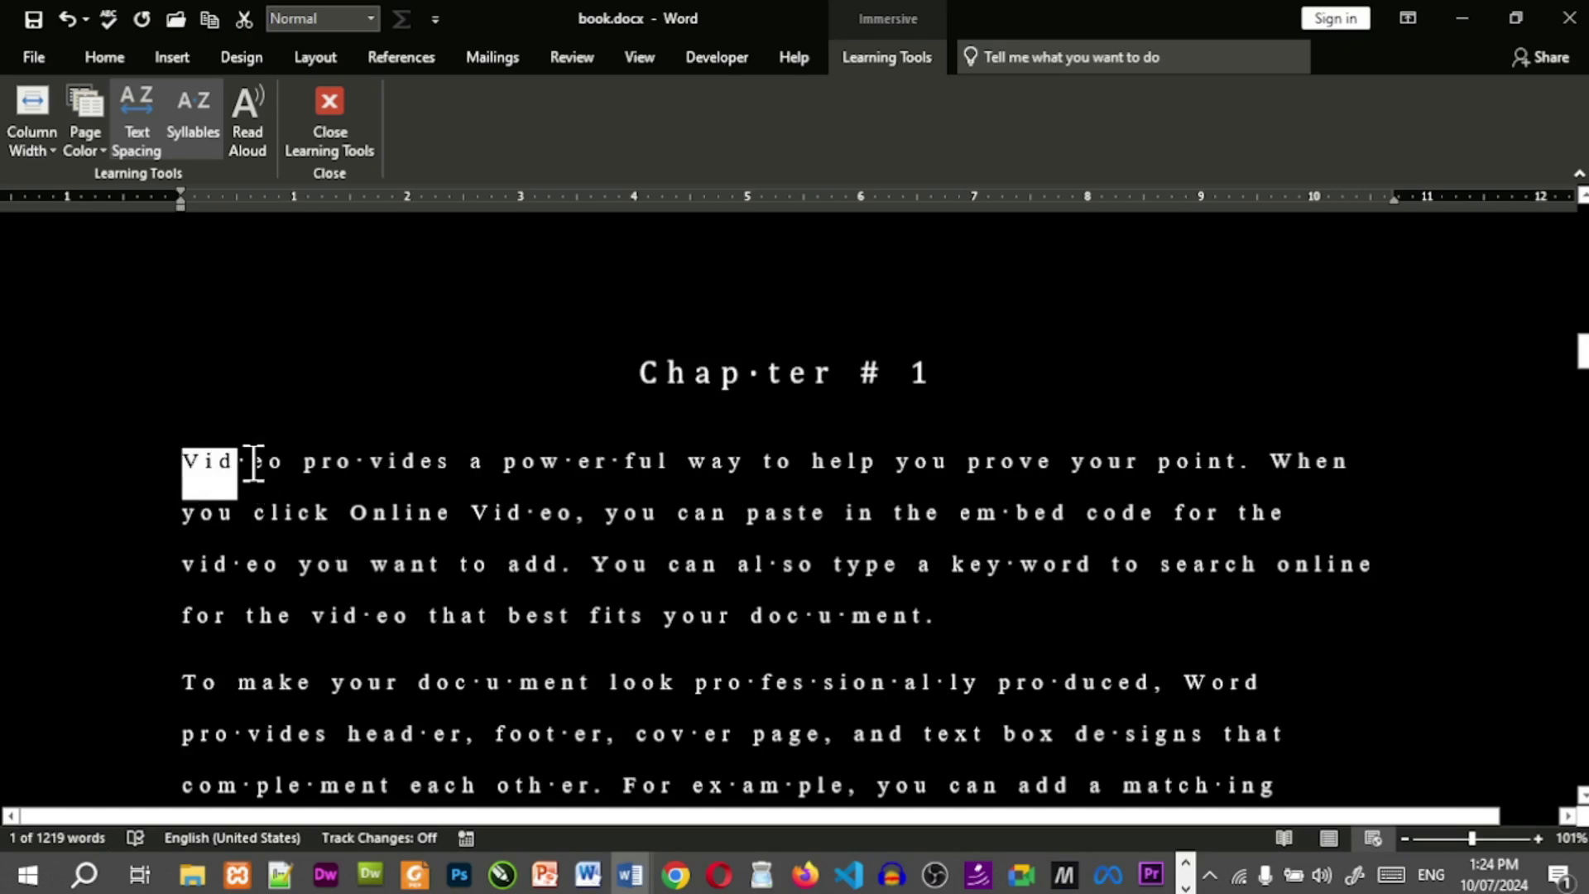
{"action": "left_click", "coordinate": [251, 464]}
{"action": "double_click", "coordinate": [253, 464]}
{"action": "left_click", "coordinate": [273, 490]}
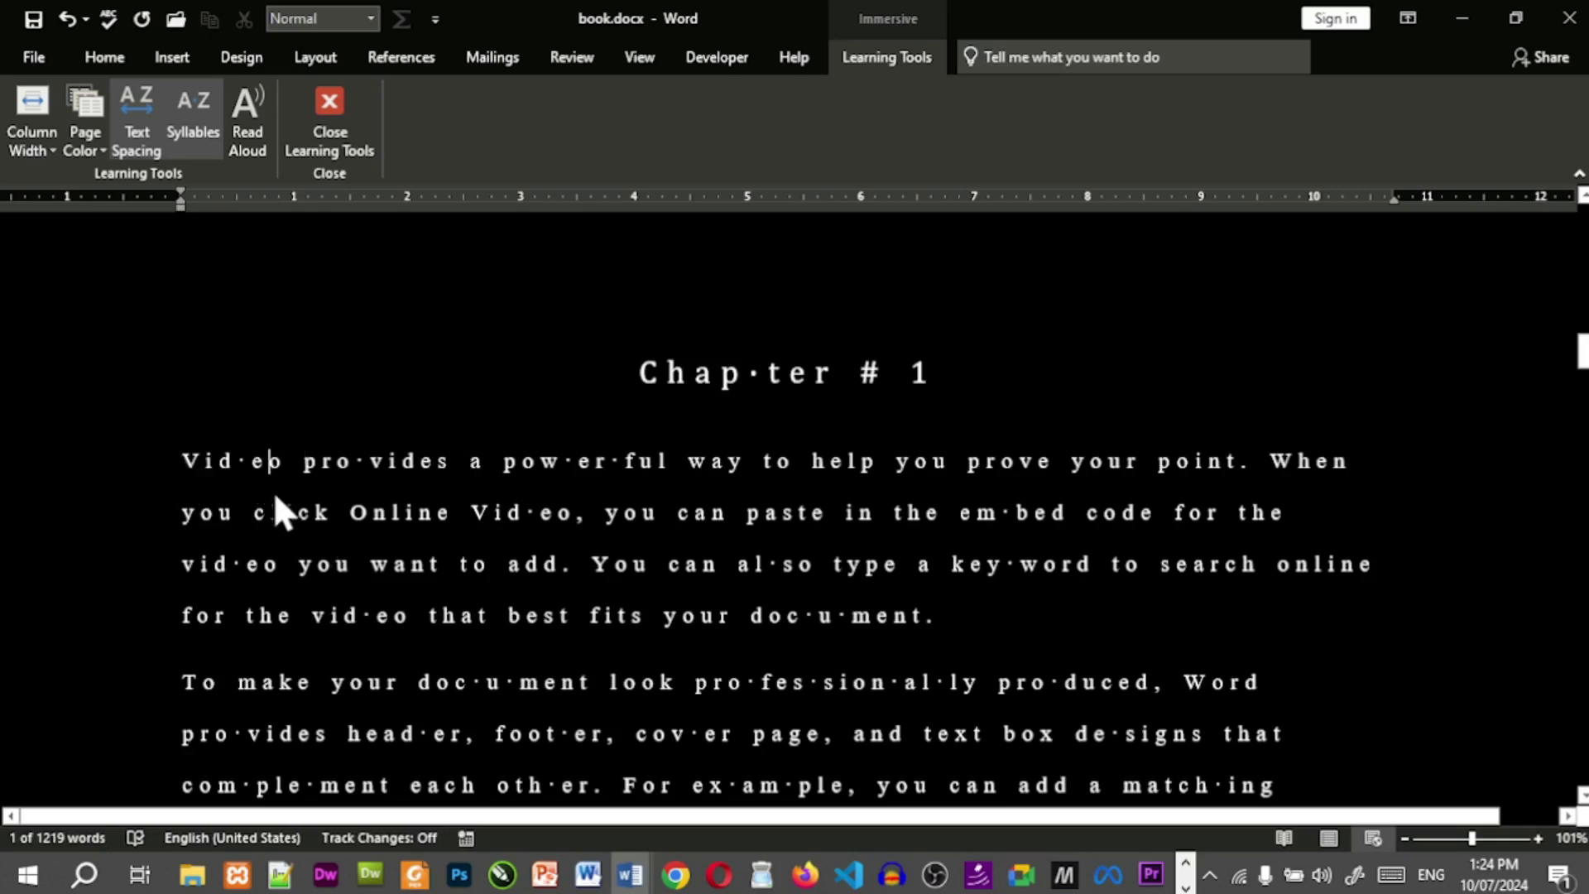
{"action": "left_click_drag", "start_coordinate": [279, 461], "coordinate": [252, 461]}
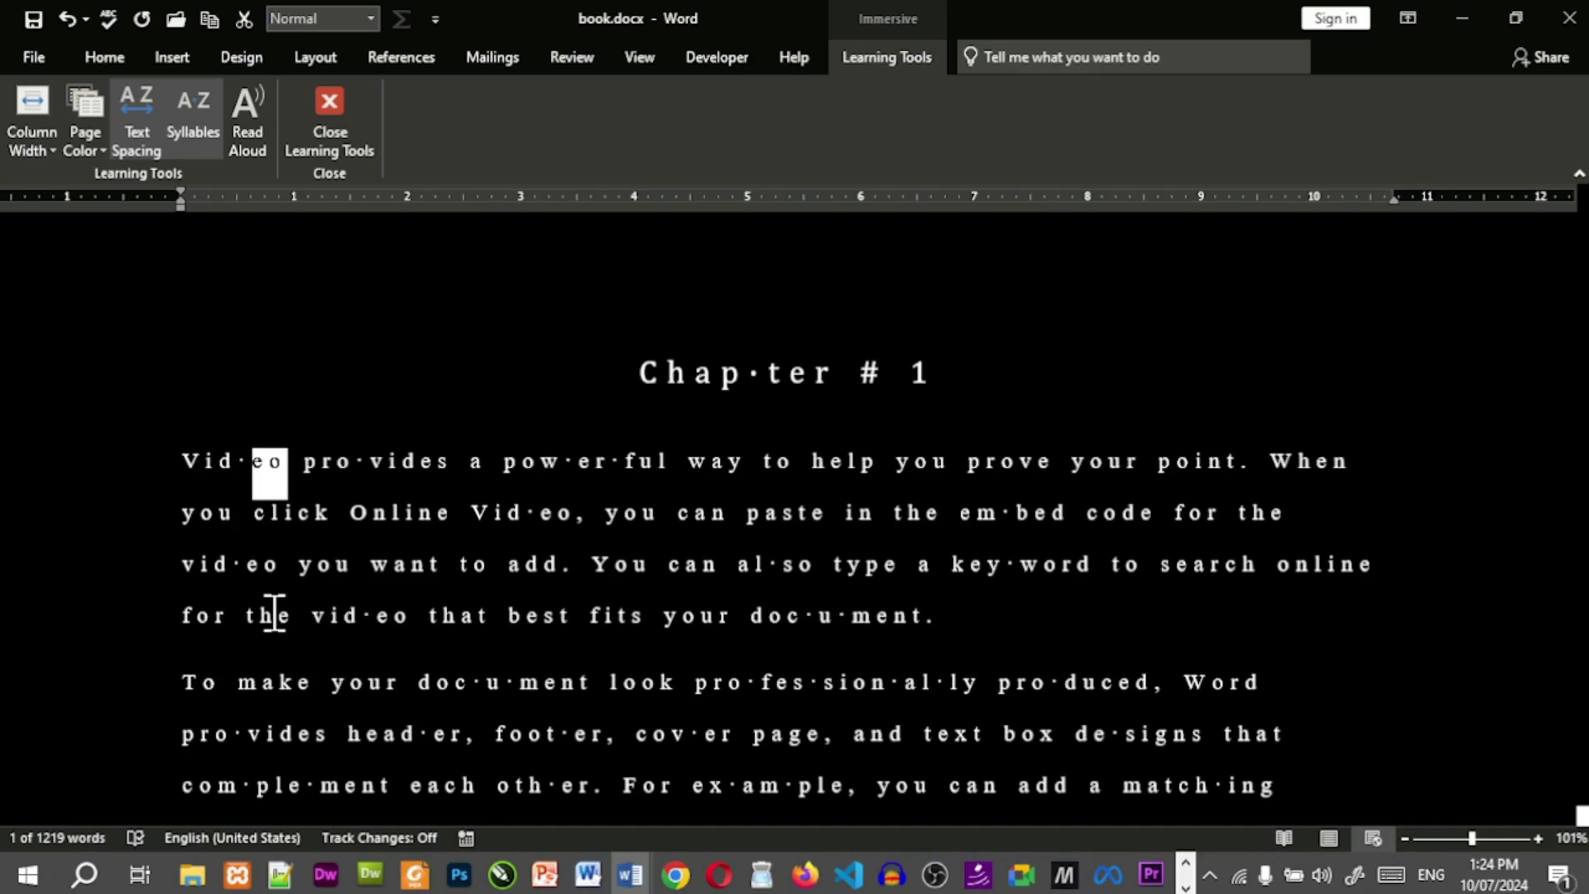
{"action": "left_click", "coordinate": [221, 565]}
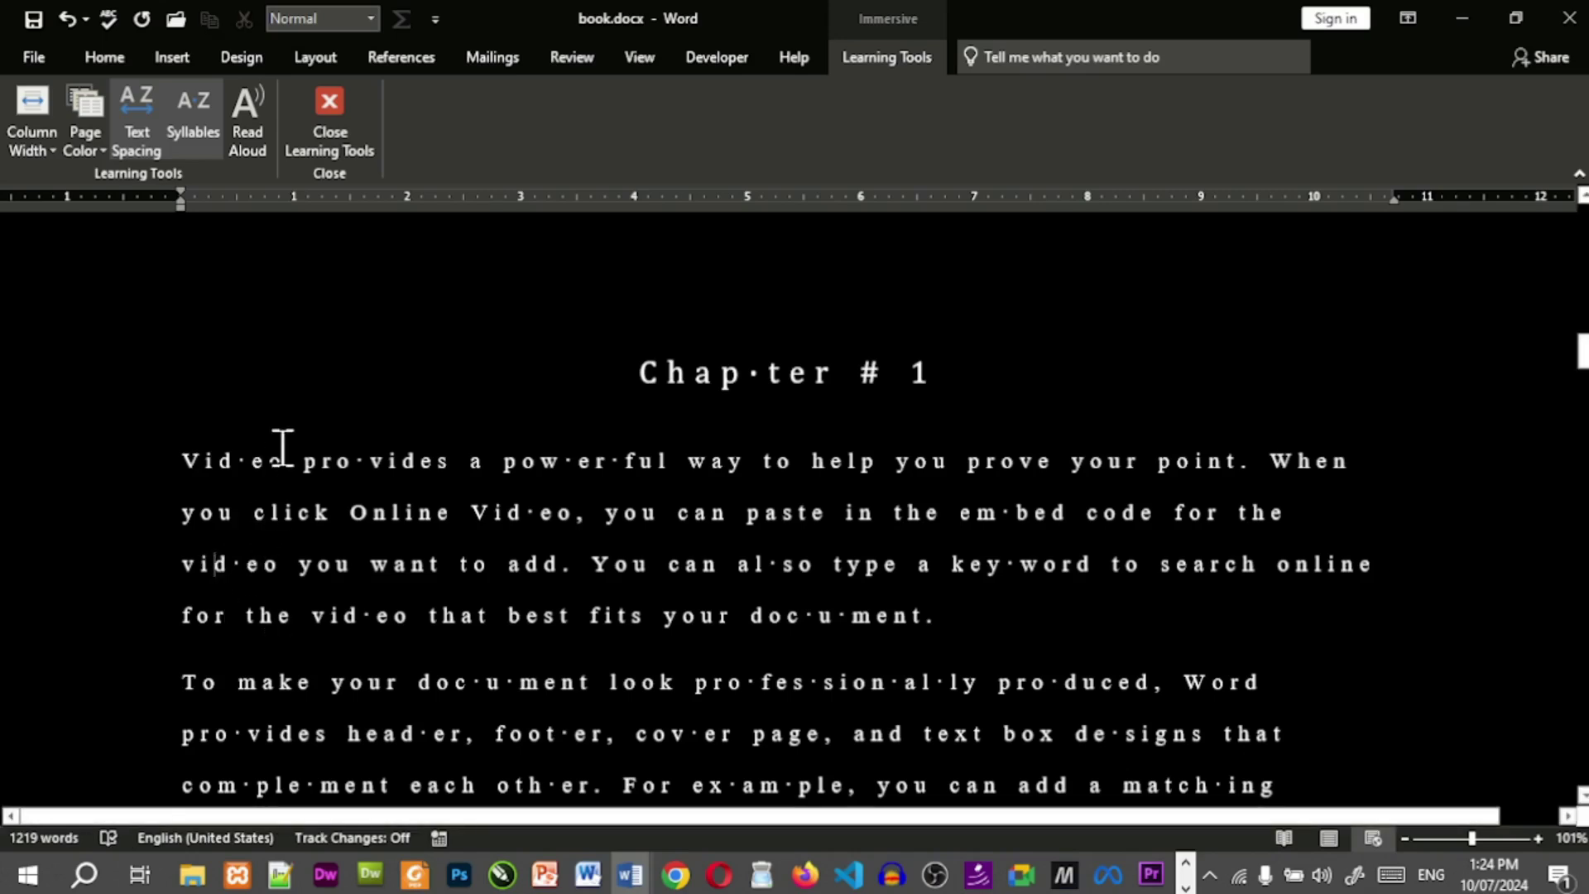
{"action": "left_click_drag", "start_coordinate": [277, 461], "coordinate": [163, 462]}
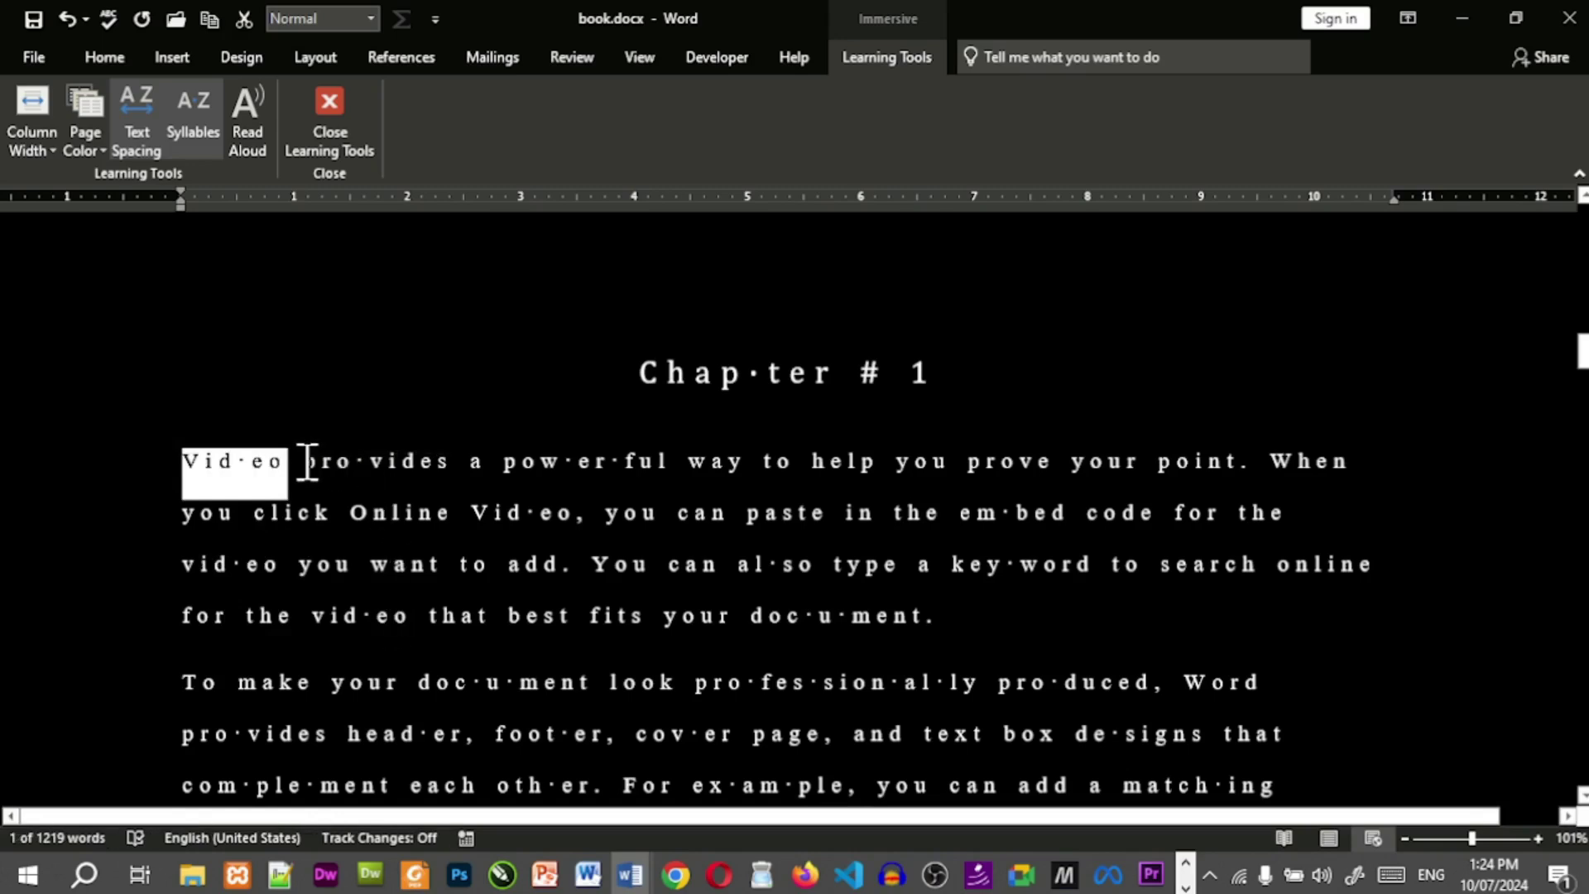
{"action": "left_click_drag", "start_coordinate": [301, 462], "coordinate": [674, 461]}
{"action": "left_click", "coordinate": [543, 529]}
{"action": "left_click", "coordinate": [653, 633]}
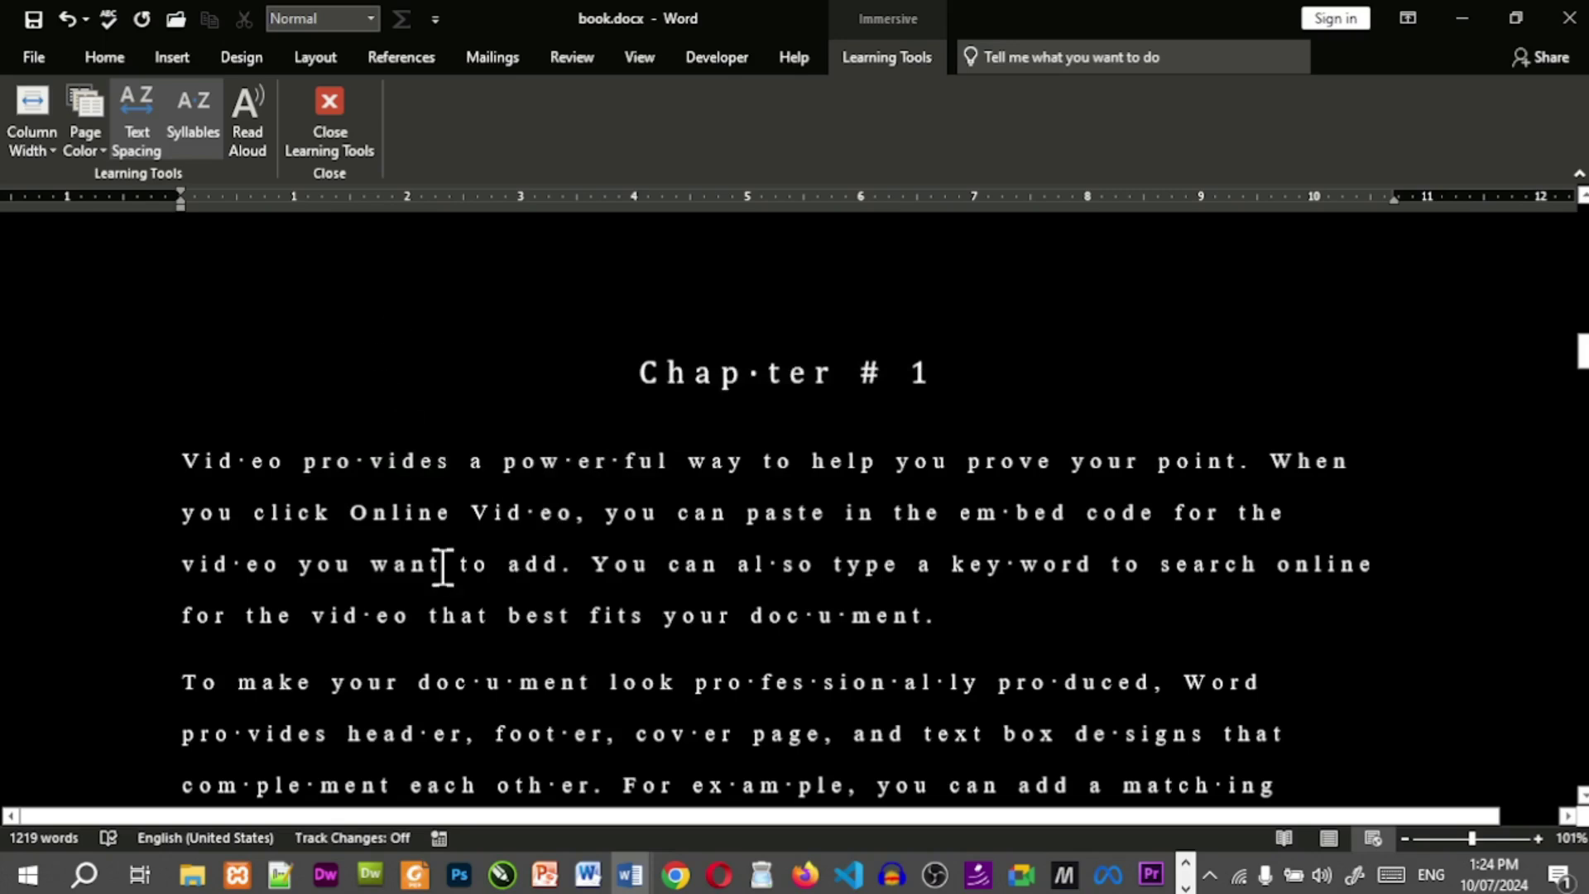
{"action": "left_click", "coordinate": [200, 136]}
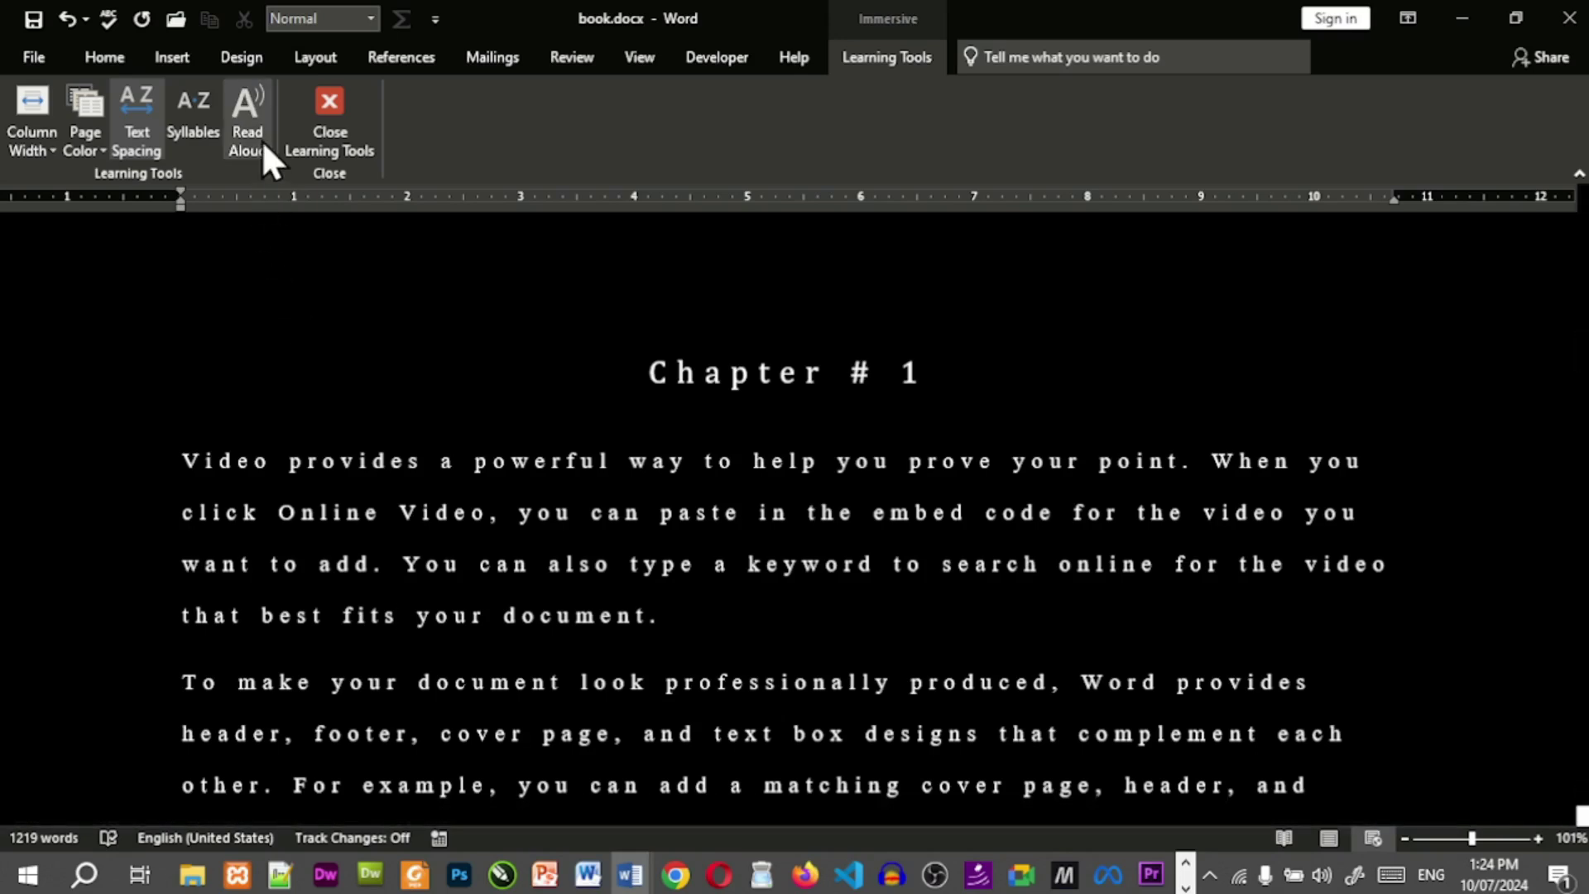
{"action": "left_click", "coordinate": [651, 372]}
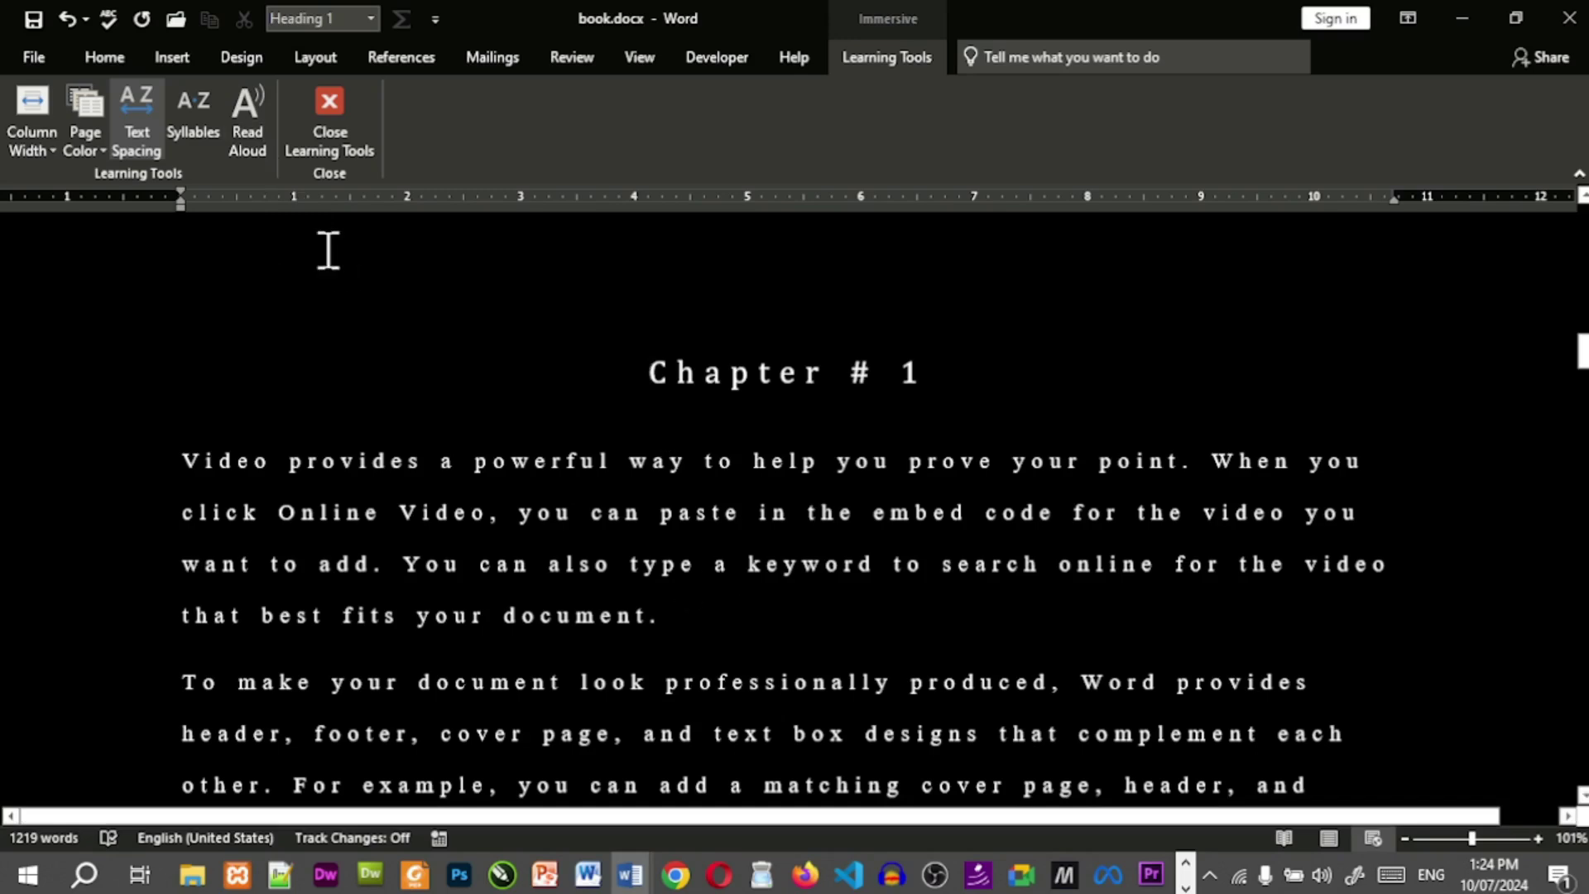
{"action": "left_click", "coordinate": [247, 134]}
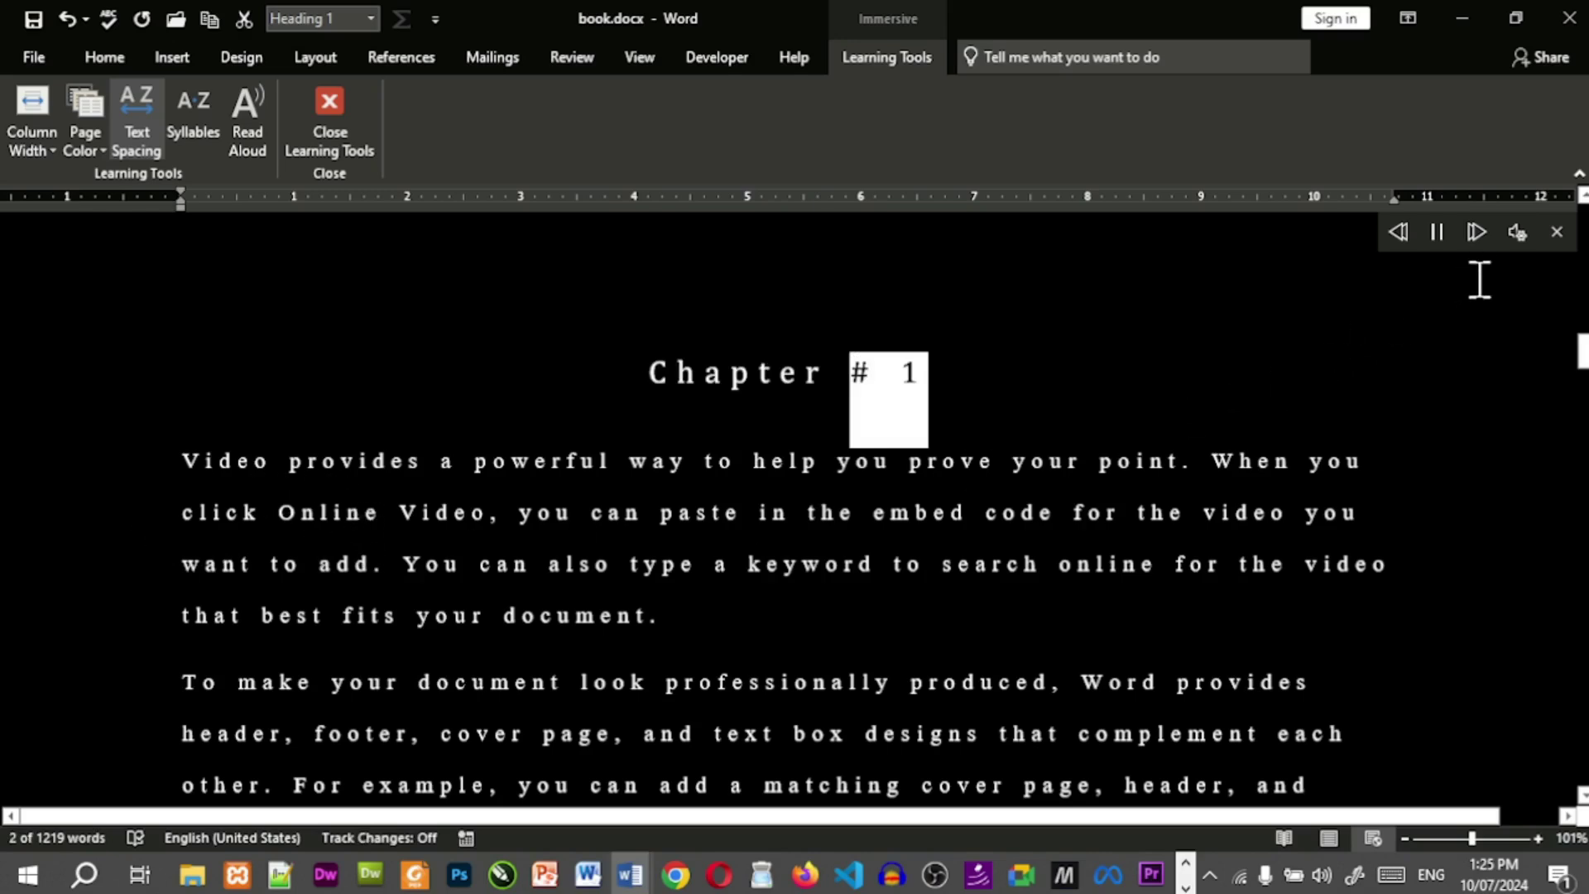
{"action": "left_click", "coordinate": [1477, 233]}
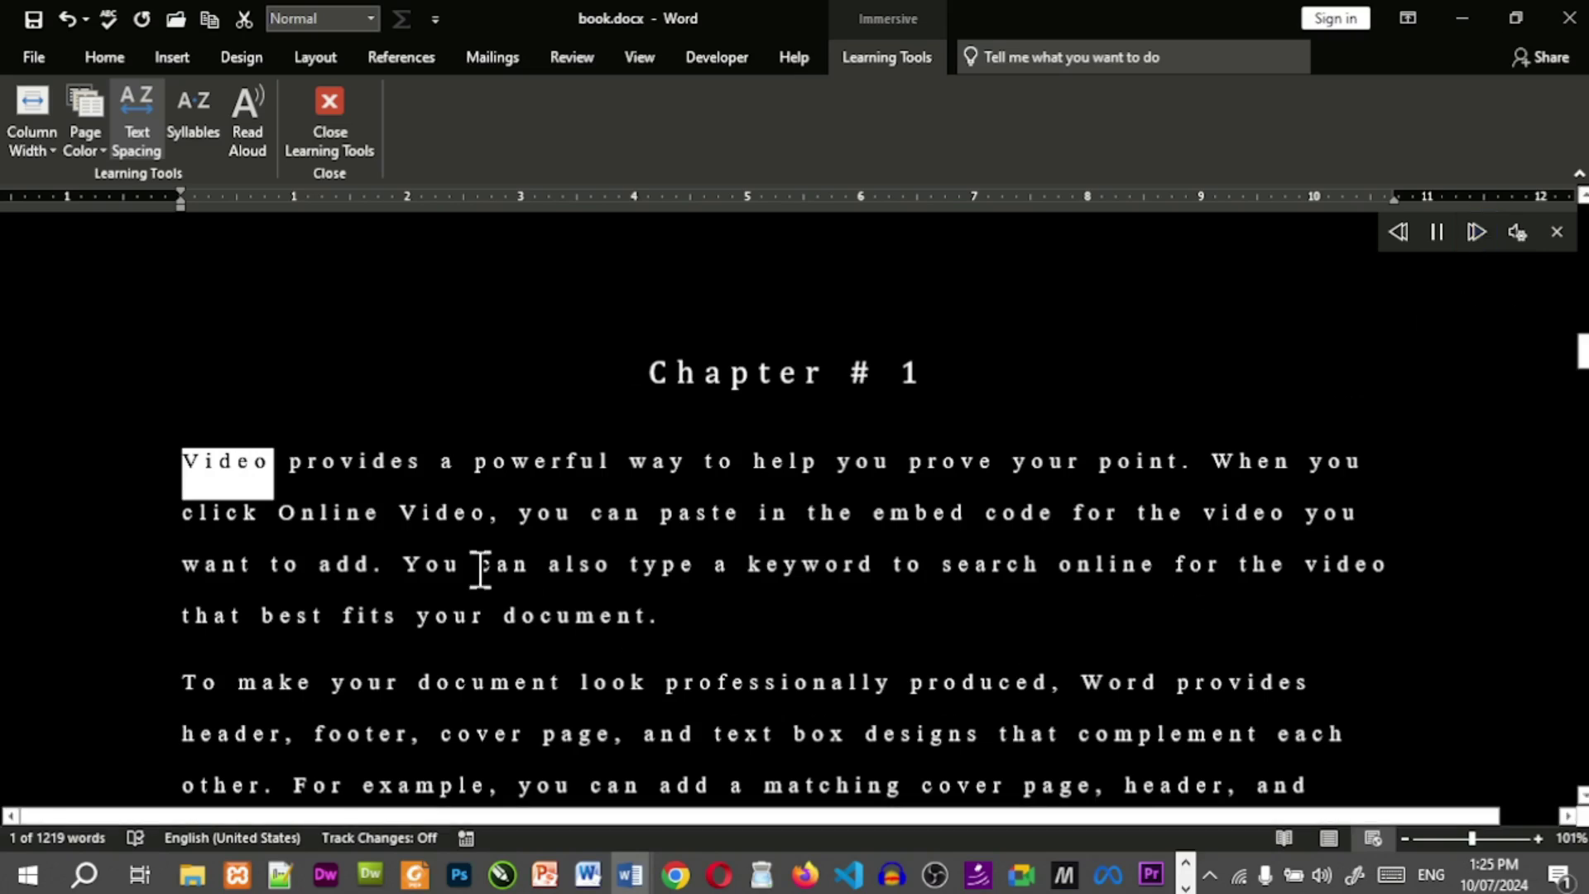
{"action": "left_click", "coordinate": [1527, 242]}
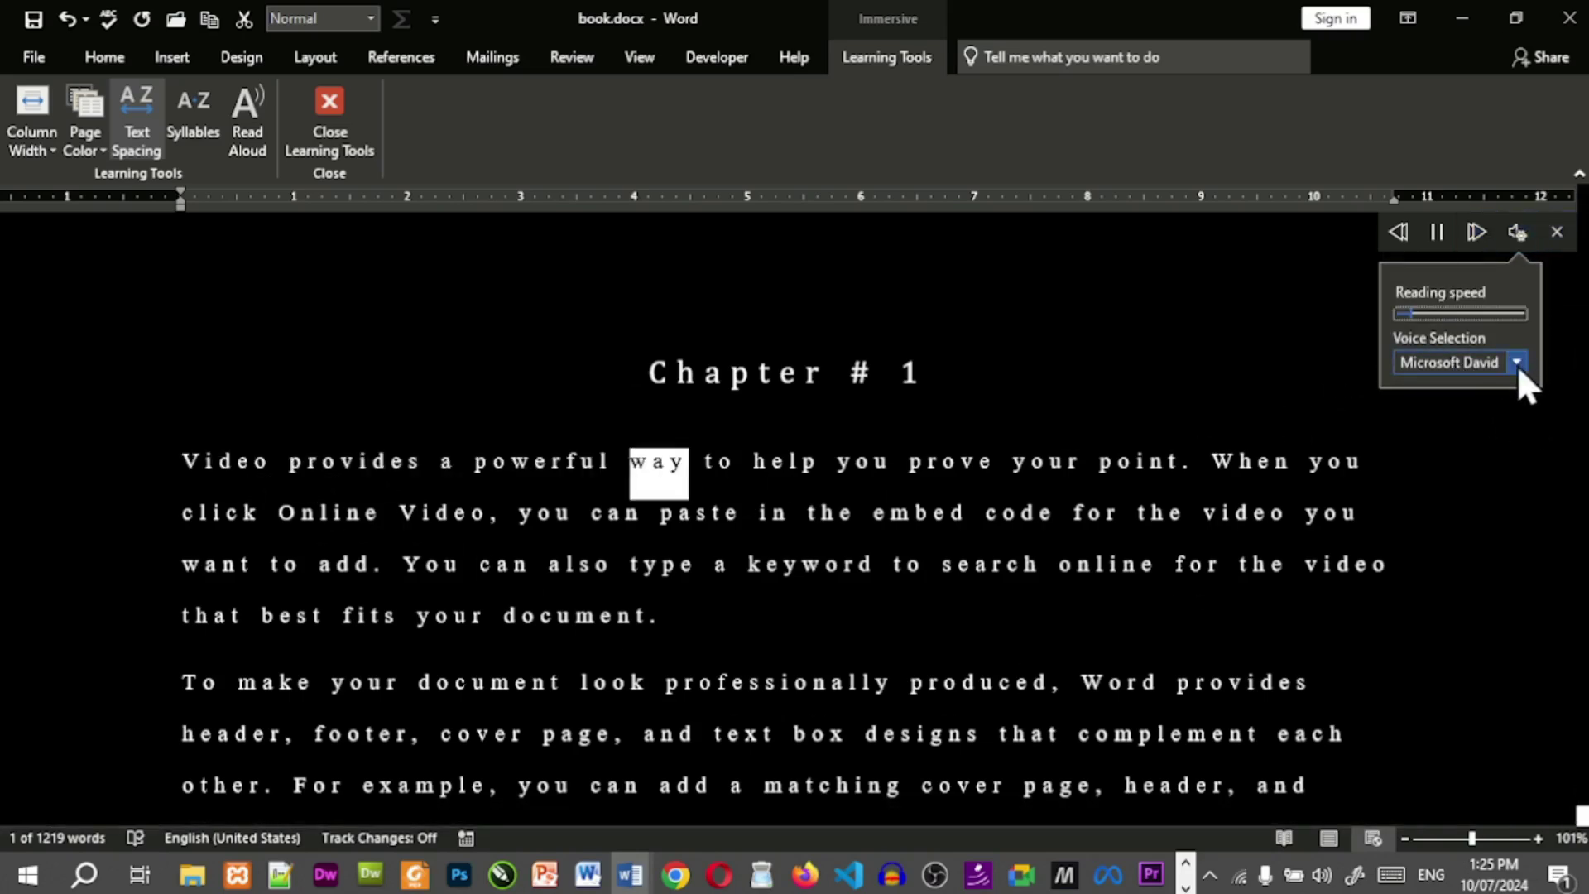
{"action": "left_click", "coordinate": [1518, 362]}
{"action": "left_click", "coordinate": [1500, 411]}
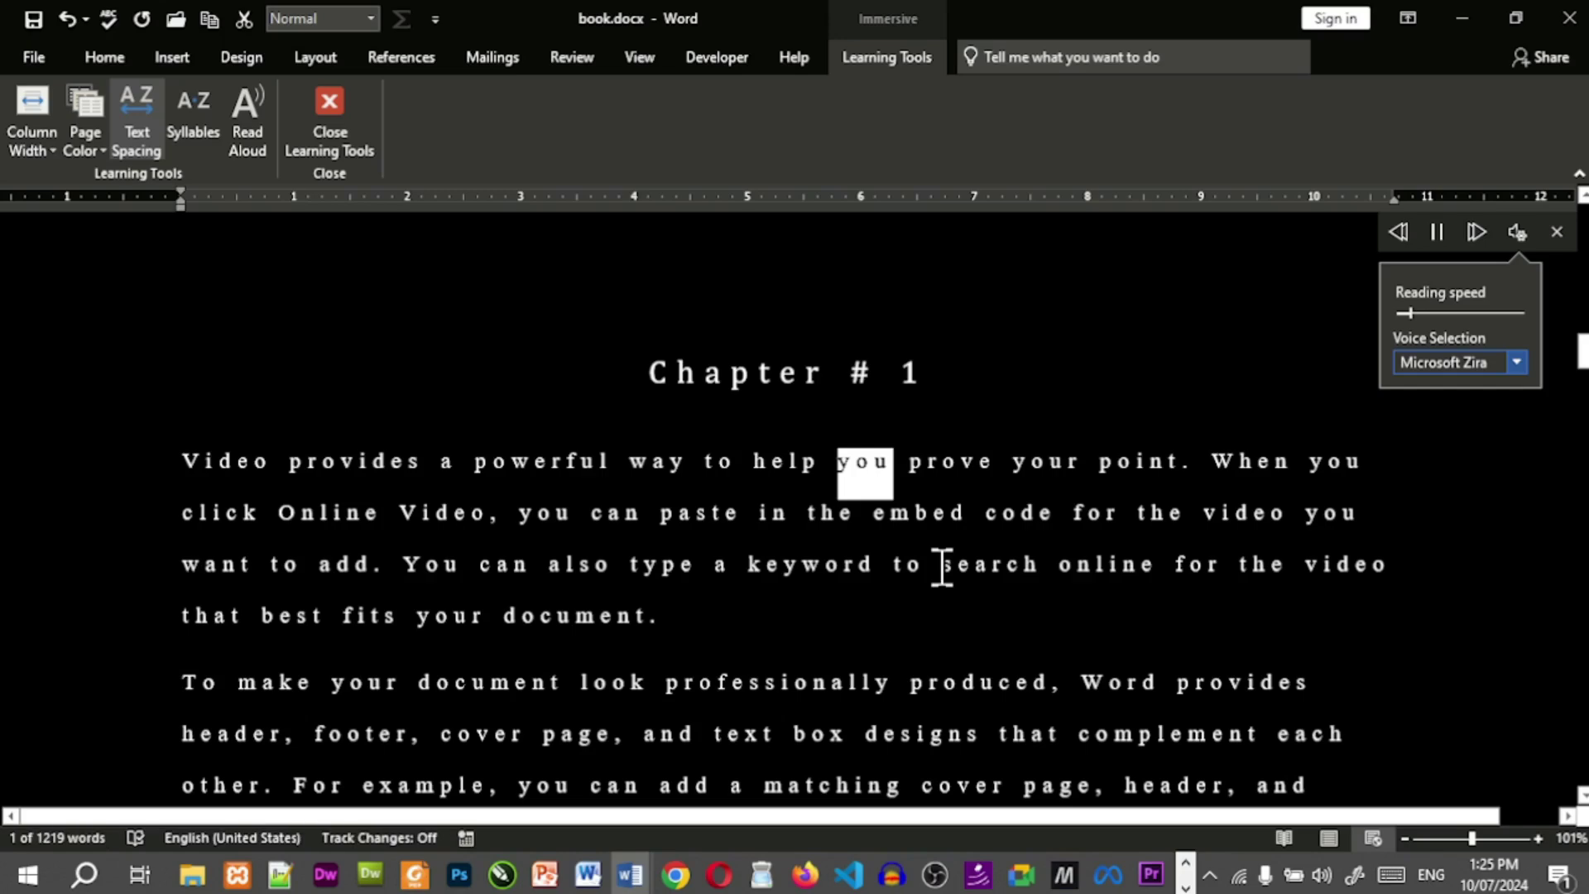
{"action": "left_click_drag", "start_coordinate": [1409, 311], "coordinate": [1439, 314]}
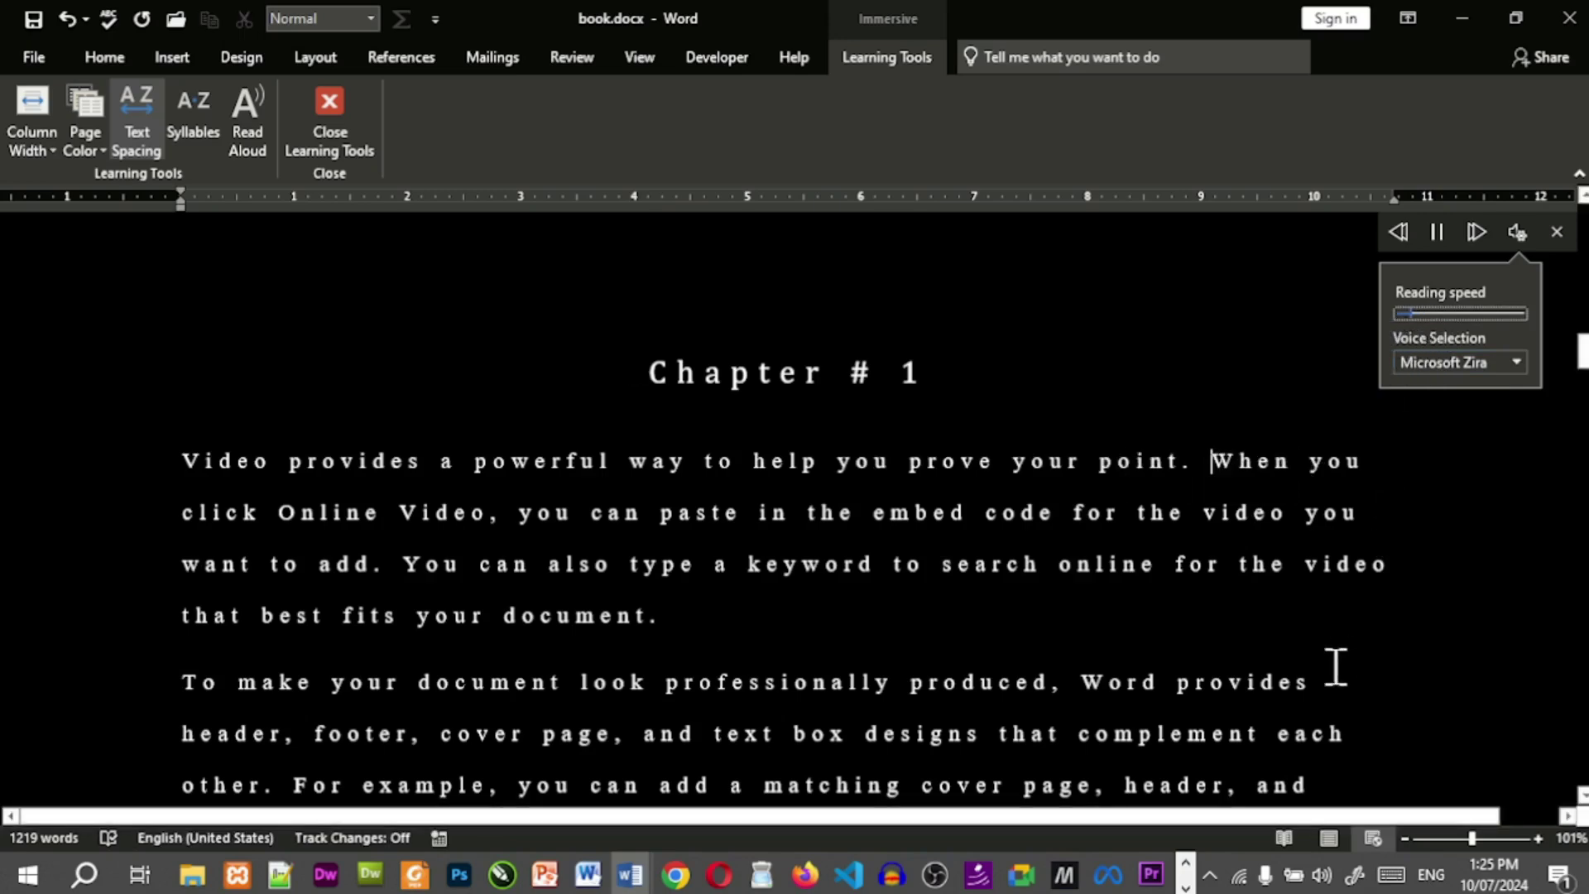
{"action": "left_click", "coordinate": [1518, 365]}
{"action": "left_click", "coordinate": [1495, 439]}
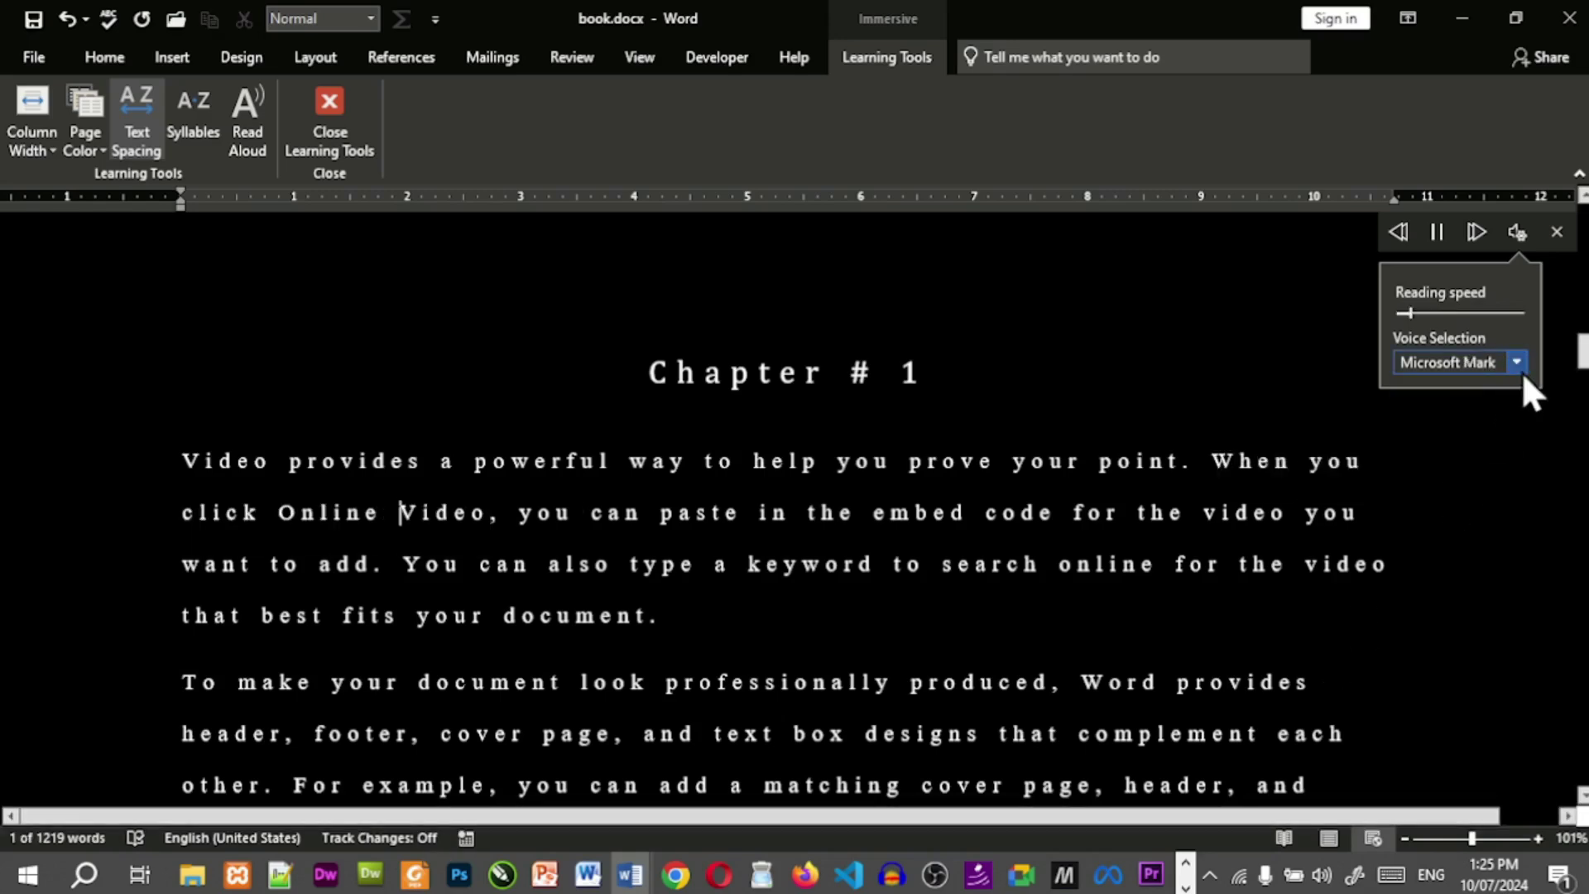
{"action": "left_click", "coordinate": [1520, 370]}
{"action": "left_click", "coordinate": [1512, 386]}
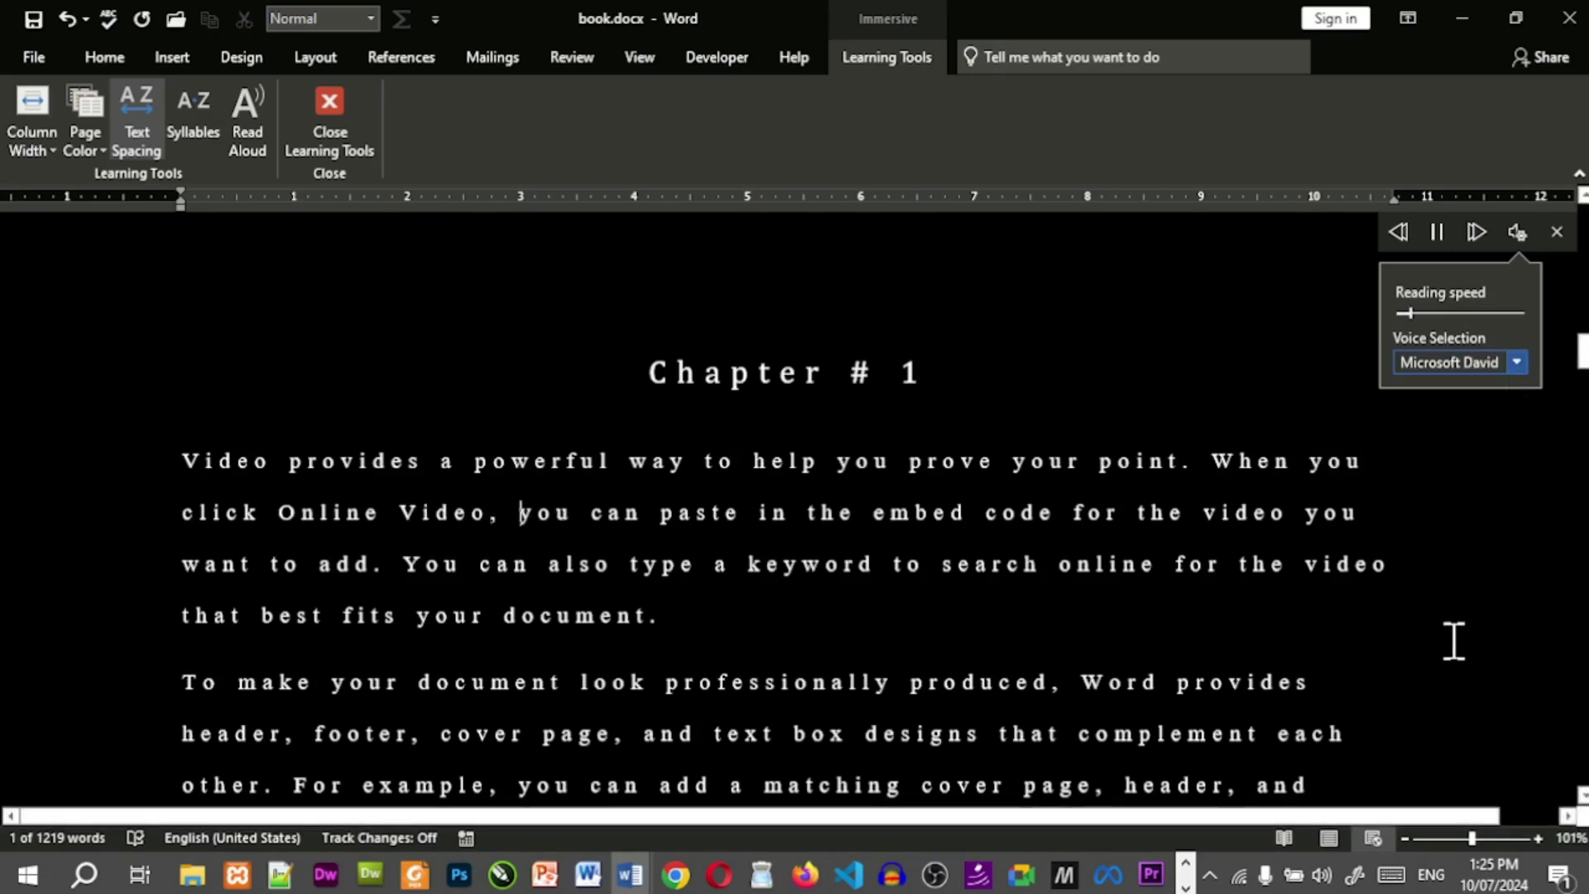
{"action": "left_click", "coordinate": [1438, 234]}
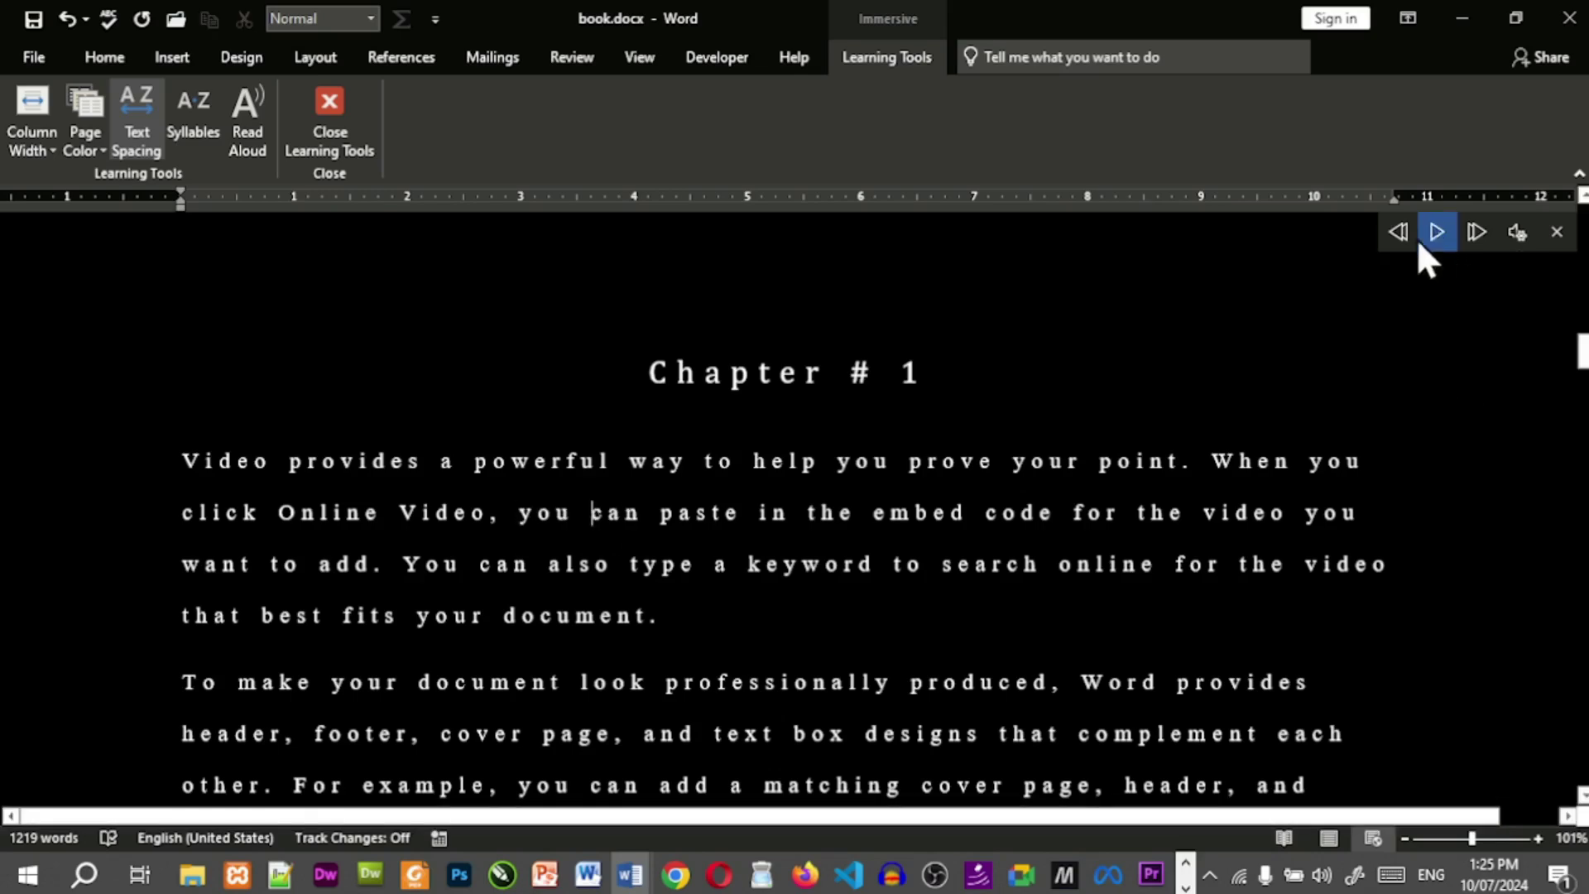
{"action": "left_click", "coordinate": [1429, 240]}
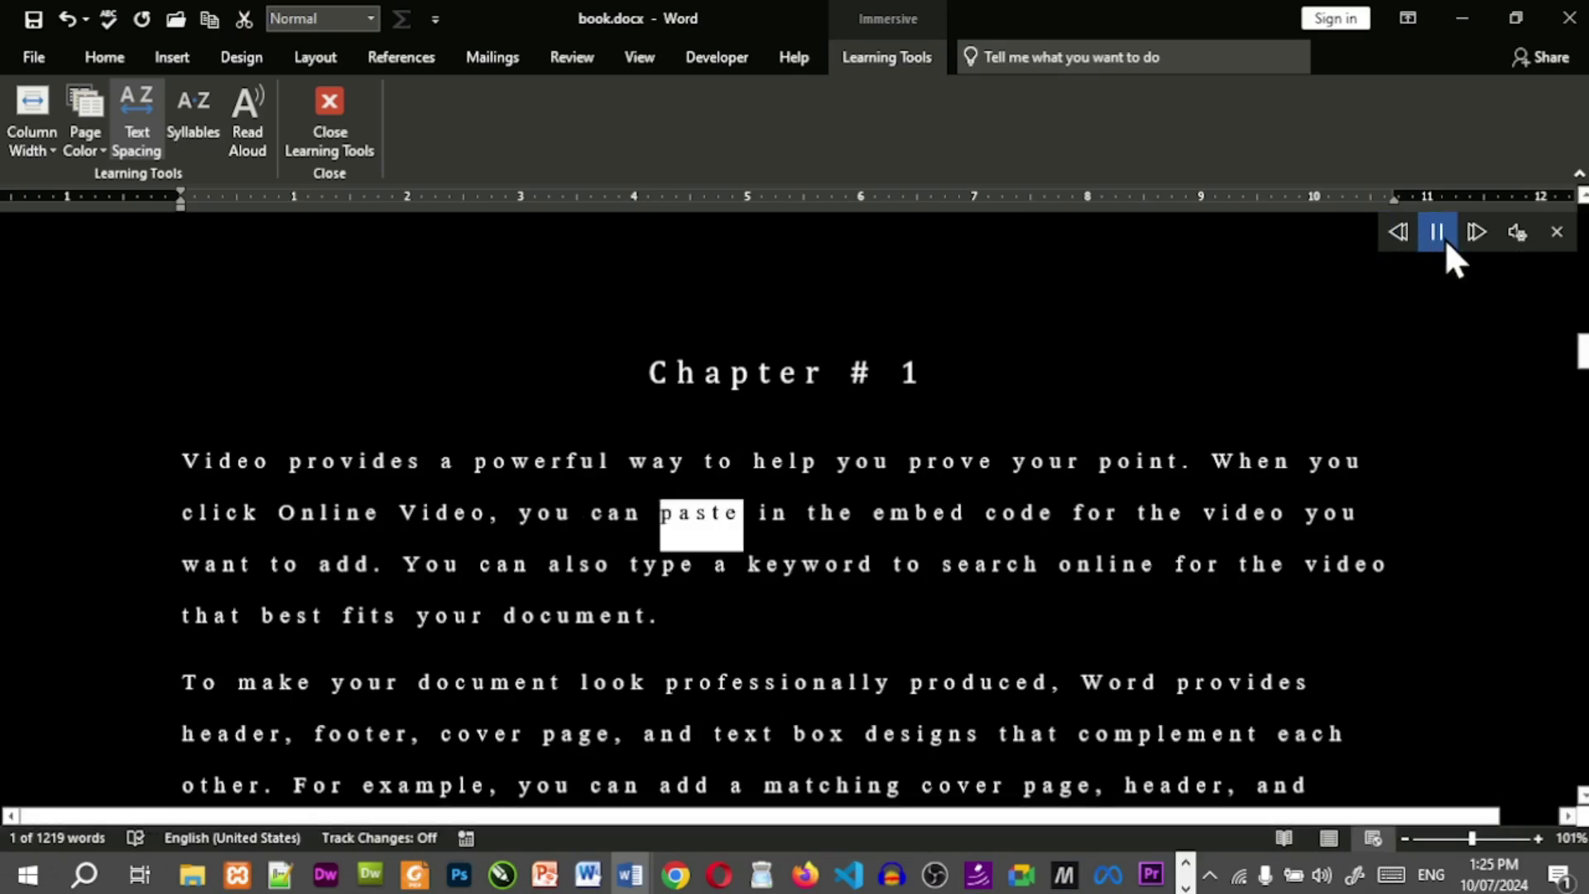
{"action": "left_click", "coordinate": [1470, 235]}
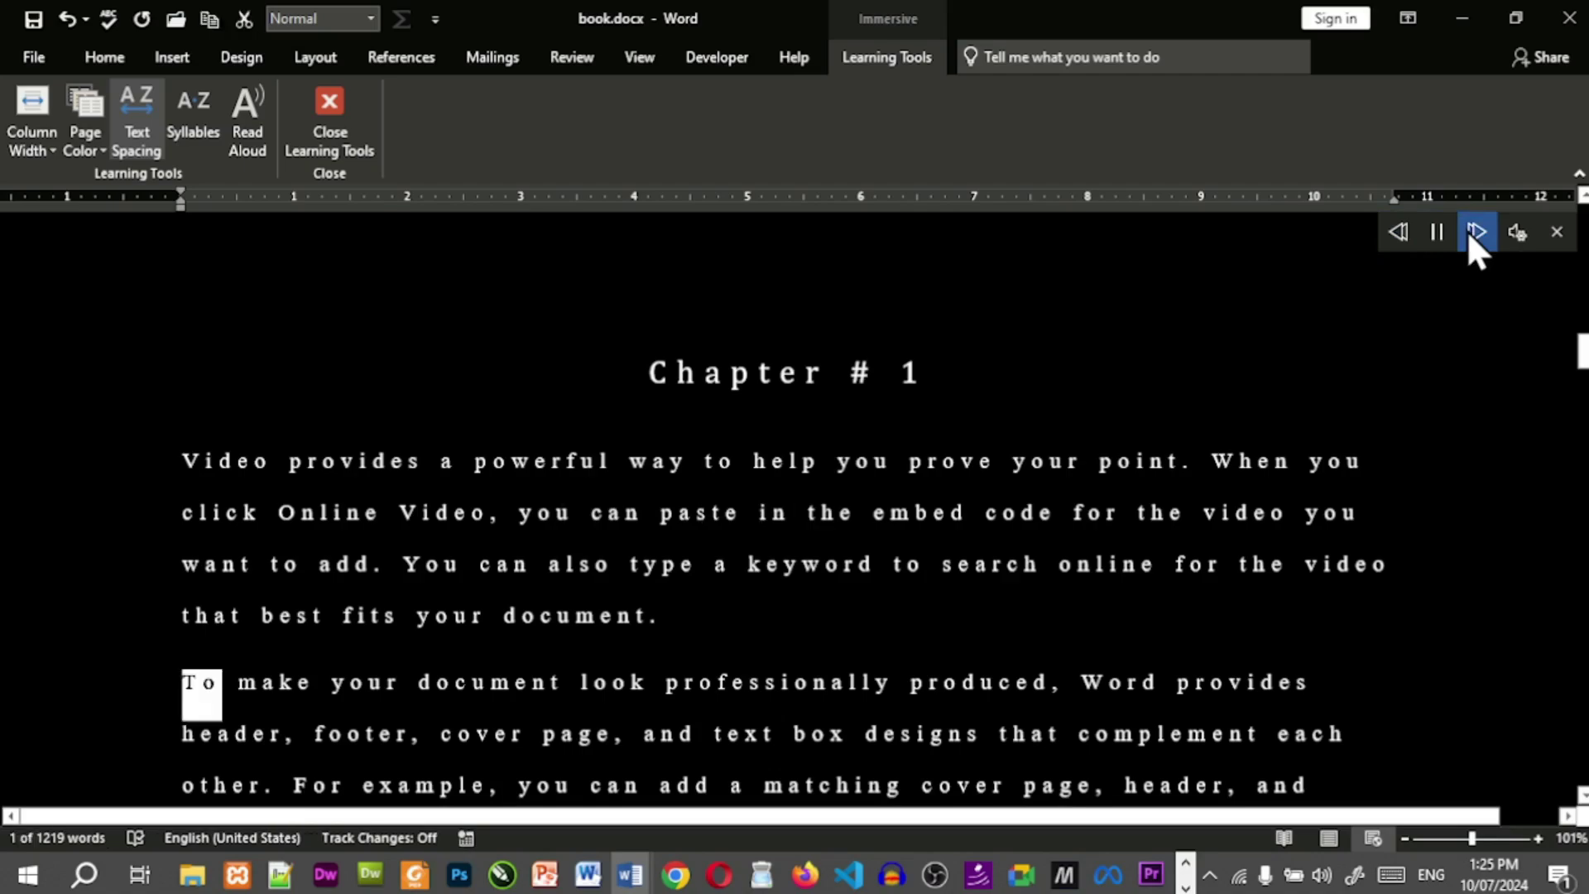
{"action": "left_click", "coordinate": [1408, 247]}
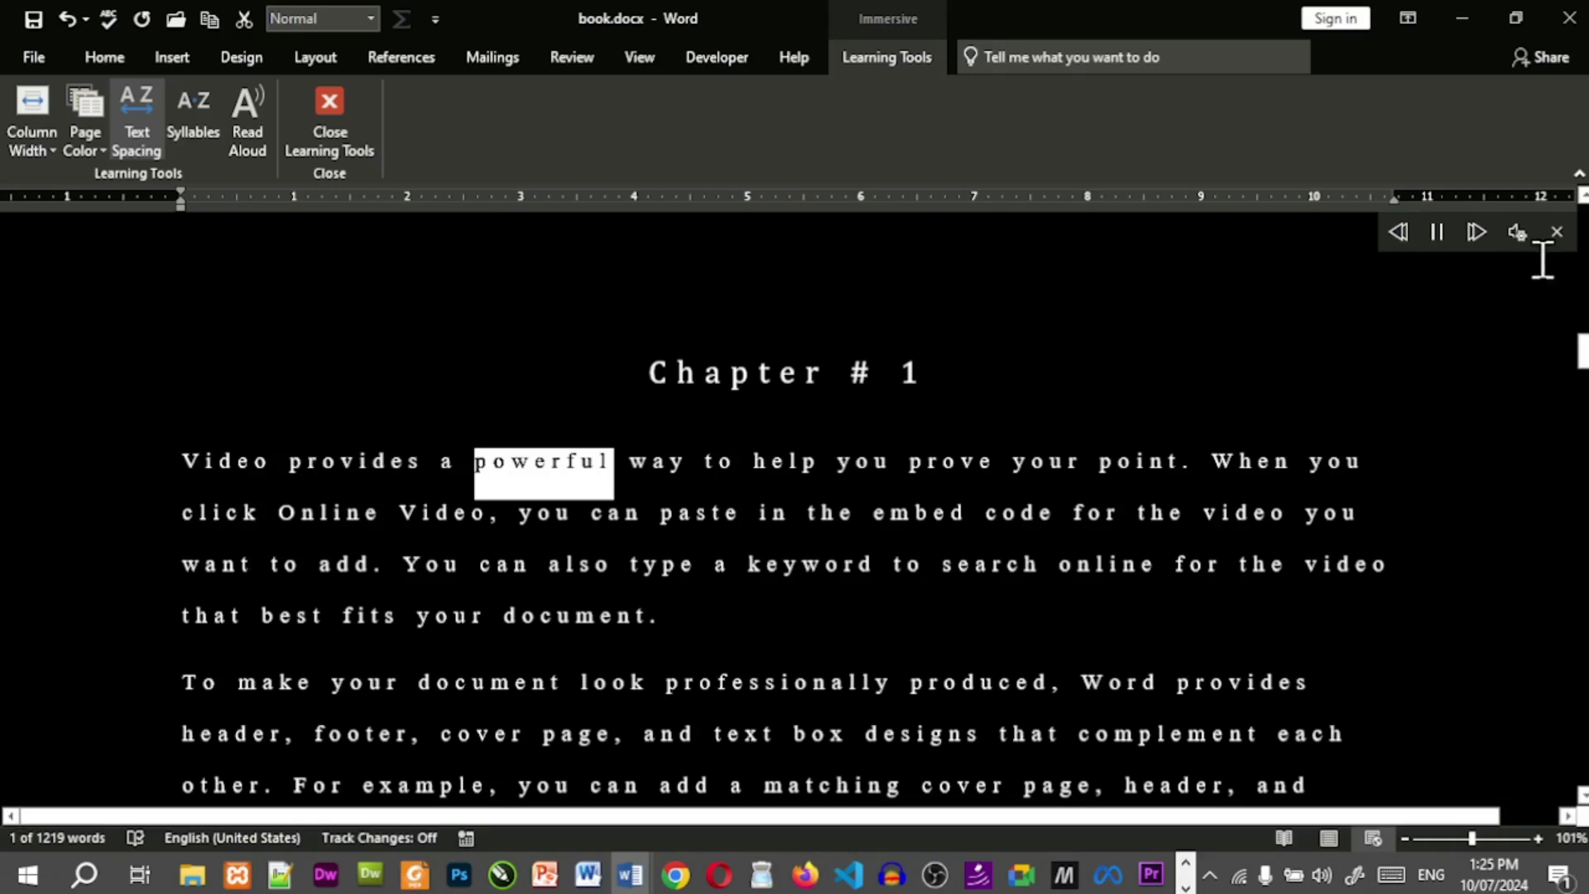
{"action": "left_click", "coordinate": [1558, 236]}
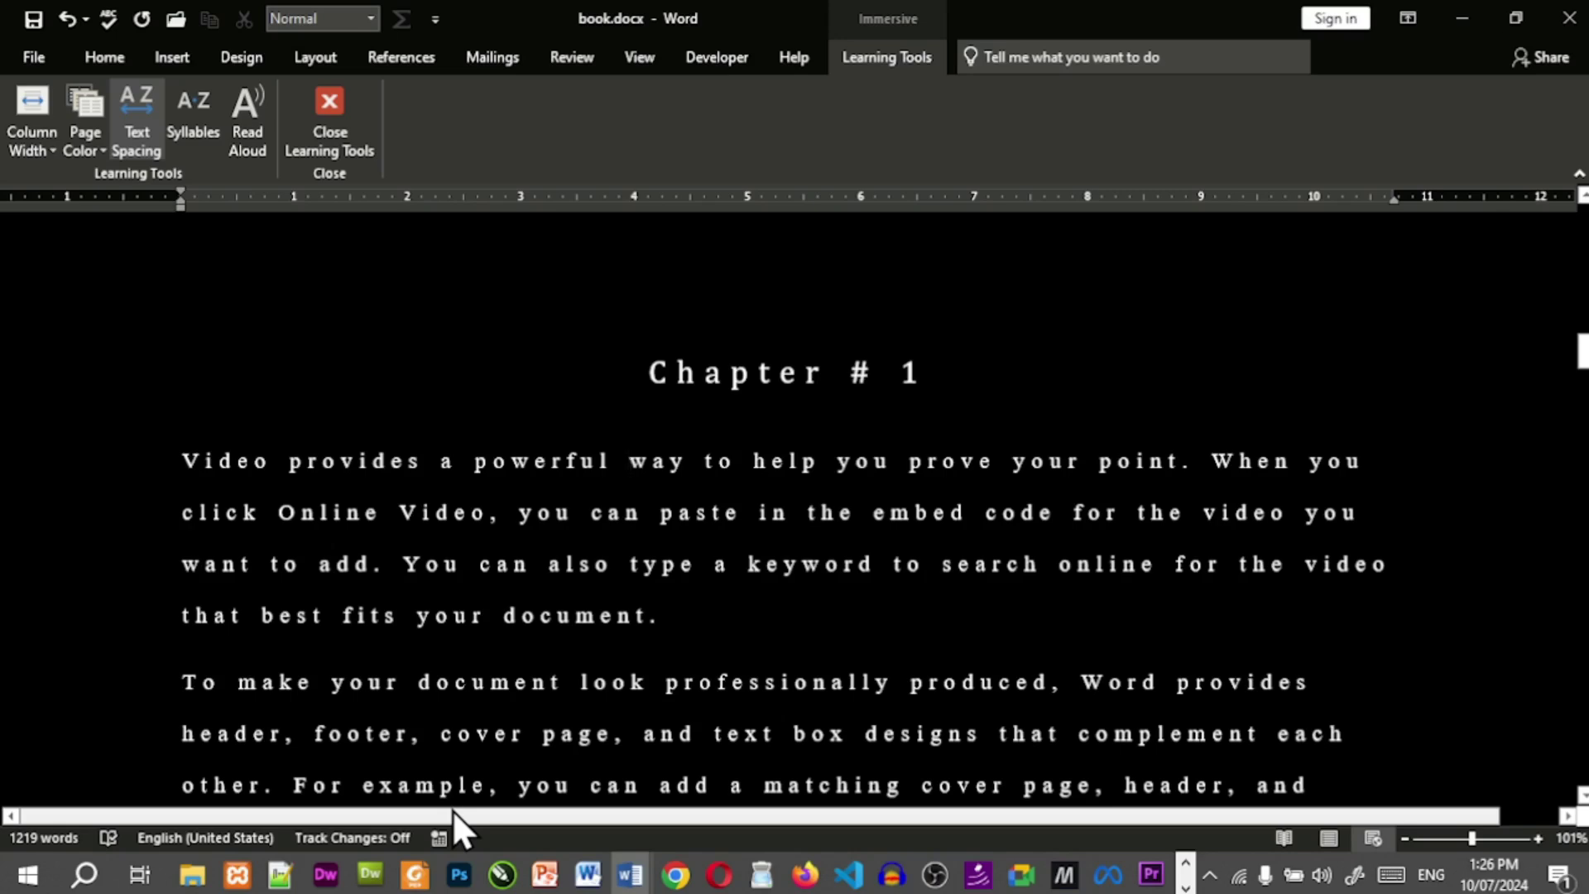
Switch to Chrome and load the Google home page.
{"action": "left_click", "coordinate": [674, 876]}
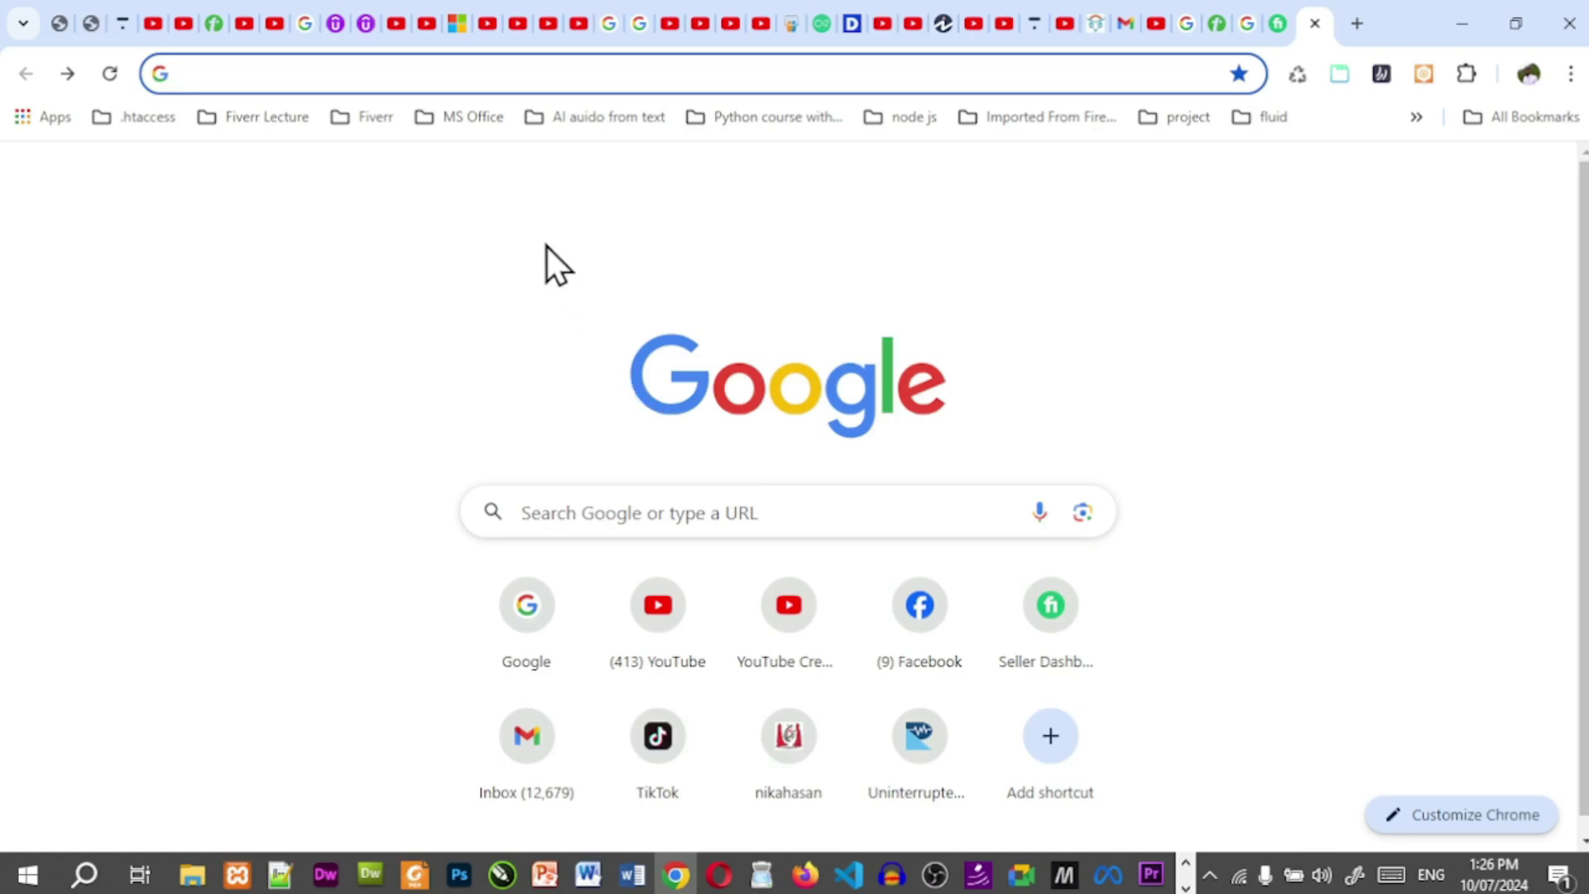
{"action": "type", "text": "g"}
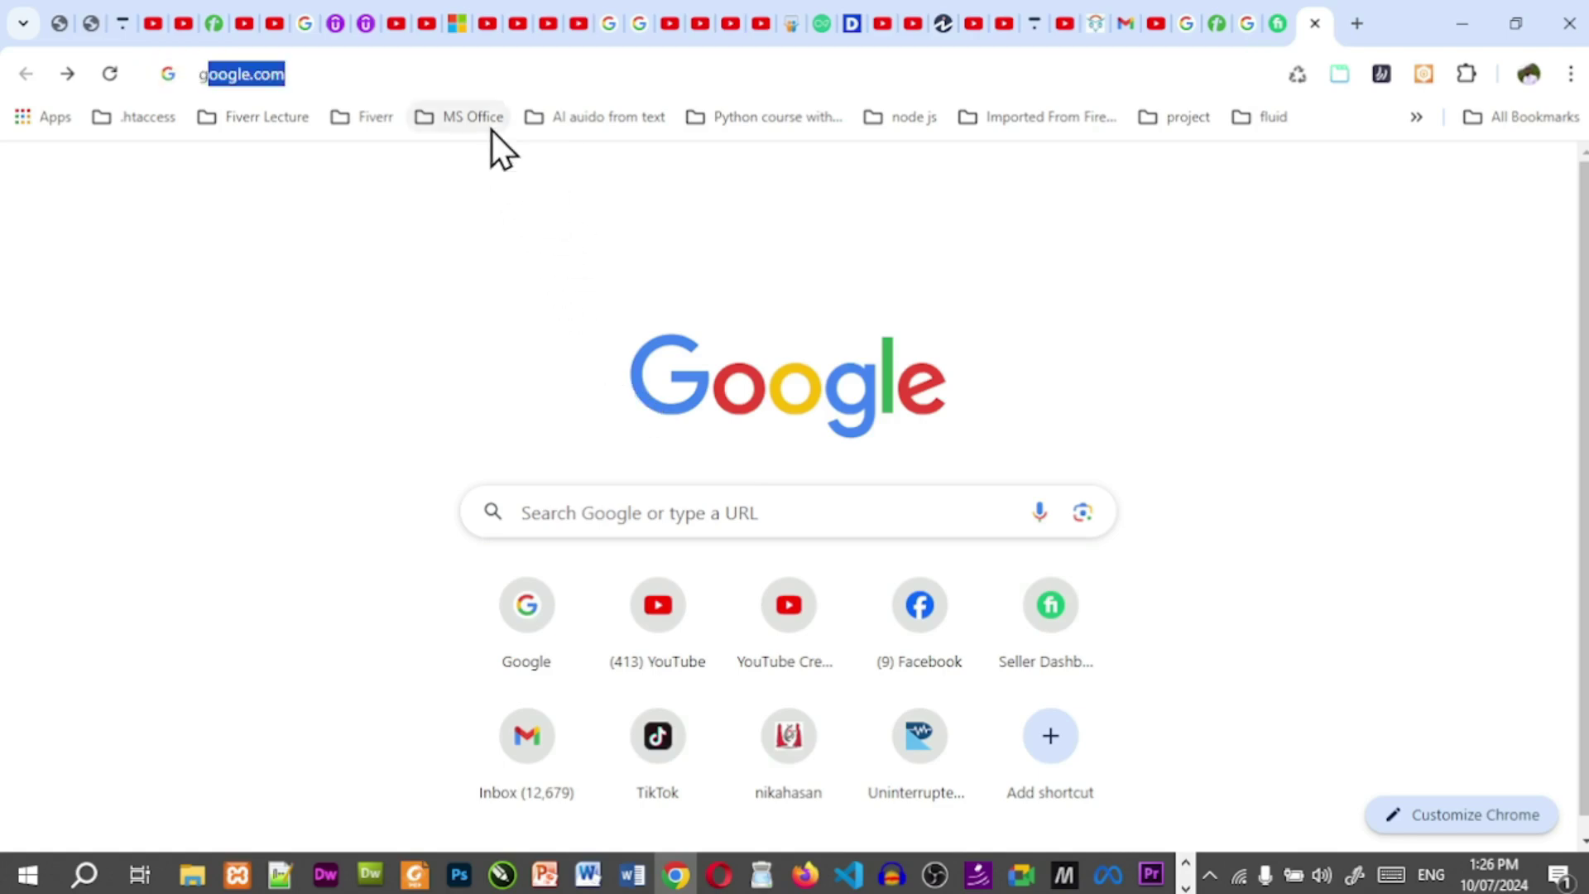
{"action": "key", "text": "Return"}
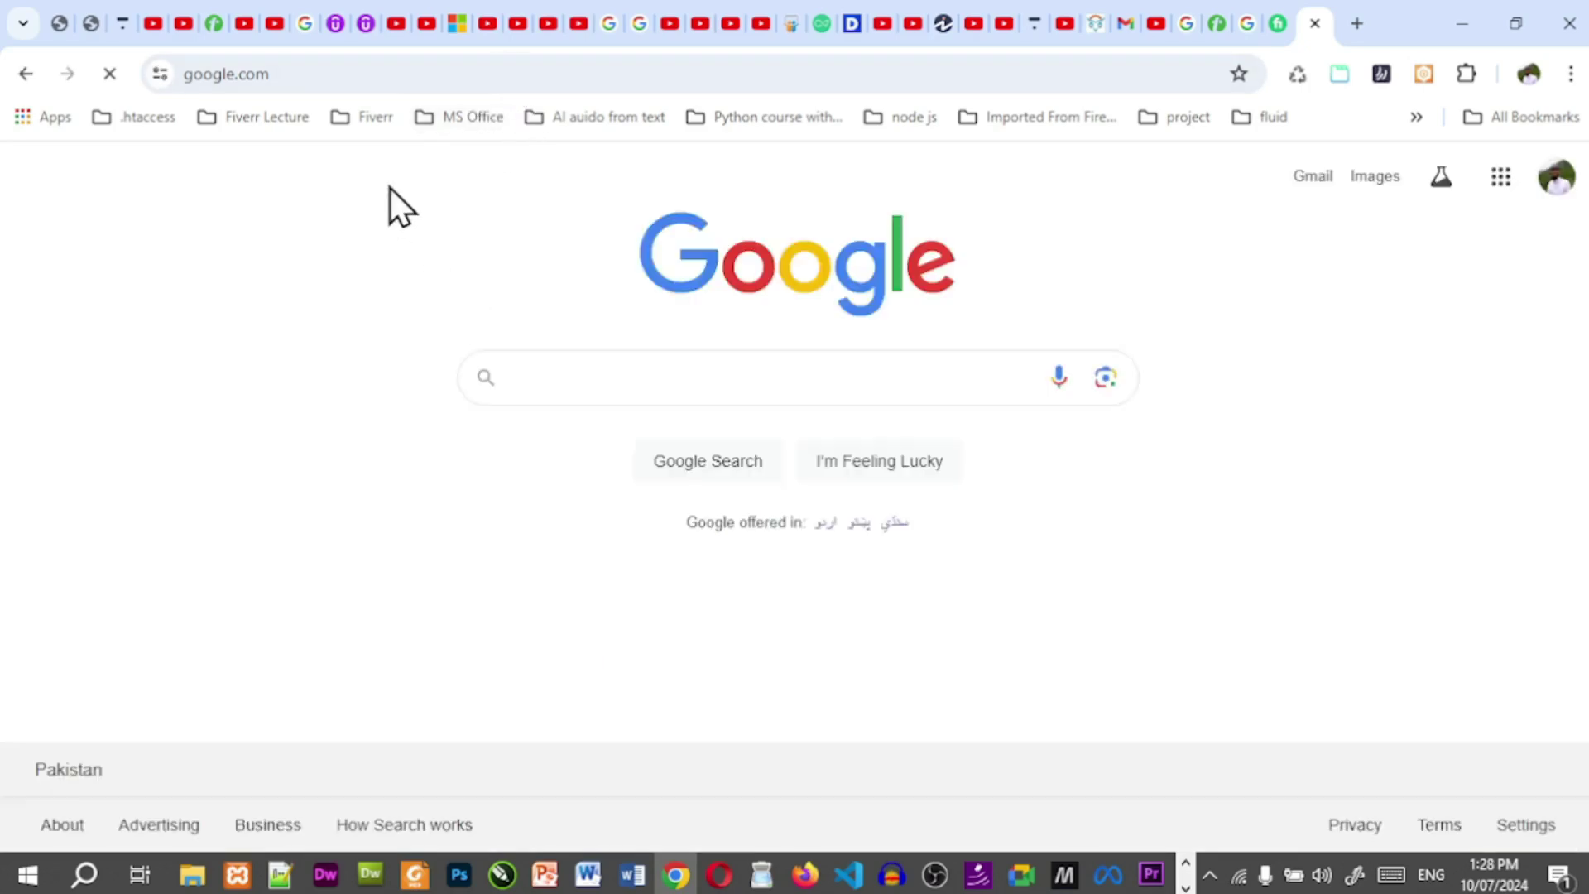
Search Google for 'online office' and open the Free Microsoft 365 Online result.
{"action": "left_click", "coordinate": [326, 72]}
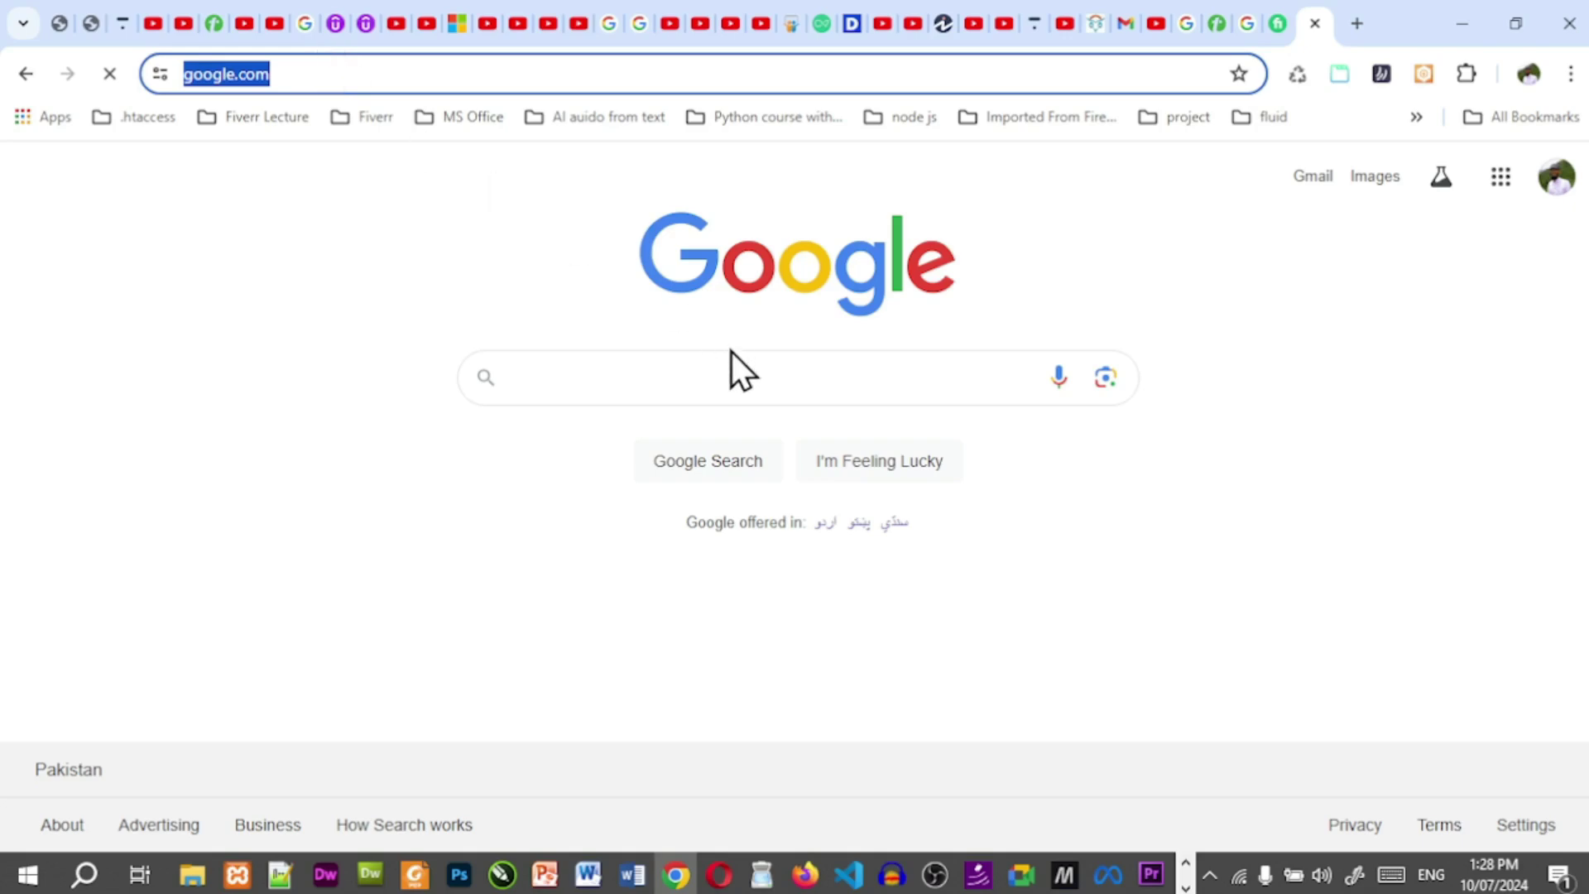
{"action": "left_click", "coordinate": [749, 387]}
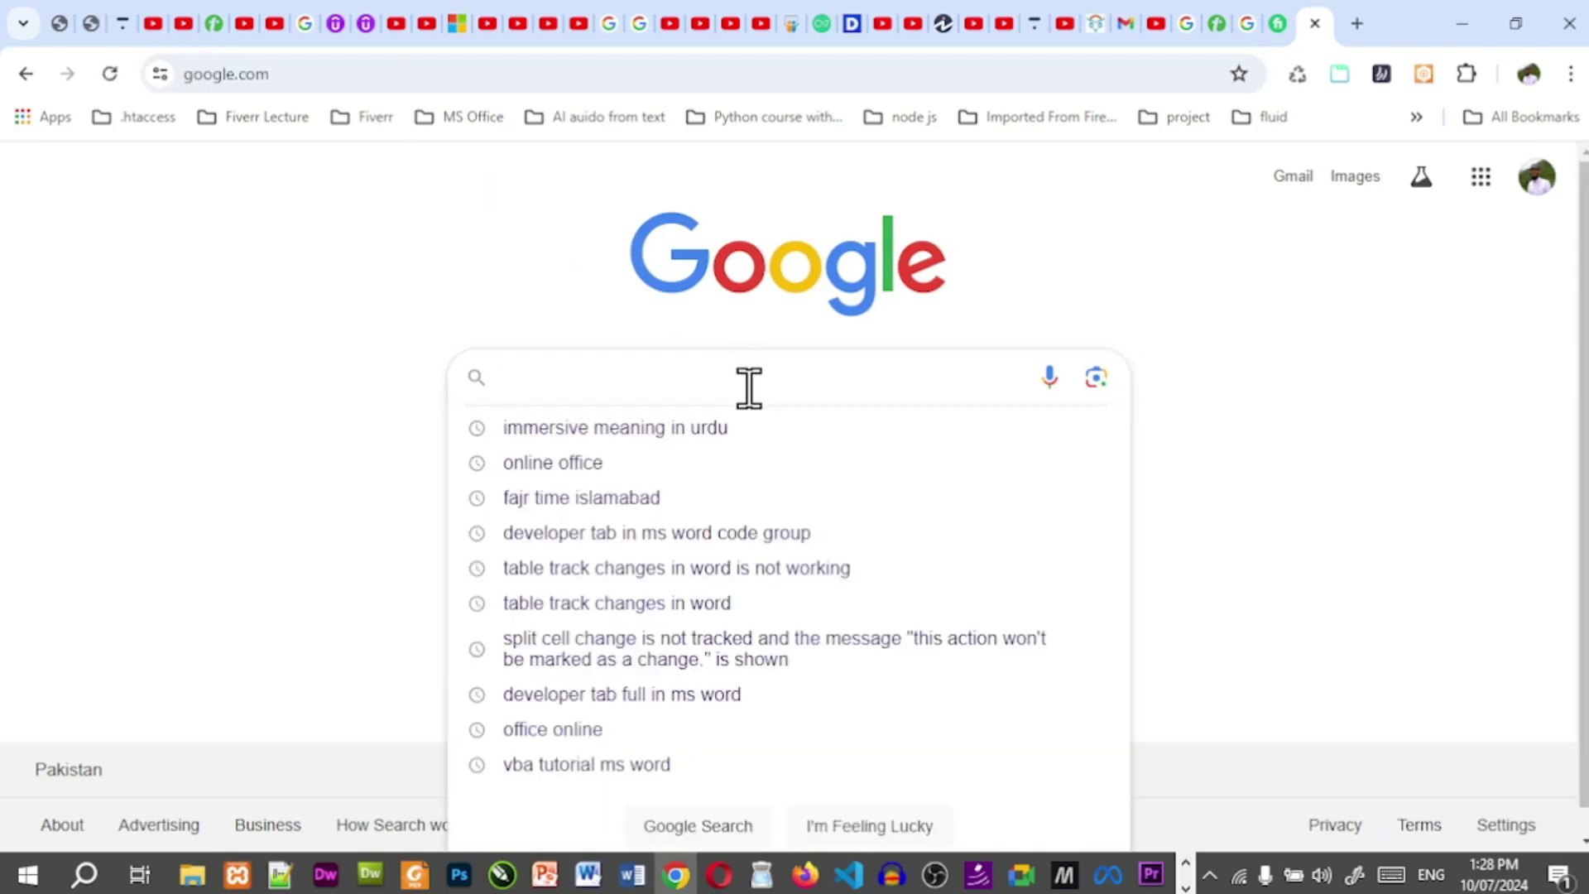
{"action": "type", "text": "onli"}
{"action": "key", "text": "Down"}
{"action": "key", "text": "Return"}
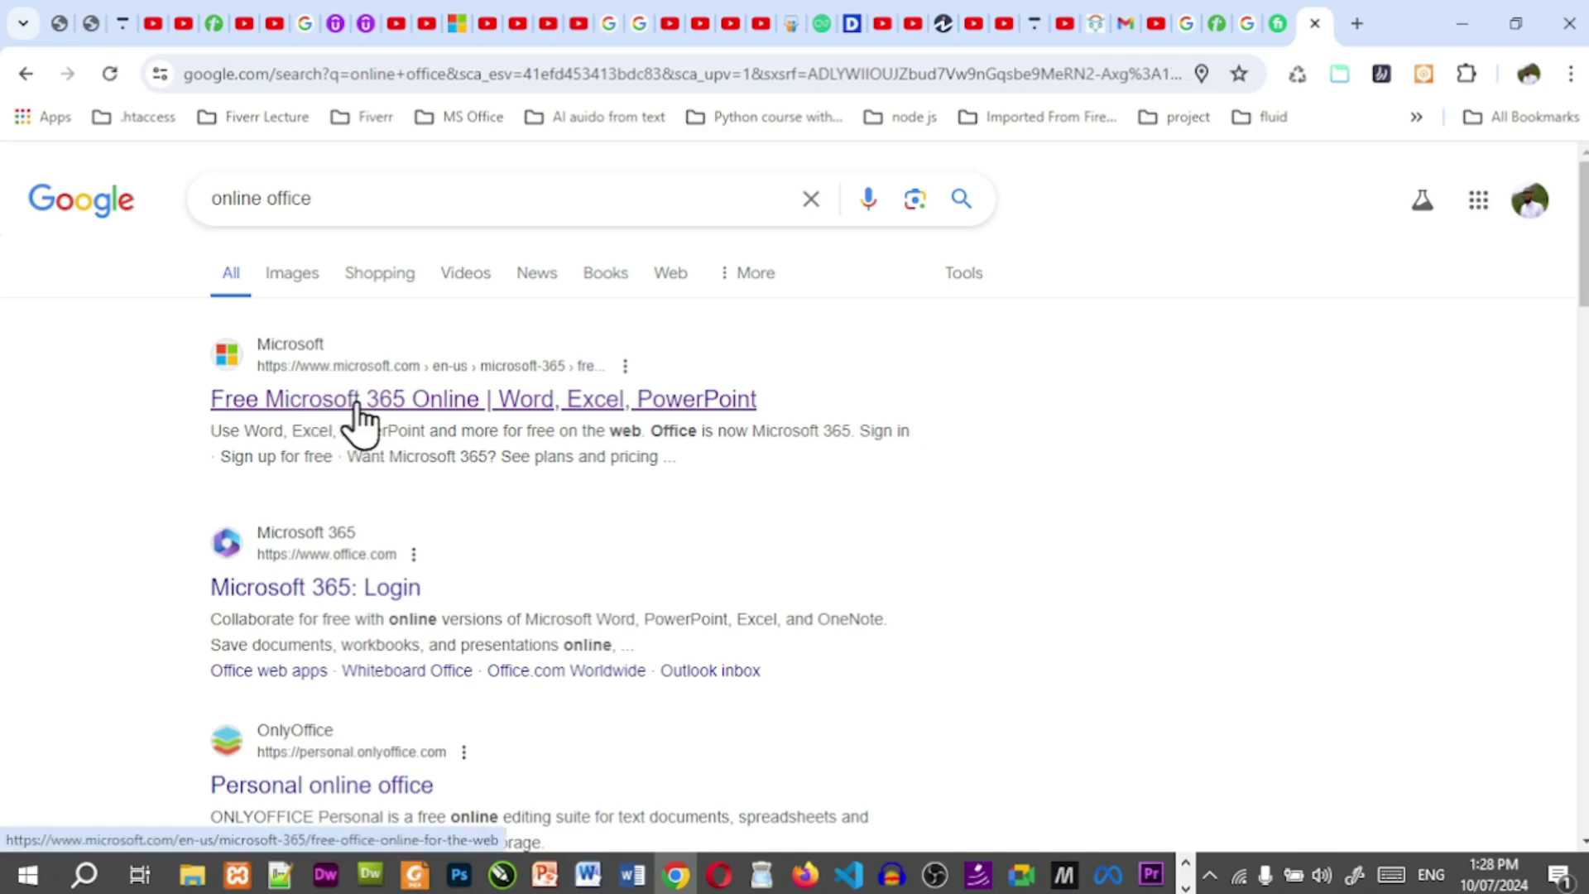
{"action": "left_click", "coordinate": [448, 400]}
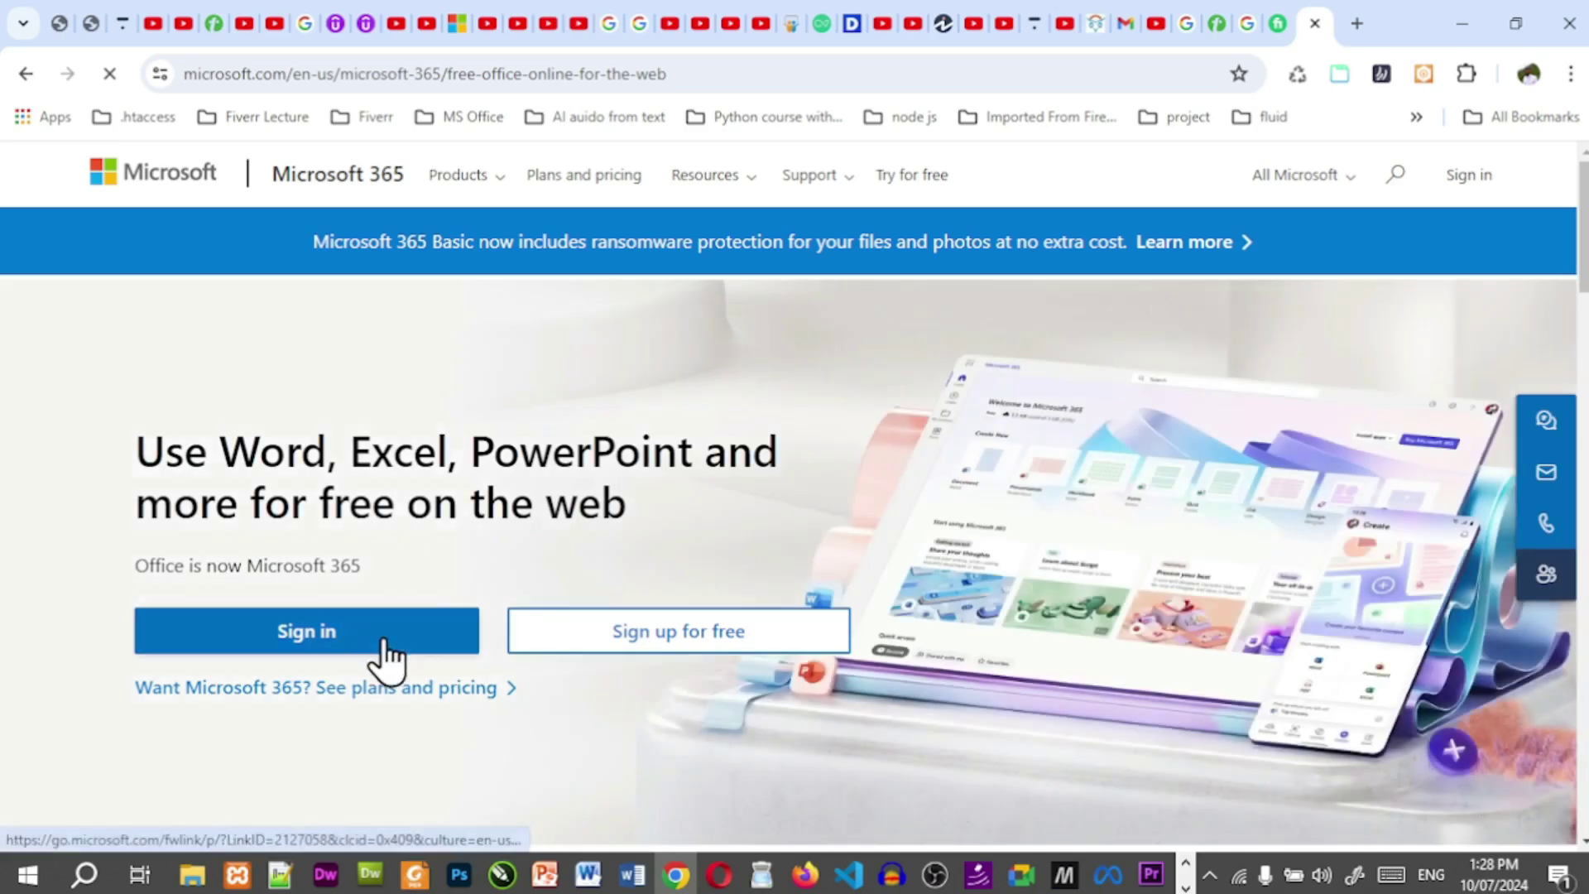
Sign in with the existing account and scroll through the Microsoft 365 home page.
{"action": "left_click", "coordinate": [384, 642]}
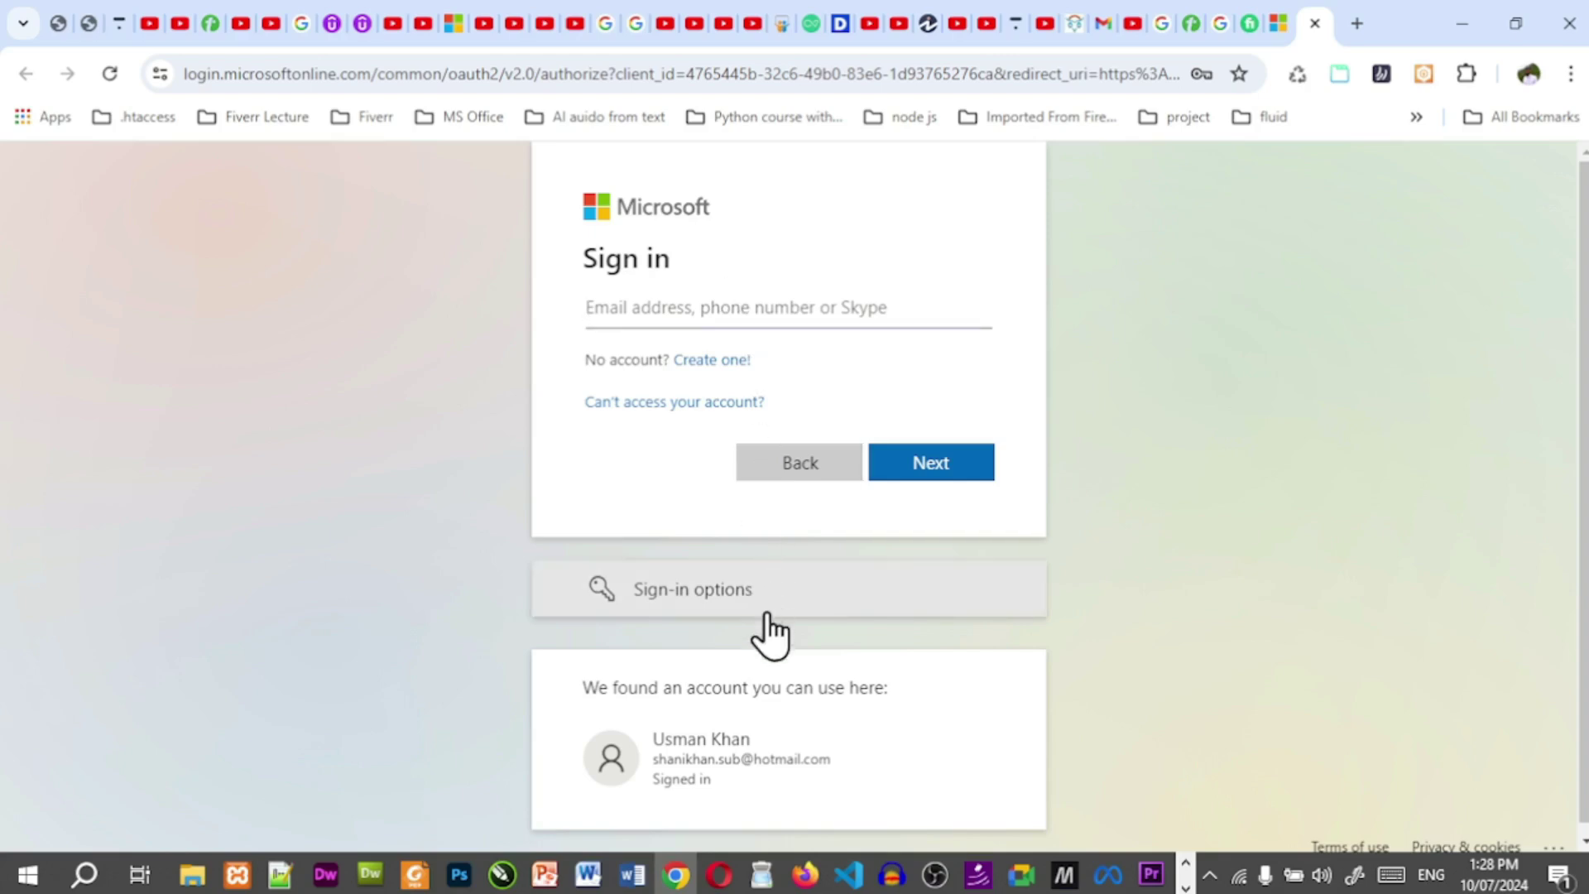
{"action": "left_click", "coordinate": [748, 750]}
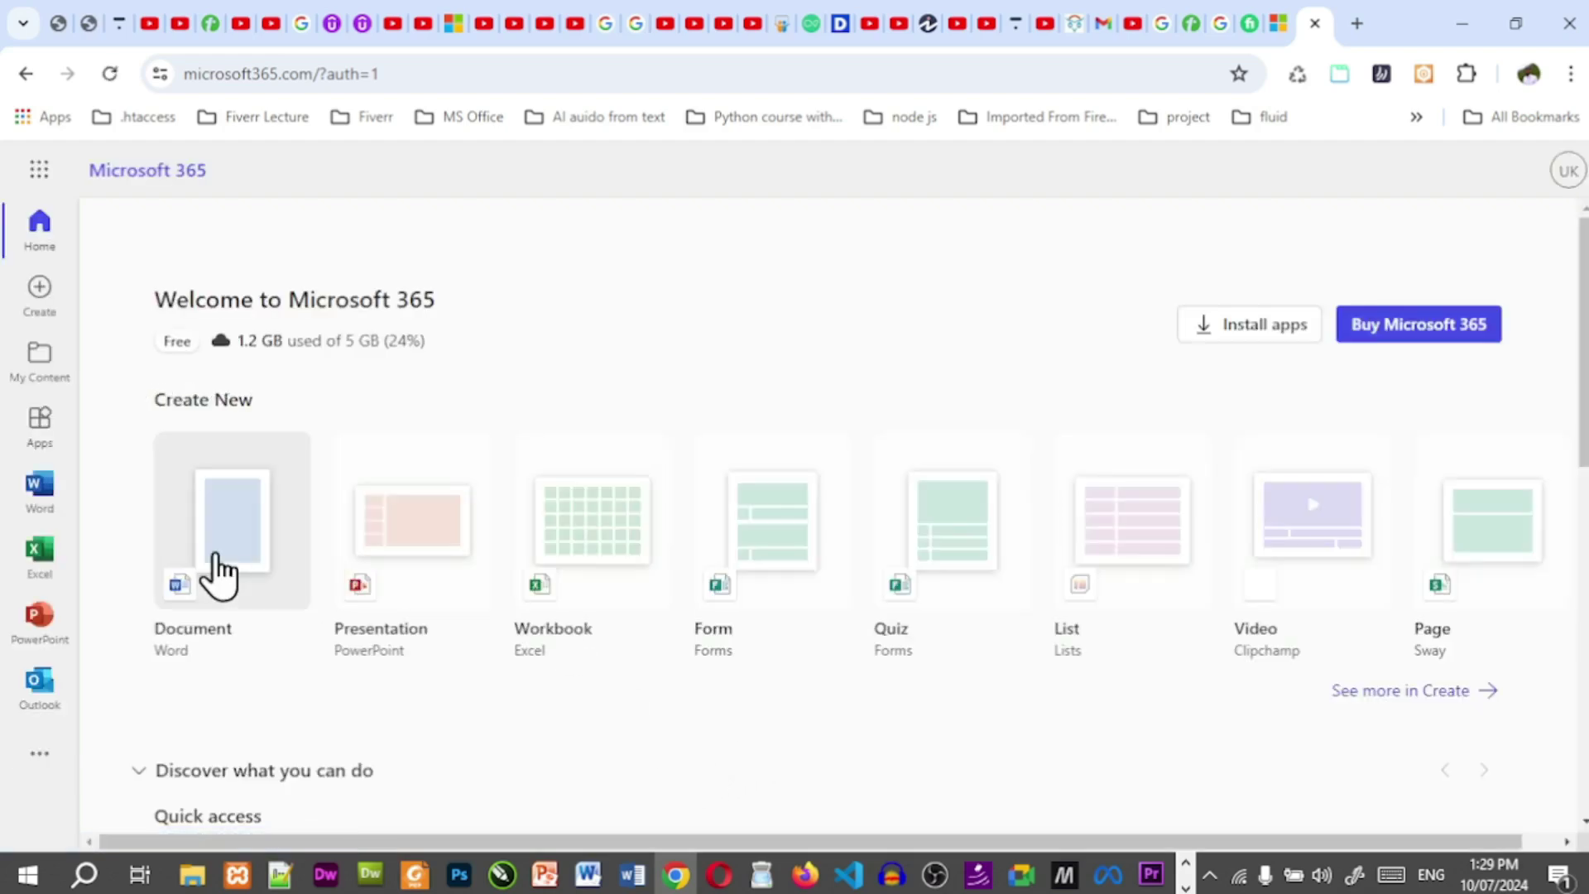
{"action": "scroll", "coordinate": [1571, 329], "scroll_direction": "down", "scroll_amount": 5}
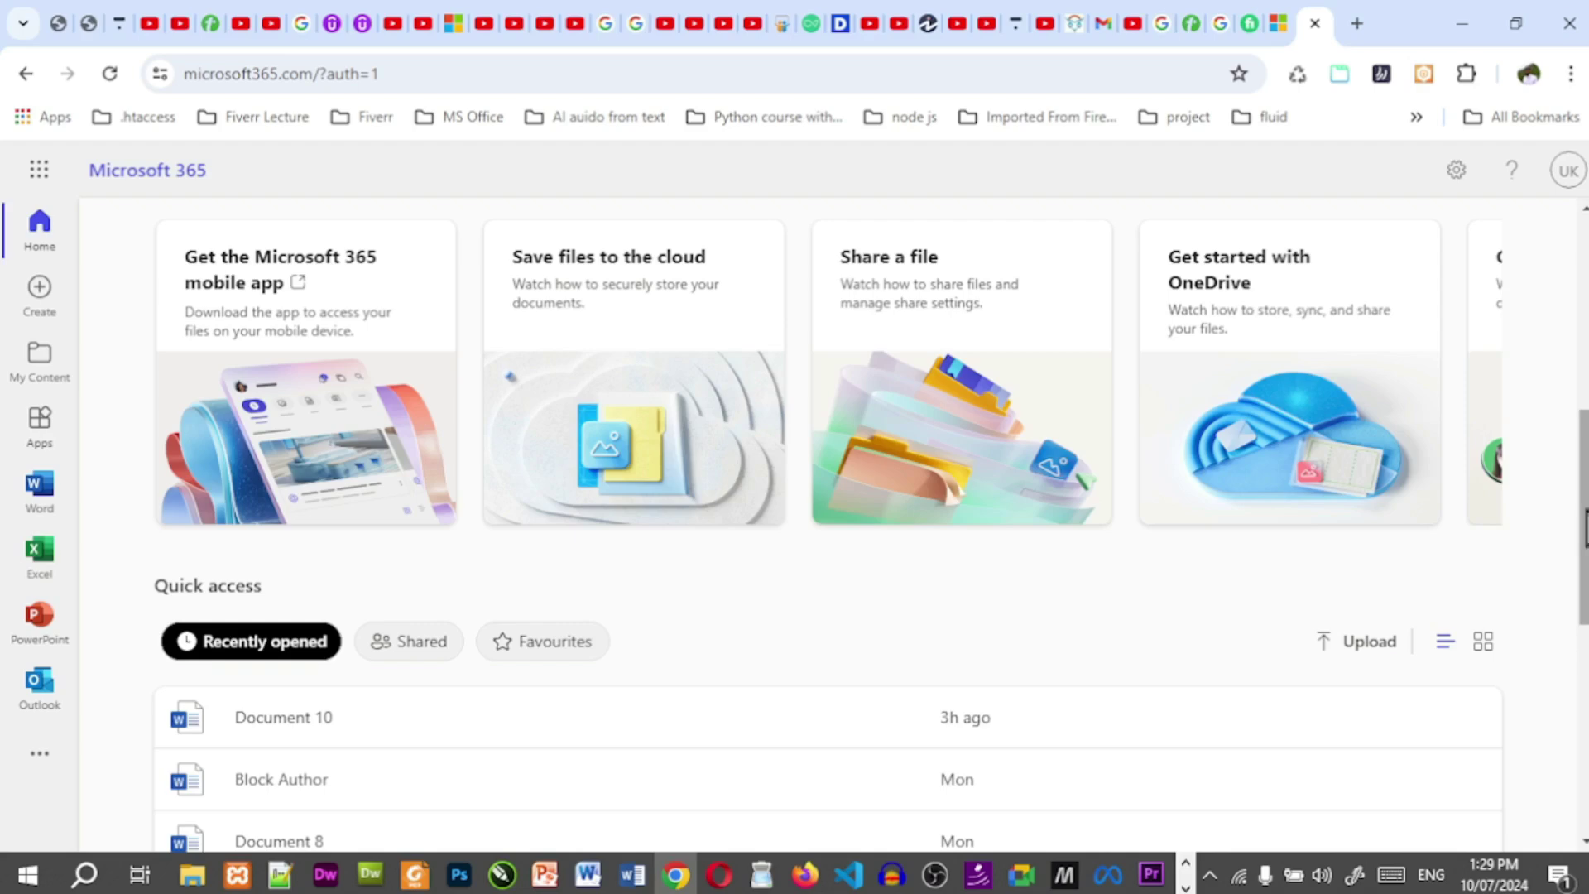
{"action": "scroll", "coordinate": [828, 522], "scroll_direction": "down", "scroll_amount": 5}
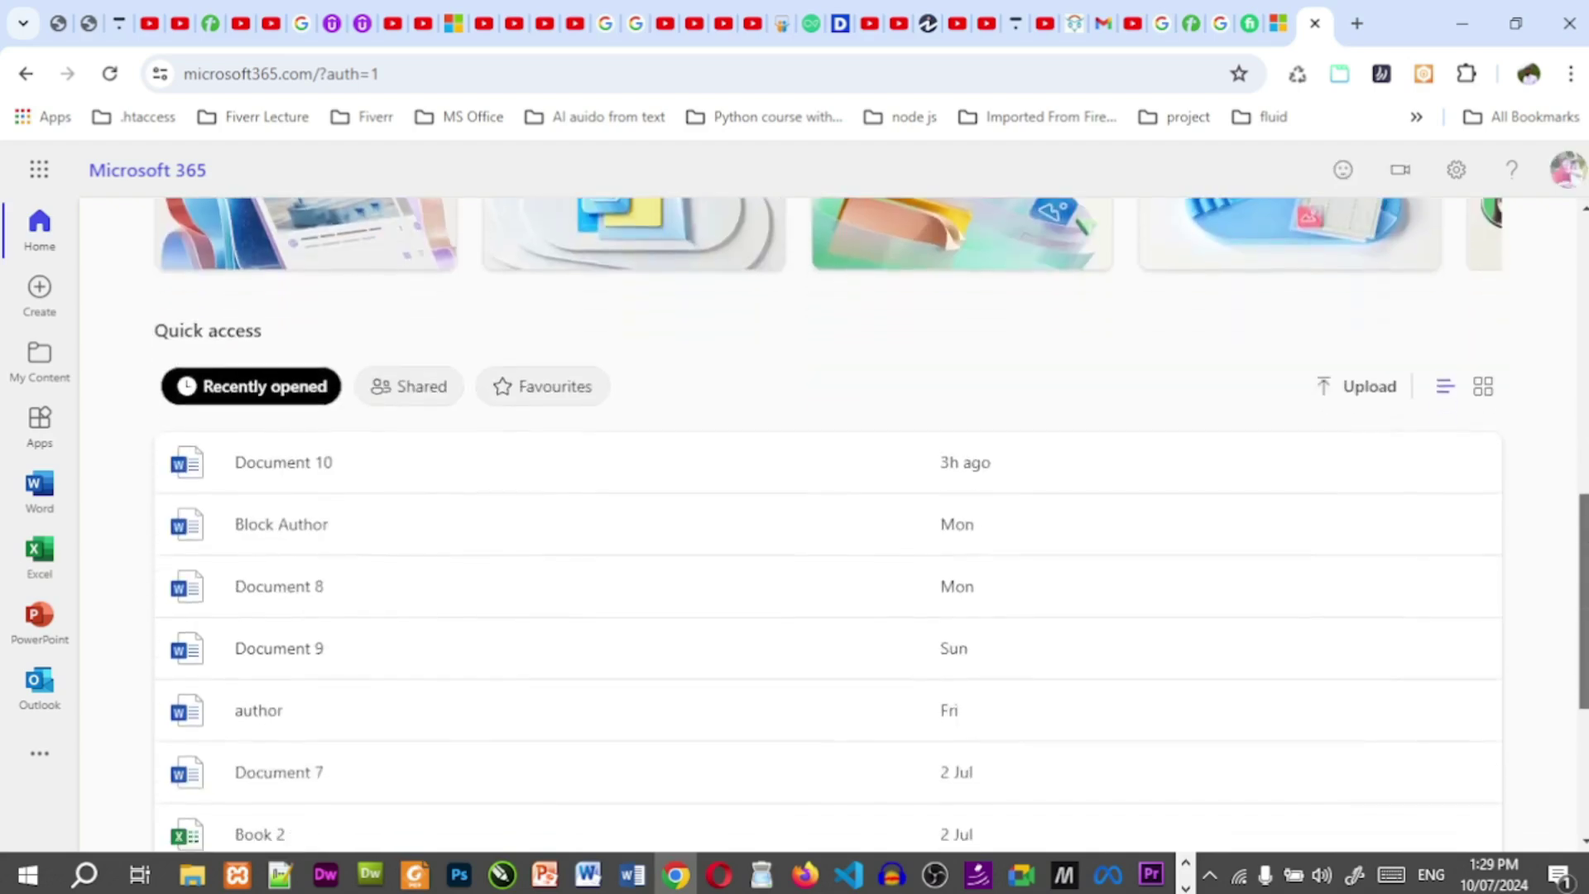
{"action": "scroll", "coordinate": [827, 521], "scroll_direction": "down", "scroll_amount": 2}
{"action": "scroll", "coordinate": [828, 521], "scroll_direction": "up", "scroll_amount": 10}
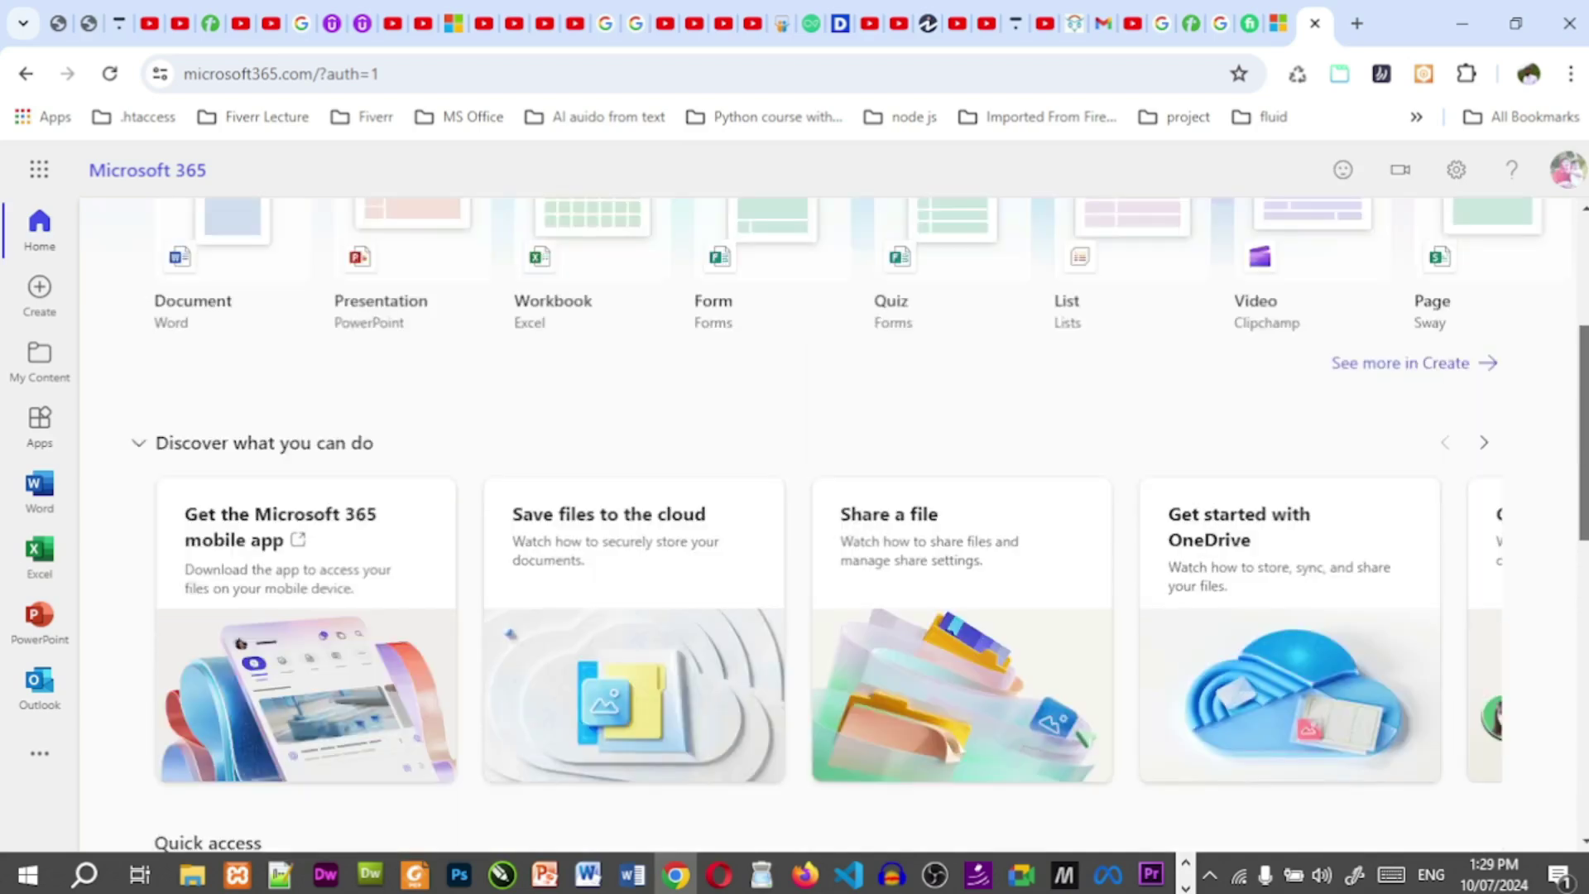
{"action": "scroll", "coordinate": [828, 521], "scroll_direction": "up", "scroll_amount": 4}
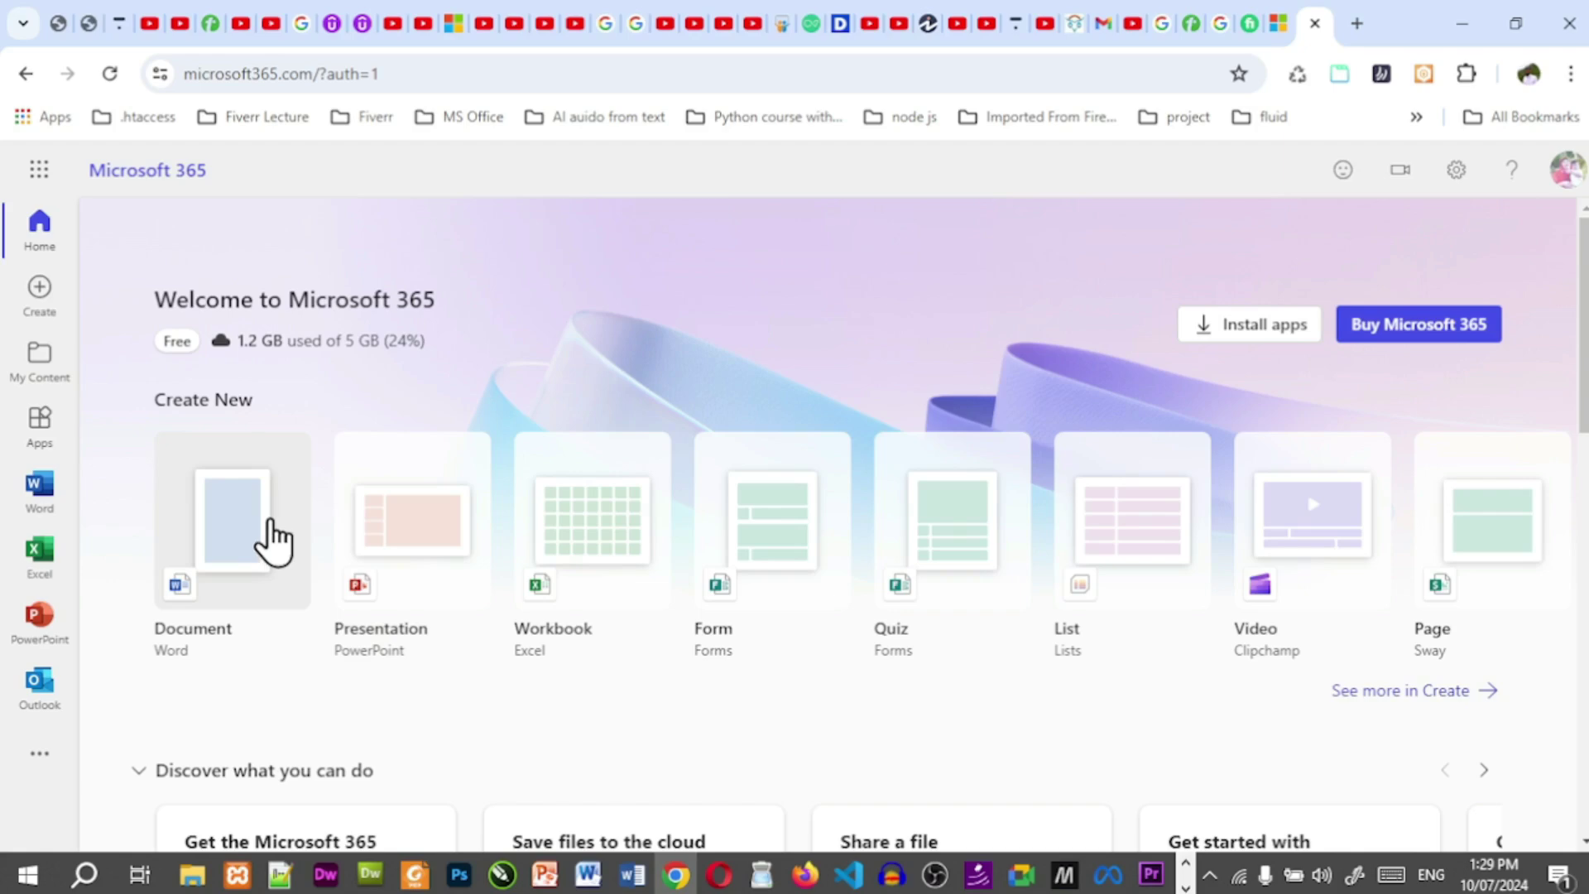
Create a blank document, Document 11, and fill it with =rand(20) sample text totalling 956 words.
{"action": "left_click", "coordinate": [271, 522]}
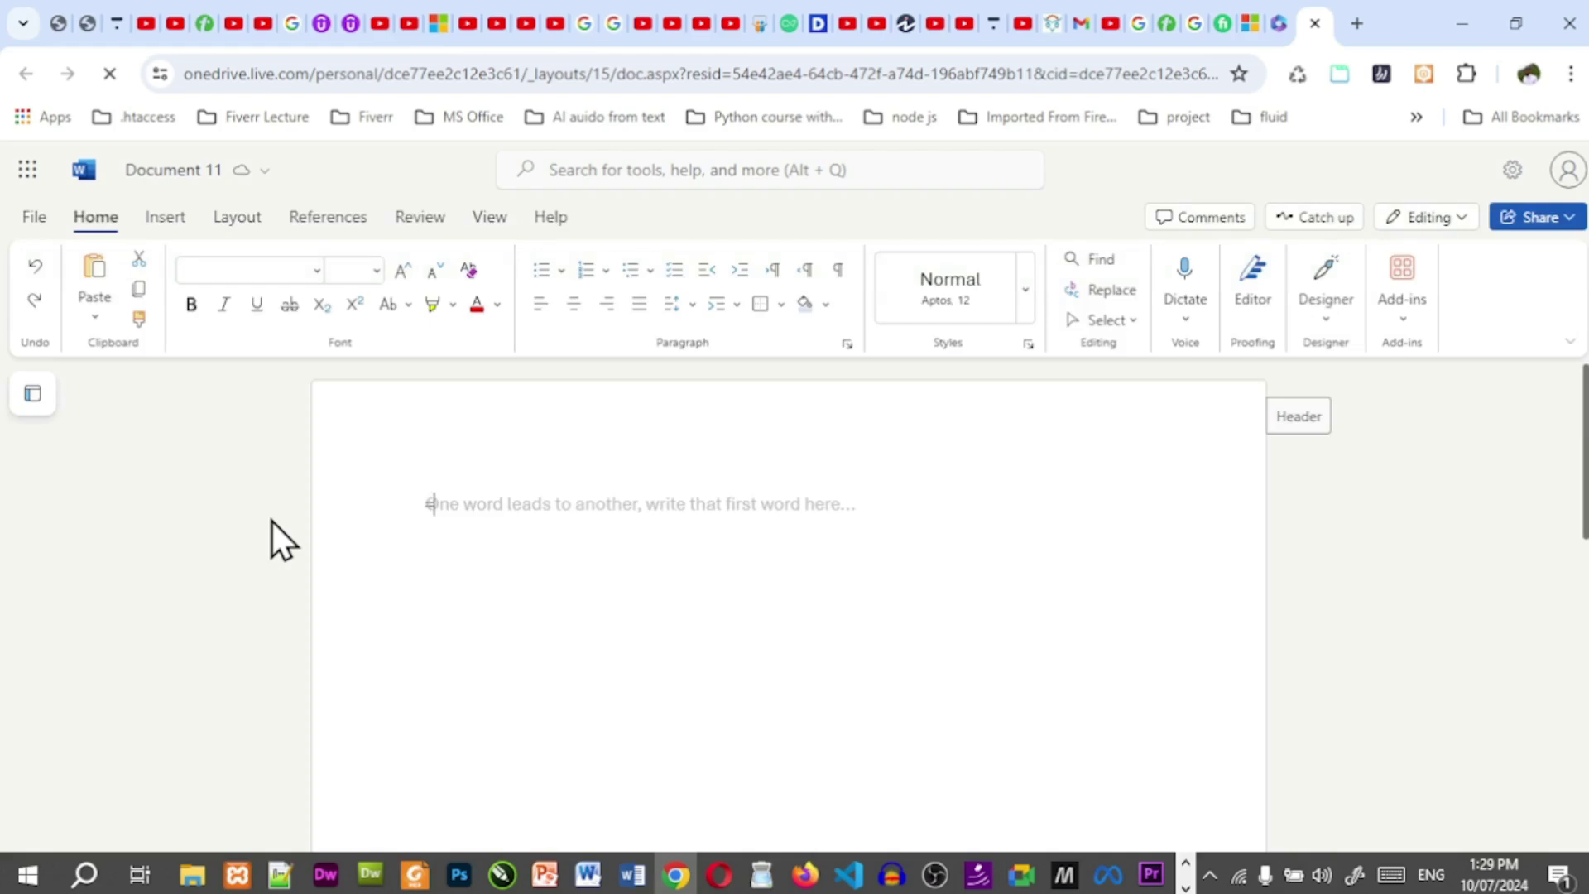
{"action": "type", "text": "rand"}
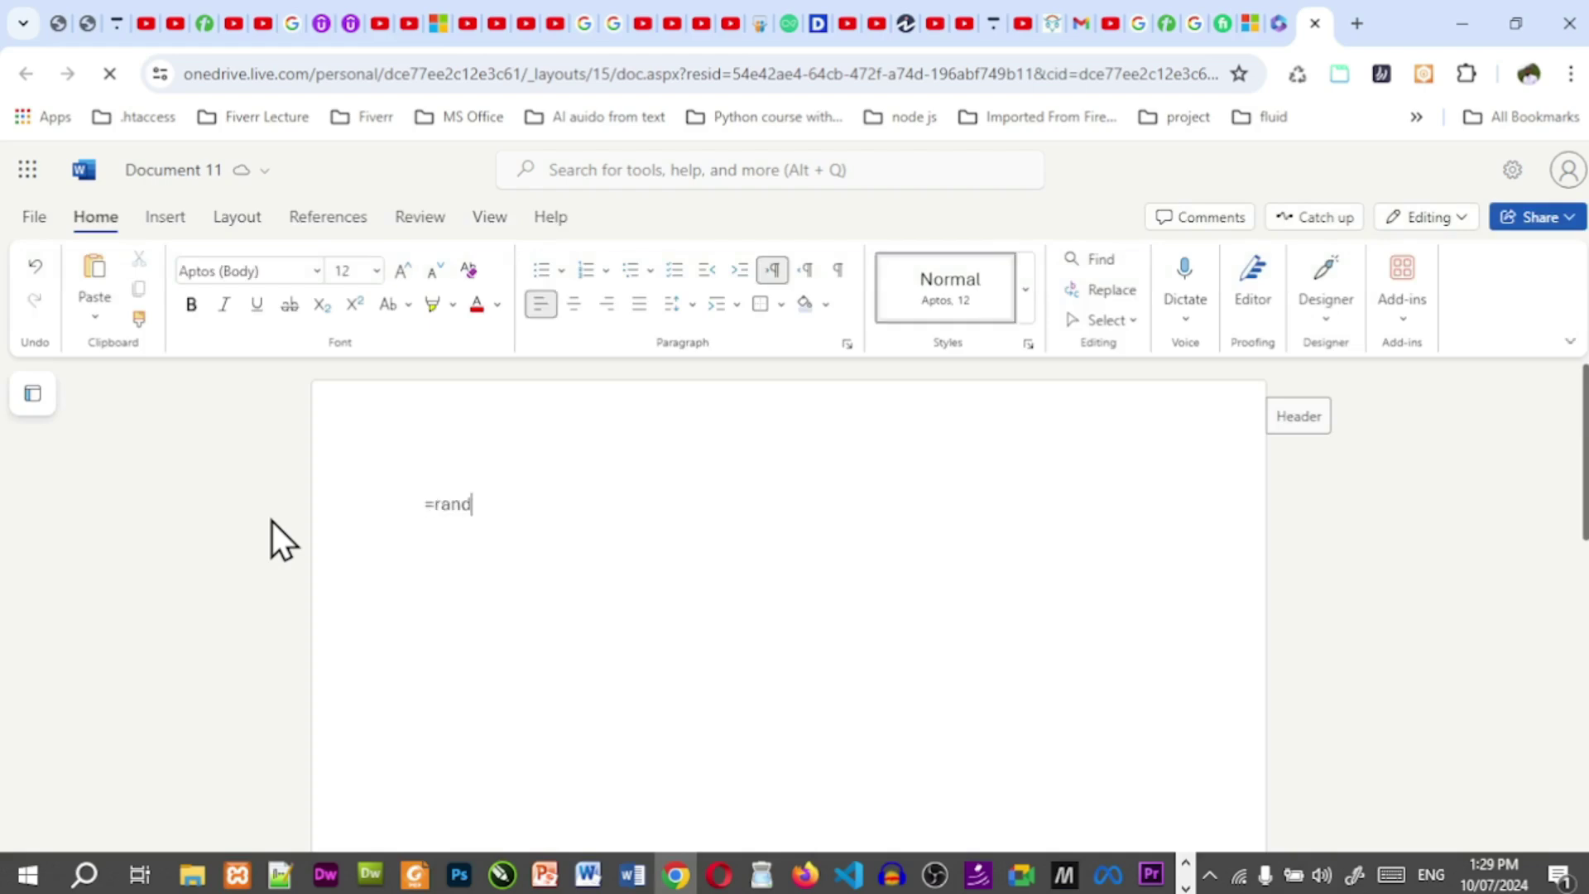
{"action": "type", "text": "(200)"}
{"action": "key", "text": "Return"}
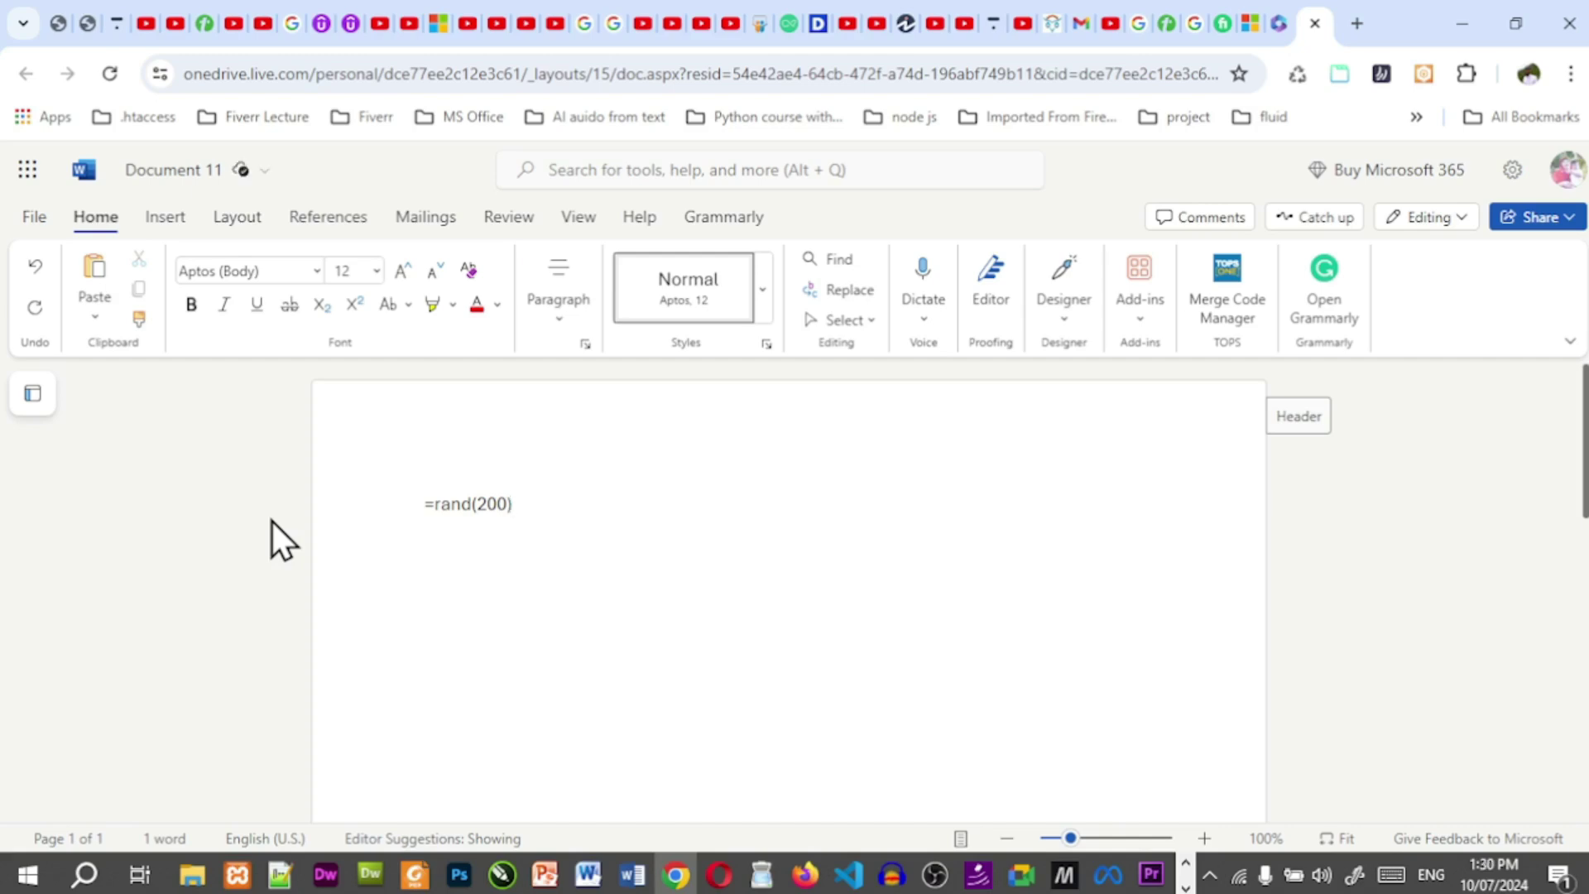
{"action": "key", "text": "Return"}
{"action": "key", "text": "BackSpace"}
{"action": "key", "text": "BackSpace"}
{"action": "key", "text": "BackSpace"}
{"action": "type", "text": ")"}
{"action": "key", "text": "Return"}
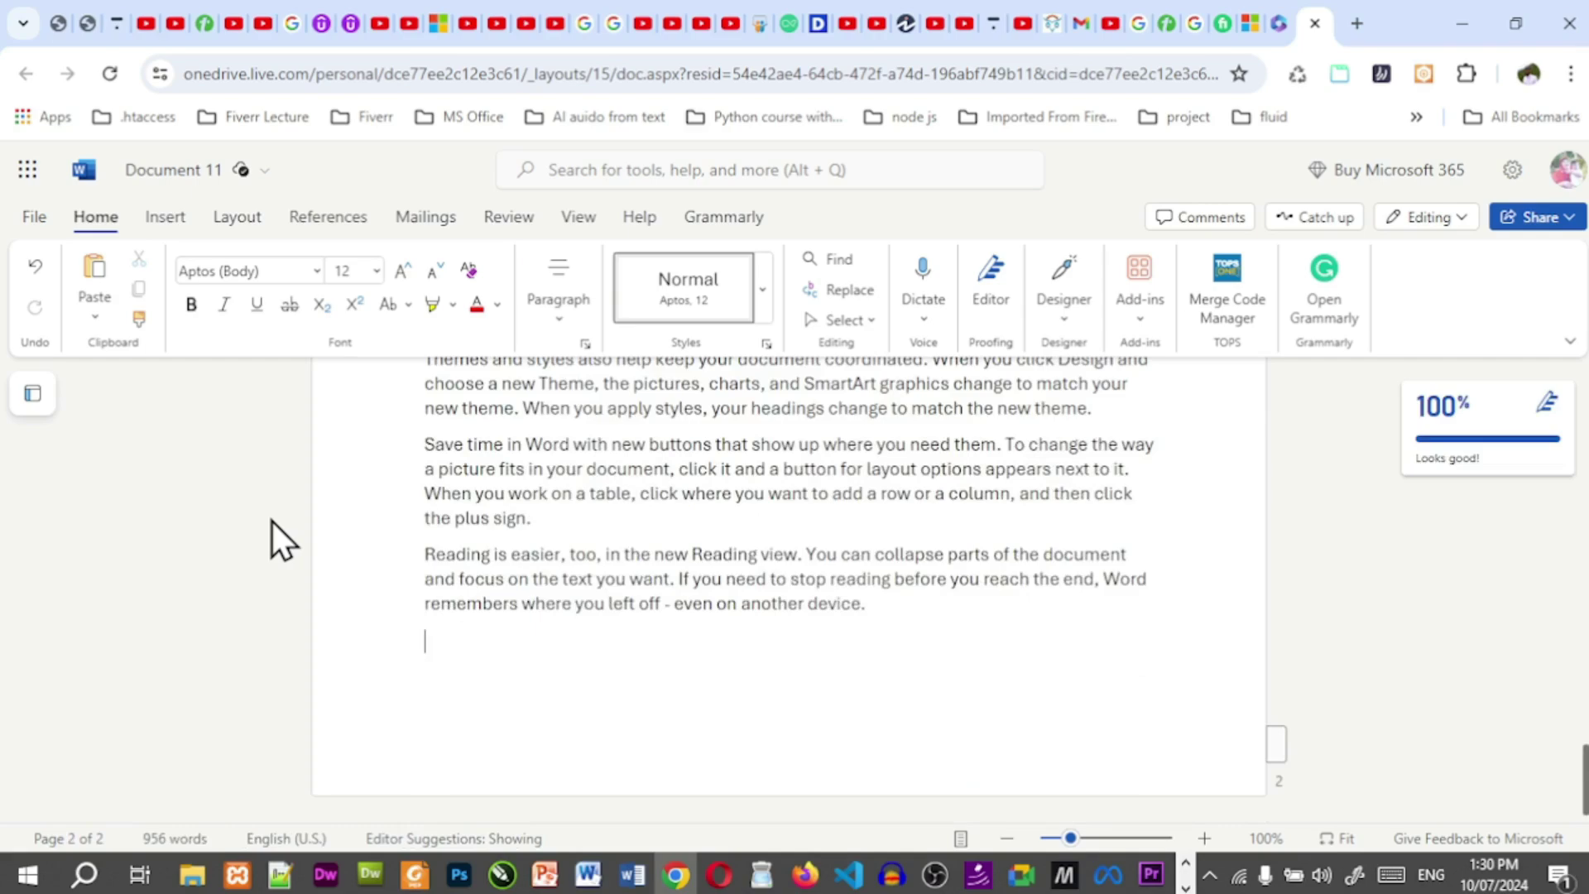
{"action": "key", "text": "Page_Up"}
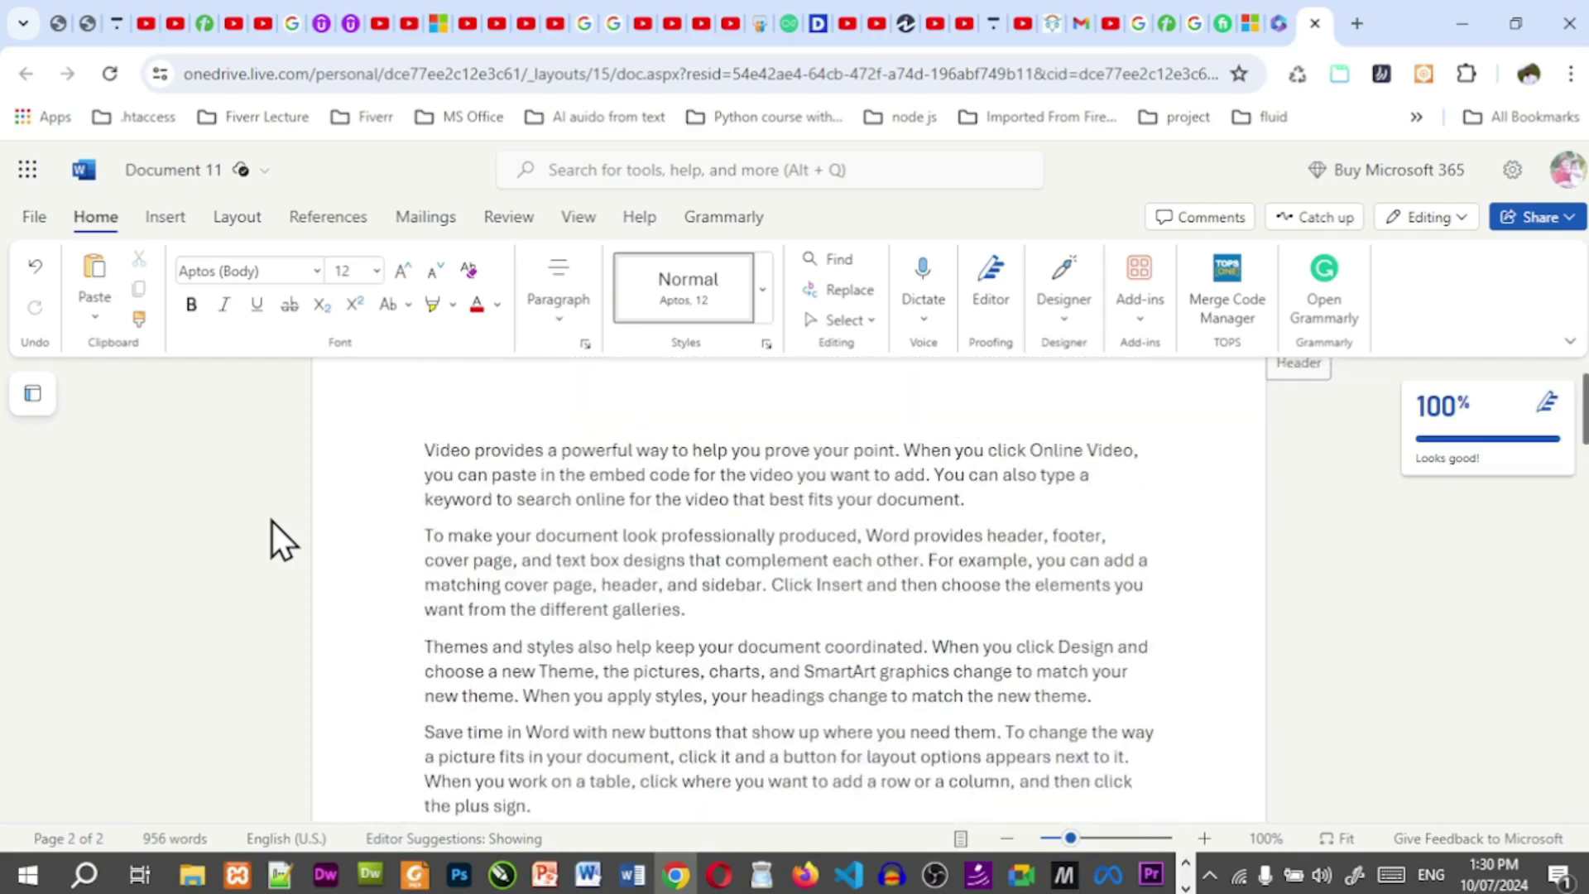
Open Document 11 in Immersive Reader from the View tab with Increase Spacing turned on.
{"action": "left_click", "coordinate": [575, 222]}
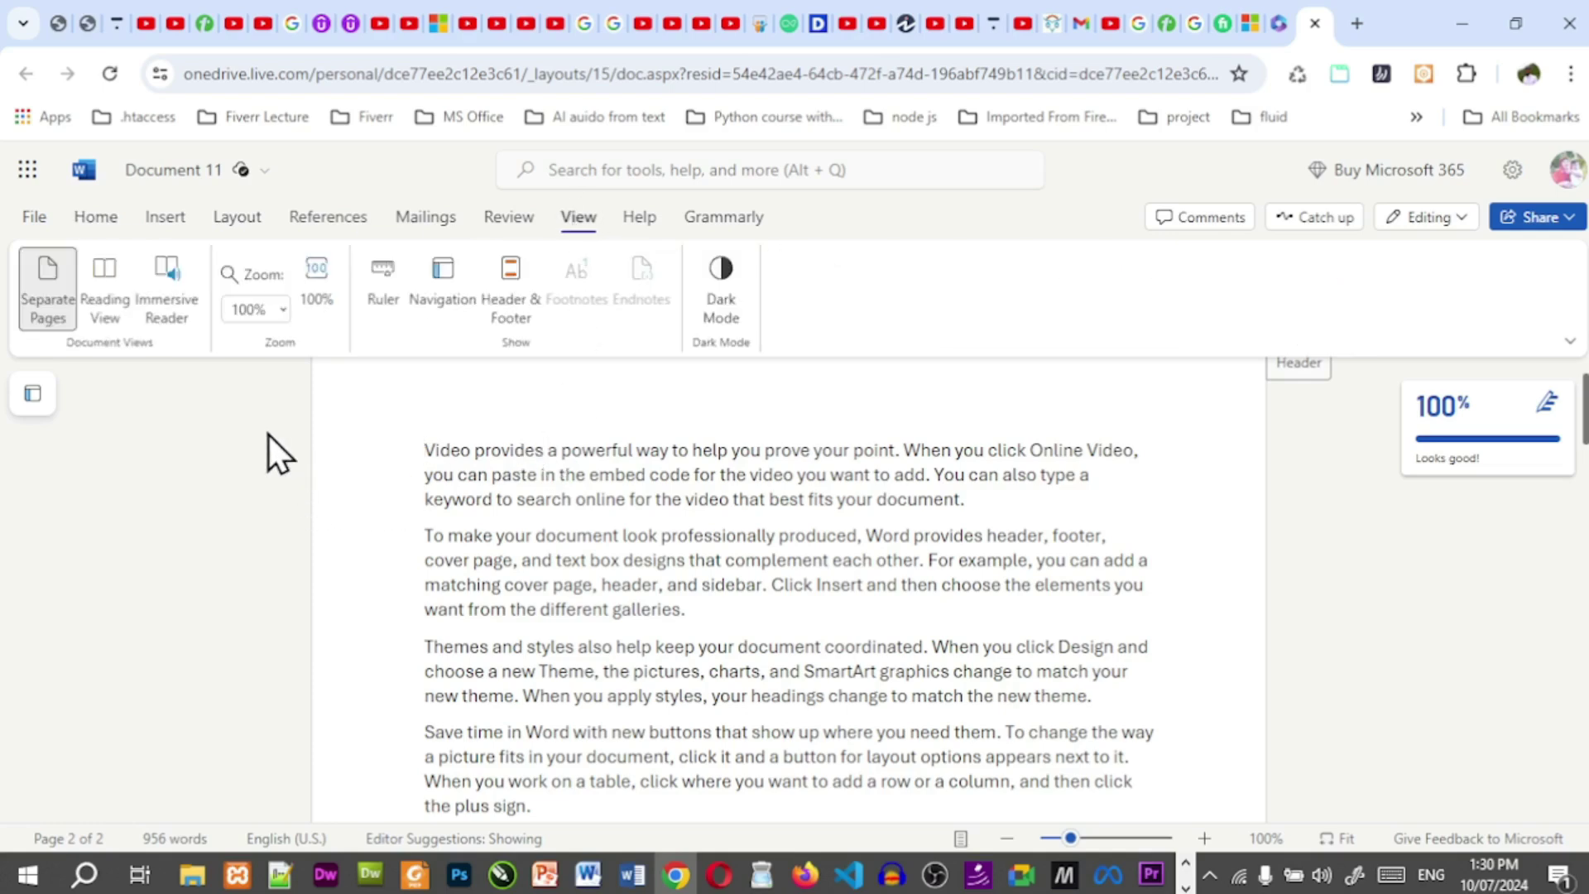
{"action": "left_click", "coordinate": [169, 319]}
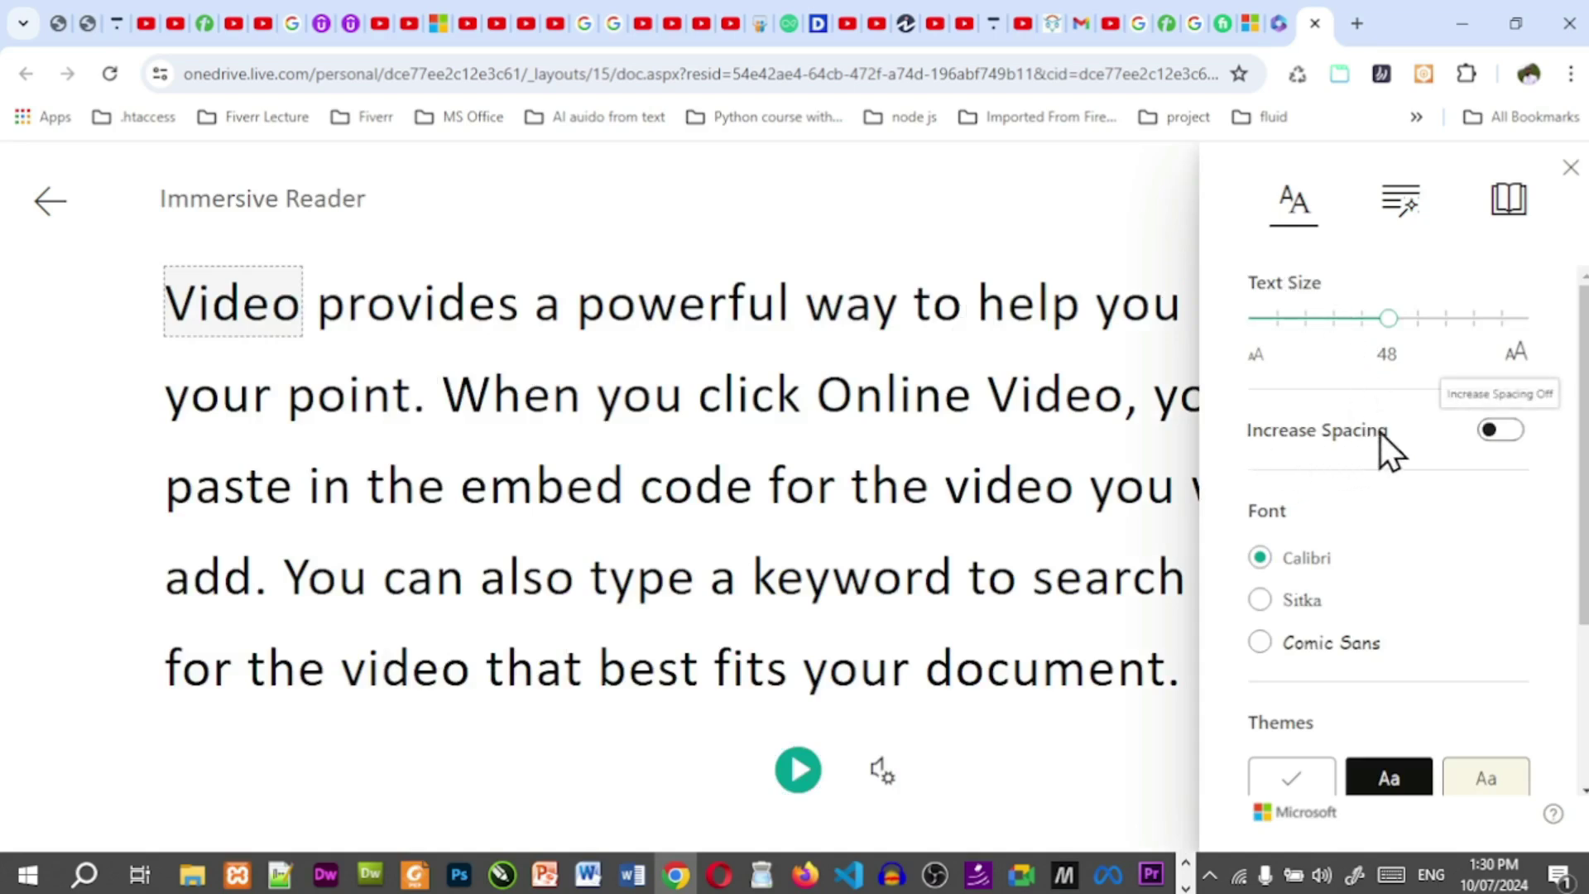
{"action": "left_click", "coordinate": [1503, 432]}
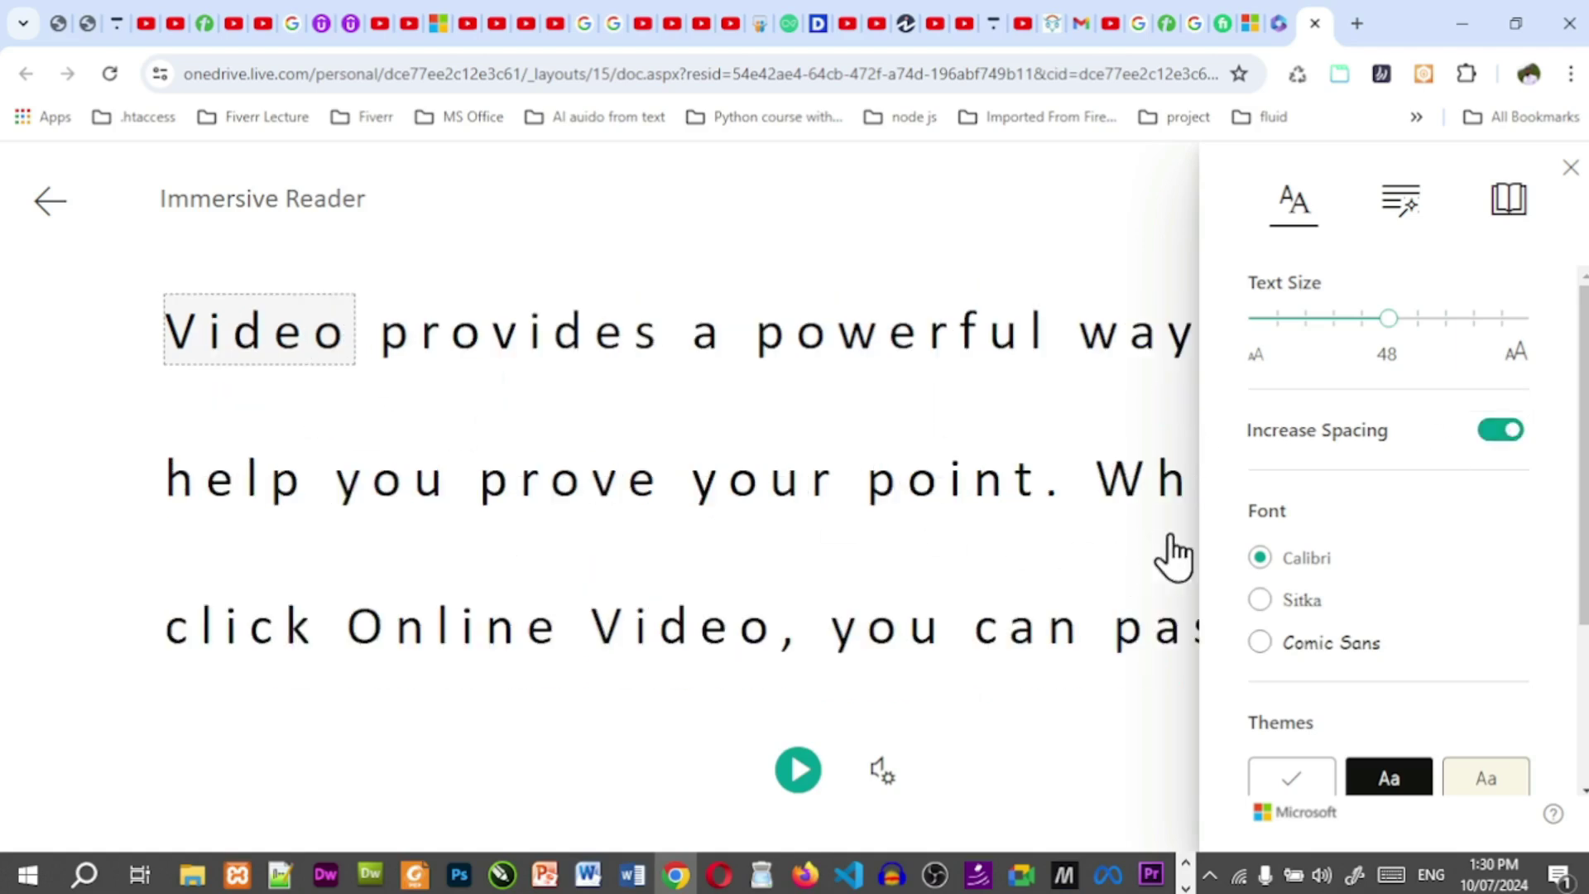
Scroll through the widely spaced text and display the read-aloud voice settings.
{"action": "scroll", "coordinate": [1313, 579], "scroll_direction": "down", "scroll_amount": 3}
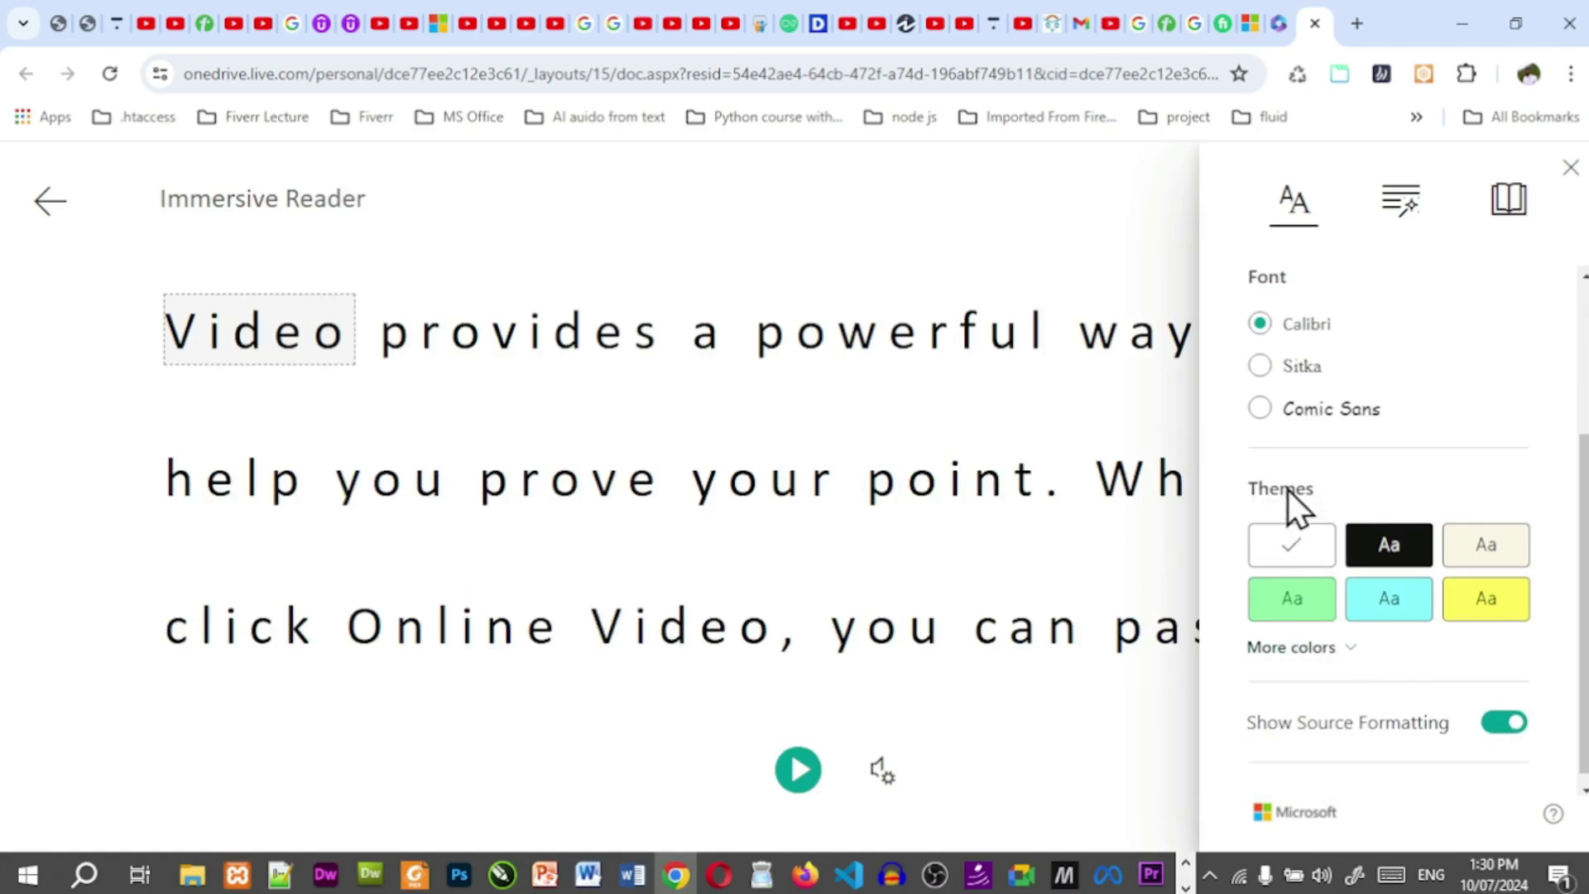
{"action": "scroll", "coordinate": [1370, 666], "scroll_direction": "down", "scroll_amount": 1}
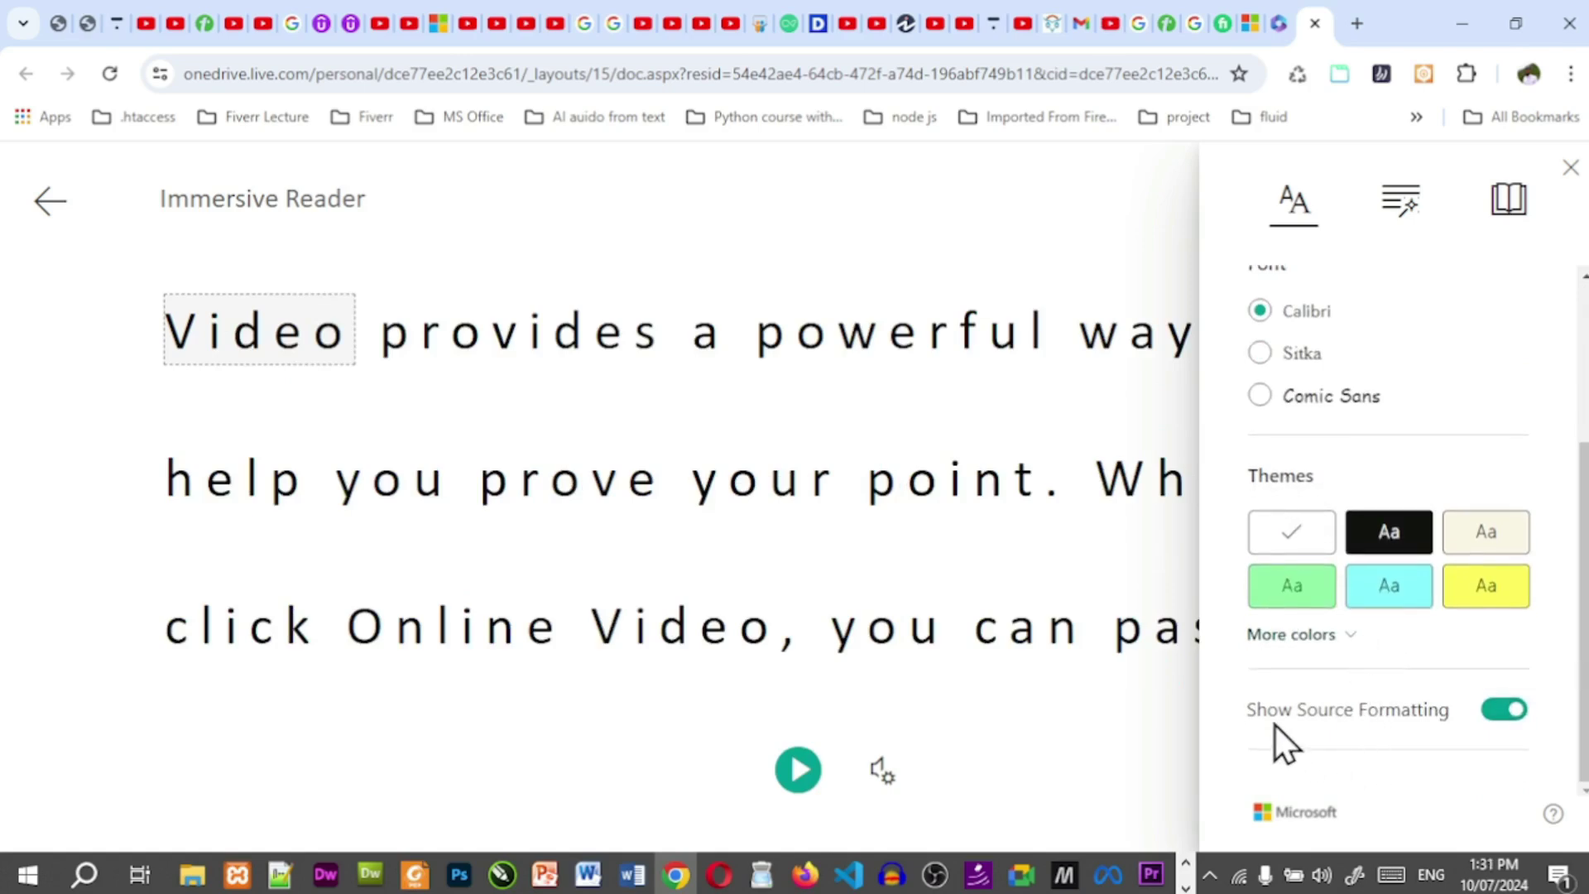
{"action": "scroll", "coordinate": [869, 560], "scroll_direction": "down", "scroll_amount": 1}
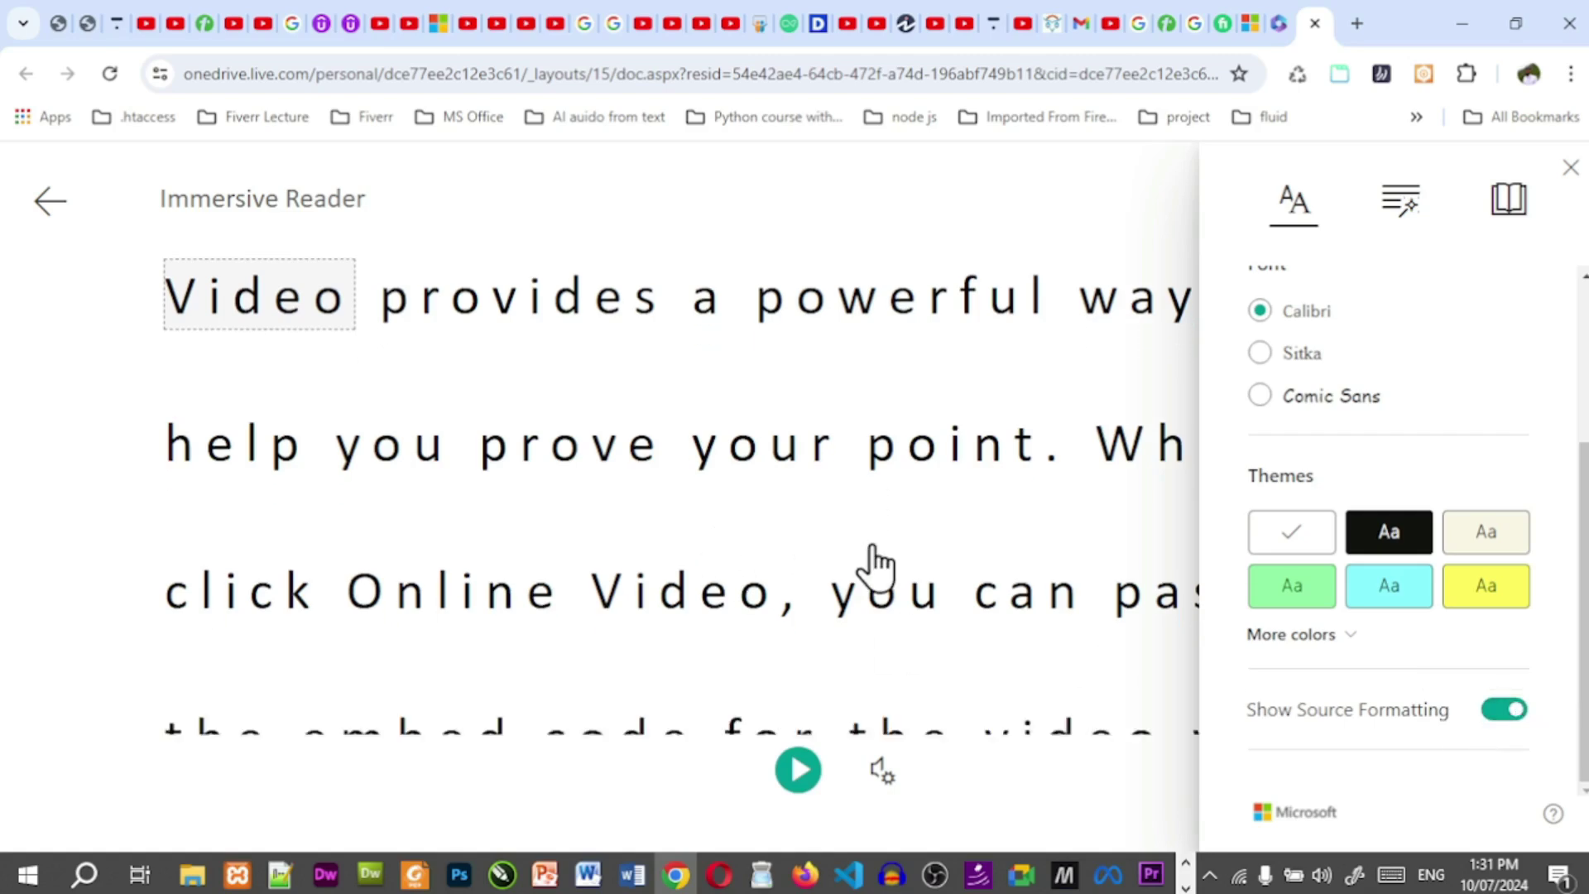
{"action": "scroll", "coordinate": [872, 568], "scroll_direction": "up", "scroll_amount": 1}
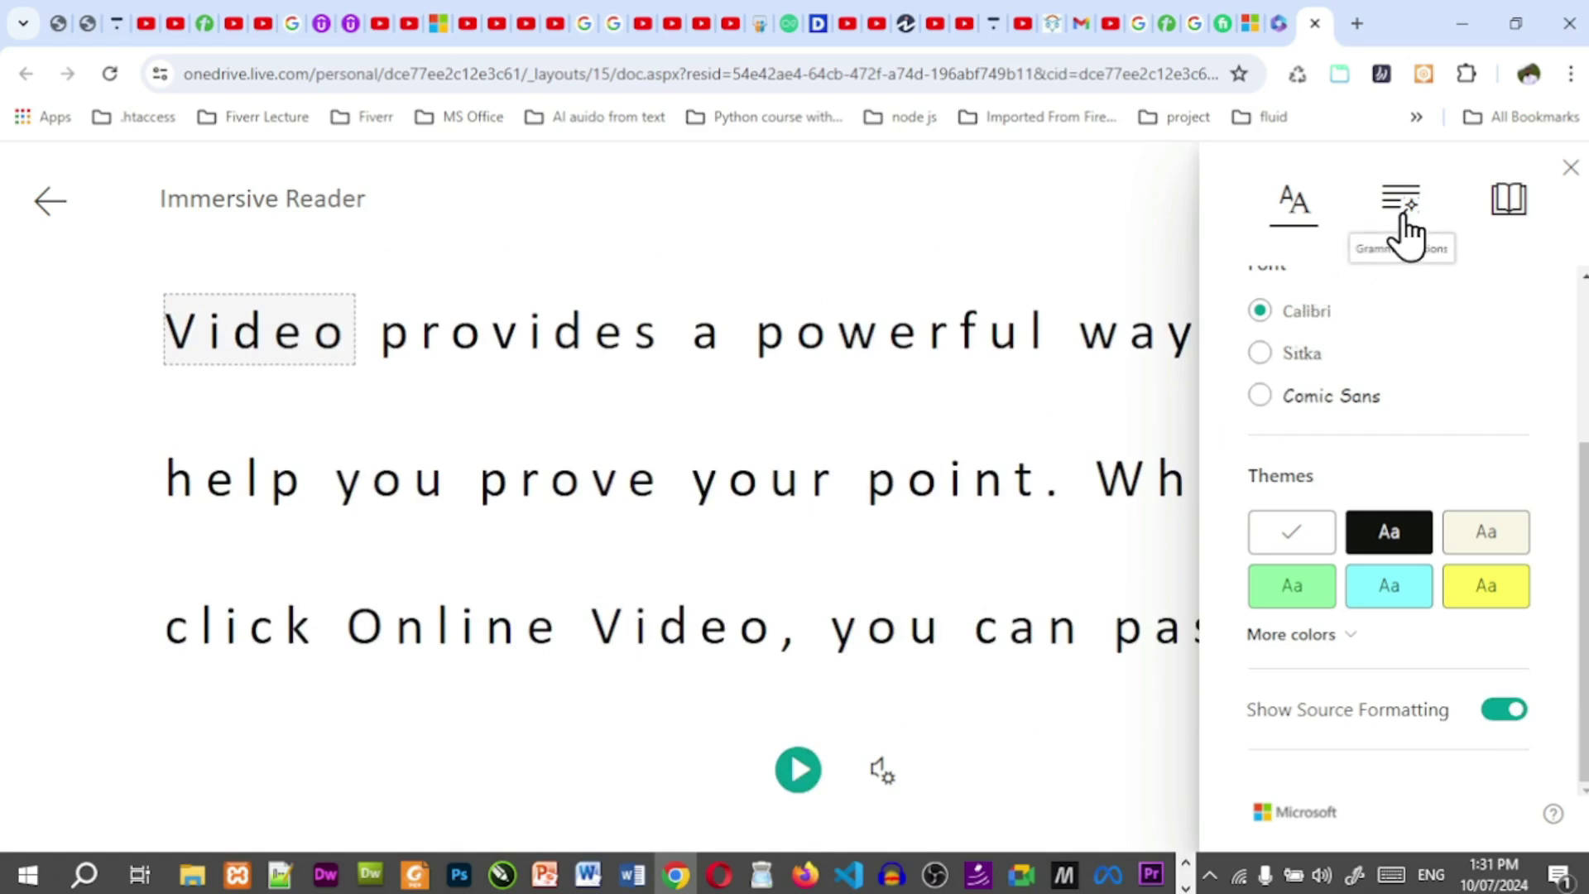
{"action": "left_click", "coordinate": [884, 771]}
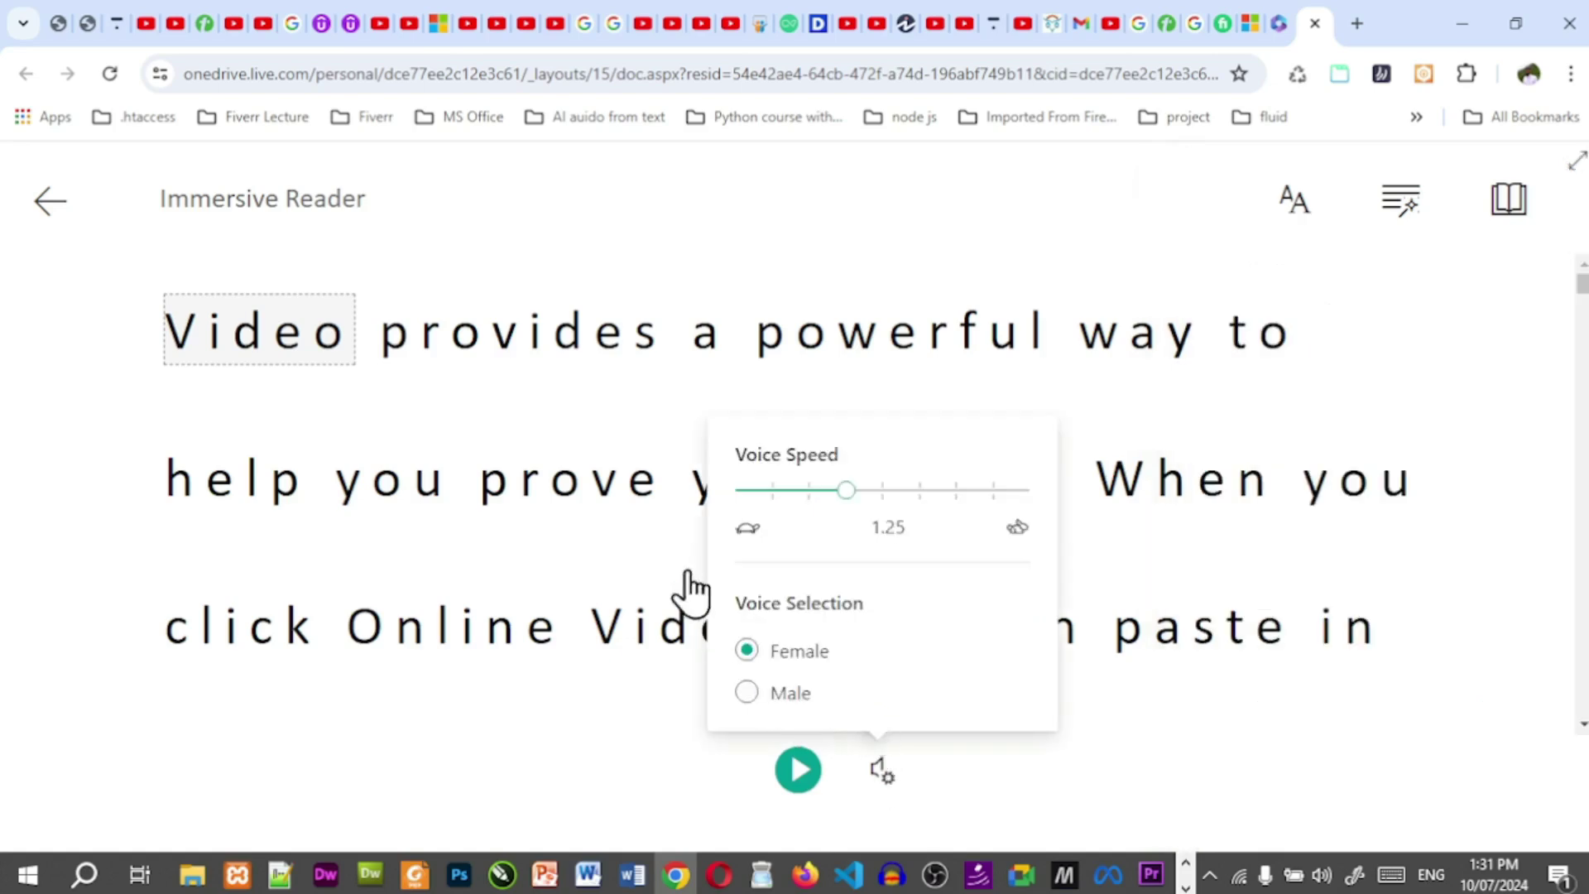
Close the voice settings and turn on Line Focus in Reading Preferences.
{"action": "left_click", "coordinate": [461, 486]}
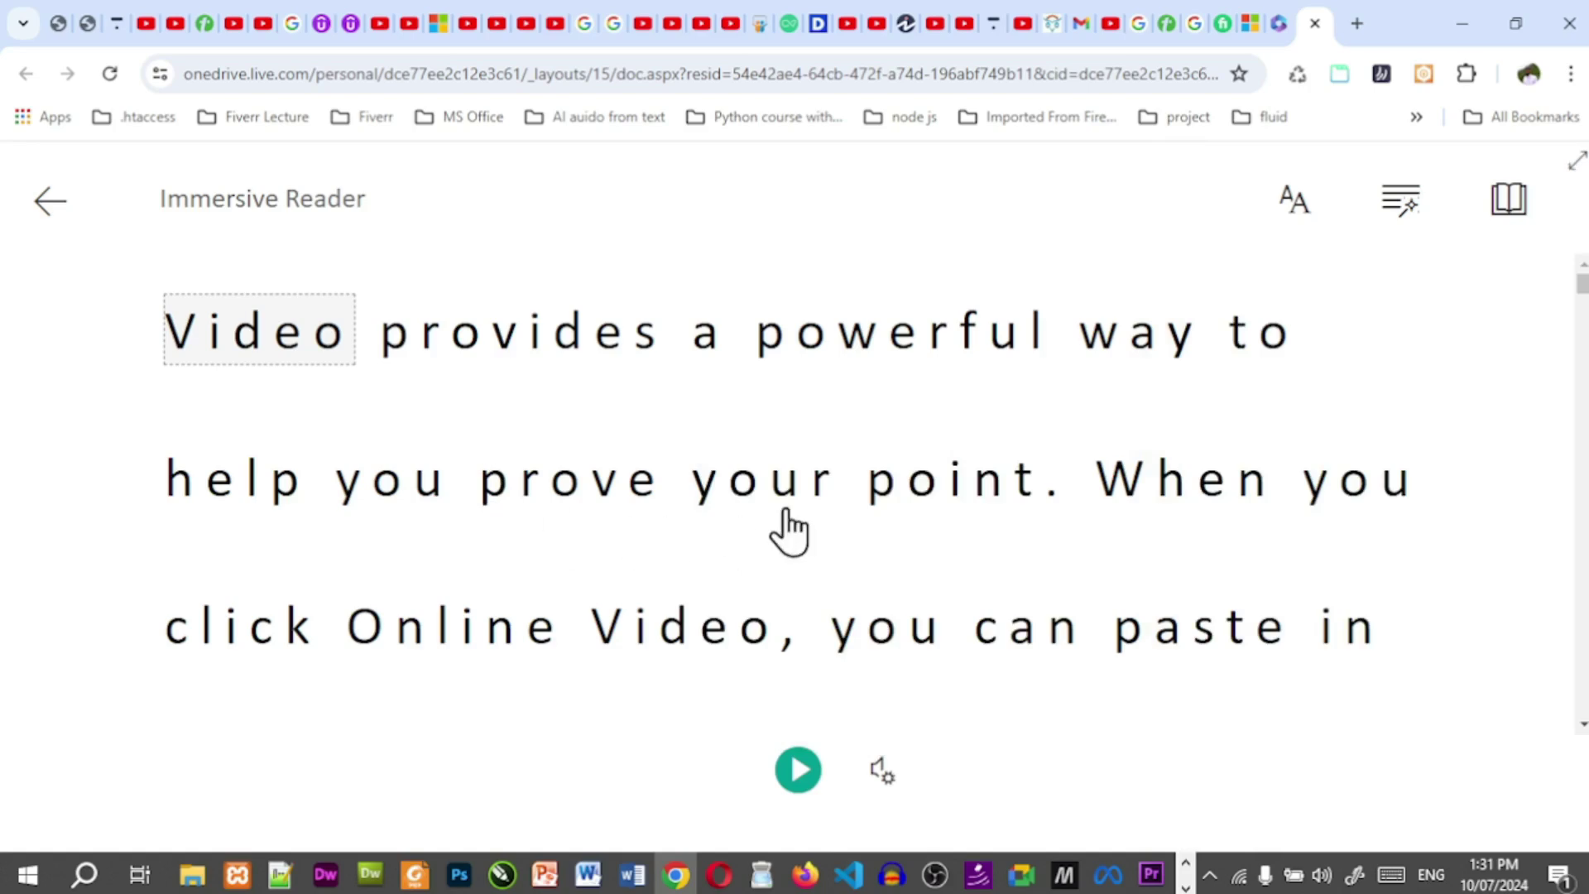
{"action": "left_click", "coordinate": [1411, 205]}
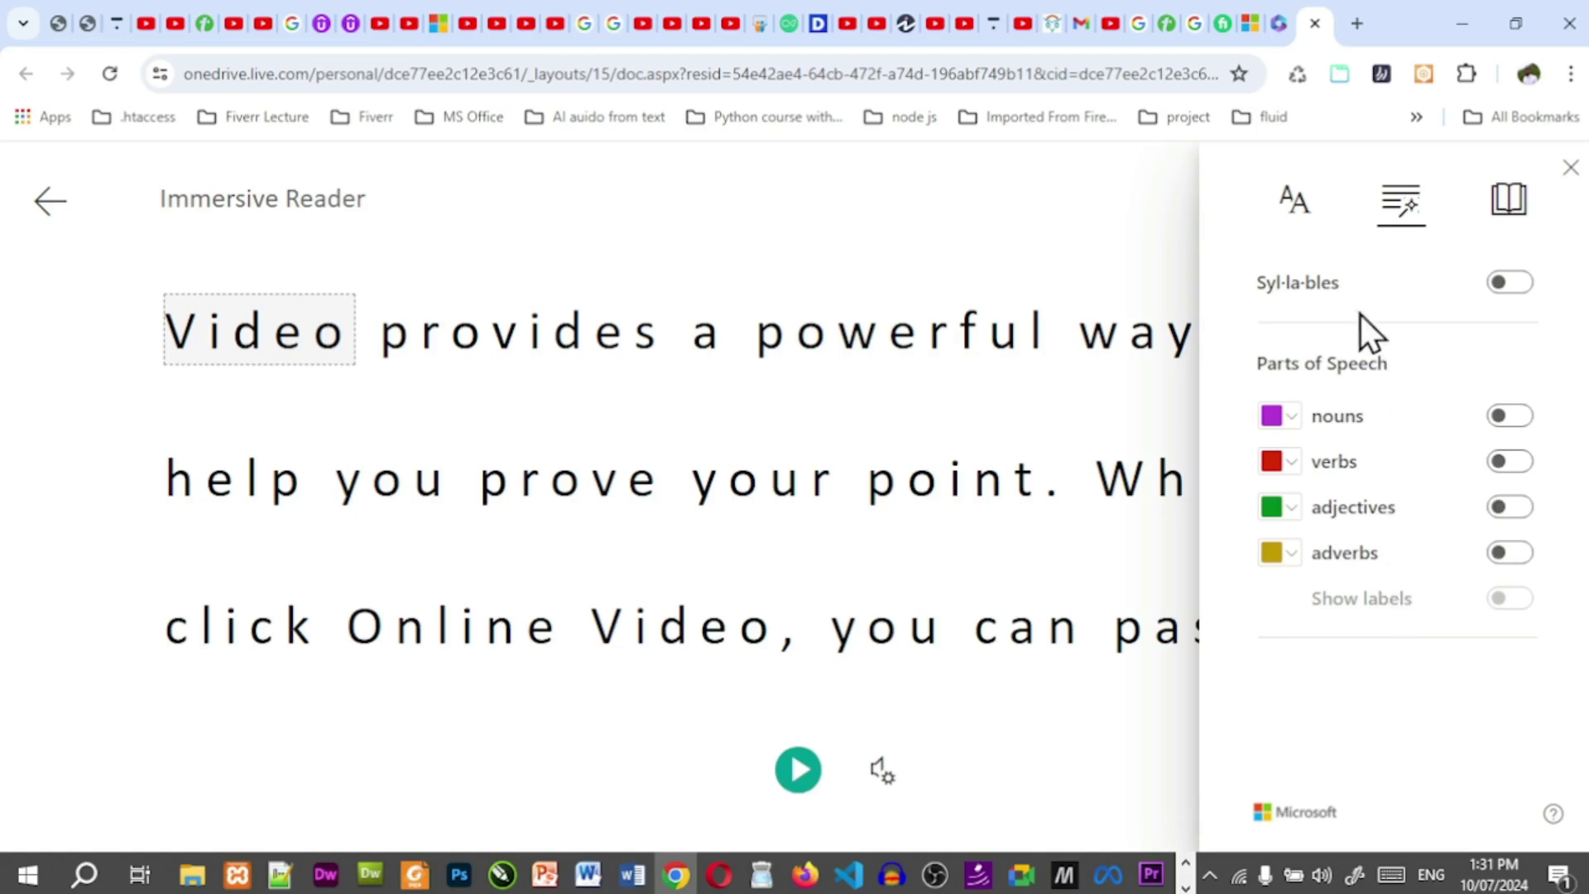
{"action": "left_click", "coordinate": [1511, 205]}
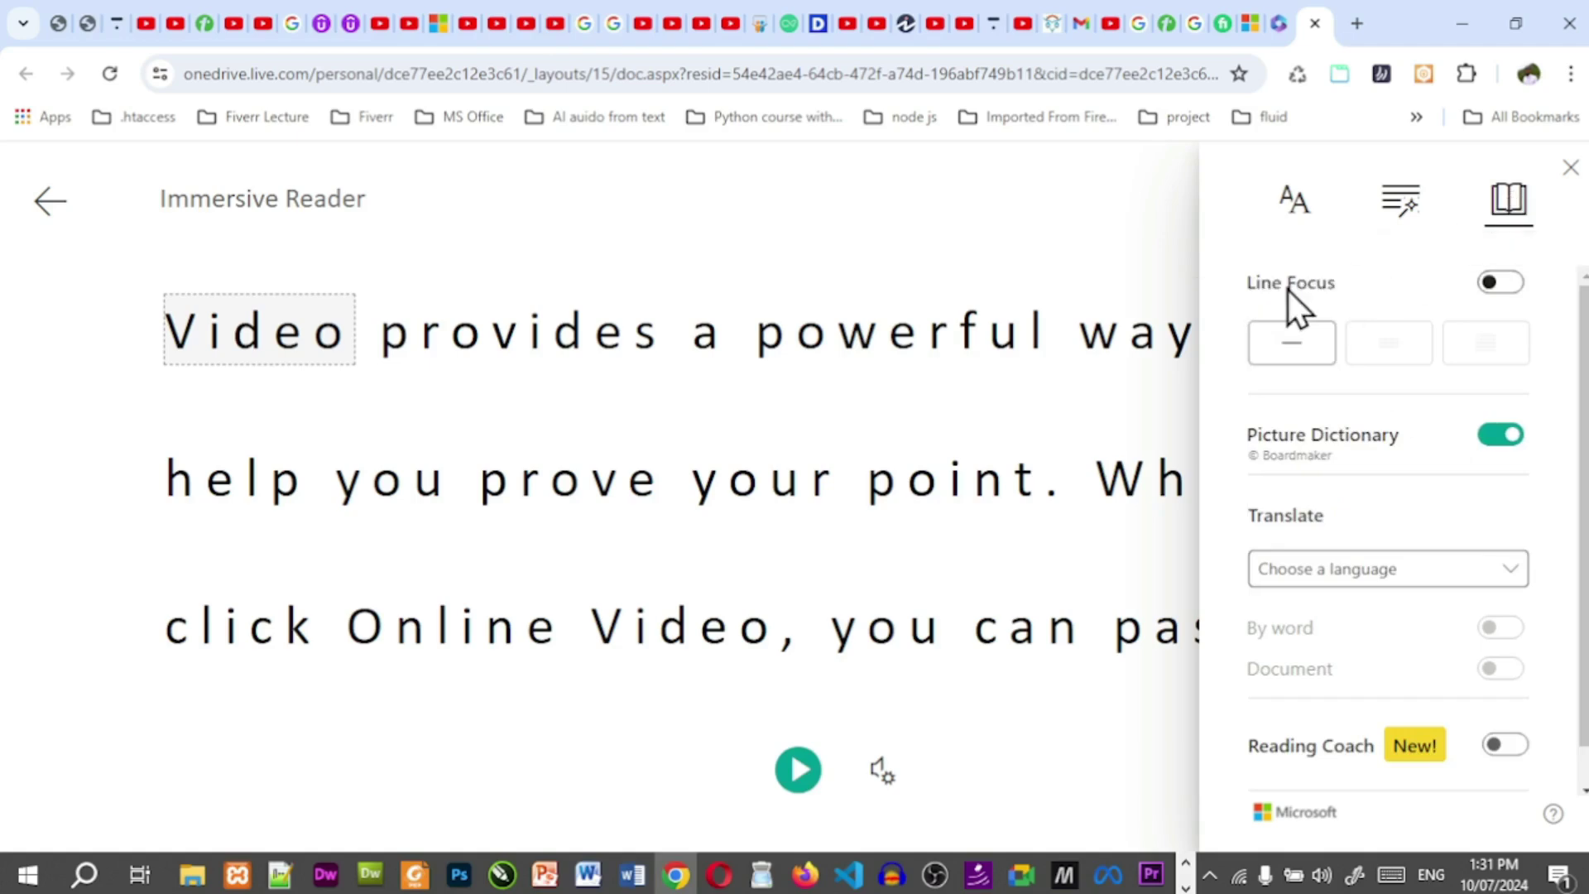
{"action": "key", "text": "alt+Tab"}
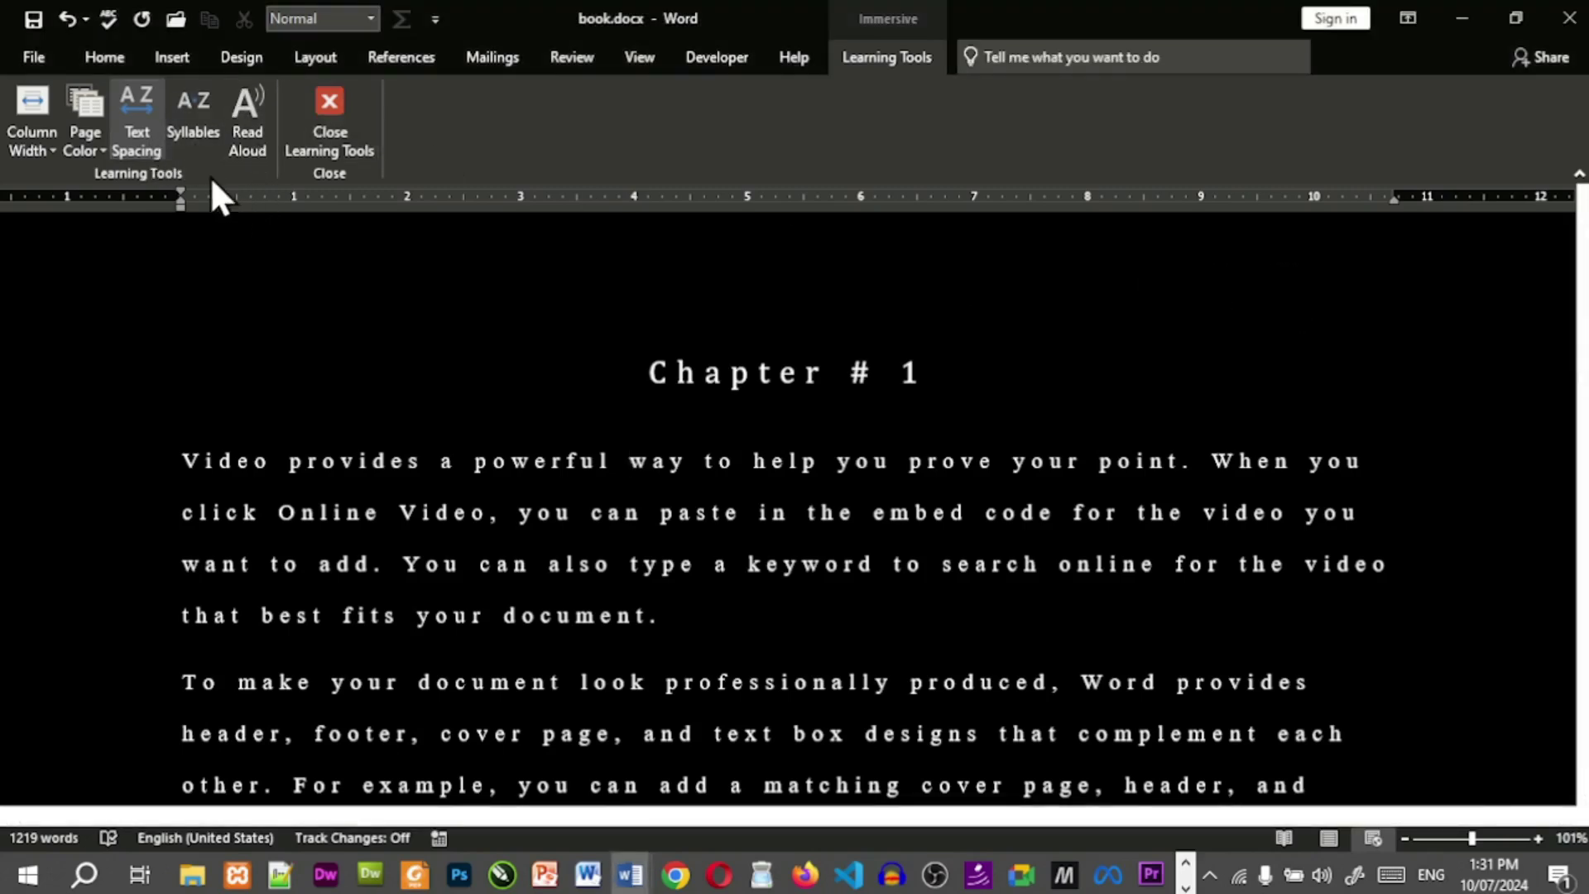
{"action": "key", "text": "alt+Tab"}
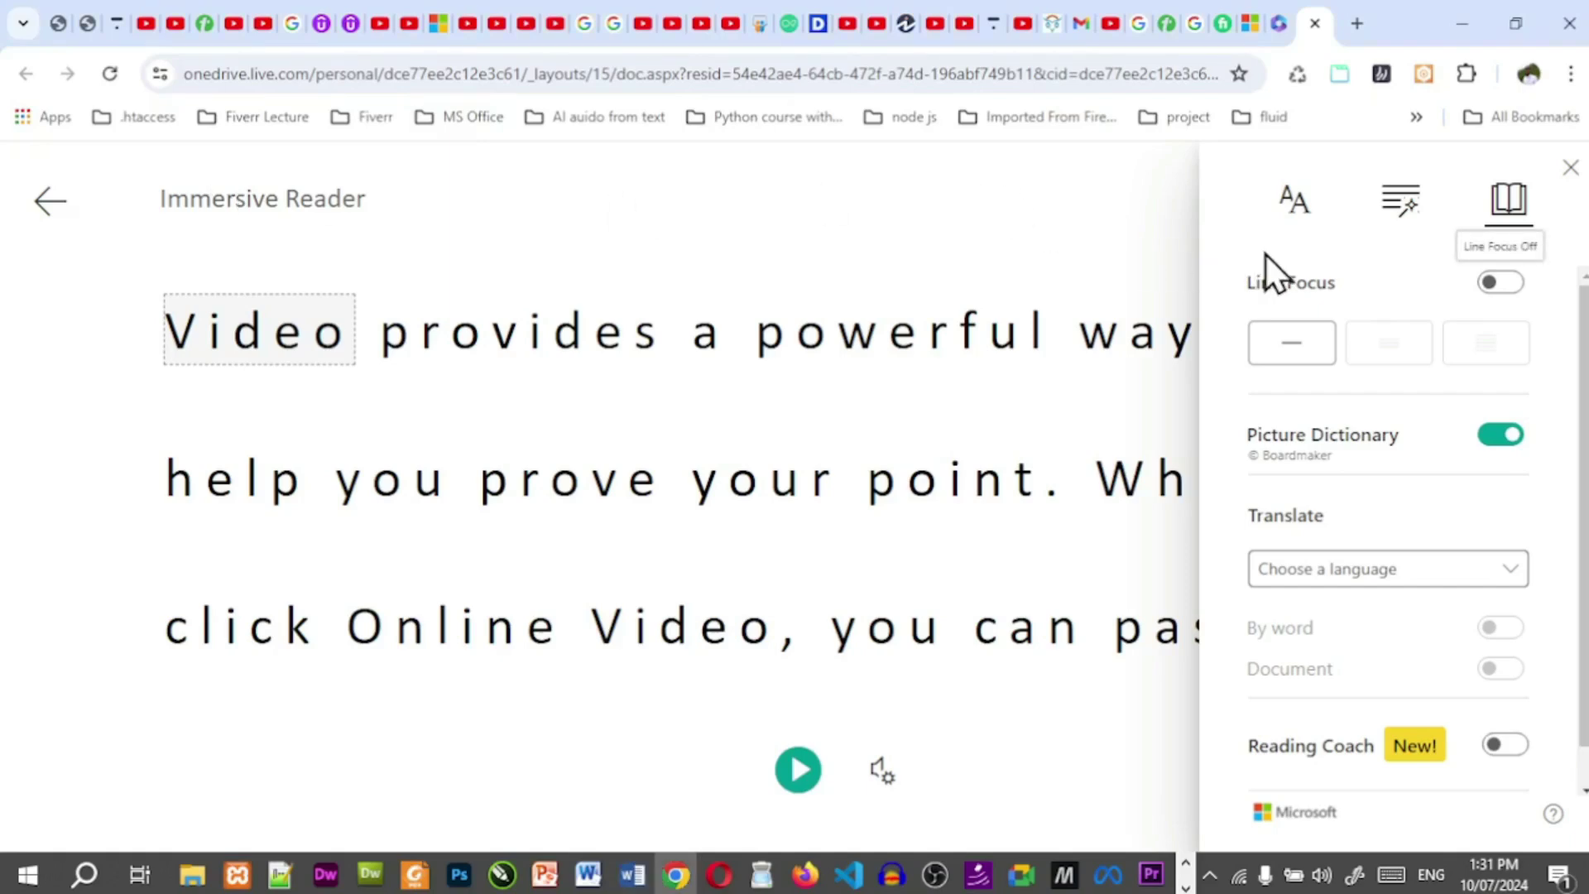
{"action": "left_click", "coordinate": [1517, 284]}
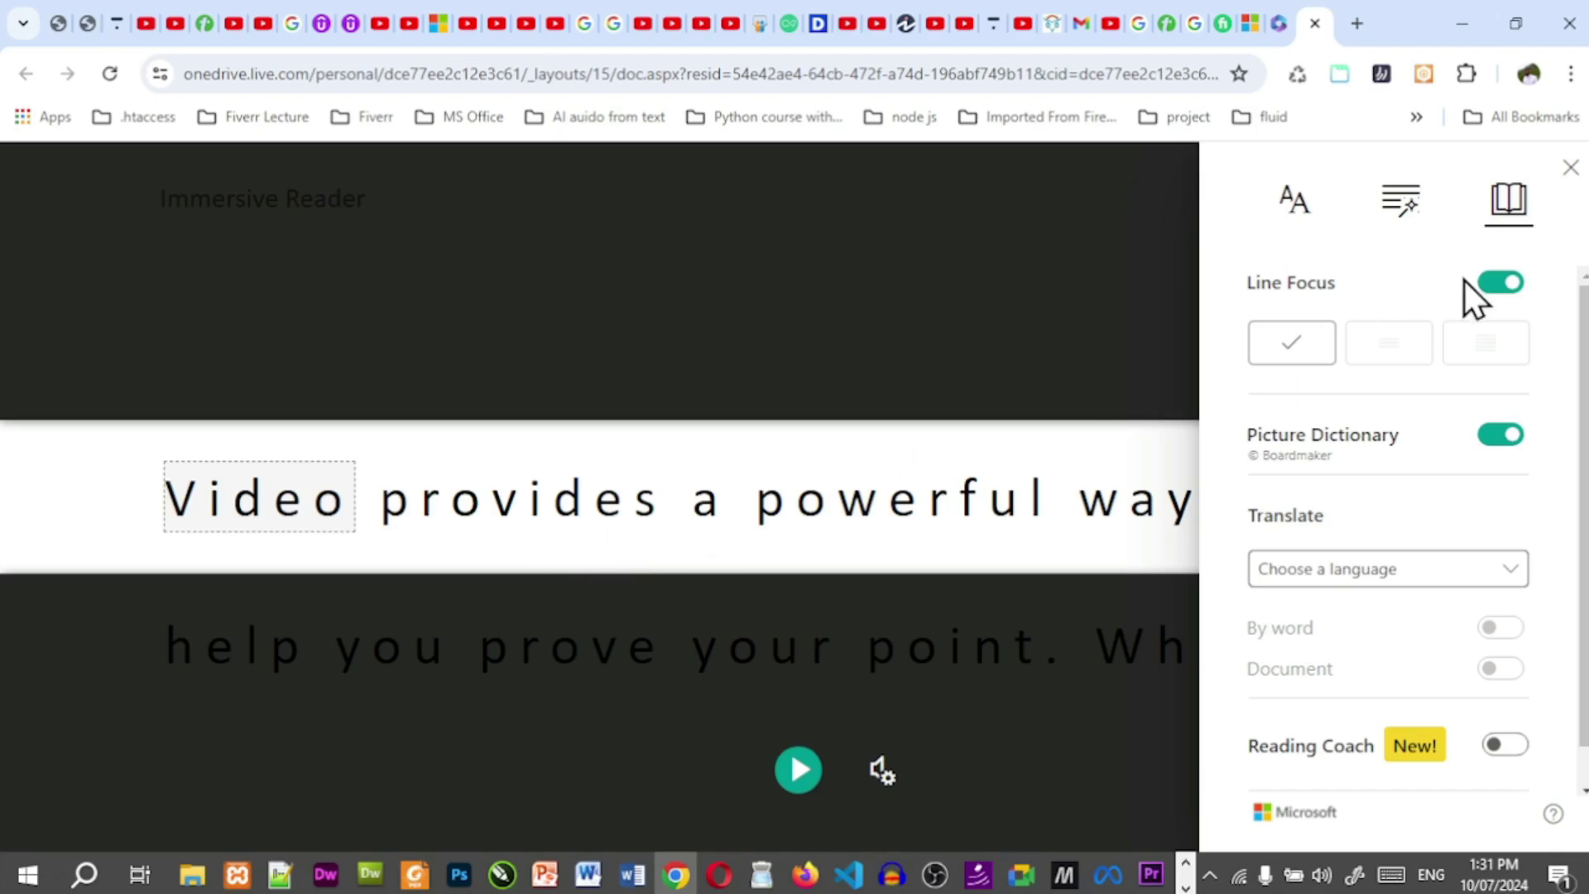
Turn off Increase Spacing and set Line Focus to three lines.
{"action": "left_click", "coordinate": [1411, 220]}
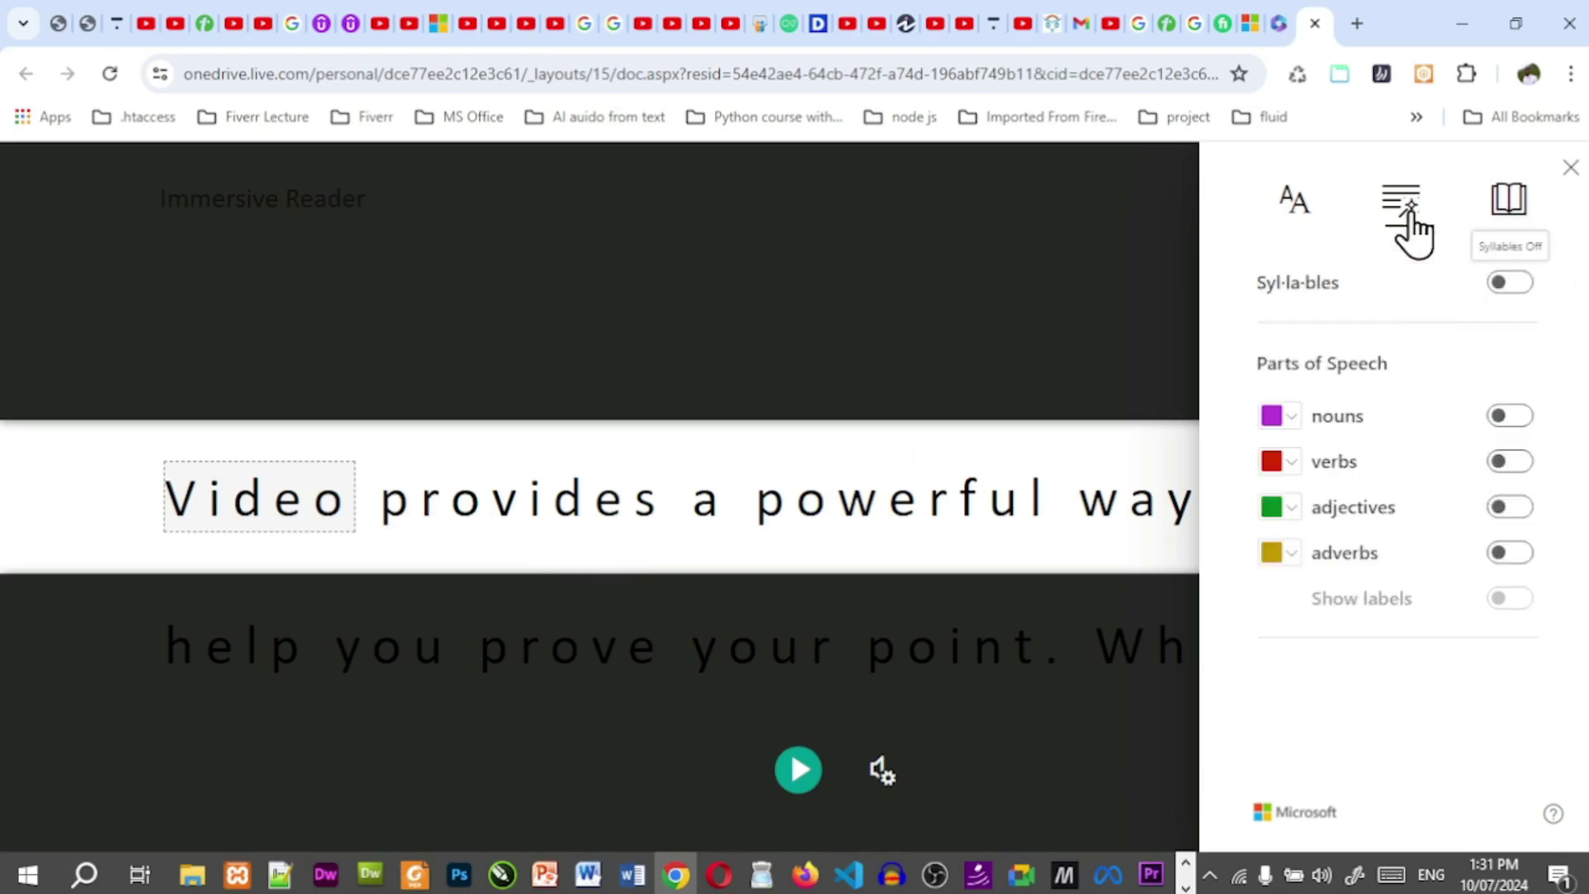
{"action": "left_click", "coordinate": [1288, 217]}
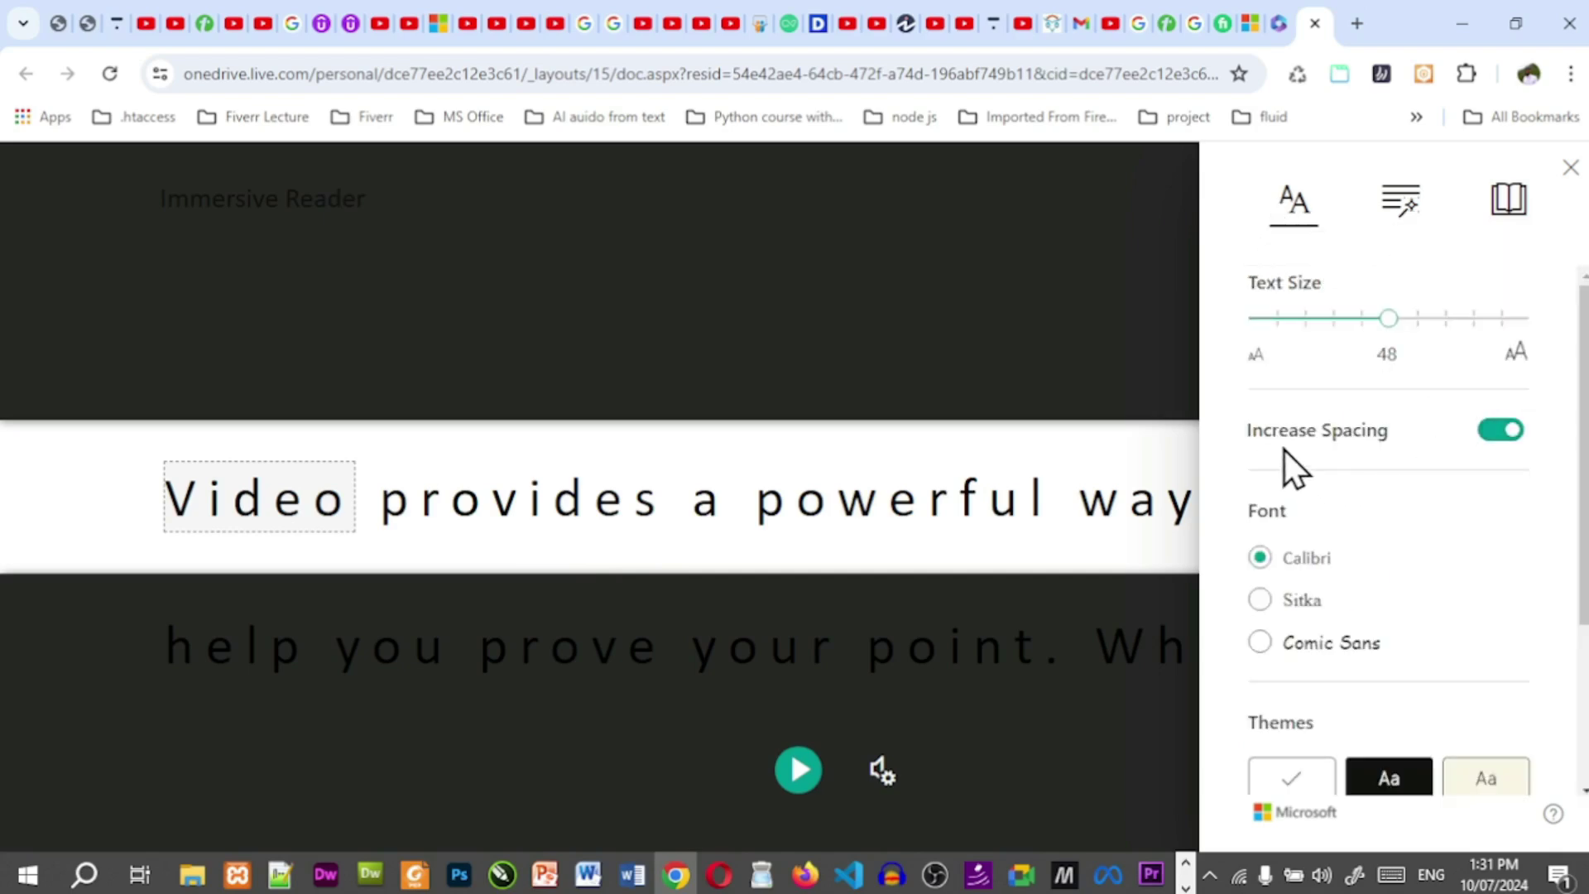
{"action": "left_click", "coordinate": [1490, 429]}
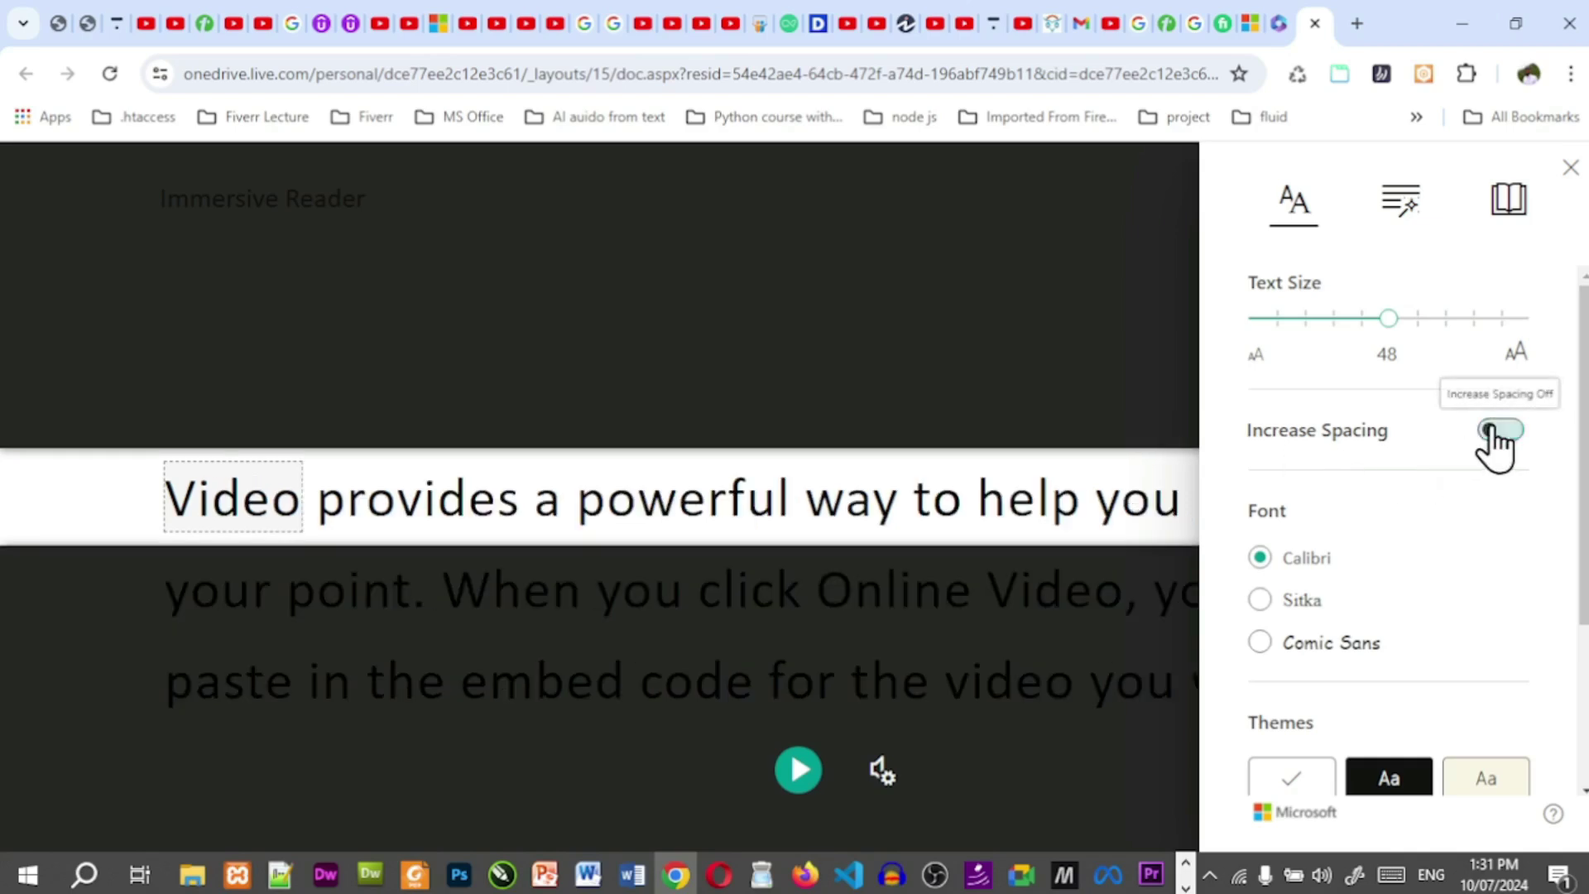
{"action": "left_click", "coordinate": [1515, 217]}
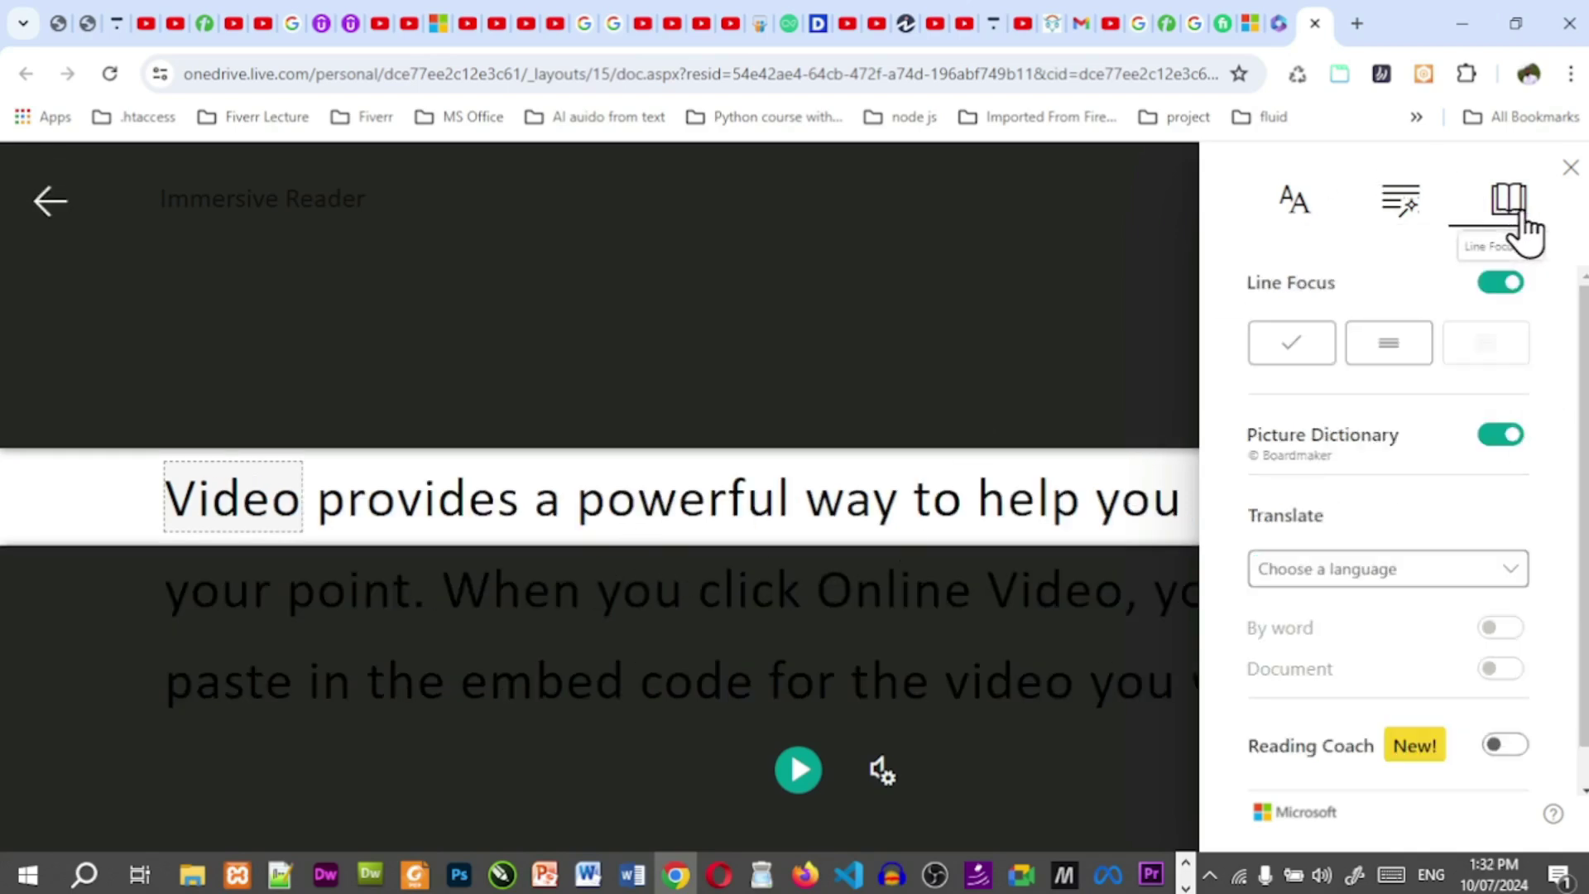
{"action": "left_click", "coordinate": [1395, 367]}
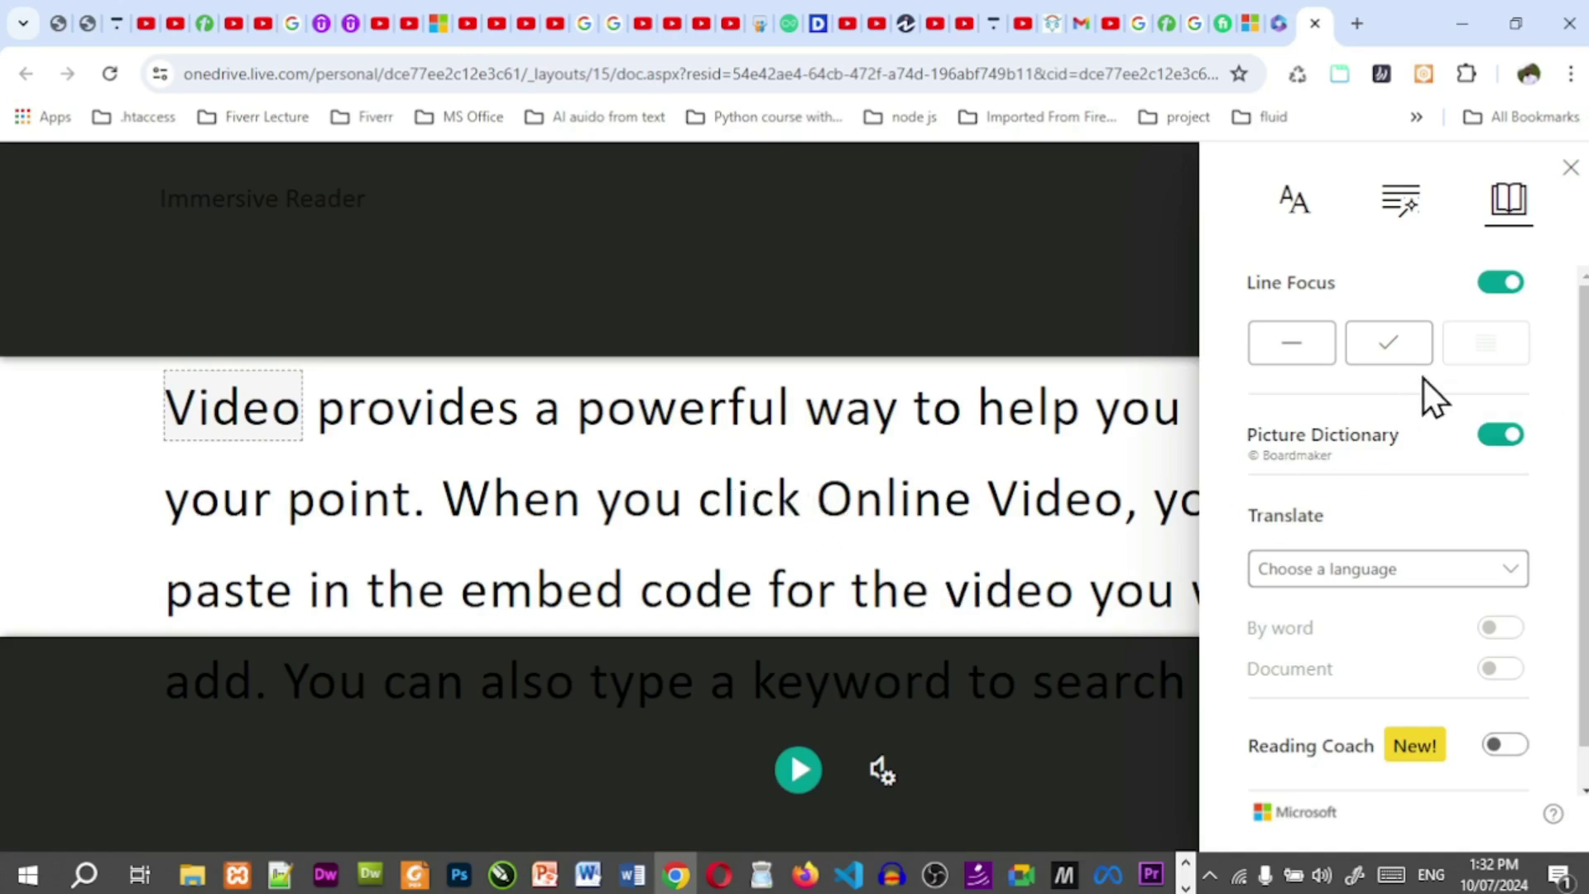
Reduce the text size to 36, then 28, and narrow Line Focus to one line.
{"action": "left_click", "coordinate": [1297, 211]}
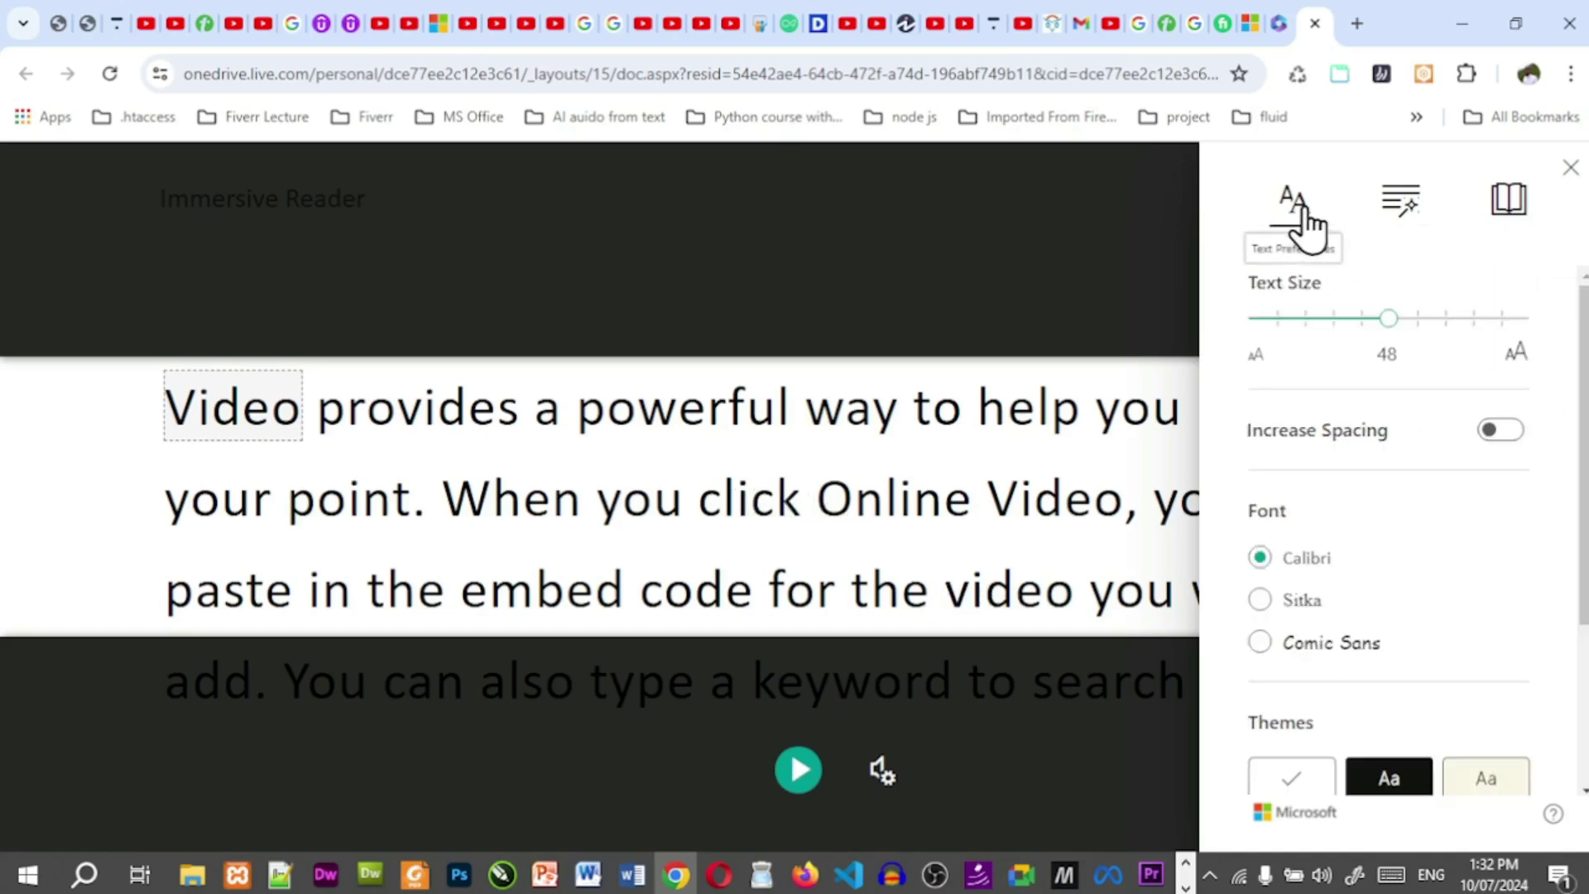
{"action": "left_click", "coordinate": [1334, 323]}
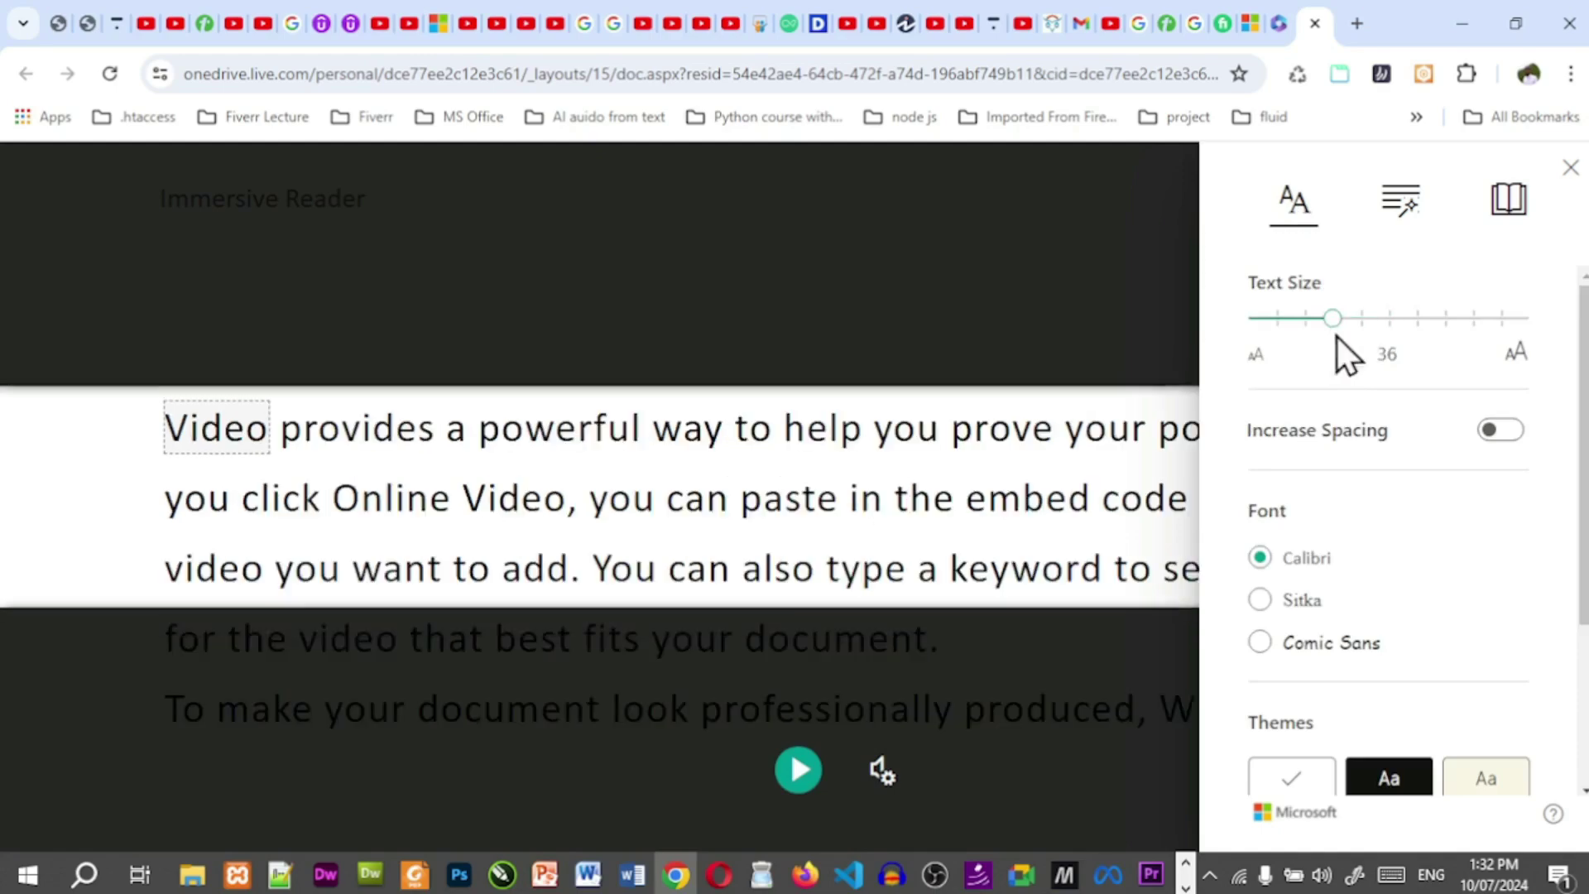
{"action": "left_click", "coordinate": [1506, 207]}
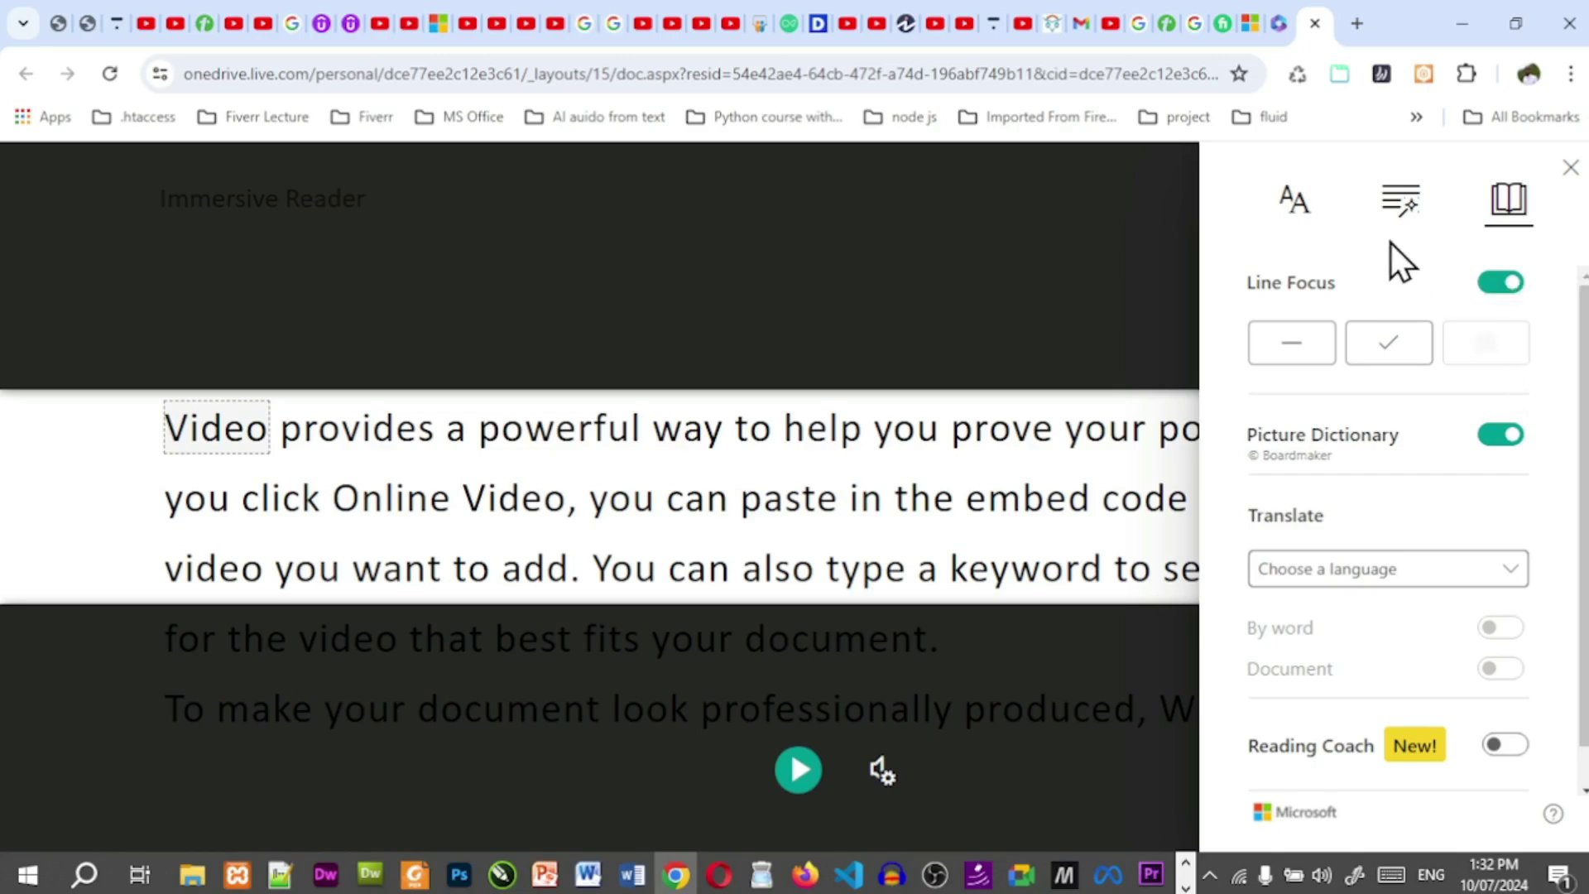
{"action": "left_click", "coordinate": [1285, 214]}
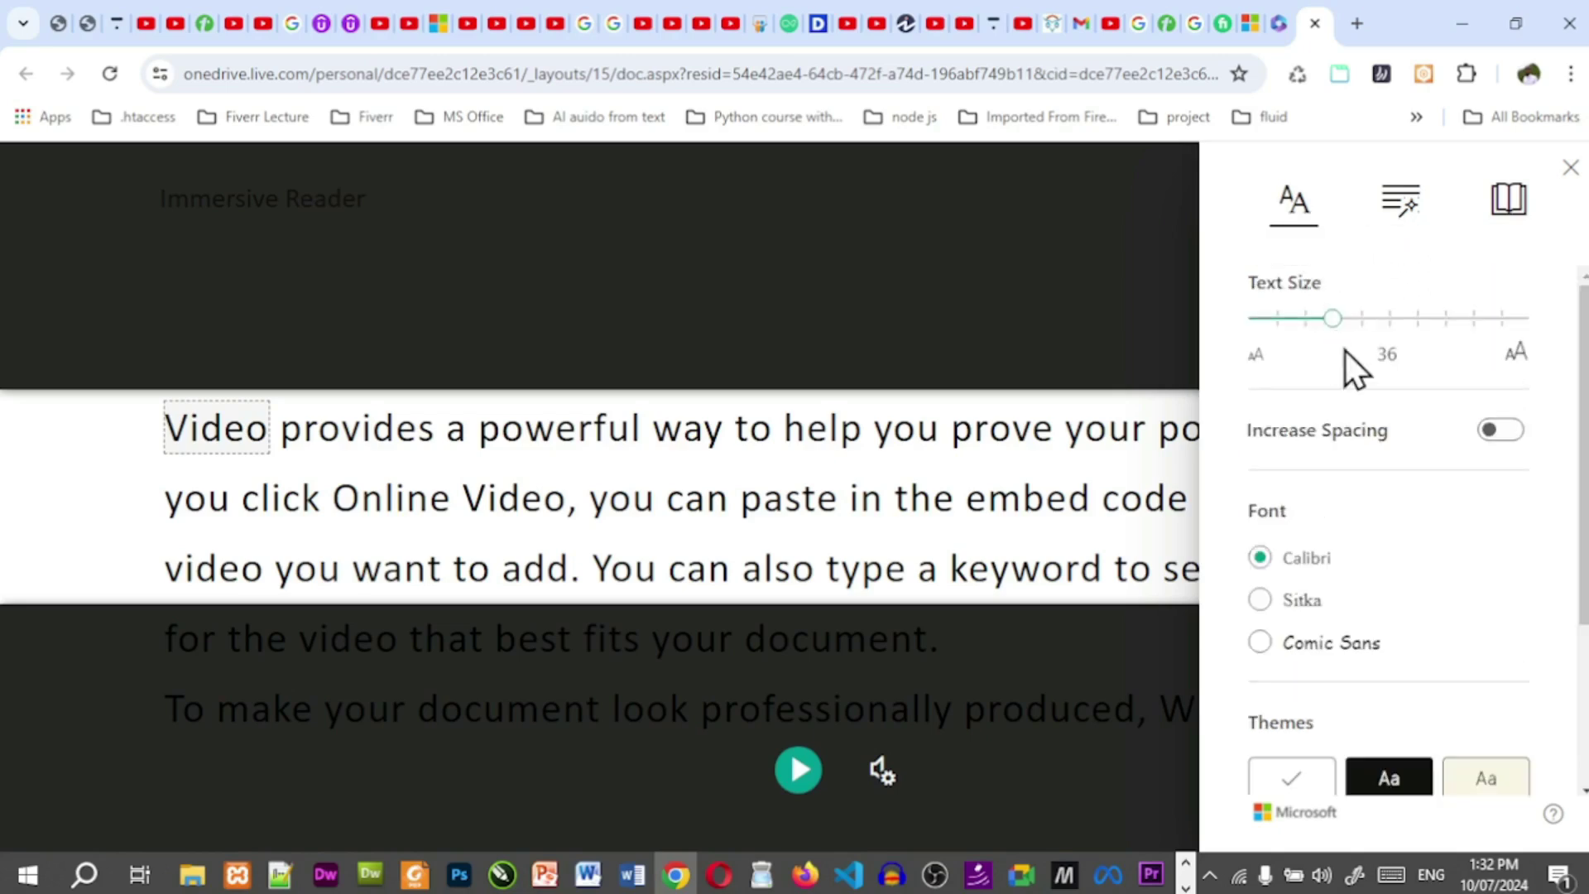
{"action": "left_click", "coordinate": [1308, 321]}
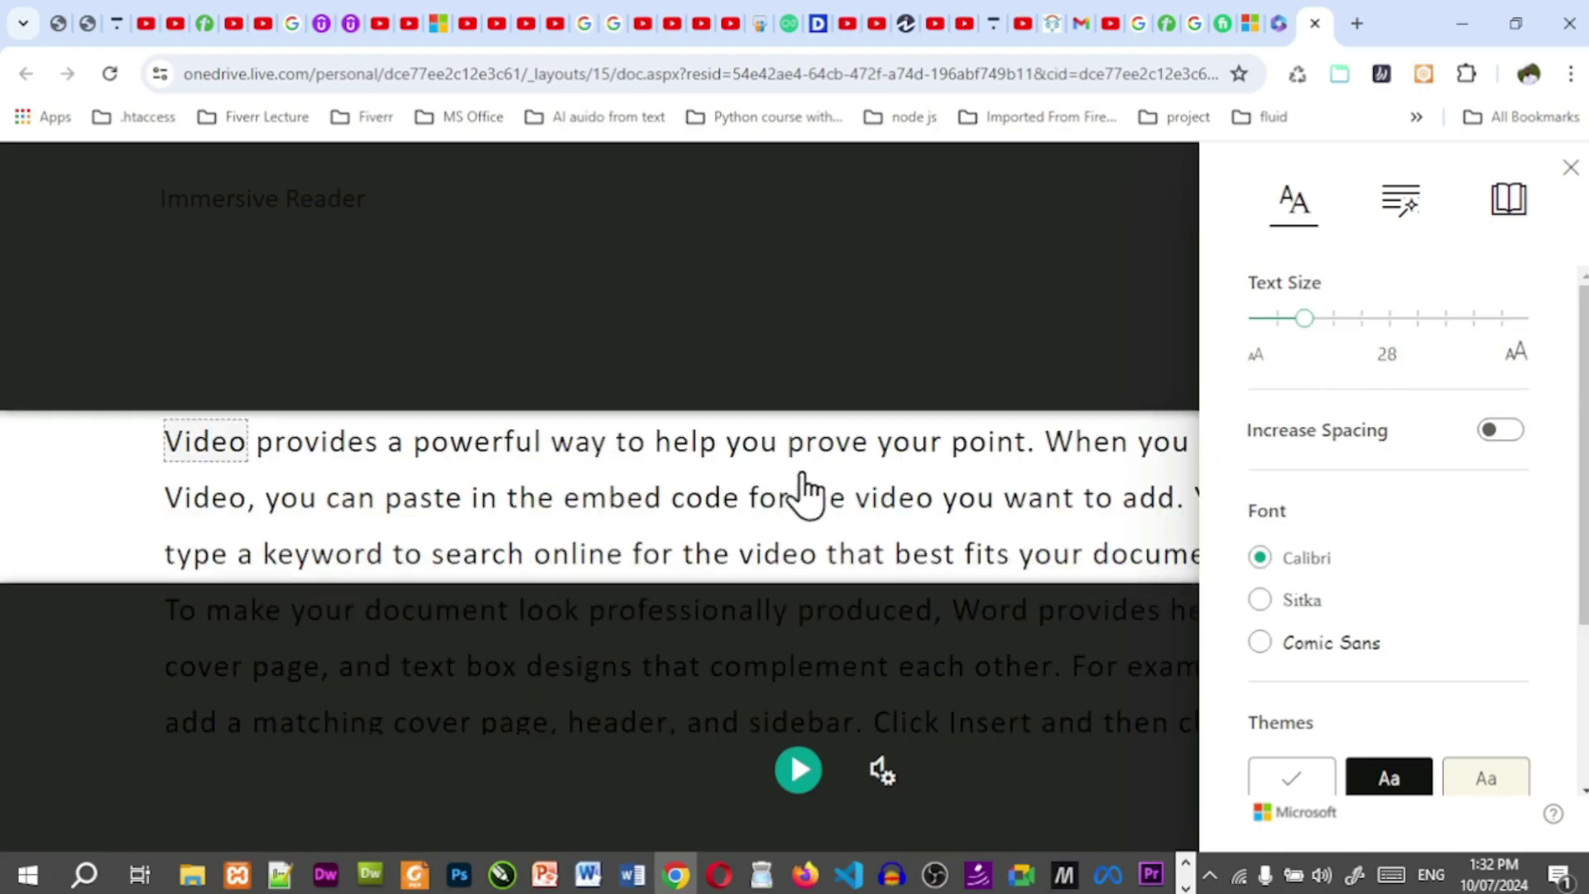
{"action": "left_click", "coordinate": [1510, 199]}
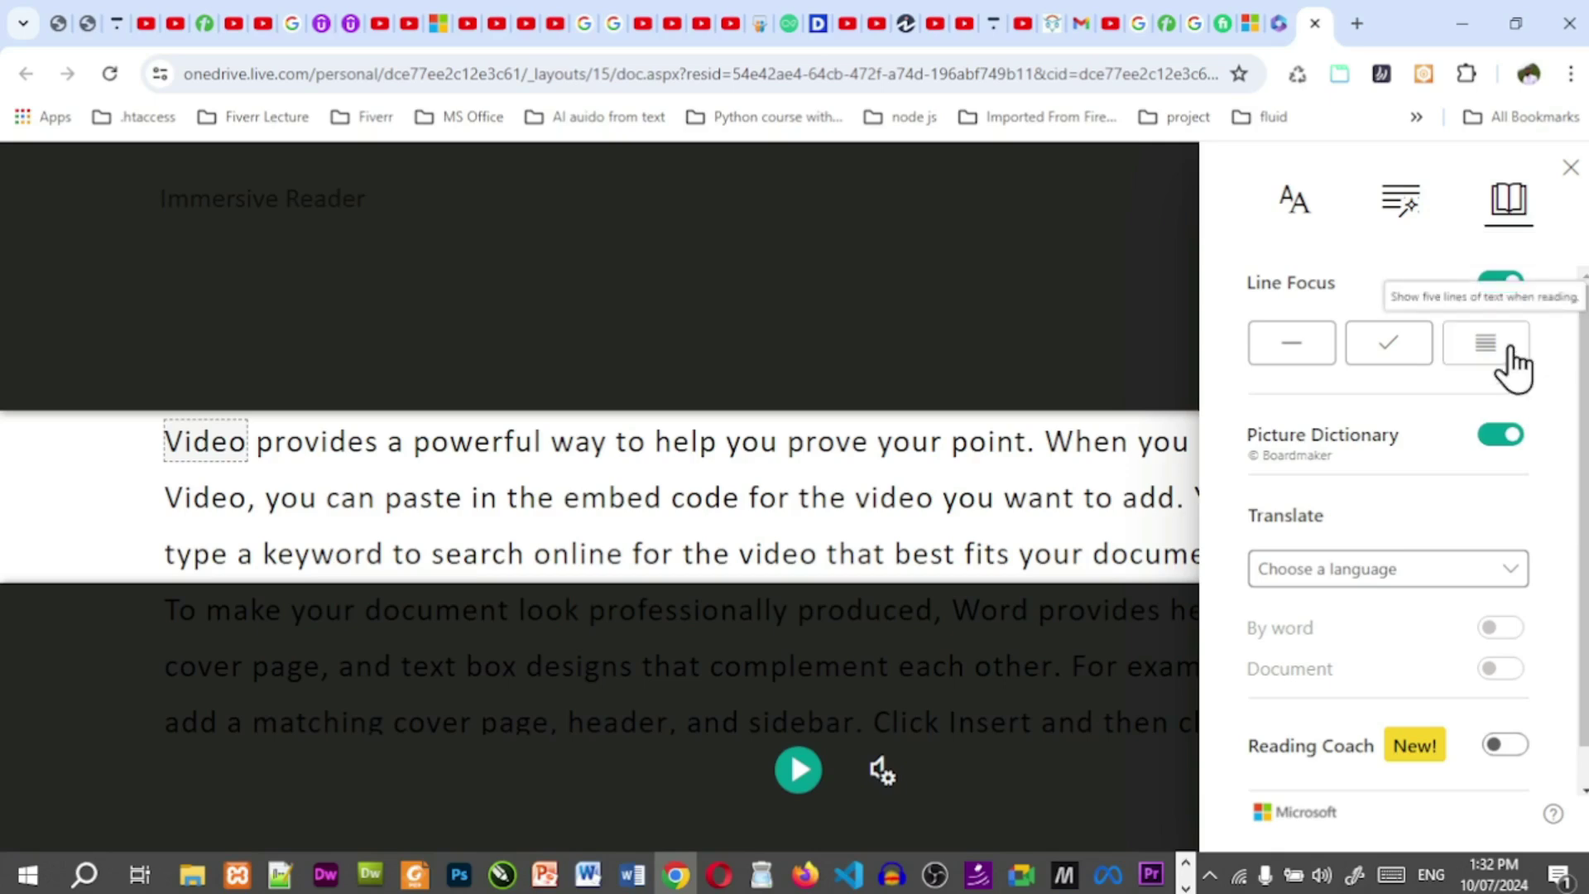
{"action": "left_click", "coordinate": [1503, 352]}
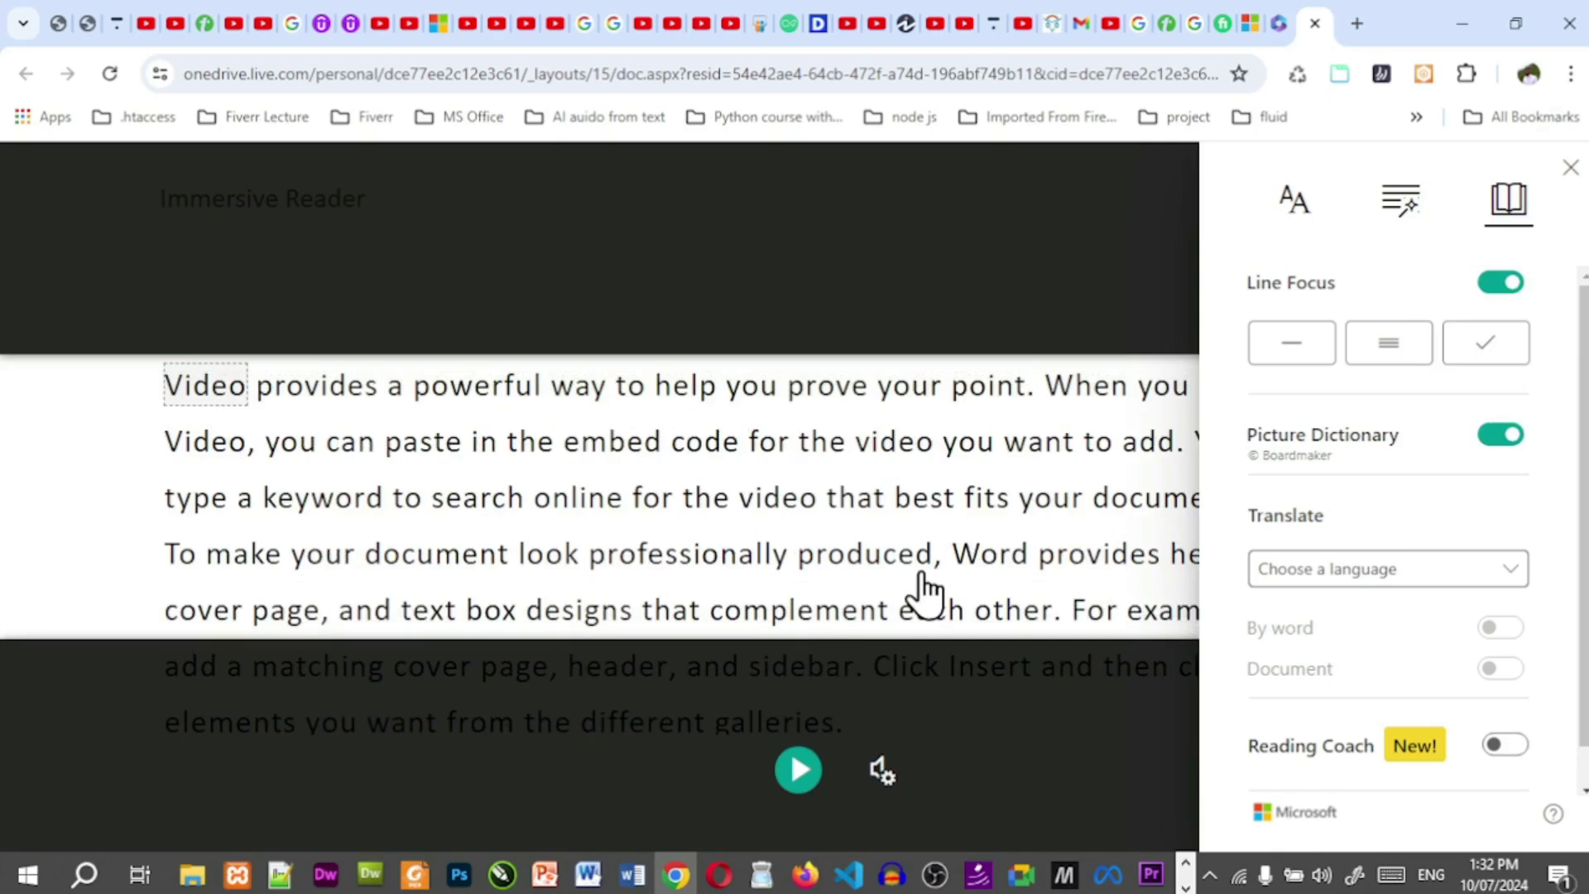
{"action": "left_click", "coordinate": [1282, 354]}
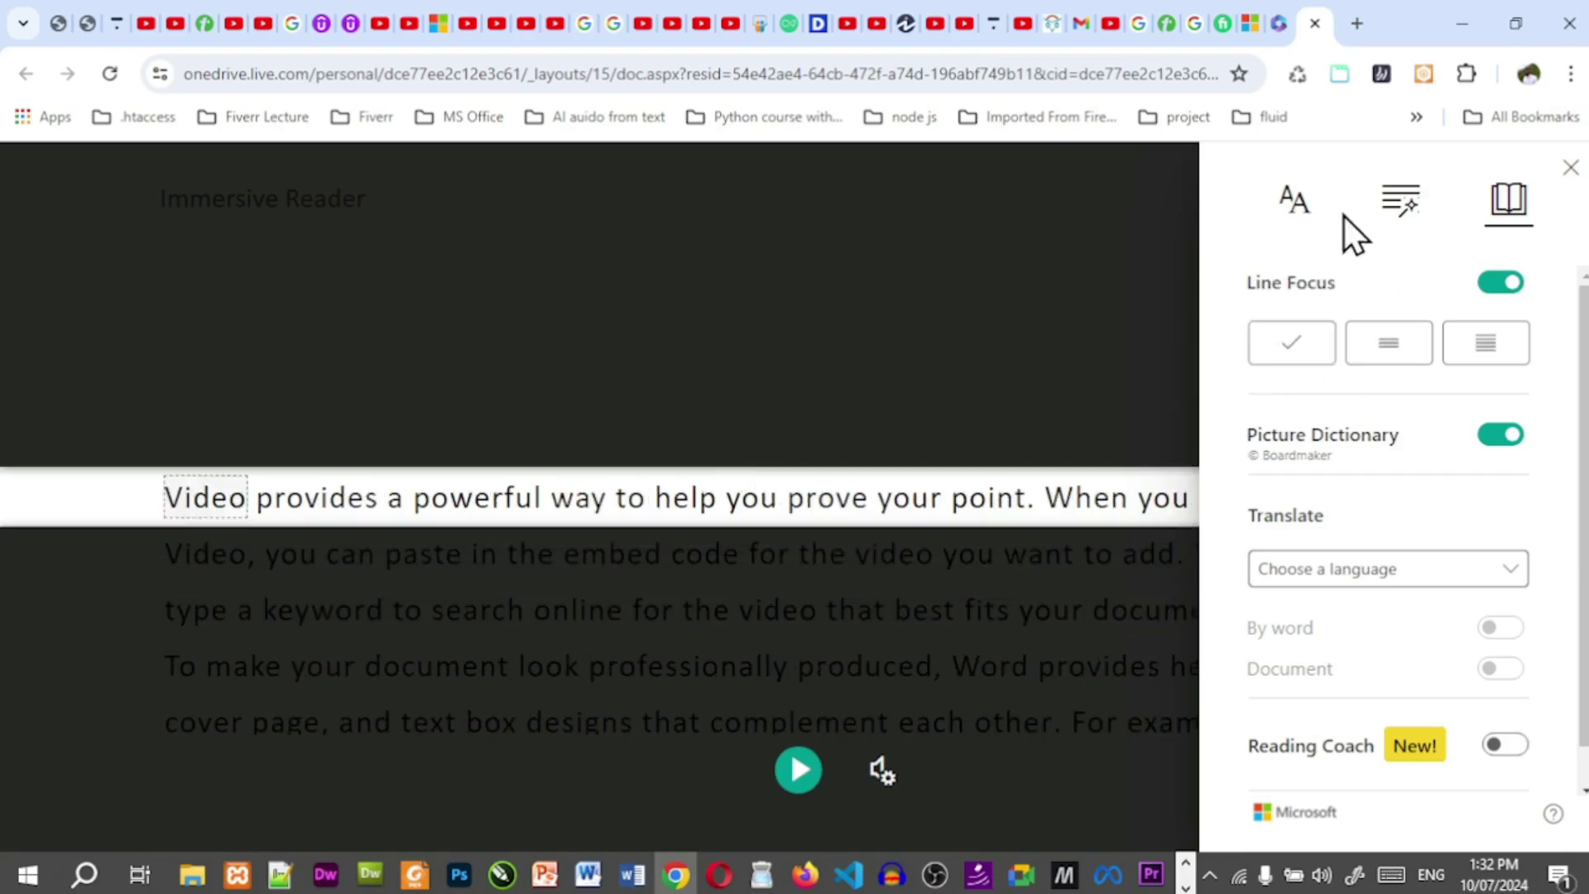
Turn Increase Spacing back on and enlarge the text to size 48.
{"action": "left_click", "coordinate": [1298, 207]}
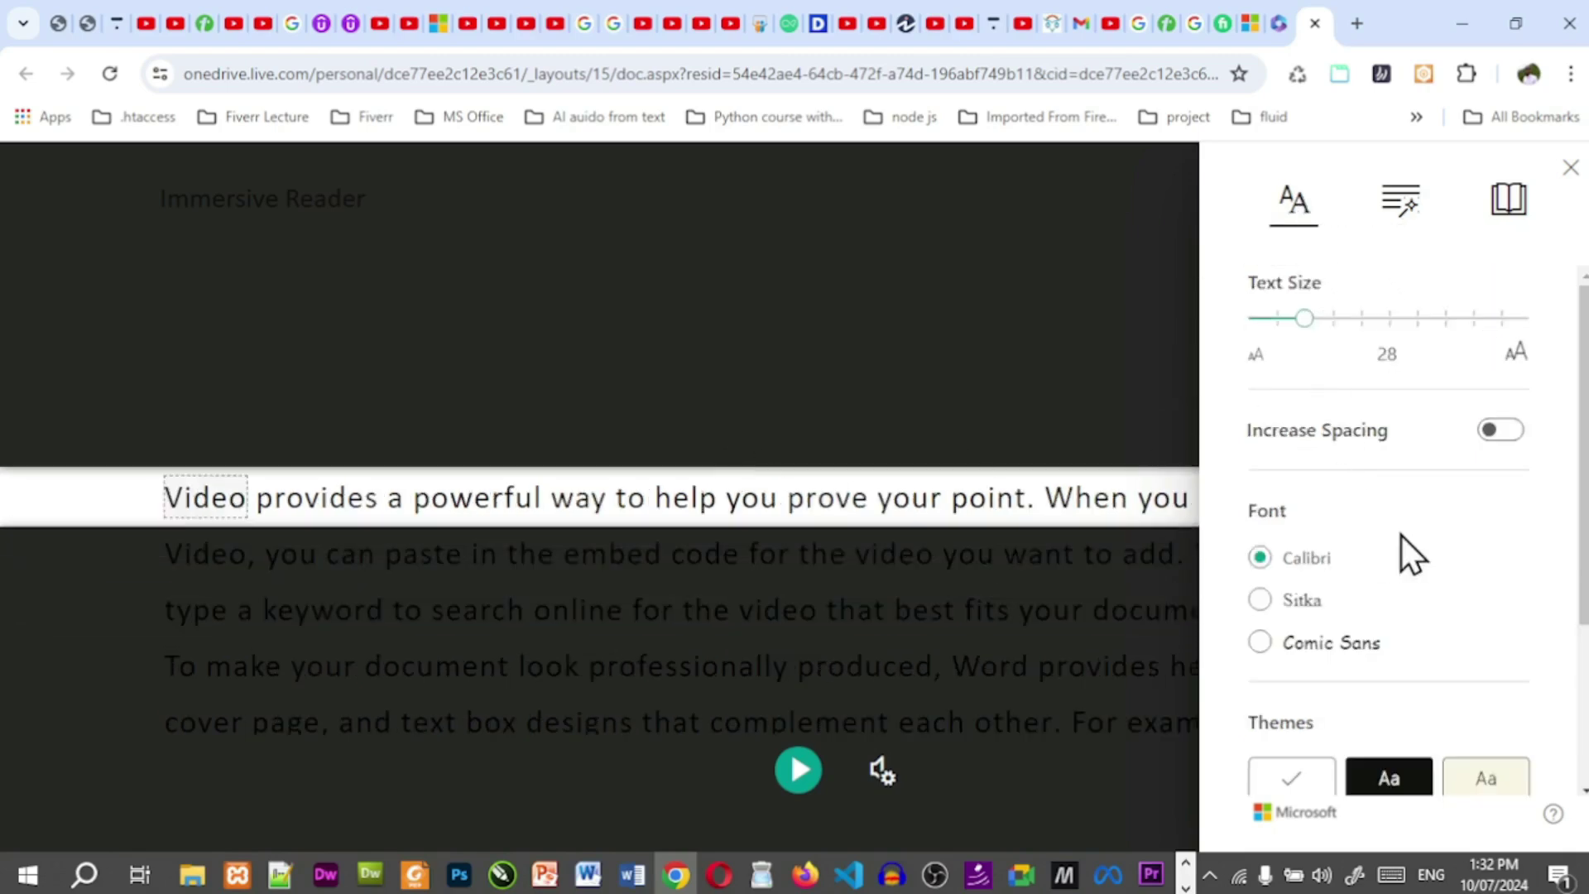
{"action": "left_click", "coordinate": [1502, 430]}
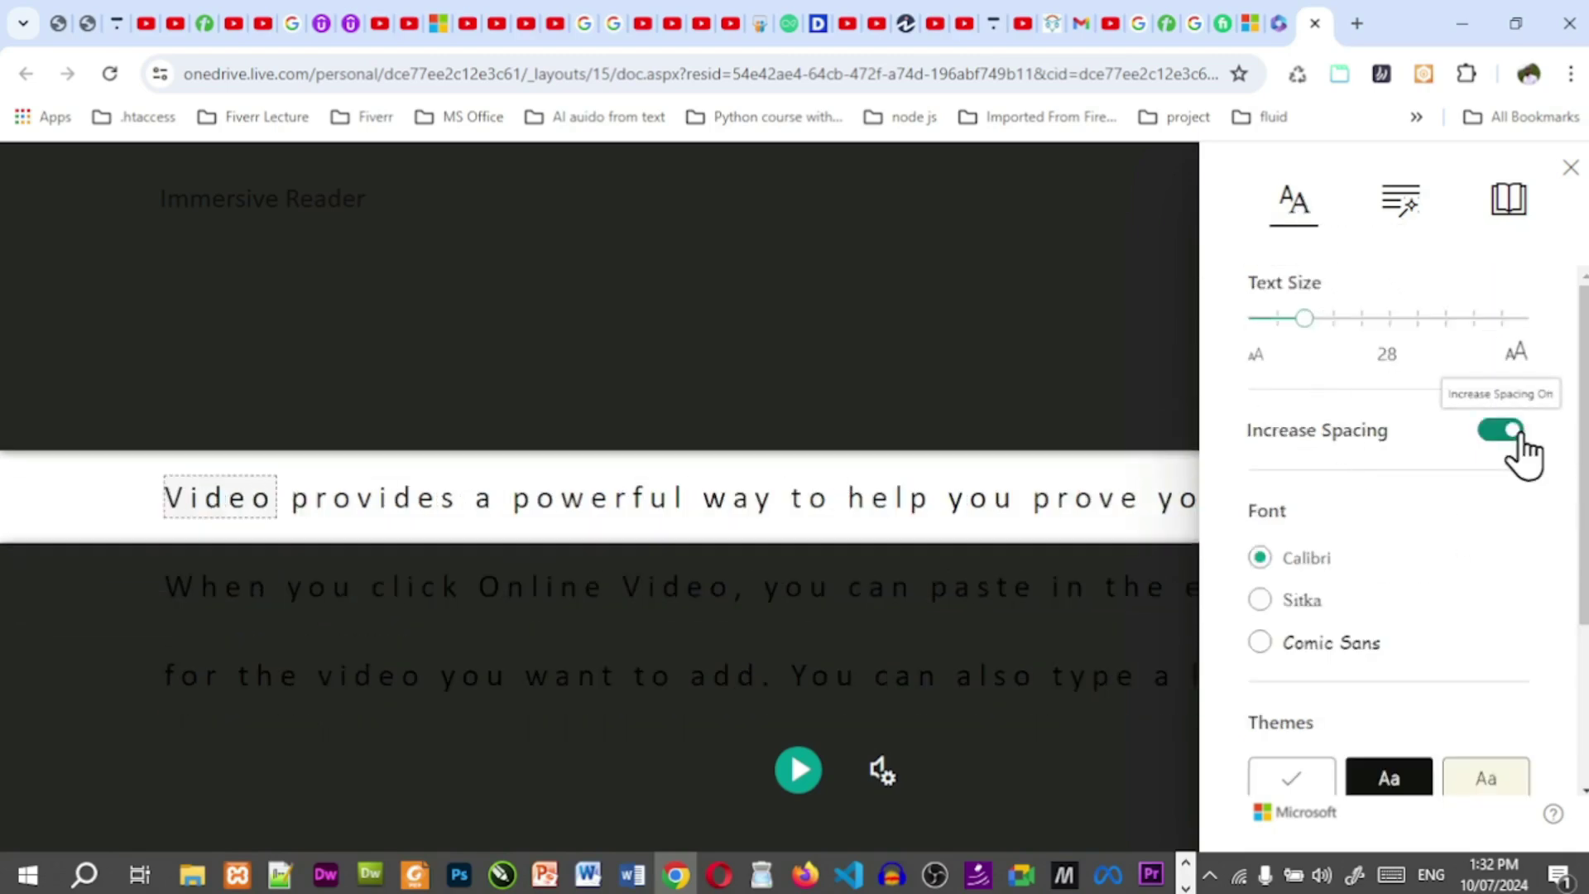
{"action": "left_click", "coordinate": [1369, 321]}
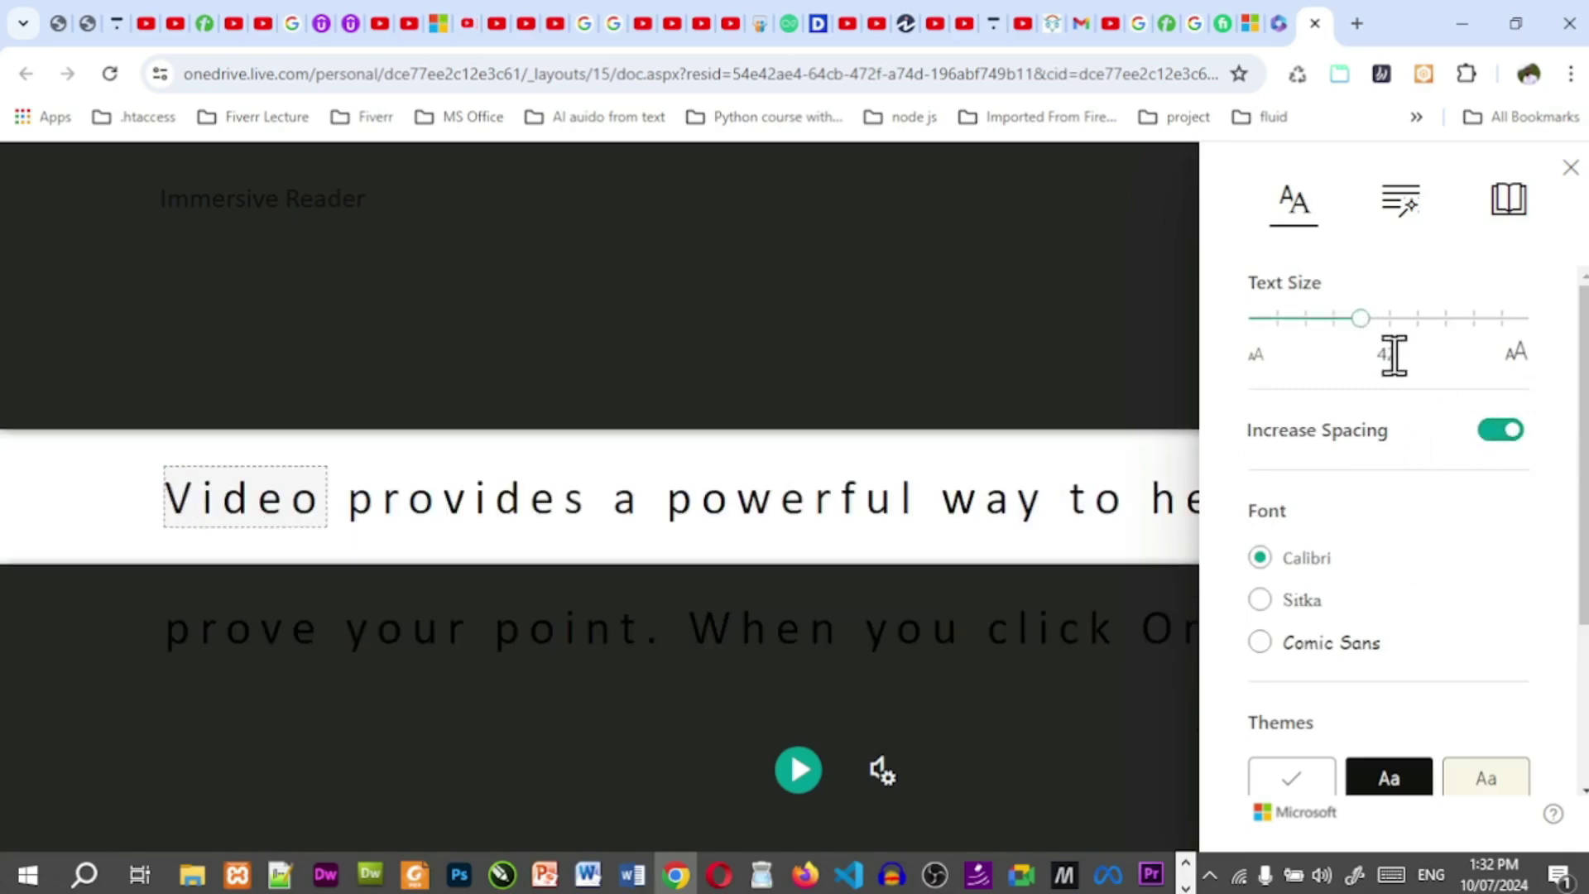
{"action": "left_click", "coordinate": [1391, 328]}
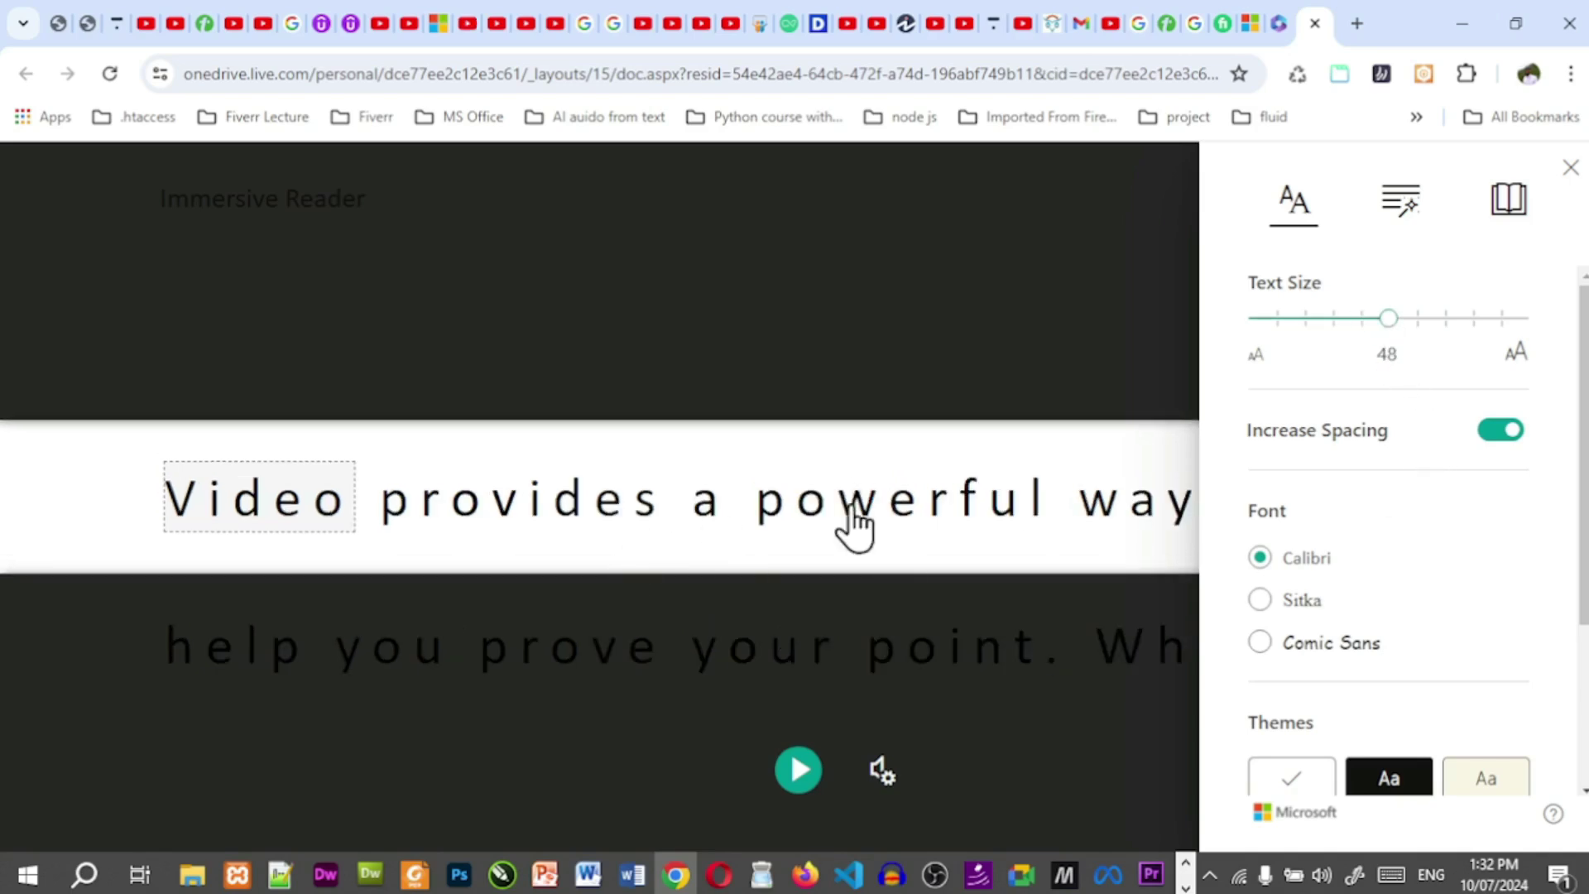
{"action": "left_click", "coordinate": [1508, 206]}
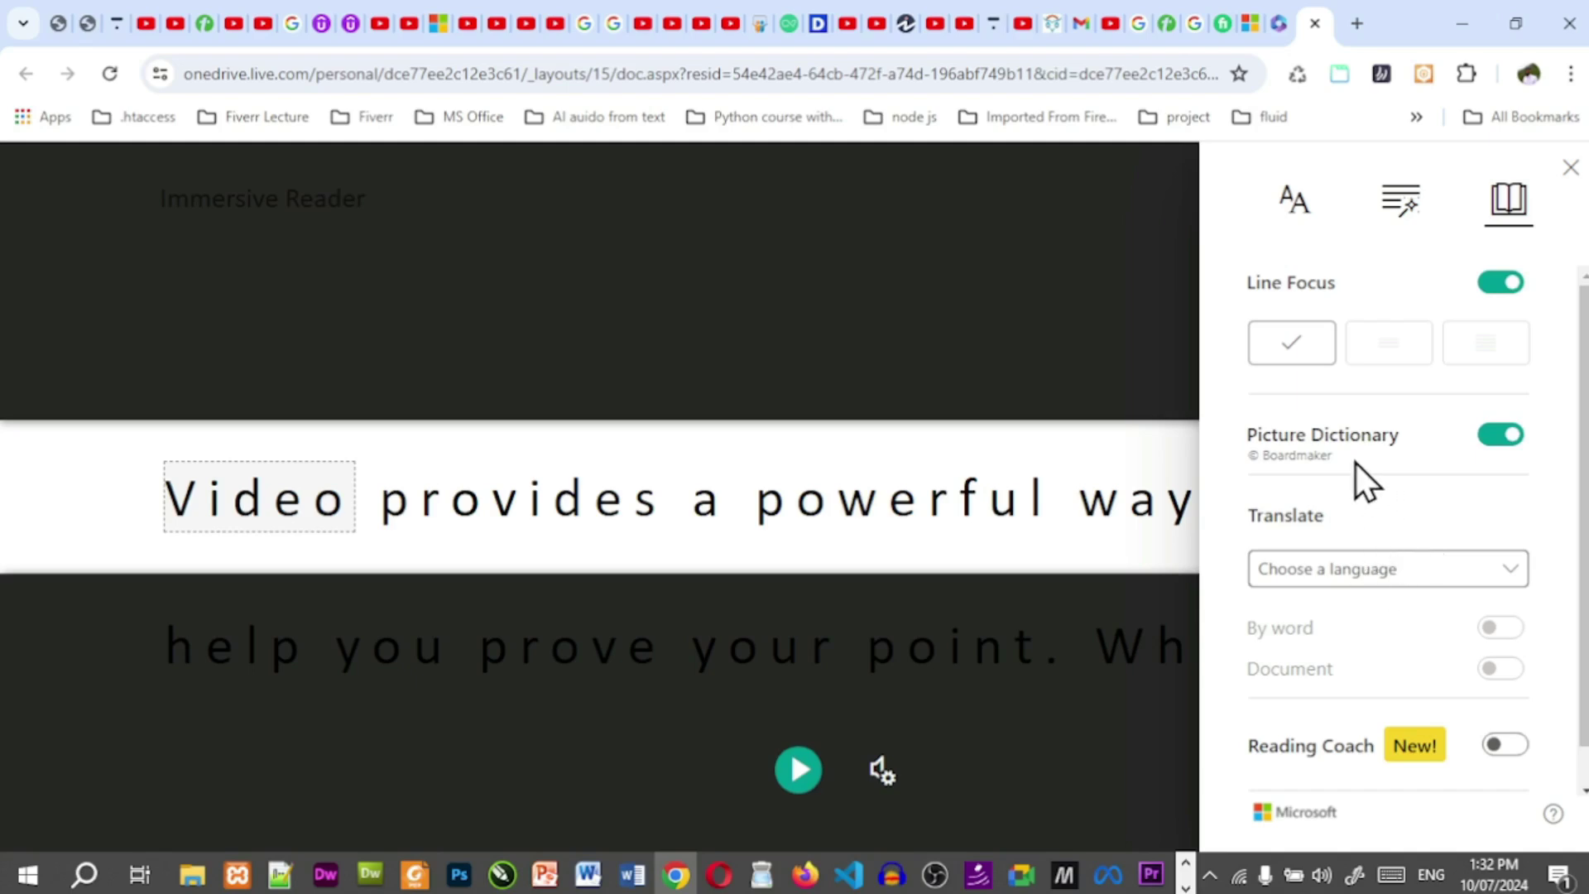
{"action": "left_click", "coordinate": [1419, 572]}
{"action": "left_click", "coordinate": [1419, 571]}
Colour nouns and verbs under Parts of Speech in Grammar Options.
{"action": "left_click", "coordinate": [1406, 218]}
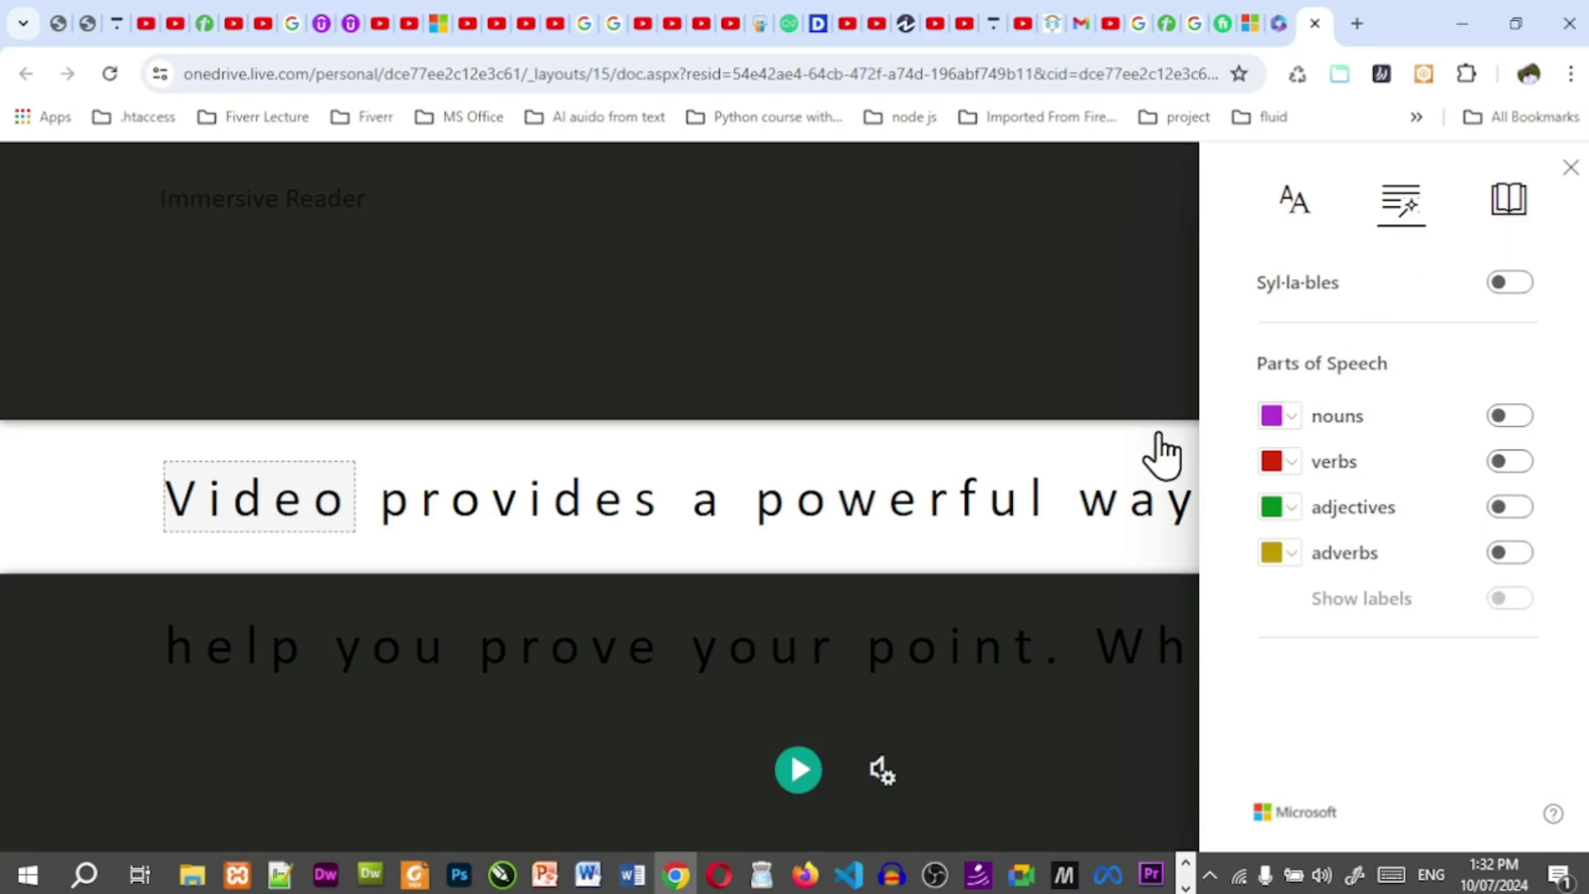
{"action": "left_click", "coordinate": [1528, 422]}
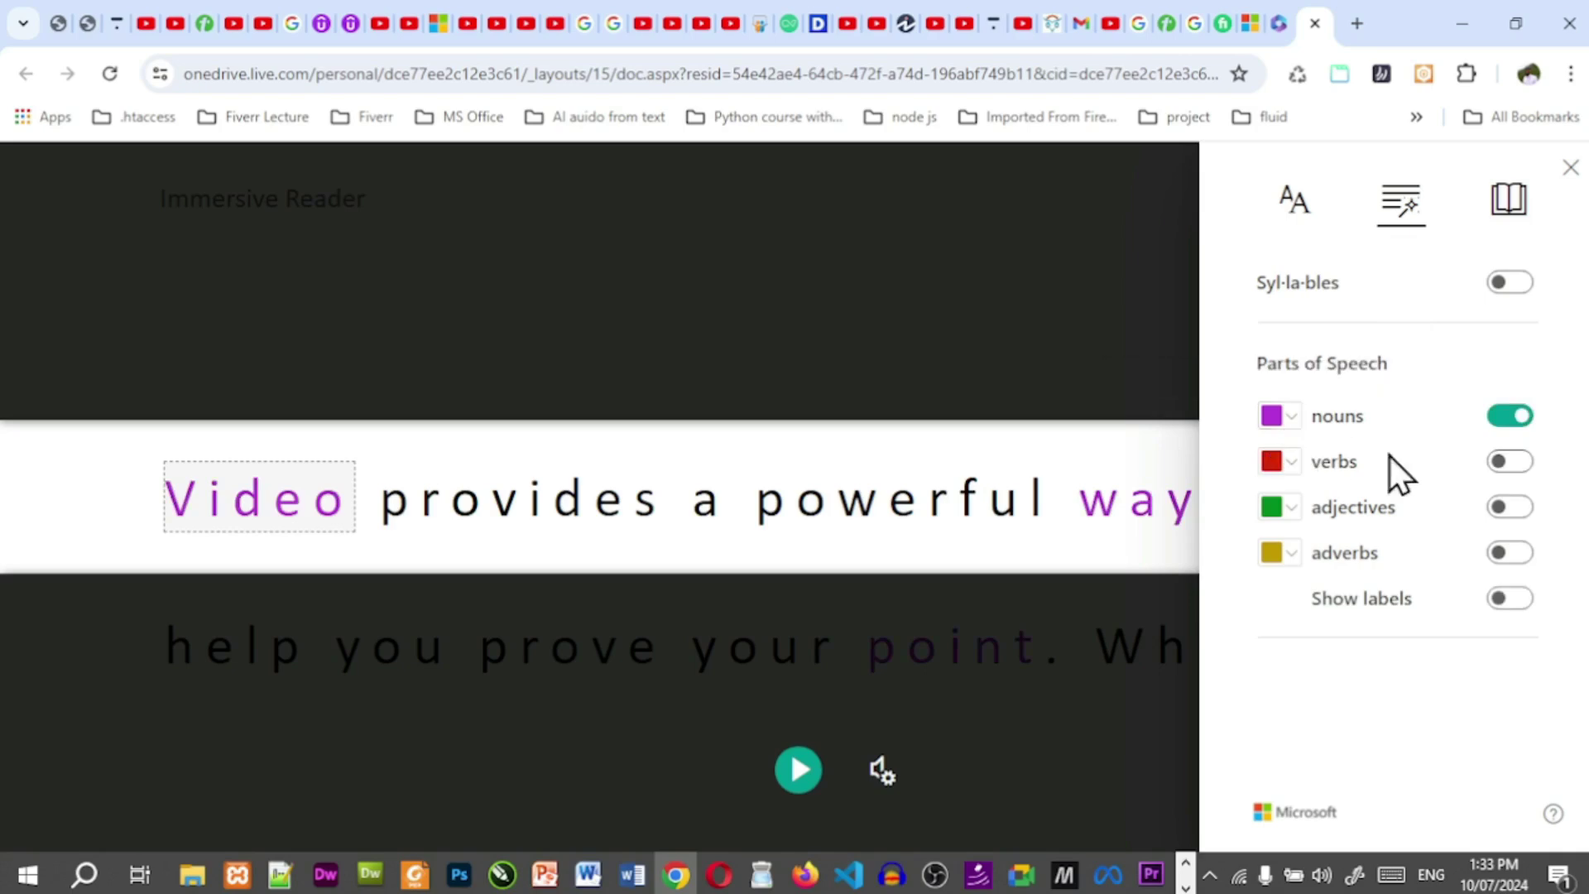
{"action": "left_click", "coordinate": [1520, 468]}
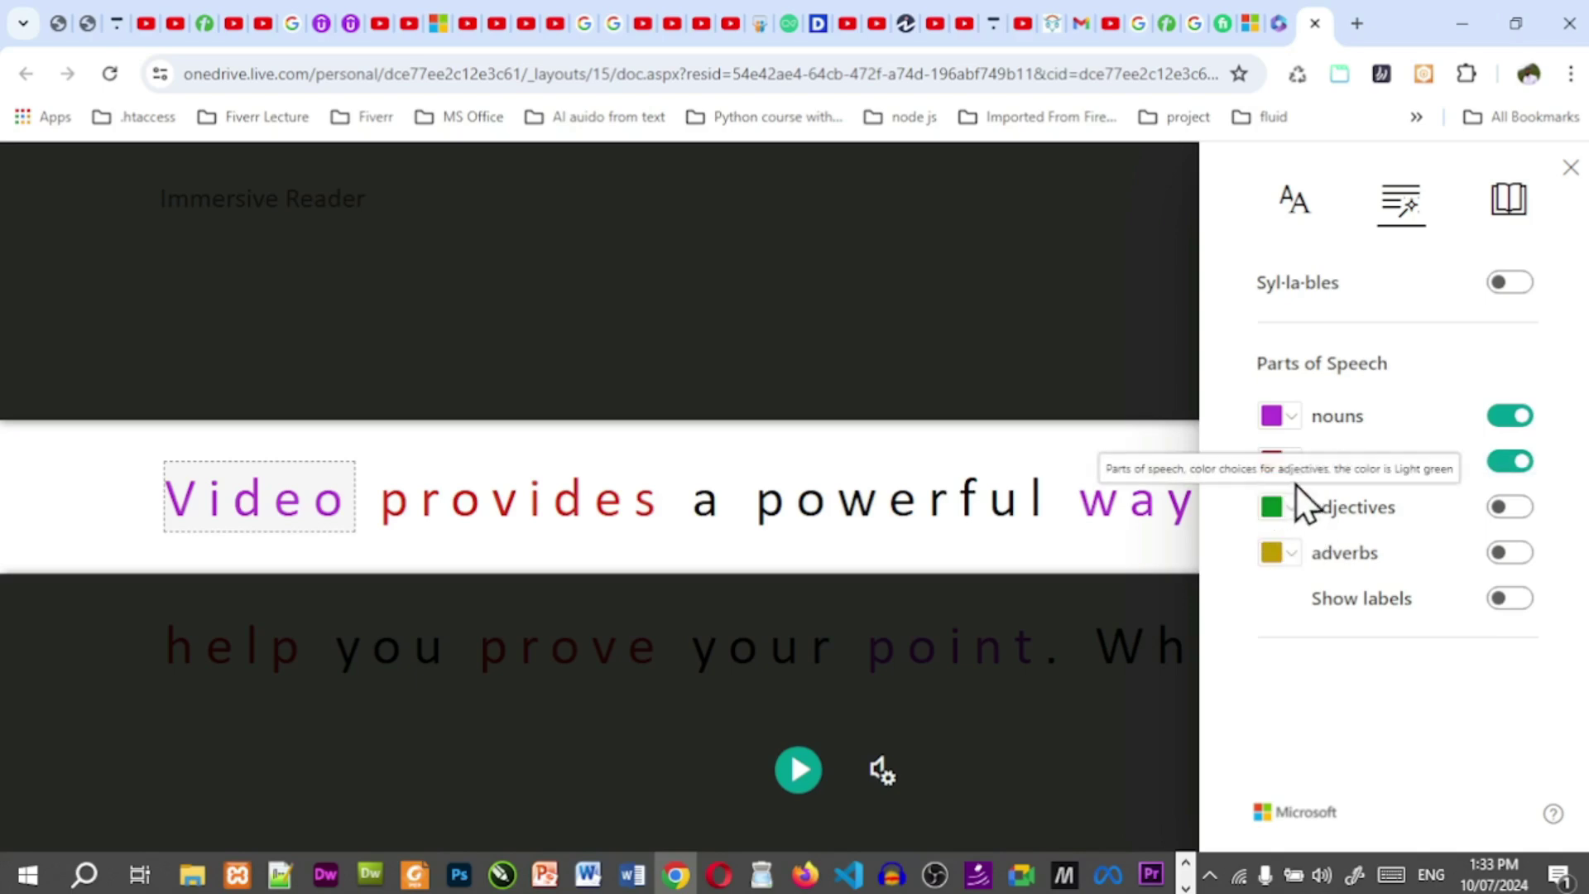
{"action": "left_click", "coordinate": [1500, 422]}
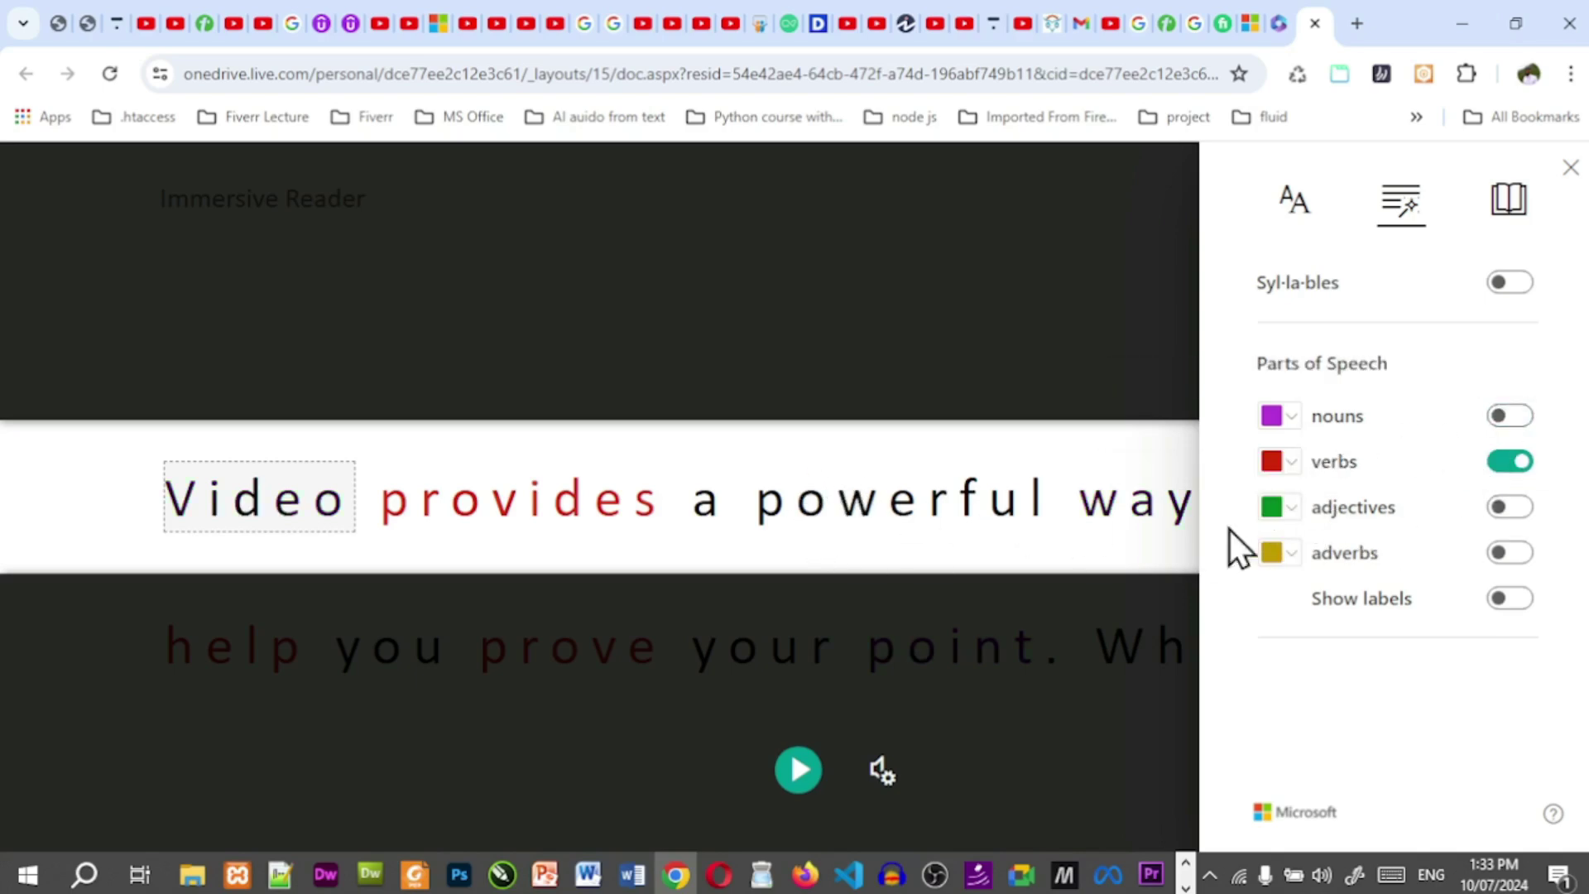
{"action": "left_click", "coordinate": [1511, 416]}
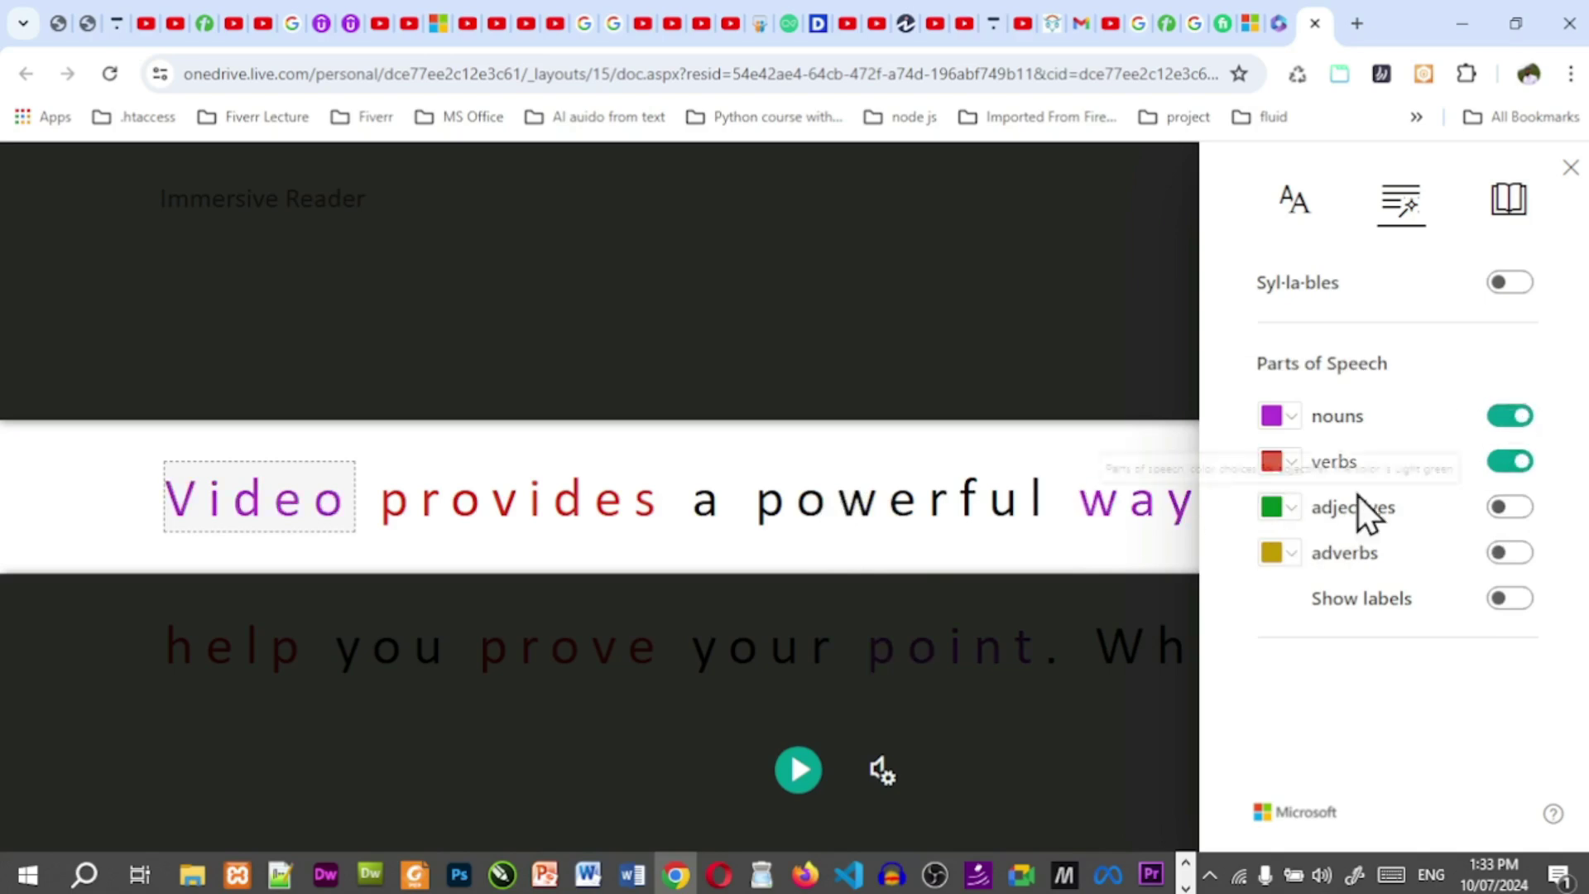
Also colour adjectives and adverbs and show part-of-speech labels above words.
{"action": "left_click", "coordinate": [1521, 510]}
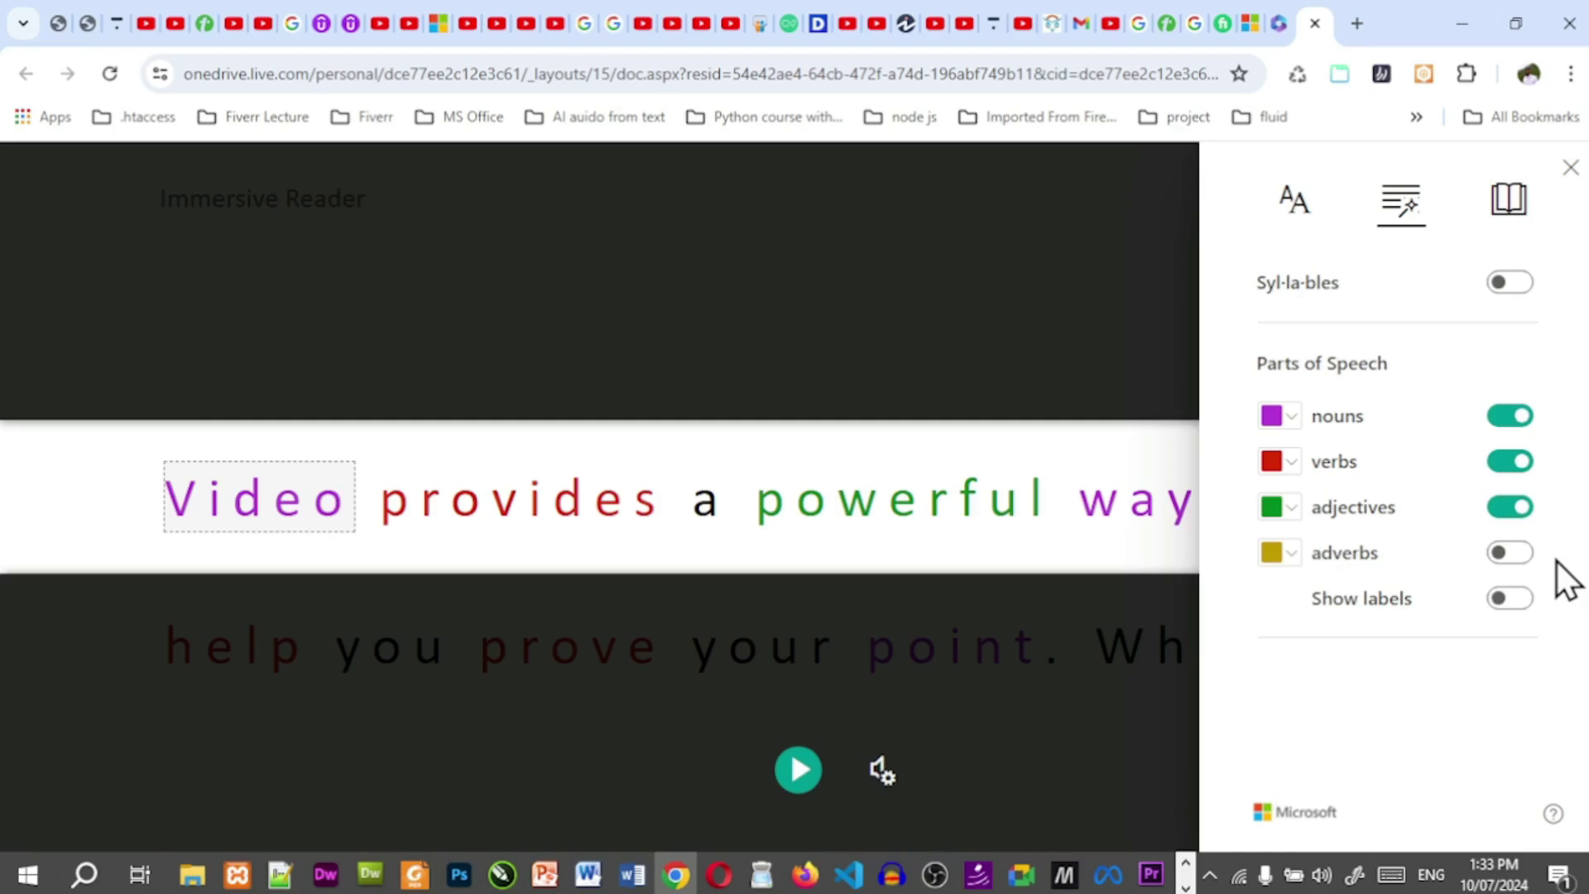
{"action": "left_click", "coordinate": [1525, 565]}
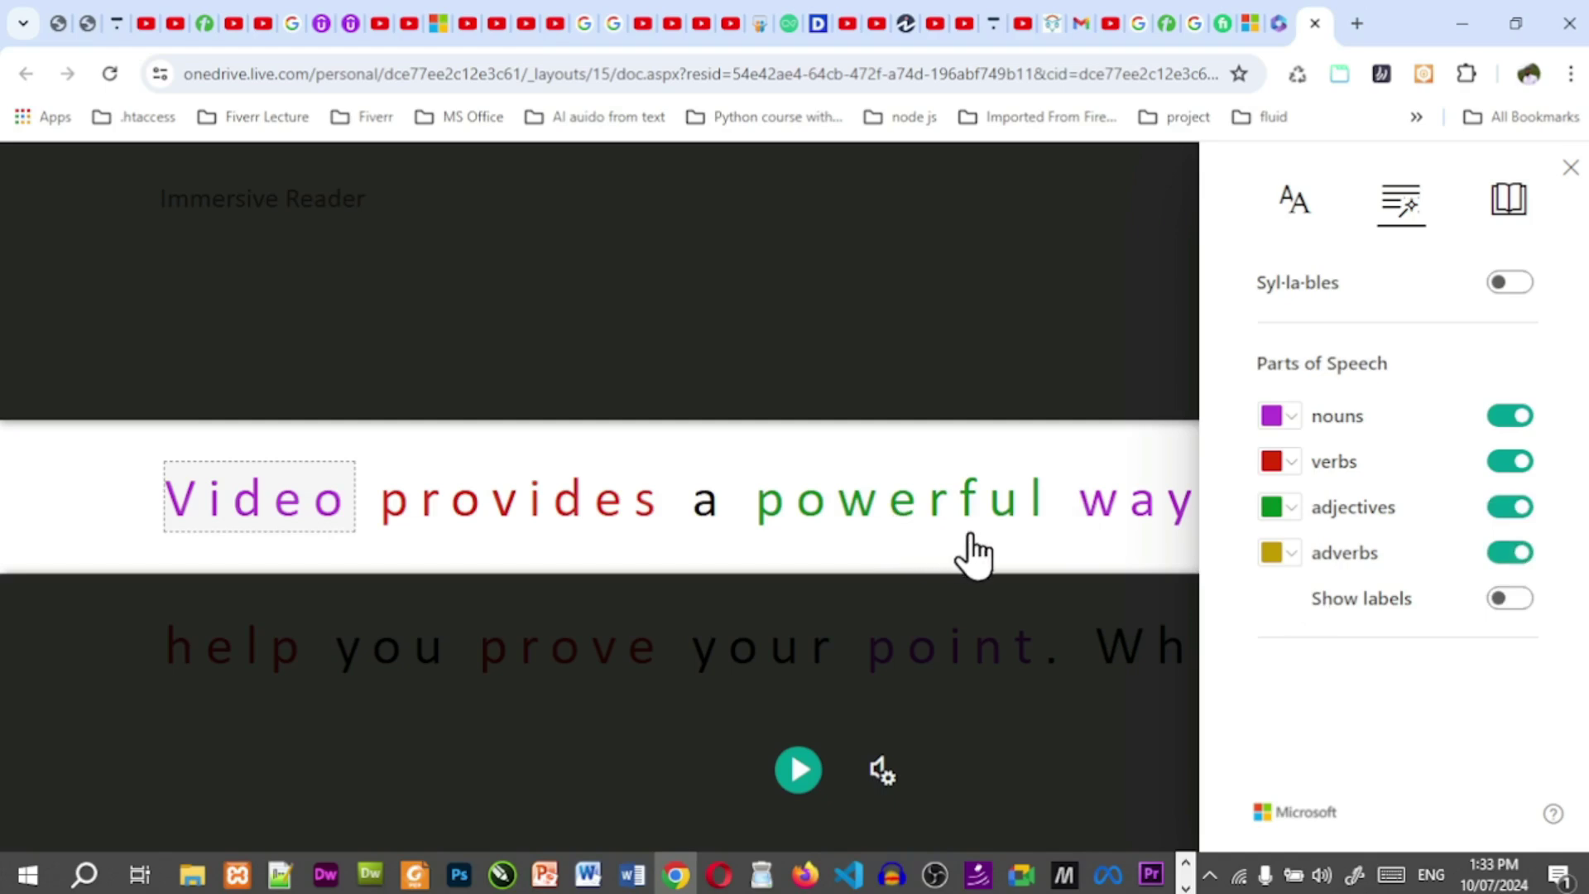
{"action": "left_click", "coordinate": [1512, 598]}
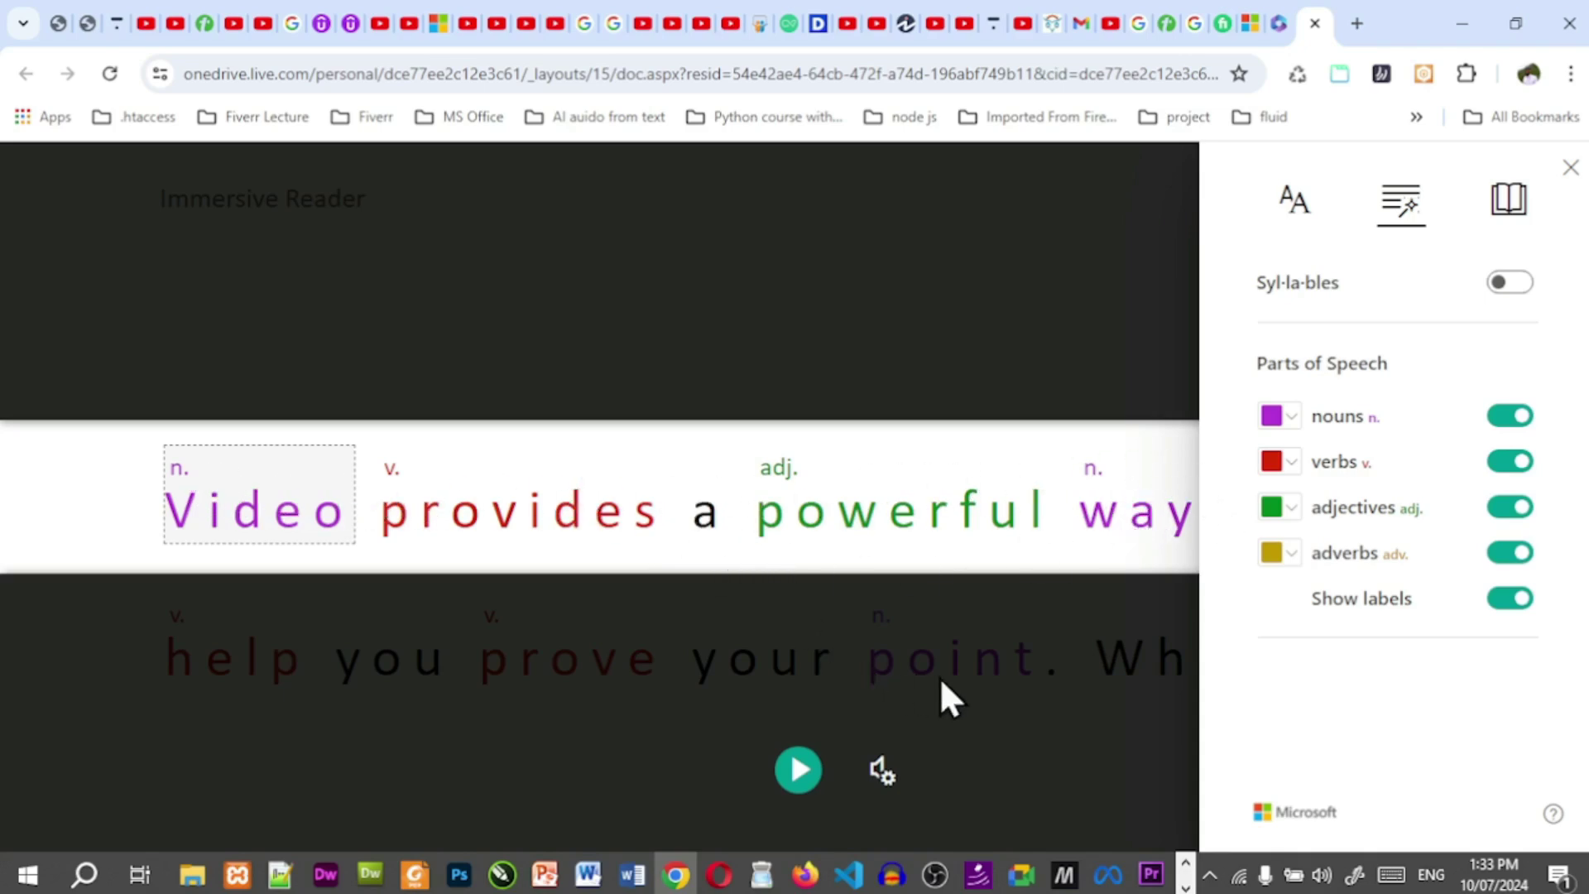
{"action": "left_click", "coordinate": [1507, 600]}
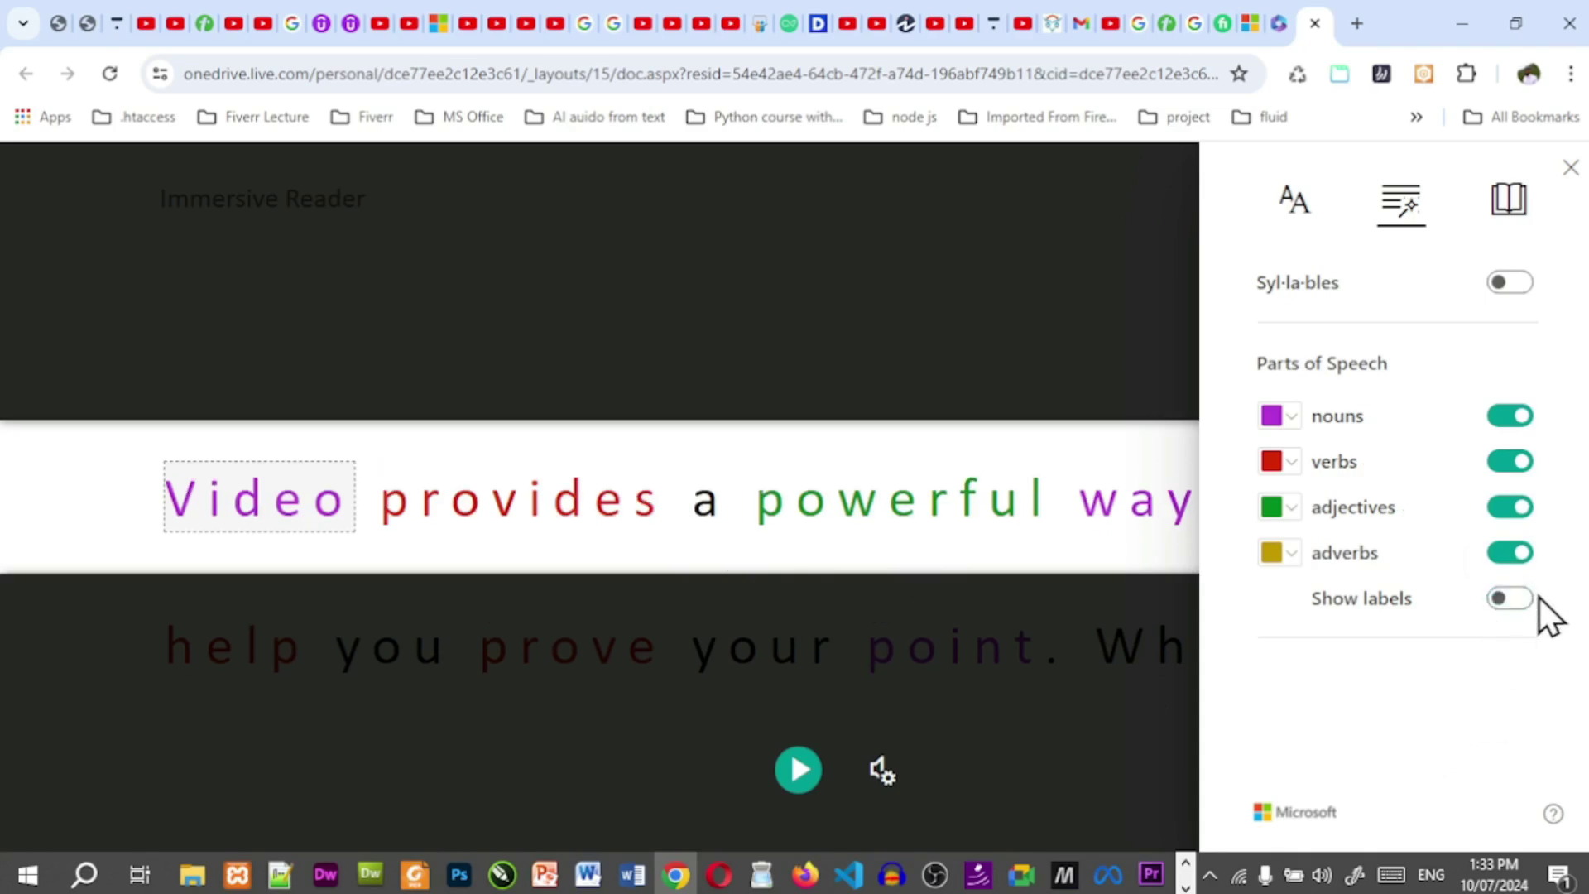
{"action": "left_click", "coordinate": [1511, 601]}
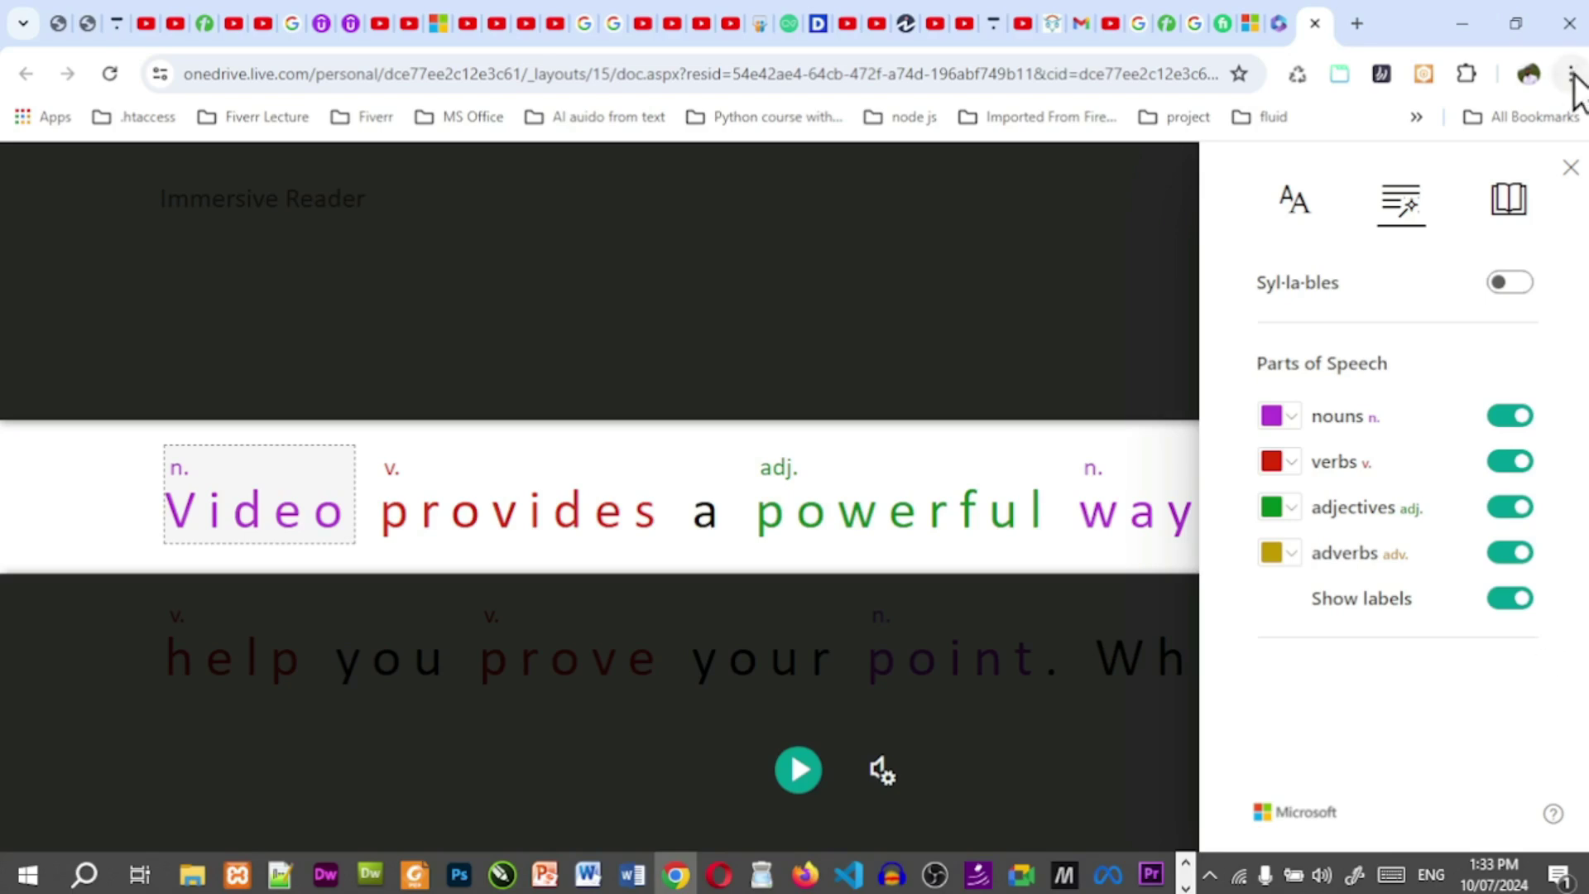
Close the settings panel and step Line Focus down nine lines to 'and text box designs that'.
{"action": "left_click", "coordinate": [1571, 168]}
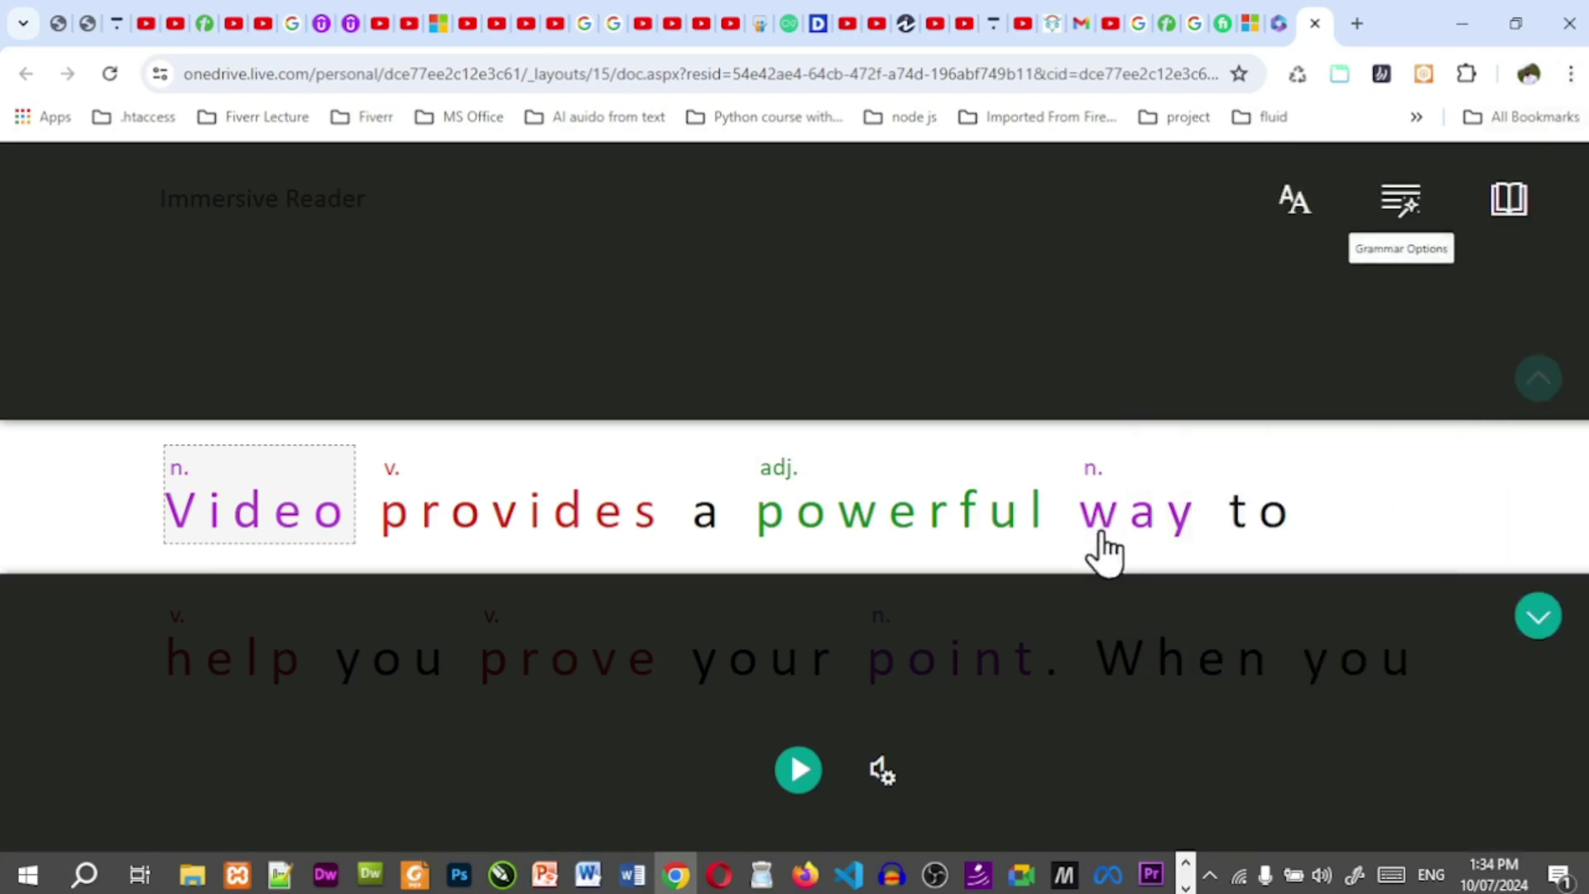
{"action": "left_click", "coordinate": [1527, 633]}
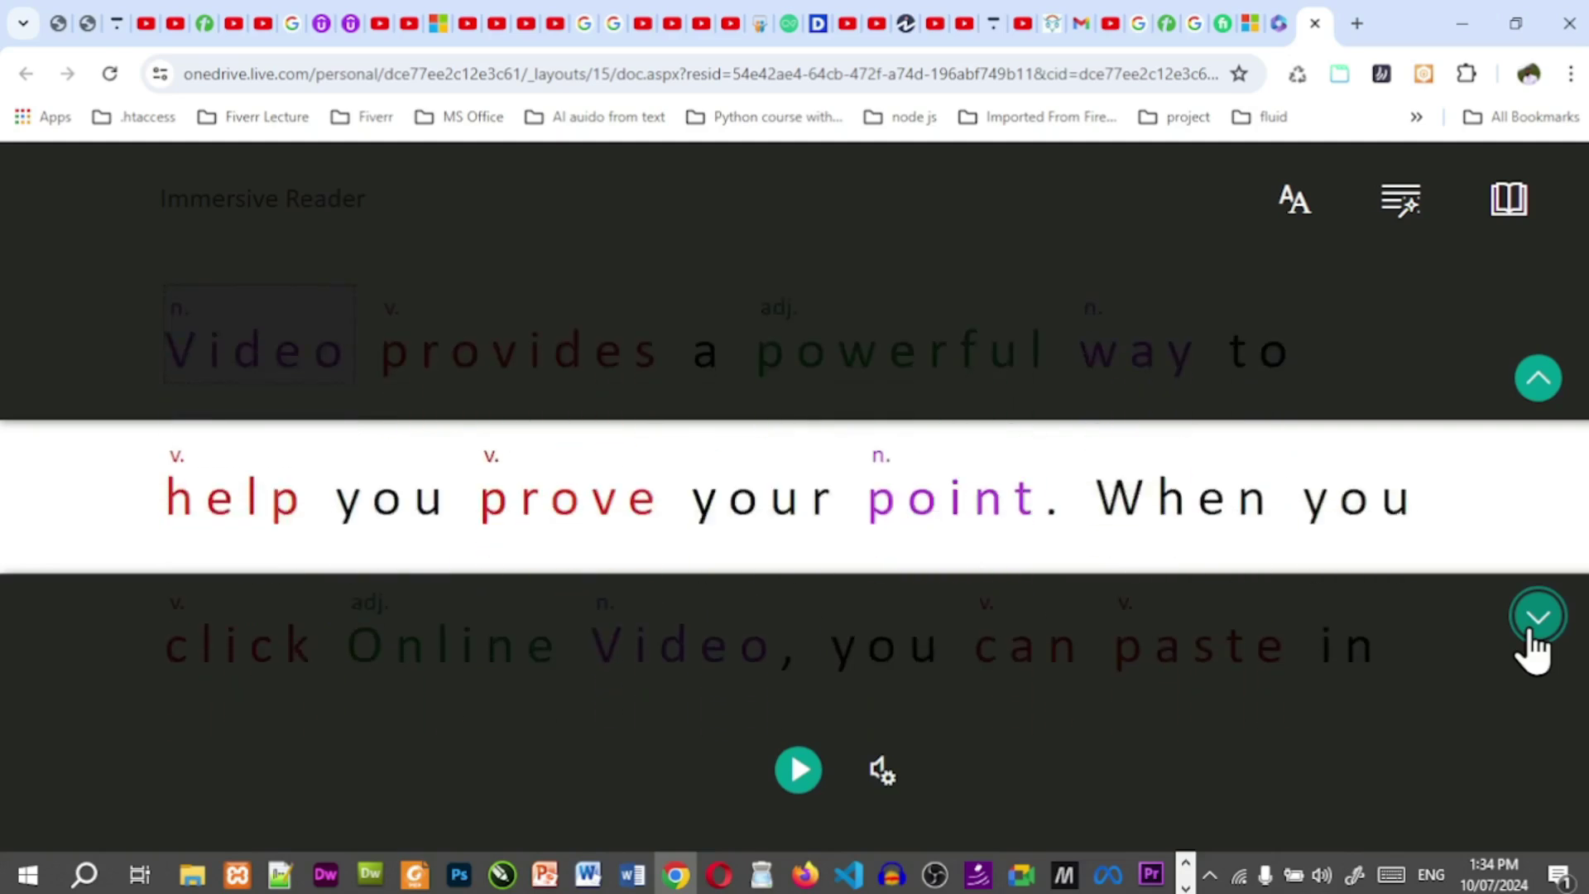
{"action": "left_click", "coordinate": [1528, 633]}
{"action": "left_click", "coordinate": [1530, 633]}
{"action": "left_click", "coordinate": [1530, 633]}
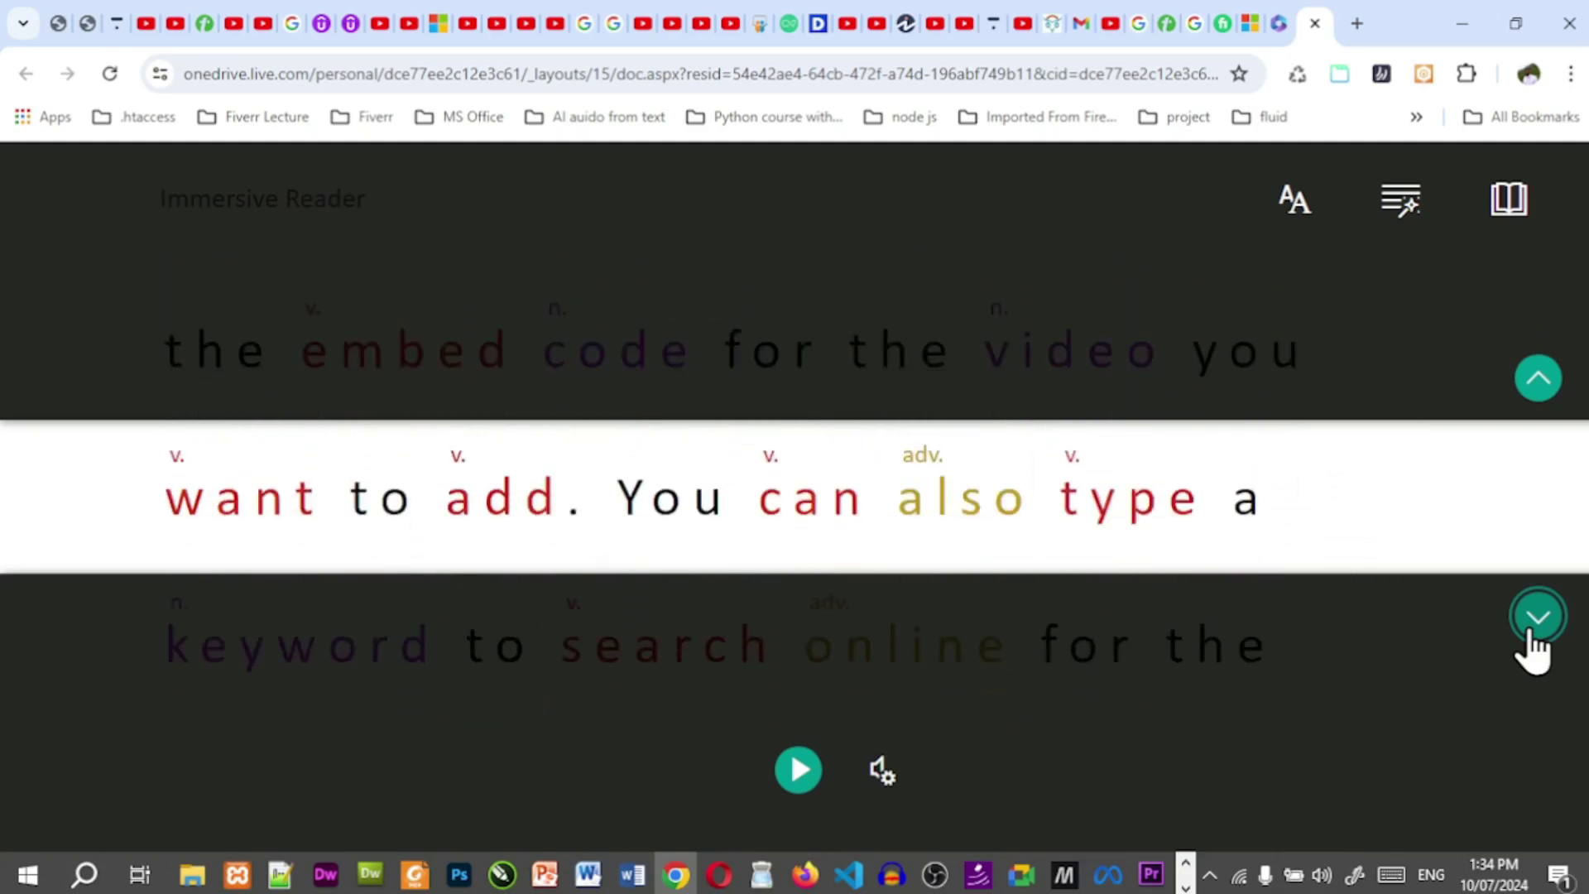
{"action": "left_click", "coordinate": [1530, 633]}
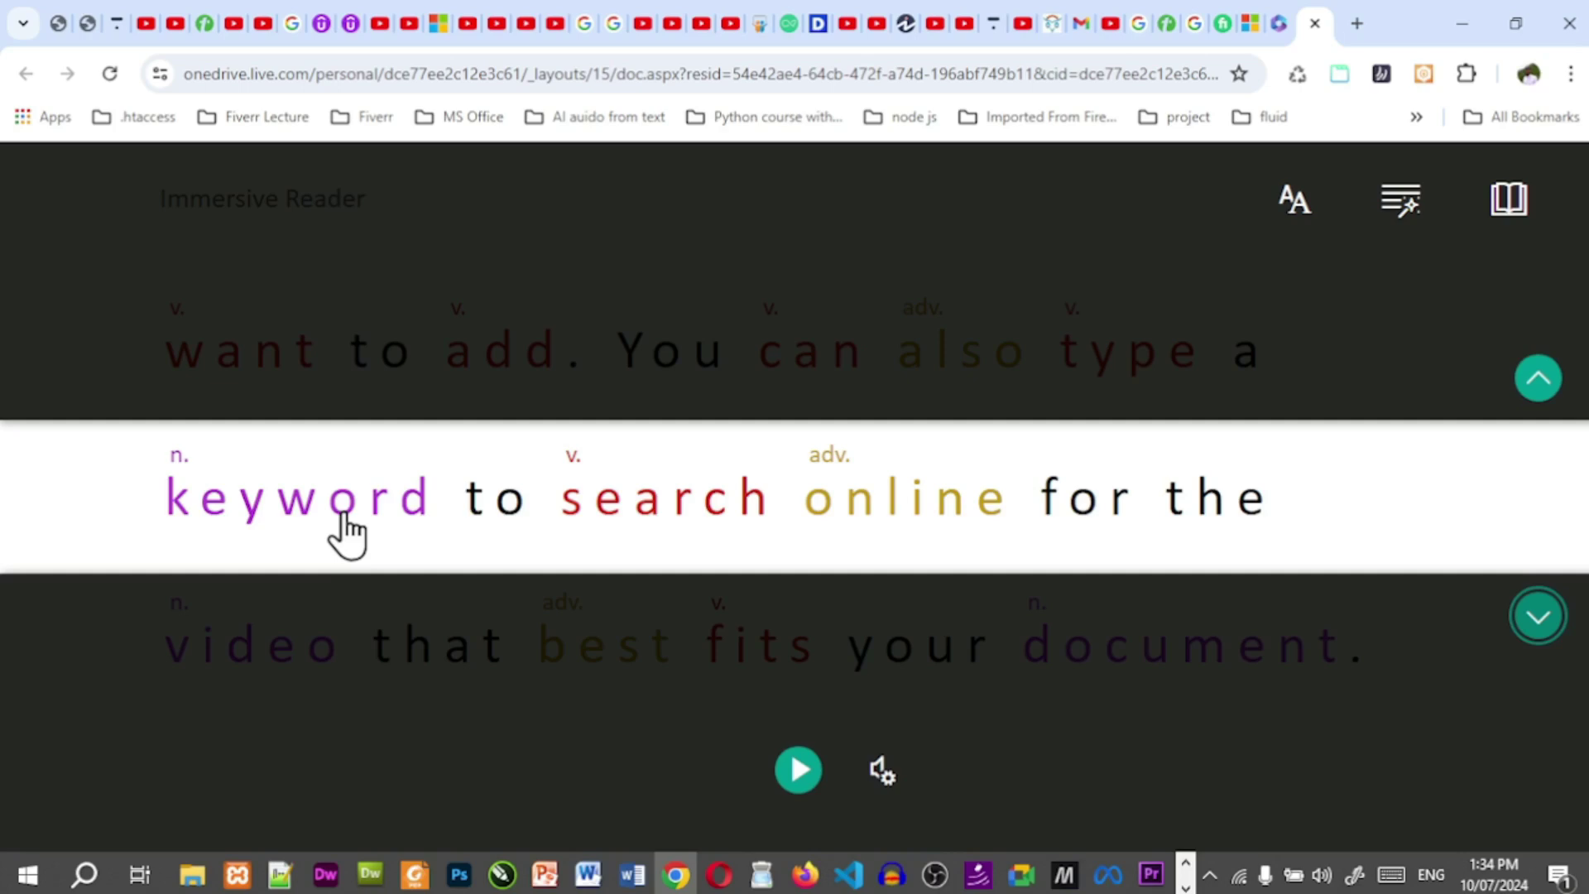
{"action": "left_click", "coordinate": [1550, 632]}
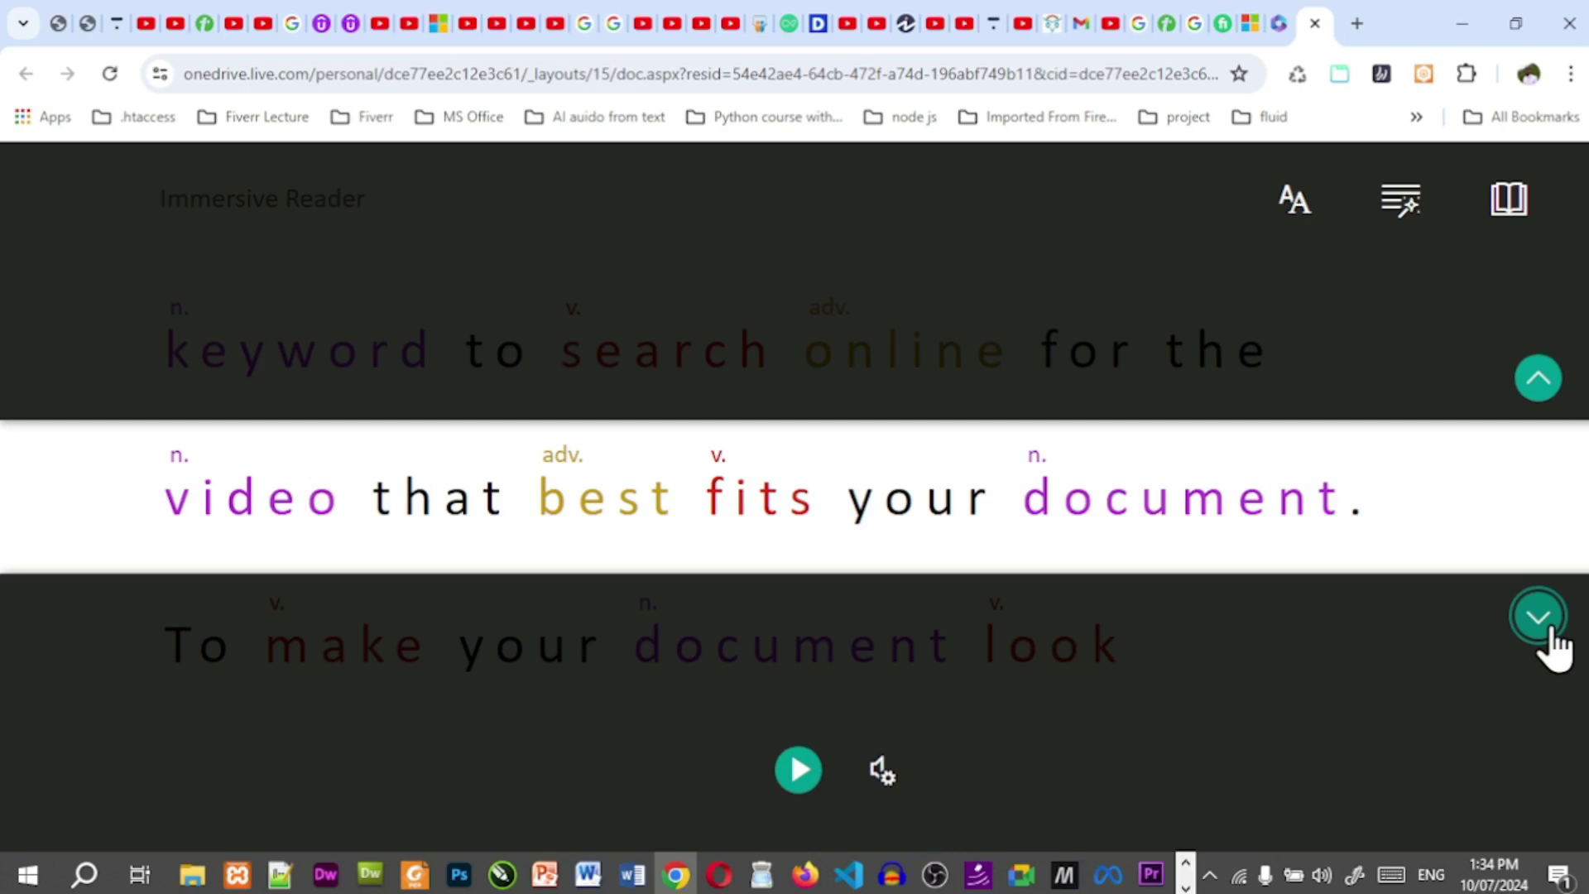
{"action": "left_click", "coordinate": [1549, 632]}
{"action": "left_click", "coordinate": [1549, 631]}
{"action": "left_click", "coordinate": [1539, 617]}
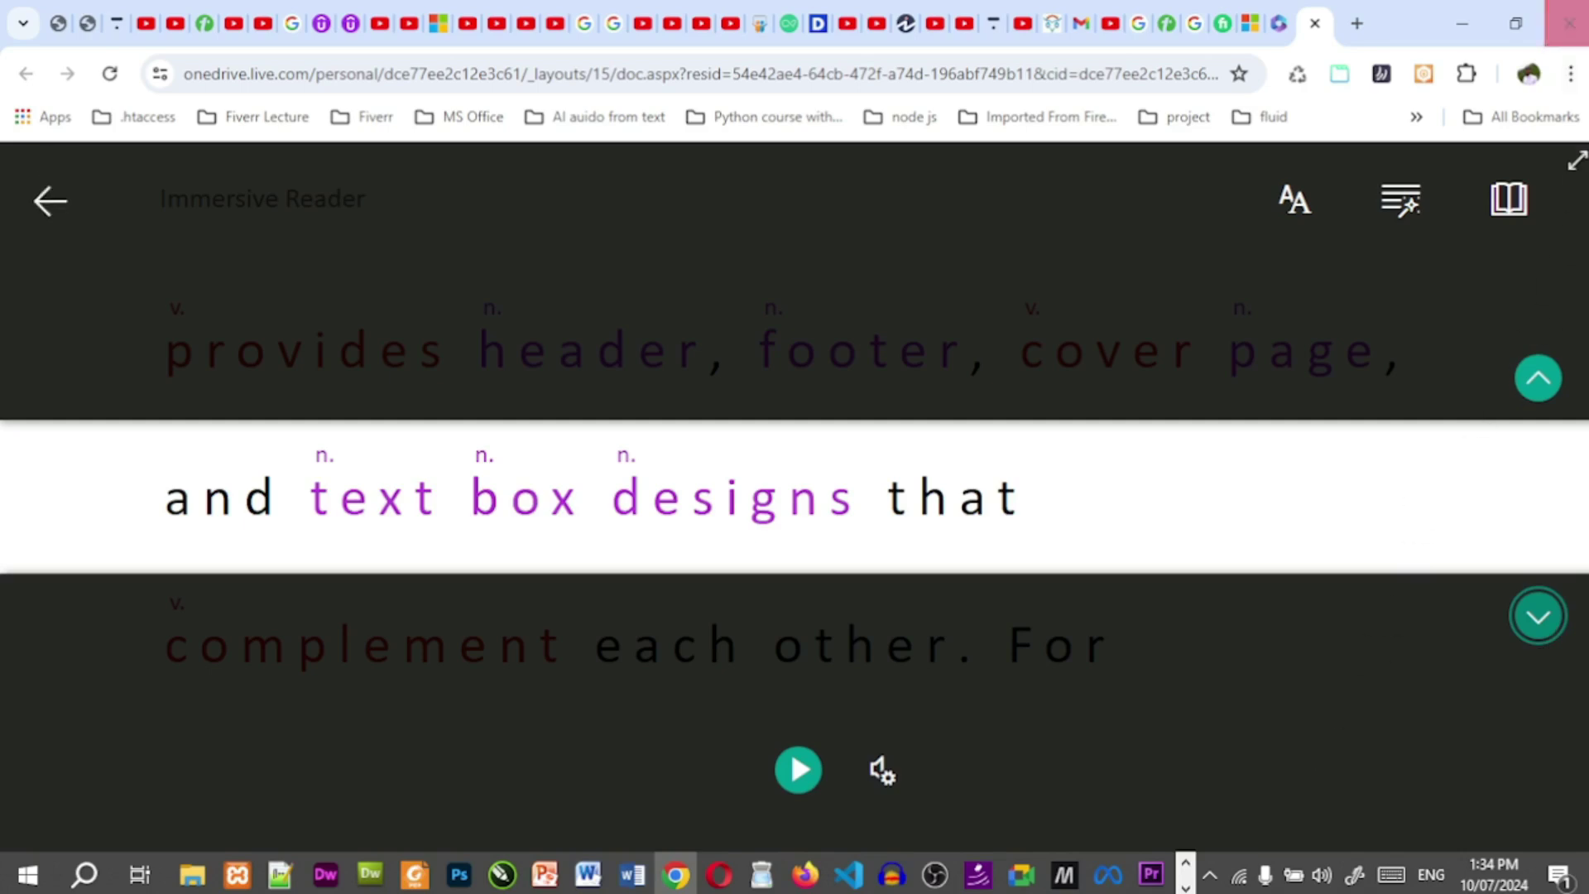
Return to the book.docx Word window, close Learning Tools and show the View tab.
{"action": "mouse_move", "coordinate": [630, 882]}
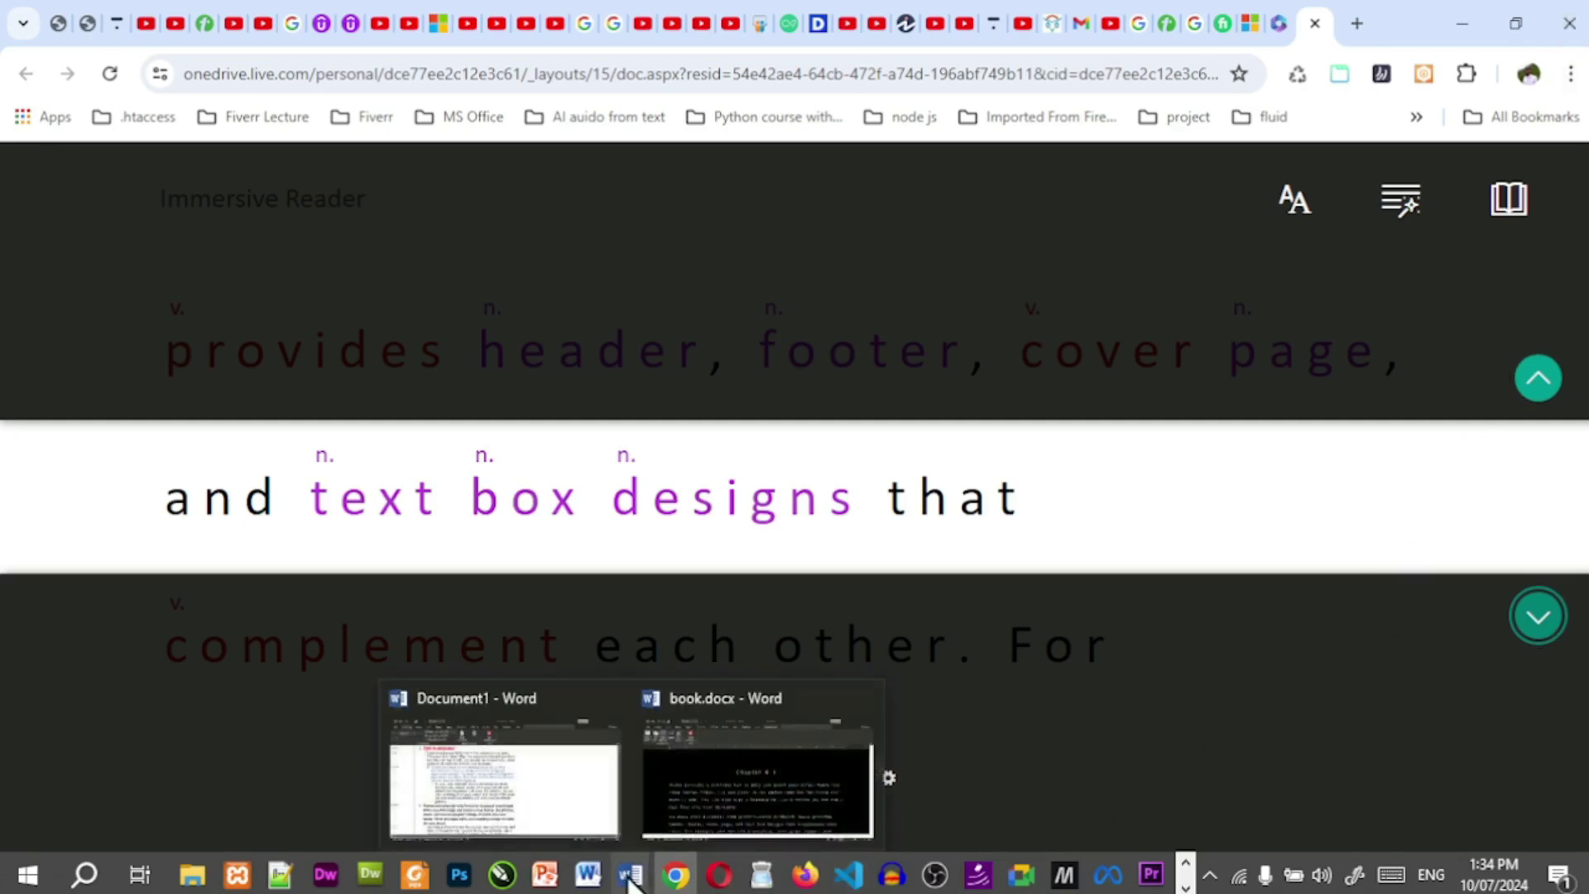
{"action": "left_click", "coordinate": [704, 786]}
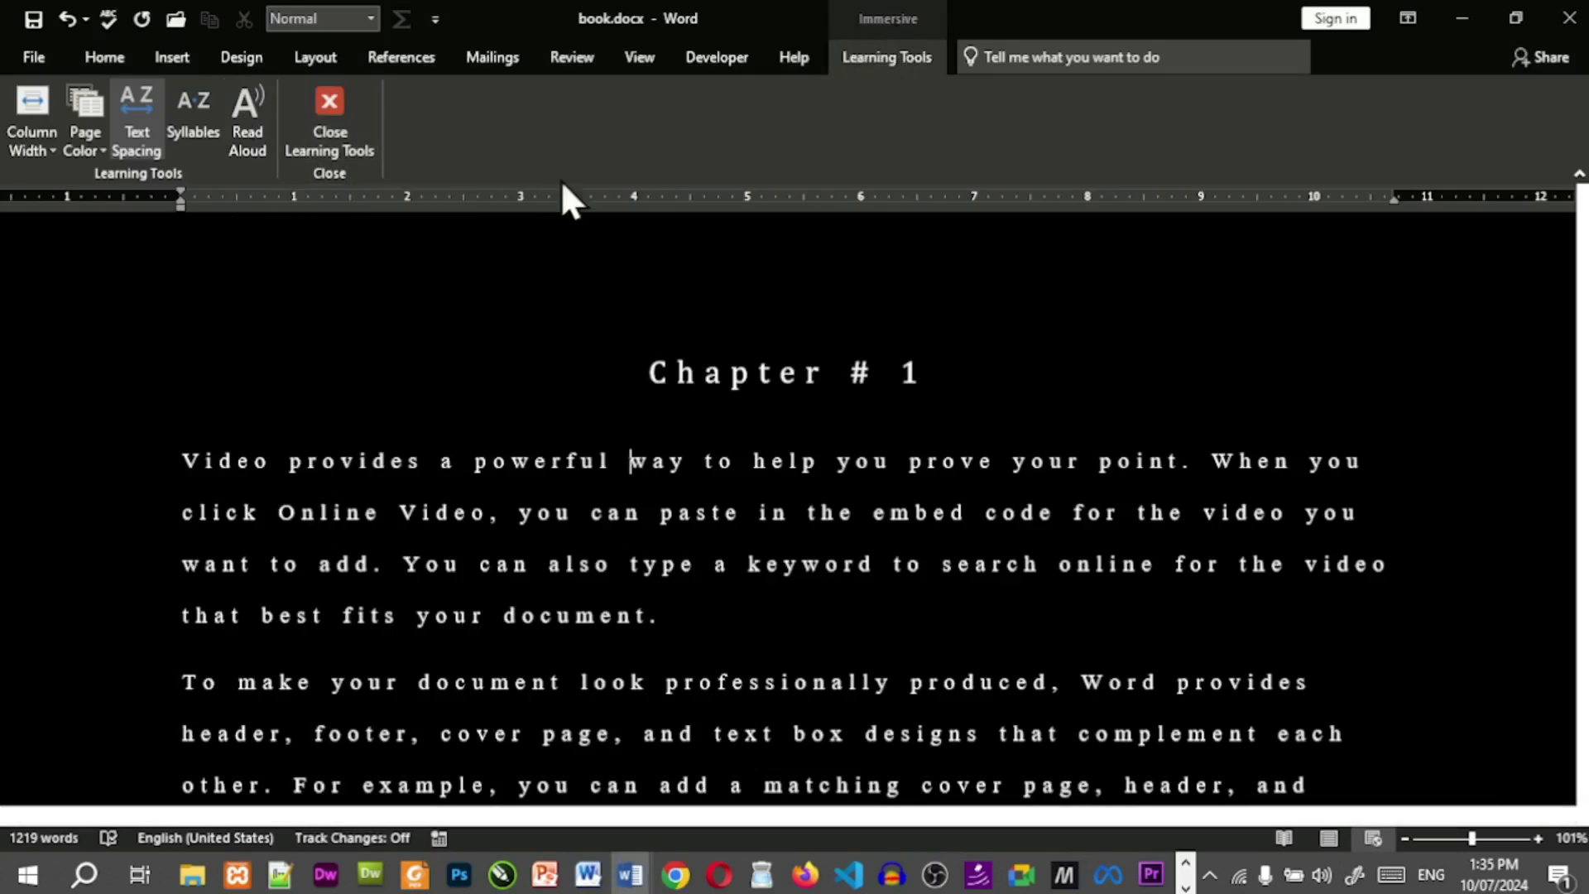
{"action": "left_click", "coordinate": [344, 146]}
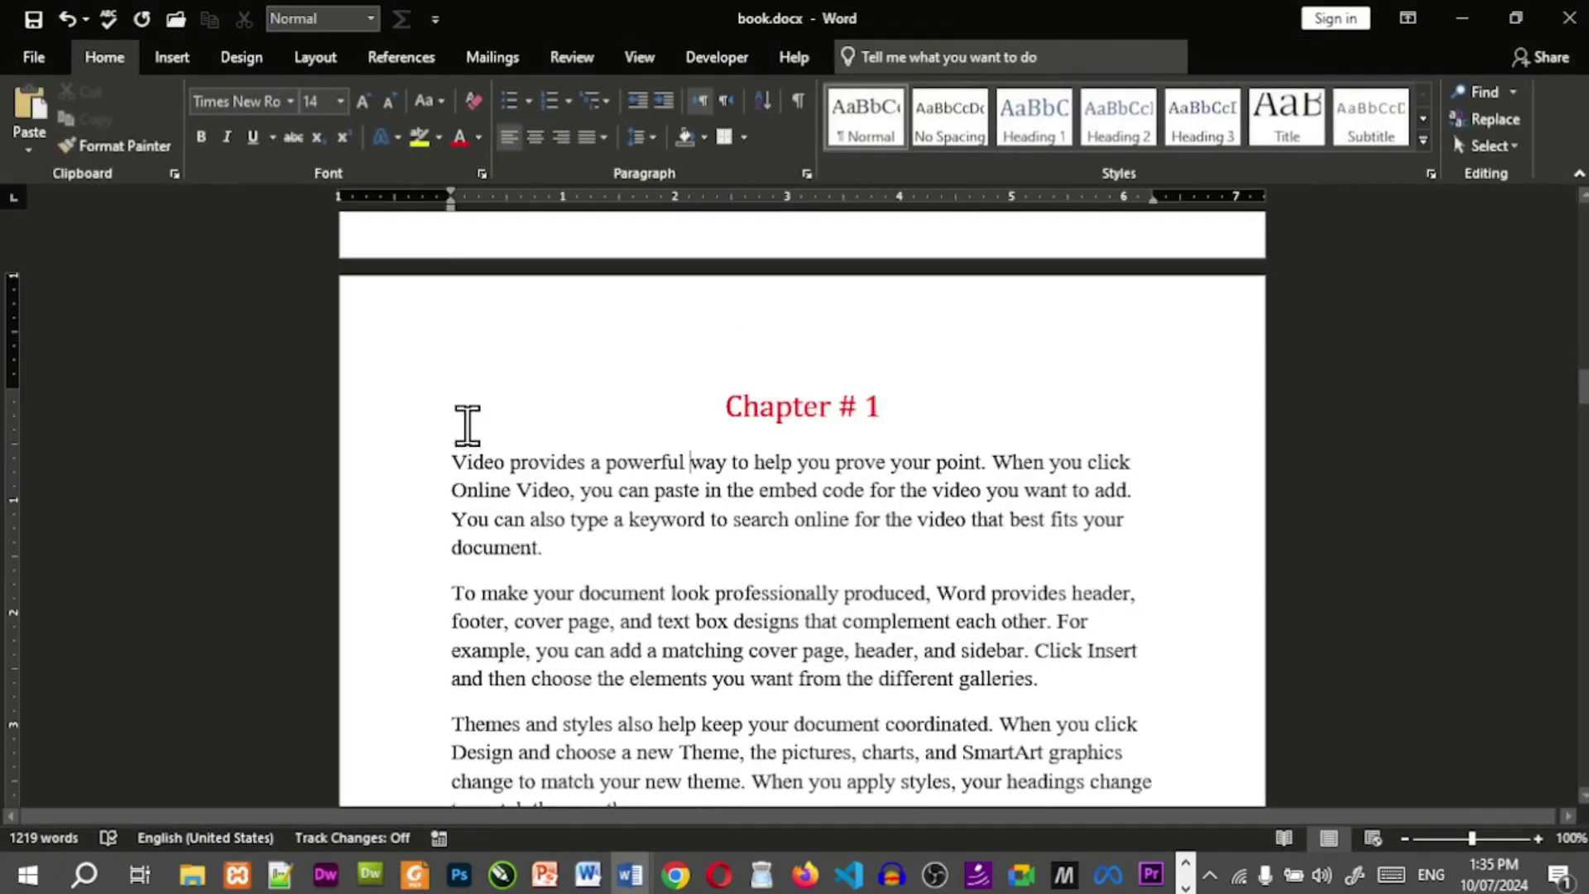
{"action": "left_click", "coordinate": [640, 58]}
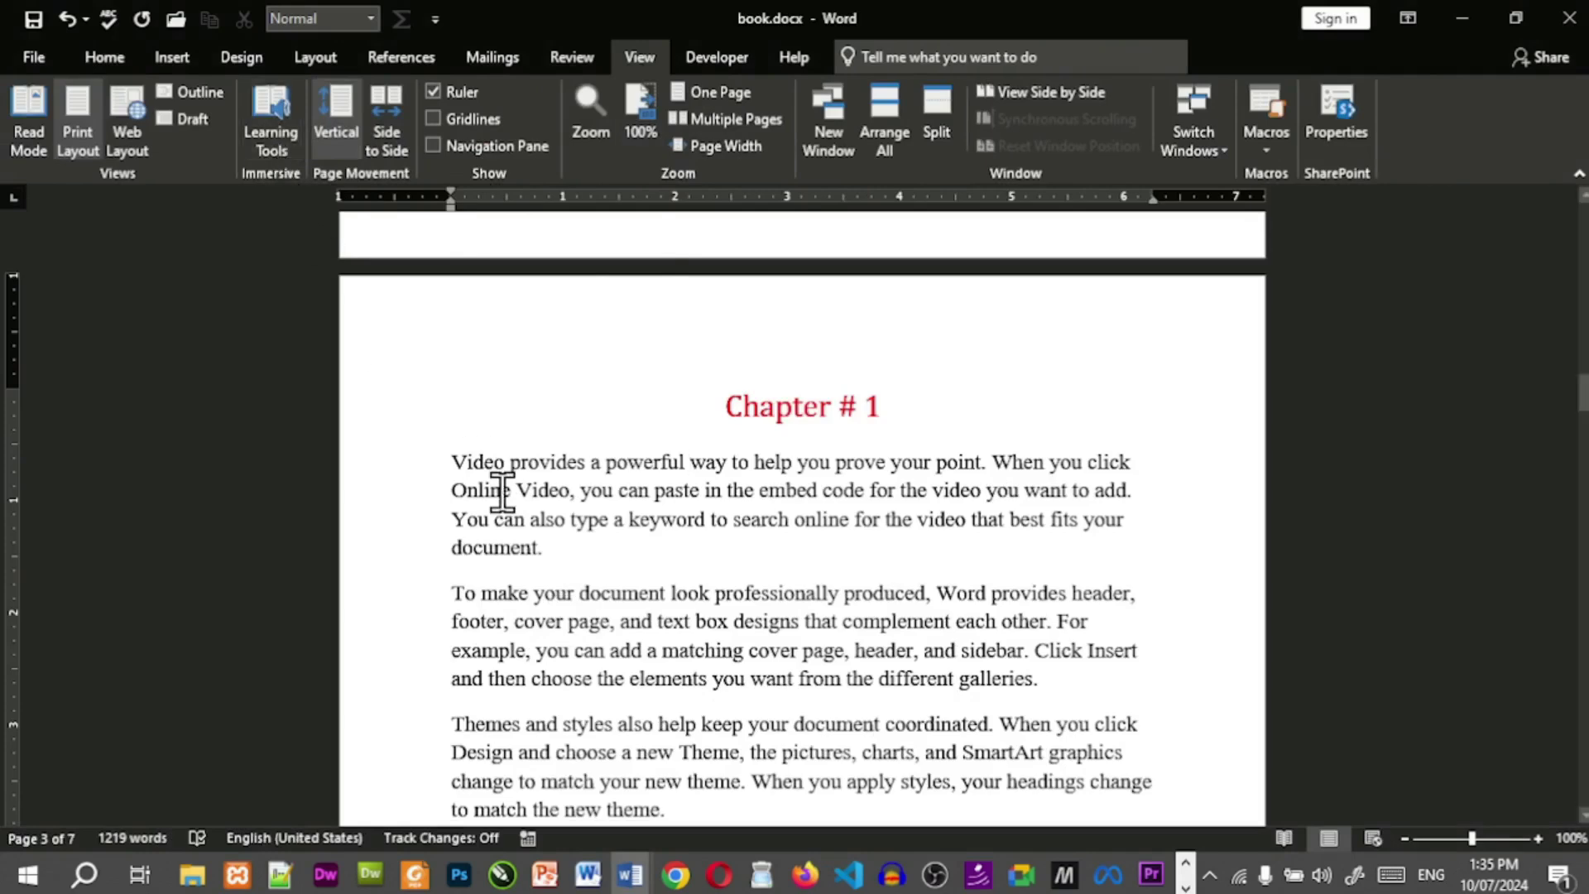
{"action": "key", "text": "alt+Tab"}
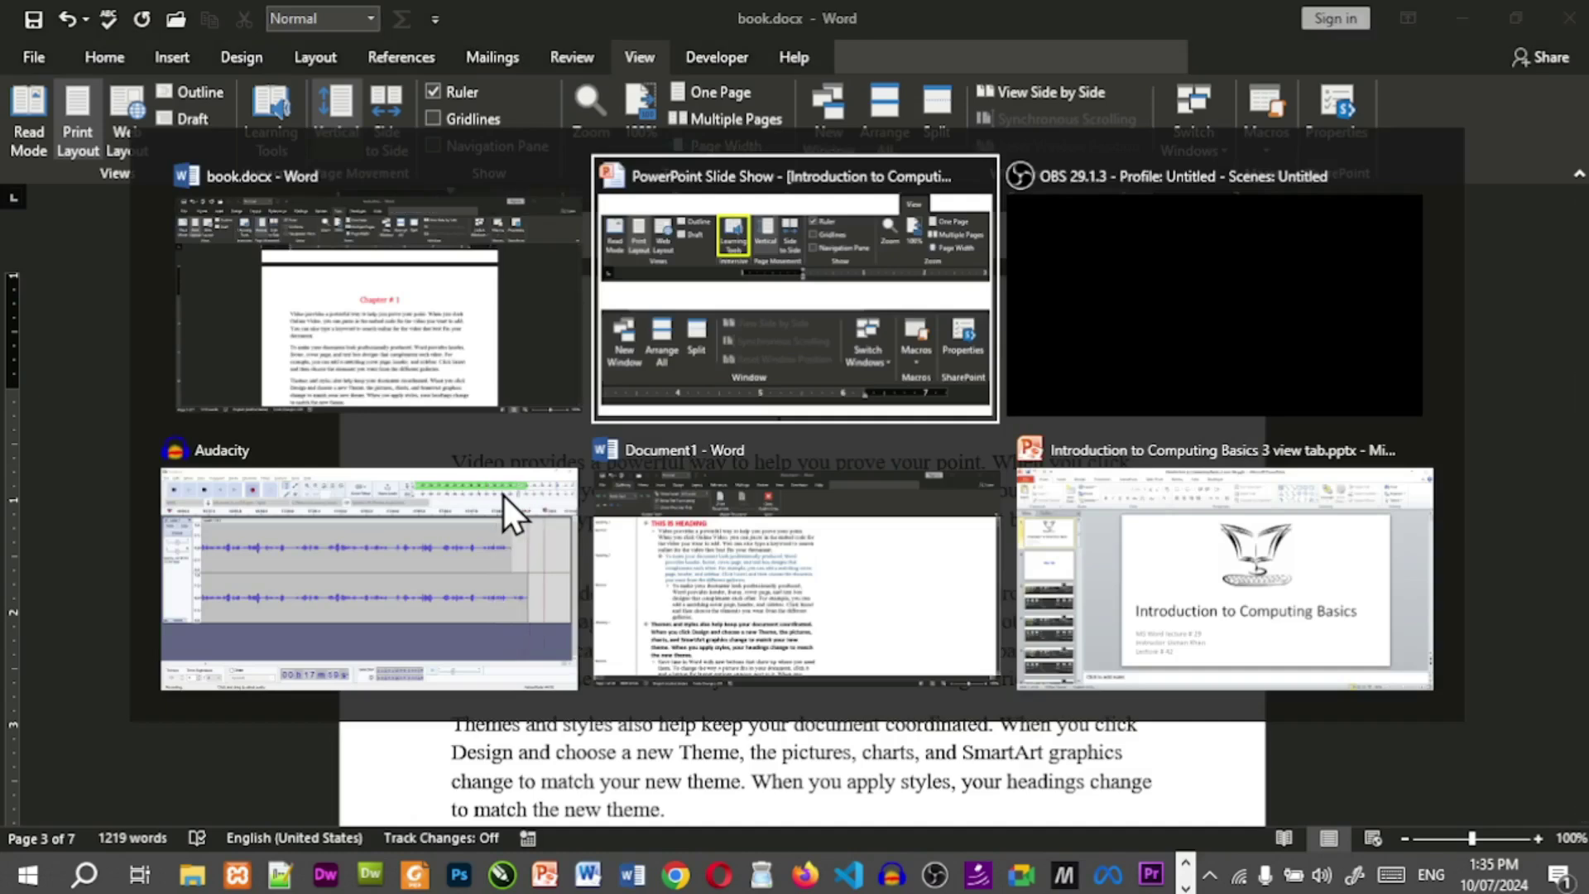
{"action": "key", "text": "alt+shift+Tab"}
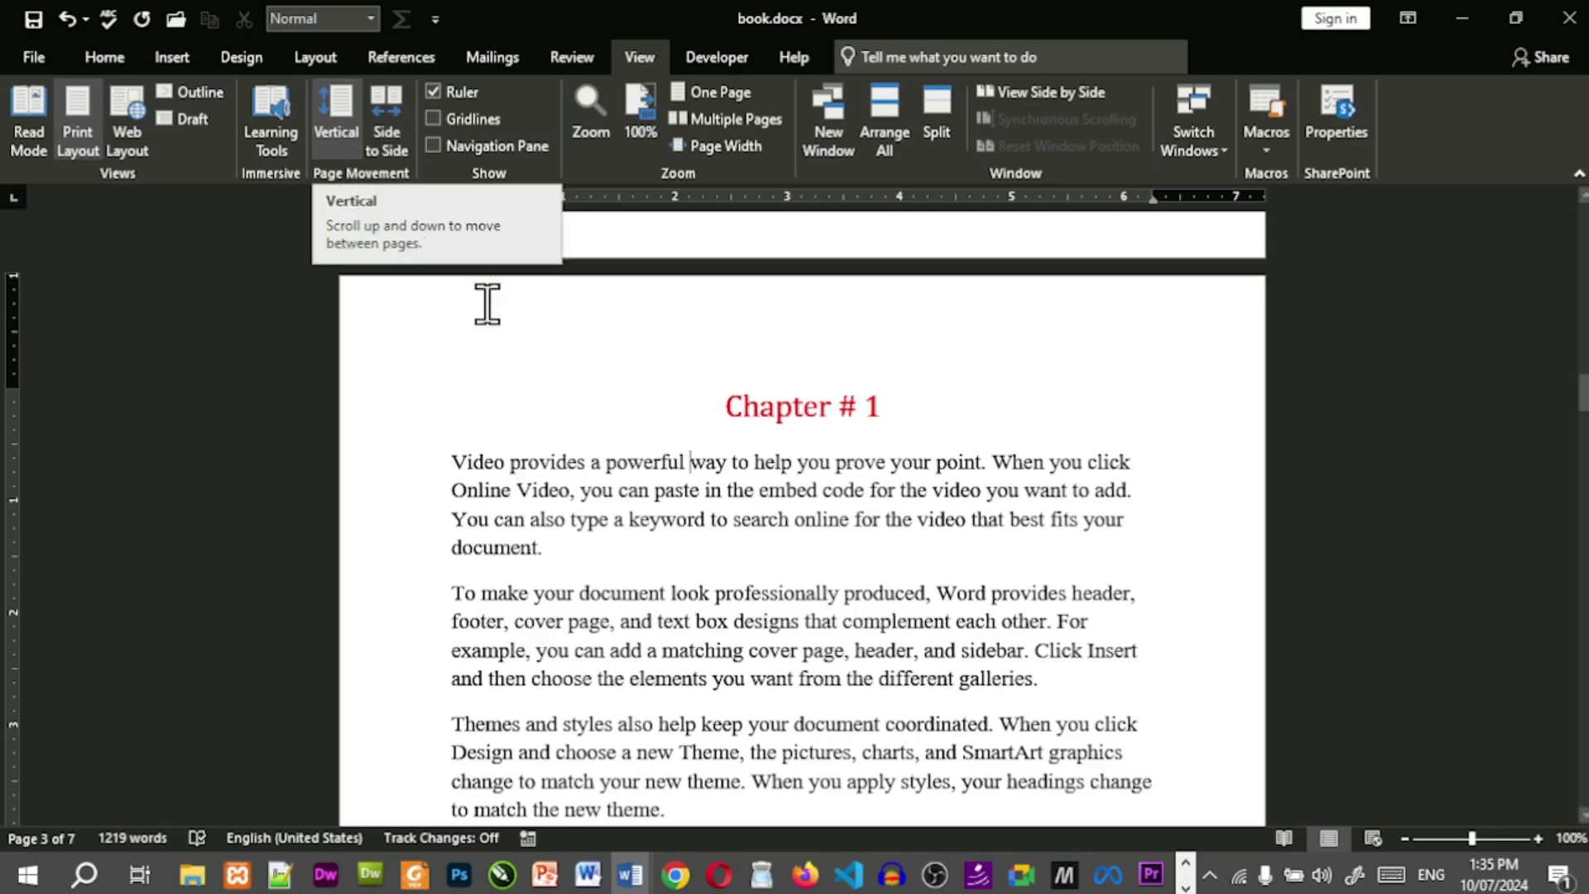
Scroll through the Print Layout pages to the Chapter # 2 page.
{"action": "scroll", "coordinate": [653, 497], "scroll_direction": "down", "scroll_amount": 1}
{"action": "scroll", "coordinate": [655, 494], "scroll_direction": "up", "scroll_amount": 1}
{"action": "scroll", "coordinate": [745, 490], "scroll_direction": "up", "scroll_amount": 8}
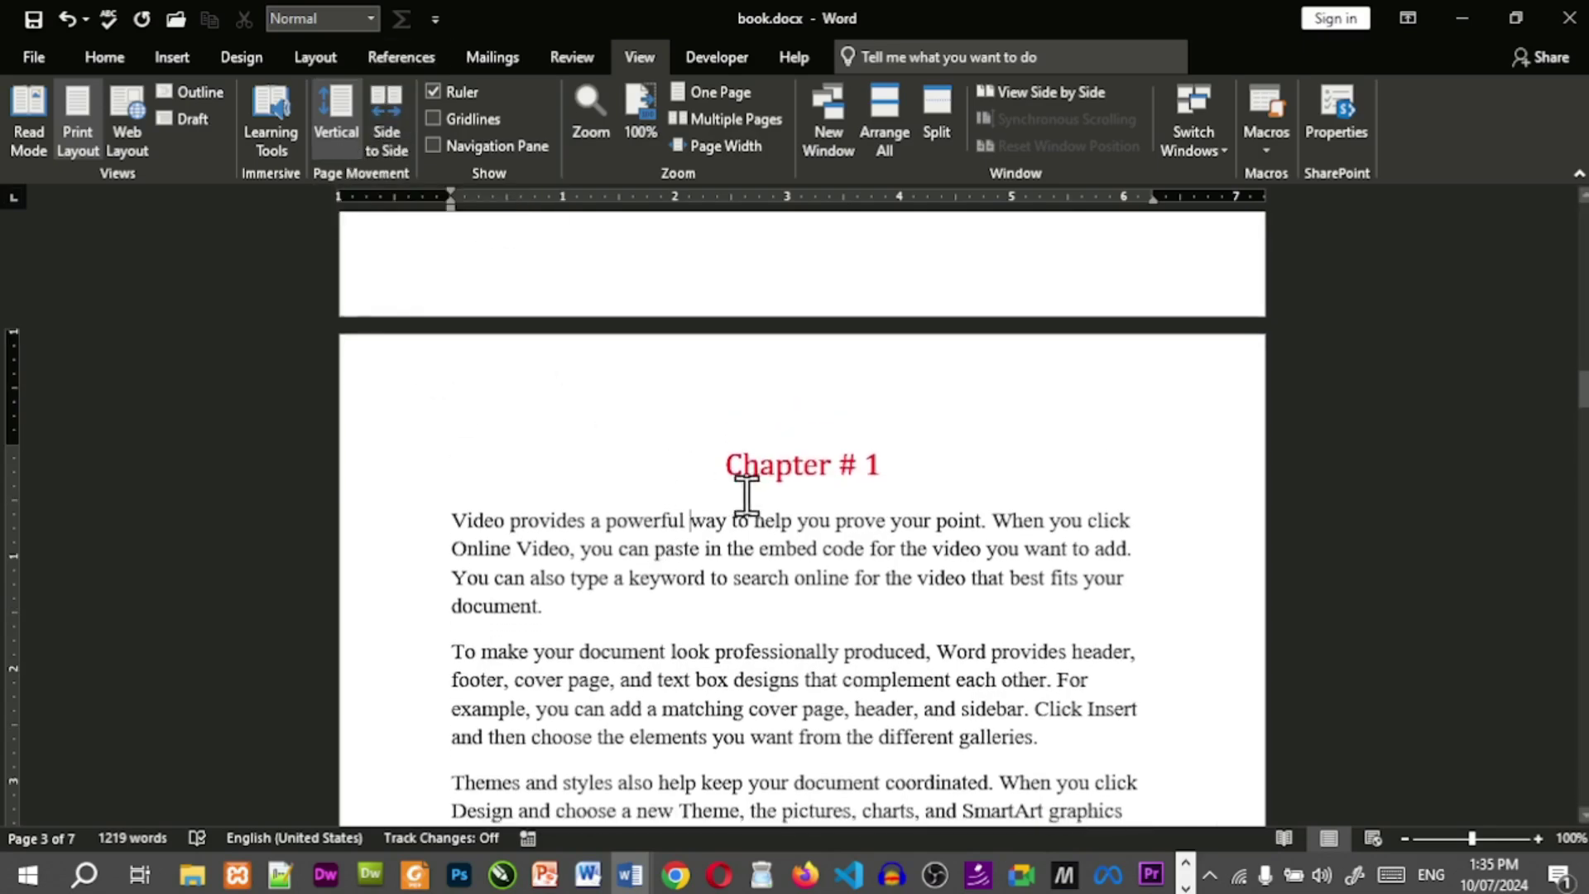
{"action": "scroll", "coordinate": [764, 489], "scroll_direction": "up", "scroll_amount": 2}
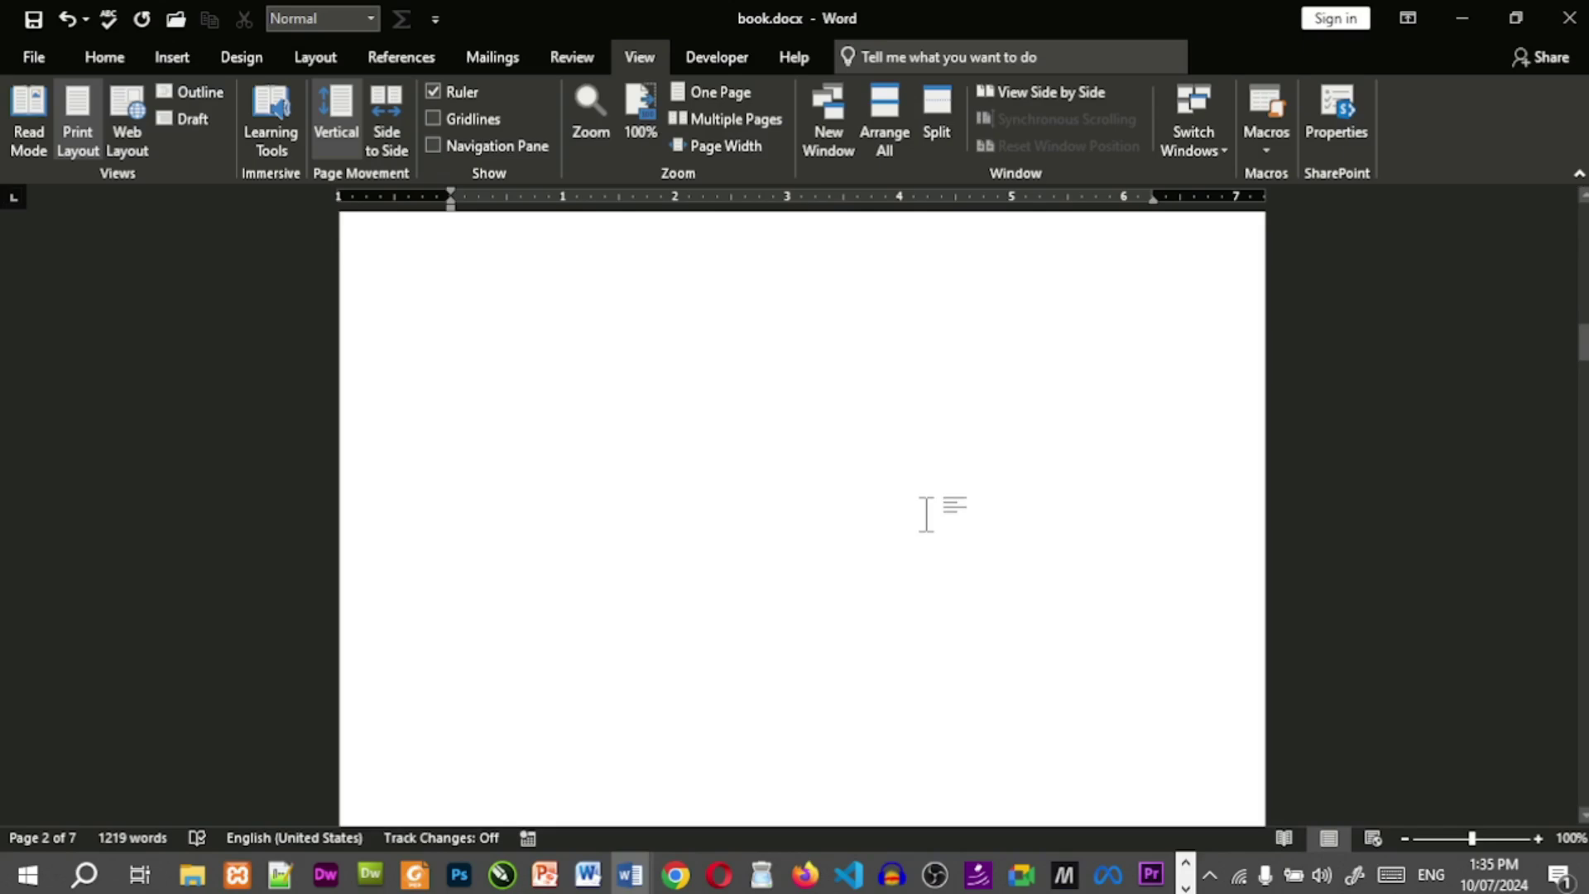
{"action": "left_click_drag", "start_coordinate": [1582, 342], "coordinate": [1582, 481]}
{"action": "scroll", "coordinate": [1195, 635], "scroll_direction": "up", "scroll_amount": 1}
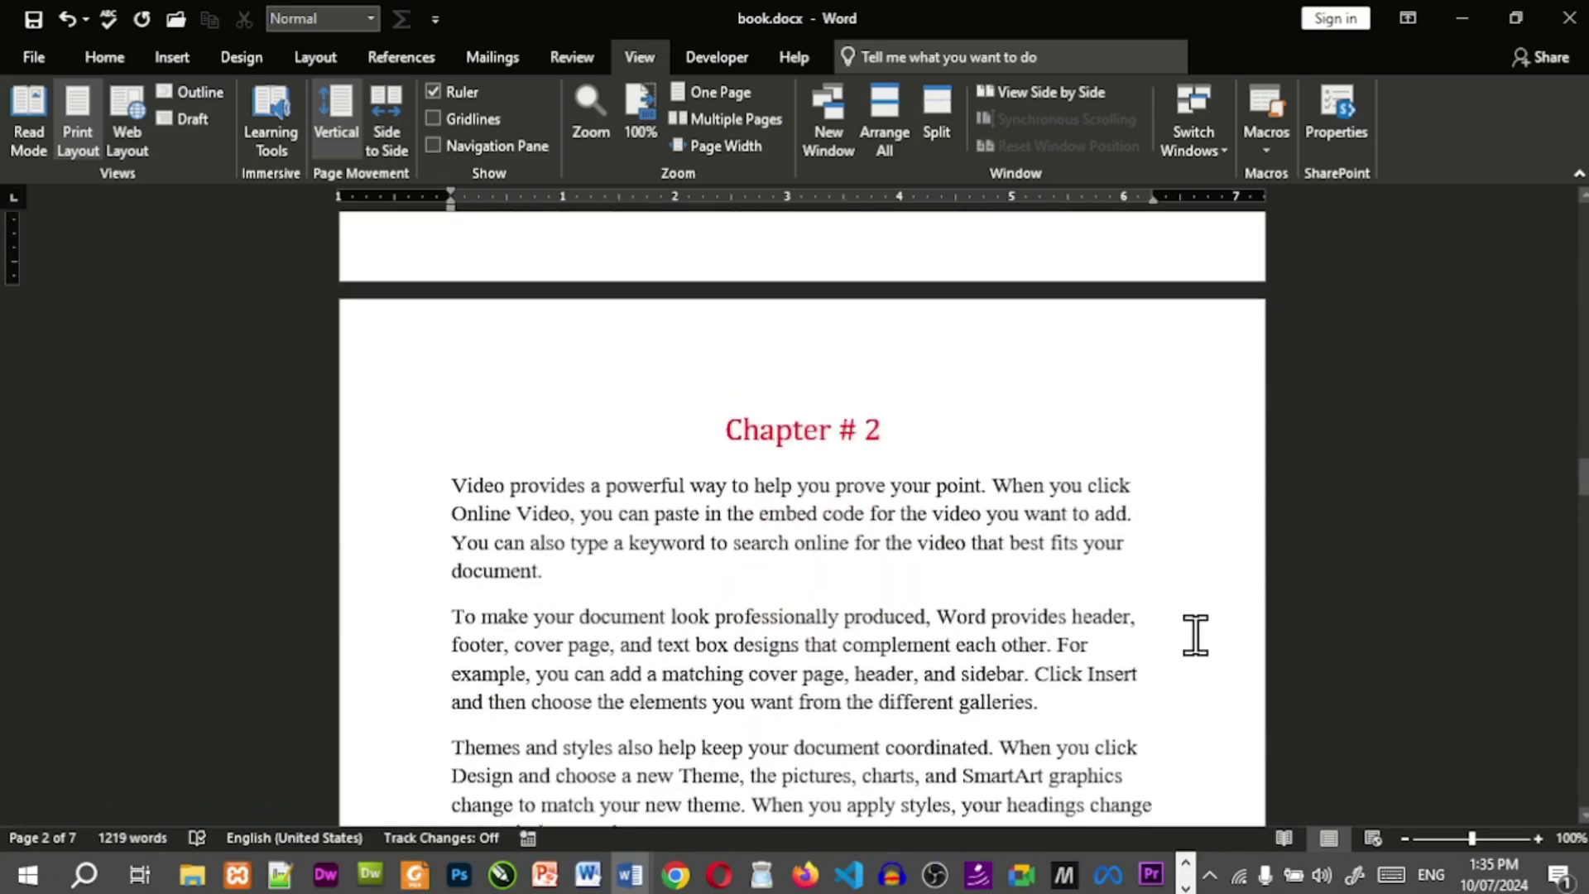
{"action": "scroll", "coordinate": [1195, 635], "scroll_direction": "down", "scroll_amount": 5}
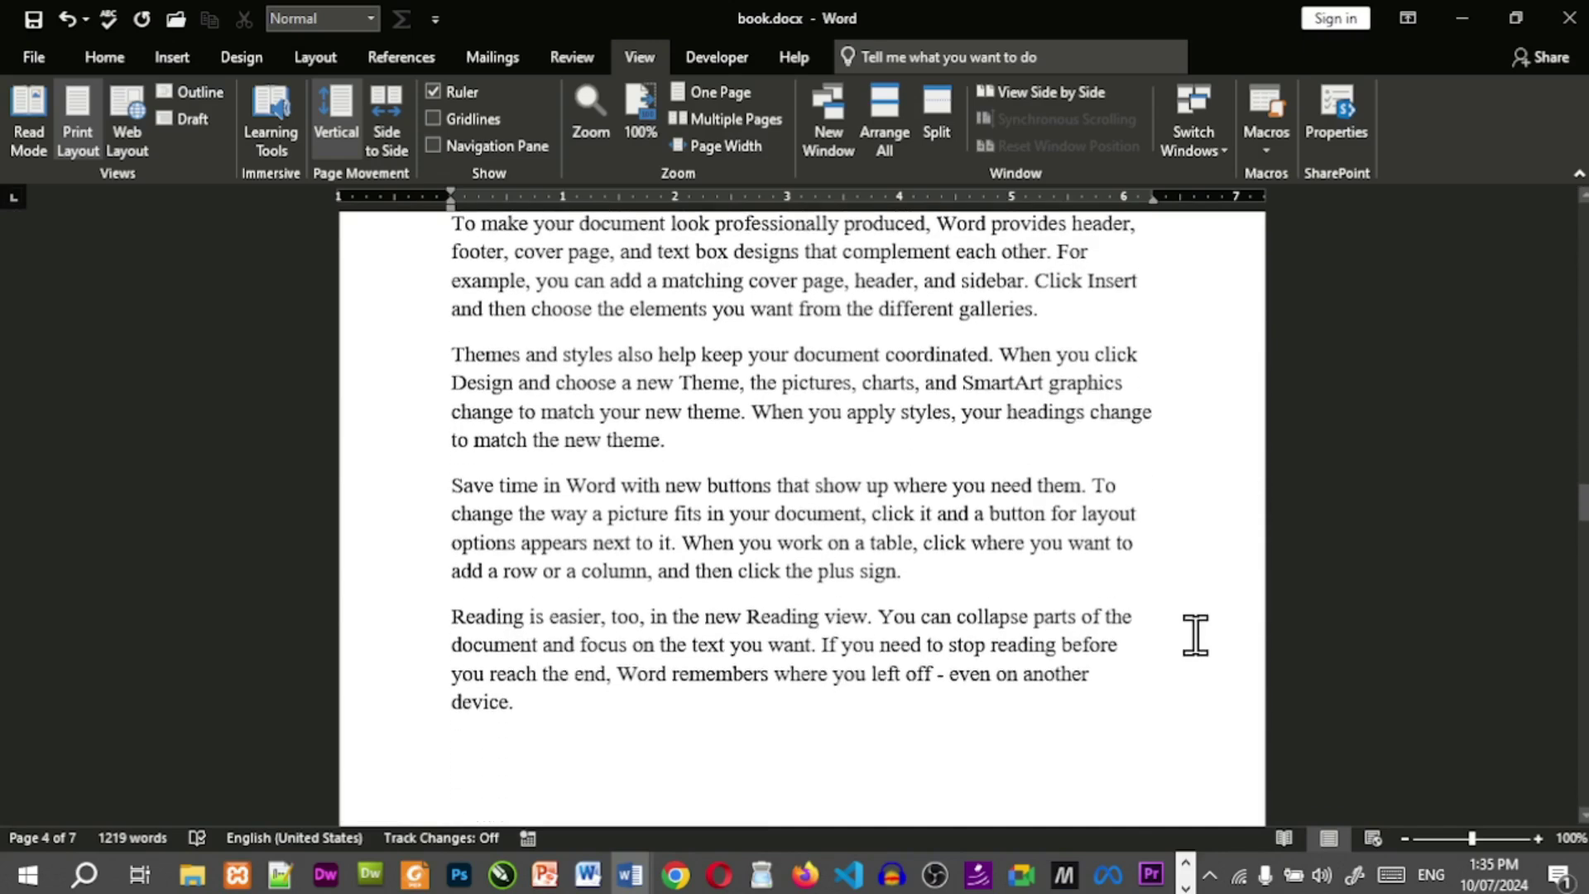
{"action": "scroll", "coordinate": [1195, 635], "scroll_direction": "up", "scroll_amount": 5}
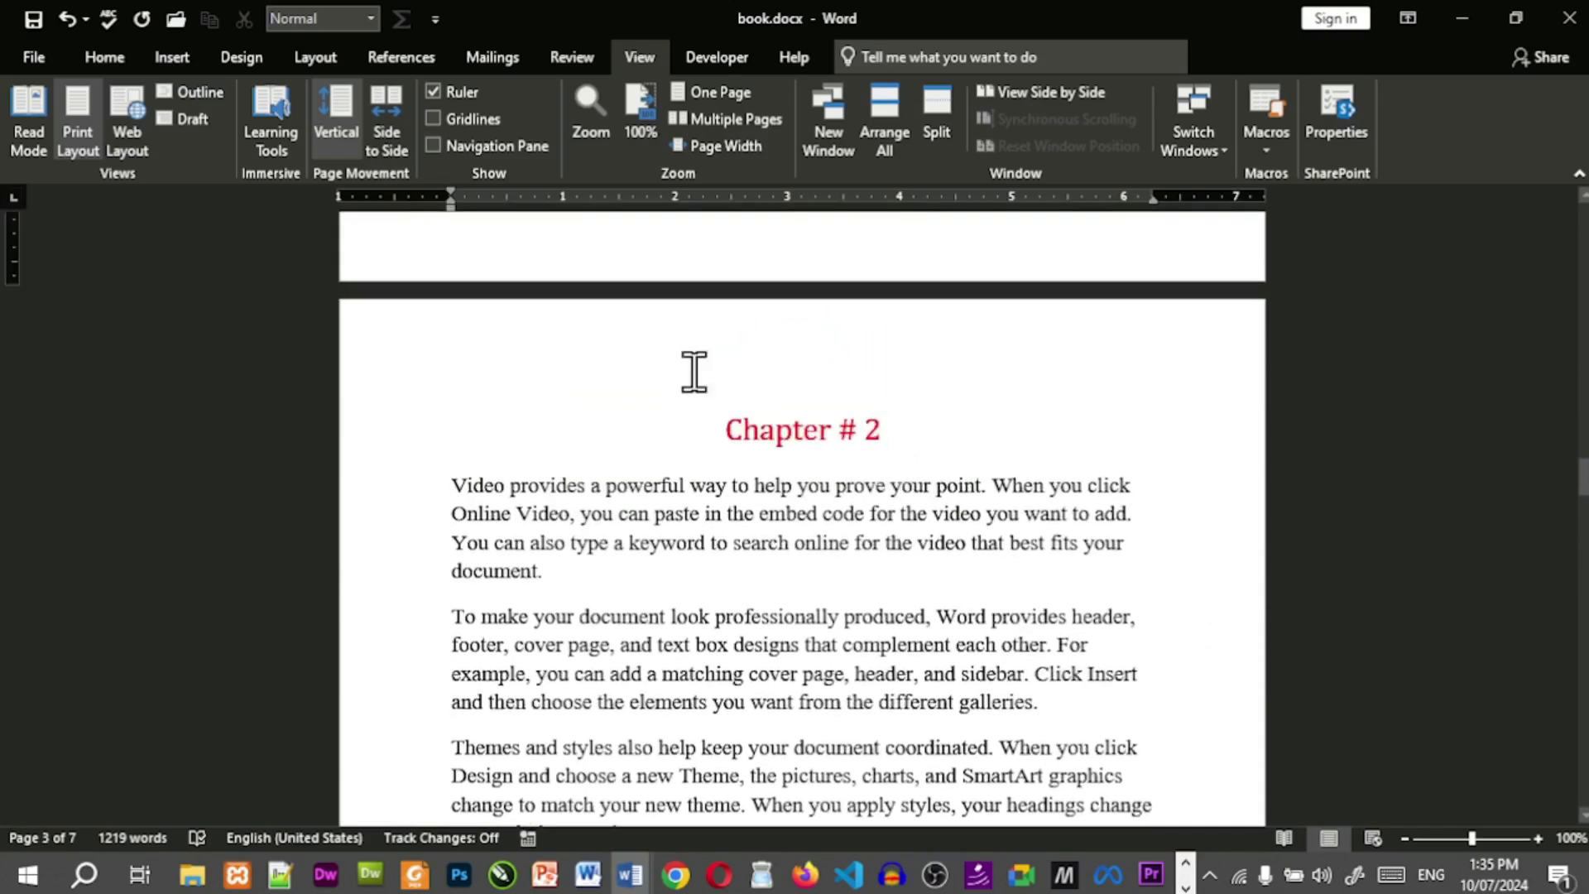
Switch page movement to Side to Side and flip back to the Details and Chapter 1 pages.
{"action": "left_click", "coordinate": [386, 133]}
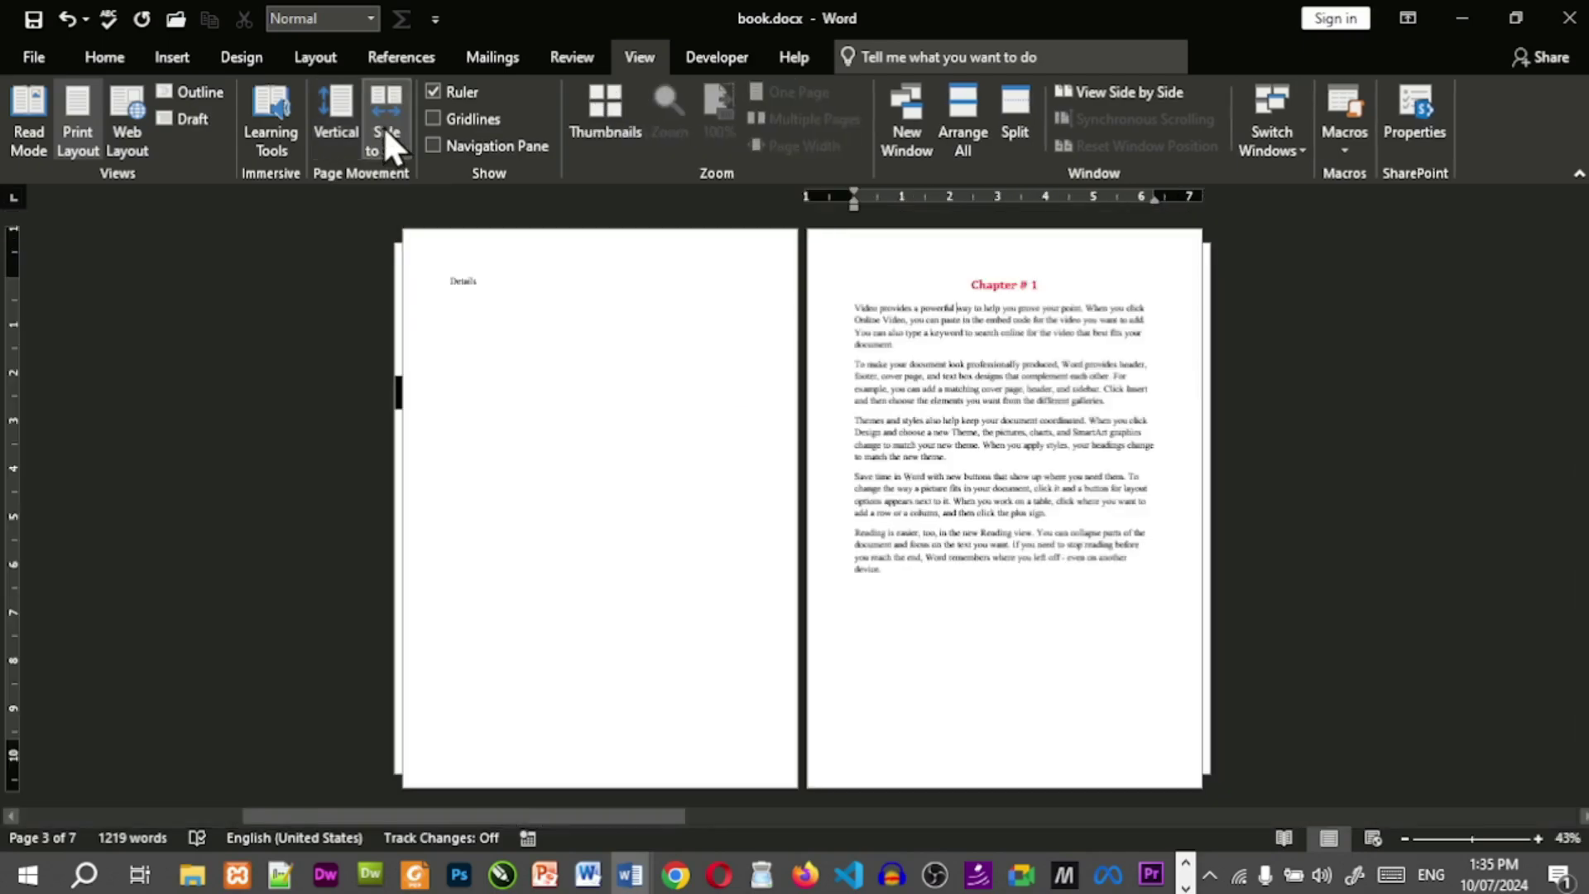
{"action": "scroll", "coordinate": [673, 381], "scroll_direction": "down", "scroll_amount": 1}
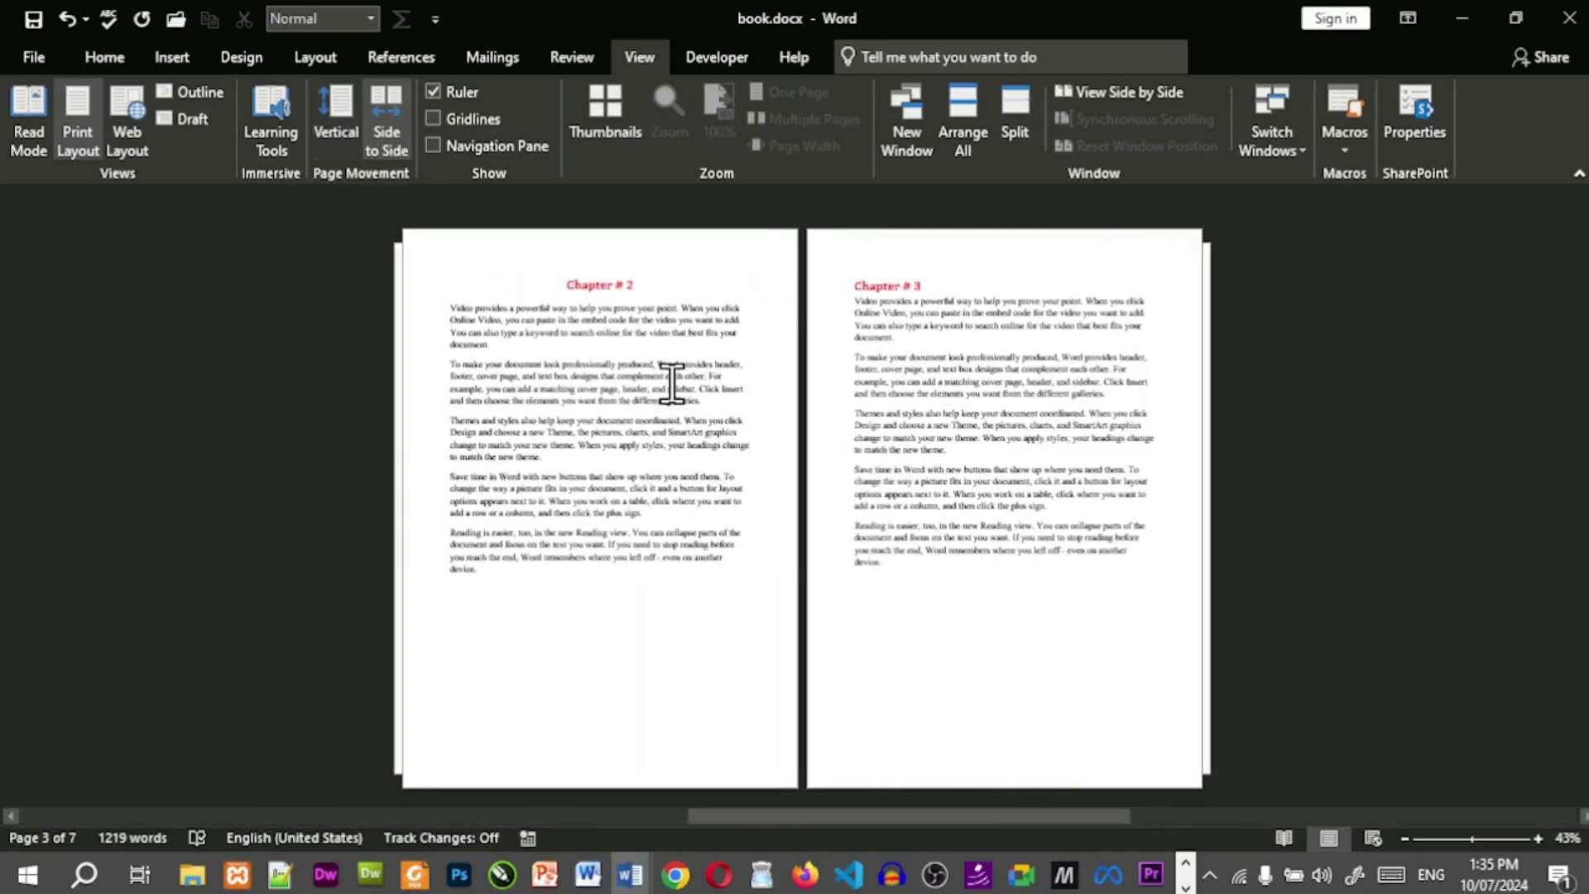
{"action": "scroll", "coordinate": [672, 380], "scroll_direction": "down", "scroll_amount": 1}
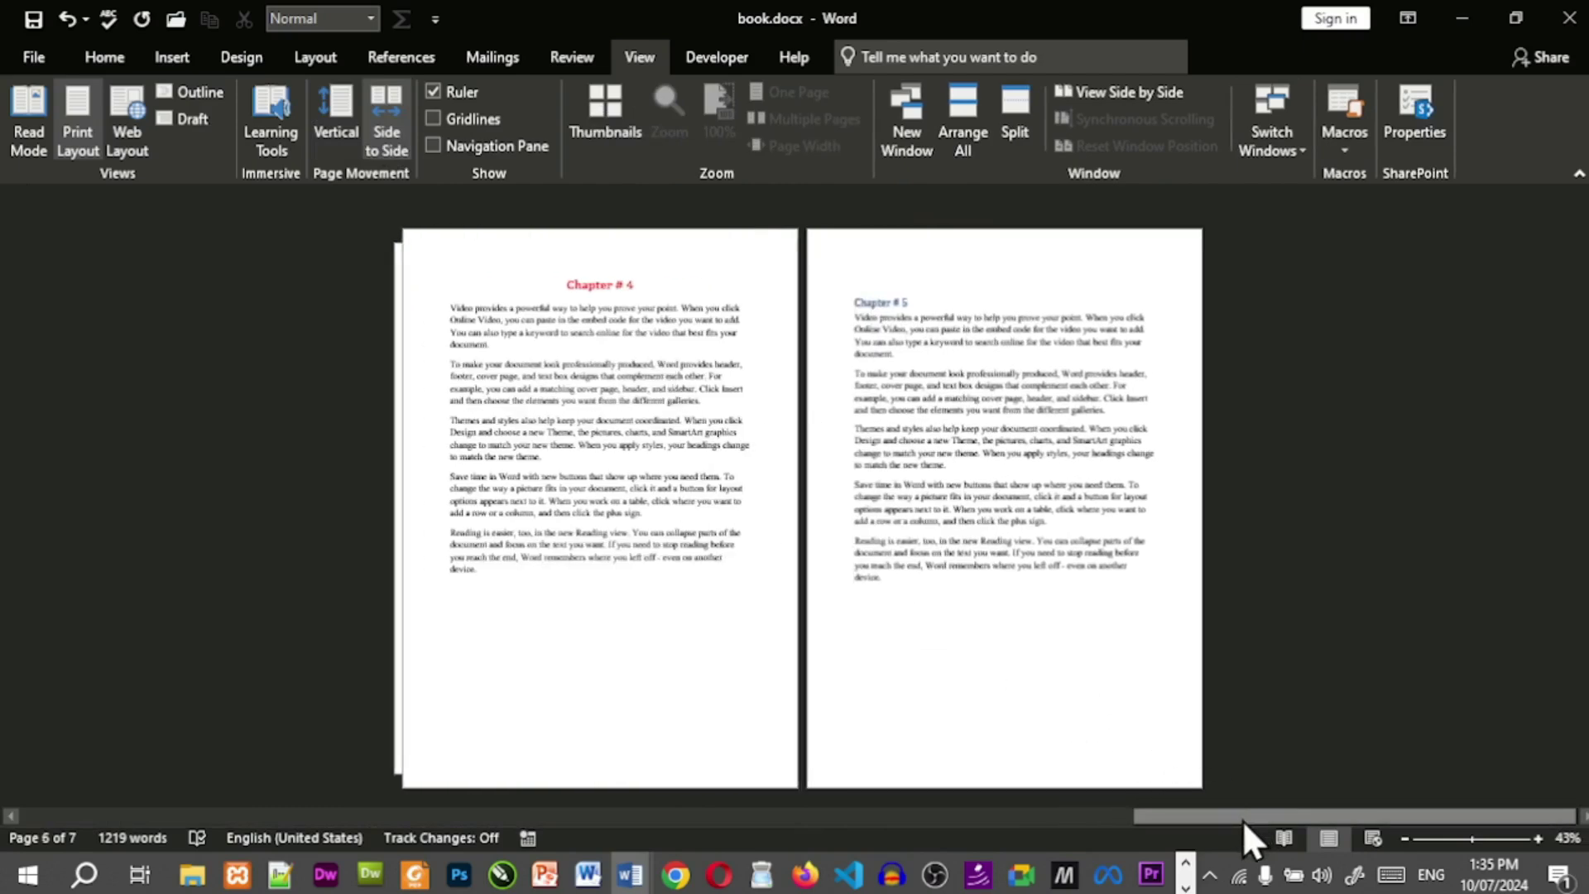
{"action": "left_click", "coordinate": [1088, 818]}
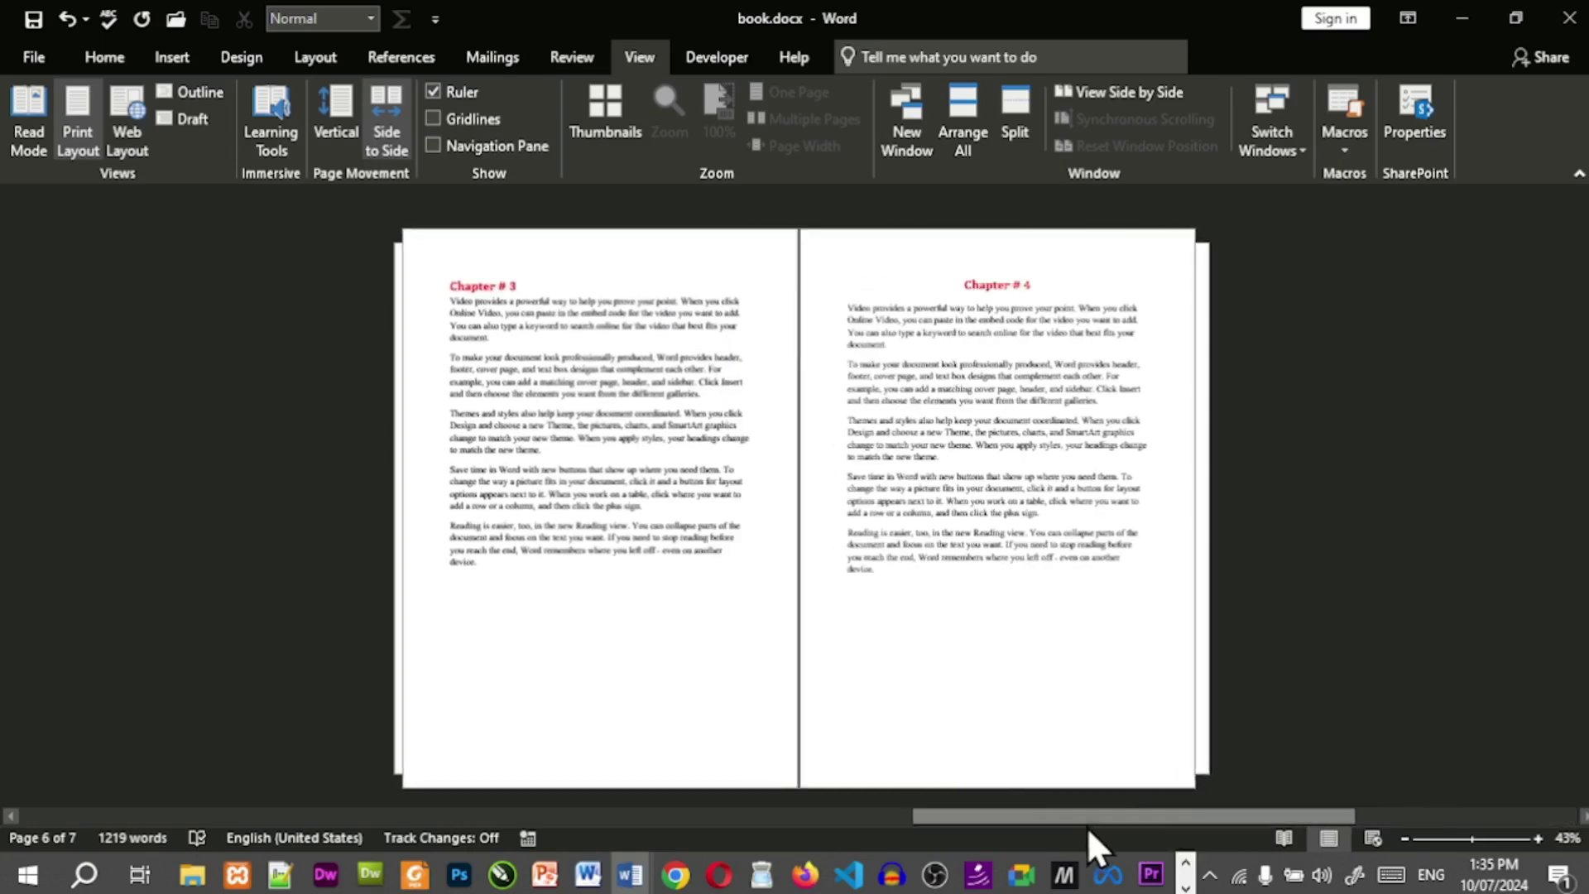
{"action": "left_click", "coordinate": [857, 820]}
{"action": "left_click", "coordinate": [667, 813]}
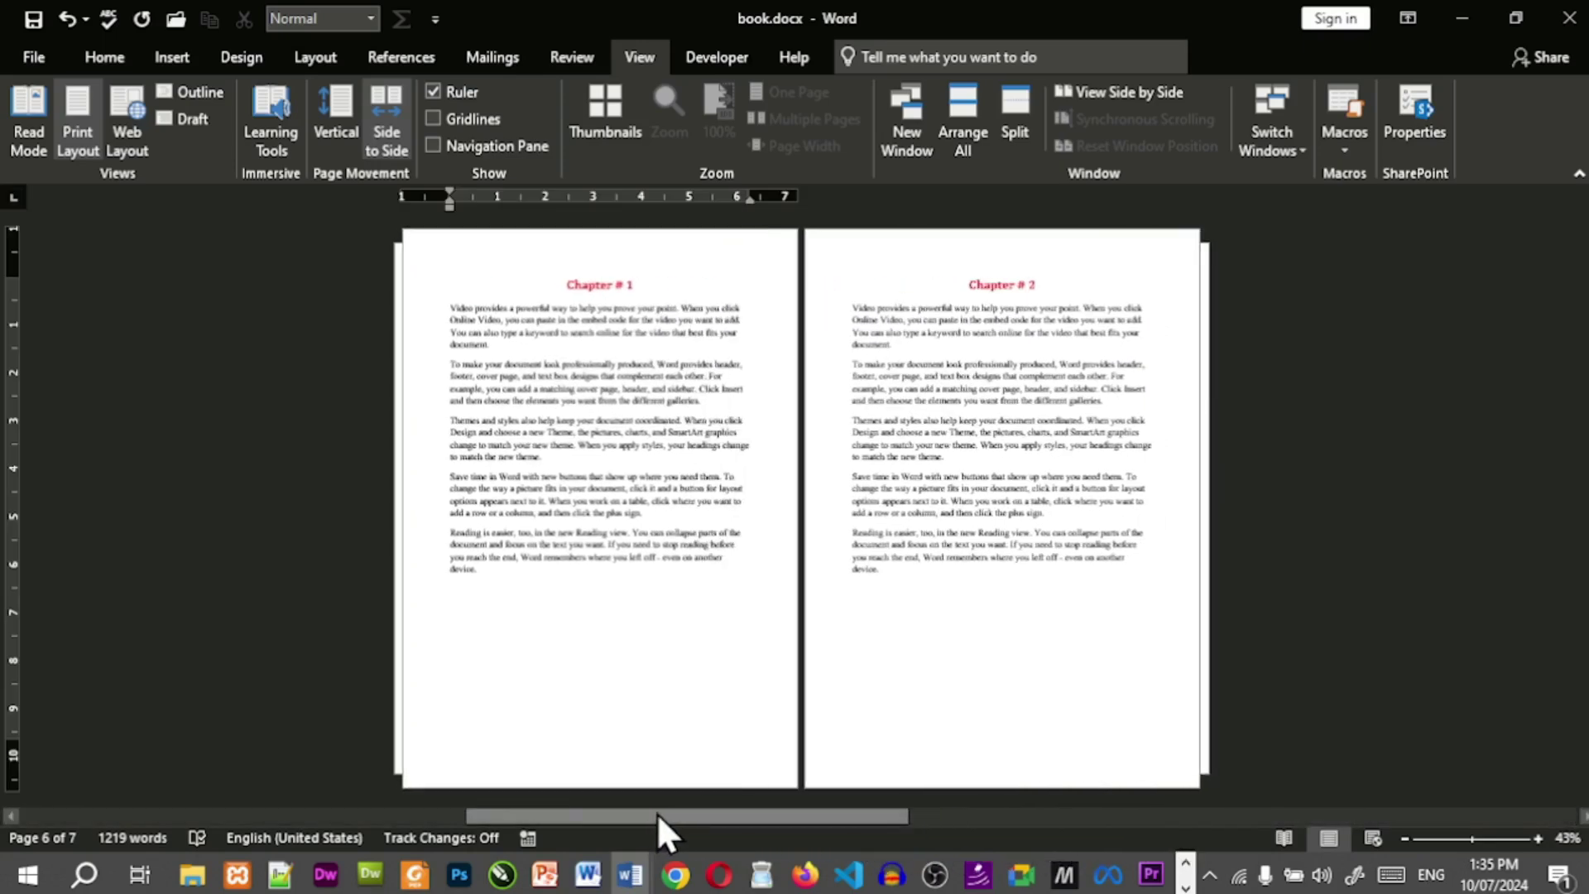
{"action": "left_click", "coordinate": [341, 815]}
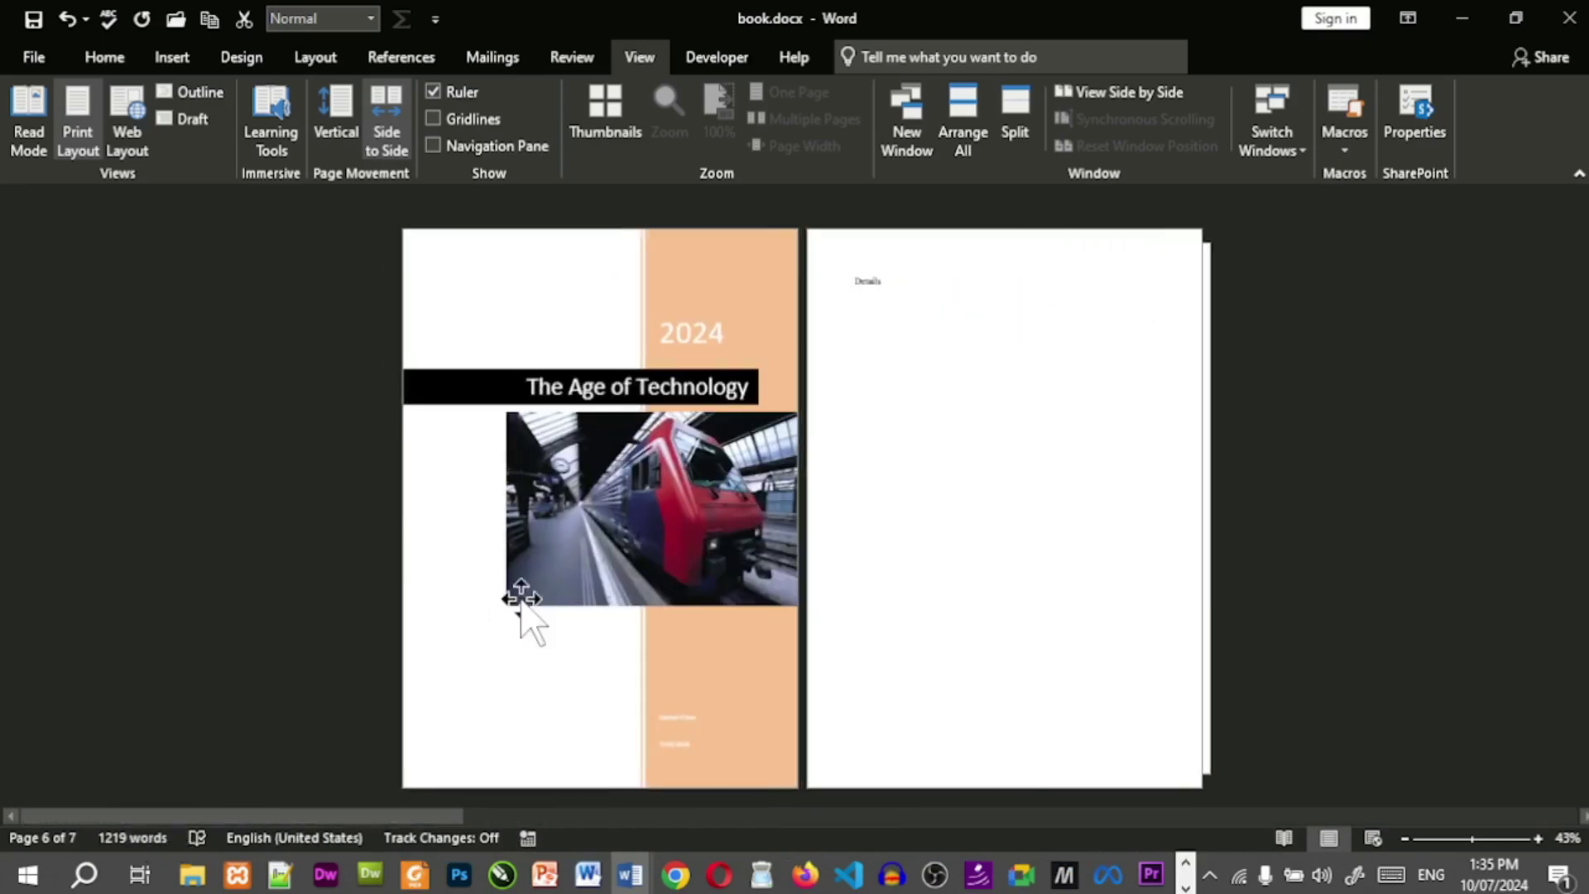
Flip forward to the Chapter 4 and 5 pages, then back to the cover and Details pages.
{"action": "left_click", "coordinate": [1583, 816]}
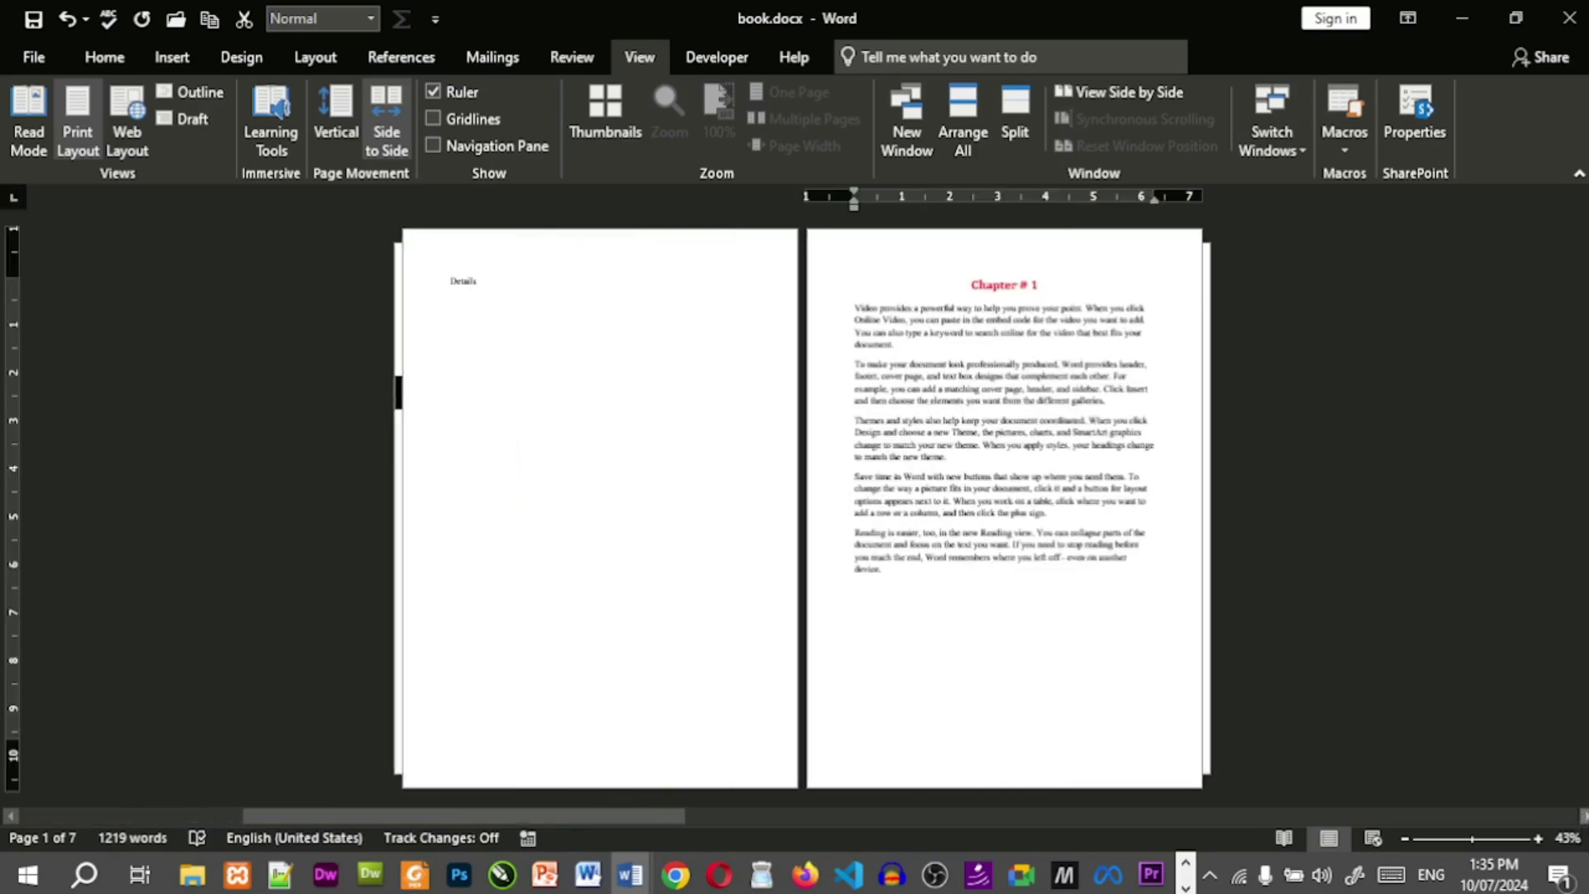
{"action": "left_click", "coordinate": [1582, 816]}
{"action": "left_click", "coordinate": [1582, 816]}
{"action": "left_click", "coordinate": [1583, 816]}
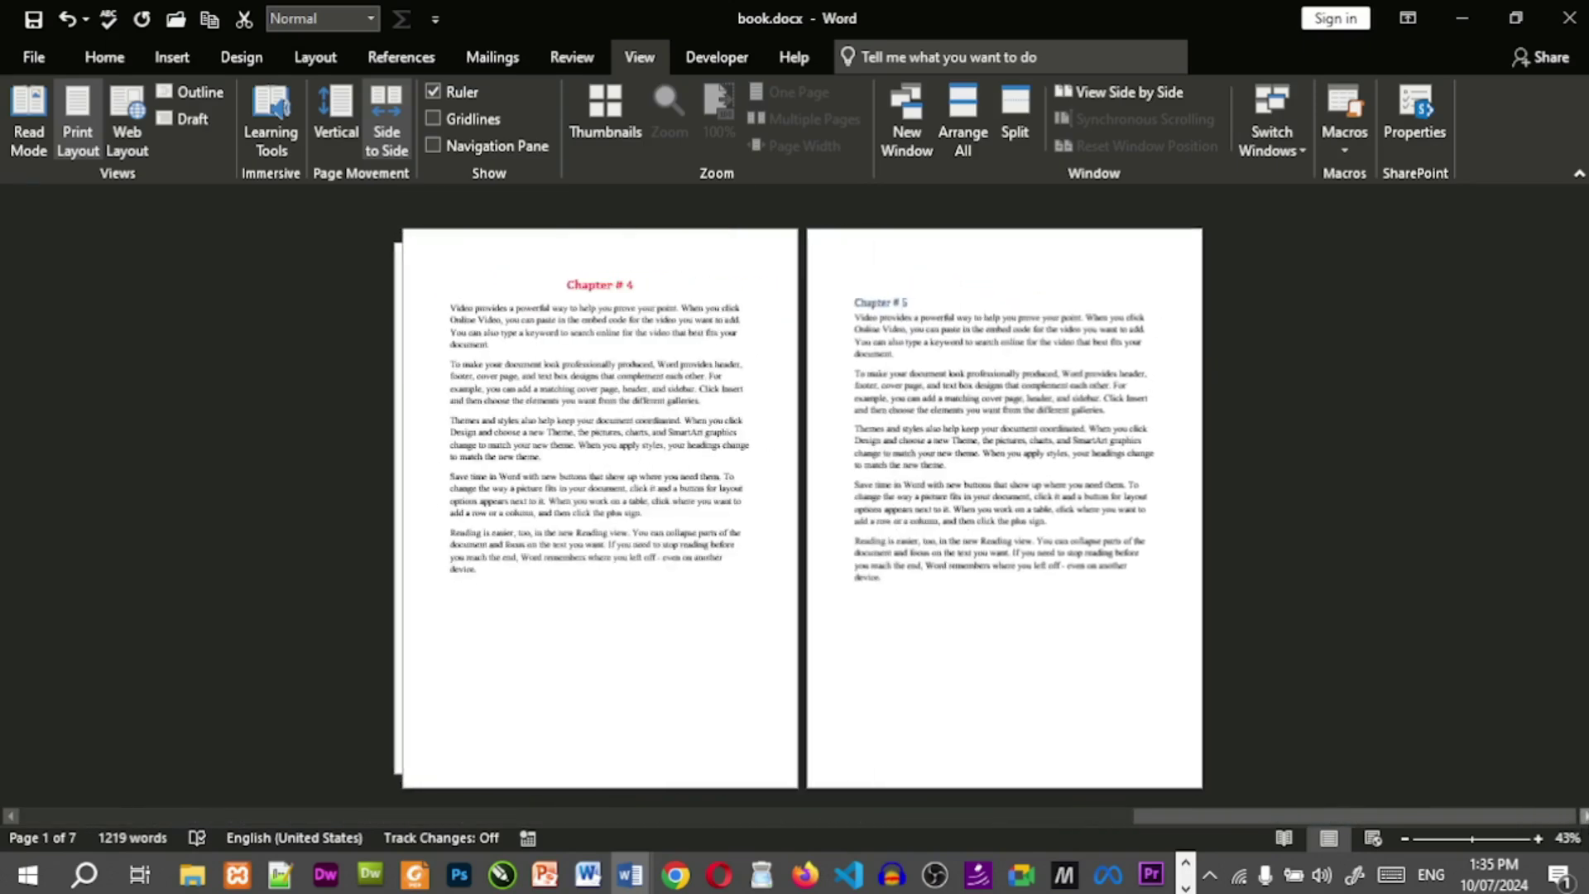
{"action": "left_click", "coordinate": [17, 820]}
{"action": "left_click", "coordinate": [16, 819]}
{"action": "left_click", "coordinate": [16, 819]}
{"action": "left_click", "coordinate": [17, 820]}
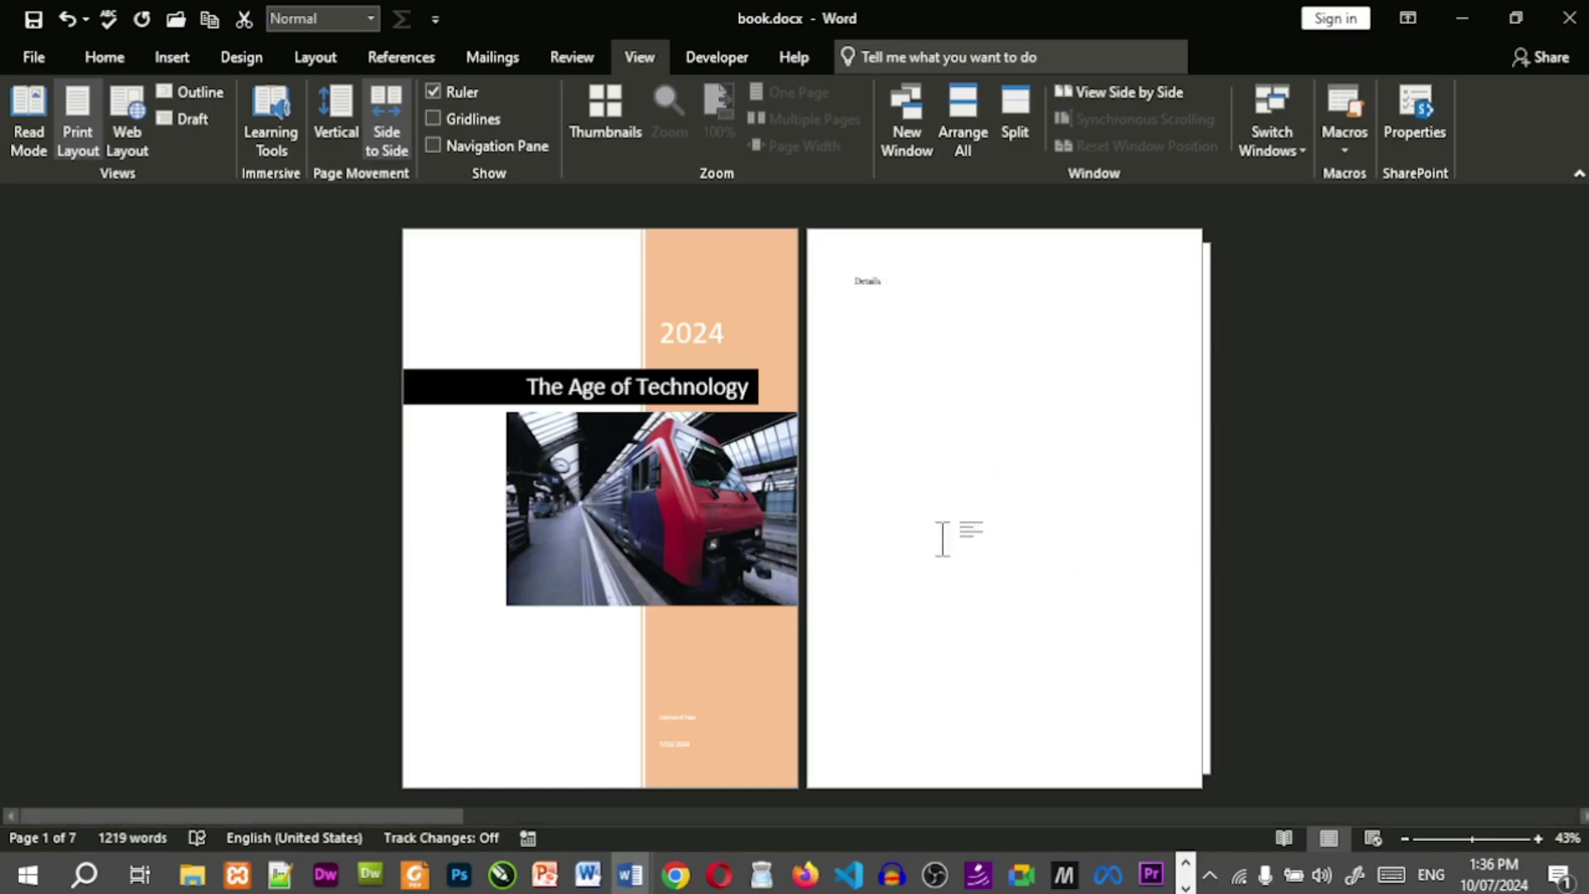
Toggle the Thumbnails overview on and off and return to Vertical page movement.
{"action": "left_click", "coordinate": [604, 106]}
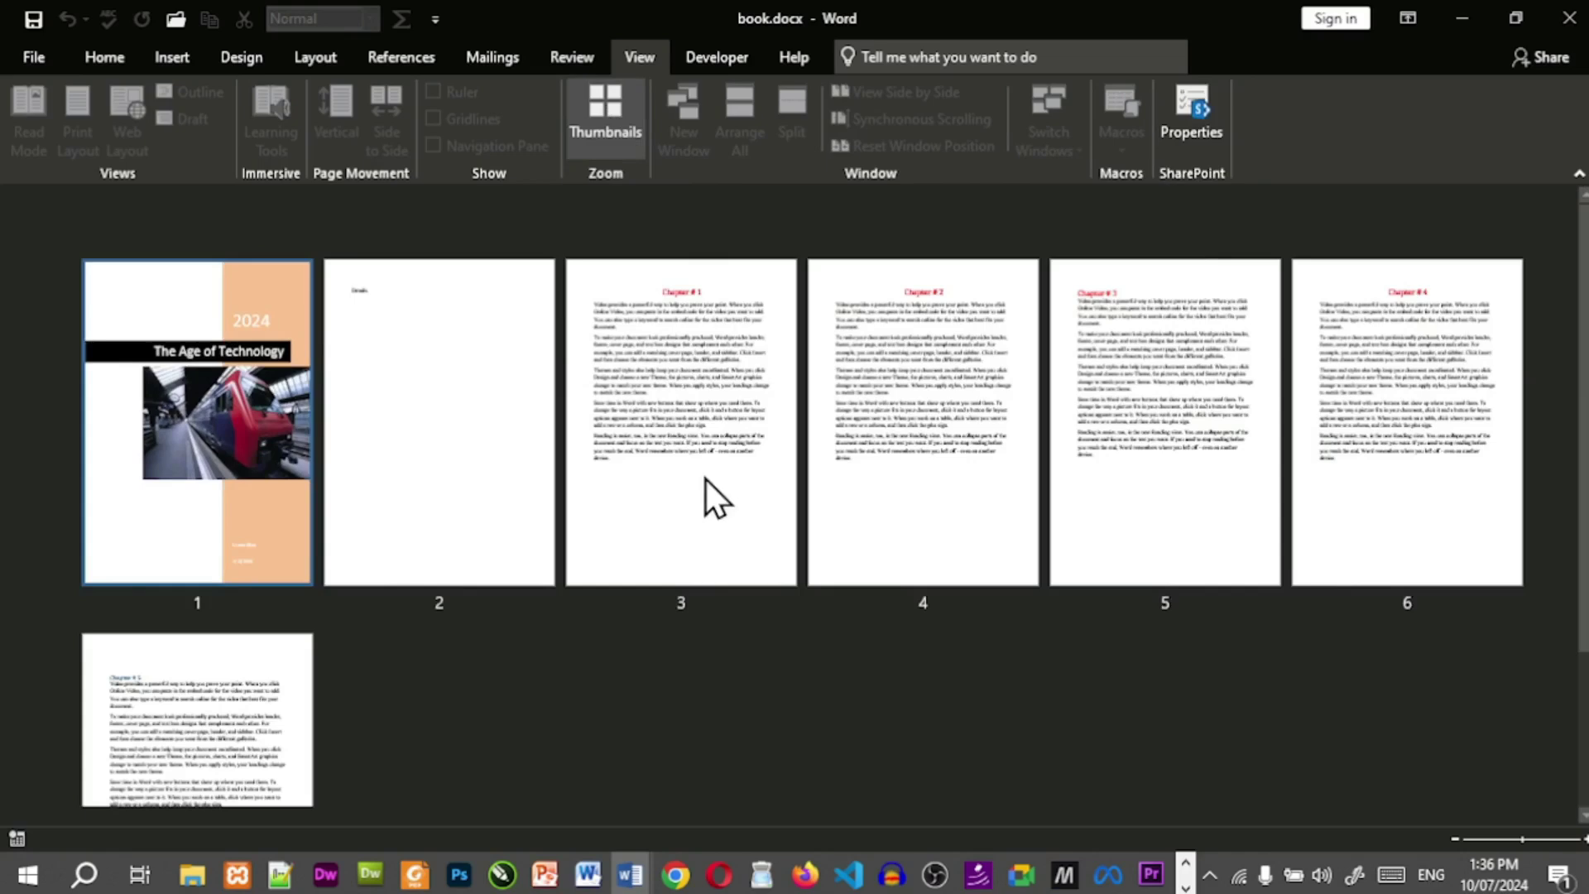
{"action": "left_click", "coordinate": [609, 106]}
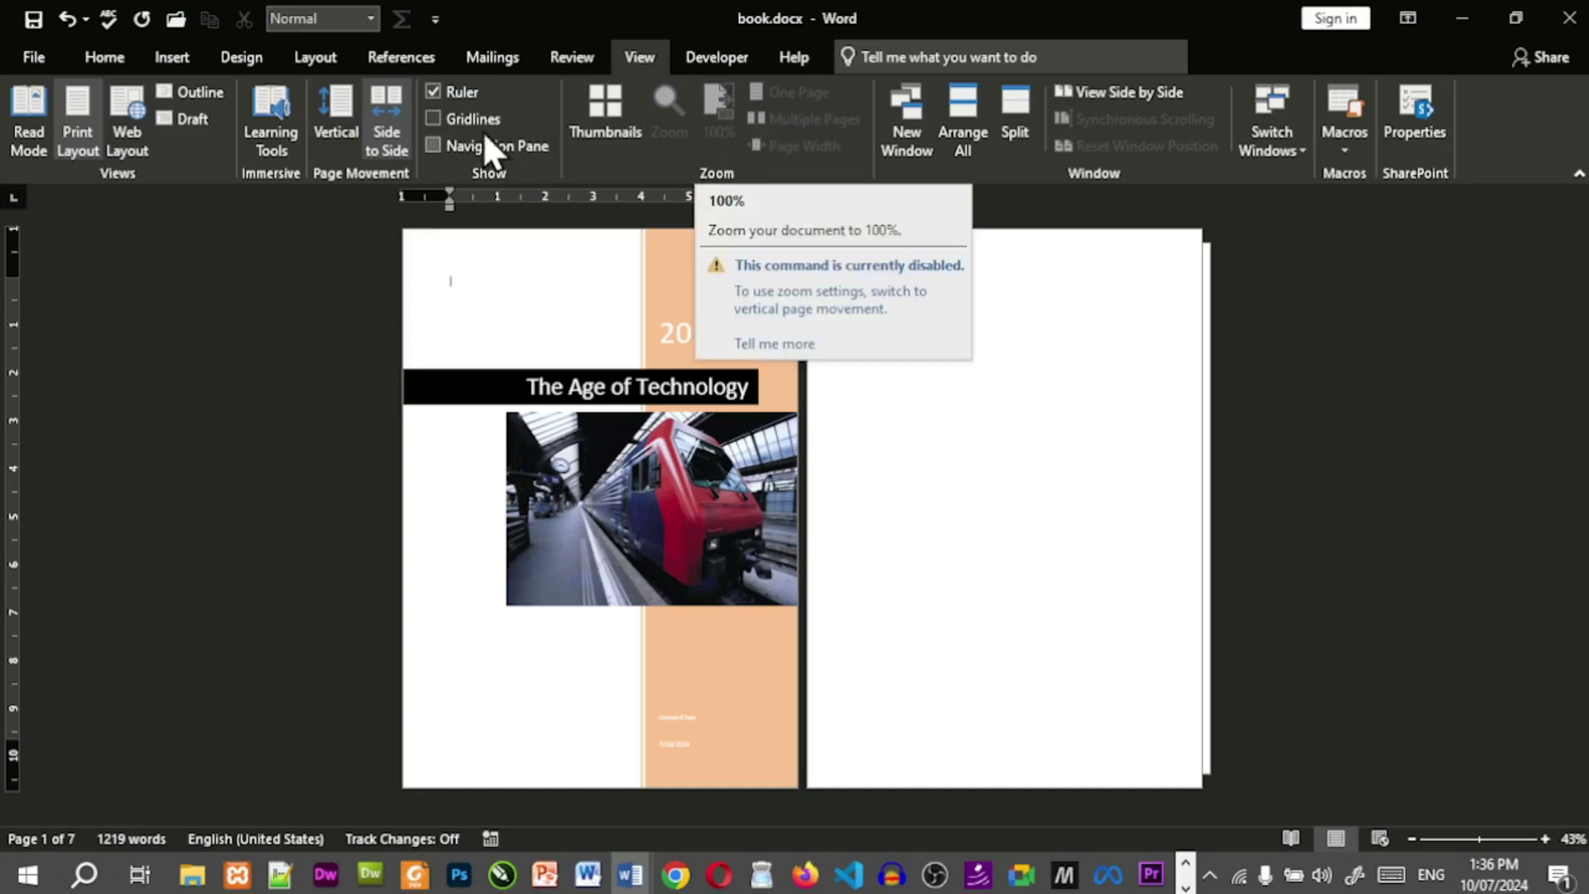
{"action": "left_click", "coordinate": [344, 126]}
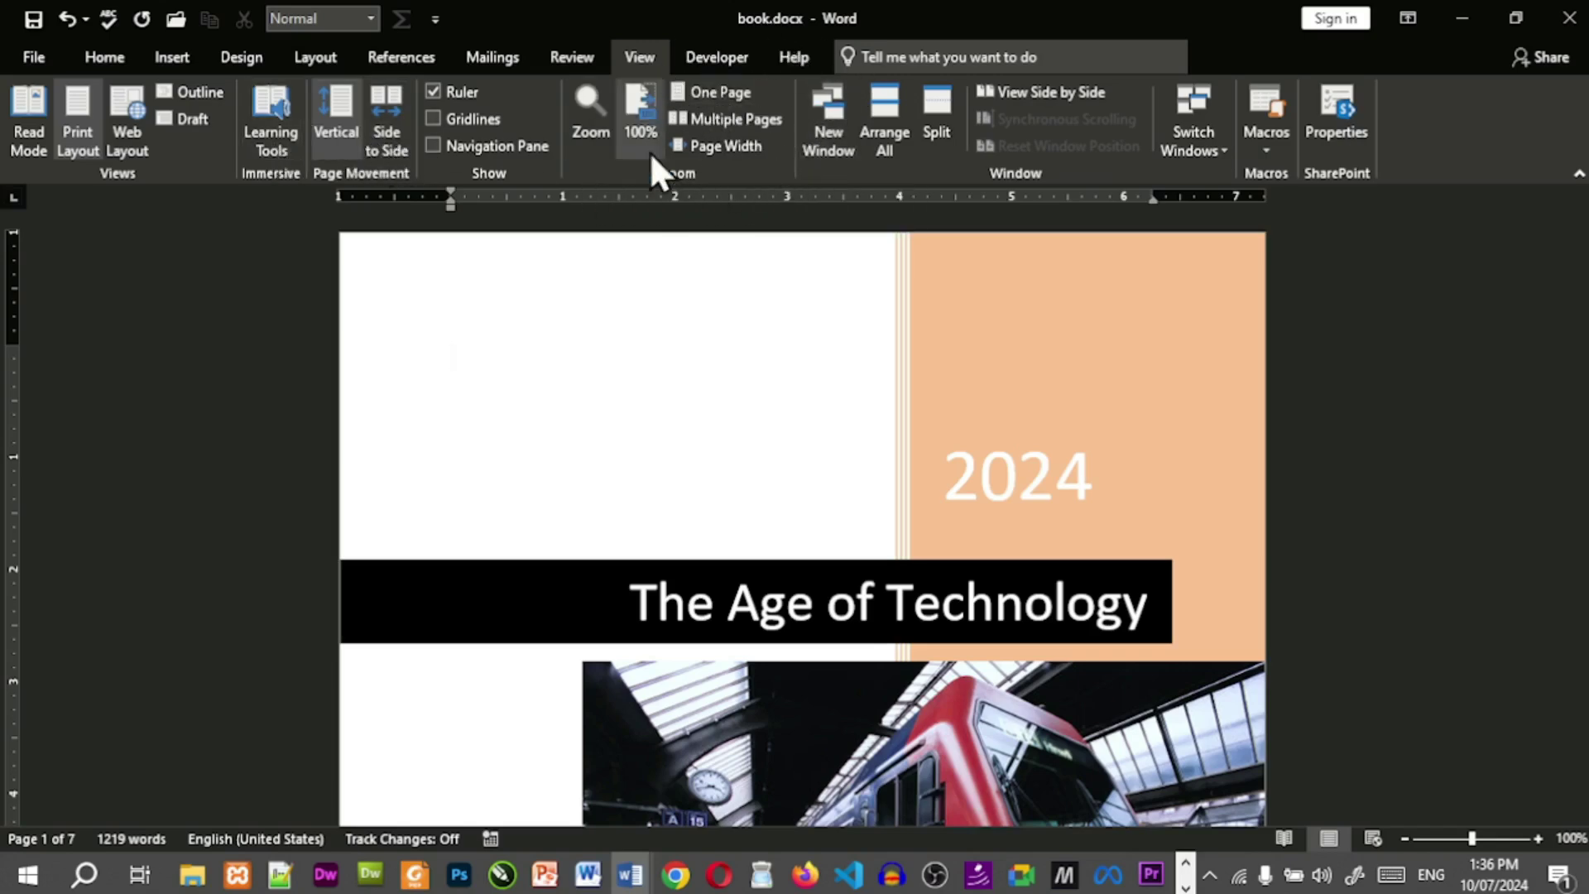
Try Side to Side on the Details page, toggle Thumbnails, and settle back on Vertical.
{"action": "left_click", "coordinate": [399, 149]}
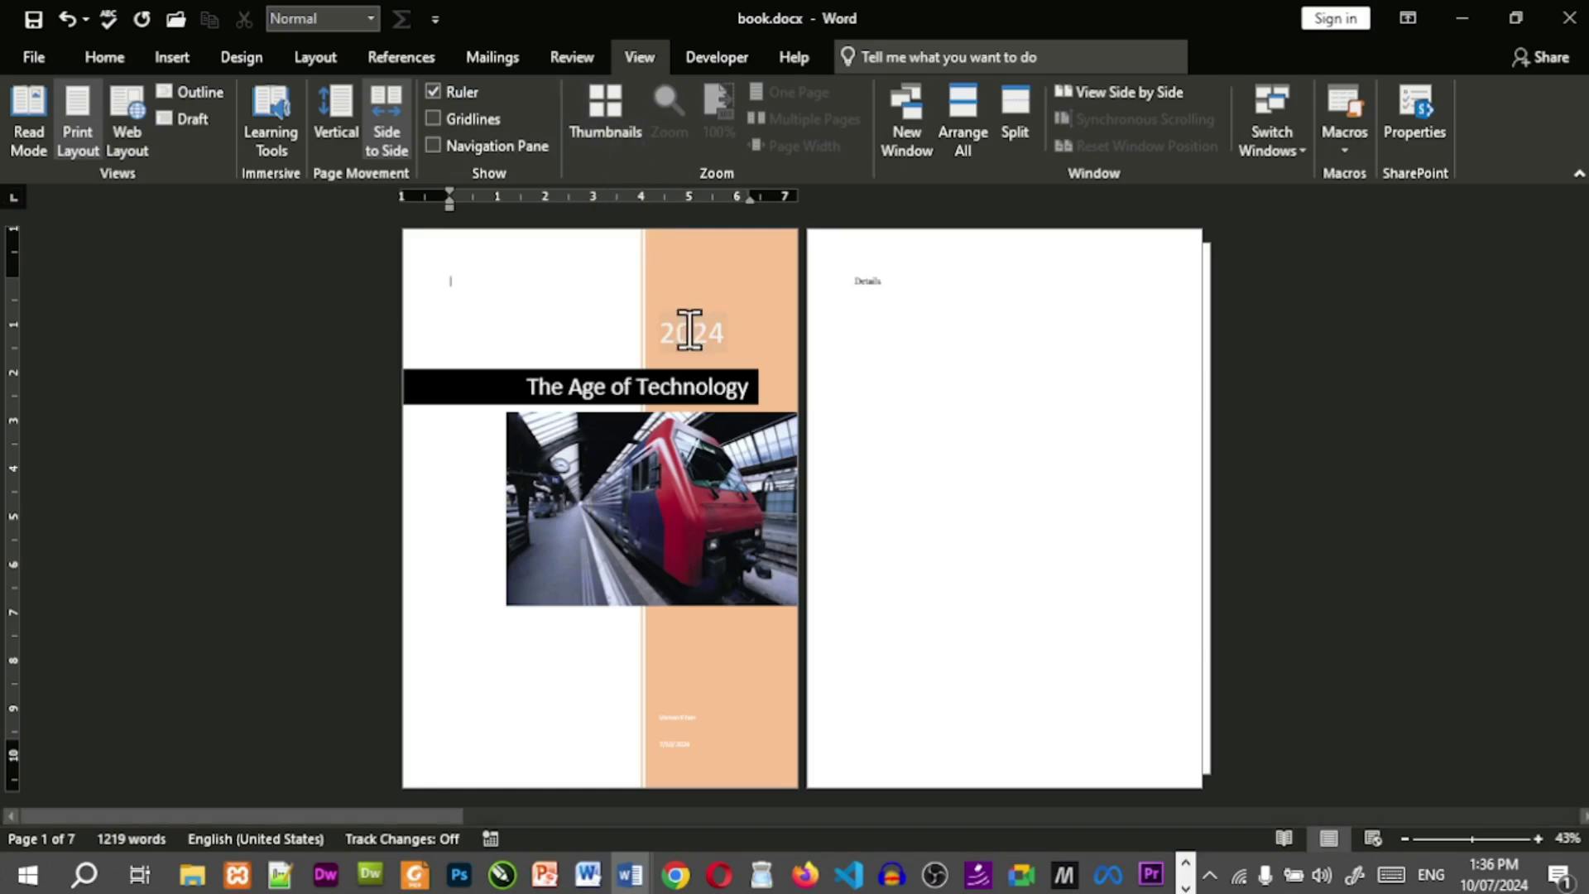
{"action": "left_click", "coordinate": [861, 319]}
{"action": "left_click", "coordinate": [639, 270]}
{"action": "left_click", "coordinate": [906, 460]}
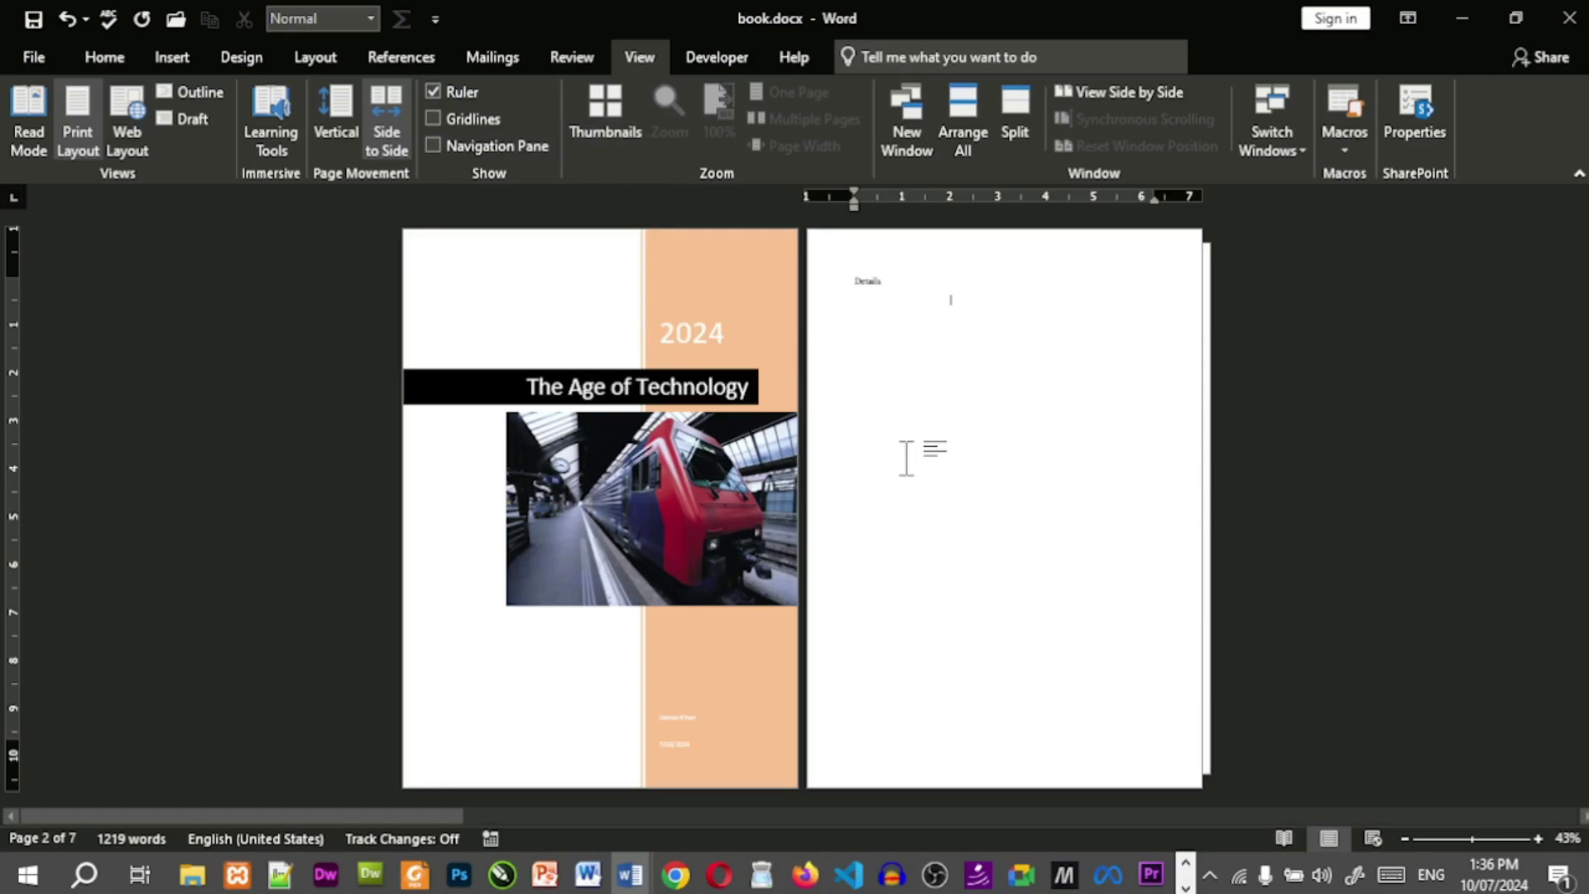
{"action": "left_click", "coordinate": [618, 137]}
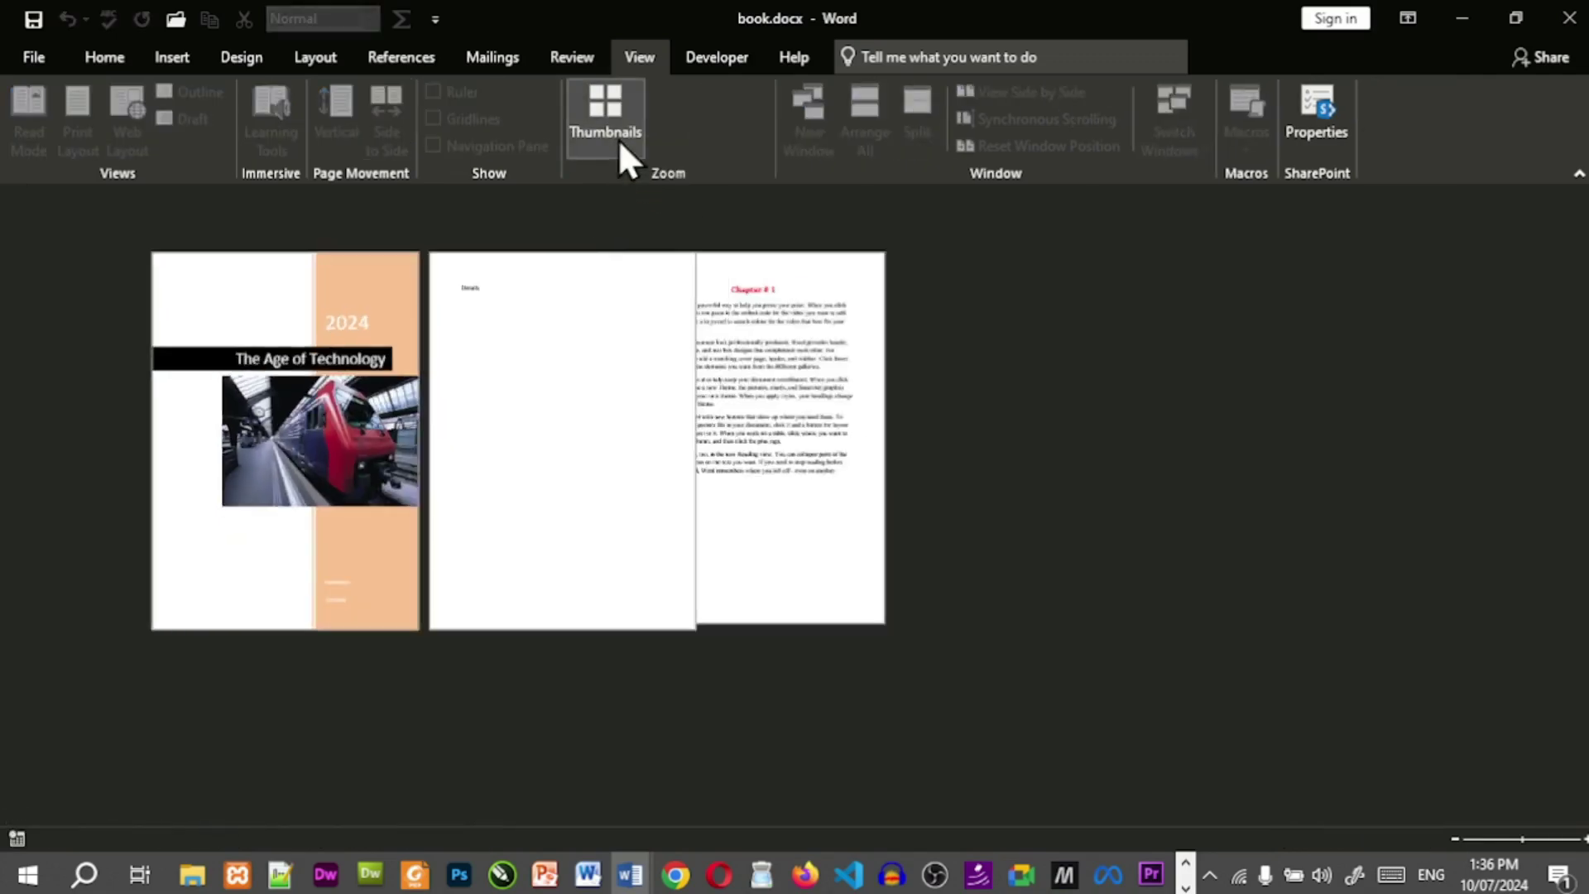
{"action": "left_click", "coordinate": [618, 137]}
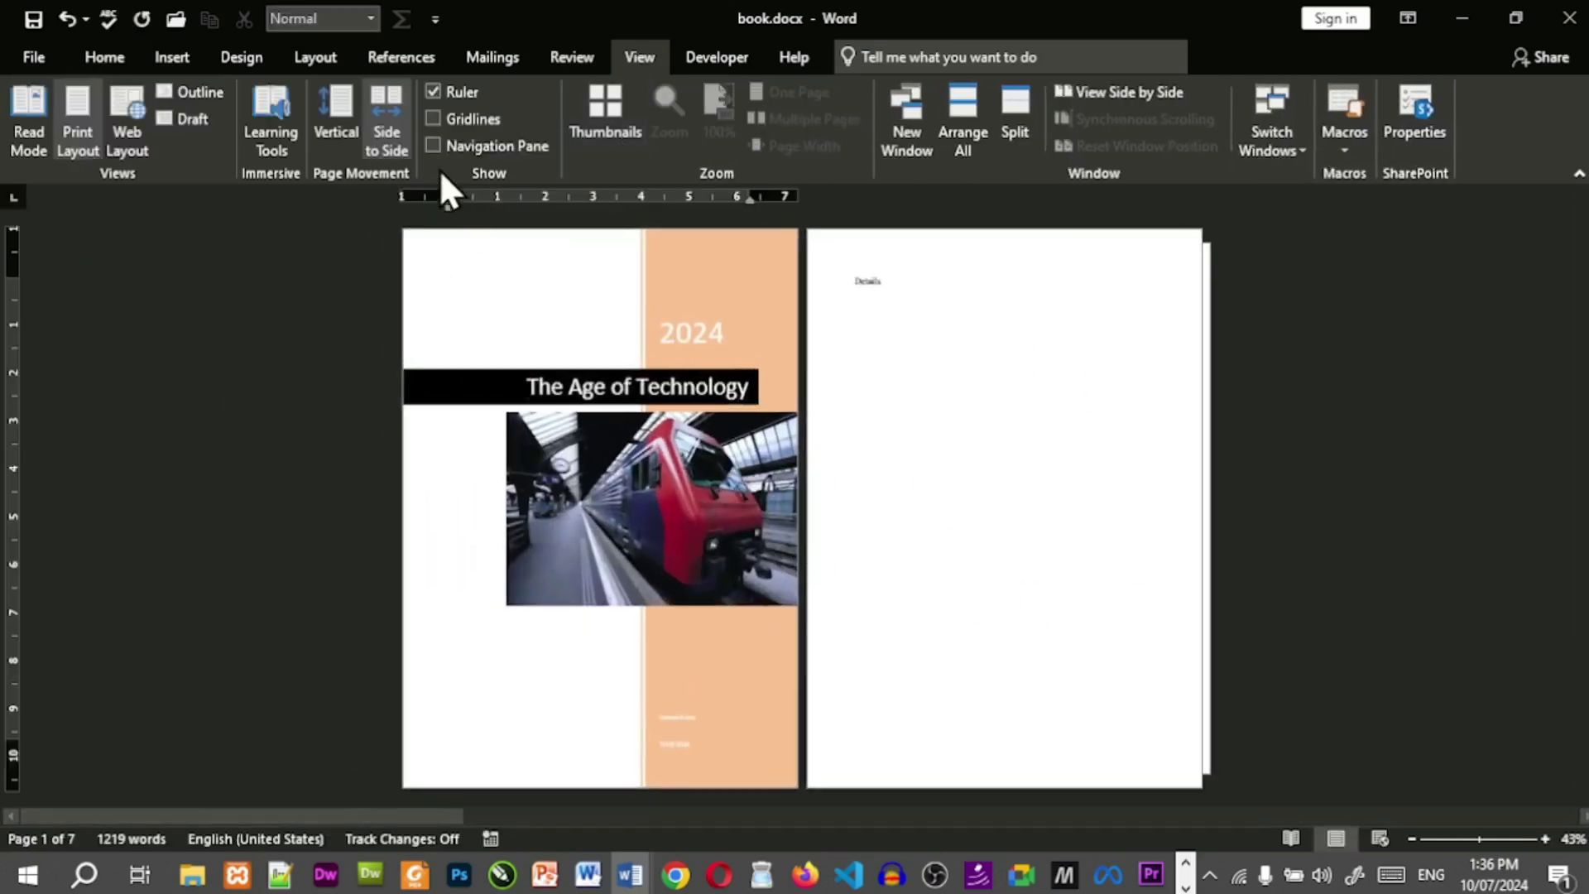
{"action": "left_click", "coordinate": [325, 142]}
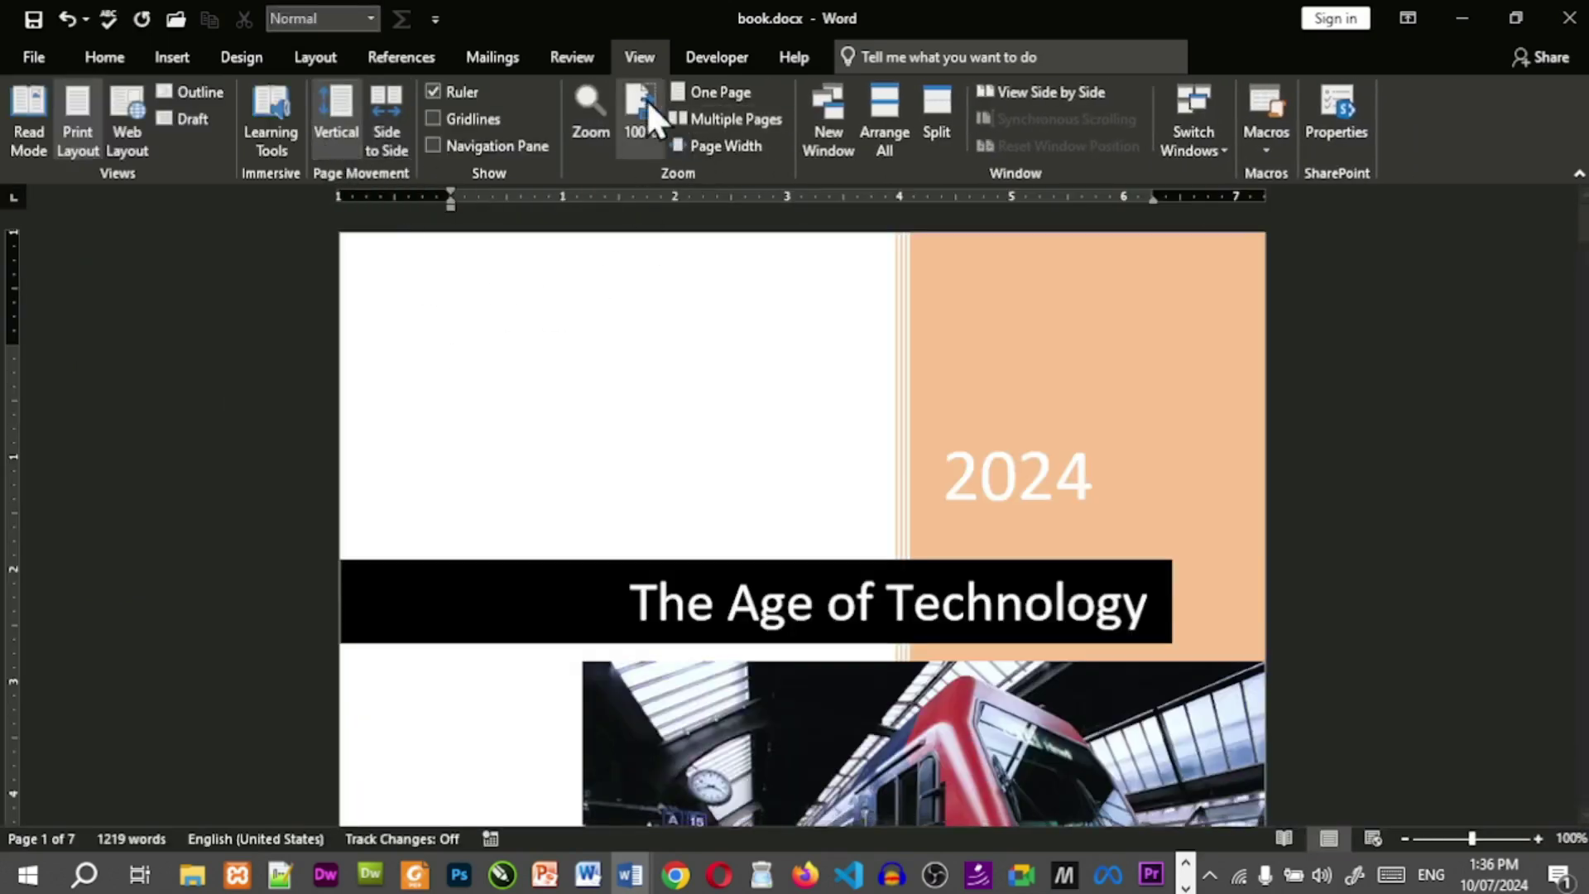
Try the One Page, Multiple Pages and Page Width zooms, then return to 100%.
{"action": "left_click", "coordinate": [722, 97]}
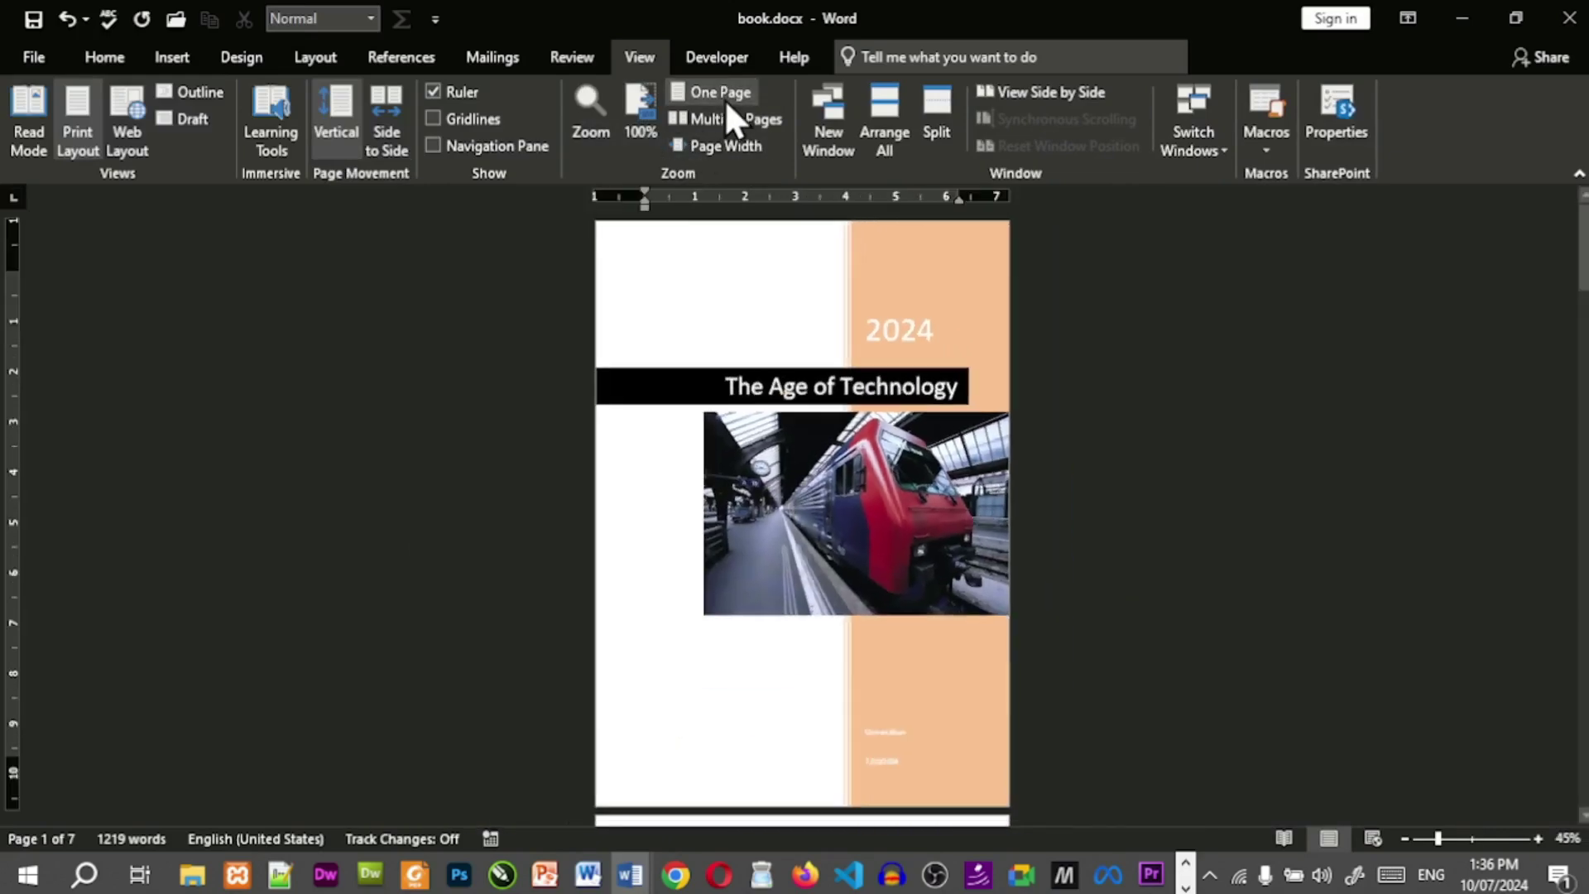
{"action": "left_click", "coordinate": [727, 117]}
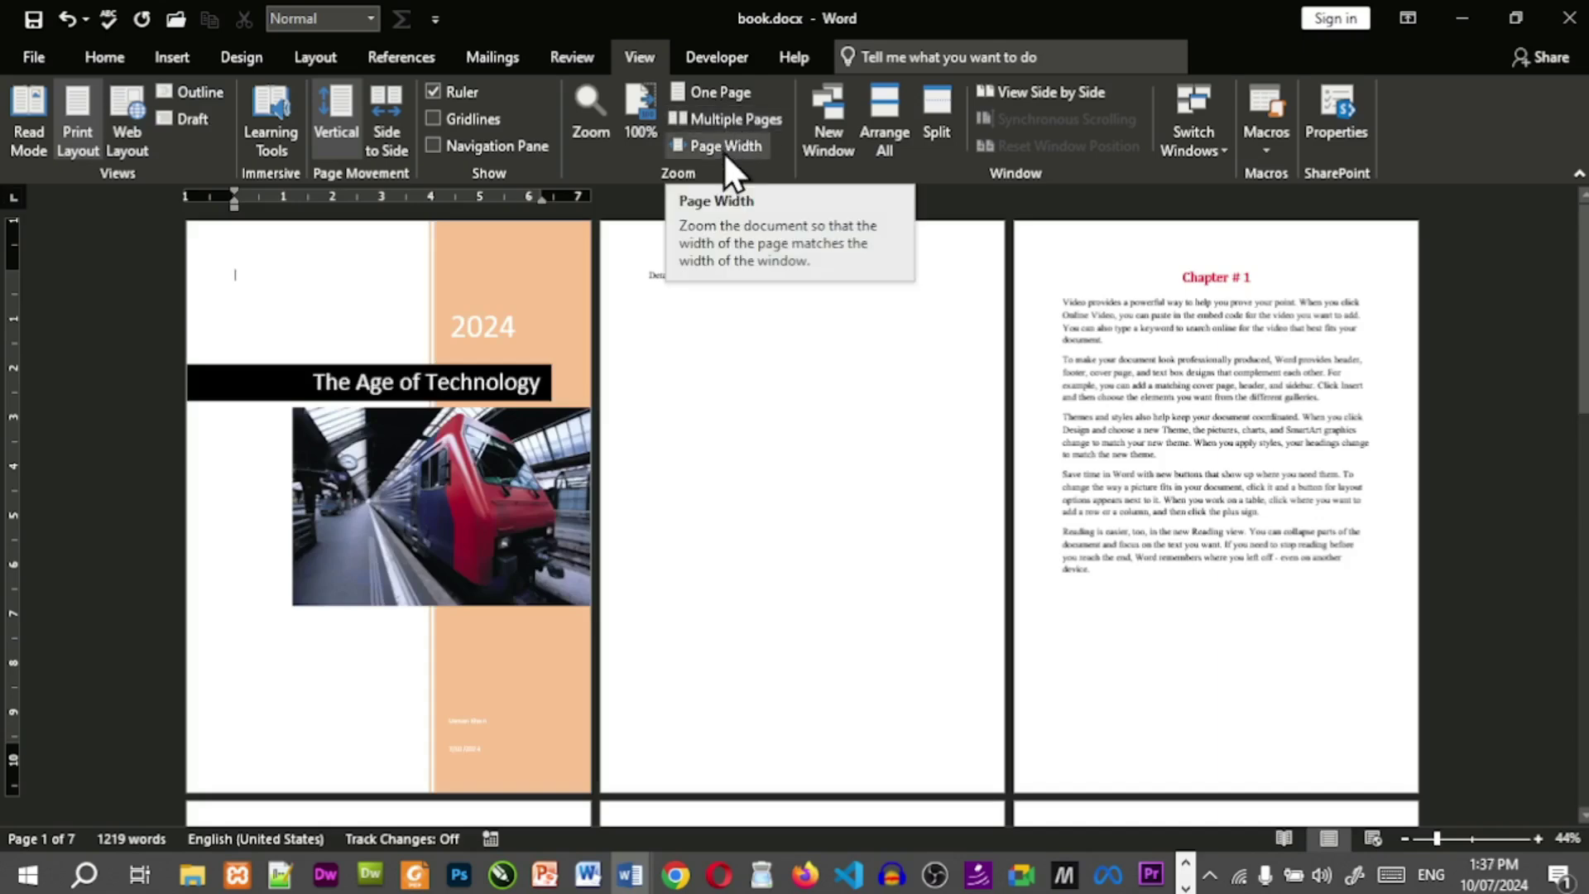
{"action": "left_click", "coordinate": [723, 149]}
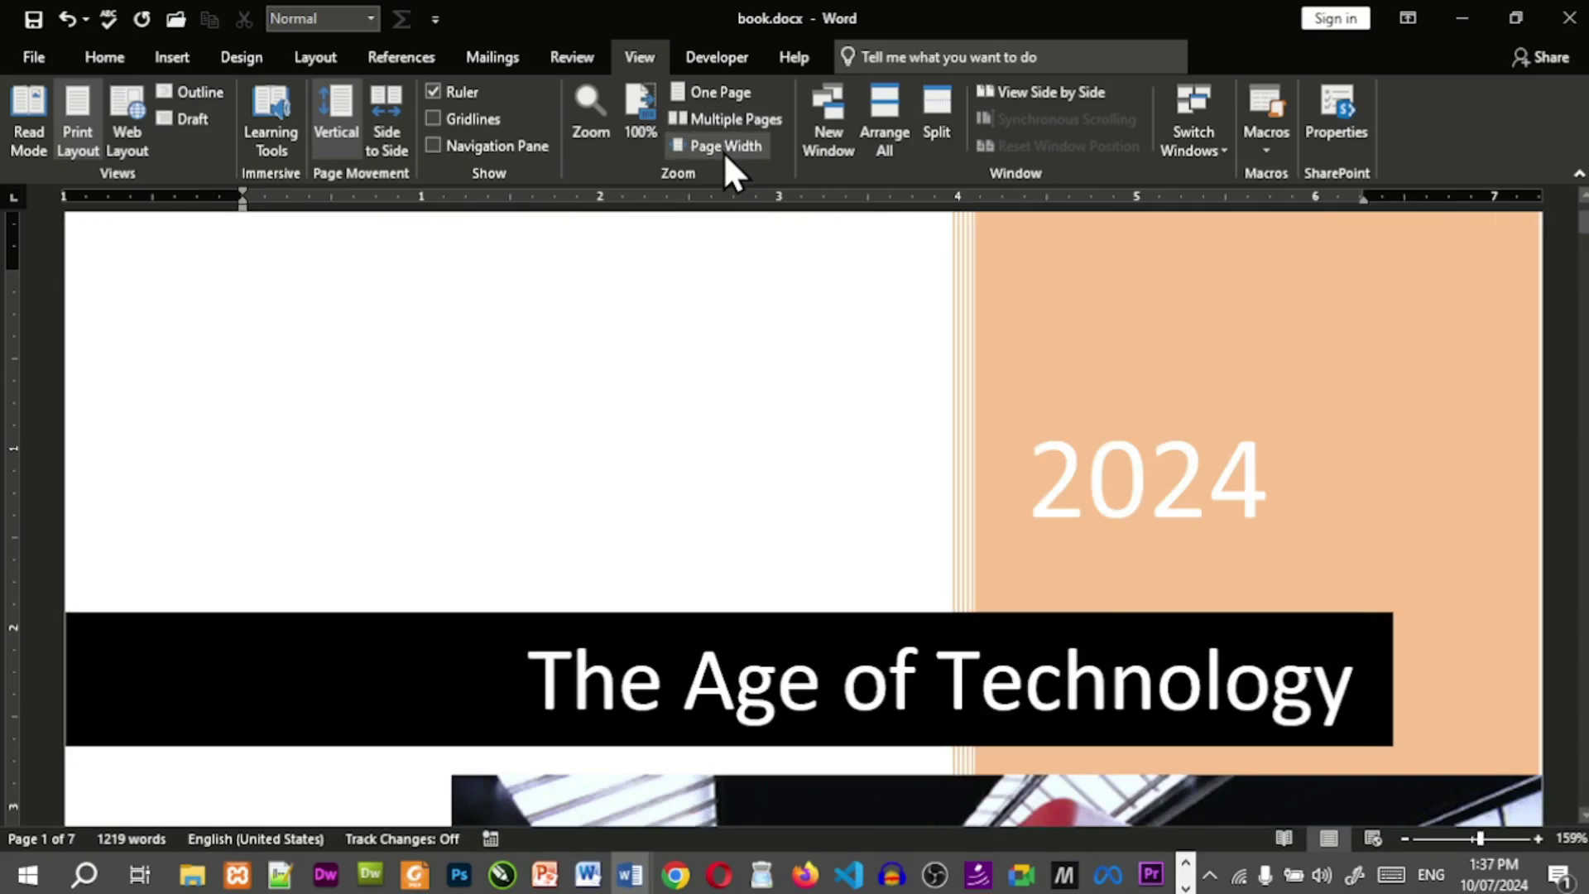
{"action": "left_click", "coordinate": [636, 112]}
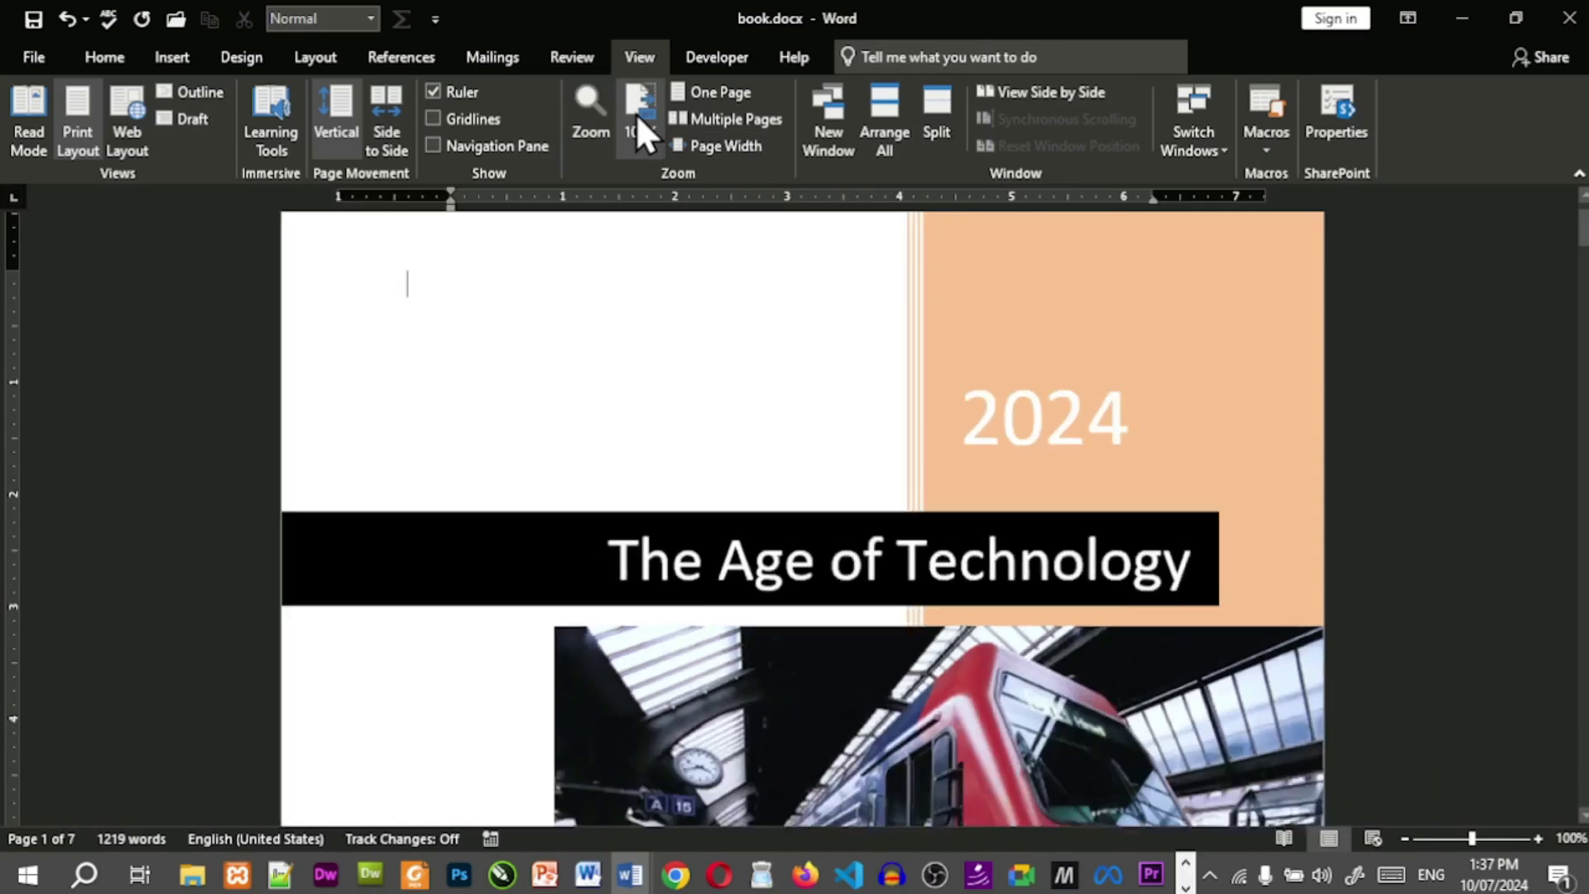
{"action": "left_click", "coordinate": [593, 137]}
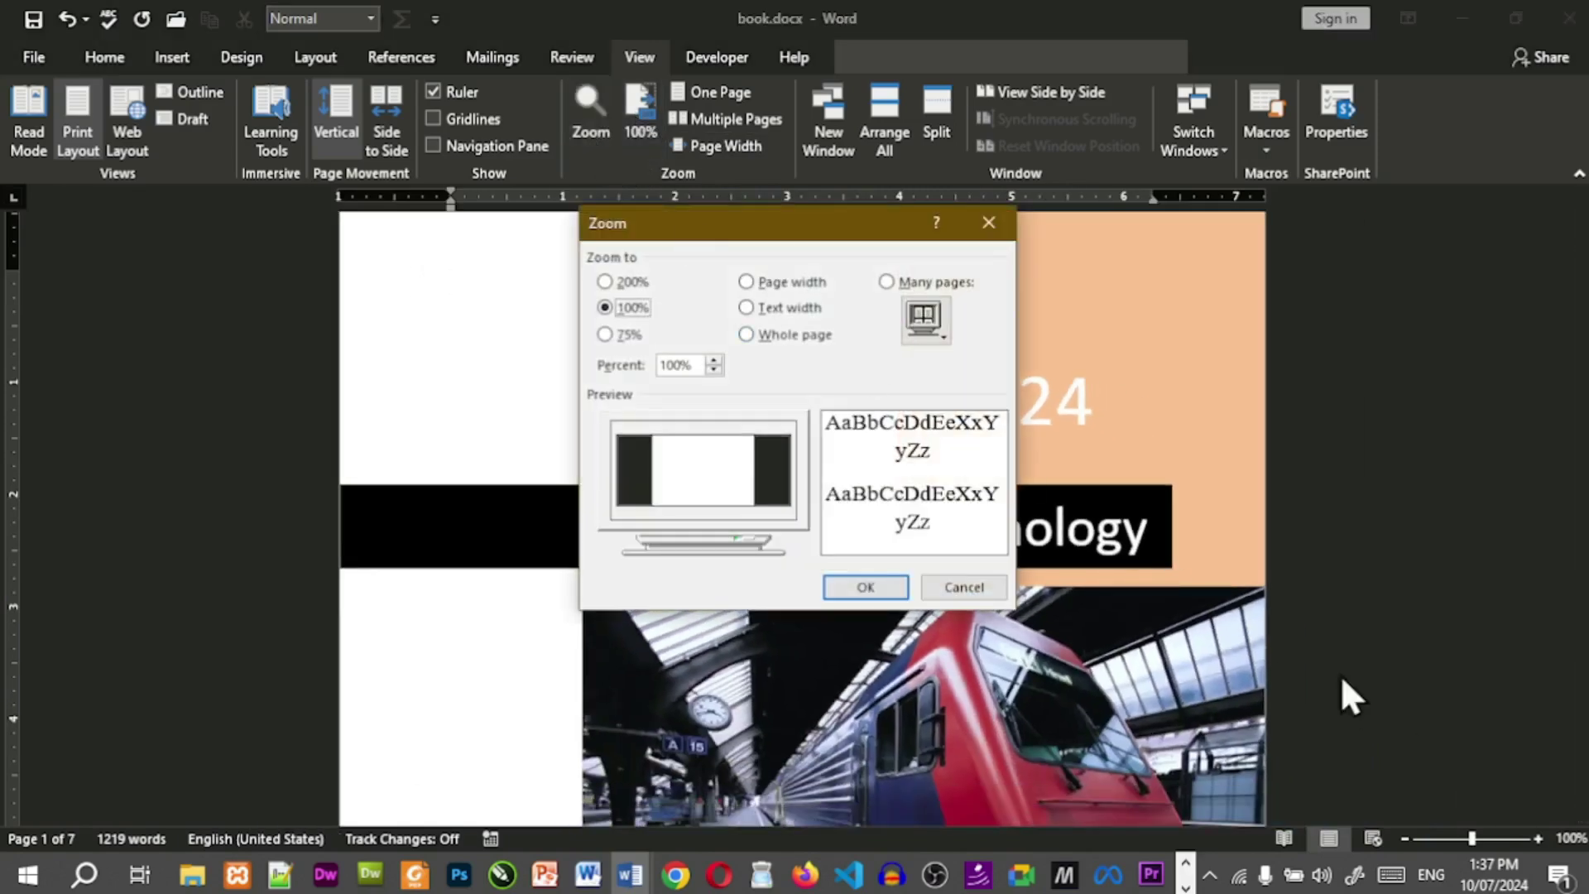
{"action": "left_click", "coordinate": [989, 222]}
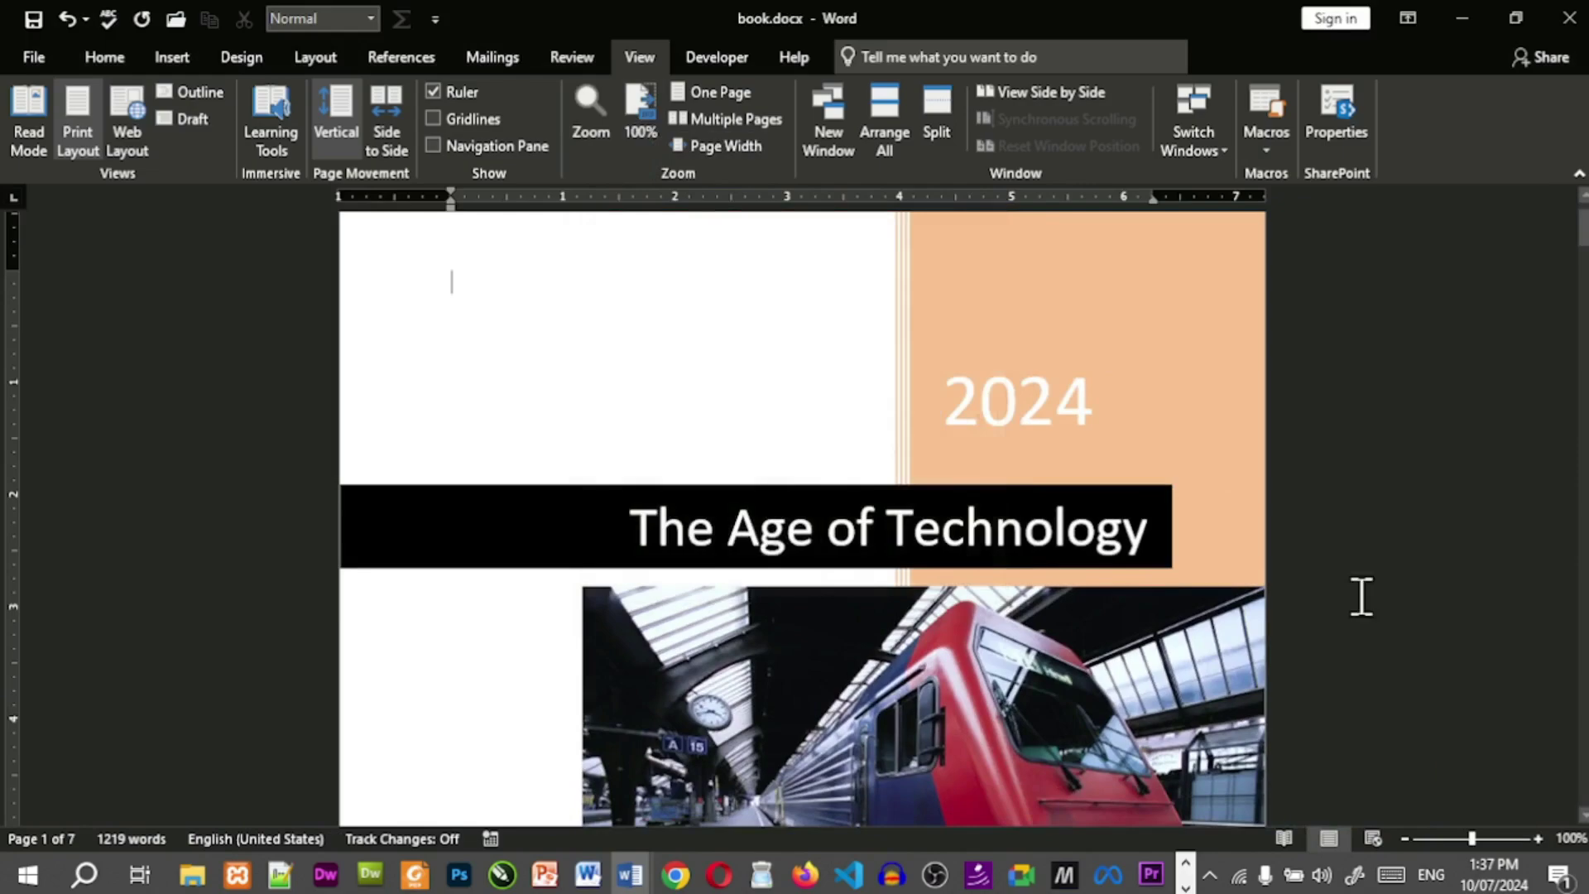
{"action": "left_click", "coordinate": [1573, 840]}
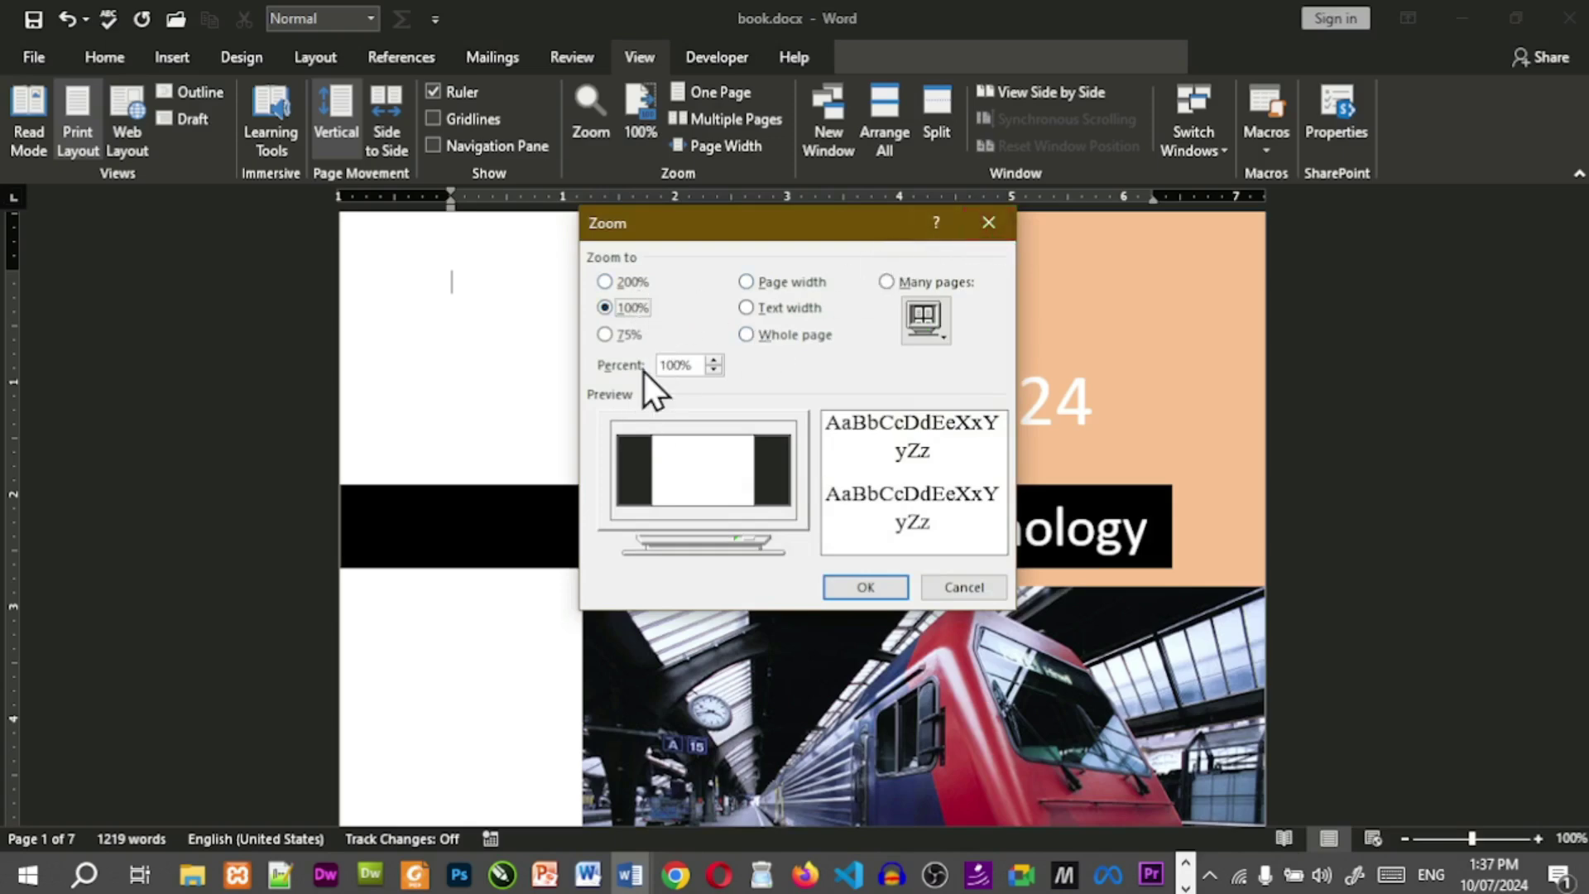
{"action": "left_click", "coordinate": [714, 361]}
{"action": "left_click", "coordinate": [714, 361]}
{"action": "left_click", "coordinate": [714, 361]}
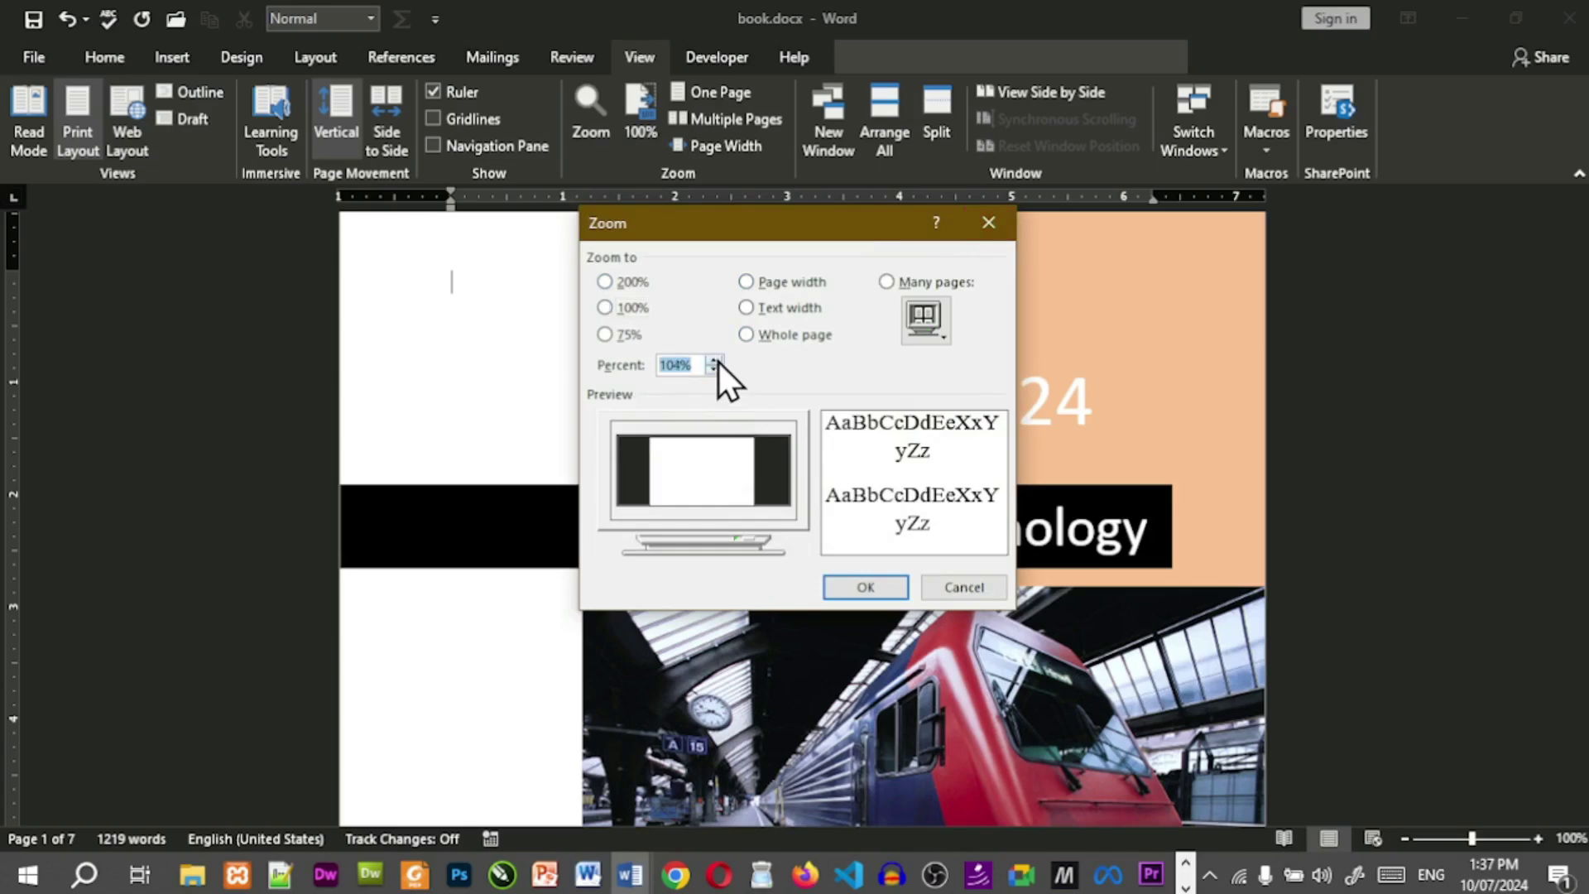
{"action": "left_click", "coordinate": [713, 361]}
{"action": "left_click", "coordinate": [714, 361]}
{"action": "left_click", "coordinate": [714, 361]}
{"action": "left_click_drag", "start_coordinate": [692, 365], "coordinate": [653, 370]}
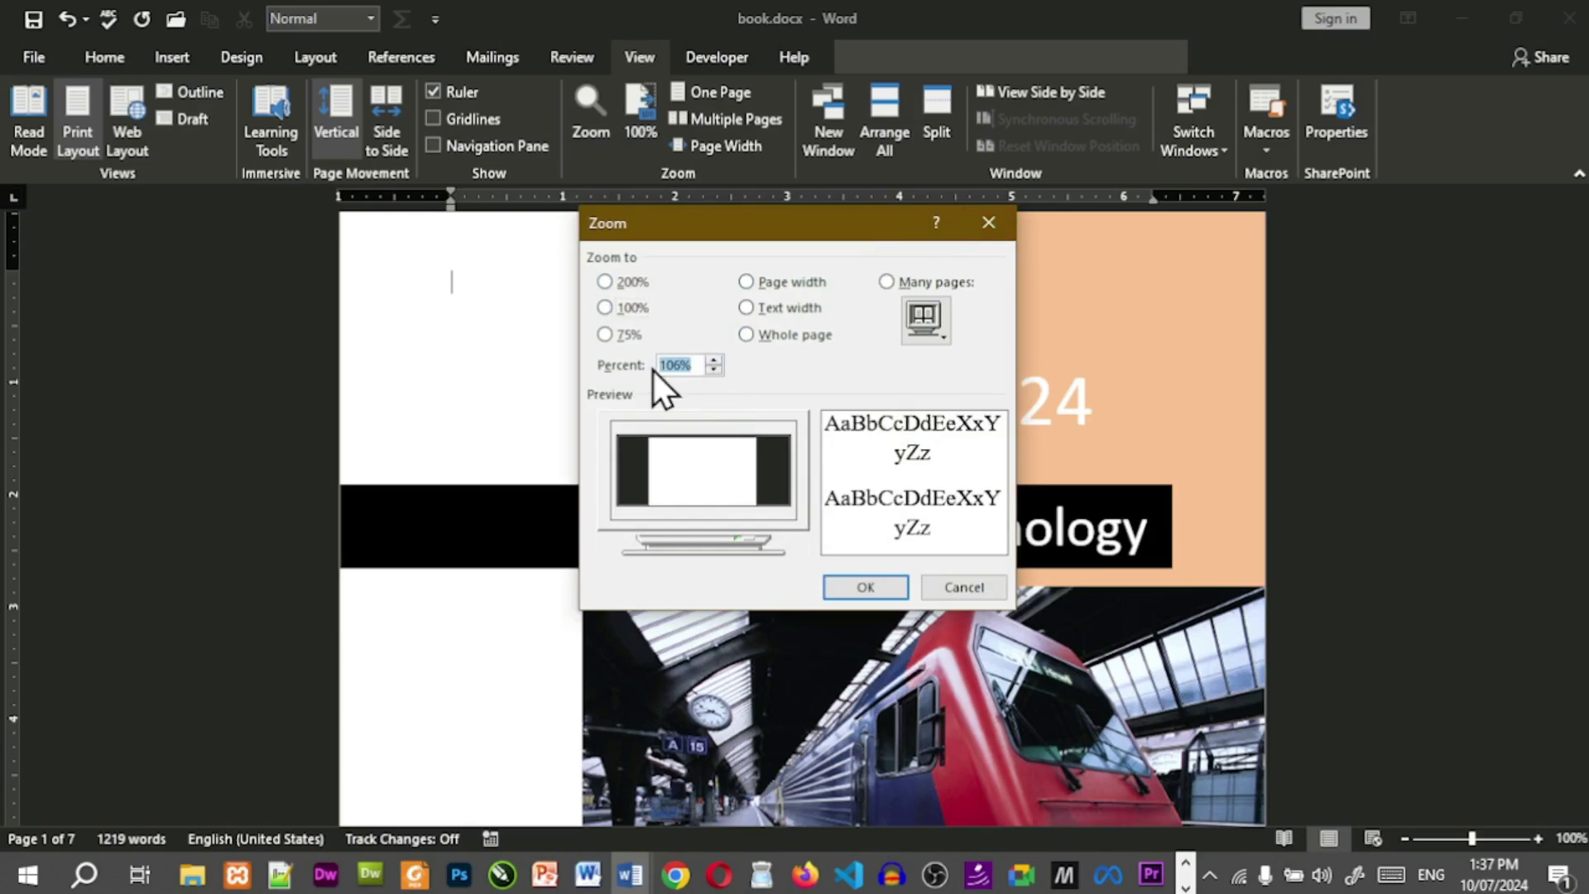
{"action": "type", "text": "500"}
{"action": "left_click", "coordinate": [843, 584]}
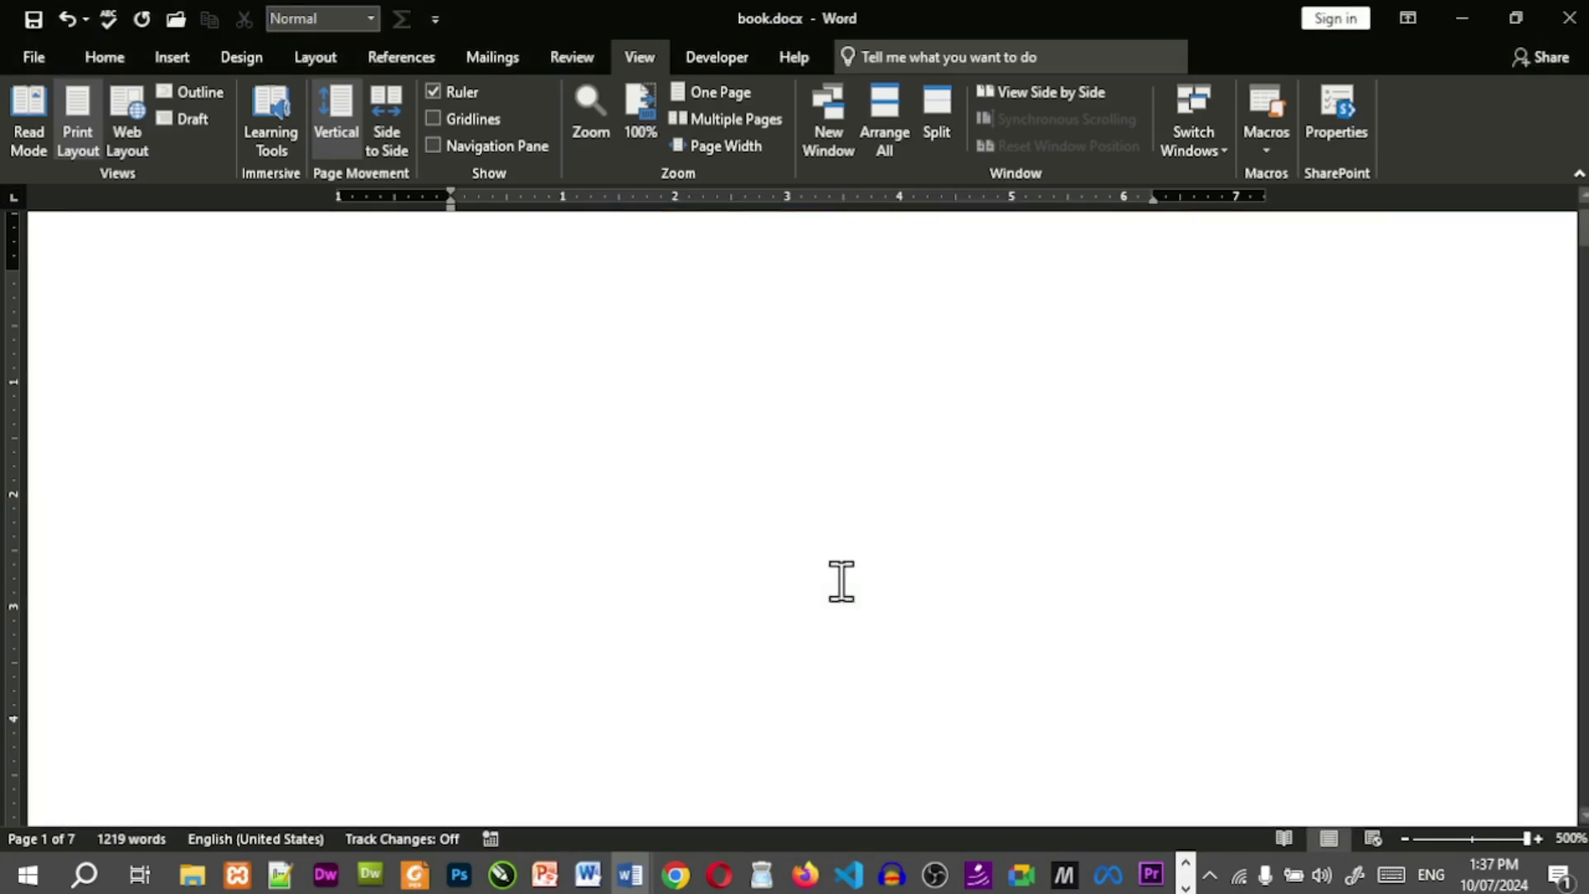
{"action": "middle_click", "coordinate": [1349, 530]}
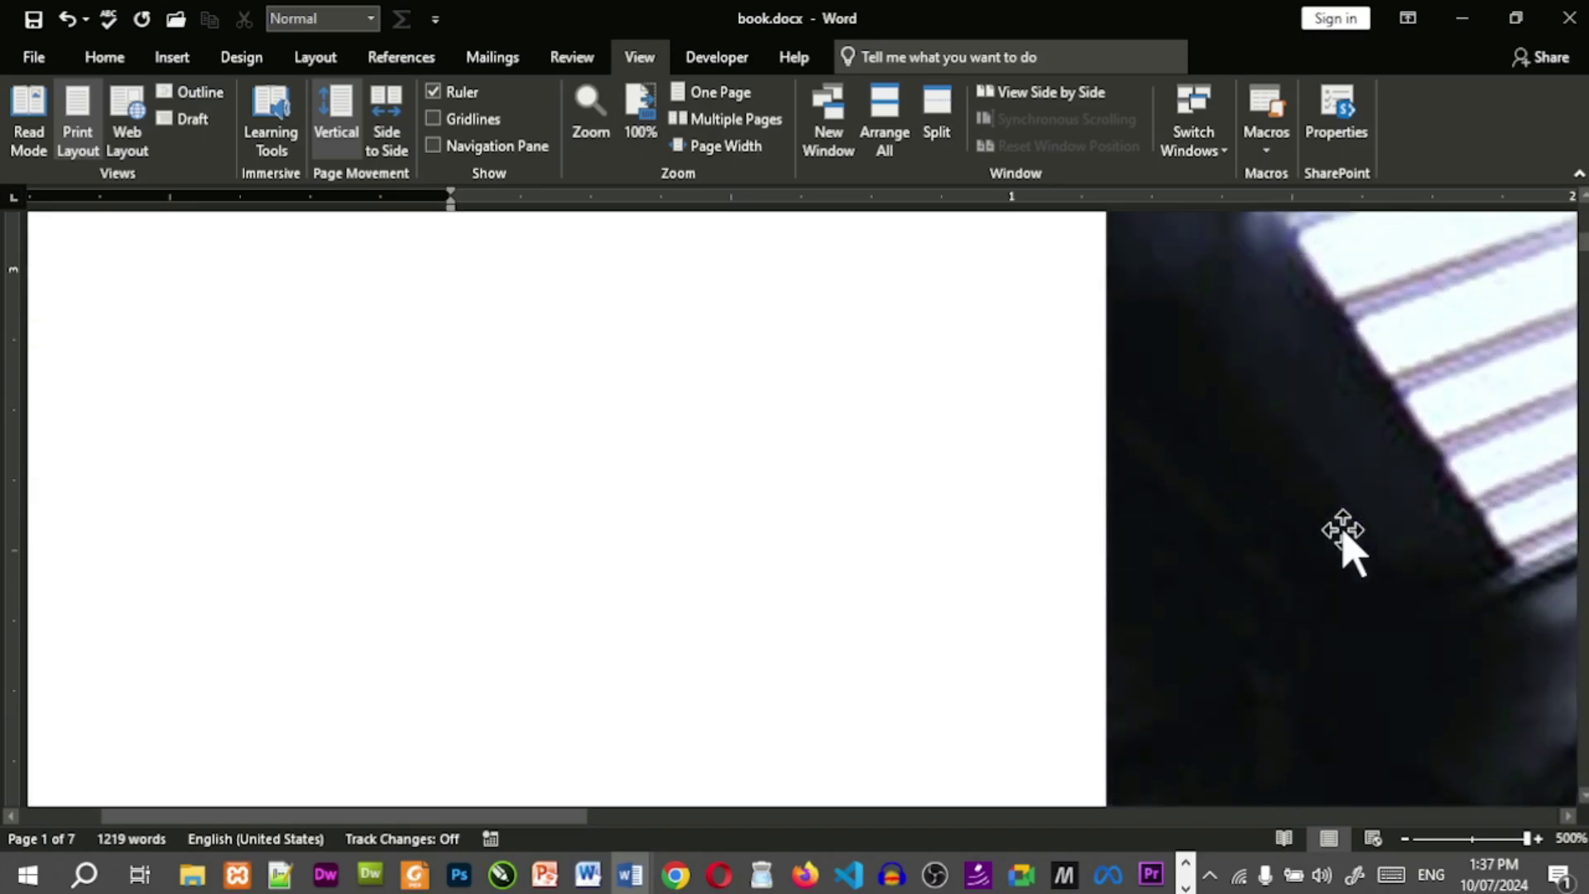
{"action": "left_click", "coordinate": [1348, 540]}
{"action": "left_click", "coordinate": [637, 116]}
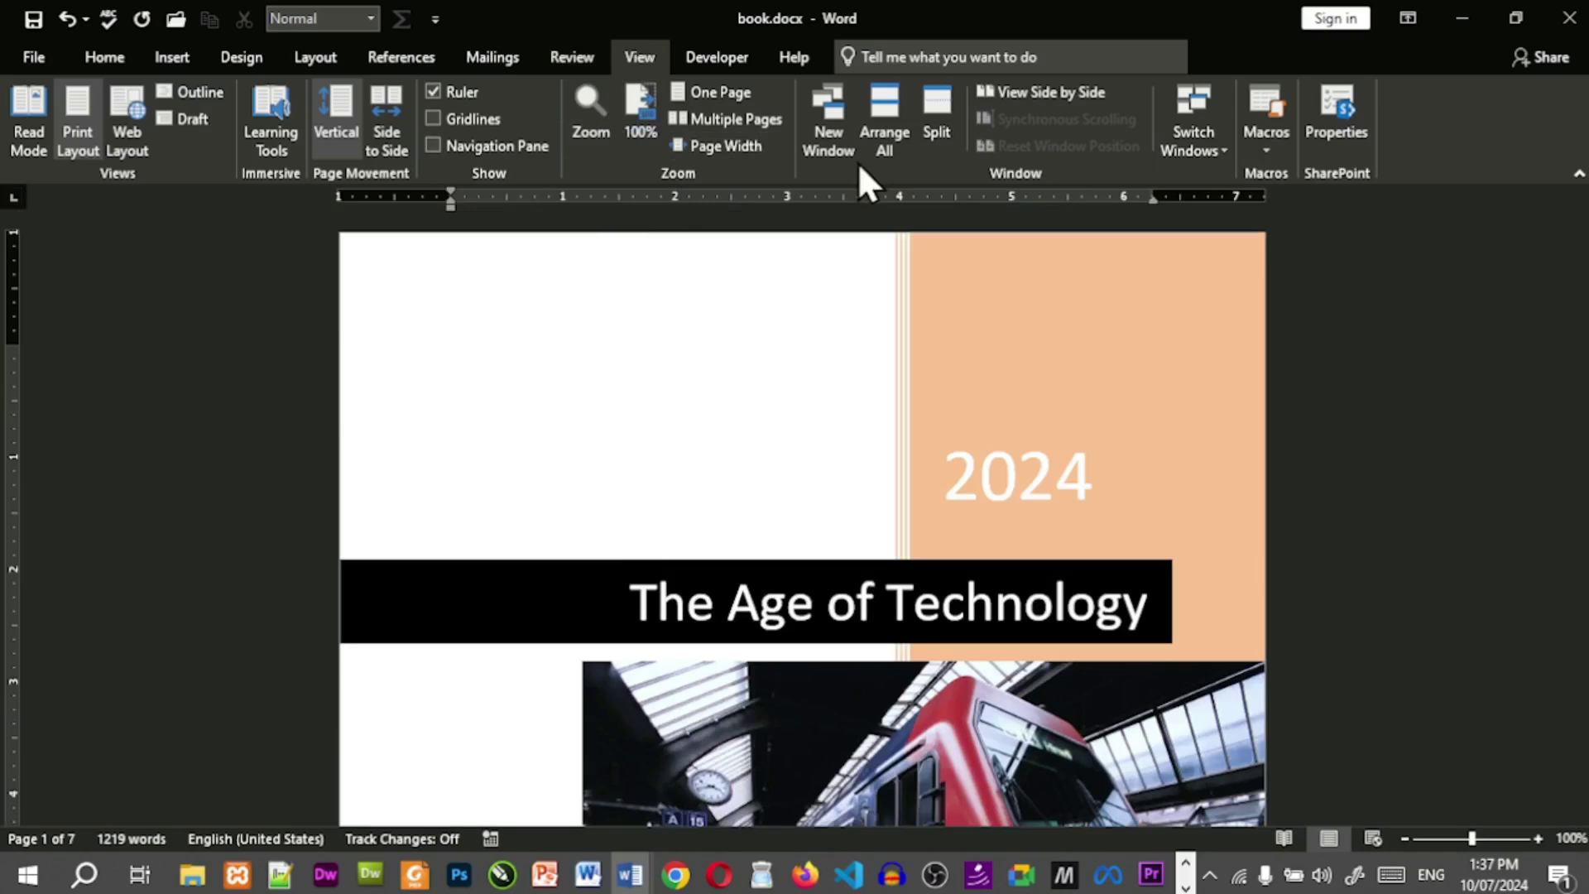
Try Side to Side and the Thumbnails overview, then return to Vertical page movement.
{"action": "left_click", "coordinate": [390, 116]}
{"action": "left_click", "coordinate": [623, 128]}
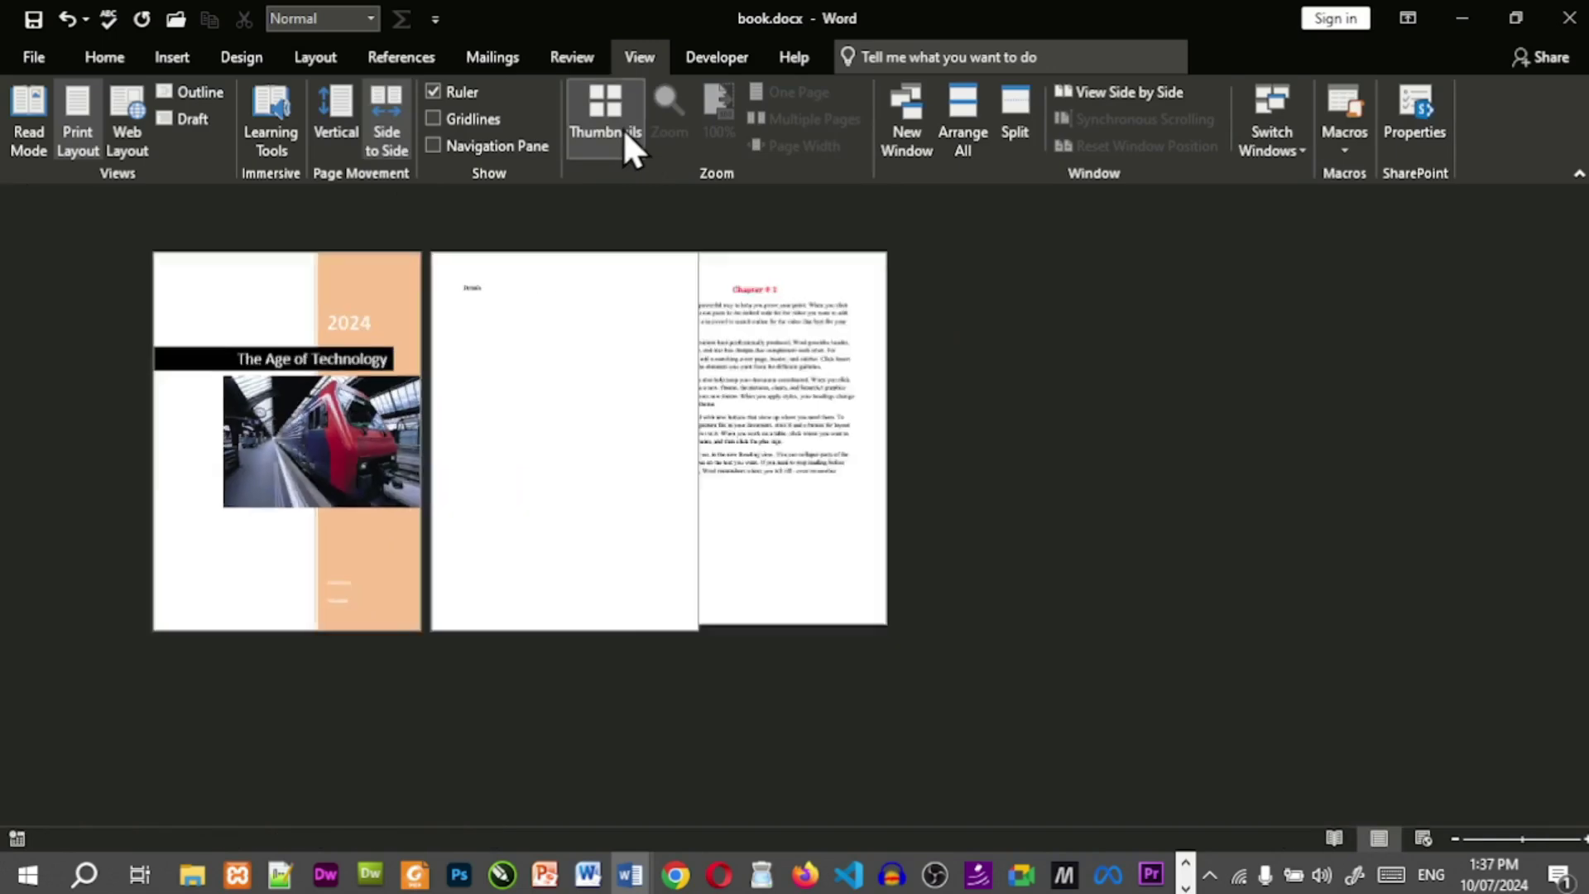
{"action": "left_click", "coordinate": [620, 134]}
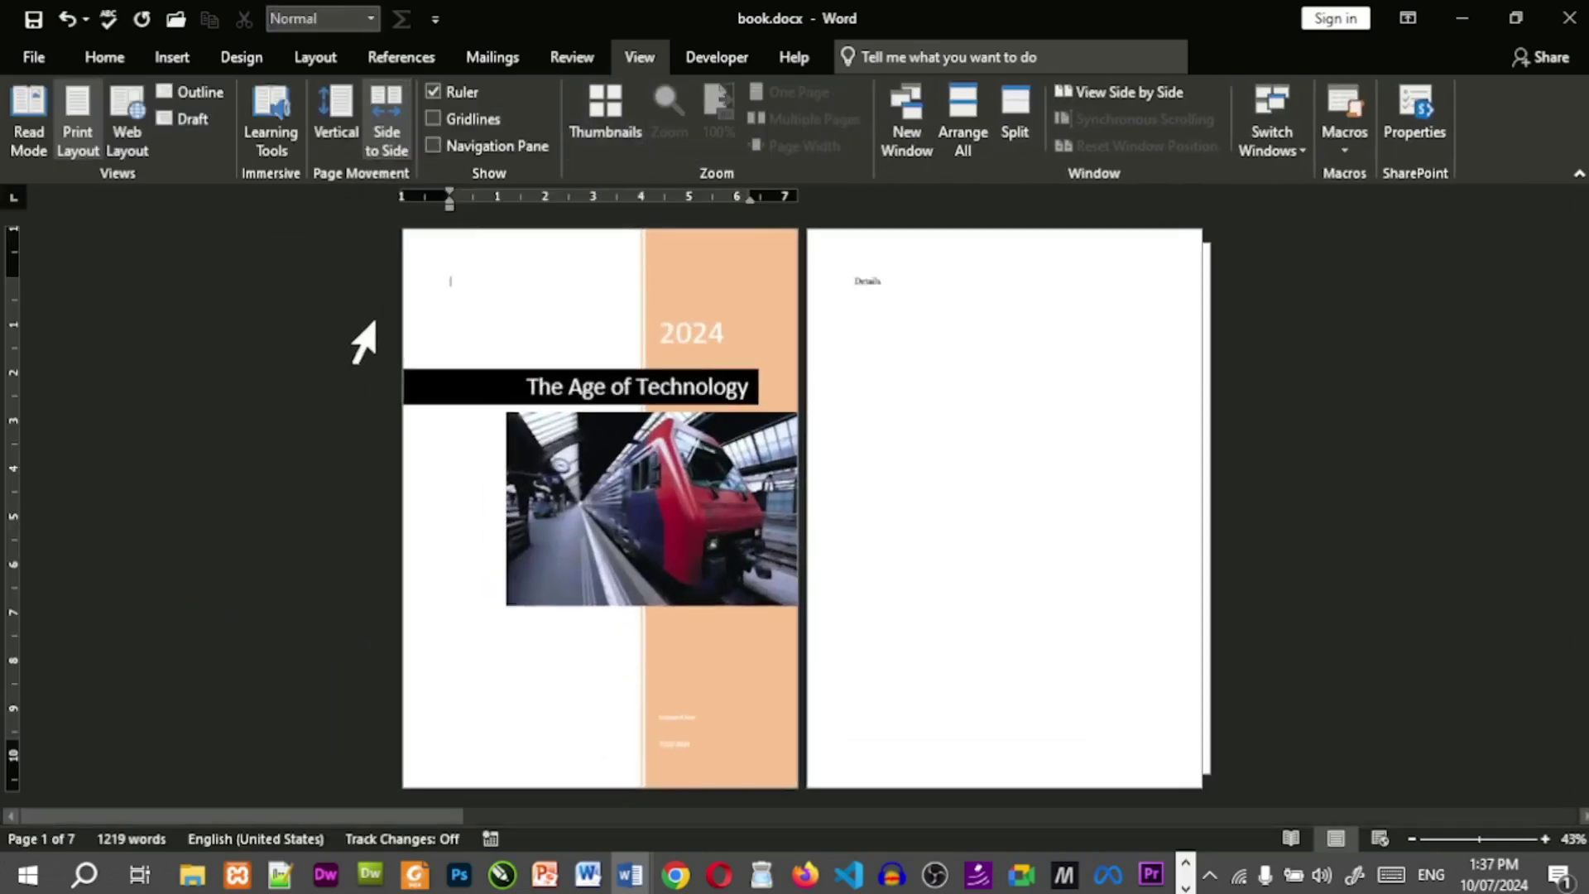
{"action": "left_click", "coordinate": [338, 146]}
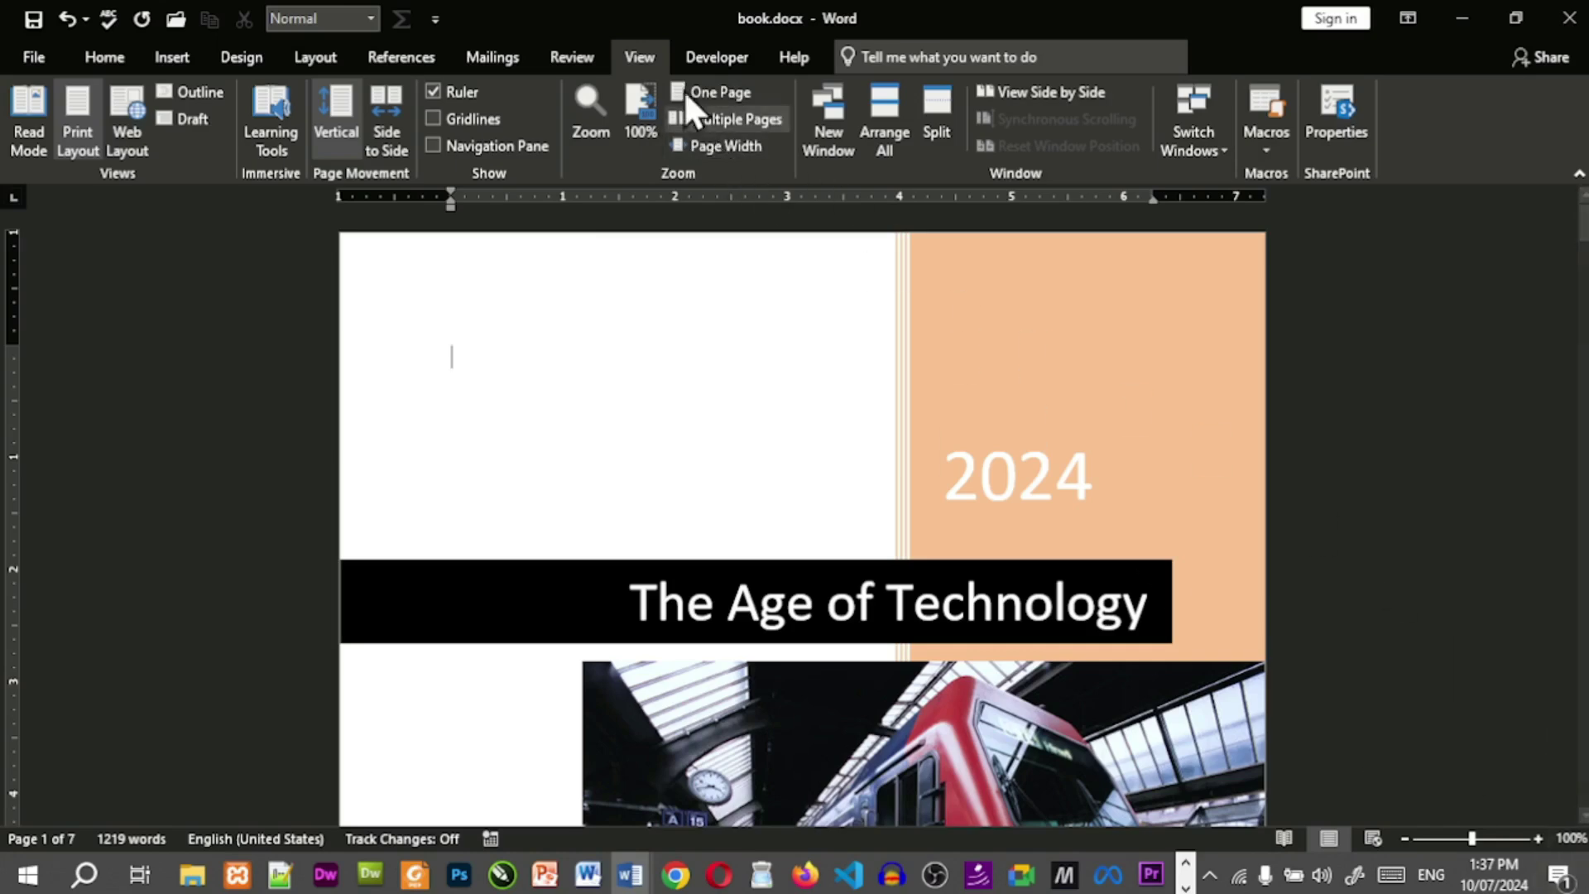
Apply Page width, then Text width at 206%, from the Zoom dialog and scroll the pages.
{"action": "left_click", "coordinate": [598, 109]}
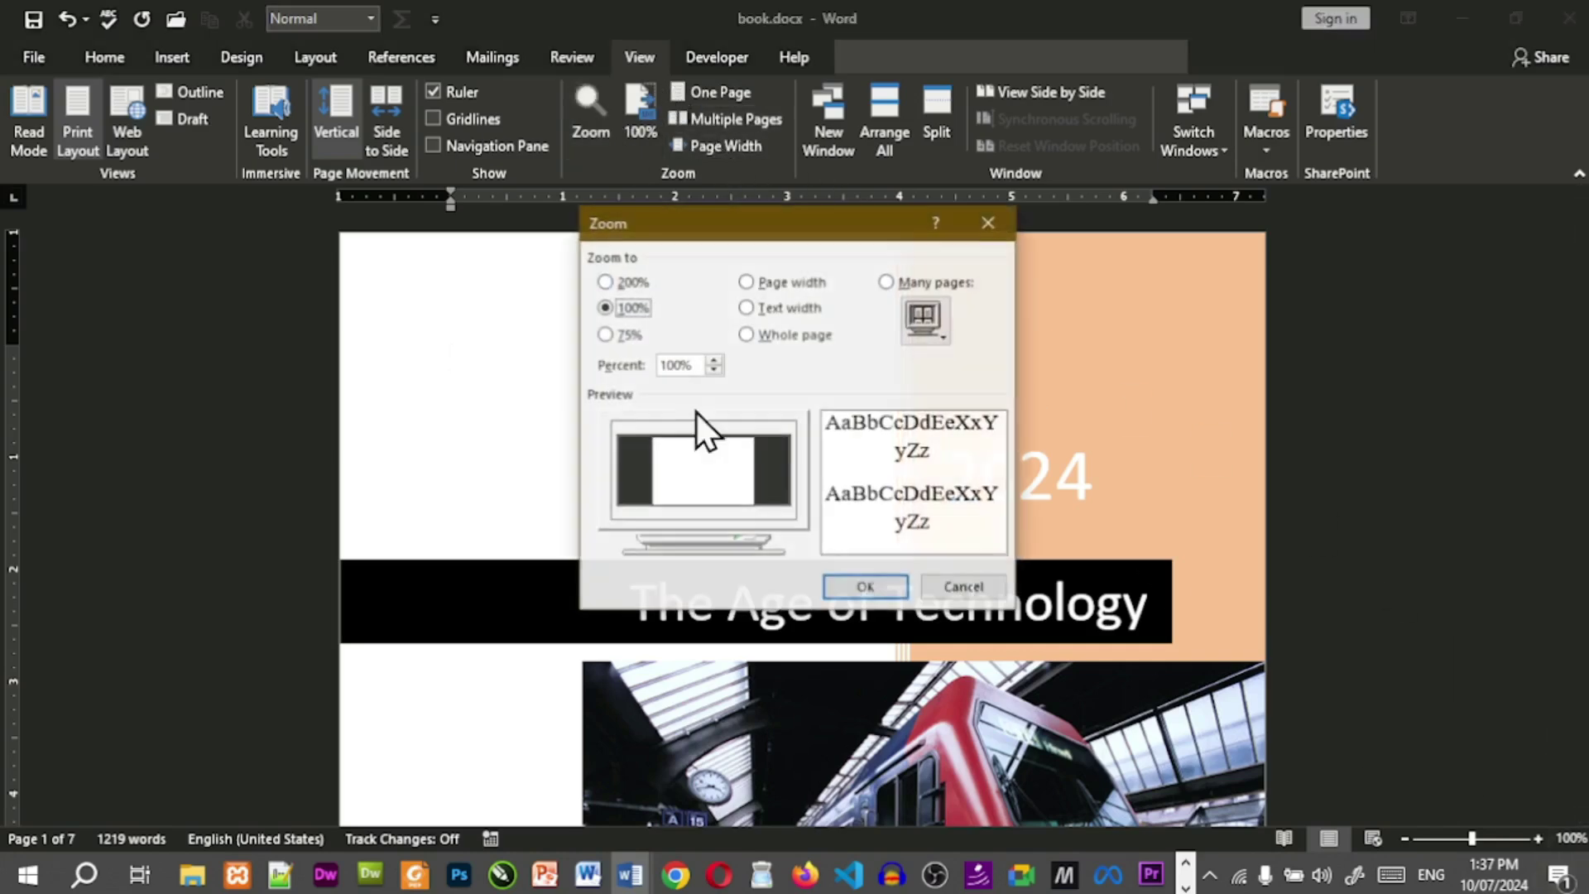
{"action": "left_click", "coordinate": [808, 286]}
{"action": "left_click", "coordinate": [852, 584]}
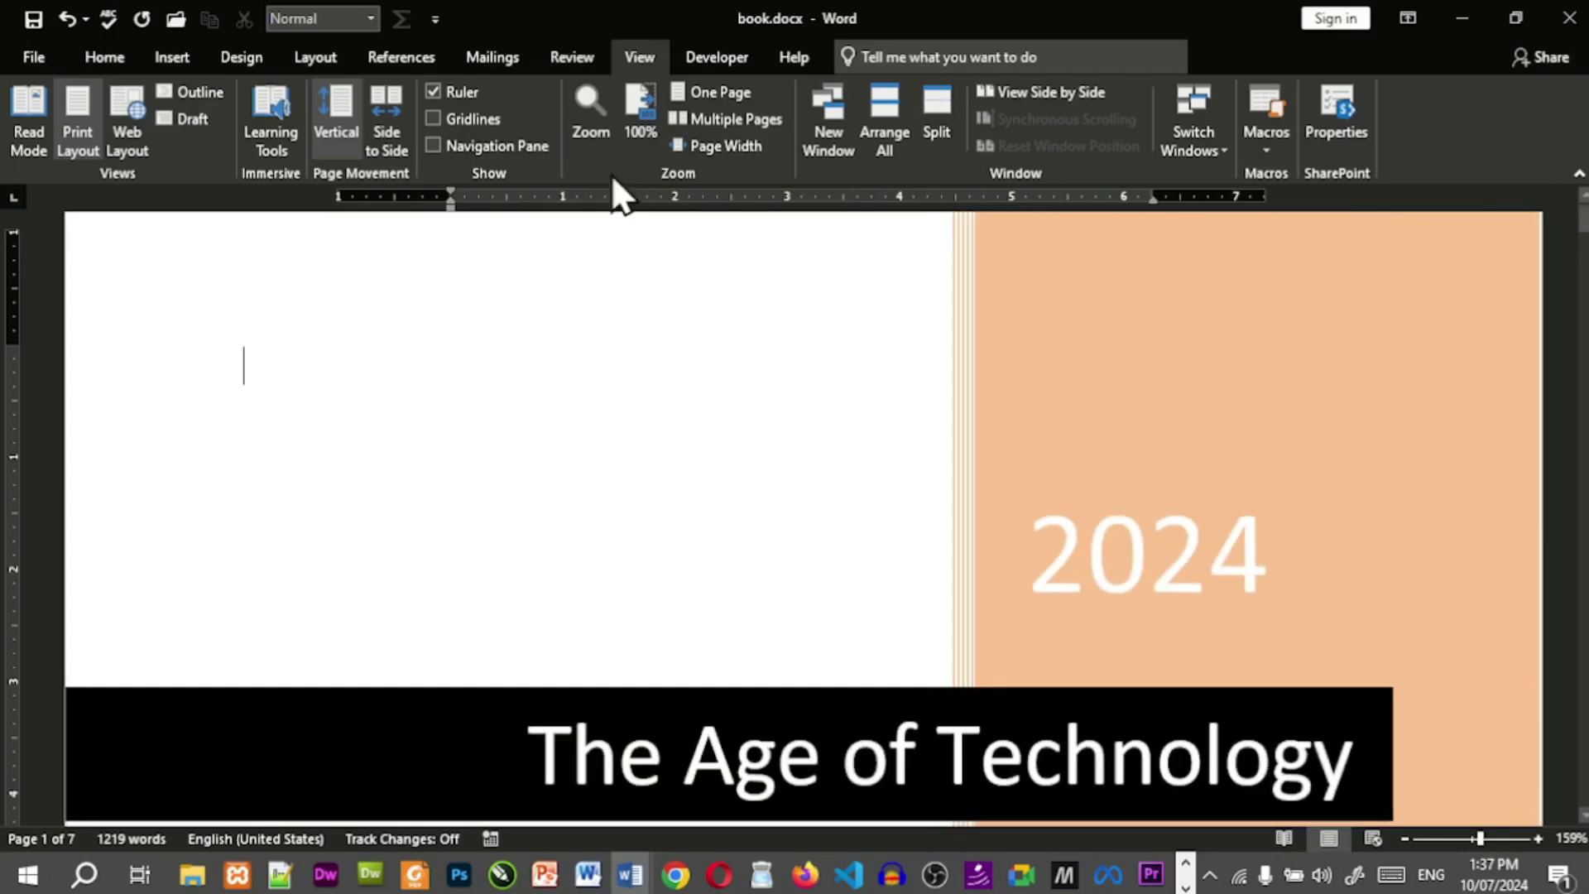
{"action": "left_click", "coordinate": [590, 109]}
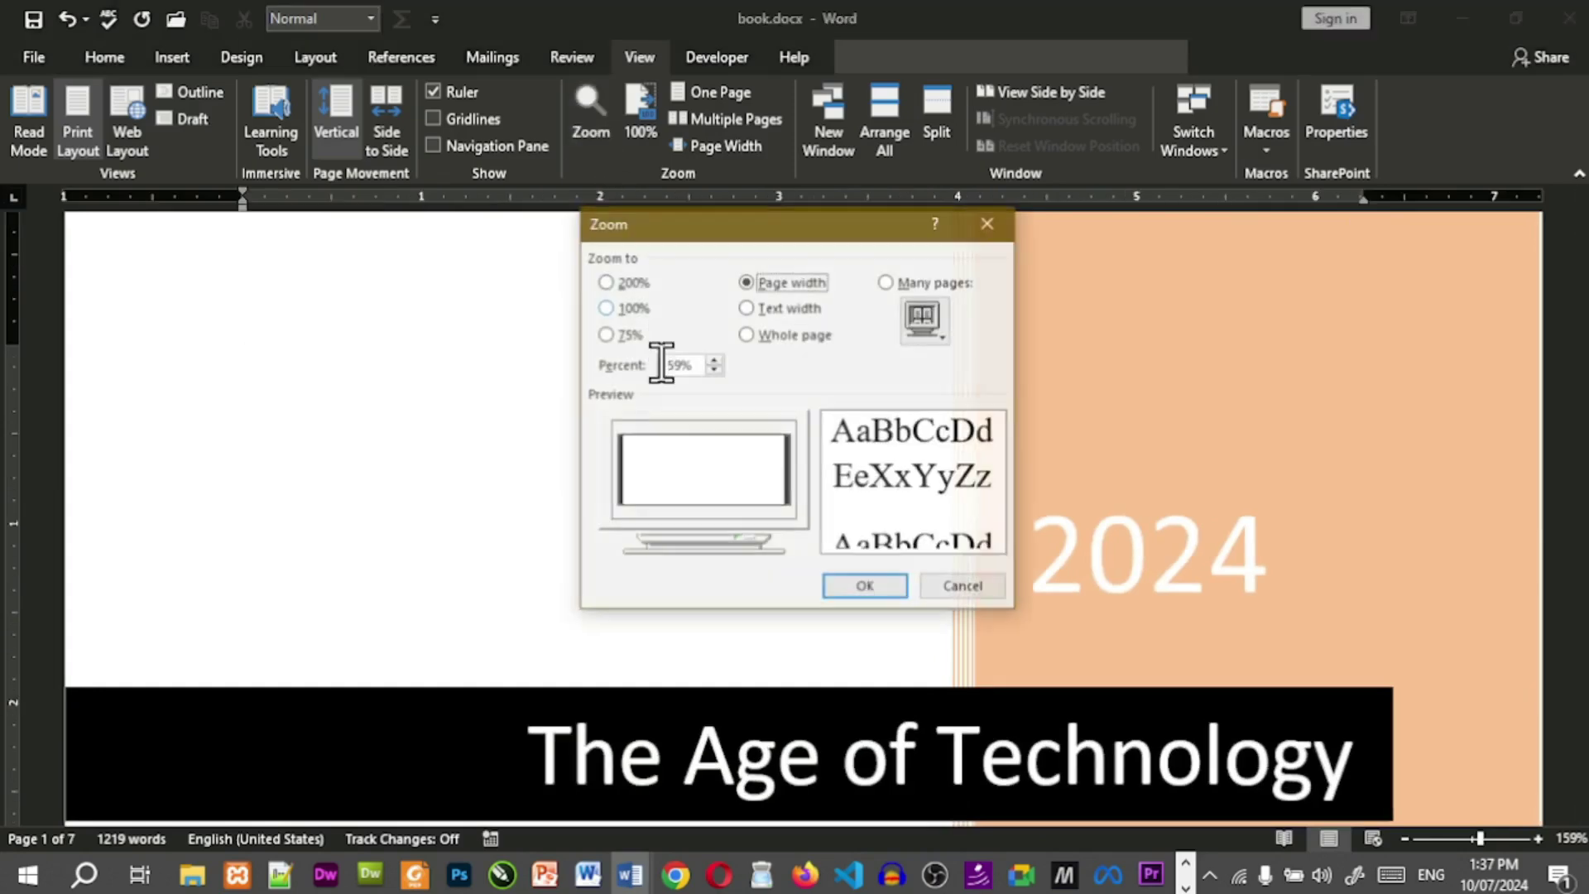
{"action": "left_click", "coordinate": [767, 311]}
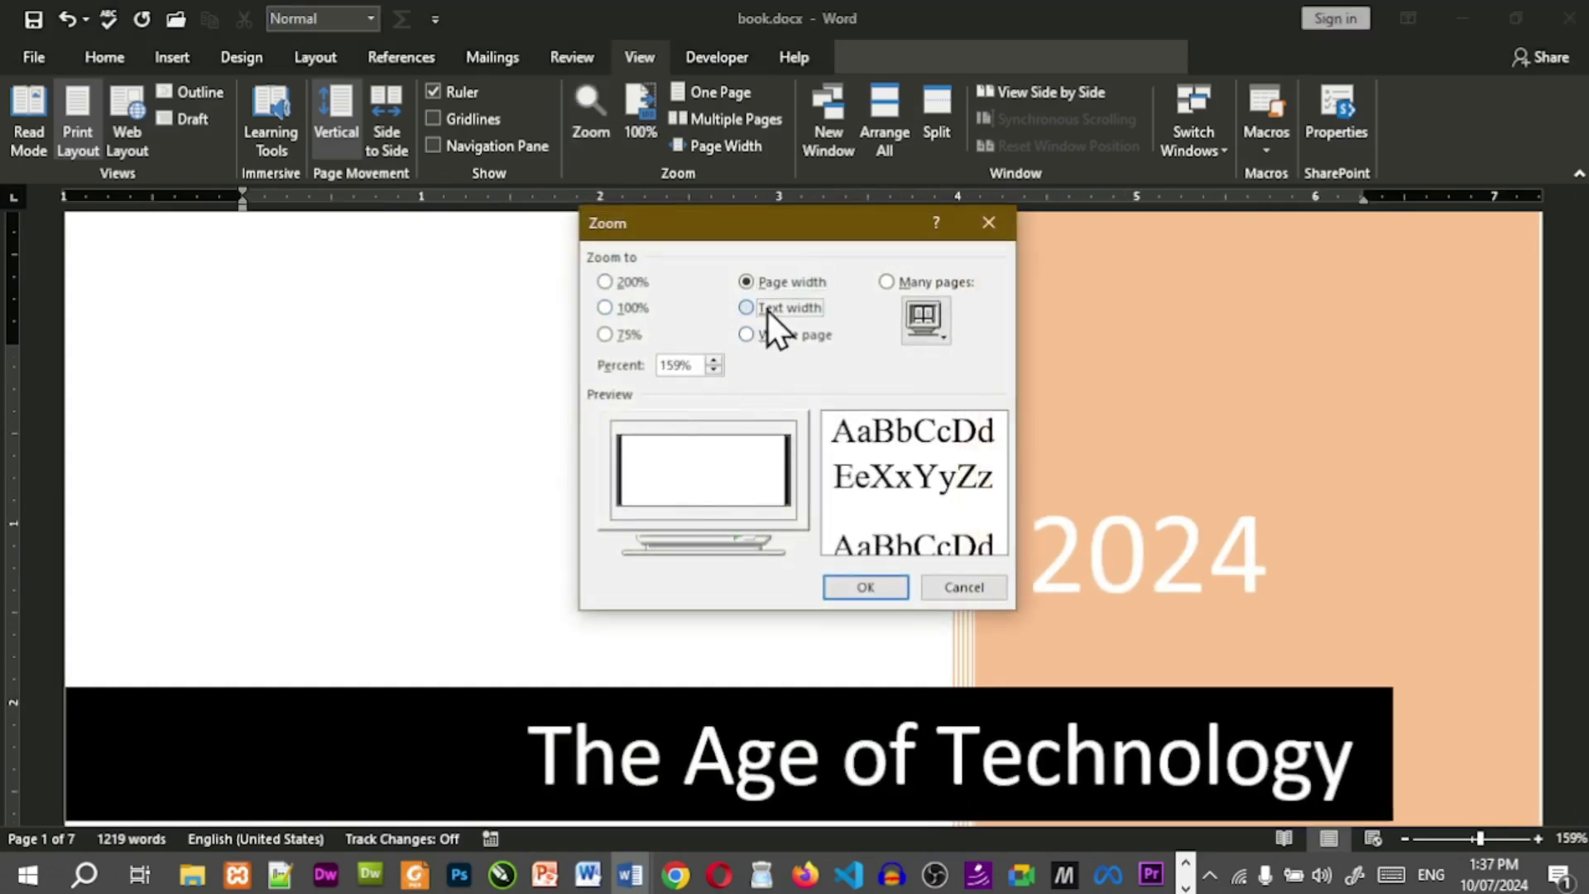
{"action": "left_click", "coordinate": [878, 586]}
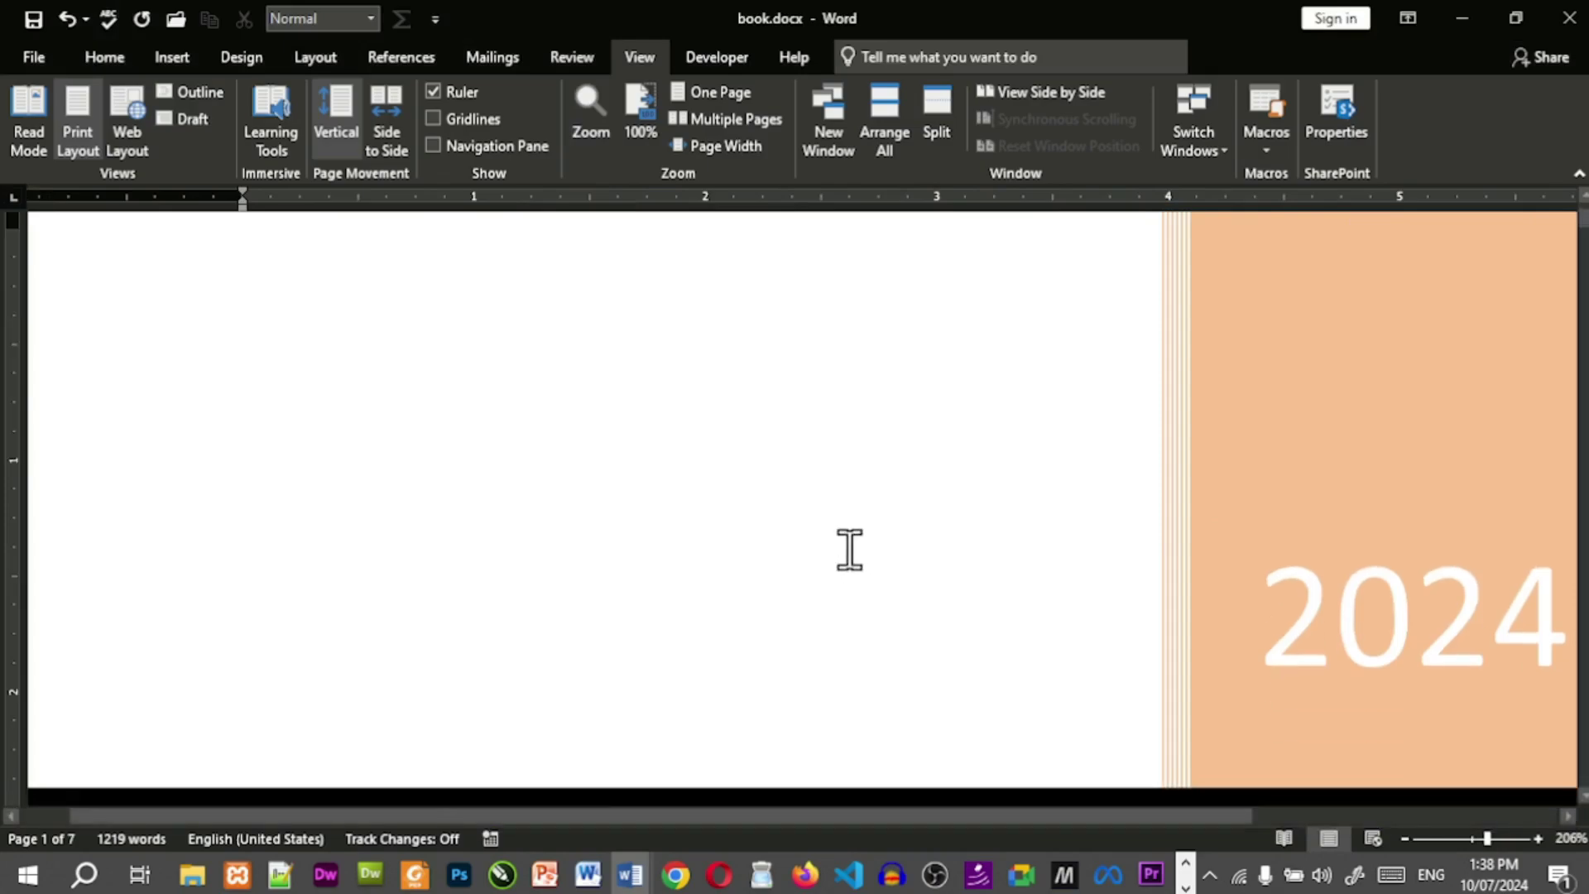
{"action": "scroll", "coordinate": [849, 549], "scroll_direction": "down", "scroll_amount": 15}
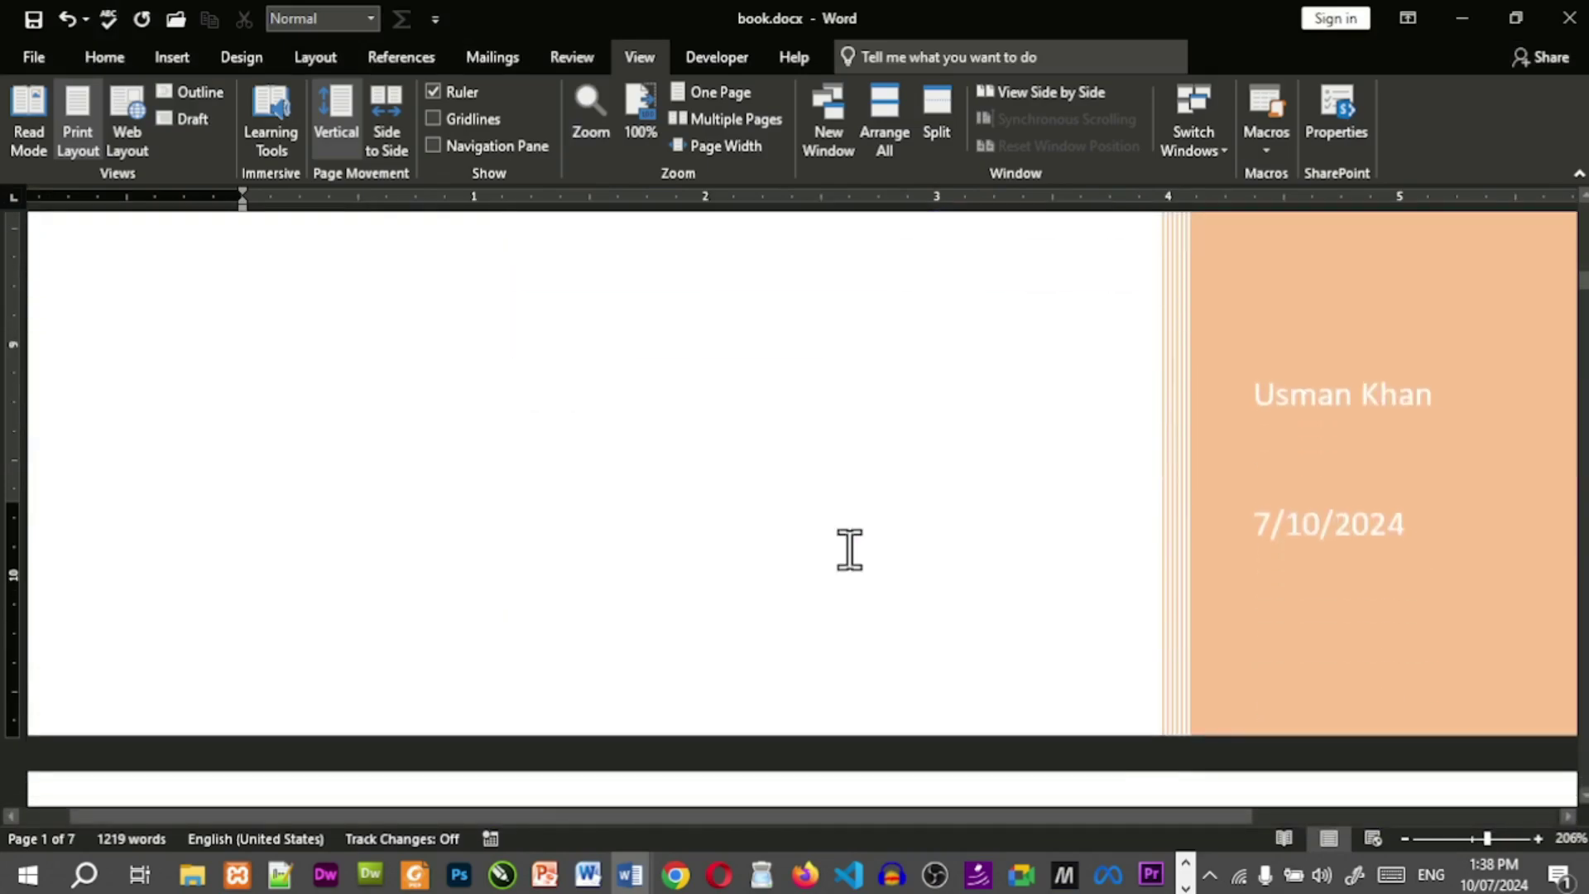
{"action": "scroll", "coordinate": [850, 549], "scroll_direction": "down", "scroll_amount": 10}
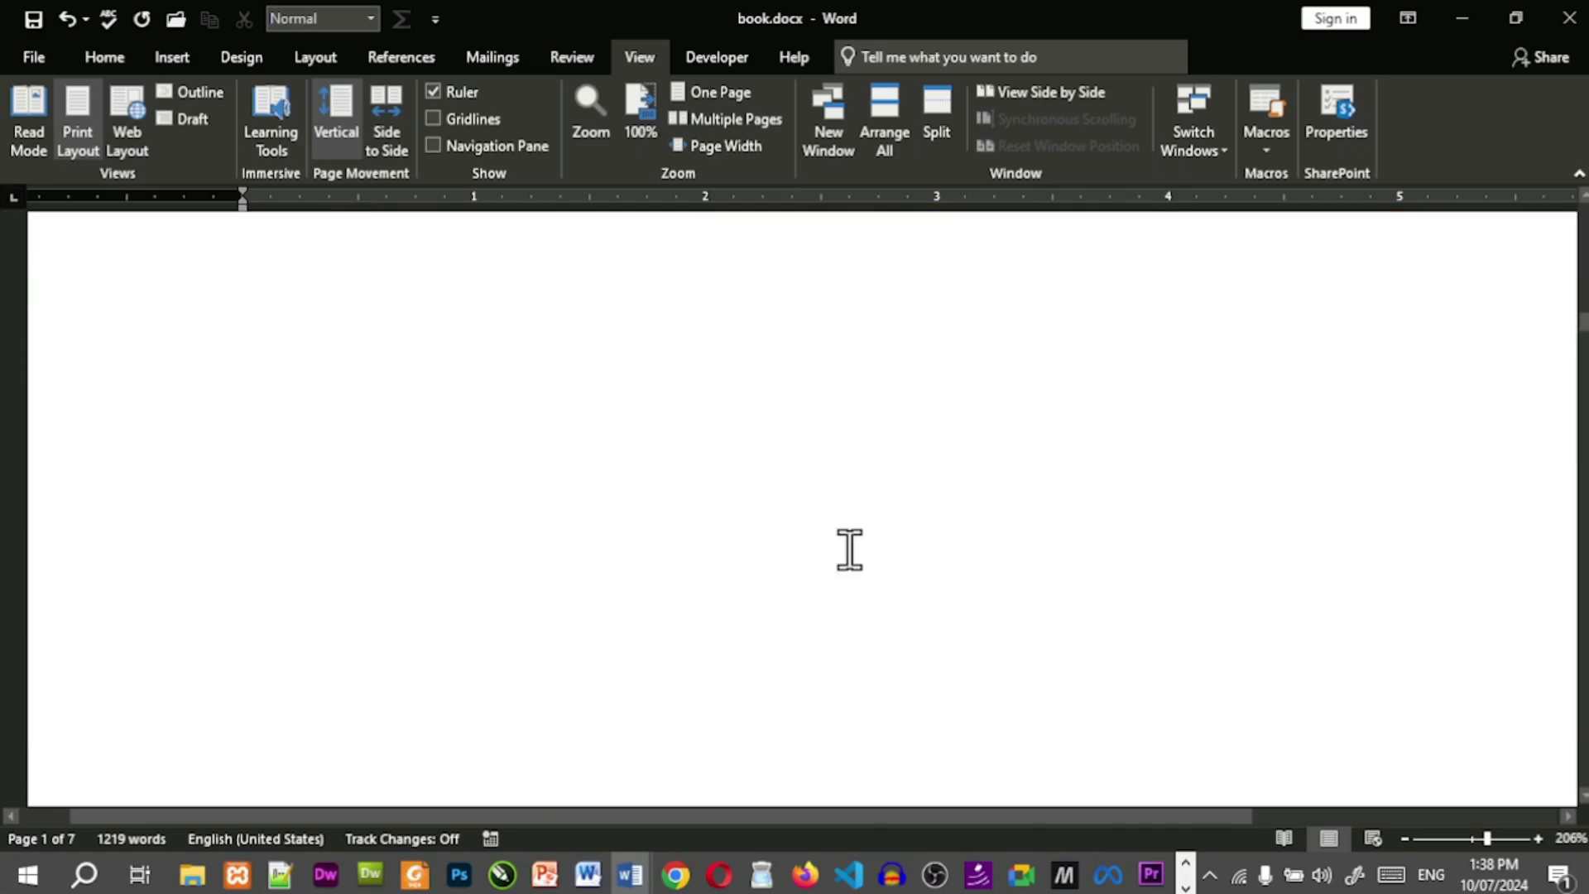
{"action": "scroll", "coordinate": [849, 548], "scroll_direction": "down", "scroll_amount": 4}
{"action": "scroll", "coordinate": [849, 549], "scroll_direction": "down", "scroll_amount": 10}
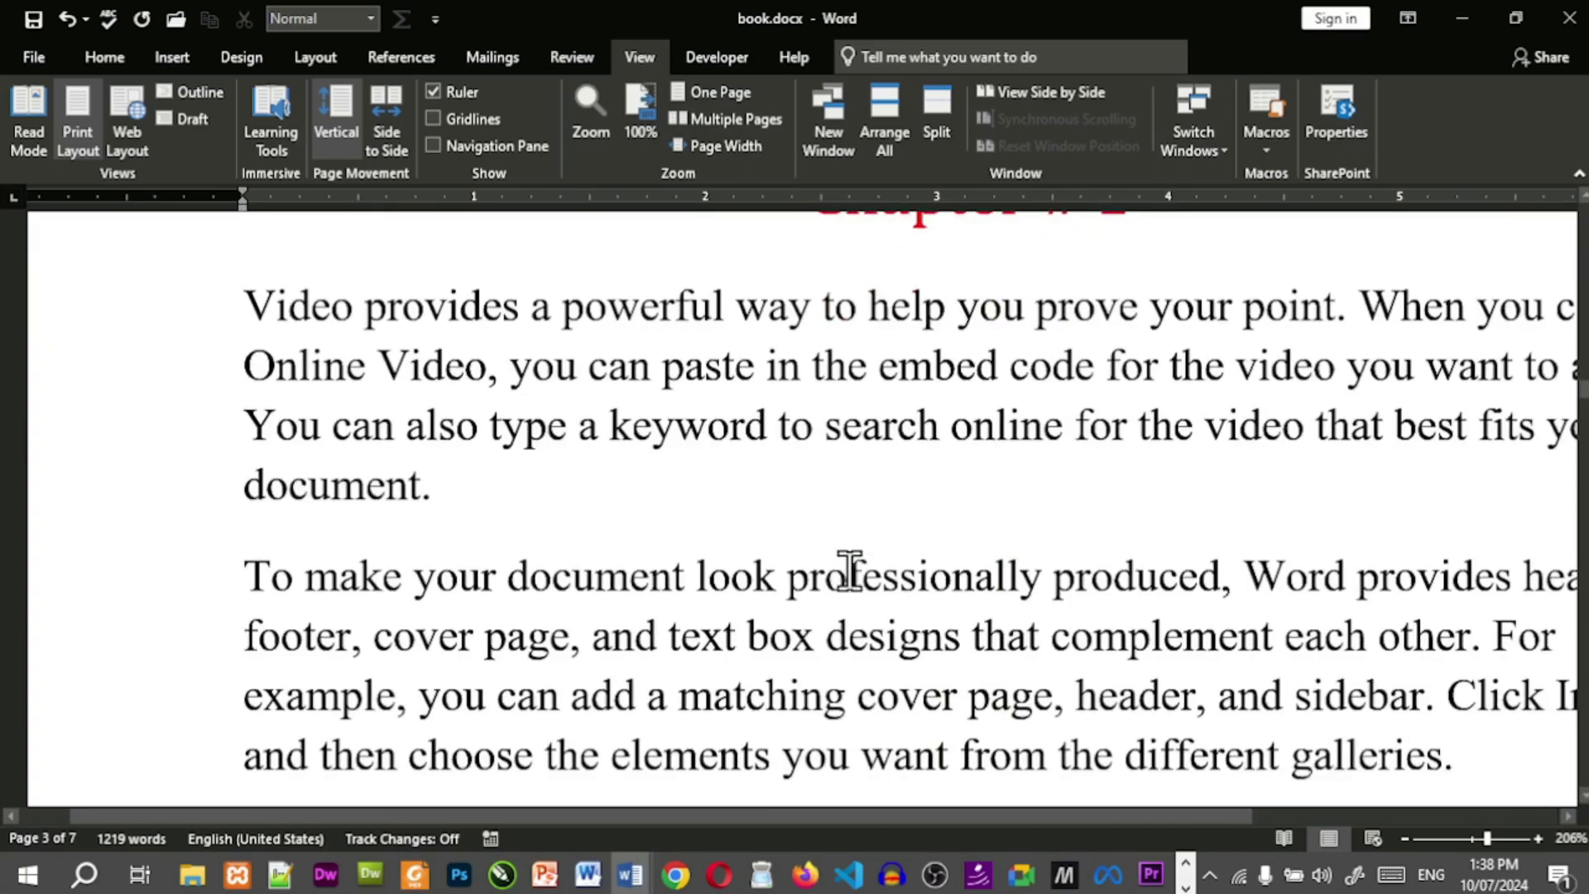
{"action": "left_click_drag", "start_coordinate": [1065, 817], "coordinate": [1186, 836]}
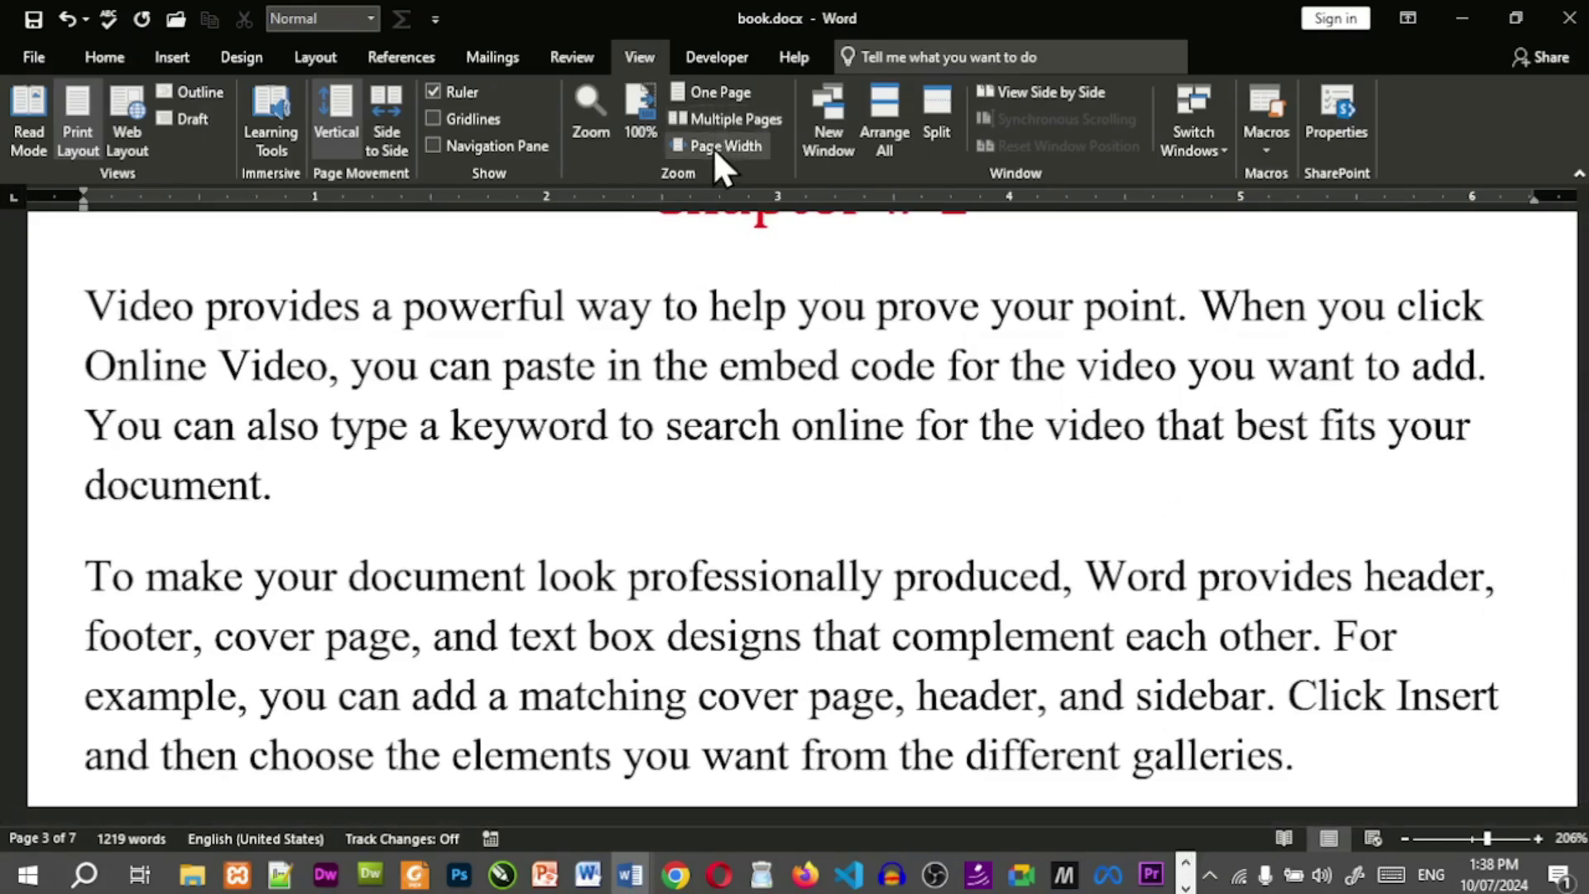
Zoom to Whole page, then try One Page, Multiple Pages and finish at Page Width (159%).
{"action": "left_click", "coordinate": [597, 124]}
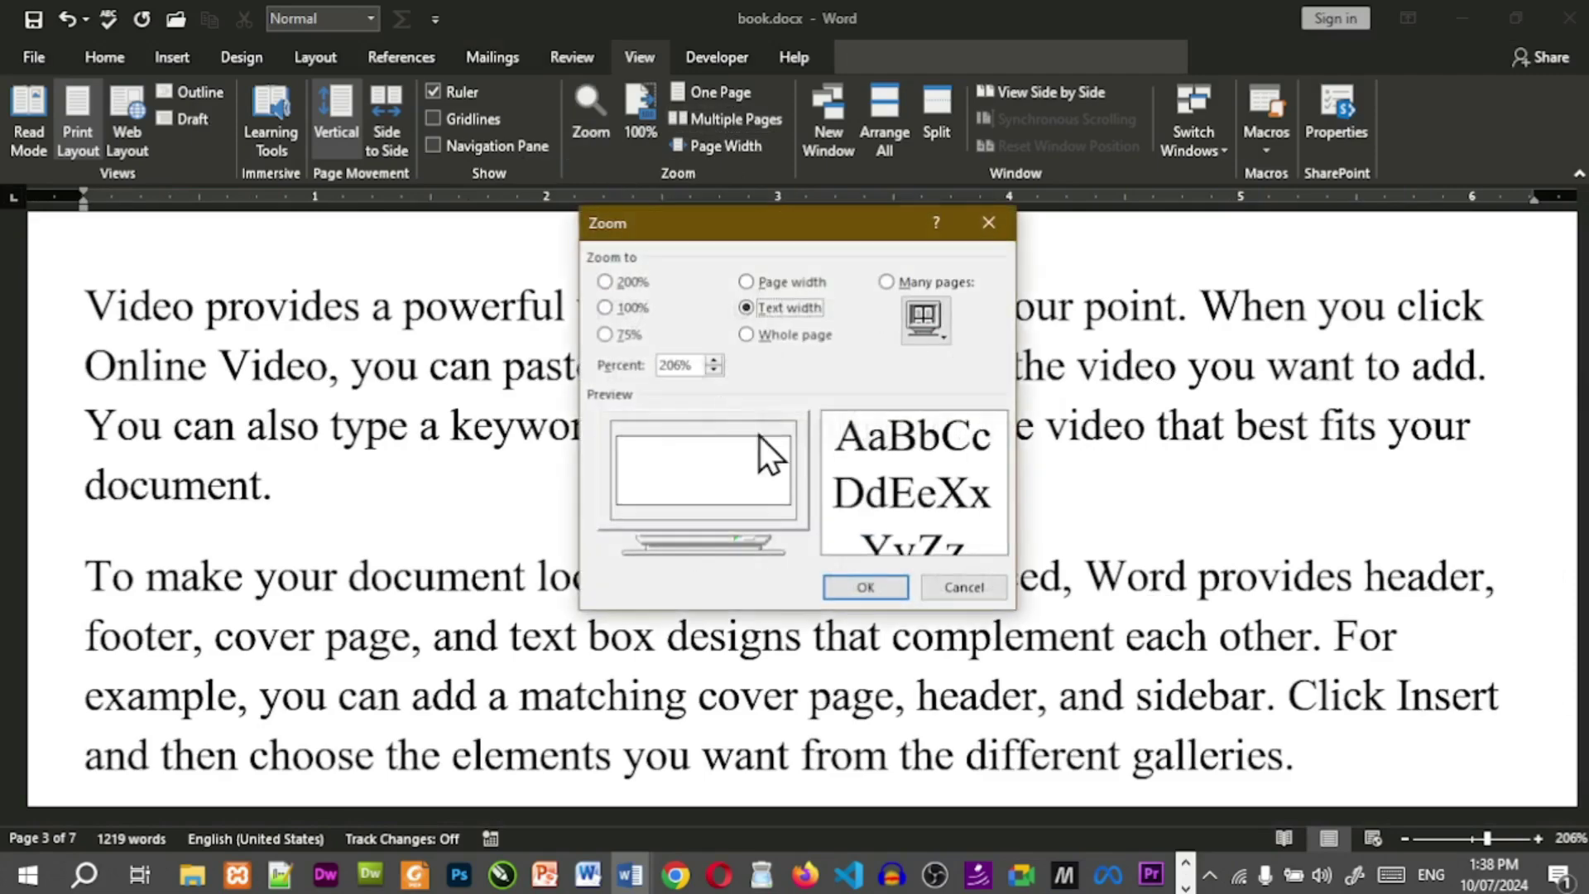
{"action": "left_click", "coordinate": [775, 344]}
{"action": "left_click", "coordinate": [875, 596]}
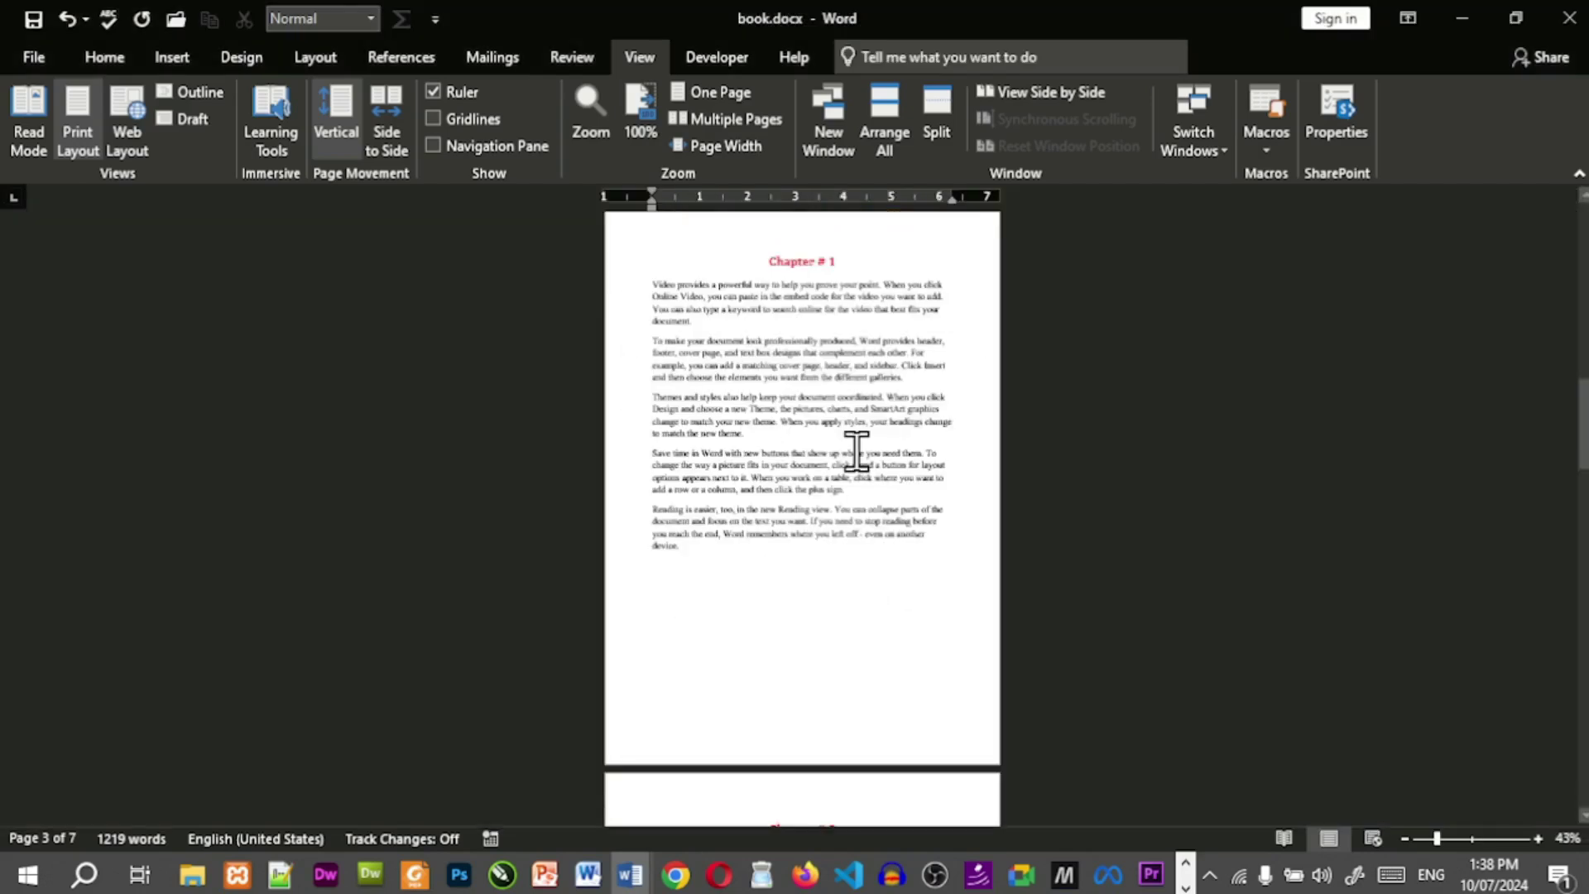
{"action": "left_click", "coordinate": [733, 91]}
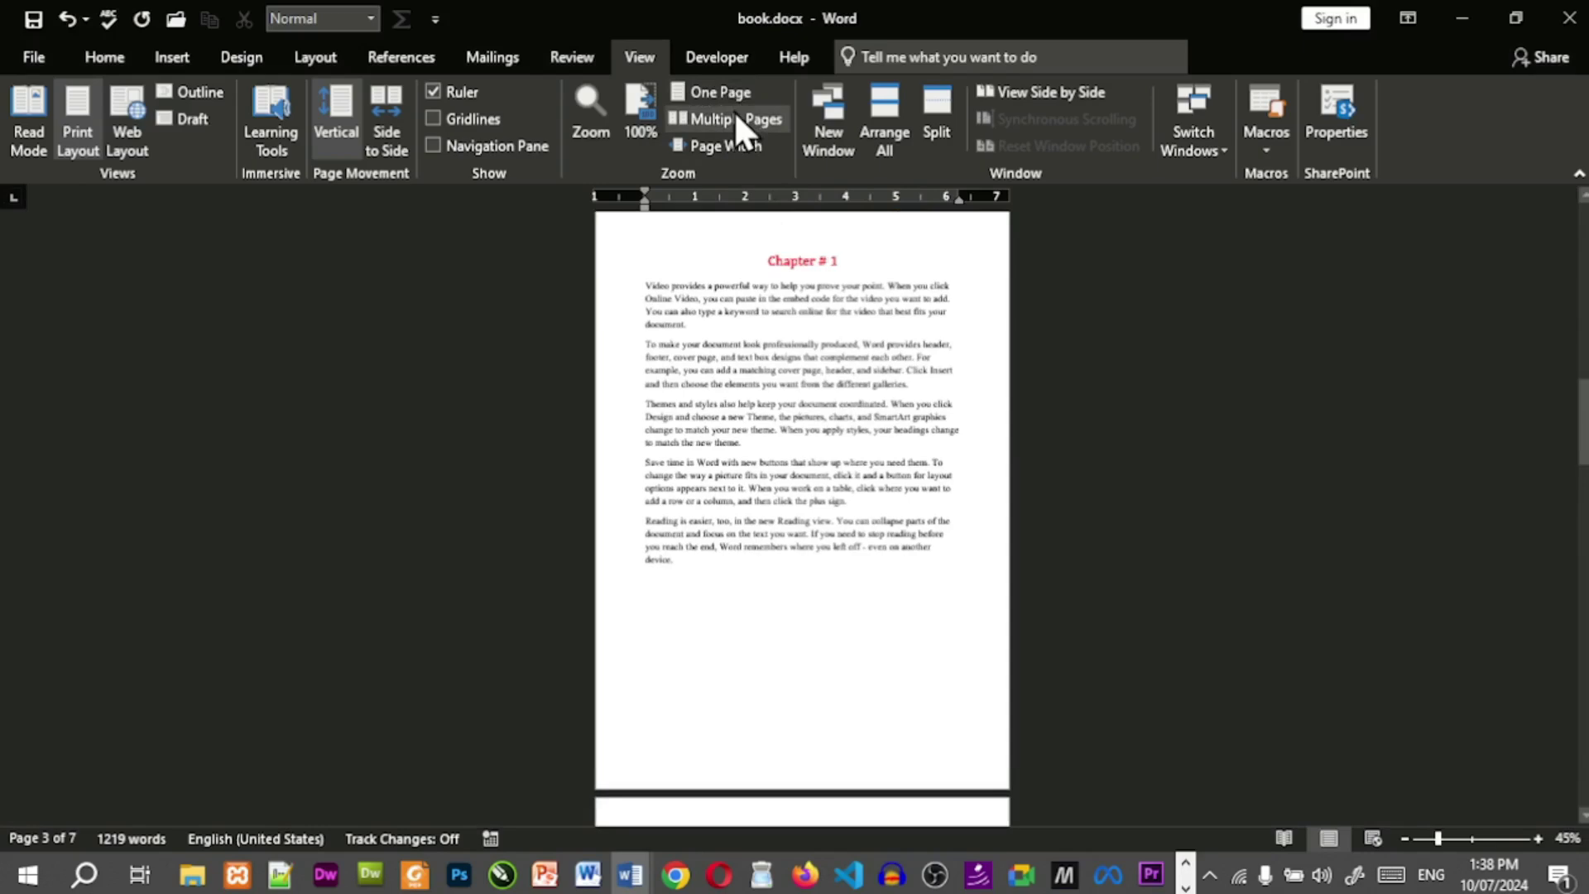
{"action": "left_click", "coordinate": [733, 119]}
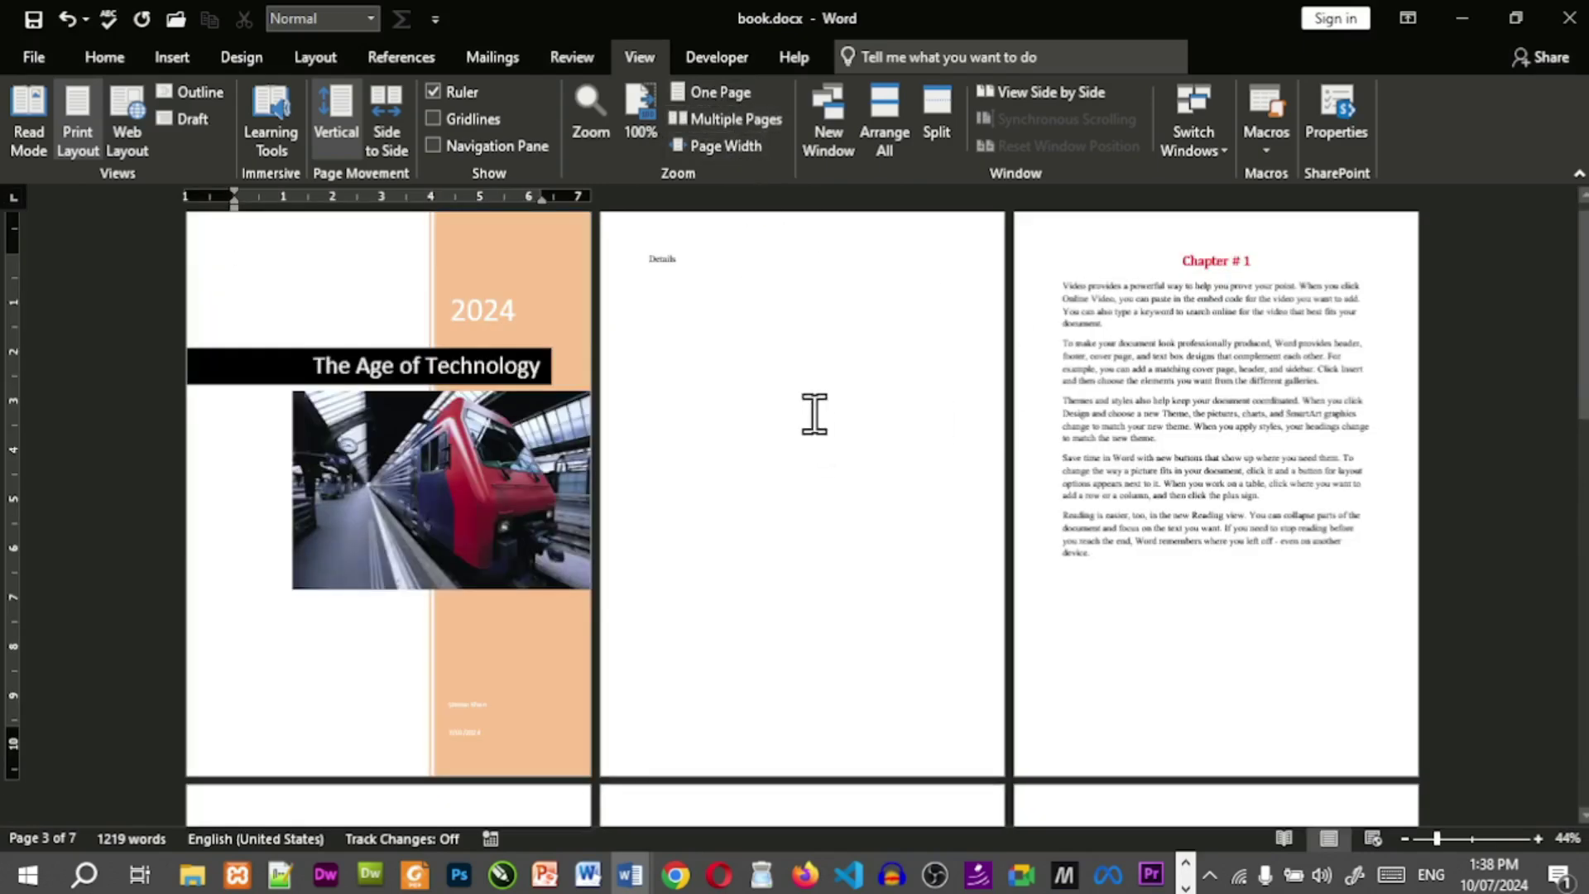
{"action": "left_click", "coordinate": [719, 149]}
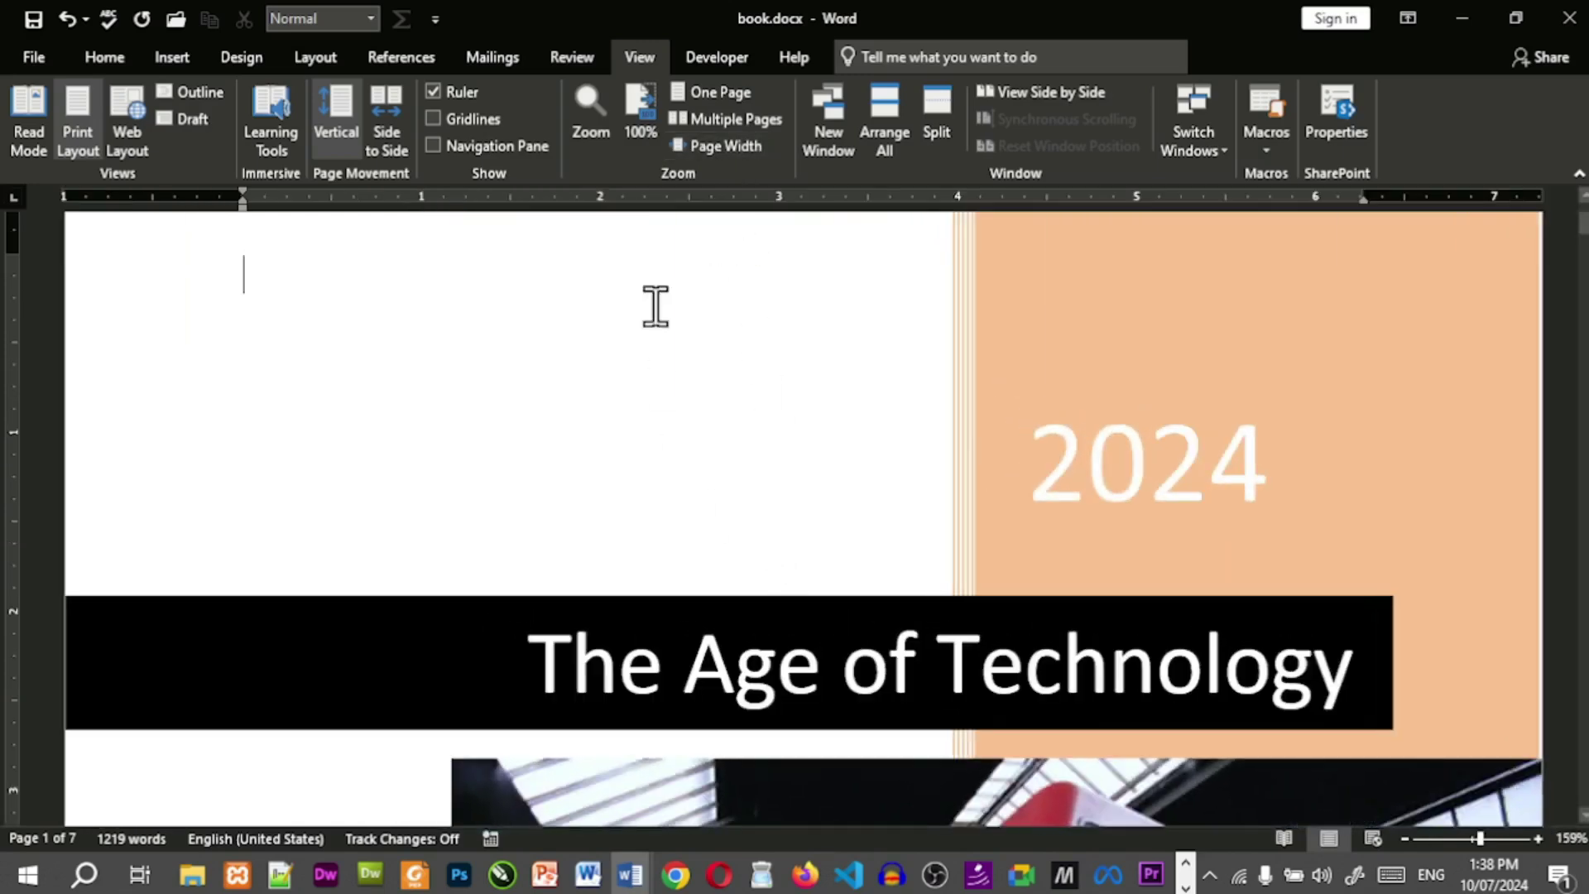
Zoom the document to show many pages at once.
{"action": "left_click", "coordinate": [590, 133]}
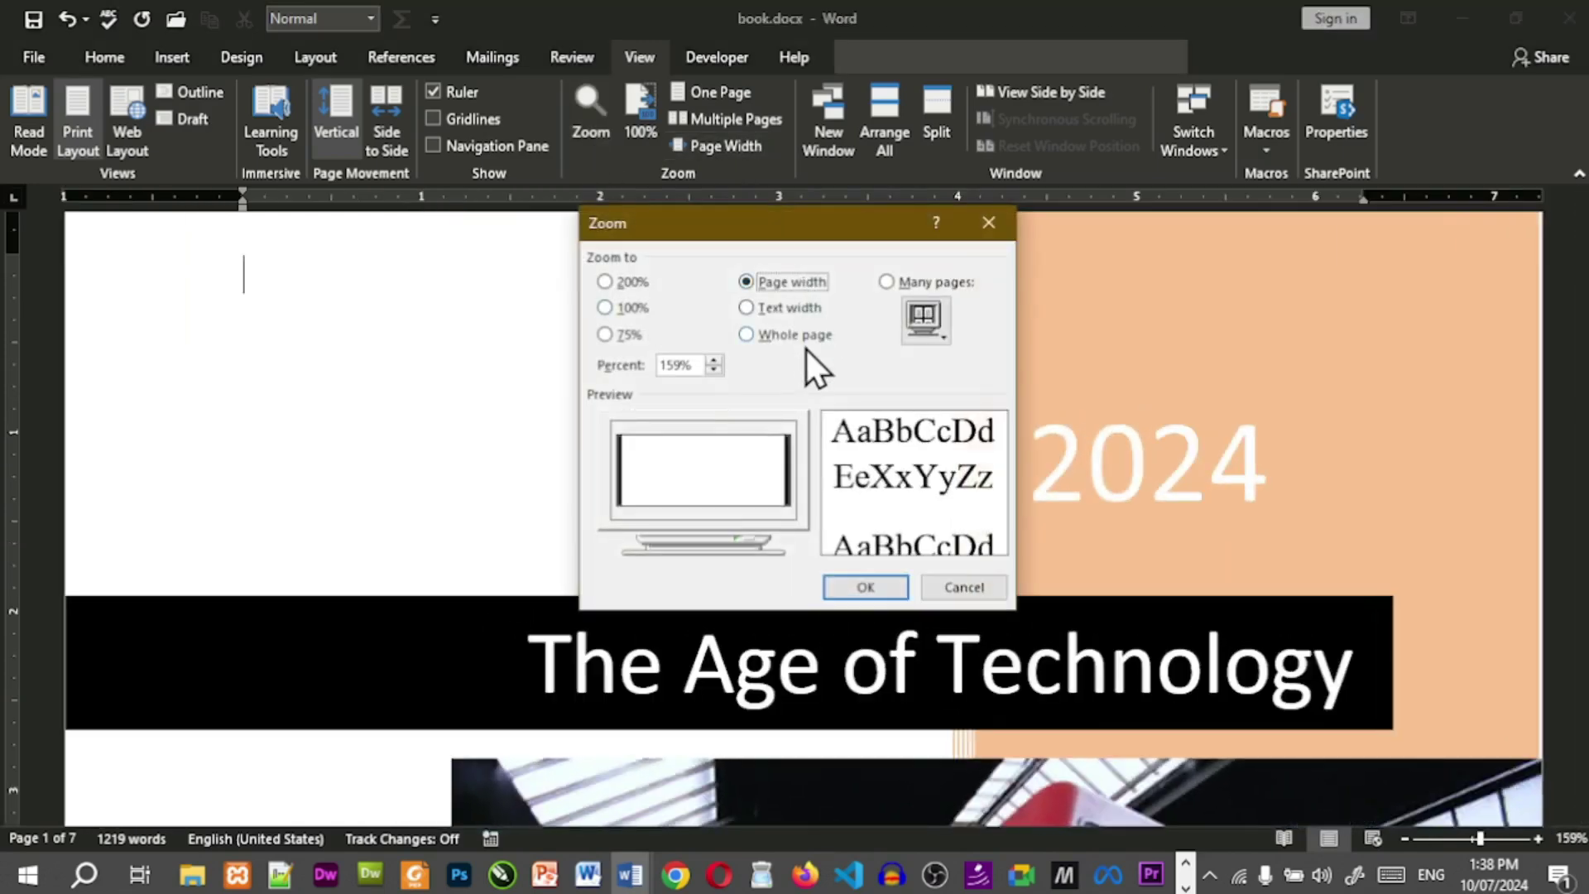
{"action": "left_click", "coordinate": [885, 282]}
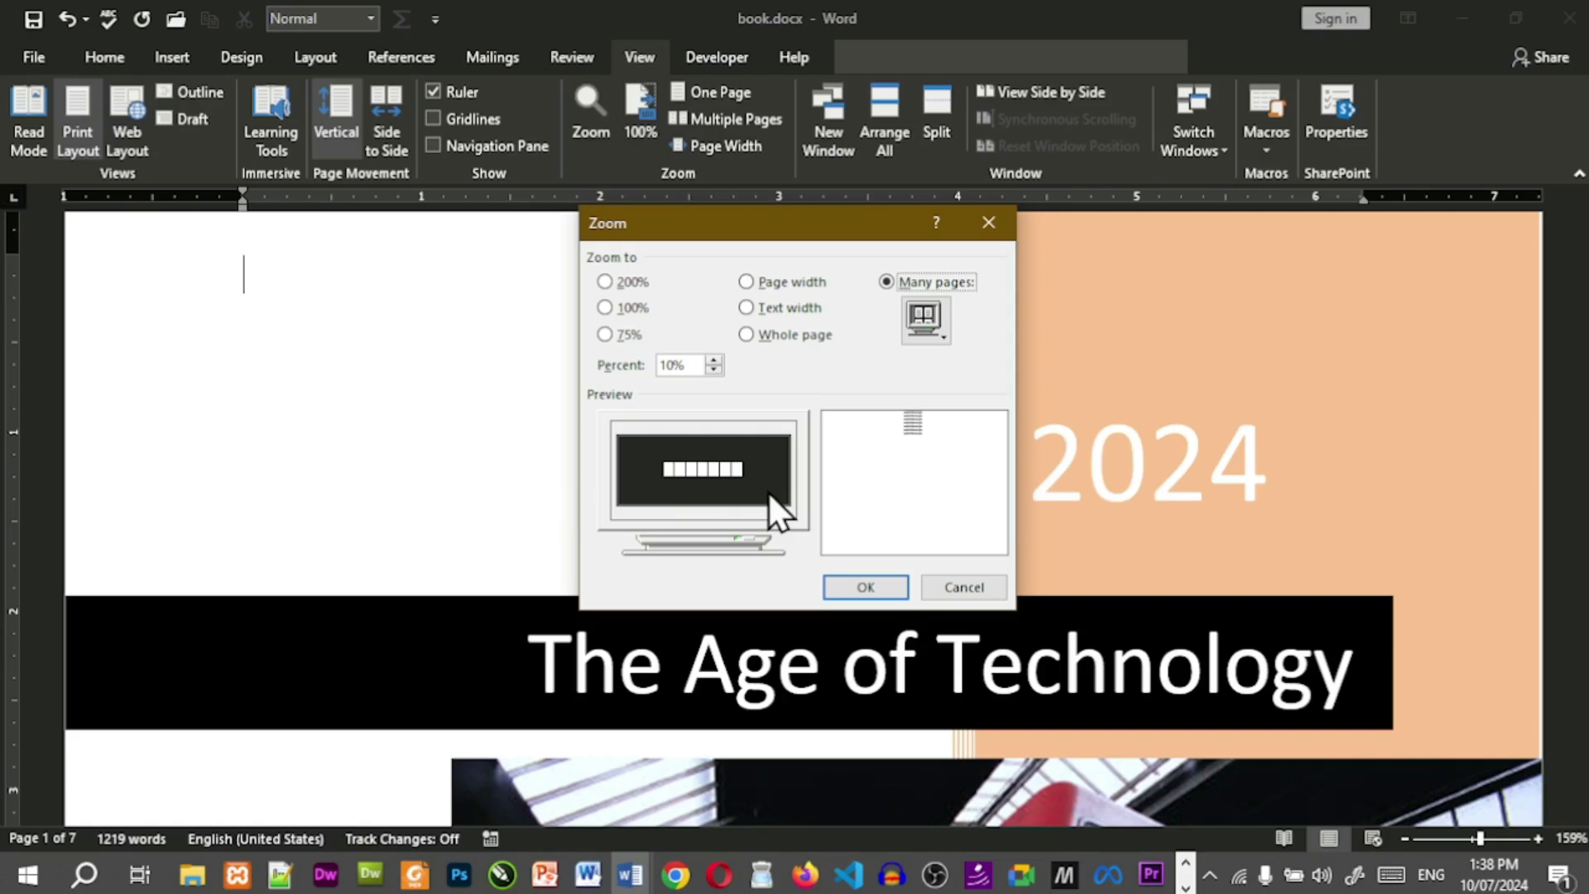
{"action": "left_click", "coordinate": [857, 594]}
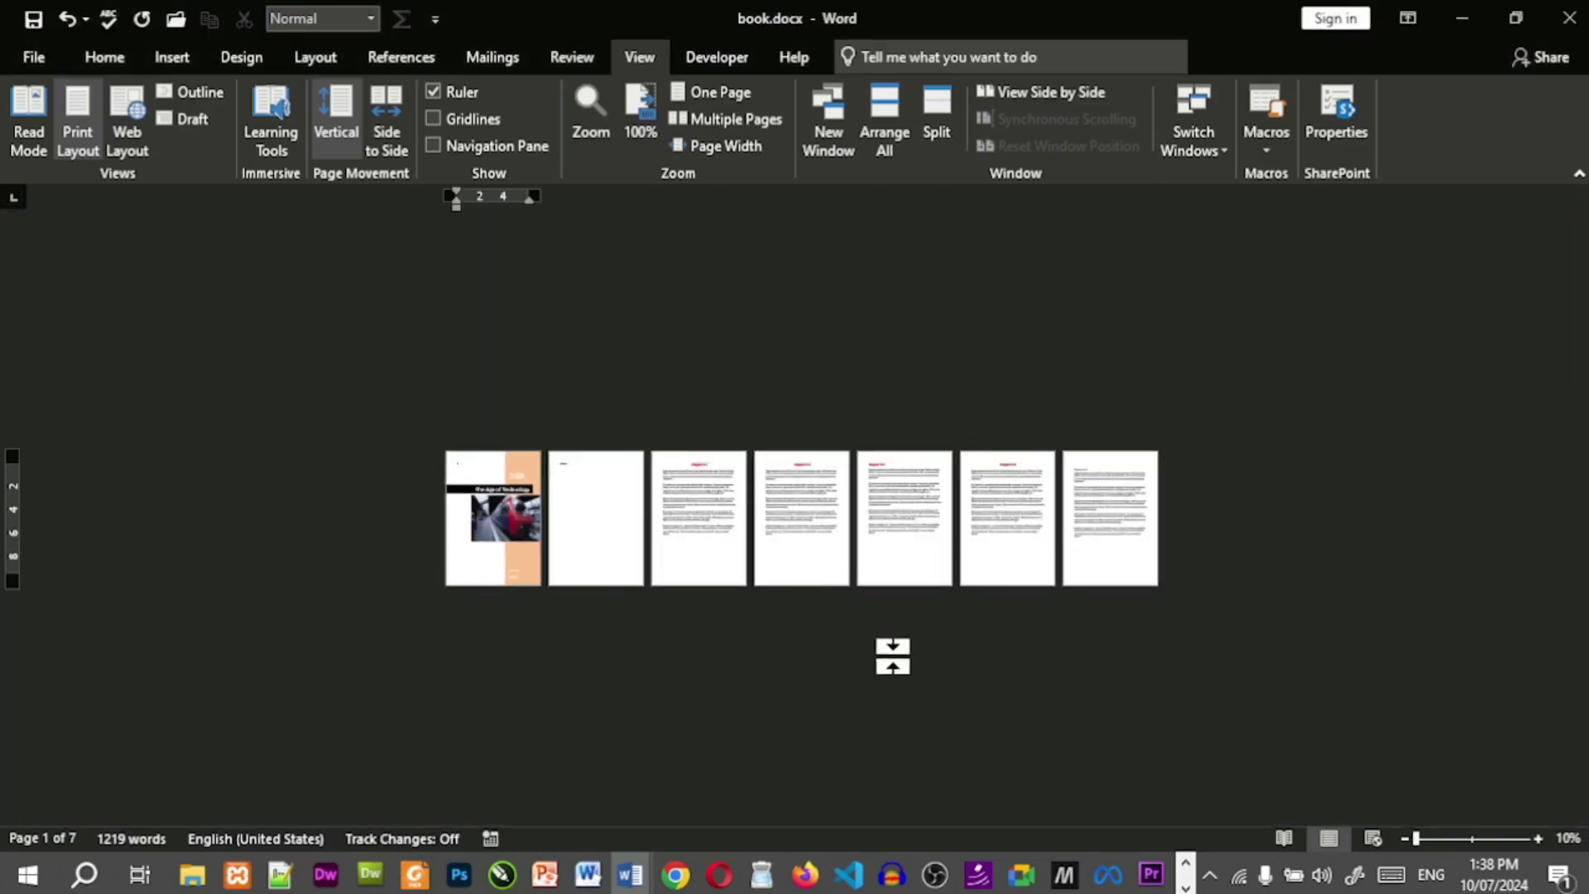
Zoom to Page width (159%) so the cover page fills the window.
{"action": "left_click", "coordinate": [610, 131]}
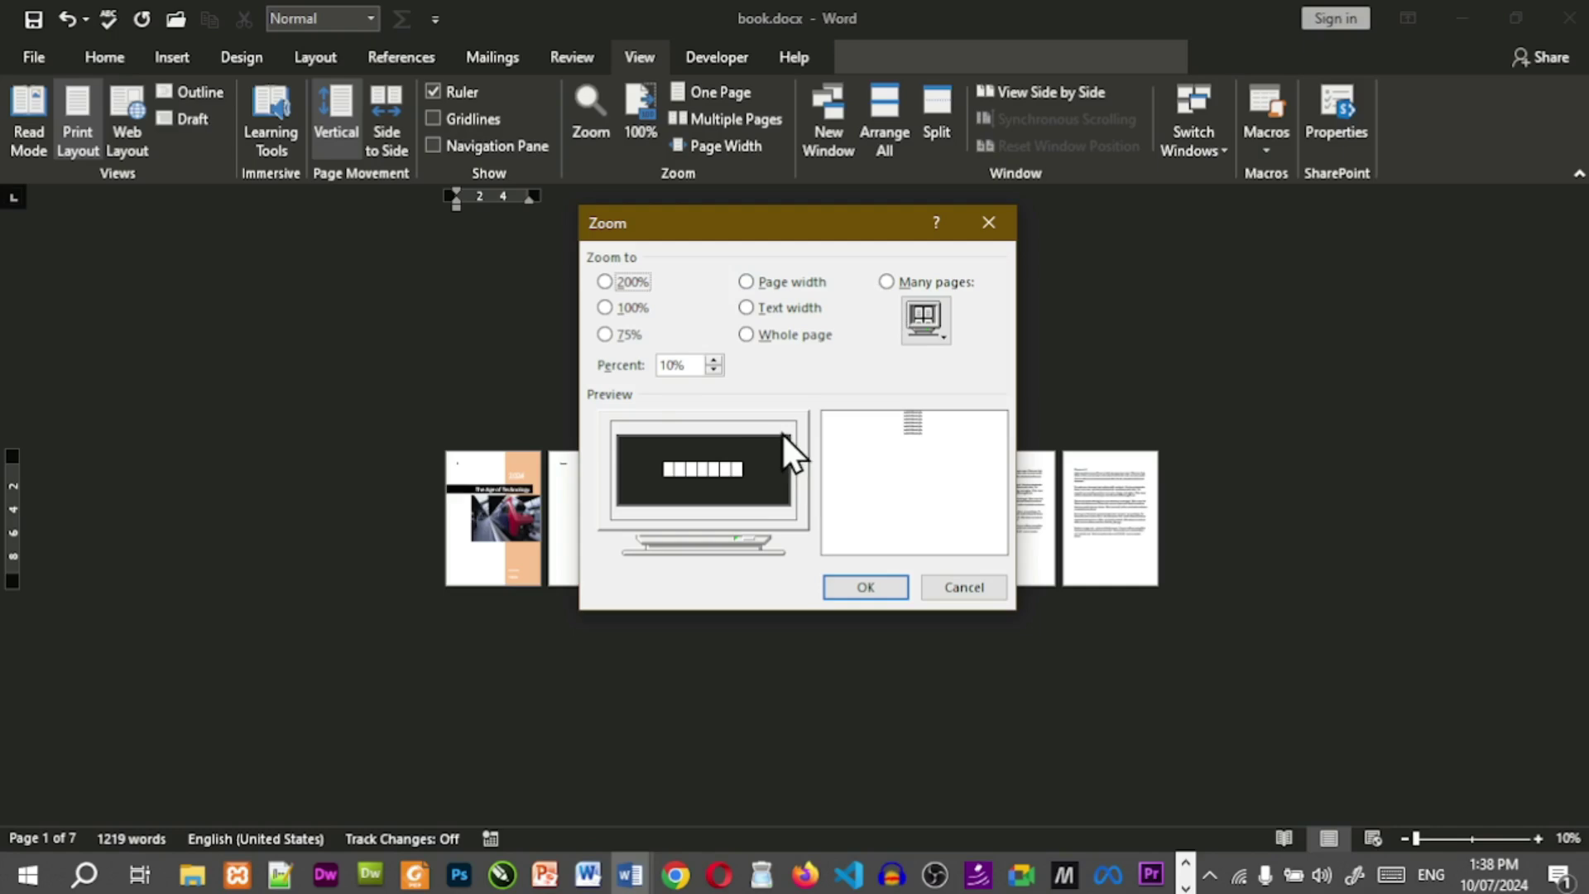
{"action": "left_click", "coordinate": [787, 286]}
{"action": "left_click", "coordinate": [873, 589]}
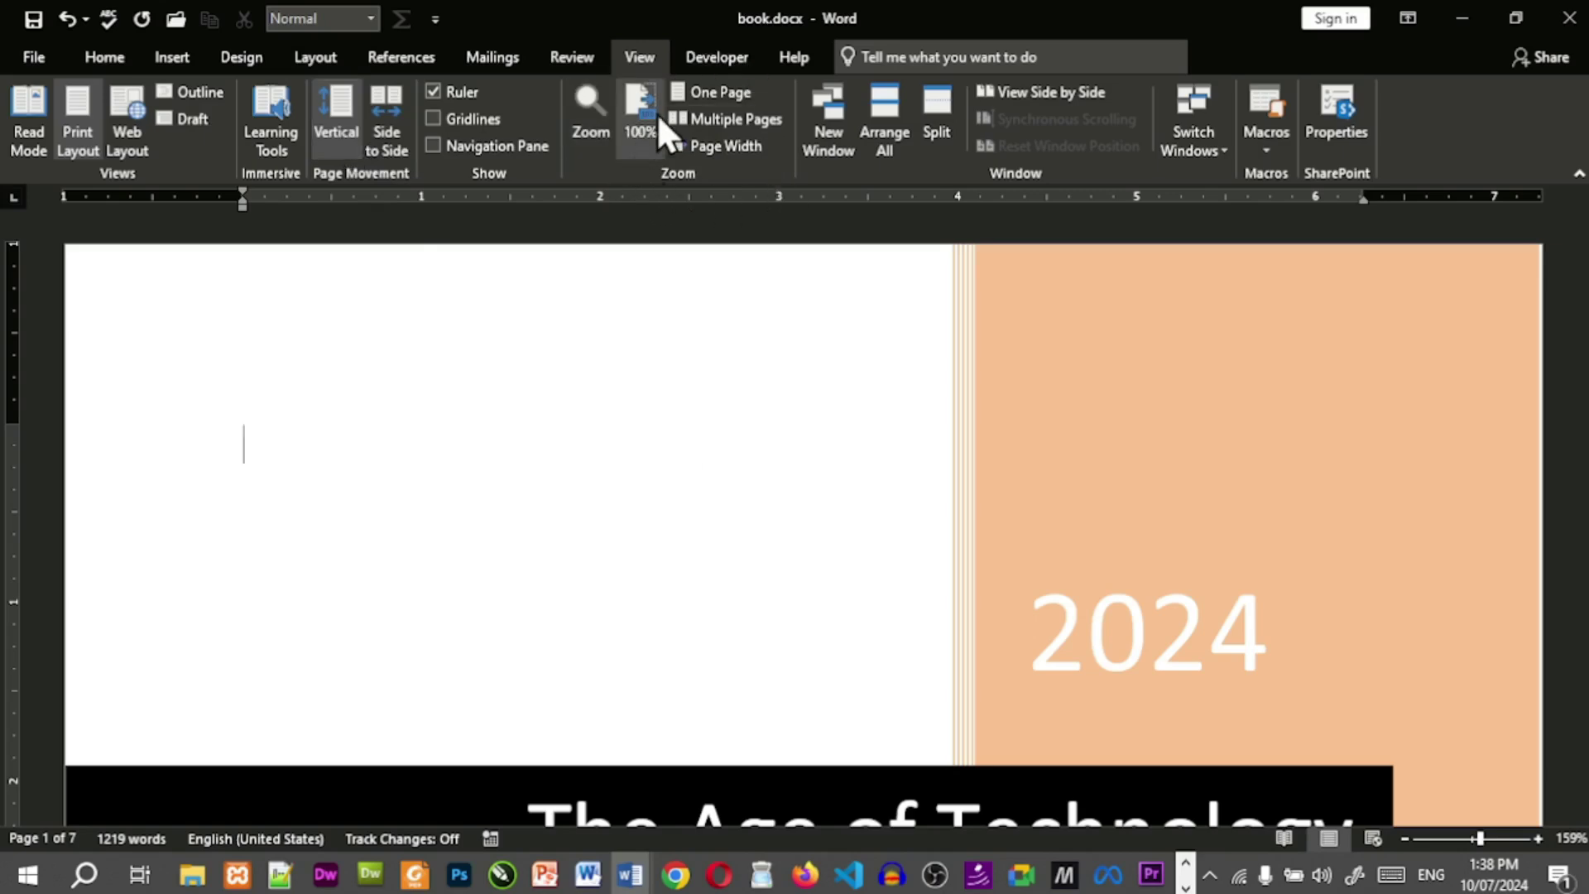
Switch to Side to Side page movement and toggle Thumbnails on and off.
{"action": "left_click", "coordinate": [387, 116]}
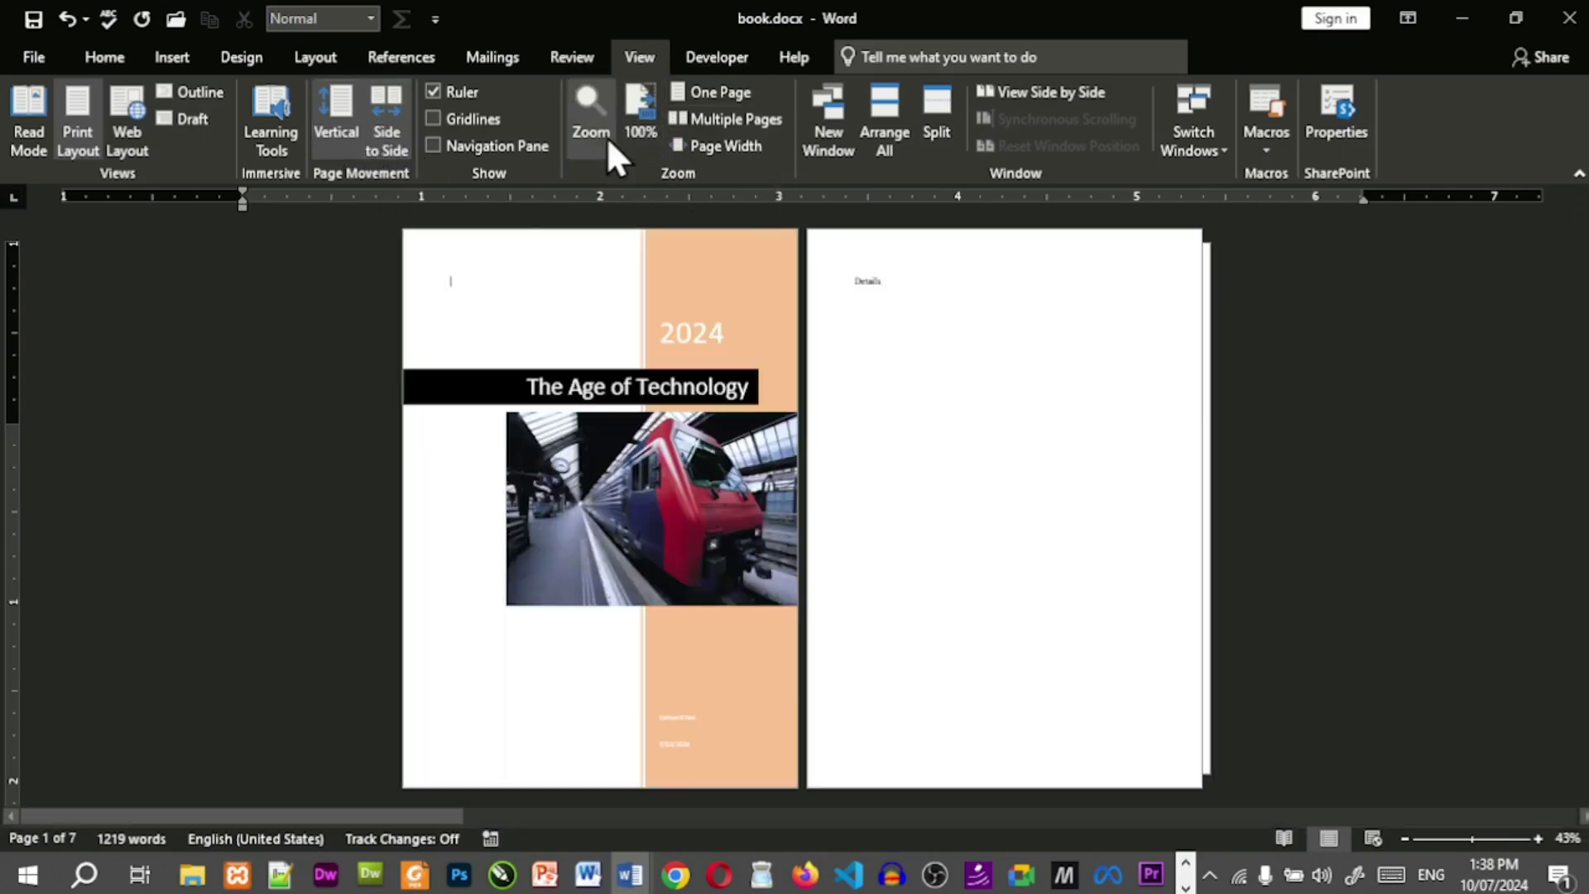
{"action": "left_click", "coordinate": [610, 137]}
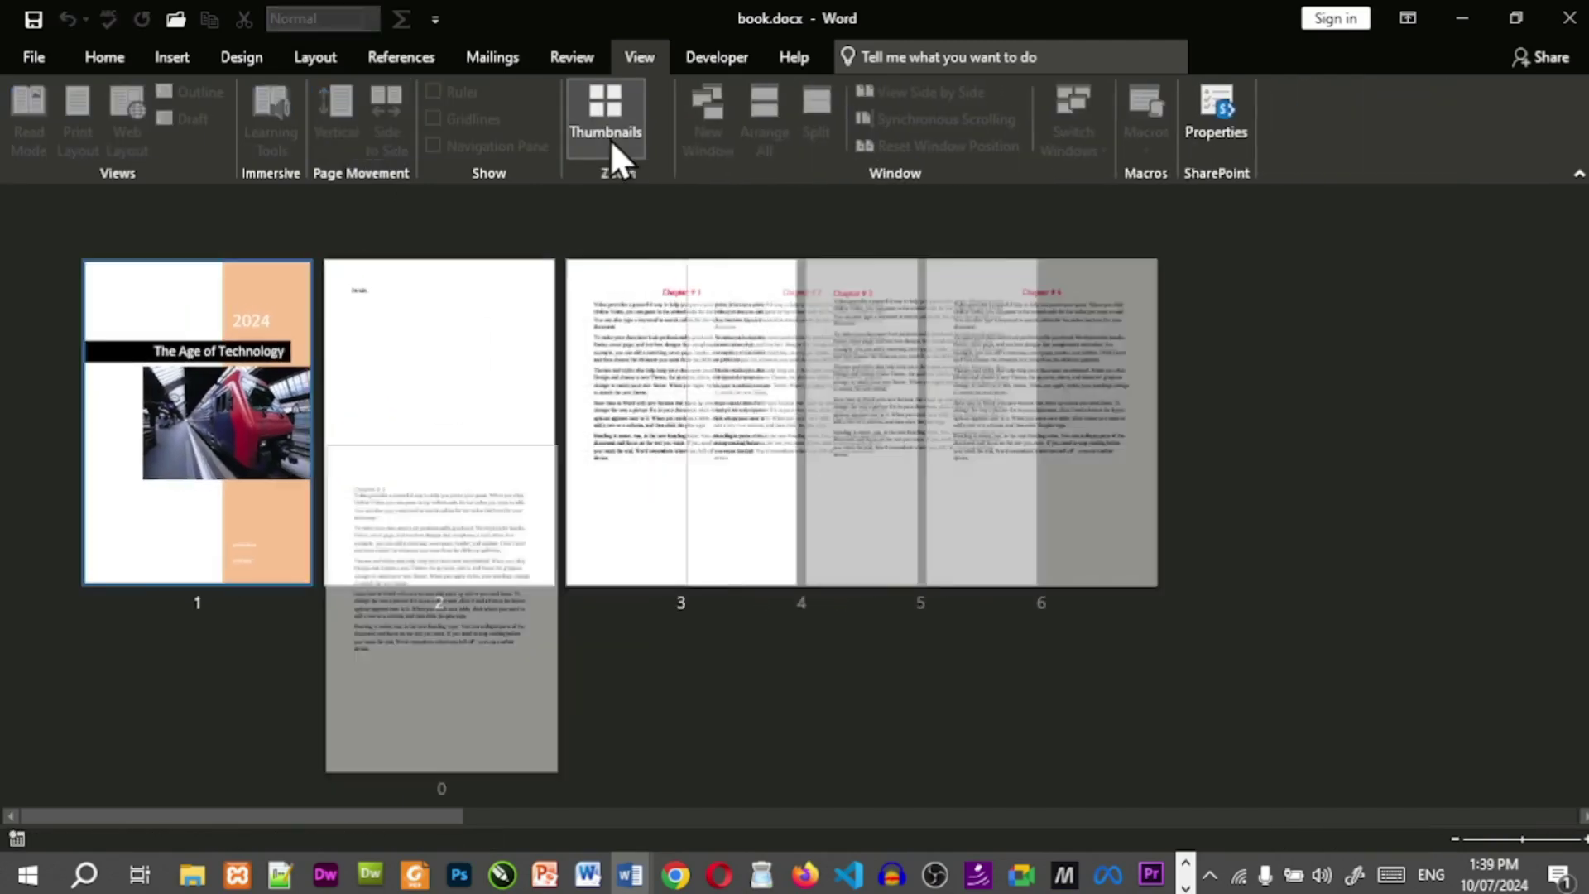
{"action": "left_click", "coordinate": [610, 138]}
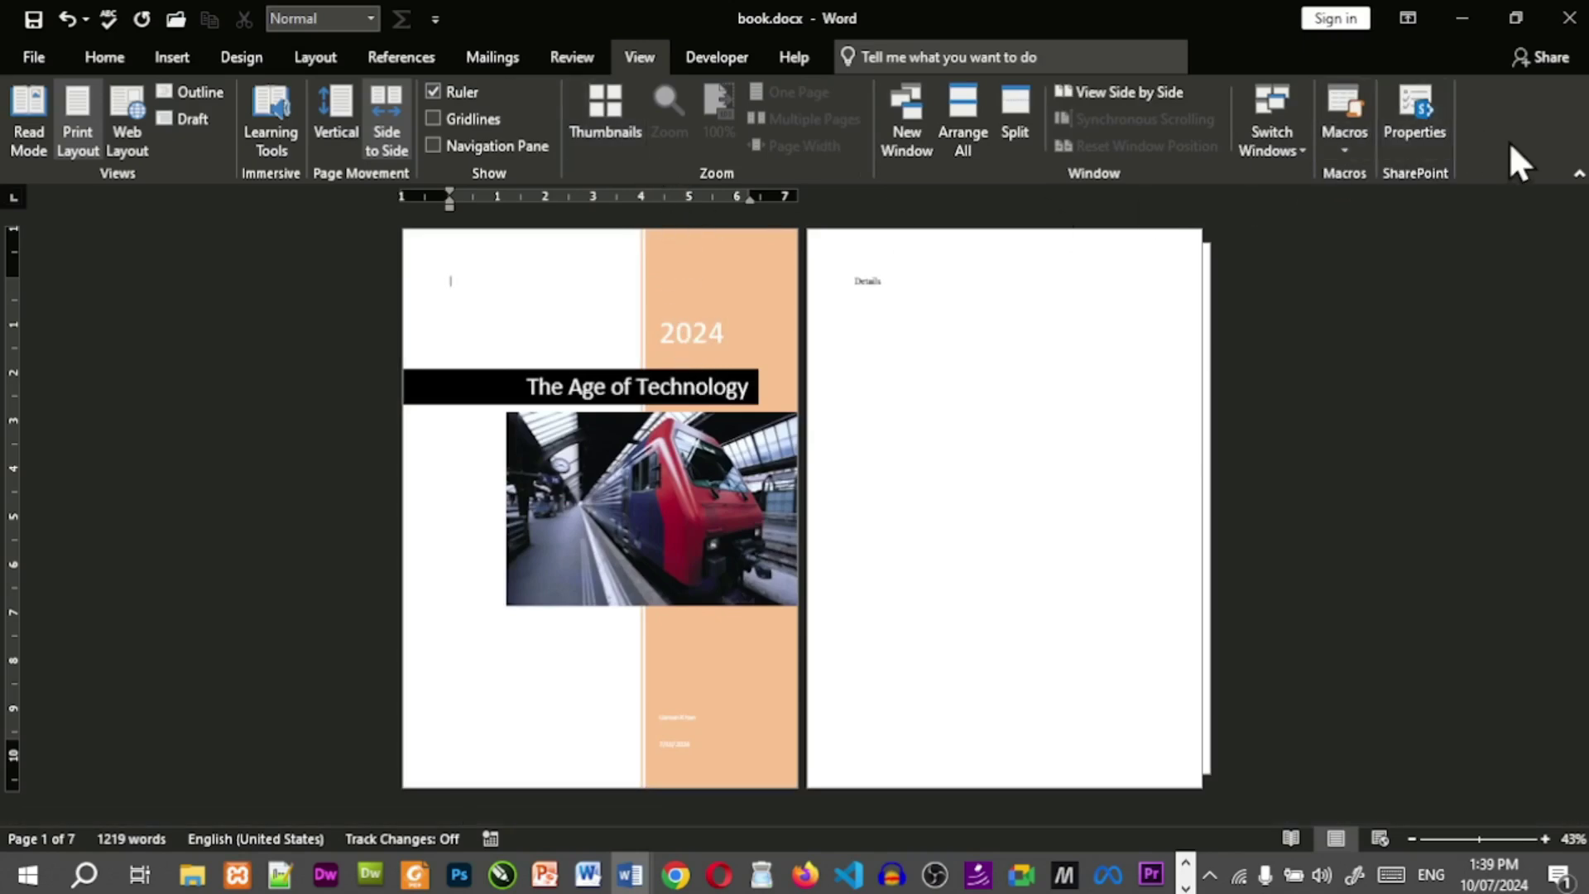
Collapse and re-pin the ribbon, then switch back to Vertical page movement.
{"action": "left_click", "coordinate": [1578, 173]}
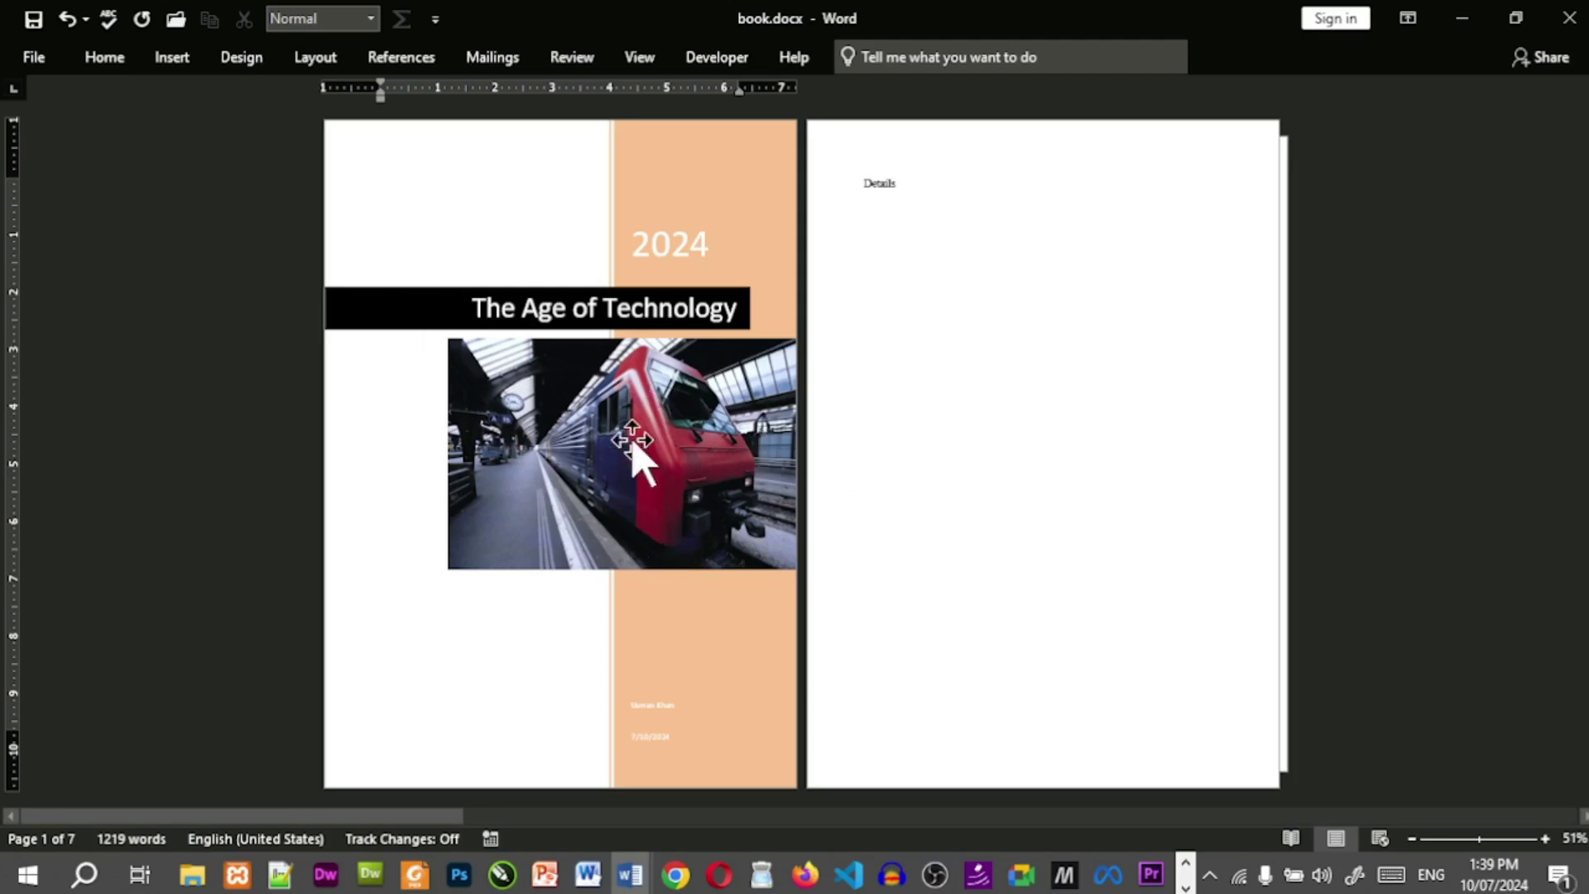
{"action": "left_click", "coordinate": [639, 57]}
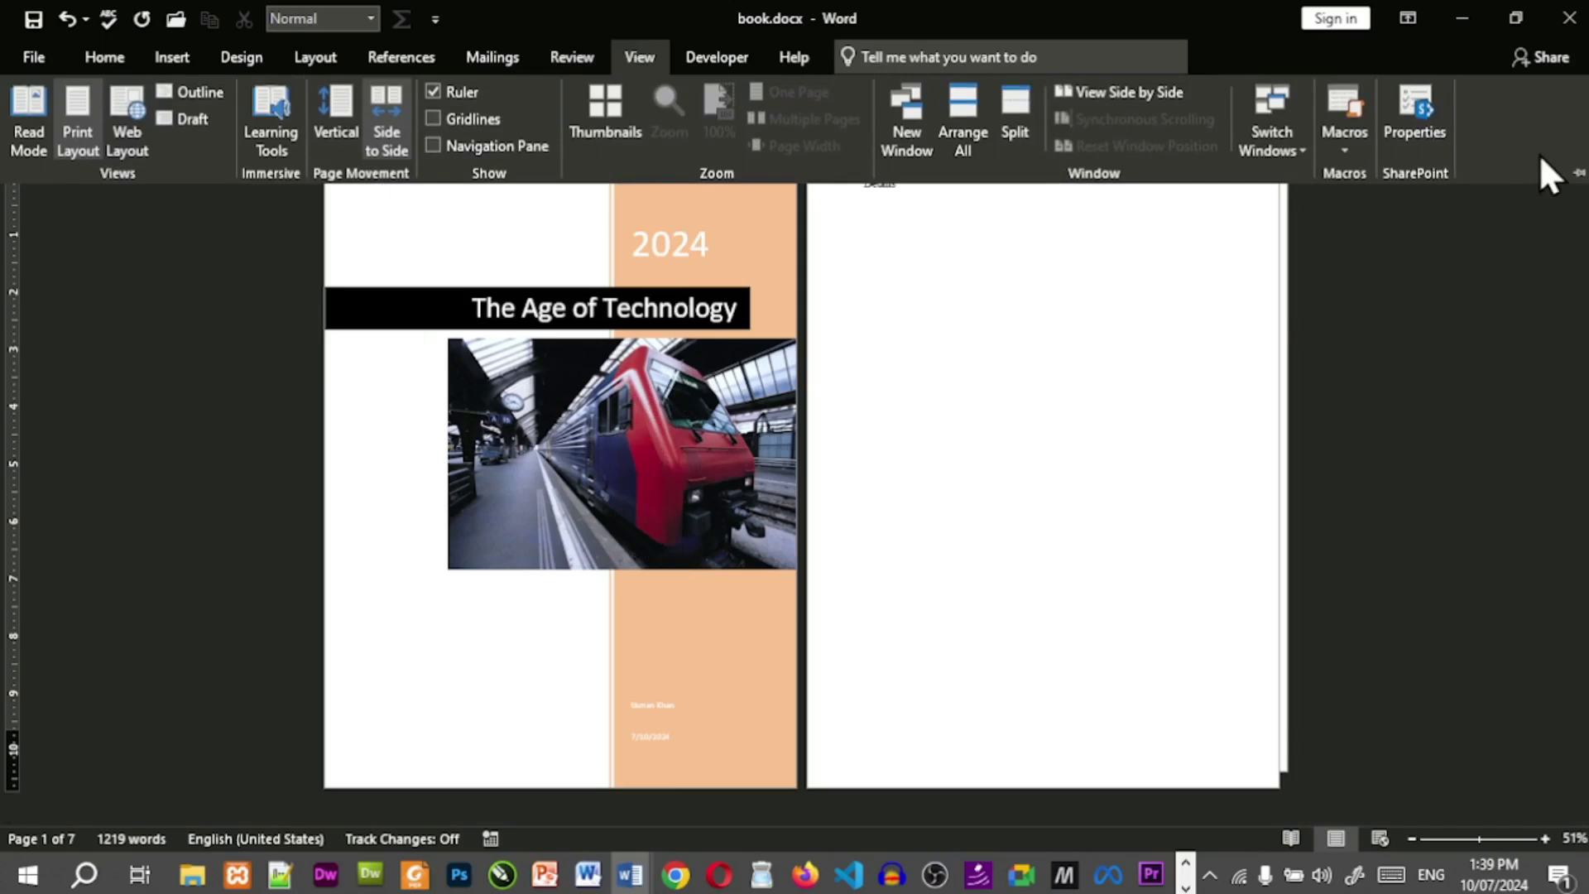
{"action": "left_click", "coordinate": [1578, 173]}
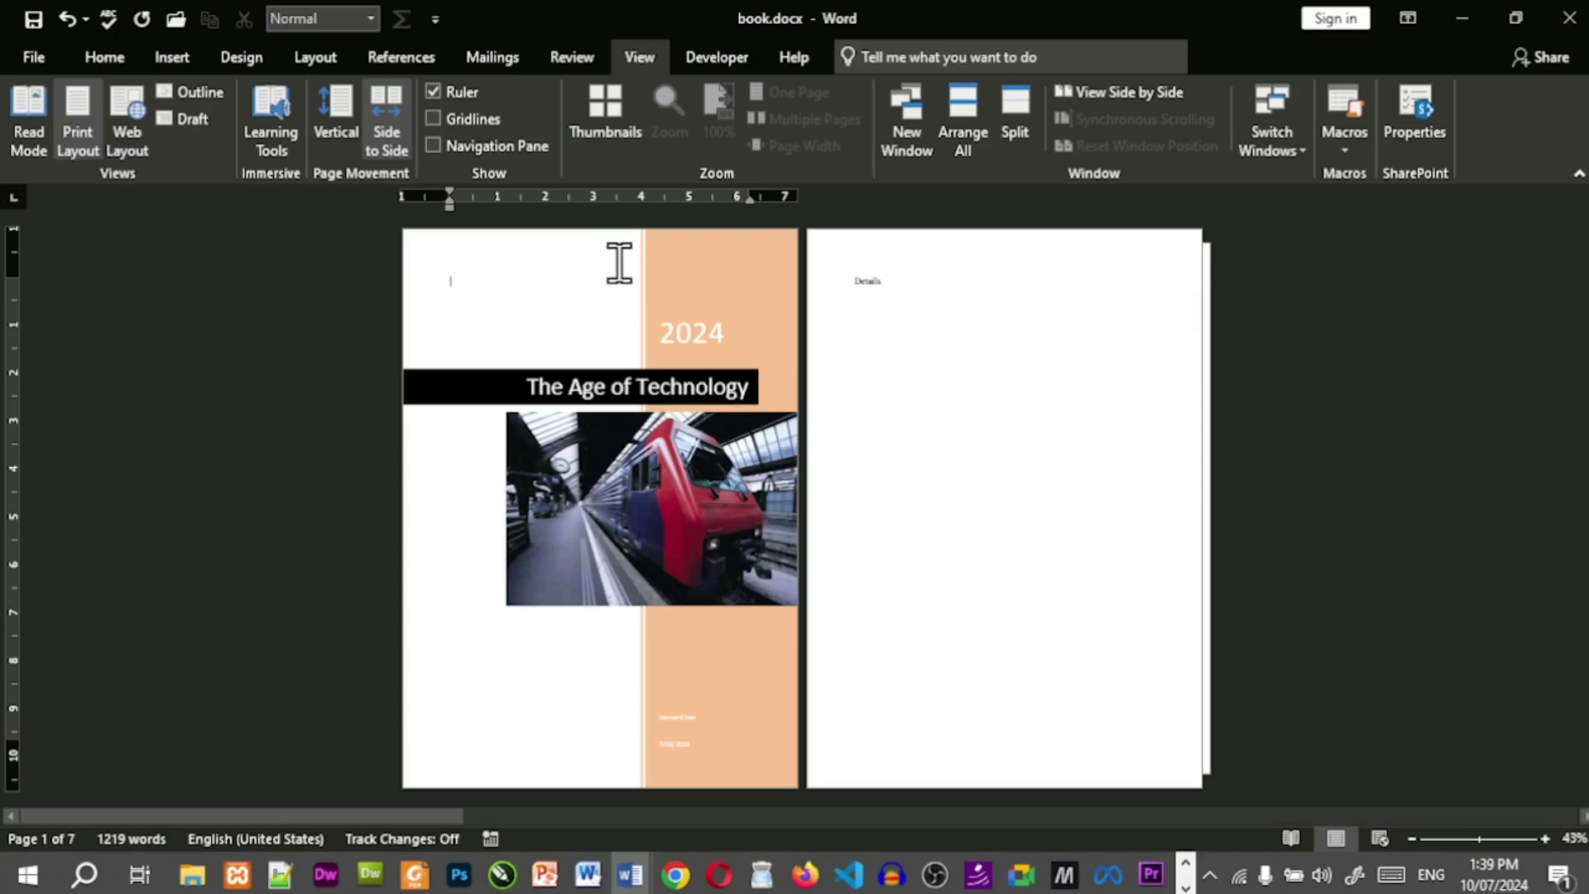
{"action": "left_click", "coordinate": [337, 120]}
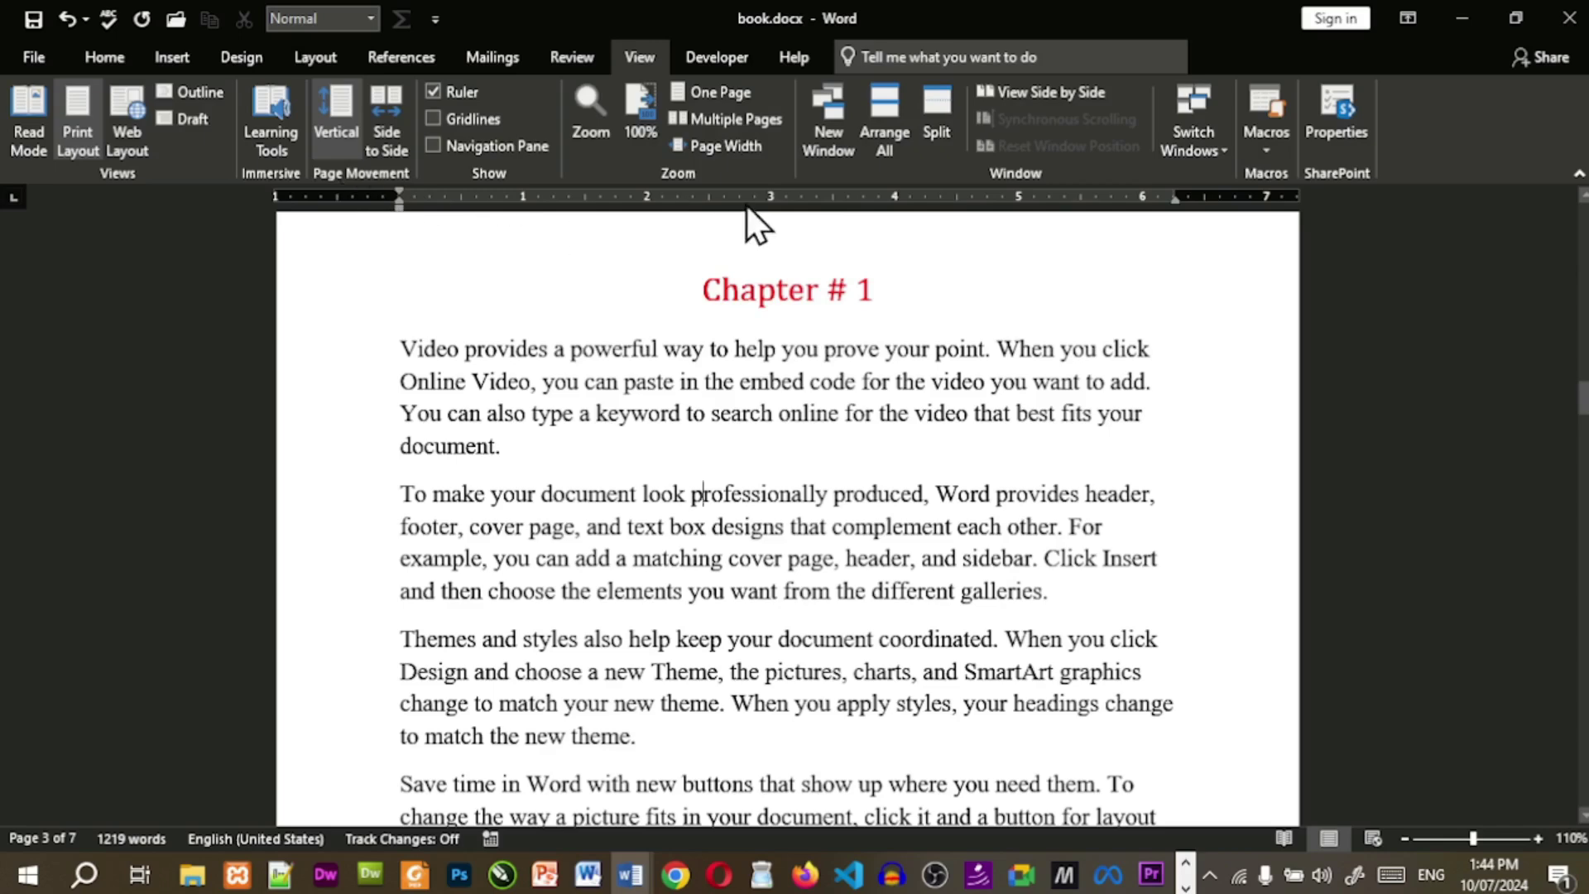
{"action": "left_click", "coordinate": [383, 139]}
{"action": "left_click", "coordinate": [335, 124]}
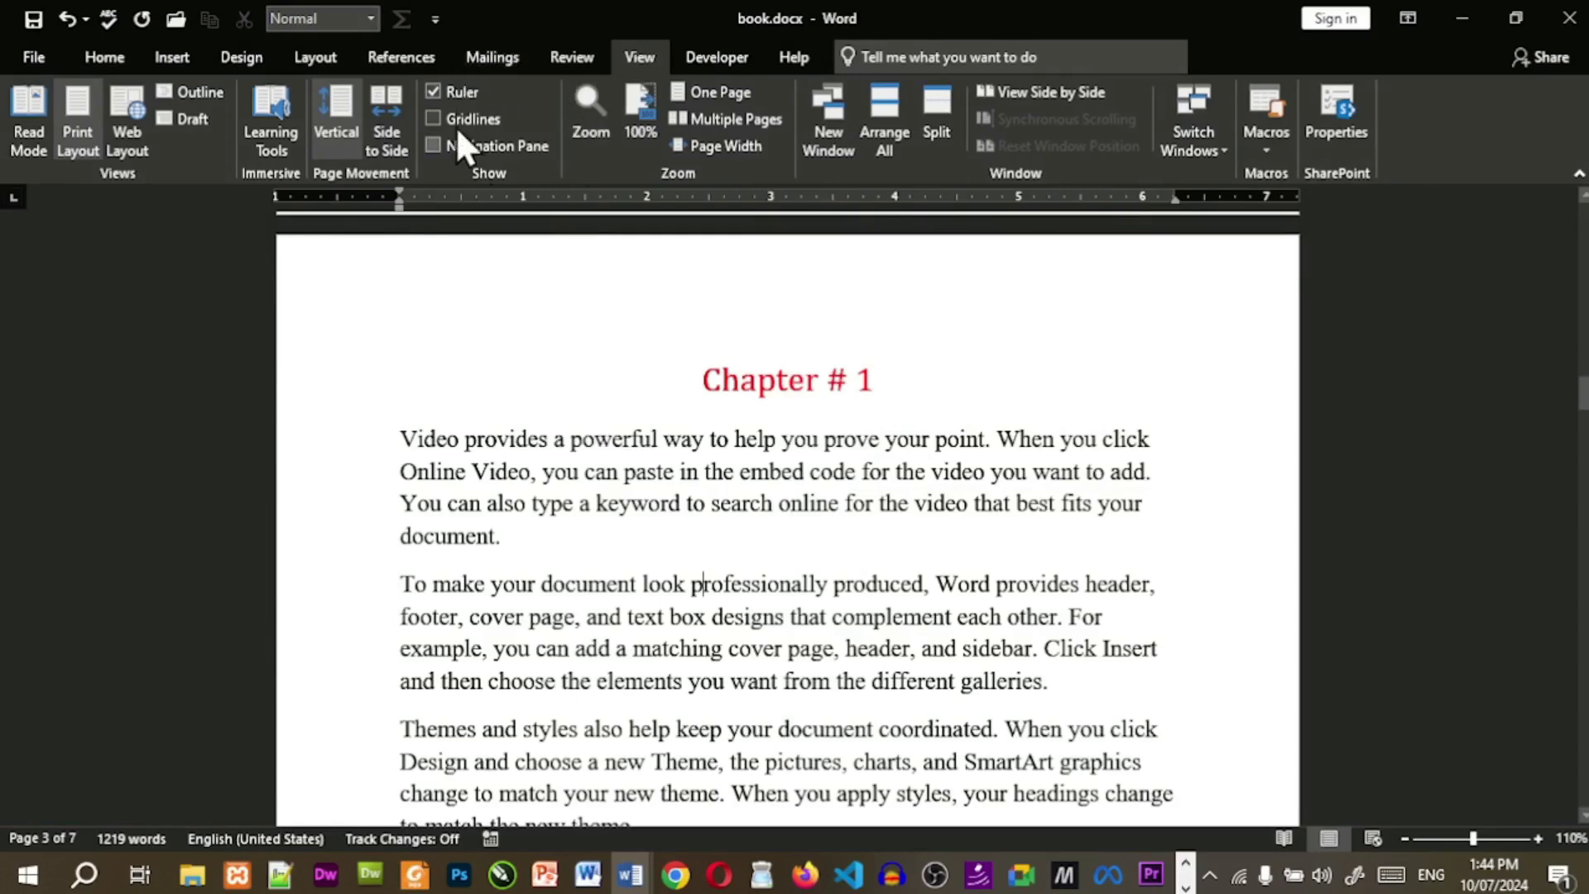
{"action": "left_click", "coordinate": [433, 92]}
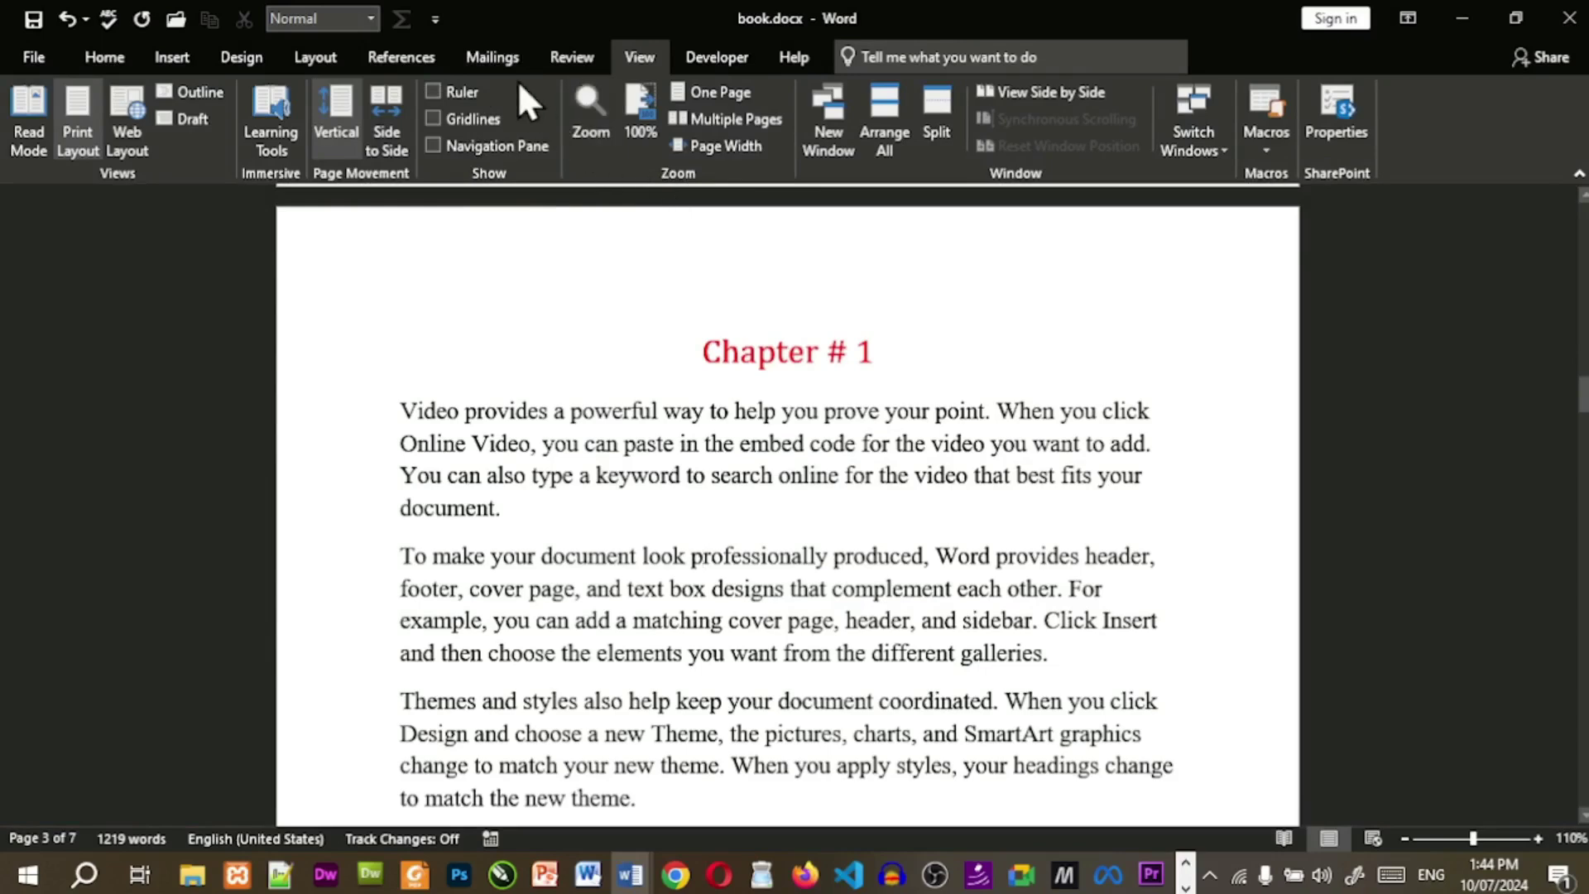
{"action": "left_click", "coordinate": [433, 92]}
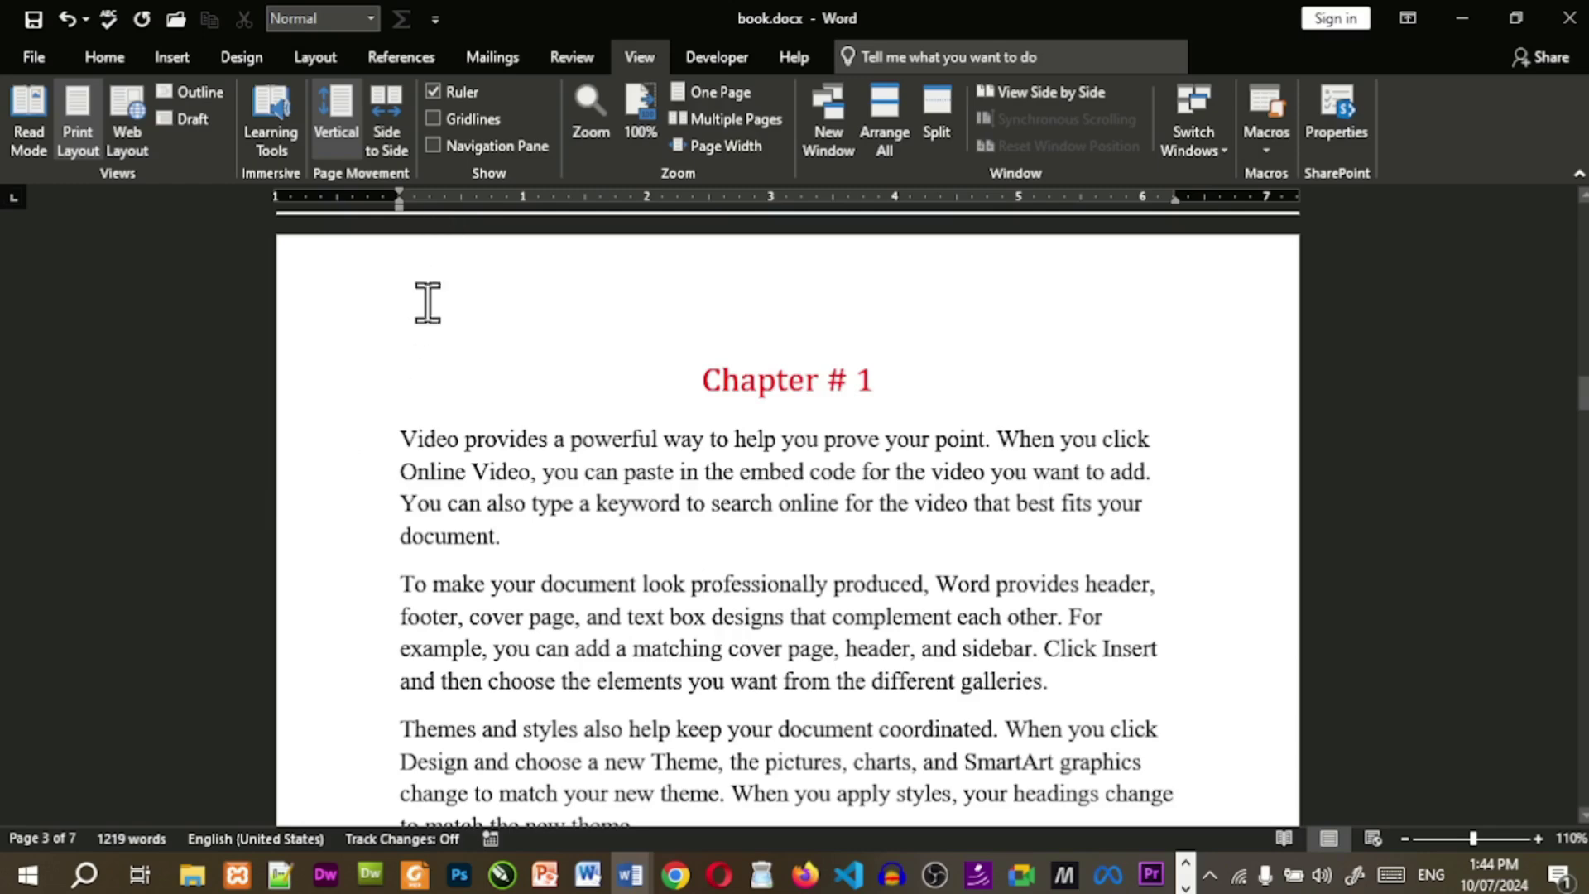
Enable 'Show vertical ruler in Print Layout view' in Word Options > Advanced.
{"action": "left_click", "coordinate": [16, 60]}
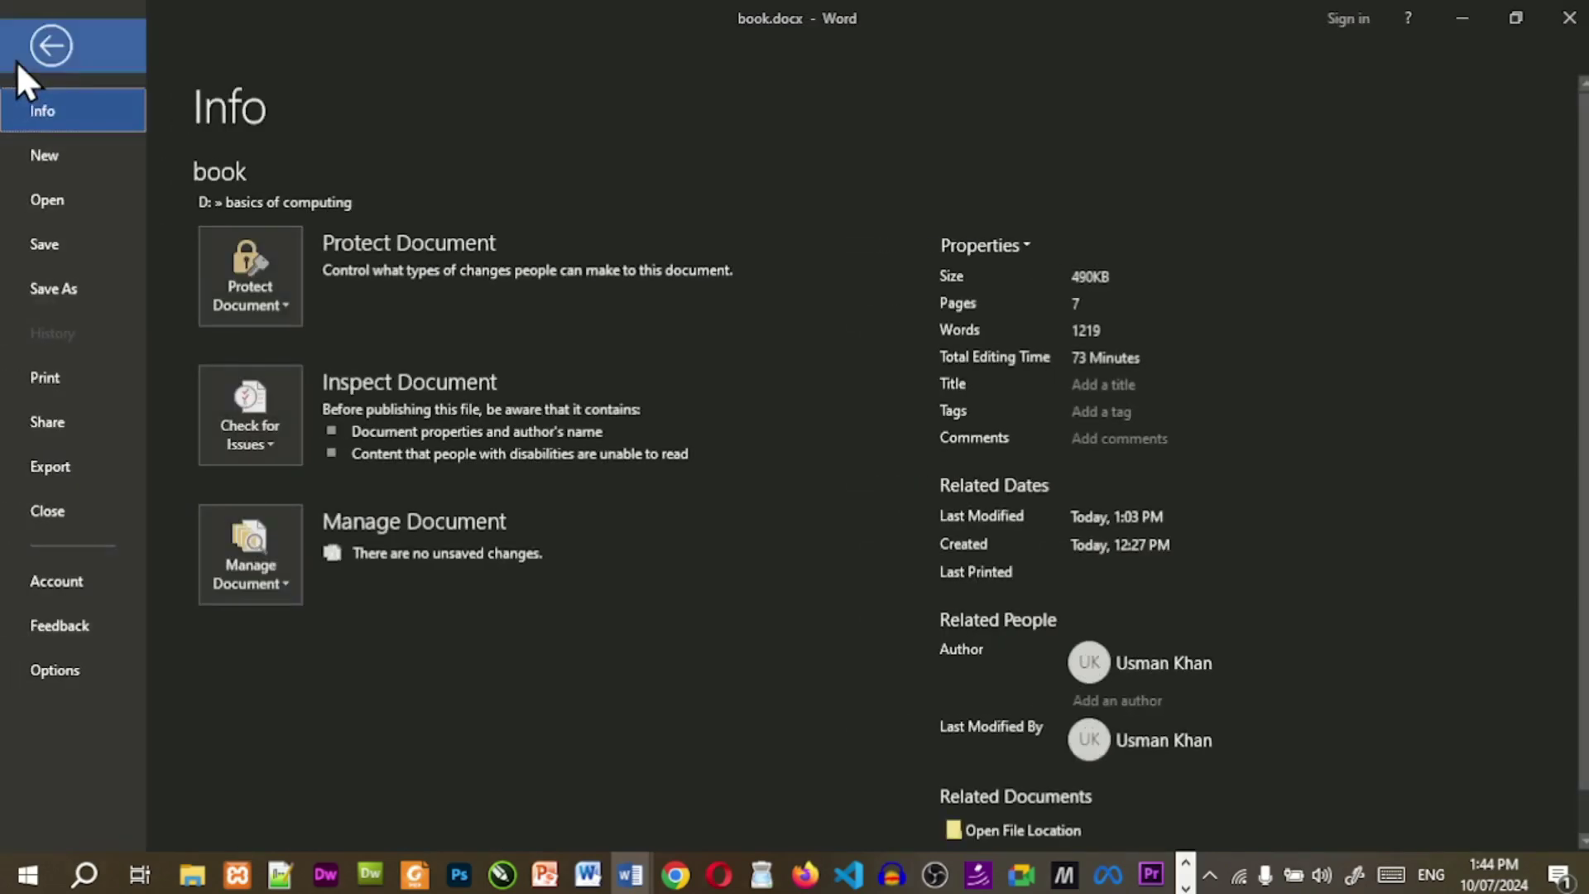
{"action": "left_click", "coordinate": [86, 667]}
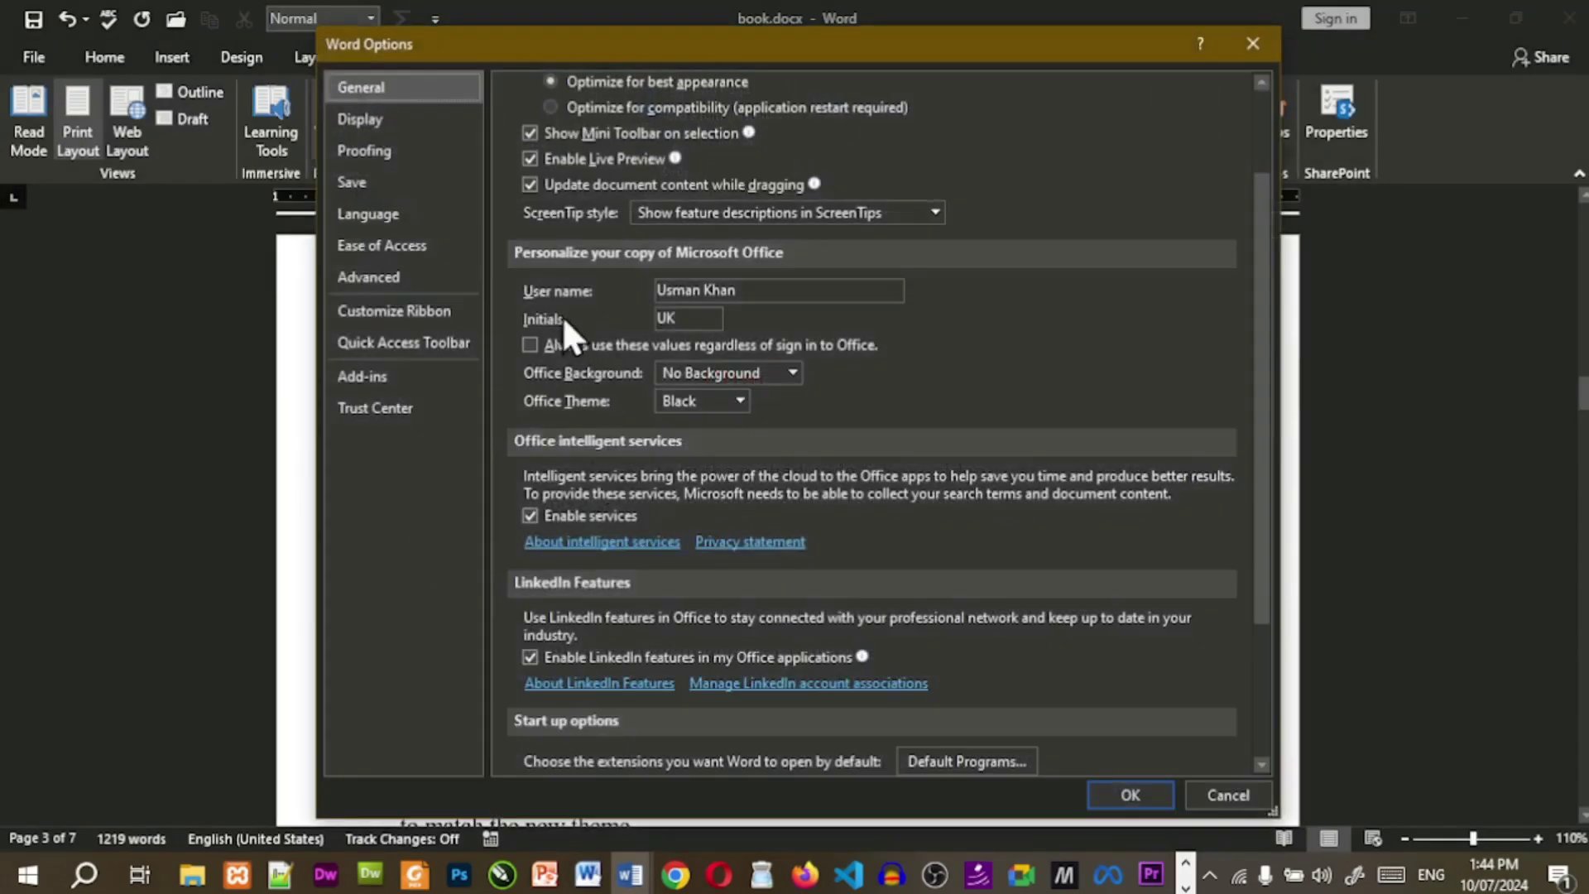
{"action": "left_click", "coordinate": [457, 280]}
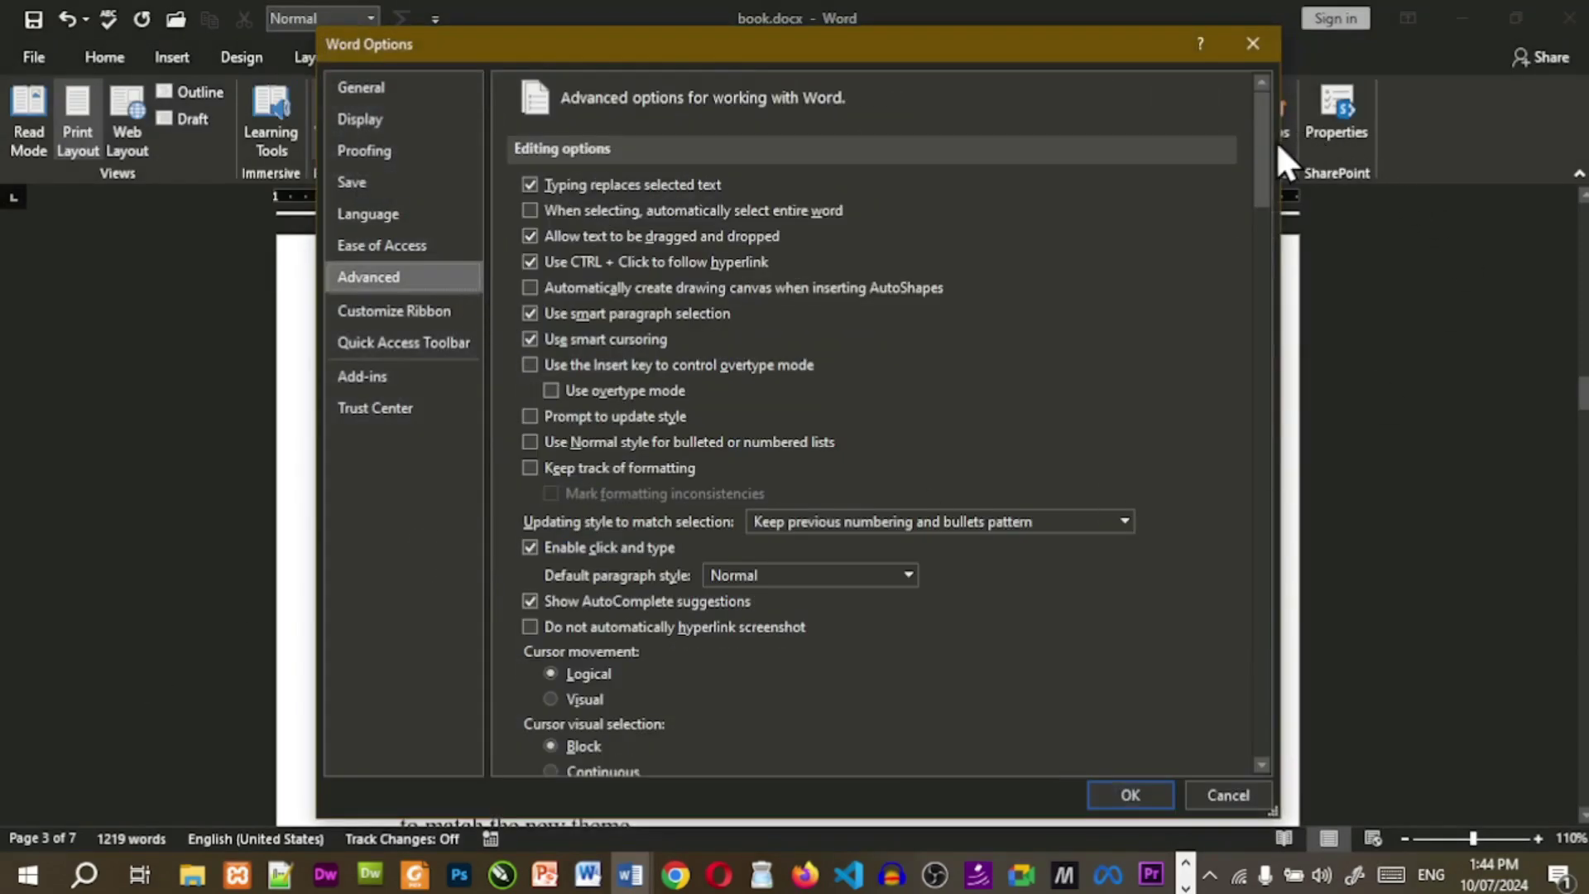
{"action": "left_click_drag", "start_coordinate": [1271, 144], "coordinate": [1293, 479]}
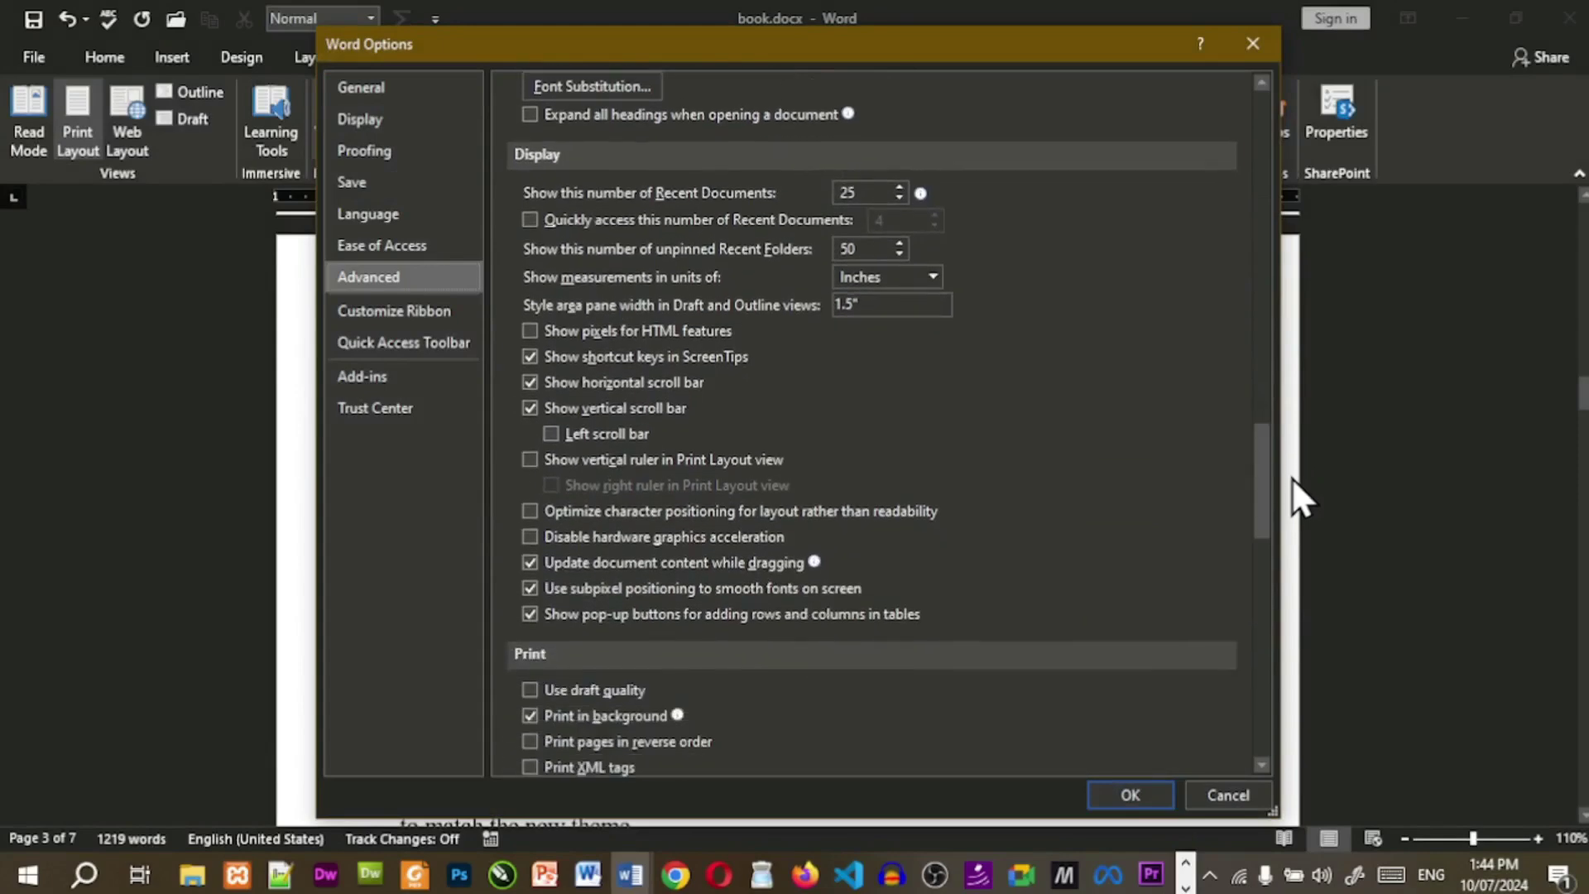
{"action": "left_click", "coordinate": [533, 467]}
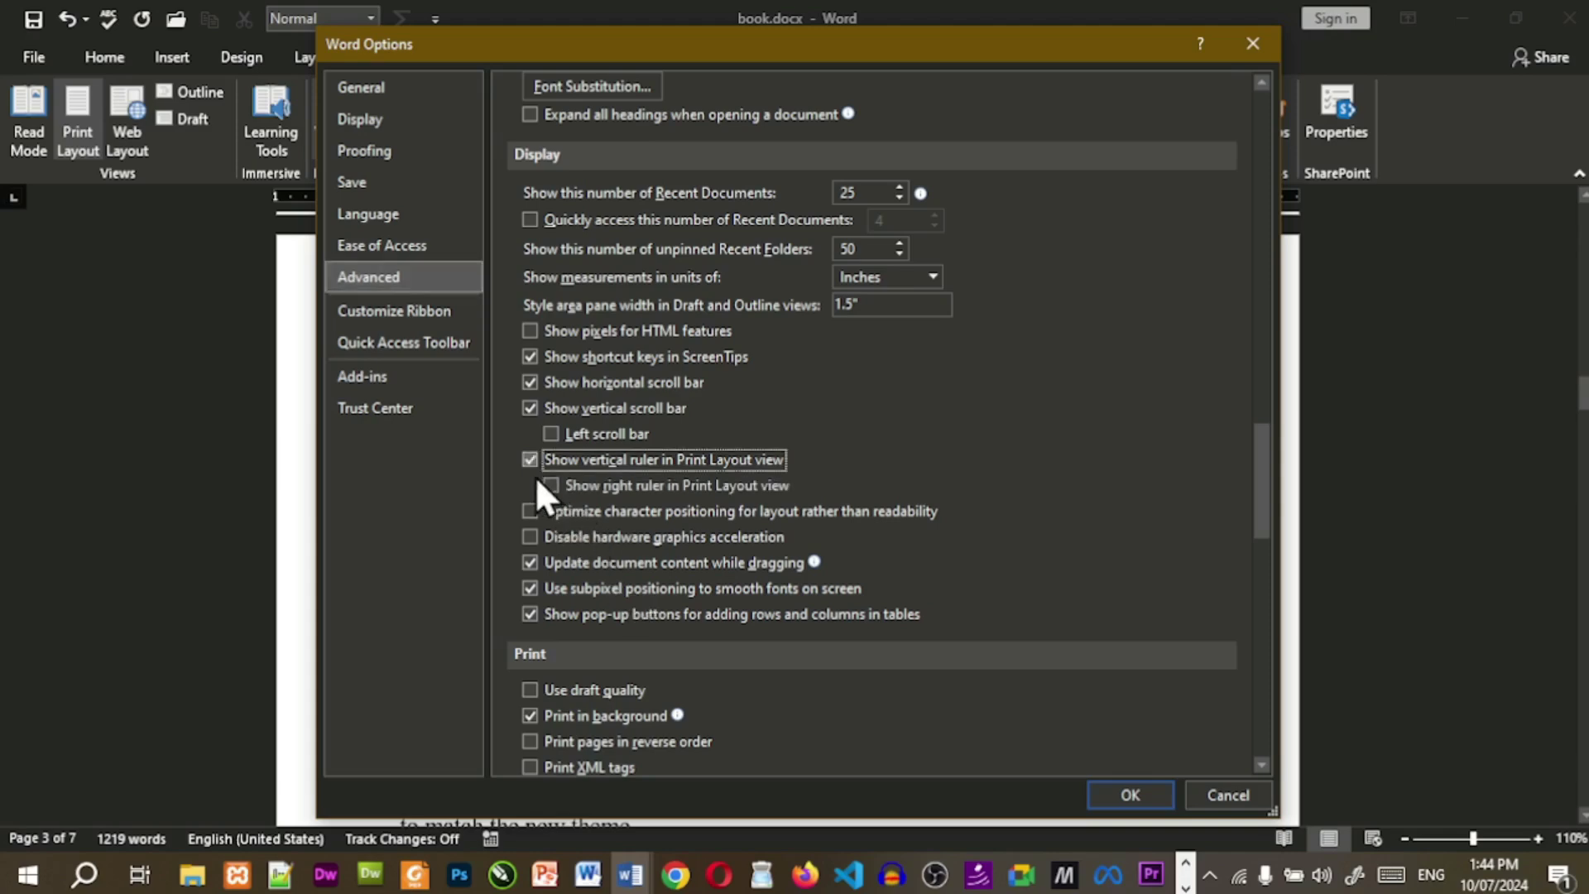
{"action": "left_click", "coordinate": [1147, 806]}
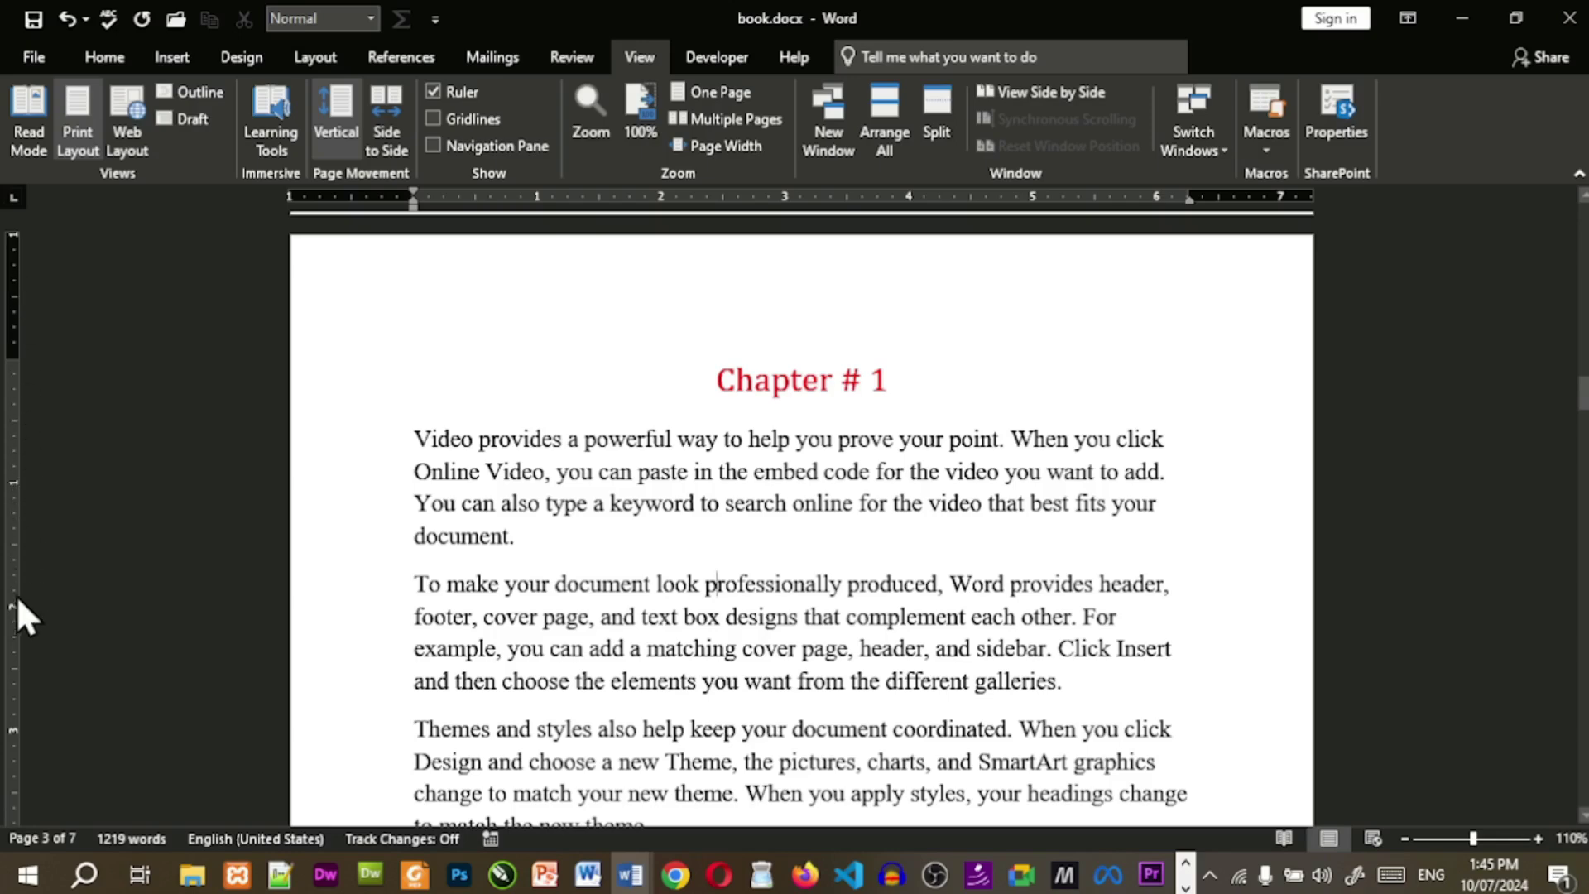
{"action": "left_click", "coordinate": [435, 93]}
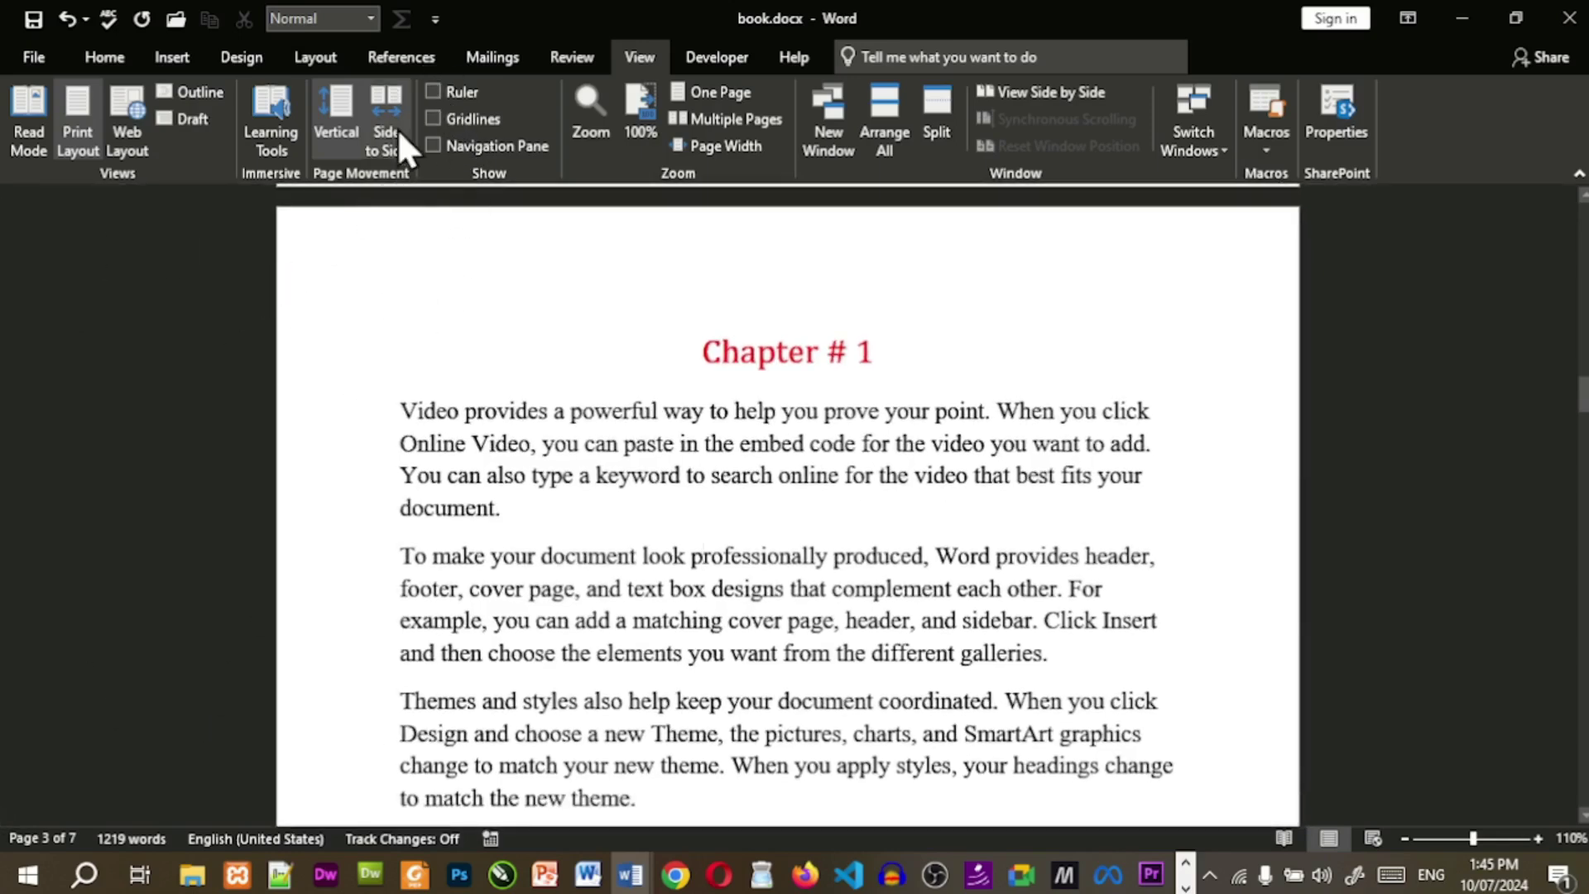
{"action": "left_click", "coordinate": [433, 93]}
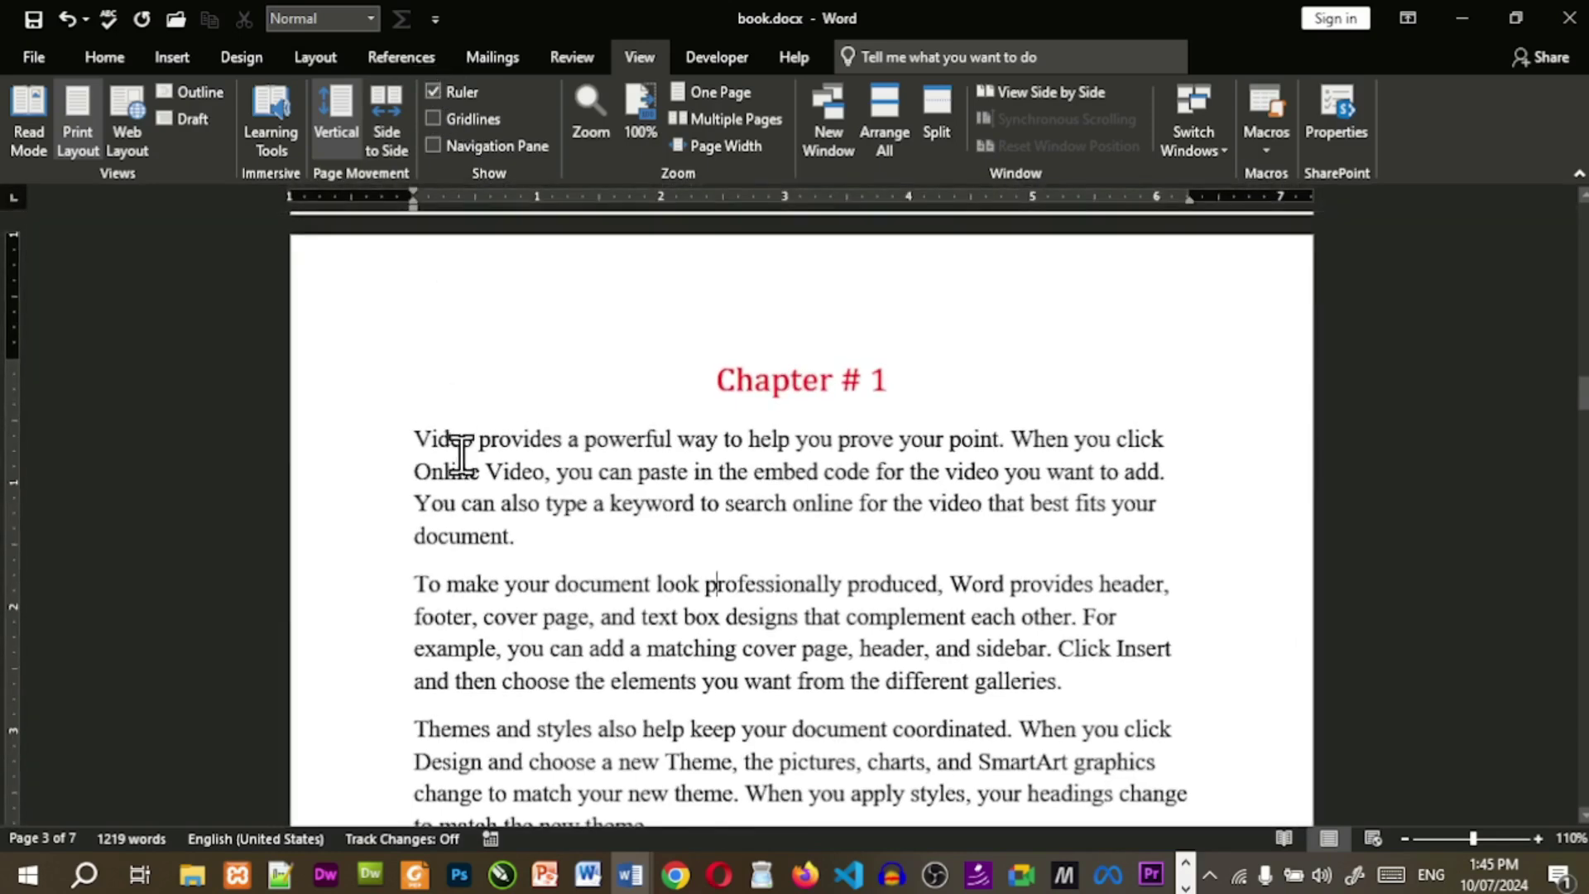
{"action": "left_click", "coordinate": [35, 70]}
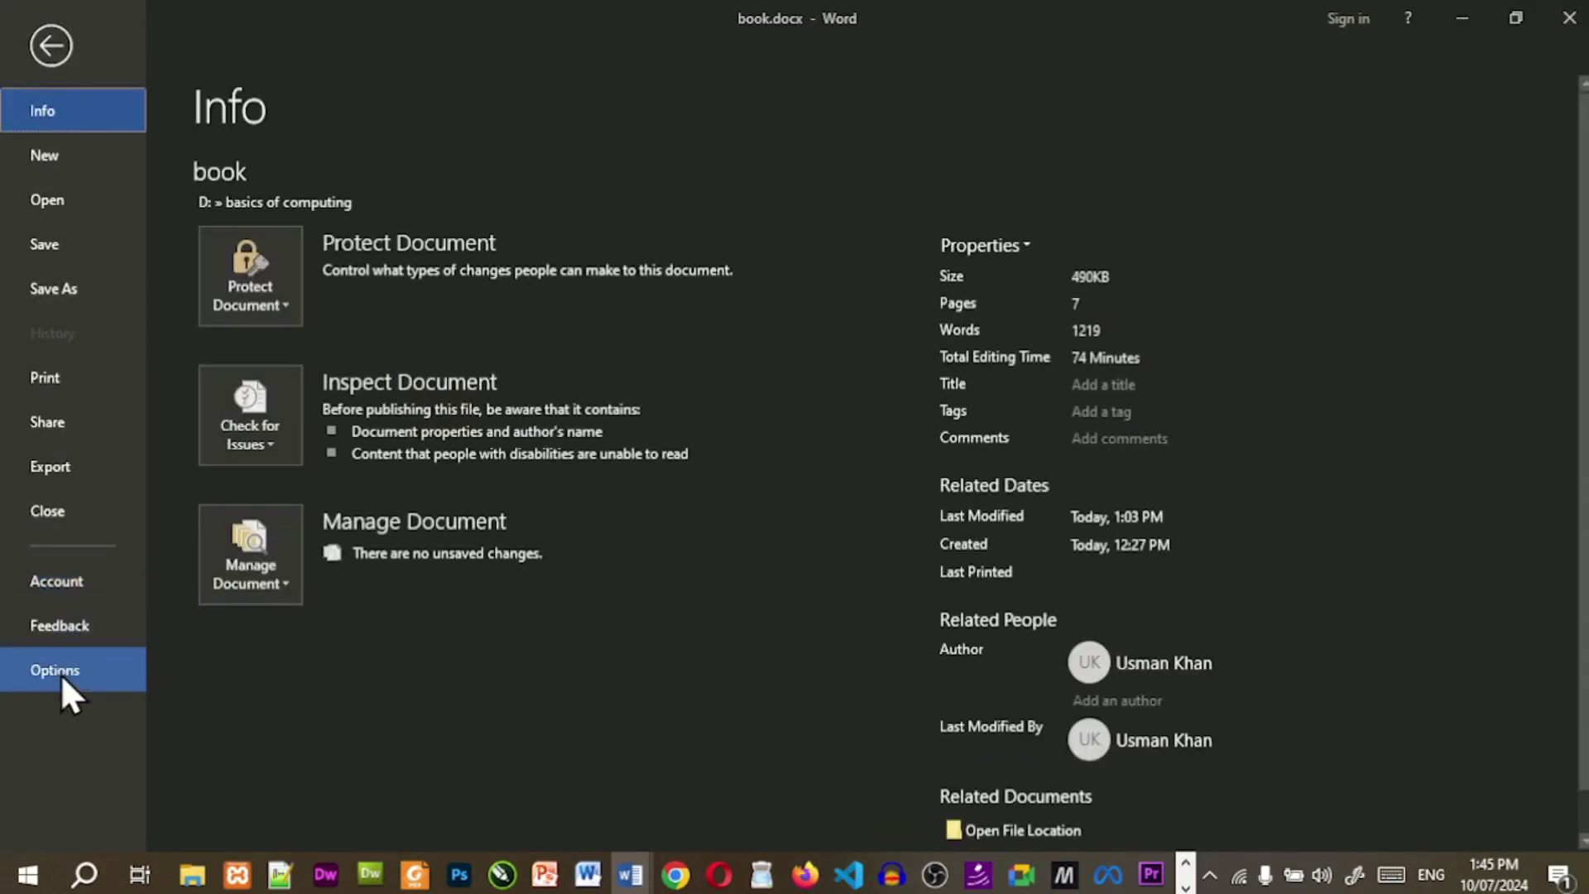
{"action": "left_click", "coordinate": [55, 671]}
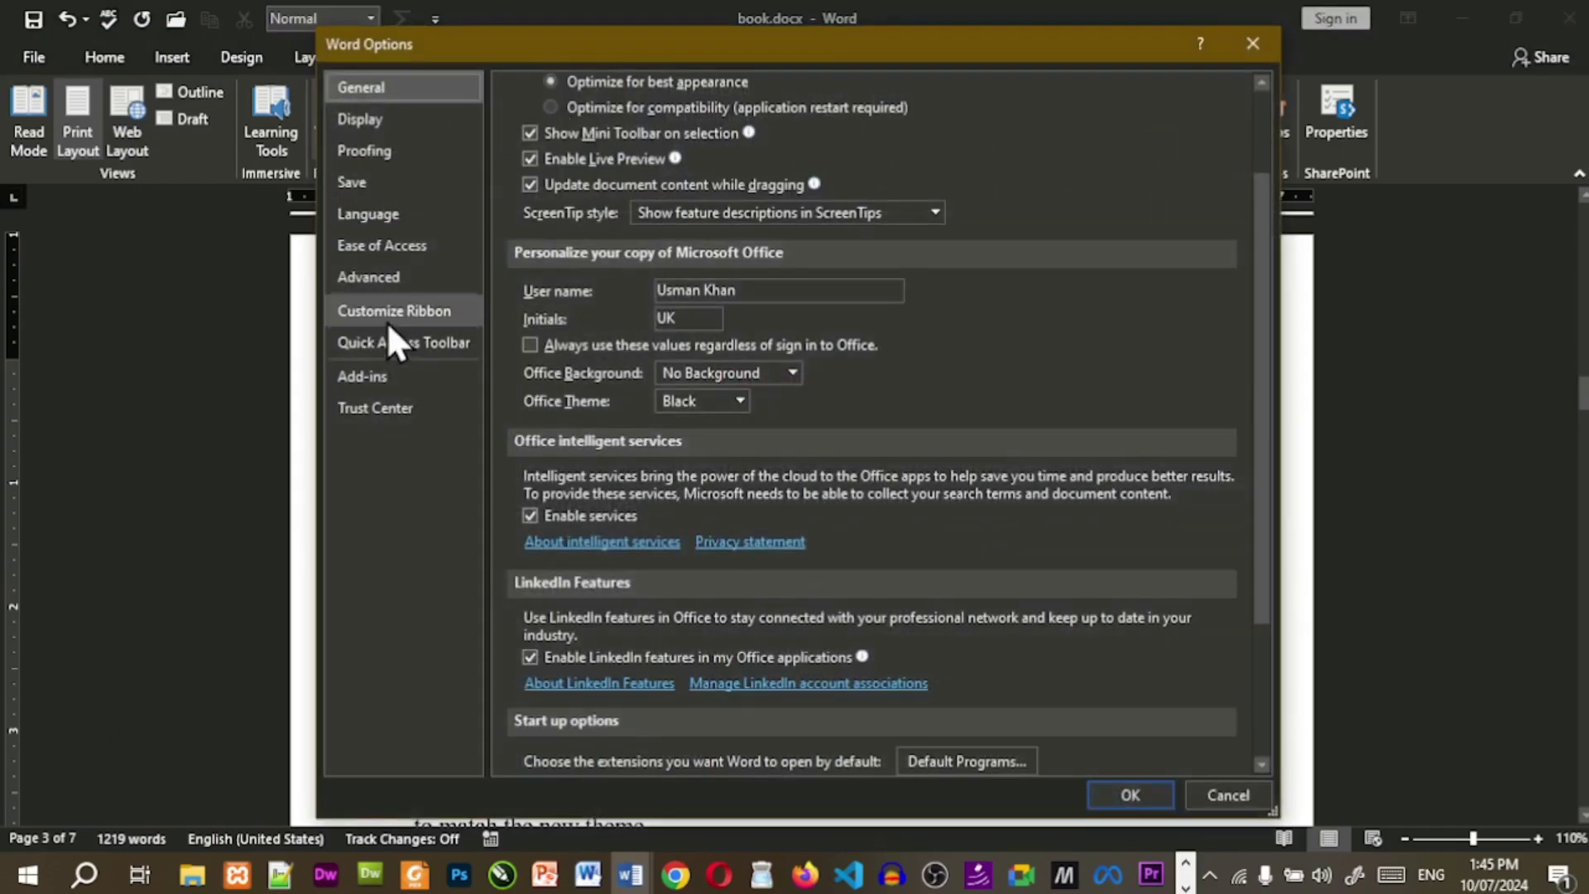
{"action": "left_click", "coordinate": [372, 281]}
{"action": "left_click_drag", "start_coordinate": [1265, 116], "coordinate": [1252, 447]}
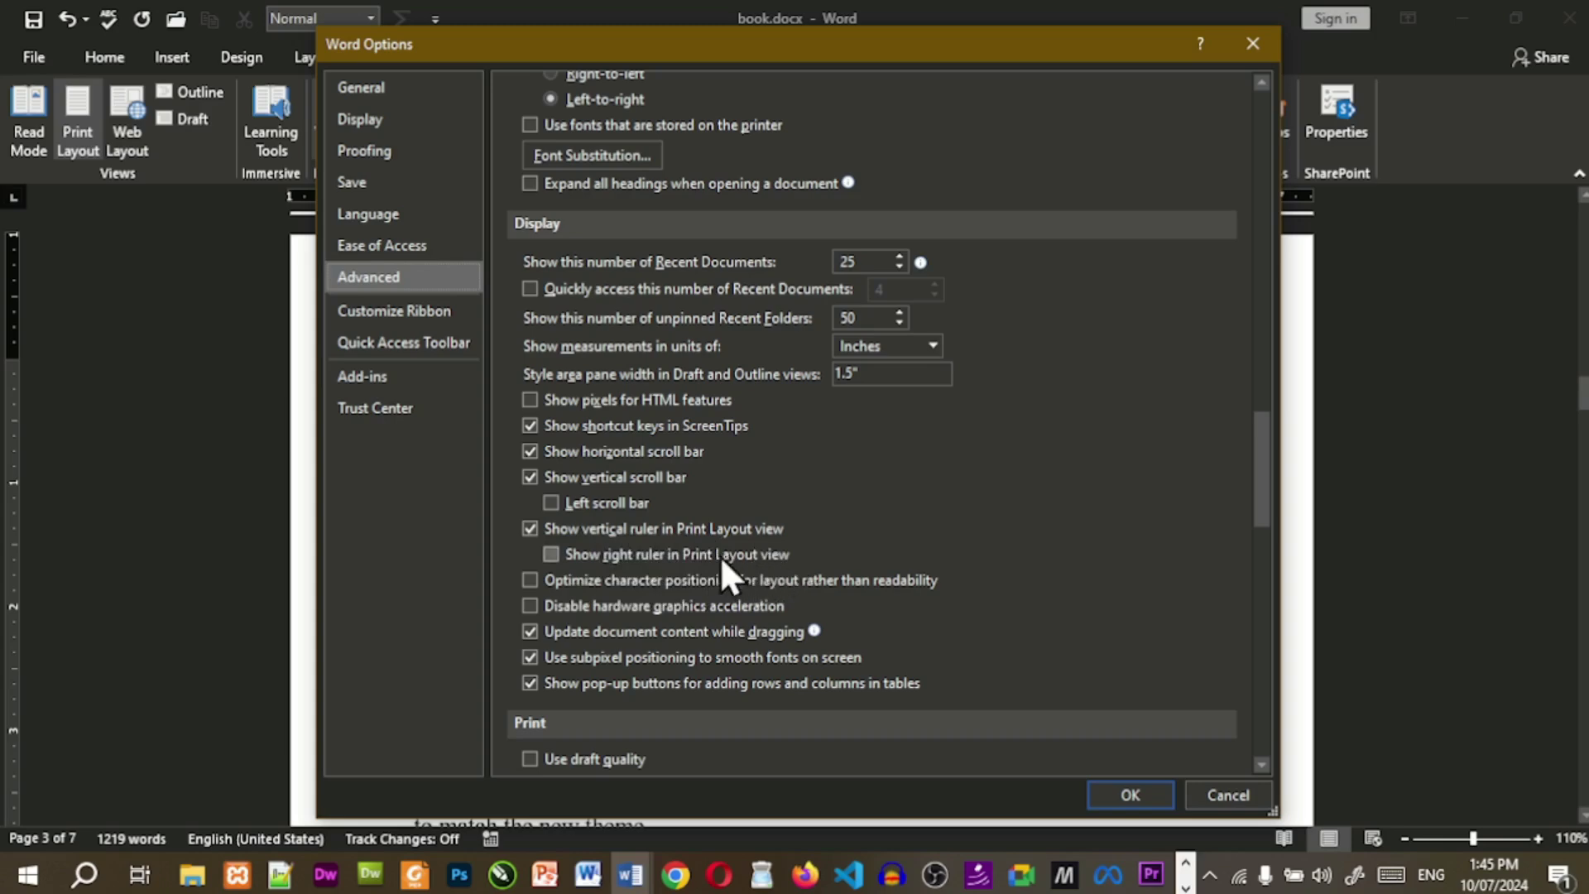
{"action": "left_click", "coordinate": [552, 555]}
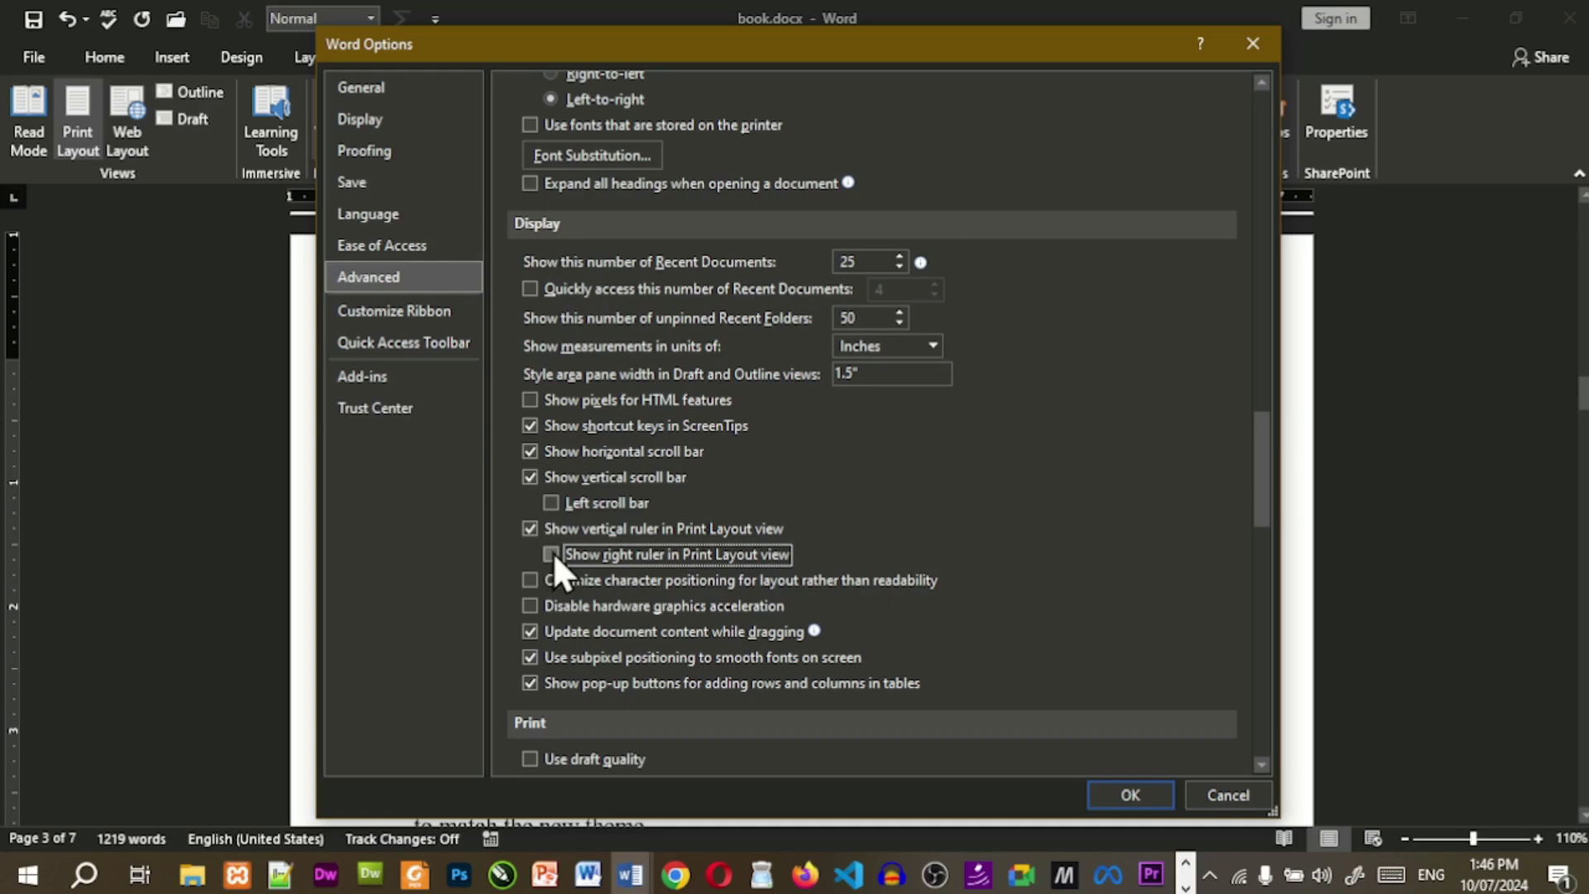
{"action": "left_click", "coordinate": [1111, 795]}
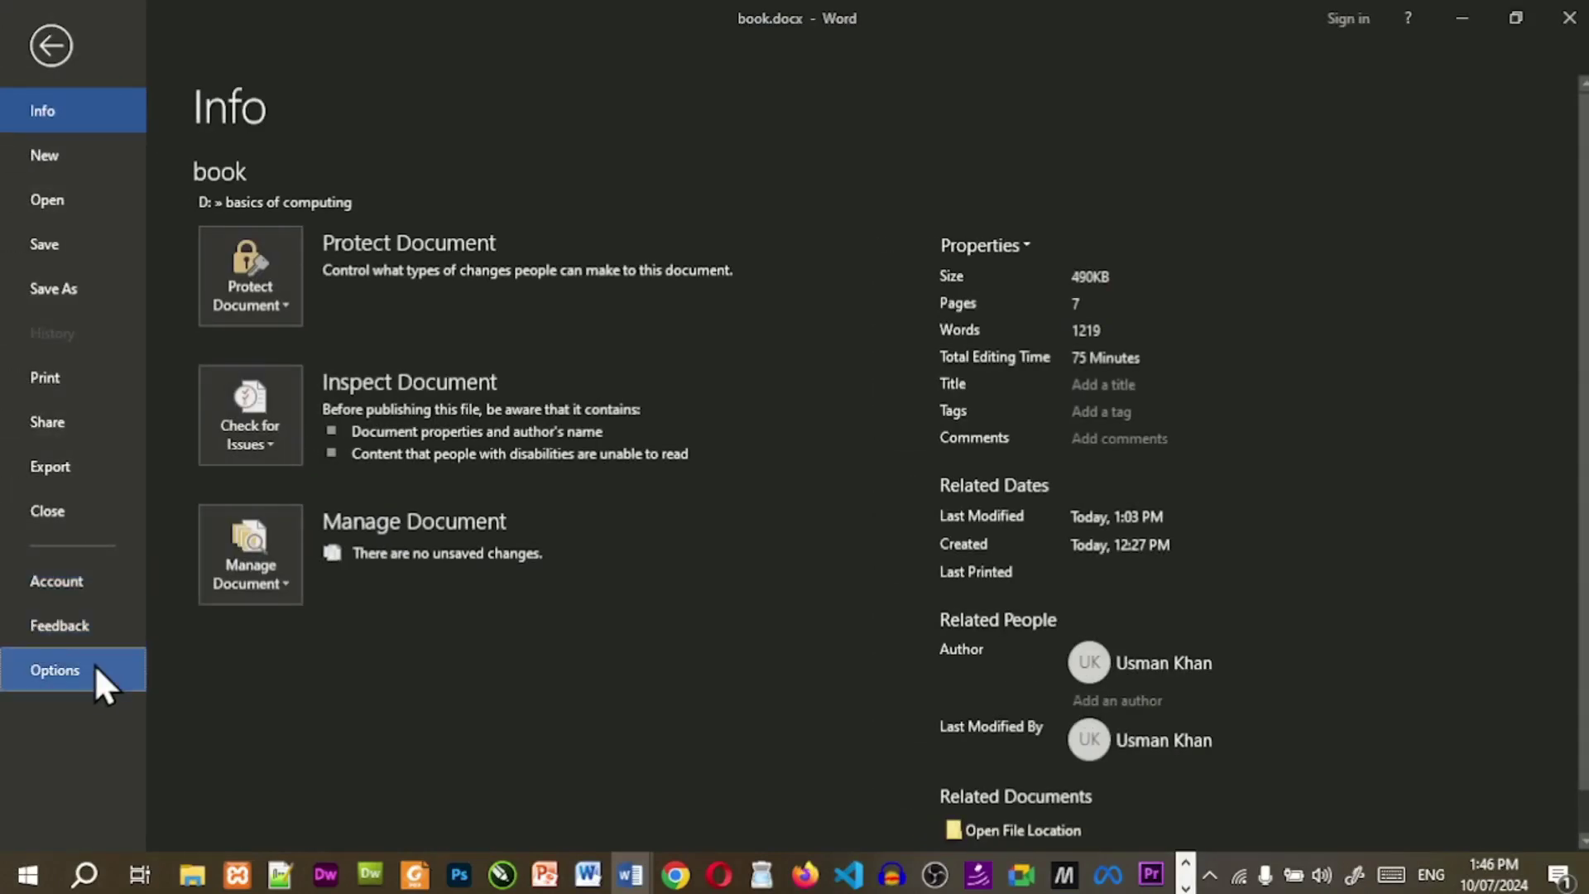
{"action": "key", "text": "Escape"}
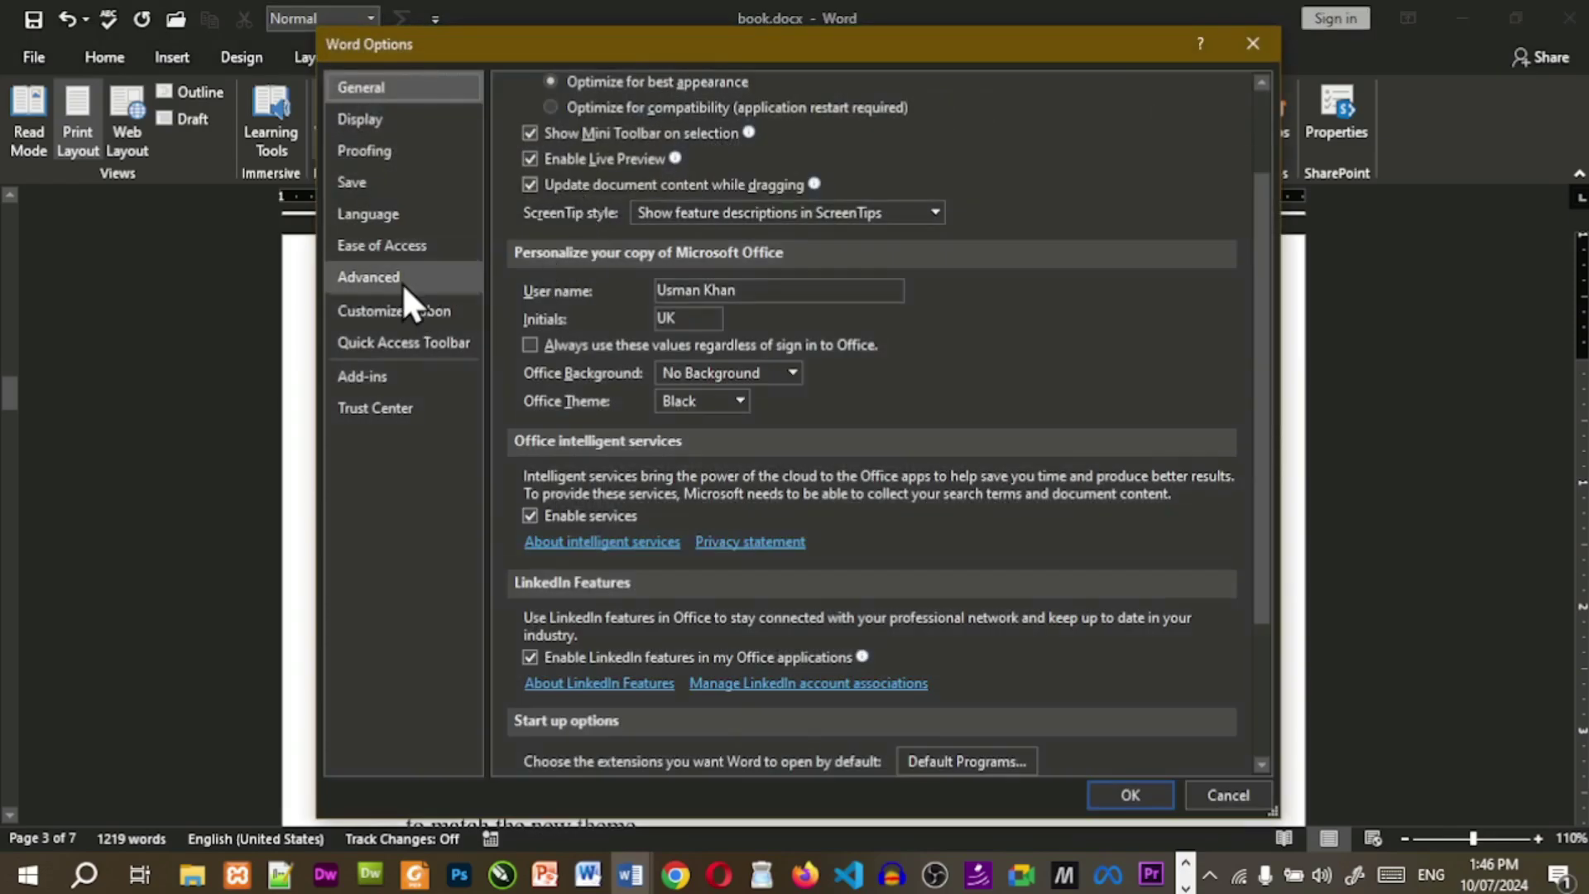
{"action": "left_click_drag", "start_coordinate": [1262, 190], "coordinate": [1276, 487]}
{"action": "left_click", "coordinate": [551, 545]}
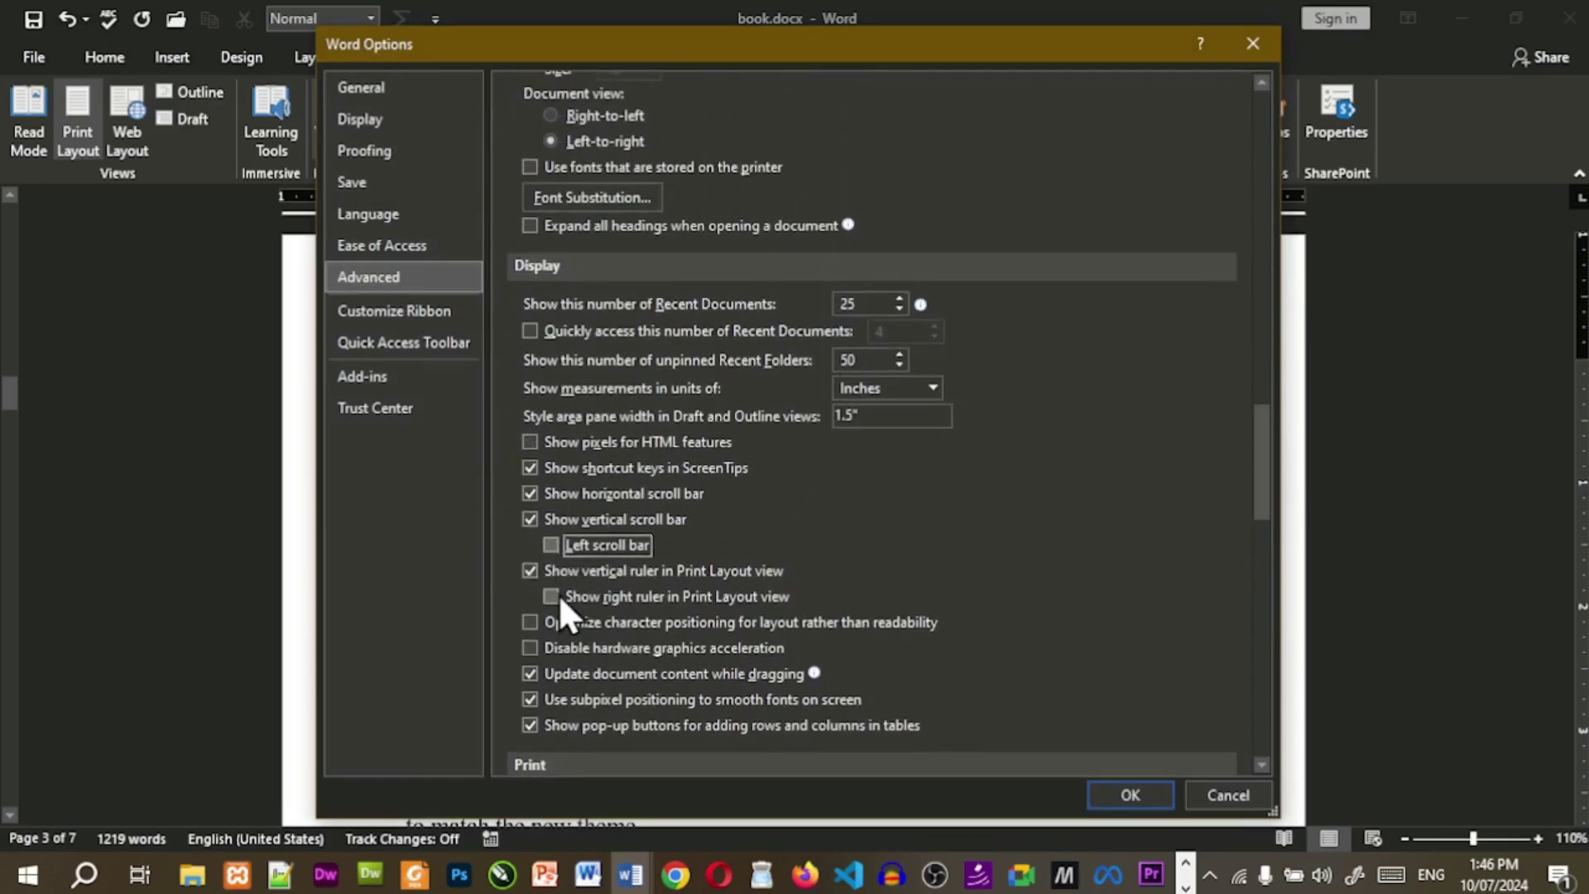
{"action": "left_click", "coordinate": [1130, 796]}
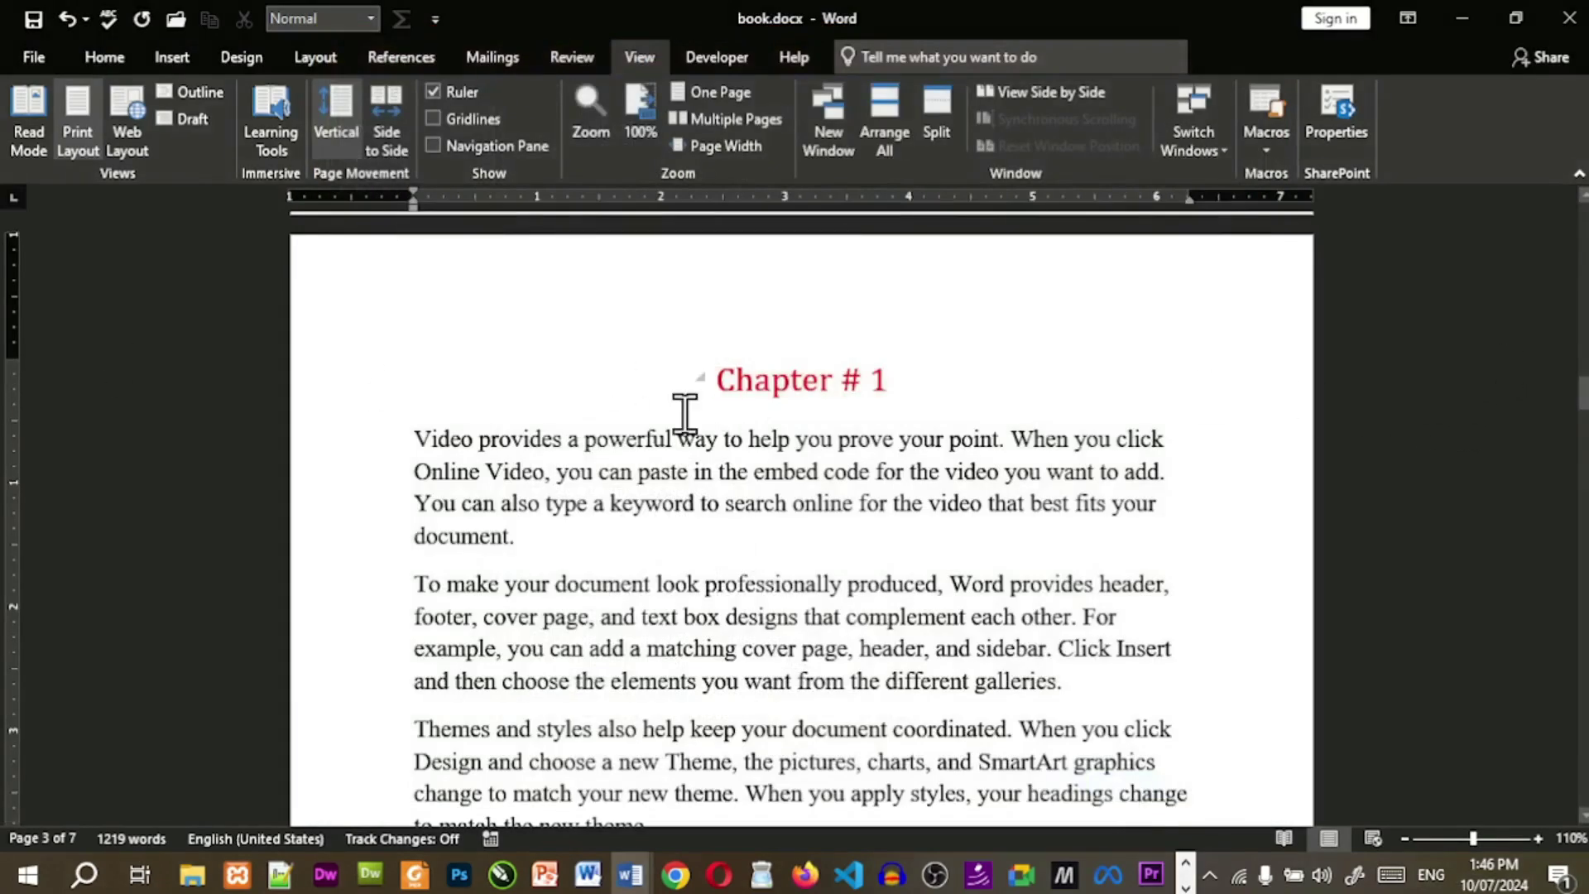
{"action": "left_click", "coordinate": [447, 92]}
{"action": "left_click", "coordinate": [449, 94]}
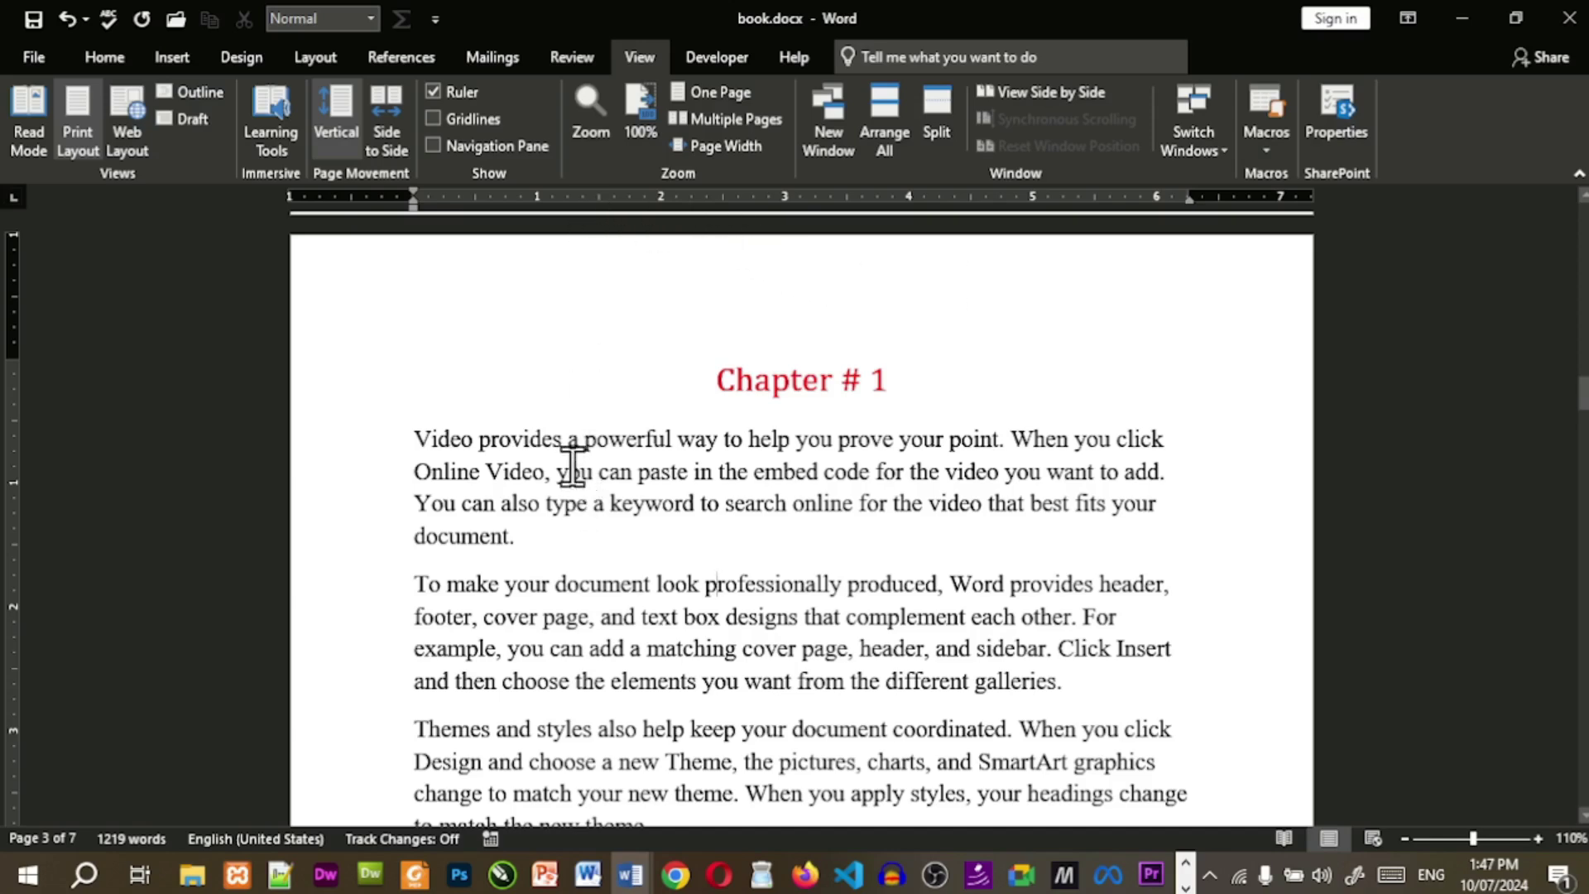
Turn on gridlines in book.docx and jump to the document's end on page 7.
{"action": "left_click", "coordinate": [433, 118]}
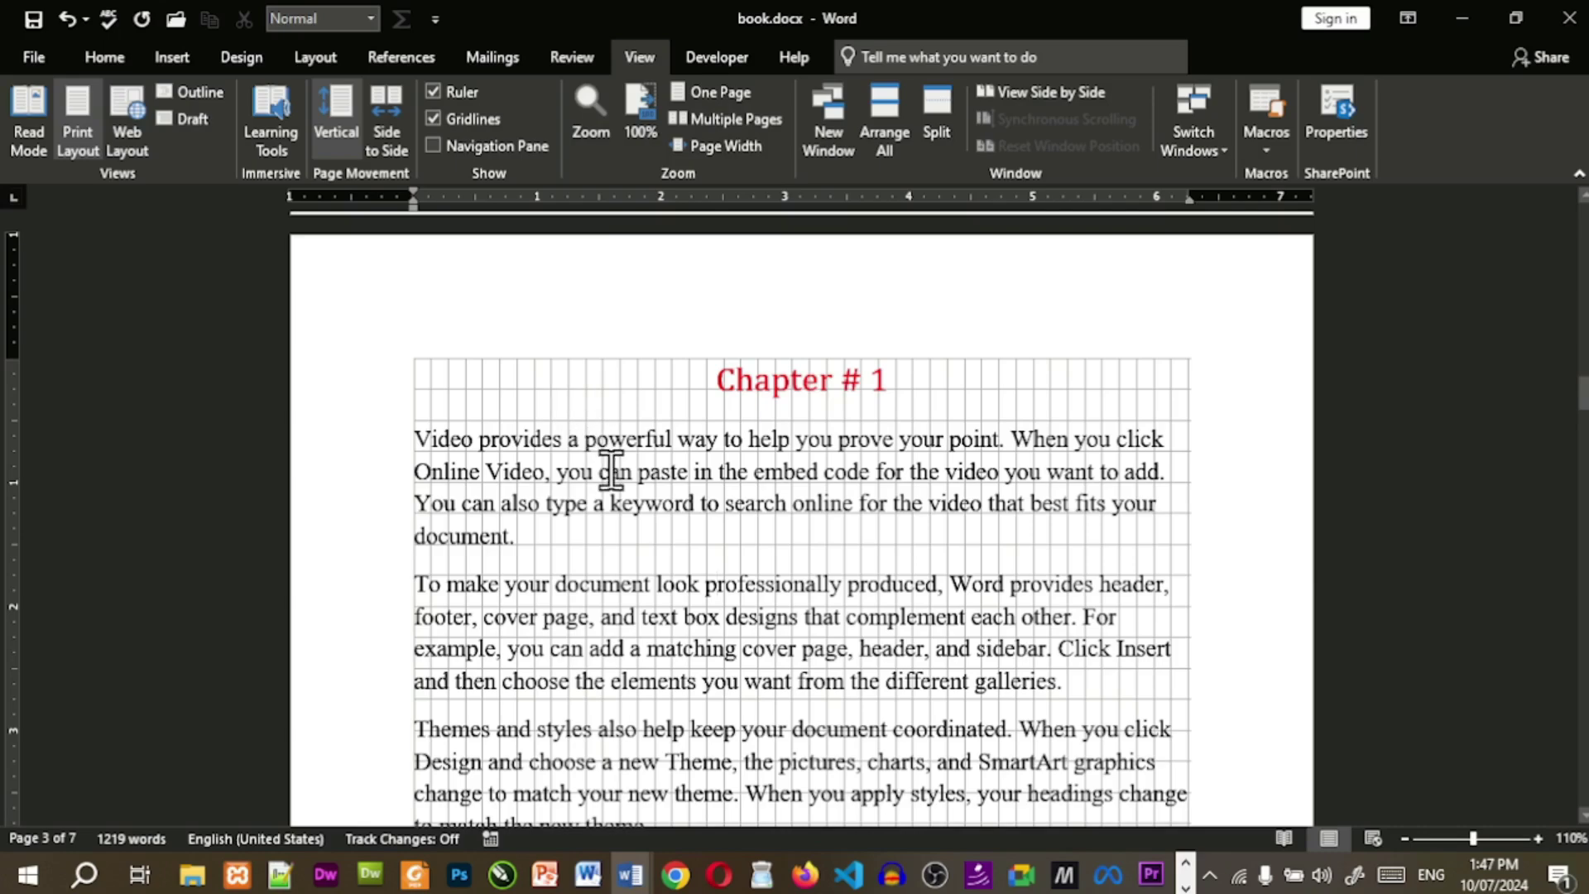
{"action": "scroll", "coordinate": [611, 471], "scroll_direction": "down", "scroll_amount": 1}
{"action": "scroll", "coordinate": [611, 471], "scroll_direction": "down", "scroll_amount": 1}
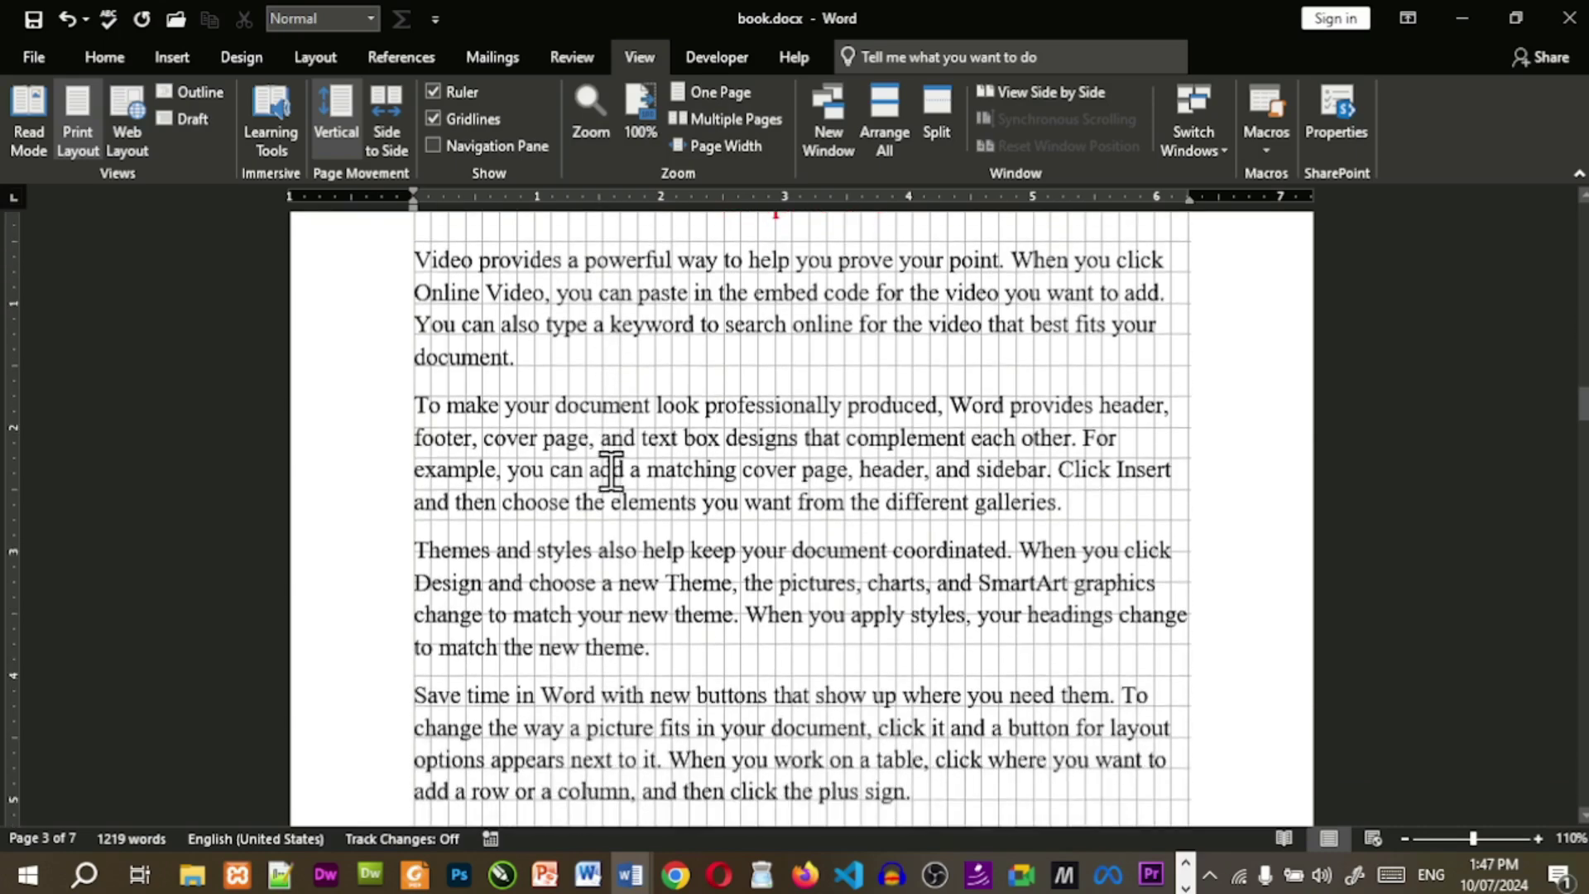
{"action": "key", "text": "ctrl+End"}
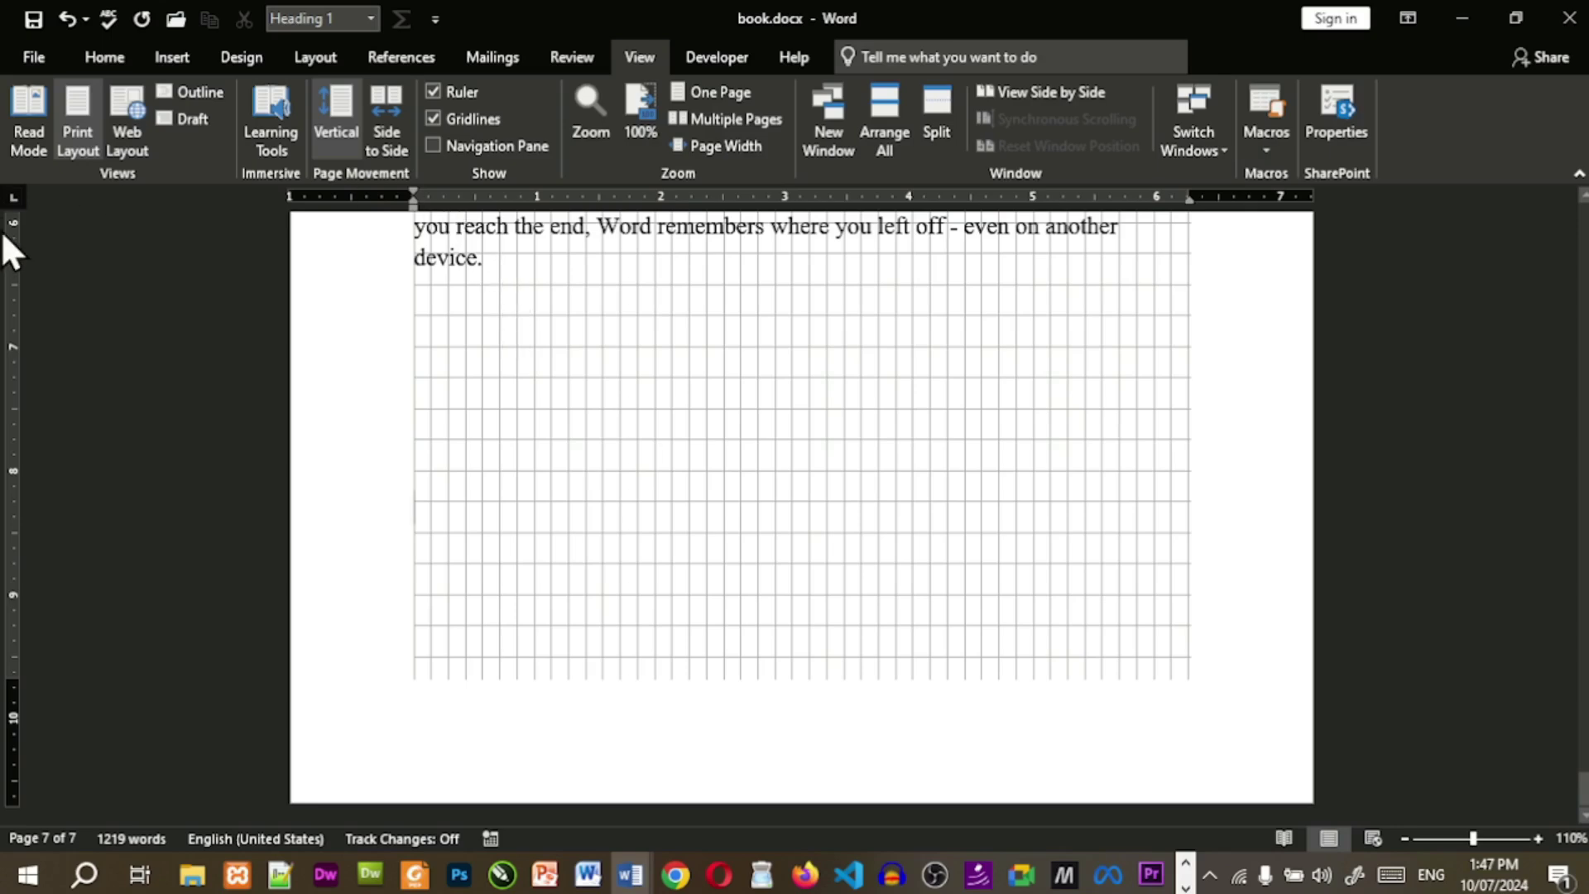
{"action": "left_click", "coordinate": [103, 58]}
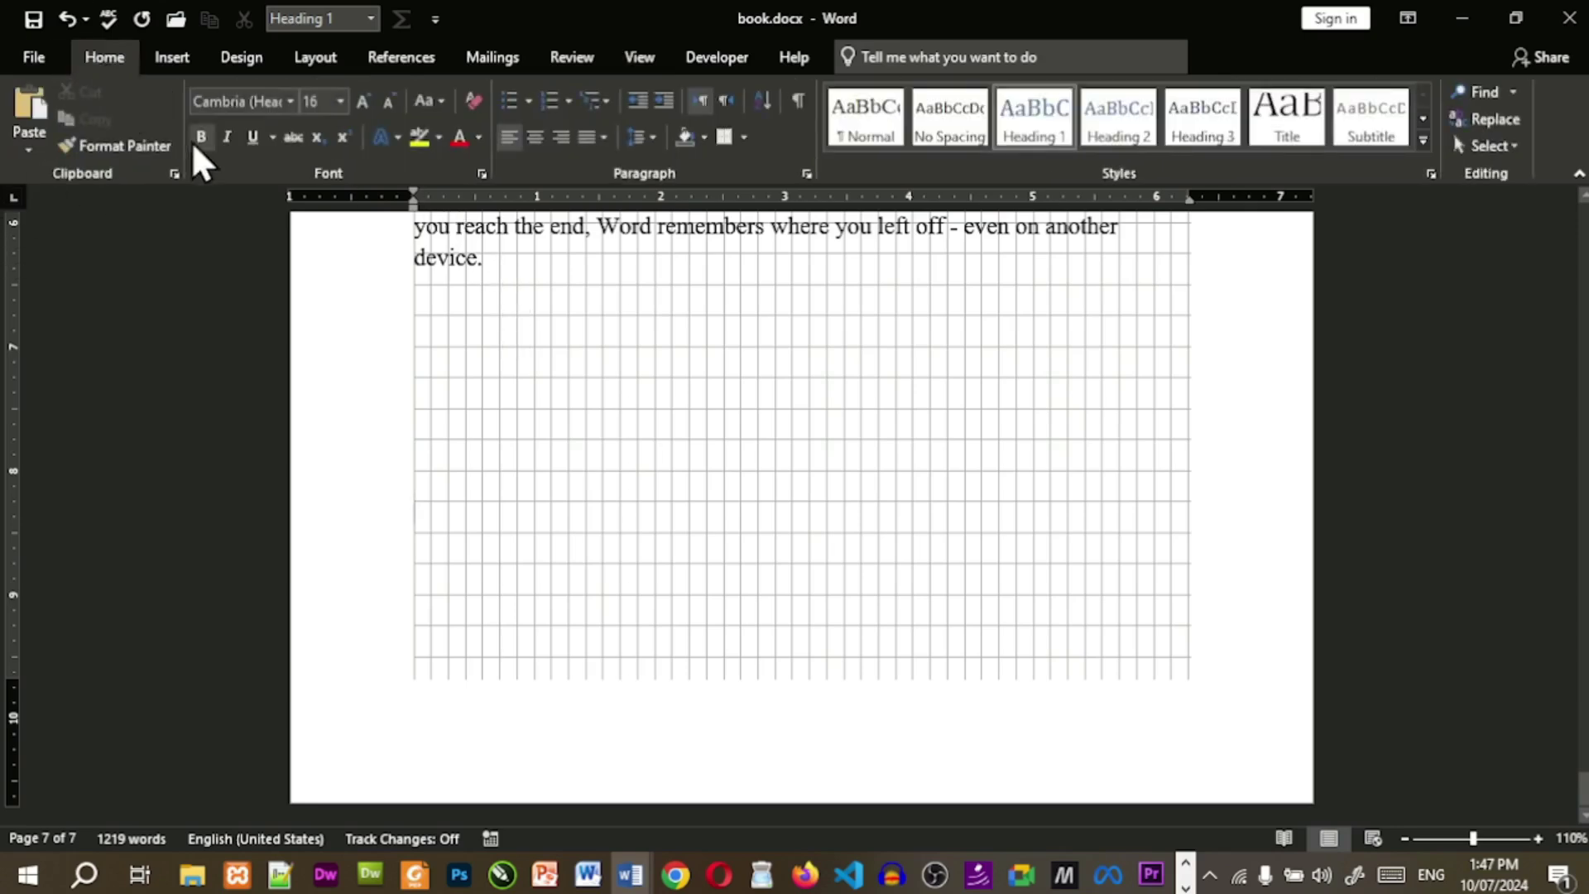
Draw a blue rectangle below the last paragraph on page 7.
{"action": "left_click", "coordinate": [169, 56]}
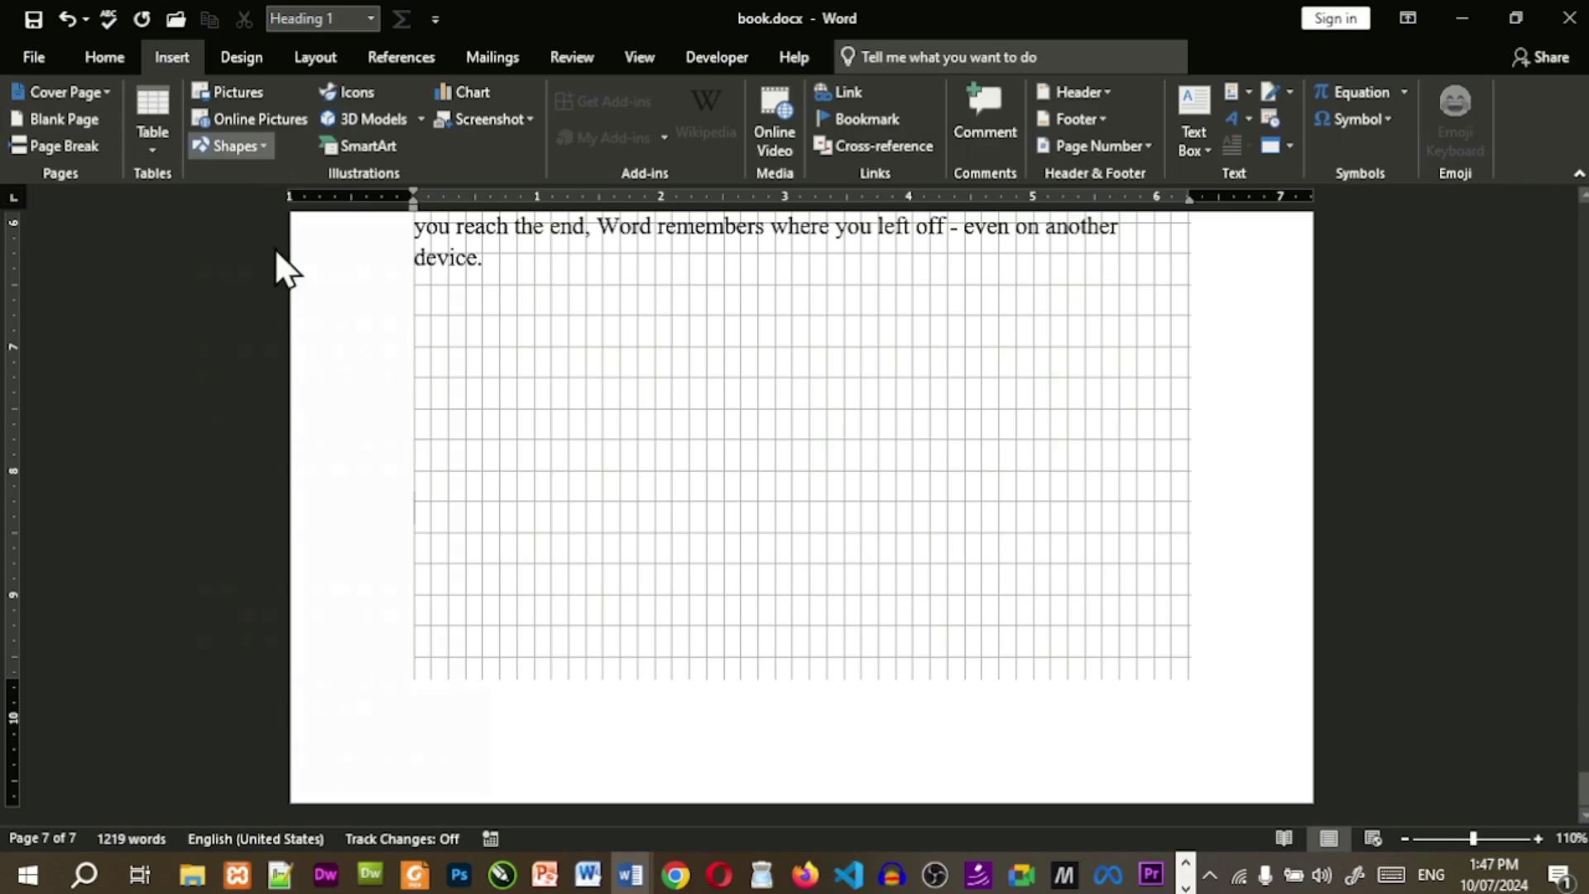
{"action": "left_click", "coordinate": [256, 220]}
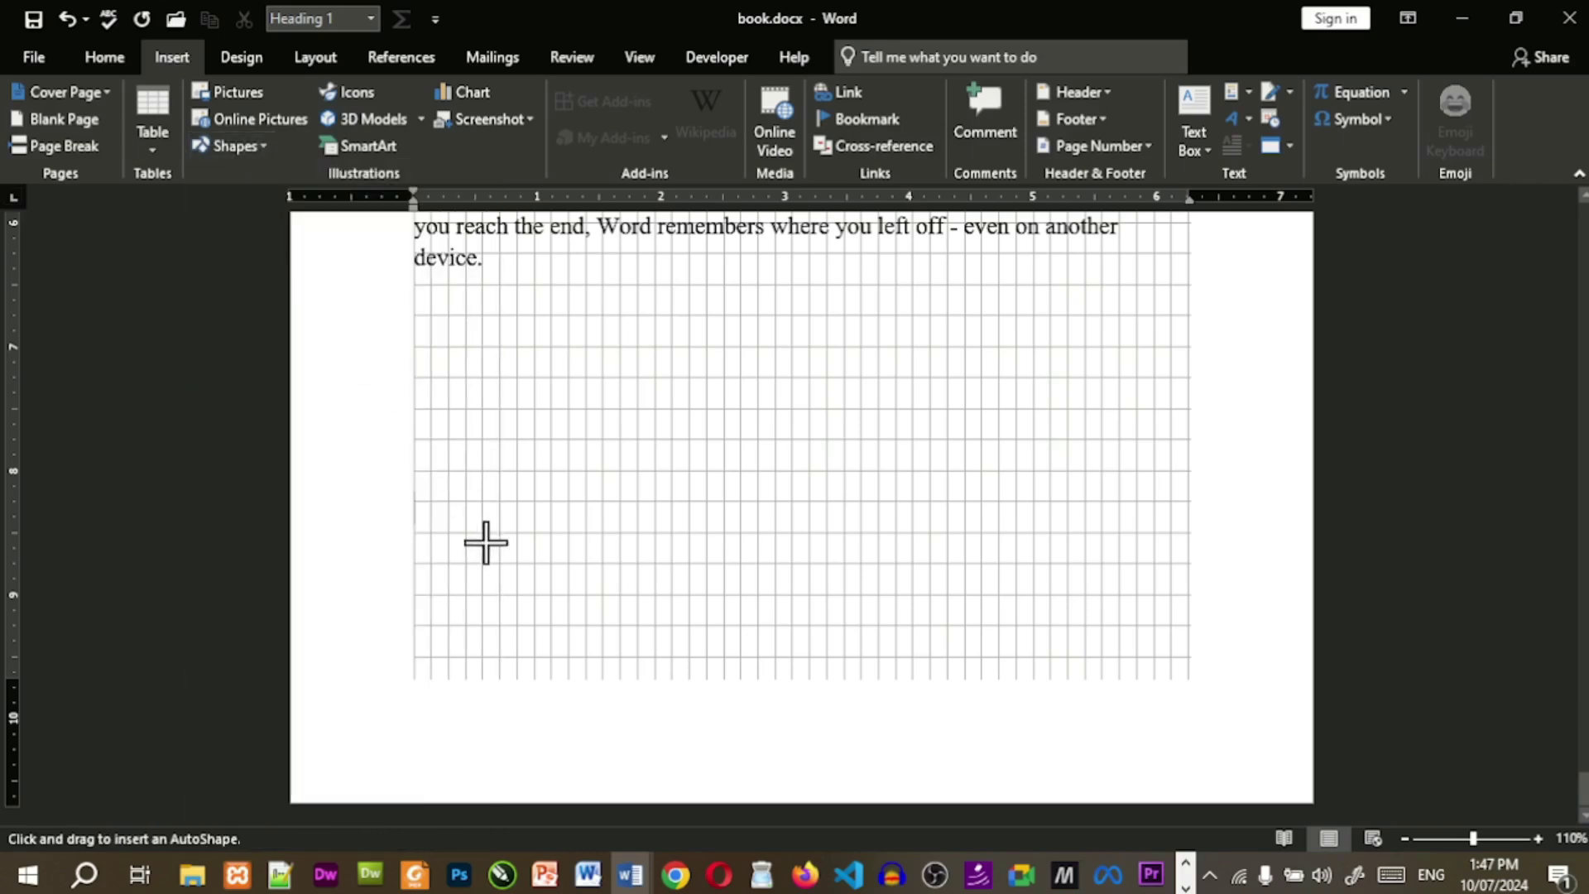
{"action": "mouse_move", "coordinate": [414, 501]}
{"action": "left_mouse_down"}
{"action": "mouse_move", "coordinate": [549, 562]}
{"action": "mouse_move", "coordinate": [534, 565]}
{"action": "left_mouse_up"}
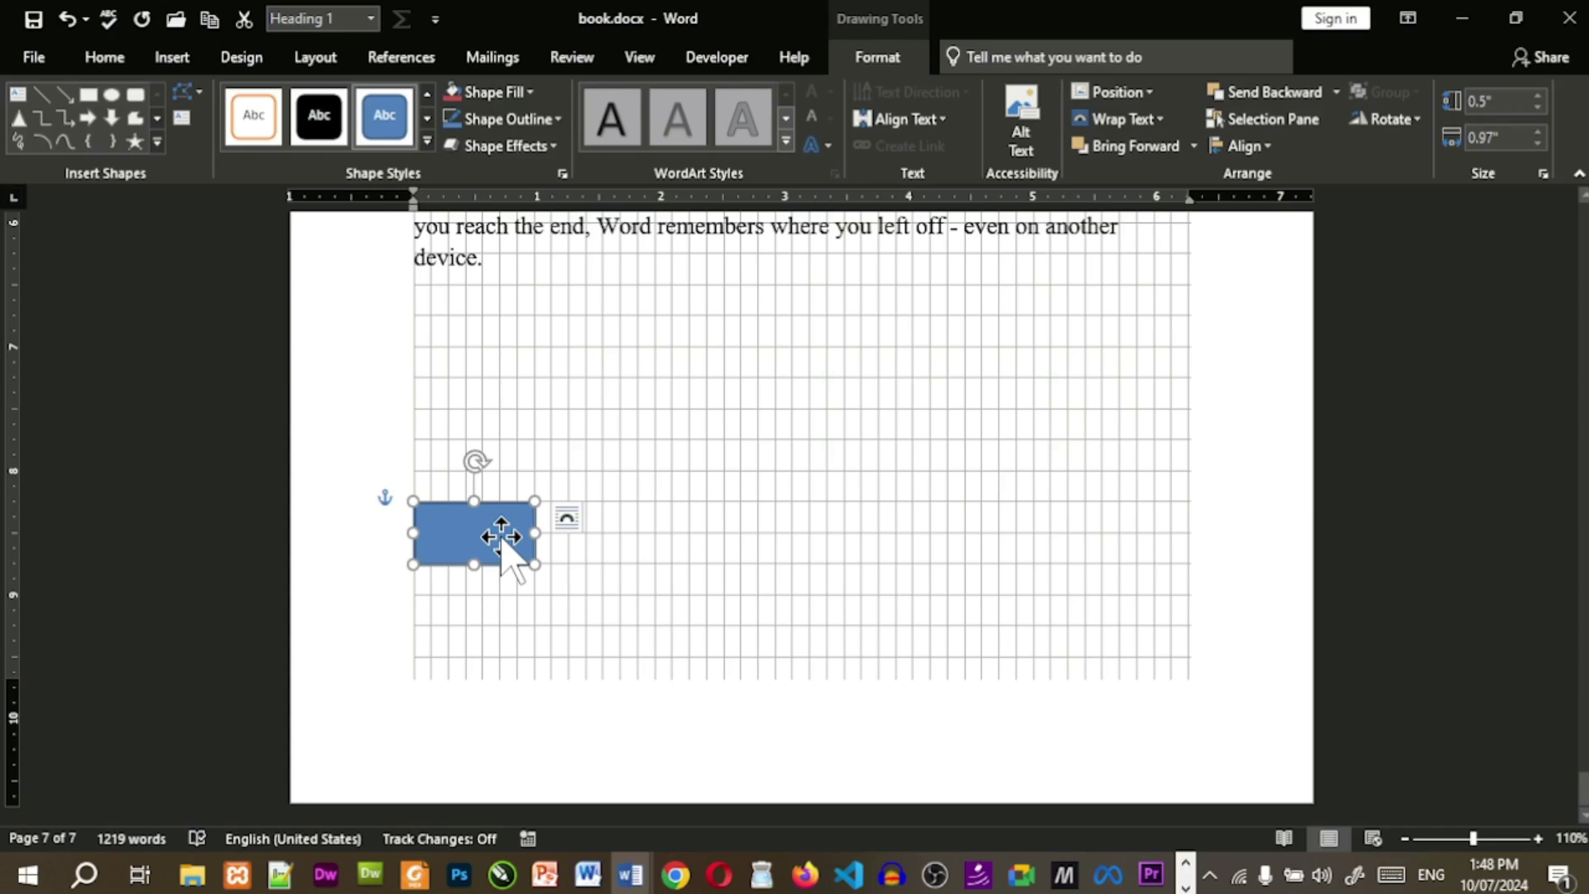
Make two copies of the rectangle, then raise the first and lower the third diagonally.
{"action": "left_click_drag", "start_coordinate": [501, 537], "coordinate": [675, 543], "text": "ctrl"}
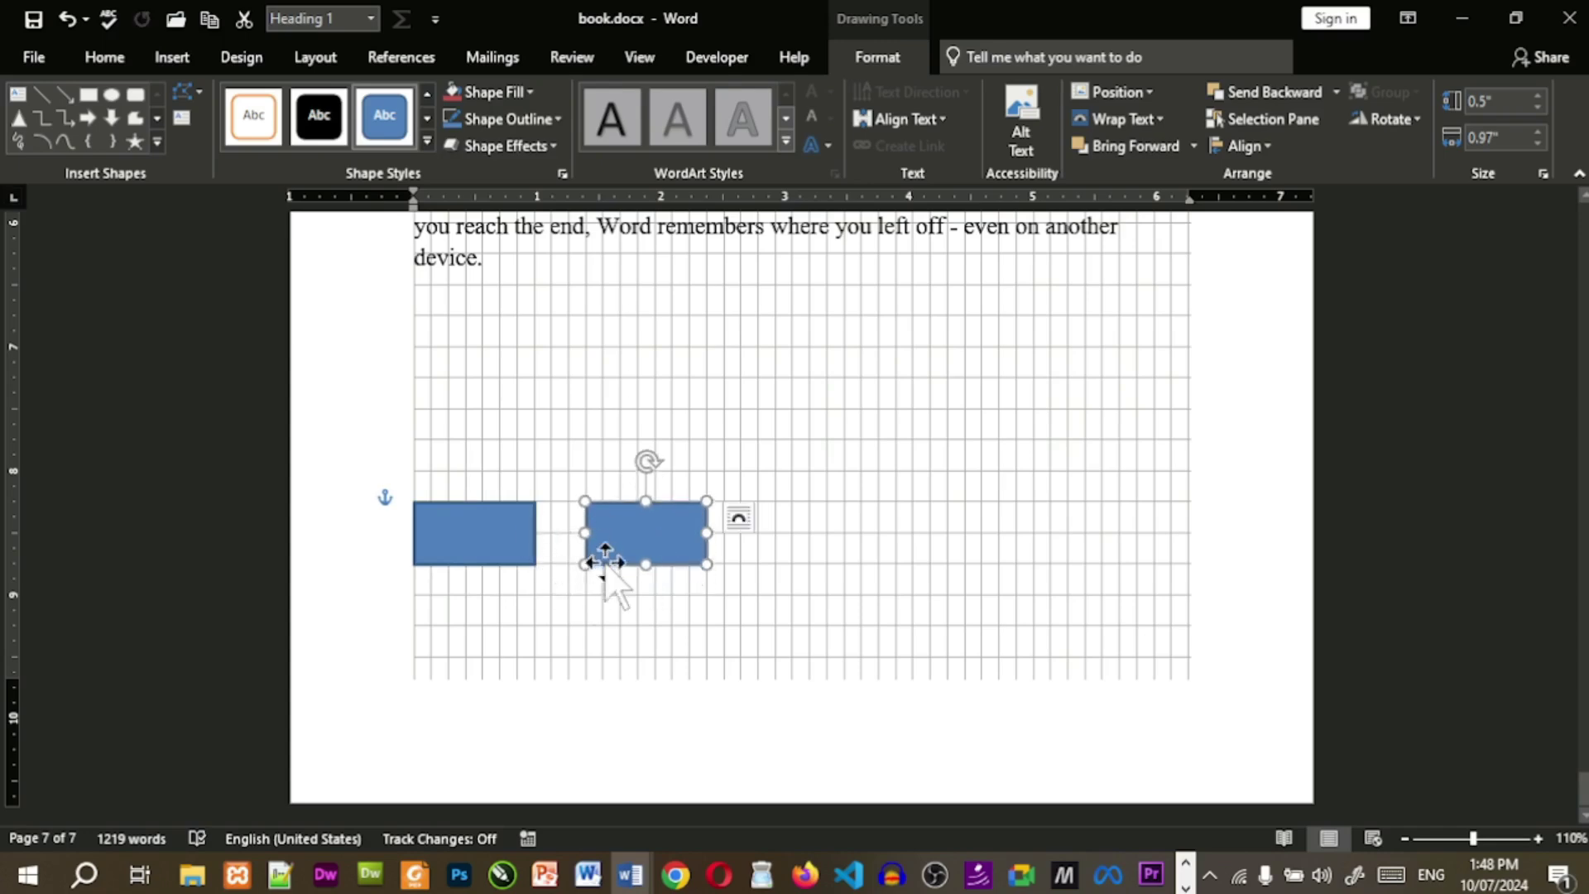
{"action": "left_click_drag", "start_coordinate": [668, 539], "coordinate": [819, 530], "text": "ctrl"}
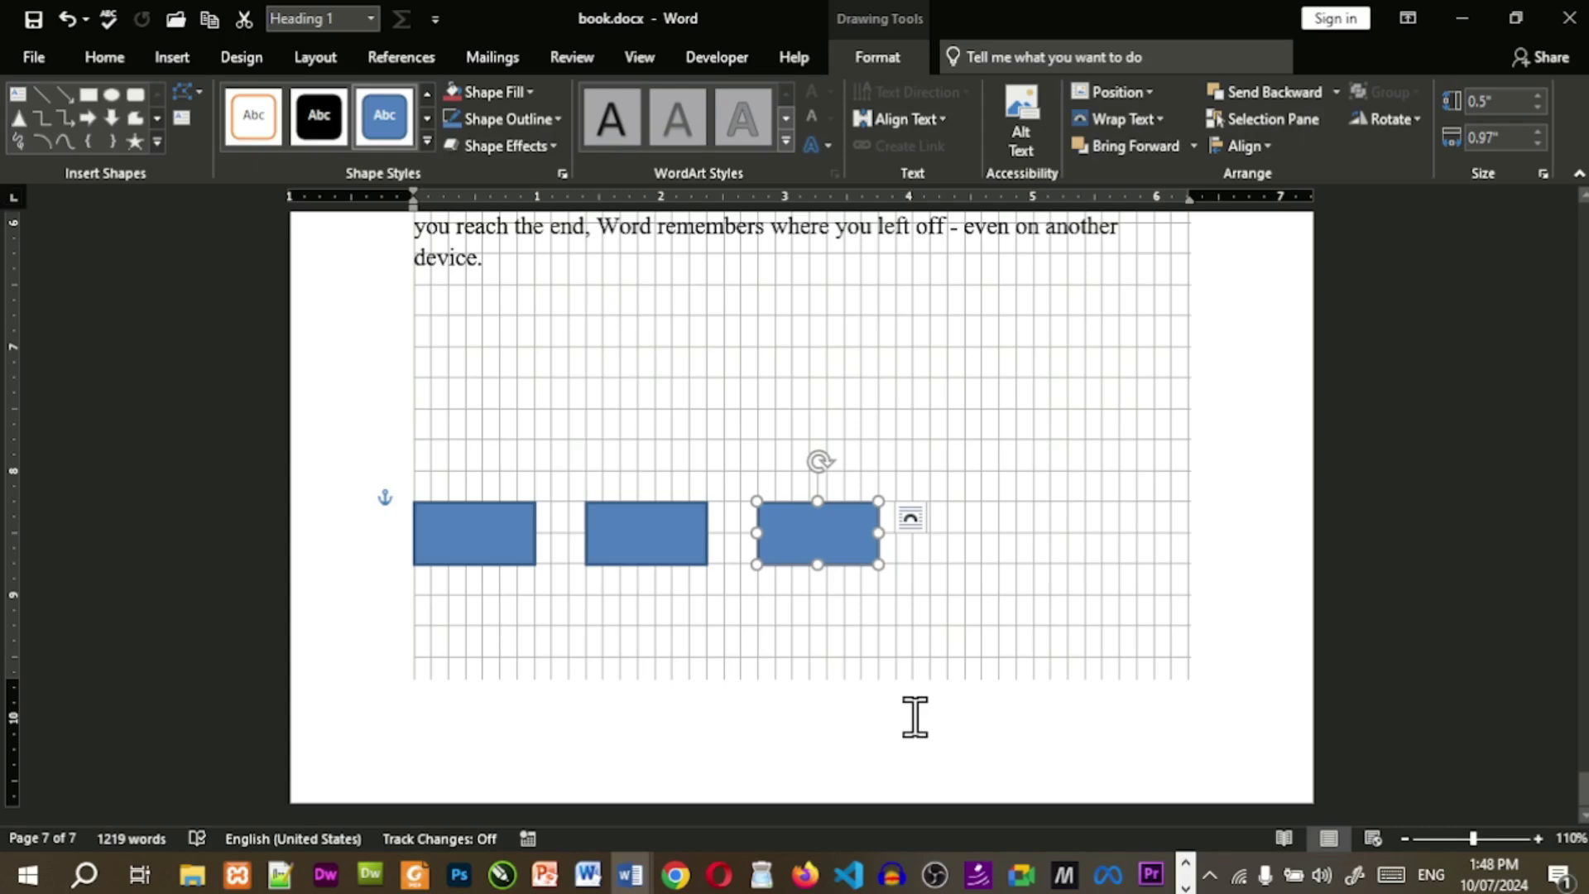
{"action": "left_click_drag", "start_coordinate": [475, 543], "coordinate": [471, 480]}
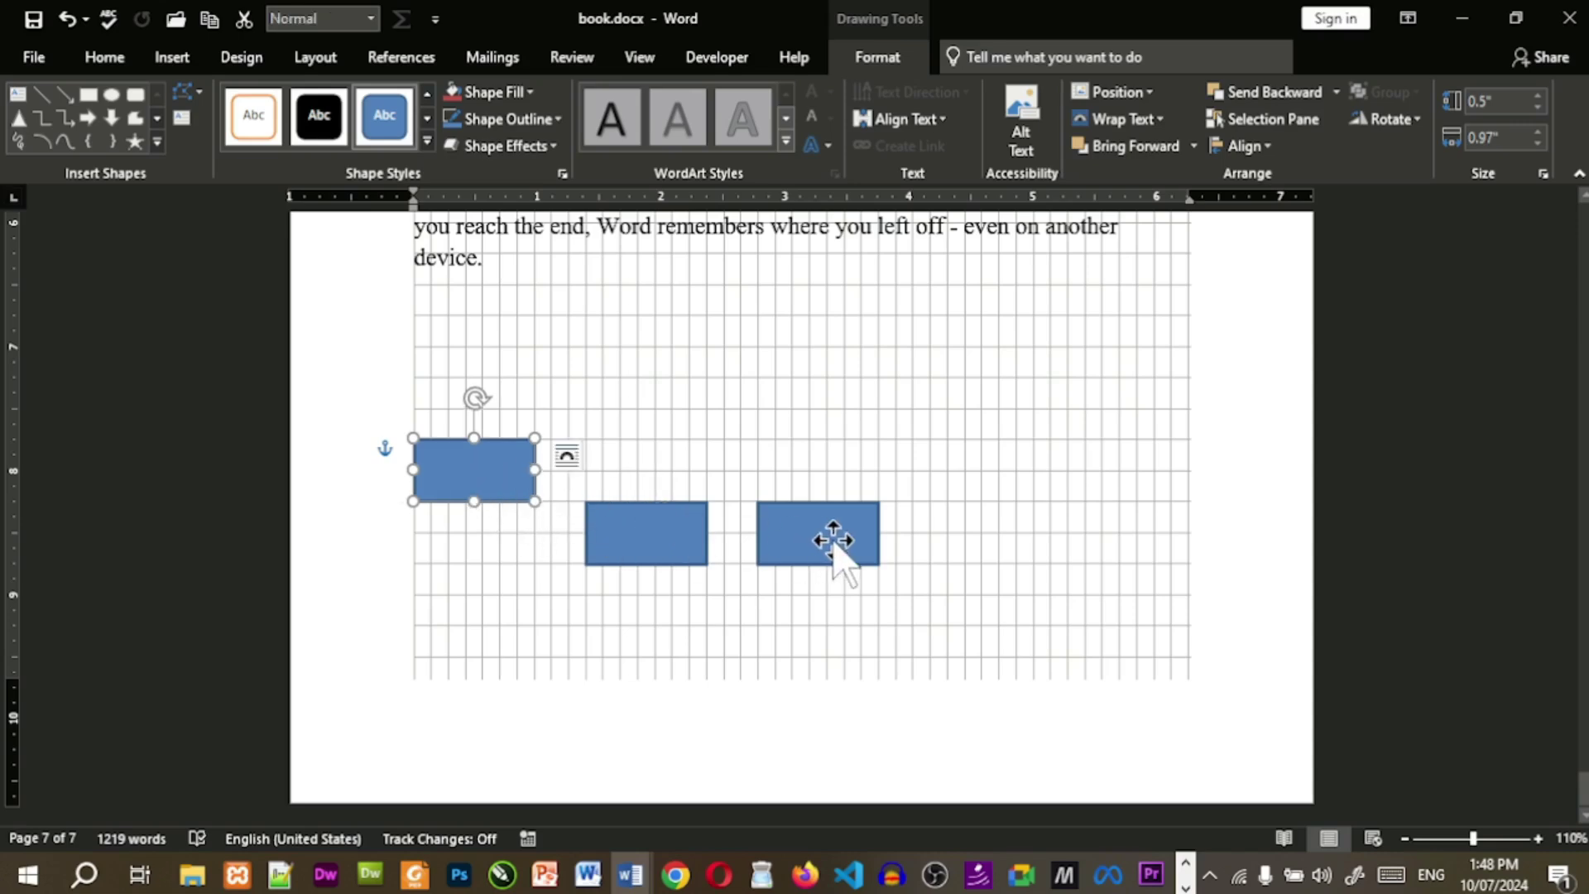
{"action": "left_click_drag", "start_coordinate": [833, 542], "coordinate": [830, 610]}
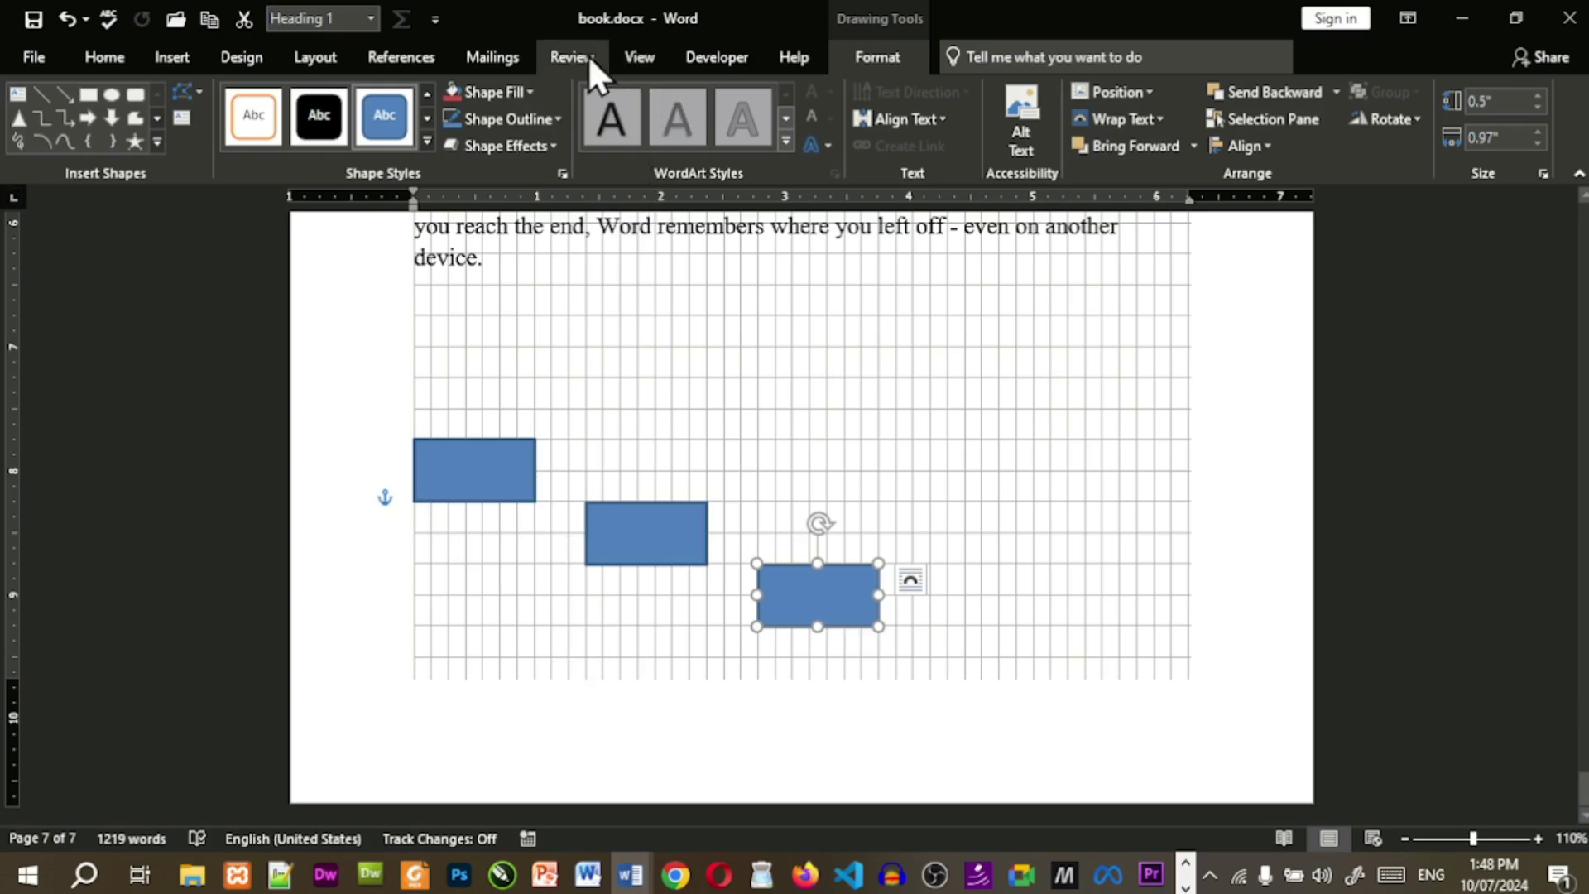
Hide the page gridlines in book.docx.
{"action": "left_click", "coordinate": [641, 57]}
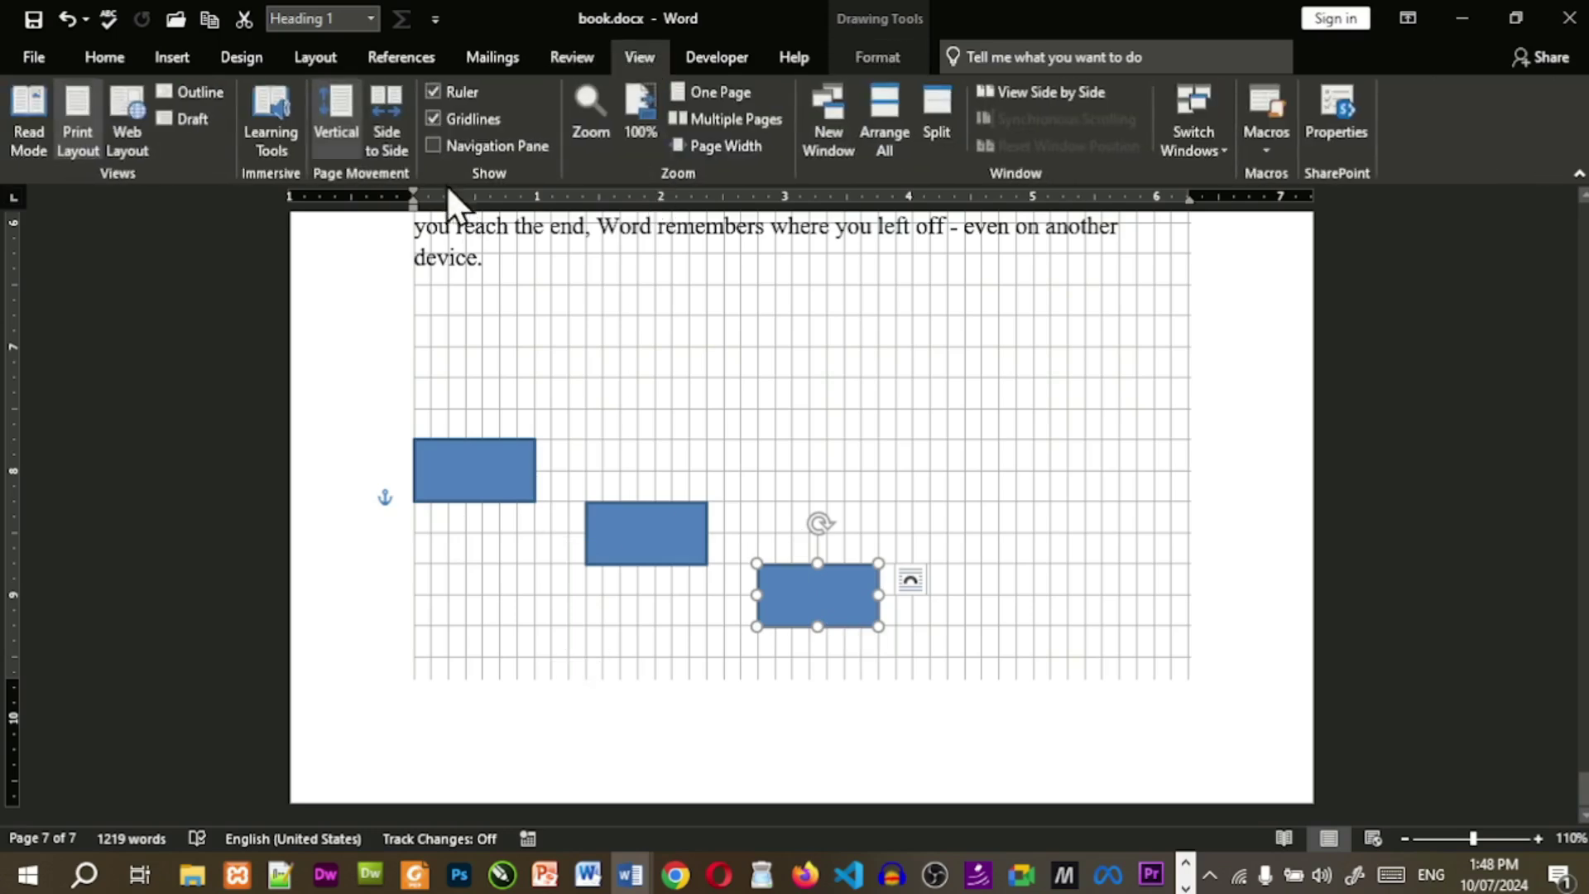
{"action": "left_click", "coordinate": [437, 126]}
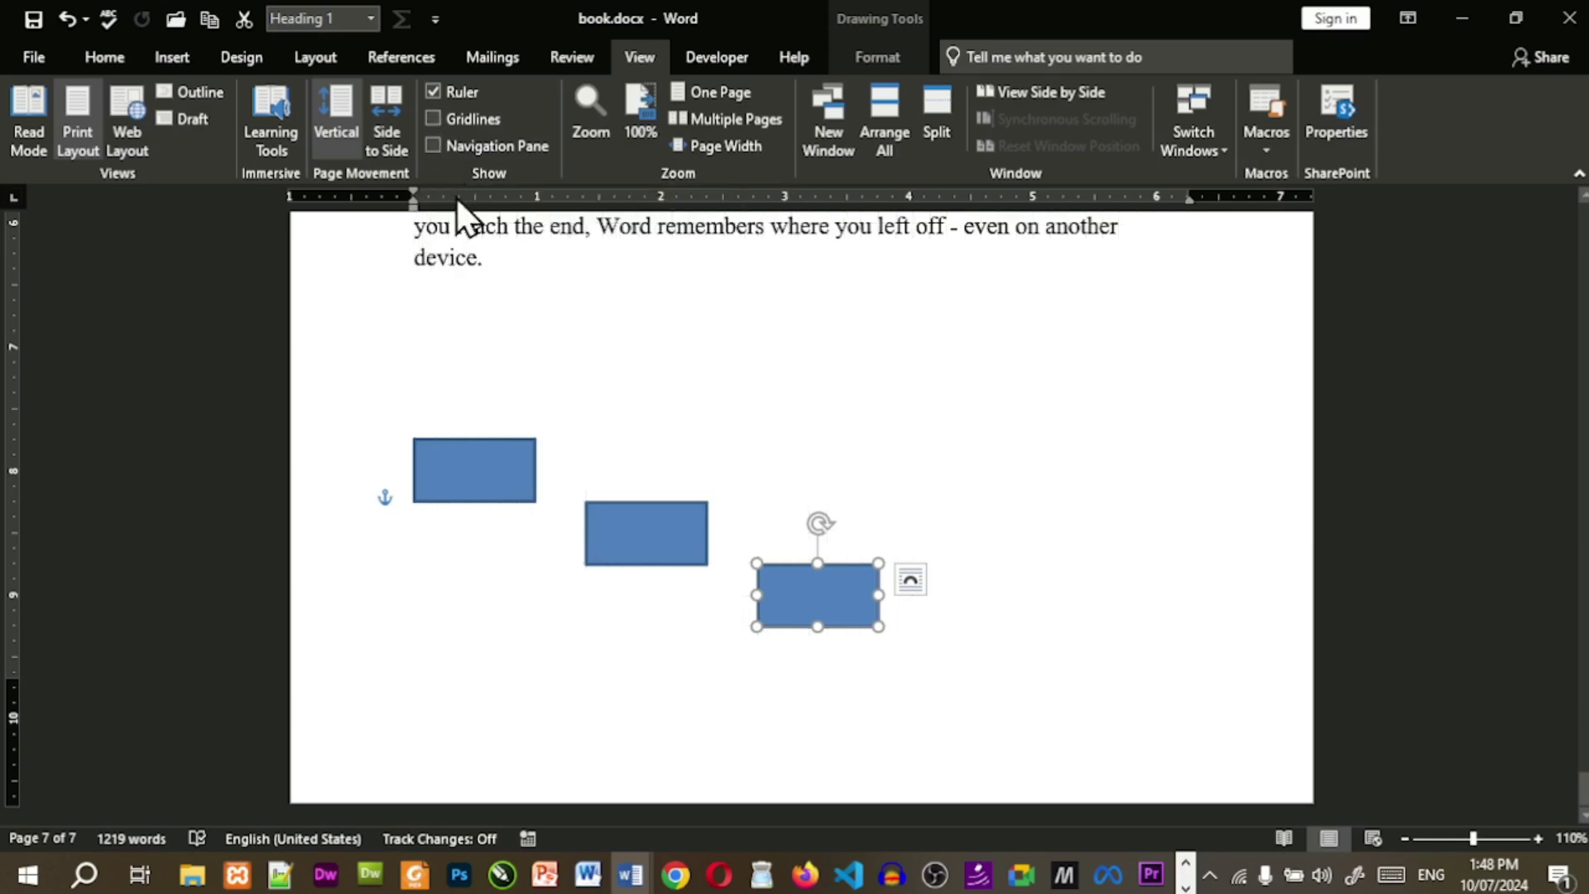
{"action": "left_click", "coordinate": [440, 124]}
{"action": "left_click", "coordinate": [441, 124]}
In Layout's Align Grid Settings, toggle the alignment guides option on and back off.
{"action": "left_click", "coordinate": [313, 58]}
{"action": "left_click", "coordinate": [1079, 93]}
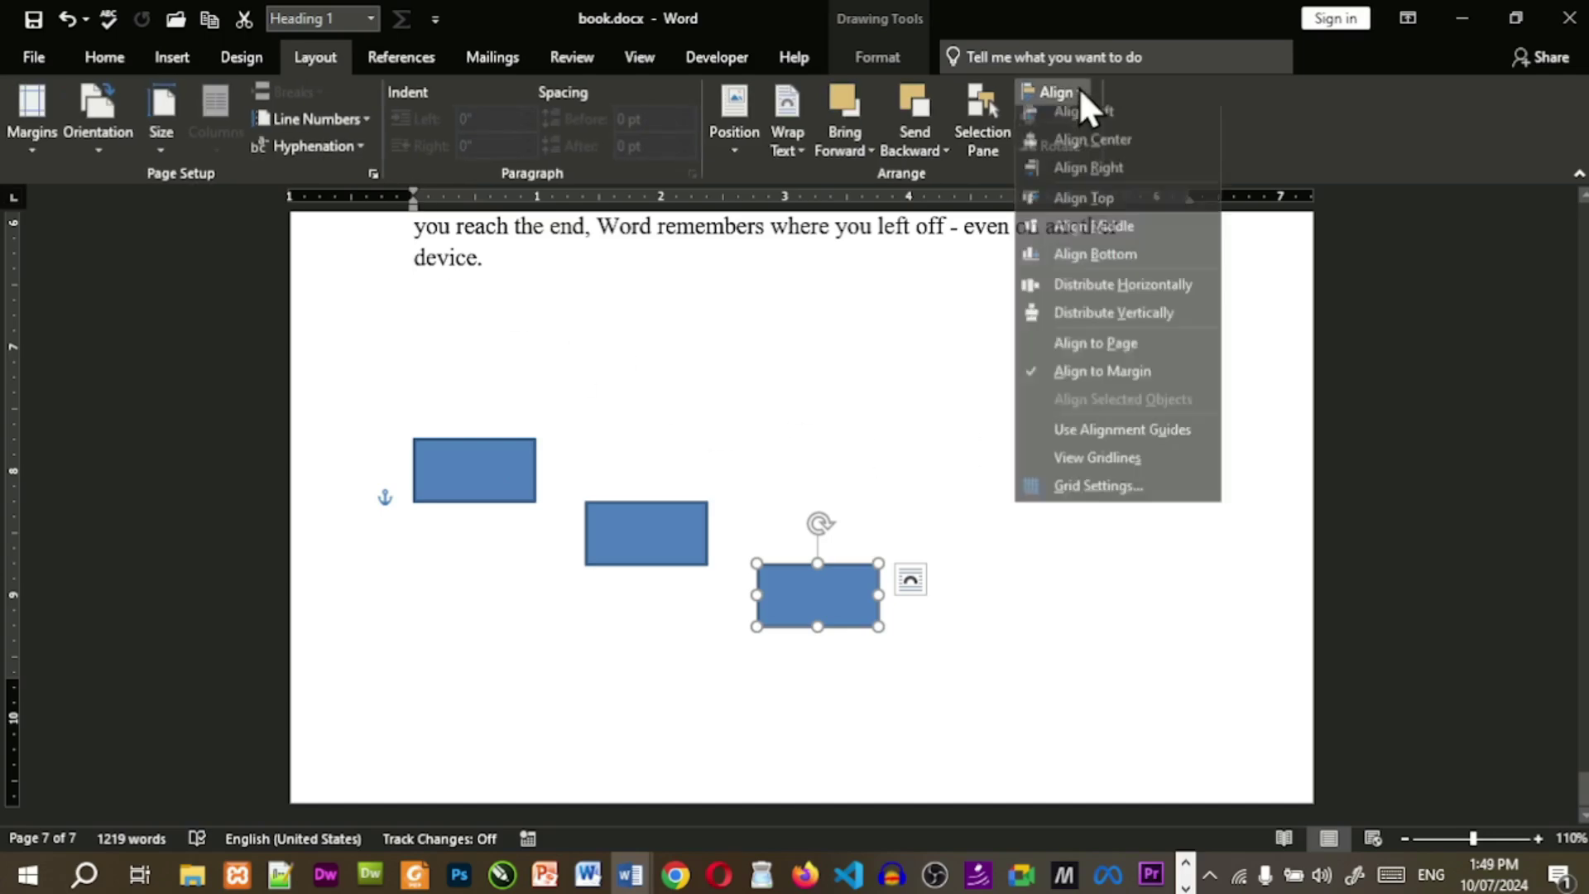
{"action": "left_click", "coordinate": [1089, 495]}
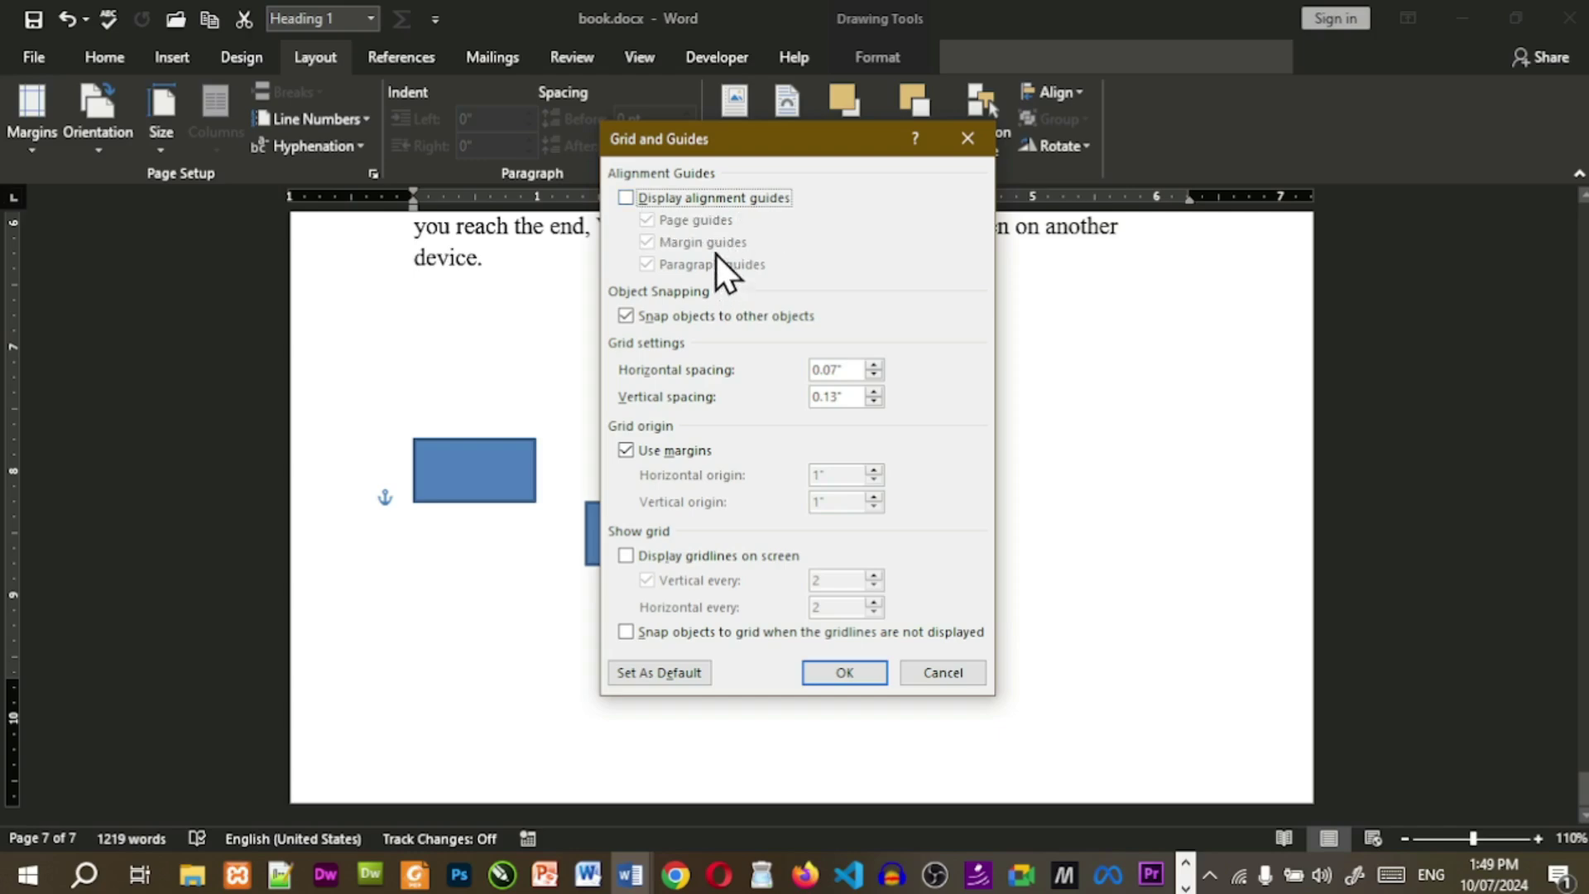
{"action": "left_click", "coordinate": [627, 197]}
{"action": "left_click", "coordinate": [628, 196]}
Enable Display alignment guides and snap the third rectangle centred just below the closing text.
{"action": "left_click", "coordinate": [868, 673]}
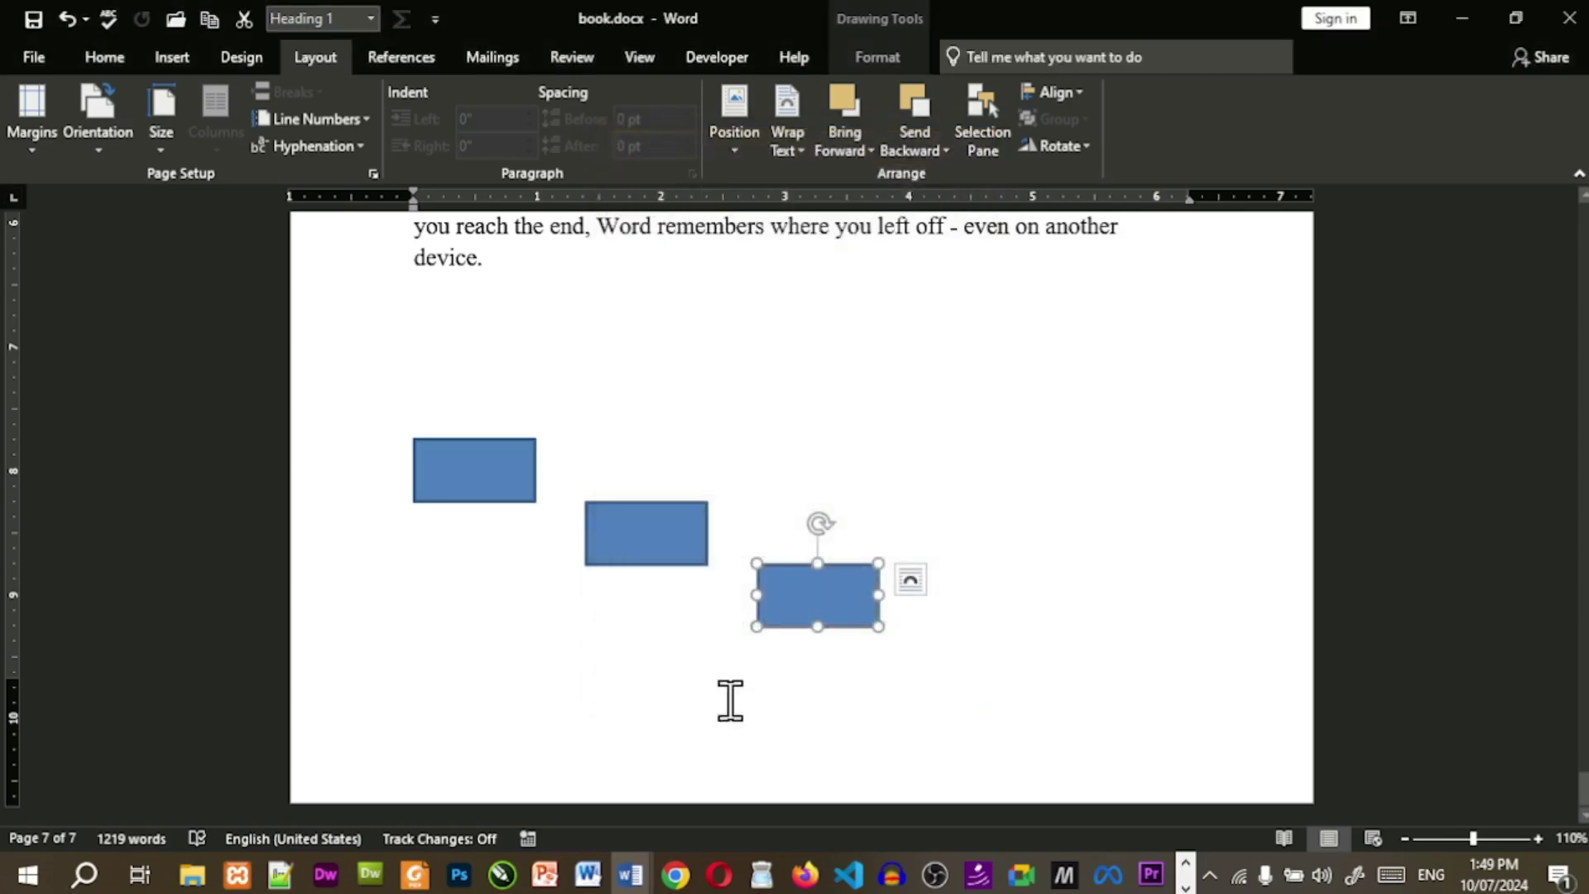
{"action": "left_click_drag", "start_coordinate": [815, 599], "coordinate": [1152, 584]}
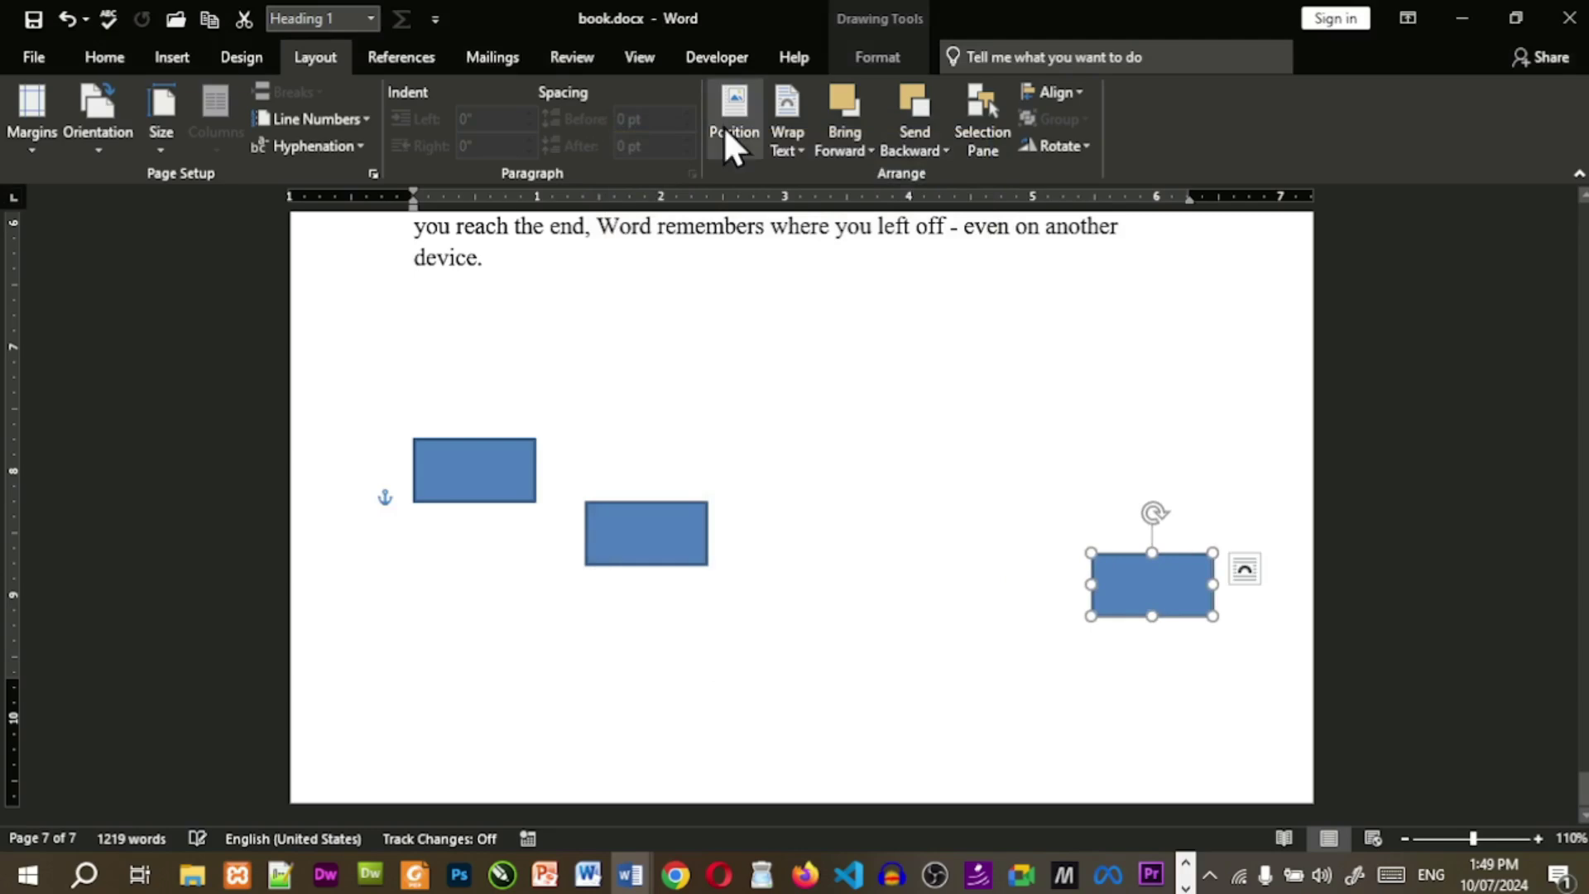
{"action": "left_click", "coordinate": [1058, 92]}
{"action": "left_click", "coordinate": [1106, 503]}
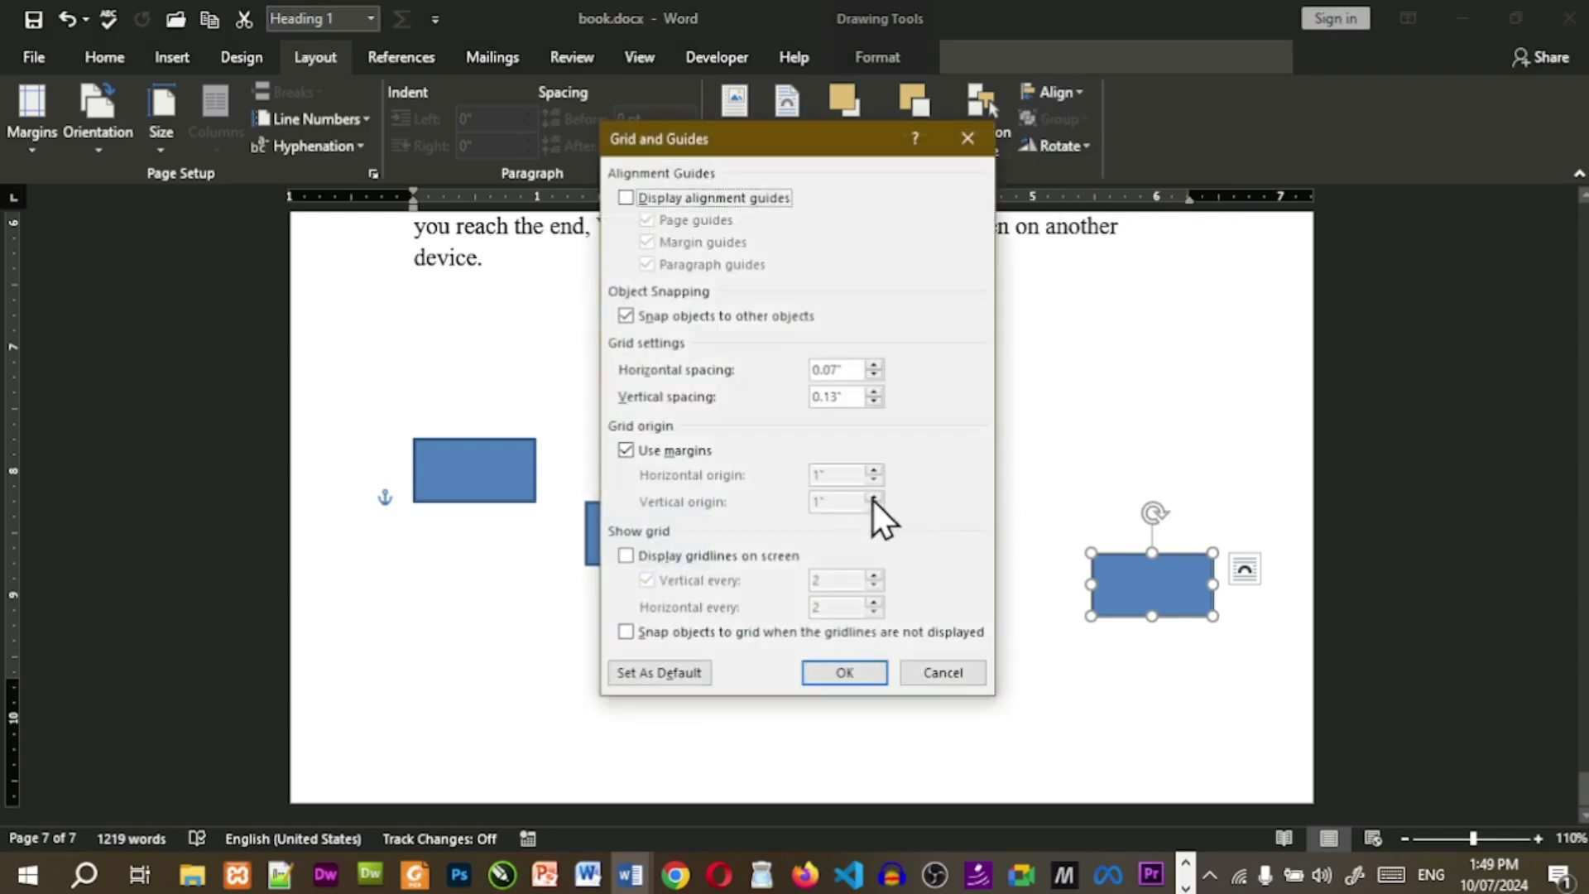
{"action": "left_click", "coordinate": [627, 199]}
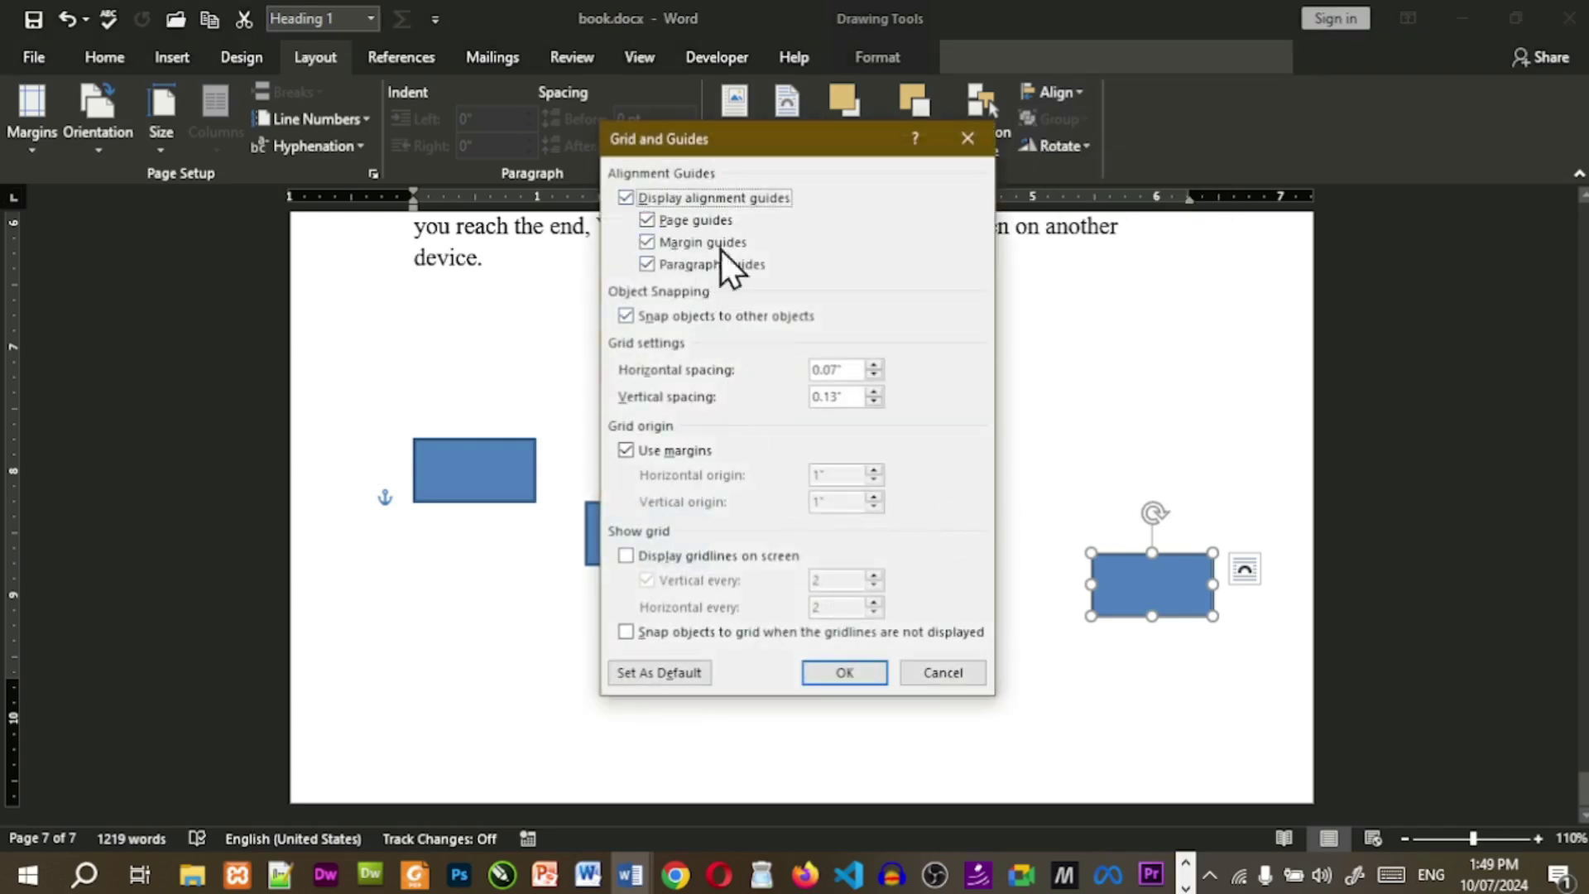
{"action": "left_click", "coordinate": [844, 672]}
{"action": "left_click_drag", "start_coordinate": [1136, 574], "coordinate": [1112, 582]}
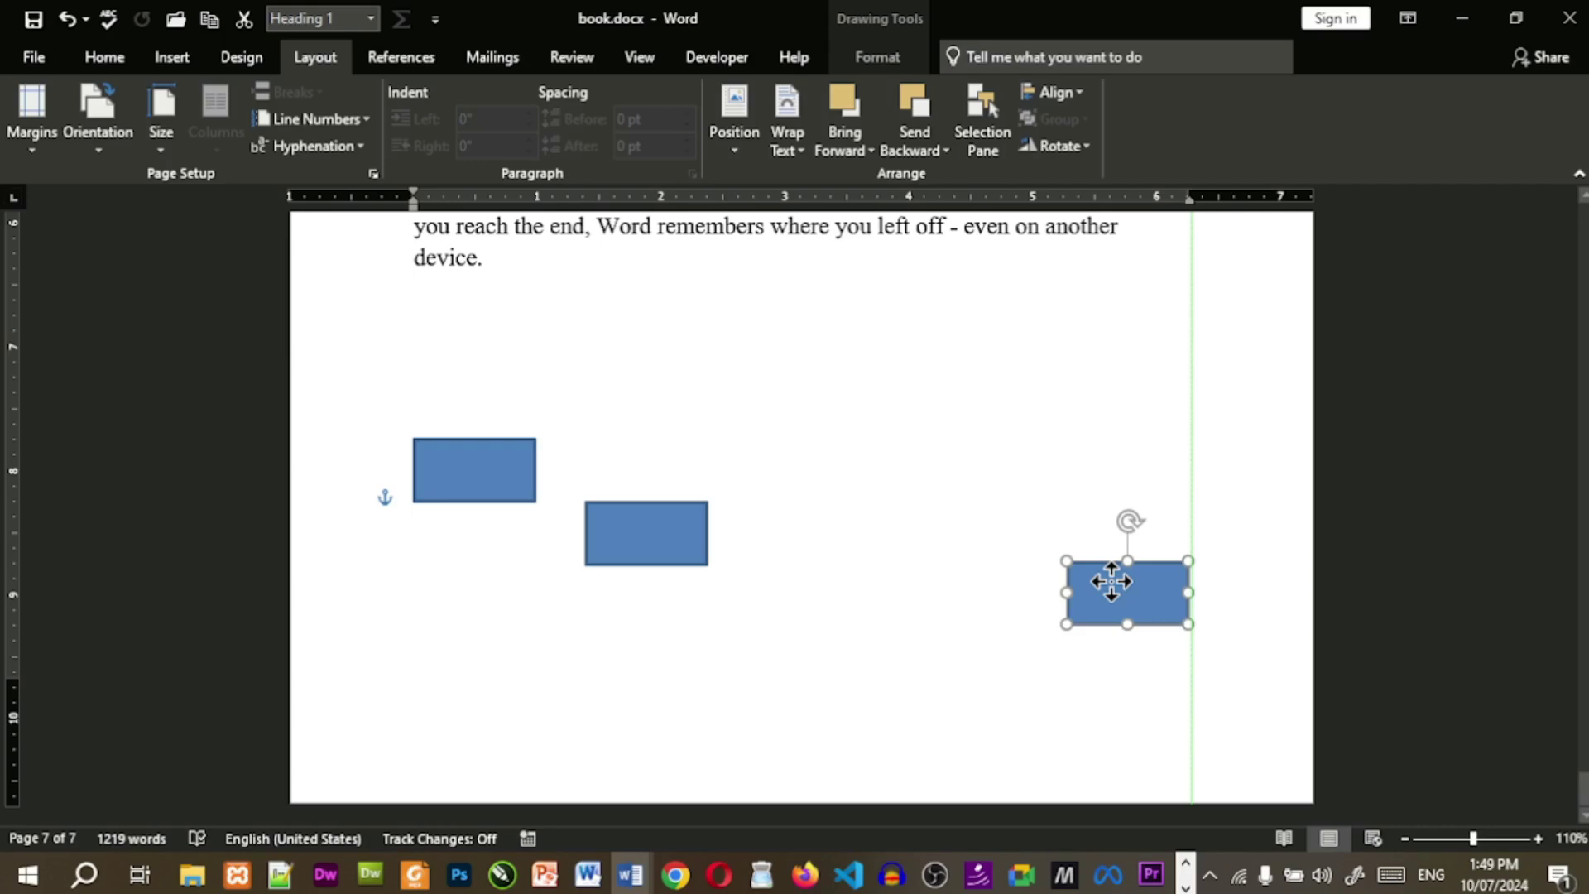
{"action": "left_click_drag", "start_coordinate": [1112, 582], "coordinate": [800, 357]}
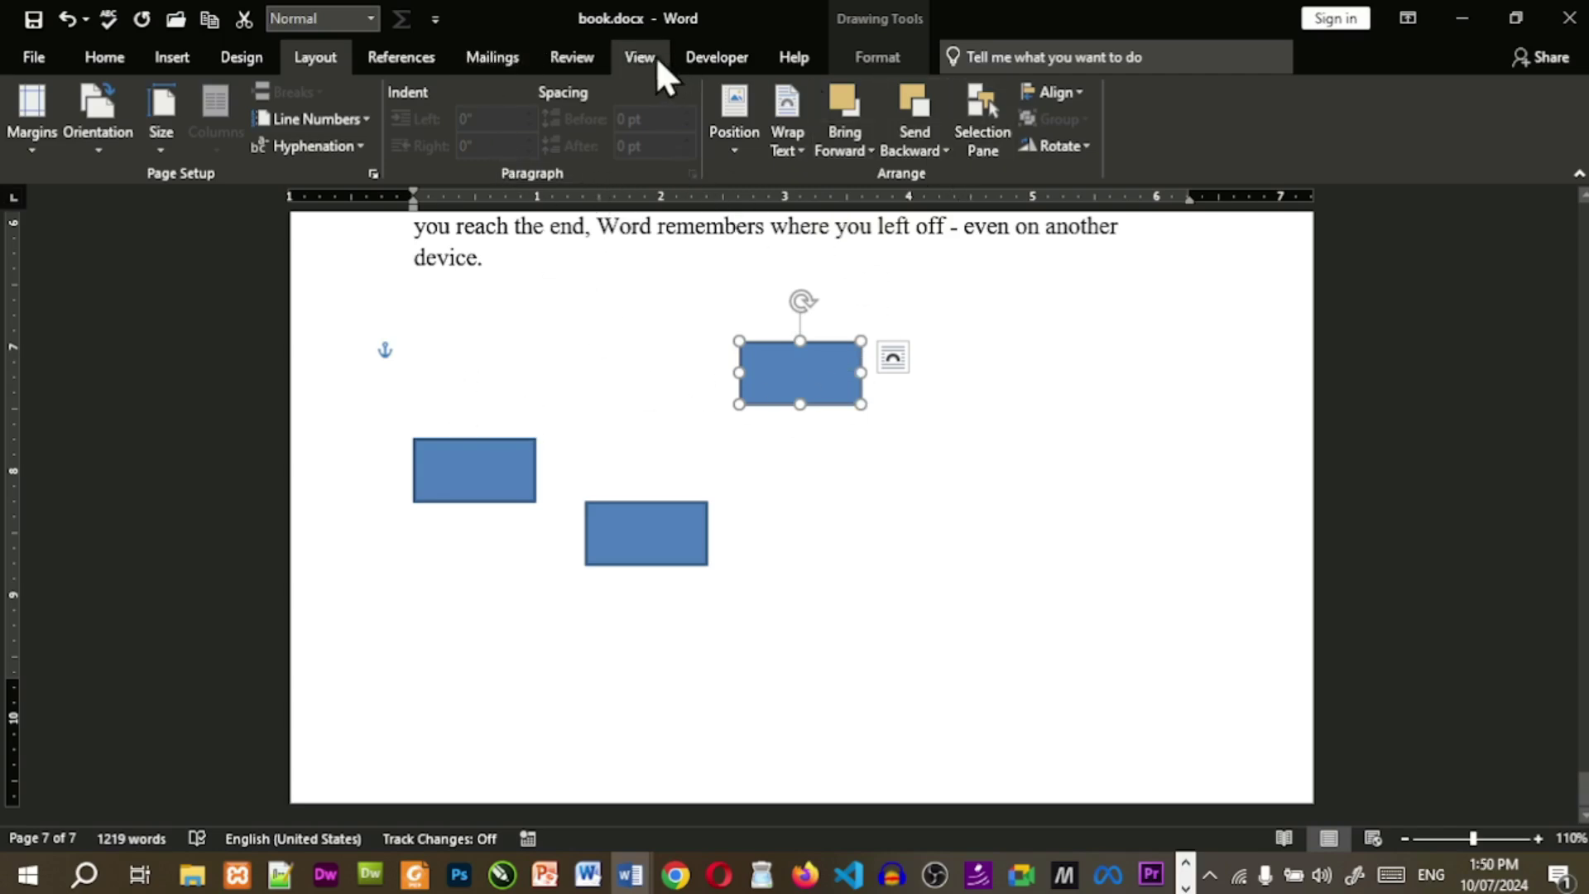
{"action": "left_click", "coordinate": [1060, 92]}
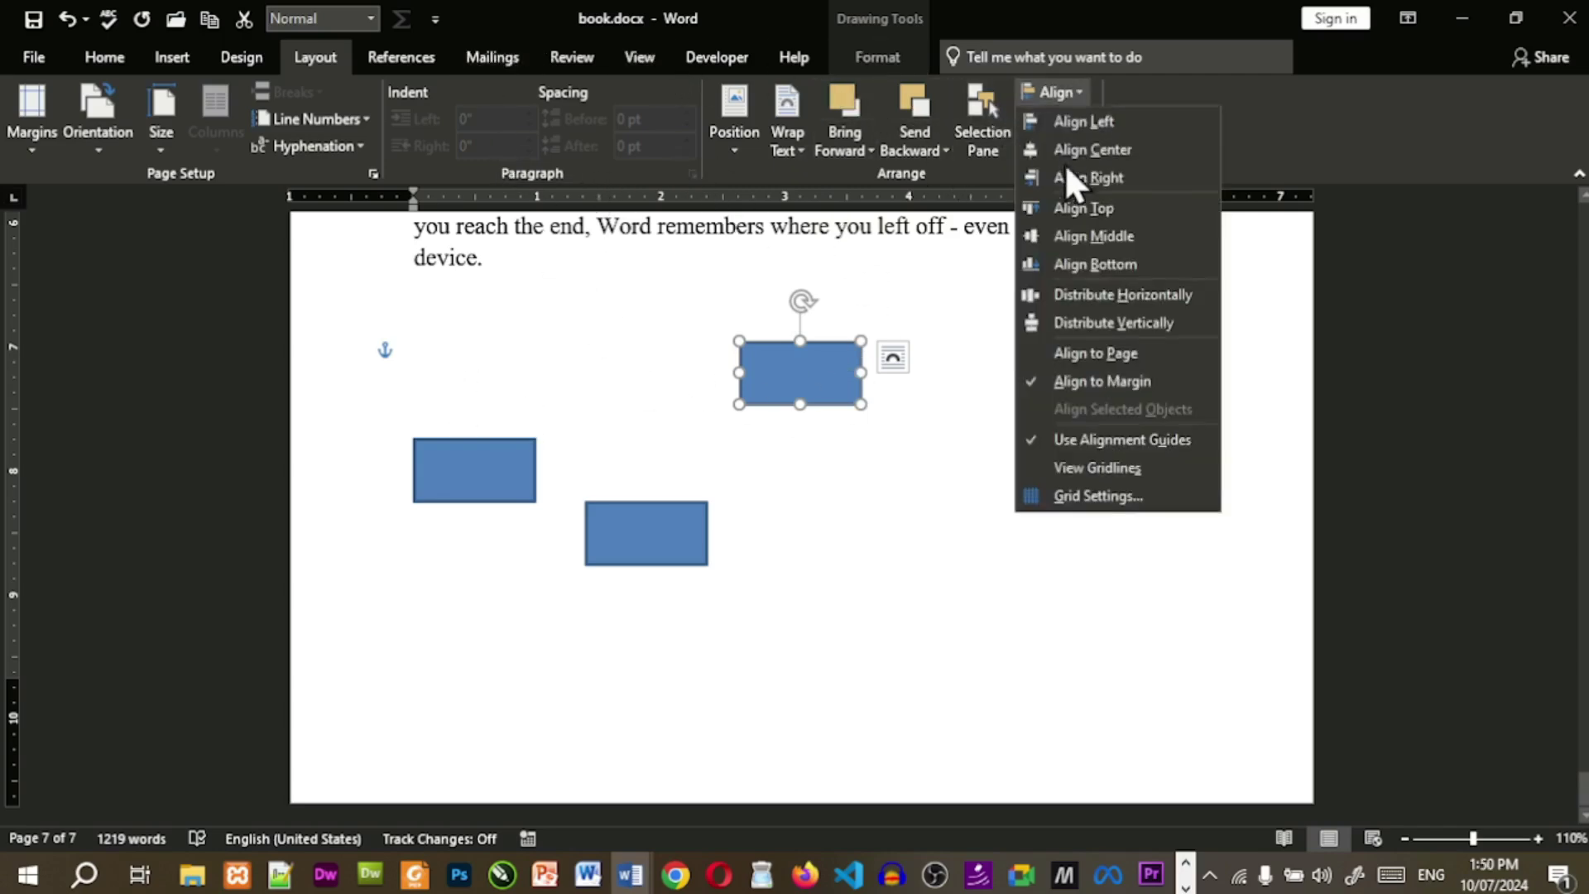
{"action": "left_click", "coordinate": [1118, 499]}
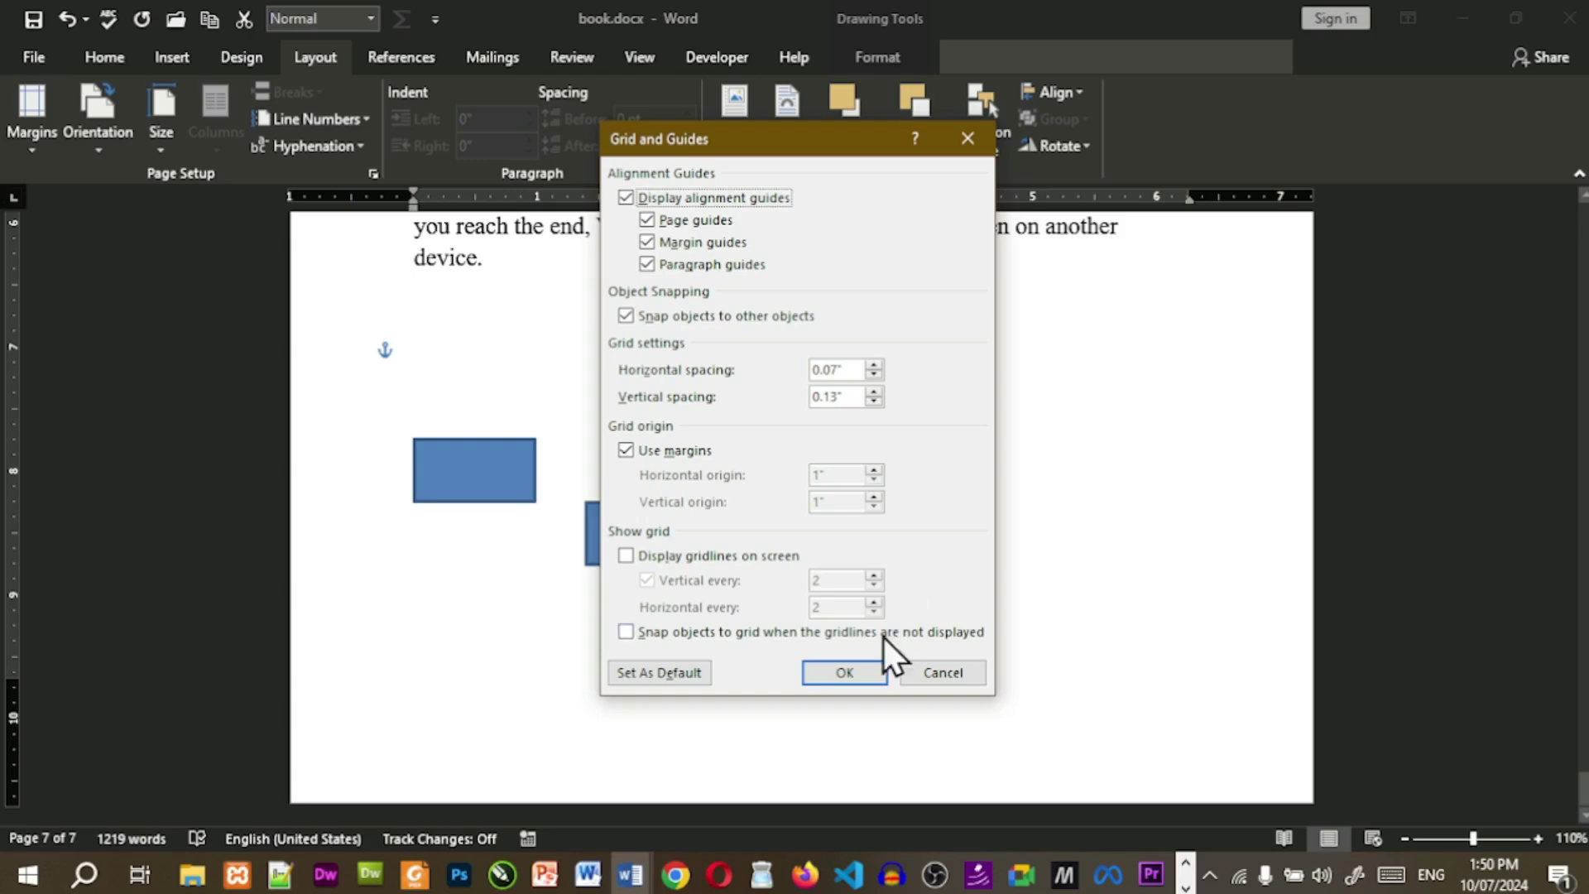
{"action": "left_click", "coordinate": [866, 672]}
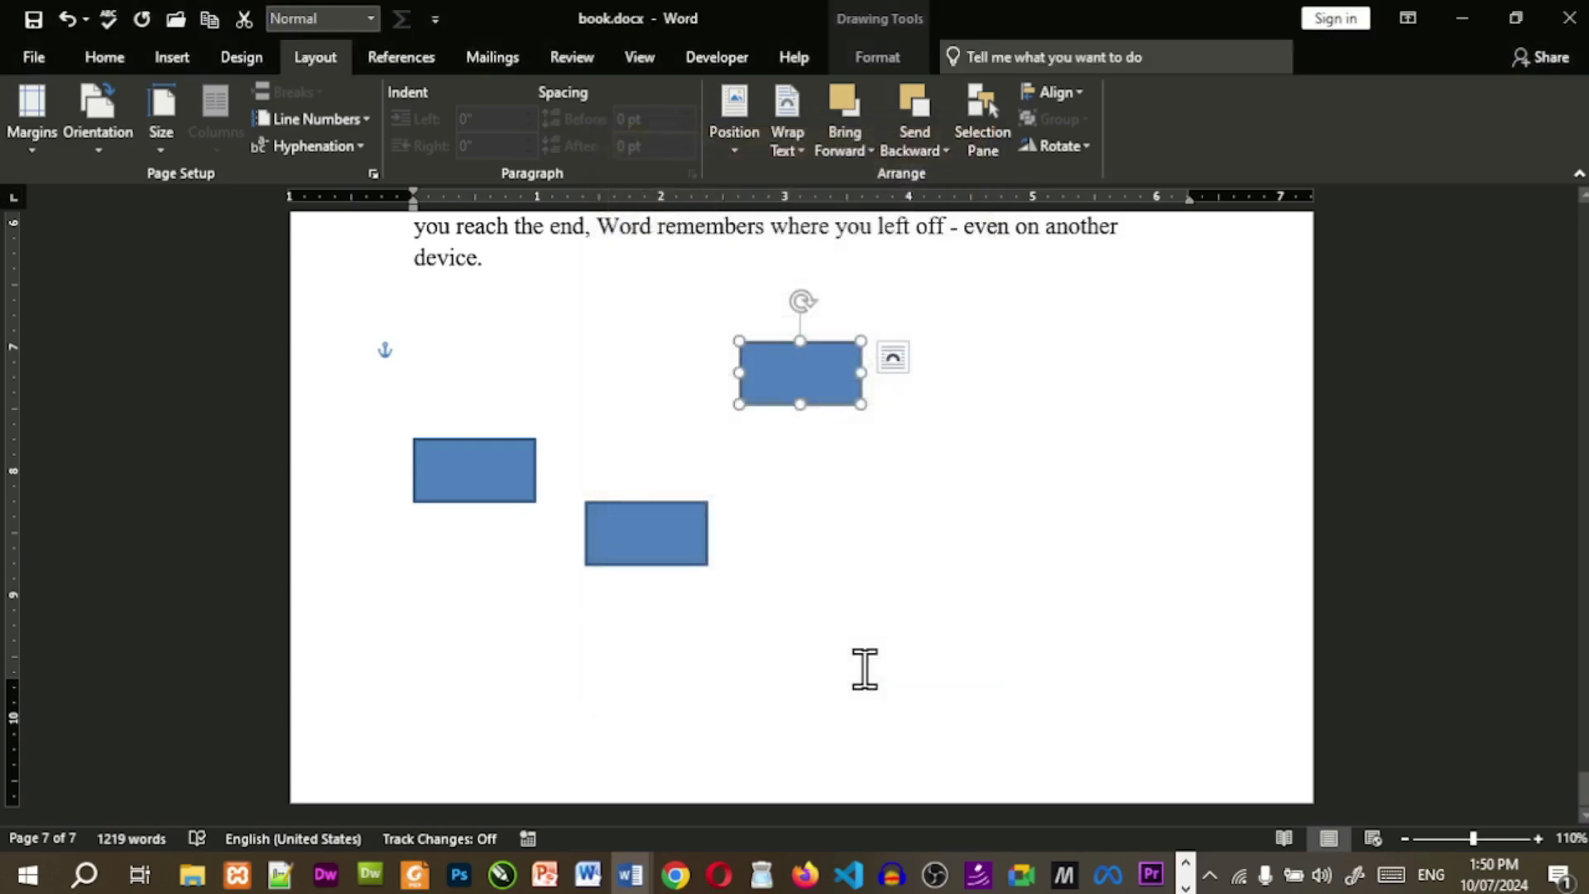
{"action": "left_click", "coordinate": [1059, 92]}
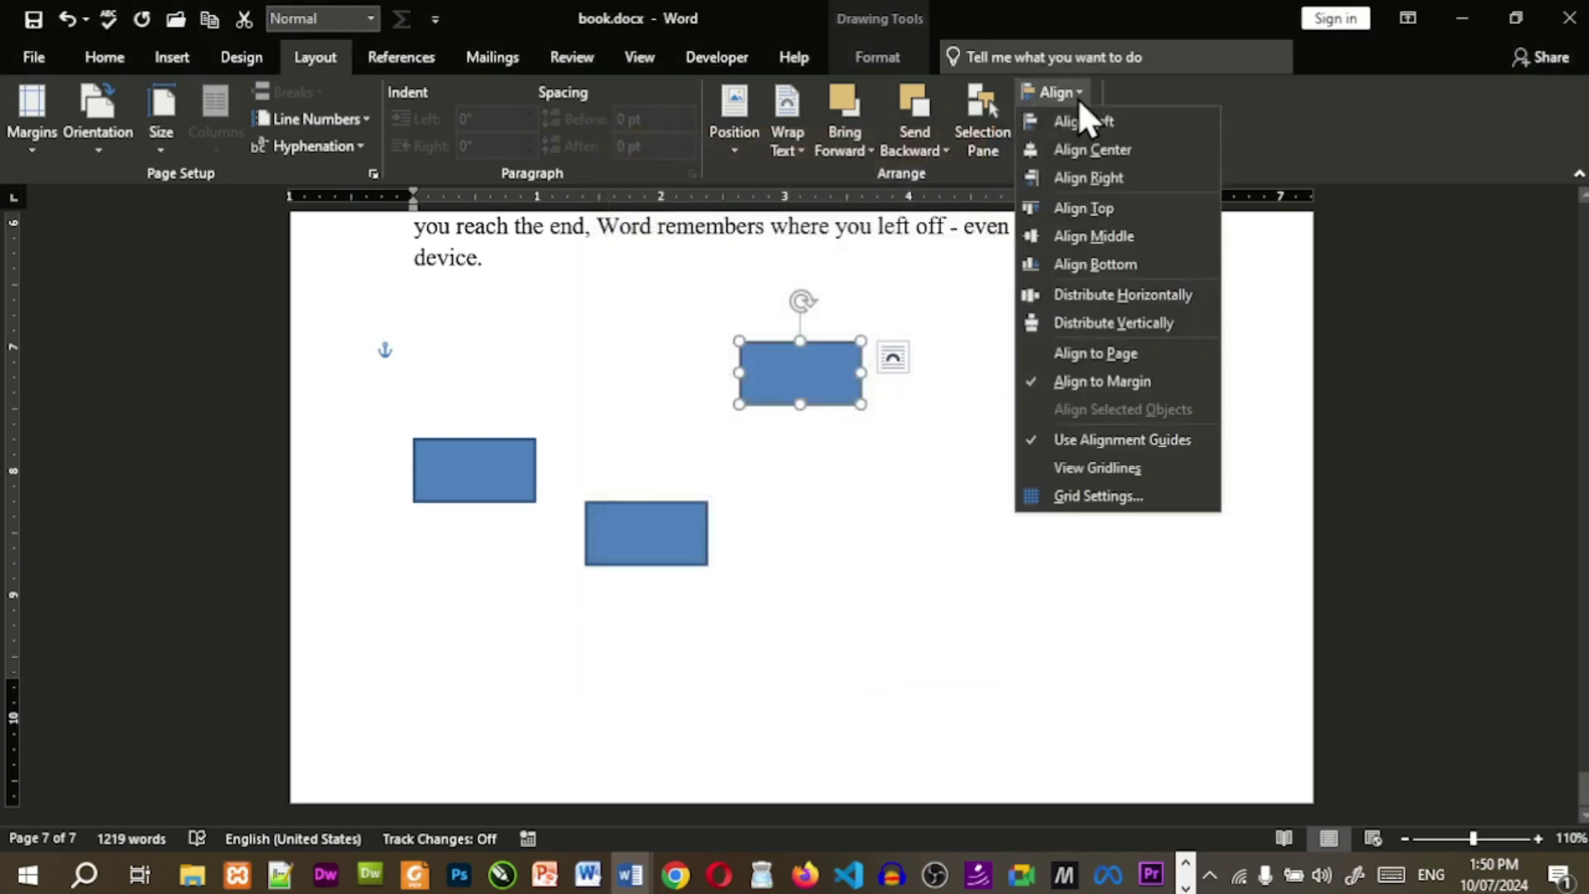
{"action": "left_click", "coordinate": [1097, 469]}
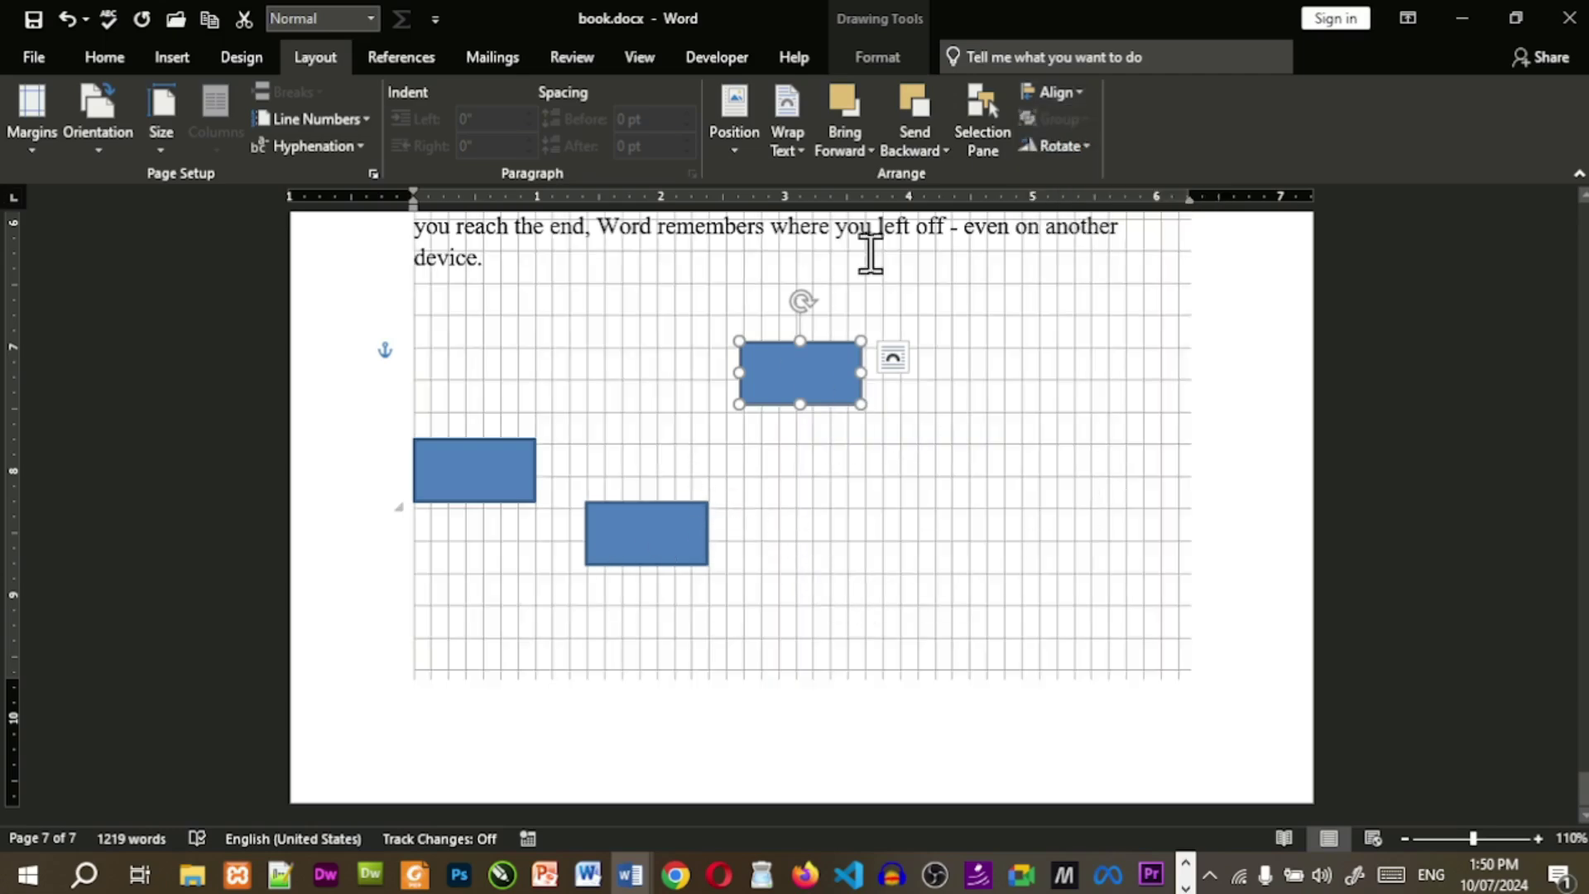
{"action": "left_click", "coordinate": [1075, 92]}
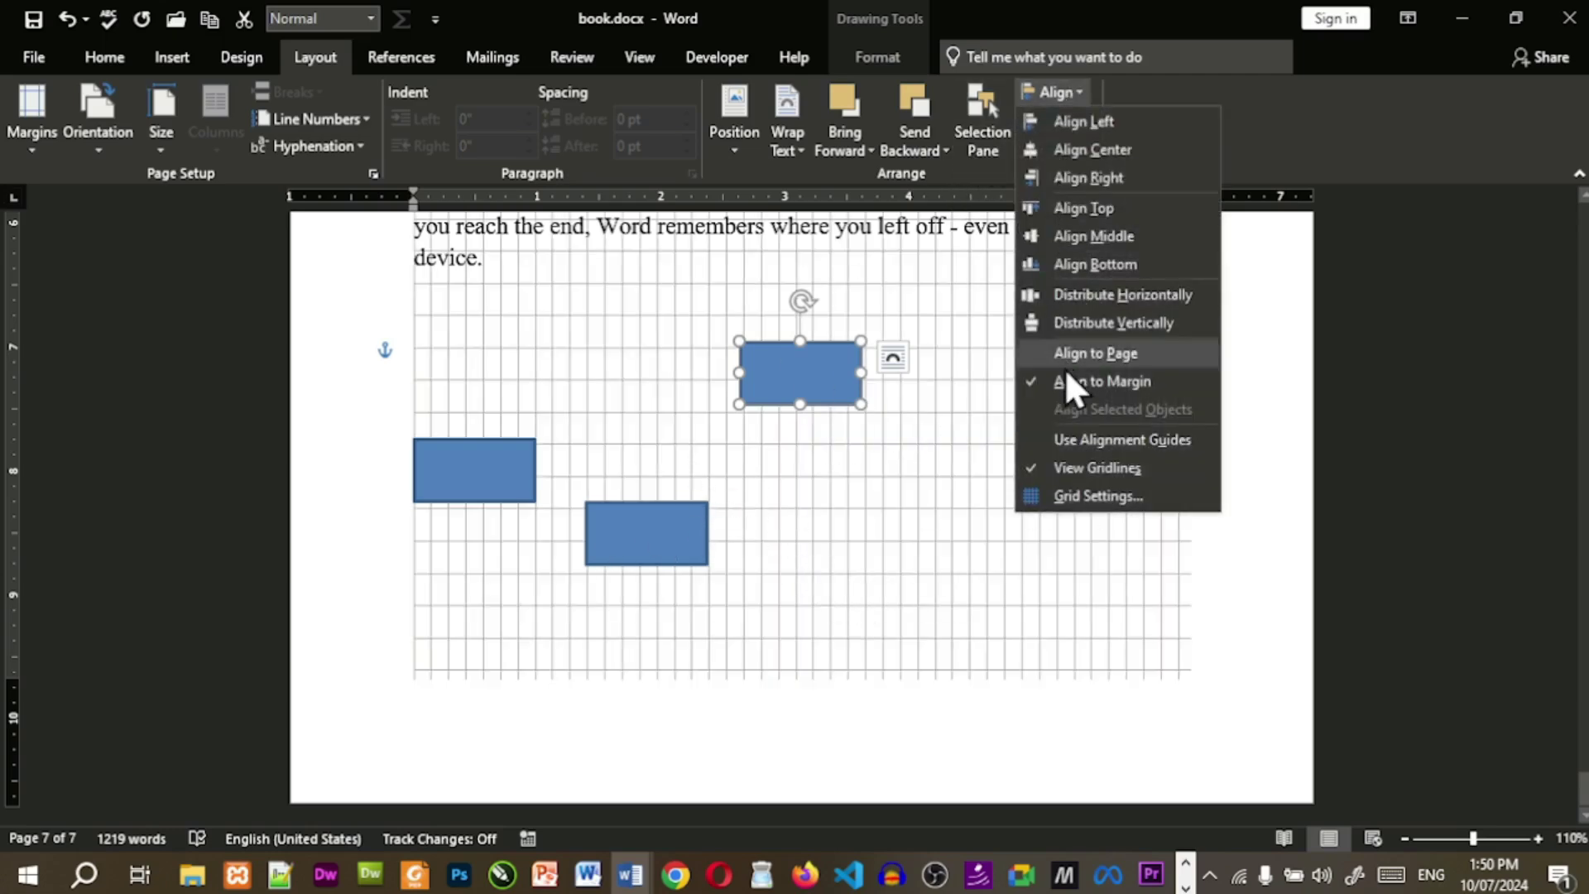
{"action": "left_click", "coordinate": [1088, 454]}
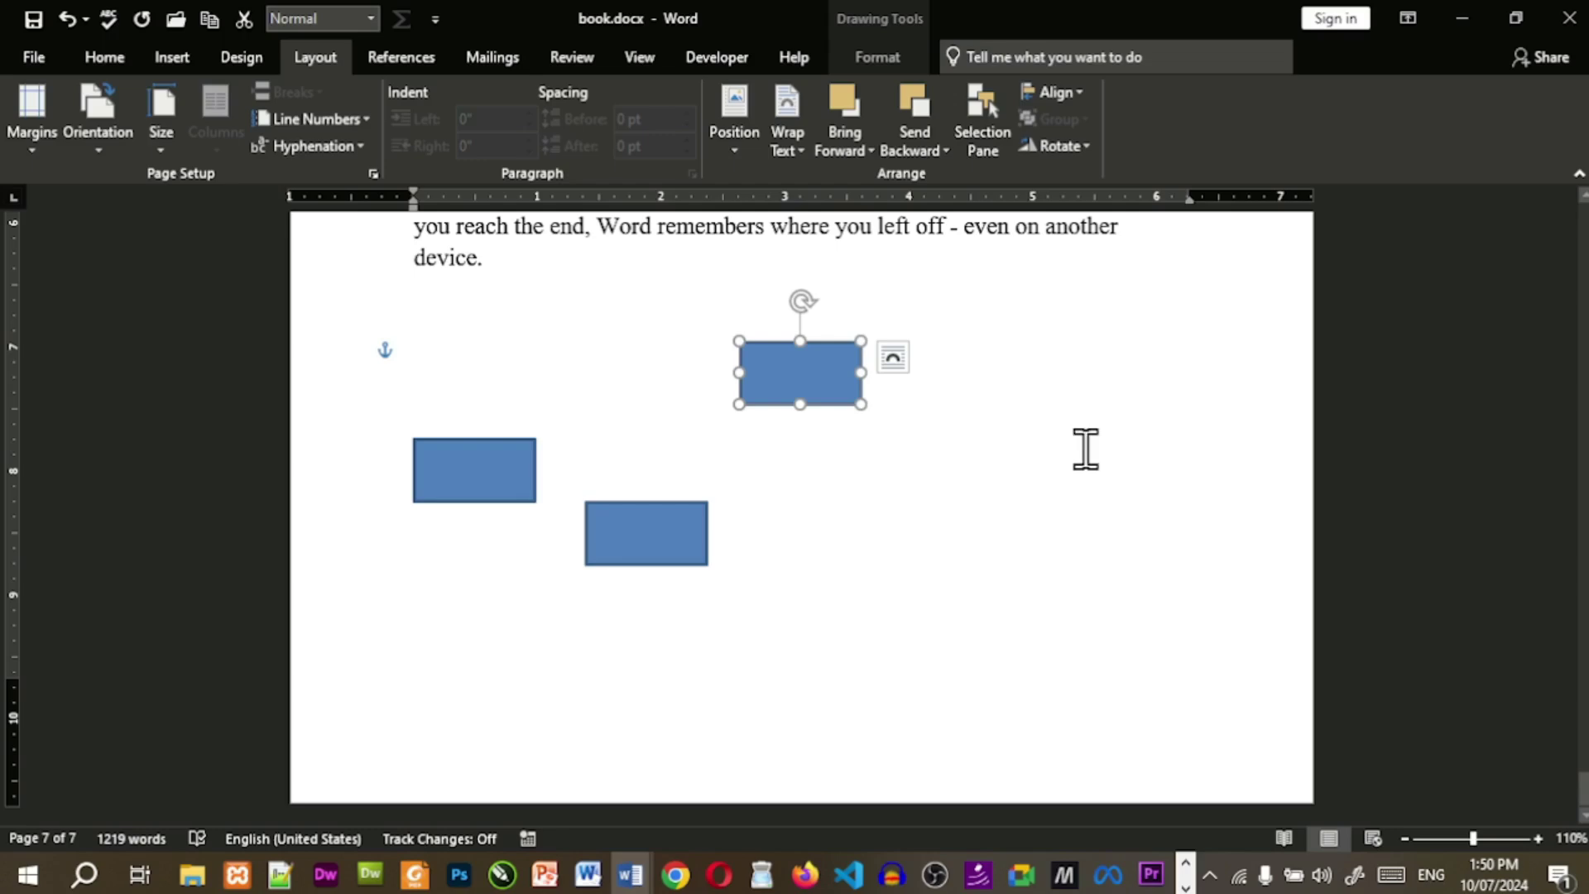
Toggle gridlines on and off again and open the Navigation Pane.
{"action": "left_click", "coordinate": [640, 70]}
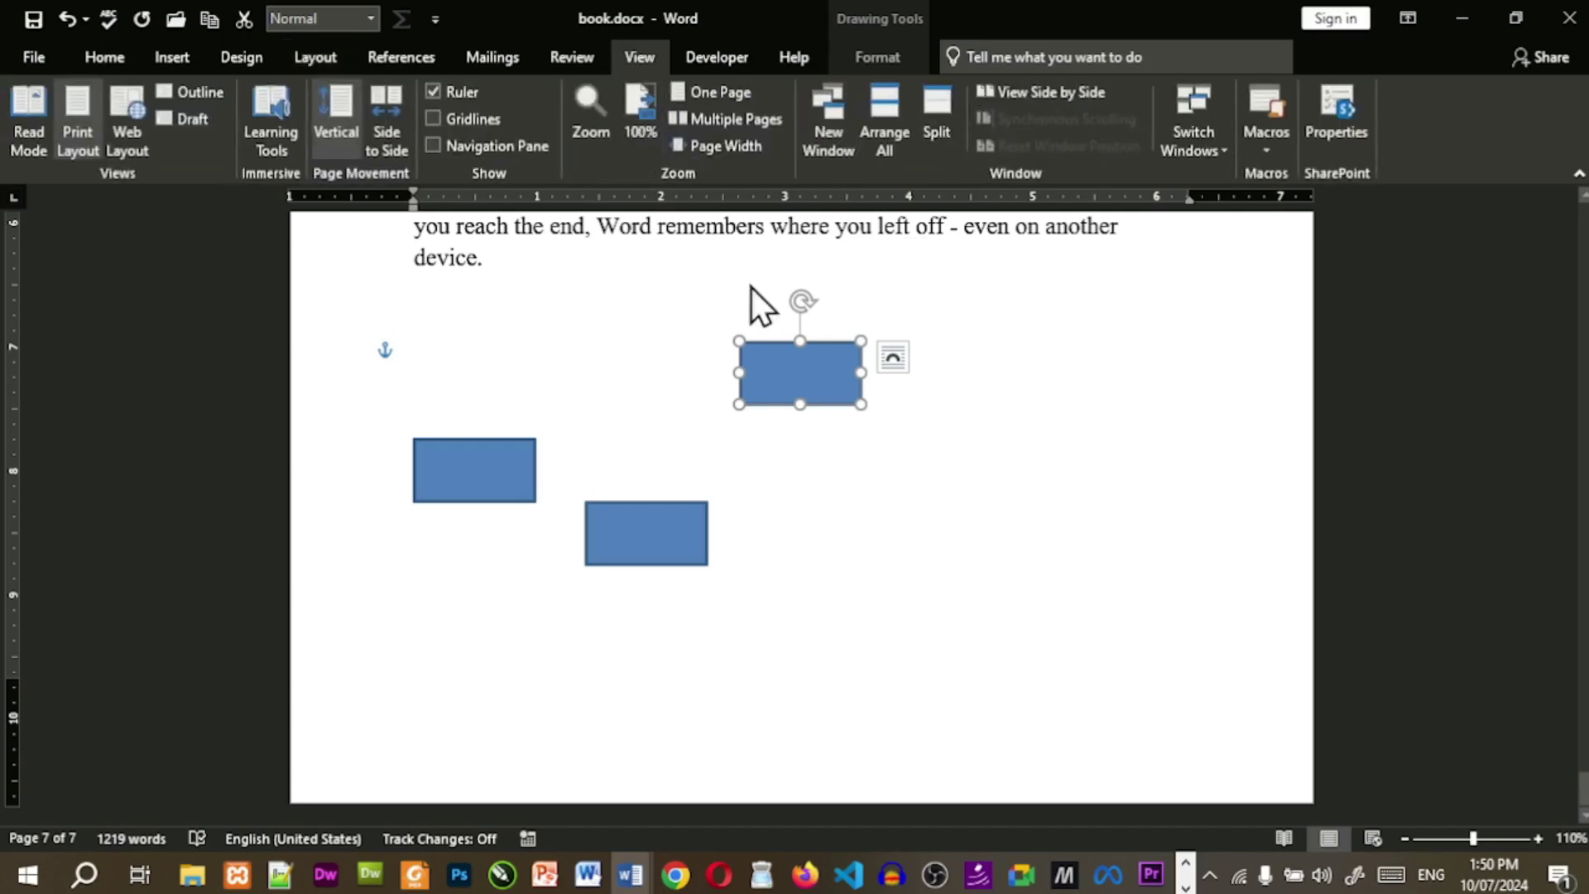
{"action": "left_click", "coordinate": [497, 129]}
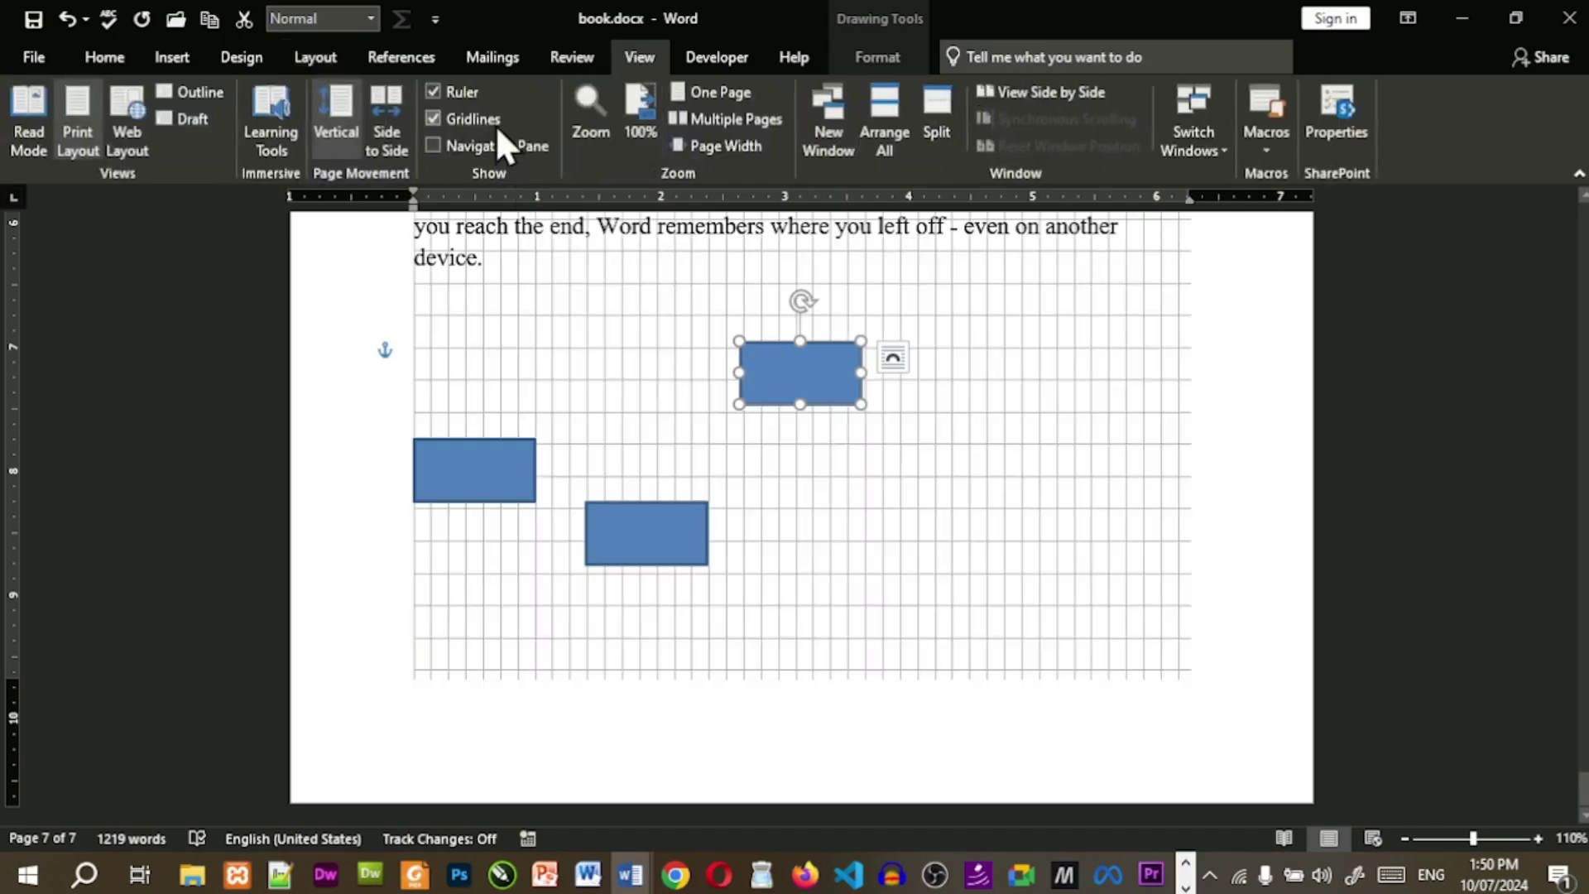
{"action": "left_click", "coordinate": [497, 128]}
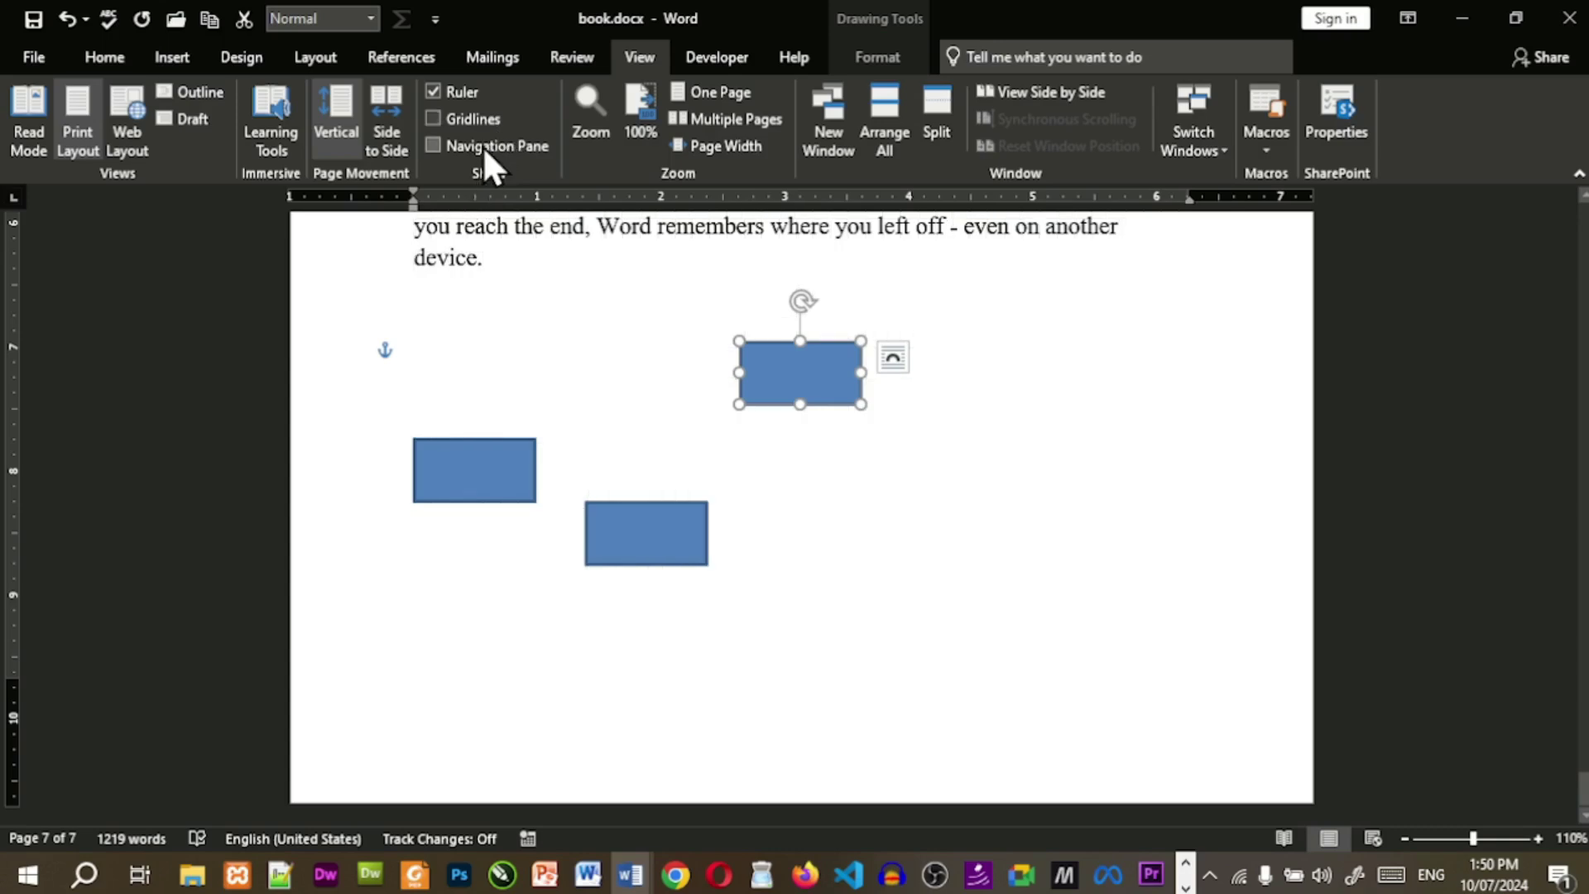
{"action": "left_click", "coordinate": [483, 146]}
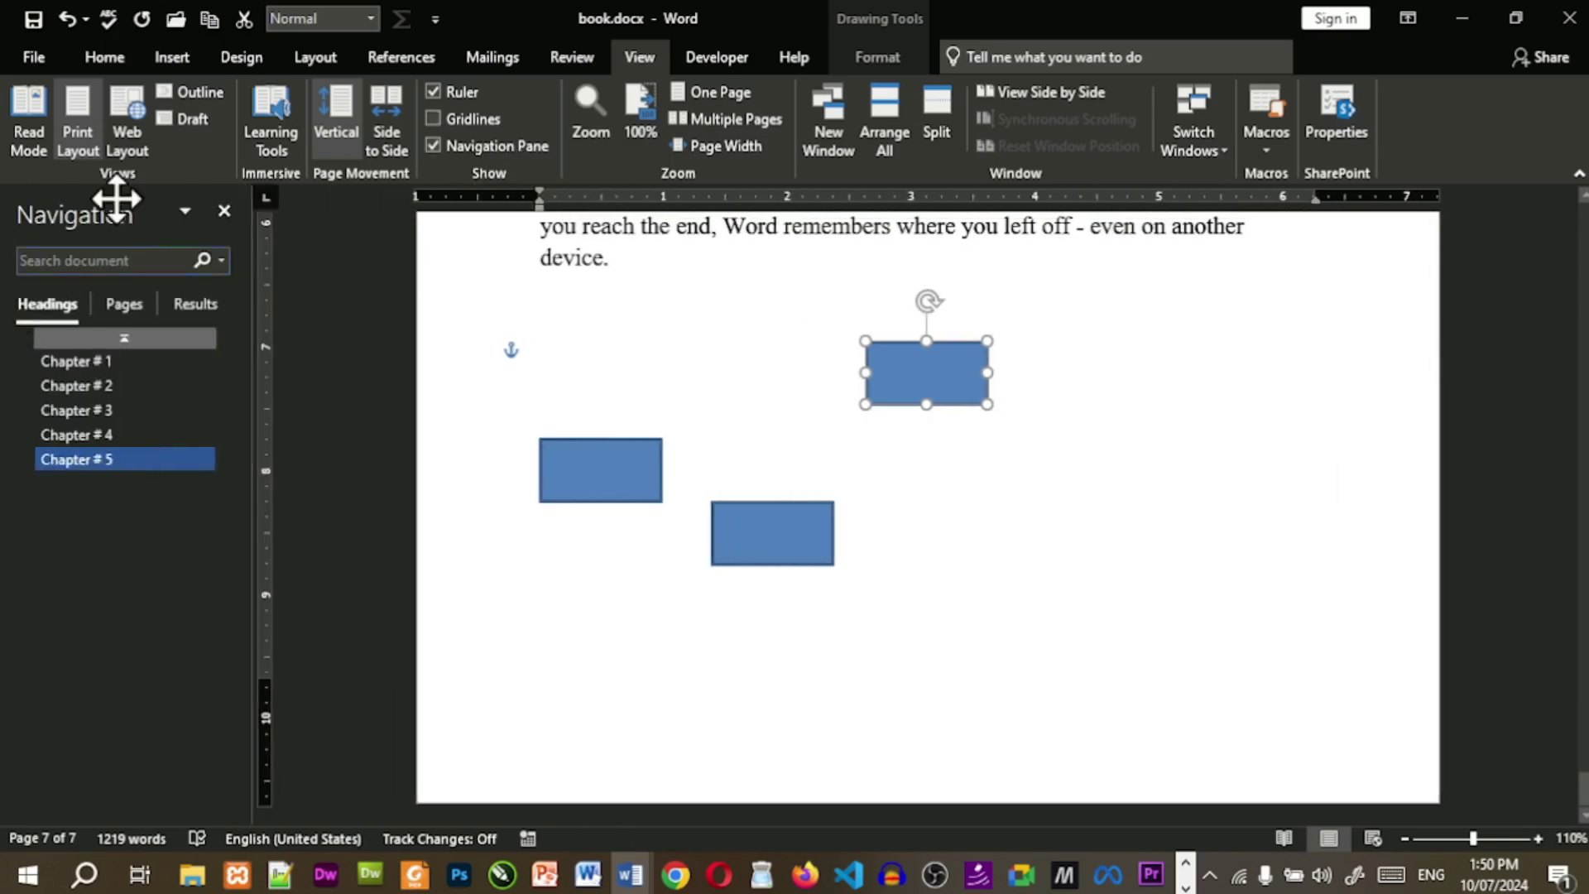
Jump through the cover page and Chapter # 1 to Chapter # 5 headings in the Navigation Pane.
{"action": "left_click", "coordinate": [136, 368]}
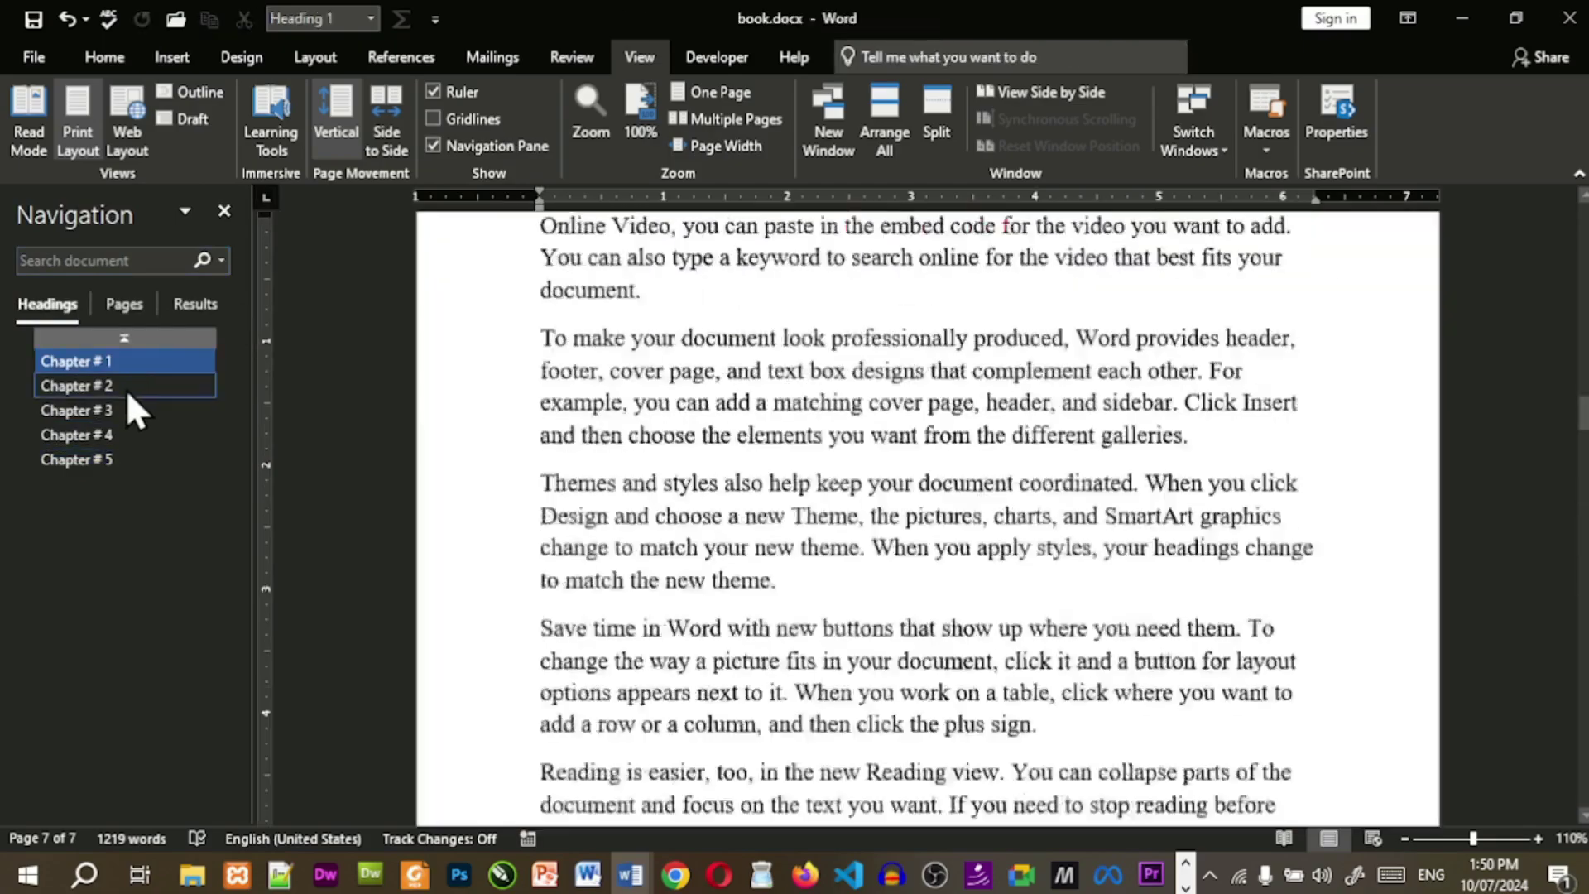
{"action": "left_click", "coordinate": [126, 389]}
{"action": "left_click", "coordinate": [121, 410]}
{"action": "left_click", "coordinate": [118, 435]}
{"action": "left_click", "coordinate": [121, 458]}
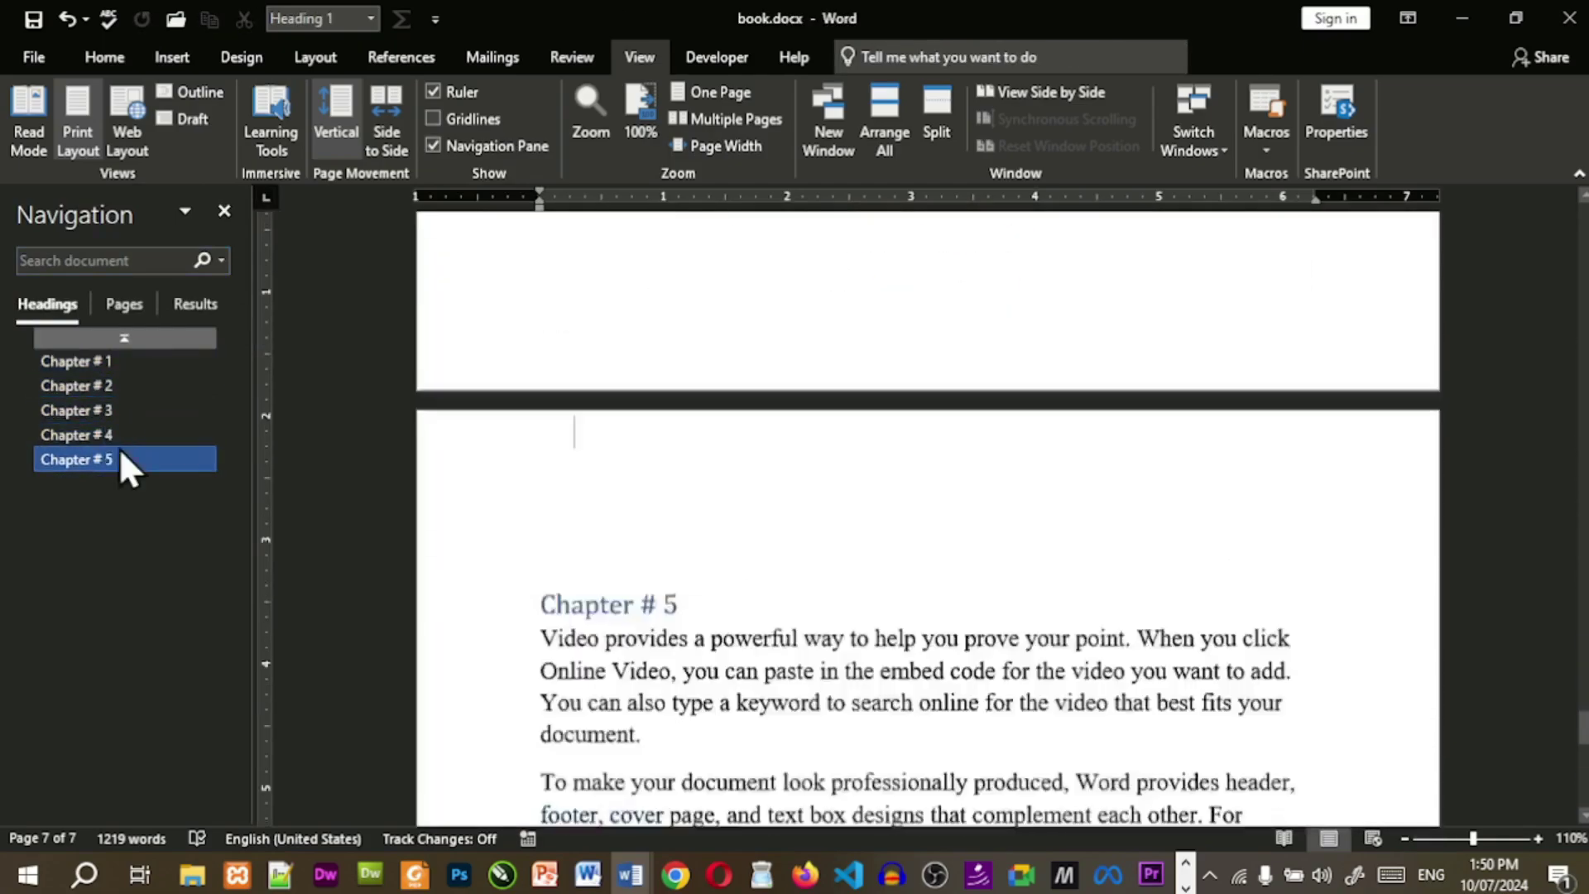
{"action": "left_click", "coordinate": [125, 364]}
{"action": "left_click", "coordinate": [124, 385]}
{"action": "left_click", "coordinate": [121, 410]}
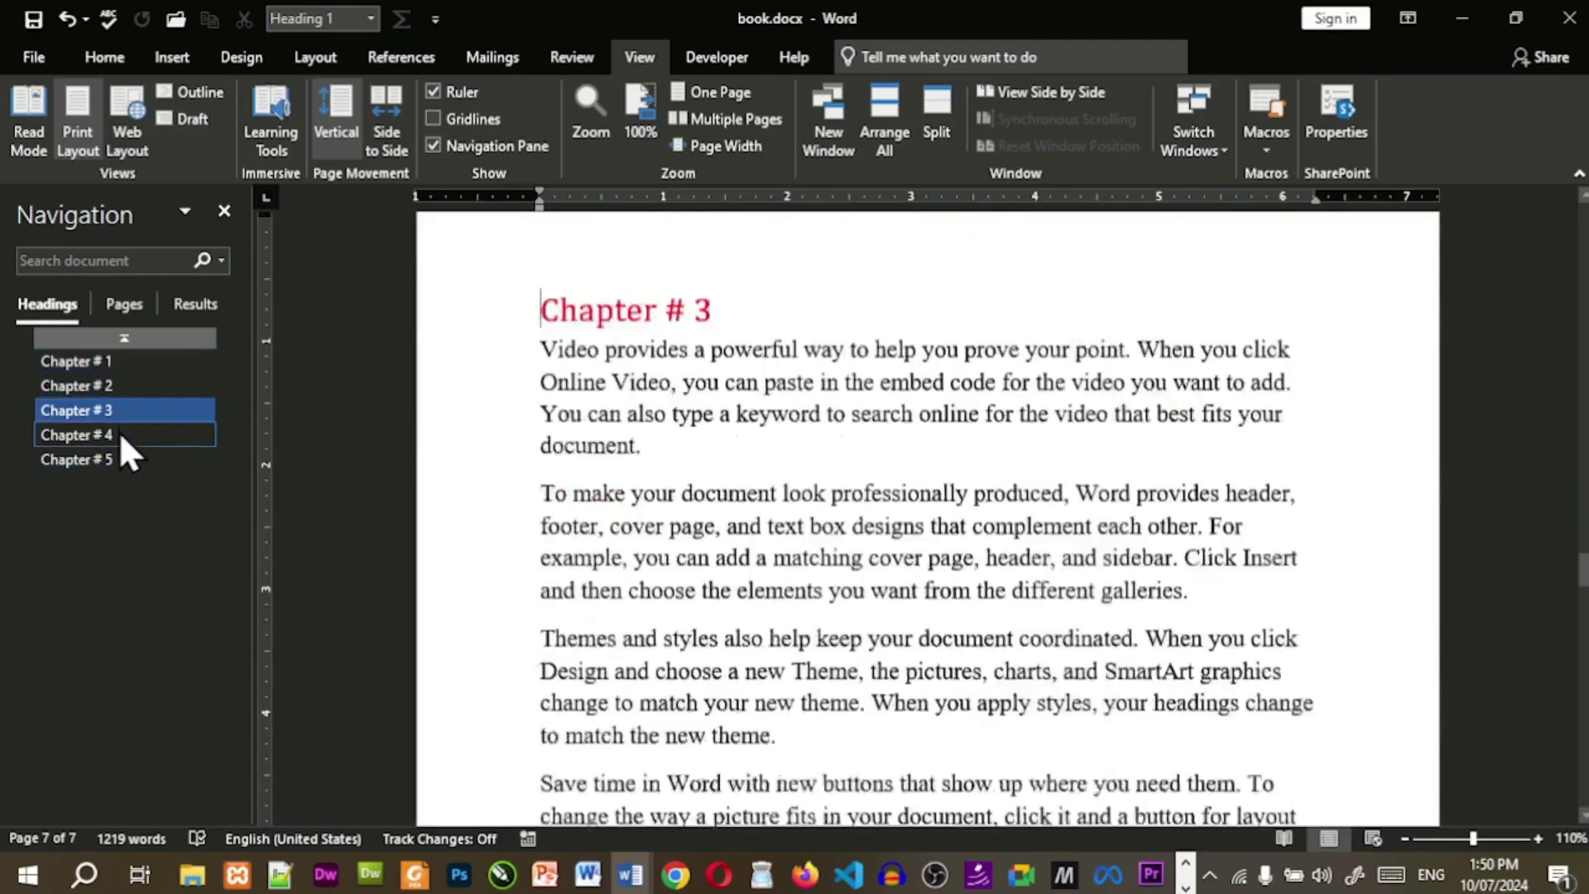
{"action": "left_click", "coordinate": [118, 433]}
{"action": "left_click", "coordinate": [118, 458]}
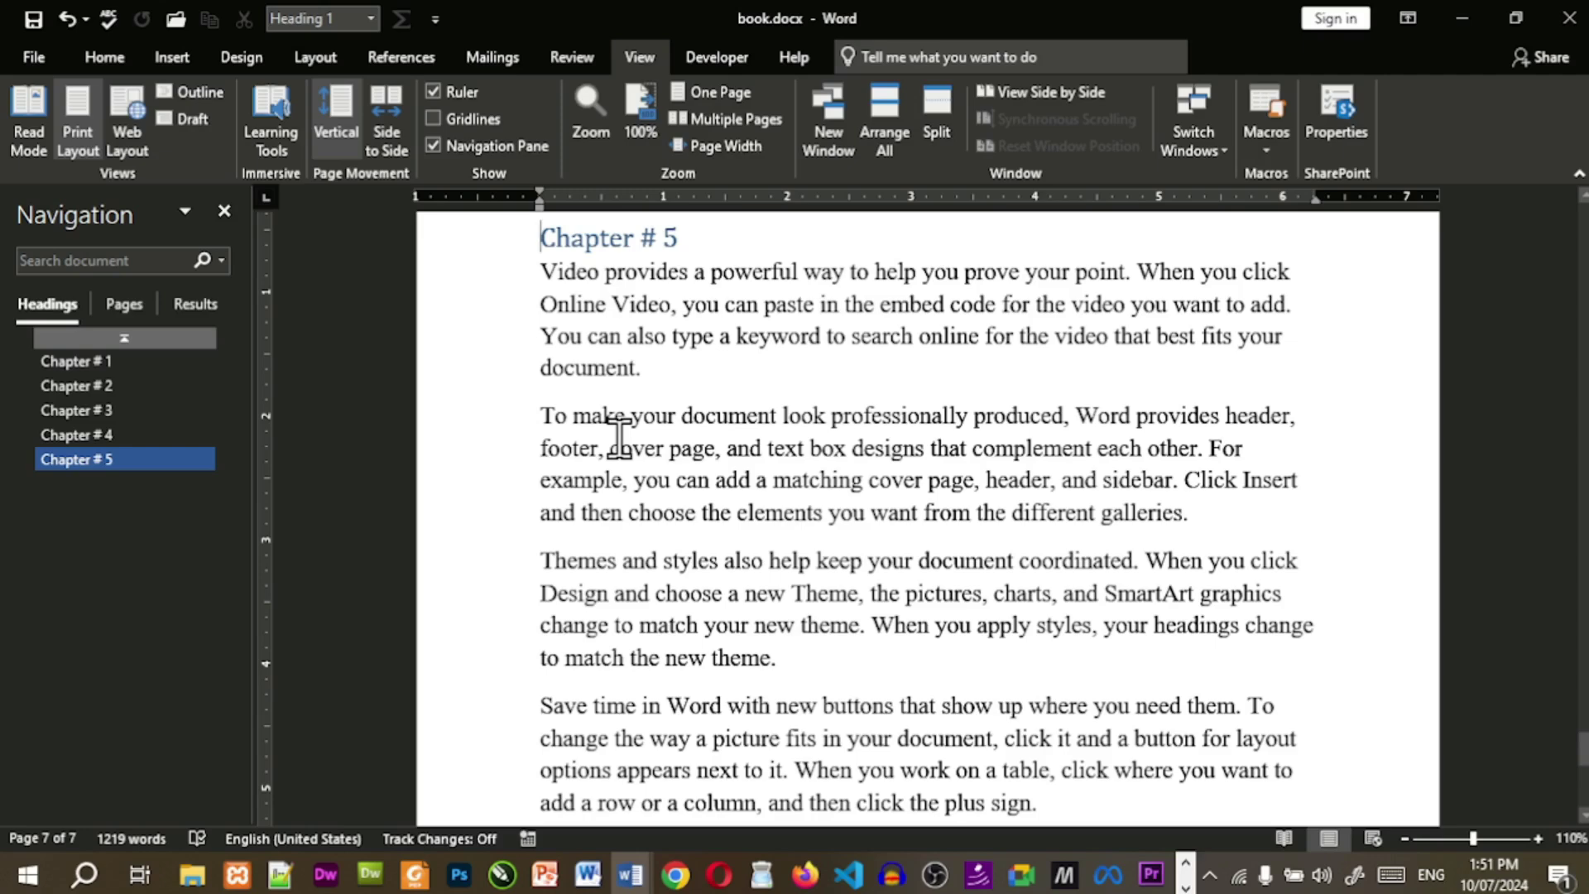
{"action": "left_click", "coordinate": [129, 343]}
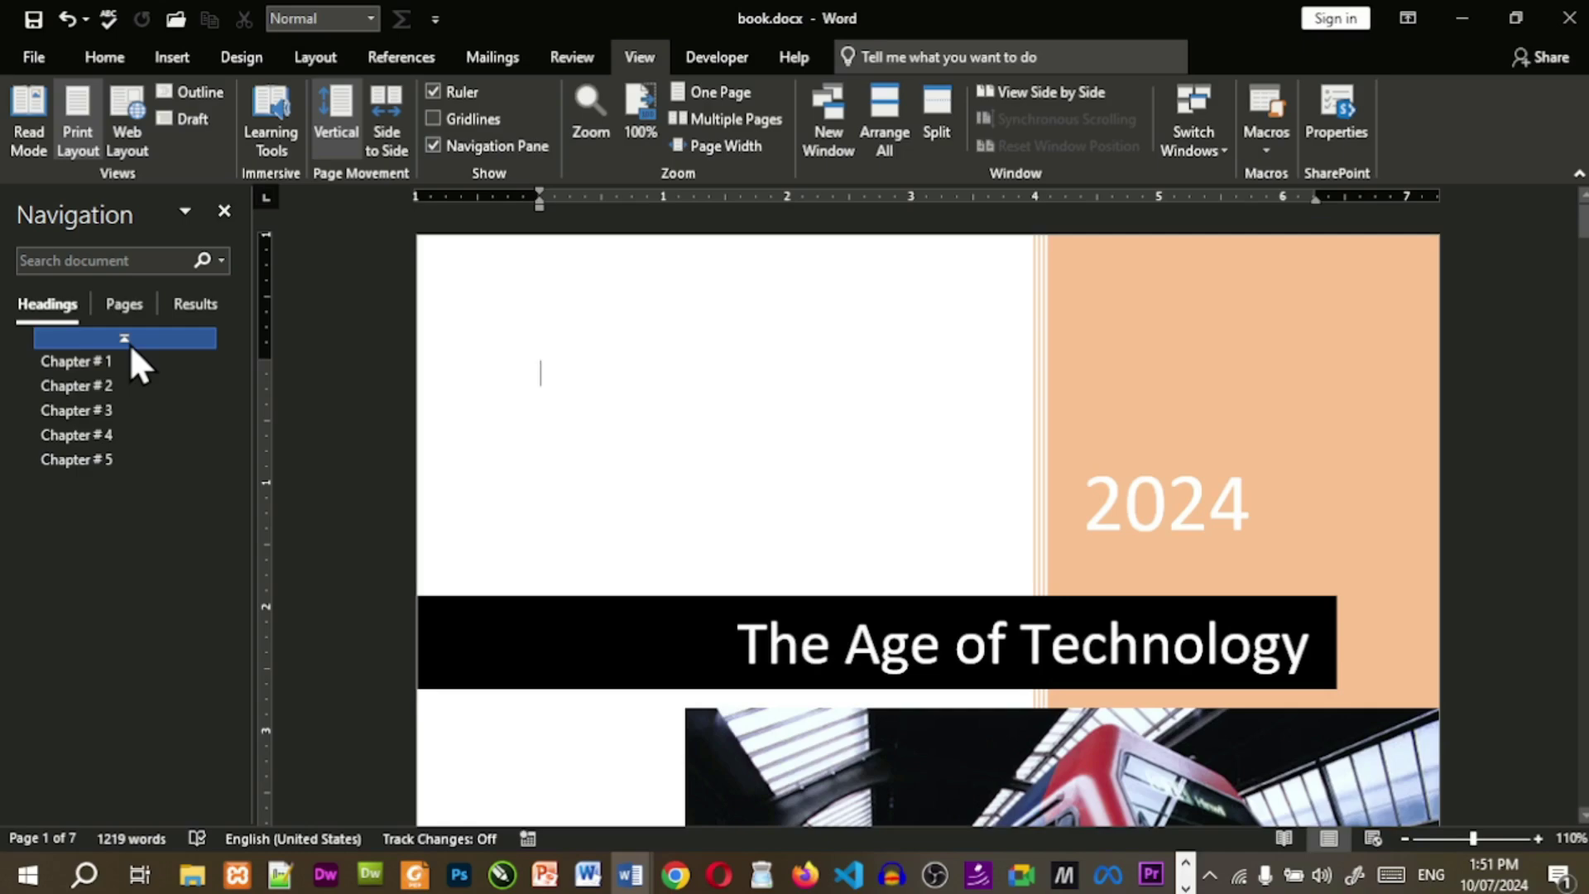
{"action": "left_click", "coordinate": [111, 367]}
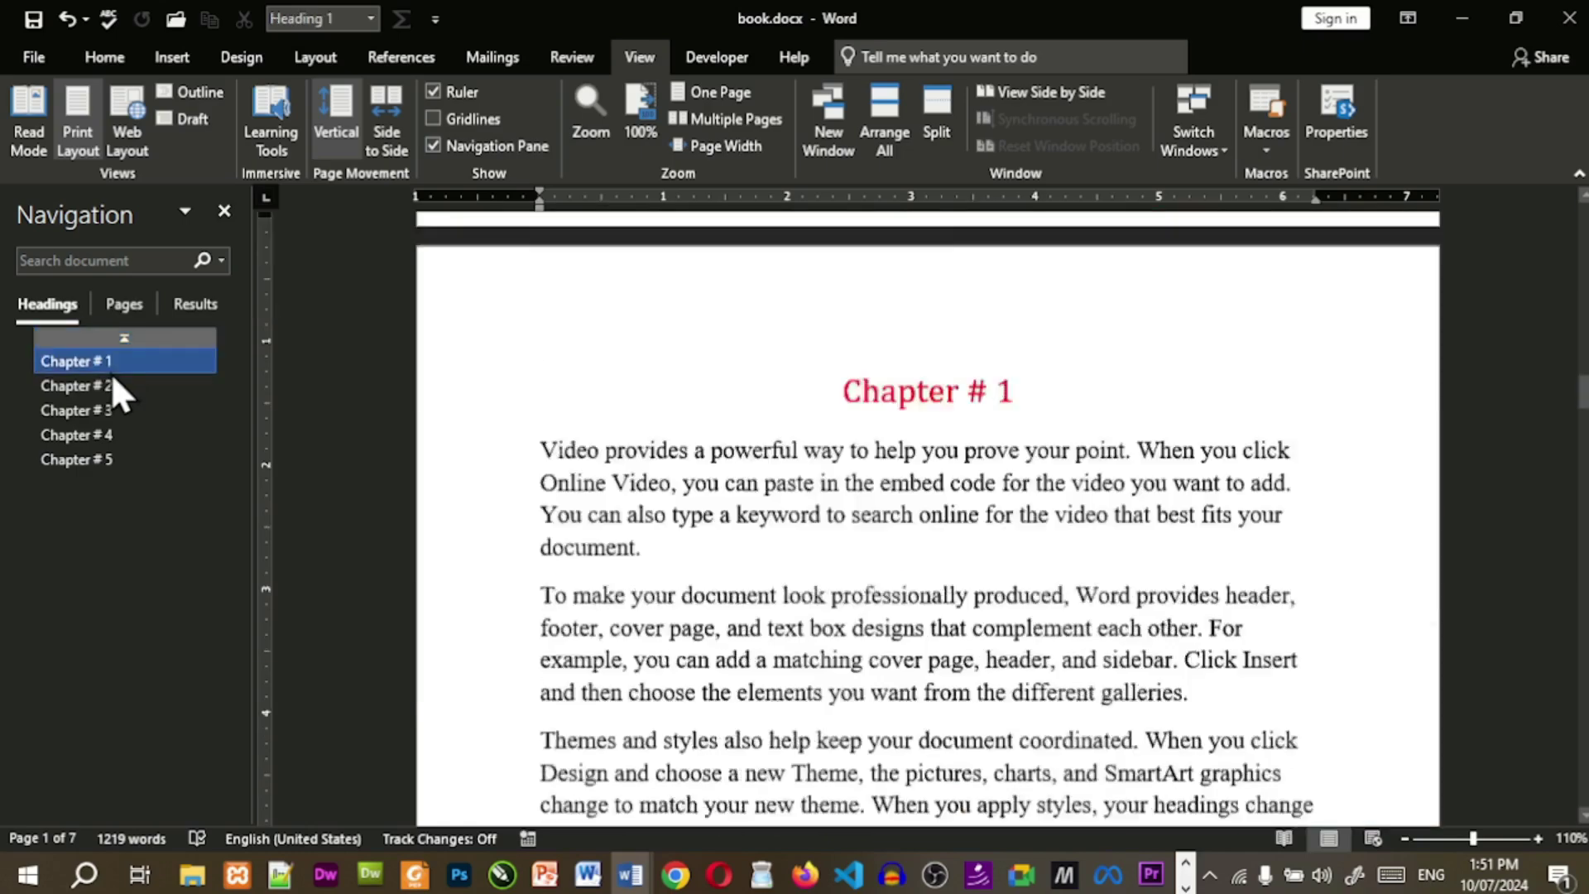
{"action": "left_click", "coordinate": [110, 389]}
{"action": "left_click", "coordinate": [109, 411]}
{"action": "left_click", "coordinate": [109, 438]}
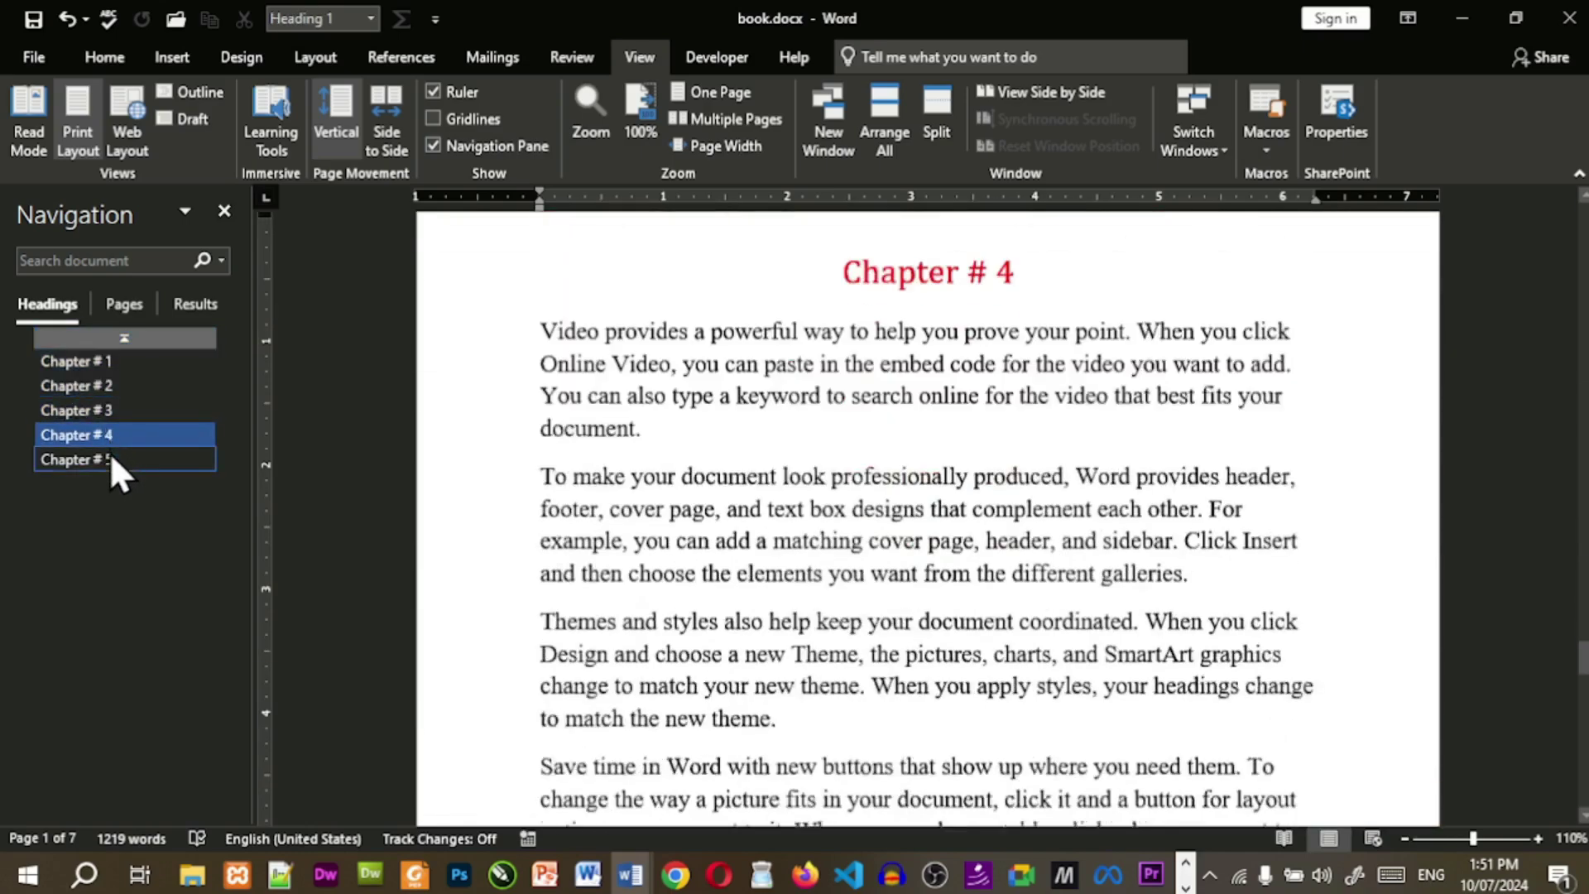
{"action": "left_click", "coordinate": [111, 460]}
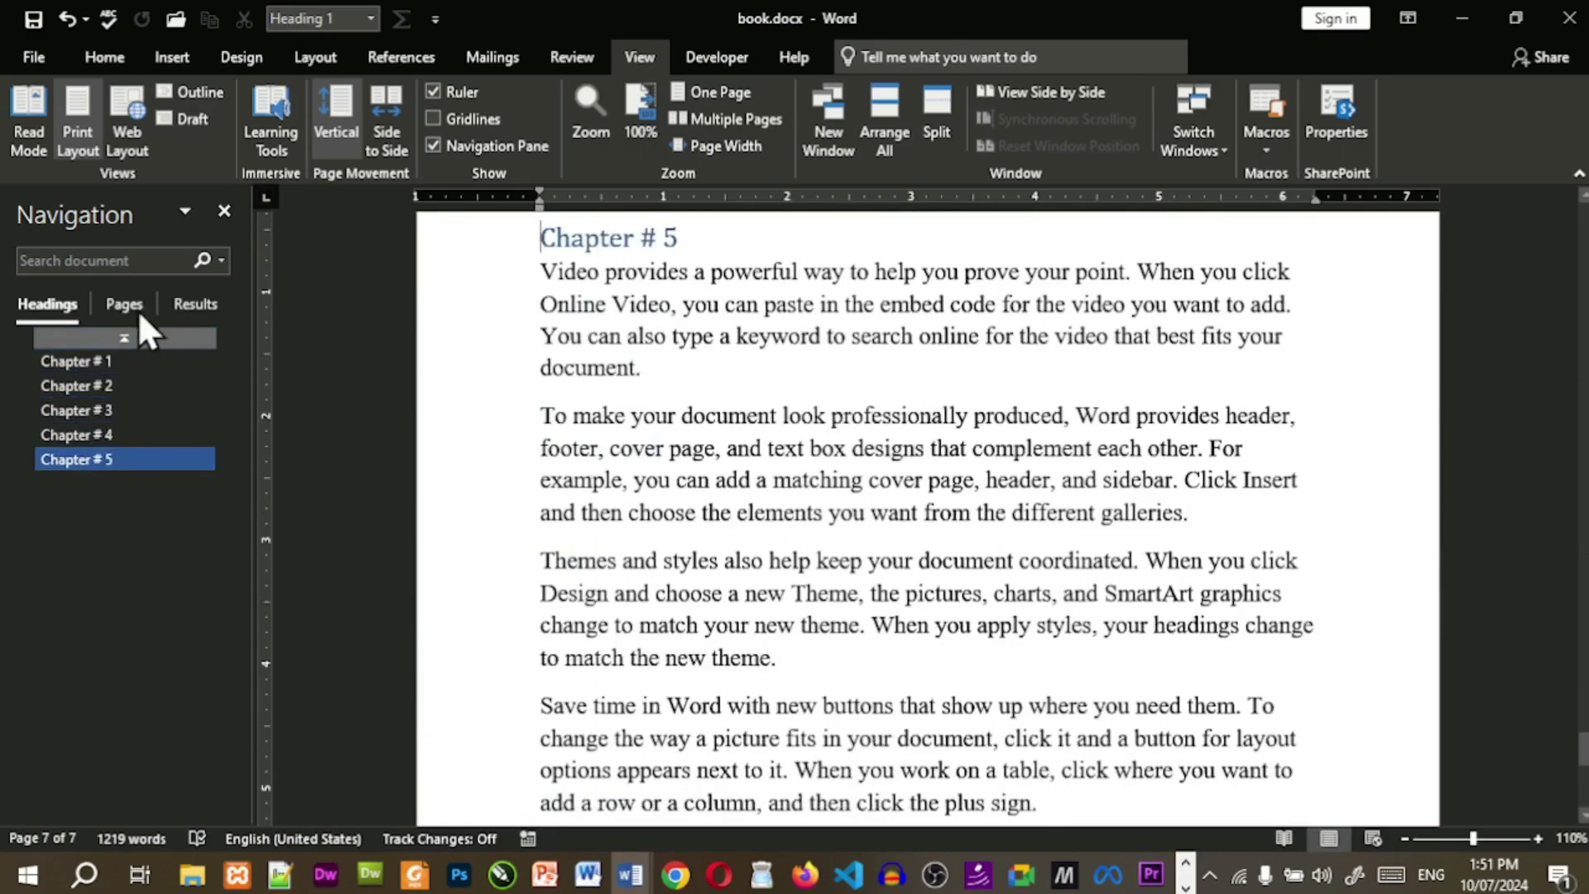
Browse page thumbnails, go back to the cover page, and switch the pane to Results.
{"action": "left_click", "coordinate": [132, 306]}
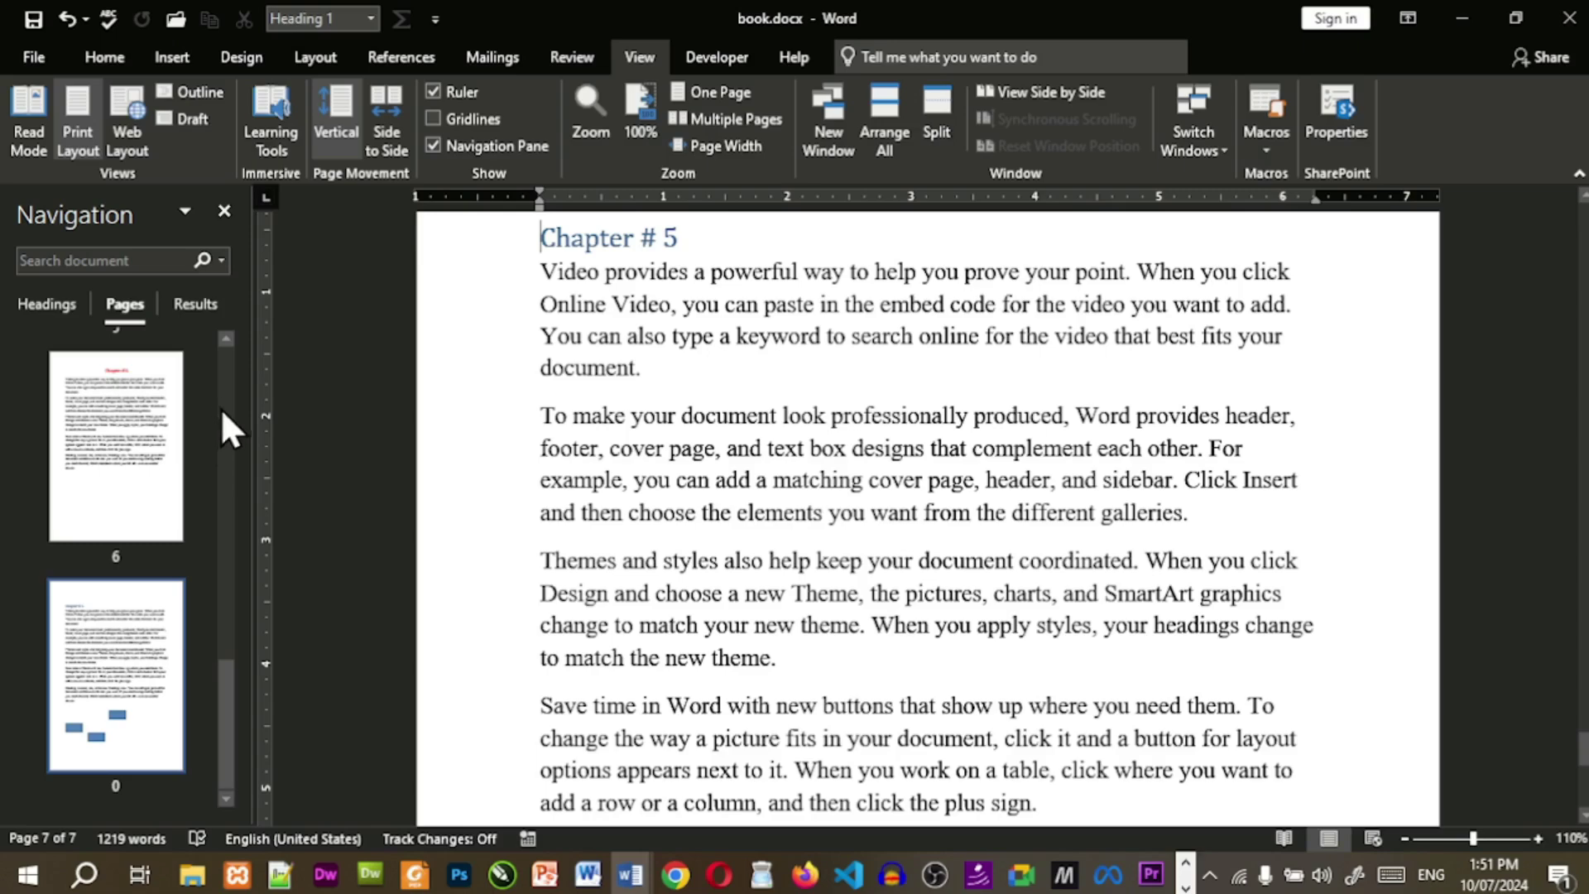
{"action": "left_click_drag", "start_coordinate": [225, 684], "coordinate": [168, 400]}
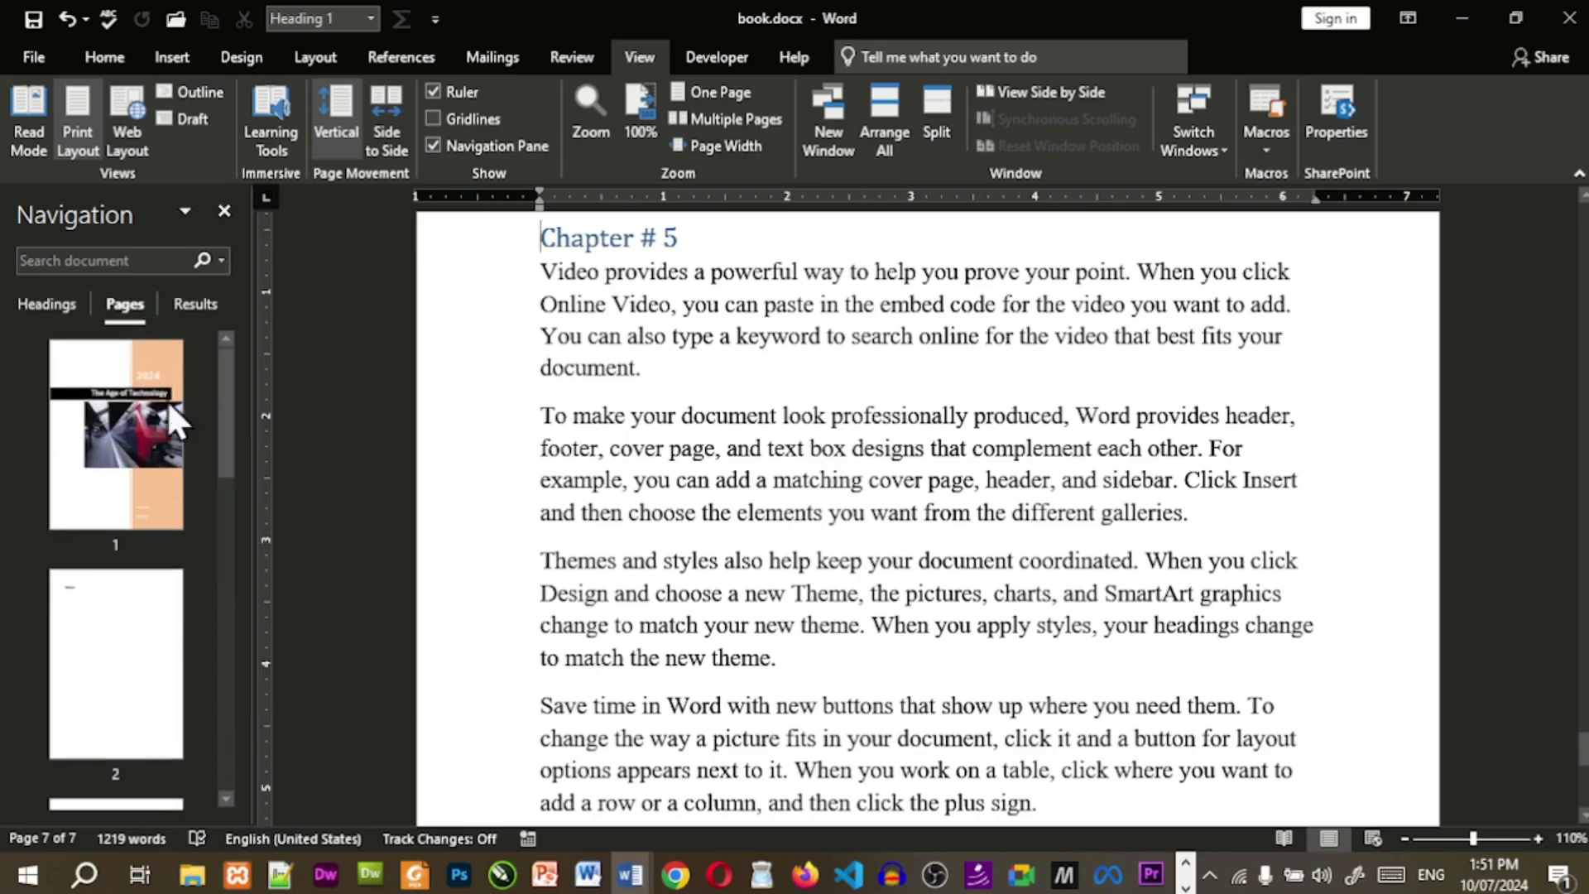
{"action": "left_click", "coordinate": [167, 400]}
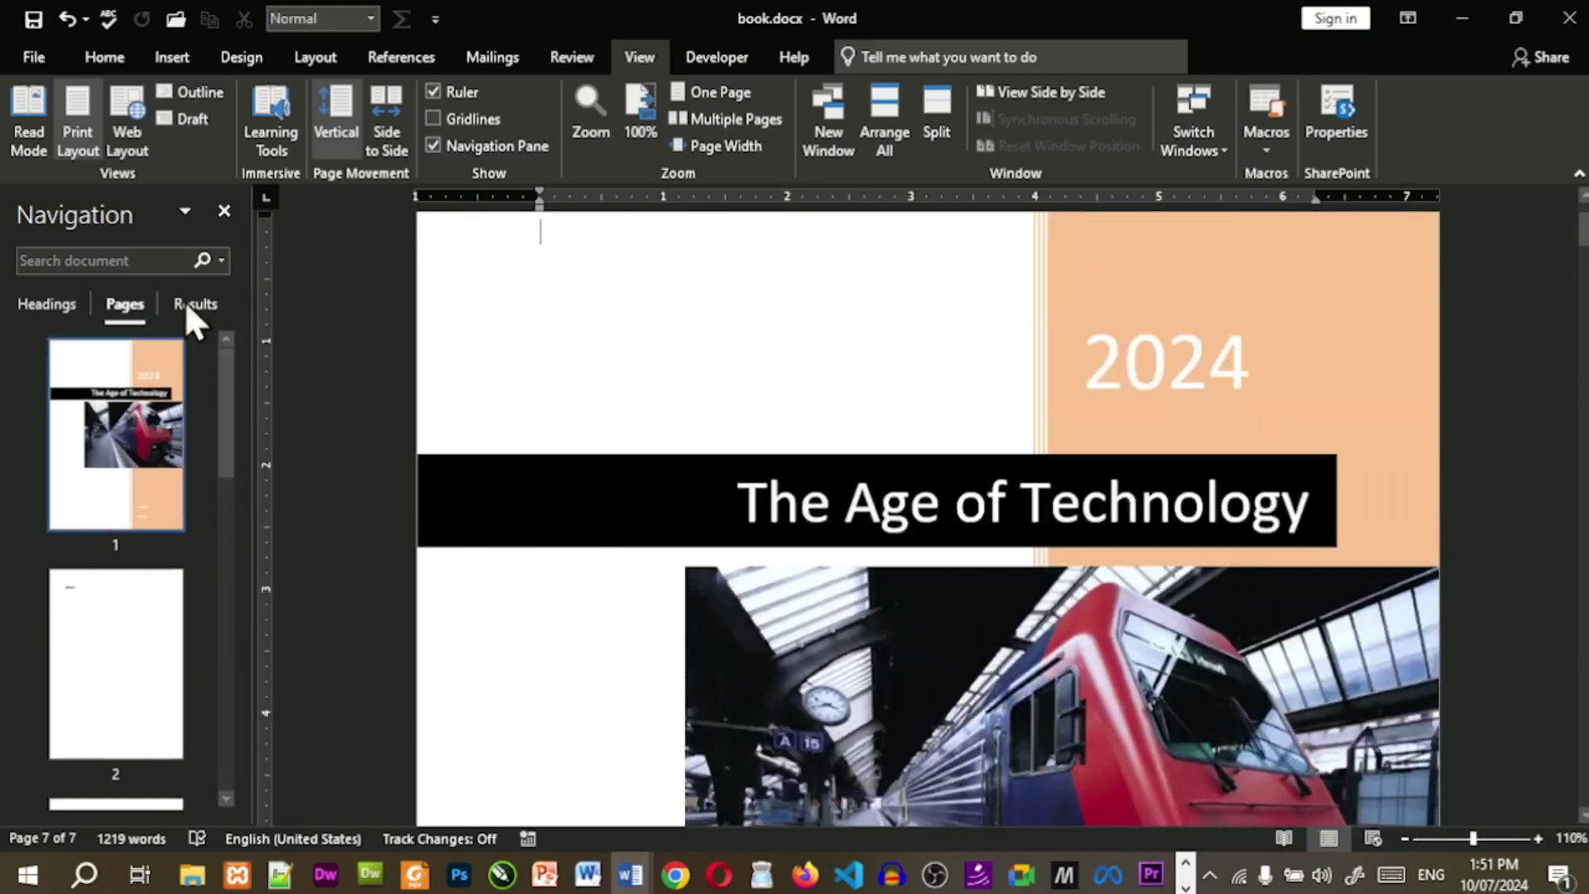
{"action": "left_click", "coordinate": [192, 310]}
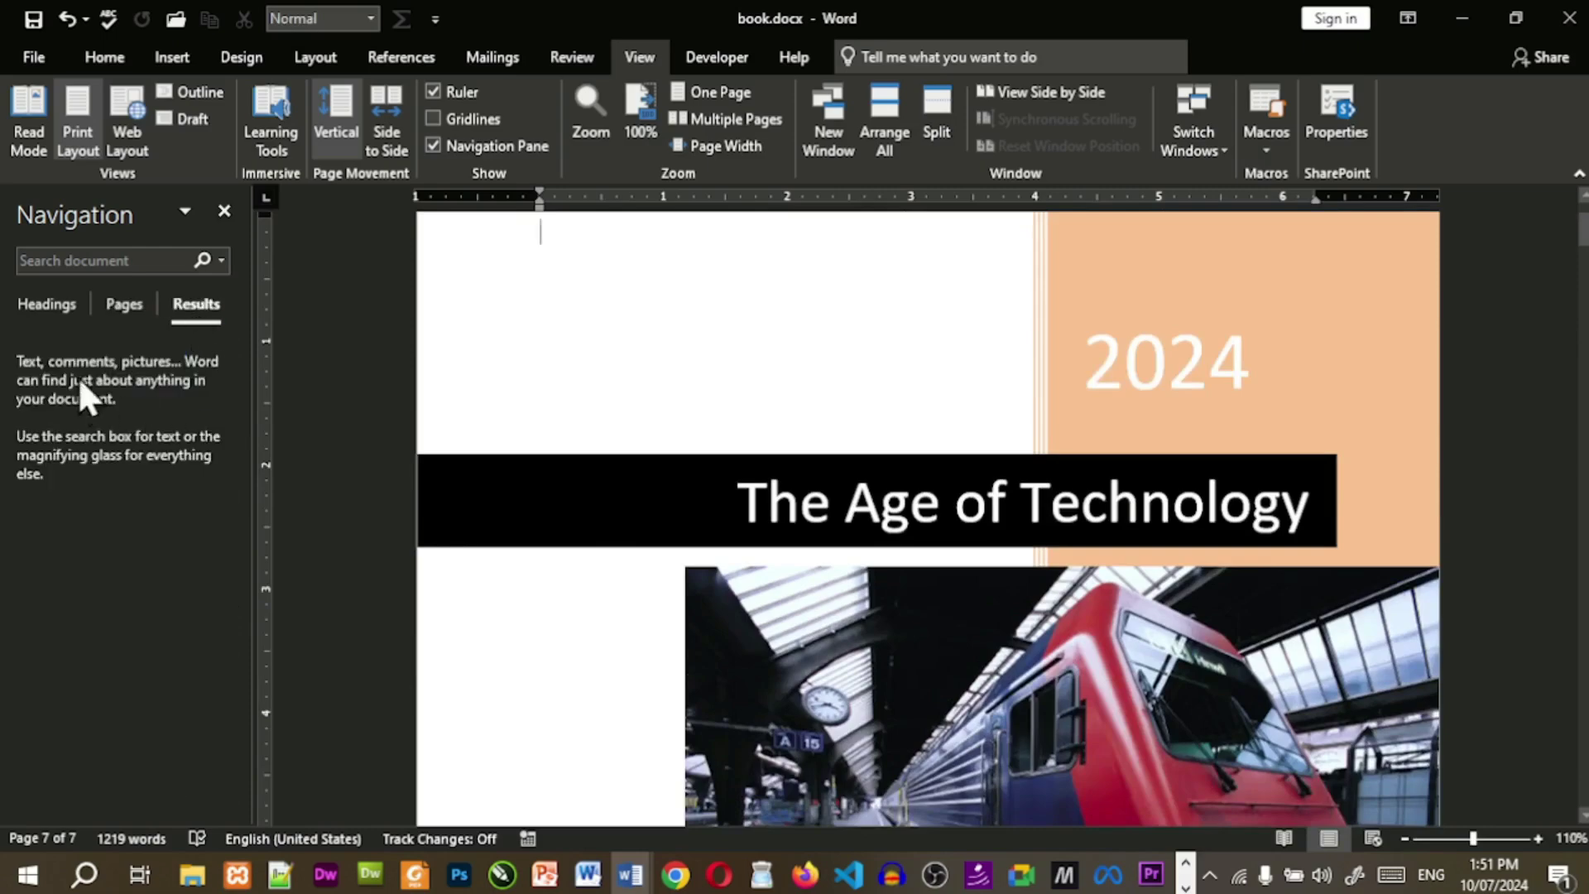
Search book.docx for 'document' and step through the first four of its 25 matches.
{"action": "left_click", "coordinate": [104, 258]}
{"action": "type", "text": "docu"}
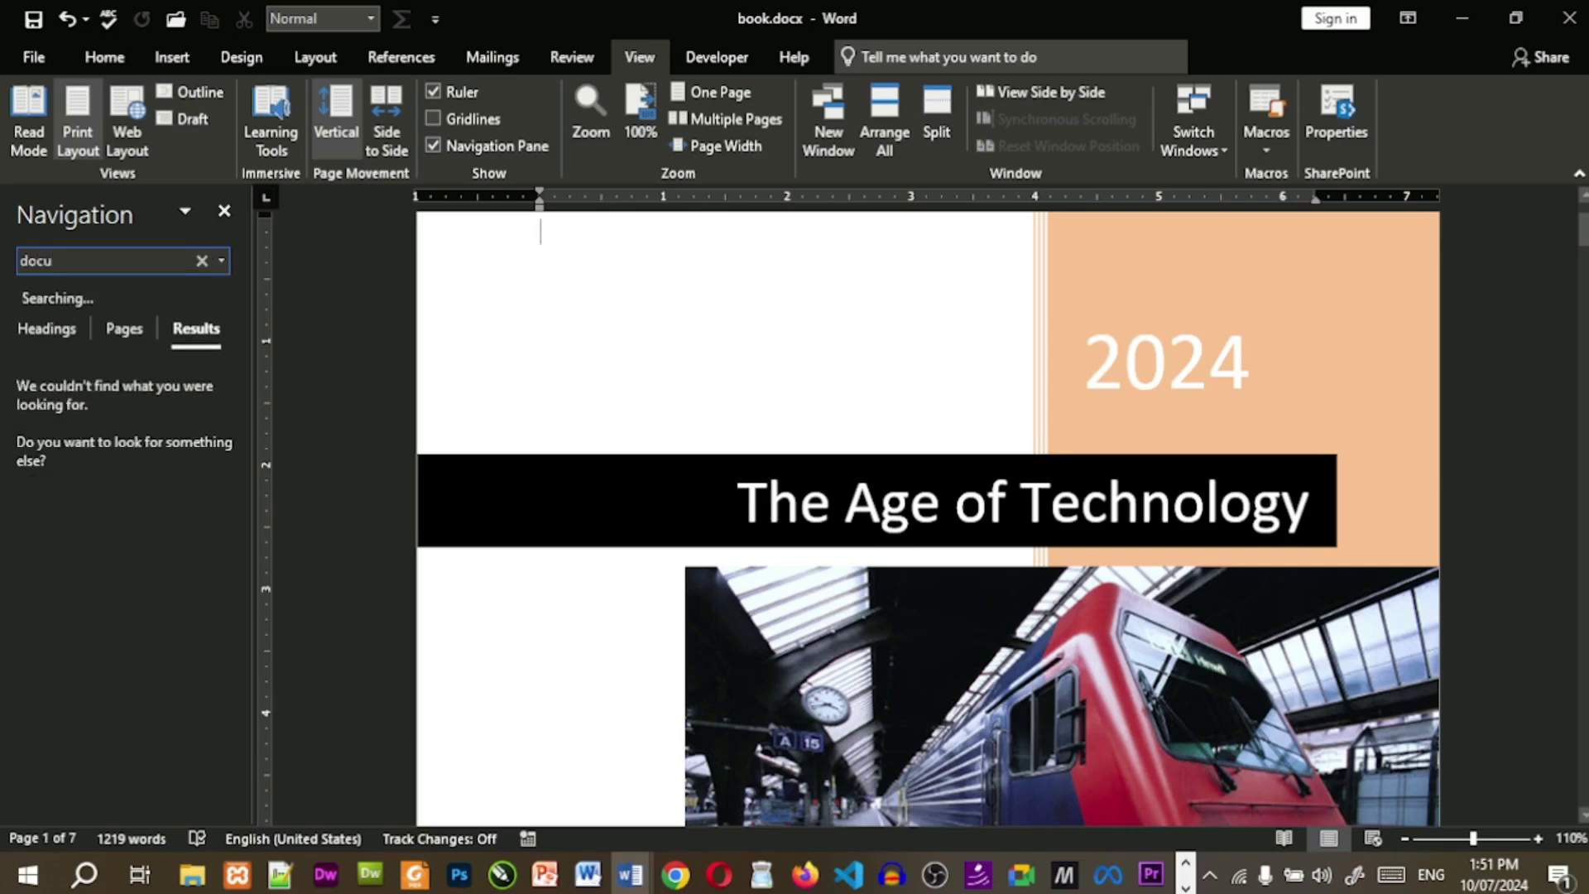
{"action": "type", "text": "ment"}
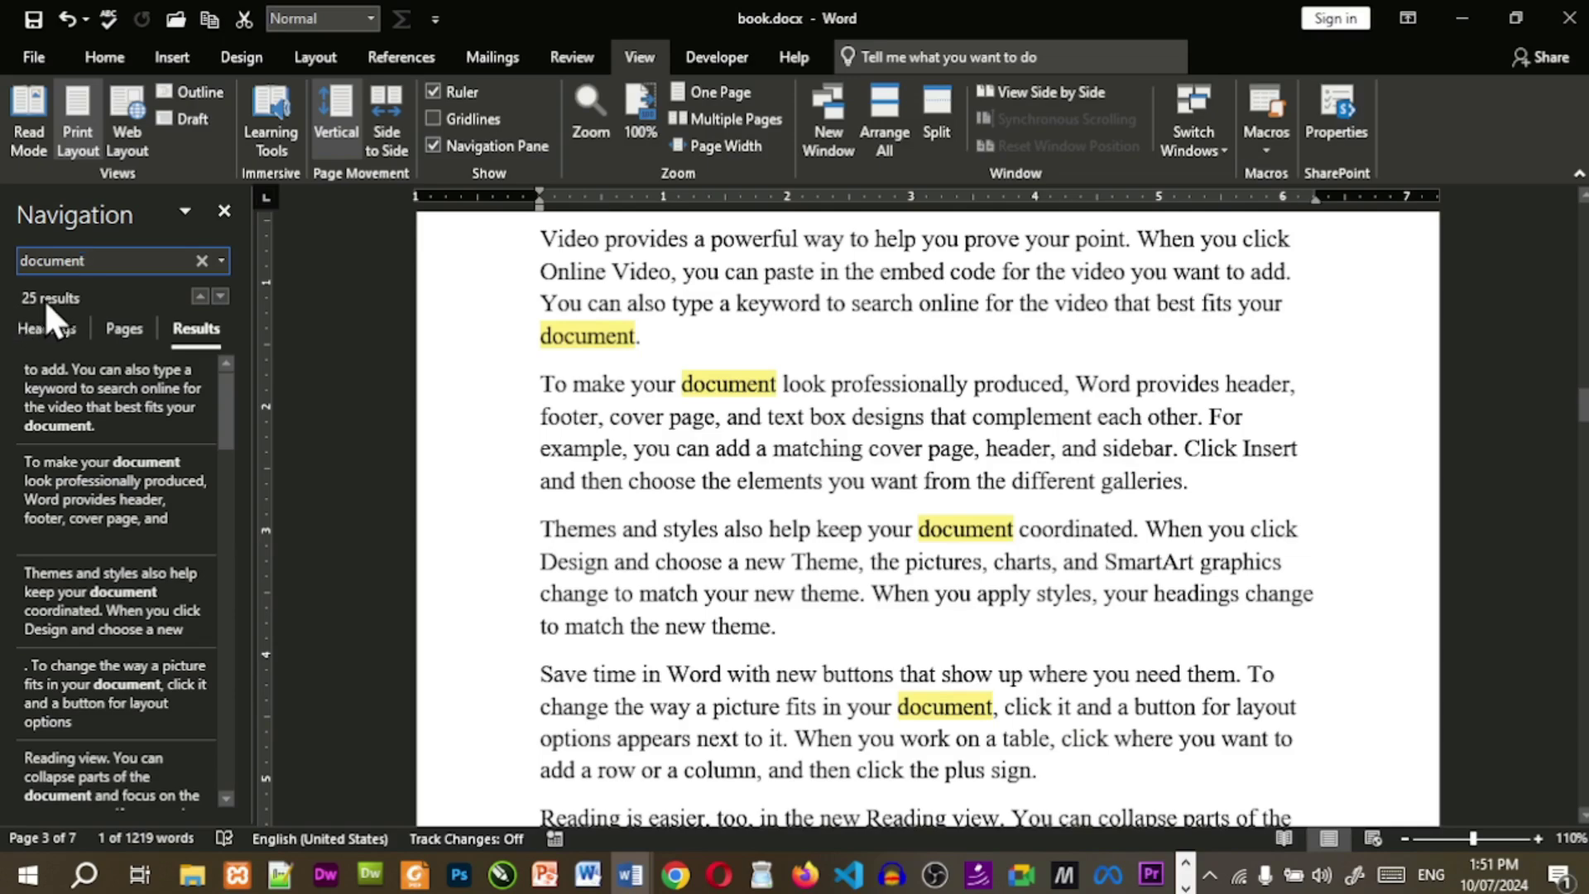
{"action": "left_click", "coordinate": [111, 375]}
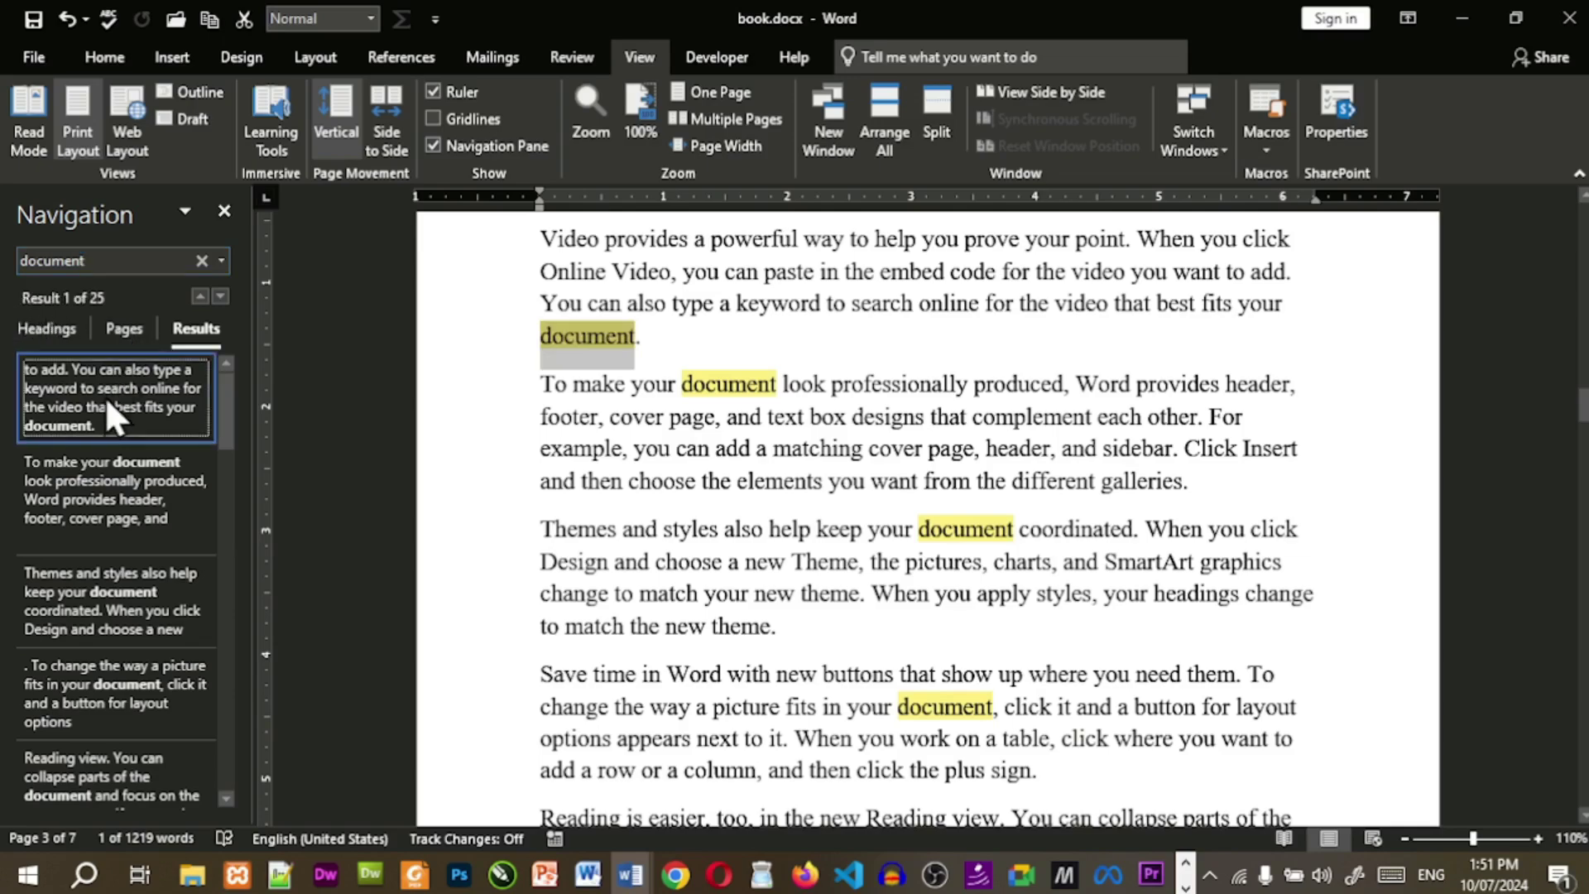
{"action": "left_click", "coordinate": [121, 516]}
{"action": "left_click", "coordinate": [111, 604]}
{"action": "left_click", "coordinate": [97, 698]}
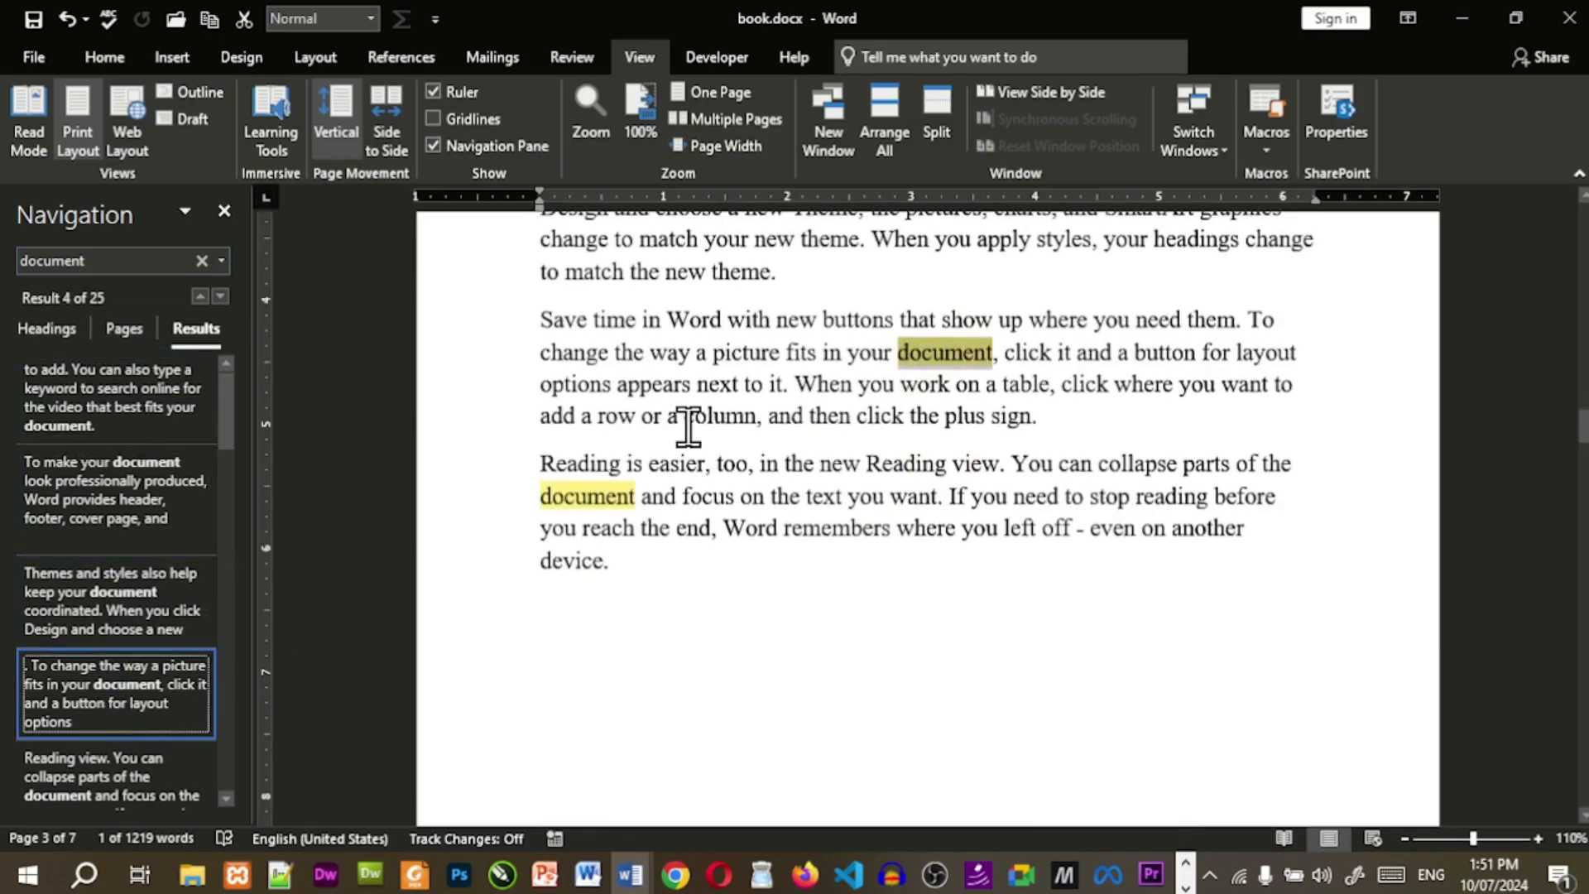
{"action": "scroll", "coordinate": [149, 689], "scroll_direction": "down", "scroll_amount": 3}
{"action": "scroll", "coordinate": [149, 689], "scroll_direction": "up", "scroll_amount": 3}
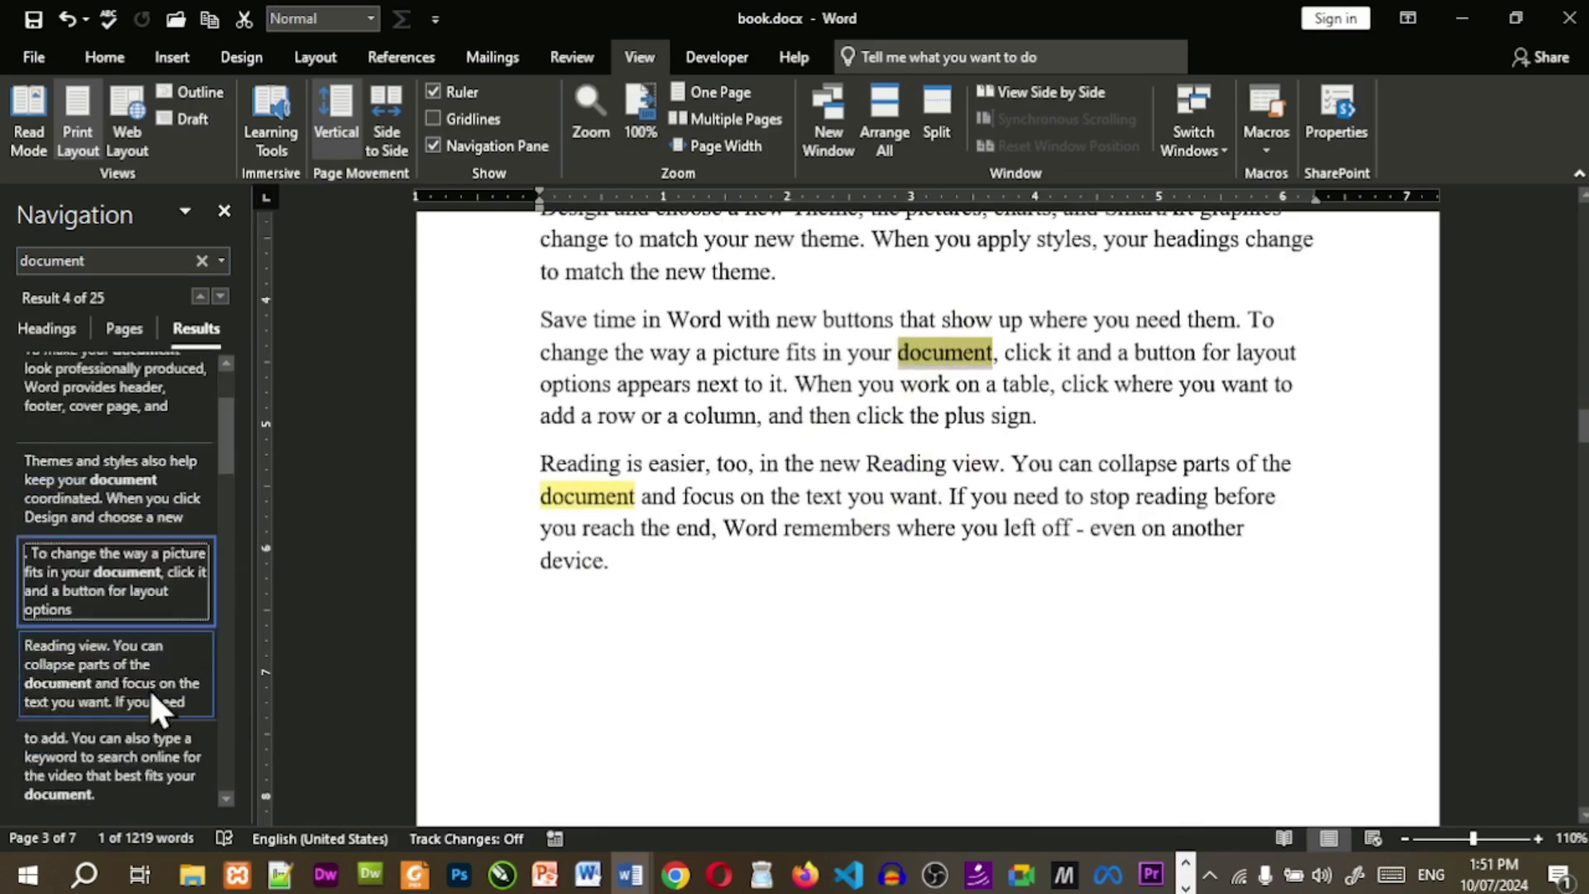
{"action": "scroll", "coordinate": [81, 457], "scroll_direction": "down", "scroll_amount": 1}
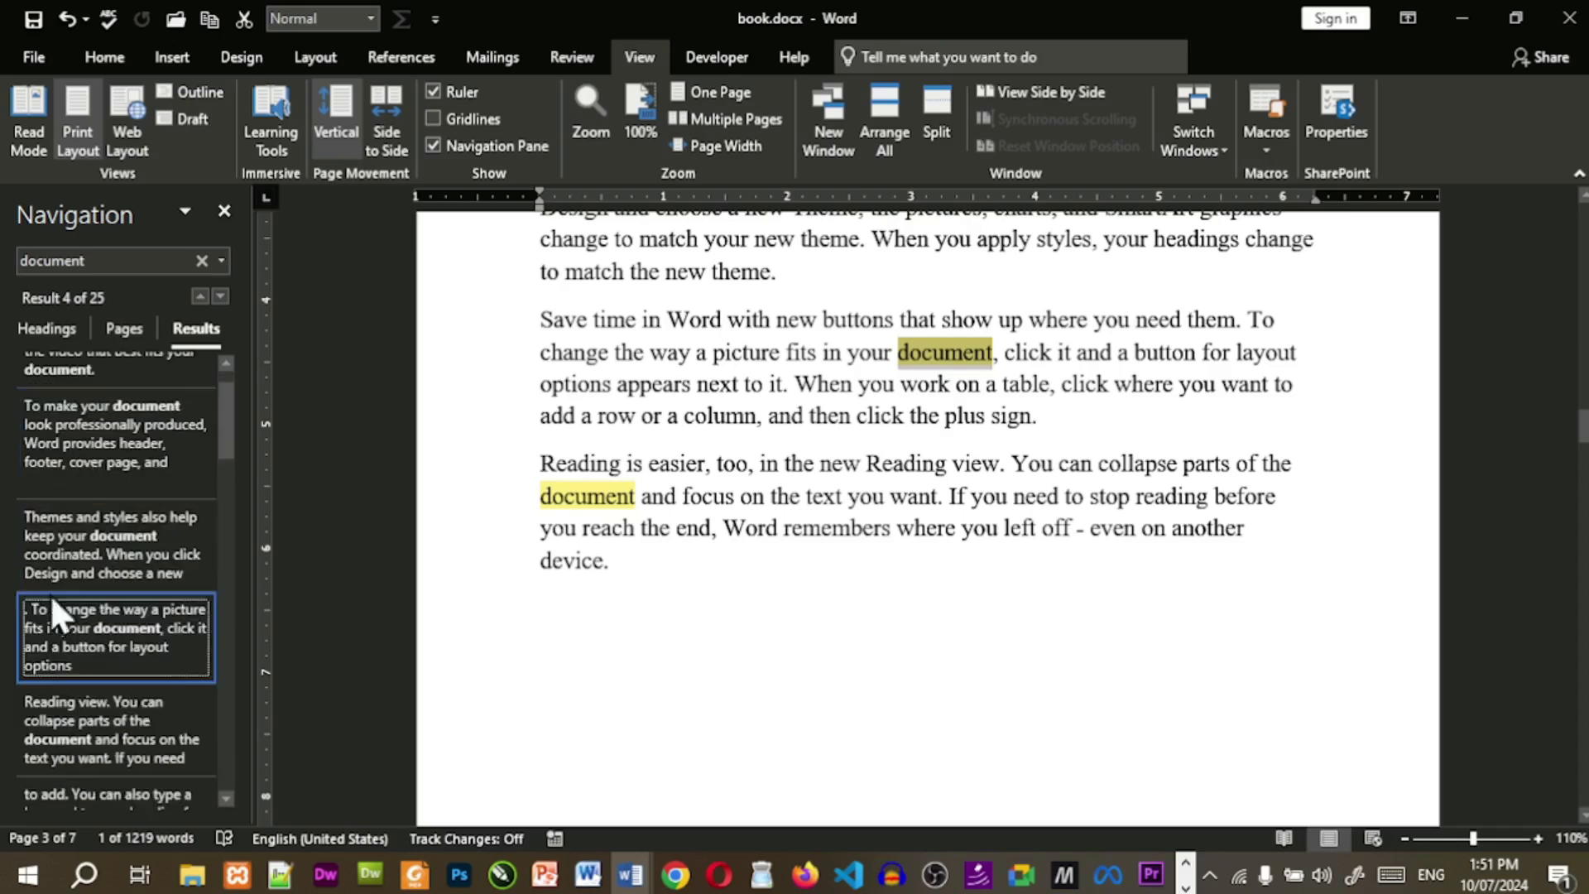
{"action": "left_click", "coordinate": [221, 262]}
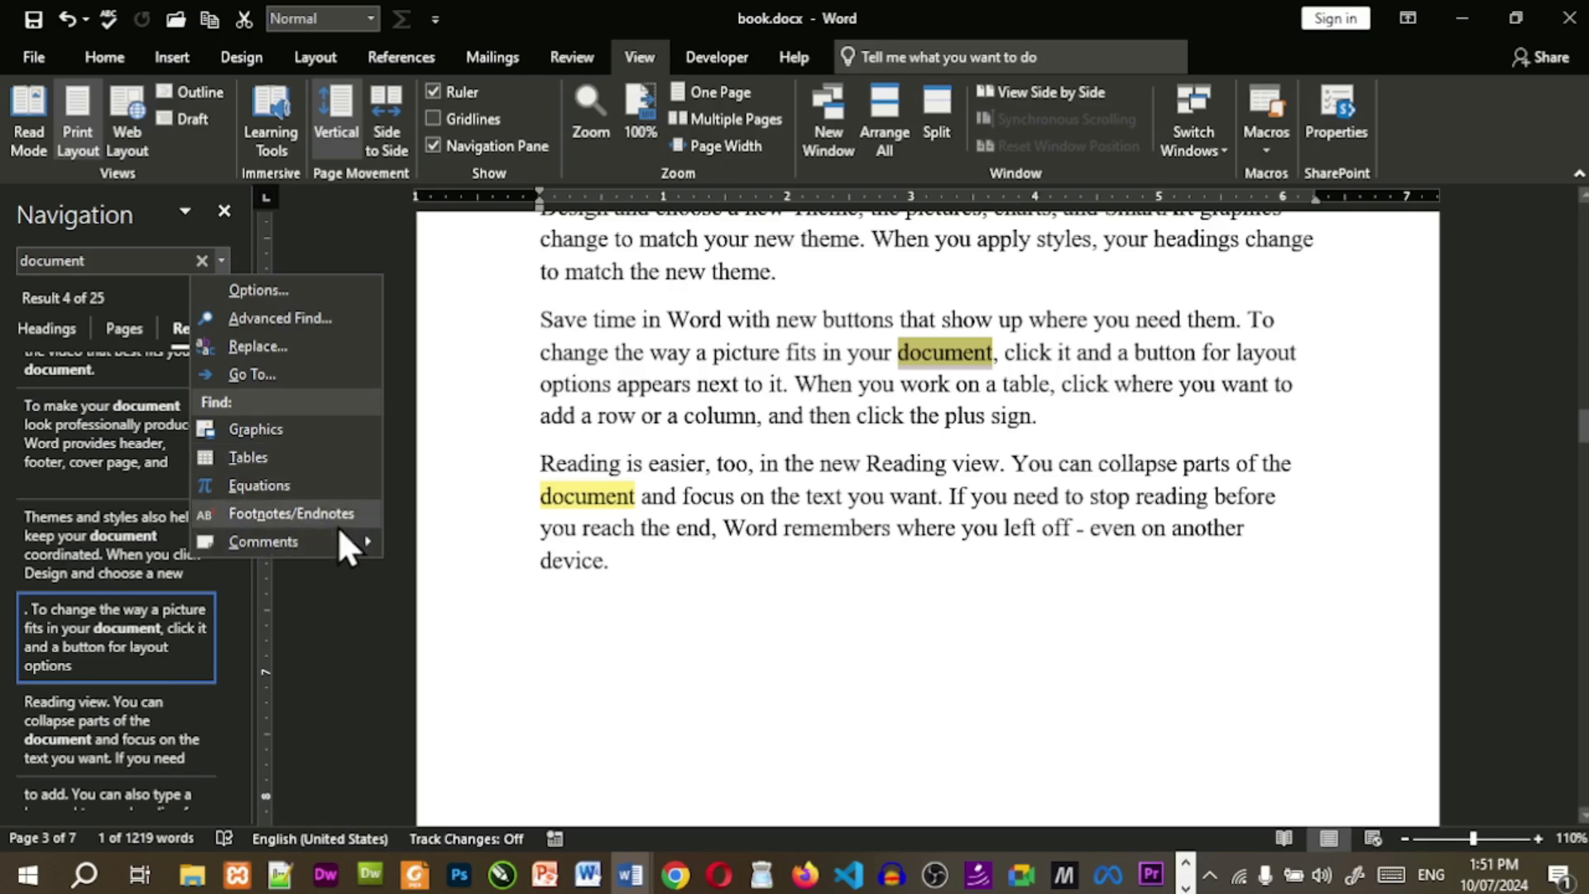
{"action": "mouse_move", "coordinate": [339, 534]}
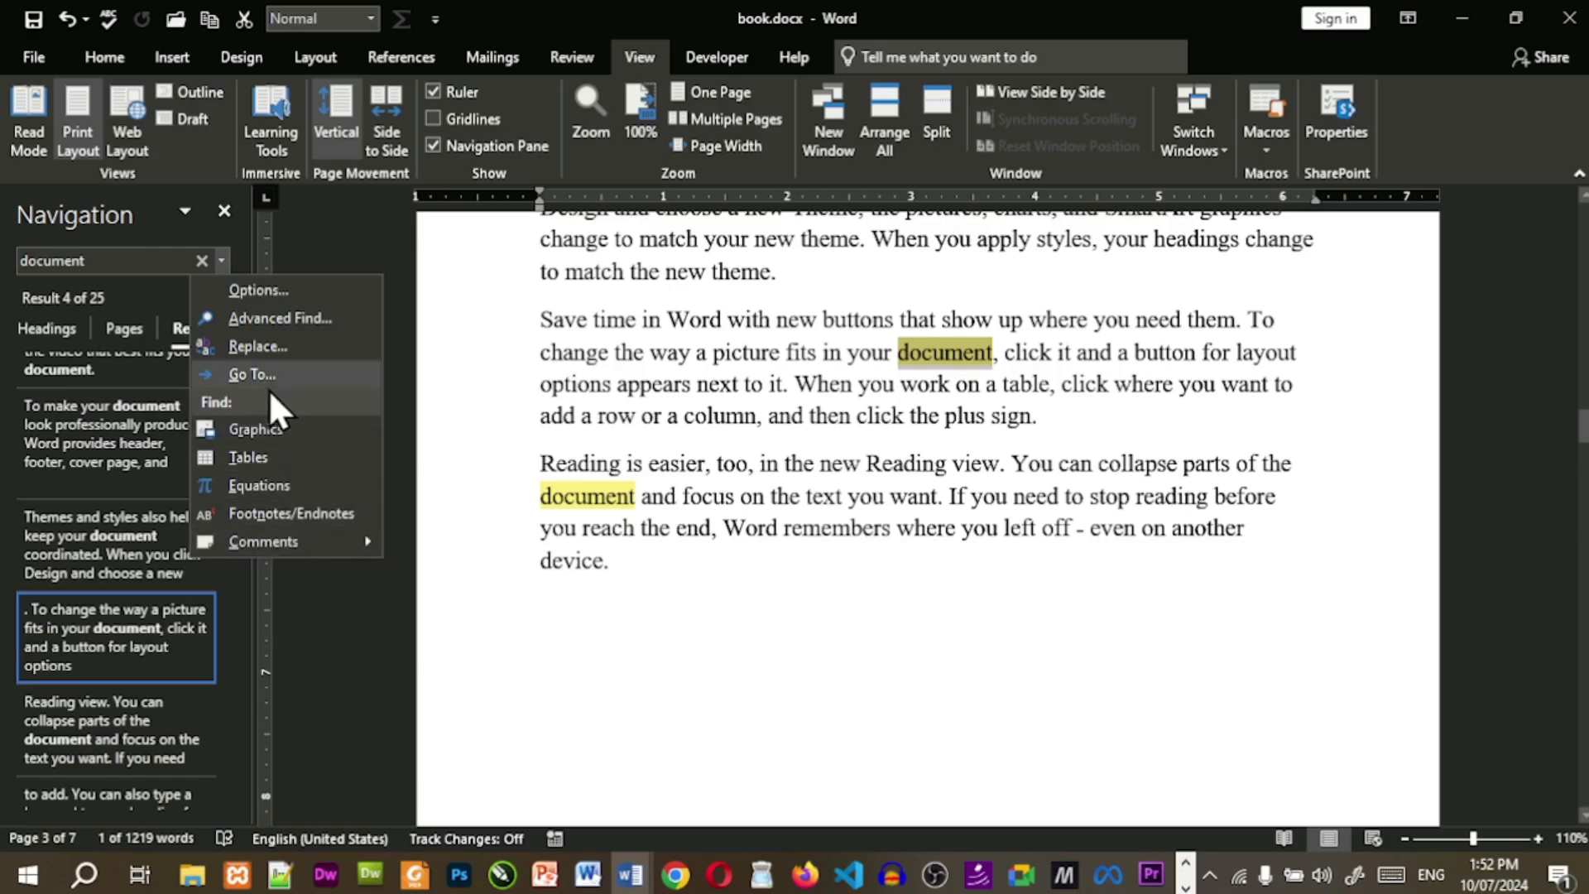
{"action": "left_click", "coordinate": [282, 294]}
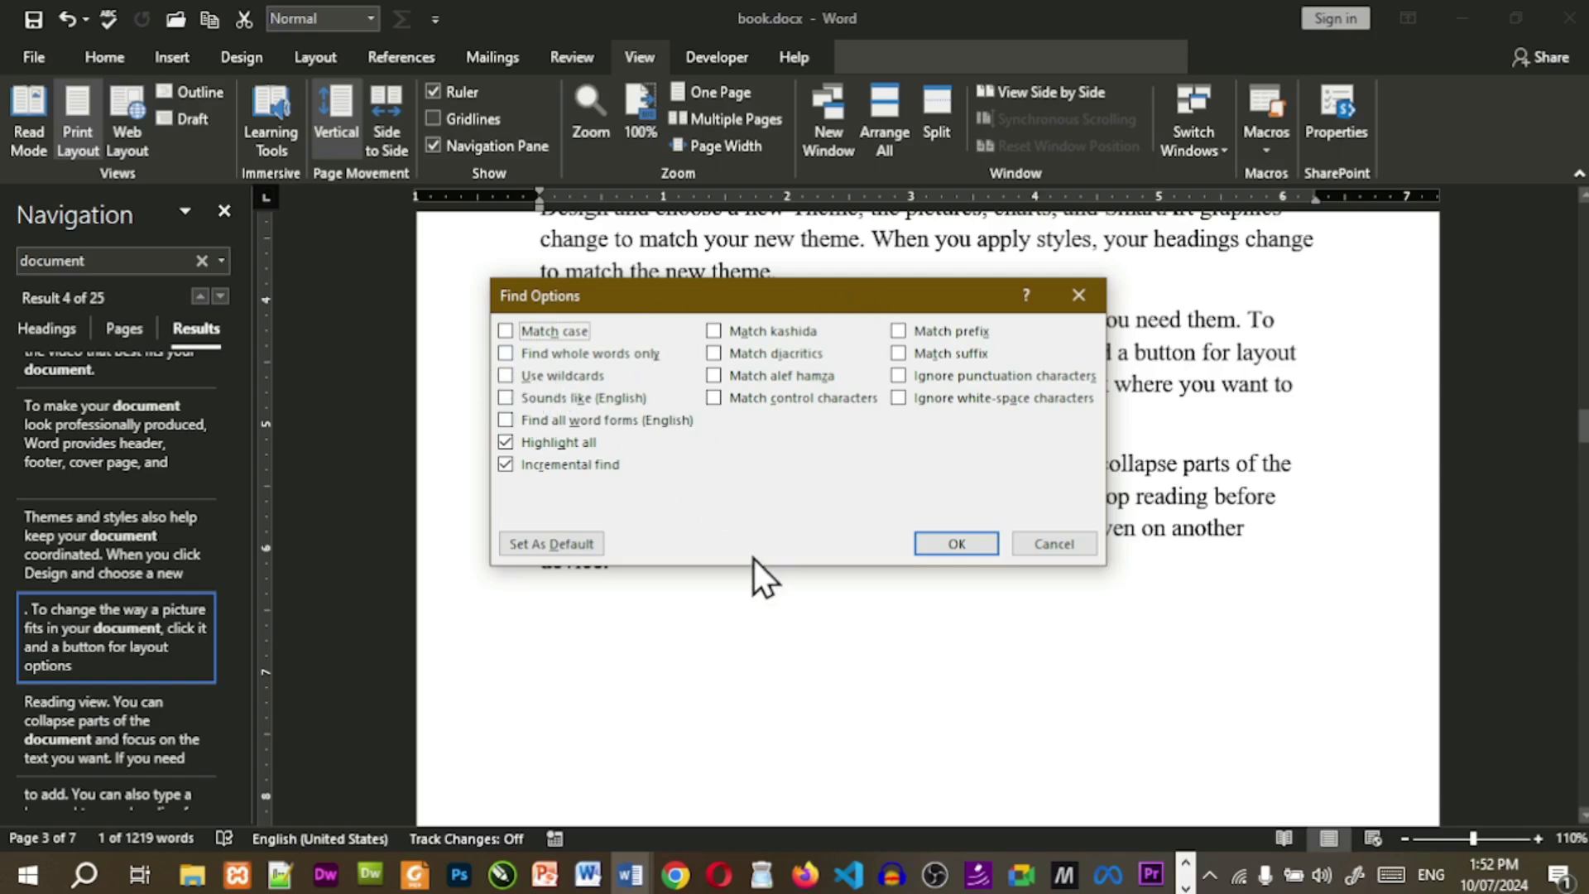
{"action": "left_click", "coordinate": [1064, 548]}
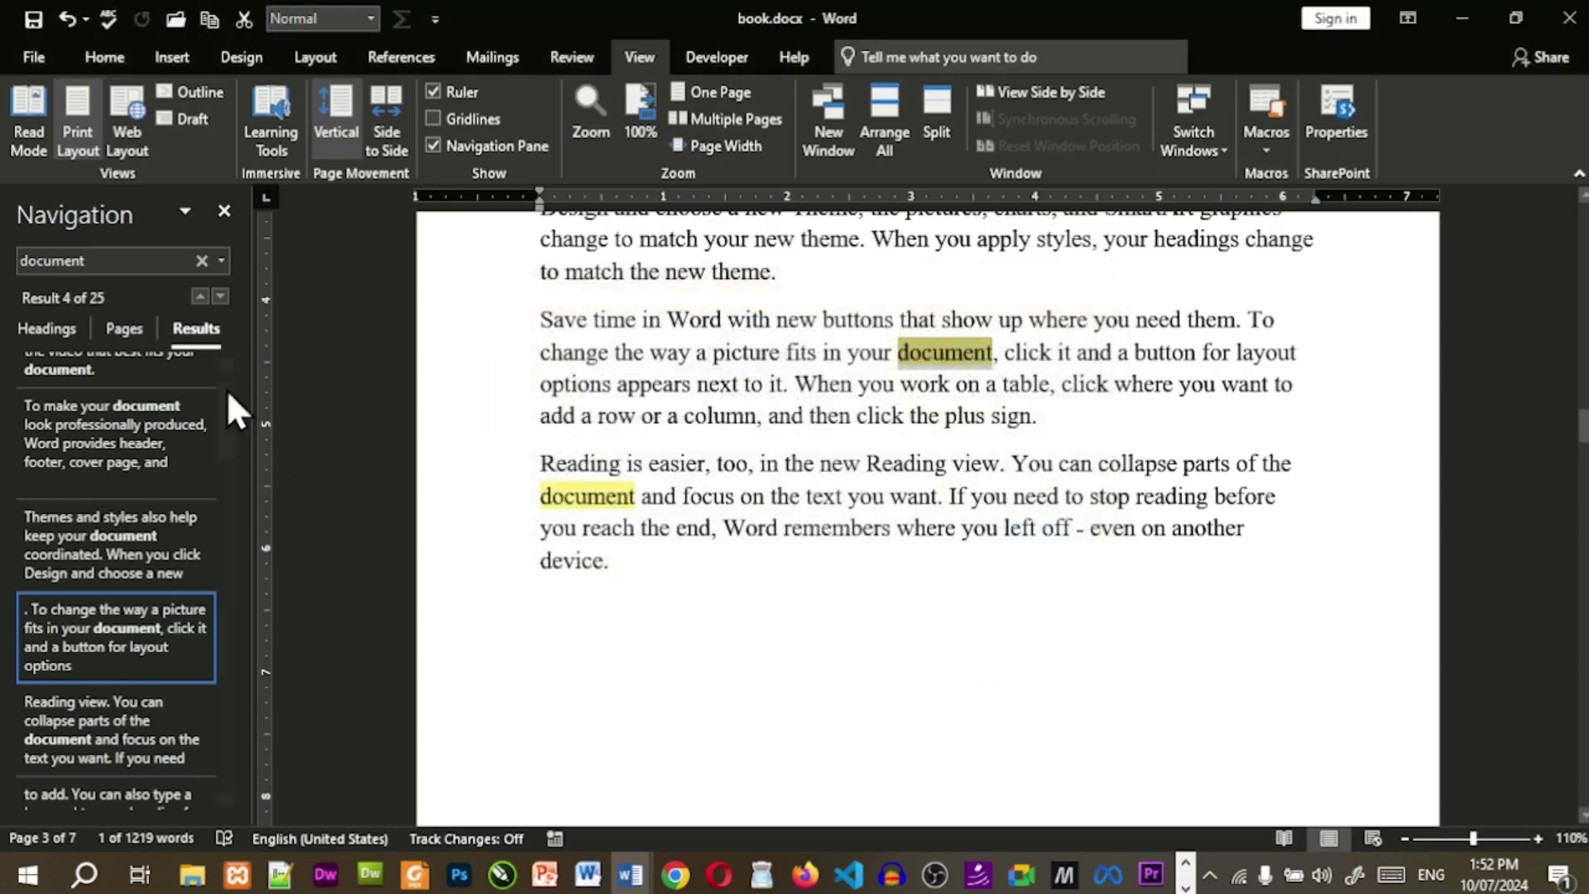
{"action": "left_click", "coordinate": [434, 149]}
{"action": "left_click", "coordinate": [432, 146]}
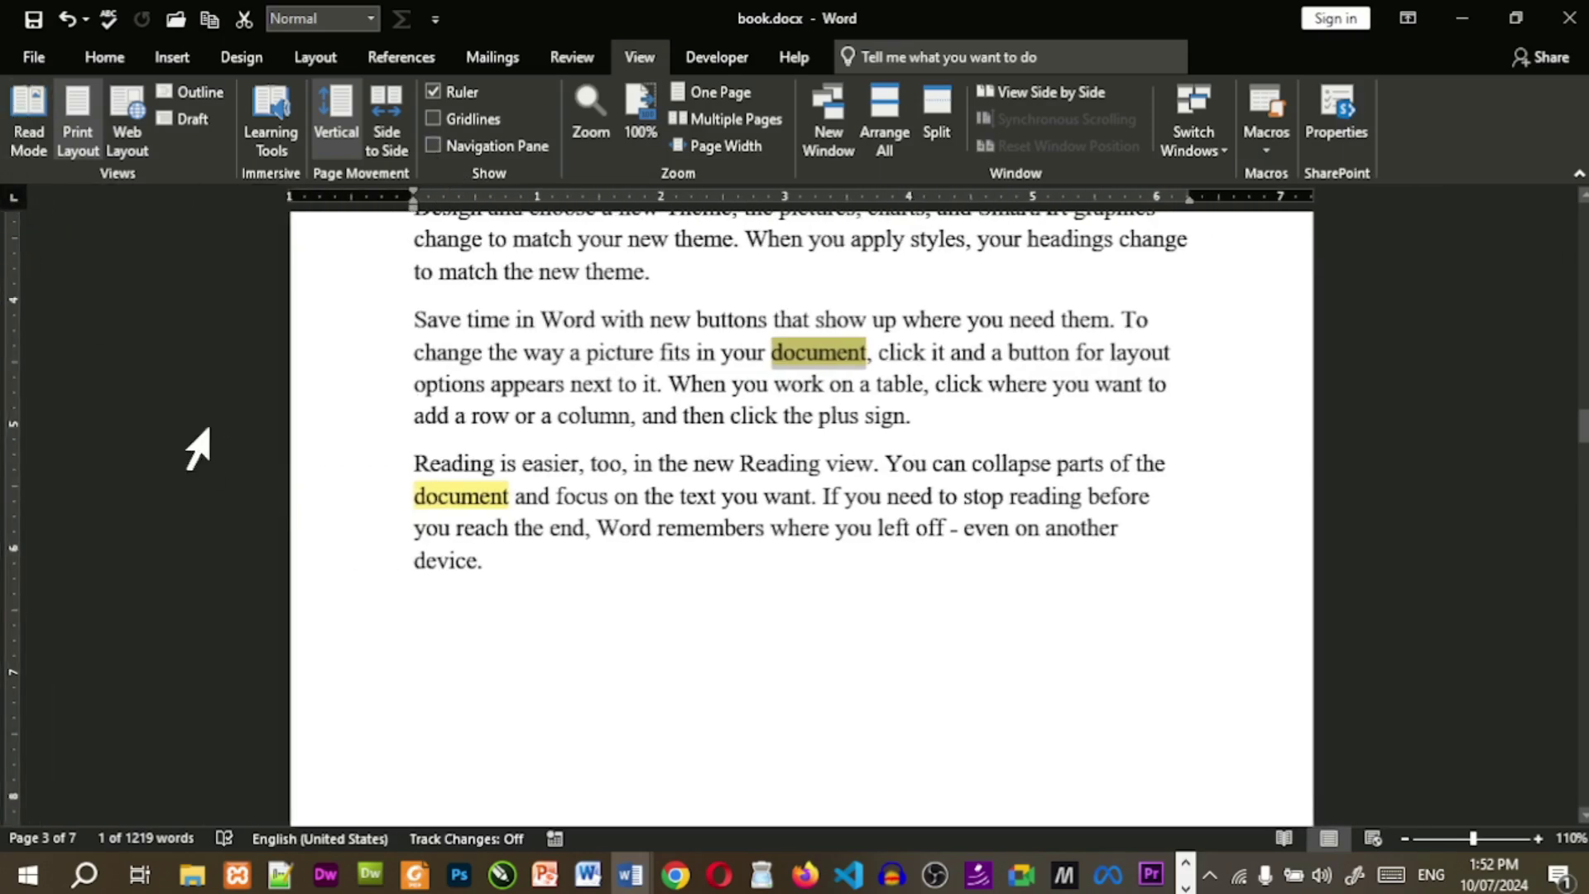
{"action": "left_click", "coordinate": [104, 56]}
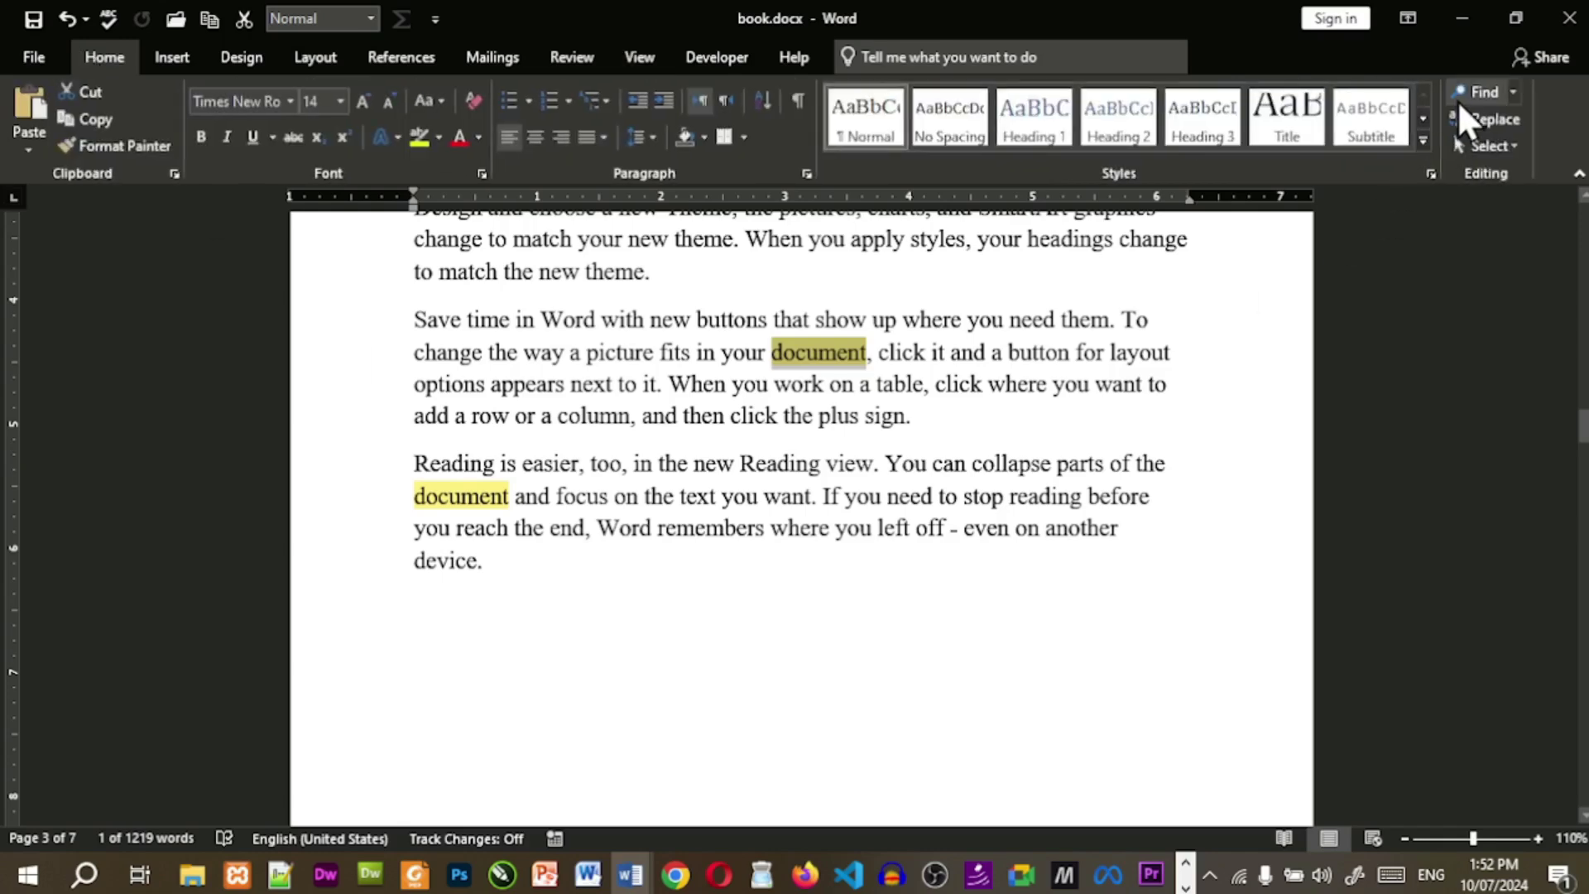
{"action": "left_click", "coordinate": [1471, 96]}
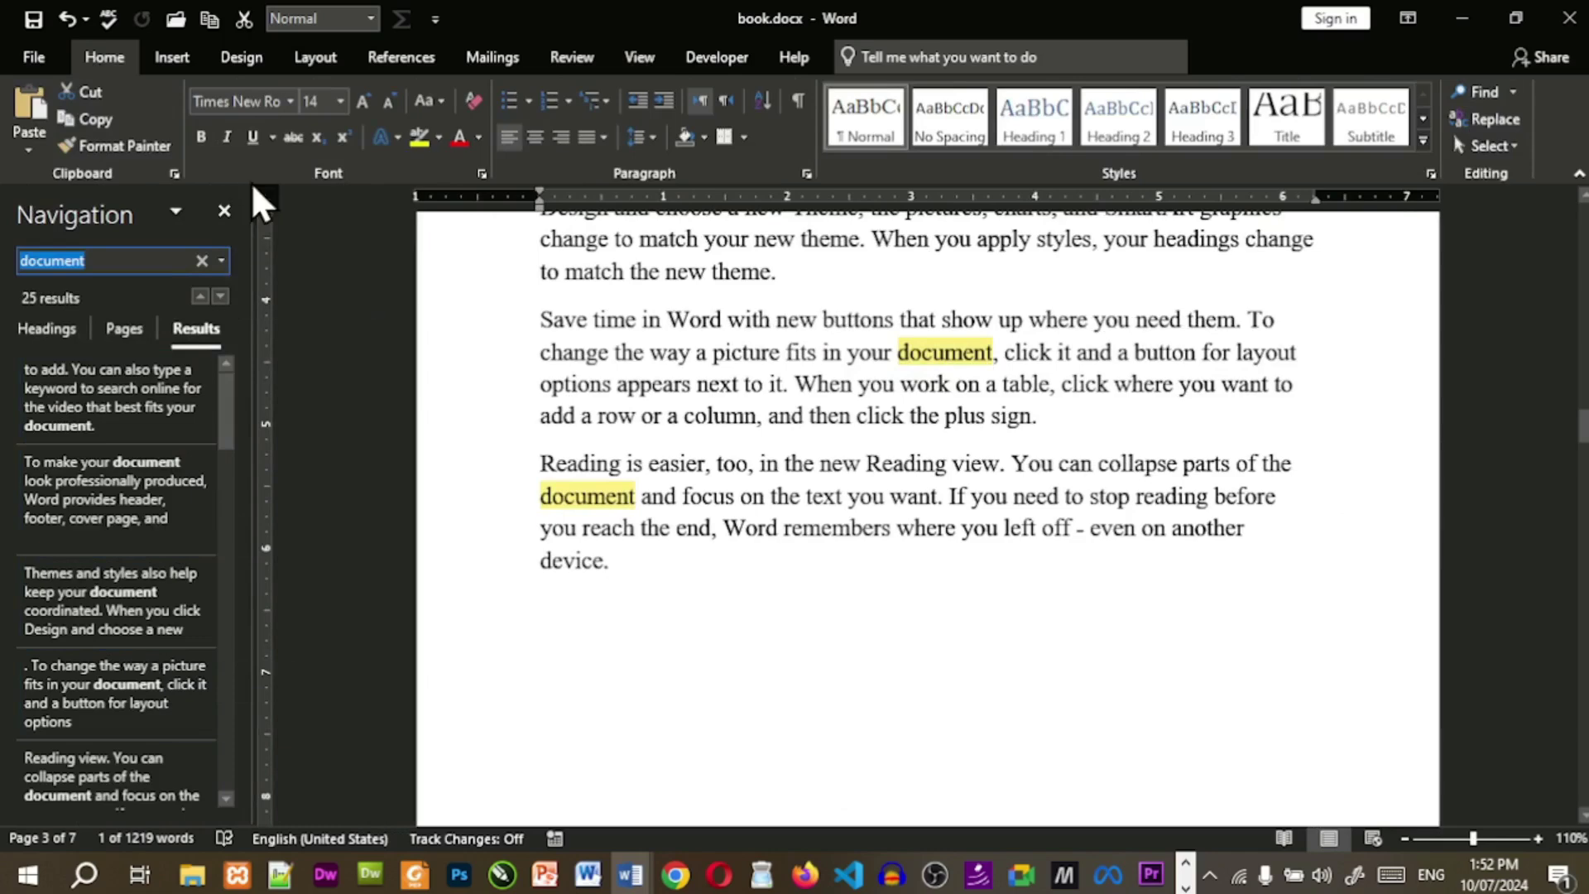
{"action": "left_click", "coordinate": [225, 211]}
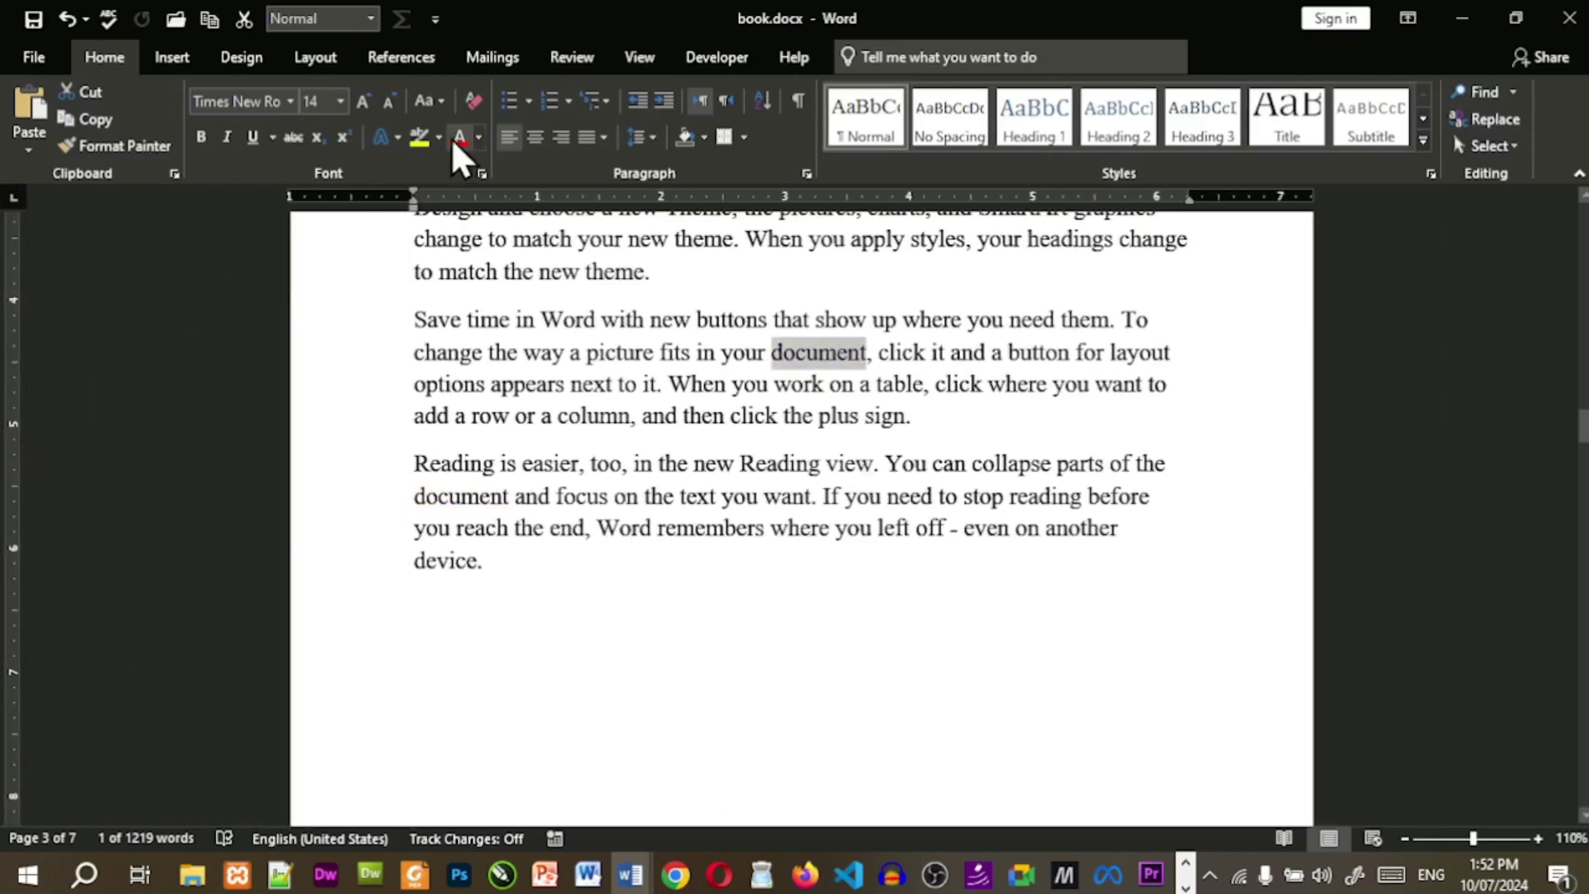
{"action": "left_click", "coordinate": [637, 66]}
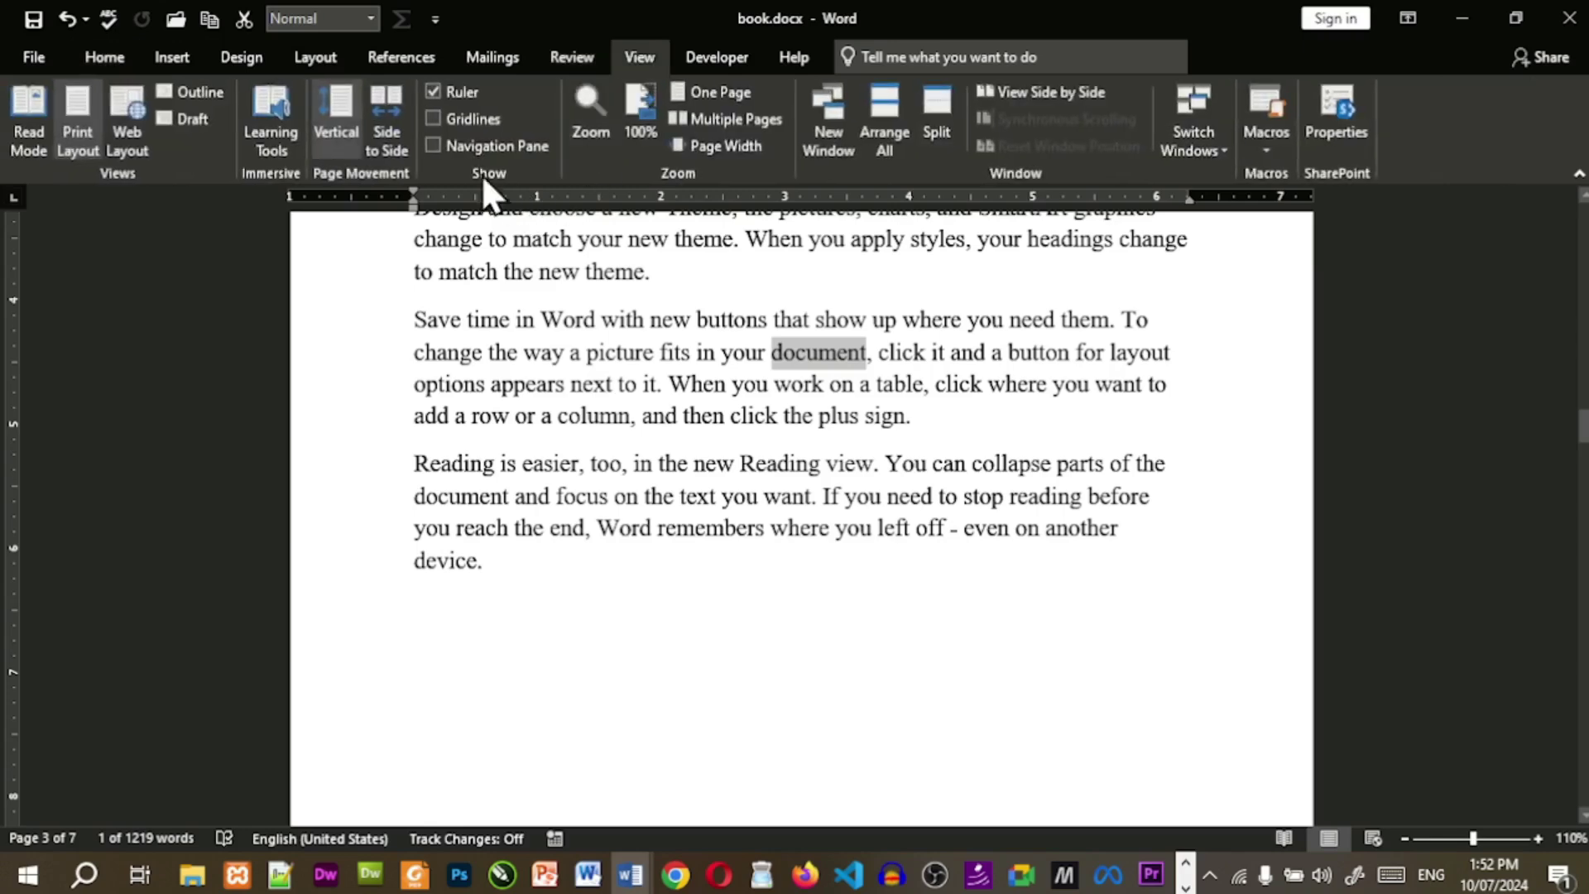
{"action": "left_click", "coordinate": [470, 161]}
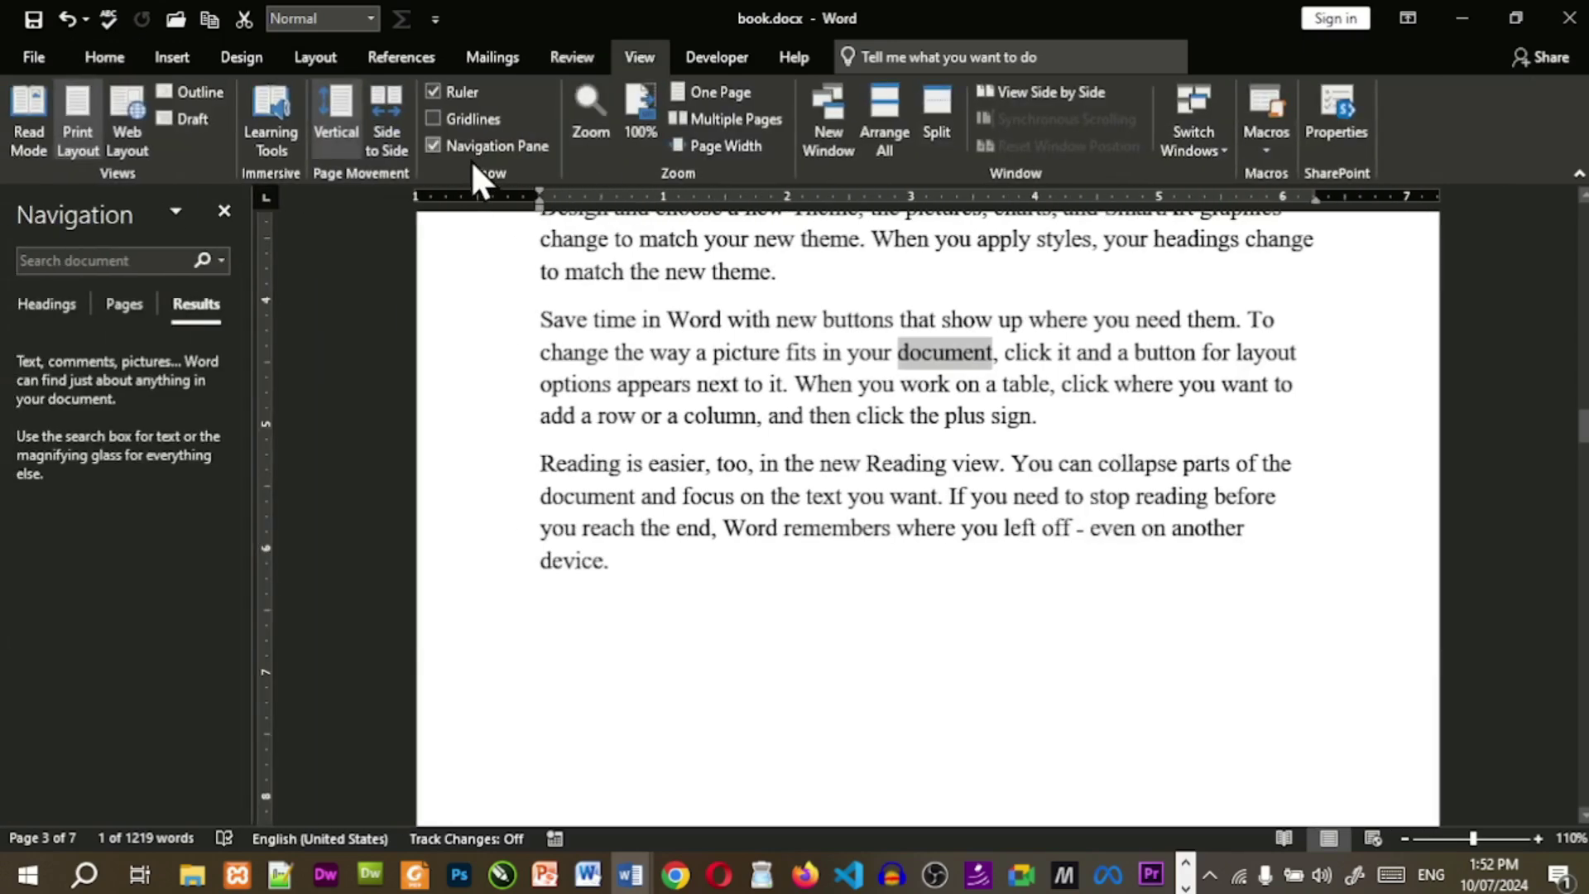
{"action": "left_click", "coordinate": [190, 215]}
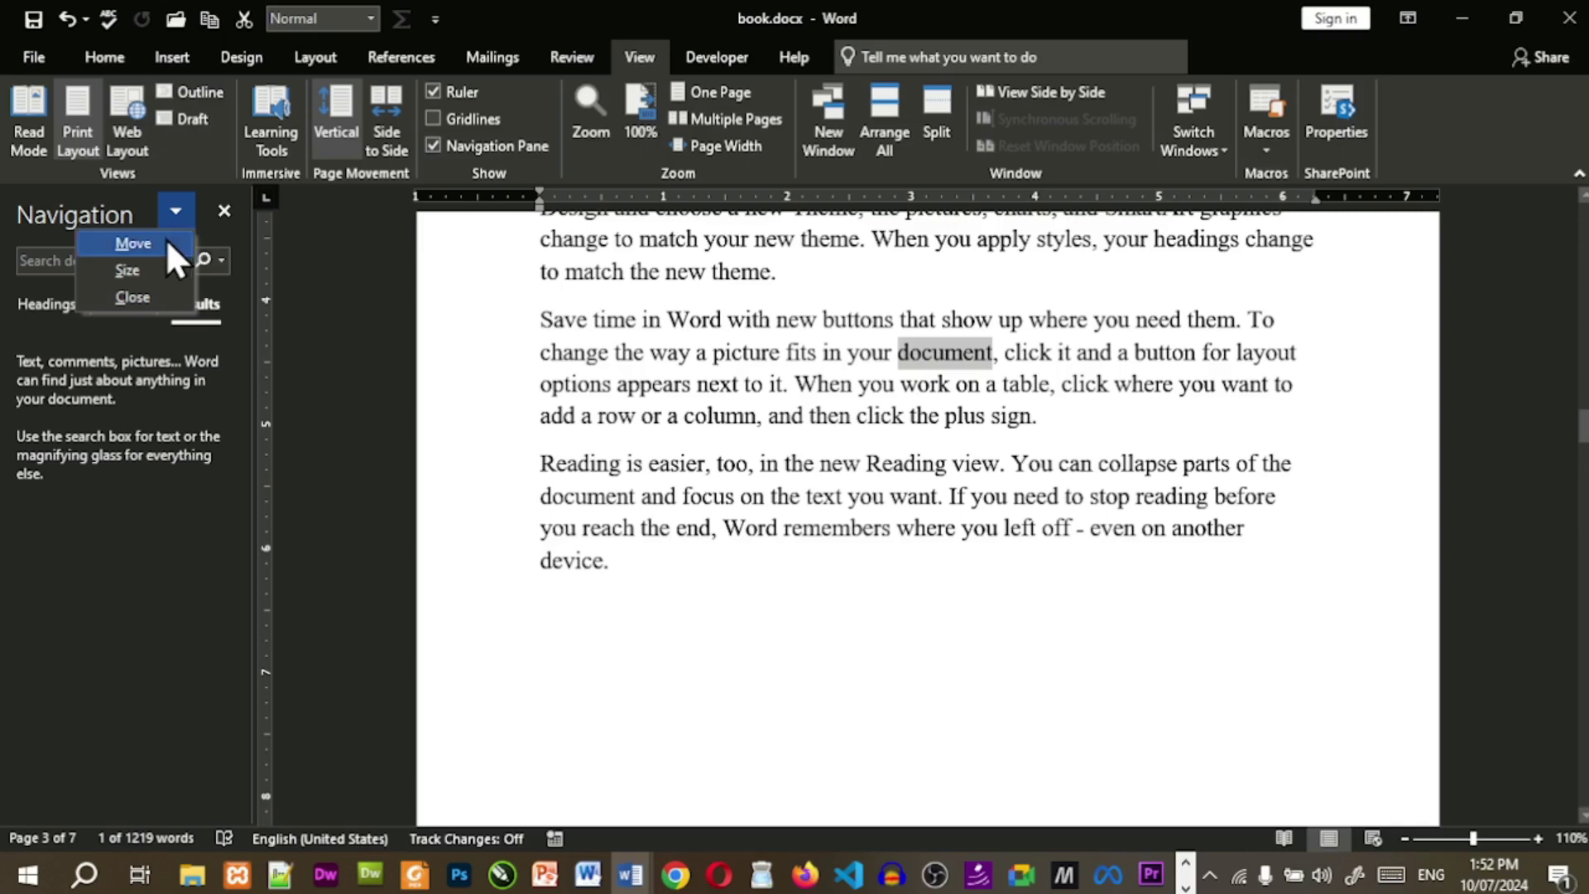
{"action": "left_click", "coordinate": [161, 294]}
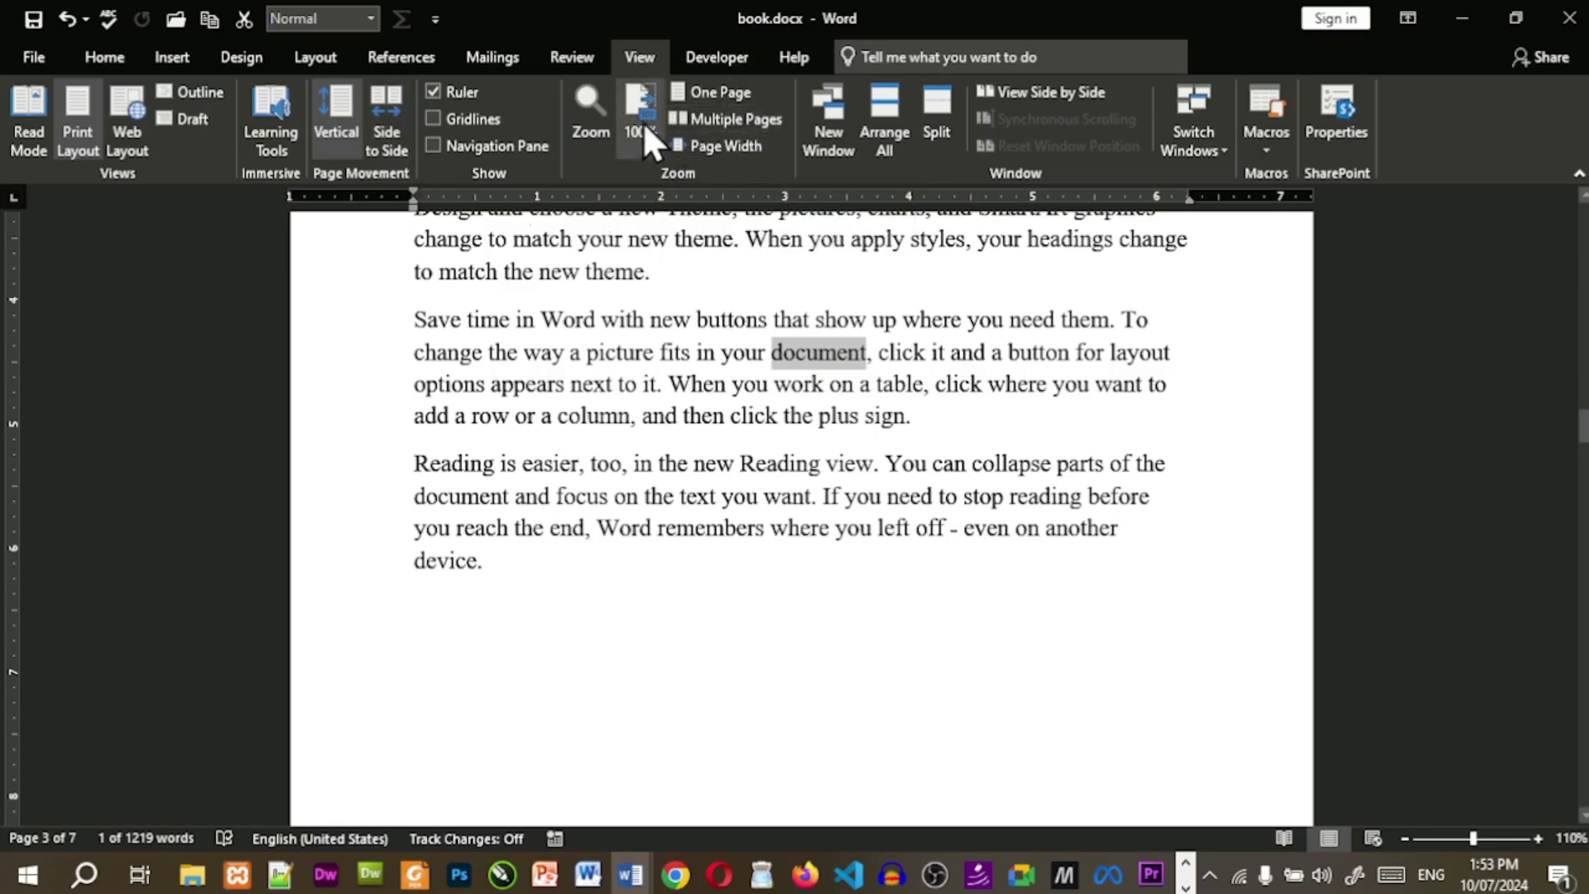
Try 200%, 100% and 75% zoom levels, then dismiss the Zoom dialog unchanged.
{"action": "left_click", "coordinate": [593, 124]}
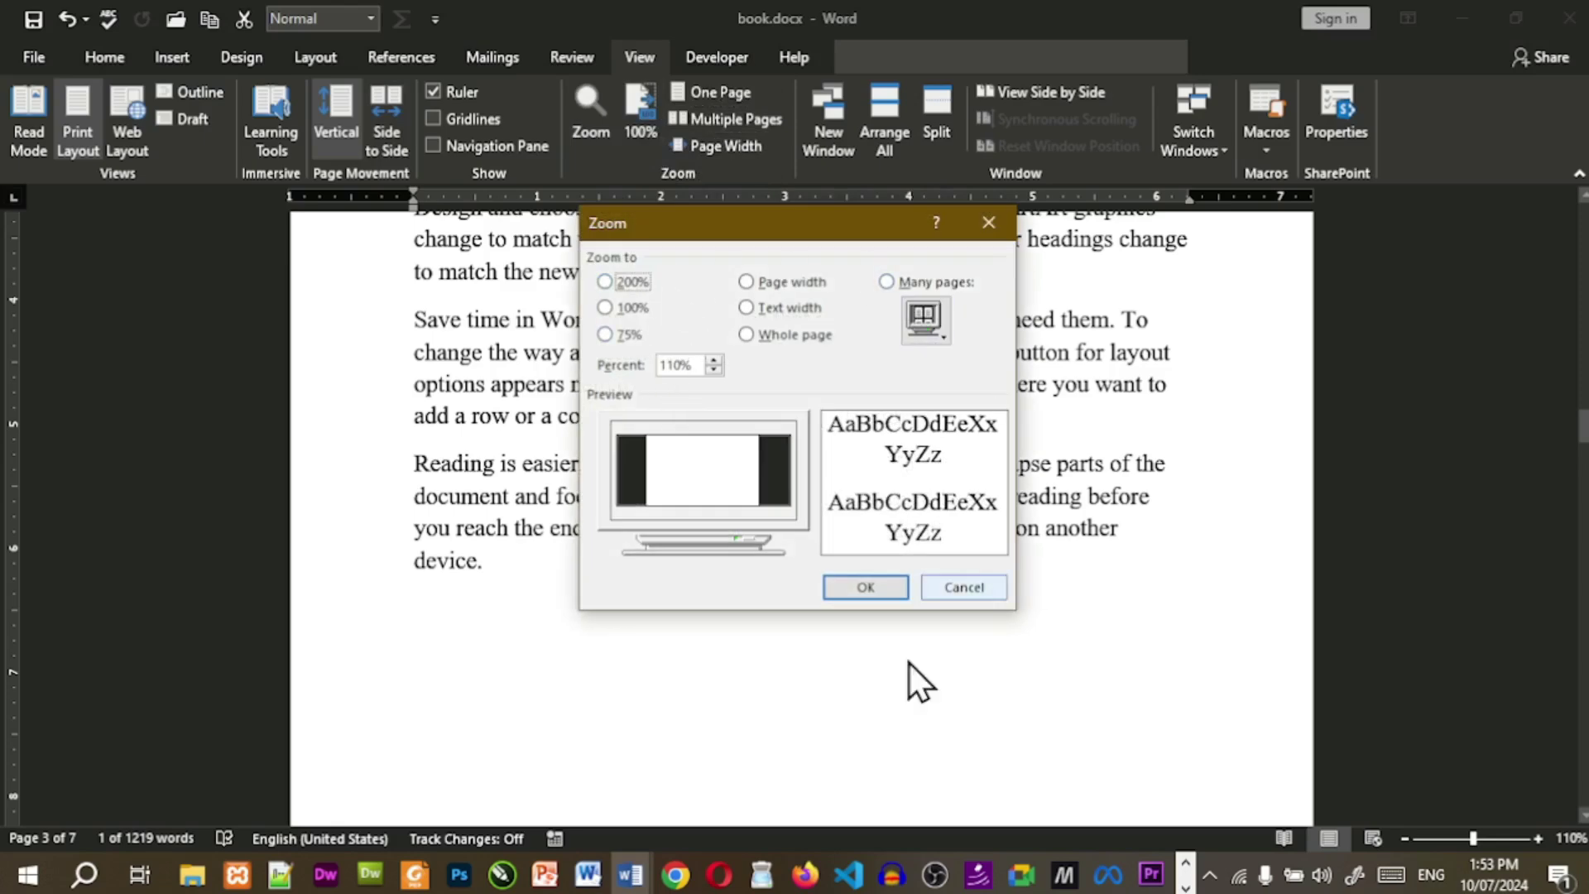
{"action": "left_click", "coordinate": [631, 286]}
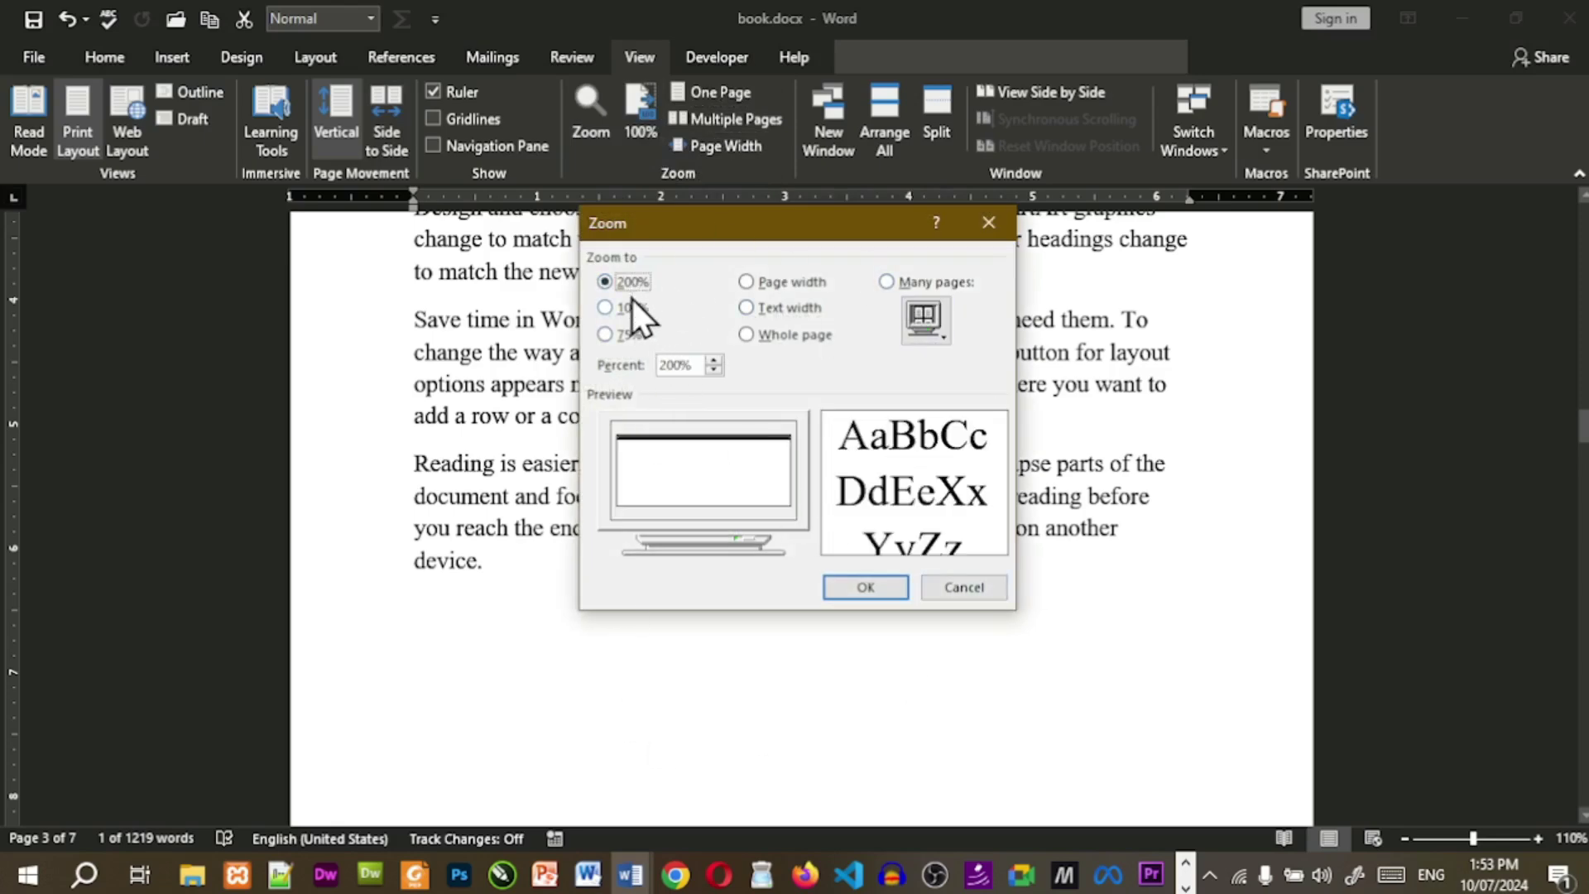
{"action": "left_click", "coordinate": [887, 584]}
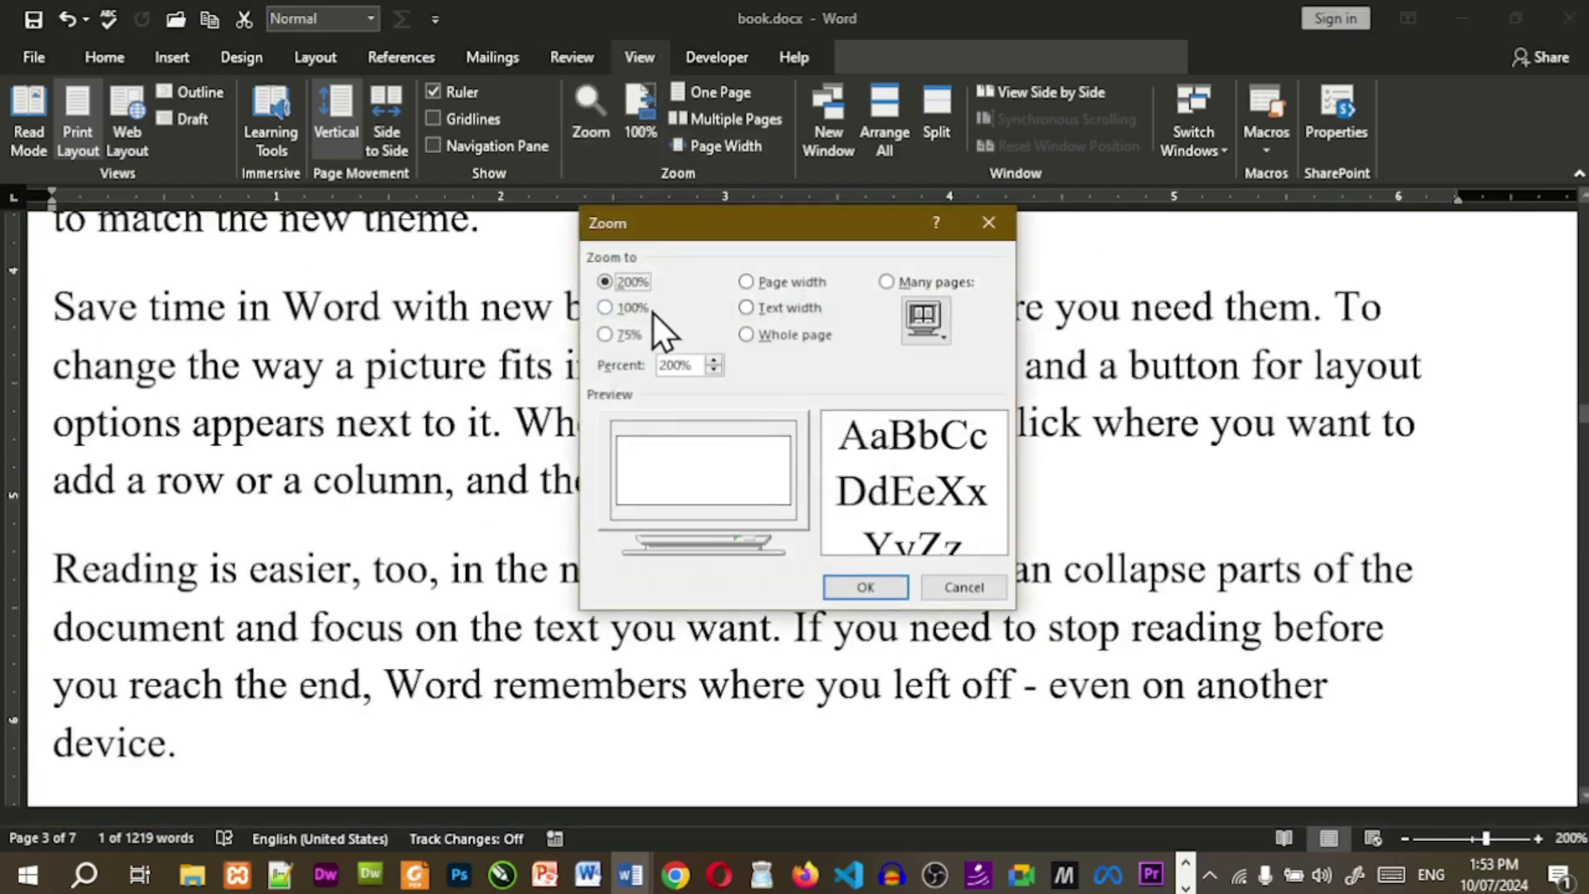
{"action": "left_click", "coordinate": [650, 310]}
{"action": "left_click", "coordinate": [868, 585]}
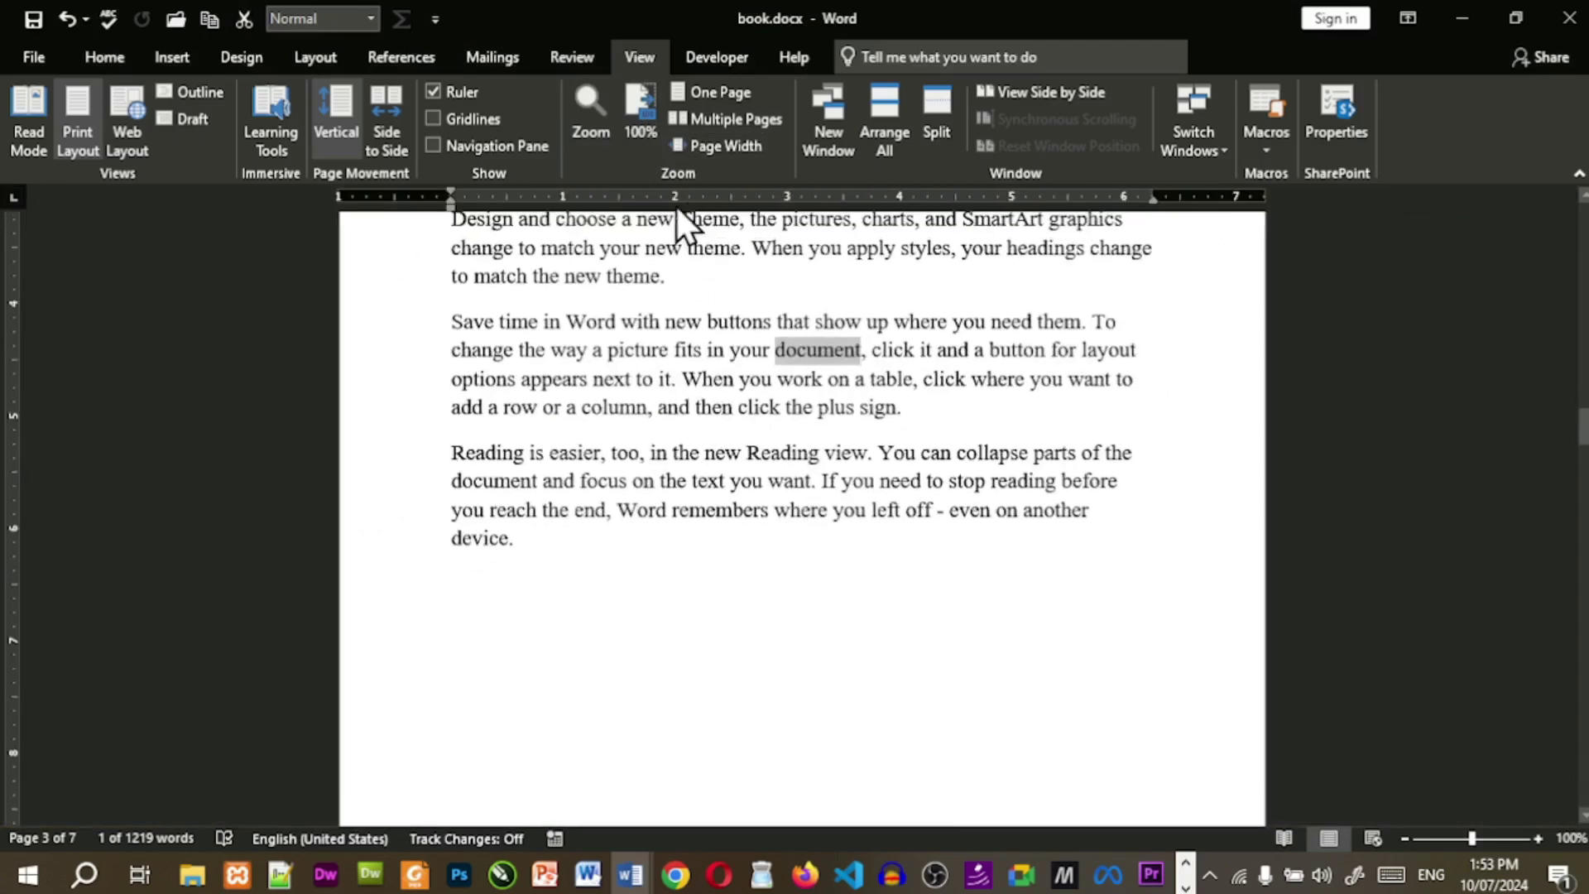
{"action": "left_click", "coordinate": [596, 124]}
{"action": "left_click", "coordinate": [623, 338]}
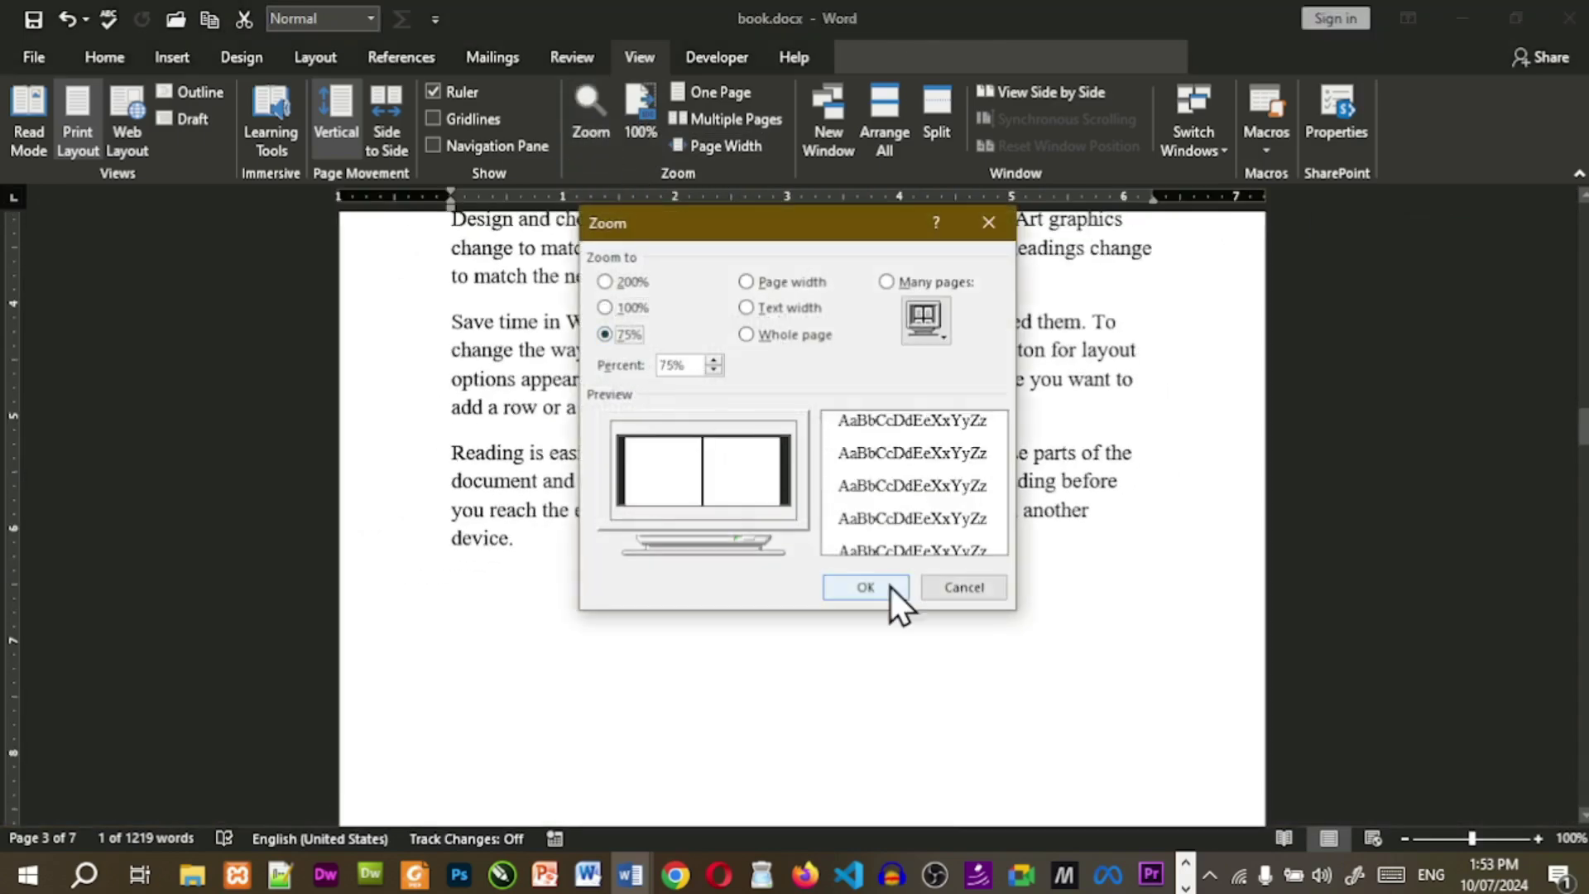
{"action": "left_click", "coordinate": [896, 591]}
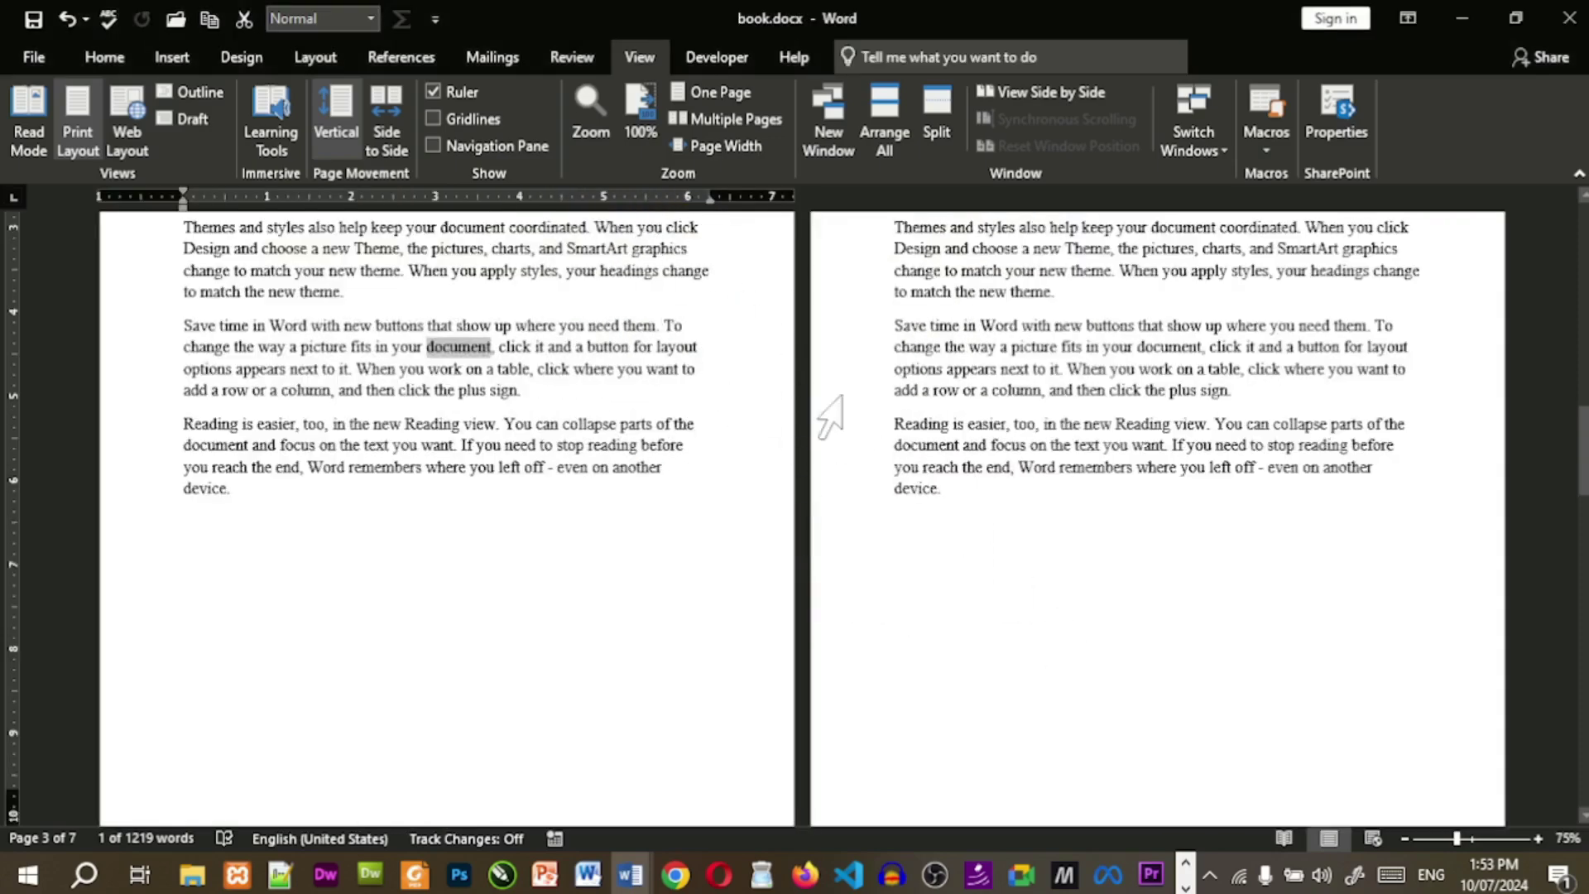
{"action": "left_click", "coordinate": [591, 116]}
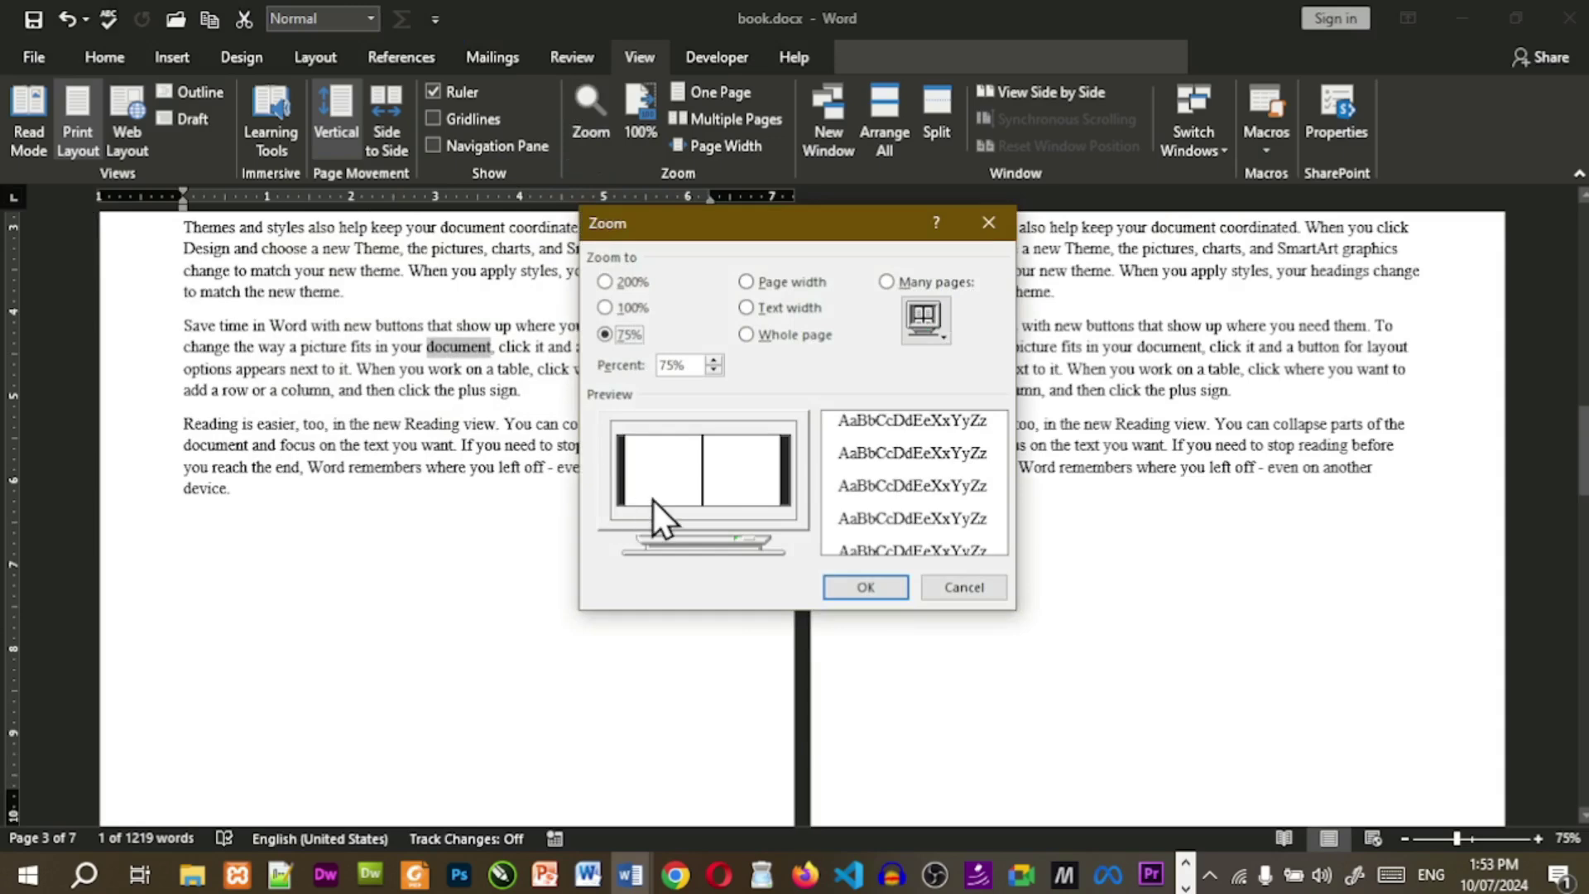
{"action": "key", "text": "Escape"}
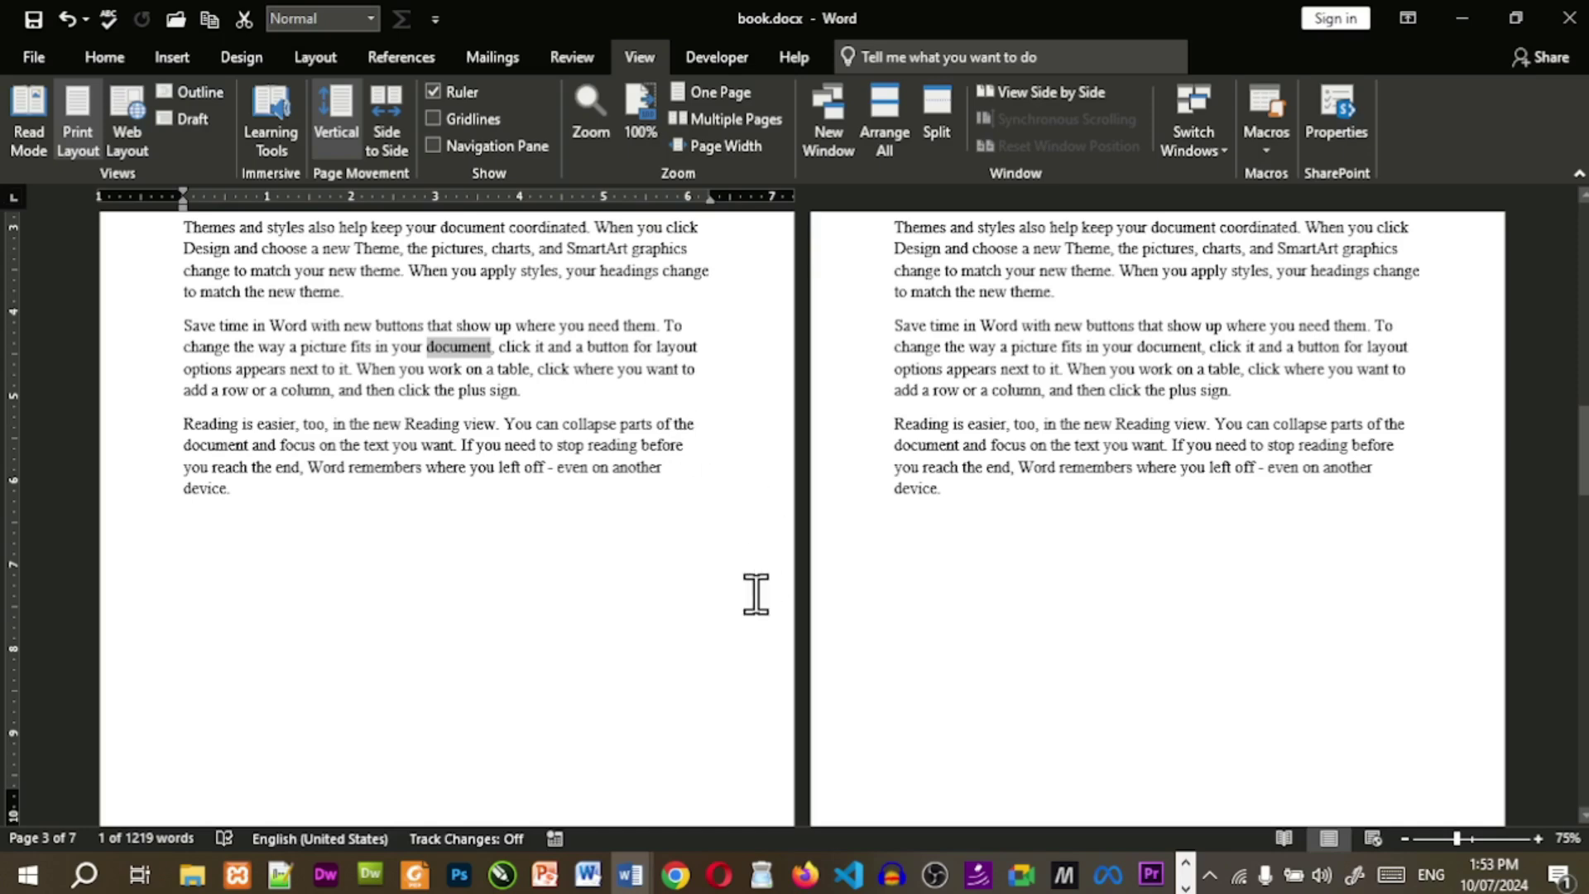
{"action": "left_click", "coordinate": [779, 523]}
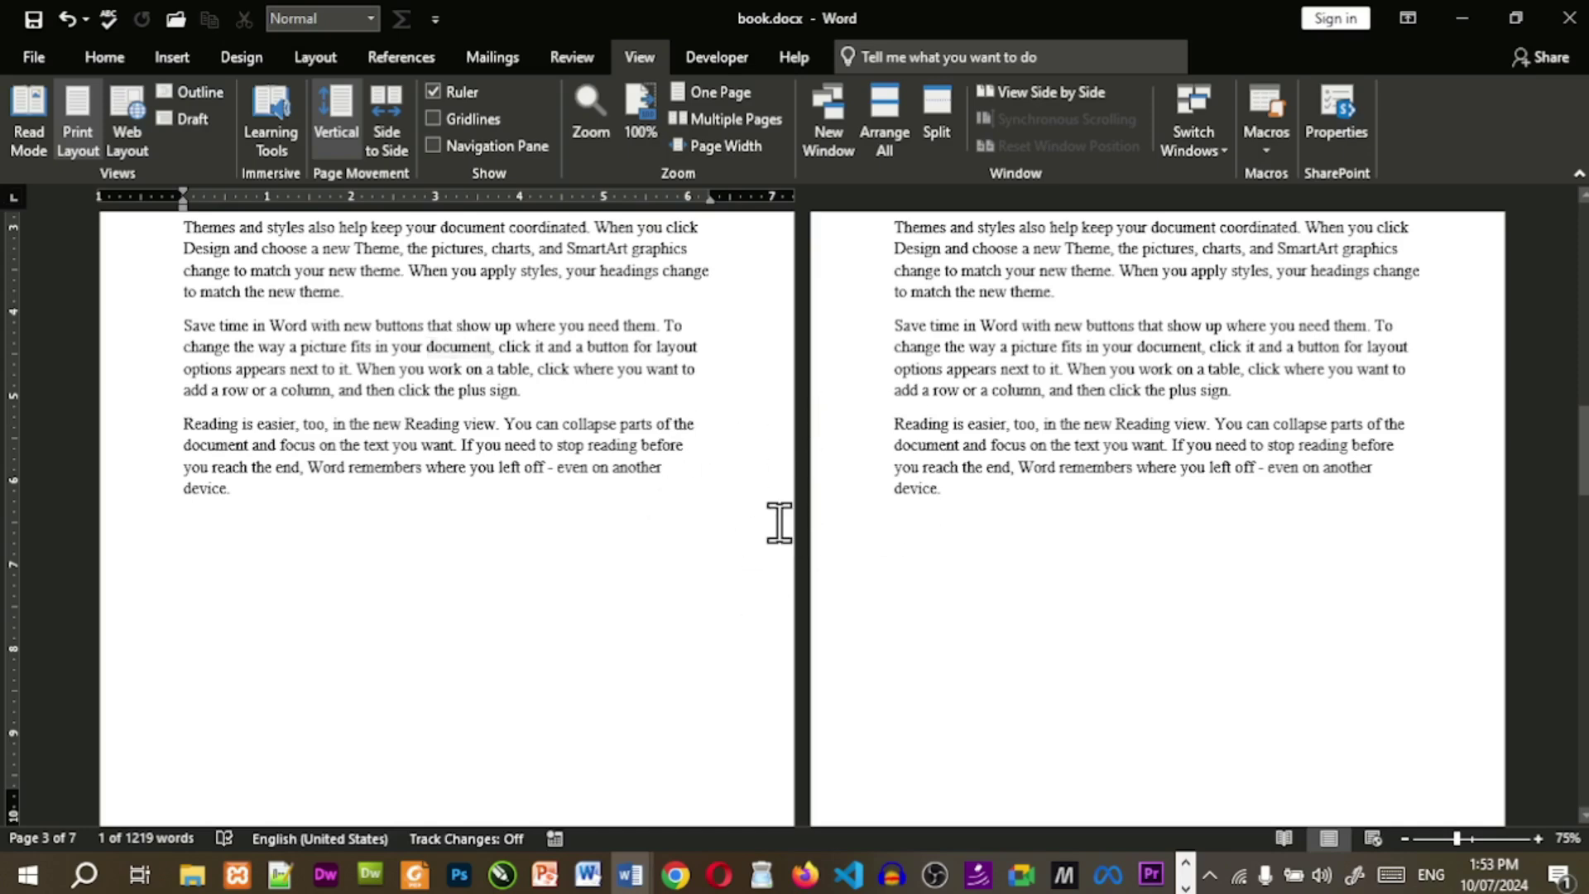
Try Page width (159%) and Text width (206%) zoom, then select Whole page.
{"action": "left_click", "coordinate": [599, 116]}
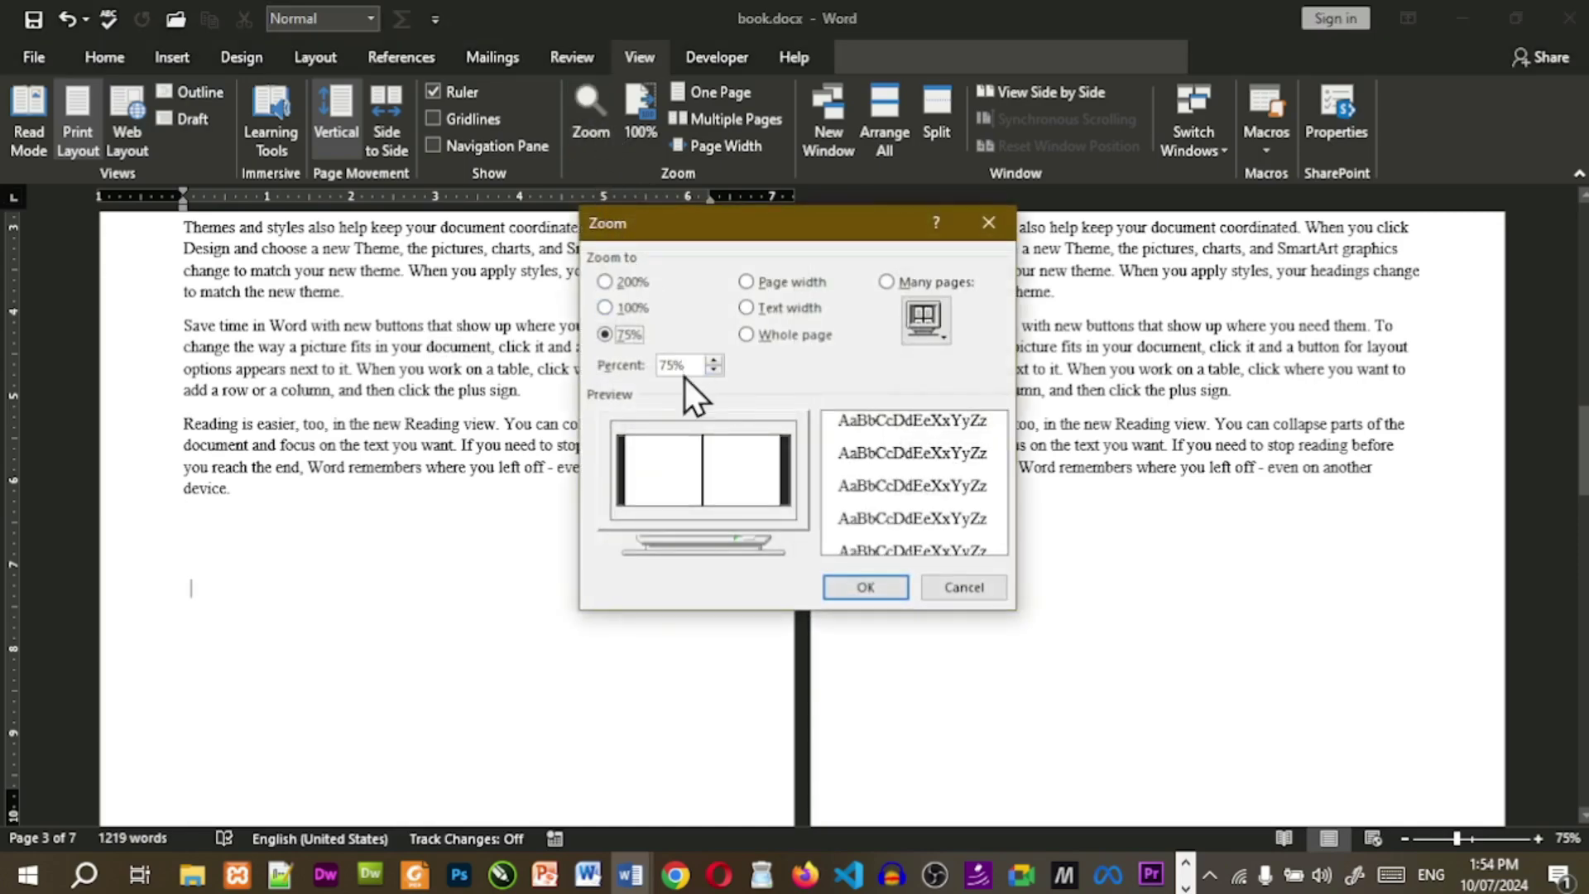
{"action": "left_click", "coordinate": [822, 281]}
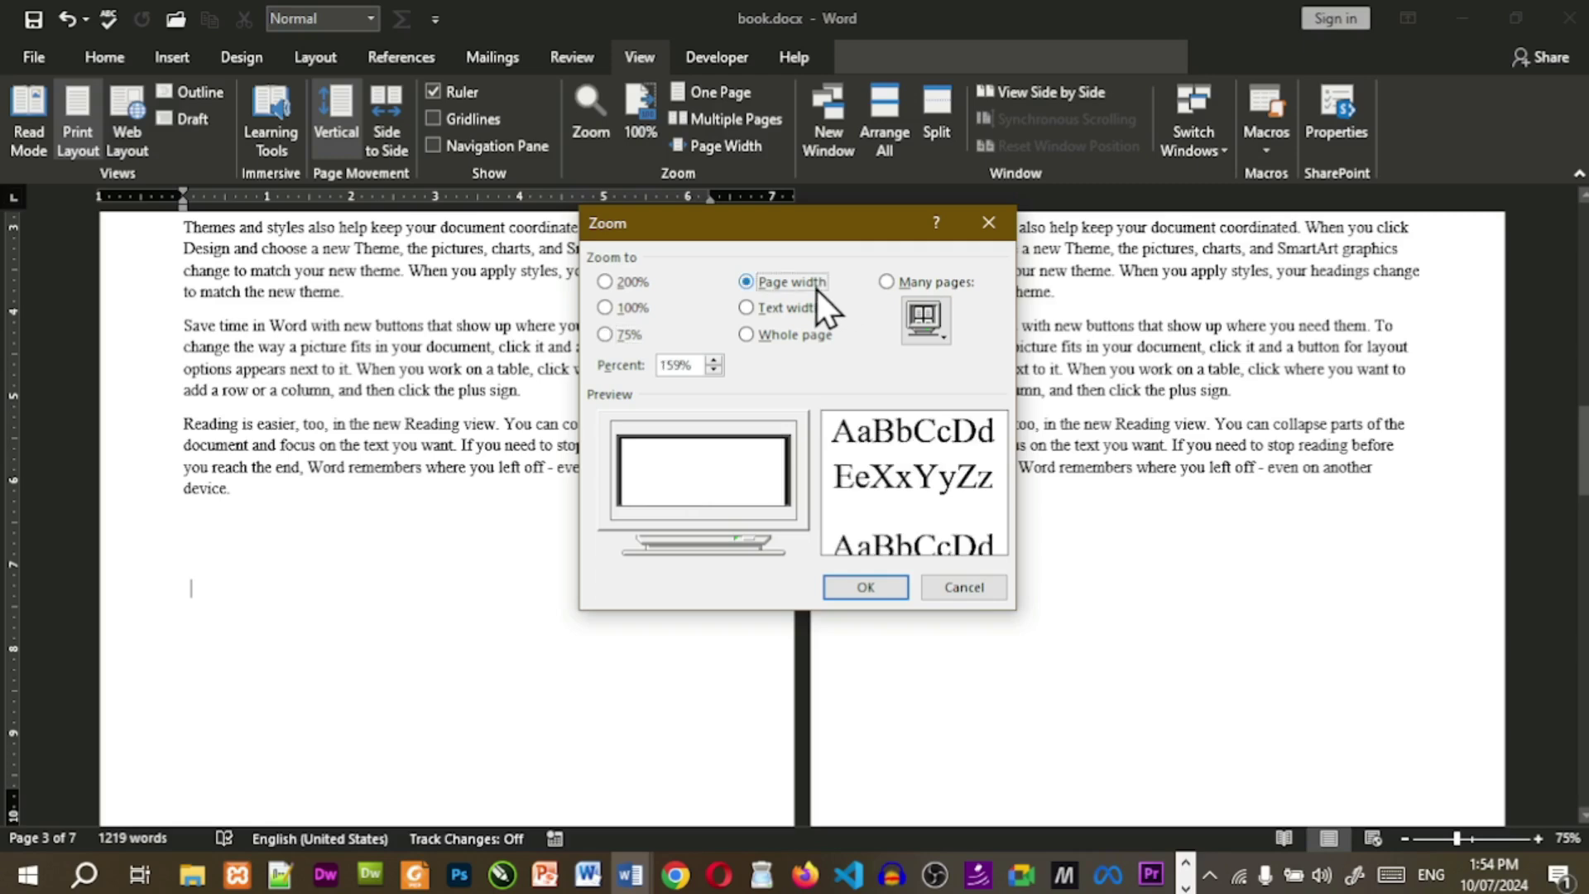
{"action": "left_click", "coordinate": [870, 584]}
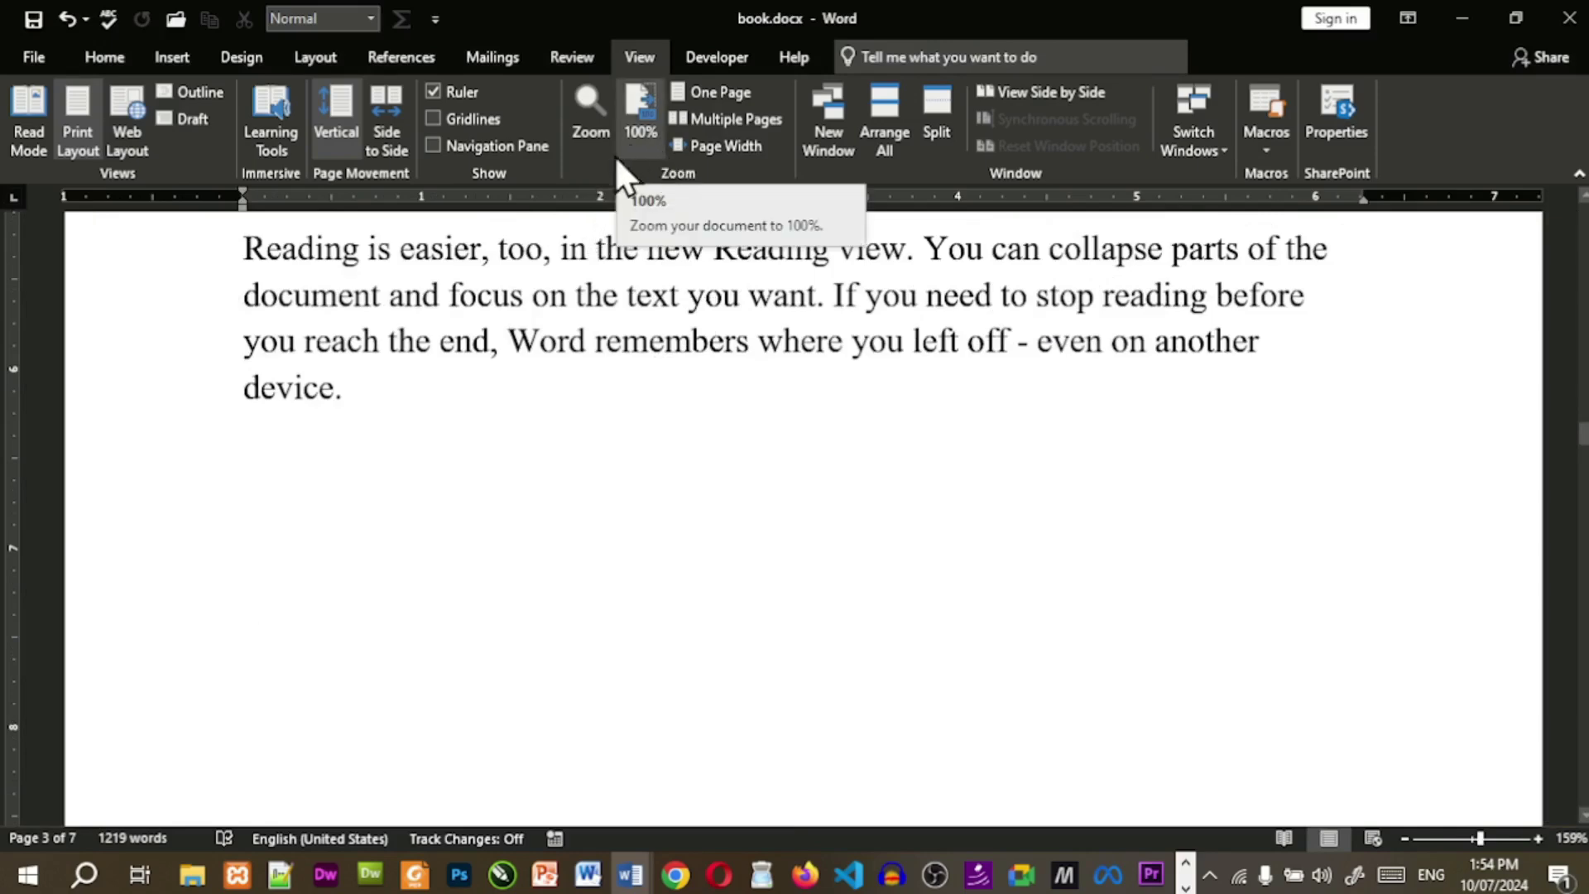
{"action": "left_click", "coordinate": [590, 112]}
{"action": "left_click", "coordinate": [760, 315]}
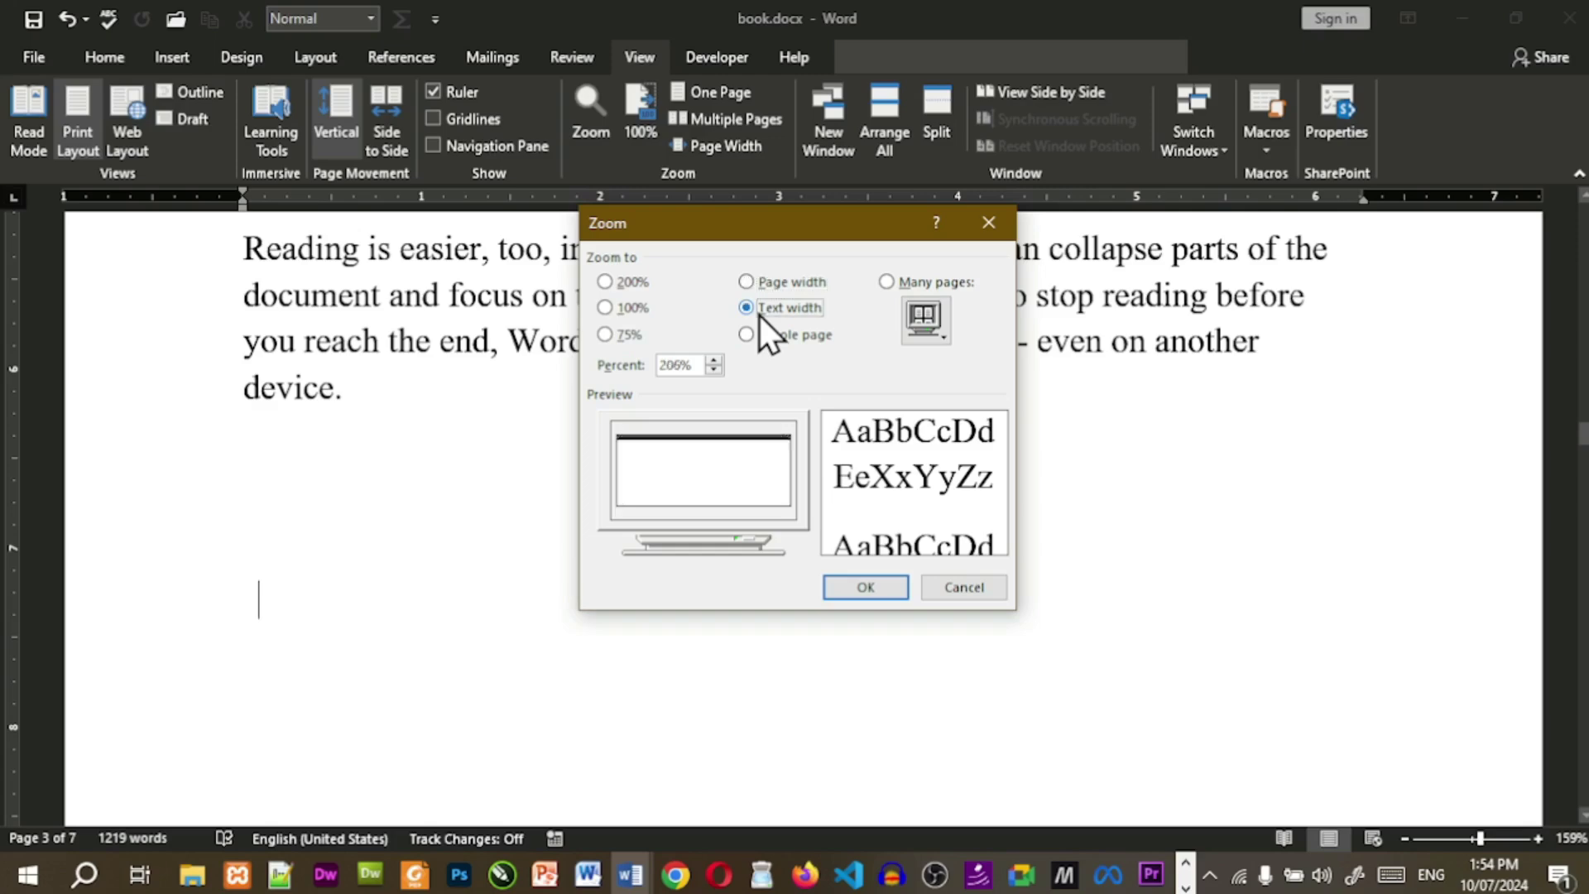
{"action": "left_click", "coordinate": [861, 588]}
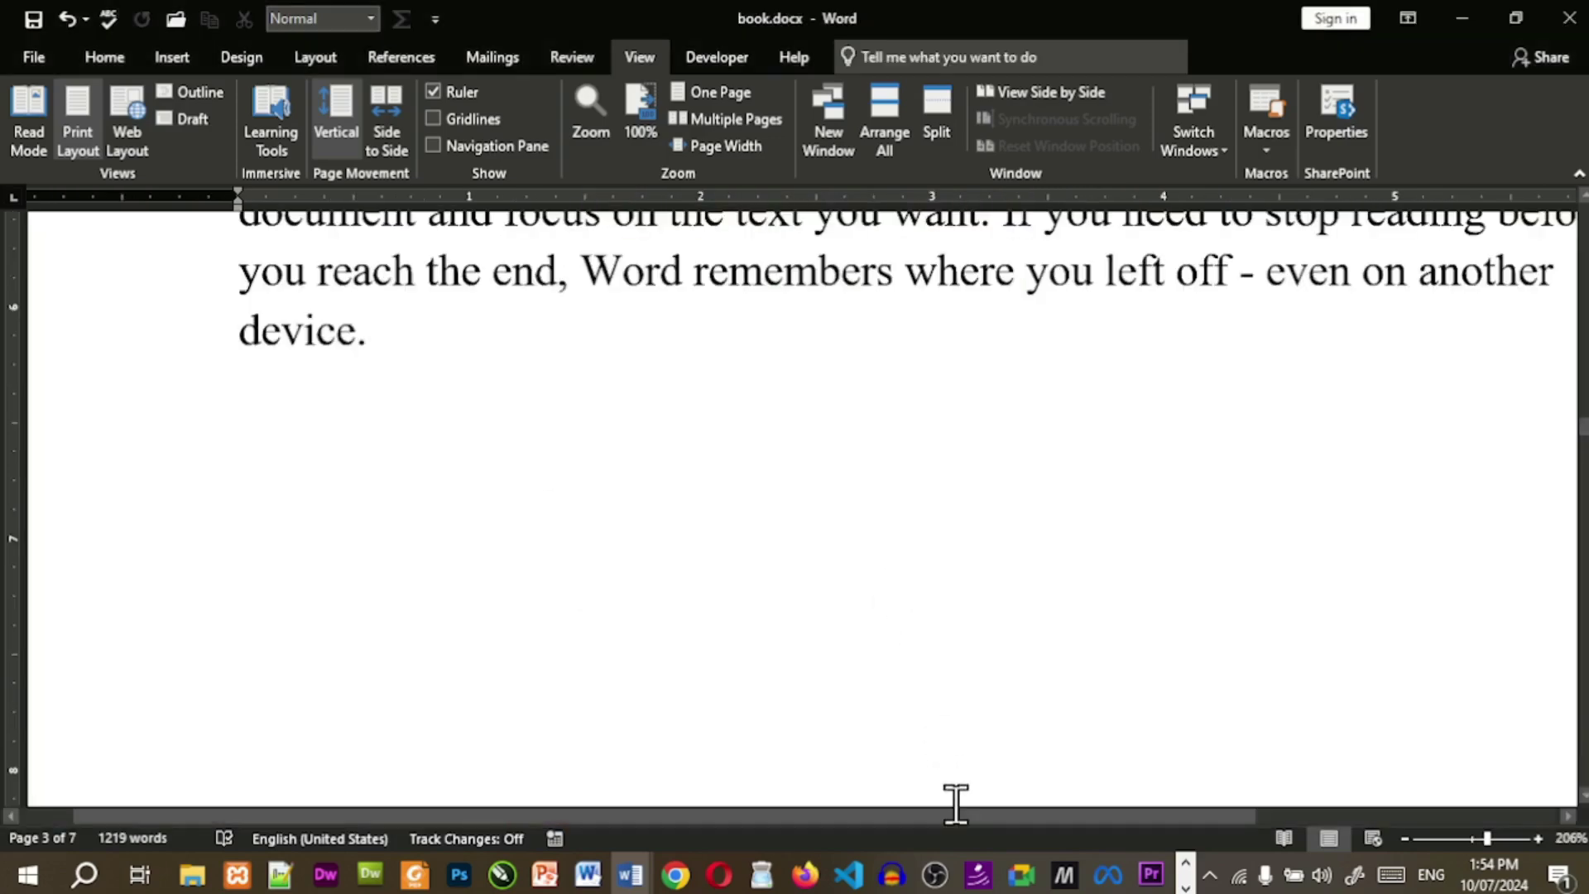
{"action": "left_click_drag", "start_coordinate": [959, 821], "coordinate": [1053, 820]}
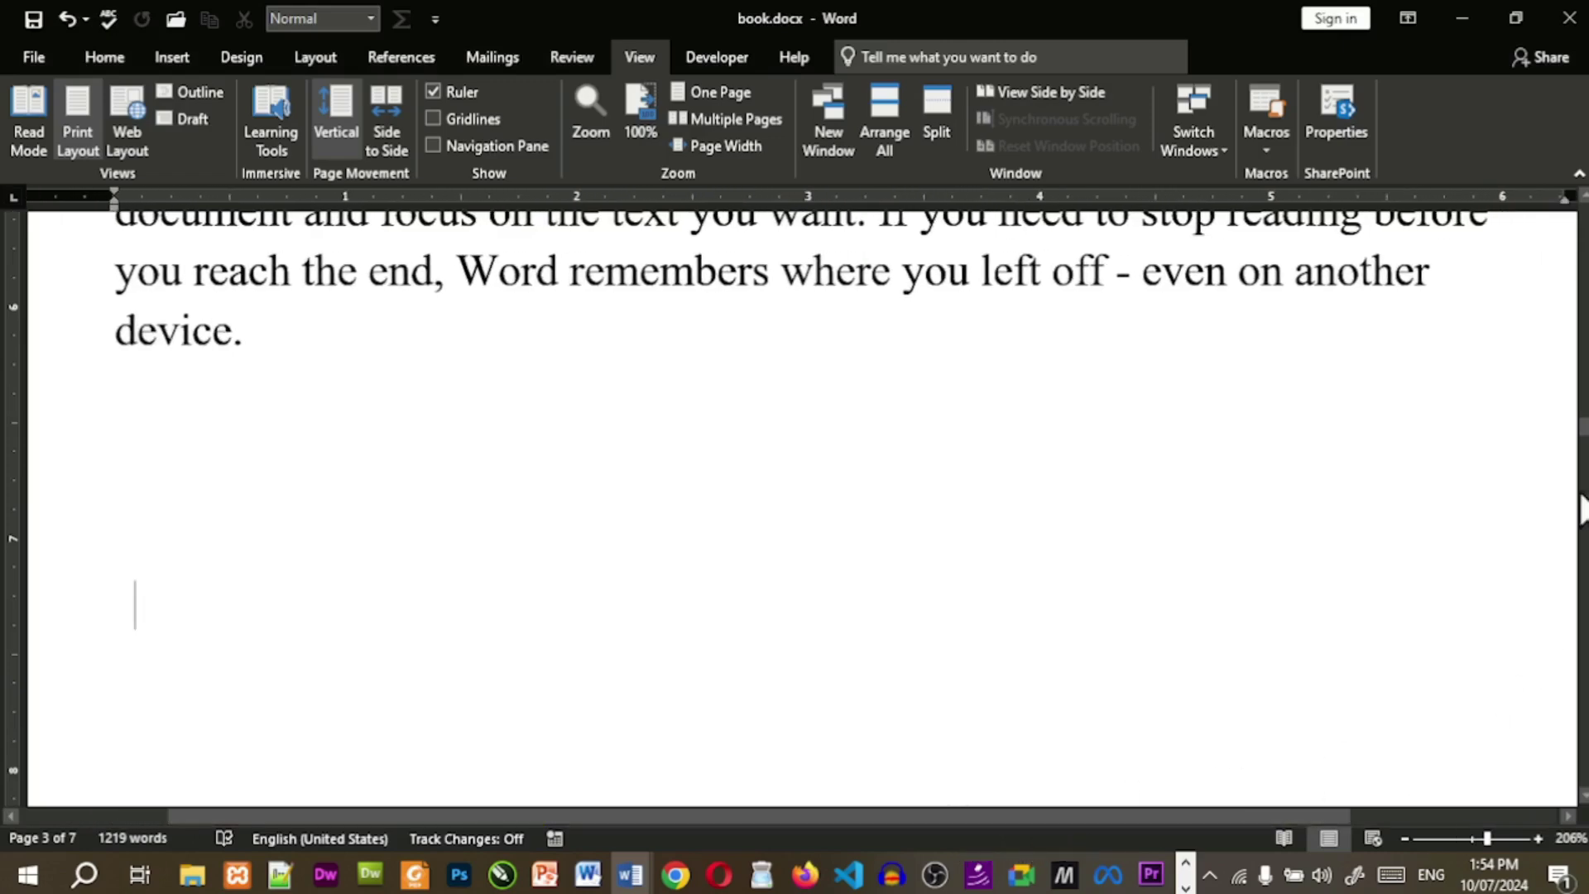
{"action": "scroll", "coordinate": [135, 605], "scroll_direction": "up", "scroll_amount": 2}
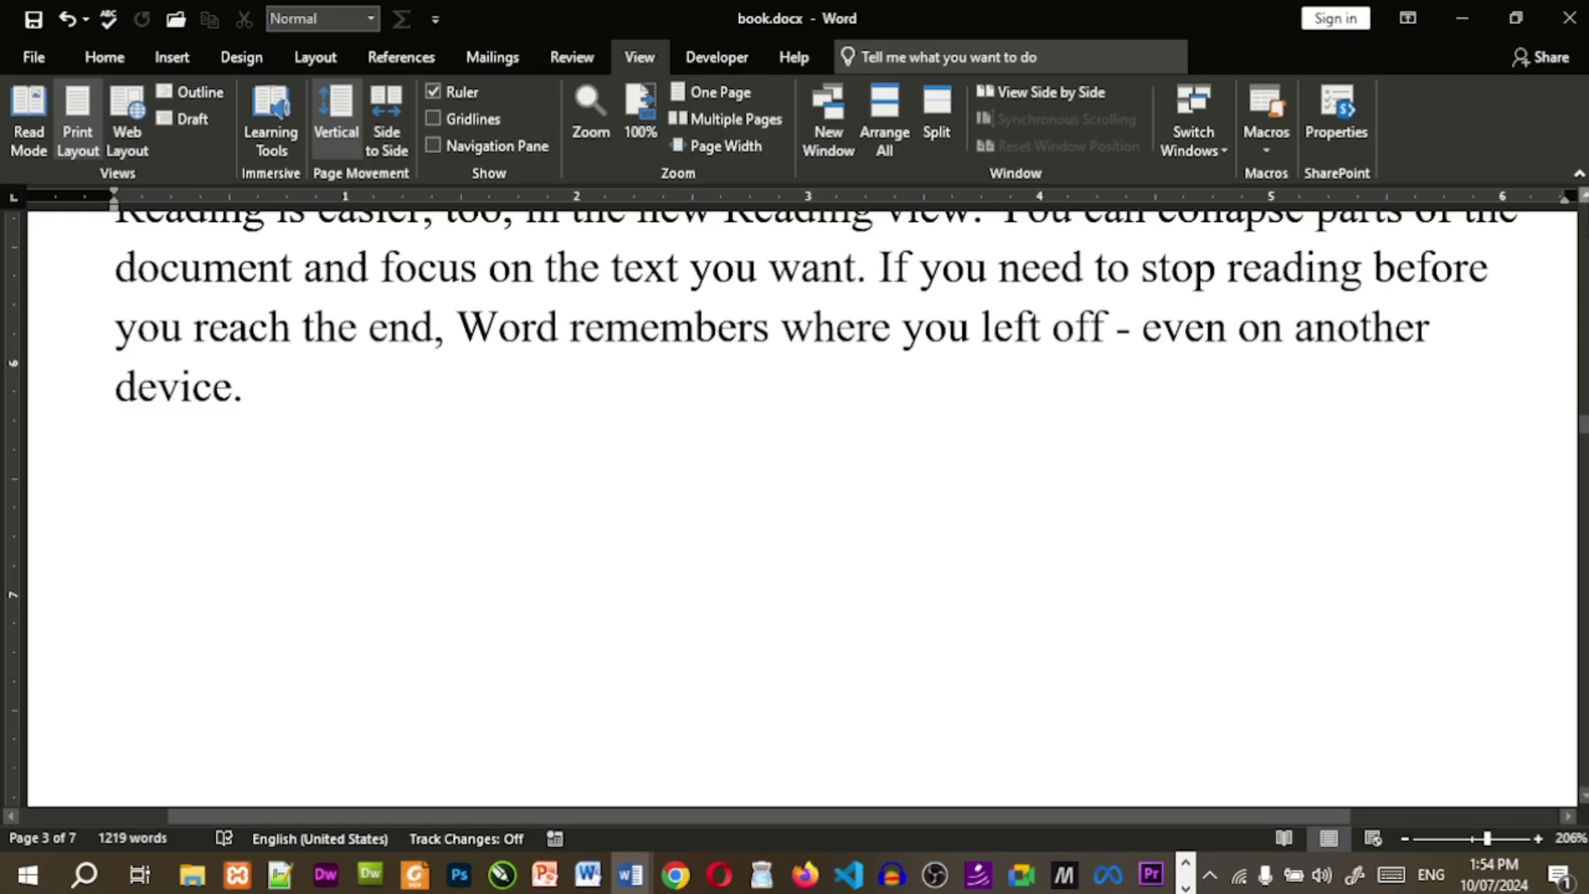
{"action": "scroll", "coordinate": [804, 511], "scroll_direction": "up", "scroll_amount": 1}
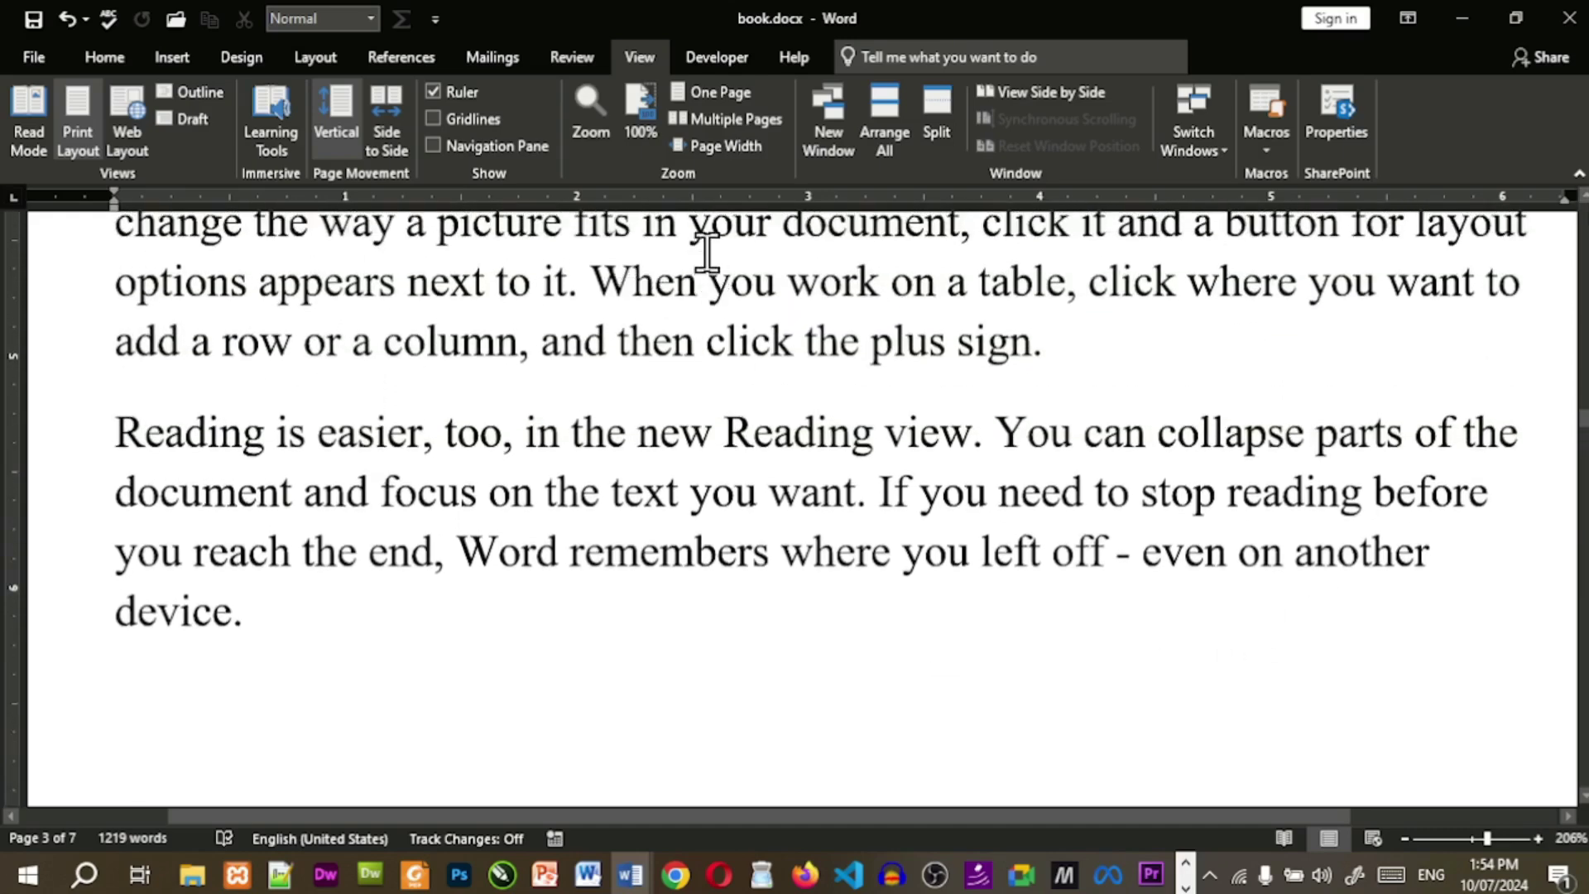
{"action": "left_click", "coordinate": [590, 136]}
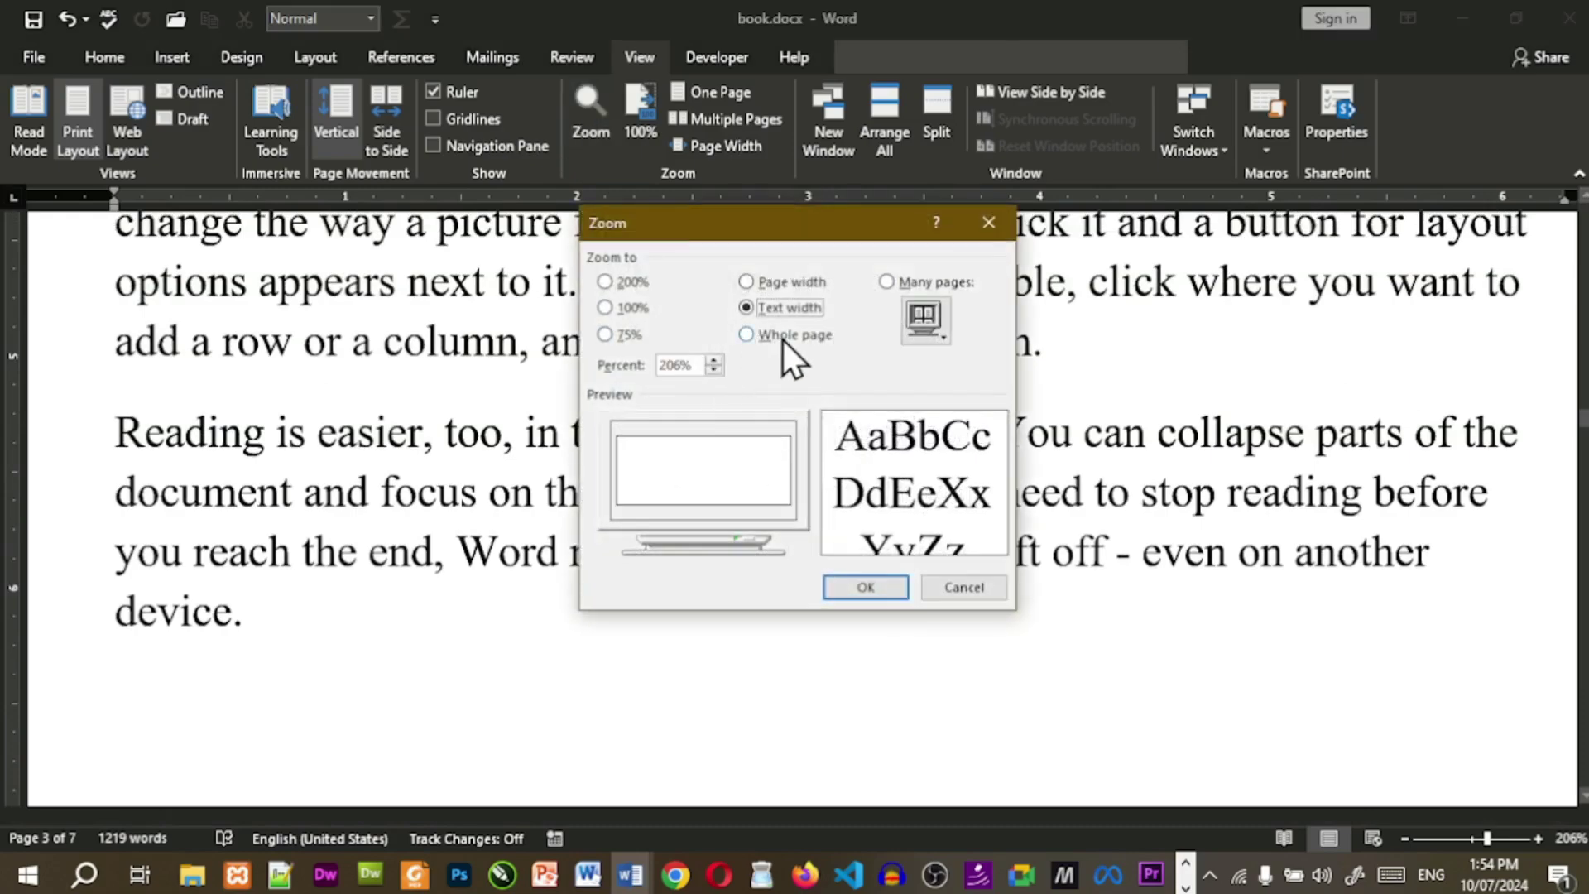
{"action": "left_click", "coordinate": [783, 340]}
Apply the 43% whole-page zoom, then try 100%, One Page, Multiple Pages and Page Width.
{"action": "left_click", "coordinate": [846, 588]}
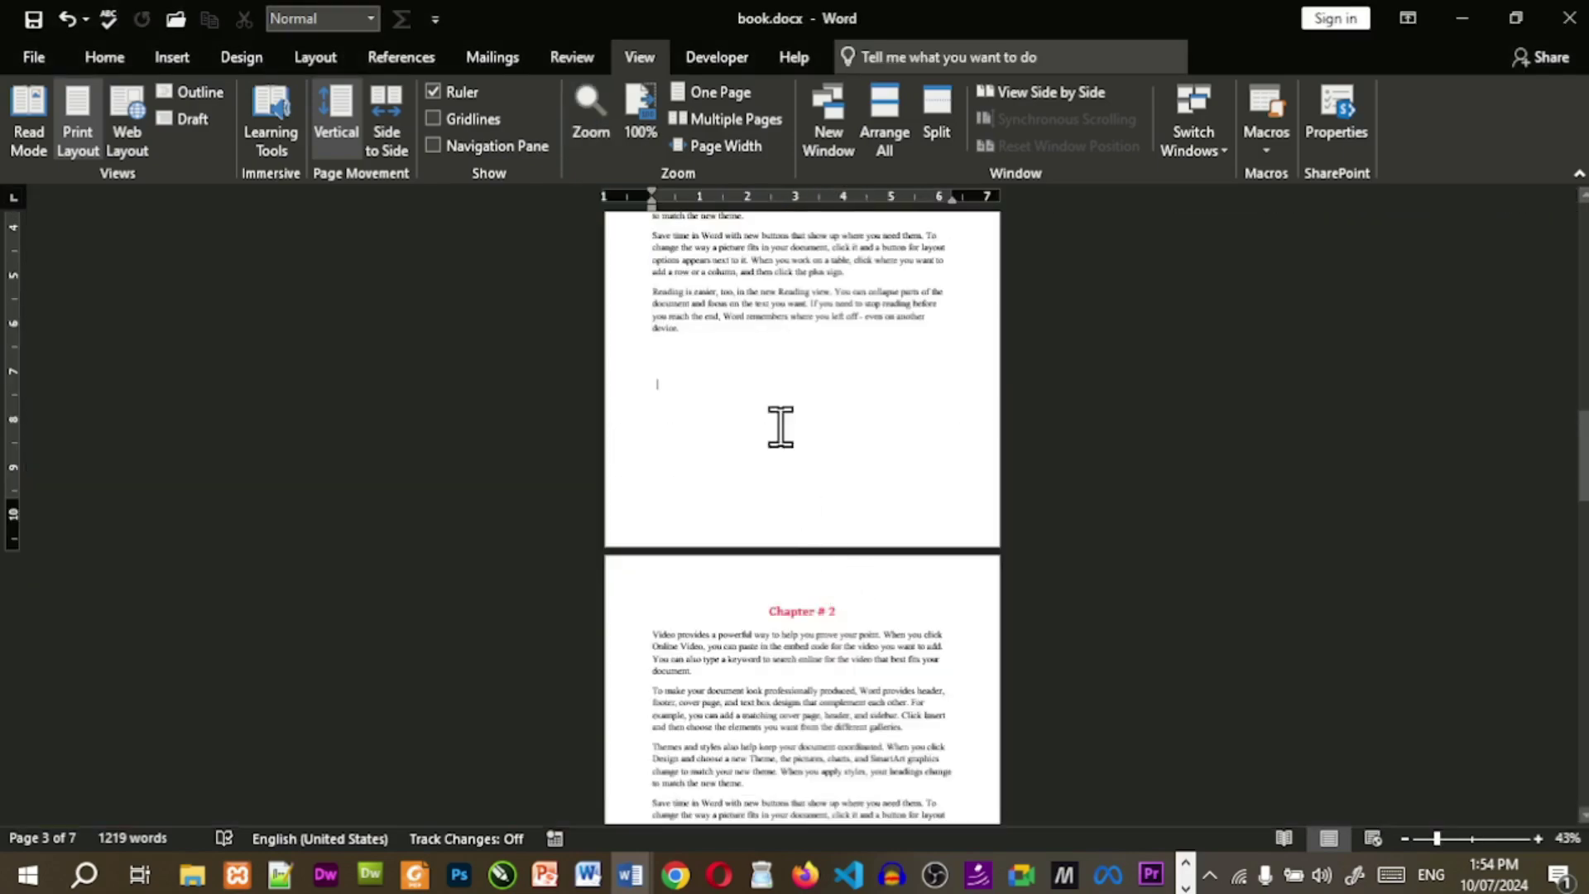
{"action": "left_click", "coordinate": [644, 137]}
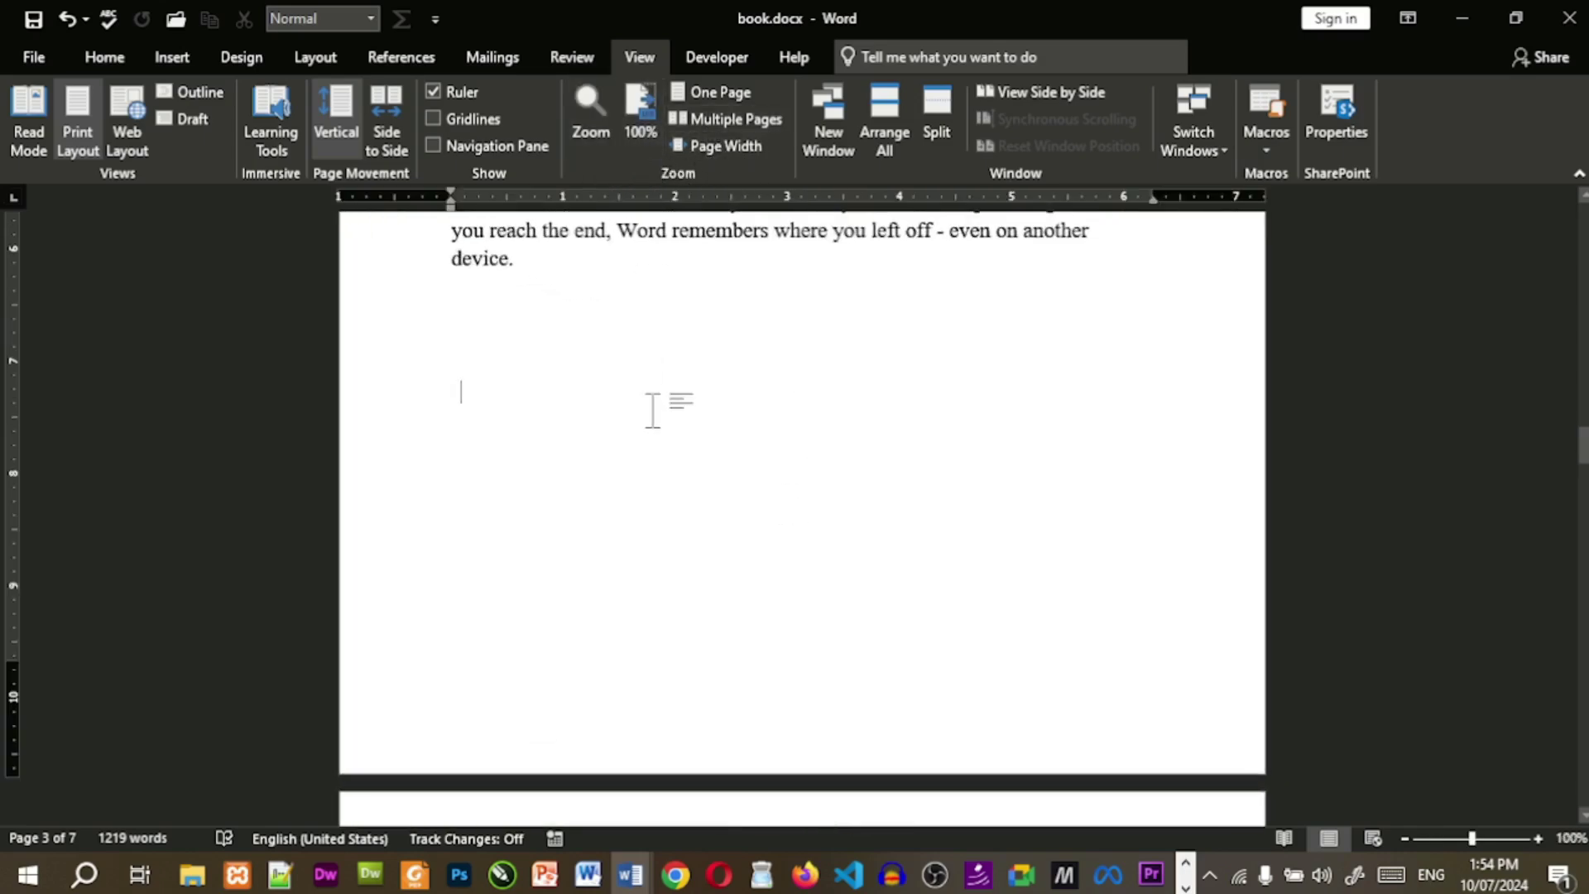
{"action": "left_click", "coordinate": [712, 87]}
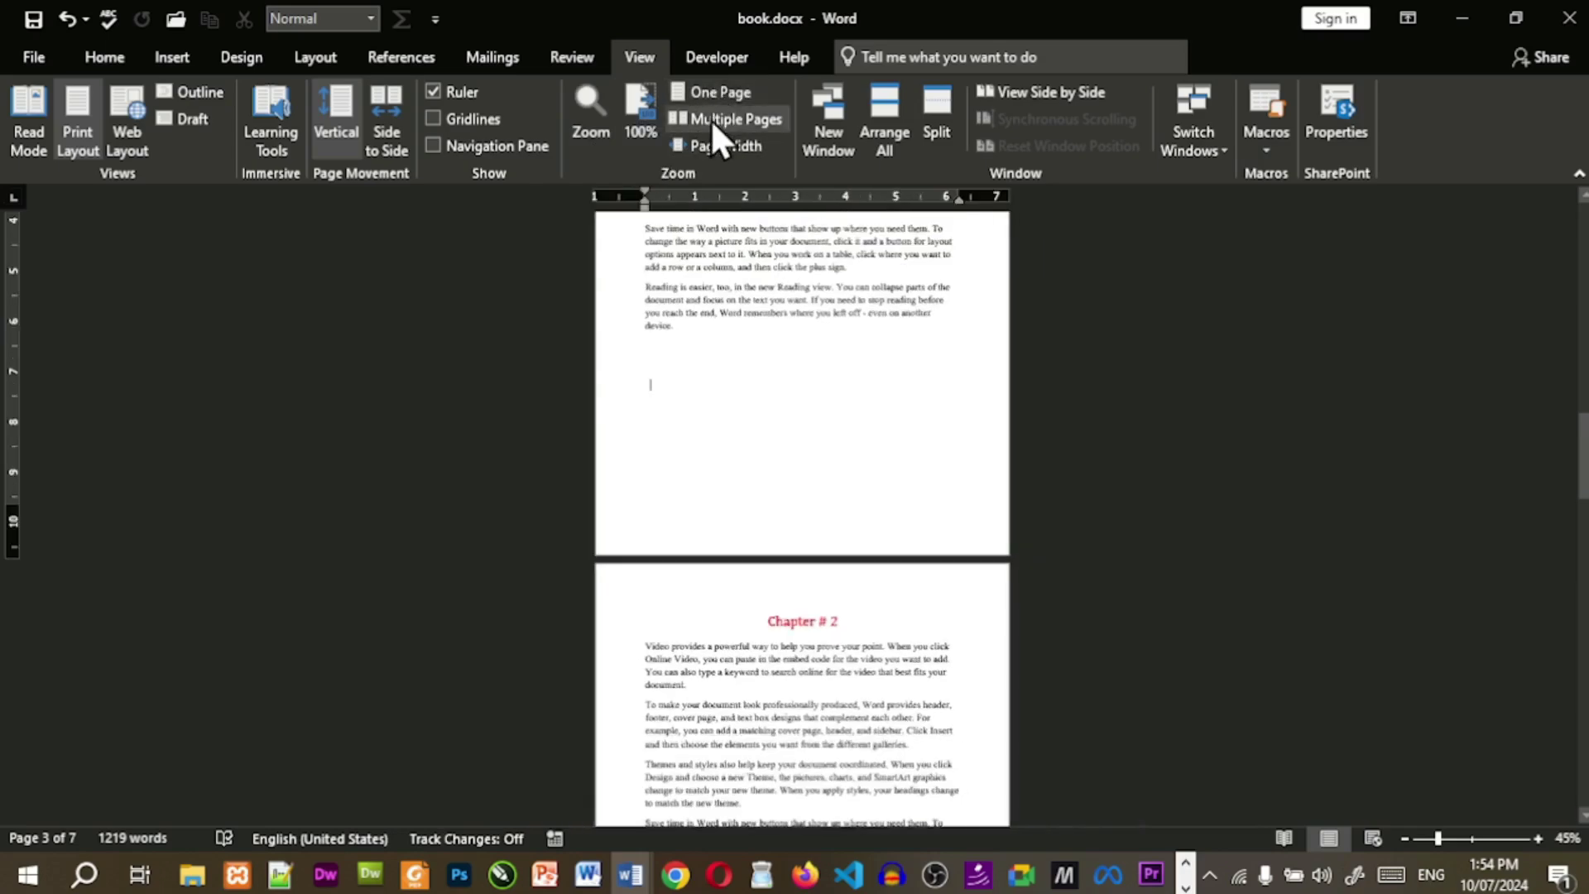
{"action": "left_click", "coordinate": [710, 118]}
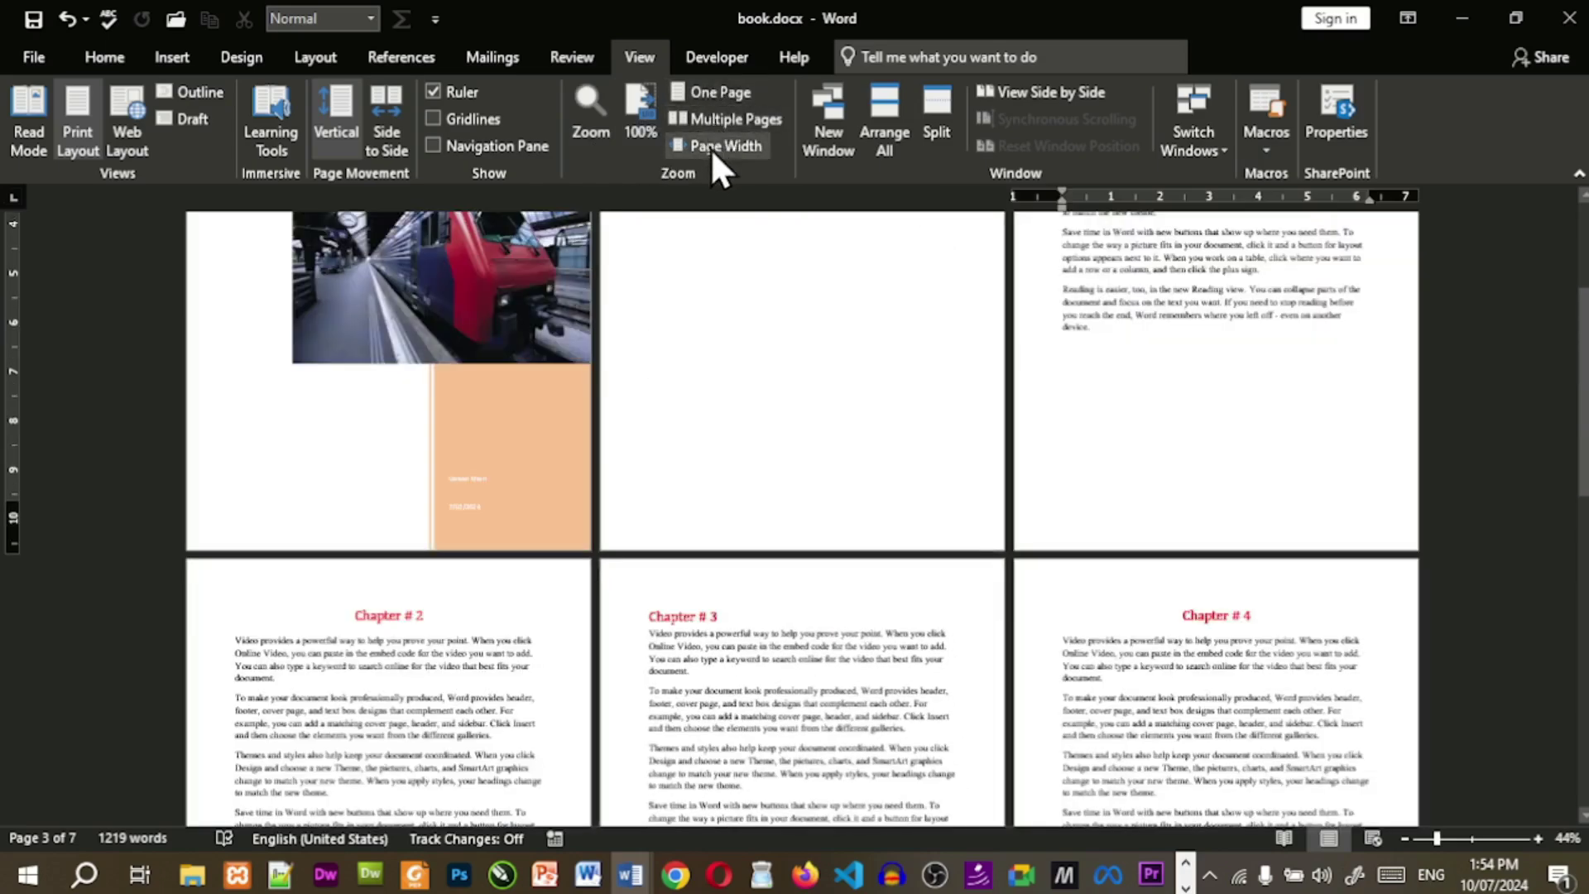
{"action": "left_click", "coordinate": [710, 147]}
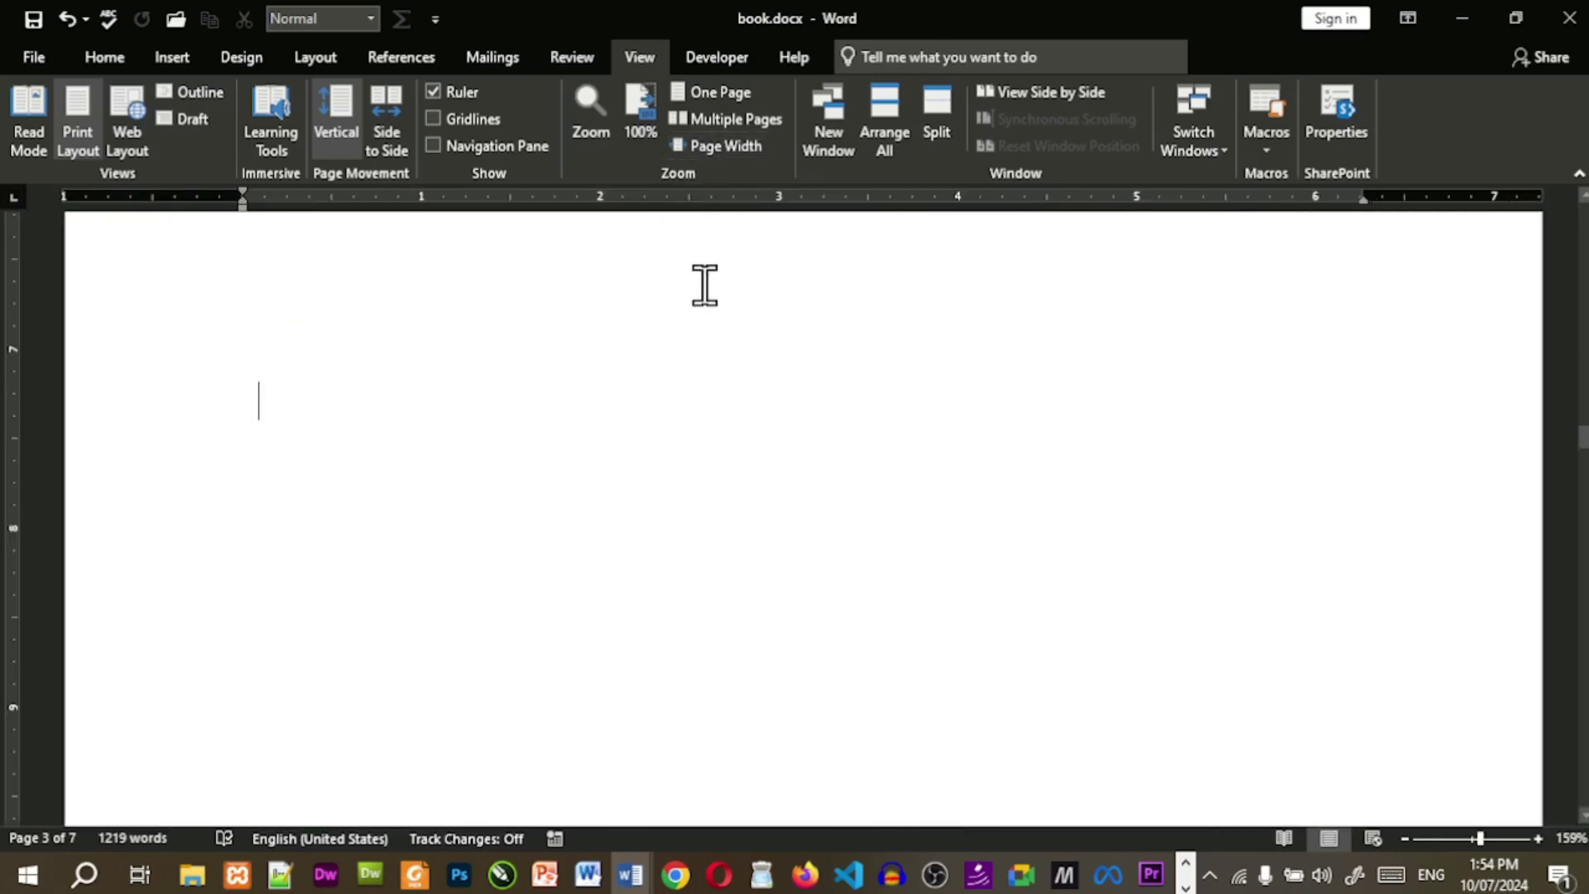
Confirm the 159% page-width zoom in the Zoom dialog and undo the last action.
{"action": "left_click", "coordinate": [593, 124]}
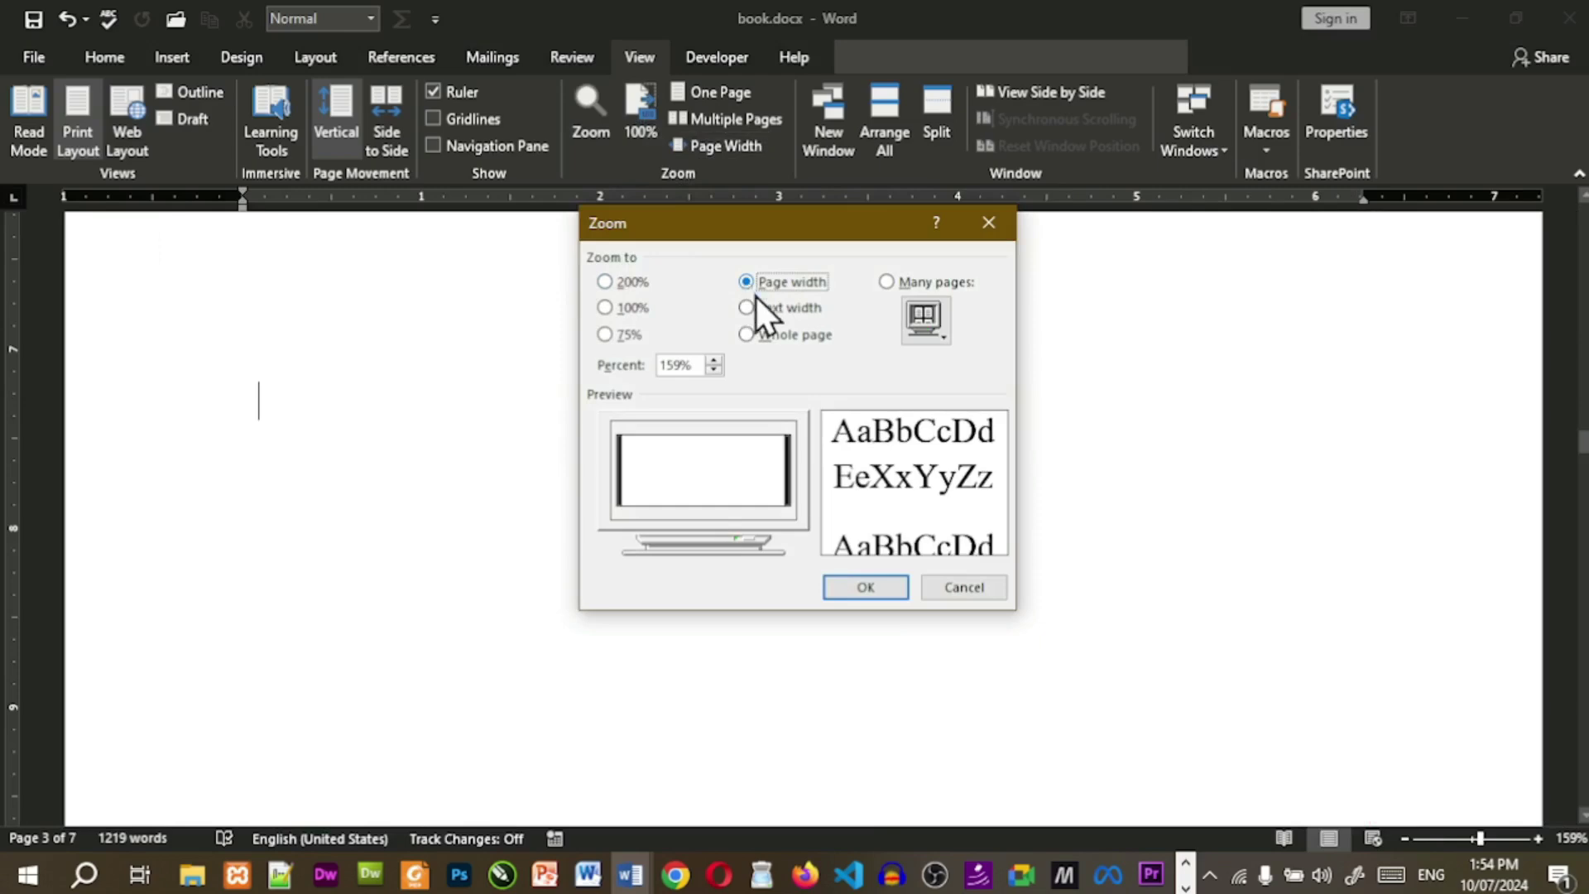
{"action": "left_click", "coordinate": [879, 586]}
{"action": "scroll", "coordinate": [891, 550], "scroll_direction": "up", "scroll_amount": 2}
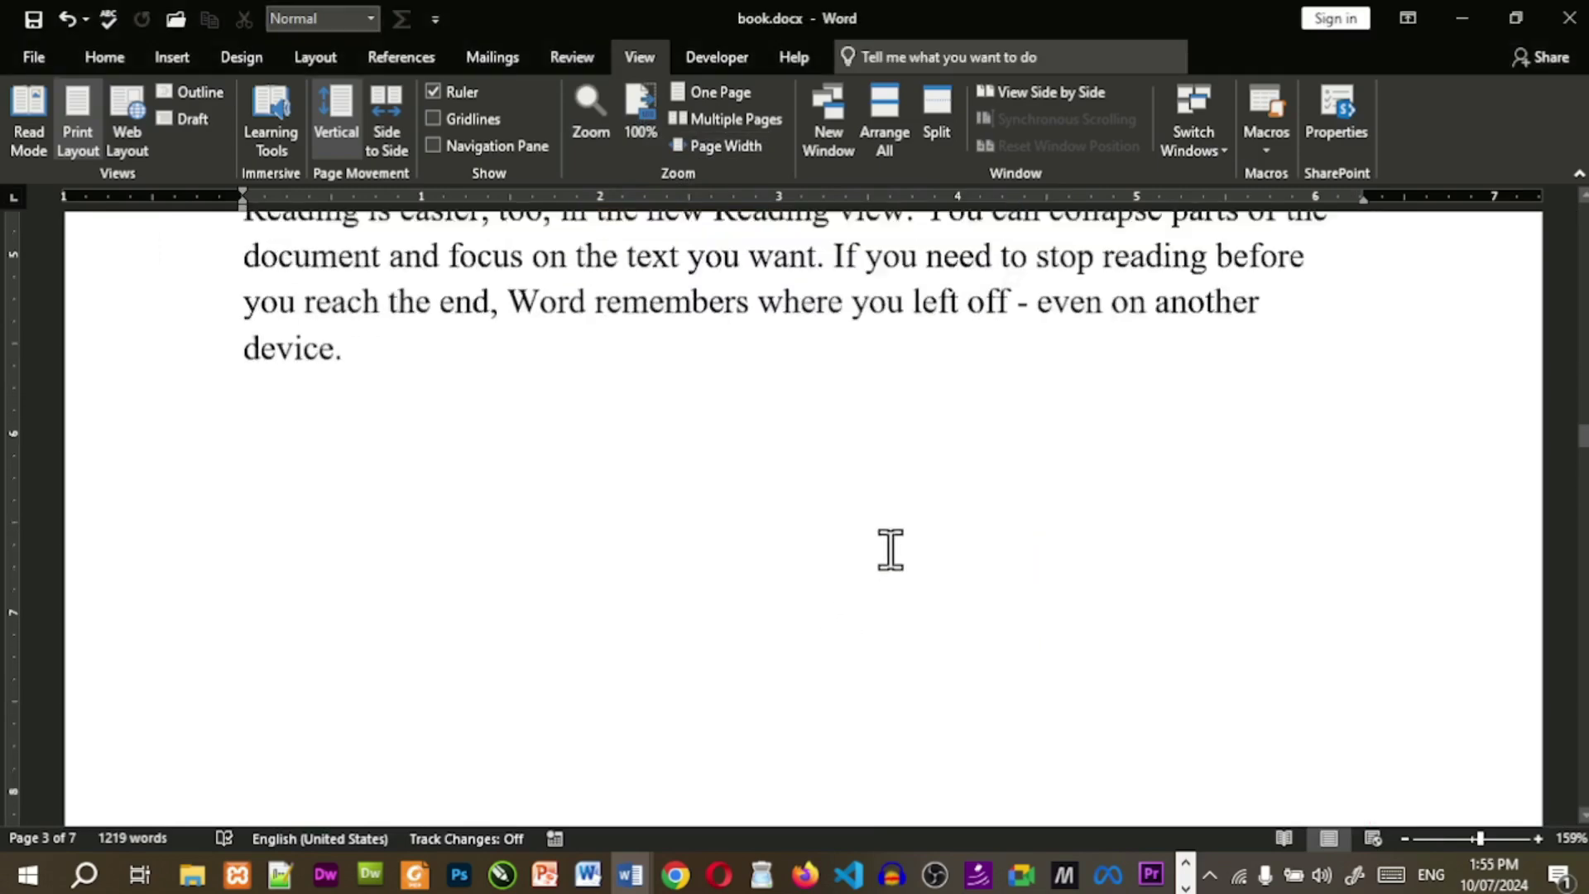
{"action": "scroll", "coordinate": [890, 550], "scroll_direction": "up", "scroll_amount": 5}
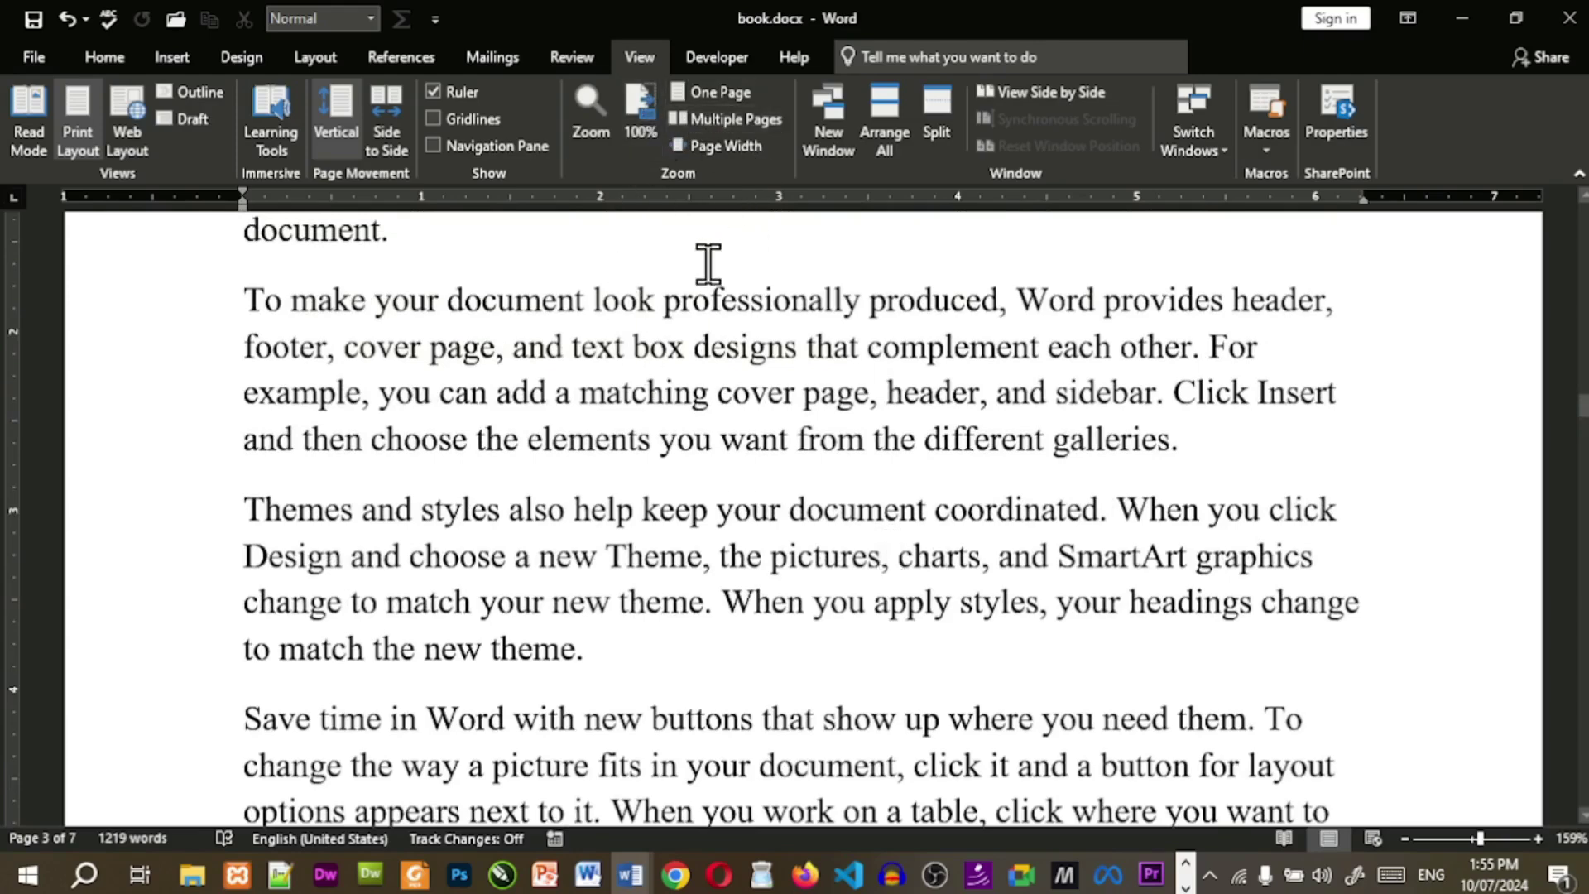
{"action": "key", "text": "ctrl+z"}
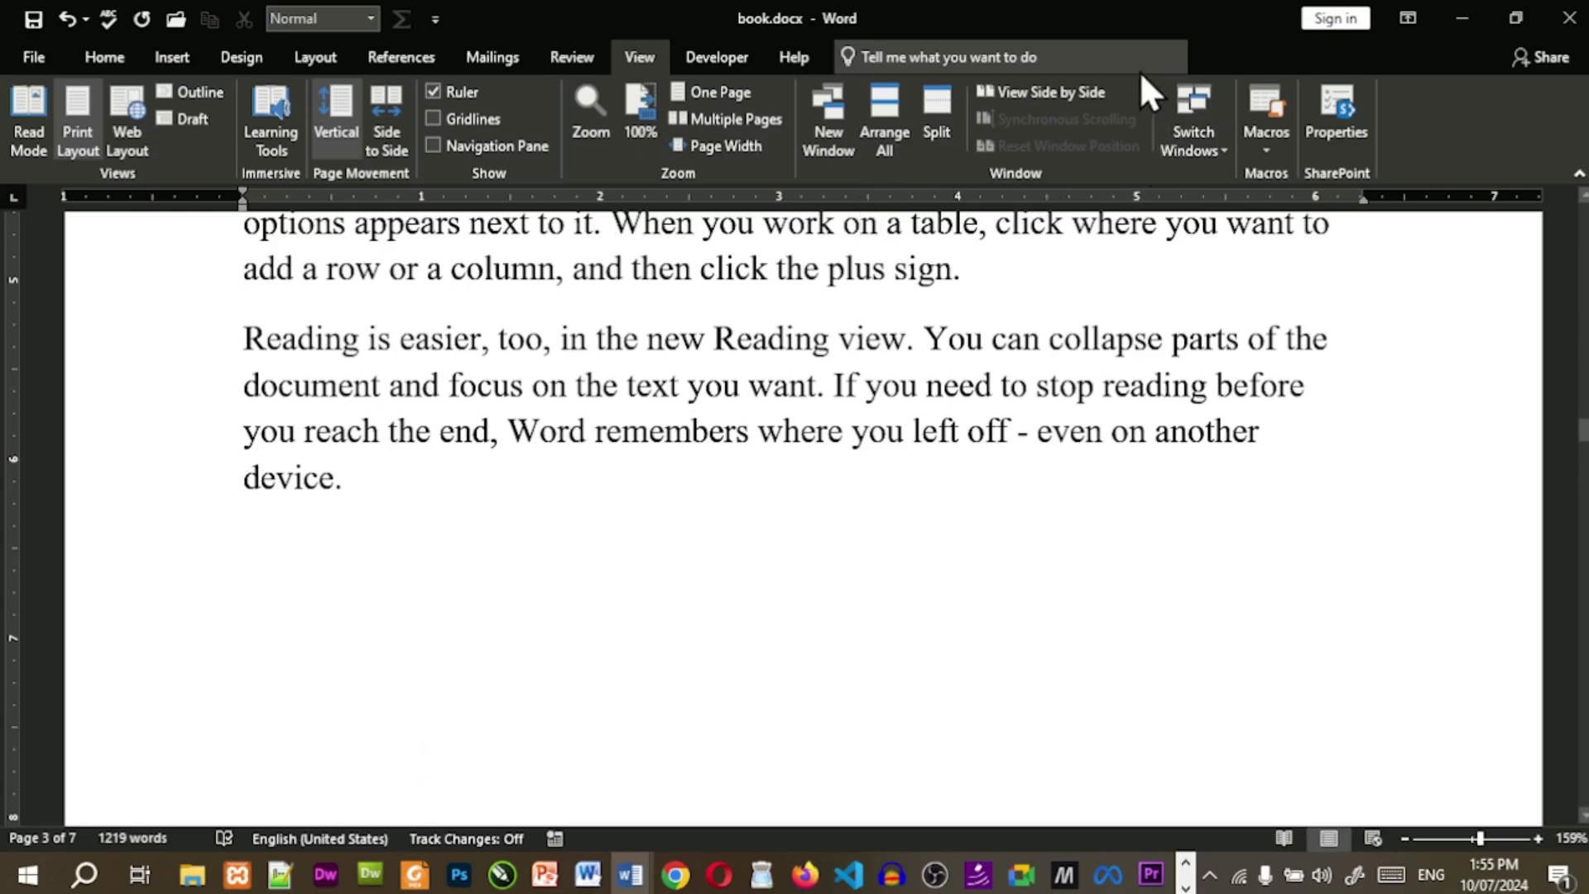
Present the PowerPoint lesson from the current slide, step back one slide, then return to book.docx.
{"action": "key", "text": "alt+Tab"}
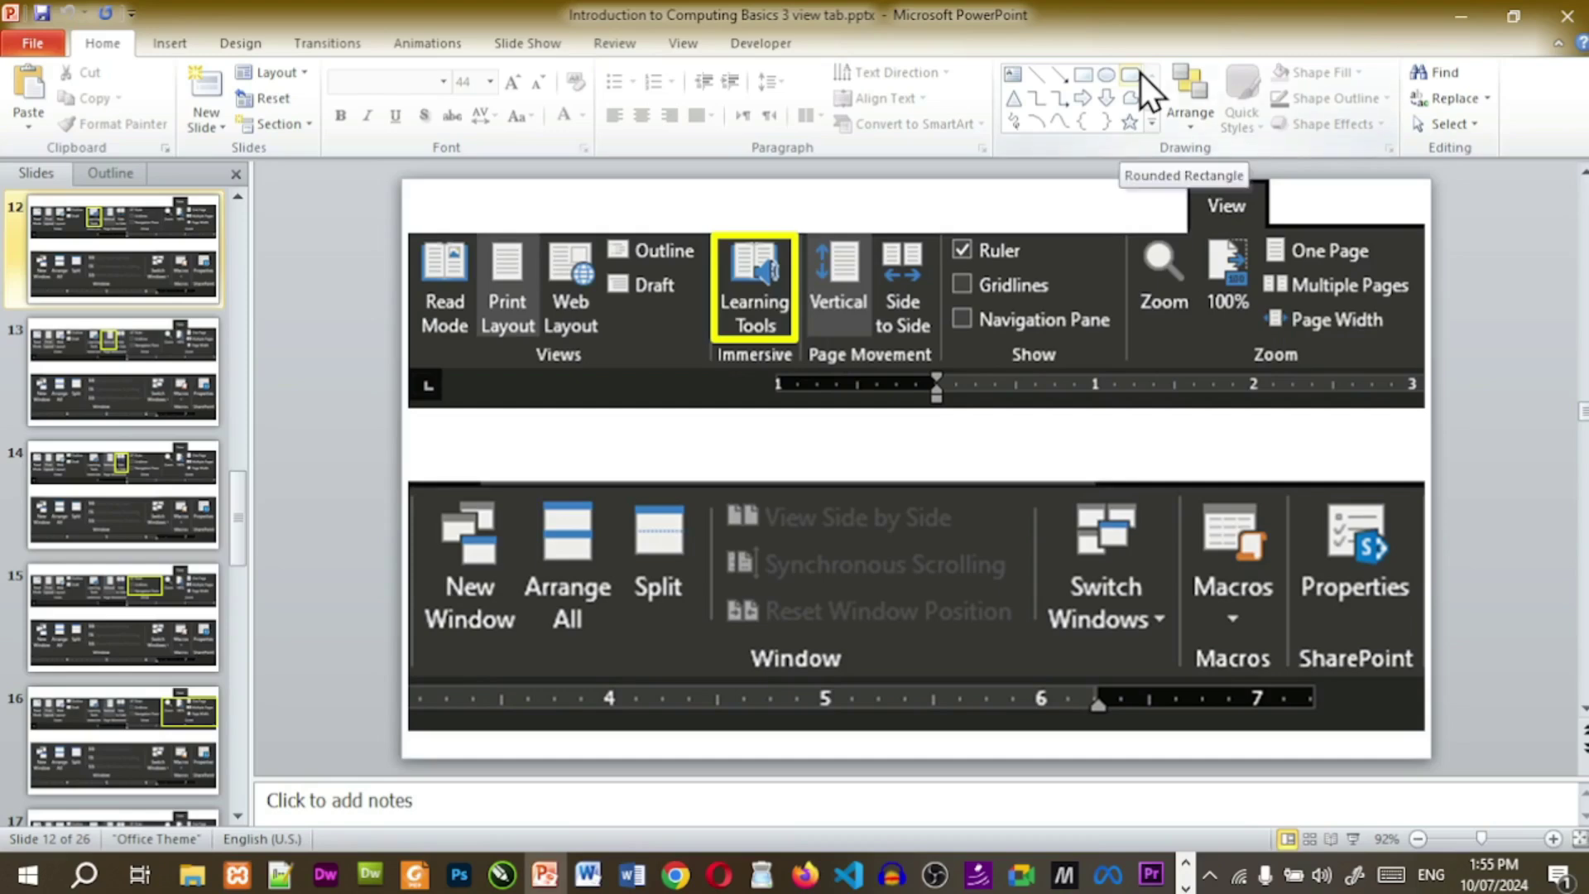
{"action": "key", "text": "alt+Tab"}
{"action": "key", "text": "alt+Tab"}
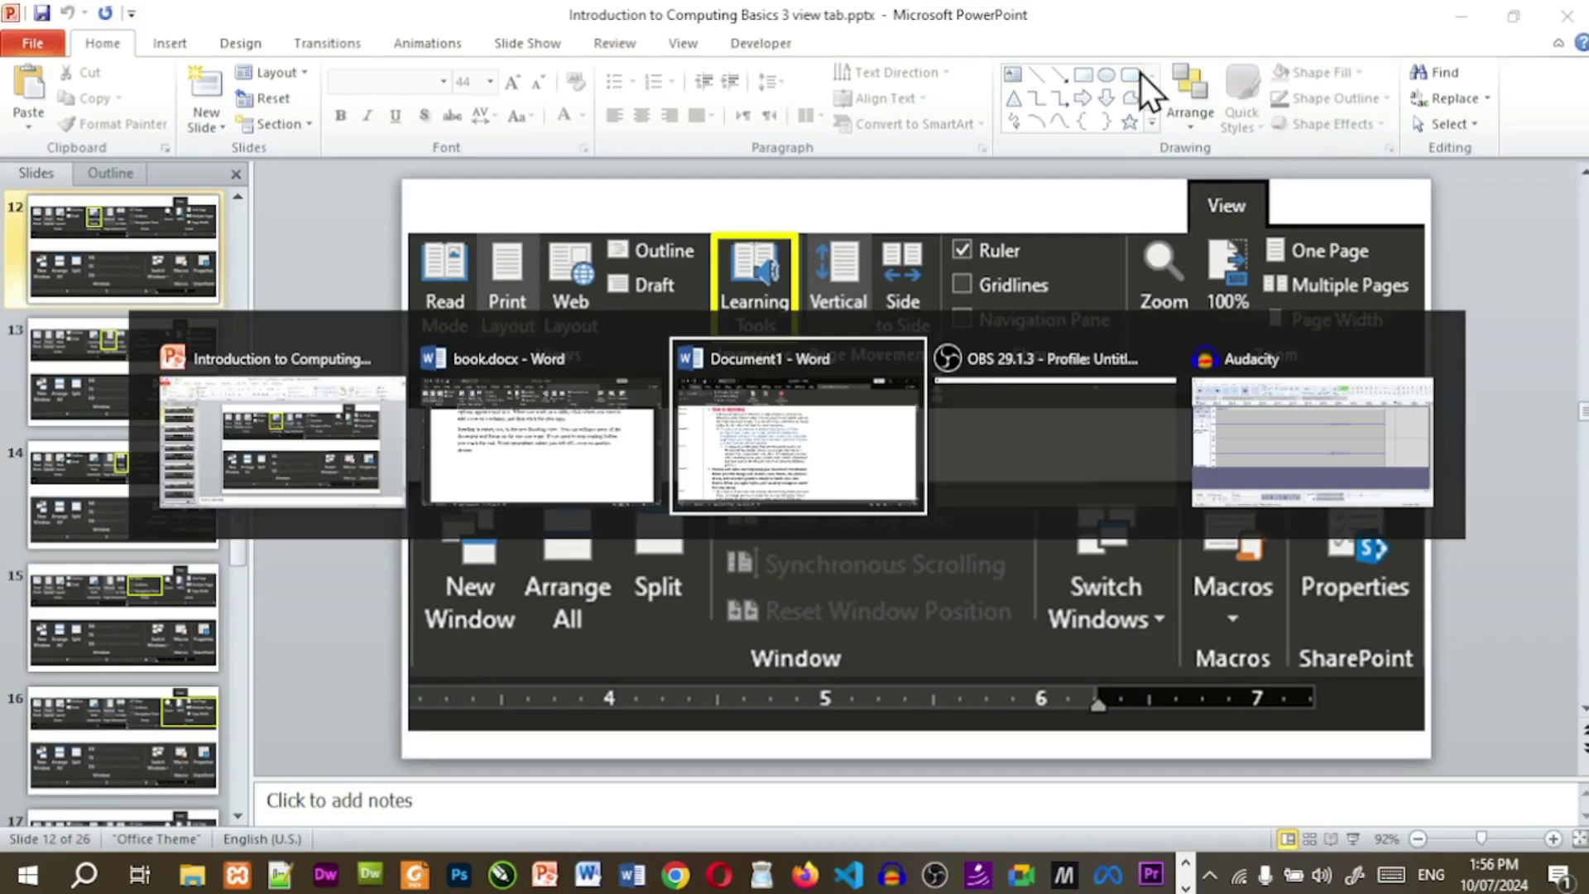
{"action": "key", "text": "alt+shift+Tab"}
{"action": "key", "text": "alt+shift+Tab"}
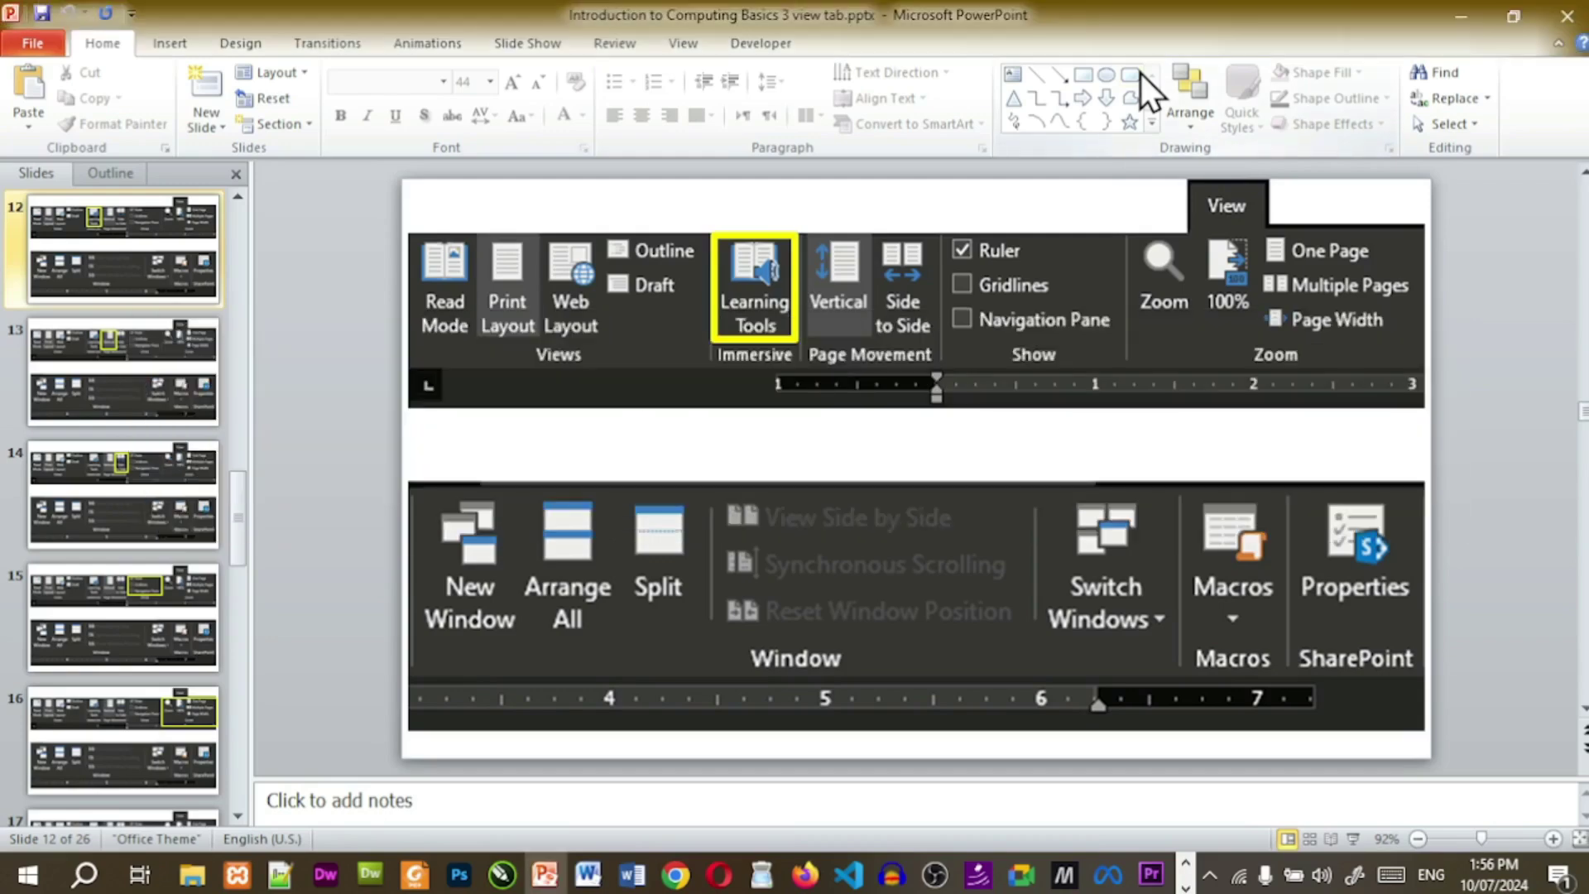
{"action": "key", "text": "shift+F5"}
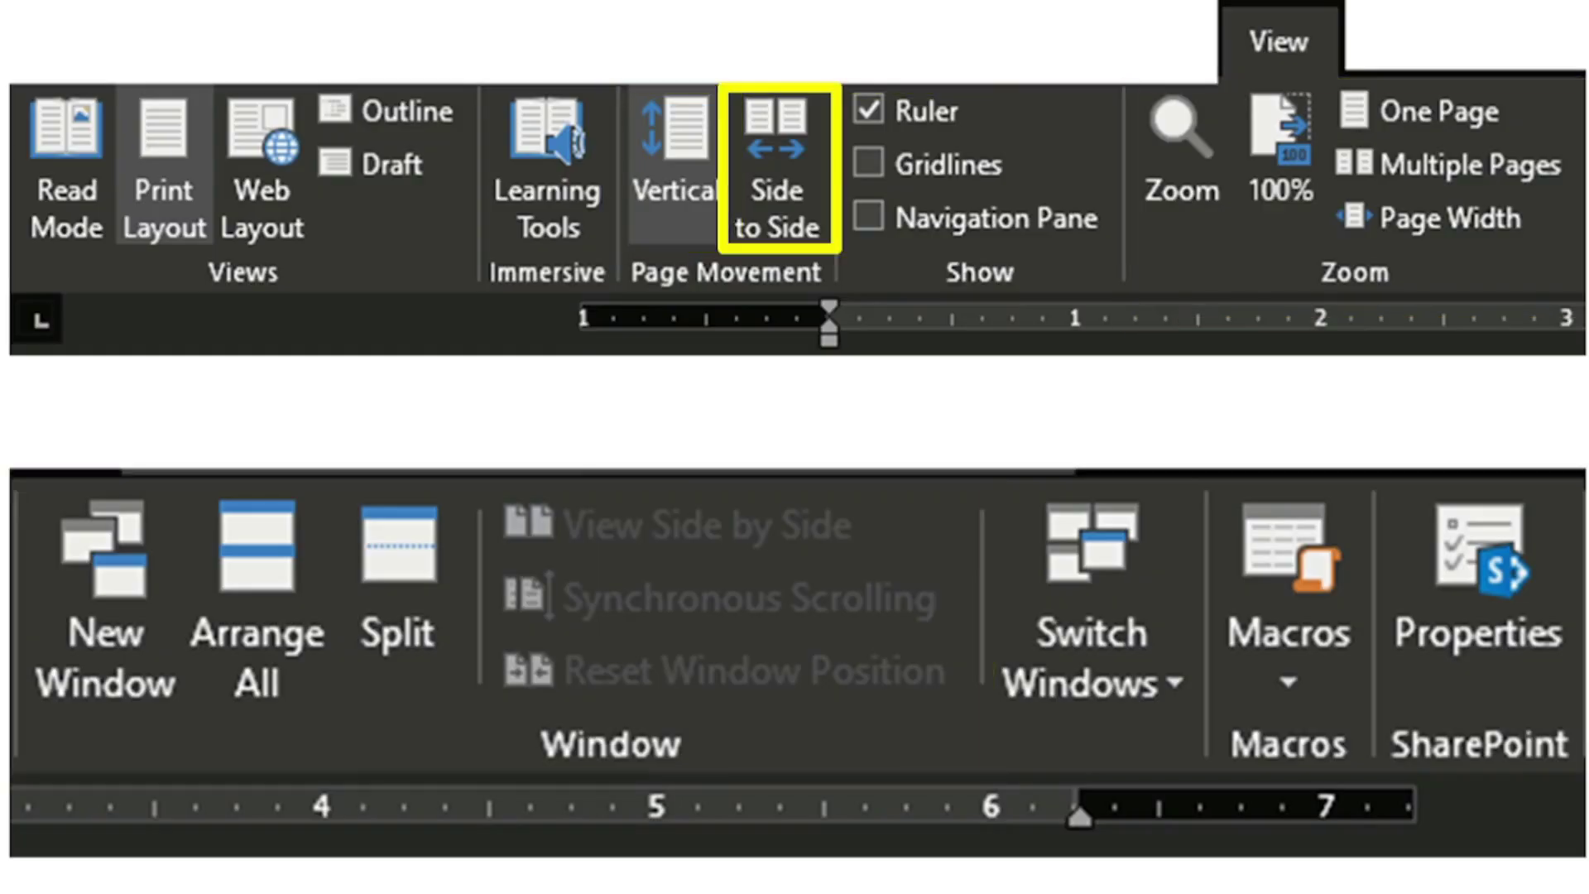
{"action": "key", "text": "Left"}
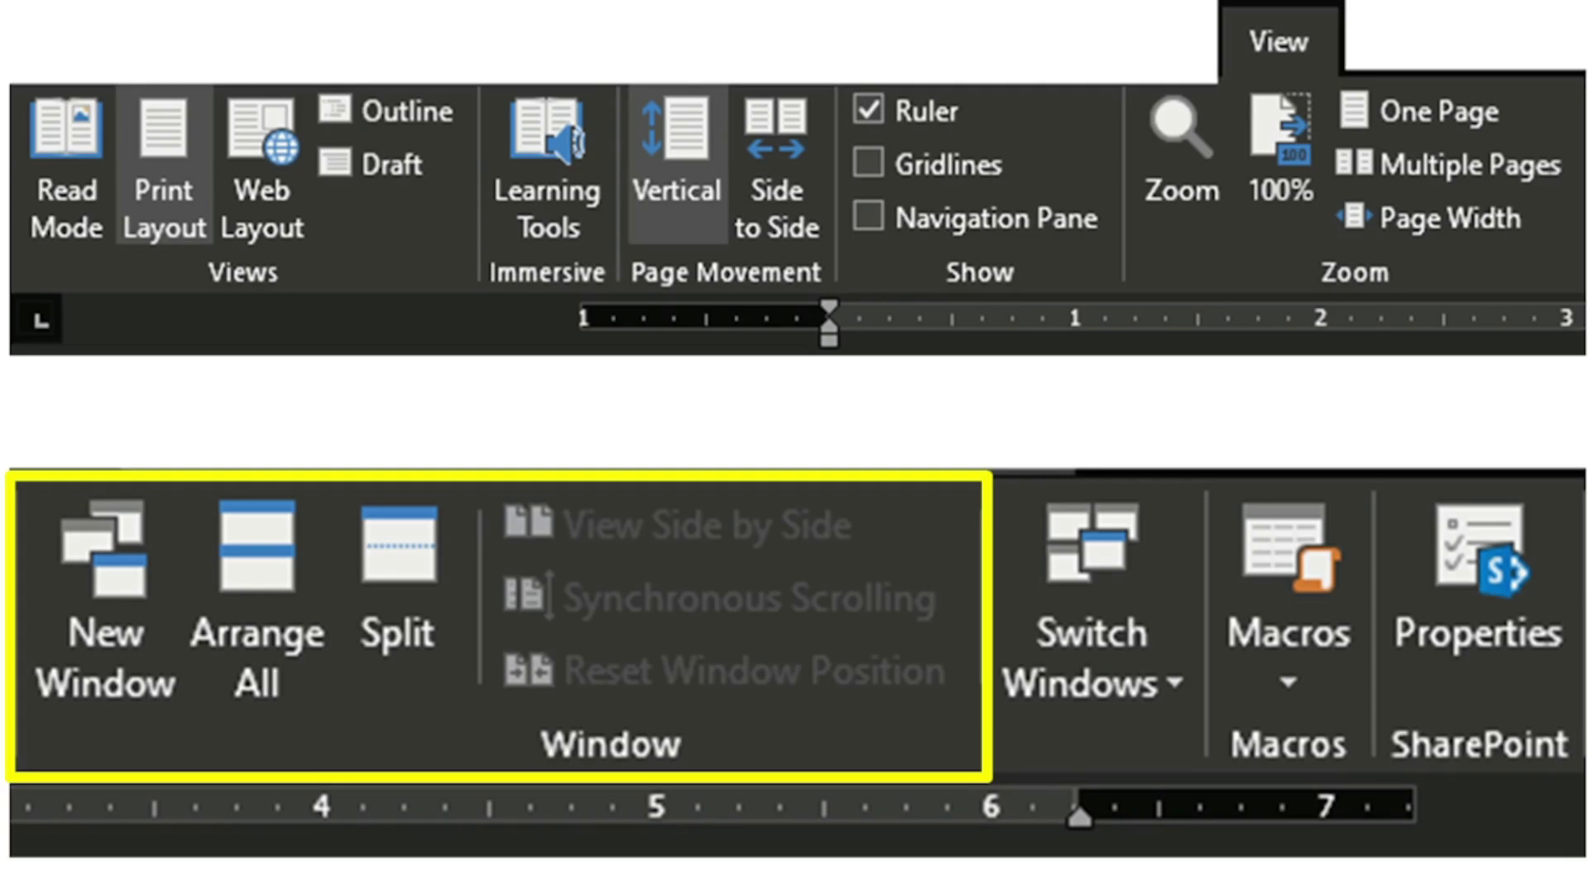
{"action": "key", "text": "alt+Tab"}
{"action": "key", "text": "alt+Tab"}
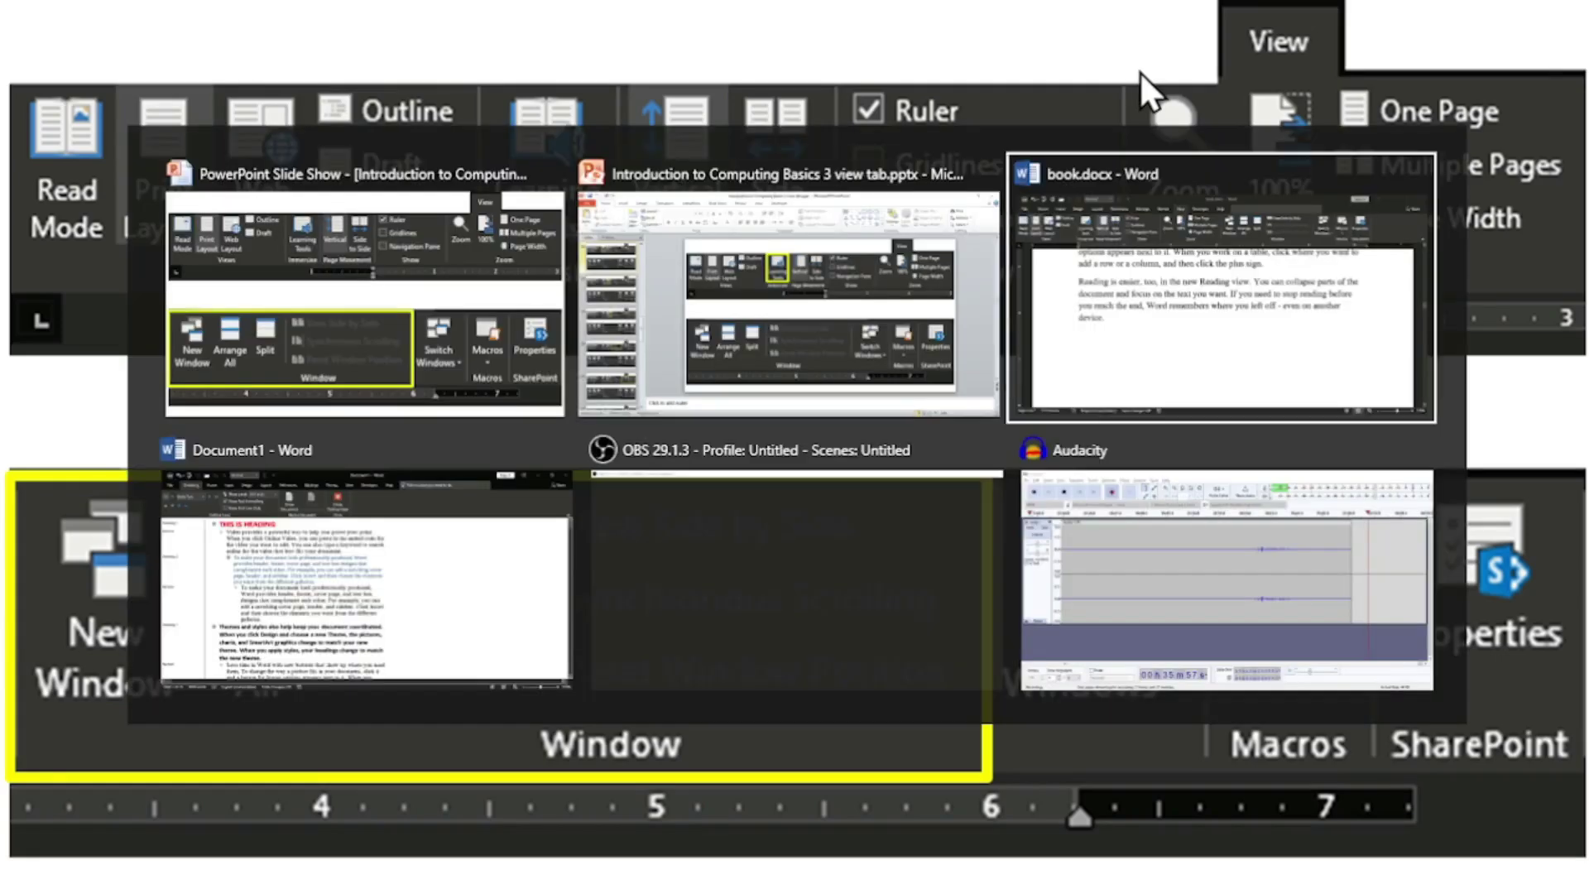
Show the View tab ribbon in book.docx and scroll up toward the Chapter # 1 page.
{"action": "scroll", "coordinate": [1140, 71], "scroll_direction": "up", "scroll_amount": 1}
{"action": "scroll", "coordinate": [905, 355], "scroll_direction": "up", "scroll_amount": 3}
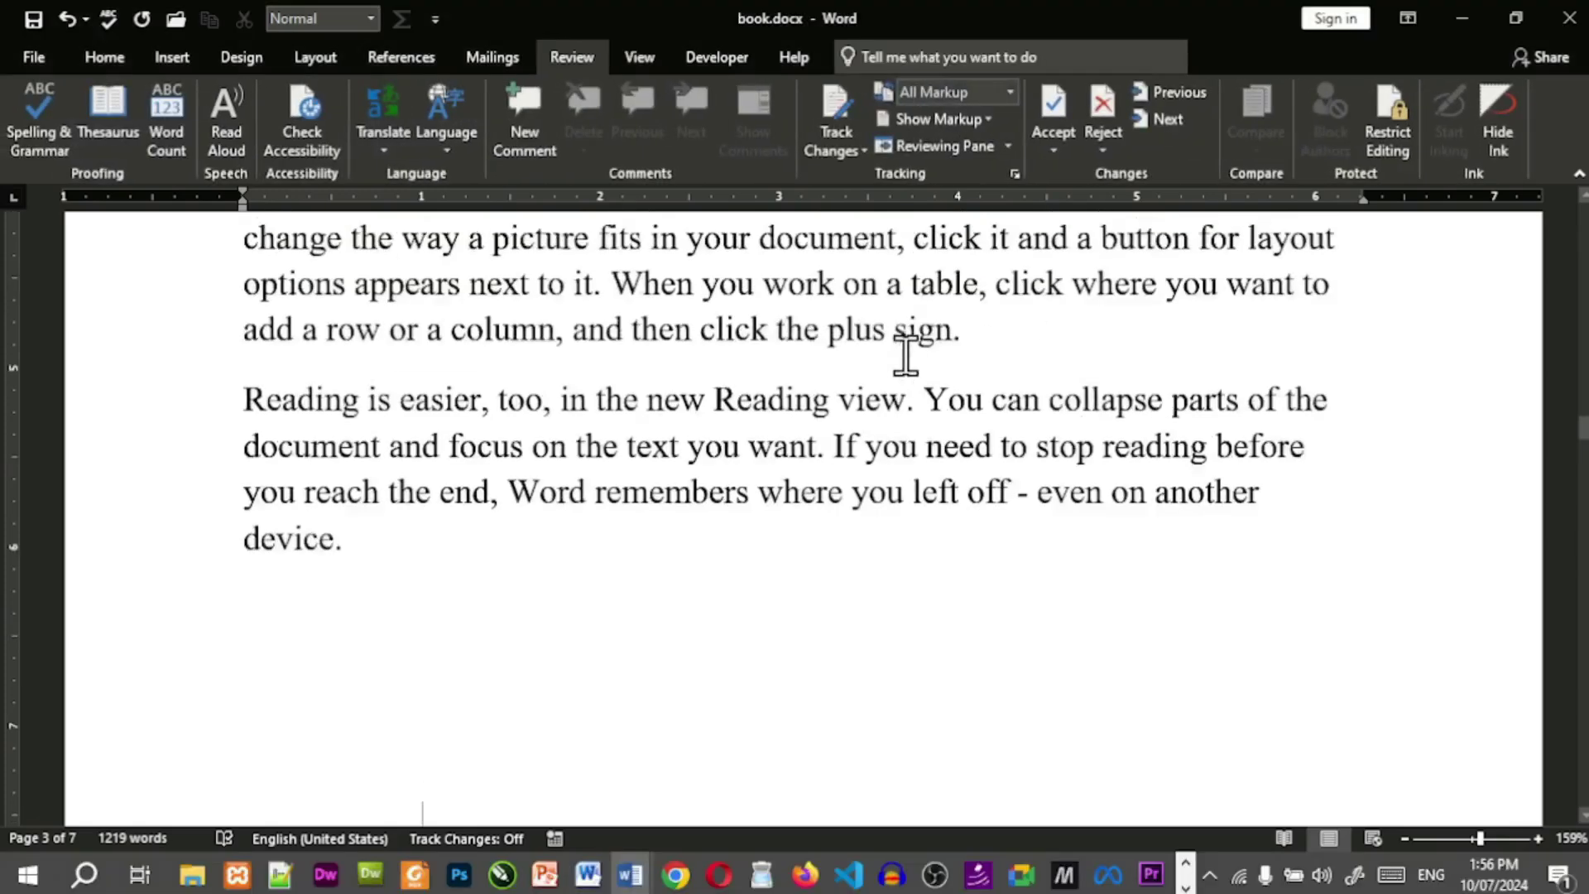
{"action": "left_click", "coordinate": [640, 58]}
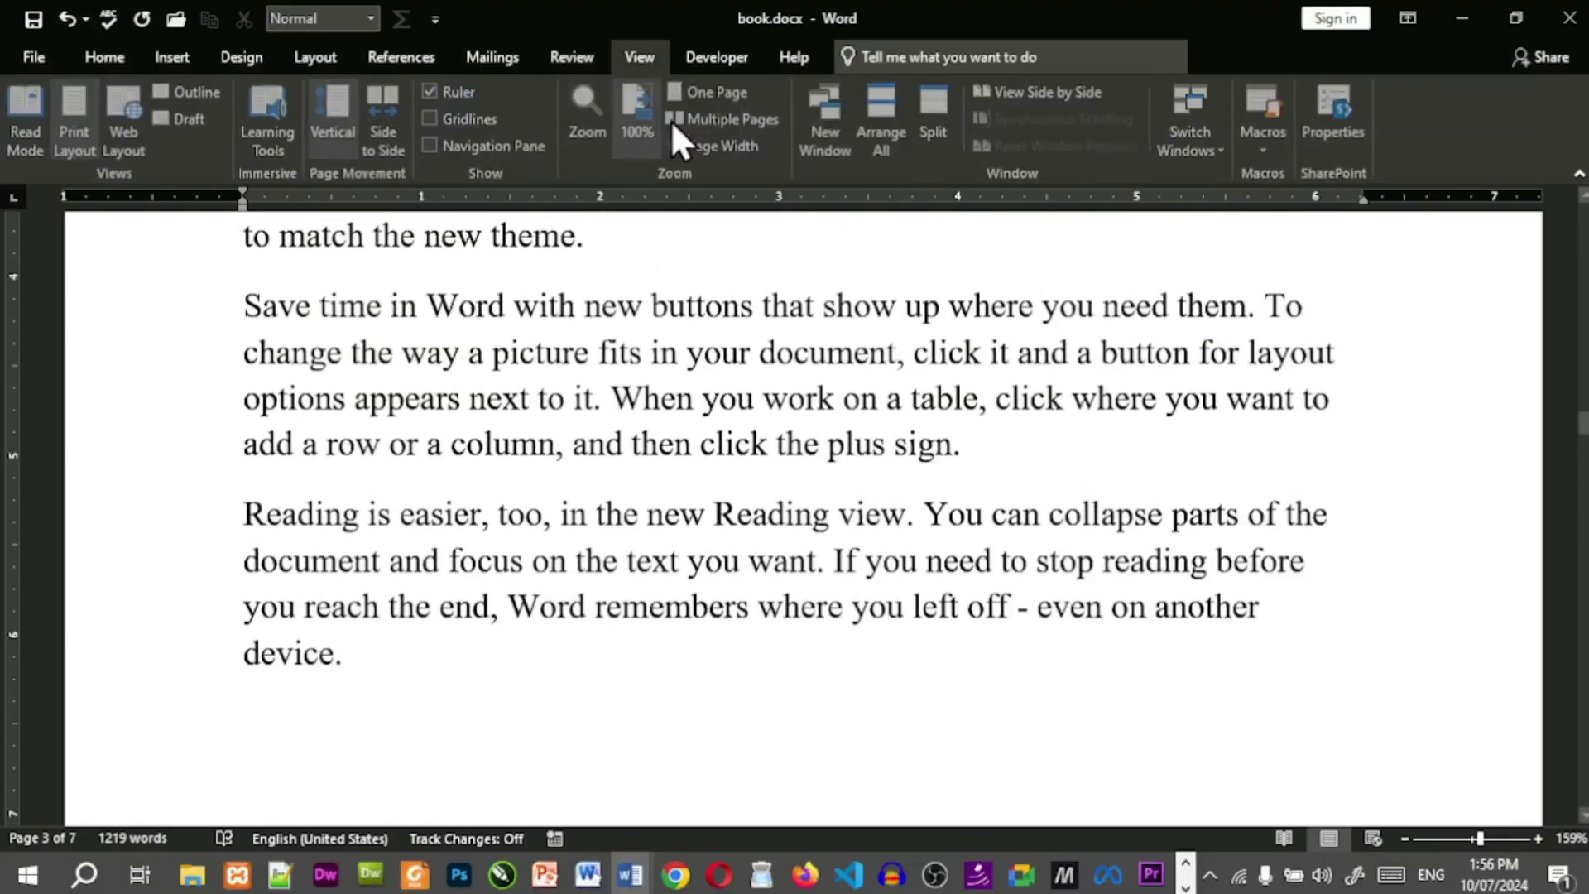
{"action": "scroll", "coordinate": [838, 483], "scroll_direction": "up", "scroll_amount": 1}
{"action": "scroll", "coordinate": [838, 482], "scroll_direction": "down", "scroll_amount": 1}
{"action": "scroll", "coordinate": [838, 483], "scroll_direction": "up", "scroll_amount": 7}
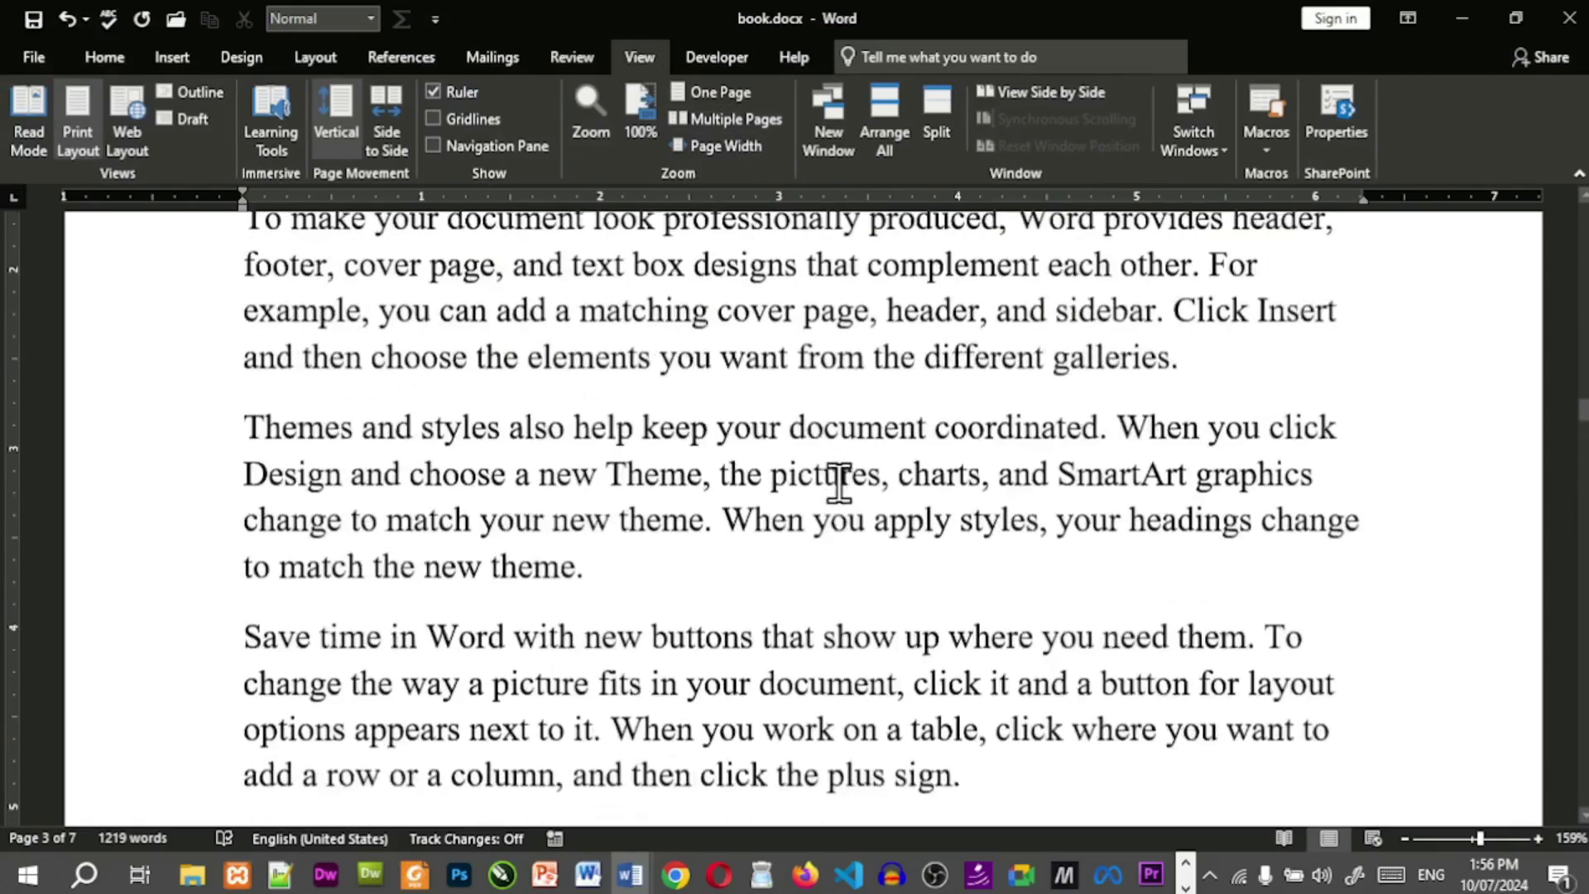
{"action": "scroll", "coordinate": [839, 483], "scroll_direction": "up", "scroll_amount": 2}
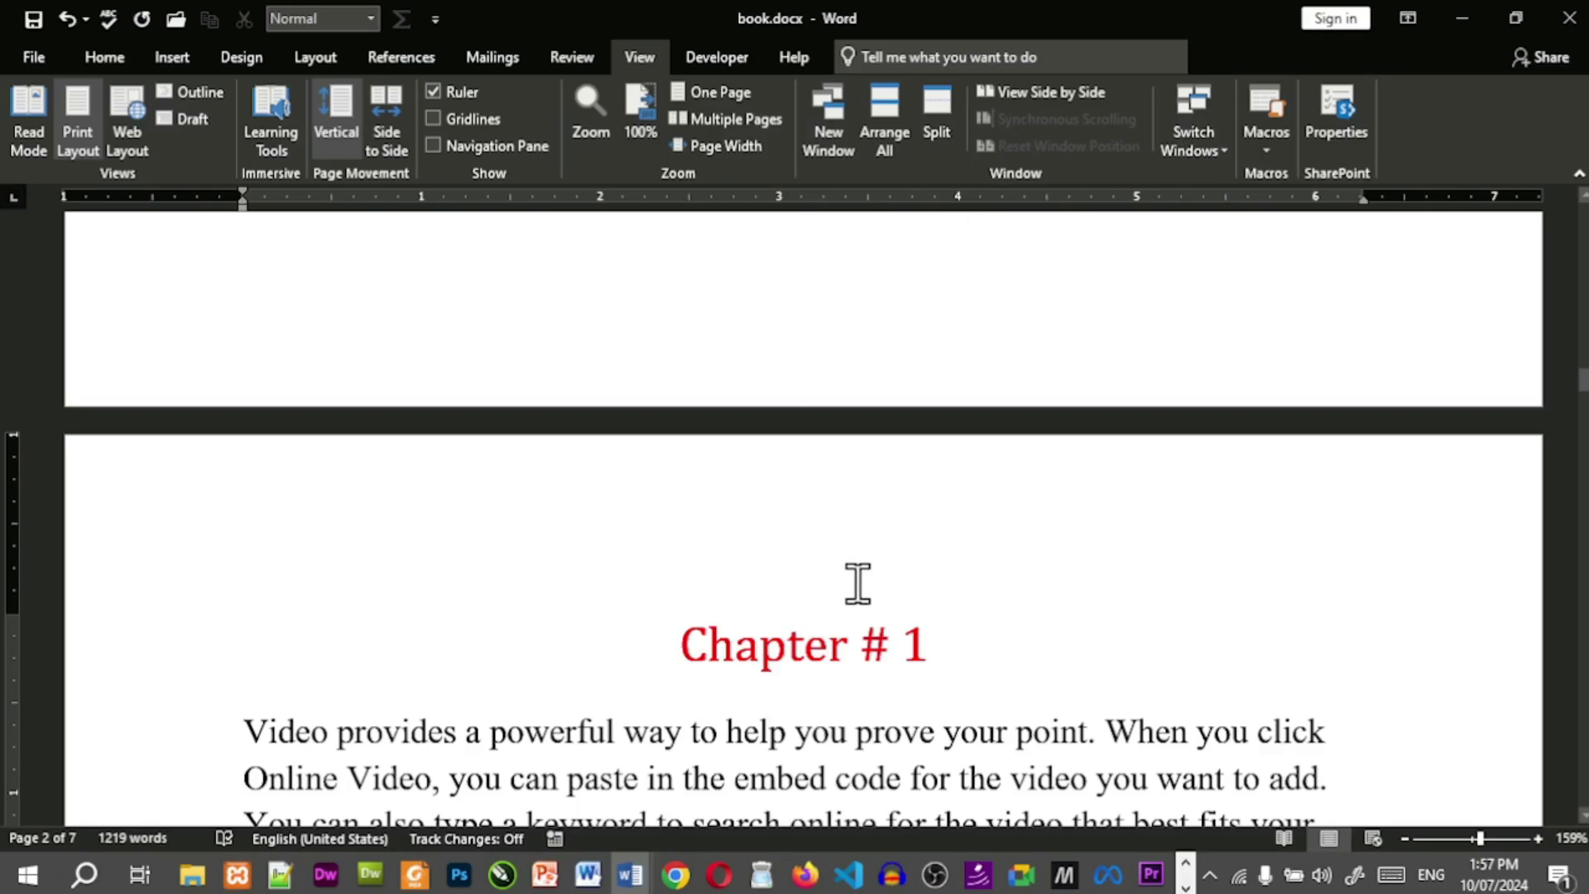
Open a second book.docx window and stack book.docx:1 and book.docx:2 with Arrange All.
{"action": "left_click", "coordinate": [828, 124]}
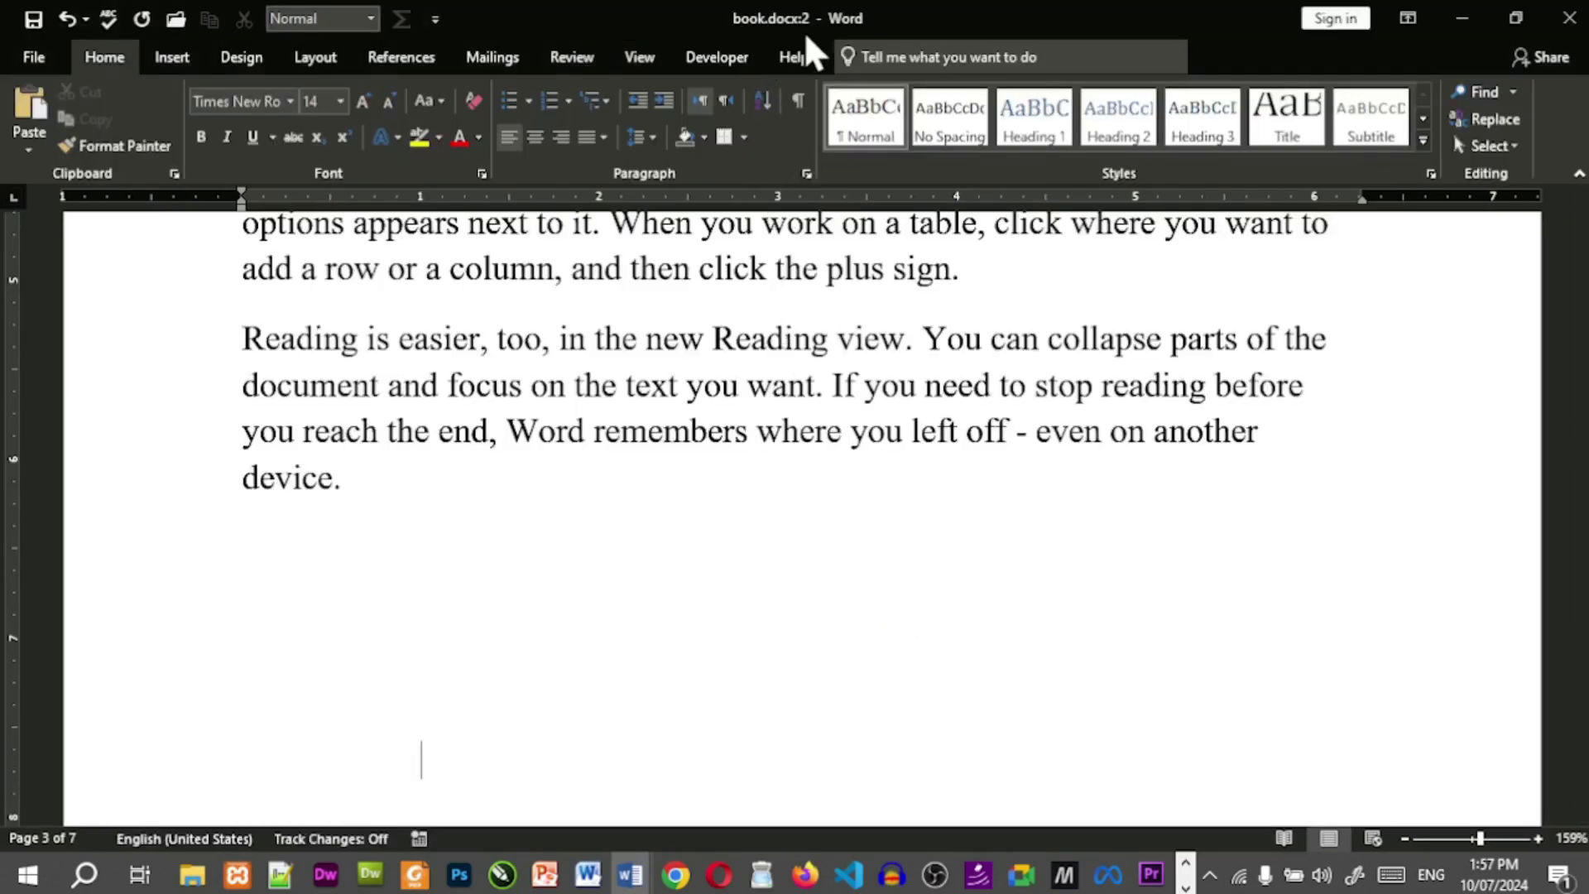
{"action": "left_click", "coordinate": [1534, 22]}
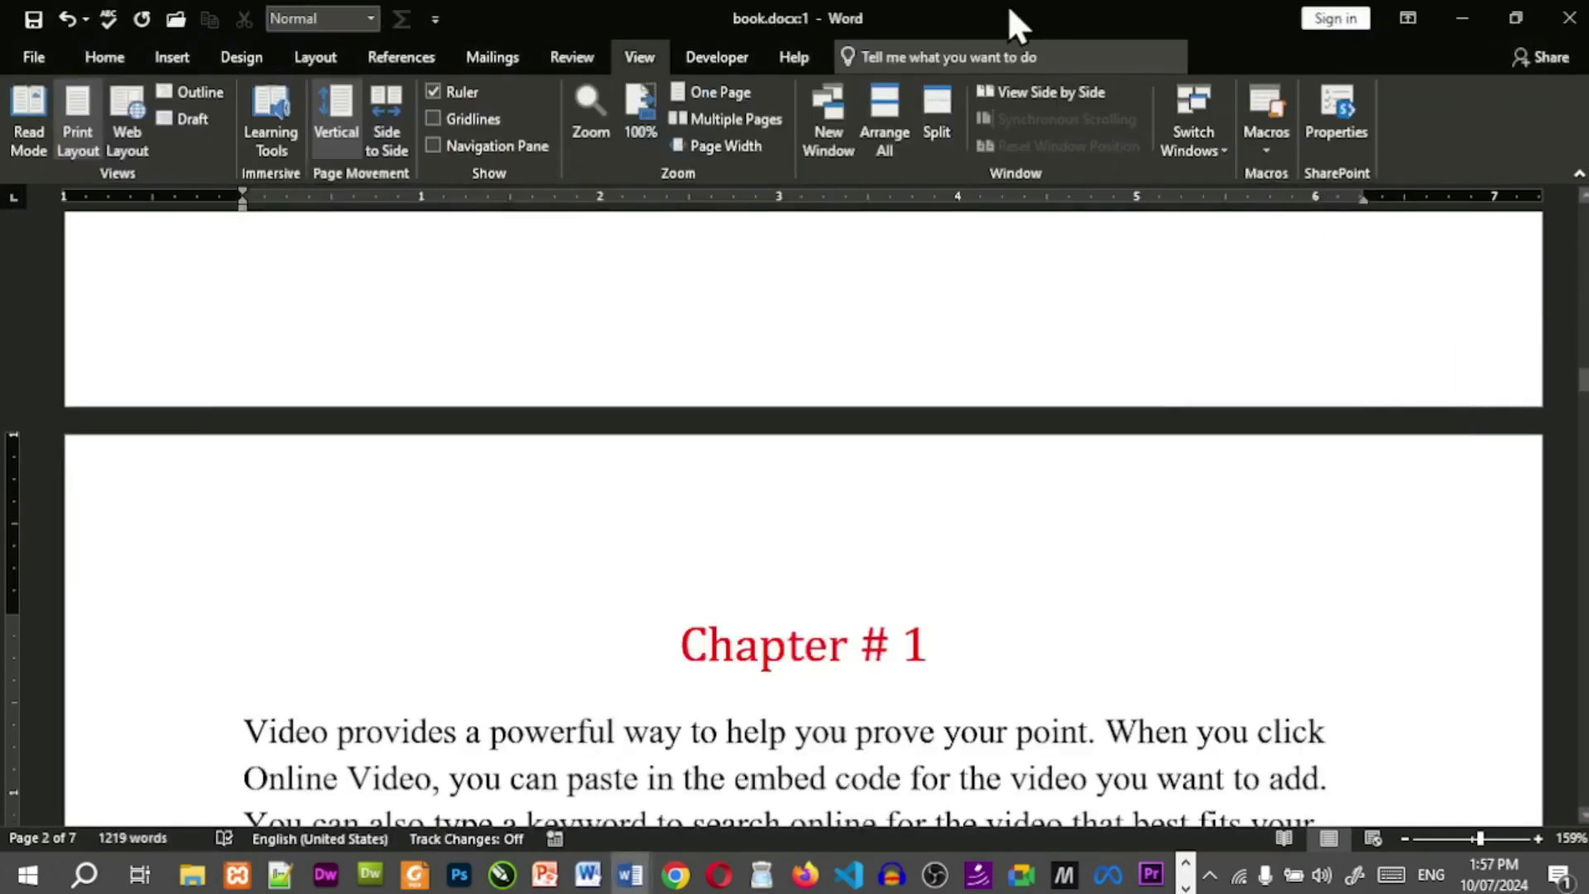
{"action": "key", "text": "alt+Tab"}
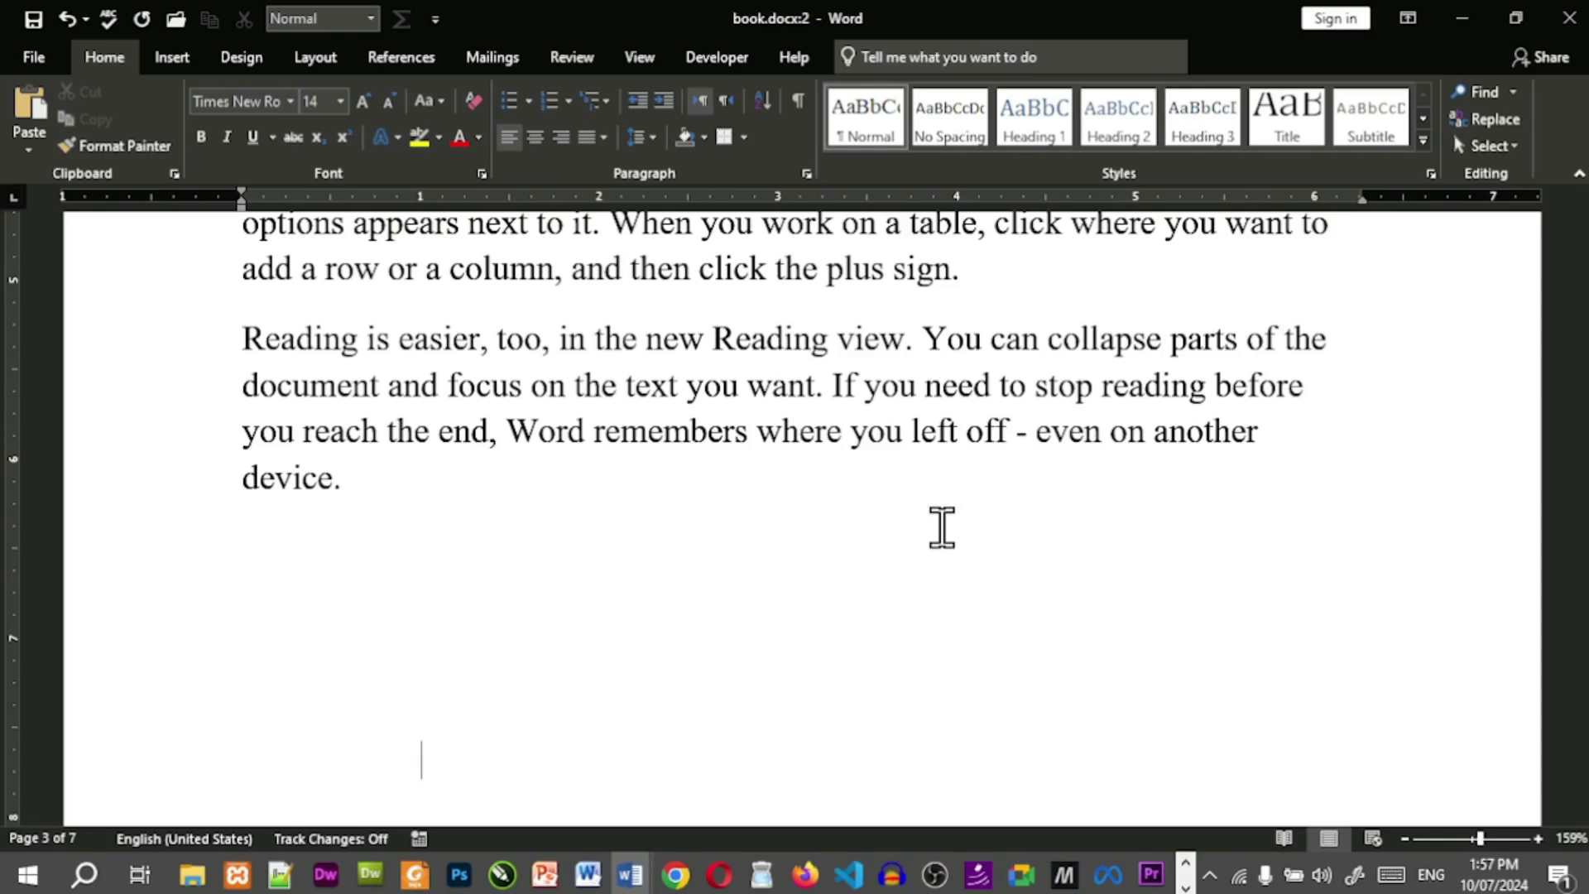
{"action": "key", "text": "alt+Tab"}
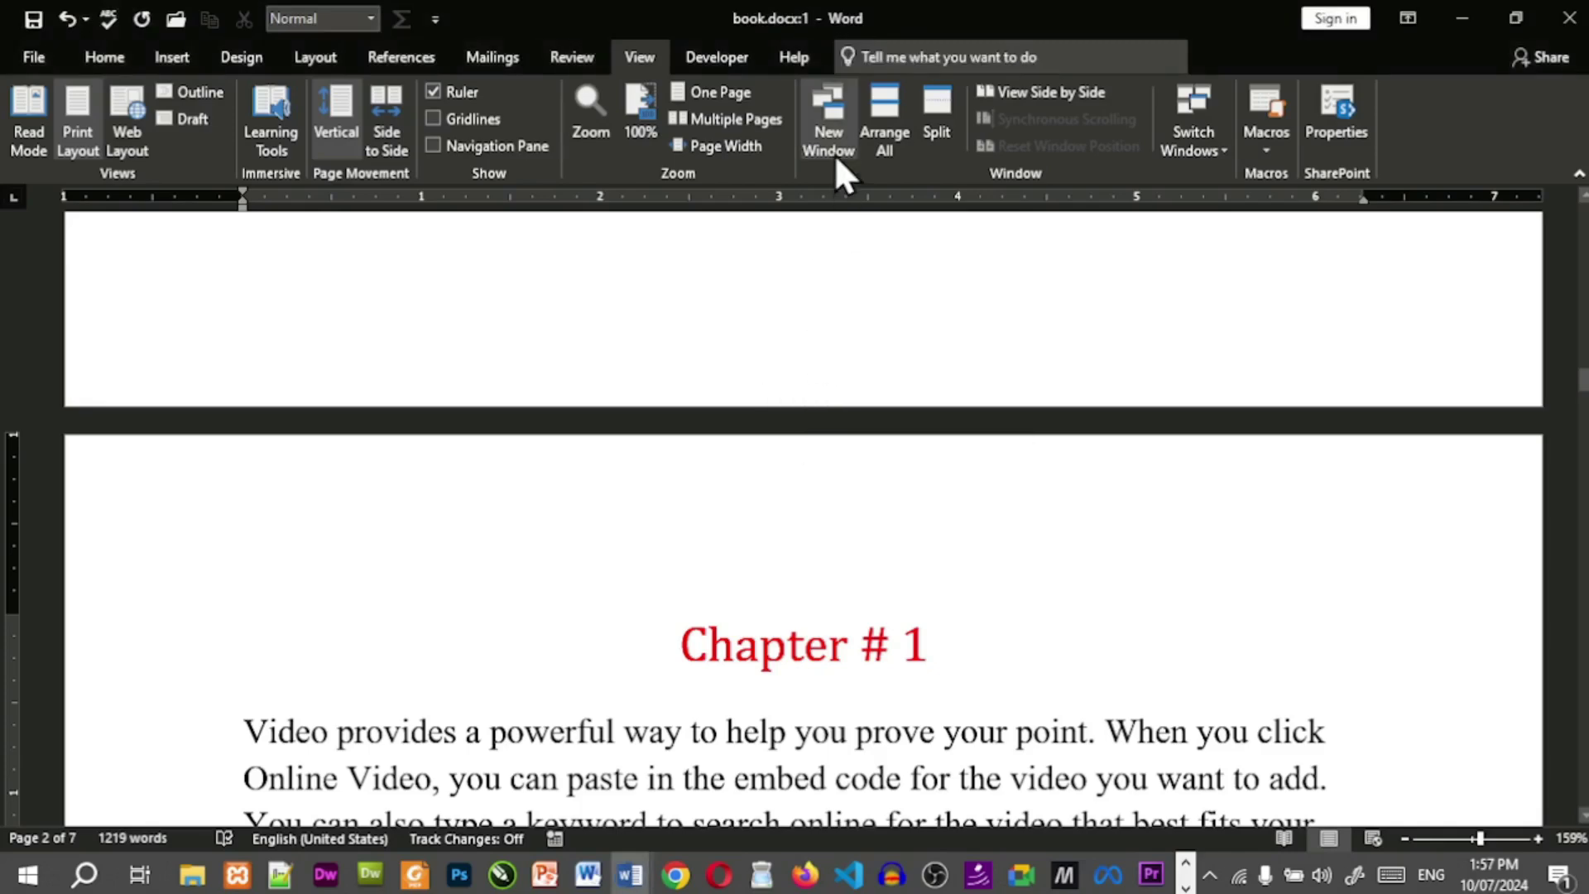
{"action": "left_click", "coordinate": [883, 149]}
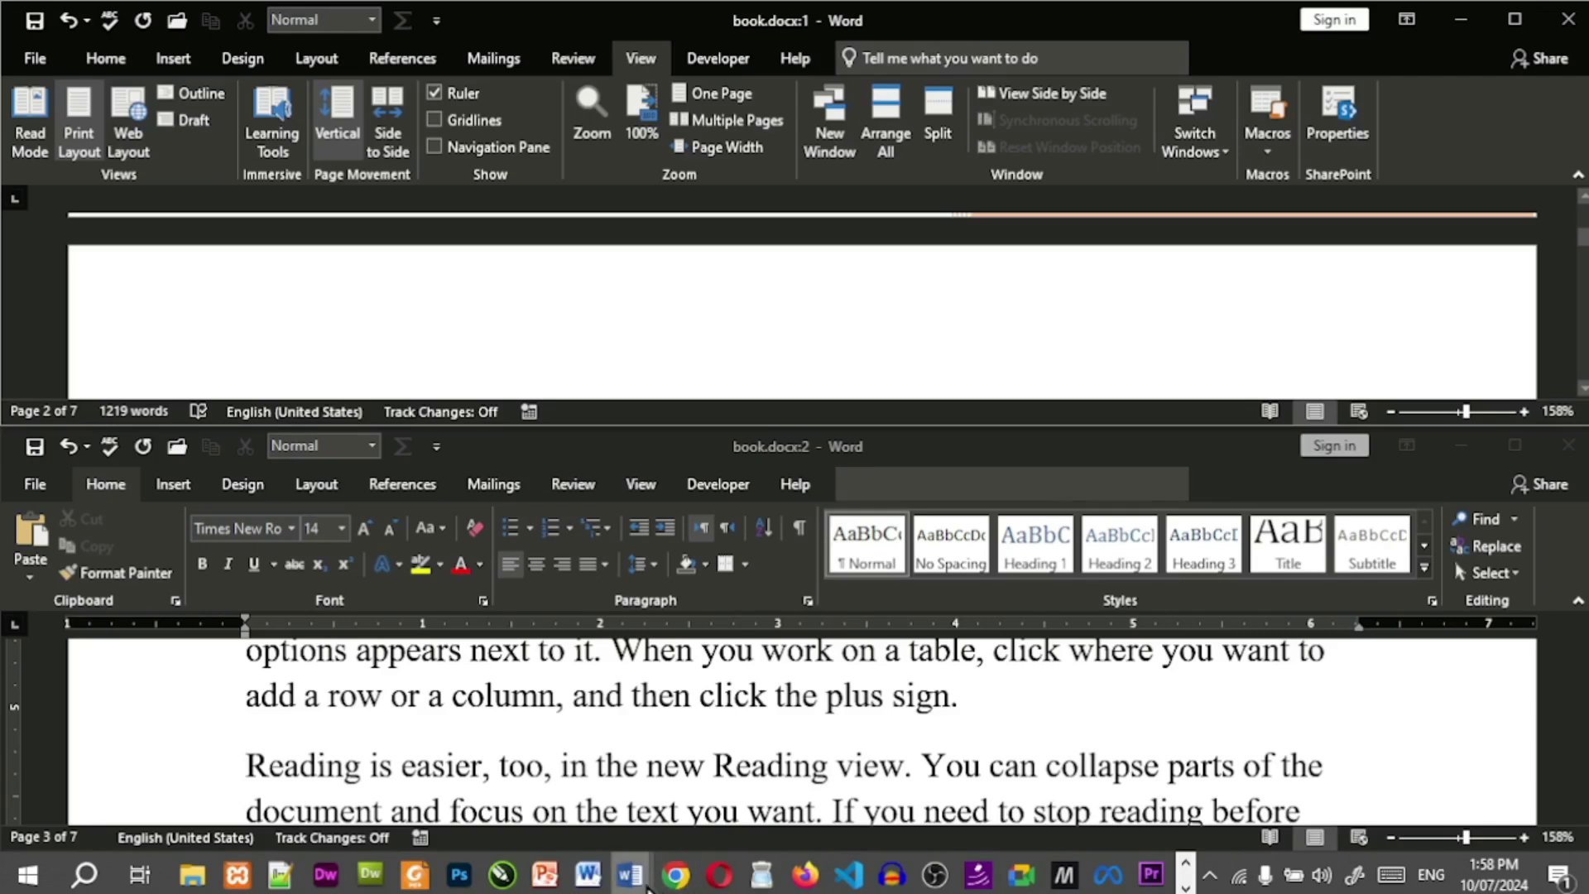
Close Document1 from the taskbar preview without saving it.
{"action": "mouse_move", "coordinate": [638, 879]}
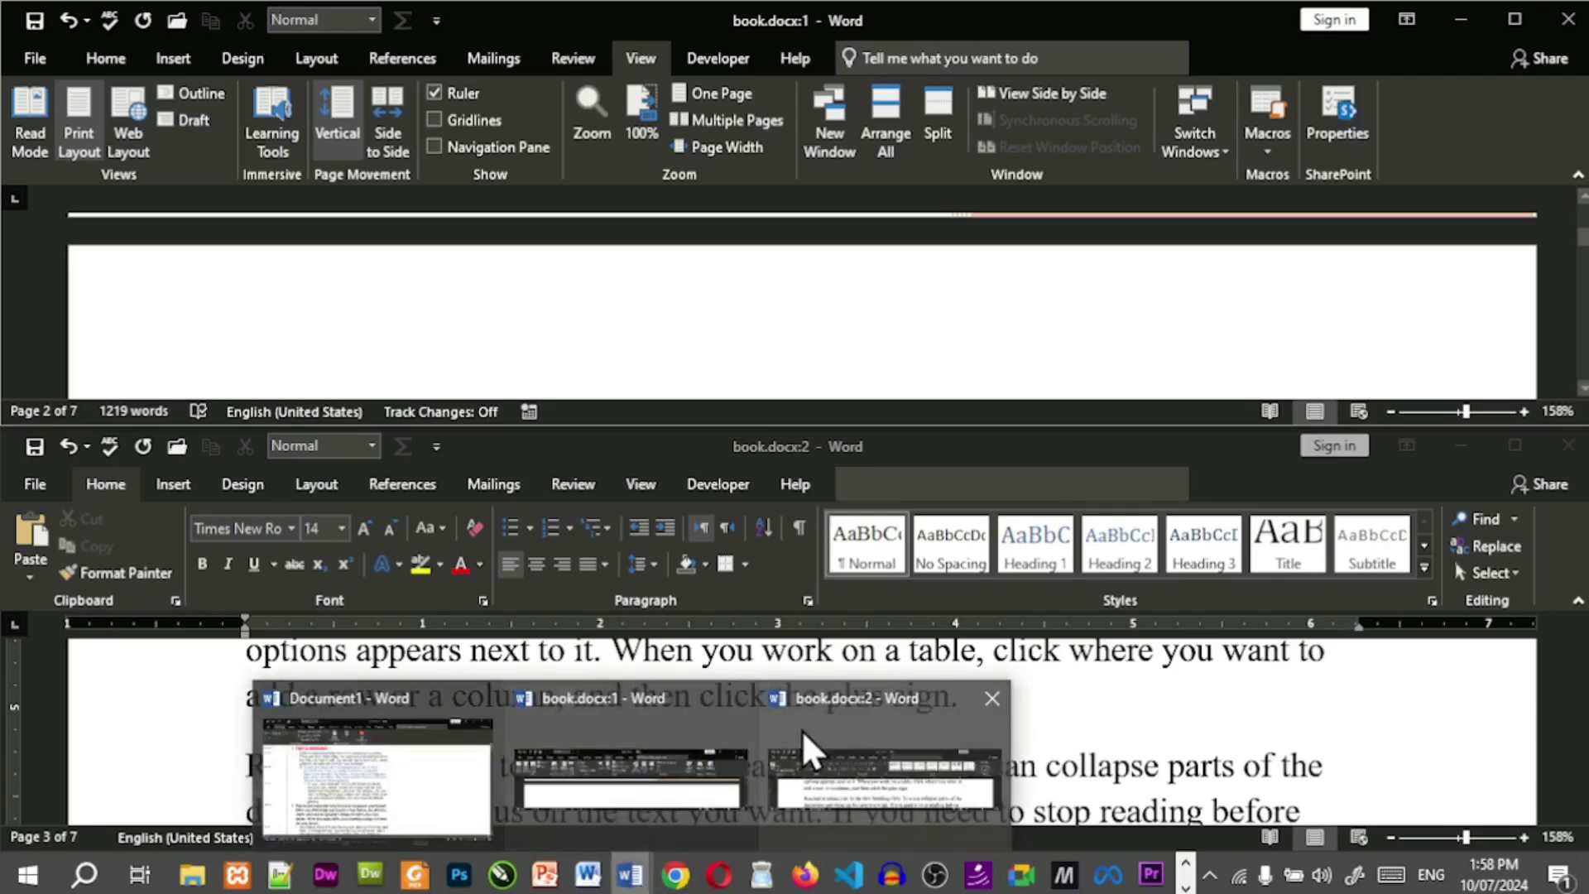
{"action": "left_click", "coordinate": [485, 698]}
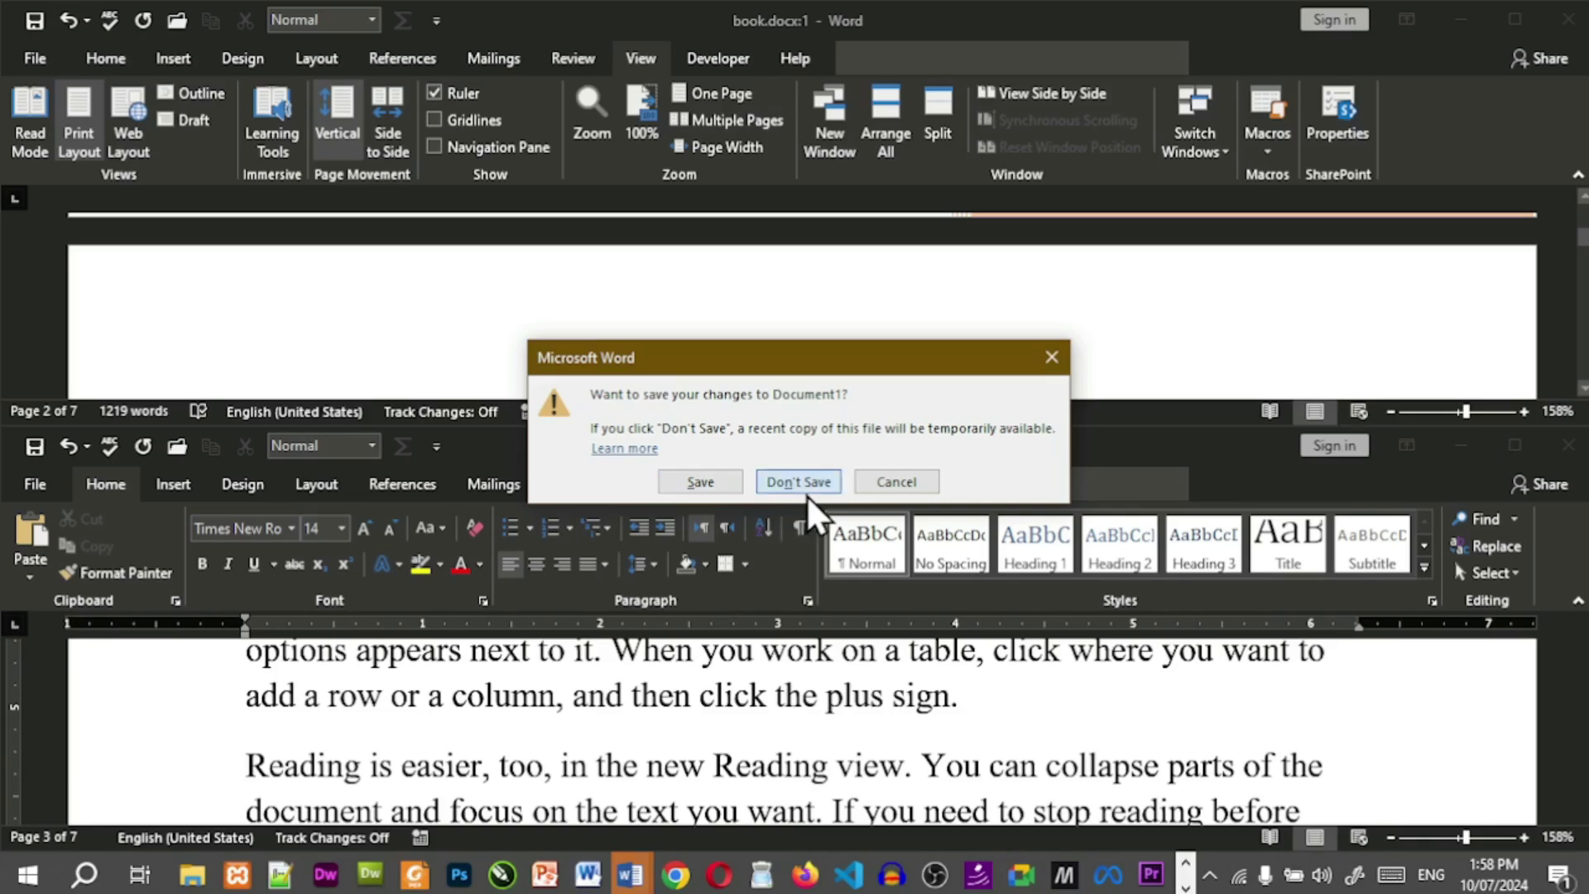
{"action": "left_click", "coordinate": [801, 480]}
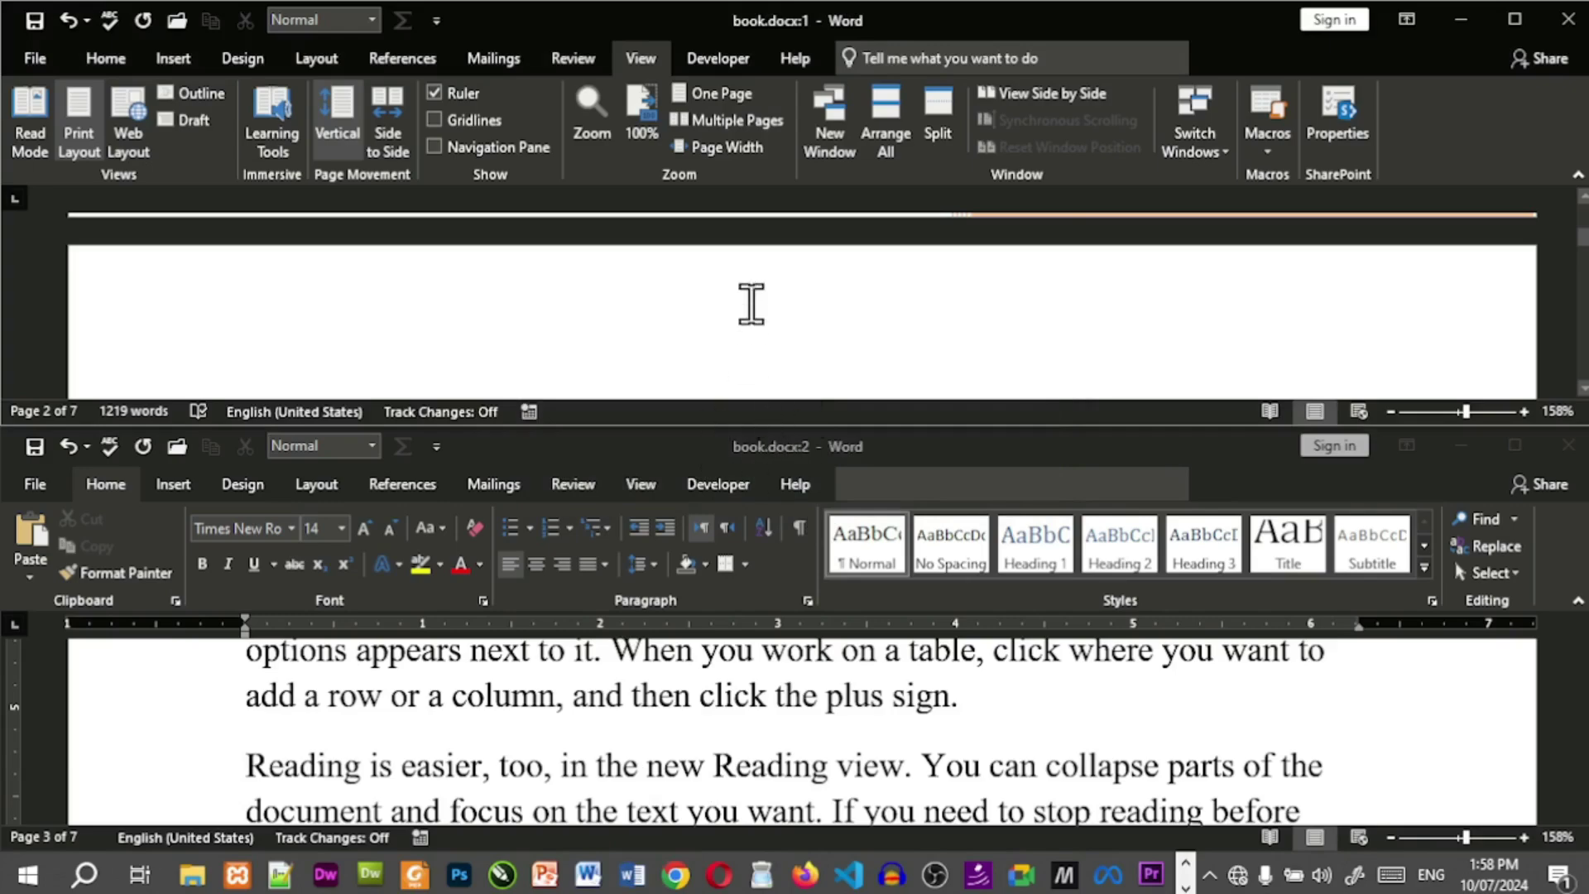
Scroll the upper book.docx window to page 3's Chapter # 1.
{"action": "scroll", "coordinate": [751, 305], "scroll_direction": "down", "scroll_amount": 1}
{"action": "scroll", "coordinate": [751, 305], "scroll_direction": "down", "scroll_amount": 3}
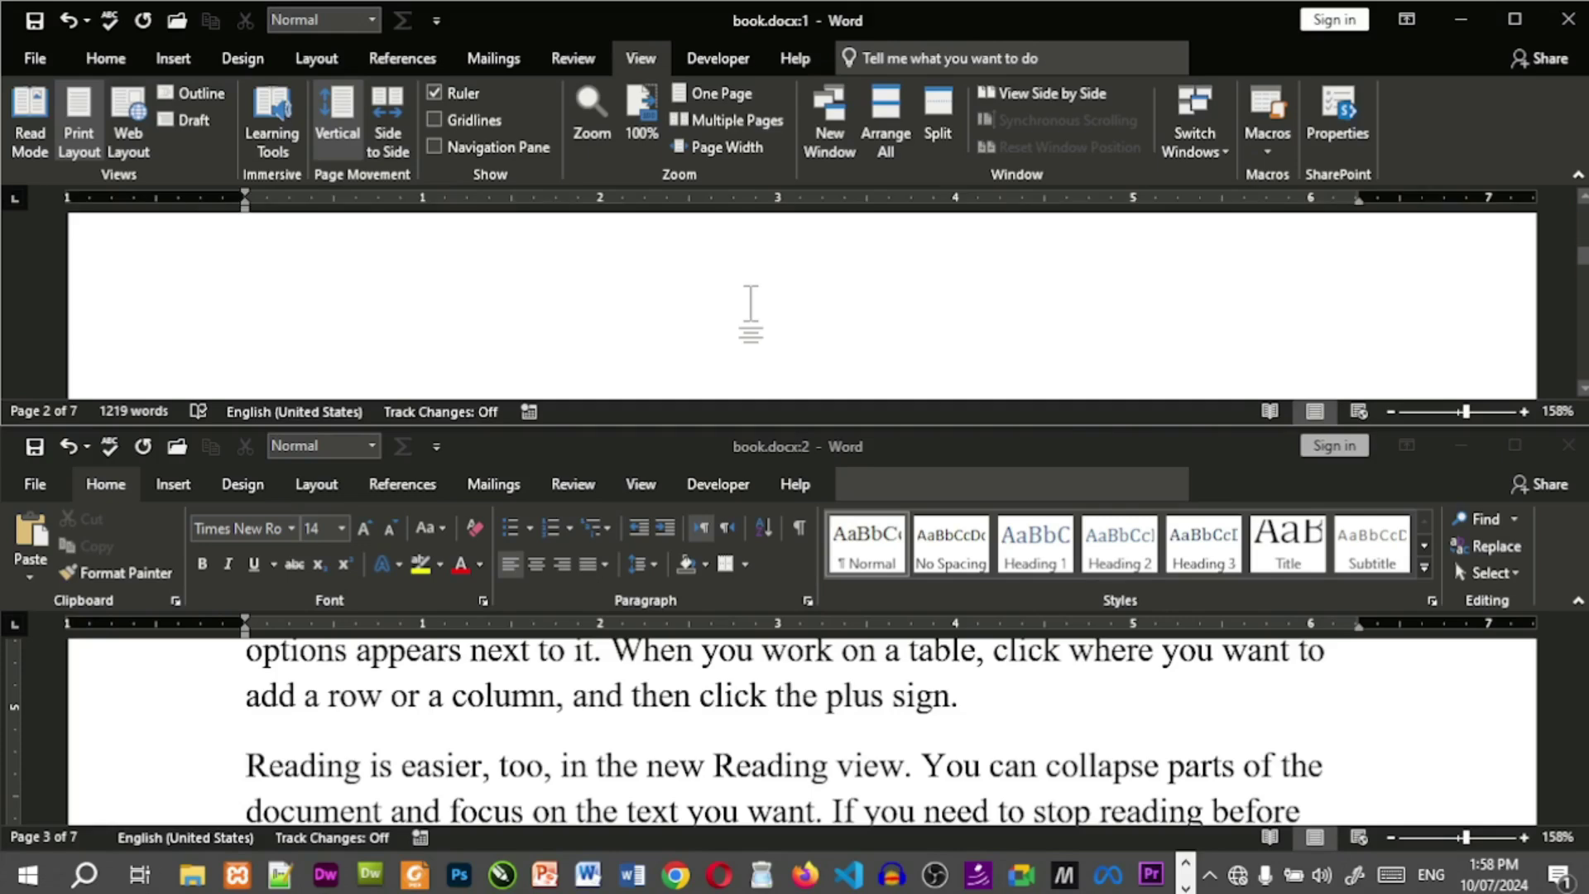
{"action": "scroll", "coordinate": [752, 305], "scroll_direction": "down", "scroll_amount": 4}
{"action": "scroll", "coordinate": [750, 314], "scroll_direction": "up", "scroll_amount": 1}
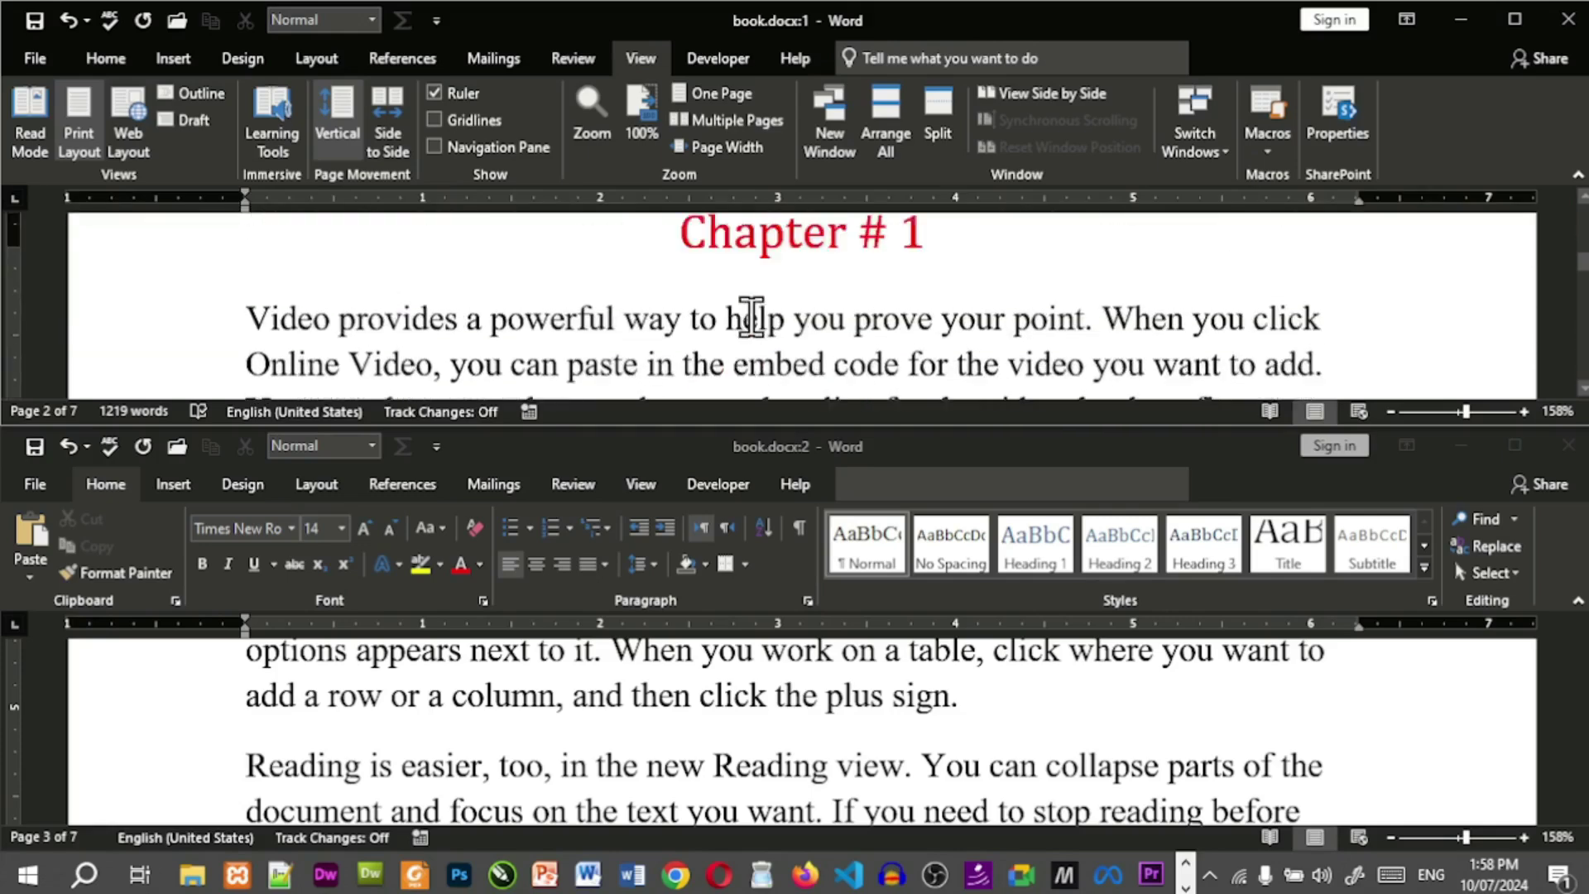
{"action": "scroll", "coordinate": [750, 319], "scroll_direction": "up", "scroll_amount": 1}
{"action": "scroll", "coordinate": [749, 364], "scroll_direction": "down", "scroll_amount": 1}
{"action": "scroll", "coordinate": [774, 675], "scroll_direction": "down", "scroll_amount": 3}
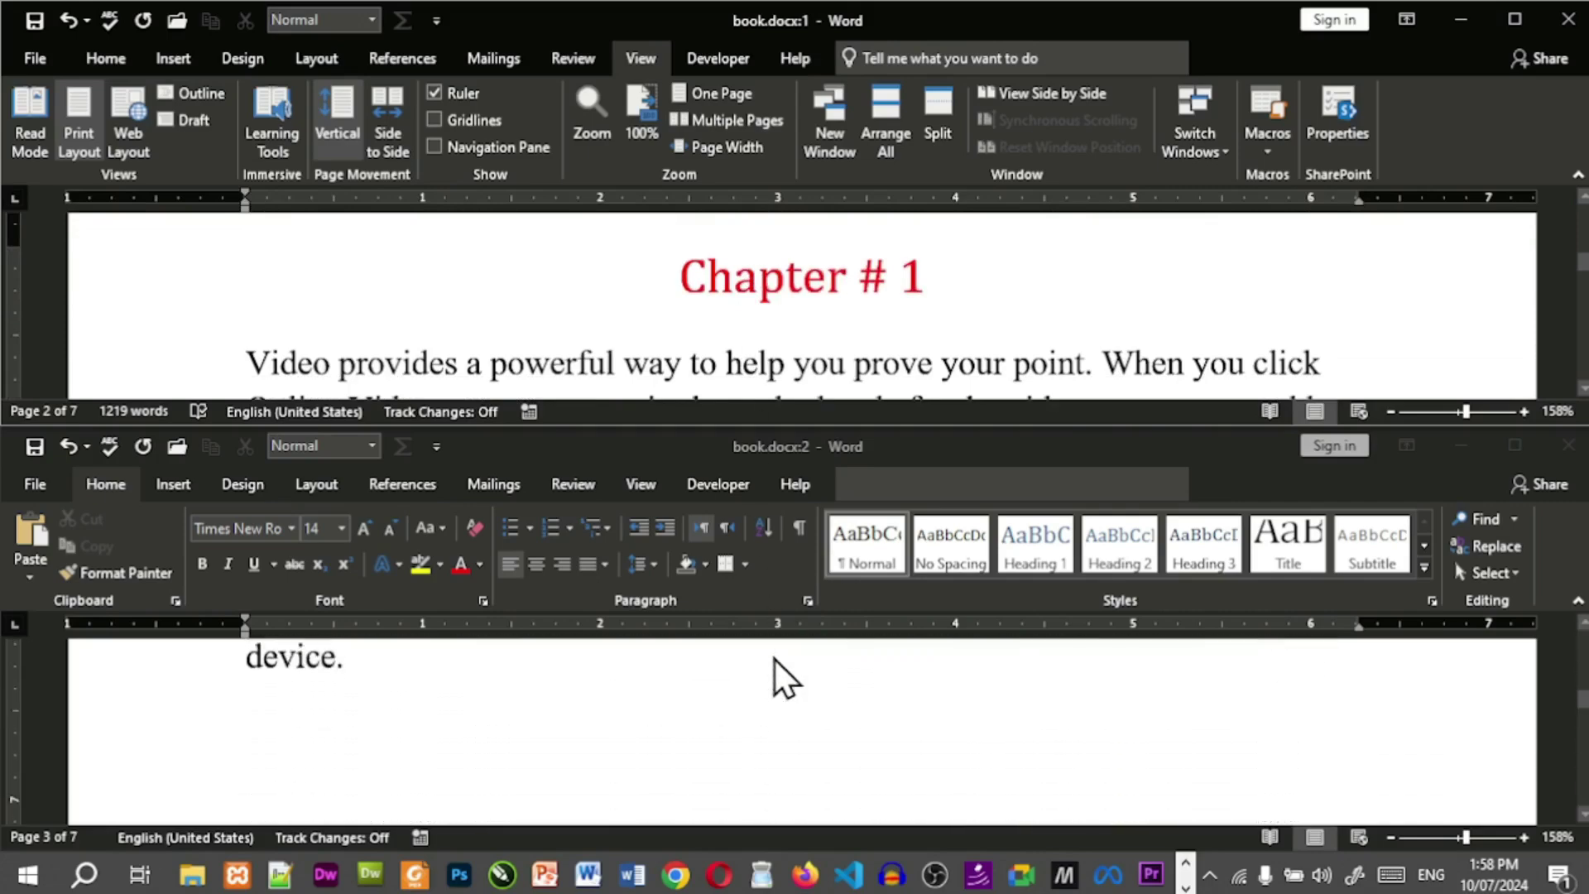
{"action": "scroll", "coordinate": [774, 674], "scroll_direction": "down", "scroll_amount": 1}
Move the lower book.docx window to the document's end, showing page 7's Reading view paragraph.
{"action": "left_click", "coordinate": [861, 718]}
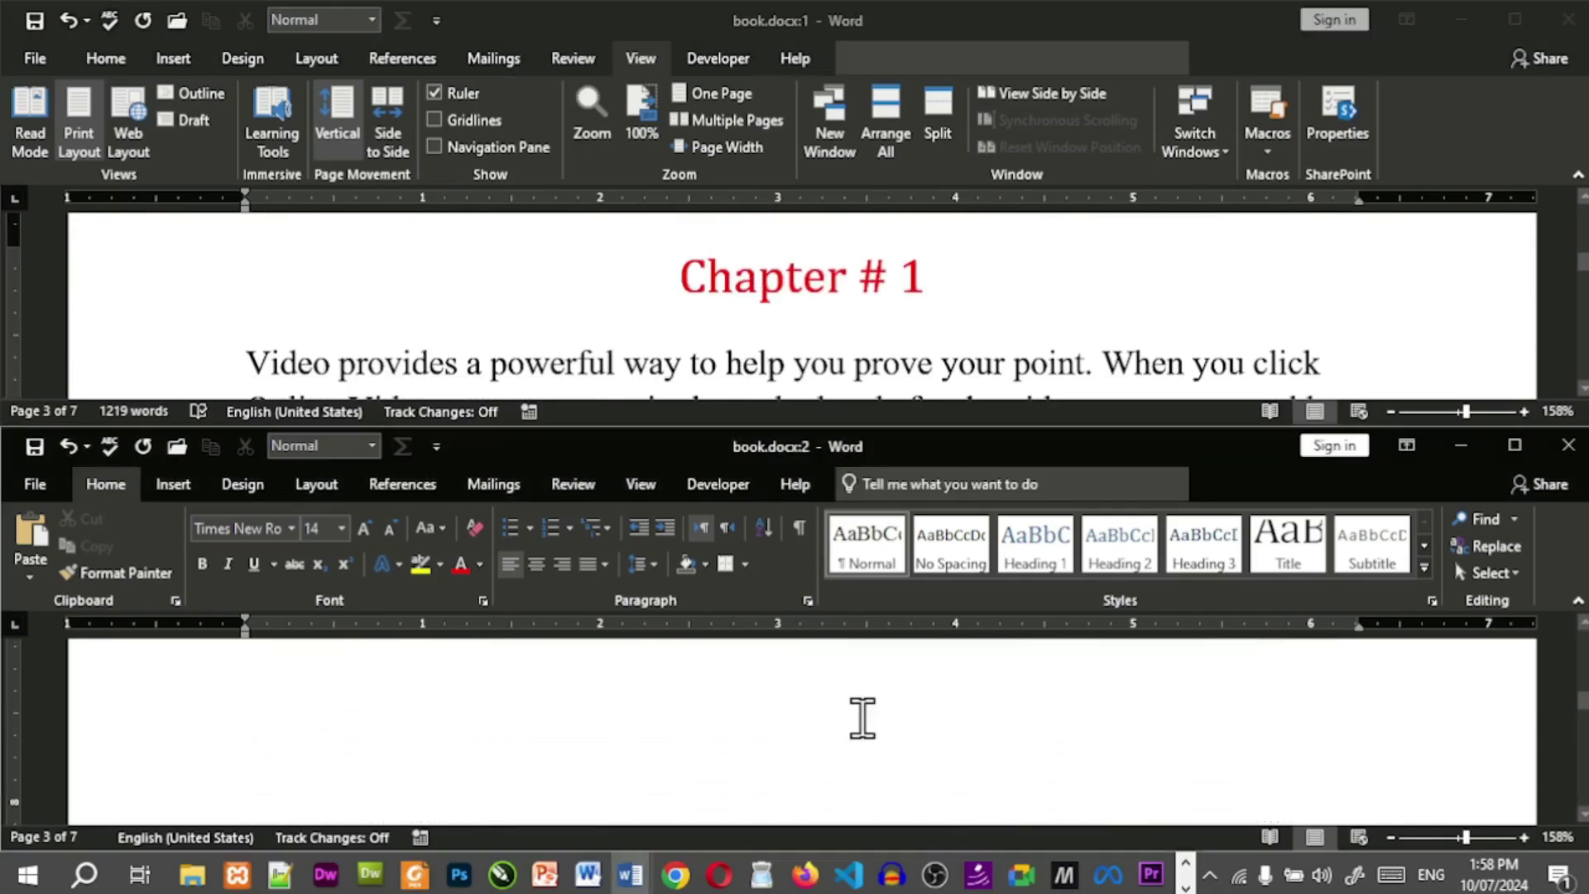
{"action": "left_click", "coordinate": [862, 719]}
{"action": "key", "text": "ctrl+End"}
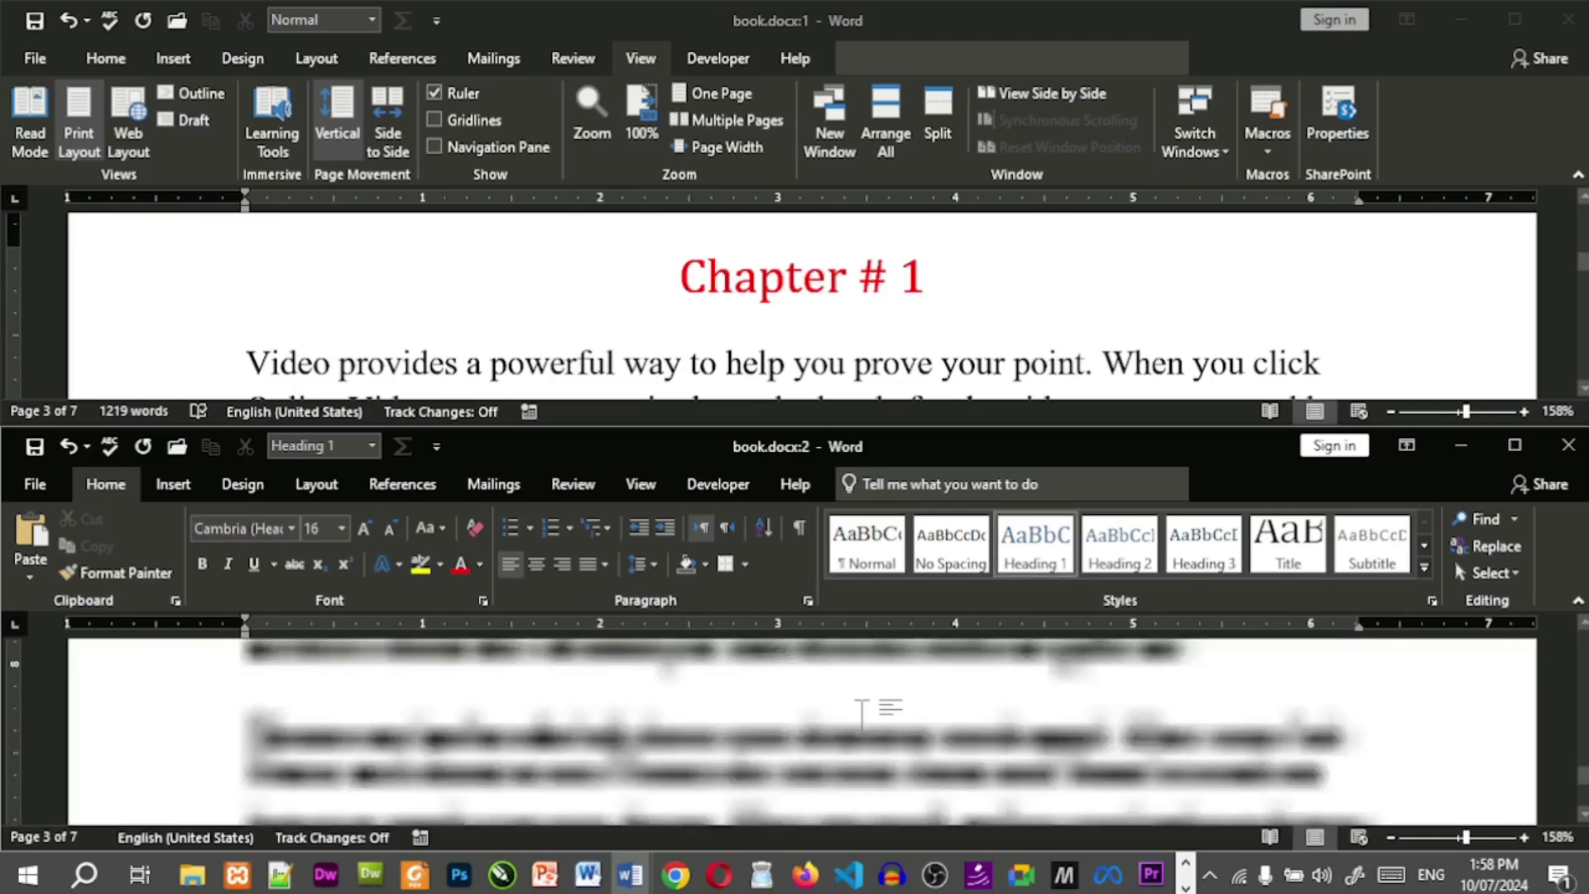
{"action": "scroll", "coordinate": [861, 719], "scroll_direction": "up", "scroll_amount": 3}
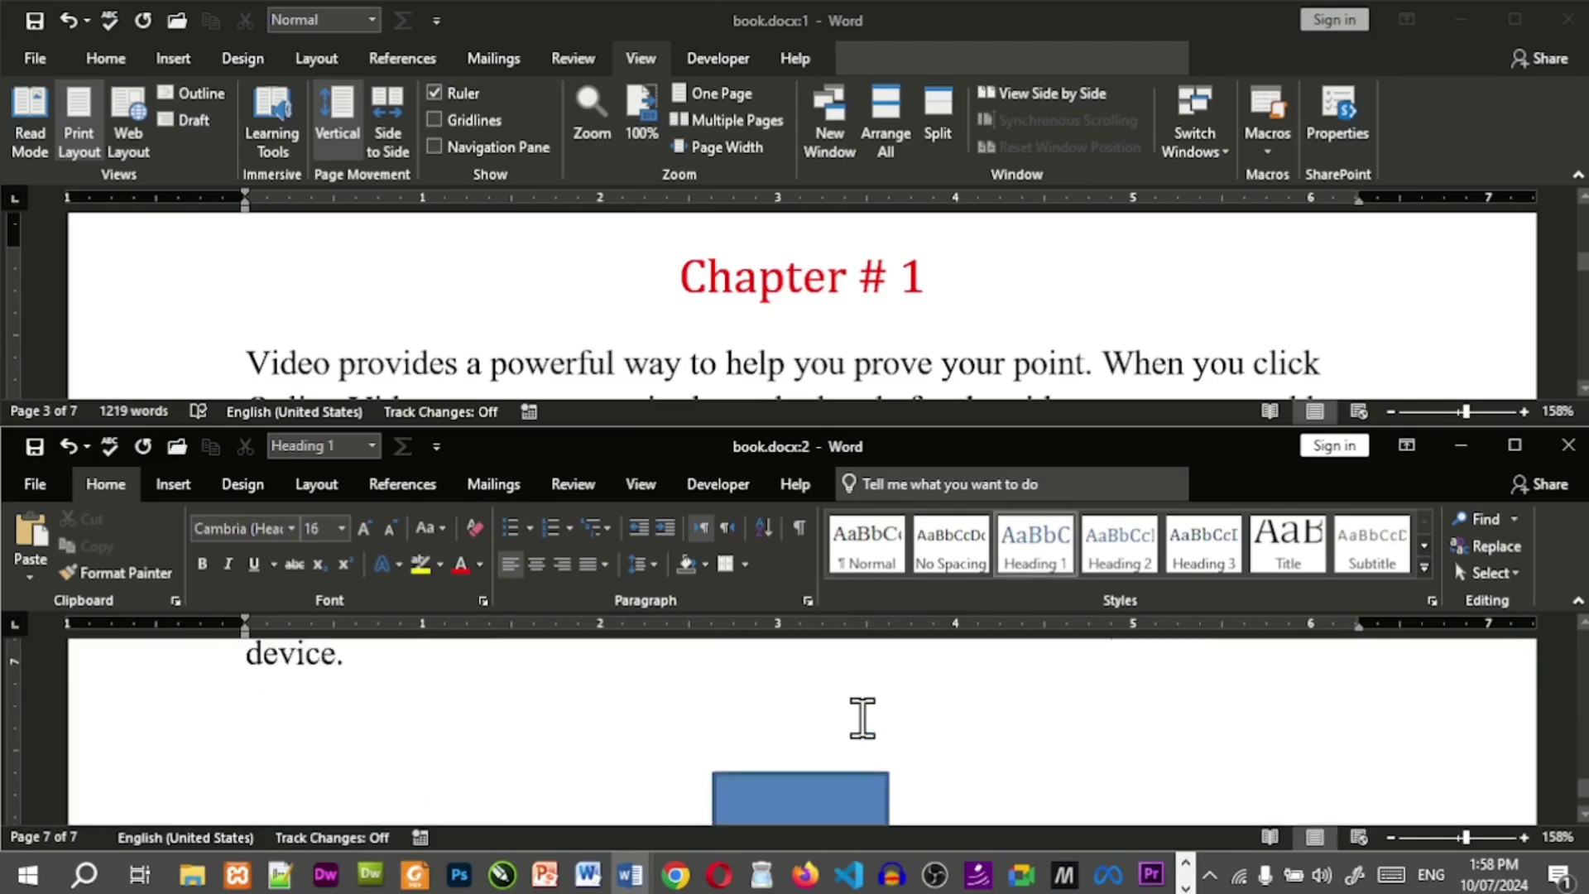
{"action": "scroll", "coordinate": [861, 718], "scroll_direction": "down", "scroll_amount": 1}
{"action": "scroll", "coordinate": [862, 718], "scroll_direction": "up", "scroll_amount": 2}
{"action": "scroll", "coordinate": [862, 718], "scroll_direction": "down", "scroll_amount": 1}
{"action": "scroll", "coordinate": [862, 718], "scroll_direction": "up", "scroll_amount": 2}
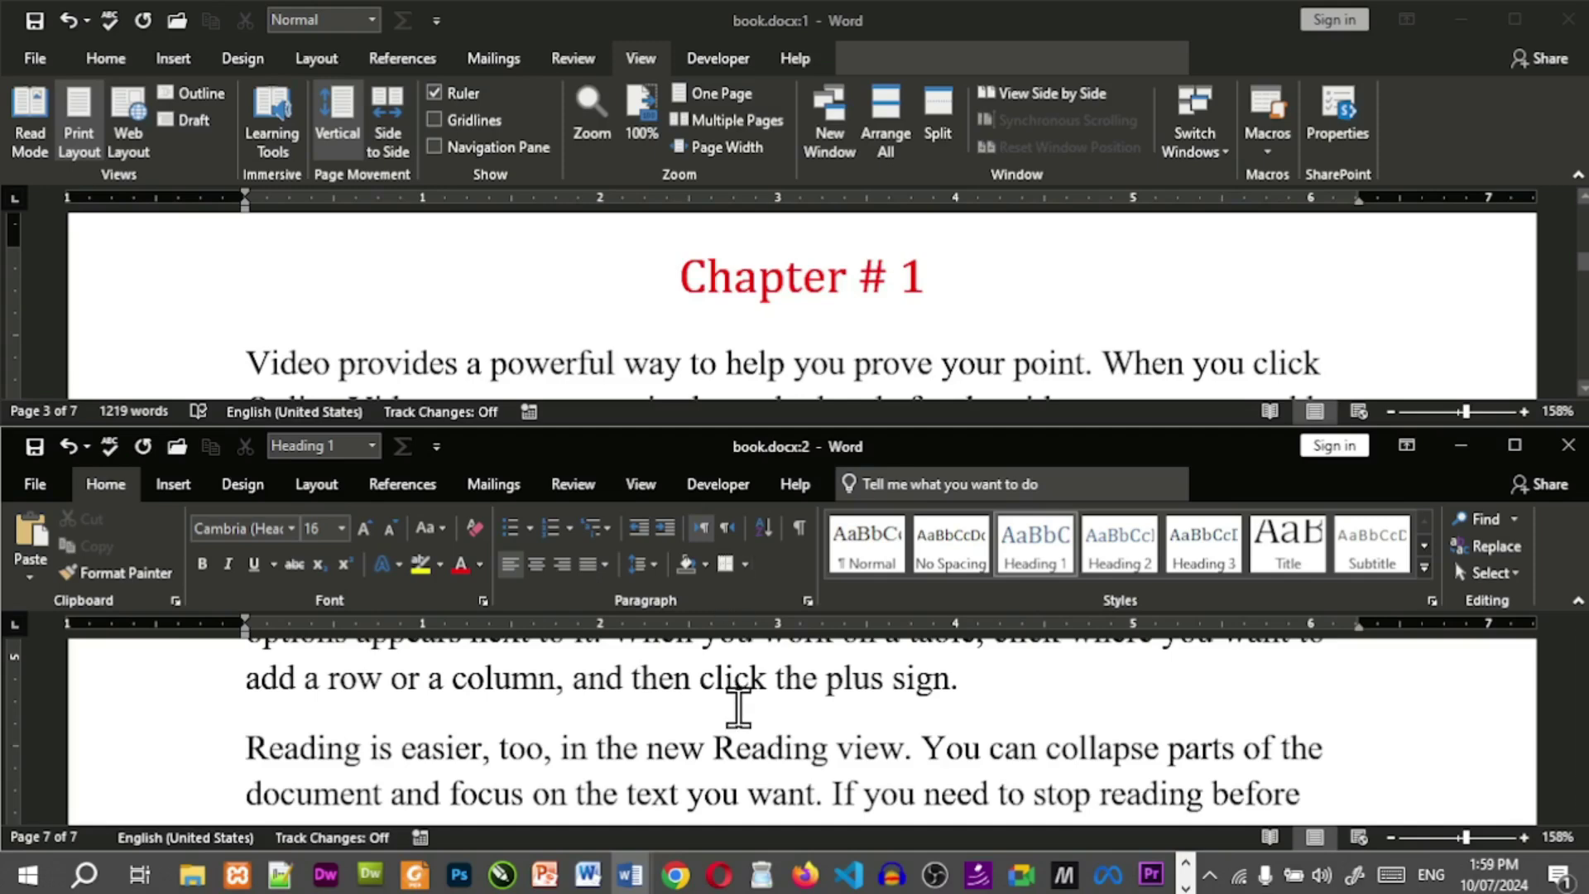
Place the two book.docx windows side by side and scroll them together.
{"action": "left_click", "coordinate": [1034, 99]}
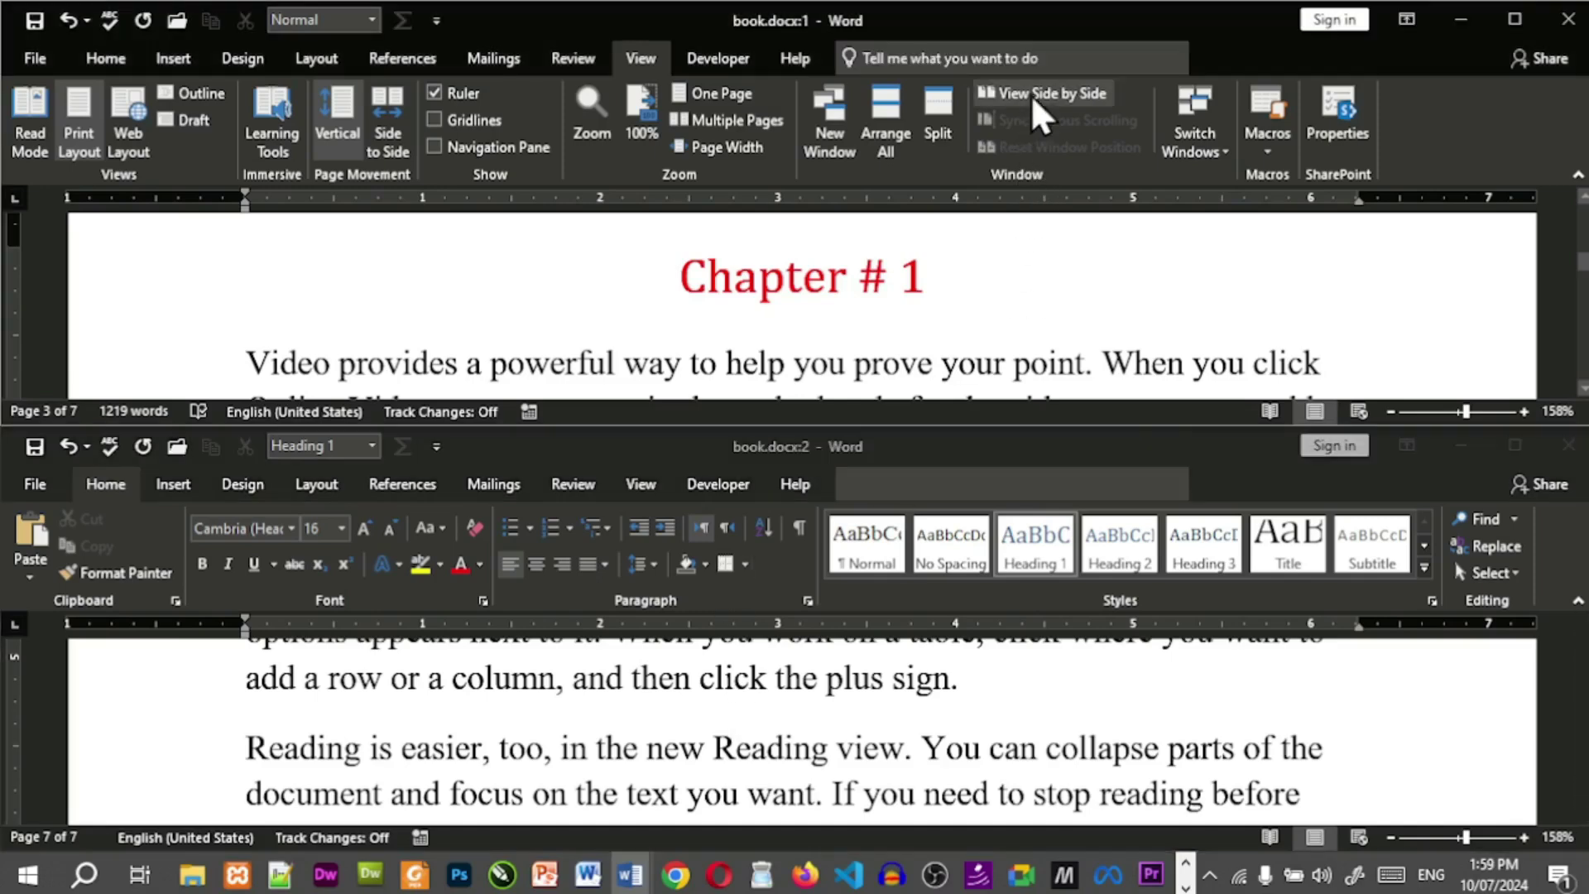
{"action": "left_click", "coordinate": [1036, 93]}
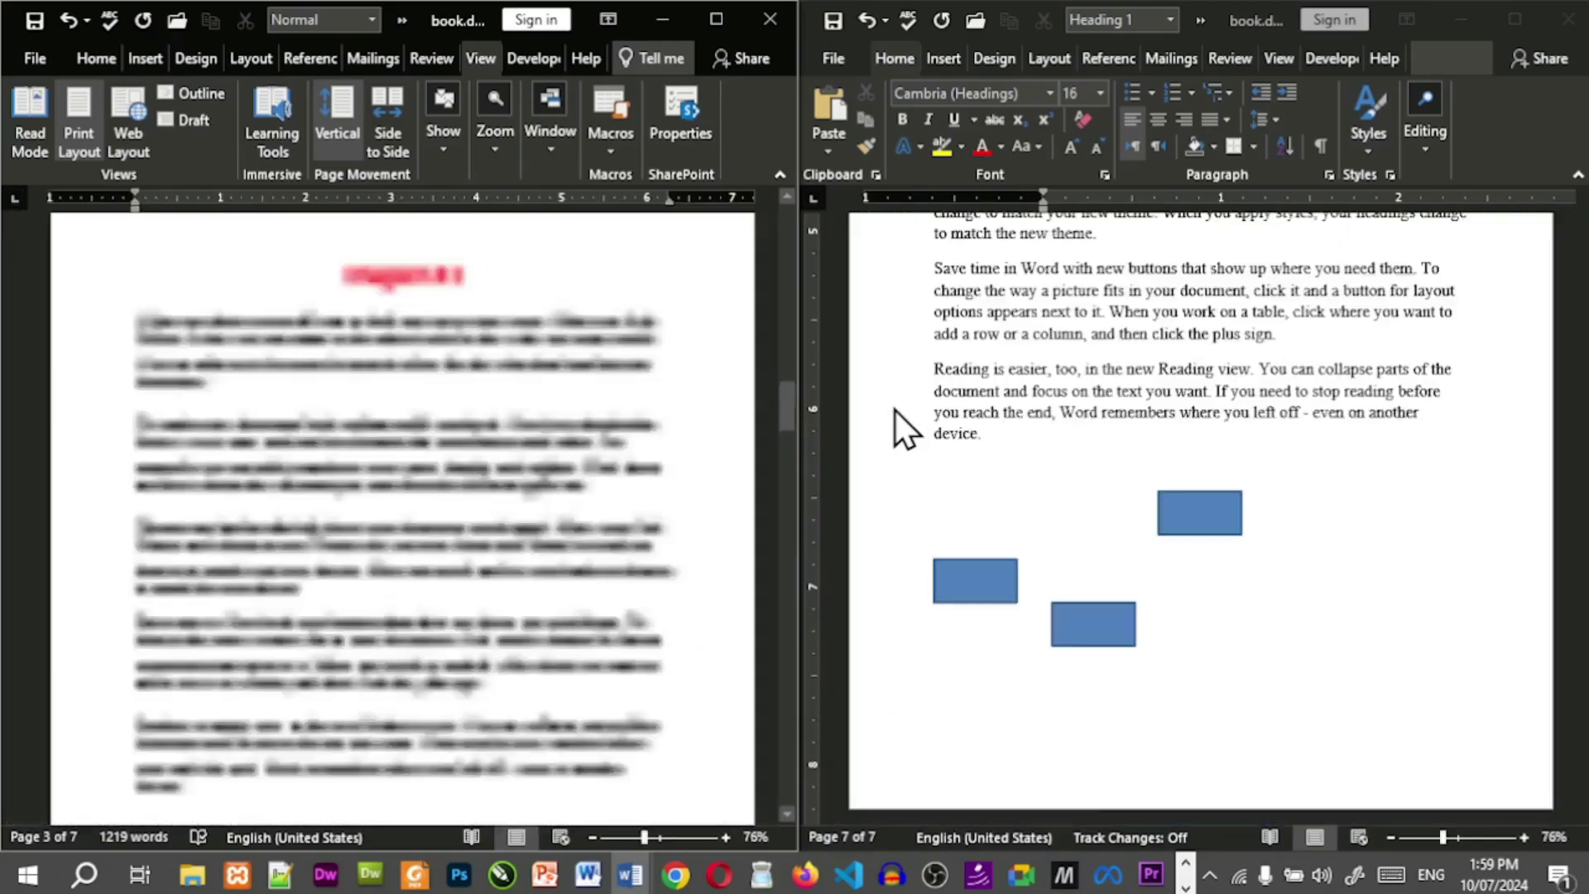
{"action": "scroll", "coordinate": [702, 381], "scroll_direction": "down", "scroll_amount": 6}
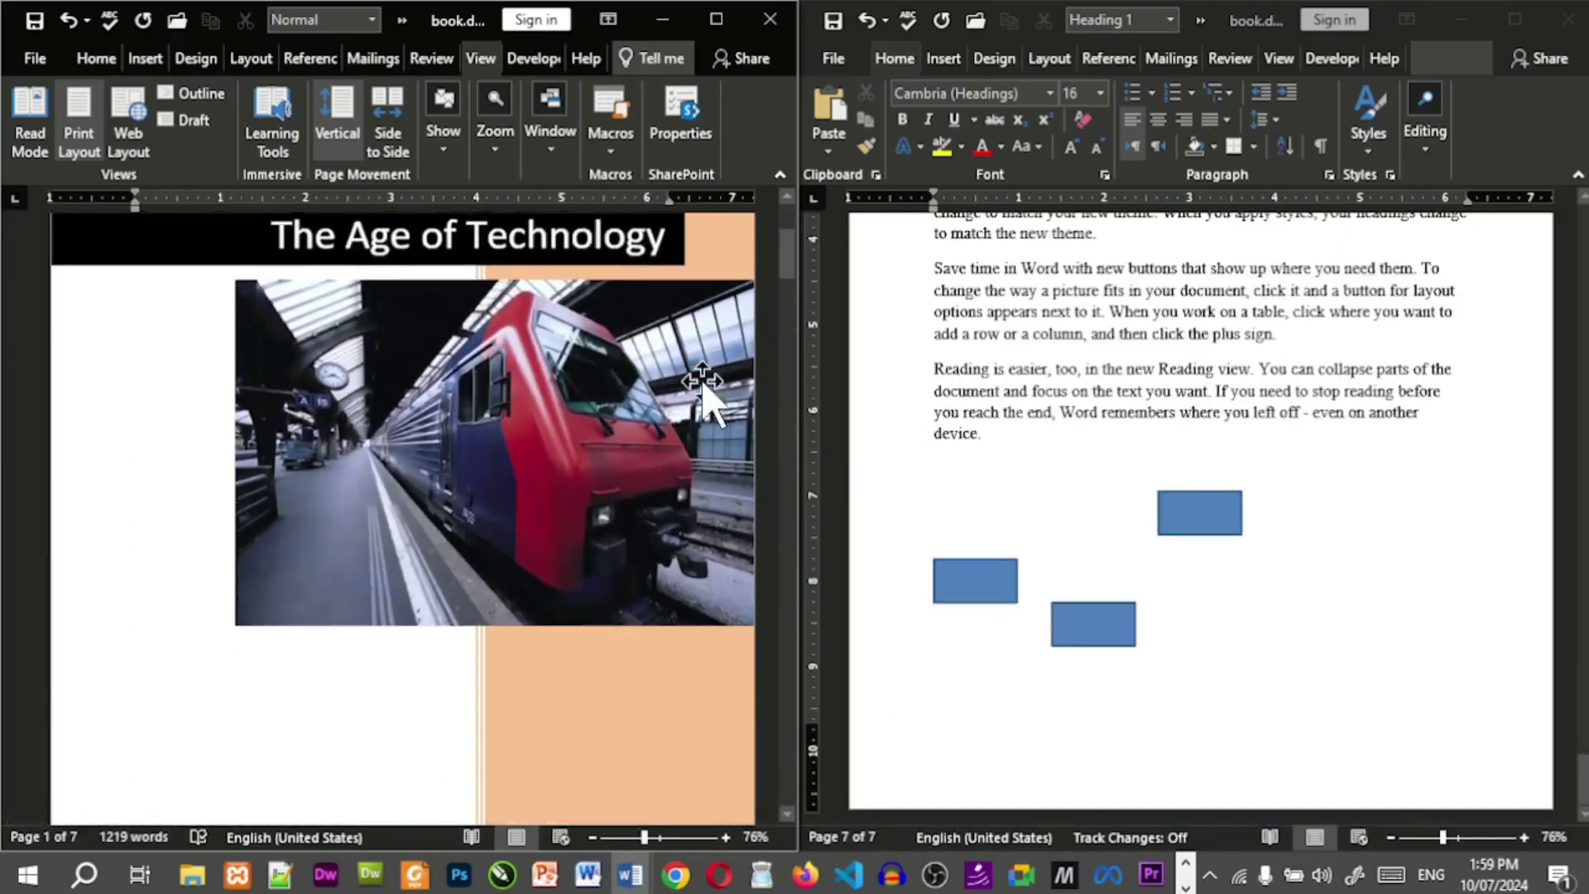
{"action": "scroll", "coordinate": [702, 381], "scroll_direction": "down", "scroll_amount": 3}
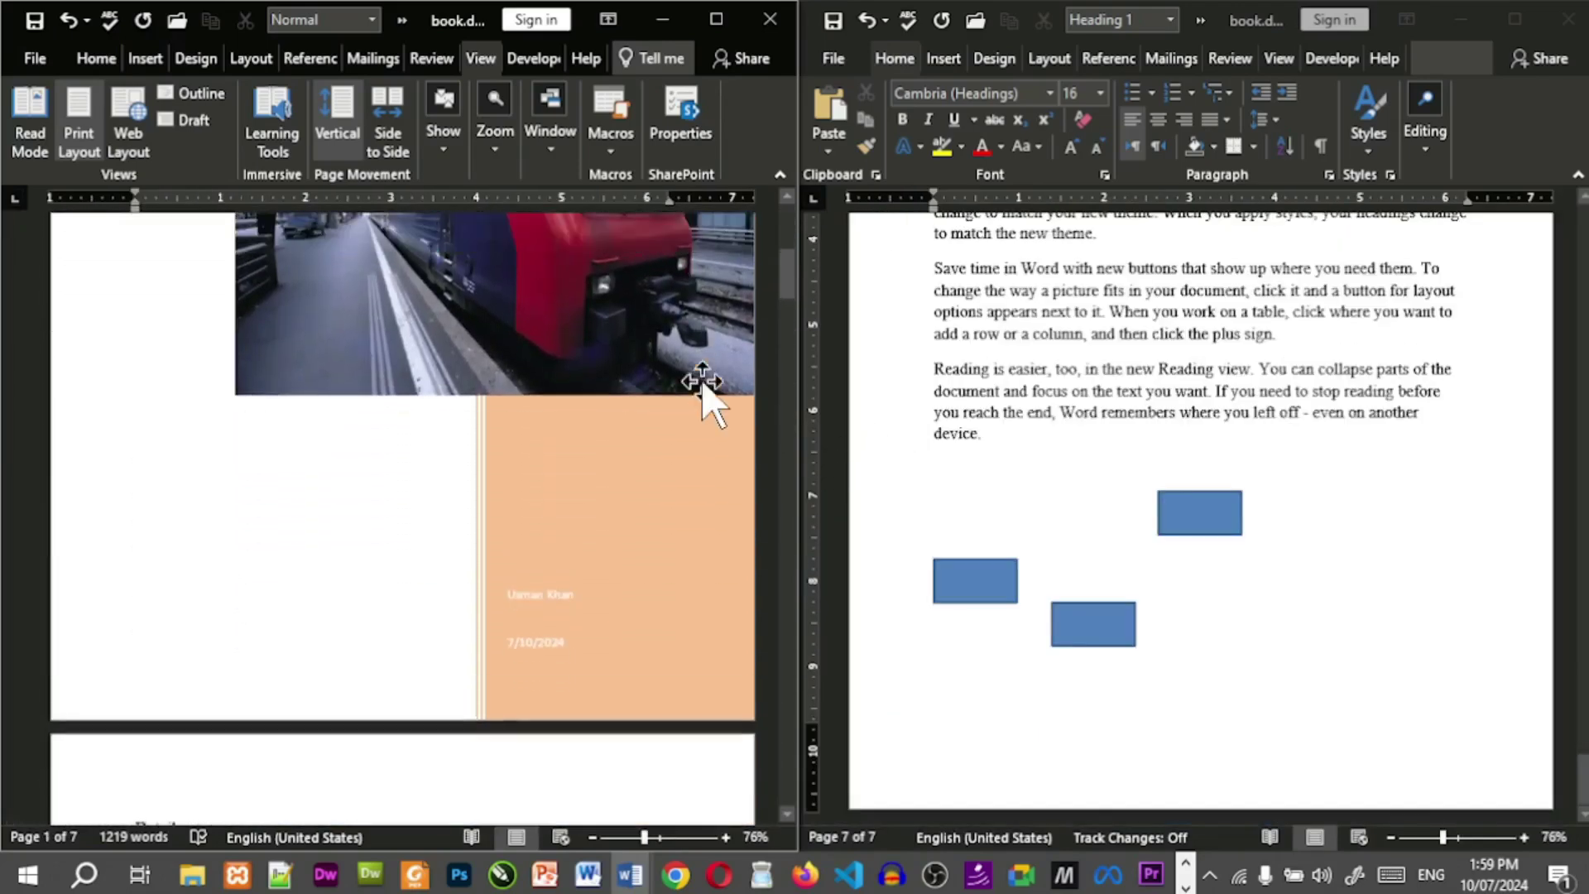
{"action": "scroll", "coordinate": [702, 381], "scroll_direction": "down", "scroll_amount": 2}
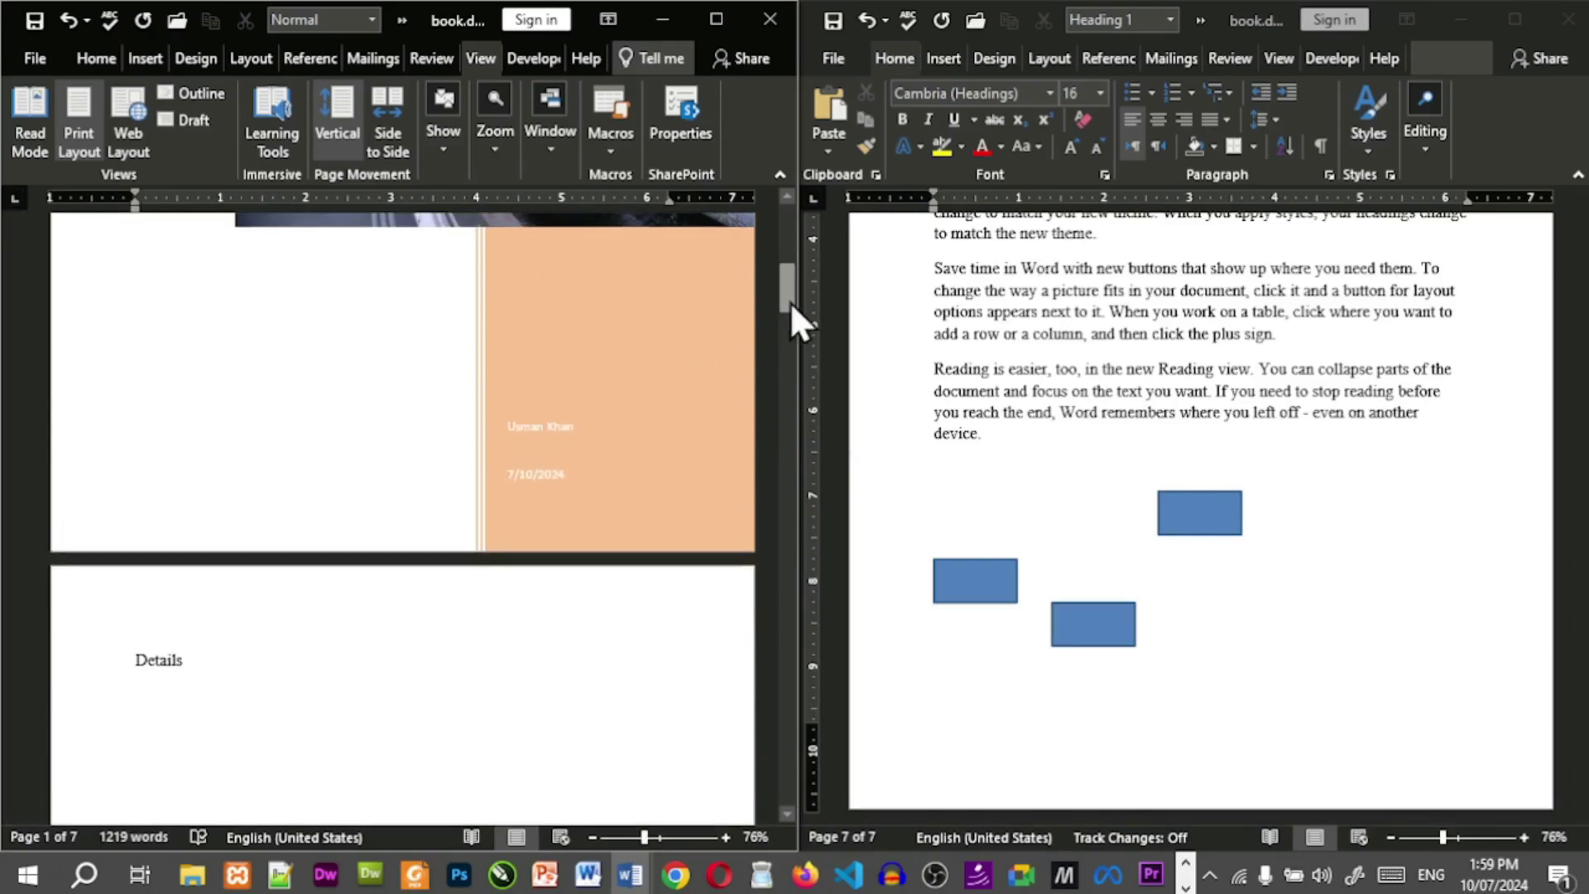
{"action": "left_click_drag", "start_coordinate": [787, 304], "coordinate": [783, 439]}
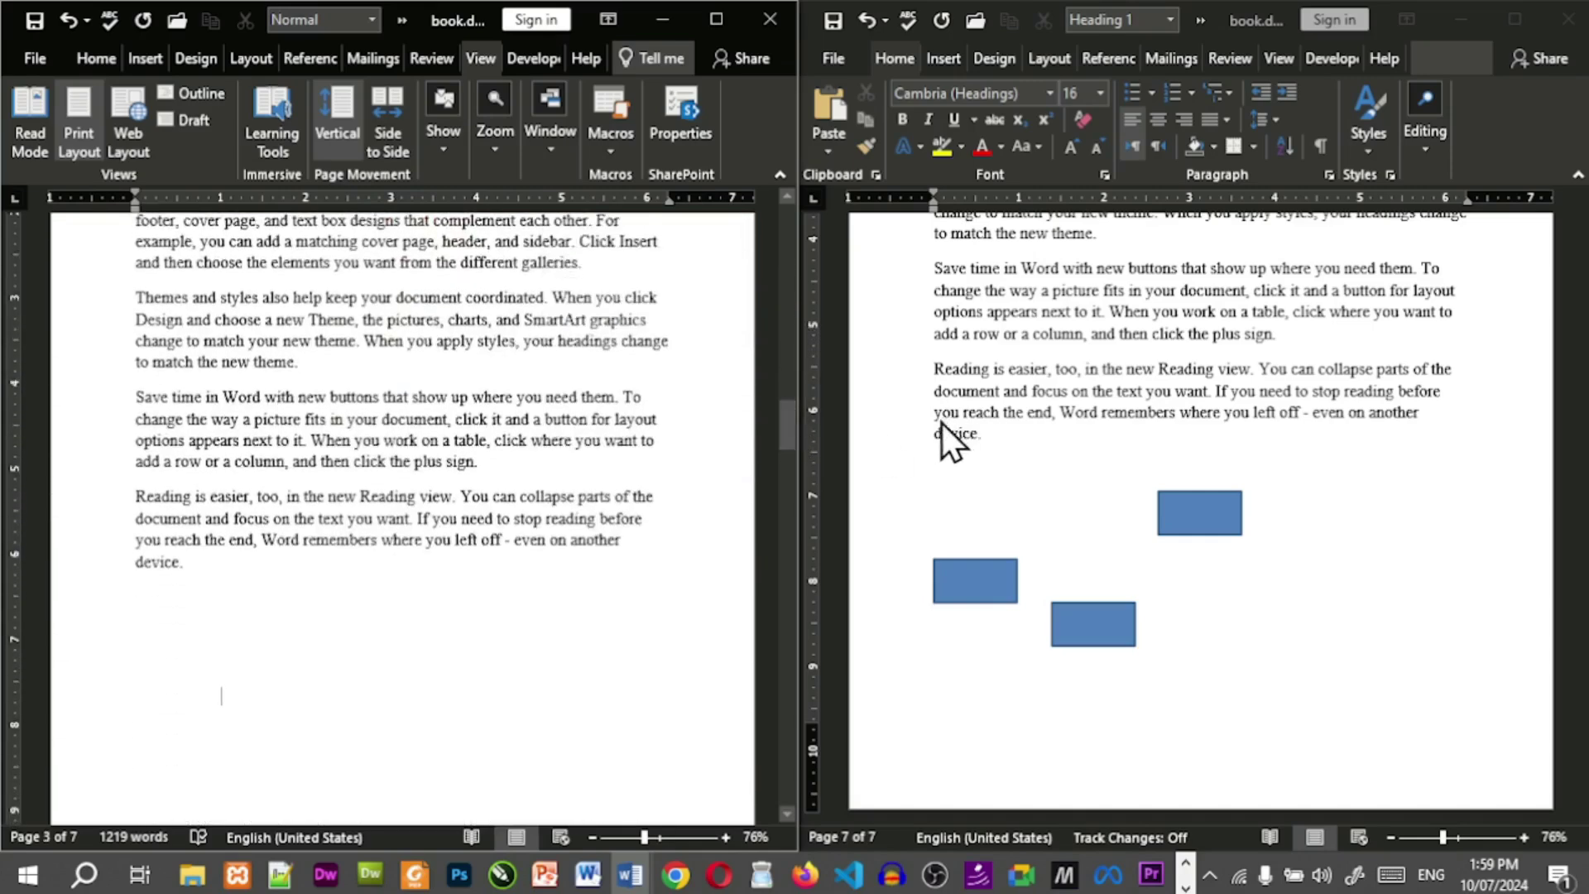
Compare both windows, bringing the left to the train-photo cover page and the right to the rectangles.
{"action": "left_click", "coordinate": [1068, 395]}
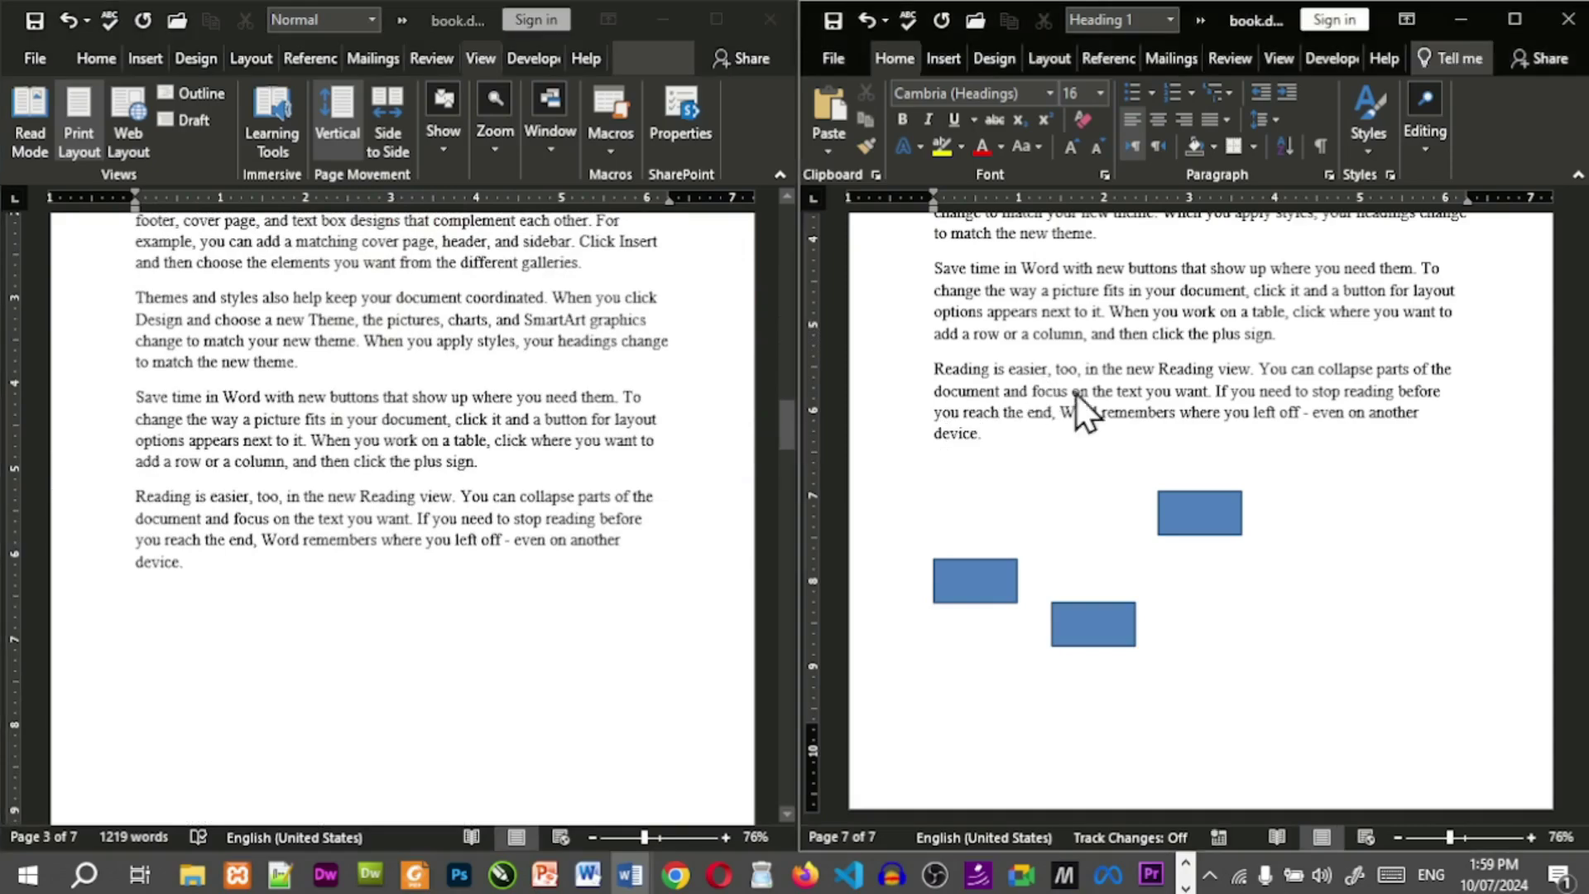
{"action": "left_click", "coordinate": [501, 472]}
{"action": "scroll", "coordinate": [469, 464], "scroll_direction": "up", "scroll_amount": 1}
{"action": "scroll", "coordinate": [469, 463], "scroll_direction": "up", "scroll_amount": 2}
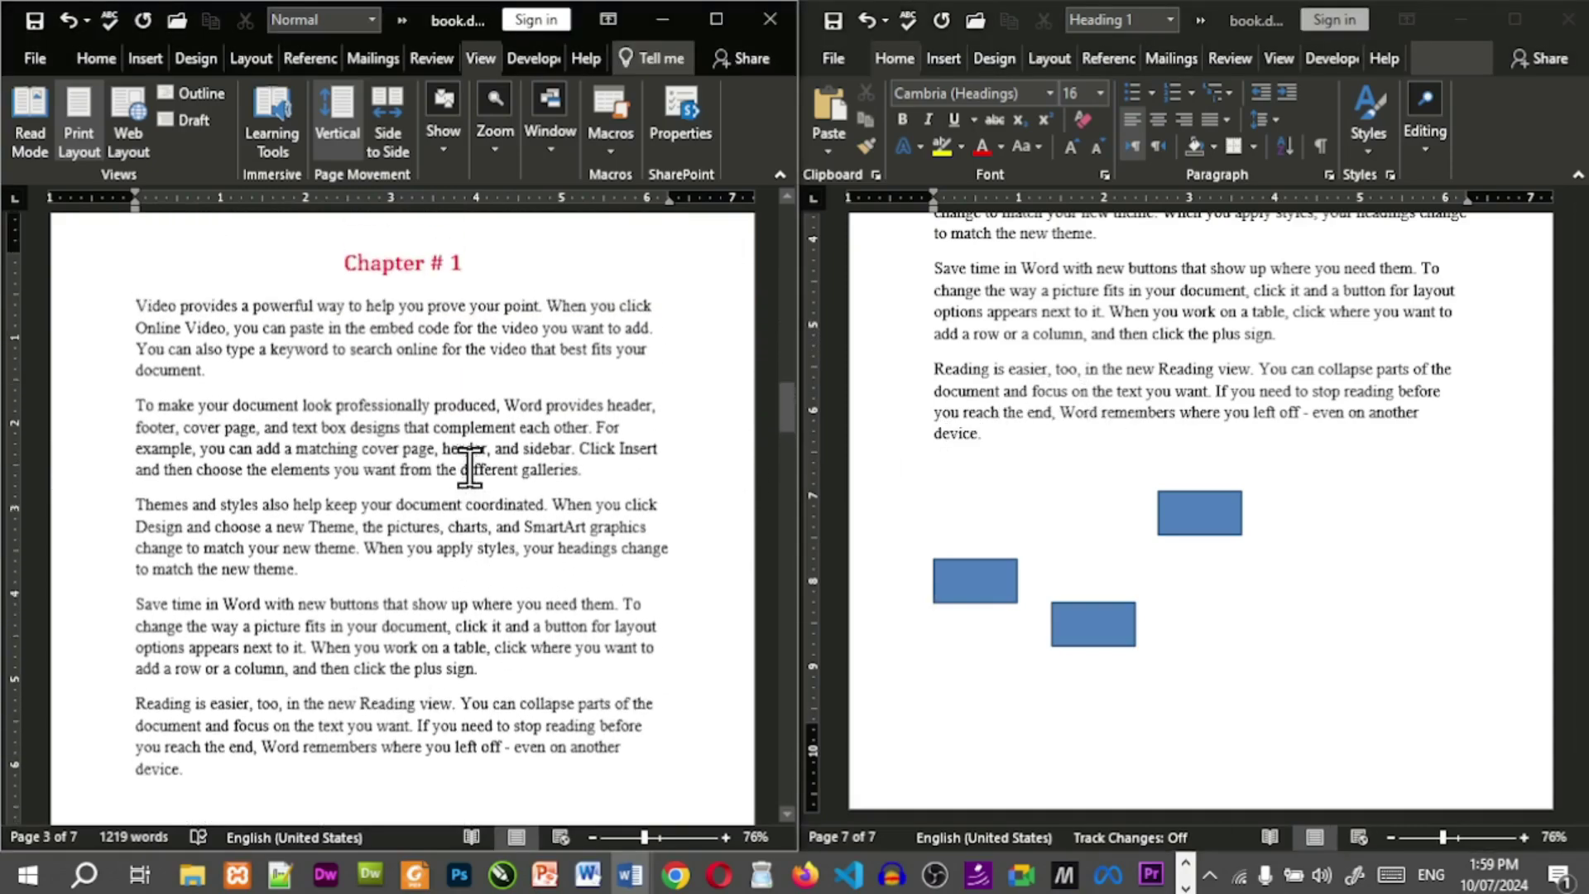
{"action": "left_click", "coordinate": [1391, 369]}
{"action": "scroll", "coordinate": [1330, 402], "scroll_direction": "up", "scroll_amount": 4}
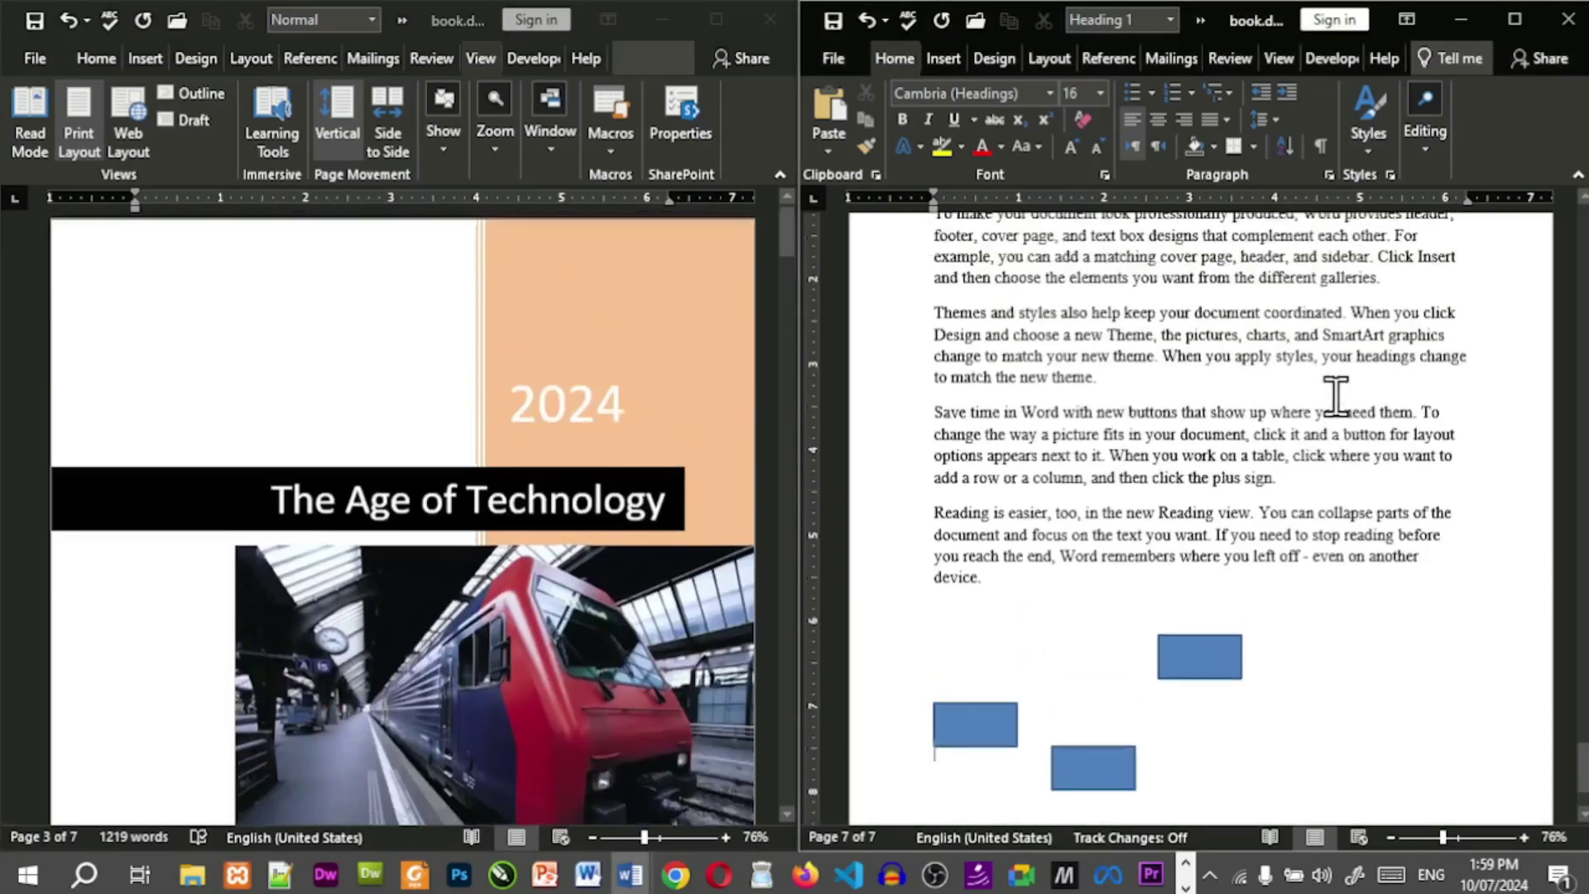
{"action": "scroll", "coordinate": [1333, 399], "scroll_direction": "down", "scroll_amount": 2}
{"action": "scroll", "coordinate": [1333, 409], "scroll_direction": "up", "scroll_amount": 4}
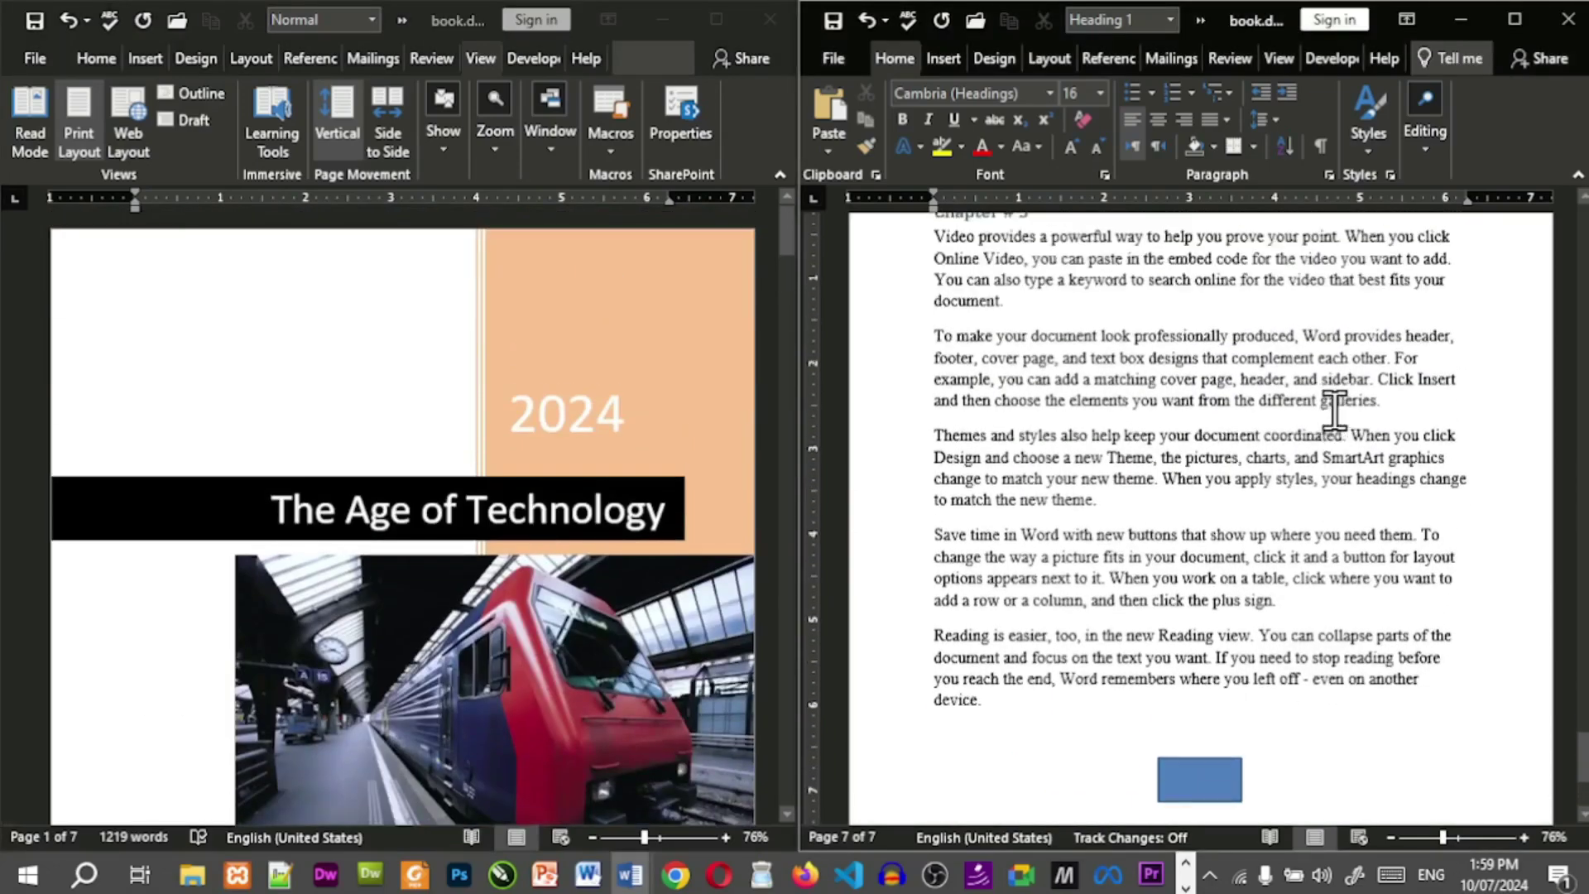
{"action": "scroll", "coordinate": [648, 600], "scroll_direction": "down", "scroll_amount": 6}
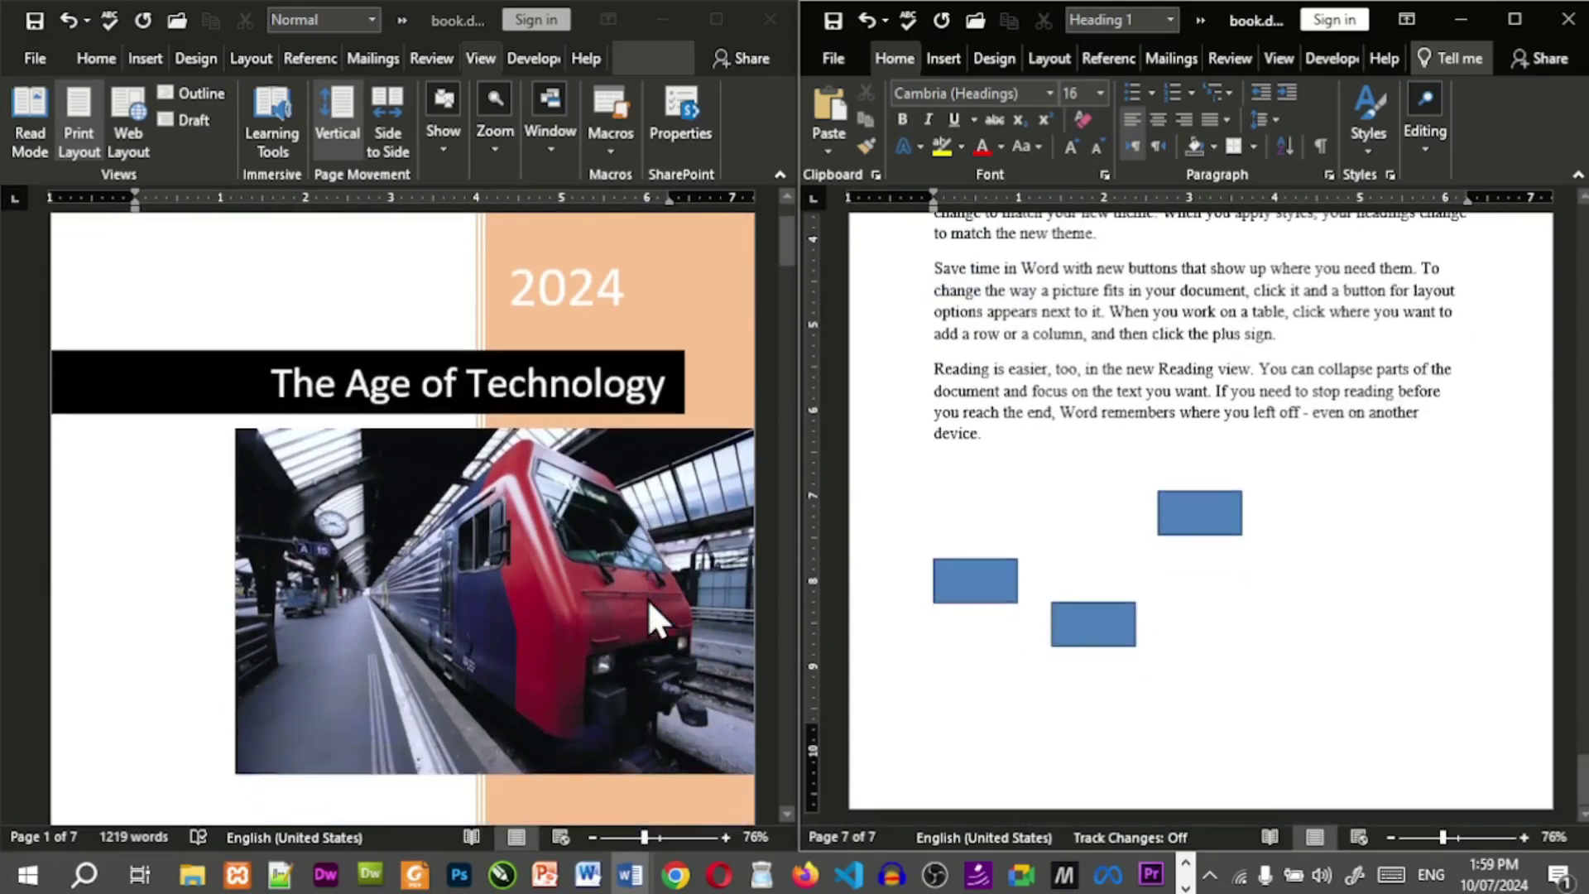
{"action": "scroll", "coordinate": [647, 598], "scroll_direction": "up", "scroll_amount": 1}
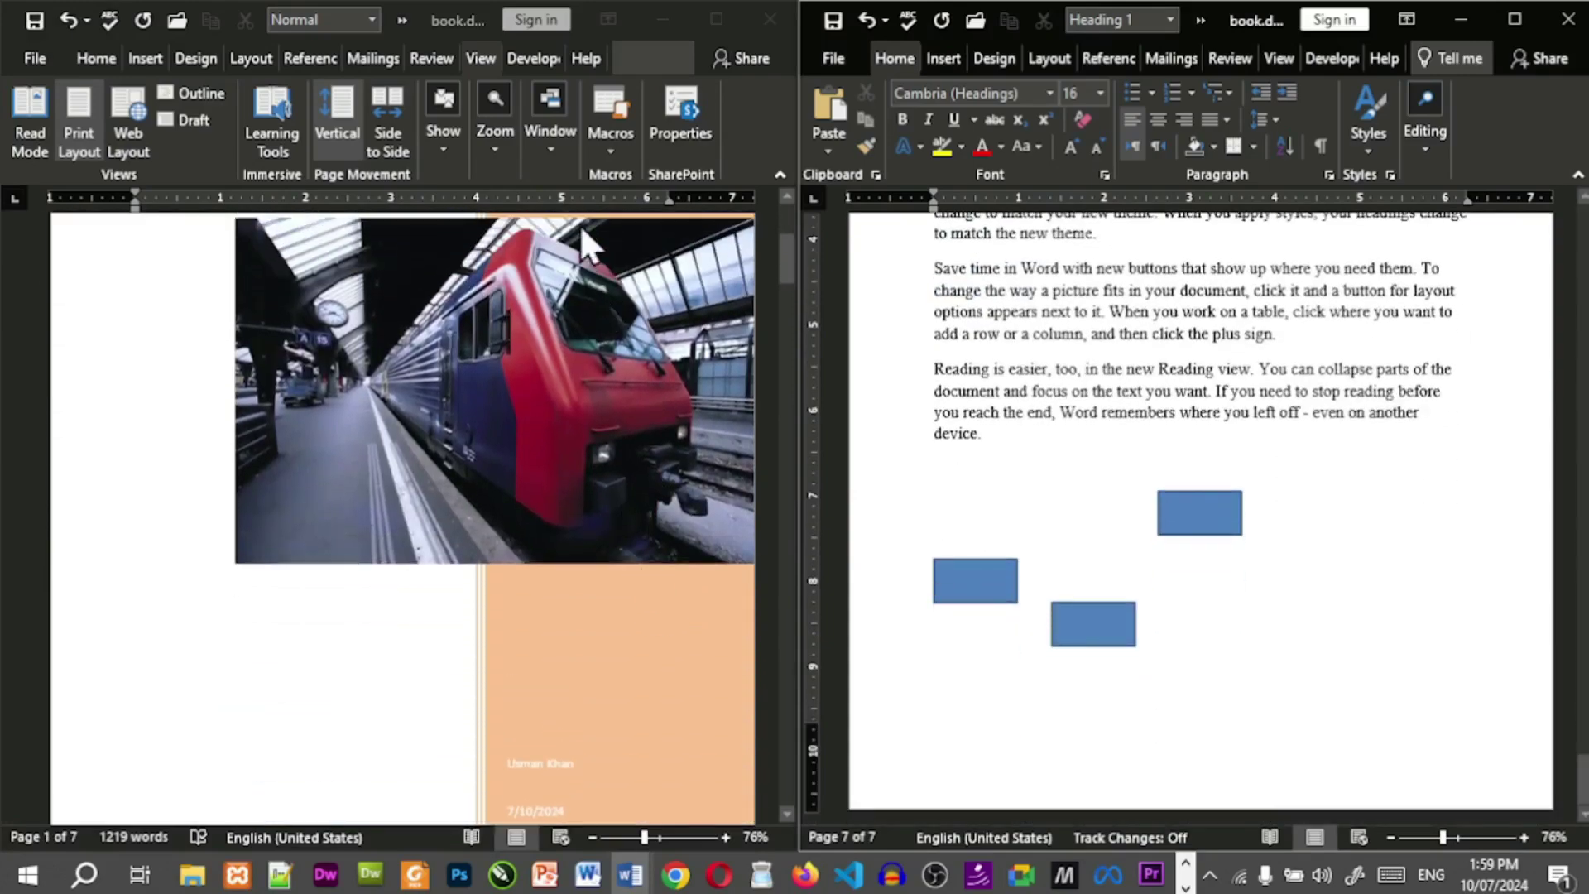
Turn off Synchronous Scrolling and scroll the left document down to Chapter # 1.
{"action": "left_click", "coordinate": [550, 157]}
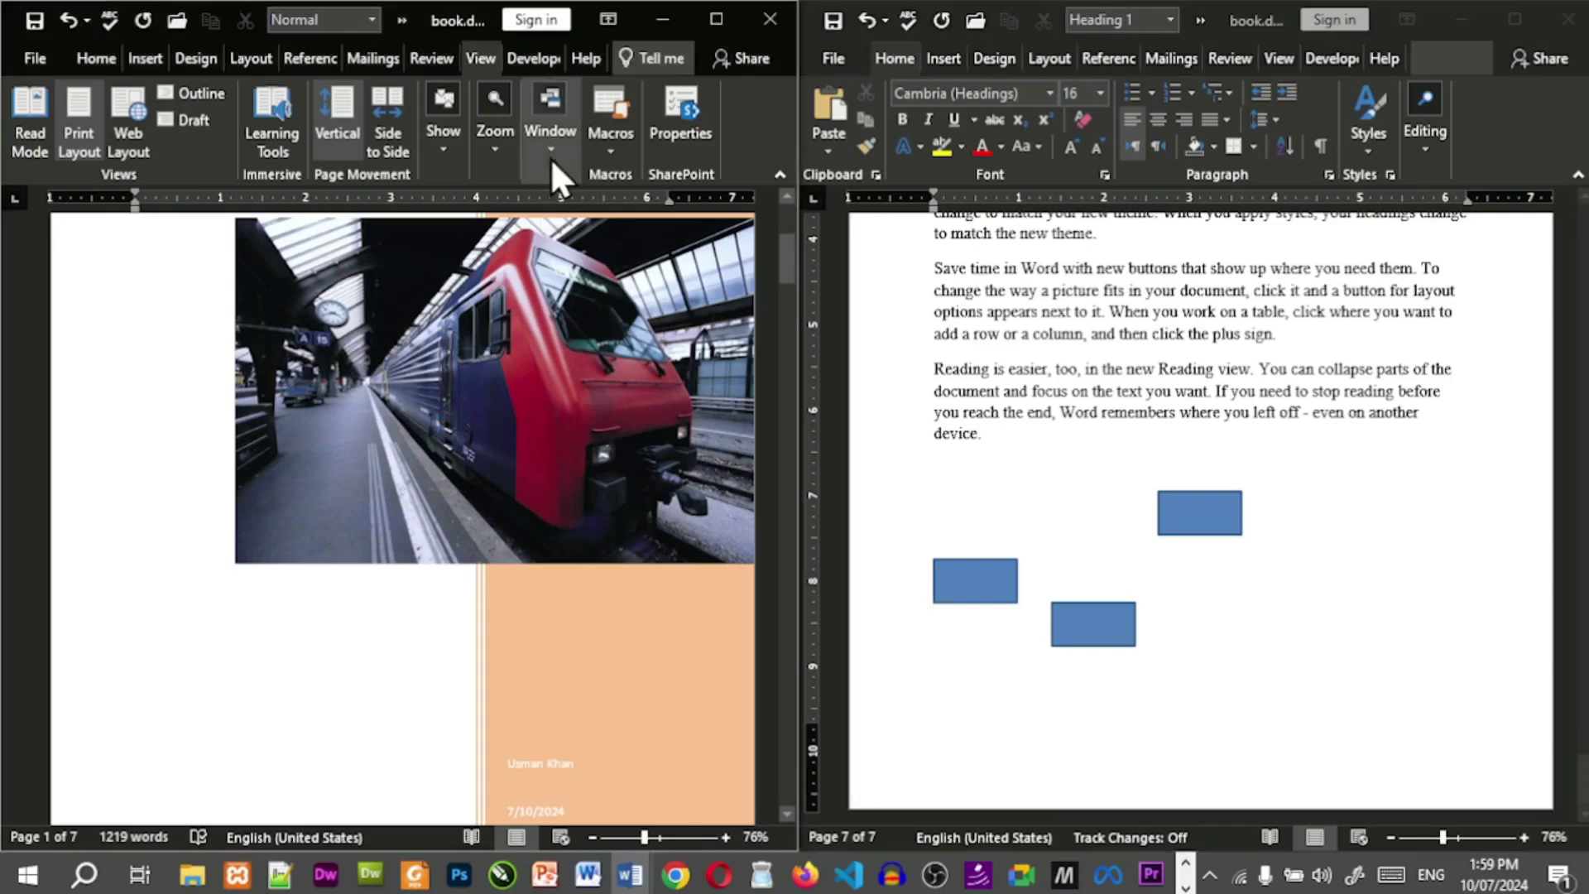
{"action": "left_click", "coordinate": [548, 147]}
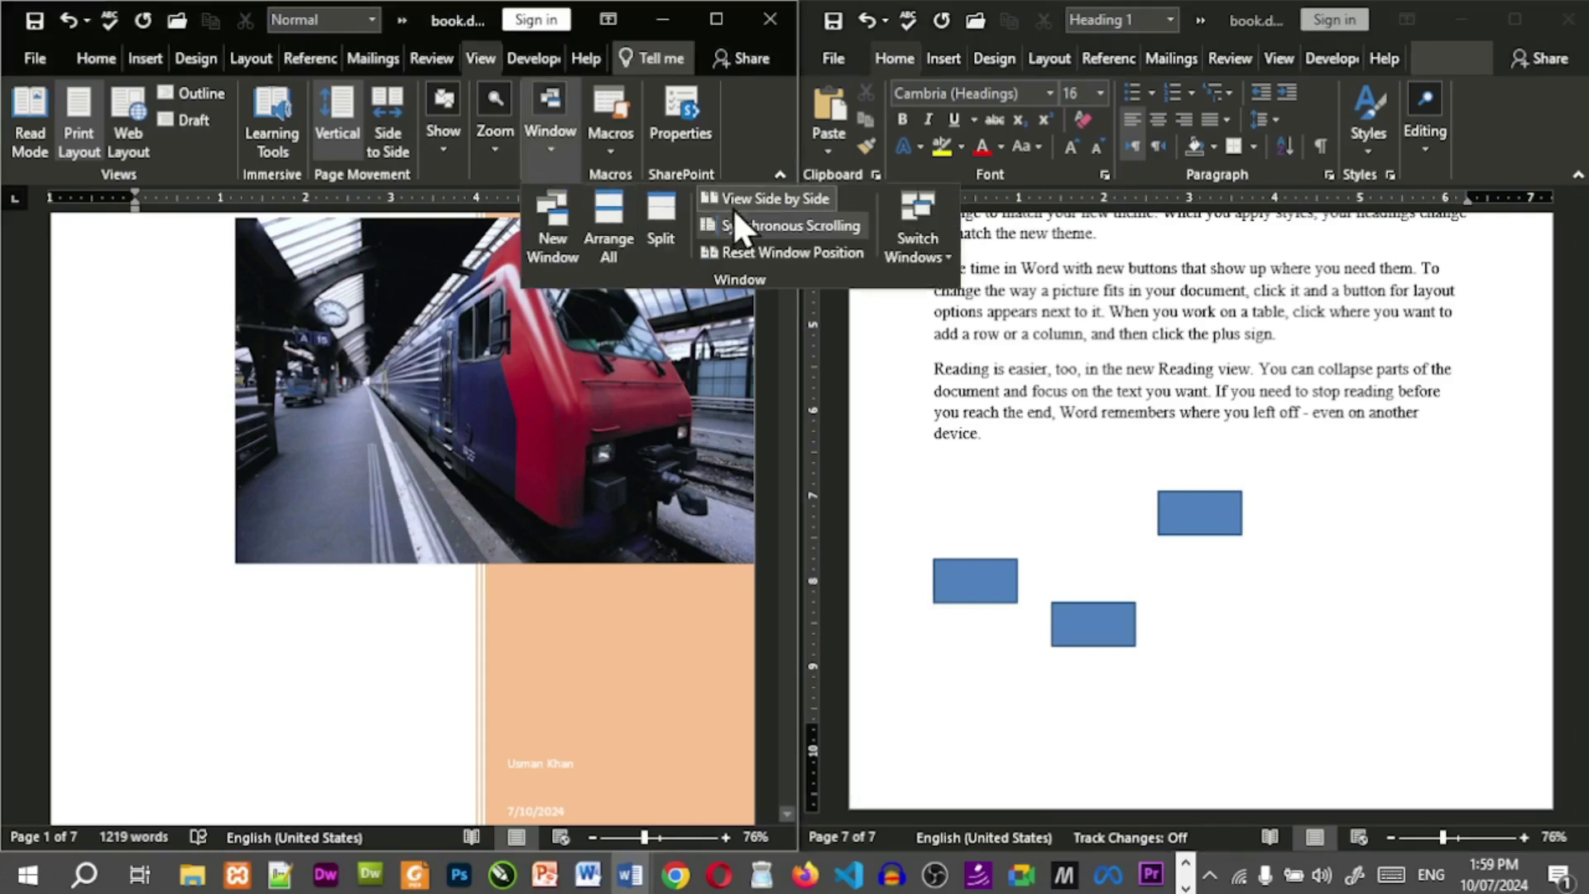
{"action": "left_click", "coordinate": [775, 227]}
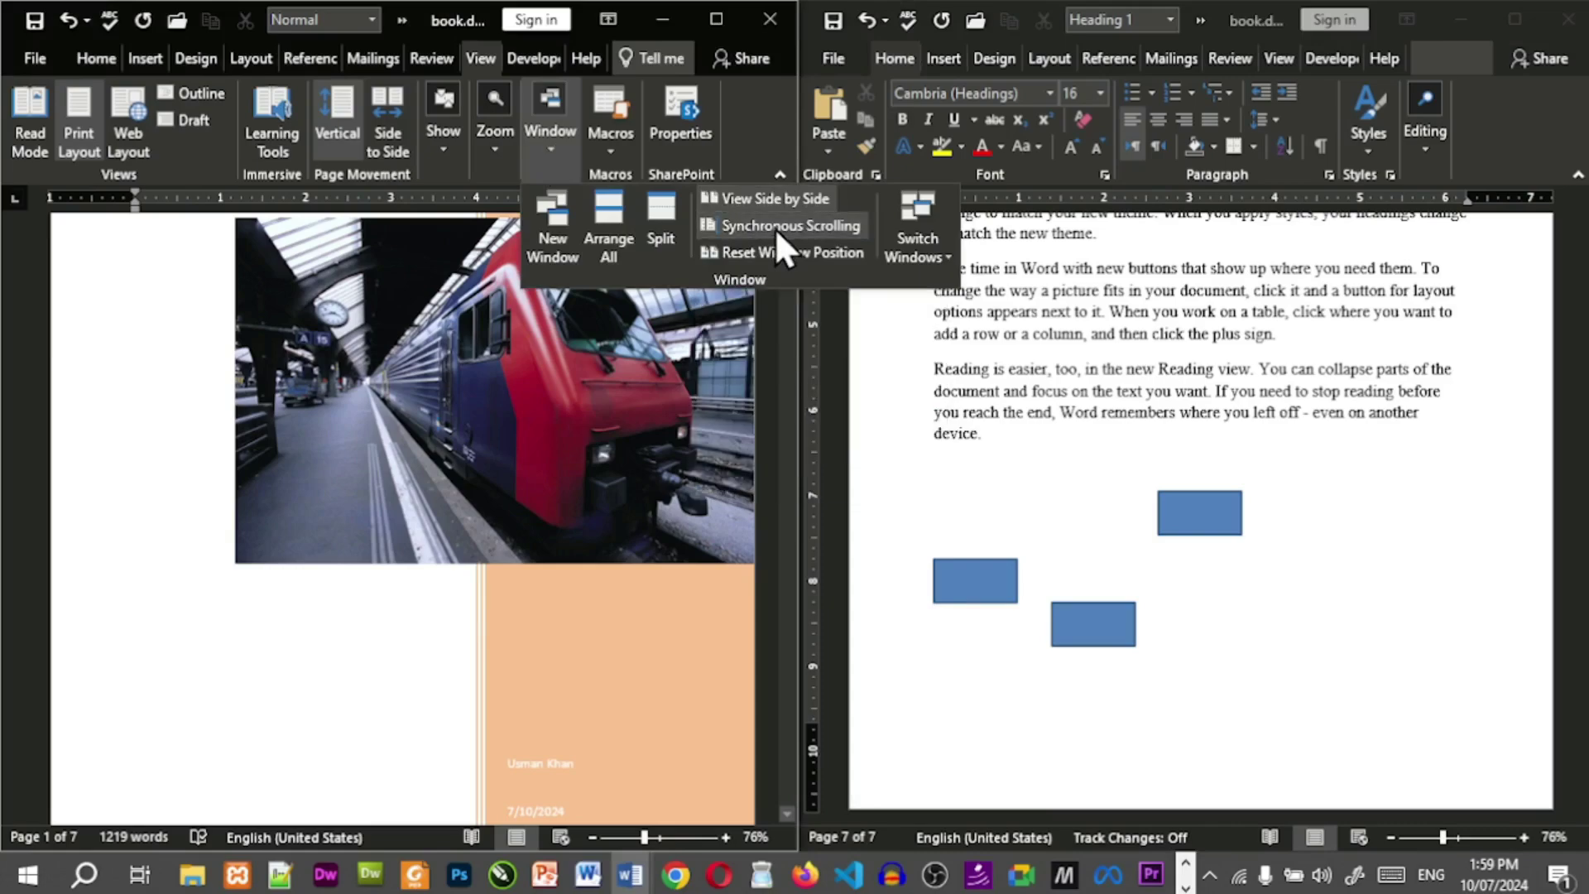
{"action": "left_click", "coordinate": [668, 474]}
{"action": "scroll", "coordinate": [668, 470], "scroll_direction": "down", "scroll_amount": 7}
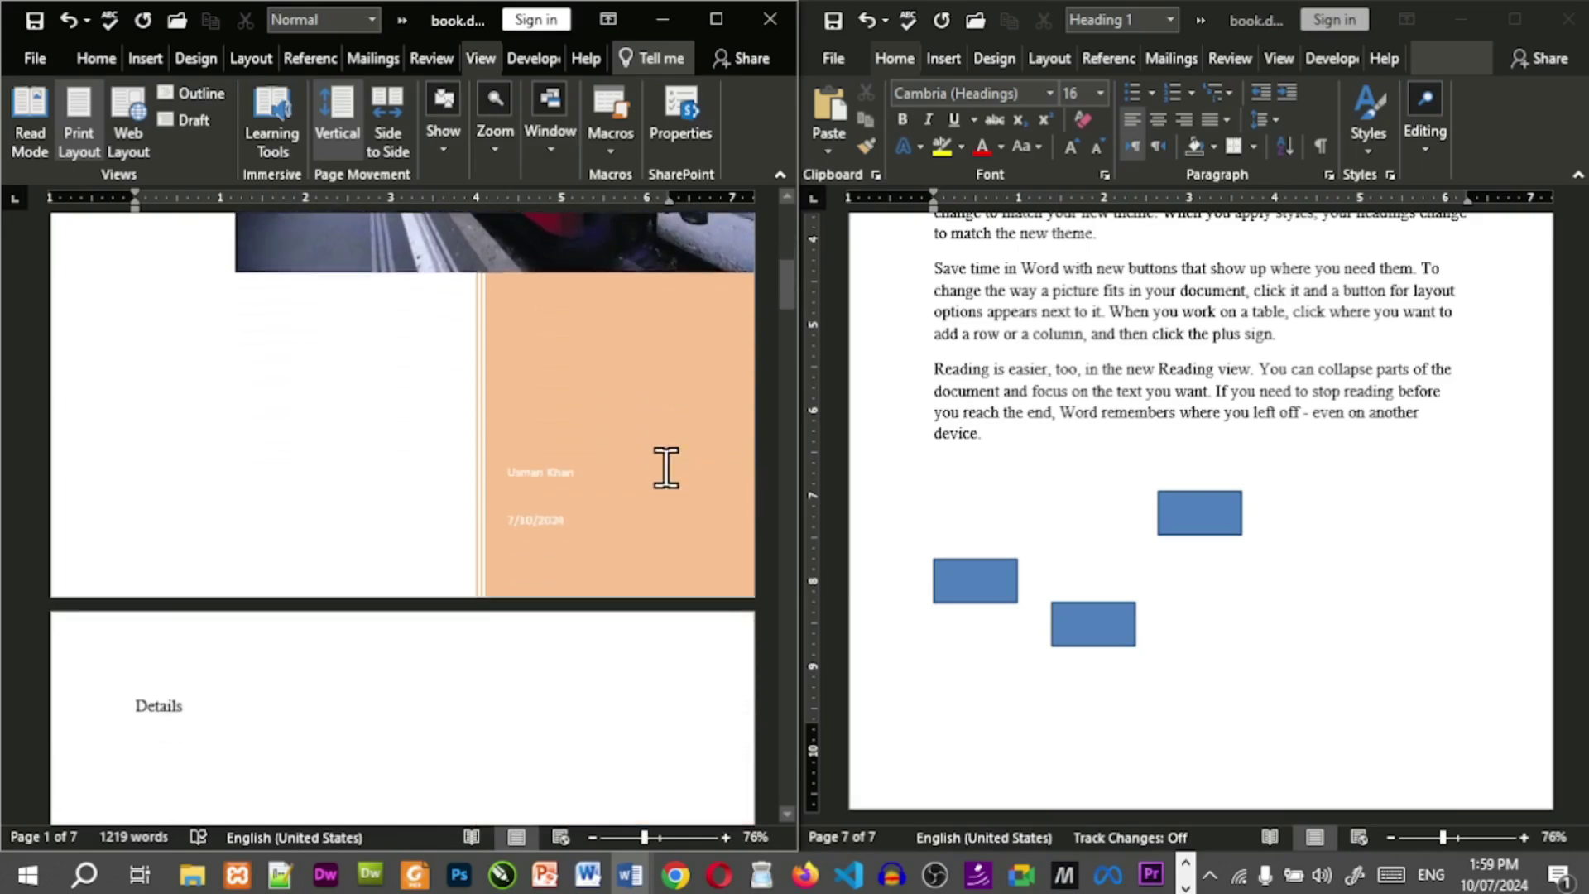
{"action": "scroll", "coordinate": [667, 468], "scroll_direction": "down", "scroll_amount": 10}
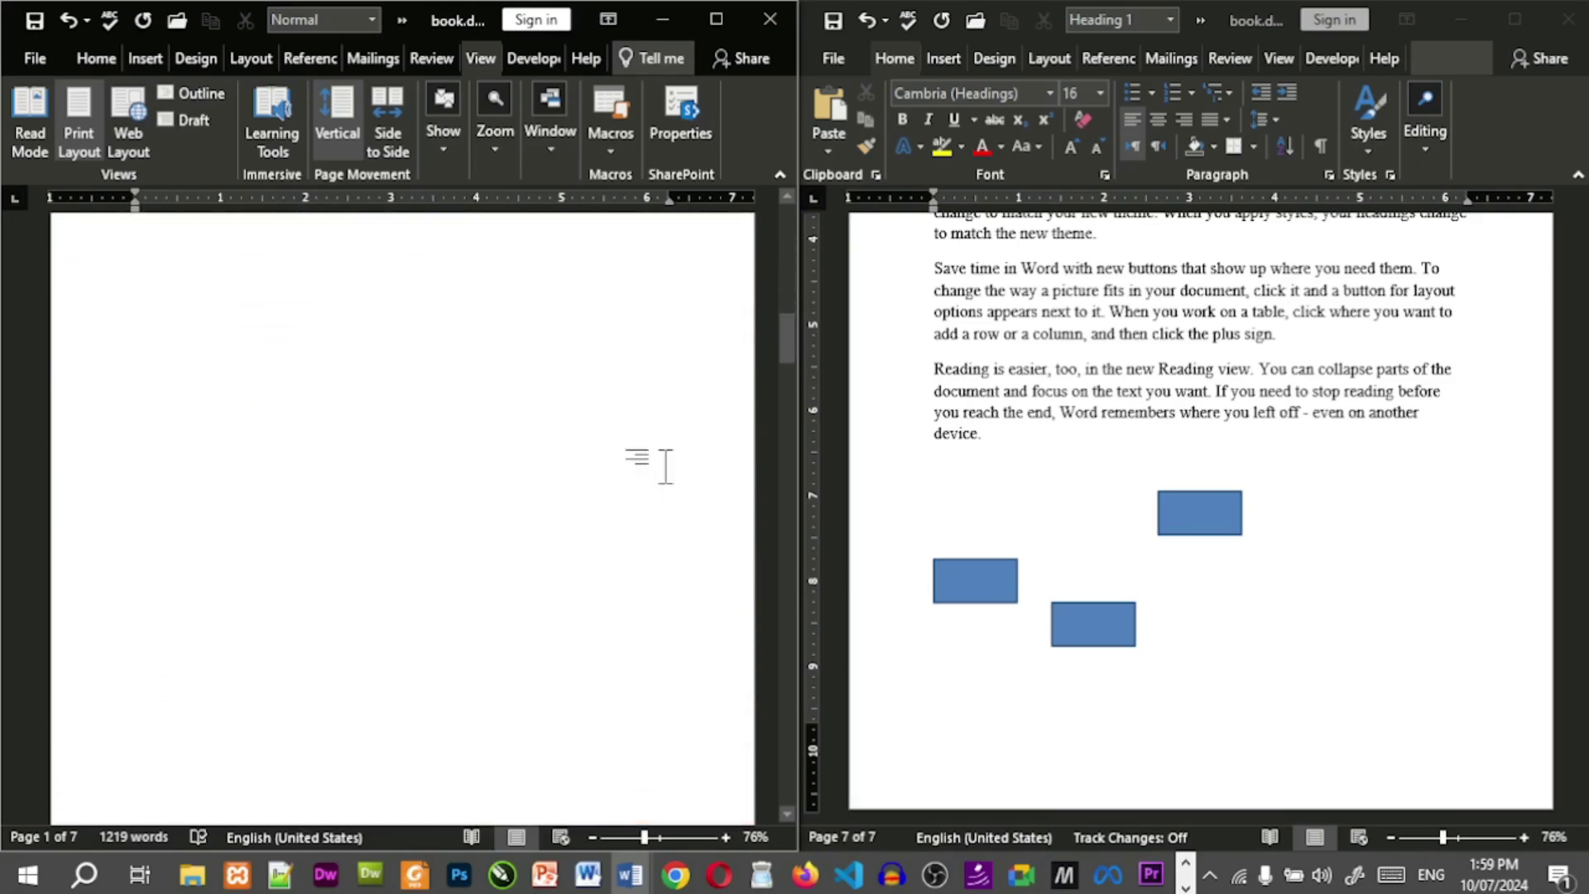
{"action": "scroll", "coordinate": [666, 466], "scroll_direction": "down", "scroll_amount": 10}
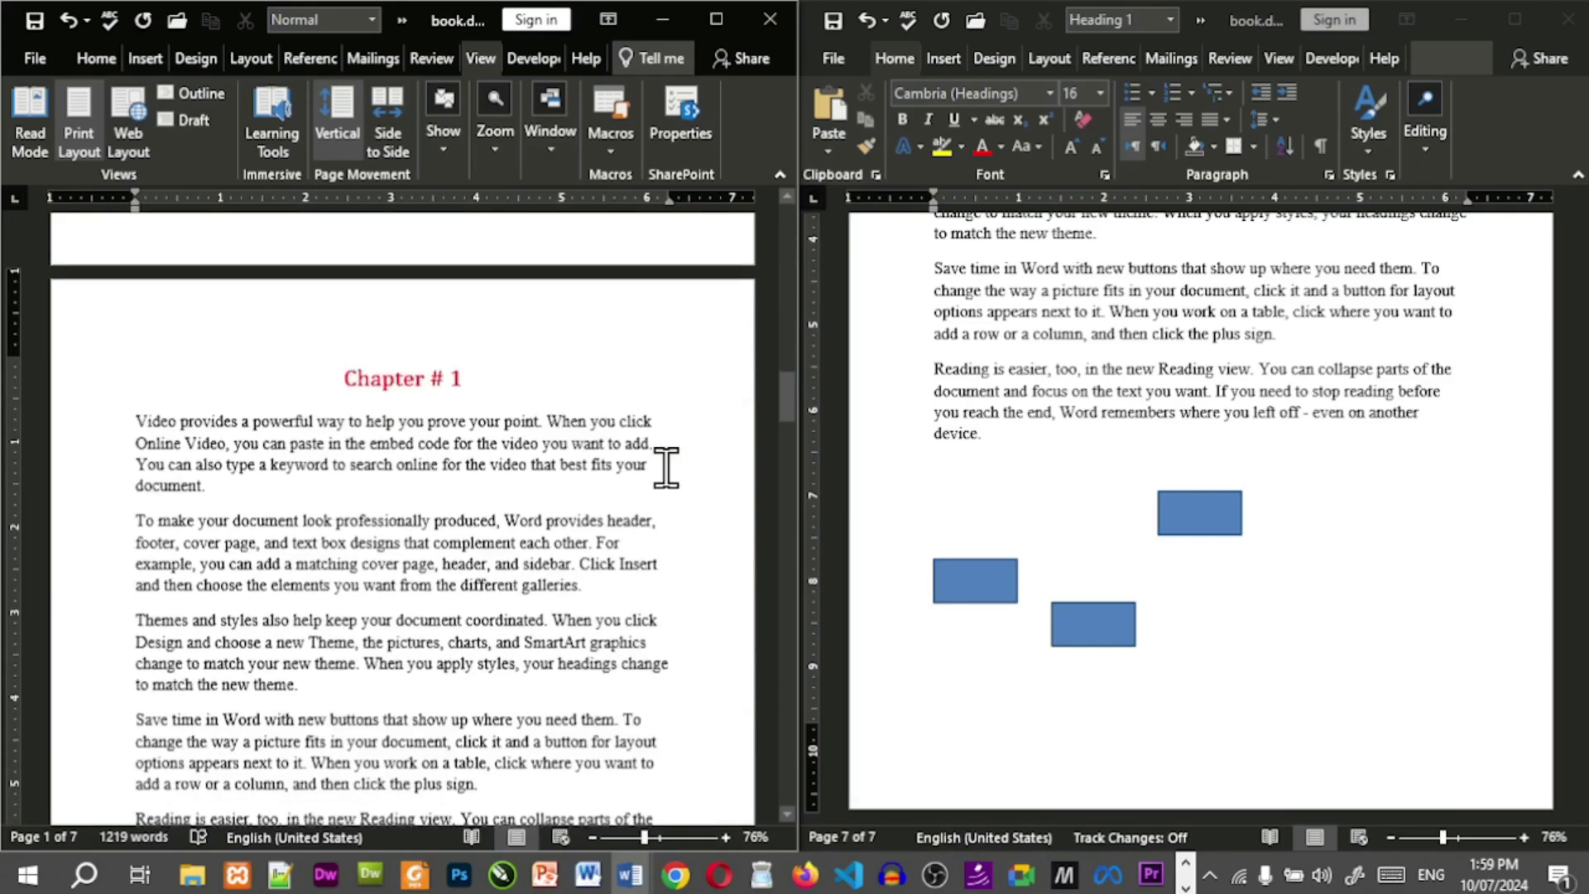
{"action": "scroll", "coordinate": [666, 468], "scroll_direction": "down", "scroll_amount": 1}
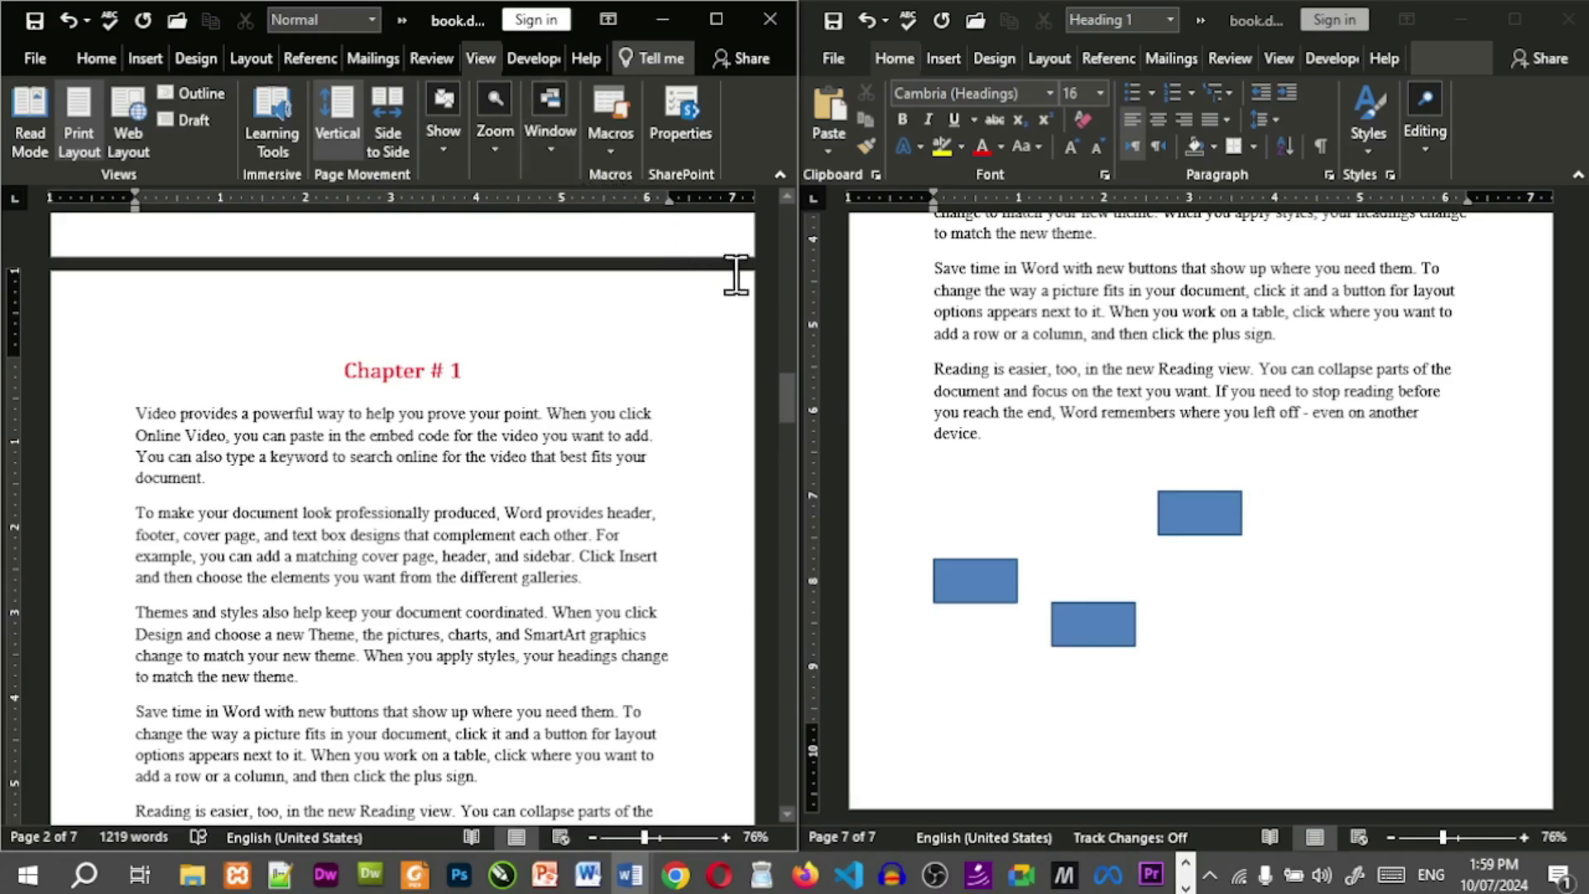
Widen the left window, then reset both windows to equal side-by-side halves.
{"action": "left_click_drag", "start_coordinate": [798, 287], "coordinate": [1046, 307]}
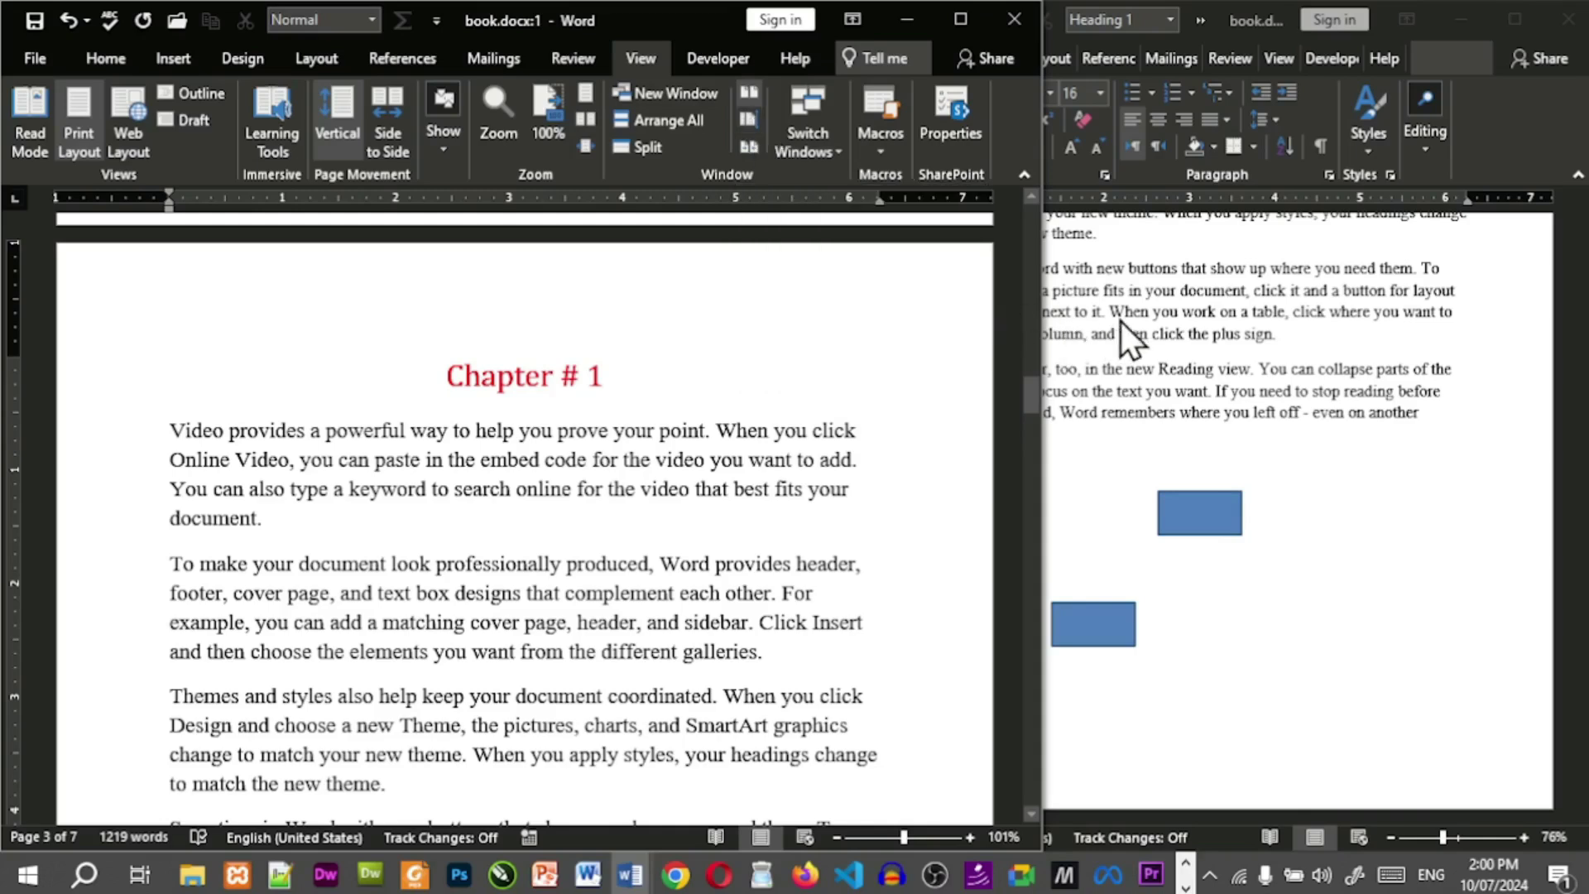
{"action": "left_click", "coordinate": [748, 145]}
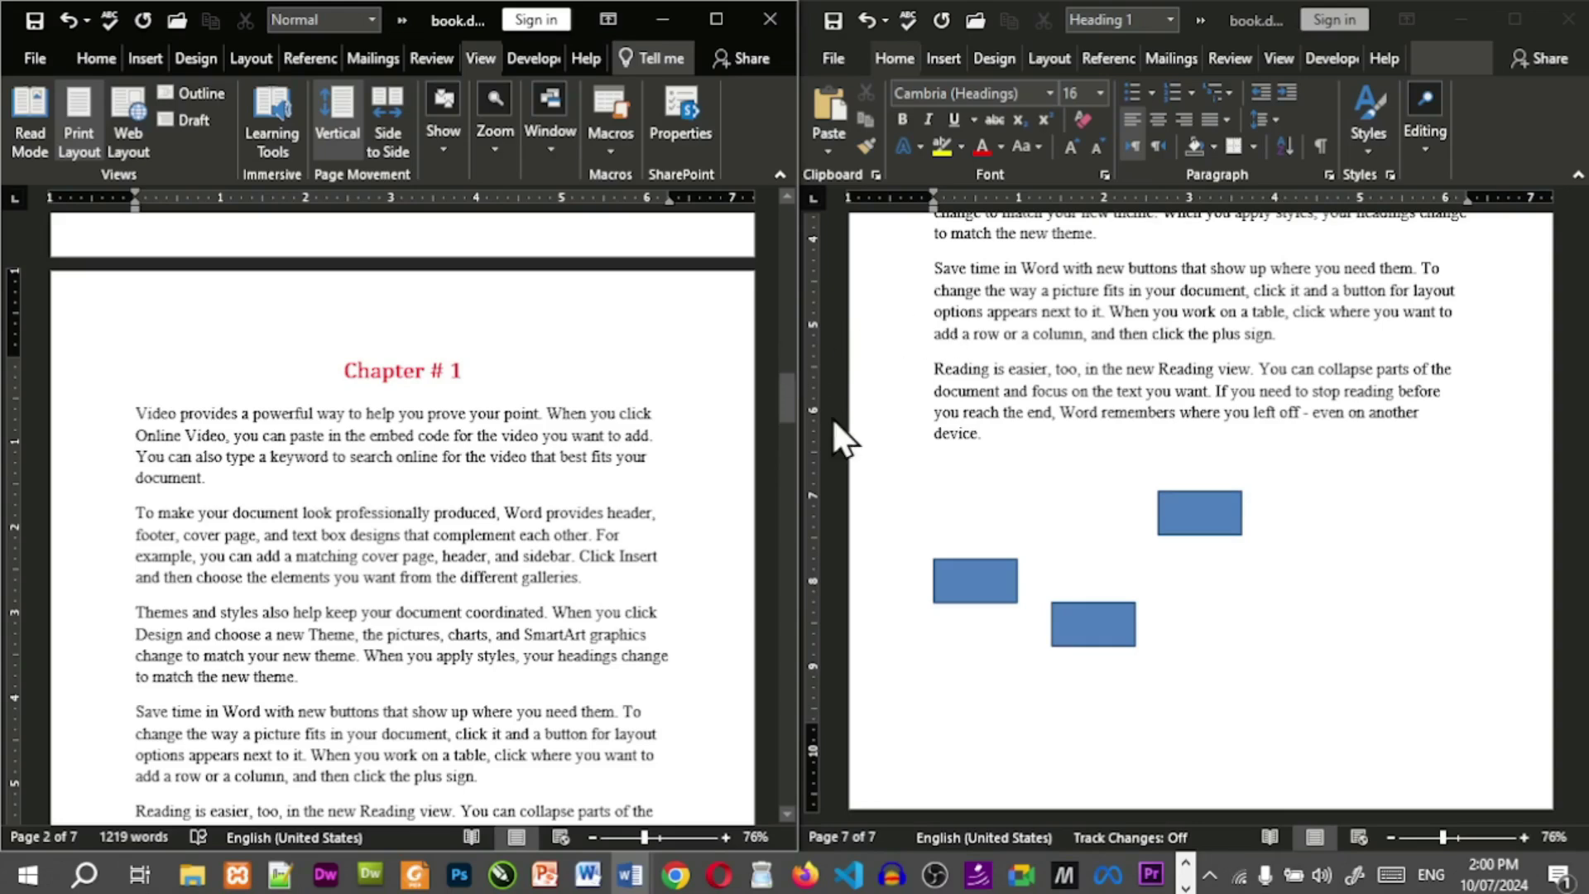
{"action": "left_click", "coordinate": [558, 157]}
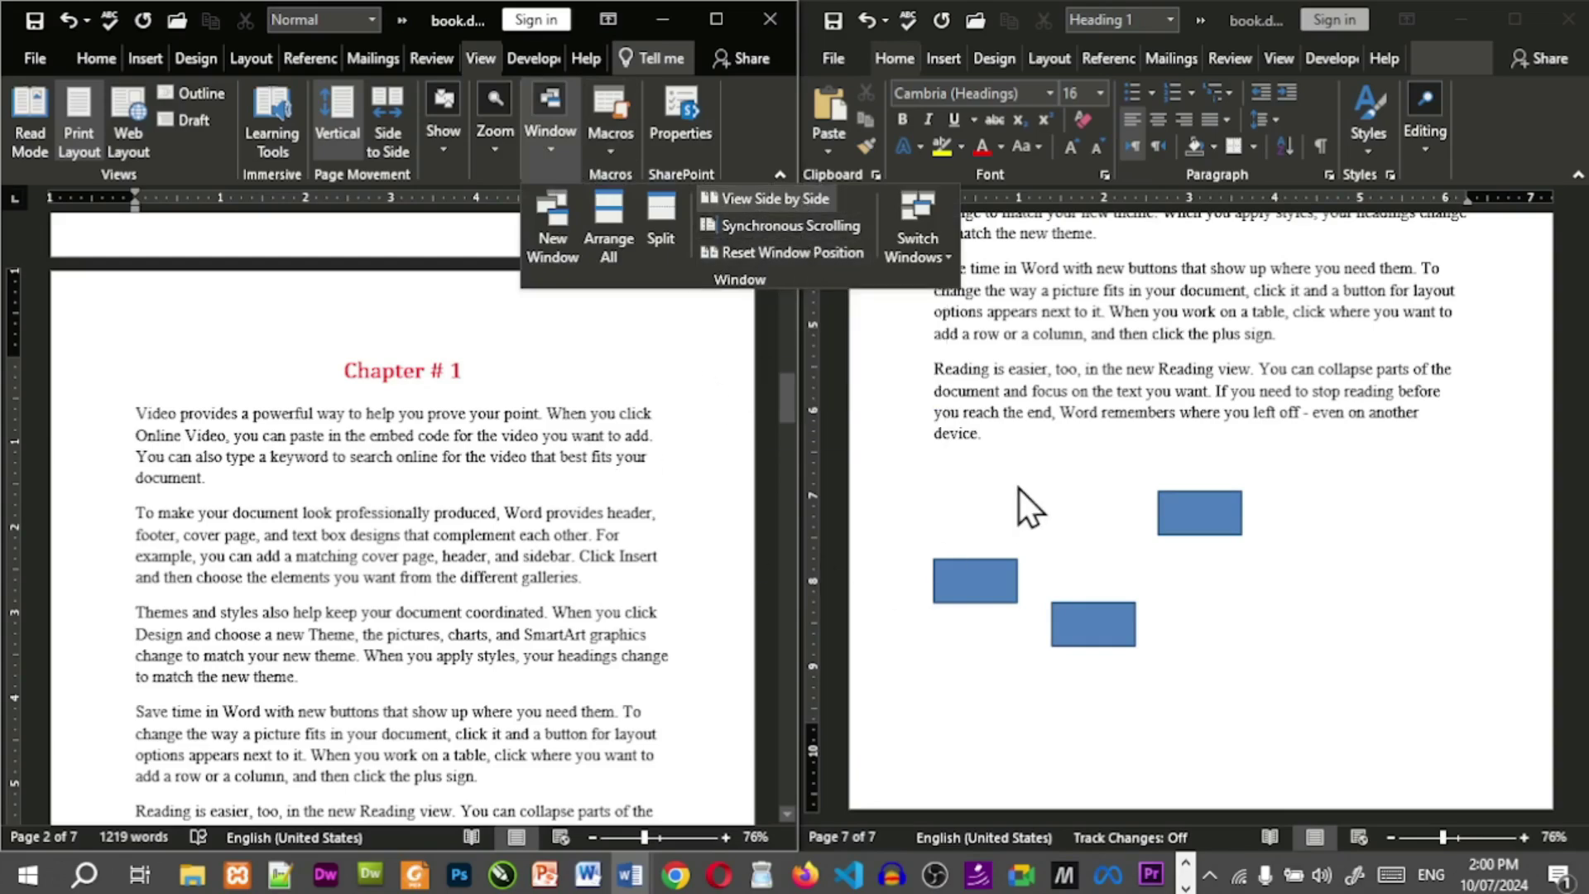
Turn Synchronous Scrolling back on and scroll both windows together.
{"action": "left_click", "coordinate": [793, 225]}
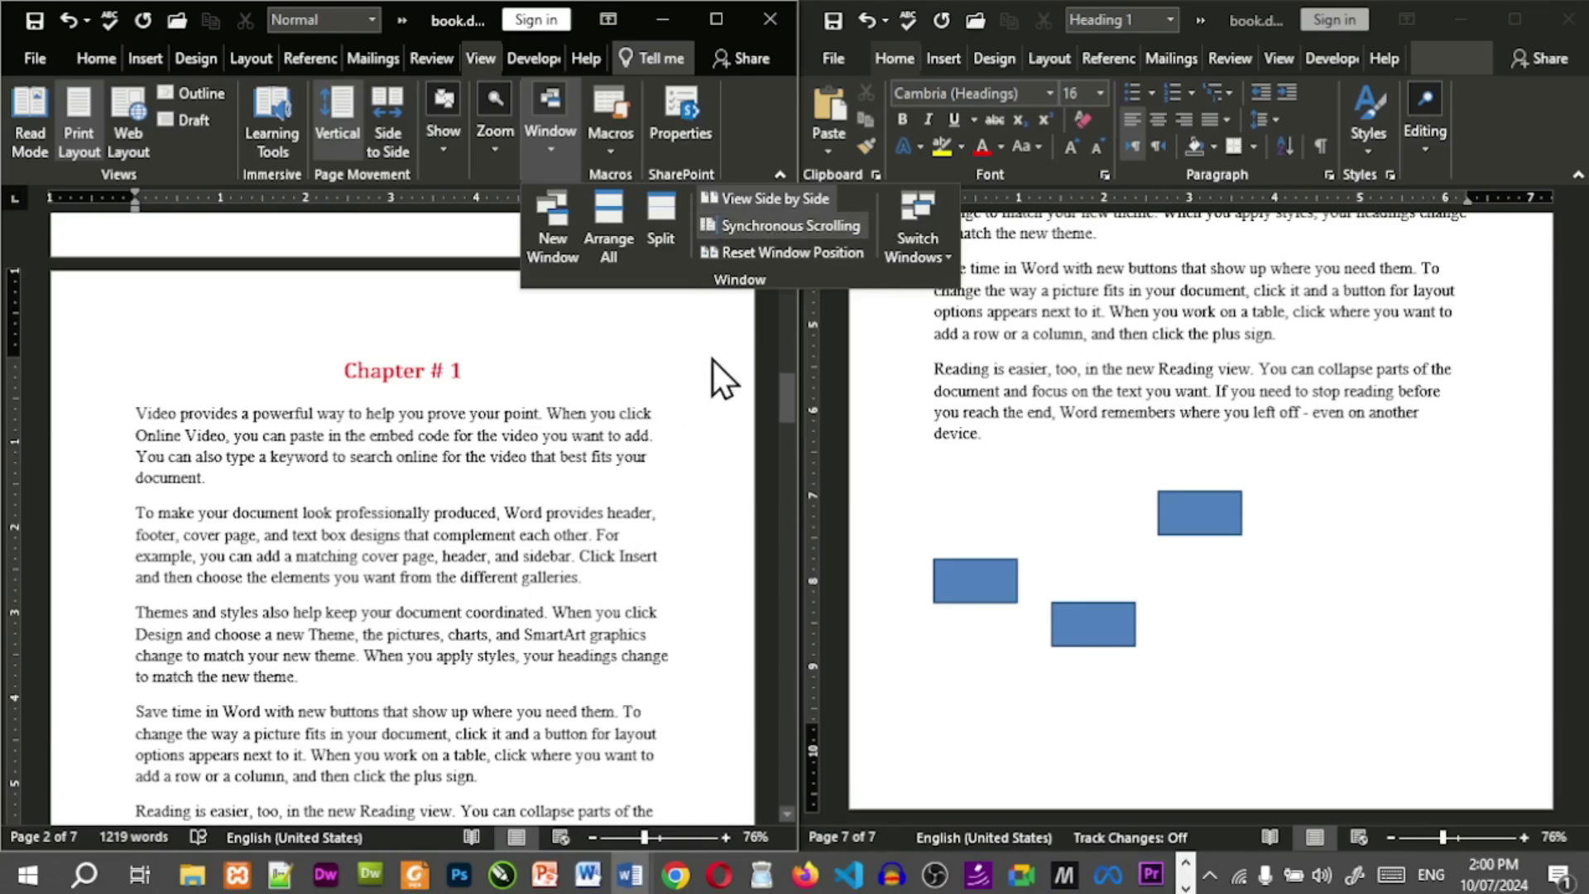
{"action": "left_click", "coordinate": [647, 395]}
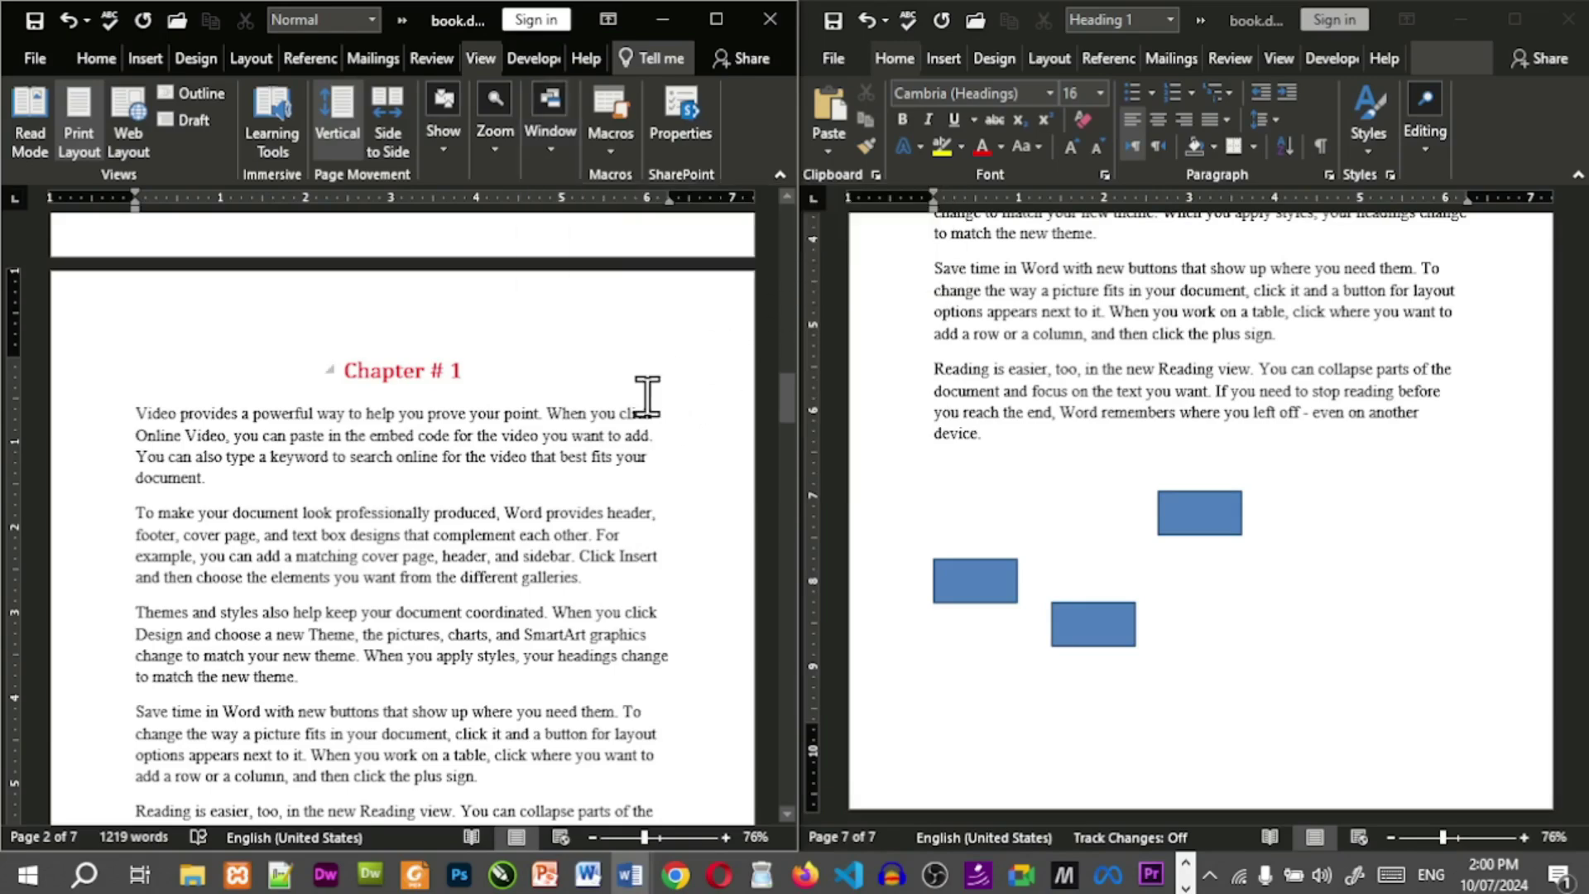
{"action": "scroll", "coordinate": [550, 422], "scroll_direction": "down", "scroll_amount": 6}
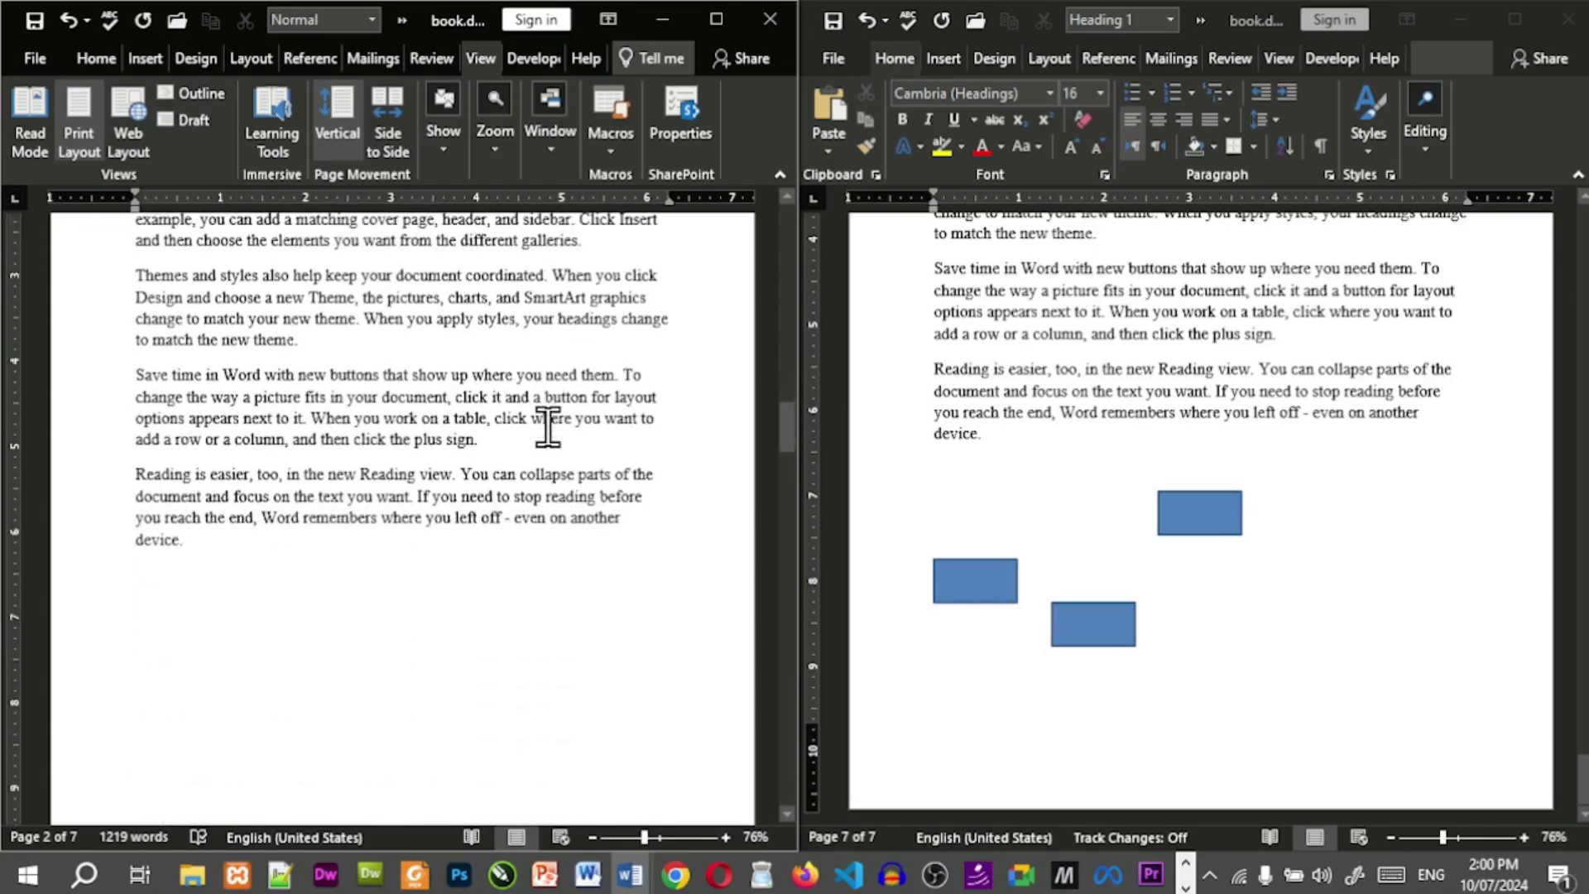
{"action": "scroll", "coordinate": [548, 426], "scroll_direction": "down", "scroll_amount": 6}
{"action": "scroll", "coordinate": [548, 426], "scroll_direction": "up", "scroll_amount": 6}
{"action": "scroll", "coordinate": [548, 426], "scroll_direction": "up", "scroll_amount": 6}
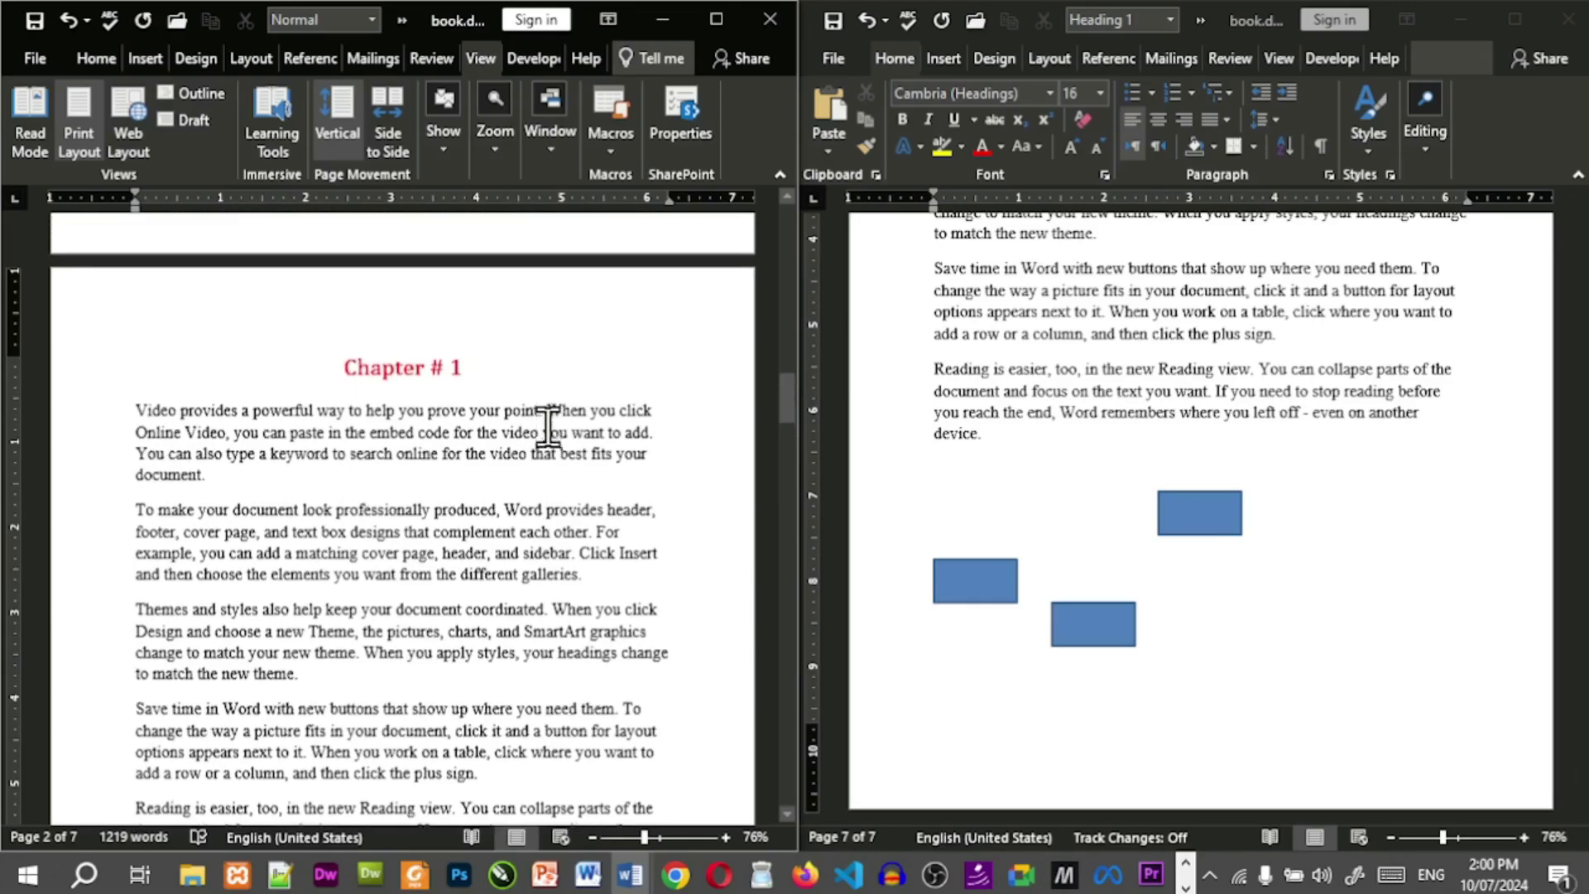
{"action": "scroll", "coordinate": [693, 422], "scroll_direction": "down", "scroll_amount": 1}
{"action": "scroll", "coordinate": [693, 421], "scroll_direction": "up", "scroll_amount": 10}
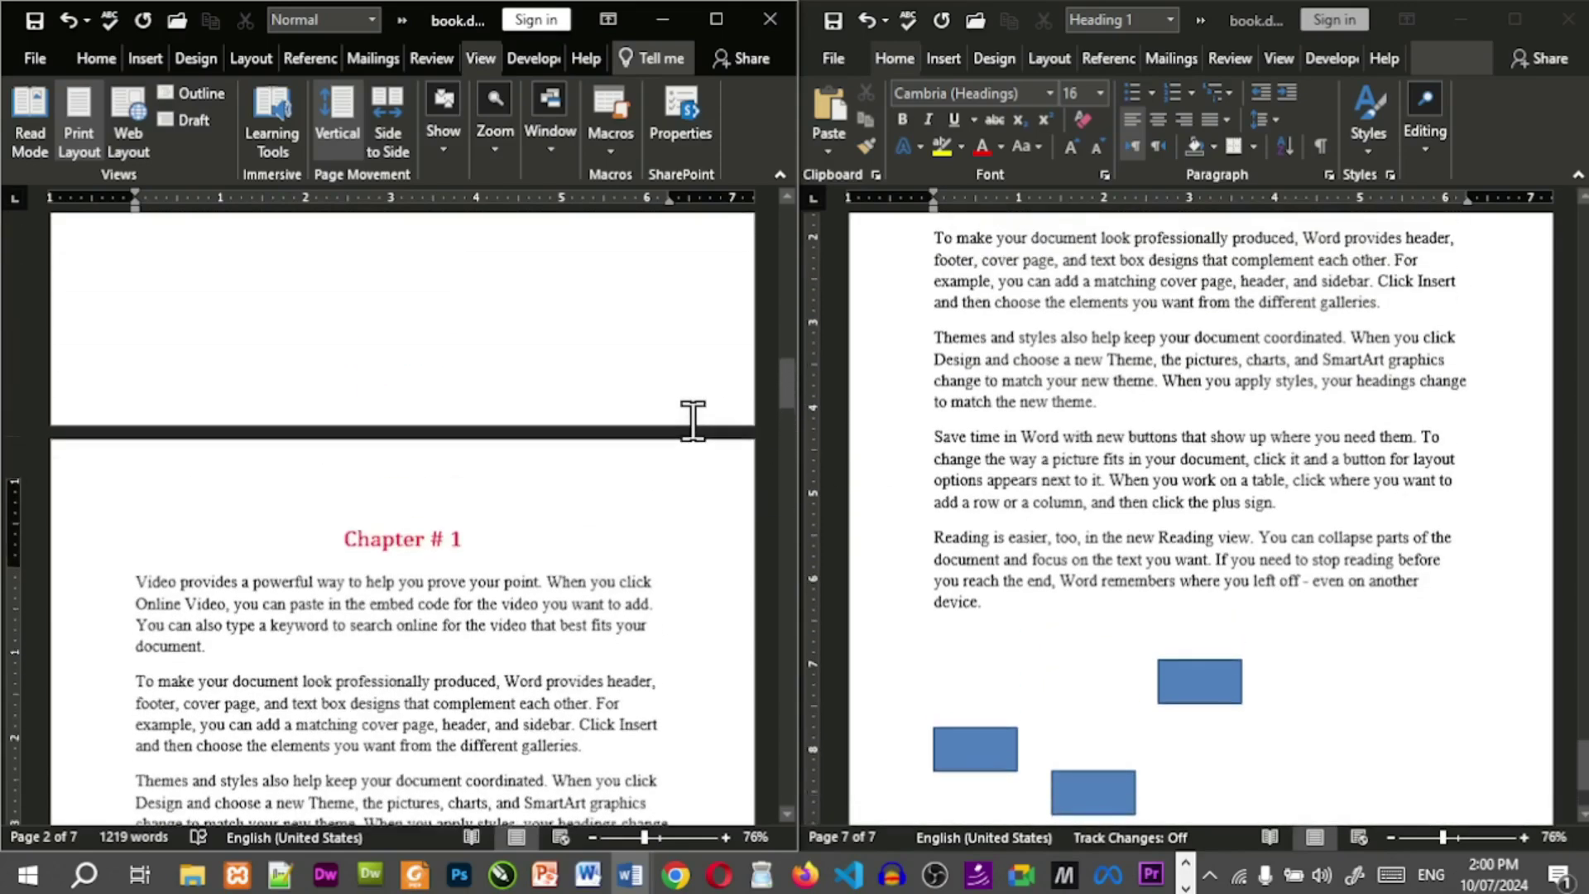
{"action": "scroll", "coordinate": [693, 420], "scroll_direction": "up", "scroll_amount": 10}
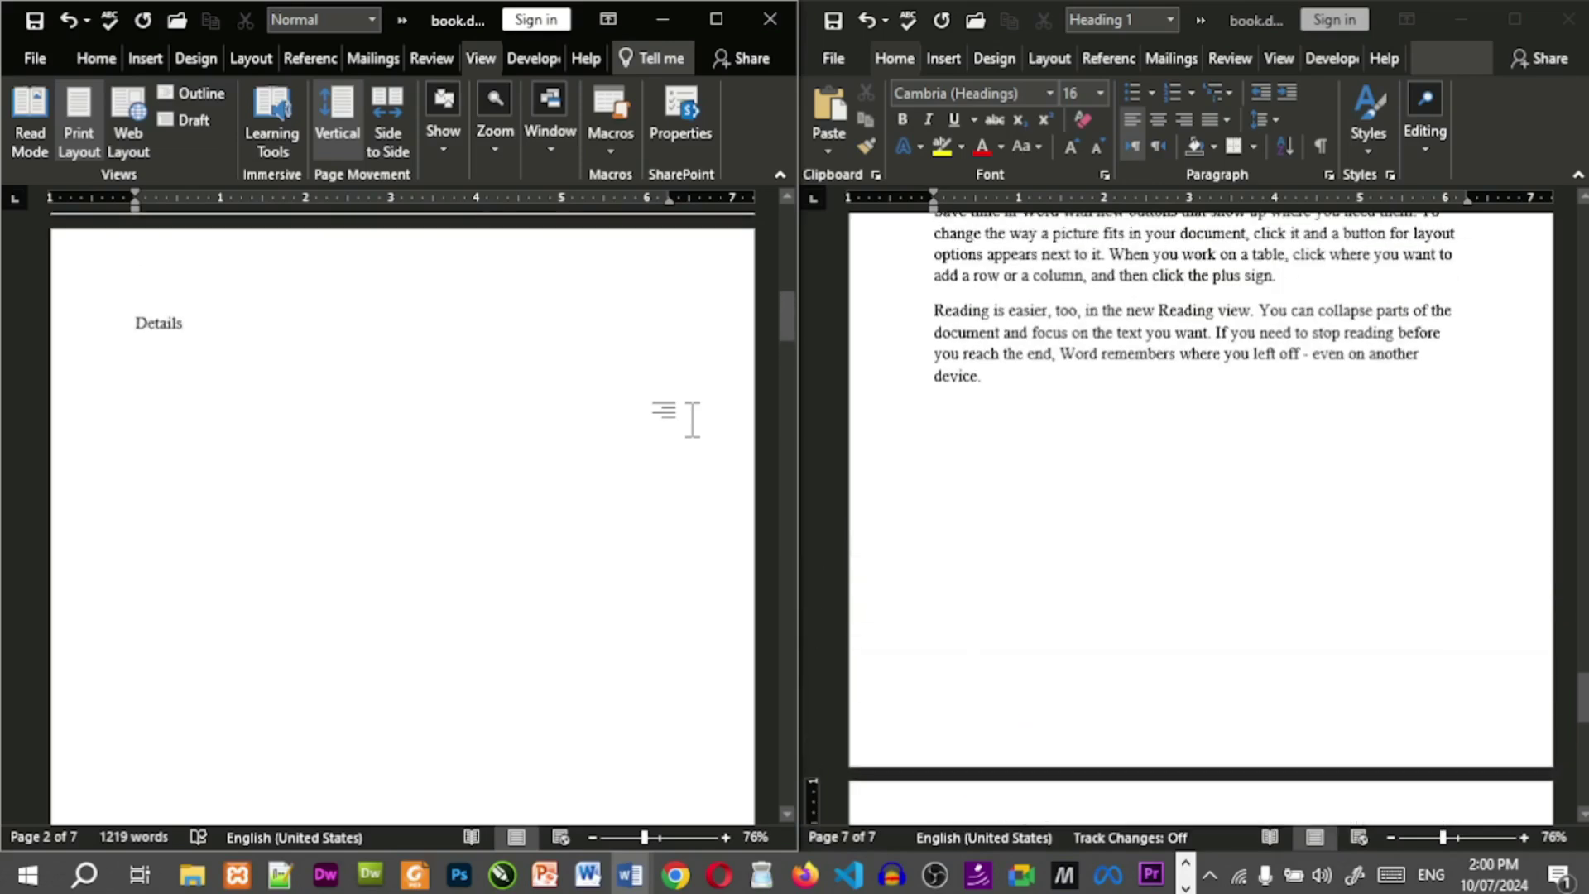
{"action": "scroll", "coordinate": [693, 420], "scroll_direction": "up", "scroll_amount": 3}
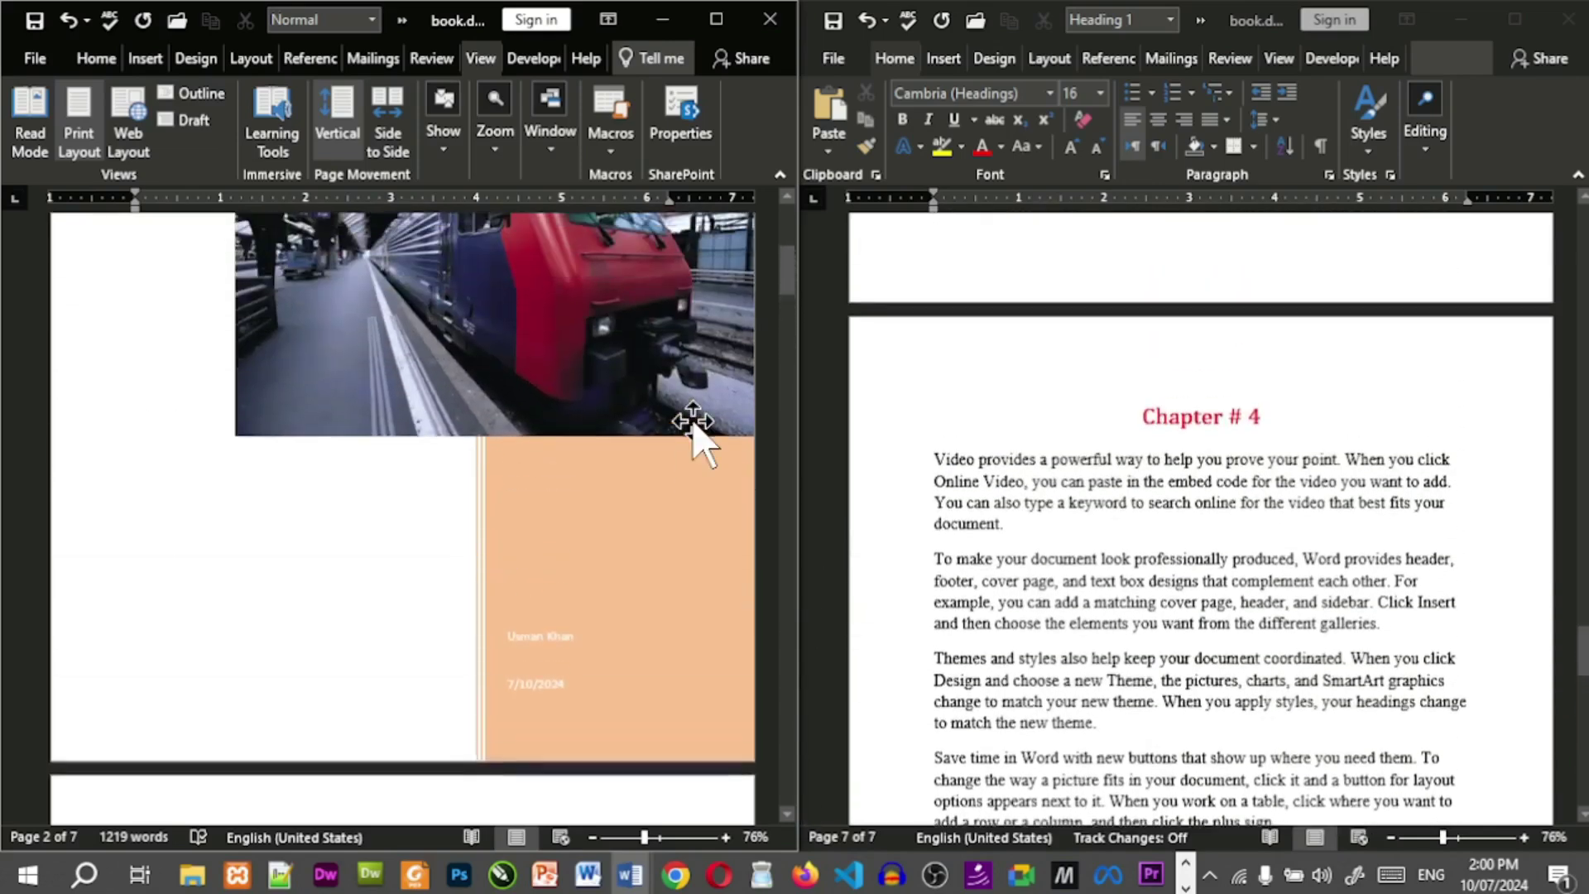
Jump the right window to the document start with Ctrl+Home and scroll through it.
{"action": "left_click", "coordinate": [980, 410]}
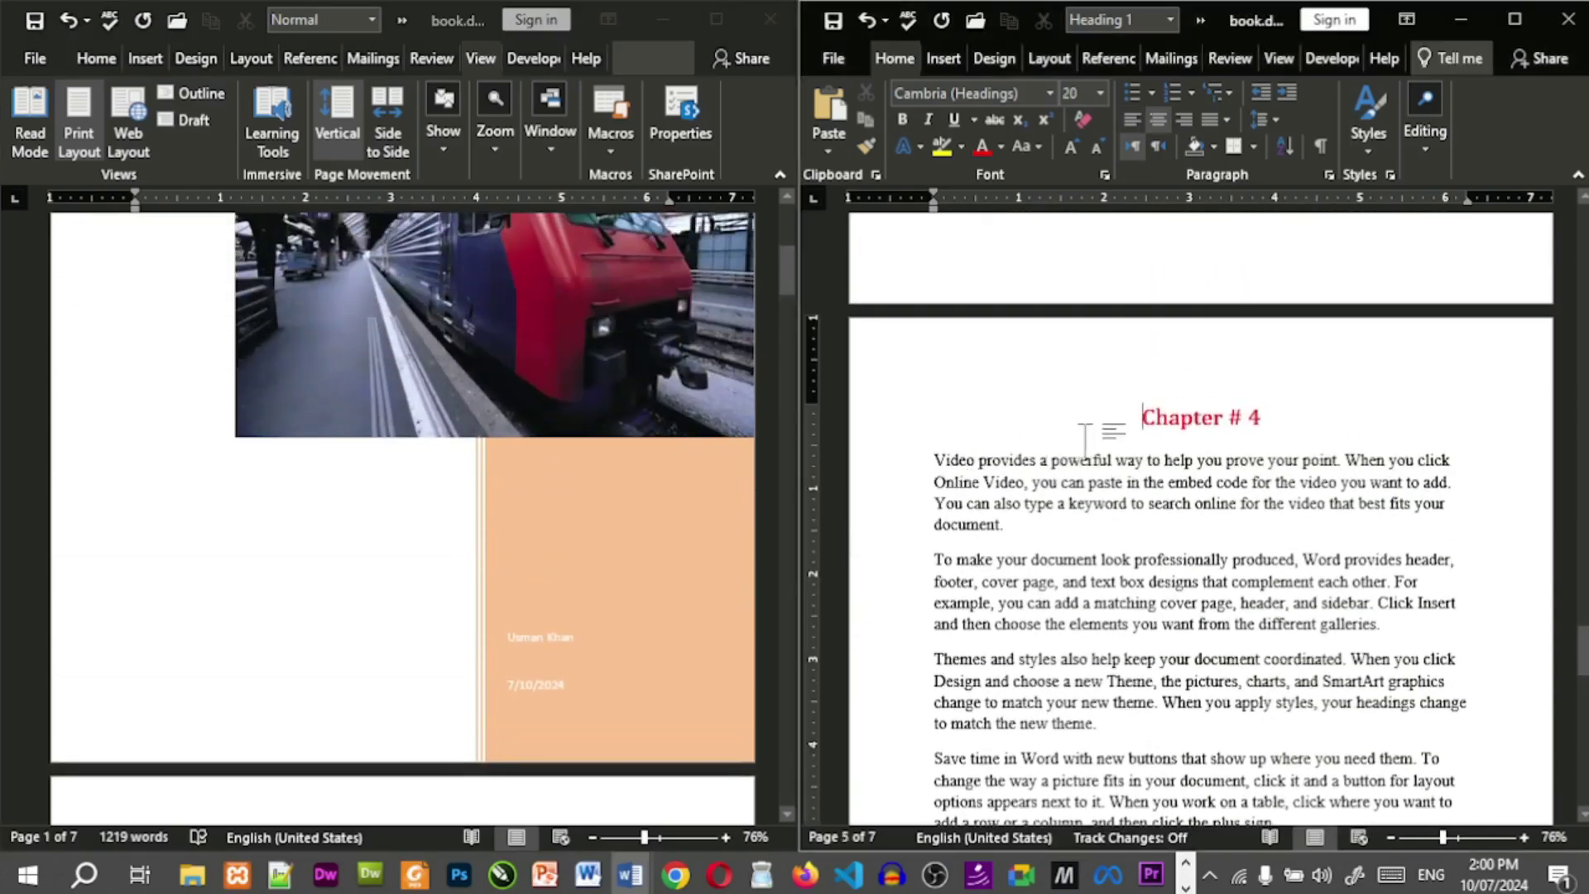
{"action": "key", "text": "ctrl+Home"}
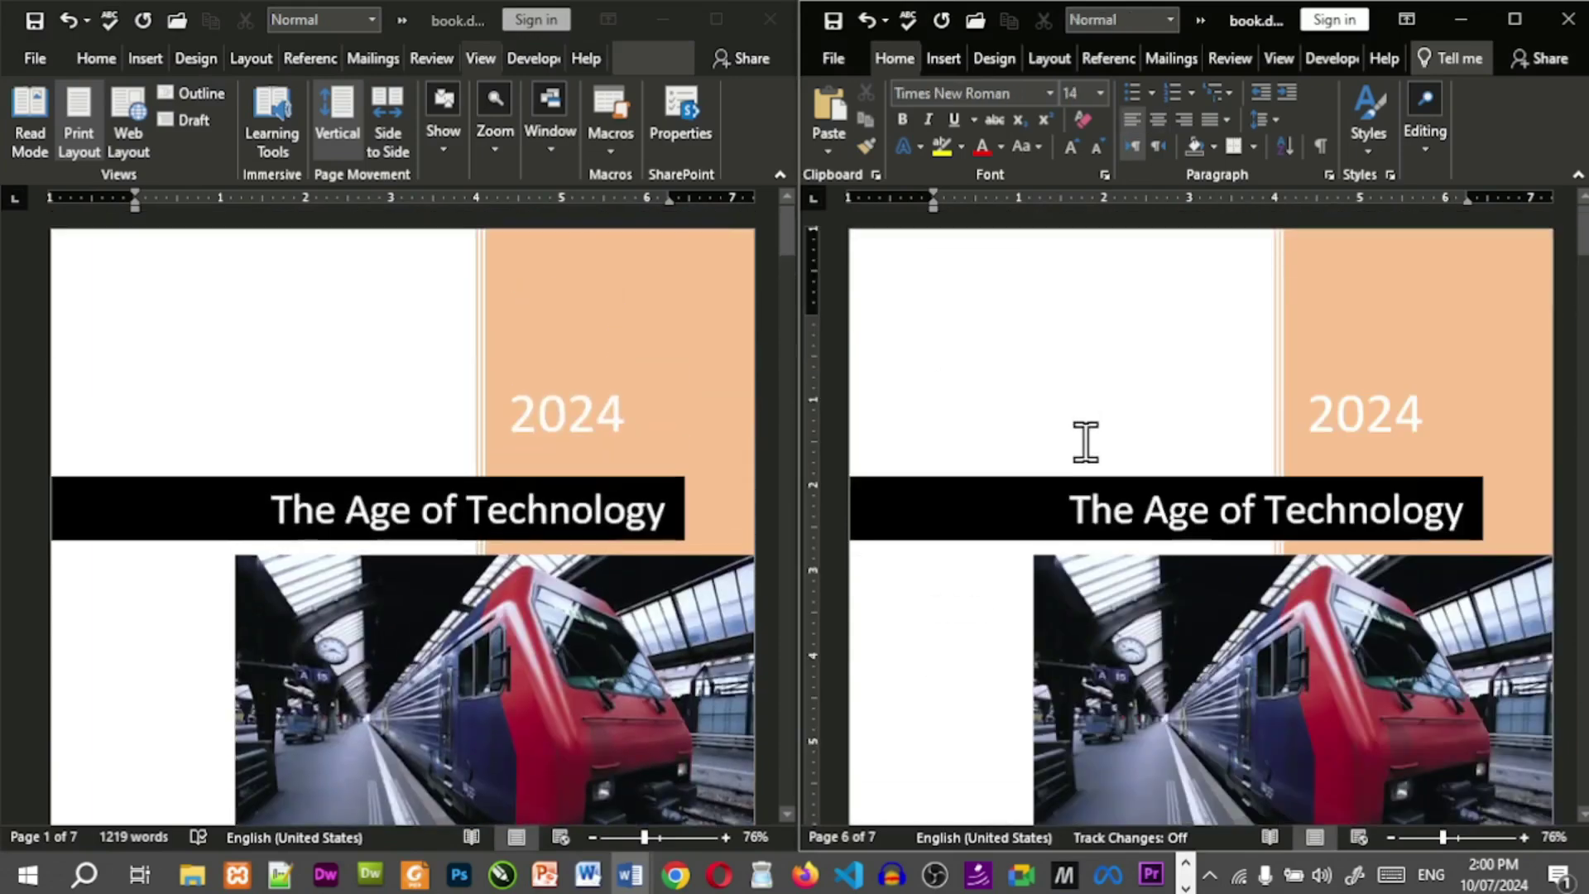
{"action": "scroll", "coordinate": [639, 447], "scroll_direction": "down", "scroll_amount": 4}
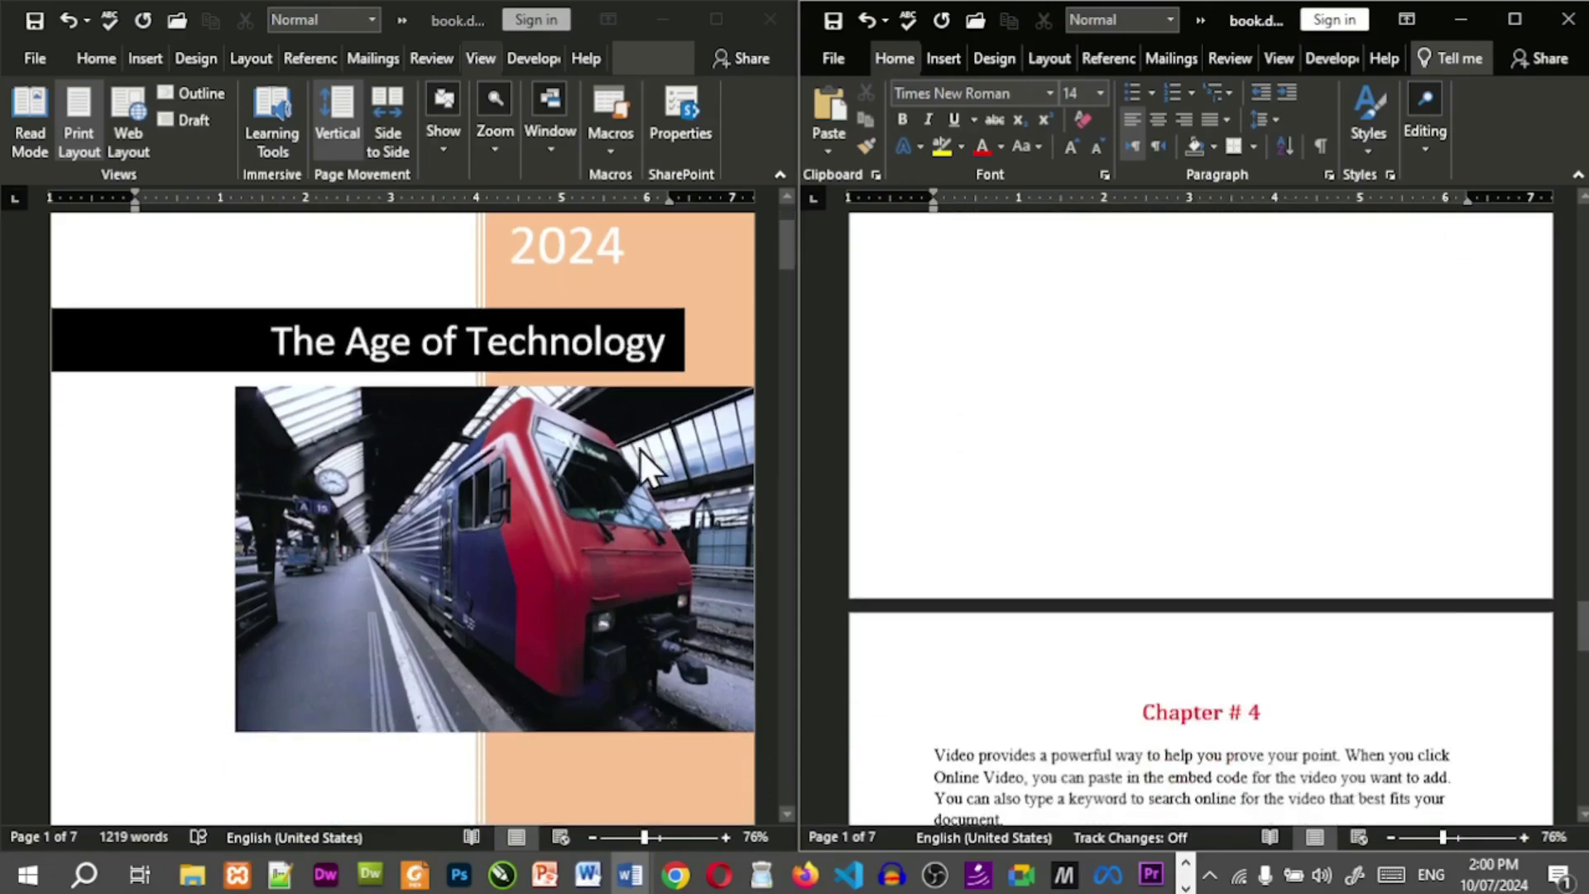
{"action": "scroll", "coordinate": [639, 447], "scroll_direction": "down", "scroll_amount": 3}
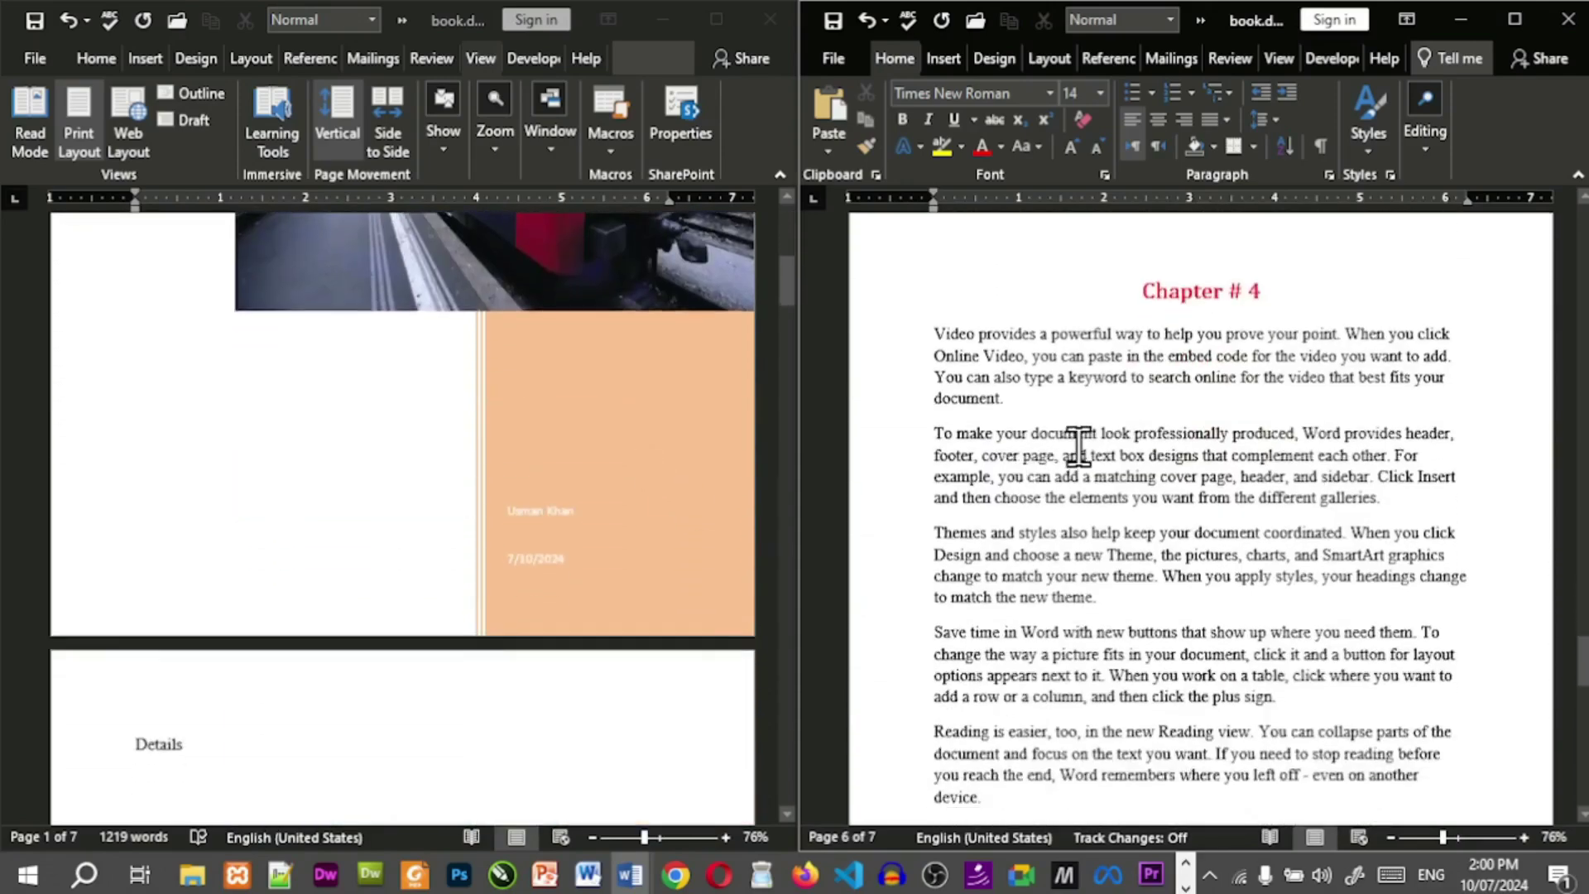
{"action": "scroll", "coordinate": [1079, 447], "scroll_direction": "down", "scroll_amount": 1}
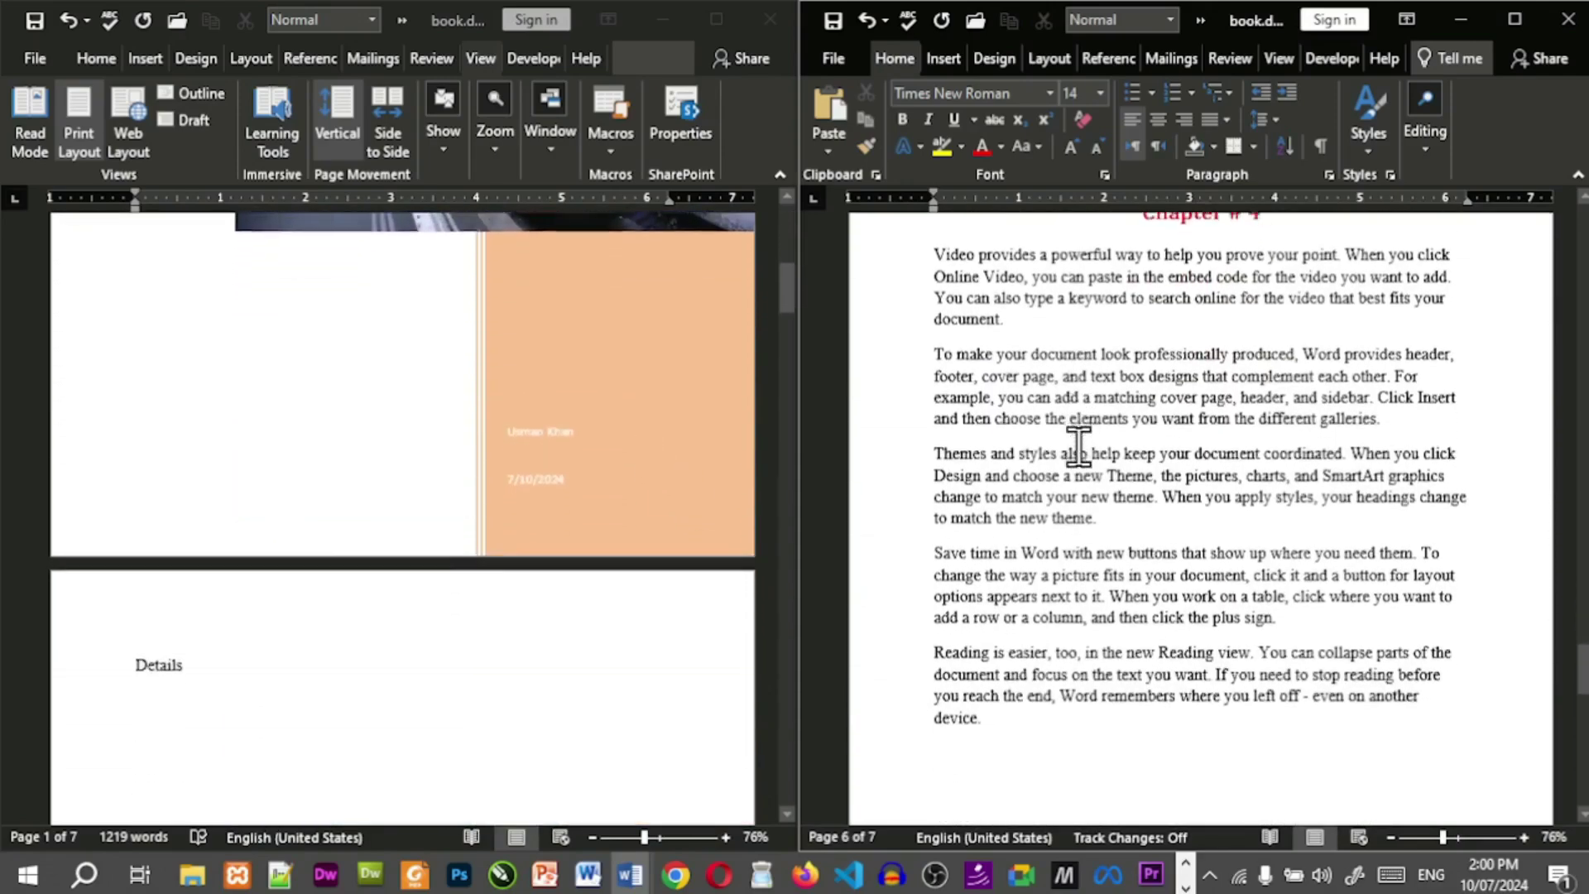
{"action": "scroll", "coordinate": [1079, 447], "scroll_direction": "up", "scroll_amount": 1}
{"action": "scroll", "coordinate": [1074, 451], "scroll_direction": "down", "scroll_amount": 1}
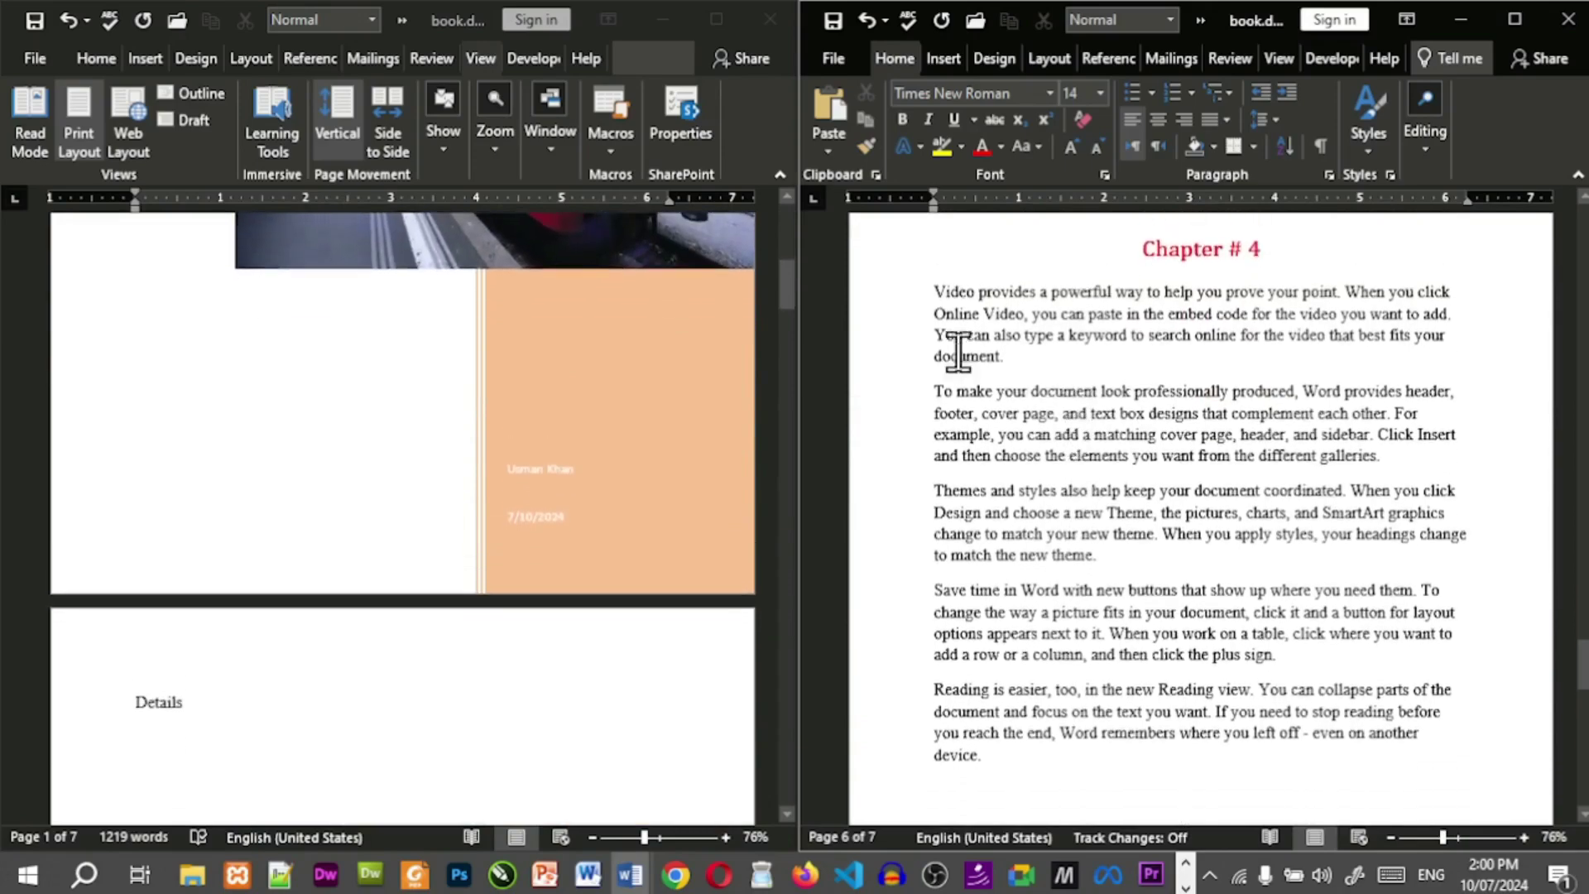
Toggle Synchronous Scrolling off and return both windows to the cover page with Ctrl+Home.
{"action": "left_click", "coordinate": [543, 166]}
{"action": "left_click", "coordinate": [548, 157]}
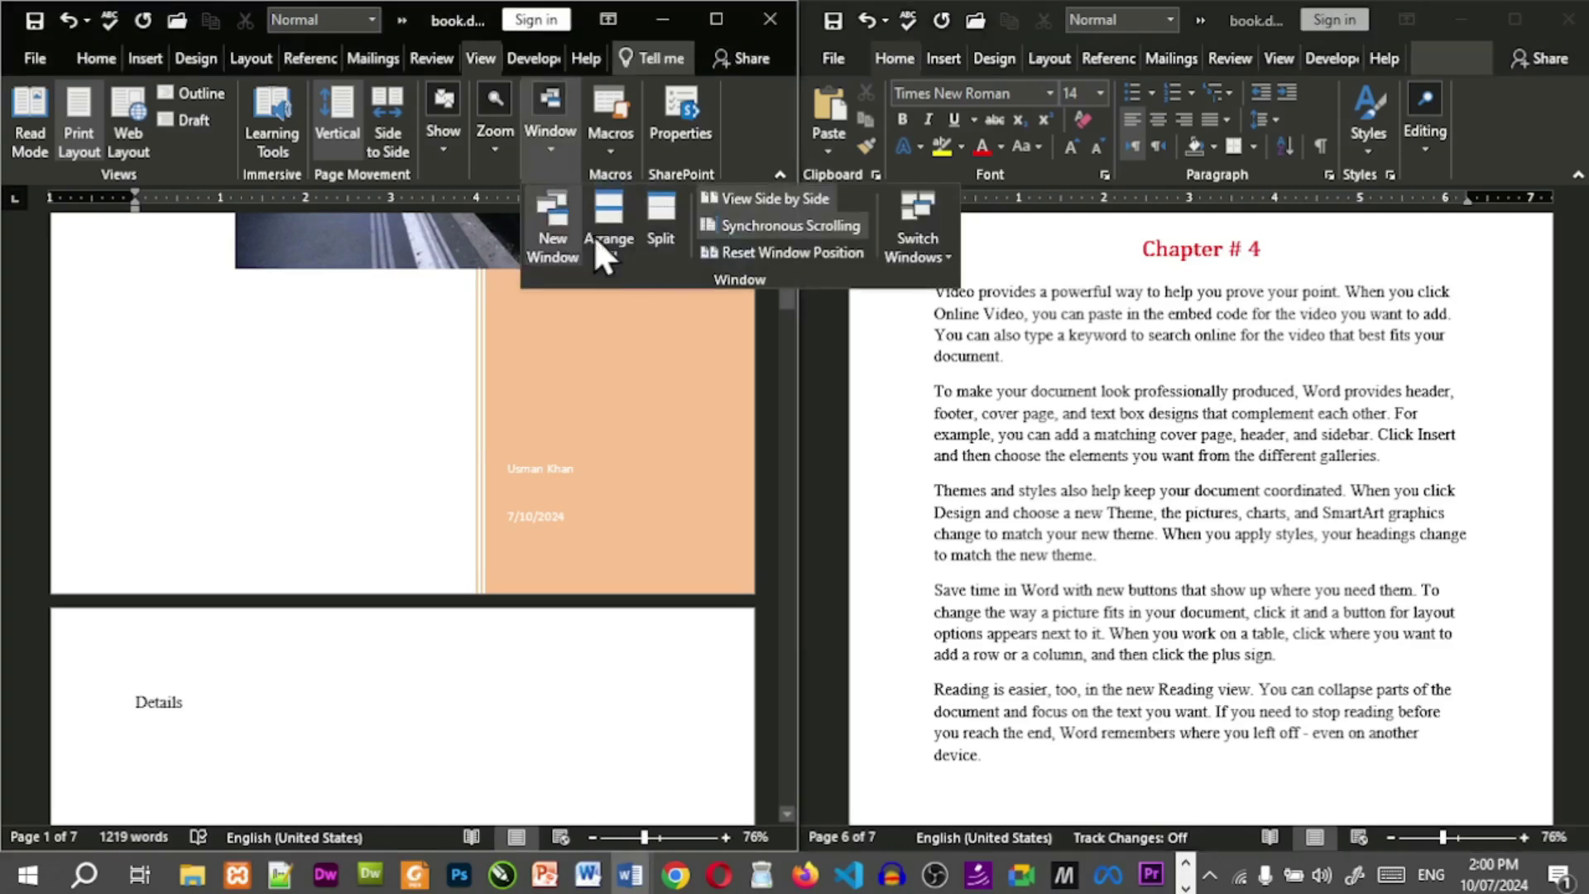
{"action": "left_click", "coordinate": [797, 231]}
{"action": "left_click", "coordinate": [671, 756]}
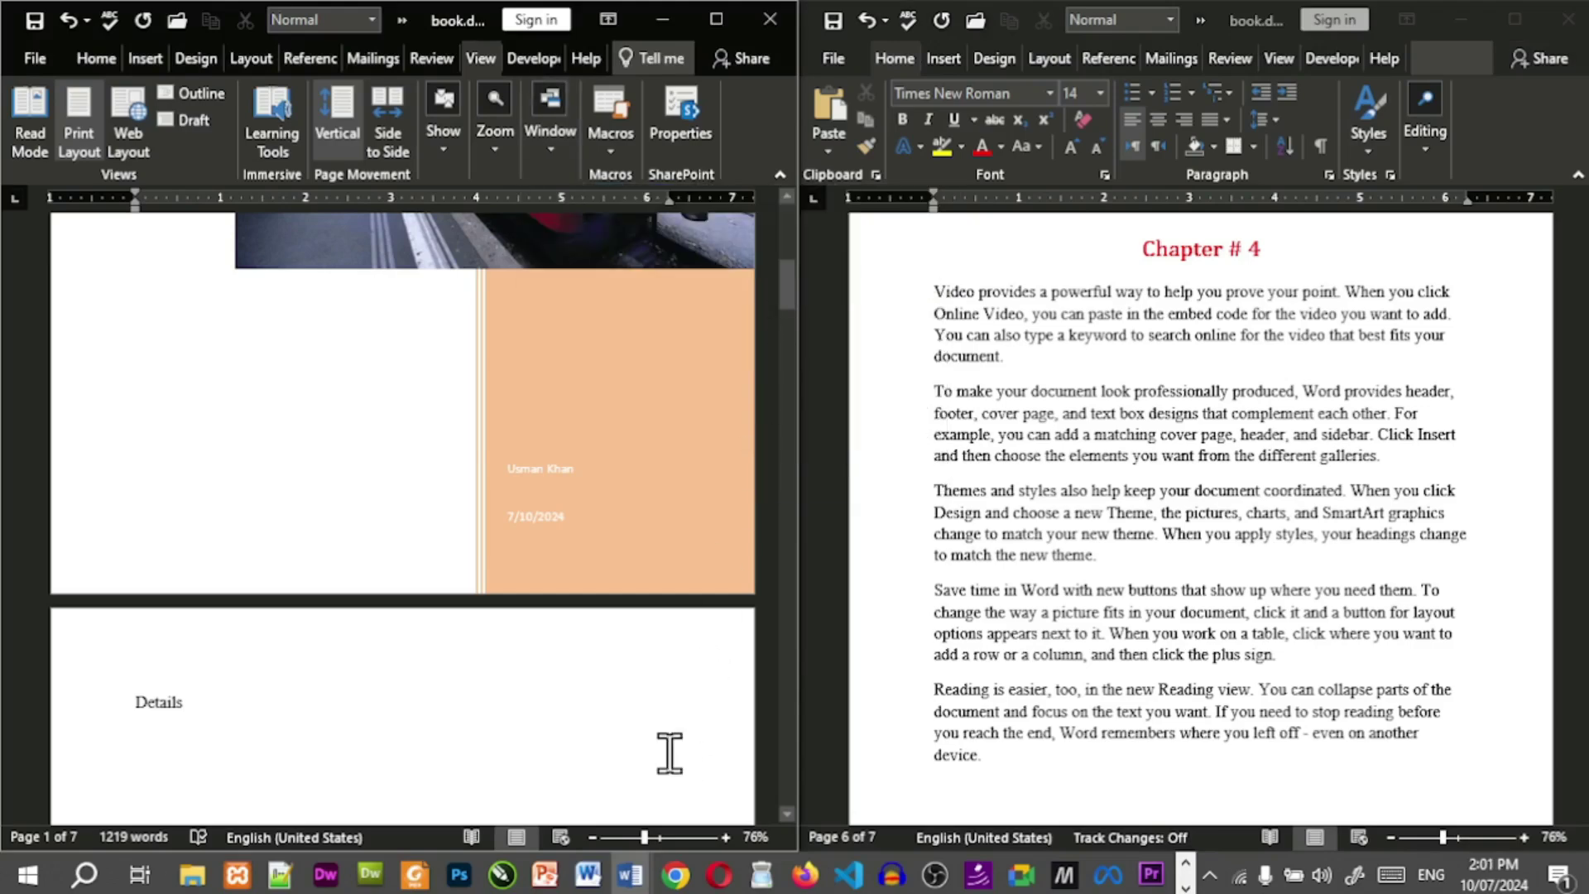
{"action": "left_click", "coordinate": [828, 635]}
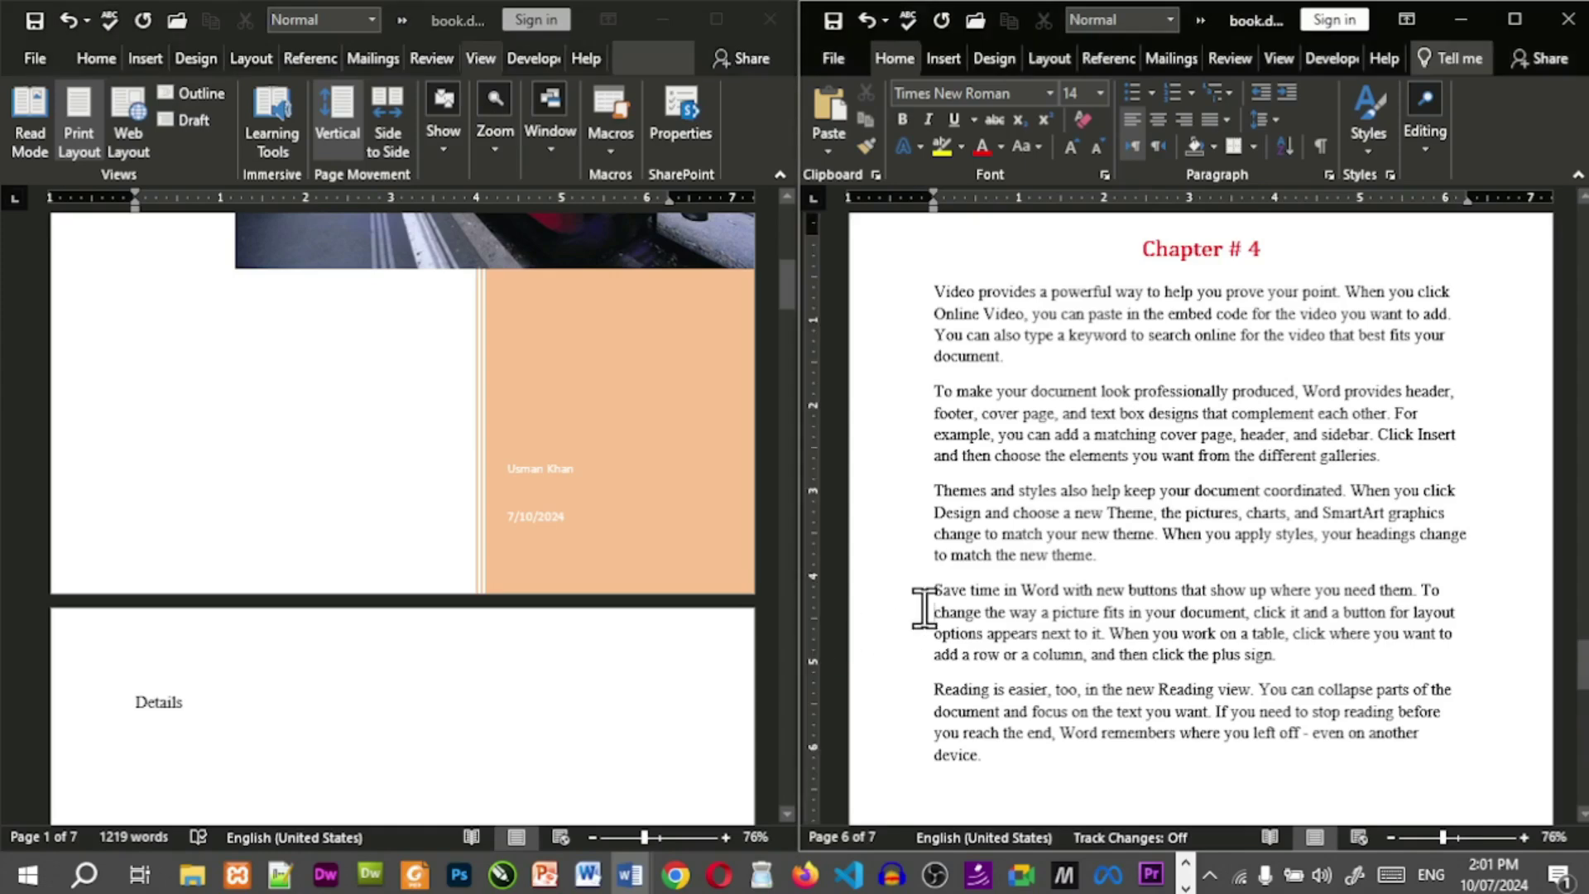
{"action": "key", "text": "ctrl+Home"}
{"action": "left_click", "coordinate": [631, 679]}
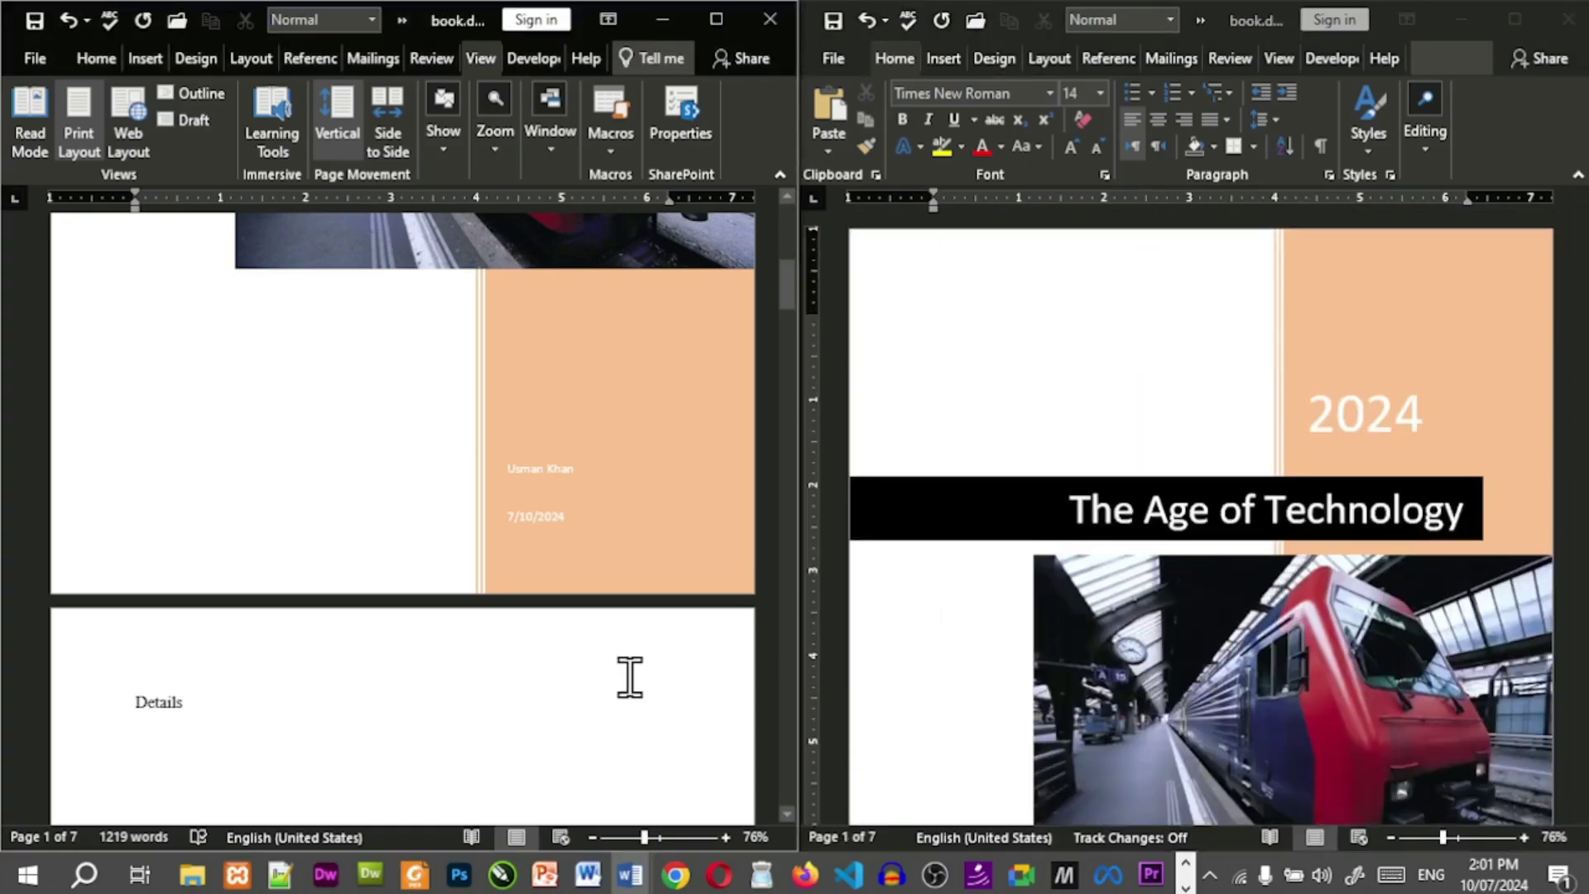
{"action": "key", "text": "shift+F10"}
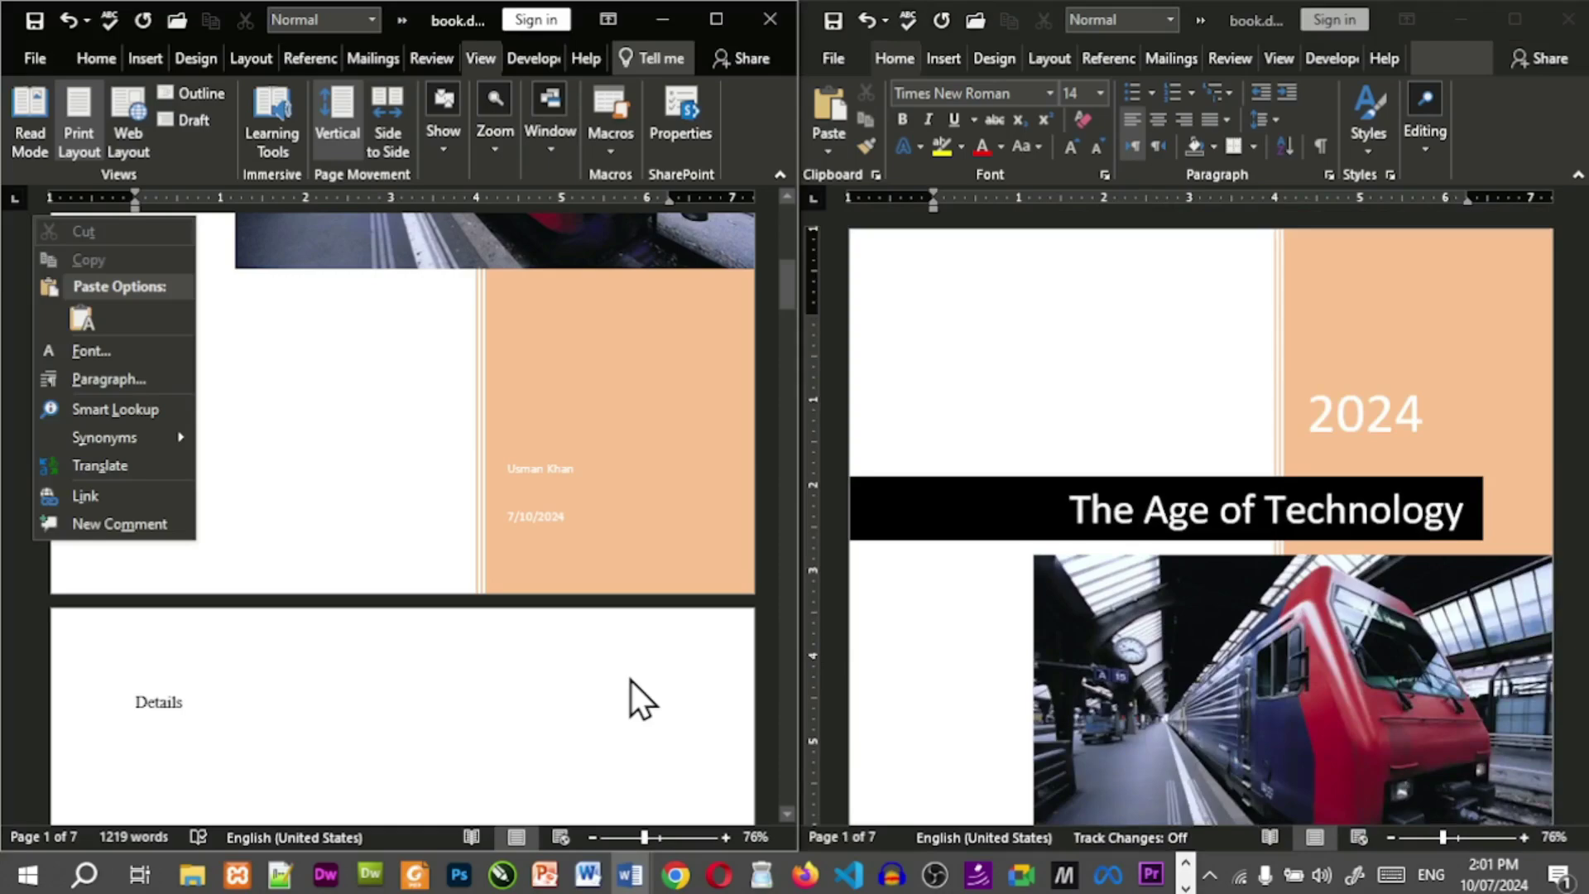
{"action": "key", "text": "Escape"}
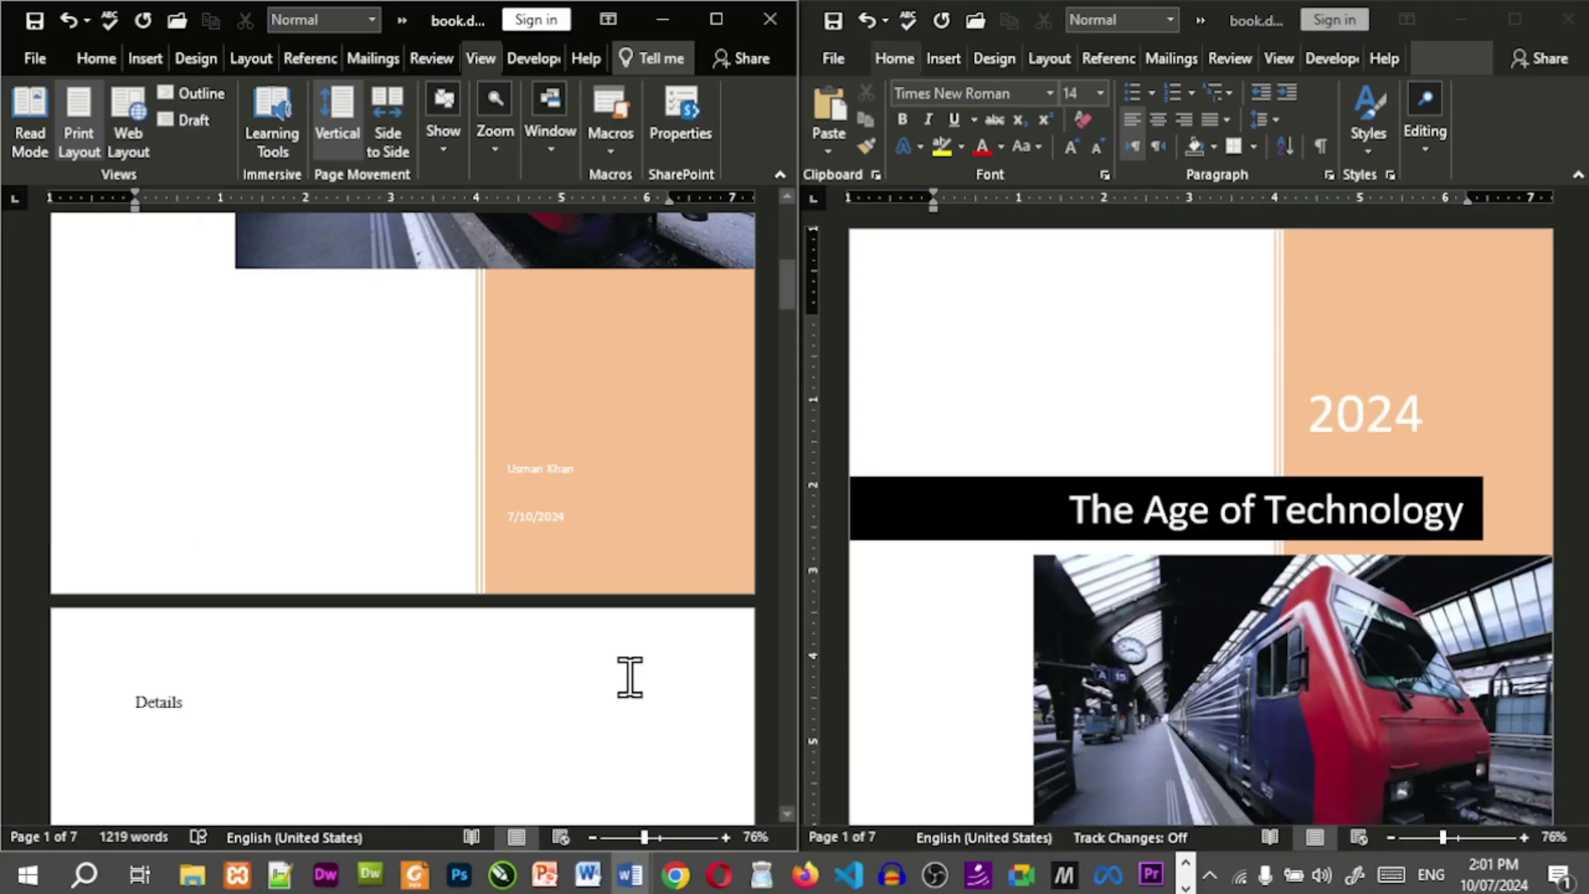
{"action": "key", "text": "ctrl+Home"}
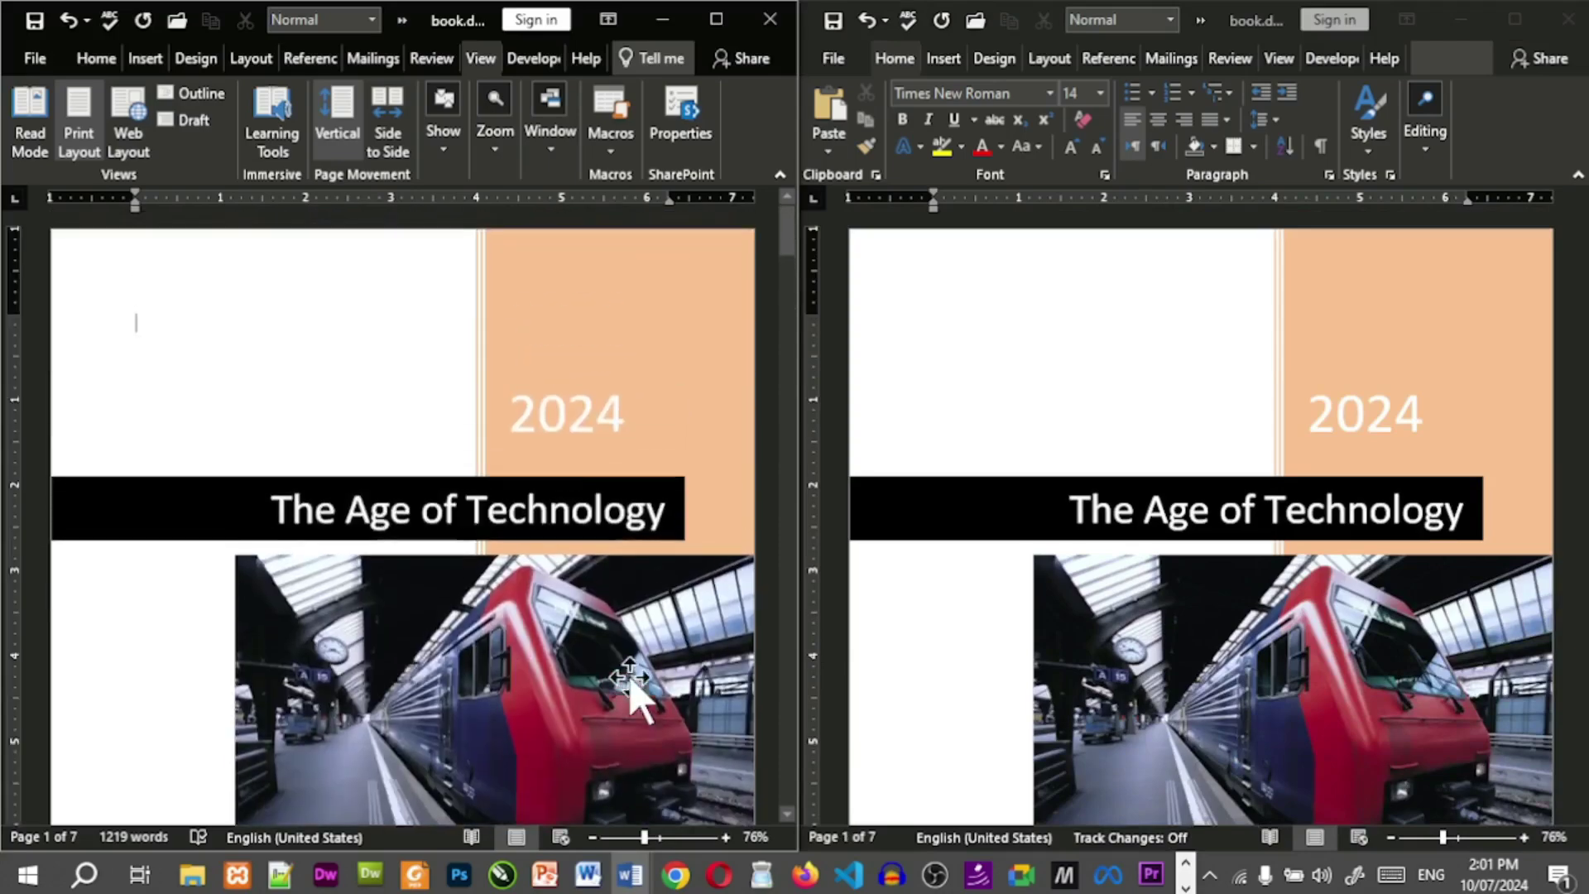
Turn on Synchronous Scrolling and scroll both windows together down to the Details page.
{"action": "left_click", "coordinate": [559, 159]}
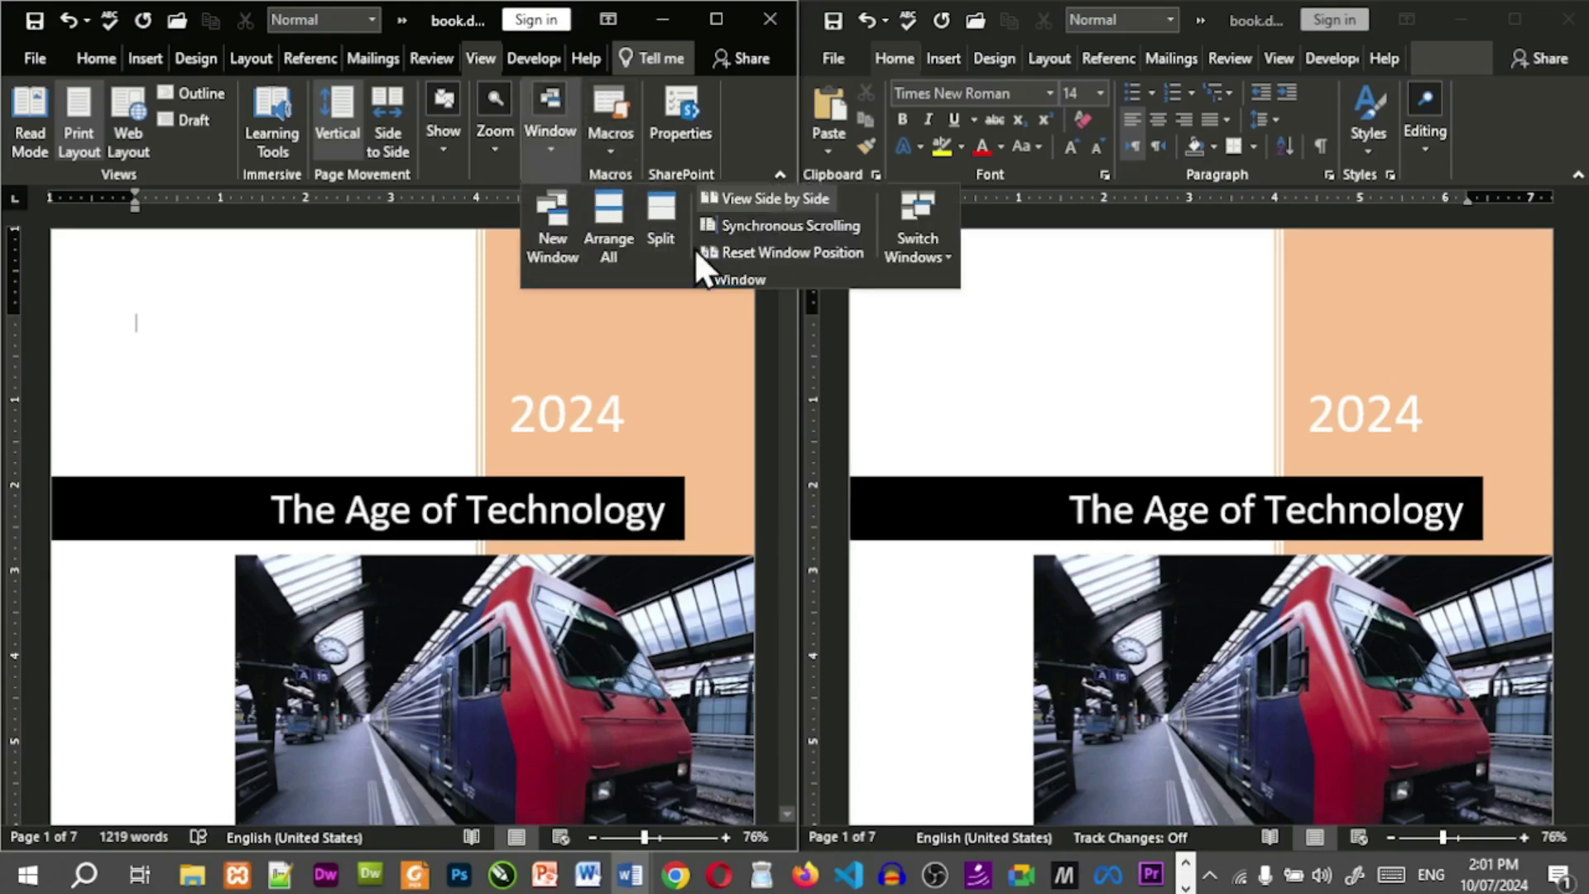
{"action": "left_click", "coordinate": [748, 228]}
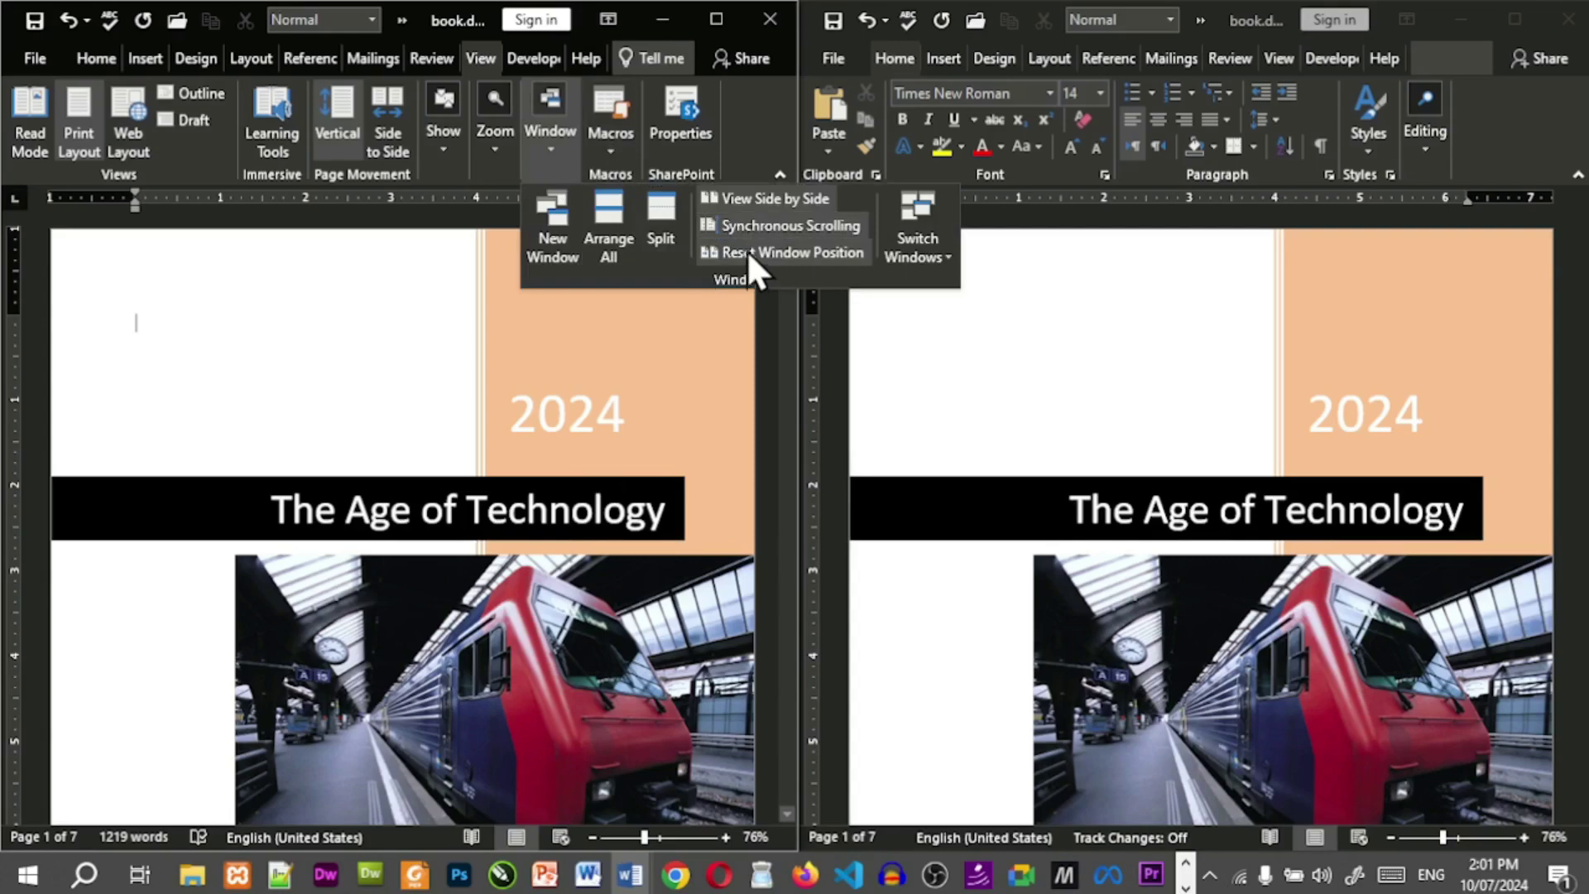
{"action": "scroll", "coordinate": [724, 401], "scroll_direction": "down", "scroll_amount": 2}
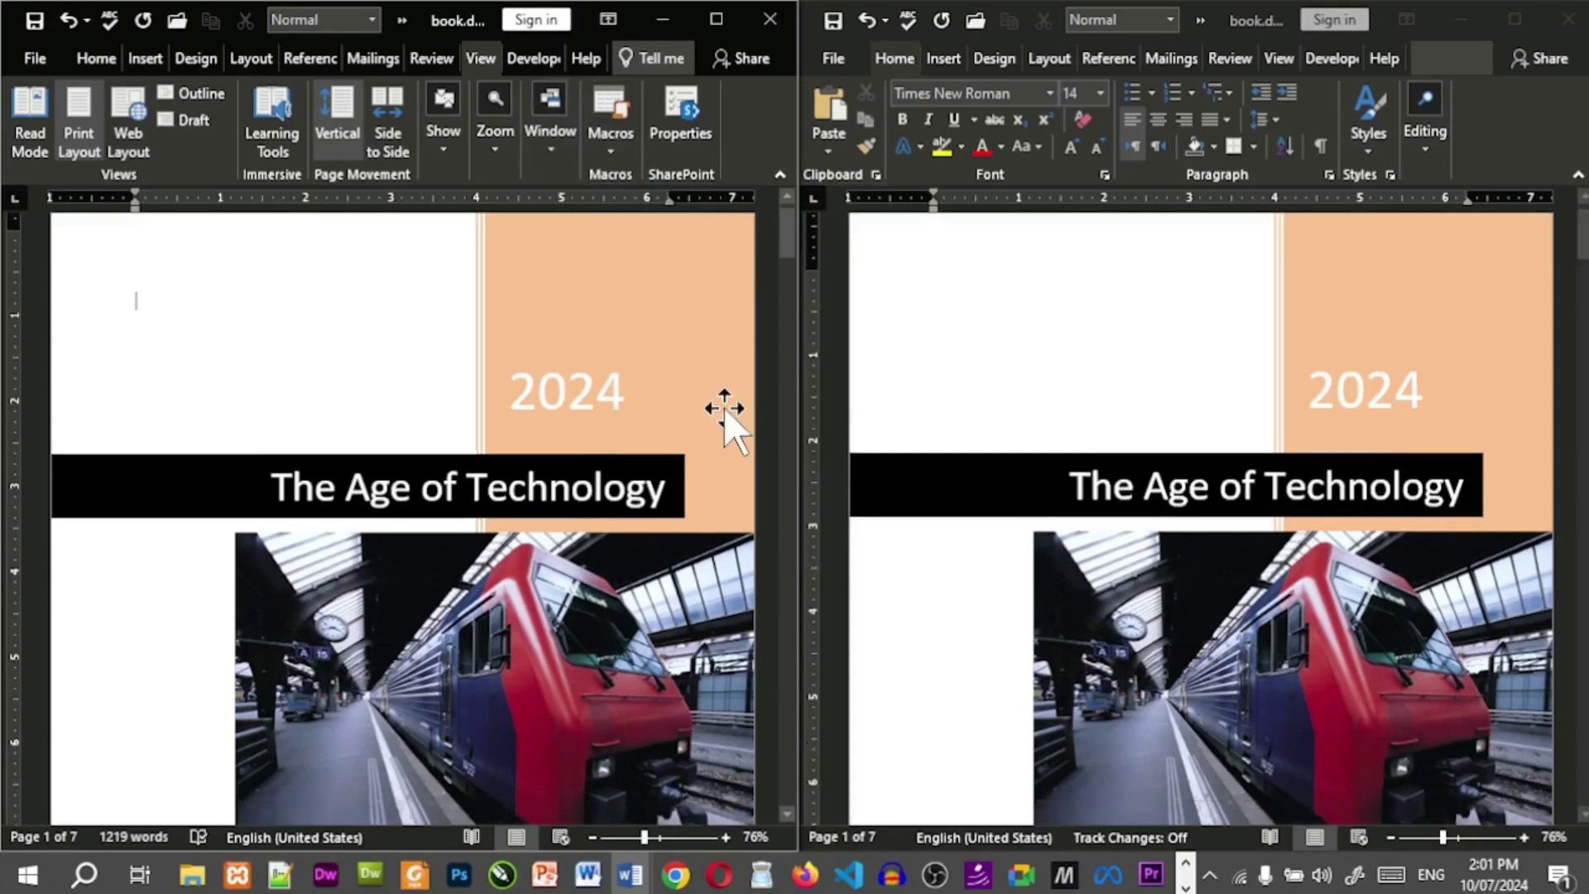
{"action": "scroll", "coordinate": [723, 407], "scroll_direction": "down", "scroll_amount": 3}
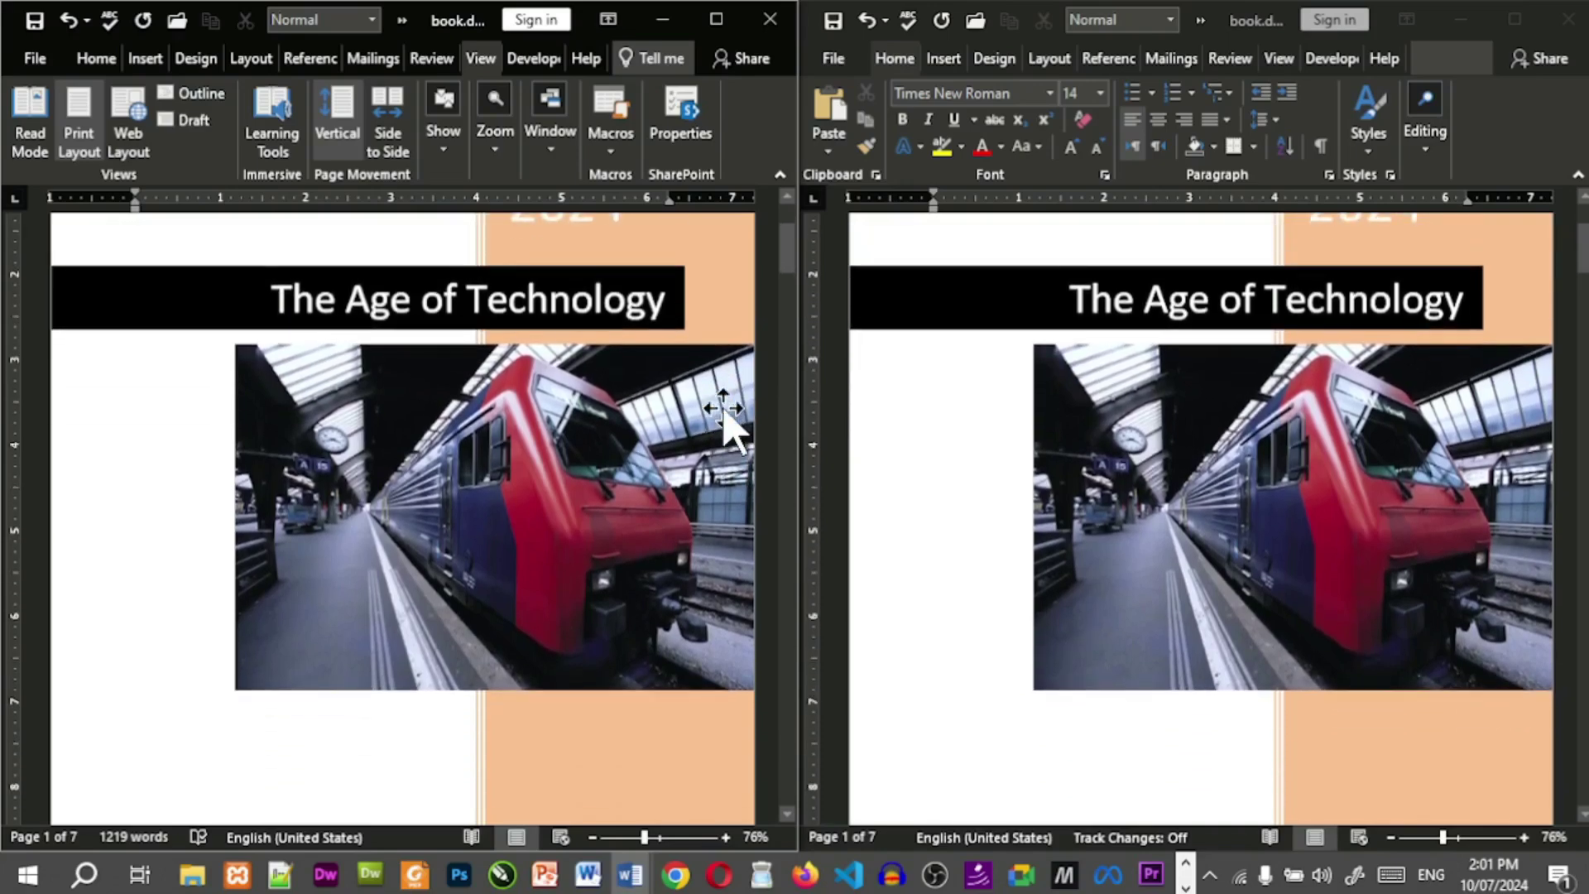
{"action": "scroll", "coordinate": [724, 410], "scroll_direction": "down", "scroll_amount": 3}
{"action": "left_click_drag", "start_coordinate": [786, 286], "coordinate": [783, 243]}
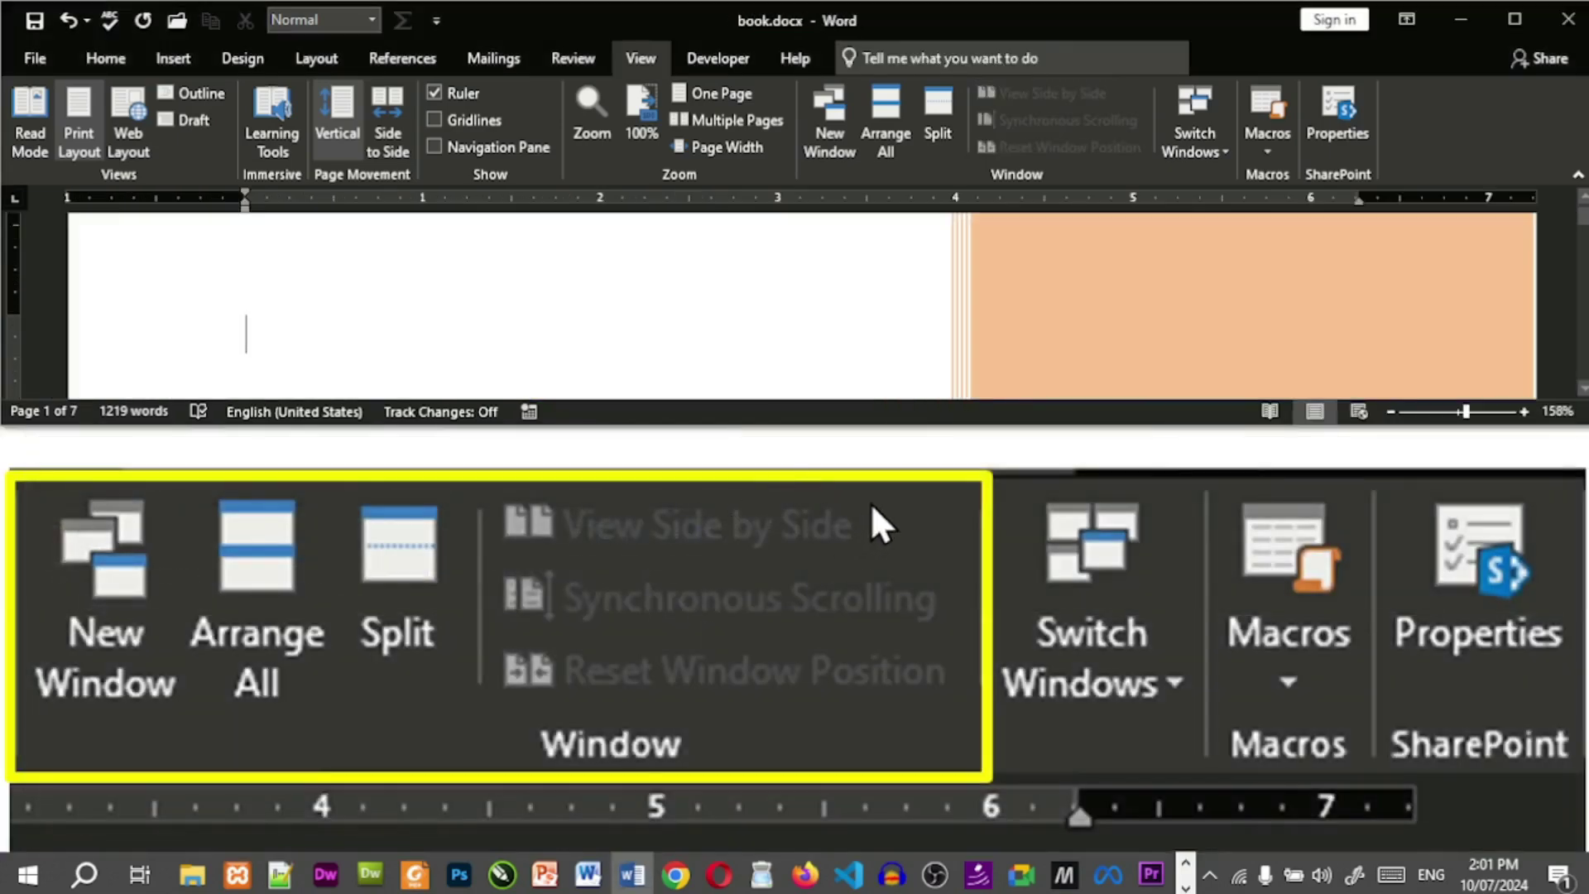
Keep Word in front of the PowerPoint slide show and maximize the book.docx window.
{"action": "key", "text": "alt"}
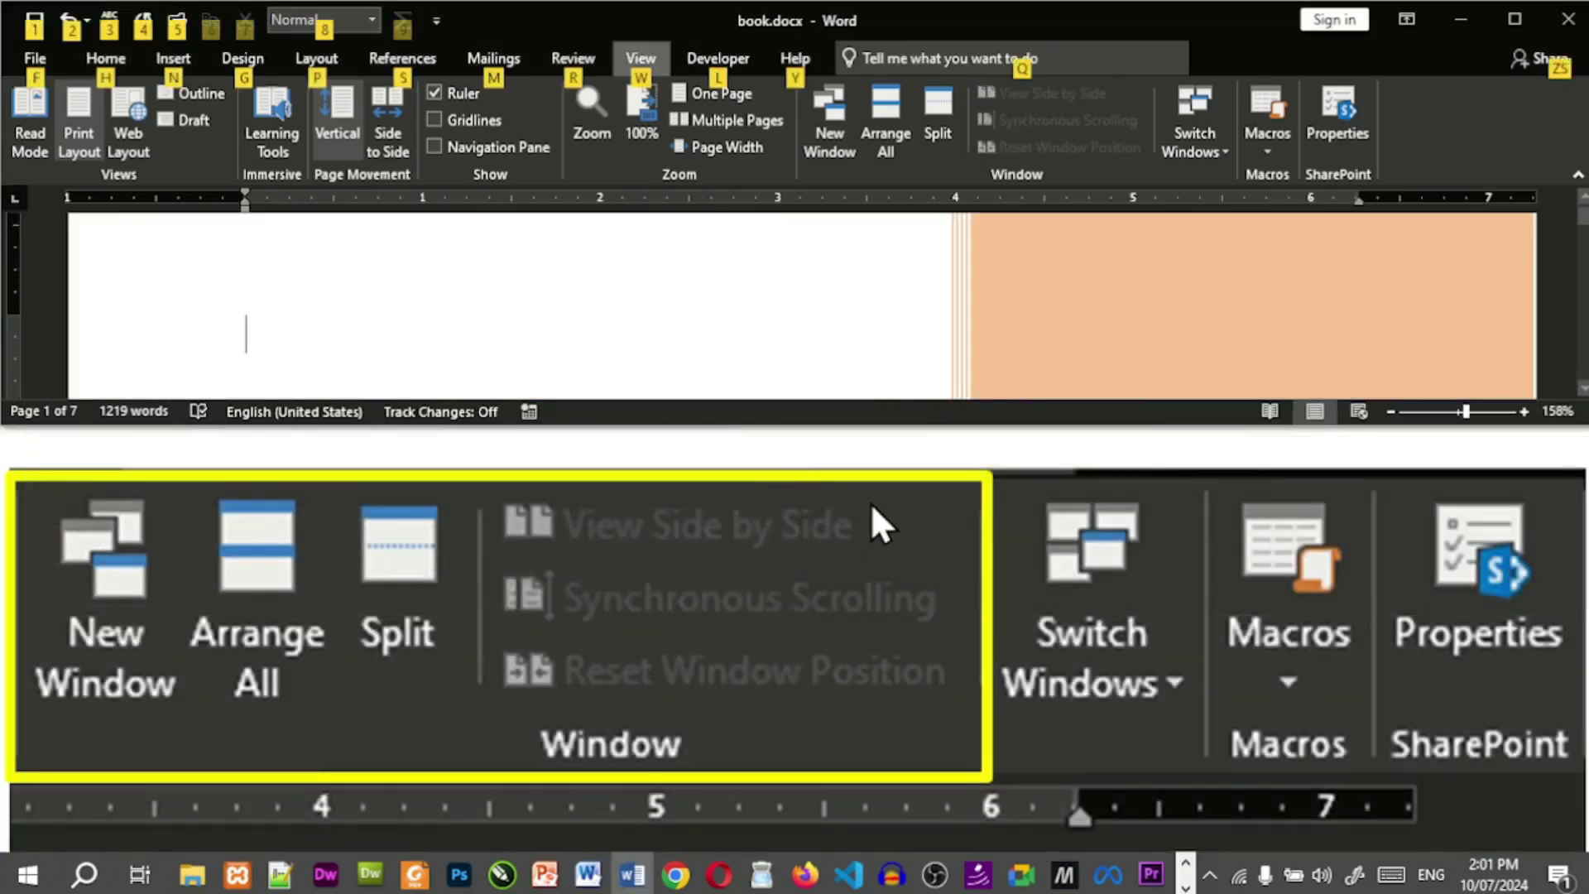
{"action": "key", "text": "alt+Tab"}
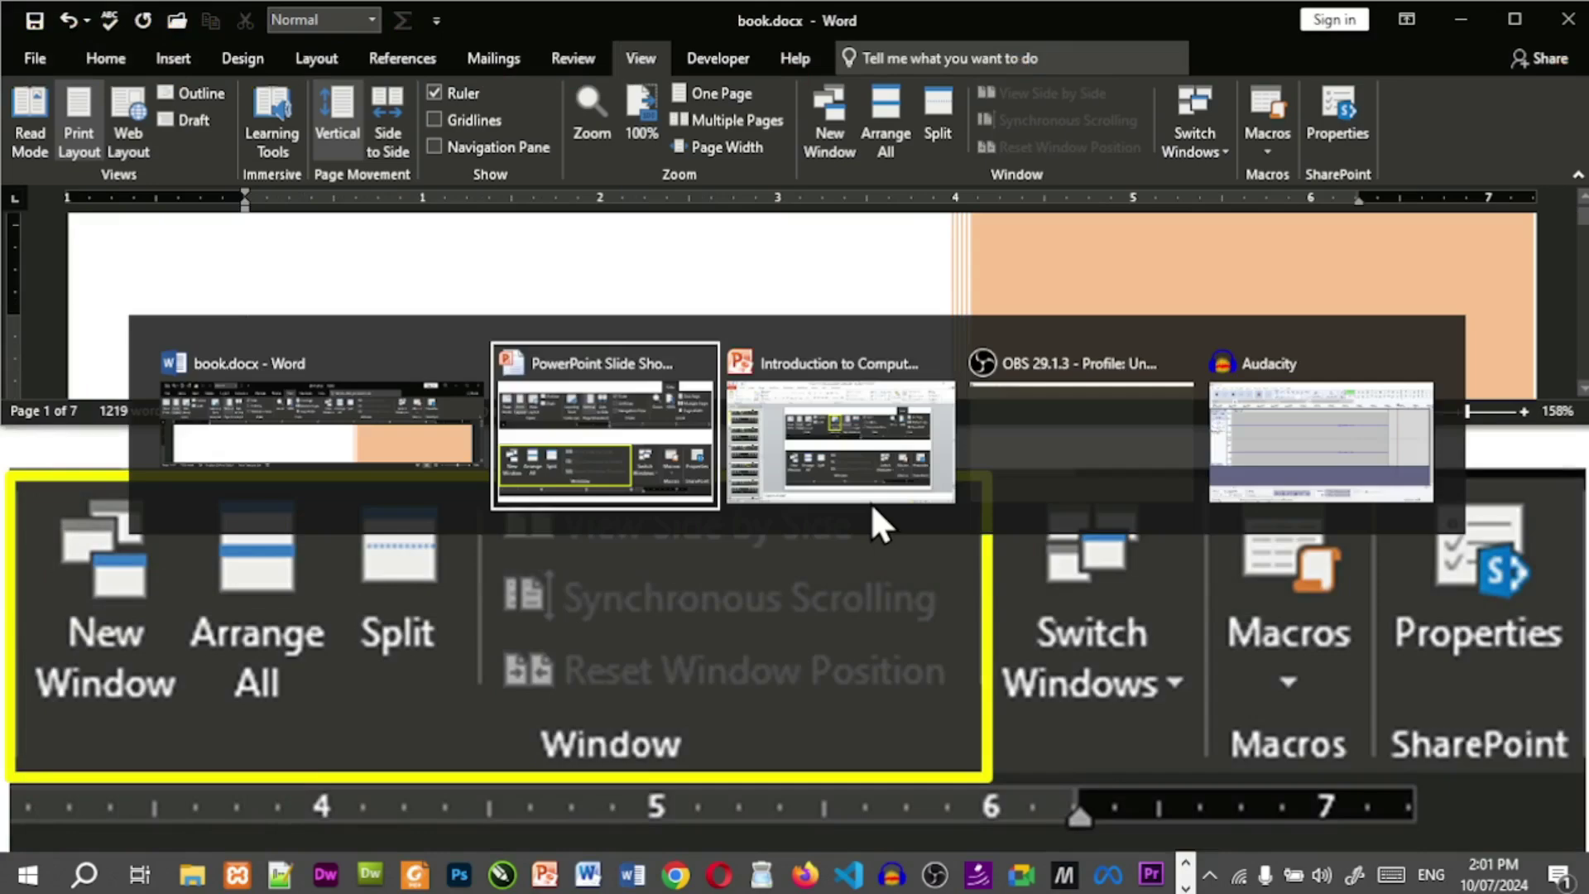
{"action": "key", "text": "Escape"}
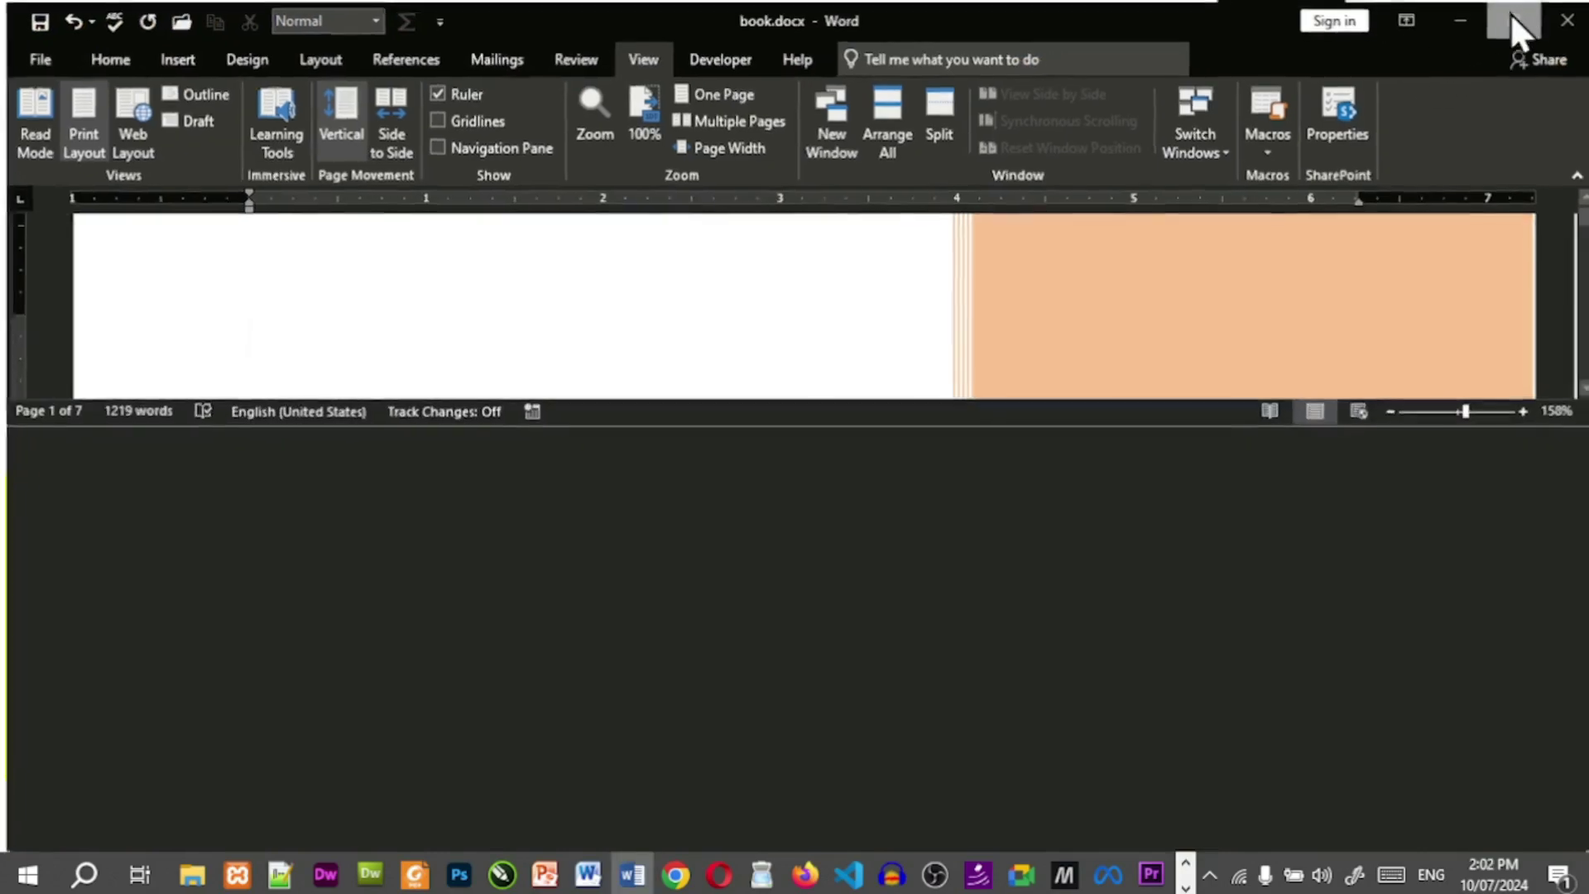
{"action": "left_click", "coordinate": [1512, 17]}
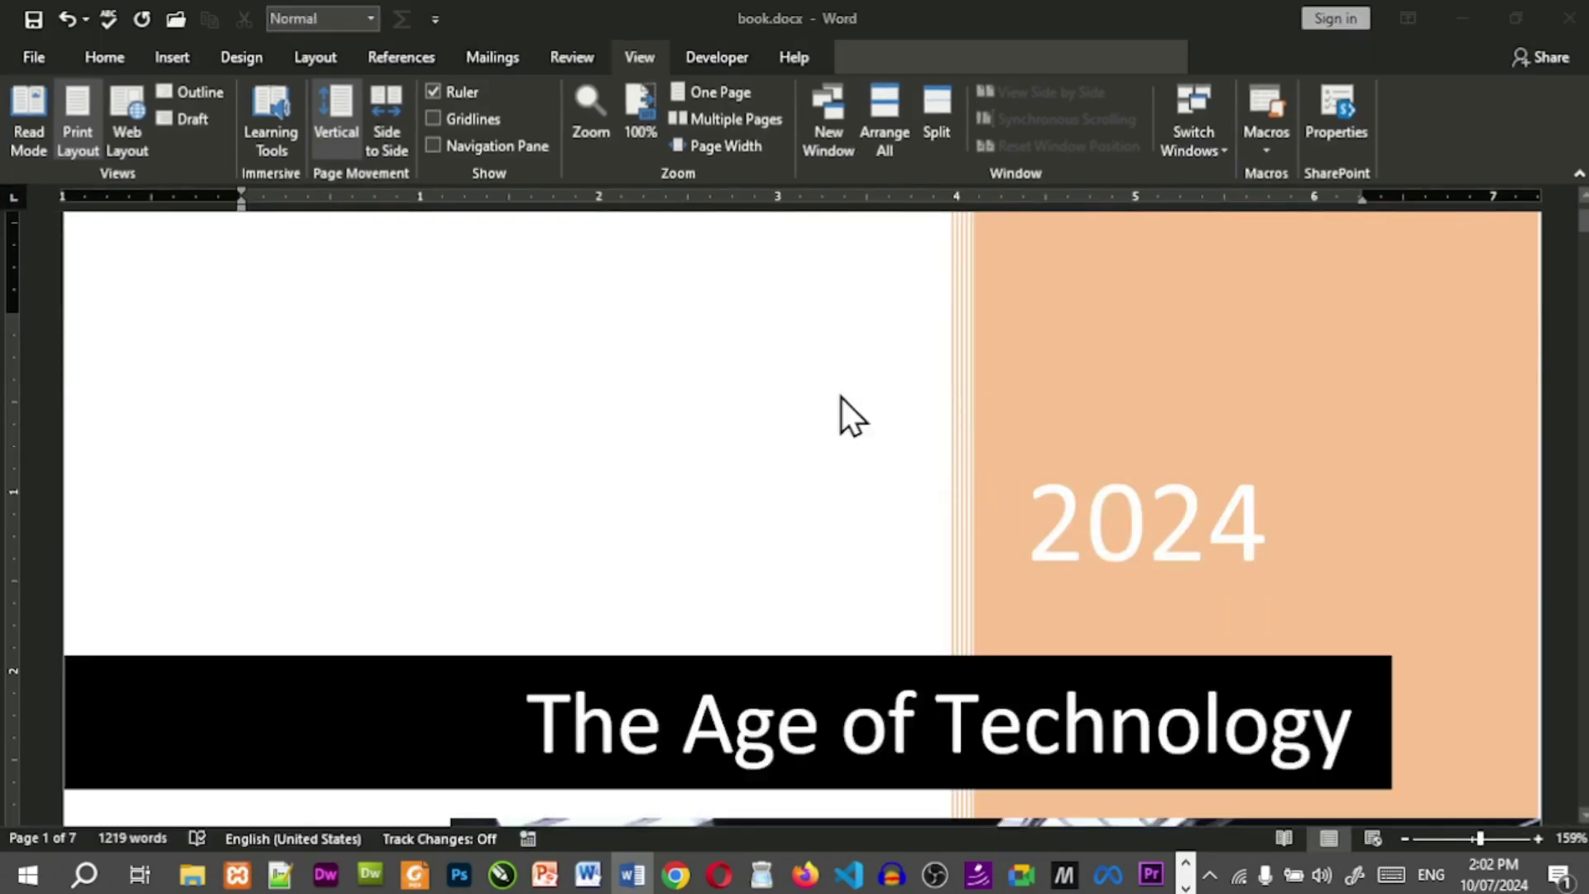
Fill Document4 with sample text using =rand(200,5).
{"action": "key", "text": "alt+Tab"}
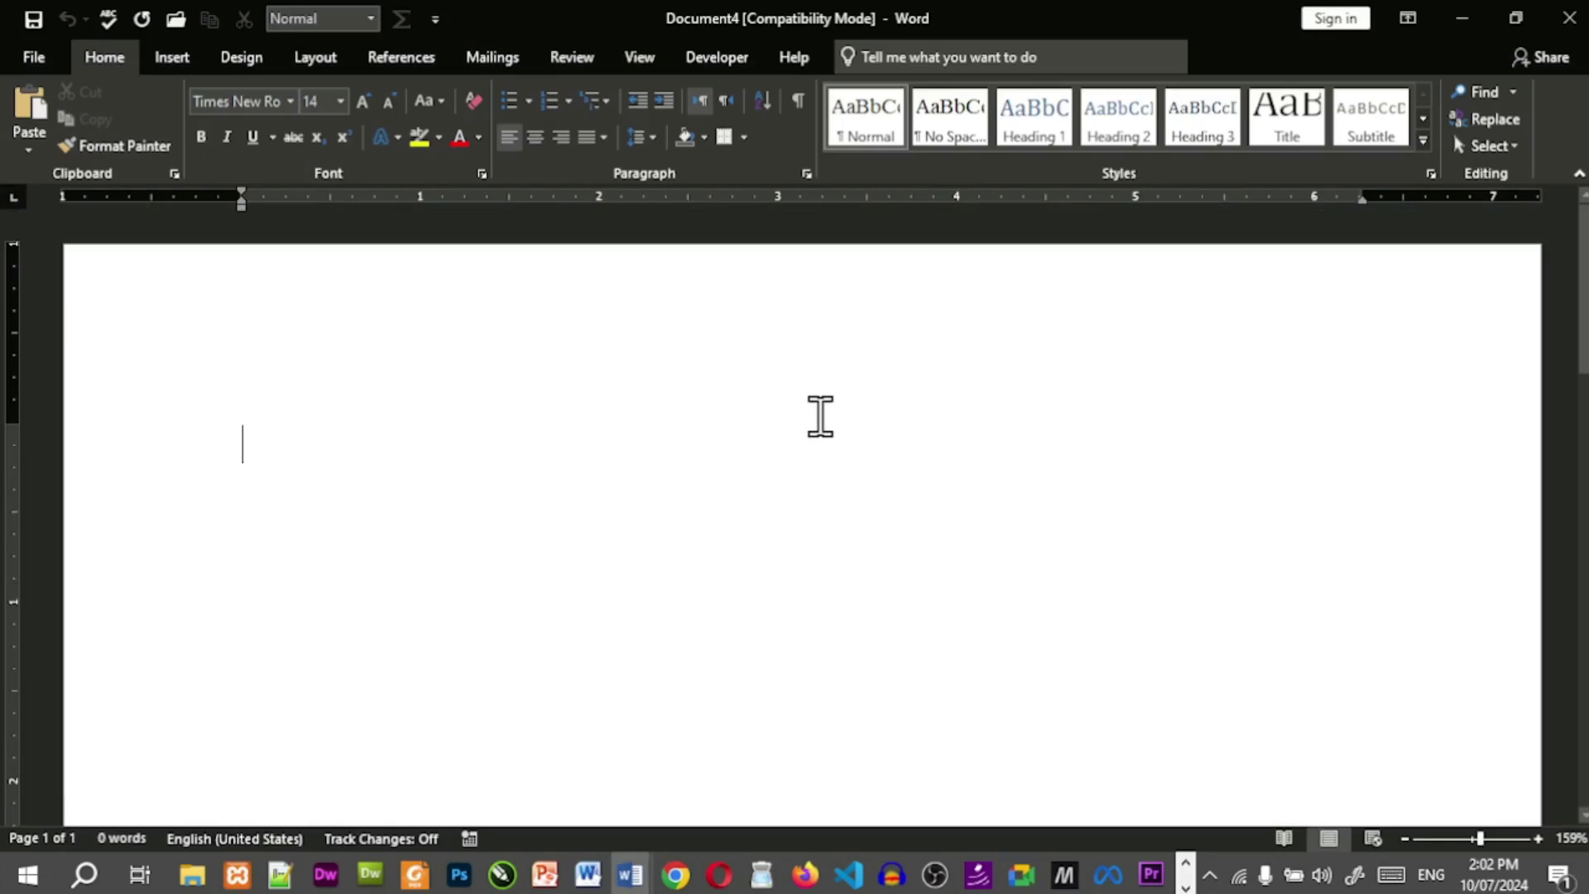
{"action": "type", "text": "=rand"}
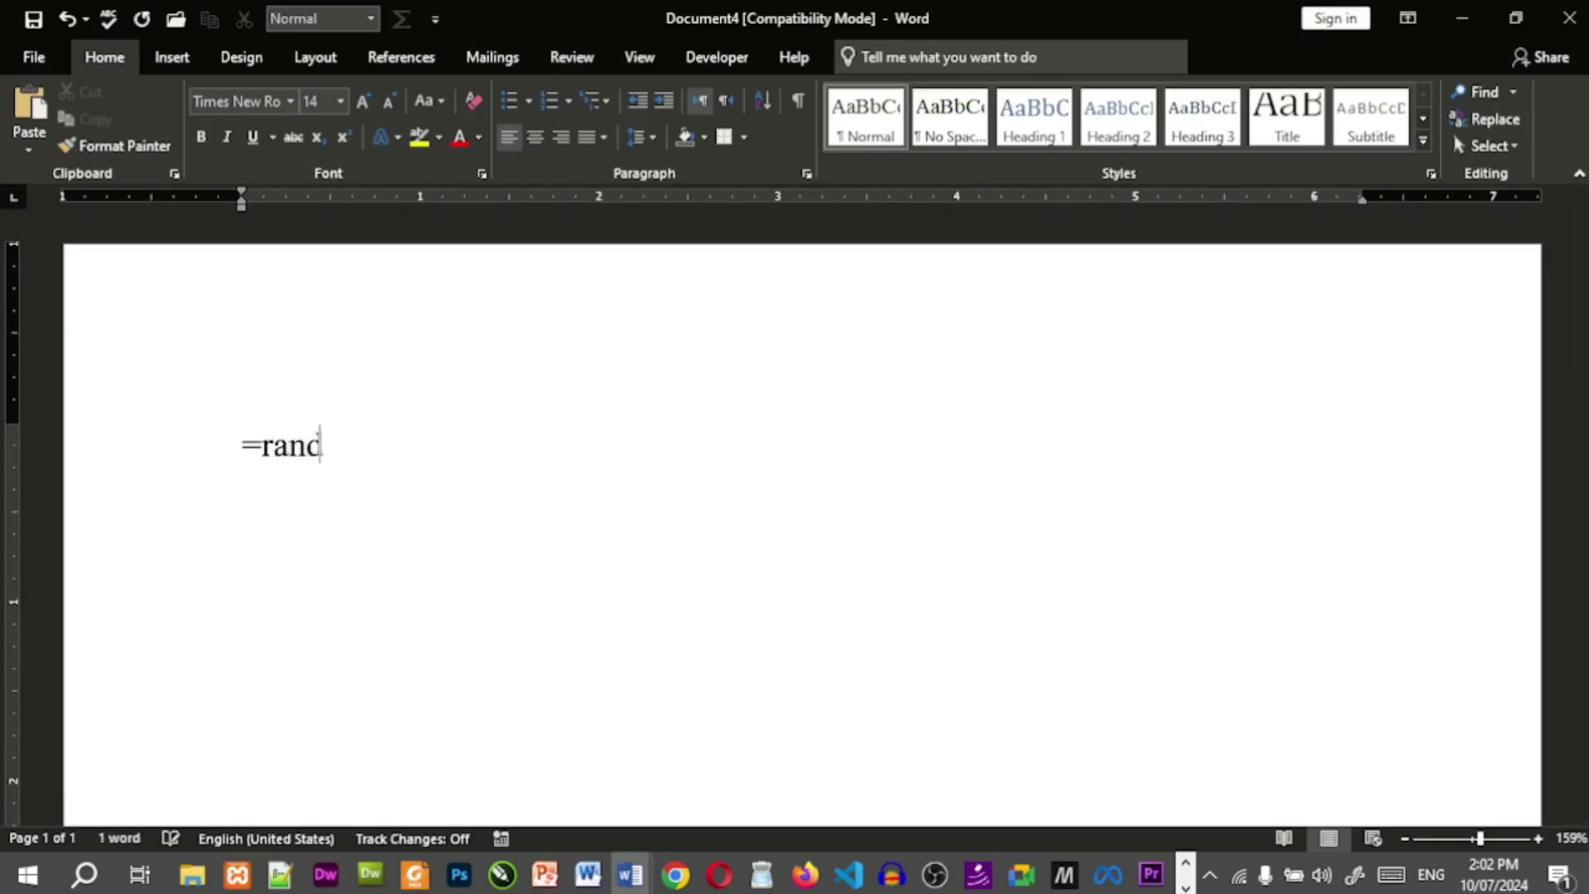
{"action": "type", "text": "(200,"}
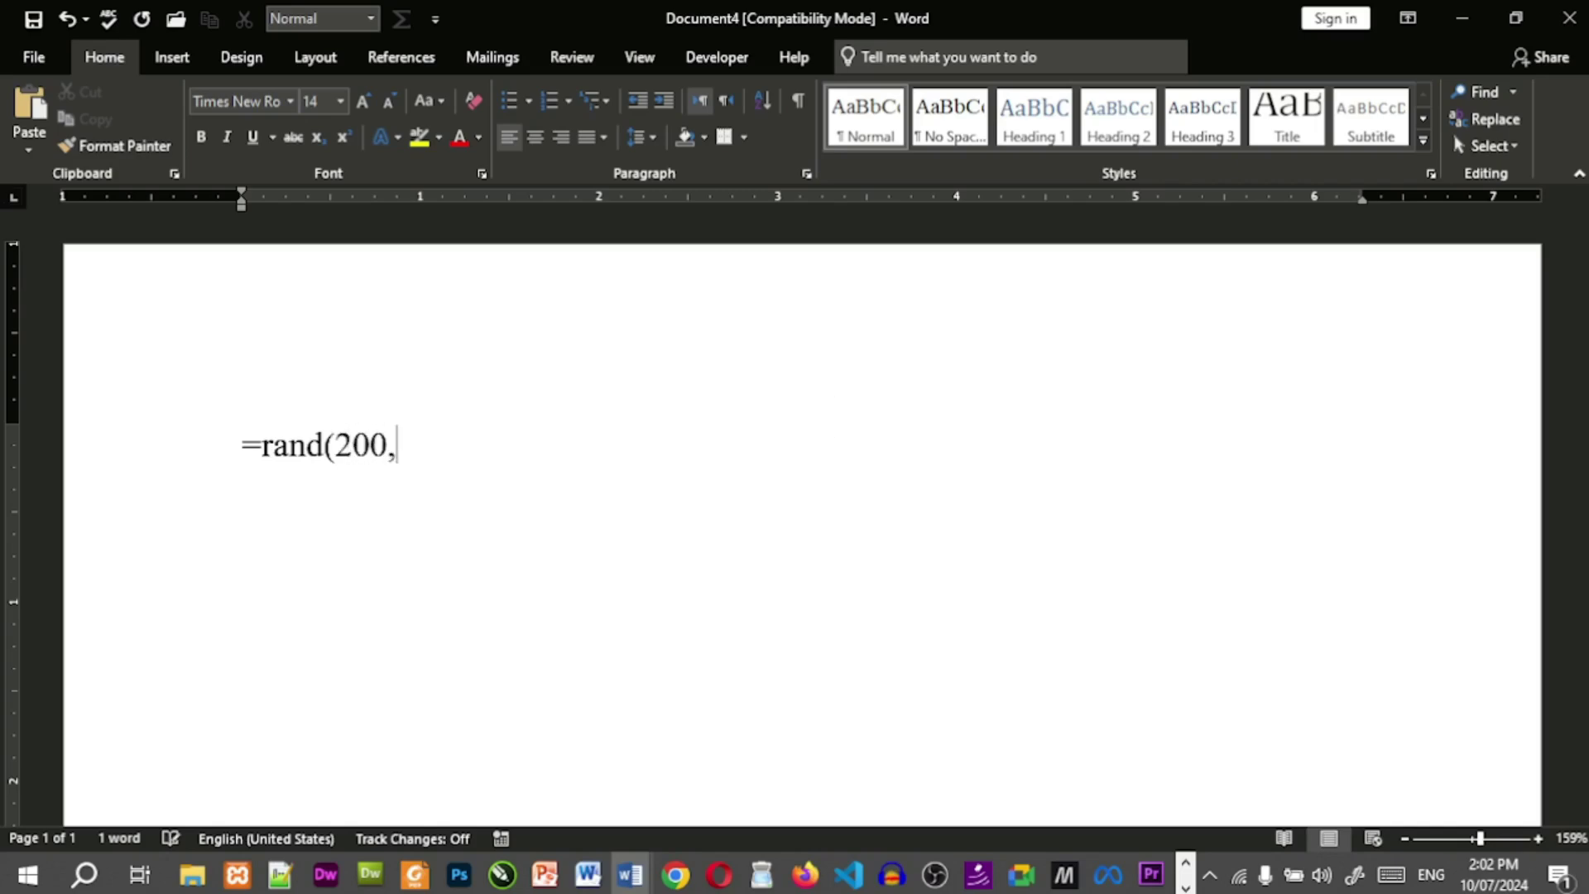
{"action": "type", "text": "5)"}
{"action": "key", "text": "Return"}
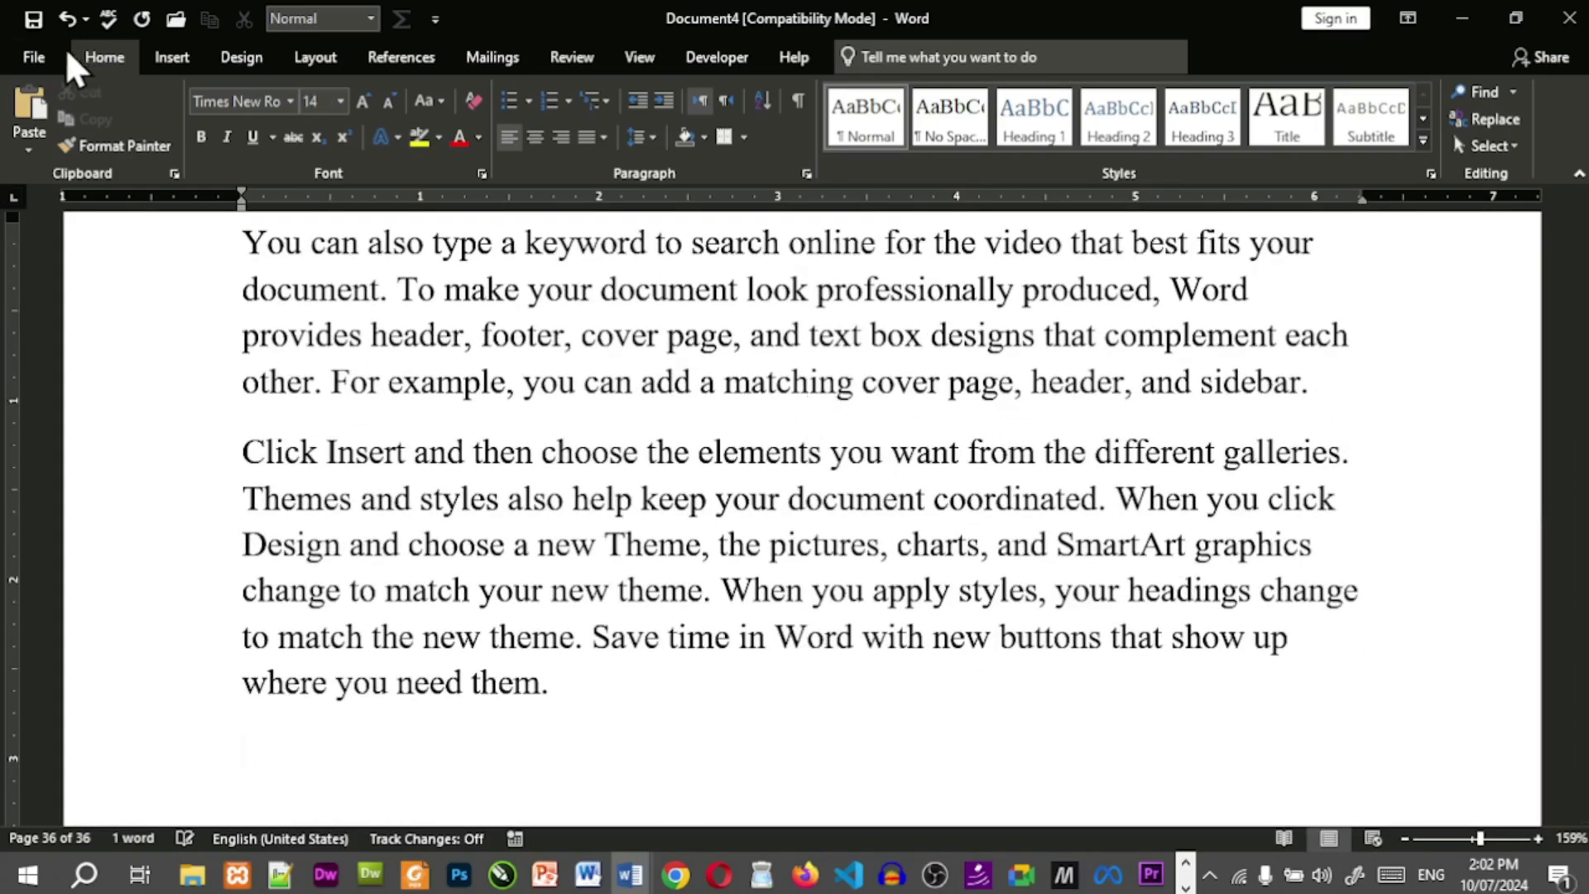
Convert Document4 out of Compatibility Mode, then return to book.docx.
{"action": "left_click", "coordinate": [31, 57]}
{"action": "left_click", "coordinate": [207, 209]}
{"action": "left_click", "coordinate": [1060, 498]}
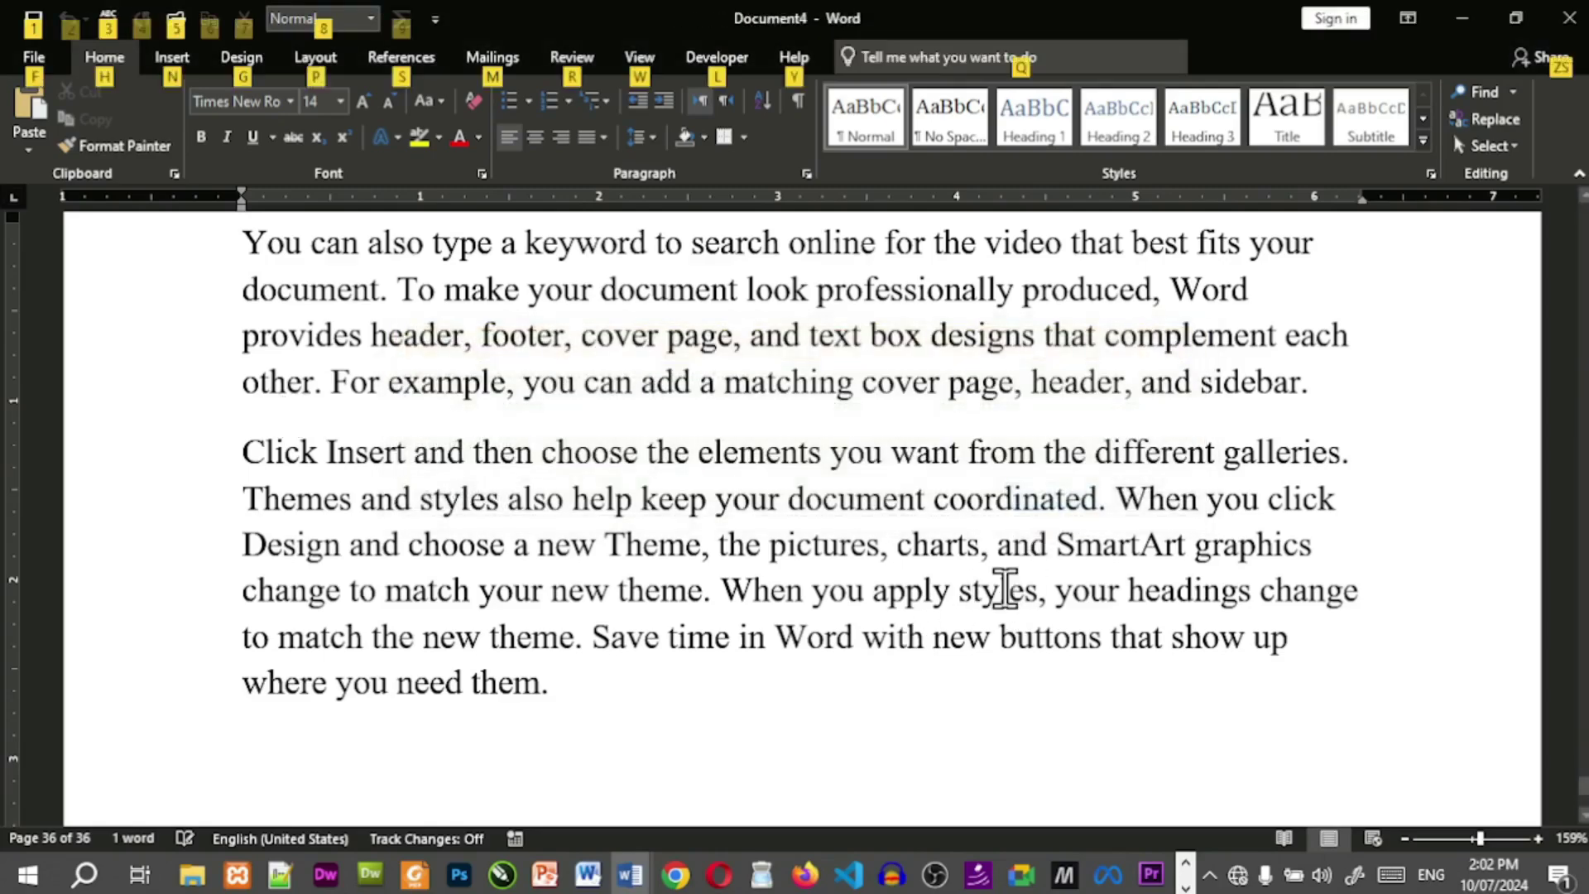
{"action": "key", "text": "alt"}
{"action": "key", "text": "alt"}
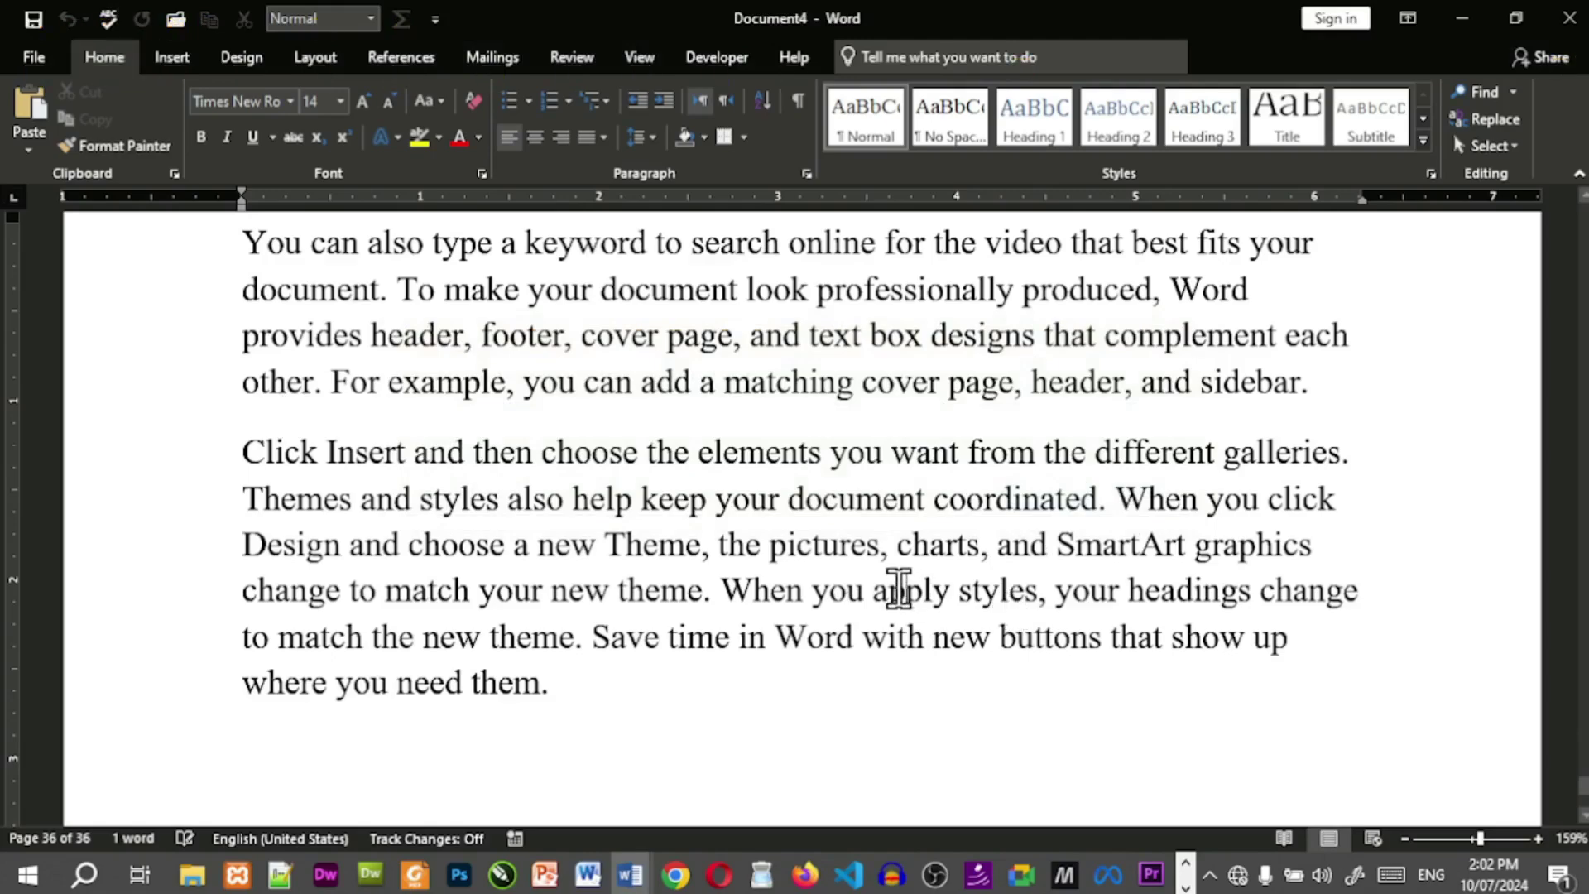
{"action": "key", "text": "alt+Tab"}
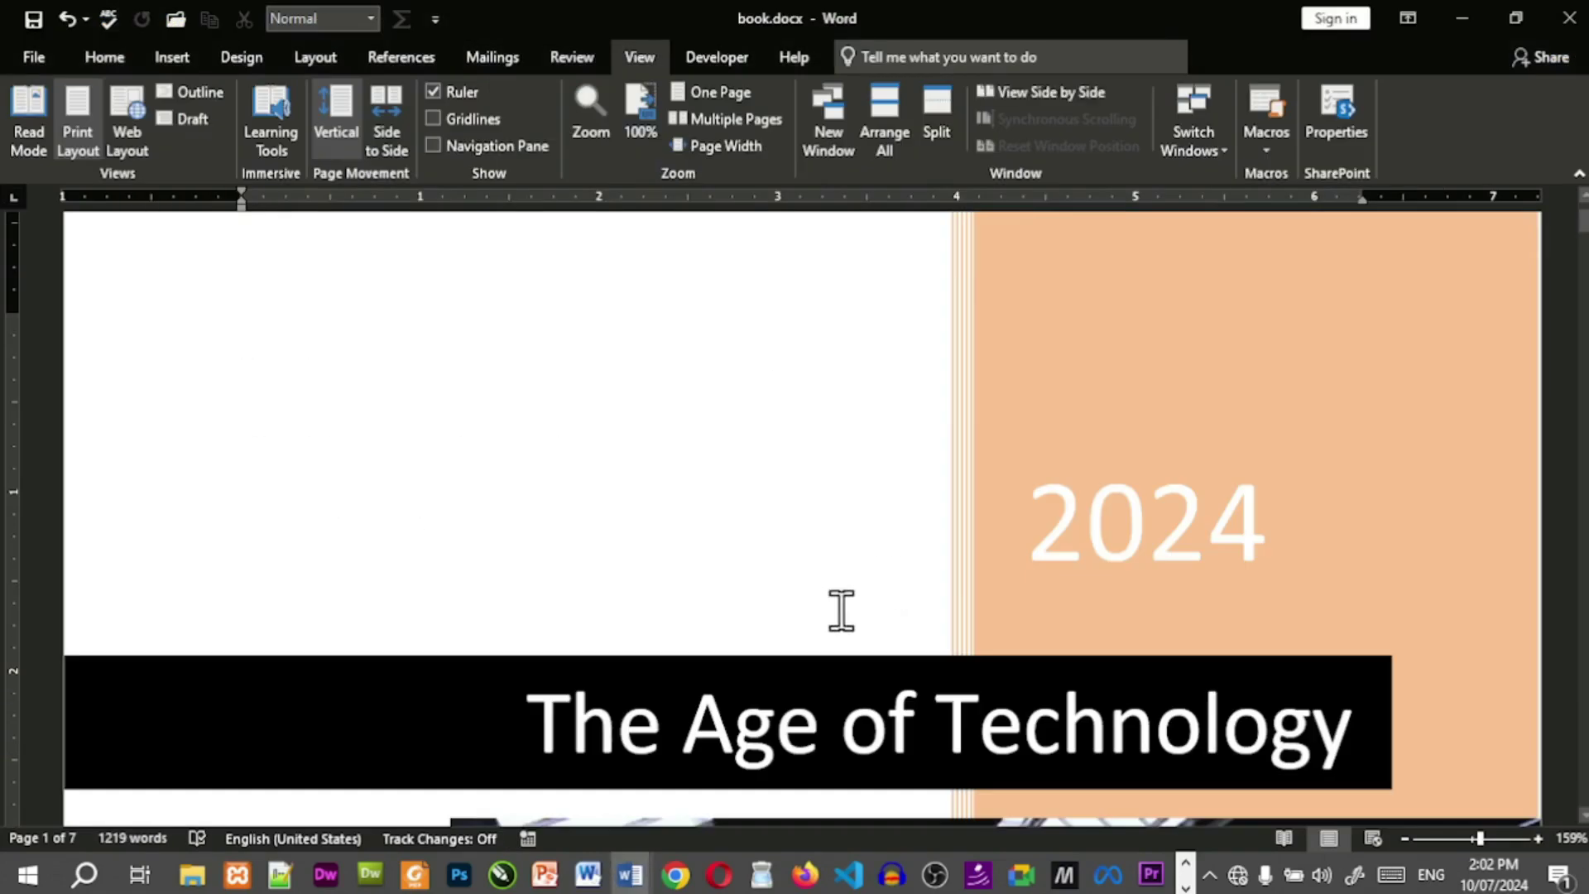
Arrange book.docx and Document4 side by side and activate the Document4 window.
{"action": "left_click", "coordinate": [897, 153]}
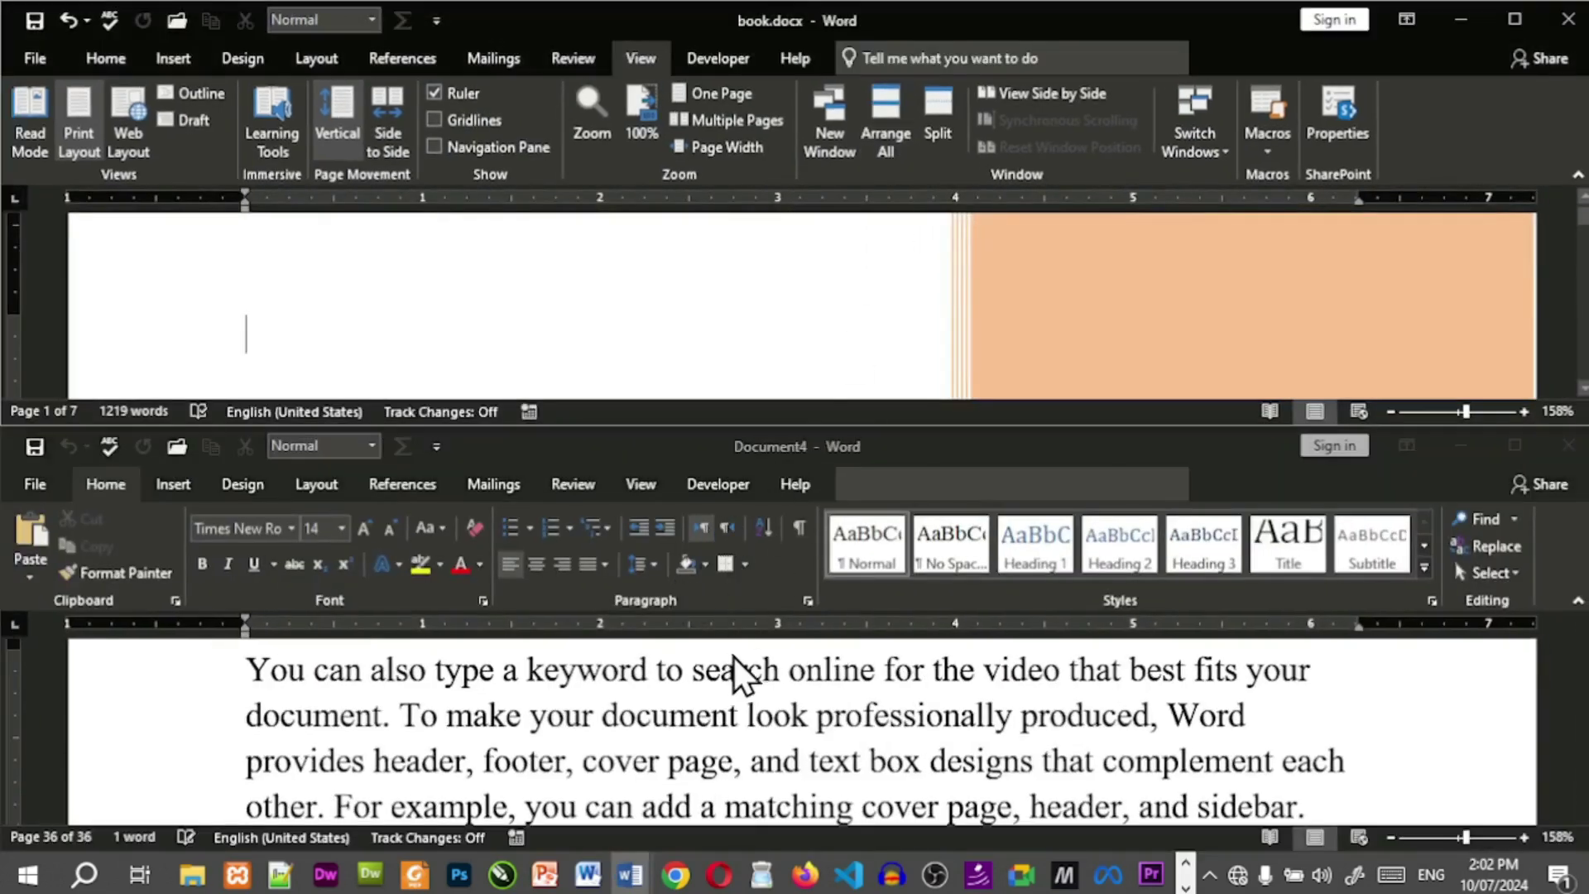
{"action": "left_click", "coordinate": [1058, 98]}
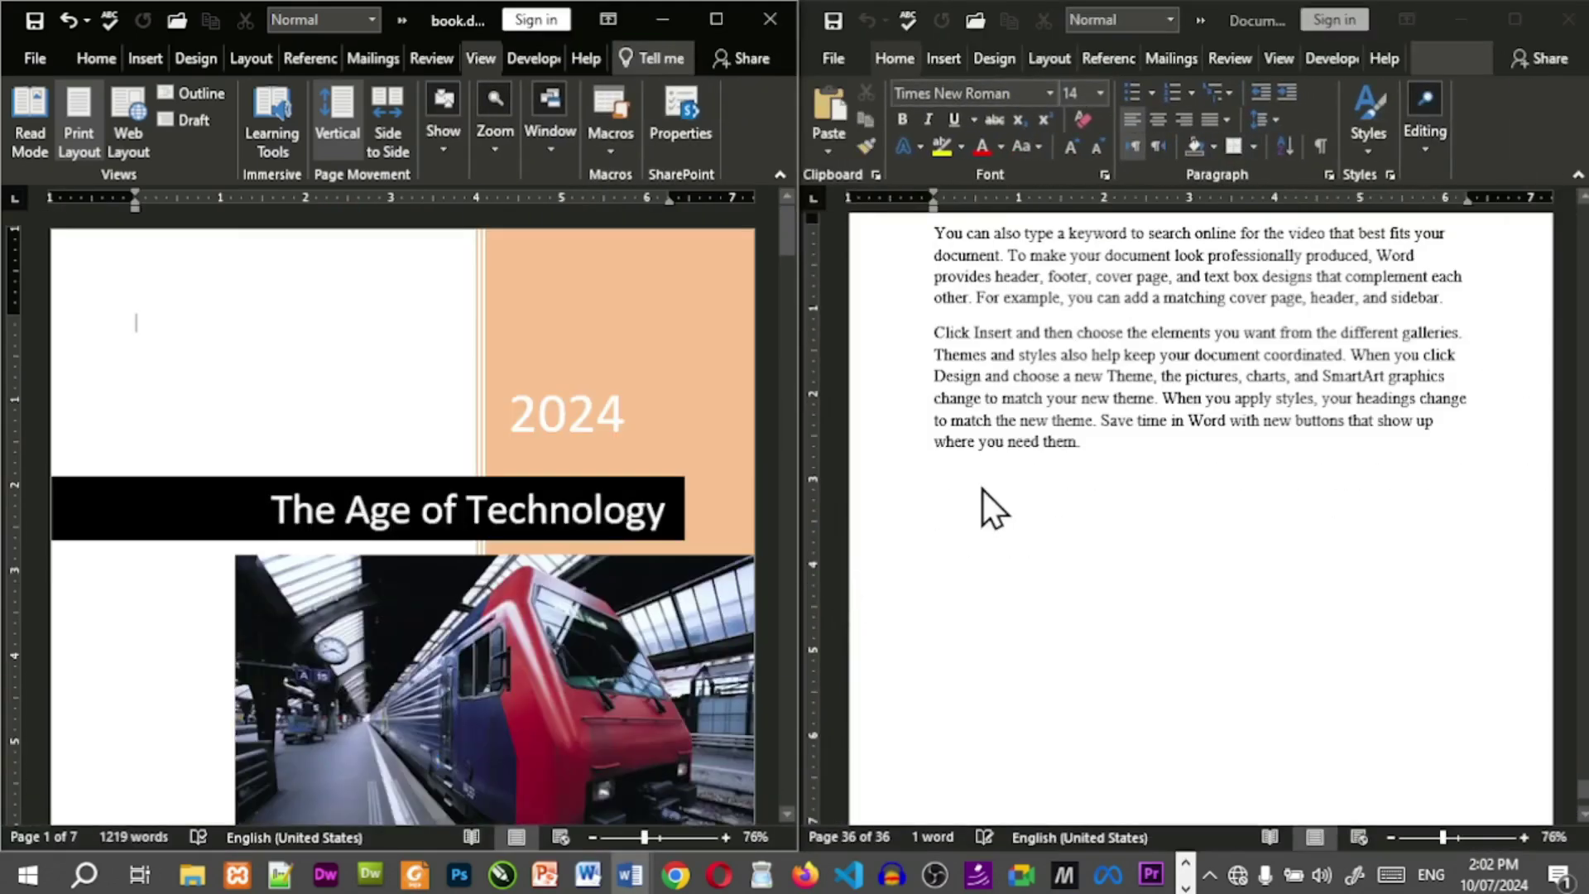
{"action": "left_click", "coordinate": [952, 507]}
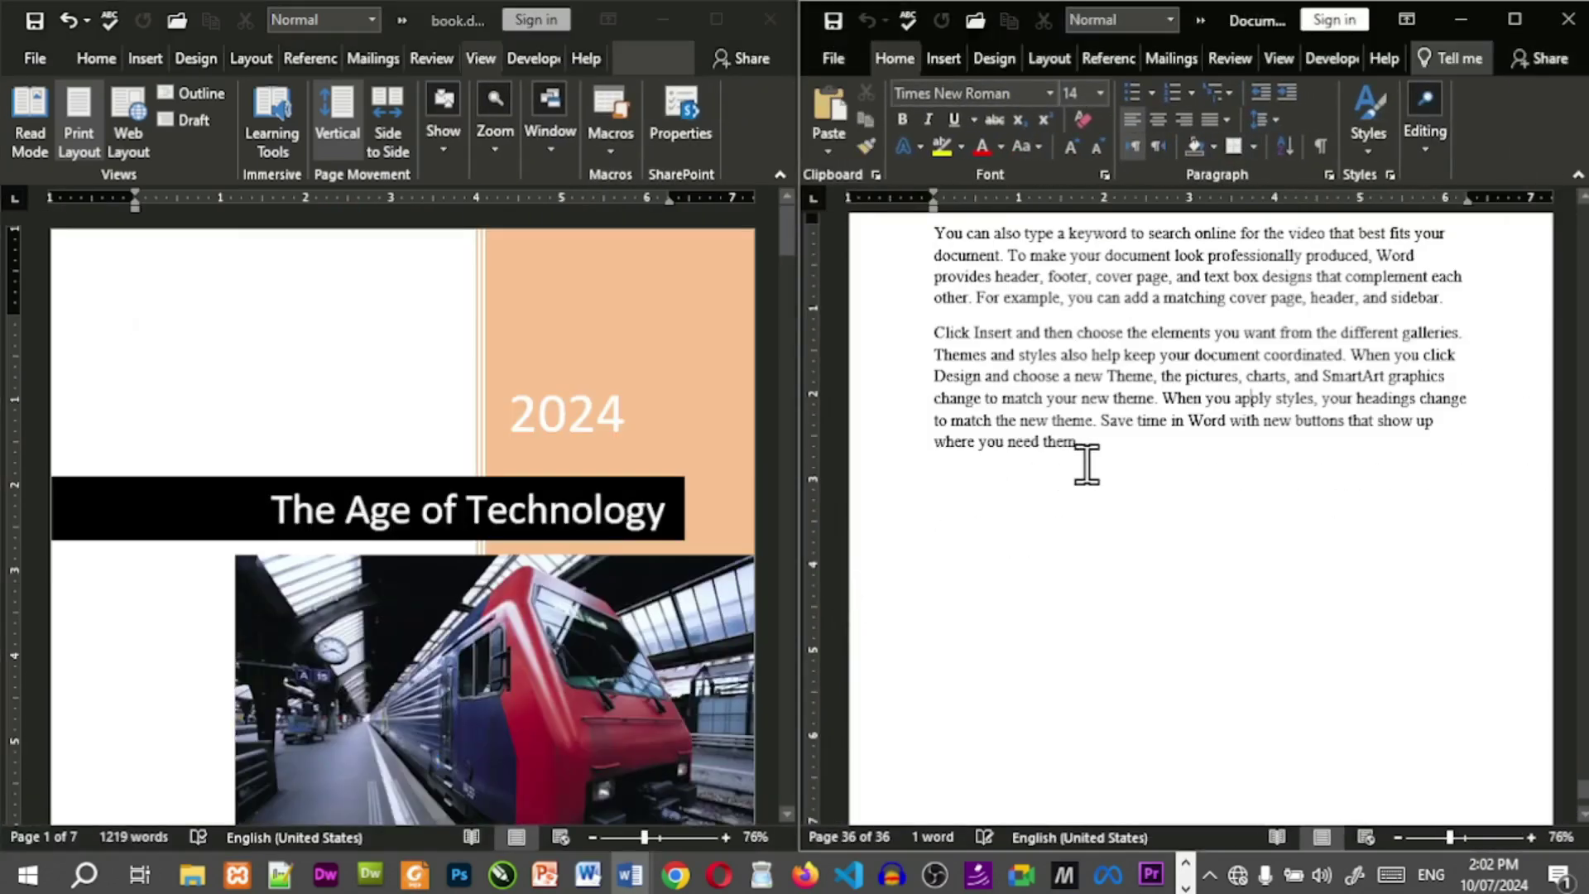
{"action": "scroll", "coordinate": [1162, 459], "scroll_direction": "up", "scroll_amount": 3}
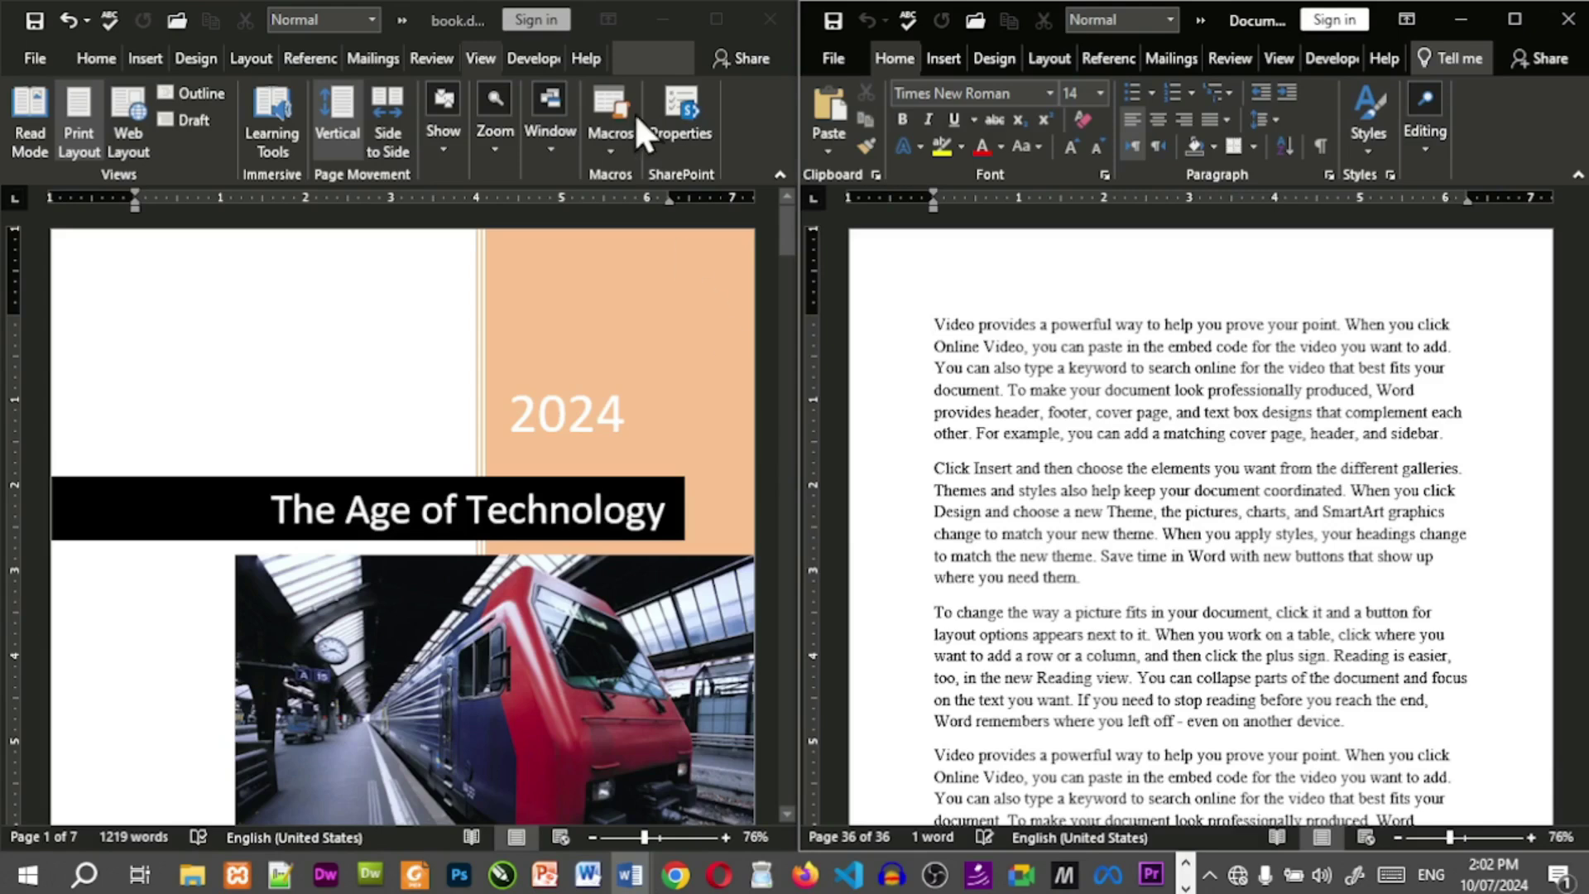
Turn Synchronous Scrolling off, then back on, for book.docx and Document4.
{"action": "left_click", "coordinate": [550, 151]}
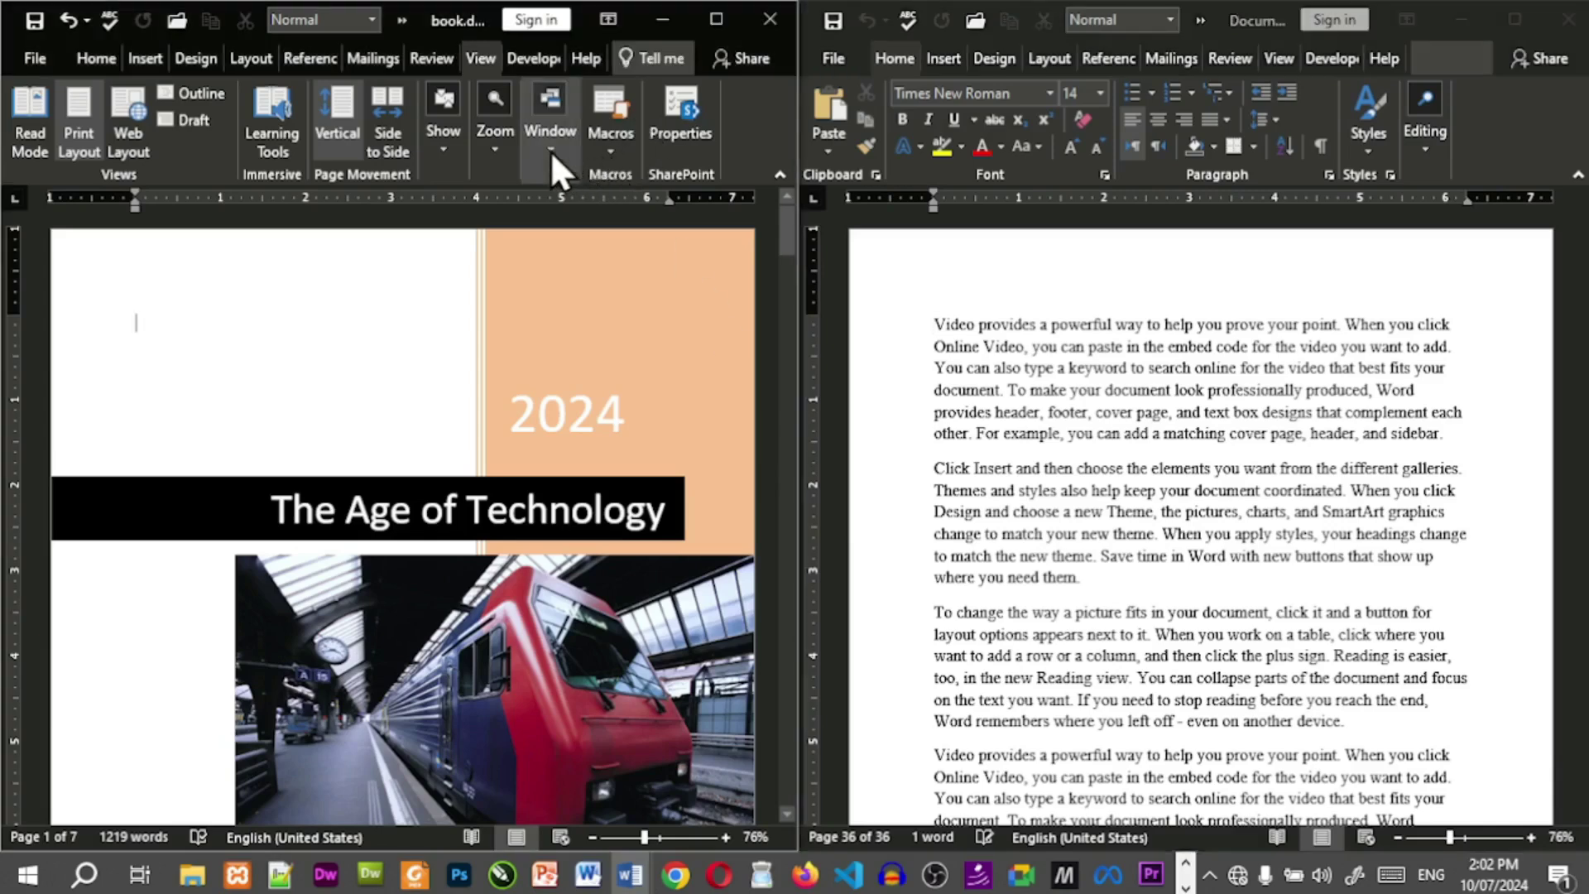
{"action": "left_click", "coordinate": [549, 151]}
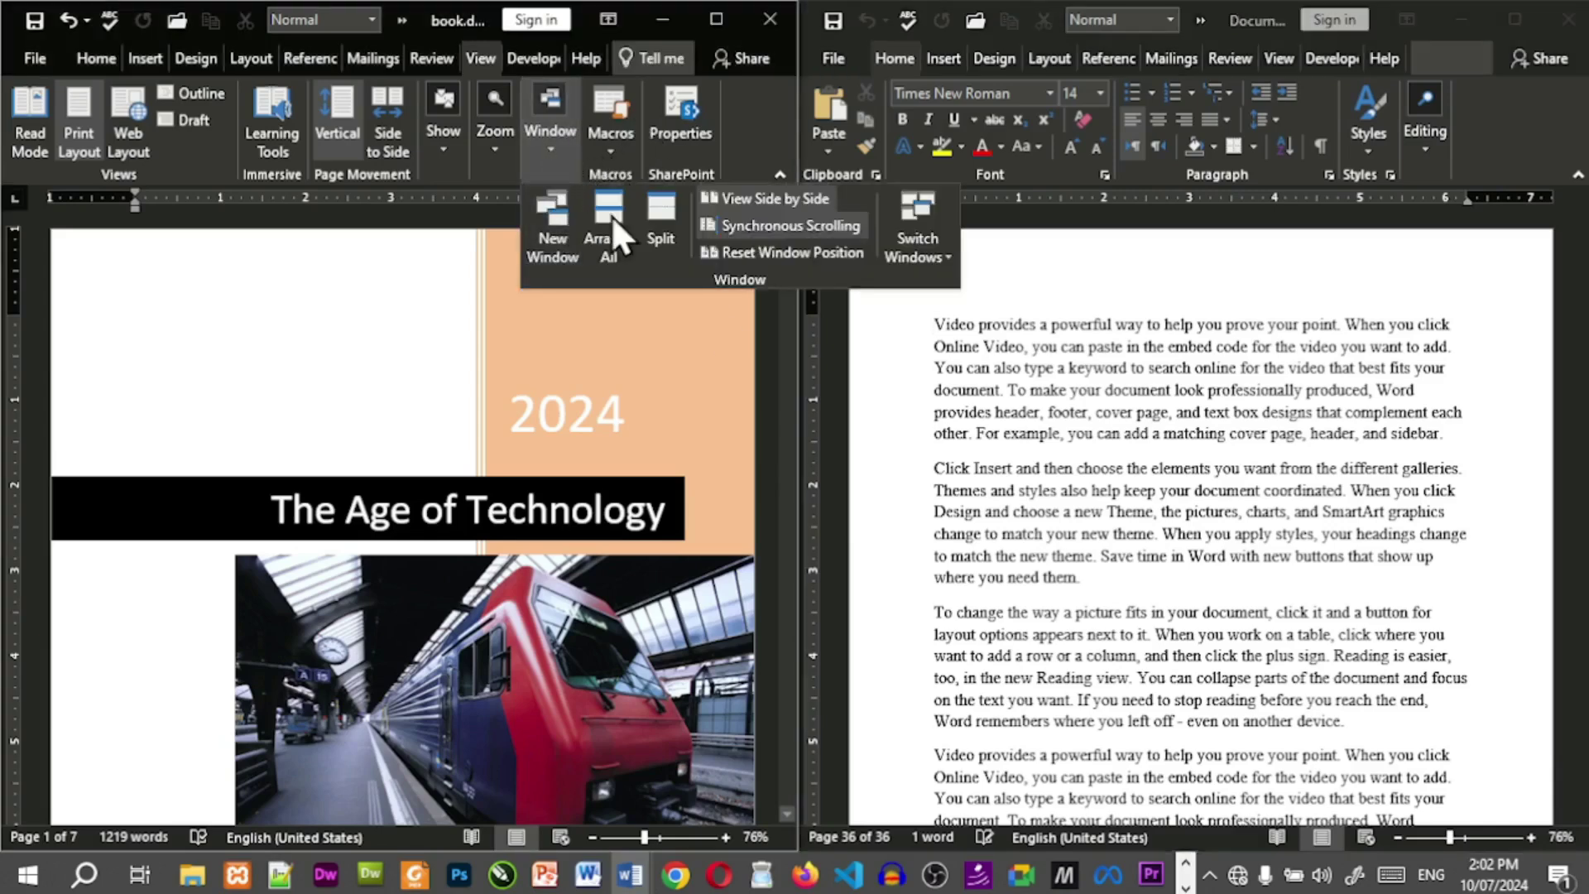
{"action": "left_click", "coordinate": [800, 235]}
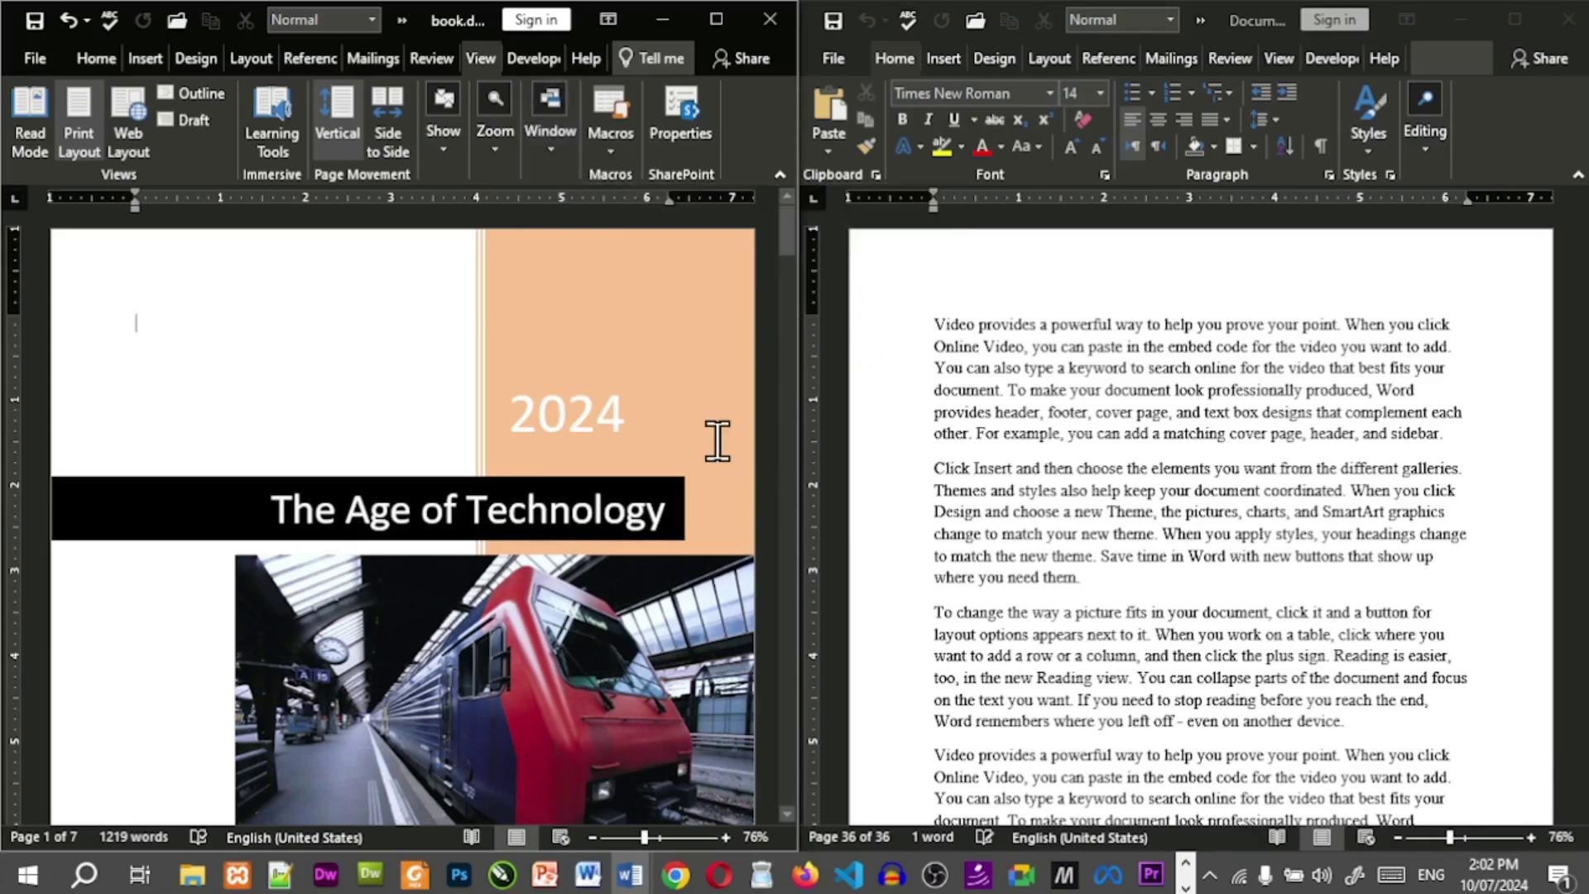
{"action": "left_click", "coordinate": [985, 331]}
{"action": "left_click", "coordinate": [633, 331]}
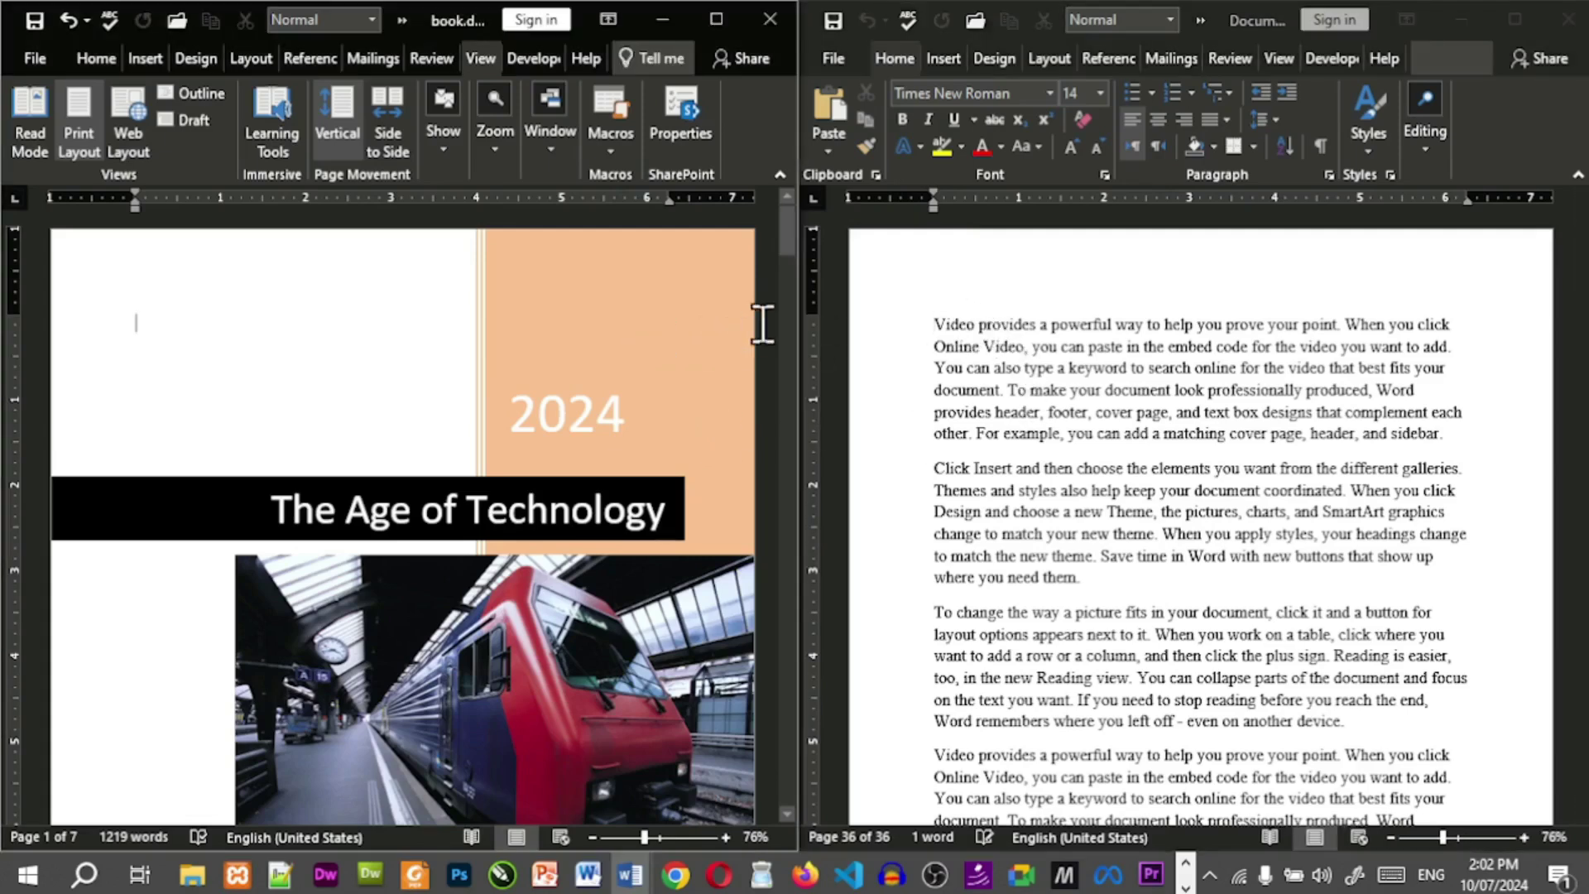
{"action": "left_click", "coordinate": [546, 149]}
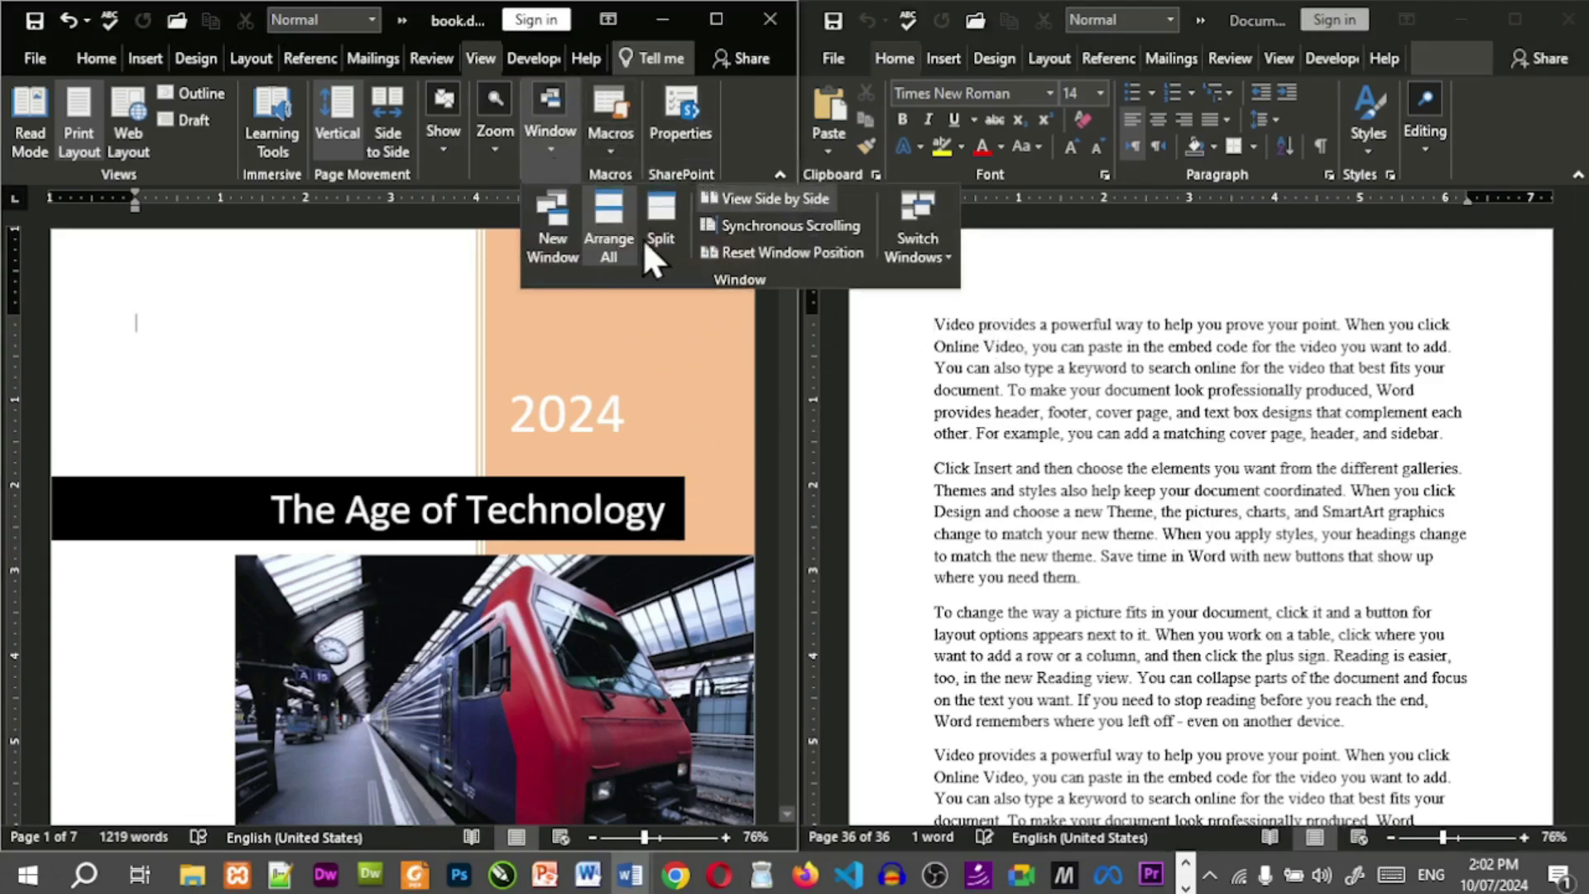
{"action": "left_click", "coordinate": [747, 228]}
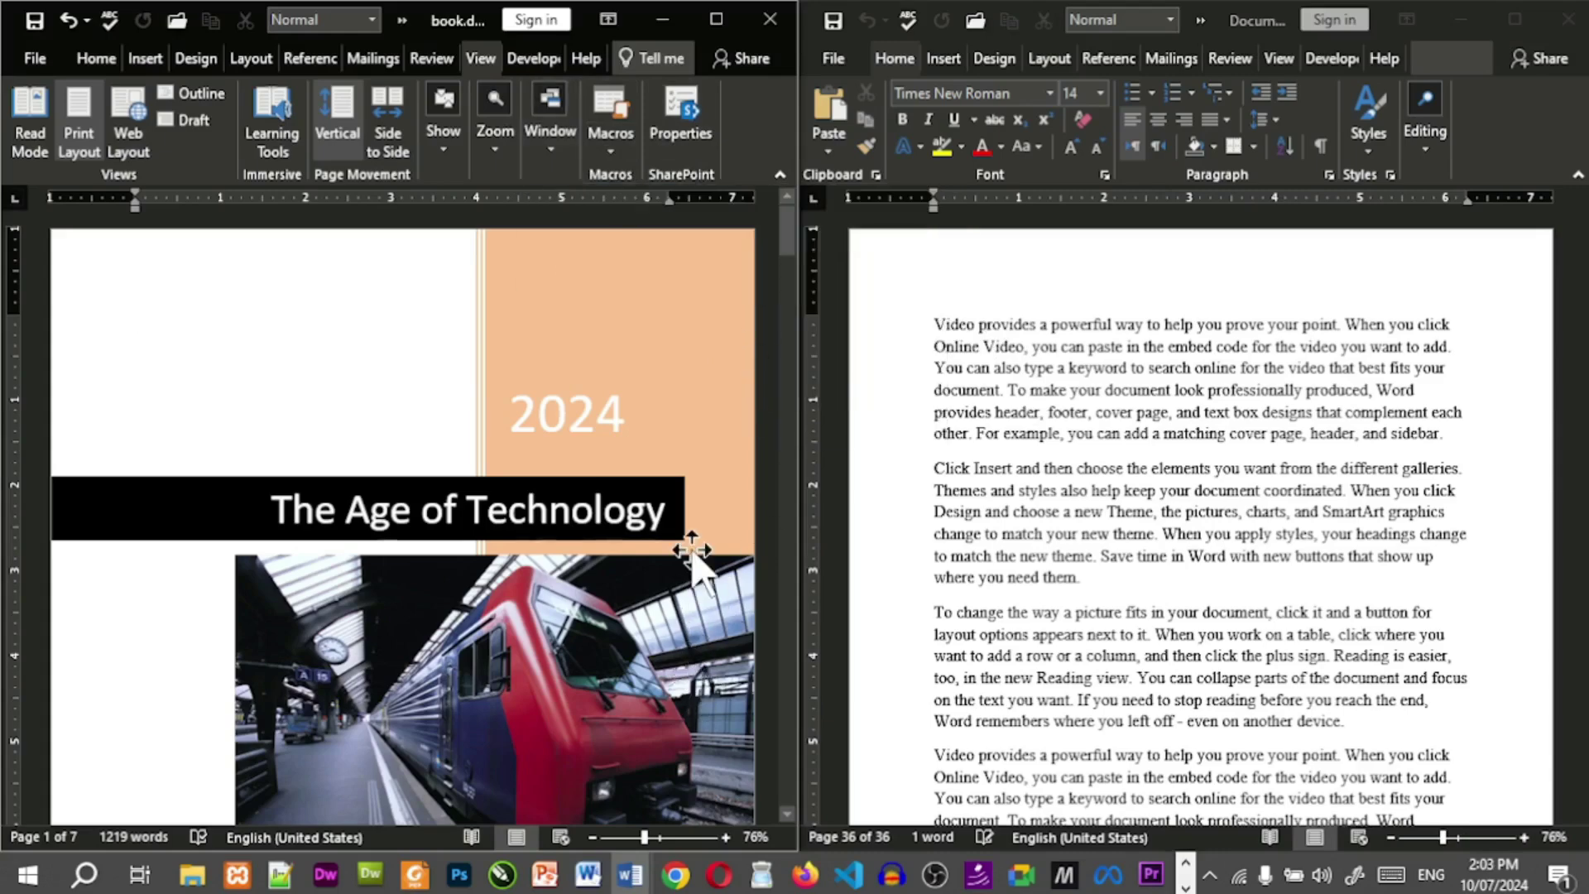
Scroll both documents together down and back up, then activate Document4.
{"action": "scroll", "coordinate": [691, 550], "scroll_direction": "down", "scroll_amount": 5}
{"action": "scroll", "coordinate": [691, 550], "scroll_direction": "down", "scroll_amount": 8}
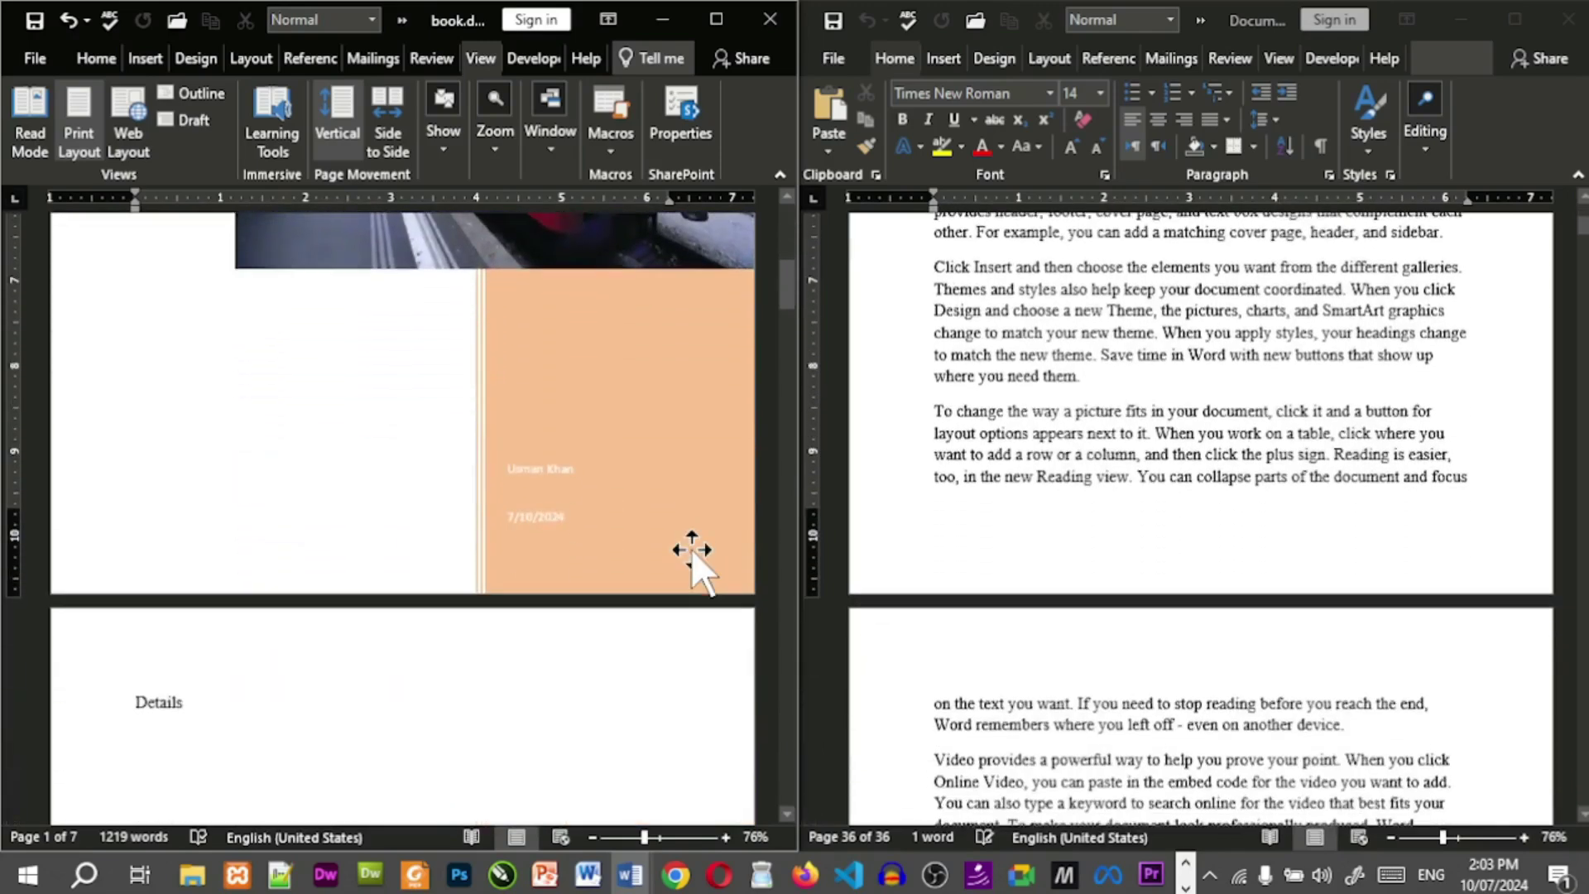
{"action": "scroll", "coordinate": [691, 550], "scroll_direction": "down", "scroll_amount": 2}
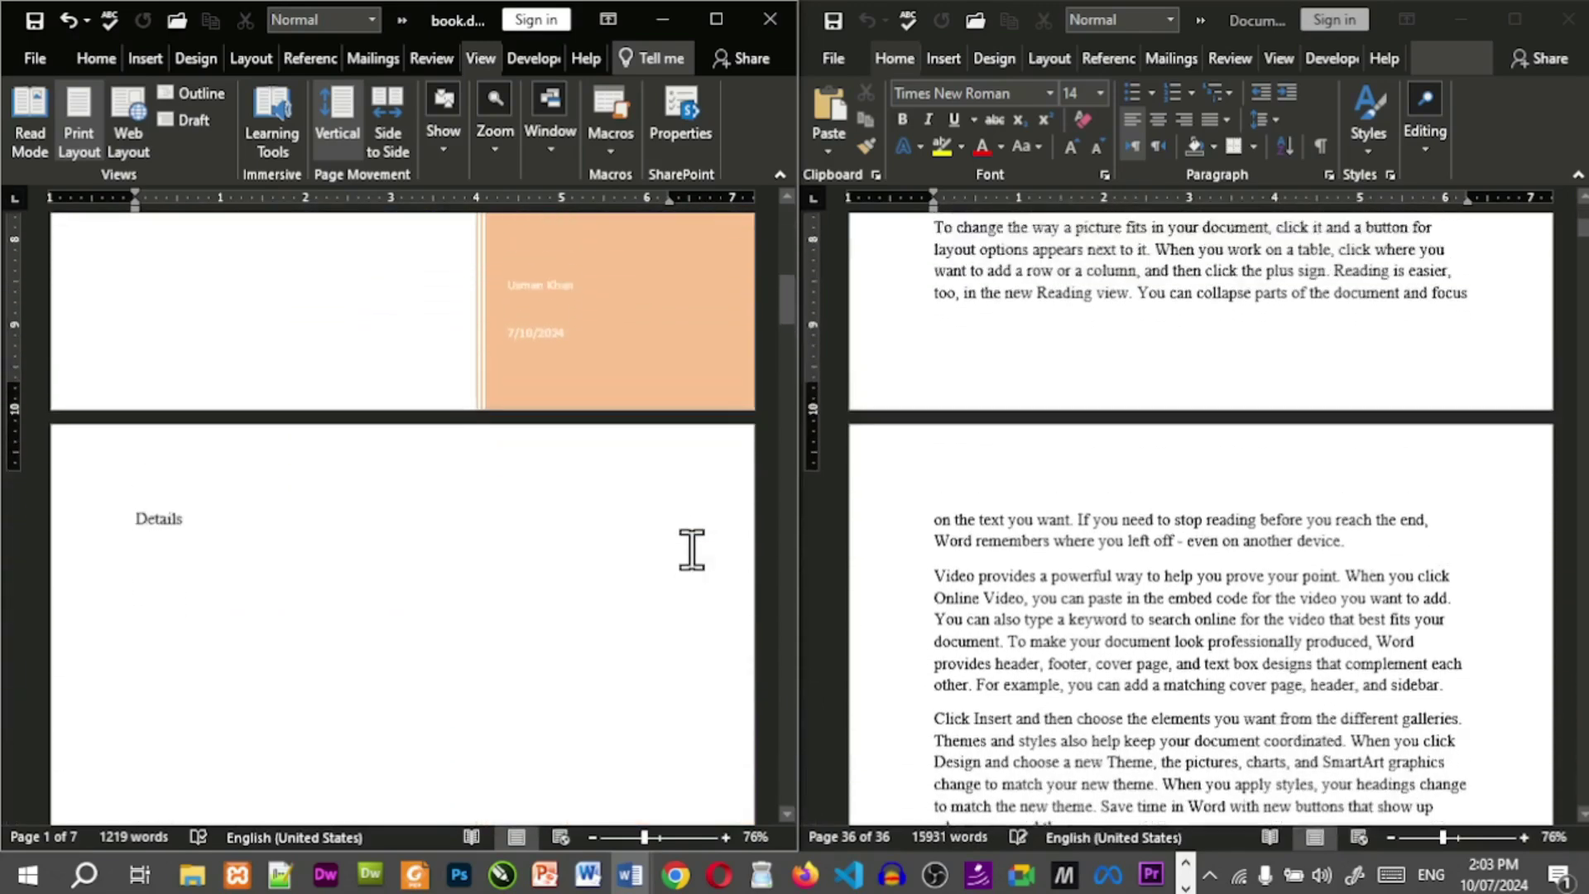
{"action": "scroll", "coordinate": [691, 551], "scroll_direction": "up", "scroll_amount": 2}
{"action": "scroll", "coordinate": [692, 549], "scroll_direction": "up", "scroll_amount": 8}
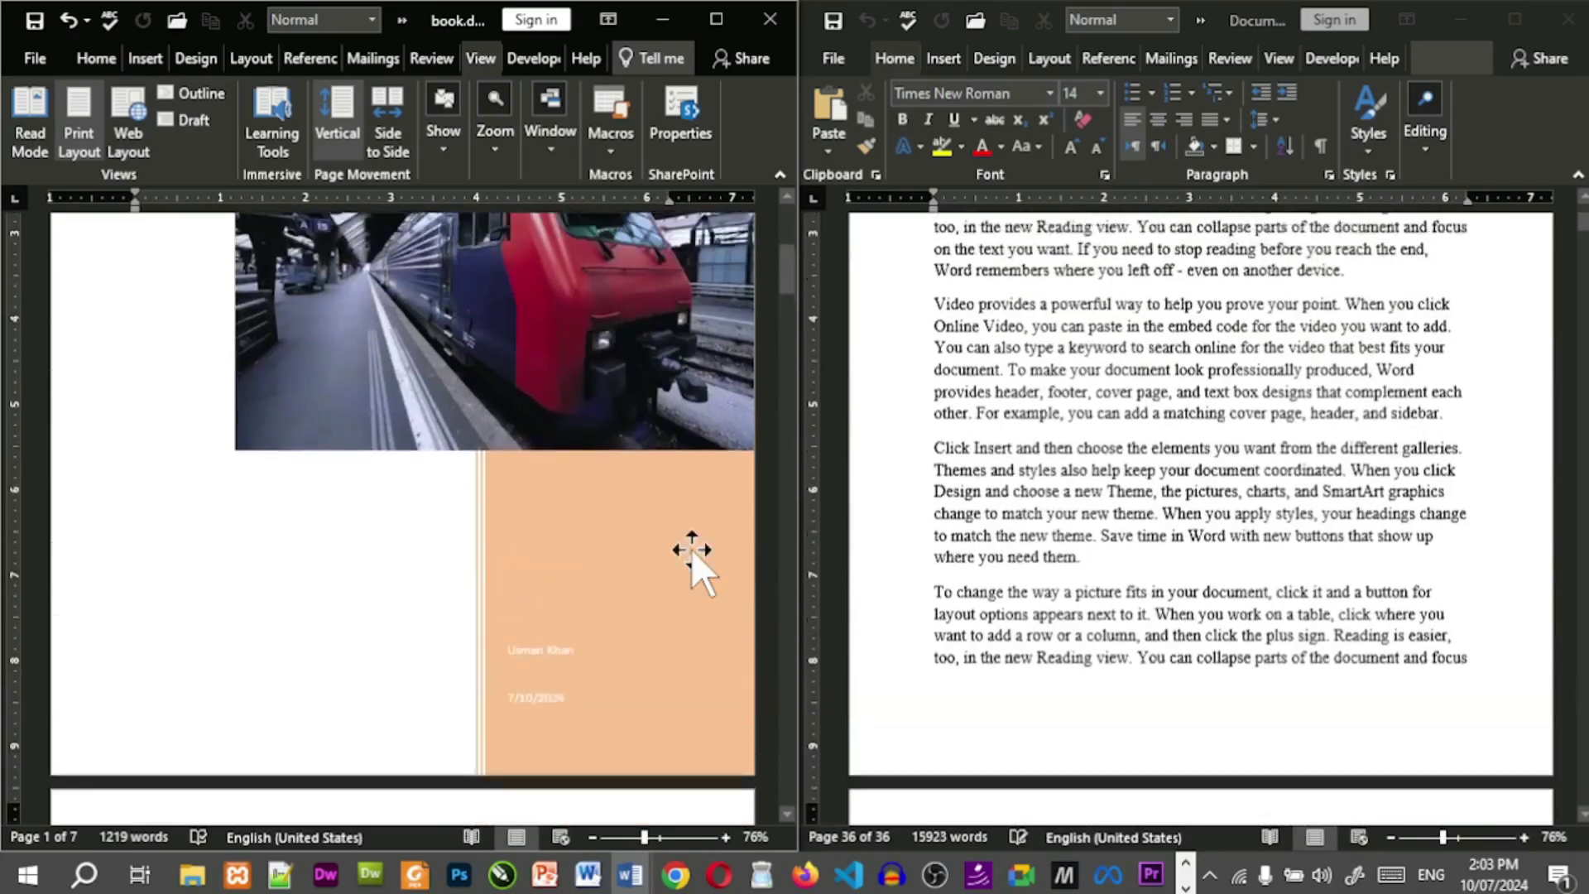
{"action": "scroll", "coordinate": [692, 551], "scroll_direction": "up", "scroll_amount": 1}
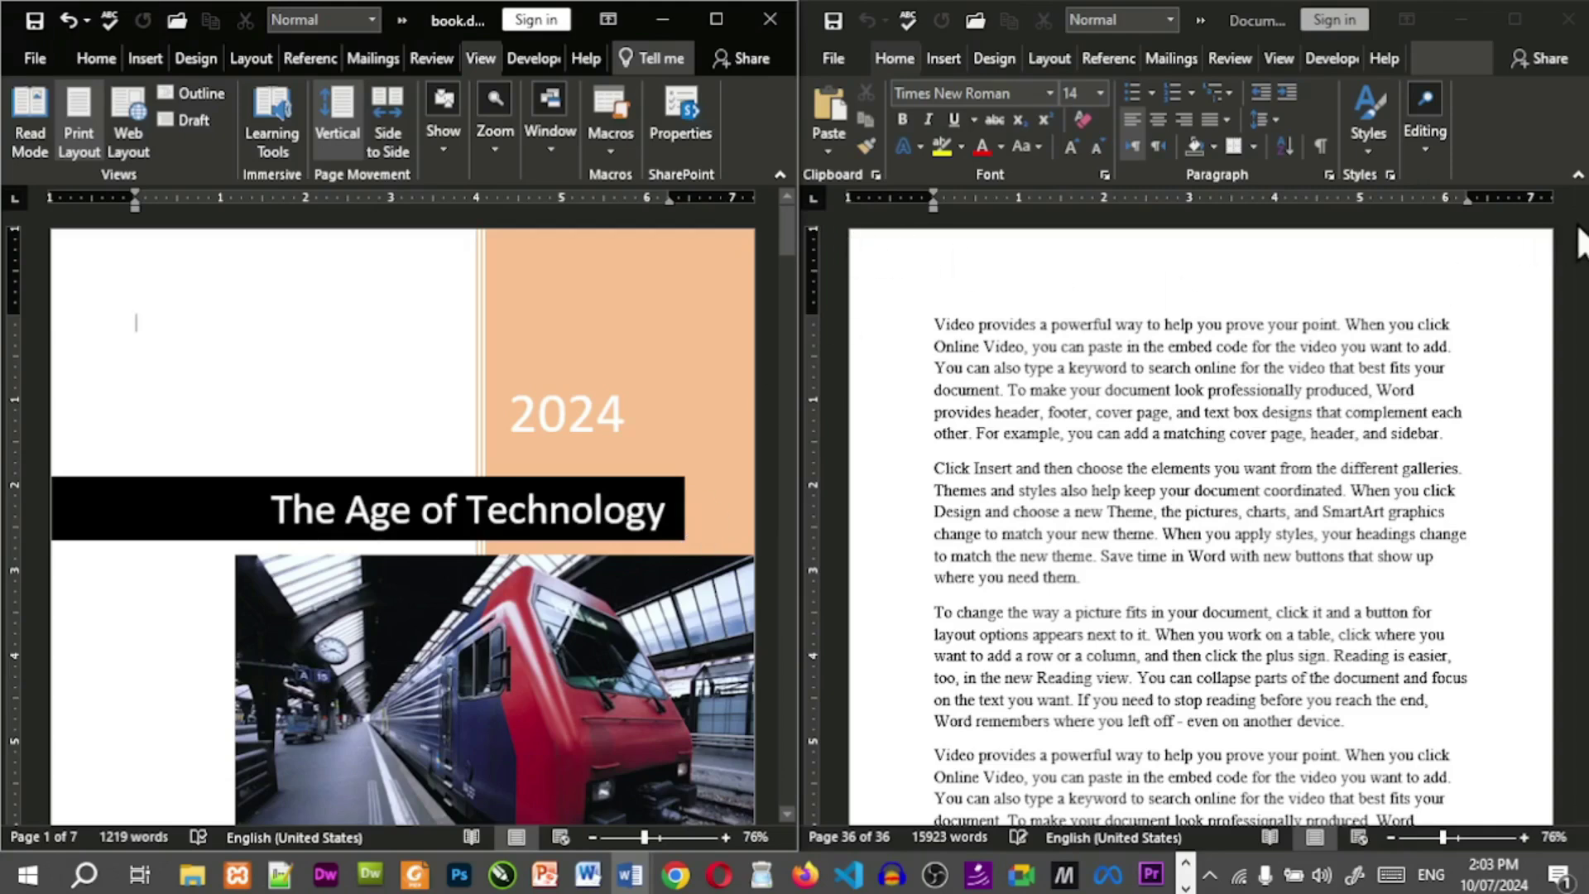
{"action": "left_click_drag", "start_coordinate": [786, 240], "coordinate": [787, 286]}
{"action": "left_click", "coordinate": [1147, 308]}
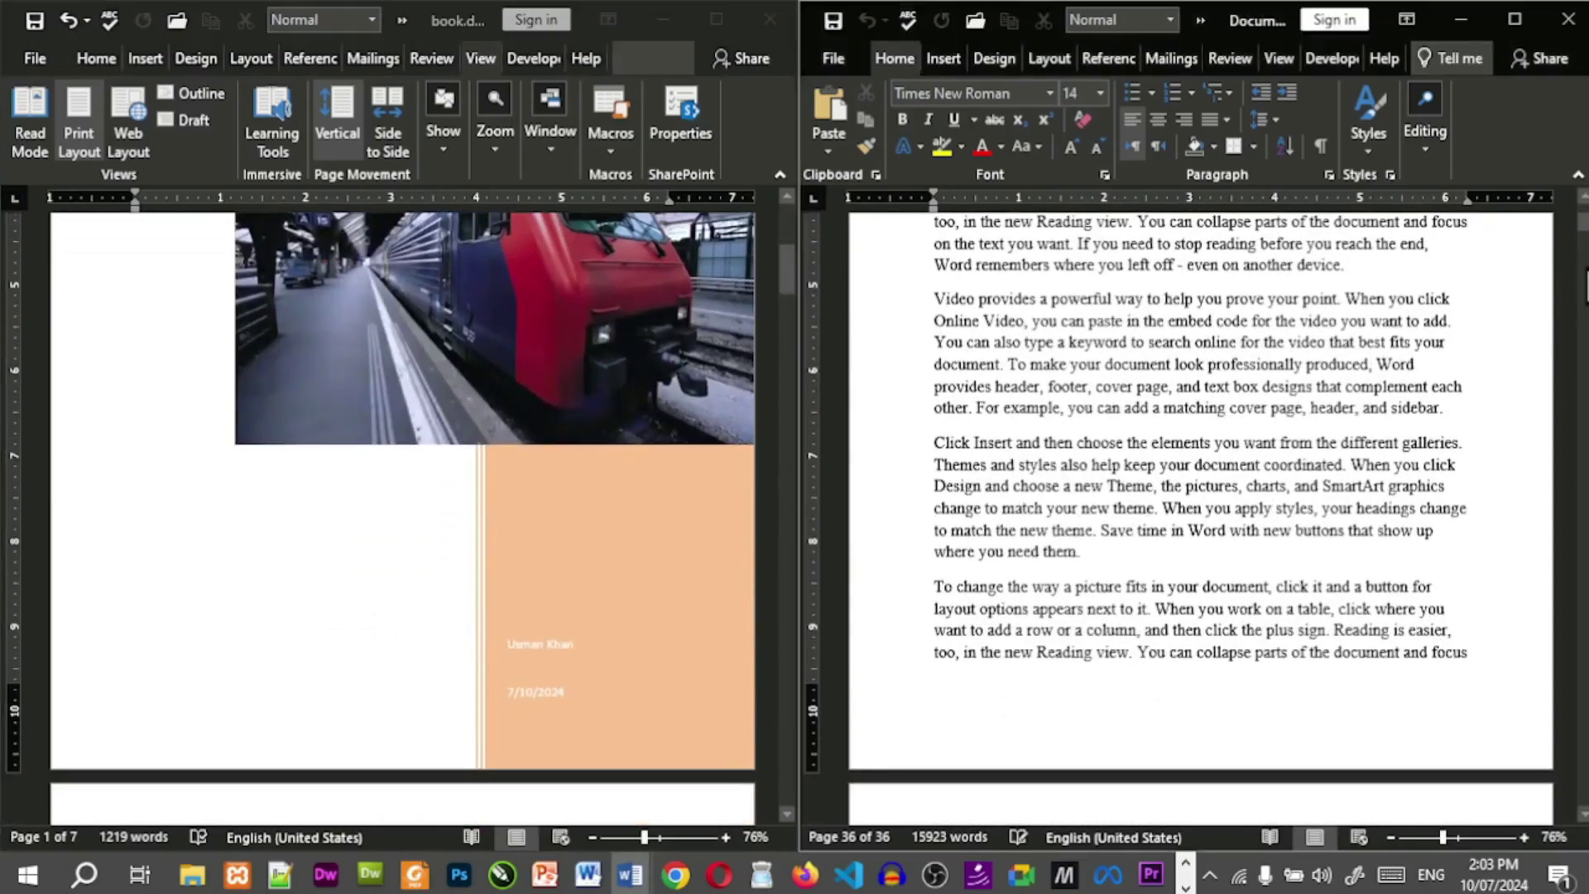
{"action": "mouse_move", "coordinate": [1583, 222]}
{"action": "left_mouse_down"}
{"action": "mouse_move", "coordinate": [1583, 302]}
{"action": "mouse_move", "coordinate": [1583, 211]}
{"action": "left_mouse_up"}
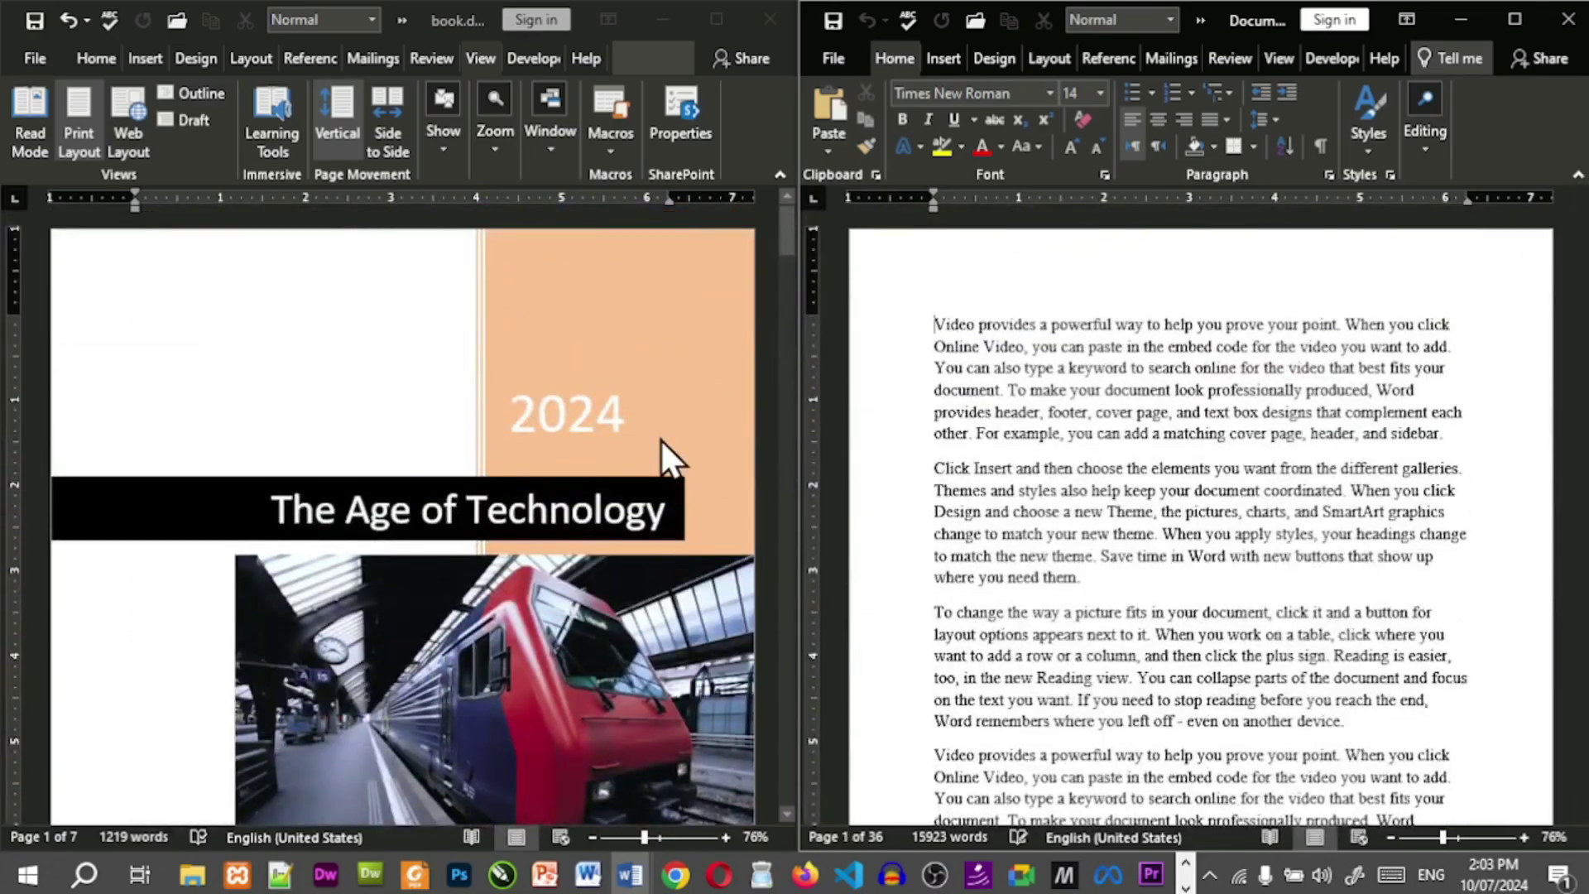
Turn off Synchronous Scrolling and drag the divider left to widen Document4 over book.docx.
{"action": "left_click", "coordinate": [444, 153]}
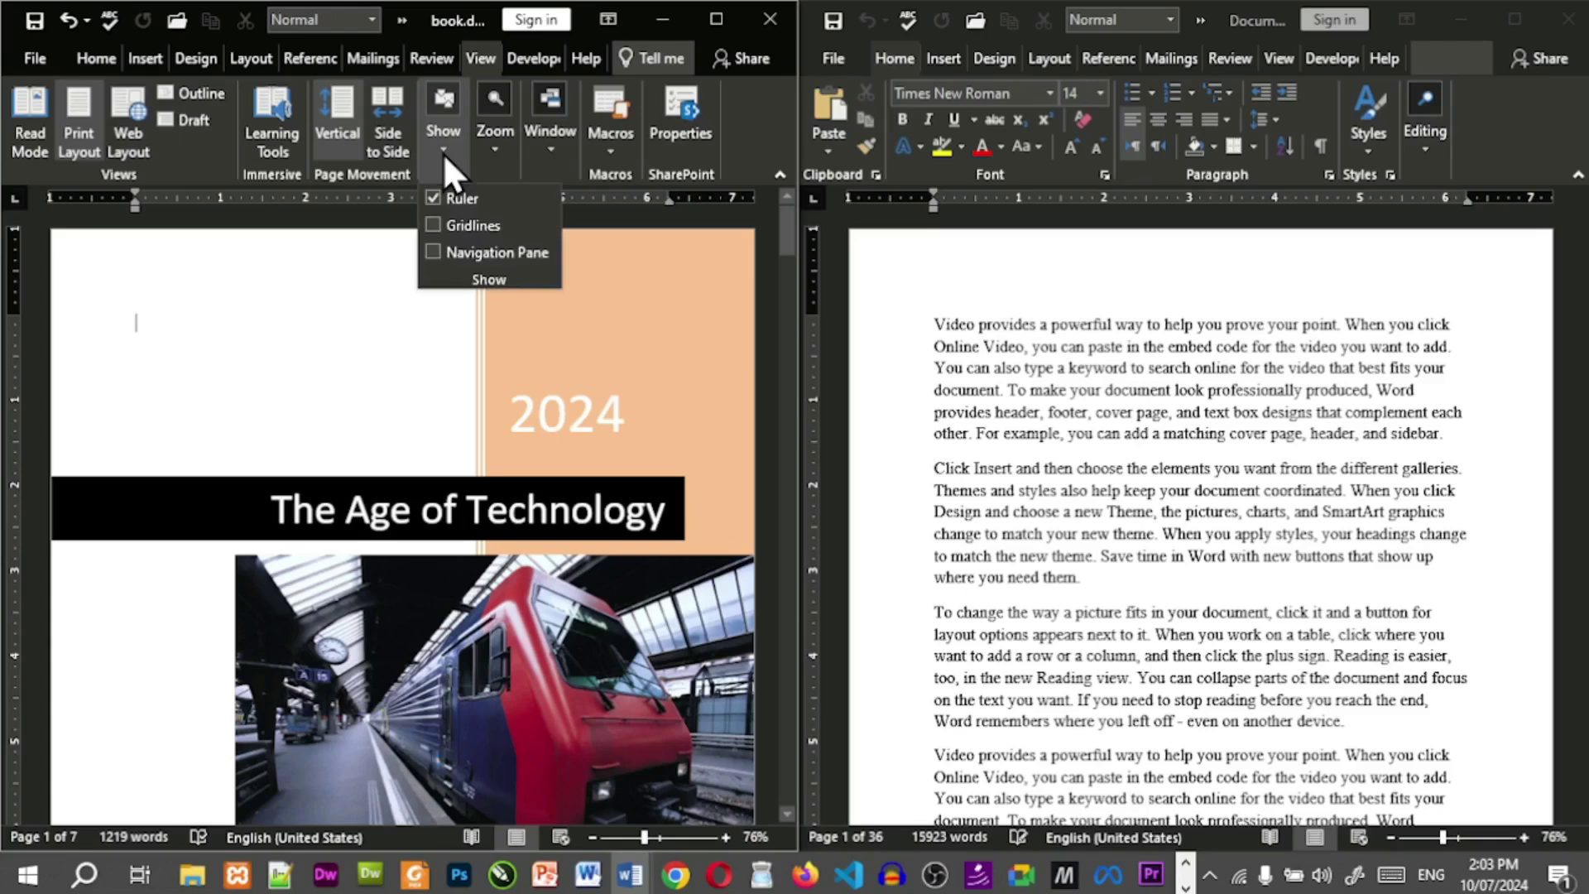
{"action": "left_click", "coordinate": [444, 152]}
{"action": "left_click", "coordinate": [483, 154]}
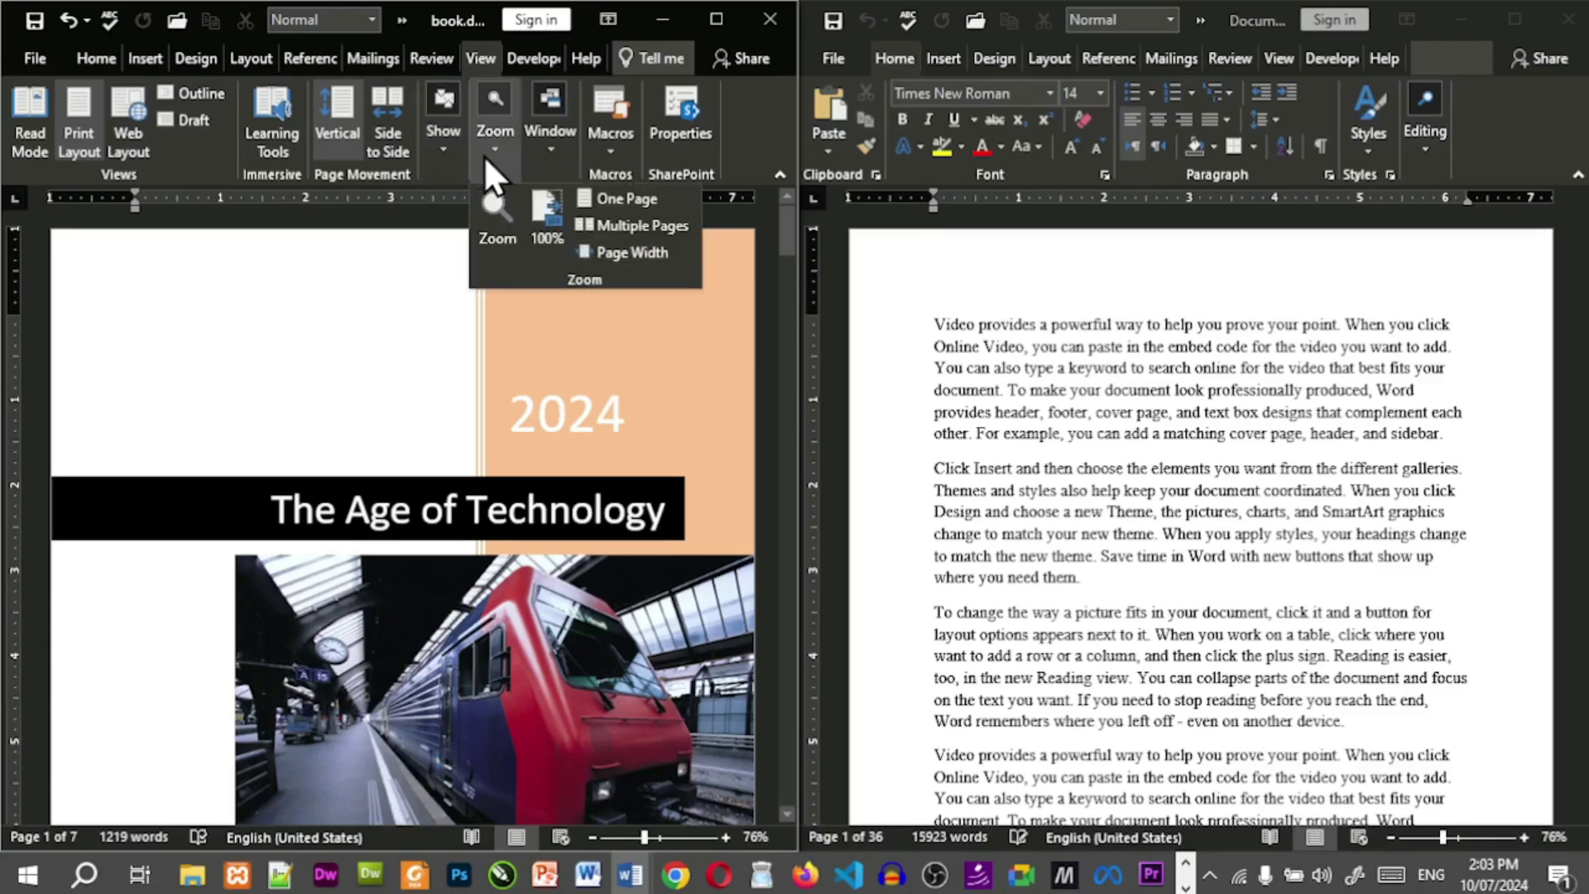
{"action": "left_click", "coordinate": [484, 156]}
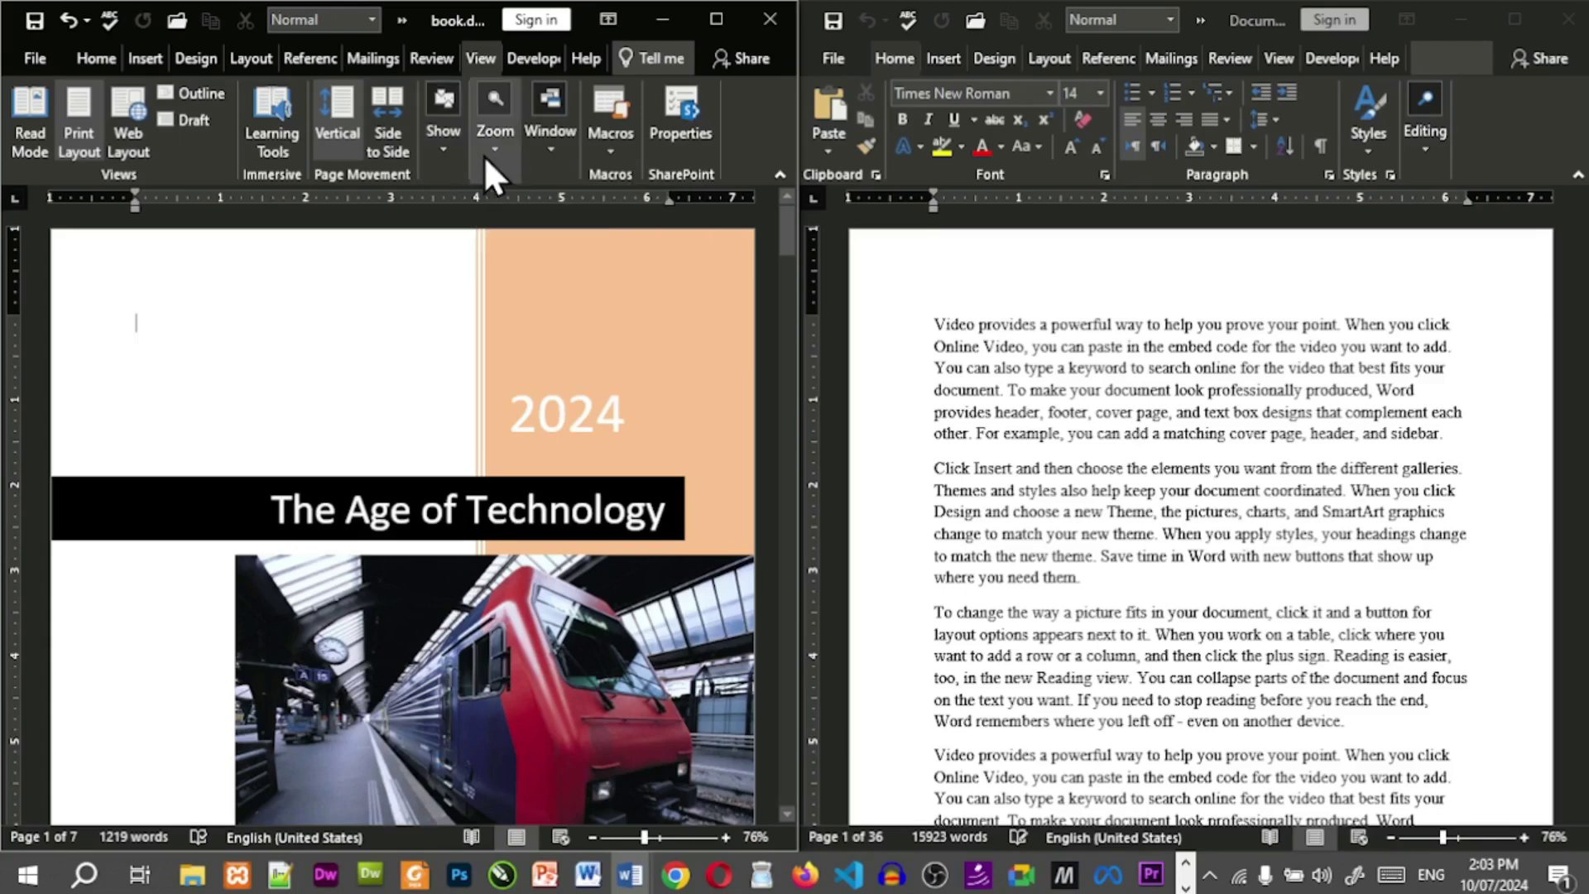
{"action": "left_click", "coordinate": [546, 158]}
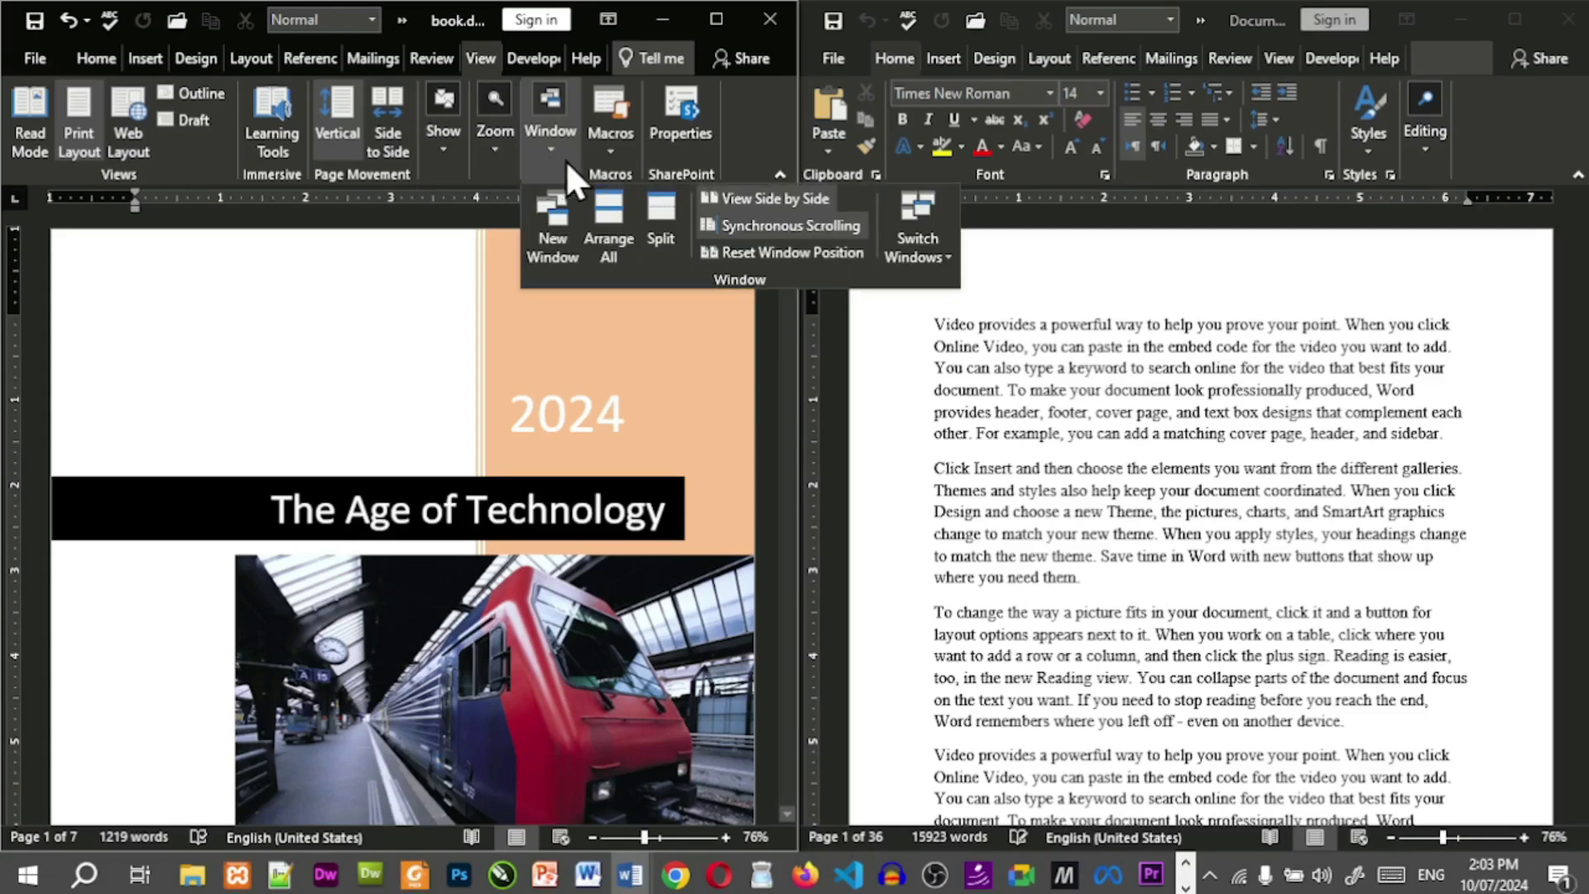
{"action": "left_click", "coordinate": [778, 227]}
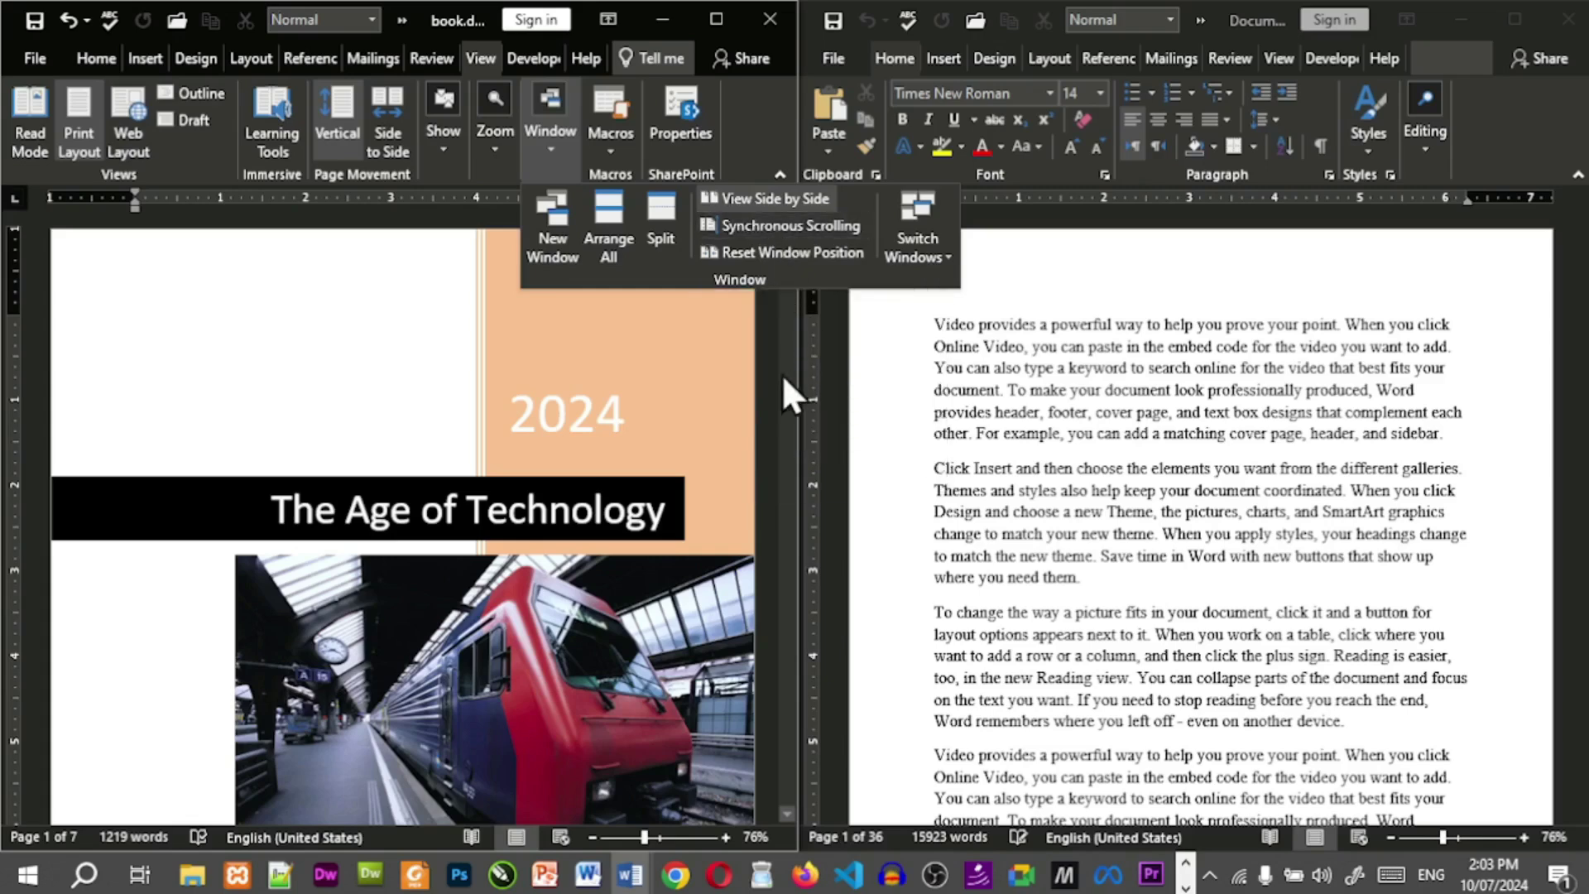
{"action": "left_click", "coordinate": [749, 374]}
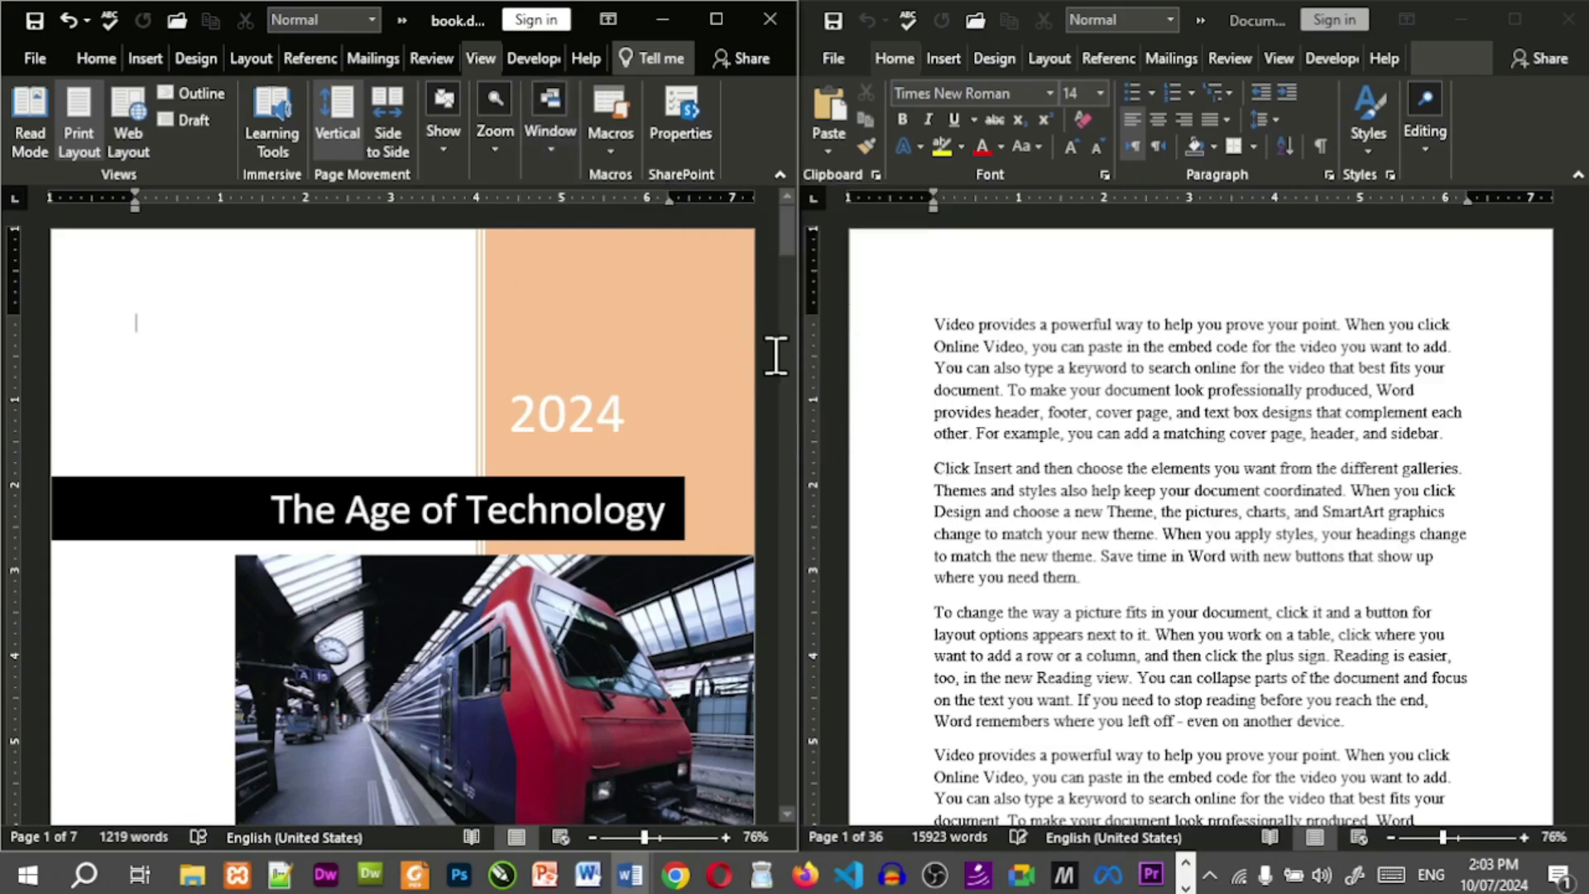
{"action": "left_click", "coordinate": [881, 360]}
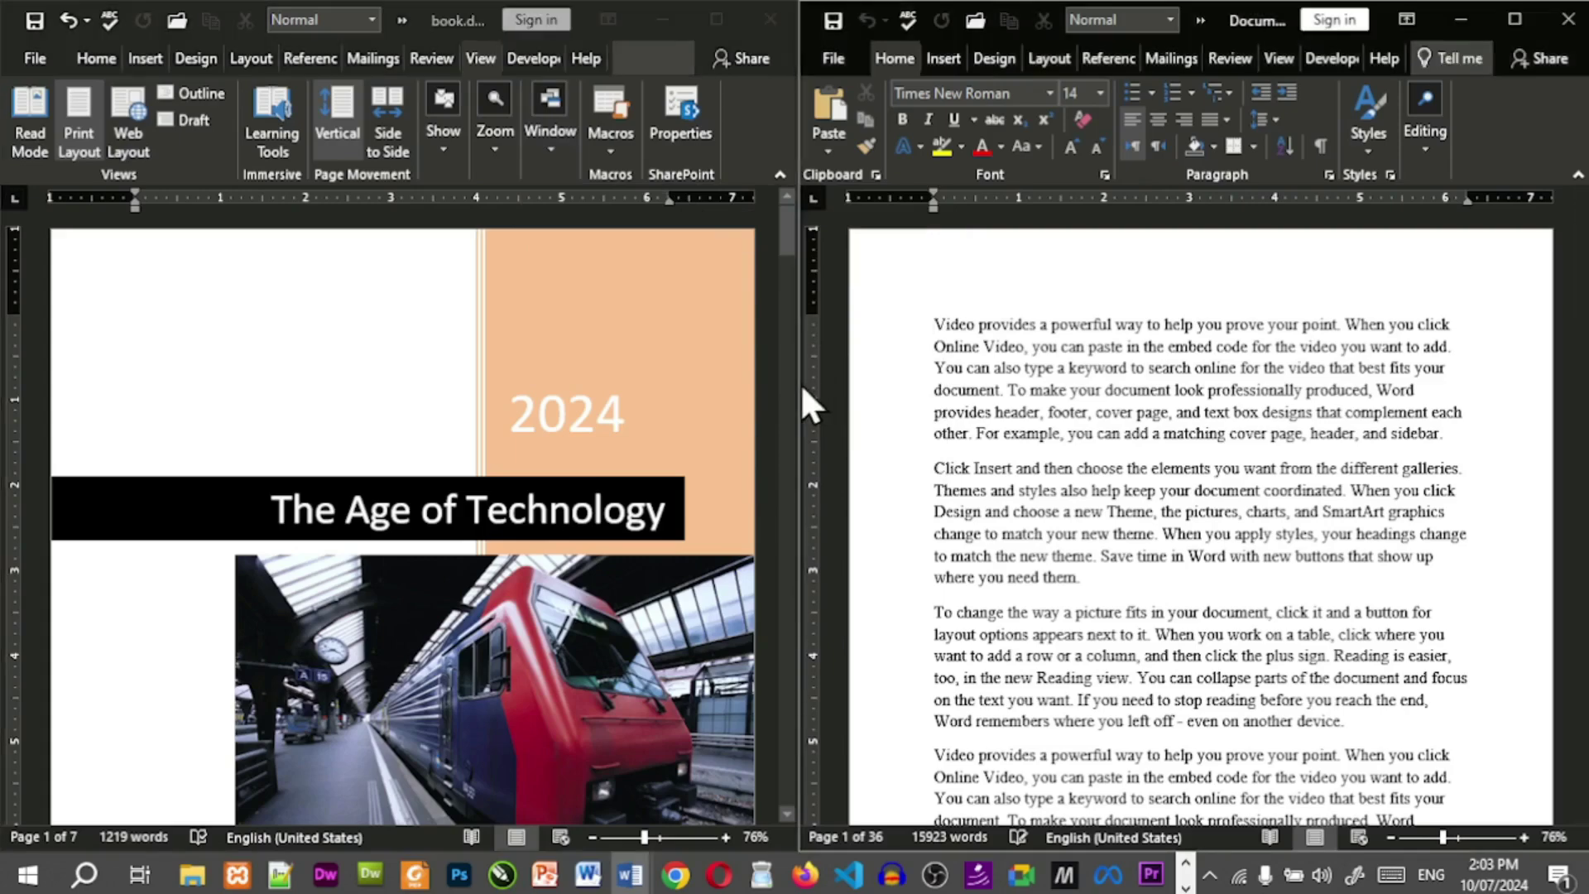
{"action": "left_click_drag", "start_coordinate": [798, 383], "coordinate": [469, 415]}
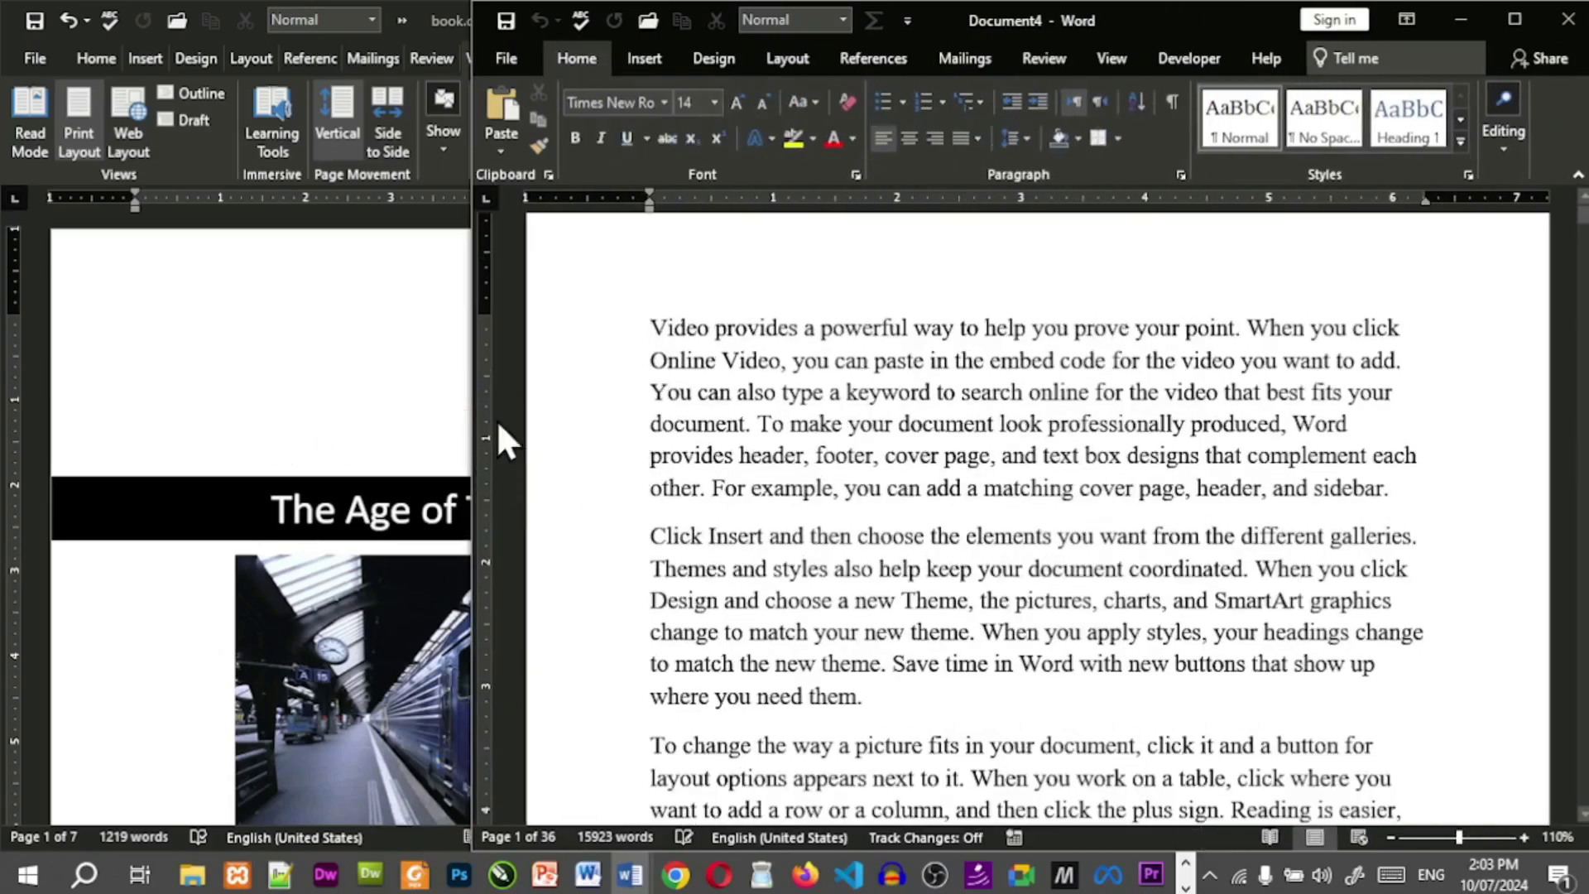
Bring each document forward, then Reset Window Position so both share the screen equally.
{"action": "left_click", "coordinate": [435, 293]}
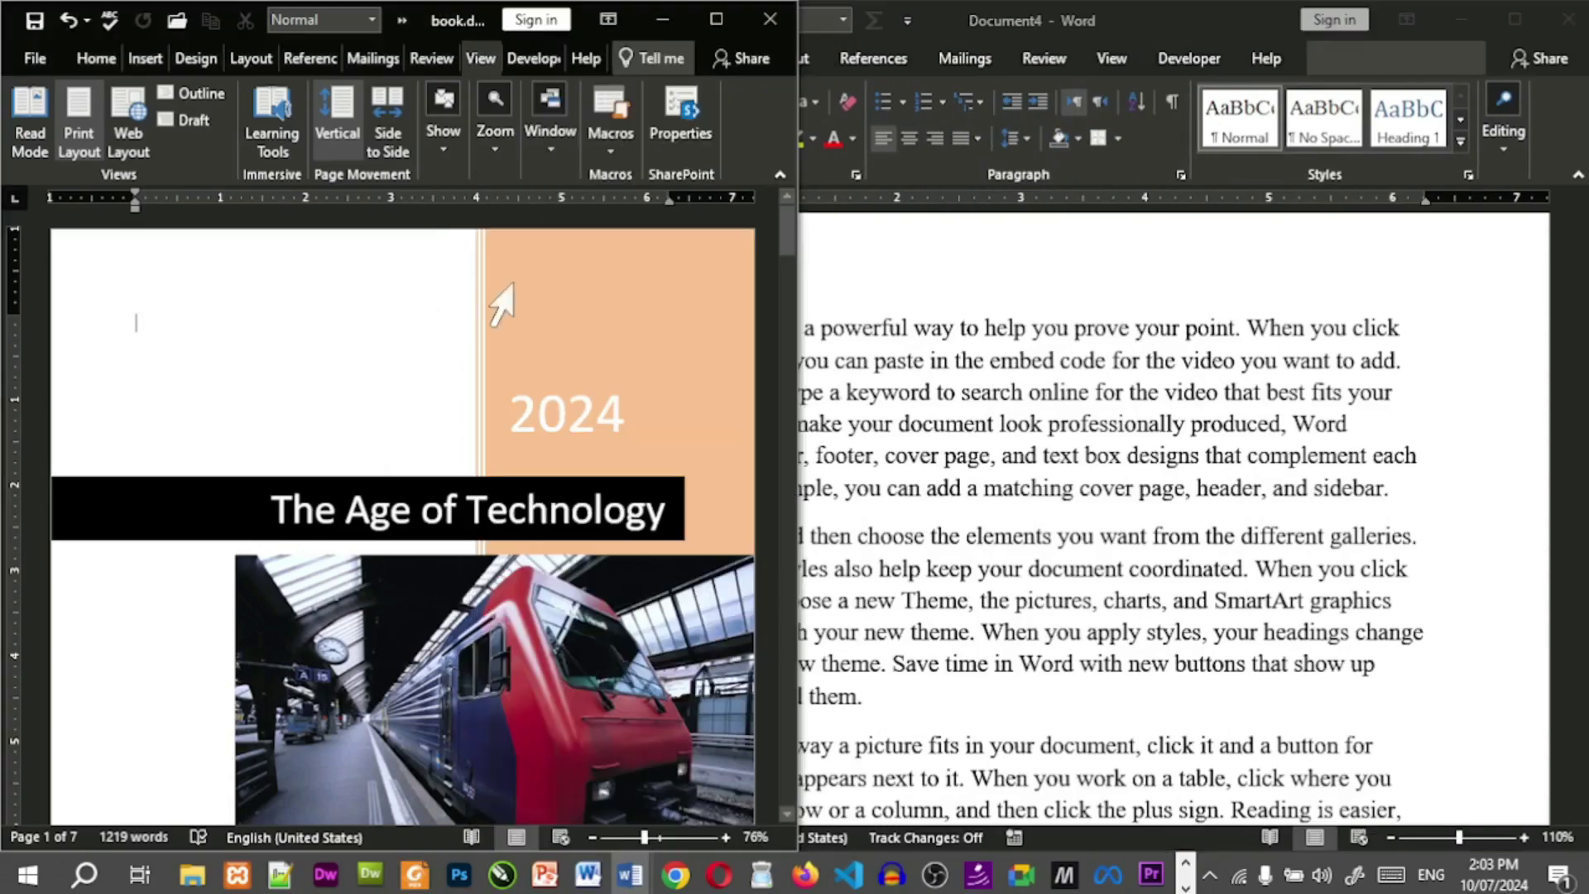
{"action": "left_click", "coordinate": [979, 329]}
{"action": "left_click", "coordinate": [1111, 63]}
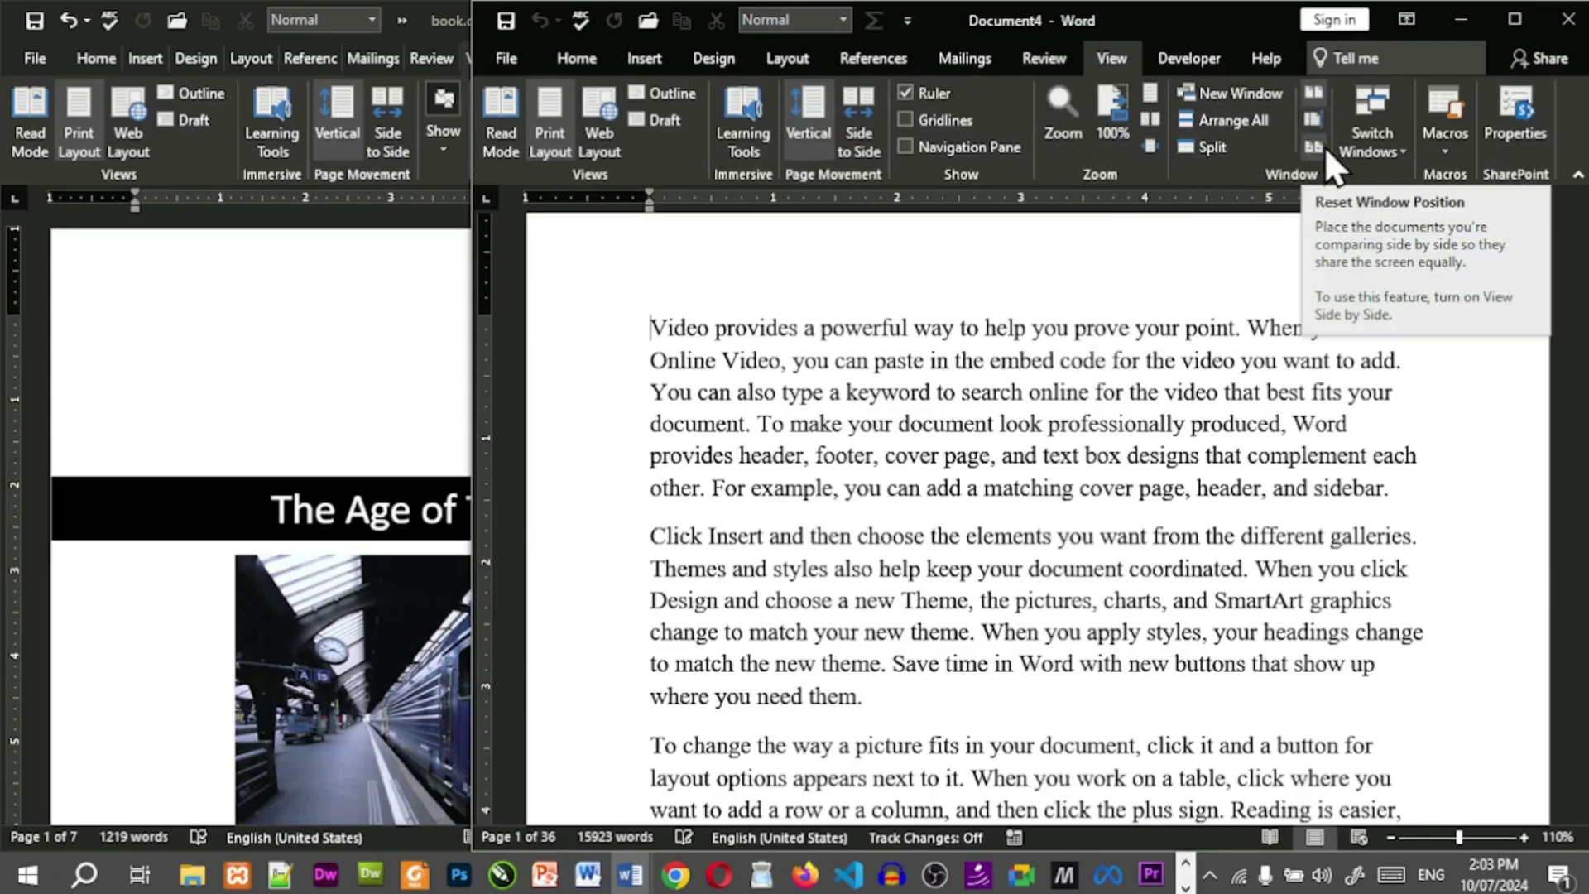
{"action": "left_click", "coordinate": [404, 344]}
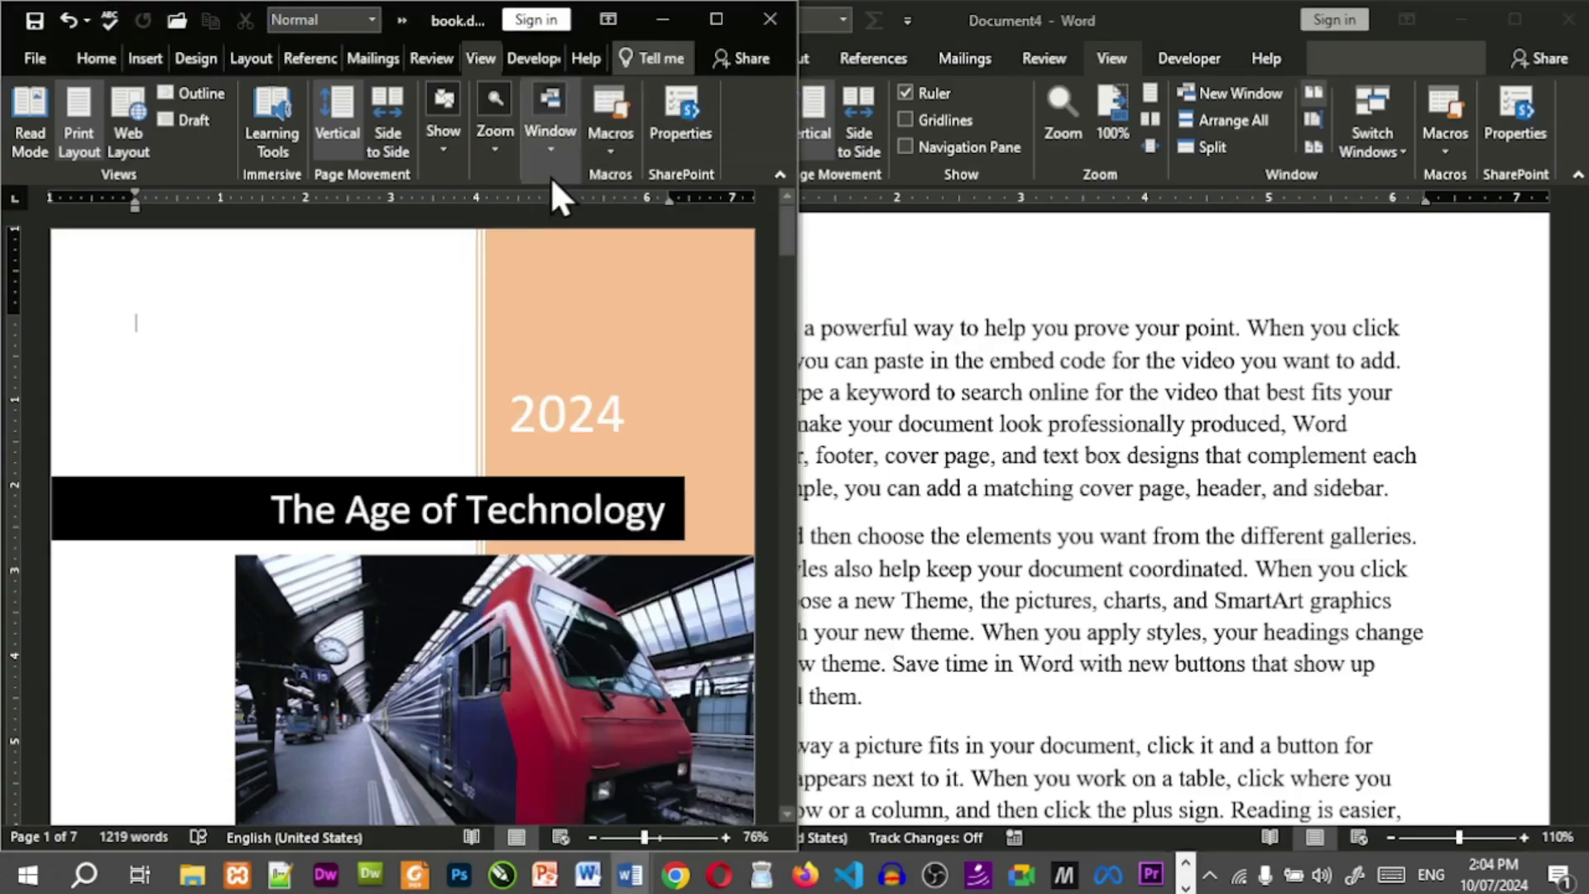
{"action": "left_click", "coordinate": [552, 155]}
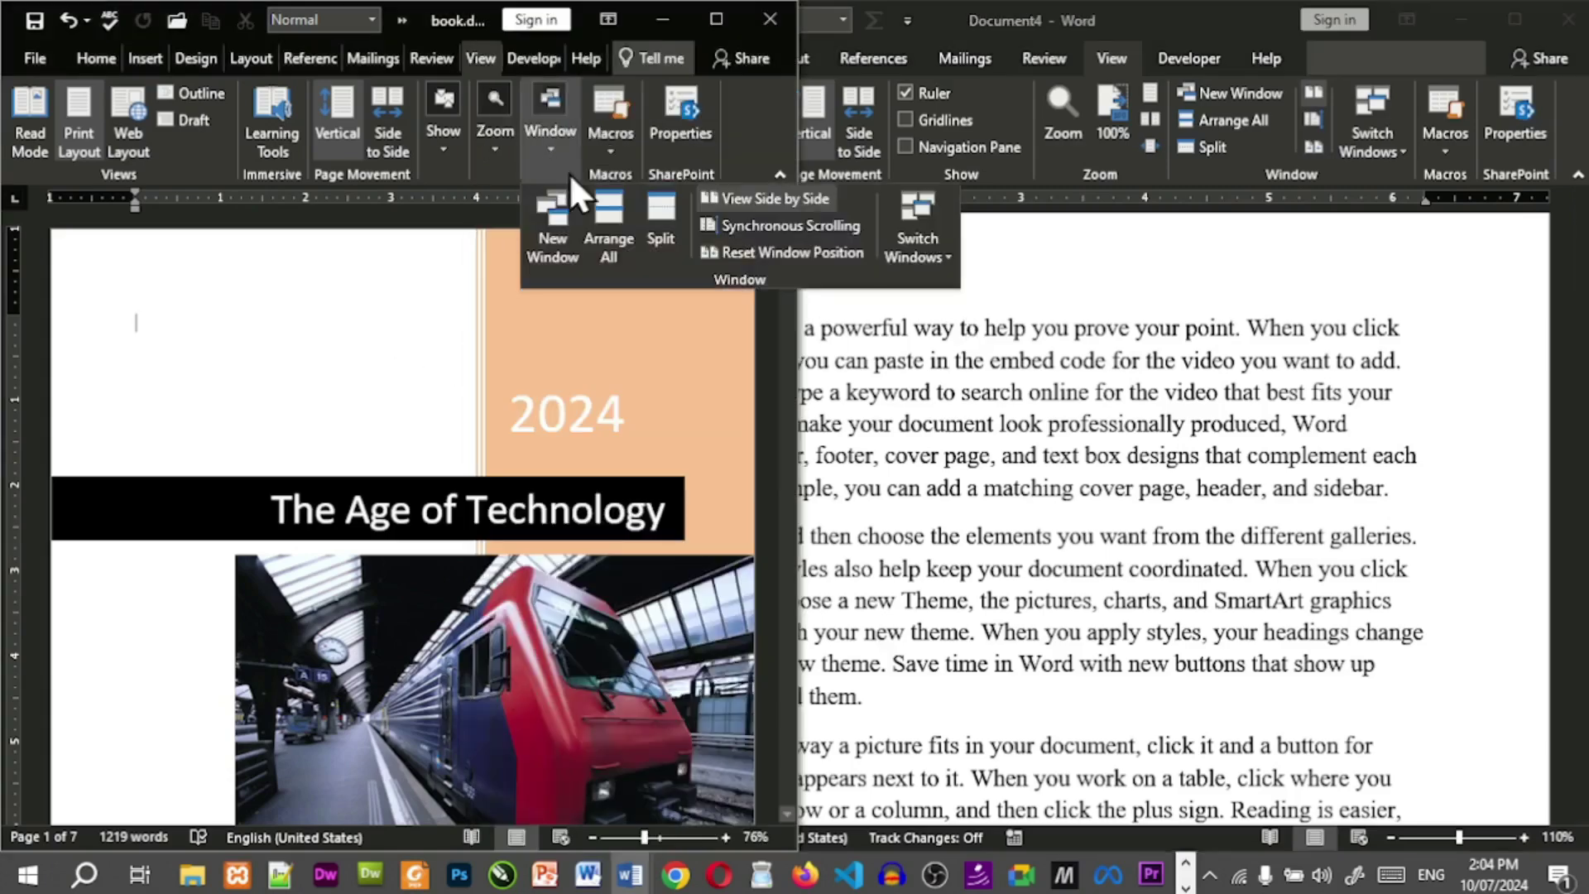
{"action": "left_click", "coordinate": [783, 252]}
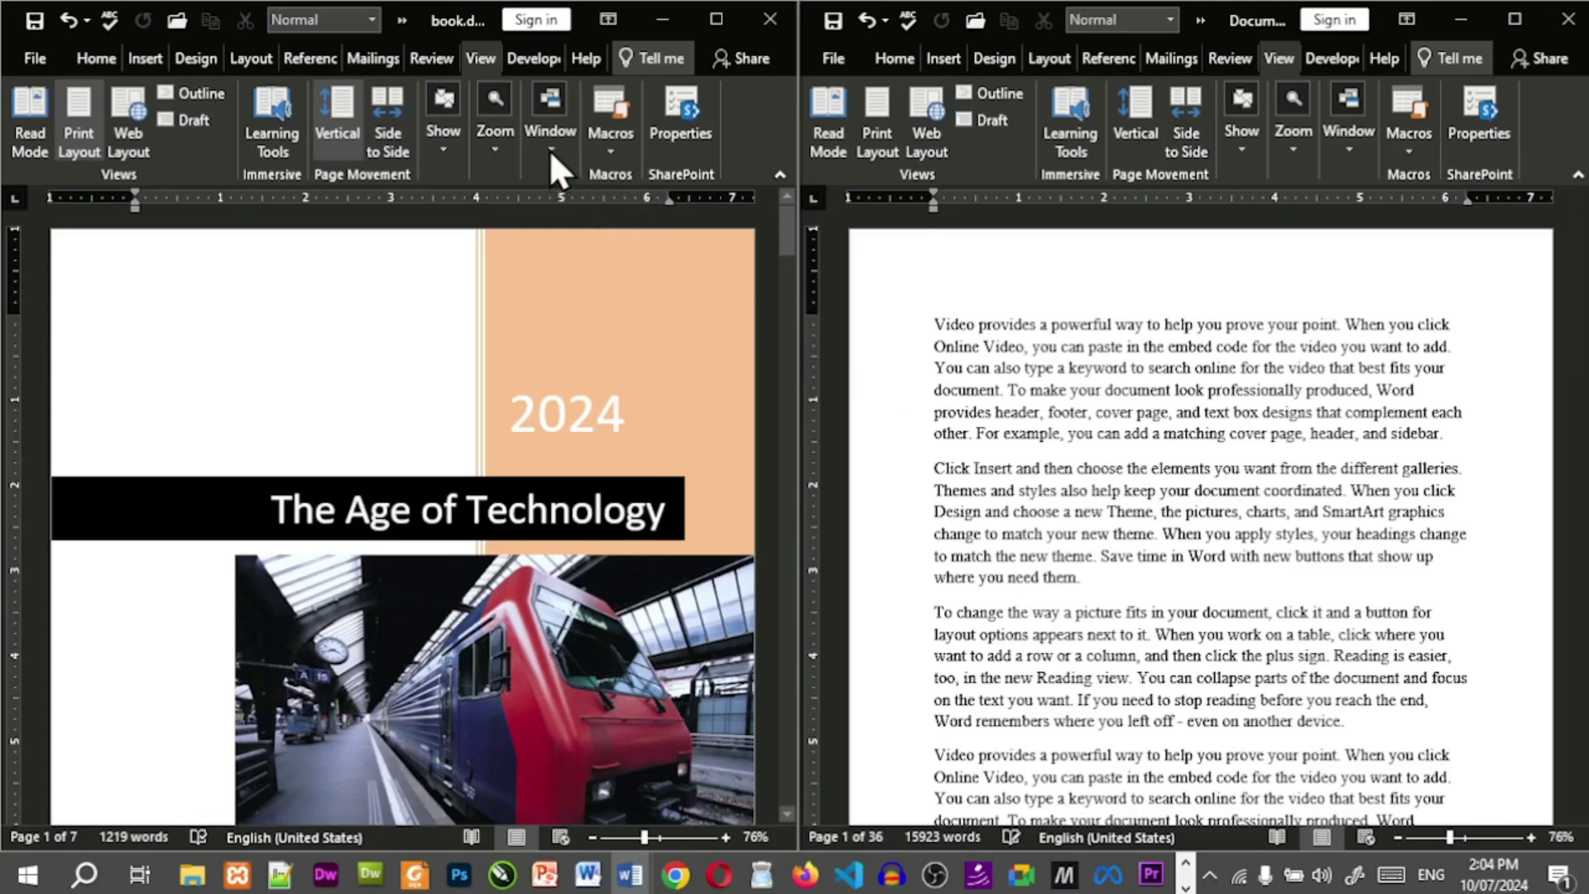
Select the 2024 cover text, activate Document4, and turn off View Side by Side.
{"action": "left_click", "coordinate": [579, 336]}
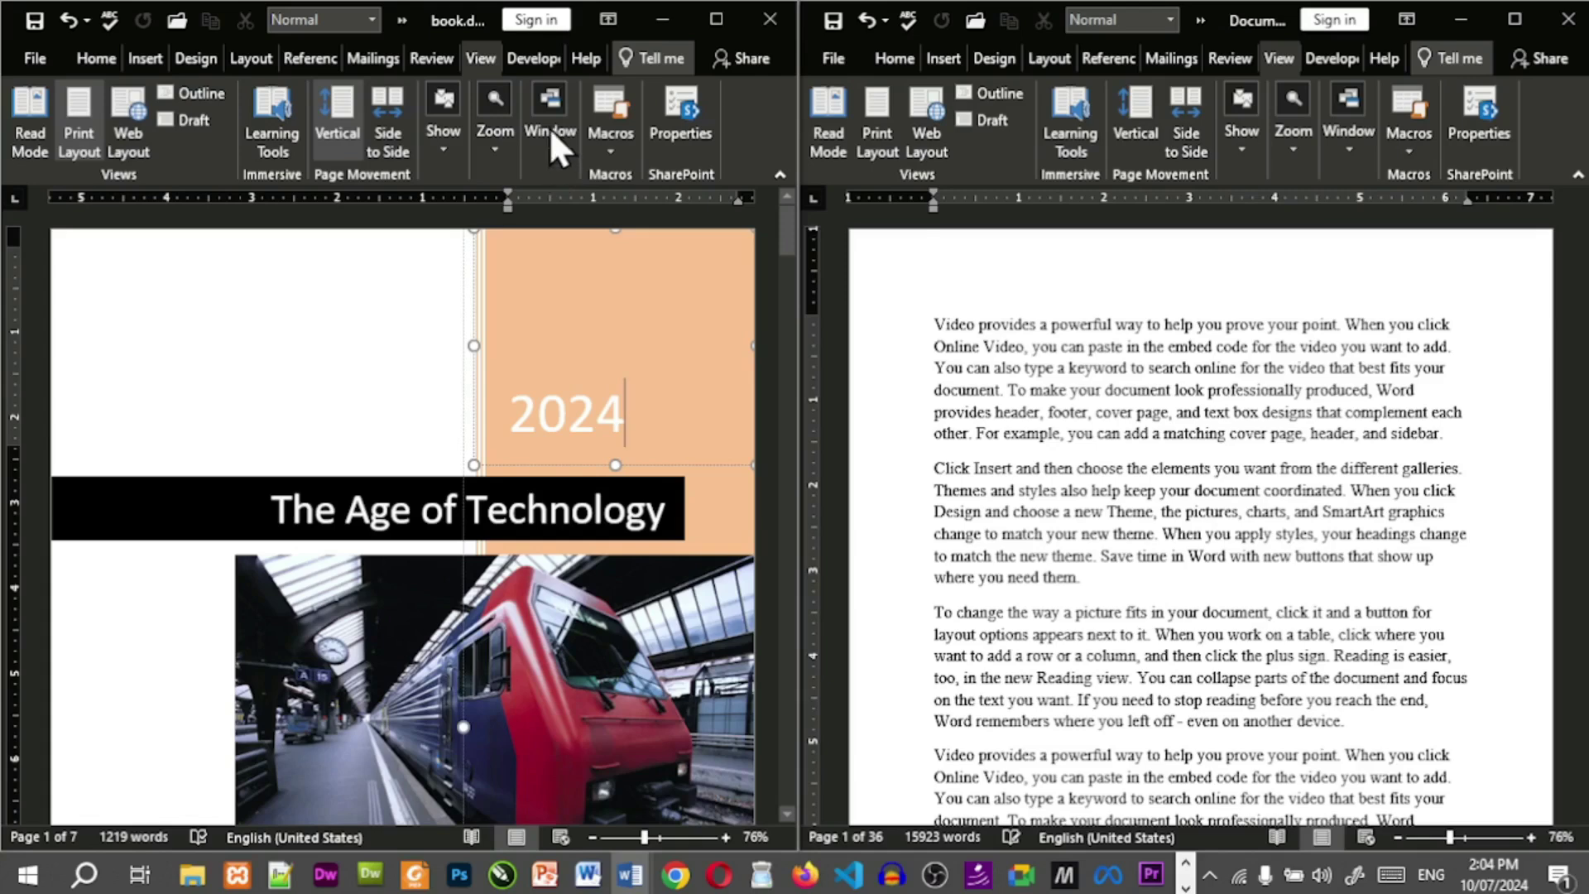
{"action": "left_click", "coordinate": [1065, 289]}
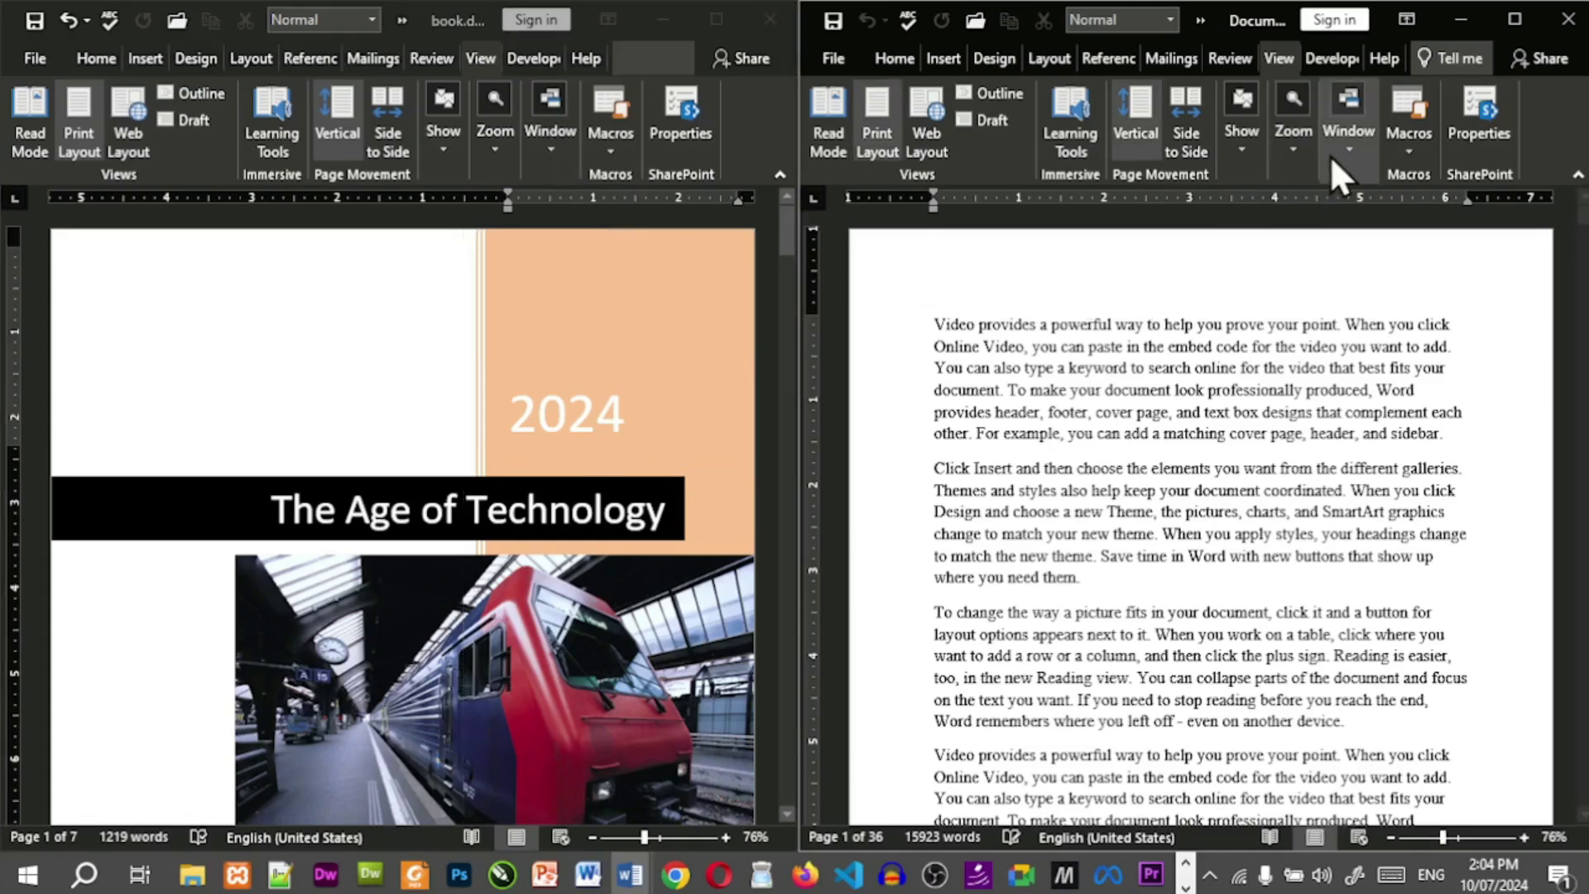
{"action": "left_click", "coordinate": [1250, 154]}
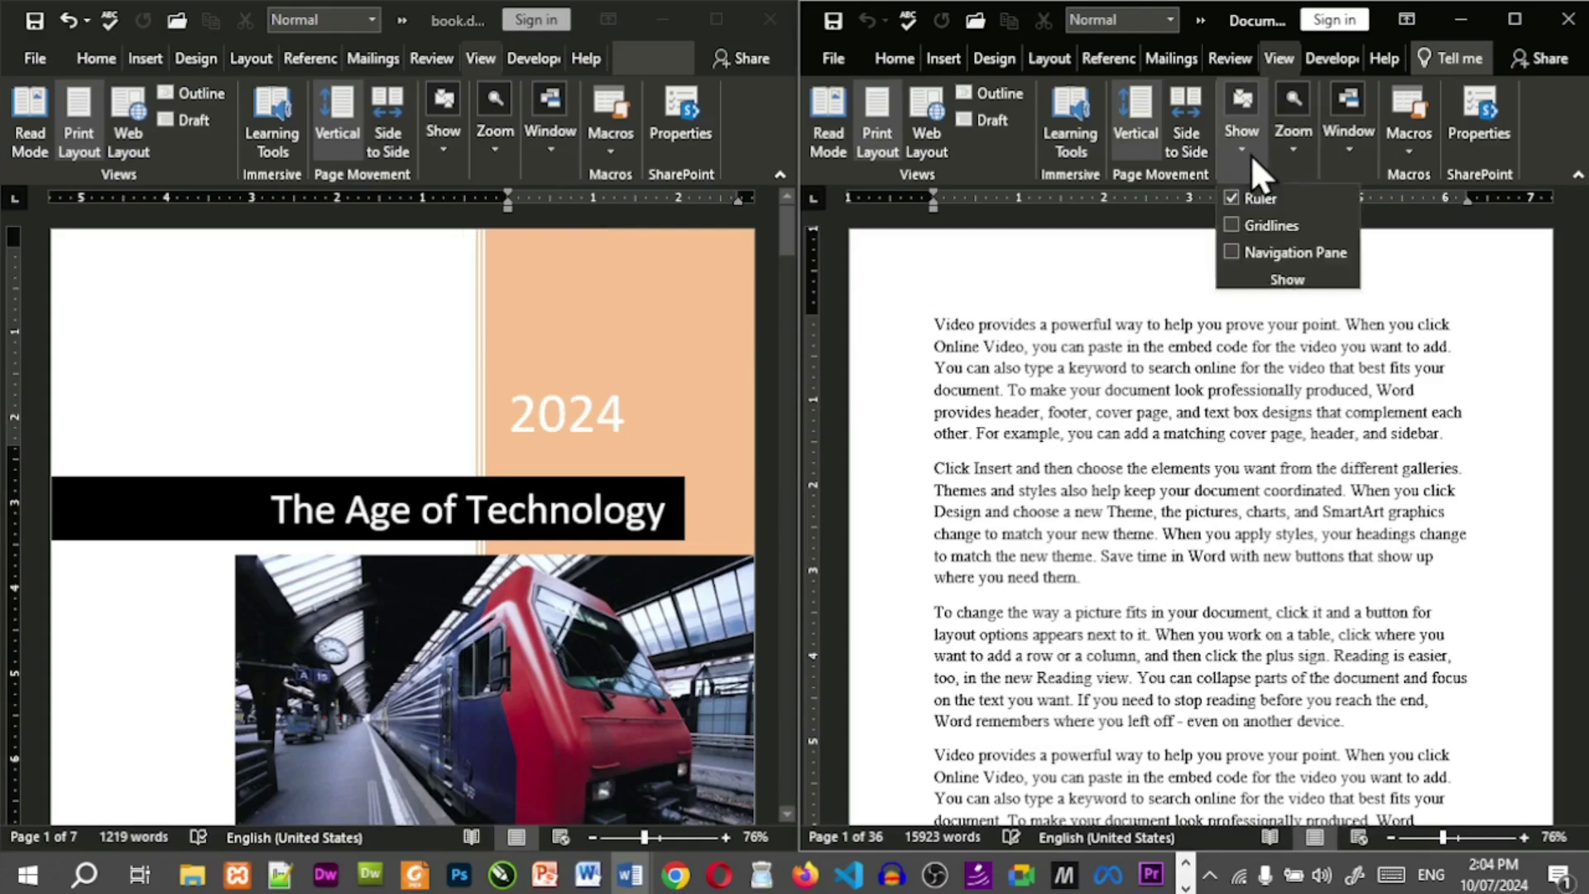
{"action": "left_click", "coordinate": [1309, 350]}
{"action": "left_click", "coordinate": [1353, 161]}
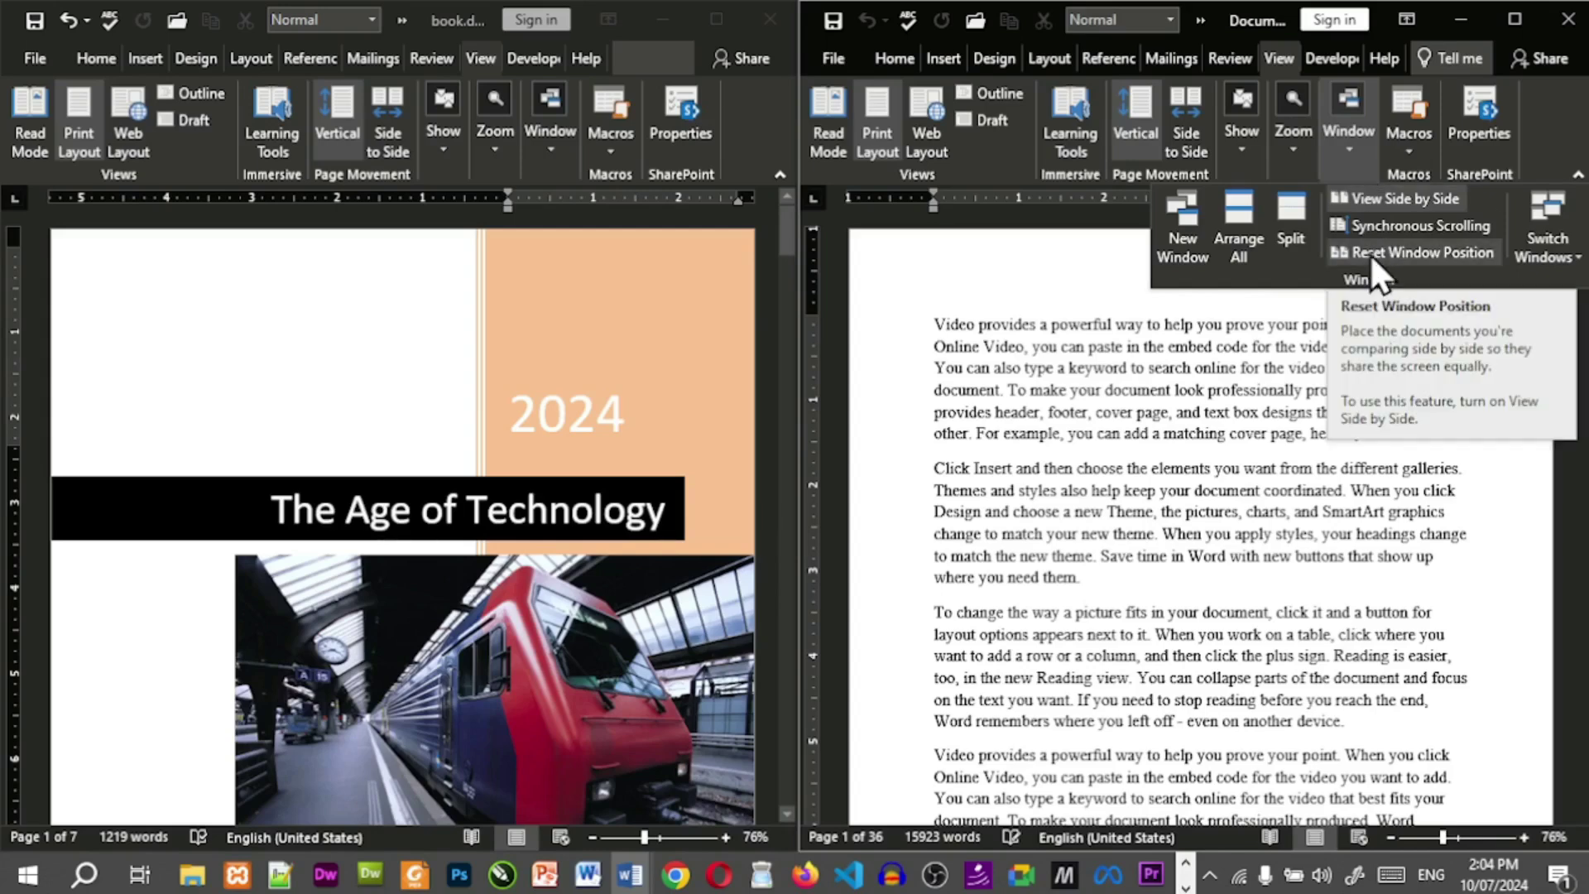
{"action": "left_click", "coordinate": [1374, 200]}
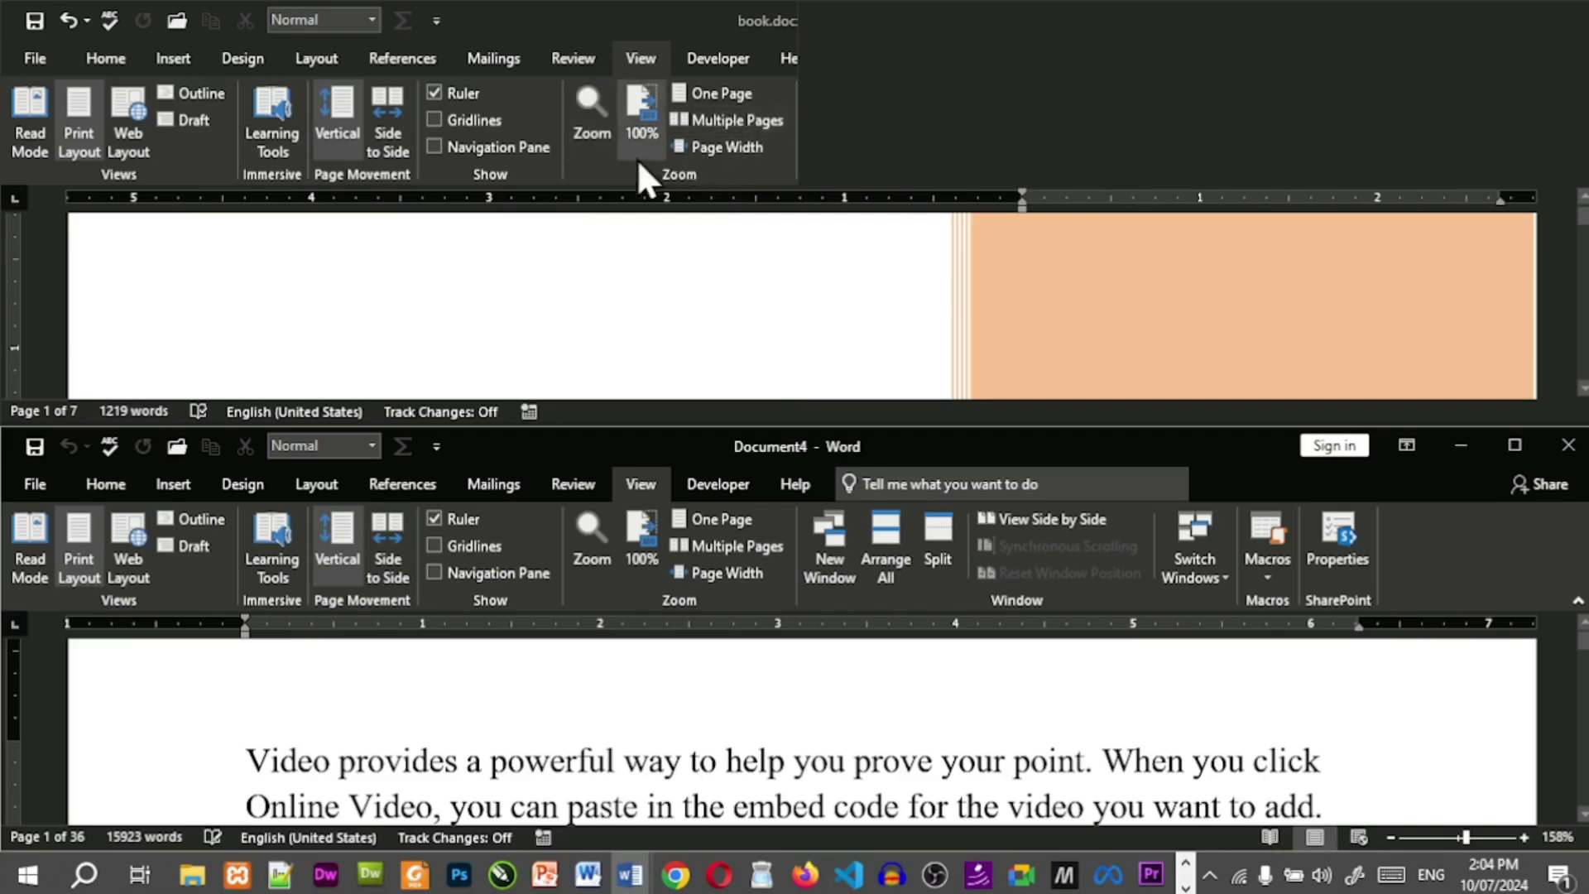
Turn View Side by Side back on and select 2024 on the book.docx cover.
{"action": "left_click", "coordinate": [642, 59]}
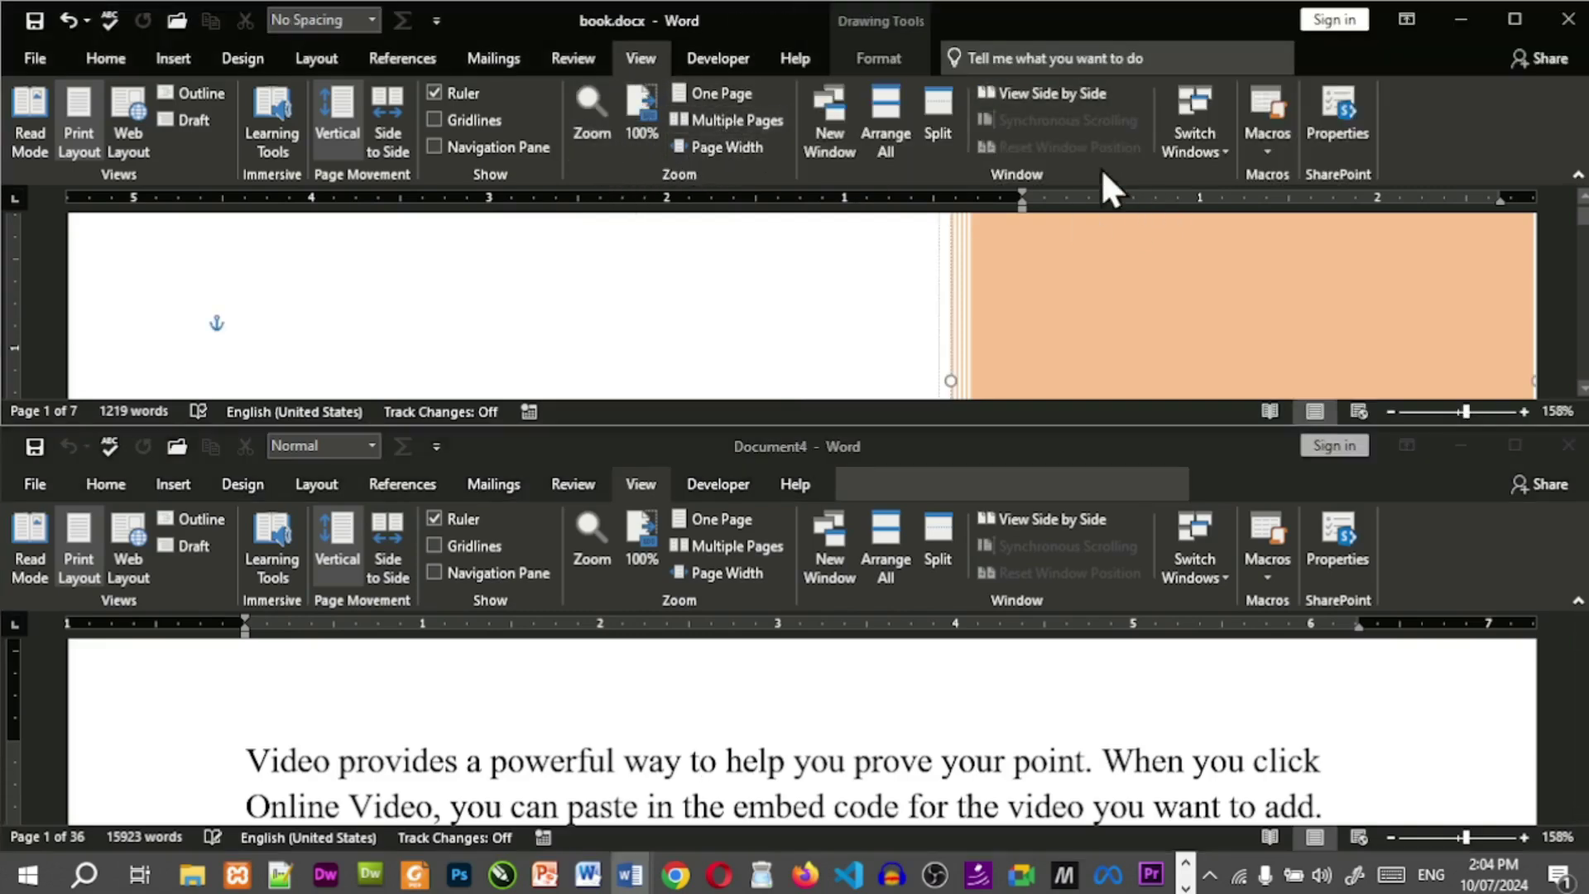
{"action": "left_click", "coordinate": [1021, 95]}
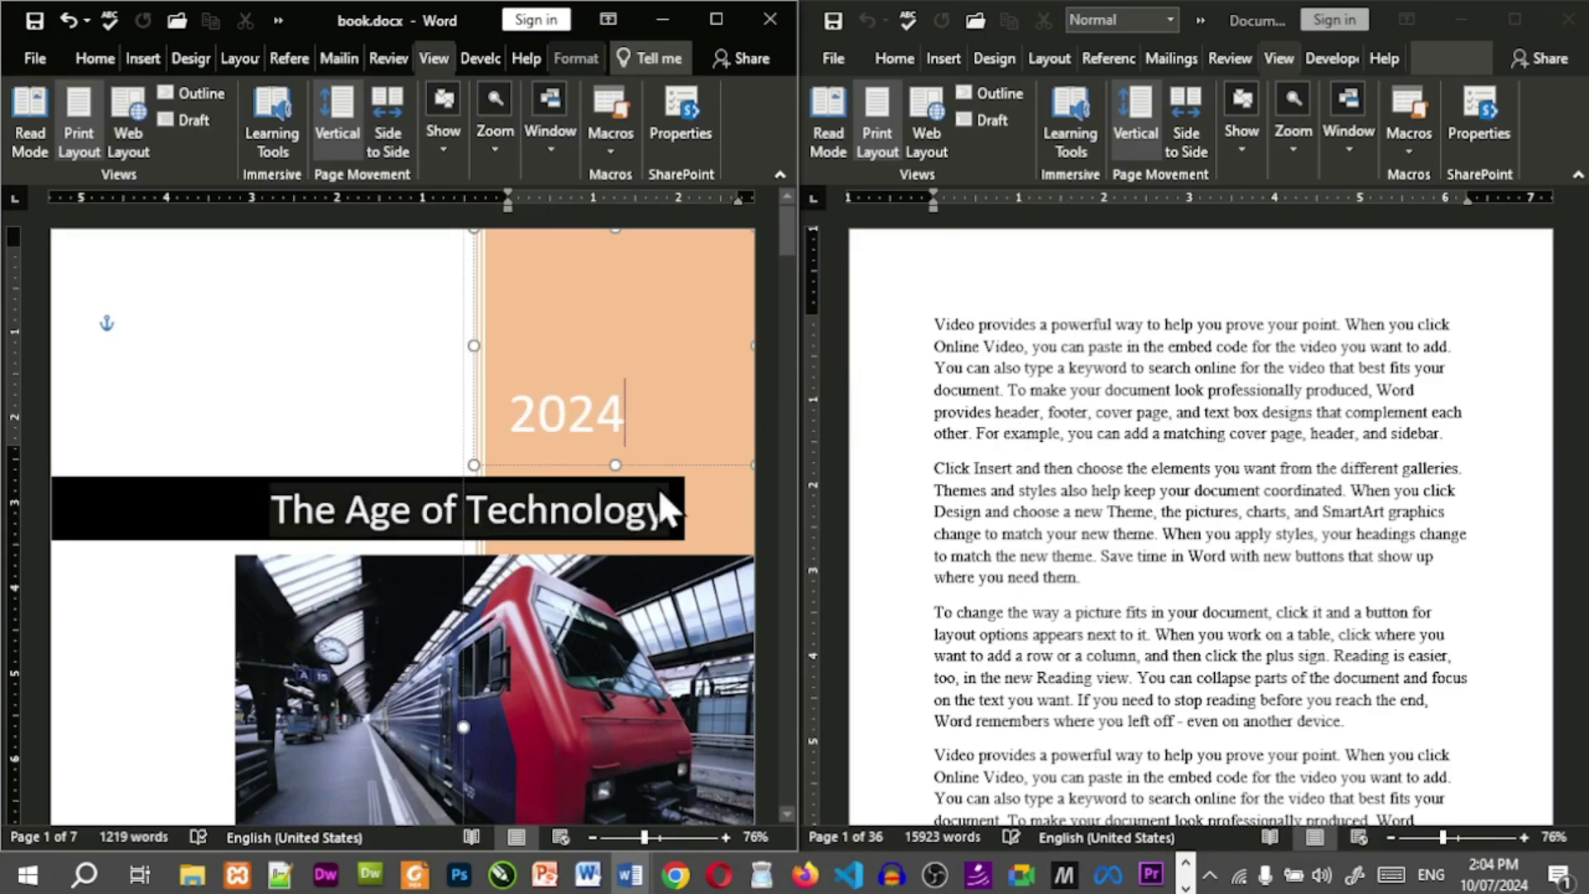
{"action": "double_click", "coordinate": [600, 385]}
{"action": "left_click", "coordinate": [558, 151]}
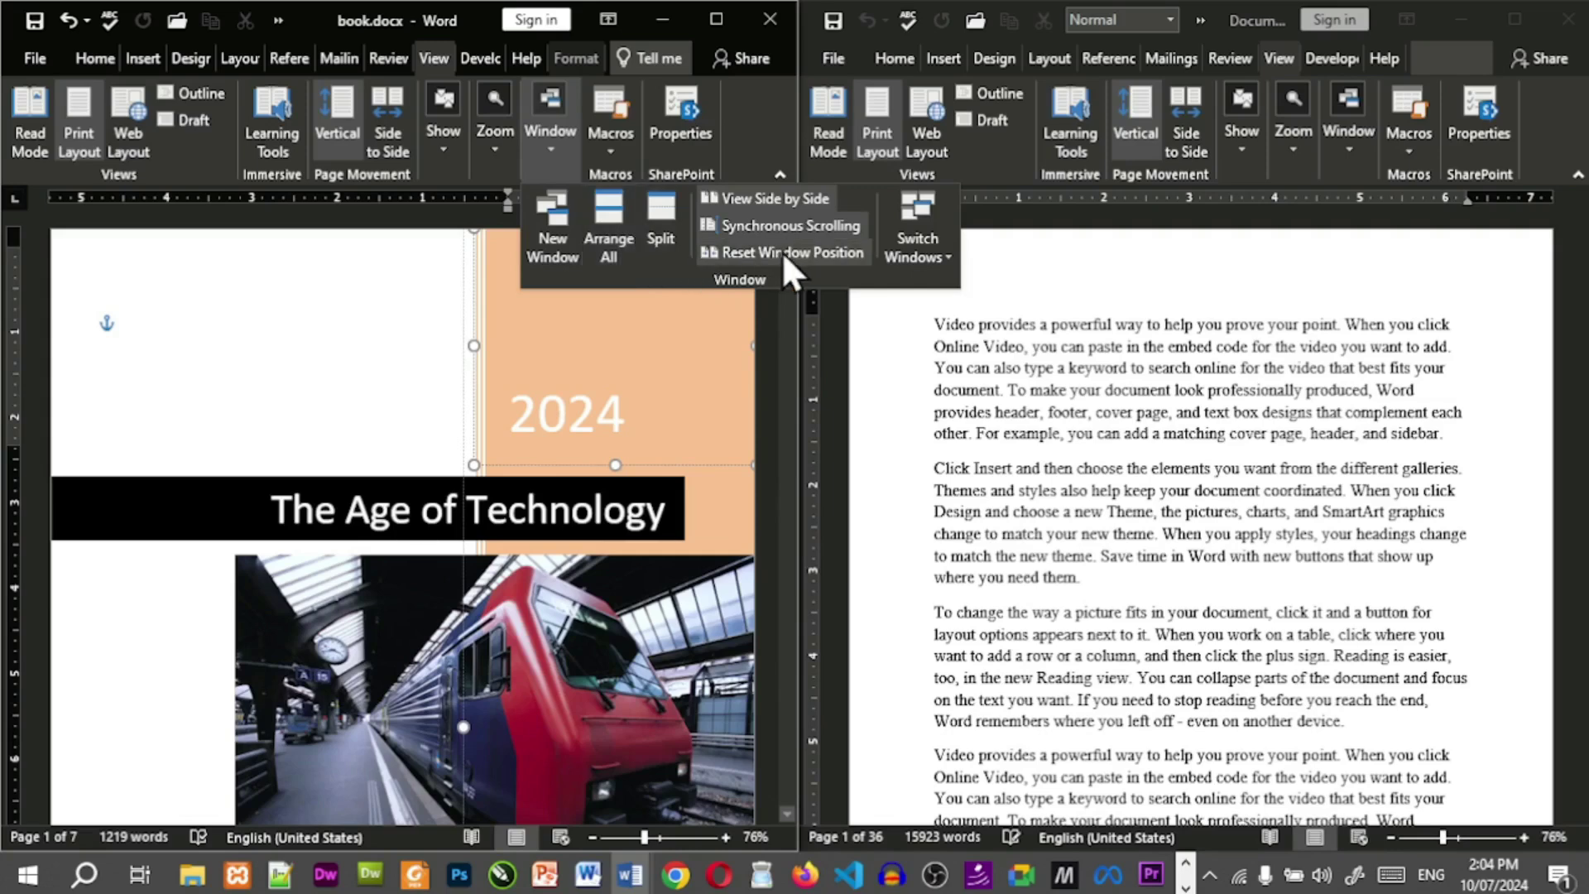
{"action": "left_click", "coordinate": [619, 380]}
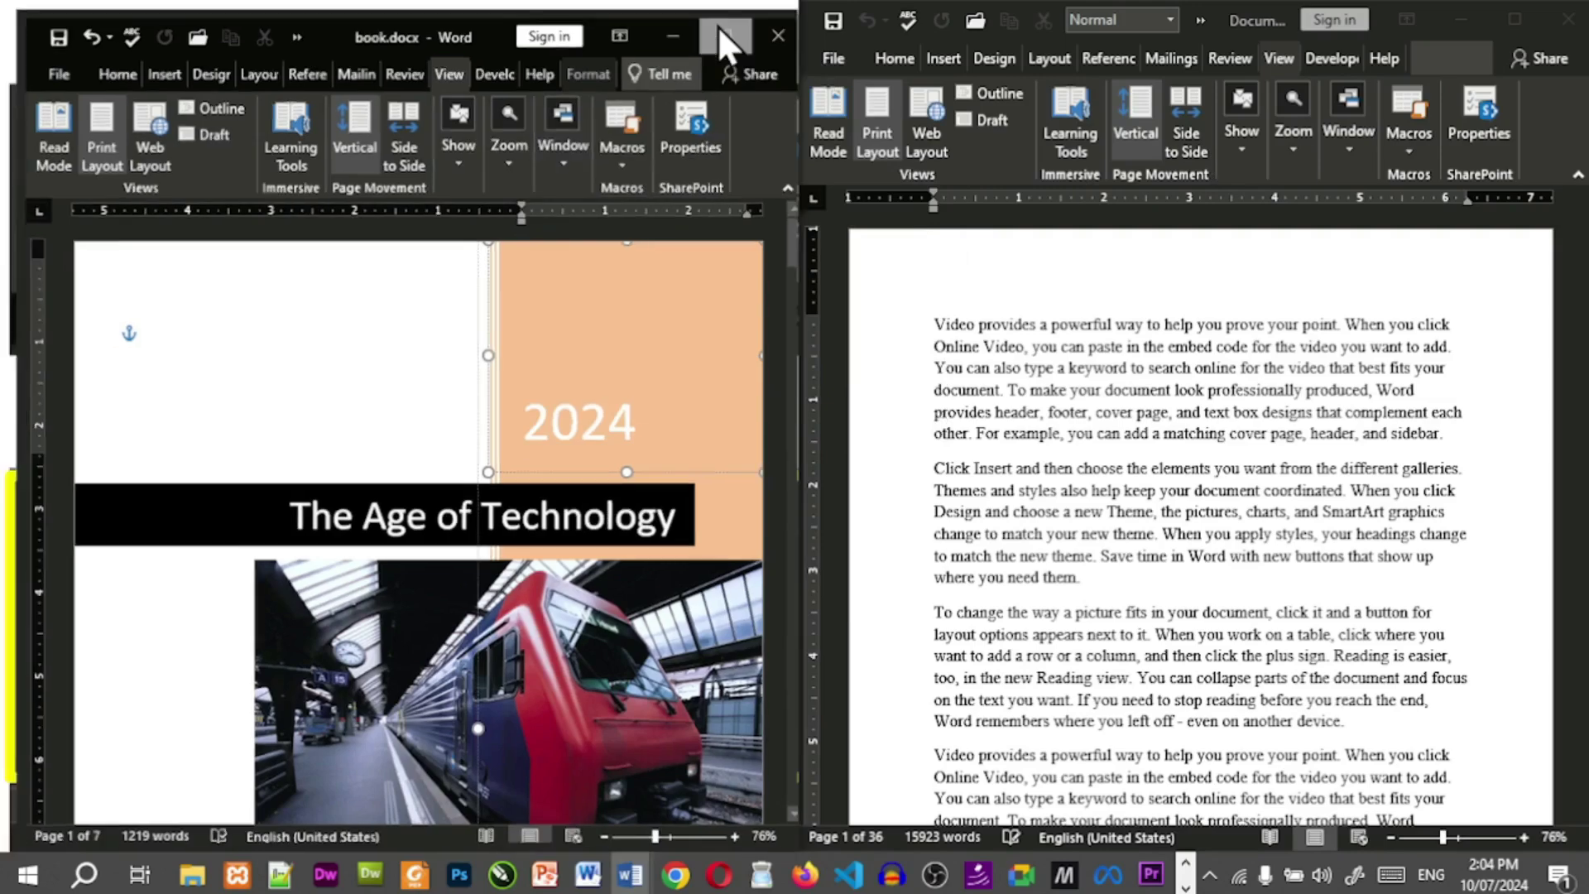
Maximize book.docx and Document4, using Alt+Tab to move between them.
{"action": "left_click", "coordinate": [717, 26]}
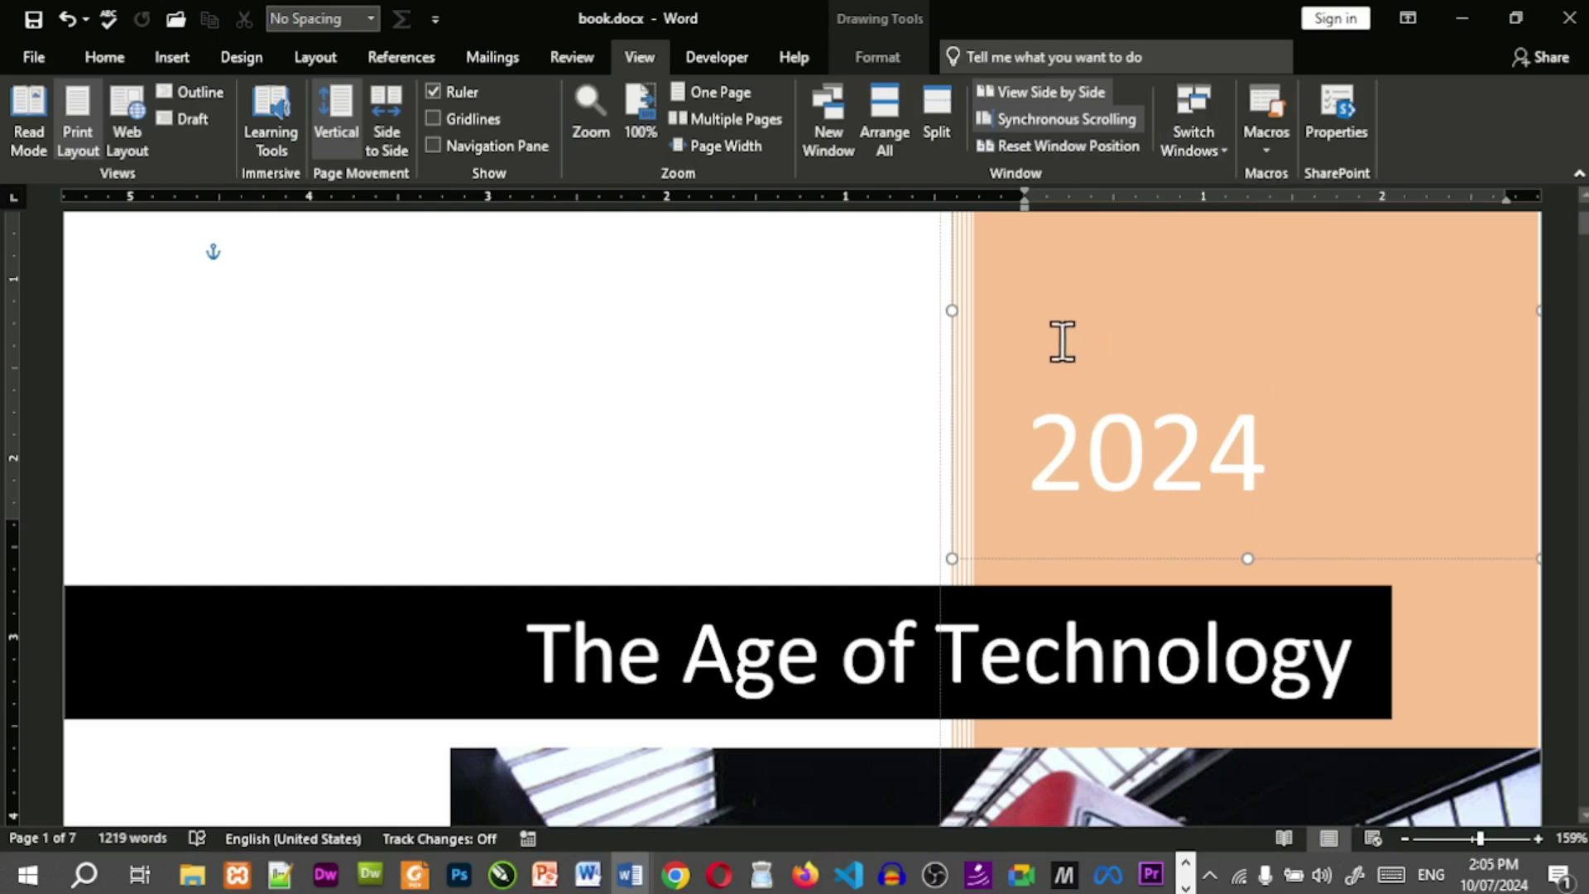
{"action": "key", "text": "alt+Tab"}
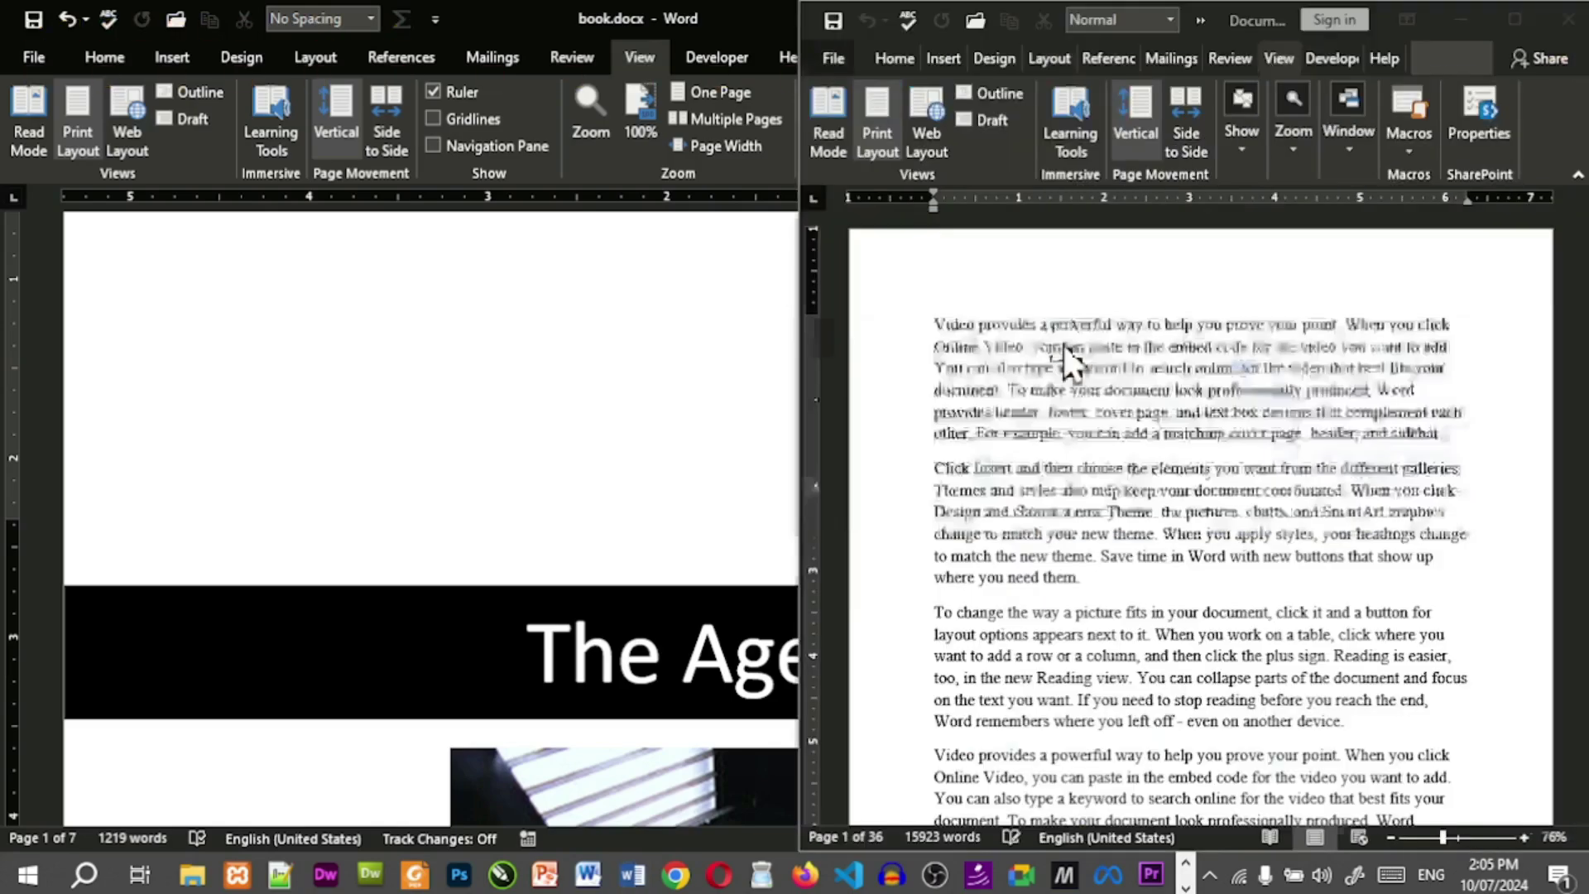
{"action": "left_click", "coordinate": [1514, 19]}
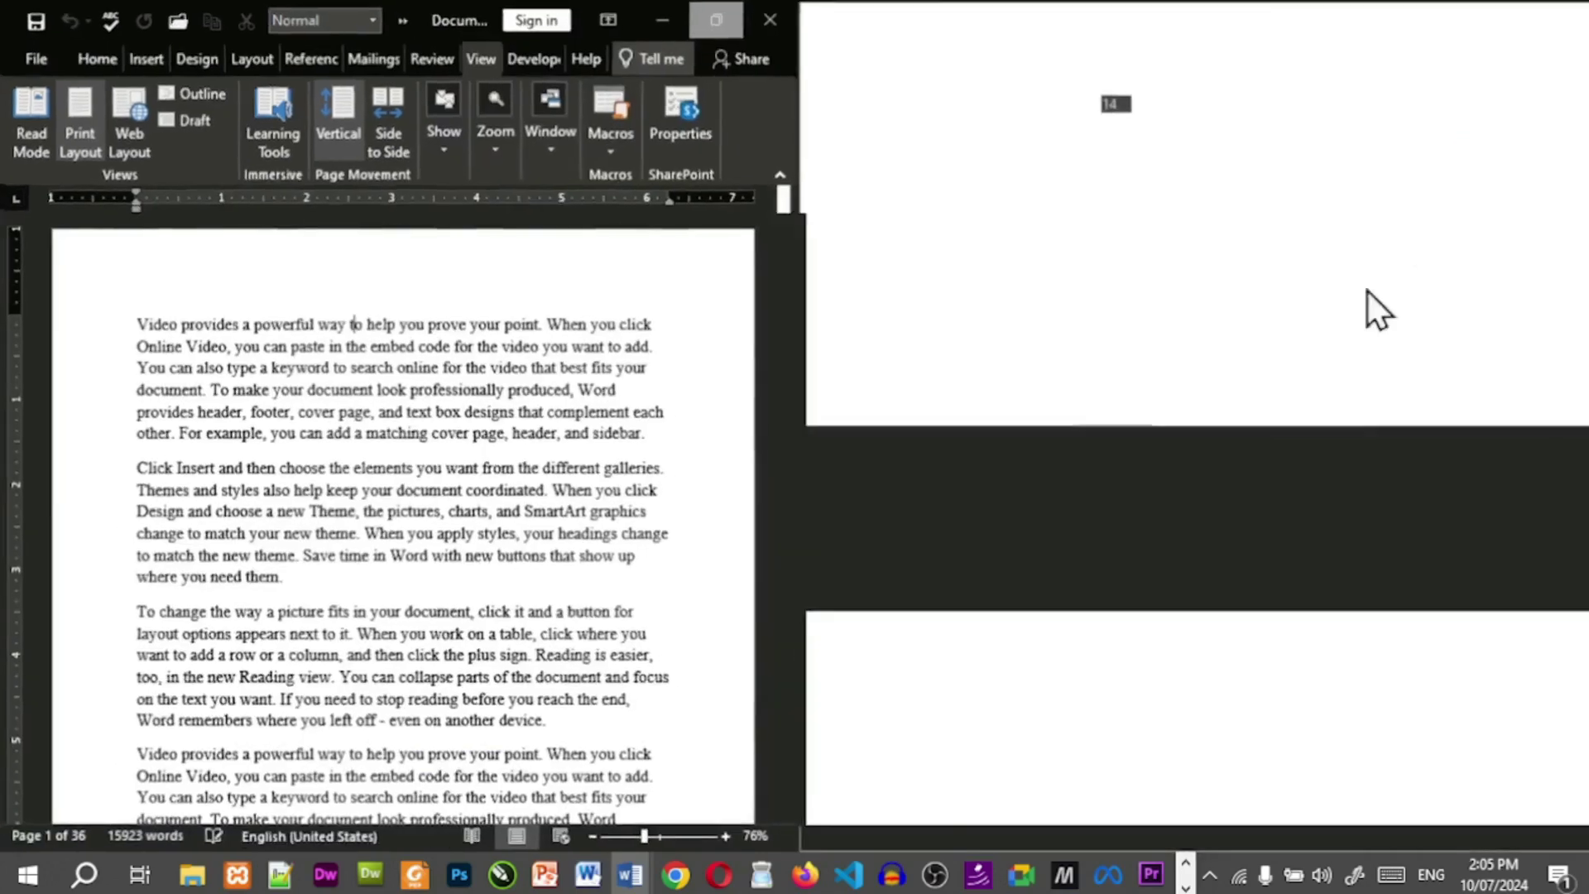
{"action": "key", "text": "alt+Tab"}
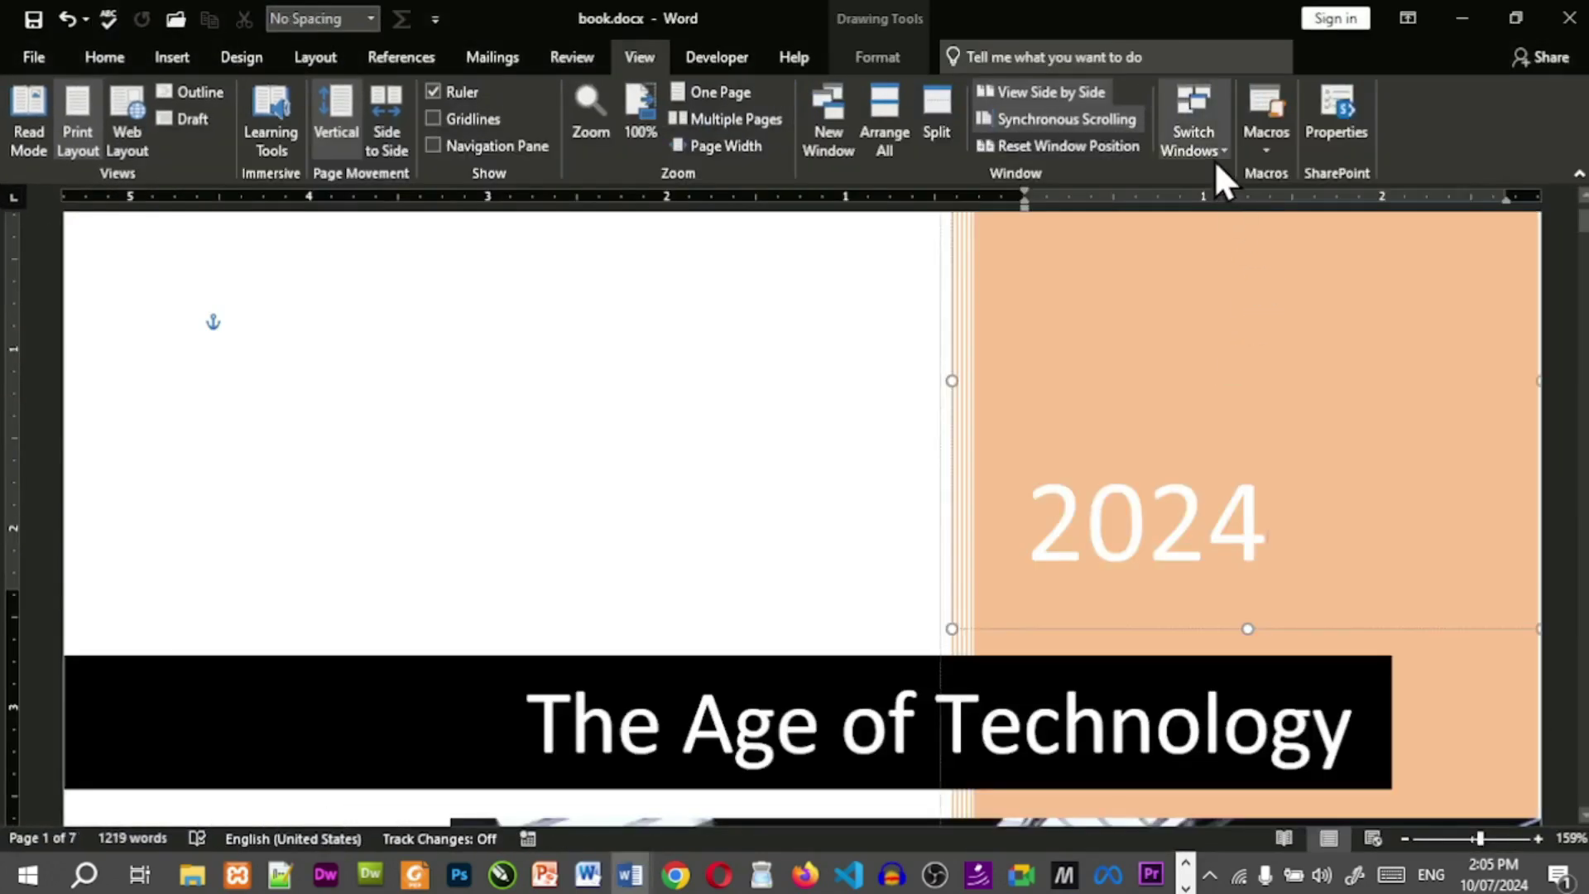
Check the Switch Windows list, then open book.docx in a New Window as book.docx:2.
{"action": "left_click", "coordinate": [1219, 153]}
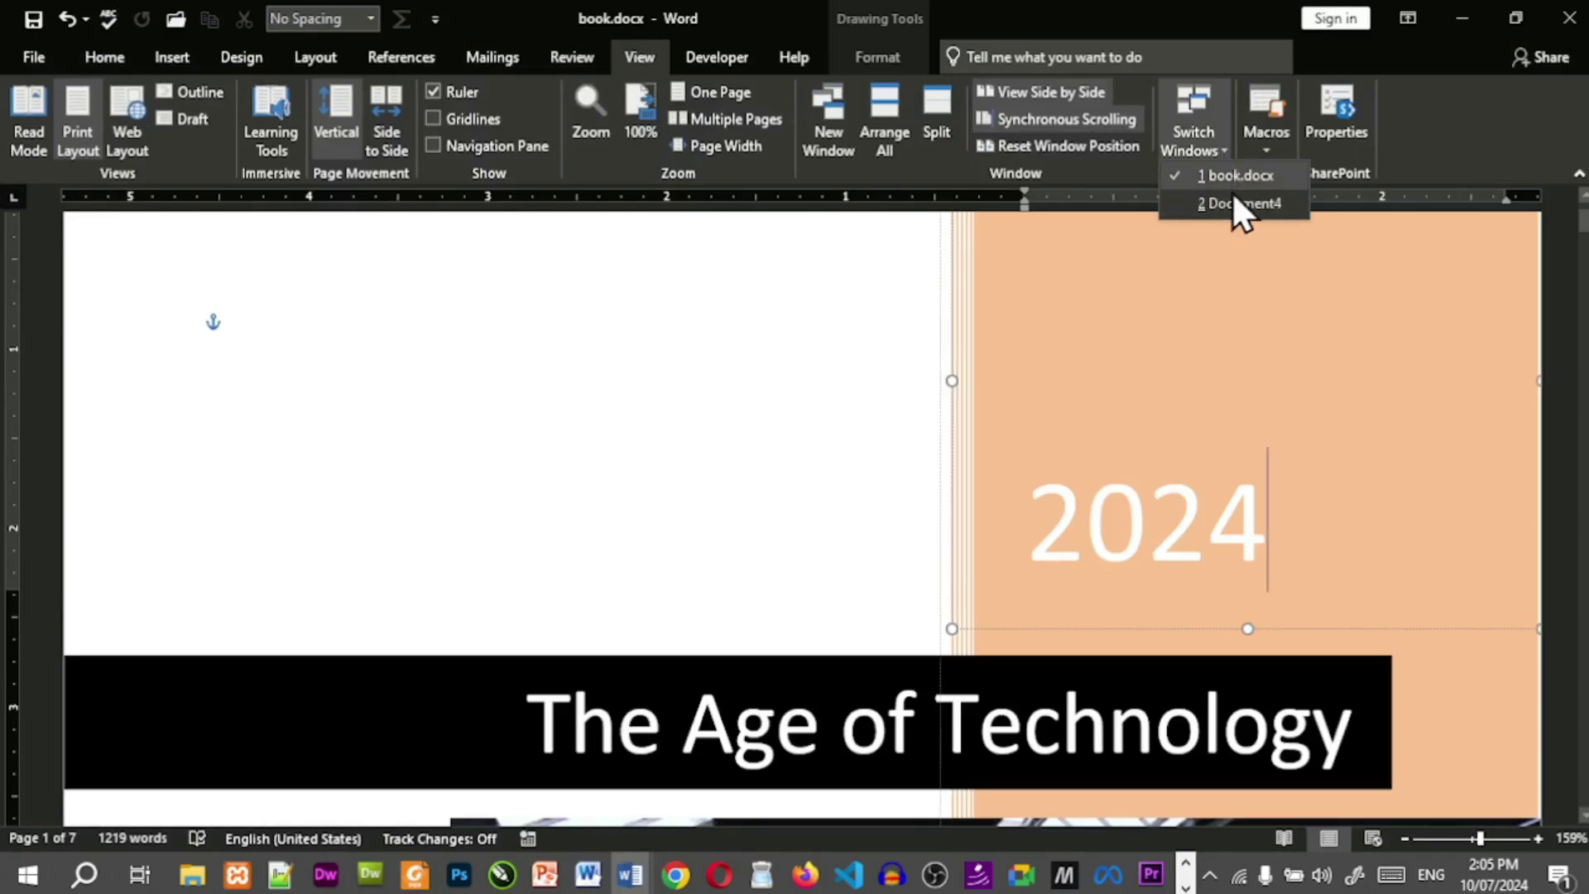
{"action": "left_click", "coordinate": [1108, 341]}
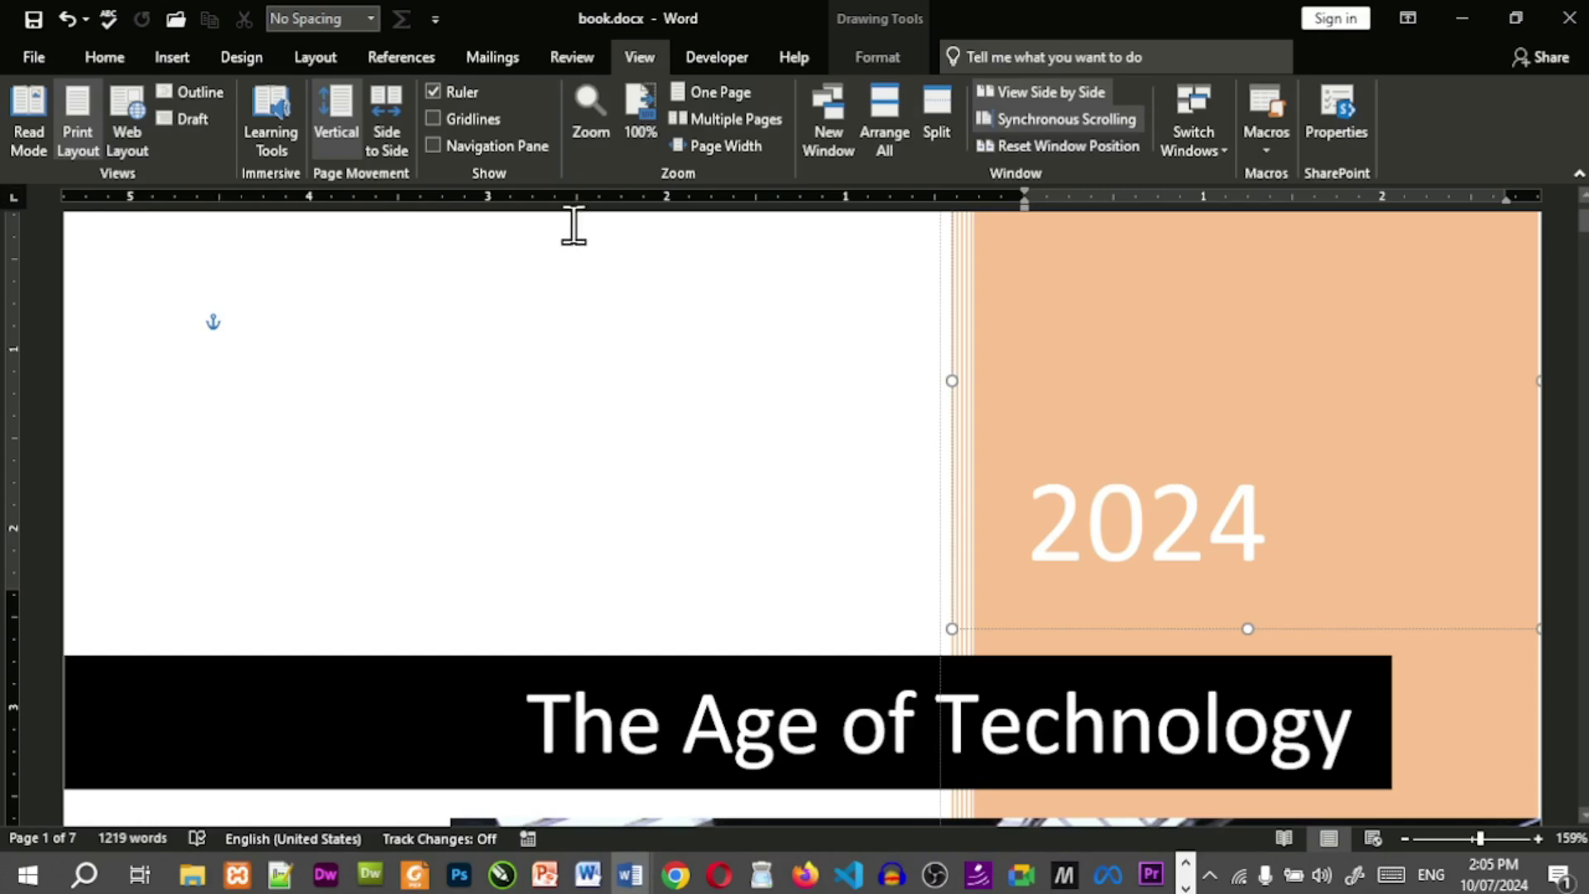
{"action": "left_click", "coordinate": [825, 124]}
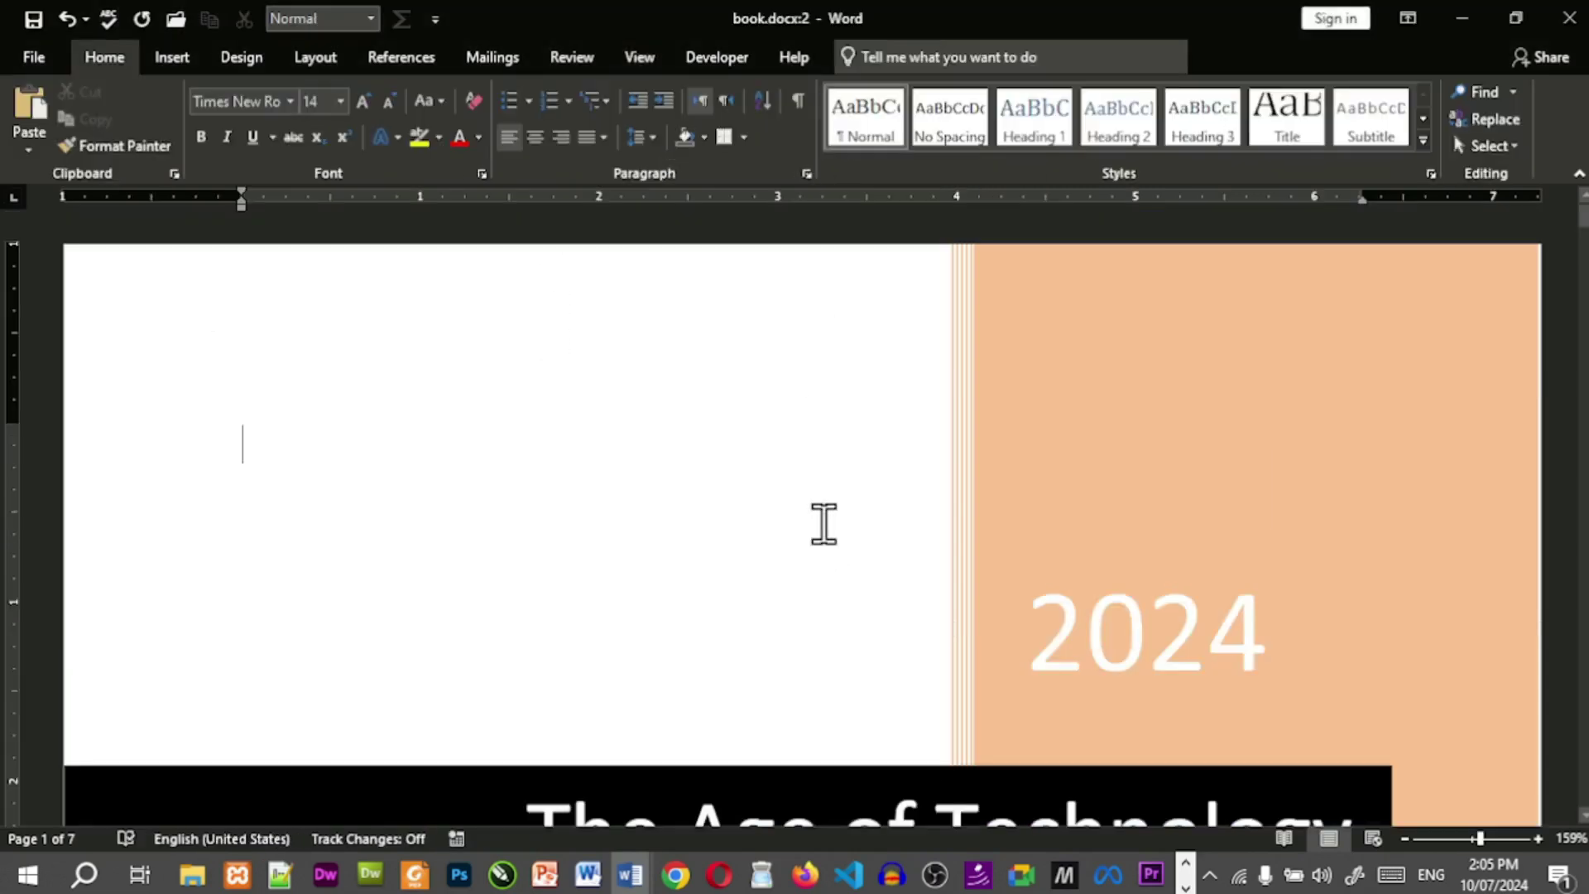
Use Switch Windows to jump to Document4, then book.docx:1, then book.docx:2.
{"action": "left_click", "coordinate": [649, 73]}
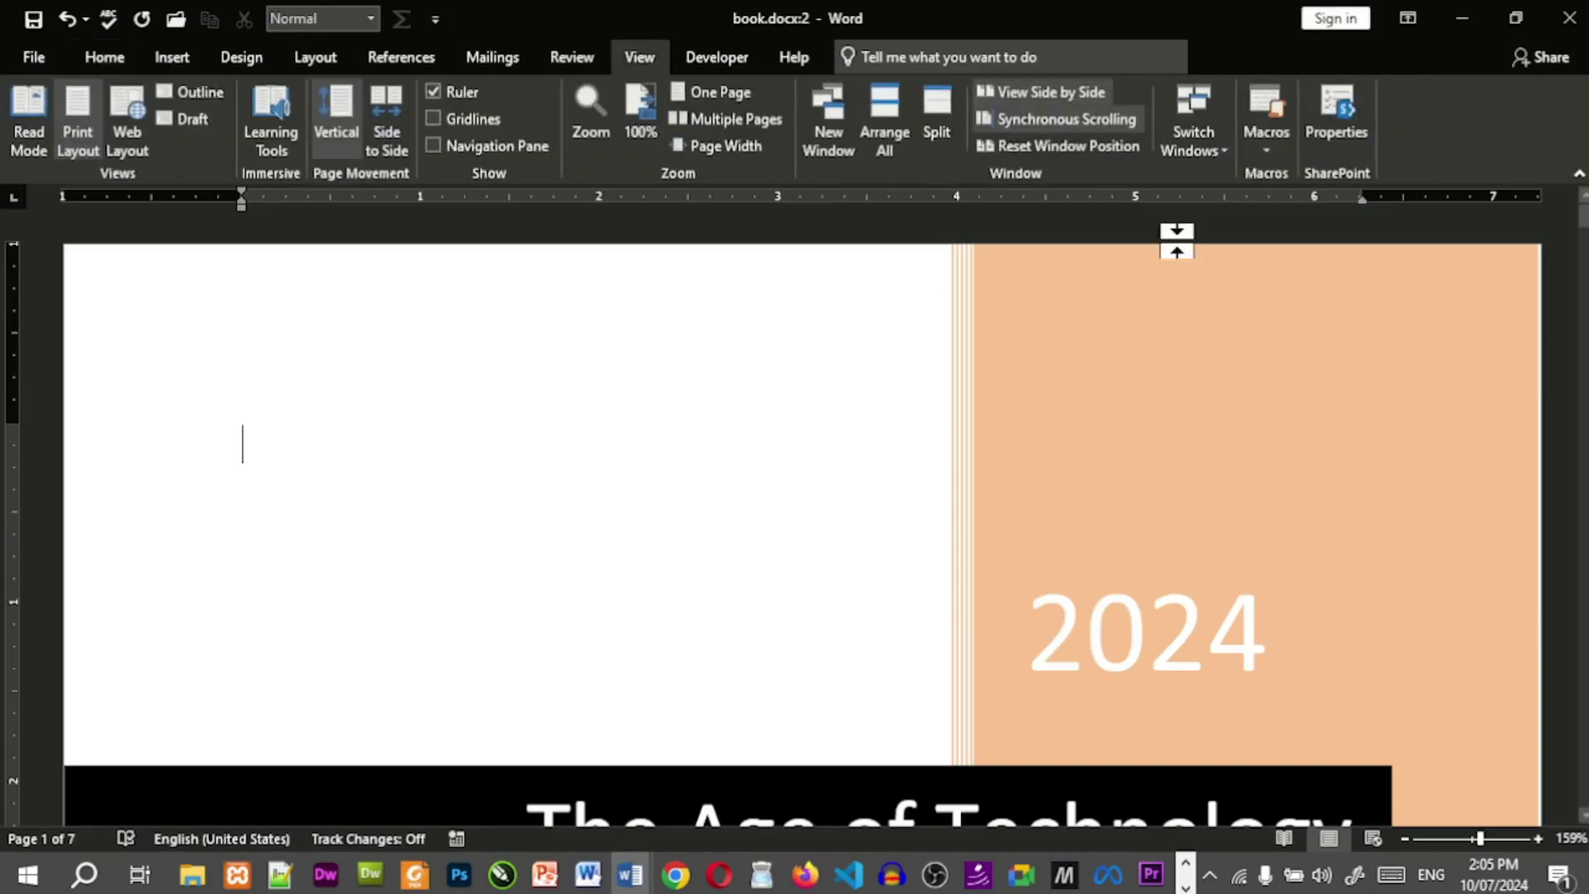
{"action": "left_click", "coordinate": [1217, 158]}
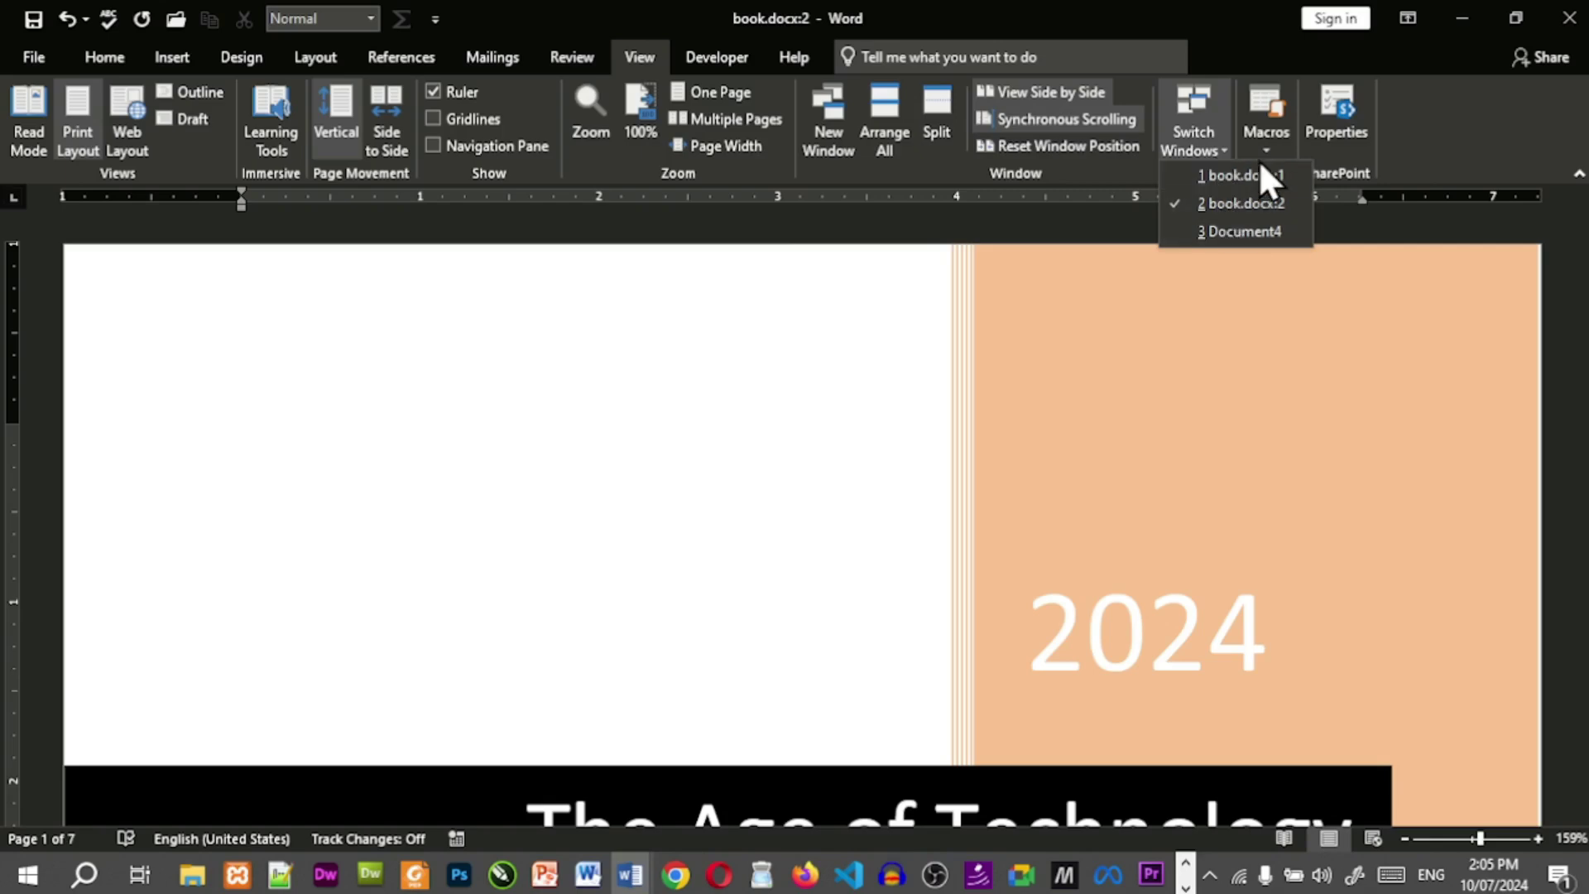
{"action": "left_click", "coordinate": [1267, 230]}
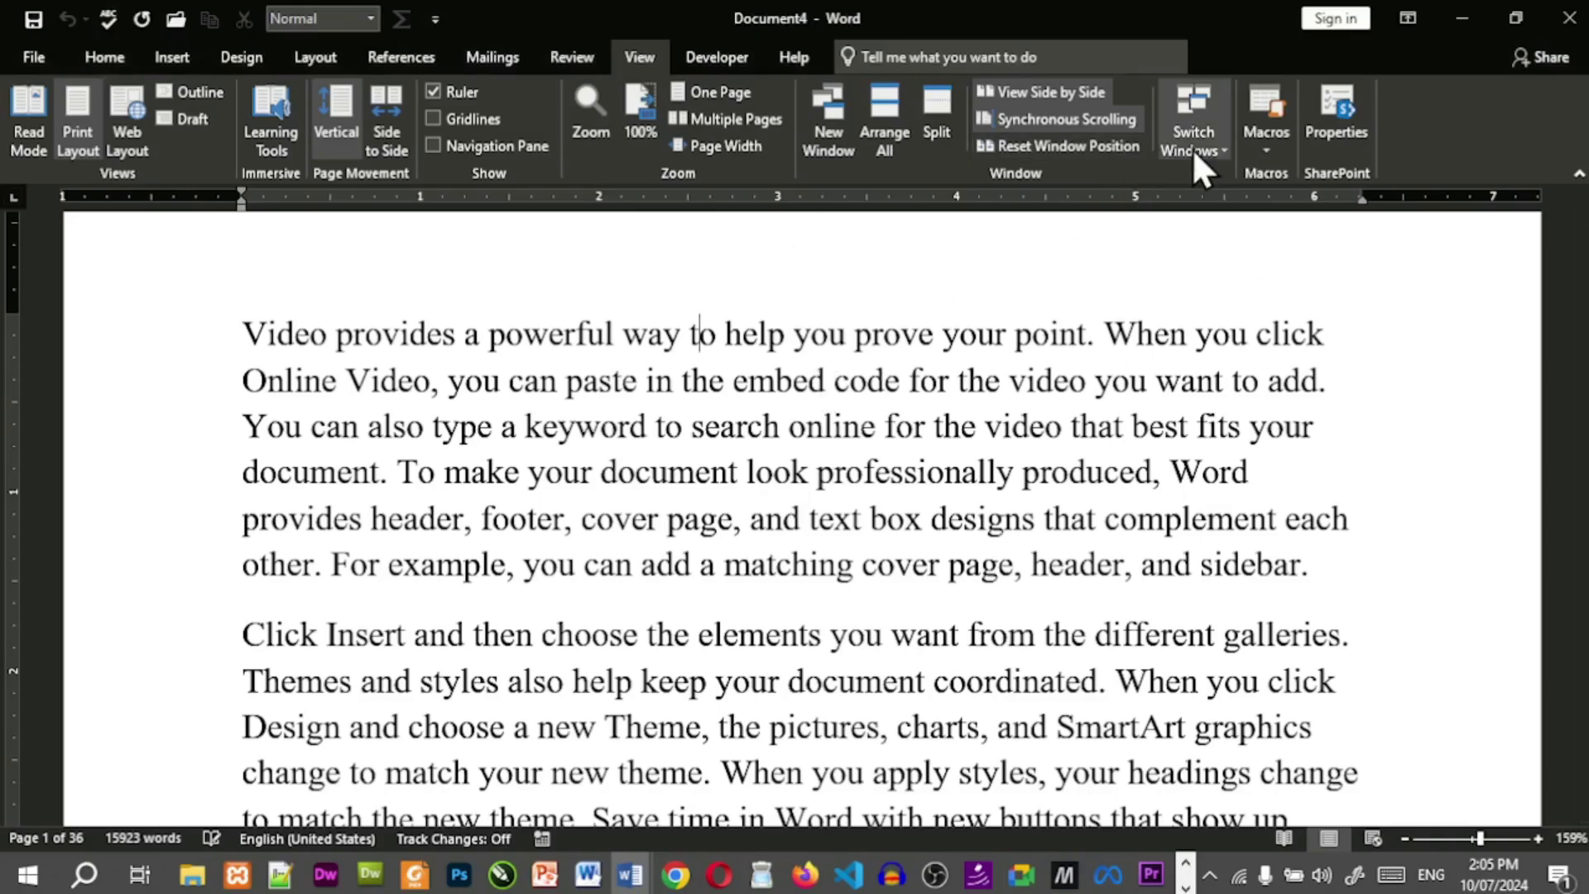
{"action": "left_click", "coordinate": [1194, 149]}
{"action": "left_click", "coordinate": [1263, 197]}
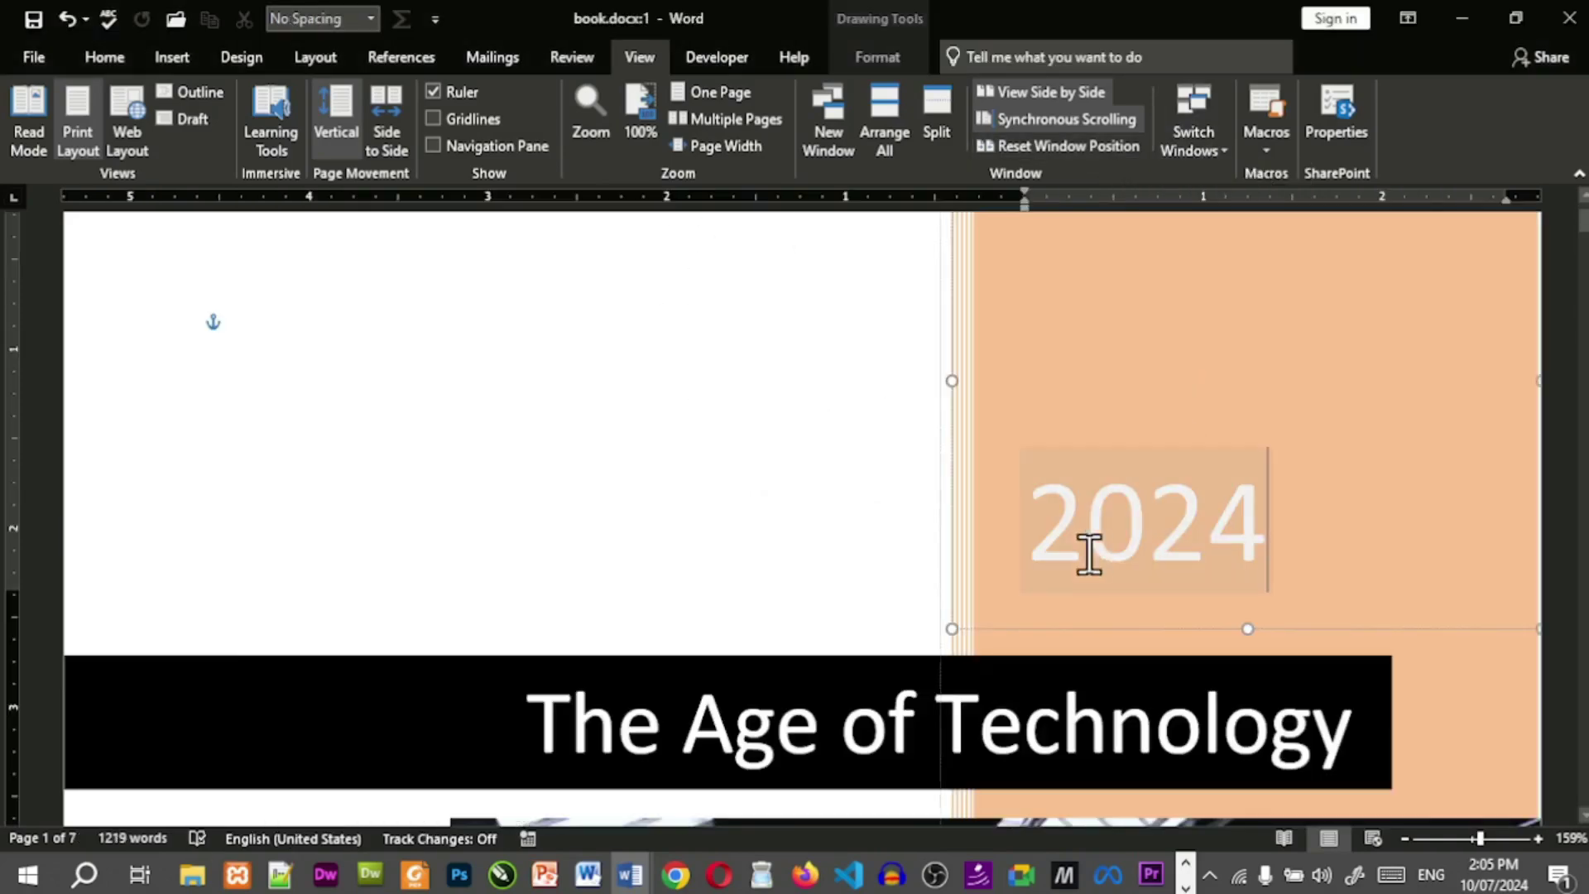
{"action": "left_click", "coordinate": [1219, 147]}
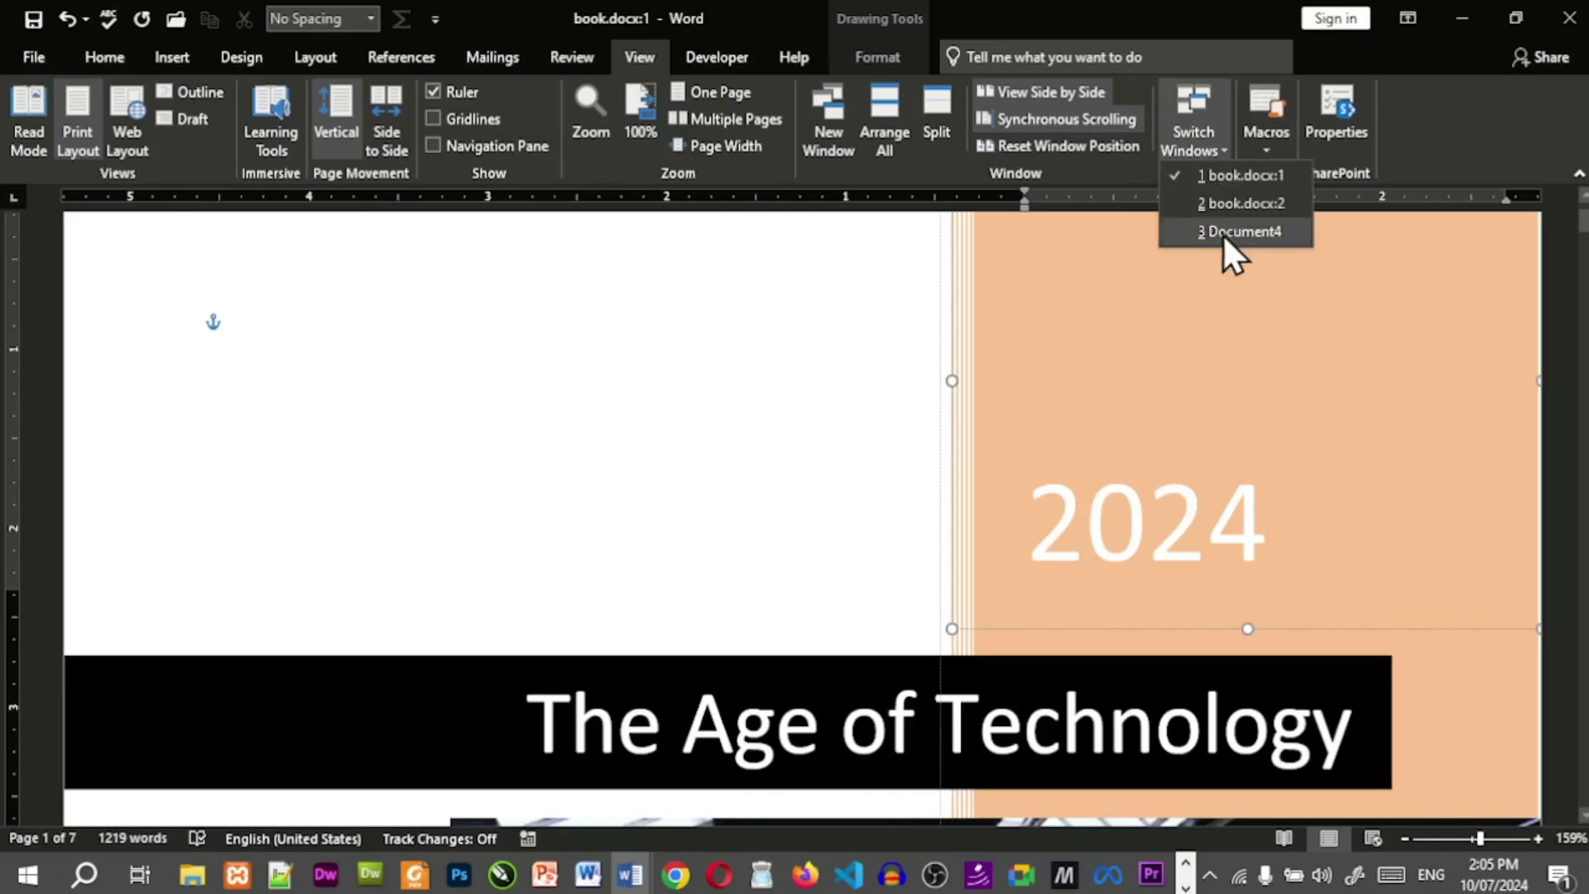
{"action": "left_click", "coordinate": [1232, 205]}
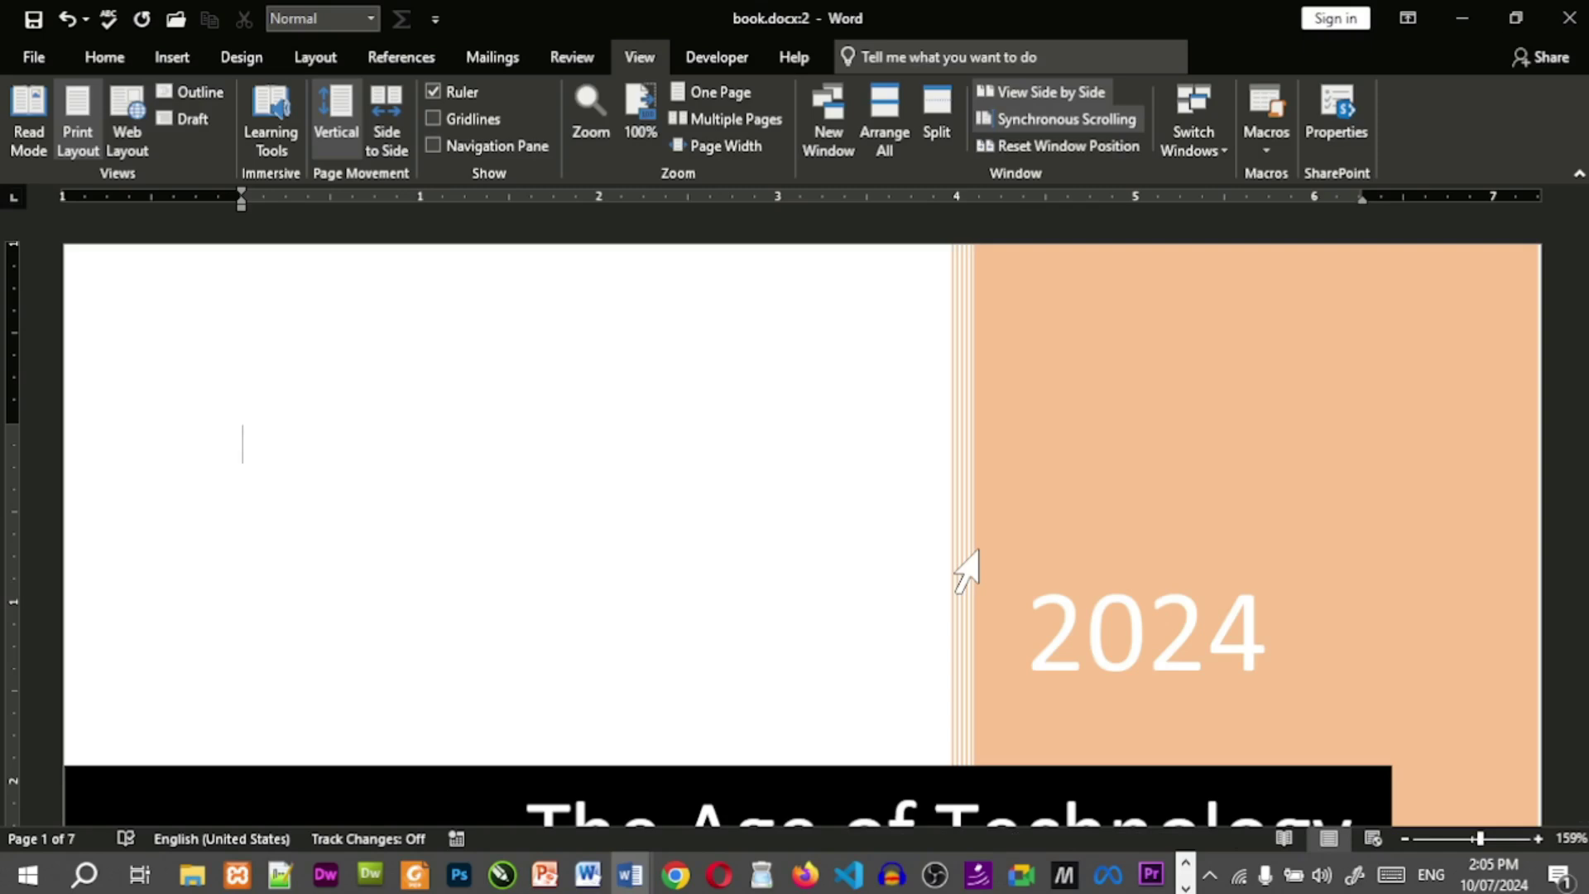
Use Switch Windows again to go to Document4 and then stay on book.docx:1.
{"action": "left_click", "coordinate": [1214, 156]}
{"action": "left_click", "coordinate": [1214, 156]}
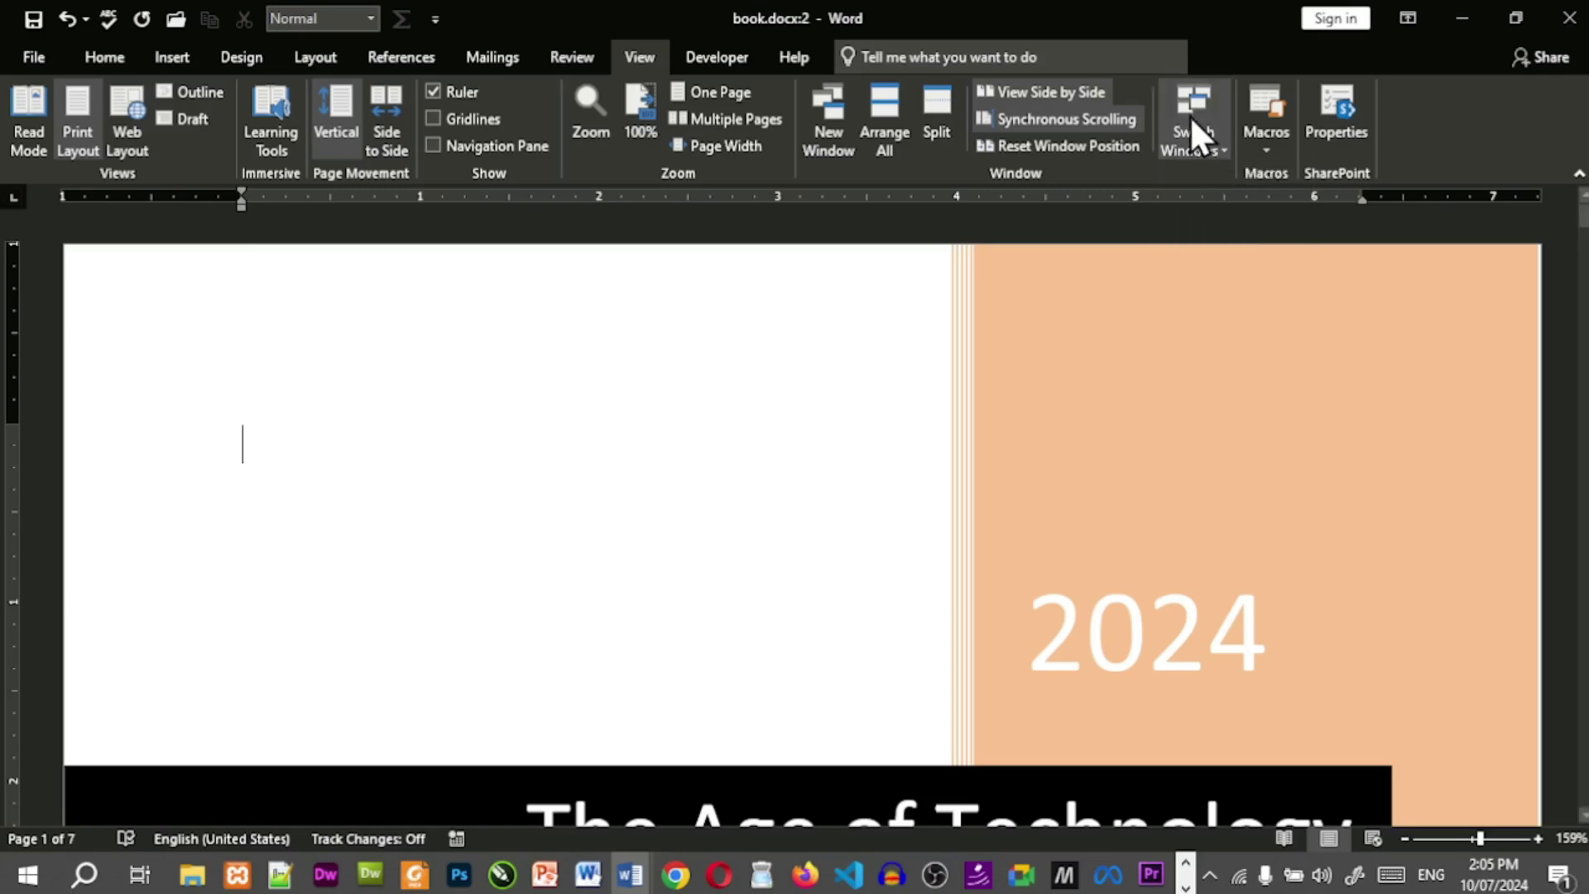
{"action": "left_click", "coordinate": [1192, 120]}
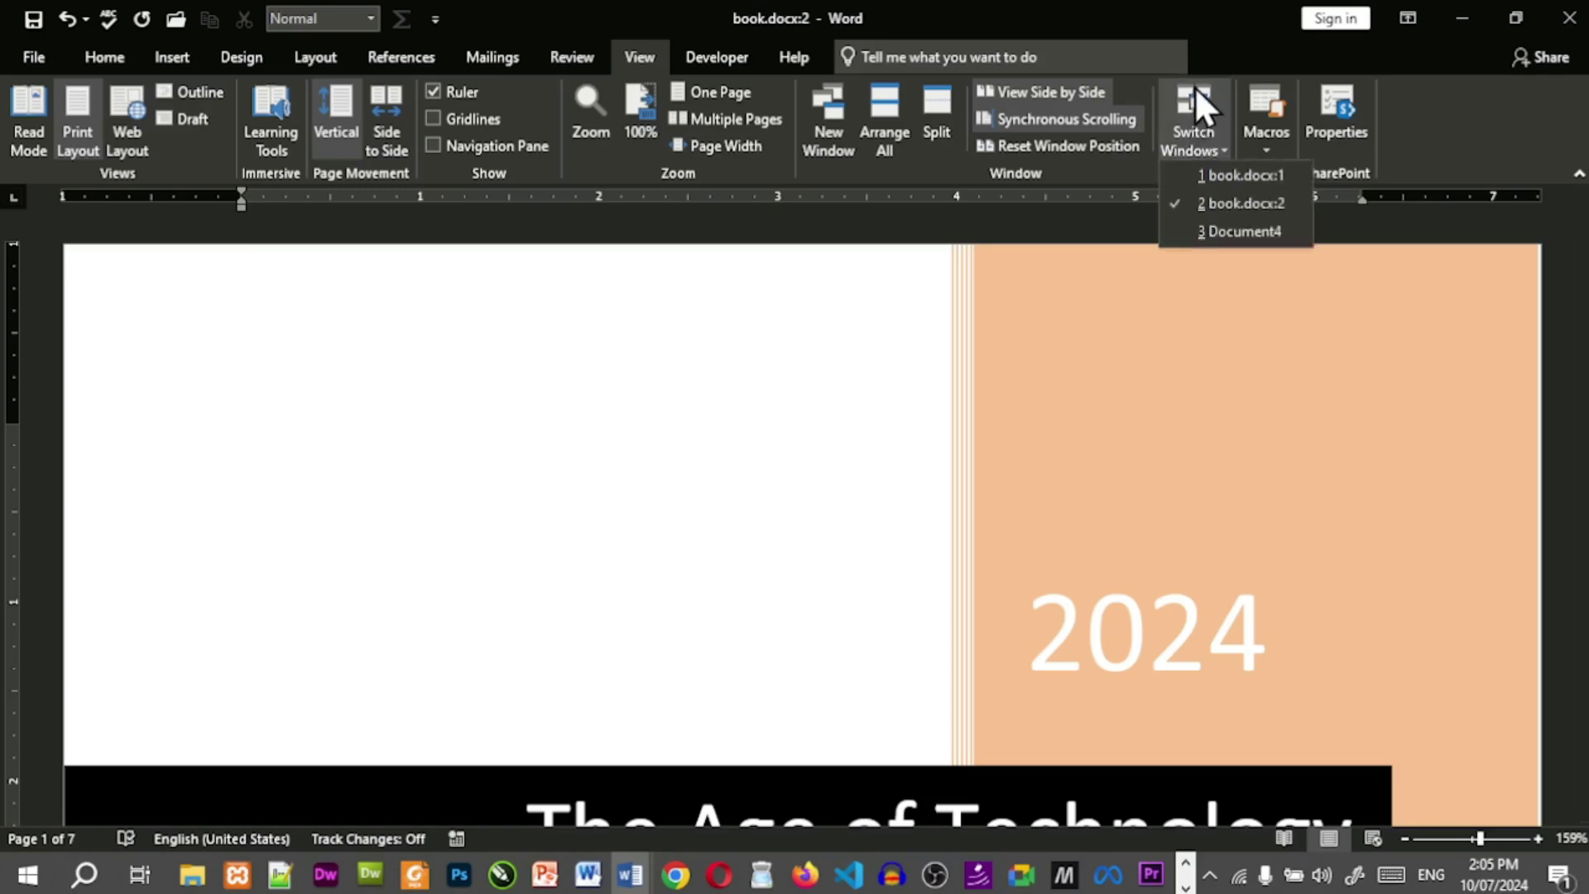
{"action": "left_click", "coordinate": [1230, 230]}
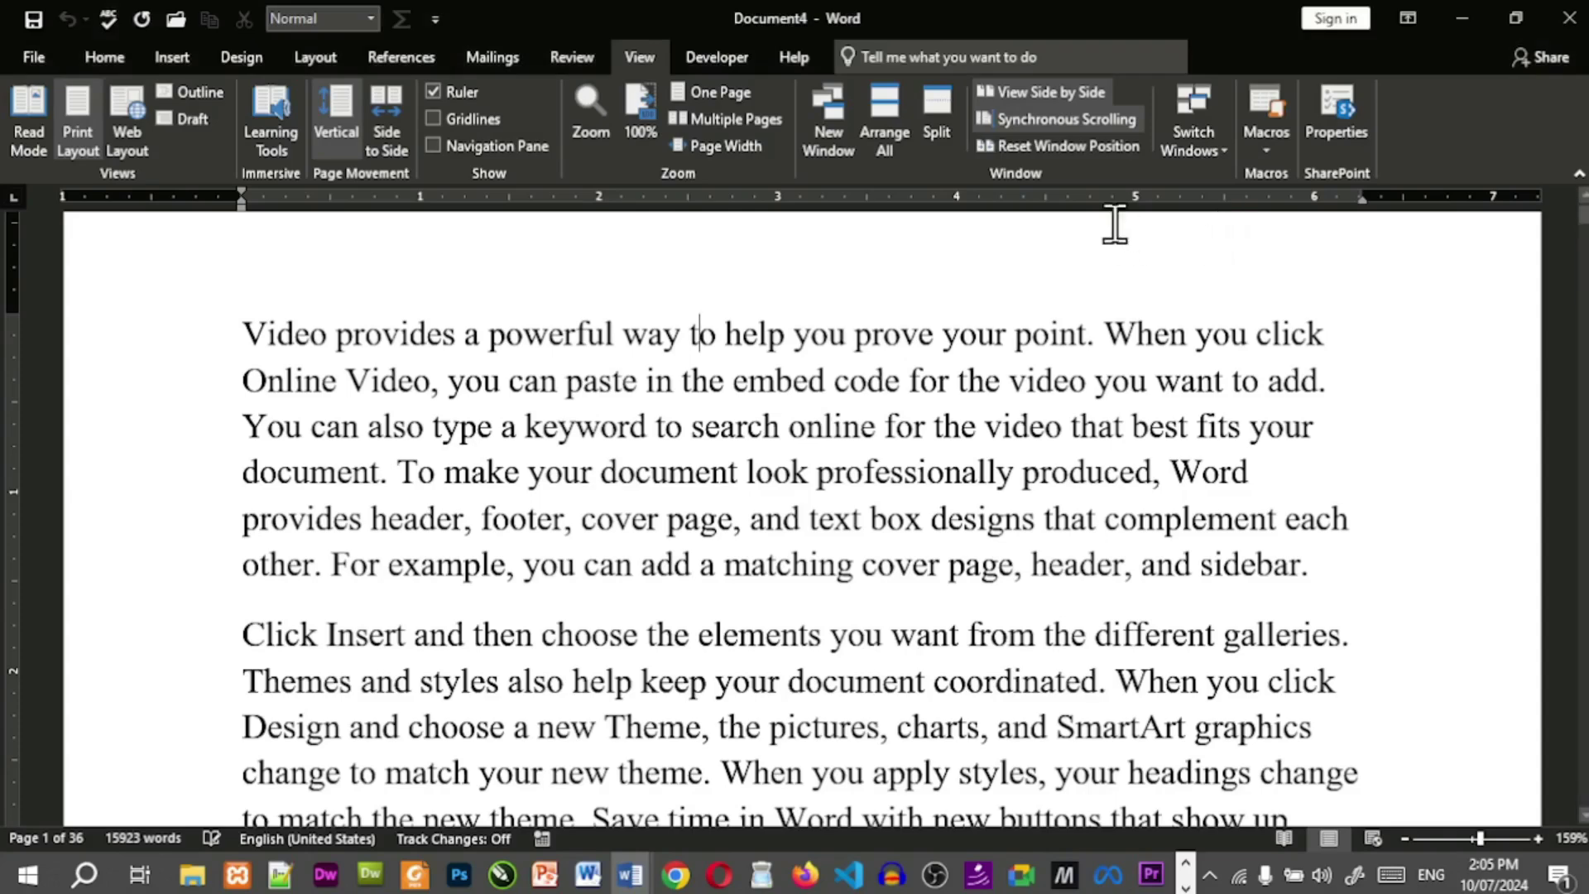
{"action": "left_click", "coordinate": [1222, 137]}
{"action": "left_click", "coordinate": [1221, 173]}
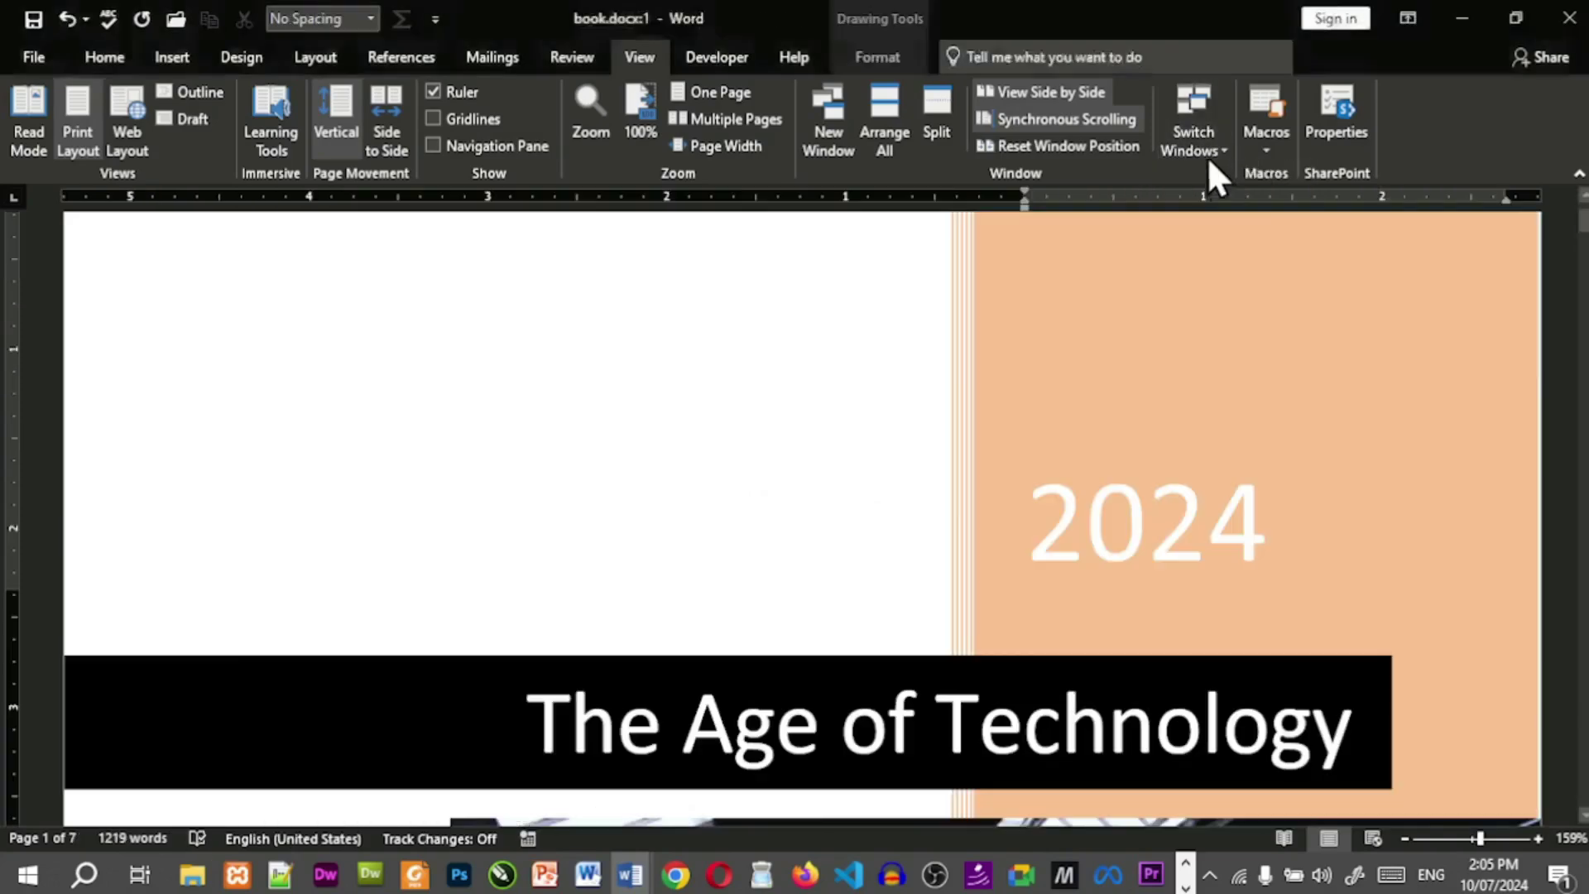
{"action": "left_click", "coordinate": [1205, 150]}
{"action": "left_click", "coordinate": [1217, 172]}
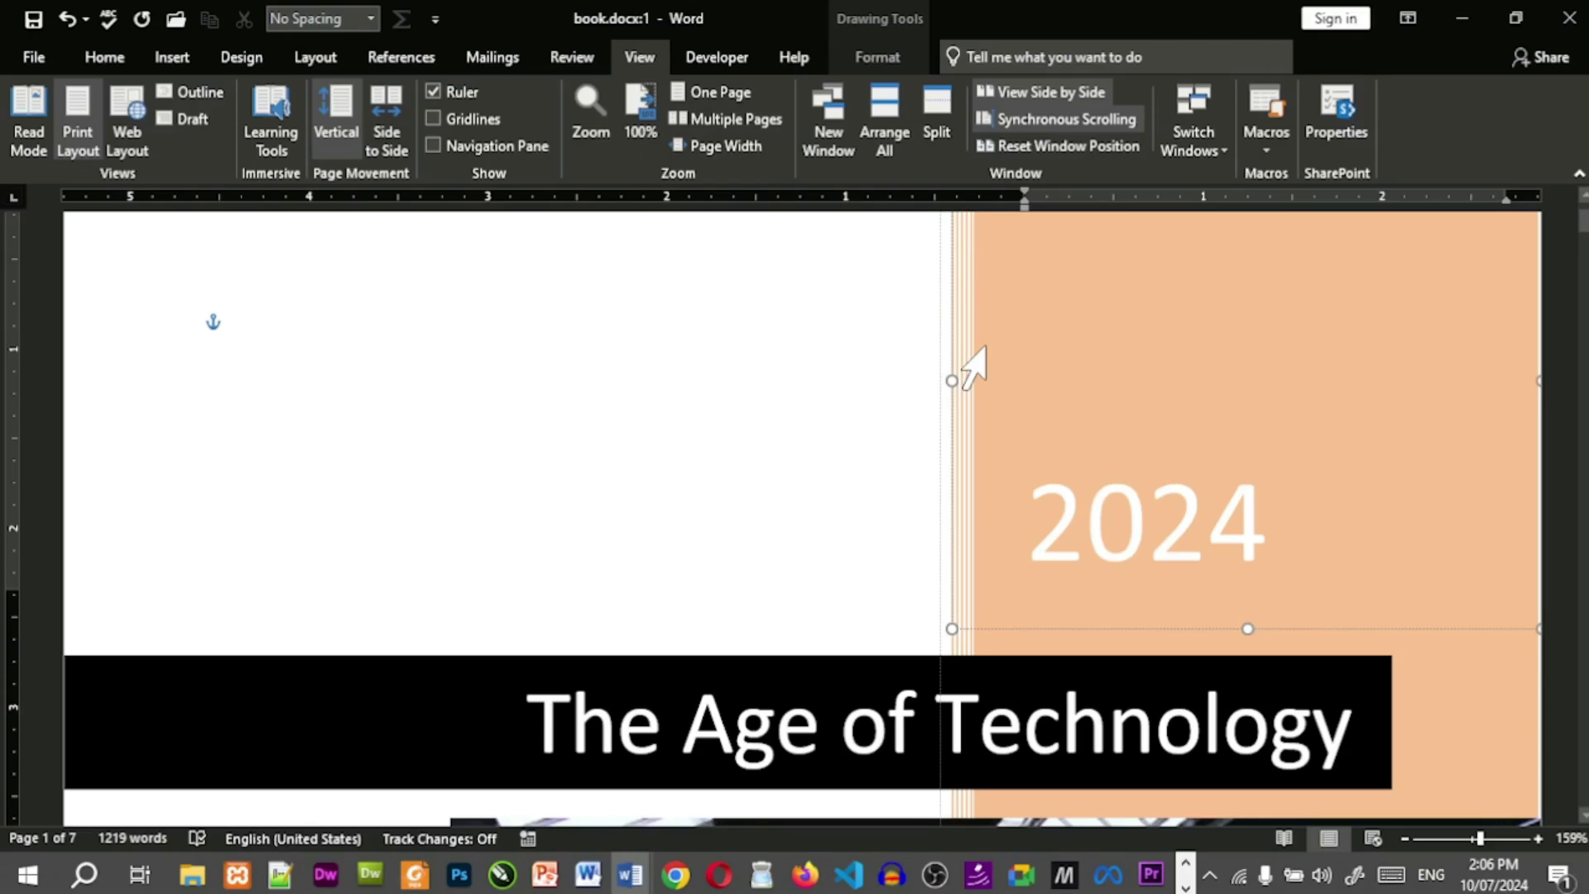
Reset Window Position, maximize book.docx:1 and Document4, and bring Document4 to the front.
{"action": "left_click", "coordinate": [1046, 145]}
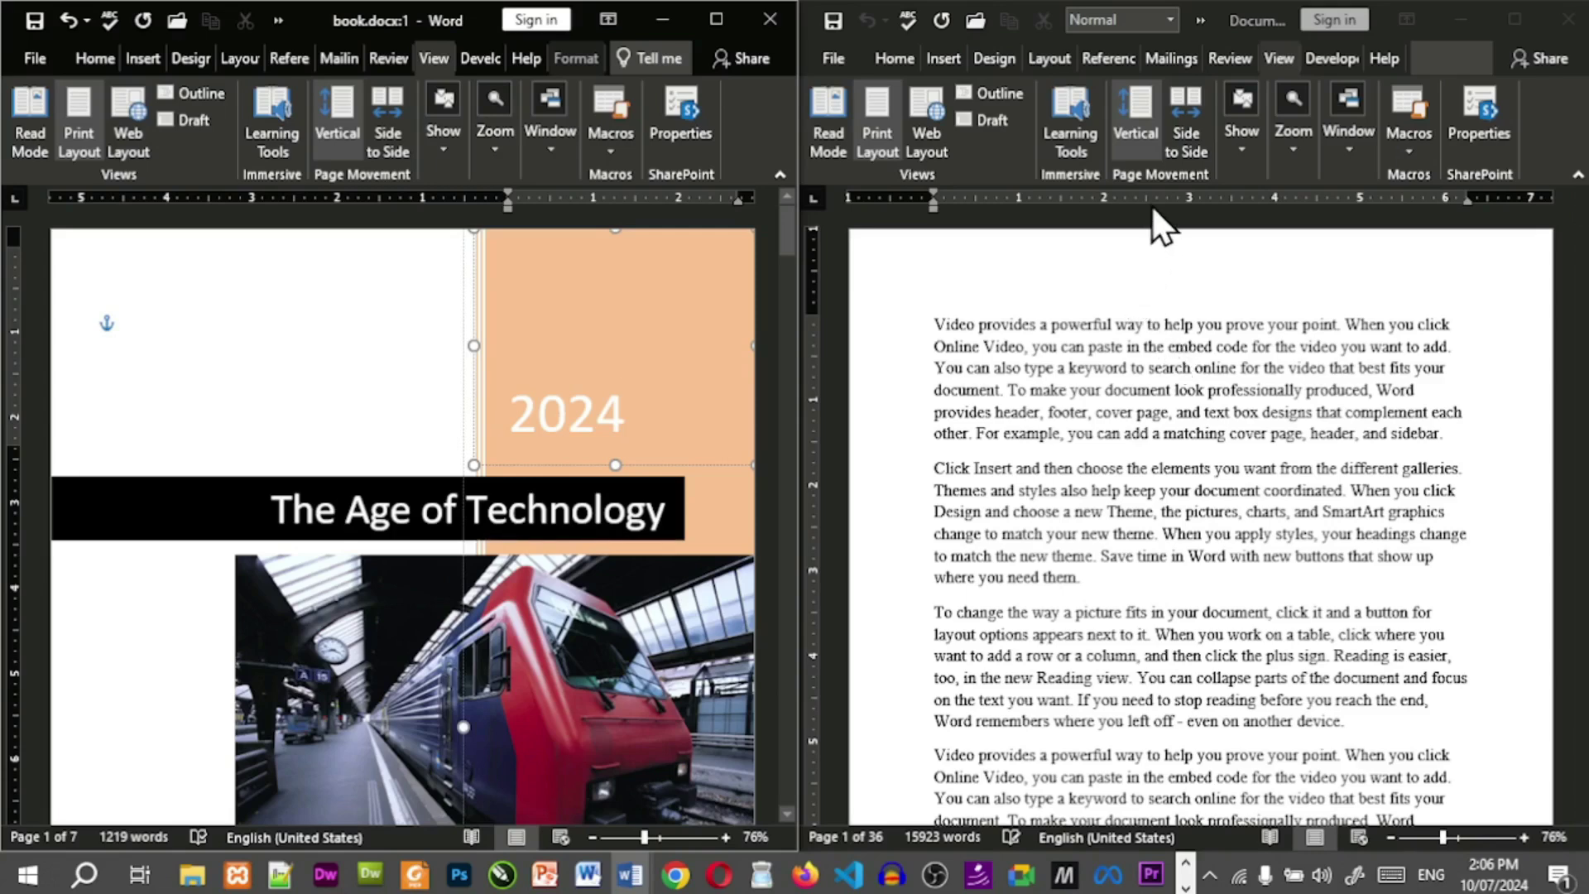
{"action": "left_click", "coordinate": [718, 18]}
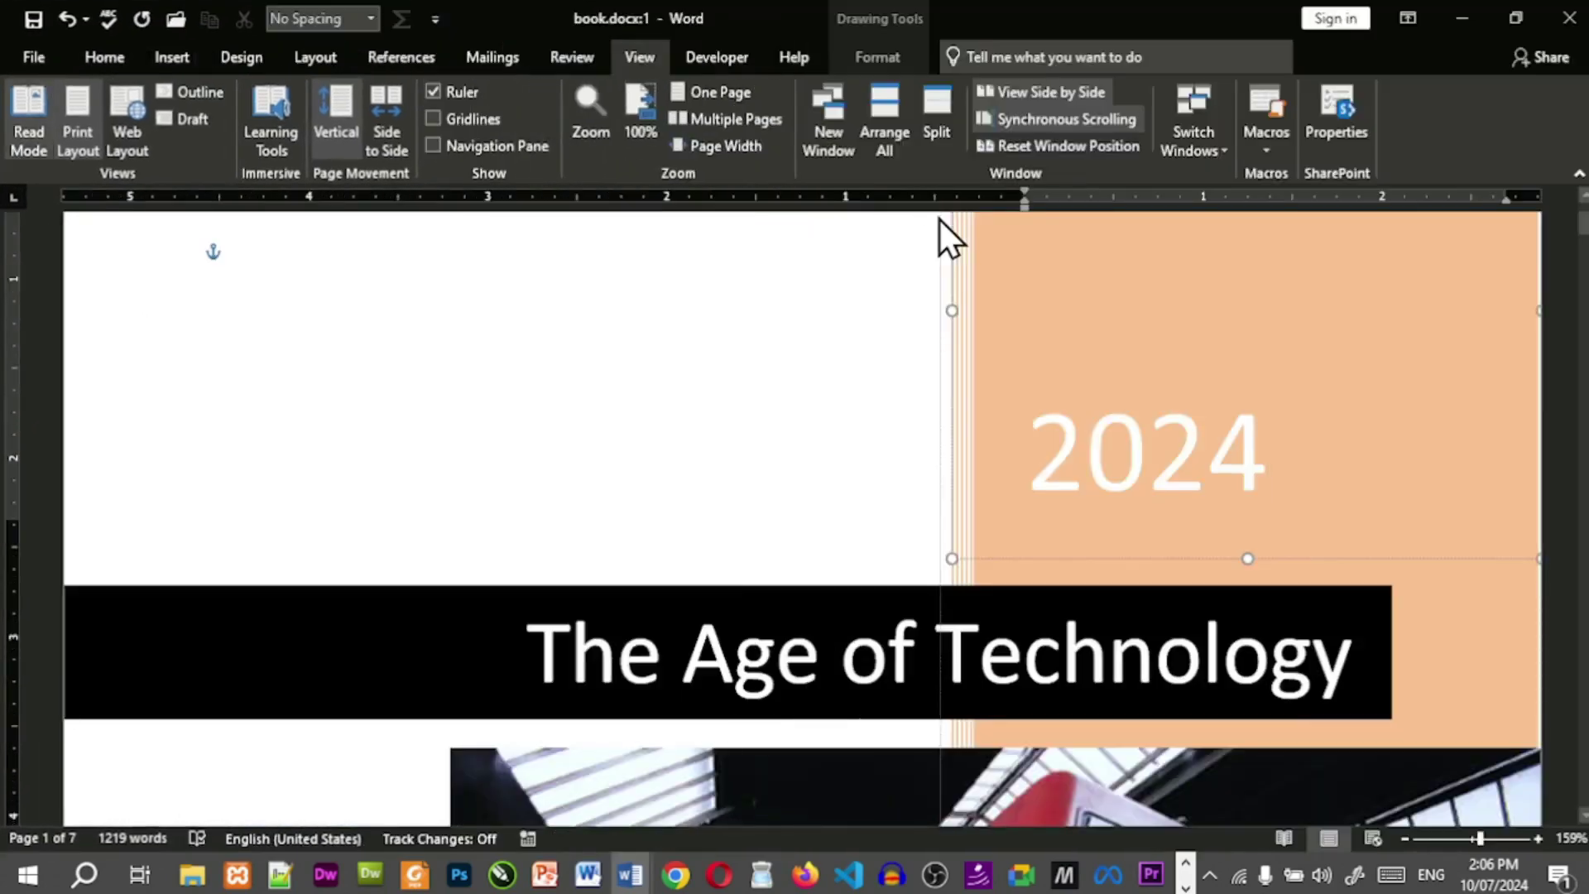
{"action": "key", "text": "alt+Tab"}
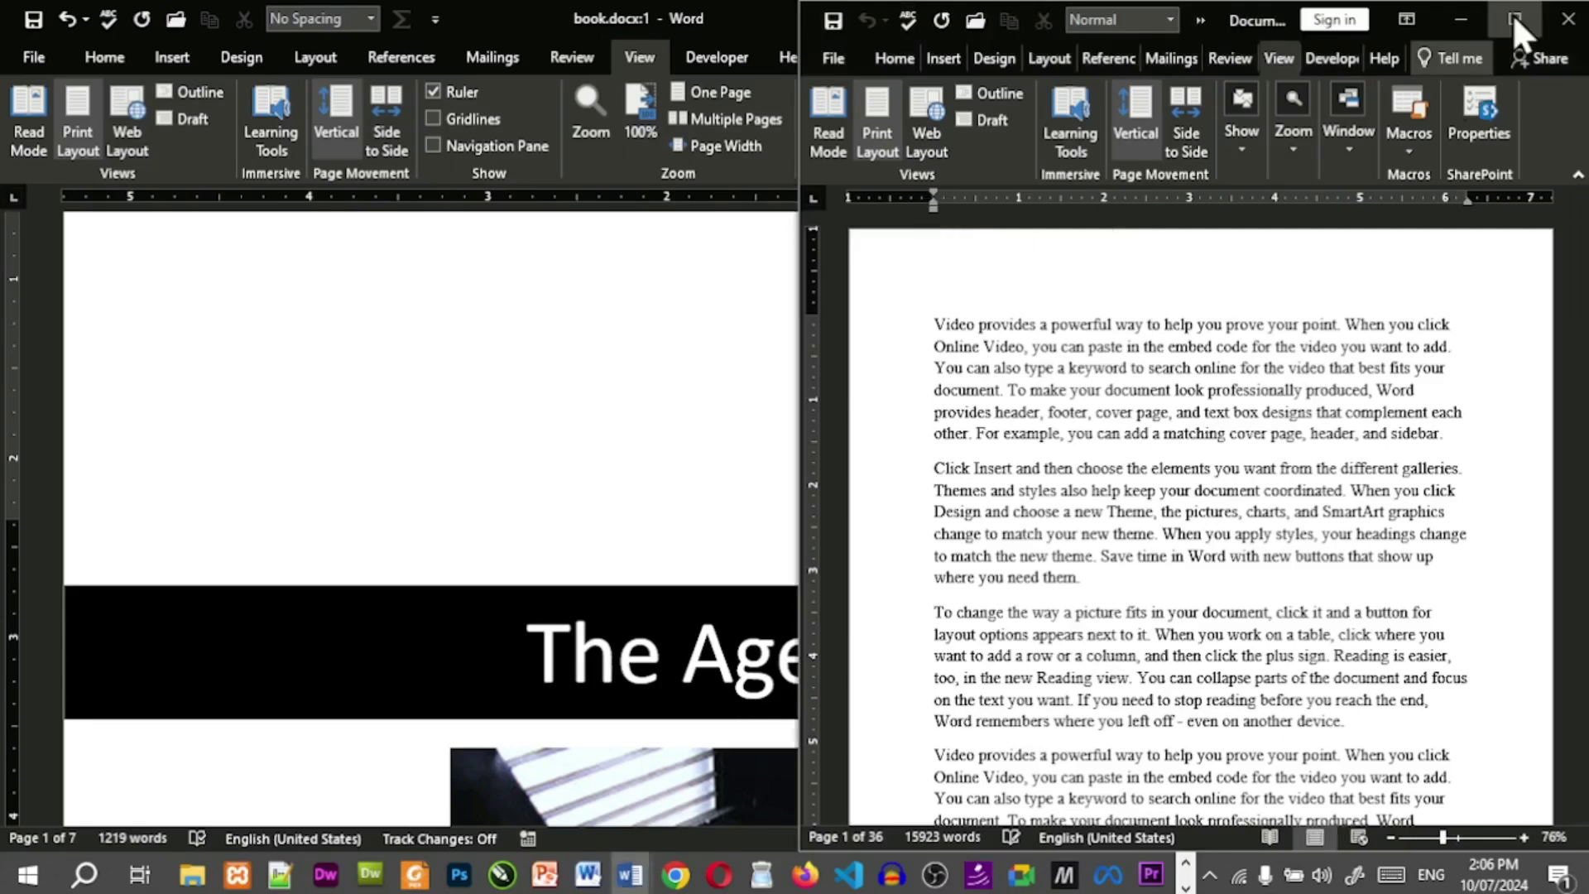
{"action": "left_click", "coordinate": [1514, 17]}
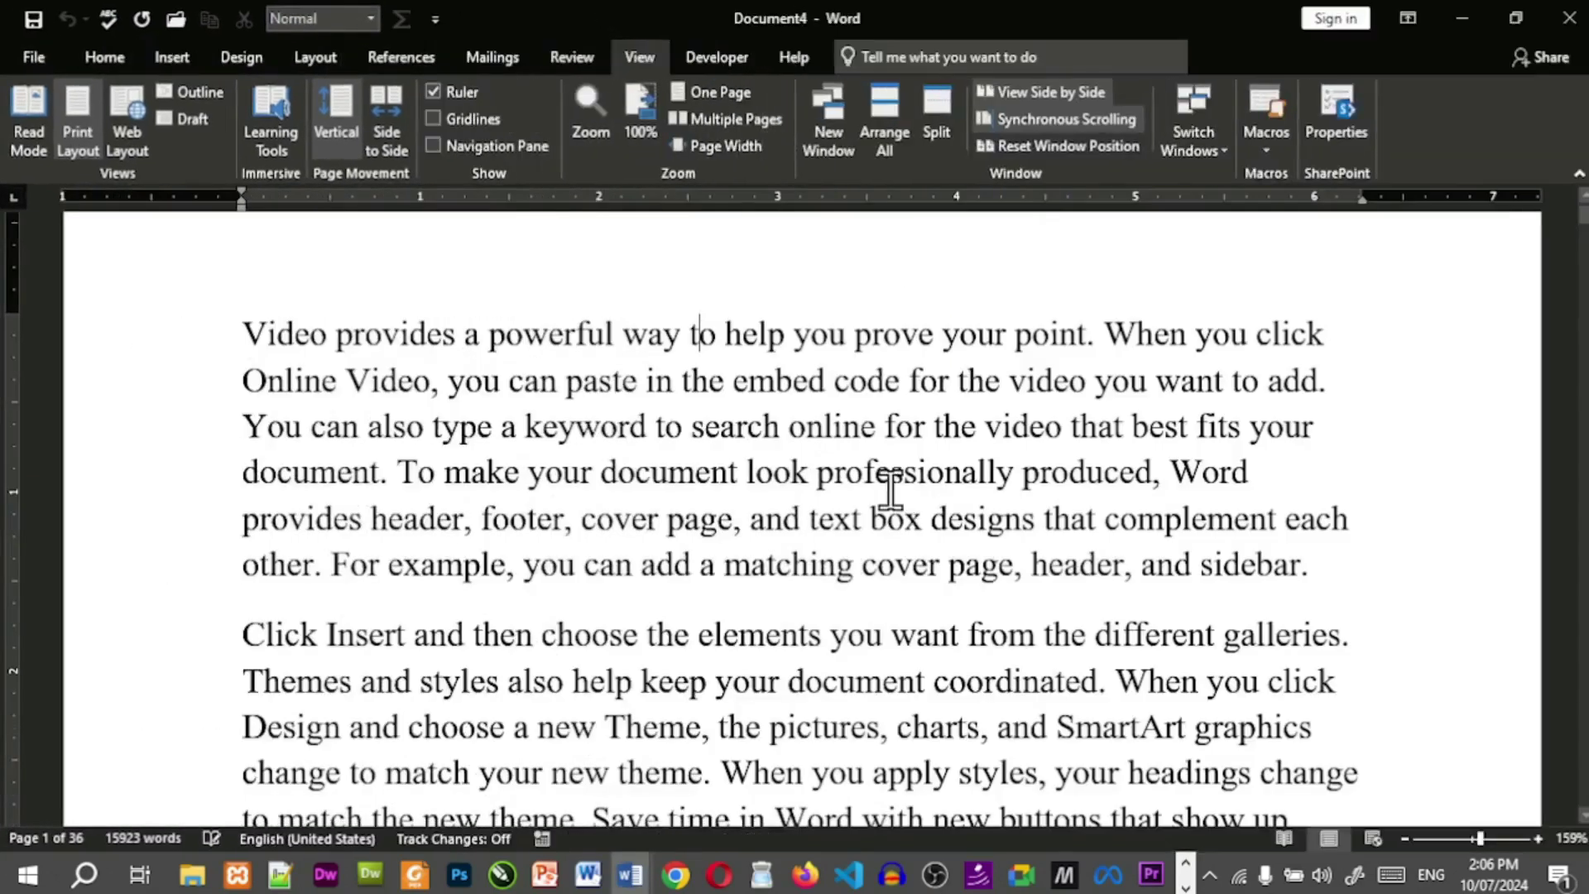
{"action": "key", "text": "alt+Tab"}
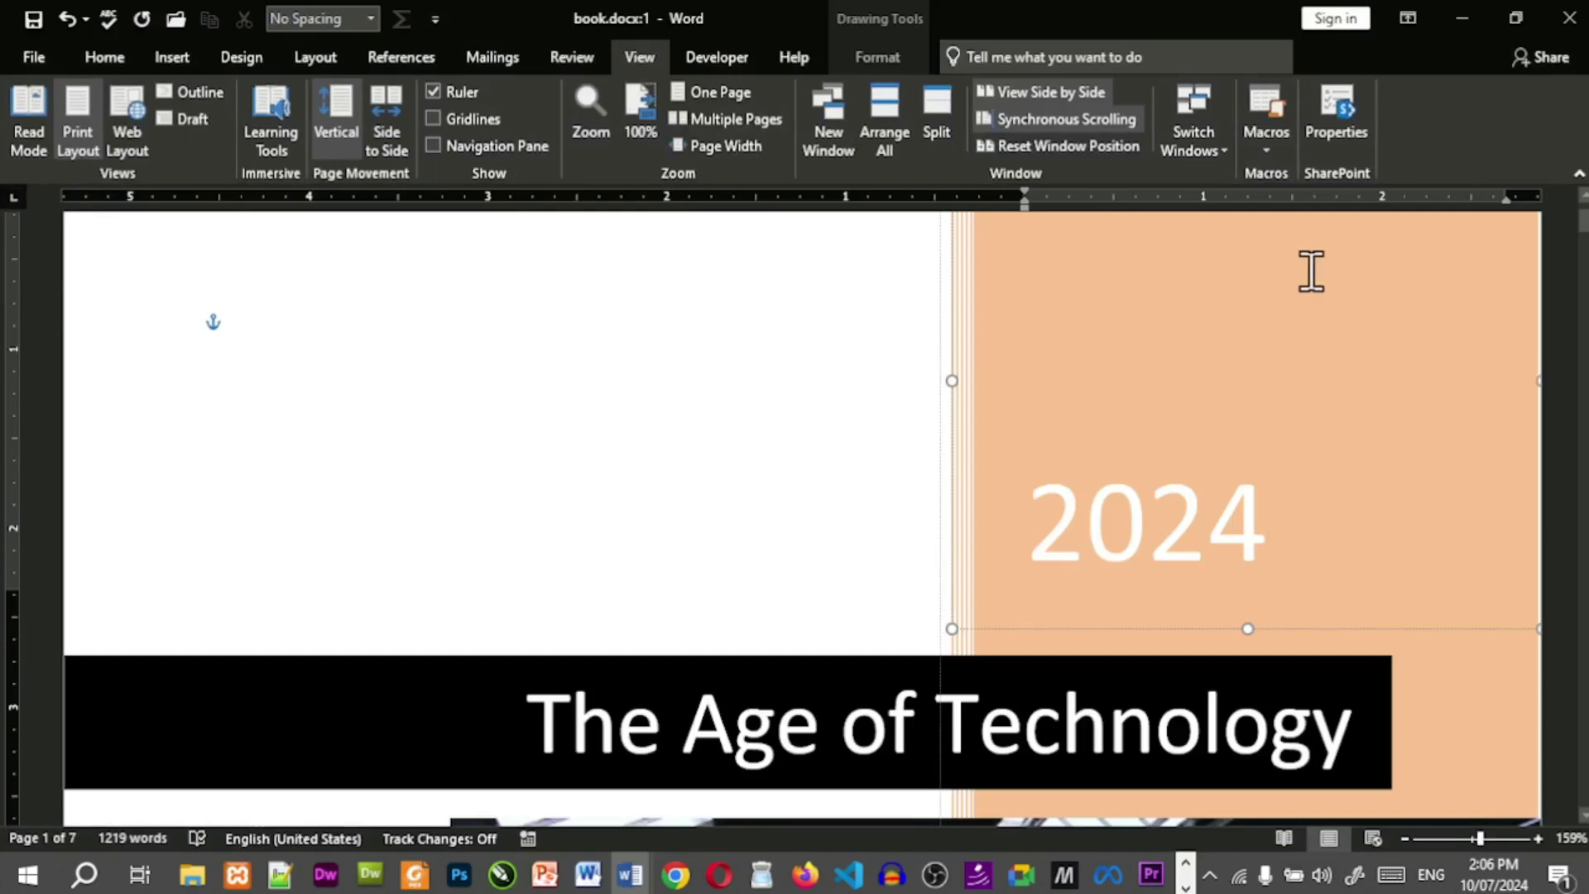
{"action": "left_click", "coordinate": [1211, 142]}
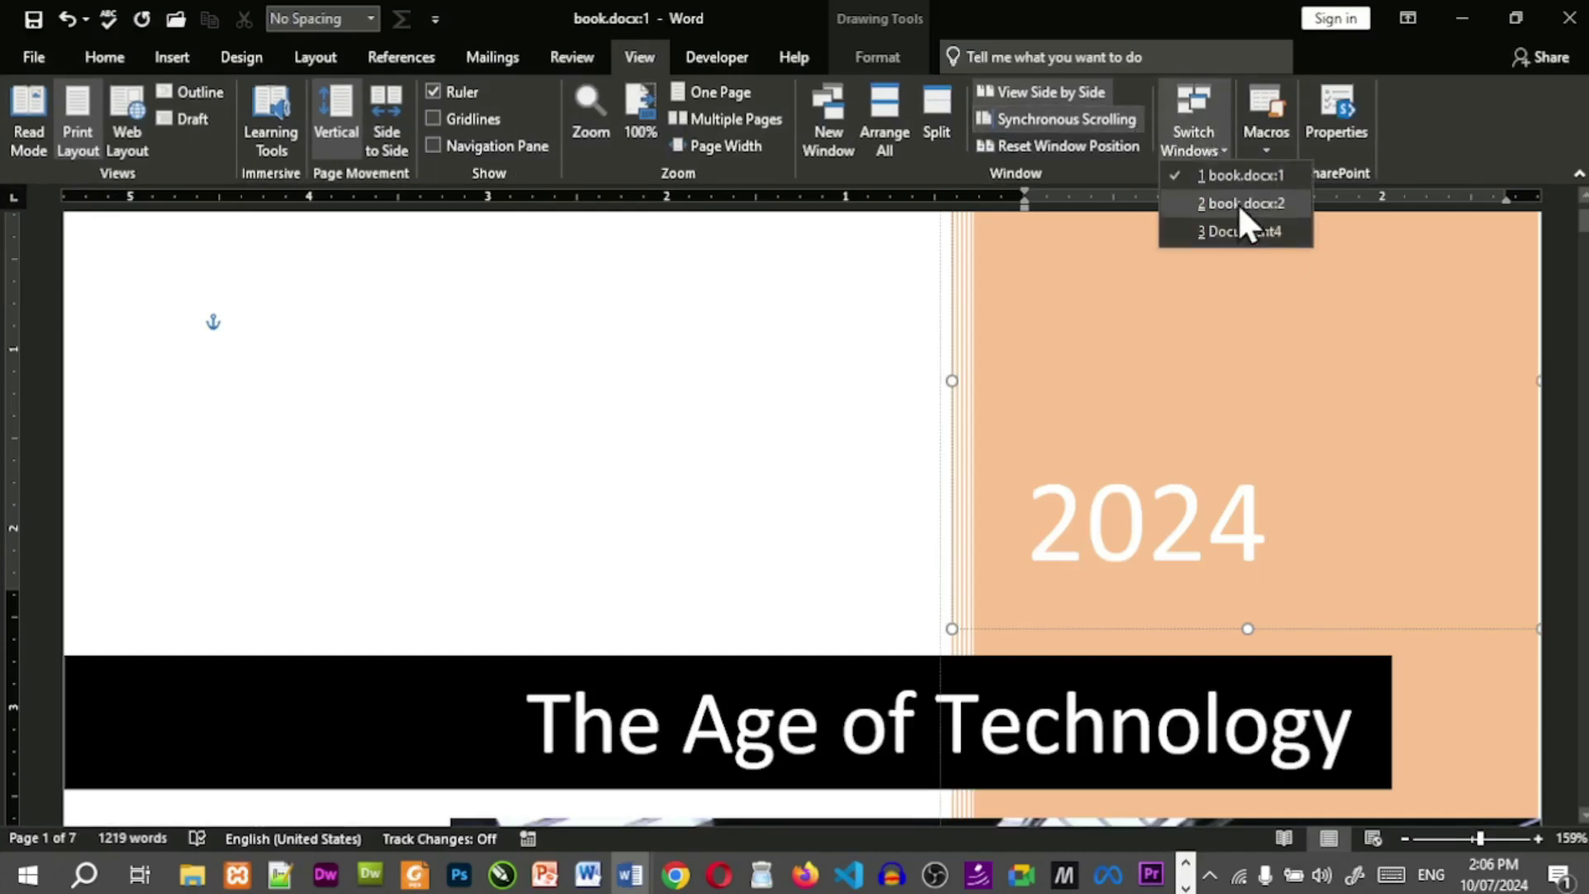
{"action": "left_click", "coordinate": [1260, 235]}
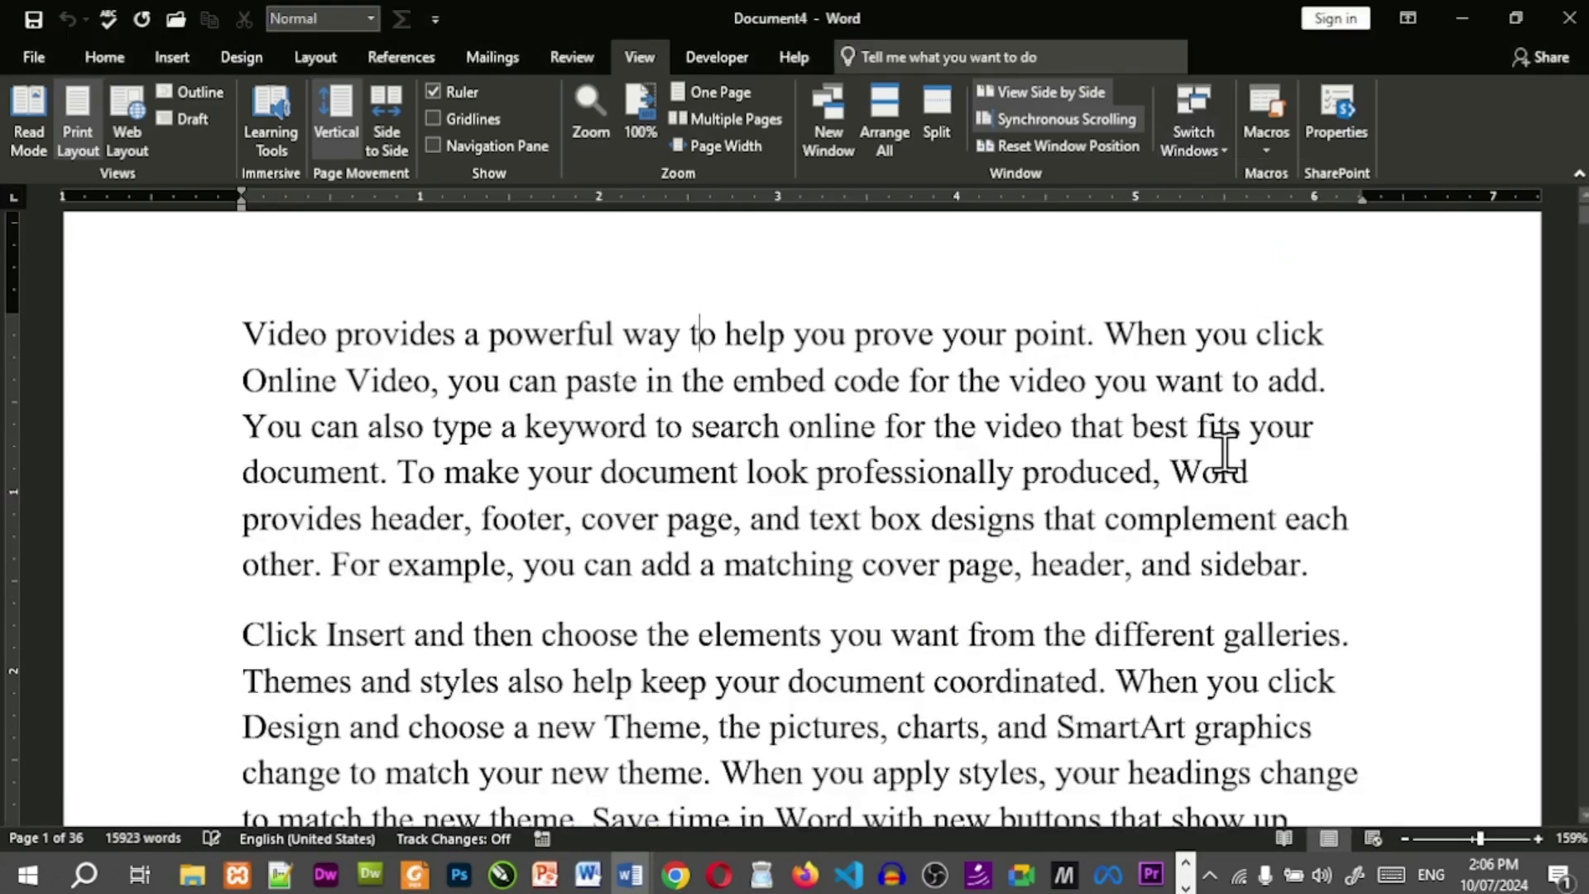
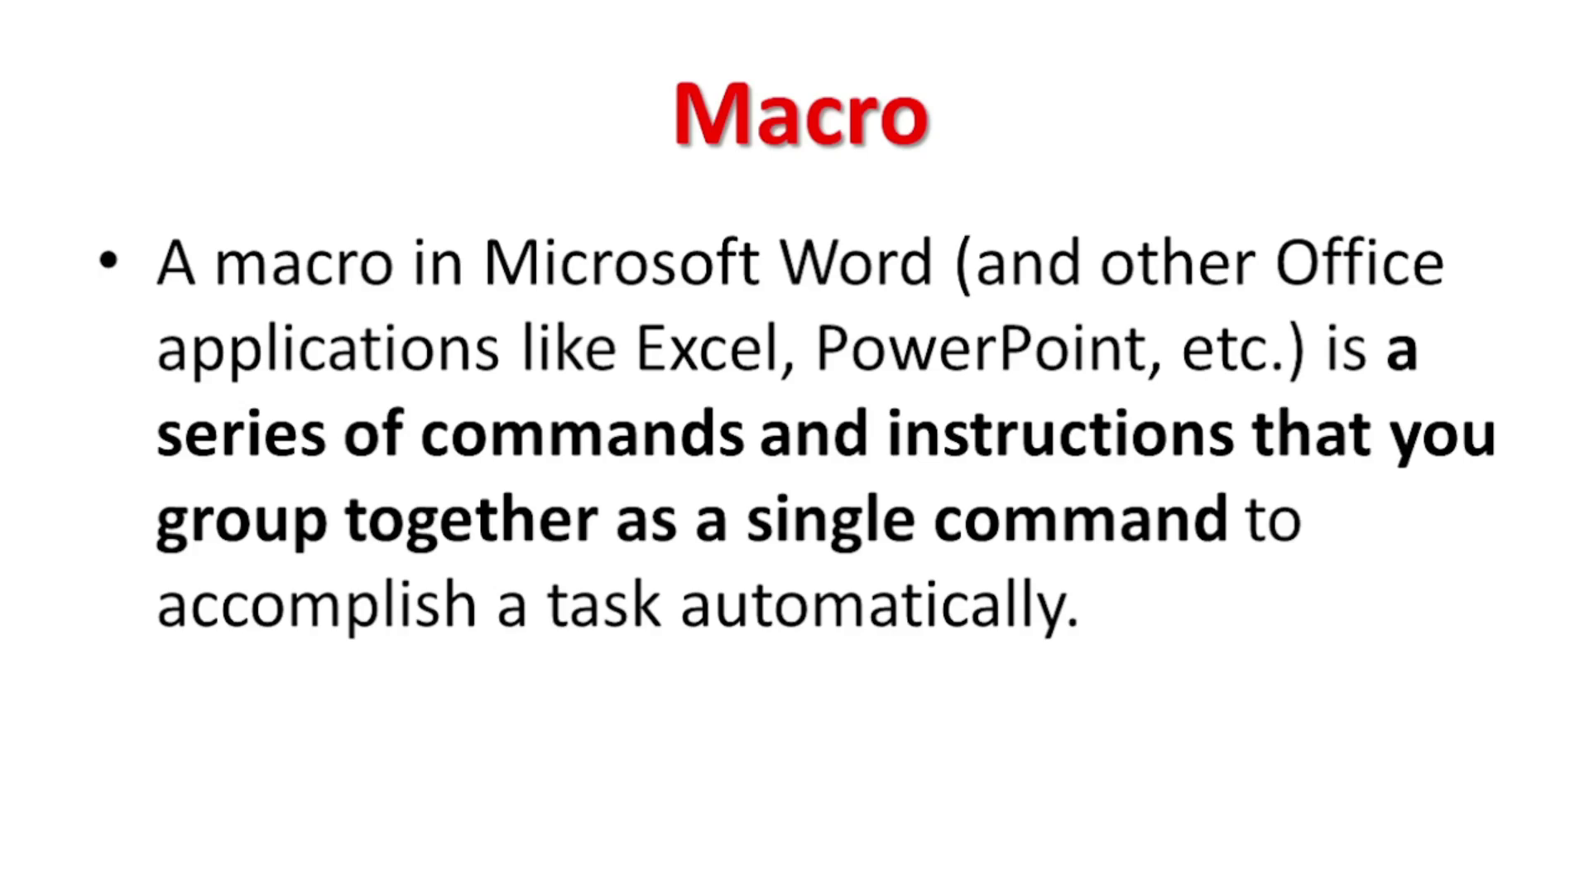
Show the Benefits slide's Efficiency bullet, return to the Macro slide, and open Run.
{"action": "key", "text": "Right"}
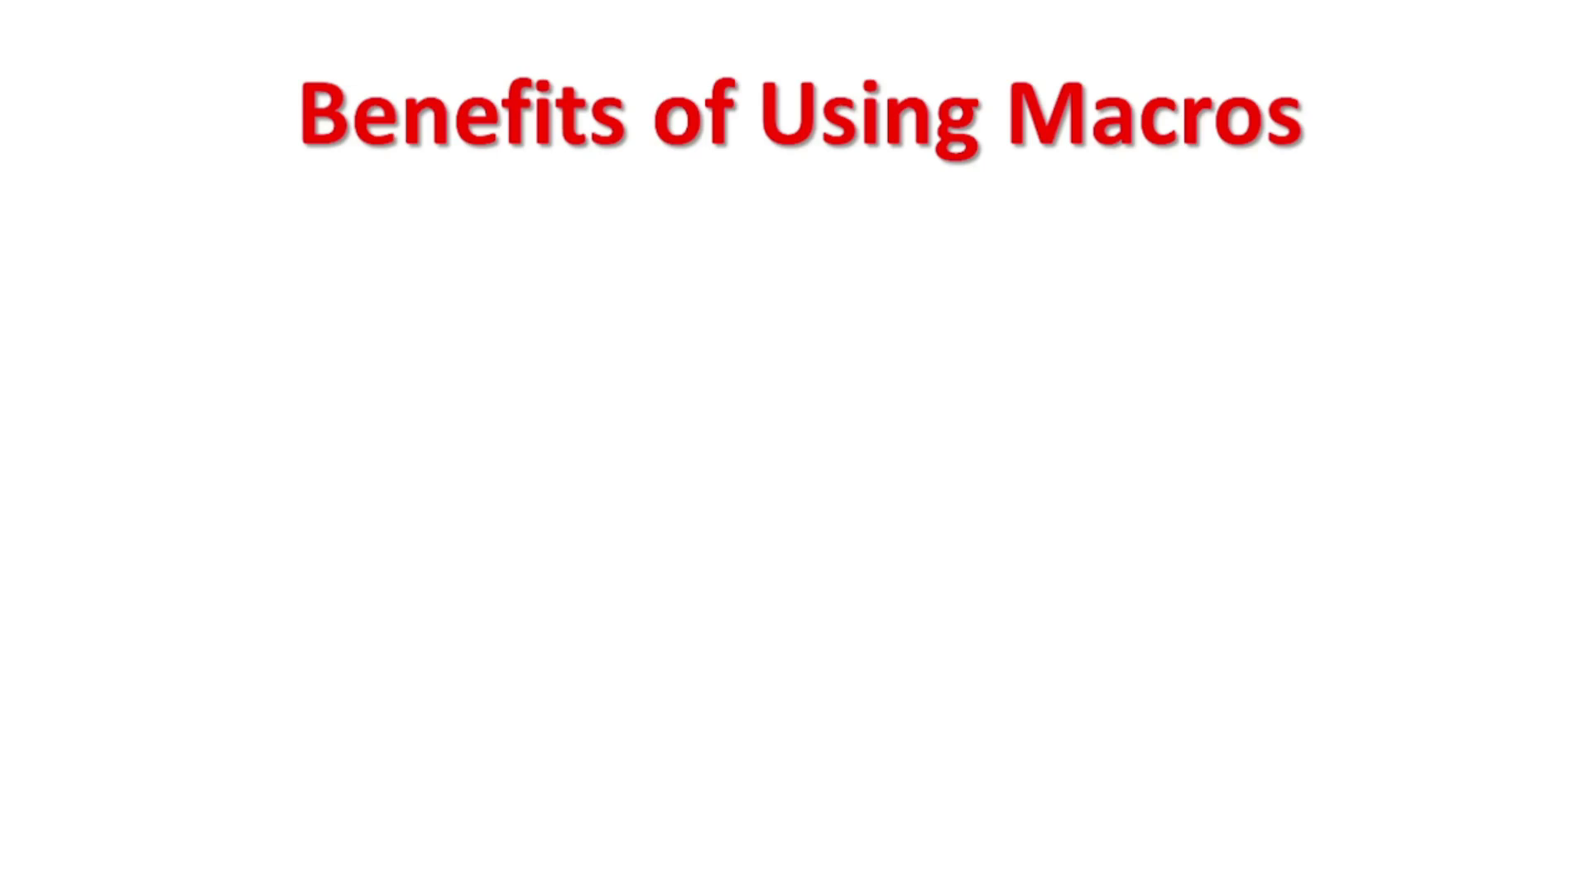
{"action": "key", "text": "Right"}
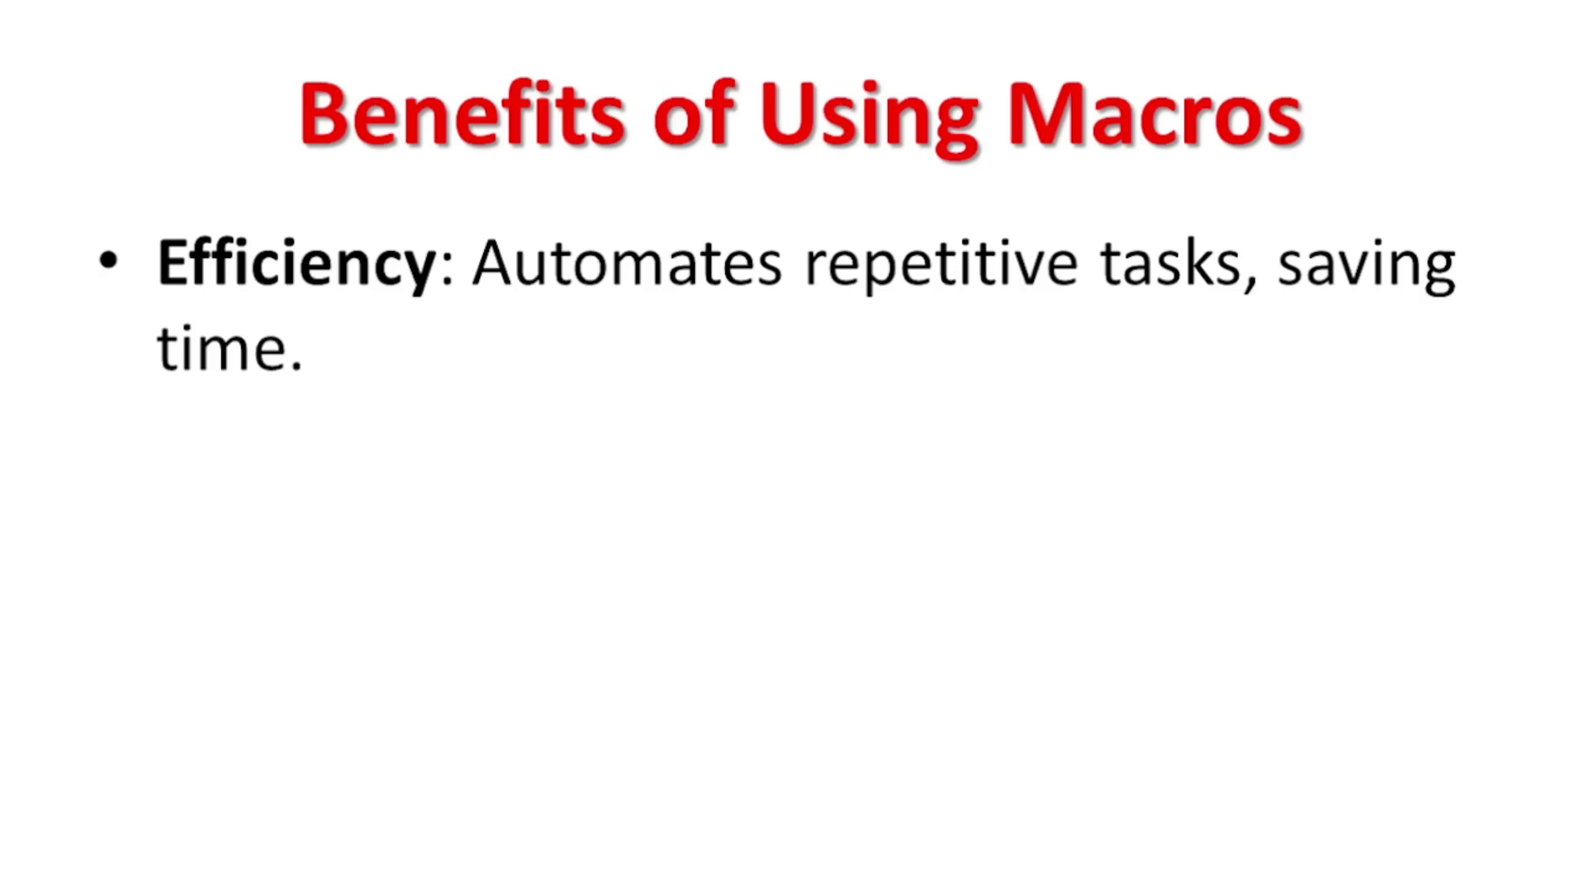
{"action": "key", "text": "Left"}
{"action": "key", "text": "Left"}
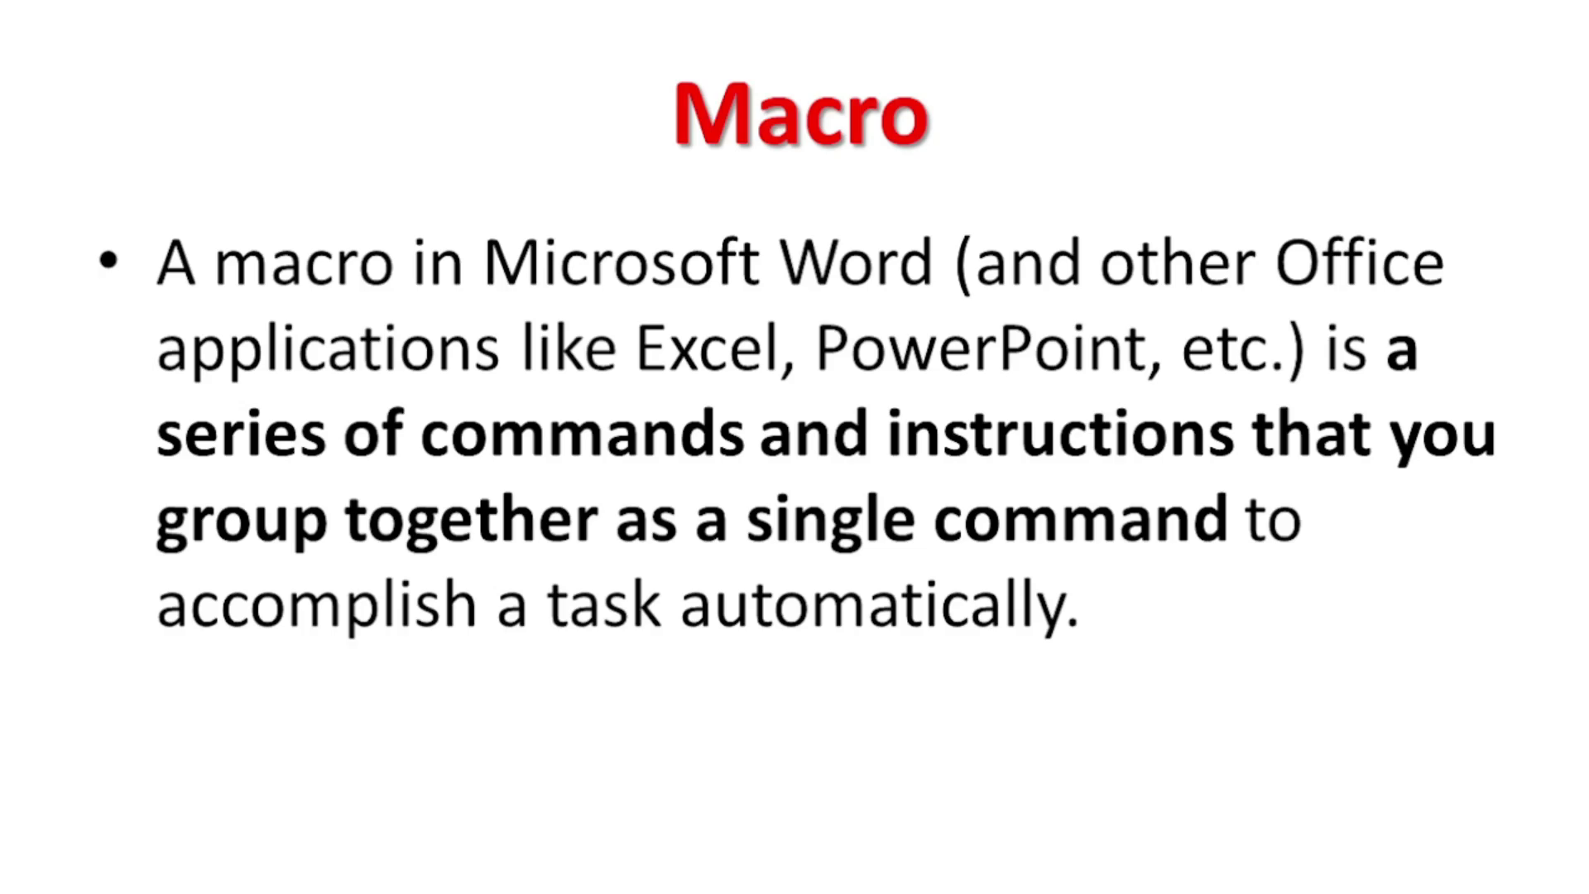
{"action": "key", "text": "super+r"}
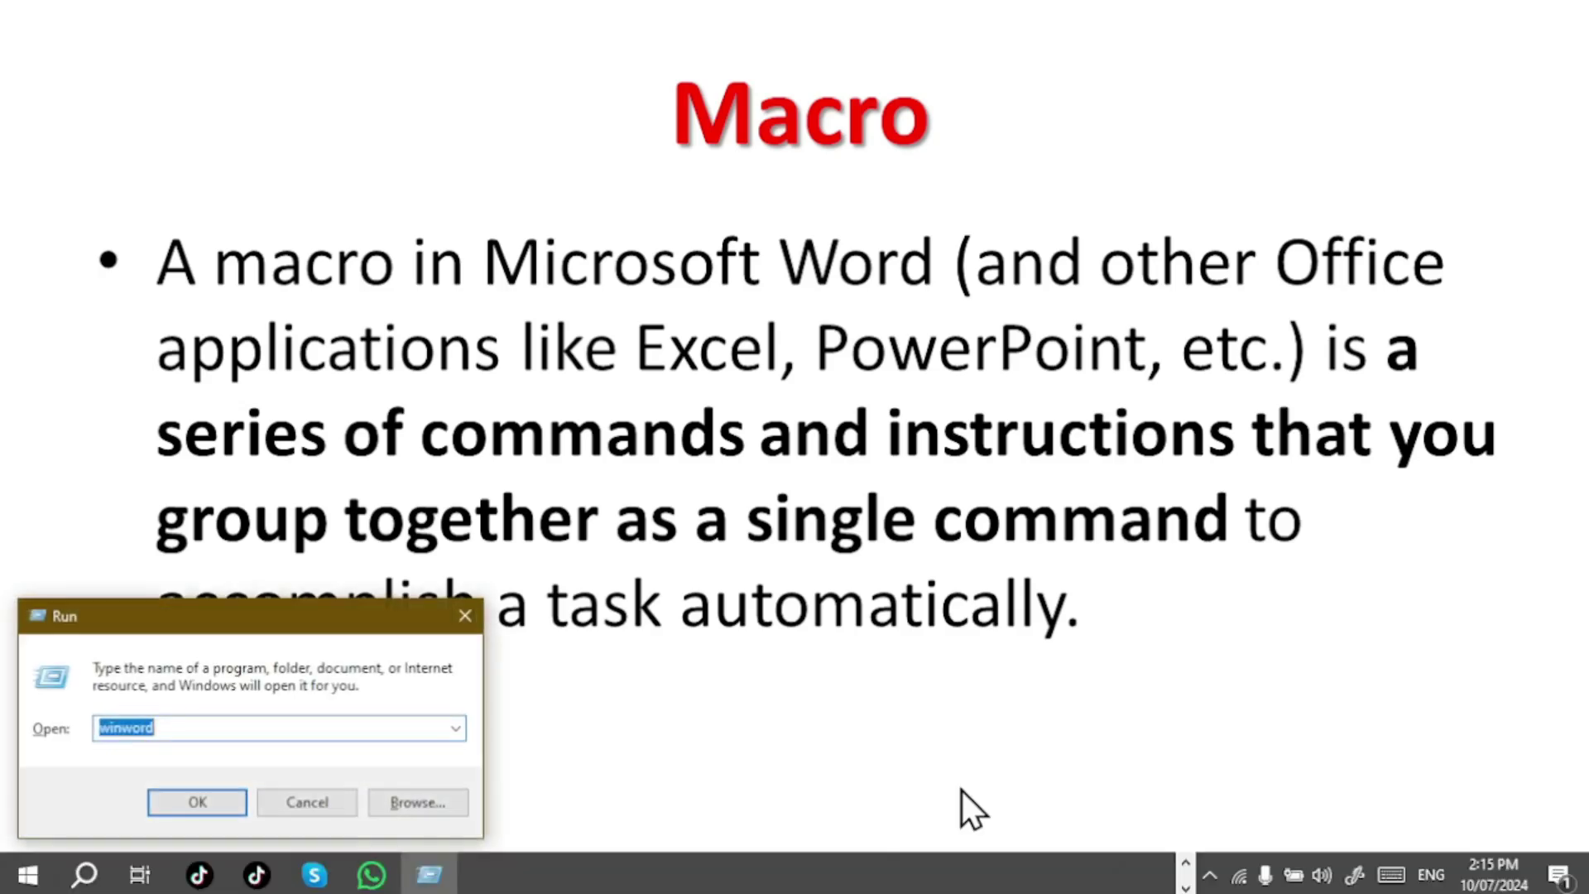
Launch Word from Run, start a blank document, and convert it out of Compatibility Mode.
{"action": "key", "text": "Return"}
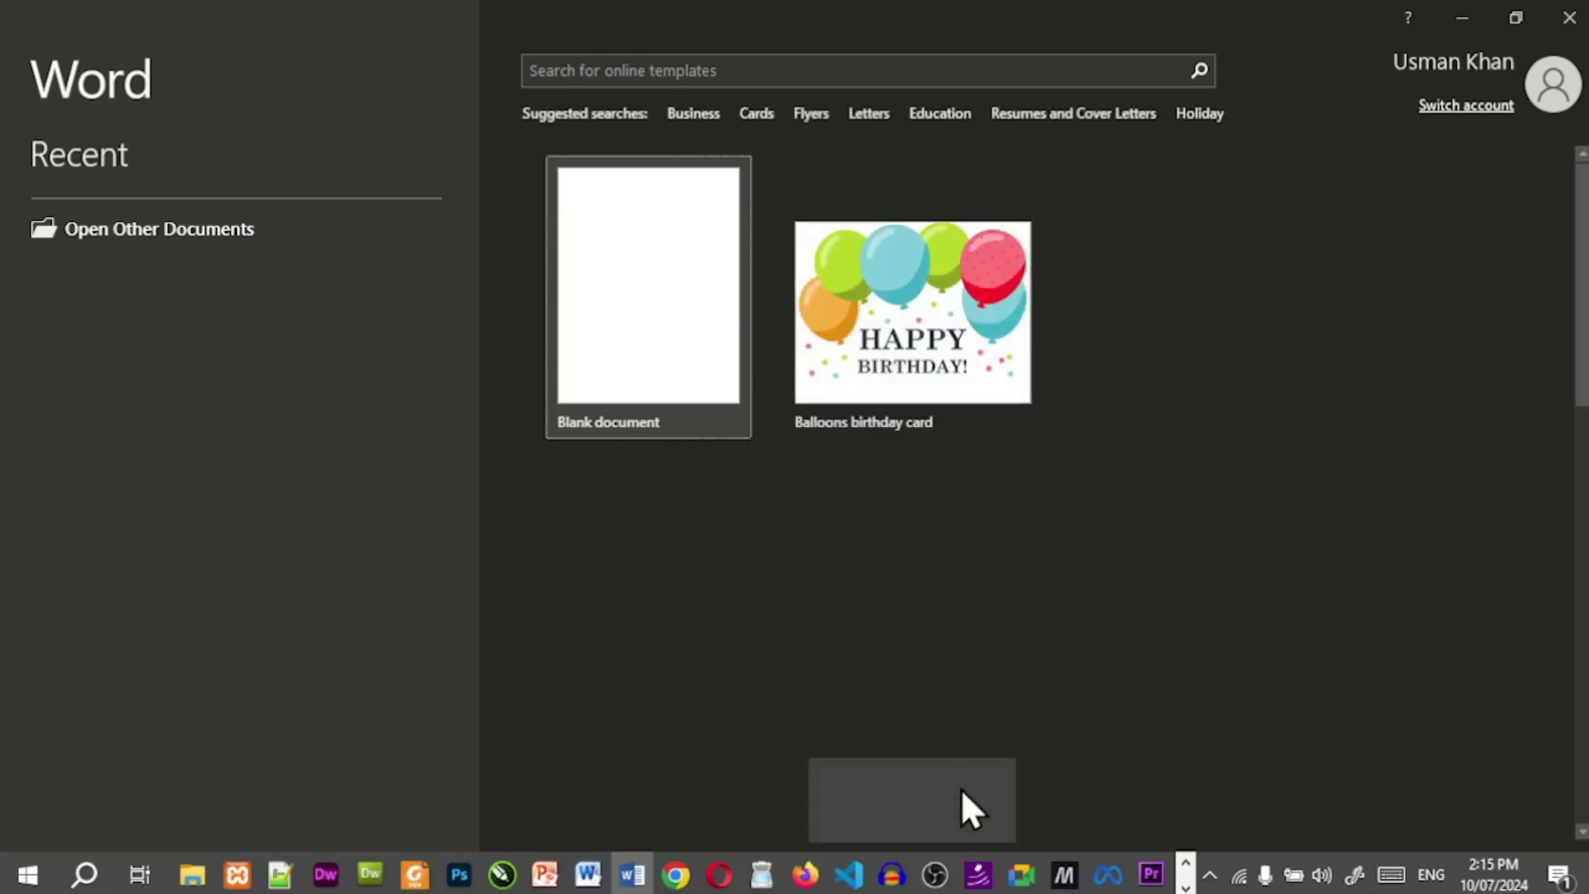
{"action": "left_click", "coordinate": [658, 285]}
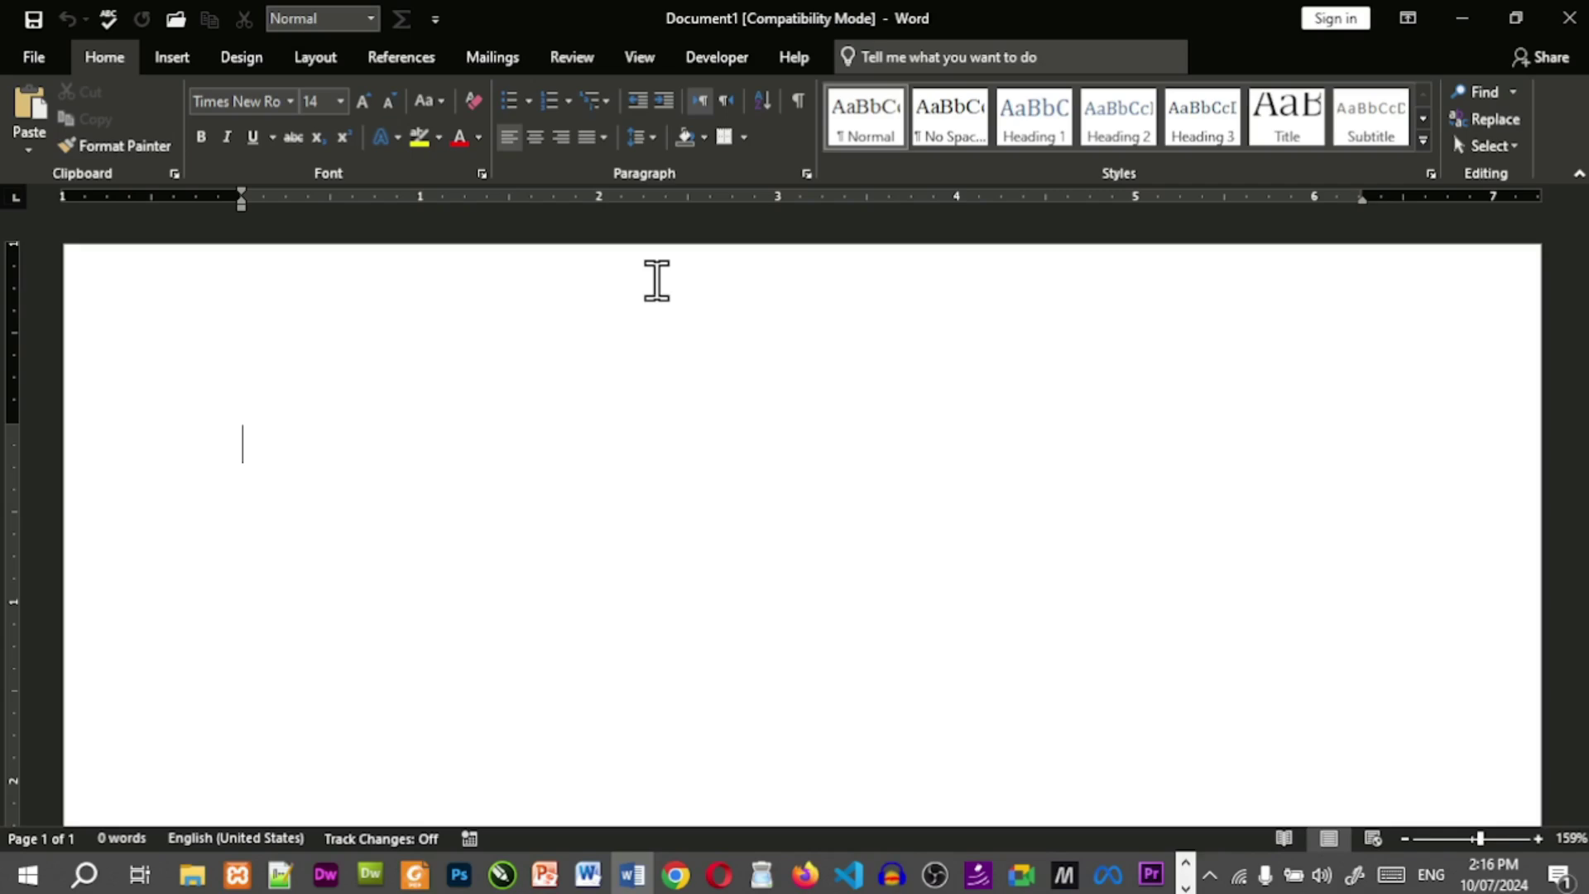
{"action": "left_click", "coordinate": [33, 57]}
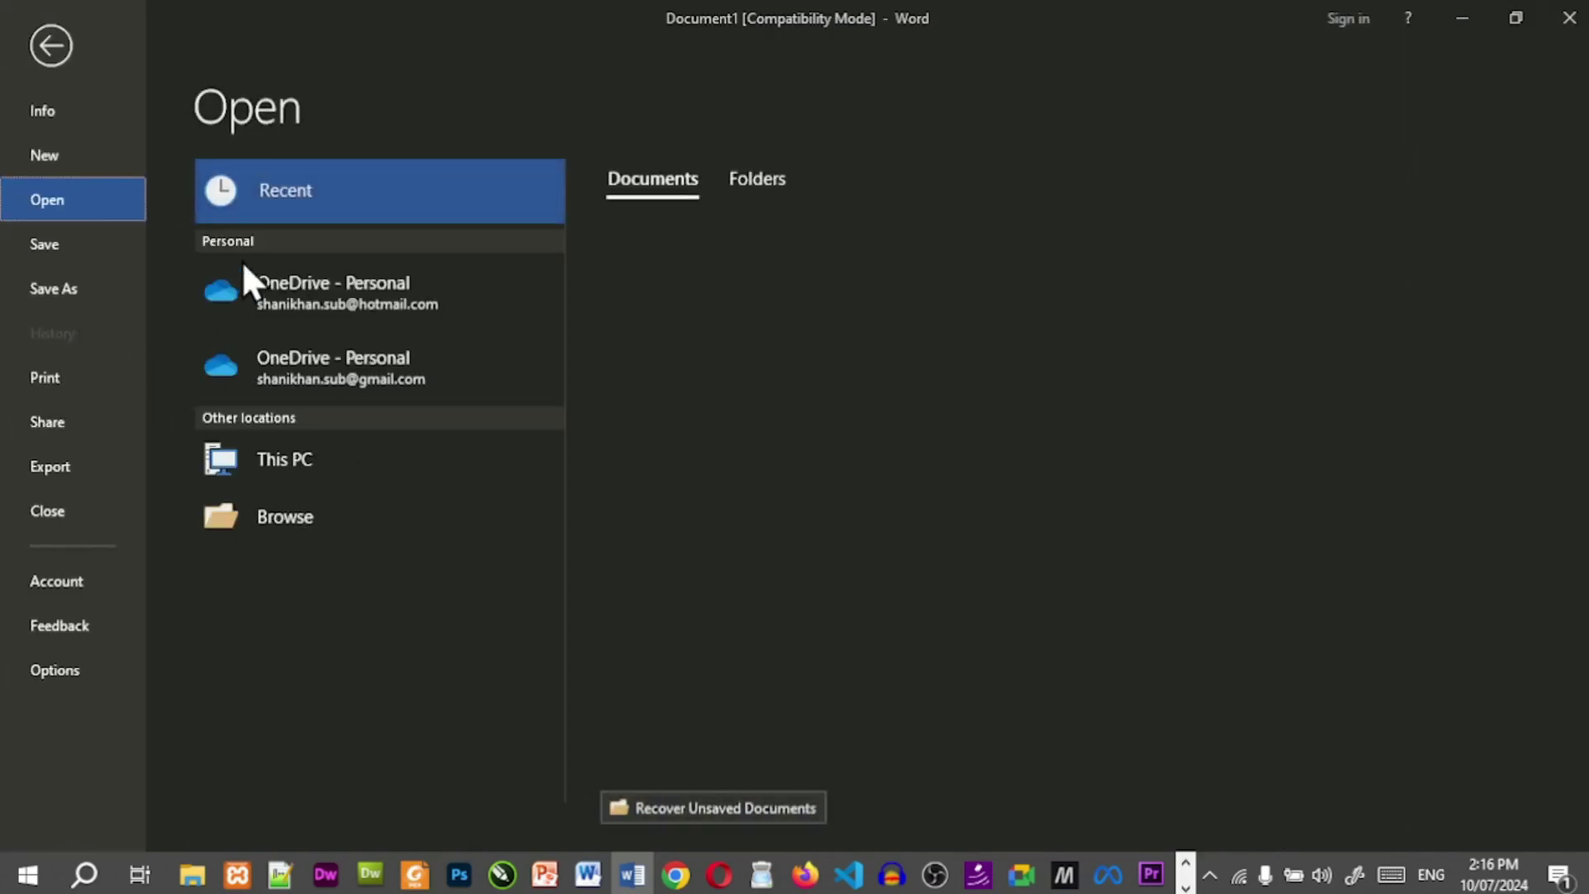
{"action": "left_click", "coordinate": [86, 114]}
{"action": "left_click", "coordinate": [257, 208]}
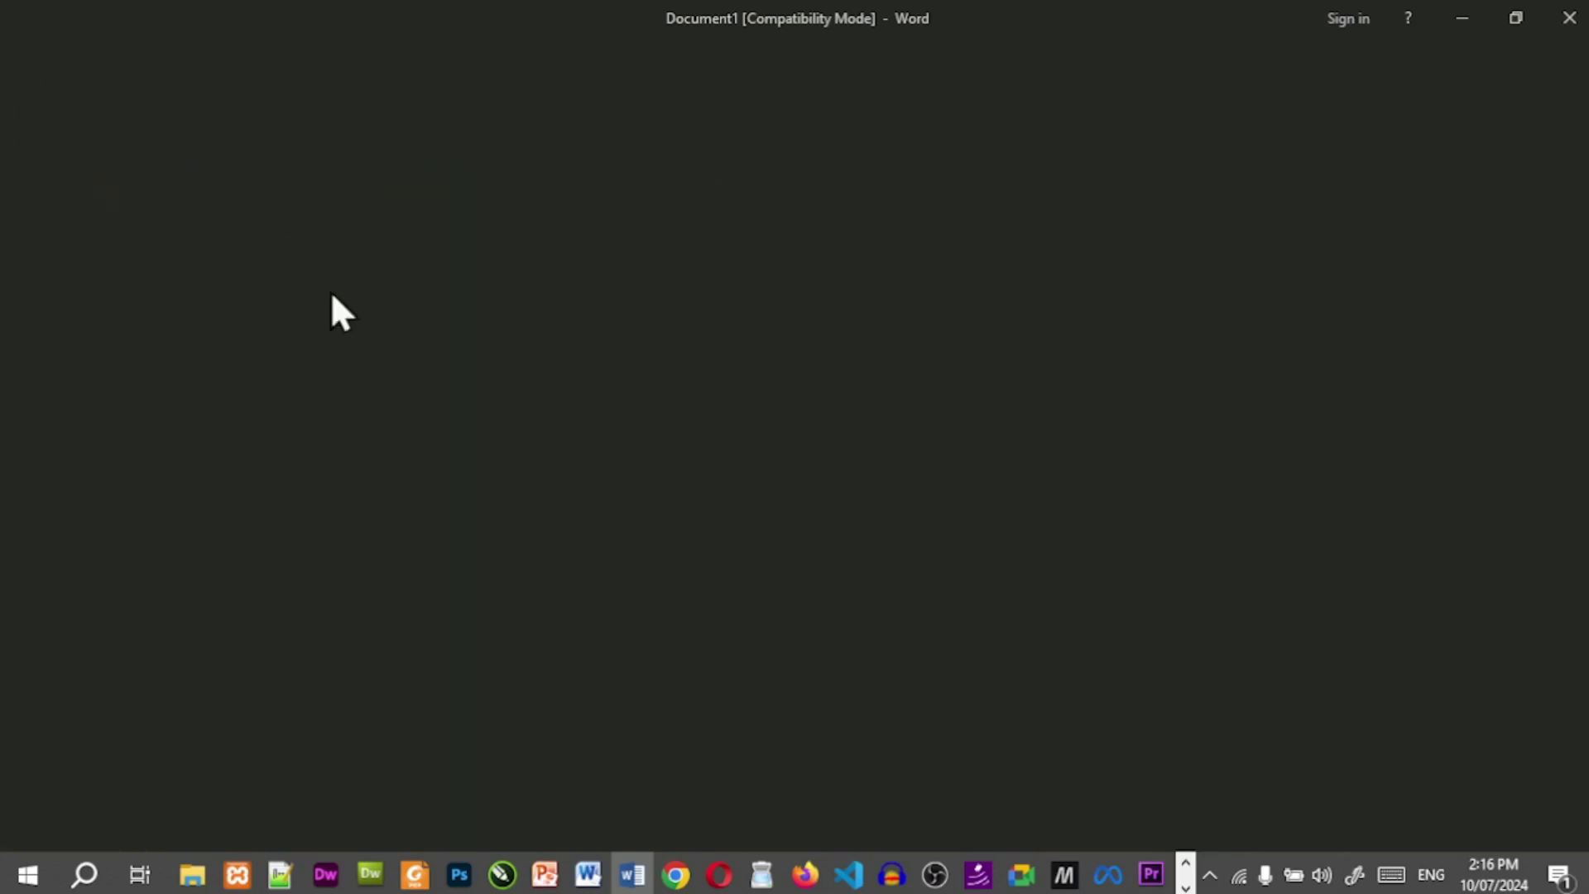
{"action": "left_click", "coordinate": [1058, 497]}
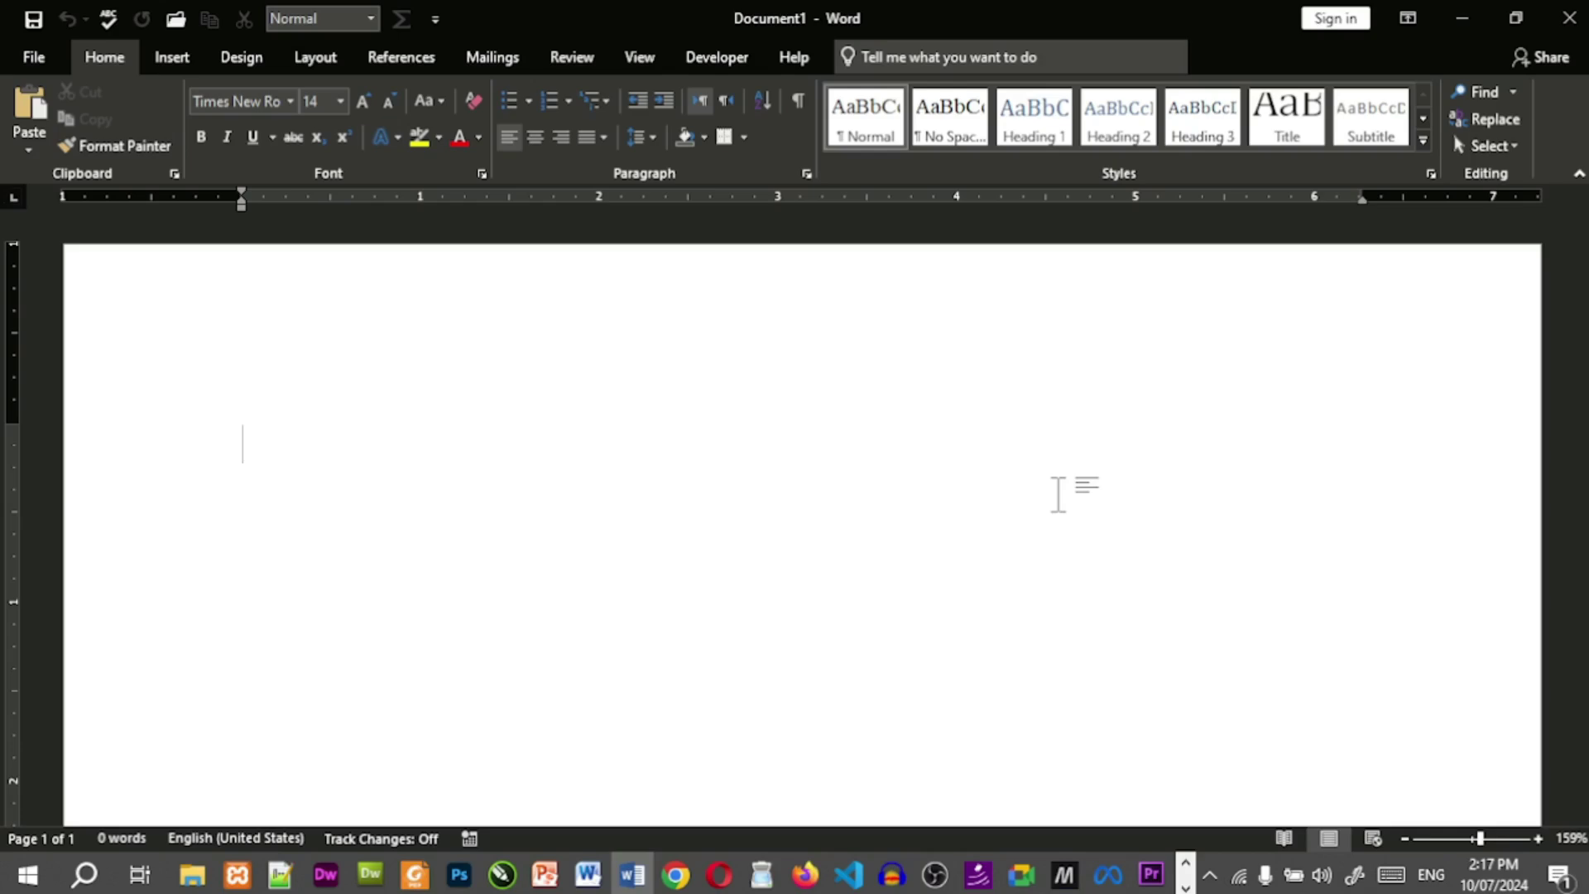
Type the header lines Majesty Bite, Model Town Humak Islamabad and Bill.
{"action": "type", "text": "Majesty B"}
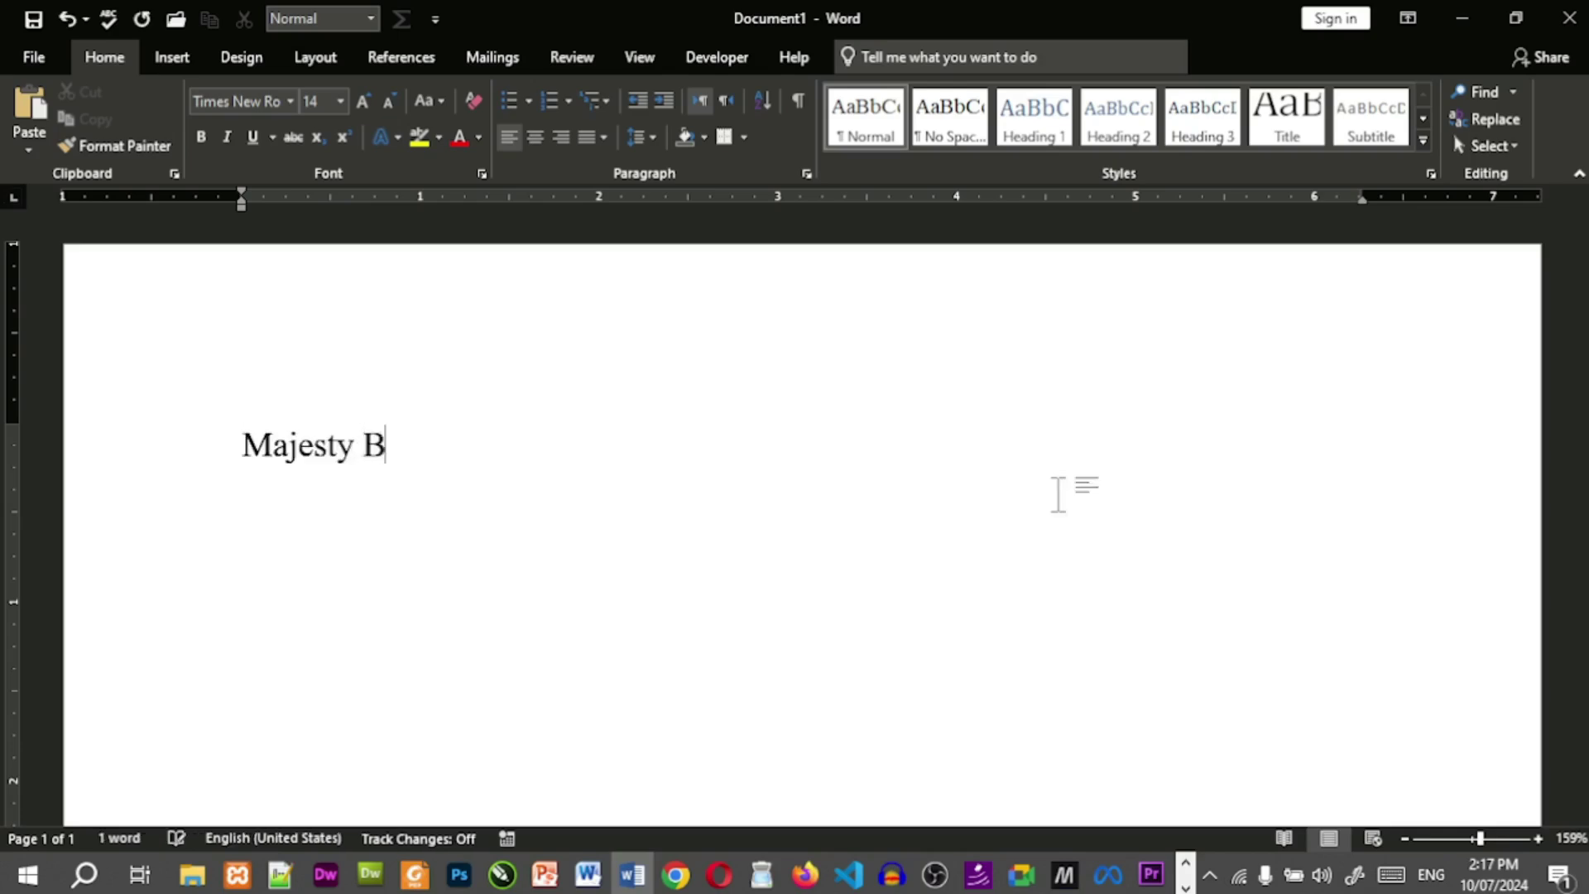
{"action": "type", "text": "ite"}
{"action": "key", "text": "Return"}
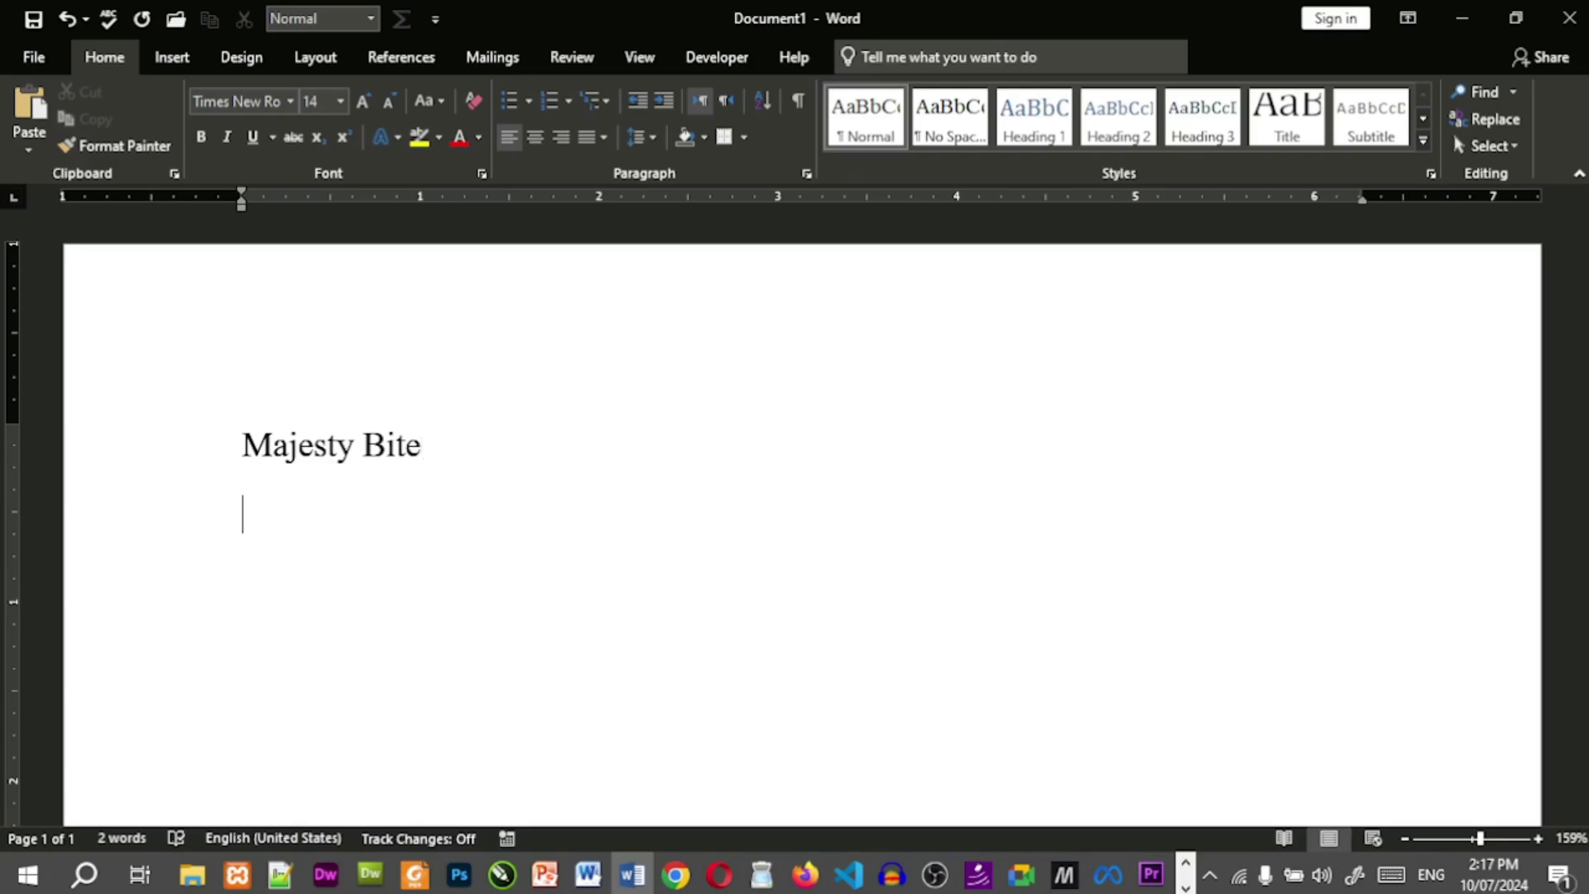
{"action": "type", "text": "M"}
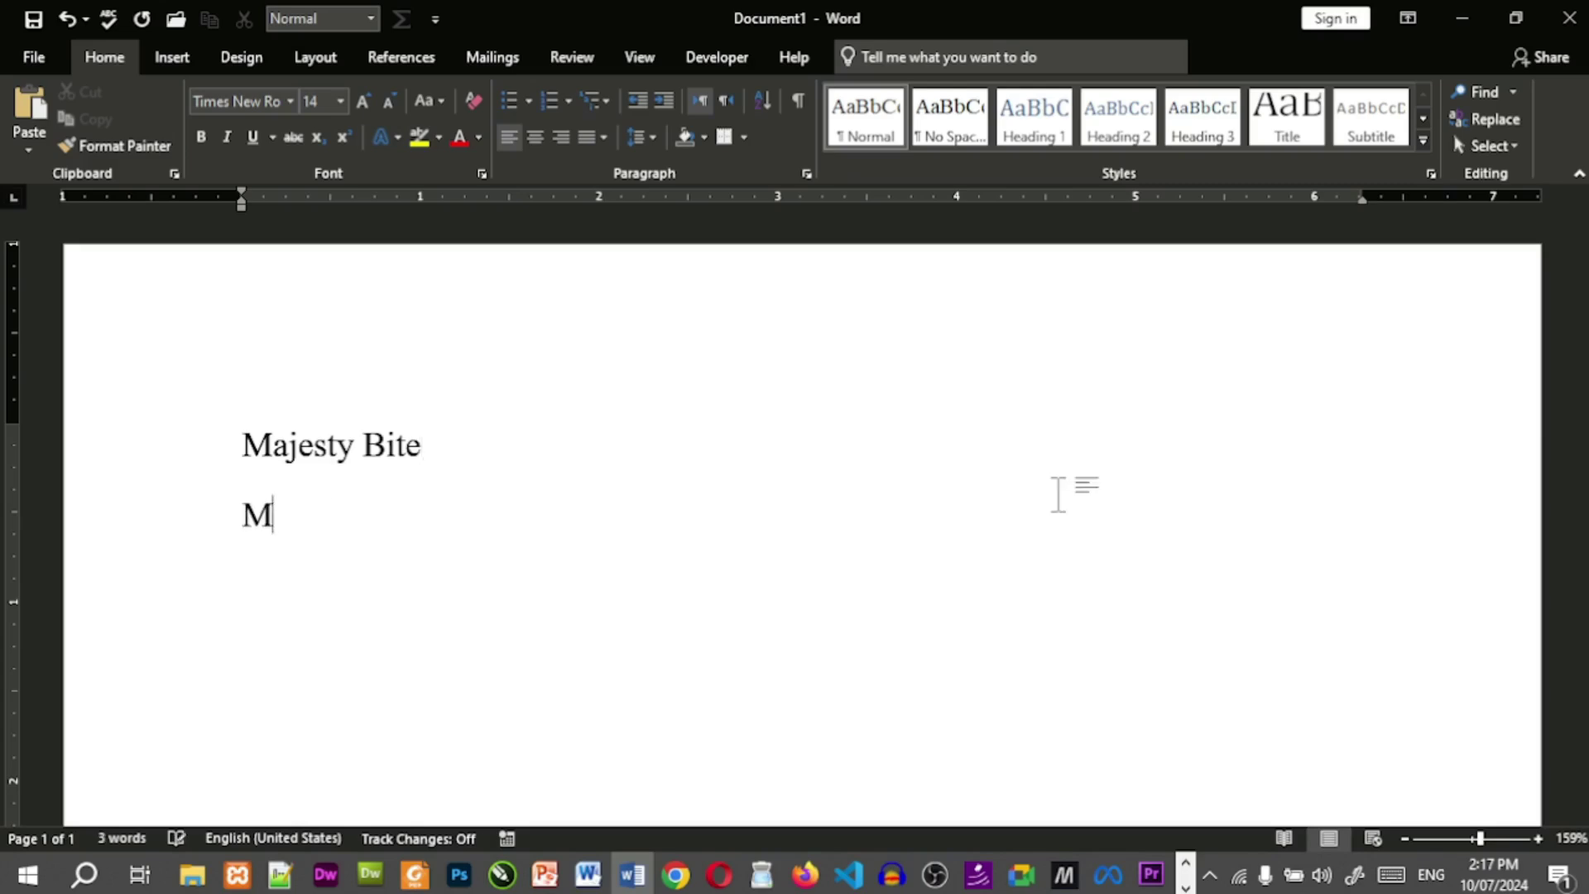
{"action": "type", "text": "odel"}
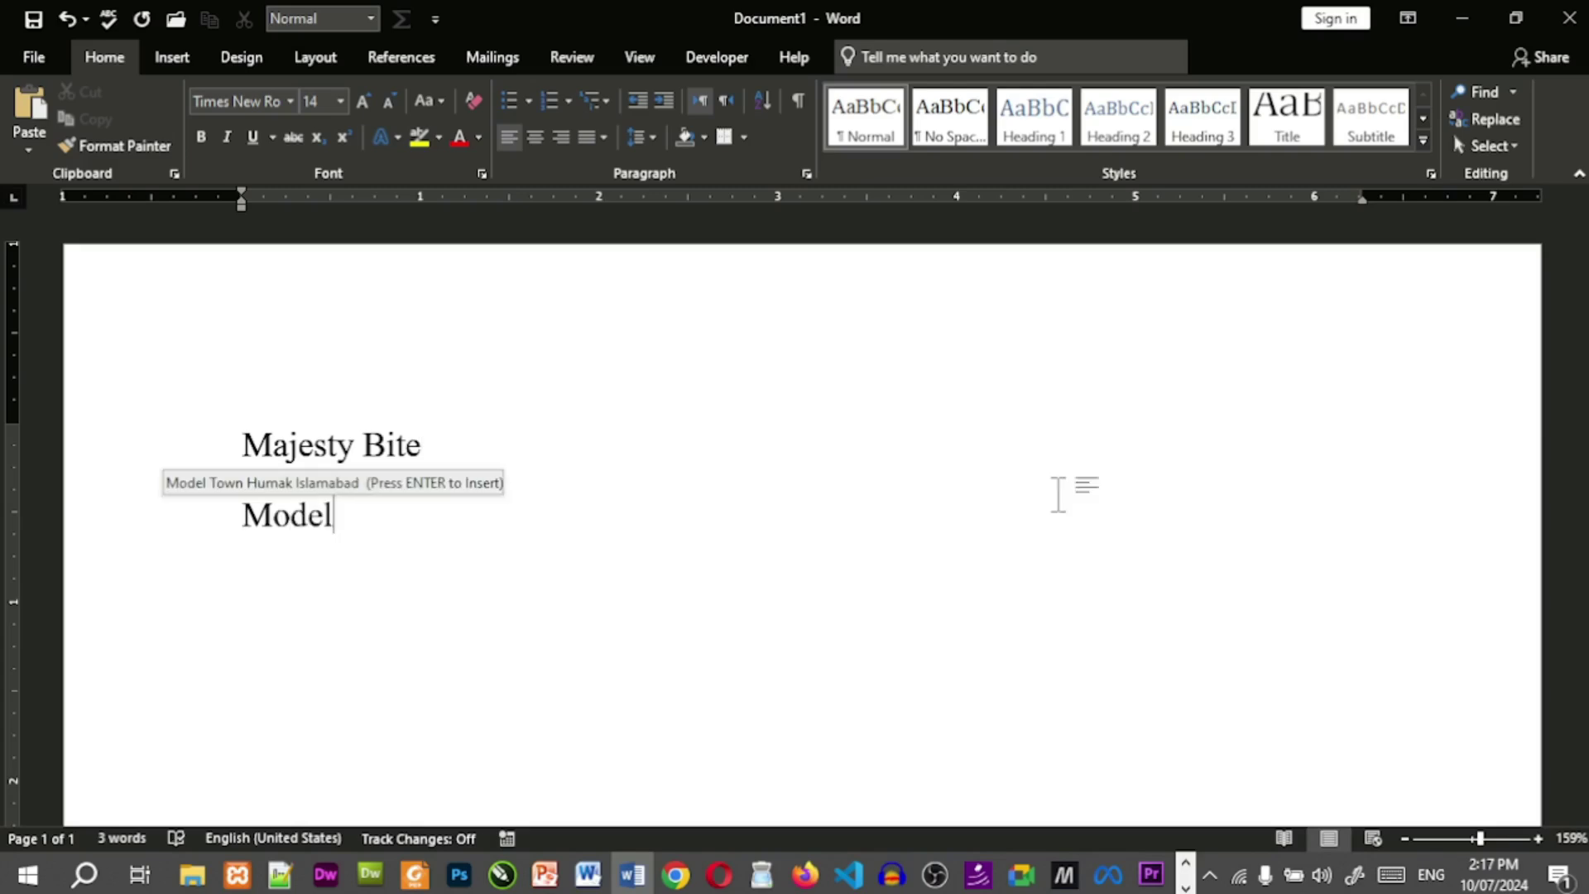
{"action": "key", "text": "Return"}
{"action": "key", "text": "Return"}
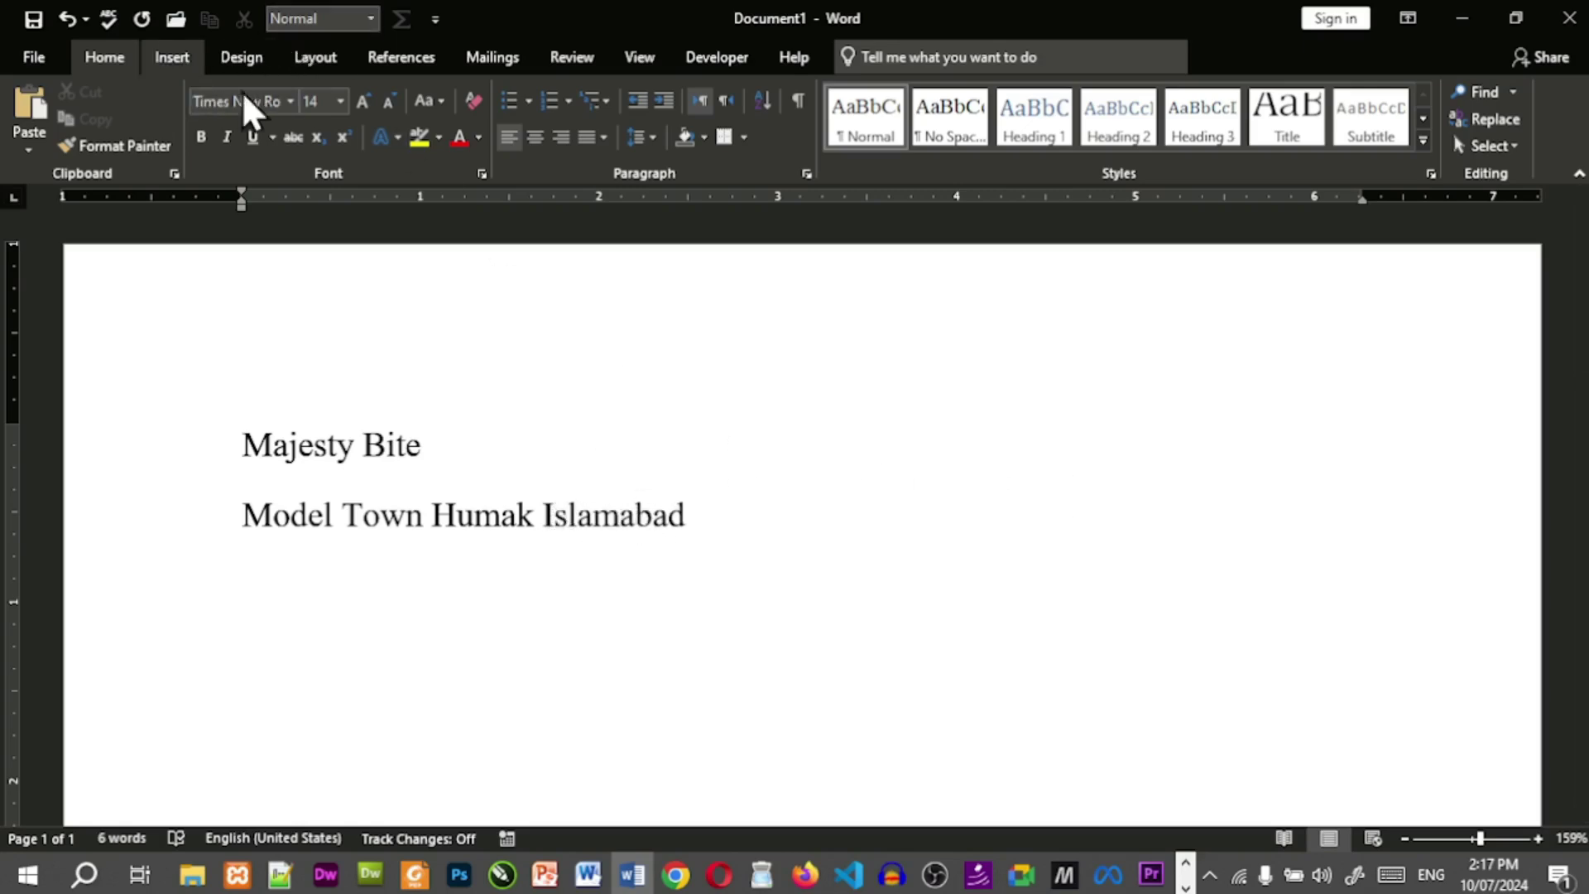
{"action": "left_click", "coordinate": [172, 56]}
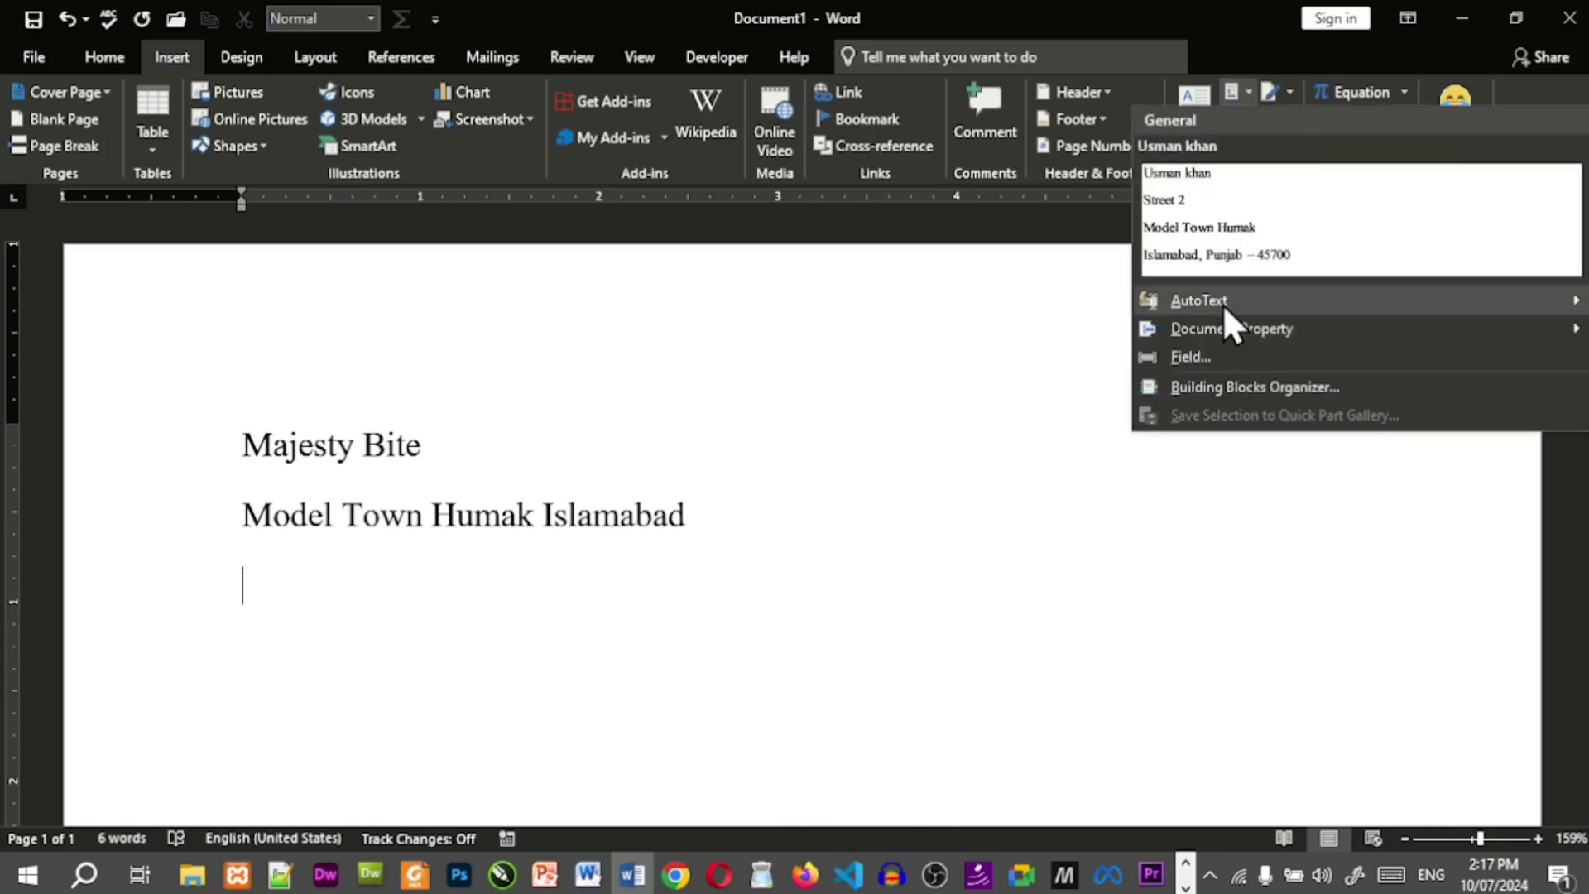
{"action": "mouse_move", "coordinate": [1223, 305]}
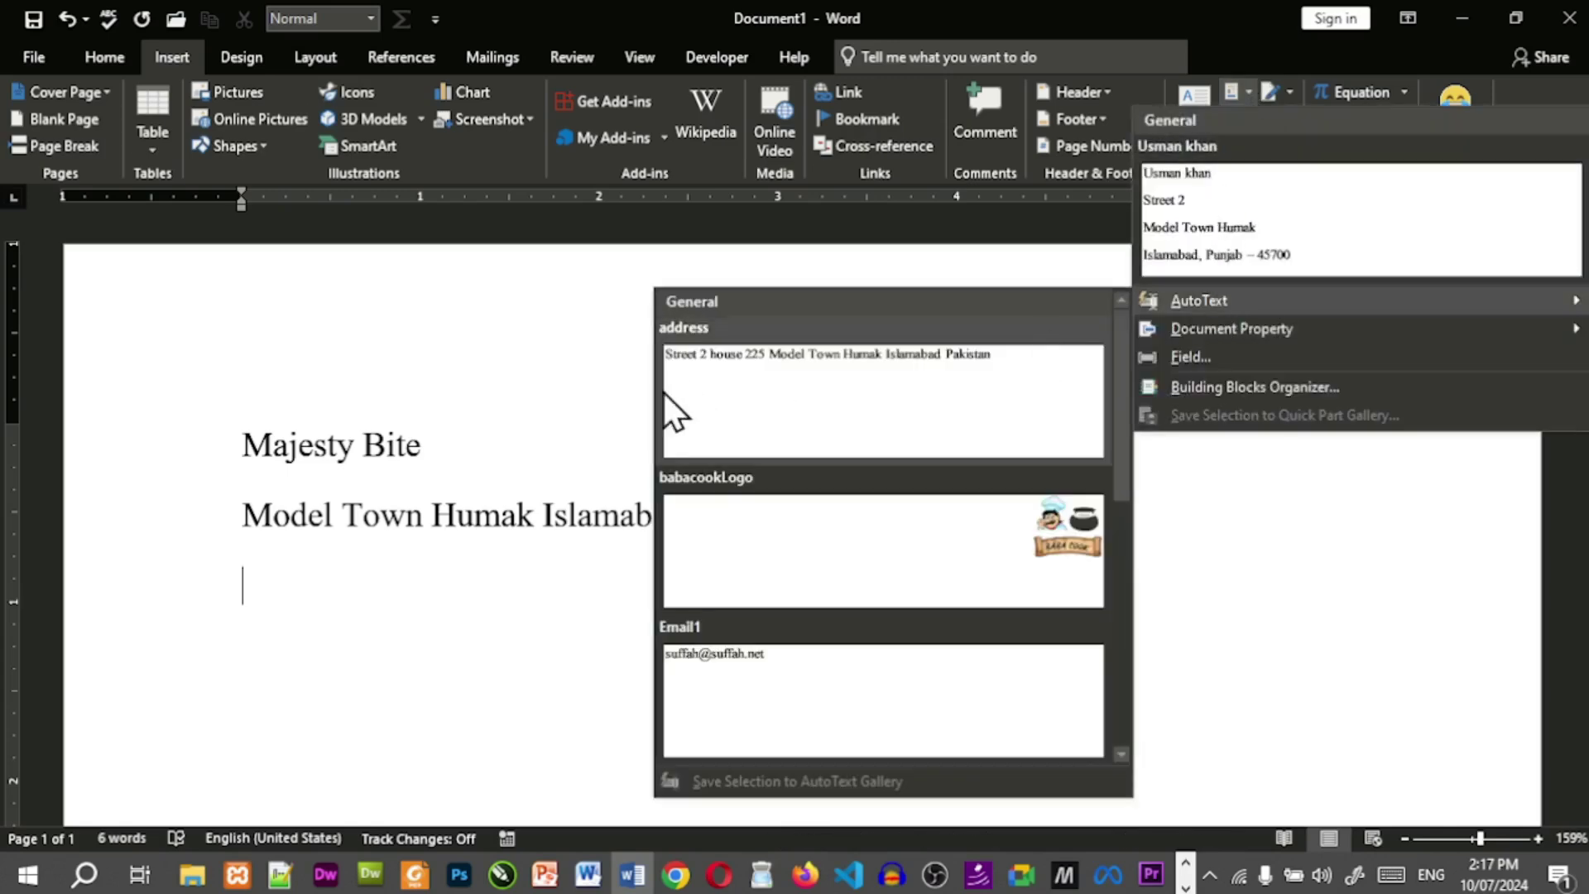
{"action": "left_click", "coordinate": [397, 577]}
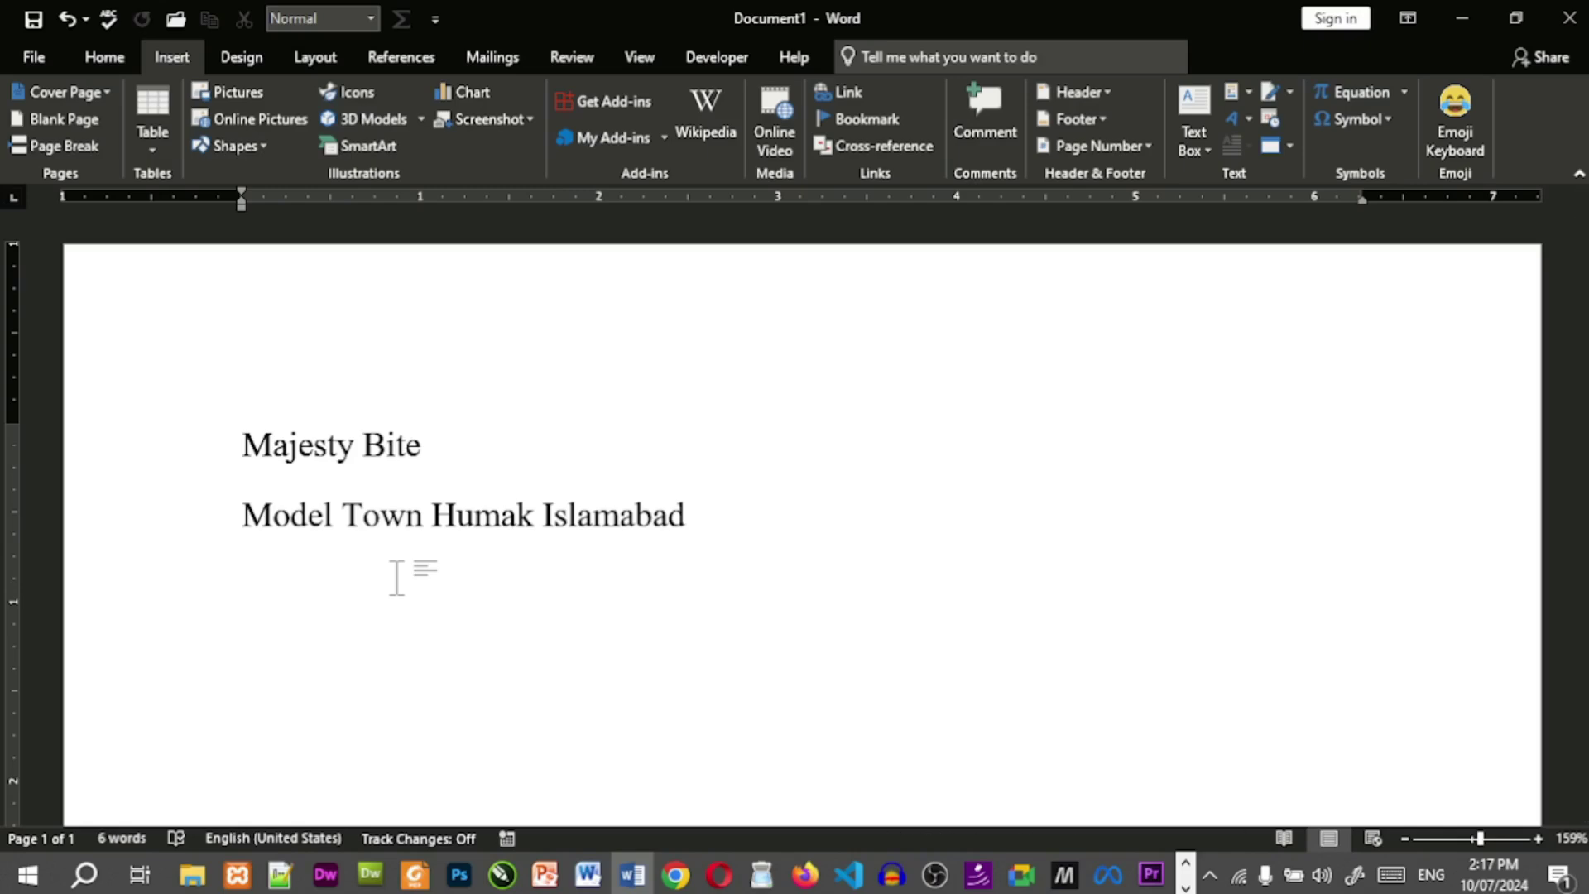
{"action": "type", "text": "Bill"}
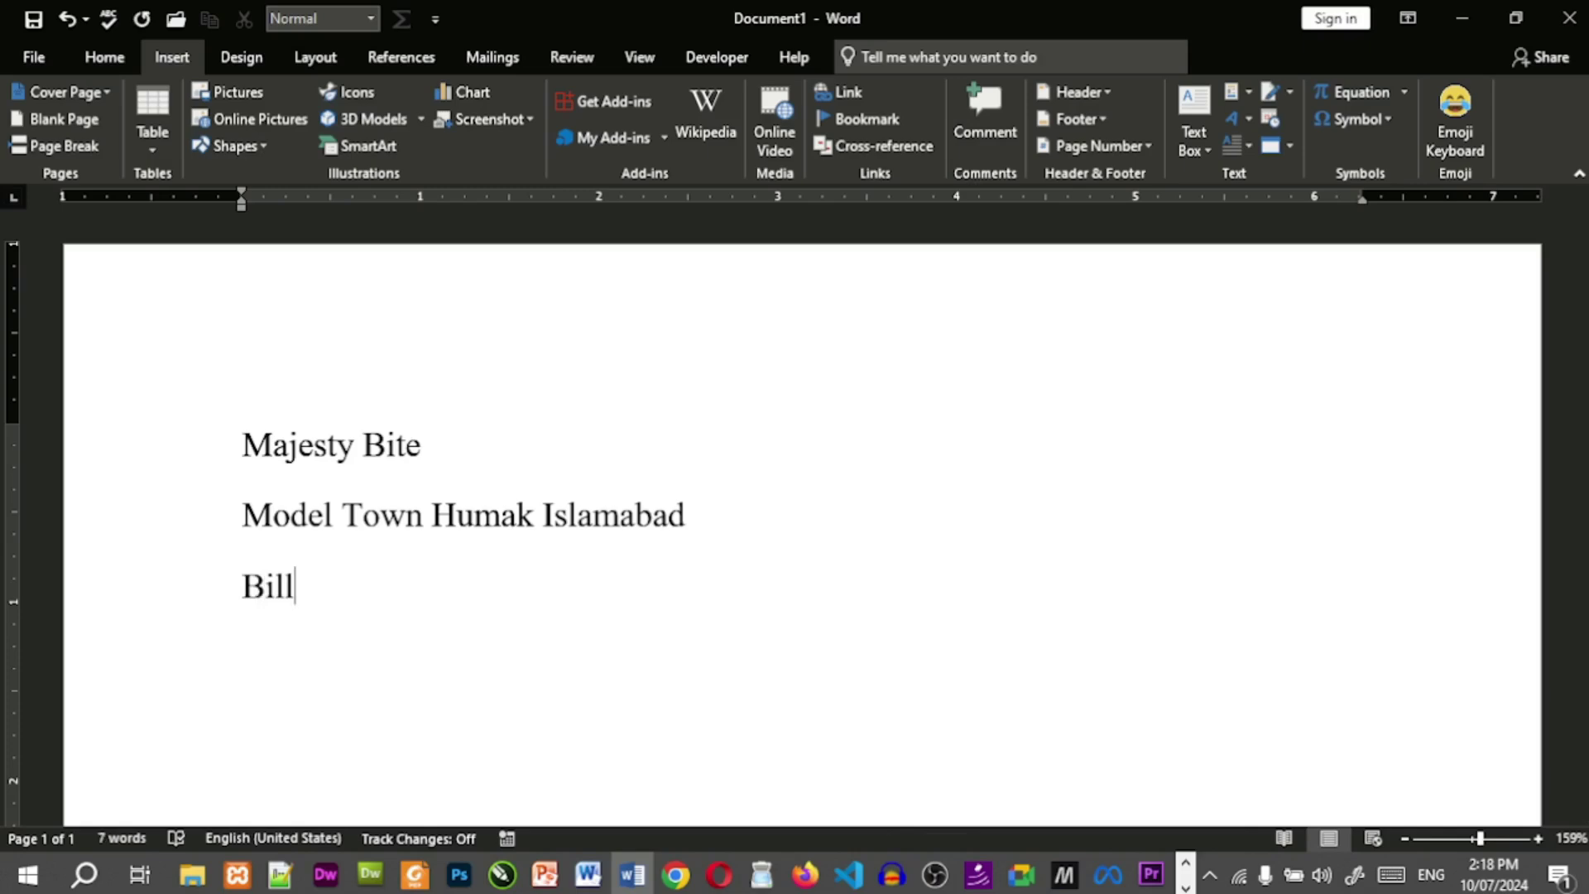
Center the three header lines and add an empty left-aligned line below Bill.
{"action": "left_click_drag", "start_coordinate": [147, 448], "coordinate": [134, 604]}
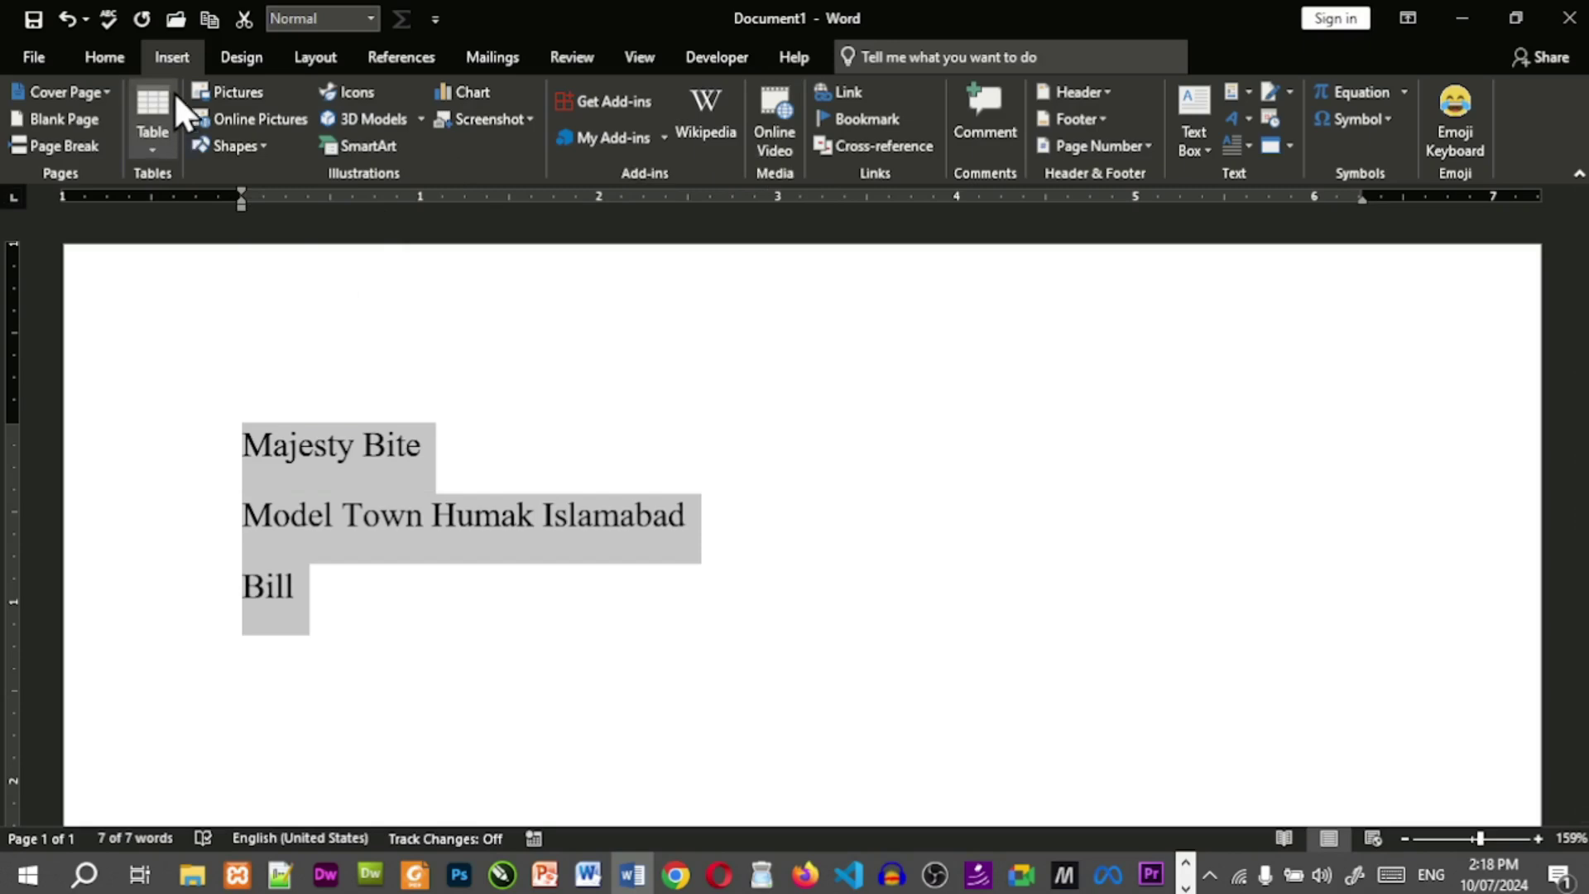
{"action": "left_click", "coordinate": [107, 57]}
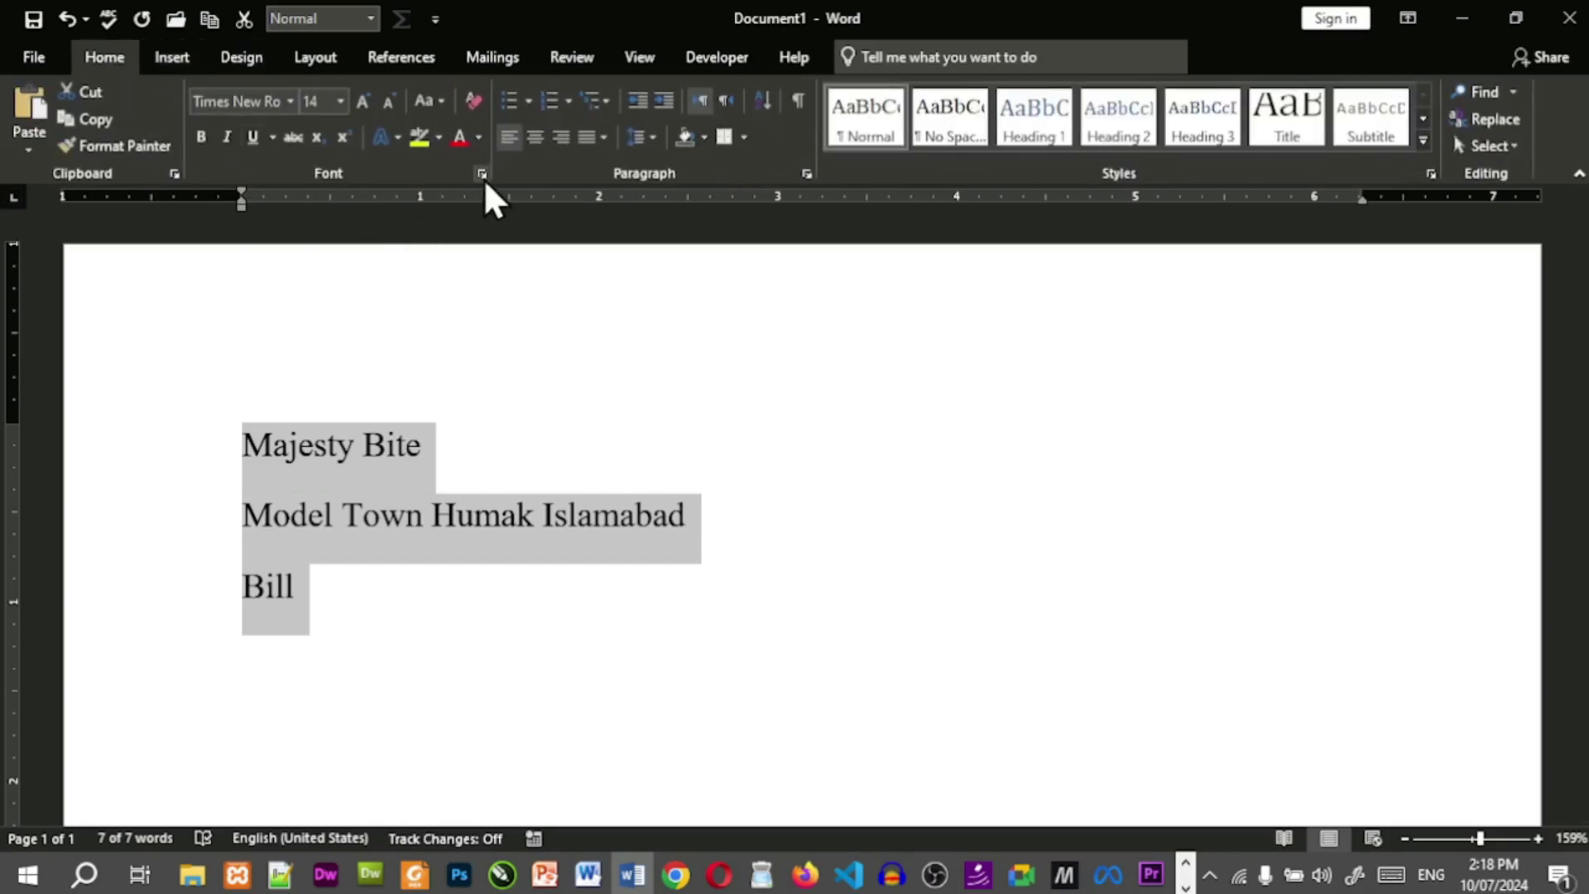
{"action": "left_click", "coordinate": [535, 138]}
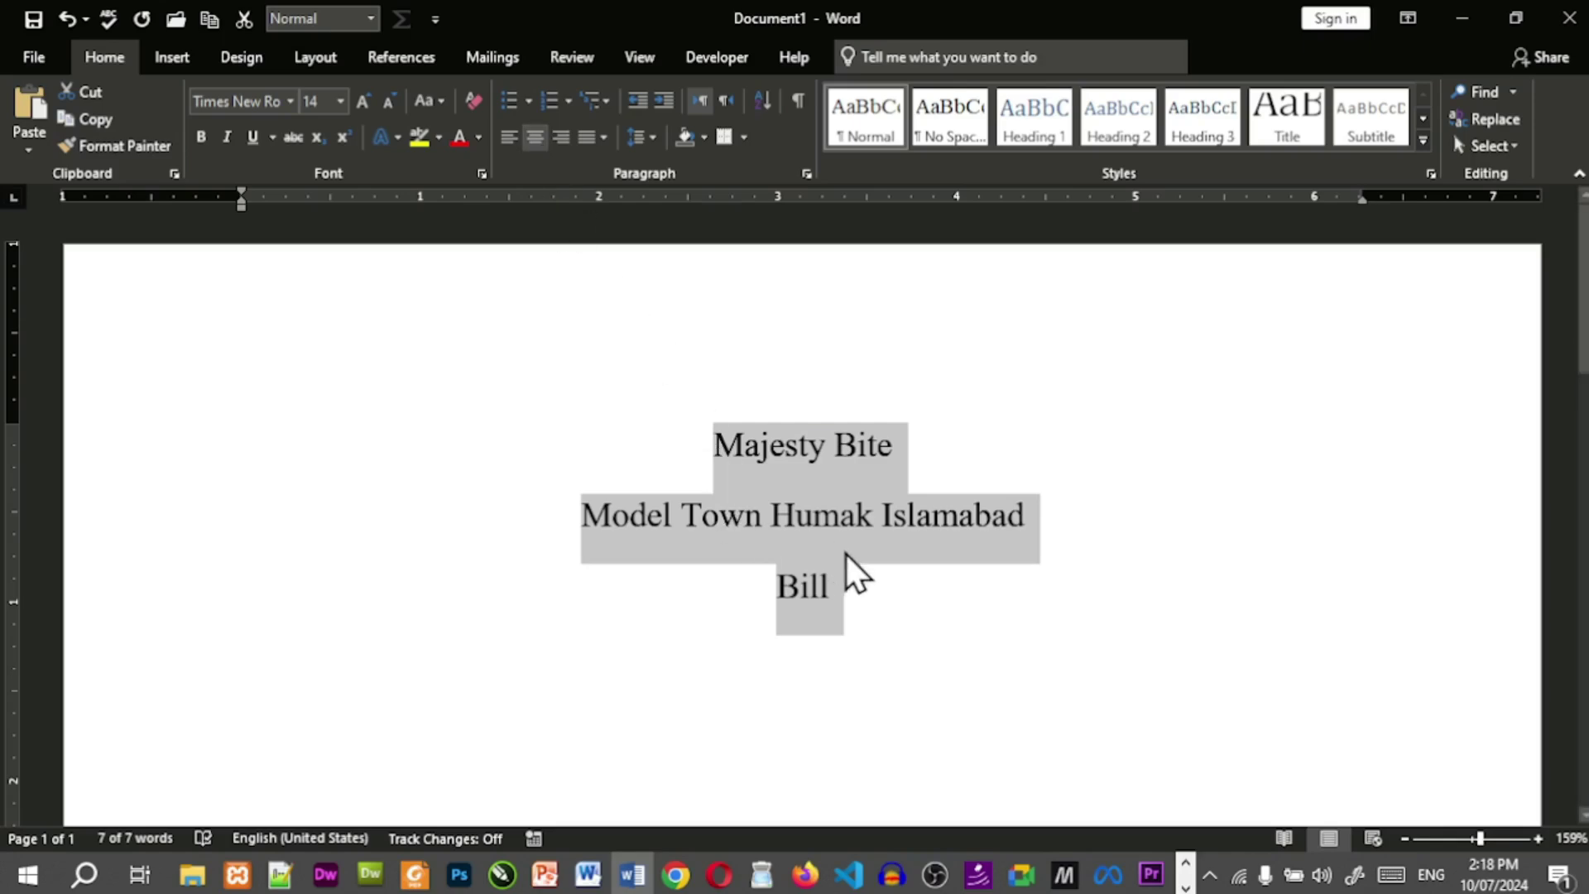
{"action": "left_click", "coordinate": [865, 607]}
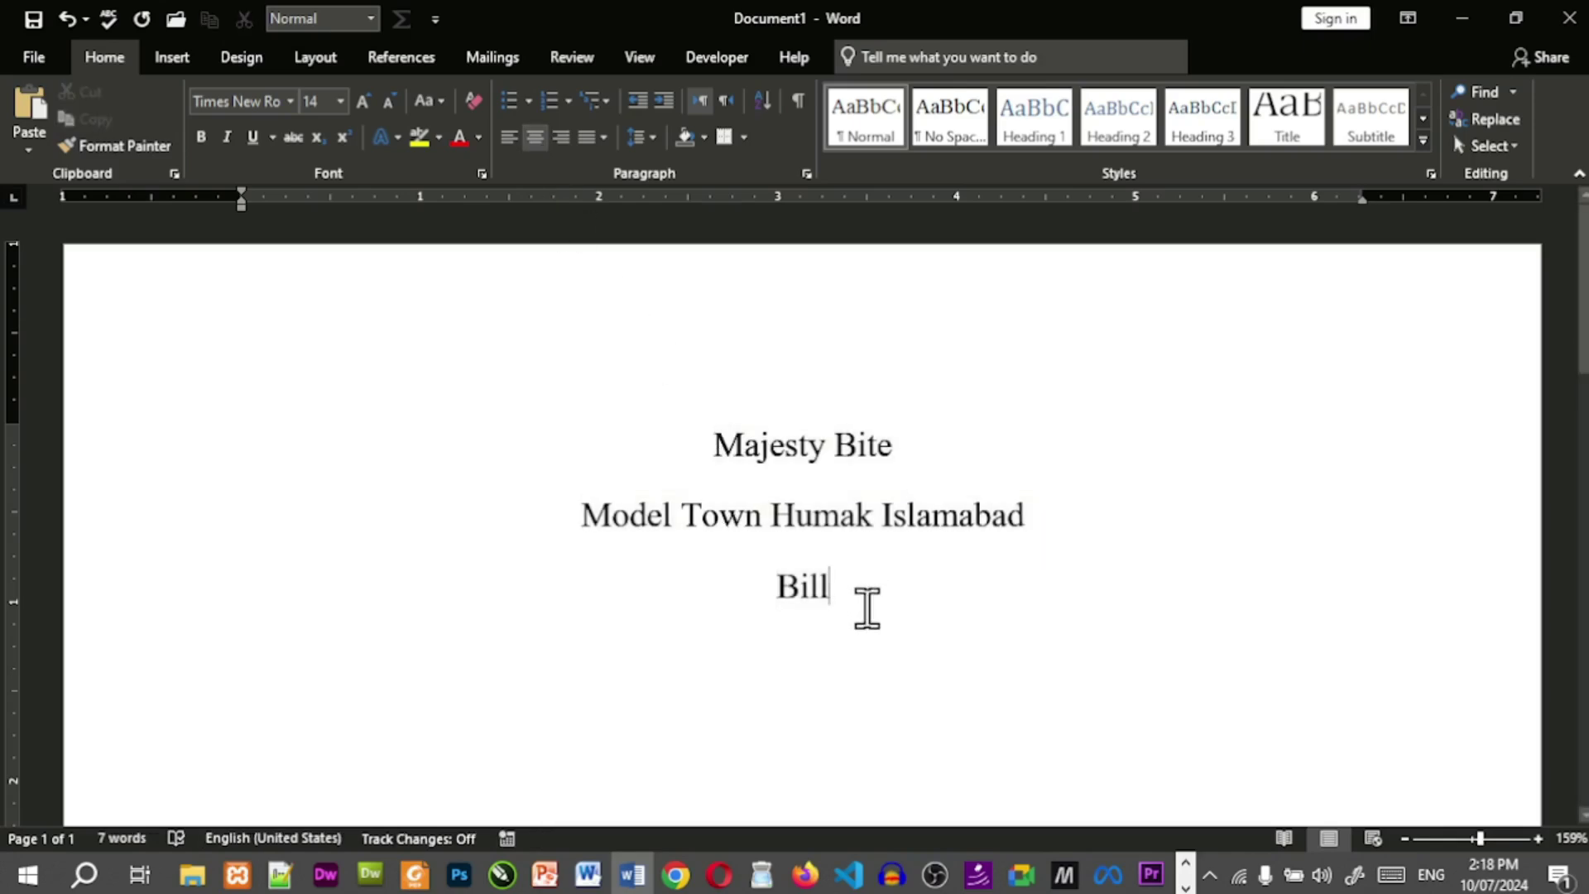
{"action": "key", "text": "Return"}
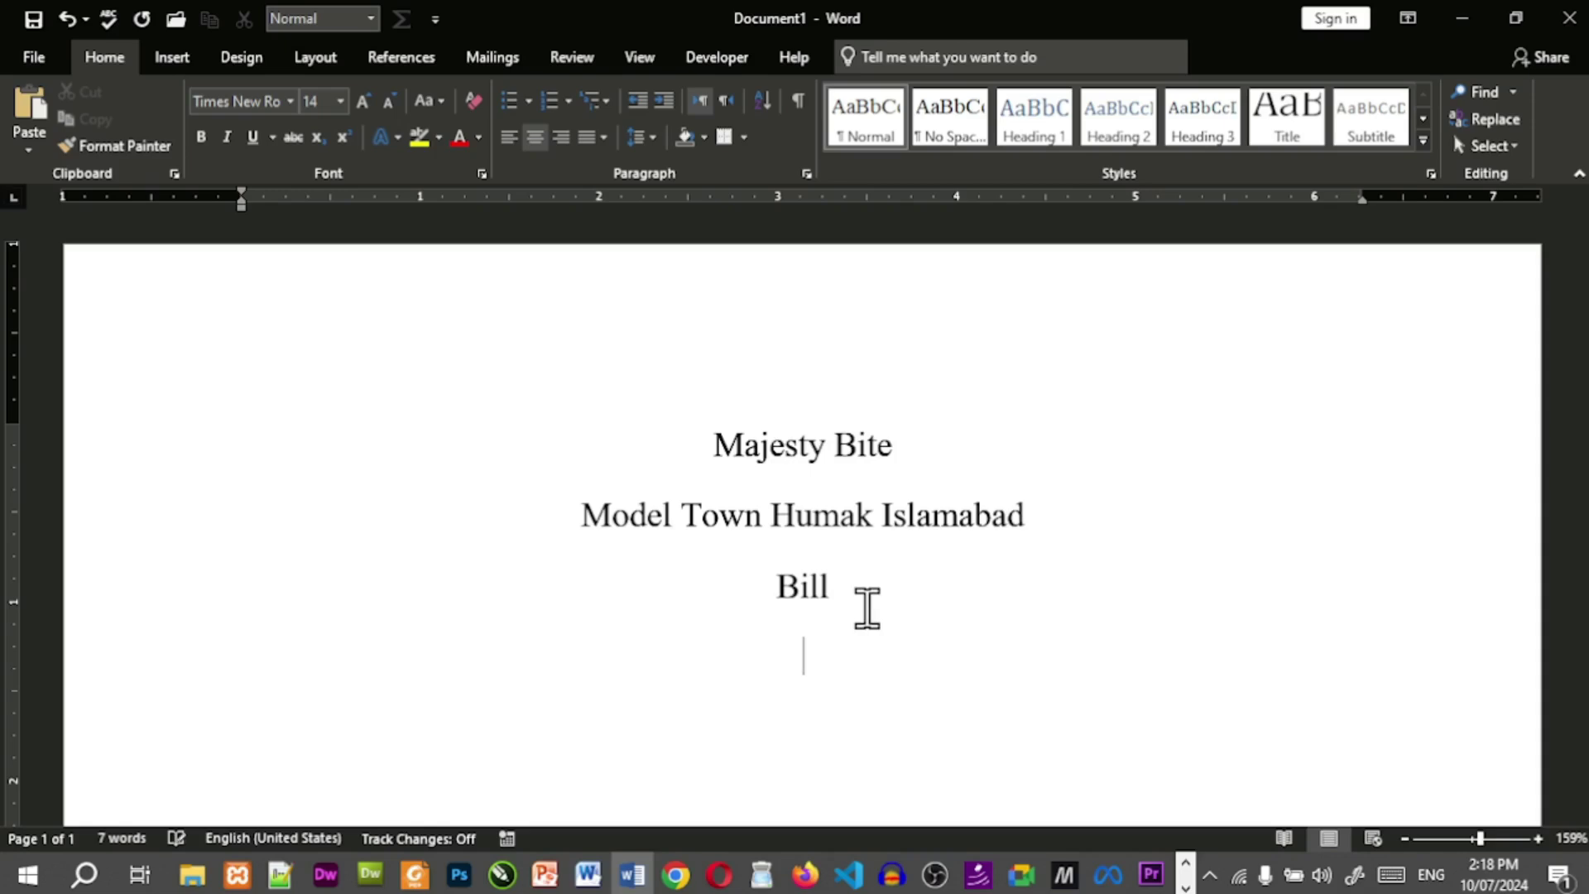
{"action": "key", "text": "ctrl+l"}
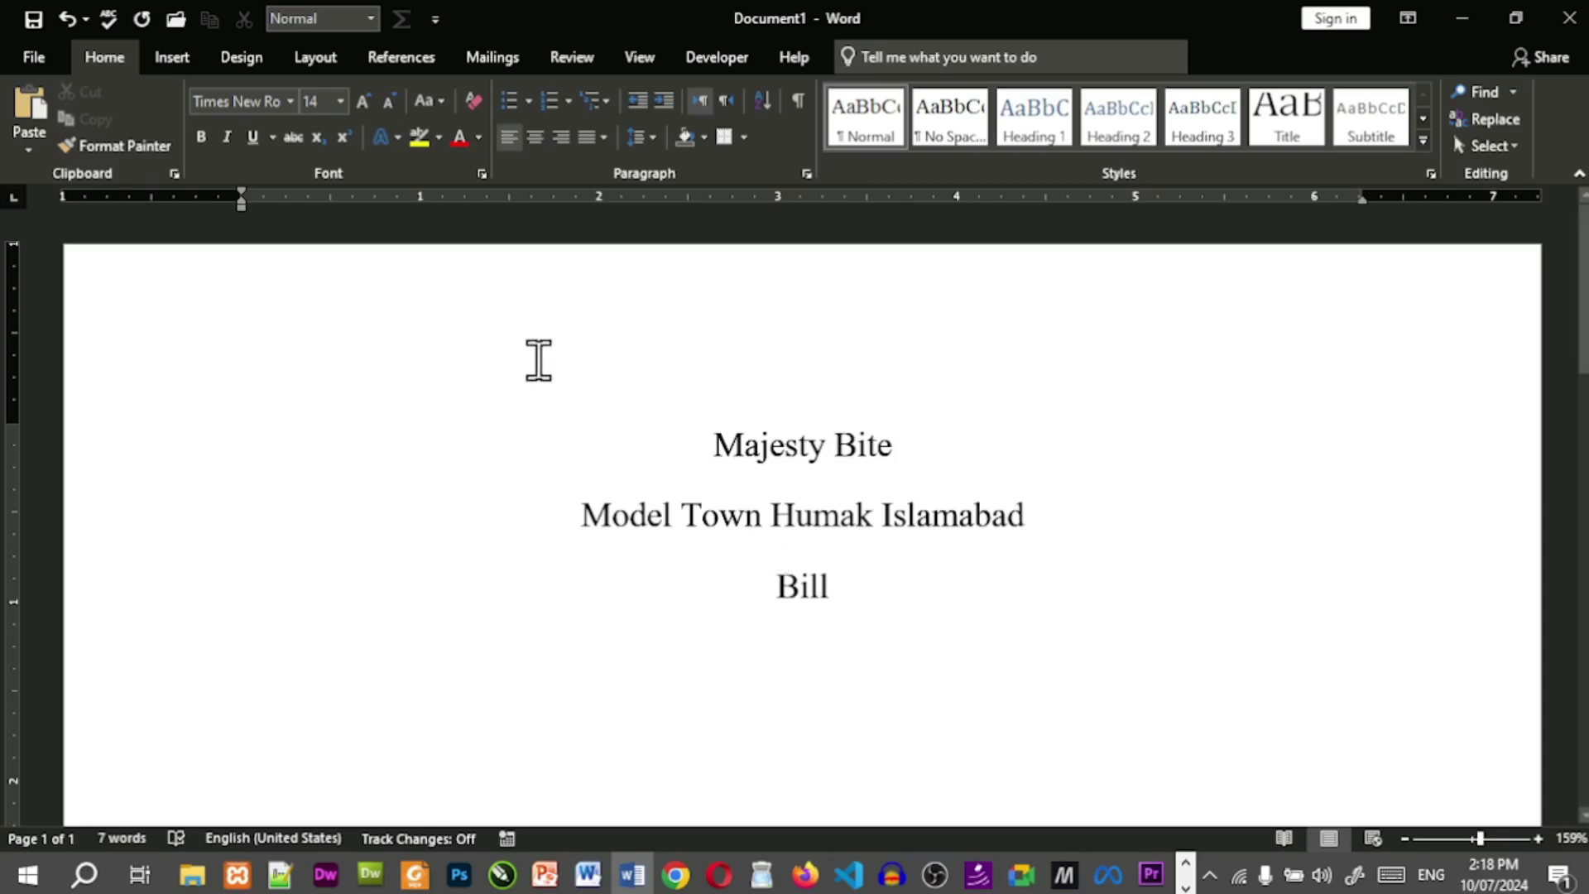
{"action": "left_click", "coordinate": [178, 66]}
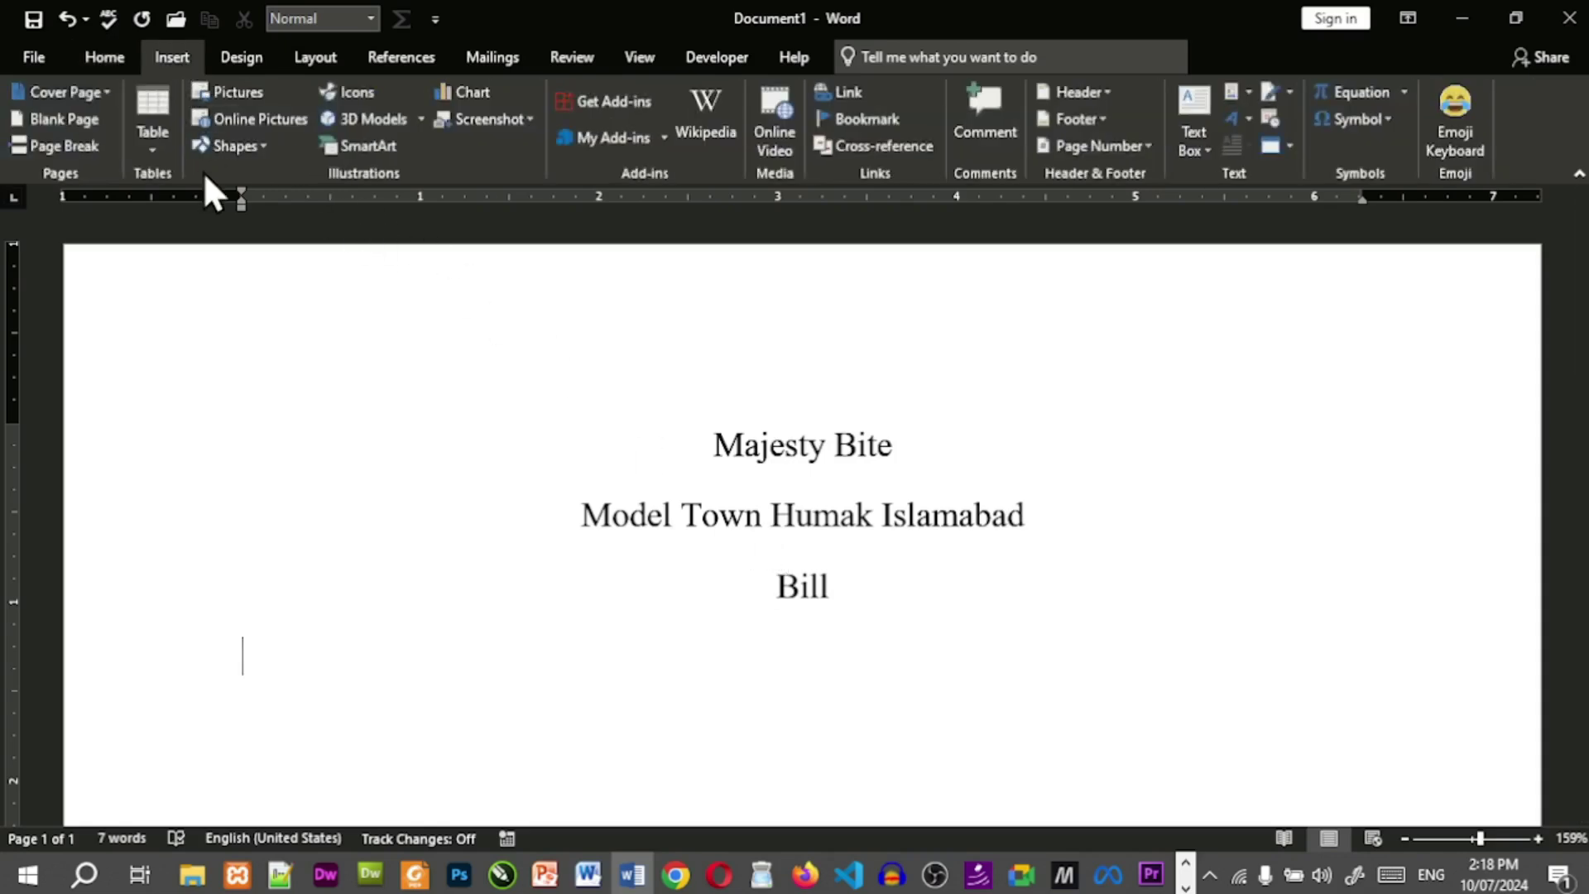
Insert a 5-column, 1-row table below Bill with headers Sr No. and Name.
{"action": "left_click", "coordinate": [167, 157]}
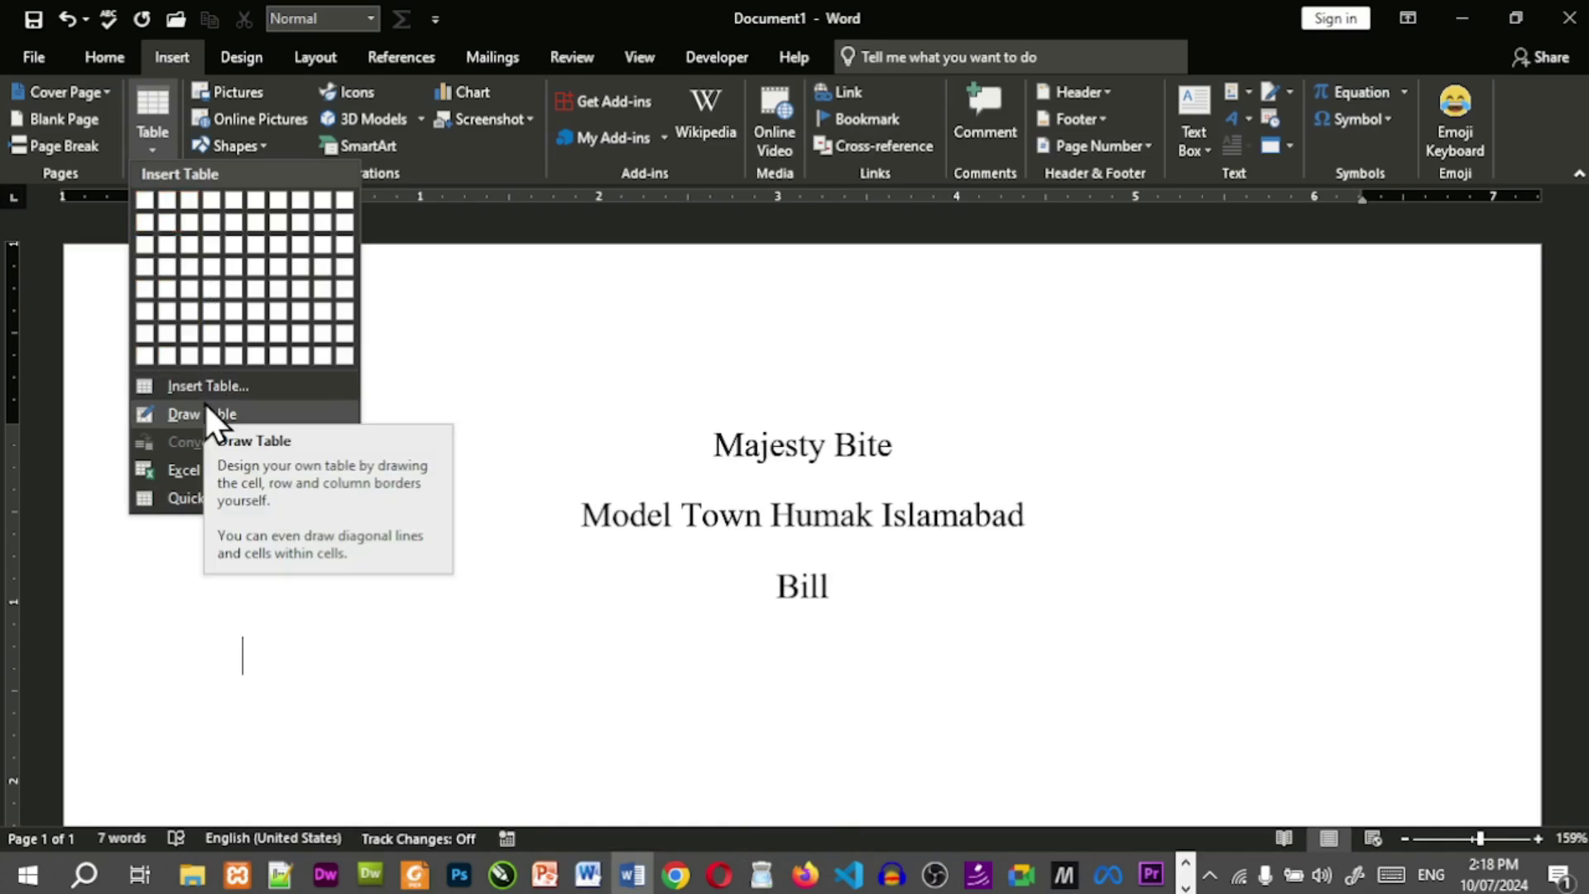
{"action": "left_click", "coordinate": [231, 210]}
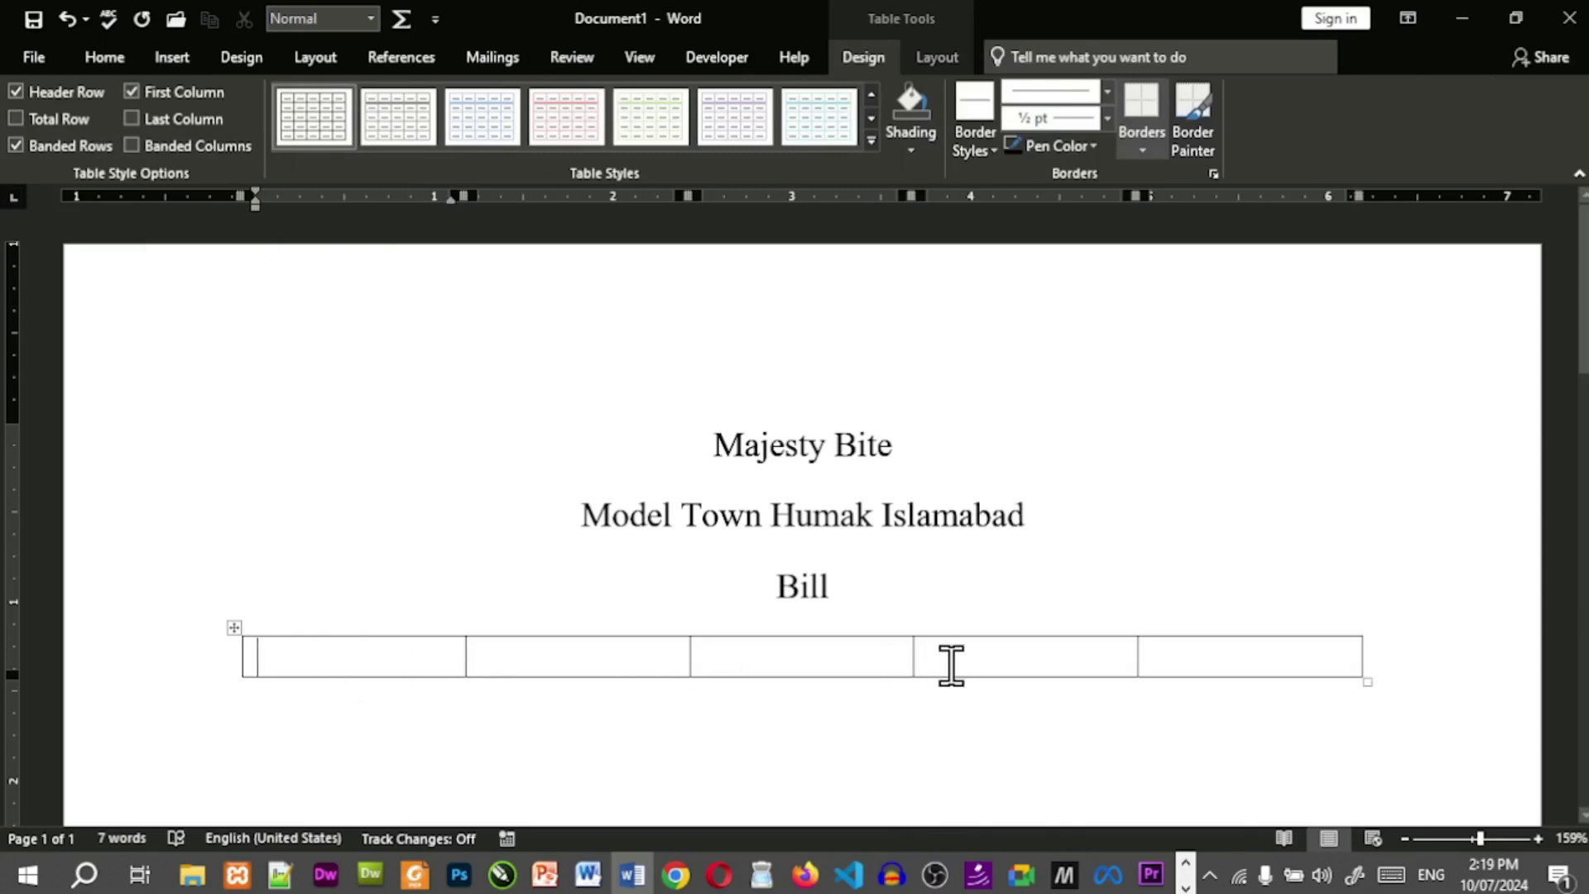
{"action": "type", "text": "S"}
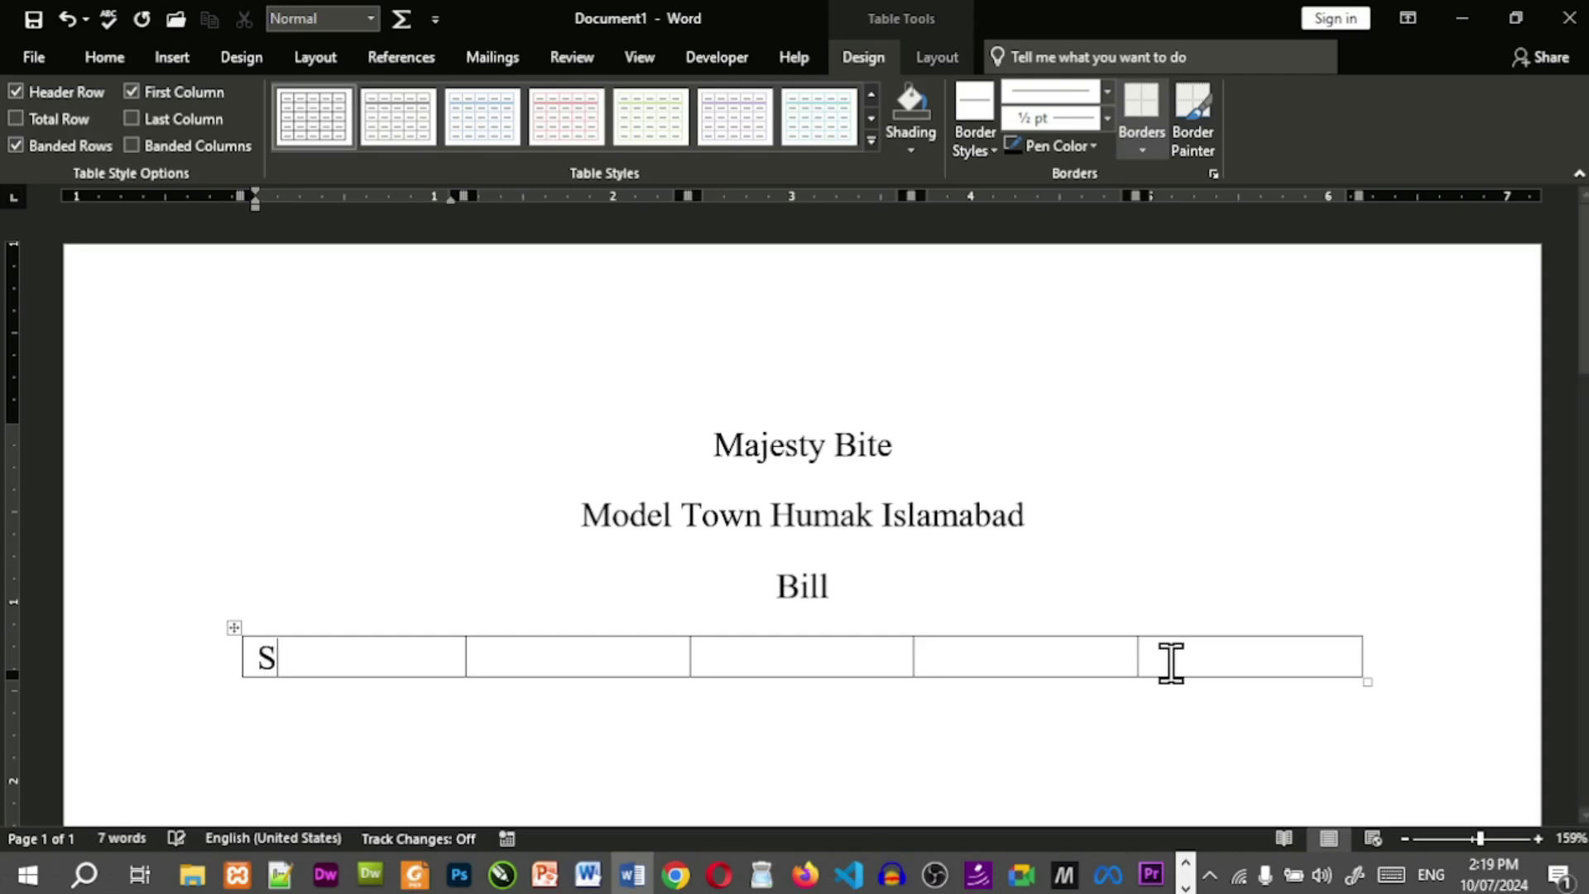
{"action": "type", "text": "r No."}
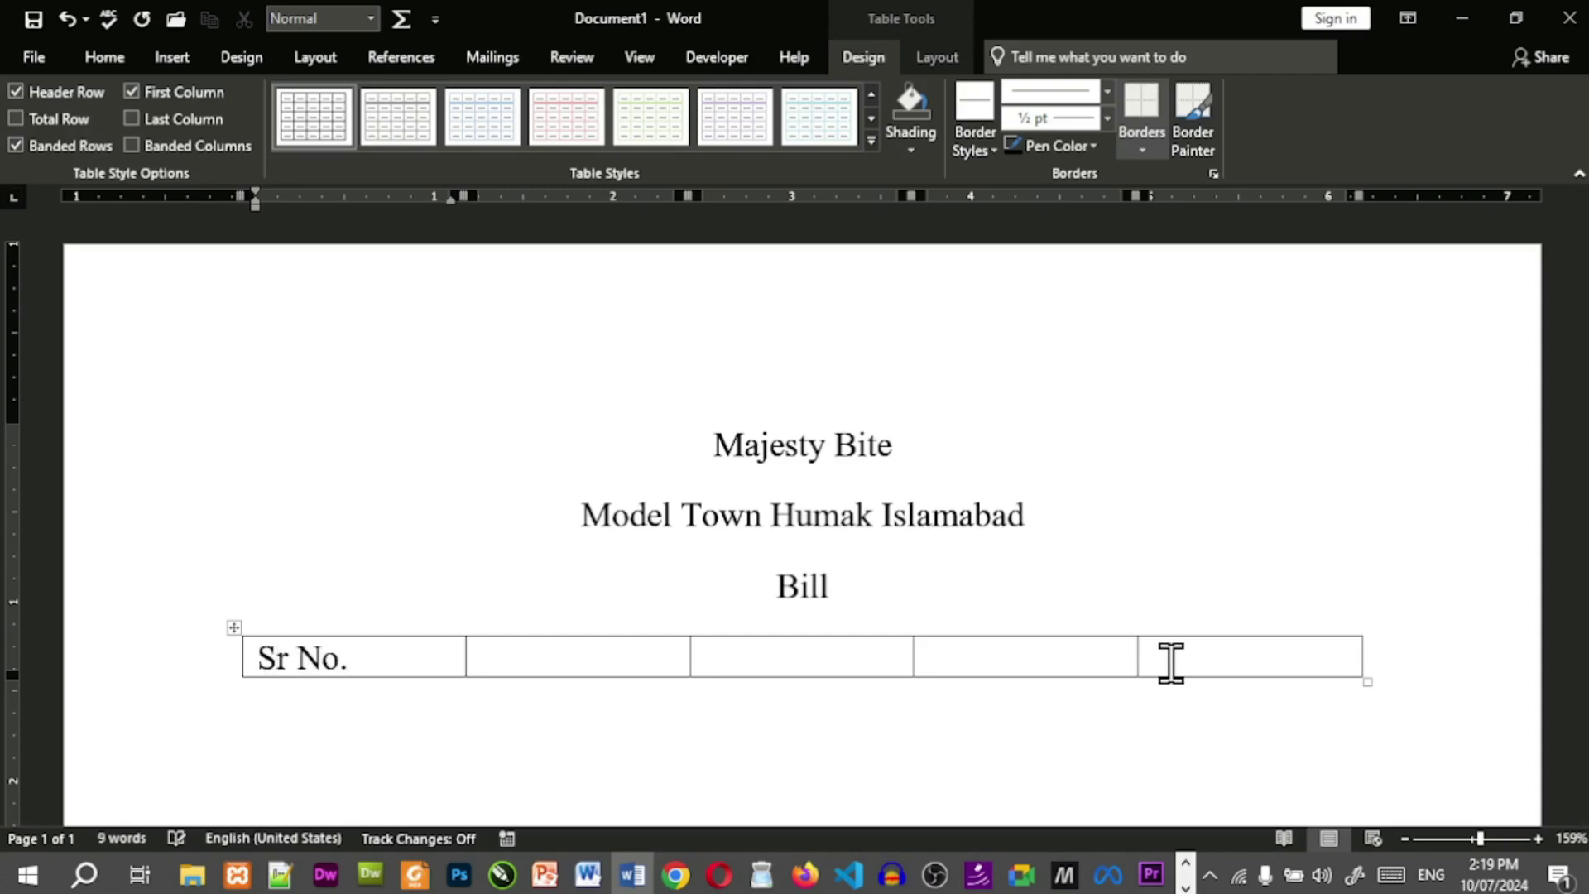
{"action": "key", "text": "Tab"}
{"action": "type", "text": "Name"}
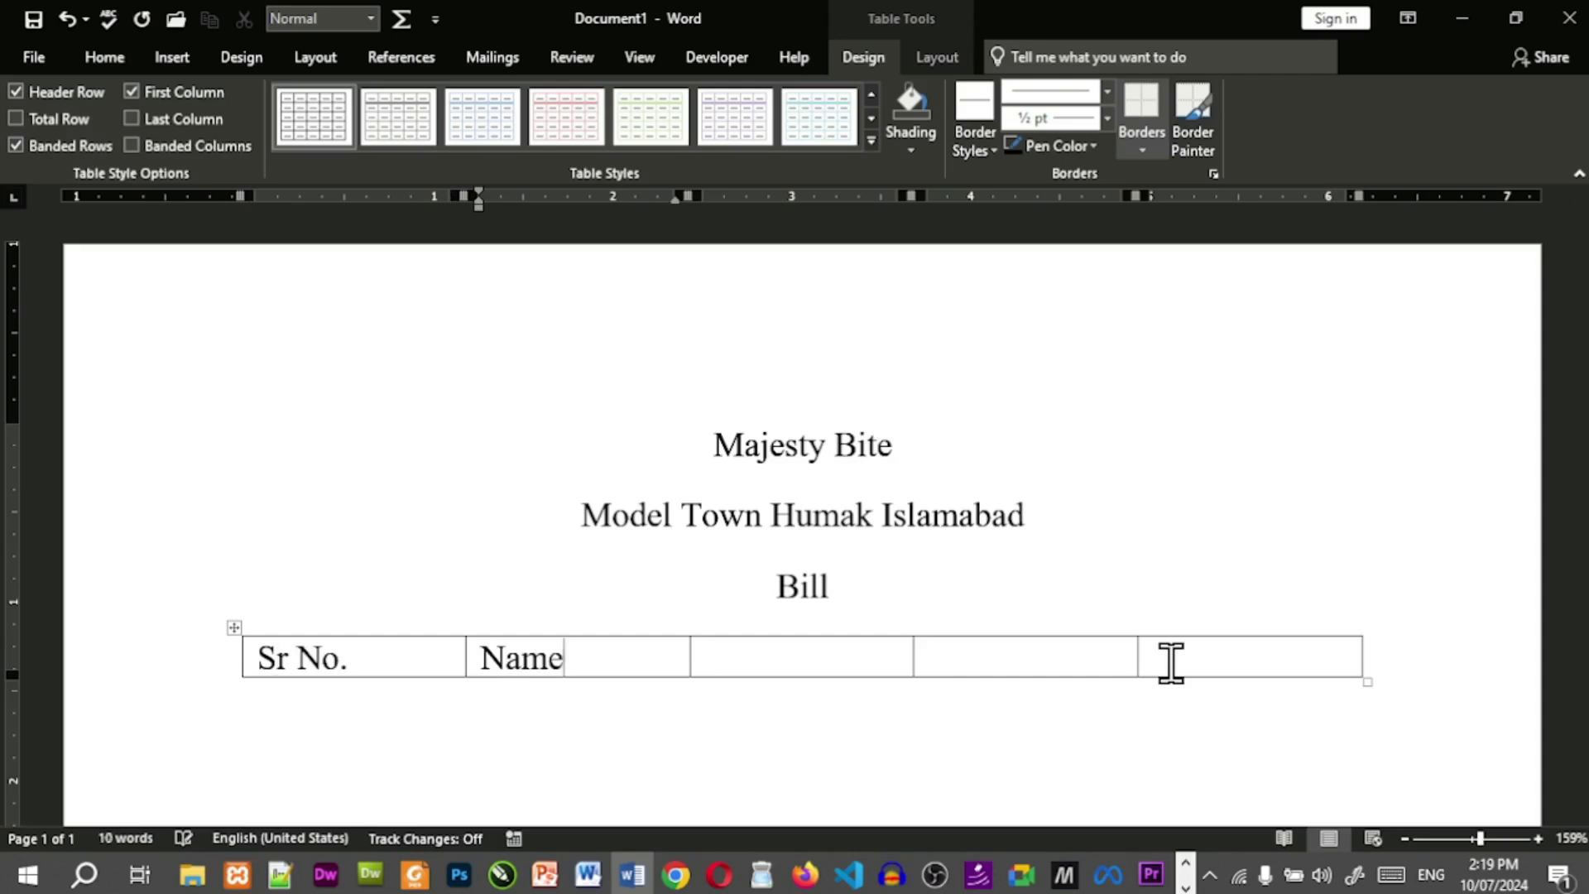
{"action": "key", "text": "Tab"}
Fill in the remaining headers Price/unit, Quantity and Total.
{"action": "type", "text": "Price p"}
{"action": "key", "text": "BackSpace"}
{"action": "key", "text": "BackSpace"}
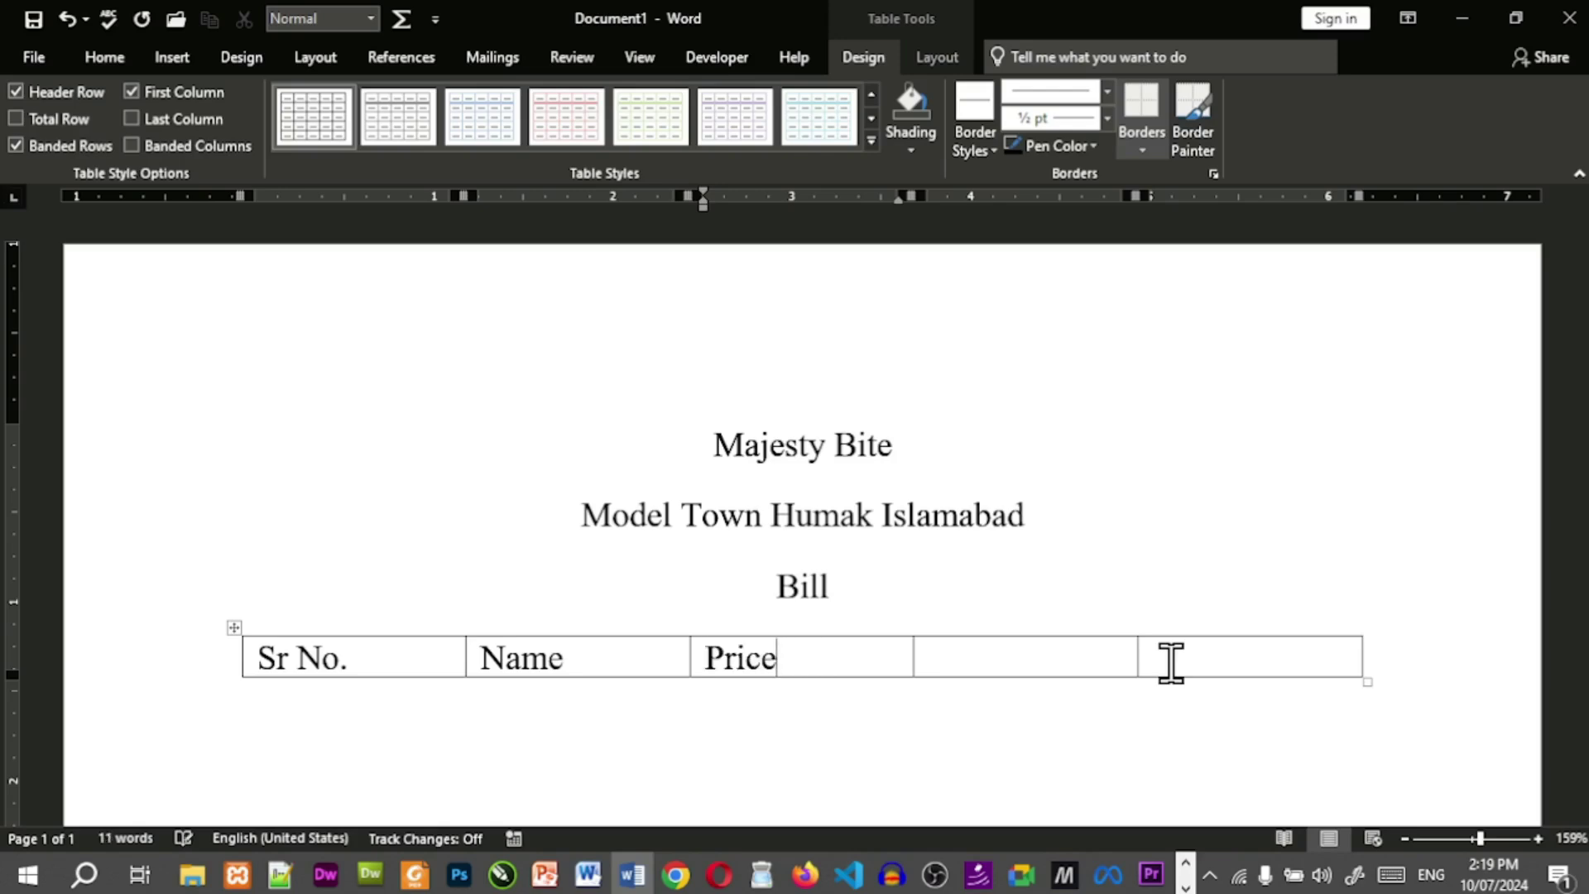
{"action": "type", "text": "/unit"}
{"action": "key", "text": "Tab"}
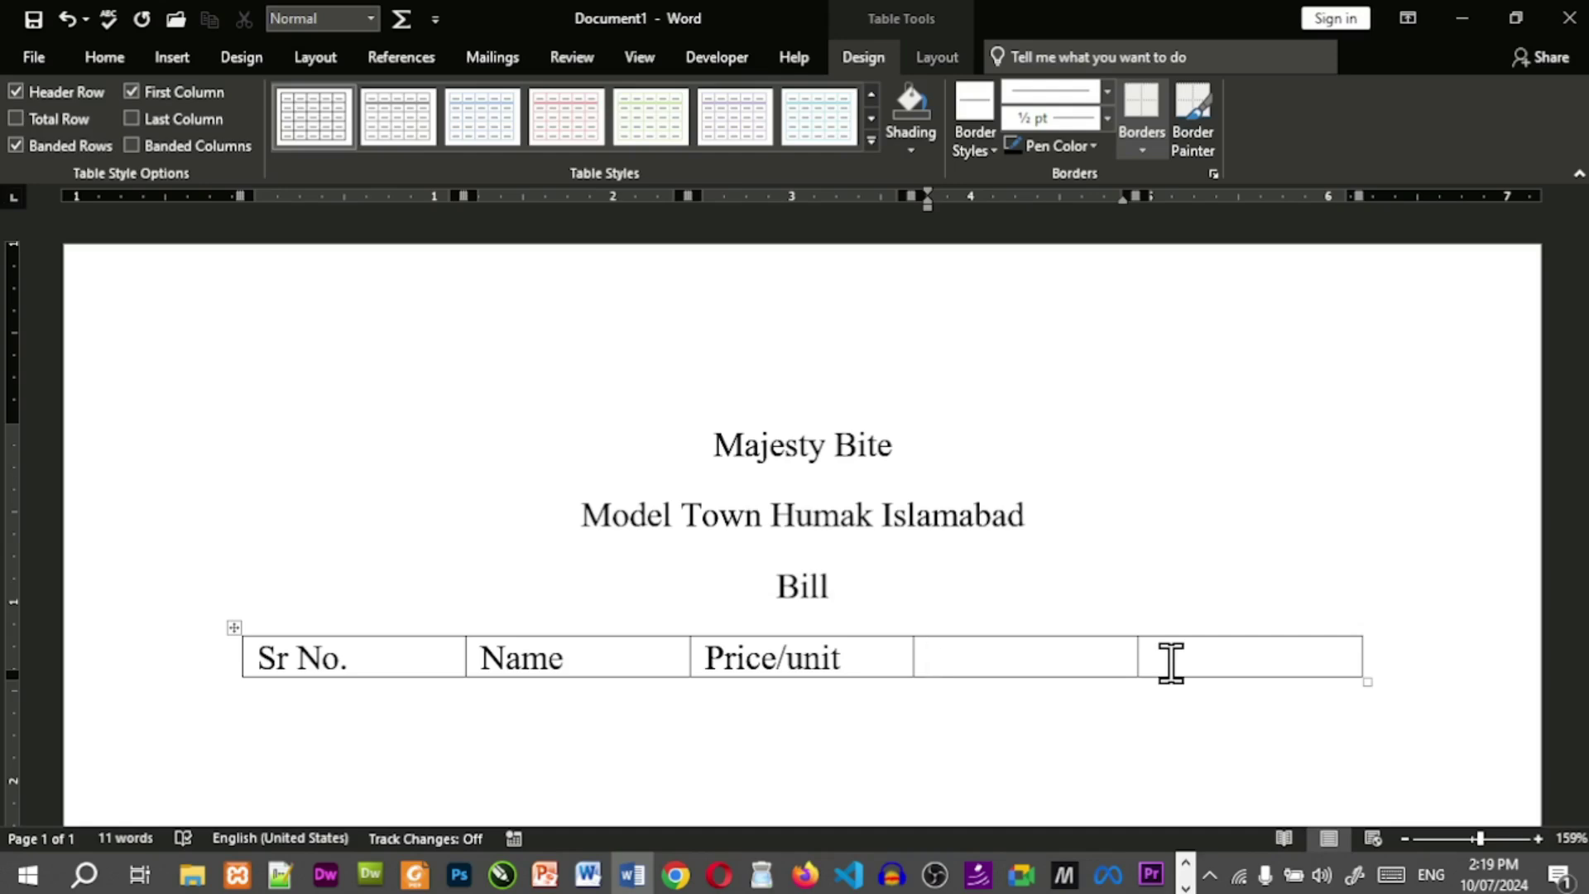
{"action": "type", "text": "Quantity"}
{"action": "left_click", "coordinate": [1171, 662]}
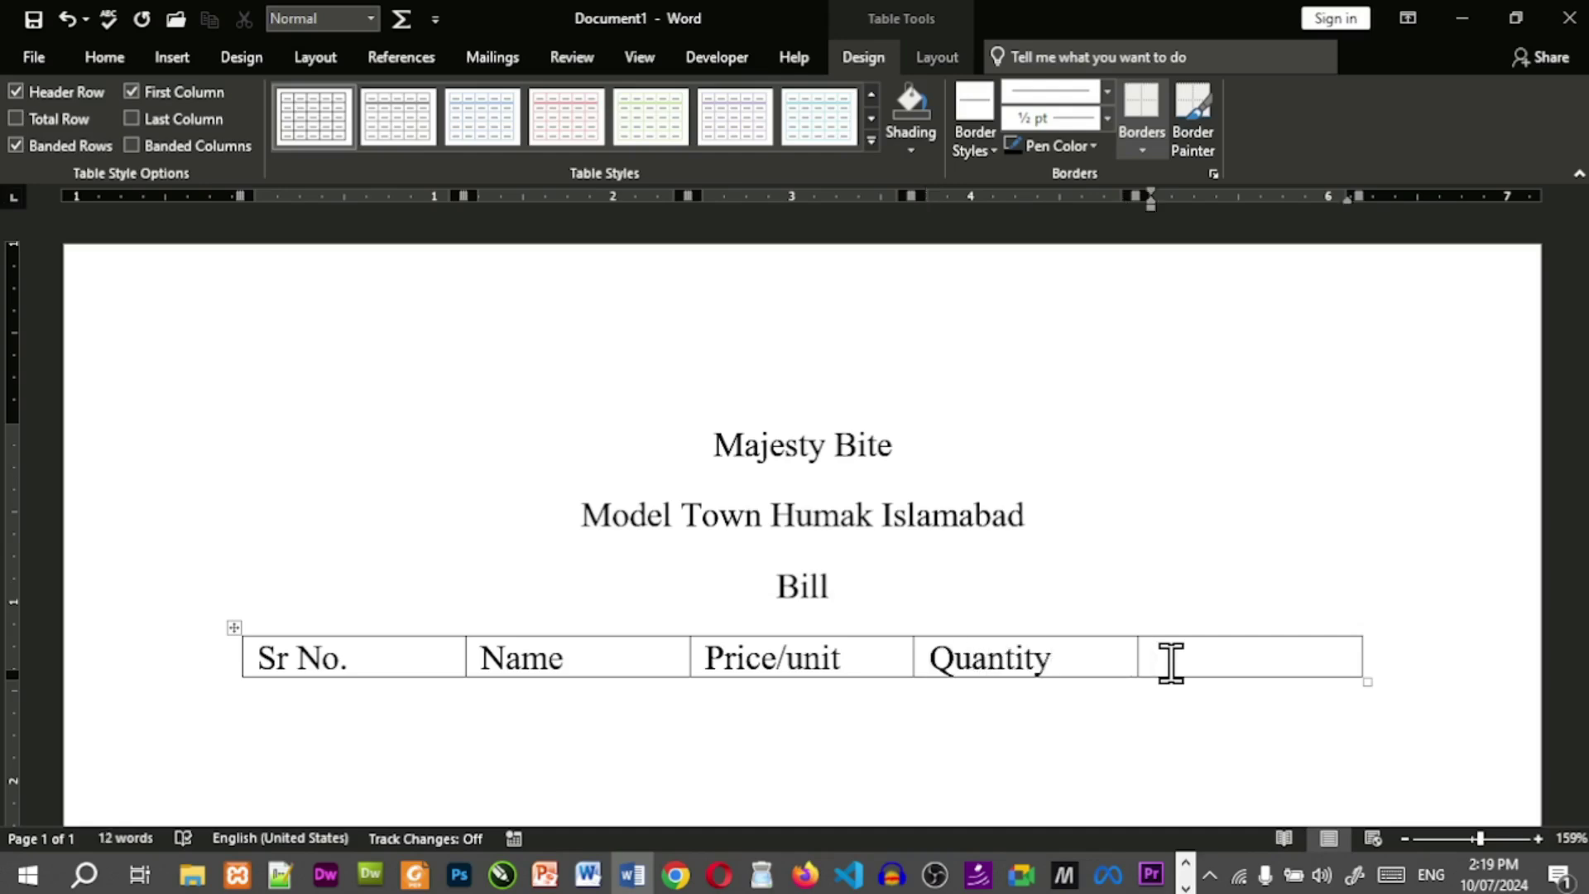
{"action": "type", "text": "Total"}
Add an empty second row to the bill table, then bring up Save As.
{"action": "key", "text": "Tab"}
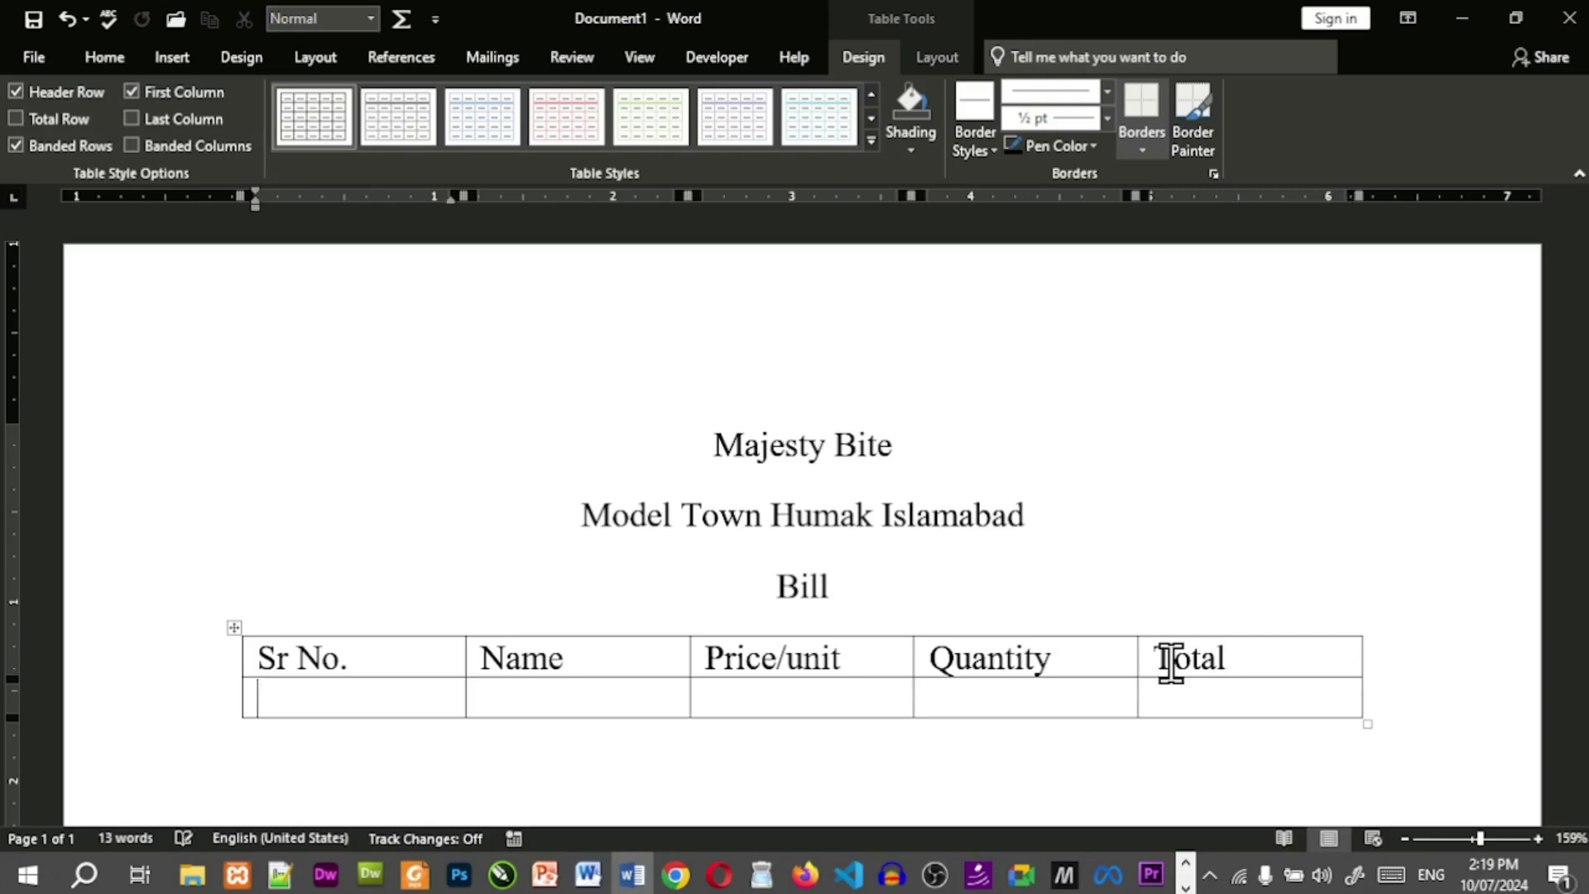
{"action": "scroll", "coordinate": [911, 654], "scroll_direction": "down", "scroll_amount": 3}
{"action": "scroll", "coordinate": [894, 577], "scroll_direction": "up", "scroll_amount": 2}
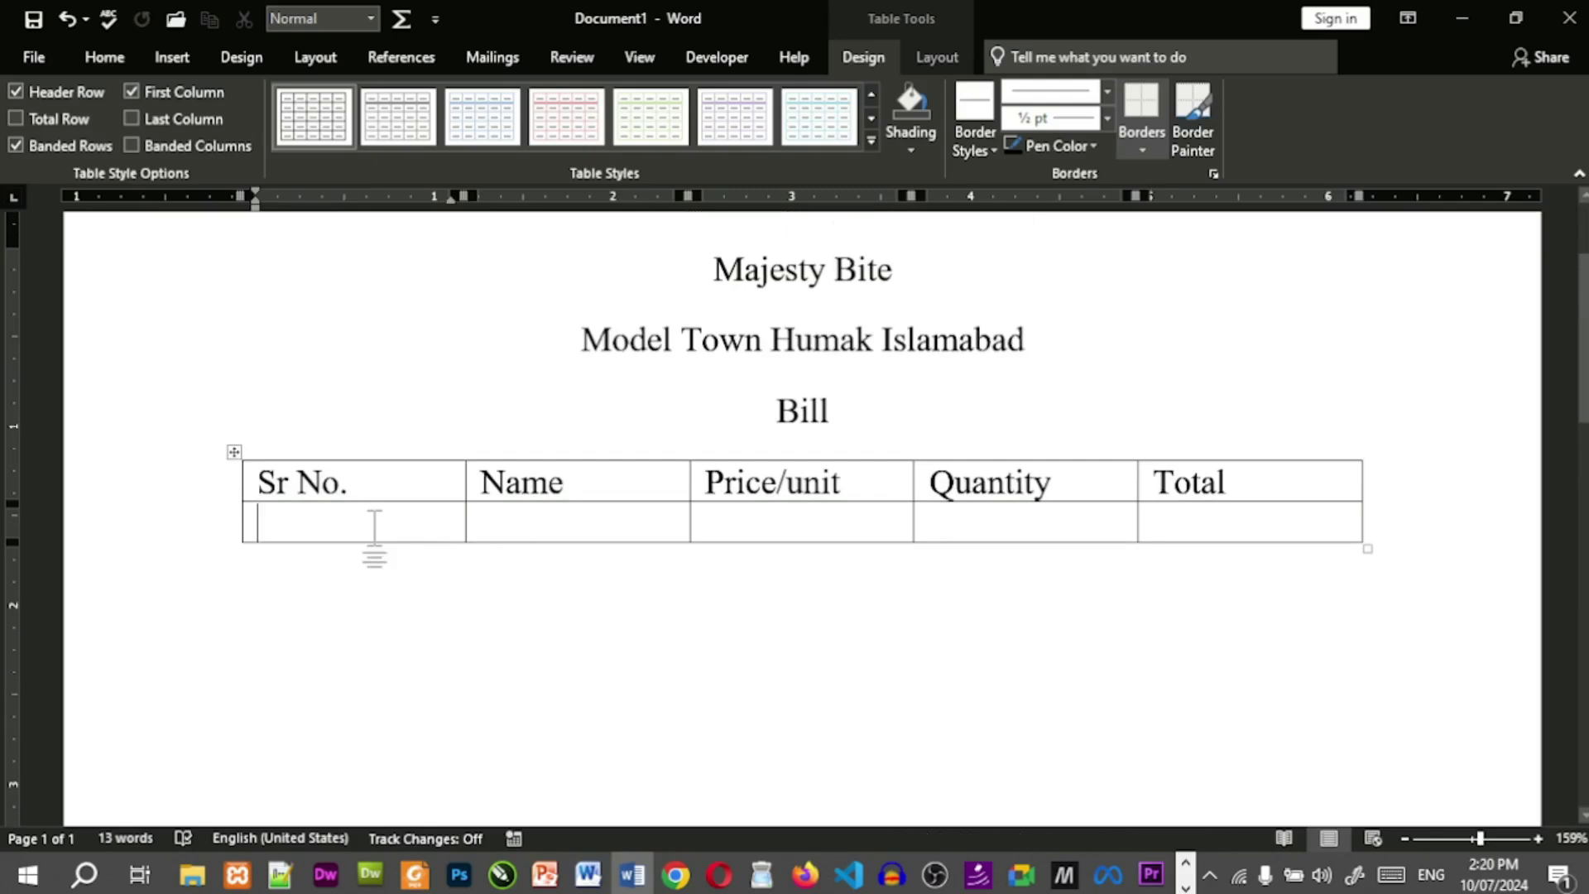
{"action": "left_click", "coordinate": [525, 533]}
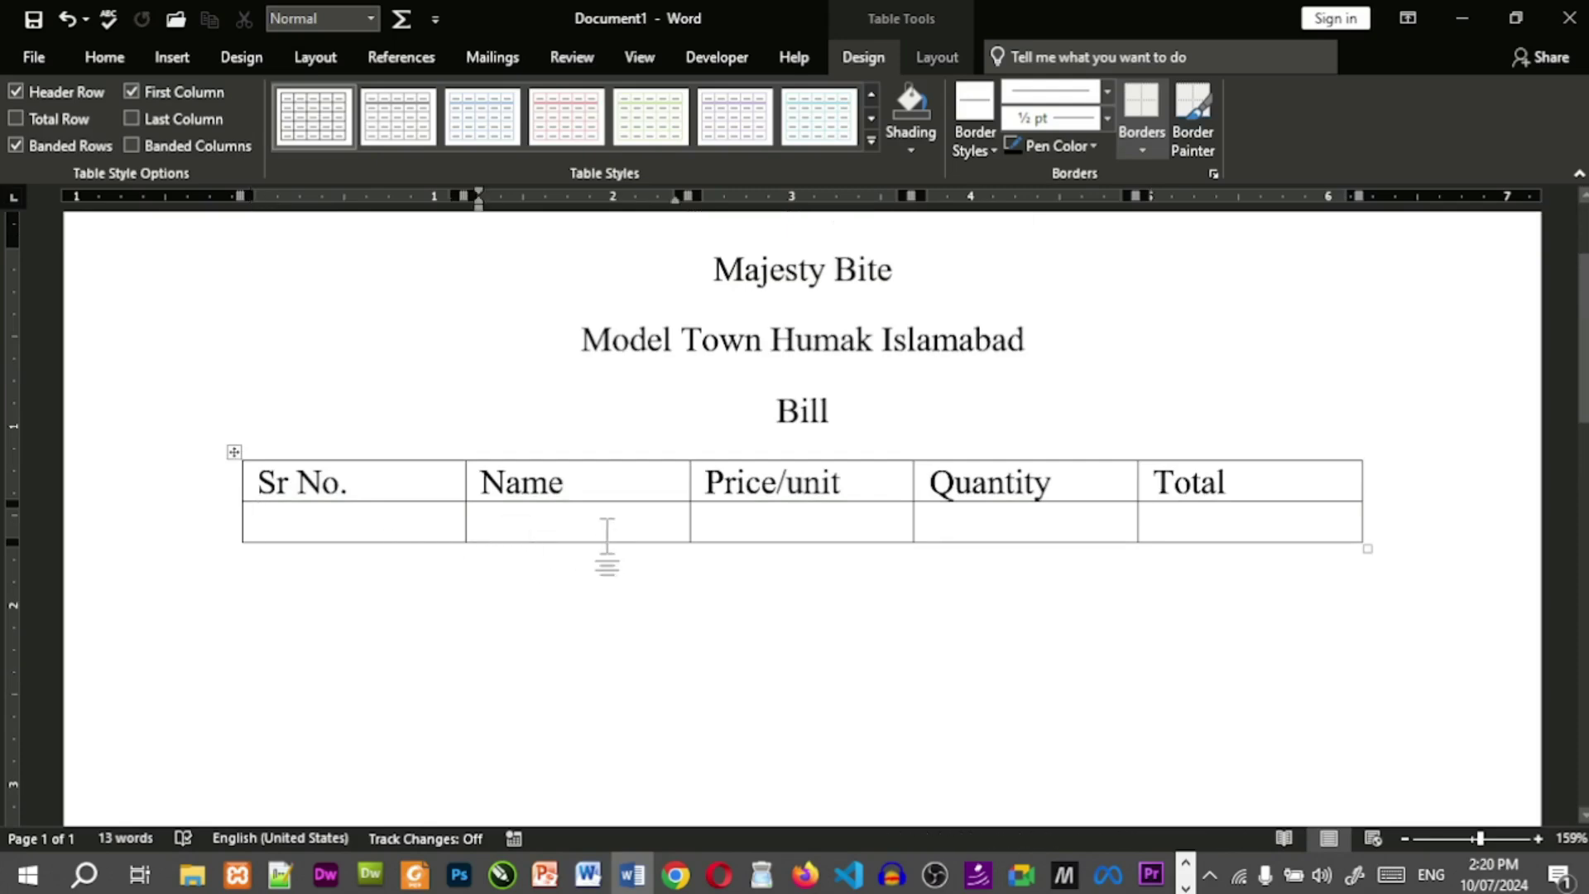
{"action": "left_click", "coordinate": [797, 527]}
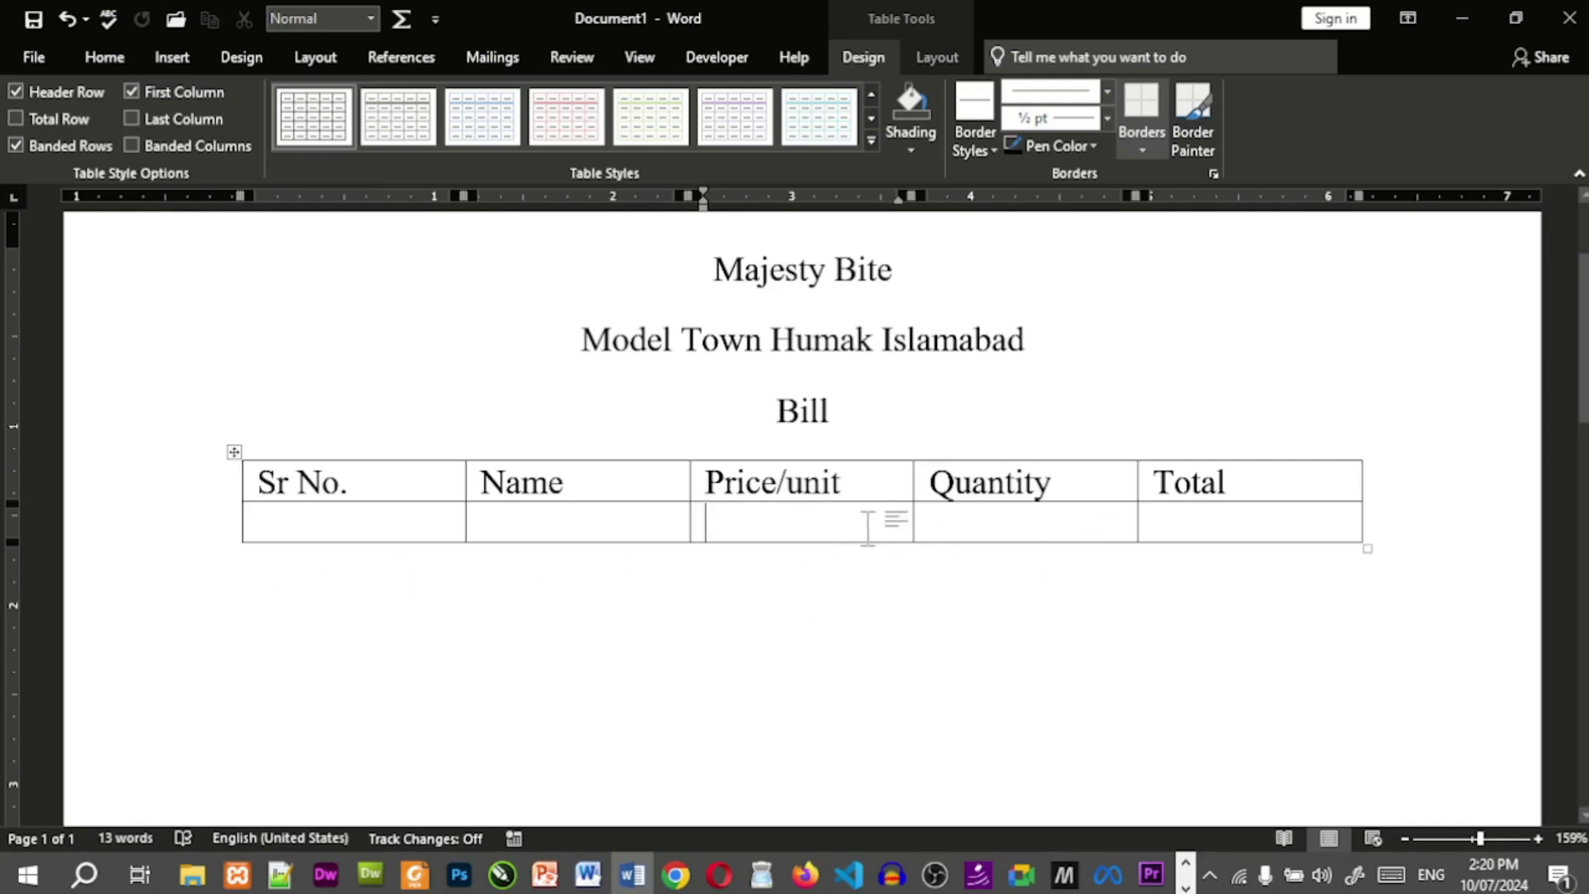
{"action": "scroll", "coordinate": [911, 575], "scroll_direction": "up", "scroll_amount": 2}
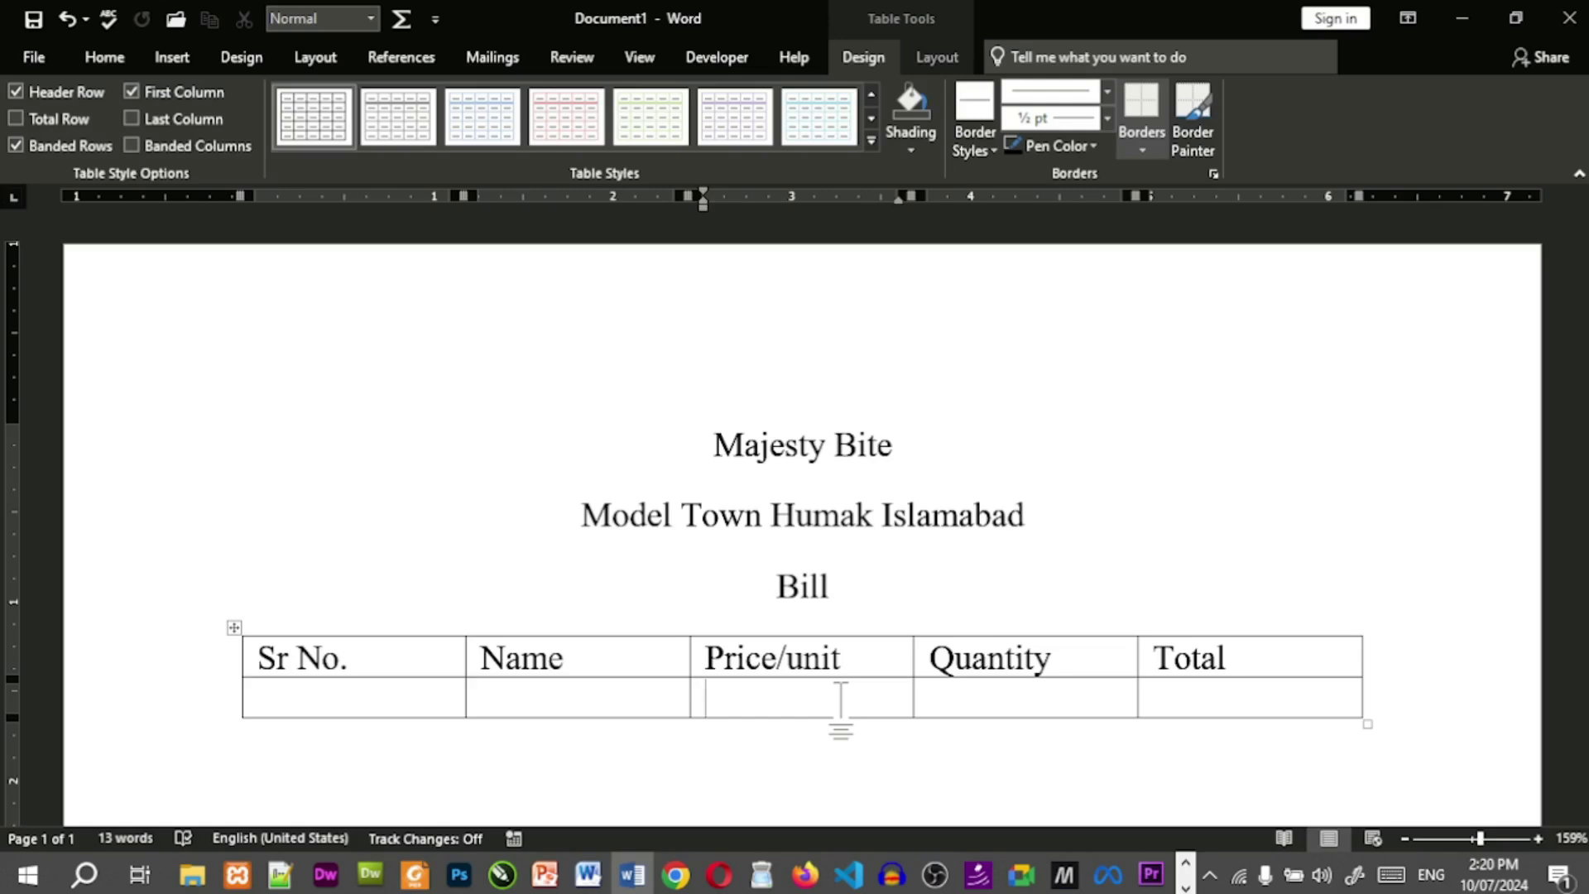
{"action": "key", "text": "ctrl+s"}
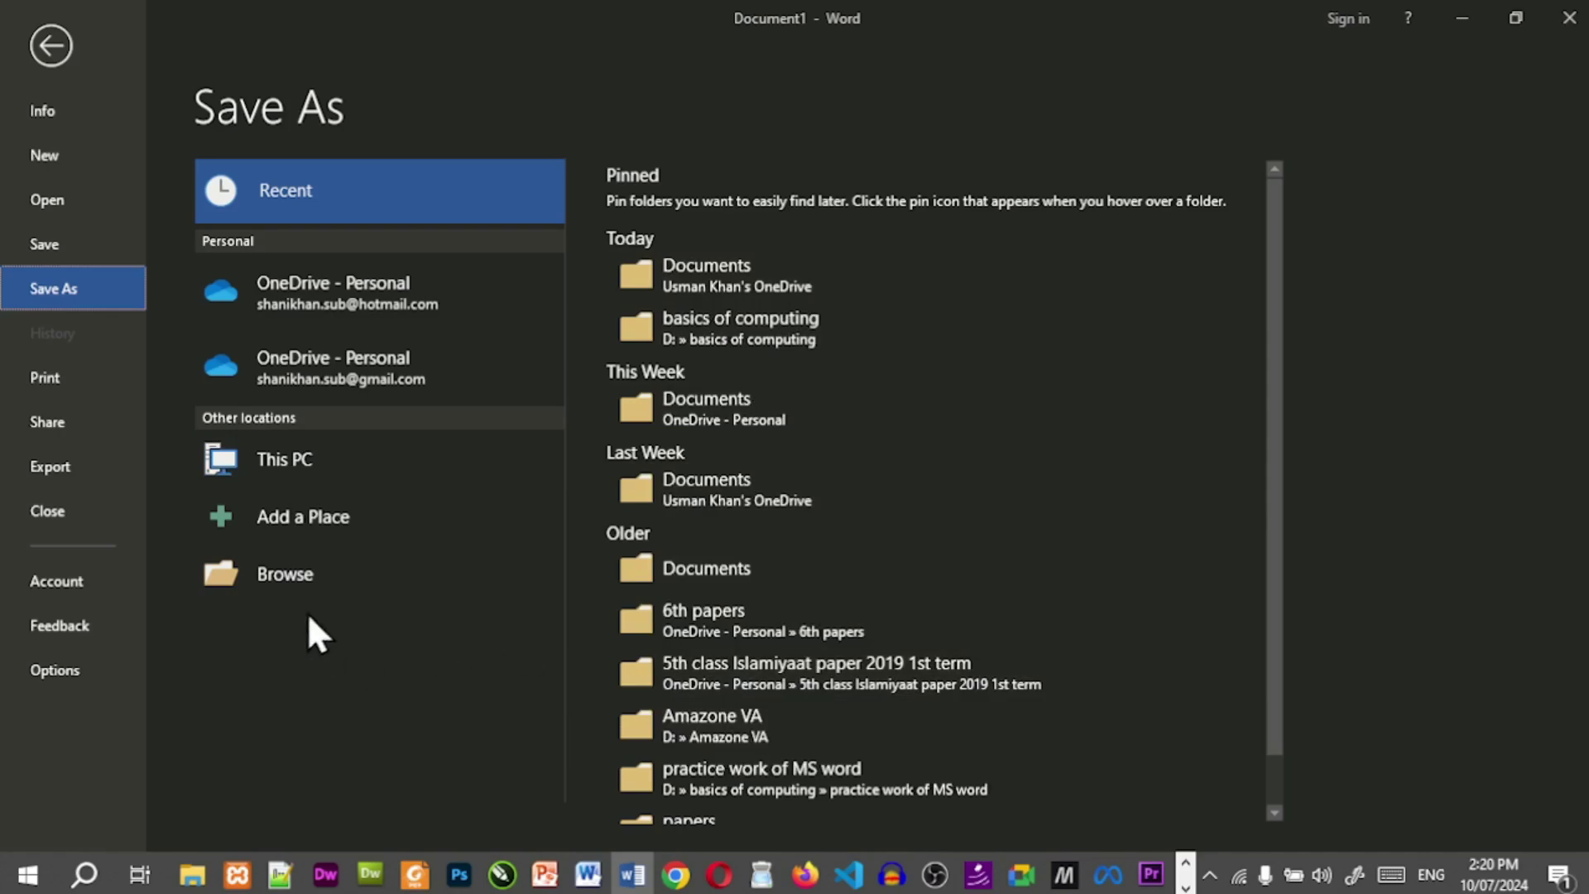
Save the document as 'Bill majesty Bite' in This PC's basics of computing folder.
{"action": "left_click", "coordinate": [519, 481]}
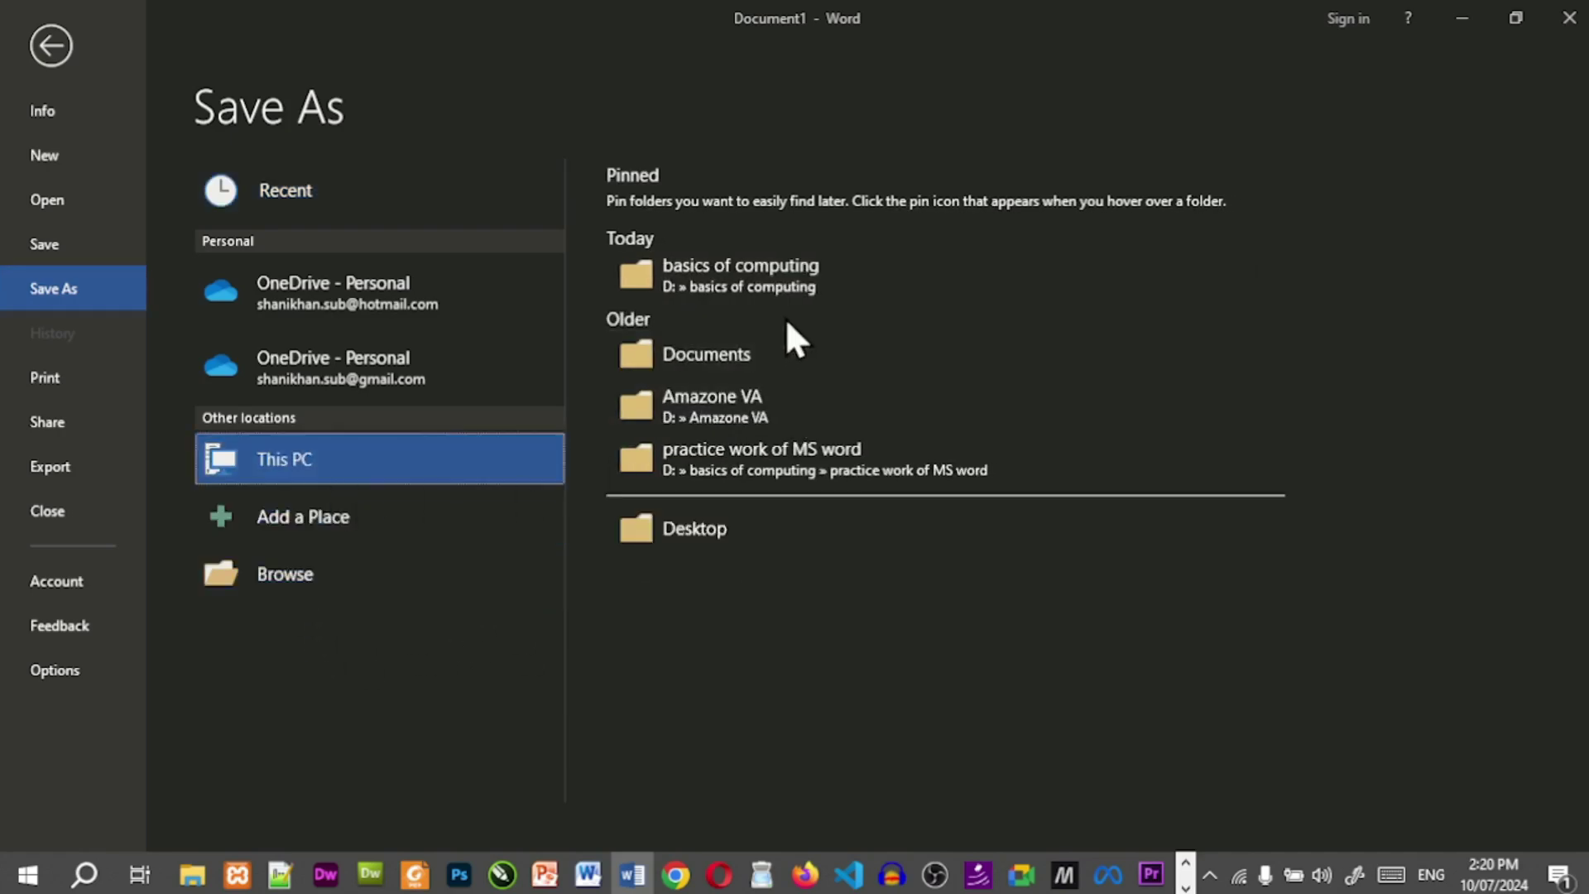
{"action": "left_click", "coordinate": [778, 293]}
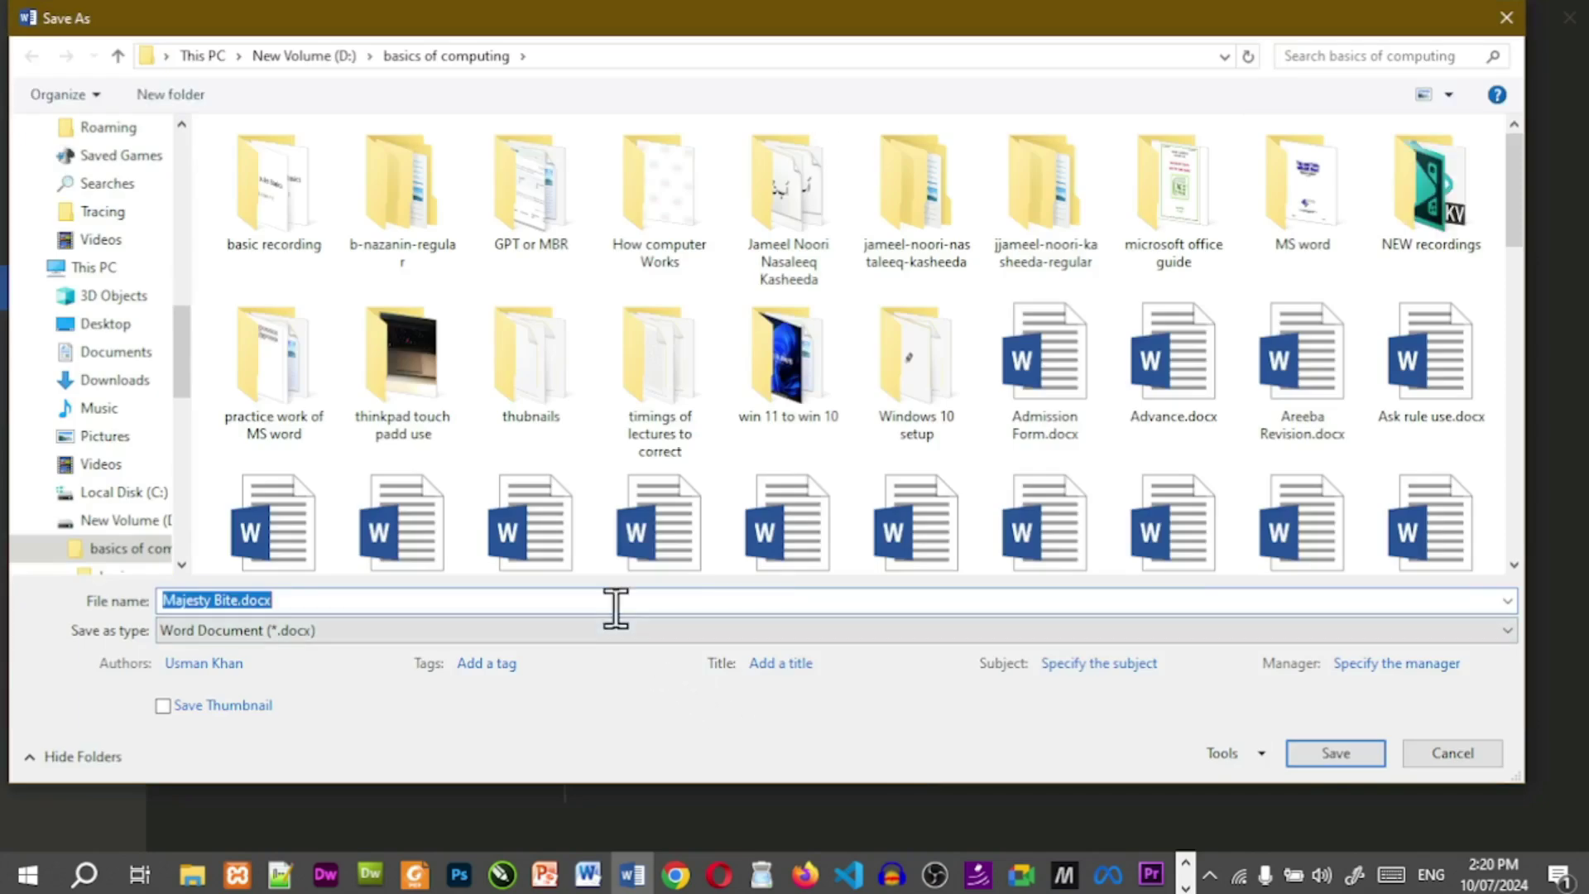
{"action": "type", "text": "Bill"}
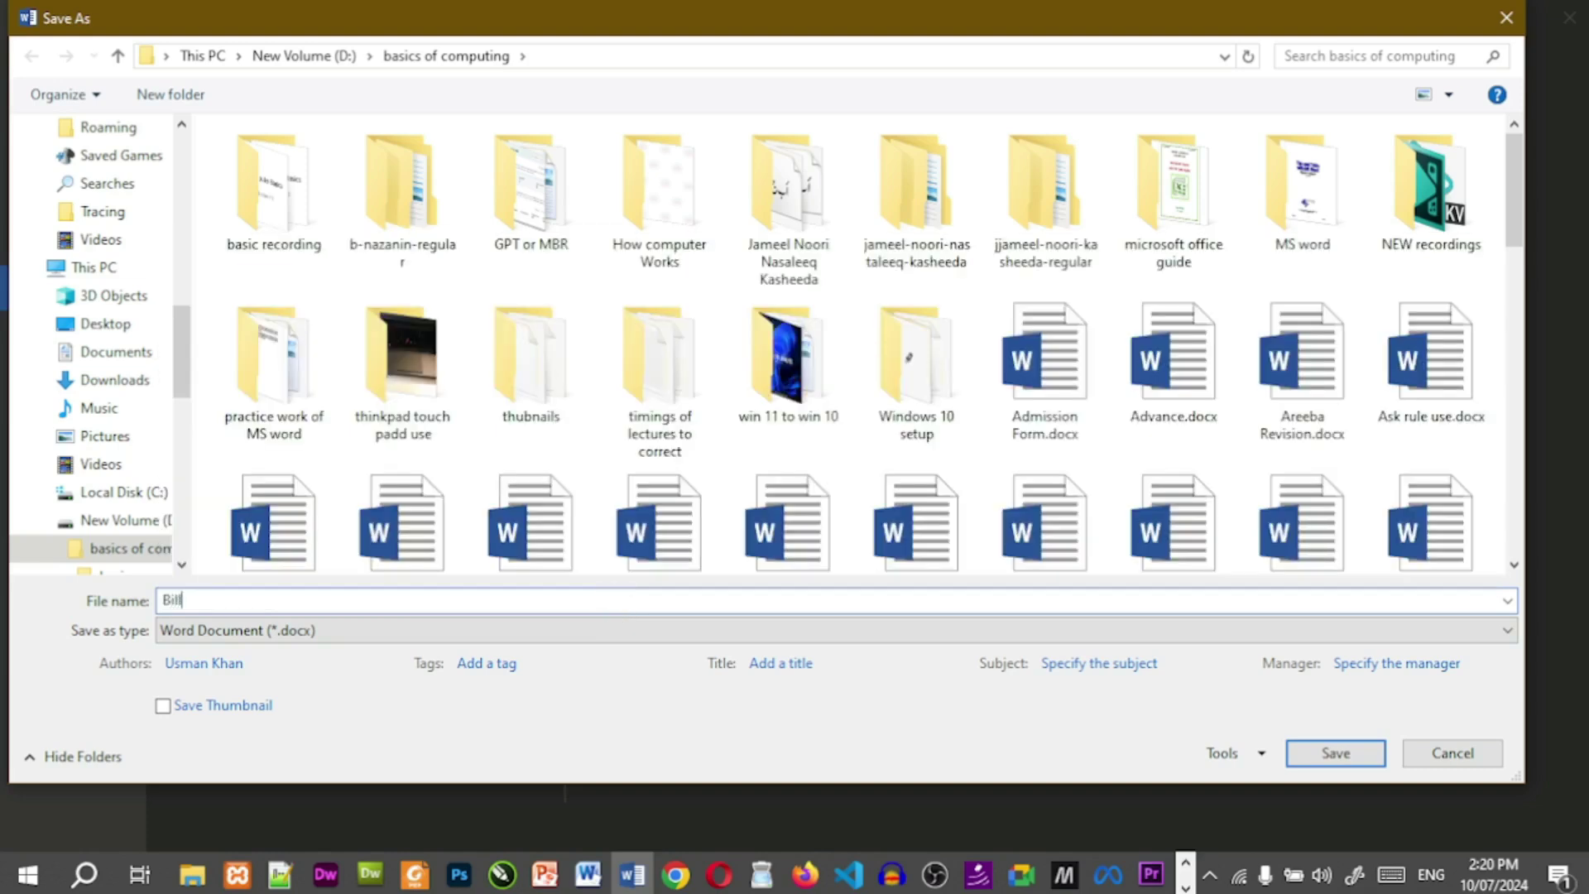
{"action": "type", "text": " majesty Bite"}
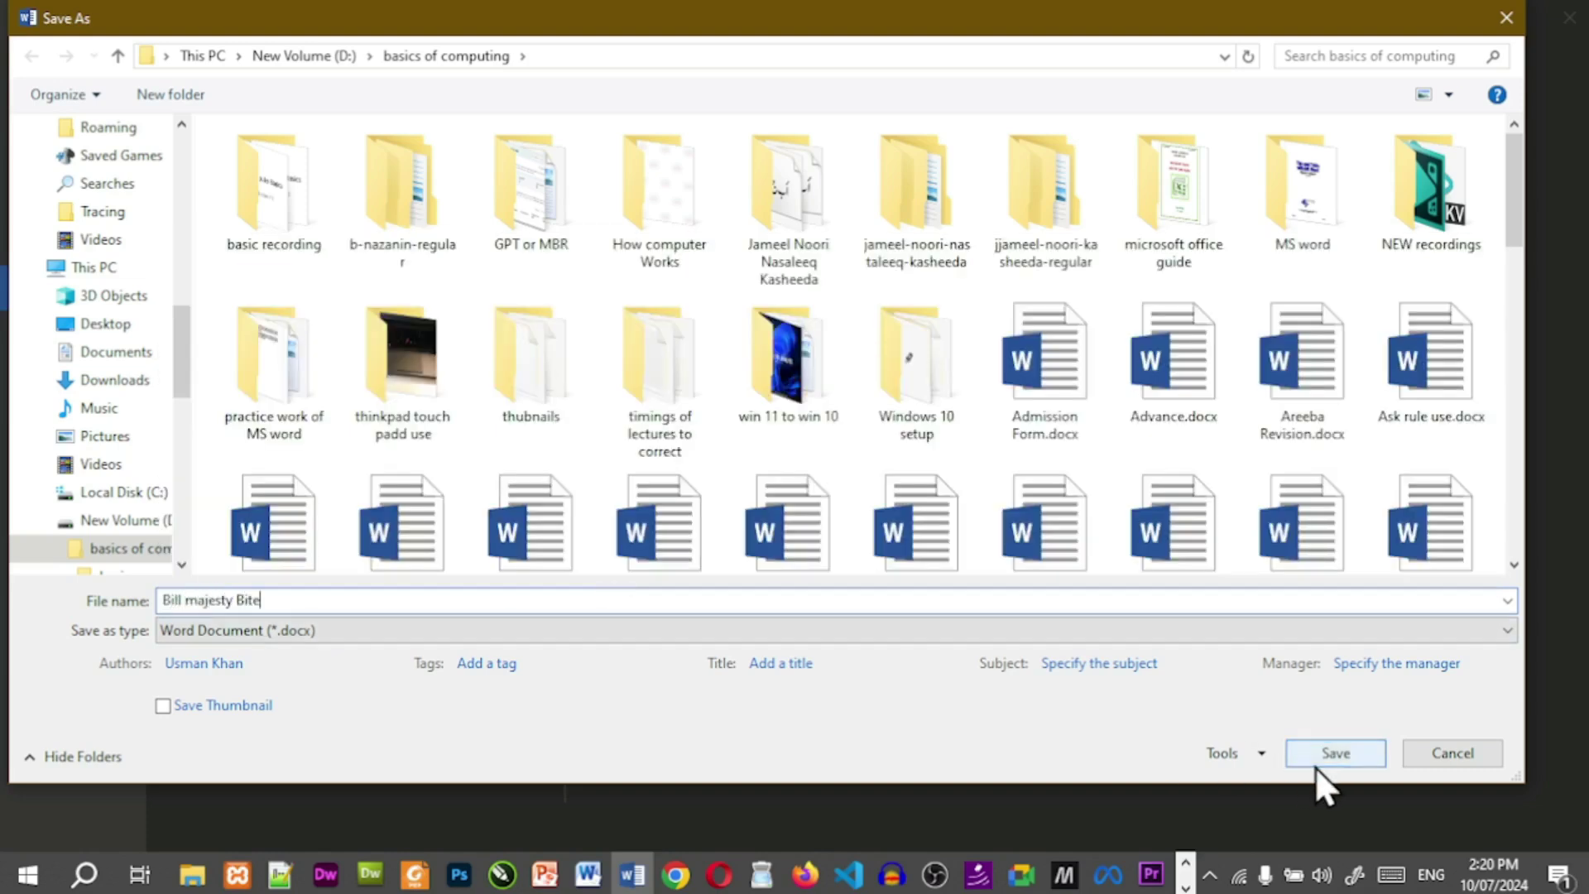
{"action": "left_click", "coordinate": [1318, 755]}
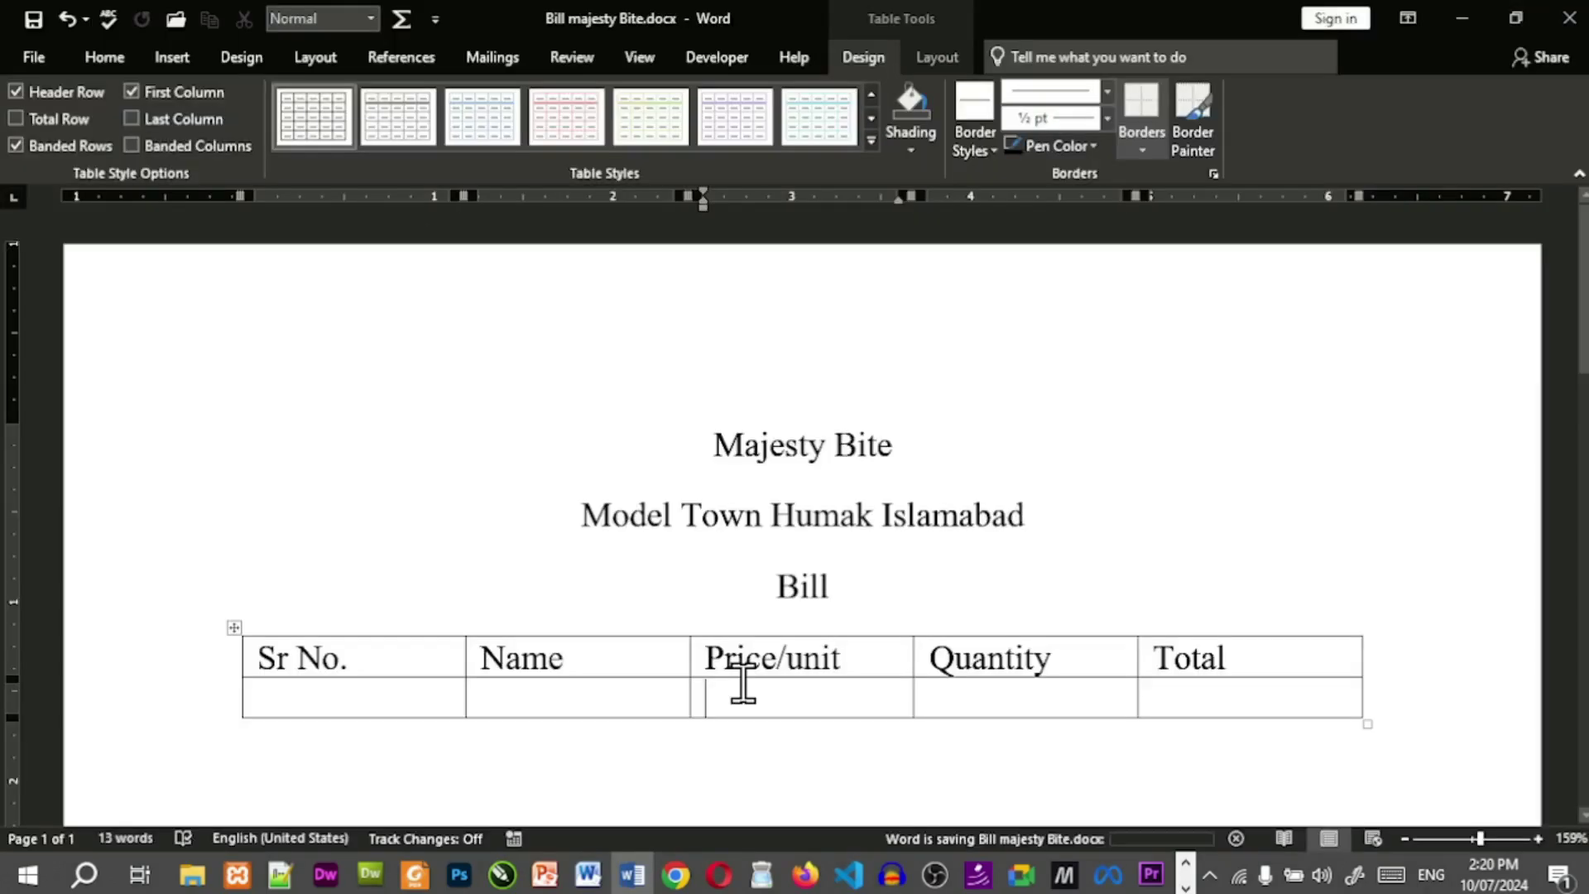
{"action": "scroll", "coordinate": [671, 436], "scroll_direction": "down", "scroll_amount": 1}
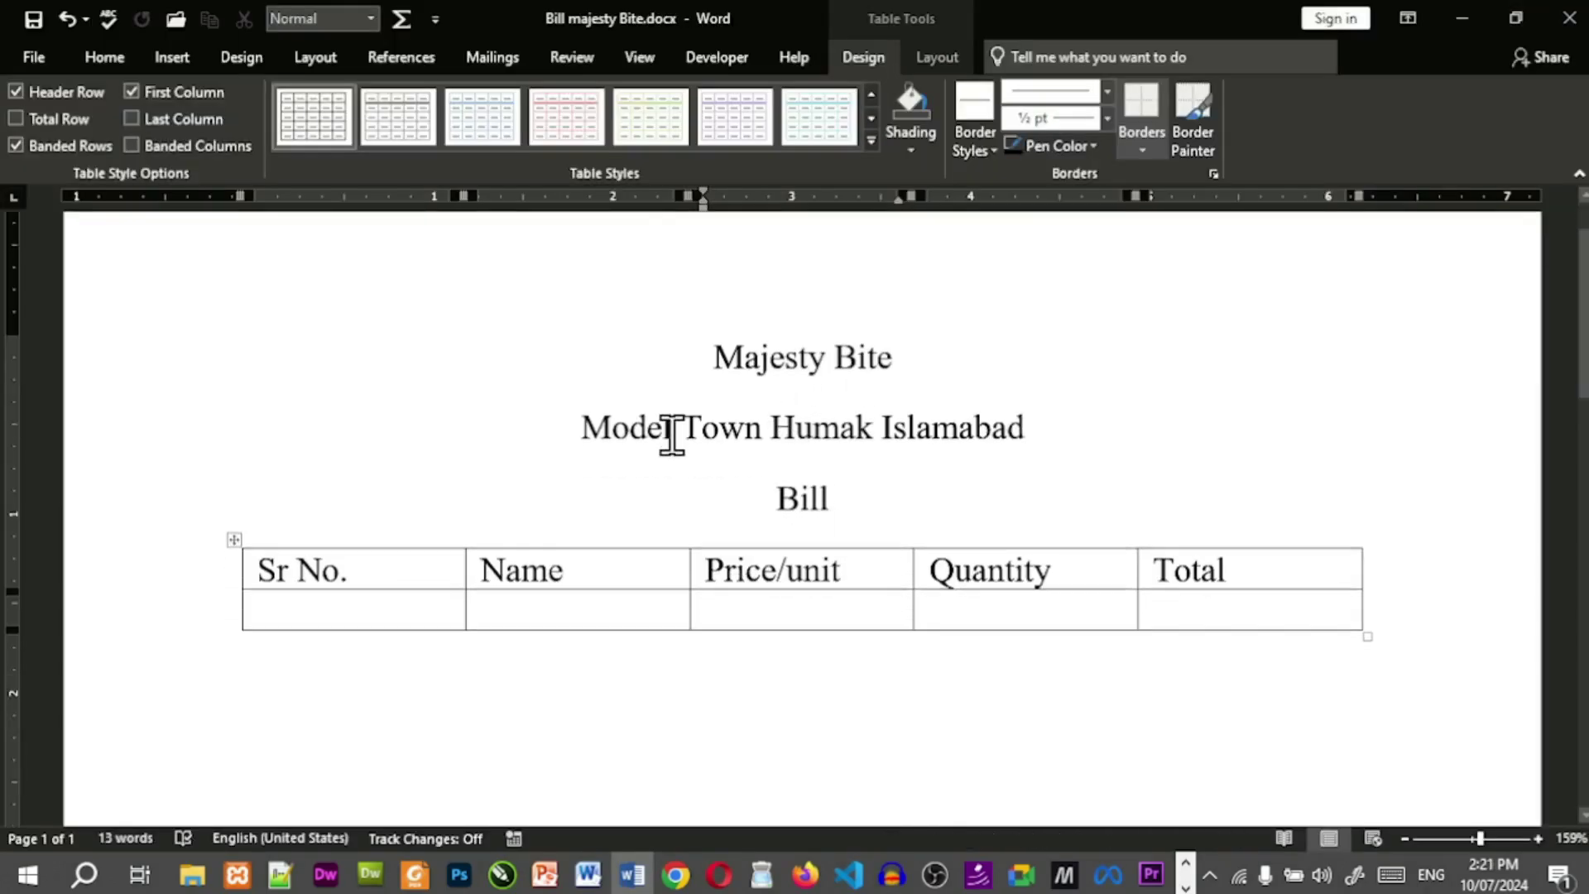
{"action": "scroll", "coordinate": [662, 464], "scroll_direction": "up", "scroll_amount": 1}
{"action": "scroll", "coordinate": [660, 493], "scroll_direction": "up", "scroll_amount": 1}
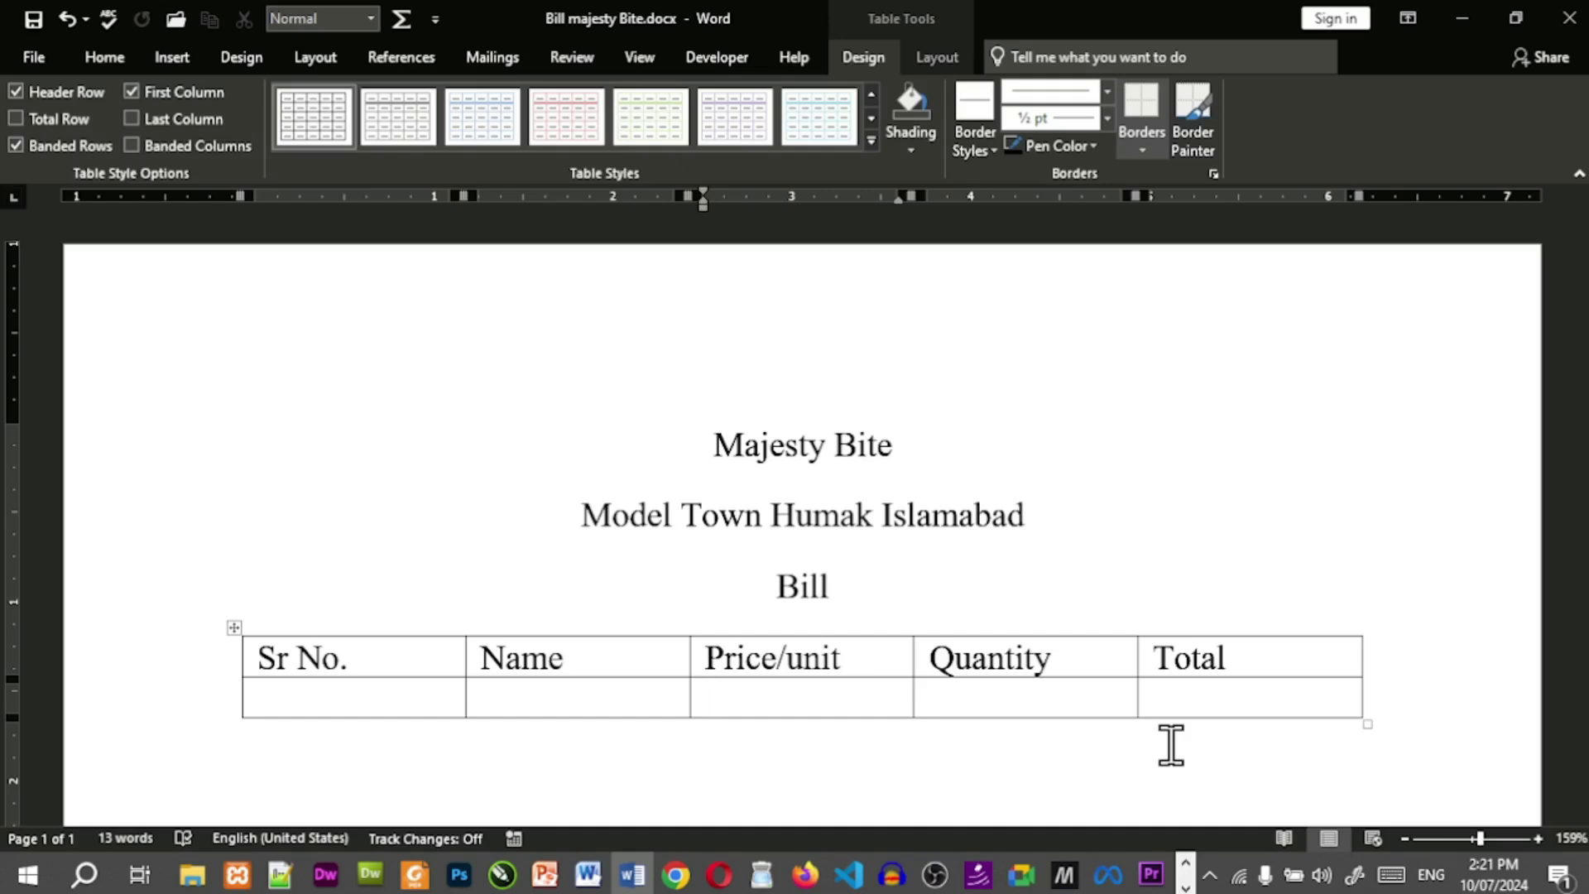
Create Document2 with Ctrl+N and convert it to the newest file format.
{"action": "key", "text": "ctrl+n"}
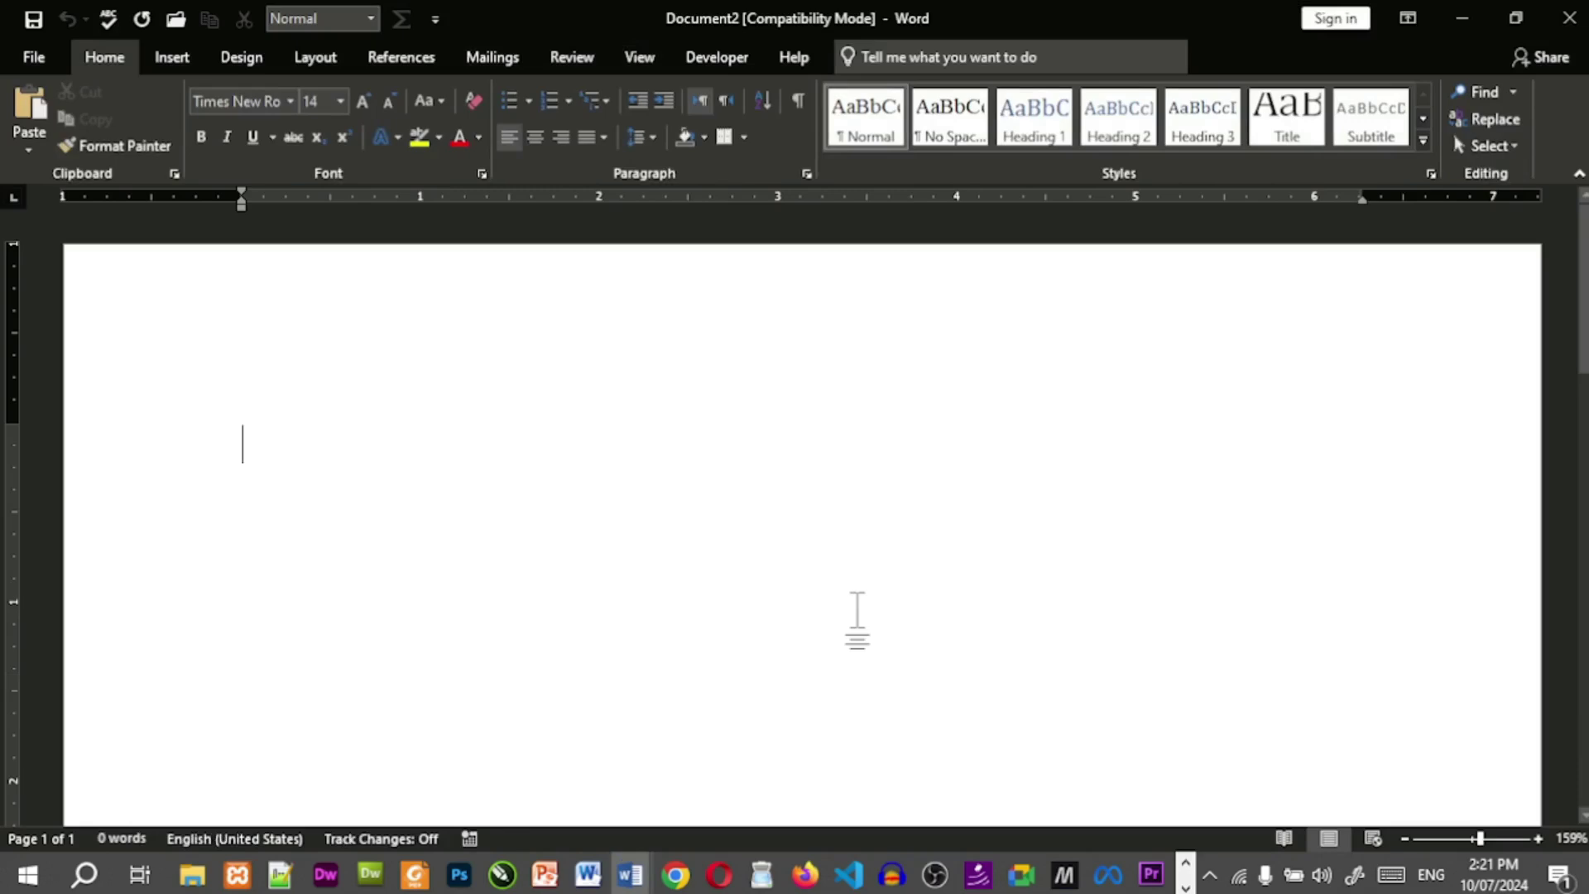
{"action": "left_click", "coordinate": [30, 66]}
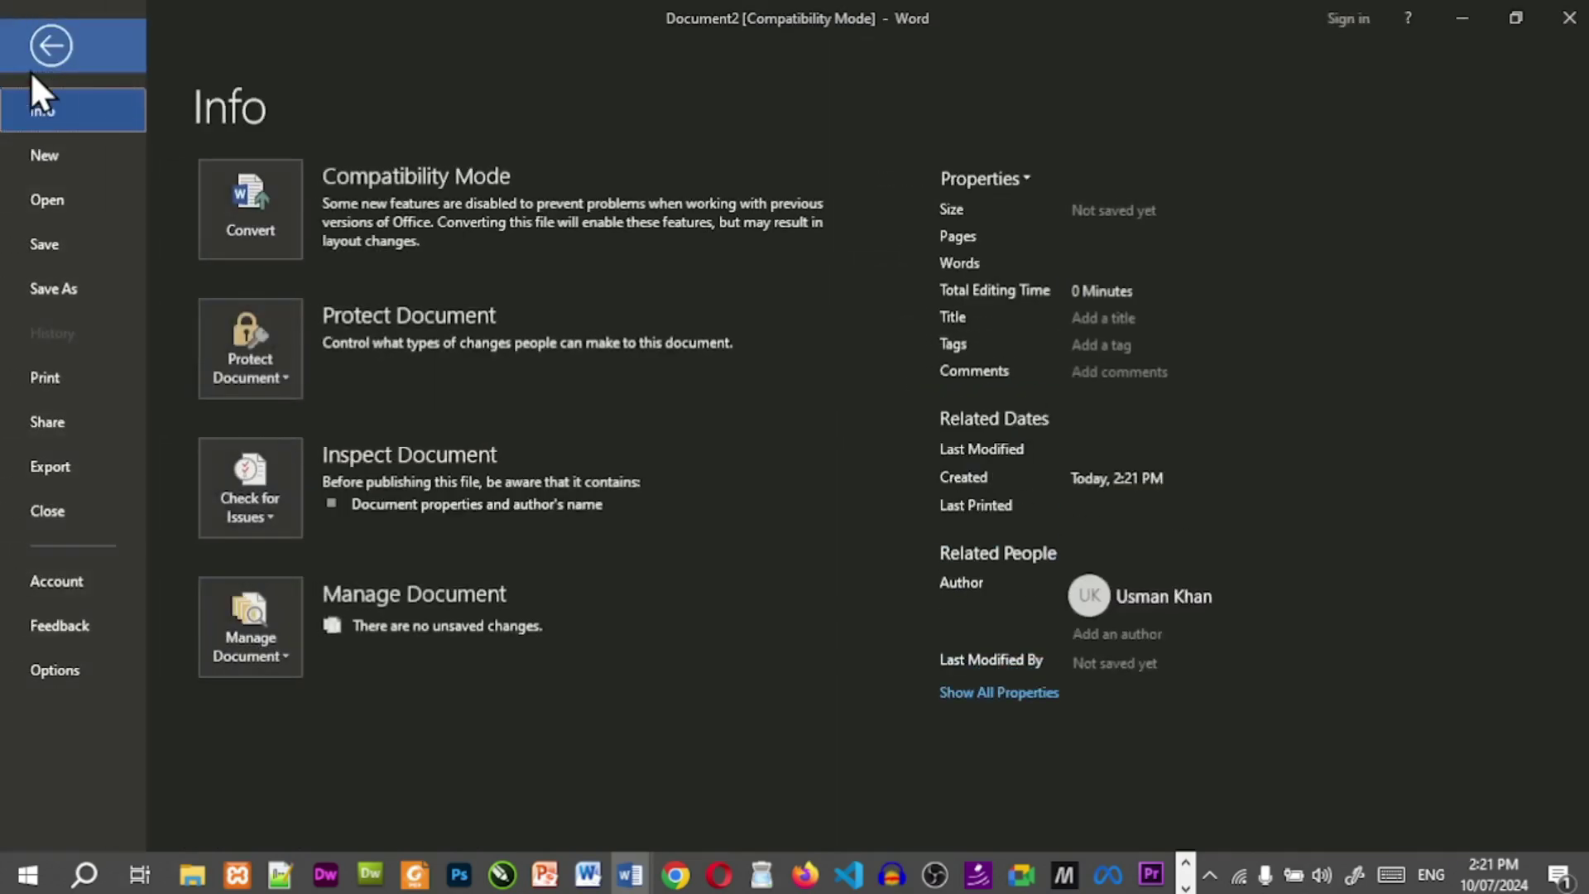
{"action": "left_click", "coordinate": [285, 253]}
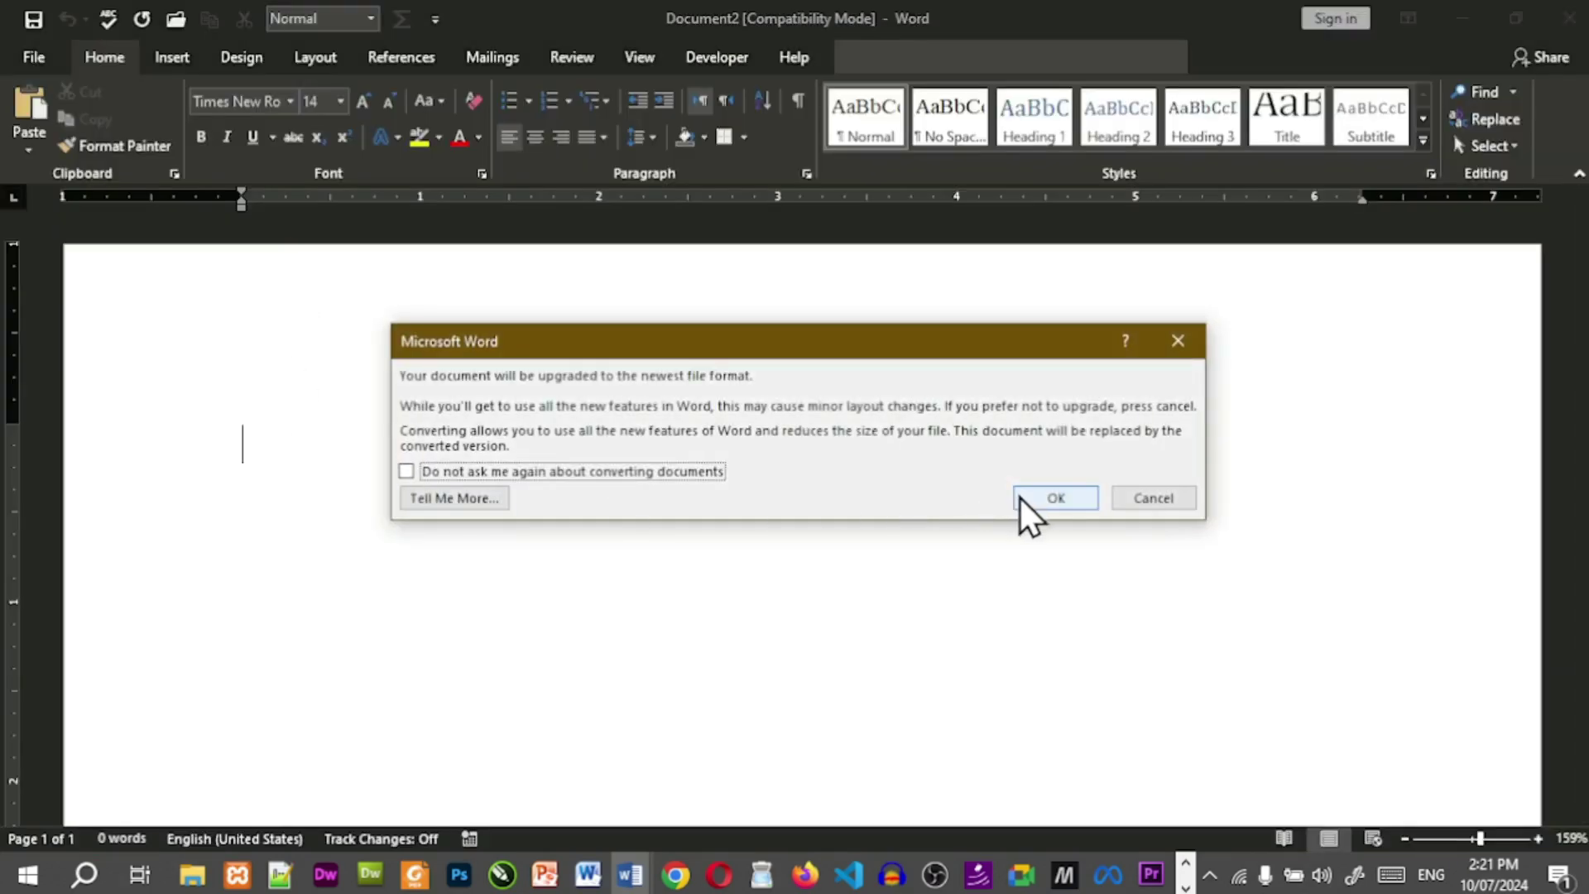
{"action": "left_click", "coordinate": [1031, 505]}
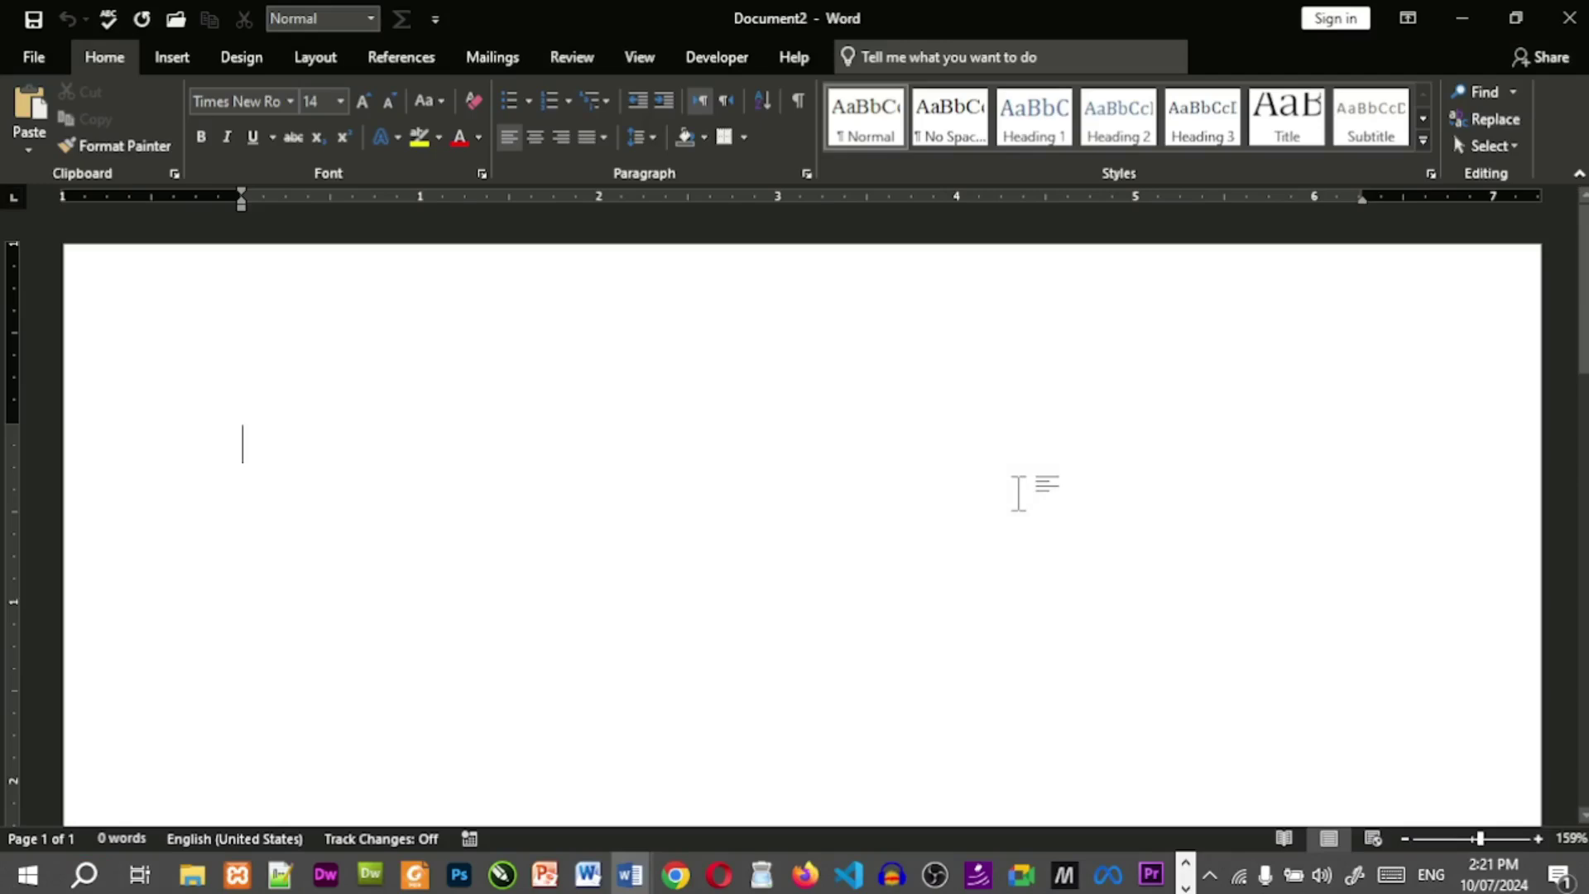
Advance the PowerPoint show to the macros slide, then open Word's View > Macros menu.
{"action": "left_click", "coordinate": [661, 71]}
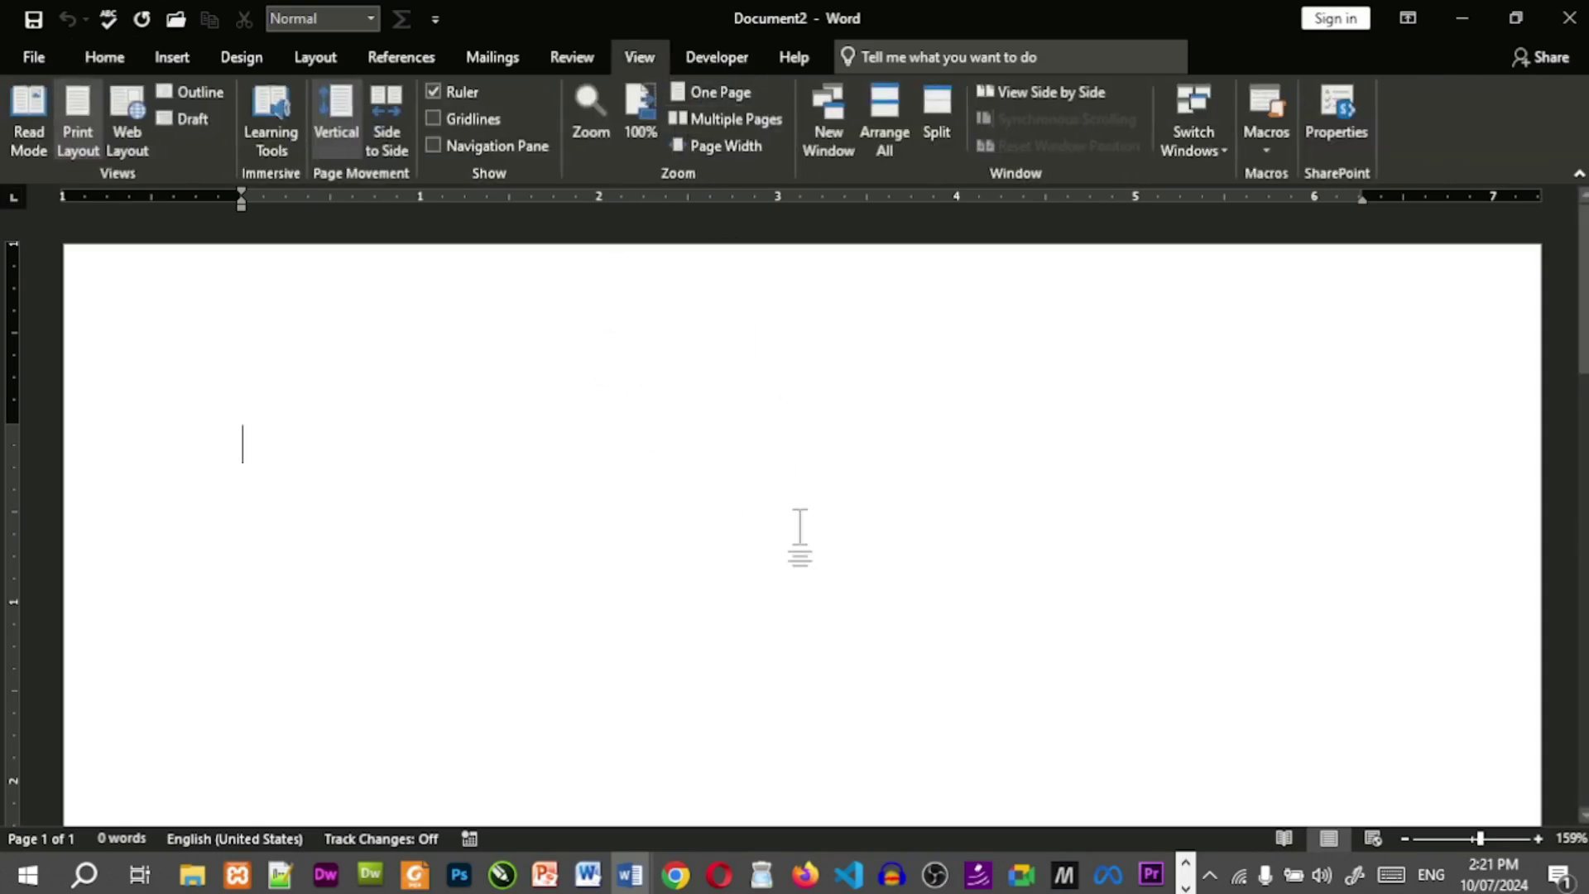
{"action": "key", "text": "alt+Tab"}
{"action": "key", "text": "alt+Tab"}
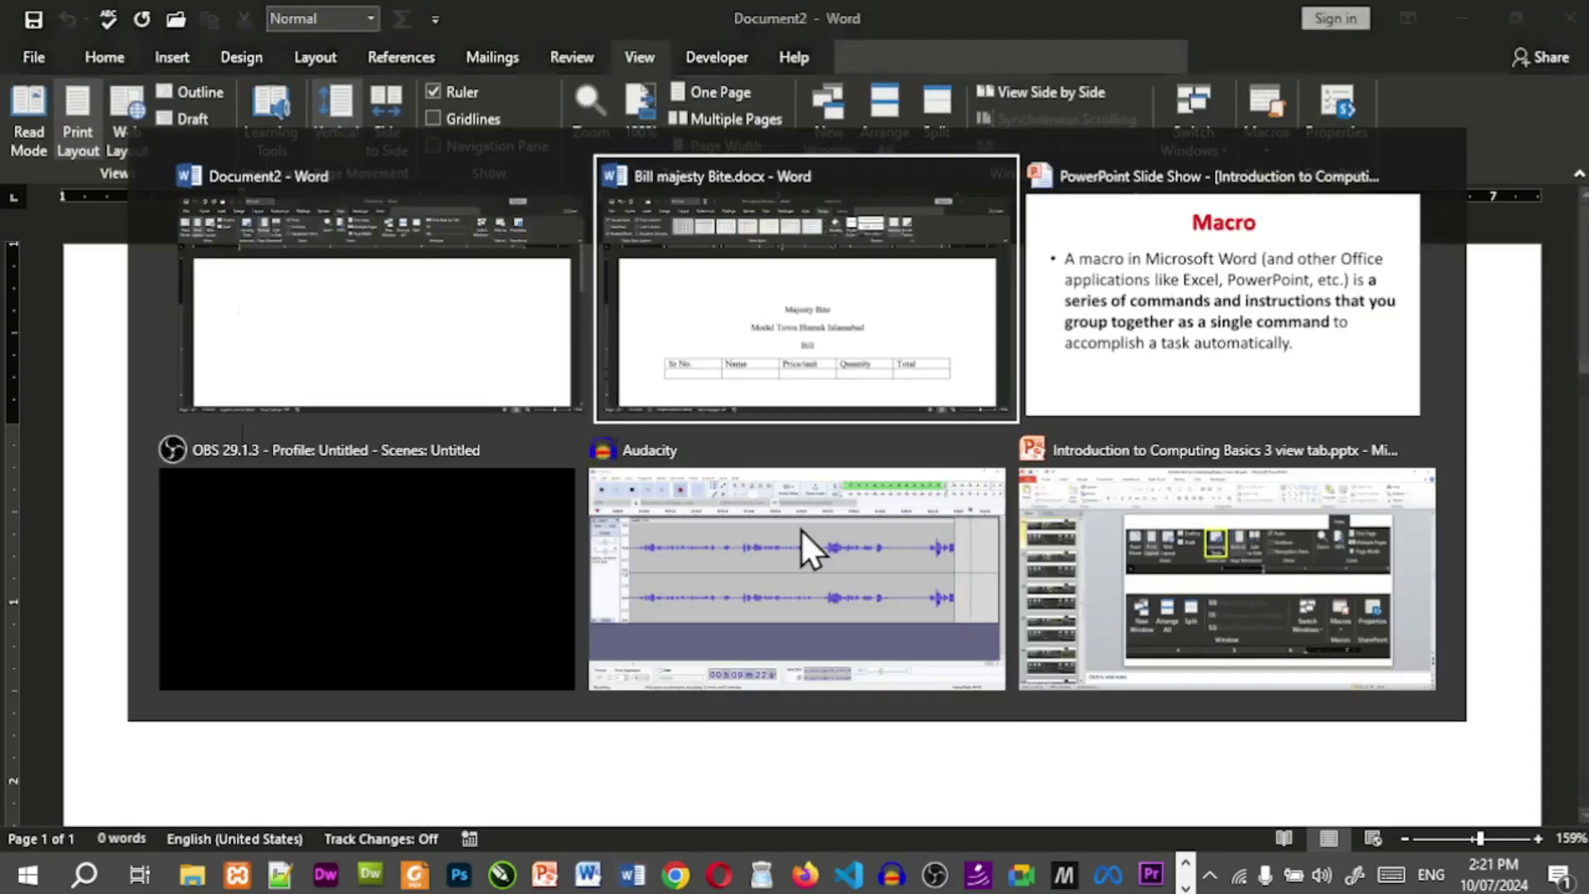
{"action": "key", "text": "Right"}
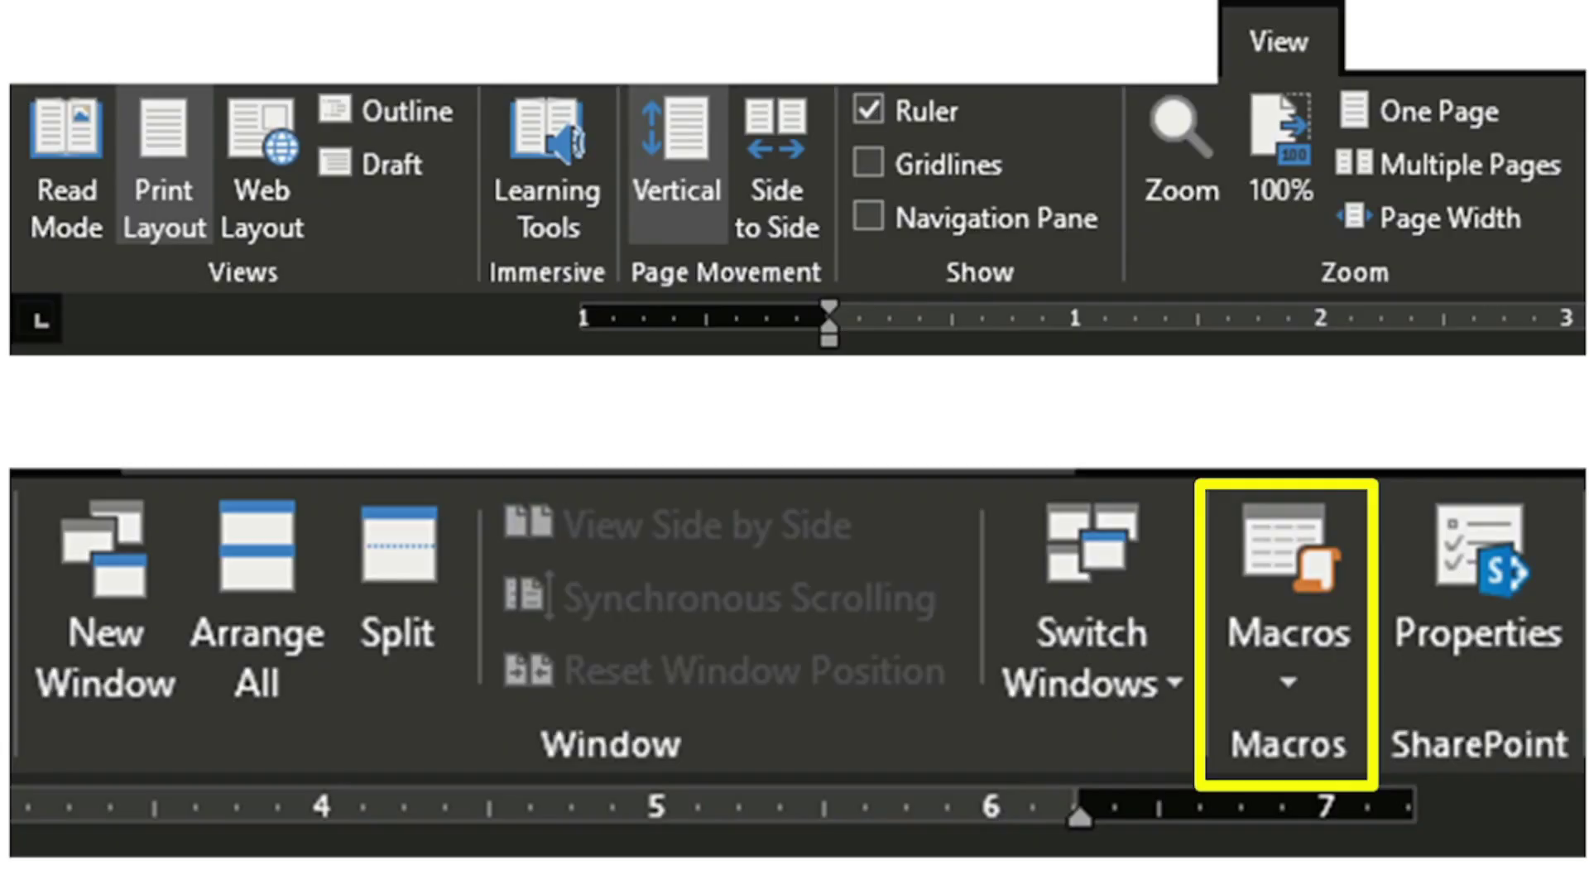
{"action": "key", "text": "alt+Tab"}
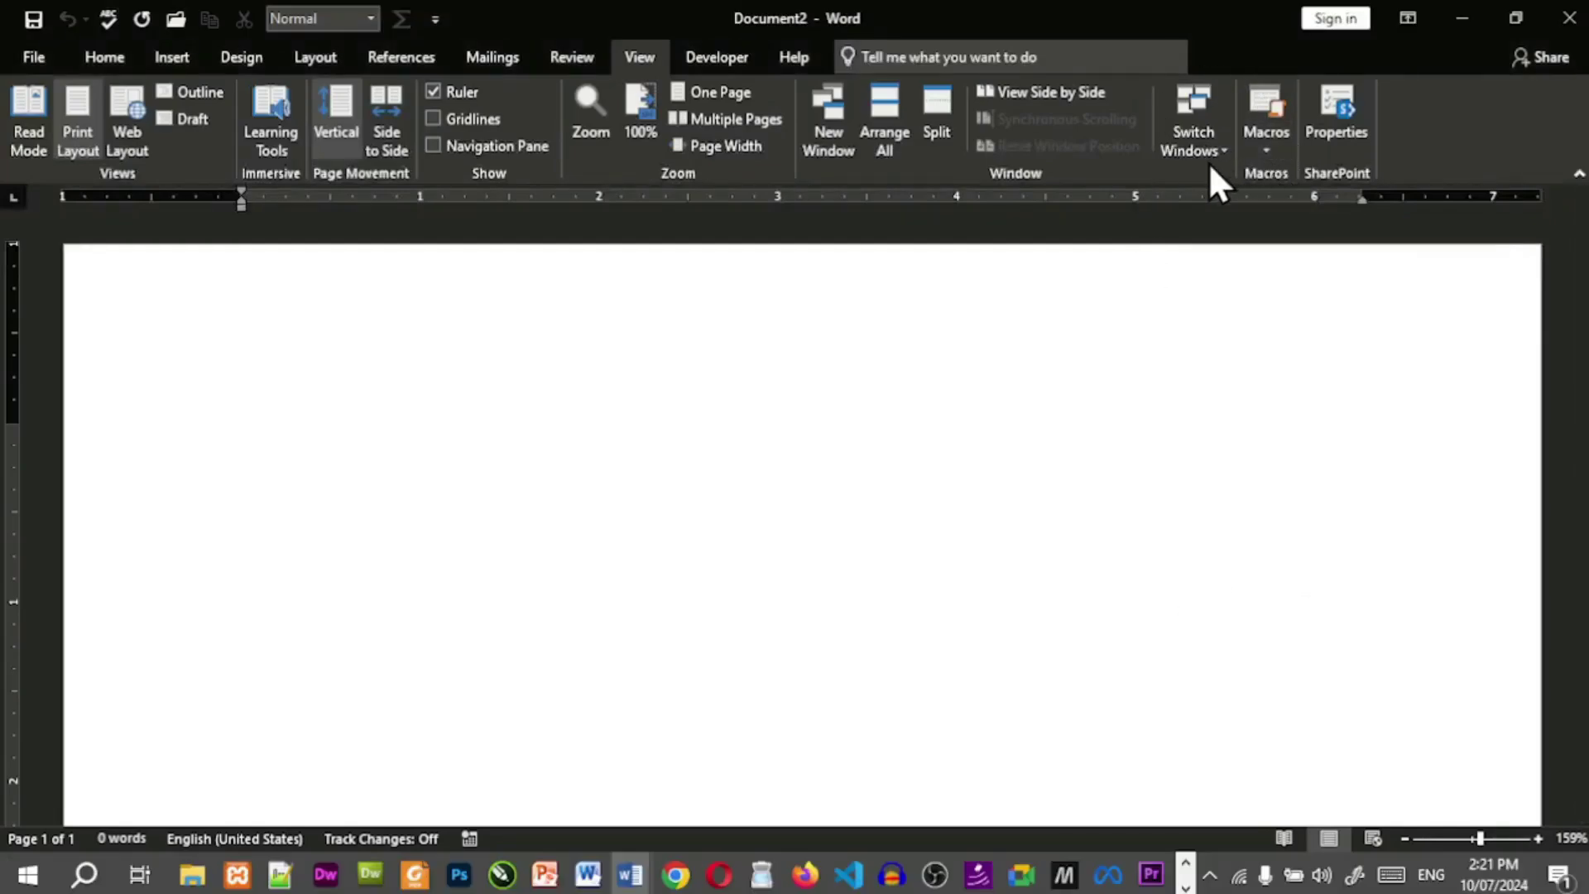
{"action": "left_click", "coordinate": [1269, 169]}
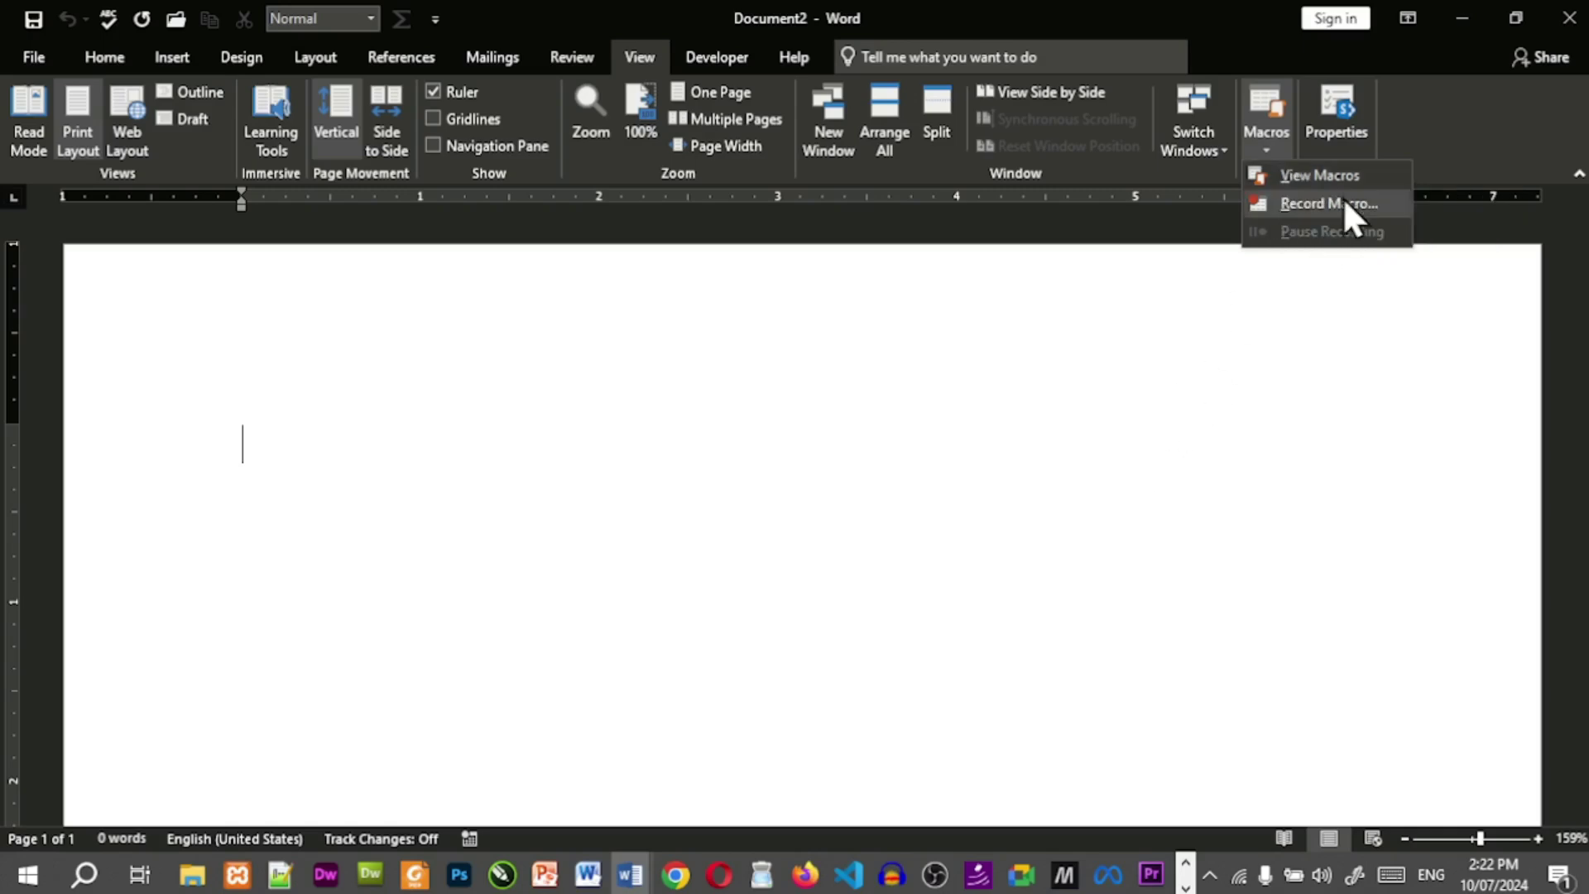
{"action": "left_click", "coordinate": [1325, 181]}
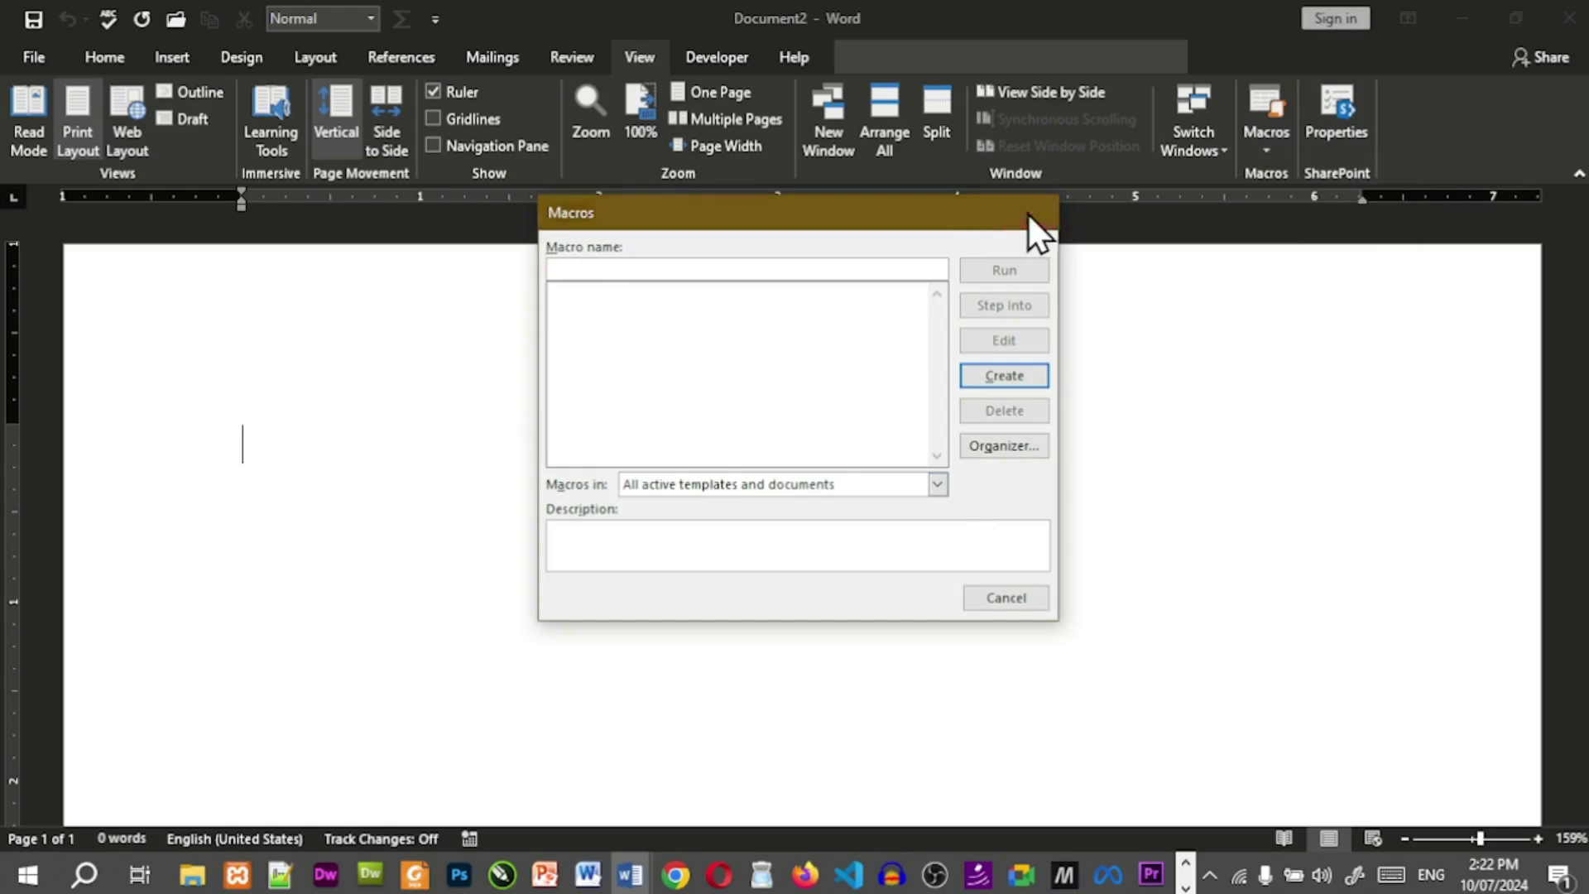
{"action": "left_click", "coordinate": [1030, 213]}
{"action": "left_click", "coordinate": [1258, 149]}
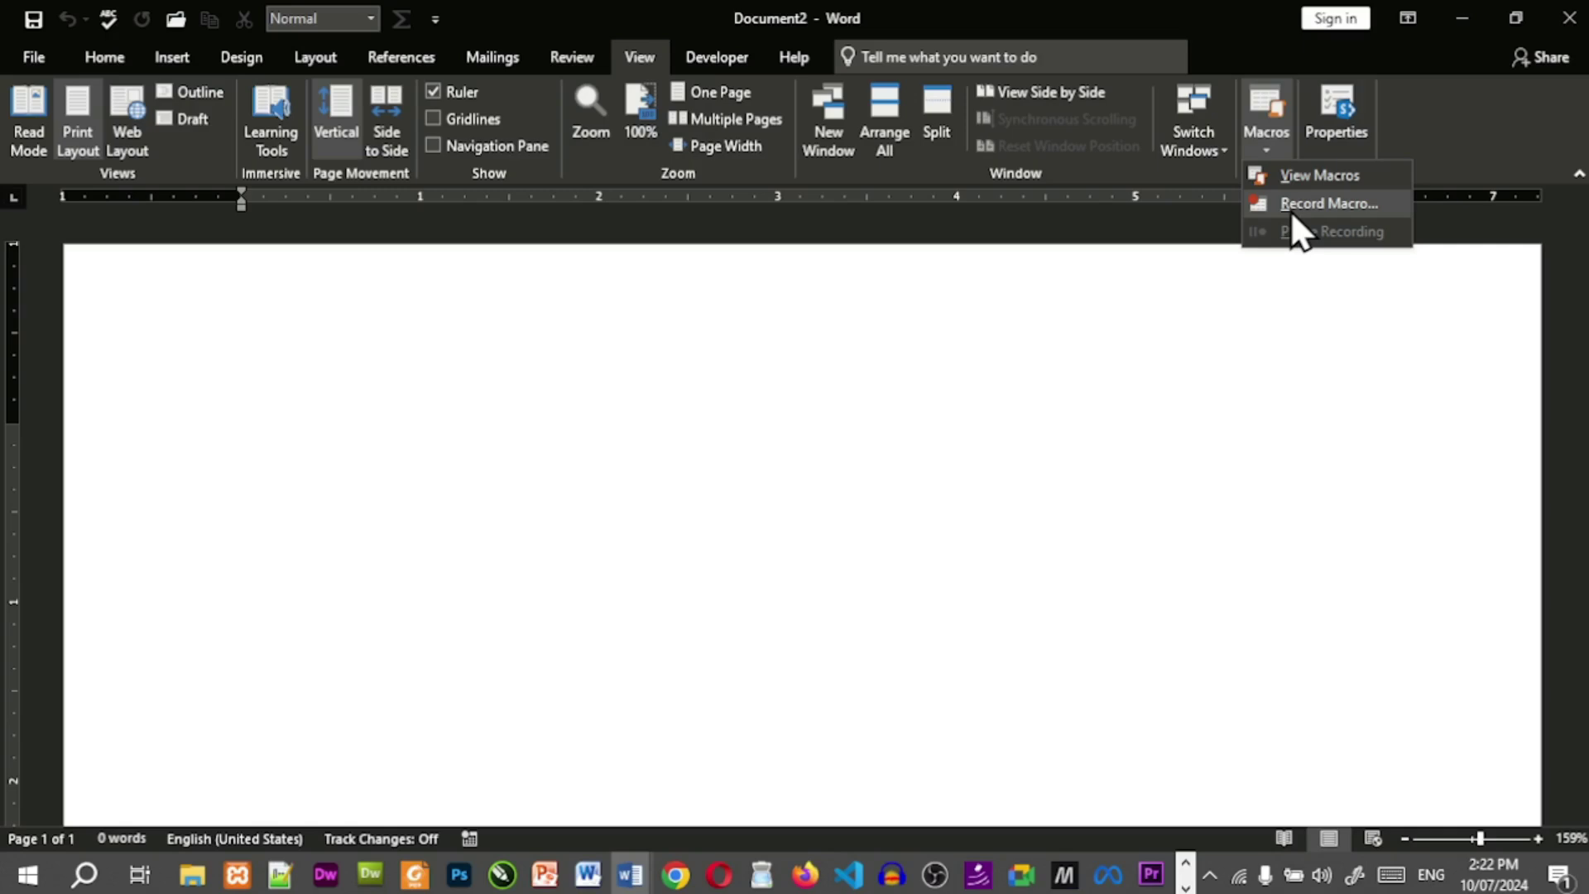
Try recording a macro named 'Majesty Bite Bill' and dismiss the invalid procedure name error.
{"action": "left_click", "coordinate": [1293, 213]}
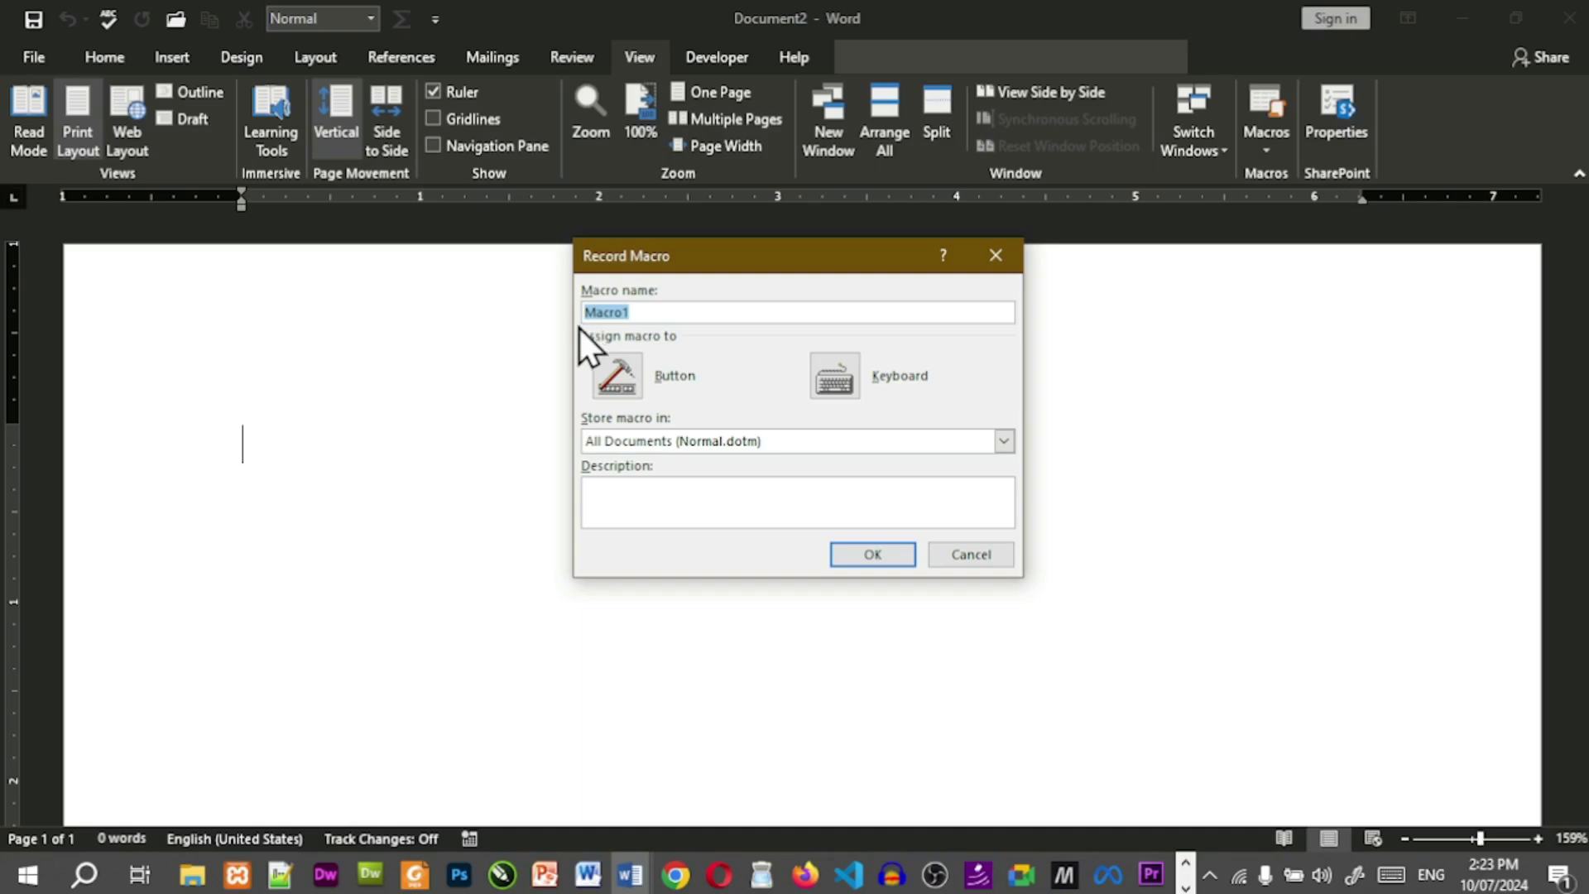
{"action": "type", "text": "Majesty Bite Bill"}
{"action": "left_click", "coordinate": [827, 377]}
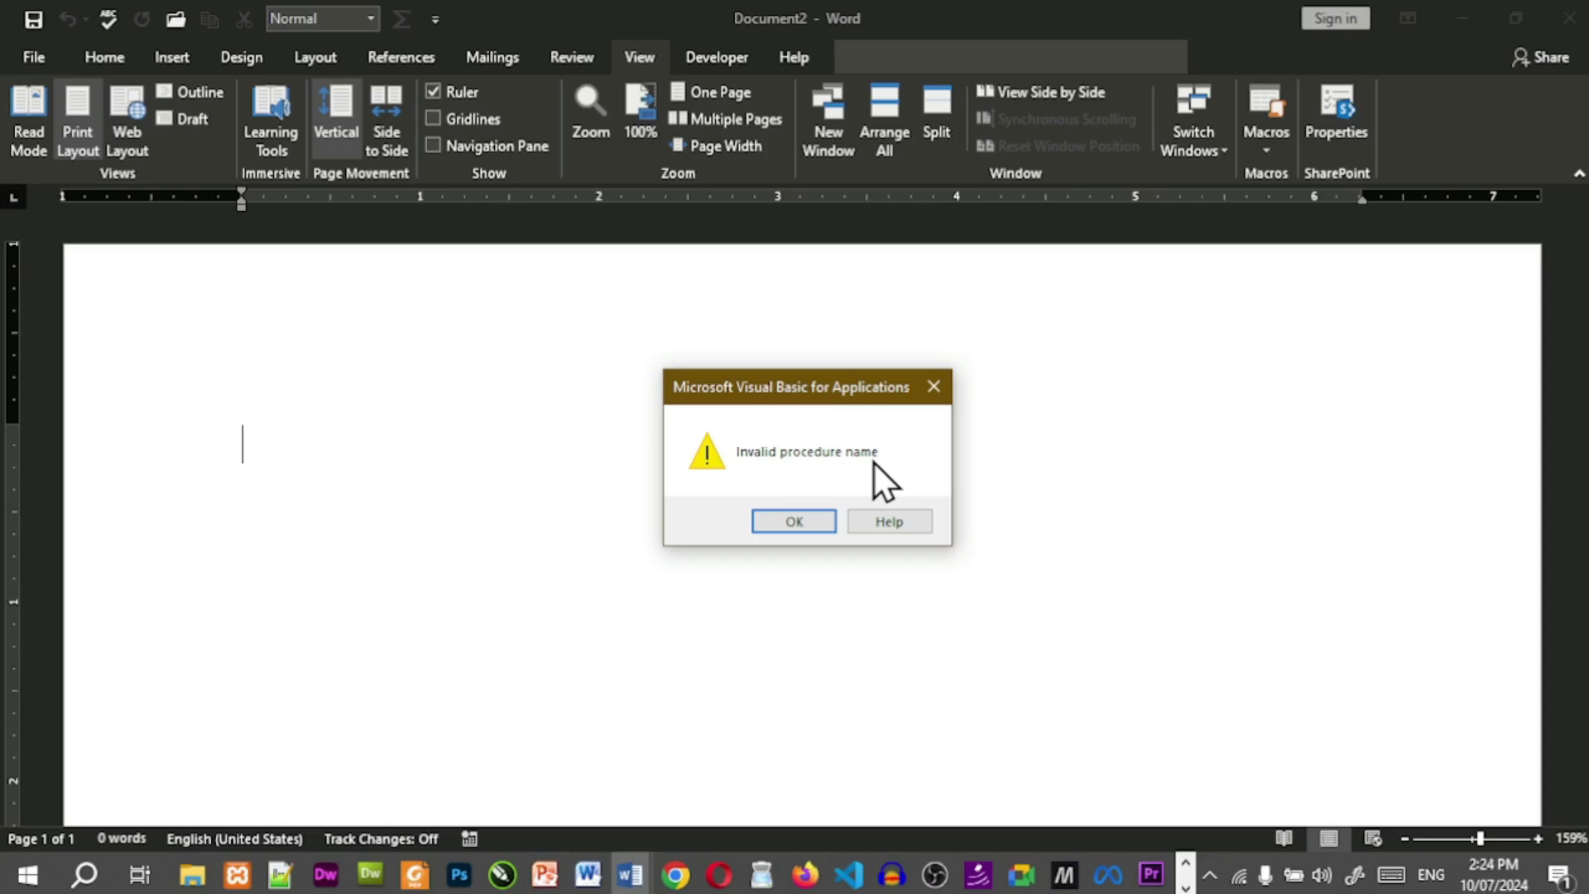
{"action": "left_click", "coordinate": [811, 523]}
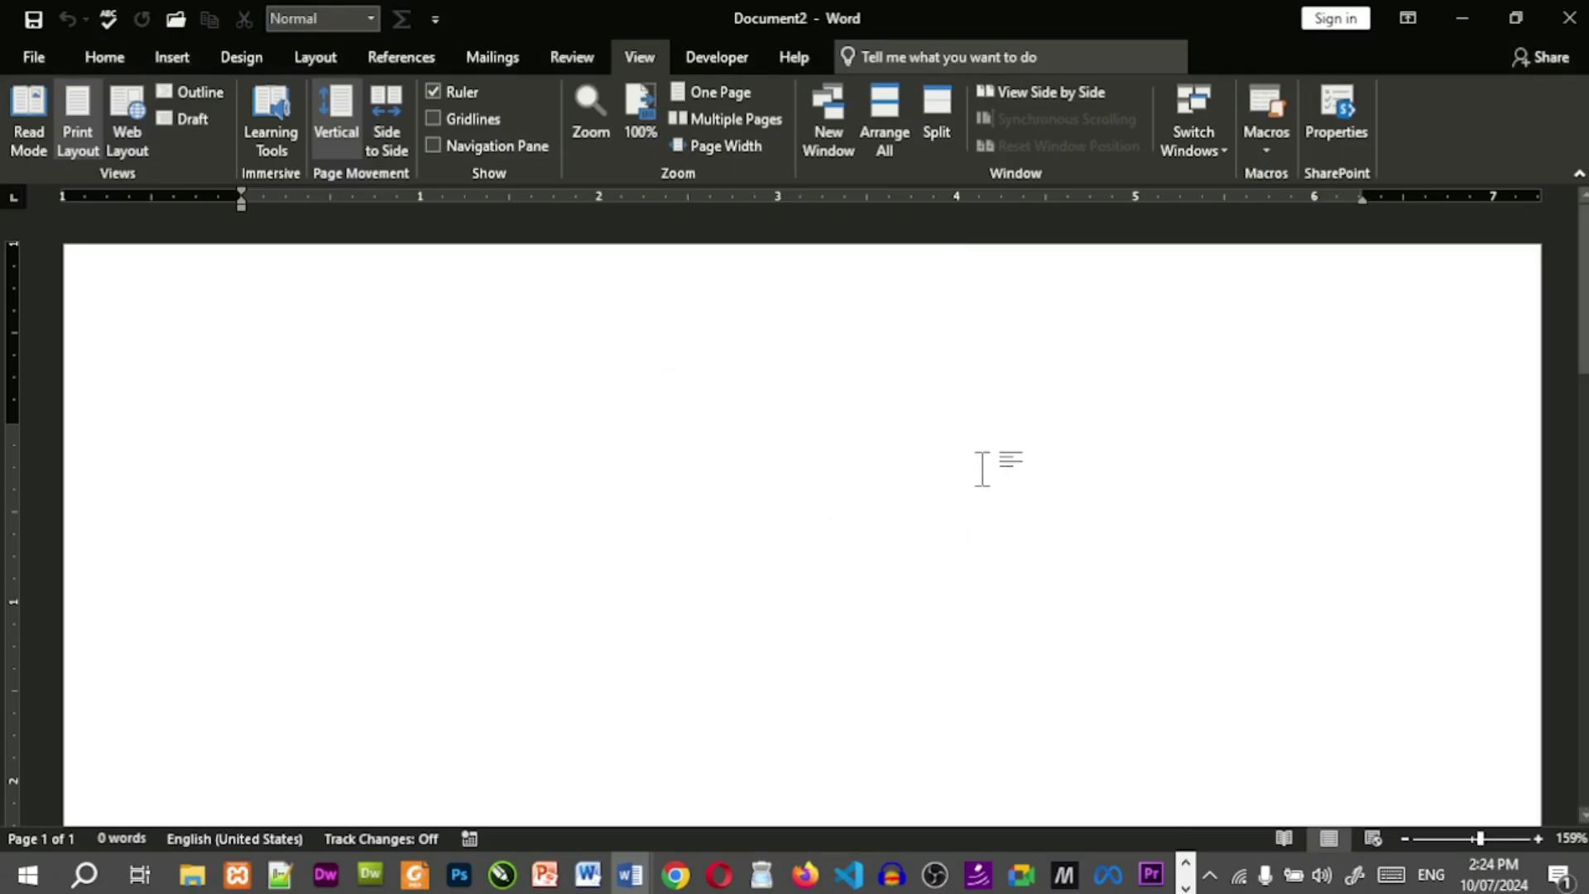
Check the empty saved-macros list under View Macros and close it.
{"action": "left_click", "coordinate": [1265, 154]}
{"action": "left_click", "coordinate": [1273, 175]}
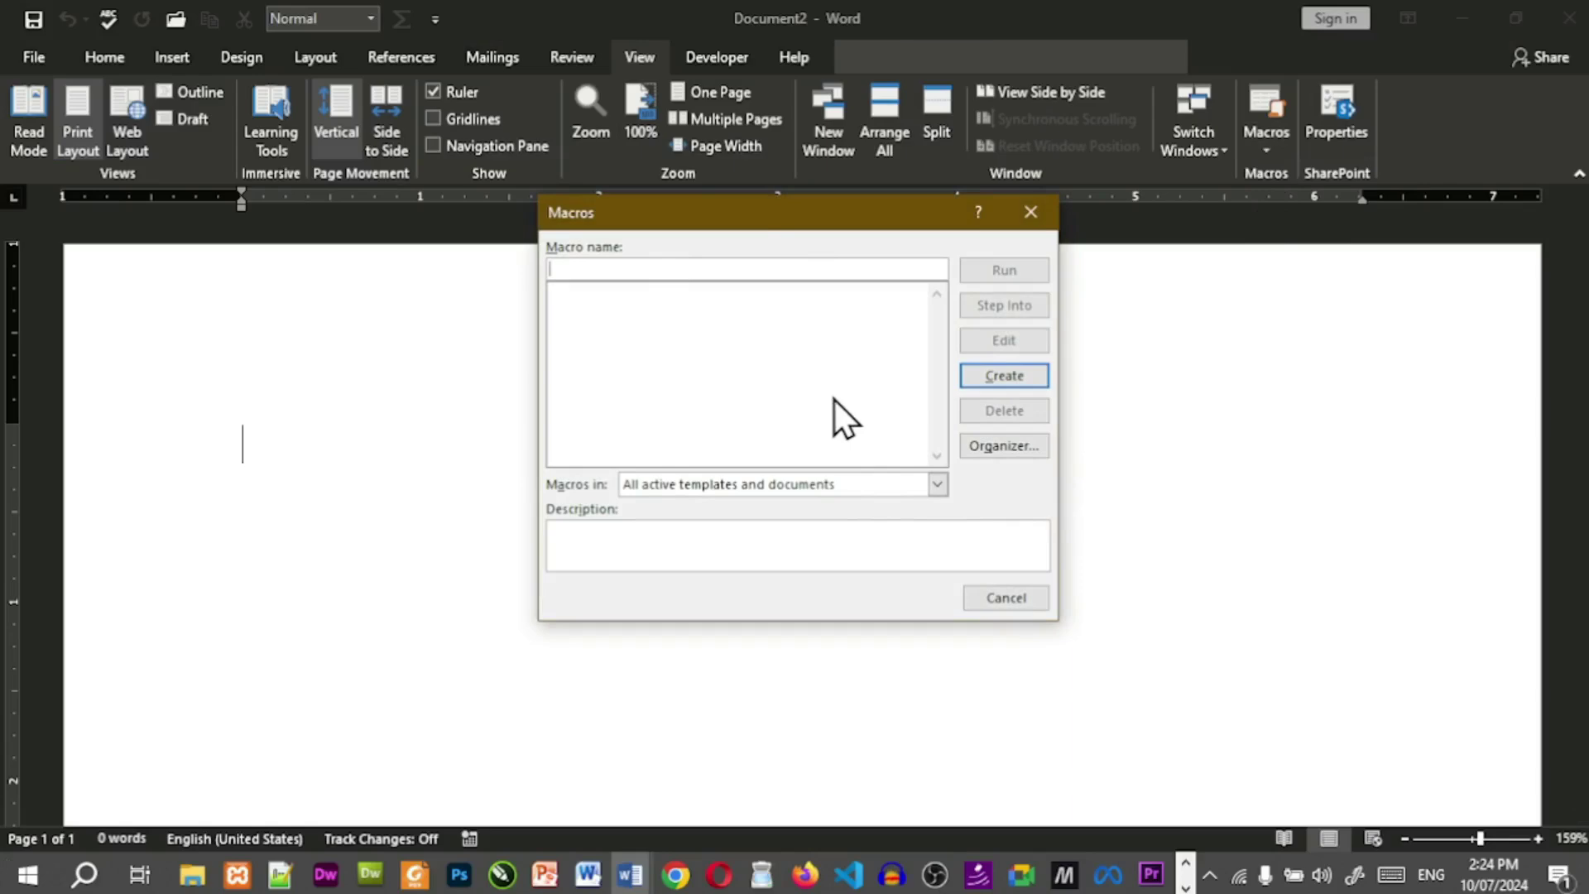
{"action": "left_click", "coordinate": [1041, 225]}
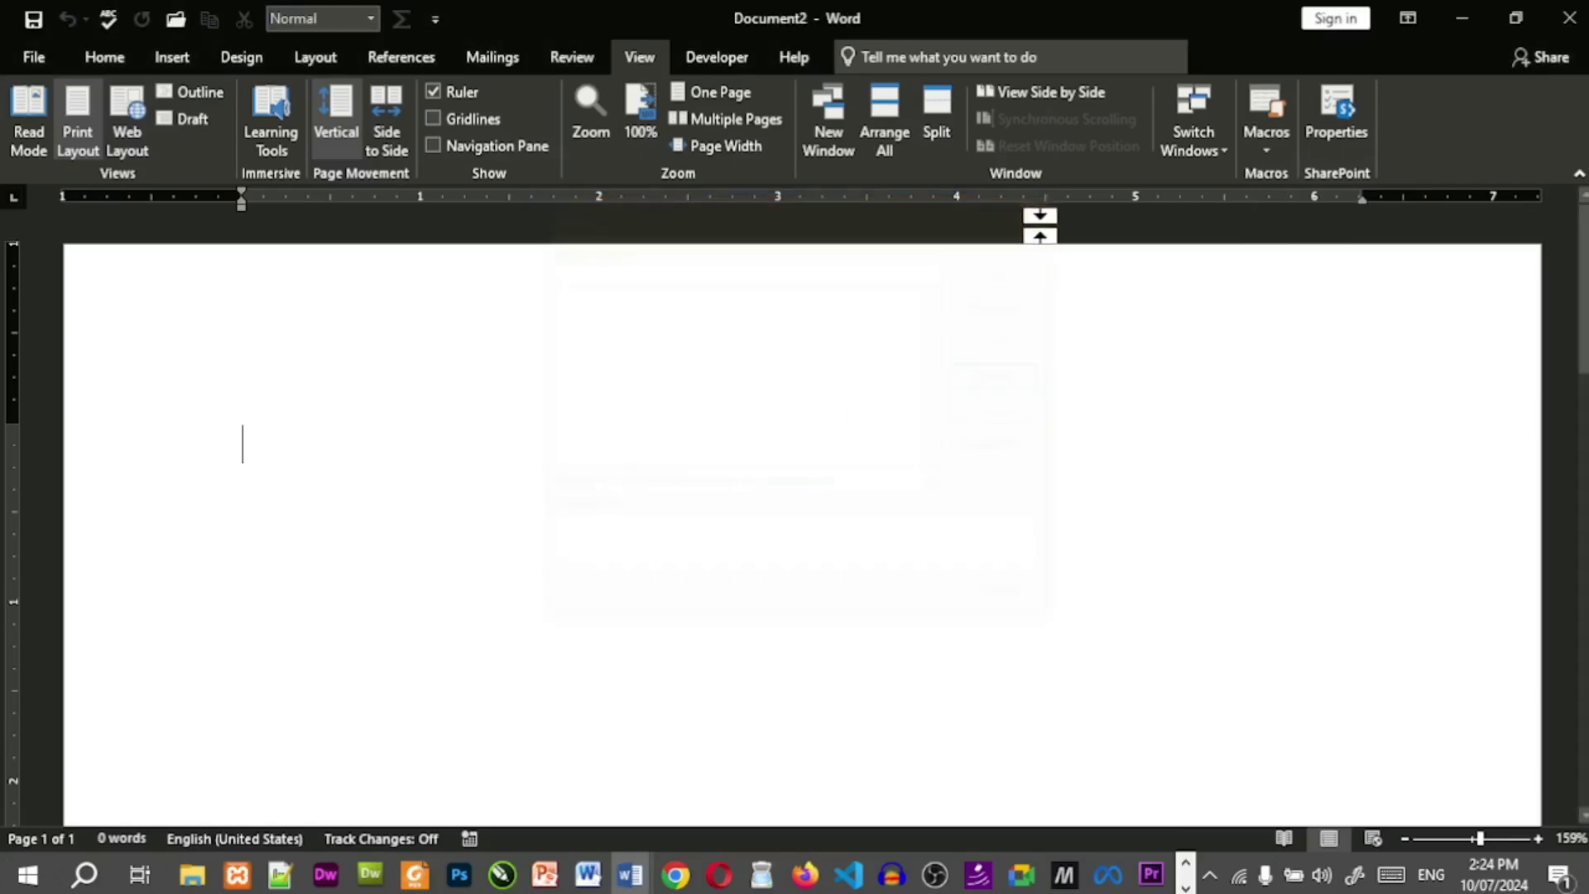
Name the new macro BillMajestyBite in Normal.dotm, described as 'details of bill template'.
{"action": "left_click", "coordinate": [1266, 154]}
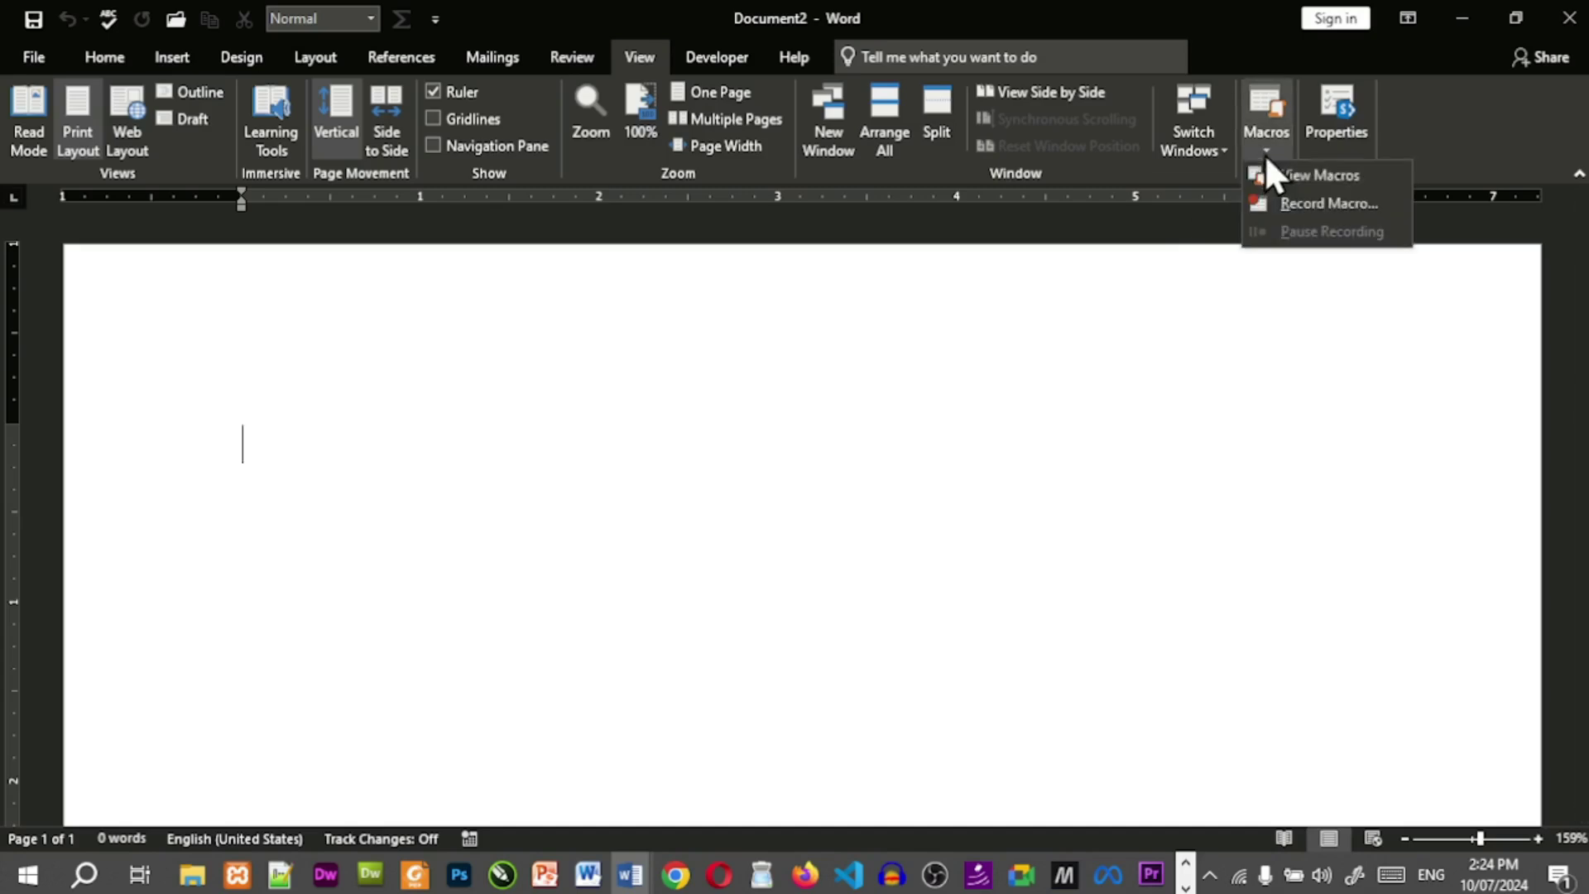
{"action": "left_click", "coordinate": [1279, 205]}
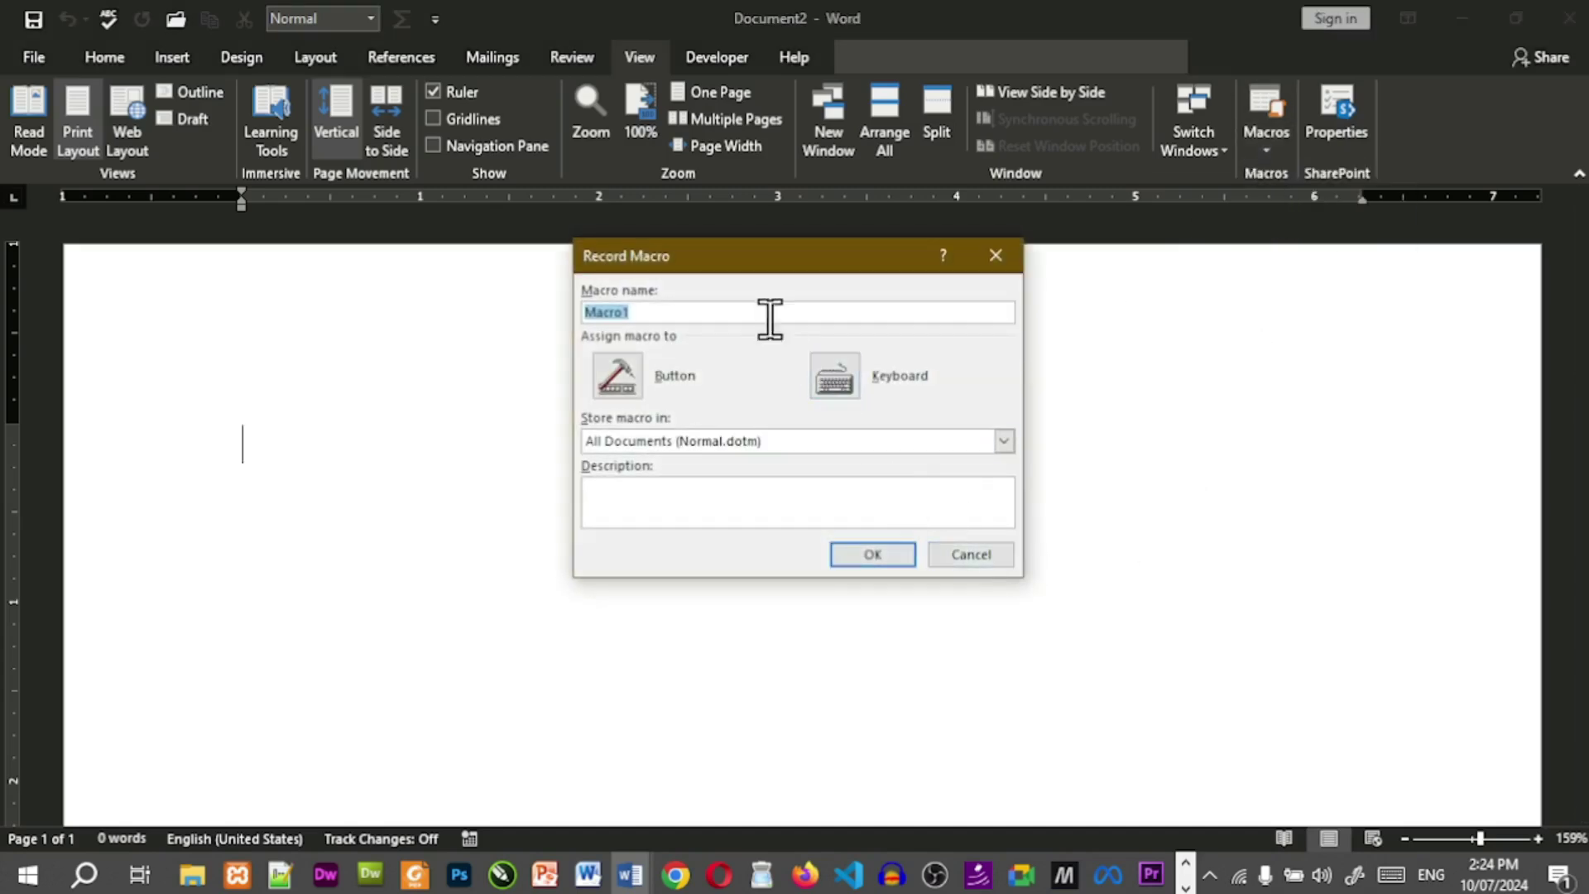
{"action": "type", "text": "BillMajestyBite"}
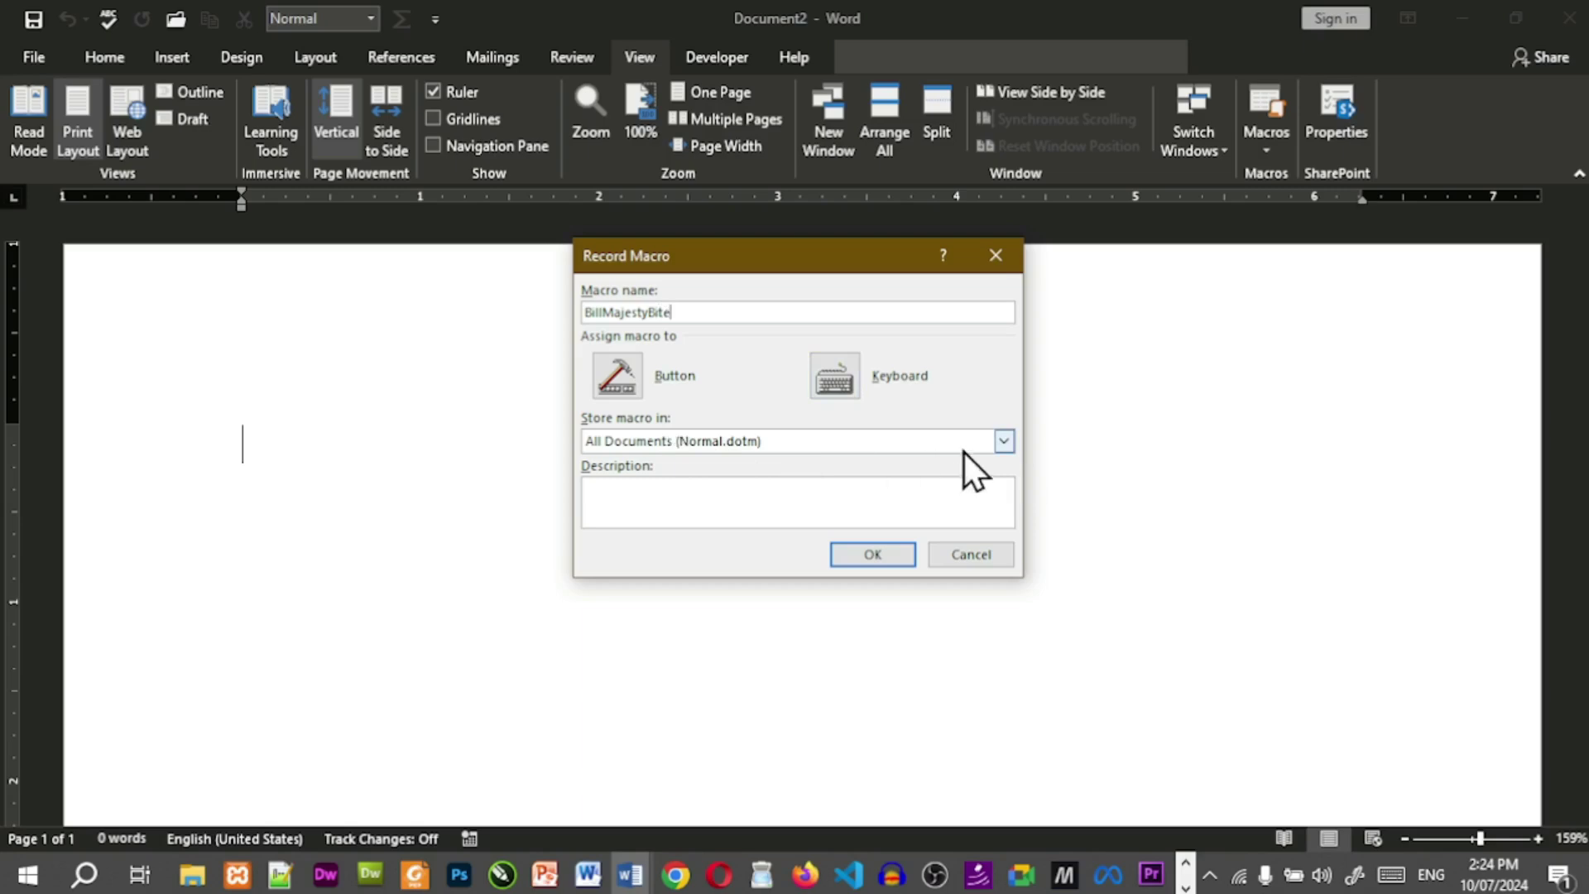
{"action": "left_click", "coordinate": [1005, 442]}
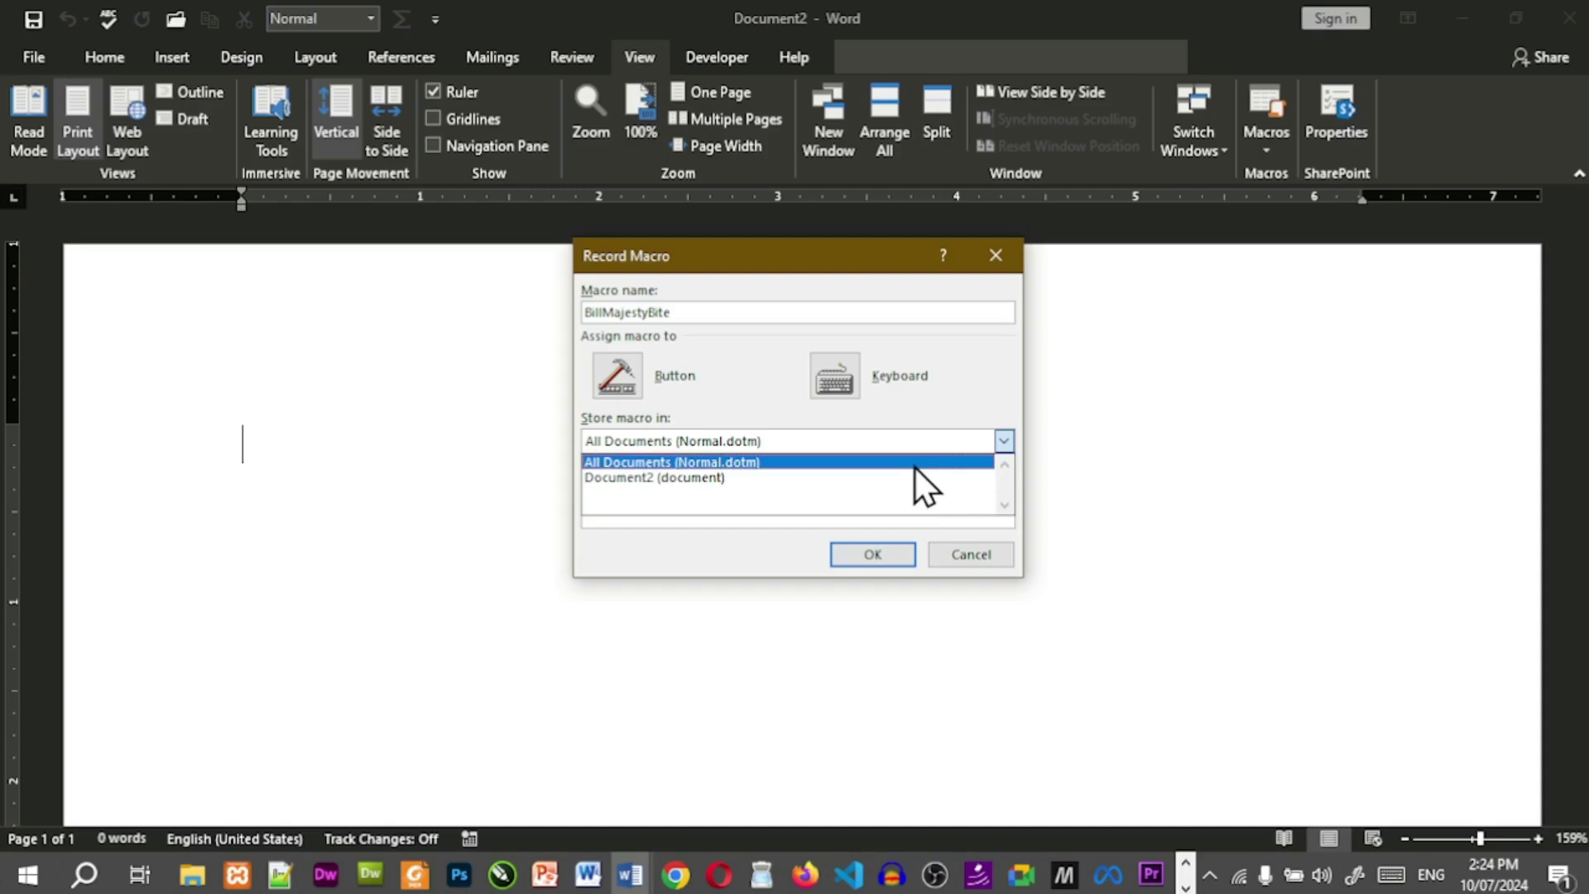
{"action": "left_click", "coordinate": [862, 455]}
{"action": "left_click", "coordinate": [814, 495]}
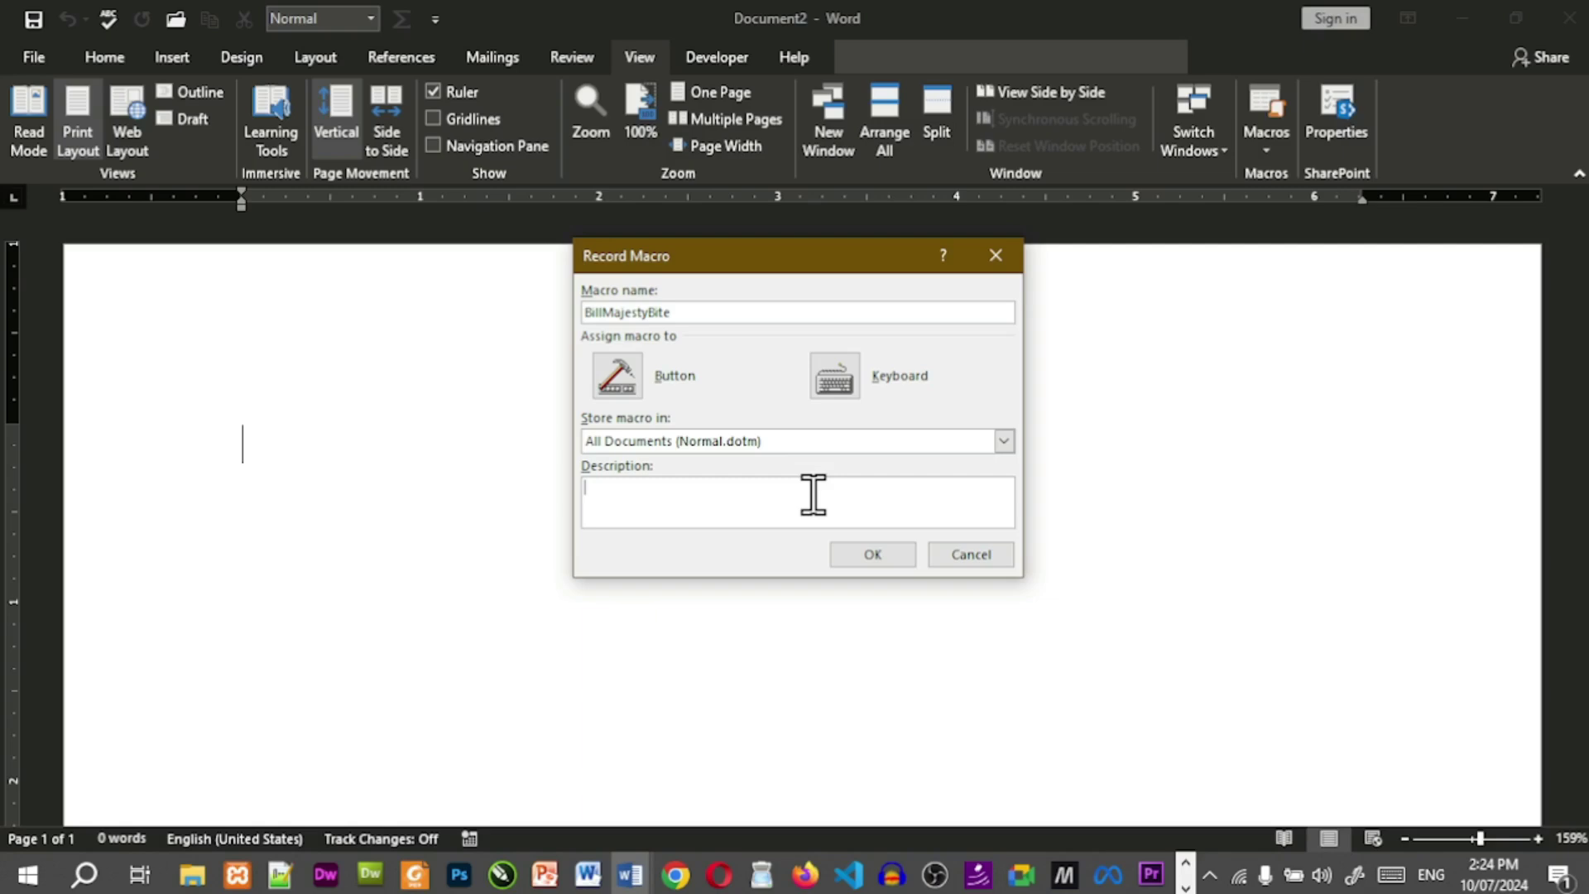
{"action": "type", "text": "details of bill template"}
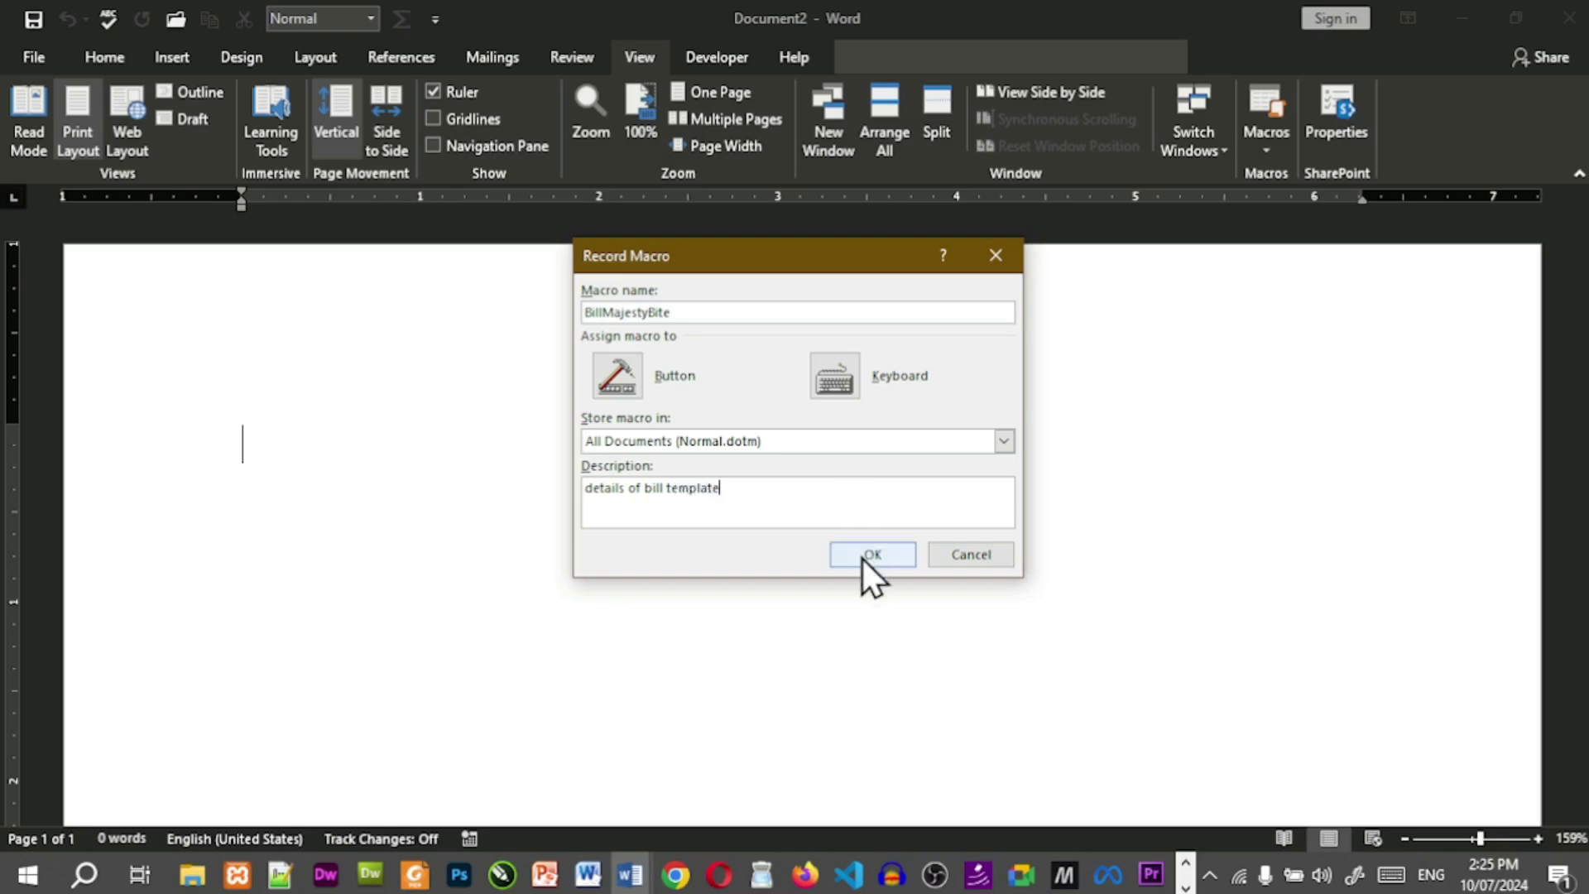
Open the macro's keyboard shortcut settings and test Ctrl+C and Ctrl+A, clearing each one.
{"action": "left_click", "coordinate": [842, 374]}
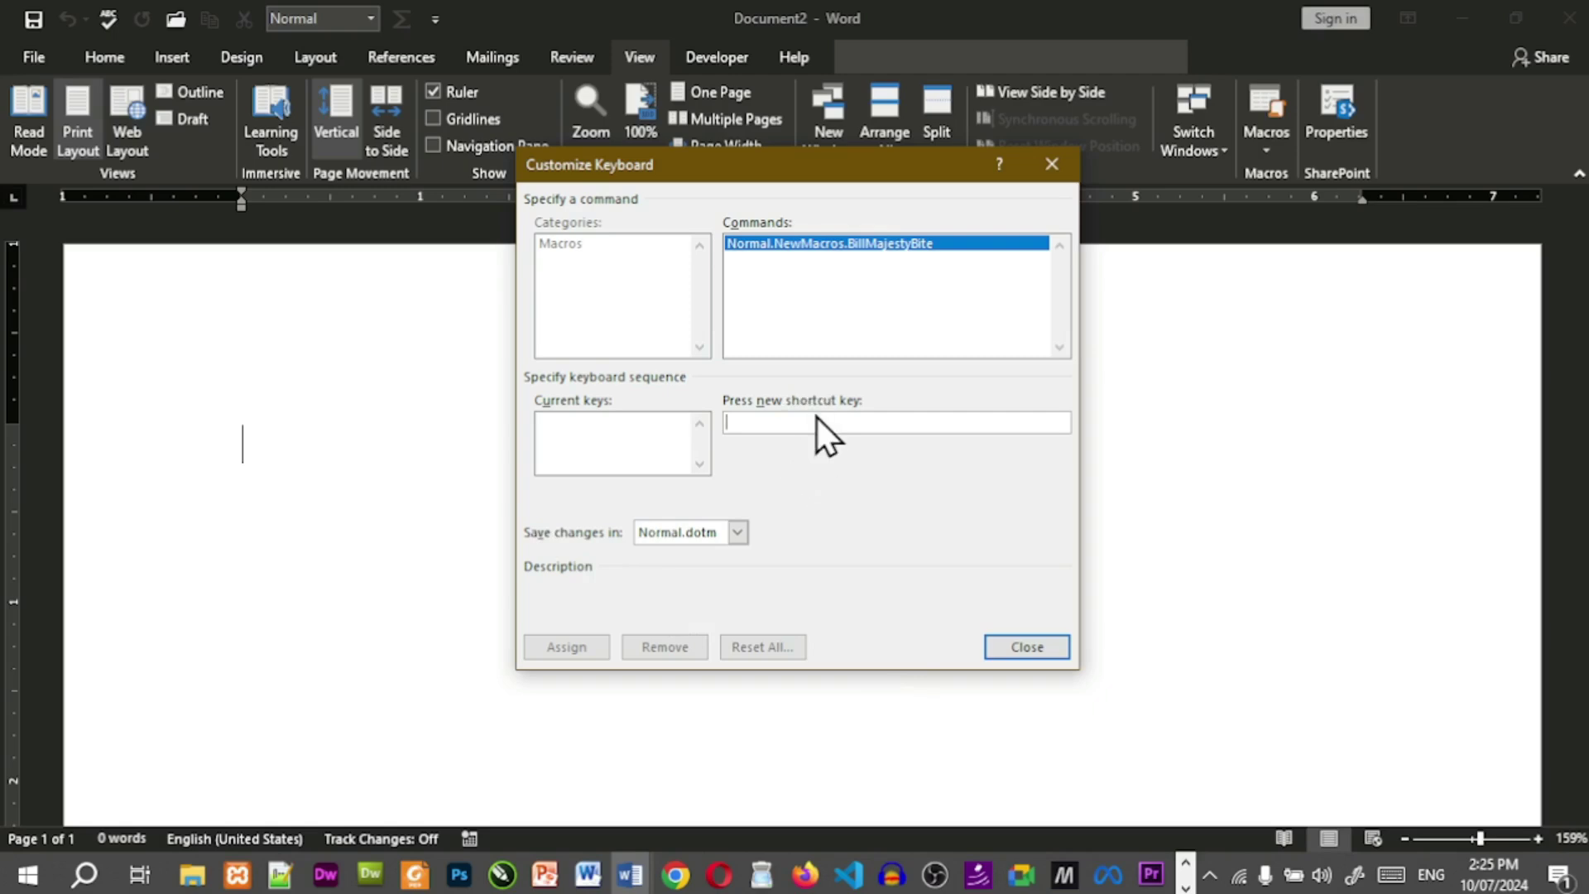
{"action": "key", "text": "ctrl+c"}
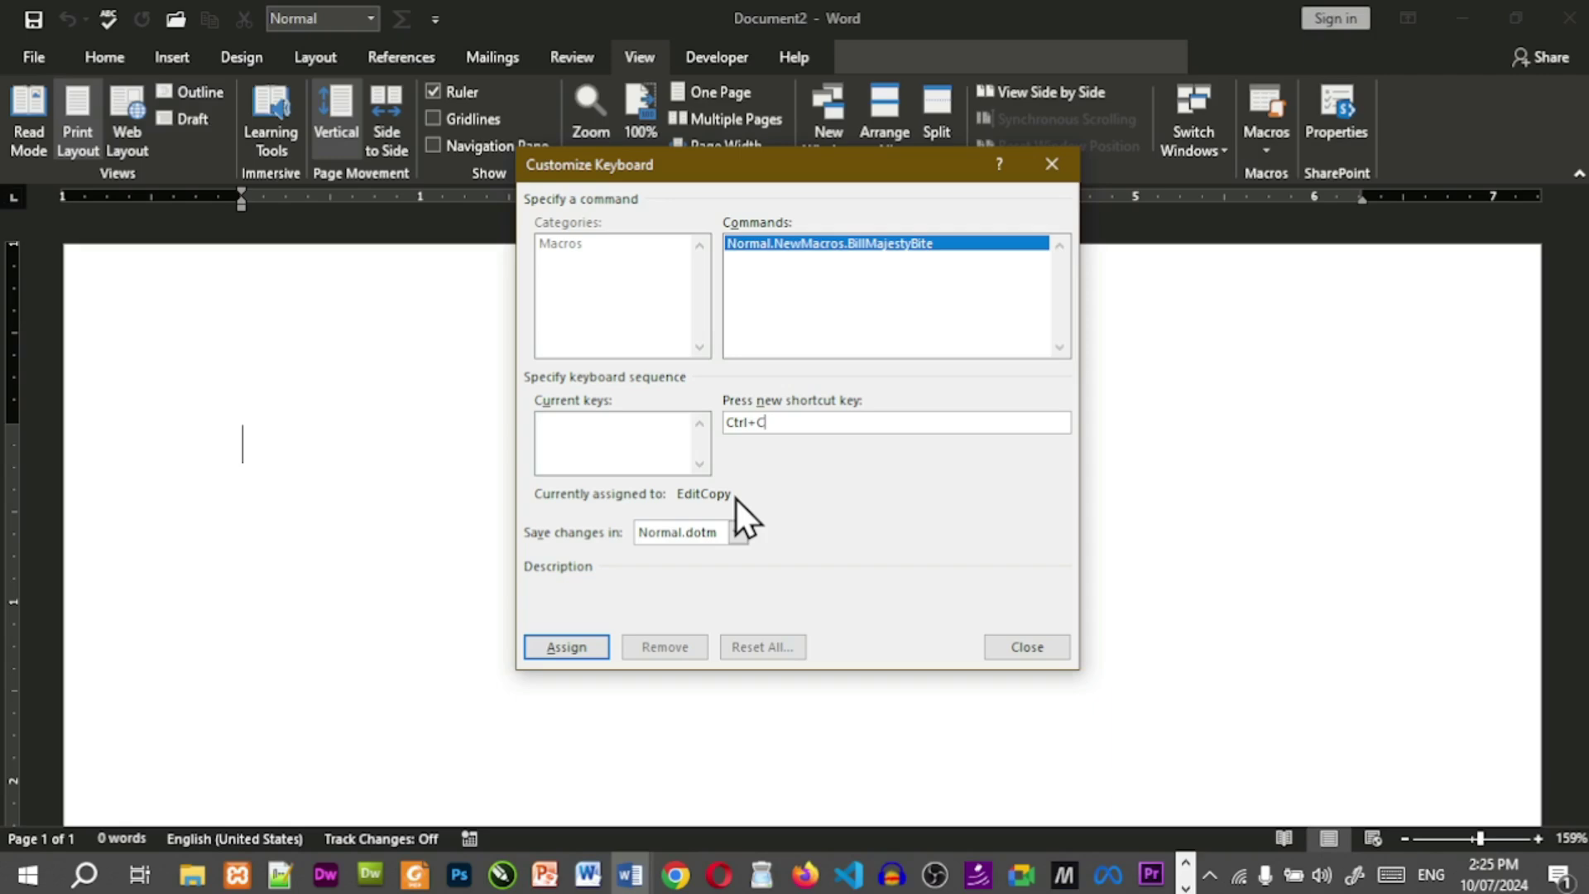
{"action": "key", "text": "BackSpace"}
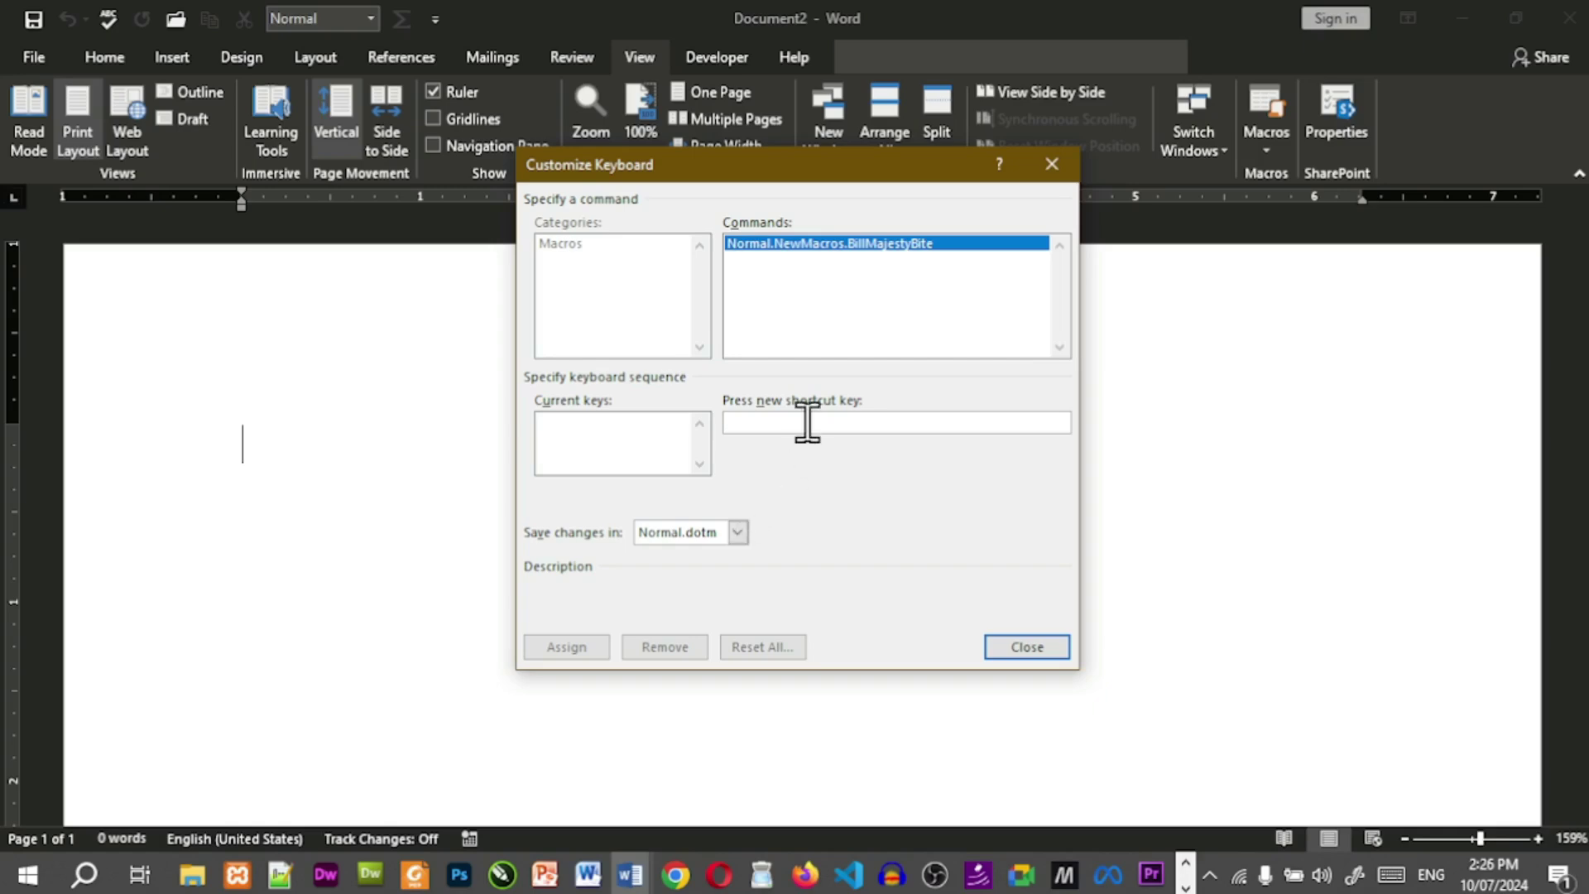
{"action": "key", "text": "ctrl+a"}
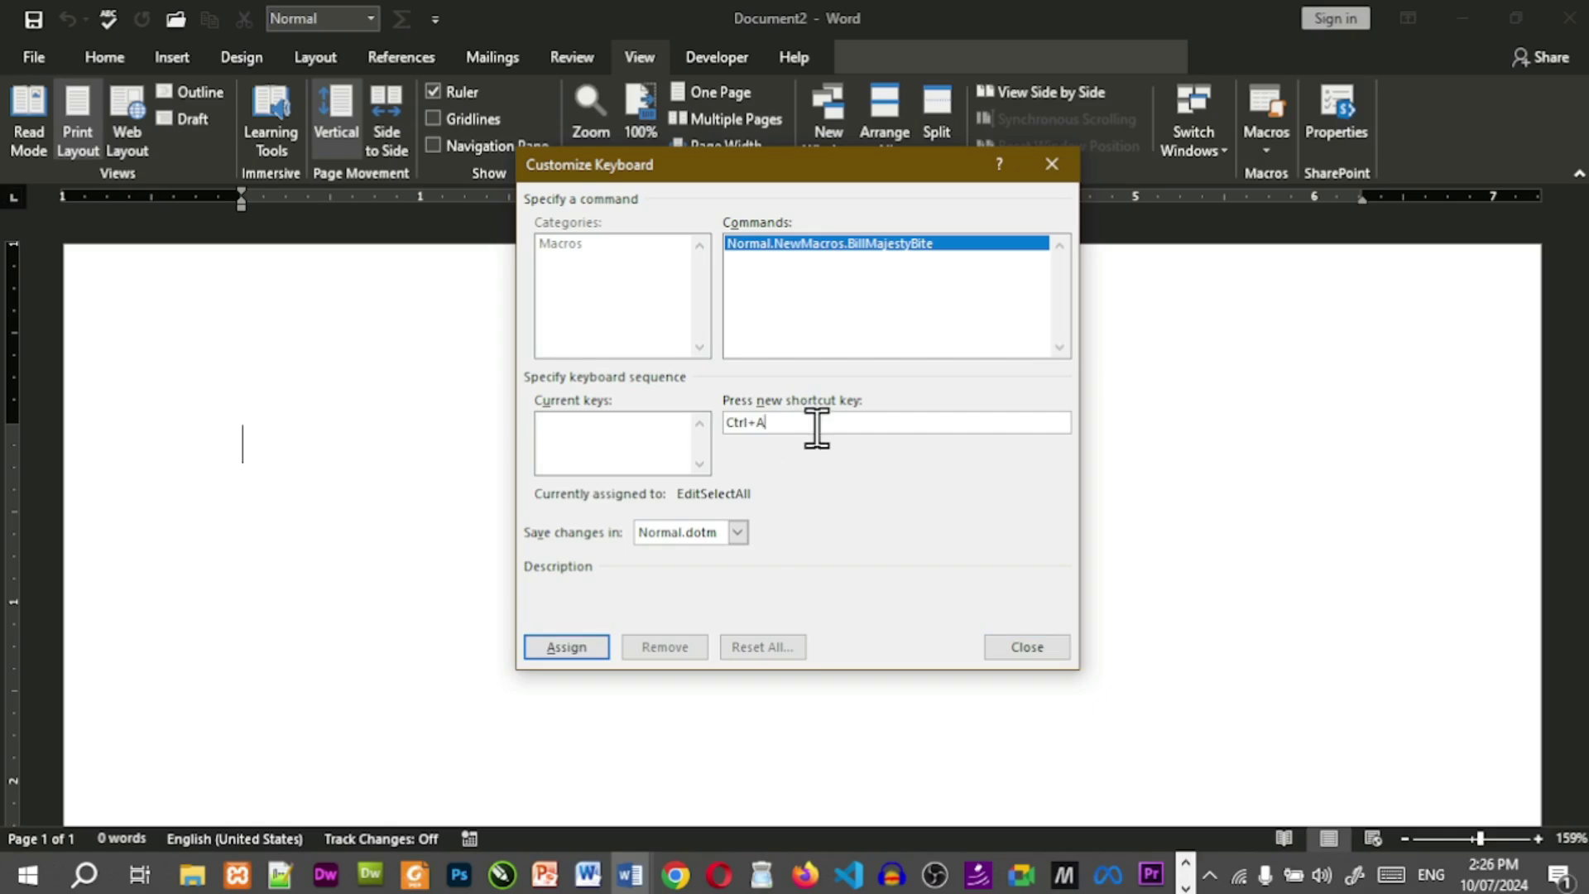
{"action": "double_click", "coordinate": [749, 423]}
{"action": "key", "text": "BackSpace"}
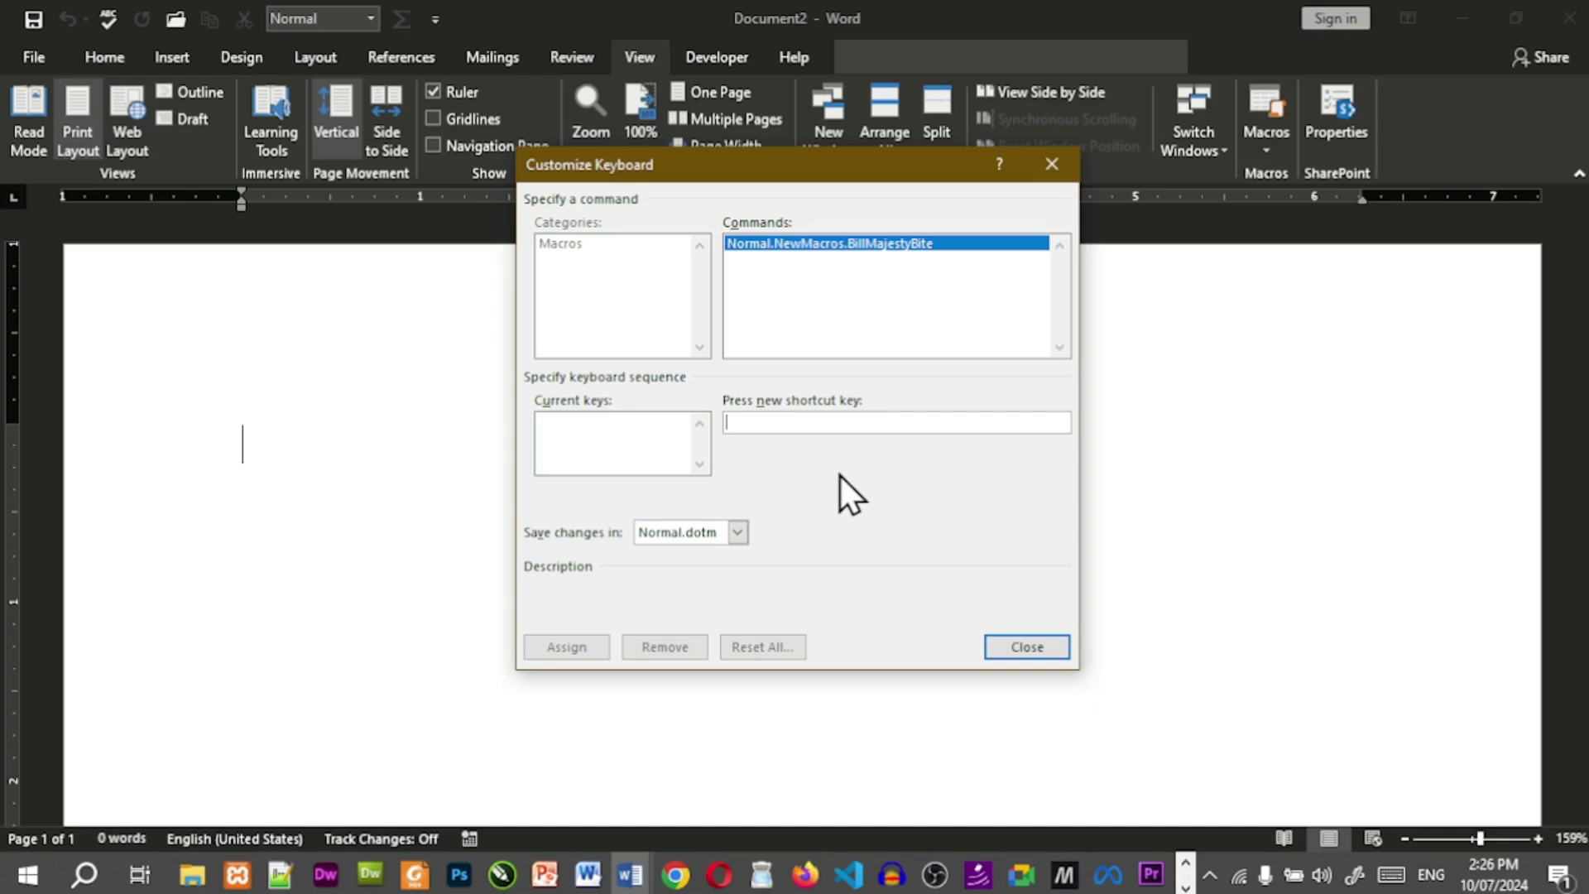
Try Alt+Shift+A, Ctrl+Alt+Shift+A and Ctrl+Shift+B as shortcuts, clearing each one.
{"action": "key", "text": "alt+shift+a"}
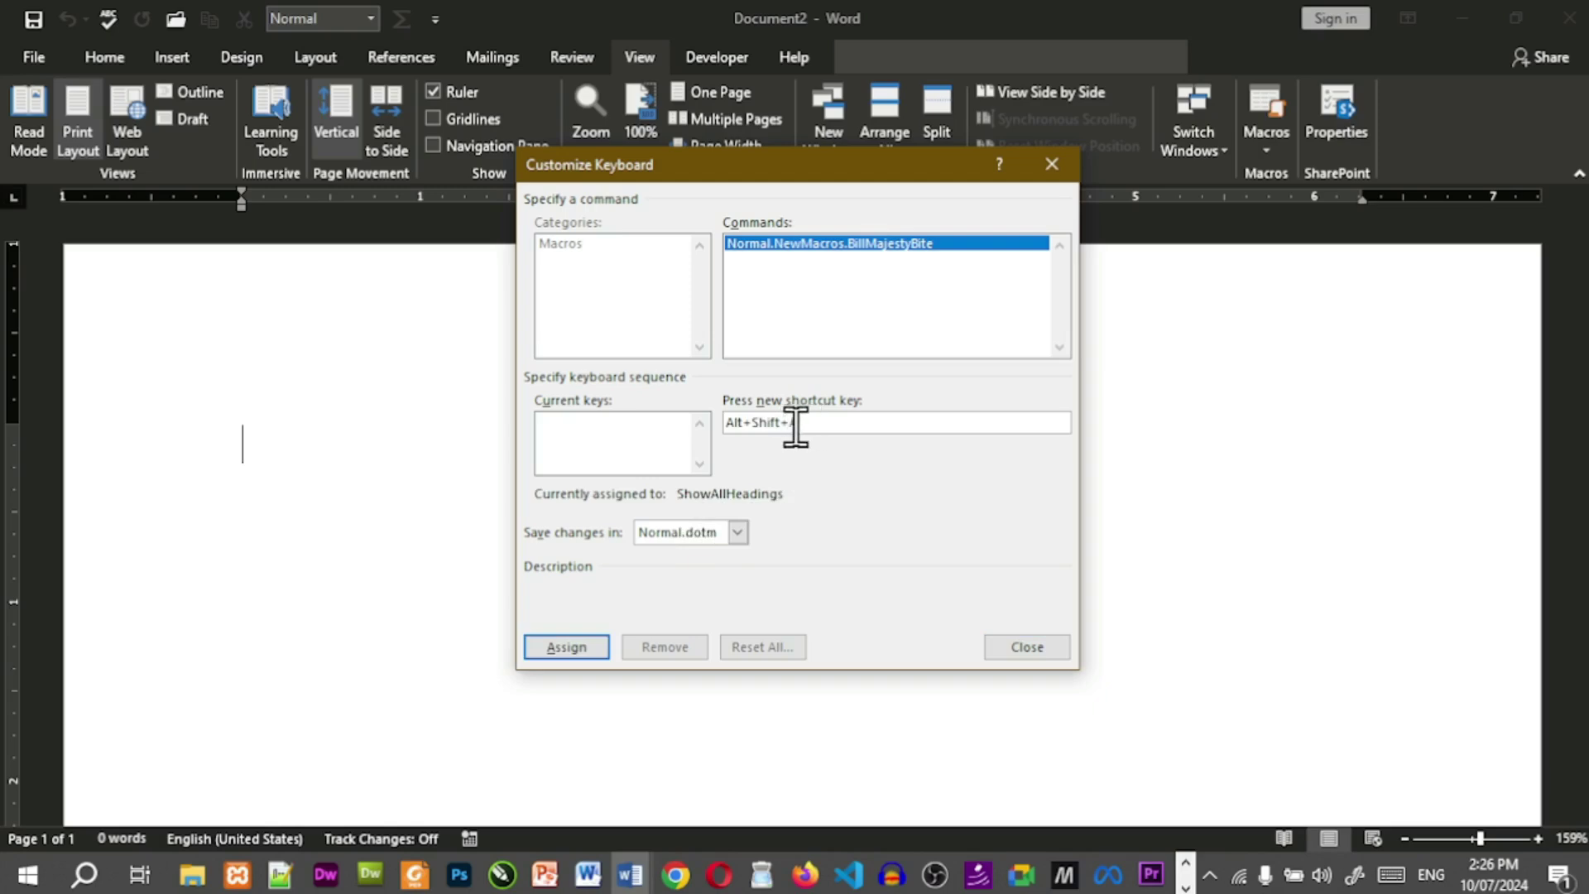
{"action": "left_click_drag", "start_coordinate": [797, 423], "coordinate": [728, 441]}
{"action": "key", "text": "BackSpace"}
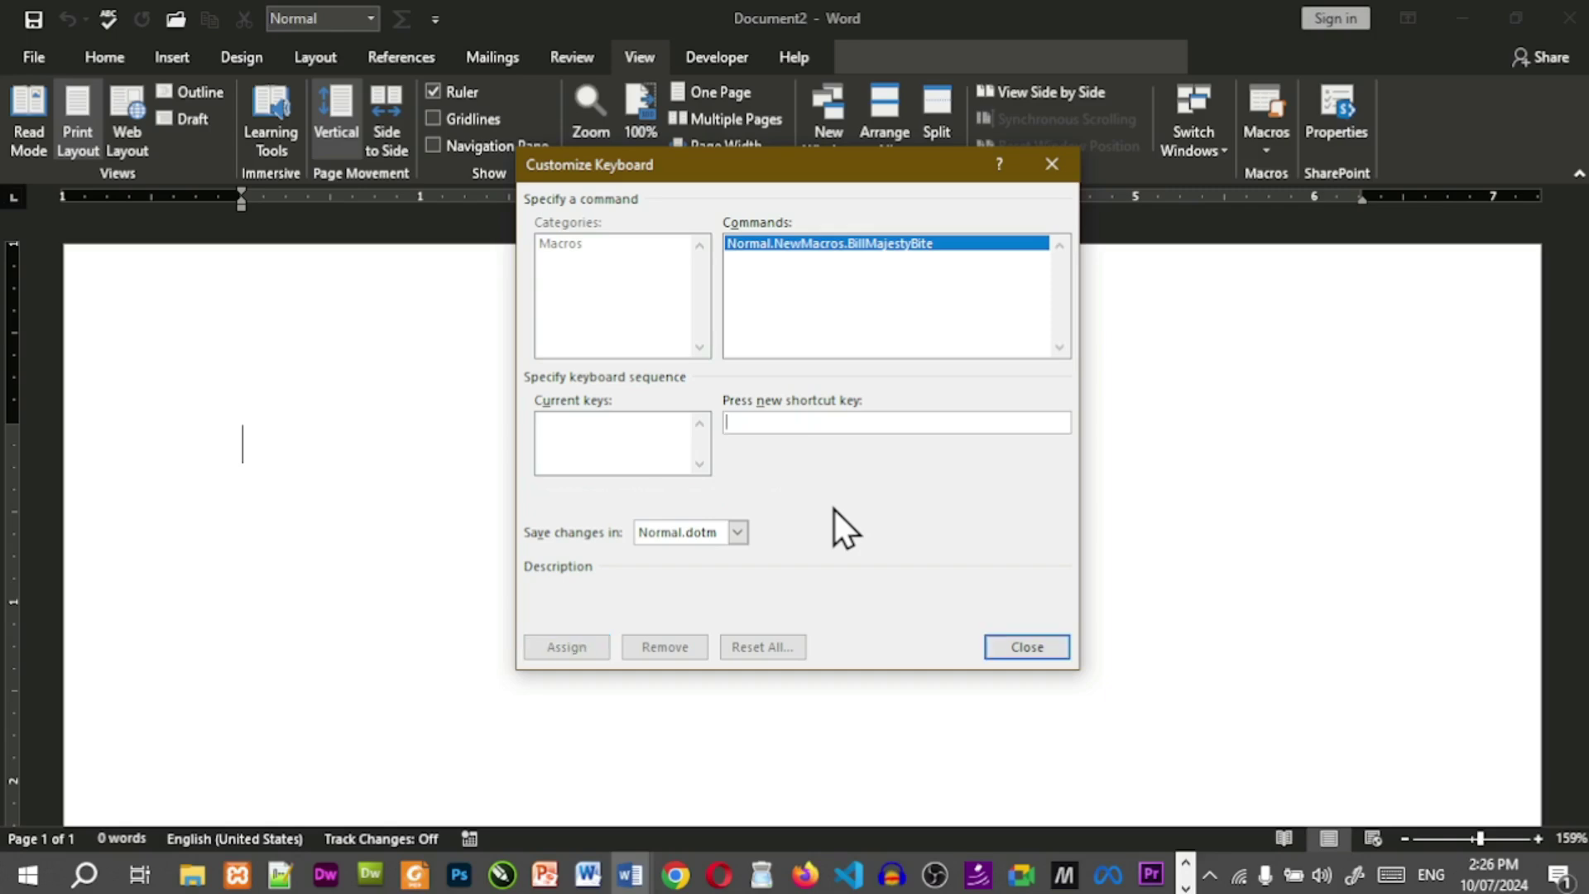
{"action": "key", "text": "ctrl+alt+shift+a"}
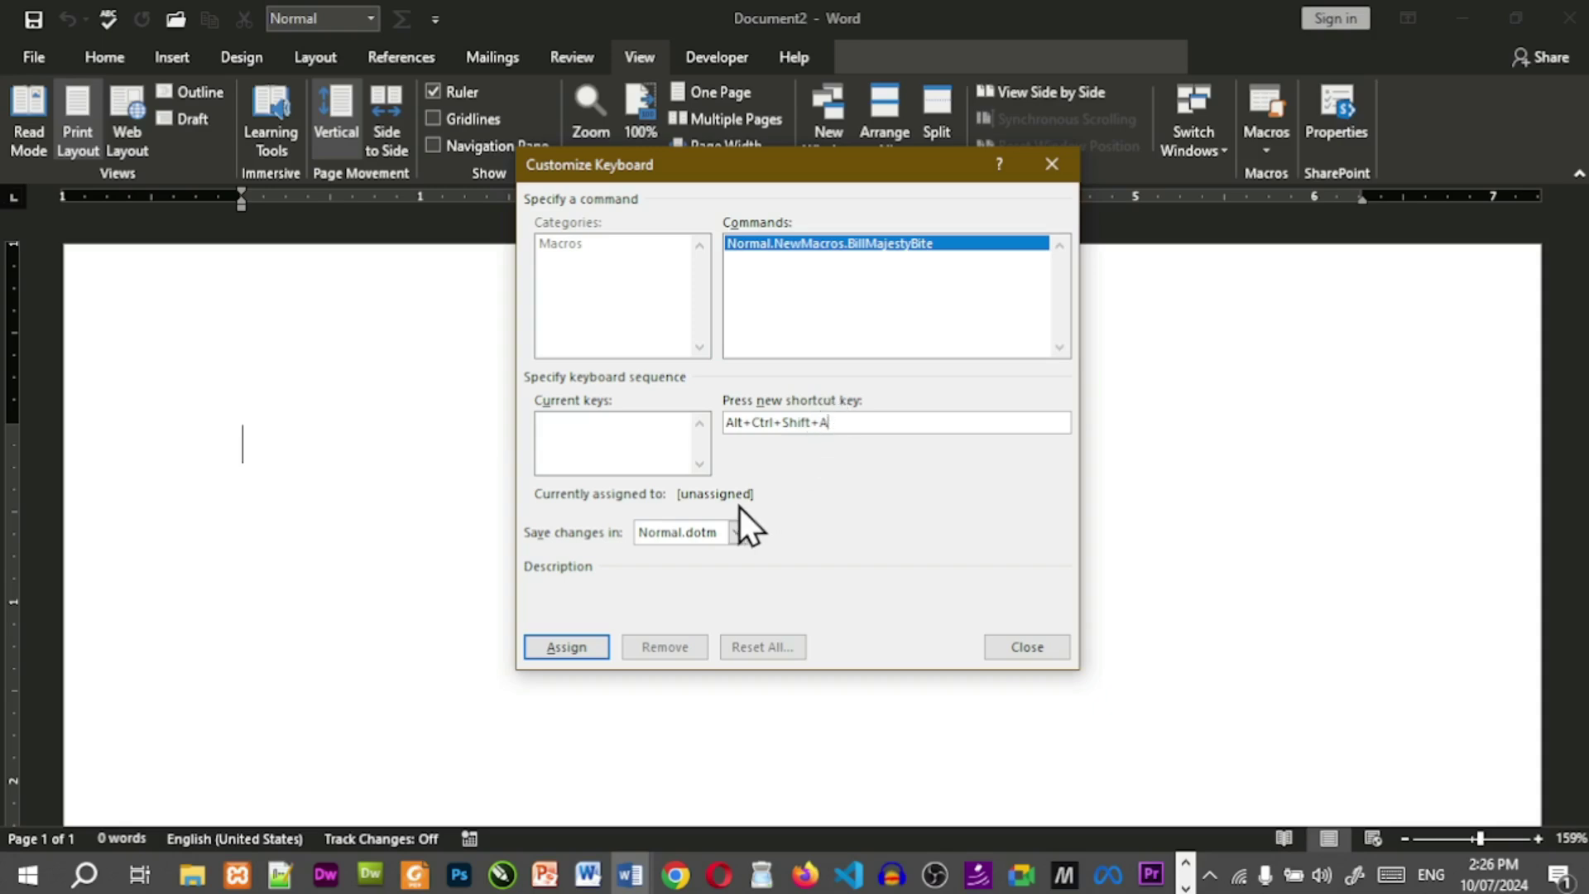
{"action": "left_click_drag", "start_coordinate": [835, 424], "coordinate": [722, 435]}
{"action": "key", "text": "BackSpace"}
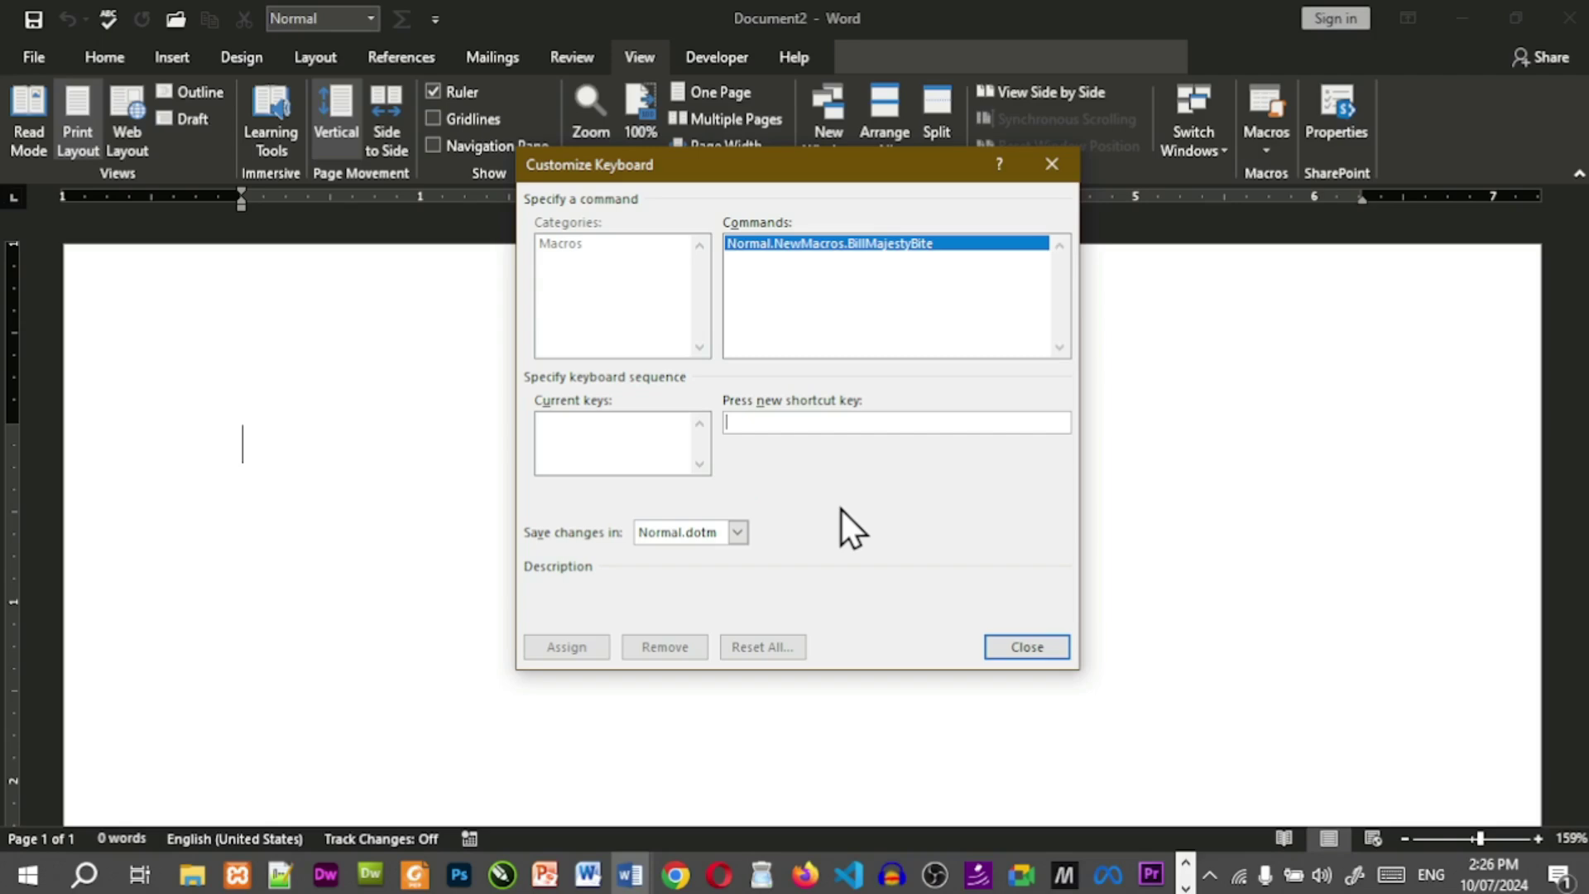
{"action": "key", "text": "ctrl+shift+b"}
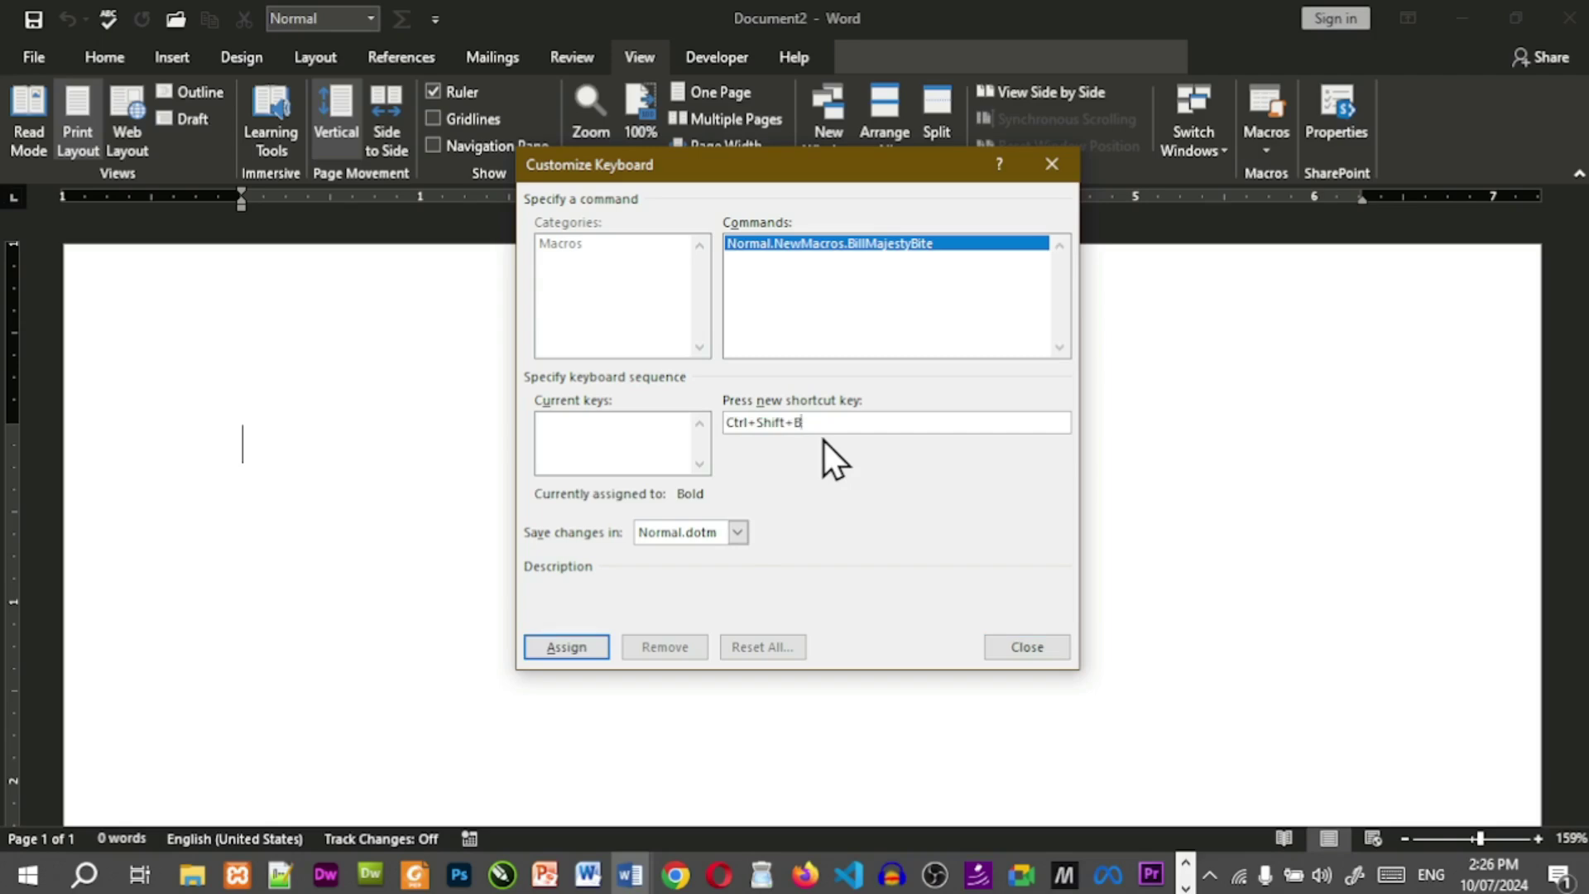
{"action": "key", "text": "BackSpace"}
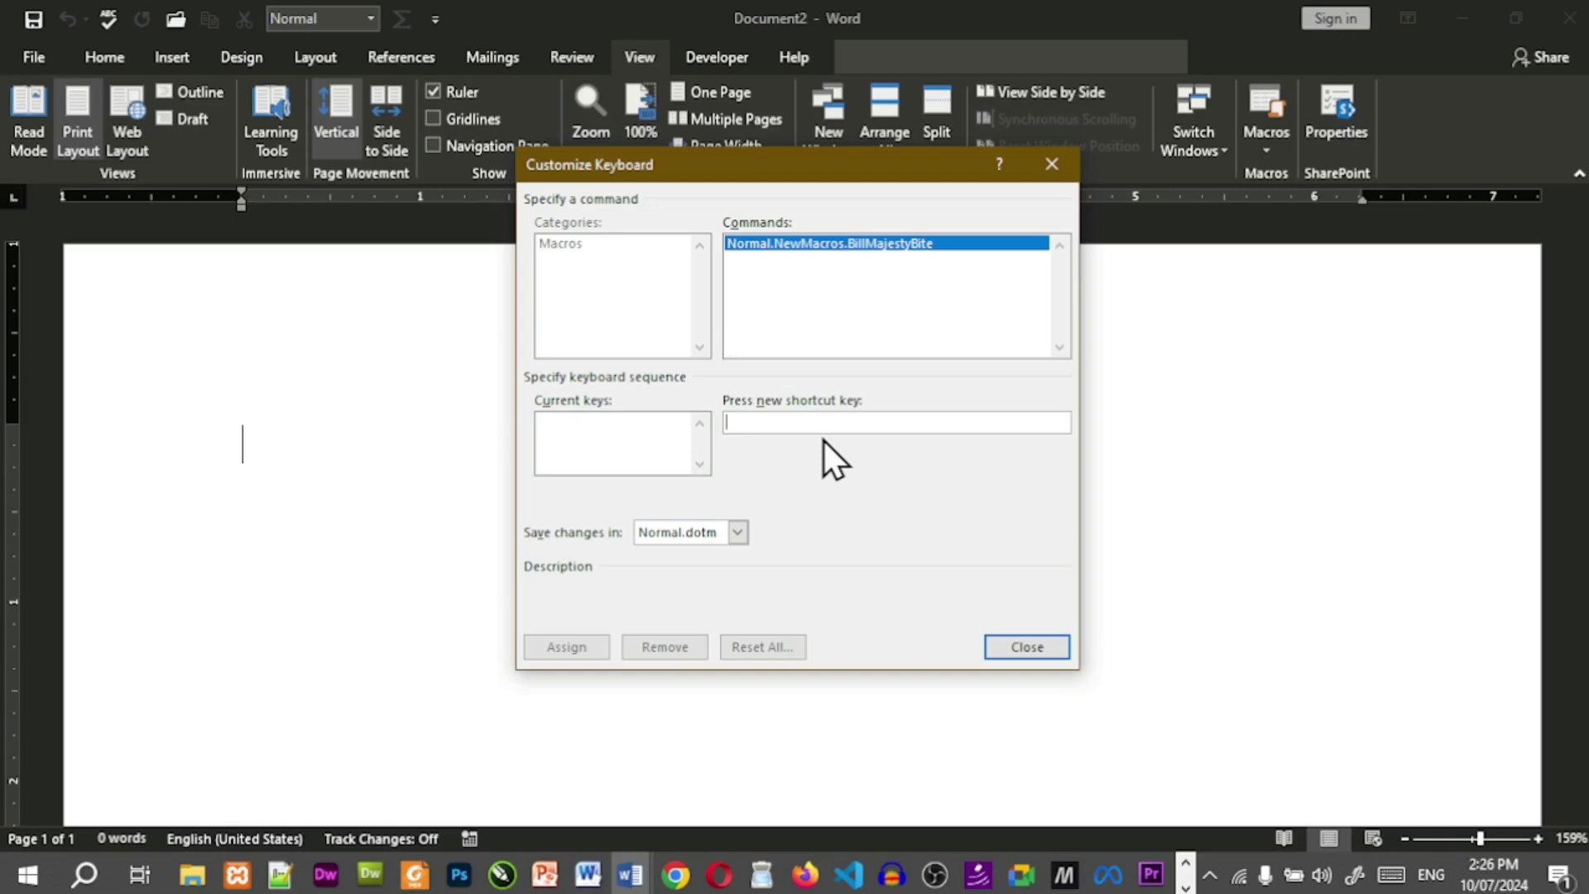
Assign Ctrl+Alt+Shift+B to BillMajestyBite and close the dialog to begin recording.
{"action": "key", "text": "ctrl+alt+shift+b"}
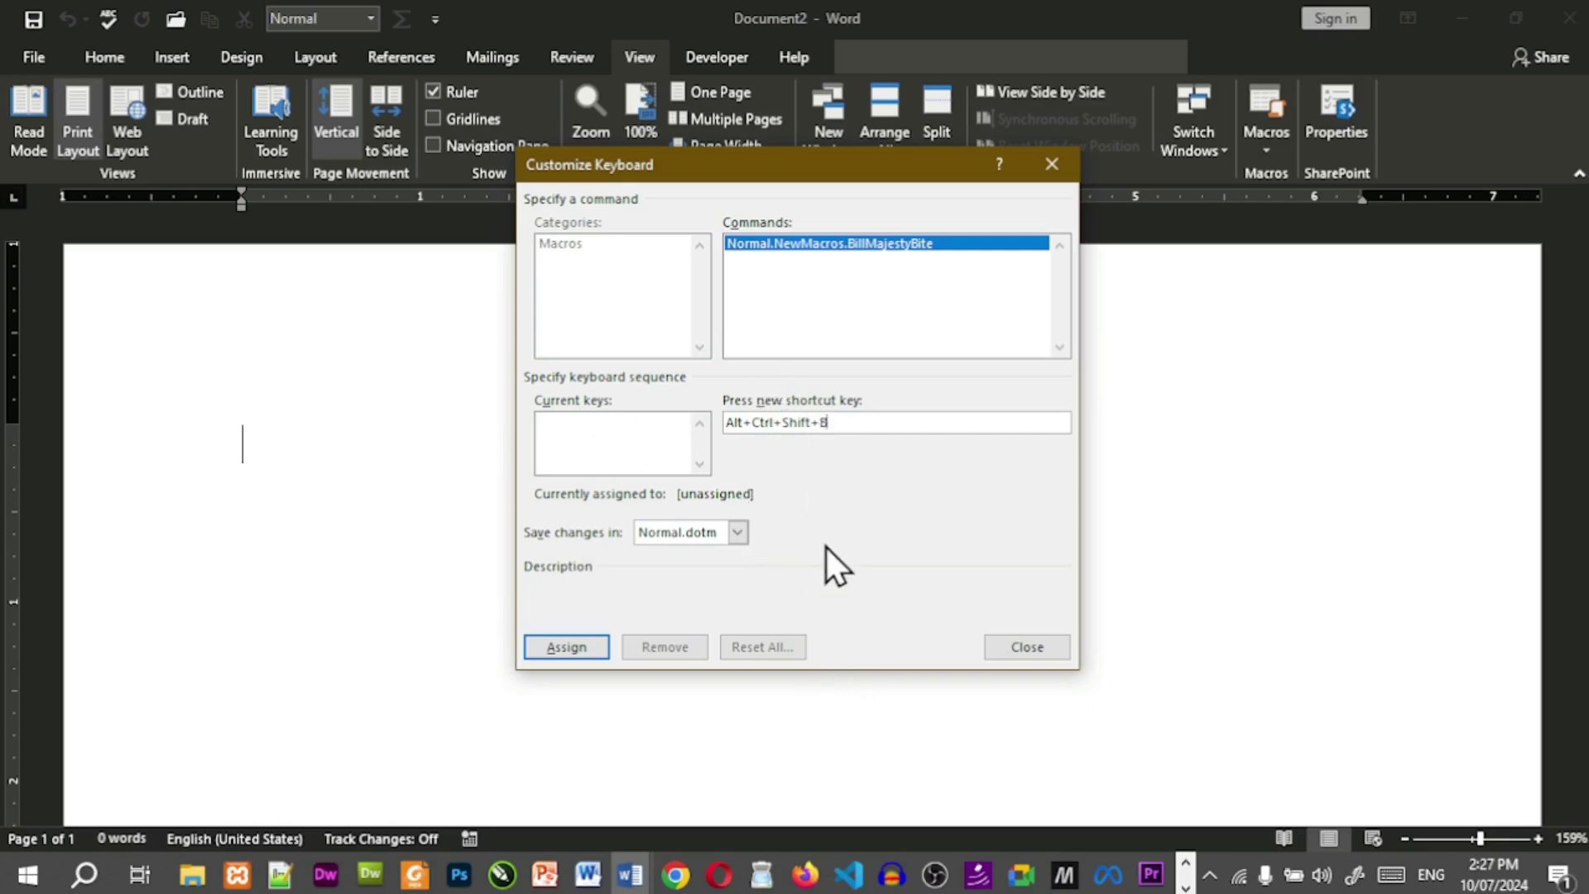
{"action": "left_click", "coordinate": [591, 645]}
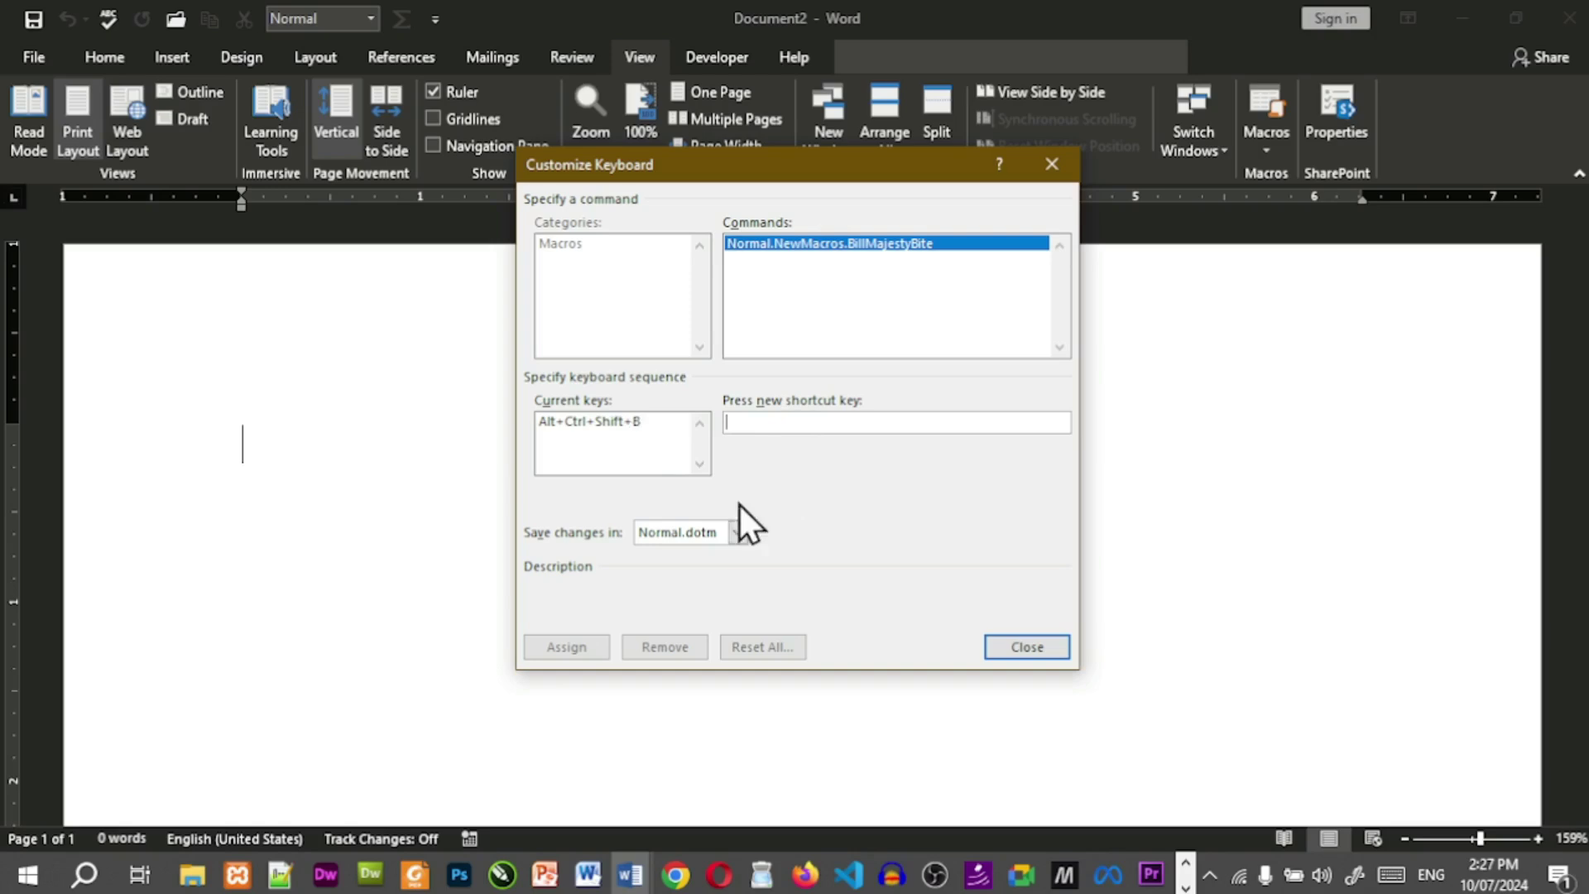
{"action": "left_click", "coordinate": [1007, 646]}
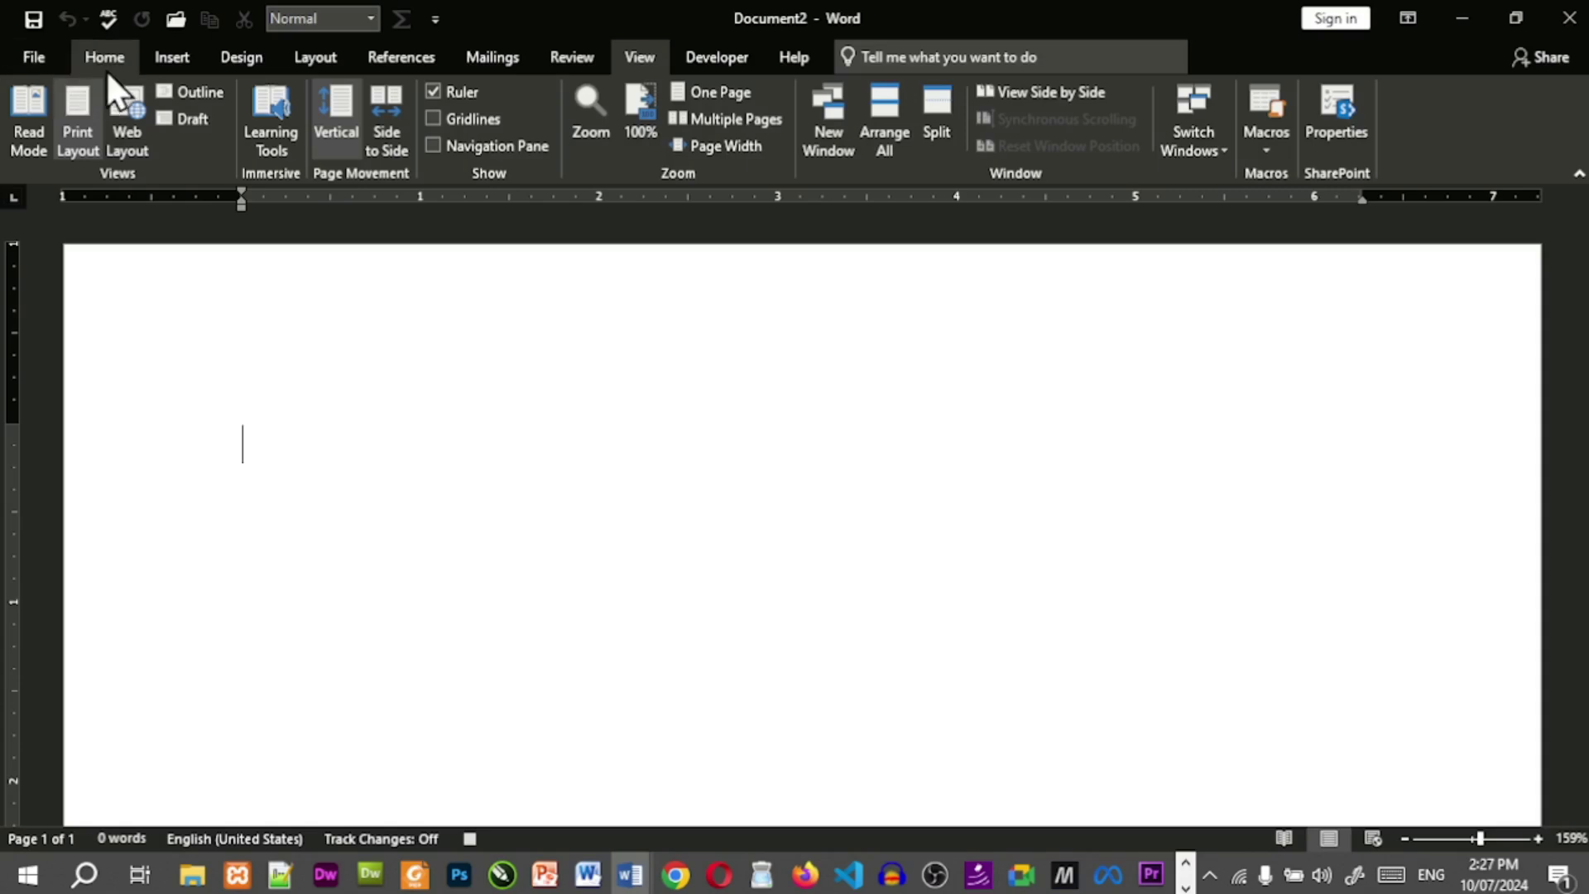
Type 'Majesty Bite', 'Model Town Humak Islamabad' and 'Bill' on three separate lines.
{"action": "left_click_drag", "start_coordinate": [106, 70], "coordinate": [272, 448]}
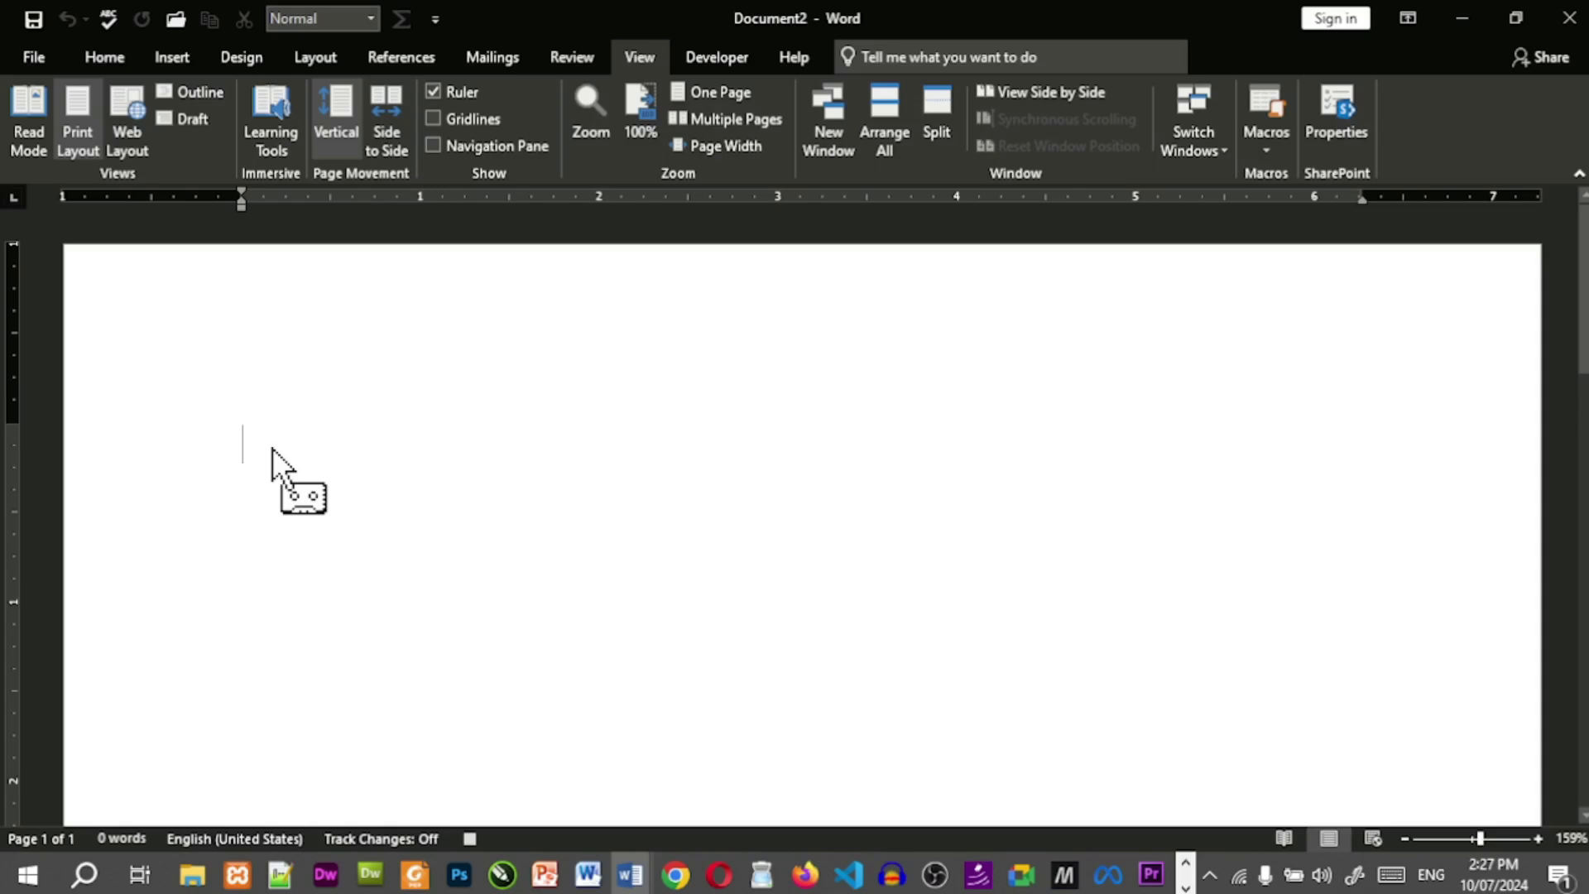
{"action": "left_click_drag", "start_coordinate": [271, 449], "coordinate": [307, 454]}
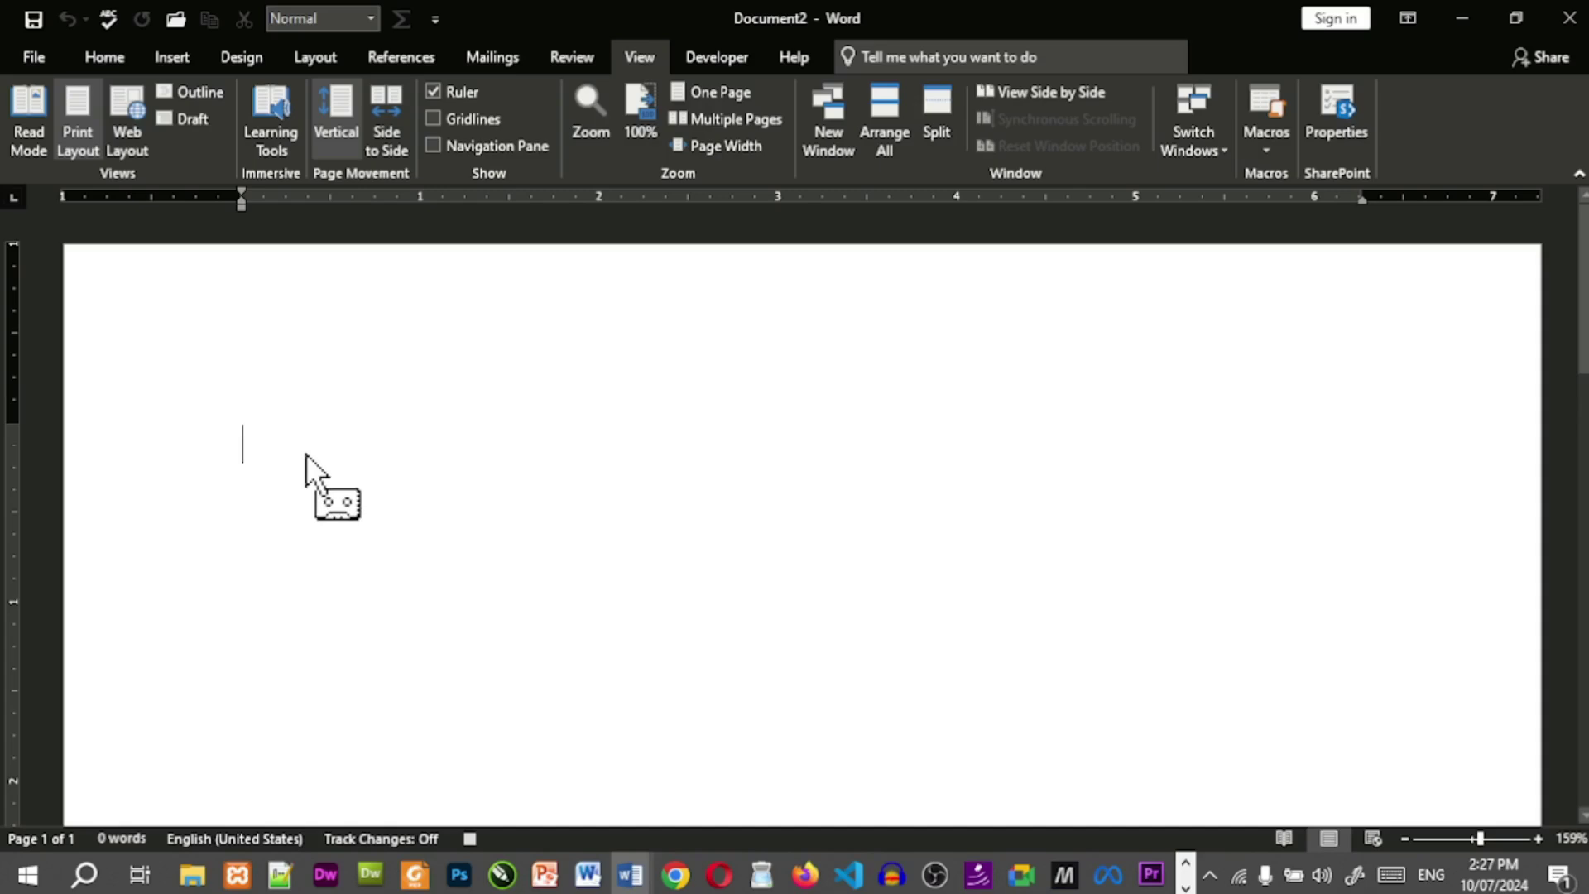
{"action": "left_click_drag", "start_coordinate": [306, 454], "coordinate": [307, 454]}
{"action": "left_click_drag", "start_coordinate": [111, 61], "coordinate": [330, 433]}
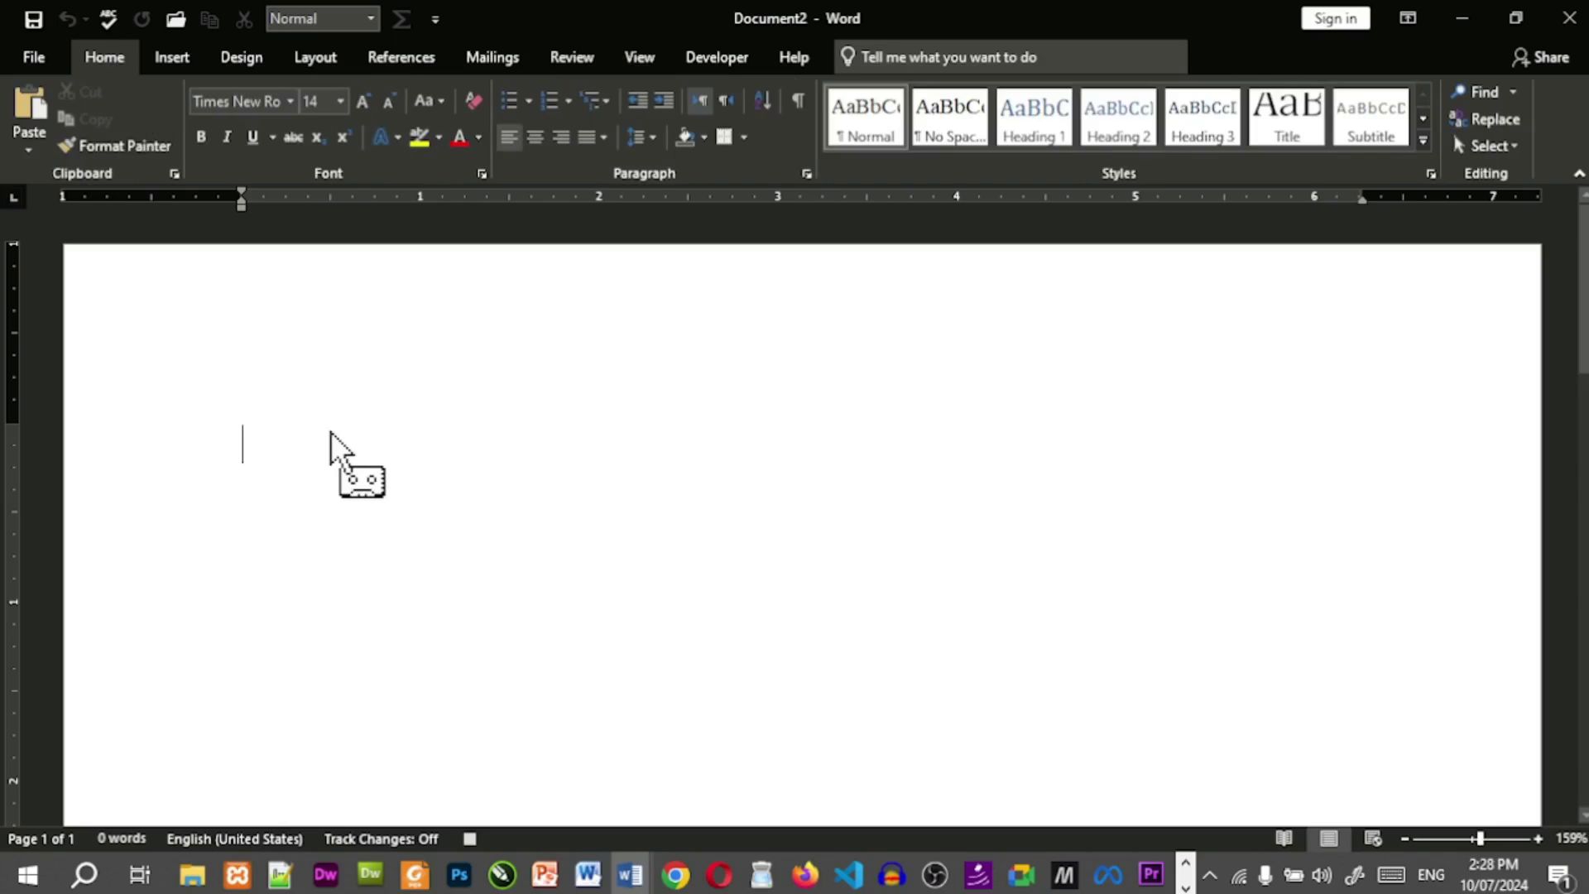
{"action": "type", "text": "Majesty Bite"}
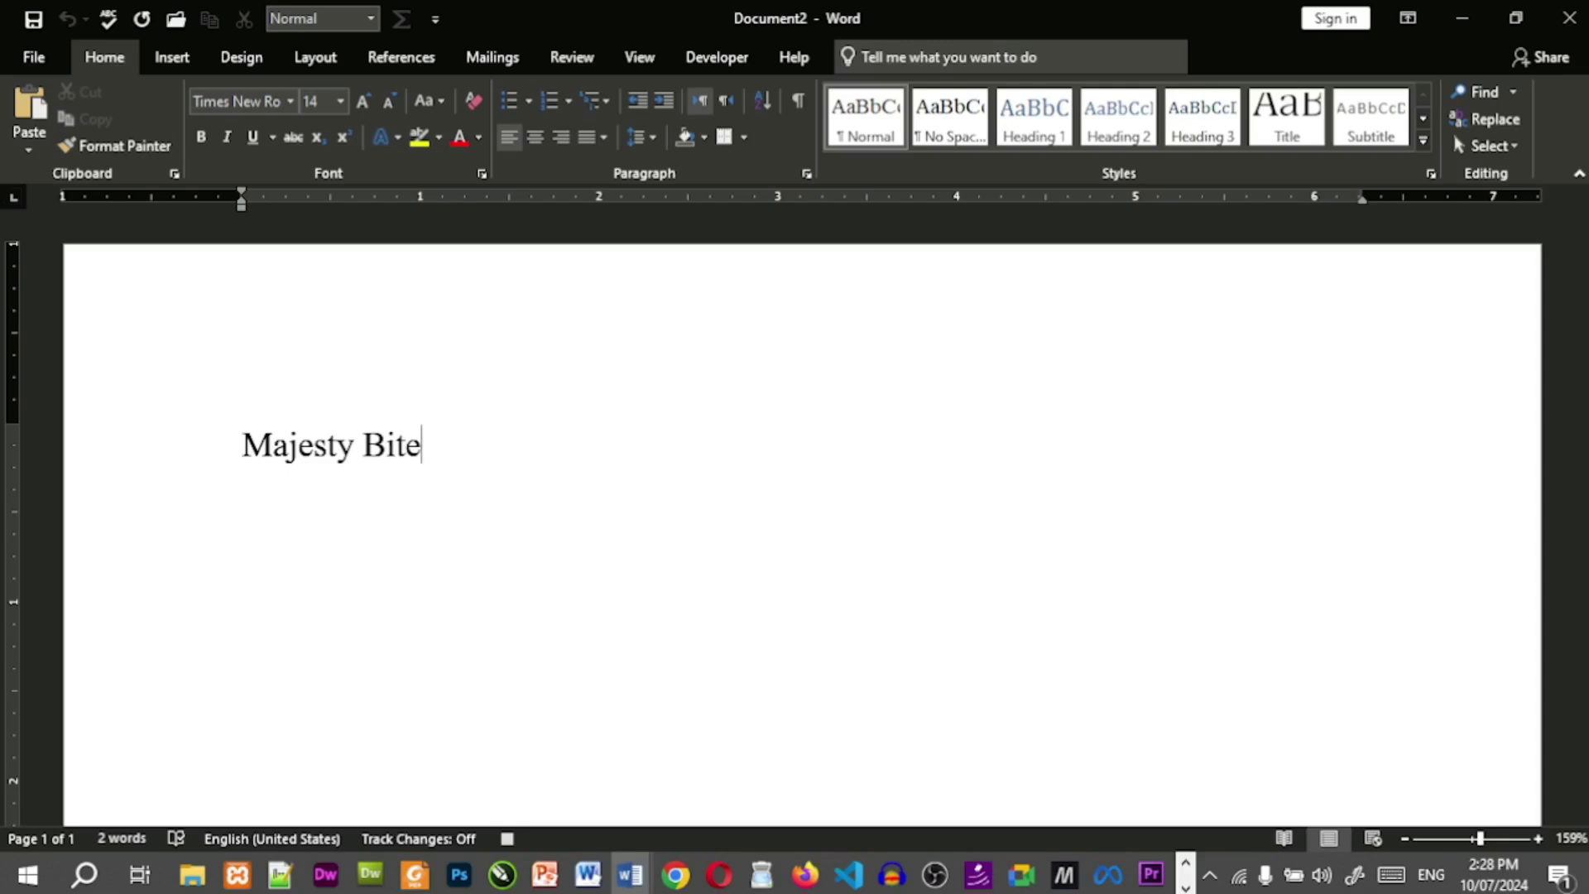
{"action": "key", "text": "Return"}
{"action": "type", "text": "Model To"}
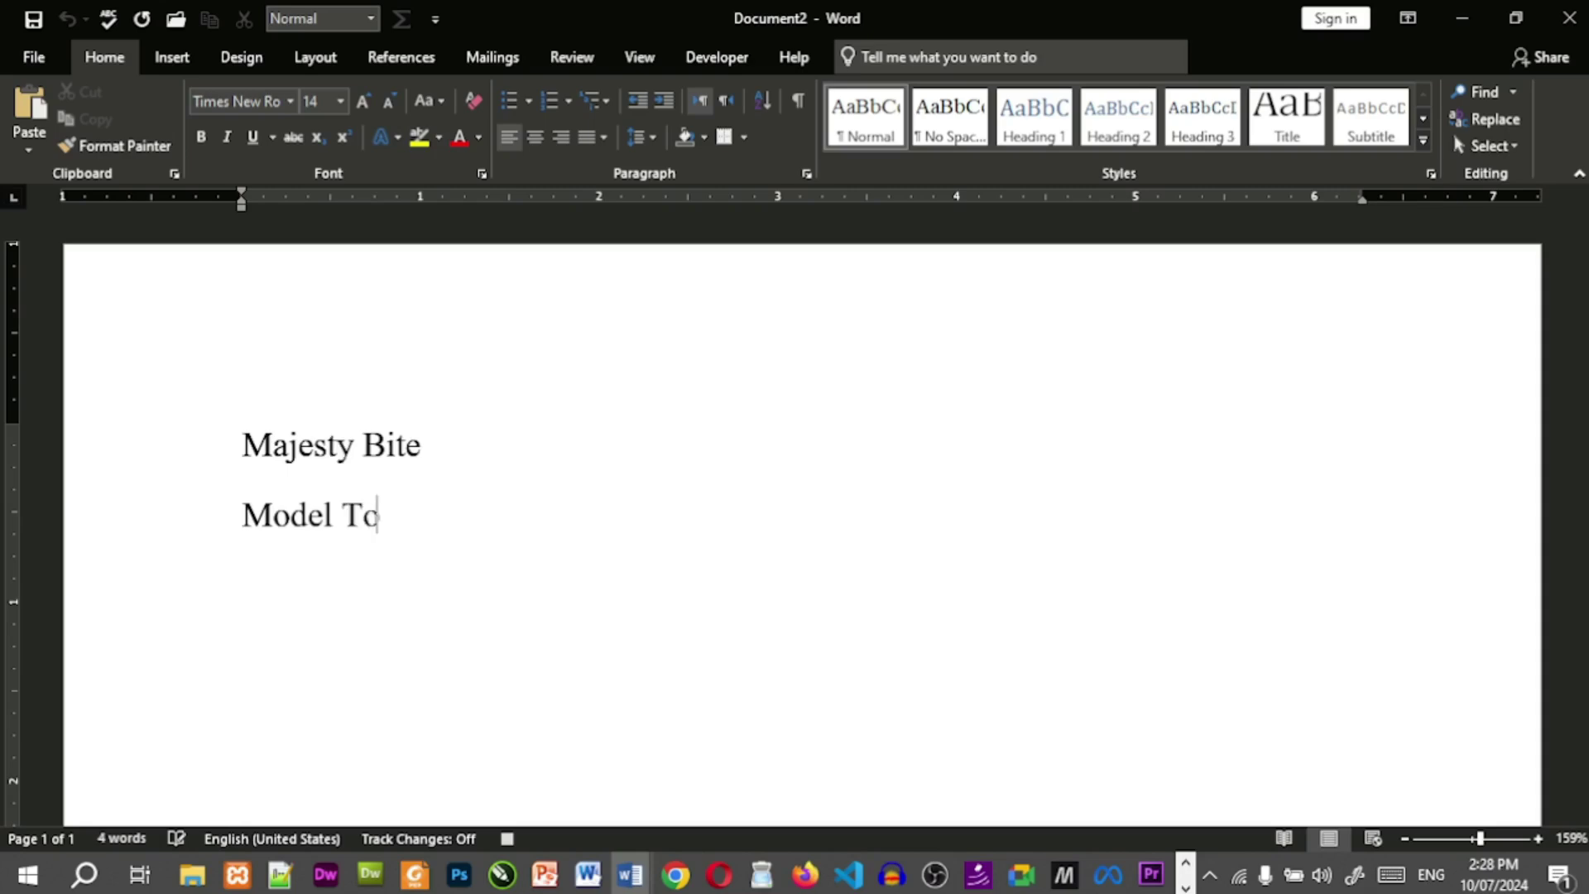
{"action": "type", "text": "wn "}
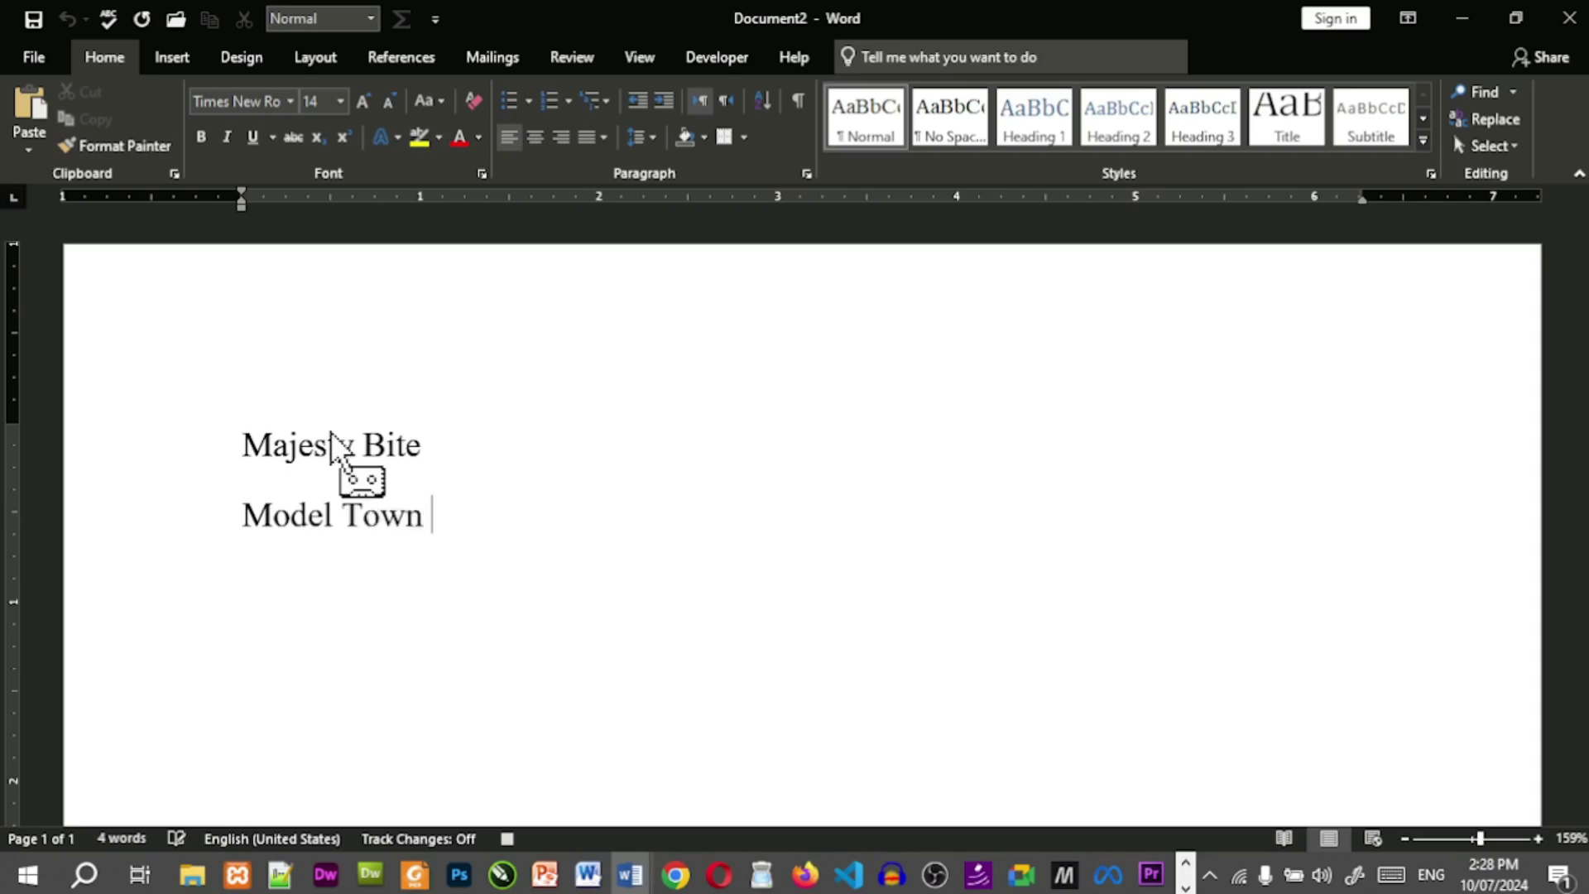
{"action": "type", "text": "Humak Islamabad"}
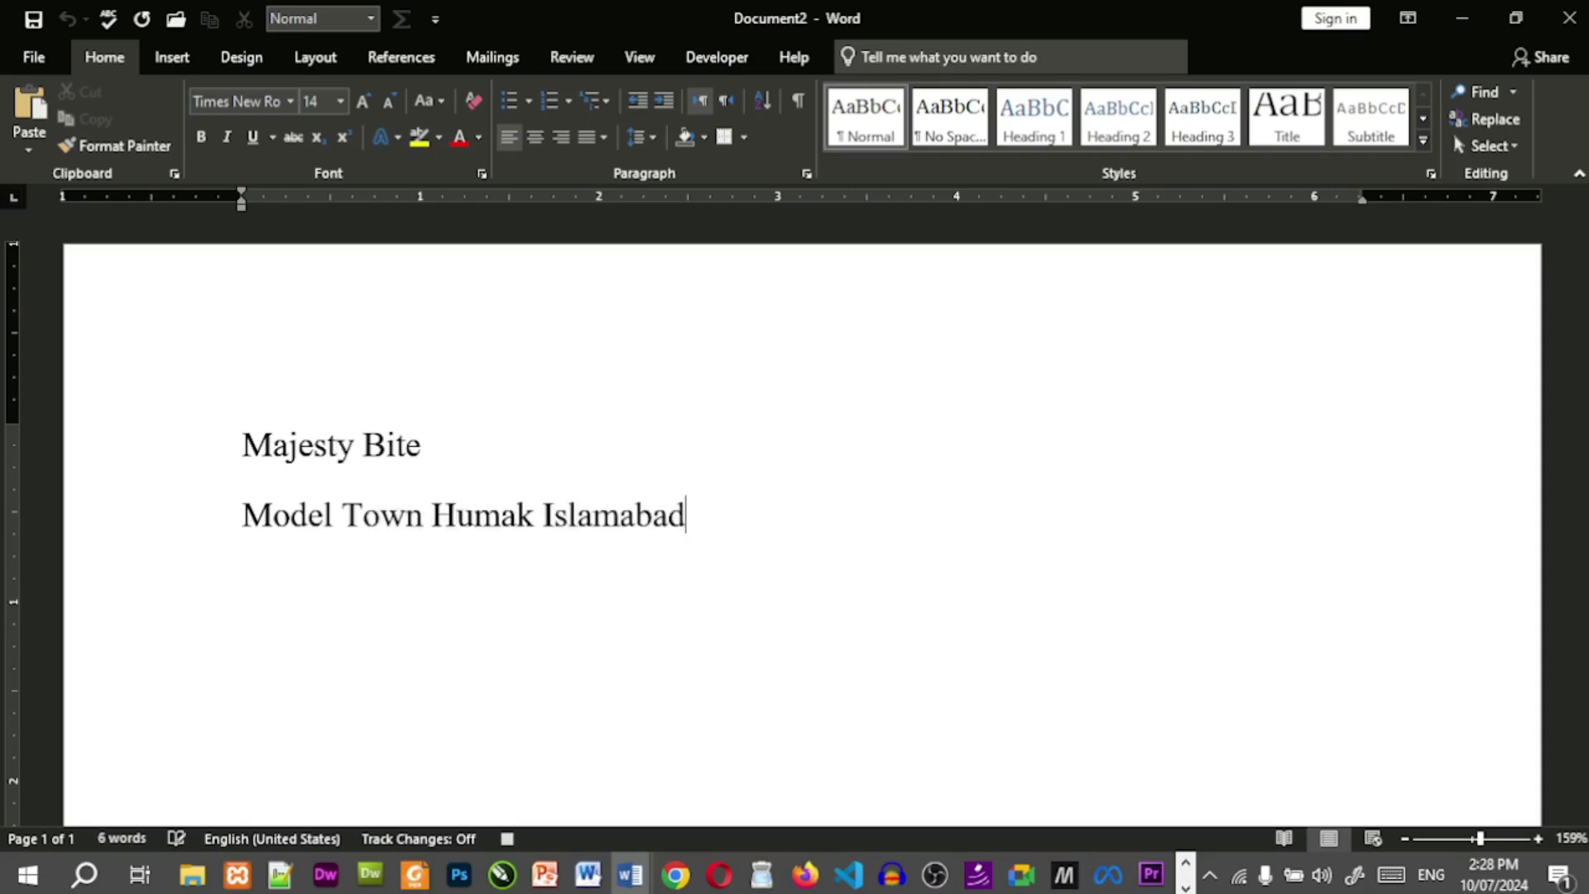
{"action": "key", "text": "Return"}
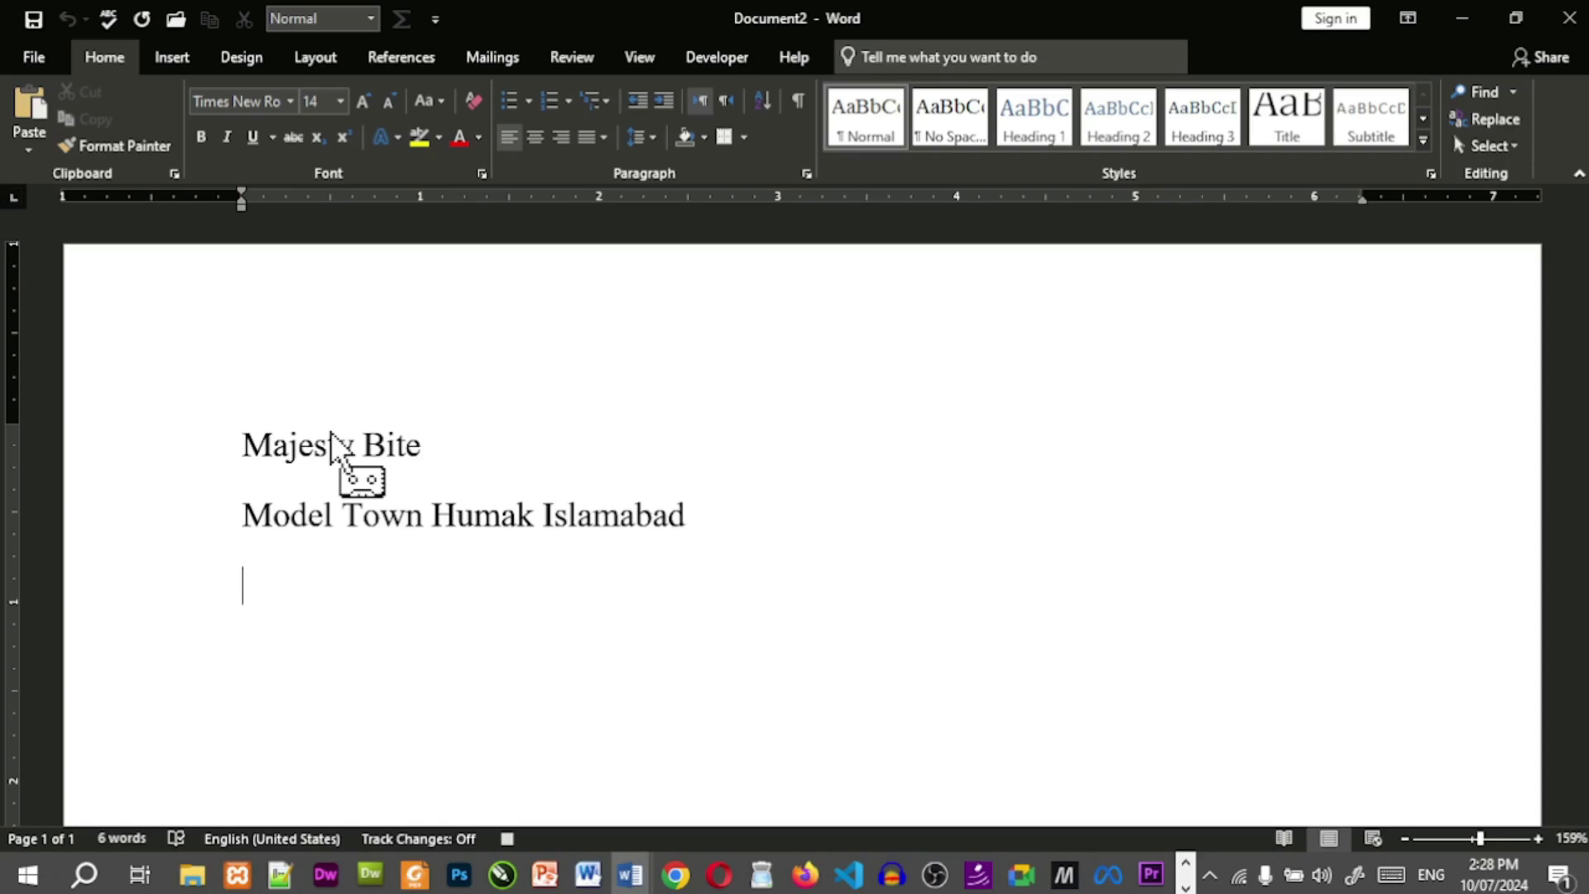
{"action": "type", "text": "Bil"}
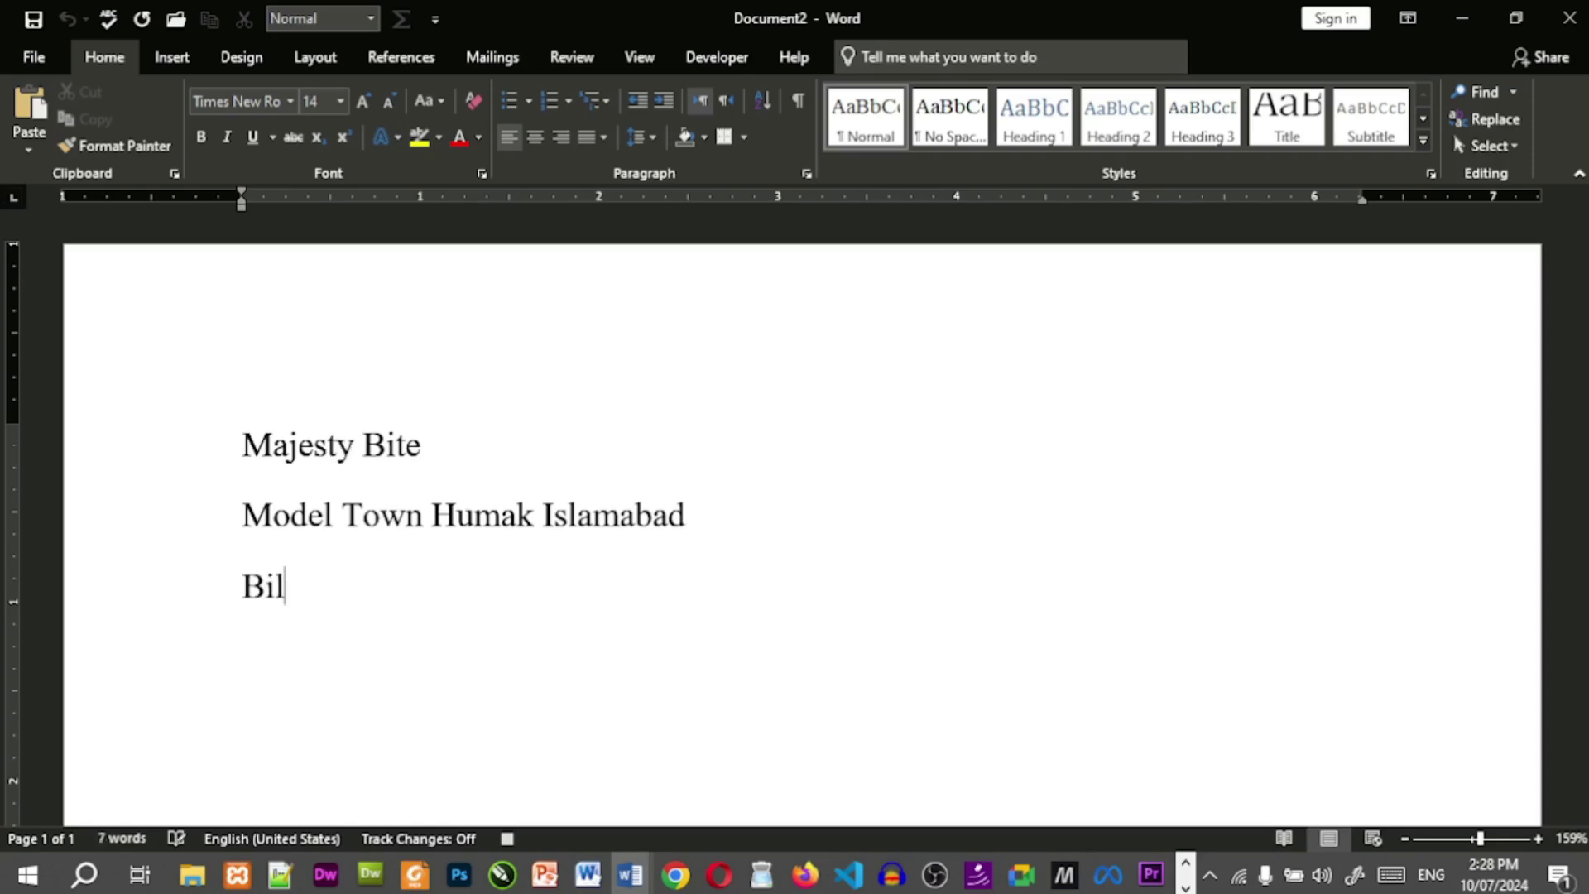
{"action": "type", "text": "l"}
Center the three header lines and add an empty left-aligned line below 'Bill'.
{"action": "left_click", "coordinate": [242, 444]}
{"action": "key", "text": "shift+Down"}
{"action": "key", "text": "shift+Down"}
{"action": "key", "text": "shift+Down"}
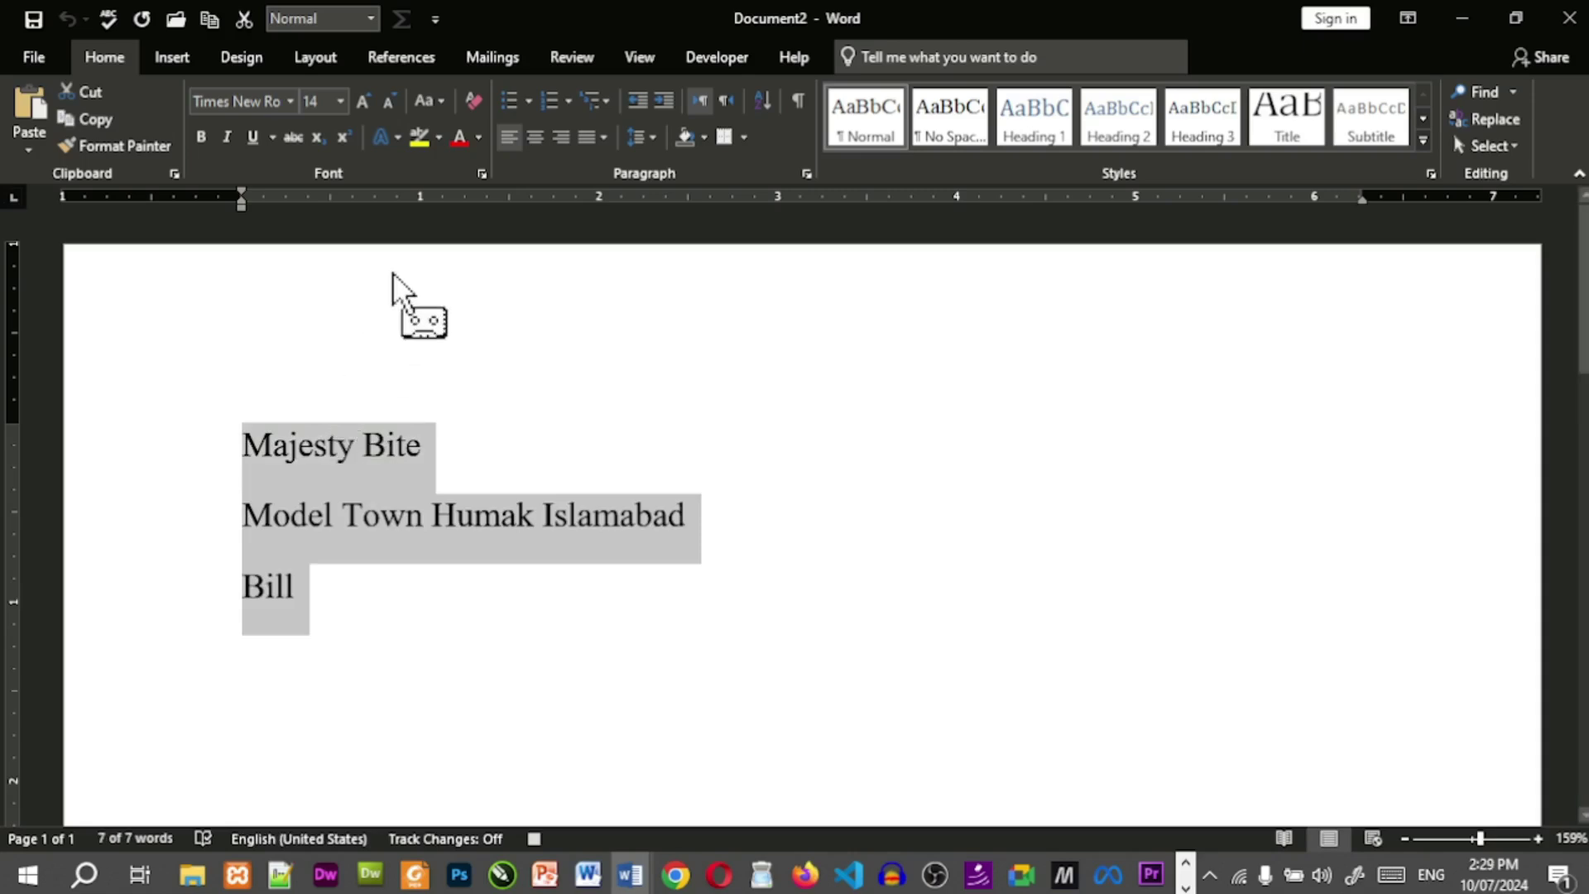
{"action": "left_click", "coordinate": [535, 142]}
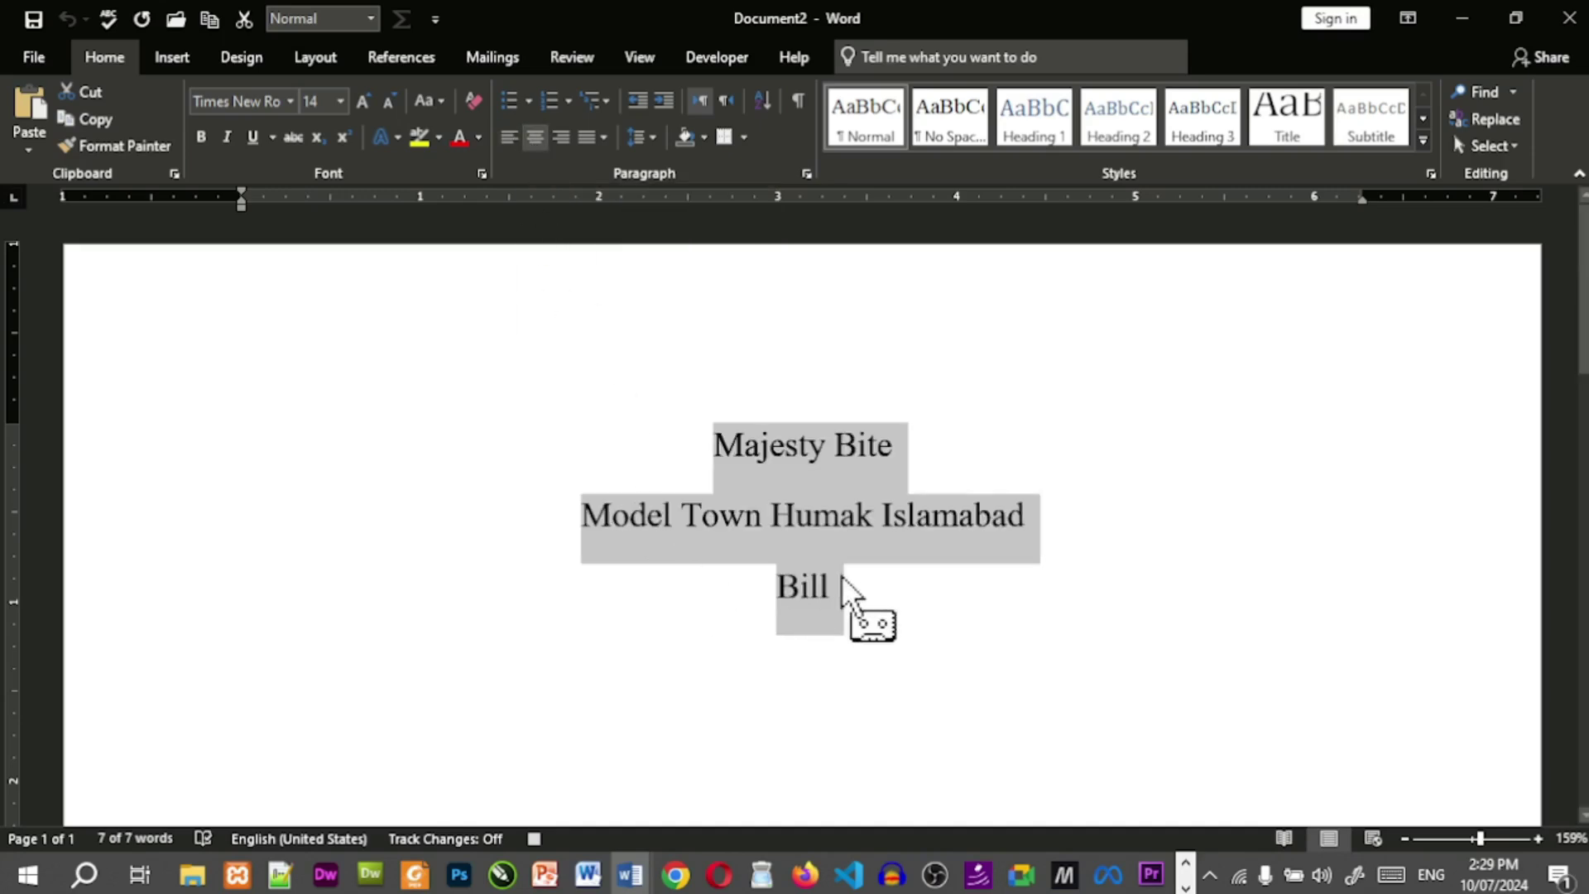
{"action": "left_click_drag", "start_coordinate": [841, 577], "coordinate": [803, 325]}
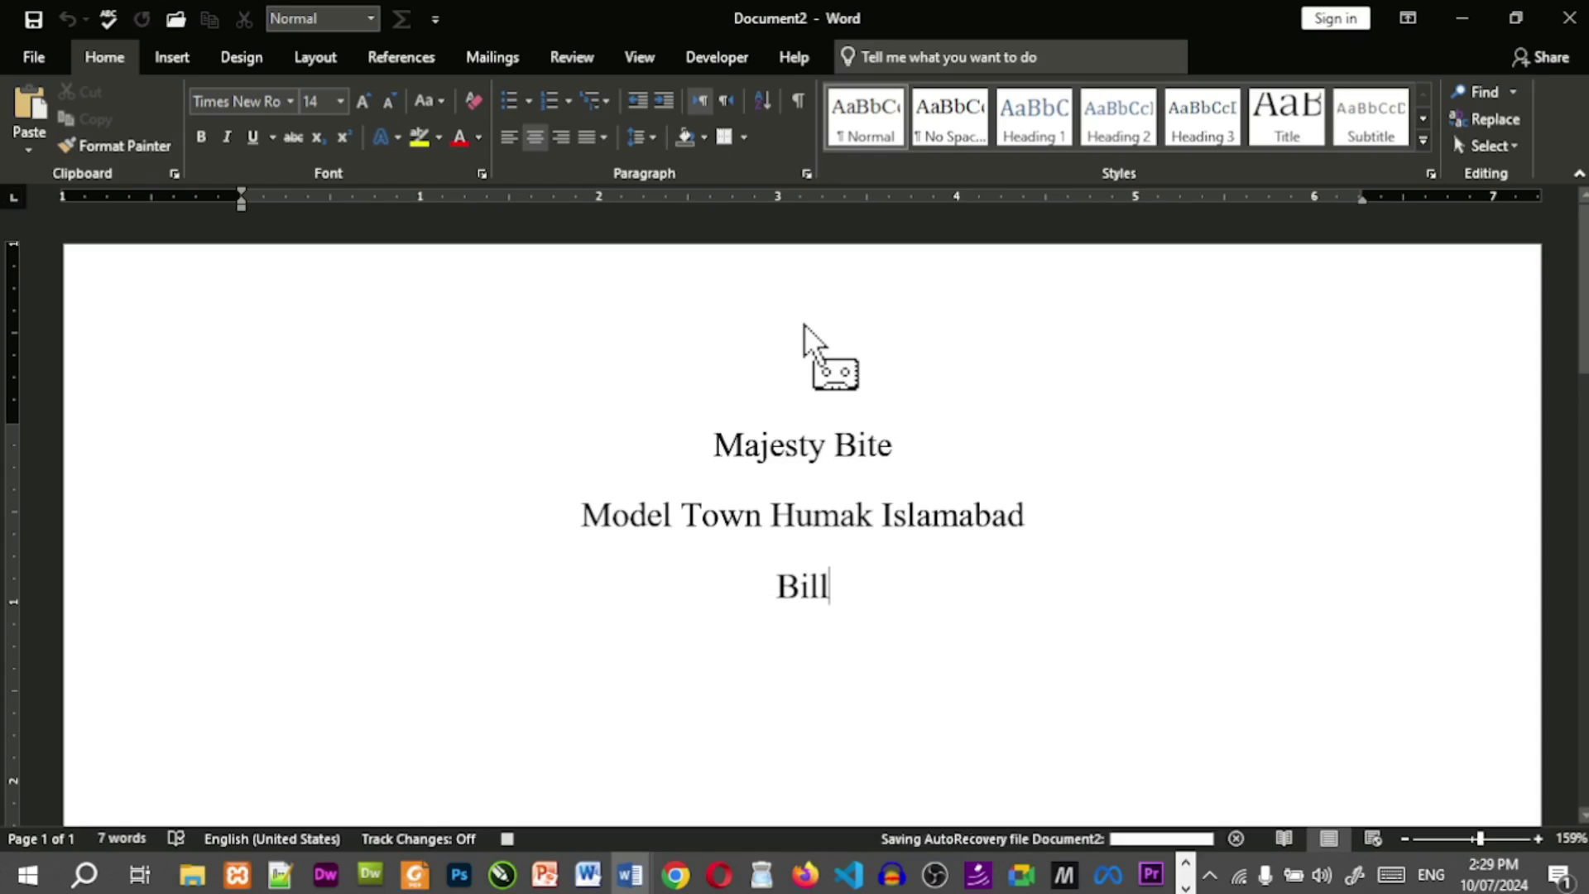
{"action": "key", "text": "Return"}
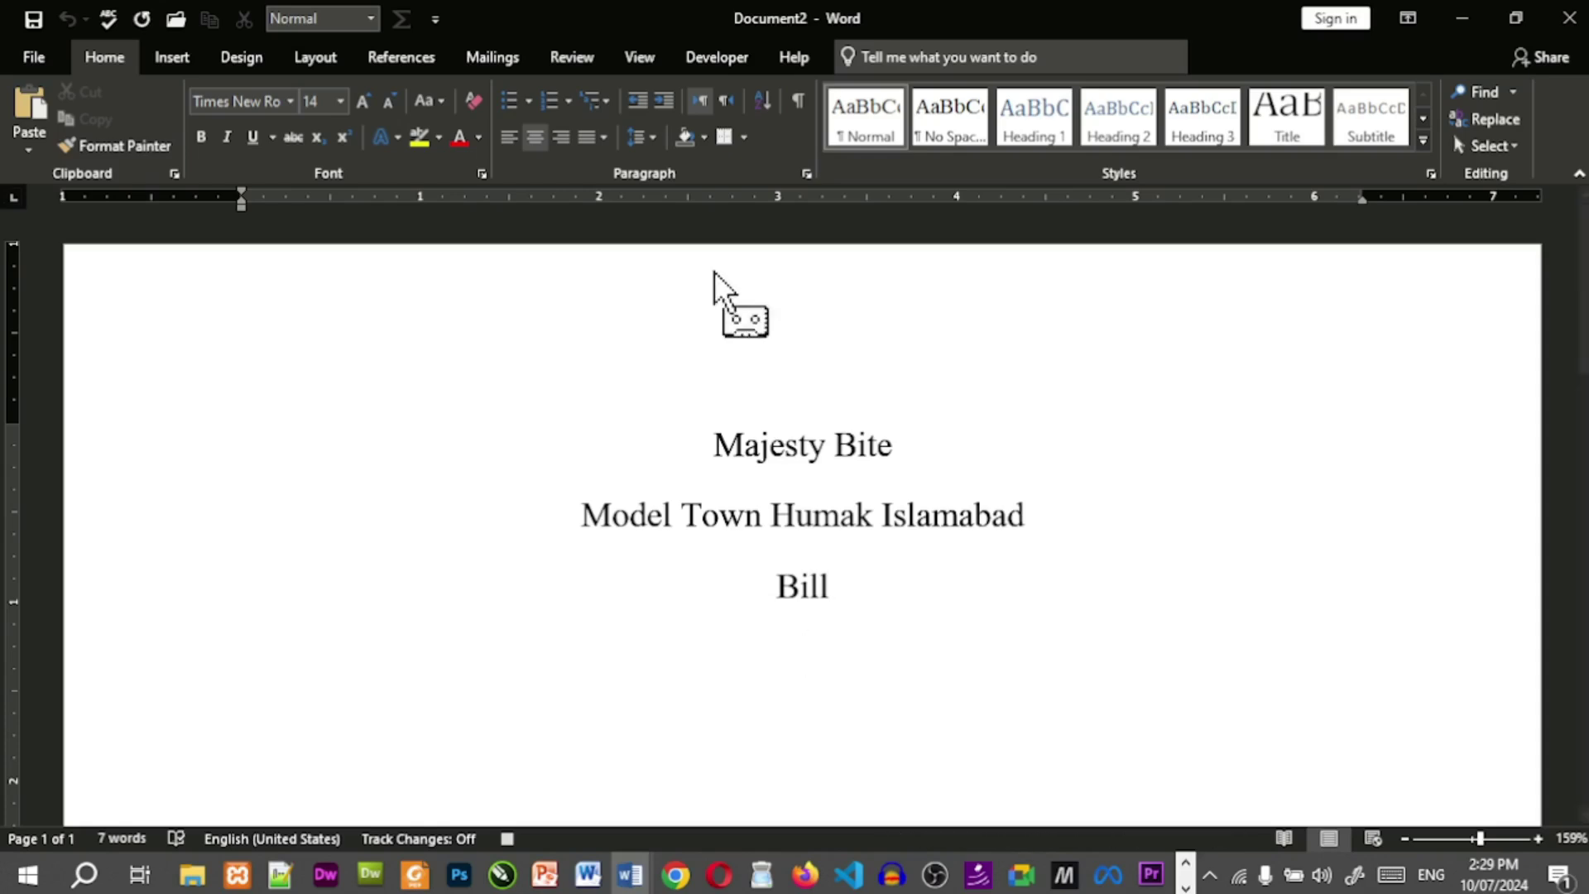
{"action": "left_click", "coordinate": [510, 145]}
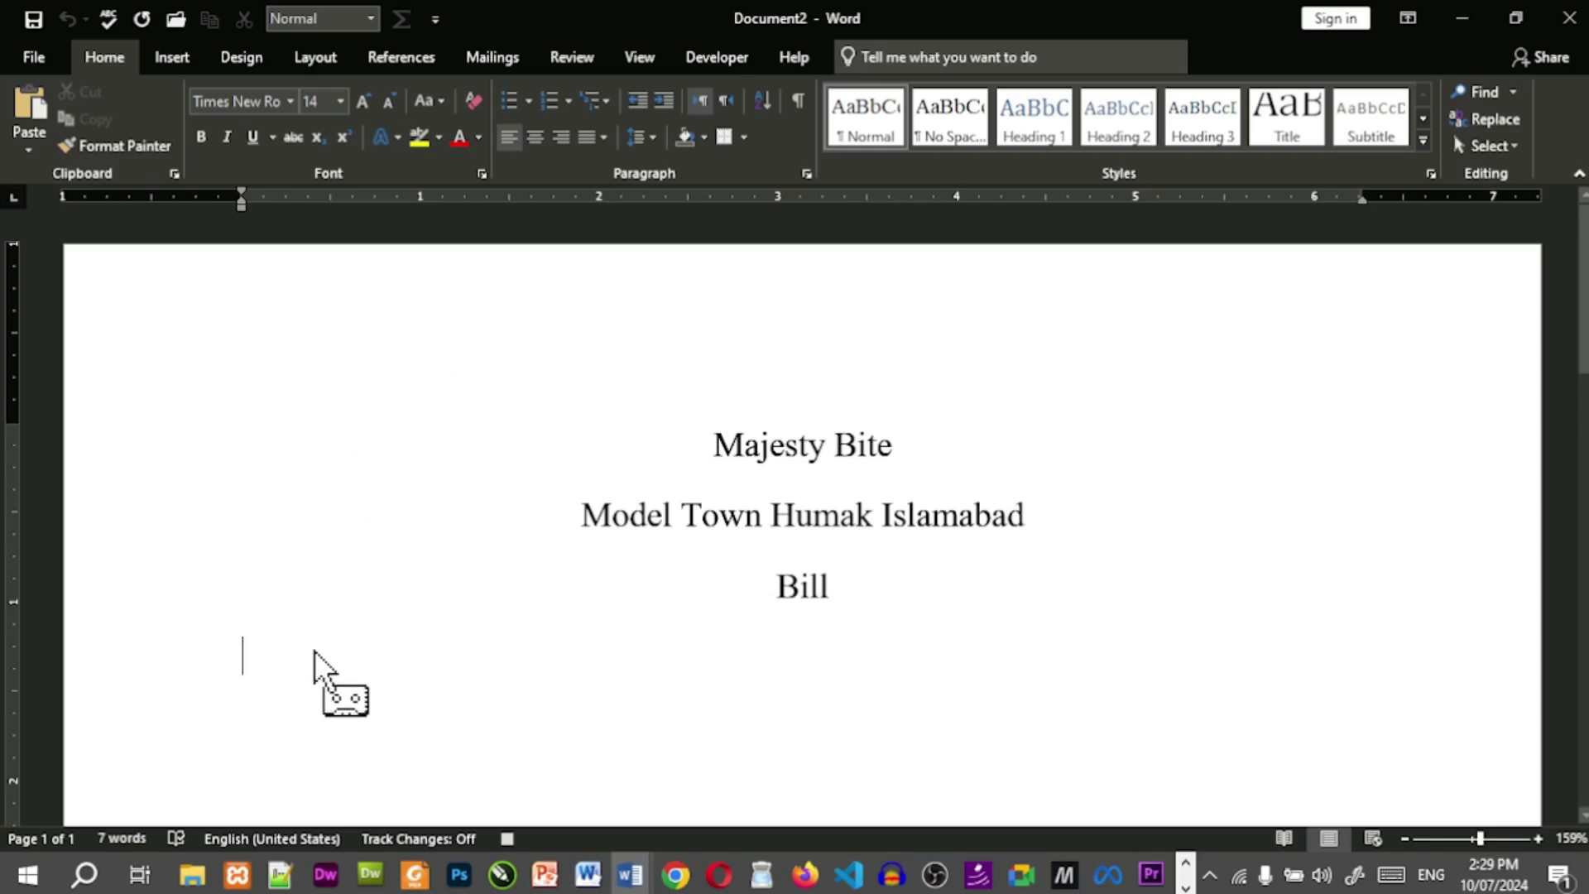
Insert a 5x1 table below the header.
{"action": "left_click", "coordinate": [190, 62]}
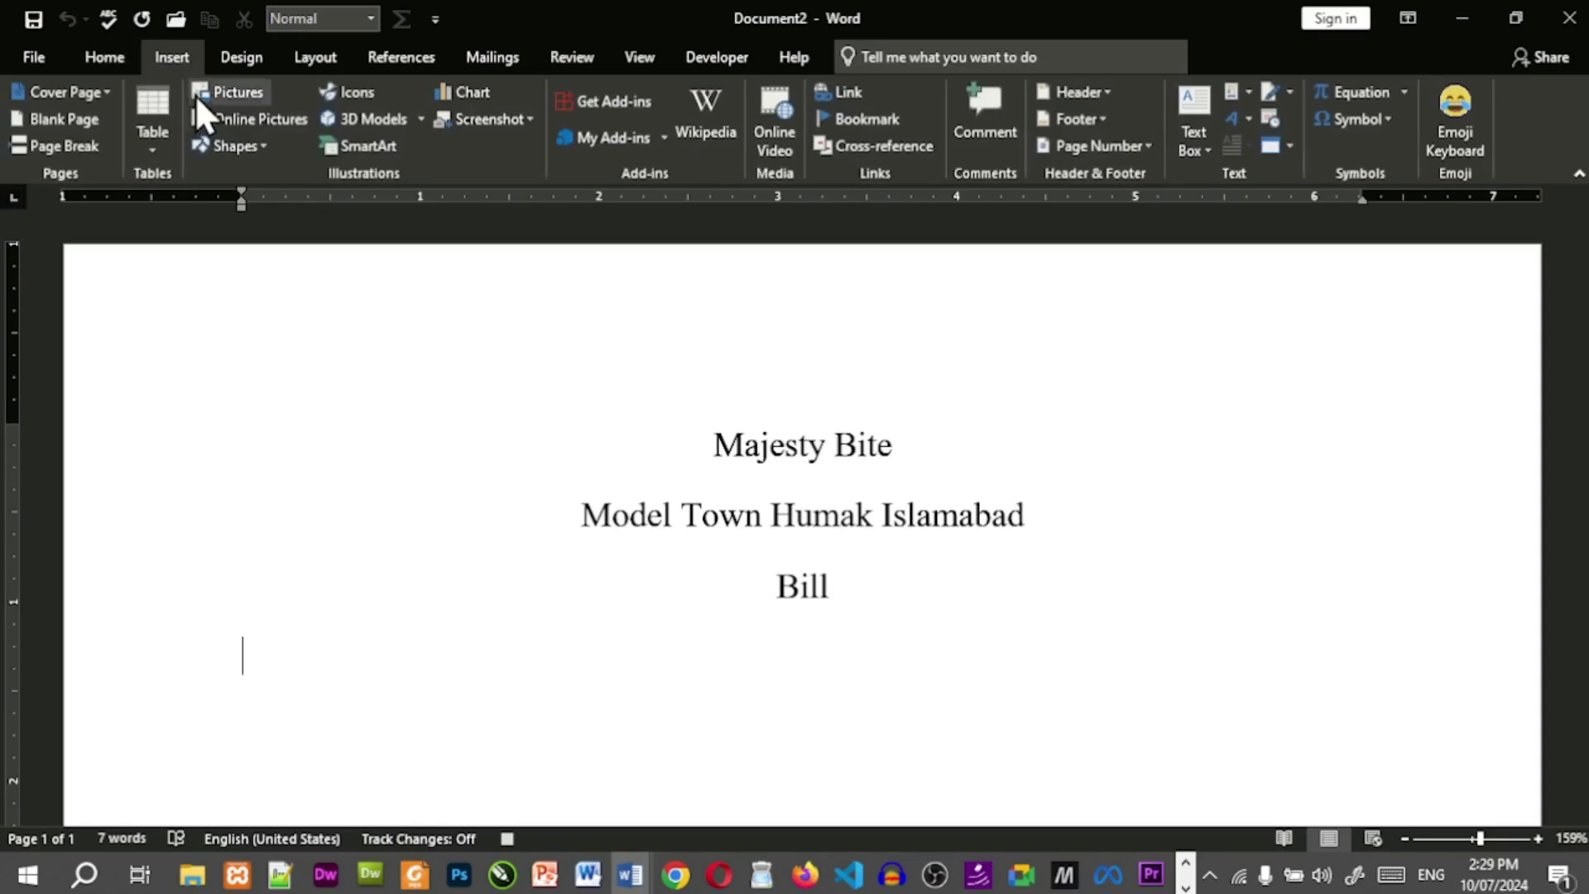
{"action": "left_click", "coordinate": [166, 155]}
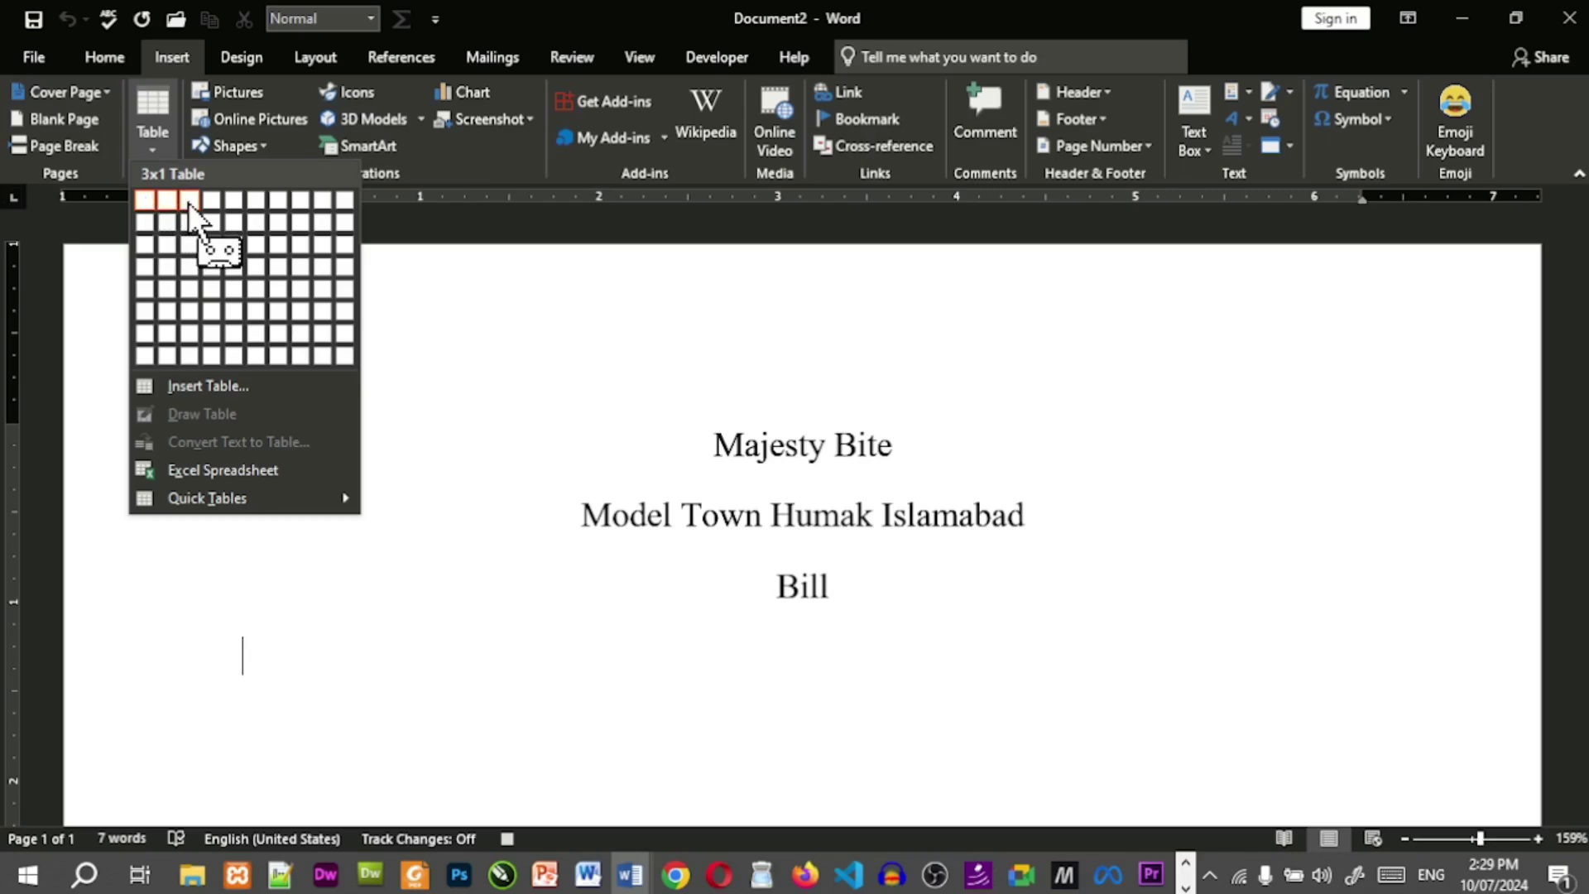
{"action": "left_click", "coordinate": [236, 202]}
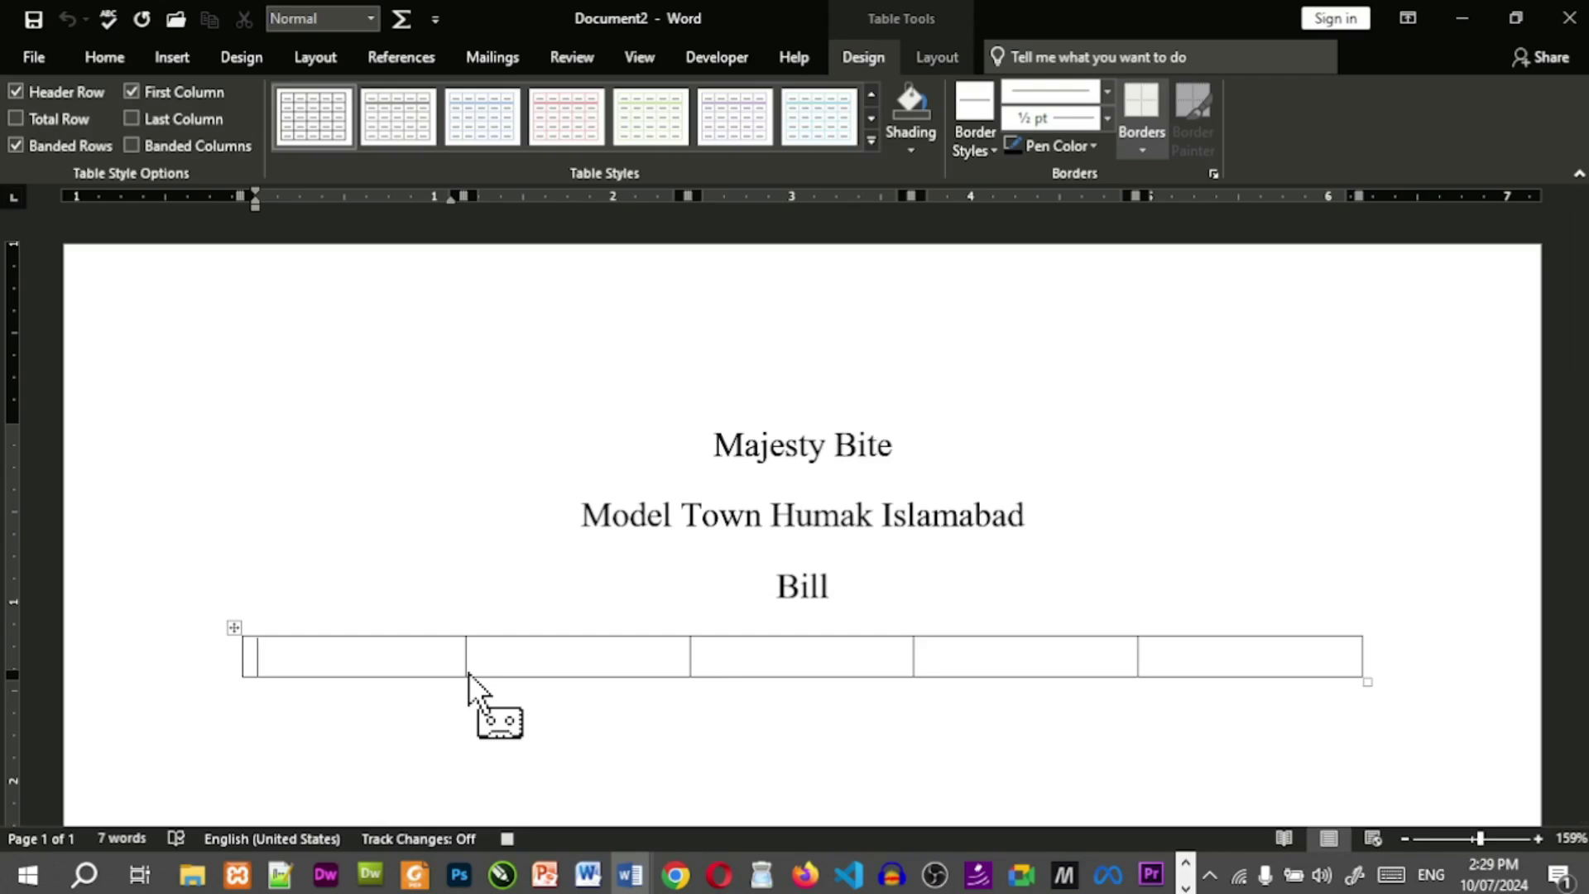
Fill in headings Sr No., Name, Price/unit, Quantity and Total, then add an empty row.
{"action": "type", "text": "Sr No."}
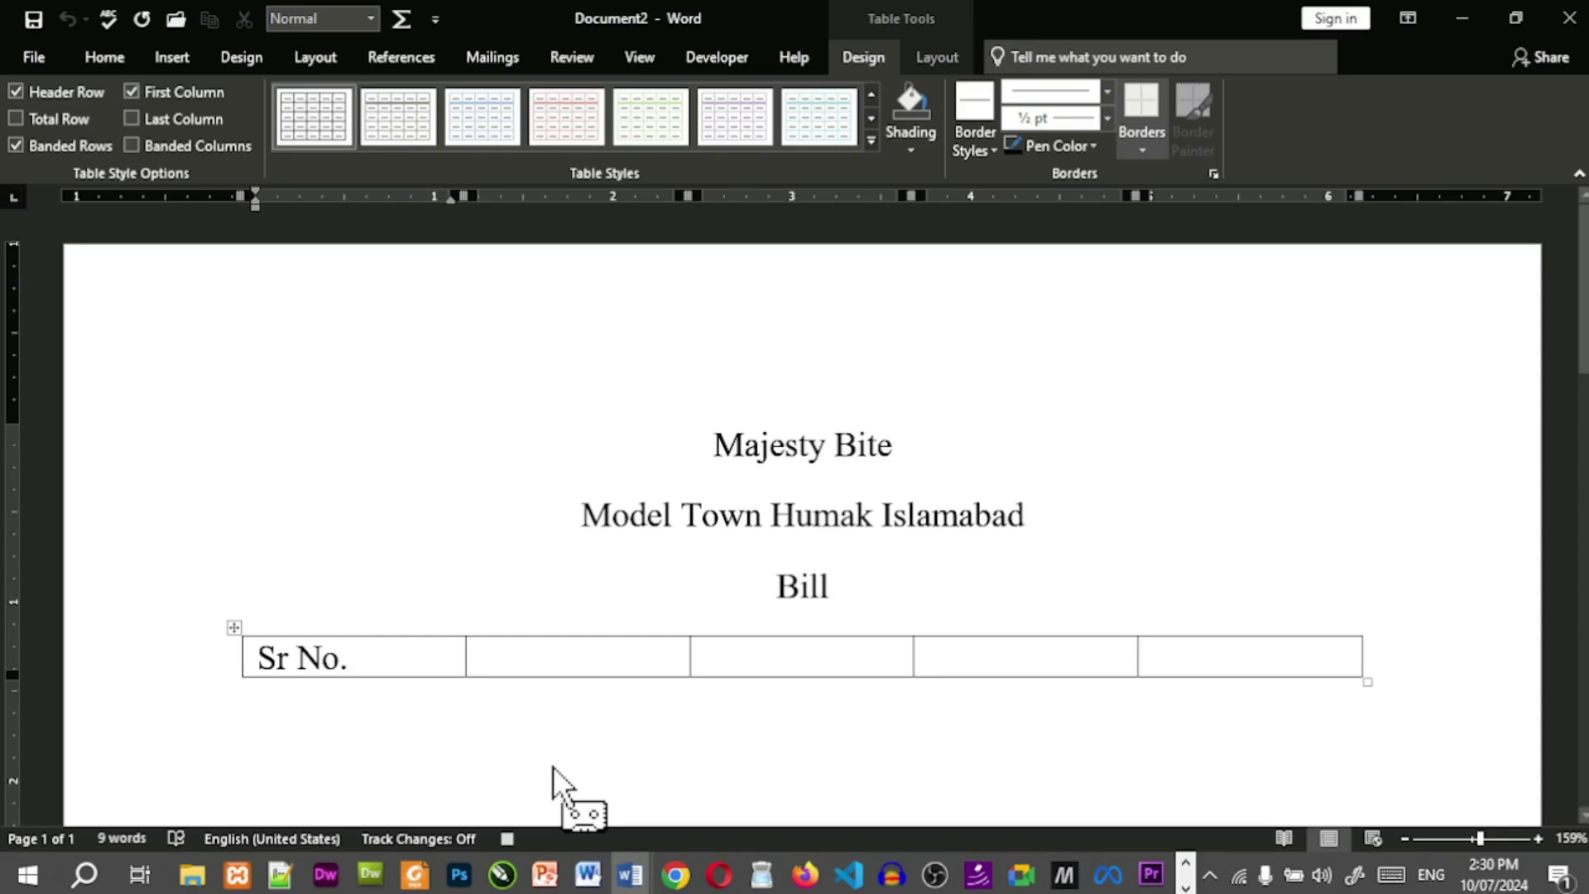
{"action": "key", "text": "Tab"}
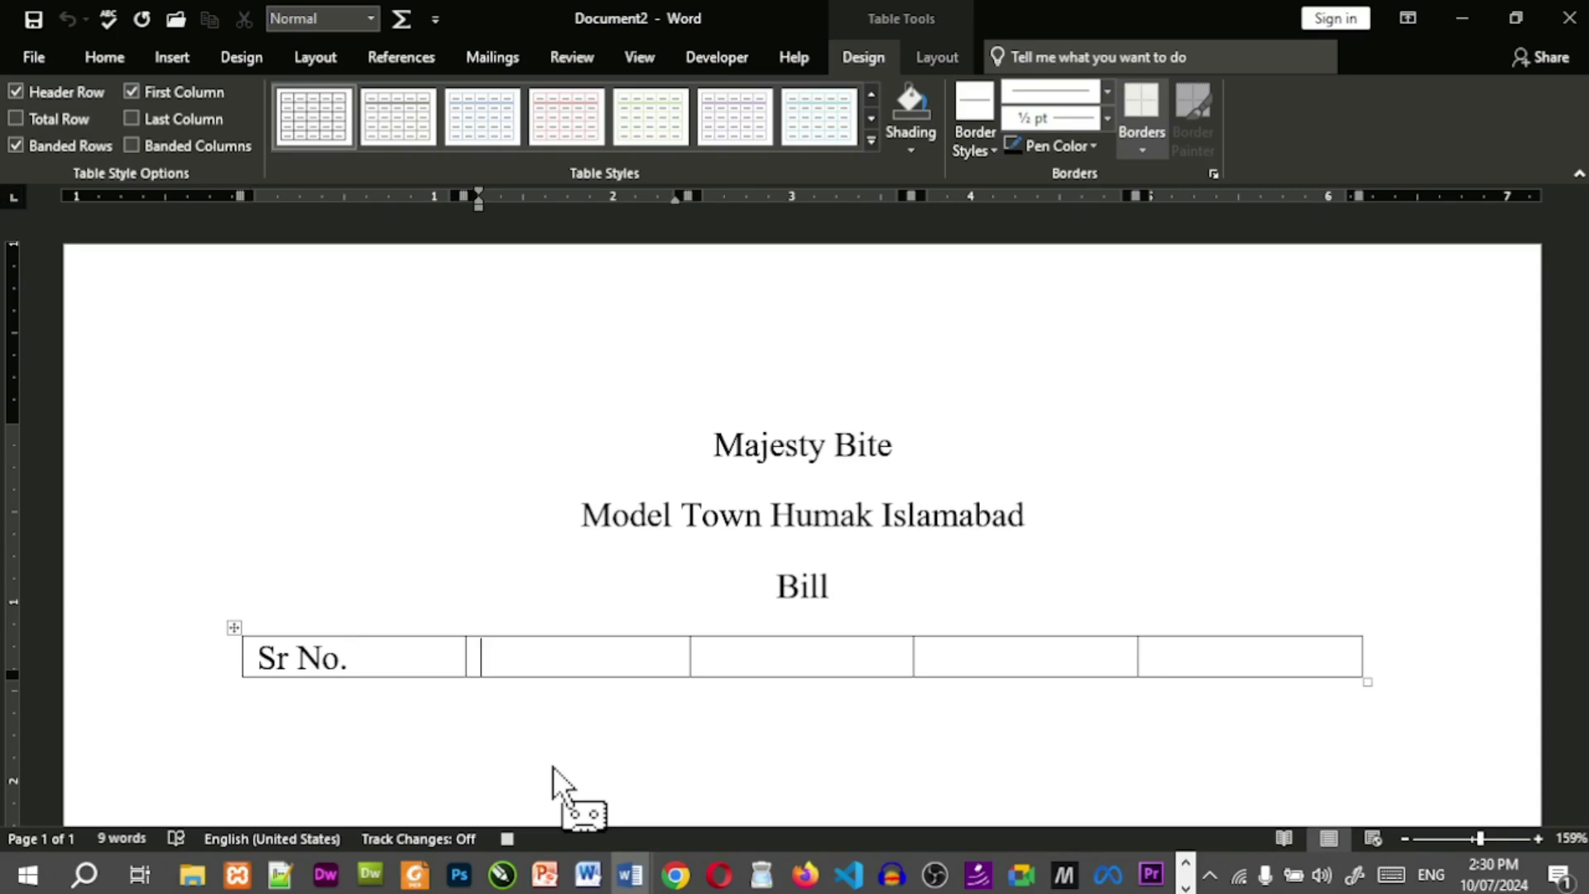
{"action": "type", "text": "Name"}
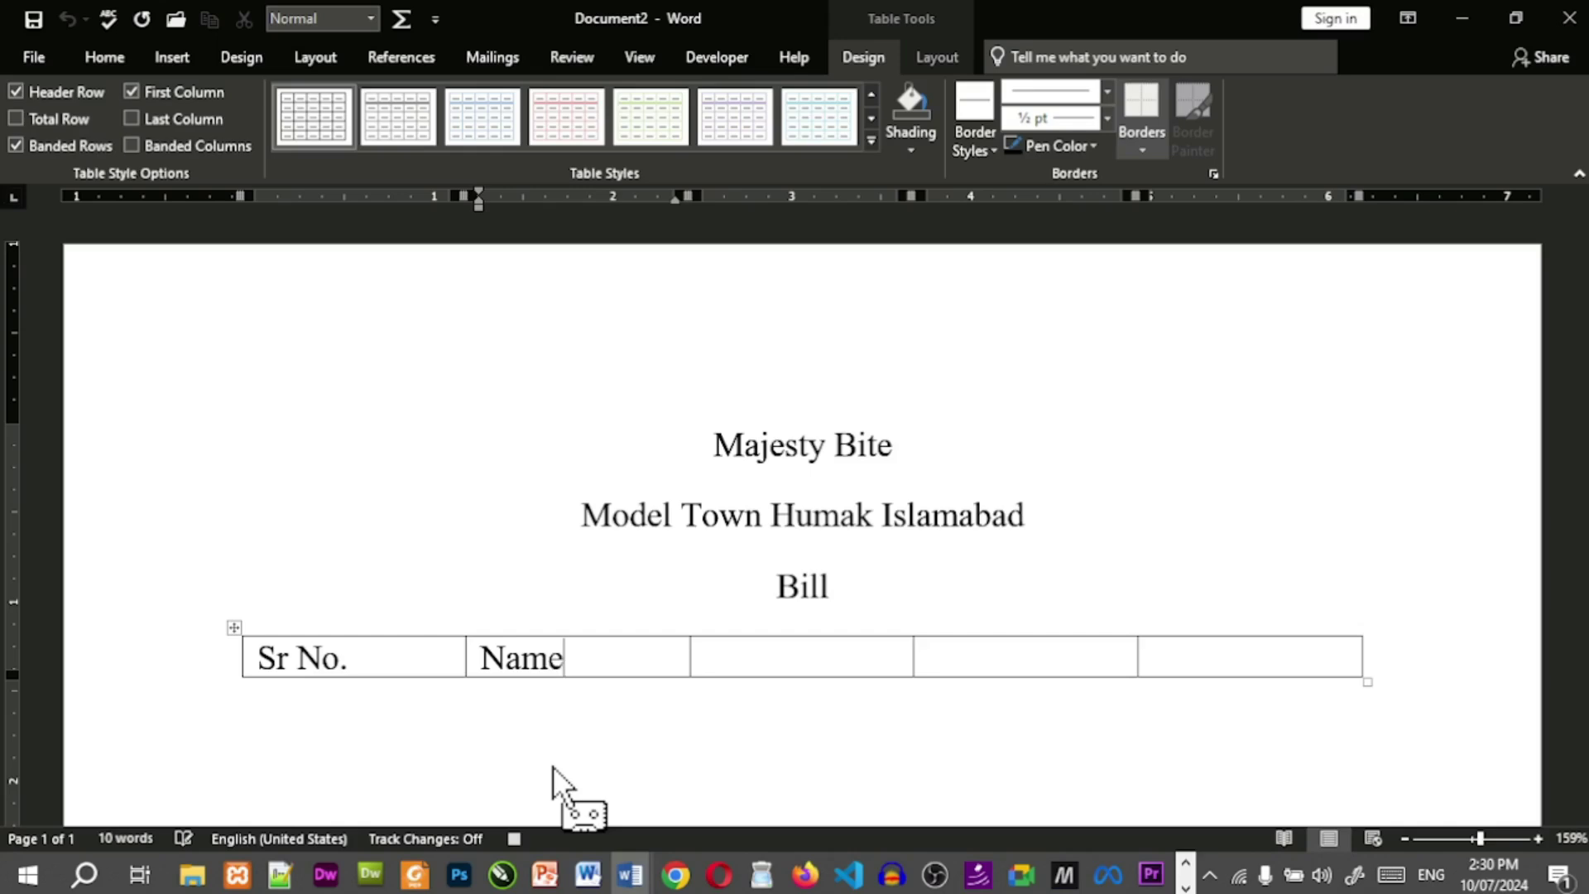
{"action": "key", "text": "Tab"}
{"action": "type", "text": "Price/n"}
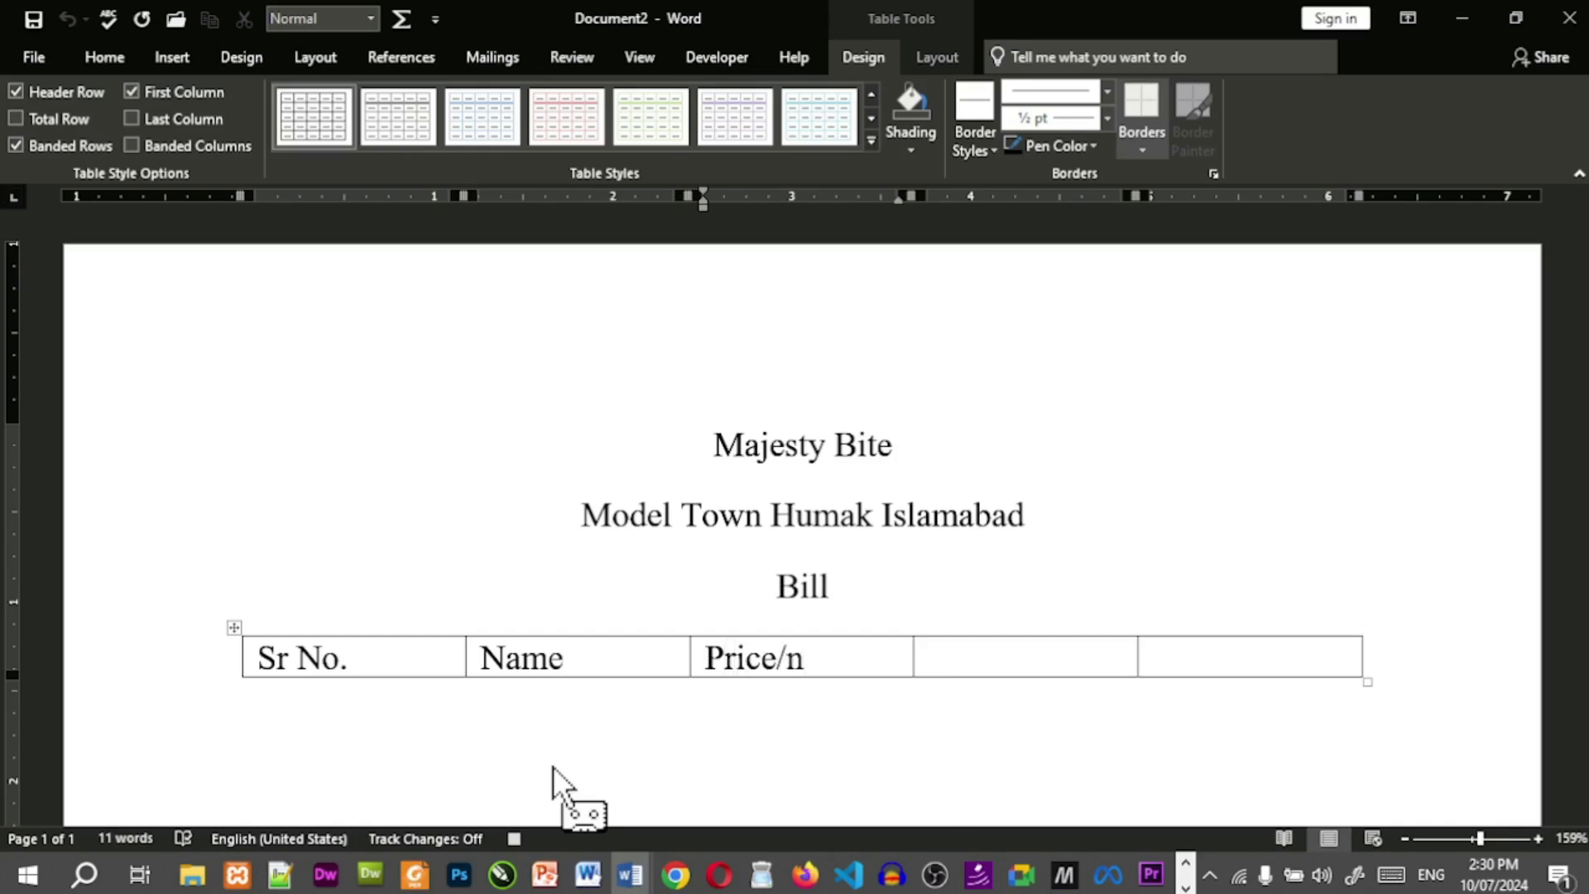
{"action": "key", "text": "BackSpace"}
{"action": "type", "text": "unit"}
{"action": "key", "text": "Tab"}
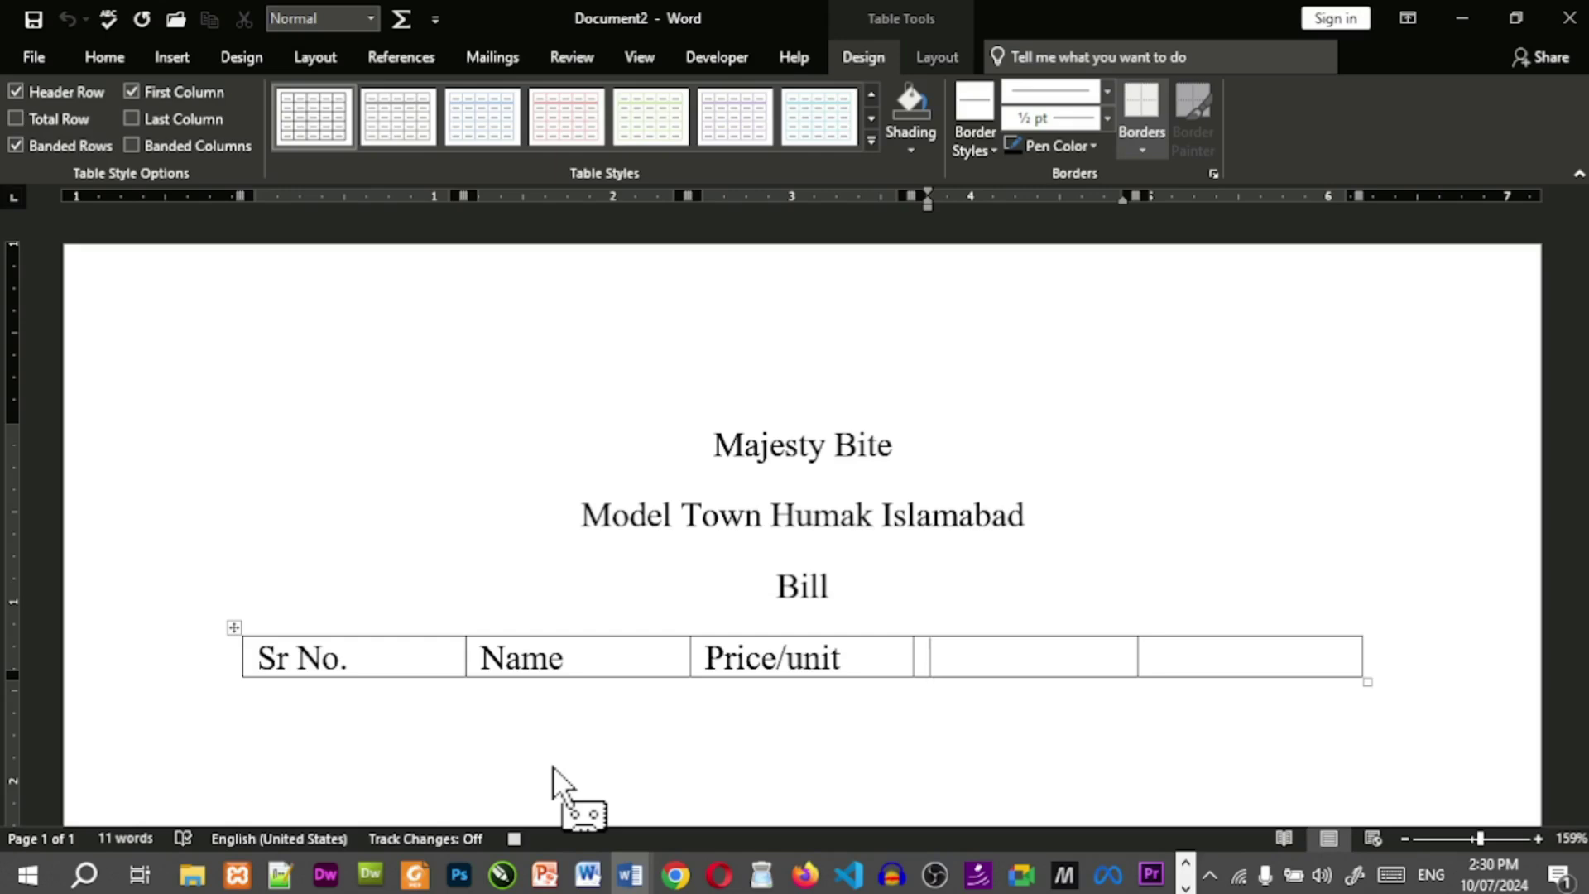
{"action": "type", "text": "Quantity"}
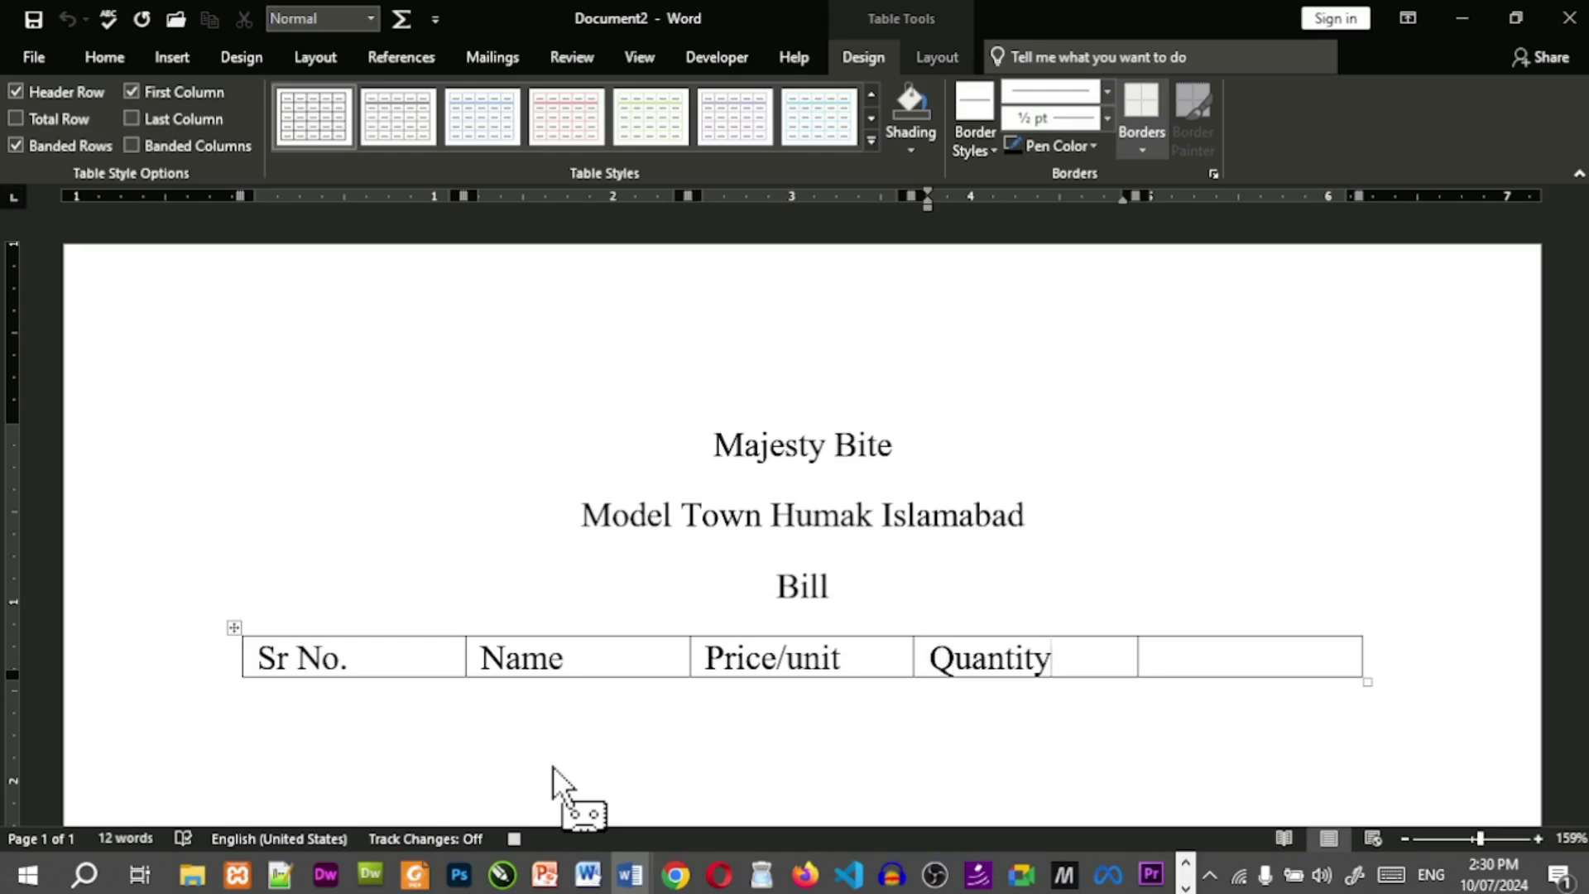
{"action": "key", "text": "Tab"}
{"action": "type", "text": "Total"}
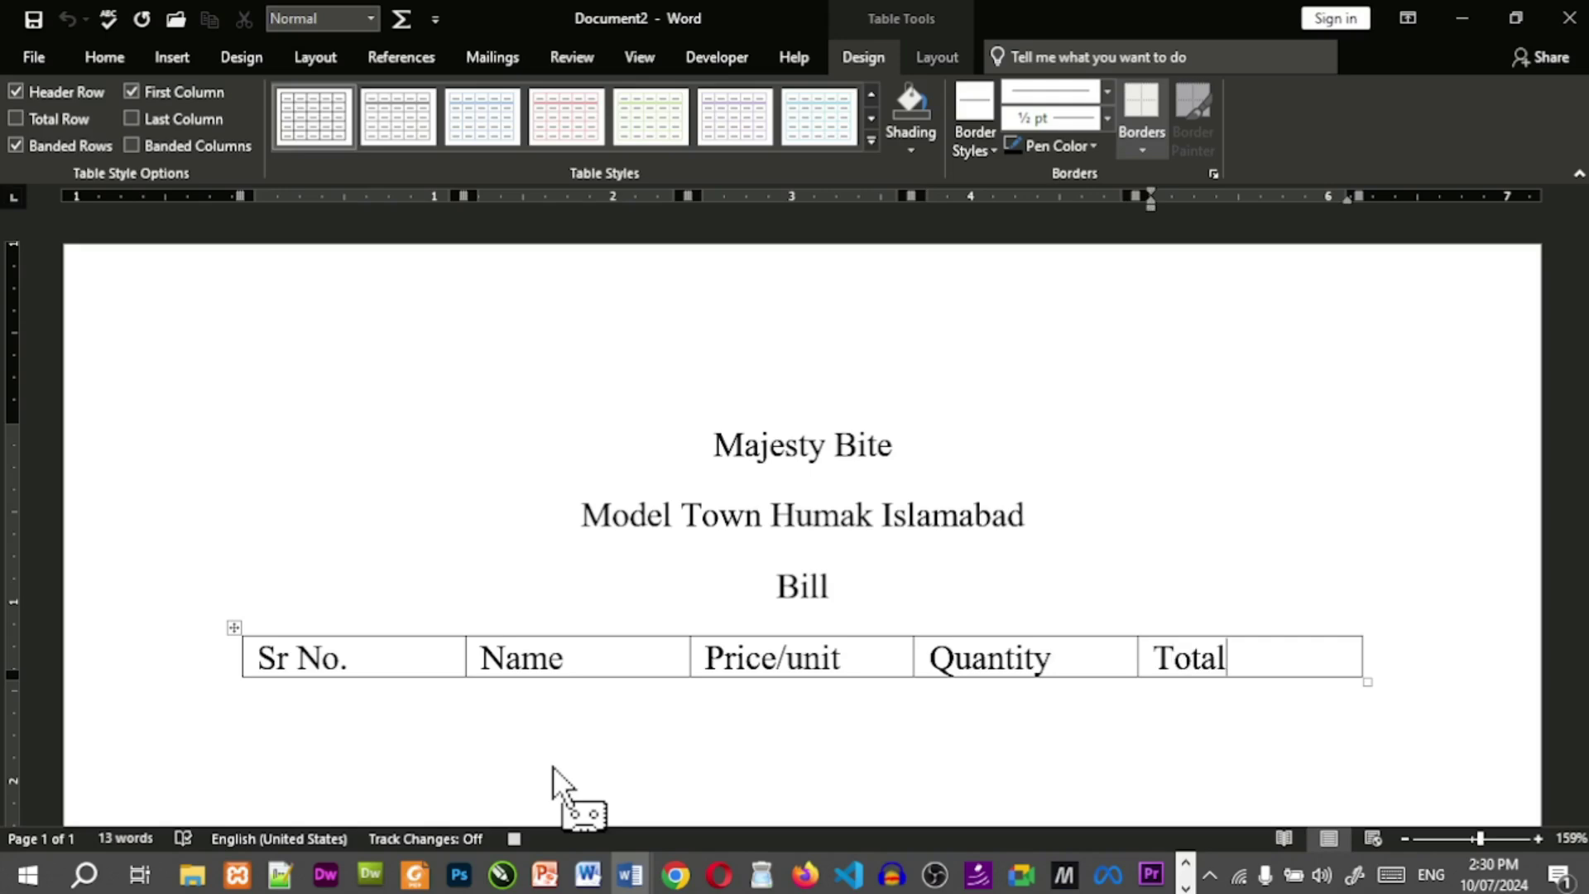
{"action": "key", "text": "Tab"}
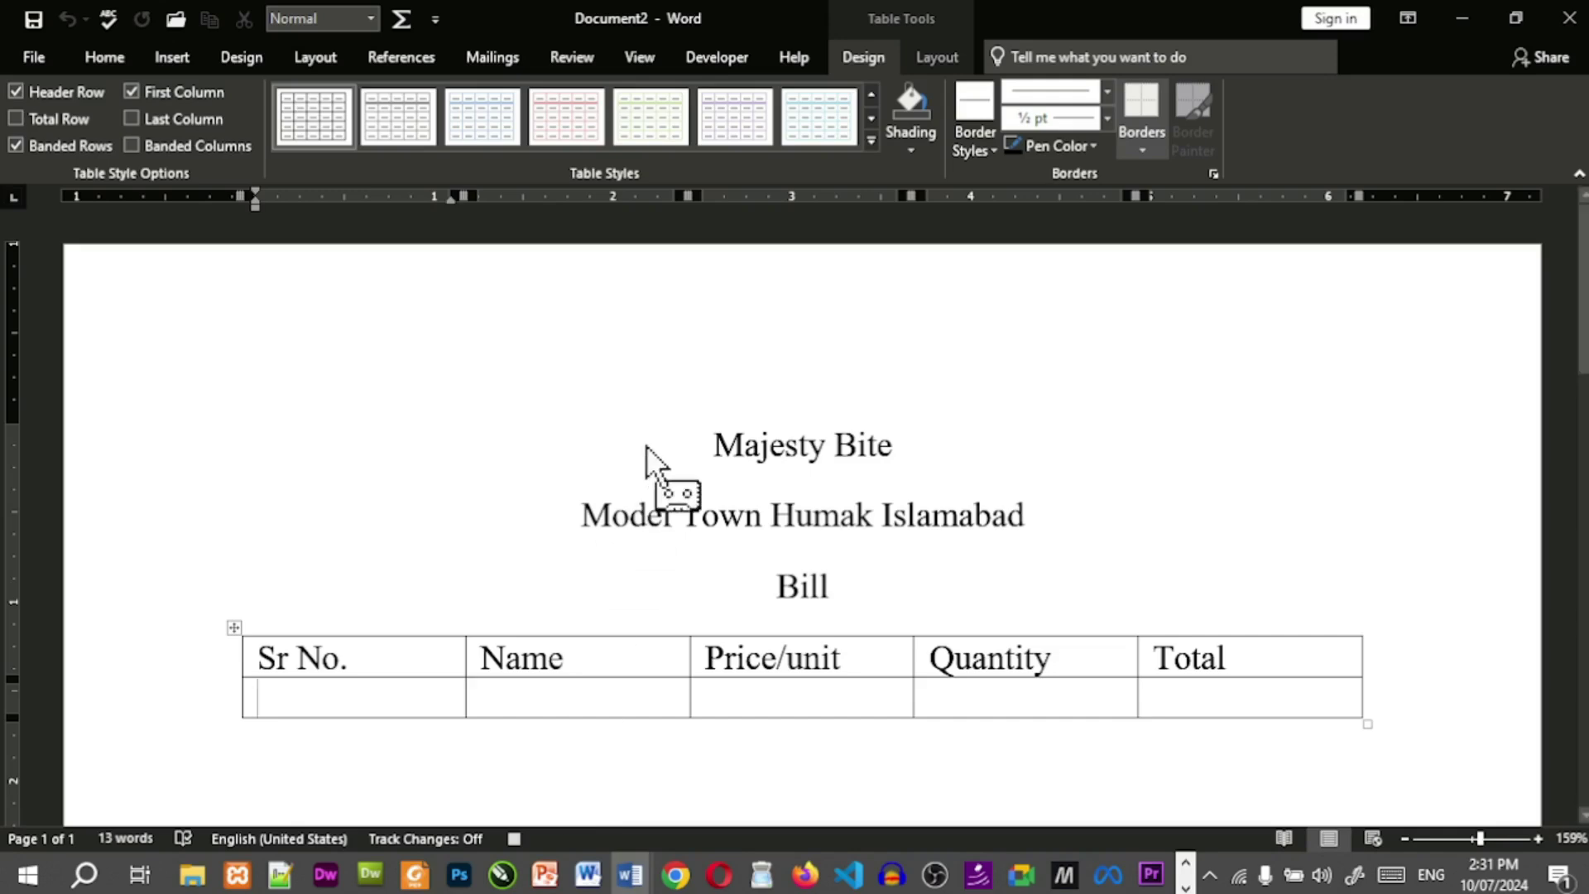
Stop recording the macro from the View tab's Macros menu.
{"action": "left_click", "coordinate": [647, 63]}
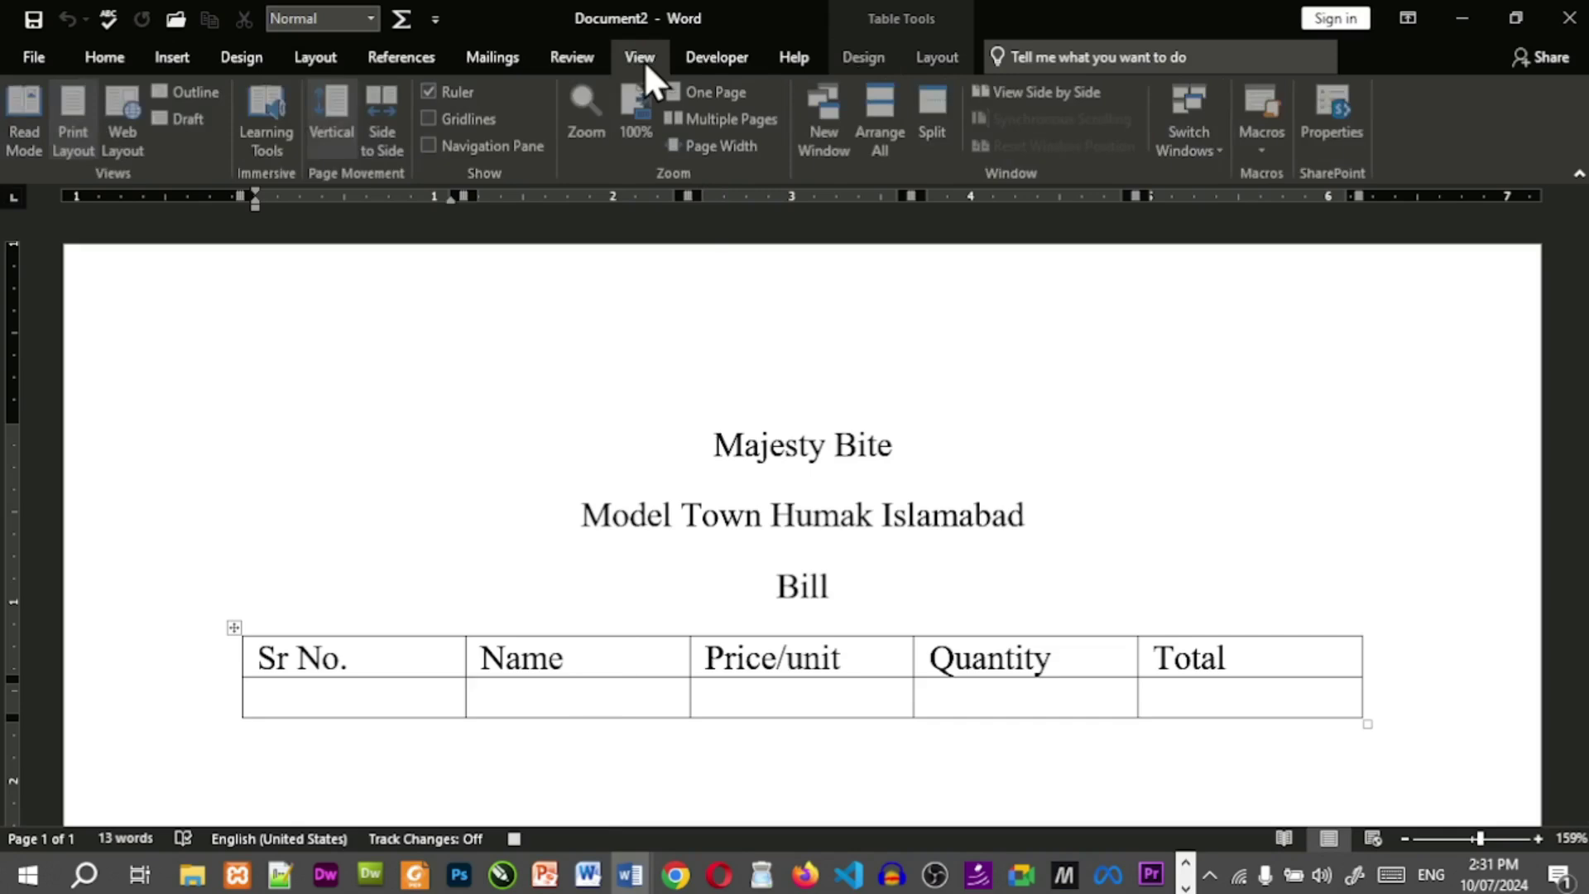
{"action": "left_click", "coordinate": [1263, 150]}
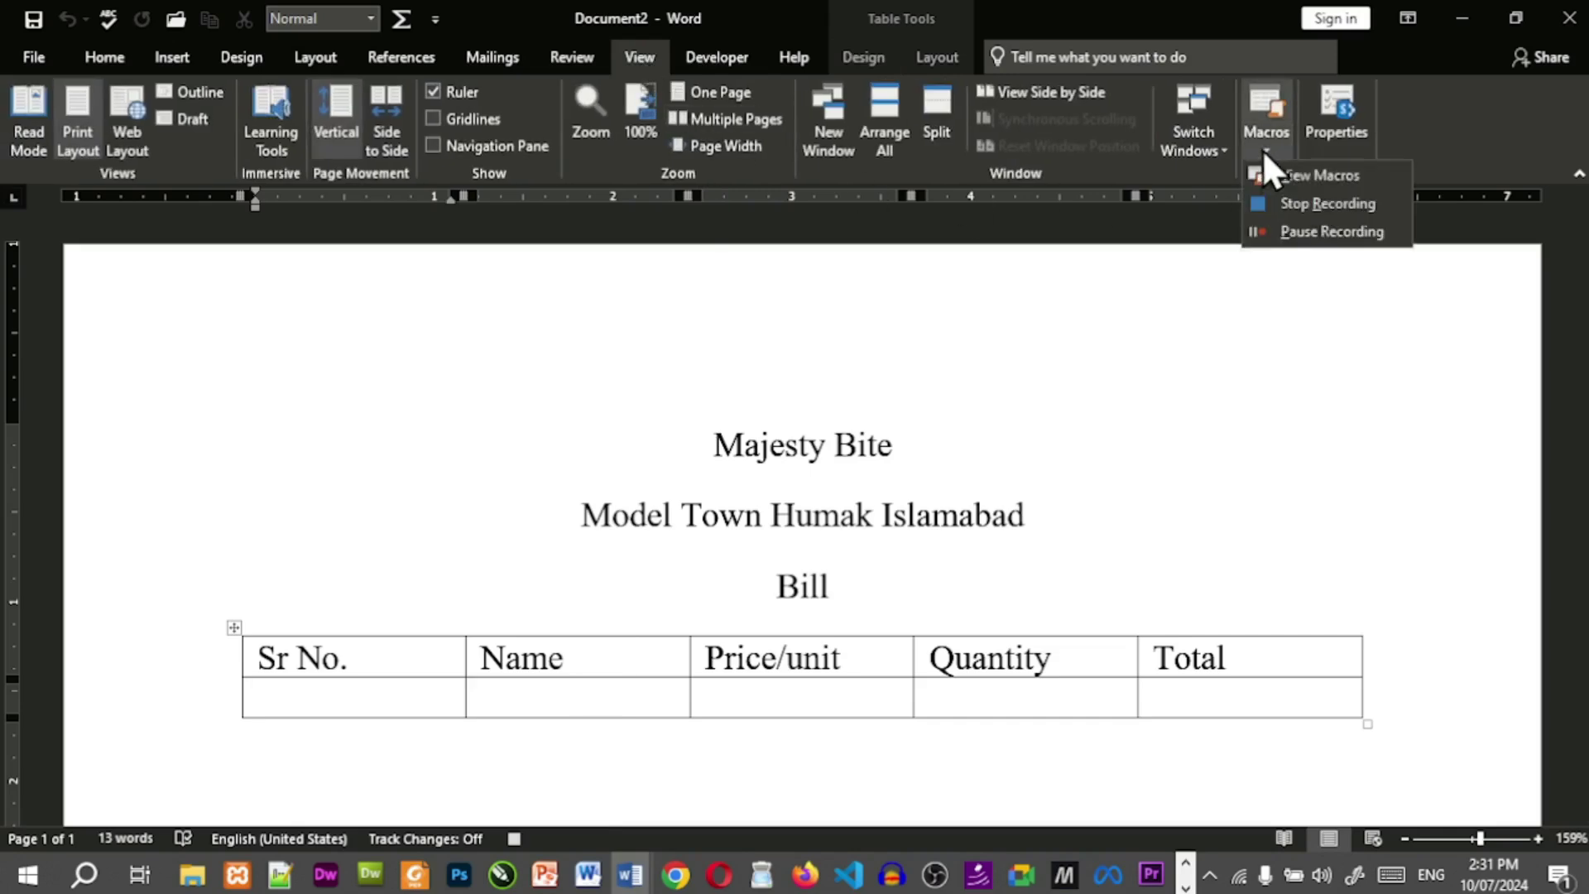
{"action": "left_click", "coordinate": [1293, 207]}
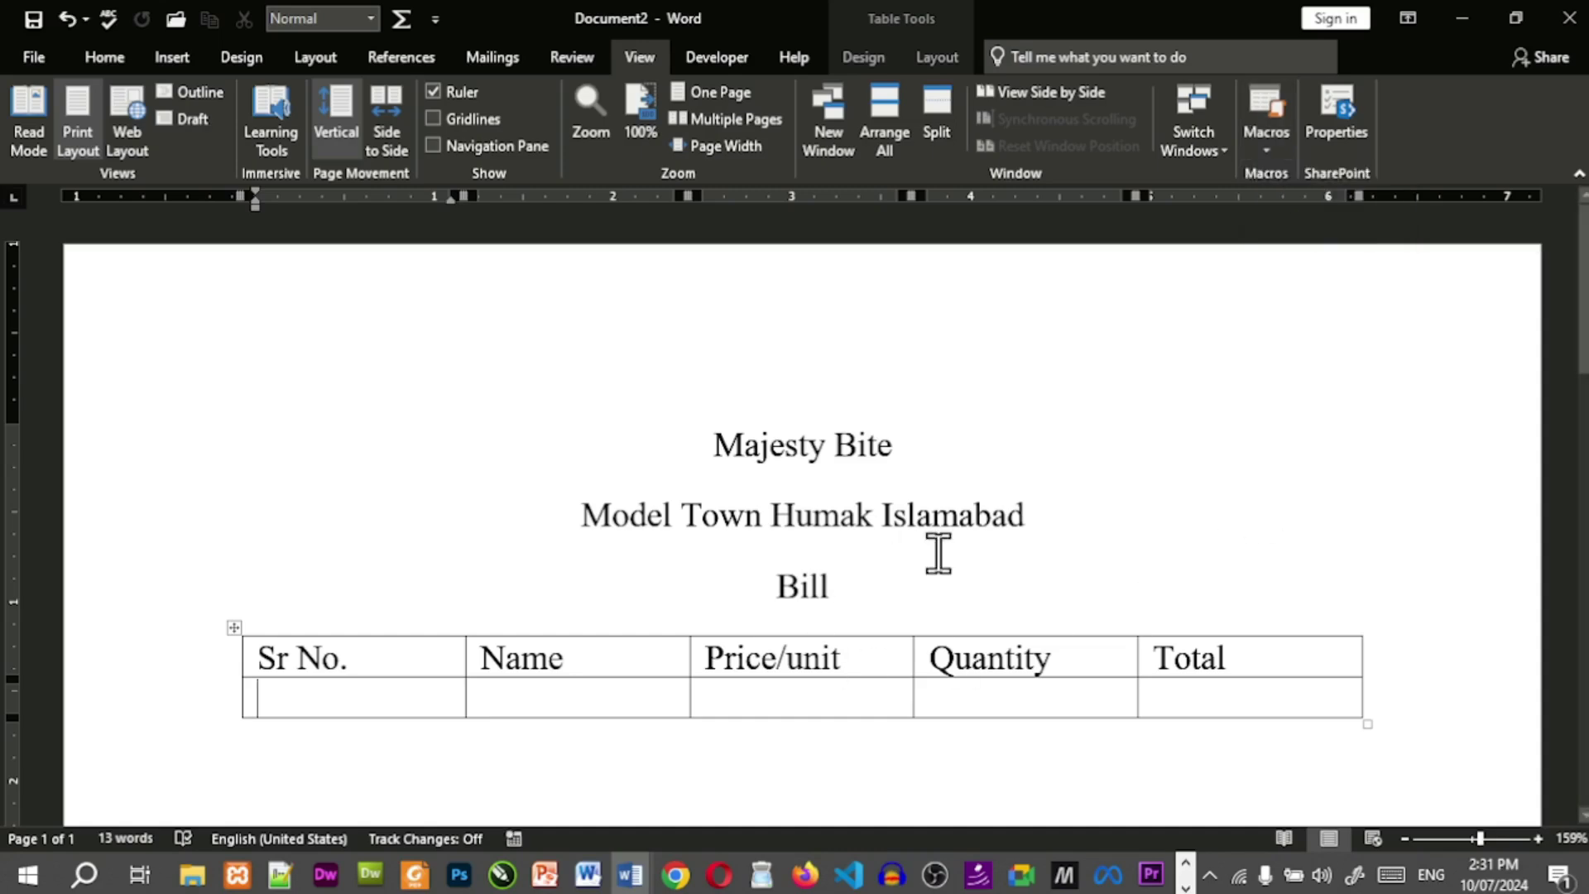
Open the BillMajestyBite macro code for editing from the Macros list.
{"action": "left_click", "coordinate": [1274, 154]}
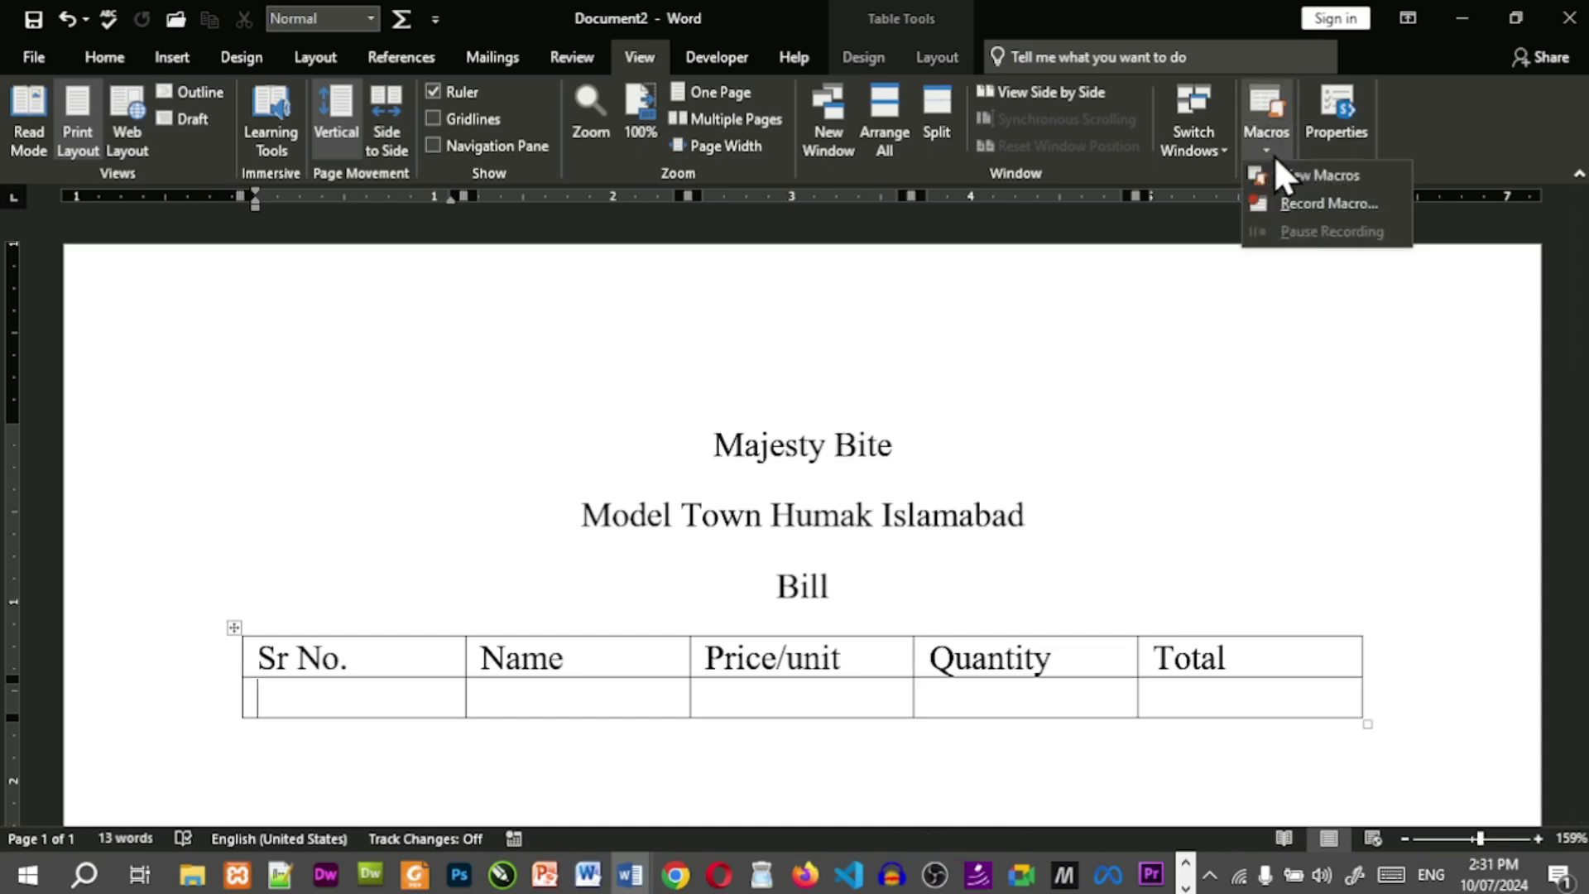
{"action": "left_click", "coordinate": [1276, 184]}
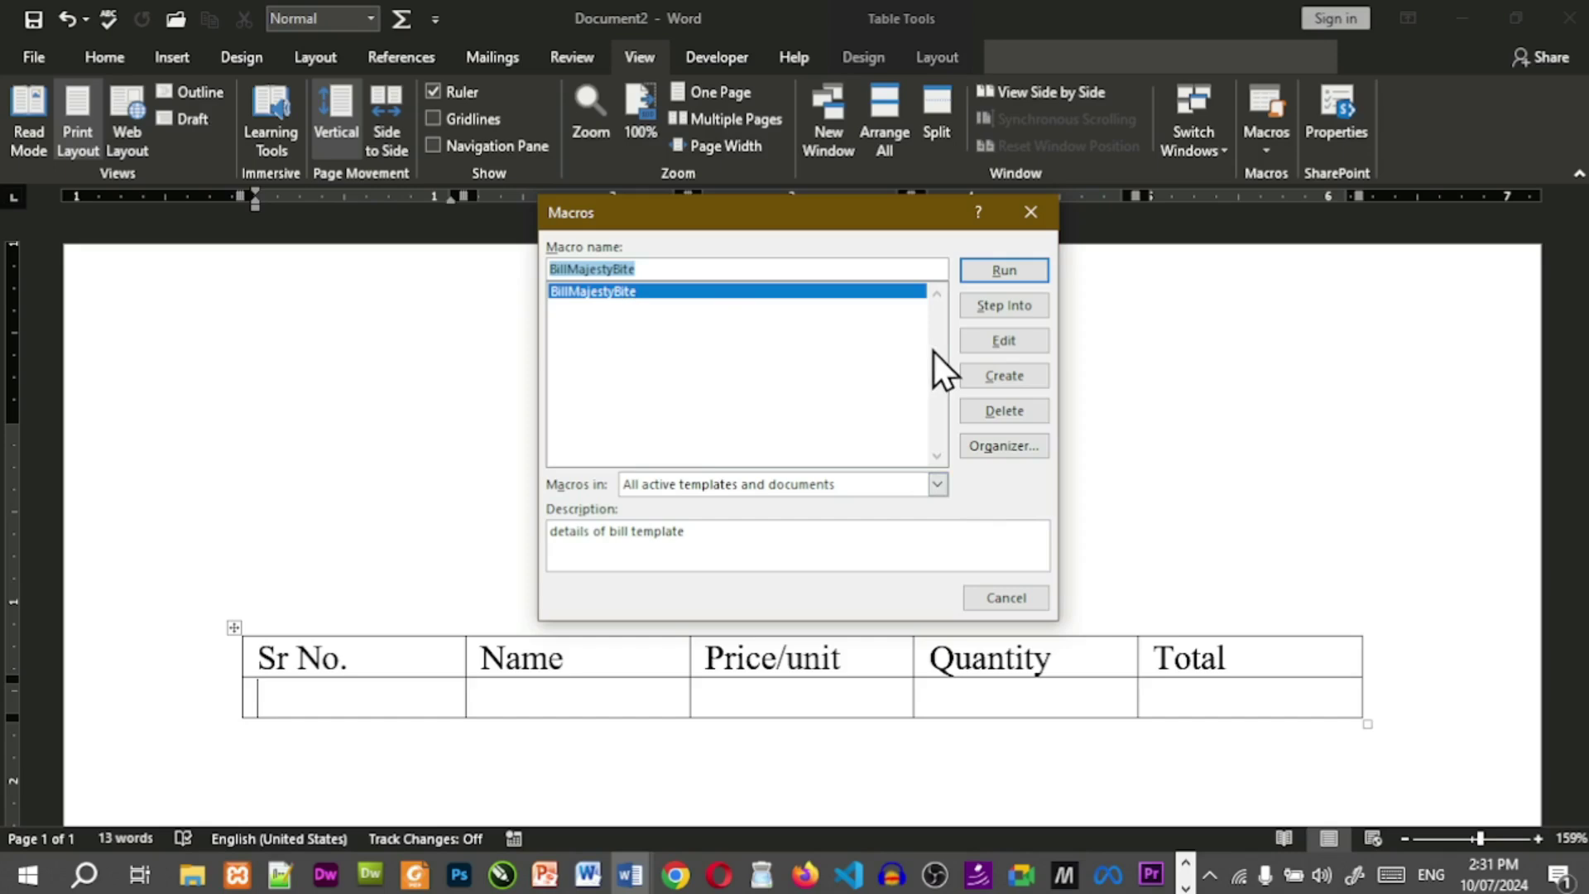
{"action": "left_click", "coordinate": [998, 341]}
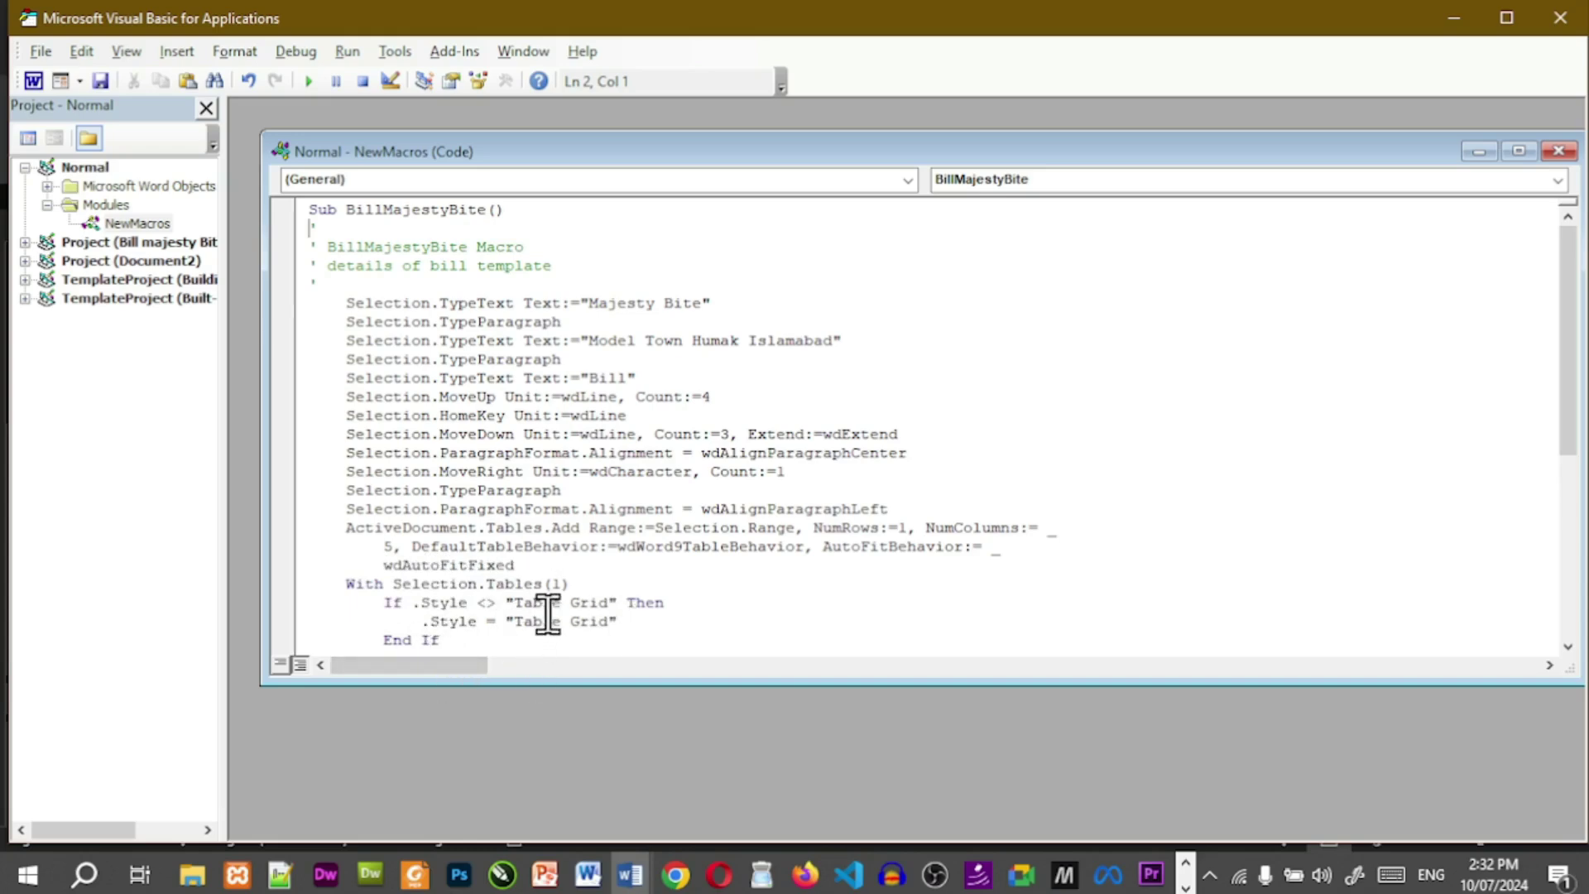
Scroll through the recorded BillMajestyBite VBA code to review it.
{"action": "scroll", "coordinate": [599, 554], "scroll_direction": "down", "scroll_amount": 1}
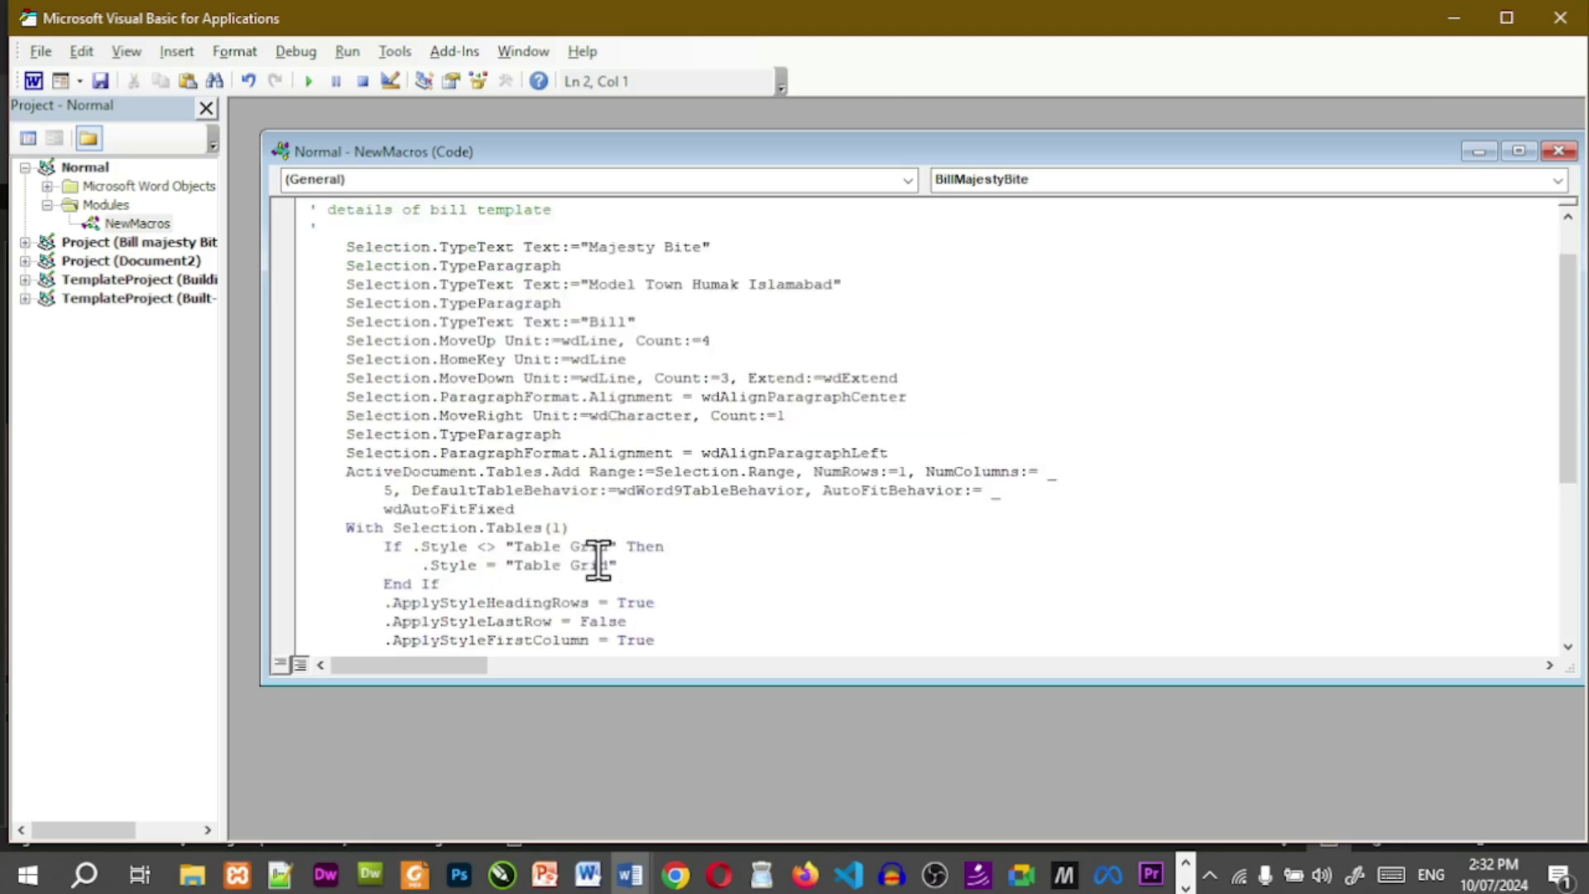
{"action": "scroll", "coordinate": [657, 554], "scroll_direction": "down", "scroll_amount": 5}
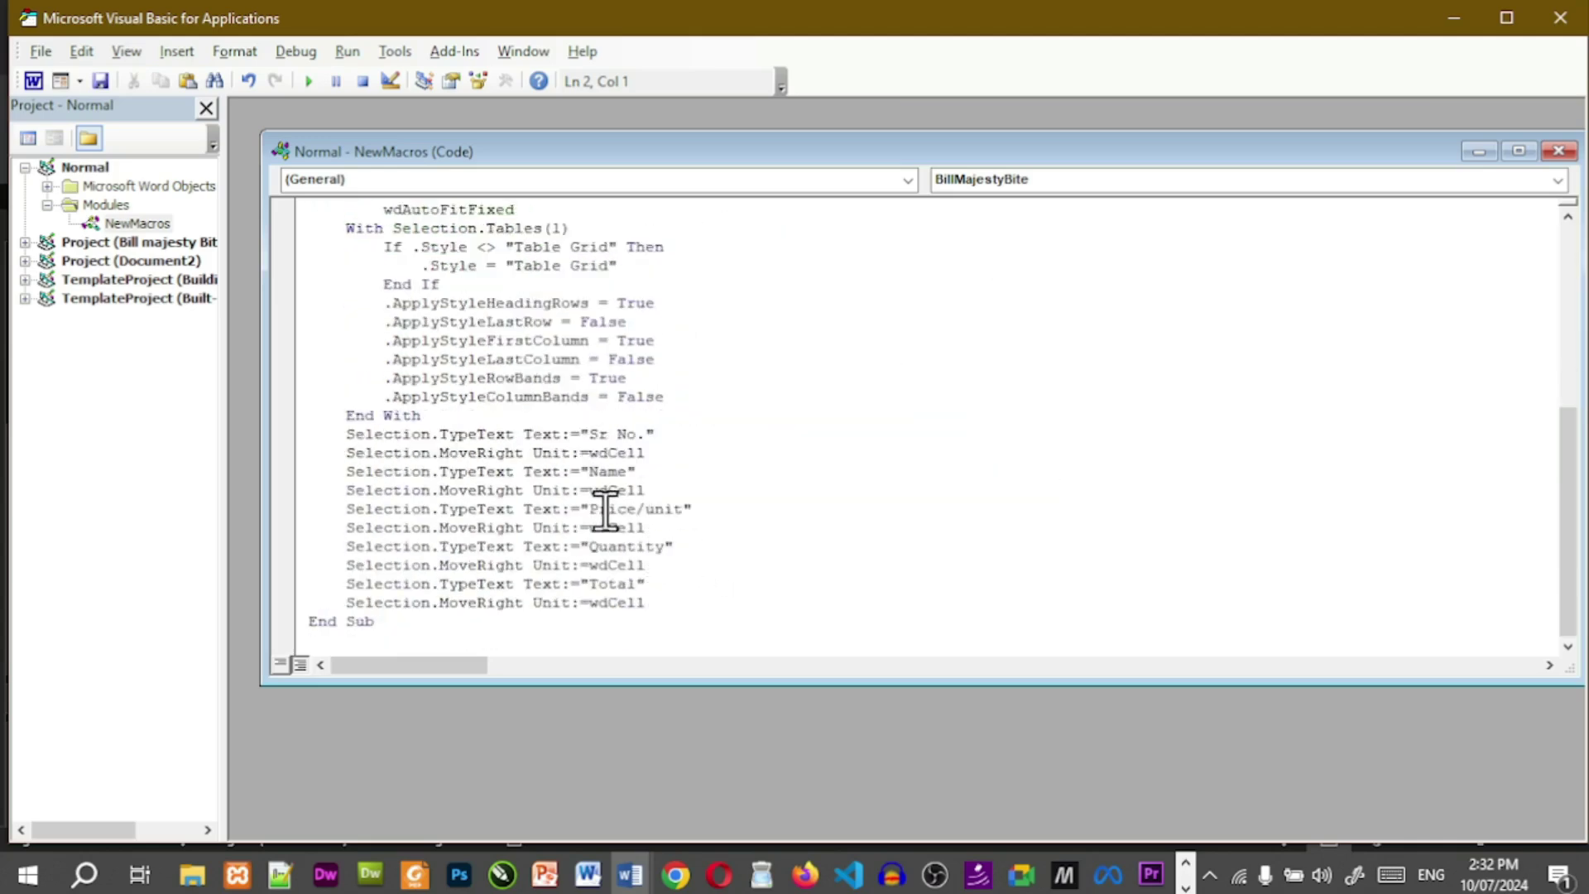
{"action": "scroll", "coordinate": [605, 509], "scroll_direction": "up", "scroll_amount": 1}
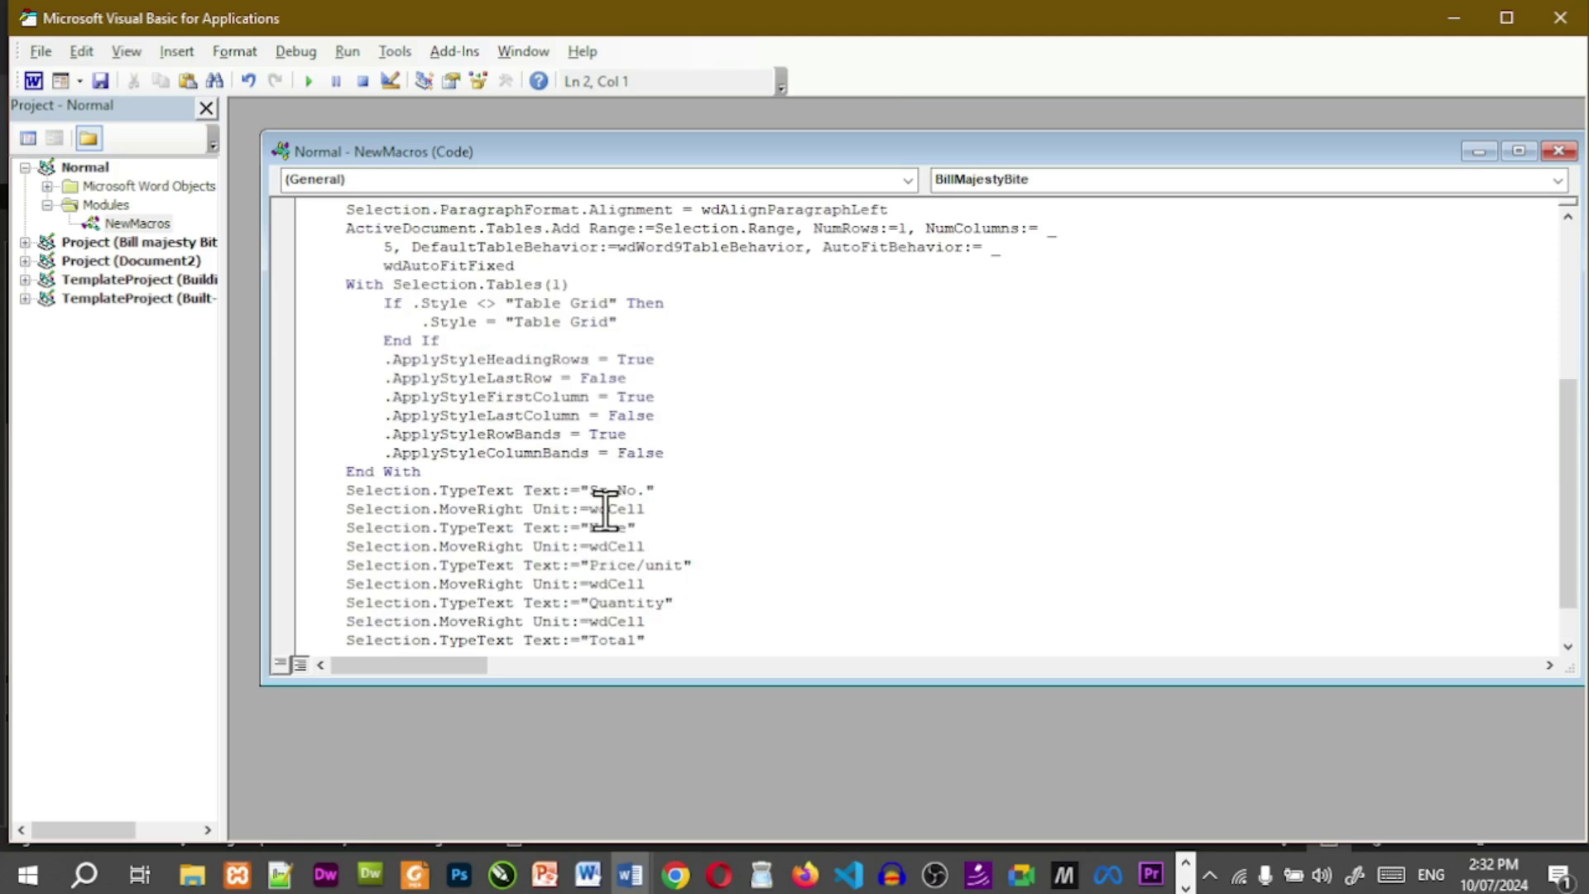
{"action": "scroll", "coordinate": [606, 508], "scroll_direction": "down", "scroll_amount": 1}
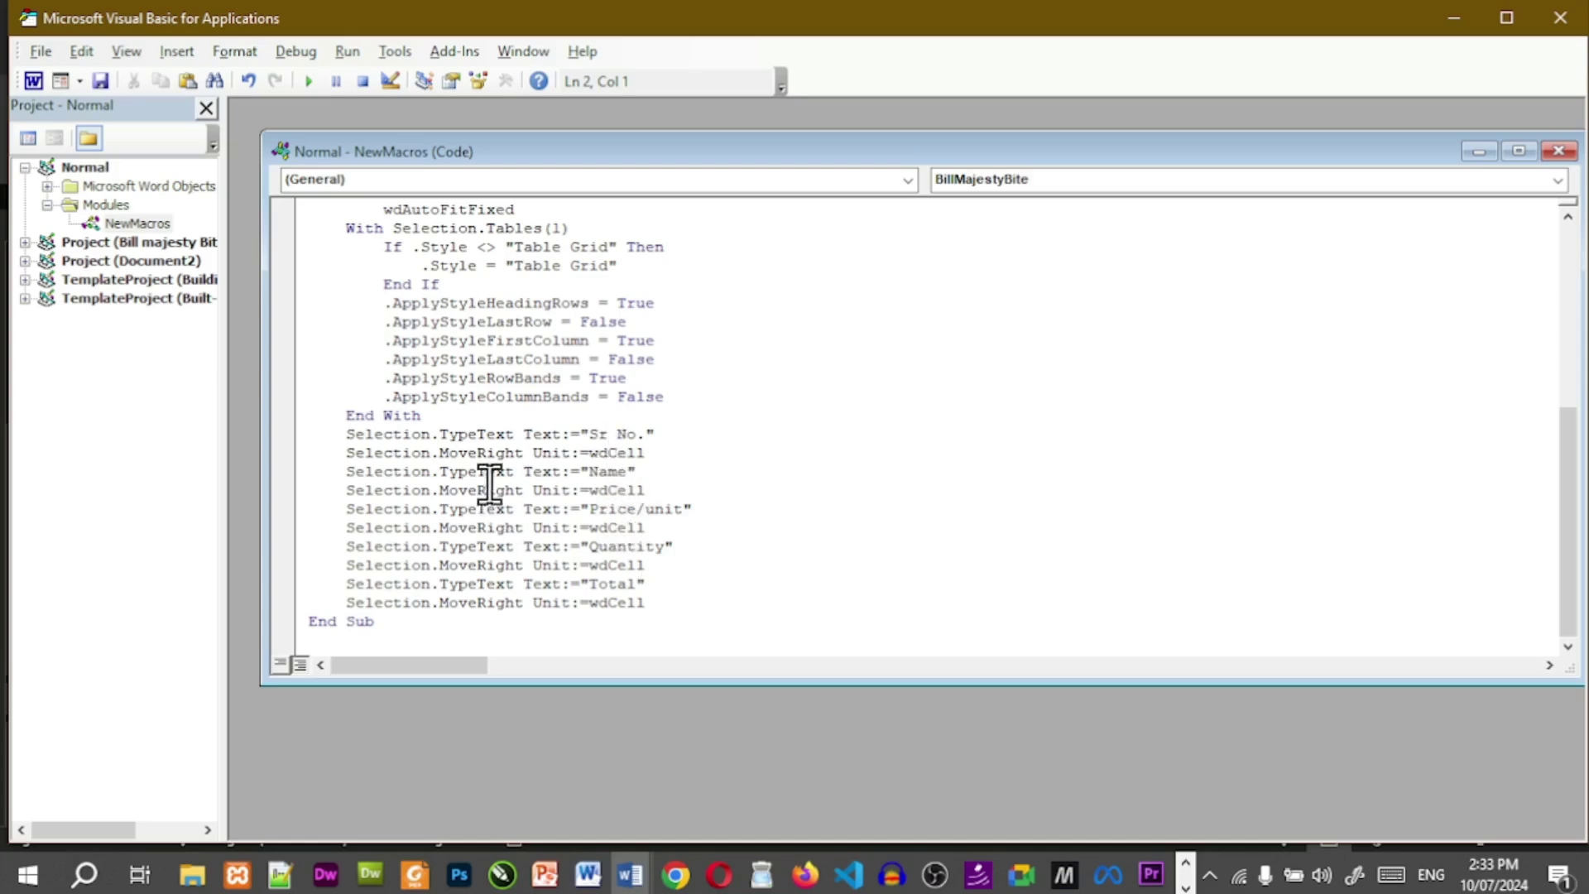
{"action": "scroll", "coordinate": [493, 489], "scroll_direction": "up", "scroll_amount": 5}
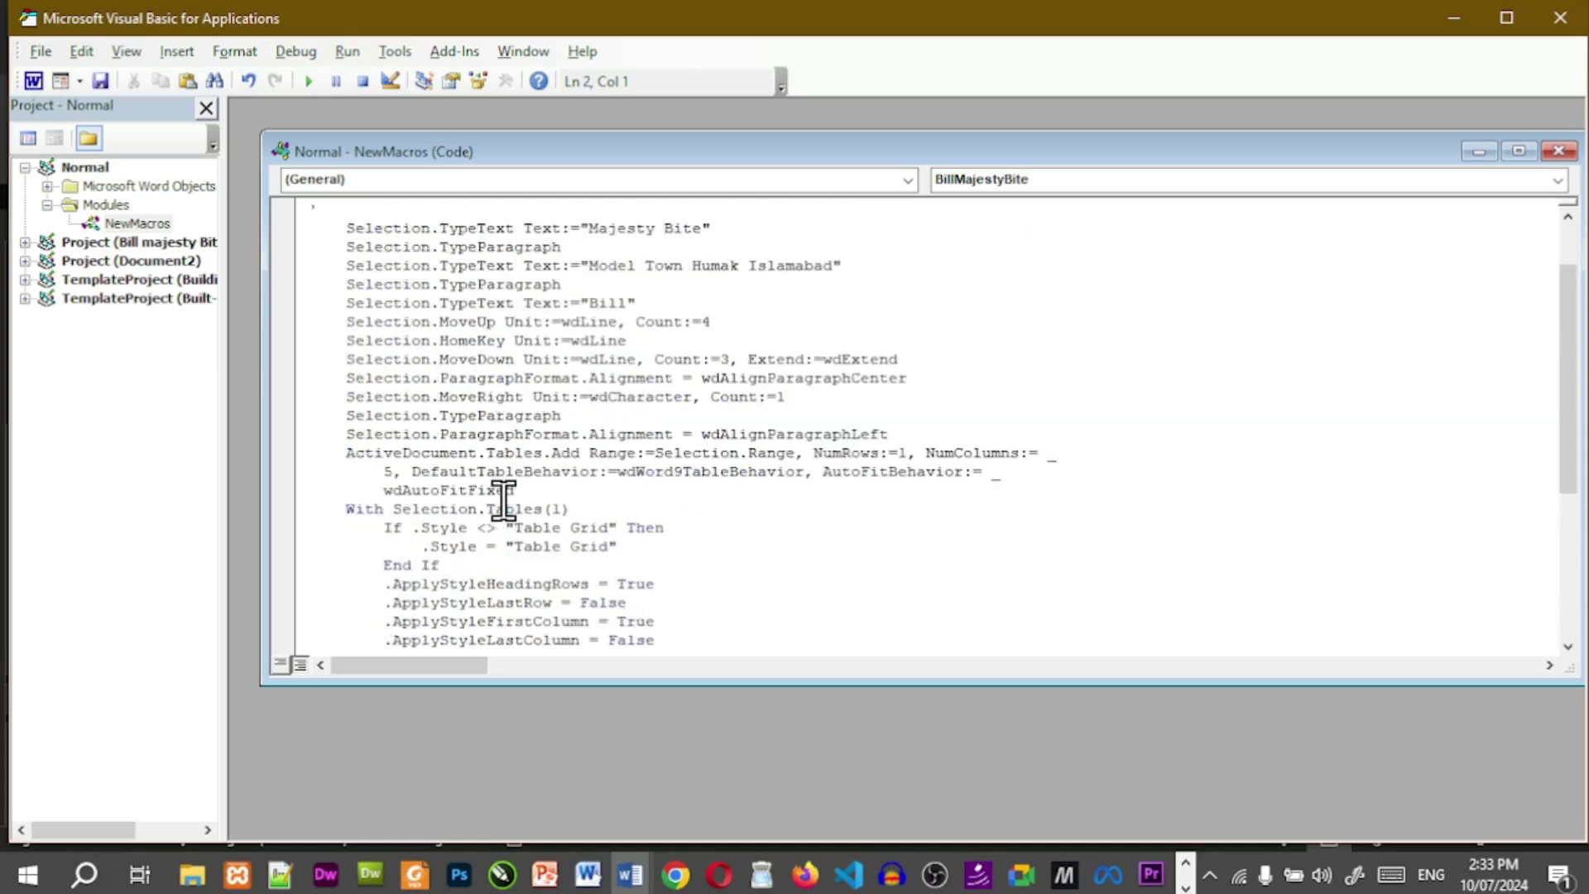
{"action": "scroll", "coordinate": [503, 501], "scroll_direction": "up", "scroll_amount": 2}
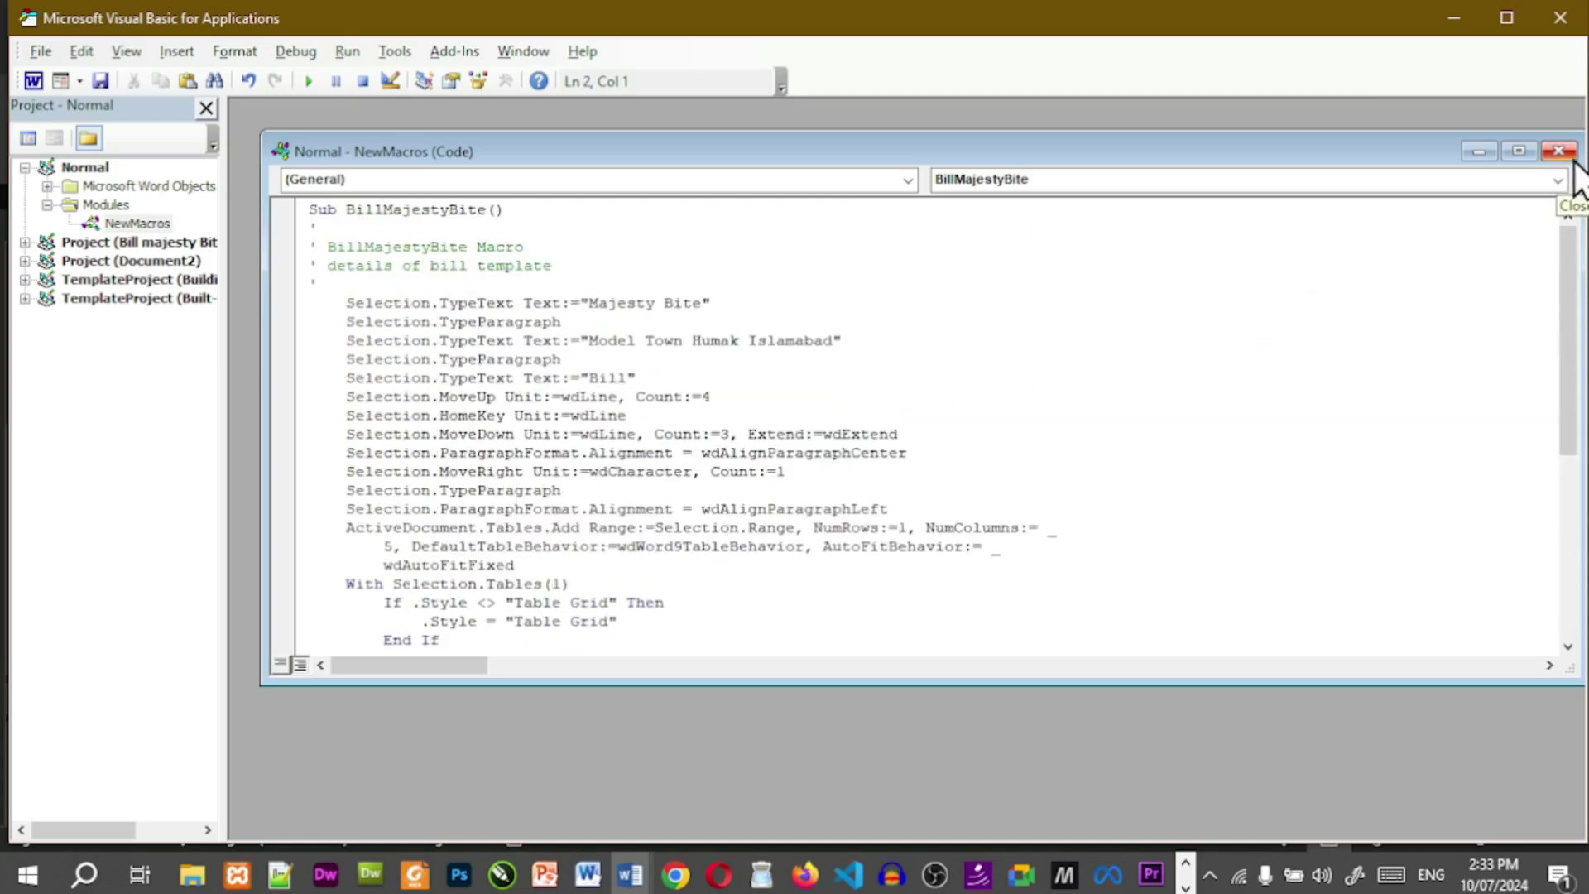
Close the VBA editor and reopen the Macros list to view BillMajestyBite's 'details of bill template' description.
{"action": "left_click", "coordinate": [1560, 19]}
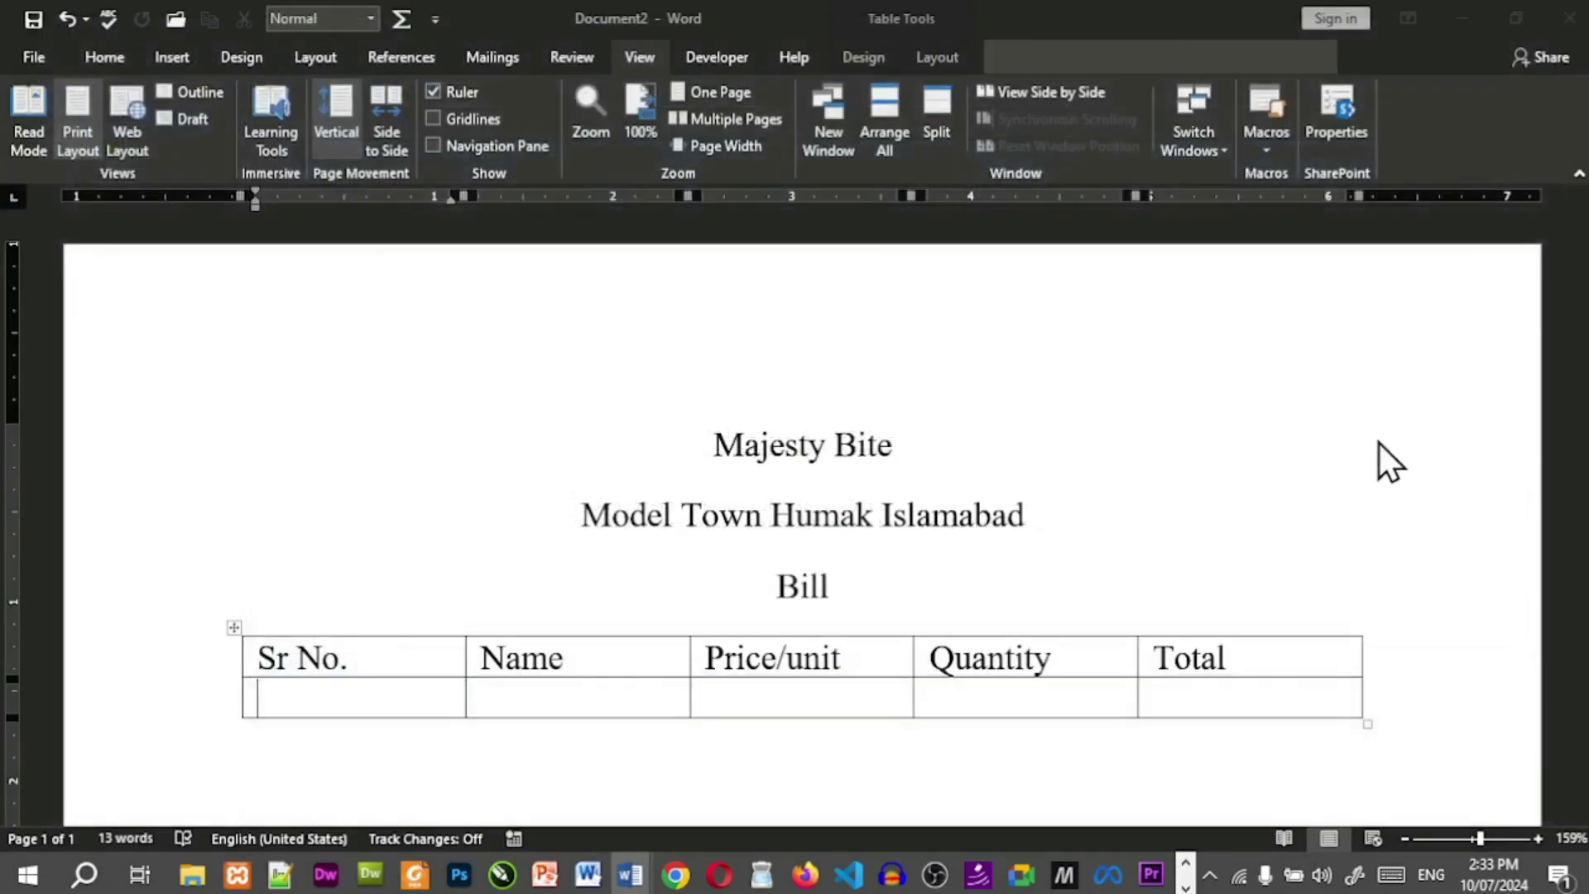
{"action": "left_click", "coordinate": [1268, 151]}
{"action": "left_click", "coordinate": [1269, 183]}
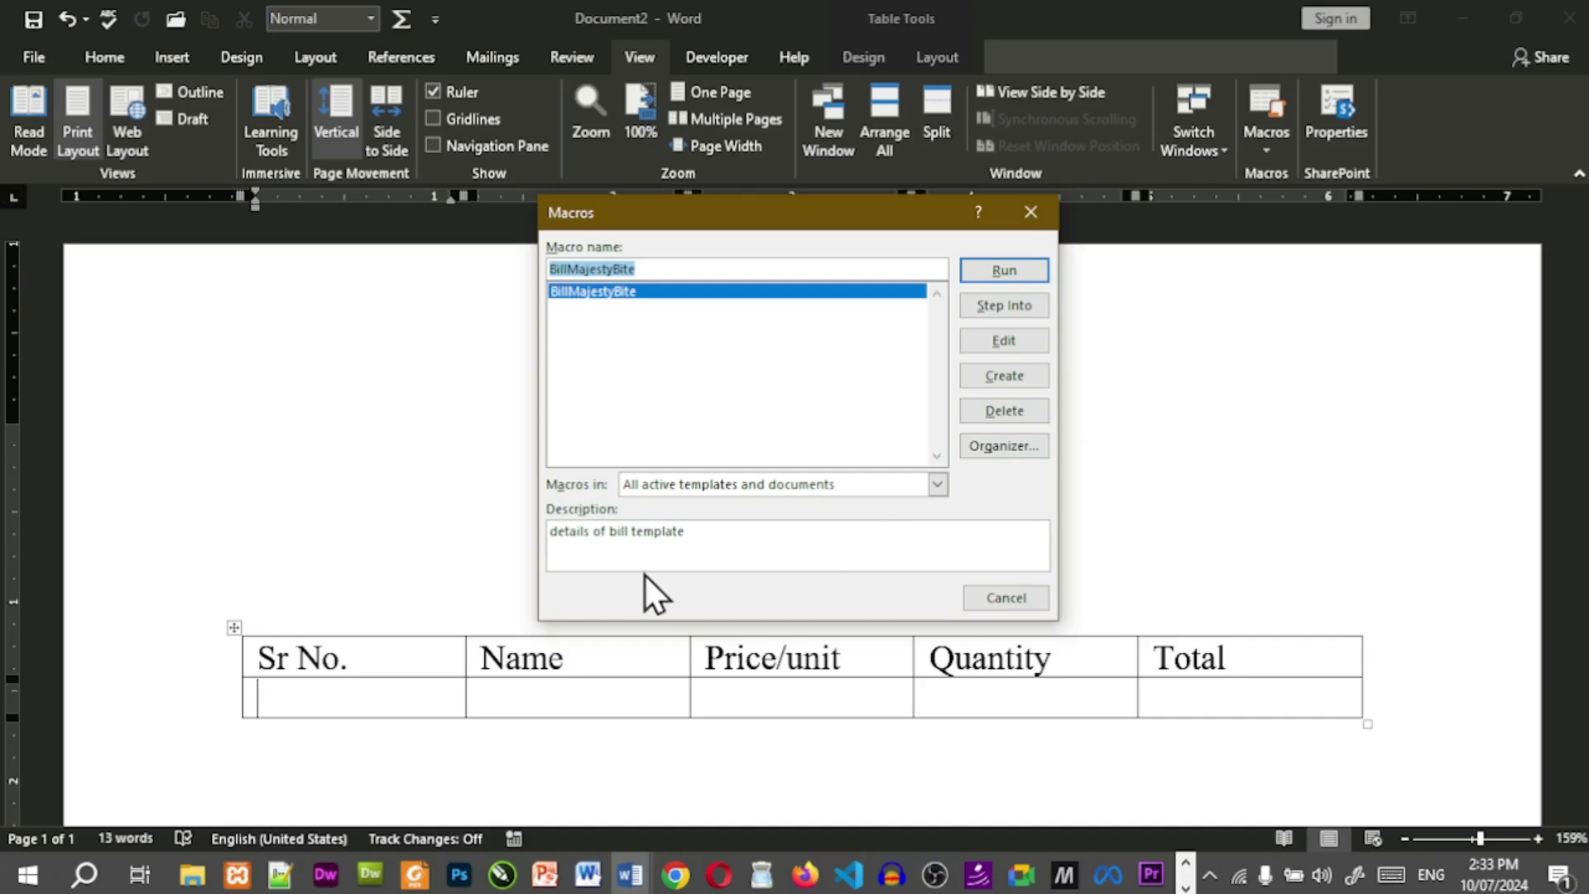
{"action": "left_click", "coordinate": [737, 549]}
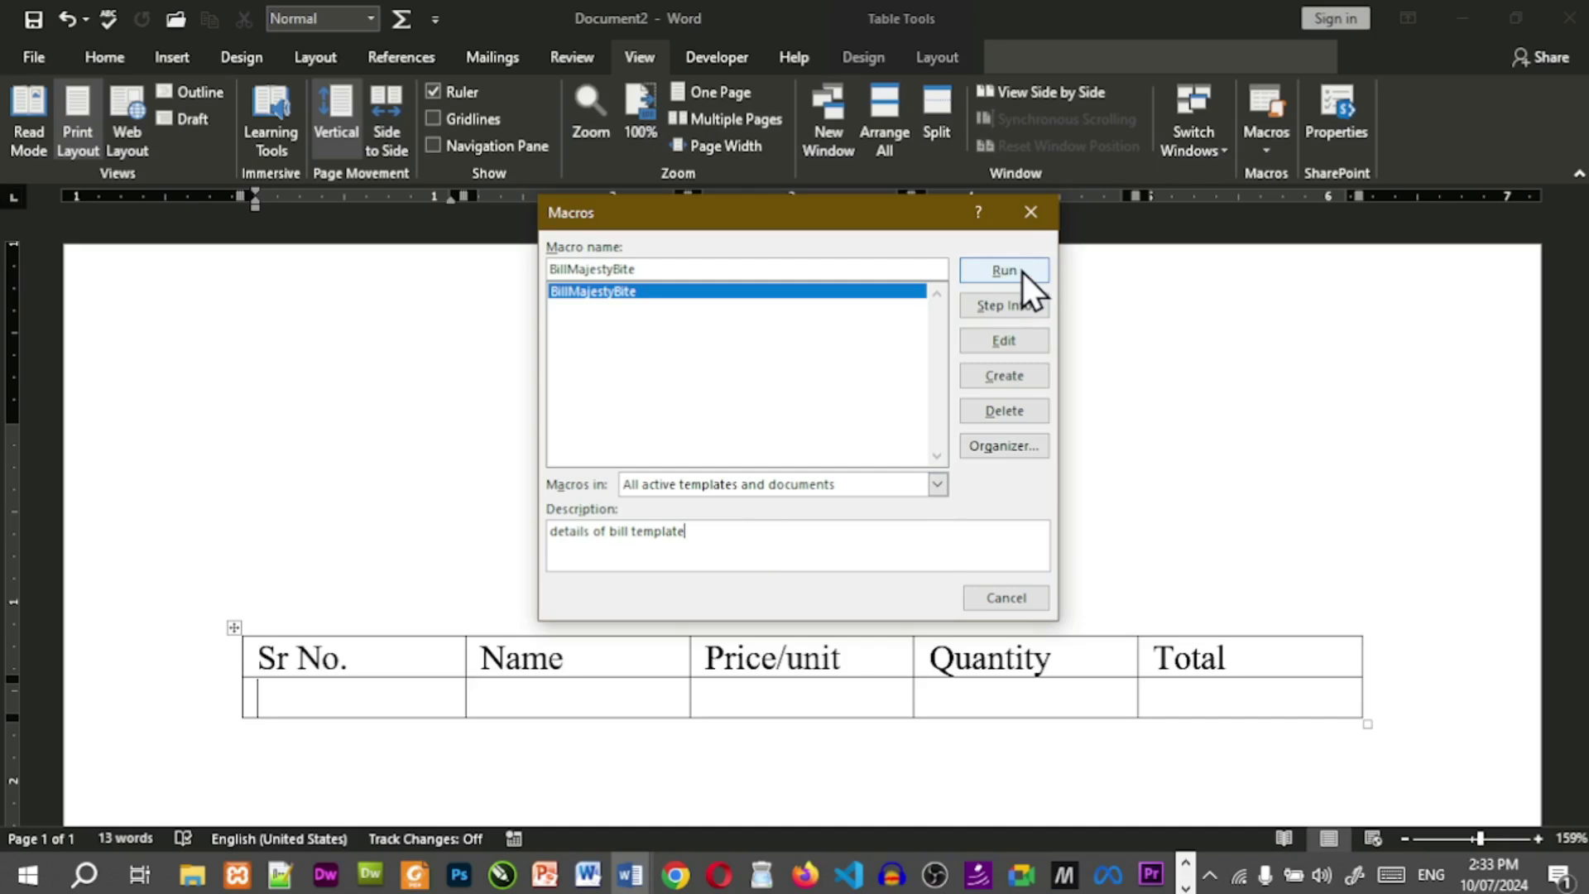
Close the Macros list, delete the bill and restore it with undo, then start a new document.
{"action": "left_click", "coordinate": [1031, 216]}
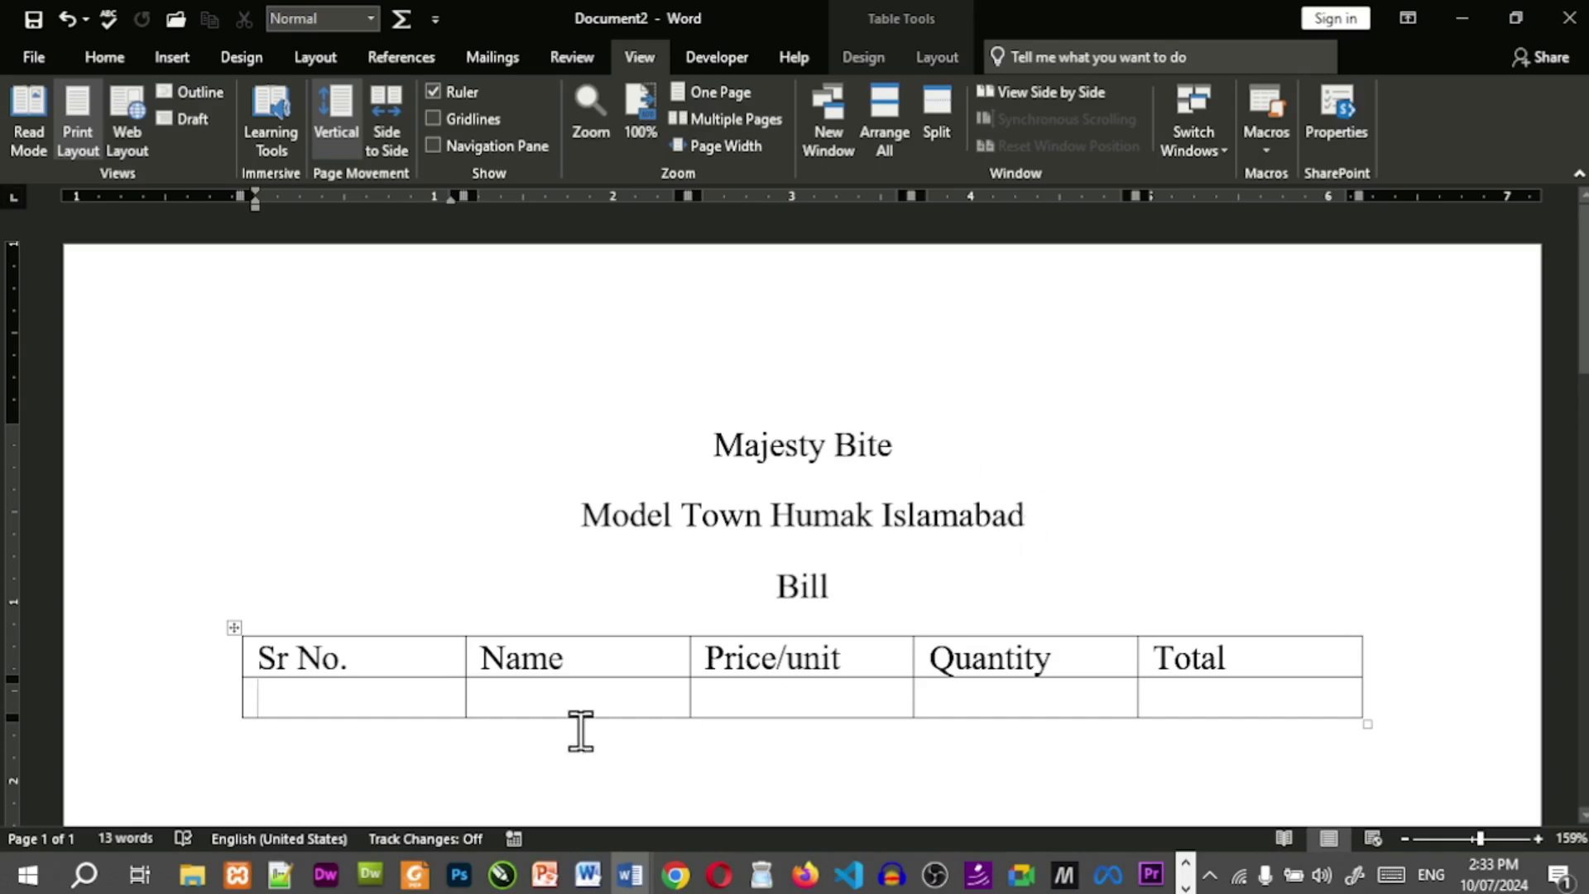
{"action": "key", "text": "ctrl+a"}
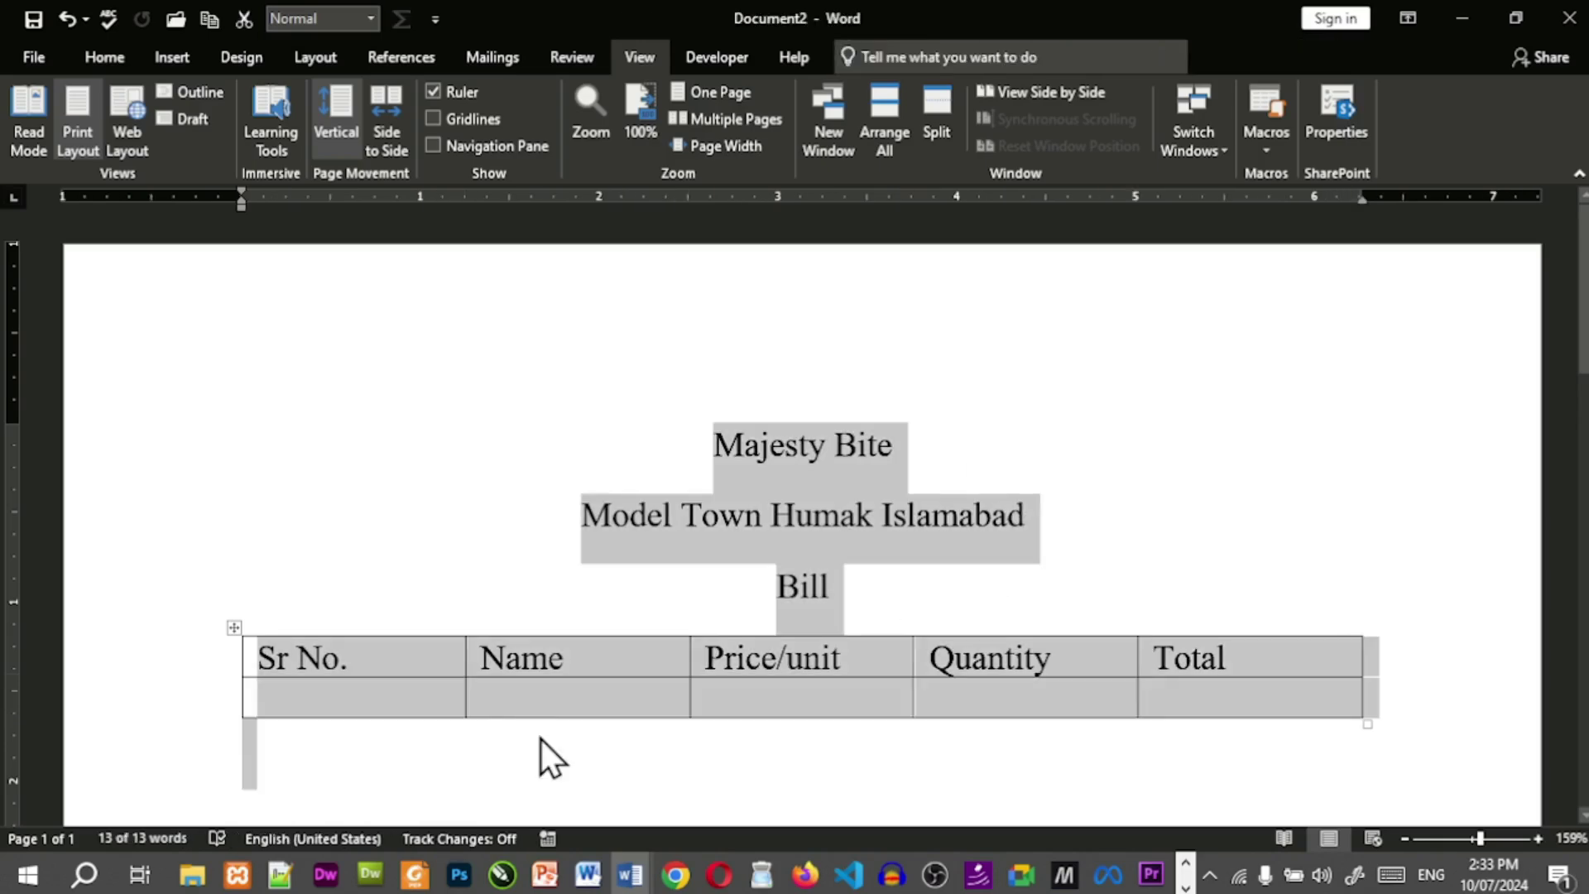
{"action": "key", "text": "Delete"}
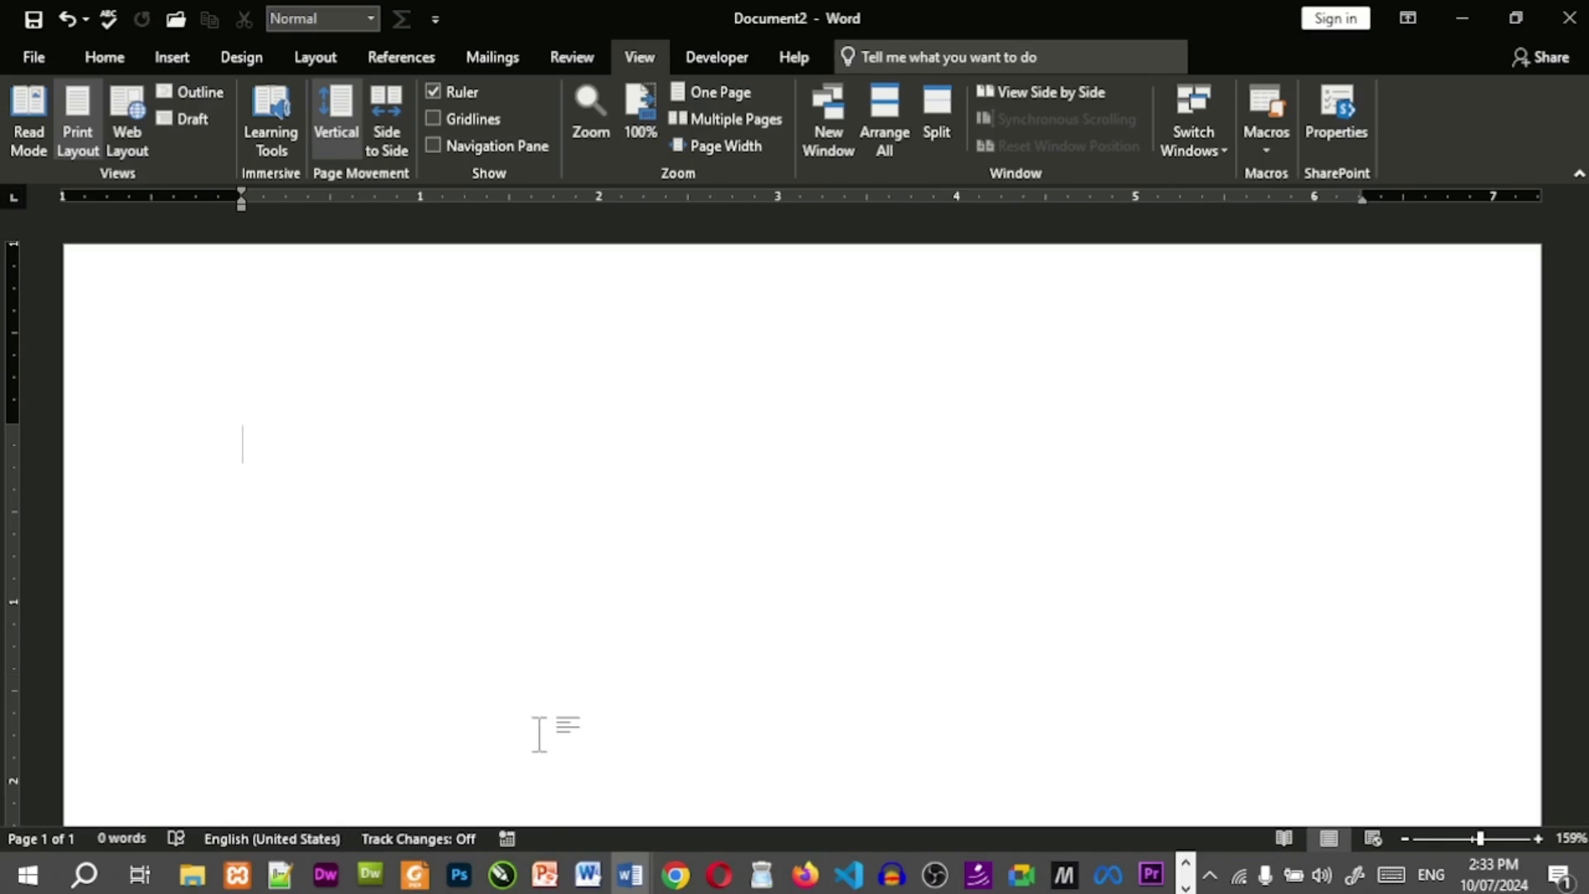
{"action": "key", "text": "ctrl+z"}
{"action": "scroll", "coordinate": [669, 505], "scroll_direction": "down", "scroll_amount": 3}
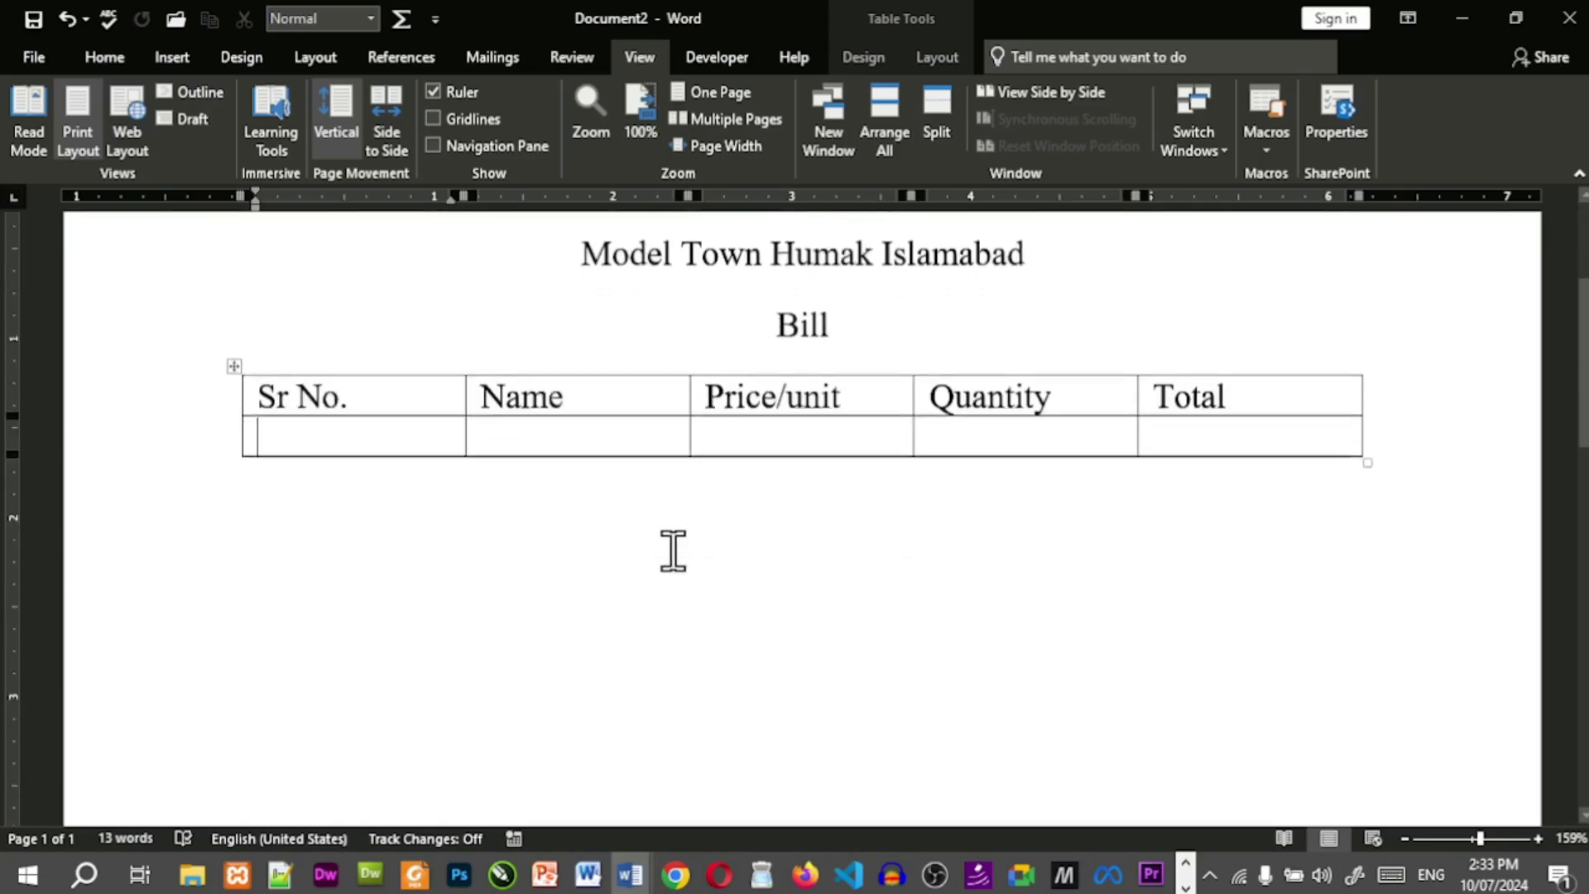
{"action": "scroll", "coordinate": [672, 552], "scroll_direction": "up", "scroll_amount": 3}
{"action": "scroll", "coordinate": [741, 613], "scroll_direction": "down", "scroll_amount": 1}
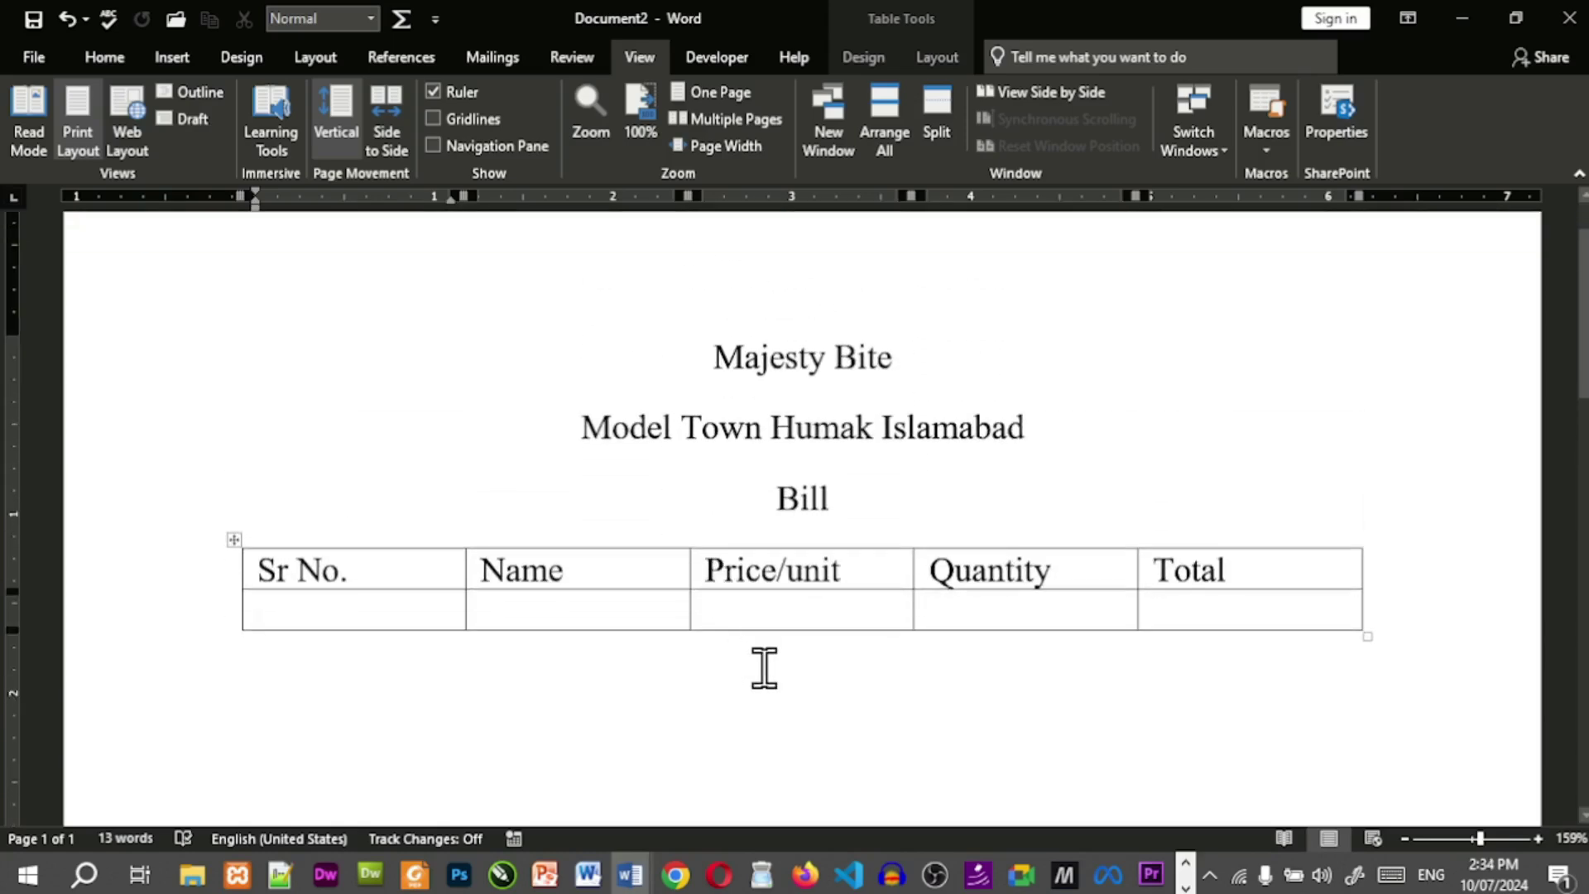
{"action": "key", "text": "ctrl+n"}
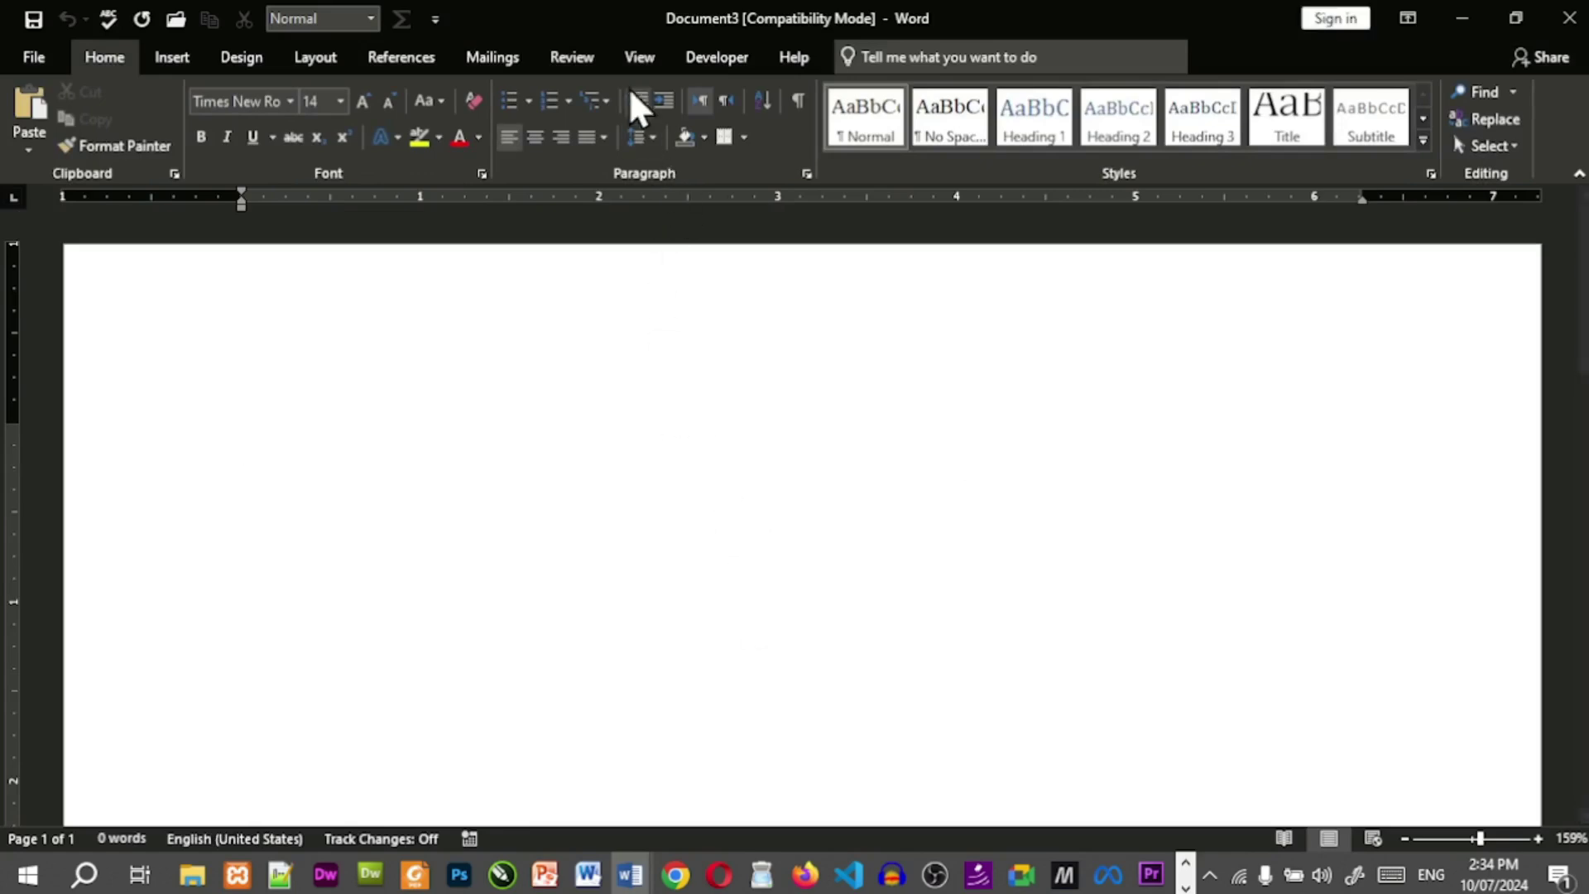
Run the BillMajestyBite macro in Document3 to build the bill header and table.
{"action": "left_click", "coordinate": [636, 60]}
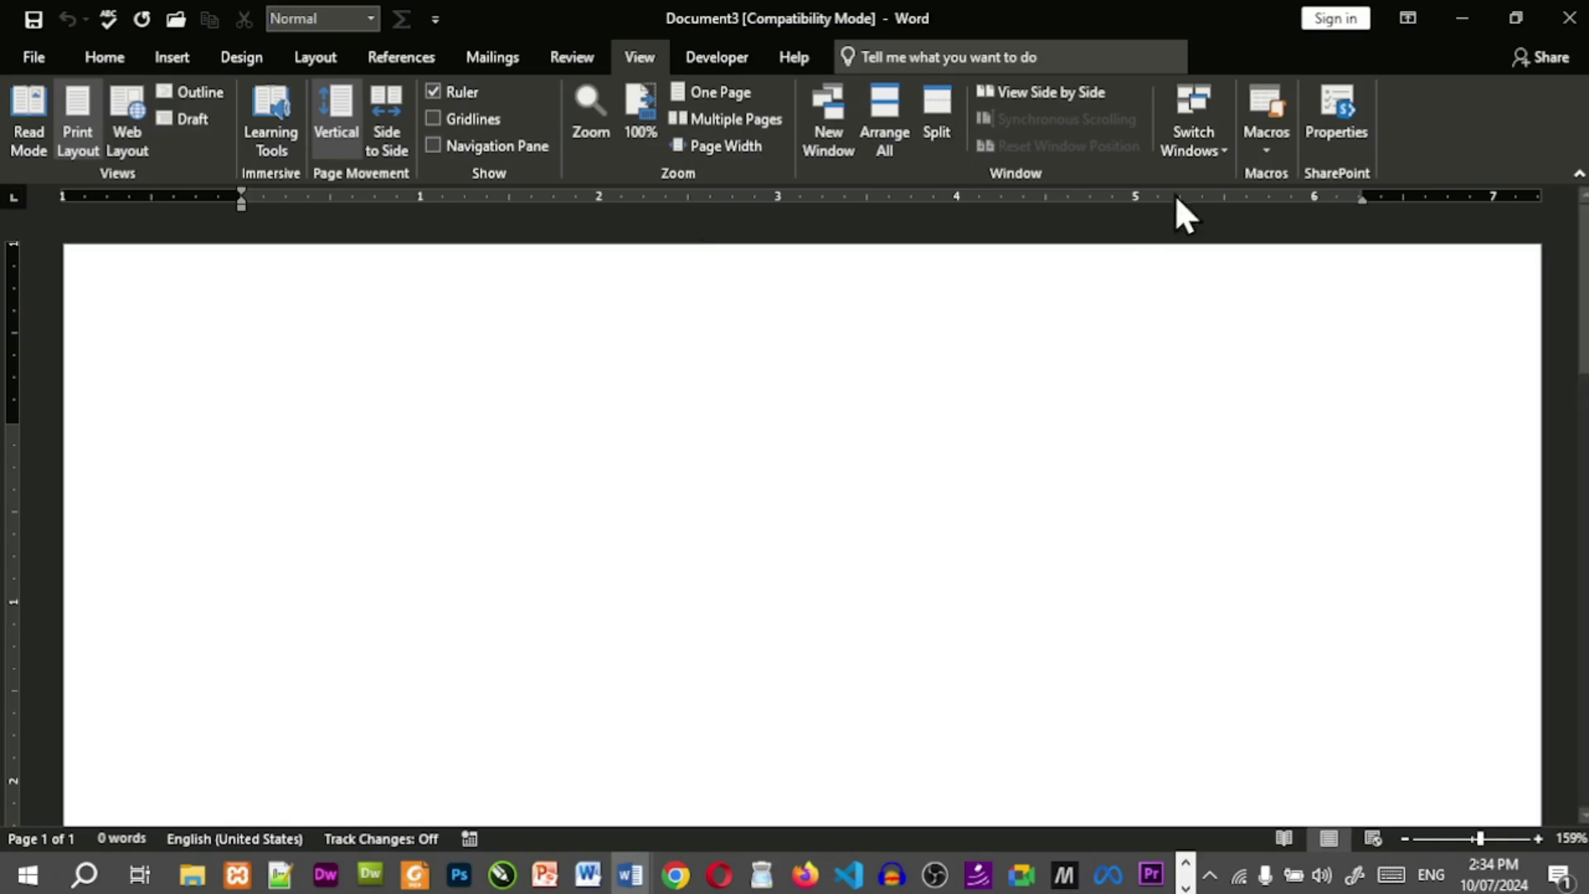
{"action": "left_click", "coordinate": [1264, 158]}
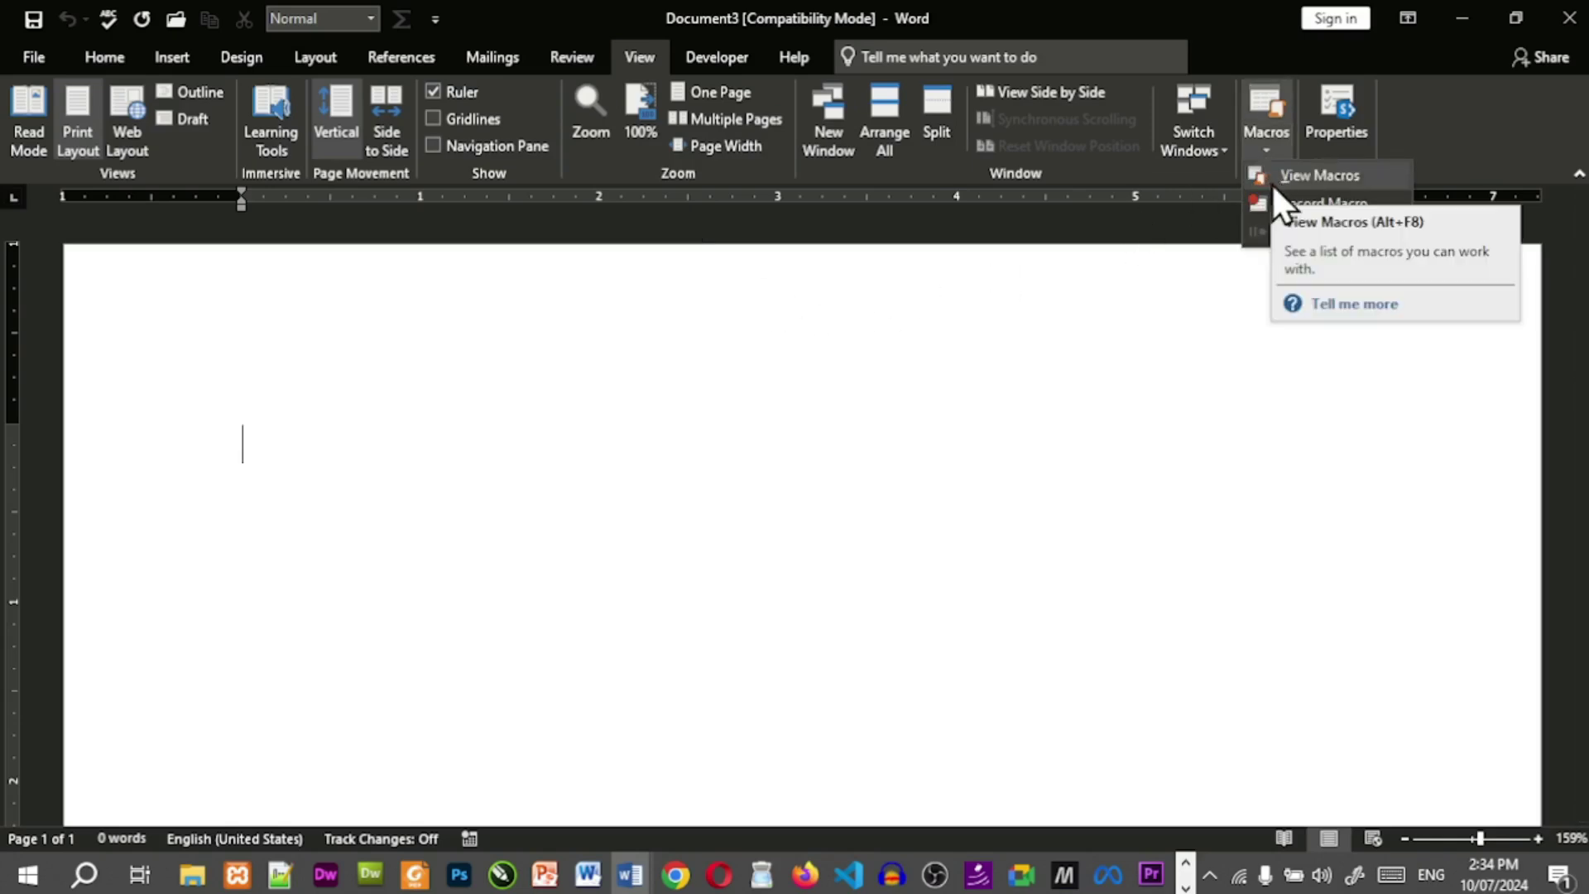
{"action": "left_click", "coordinate": [1272, 179]}
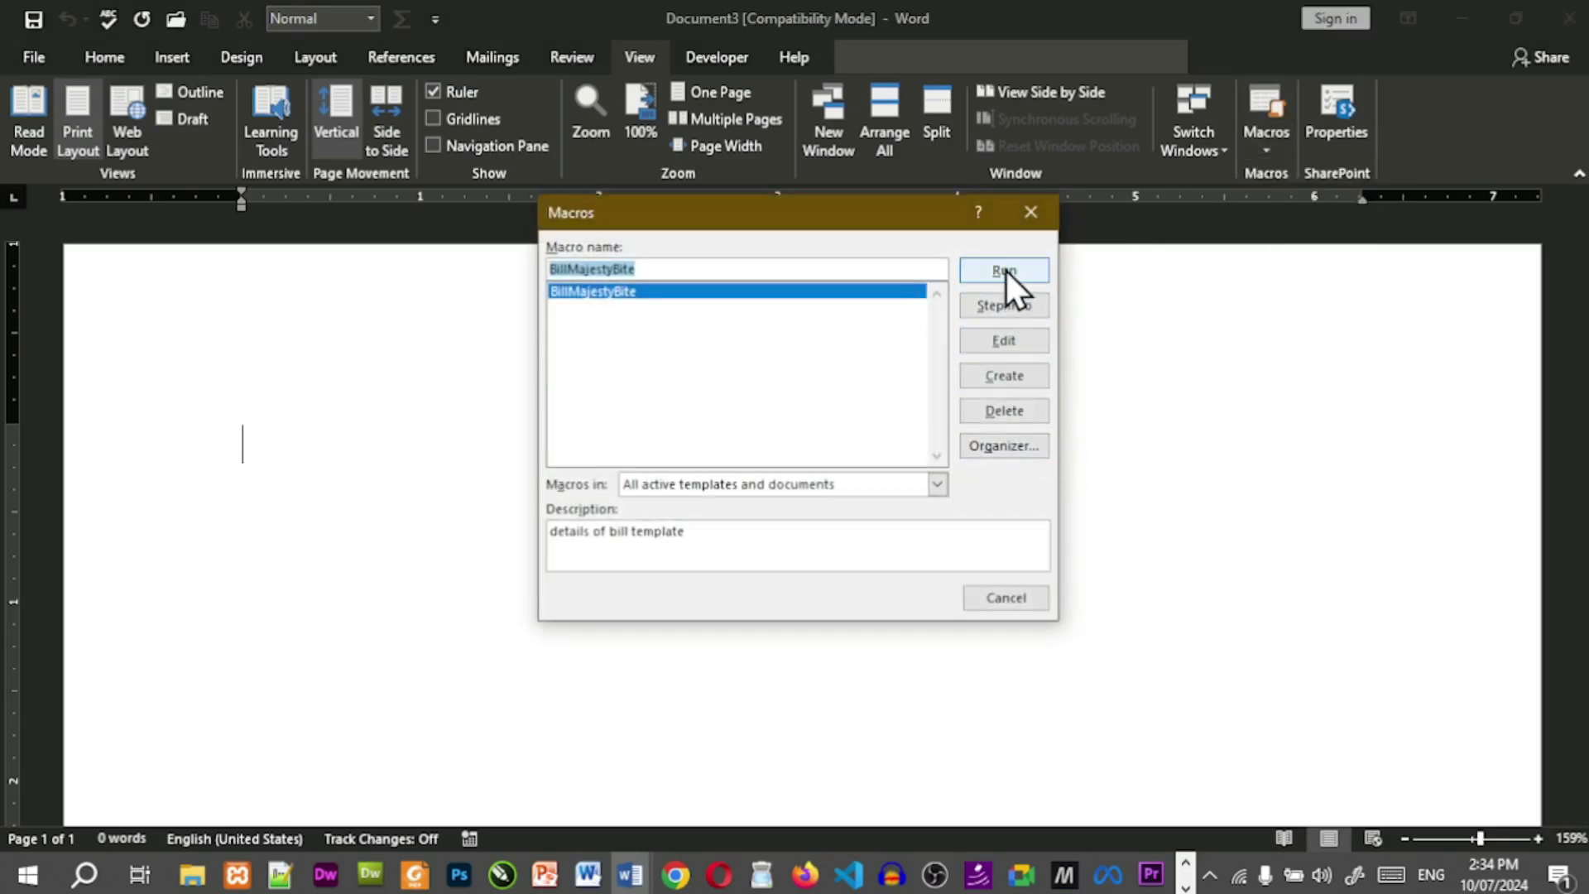
{"action": "left_click", "coordinate": [1005, 270]}
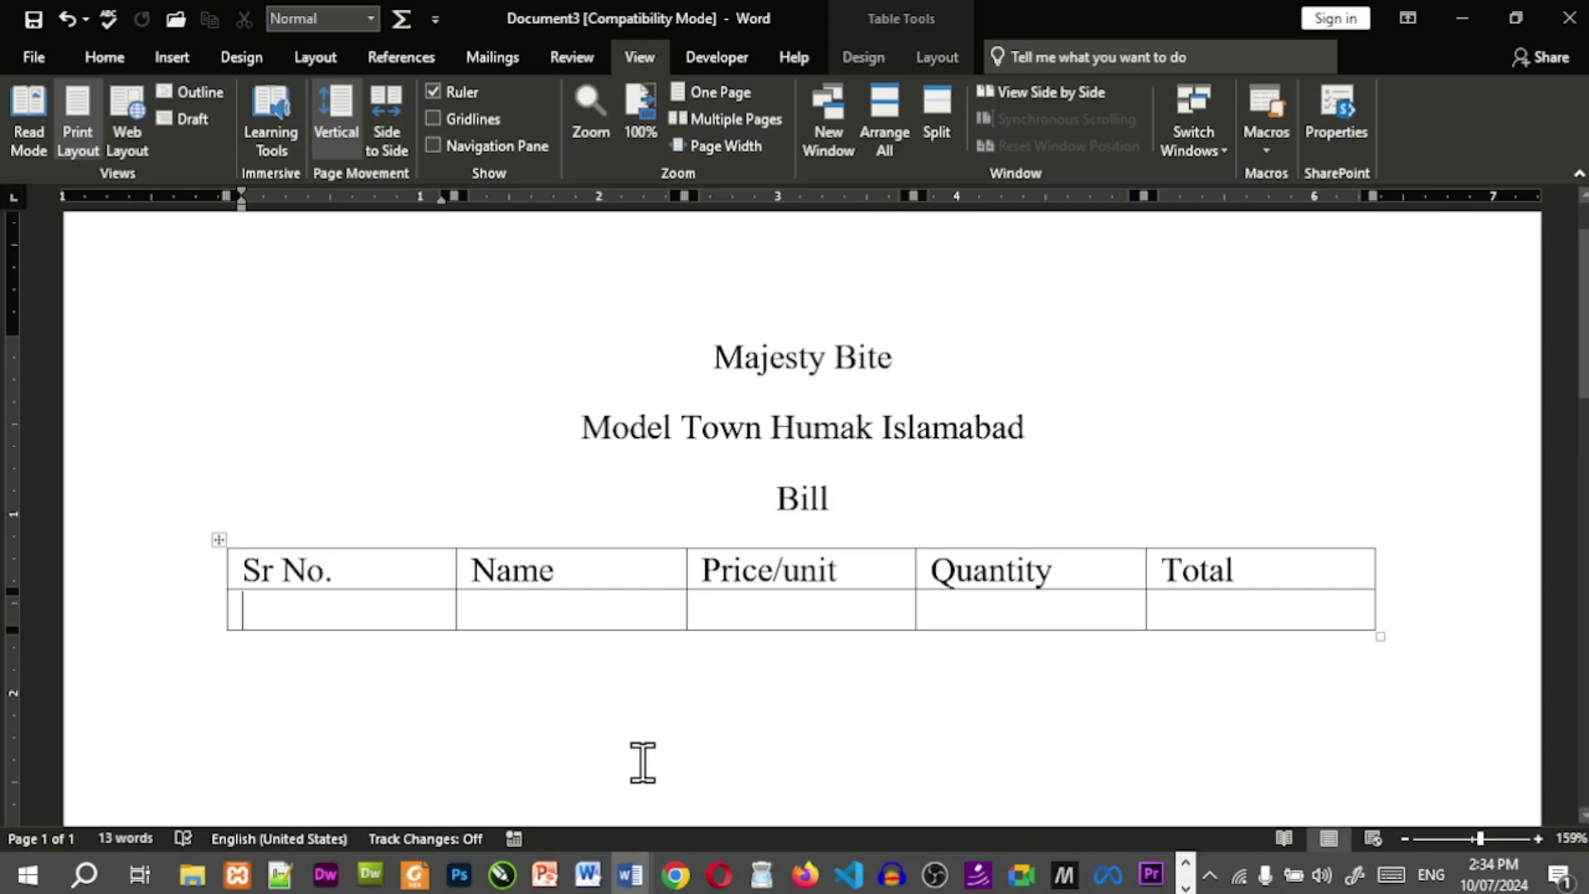
Enter 1 in the first Sr No. cell and move to the Name cell.
{"action": "type", "text": "fvdf"}
{"action": "key", "text": "BackSpace"}
{"action": "key", "text": "BackSpace"}
{"action": "key", "text": "BackSpace"}
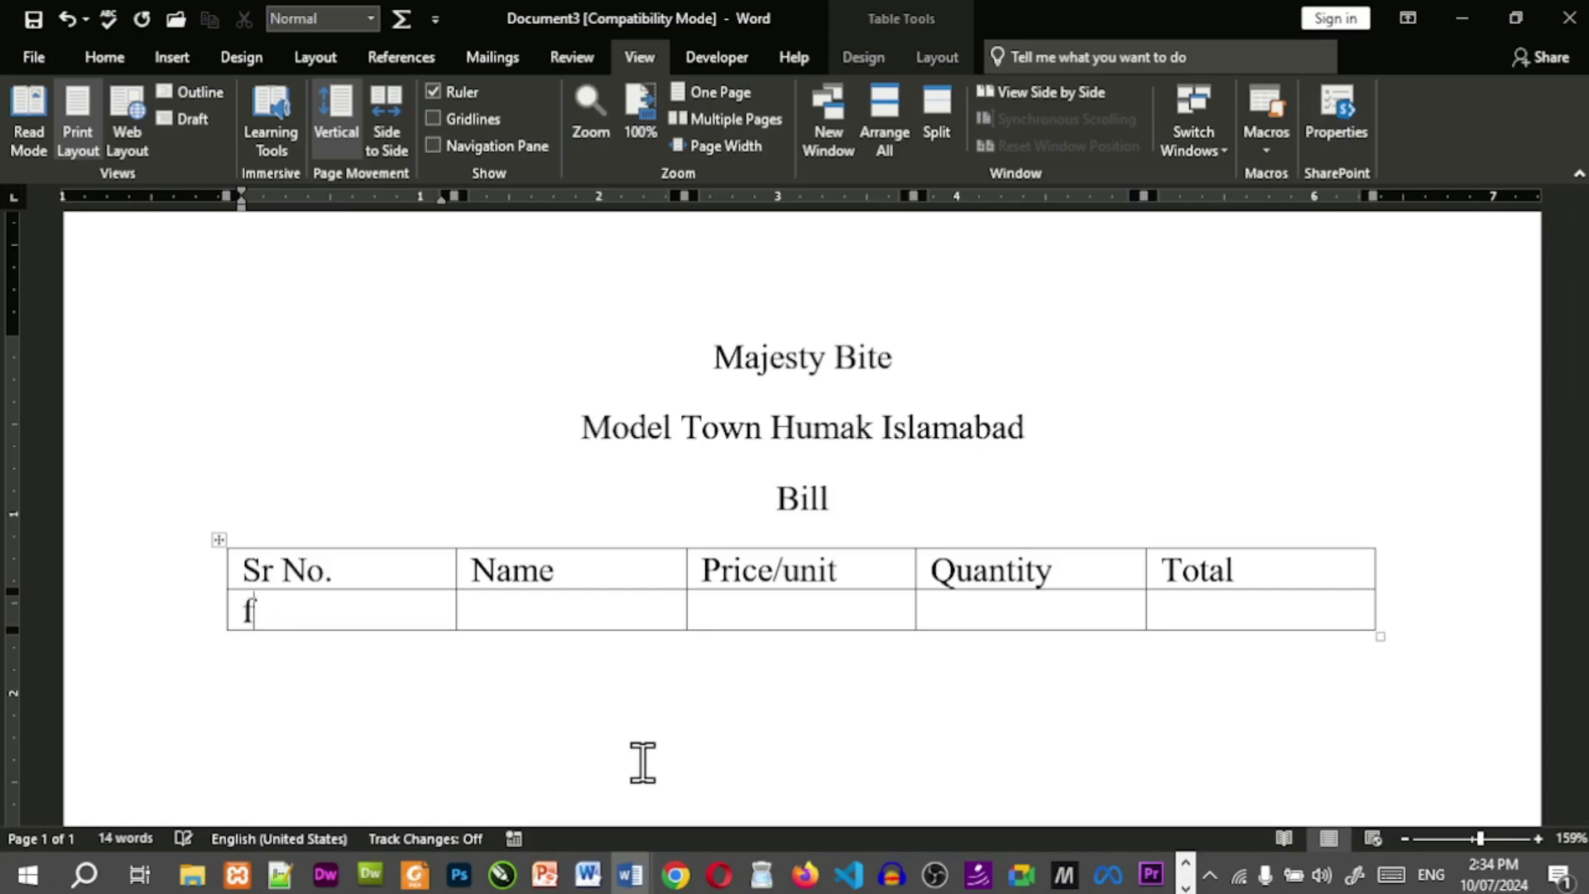
{"action": "key", "text": "BackSpace"}
{"action": "type", "text": "1"}
{"action": "key", "text": "Tab"}
{"action": "key", "text": "Tab"}
{"action": "key", "text": "Tab"}
{"action": "key", "text": "Tab"}
Undo the 1 typed in the Sr No. cell and advance the PowerPoint slide show.
{"action": "key", "text": "ctrl+z"}
{"action": "key", "text": "alt+Tab"}
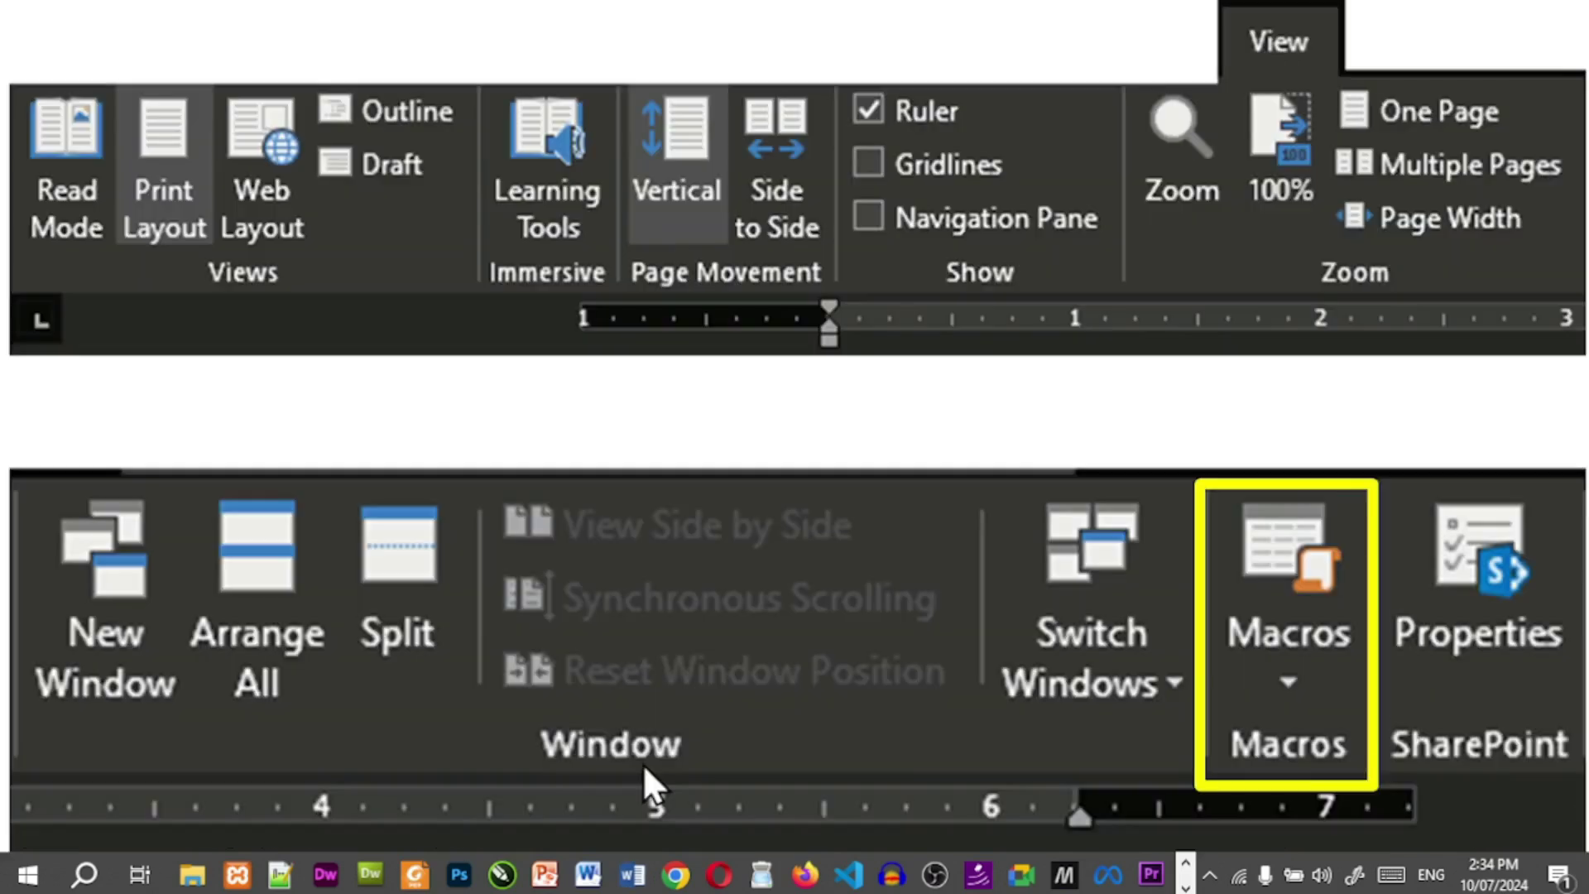
{"action": "key", "text": "Right"}
Reveal the Efficiency bullet on the macros slide and return to Word's Document3.
{"action": "key", "text": "Right"}
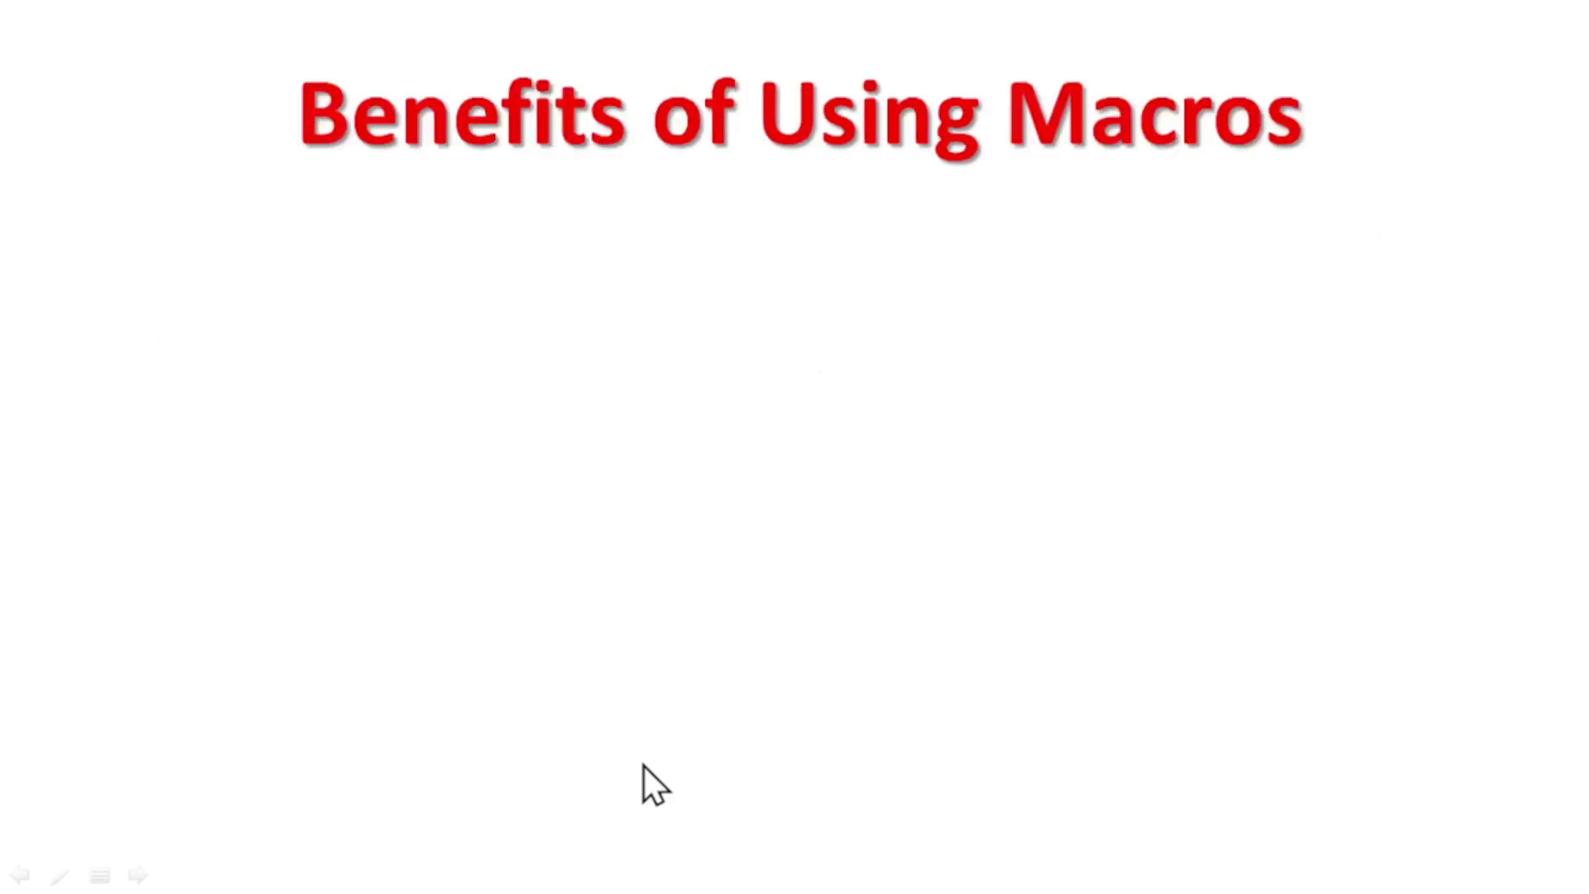
{"action": "key", "text": "Right"}
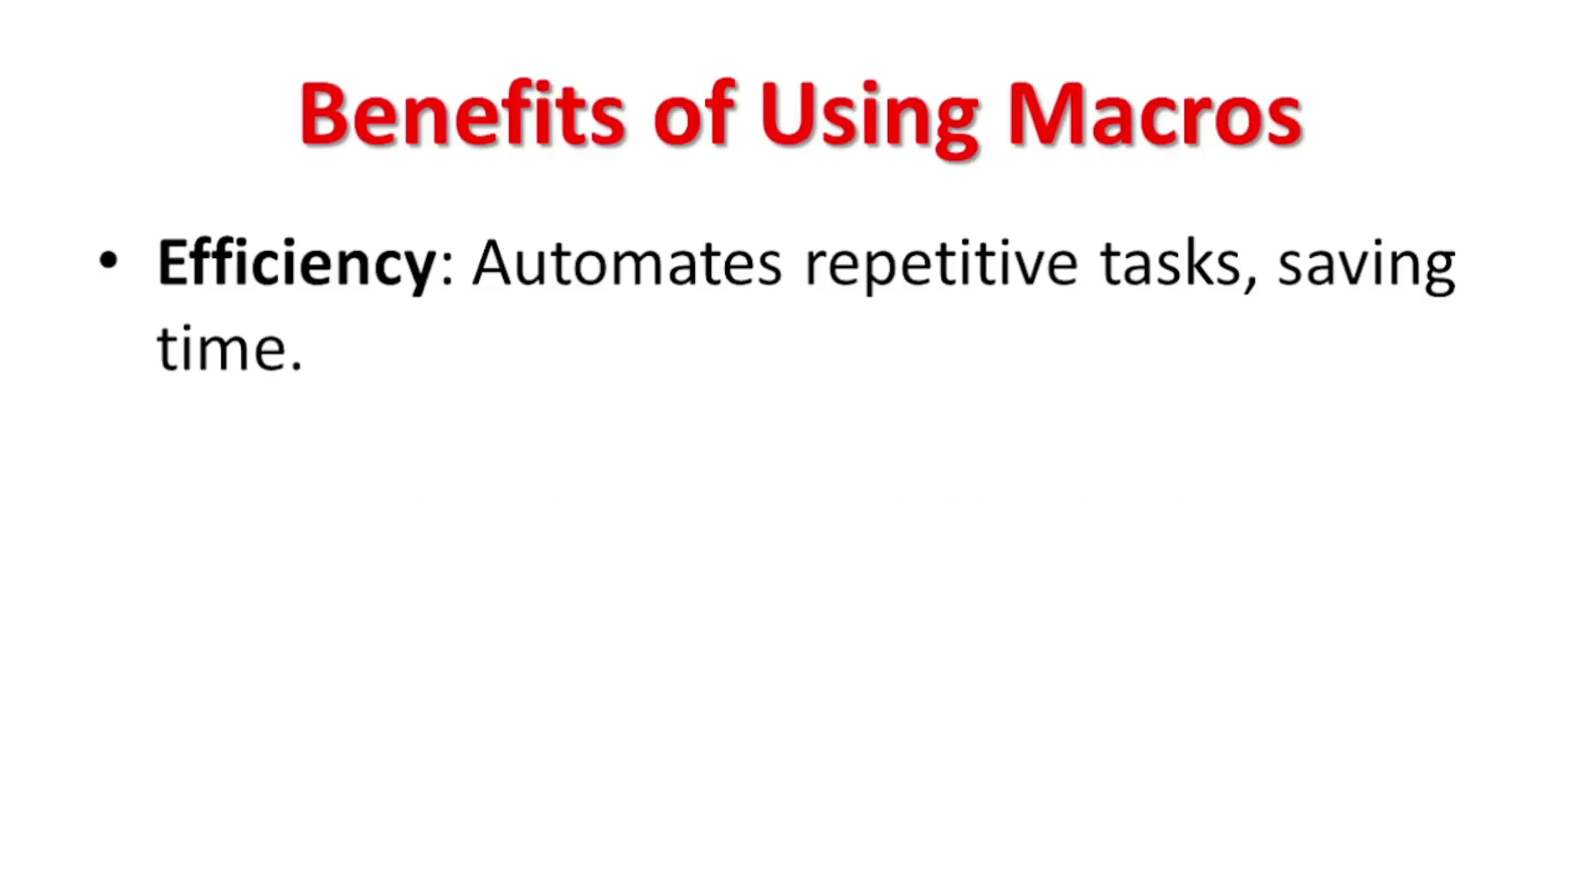
{"action": "key", "text": "alt+Tab"}
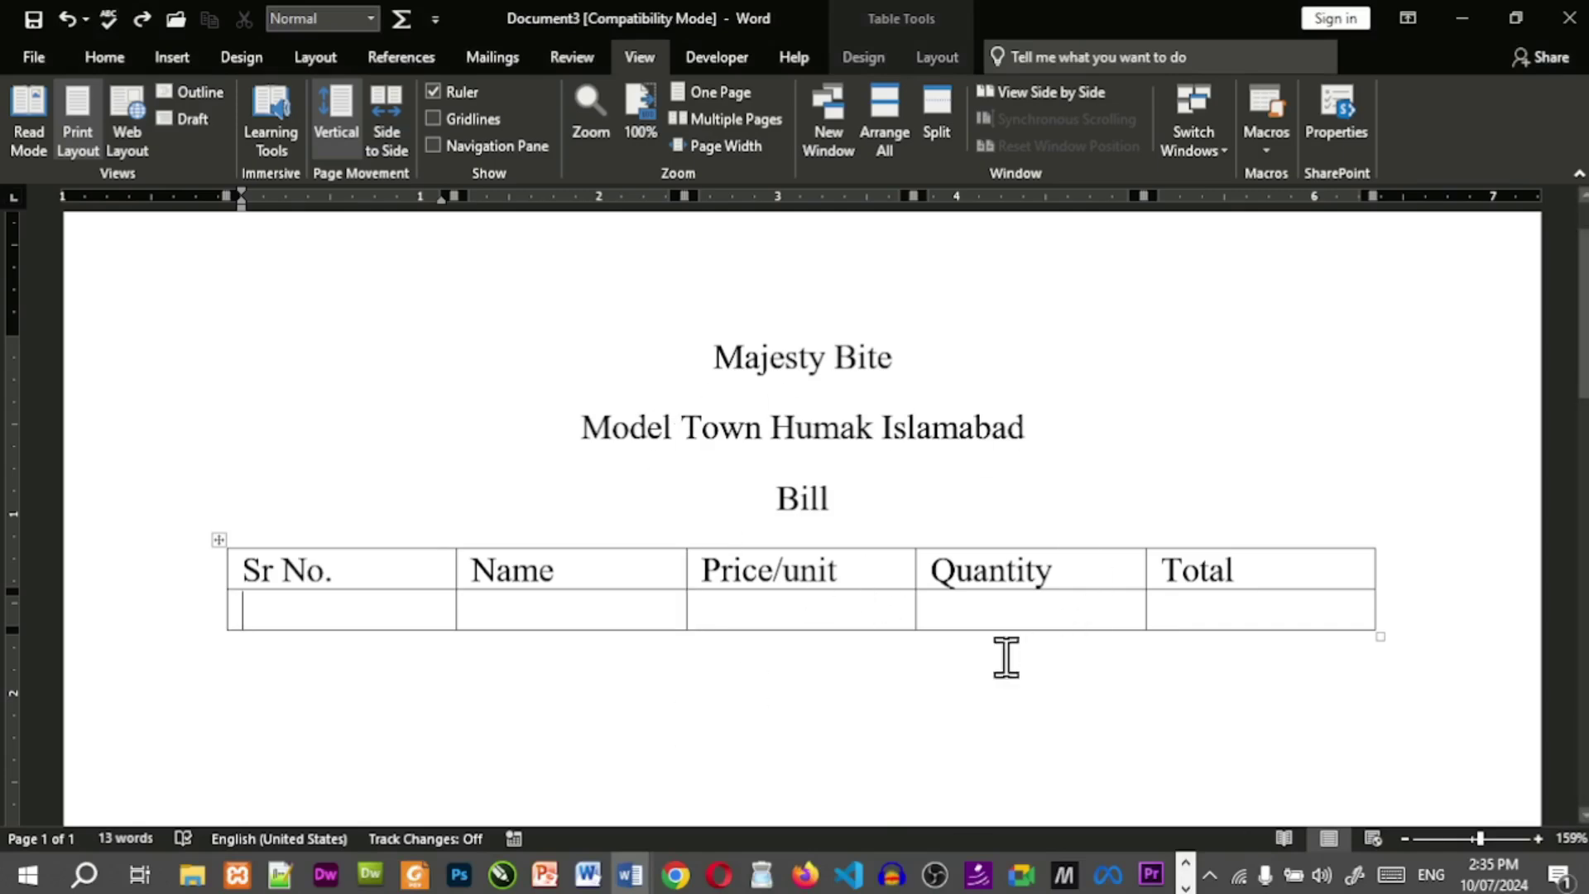
Inspect the Document3 heading, Bill line and first table cell, peek at Developer, then return to the slides.
{"action": "left_click", "coordinate": [833, 354]}
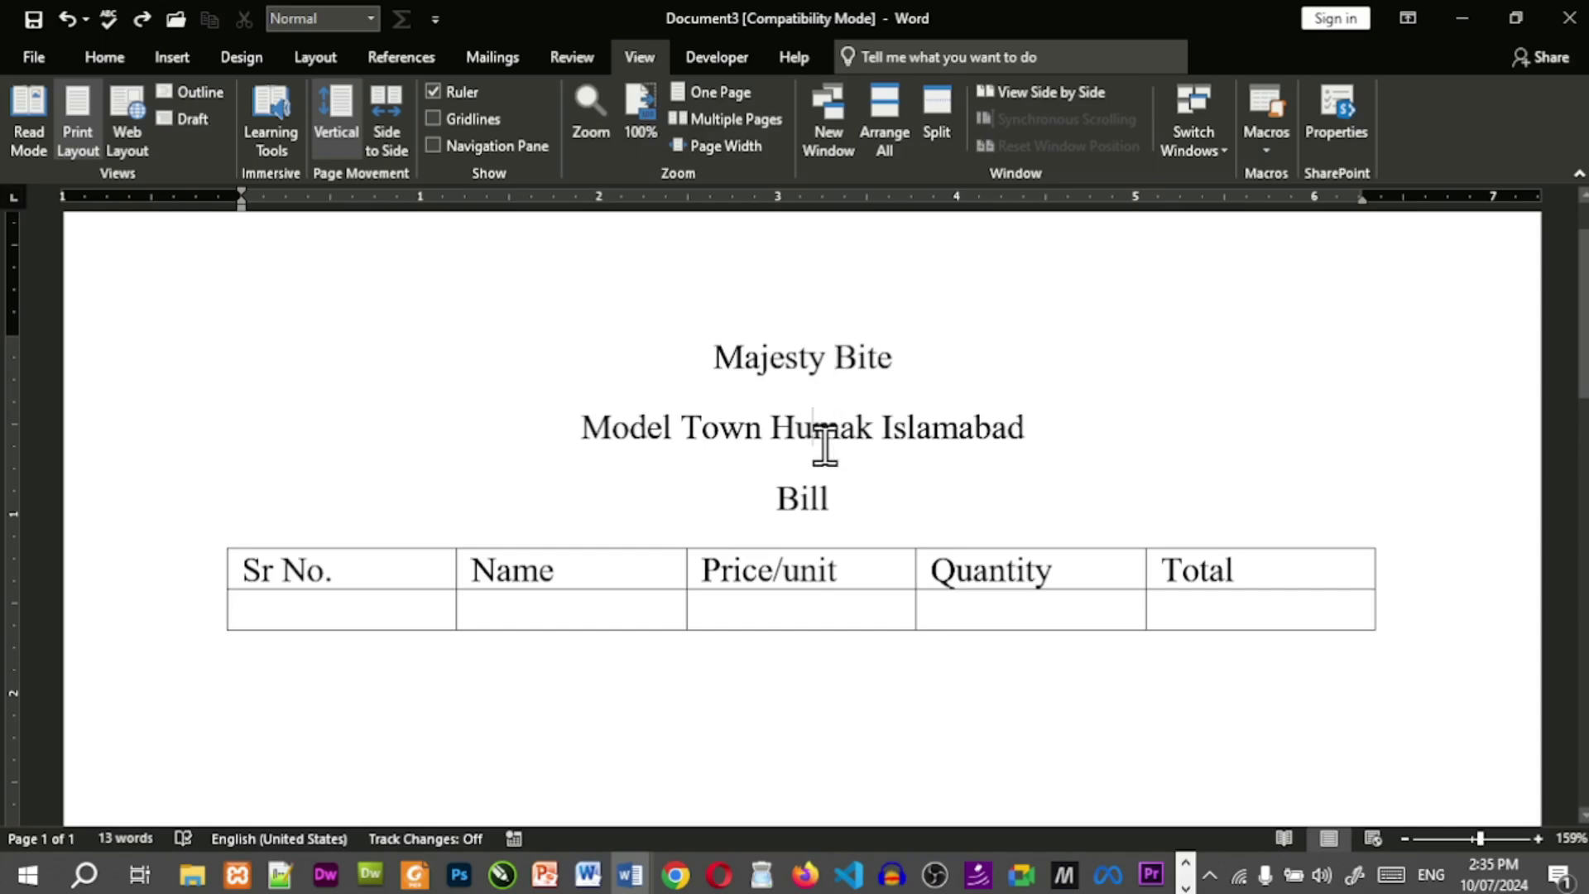
{"action": "left_click", "coordinate": [819, 497]}
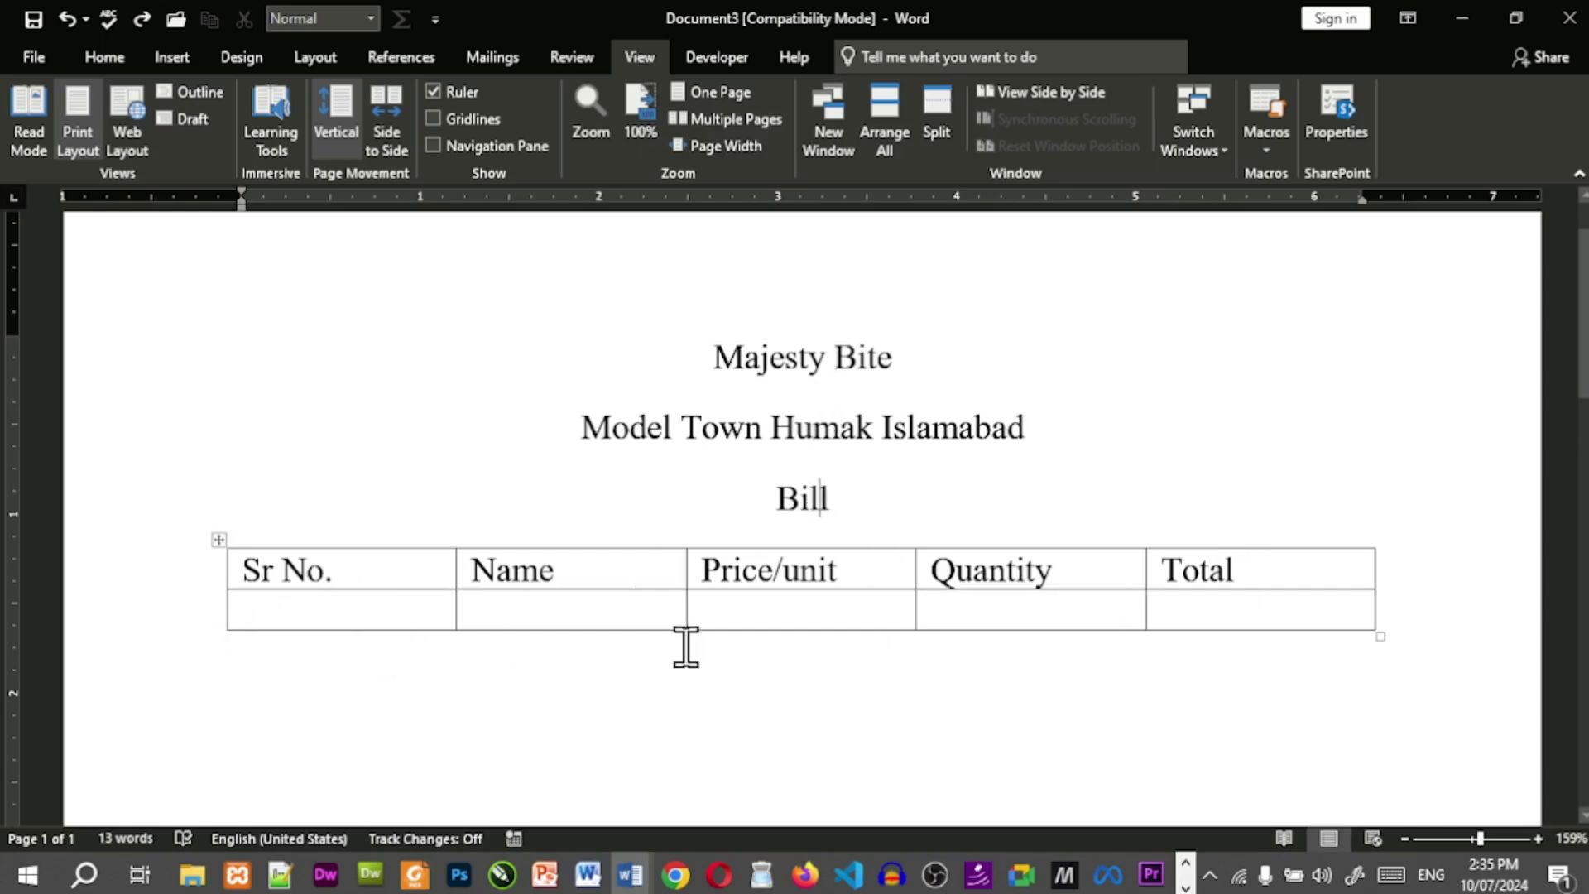
{"action": "left_click", "coordinate": [364, 612]}
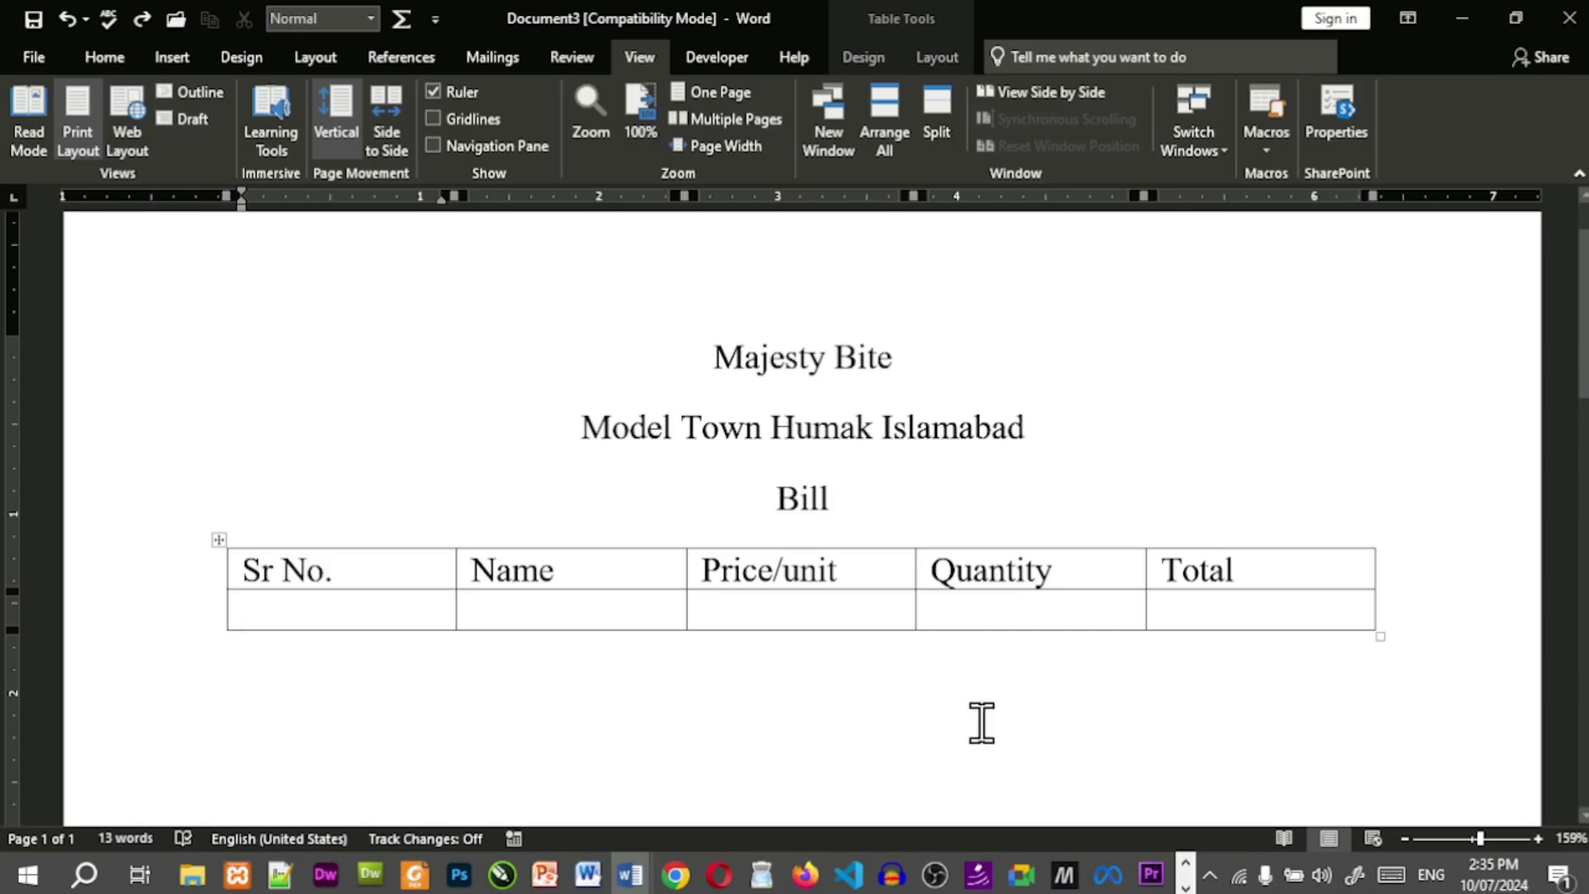
{"action": "left_click", "coordinate": [692, 55]}
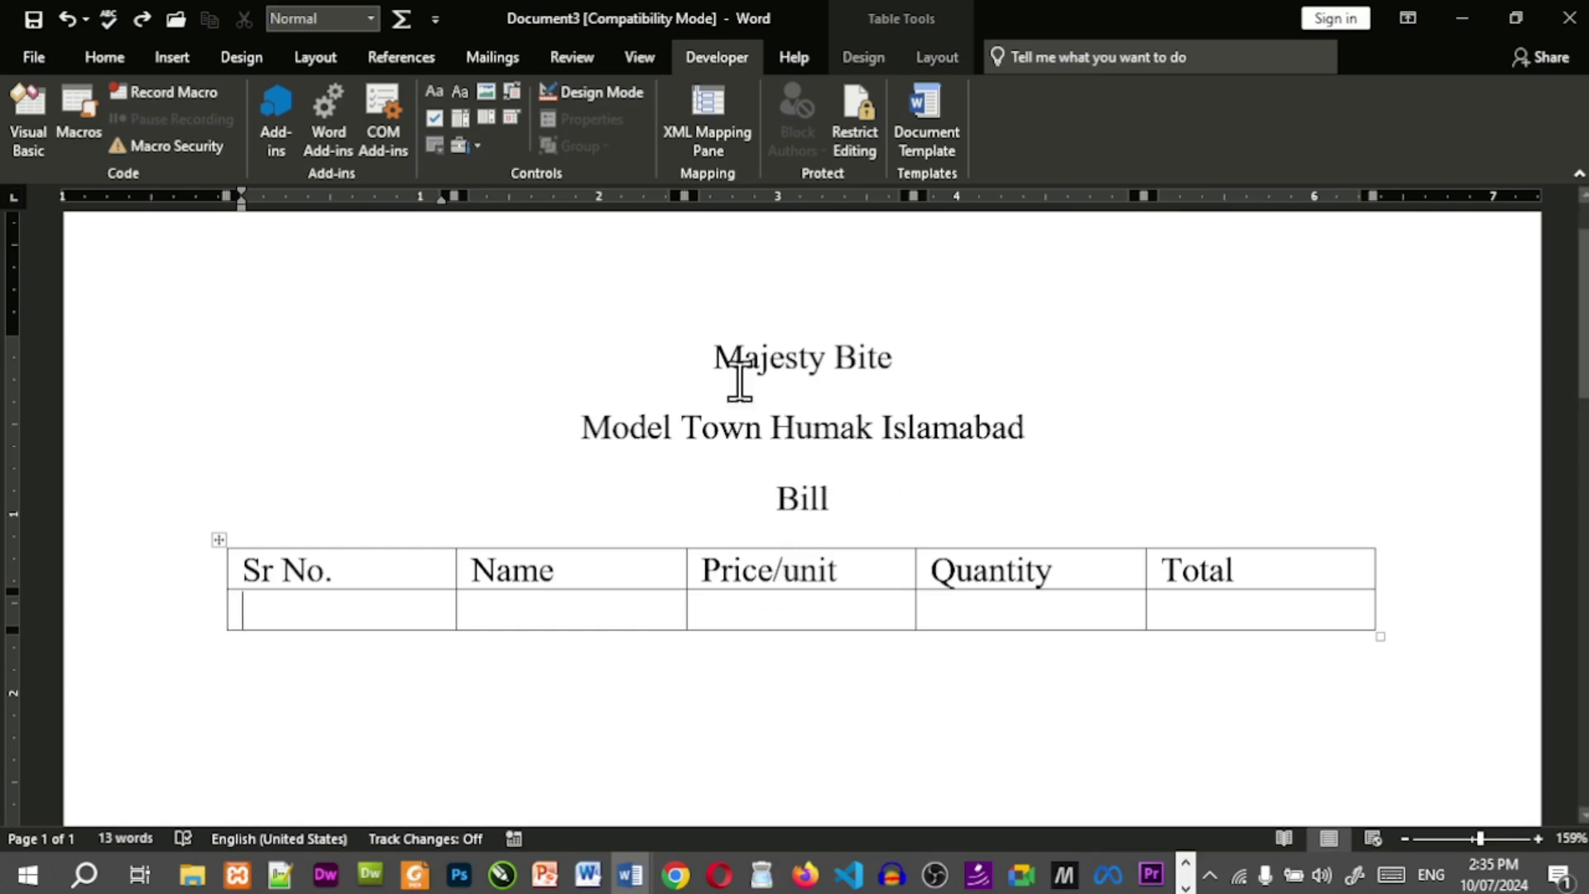
{"action": "left_click", "coordinate": [640, 53]}
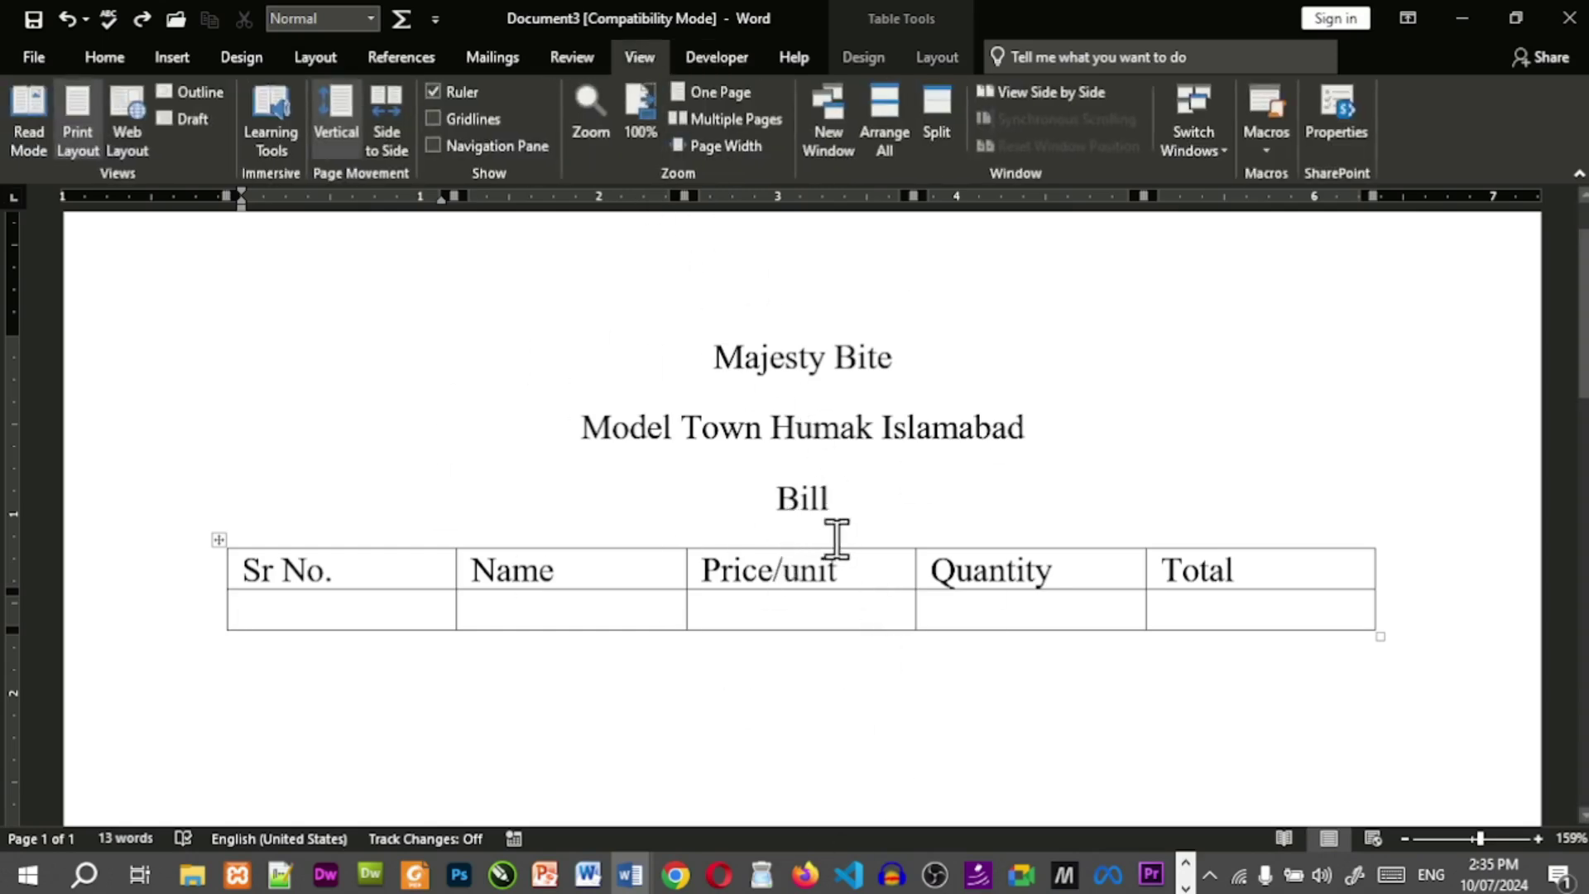
{"action": "key", "text": "alt+Tab"}
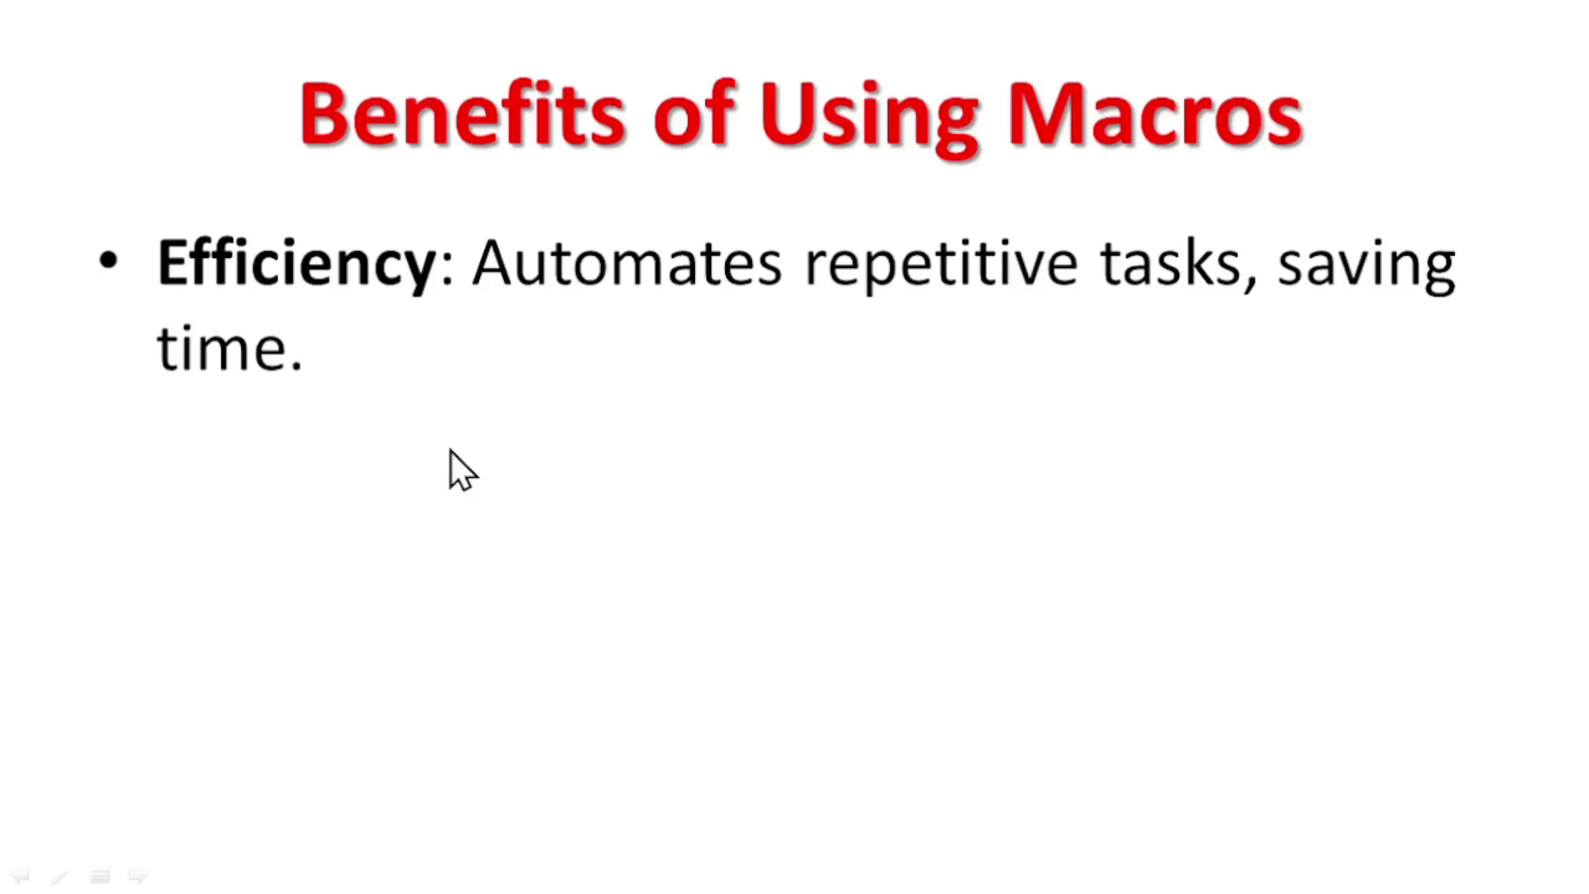
Reveal the Consistency bullet on the slide and switch back to Word's Document3.
{"action": "left_click", "coordinate": [360, 461]}
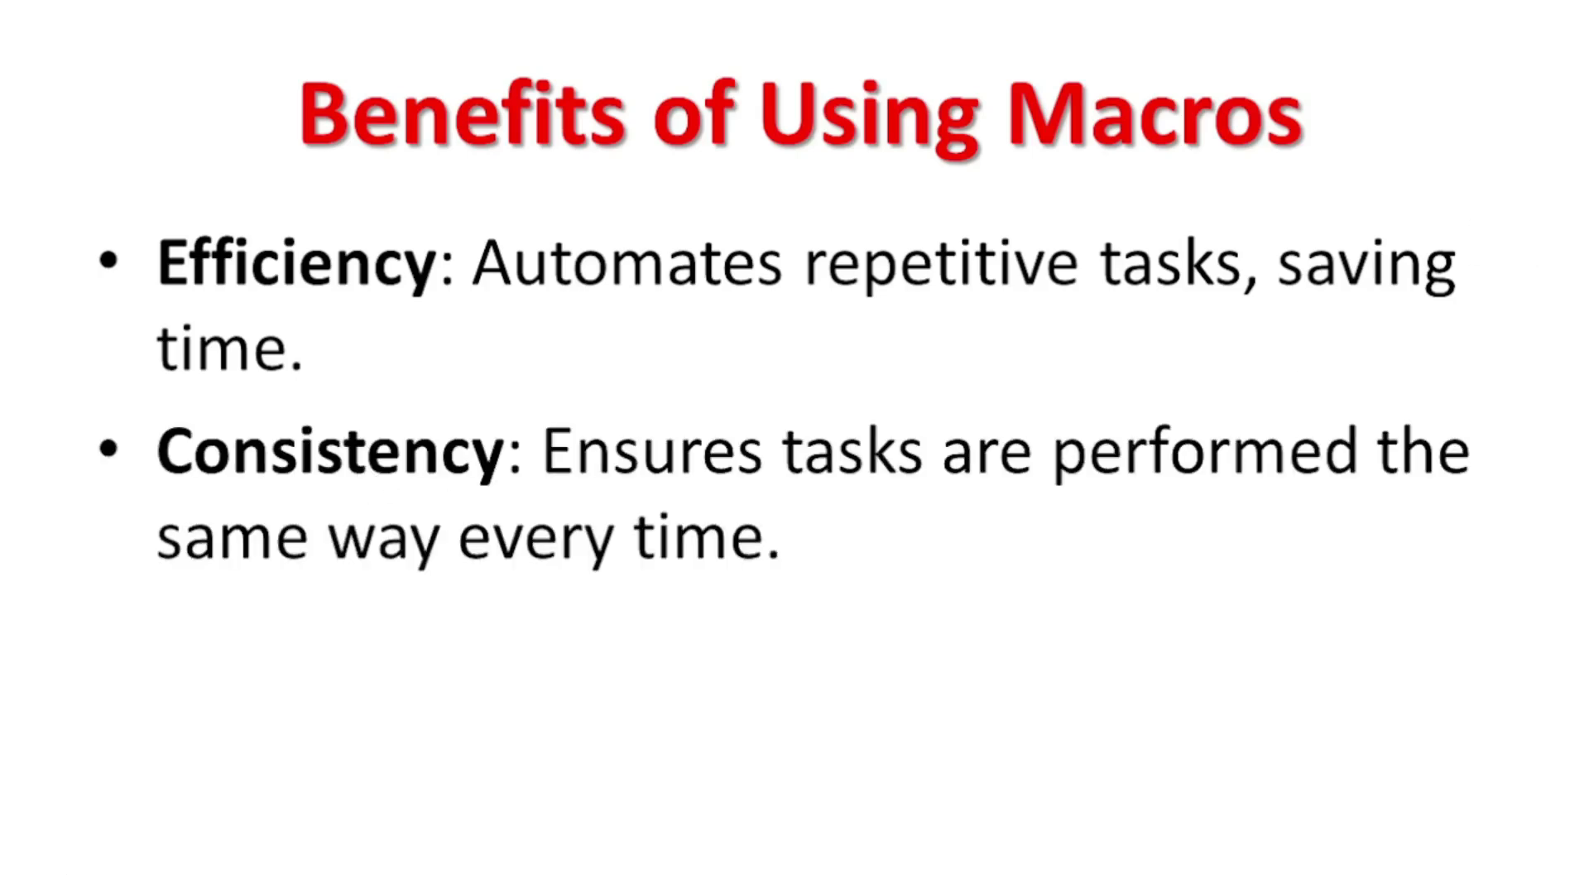
{"action": "key", "text": "alt+Tab"}
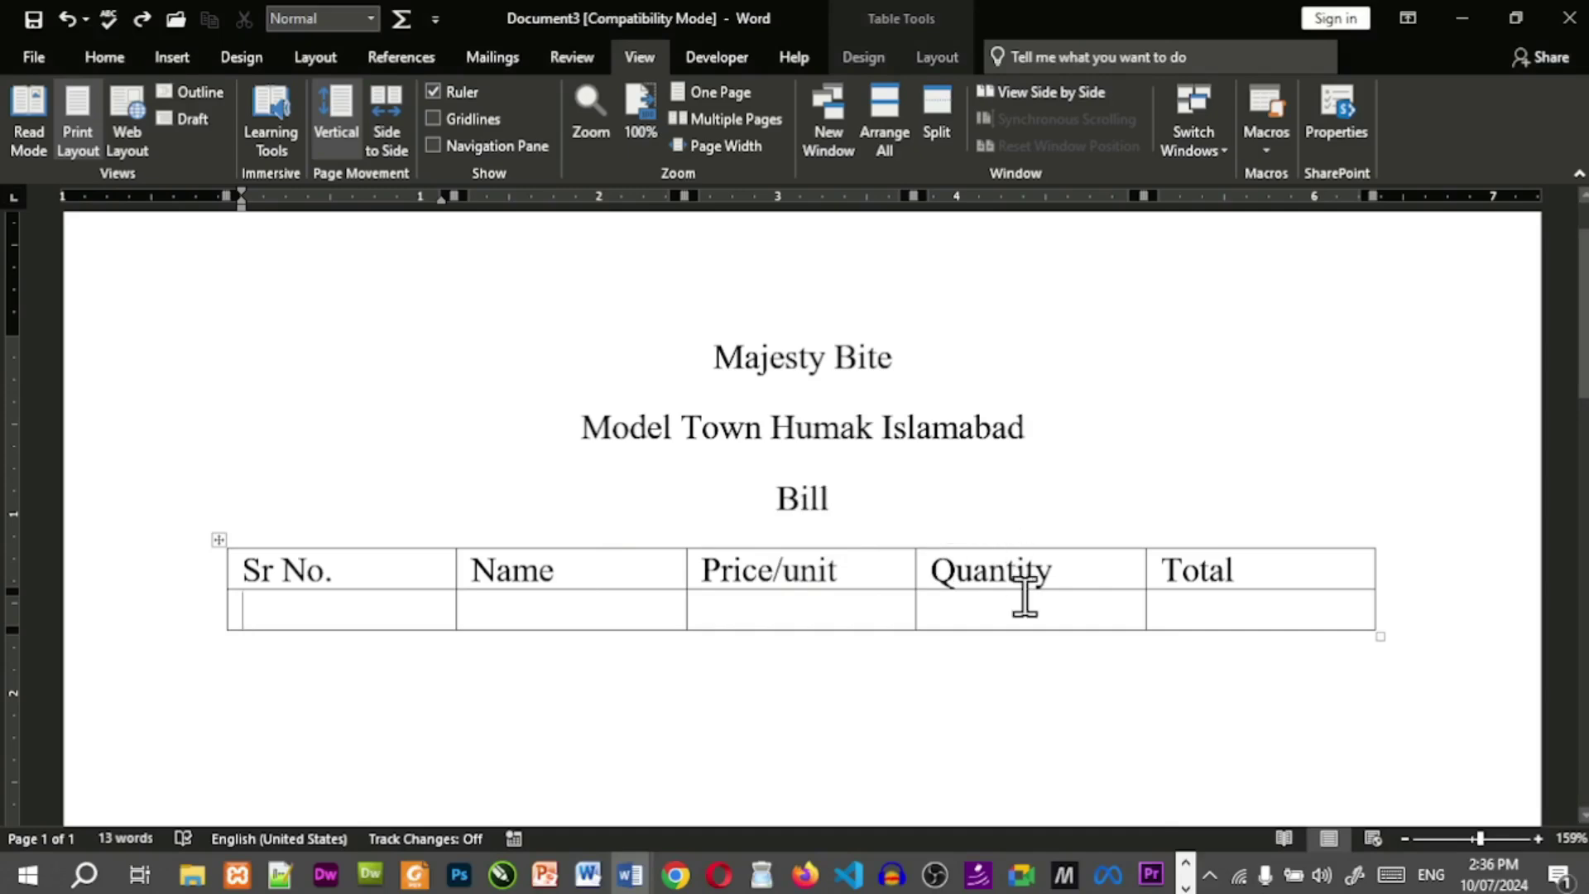
Close Document3 without saving its changes.
{"action": "key", "text": "alt+Tab"}
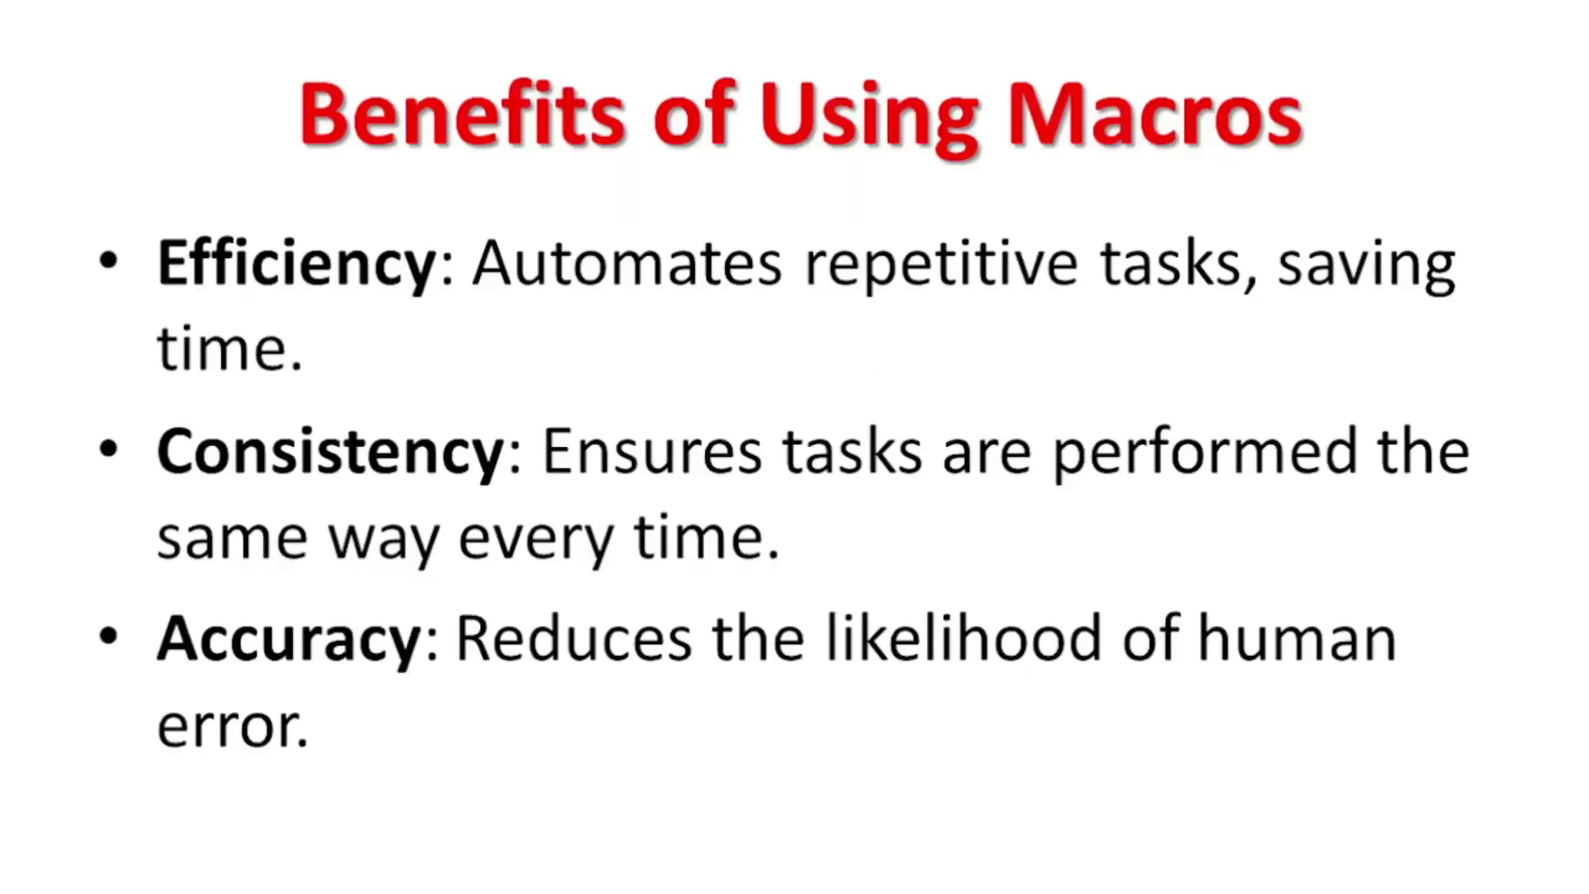
{"action": "key", "text": "alt+Tab"}
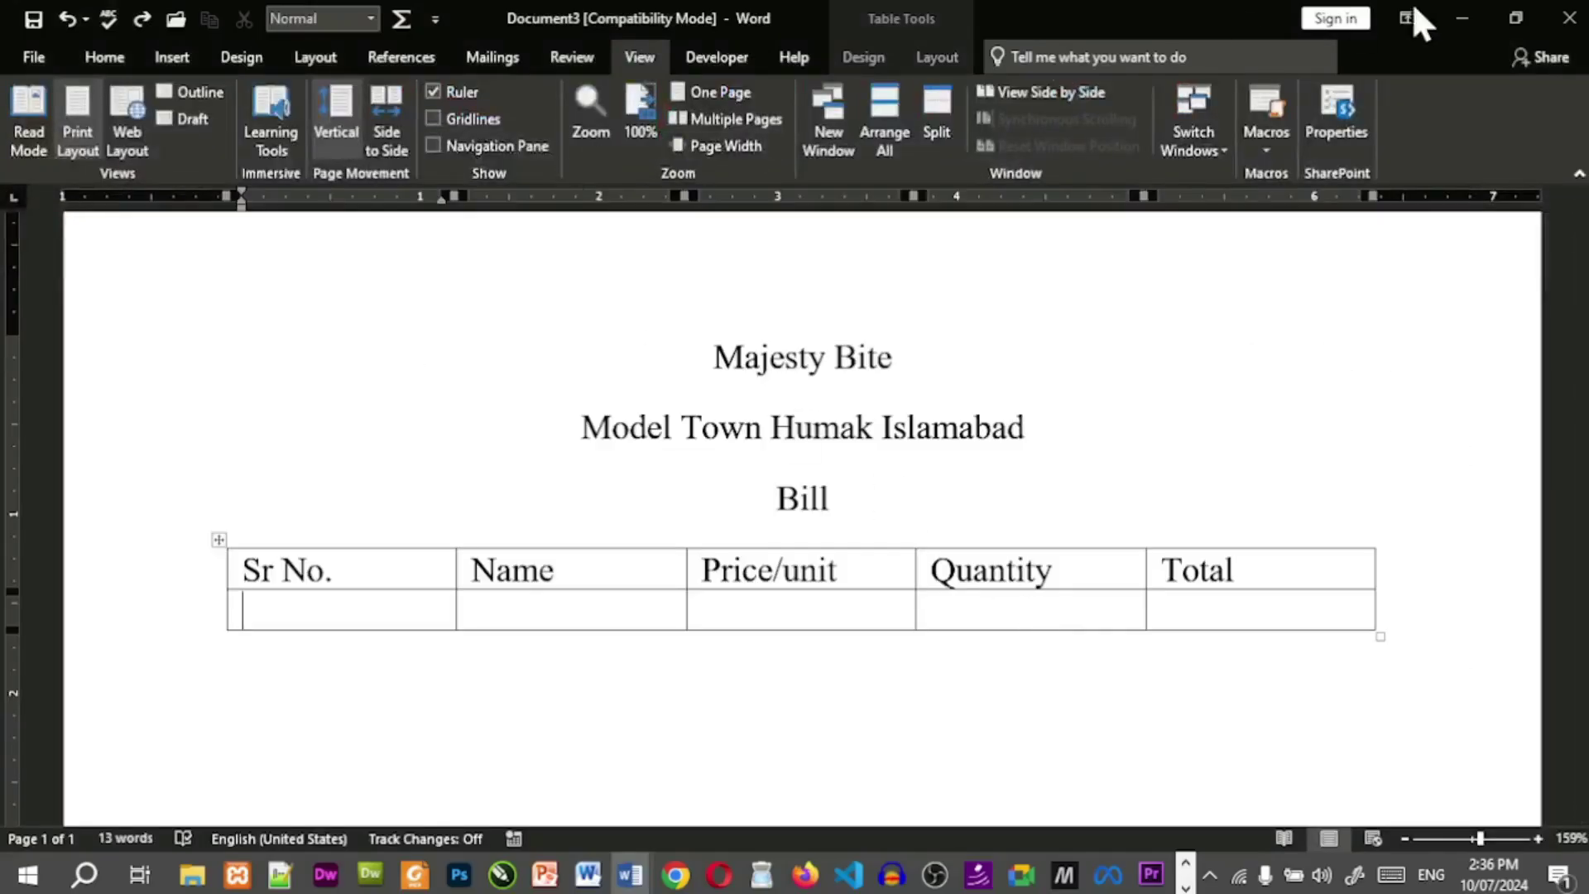
{"action": "left_click", "coordinate": [1555, 13]}
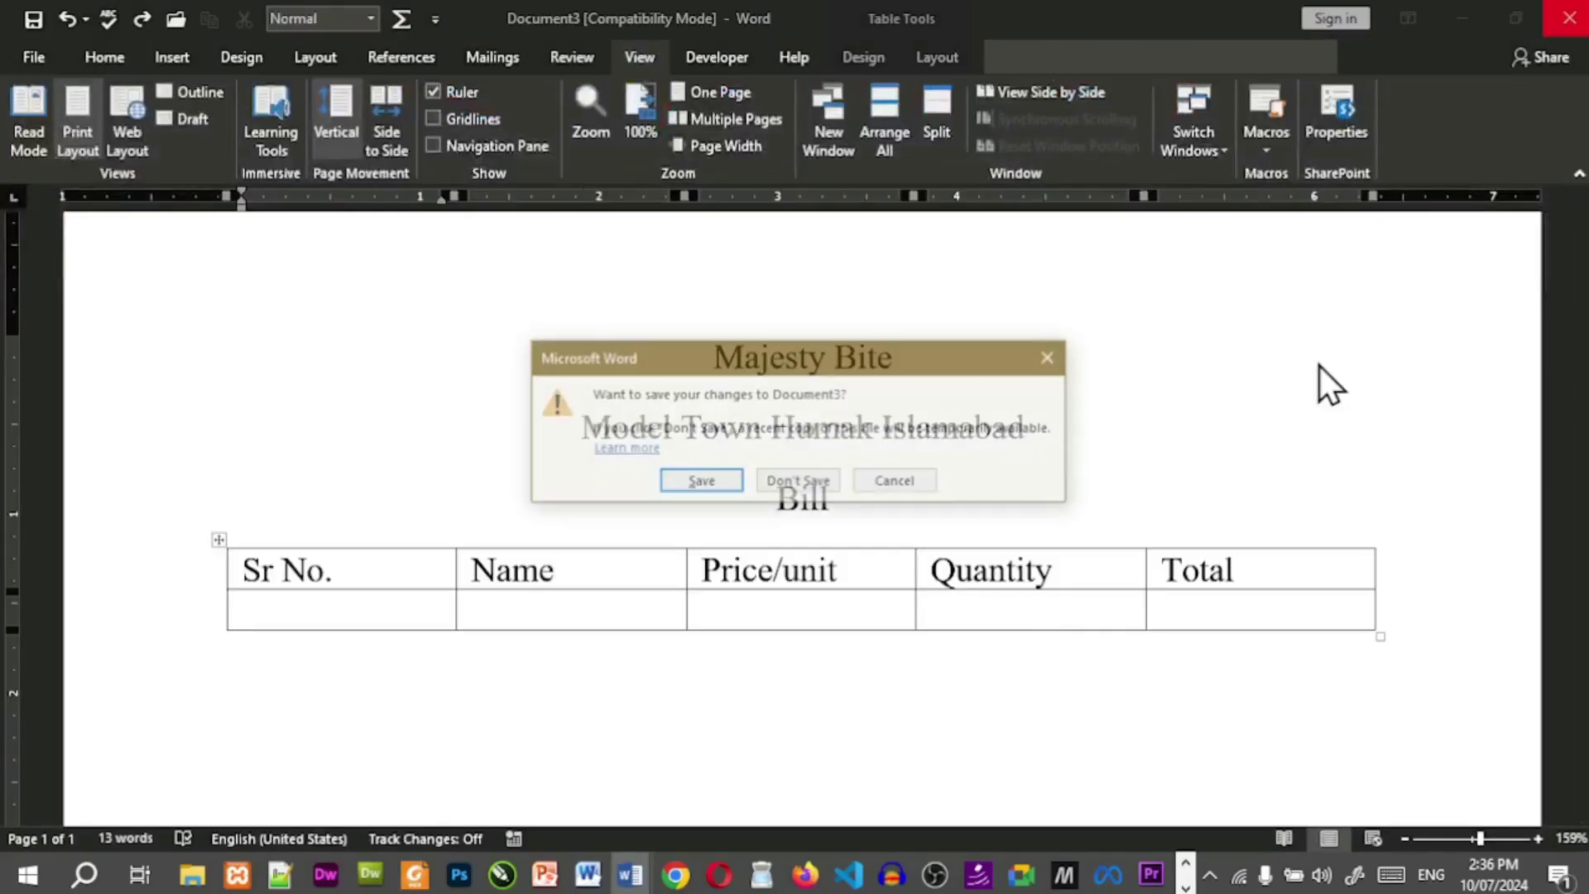
{"action": "left_click", "coordinate": [790, 482]}
Close Document2 without saving and bring Bill majesty Bite.docx to the front.
{"action": "key", "text": "alt+Tab"}
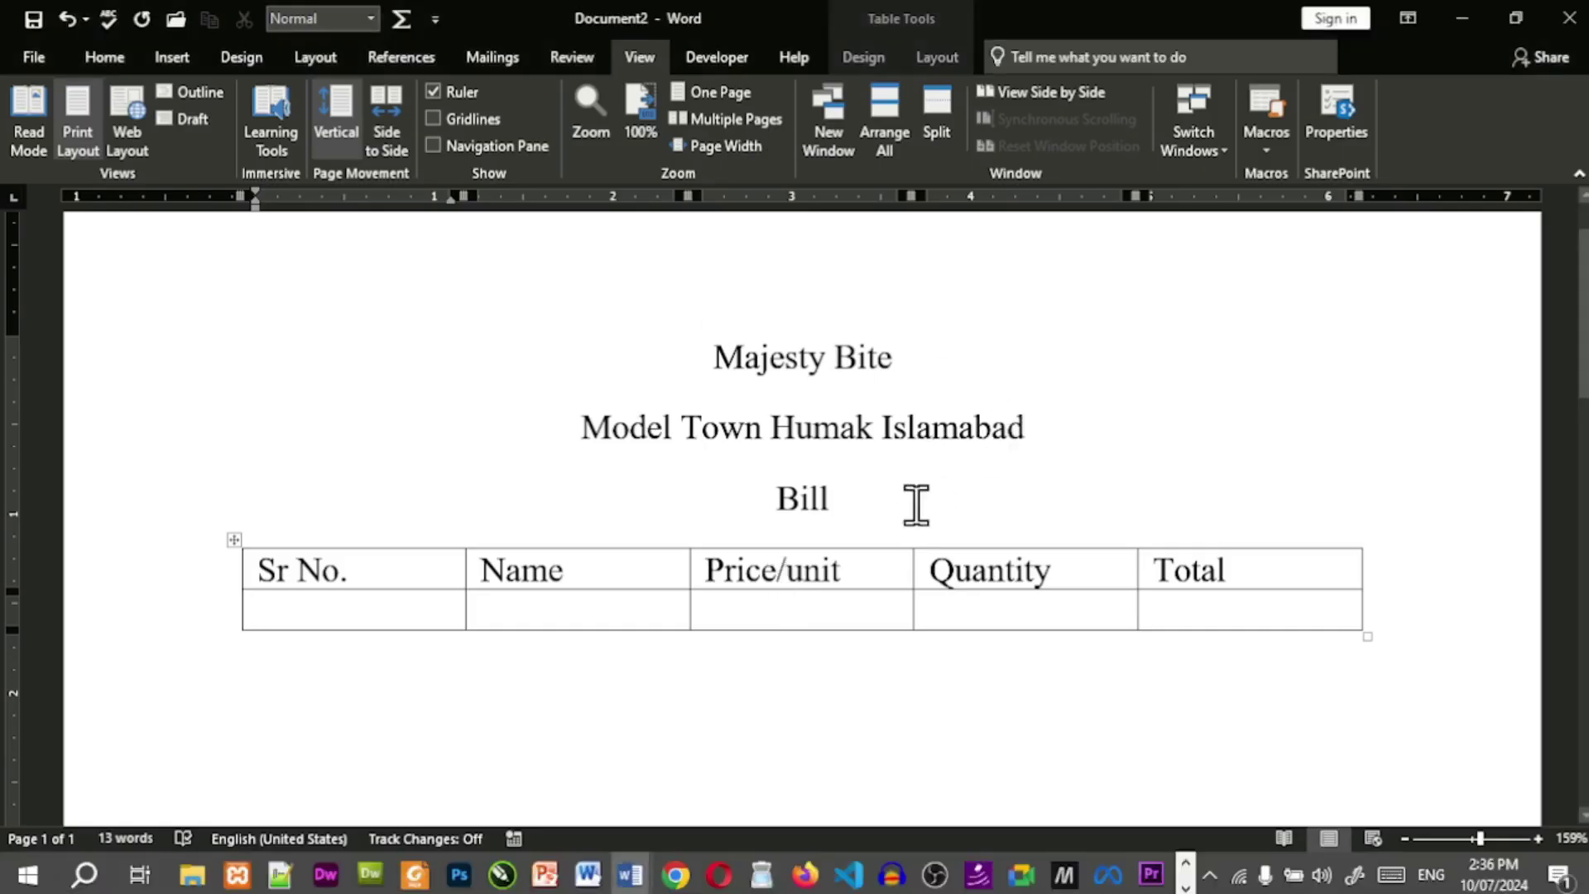
{"action": "left_click", "coordinate": [1568, 16]}
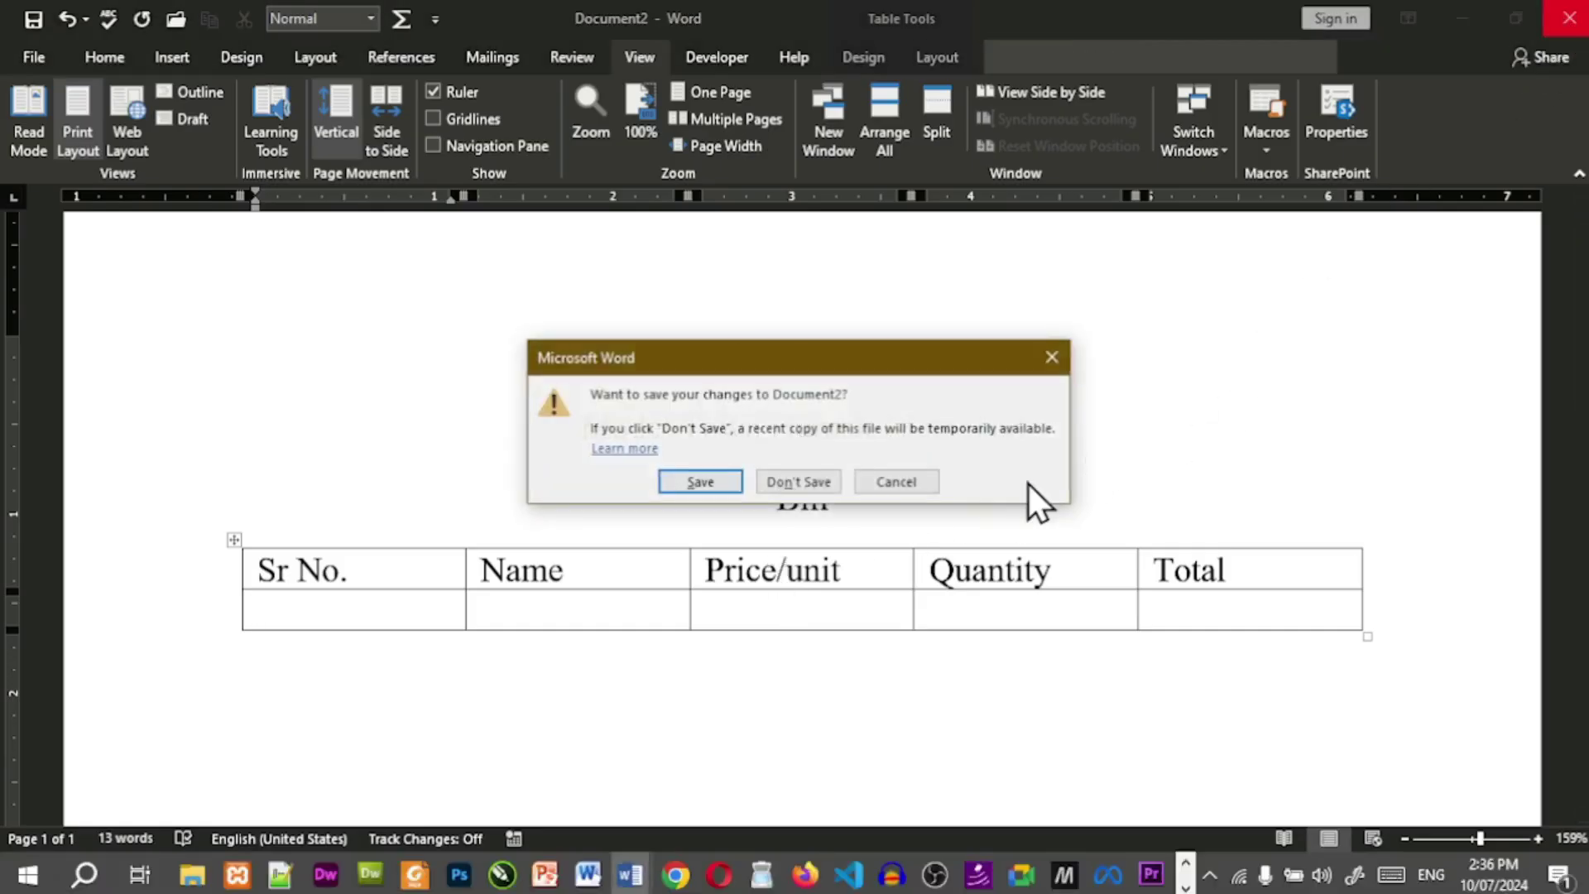
{"action": "left_click", "coordinate": [783, 483]}
{"action": "key", "text": "alt+Tab"}
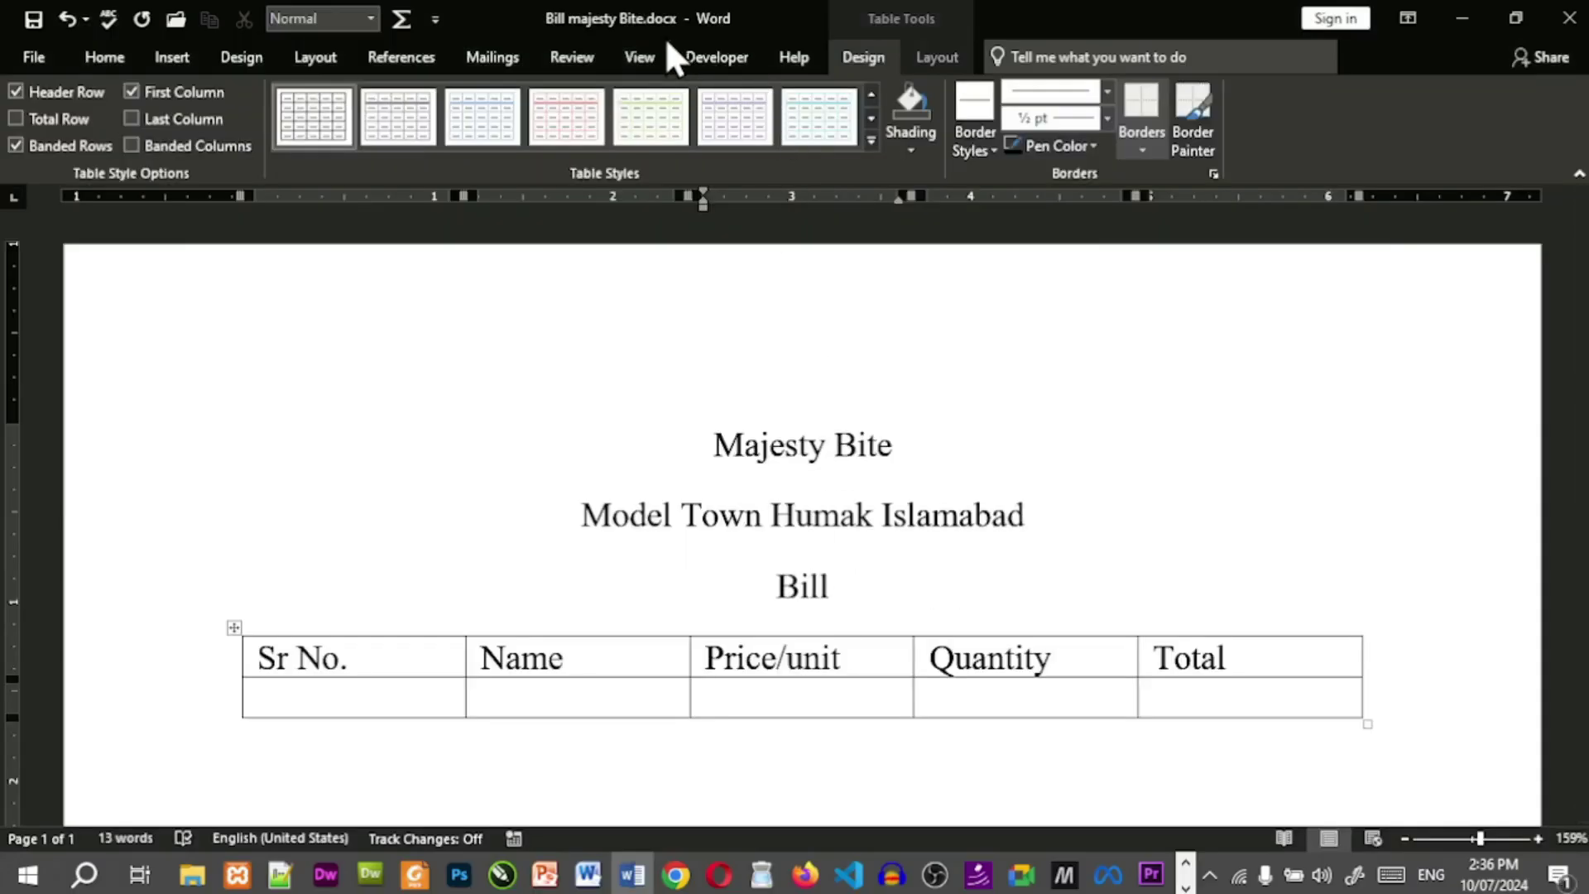
Paste the copied bill content below the table in Bill majesty Bite.
{"action": "scroll", "coordinate": [829, 546], "scroll_direction": "down", "scroll_amount": 2}
{"action": "scroll", "coordinate": [830, 547], "scroll_direction": "down", "scroll_amount": 2}
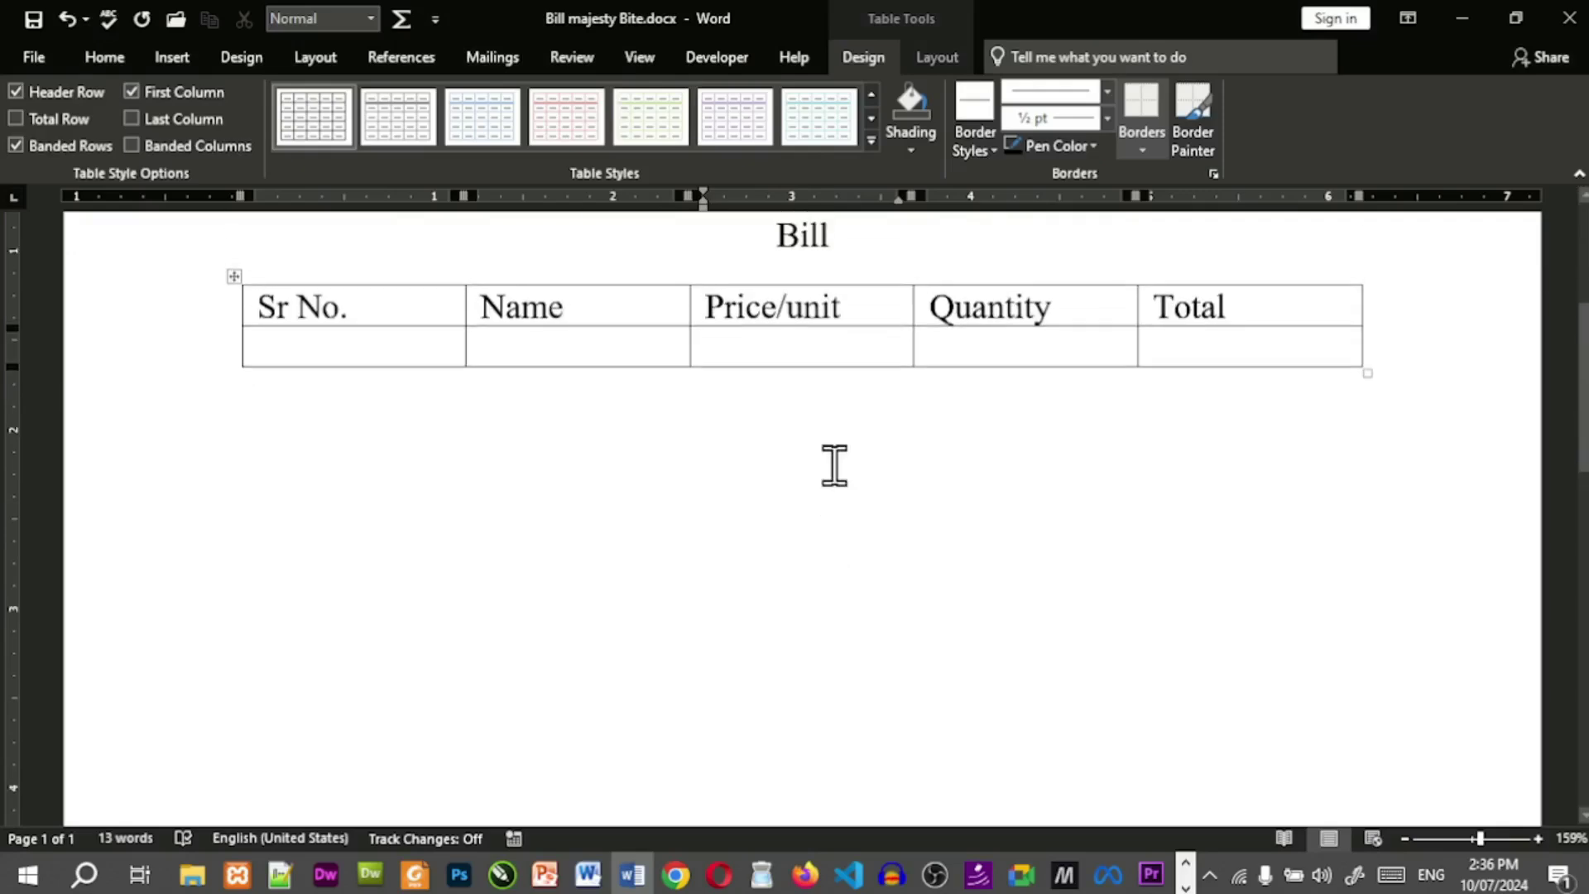
{"action": "left_click", "coordinate": [833, 472]}
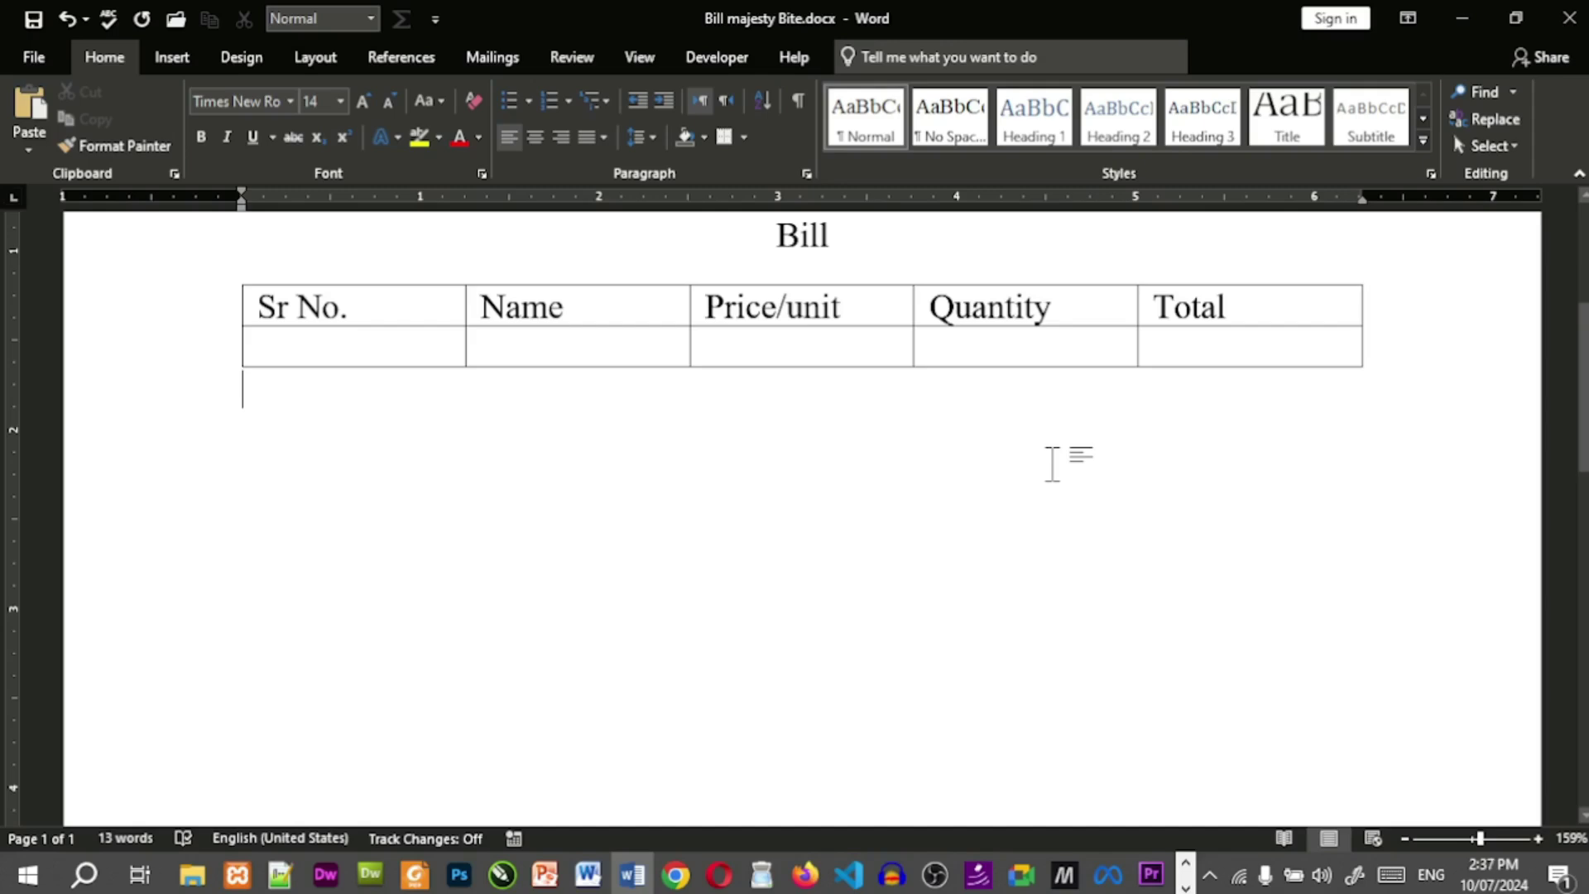
{"action": "type", "text": "Majesty Bite M Sr No.\tName\tPrice/unit\tQuantity\tTotal odel Town Humak Islamabad Bill"}
{"action": "scroll", "coordinate": [809, 438], "scroll_direction": "up", "scroll_amount": 4}
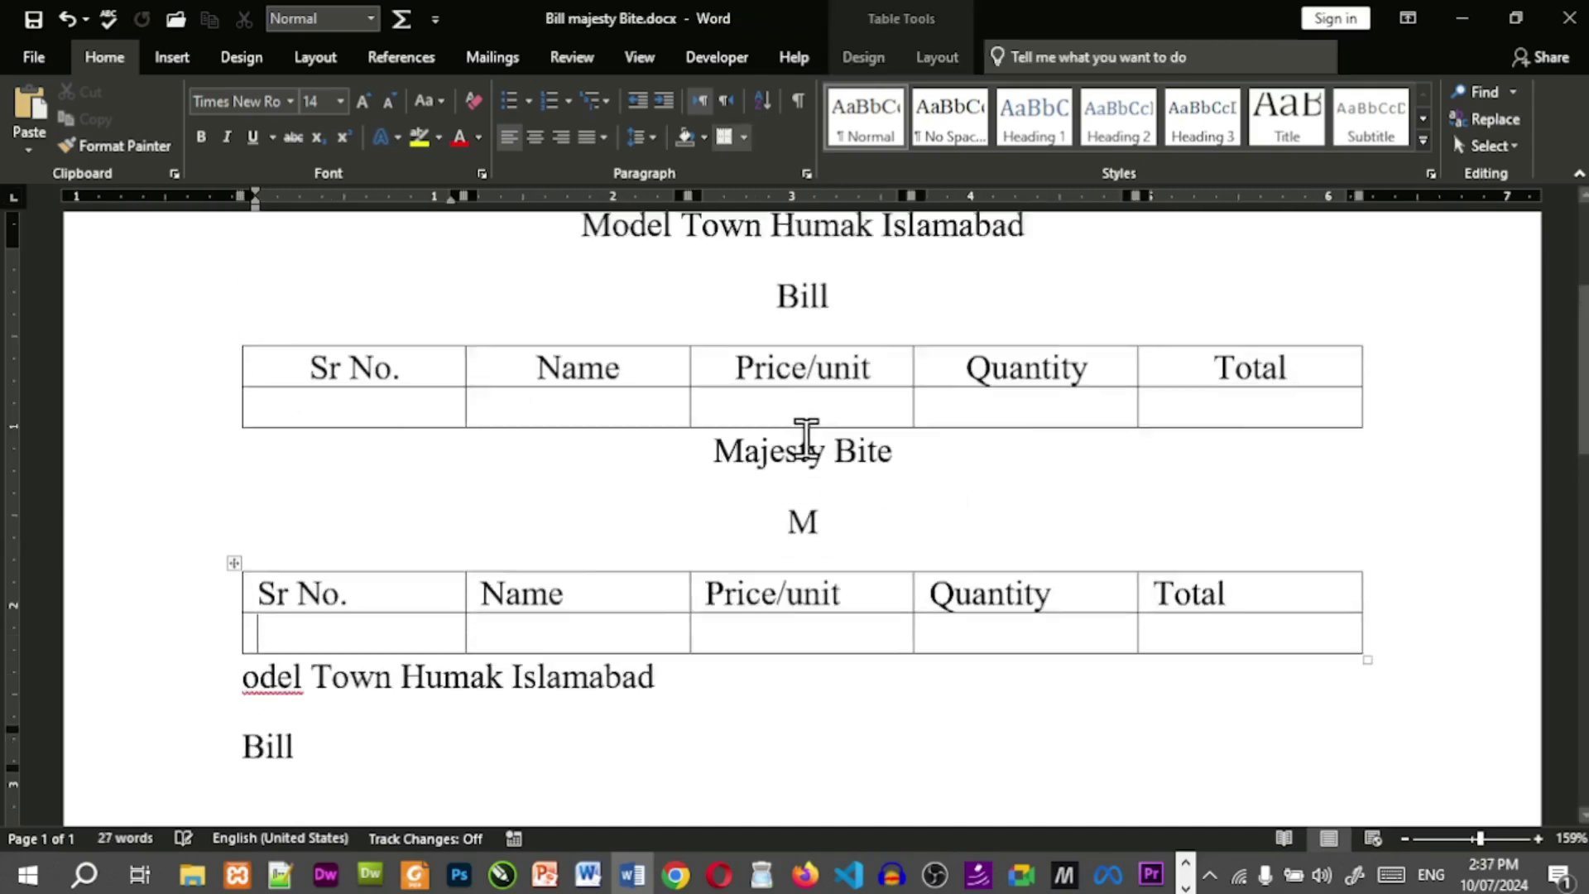
{"action": "scroll", "coordinate": [845, 642], "scroll_direction": "down", "scroll_amount": 1}
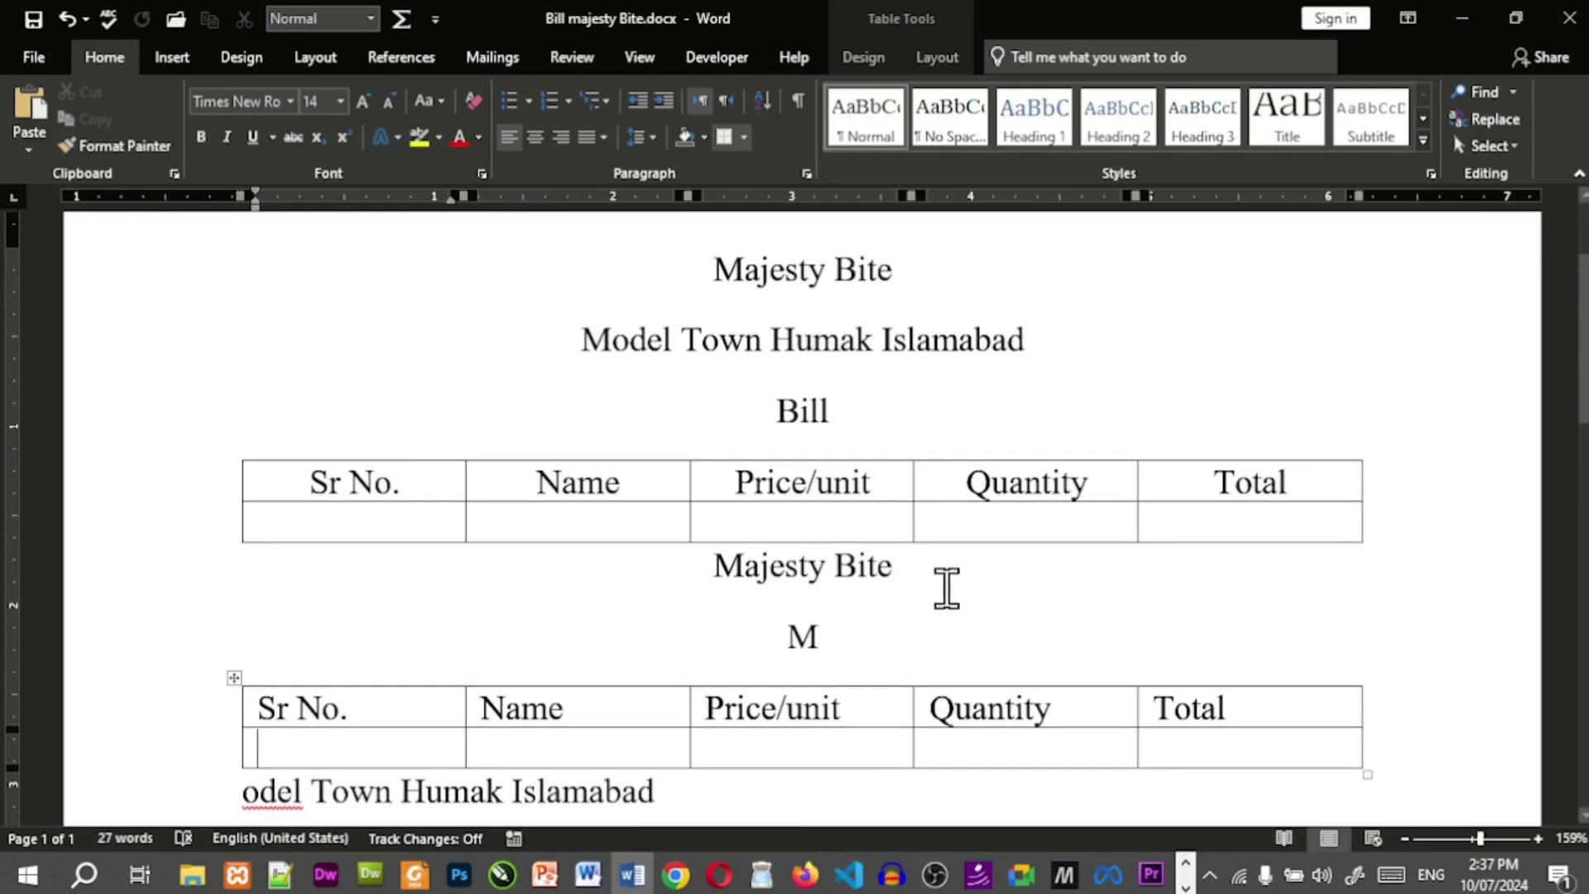
{"action": "scroll", "coordinate": [867, 646], "scroll_direction": "down", "scroll_amount": 4}
{"action": "scroll", "coordinate": [864, 629], "scroll_direction": "up", "scroll_amount": 4}
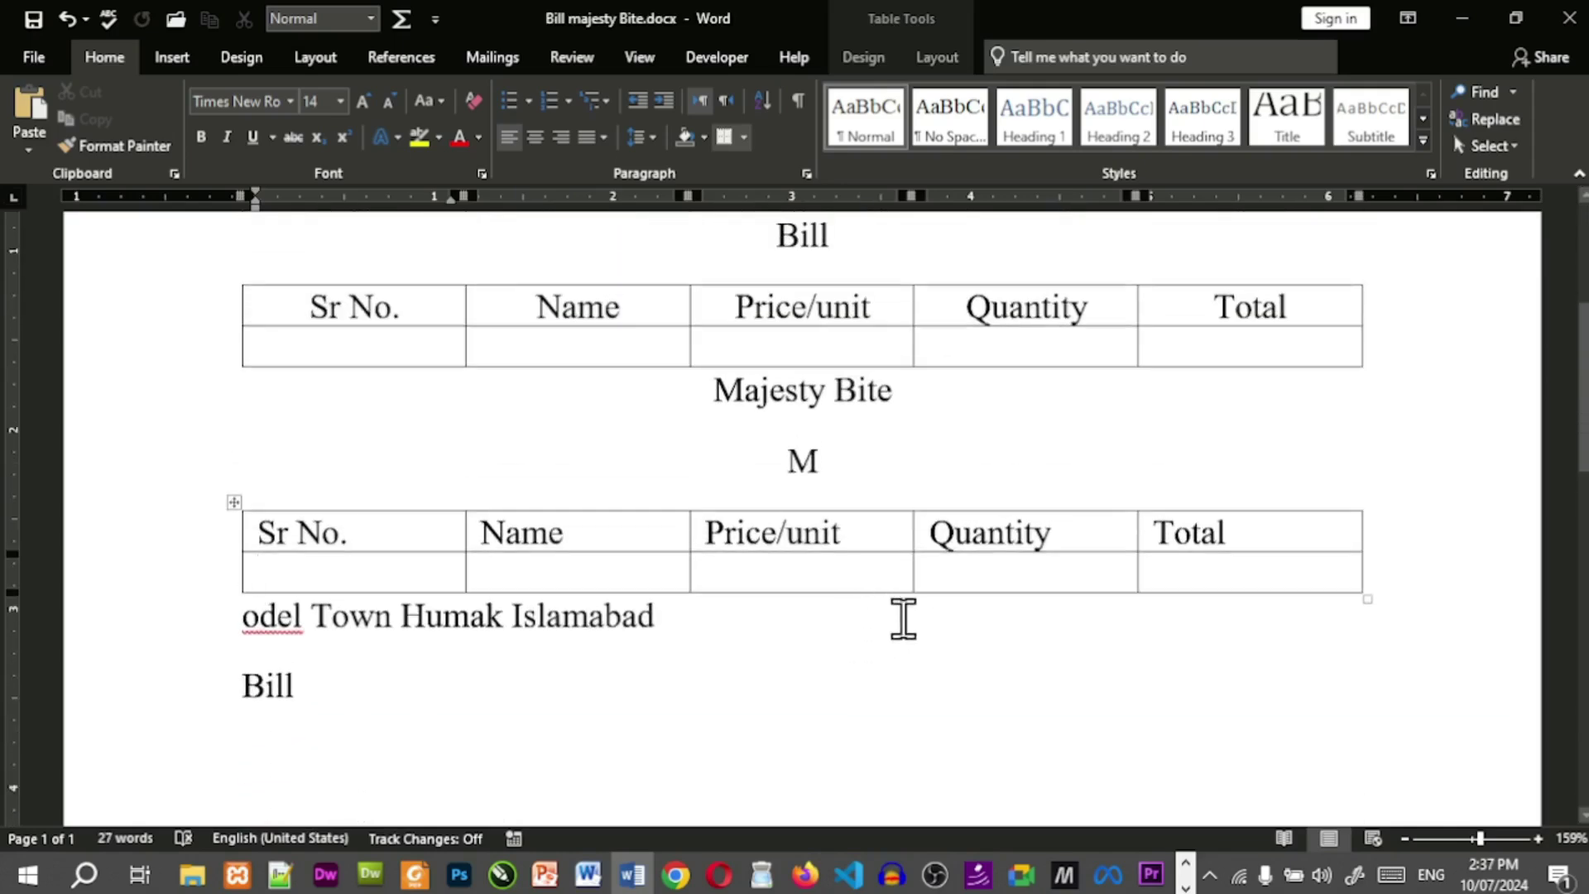
Undo the stray paste, close Word, and open the Run prompt with winword.
{"action": "key", "text": "ctrl+z"}
{"action": "key", "text": "ctrl+z"}
{"action": "key", "text": "ctrl+z"}
{"action": "key", "text": "ctrl+z"}
{"action": "key", "text": "ctrl+z"}
{"action": "key", "text": "ctrl+z"}
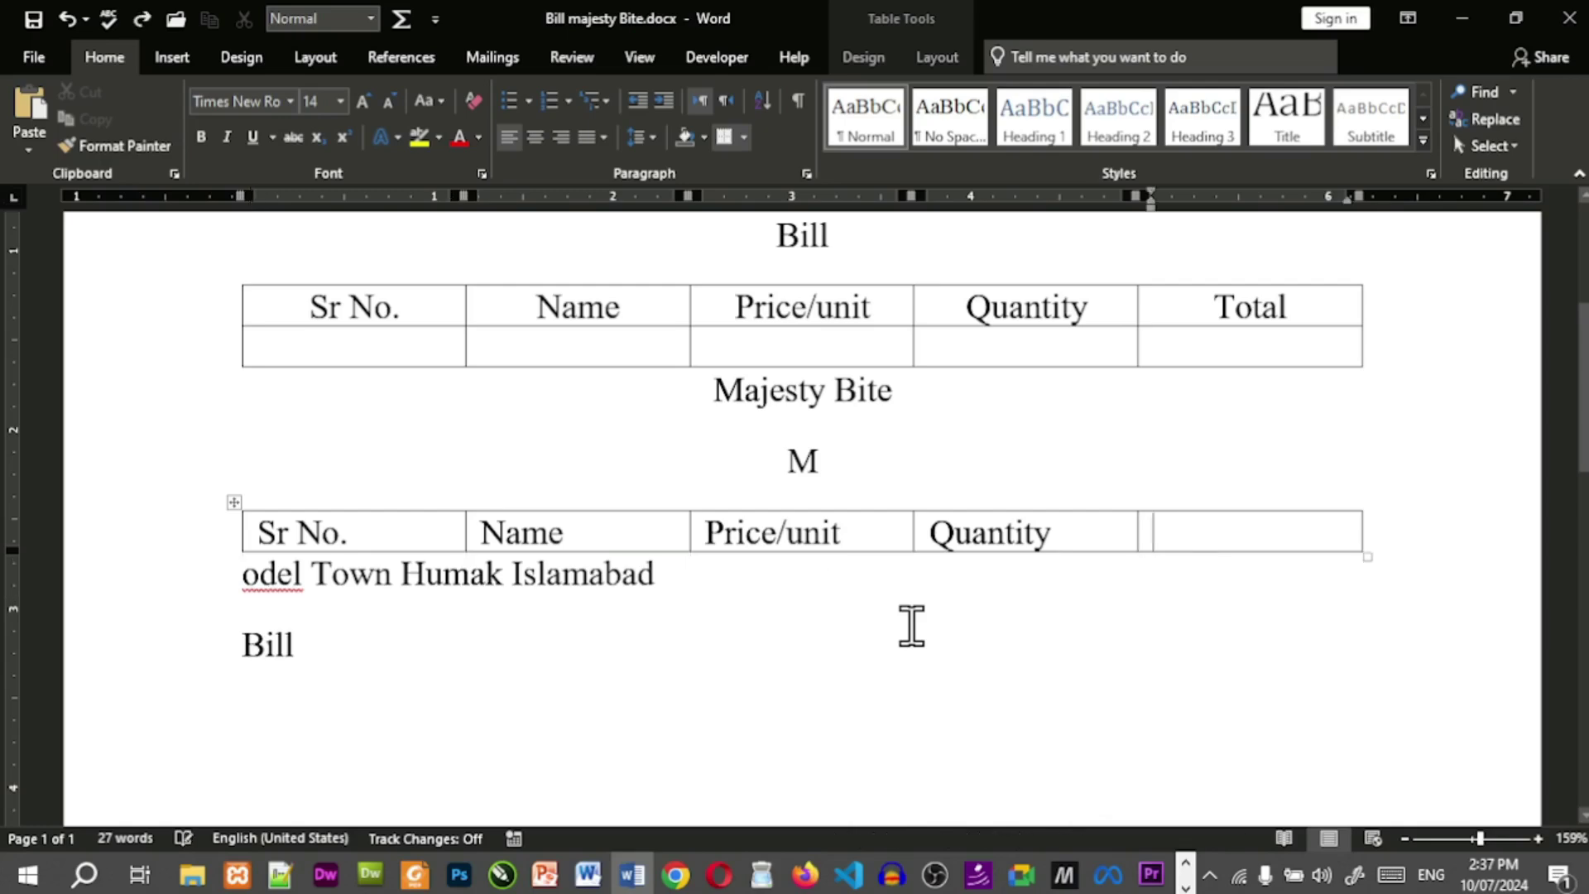
{"action": "key", "text": "ctrl+z"}
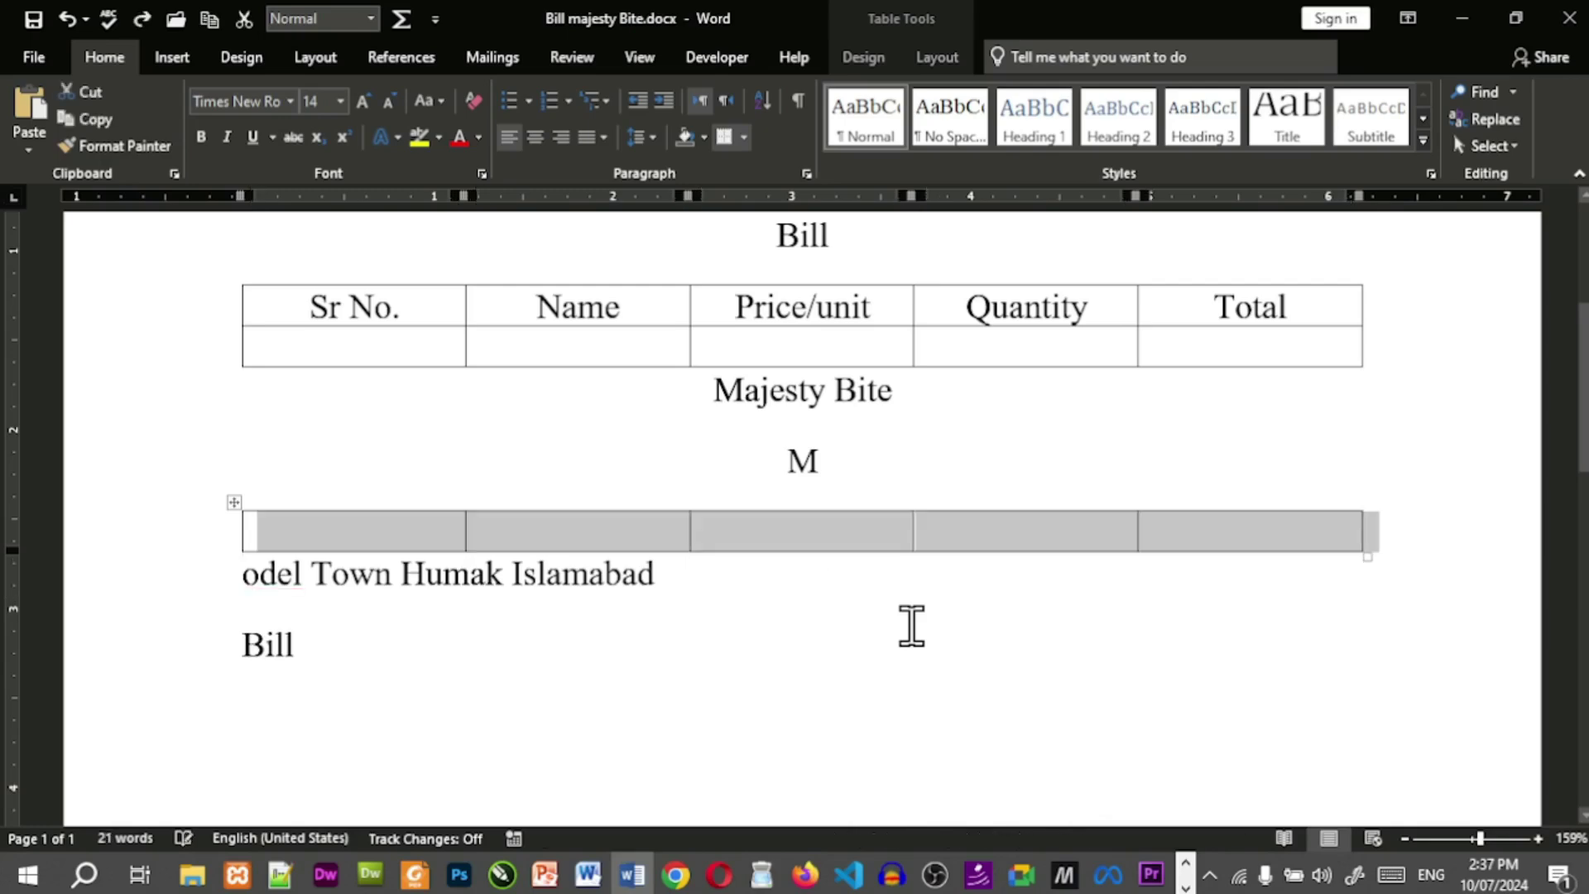
{"action": "key", "text": "ctrl+z"}
{"action": "key", "text": "ctrl+z"}
{"action": "key", "text": "ctrl+z"}
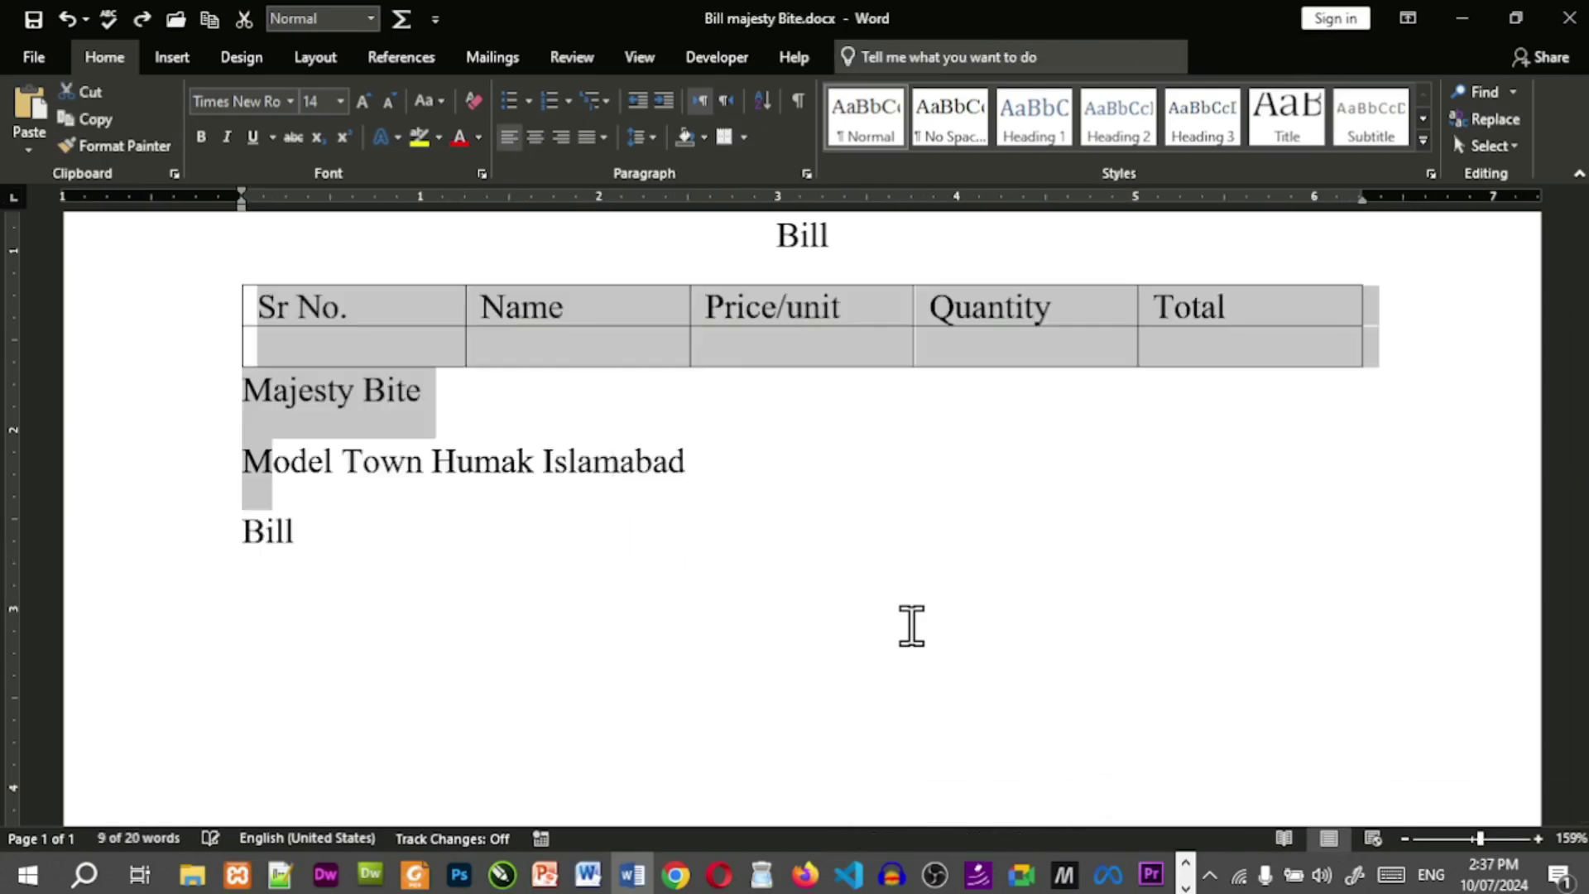
{"action": "key", "text": "ctrl+z"}
{"action": "key", "text": "ctrl+z"}
{"action": "key", "text": "ctrl+z"}
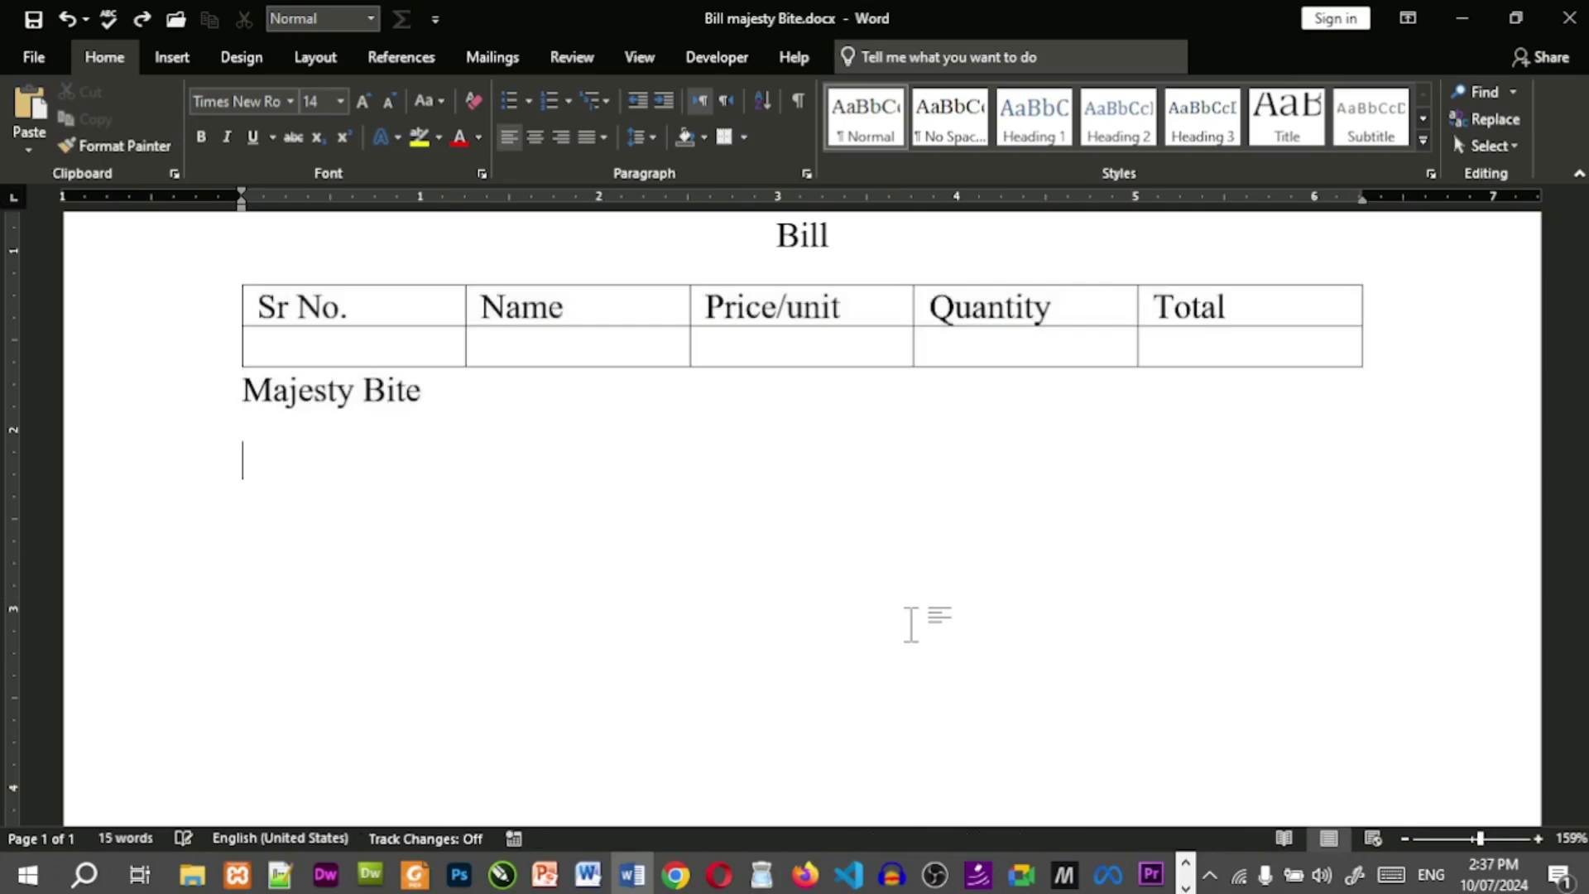
{"action": "key", "text": "ctrl+y"}
{"action": "key", "text": "ctrl+y"}
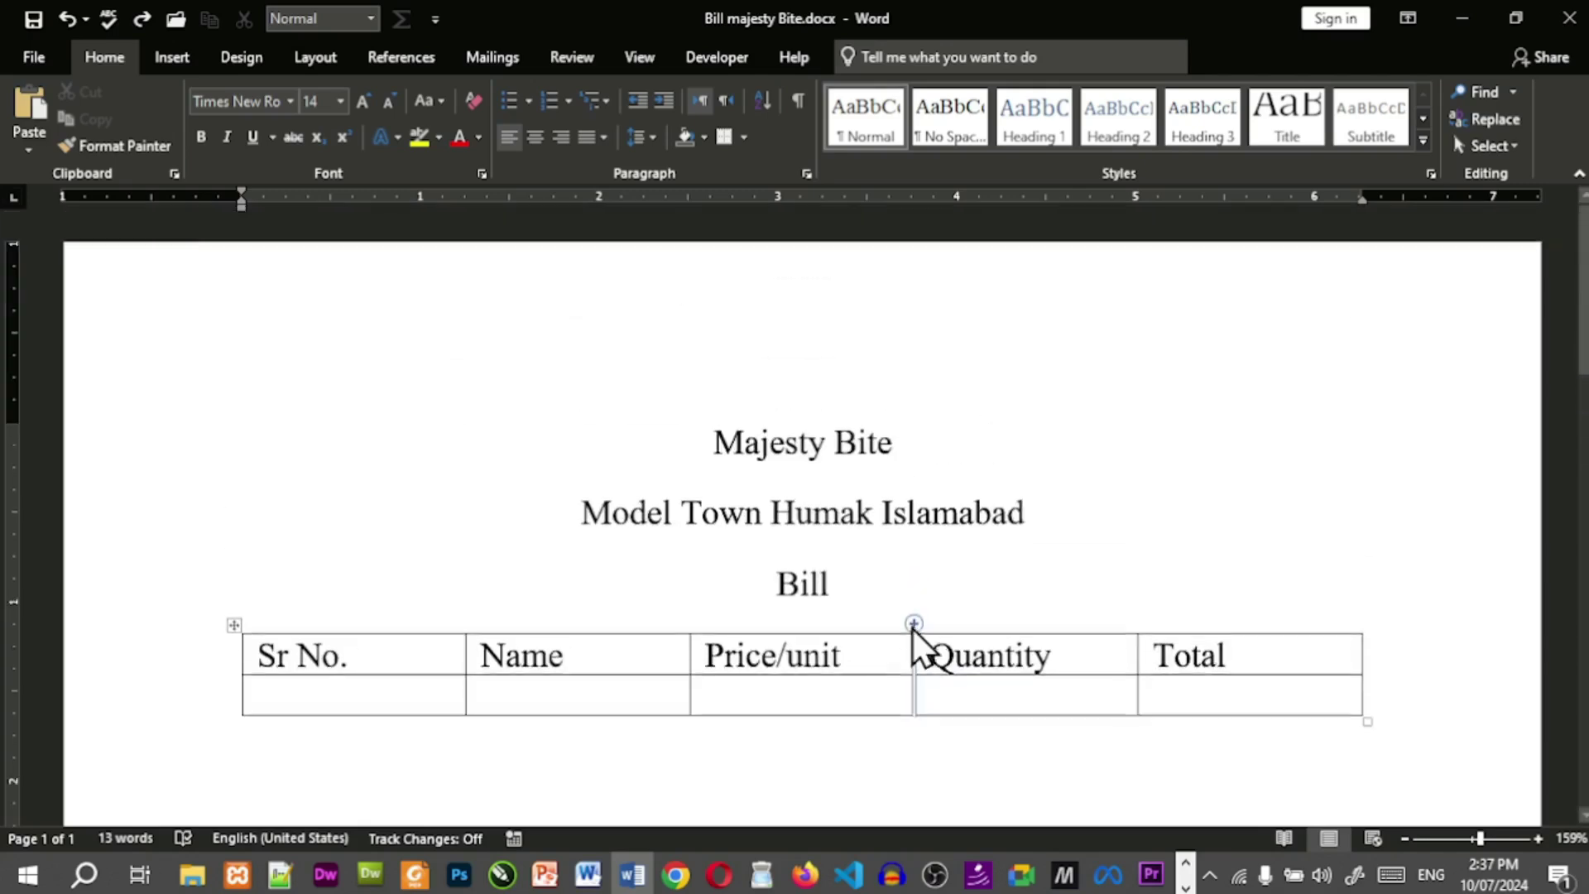
{"action": "scroll", "coordinate": [913, 642], "scroll_direction": "down", "scroll_amount": 3}
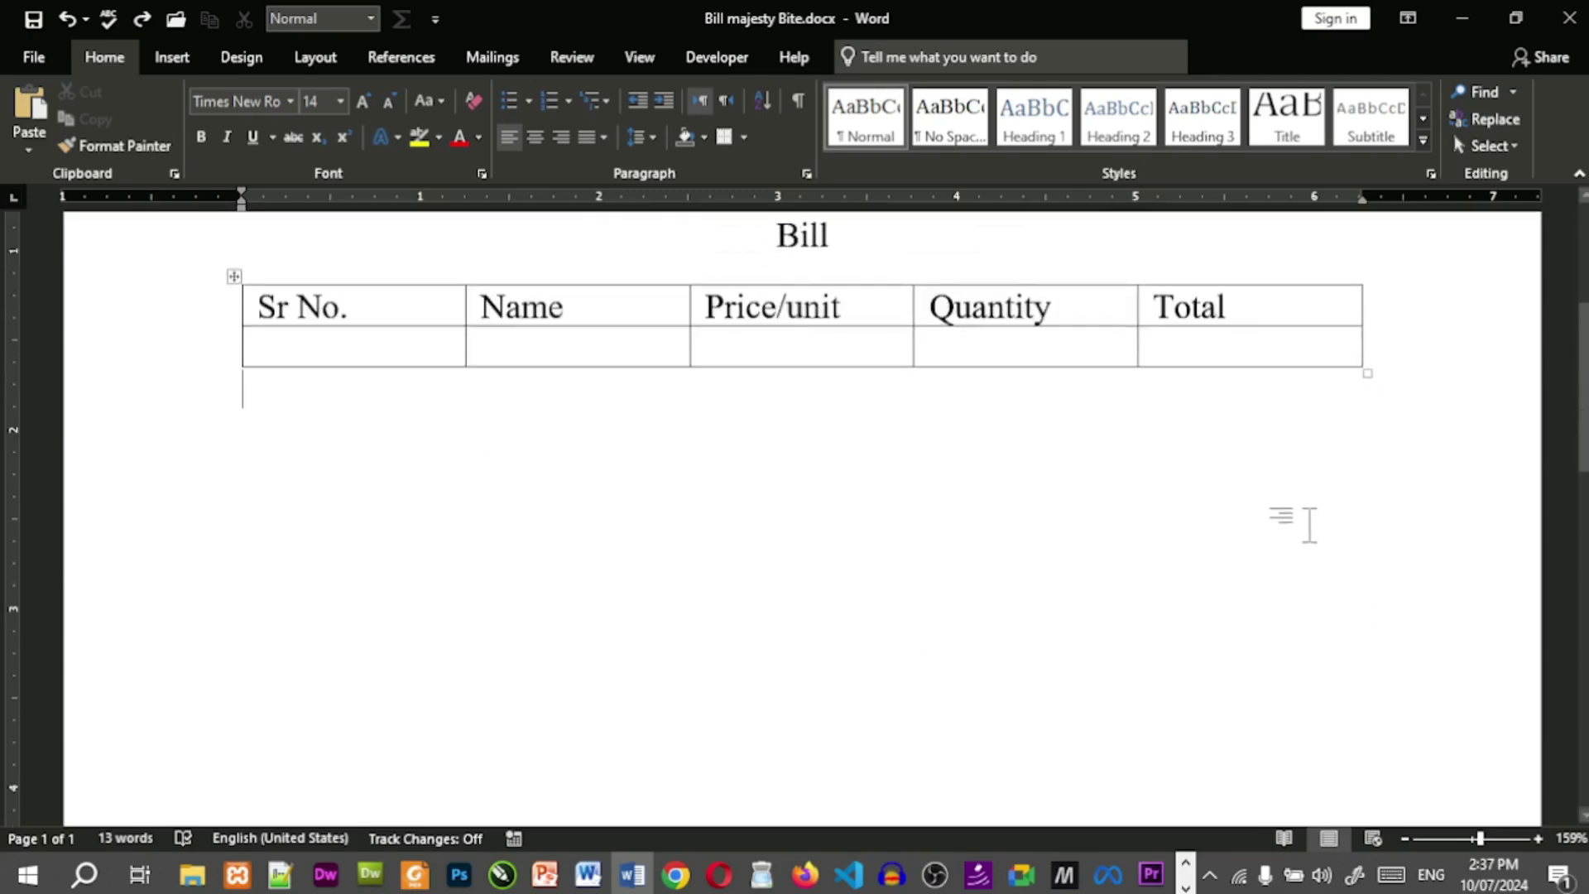
{"action": "scroll", "coordinate": [1309, 524], "scroll_direction": "up", "scroll_amount": 2}
{"action": "left_click", "coordinate": [1568, 19]}
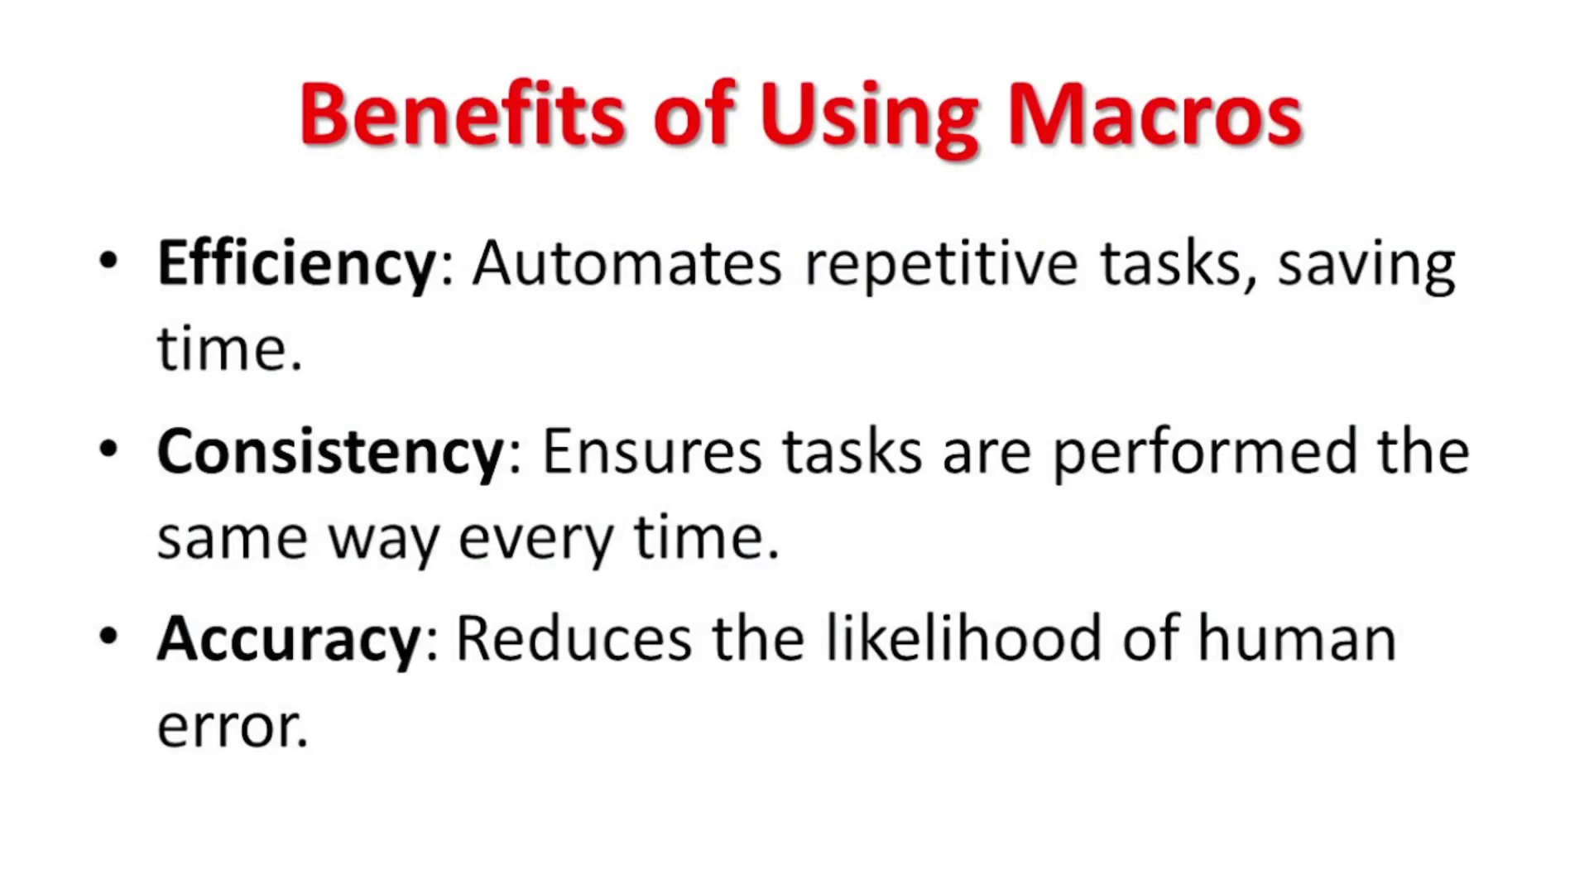
{"action": "key", "text": "super+r"}
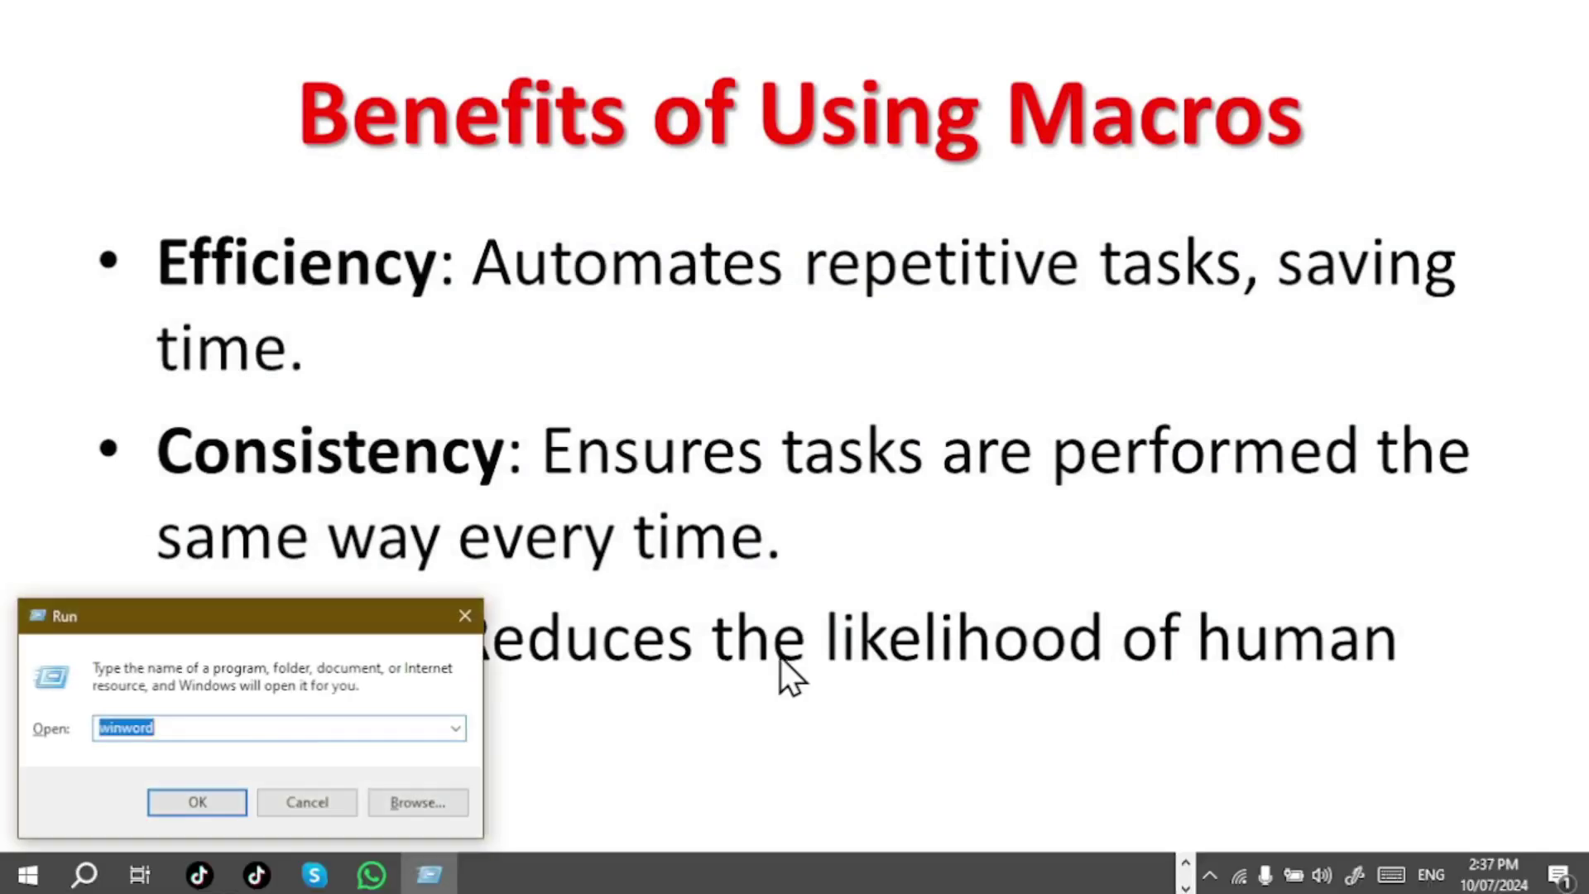
Launch Word with a blank Document1 and convert it out of Compatibility Mode to the newest format.
{"action": "key", "text": "Escape"}
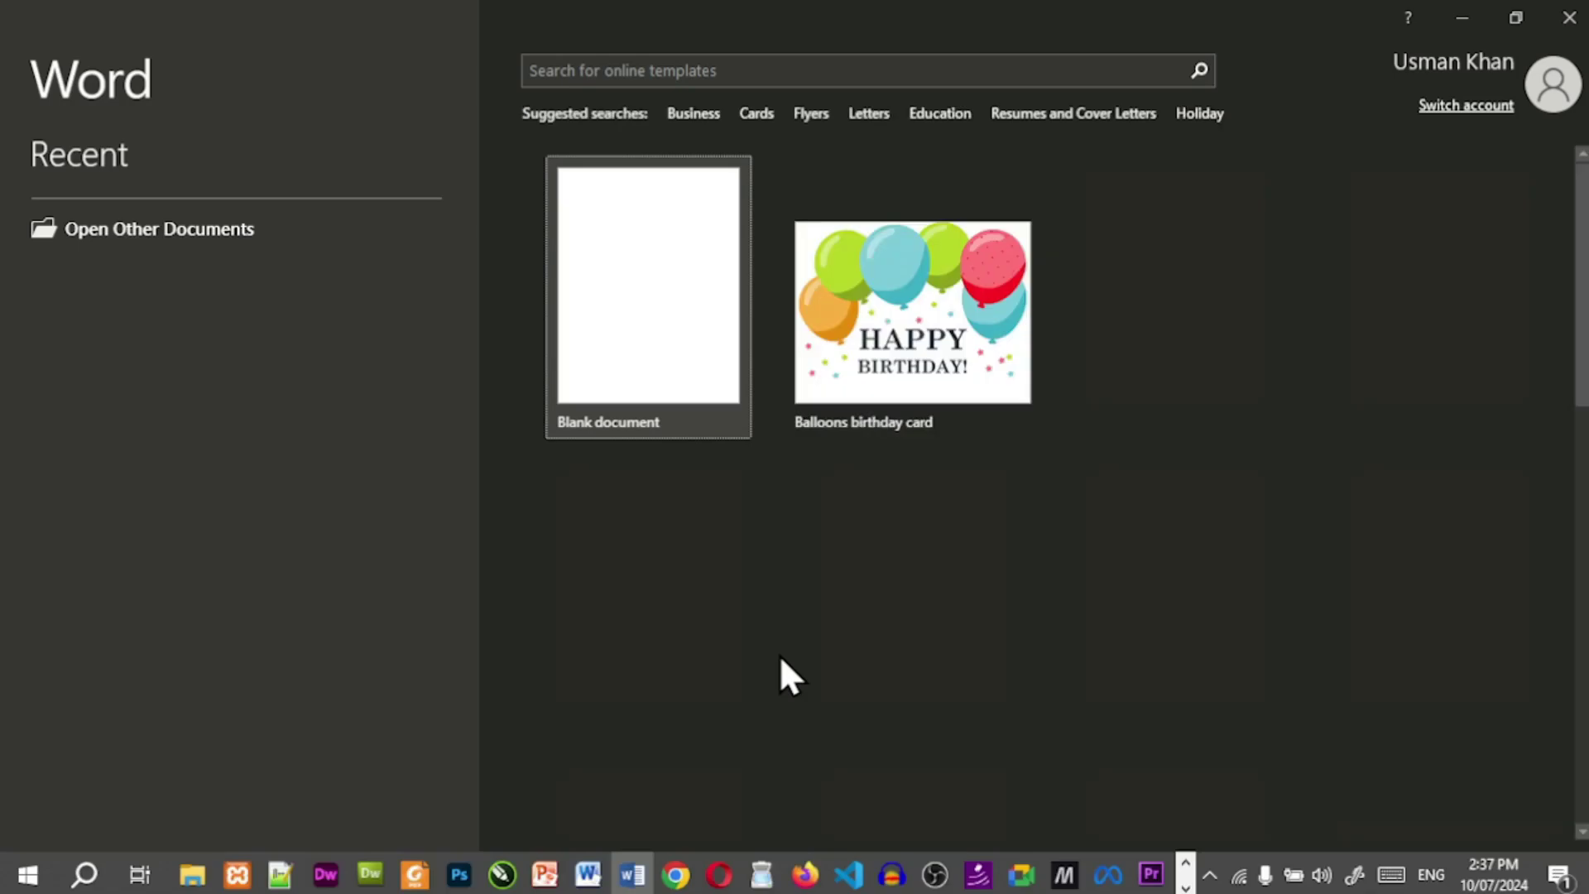
{"action": "left_click", "coordinate": [664, 365]}
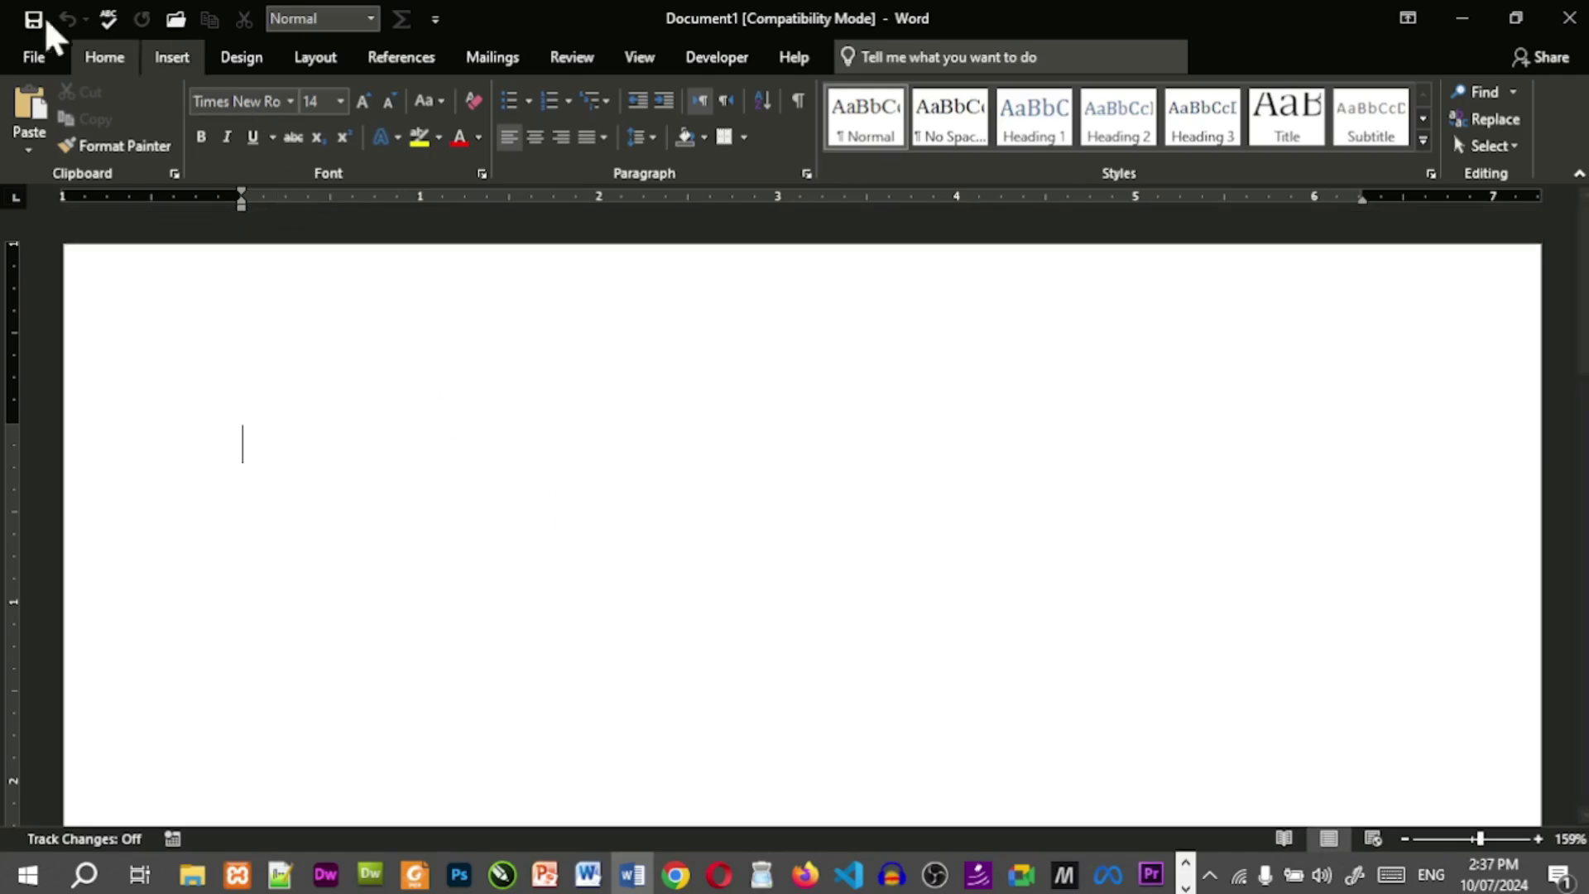
{"action": "key", "text": "ctrl+o"}
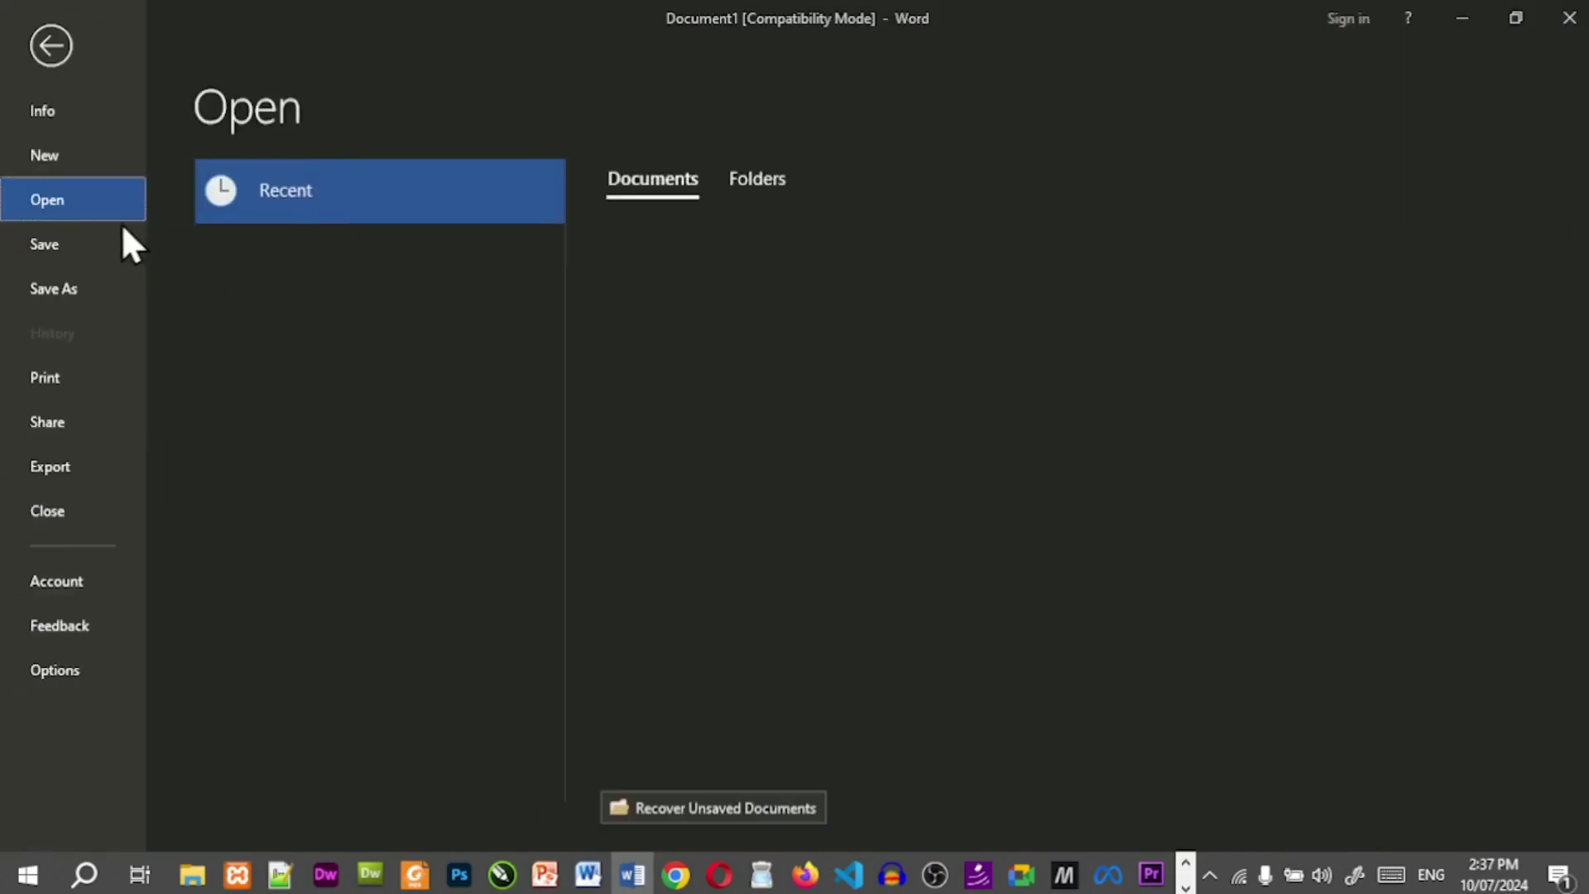
{"action": "left_click", "coordinate": [45, 110]}
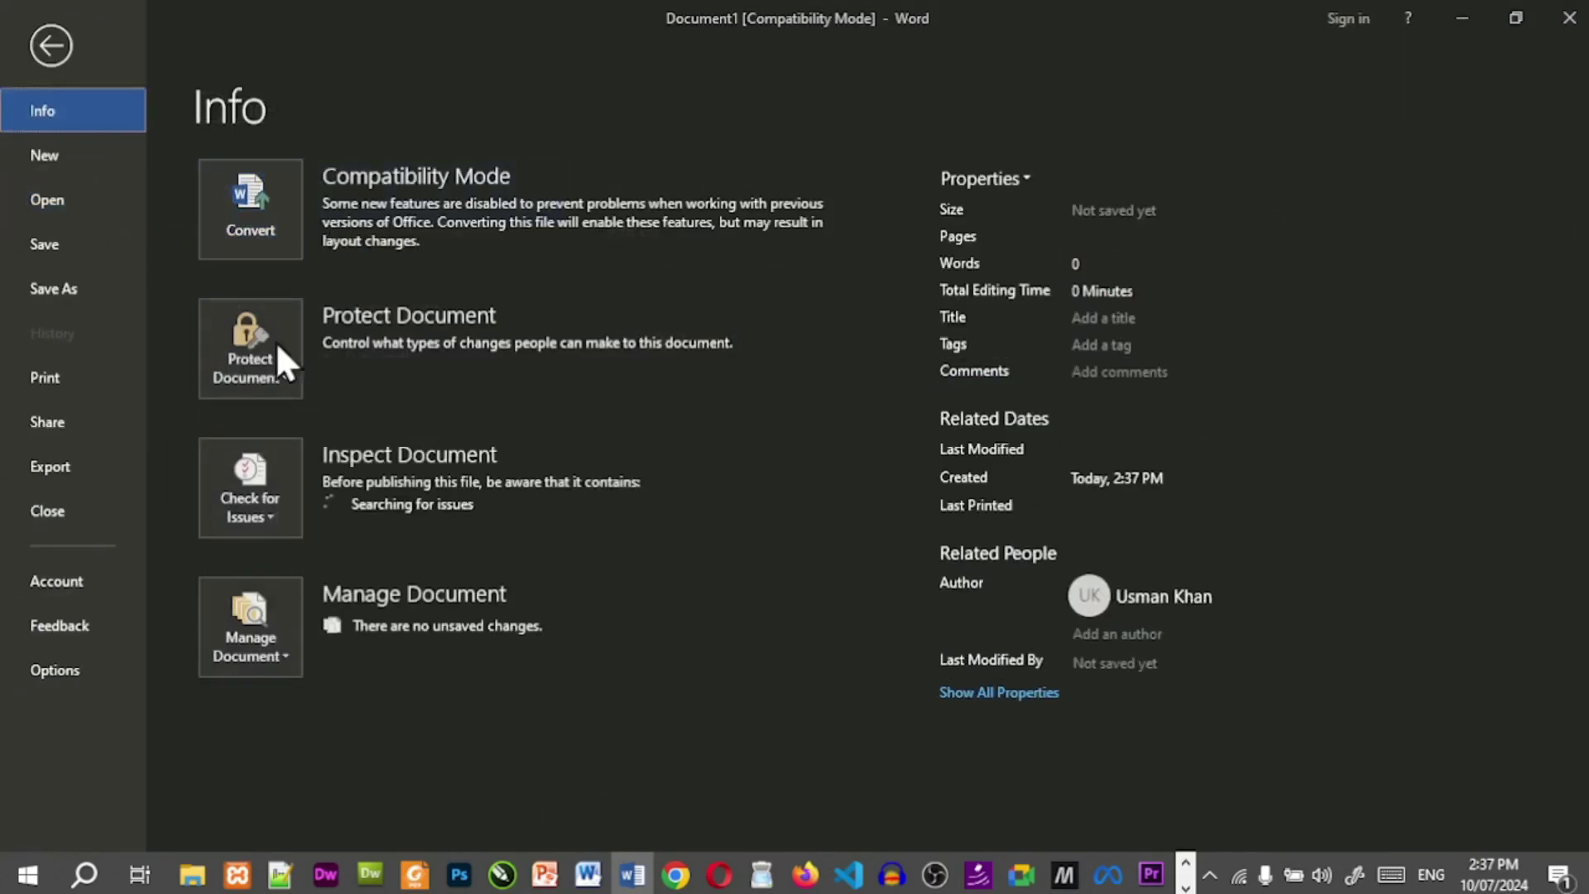
{"action": "left_click", "coordinate": [265, 234]}
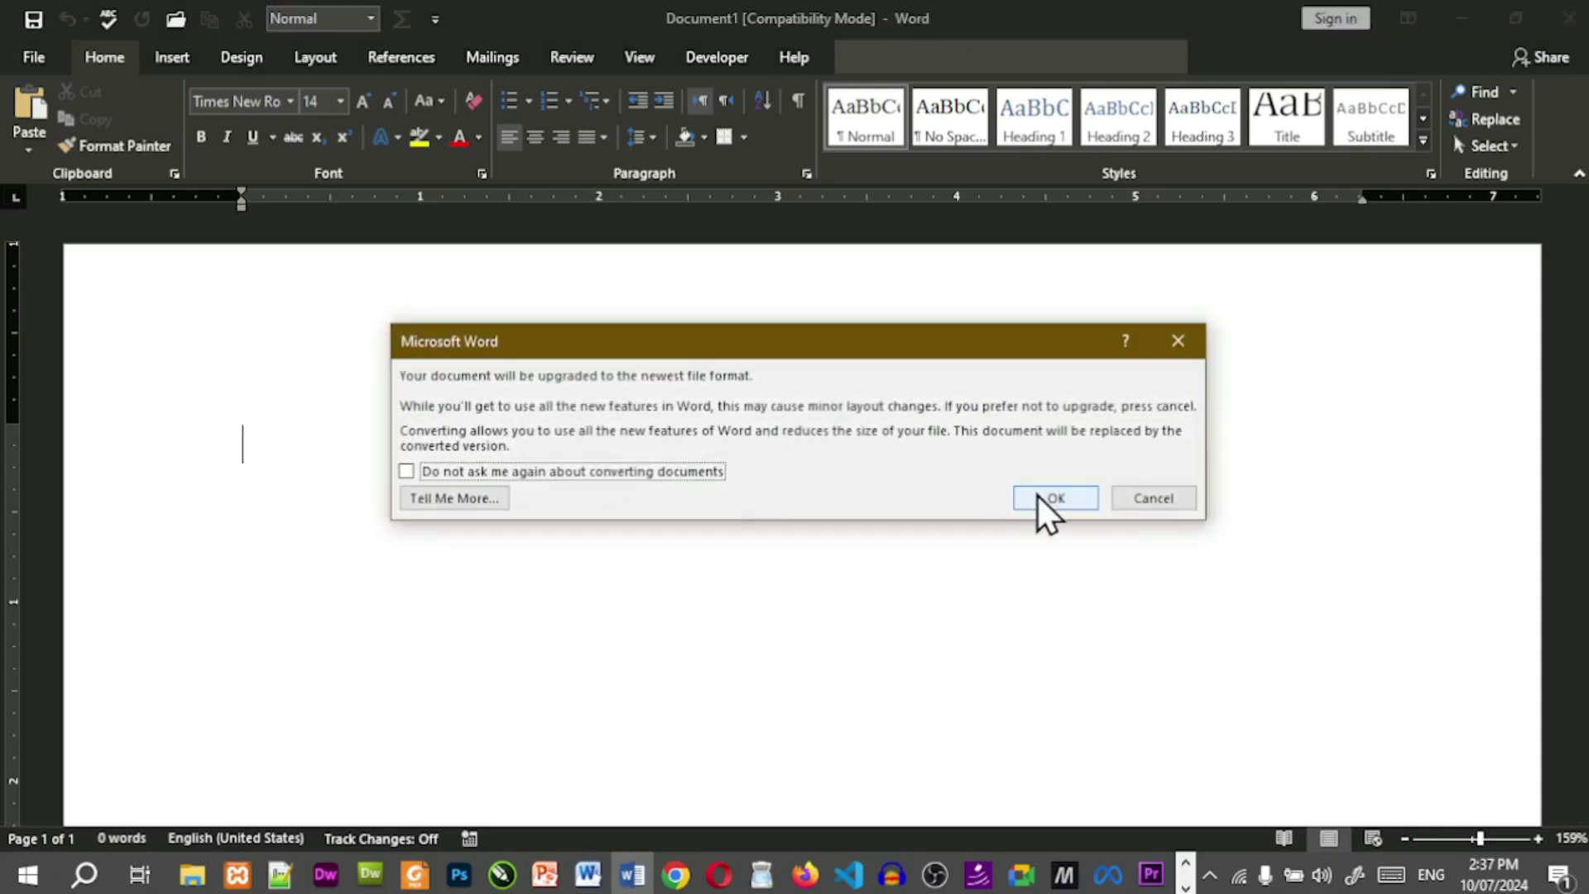
{"action": "left_click", "coordinate": [1041, 498]}
Run BillMajestyBite from the Macros list, then rebuild the bill in a new Document2 via its shortcut.
{"action": "left_click", "coordinate": [638, 63]}
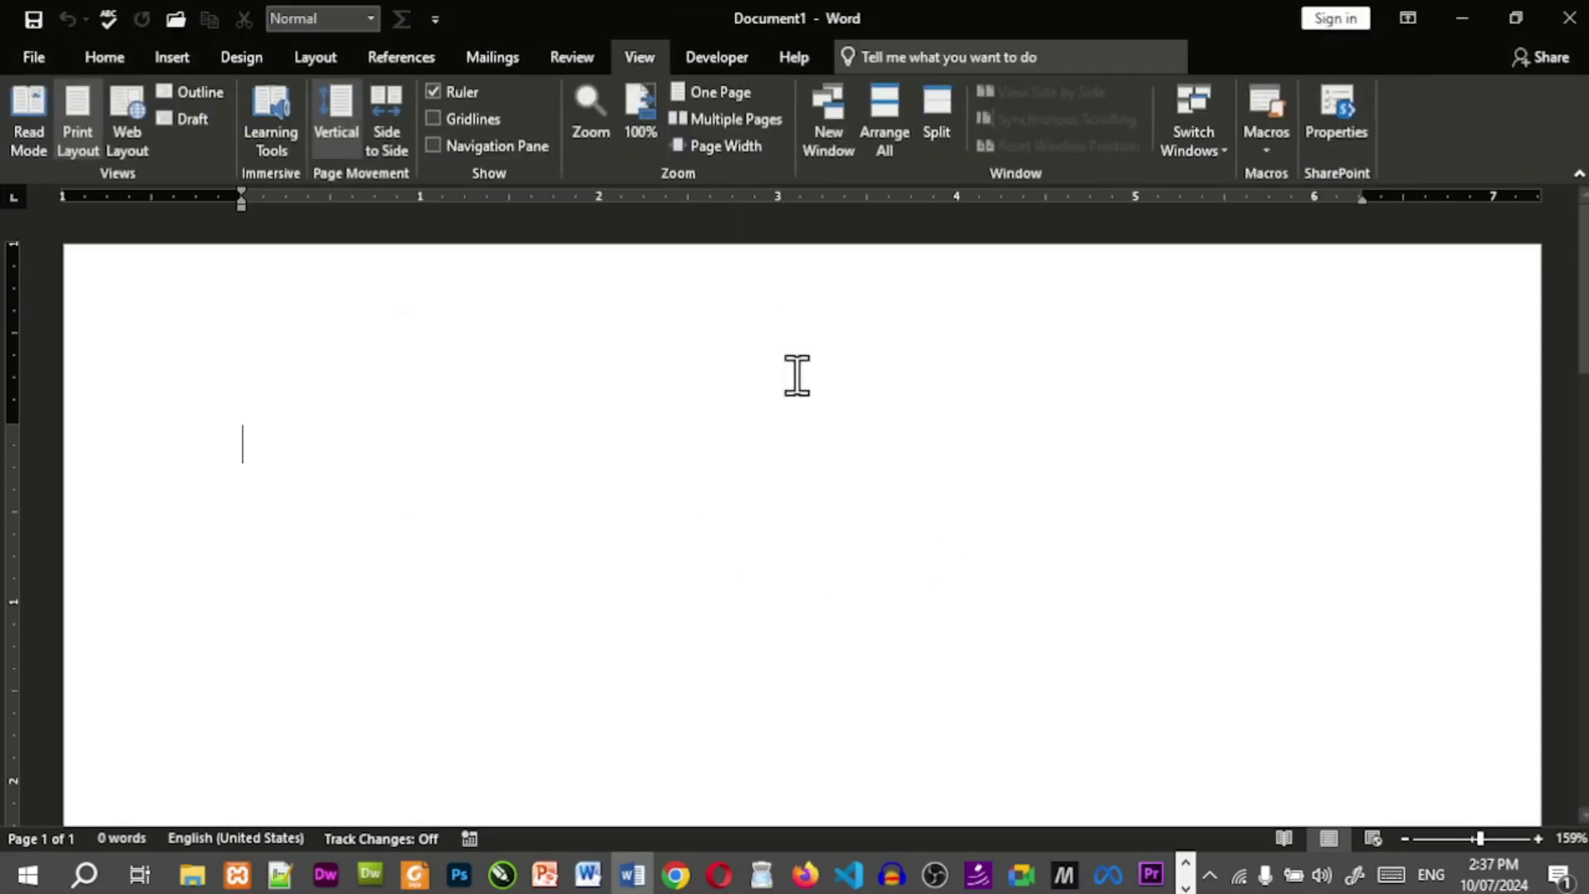
{"action": "left_click", "coordinate": [1260, 154]}
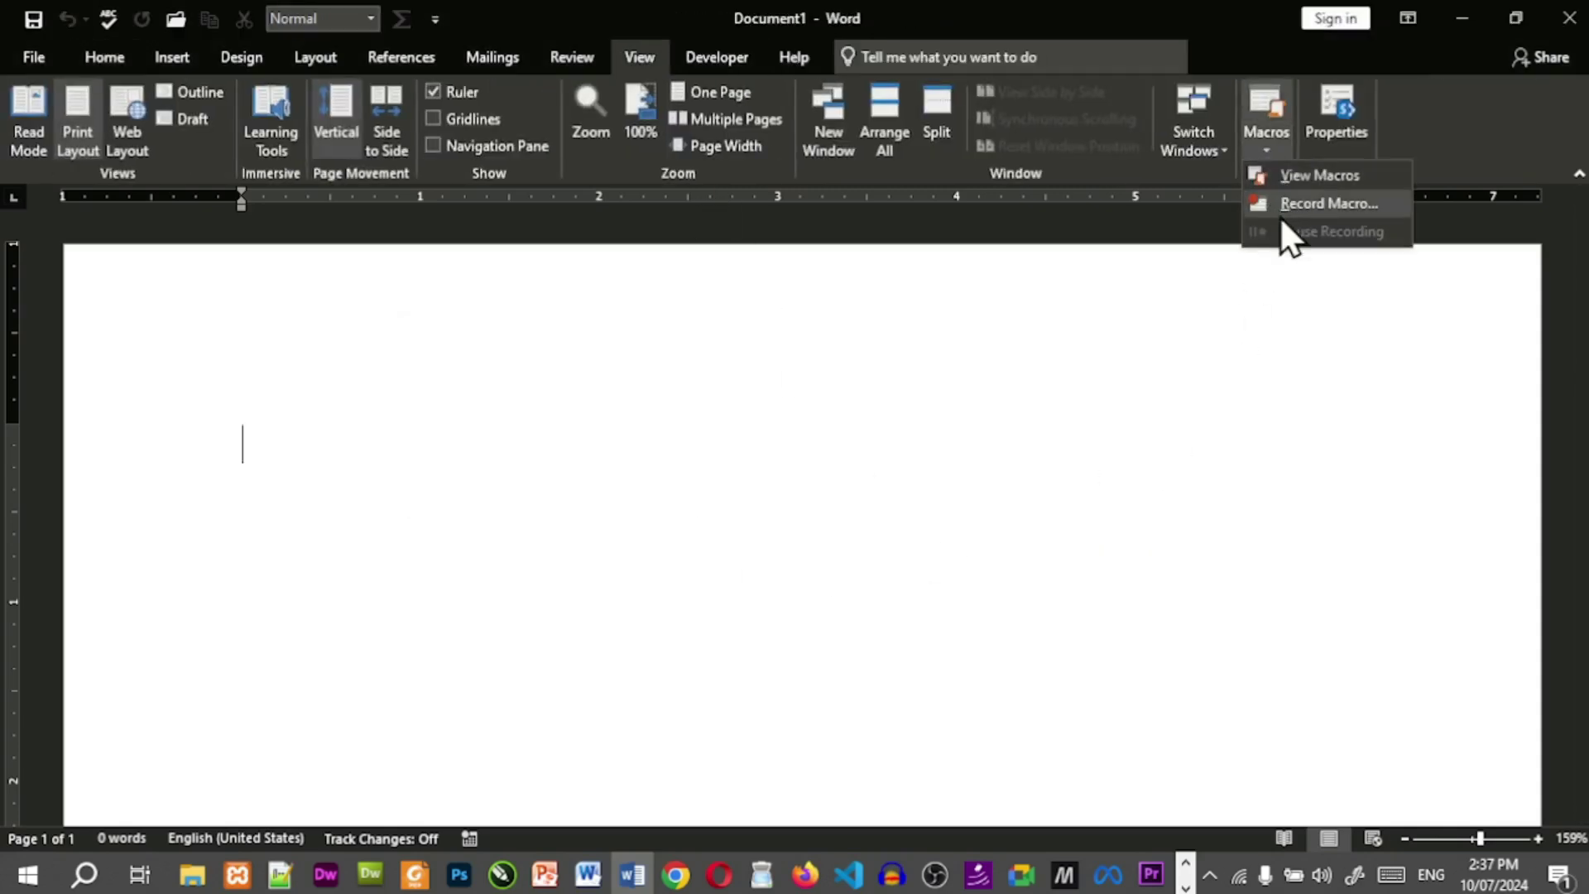
{"action": "left_click", "coordinate": [1292, 176]}
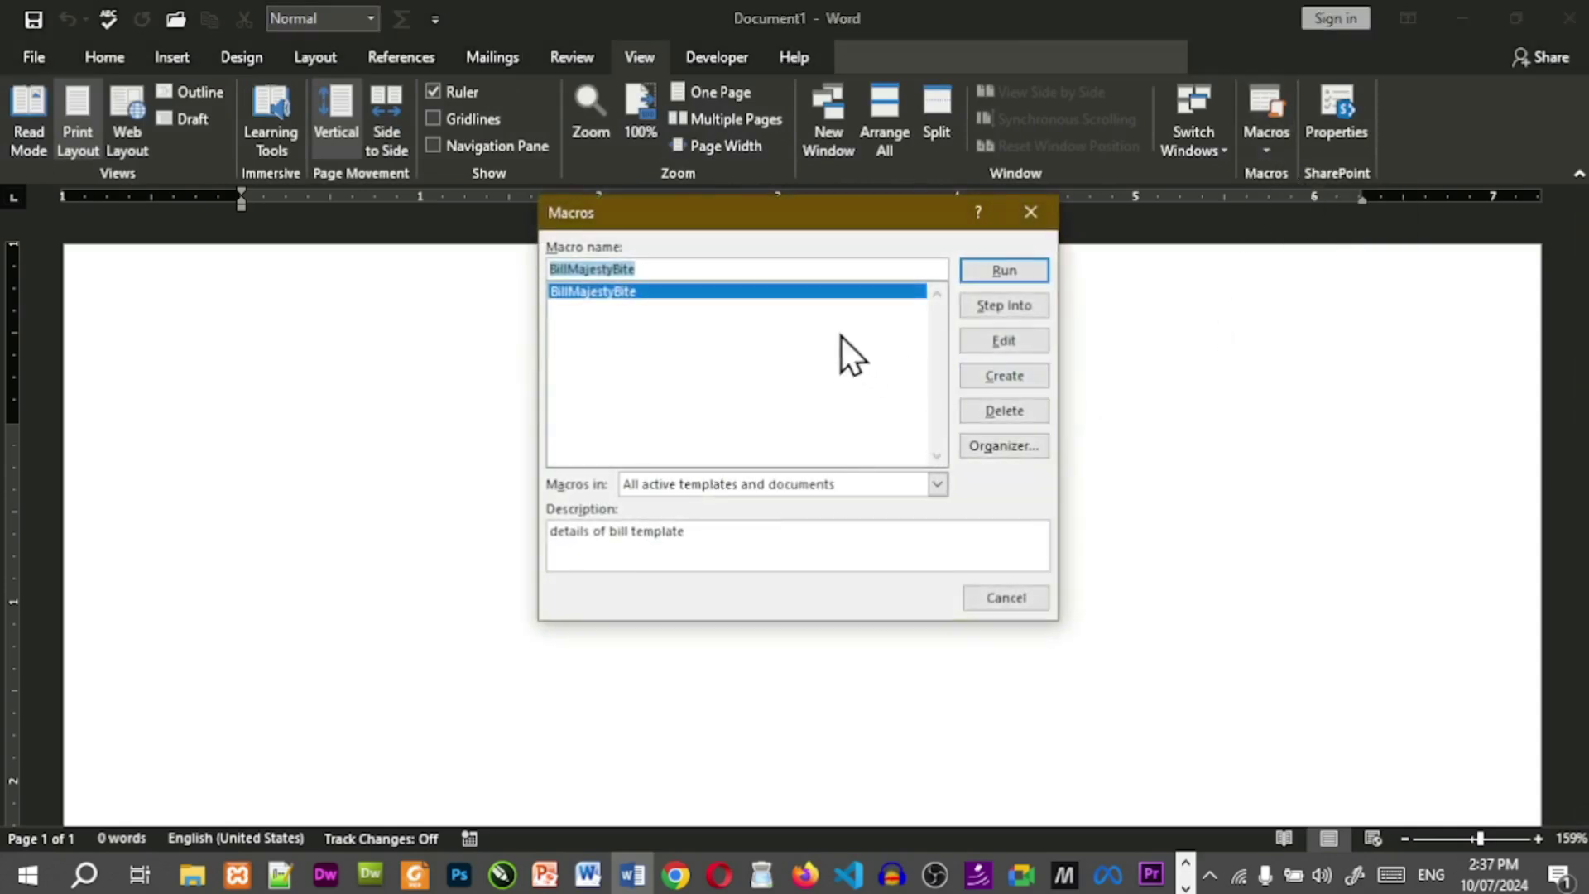
{"action": "left_click", "coordinate": [1005, 272]}
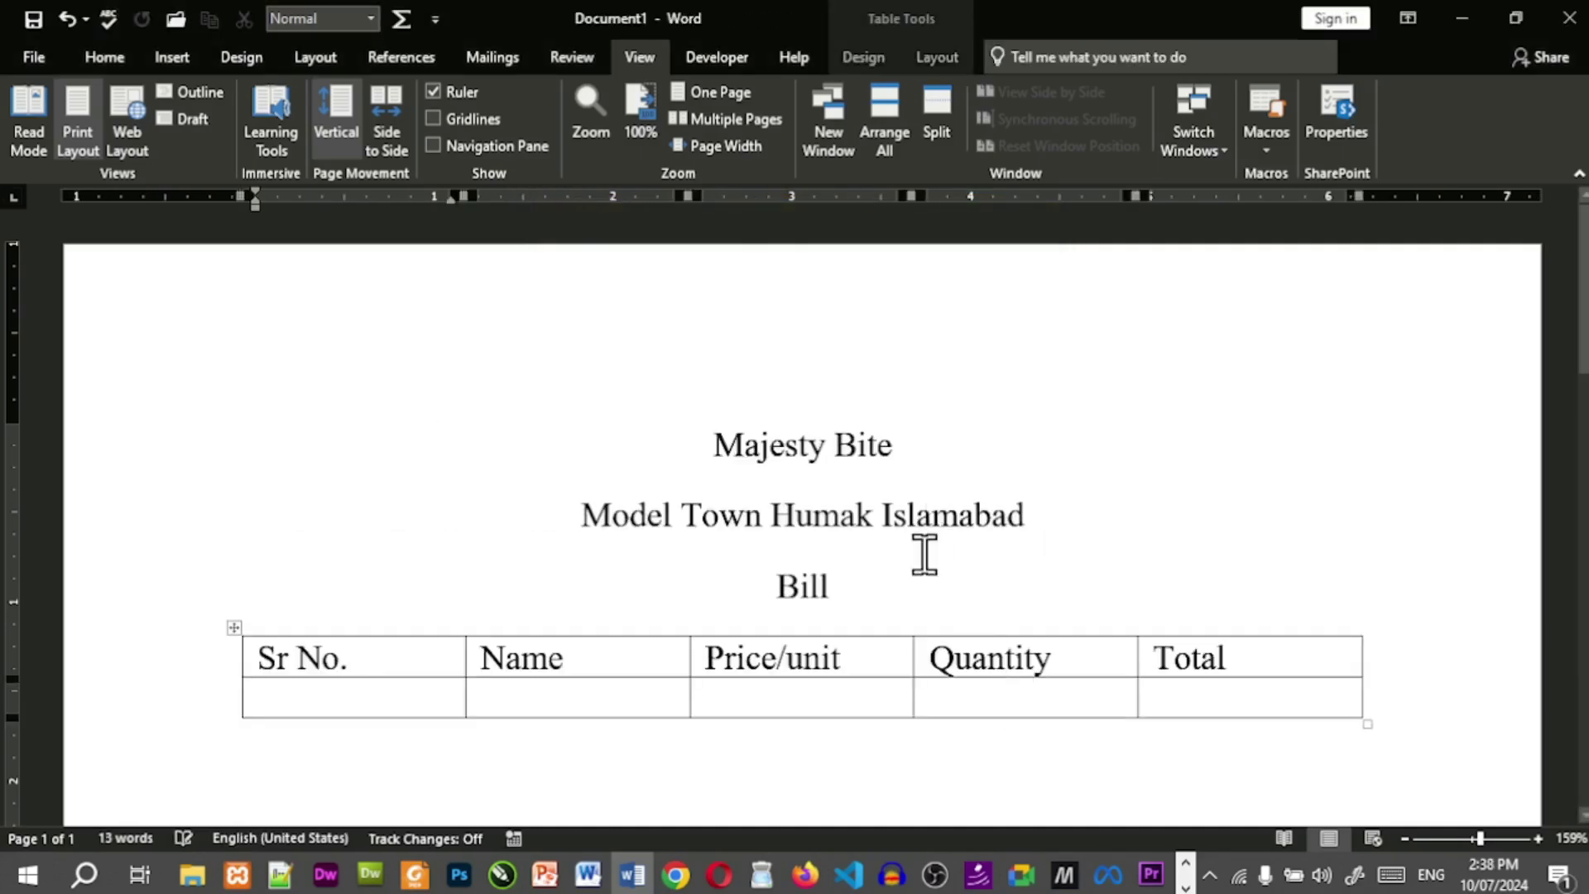
{"action": "scroll", "coordinate": [925, 553], "scroll_direction": "down", "scroll_amount": 3}
{"action": "scroll", "coordinate": [919, 585], "scroll_direction": "up", "scroll_amount": 2}
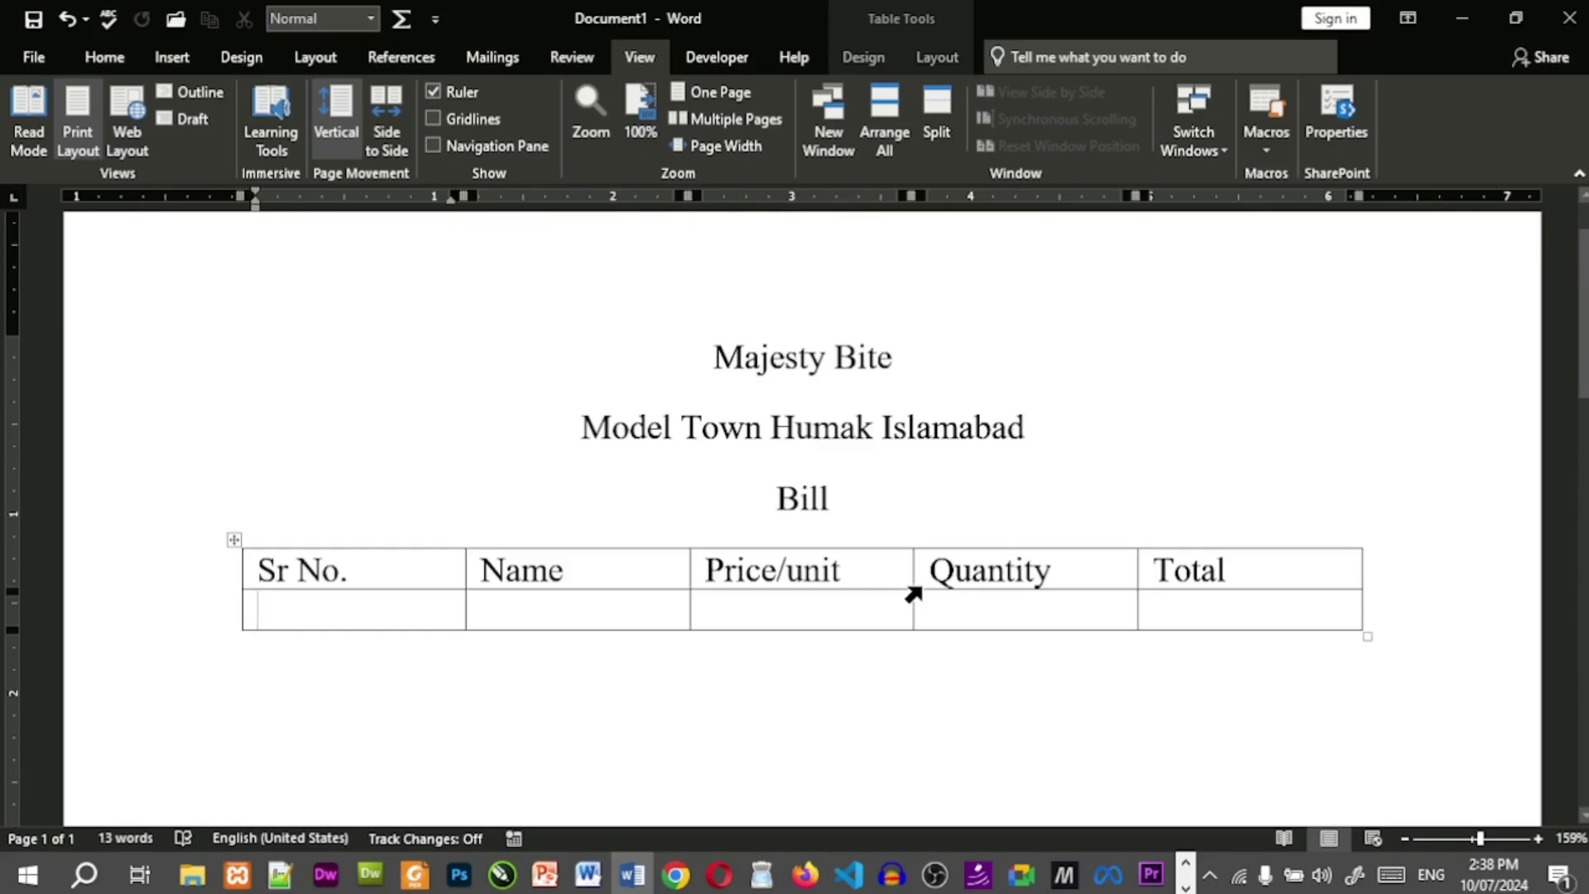
{"action": "key", "text": "ctrl+n"}
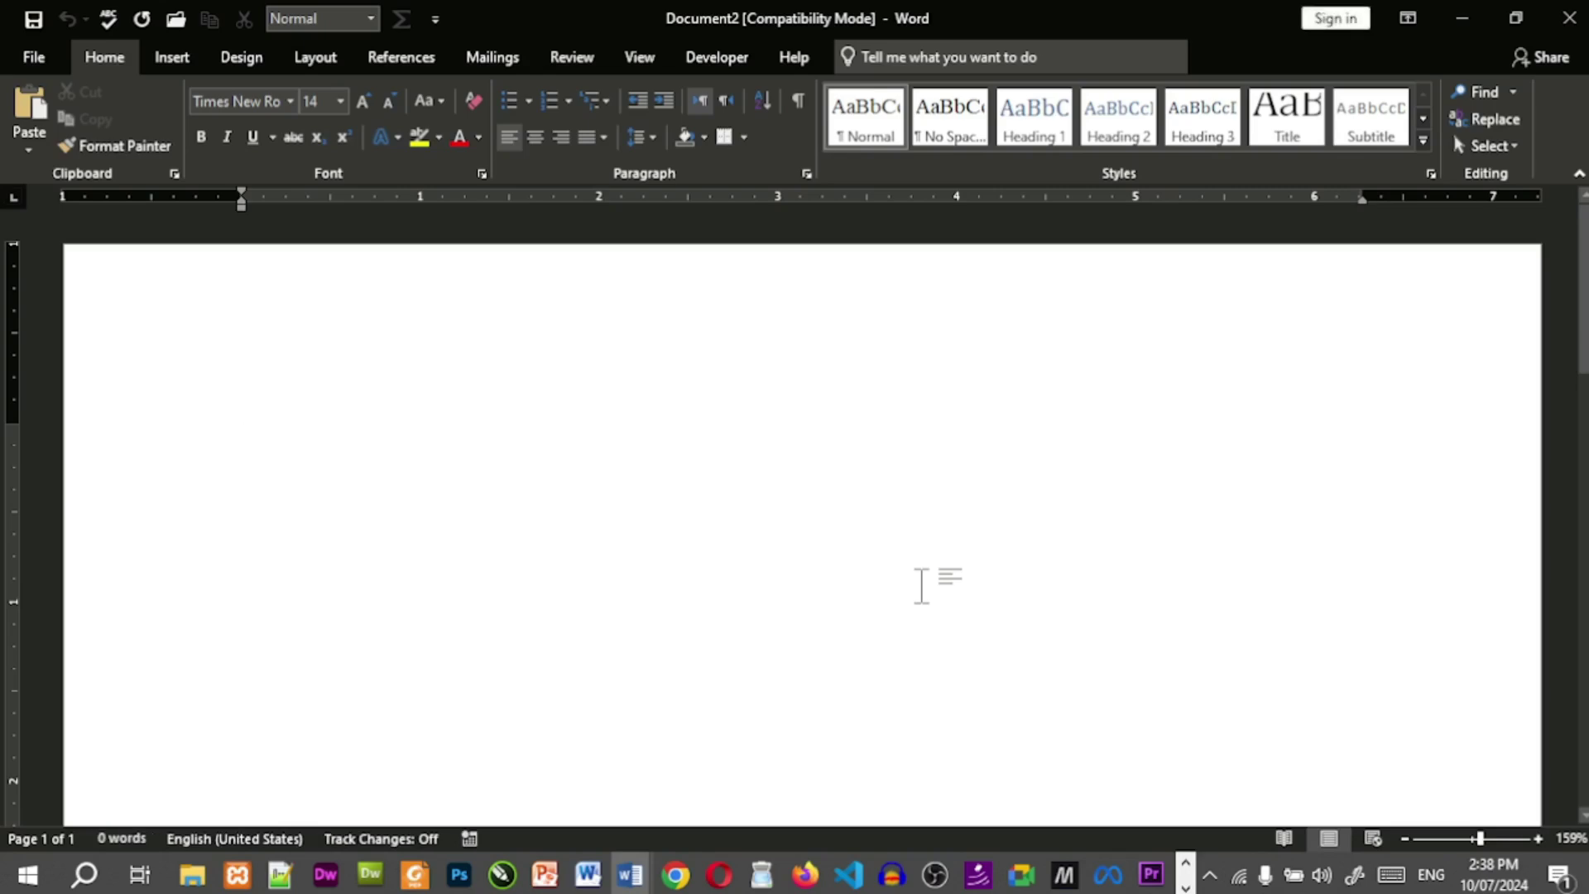
{"action": "type", "text": "Majesty Bite Model Town Humak Islamabad Bill Sr No.\tName\tPrice/unit\tQuantity\tTotal"}
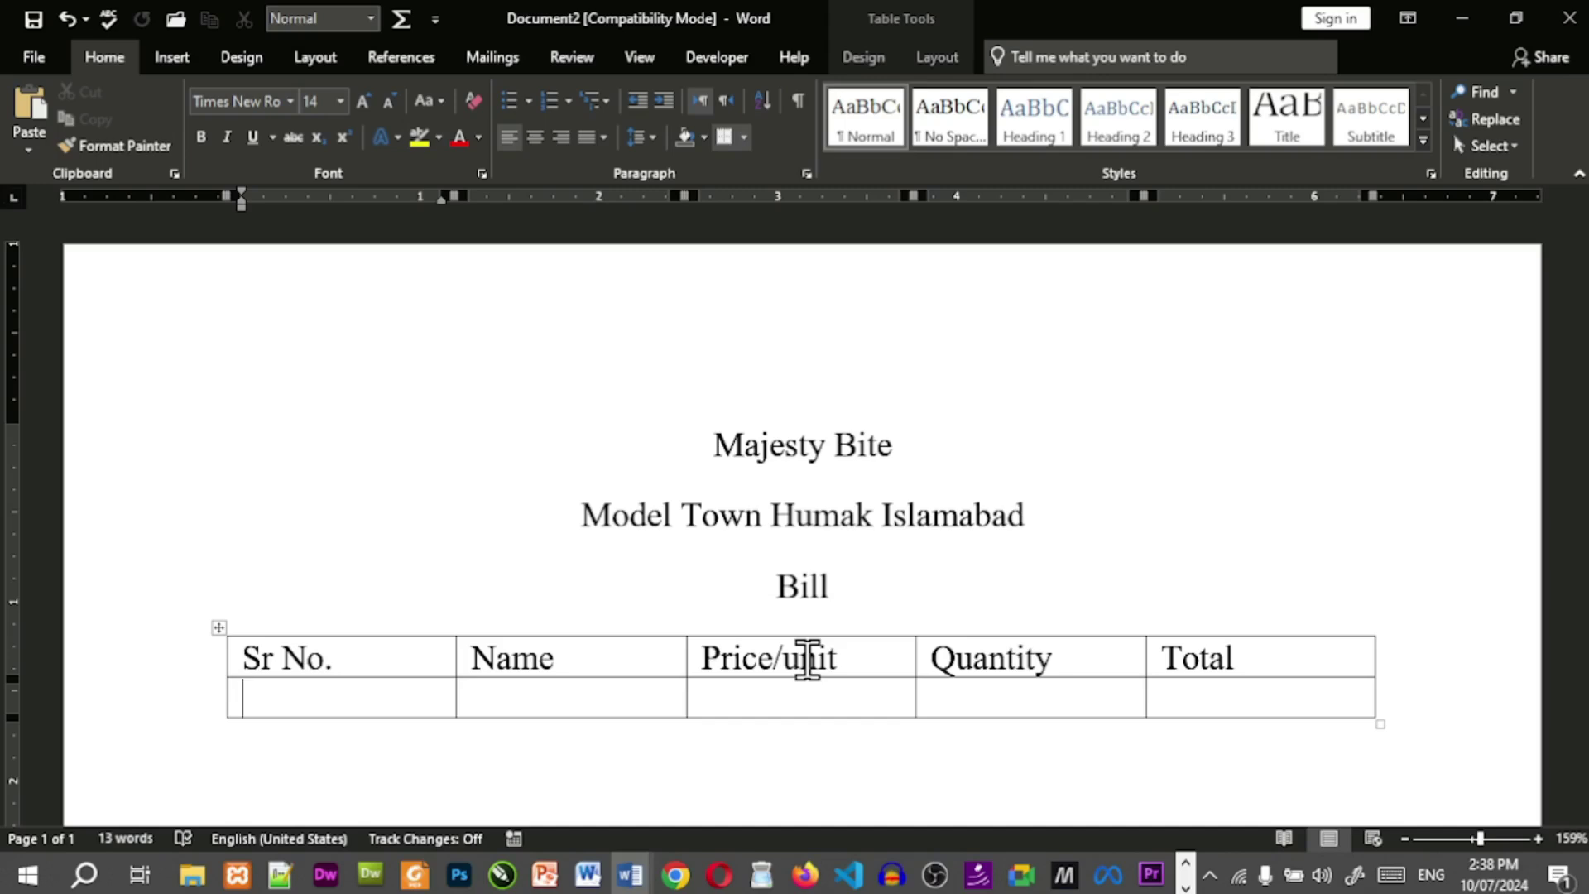
{"action": "left_click", "coordinate": [650, 60]}
{"action": "left_click", "coordinate": [1283, 154]}
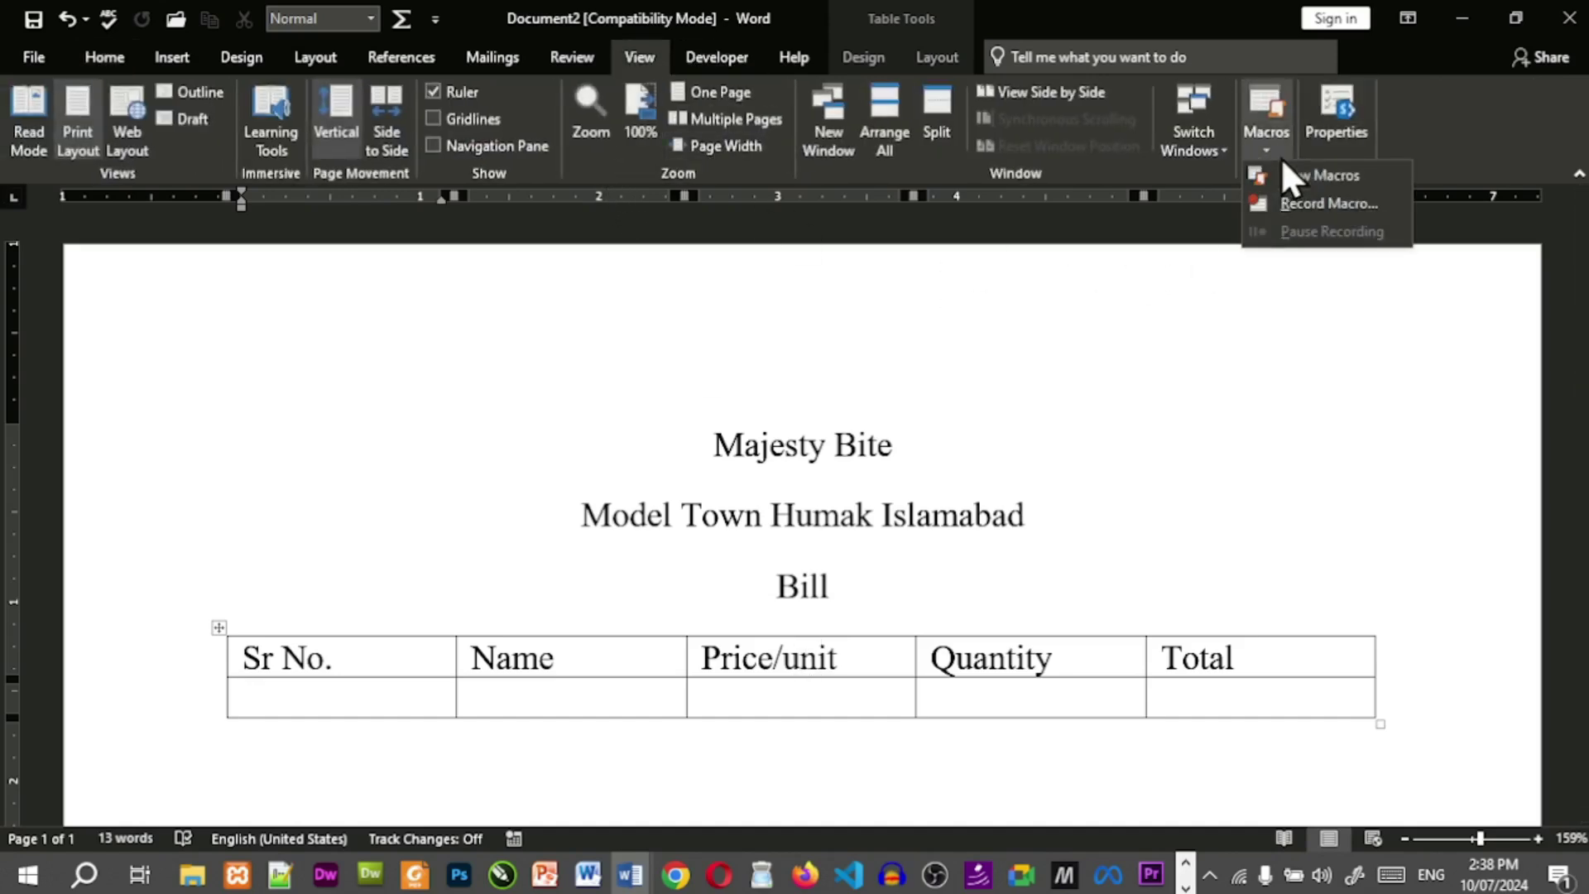
{"action": "left_click", "coordinate": [1295, 176]}
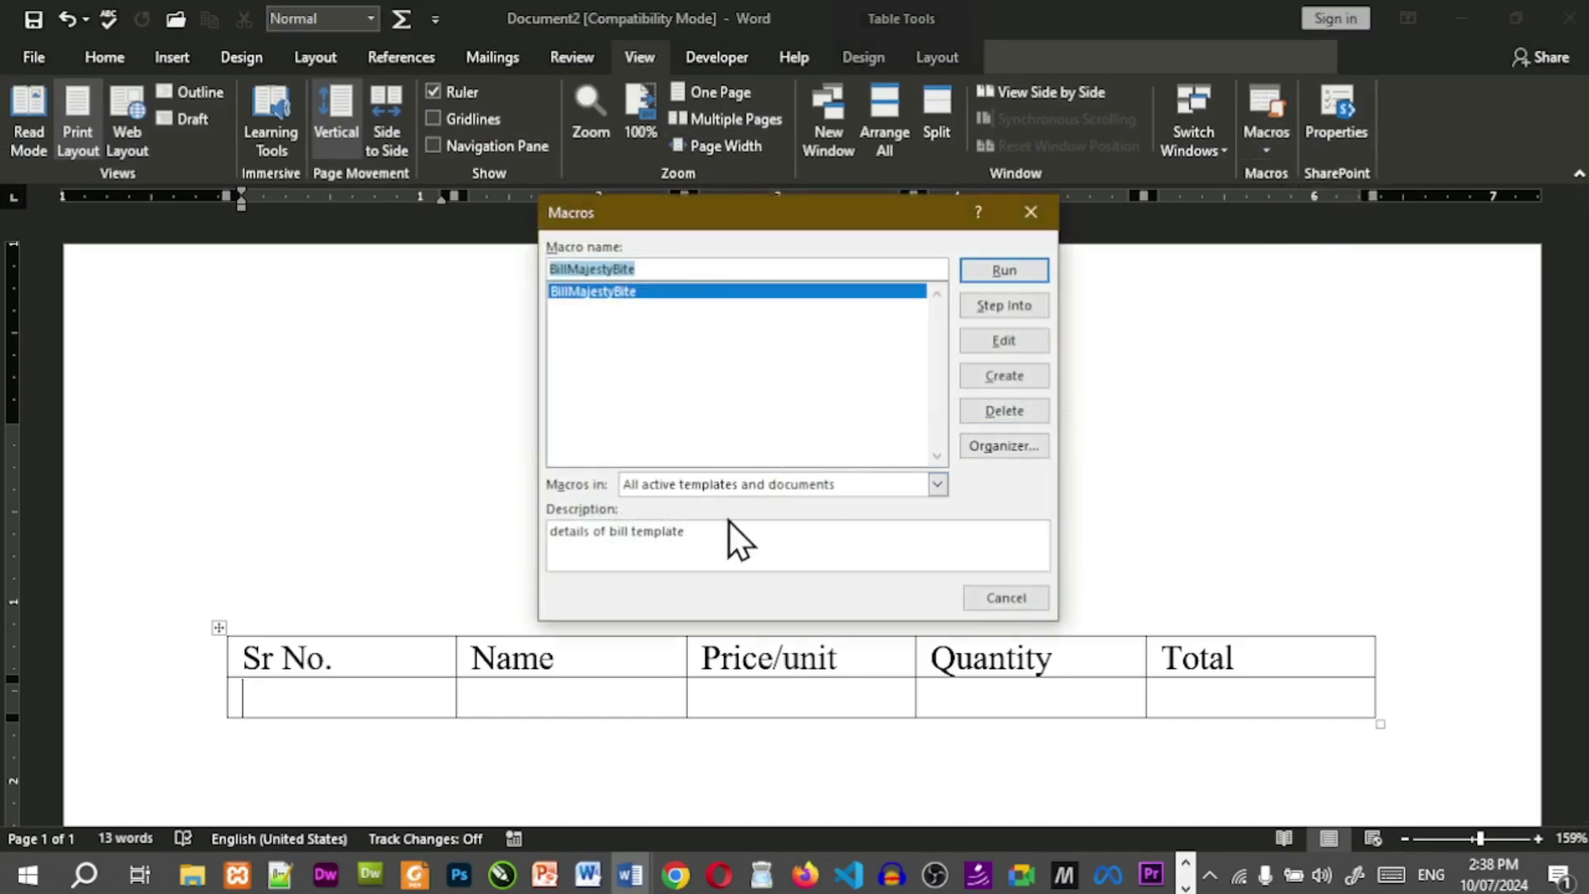
{"action": "left_click", "coordinate": [992, 351]}
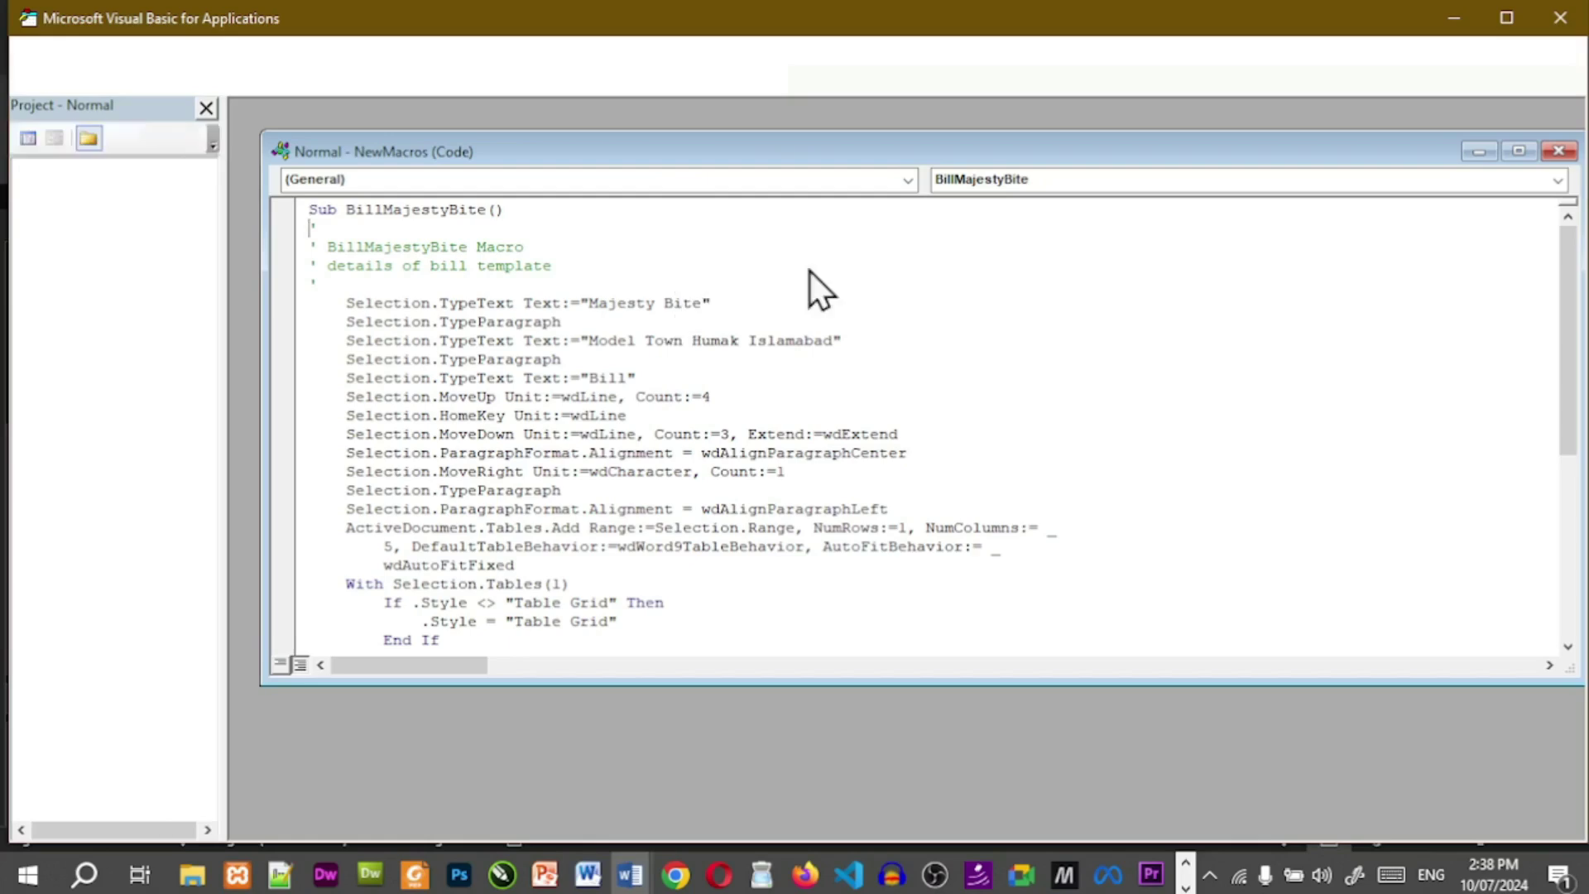
{"action": "left_click", "coordinate": [1559, 150]}
{"action": "left_click", "coordinate": [1561, 18]}
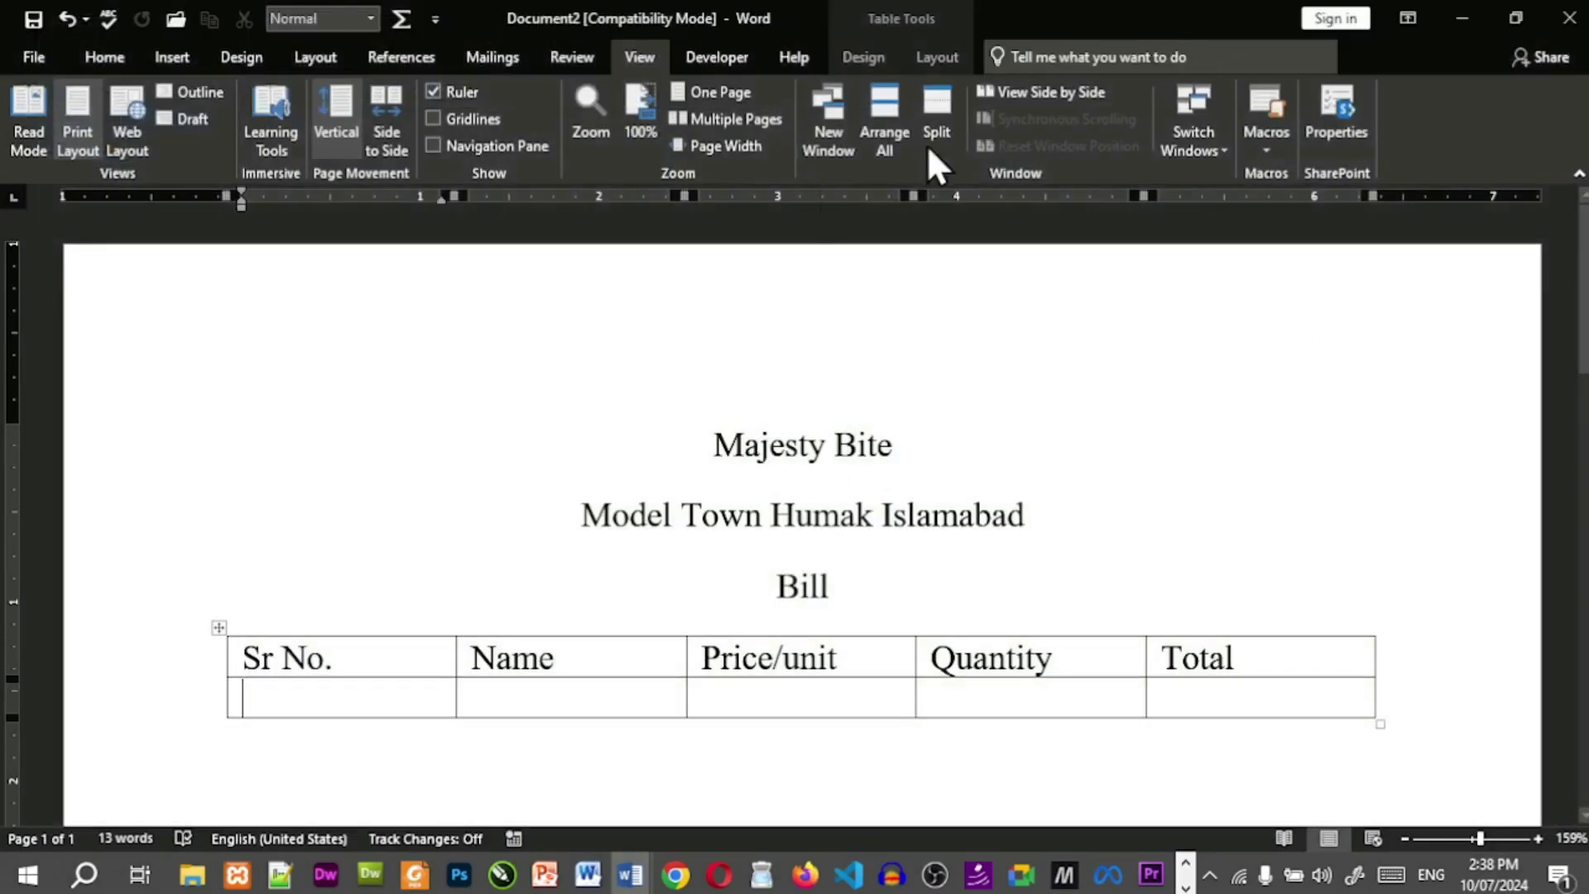
{"action": "left_click", "coordinate": [1283, 152]}
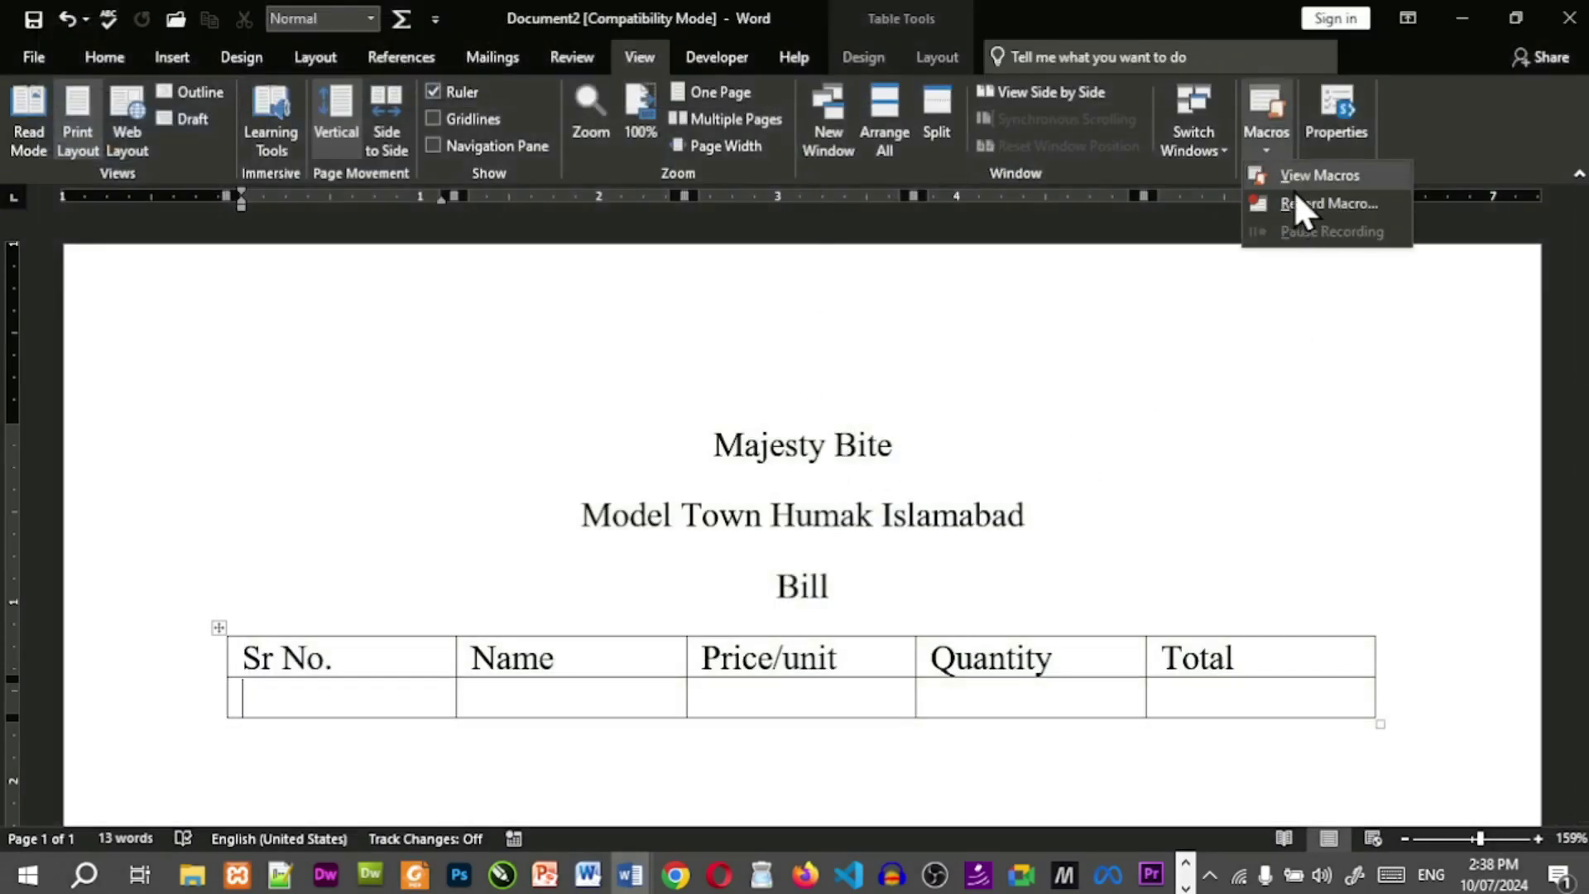
{"action": "left_click", "coordinate": [1294, 184]}
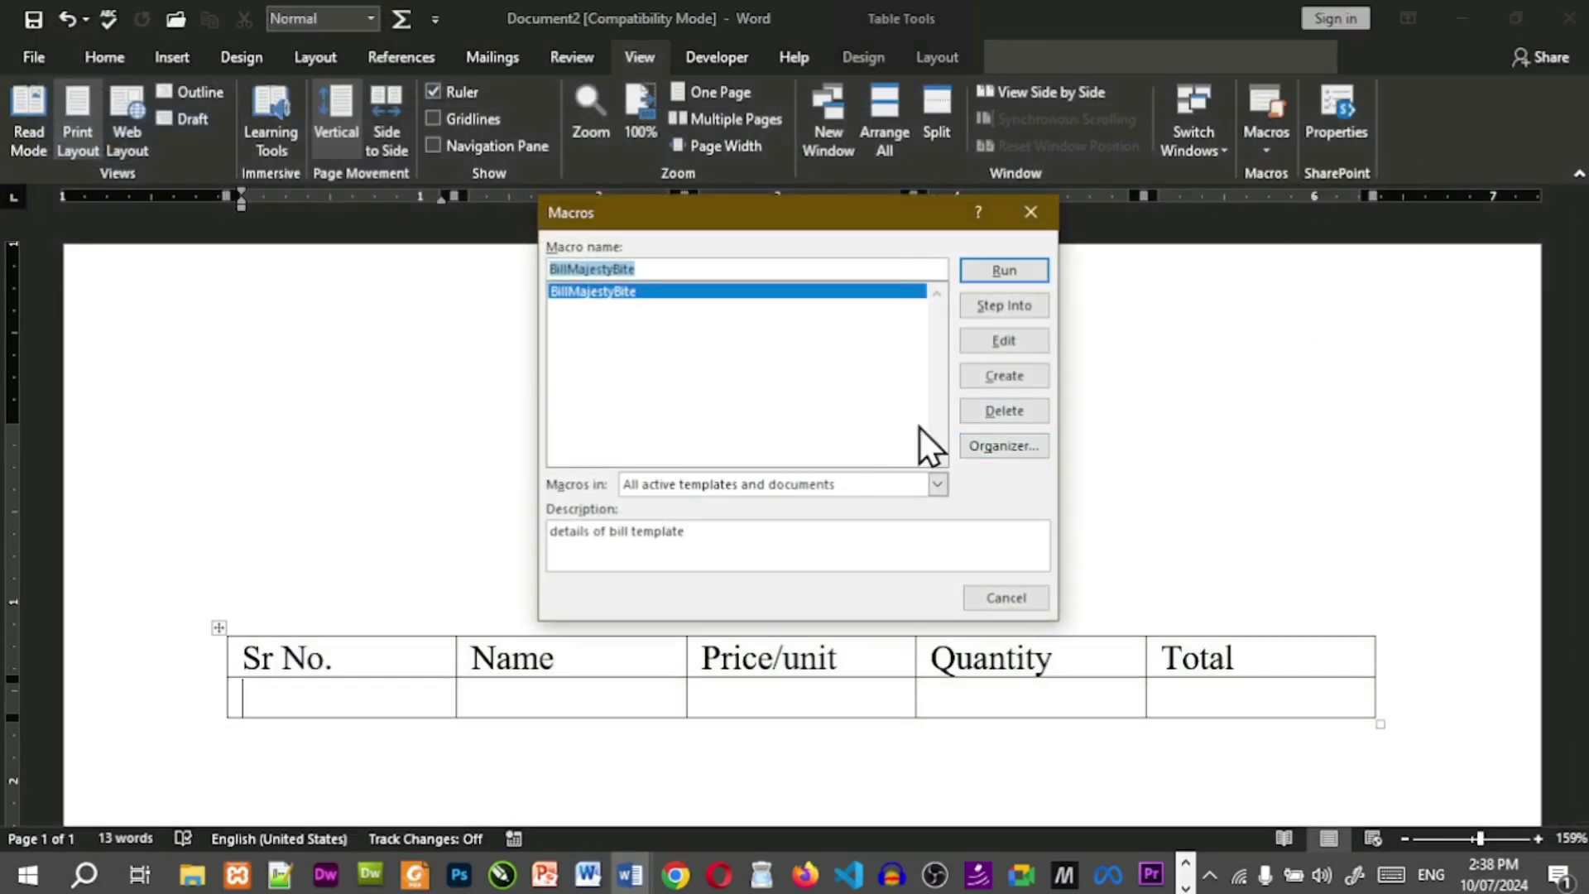
{"action": "left_click", "coordinate": [1004, 306]}
{"action": "left_click", "coordinate": [1569, 116]}
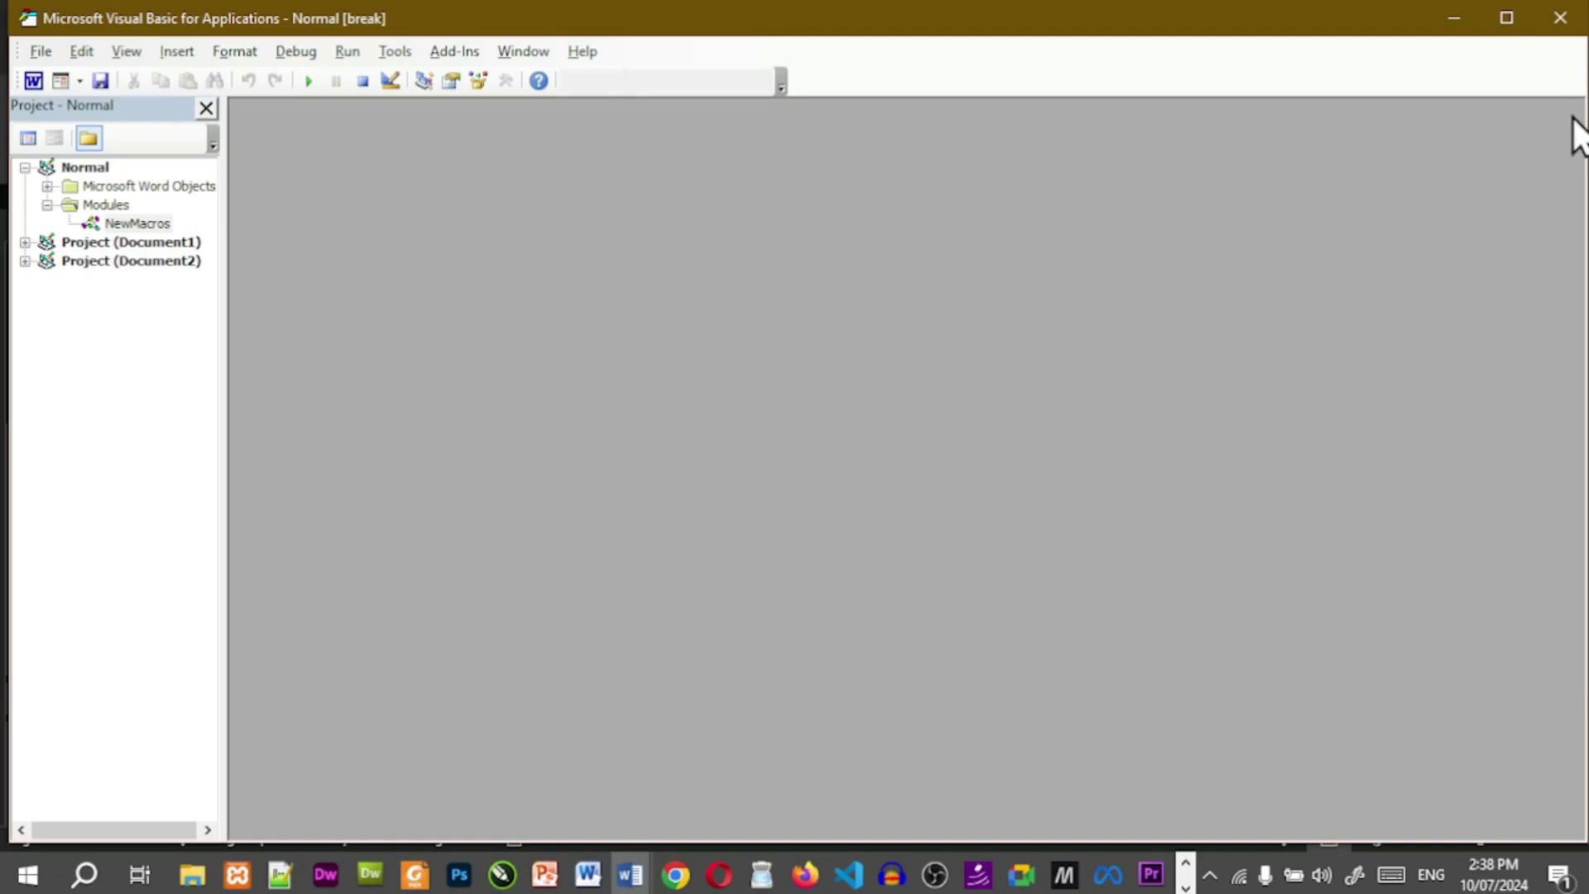
{"action": "left_click", "coordinate": [1560, 17]}
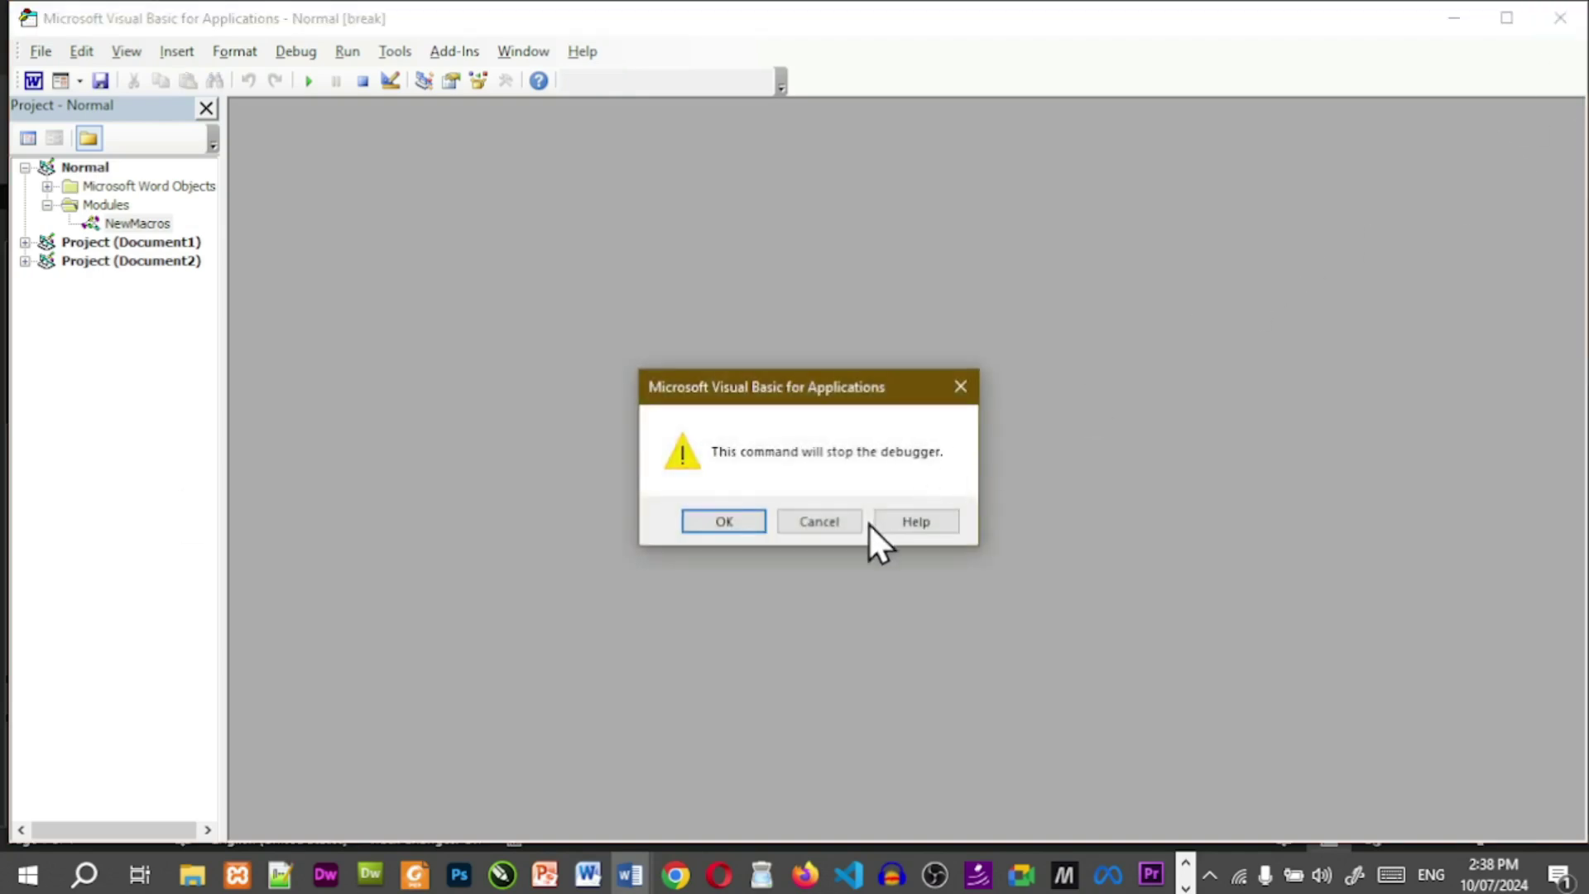
{"action": "left_click", "coordinate": [737, 522]}
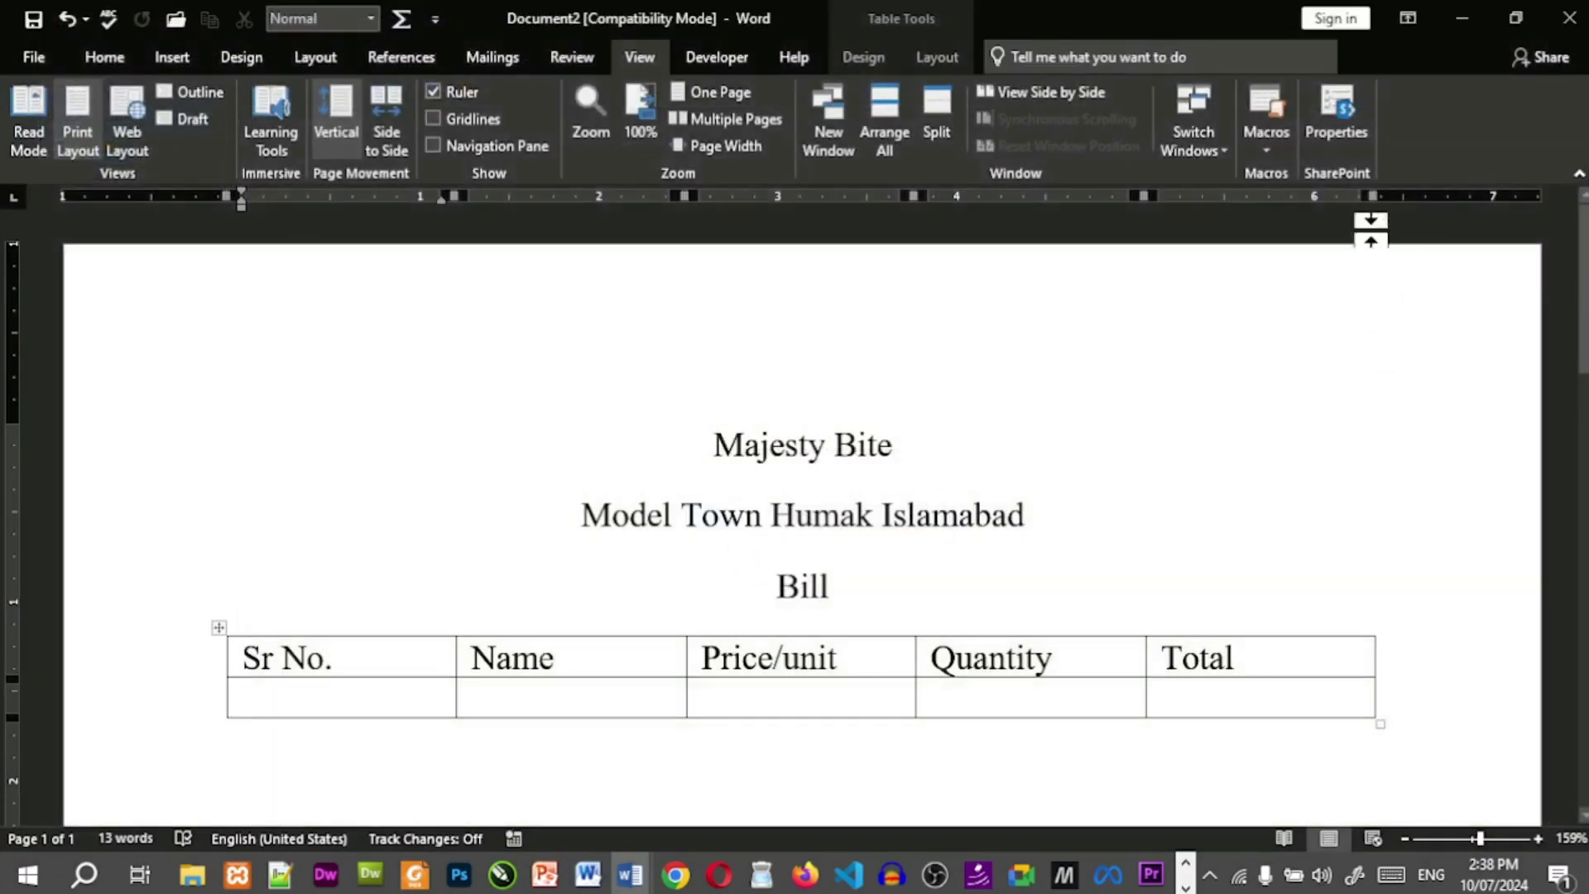
Copy the NewMacros module from Normal.dotm into Document2 using the Macros Organizer.
{"action": "left_click", "coordinate": [1265, 154]}
{"action": "left_click", "coordinate": [1280, 180]}
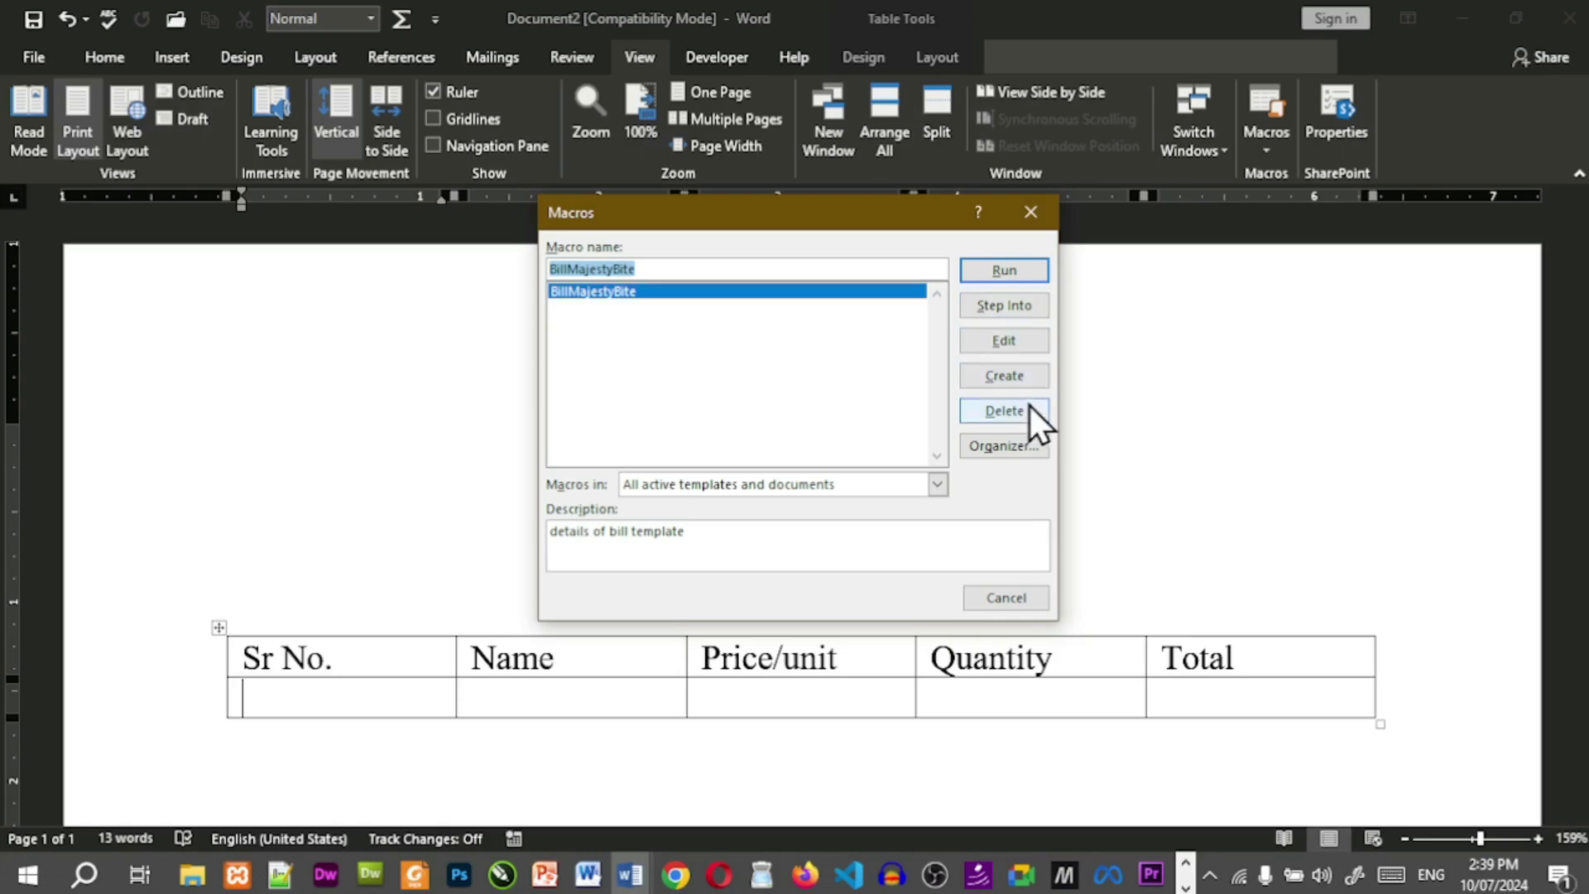
{"action": "left_click", "coordinate": [1035, 456]}
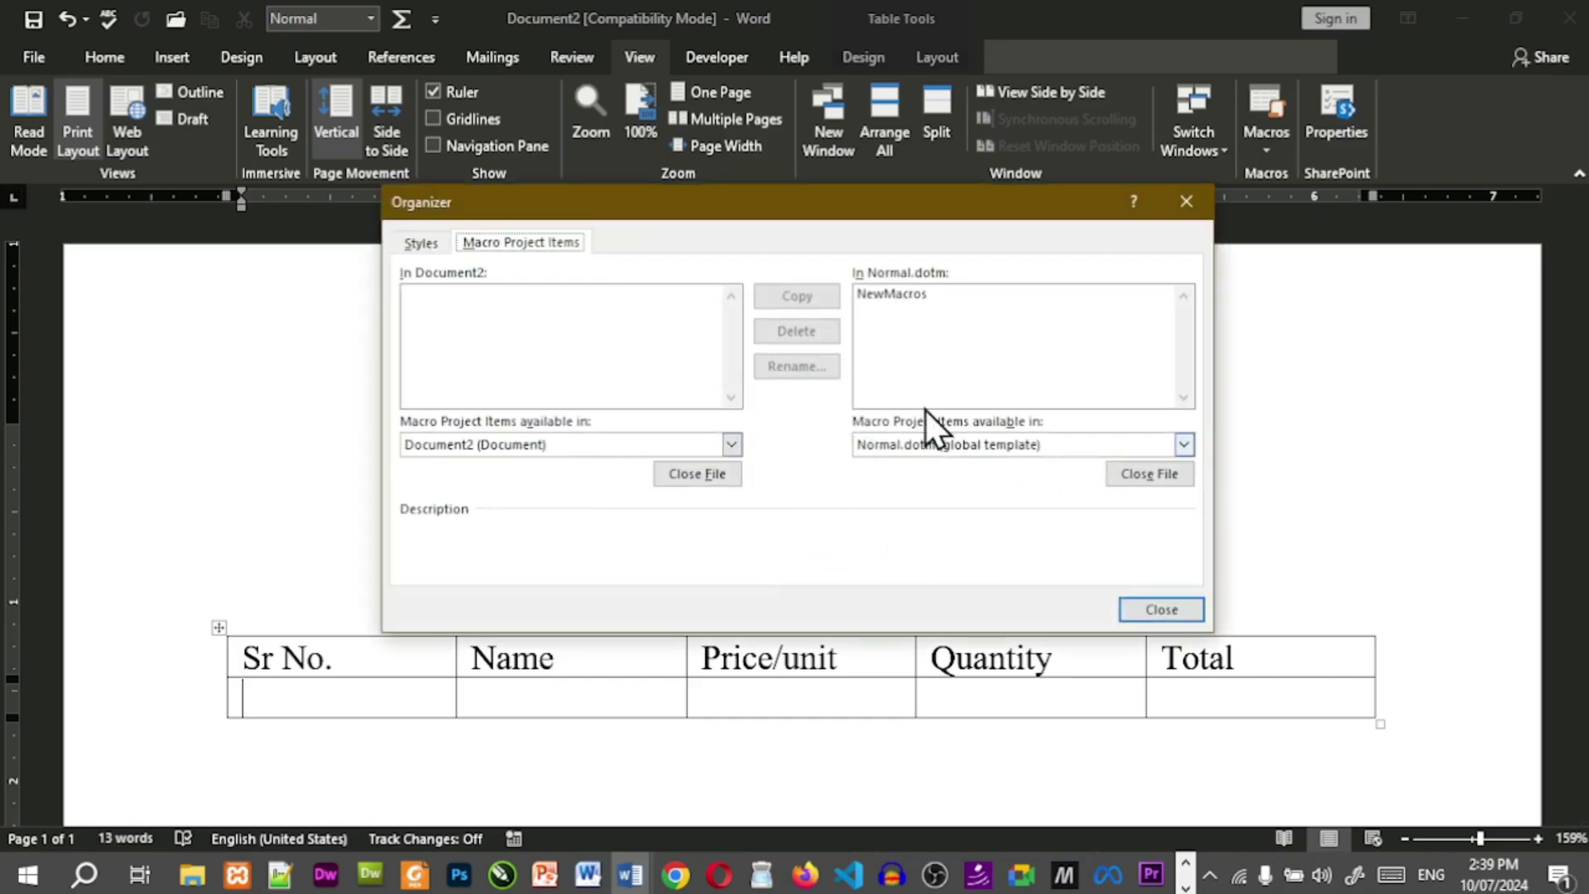
{"action": "left_click", "coordinate": [952, 344]}
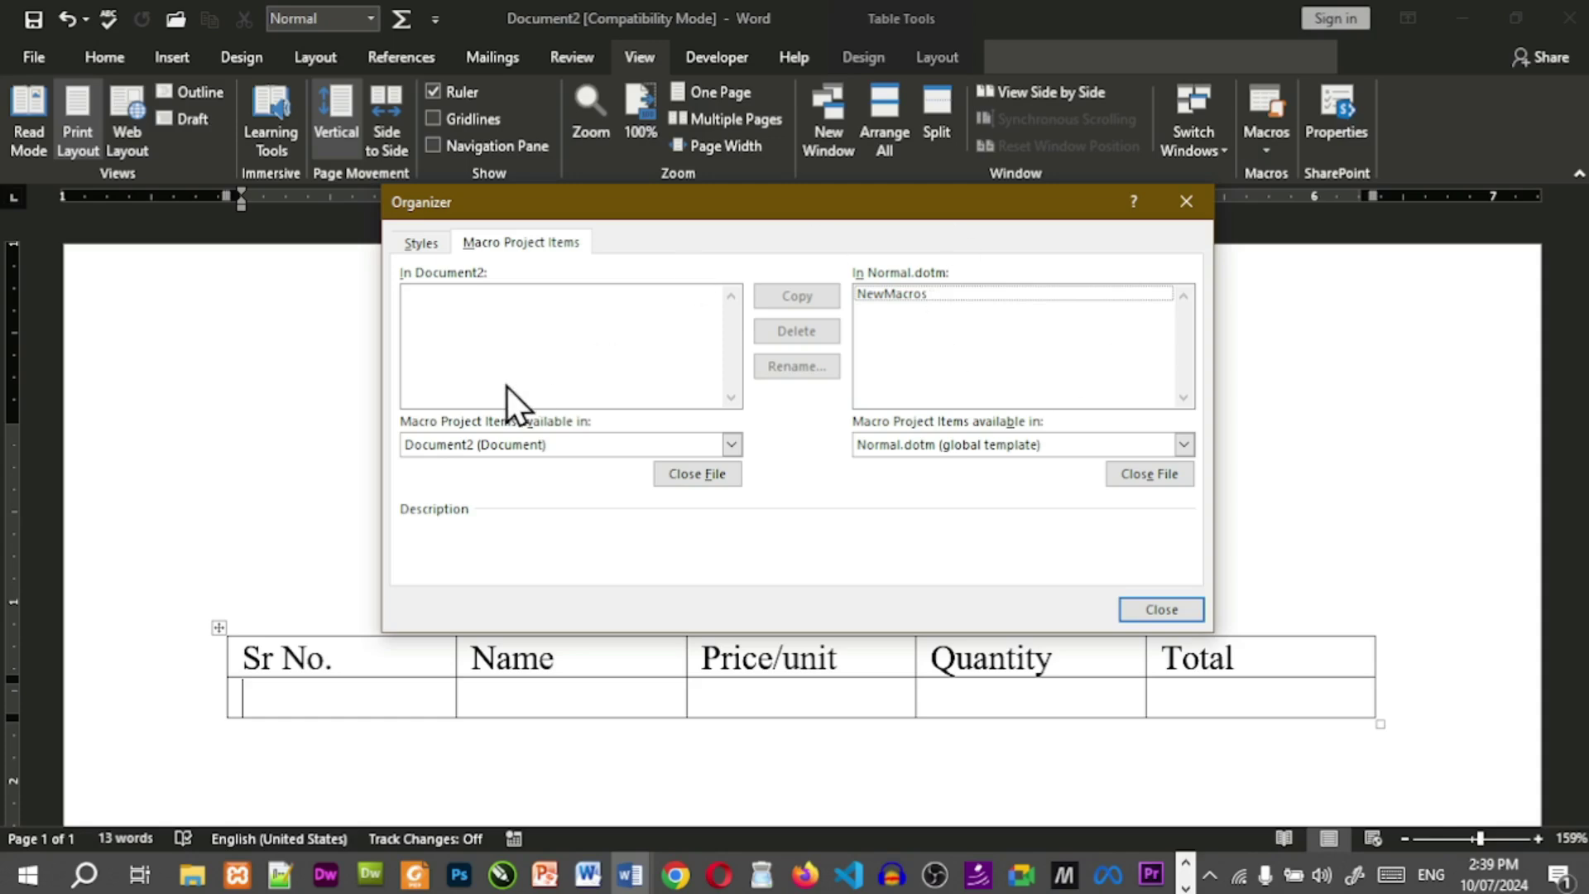
{"action": "left_click", "coordinate": [907, 298]}
{"action": "left_click", "coordinate": [791, 296]}
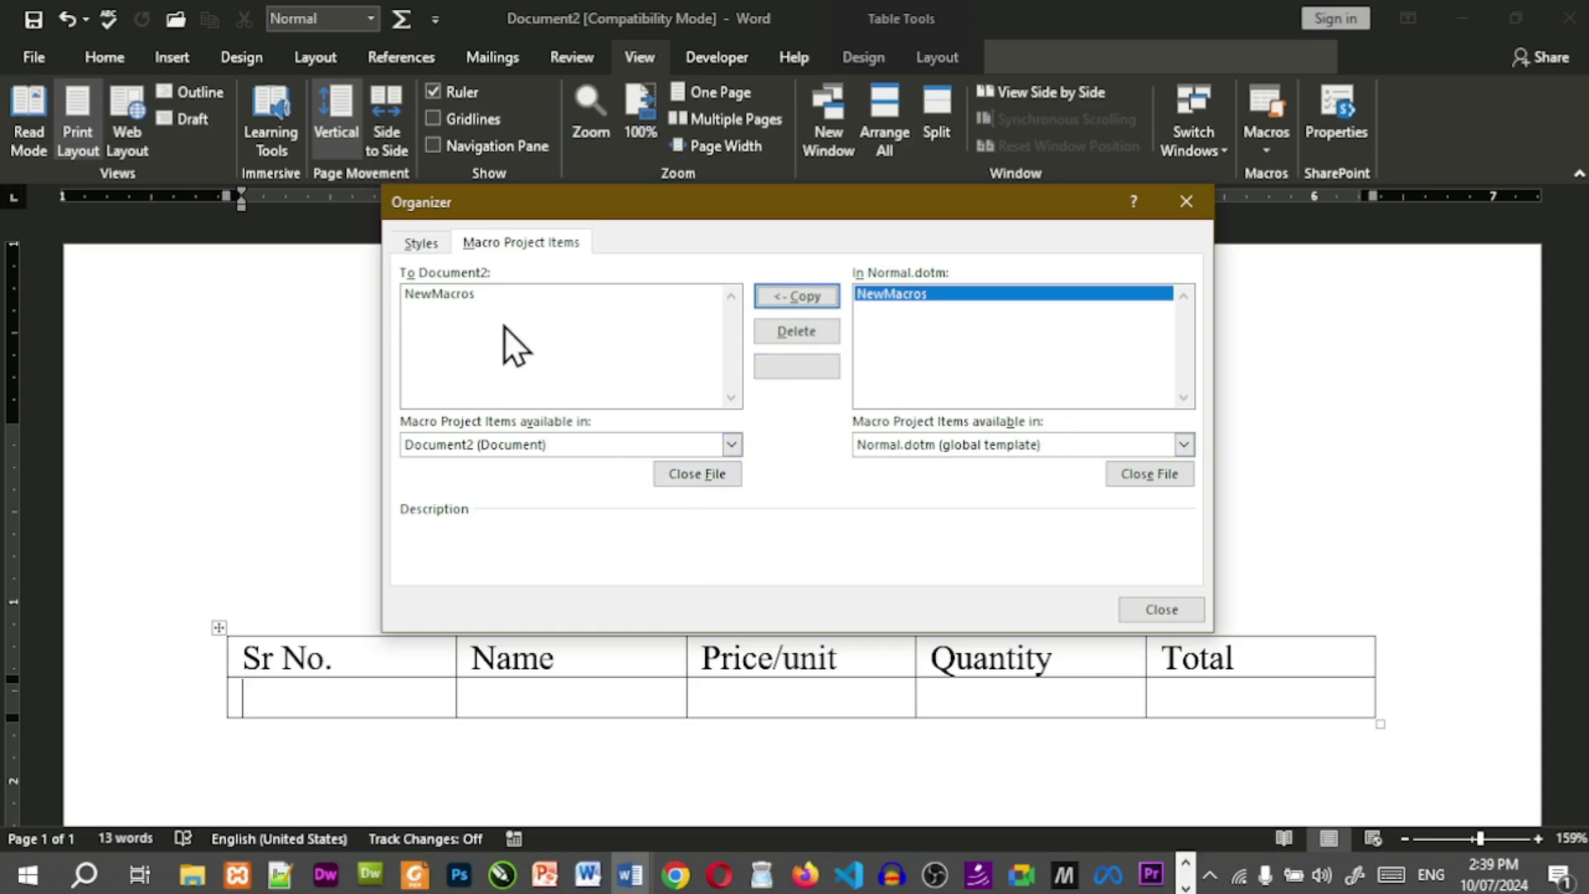
{"action": "left_click", "coordinate": [1159, 609]}
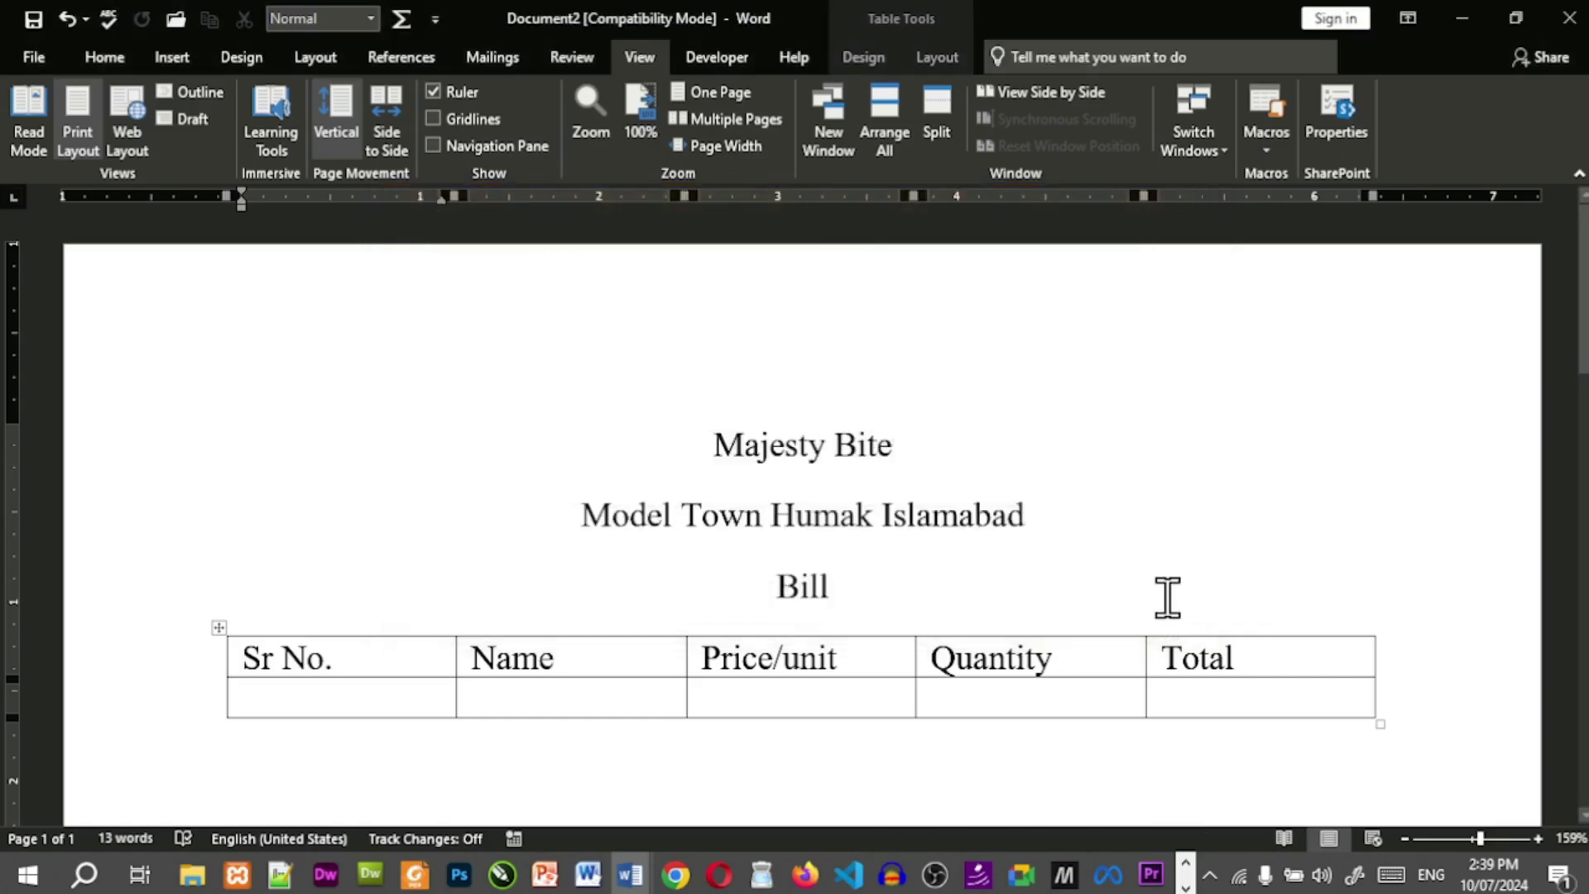
Check both BillMajestyBite entries in View Macros, then close Document2 choosing Don't Save.
{"action": "left_click", "coordinate": [1269, 153]}
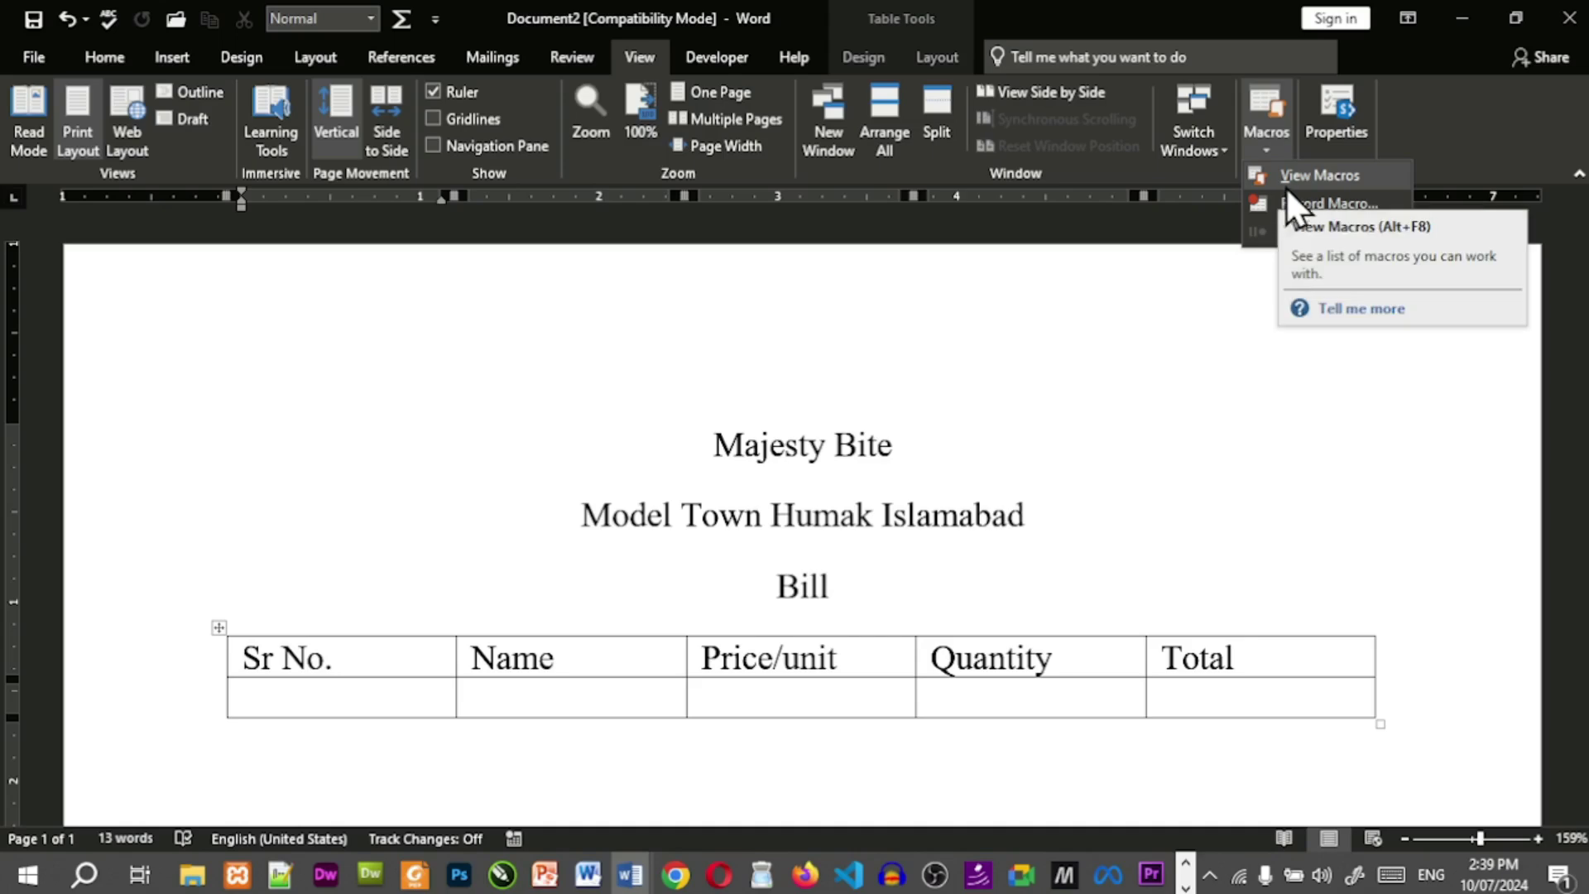
{"action": "left_click", "coordinate": [1288, 184]}
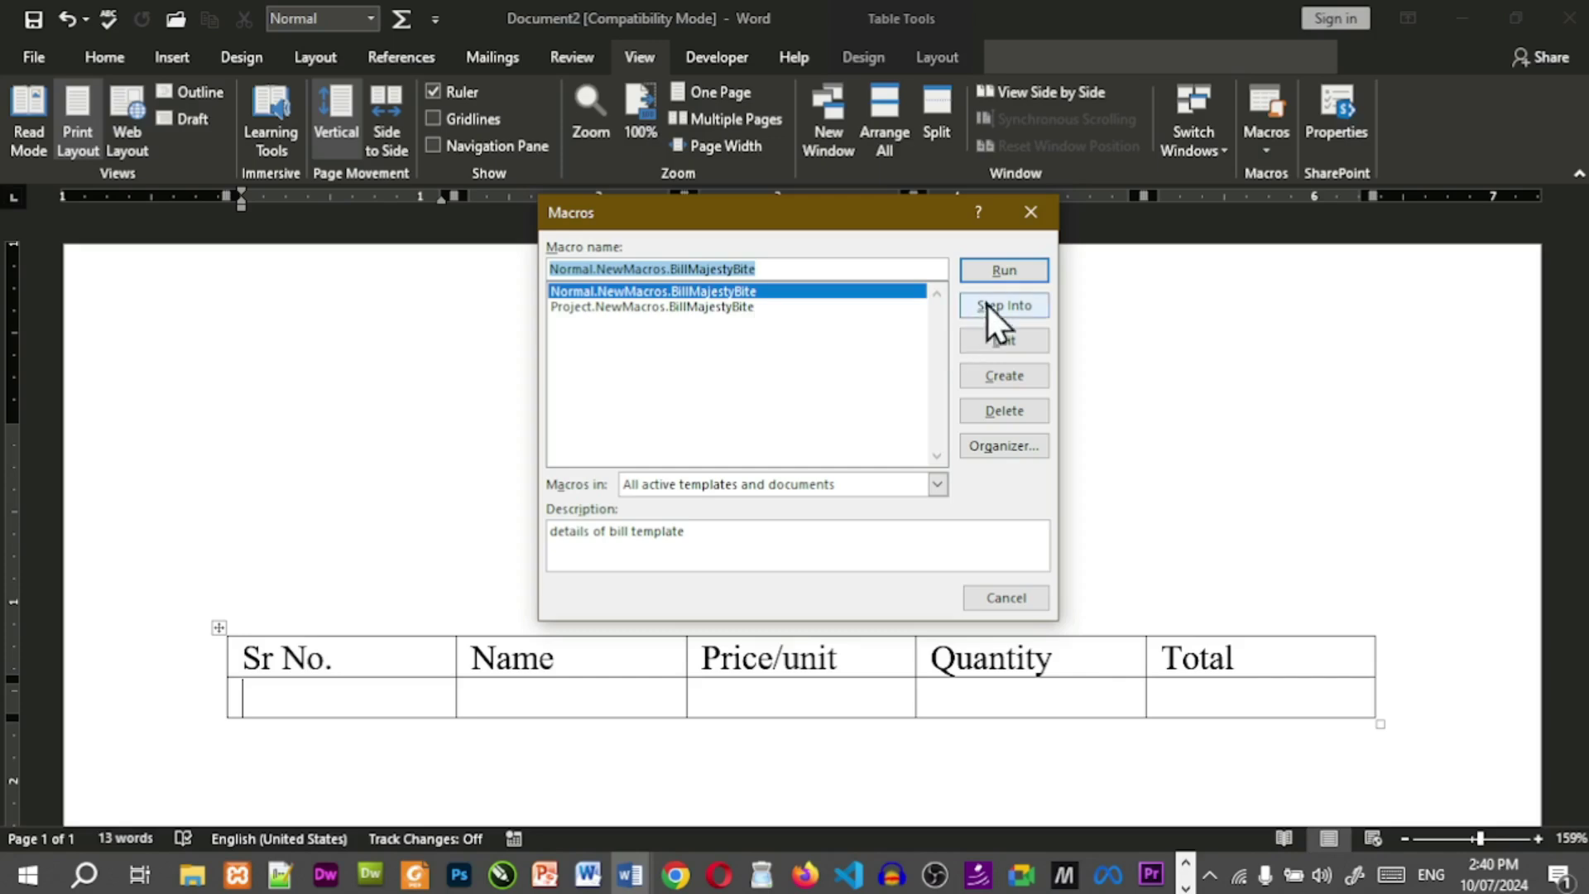
{"action": "left_click", "coordinate": [1032, 213]}
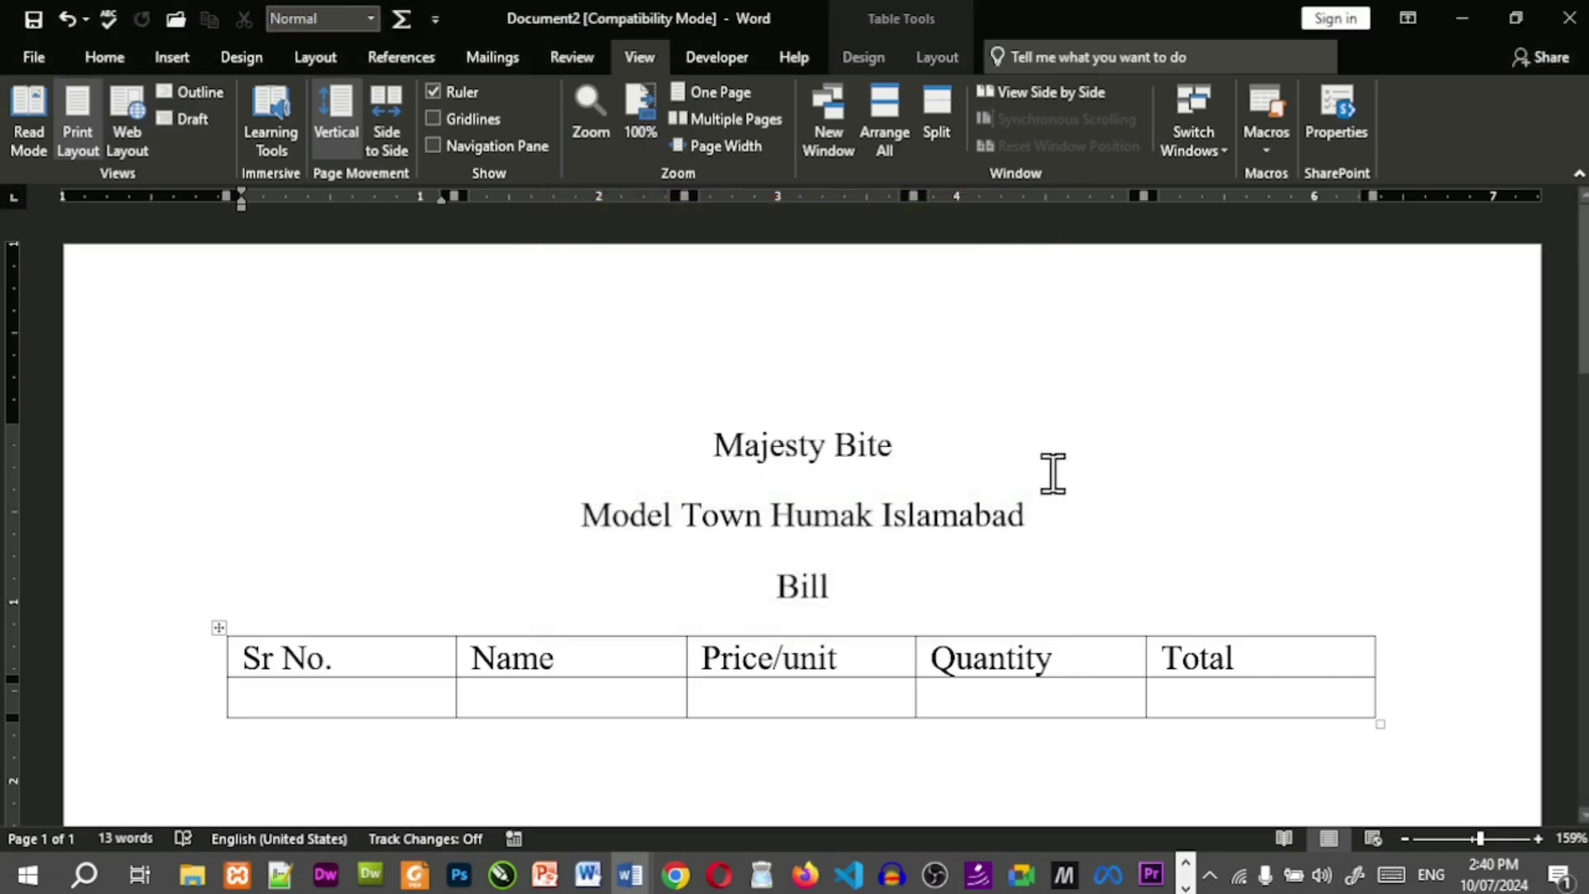
{"action": "scroll", "coordinate": [1075, 518], "scroll_direction": "down", "scroll_amount": 1}
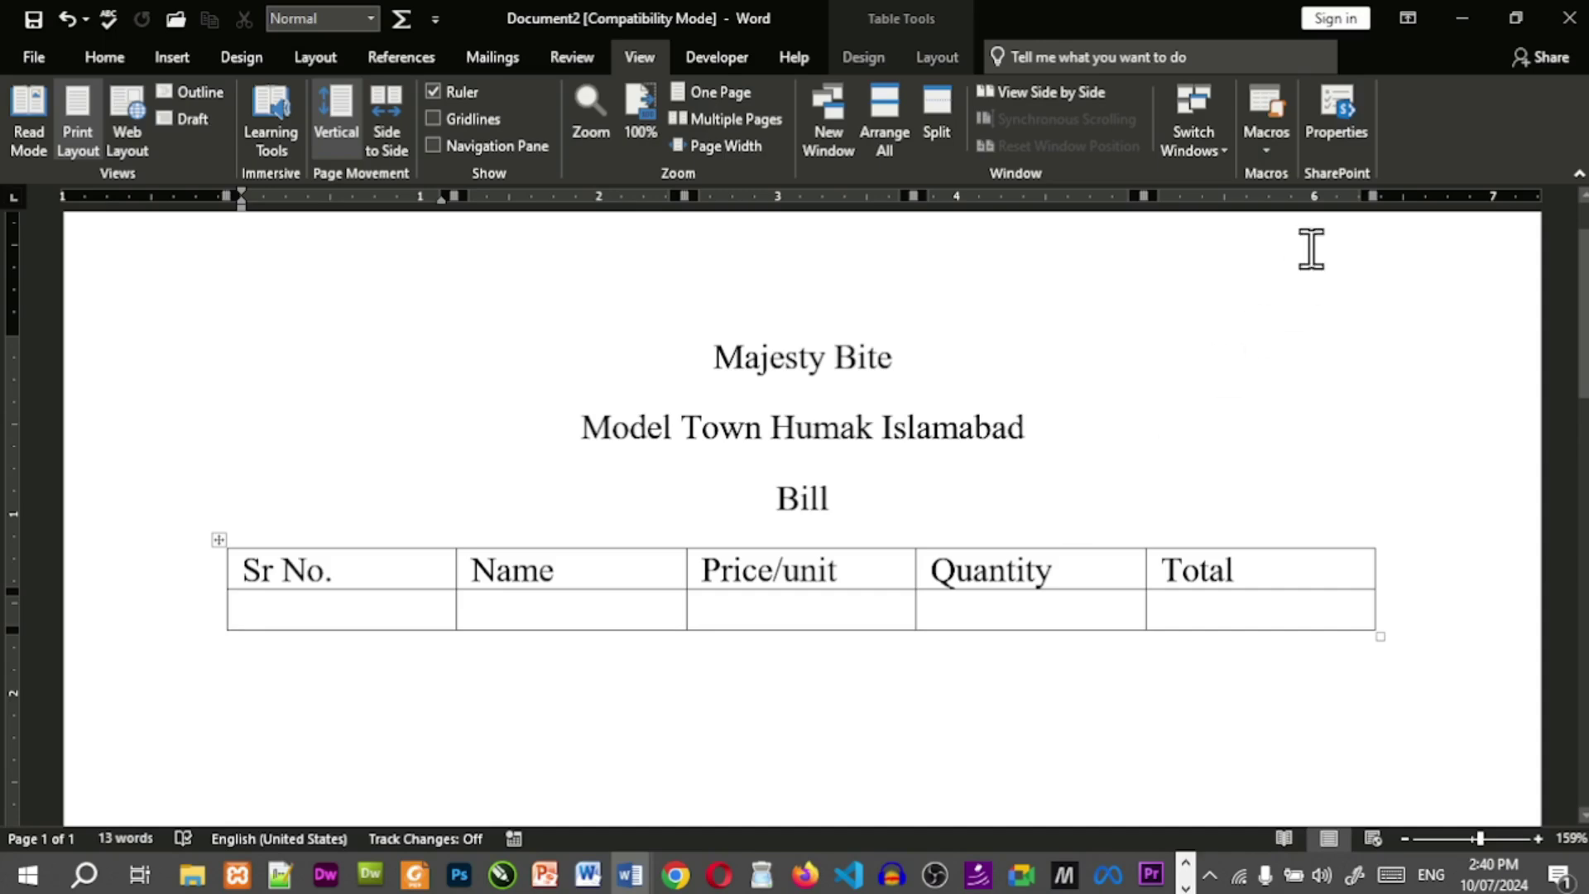
{"action": "left_click", "coordinate": [1570, 18]}
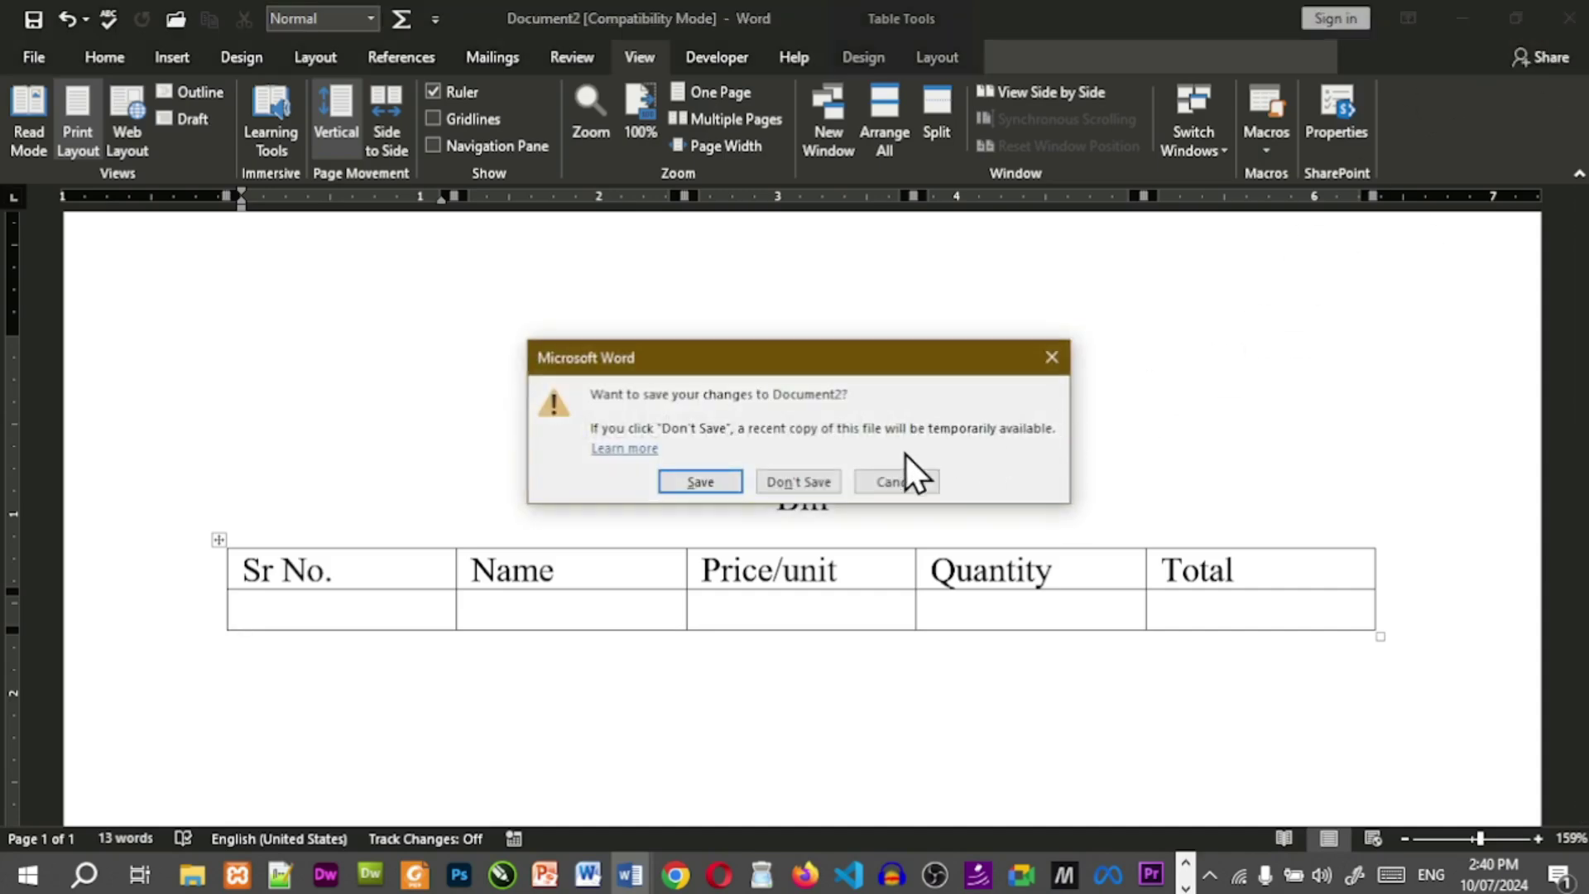
{"action": "left_click", "coordinate": [834, 482]}
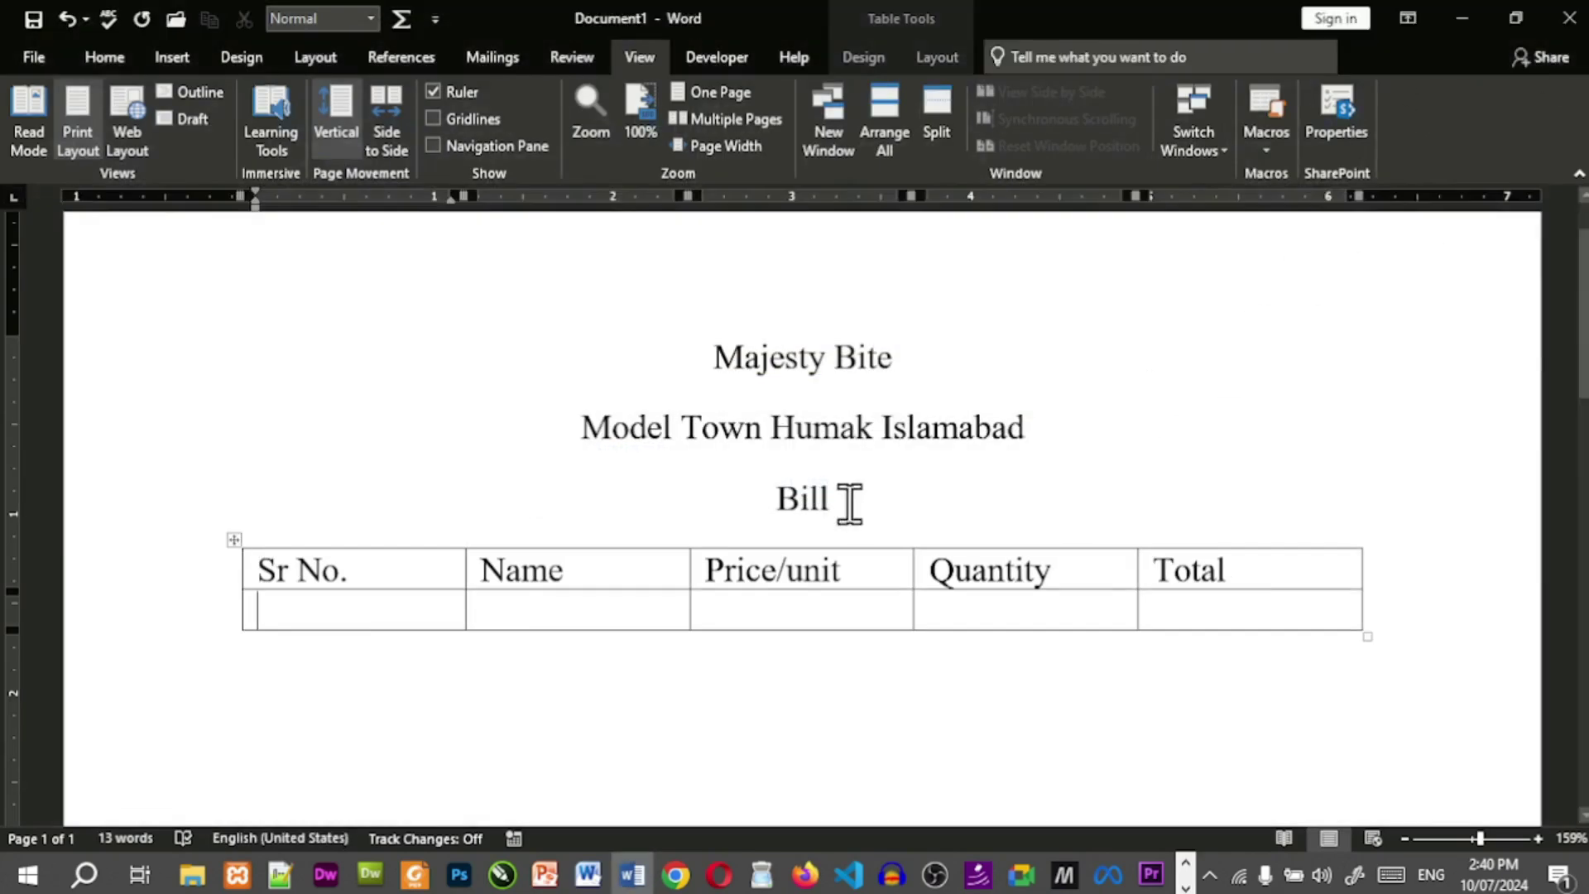
Create a new document, run BillMajestyBite with Ctrl+V, then bring the Key Features of Macros slide forward.
{"action": "key", "text": "ctrl+n"}
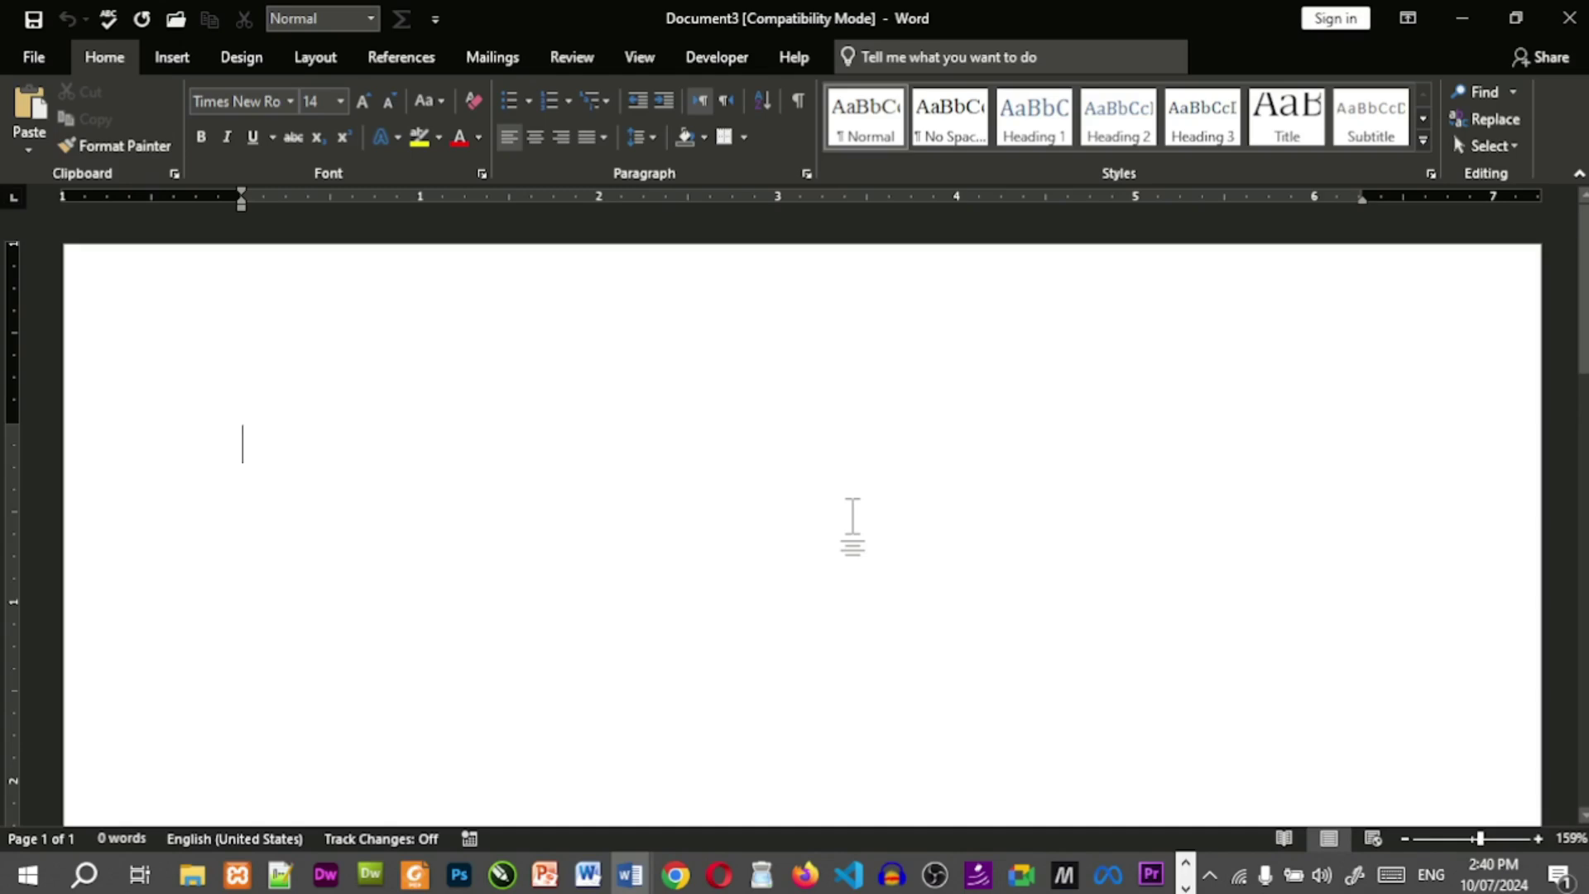
{"action": "type", "text": "Majesty Bite Model Town Humak Islamabad Bill Sr No.\tName\tPrice/unit\tQuantity\tTotal"}
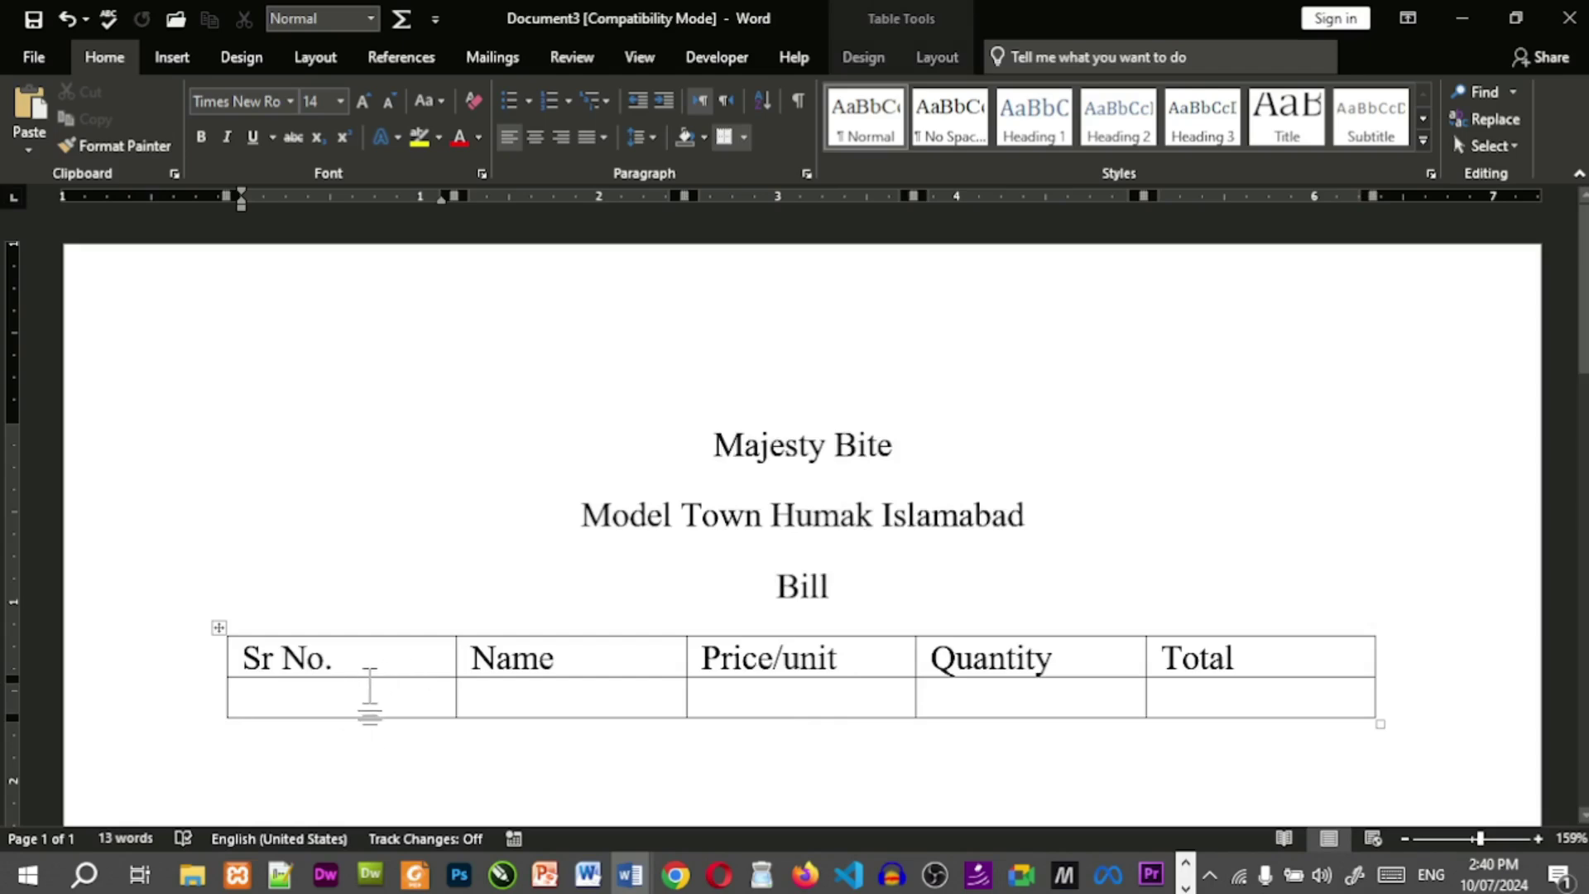
{"action": "key", "text": "alt+Tab"}
{"action": "key", "text": "Tab"}
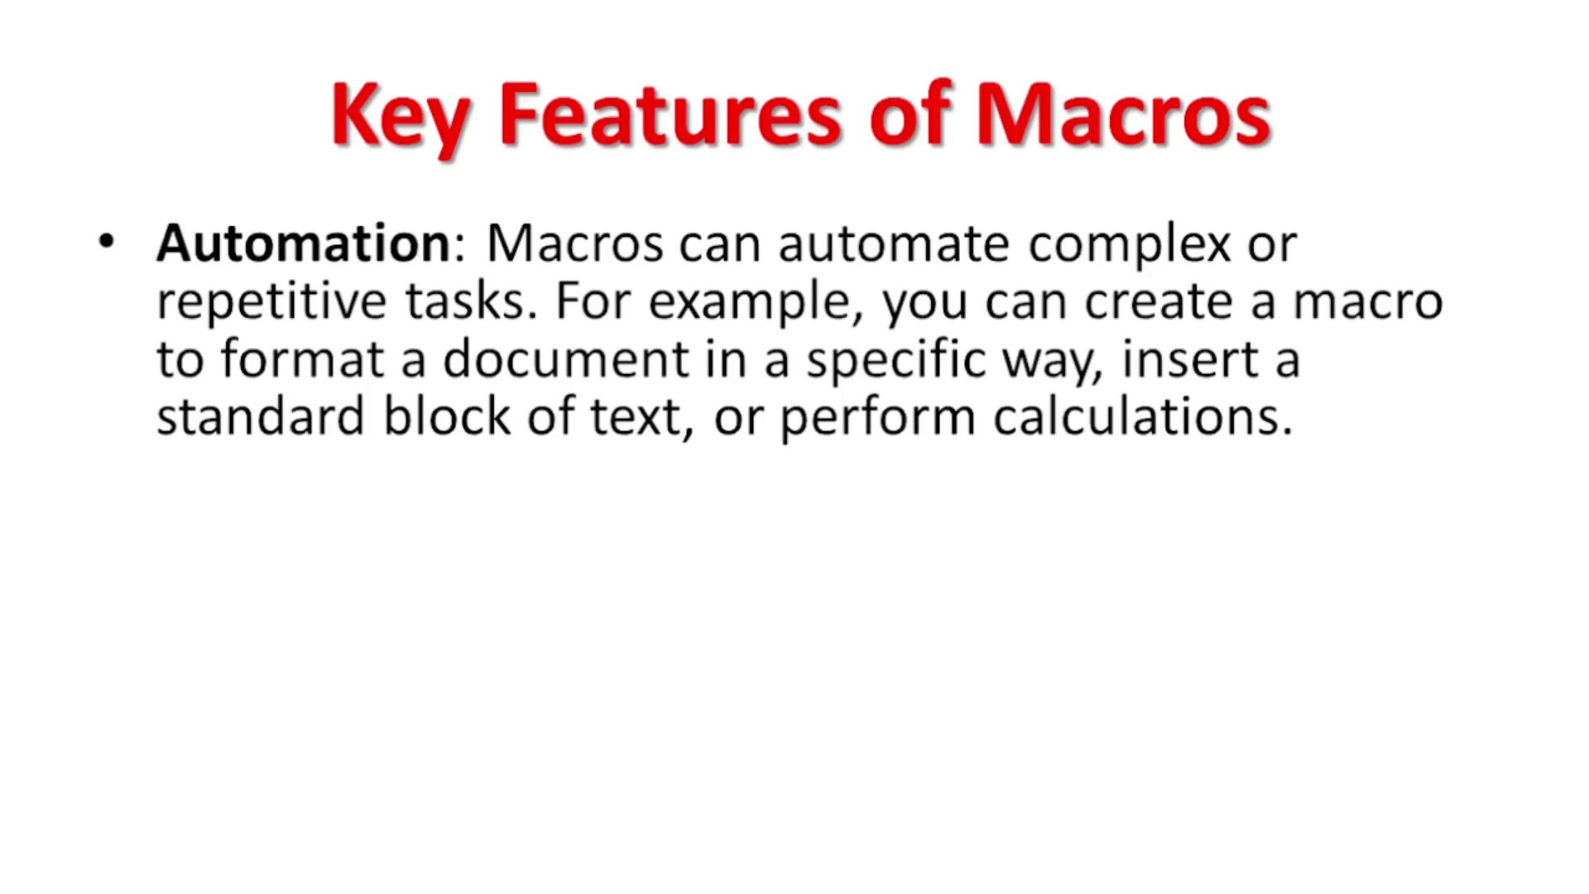
Check Document3 in Word, return to the slide show, and reveal the VBA bullet.
{"action": "key", "text": "alt+Tab"}
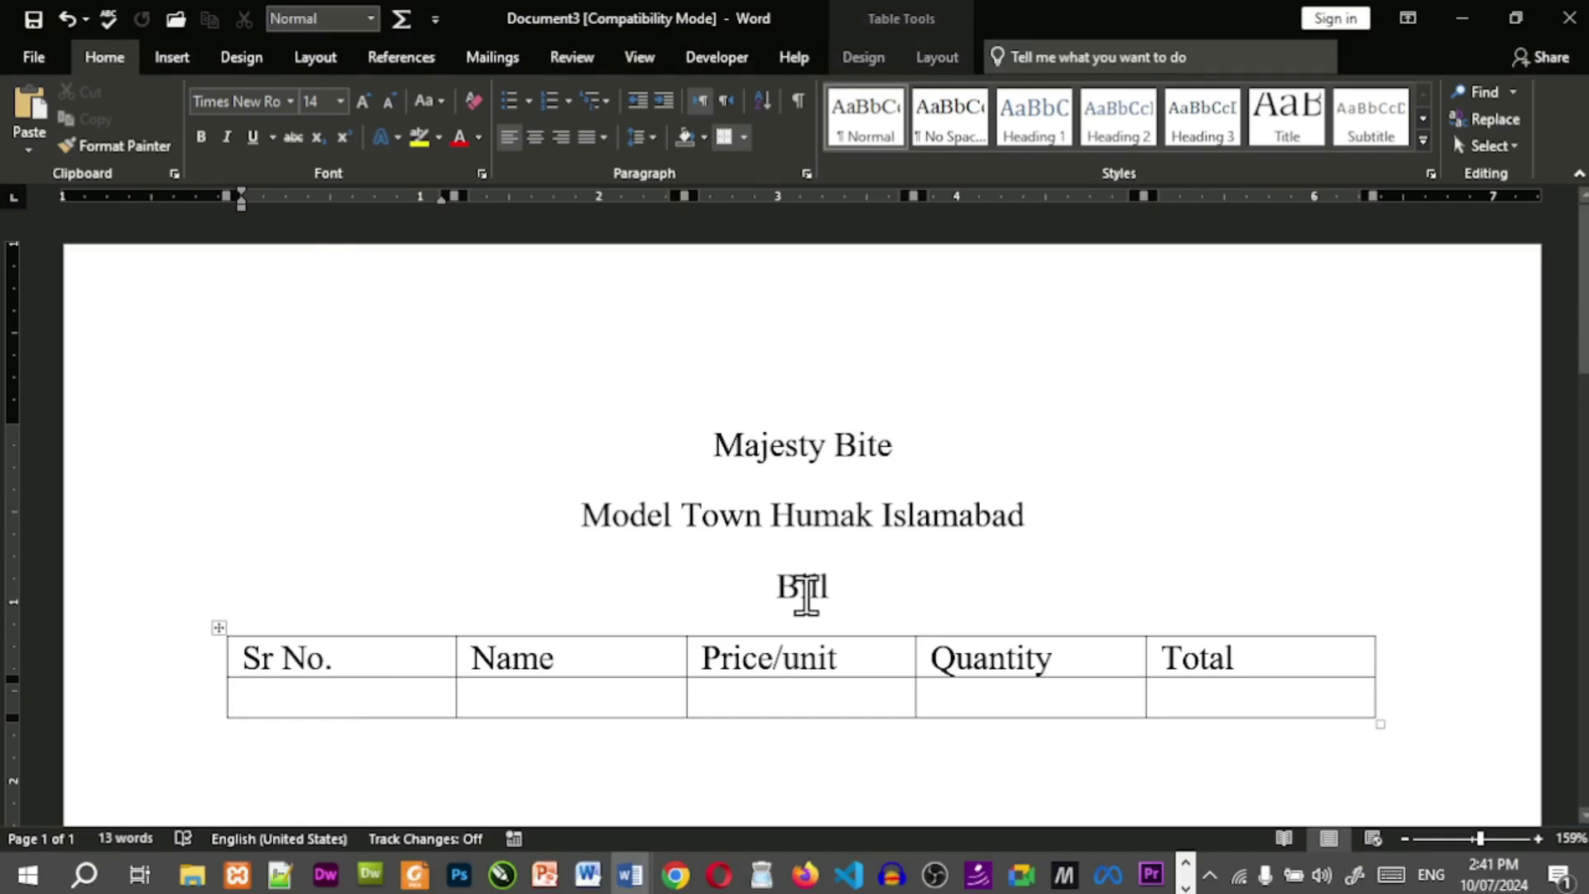
{"action": "key", "text": "alt+Tab"}
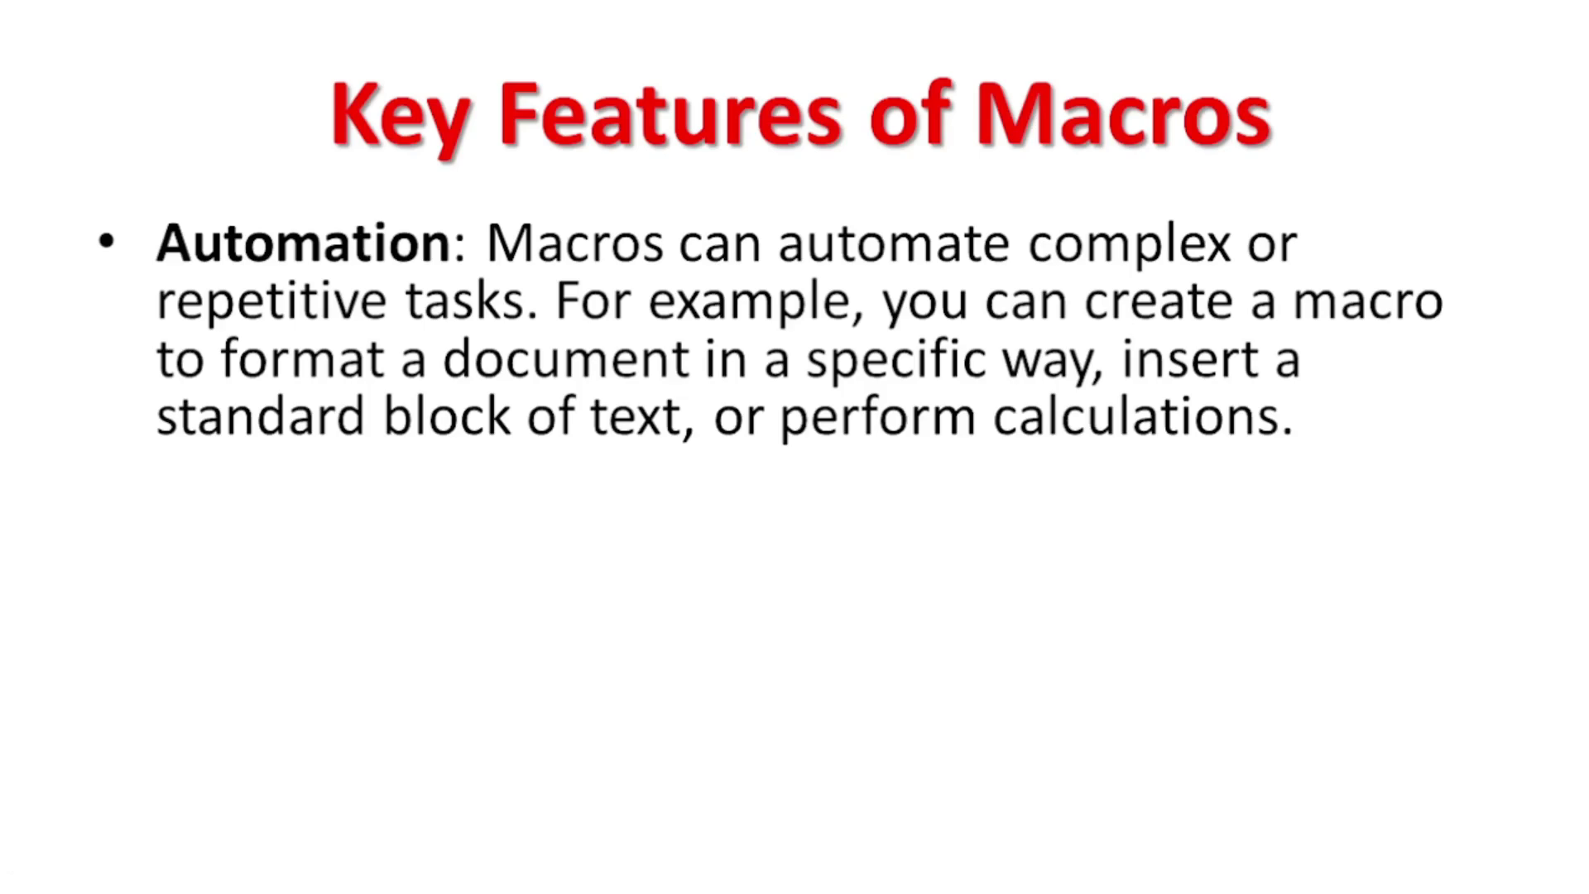
{"action": "left_click", "coordinate": [1000, 447]}
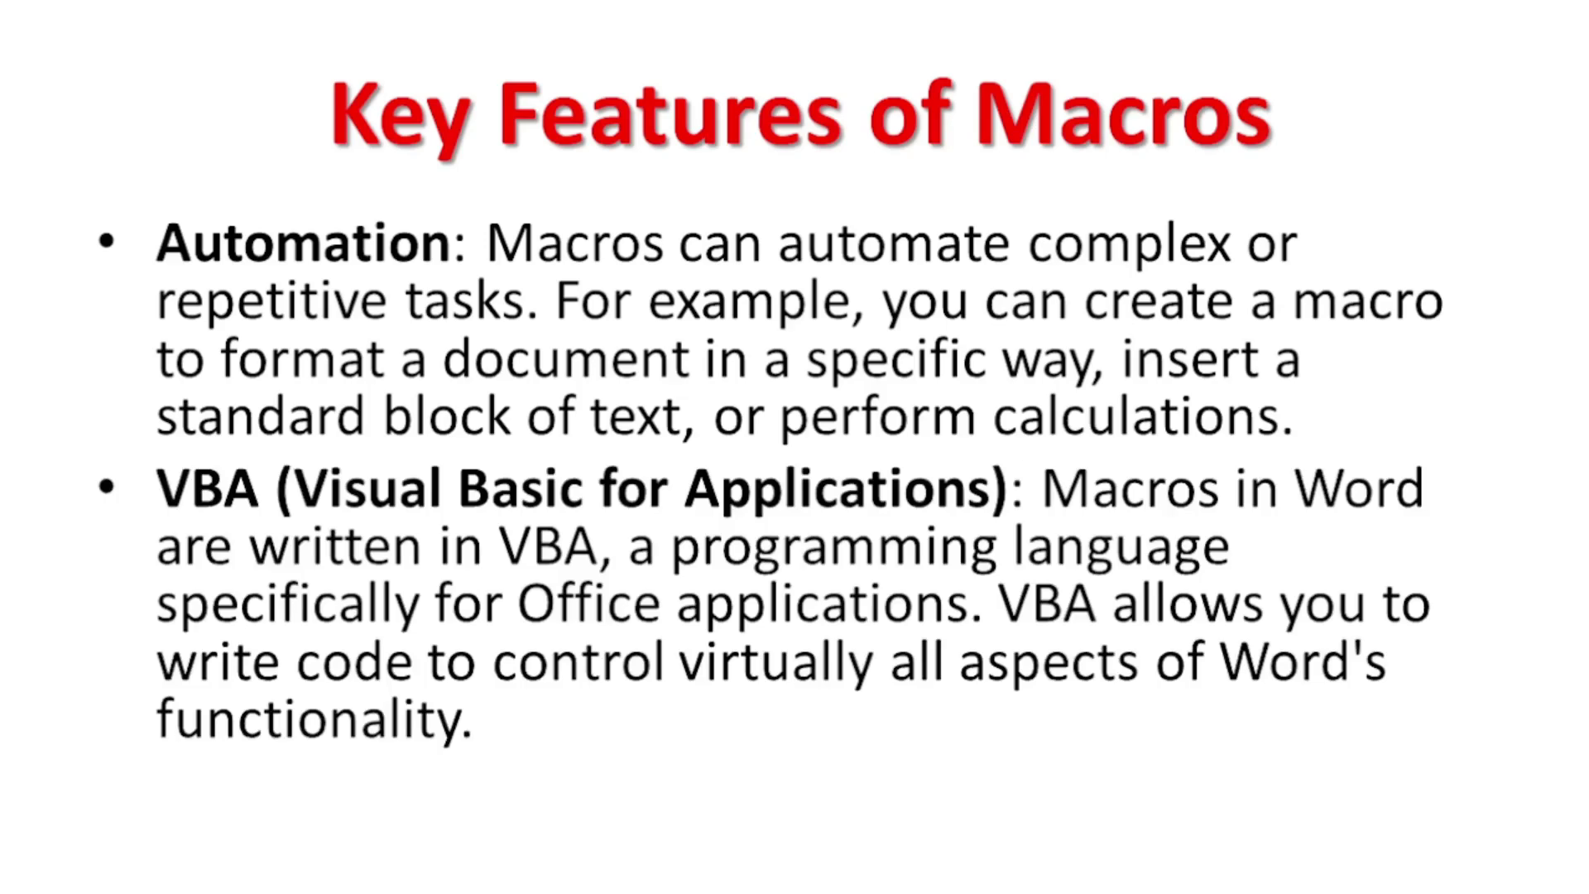
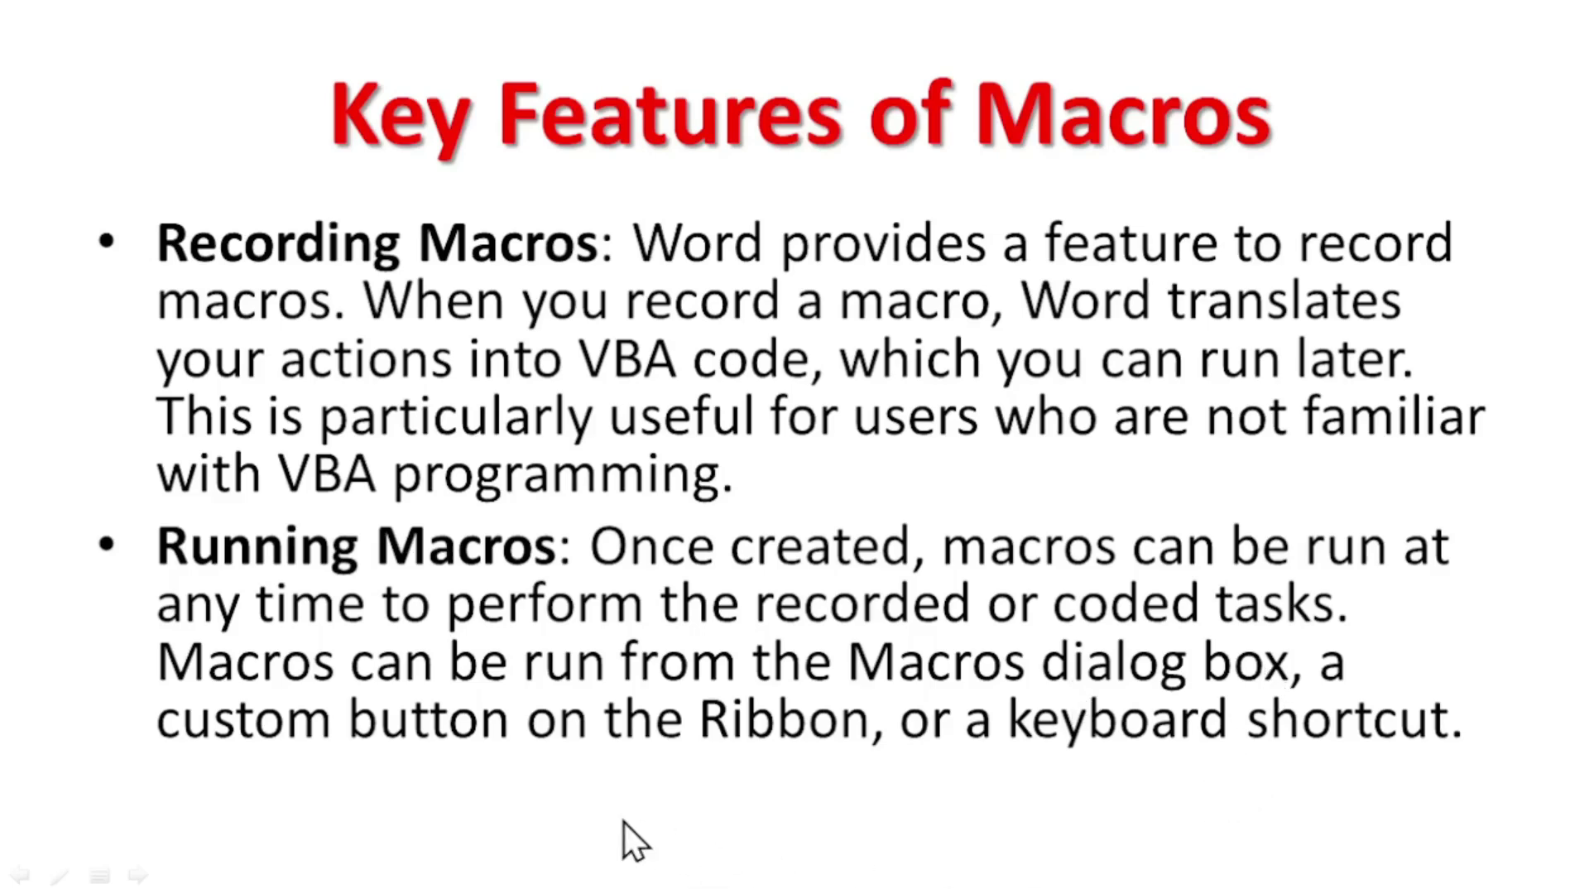
Reveal the Common Uses for Macros bullets one by one, then bring Word's bill document forward.
{"action": "left_click", "coordinate": [498, 748]}
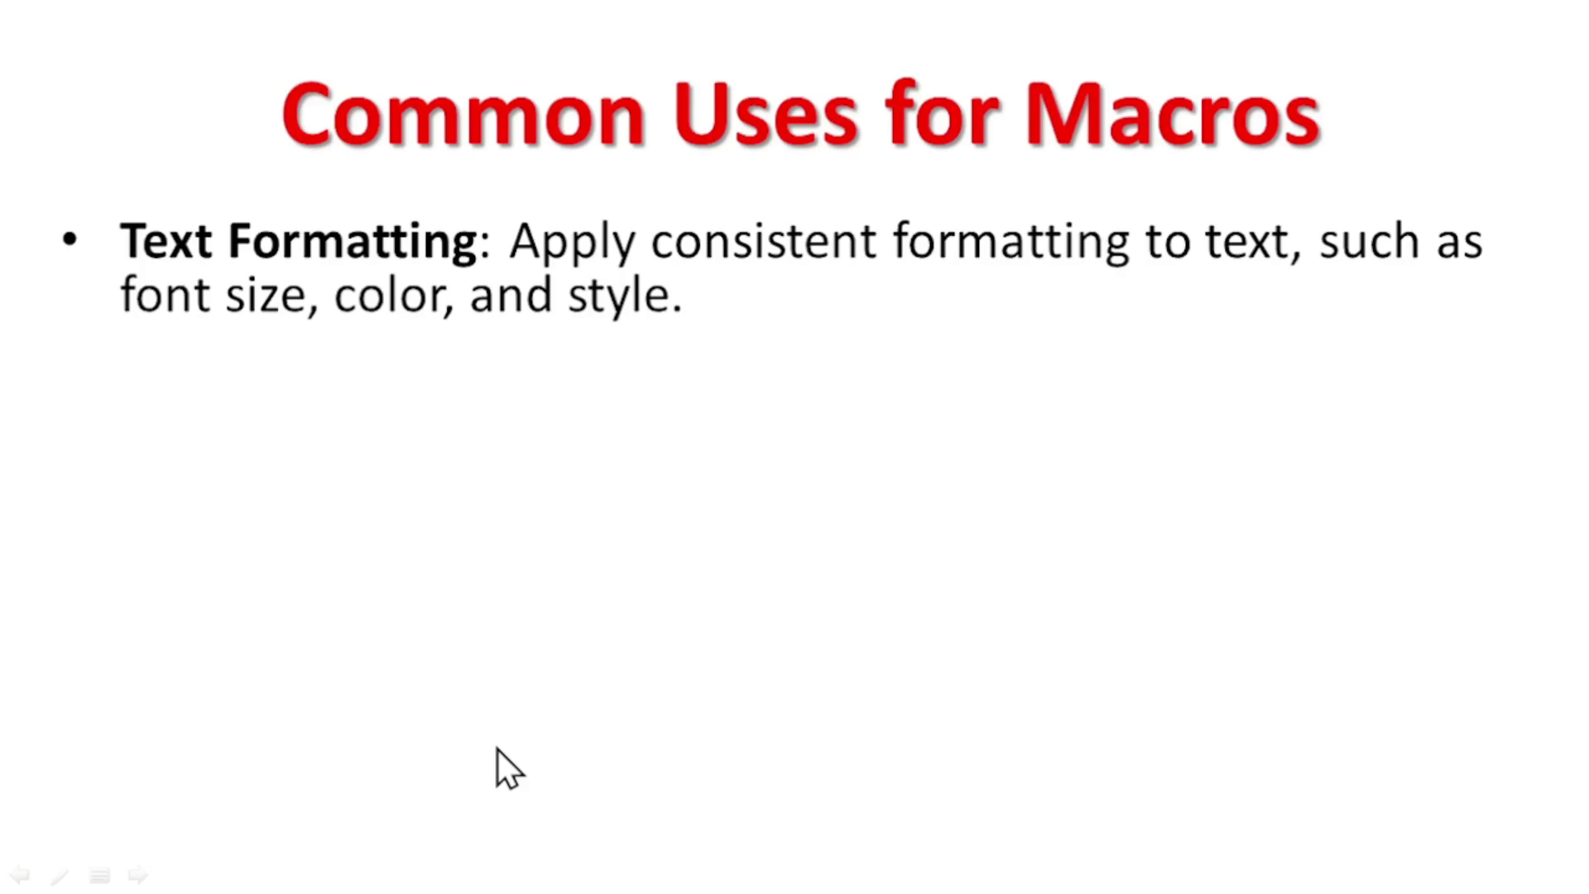
{"action": "key", "text": "Right"}
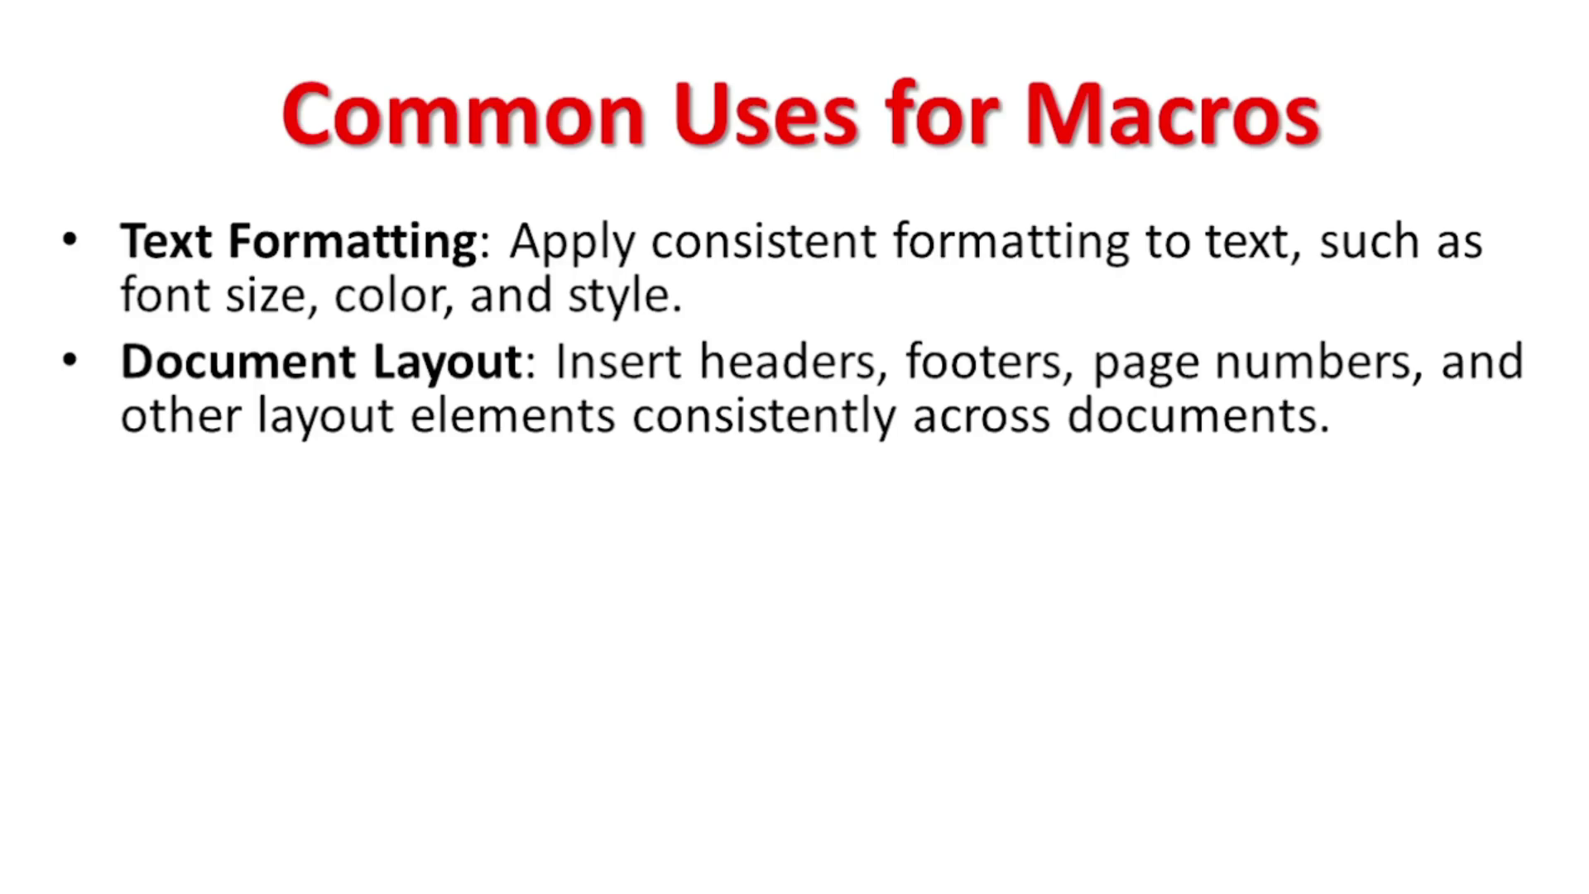
{"action": "key", "text": "alt+Tab"}
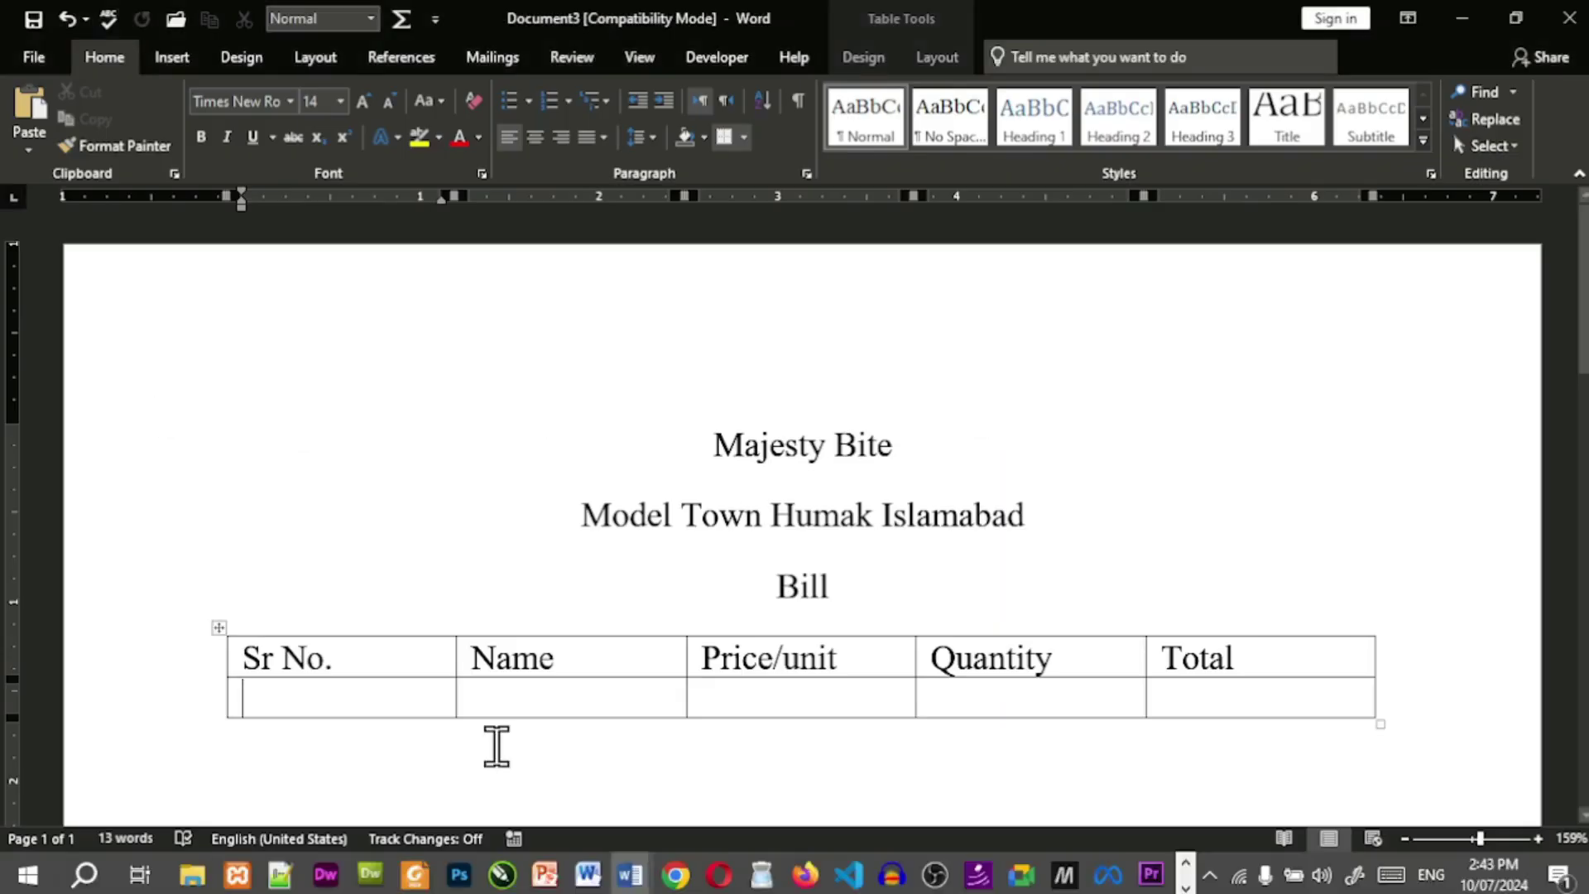
{"action": "key", "text": "alt+Tab"}
{"action": "key", "text": "Right"}
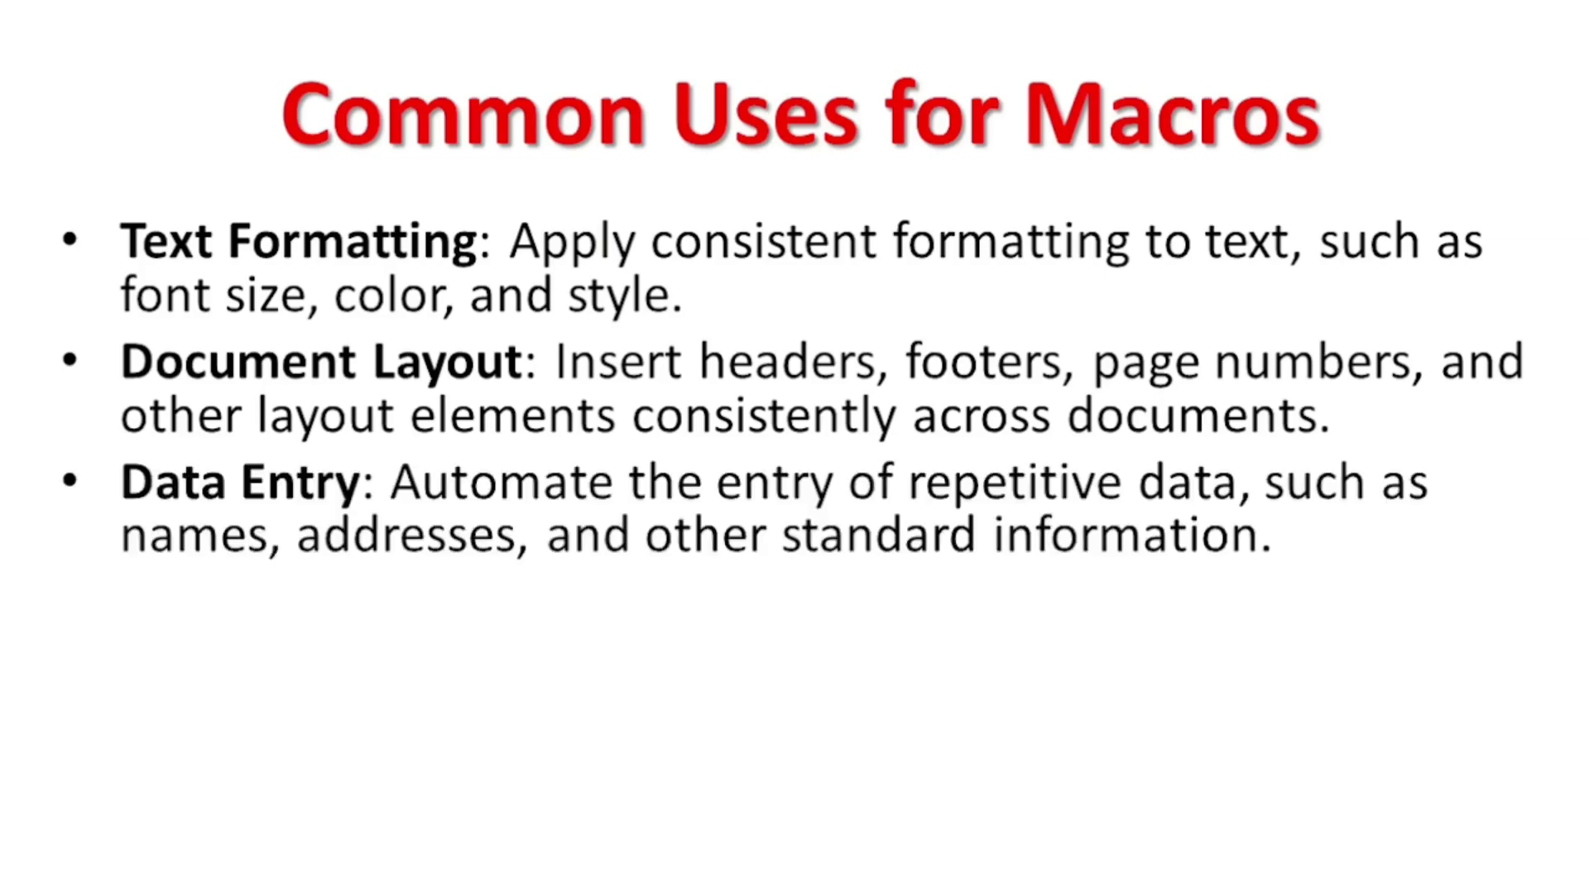
{"action": "key", "text": "Right"}
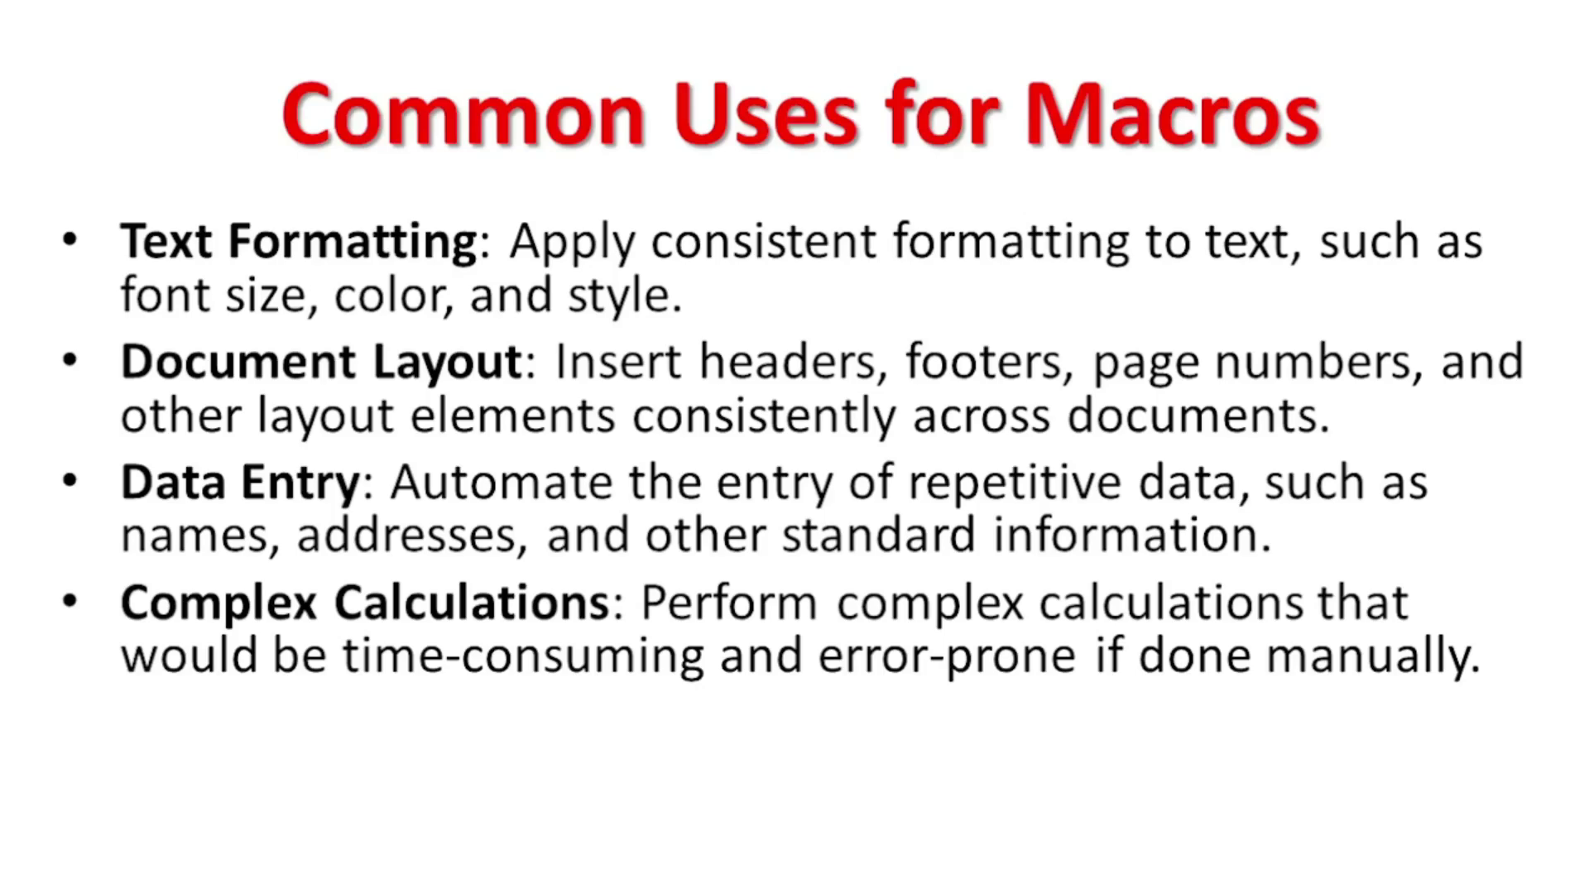
{"action": "key", "text": "Right"}
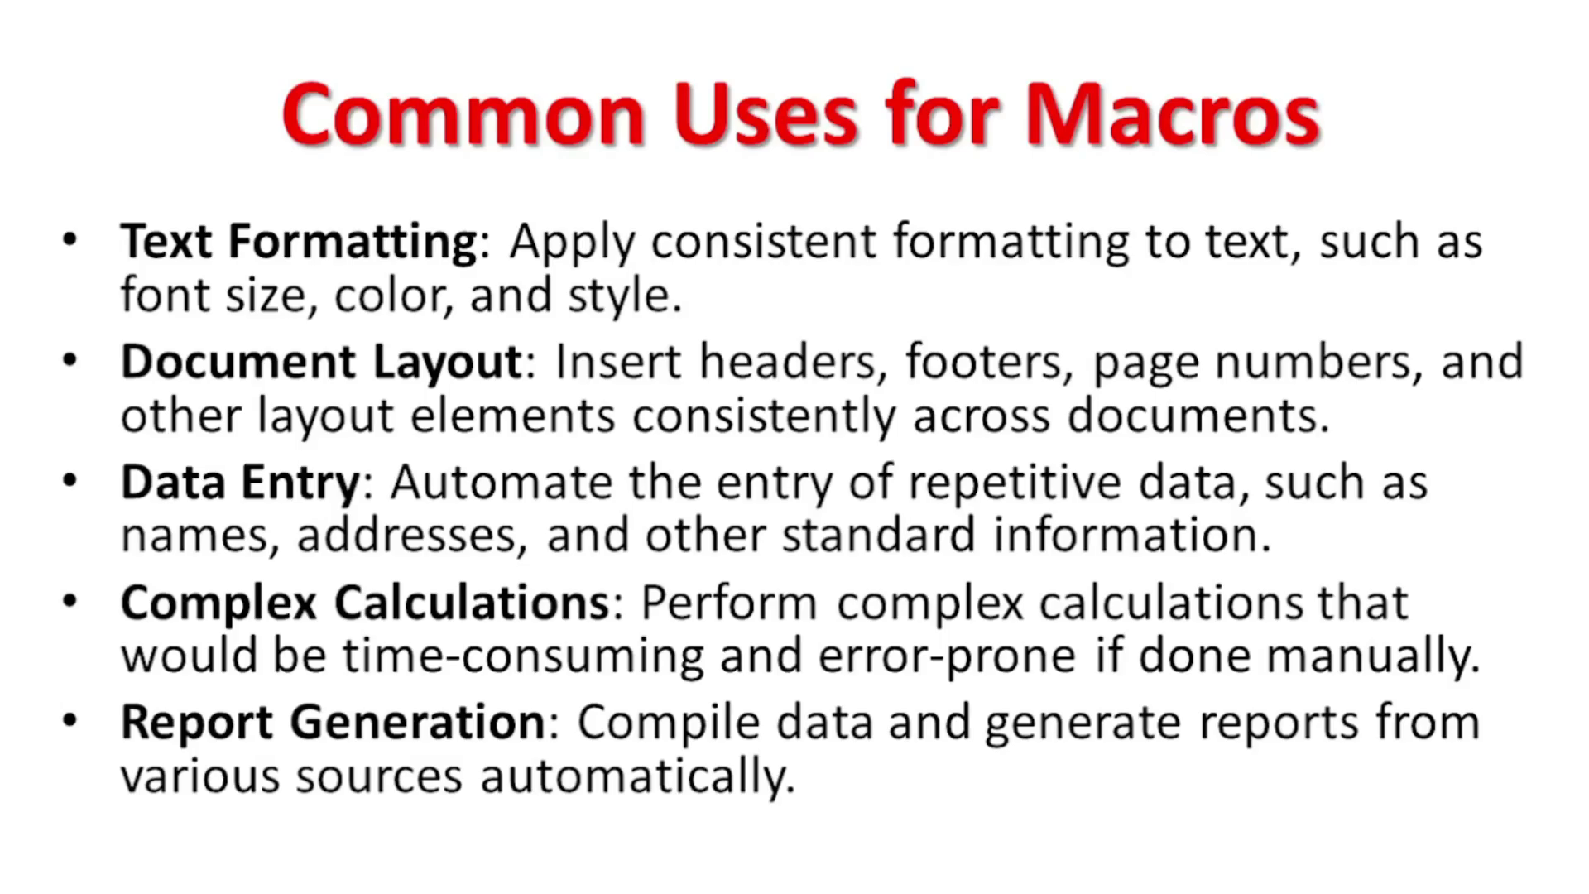
{"action": "key", "text": "alt+Tab"}
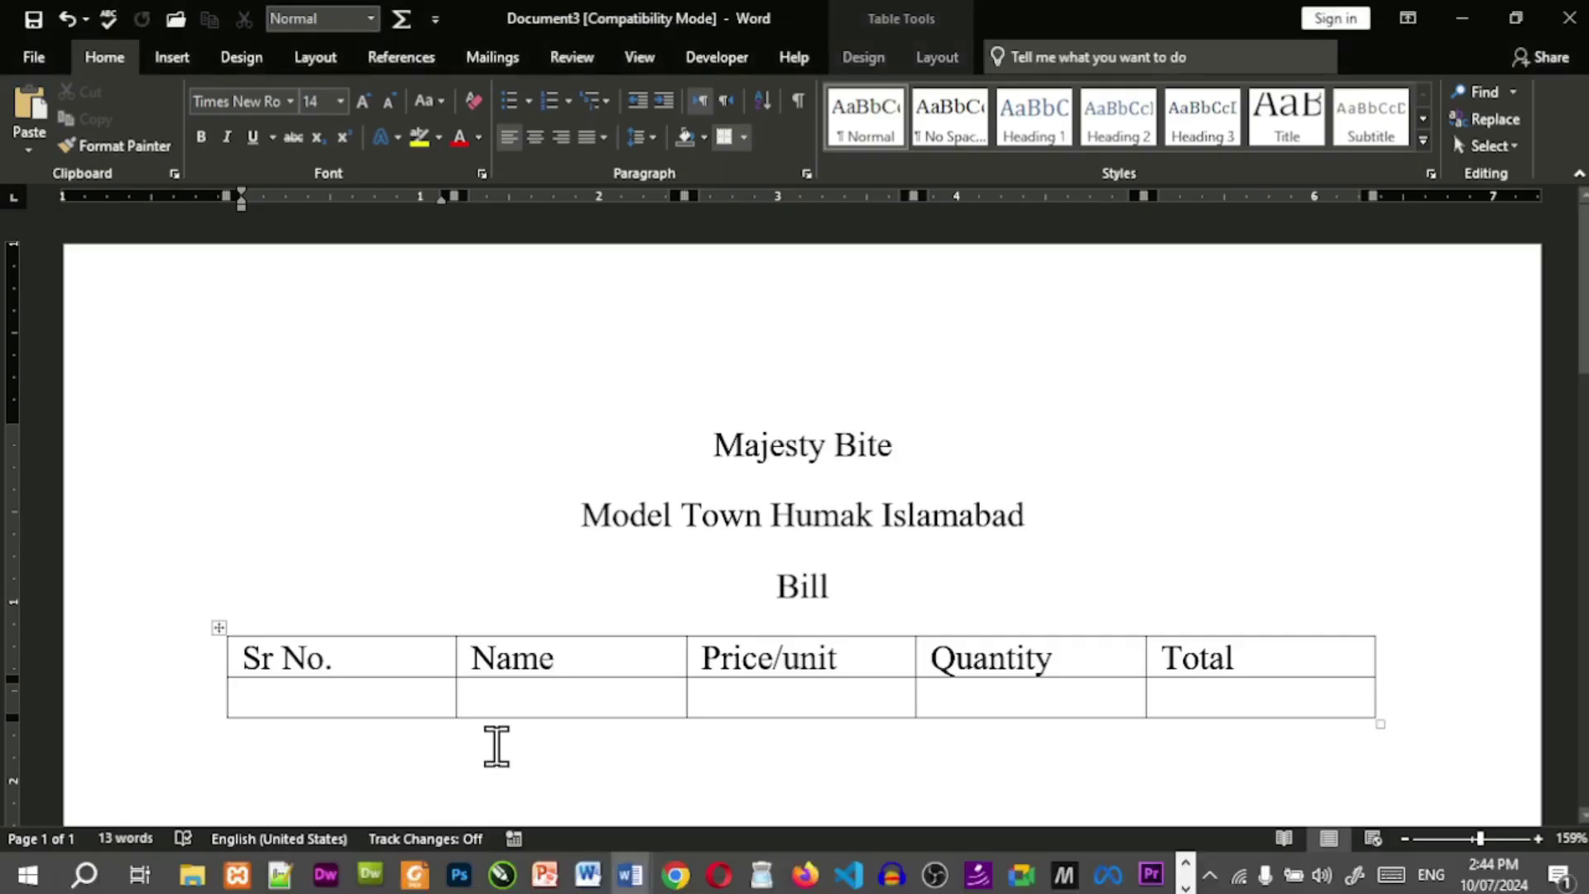
Close Document3 without saving and return to the other Word bill document.
{"action": "left_click", "coordinate": [1569, 17]}
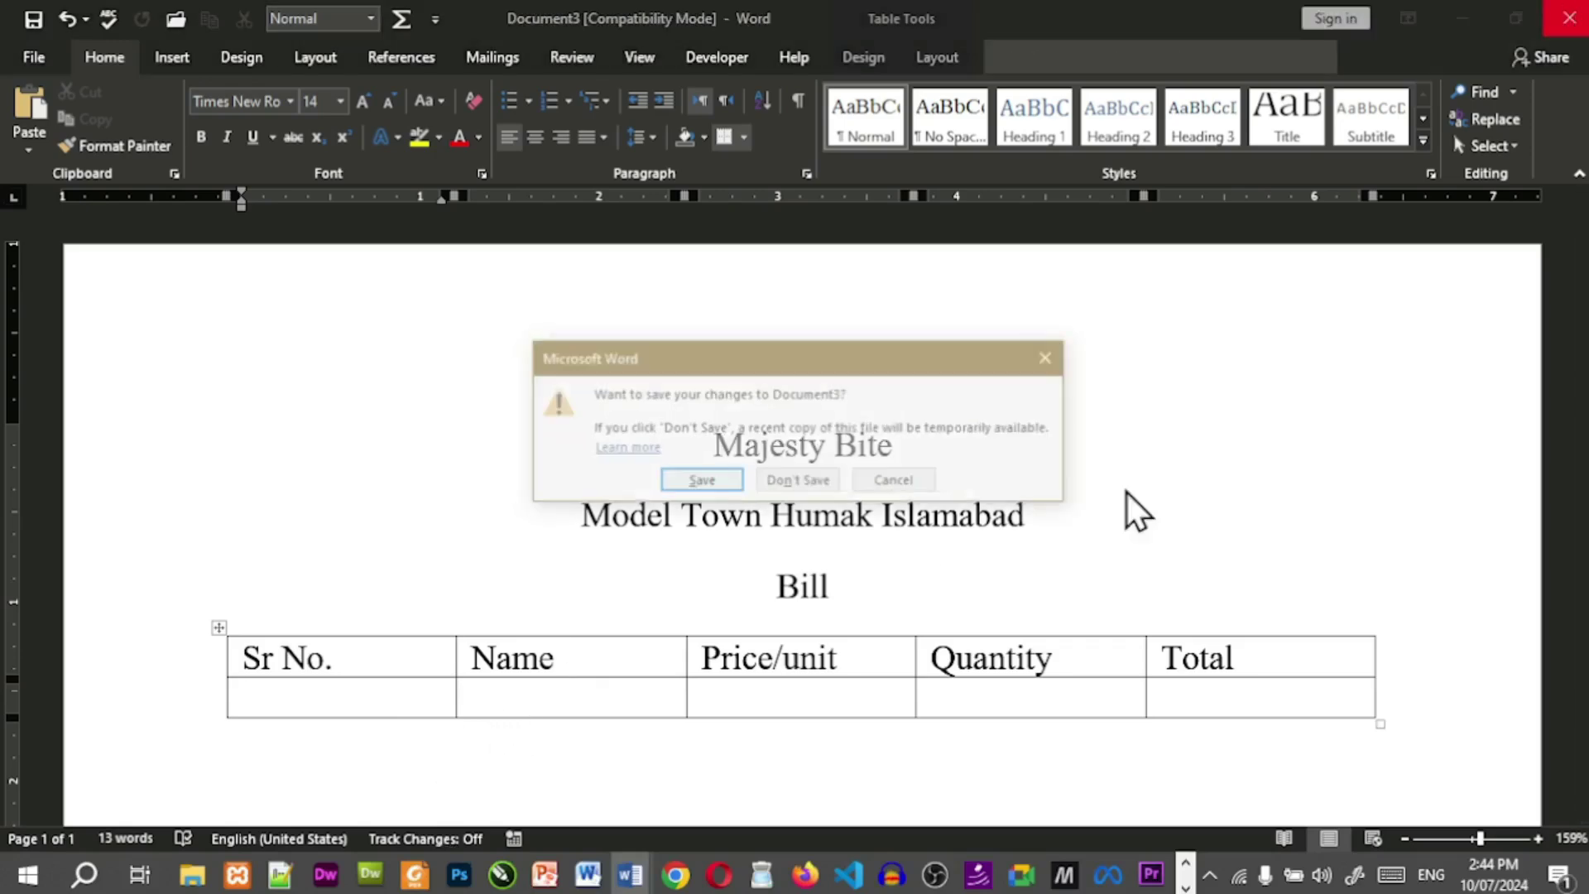
{"action": "left_click", "coordinate": [800, 484]}
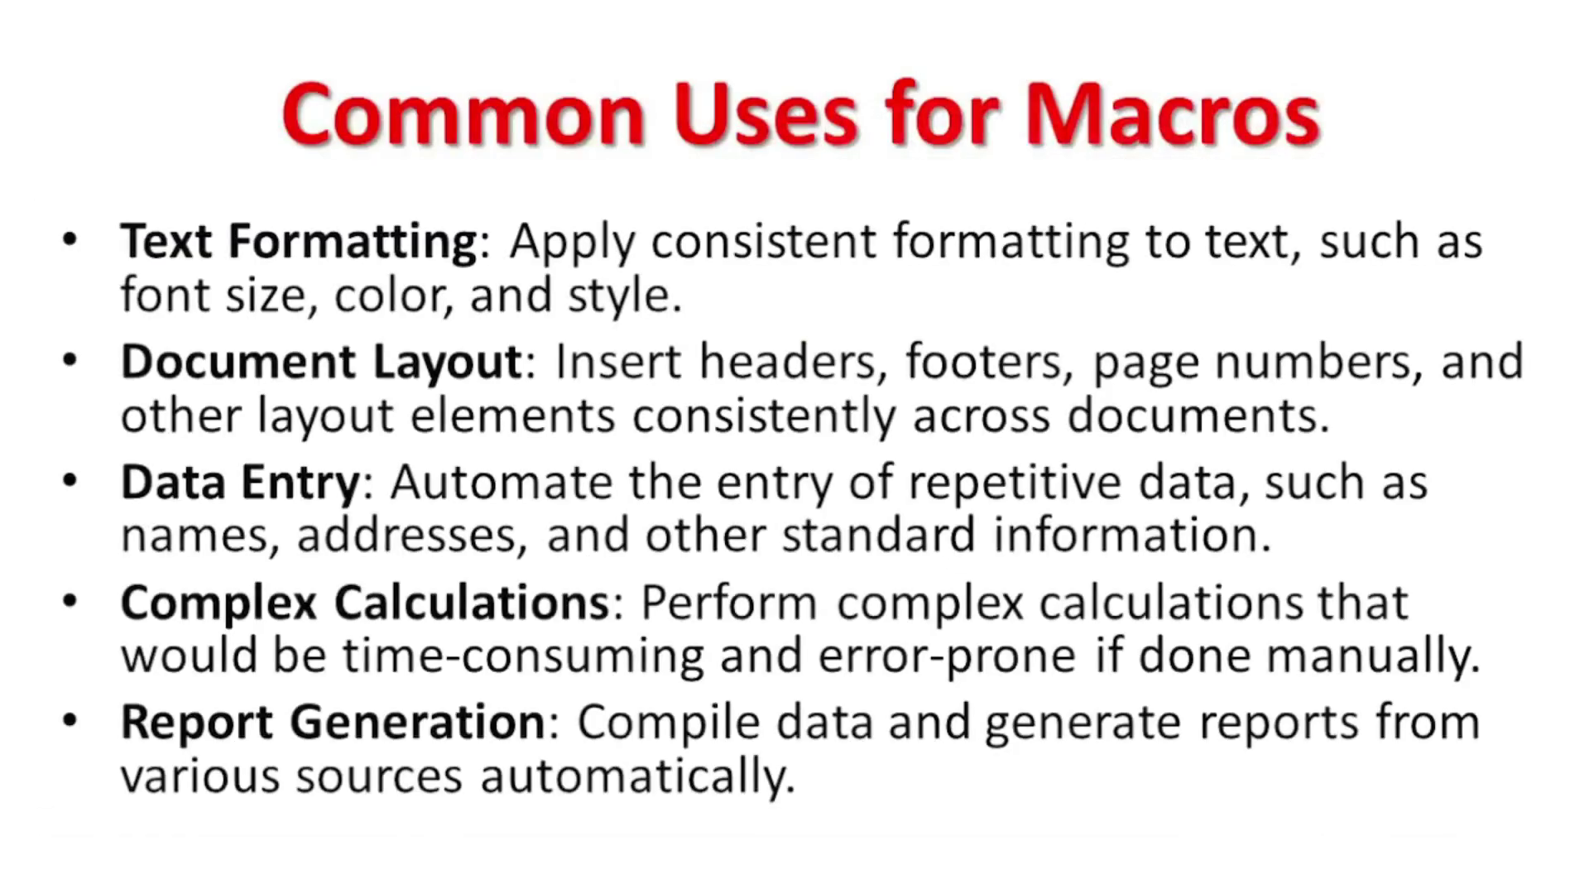
{"action": "key", "text": "alt+Tab"}
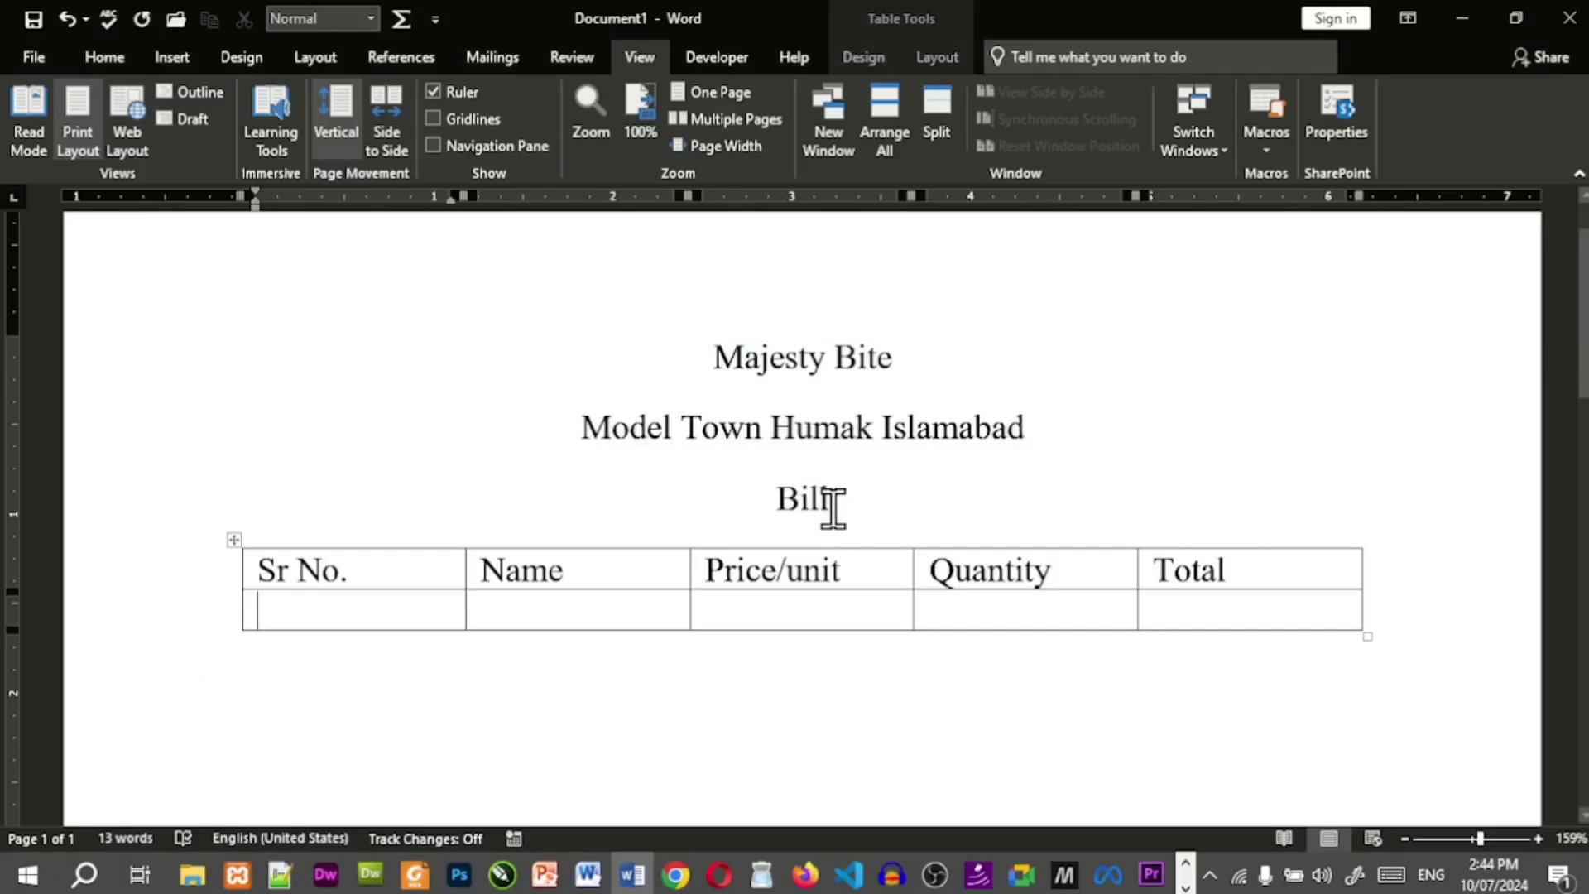
Start a new blank document listing Ali, Usman, Hamza and Zubair on separate lines.
{"action": "key", "text": "ctrl+n"}
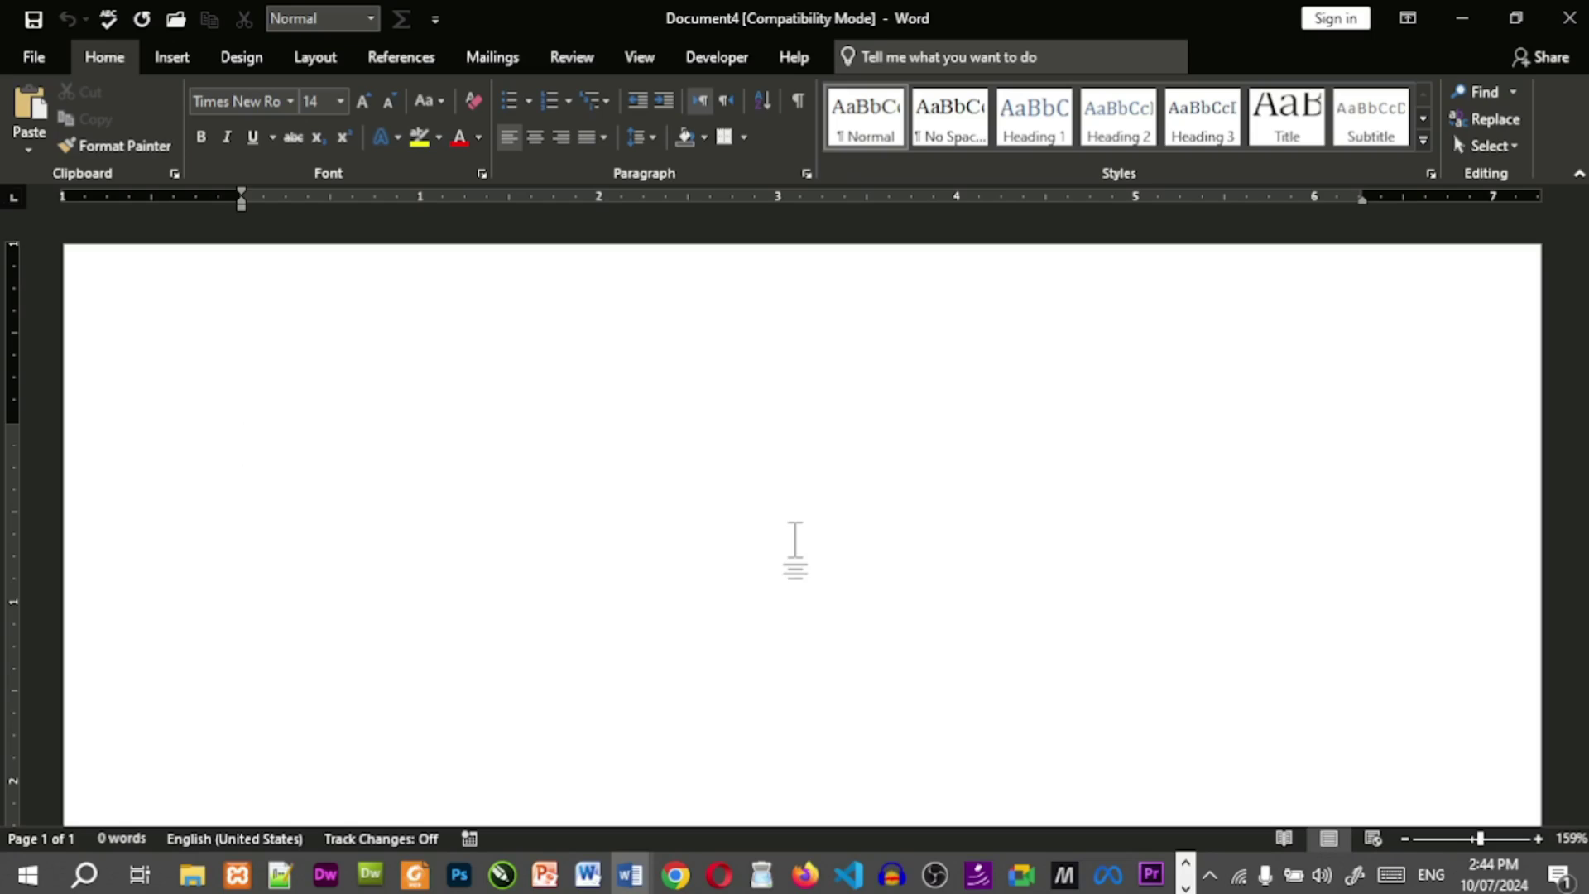
{"action": "type", "text": "Ali"}
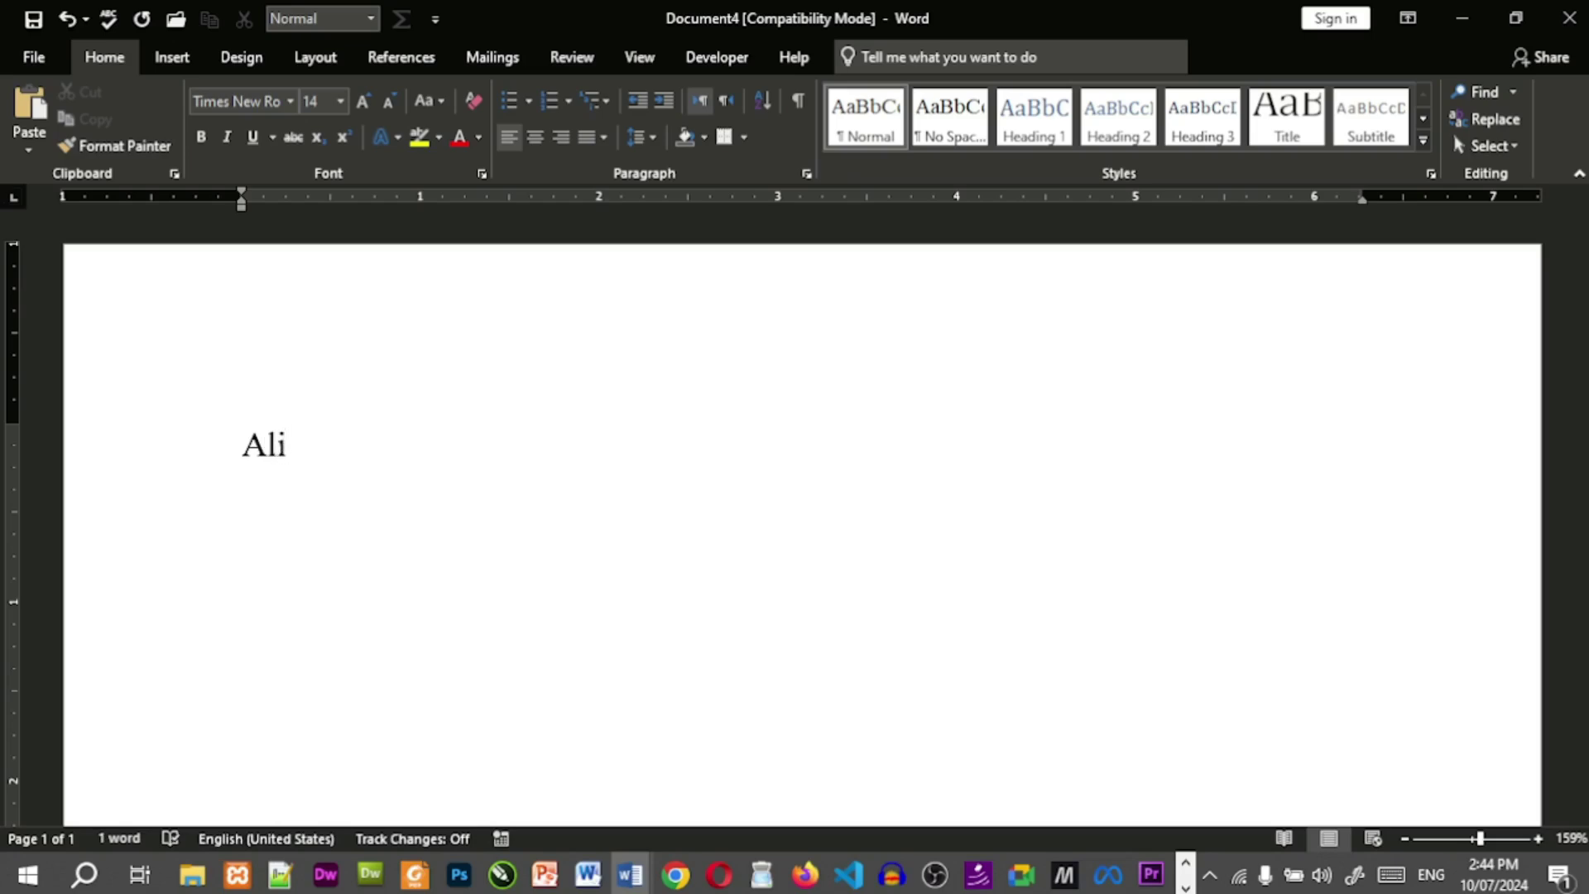
{"action": "key", "text": "Return"}
{"action": "type", "text": "Usman Hamza zubair"}
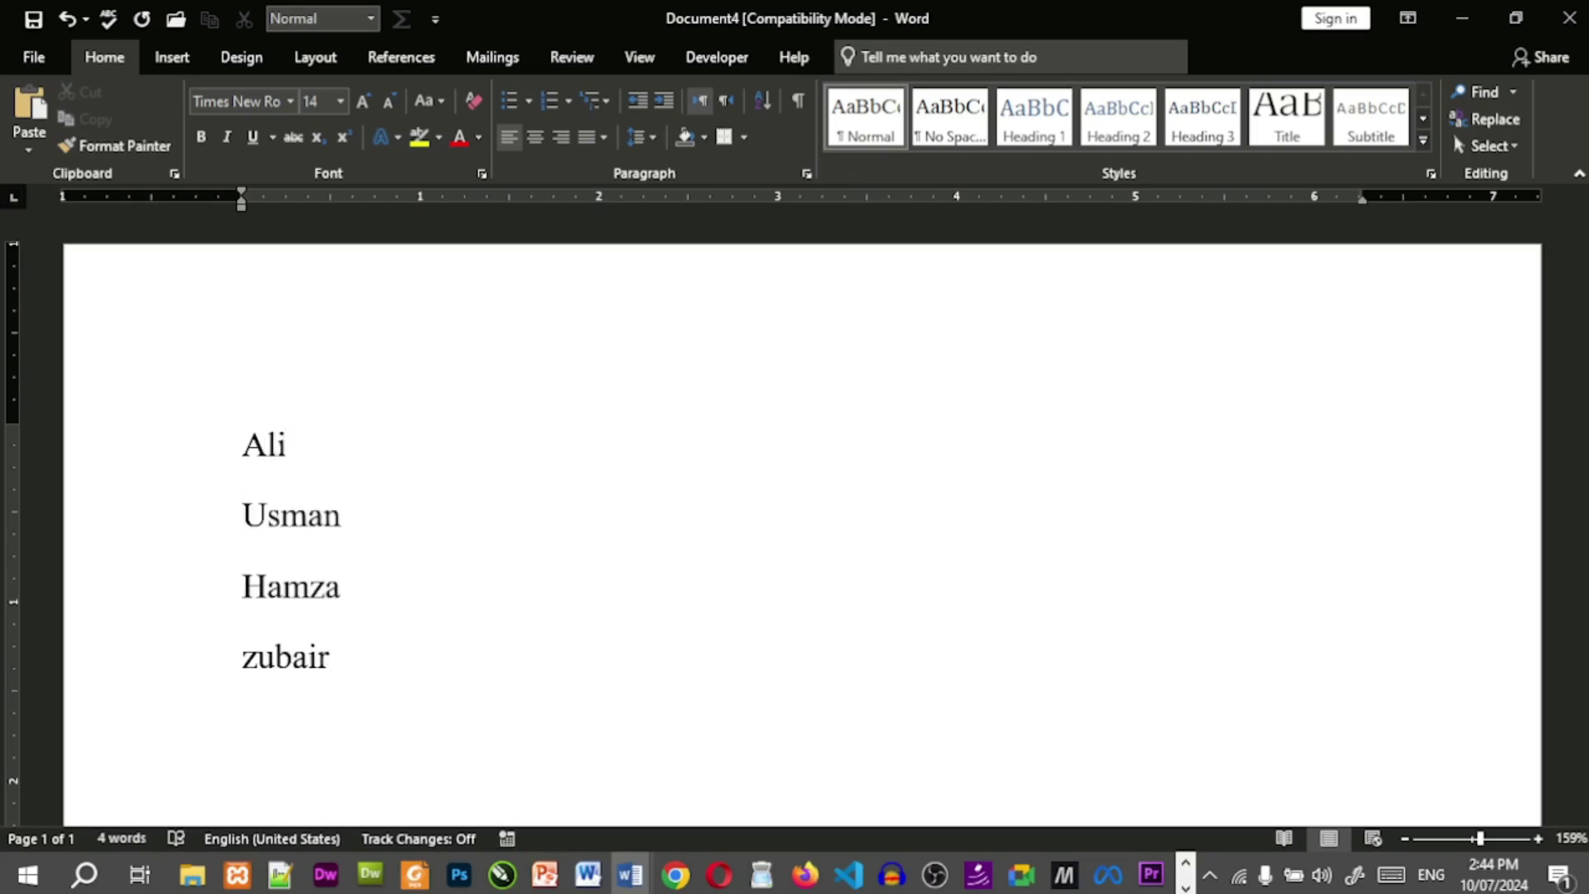
{"action": "key", "text": "Return"}
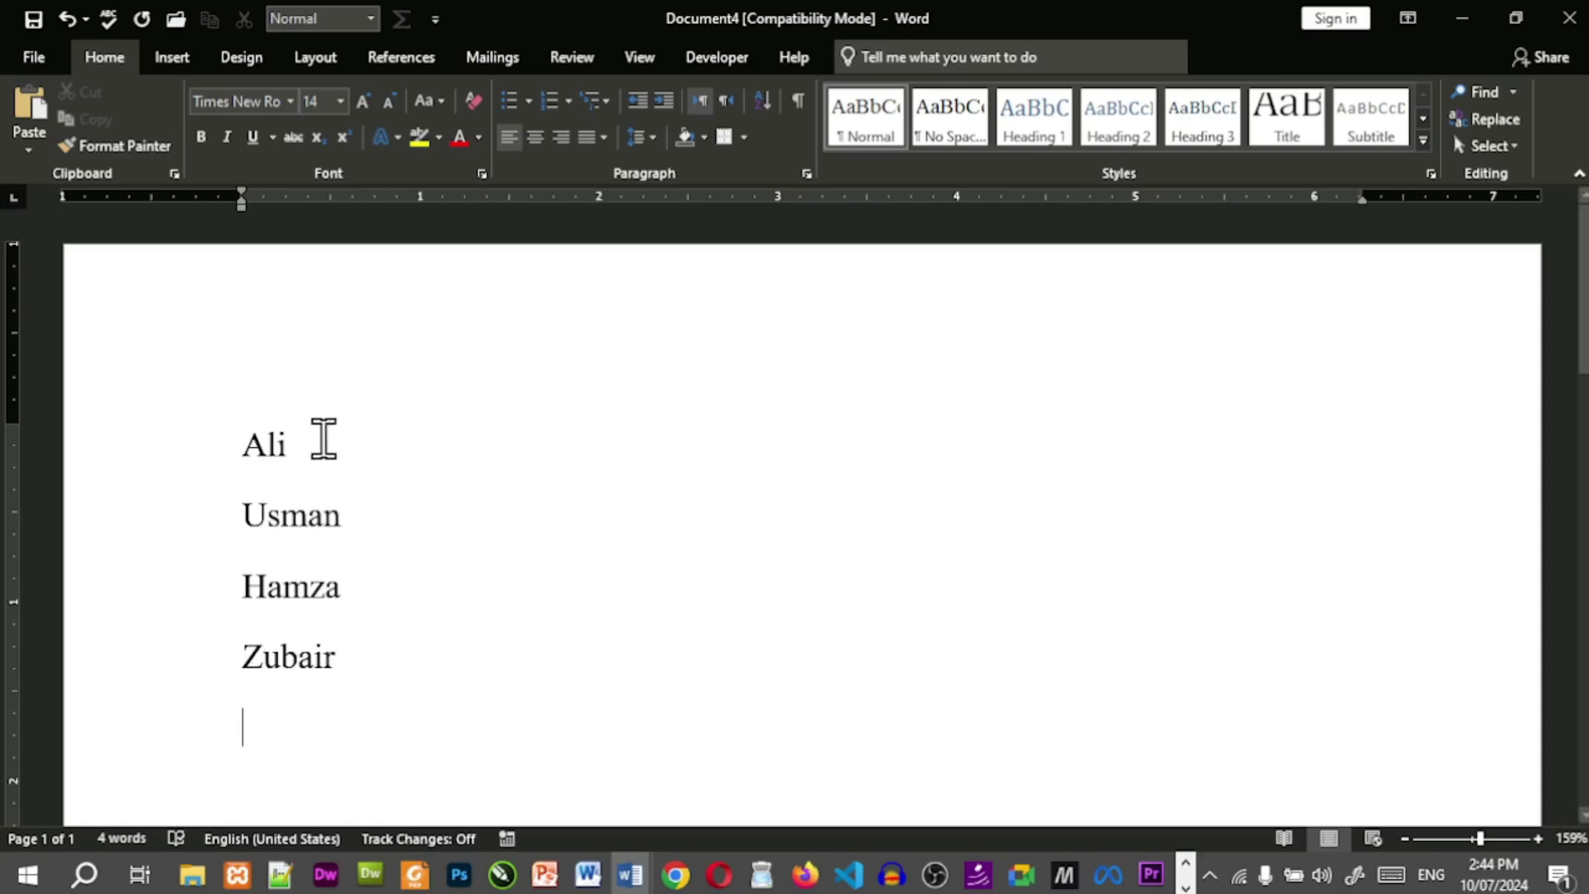
{"action": "left_click", "coordinate": [299, 452]}
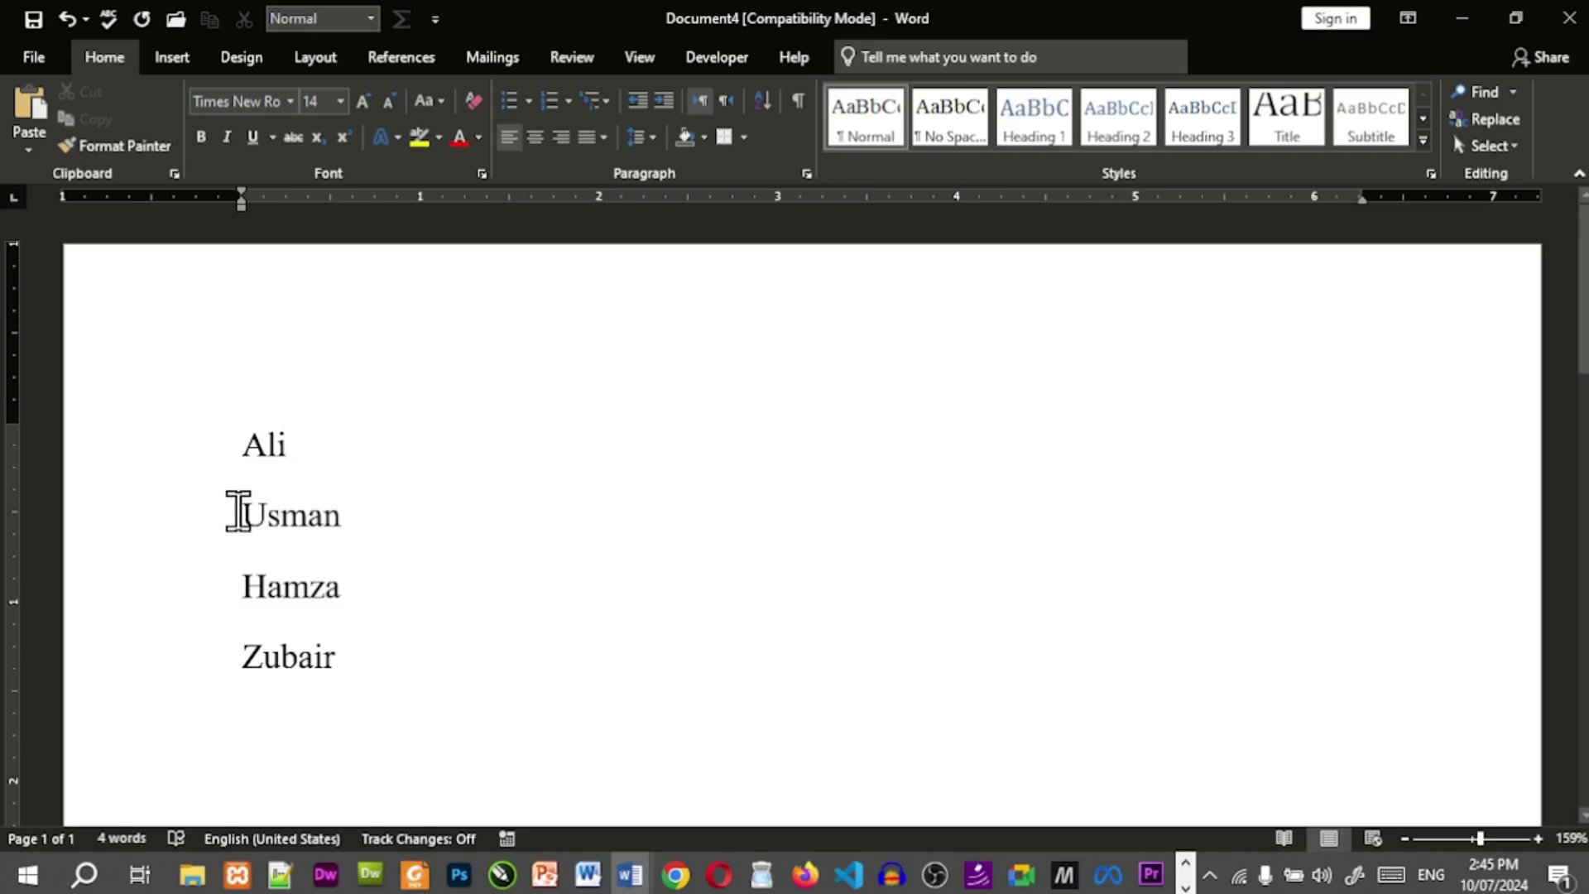
{"action": "left_click", "coordinate": [241, 445]}
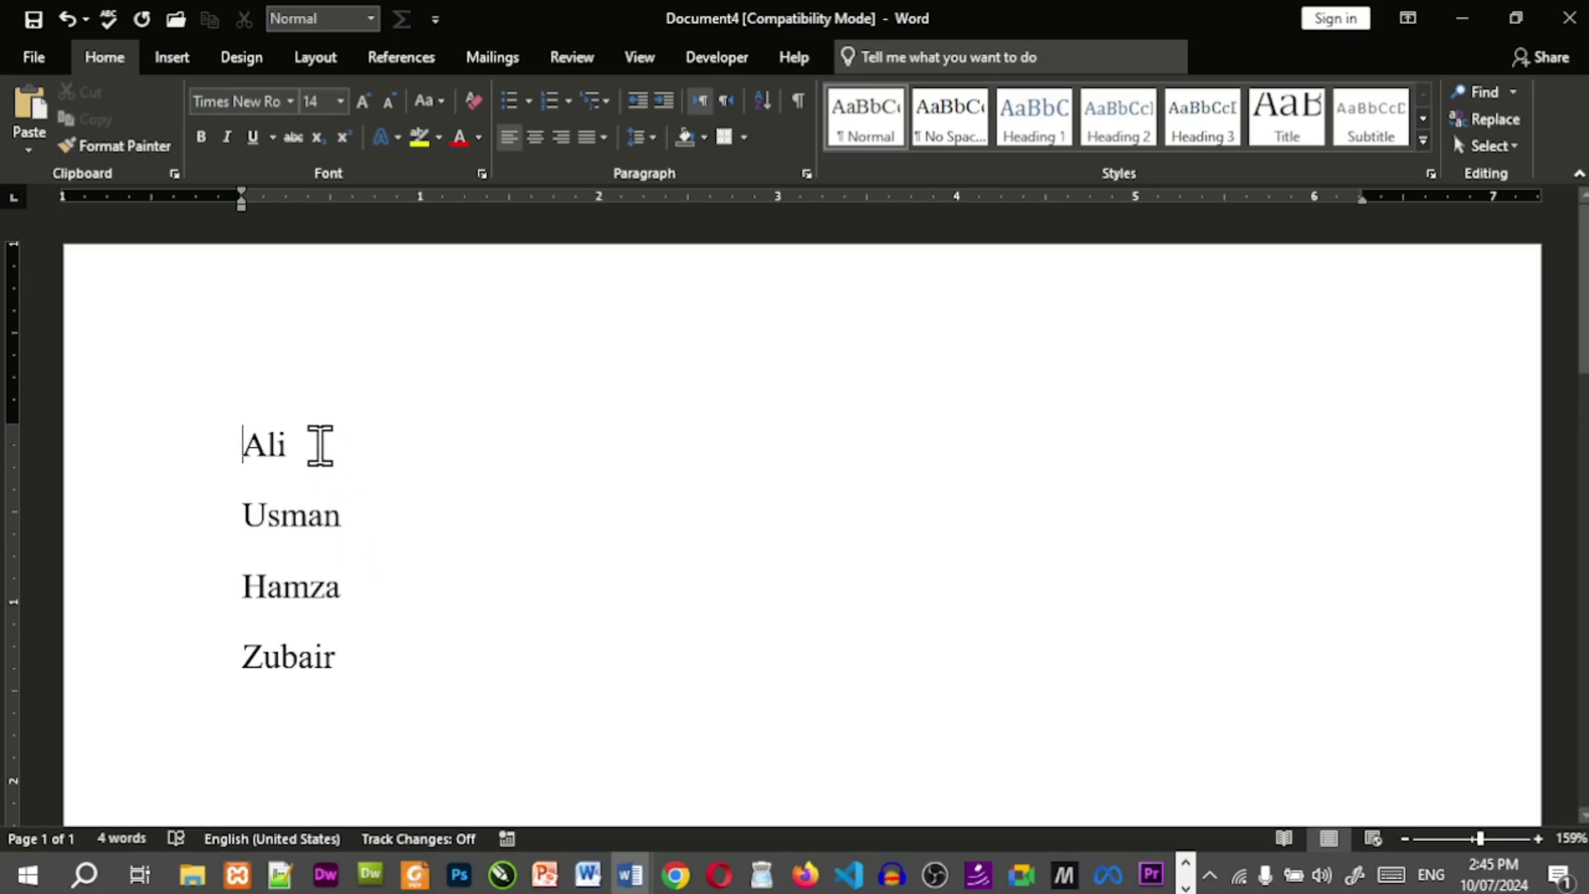
Try a dash and underscore rule after Ali, then undo them to restore the plain list.
{"action": "left_click", "coordinate": [362, 451]}
{"action": "type", "text": "-"}
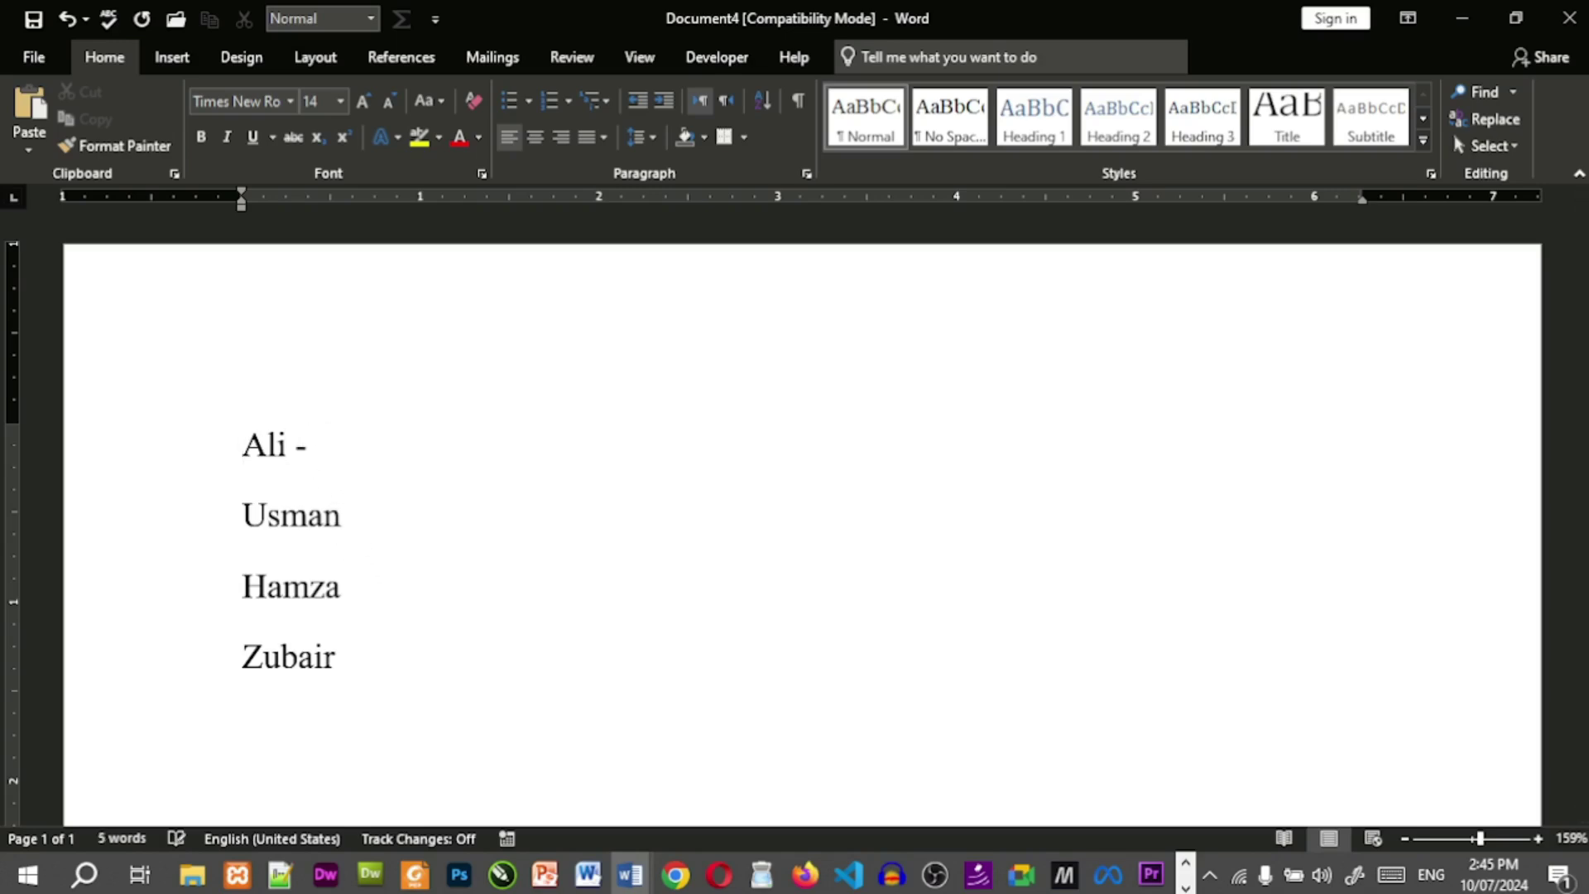
{"action": "key", "text": "Return"}
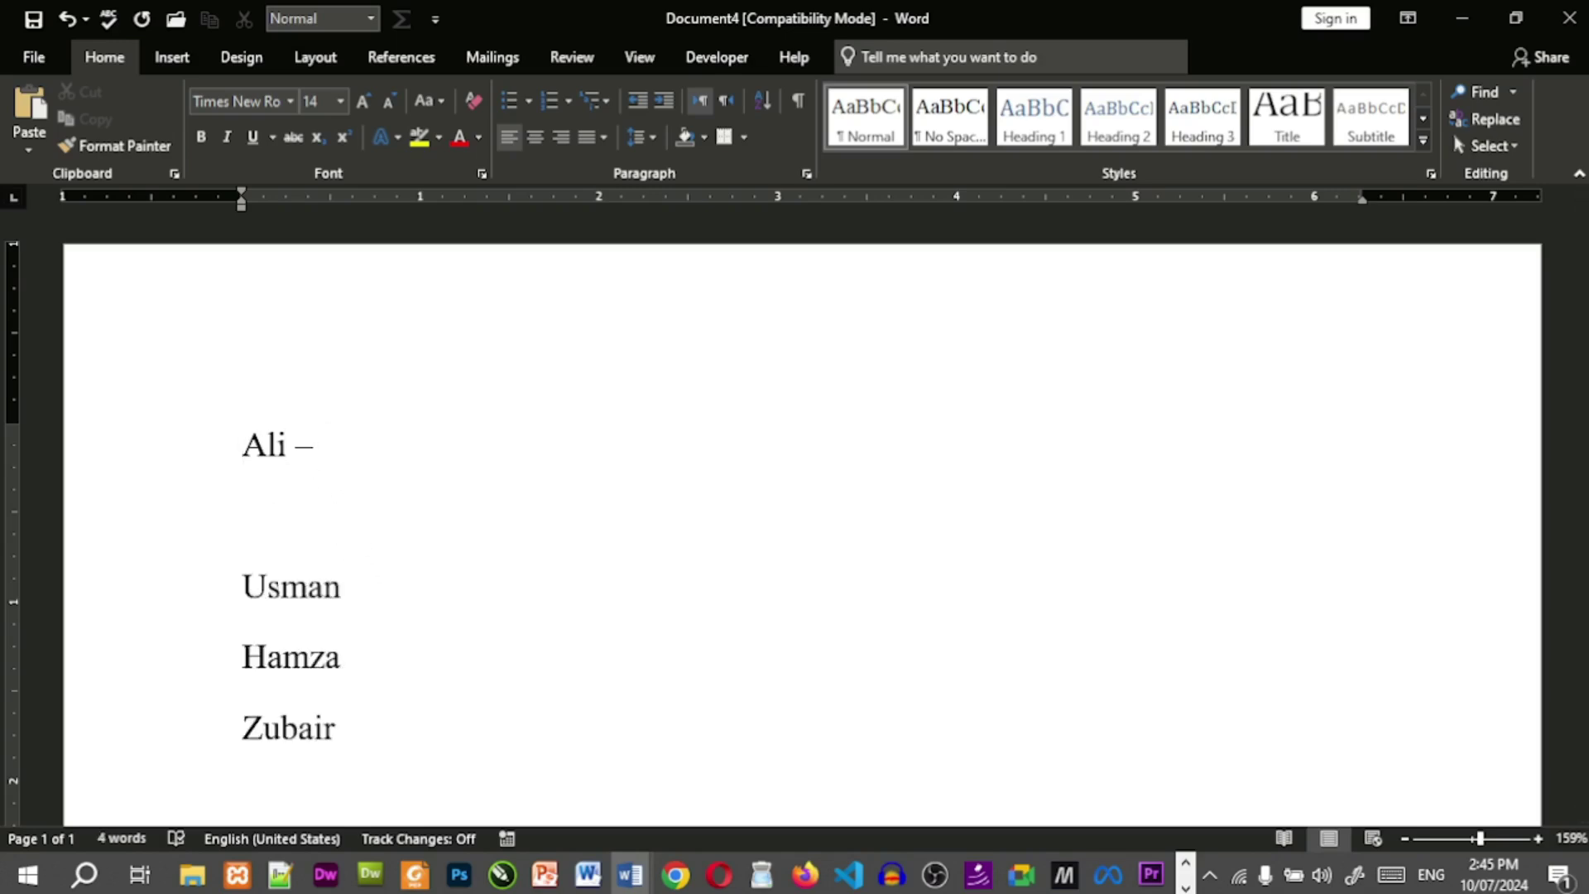
{"action": "type", "text": "___________________________________________________________"}
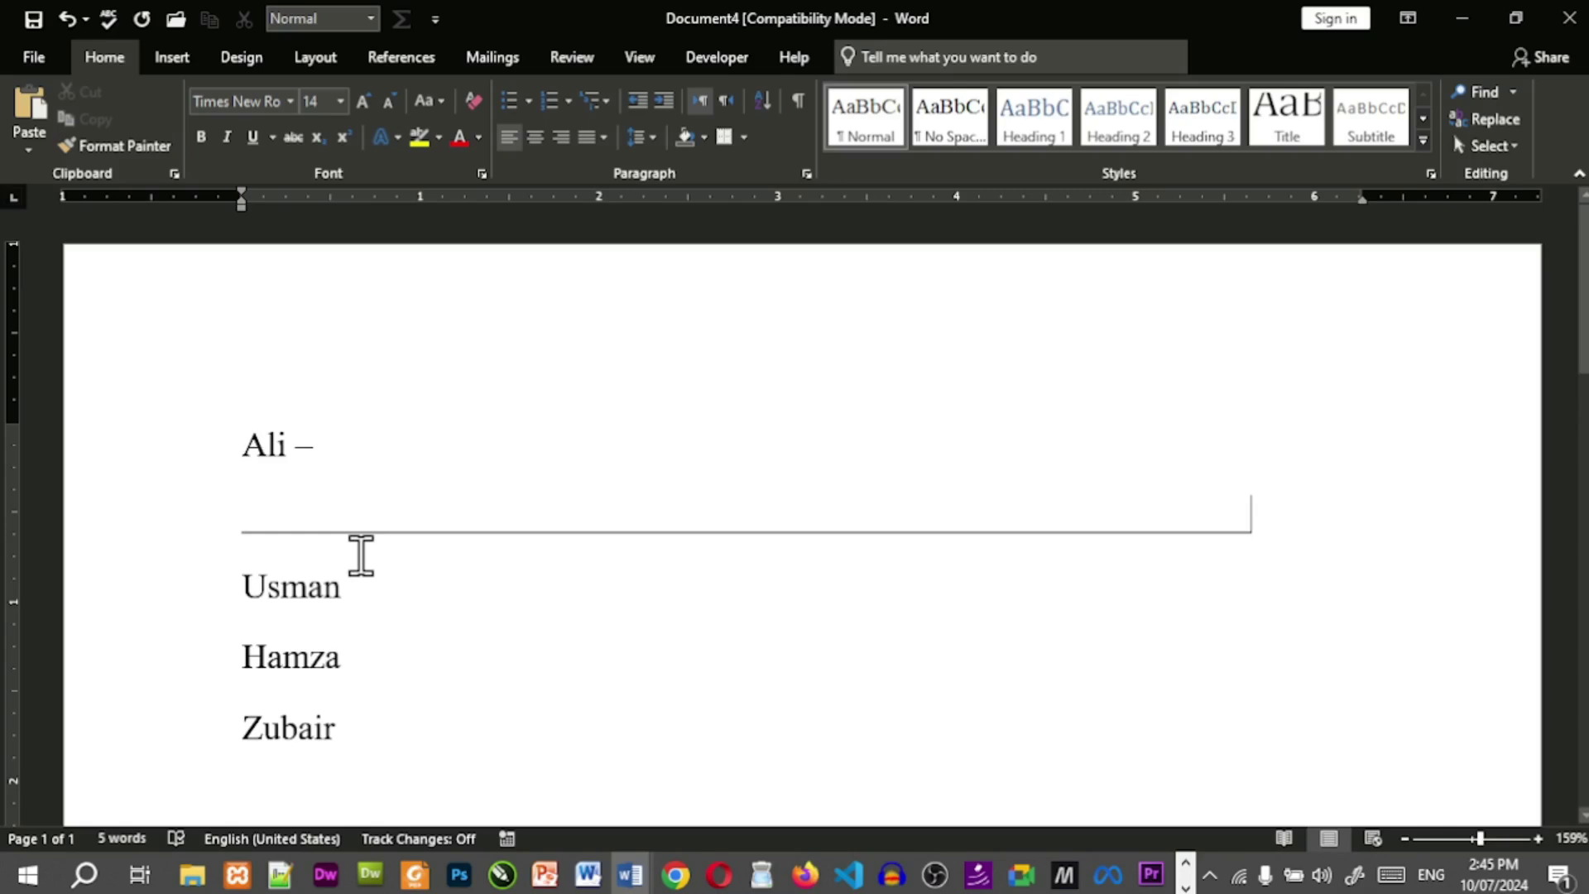
{"action": "key", "text": "ctrl+z"}
{"action": "key", "text": "ctrl+z"}
{"action": "key", "text": "ctrl+z"}
{"action": "key", "text": "ctrl+z"}
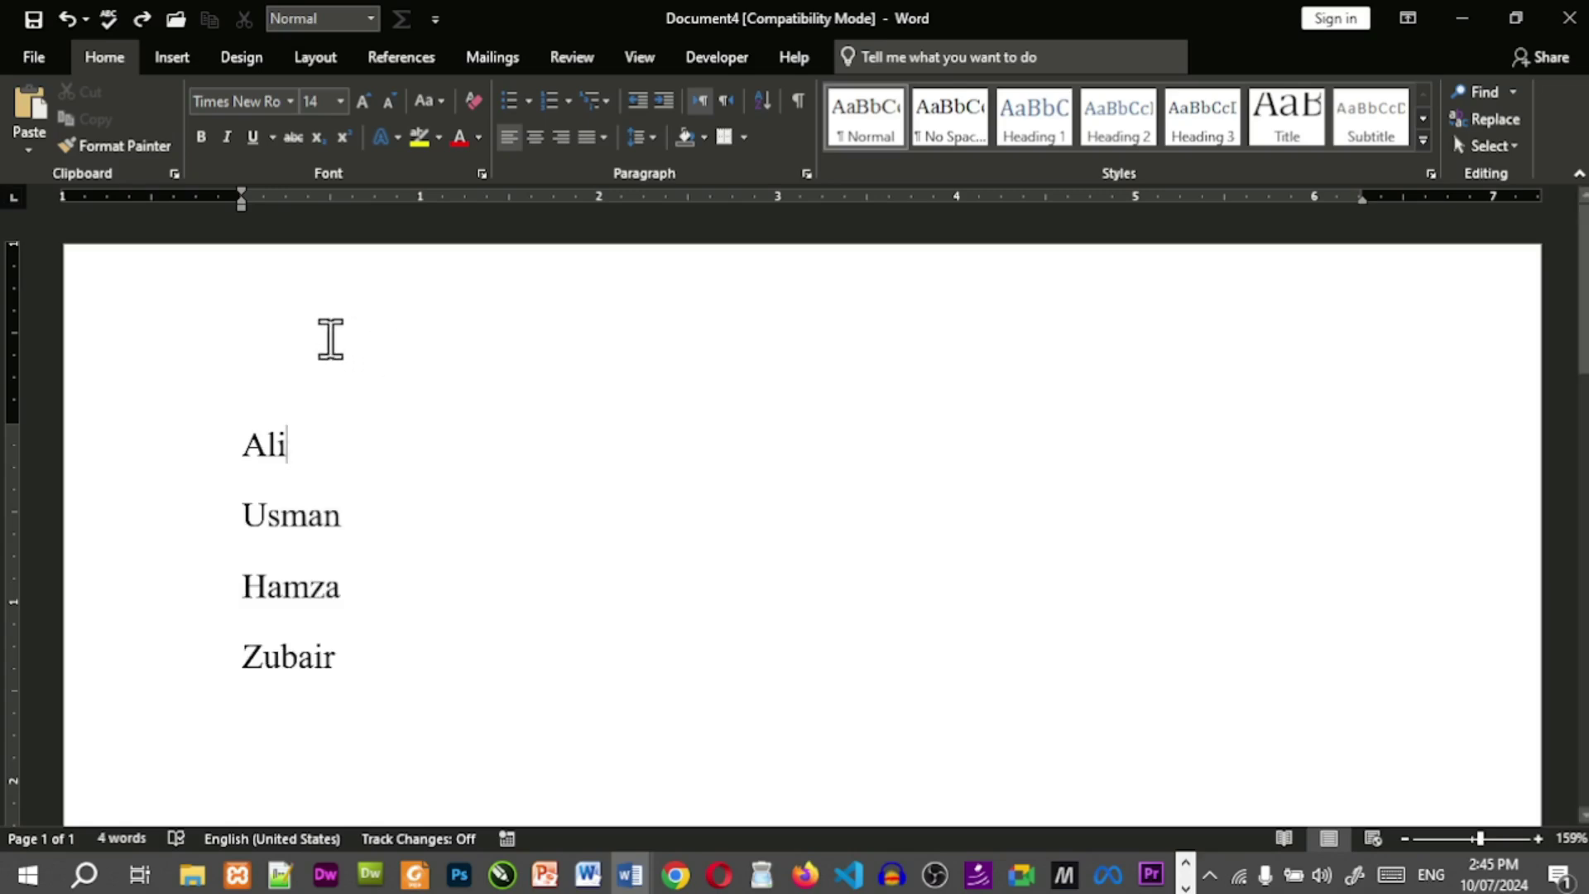
{"action": "left_click", "coordinate": [241, 444]}
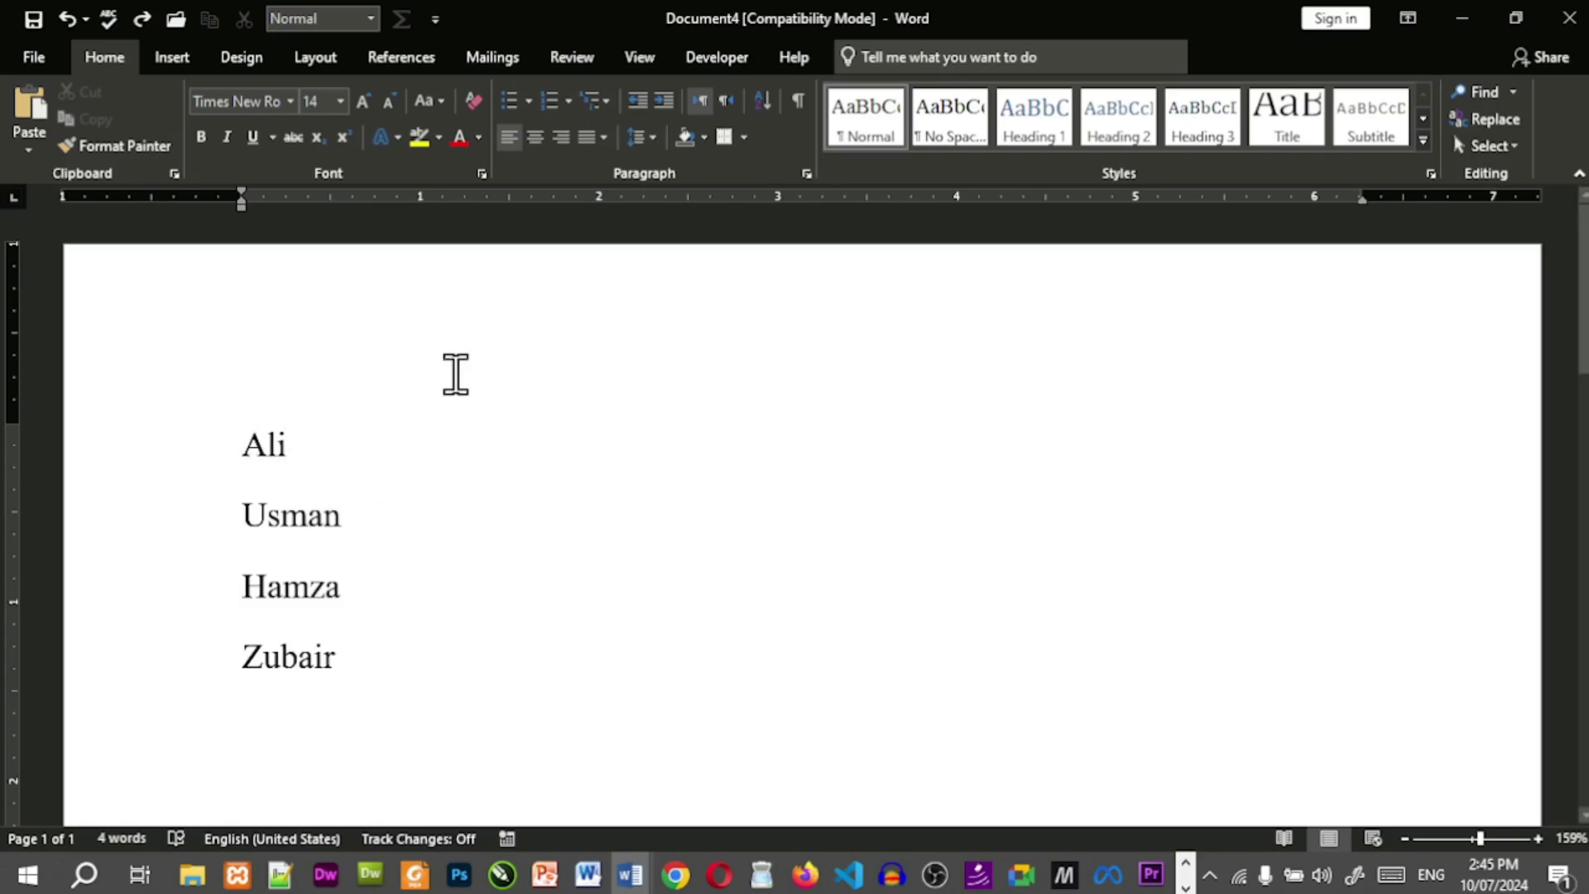
{"action": "left_click", "coordinate": [647, 62]}
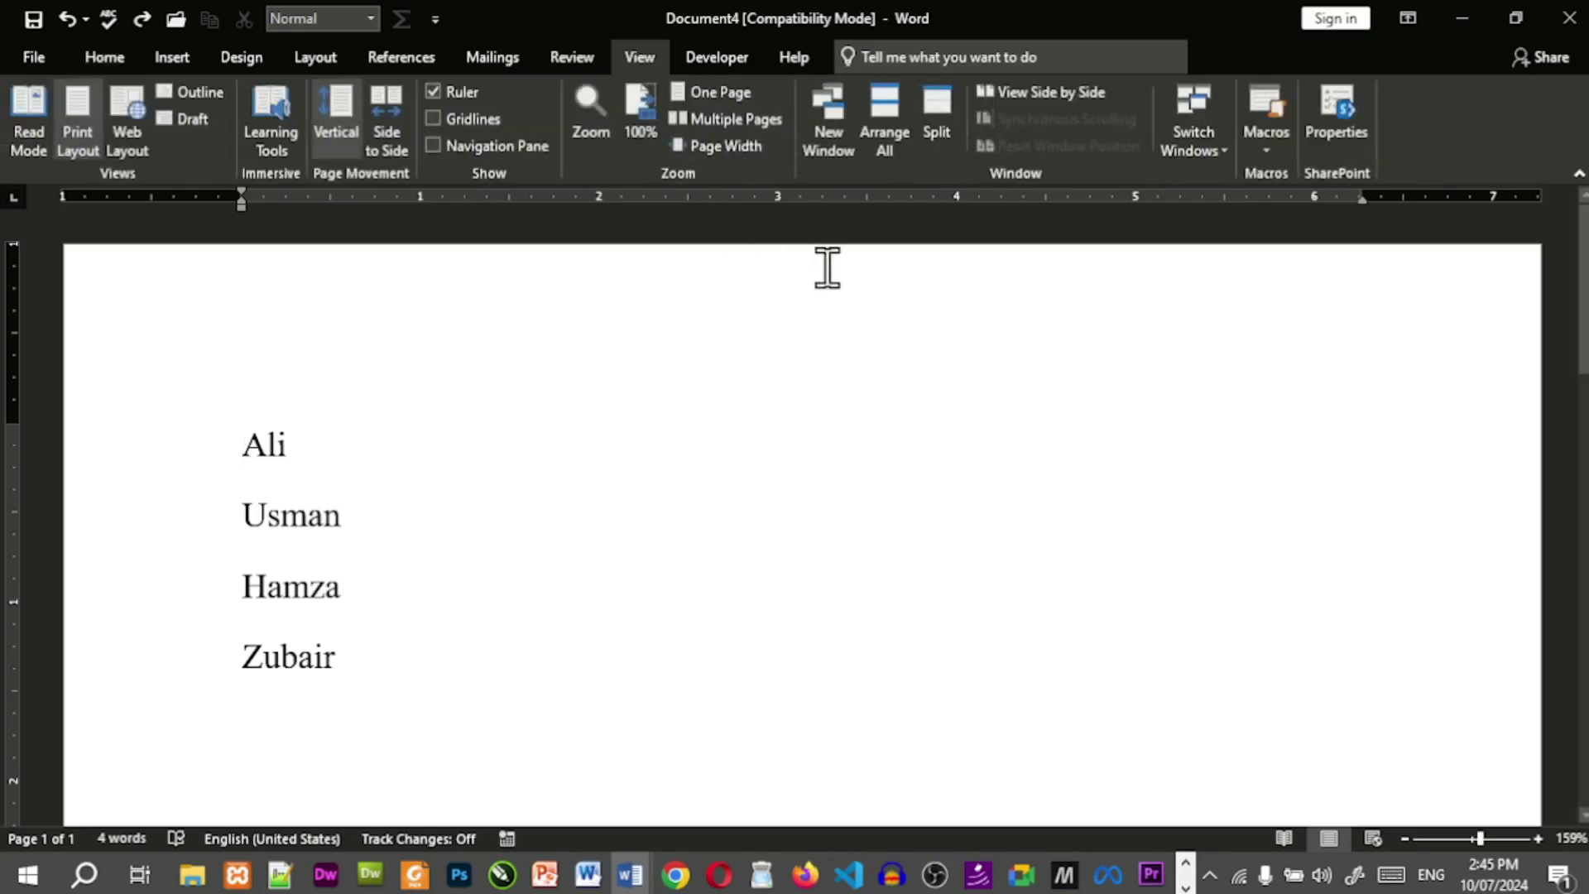
Begin recording a new macro named NameFomatting, stored in All Documents (Normal.dotm).
{"action": "left_click", "coordinate": [1269, 154]}
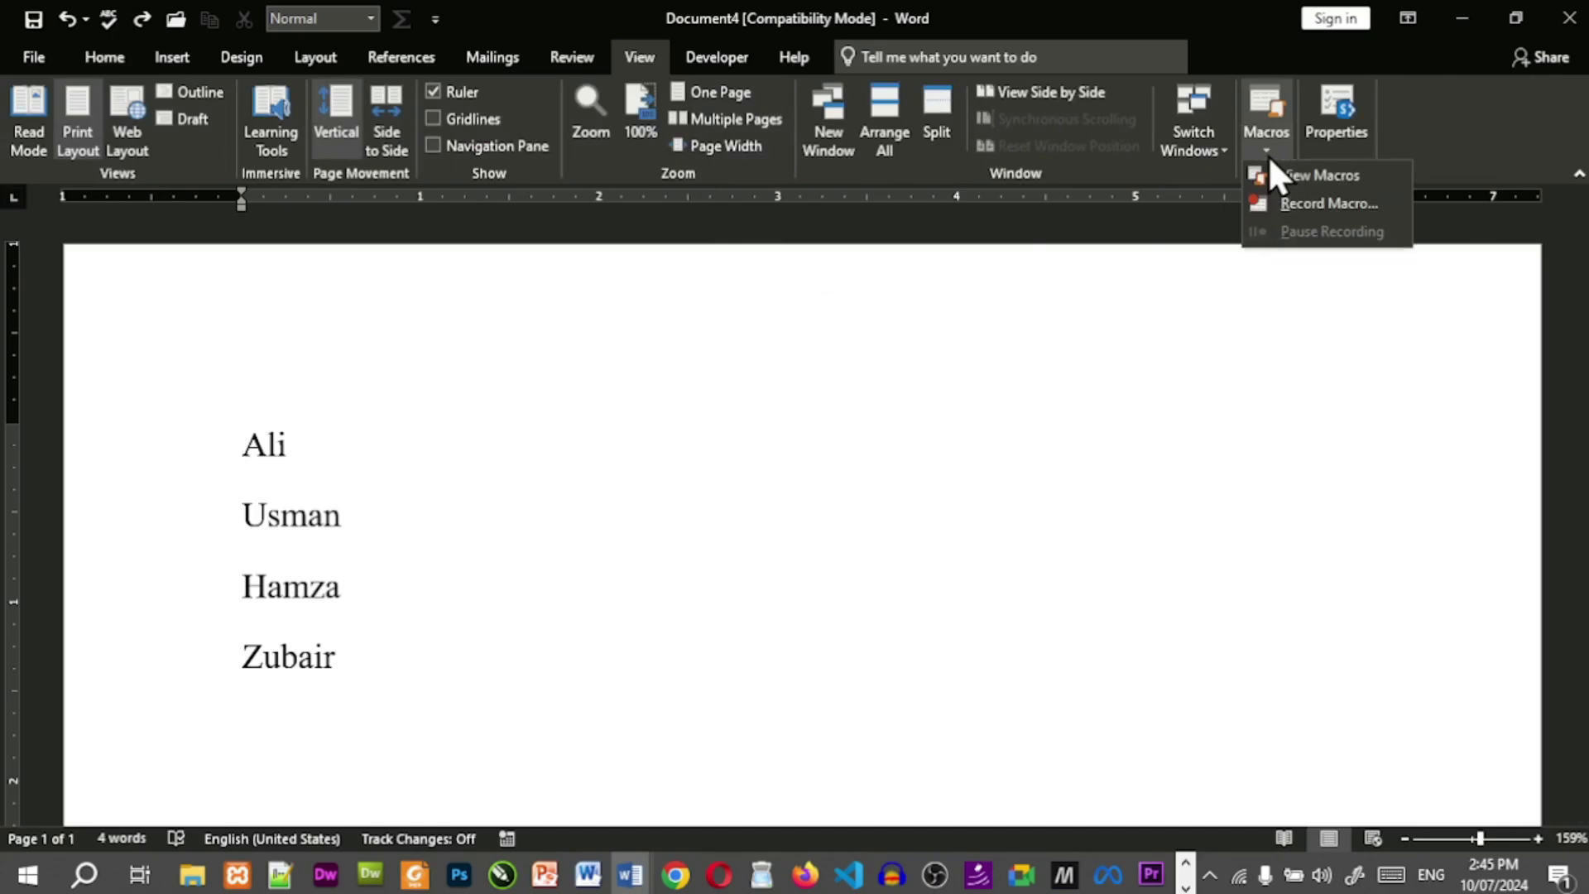
{"action": "left_click", "coordinate": [1295, 207]}
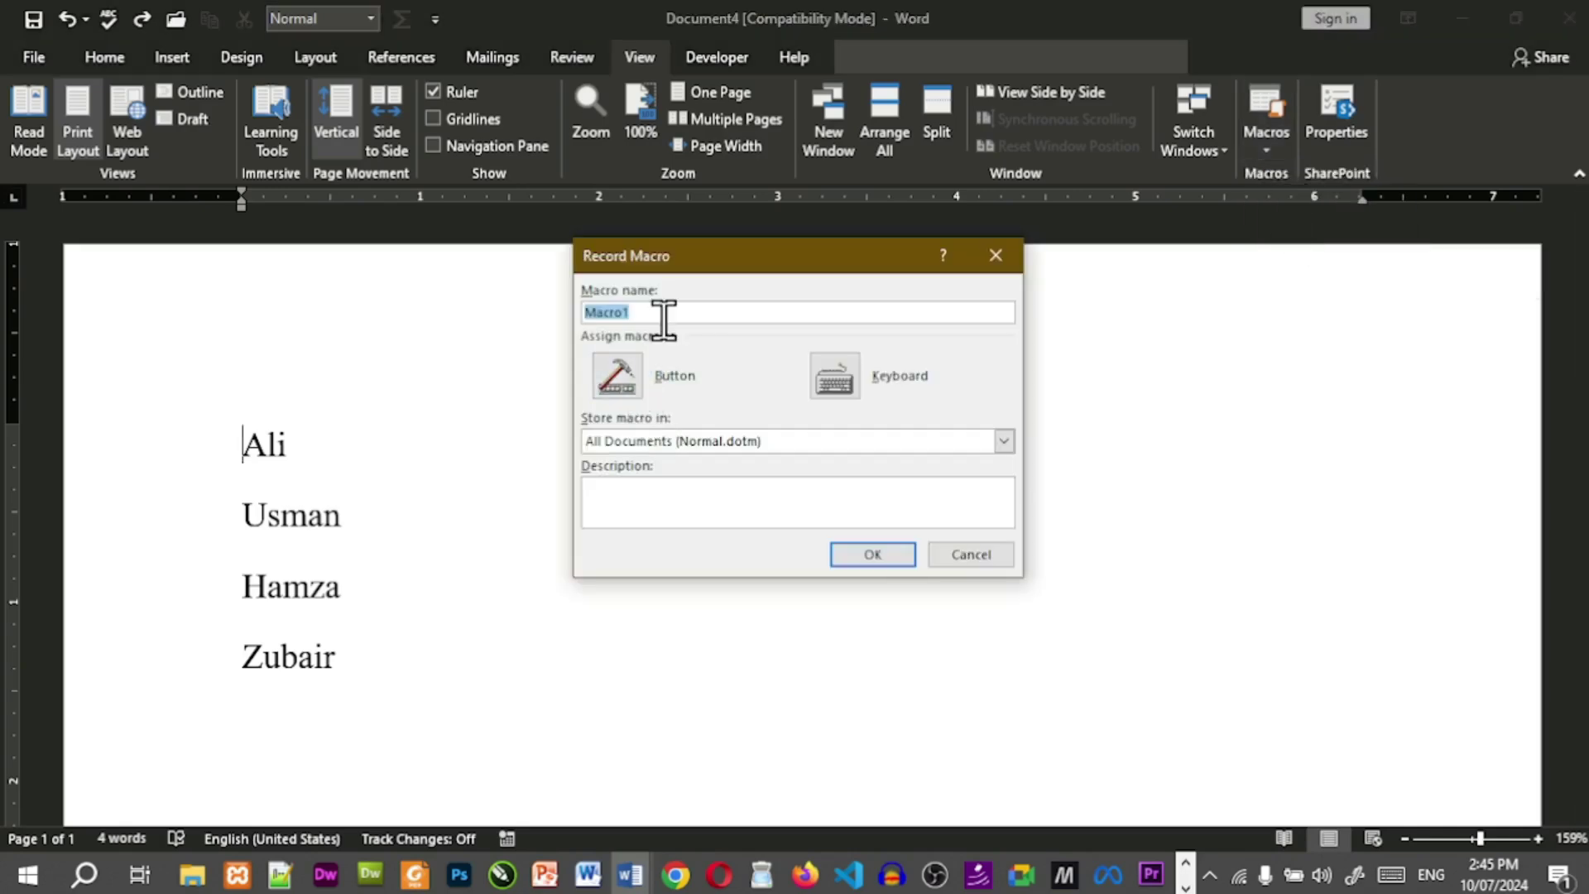
{"action": "left_click", "coordinate": [624, 313]}
{"action": "left_click_drag", "start_coordinate": [624, 313], "coordinate": [568, 329]}
{"action": "key", "text": "BackSpace"}
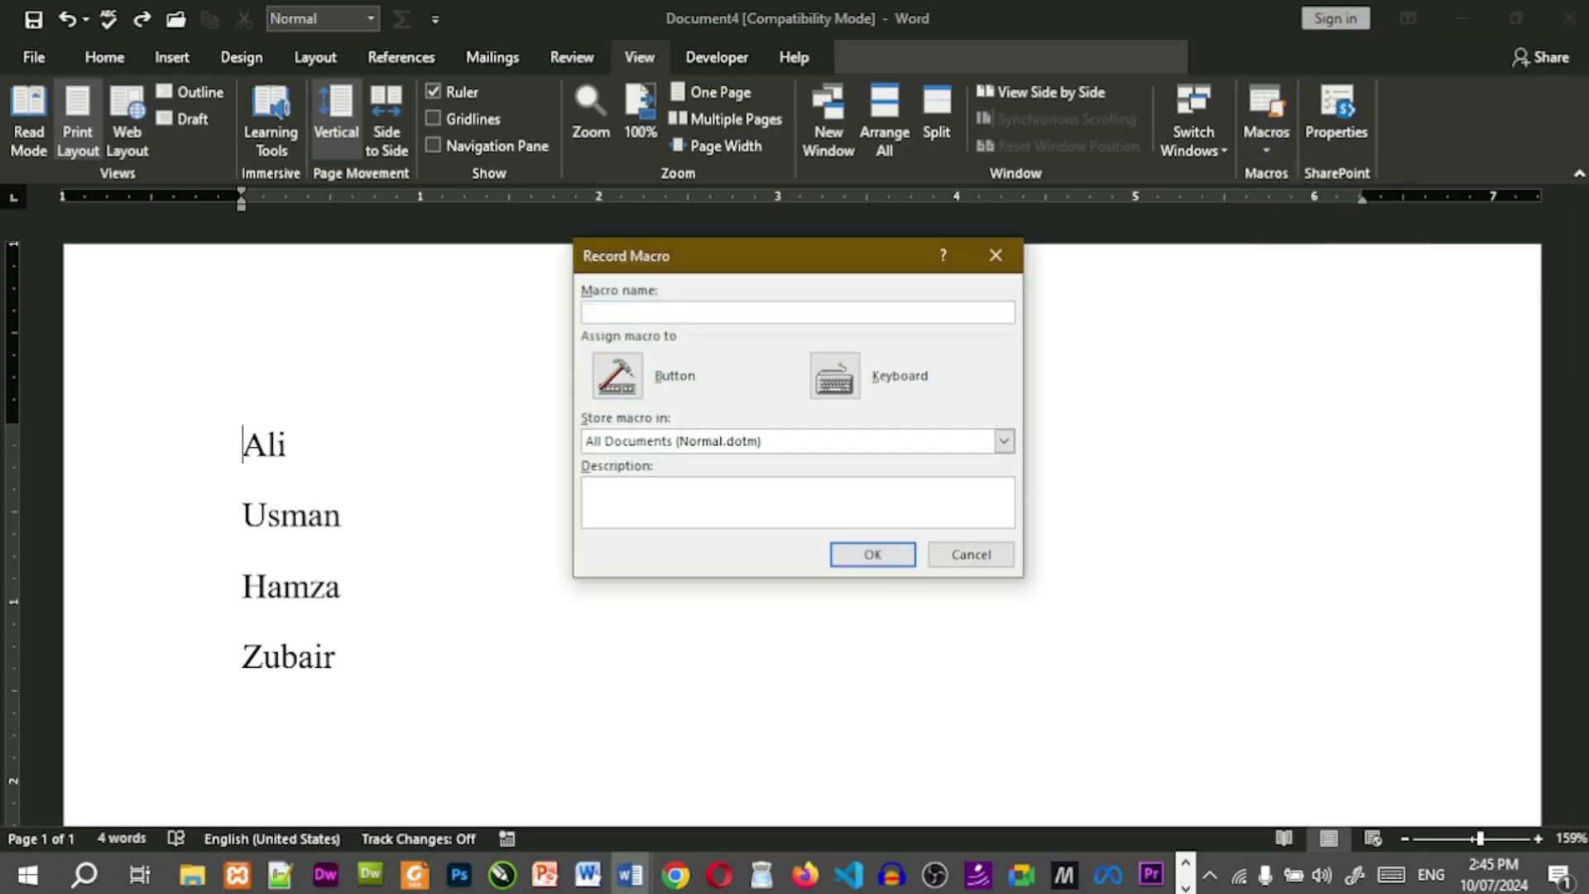
{"action": "type", "text": "NameFomatting"}
Add Normal.NewMacros.NameFomatting to the Quick Access Toolbar as a button.
{"action": "left_click", "coordinate": [624, 387]}
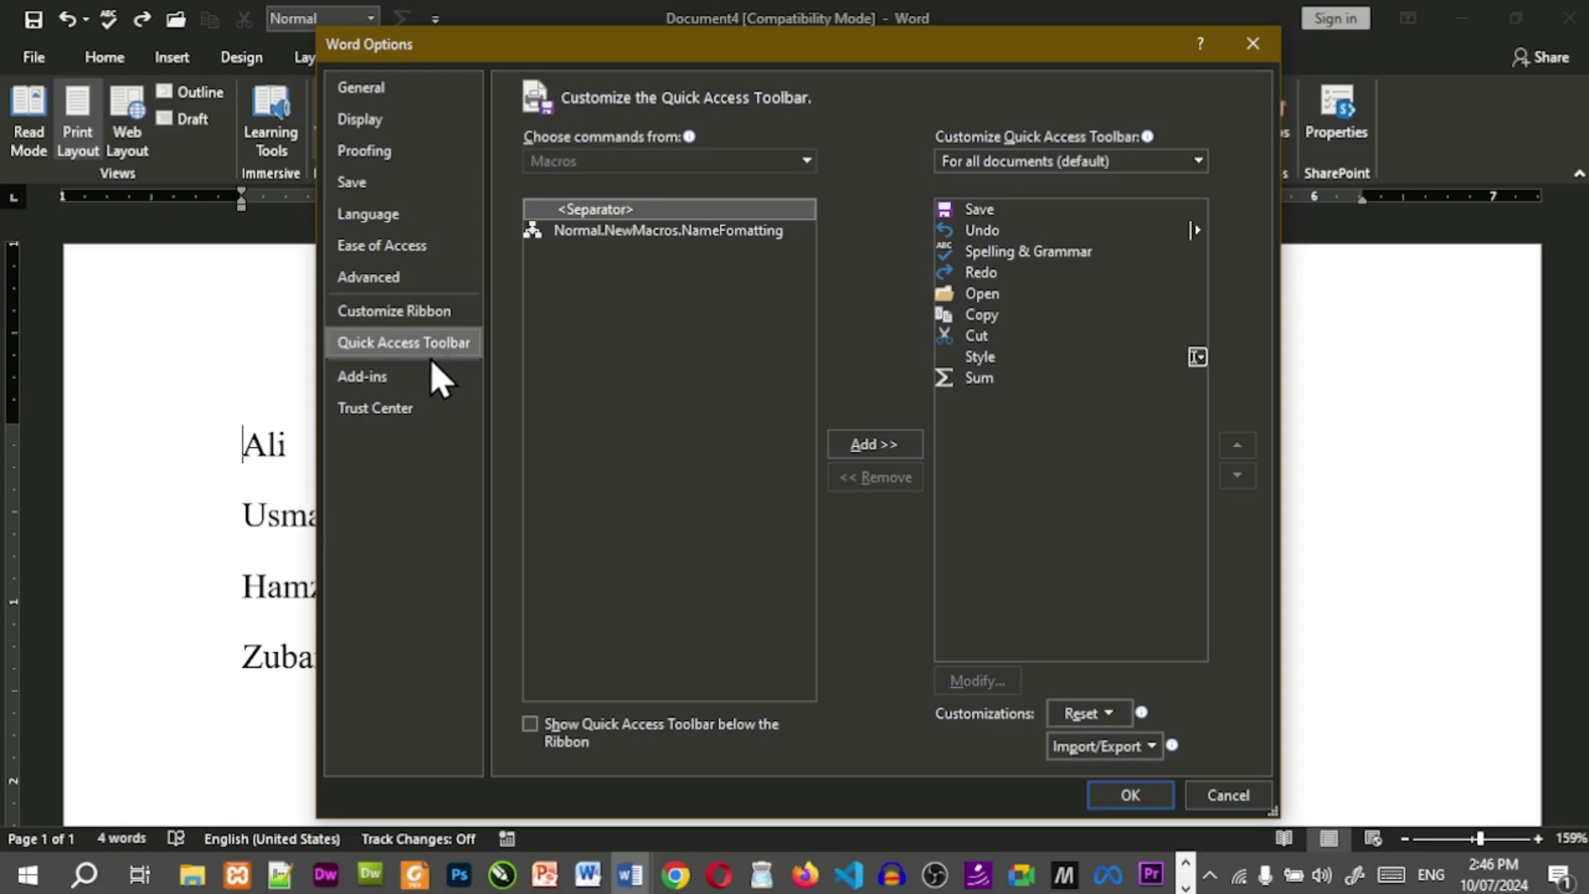
{"action": "left_click", "coordinate": [400, 311]}
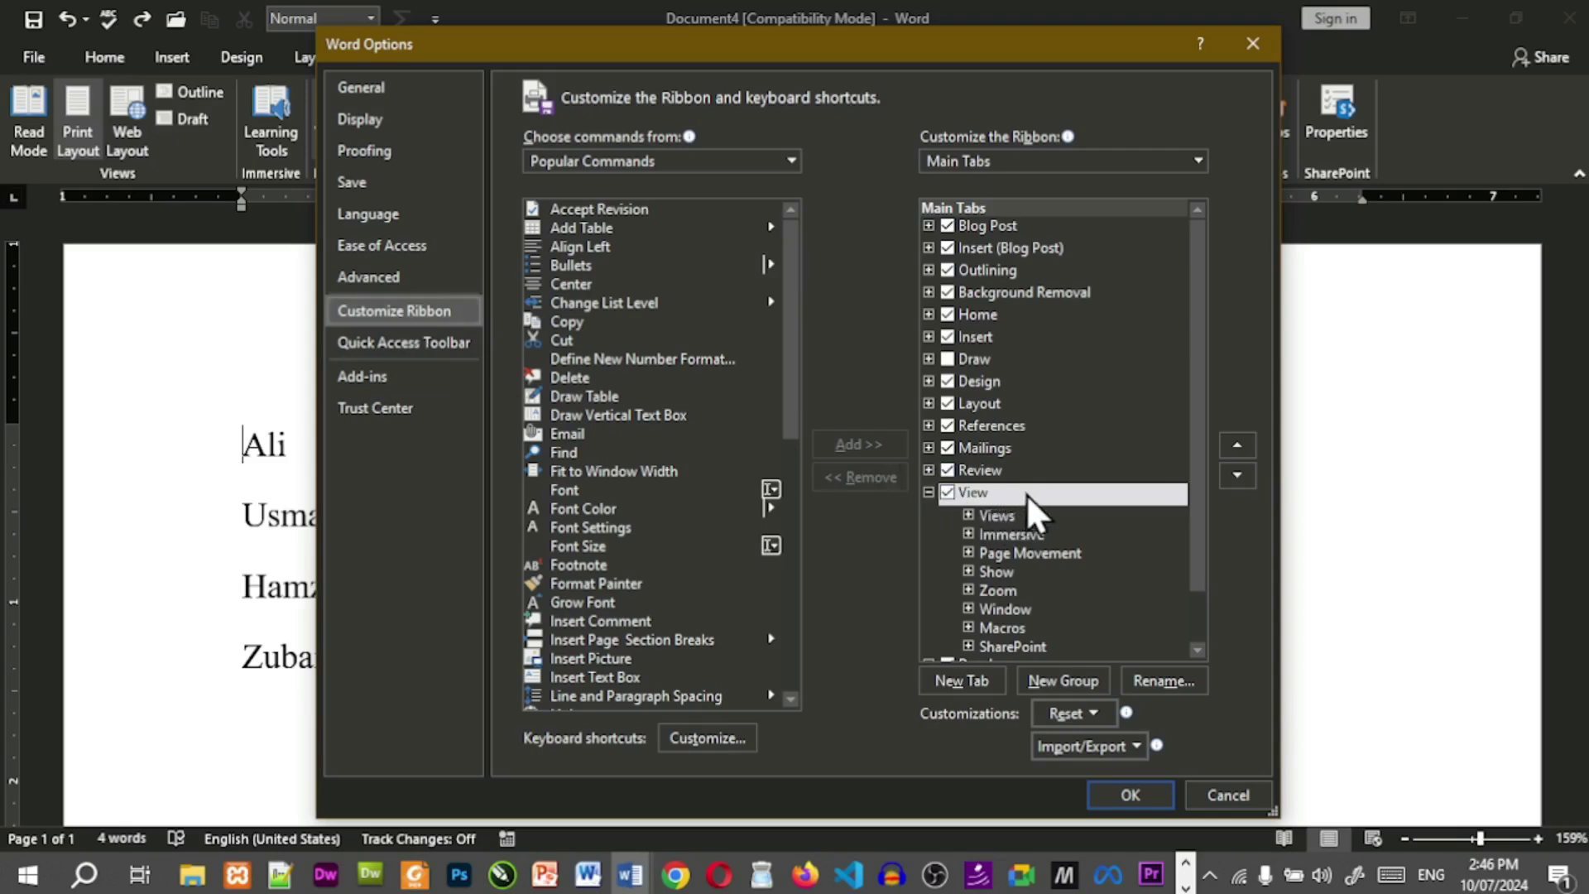
{"action": "left_click", "coordinate": [444, 346]}
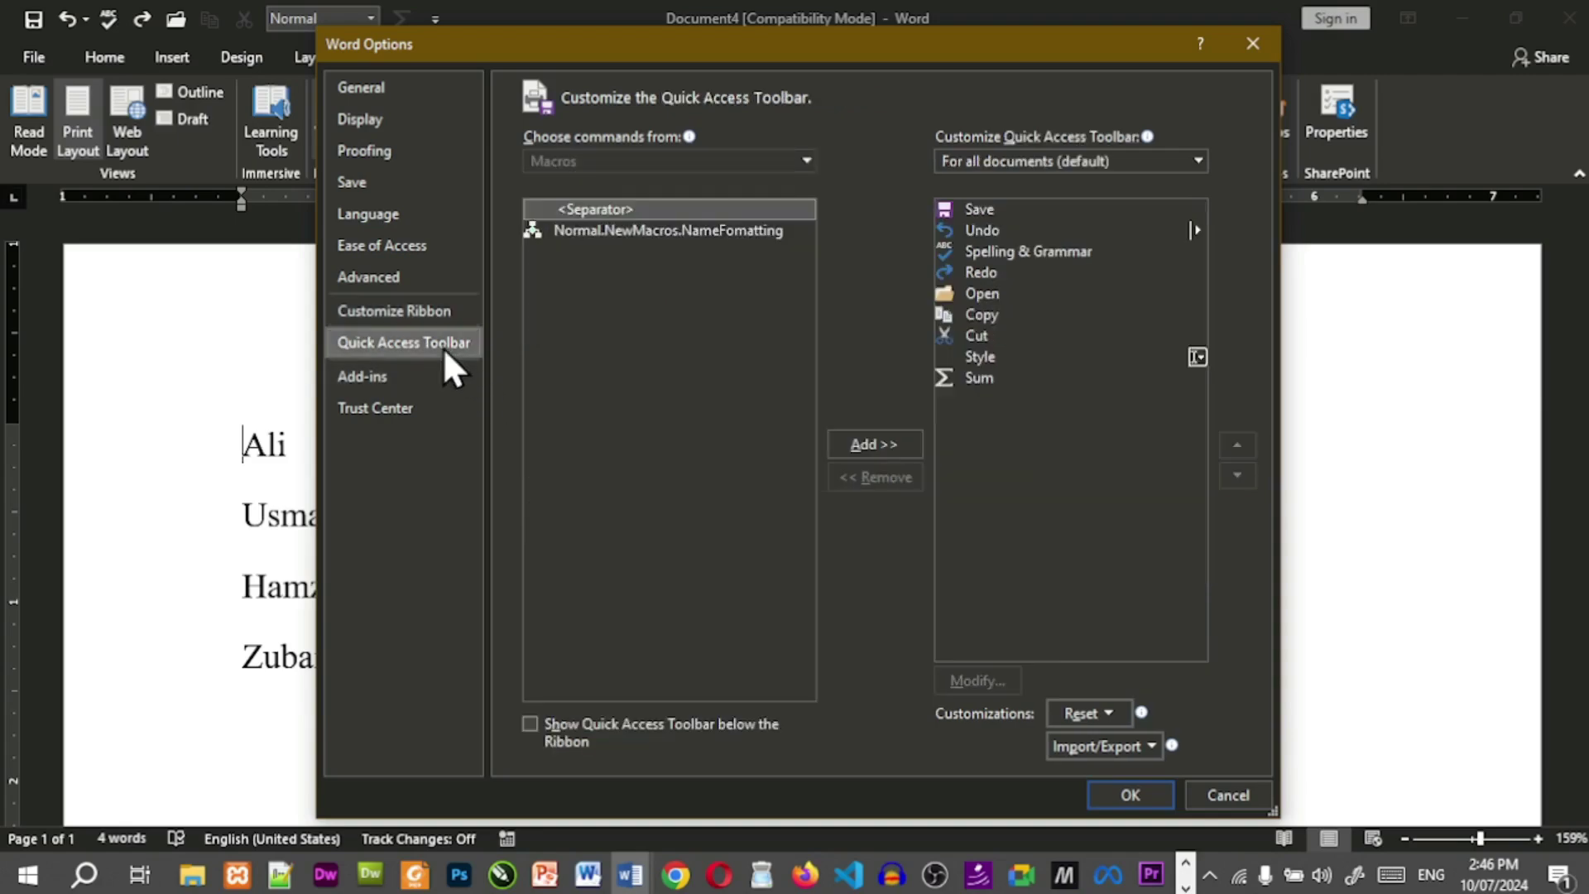
{"action": "left_click", "coordinate": [671, 237]}
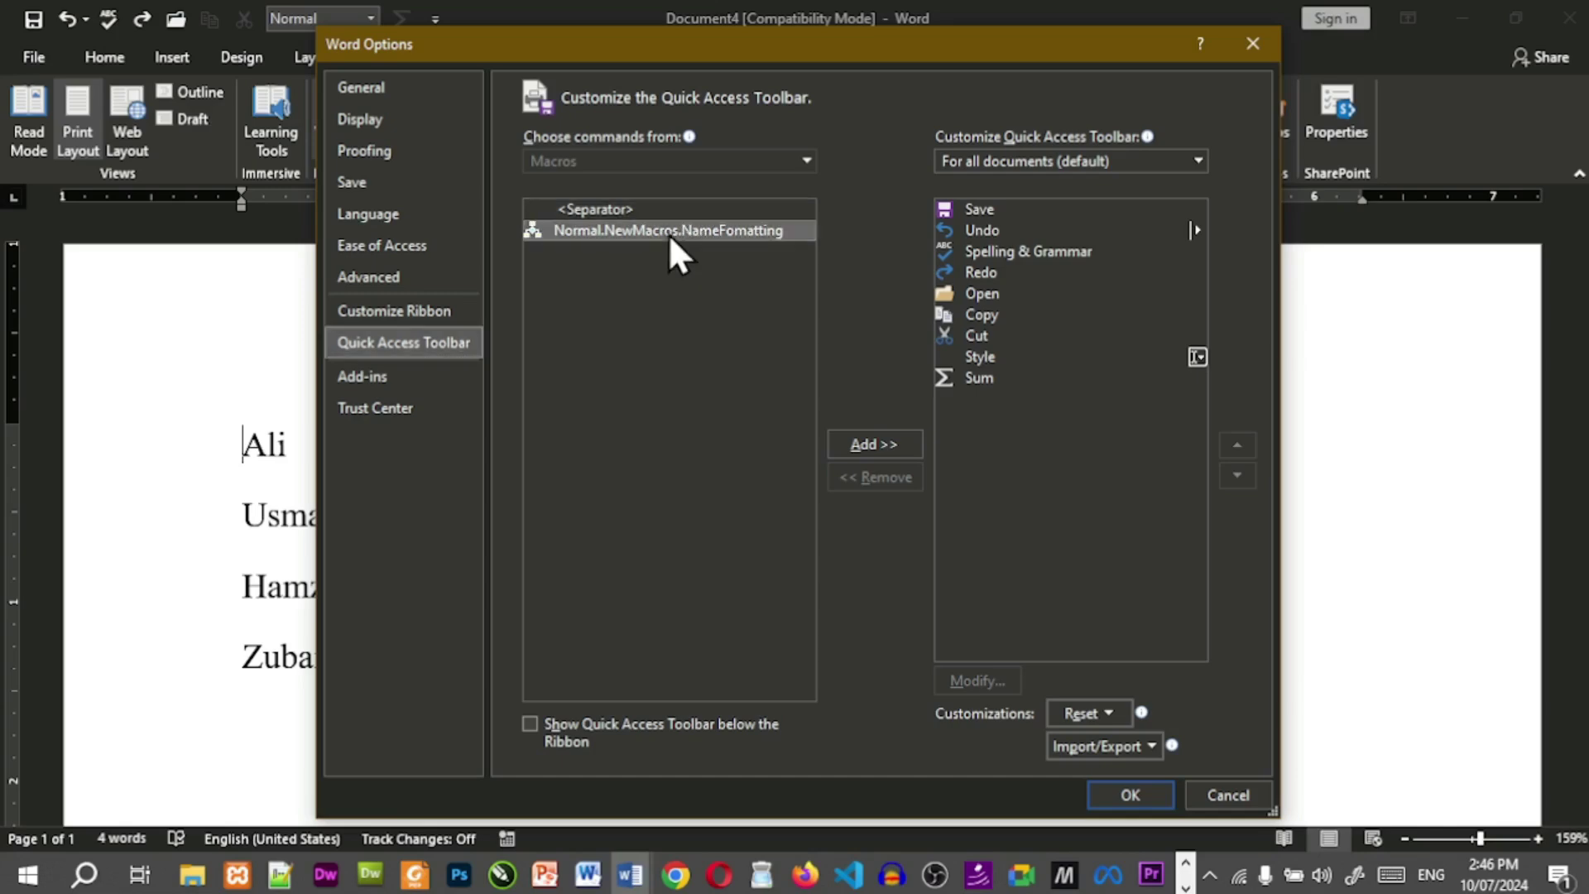
{"action": "left_click", "coordinate": [872, 447]}
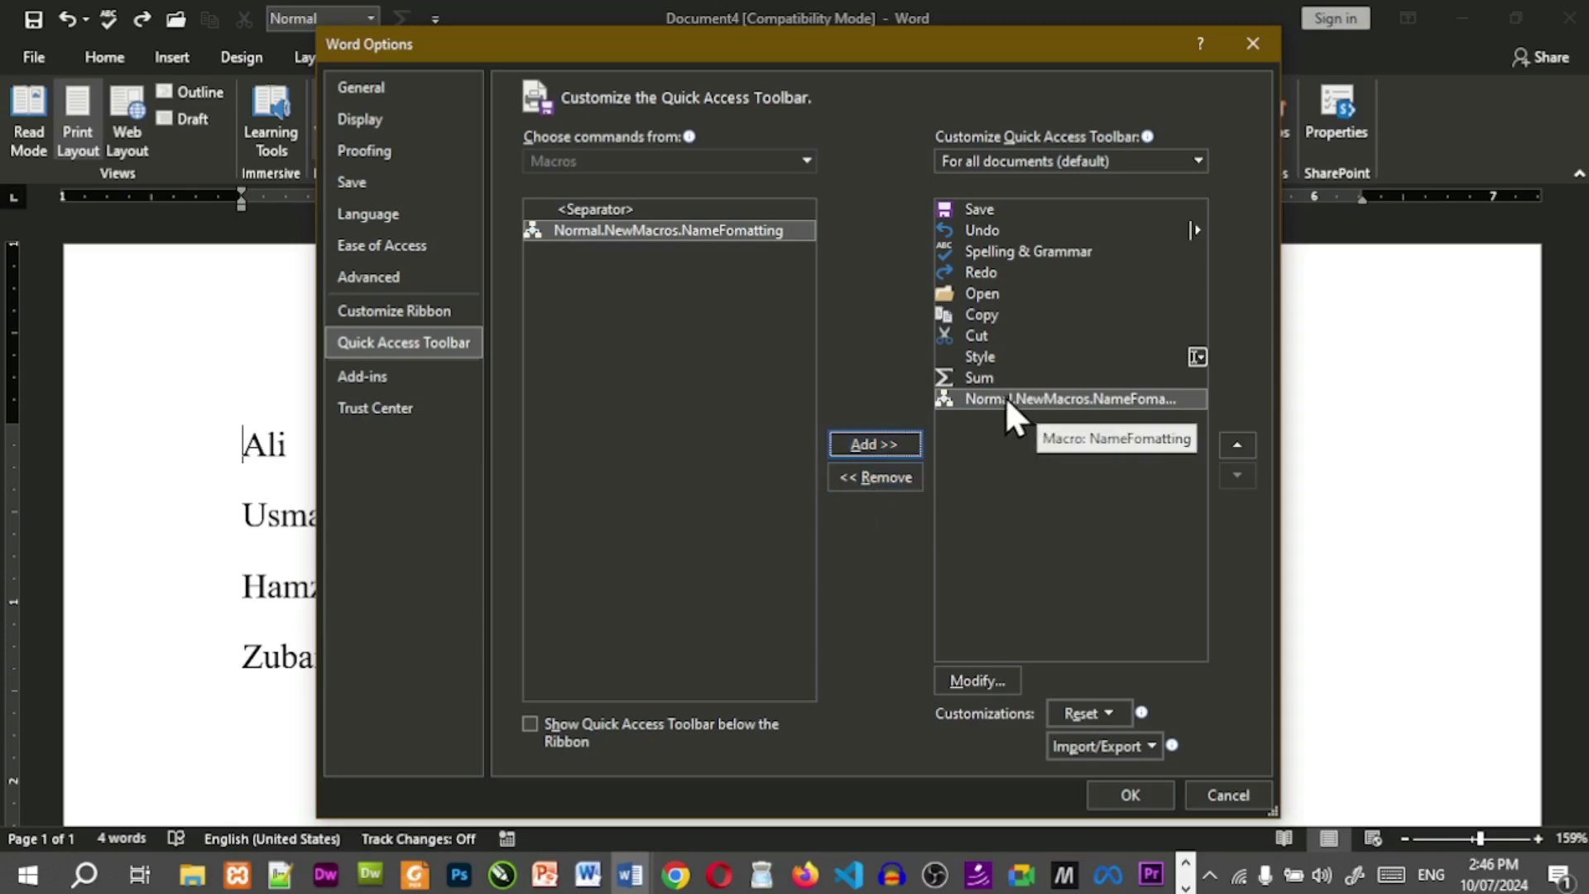
Give the NameFomatting toolbar entry the brush symbol.
{"action": "left_click", "coordinate": [1009, 402]}
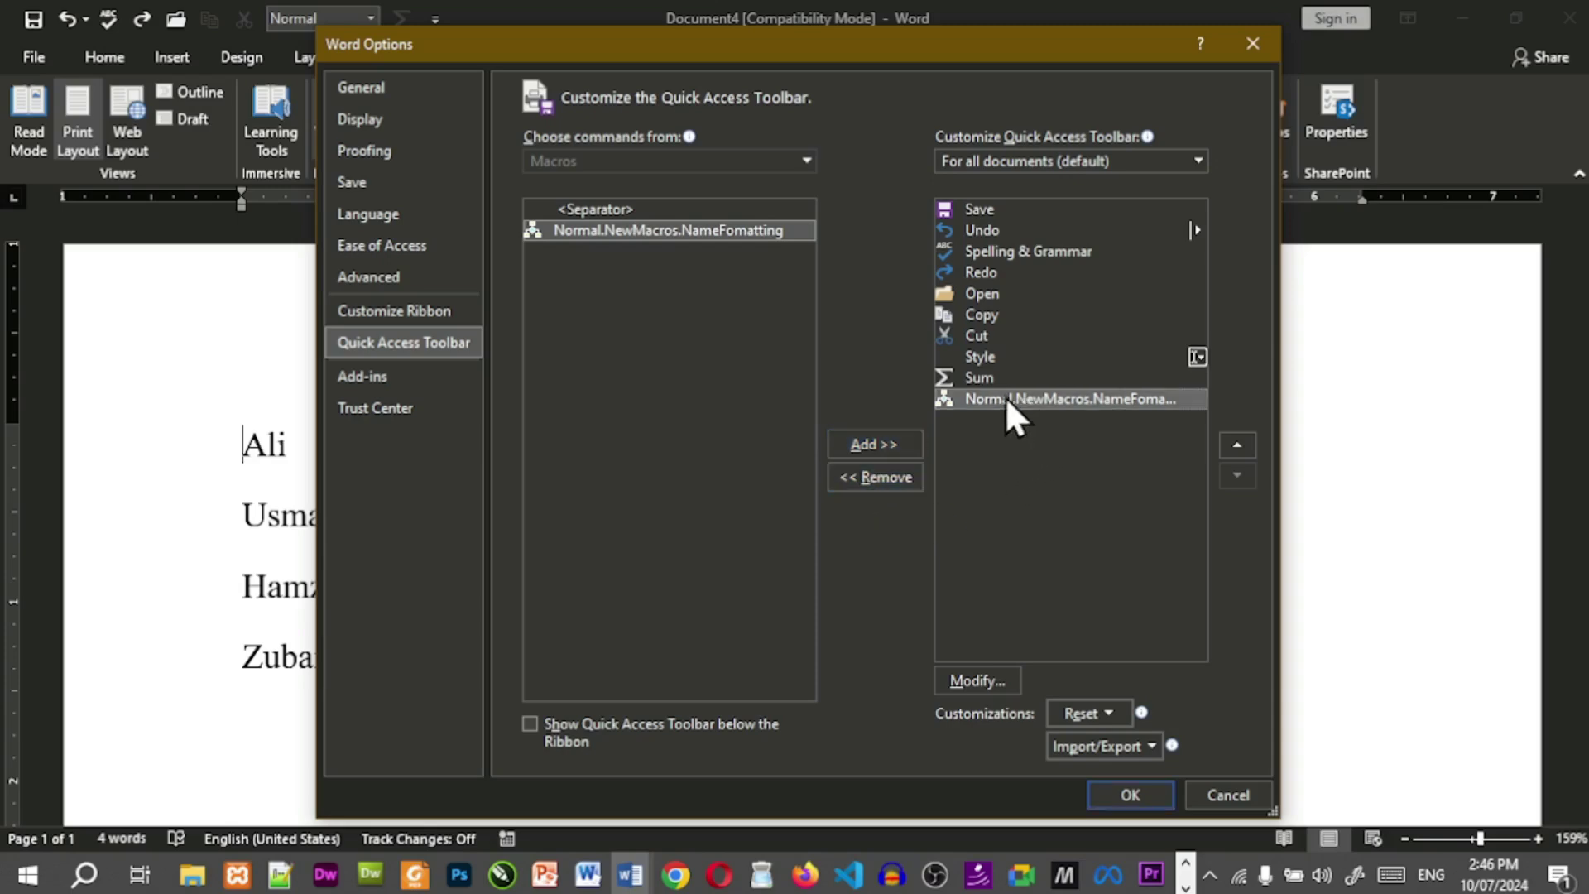
{"action": "left_click", "coordinate": [970, 687]}
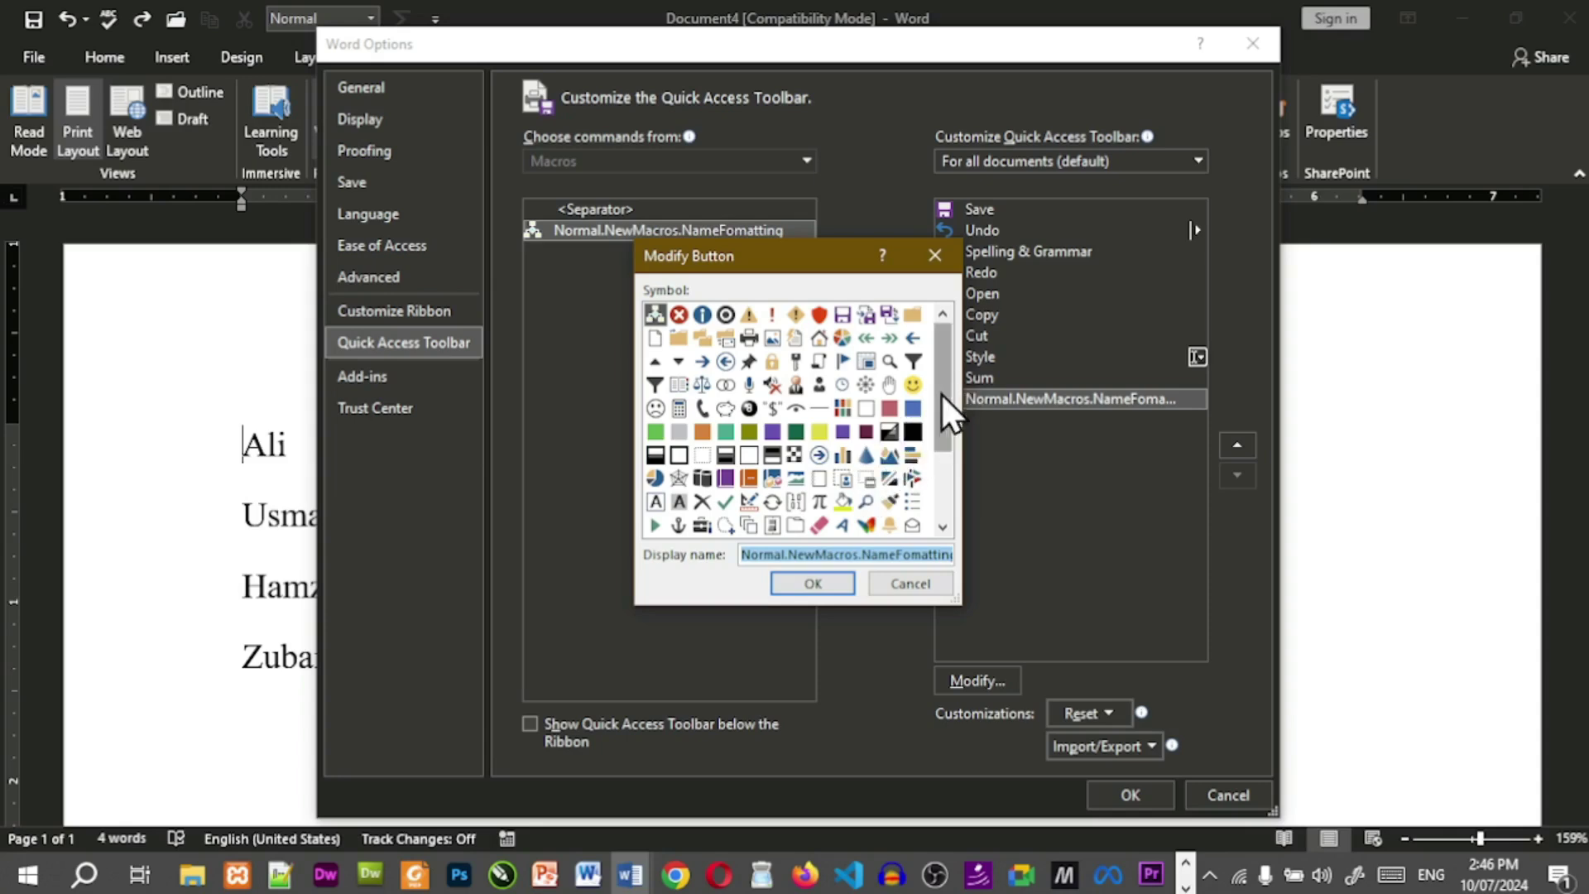
{"action": "scroll", "coordinate": [945, 393], "scroll_direction": "down", "scroll_amount": 3}
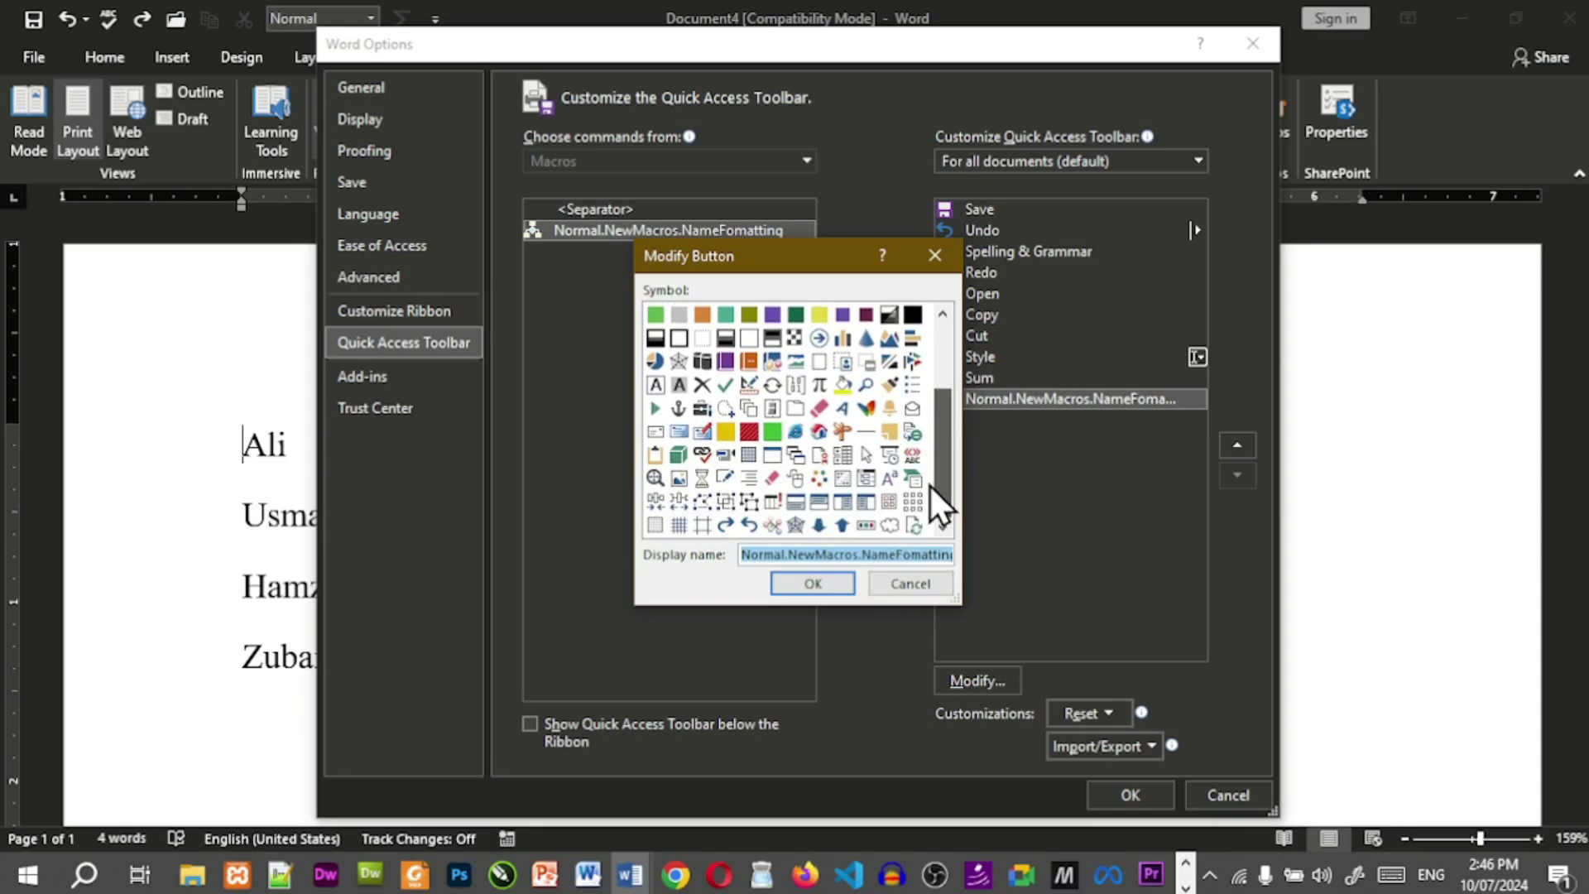
{"action": "left_click_drag", "start_coordinate": [940, 497], "coordinate": [946, 427]}
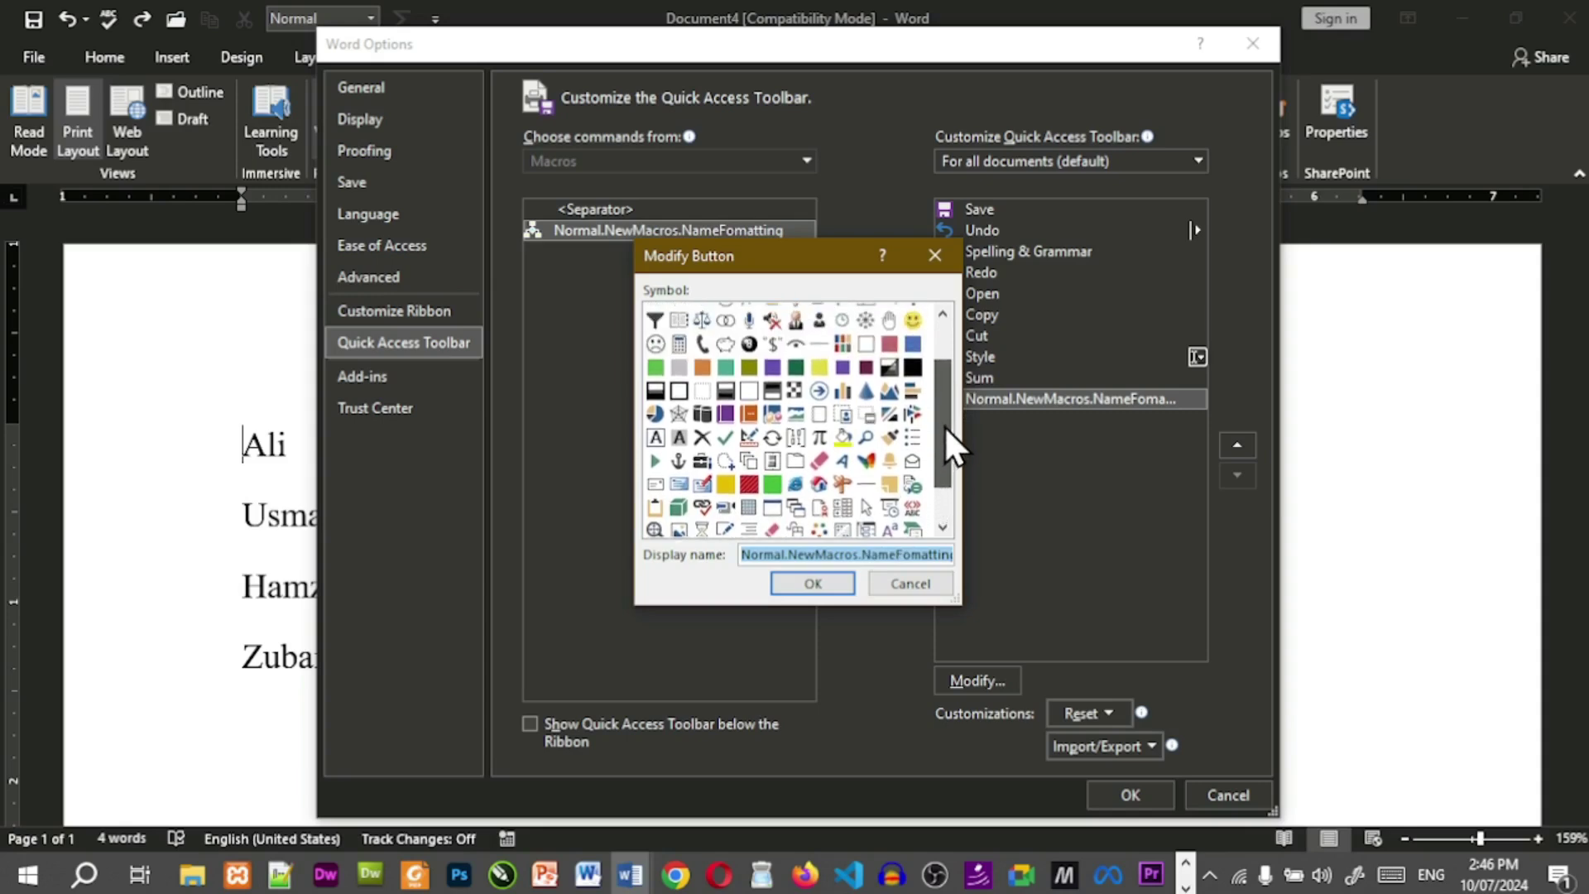
{"action": "left_click", "coordinate": [890, 437]}
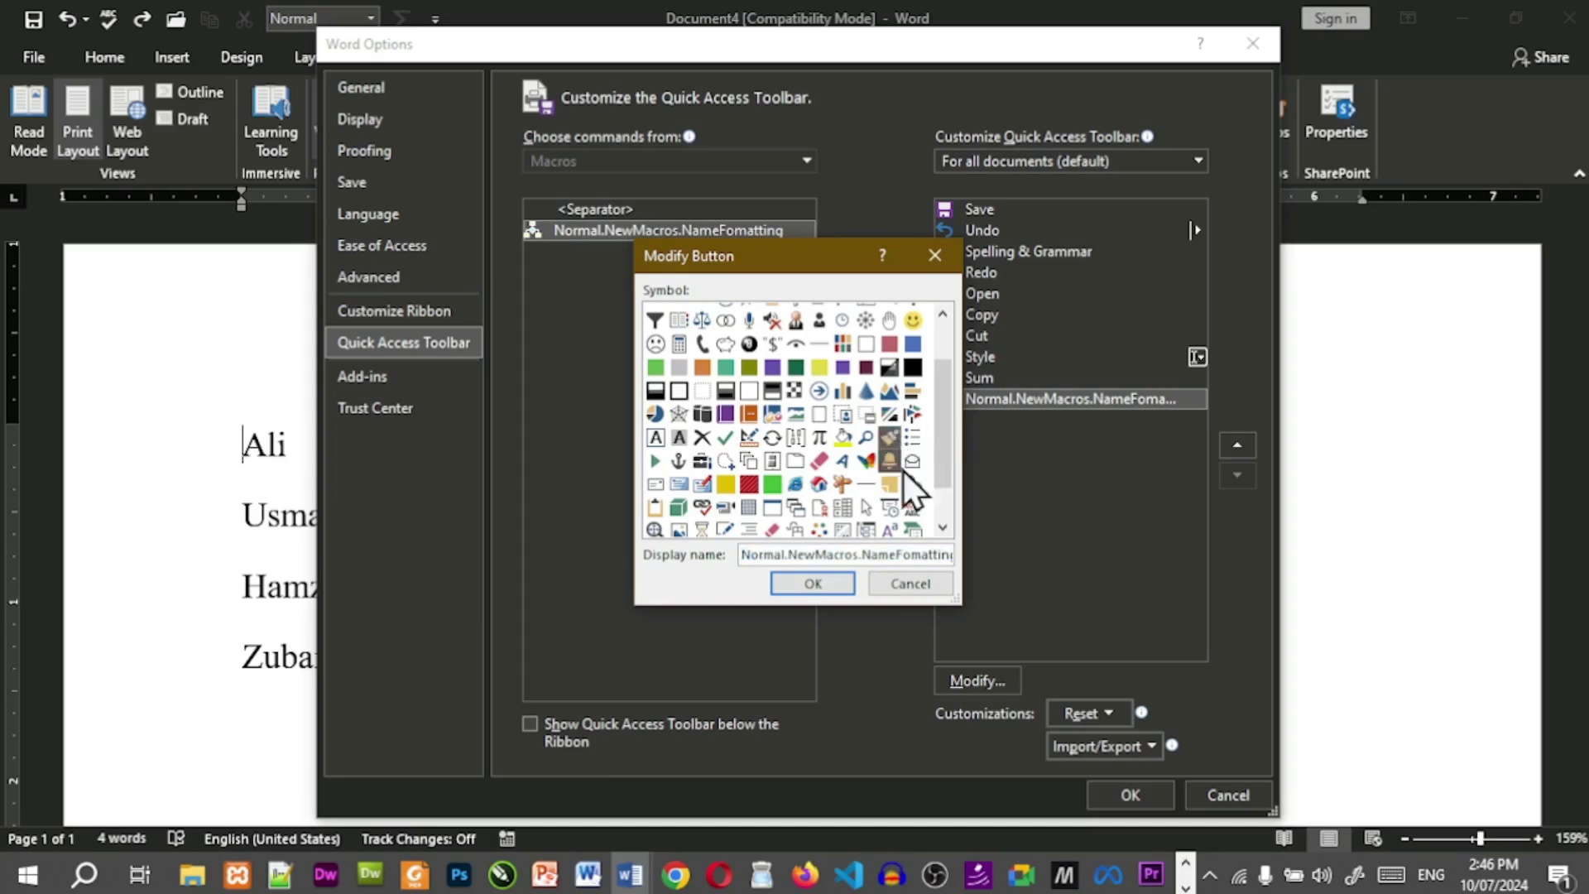
{"action": "left_click", "coordinate": [843, 587]}
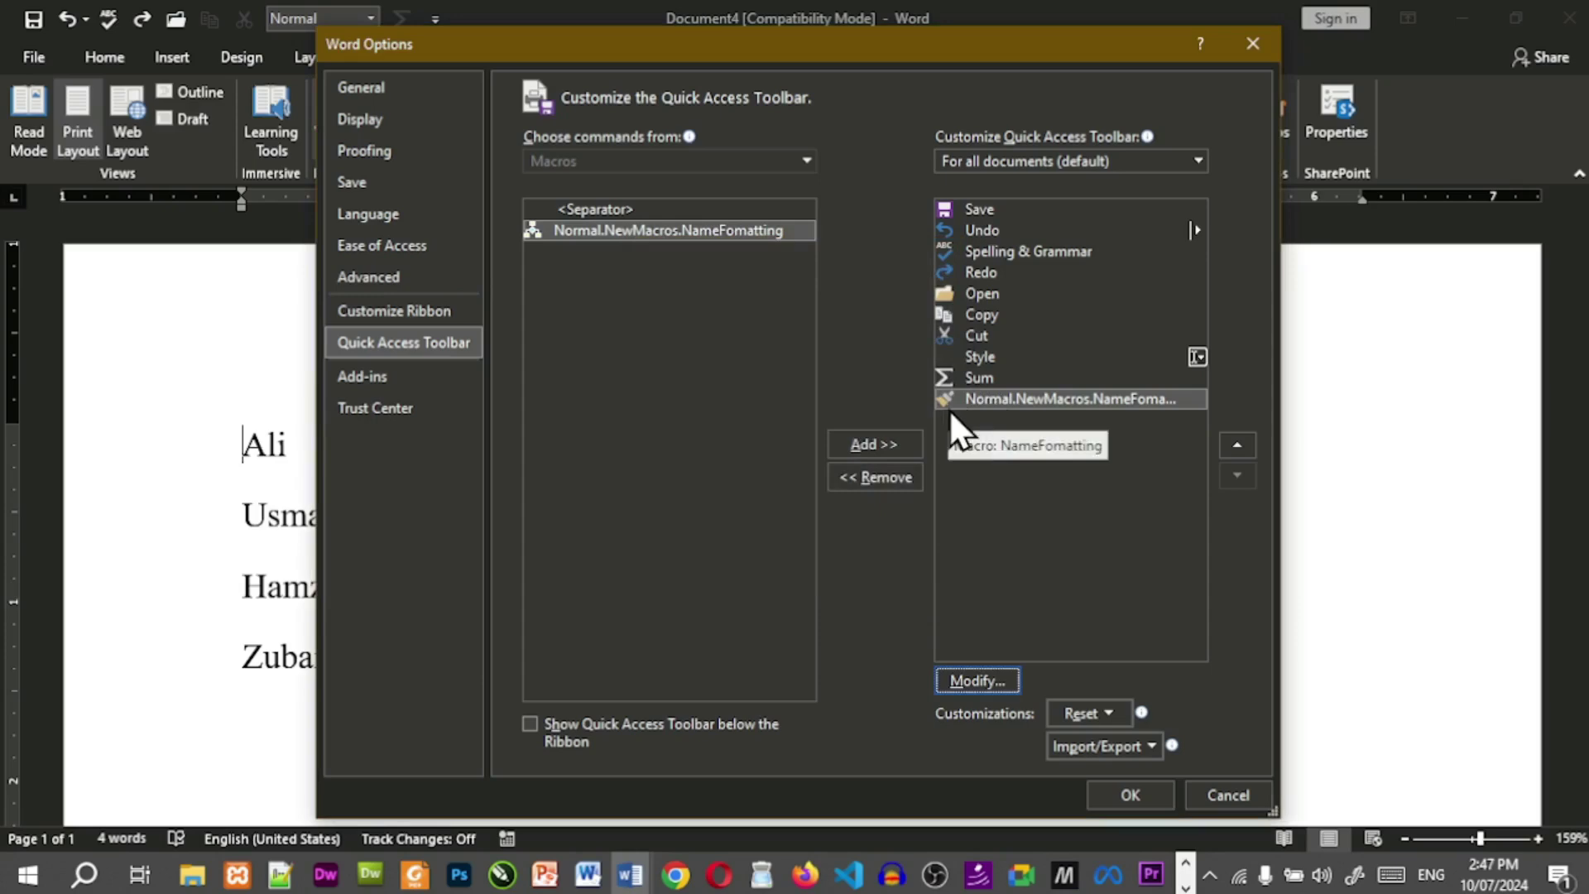
Record a dash after Ali and an underscore rule beneath it, then stop macro recording.
{"action": "left_click", "coordinate": [1116, 791]}
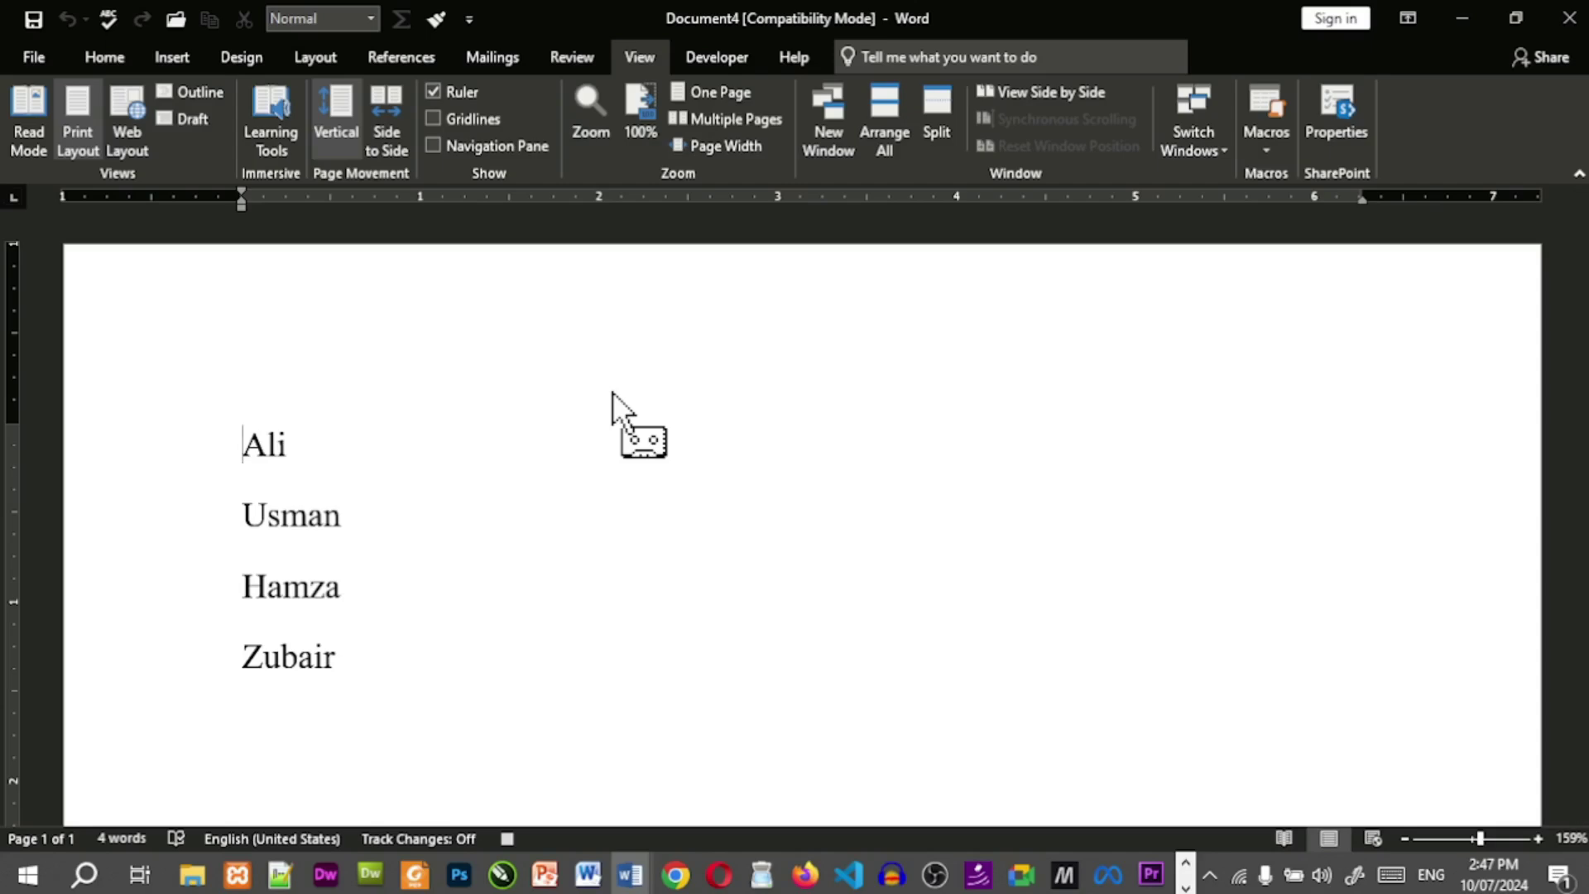
{"action": "key", "text": "End"}
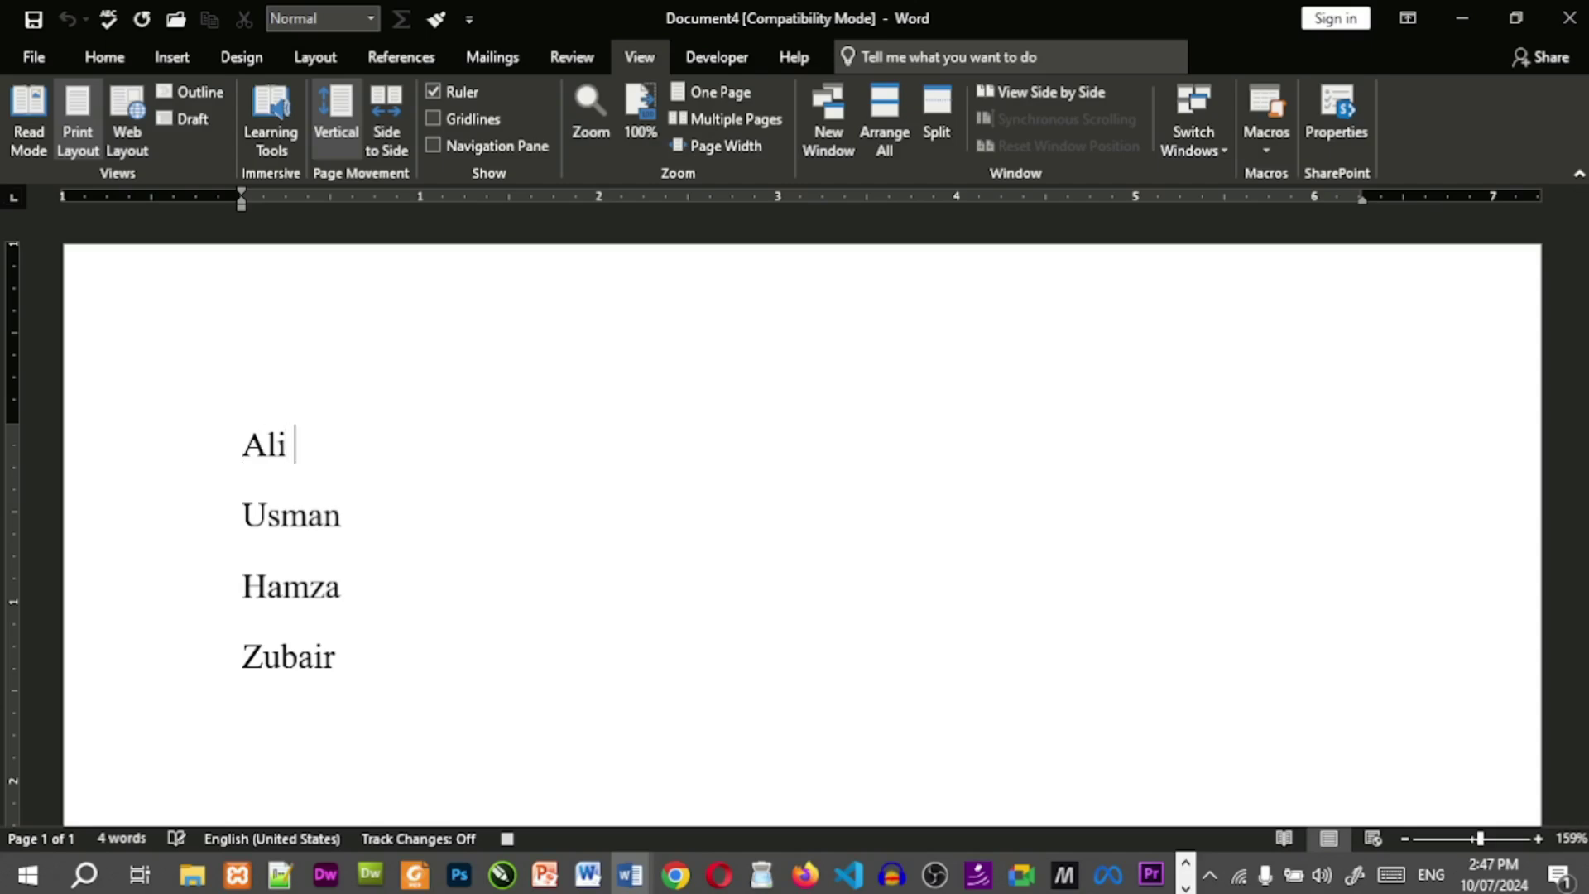
{"action": "type", "text": "-"}
{"action": "key", "text": "Return"}
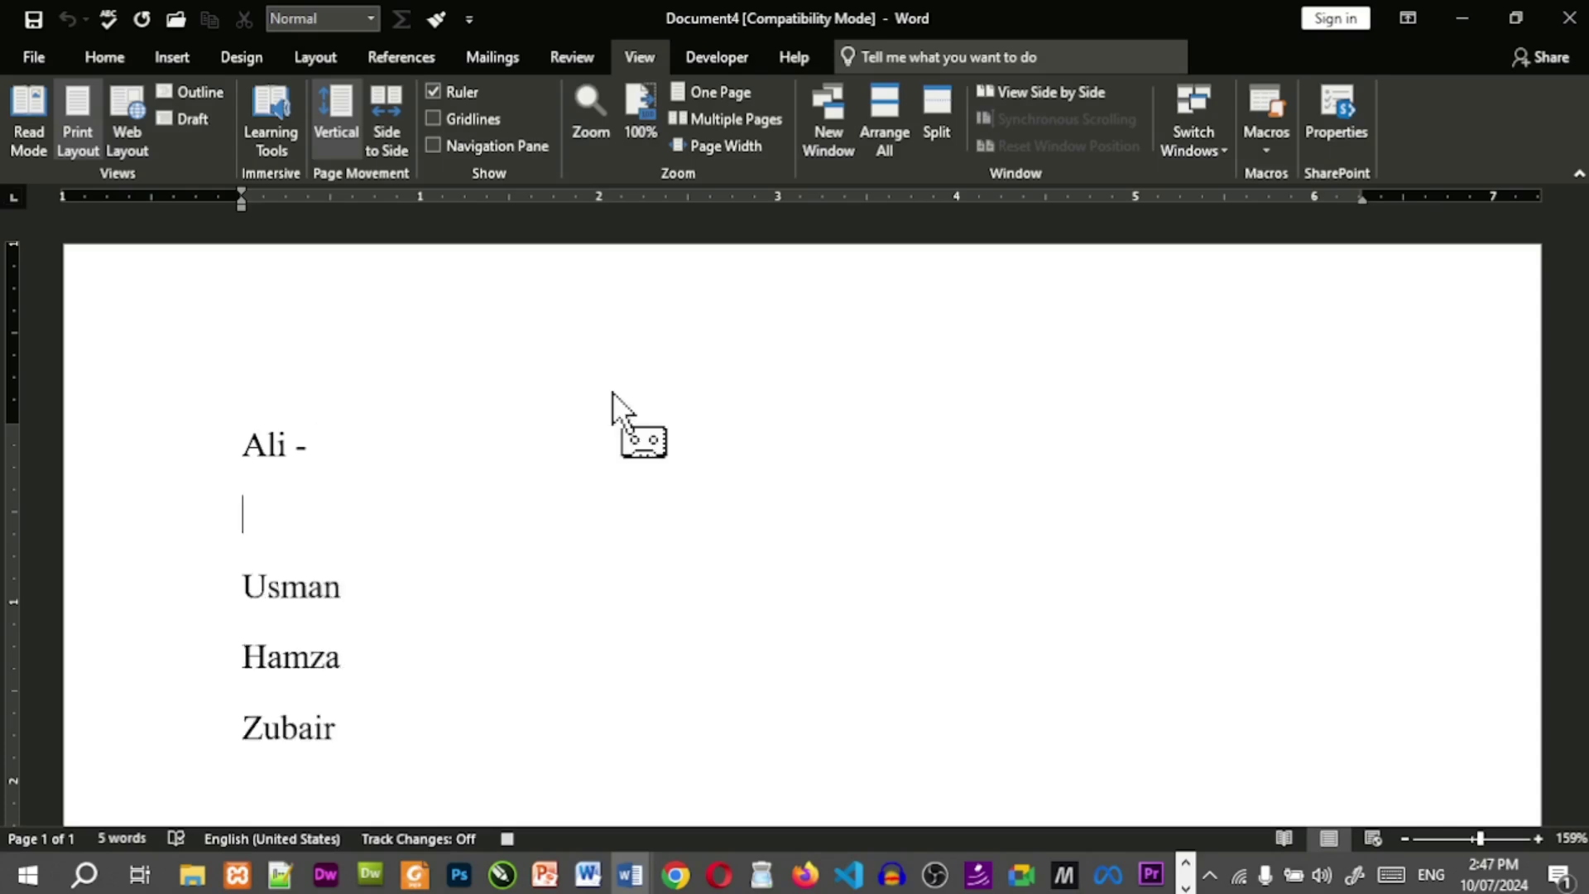
{"action": "type", "text": "____________________________"}
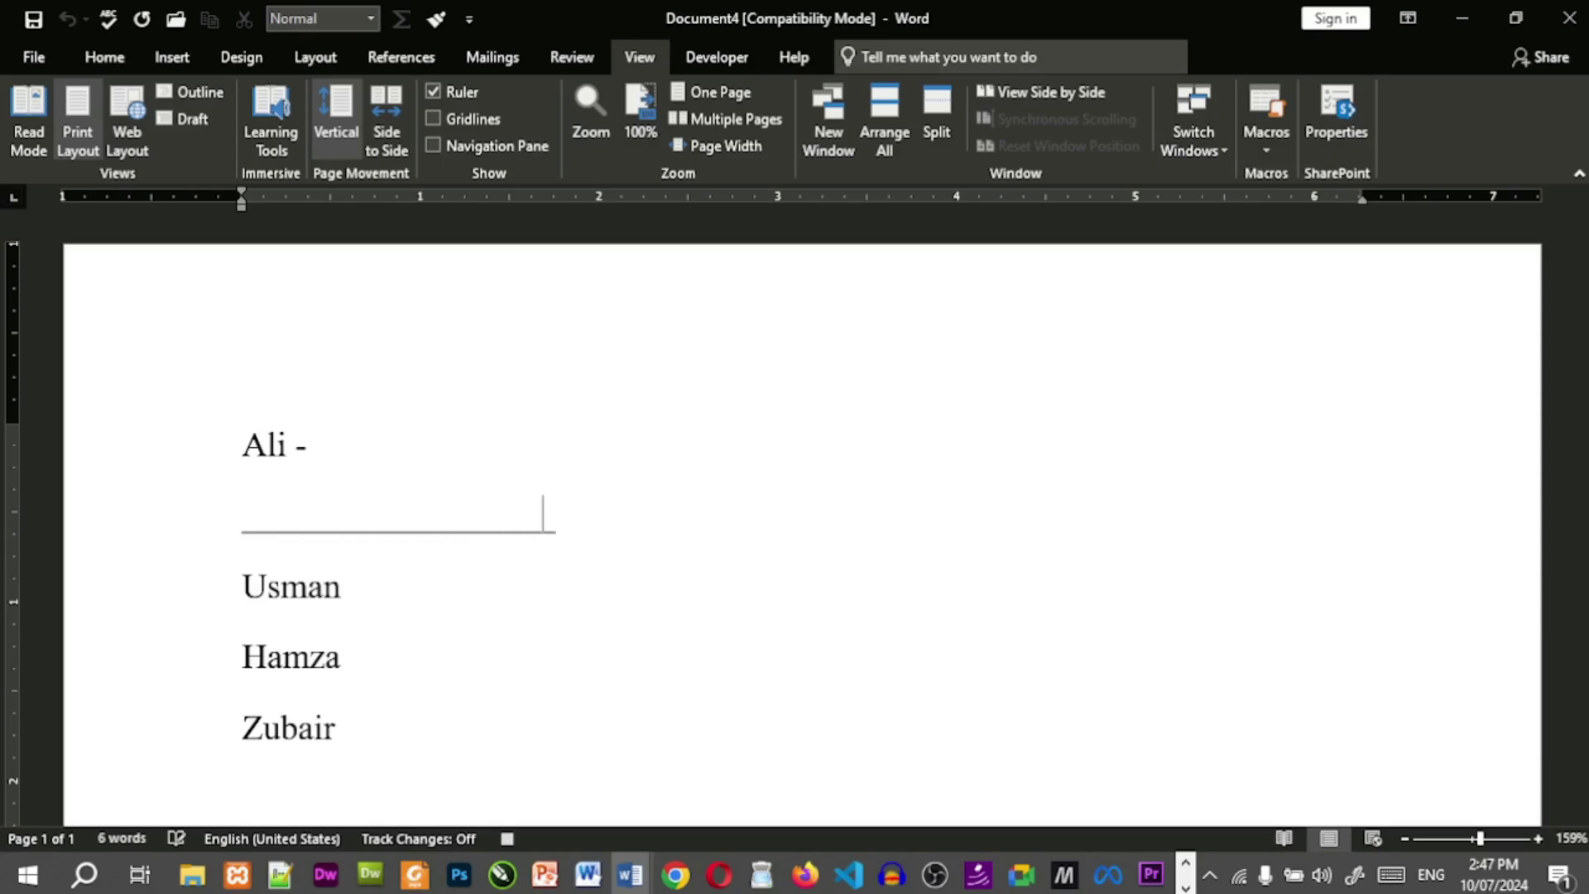
{"action": "type", "text": "_____________________________________________"}
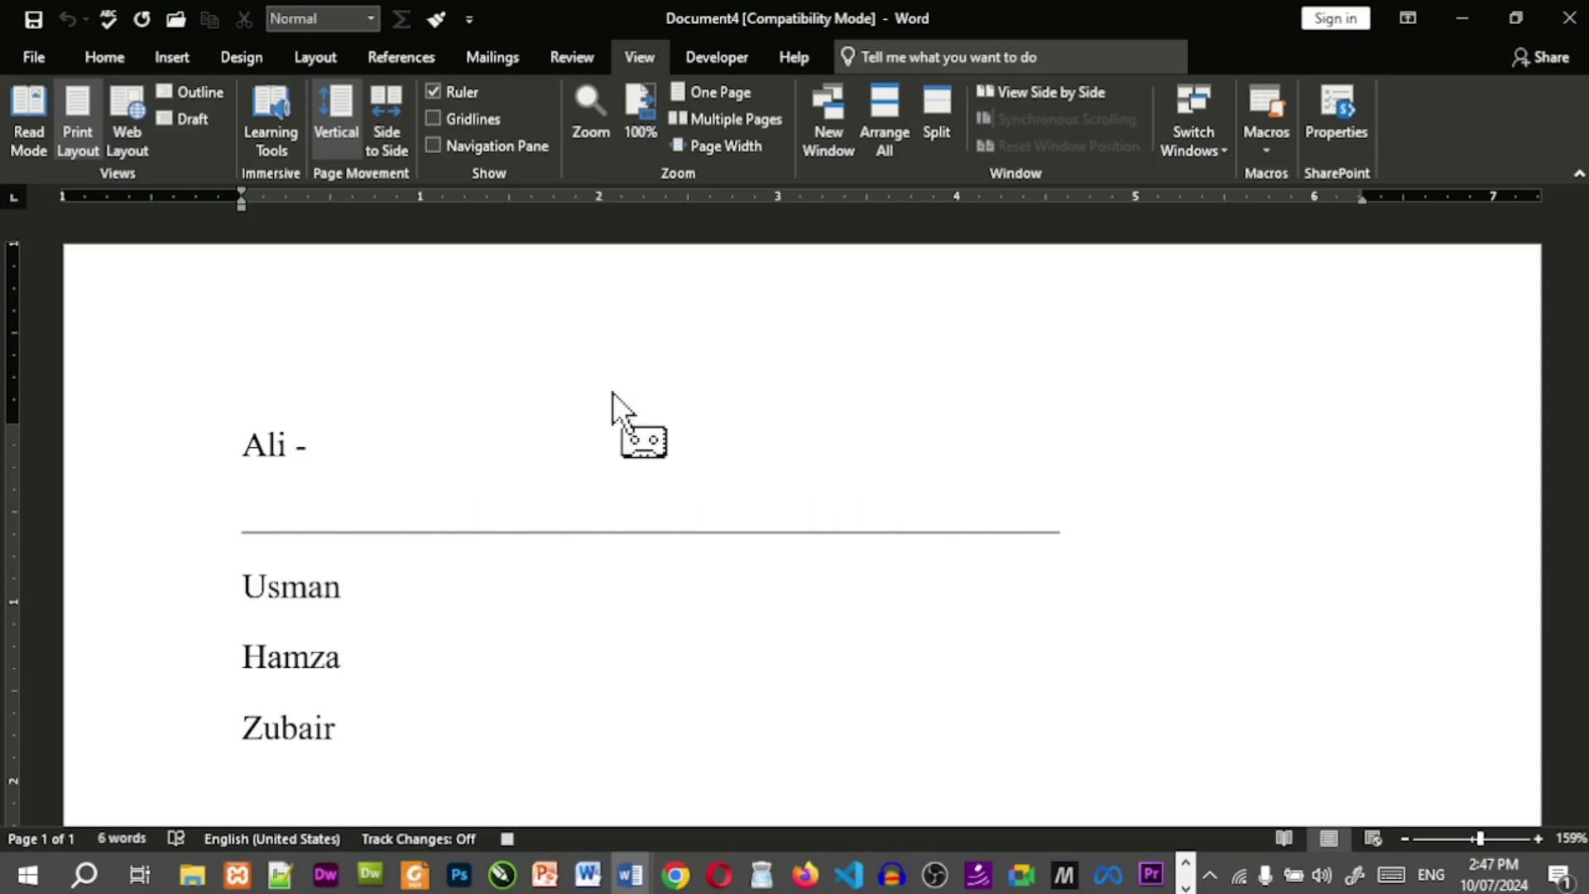
{"action": "key", "text": "Down"}
{"action": "key", "text": "Home"}
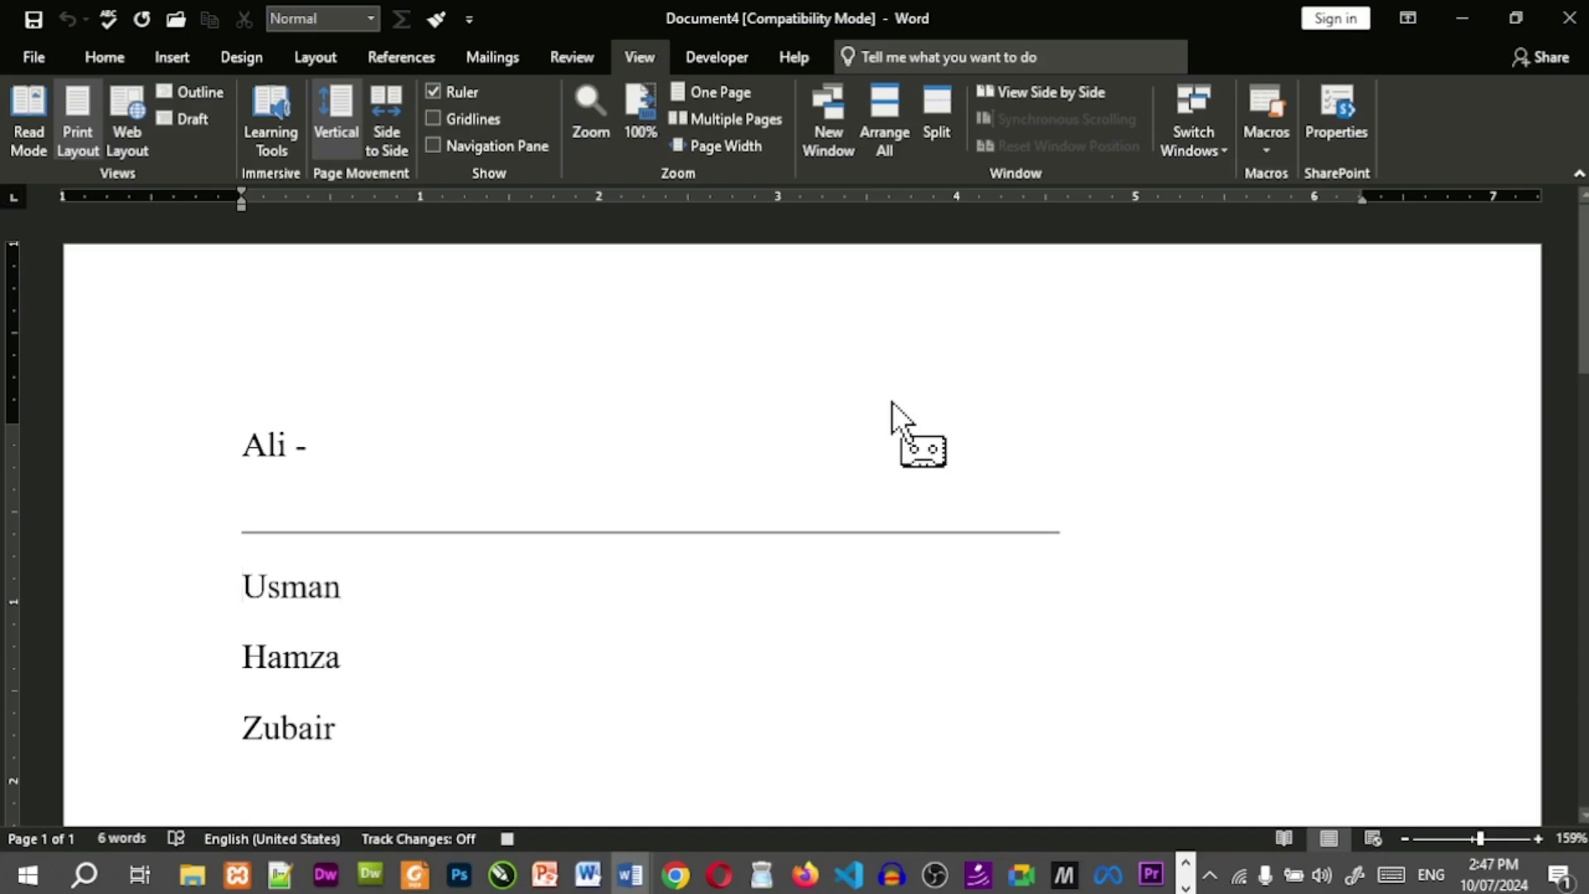
{"action": "left_click", "coordinate": [1263, 153]}
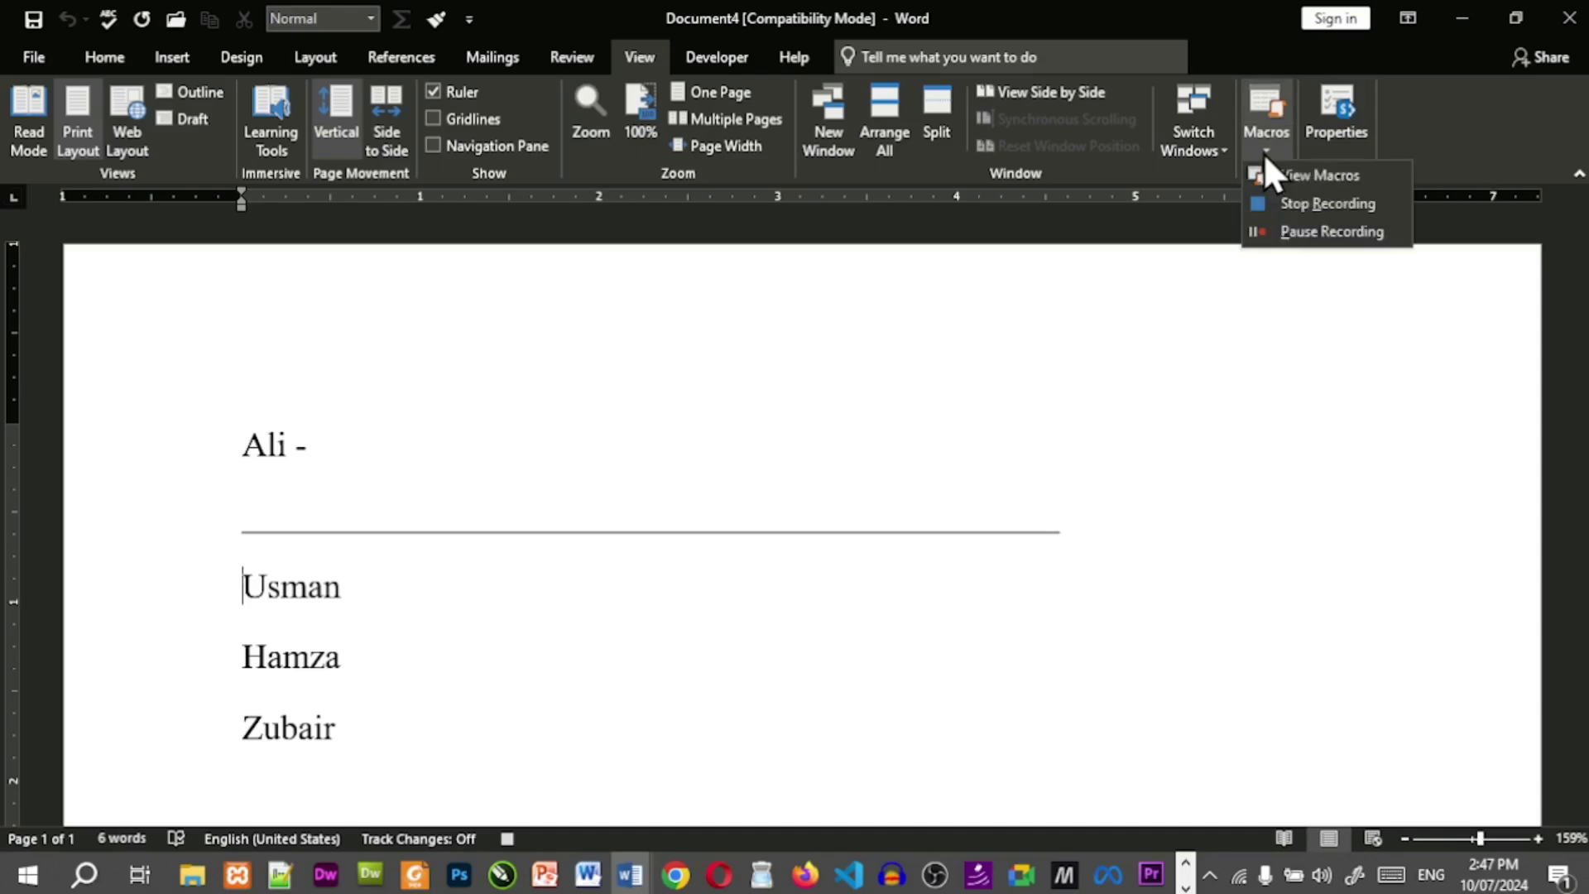
{"action": "left_click", "coordinate": [1279, 207]}
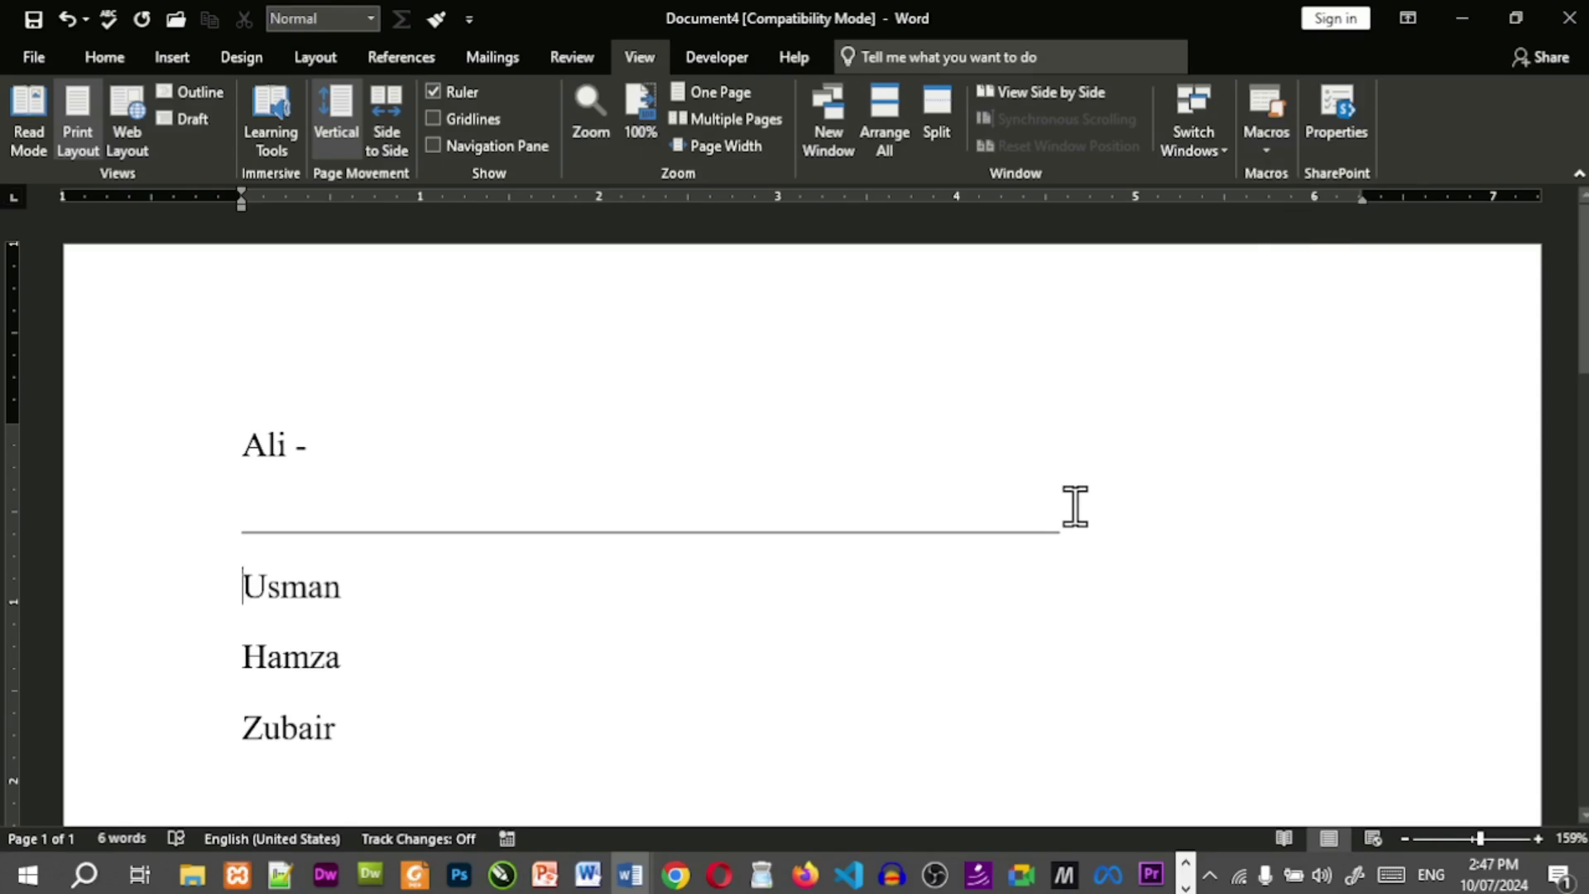
{"action": "left_click", "coordinate": [235, 586]}
{"action": "left_click", "coordinate": [429, 14]}
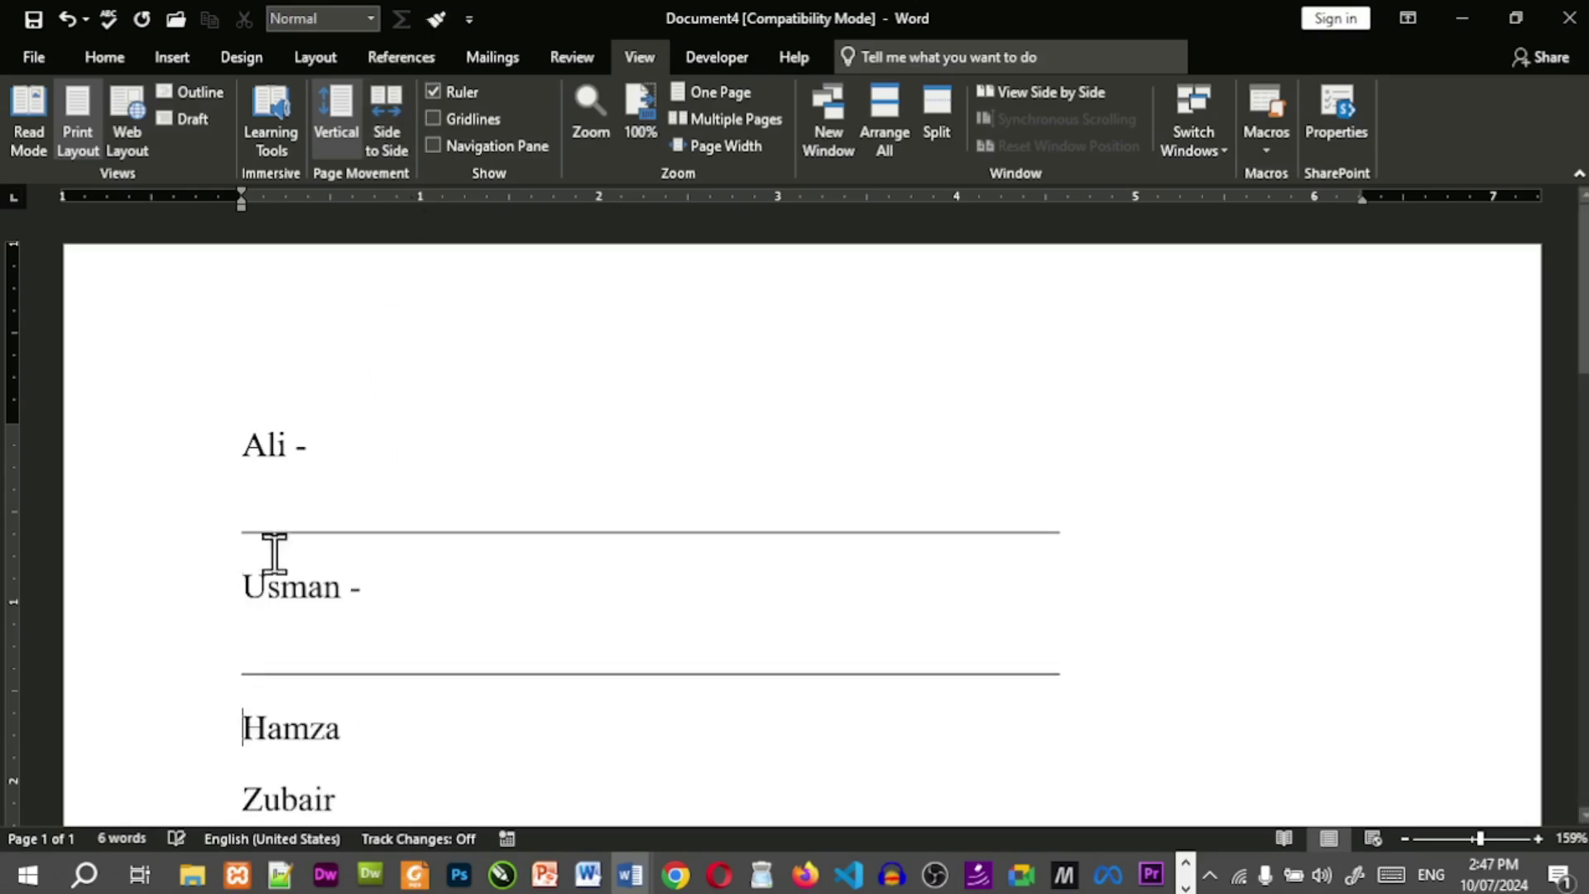
{"action": "scroll", "coordinate": [486, 643], "scroll_direction": "down", "scroll_amount": 1}
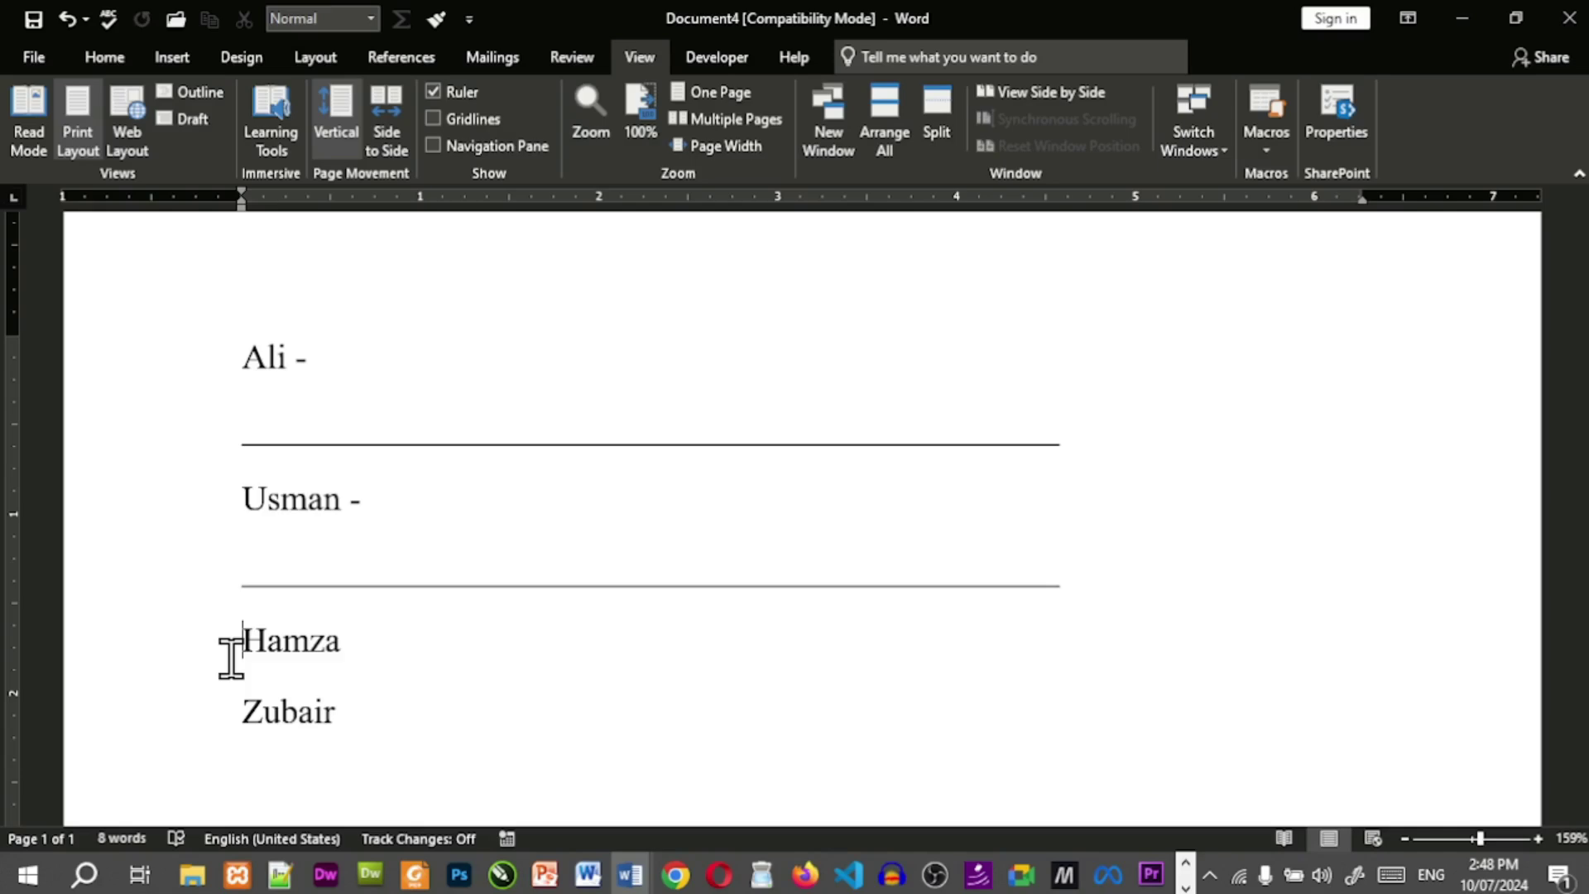
{"action": "left_click", "coordinate": [433, 22]}
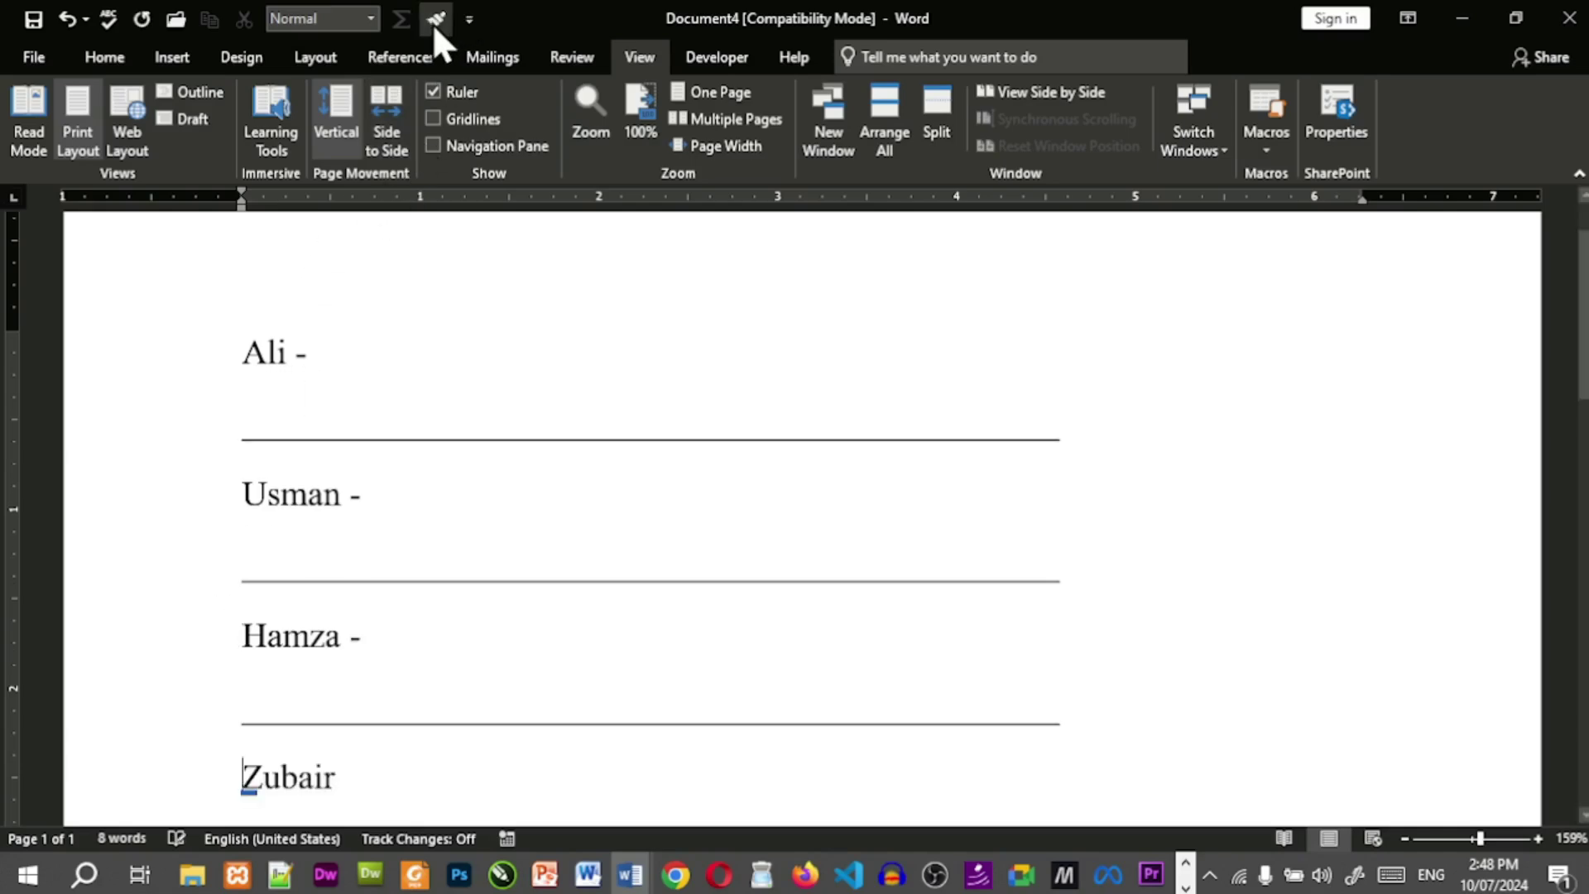
{"action": "left_click", "coordinate": [433, 23]}
{"action": "scroll", "coordinate": [389, 551], "scroll_direction": "up", "scroll_amount": 3}
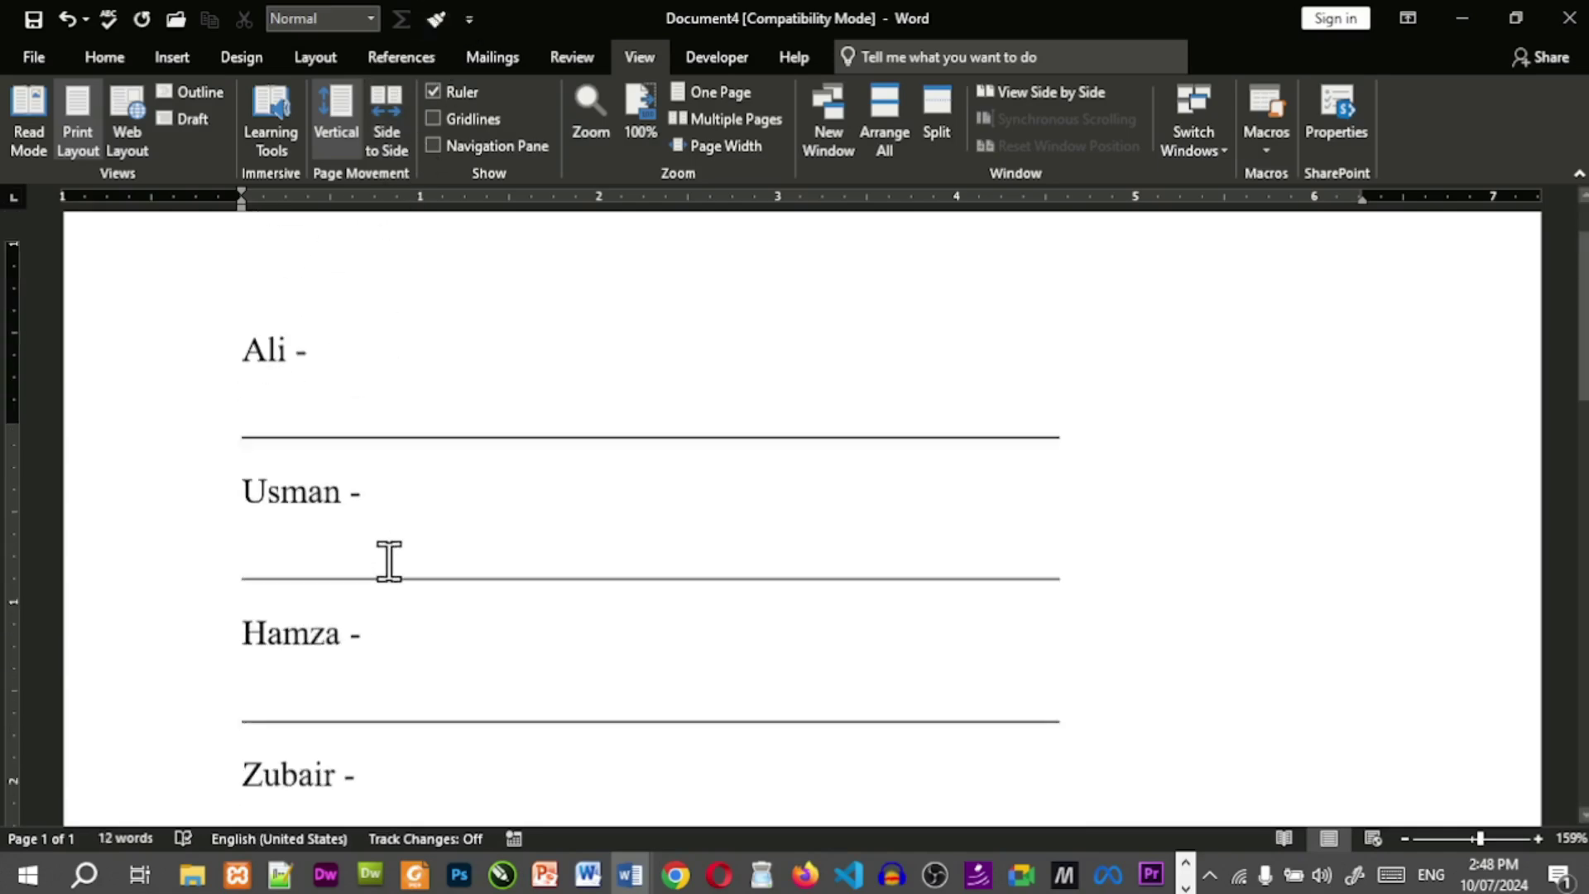
{"action": "scroll", "coordinate": [389, 554], "scroll_direction": "down", "scroll_amount": 2}
{"action": "scroll", "coordinate": [389, 554], "scroll_direction": "up", "scroll_amount": 1}
{"action": "scroll", "coordinate": [389, 561], "scroll_direction": "up", "scroll_amount": 1}
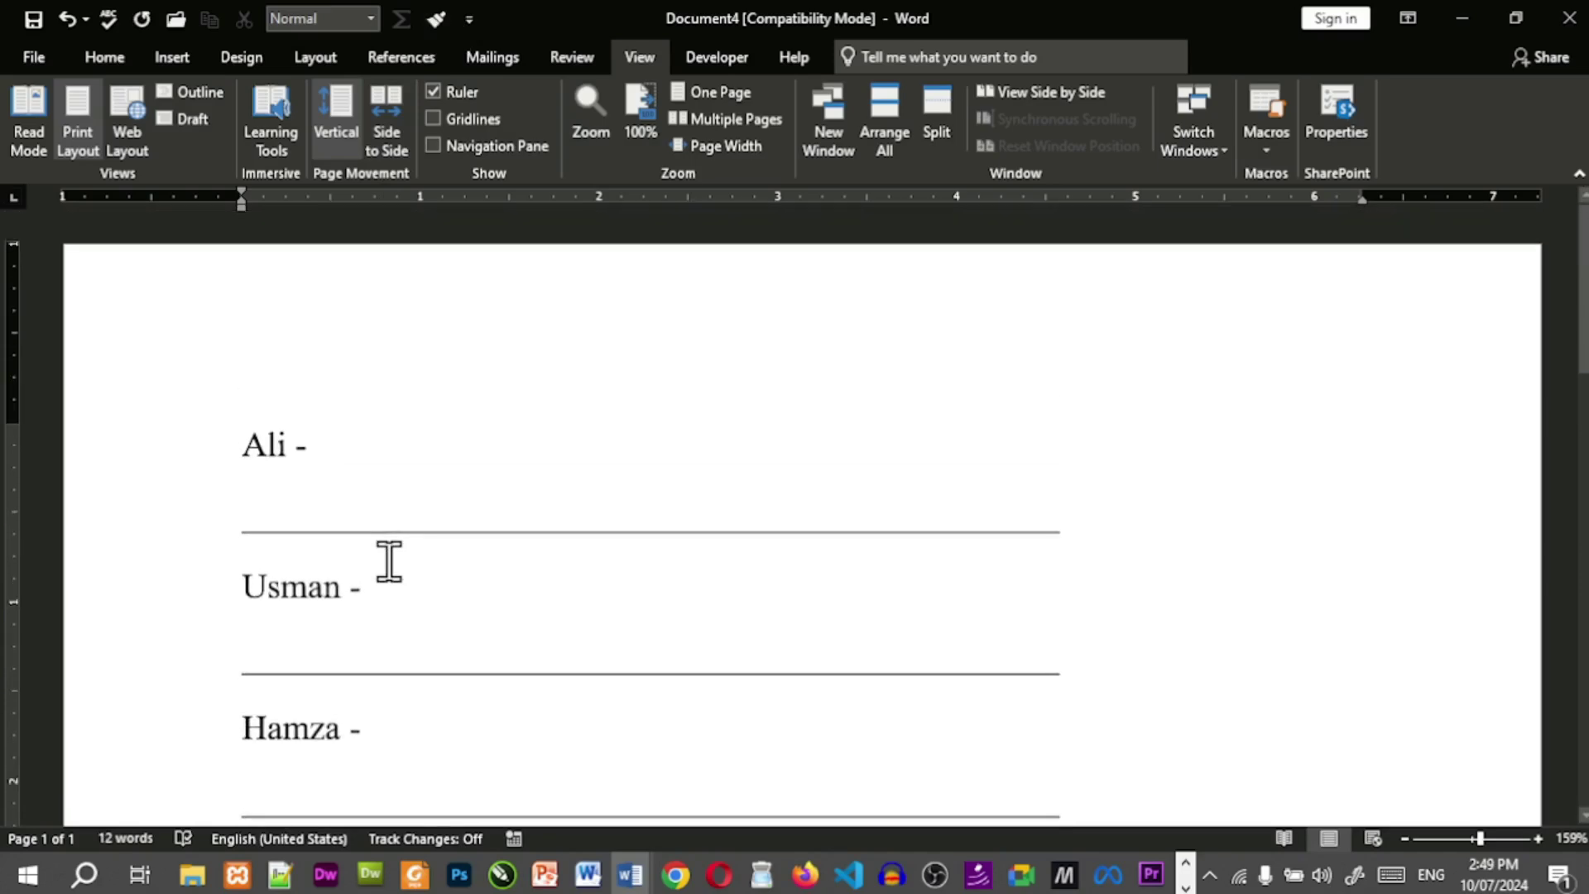
{"action": "scroll", "coordinate": [433, 578], "scroll_direction": "down", "scroll_amount": 3}
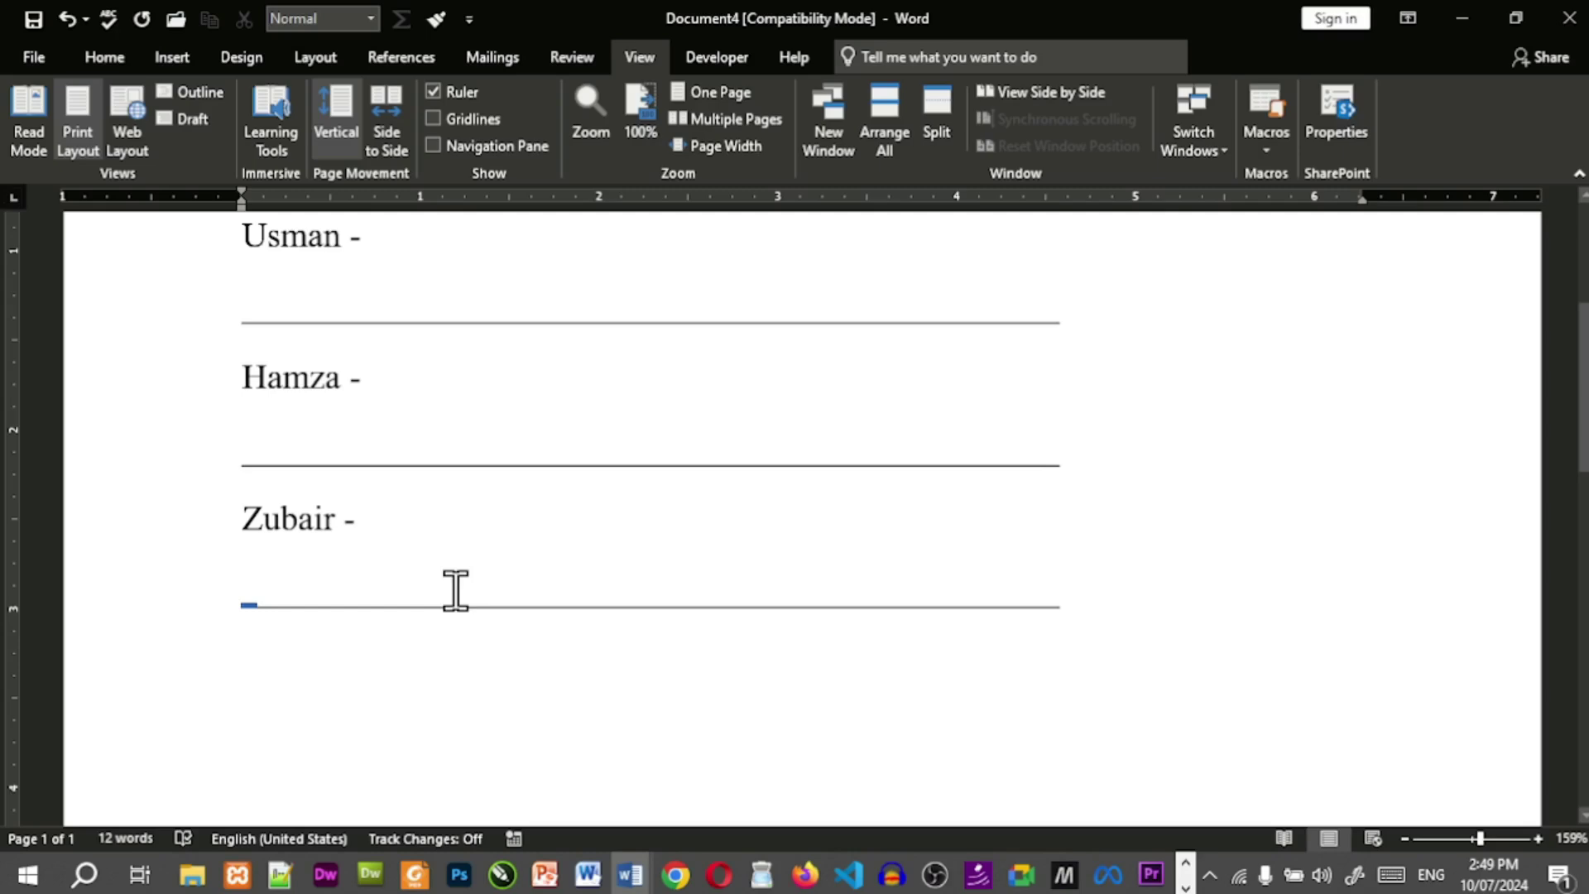
{"action": "scroll", "coordinate": [524, 641], "scroll_direction": "up", "scroll_amount": 3}
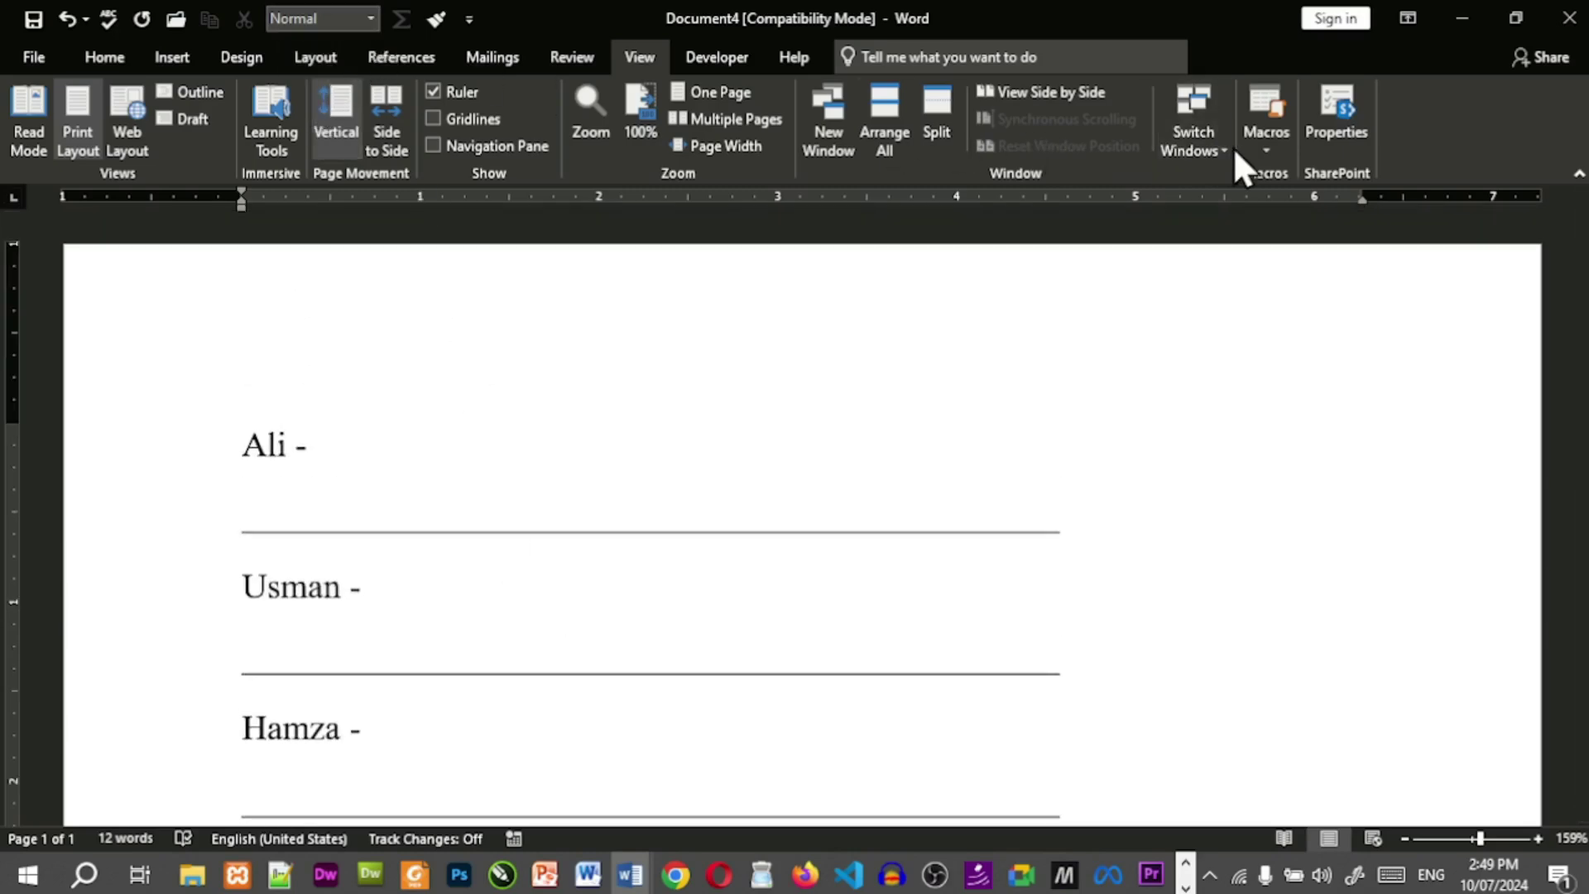
{"action": "left_click", "coordinate": [1270, 152]}
{"action": "left_click", "coordinate": [1305, 176]}
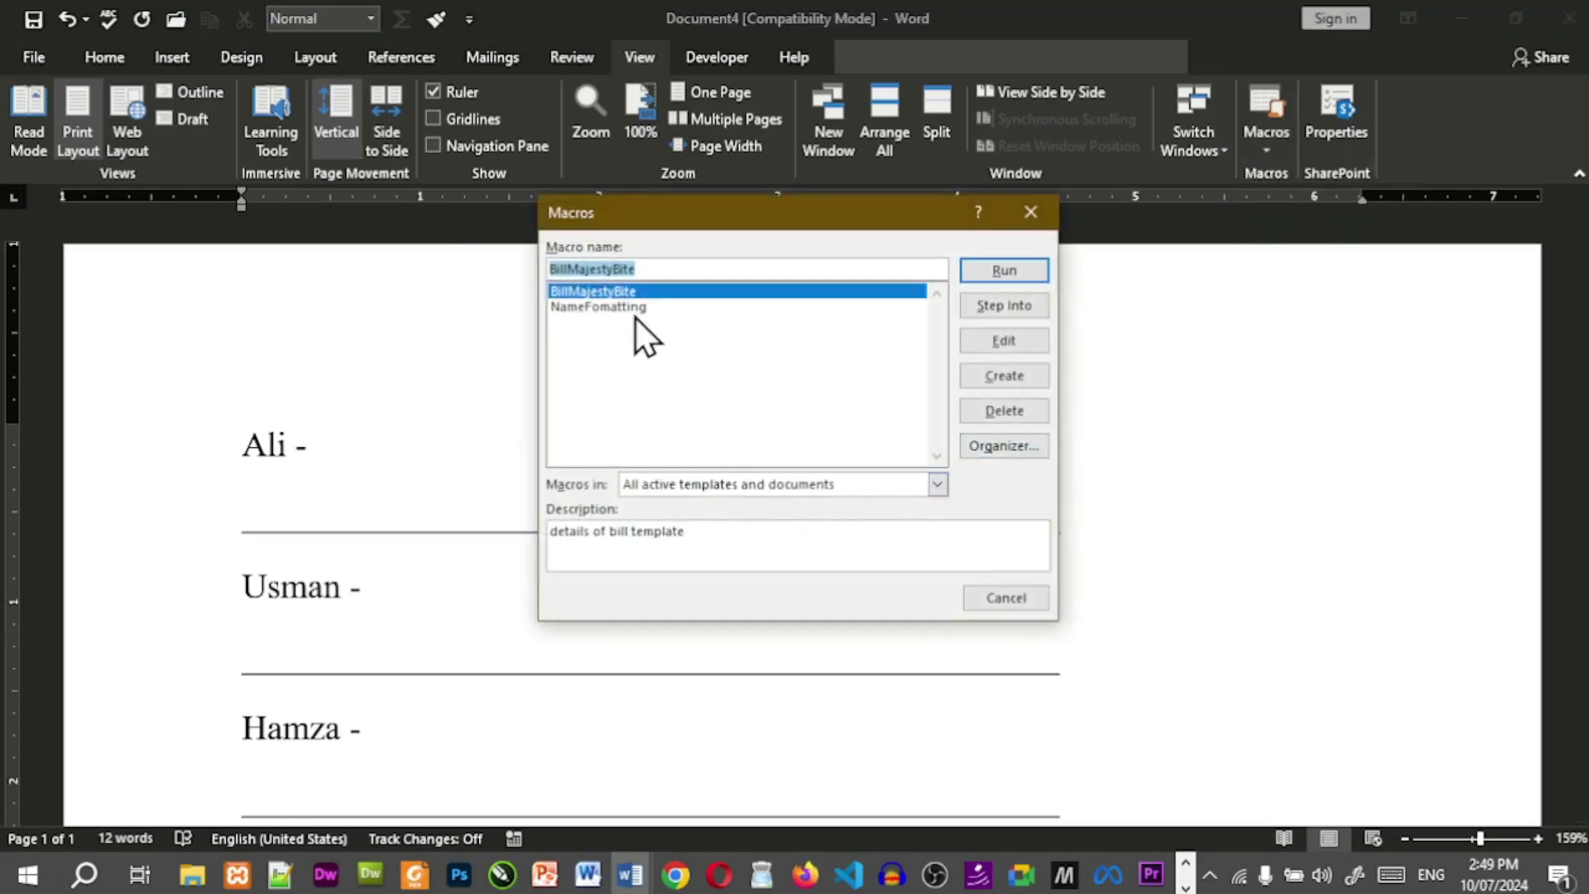
{"action": "left_click", "coordinate": [630, 308]}
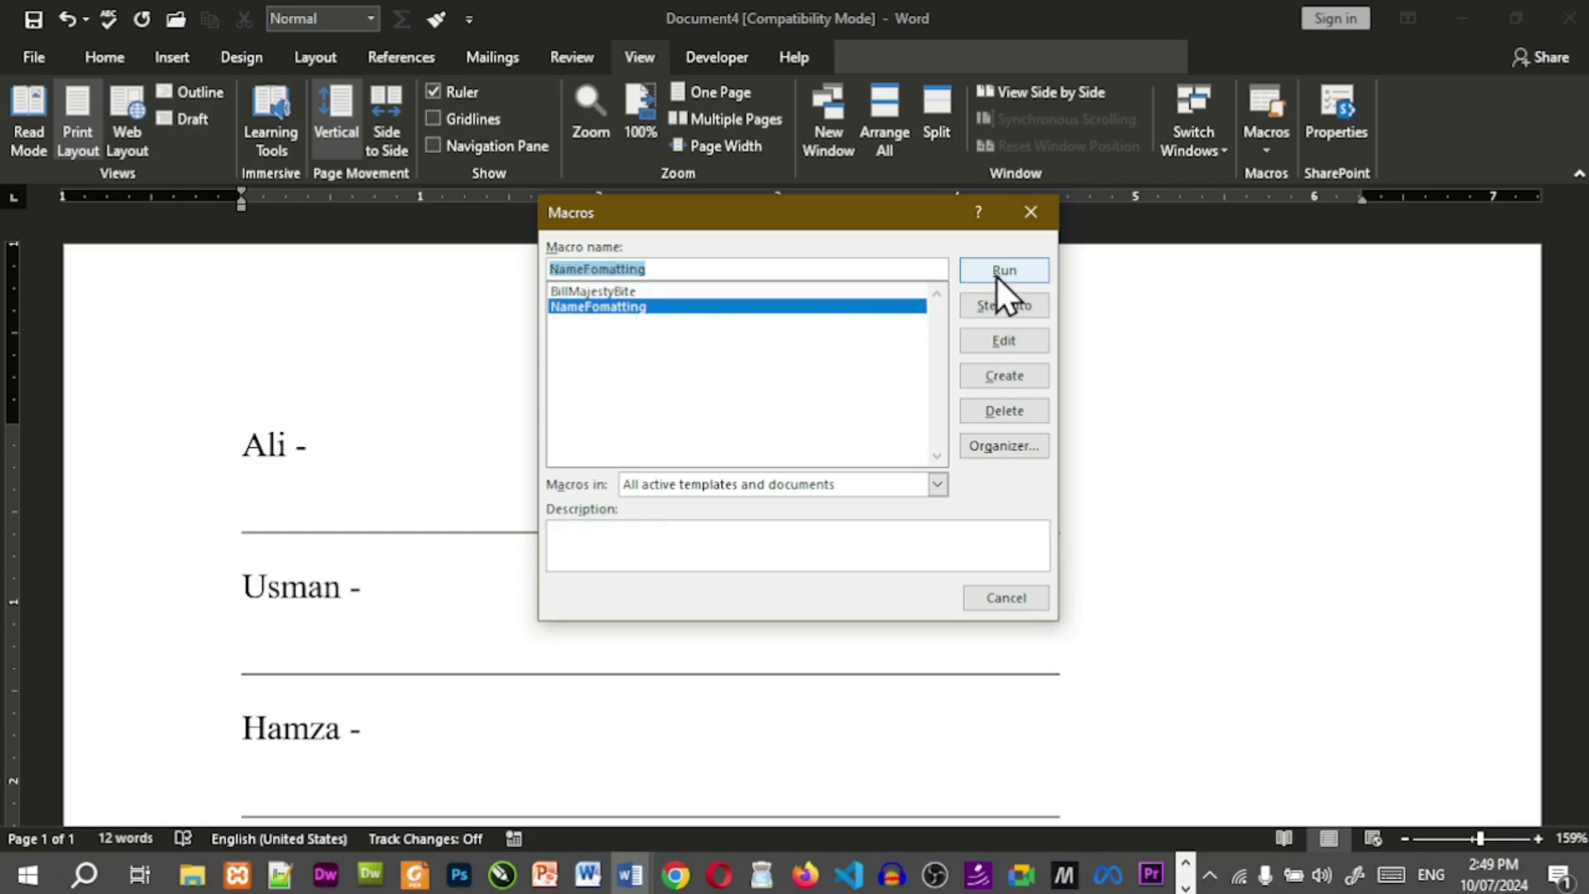
{"action": "left_click", "coordinate": [1005, 600]}
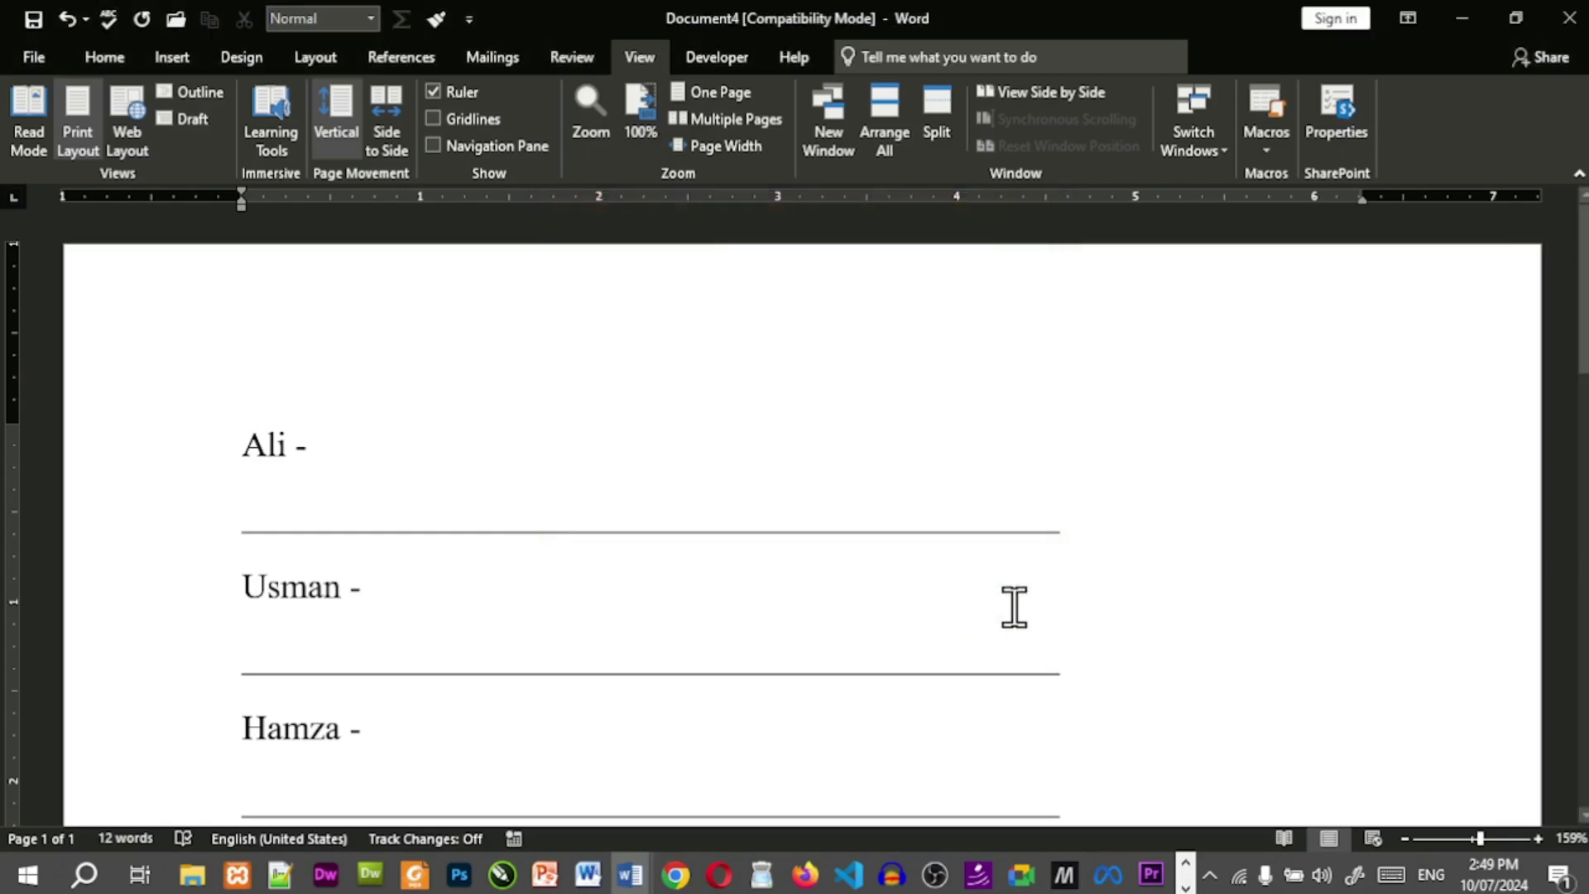
Glance at the slideshow's ribbon screenshot and Common Uses for Macros slides.
{"action": "key", "text": "alt+Tab"}
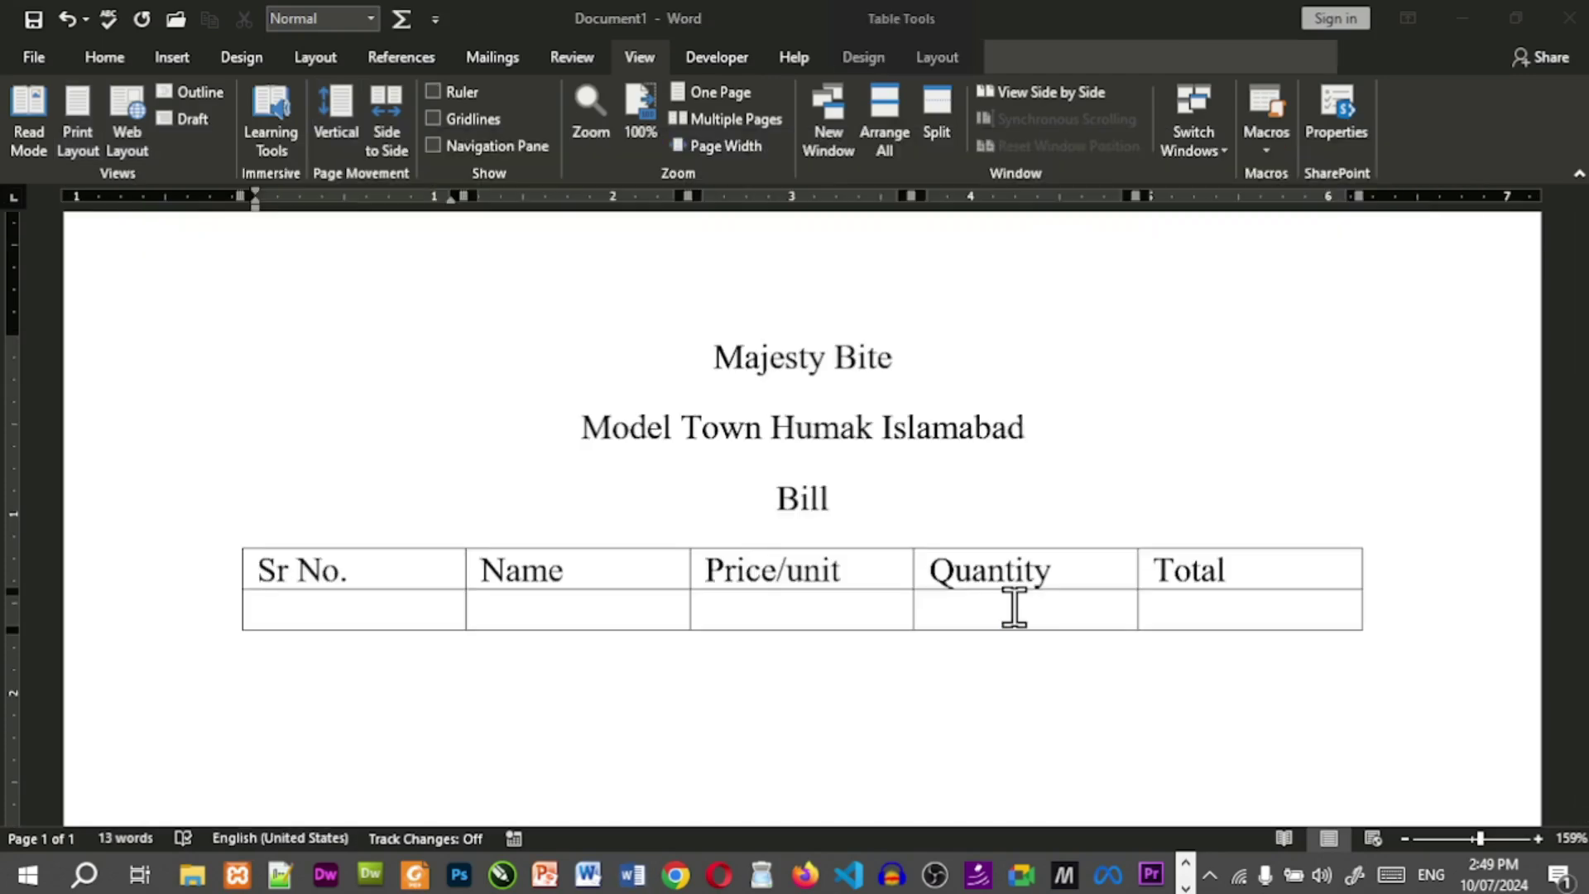
{"action": "key", "text": "alt+Tab"}
{"action": "key", "text": "alt+Tab"}
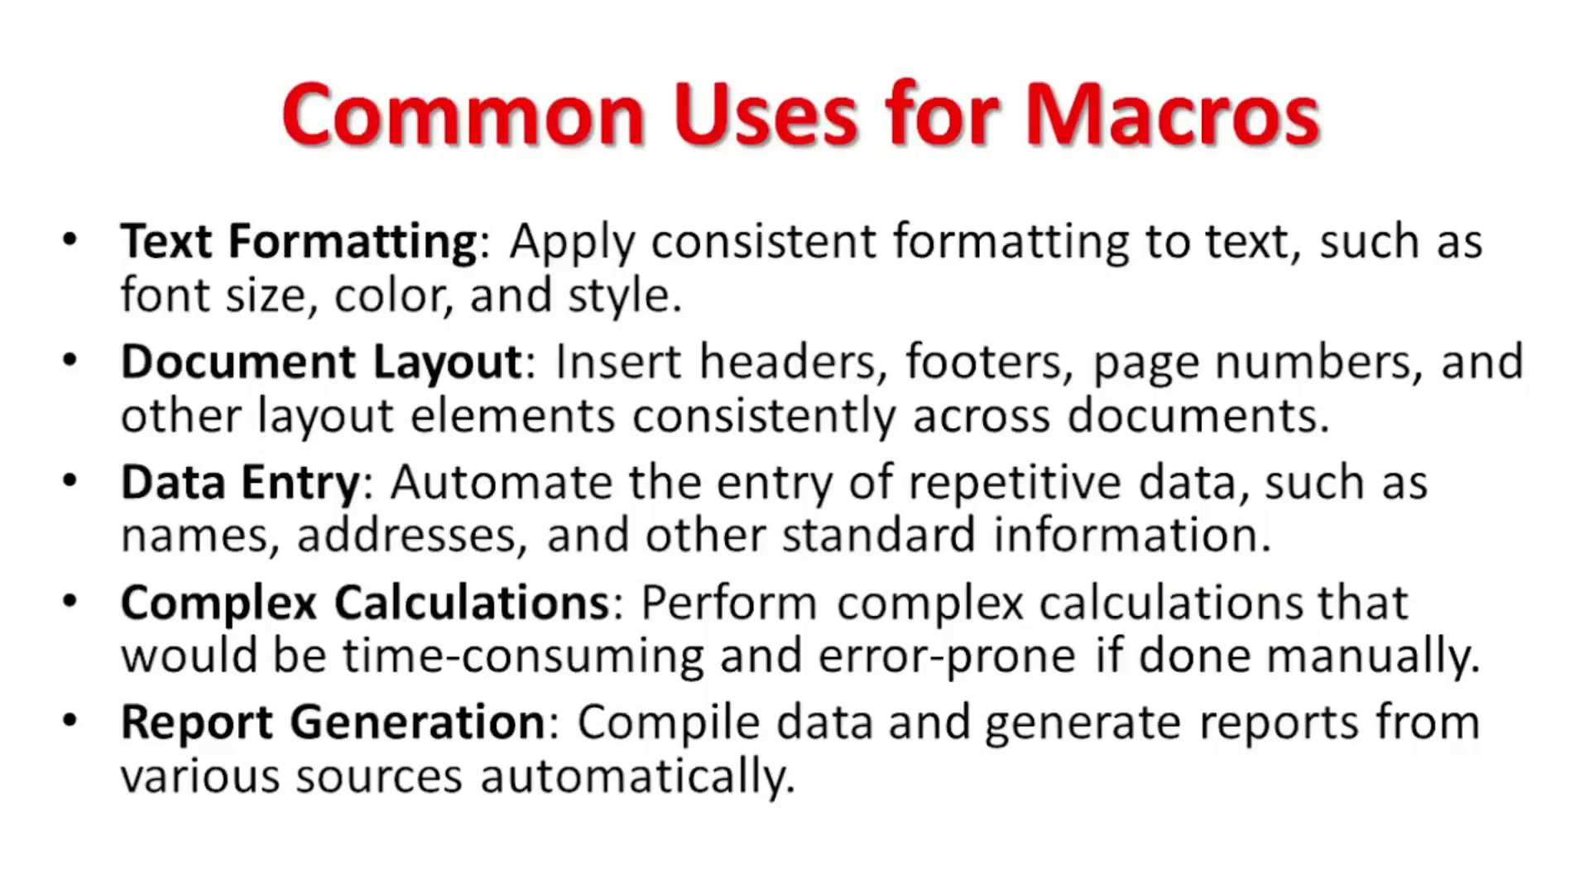
{"action": "key", "text": "Right"}
{"action": "key", "text": "Left"}
{"action": "key", "text": "Right"}
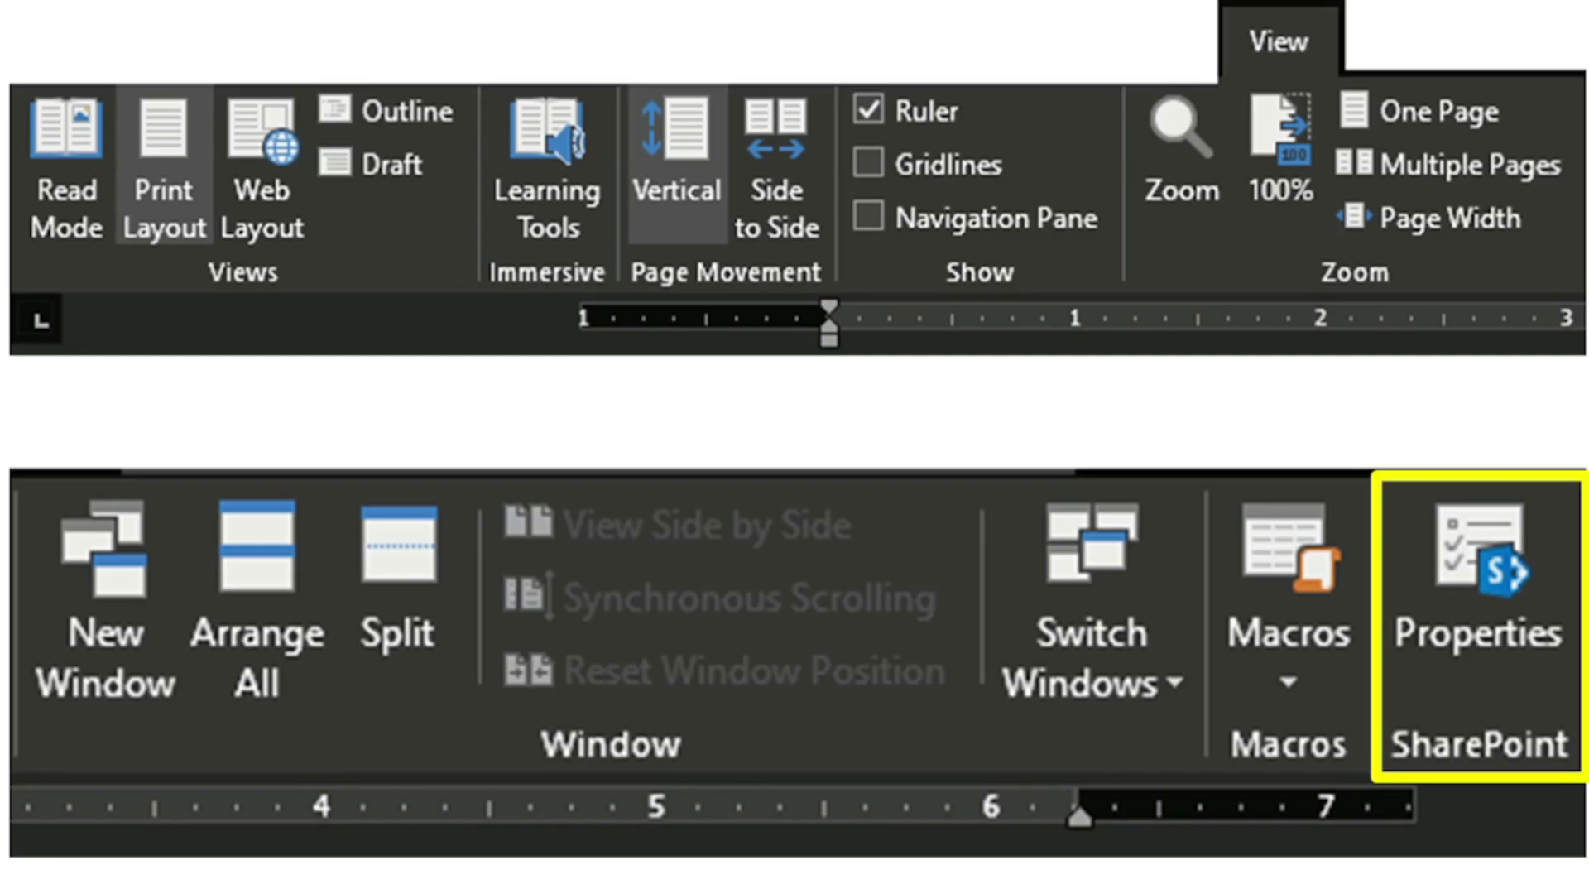
Close the Majesty Bite bill document without saving changes.
{"action": "key", "text": "alt+Tab"}
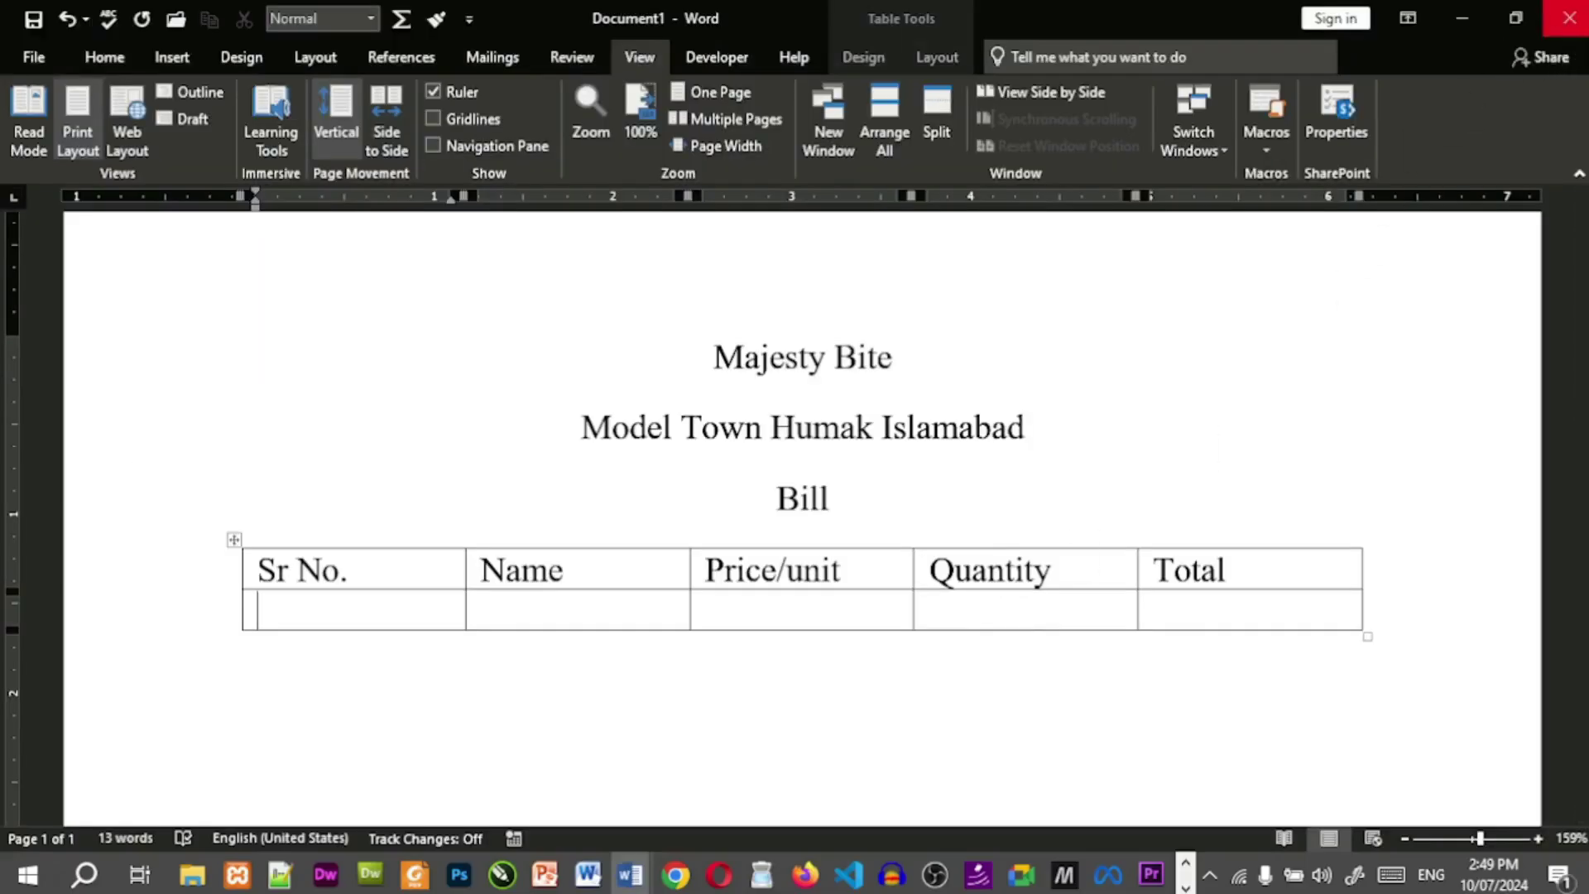
{"action": "left_click", "coordinate": [1569, 31]}
{"action": "left_click", "coordinate": [799, 482]}
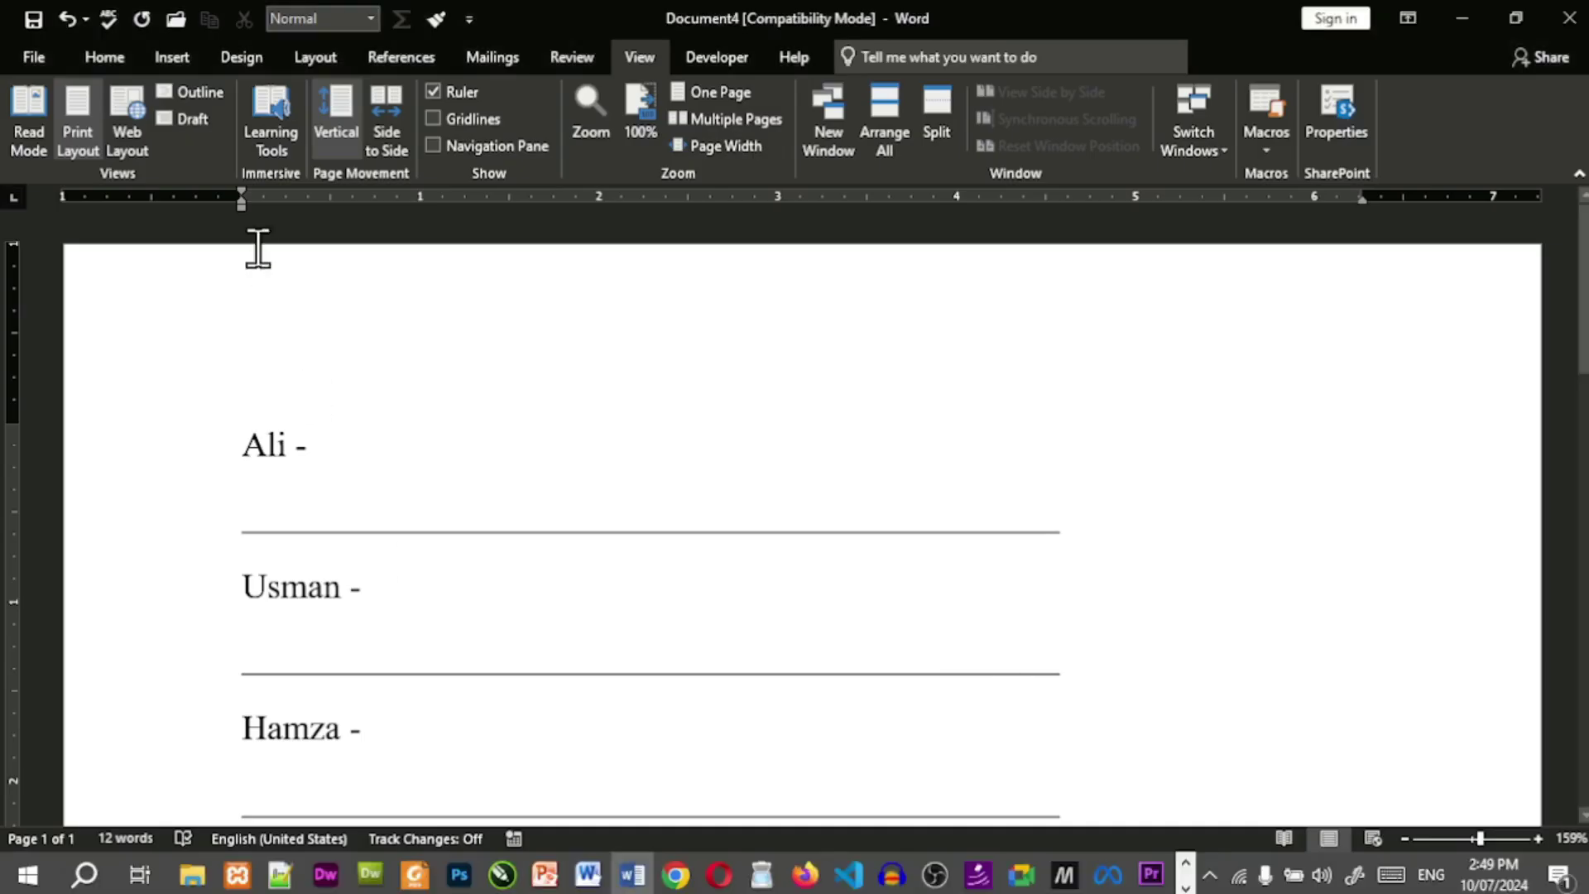
Open book.docx from Recent files and scroll to its D:\basics of computing chapter links.
{"action": "left_click", "coordinate": [40, 58]}
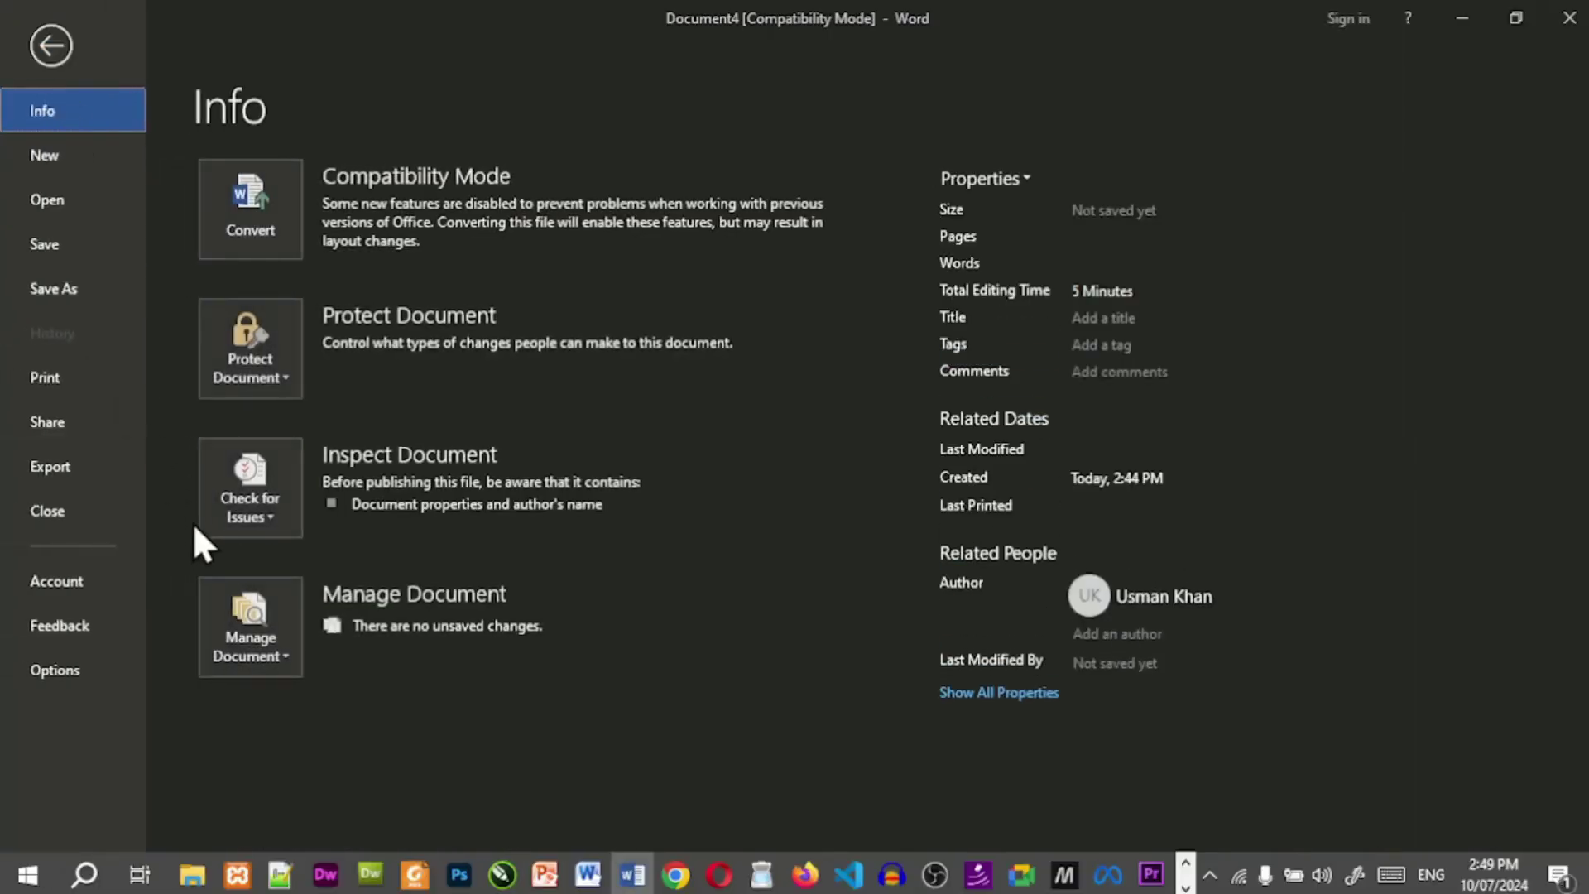
{"action": "left_click", "coordinate": [68, 215]}
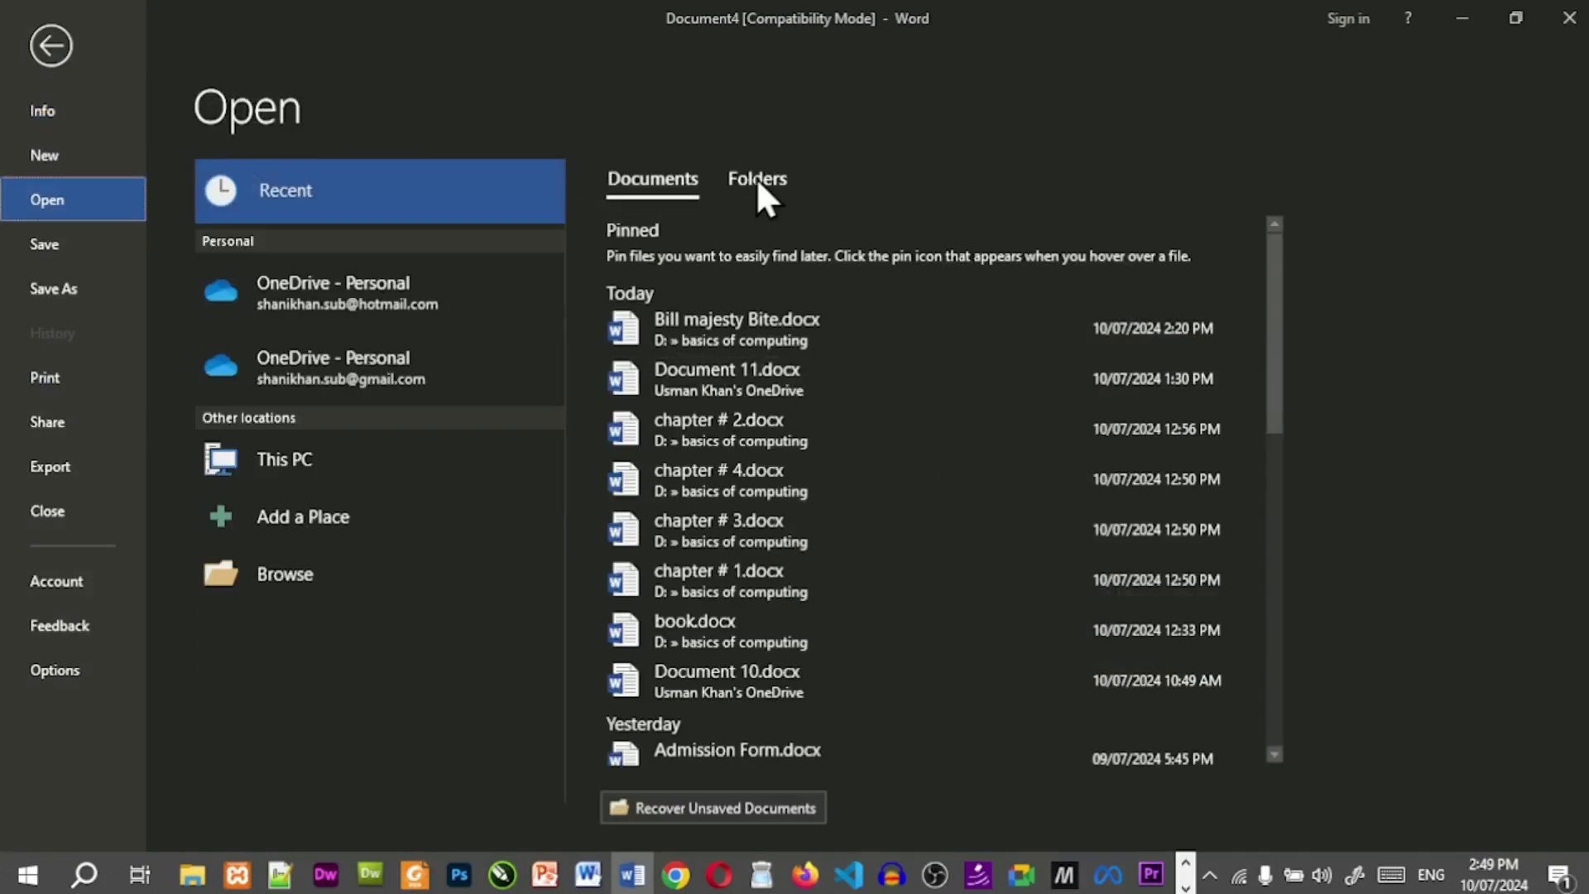
{"action": "left_click", "coordinate": [757, 177]}
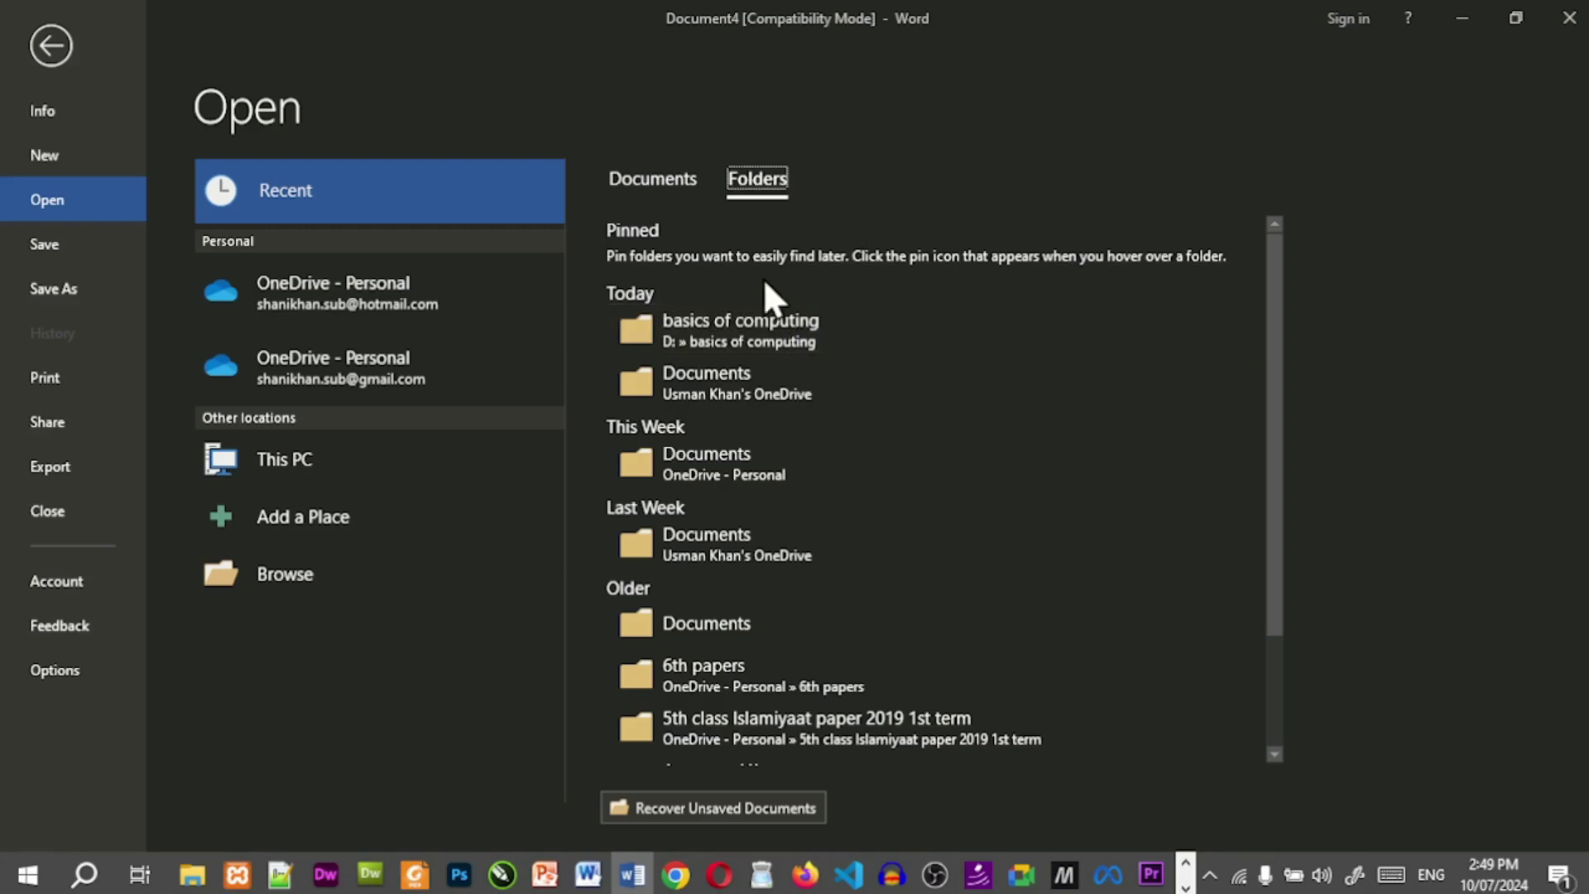
{"action": "left_click", "coordinate": [686, 191]}
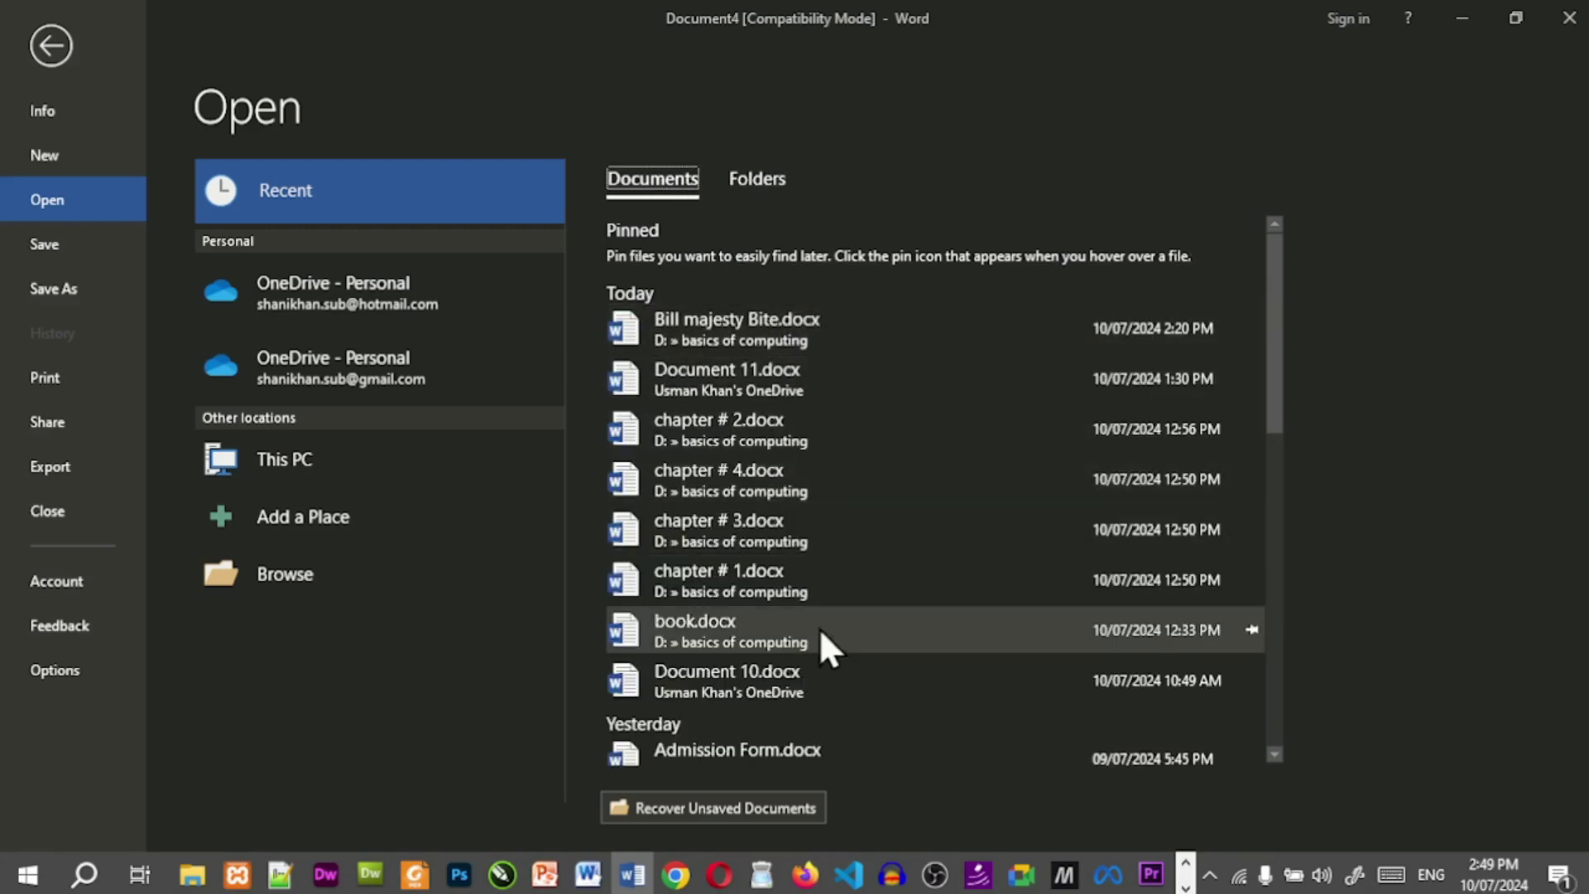
{"action": "left_click", "coordinate": [794, 628]}
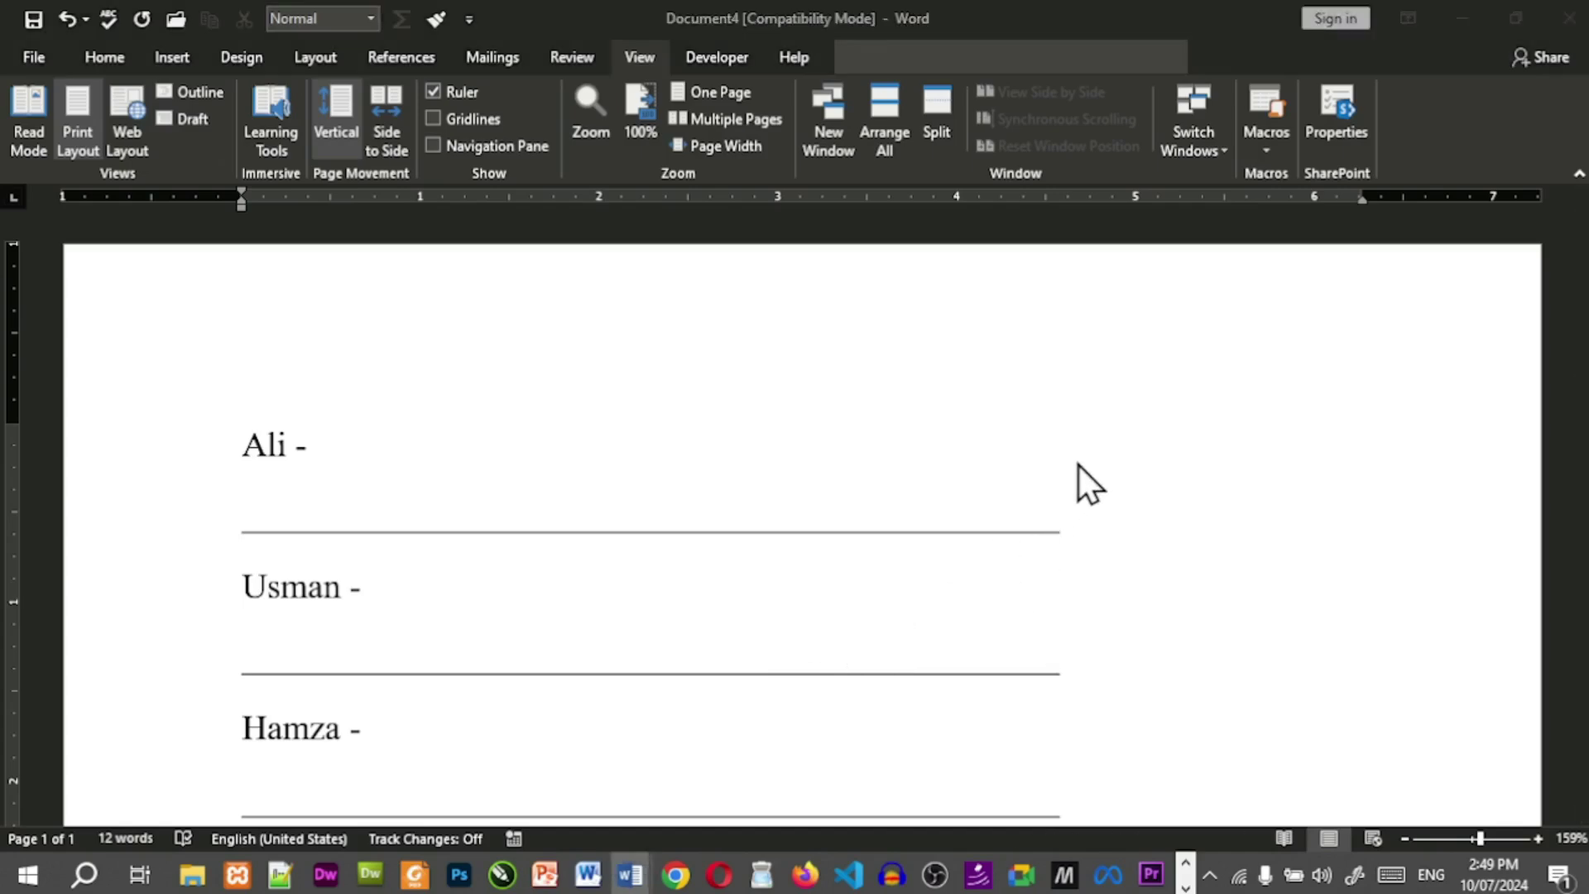
{"action": "scroll", "coordinate": [1085, 497], "scroll_direction": "down", "scroll_amount": 7}
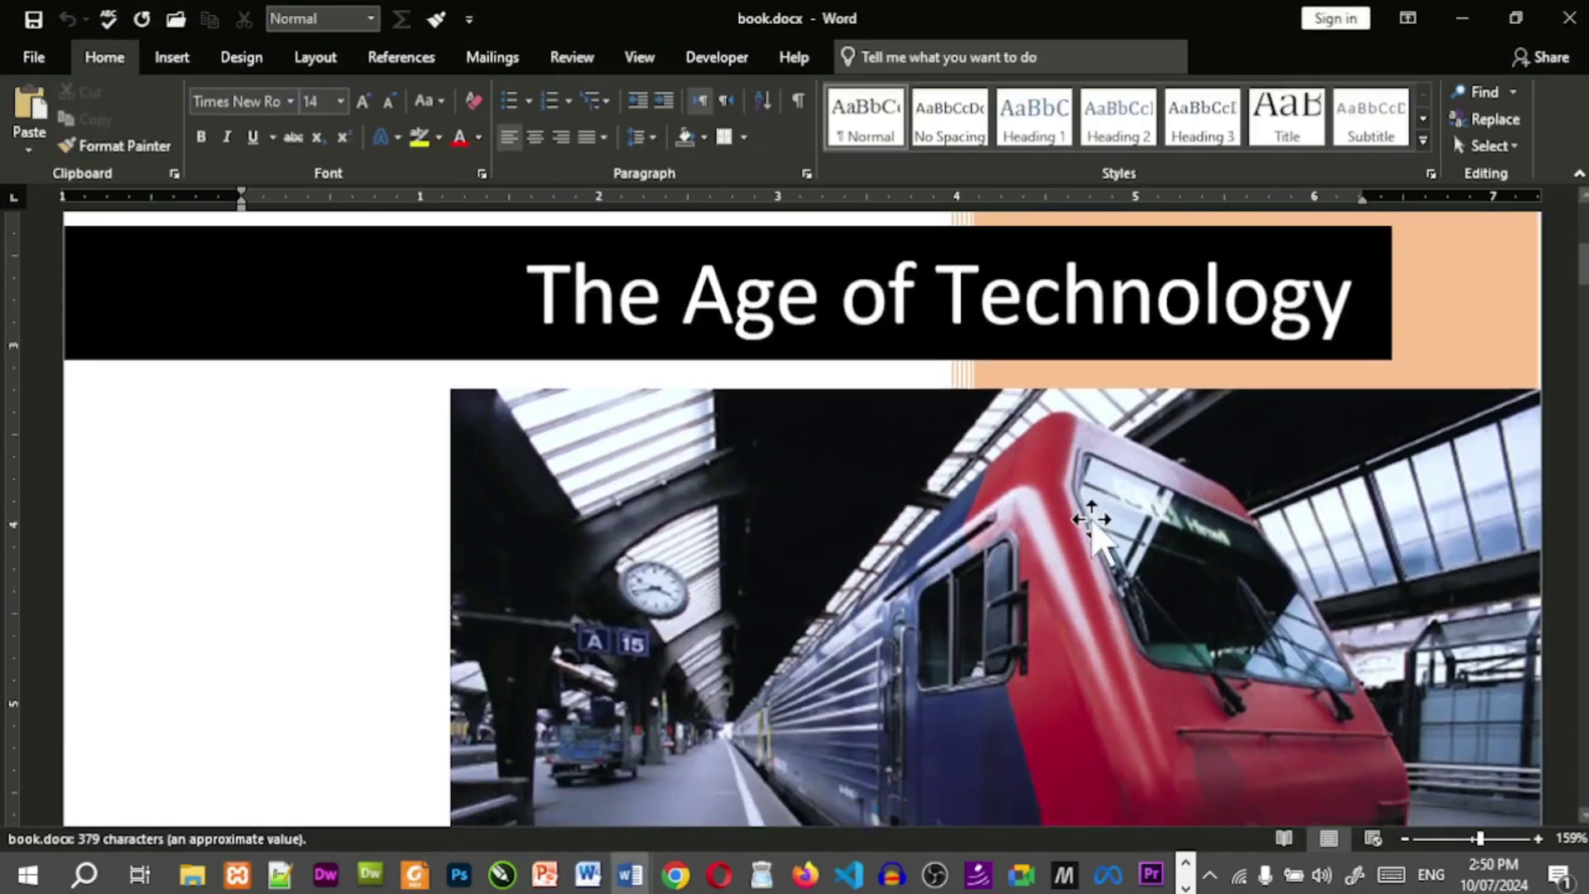
{"action": "scroll", "coordinate": [1093, 530], "scroll_direction": "down", "scroll_amount": 5}
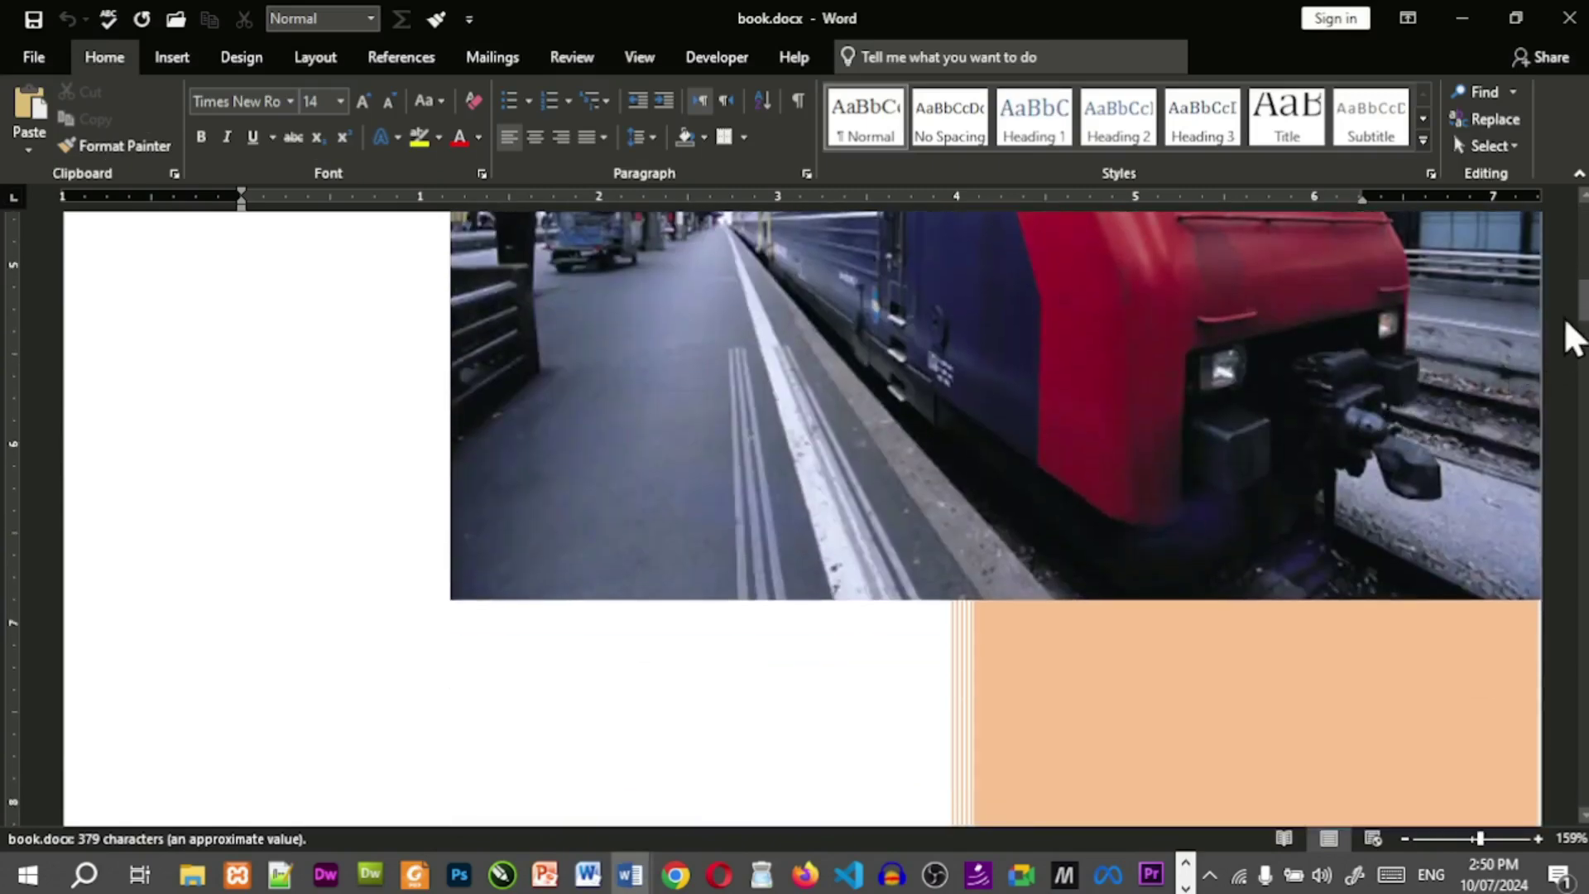
{"action": "left_click_drag", "start_coordinate": [1577, 335], "coordinate": [1581, 551]}
{"action": "left_click", "coordinate": [866, 540]}
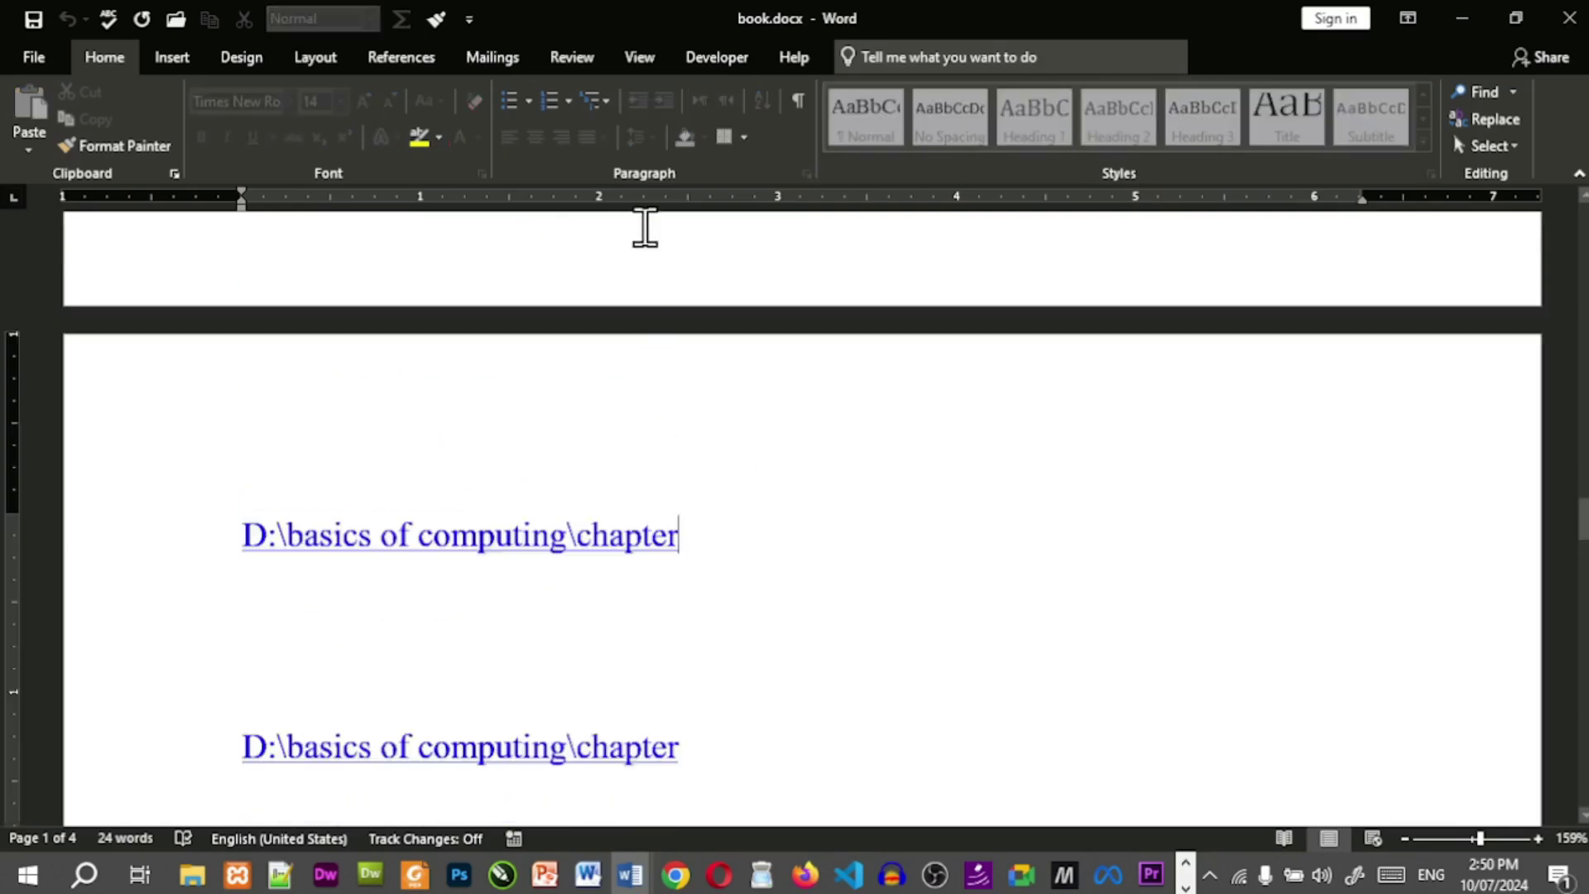
{"action": "left_click", "coordinate": [650, 61]}
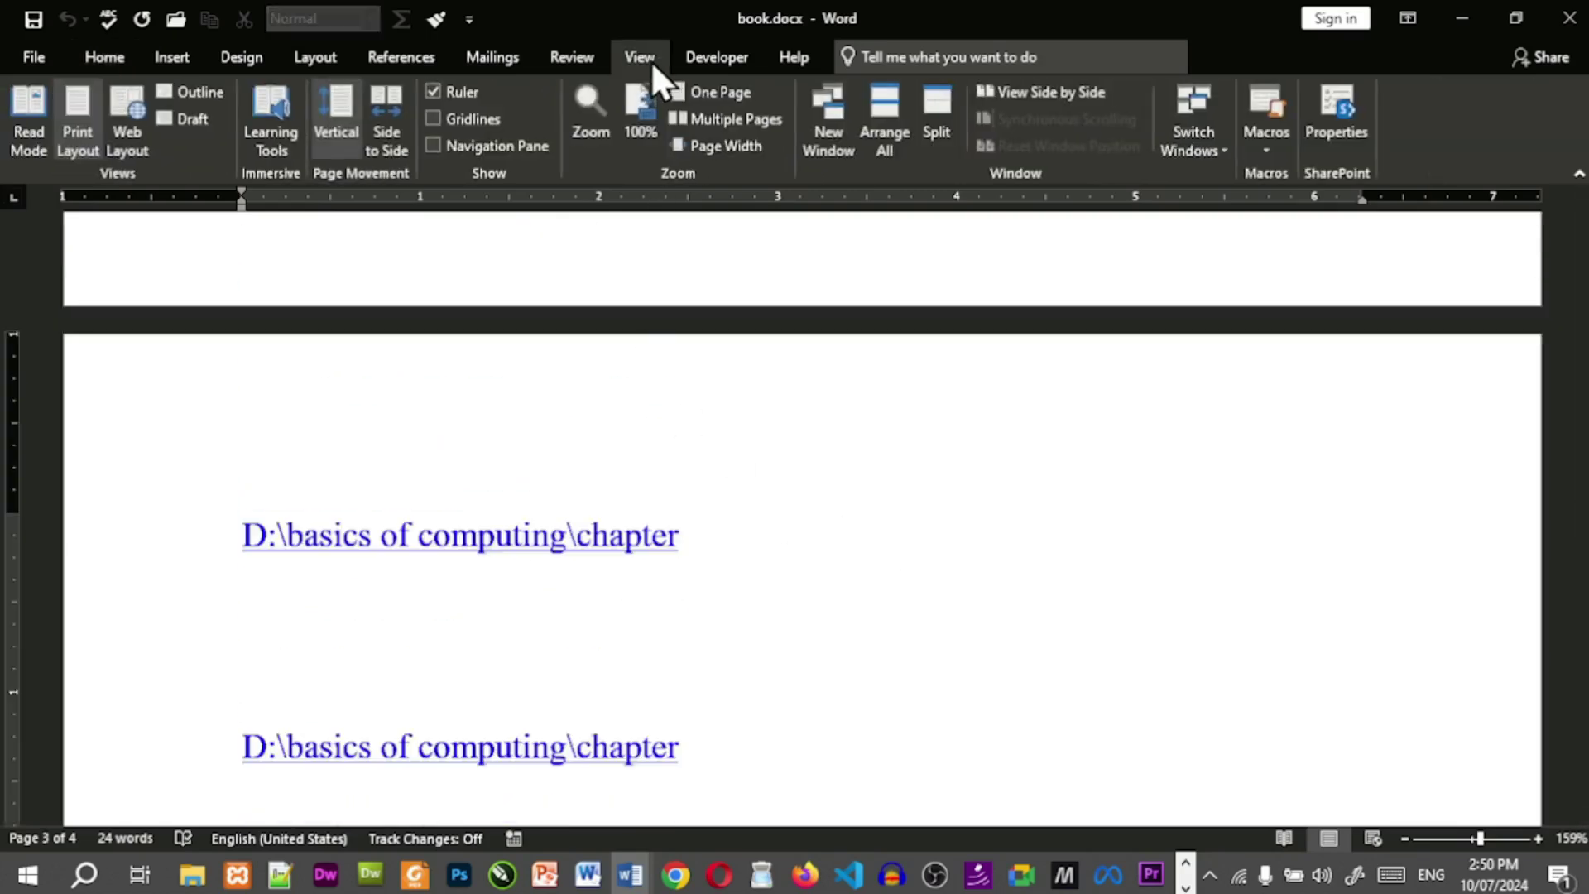
In Outline view, expand the subdocuments, dismissing the missing-subdocument warnings.
{"action": "left_click", "coordinate": [178, 89]}
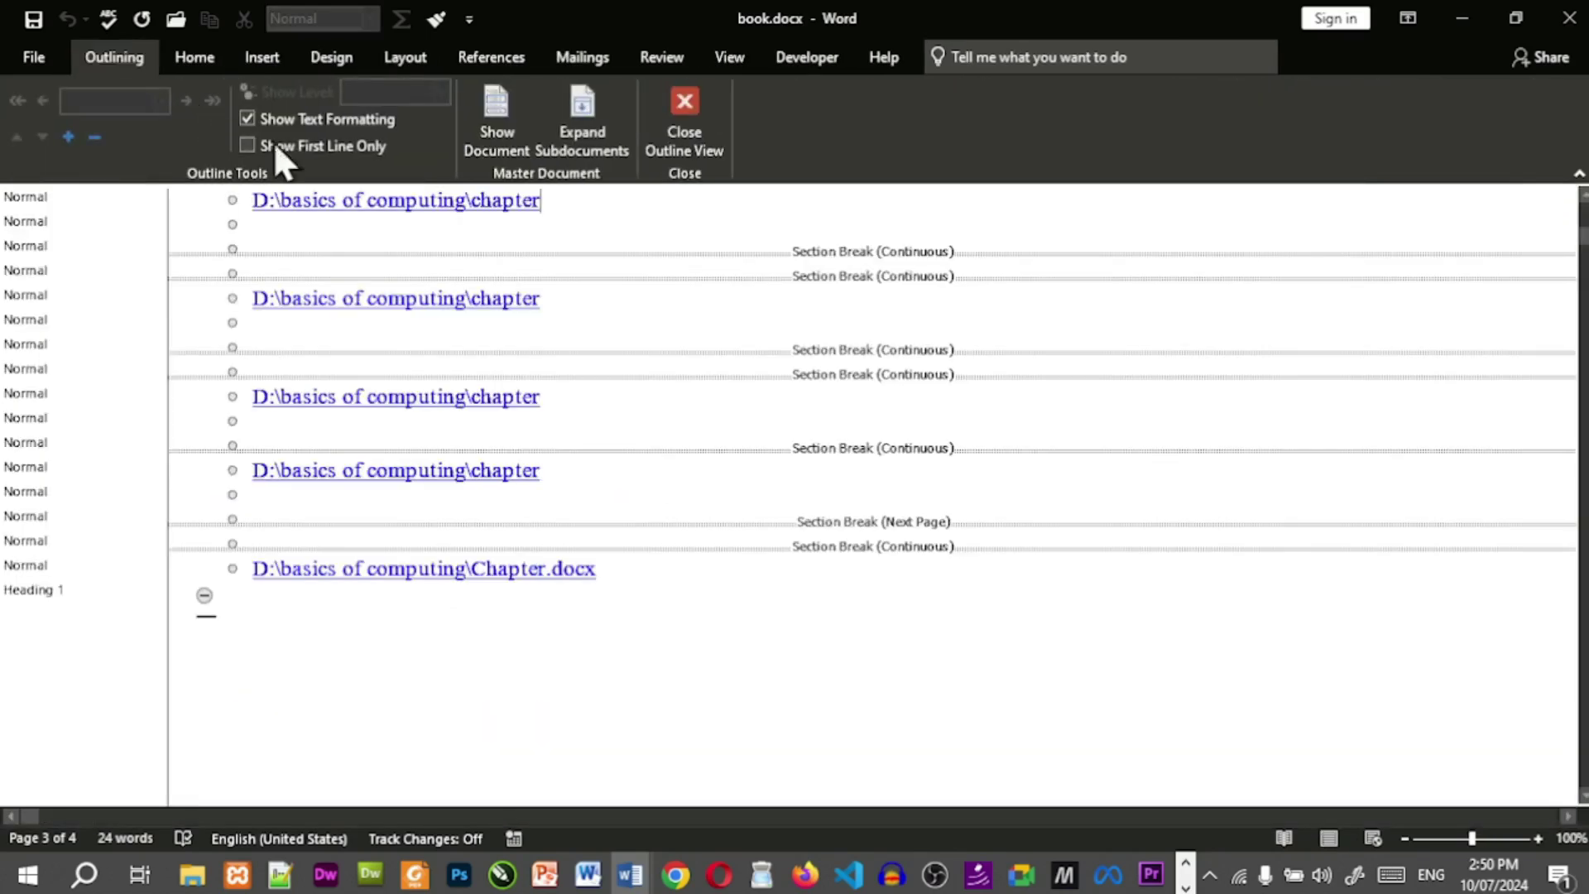
{"action": "left_click", "coordinate": [579, 132]}
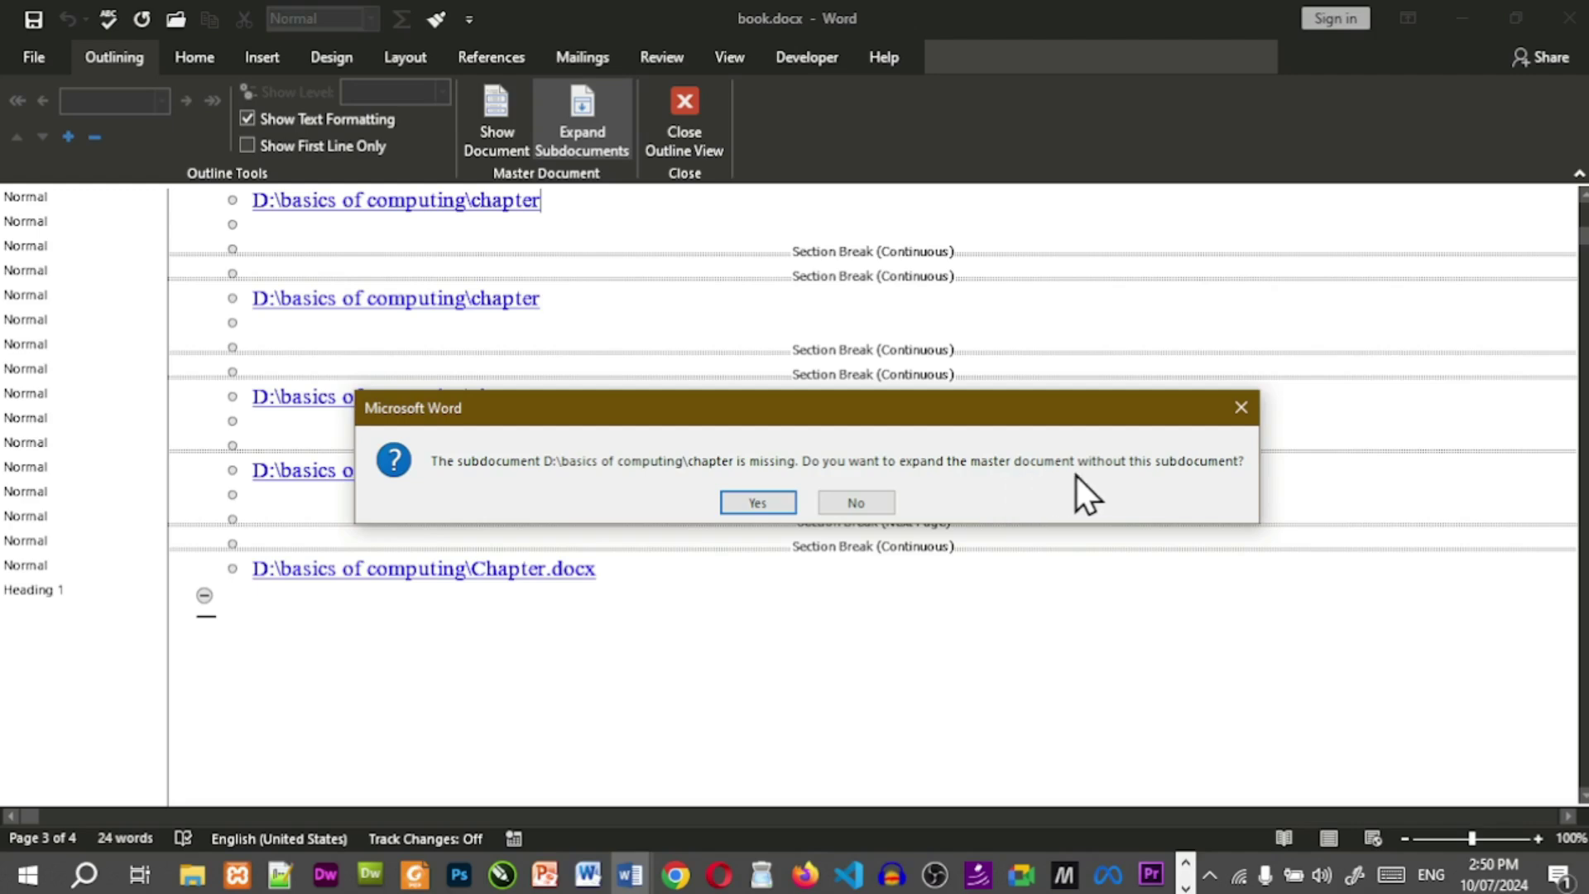
{"action": "left_click", "coordinate": [756, 500]}
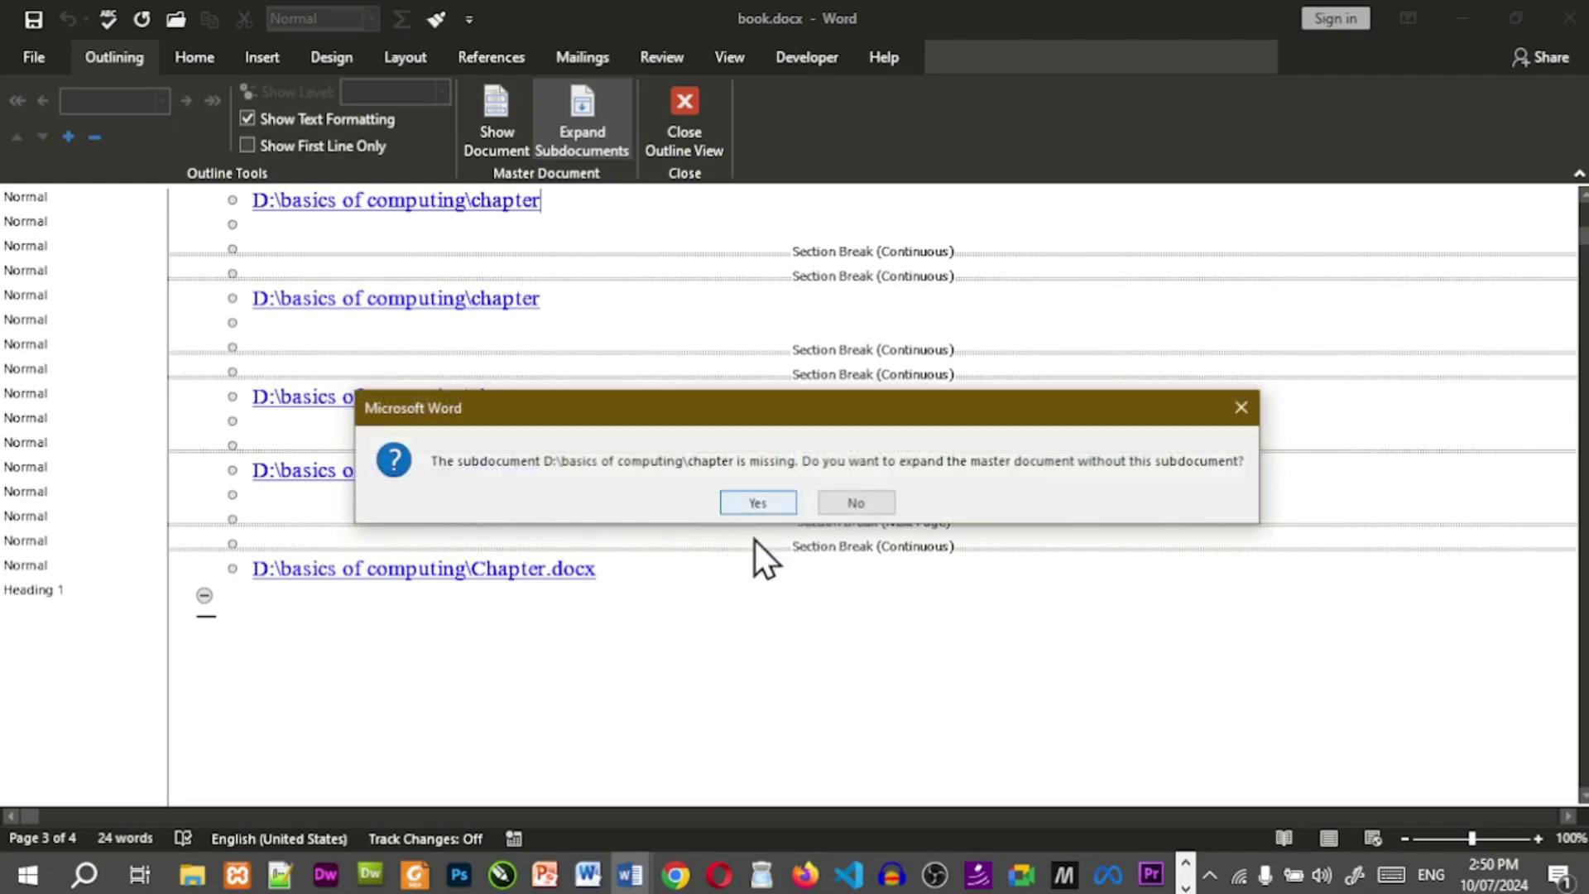
{"action": "left_click", "coordinate": [774, 500]}
{"action": "left_click", "coordinate": [777, 500]}
{"action": "left_click", "coordinate": [777, 500]}
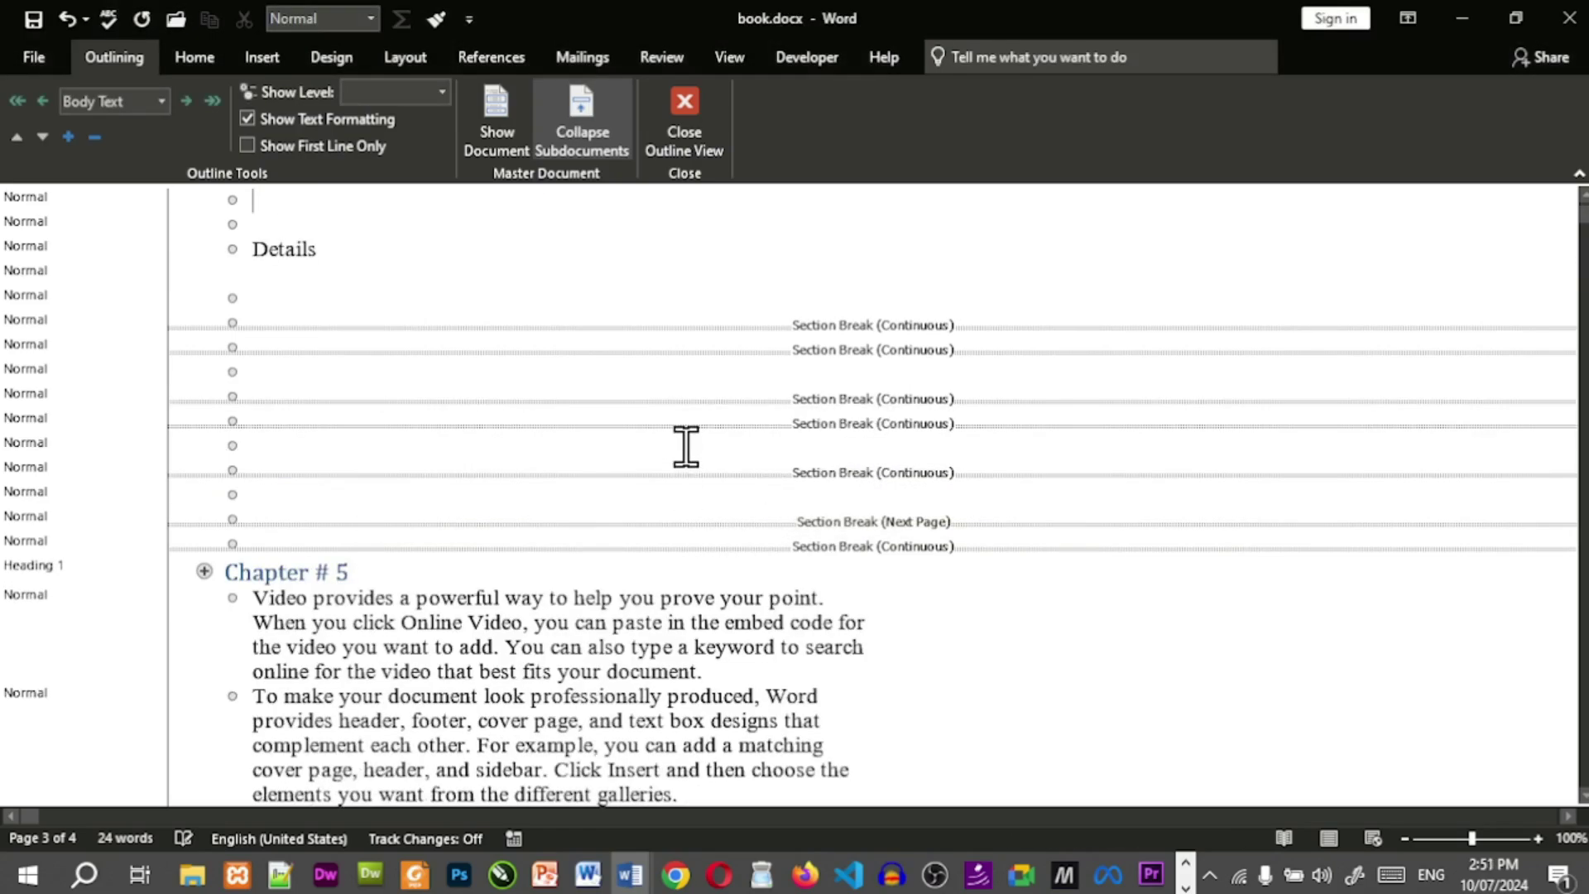
{"action": "scroll", "coordinate": [703, 496], "scroll_direction": "down", "scroll_amount": 9}
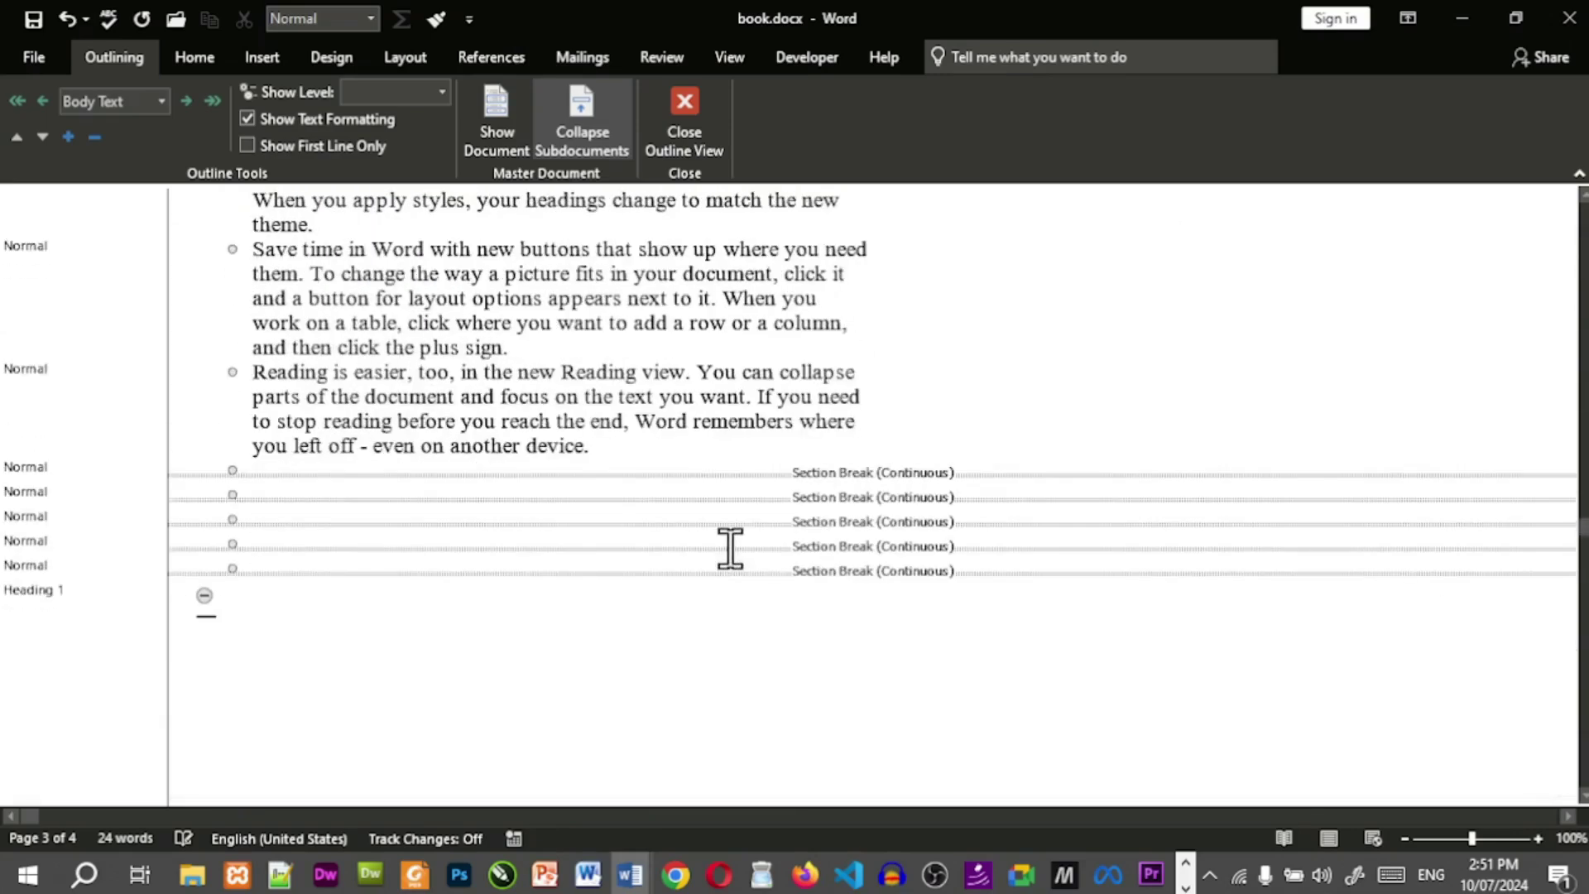
{"action": "scroll", "coordinate": [730, 548], "scroll_direction": "up", "scroll_amount": 4}
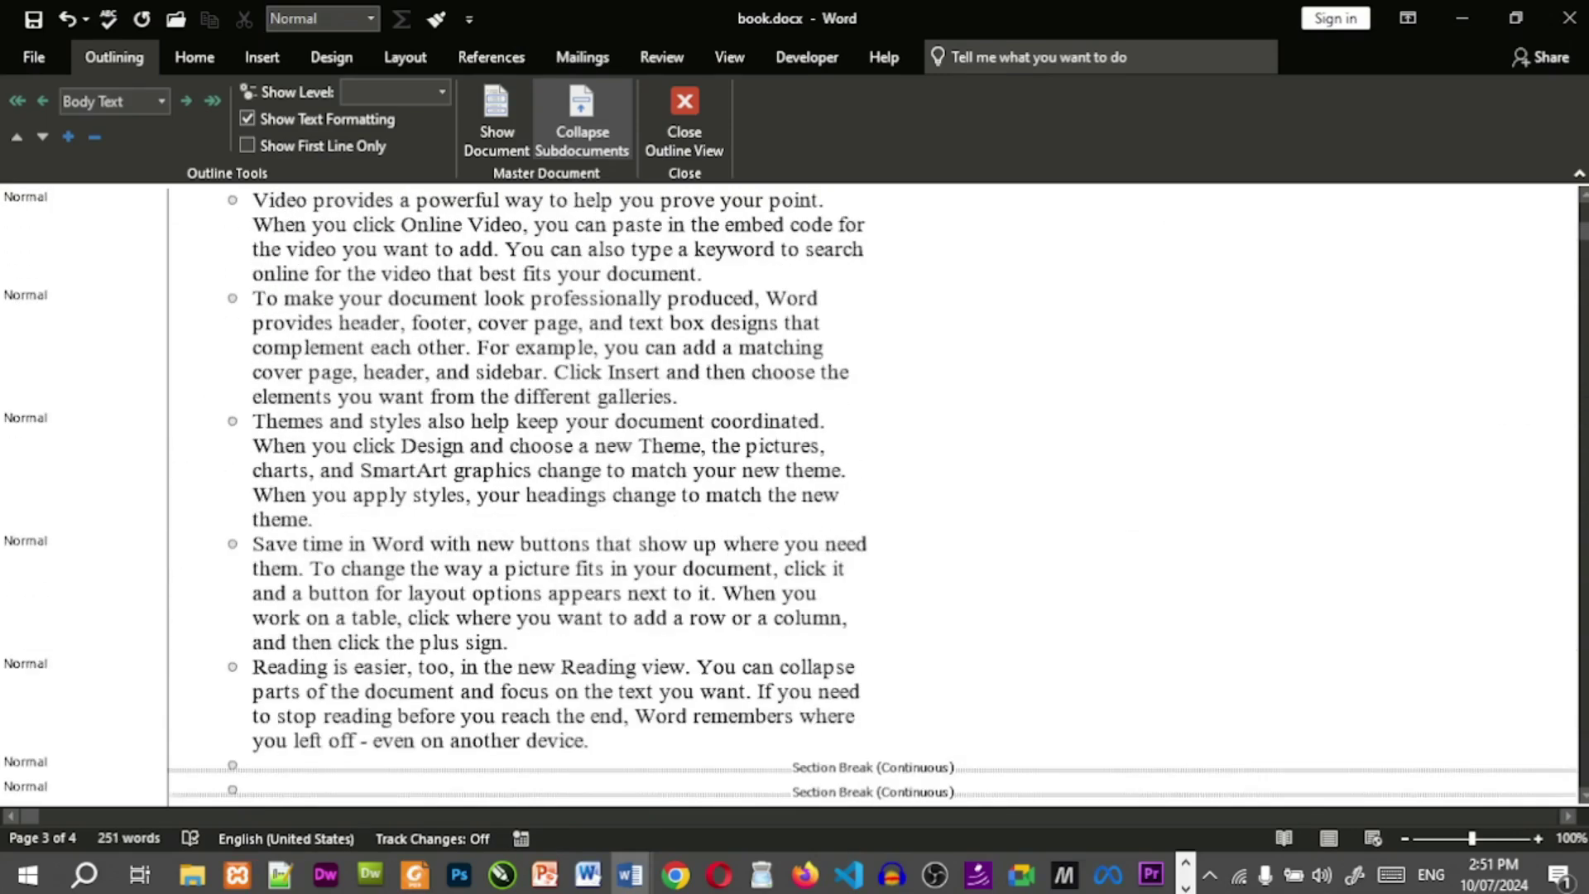
{"action": "left_click_drag", "start_coordinate": [1583, 246], "coordinate": [1583, 228]}
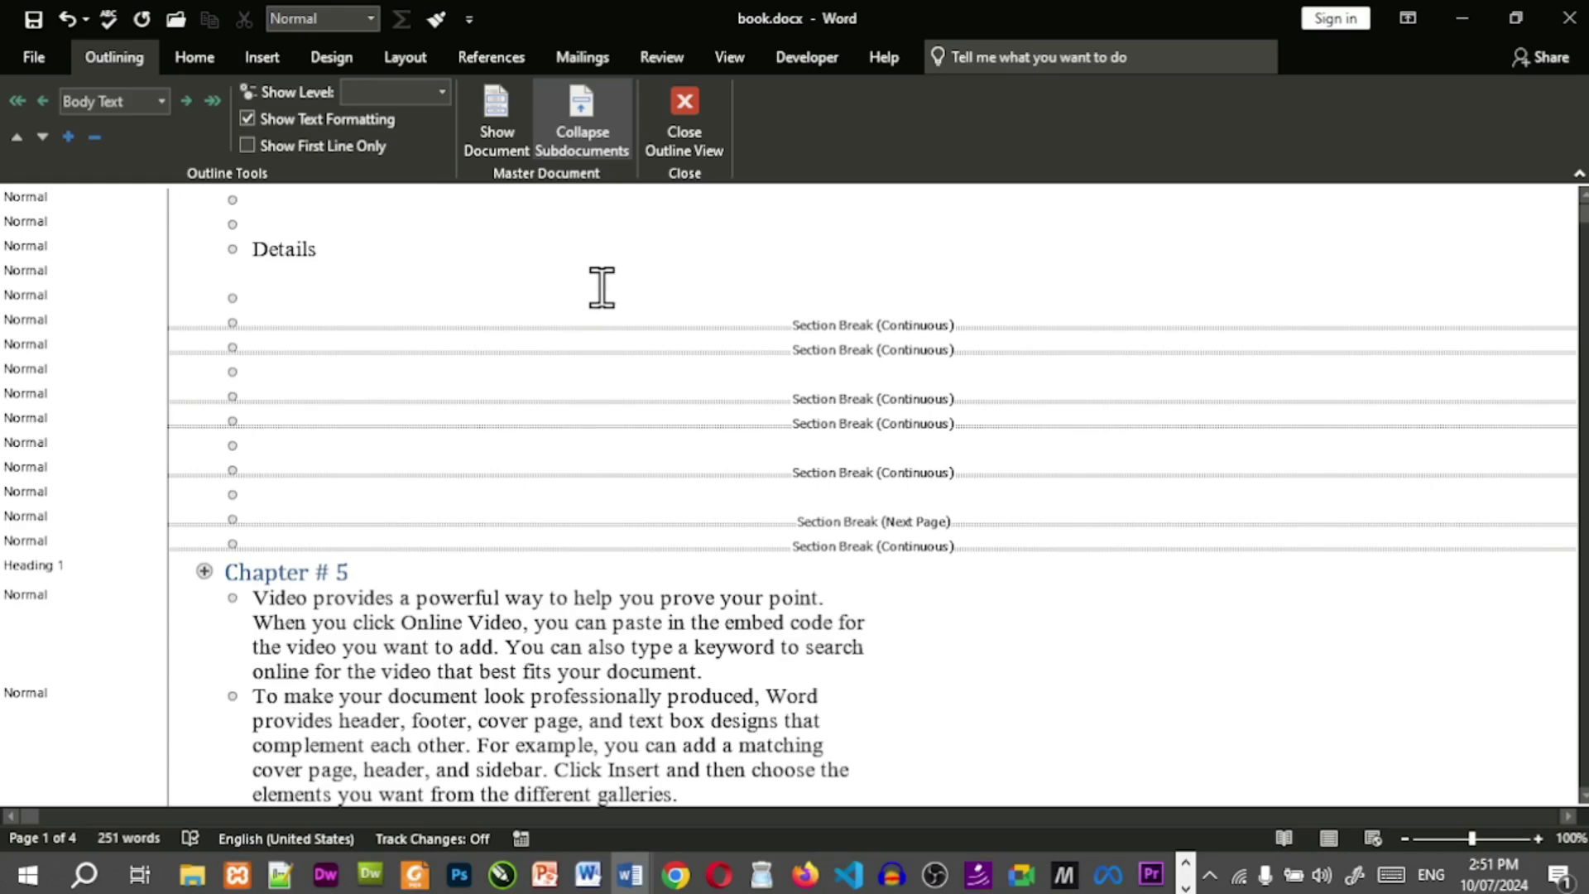
Collapse and re-expand the Chapter subdocument, then return to page layout.
{"action": "left_click", "coordinate": [503, 136]}
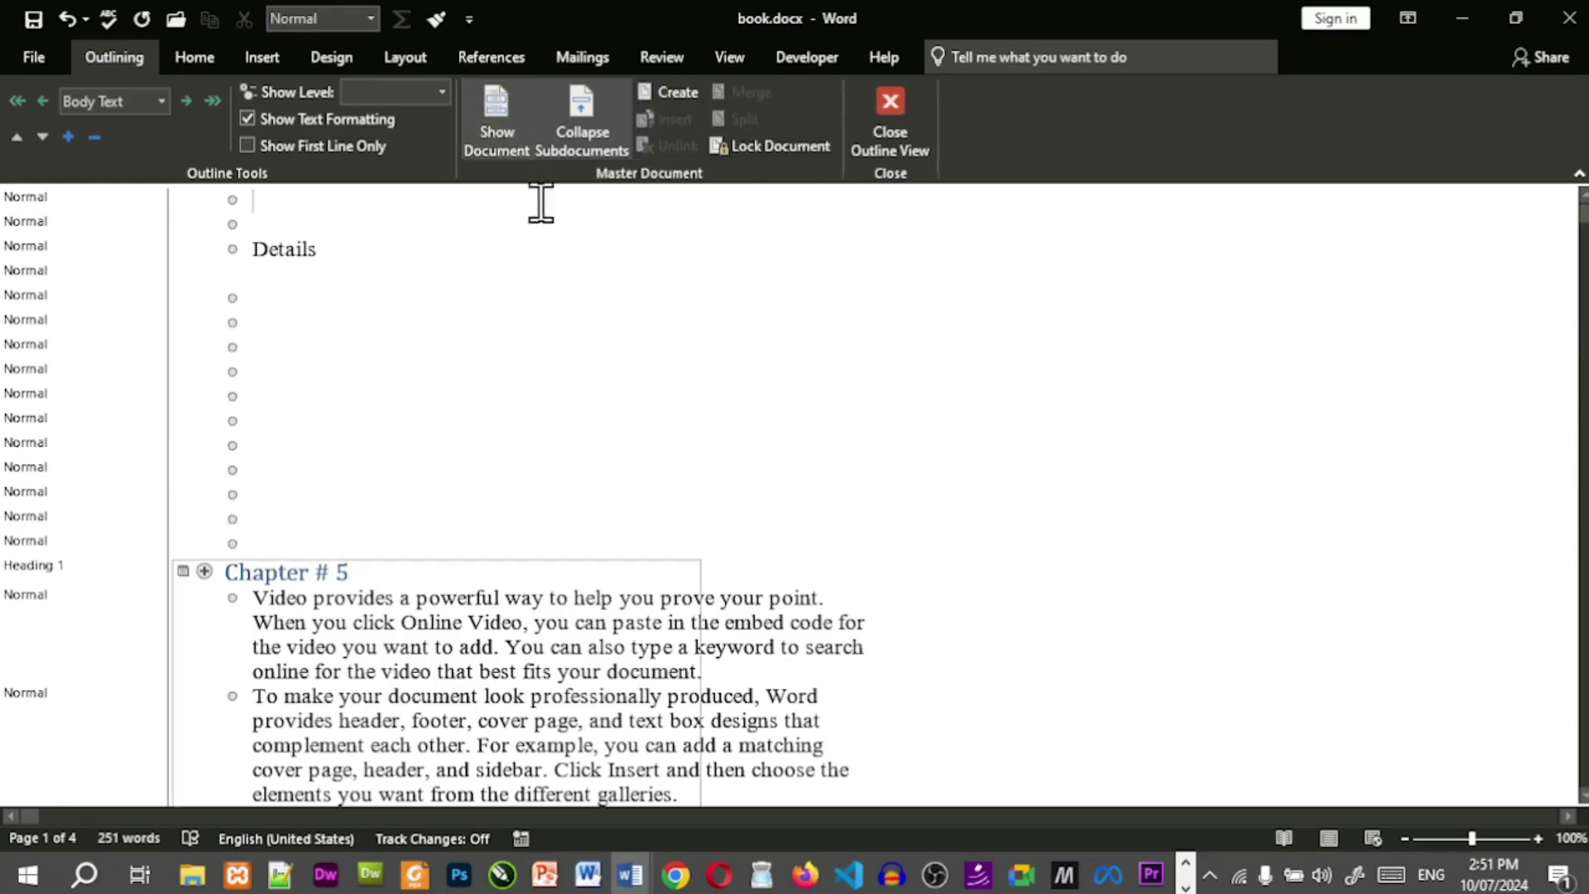
{"action": "left_click", "coordinate": [594, 138]}
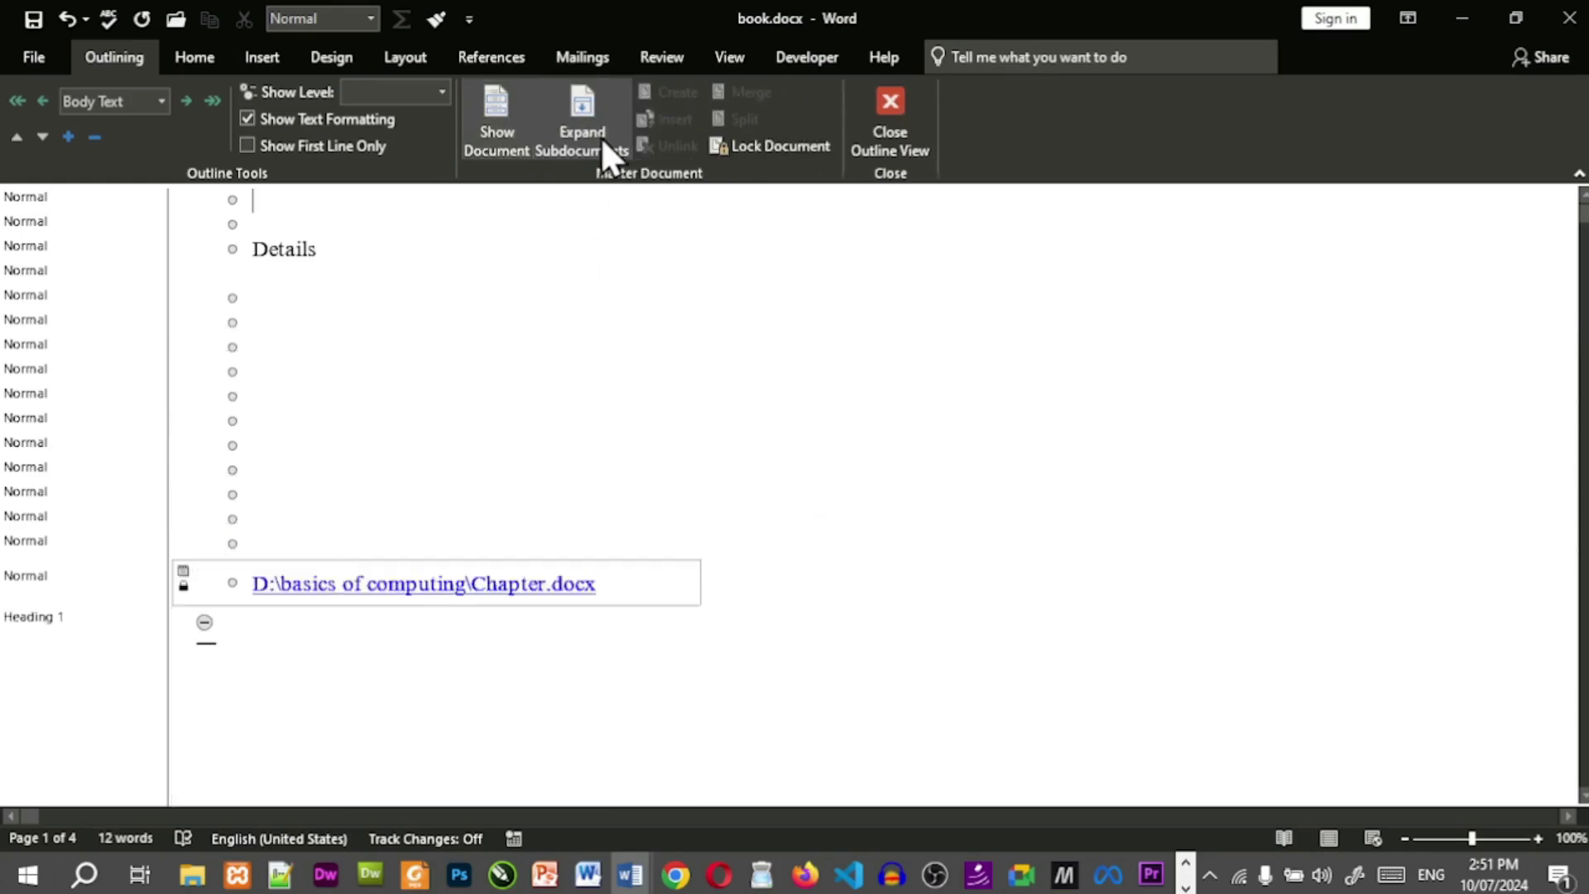
{"action": "left_click", "coordinate": [599, 136]}
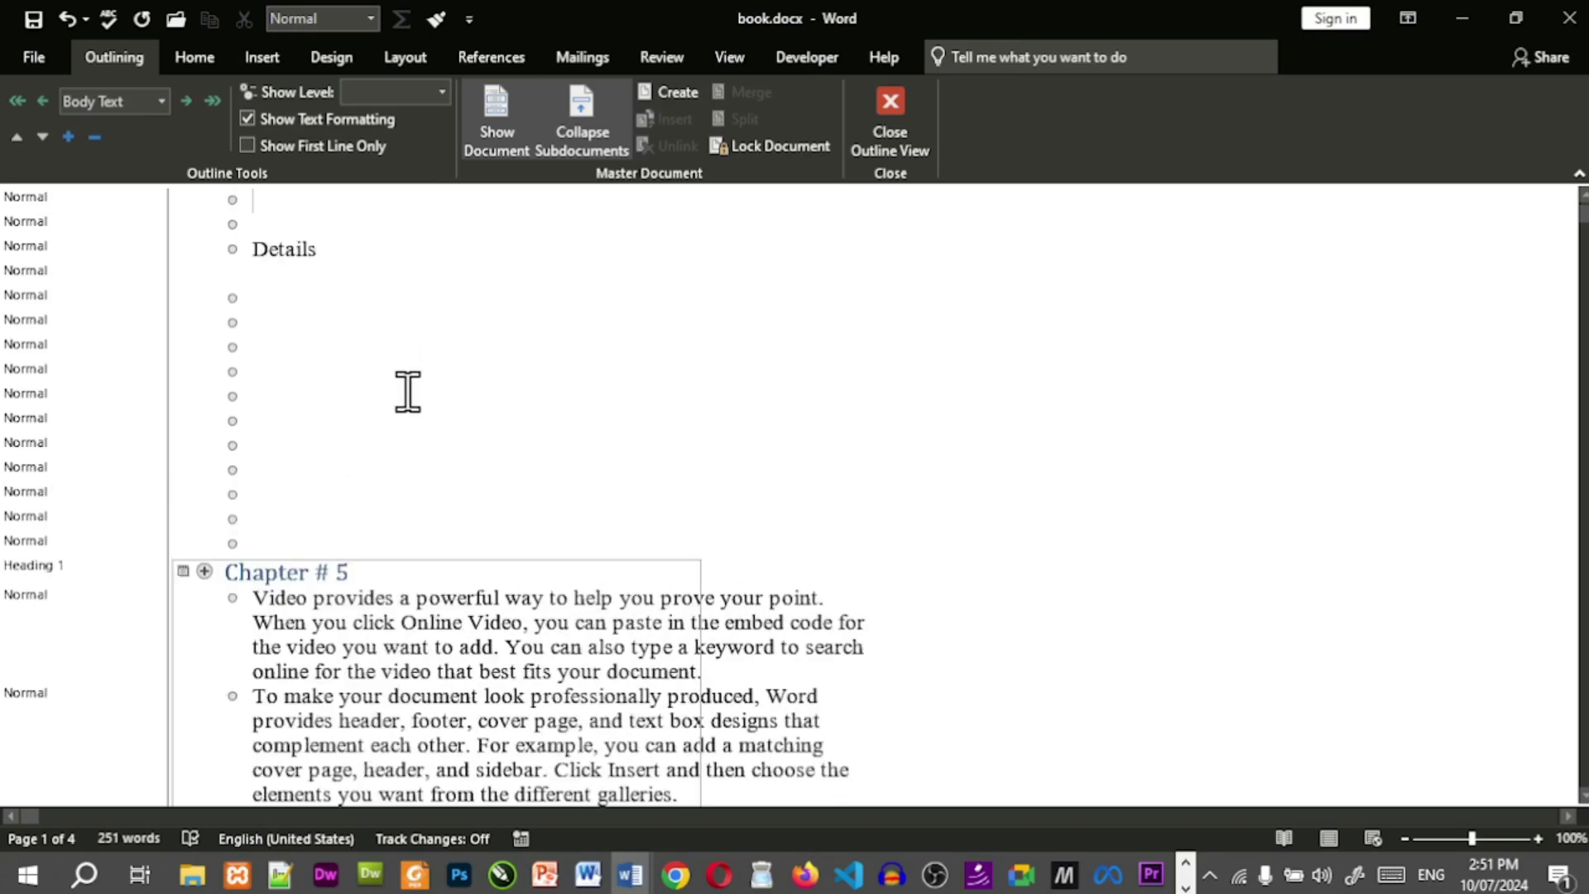
{"action": "left_click", "coordinate": [550, 490]}
{"action": "left_click", "coordinate": [890, 133]}
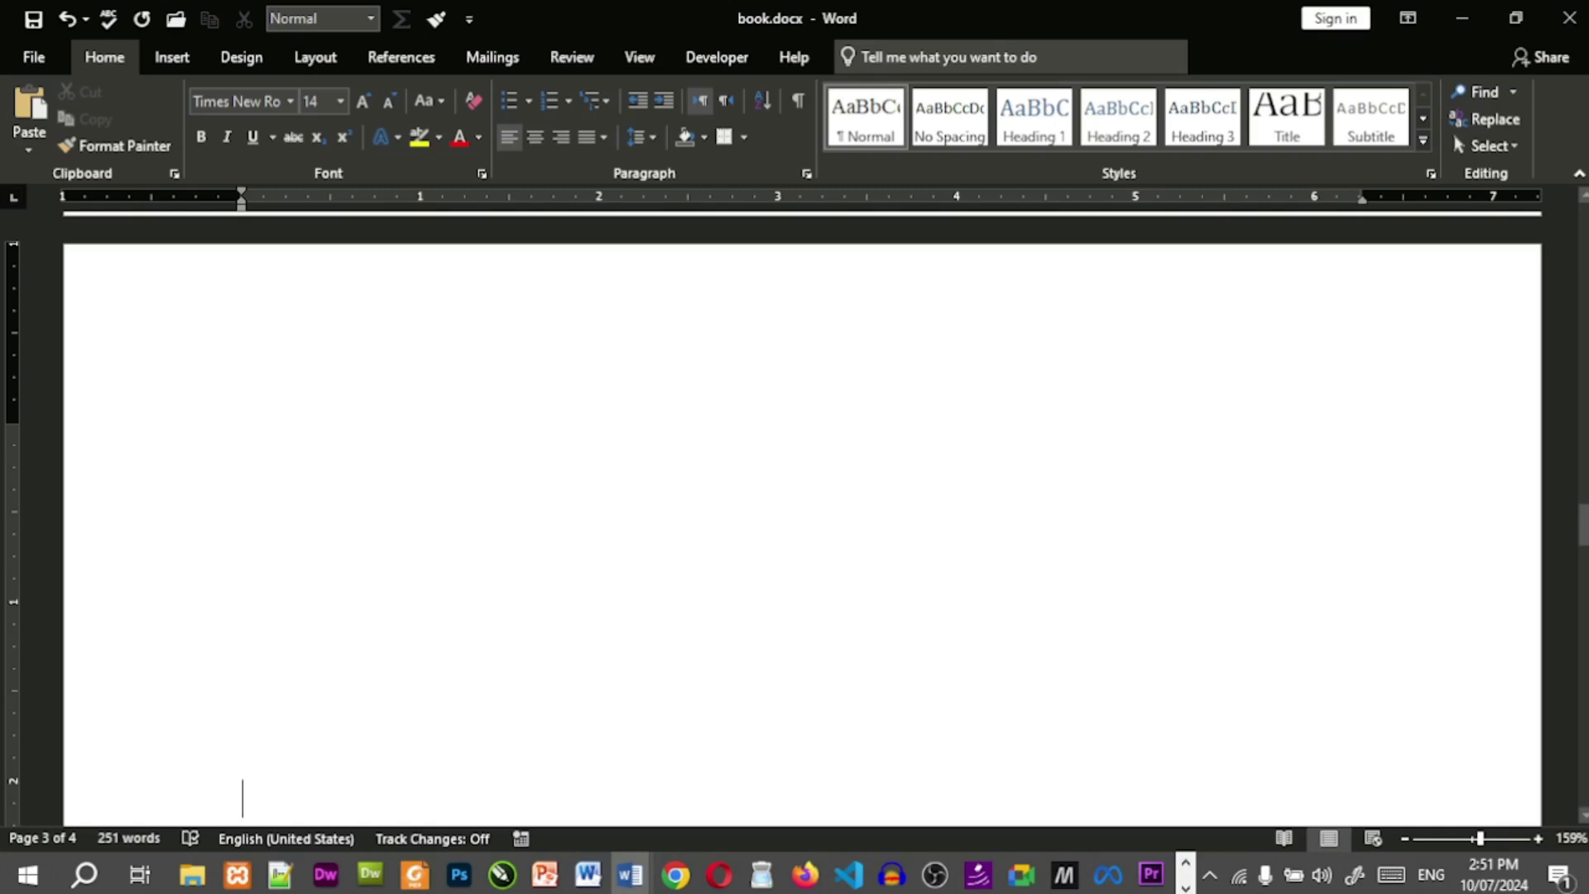
Open the document properties on the Info page and show all properties for review.
{"action": "left_click_drag", "start_coordinate": [1583, 526], "coordinate": [1525, 234]}
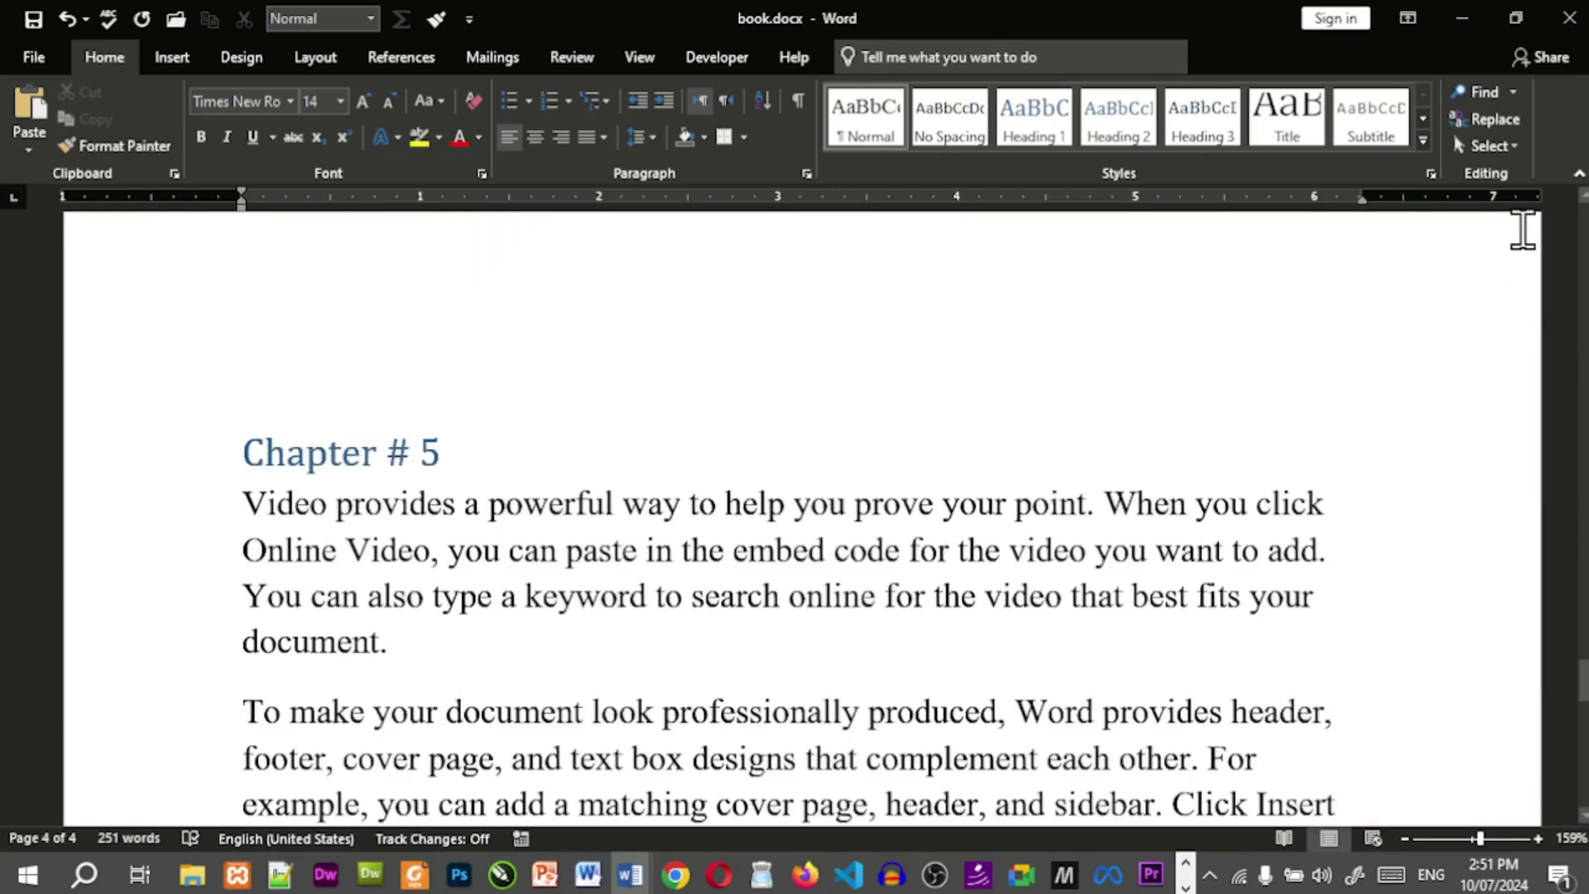
{"action": "left_click", "coordinate": [653, 66]}
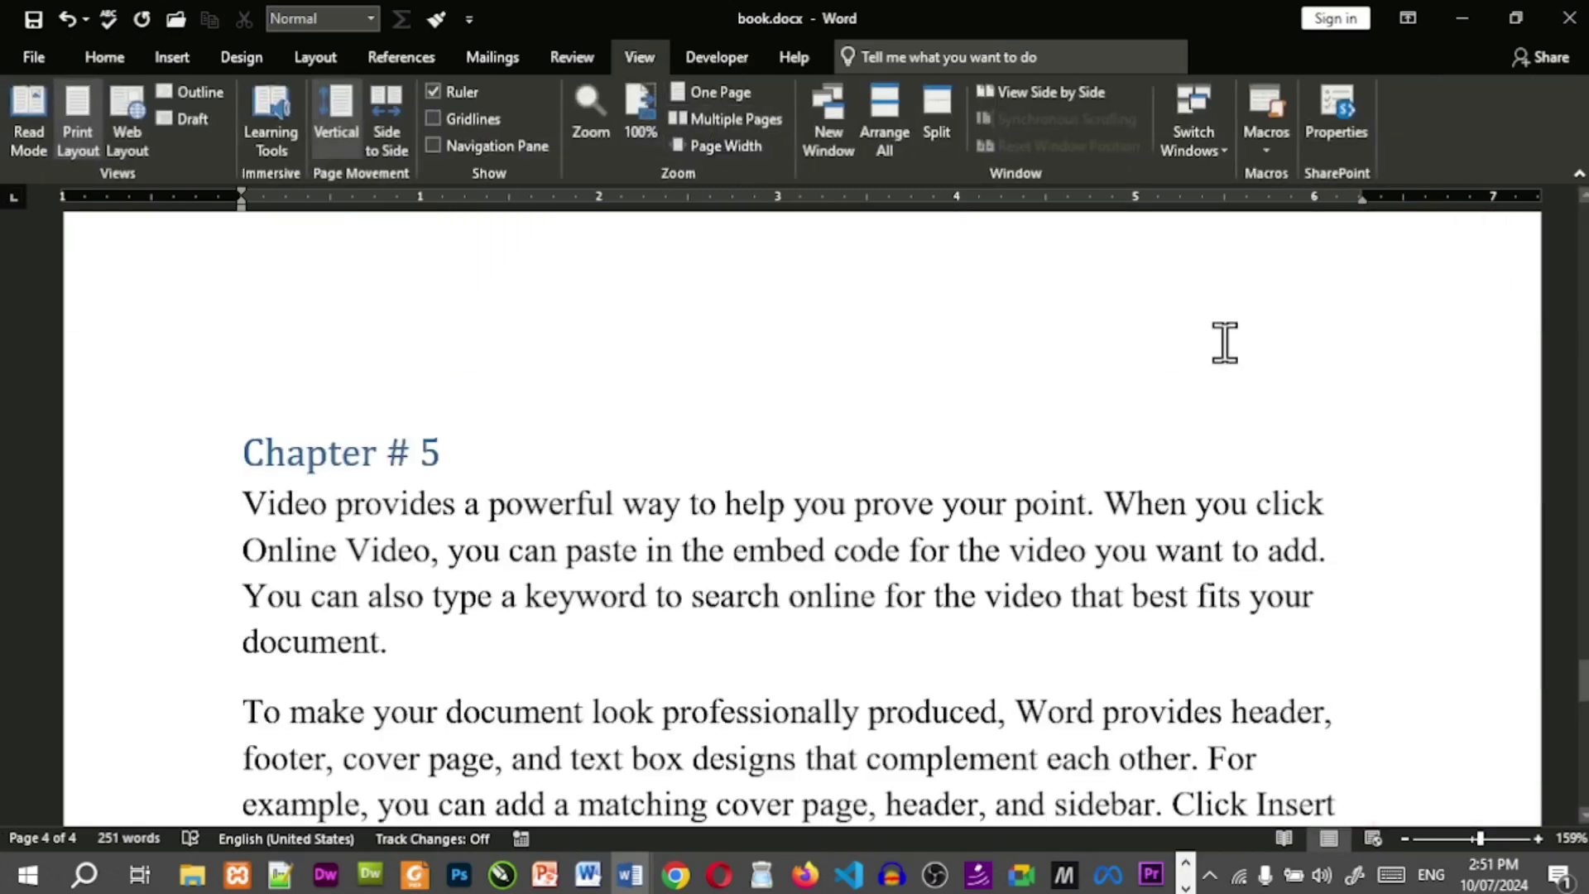
{"action": "left_click", "coordinate": [1343, 141]}
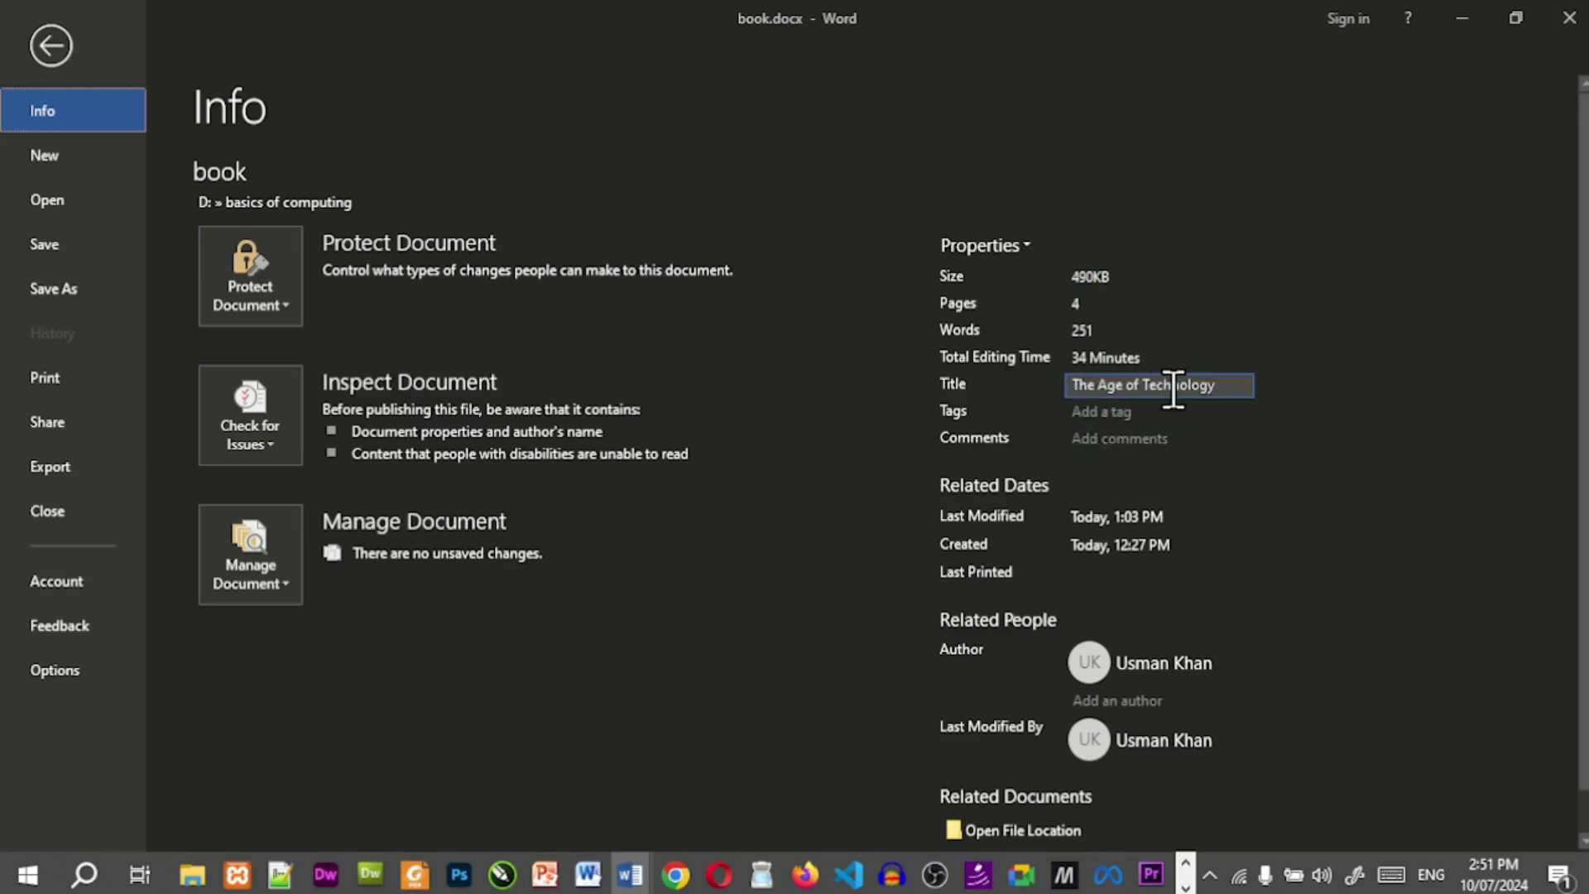
{"action": "left_click", "coordinate": [1134, 411]}
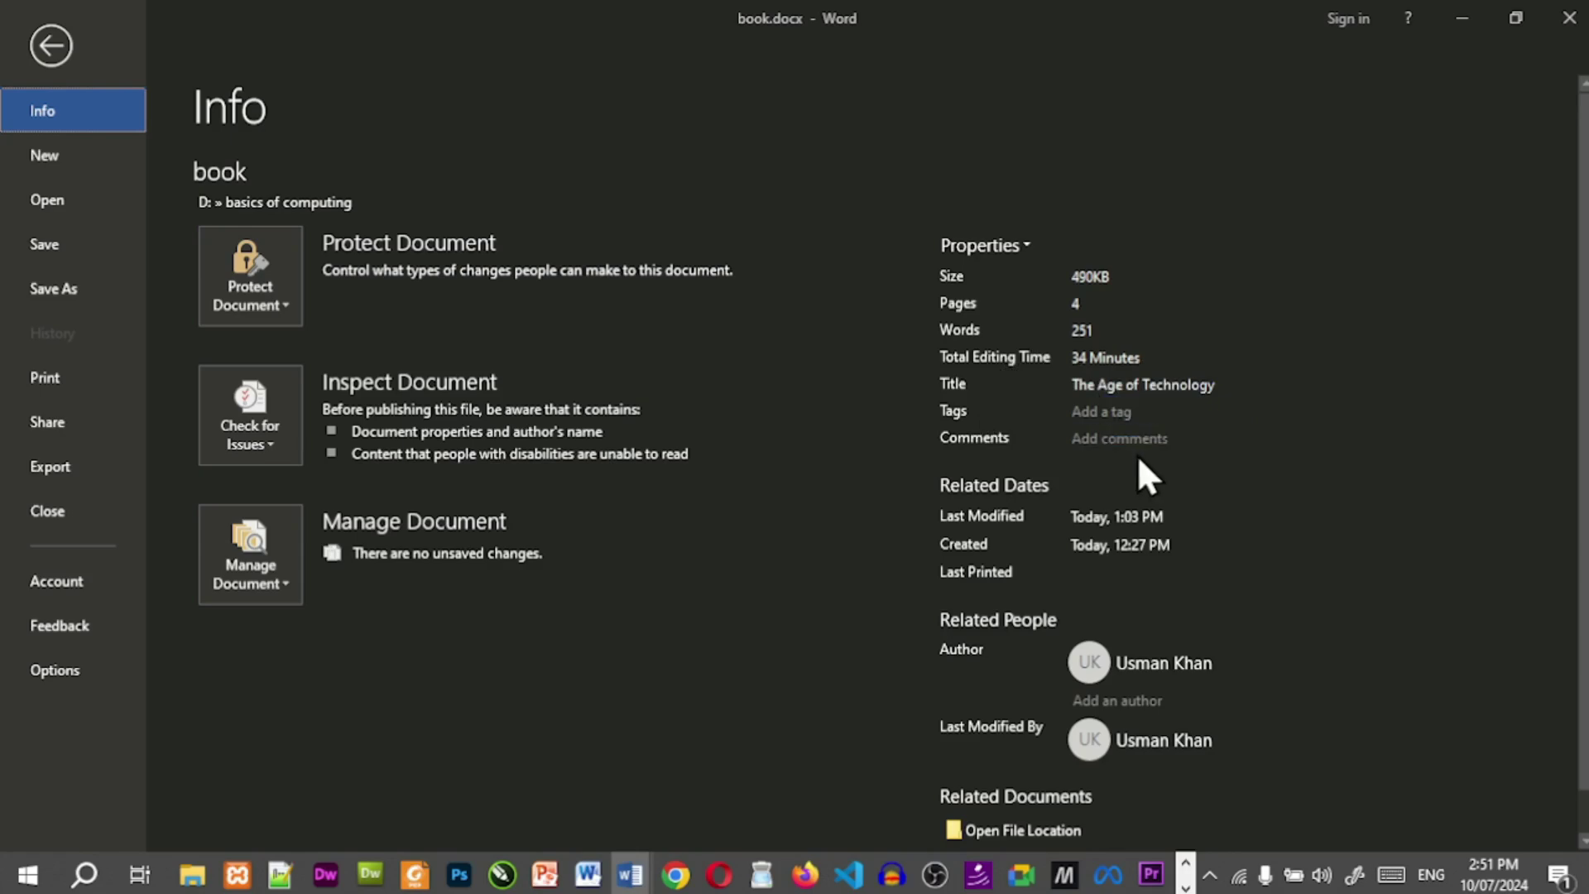
{"action": "scroll", "coordinate": [1165, 497], "scroll_direction": "down", "scroll_amount": 1}
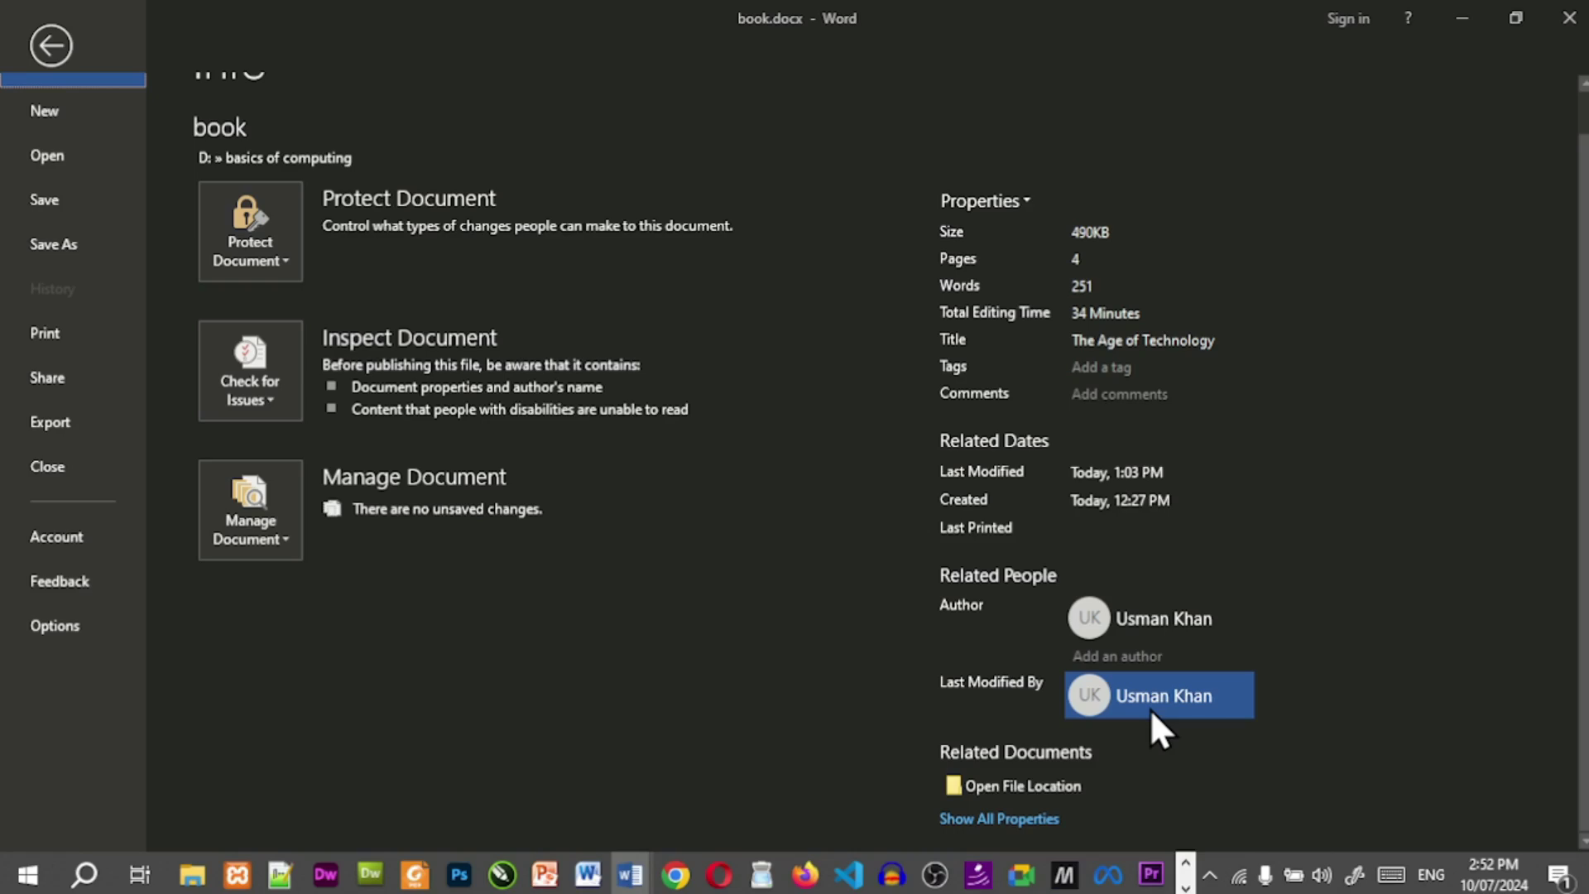
{"action": "left_click", "coordinate": [1017, 820]}
{"action": "scroll", "coordinate": [1208, 561], "scroll_direction": "down", "scroll_amount": 5}
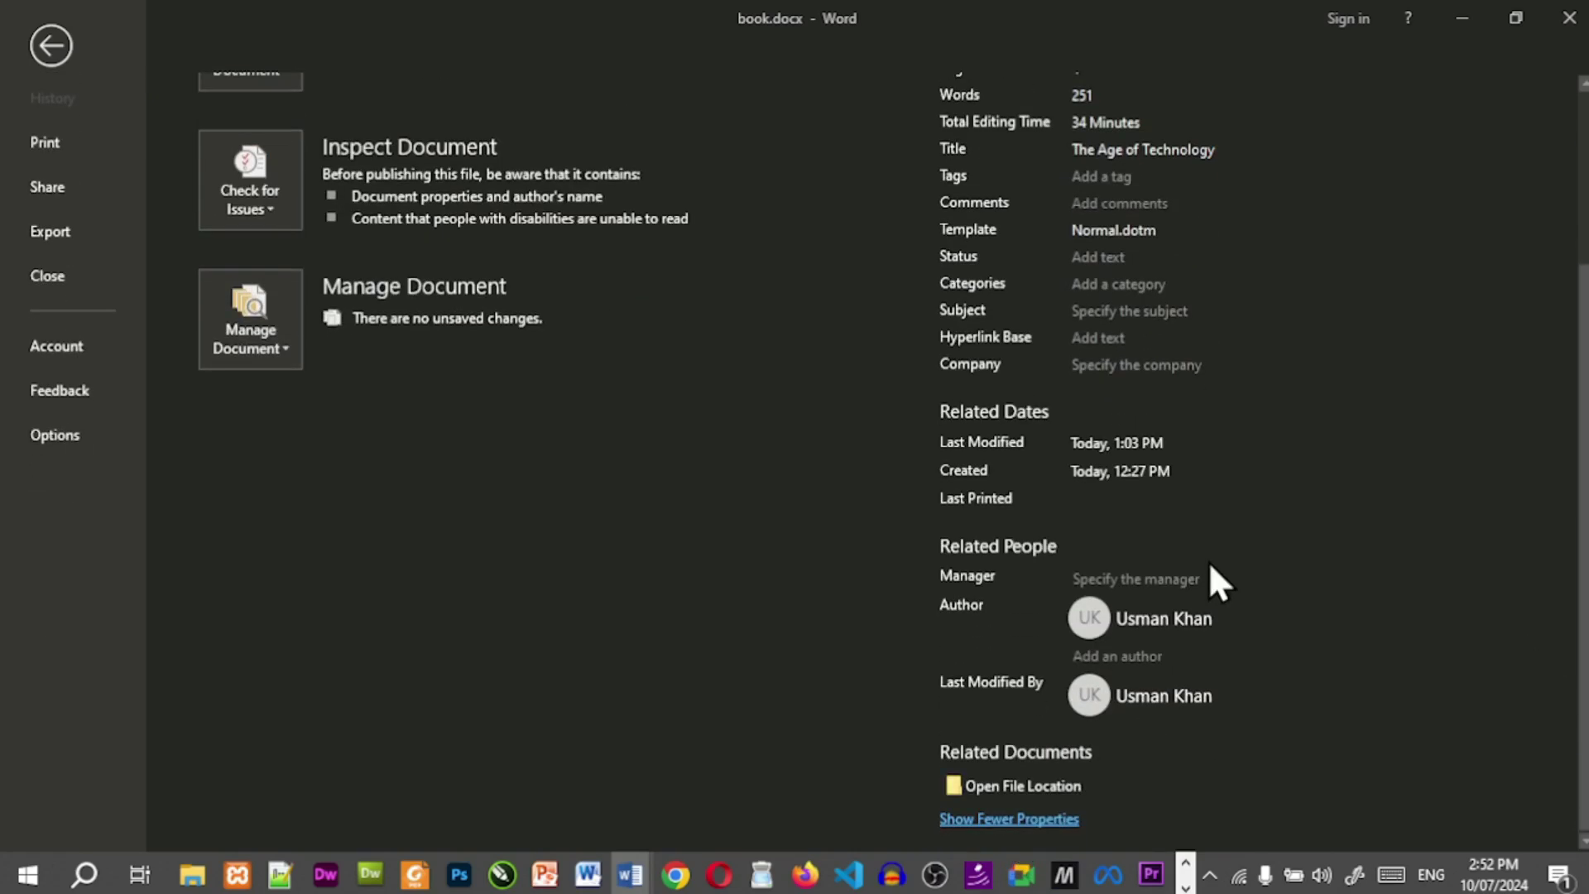
{"action": "scroll", "coordinate": [1208, 579], "scroll_direction": "up", "scroll_amount": 5}
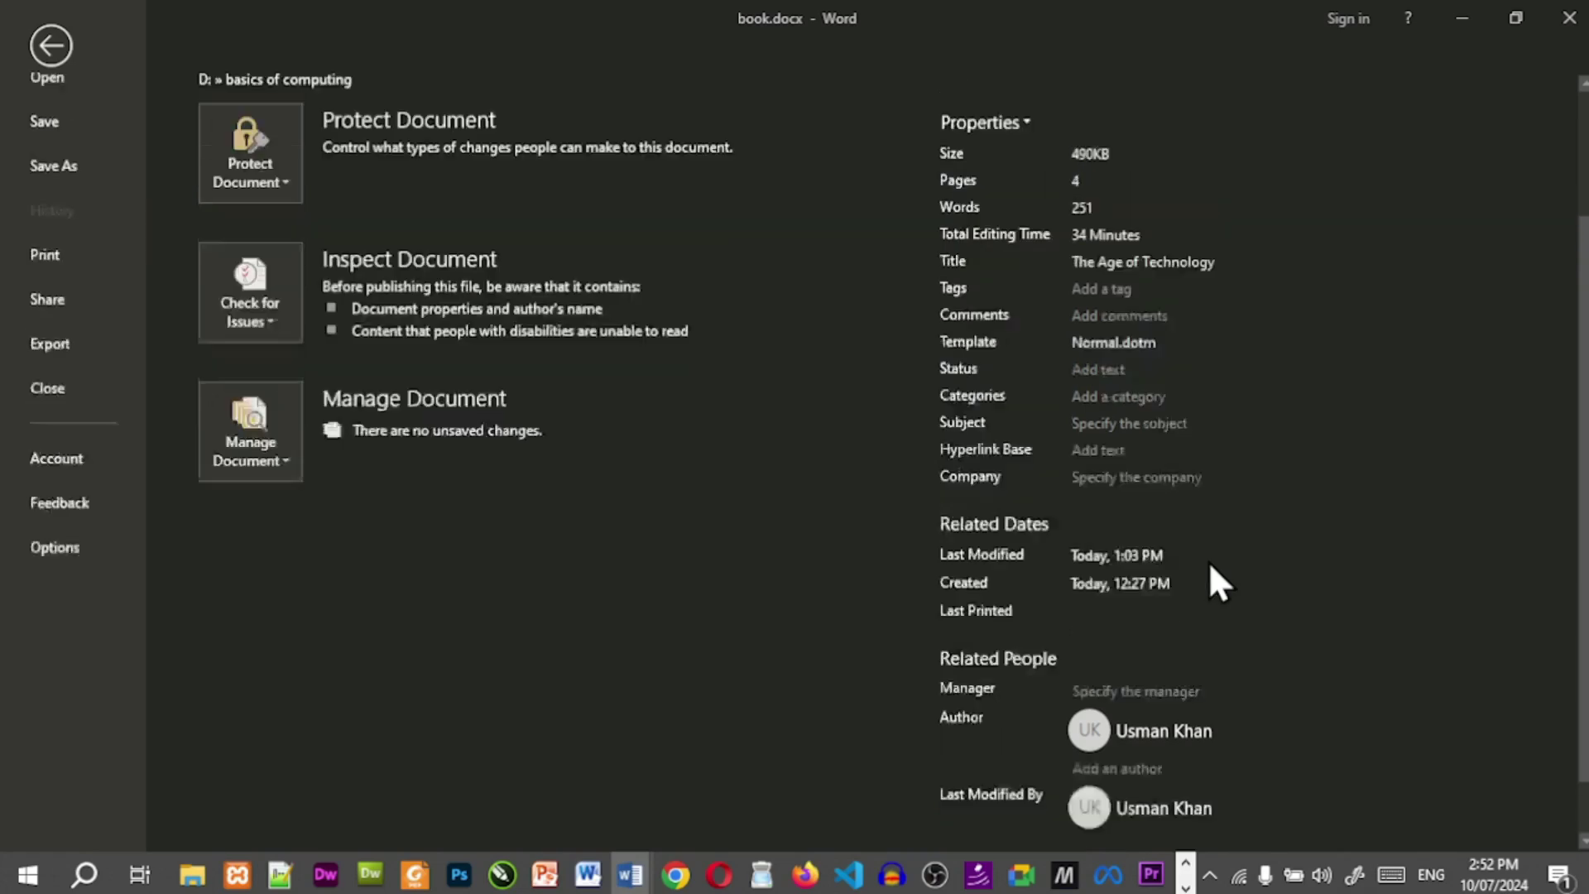
{"action": "left_click", "coordinate": [1196, 533]}
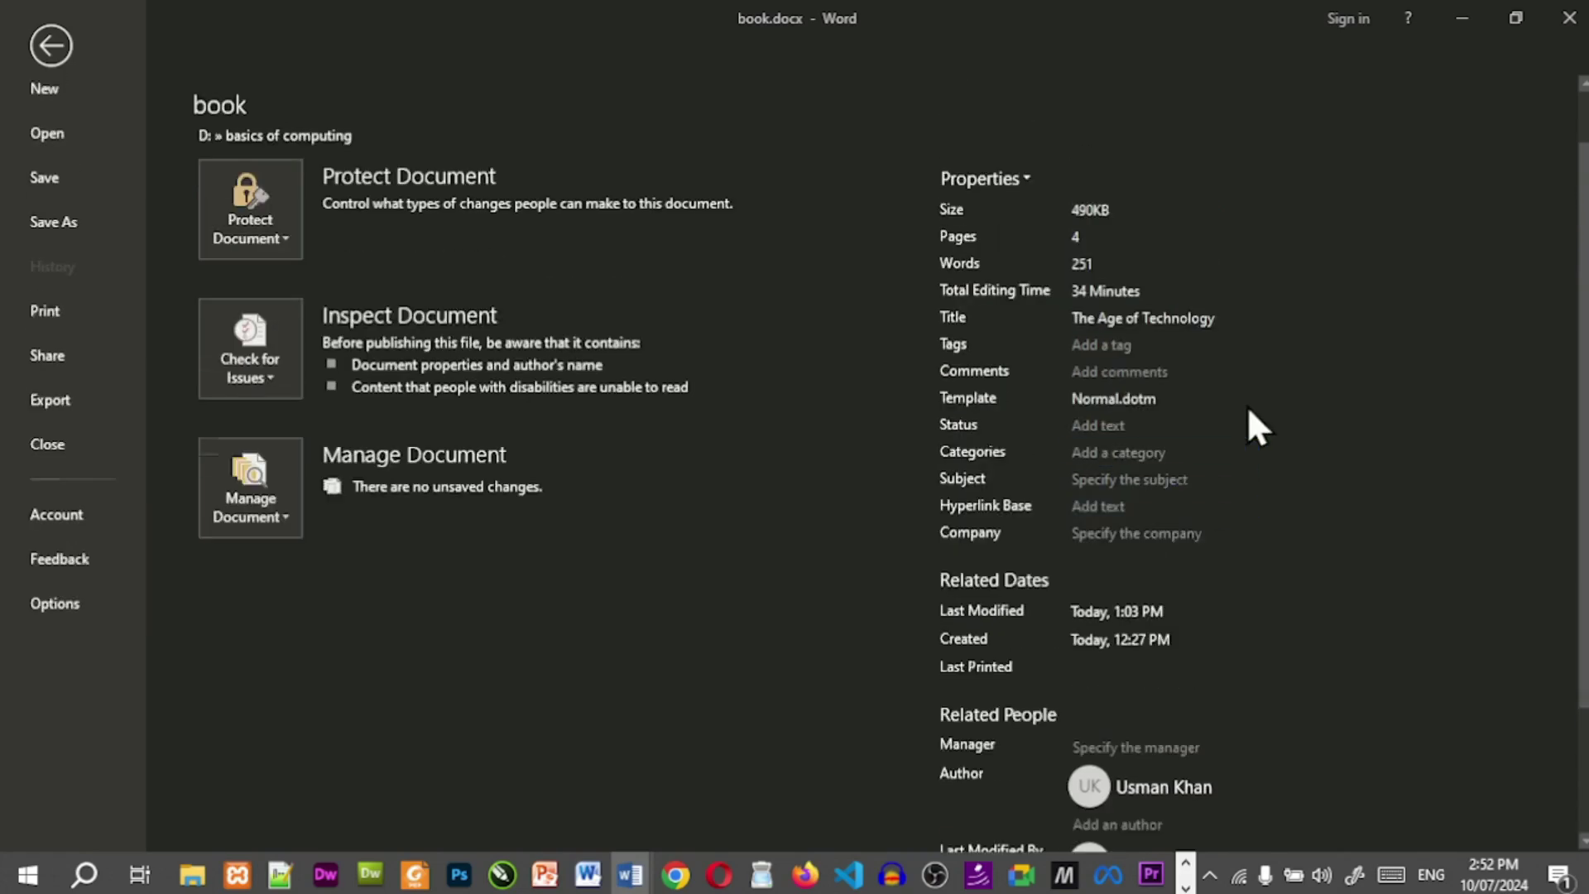
{"action": "scroll", "coordinate": [1247, 405], "scroll_direction": "down", "scroll_amount": 2}
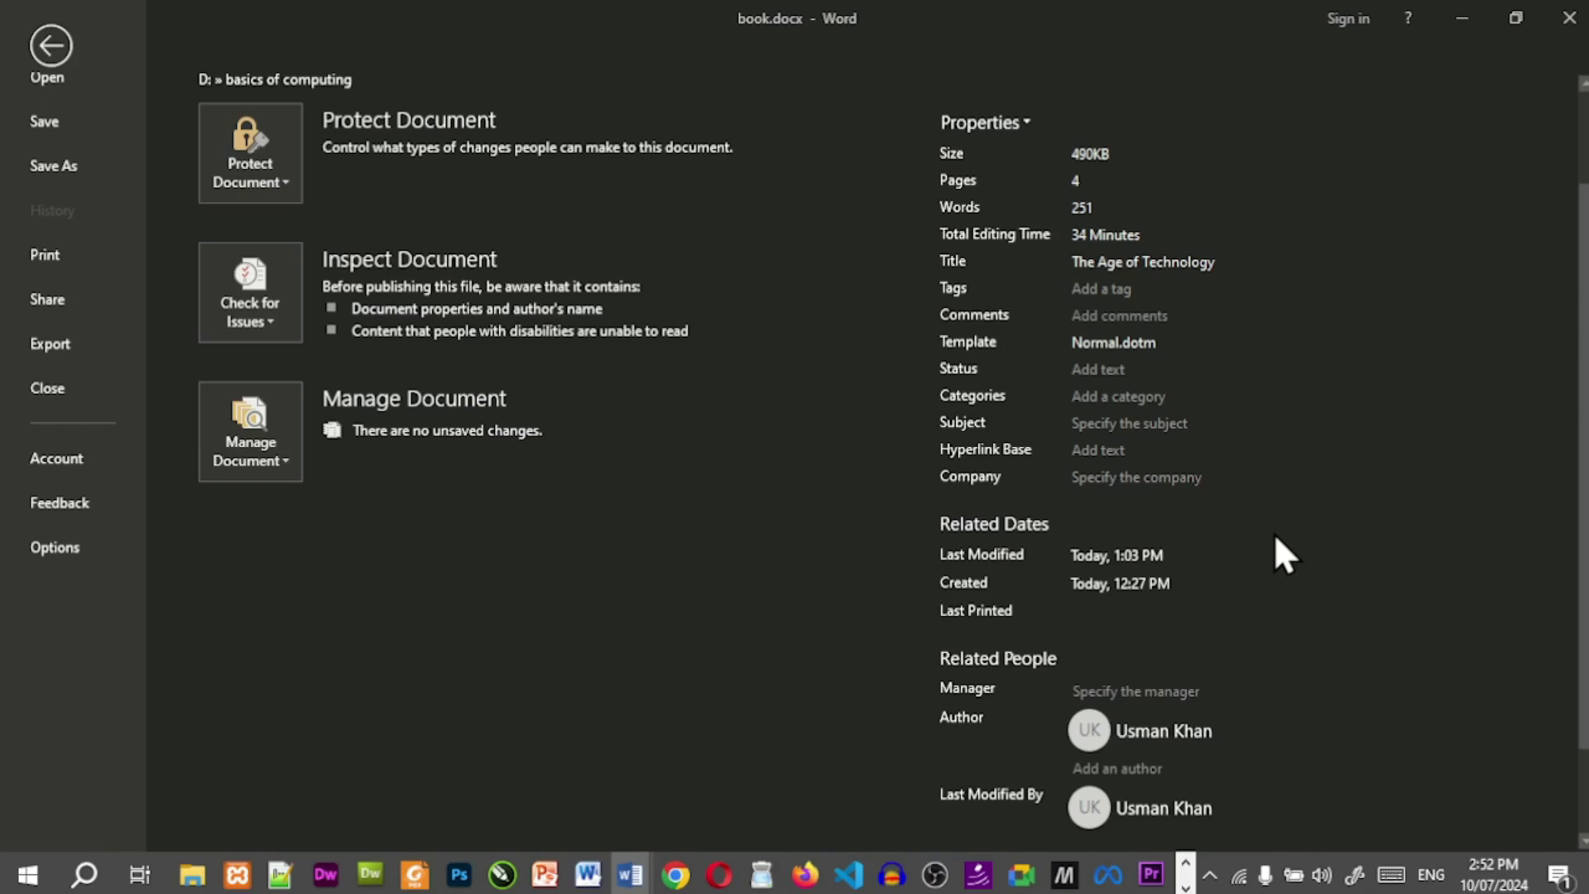
Revisit the Info page briefly, then return to the Chapter # 5 page.
{"action": "left_click", "coordinate": [28, 47]}
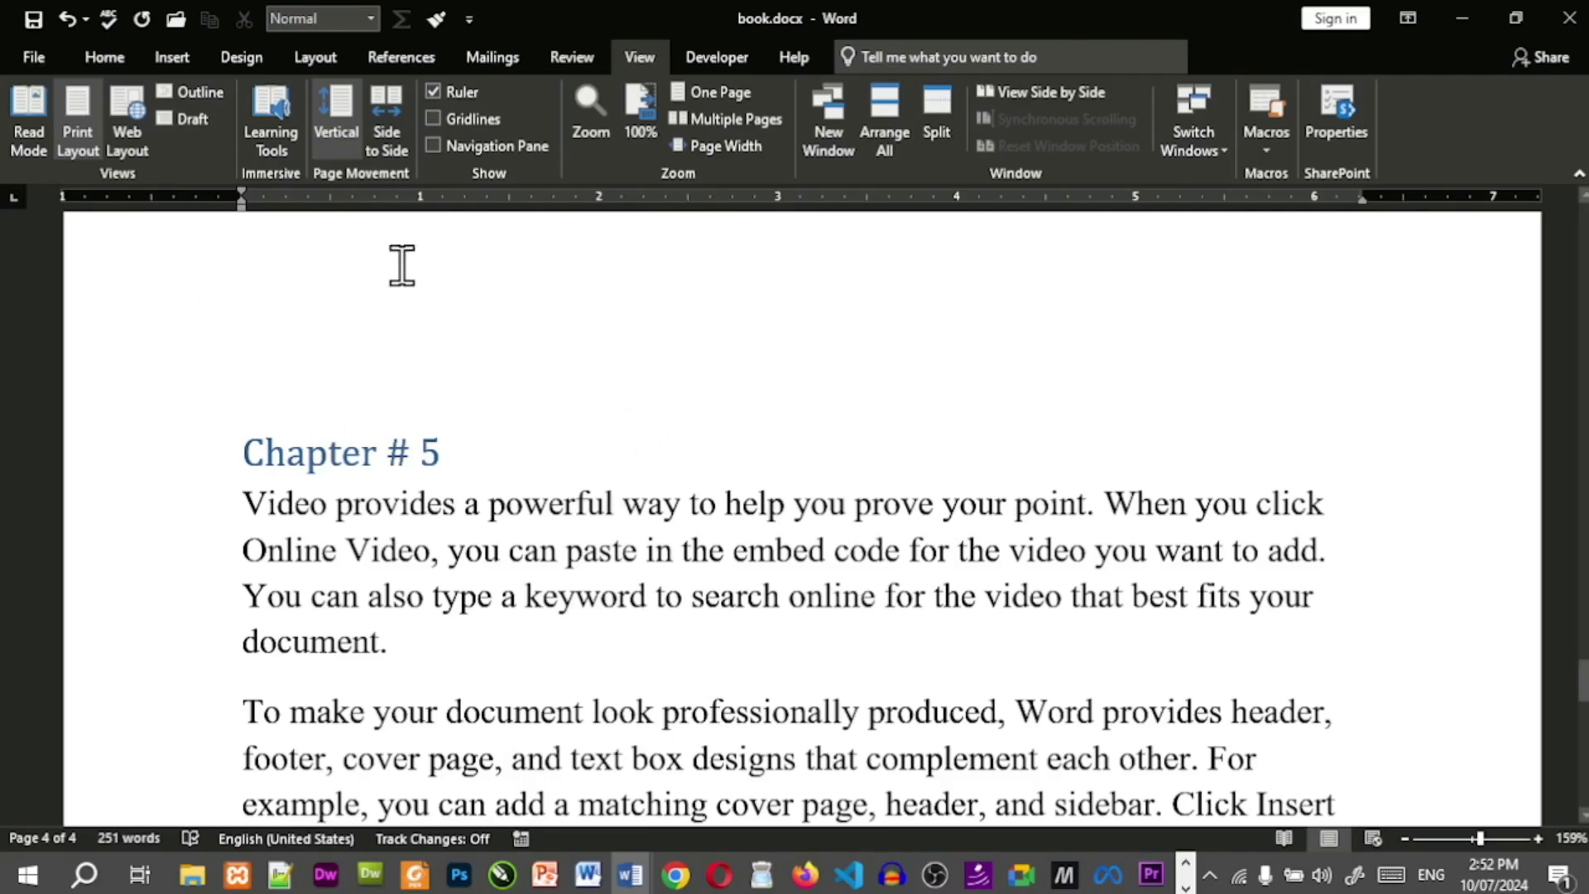
{"action": "left_click", "coordinate": [33, 57]}
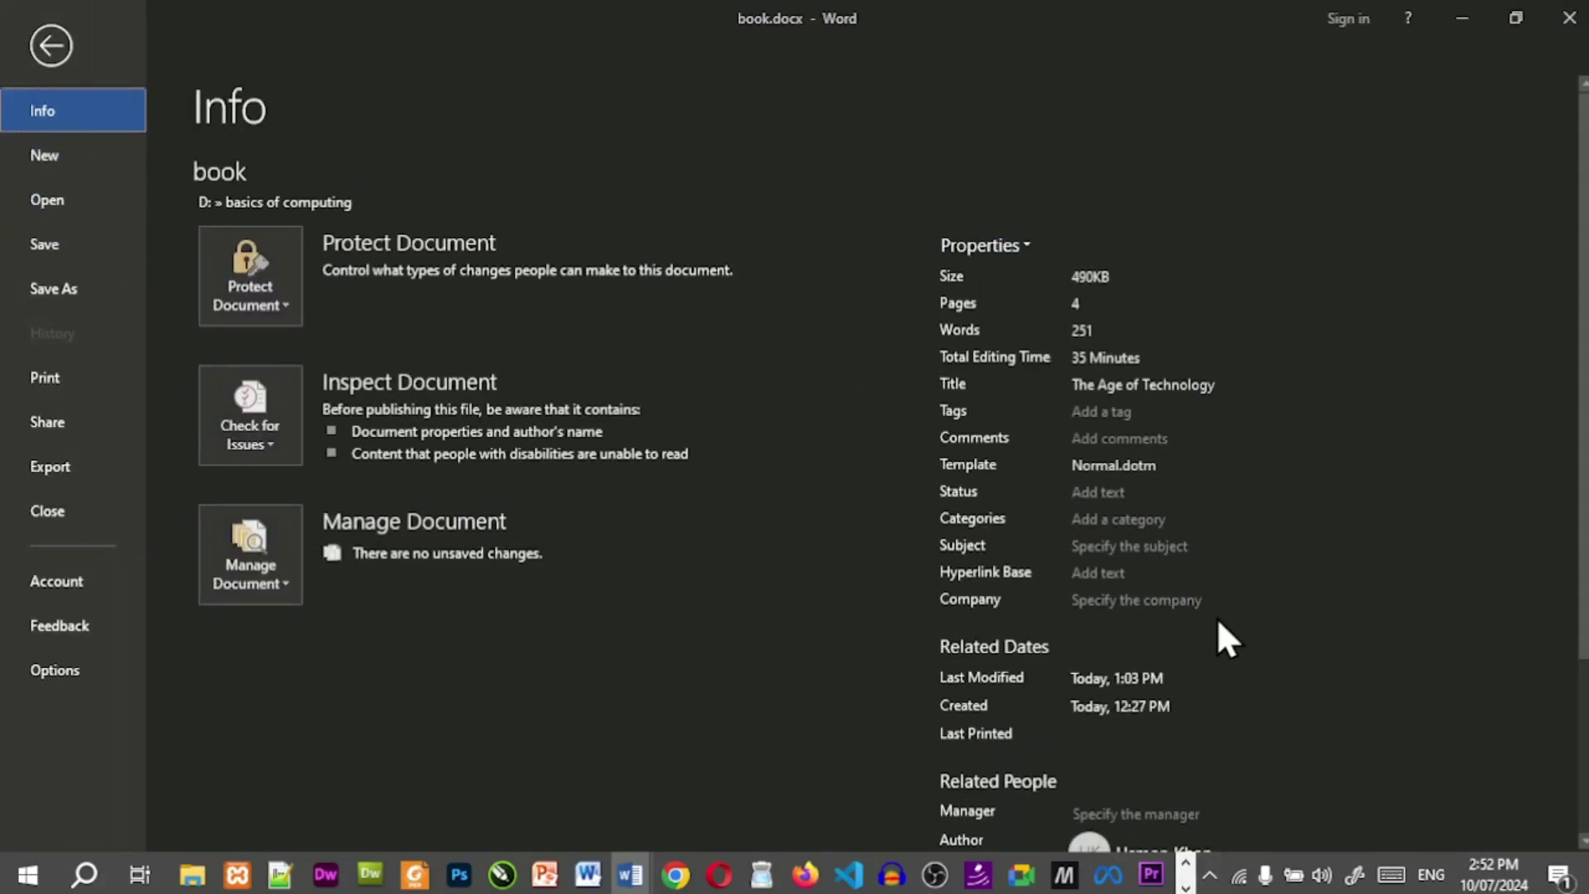
{"action": "scroll", "coordinate": [1216, 617], "scroll_direction": "down", "scroll_amount": 3}
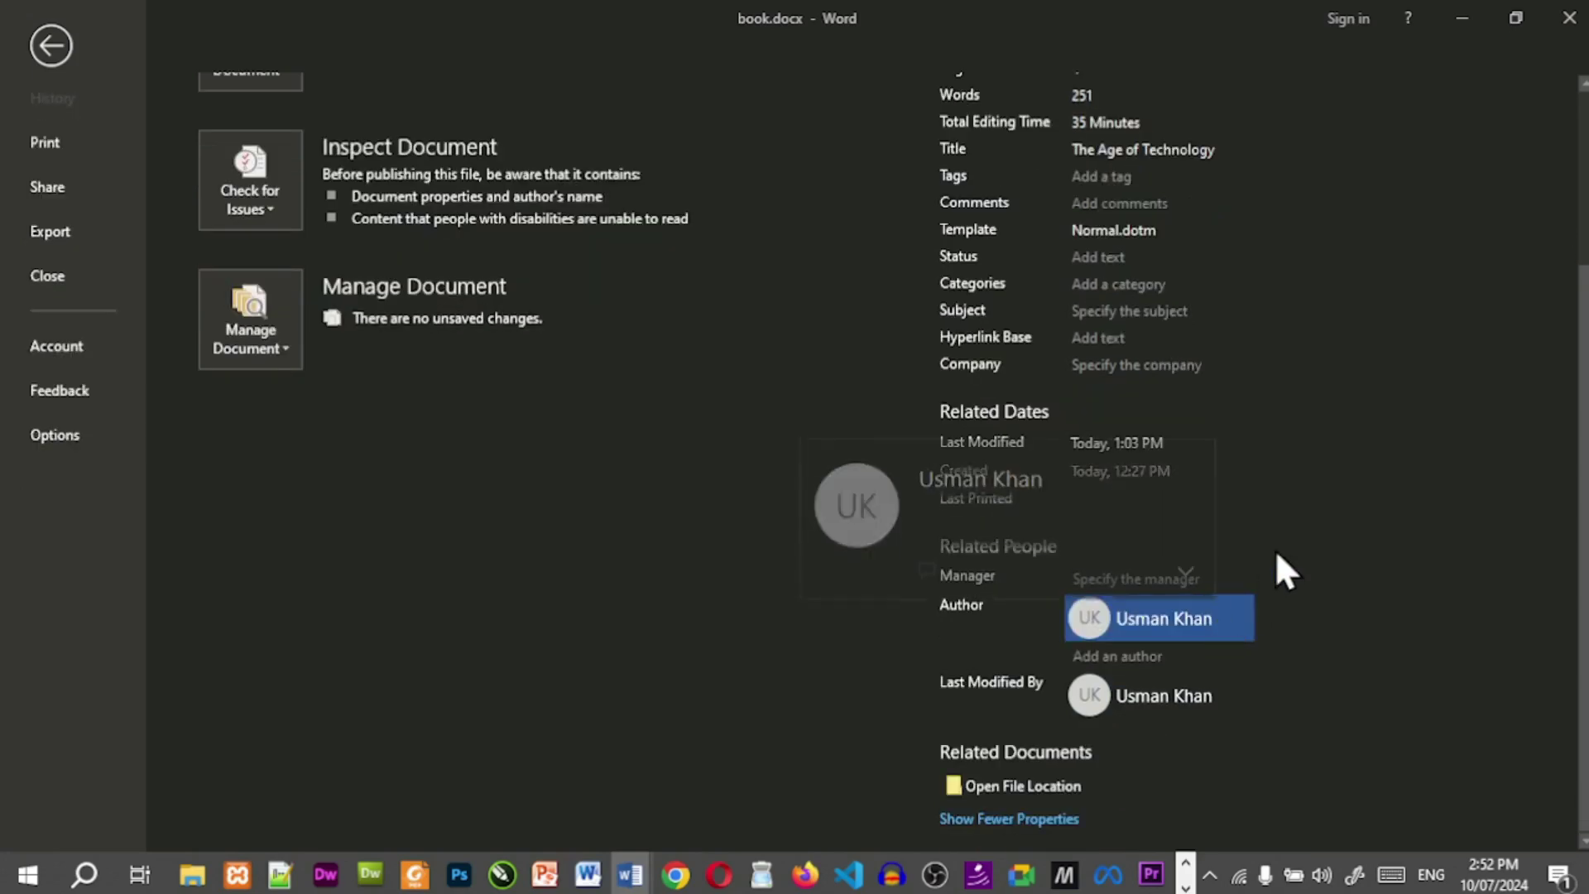
{"action": "scroll", "coordinate": [1276, 553], "scroll_direction": "up", "scroll_amount": 3}
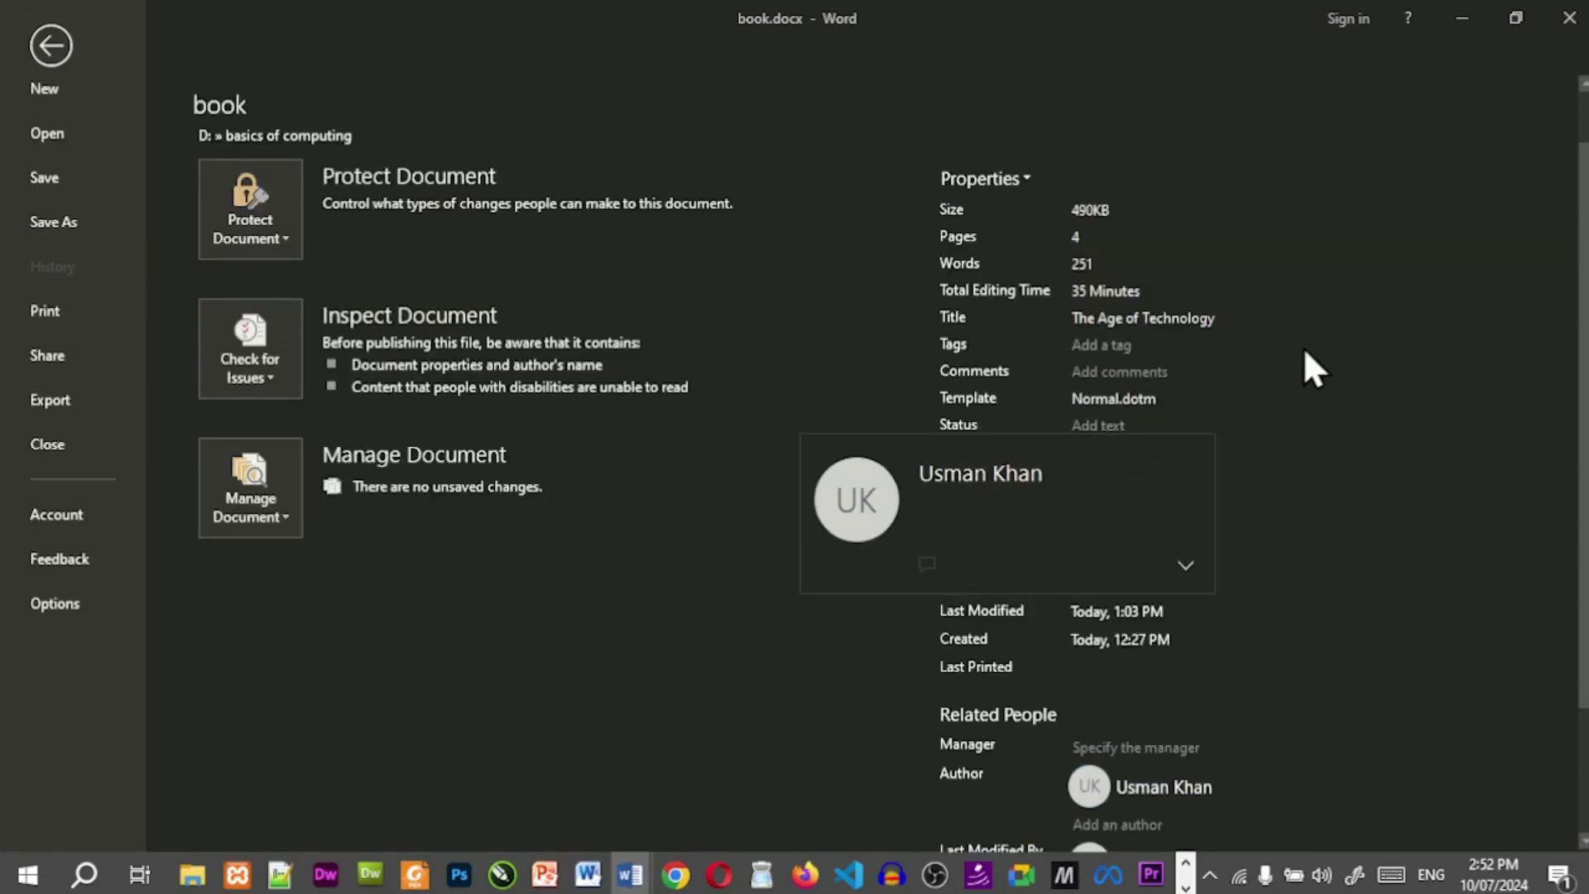
{"action": "left_click", "coordinate": [46, 49]}
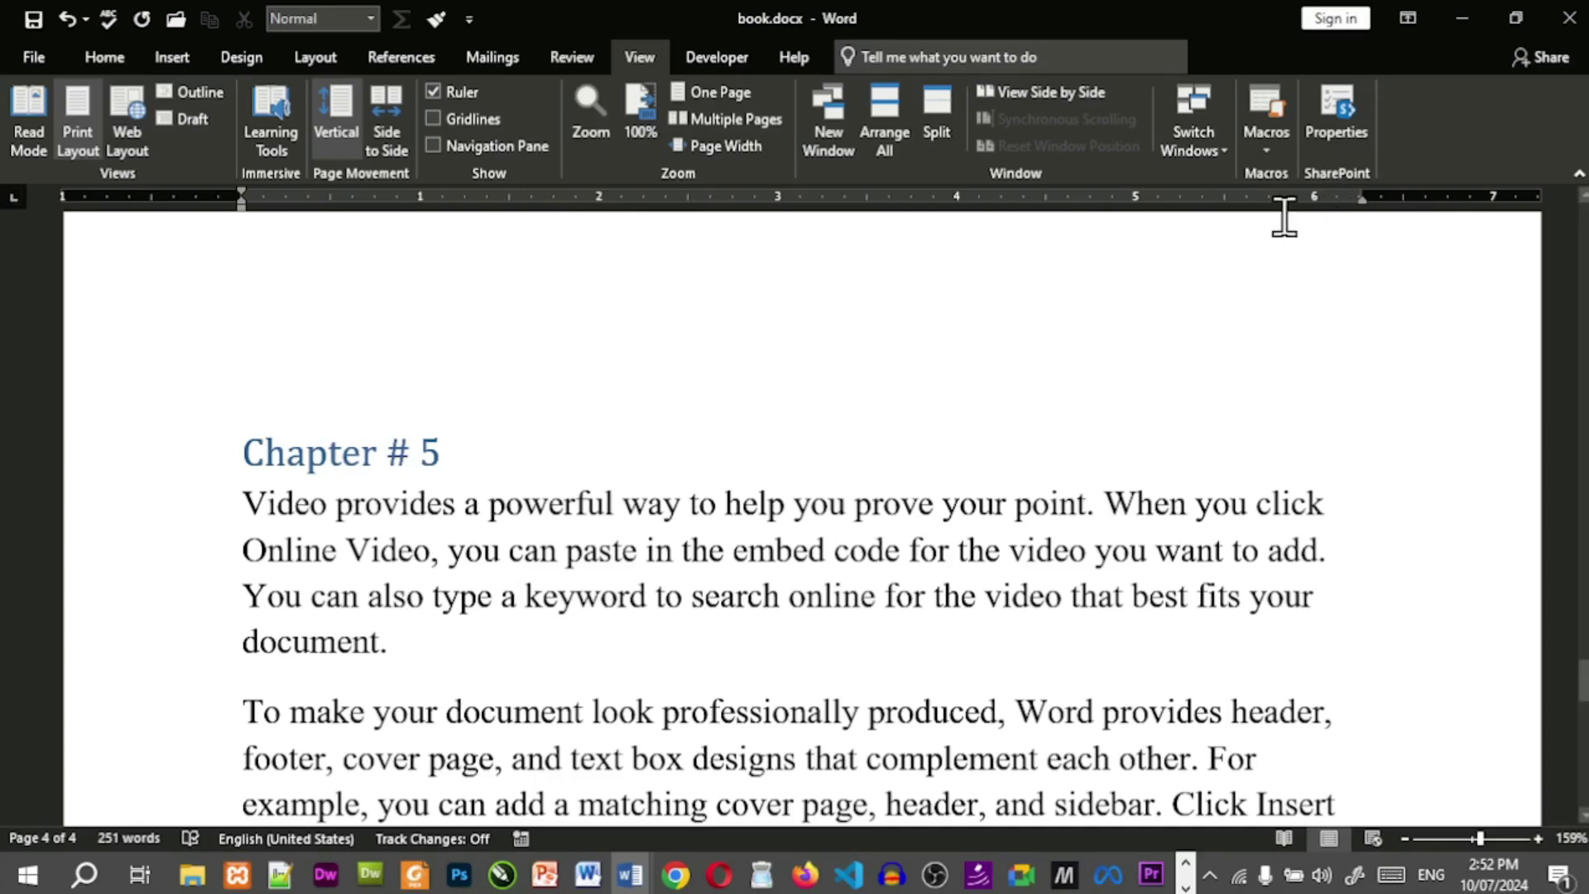
From the Developer tab, review Trust Center macro settings and leave 'Disable all macros with notification' unchanged.
{"action": "left_click", "coordinate": [723, 60]}
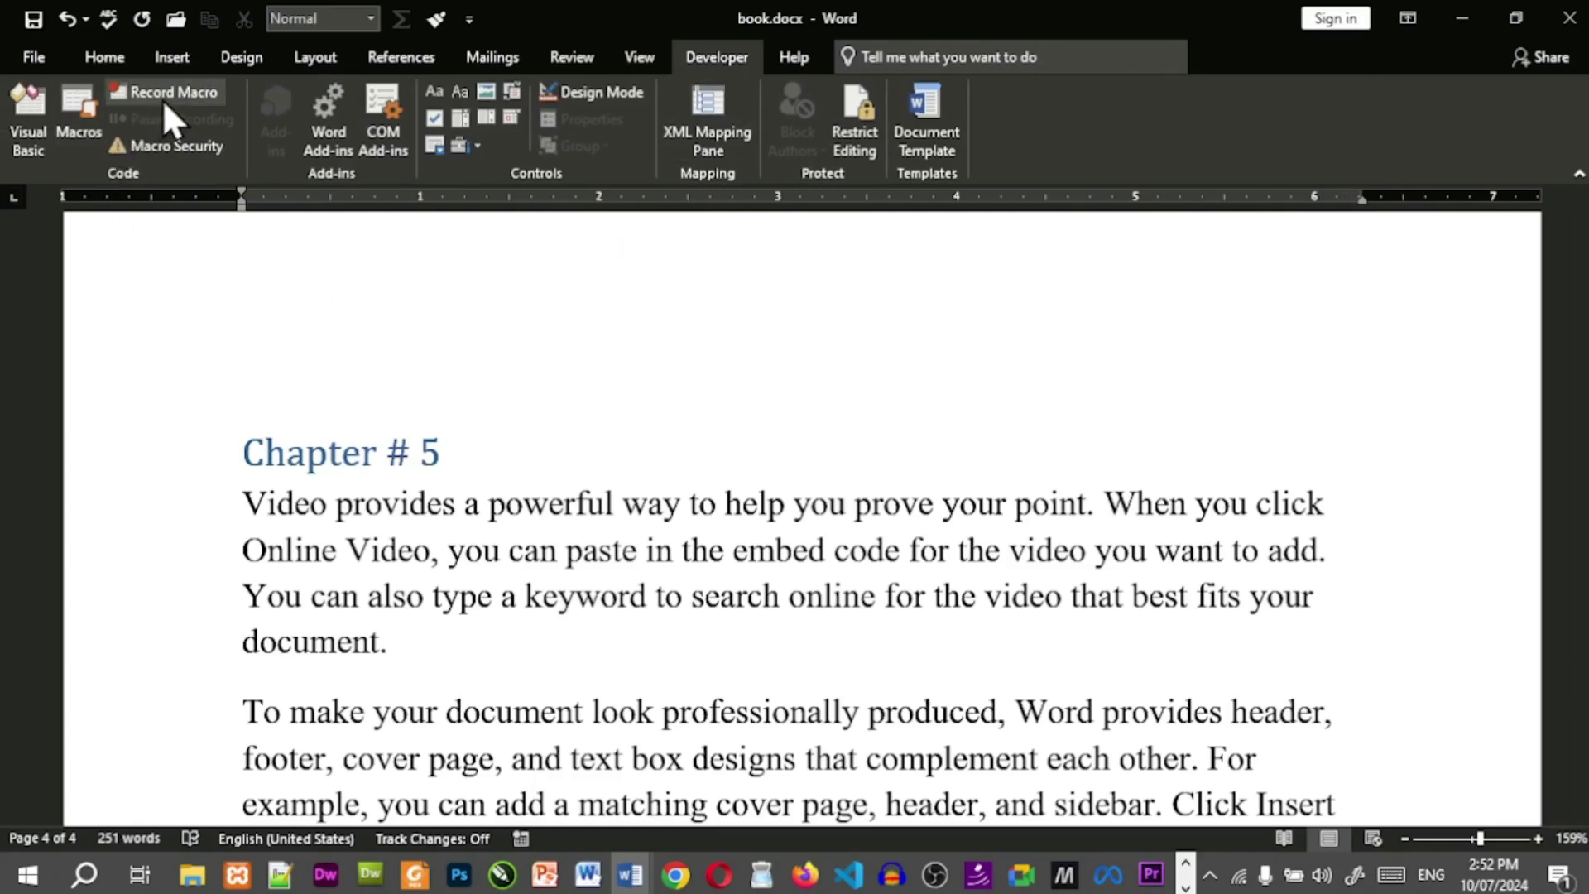
{"action": "left_click", "coordinate": [170, 148]}
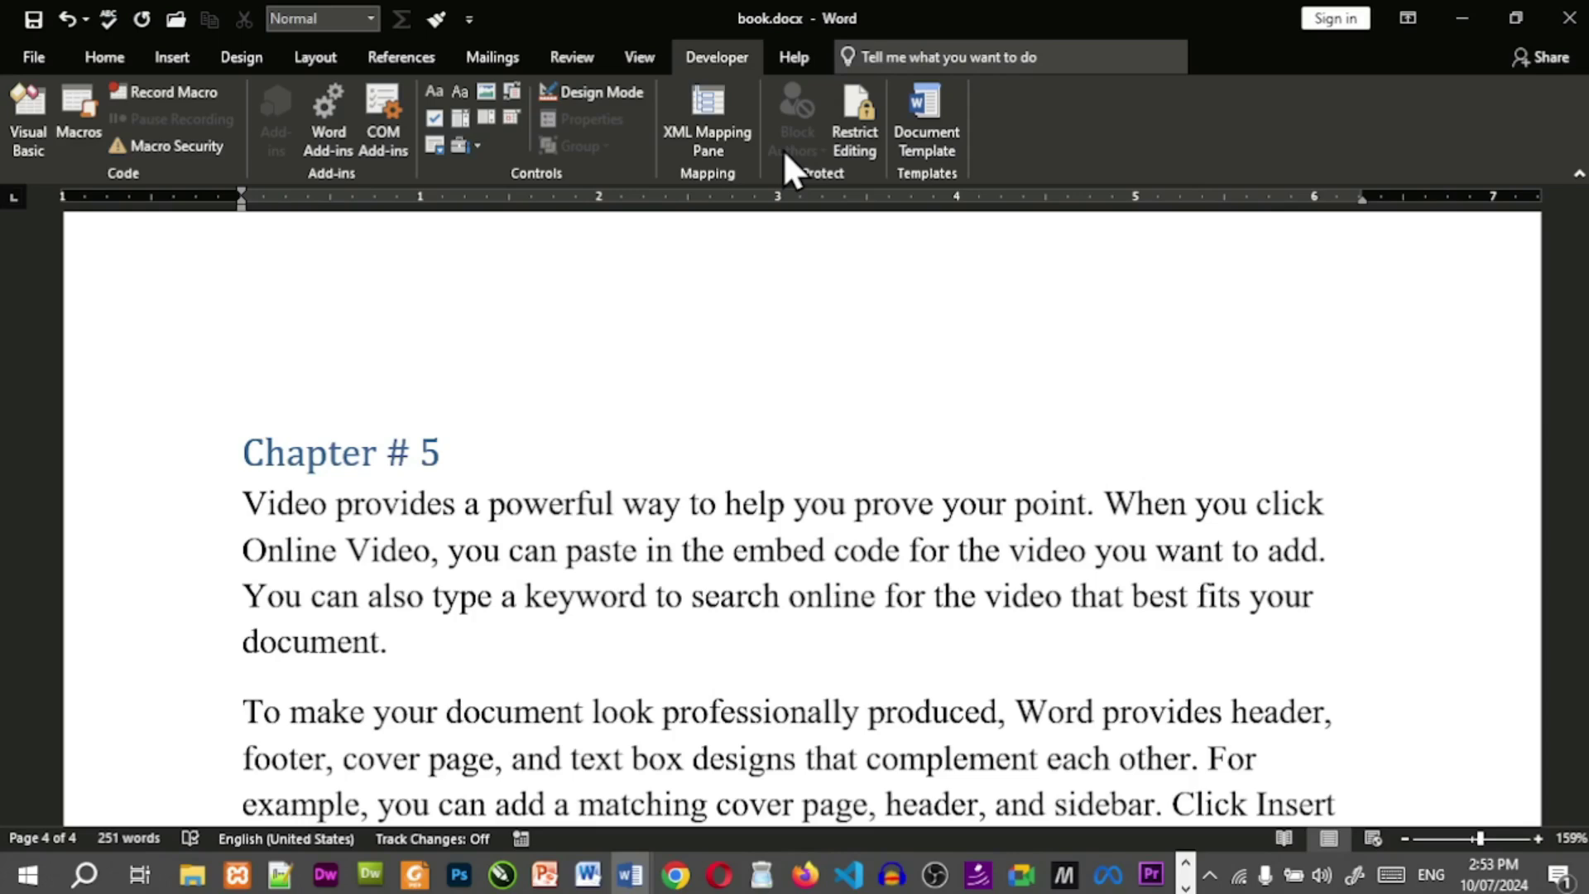
{"action": "left_click", "coordinate": [198, 149]}
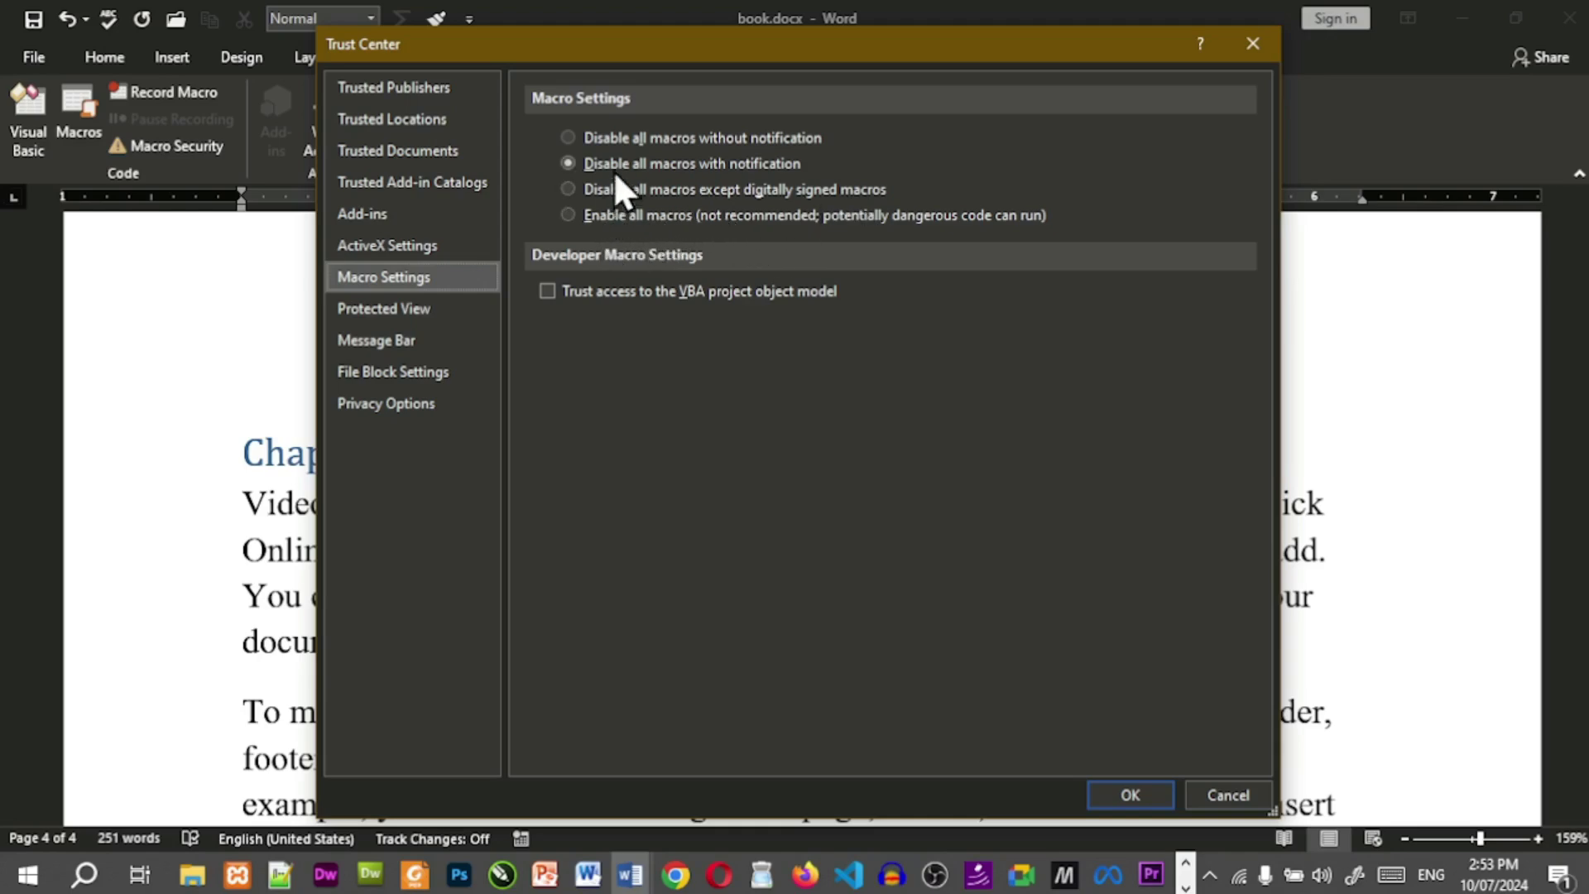
{"action": "left_click", "coordinate": [1247, 797]}
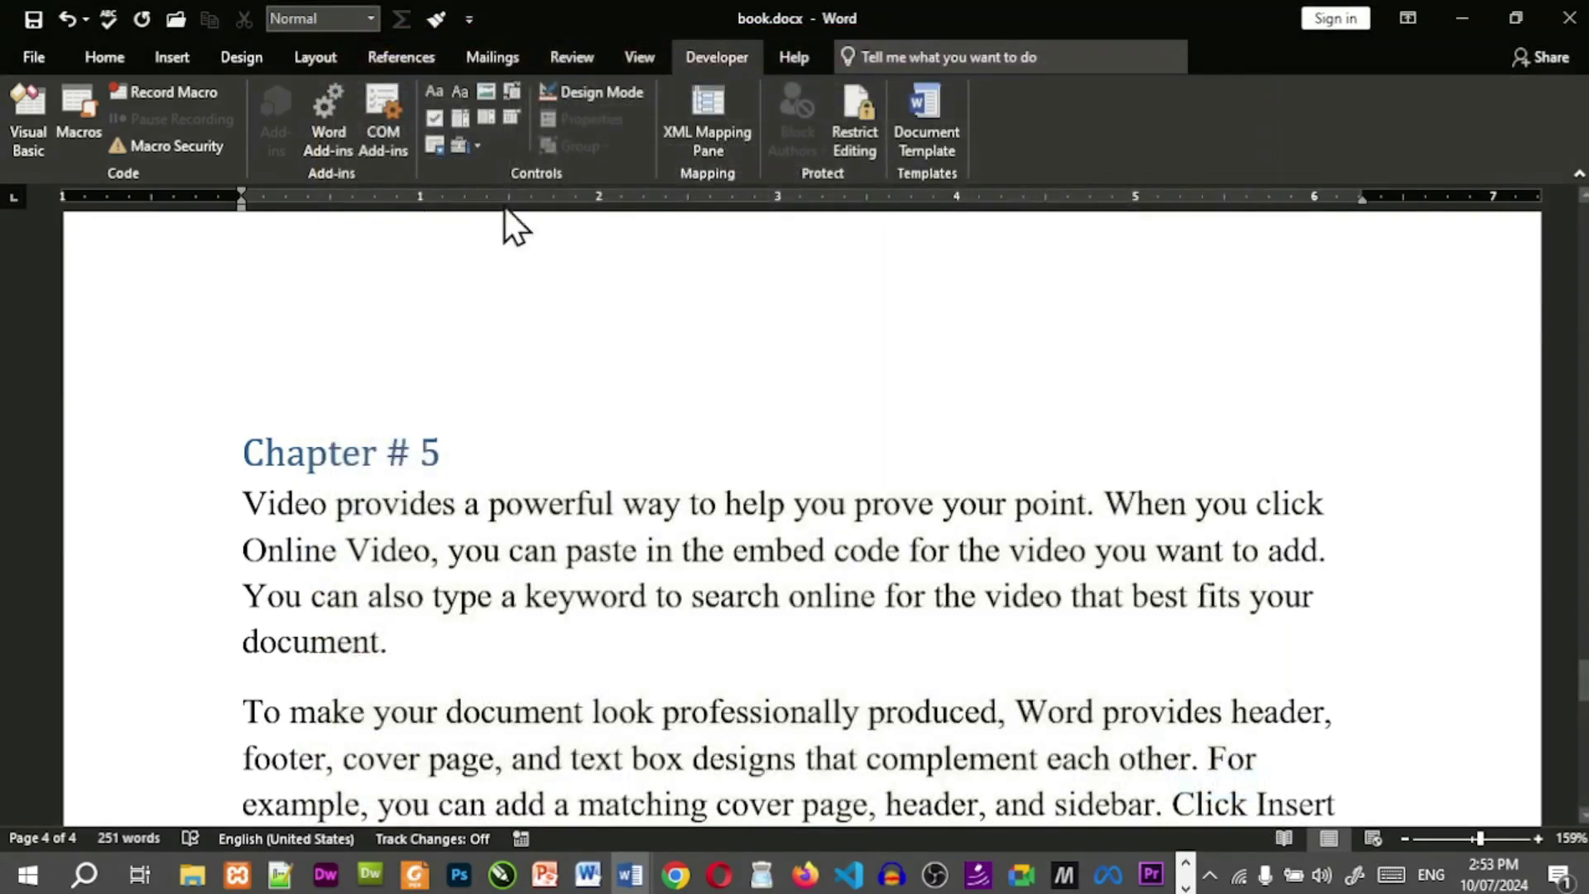